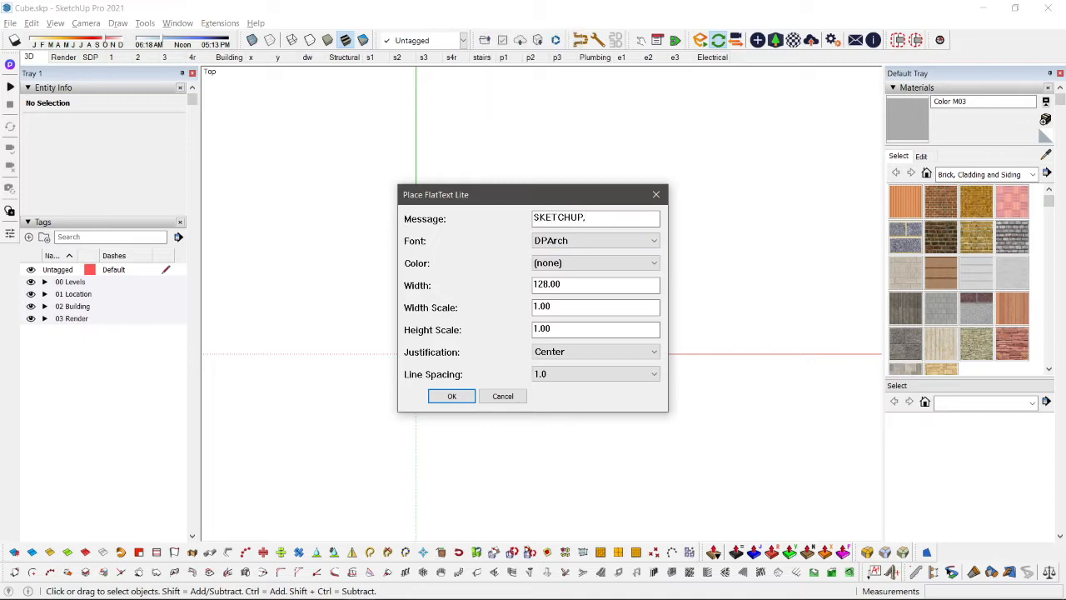
Step: Place the centered DPArch flat text "SKETCHUP, ENSCAPE, LAYOUT" near the origin in top view, keeping the width at 128.00
type(", ENSCAPE, LAYOUT")
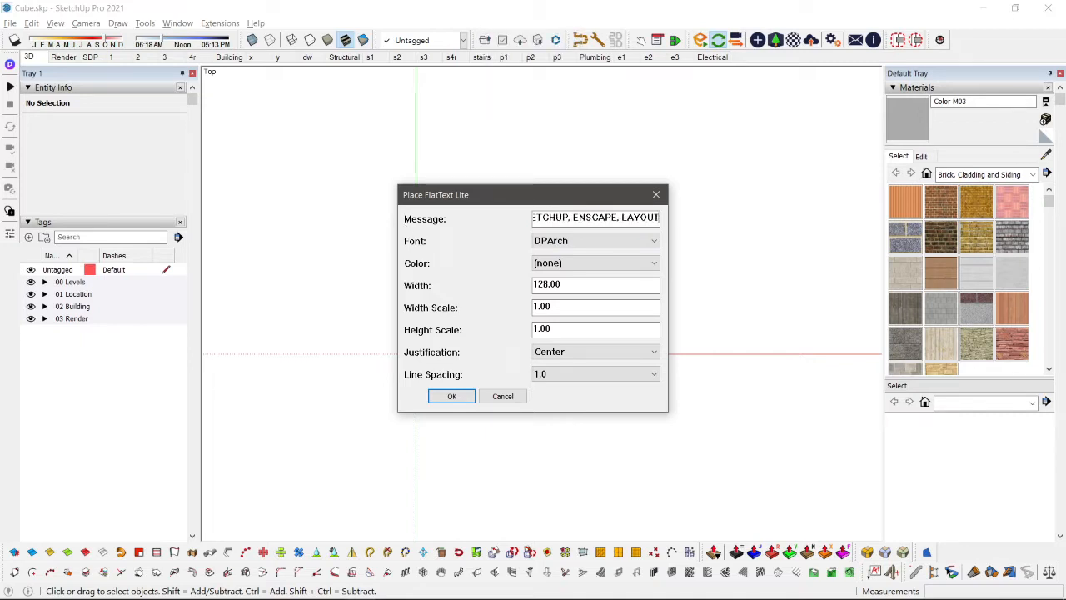
left_click(451, 396)
left_click(490, 266)
scroll(479, 291, "down", 6)
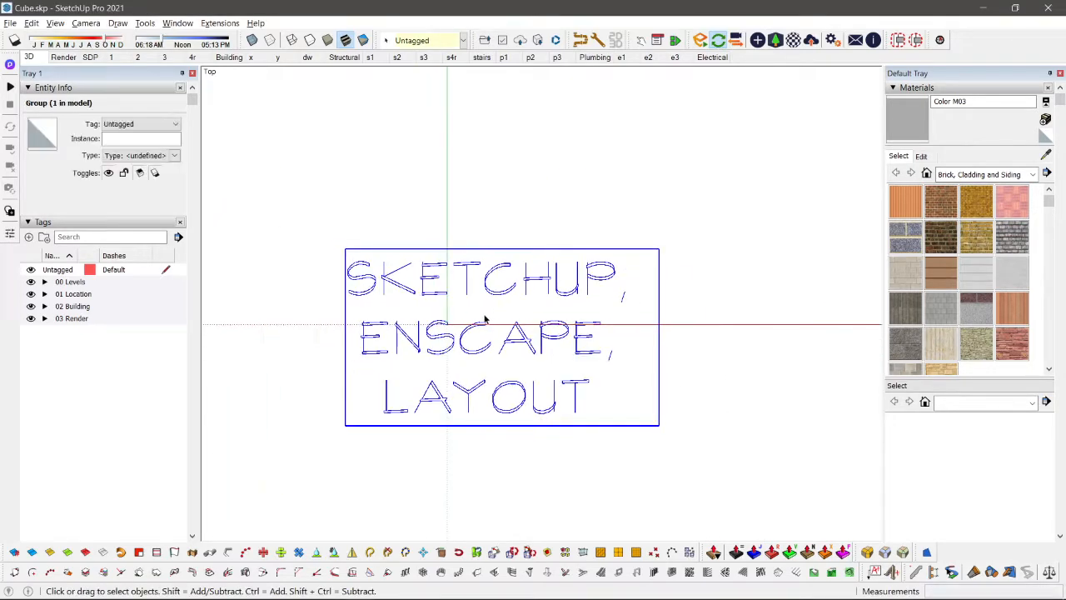
Step: Move the text group so its base sits on the red axis, just left of the green axis
scroll(438, 409, "up", 3)
key("c")
key("m")
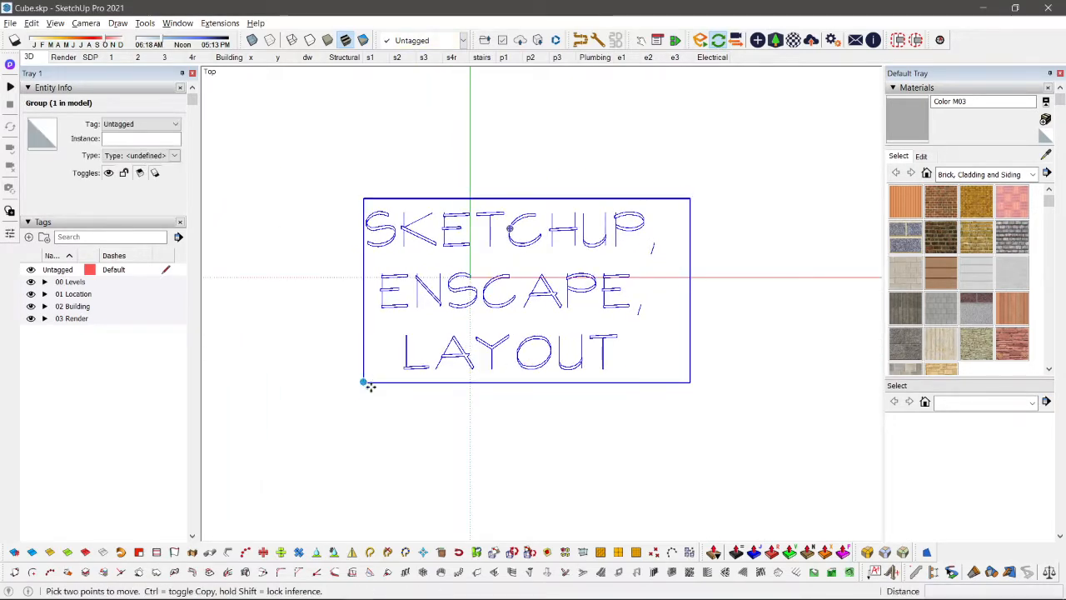
left_click(364, 383)
scroll(343, 256, "down", 2)
middle_click_drag(348, 252, 502, 276, "shift")
left_click(592, 295)
left_click(785, 343)
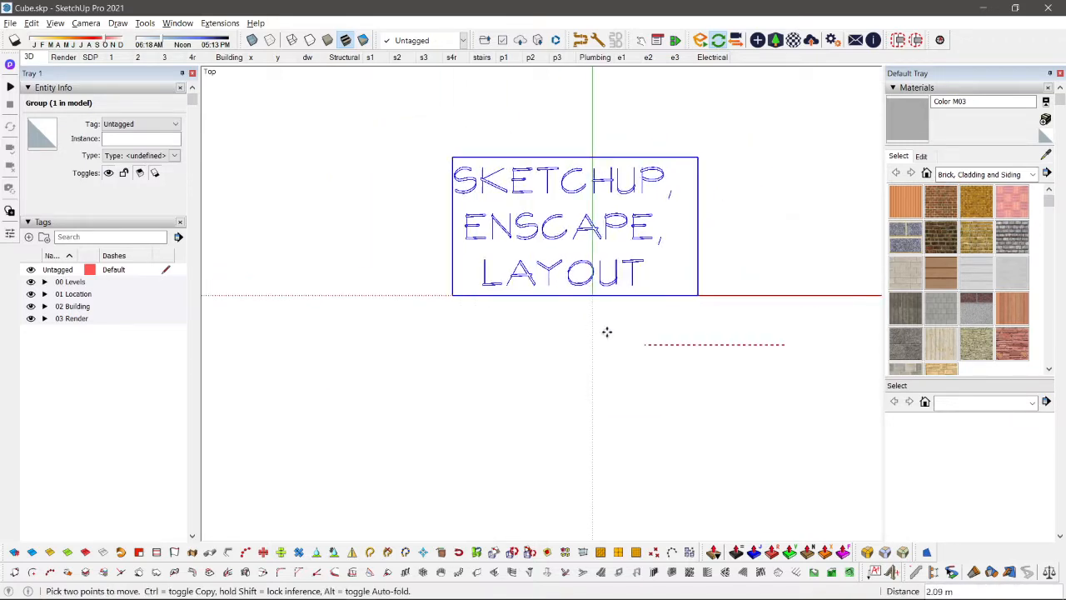
left_click(533, 344)
key("space")
left_click(290, 293)
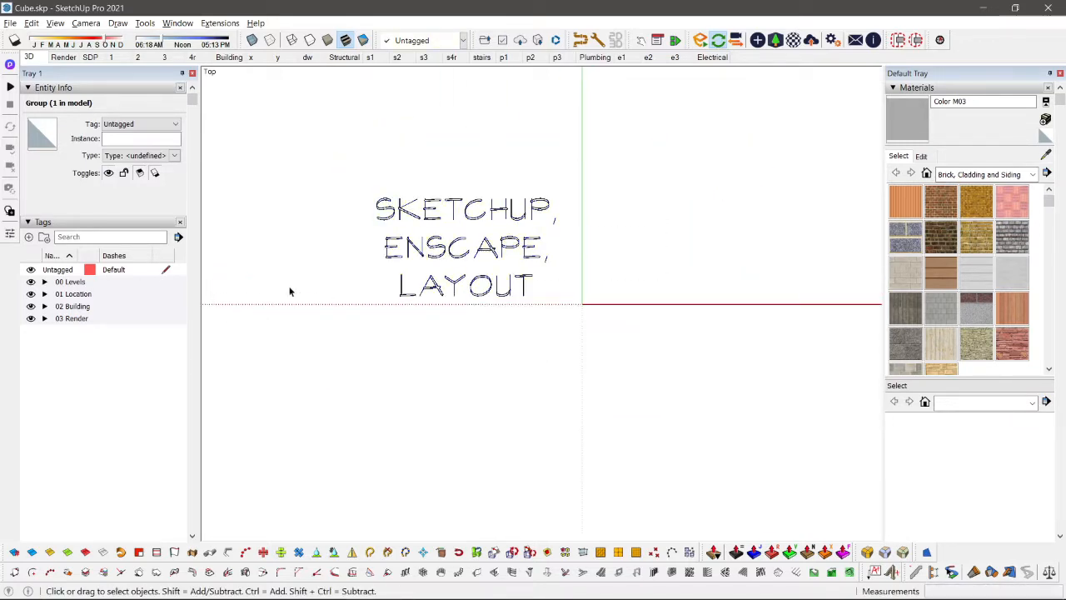
scroll(491, 210, "up", 2)
scroll(642, 267, "up", 1)
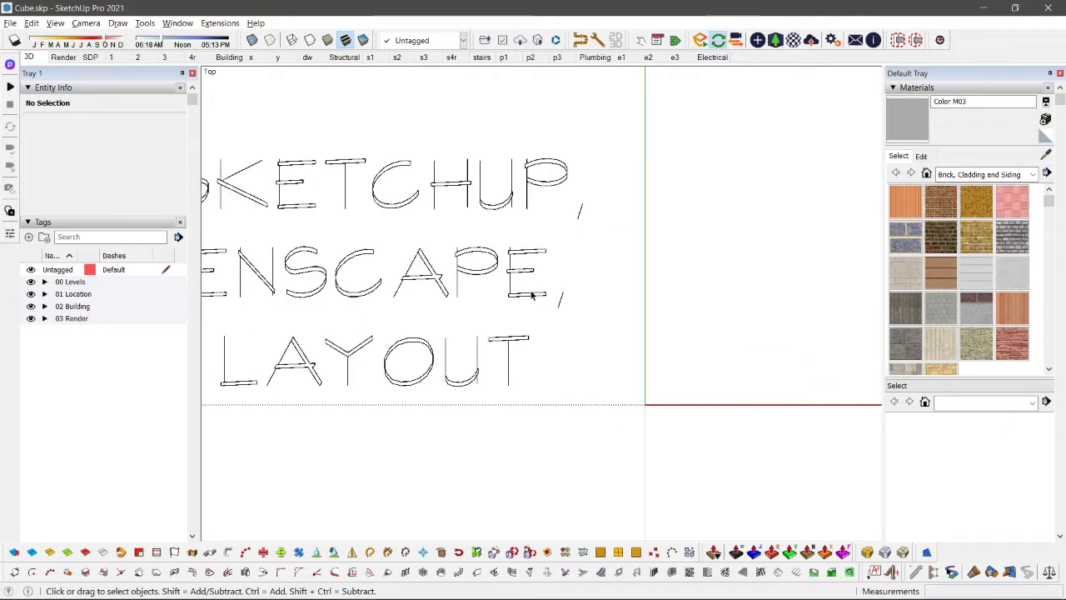
left_click(463, 256)
scroll(454, 300, "down", 2)
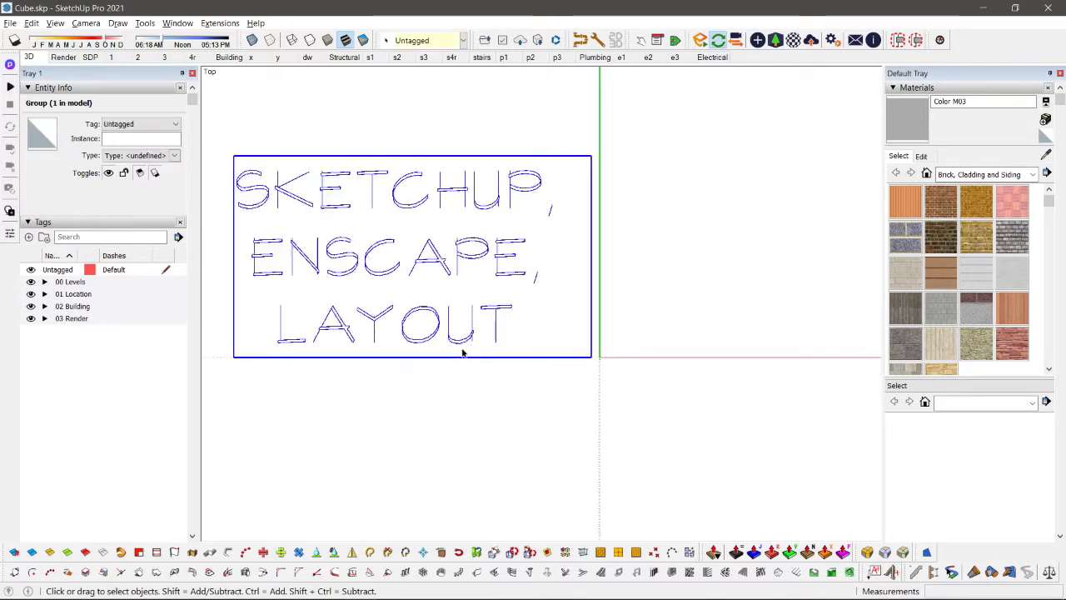
scroll(435, 313, "down", 3)
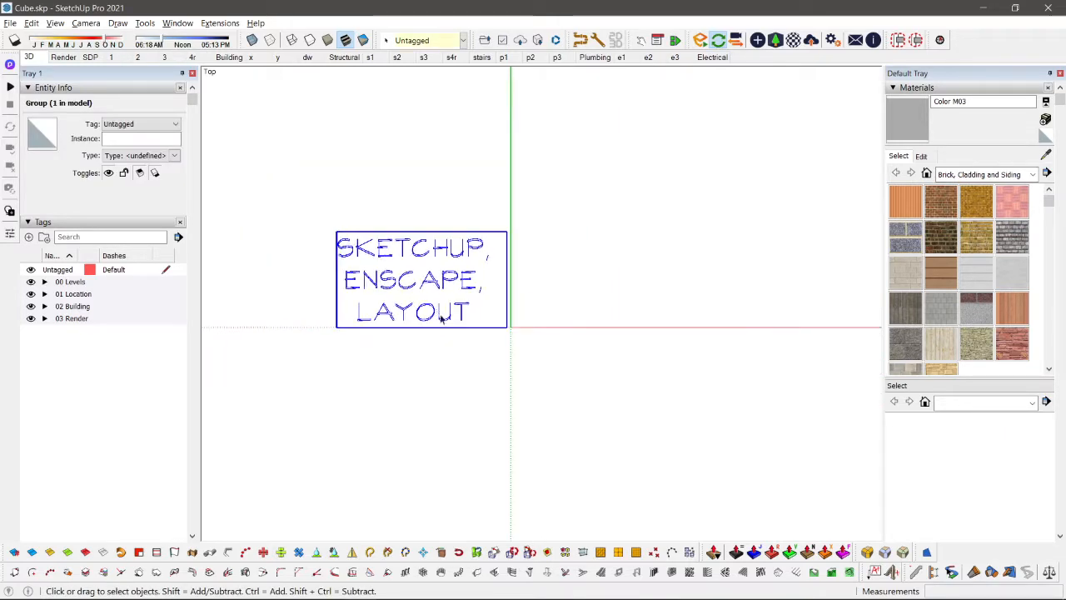
Step: Draw a rectangle starting near the origin to the right of the text and push-pull it up into a box
left_click(250, 394)
middle_click_drag(621, 179, 502, 225, "shift")
key("r")
left_click(391, 387)
left_click(716, 155)
mouse_move(717, 155)
middle_mouse_down()
mouse_move(598, 440)
mouse_move(525, 285)
middle_mouse_up()
key("p")
left_click_drag(547, 333, 555, 117)
key("space")
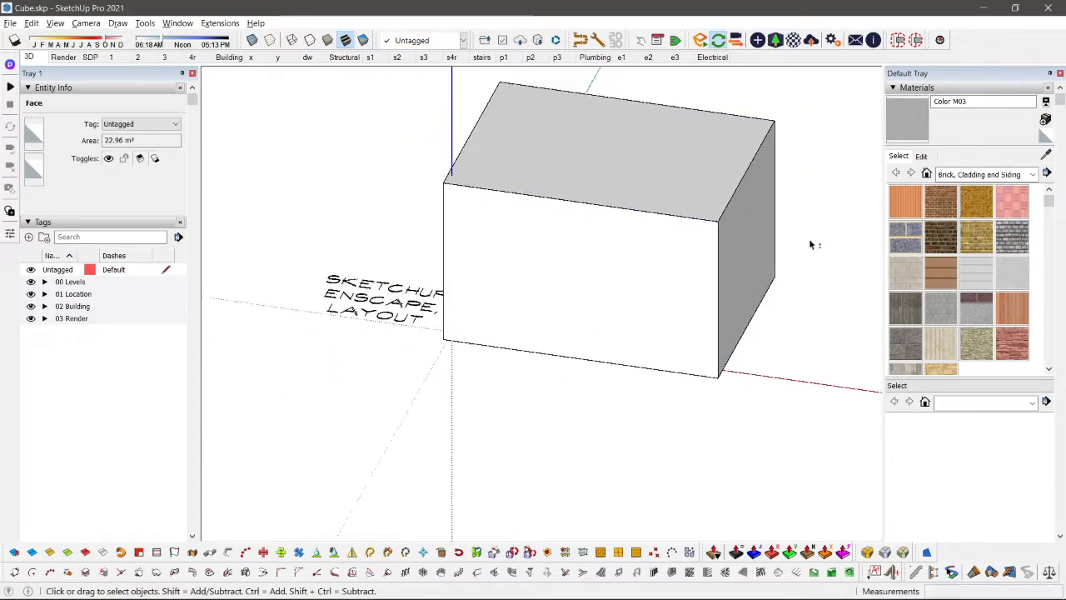
middle_click_drag(811, 241, 495, 171)
scroll(577, 218, "up", 5)
scroll(602, 267, "down", 3)
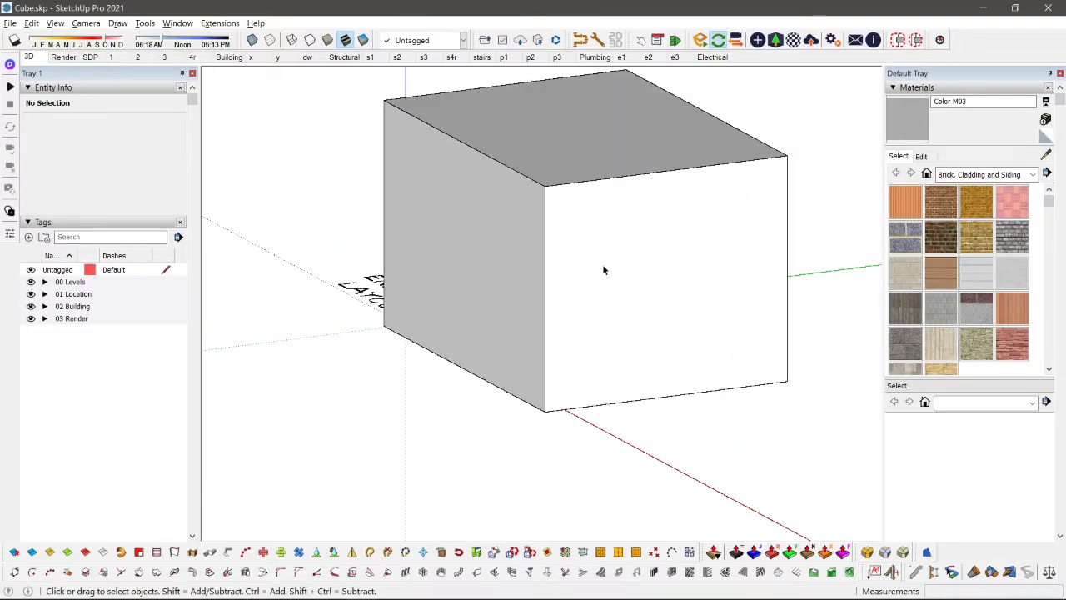
scroll(603, 269, "up", 2)
scroll(603, 270, "down", 2)
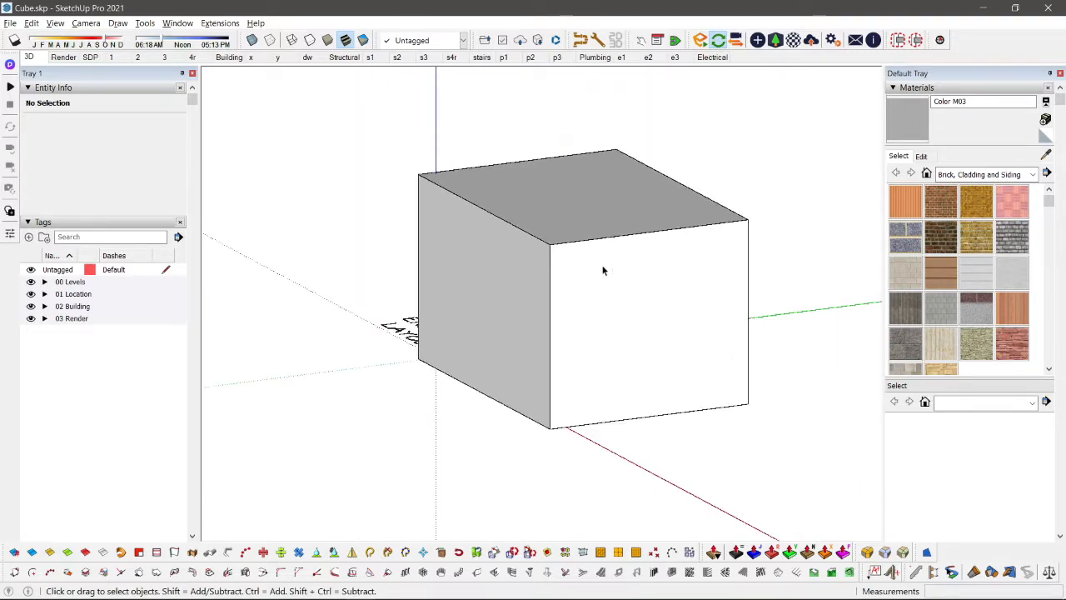
Step: Examine the box from above through the 3D, Render, SDP and numbered plan scenes, including its section cut
key("shift+t")
scroll(602, 268, "down", 1)
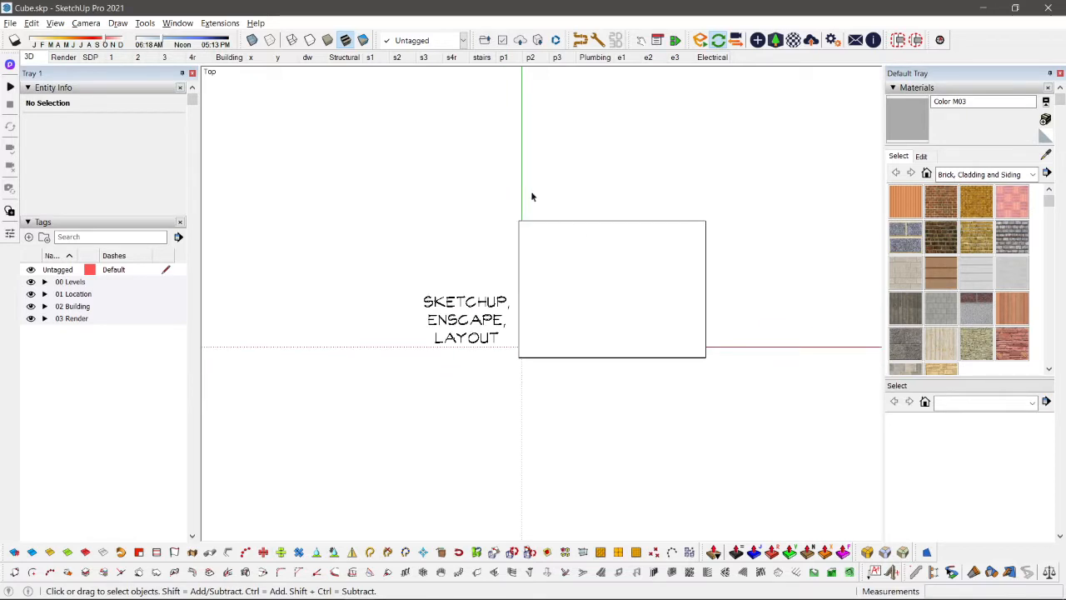
left_click(31, 57)
left_click(70, 58)
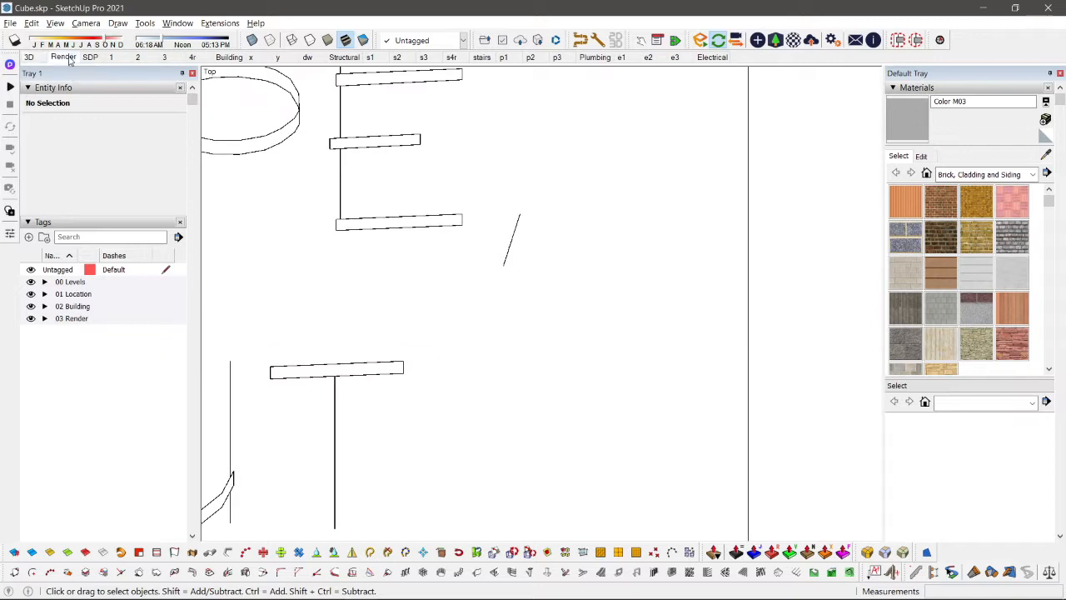
left_click(91, 58)
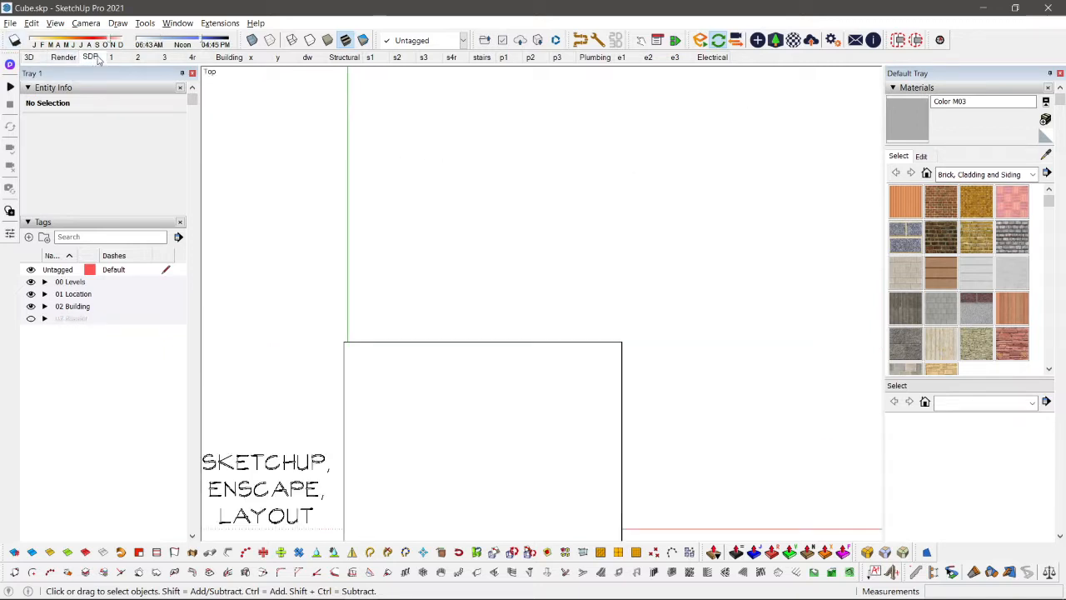
left_click(108, 57)
scroll(400, 254, "down", 3)
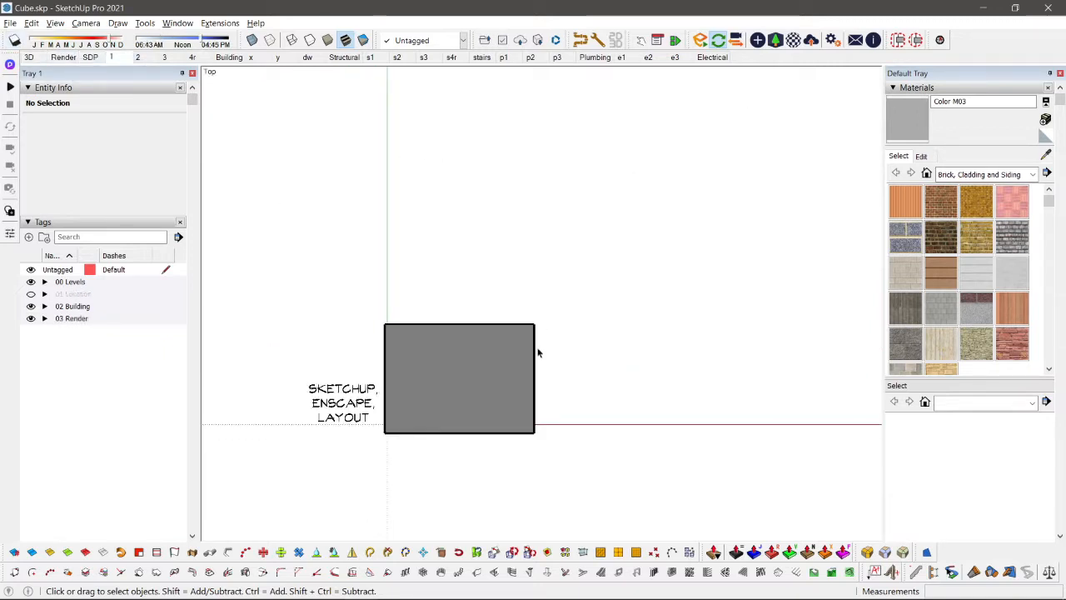
middle_click_drag(539, 353, 447, 316)
key("alt+s")
middle_click_drag(452, 397, 395, 265)
key("shift+s")
left_click(164, 62)
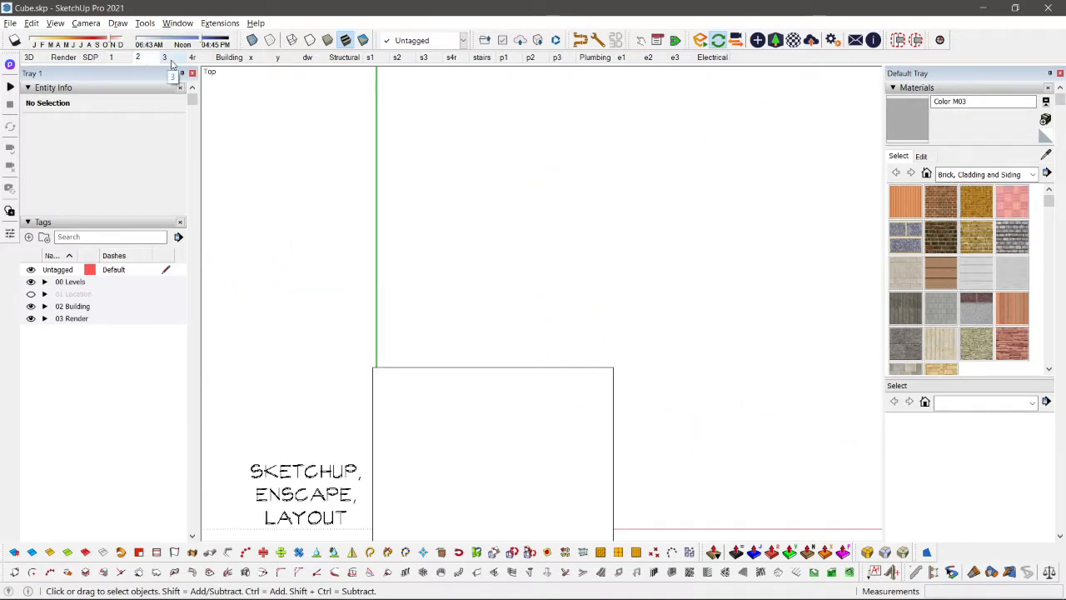
Step: Examine how the Building, x, y and dw scenes present the box
left_click(231, 58)
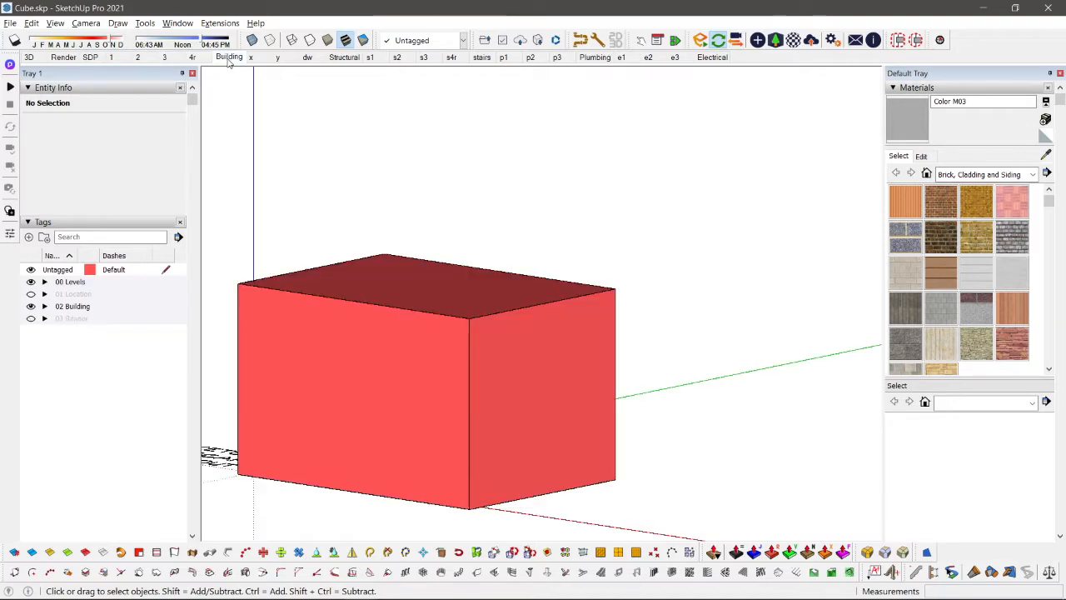
left_click(272, 58)
middle_click_drag(741, 217, 40, 321)
middle_click_drag(591, 325, 213, 108)
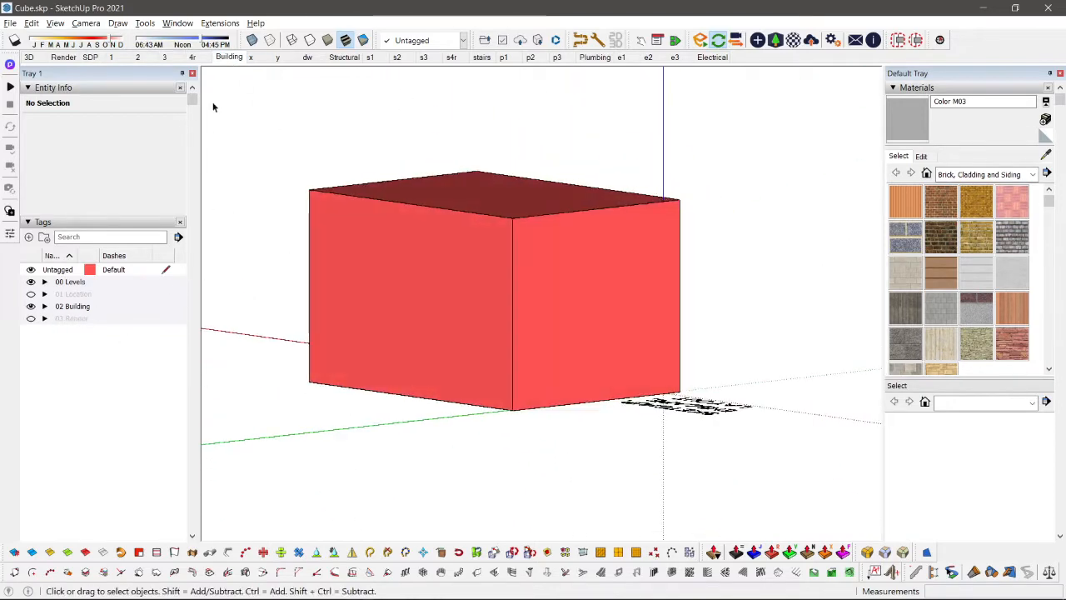
left_click(254, 60)
left_click(288, 63)
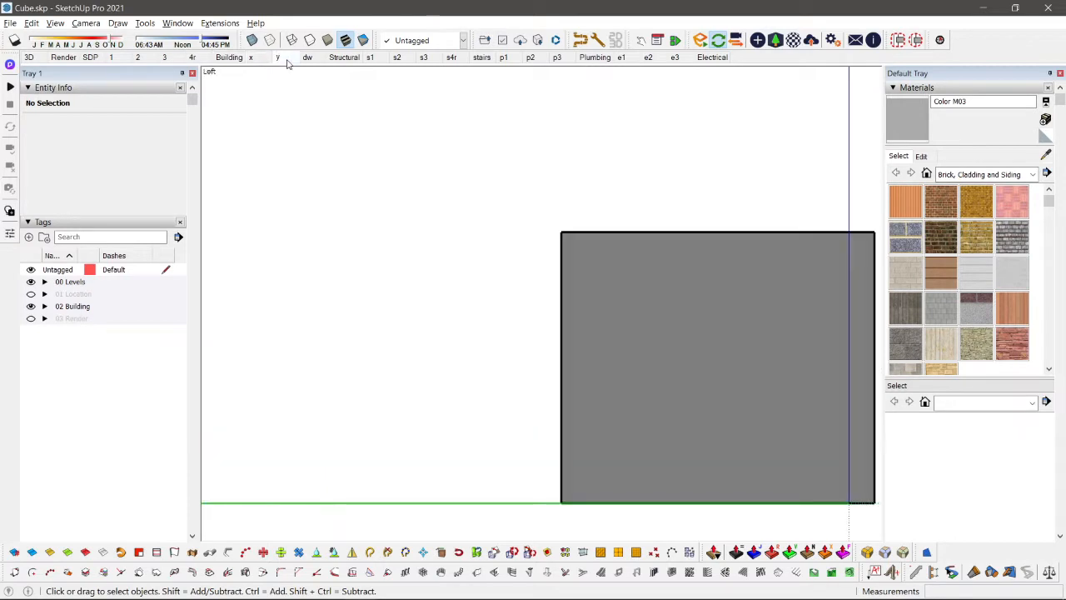
left_click(314, 63)
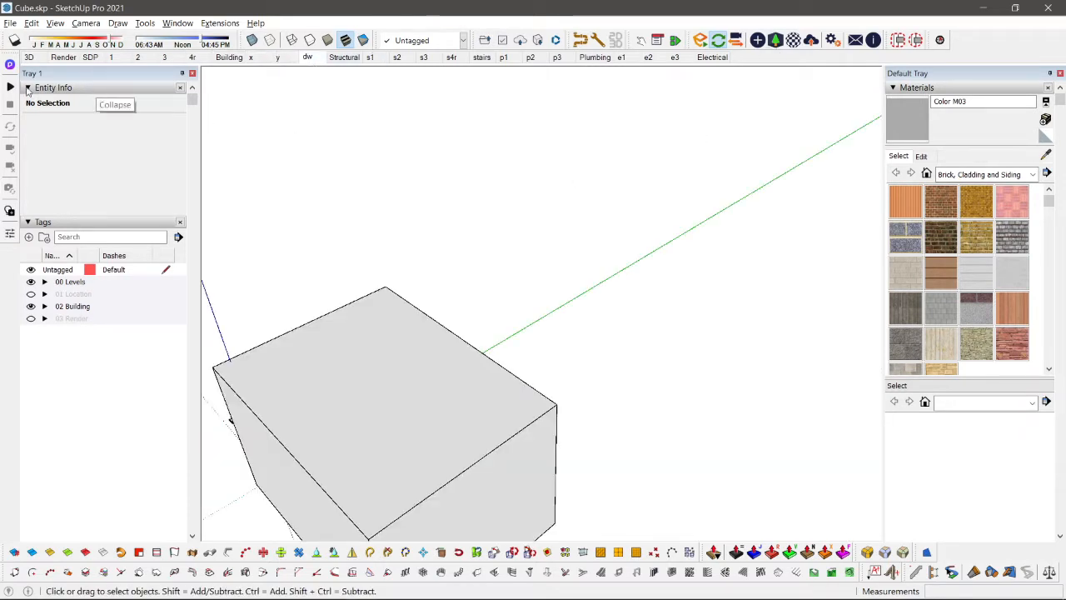
Step: Return to the 3D scene's top view and delete the whole box
left_click(73, 59)
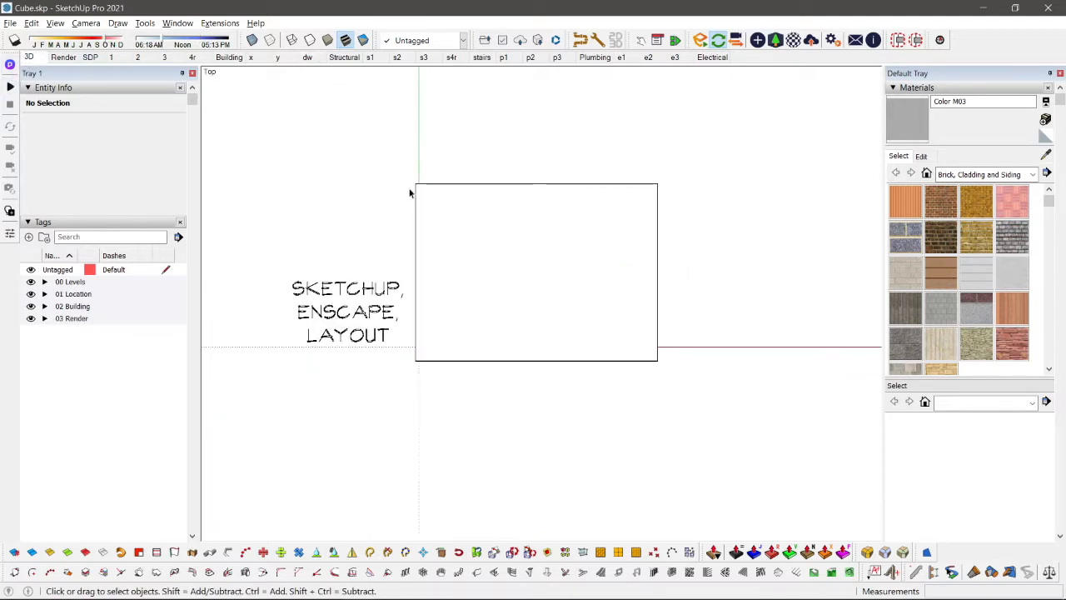
left_click_drag(408, 125, 694, 471)
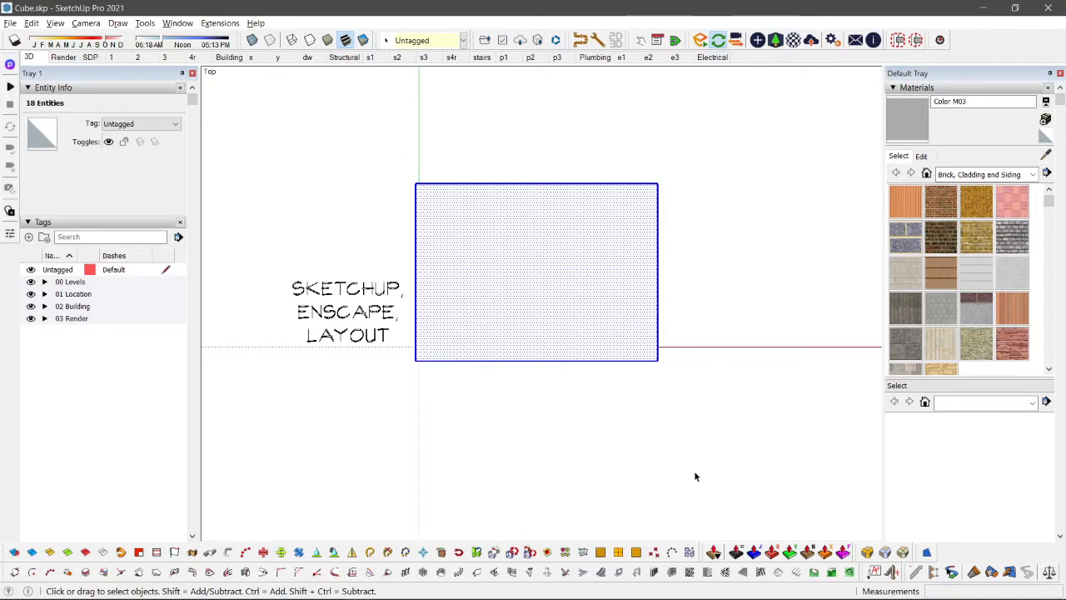
key("Delete")
Step: Draw a floor plan rectangle of about 3.08 by 4.52 m from the origin into the positive quadrant
middle_click_drag(640, 419, 471, 356)
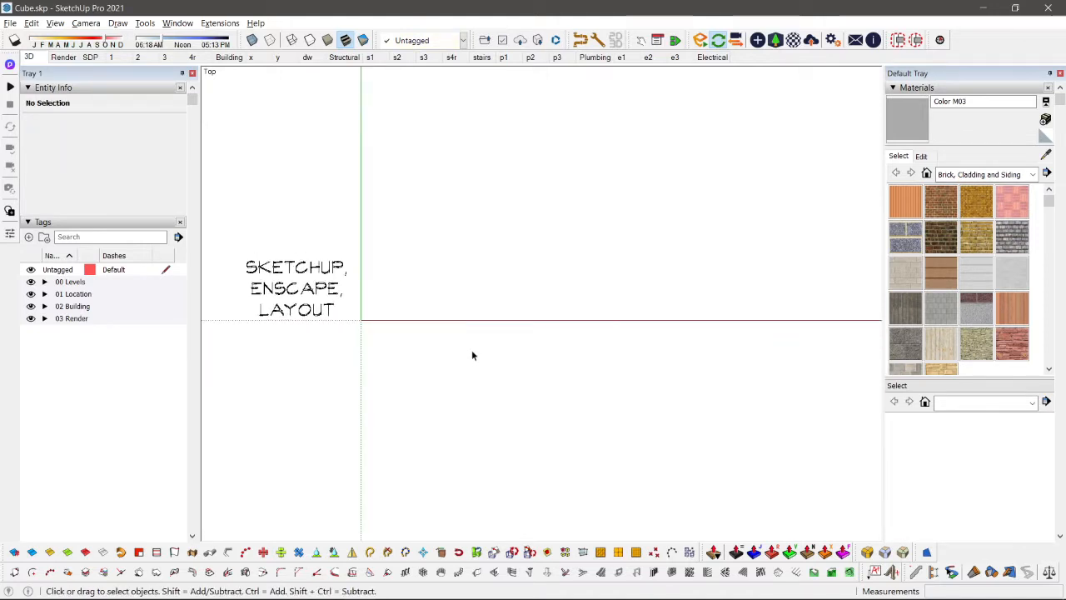
middle_click_drag(508, 212, 503, 267, "shift")
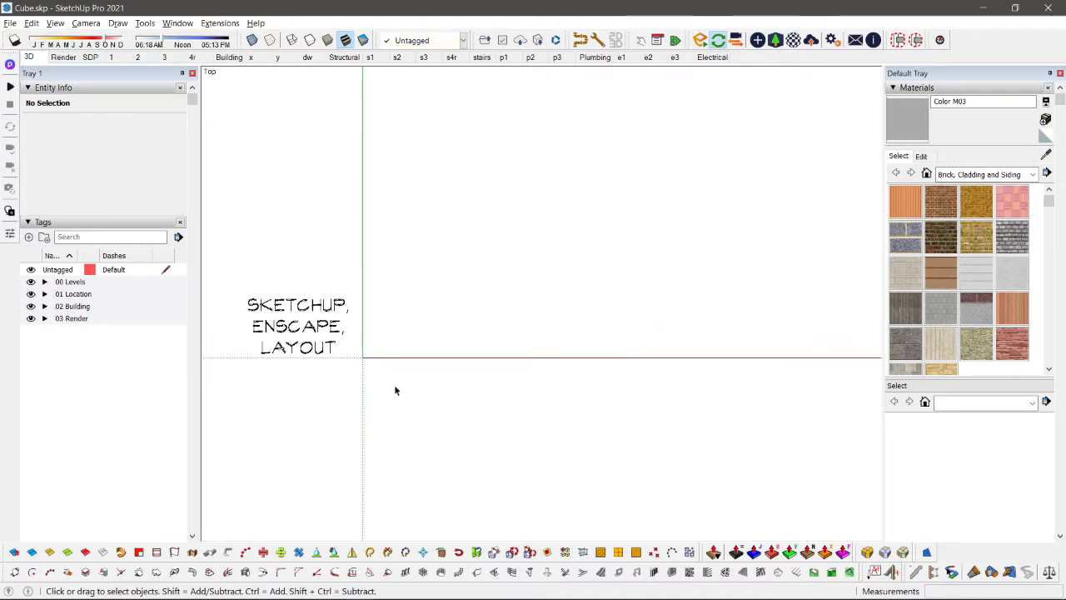
key("r")
left_click(362, 358)
left_click(484, 180)
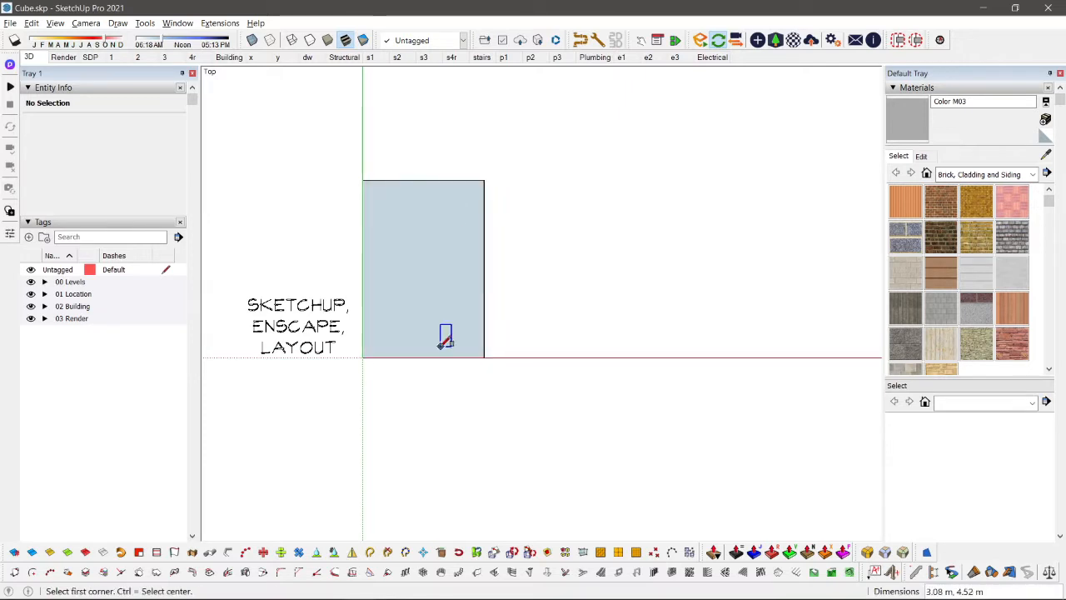
key("space")
Step: Draw a narrower rectangle about 1.90 m wide above the first one, flush with its right edge
scroll(449, 335, "down", 3)
middle_click_drag(530, 312, 505, 378, "shift")
scroll(421, 367, "up", 3)
scroll(419, 368, "down", 3)
middle_click_drag(419, 368, 409, 295, "shift")
scroll(410, 296, "up", 4)
middle_click_drag(411, 225, 407, 293, "shift")
scroll(382, 284, "up", 1)
left_click(387, 276)
key("r")
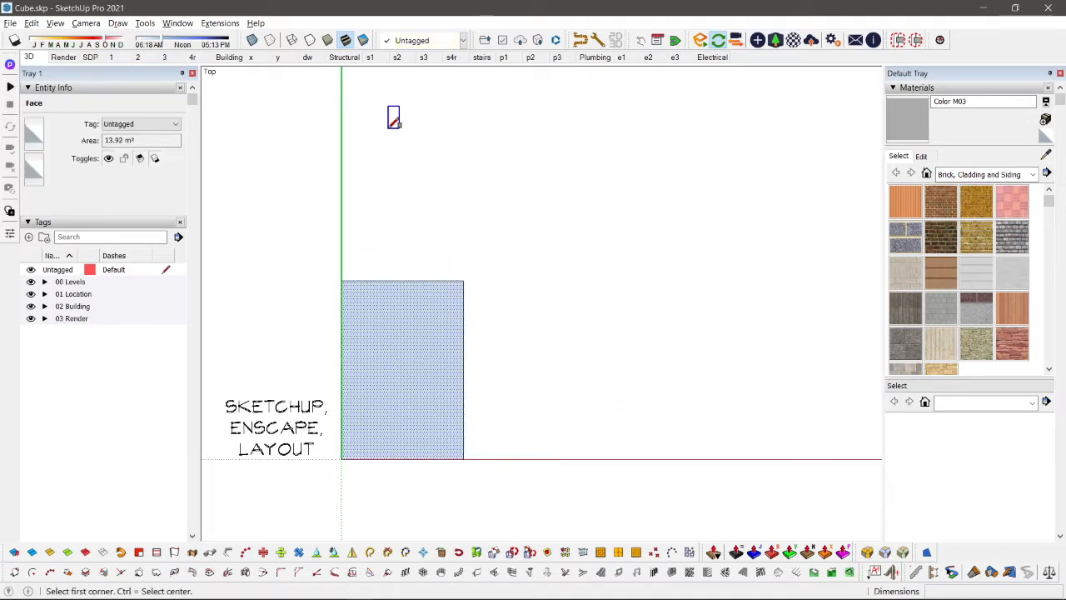
left_click(388, 127)
left_click(464, 281)
key("space")
Step: Divide the upper rectangle with two horizontal lines of about 1.90 m across its full width
key("l")
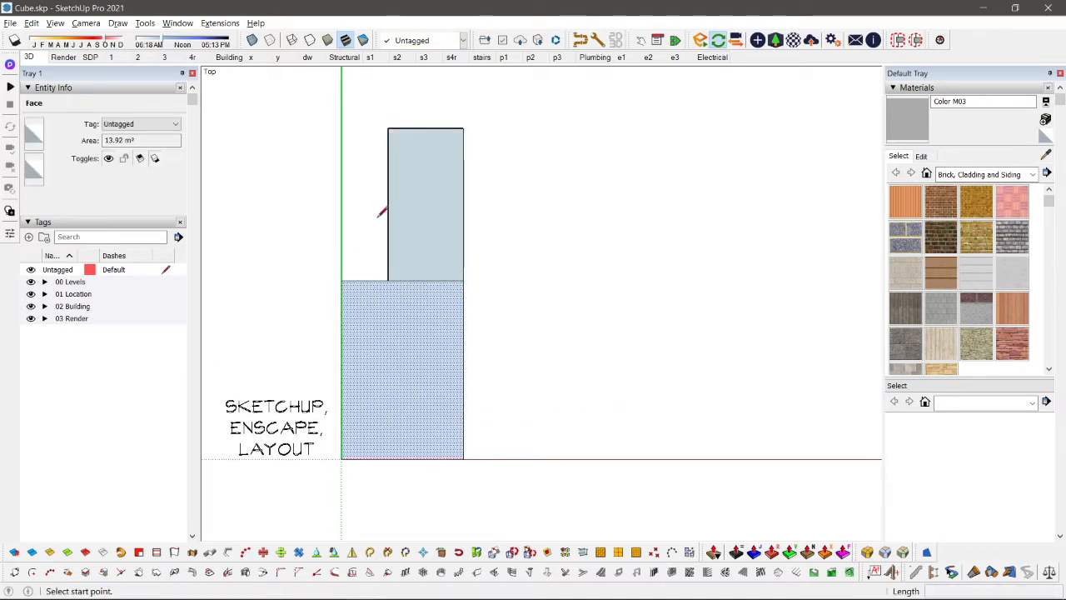
left_click(388, 221)
left_click(464, 221)
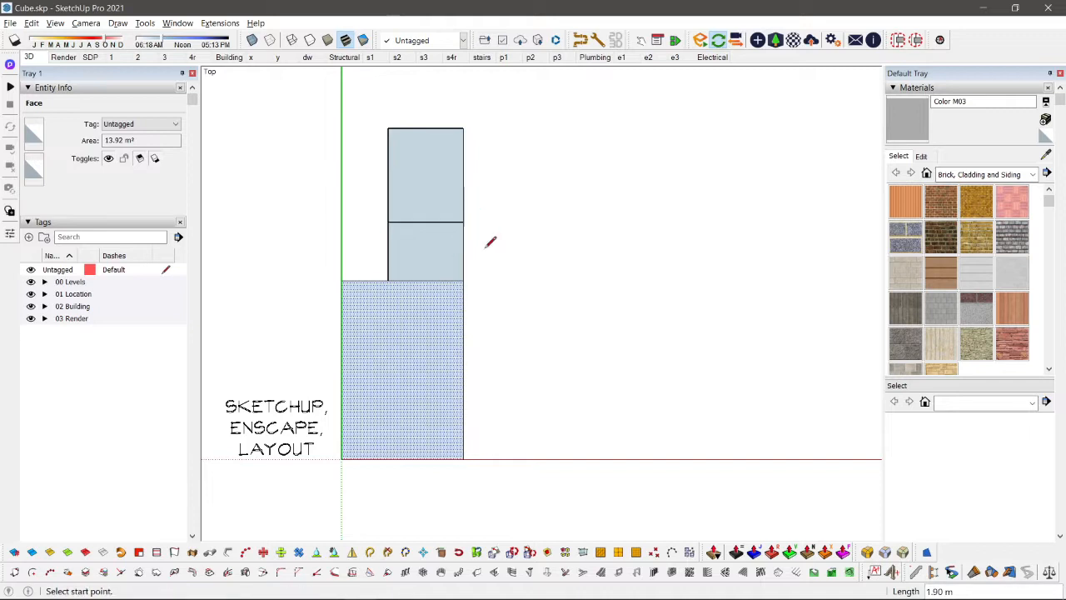
scroll(486, 247, "up", 1)
middle_click_drag(485, 248, 423, 264, "shift")
key("space")
key("l")
left_click(300, 201)
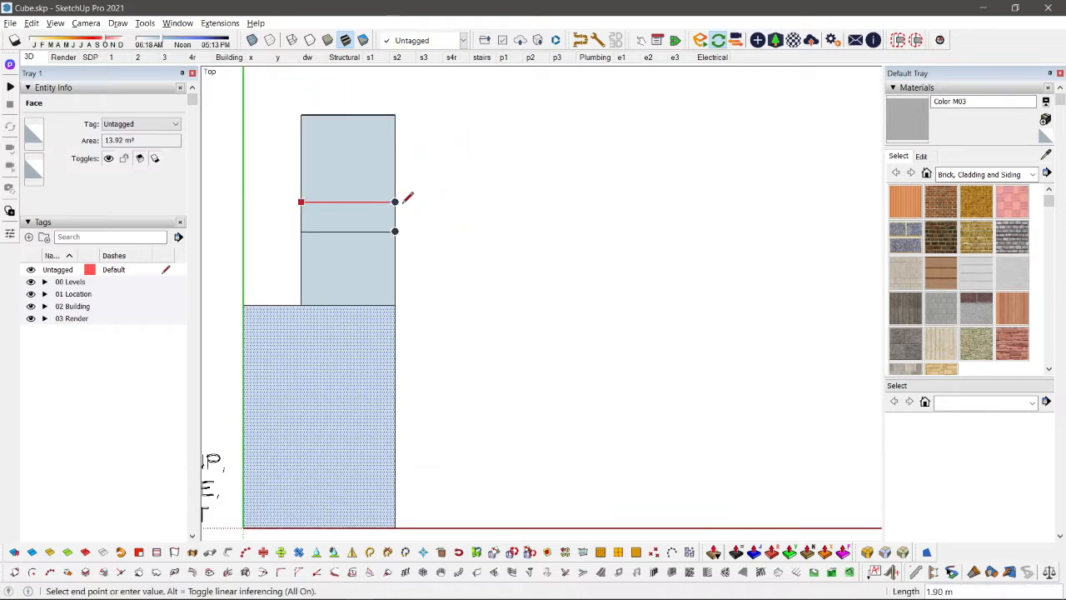
left_click(396, 202)
key("space")
left_click(223, 354)
Step: Add a narrow rectangle on the left side, from the upper dividing line down to the first rectangle's top edge
scroll(279, 223, "up", 1)
key("r")
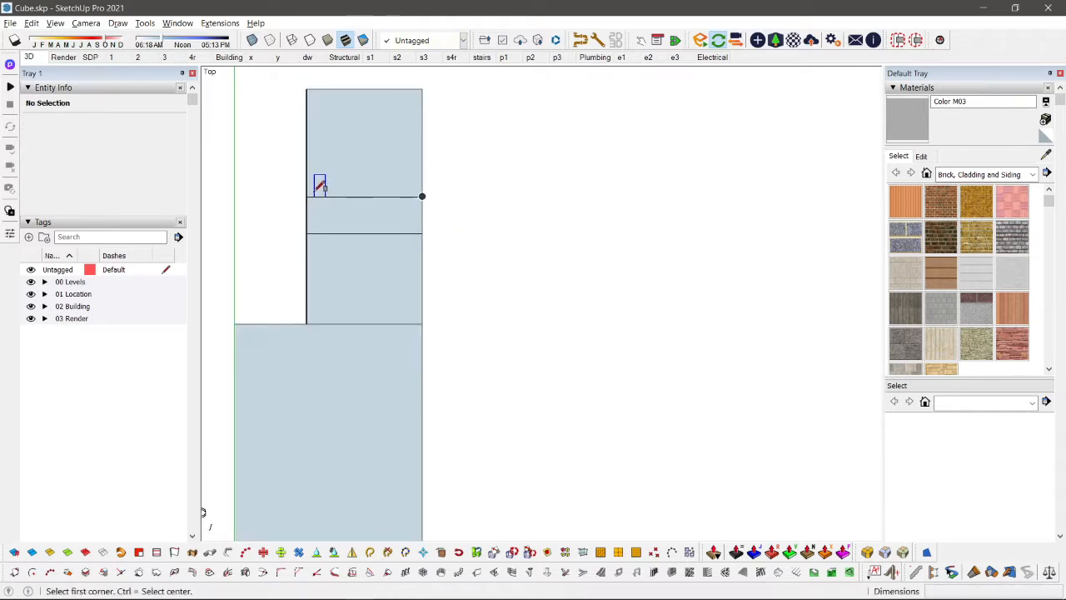
left_click(306, 196)
left_click(269, 324)
scroll(254, 319, "down", 2)
key("space")
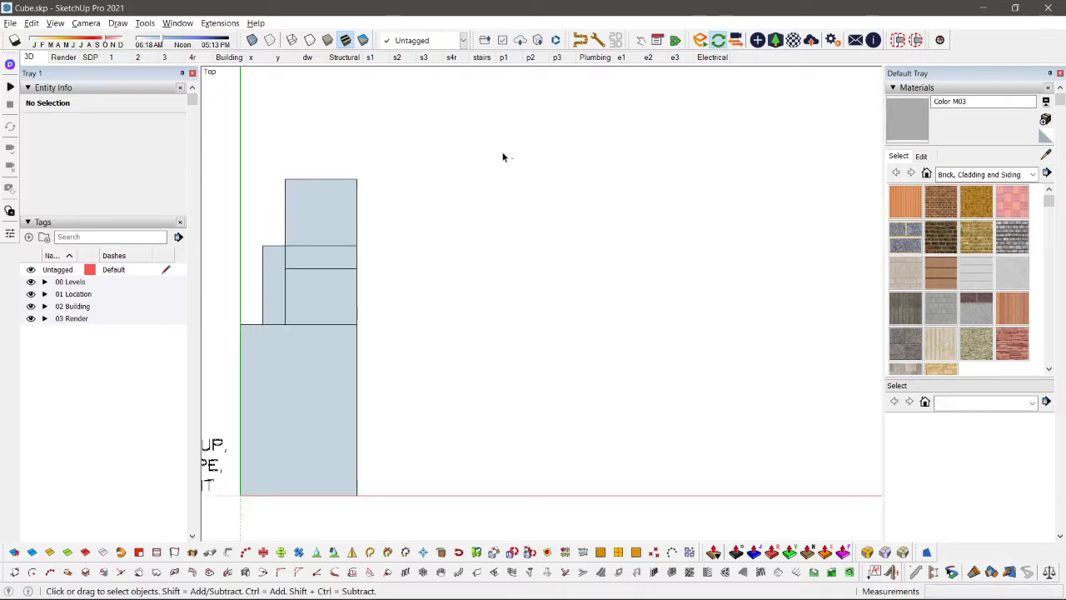
Step: Draw a rectangle to the right of the upper block, starting at that block's top-right corner
scroll(344, 329, "up", 2)
key("r")
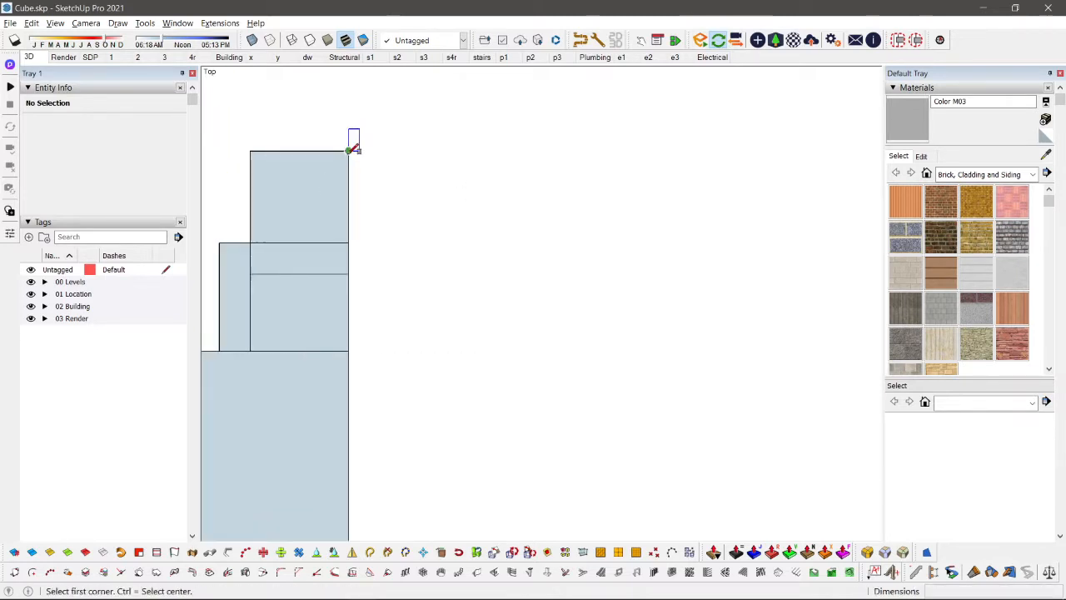
left_click(349, 151)
left_click(479, 308)
key("space")
scroll(474, 345, "down", 2)
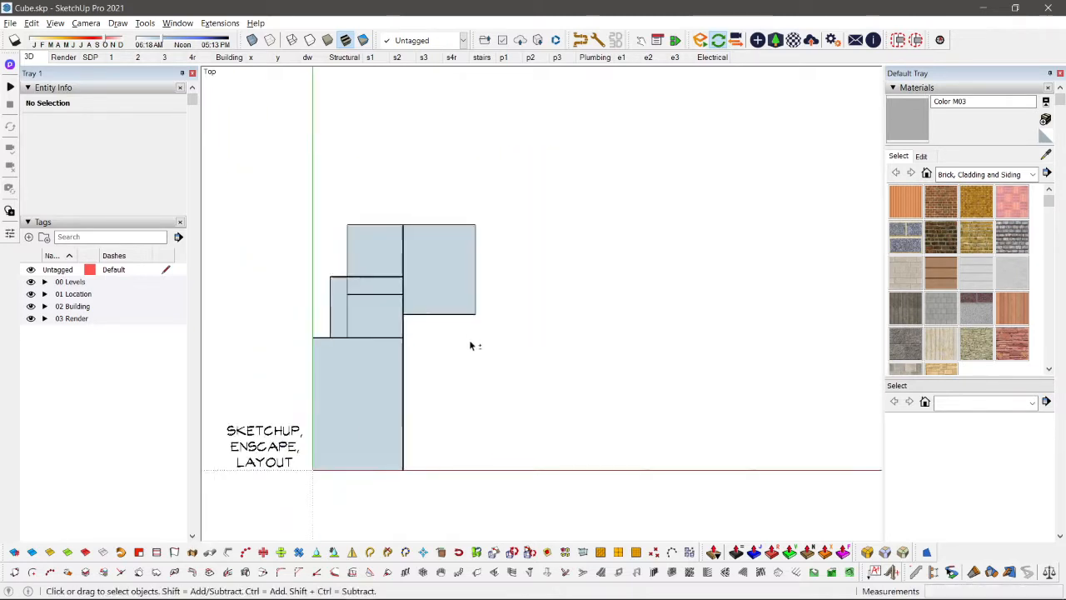
Step: Draw a larger rectangle extending right and down from the lower-left corner of the top-right rectangle
key("r")
left_click(390, 251)
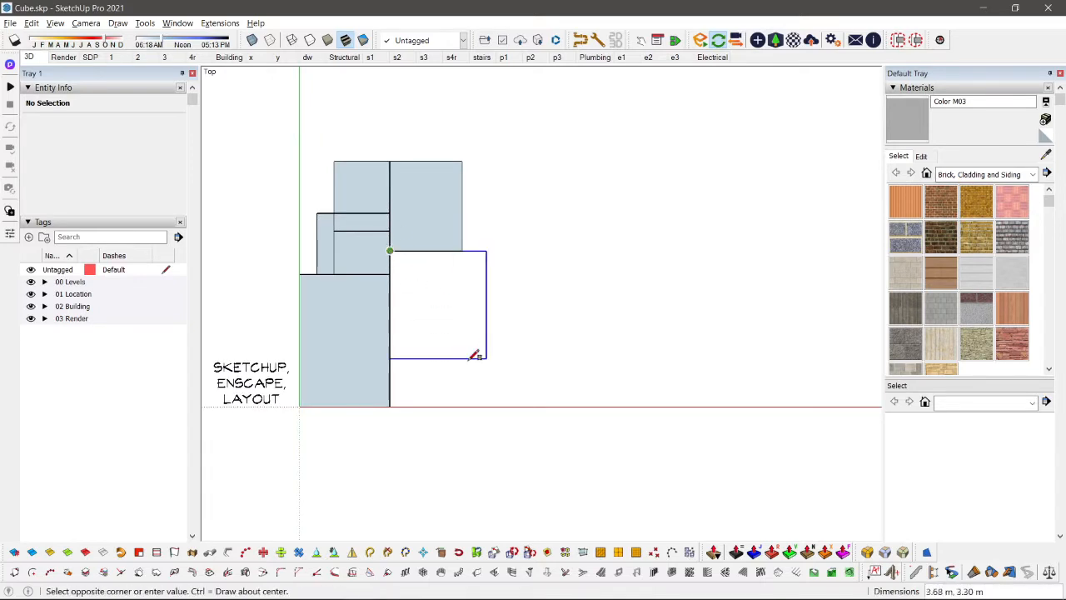
left_click(550, 376)
key("space")
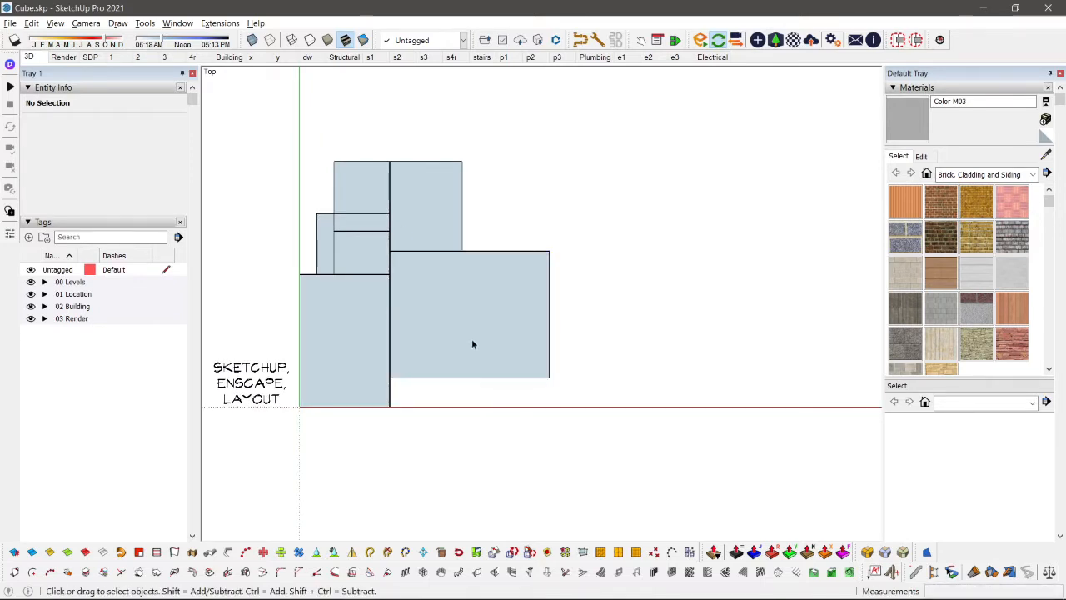
Step: Fill the notch above the large right-hand rectangle with a rectangle about 2.99 m wide and 1.53 m deep, aligned to its right edge
scroll(513, 247, "up", 1)
middle_click_drag(510, 247, 507, 293, "shift")
scroll(507, 295, "up", 2)
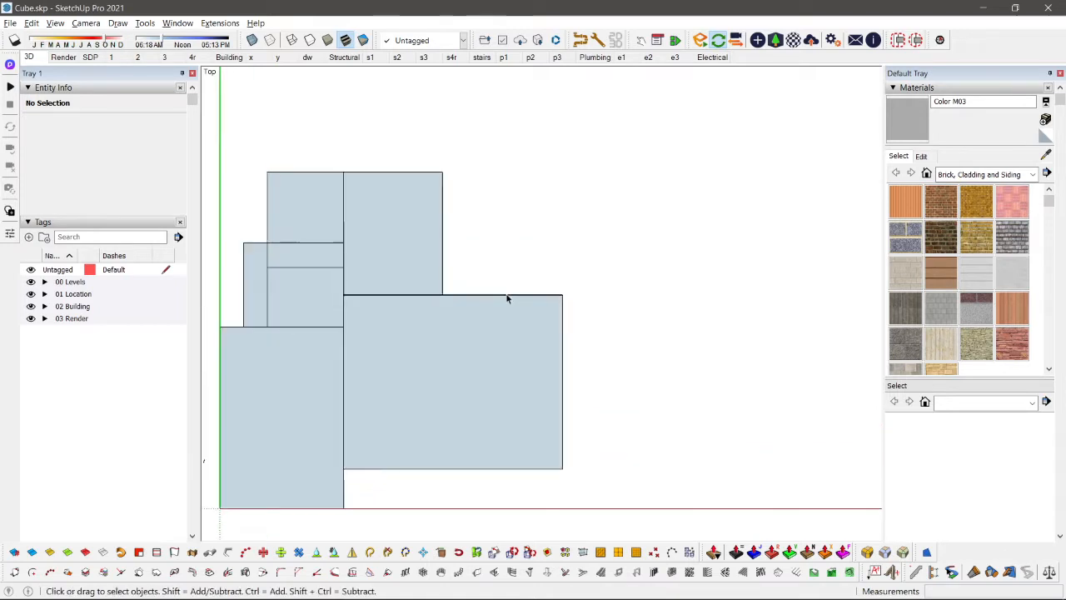
scroll(507, 298, "up", 1)
key("r")
left_click(569, 294)
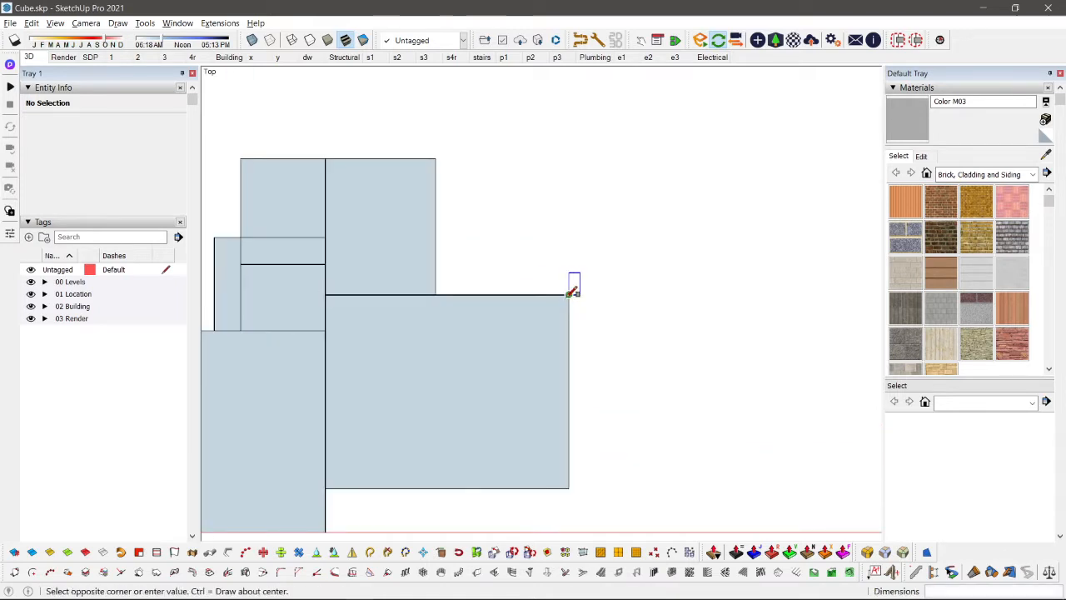
left_click(436, 225)
Step: Draw a rectangle about 4.48 m wide and 4.58 m deep up and right from the notch rectangle's top-left corner
scroll(508, 196, "down", 2)
middle_click_drag(508, 197, 521, 291, "shift")
scroll(520, 289, "up", 2)
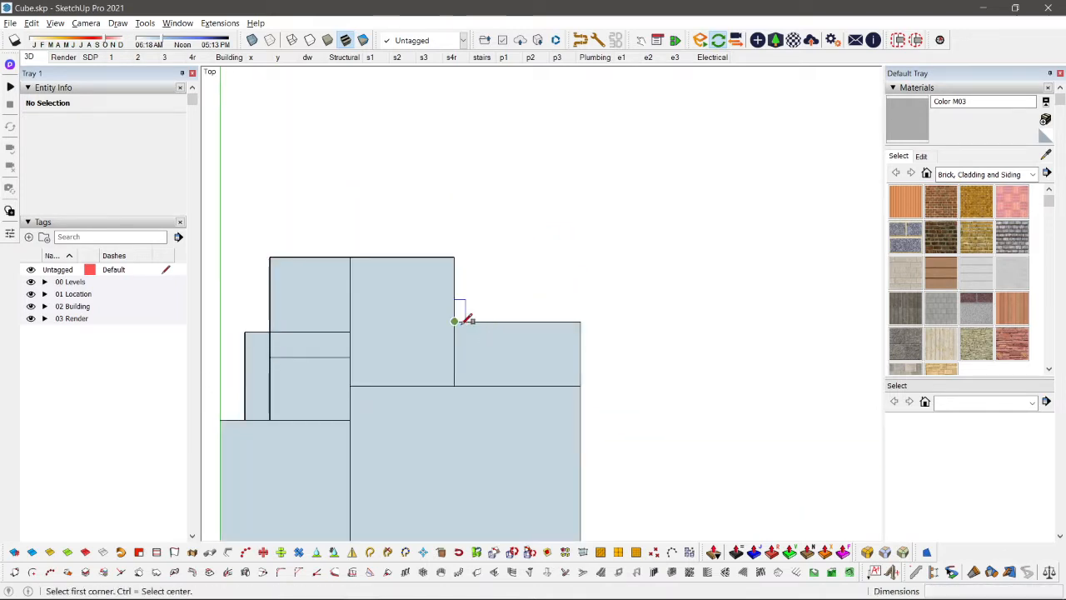
left_click(458, 322)
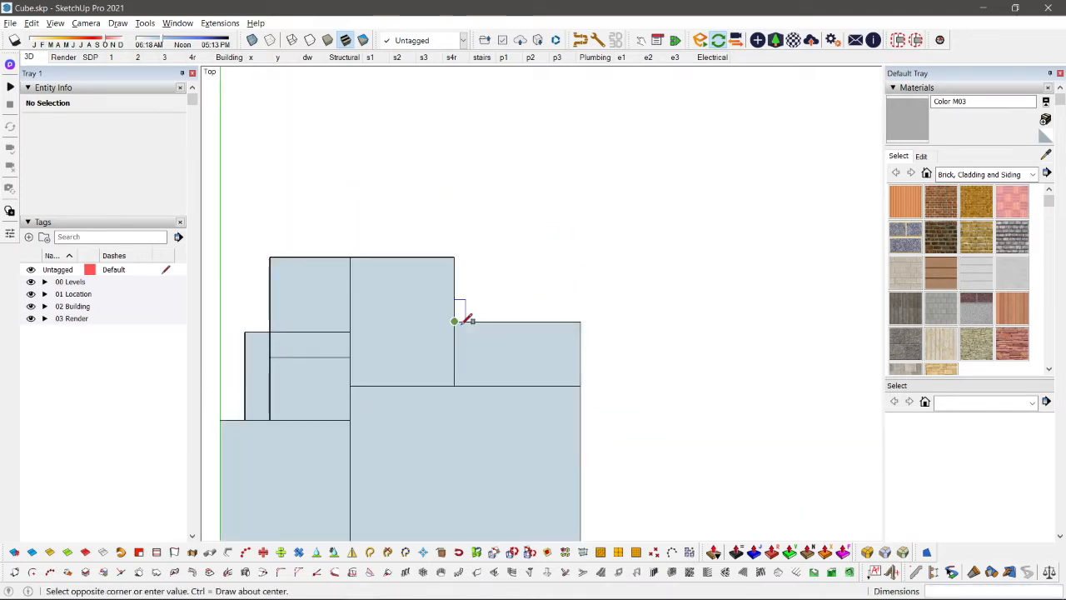
left_click(645, 128)
key("space")
Step: Enclose the whole layout in a rectangle about 10.03 by 11.43 m, from the top-right room's outer corner to the origin
scroll(596, 322, "down", 2)
middle_click_drag(595, 355, 646, 299, "shift")
scroll(565, 301, "down", 1)
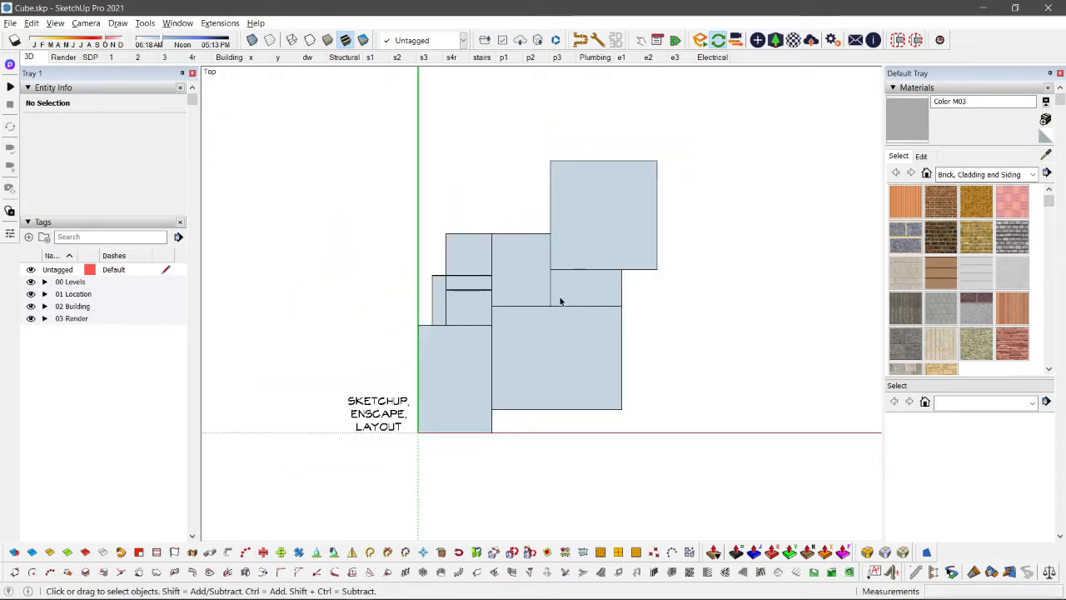
key("r")
left_click(657, 160)
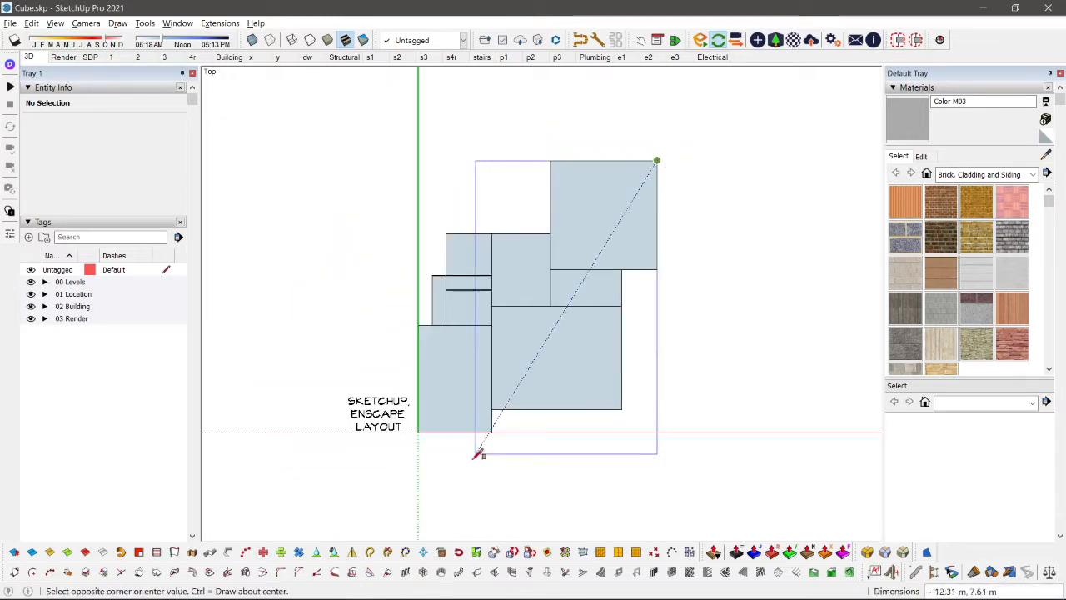
left_click(418, 431)
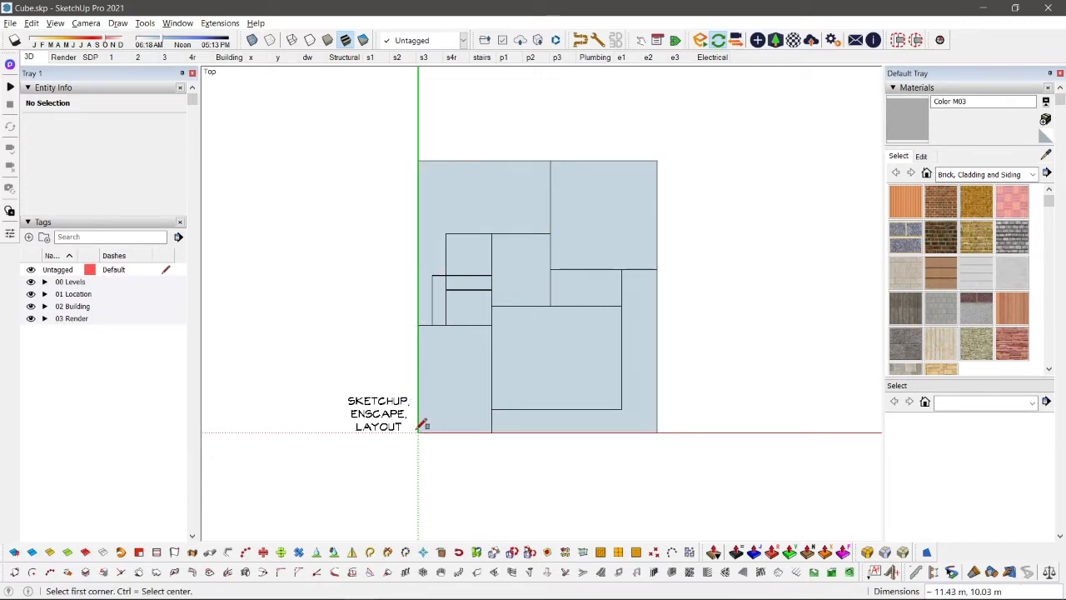
key("space")
Step: Add a rectangle from the upper-left block's top edge to the outer top edge, and another filling the strip right of the large room
middle_click_drag(552, 281, 528, 262, "shift")
key("r")
left_click(416, 231)
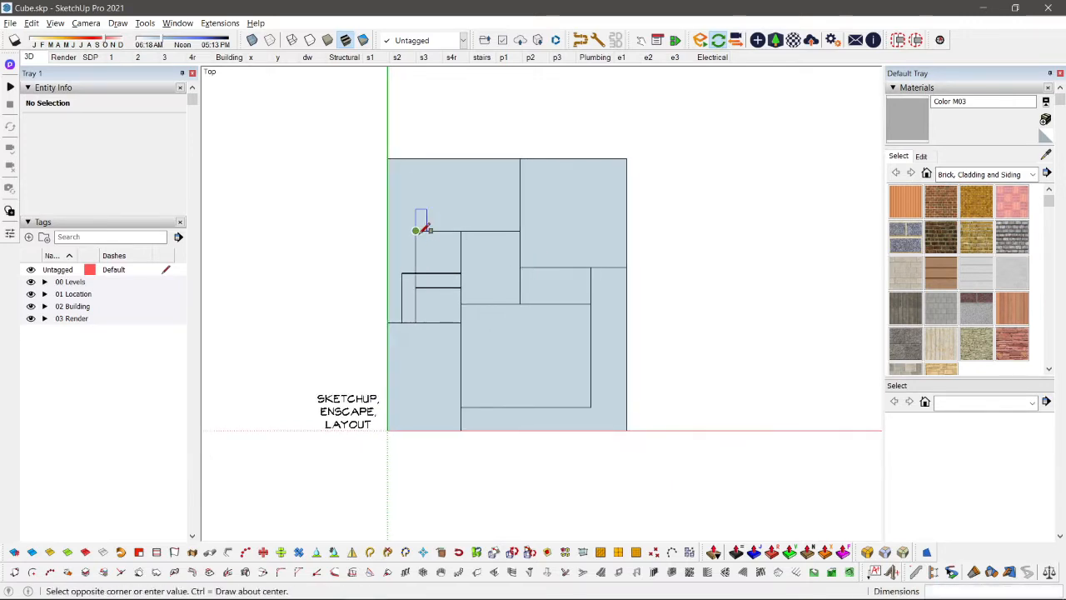
left_click(520, 158)
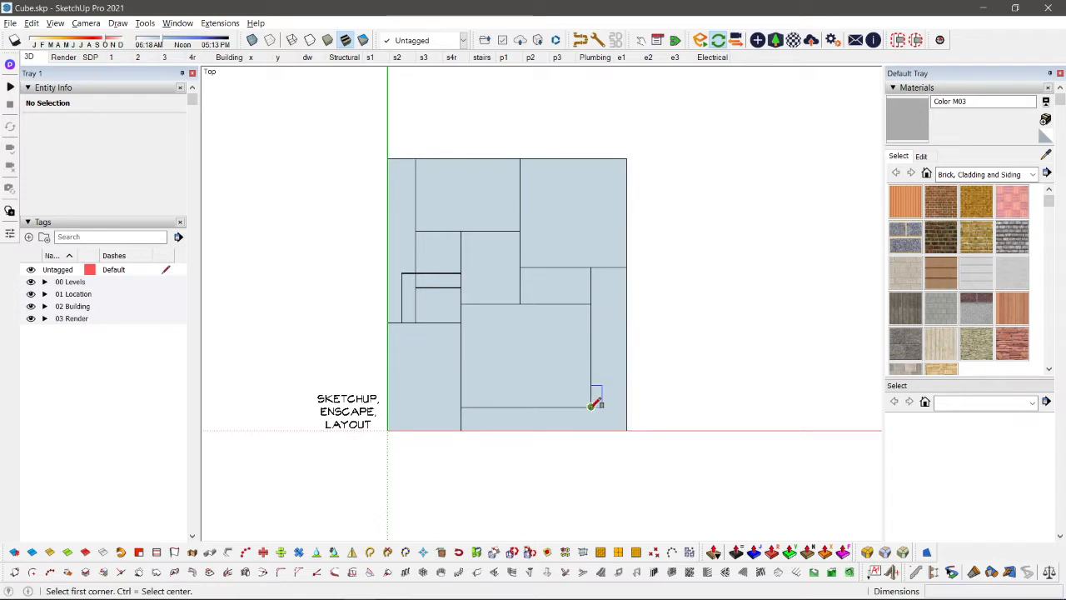
left_click(591, 407)
left_click(626, 266)
key("space")
Step: Select the room rectangles inside the enclosing outline, leaving out the left-hand and bottom strips
scroll(626, 268, "down", 4)
middle_click_drag(574, 294, 578, 253, "shift")
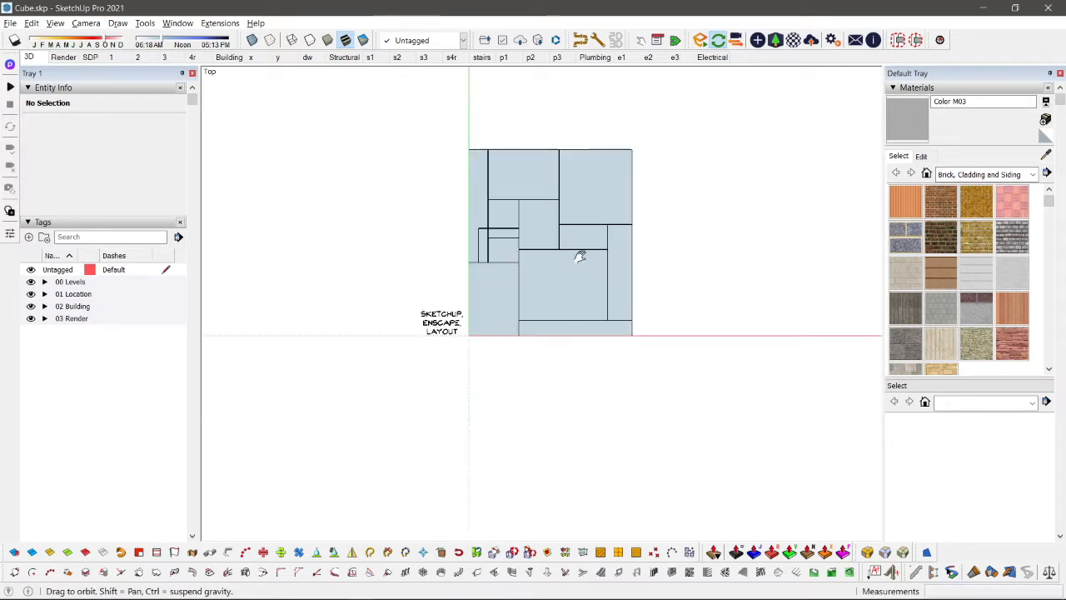
scroll(552, 276, "up", 3)
scroll(502, 196, "up", 1)
middle_click_drag(494, 188, 450, 211, "shift")
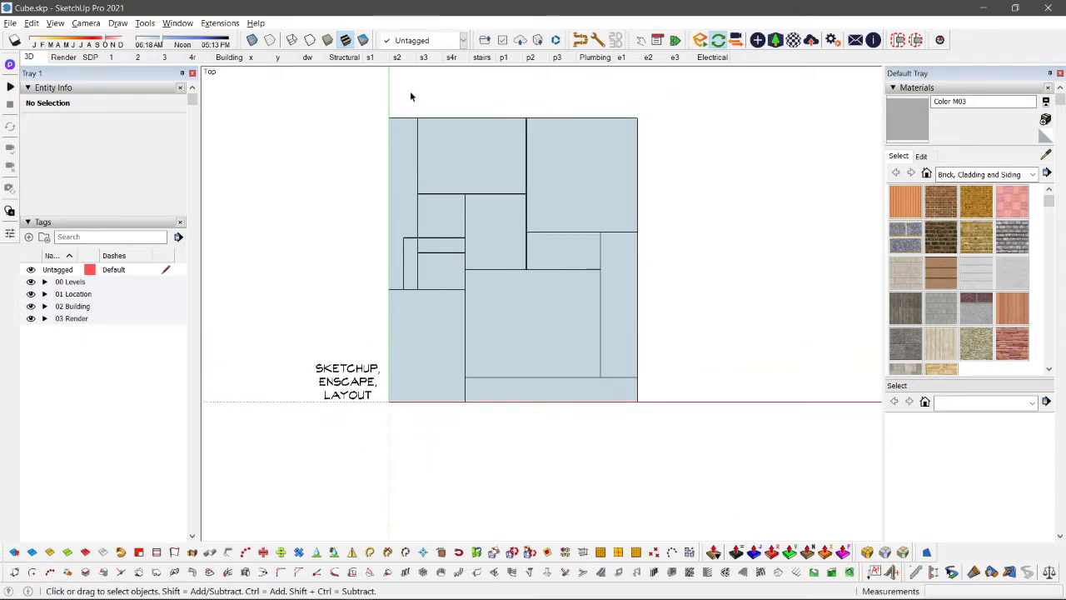
left_click_drag(410, 91, 677, 387)
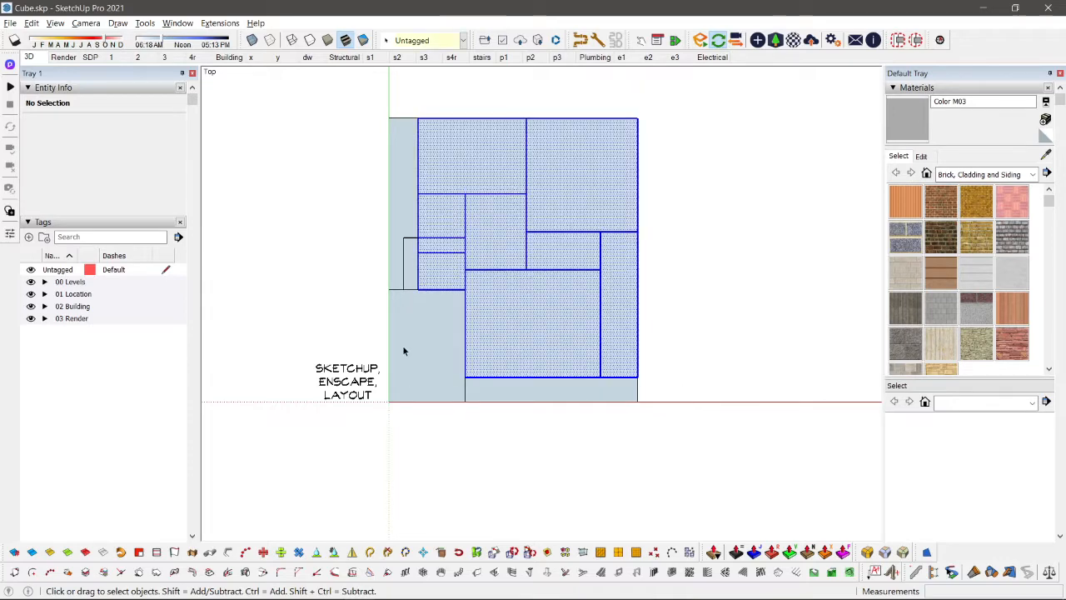
scroll(403, 341, "up", 2)
scroll(403, 339, "down", 4)
middle_click_drag(531, 279, 446, 284, "shift")
scroll(446, 283, "up", 1)
key("m")
left_click(423, 250)
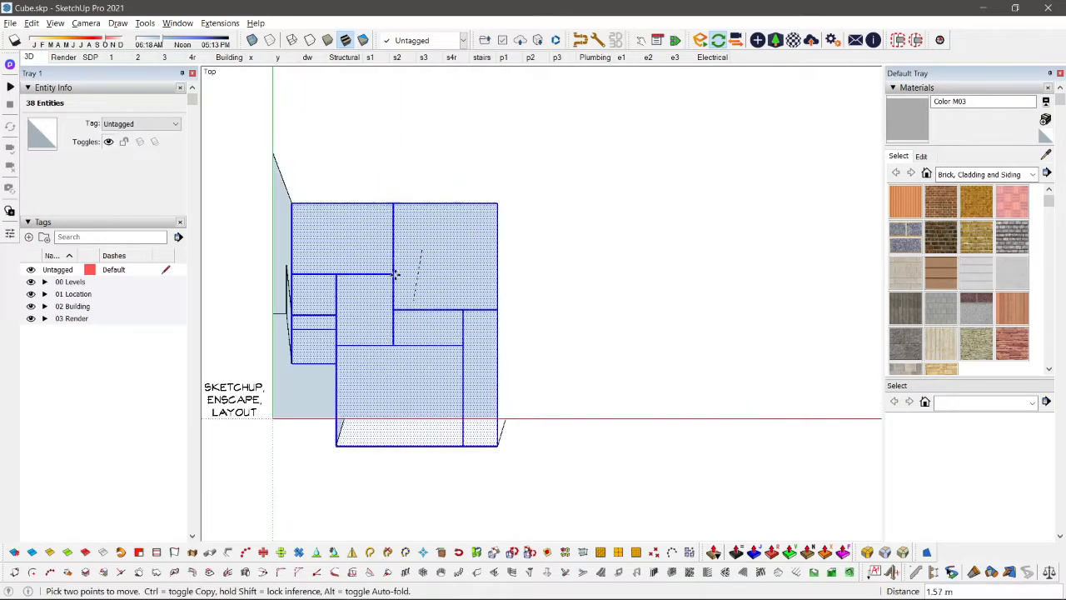
key("space")
Step: Make a group from the selected room rectangles
middle_click_drag(534, 302, 614, 250, "shift")
scroll(618, 243, "up", 2)
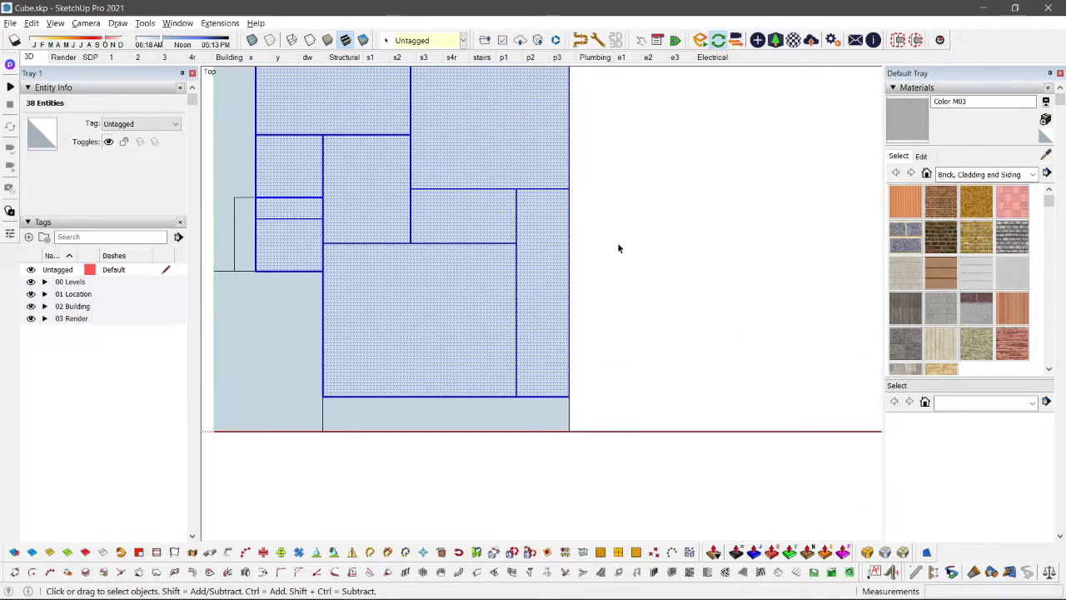
scroll(617, 243, "down", 2)
scroll(520, 158, "up", 1)
scroll(515, 154, "down", 2)
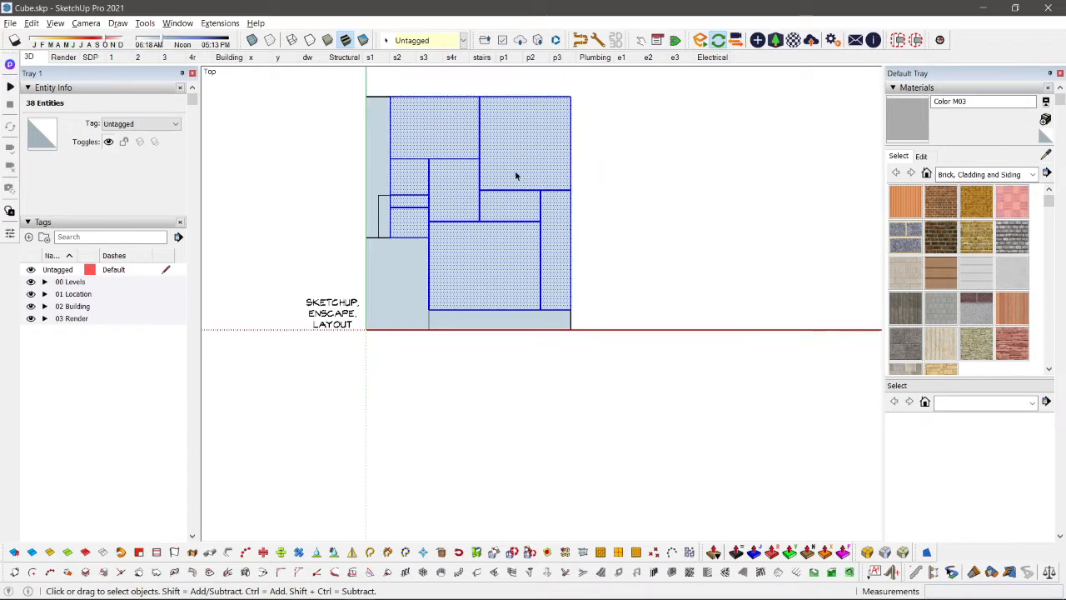
key("ctrl+g")
key("c")
key("m")
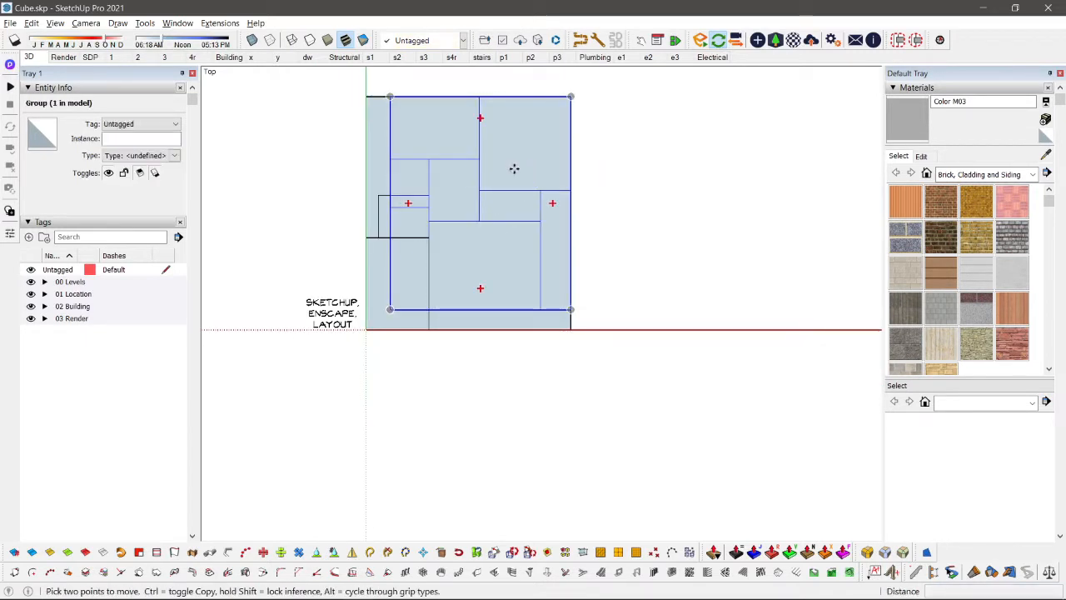
left_click(515, 168)
middle_click_drag(745, 172, 768, 210, "shift")
key("space")
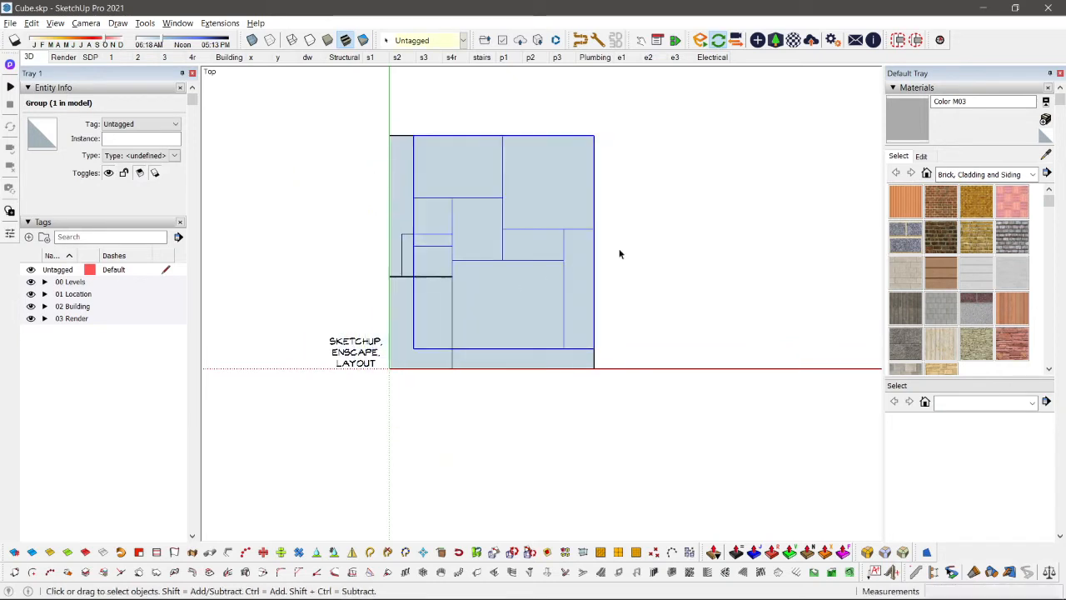
Step: Place a copy of the grouped room layout to the right of the original plan
scroll(678, 163, "up", 1)
left_click(678, 161)
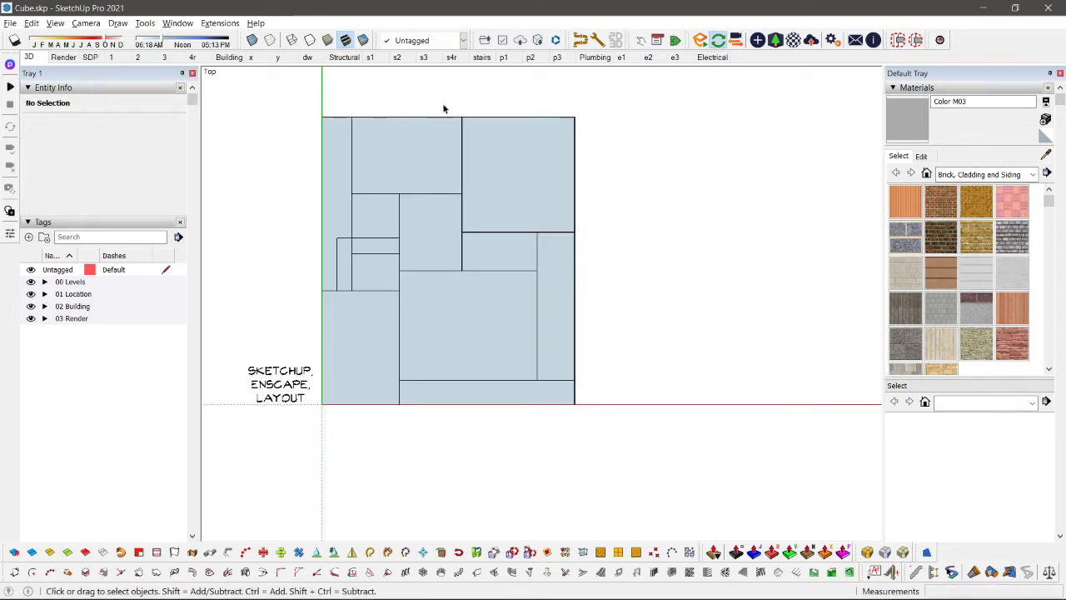
middle_click_drag(463, 122, 581, 448)
key("F2")
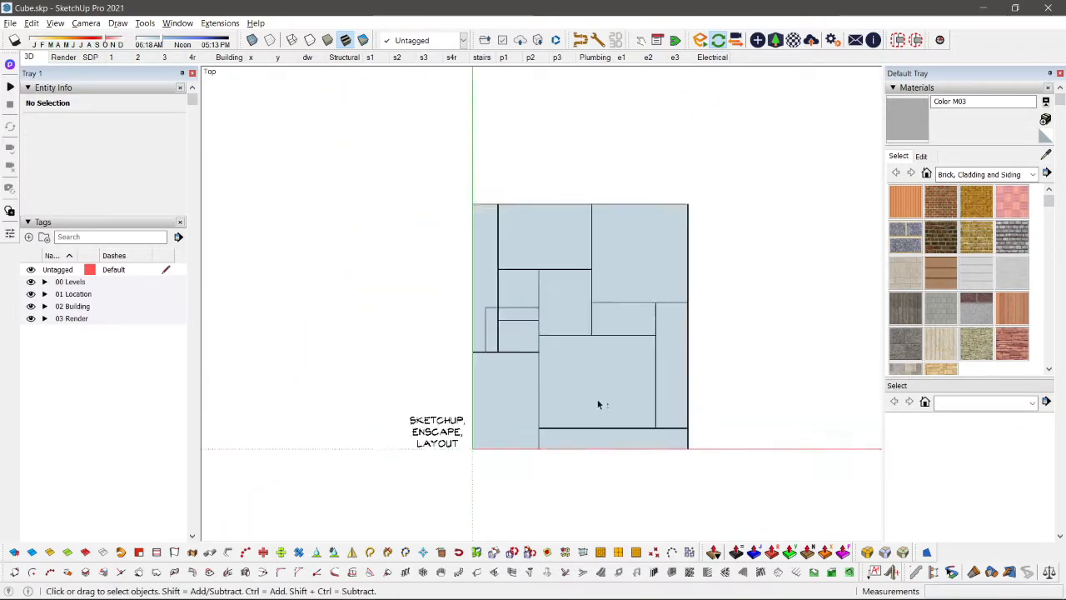
key("m")
key("ctrl")
left_click(409, 274)
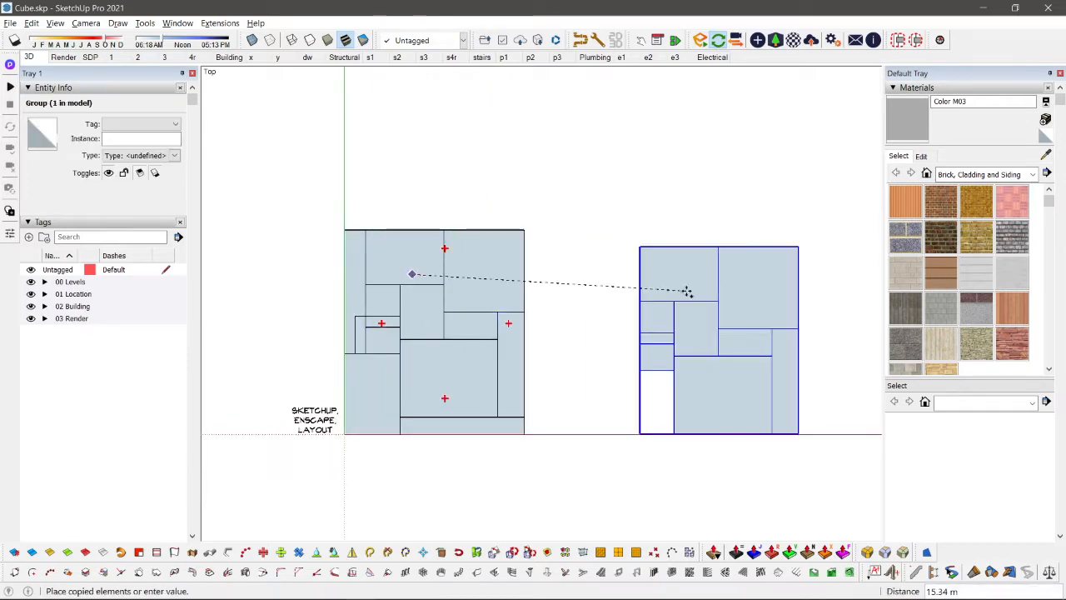
left_click(621, 269)
key("space")
Step: Open the copied group and delete all its coplanar edges to merge the rooms into a single face
scroll(617, 366, "down", 2)
middle_click_drag(654, 430, 544, 472, "shift")
middle_click_drag(543, 473, 452, 383)
key("F2")
scroll(466, 359, "up", 2)
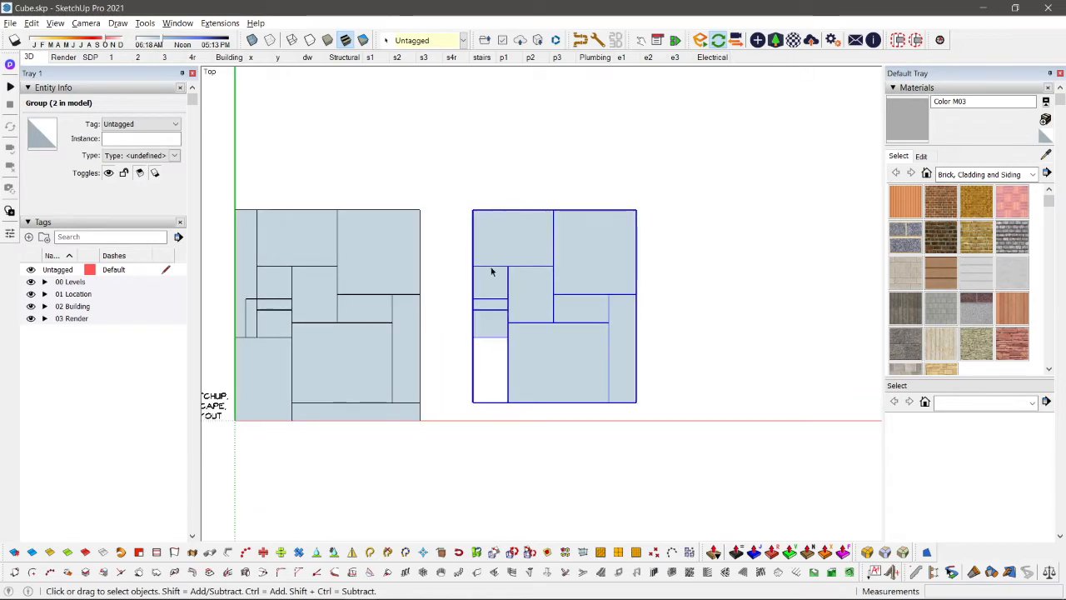
double_click(540, 262)
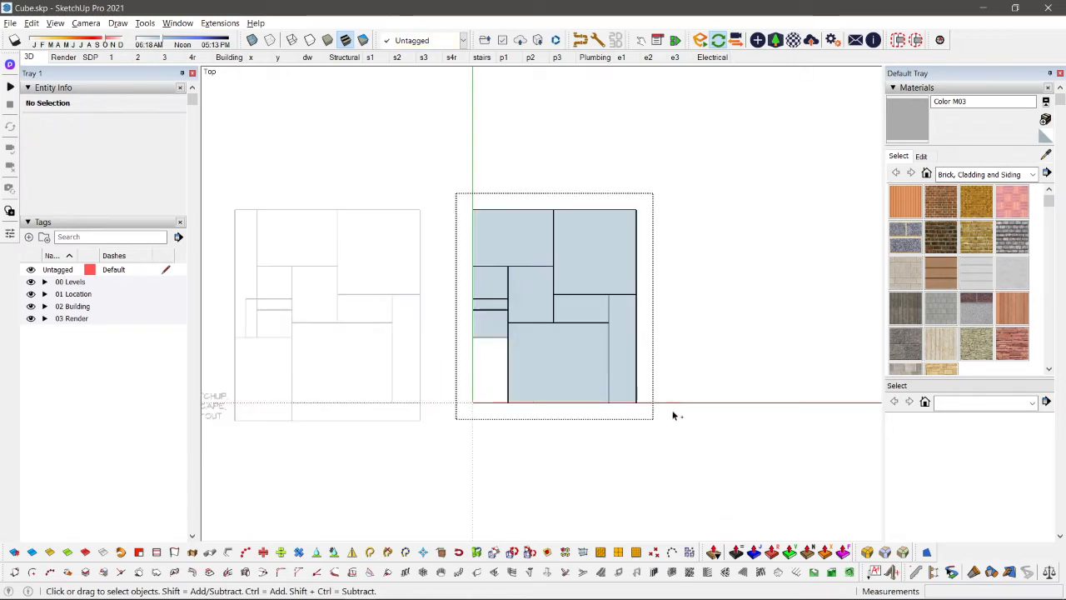
key("ctrl+a")
scroll(668, 426, "up", 3)
right_click(482, 241)
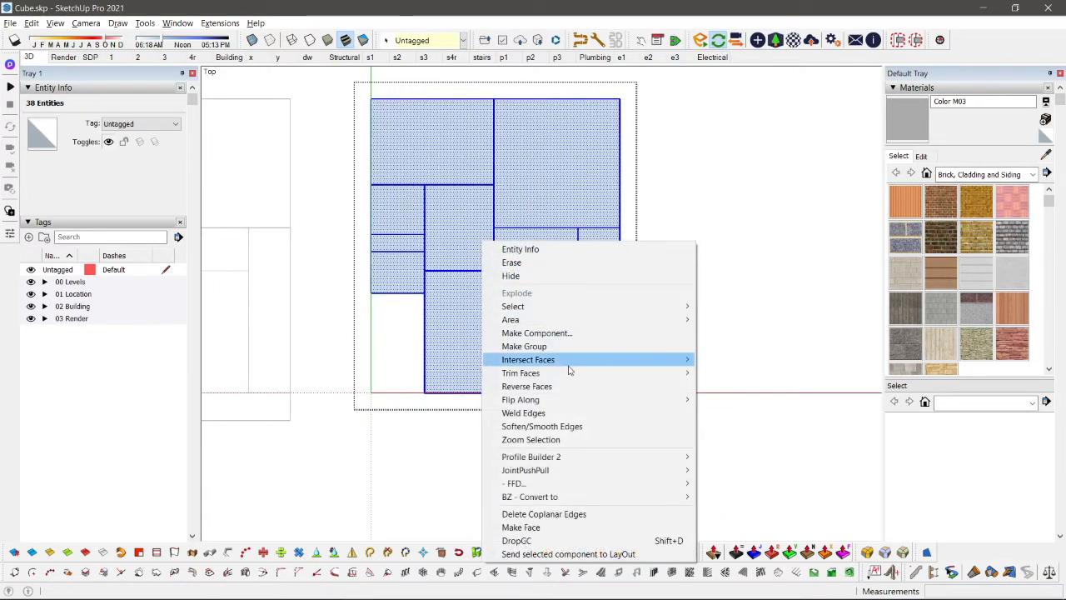
left_click(545, 514)
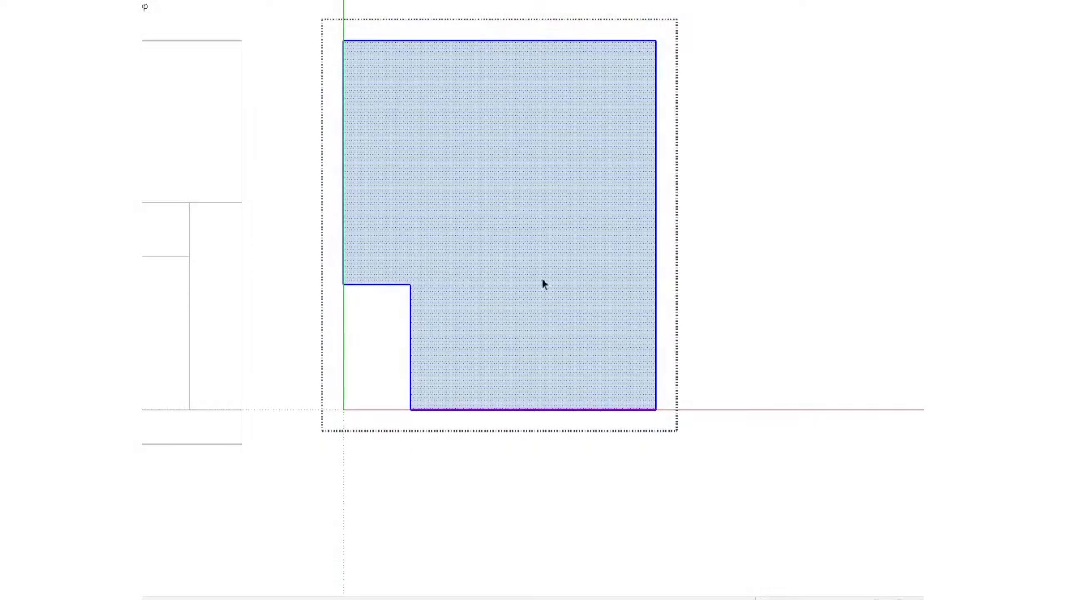
Step: Offset the merged face's outline slightly inward inside the copied group to form a wall band
scroll(533, 281, "down", 1)
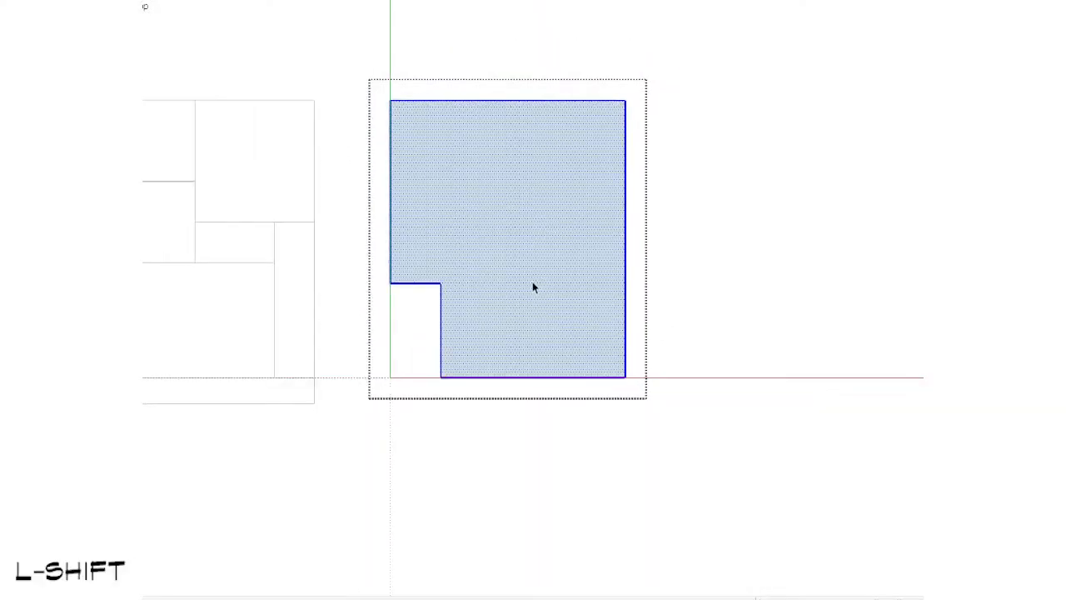
middle_click_drag(532, 282, 673, 364, "shift")
scroll(674, 370, "up", 1)
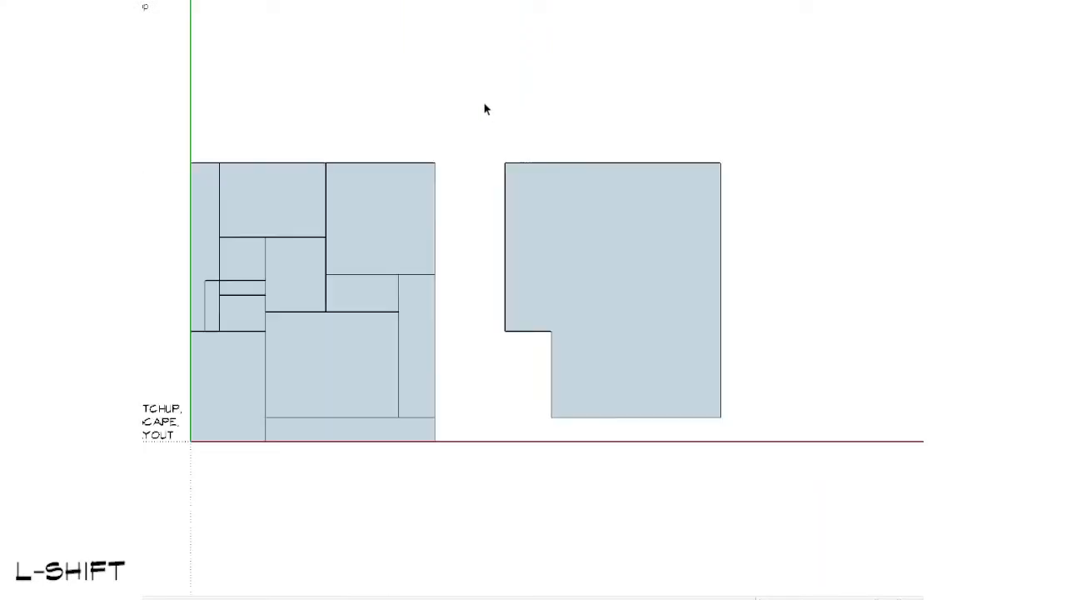
left_click(616, 236)
key("f")
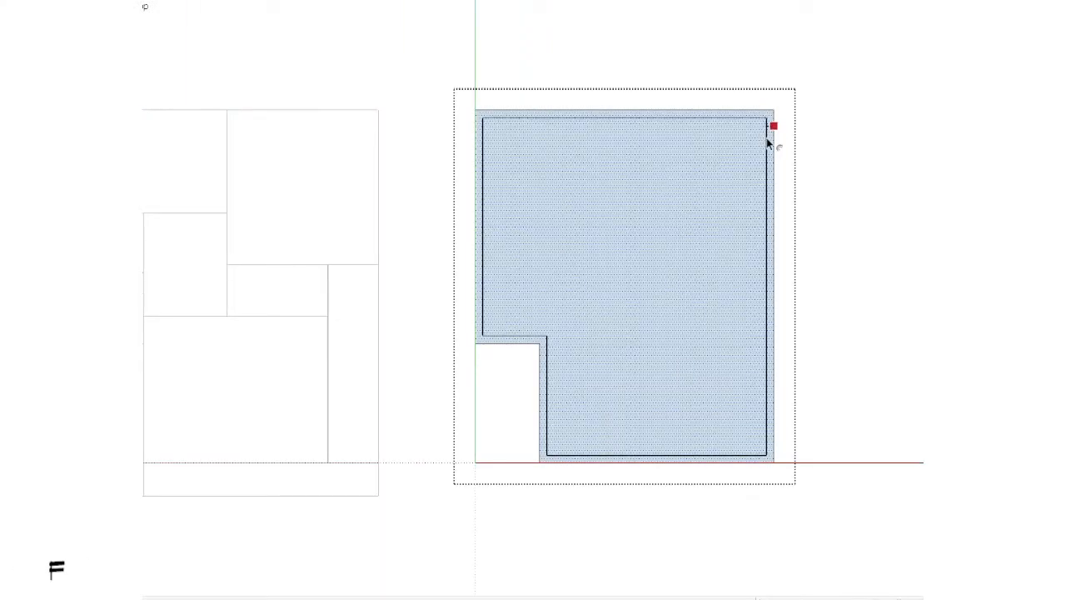
left_click(766, 144)
Step: Extrude the band between the two outlines upward into exterior walls and close the group
scroll(703, 383, "down", 1)
middle_click_drag(704, 384, 536, 231, "shift")
scroll(535, 232, "up", 1)
key("s")
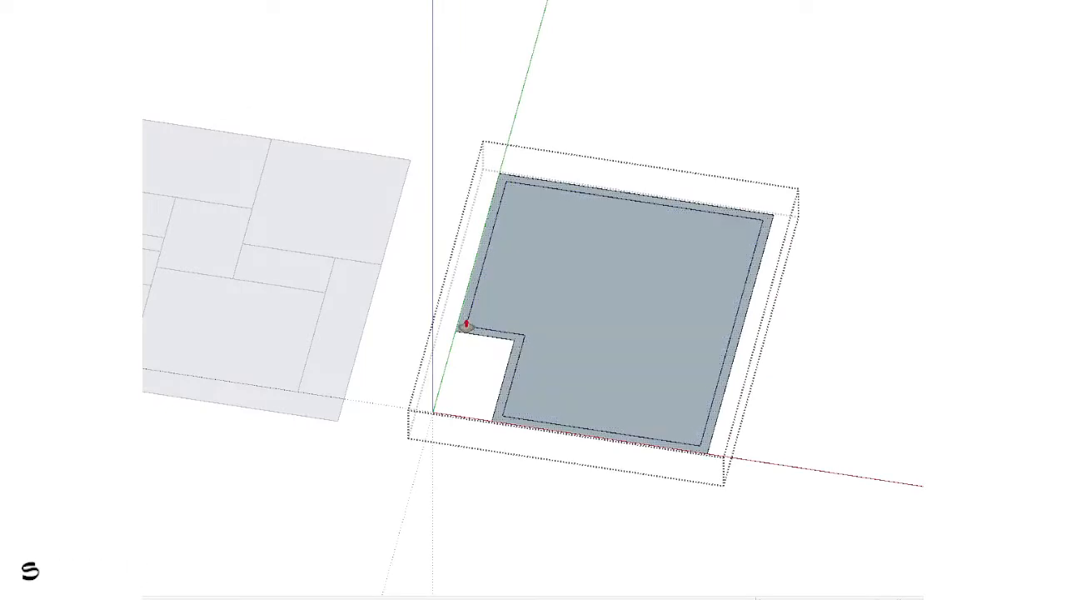
key("ctrl")
left_click(467, 324)
left_click(460, 232)
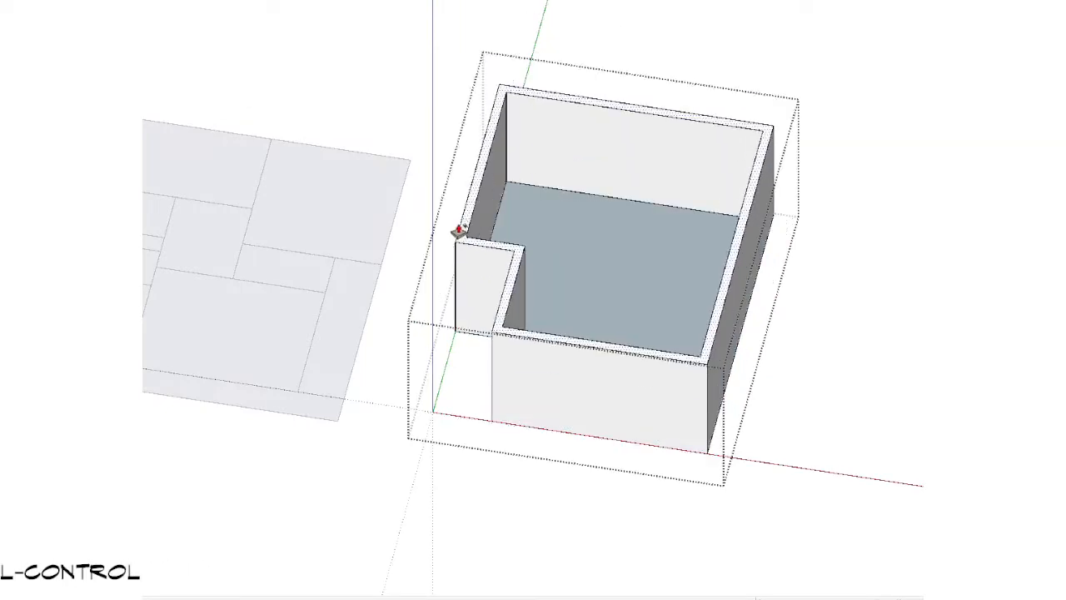
key("Escape")
Step: From the top view, place another copy of the original grouped room layout to the right of the walled copy
scroll(460, 285, "down", 2)
key("shift+t")
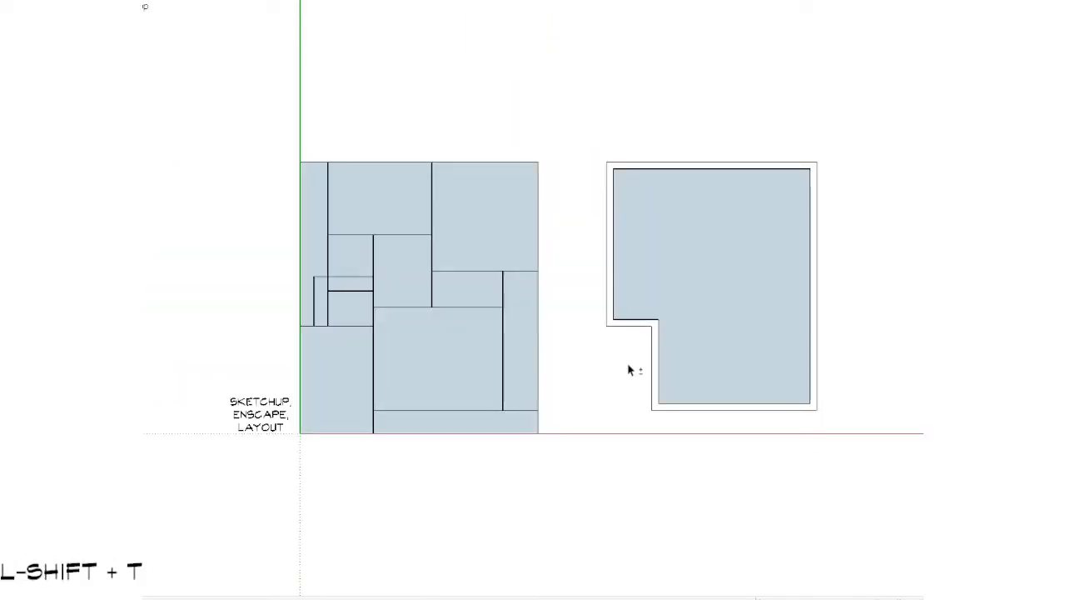
scroll(628, 365, "down", 1)
middle_click_drag(618, 358, 616, 332, "shift")
left_click(360, 188)
key("v")
scroll(479, 229, "down", 1)
key("ctrl")
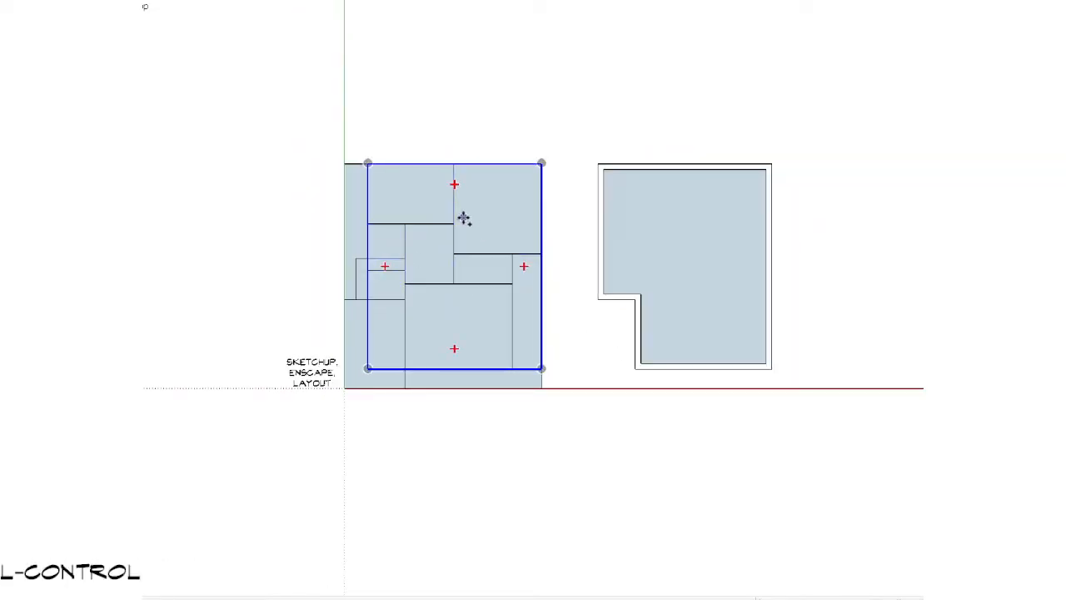
left_click(464, 217)
middle_click_drag(838, 223, 261, 230, "shift")
left_click(502, 233)
key("space")
scroll(489, 294, "up", 1)
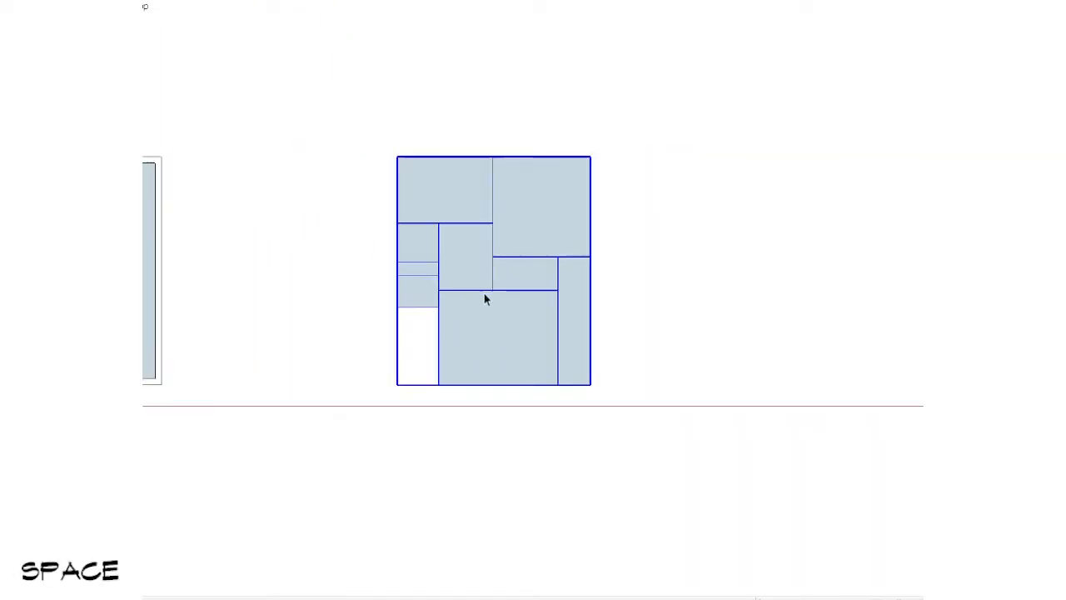
left_click_drag(624, 169, 419, 255, "ctrl+shift")
scroll(418, 255, "up", 4)
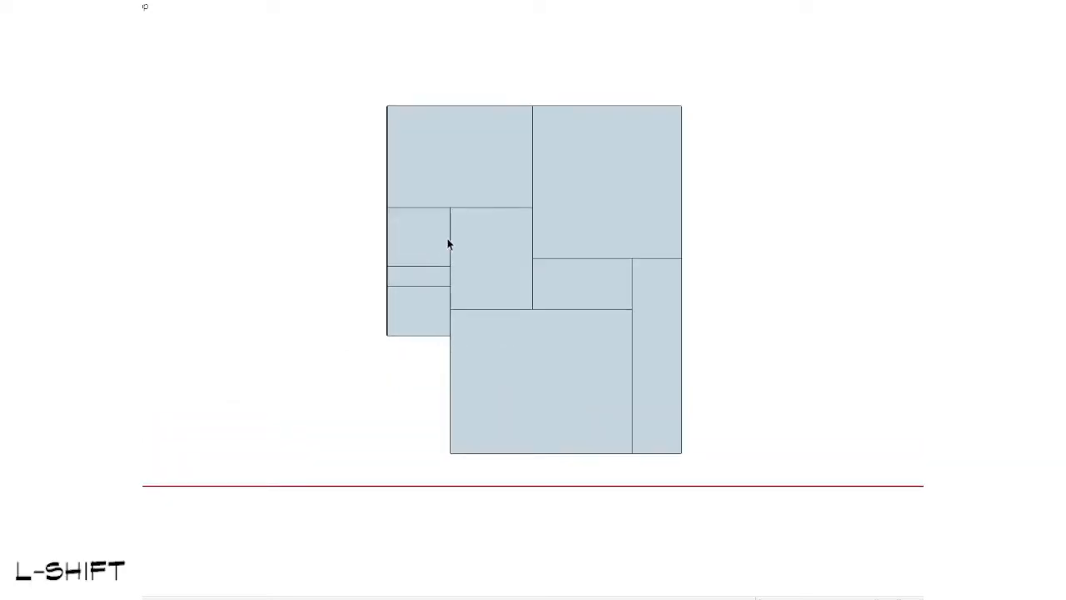
scroll(459, 241, "up", 2)
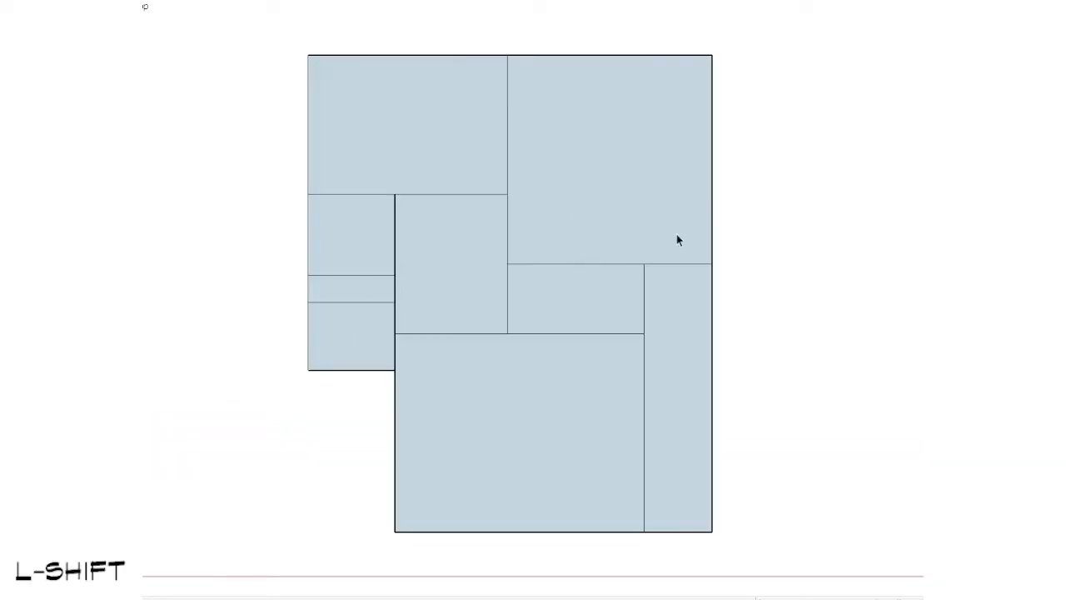
scroll(676, 234, "down", 1)
middle_click_drag(673, 238, 634, 273, "shift")
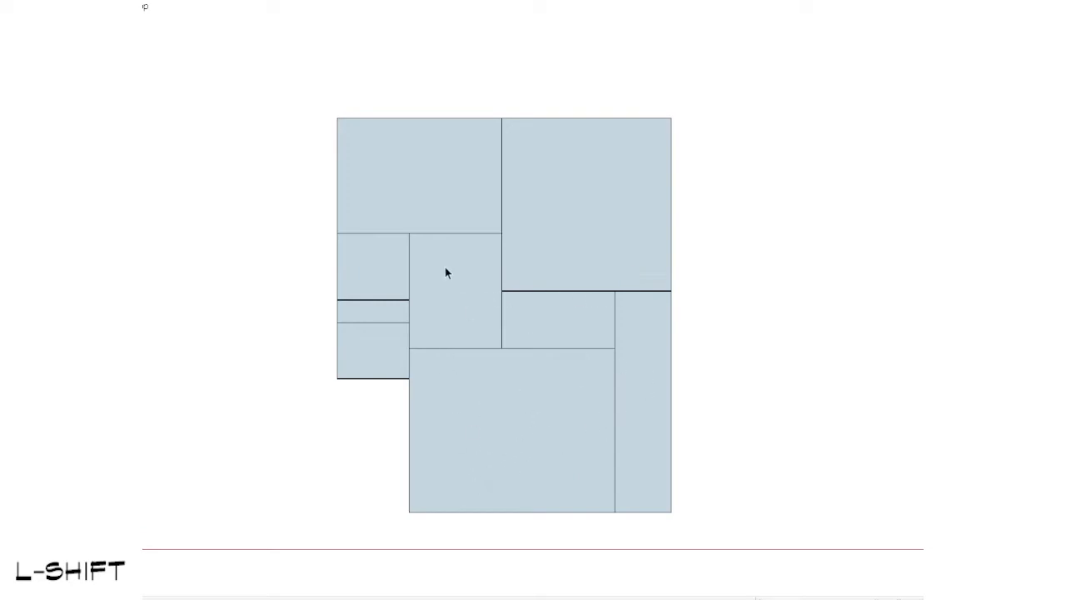
Step: Examine the newly placed room layout copy and compare it with the original plan and the walled copy
scroll(445, 266, "up", 2)
scroll(445, 267, "down", 1)
scroll(690, 214, "down", 1)
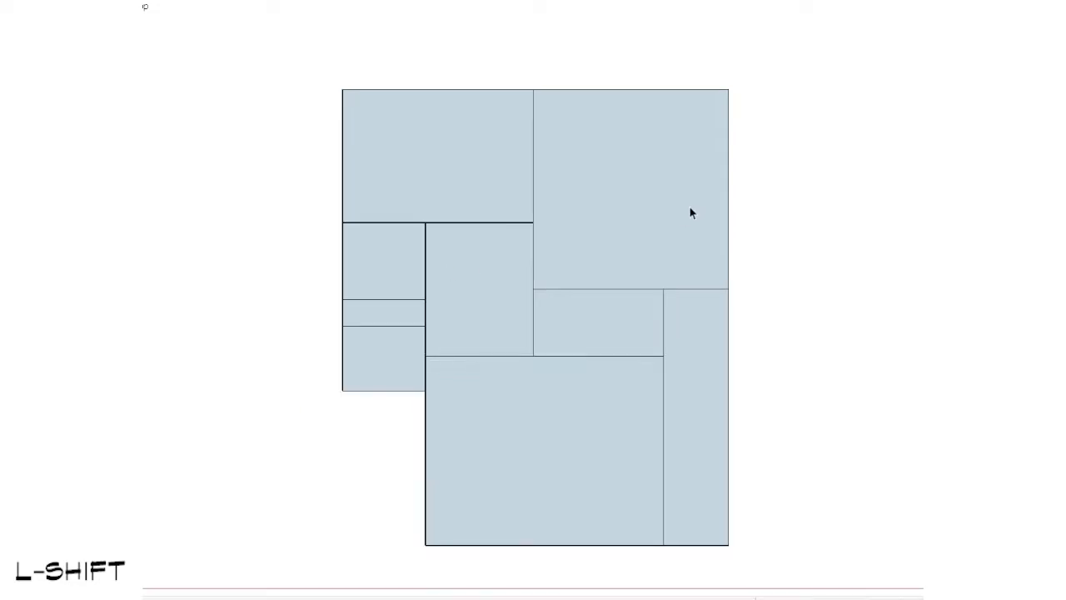
scroll(608, 373, "down", 1)
scroll(588, 336, "down", 1)
middle_click_drag(588, 336, 574, 311, "shift")
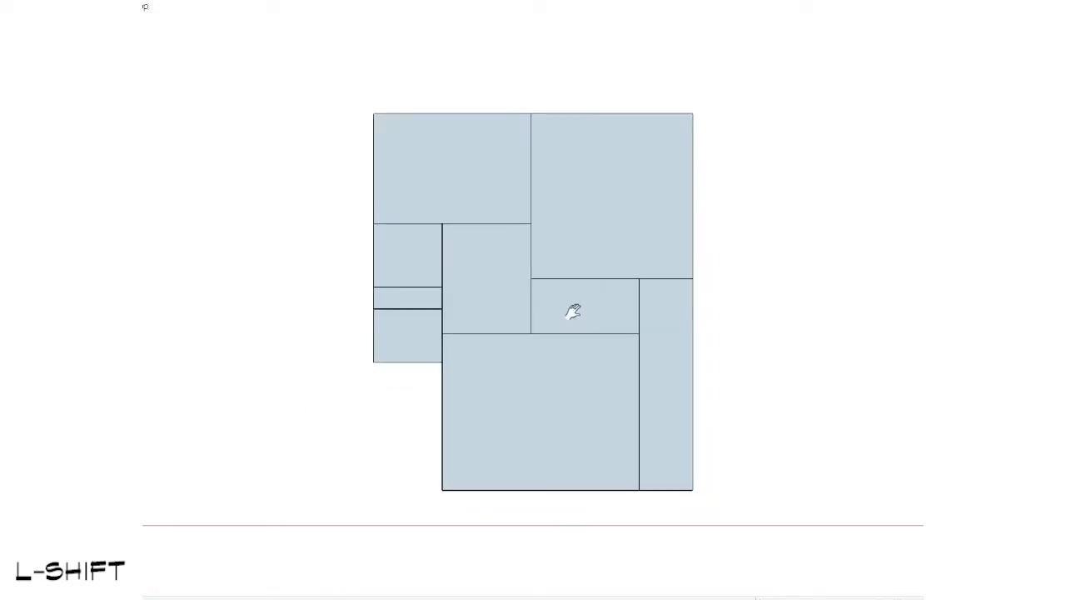
scroll(624, 249, "down", 3)
middle_click_drag(435, 336, 954, 311, "shift")
middle_click_drag(235, 288, 350, 300, "shift")
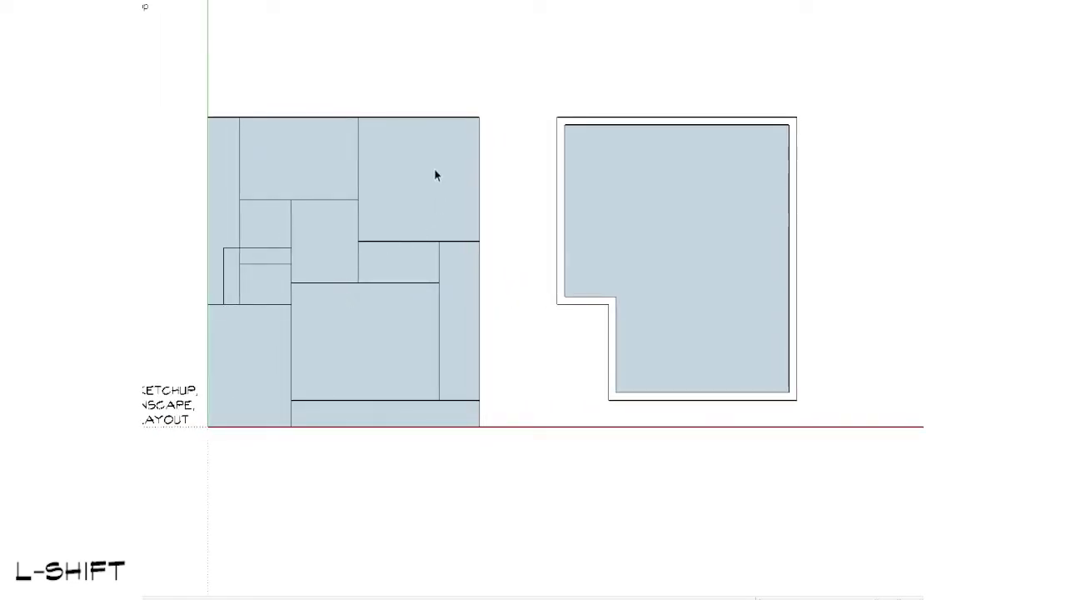
scroll(418, 218, "down", 2)
middle_click_drag(770, 280, 462, 274, "shift")
scroll(795, 281, "up", 2)
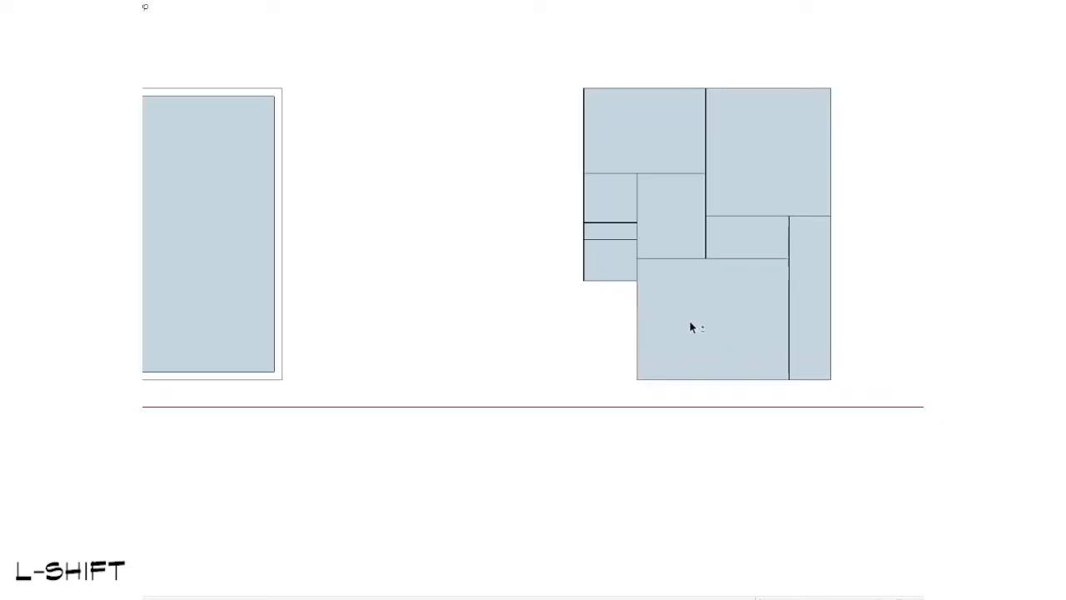
middle_click_drag(775, 277, 664, 279, "shift")
scroll(658, 279, "up", 4)
scroll(566, 302, "down", 1)
middle_click_drag(565, 303, 560, 359, "shift")
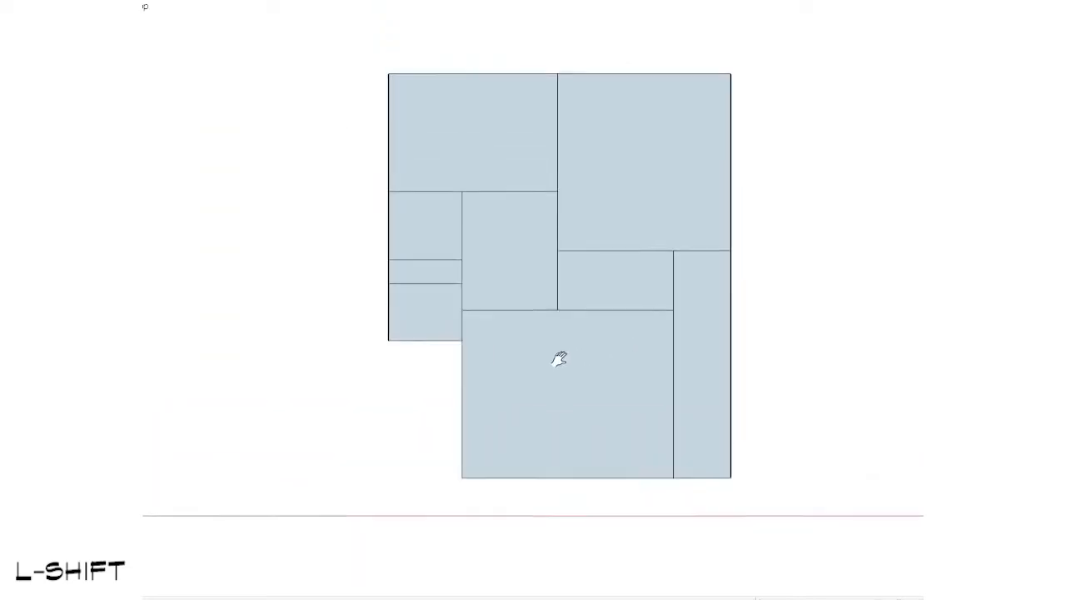
scroll(559, 359, "up", 1)
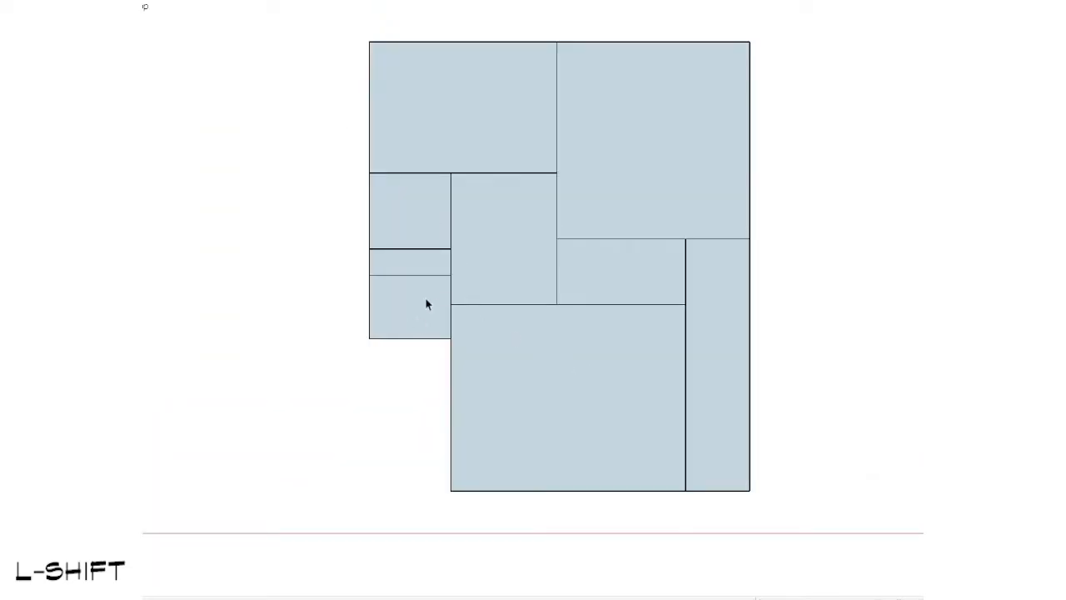
middle_click_drag(623, 295, 677, 347, "shift")
key("shift+z")
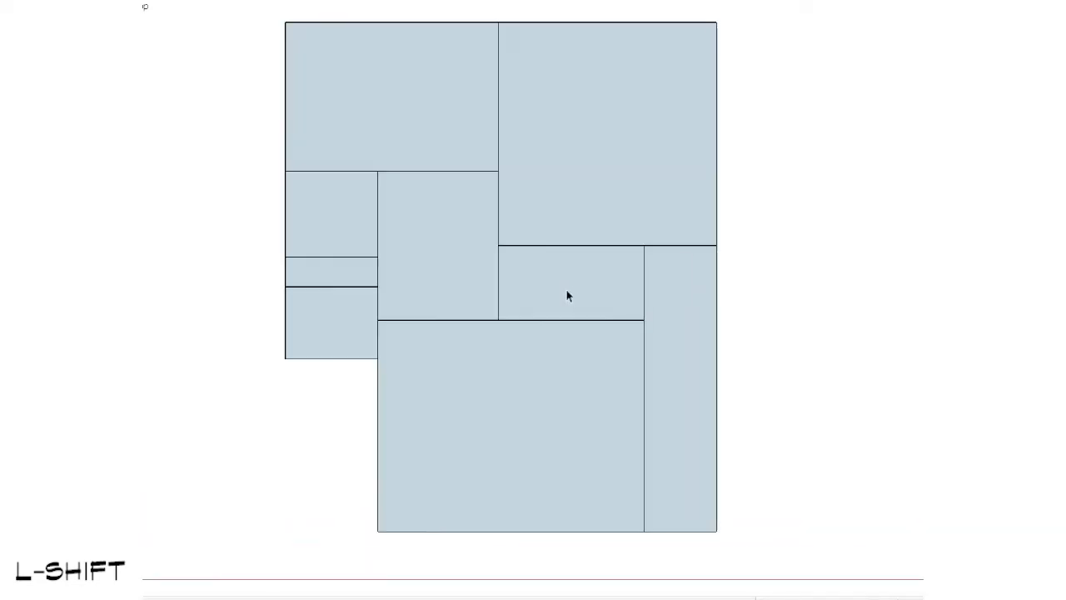
Step: Open the new layout copy's group for editing
double_click(568, 287)
left_click(533, 286)
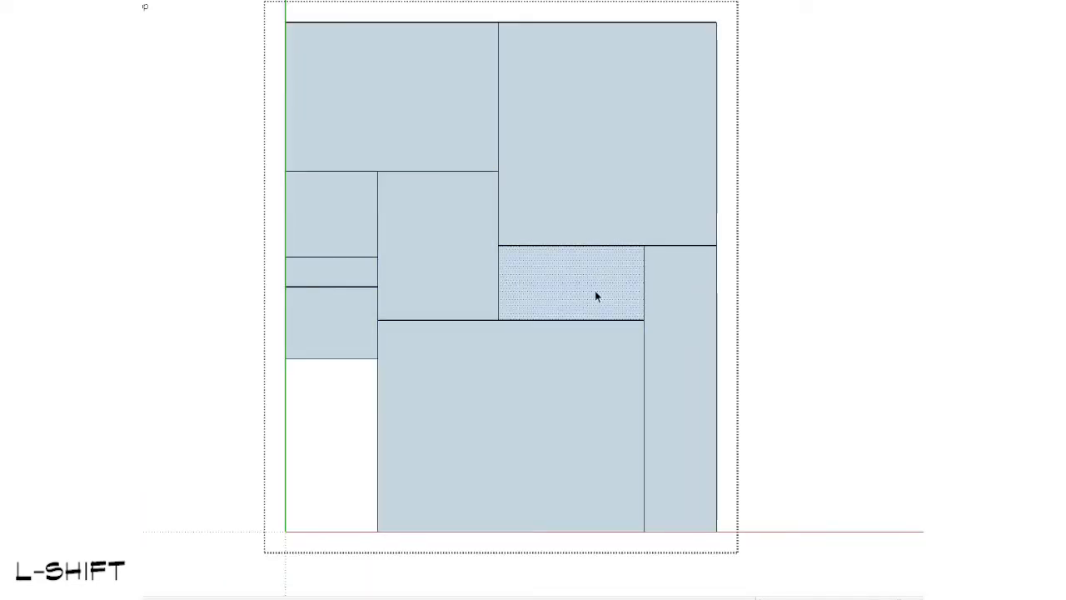
scroll(537, 293, "down", 3)
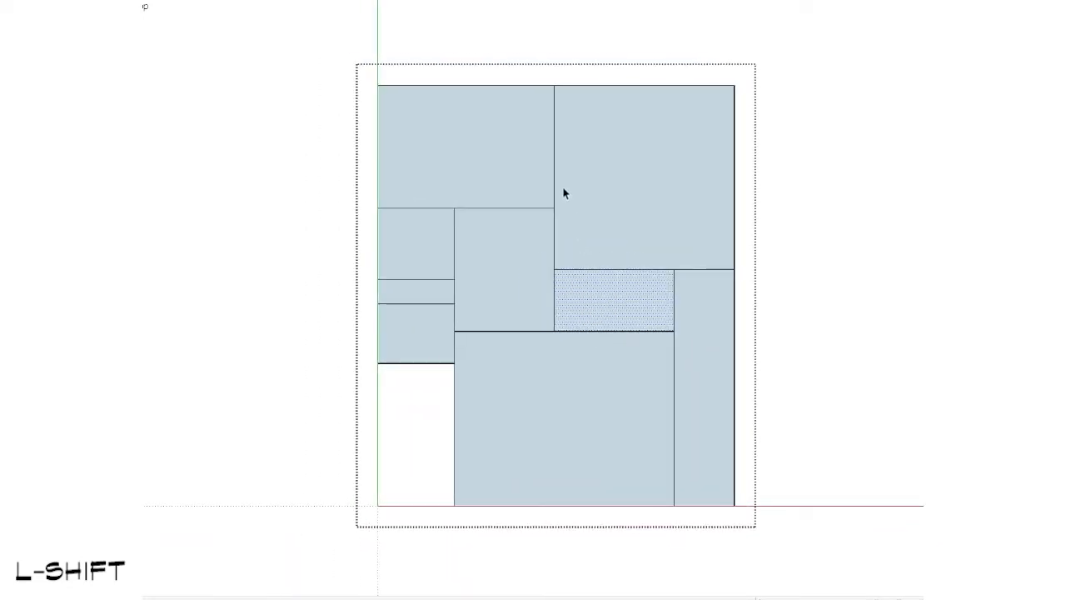
key("b")
scroll(563, 179, "up", 2)
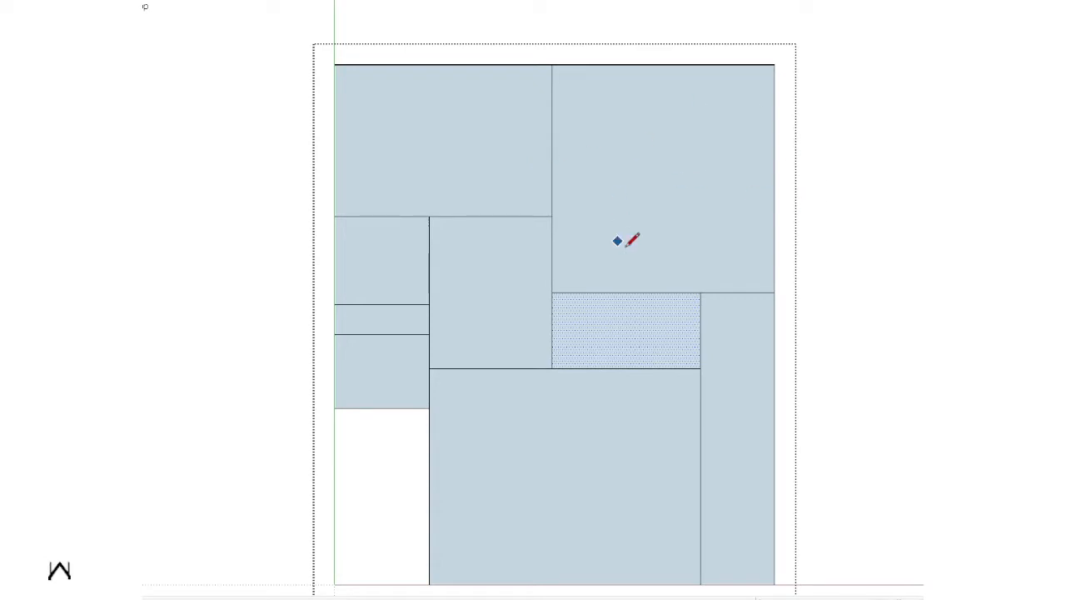
scroll(670, 210, "down", 1)
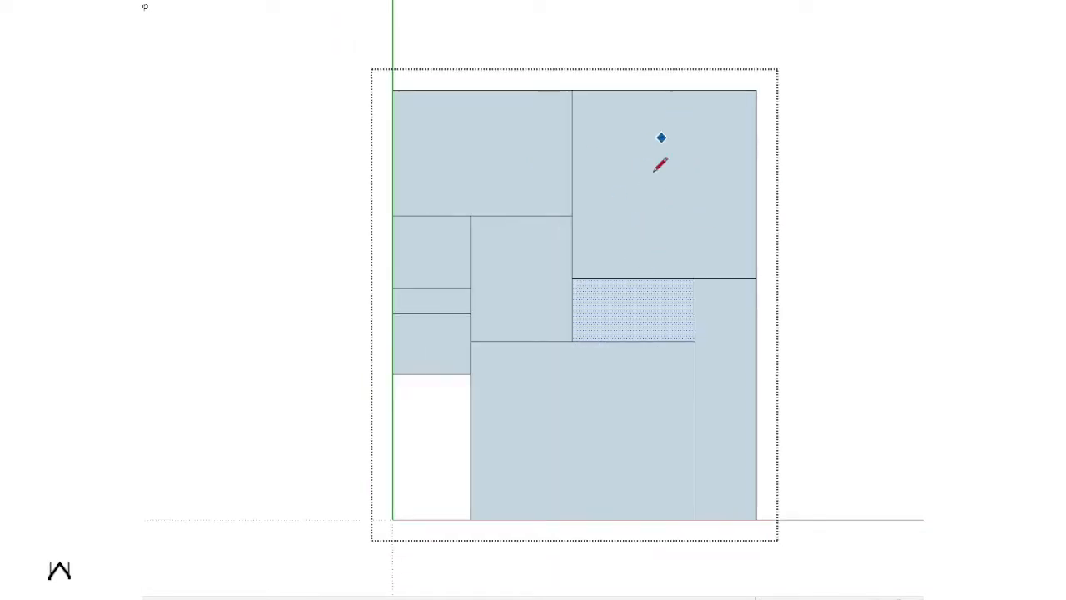
middle_click_drag(689, 247, 670, 363, "shift")
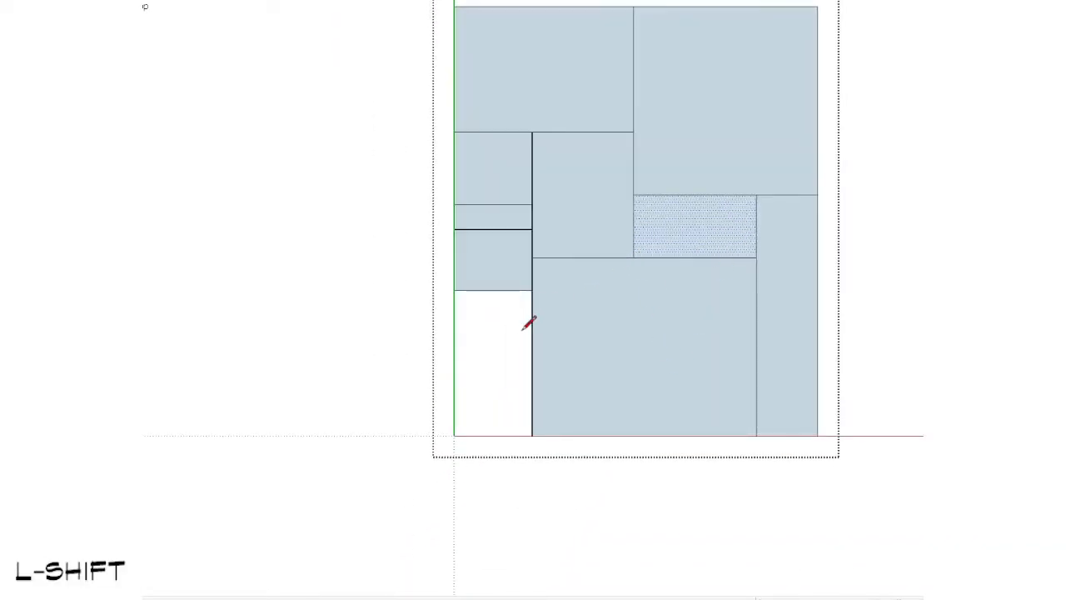
mouse_move(741, 370)
middle_mouse_down("shift")
mouse_move(640, 321)
mouse_move(747, 329)
middle_mouse_up("shift")
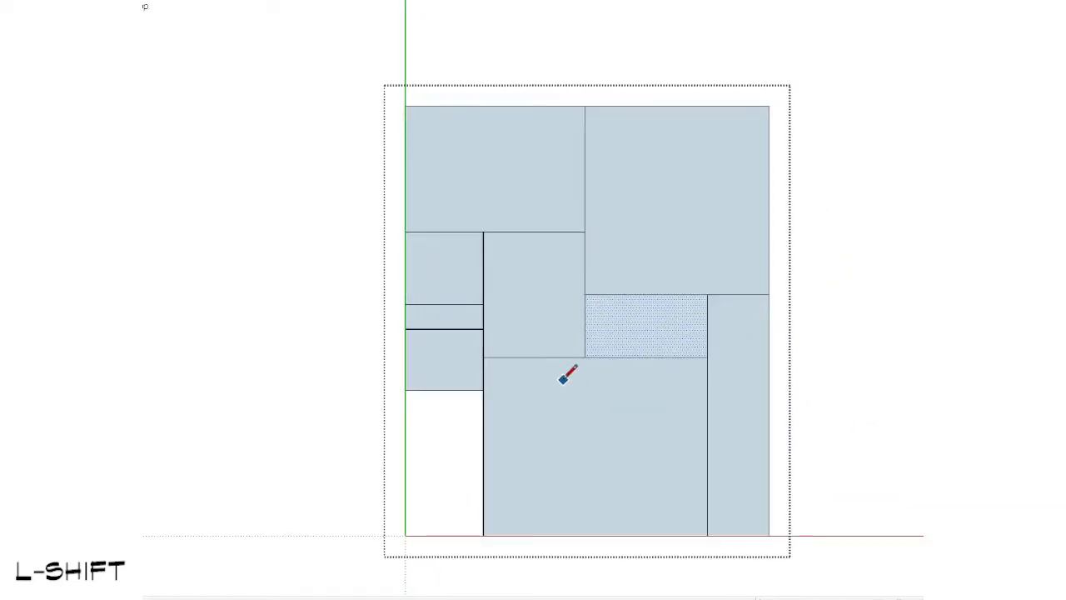
key("space")
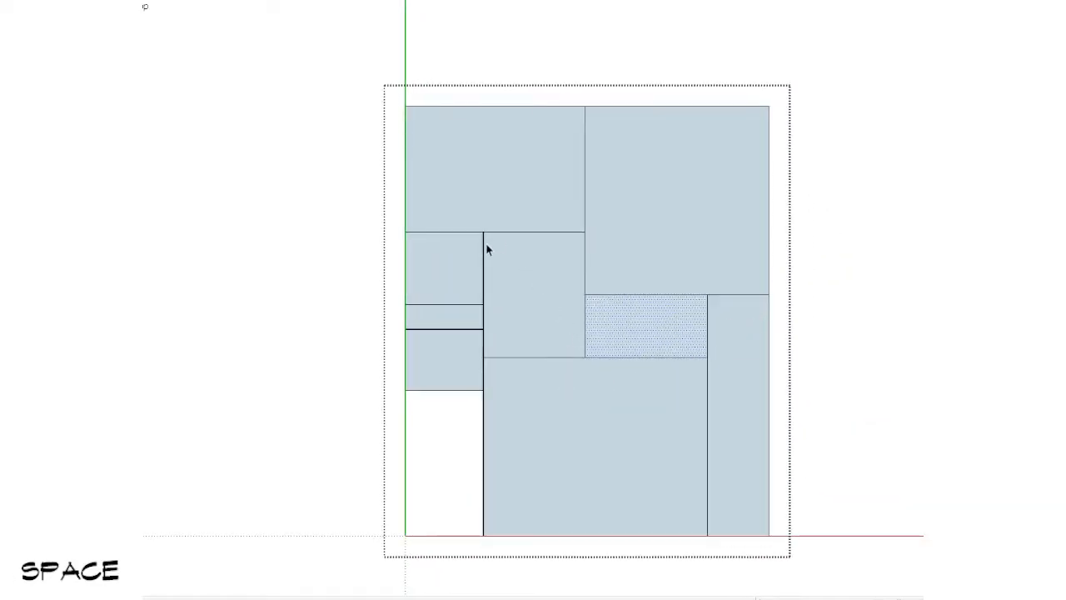
Step: Extend the lower-left room halfway down the open notch with an adjoining rectangle and erase the edge between them
scroll(475, 276, "up", 1)
left_click(457, 382)
scroll(457, 382, "down", 1)
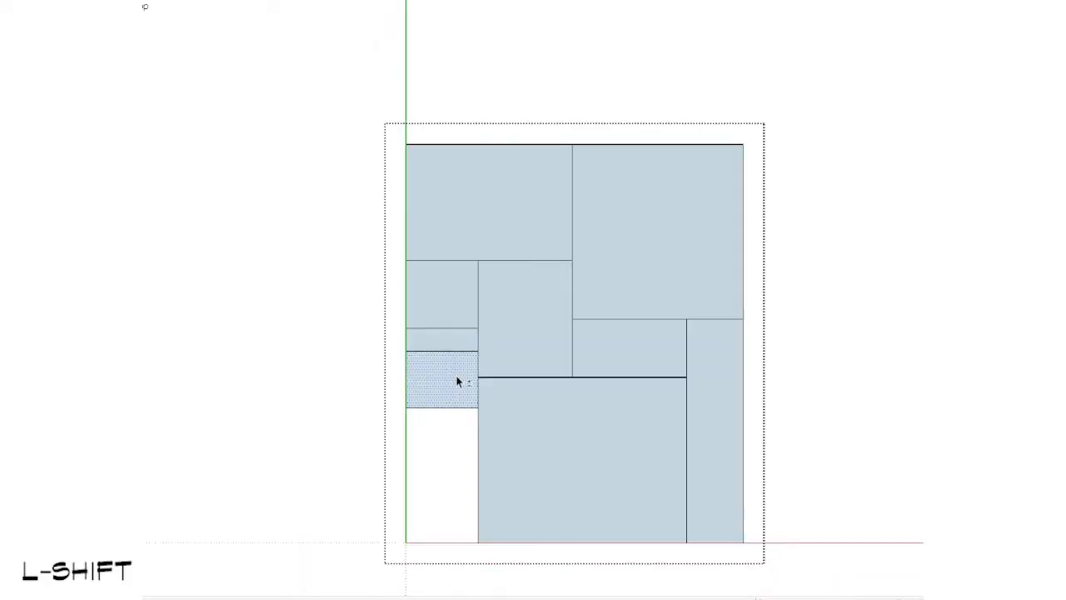
middle_click_drag(457, 382, 462, 309, "shift")
scroll(397, 331, "up", 1)
key("r")
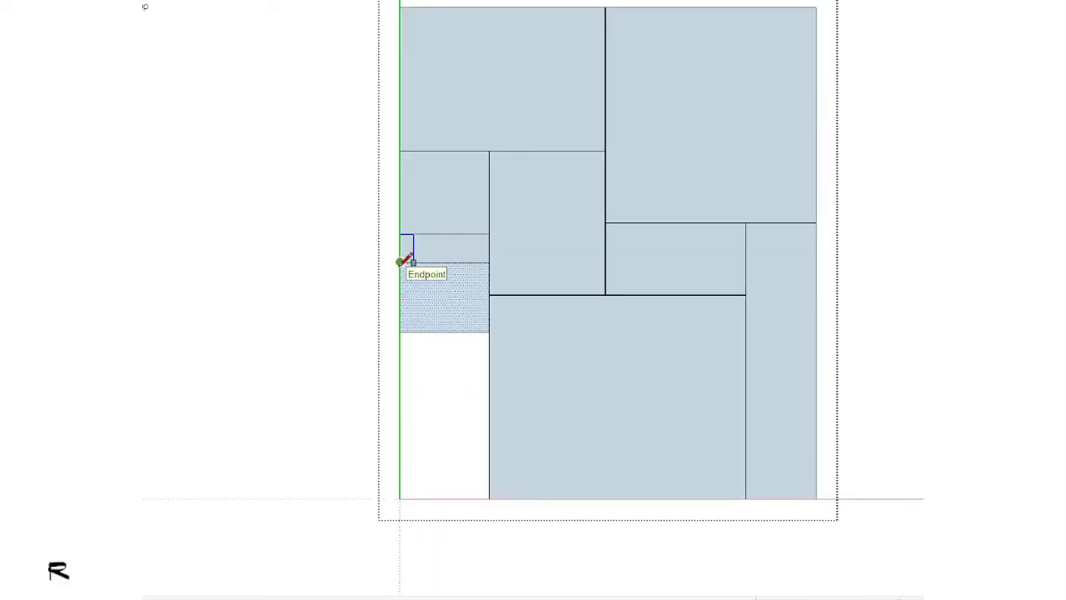
left_click(399, 261)
left_click(489, 415)
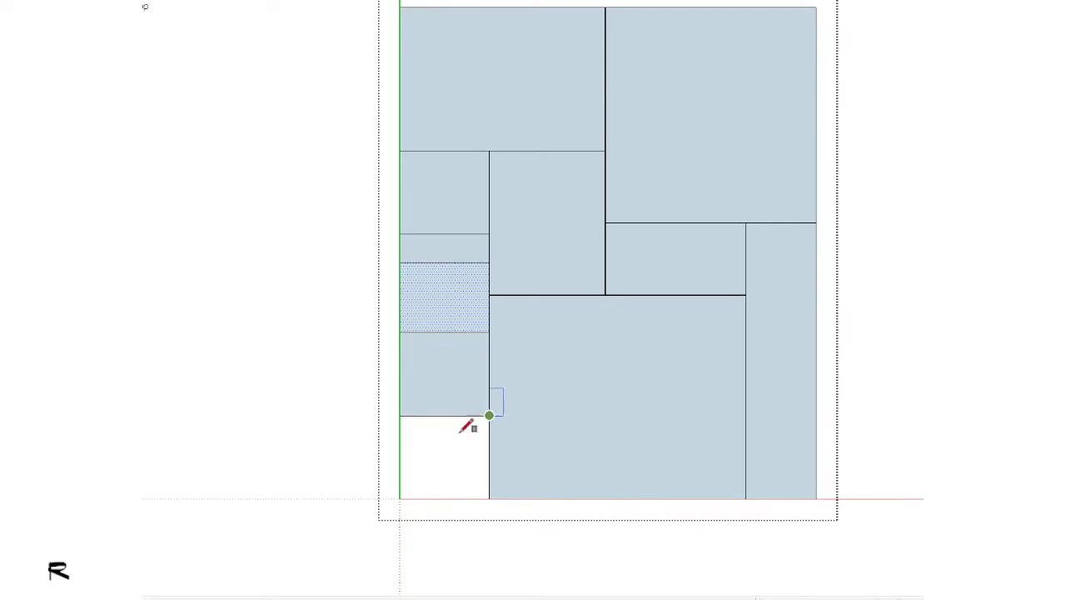
key("space")
key("e")
scroll(459, 312, "down", 1)
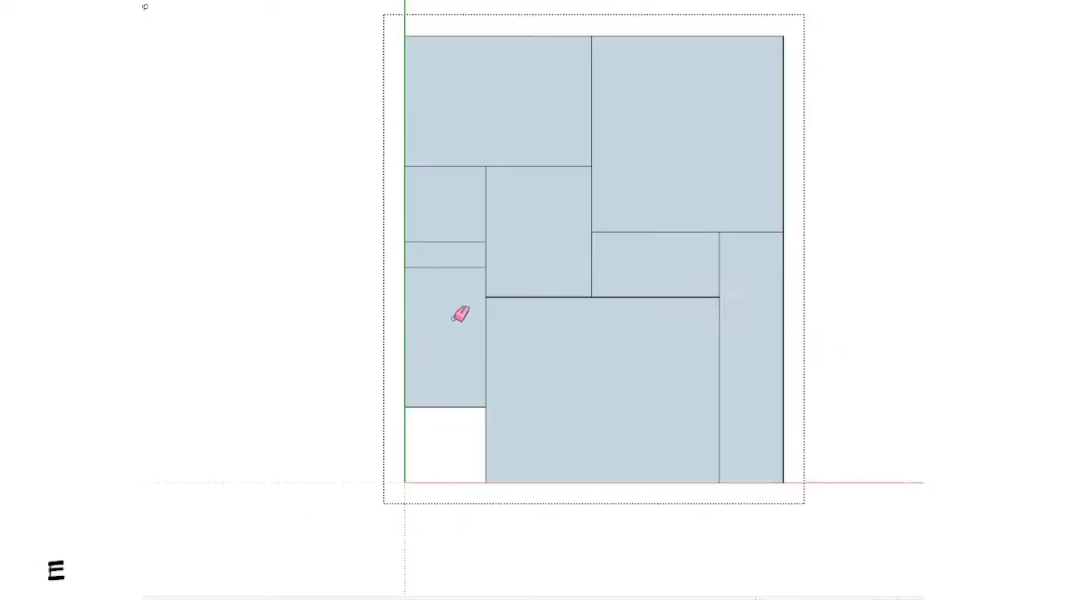
key("space")
Step: Split the large upper-right room with a vertical line and halve its outer part with a horizontal line from the line's midpoint
scroll(627, 362, "up", 1)
scroll(577, 396, "down", 2)
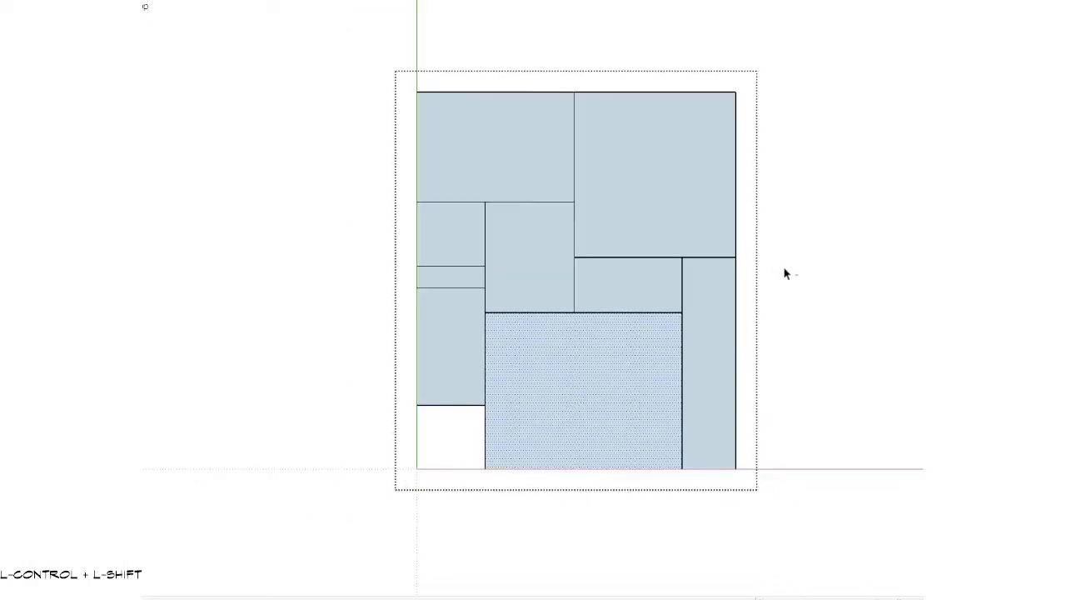
left_click(537, 453, "ctrl+shift")
scroll(531, 218, "up", 2)
scroll(531, 218, "up", 1)
middle_click_drag(669, 228, 619, 261, "shift")
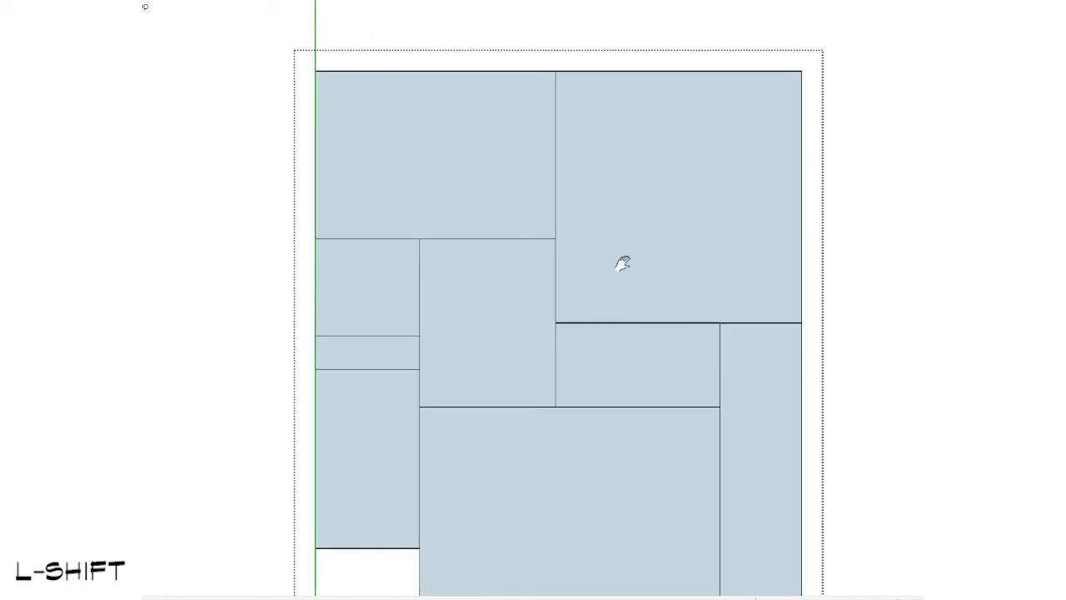
key("l")
left_click(625, 322)
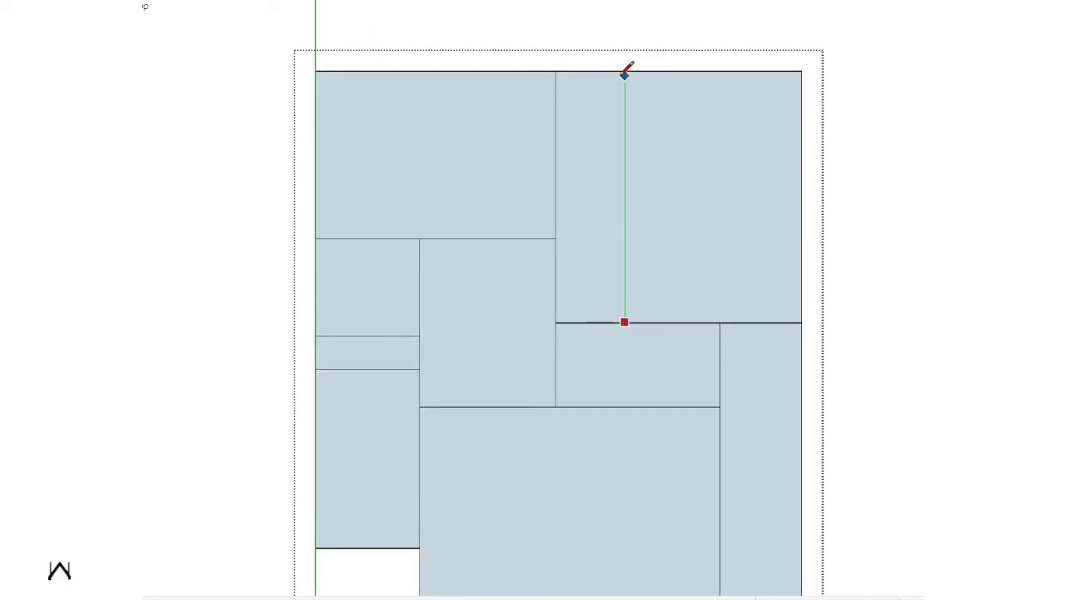
left_click(625, 71)
key("space")
key("l")
left_click(625, 197)
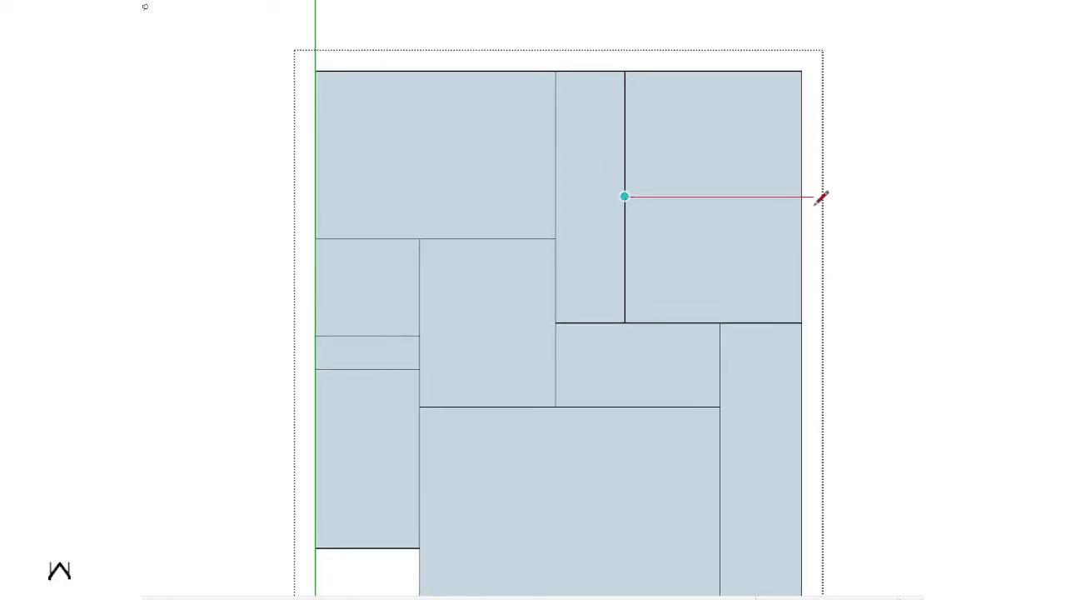
left_click(802, 196)
key("space")
scroll(792, 202, "down", 1)
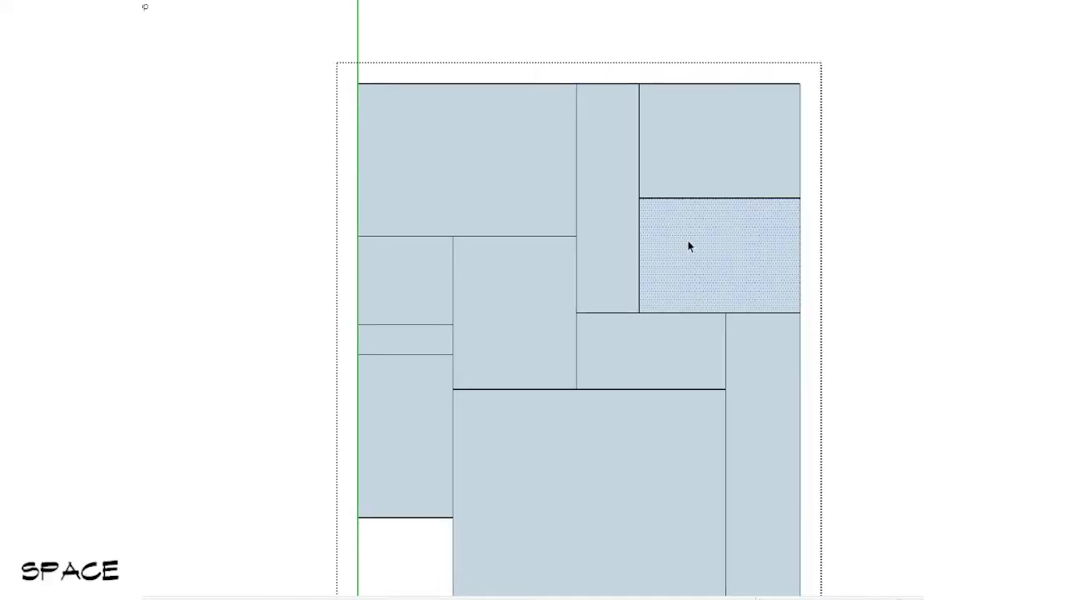
Step: Erase both dividing lines from the upper-right room
left_click(616, 346)
scroll(616, 346, "down", 2)
middle_click_drag(617, 345, 653, 265, "shift")
scroll(655, 265, "up", 2)
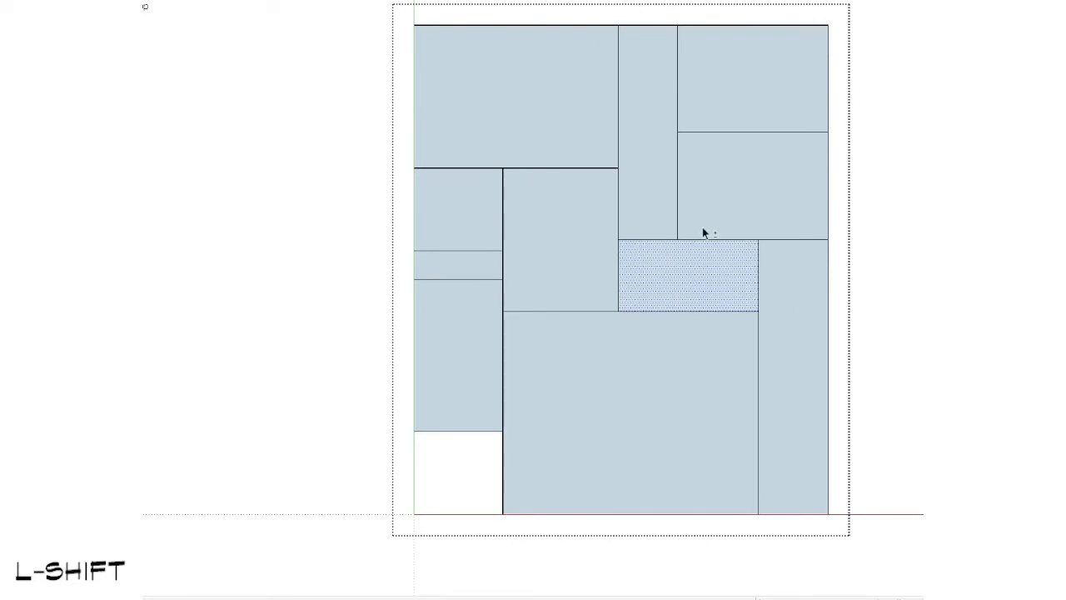
middle_click_drag(703, 227, 705, 298, "shift")
key("e")
left_click(698, 205)
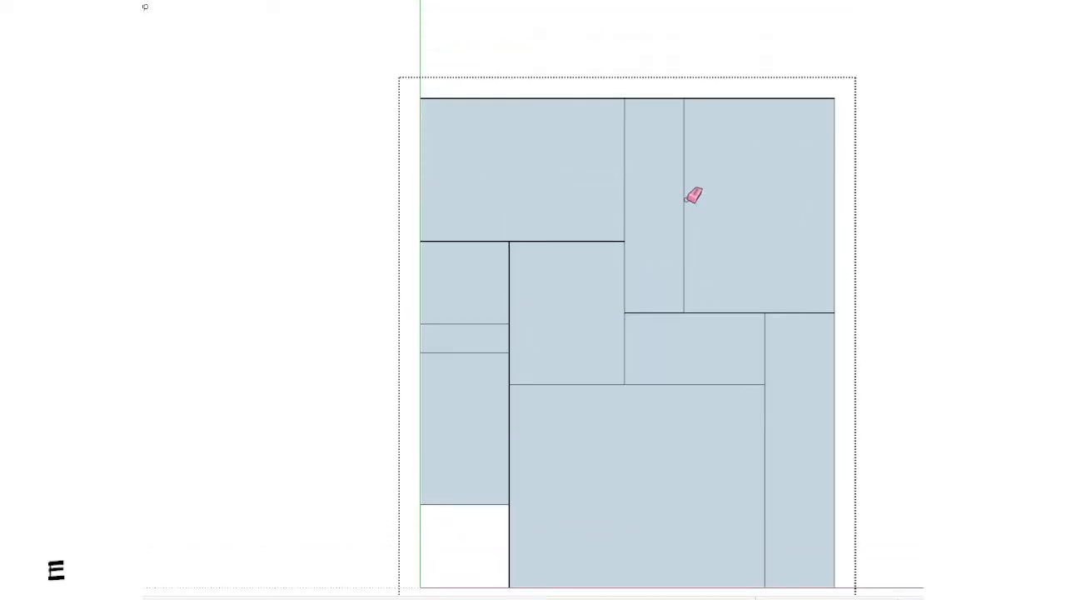
left_click(684, 202)
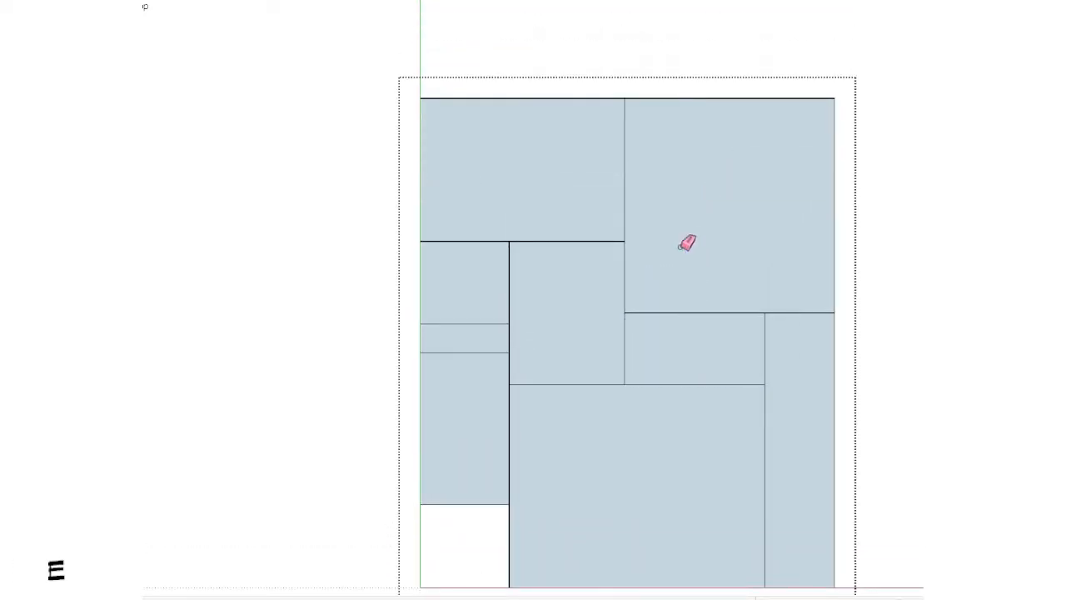
Step: Draw a horizontal line across the upper-right room, continuing the upper-left room's lower edge to the outer right edge
left_click(842, 241)
key("e")
left_click(835, 231)
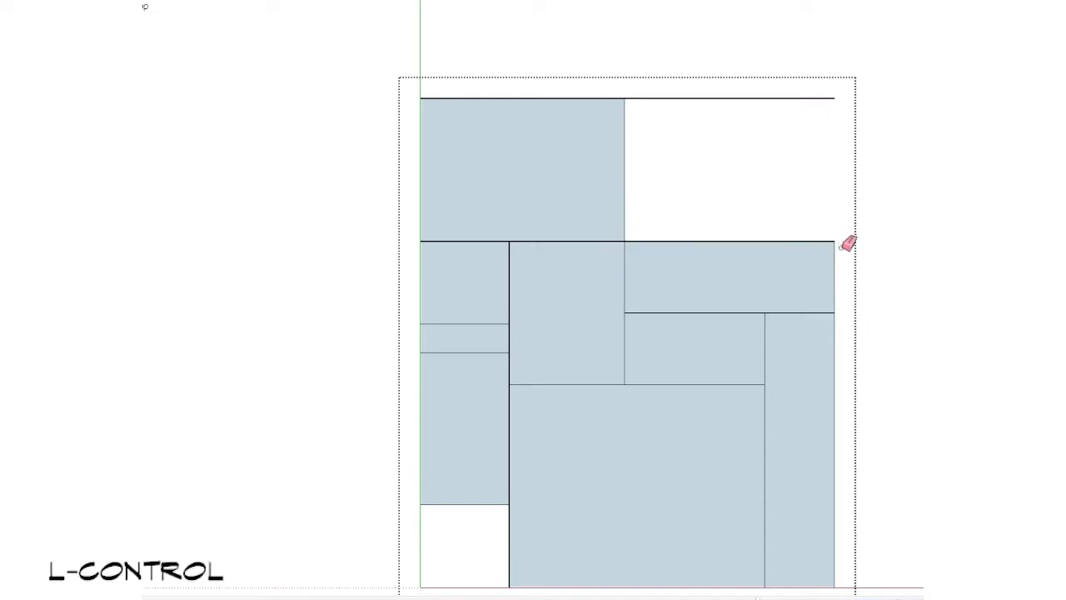
key("ctrl+z")
scroll(845, 246, "up", 2)
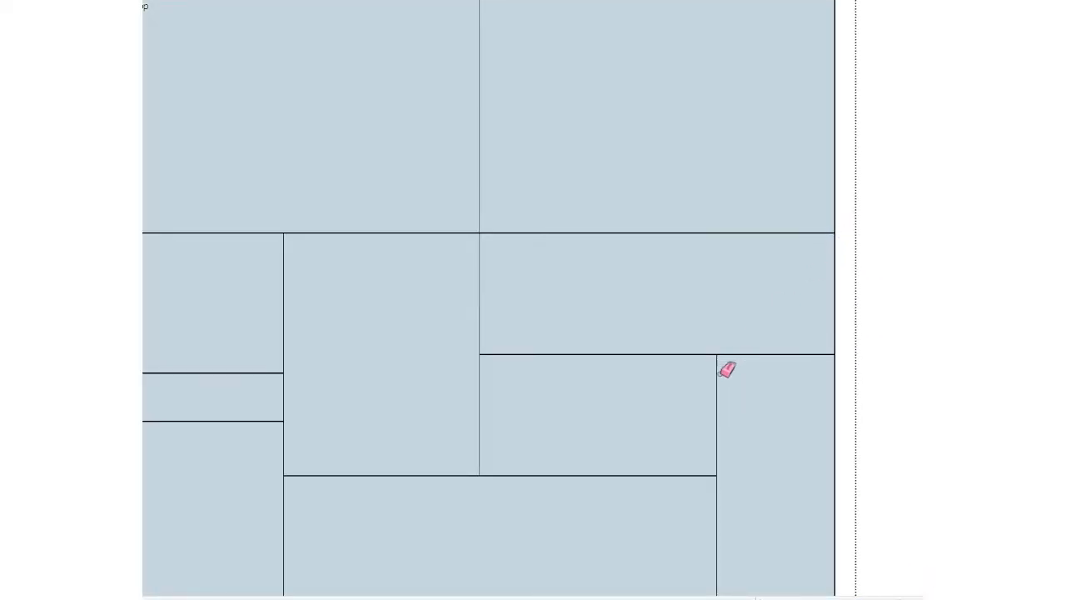
key("space")
Step: Erase the short edge between the central room and the new strip to merge them into one L-shaped space
scroll(720, 369, "down", 2)
middle_click_drag(714, 369, 727, 364, "shift")
scroll(639, 281, "down", 2)
middle_click_drag(639, 281, 643, 261, "shift")
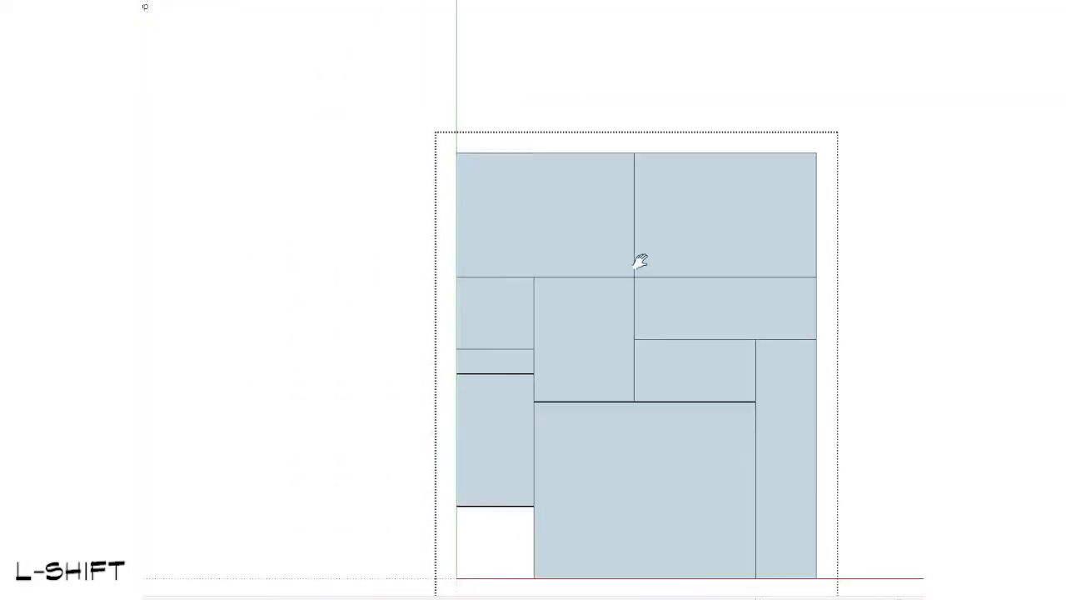
scroll(643, 256, "up", 2)
key("e")
scroll(659, 374, "down", 1)
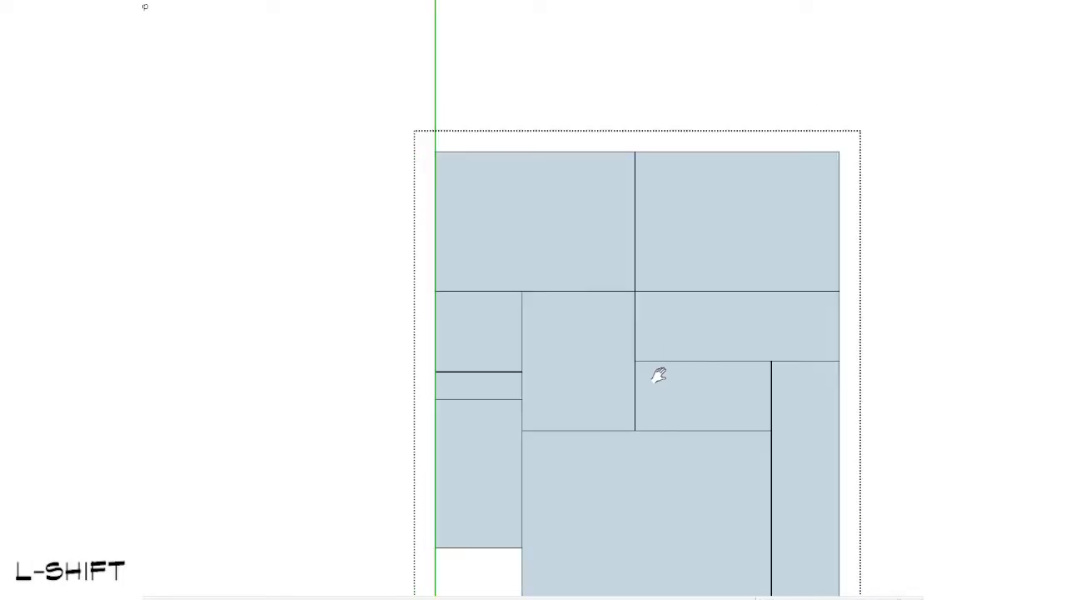
mouse_move(659, 374)
middle_mouse_down("shift")
mouse_move(664, 257)
mouse_move(597, 241)
middle_mouse_up("shift")
left_click(651, 251)
scroll(622, 283, "down", 1)
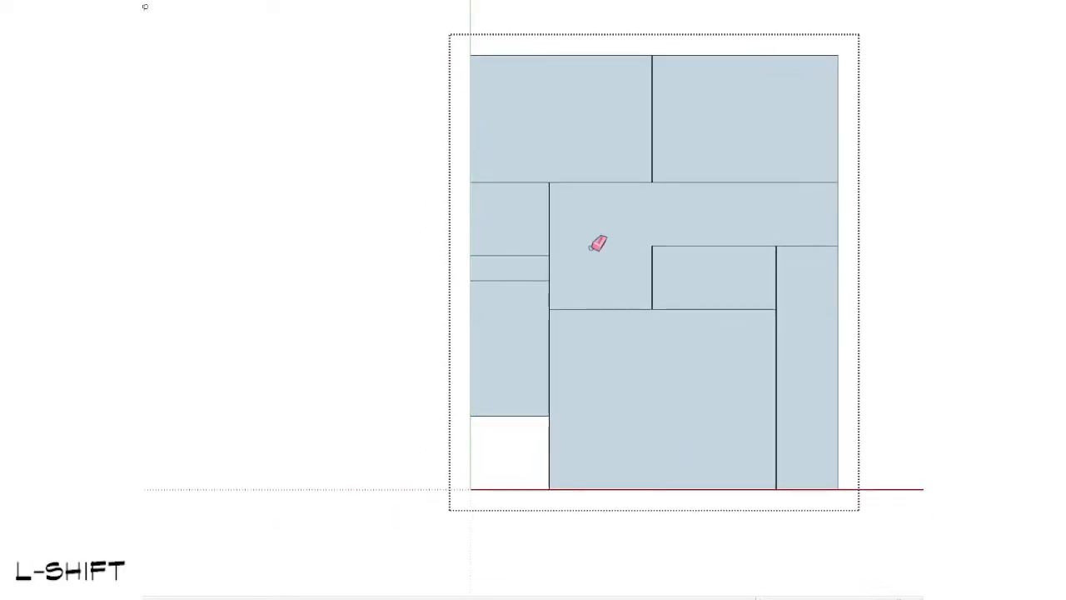
Step: Try to move the edge shared by the lower-left room and the large lower room into the large room
scroll(554, 230, "up", 3)
scroll(510, 268, "down", 1)
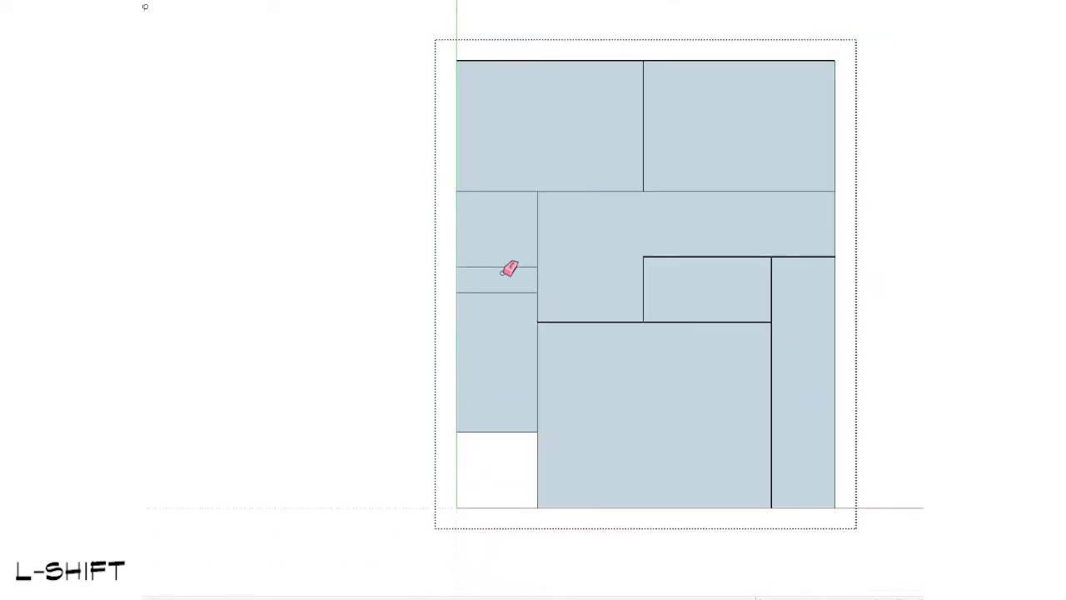
mouse_move(531, 242)
middle_mouse_down("shift")
mouse_move(480, 226)
mouse_move(620, 228)
middle_mouse_up("shift")
scroll(488, 222, "down", 1)
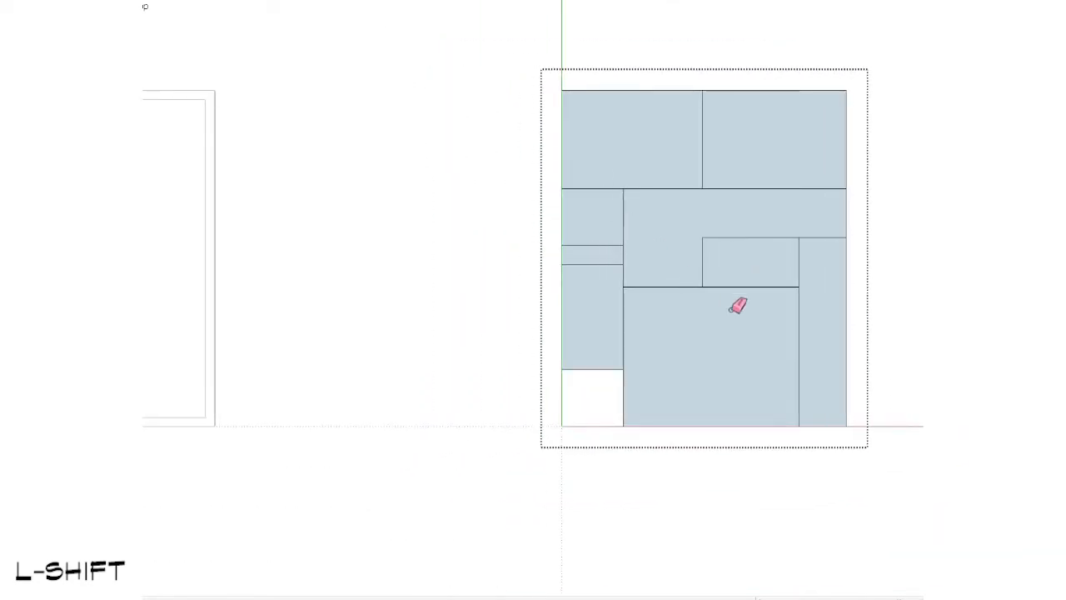
scroll(739, 306, "up", 1)
scroll(591, 283, "up", 2)
key("space")
left_click_drag(589, 250, 650, 492)
key("space")
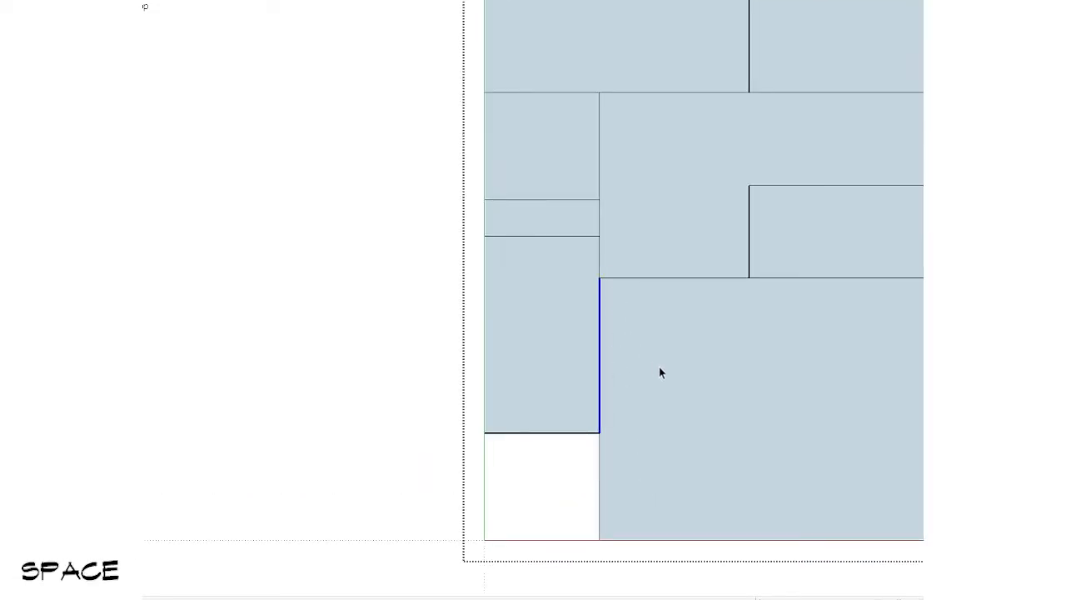
middle_click_drag(659, 372, 547, 349, "shift")
scroll(528, 364, "up", 1)
key("alt")
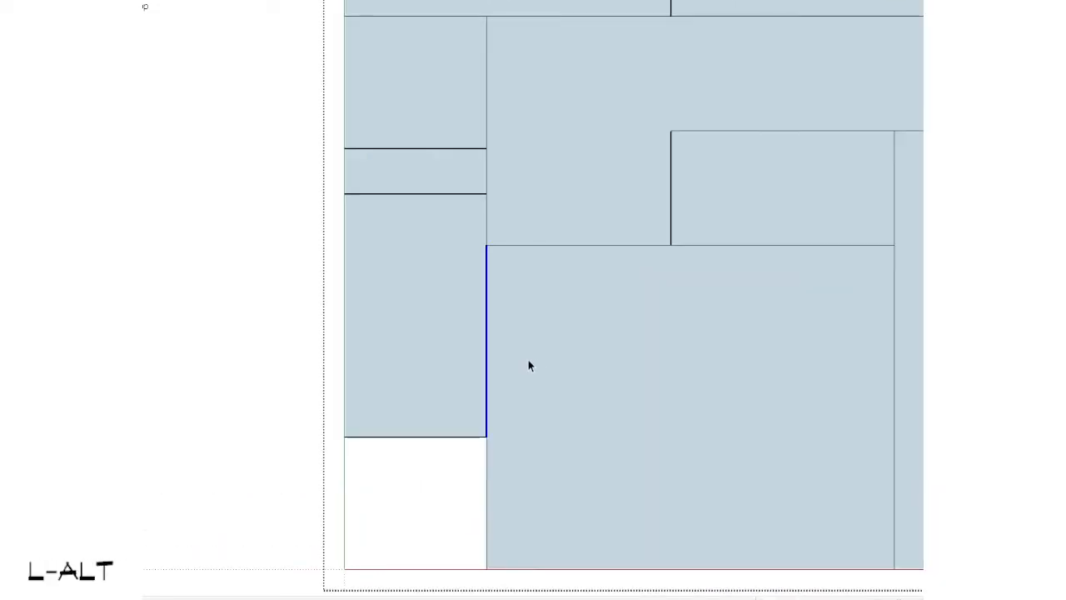
key("alt+v")
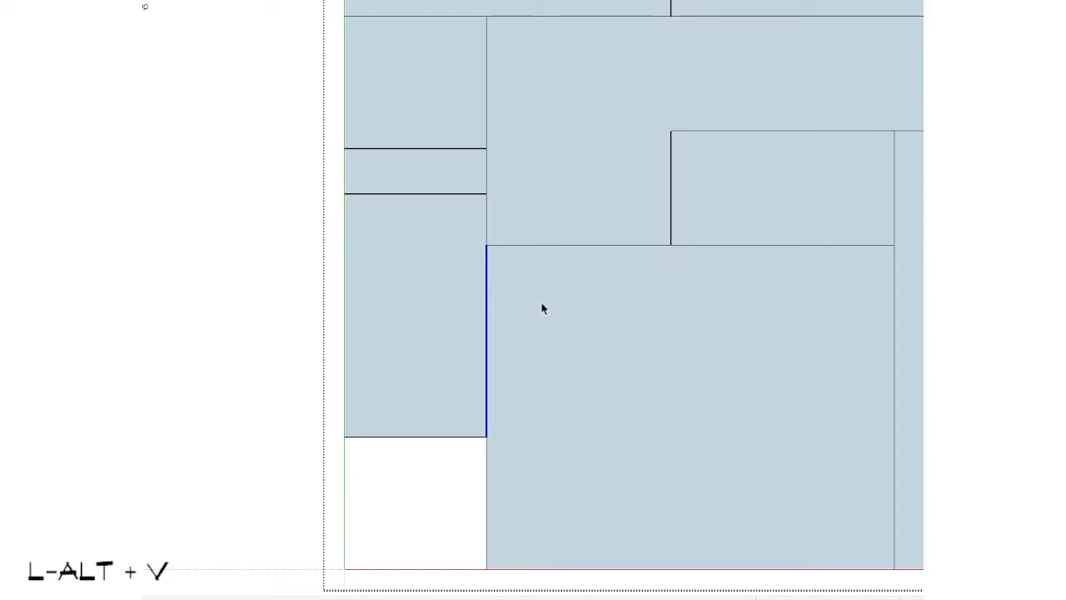
left_click(503, 269)
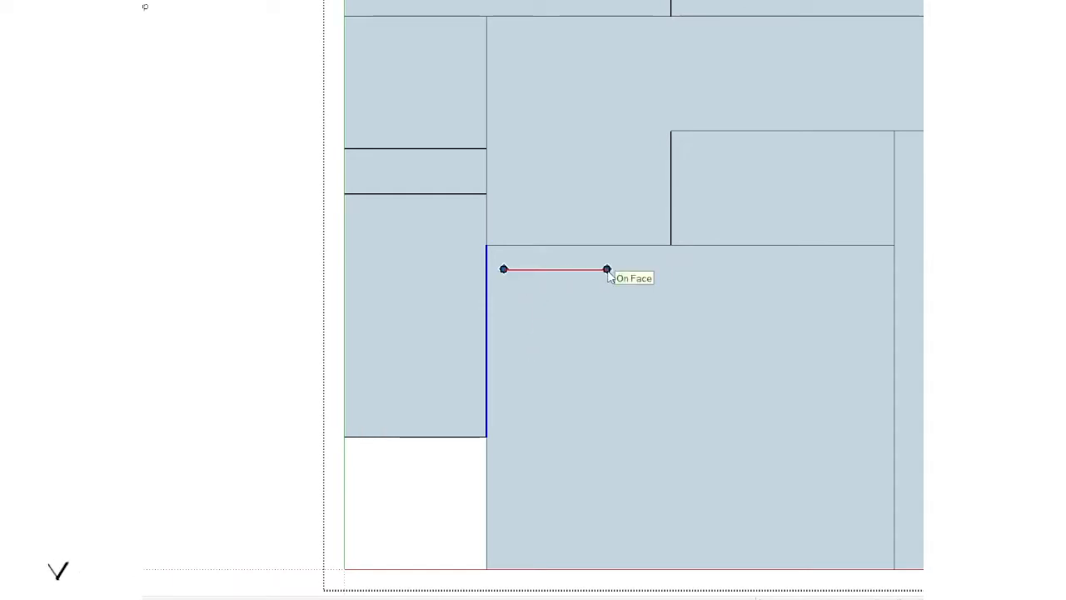
left_click(608, 269)
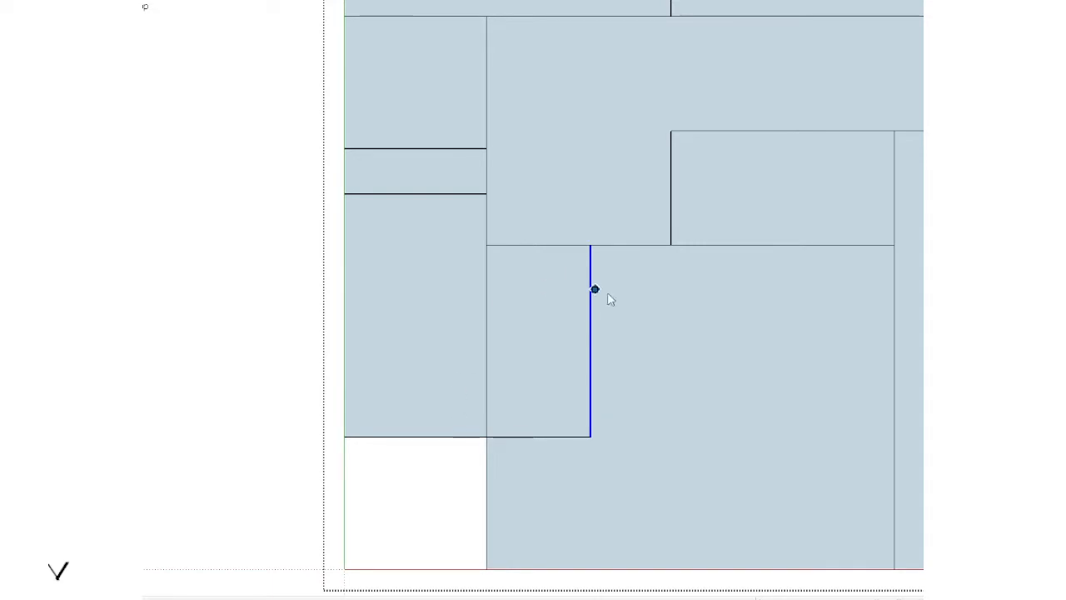
key("ctrl+z")
key("space")
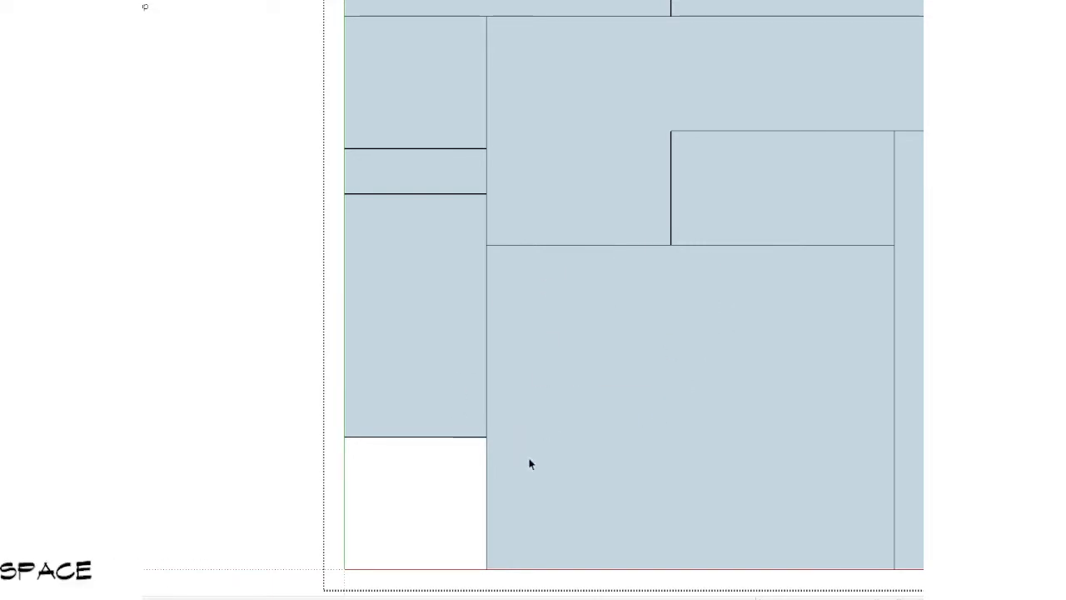
Step: Draw a rectangle in the large lower room, from the lower-left room's lower-right corner to the large room's upper edge
key("r")
left_click(487, 435)
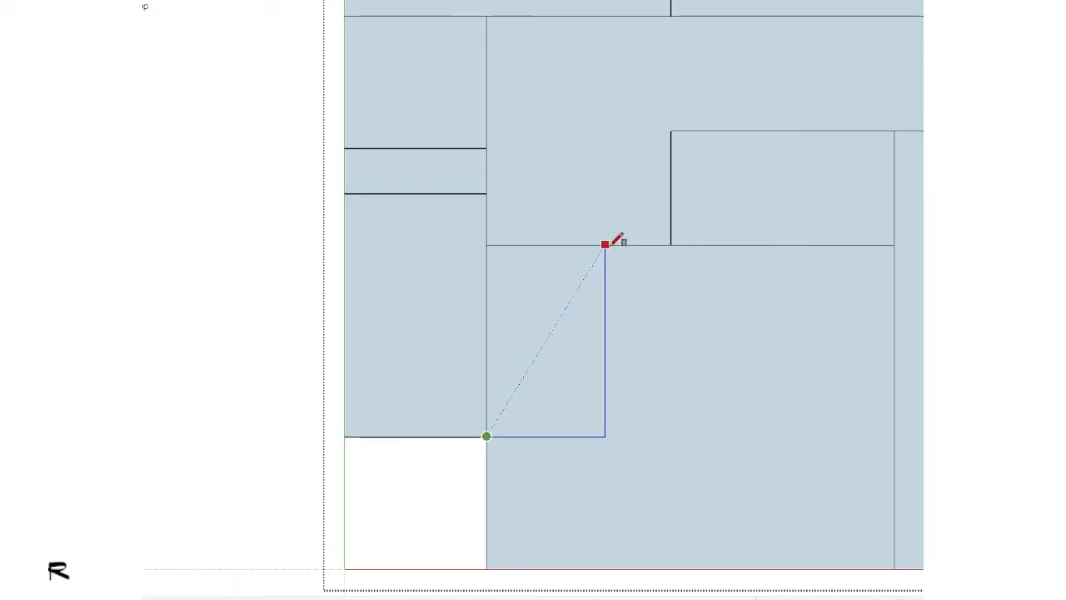
left_click(606, 245)
key("space")
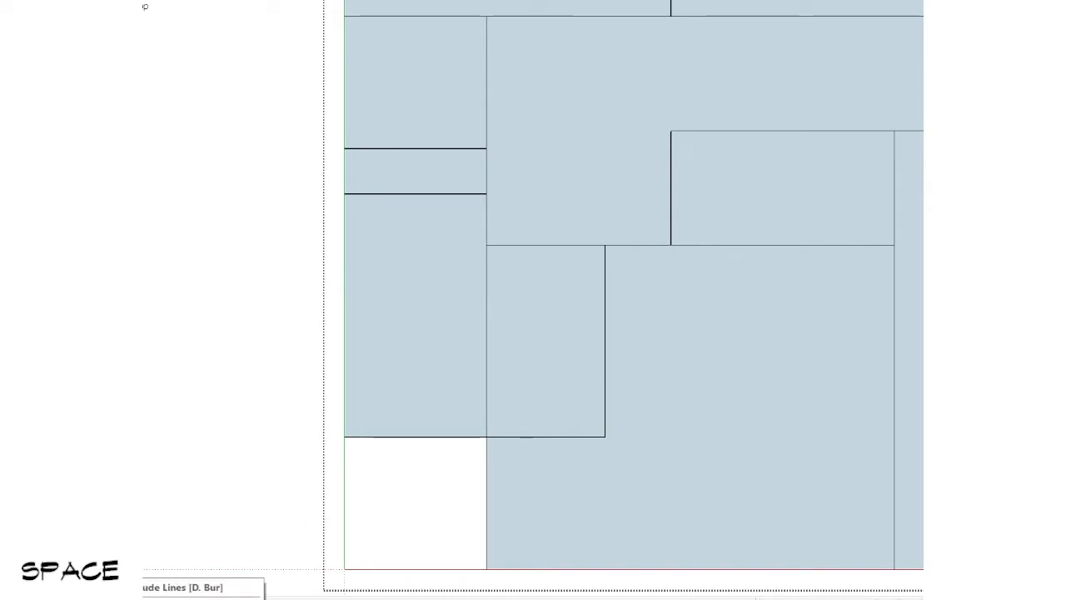
Step: Subdivide the new rectangle with an upward copy of its lower edge and a vertical line through the middle of its upper part
scroll(462, 404, "down", 3)
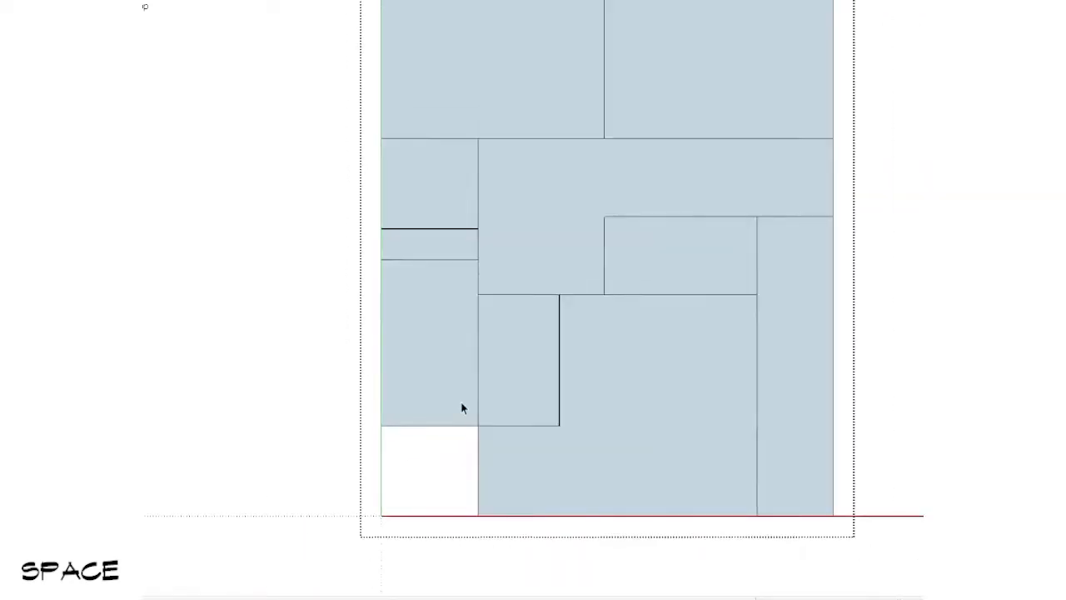
scroll(468, 392, "up", 2)
scroll(524, 369, "down", 2)
scroll(523, 364, "down", 4)
mouse_move(525, 365)
middle_mouse_down("shift")
mouse_move(602, 372)
mouse_move(720, 353)
mouse_move(756, 365)
middle_mouse_up("shift")
scroll(718, 346, "up", 3)
scroll(716, 345, "down", 5)
left_click(710, 363, "shift")
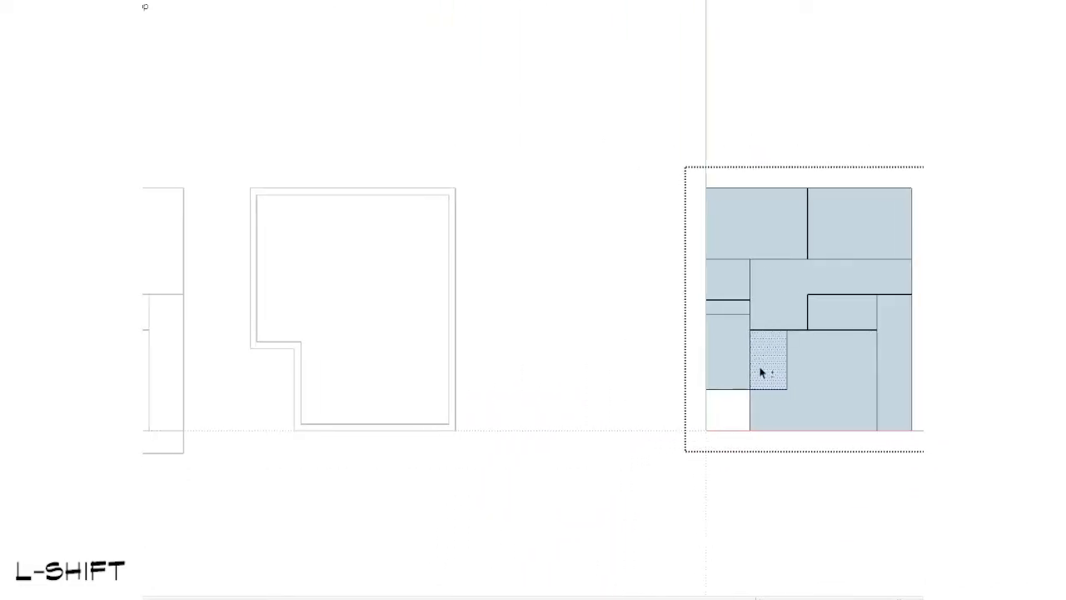
scroll(761, 372, "up", 3)
left_click(781, 411)
key("v")
key("ctrl")
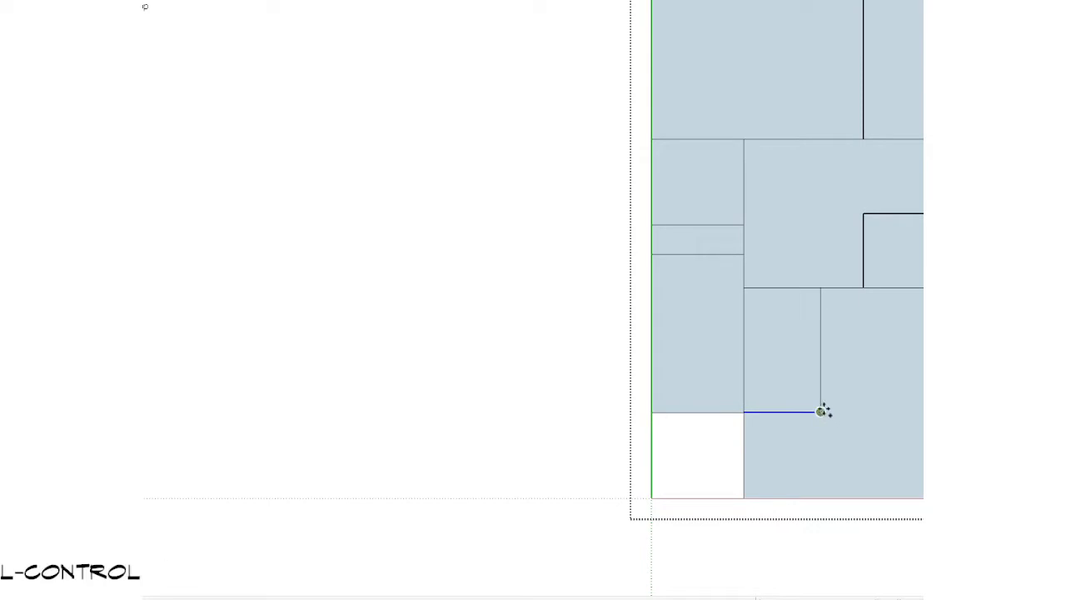
left_click(820, 370)
key("l")
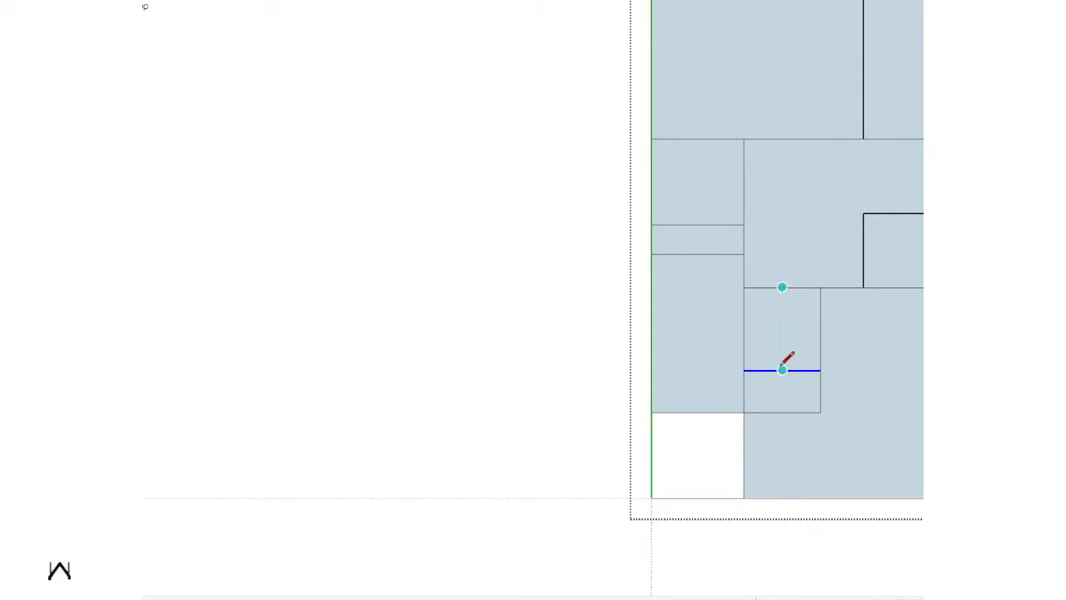
left_click(782, 370)
Step: Copy the three small subdivided rooms from the reworked layout across to the original floor plan, aligned horizontally with their source position
key("space")
left_click_drag(724, 276, 854, 479)
key("v")
key("ctrl")
left_click(743, 287)
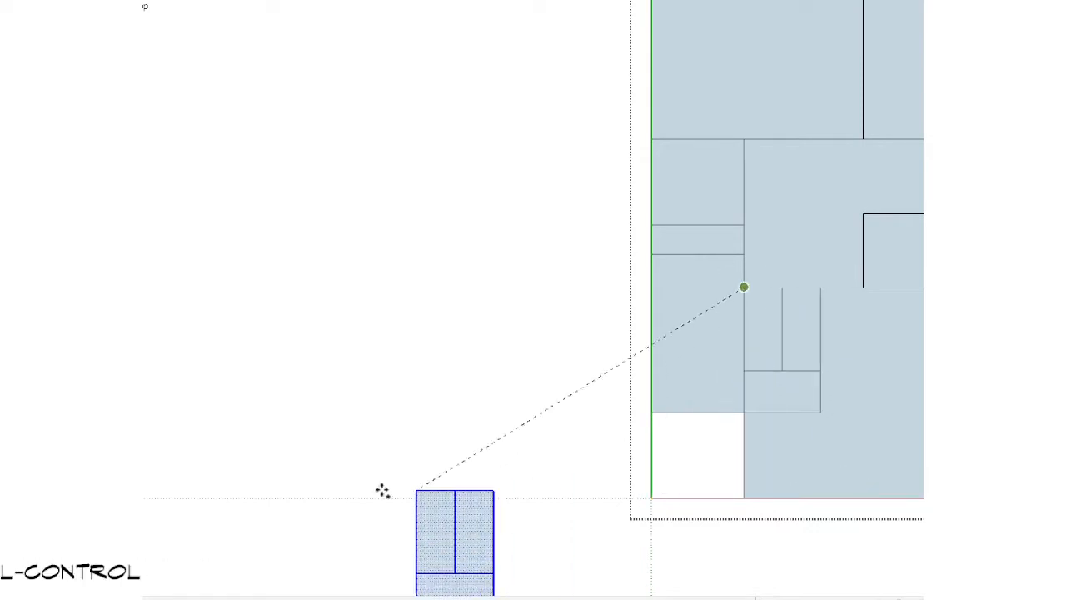
scroll(382, 491, "down", 5)
key("shift")
scroll(380, 374, "up", 3)
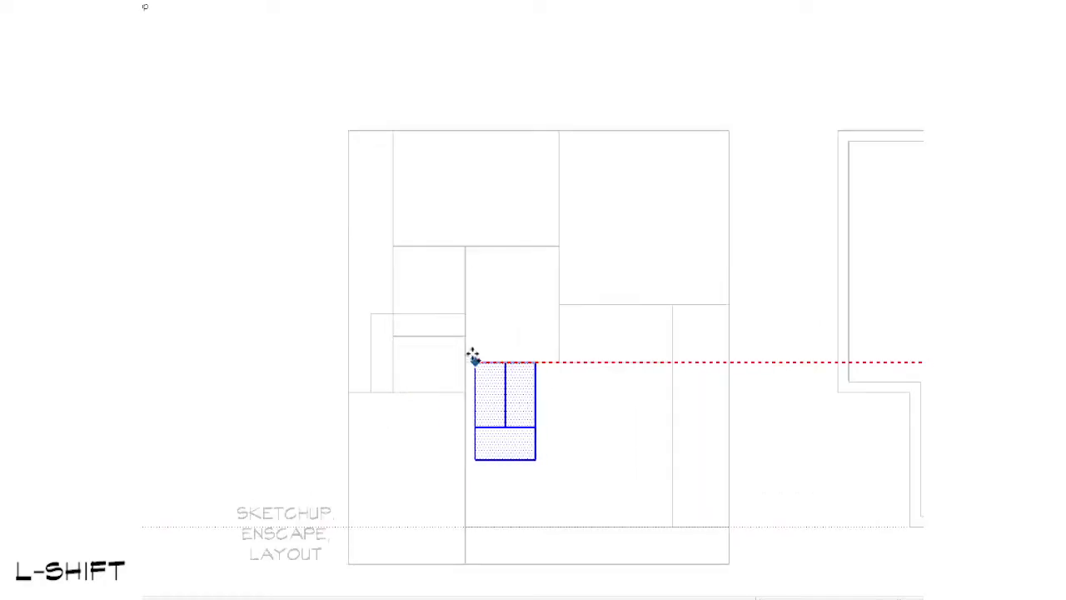
scroll(473, 356, "down", 4)
key("ctrl")
key("Escape")
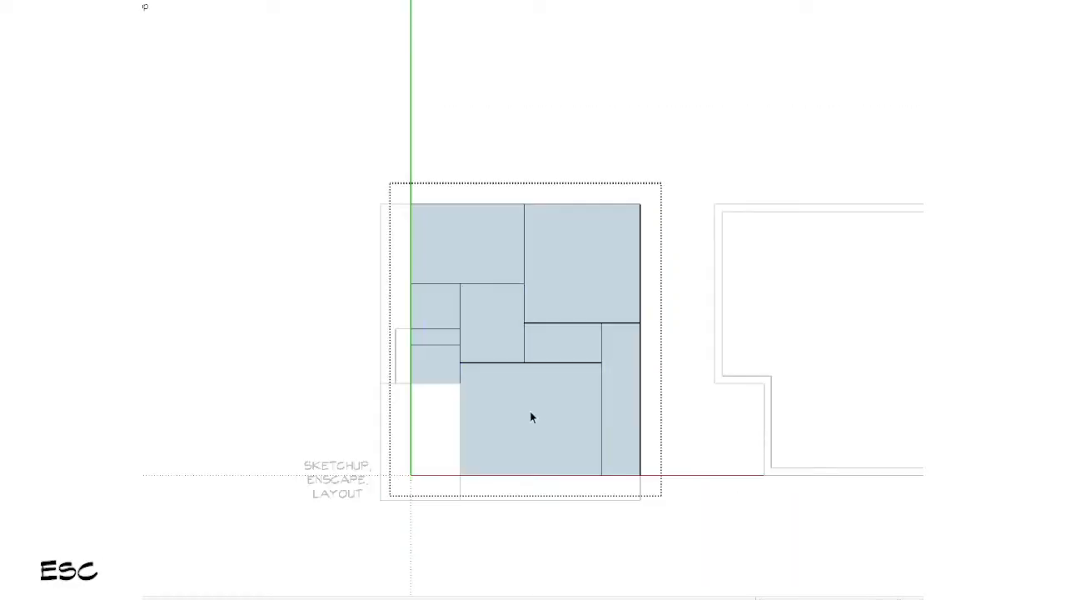
Step: Paste the small rooms in place inside the original plan's room group, at the upper-left corner of the large lower room
key("ctrl+shift+v")
left_click(177, 558)
scroll(496, 385, "down", 2)
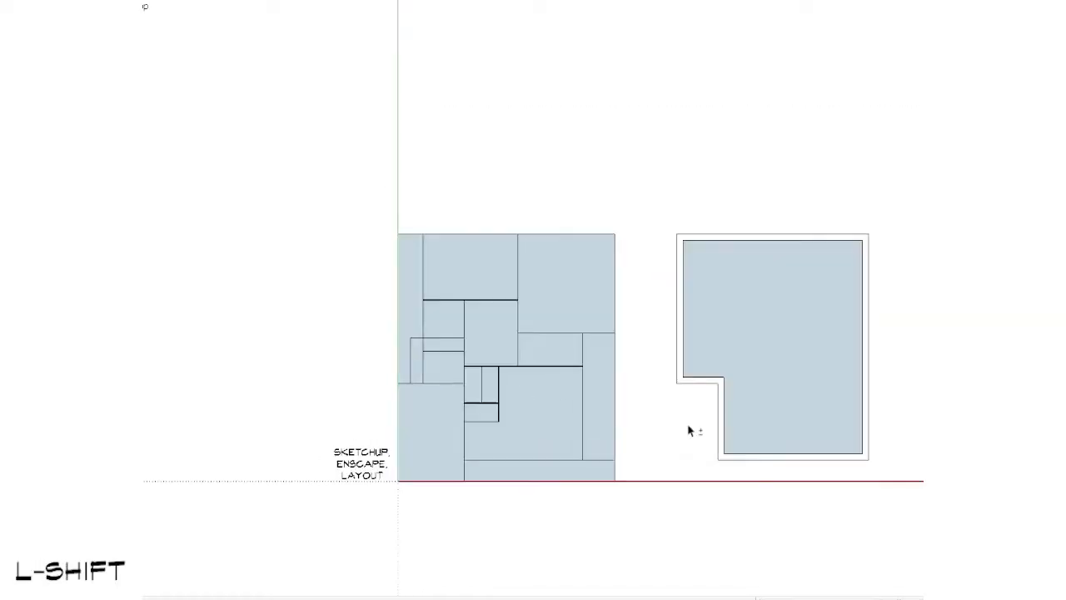
scroll(400, 368, "up", 5)
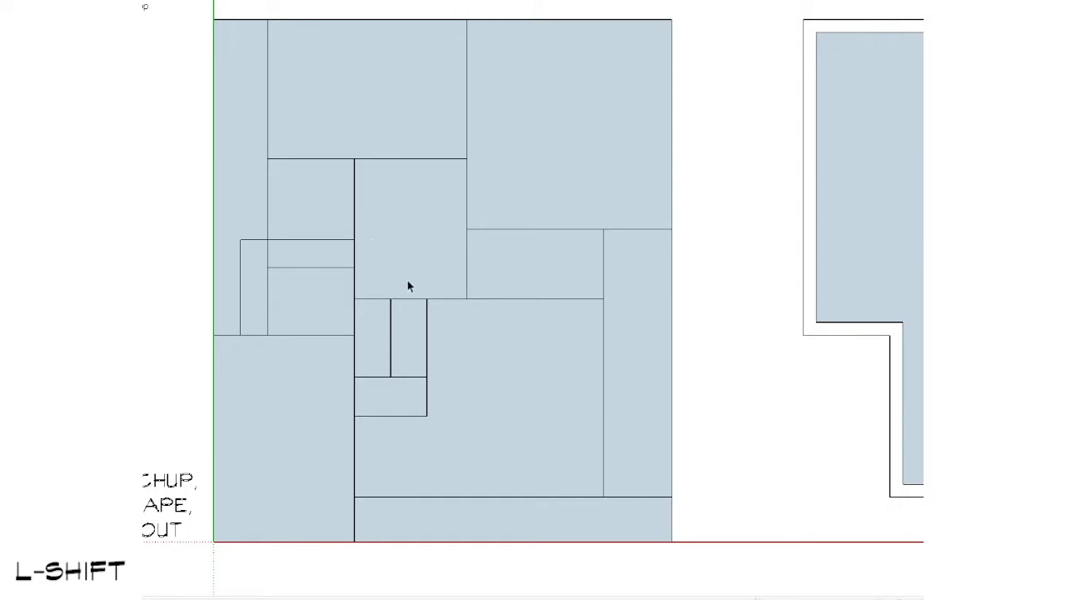
Step: In the original plan's room group, move the long vertical line between the upper rooms to the right by a distance of 1
scroll(424, 252, "down", 2)
scroll(454, 283, "up", 3)
double_click(462, 266)
scroll(461, 266, "down", 2)
middle_click_drag(462, 266, 488, 372, "shift")
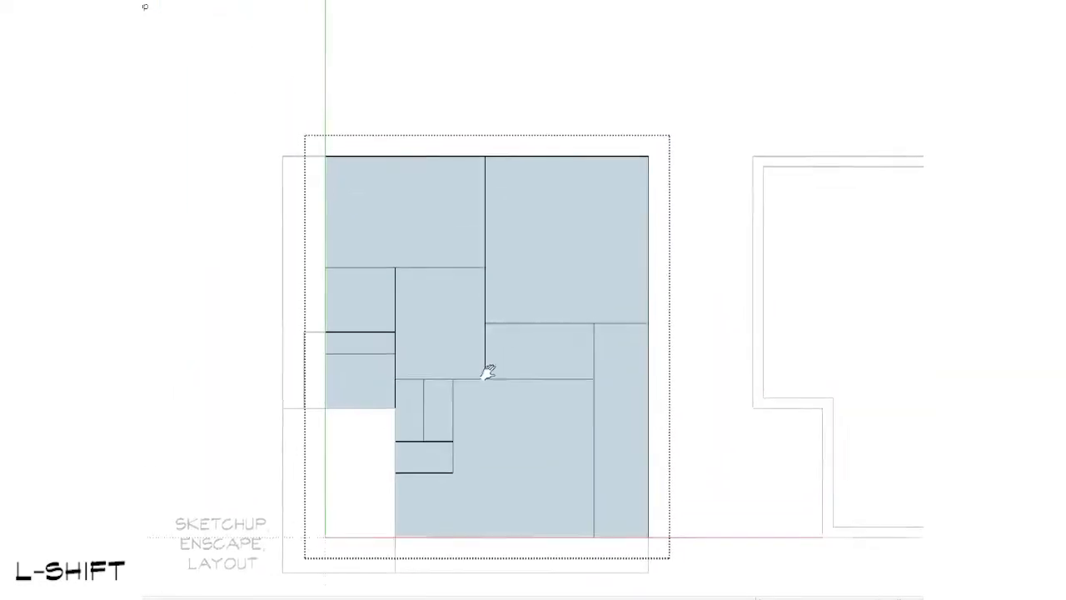
scroll(475, 350, "up", 2)
left_click_drag(483, 54, 564, 435)
type("v")
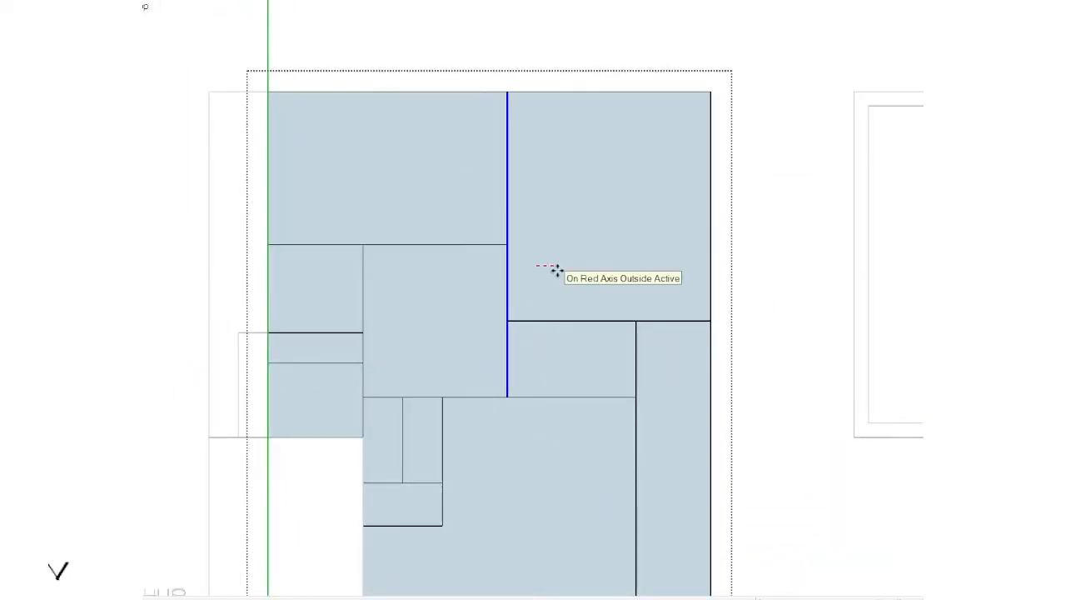
type("1")
key("Return")
key("space")
key("Escape")
scroll(552, 285, "down", 7)
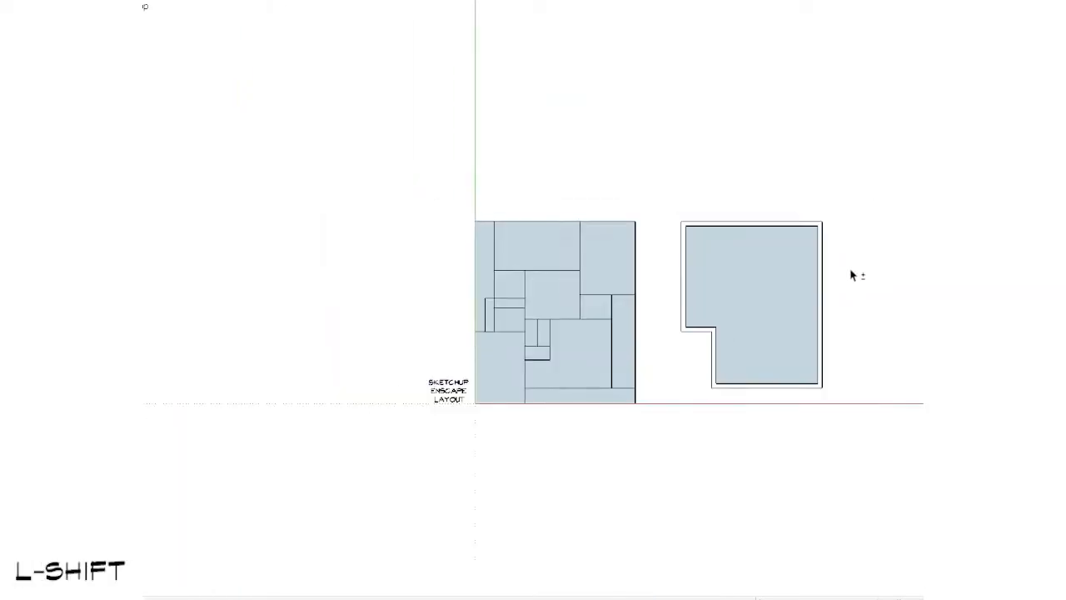
Step: In the reworked plan, move the upper rooms' dividing line and the aligned small-room edge to the right by a distance of 1
middle_click_drag(852, 274, 280, 252, "shift")
scroll(349, 266, "up", 3)
double_click(564, 195)
scroll(549, 133, "up", 1)
scroll(516, 125, "up", 1)
left_click_drag(526, 34, 584, 390, "shift")
key("v")
left_click(583, 389)
type("1")
key("Return")
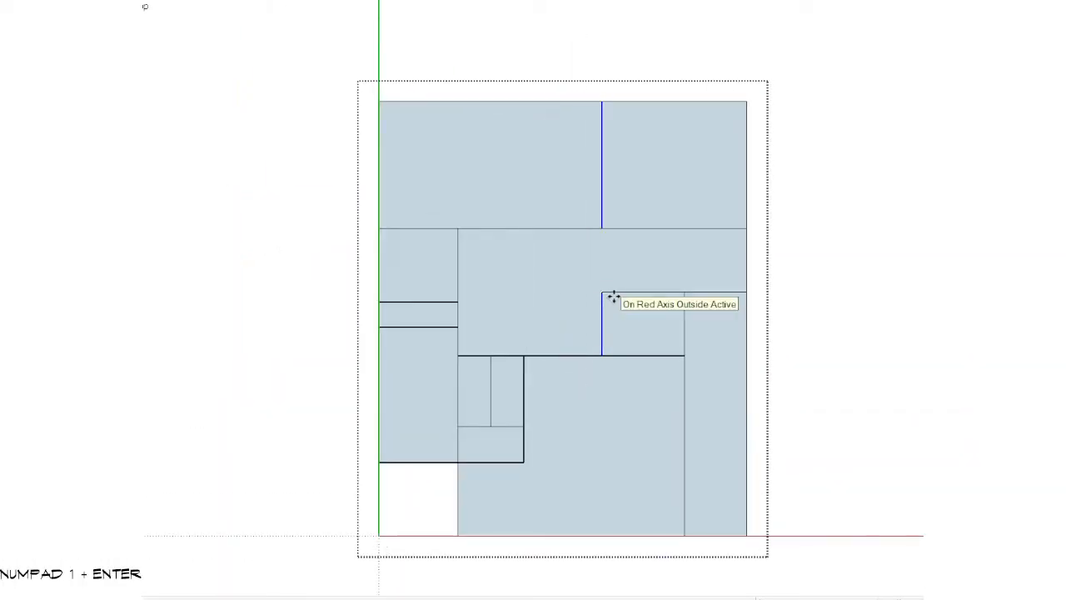
key("Escape")
Step: Copy the reworked plan group to the empty area on its right
scroll(613, 304, "down", 5)
middle_click_drag(592, 336, 785, 257, "shift")
middle_click_drag(899, 271, 359, 272, "shift")
left_click(352, 232)
key("m")
key("ctrl")
left_click(342, 241)
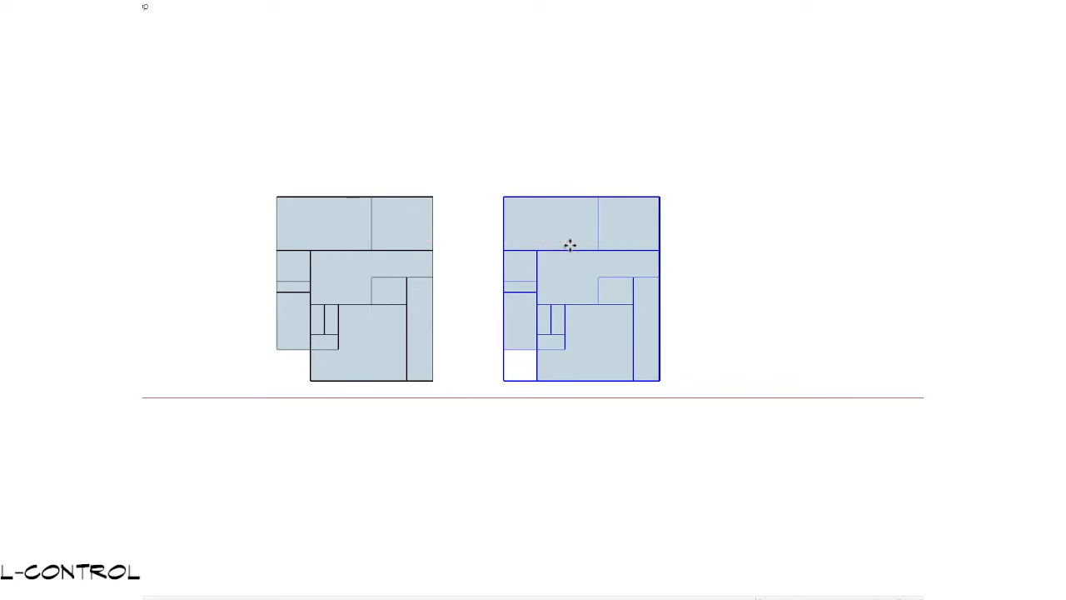
left_click(569, 244)
Step: Try deleting the lower-left room's face and outer edges inside the reworked plan, and undo the deletion
middle_click_drag(440, 335, 707, 340, "shift")
scroll(545, 364, "up", 4)
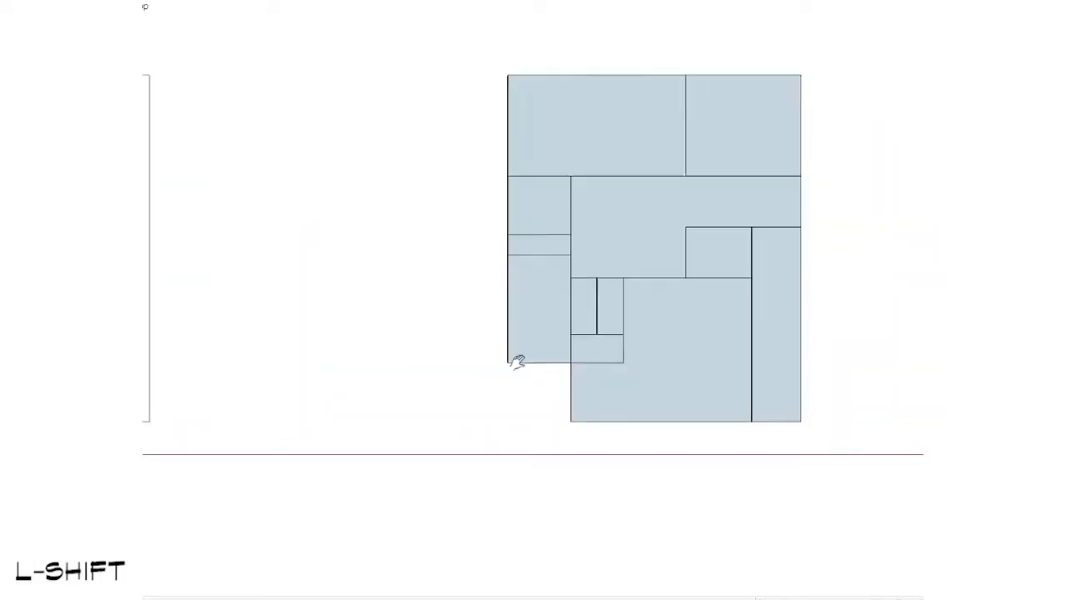
scroll(517, 360, "up", 2)
double_click(488, 312)
left_click(487, 317)
scroll(405, 329, "down", 3)
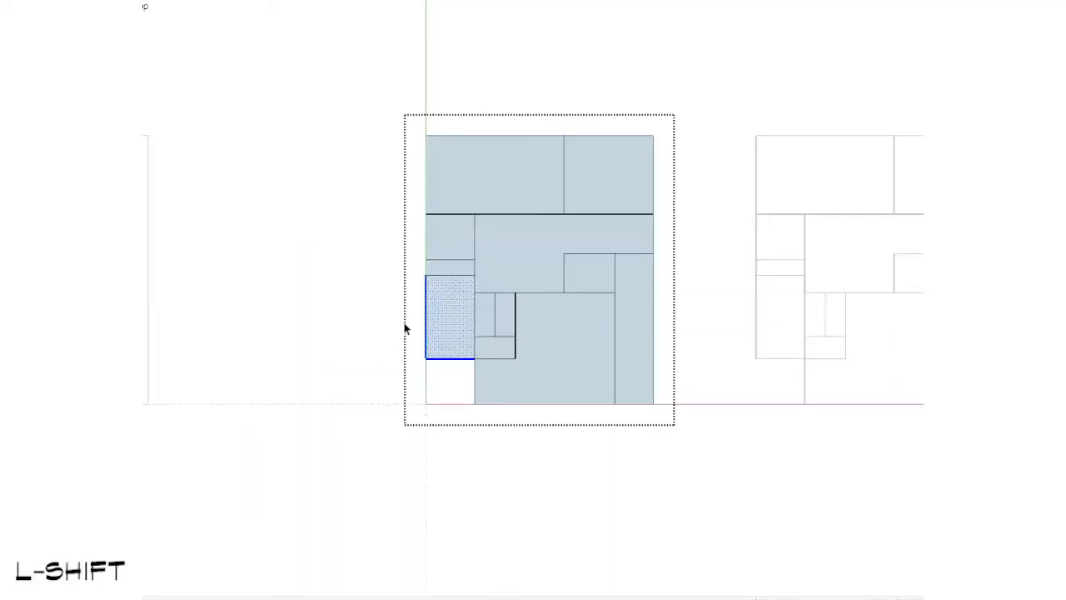
scroll(404, 329, "up", 2)
key("Delete")
scroll(407, 329, "down", 4)
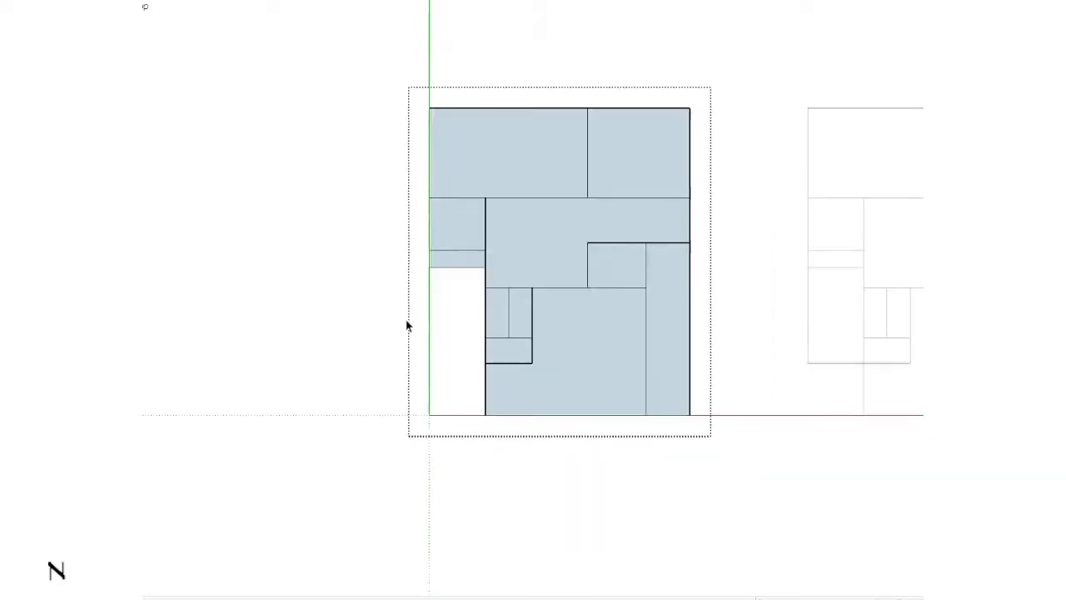
middle_click_drag(405, 316, 750, 316, "shift")
key("ctrl+z")
key("shift+z")
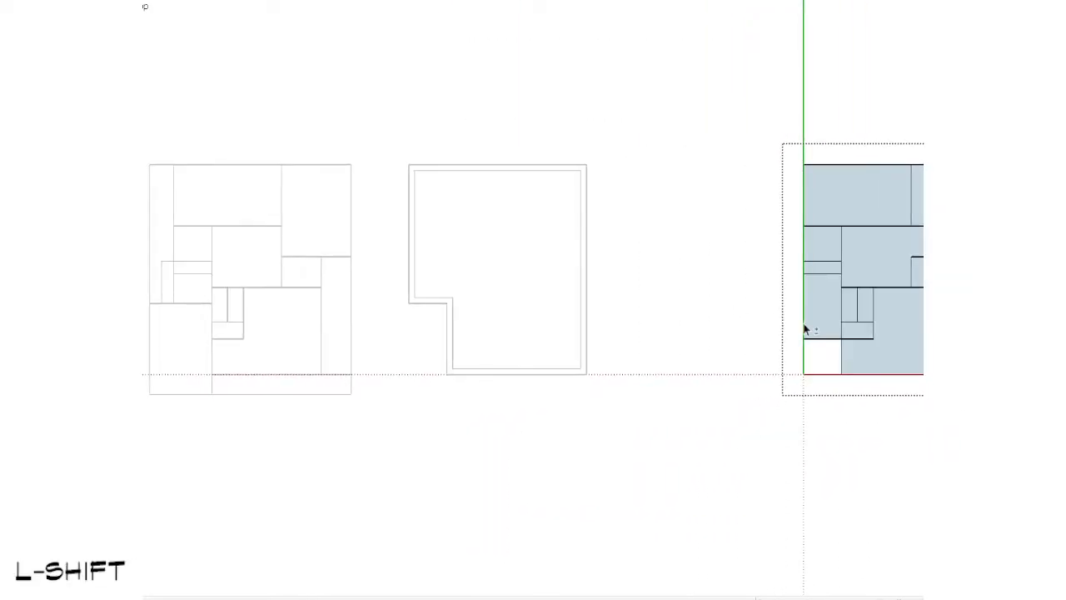
Step: Trace the original plan's lower-left room with a rectangle and try placing it over the reworked plan's lower-left room
key("r")
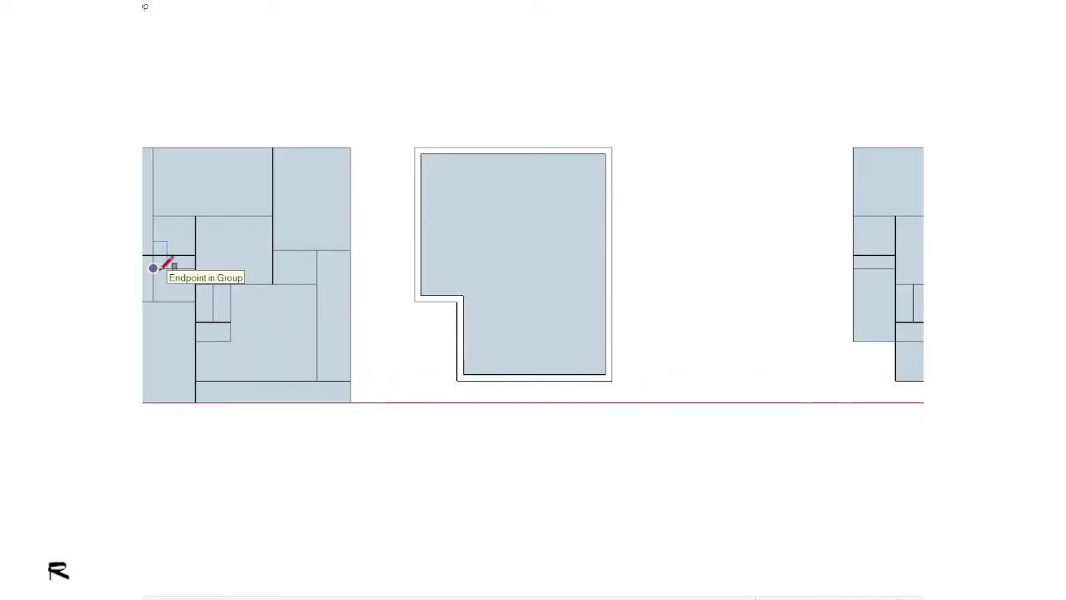
left_click(153, 268)
left_click(195, 301)
key("space")
left_click(175, 286)
key("v")
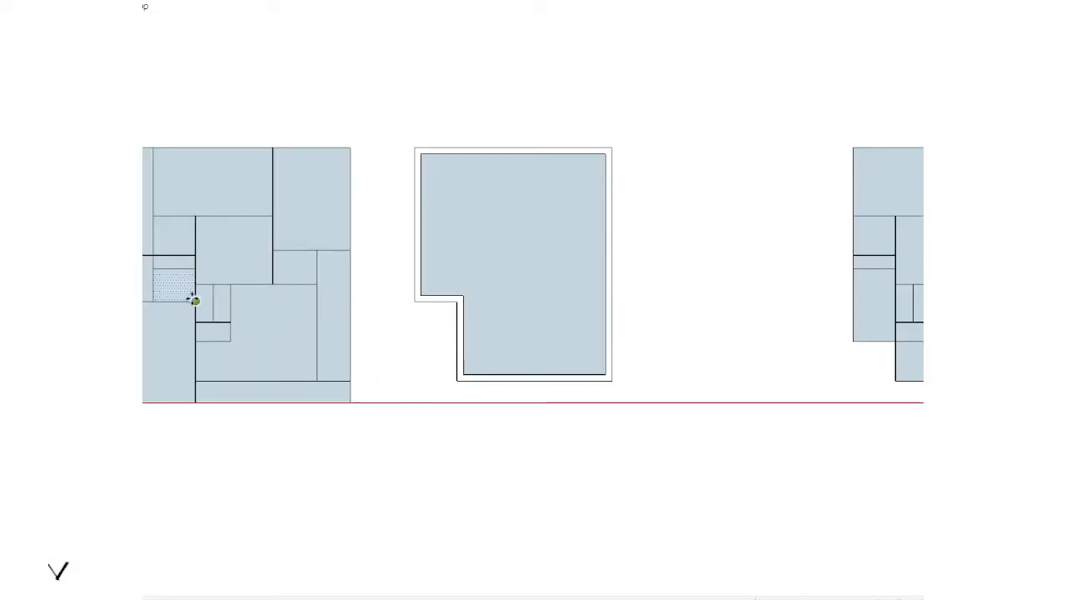
left_click(195, 302)
key("shift")
key("ctrl")
mouse_move(797, 295)
middle_mouse_down("shift")
mouse_move(567, 293)
mouse_move(559, 281)
middle_mouse_up("shift")
scroll(583, 275, "up", 2)
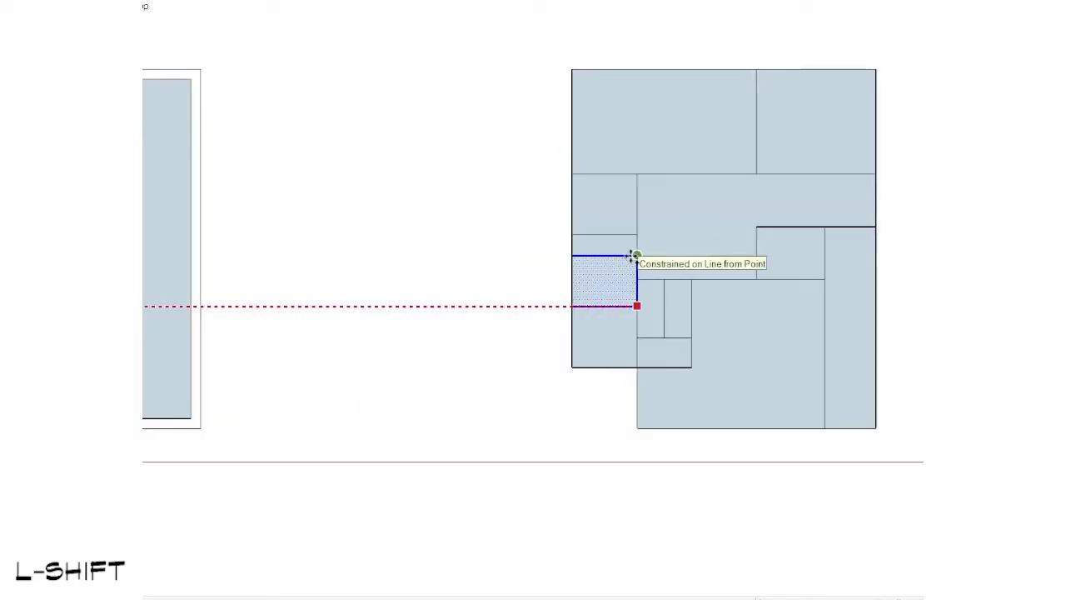
key("space")
Step: Select the reworked plan group and examine its lower-left room and the adjoining small rooms
scroll(631, 256, "down", 1)
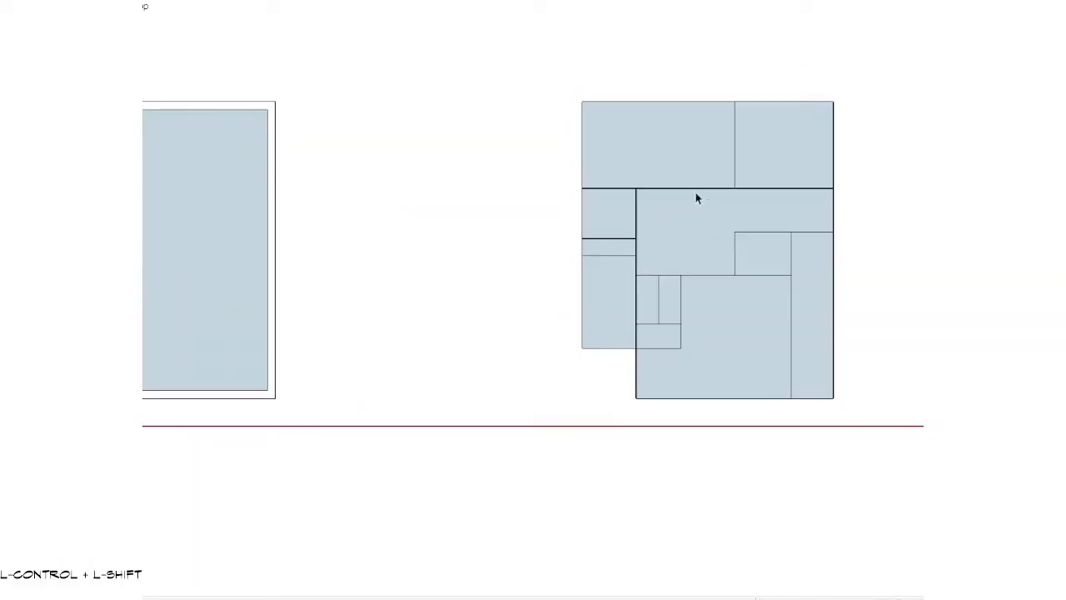
scroll(547, 288, "up", 3)
left_click(538, 281)
scroll(538, 281, "up", 2)
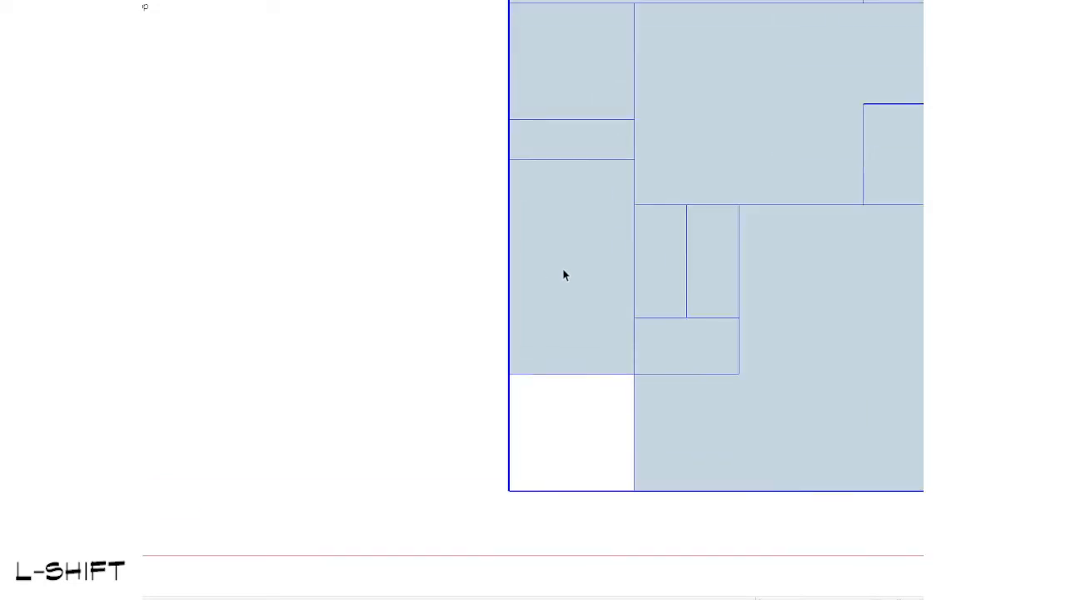
scroll(563, 270, "down", 2)
middle_click_drag(564, 275, 459, 293, "shift")
scroll(459, 292, "up", 2)
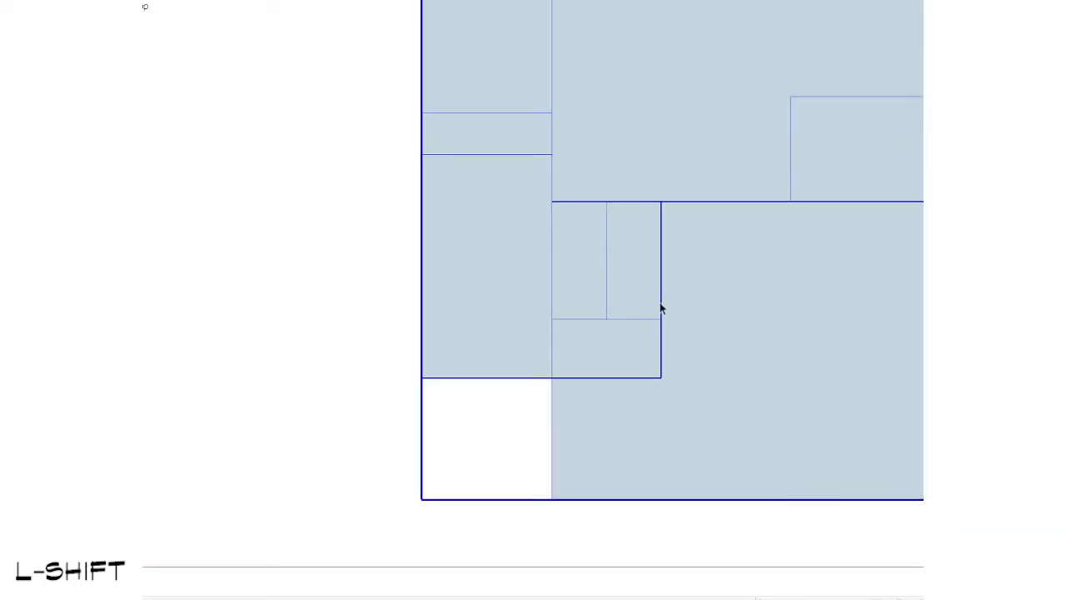
scroll(692, 369, "down", 3)
scroll(630, 312, "up", 2)
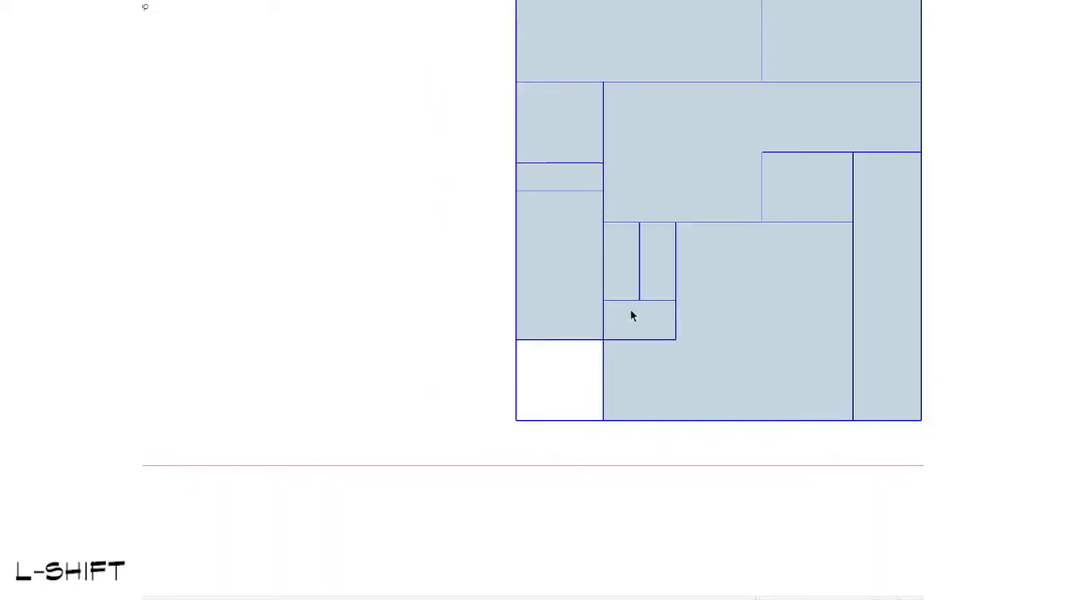
Step: Fill the empty lower-left corner inside the plan group with a rectangle and erase the line separating it from the room above
double_click(555, 314)
left_click(530, 316)
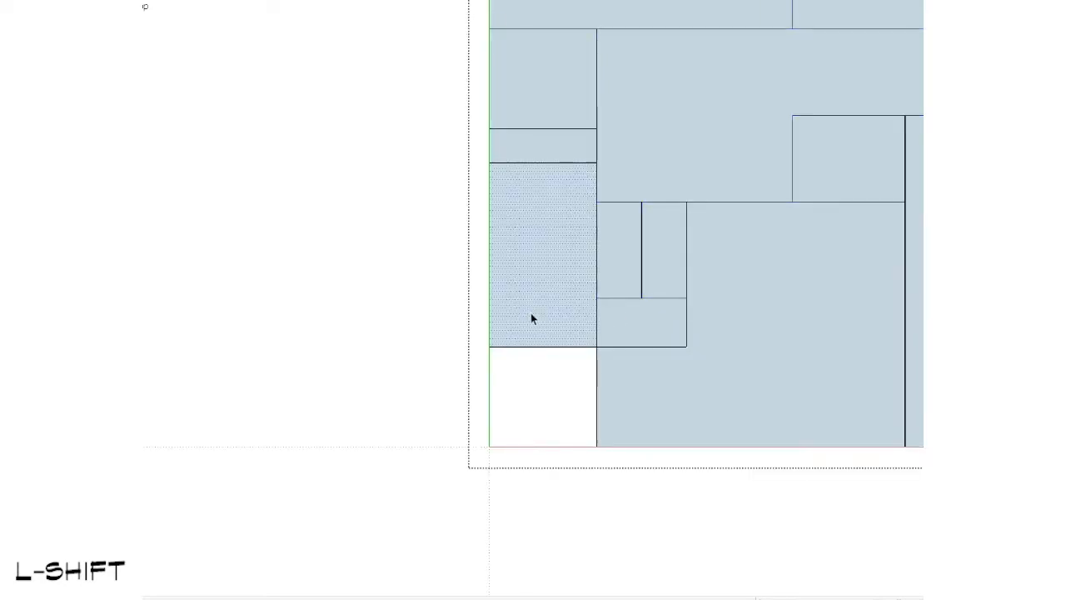
scroll(517, 338, "up", 1)
key("r")
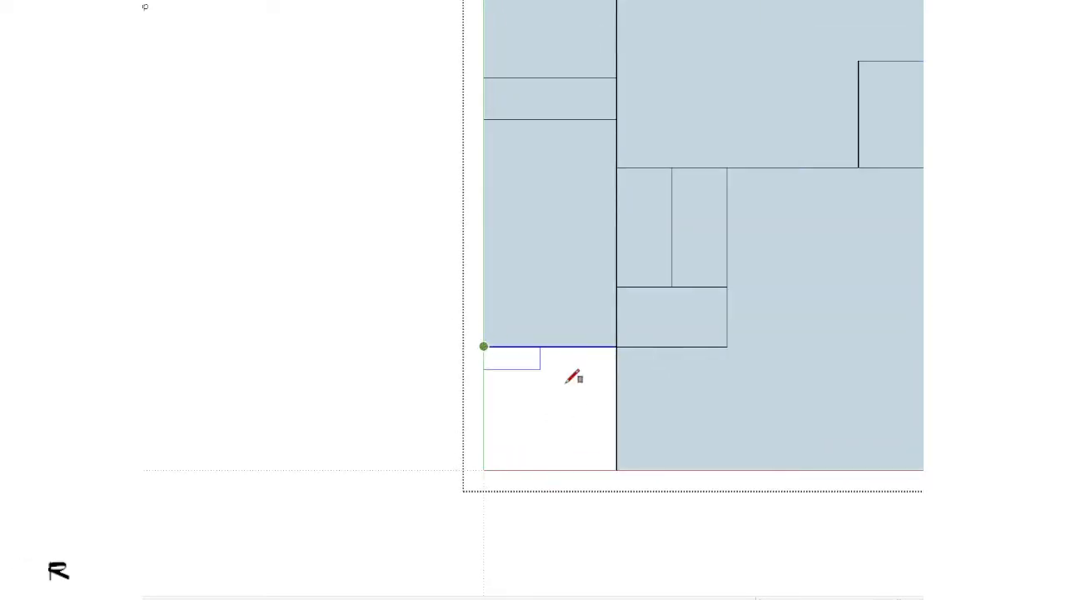
left_click(616, 469)
key("space")
key("e")
left_click(593, 346)
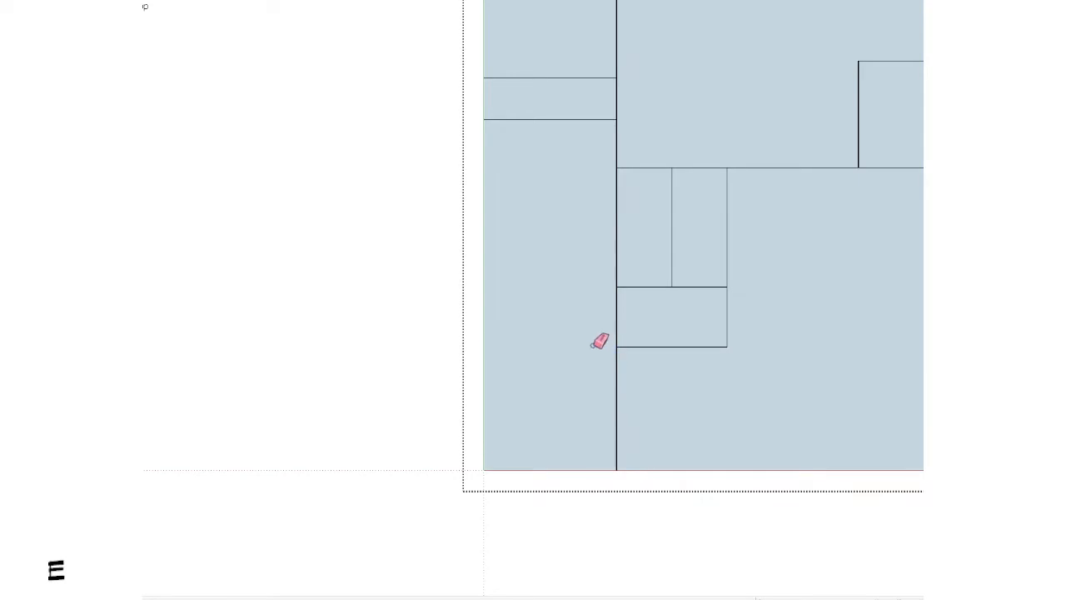
key("space")
Step: Erase the lower and right edges of the small room below the top row so it and the narrow strip join the central area
scroll(592, 346, "down", 2)
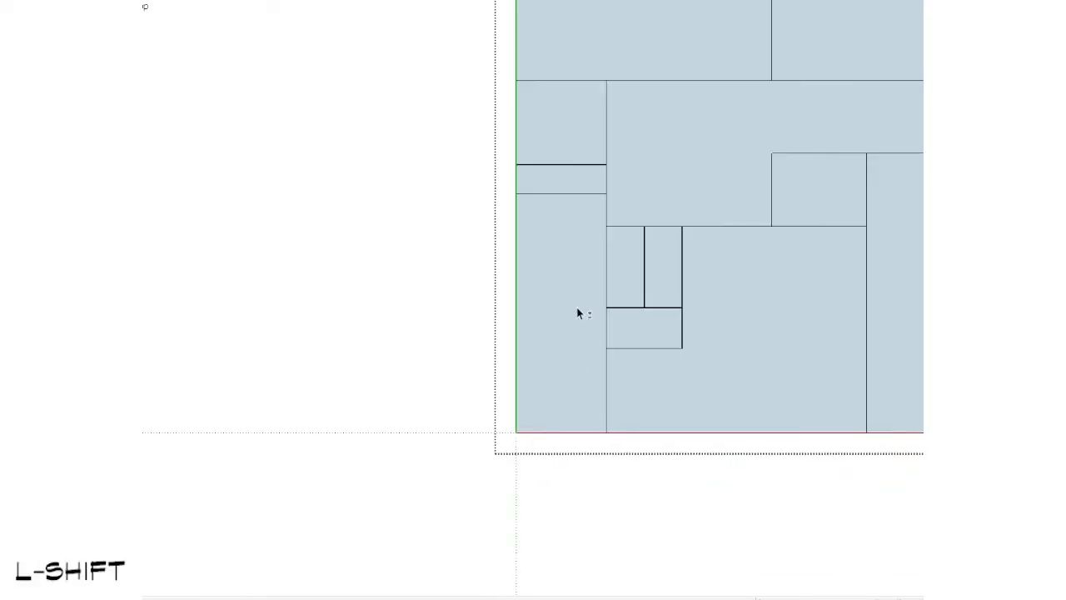
scroll(577, 307, "down", 4)
scroll(625, 321, "up", 2)
scroll(595, 169, "up", 2)
scroll(595, 169, "down", 3)
middle_click_drag(594, 169, 500, 220, "shift")
scroll(500, 219, "up", 2)
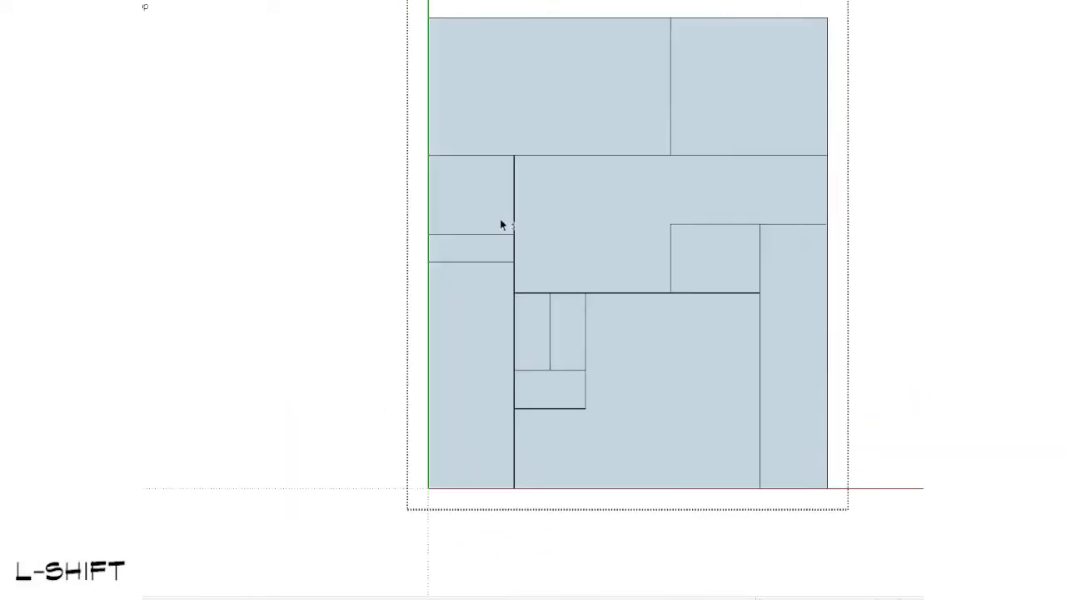
scroll(499, 219, "up", 1)
left_click_drag(481, 179, 379, 214)
key("e")
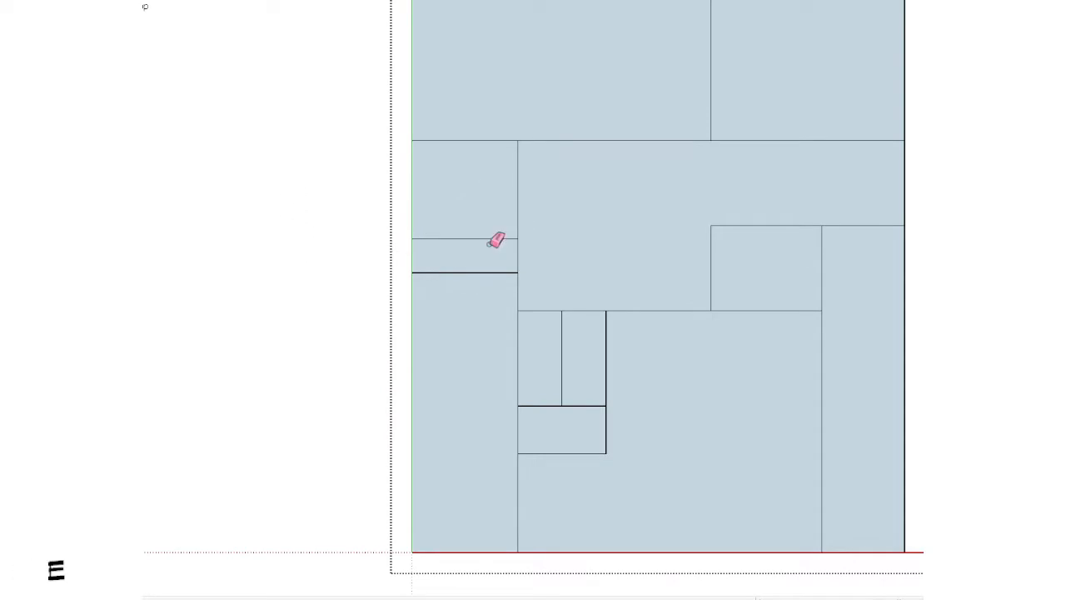
left_click(516, 219)
scroll(474, 240, "down", 3)
scroll(466, 280, "up", 4)
key("space")
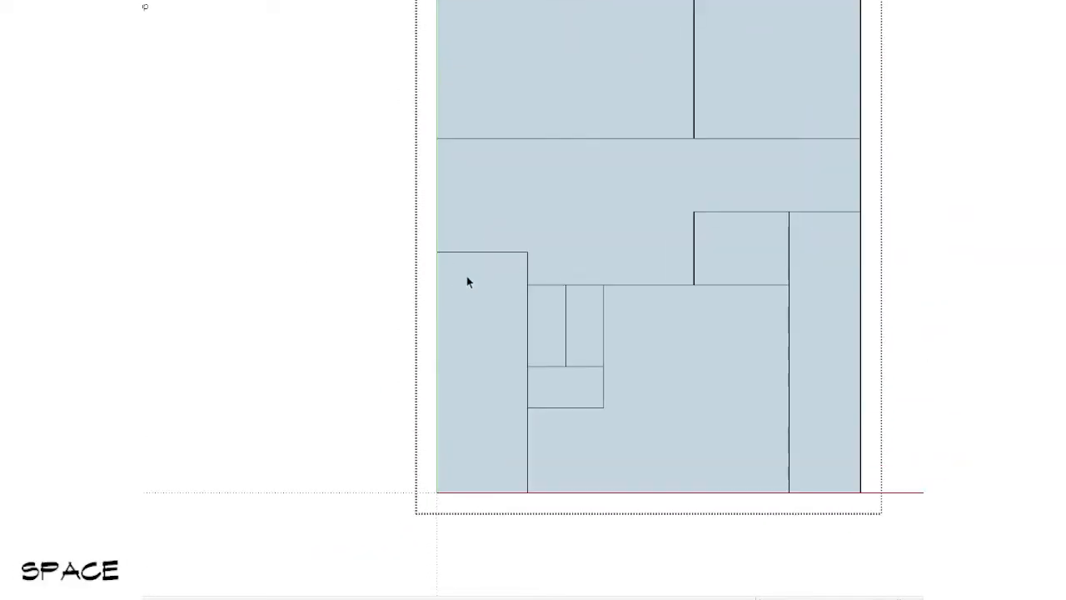
Step: Draw a line from the small rooms' upper-left corner to the plan's left edge and erase the old room edges above it
scroll(526, 345, "down", 2)
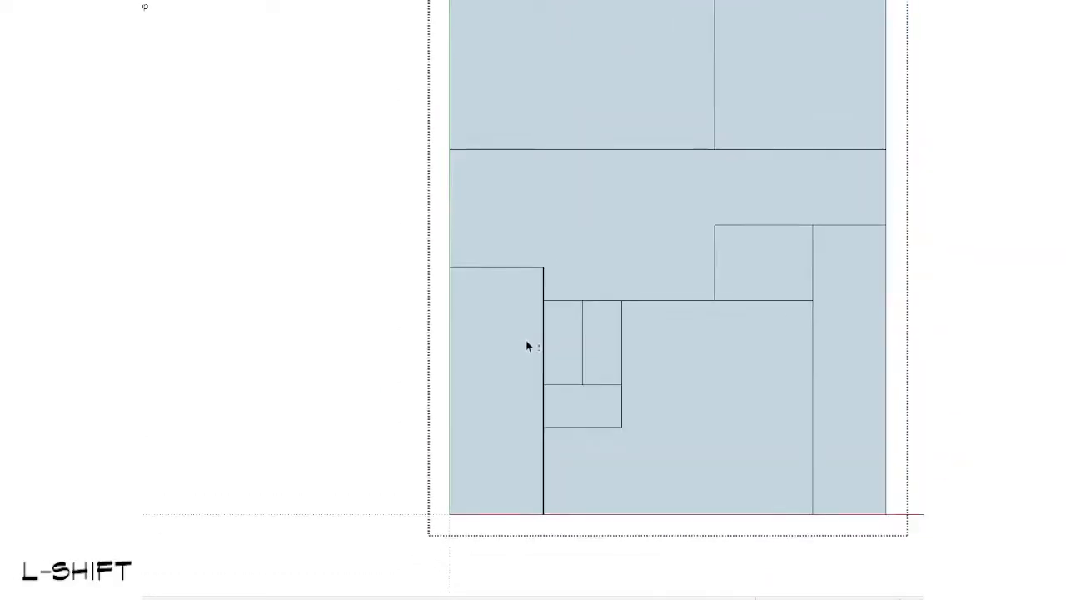
scroll(592, 309, "up", 2)
key("l")
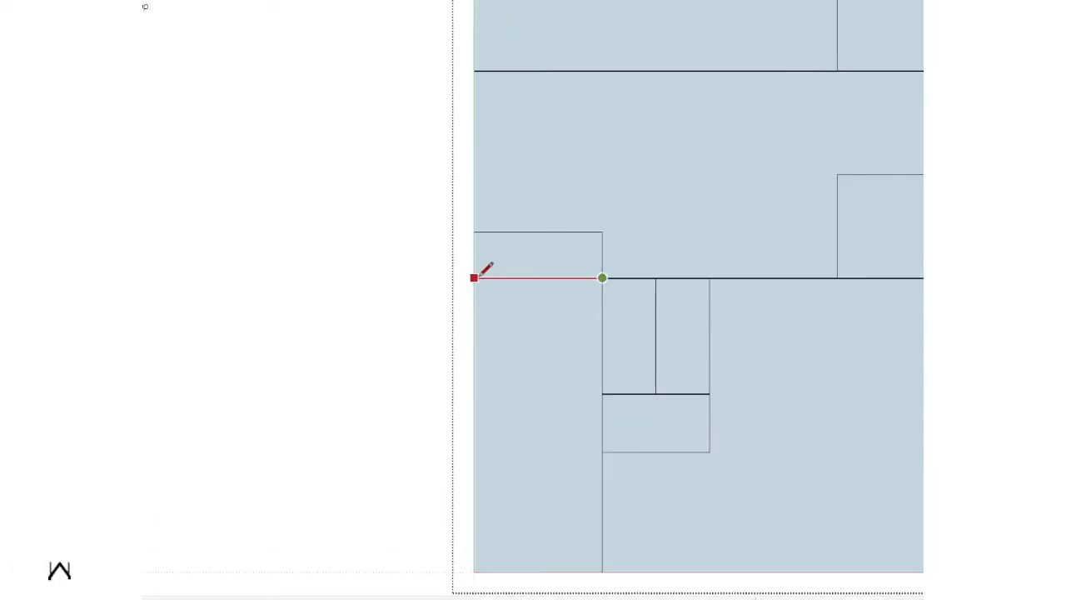
key("e")
left_click_drag(605, 244, 577, 220)
scroll(574, 224, "down", 7)
key("space")
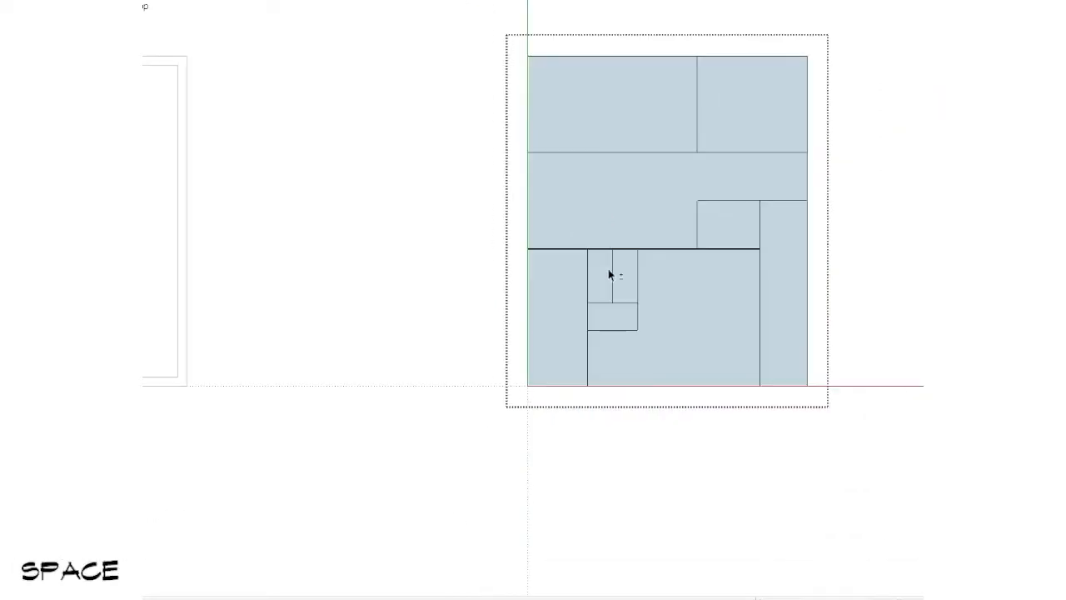
Step: Extend the small rooms' lower edge with a line to the plan's left edge and erase the vertical wall segment below it
middle_click_drag(792, 352, 624, 352, "shift")
scroll(359, 354, "up", 5)
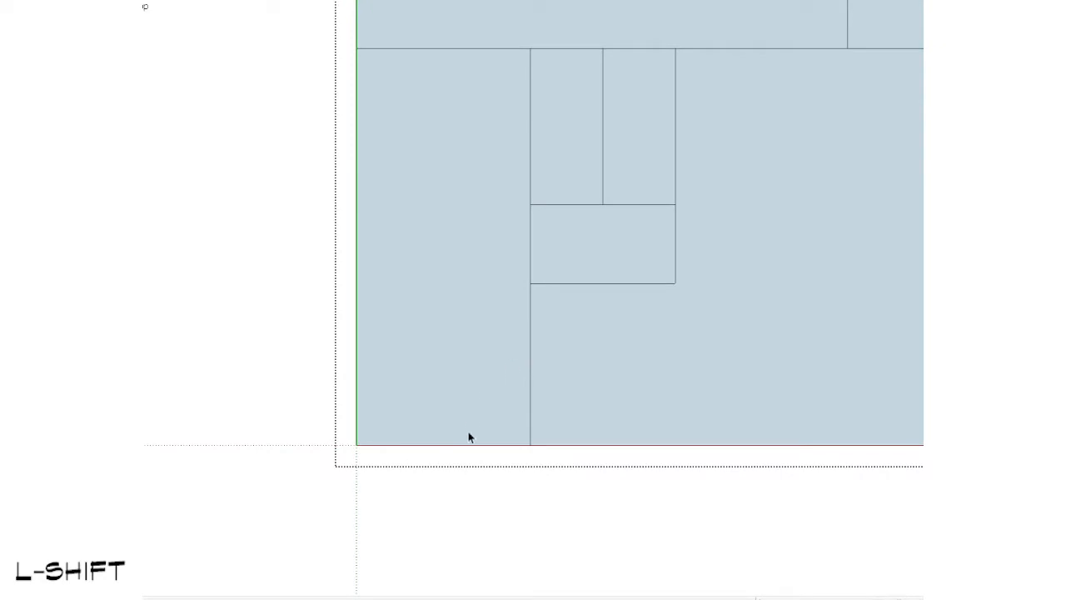
key("l")
left_click(530, 283)
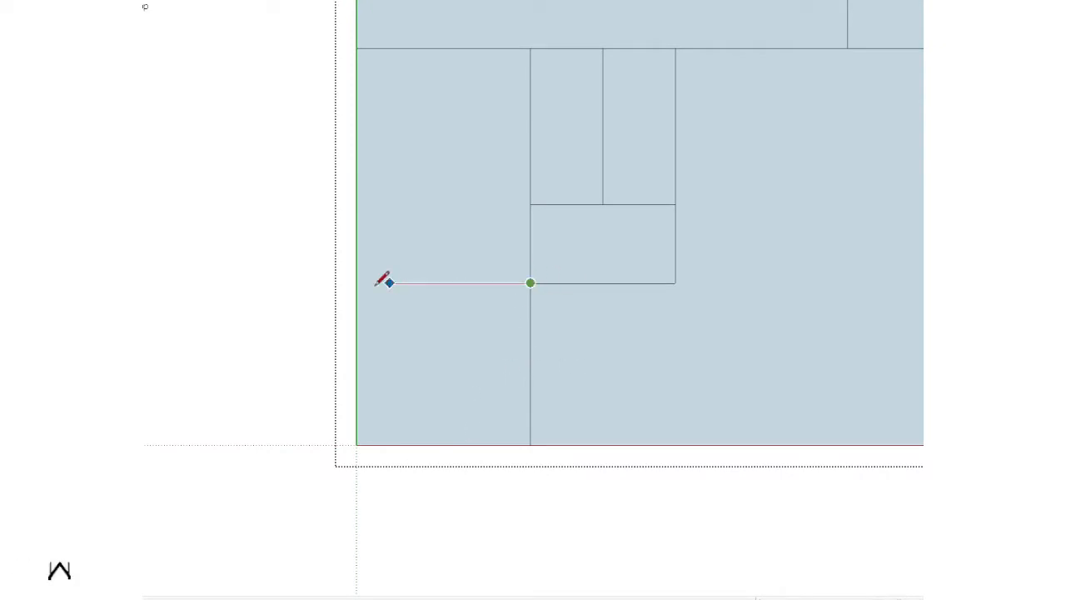
left_click(356, 283)
key("e")
scroll(417, 366, "down", 2)
left_click(451, 357)
key("space")
scroll(283, 385, "down", 3)
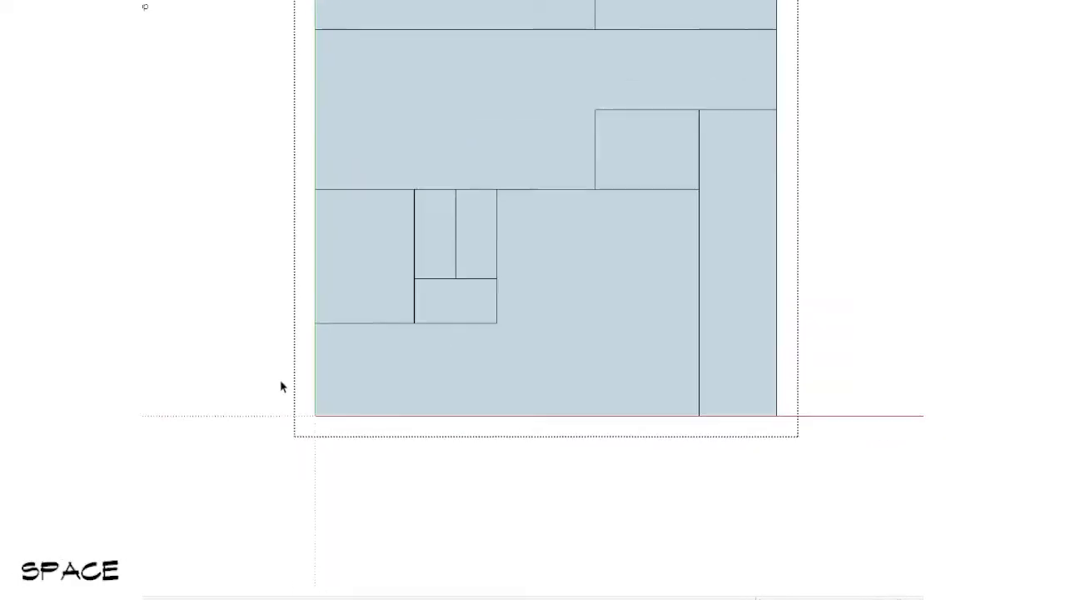
Step: Close the plan group and erase the older plan copy with the missing lower-left corner
key("z")
mouse_move(379, 199)
left_mouse_down()
mouse_move(393, 242)
mouse_move(600, 350)
left_mouse_up()
middle_click_drag(573, 353, 522, 362, "shift")
key("space")
key("Escape")
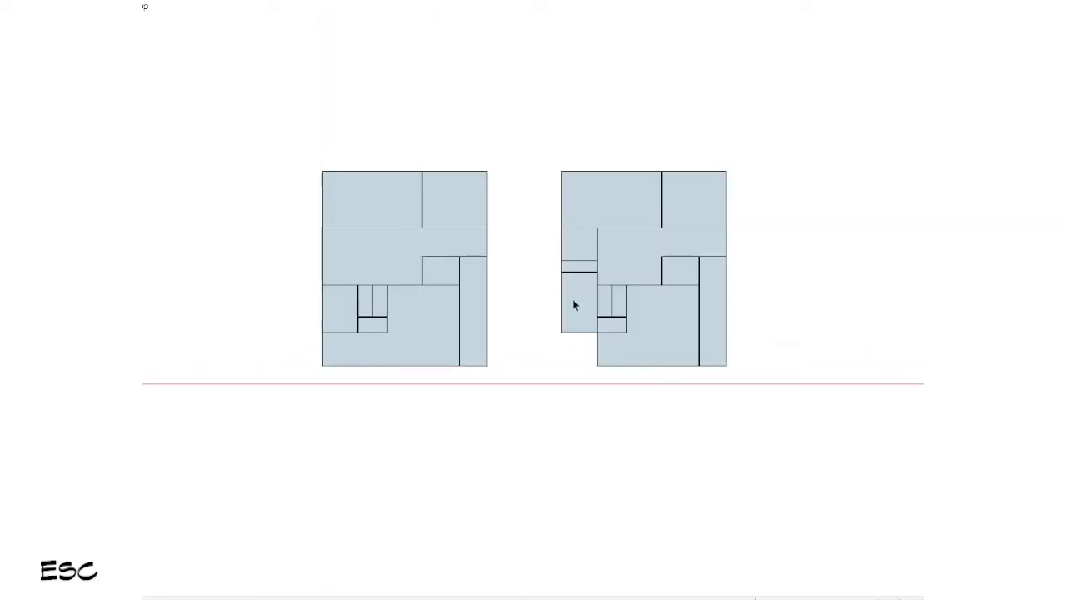
key("e")
left_click(725, 191)
key("space")
Step: Copy the reworked plan group to the empty area on its right and explode the copy
key("m")
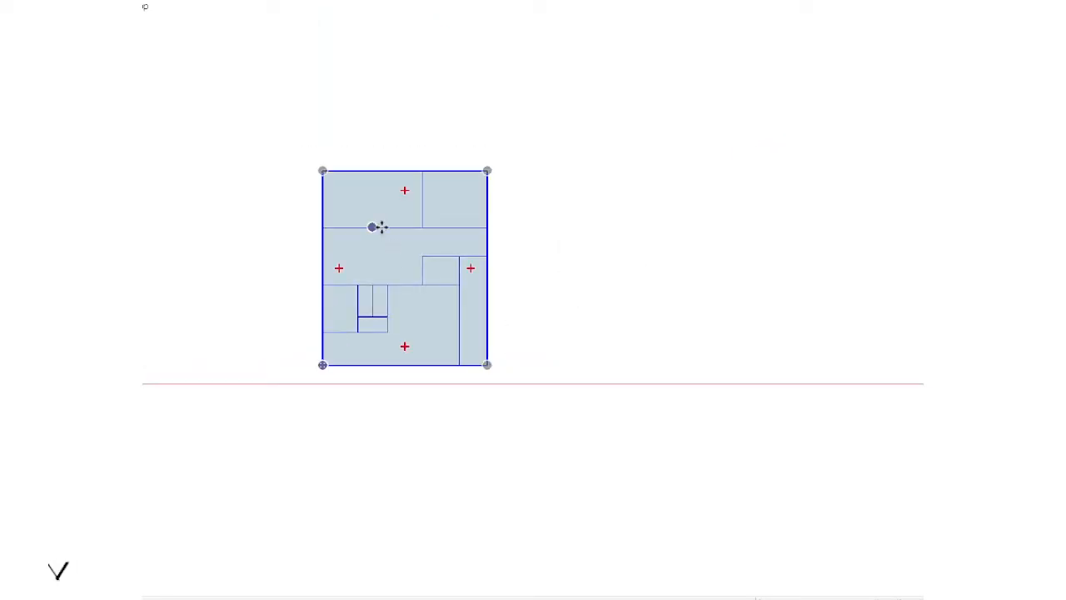
left_click(372, 227)
key("ctrl")
left_click(676, 231)
key("shift+e")
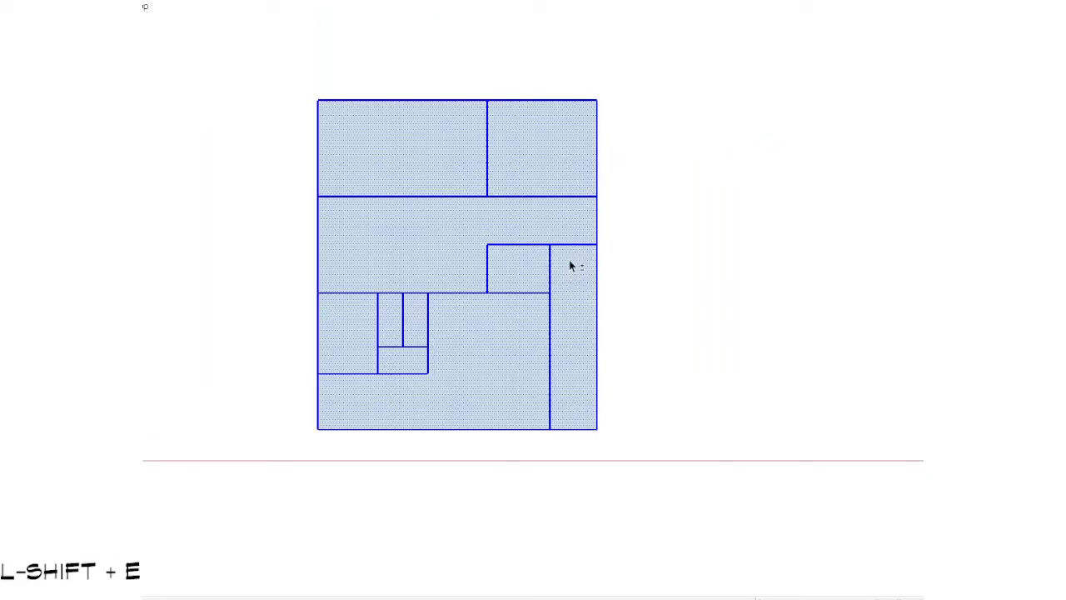
Step: Try deleting the coplanar edges of the exploded copy to merge it into one face, and undo it
scroll(570, 261, "down", 1)
scroll(570, 261, "up", 2)
scroll(570, 261, "down", 1)
middle_click_drag(570, 261, 607, 258, "shift")
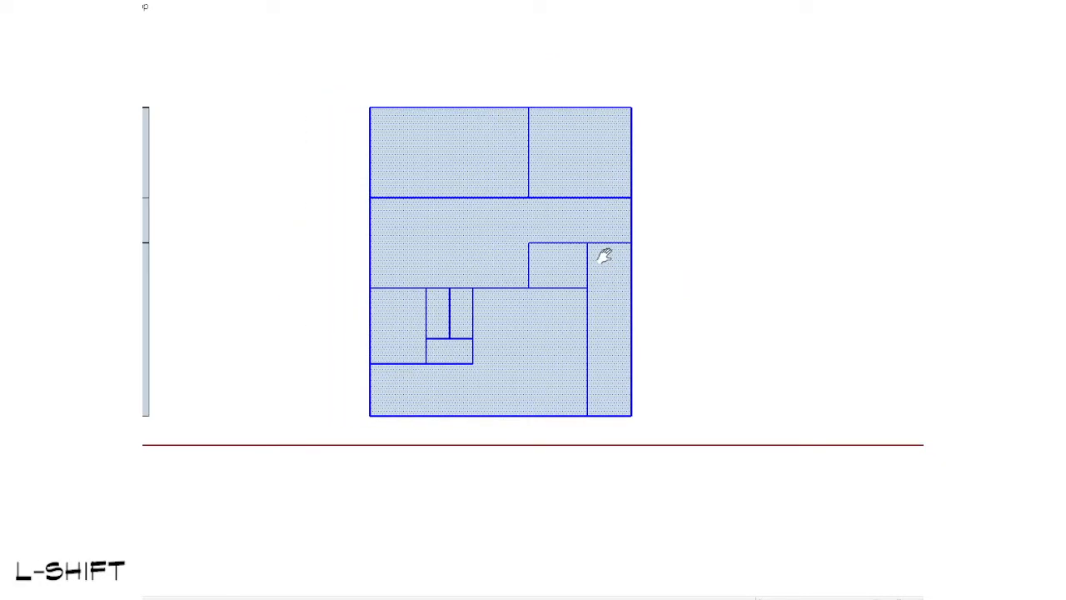
scroll(608, 259, "up", 1)
right_click(593, 231)
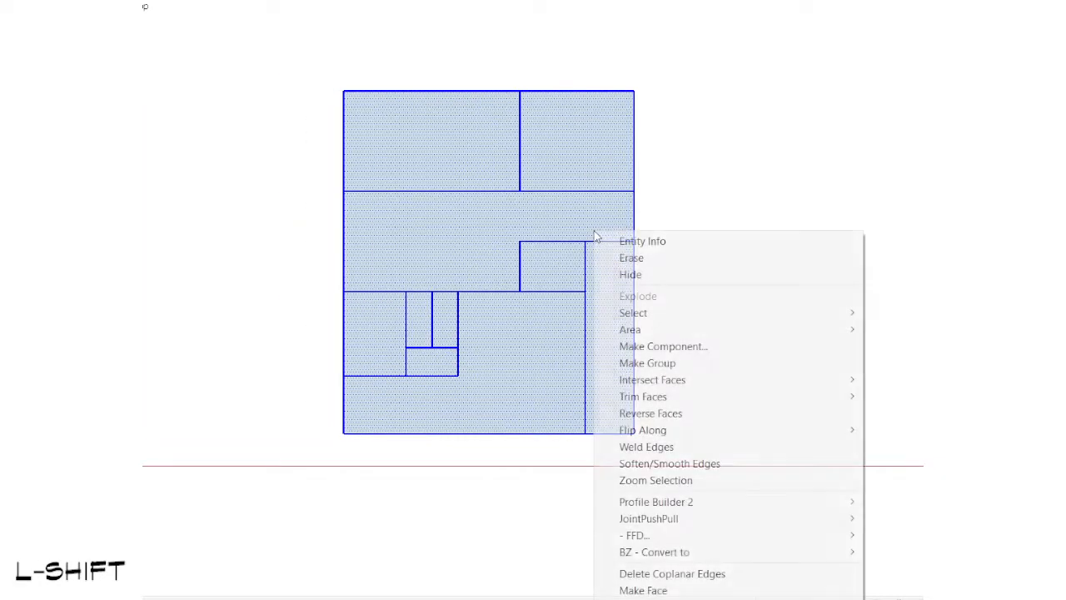
left_click(671, 574)
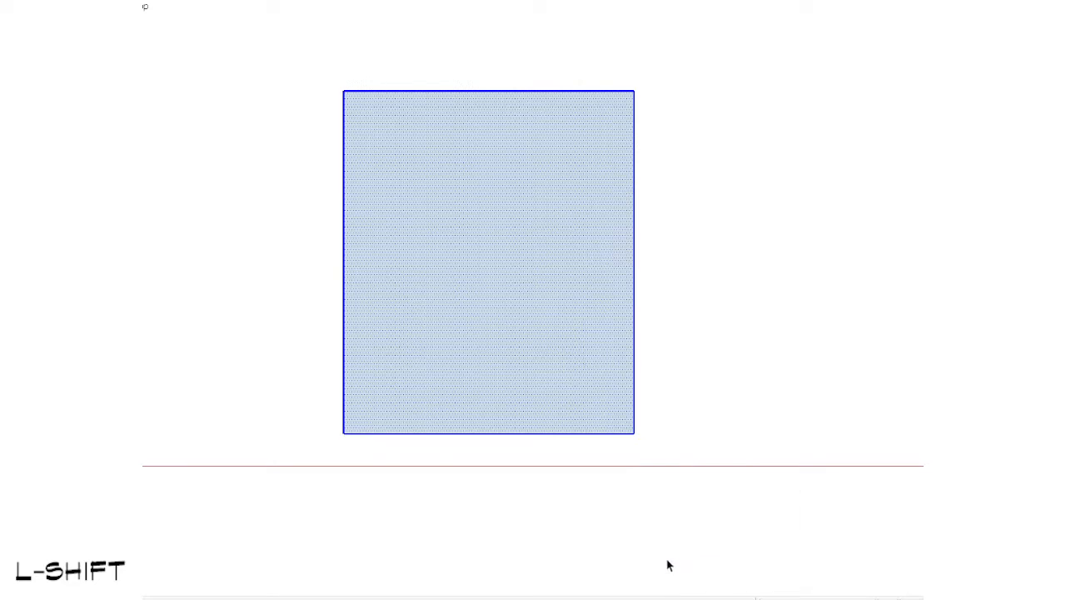
scroll(658, 488, "down", 2)
middle_click_drag(657, 486, 820, 471, "shift")
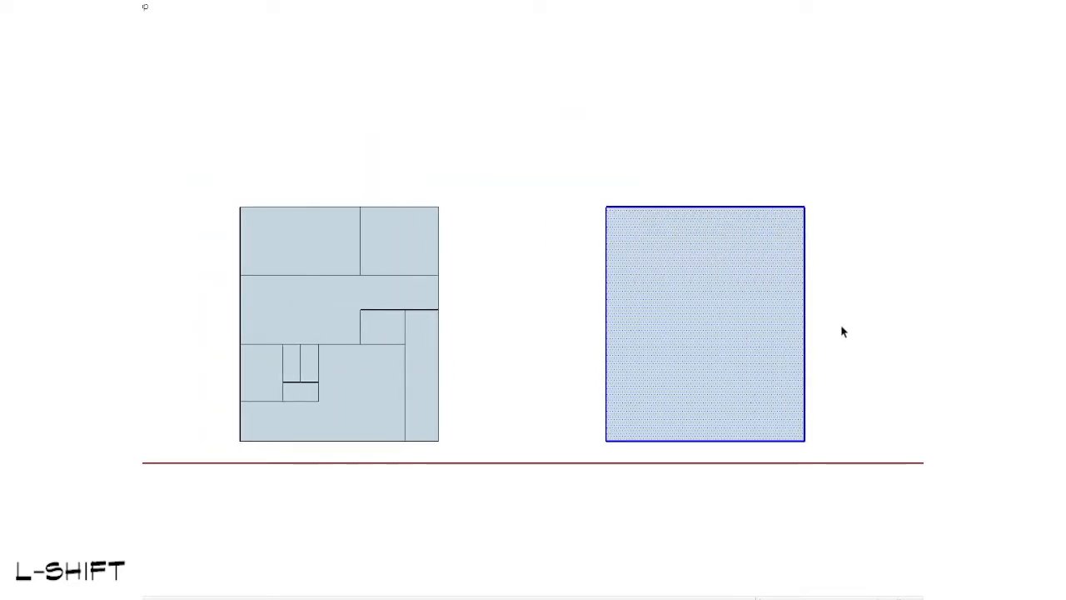
key("ctrl+z")
Step: Delete the tall lower-right room's face and its outer edges from the exploded plan copy
scroll(812, 347, "up", 2)
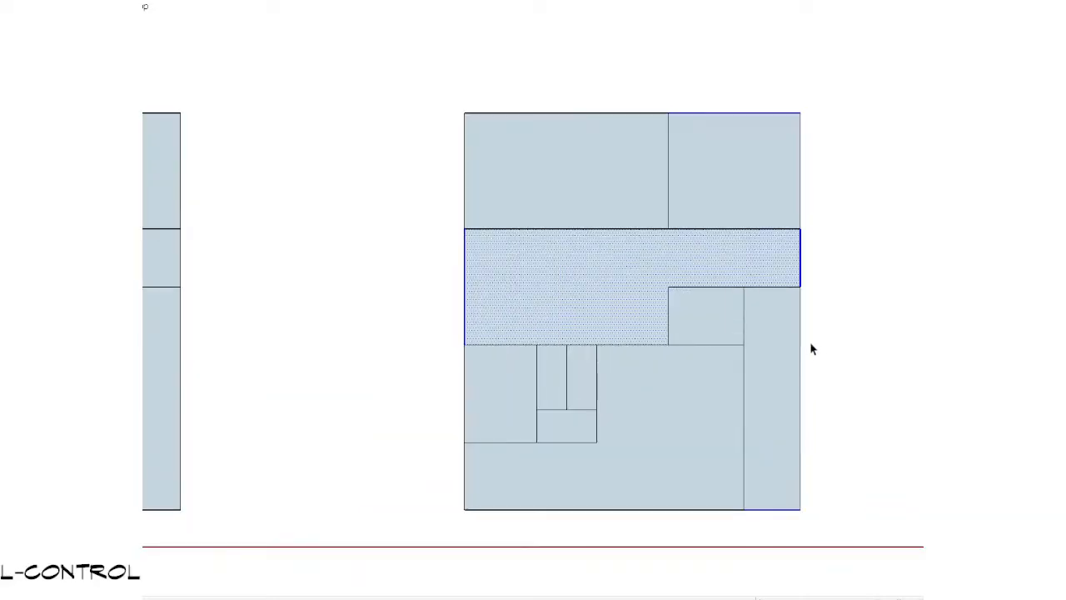
middle_click_drag(811, 345, 780, 295, "shift")
scroll(824, 308, "up", 2)
left_click_drag(794, 563, 730, 553)
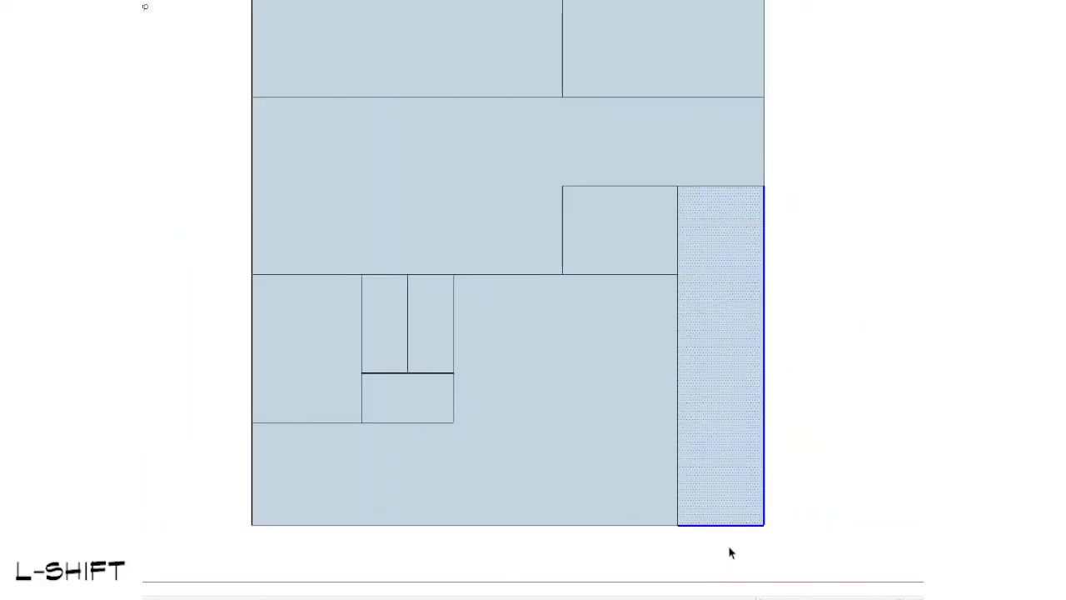
scroll(714, 428, "down", 3)
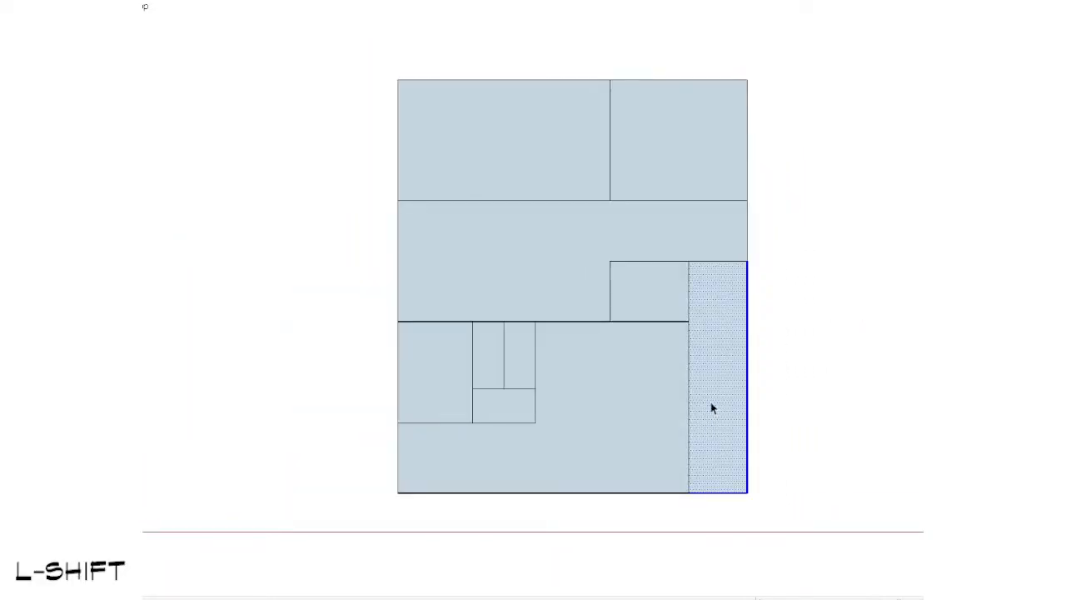
key("Delete")
scroll(713, 408, "down", 2)
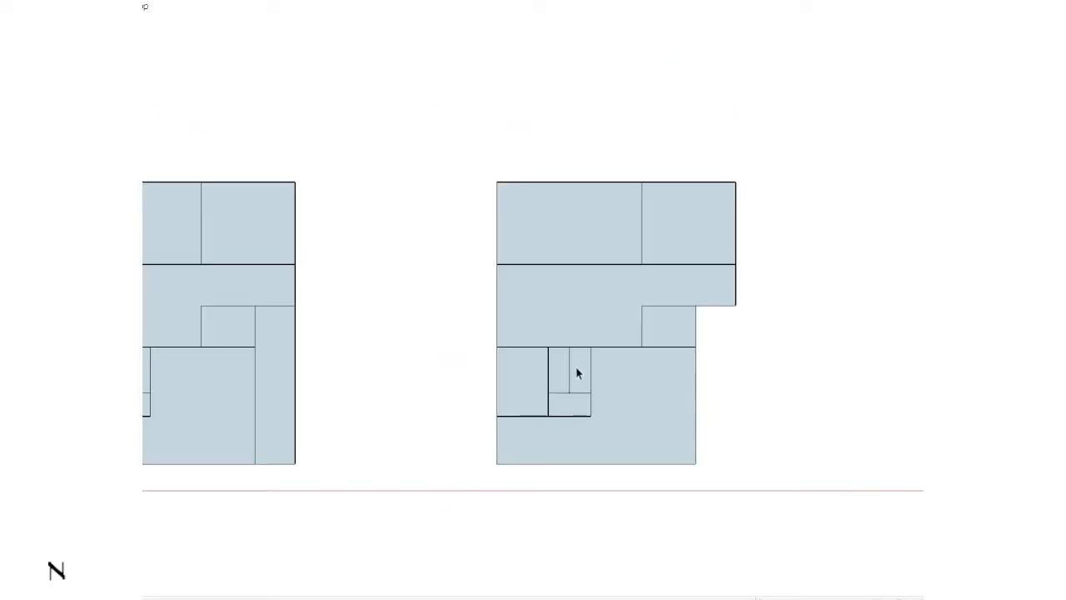
Step: Select the dividing edge between the two top rooms in both plans and move it to the middle of the plan's width
middle_click_drag(522, 364, 675, 364, "shift")
triple_click(388, 241)
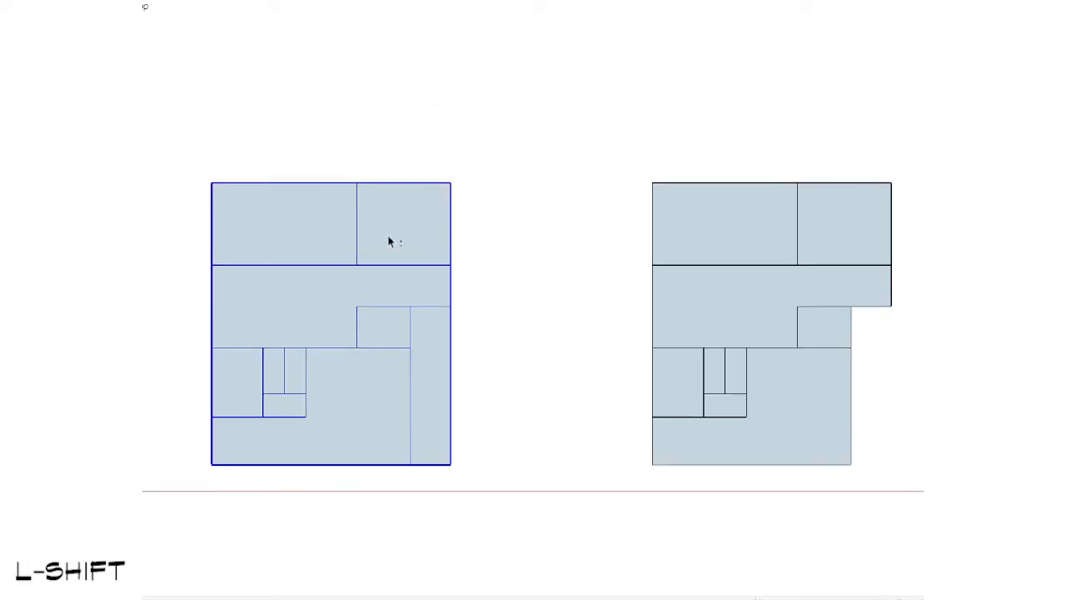
left_click(533, 197)
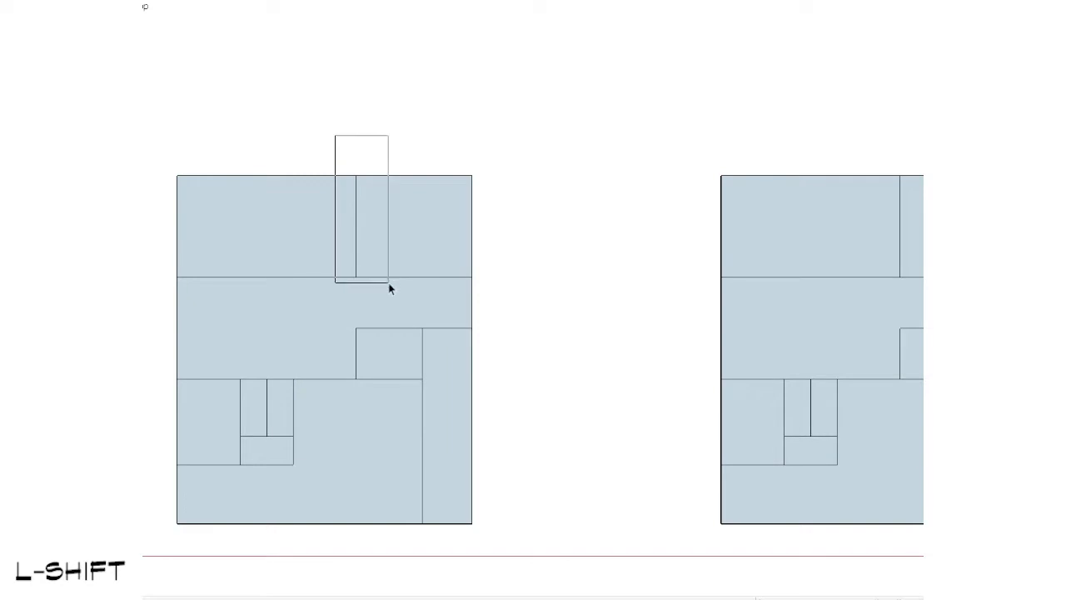
scroll(388, 282, "down", 2)
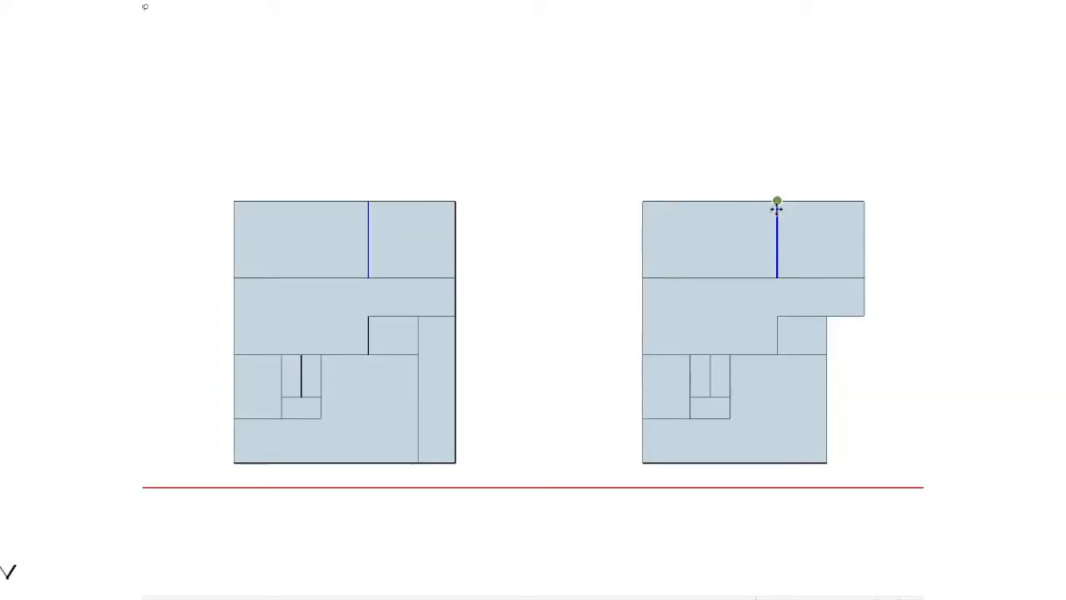
scroll(448, 244, "down", 2, "ctrl+shift")
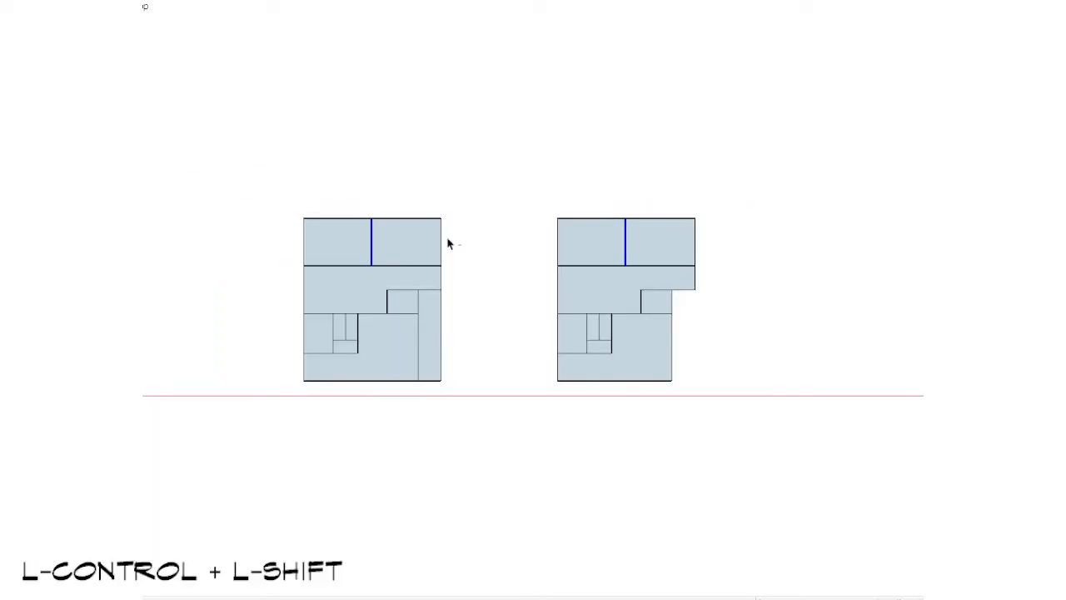
scroll(626, 363, "up", 3, "ctrl+shift")
Step: Delete the coplanar edges of the notched plan copy to form one face, and offset its outline inward as a wall band
left_click(629, 232, "shift")
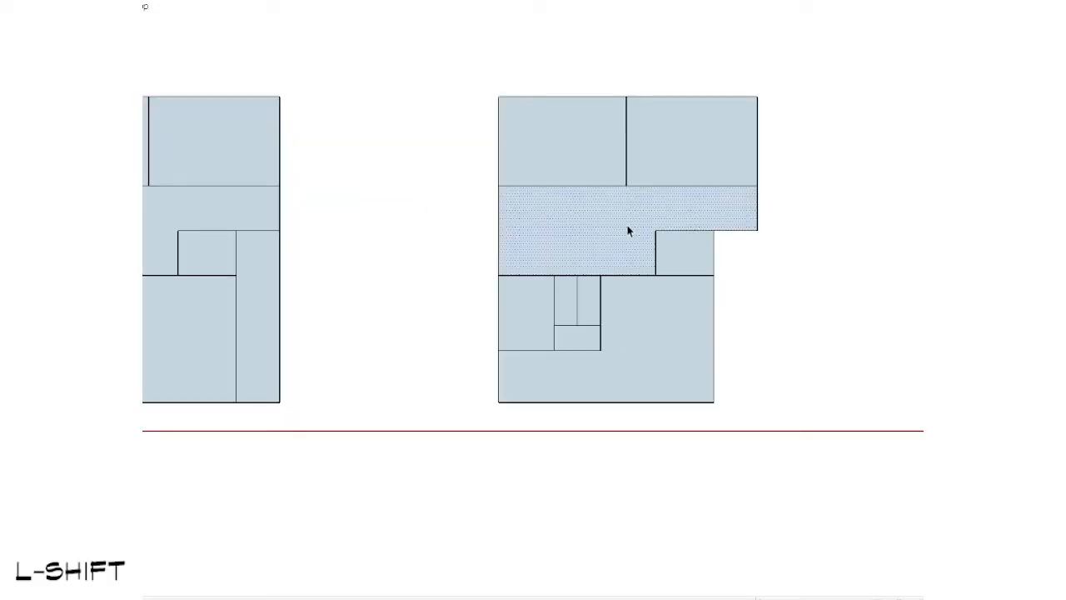
right_click(628, 230, "shift")
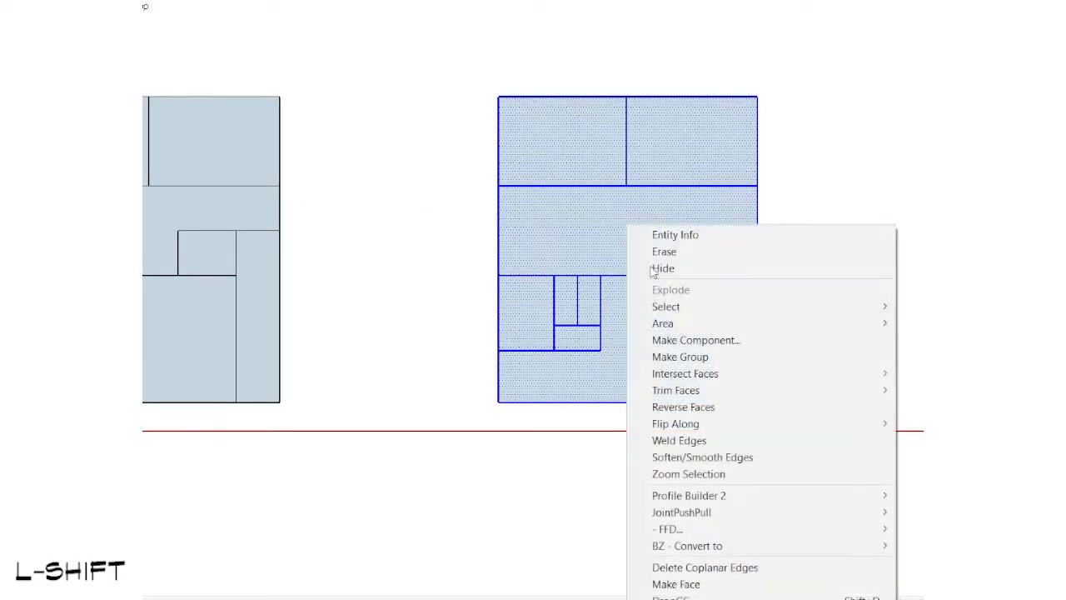
left_click(695, 565)
scroll(733, 231, "up", 2)
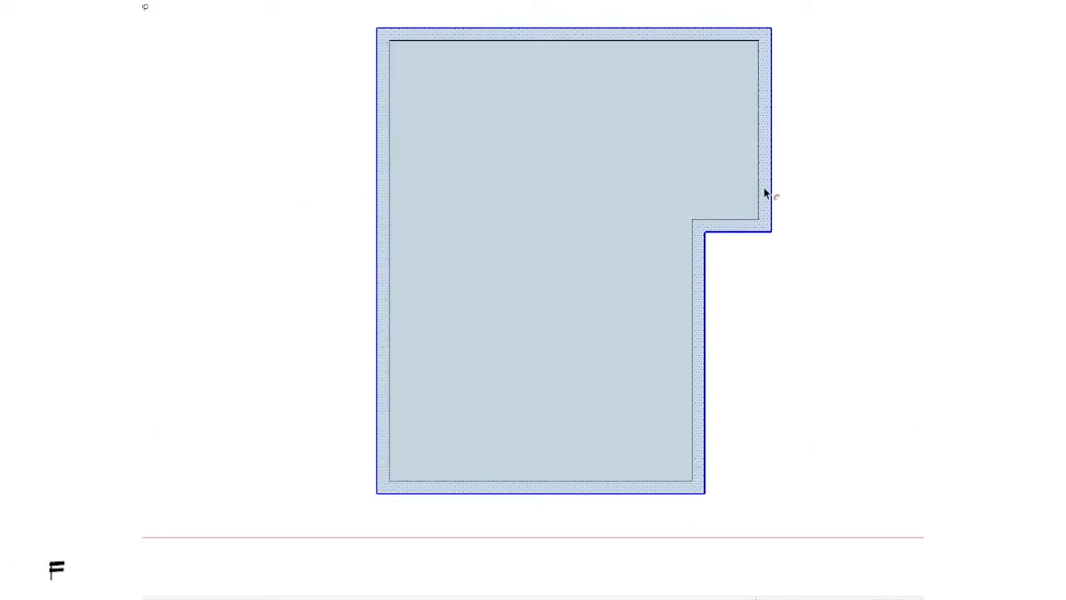
Step: Extrude the notched plan's wall band upward with Push/Pull, return to the top view and group the walled shape
scroll(749, 282, "down", 2)
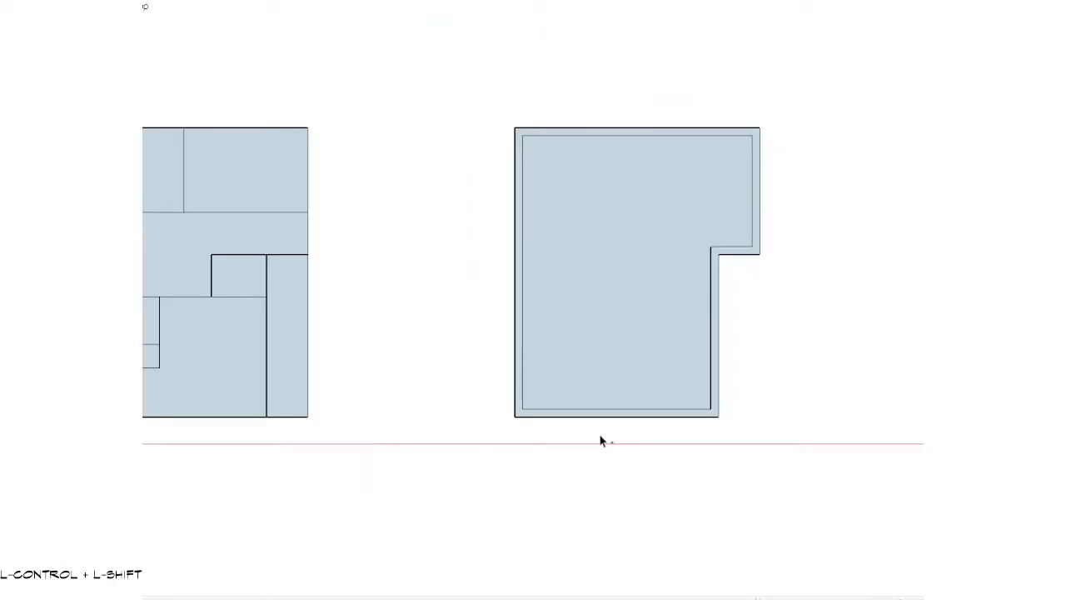
middle_click_drag(601, 441, 546, 226)
key("s")
scroll(546, 226, "up", 2)
key("ctrl")
double_click(507, 221)
key("space")
scroll(508, 221, "down", 4)
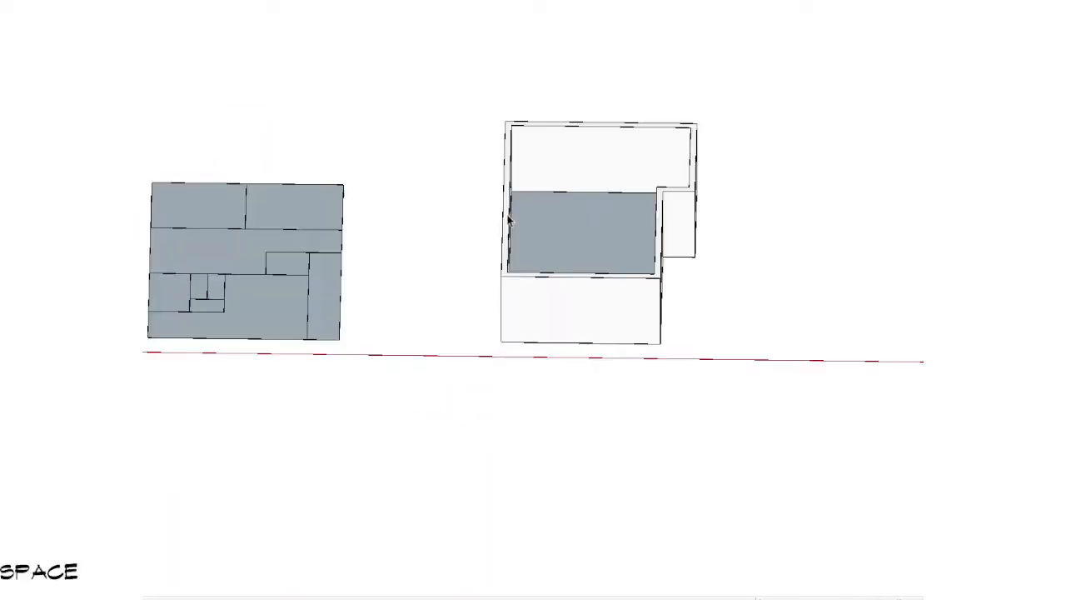
key("shift+t")
key("g")
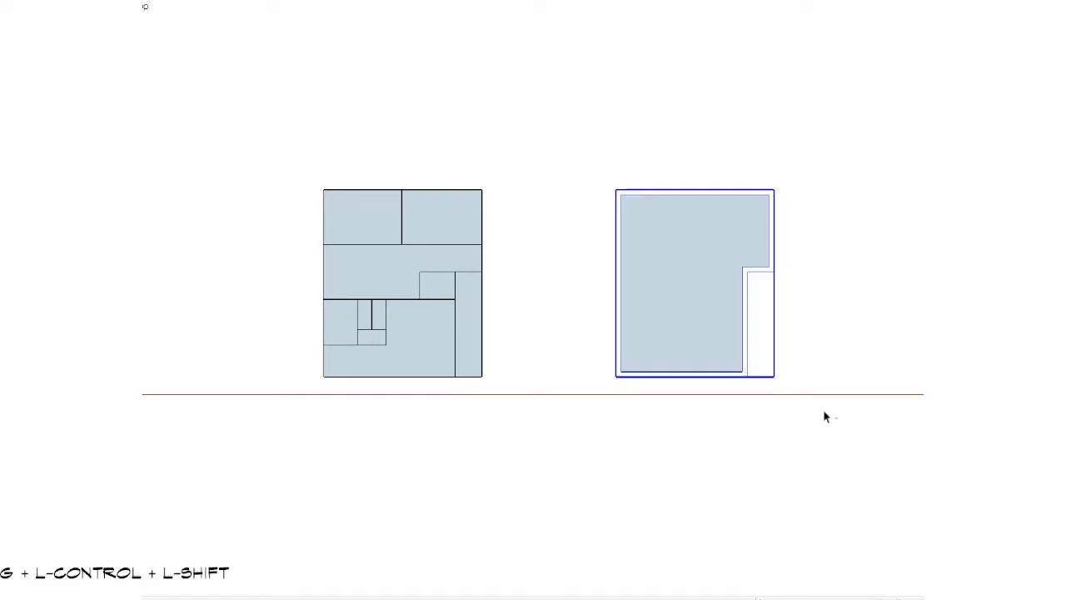
key("shift+g")
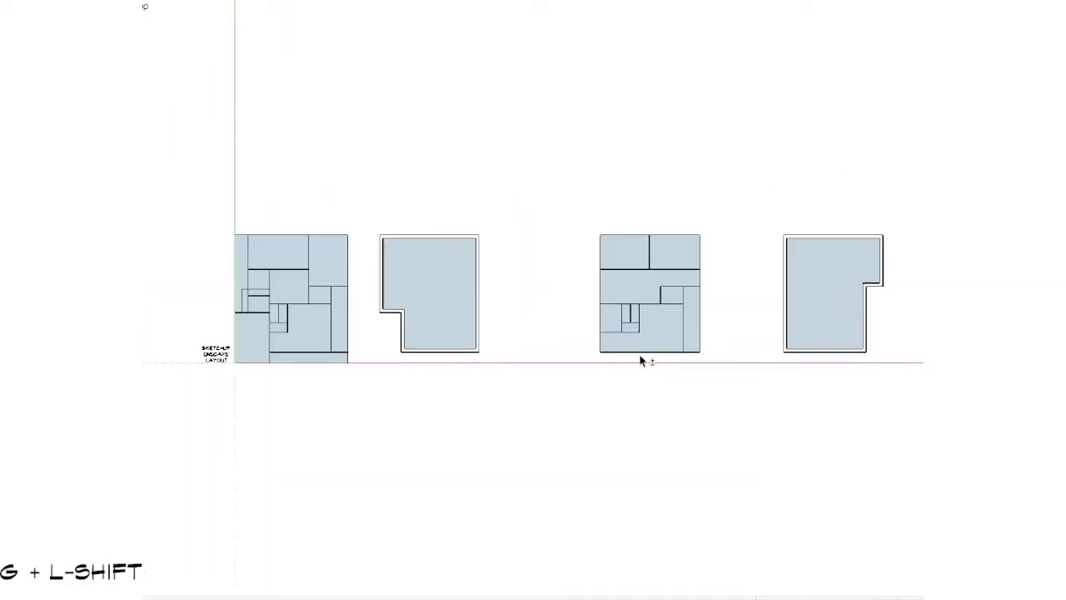
Step: Move the first grouped outer walls onto the original room plan, aligning their right edge with the plan's right edge
middle_click_drag(612, 303, 693, 298, "shift")
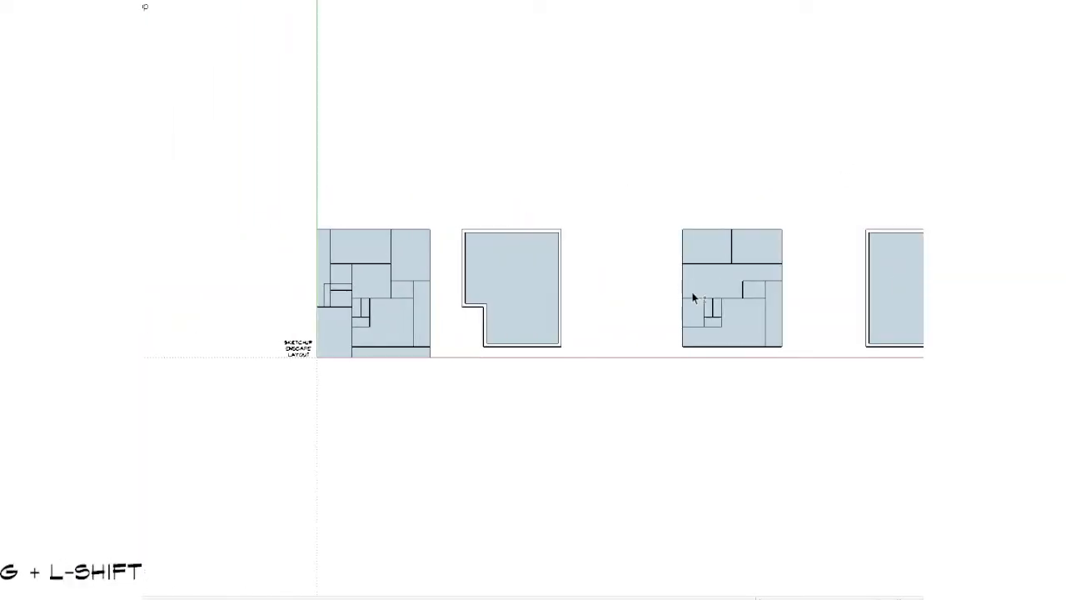
scroll(692, 298, "up", 2)
middle_click_drag(293, 280, 683, 313, "shift")
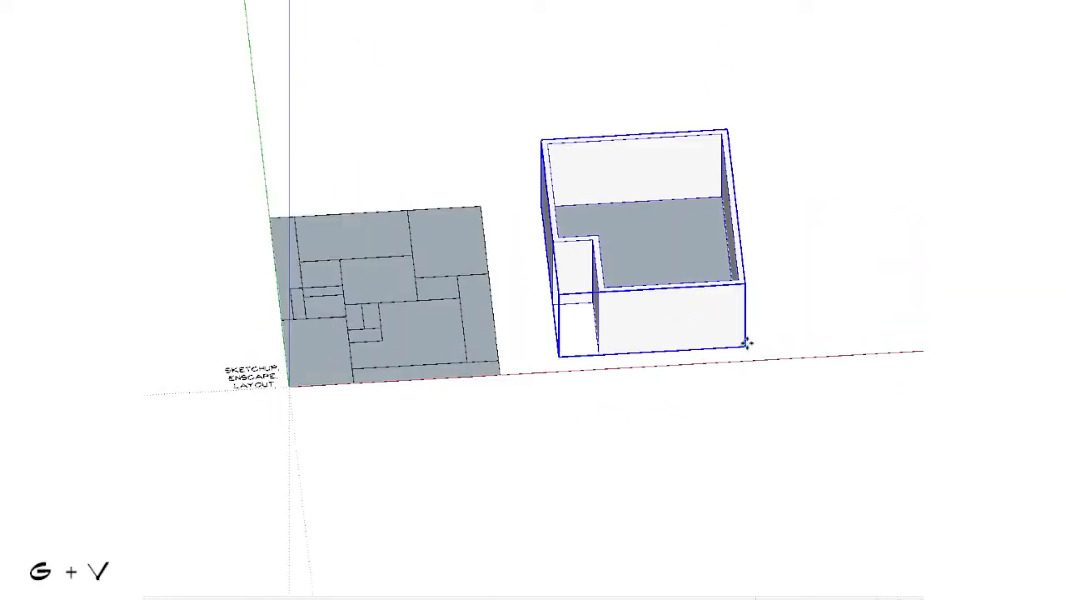
left_click_drag(747, 342, 497, 368)
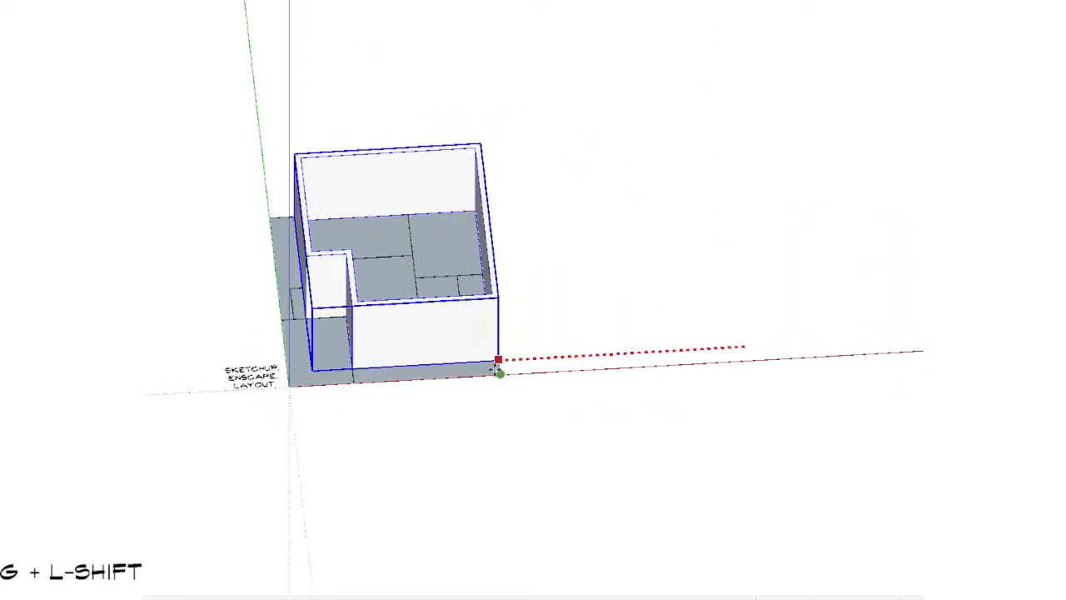
scroll(358, 292, "up", 1)
key("ctrl+t")
middle_click_drag(350, 359, 349, 429)
Step: Select the original plan's faces and edges around the ground-floor walls and group them
key("shift+g")
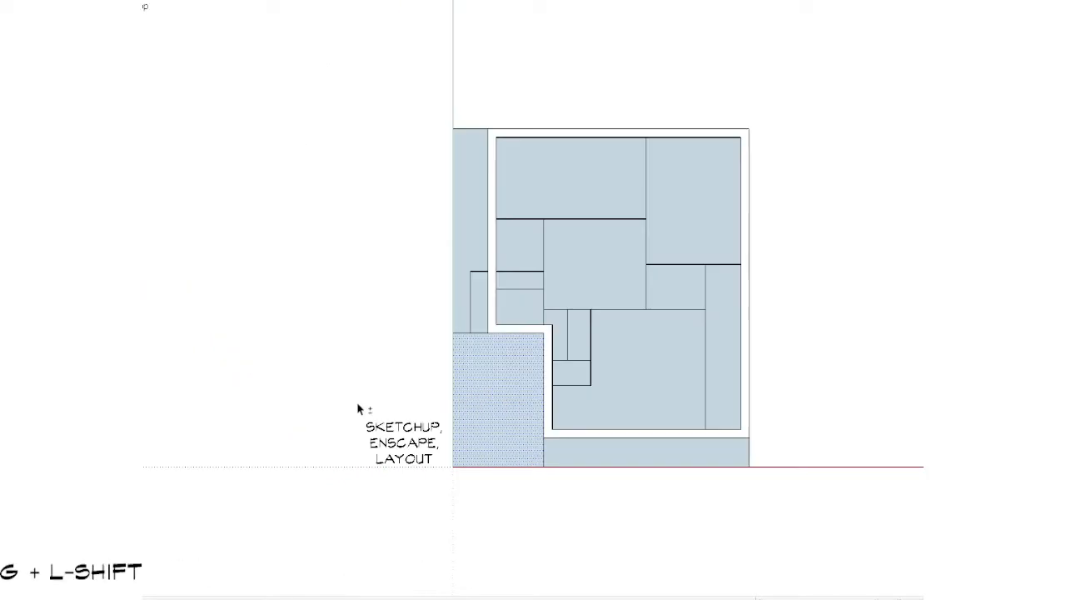
key("g")
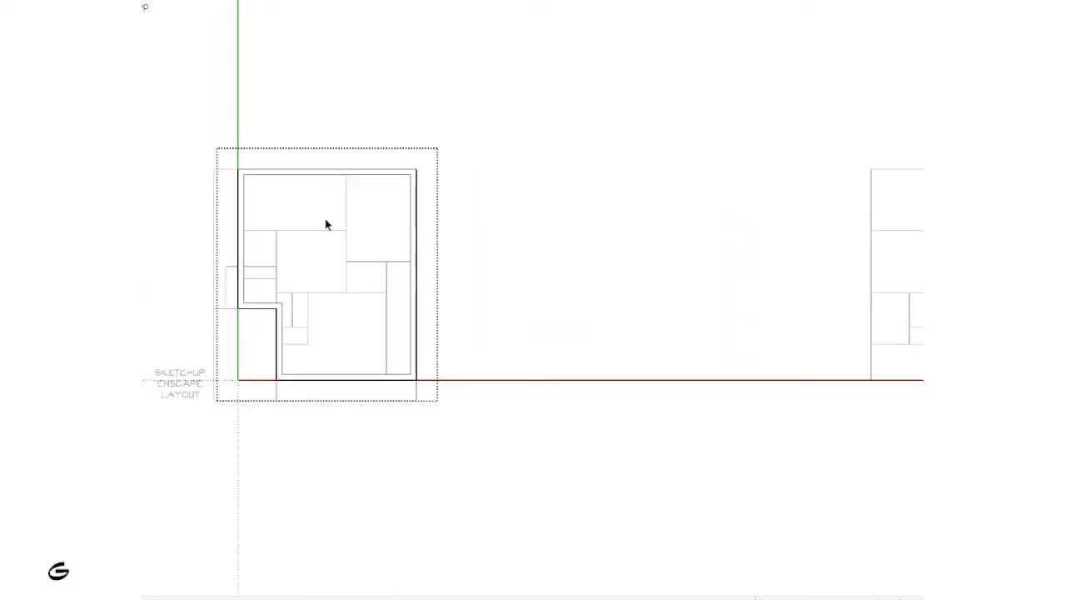
key("Escape")
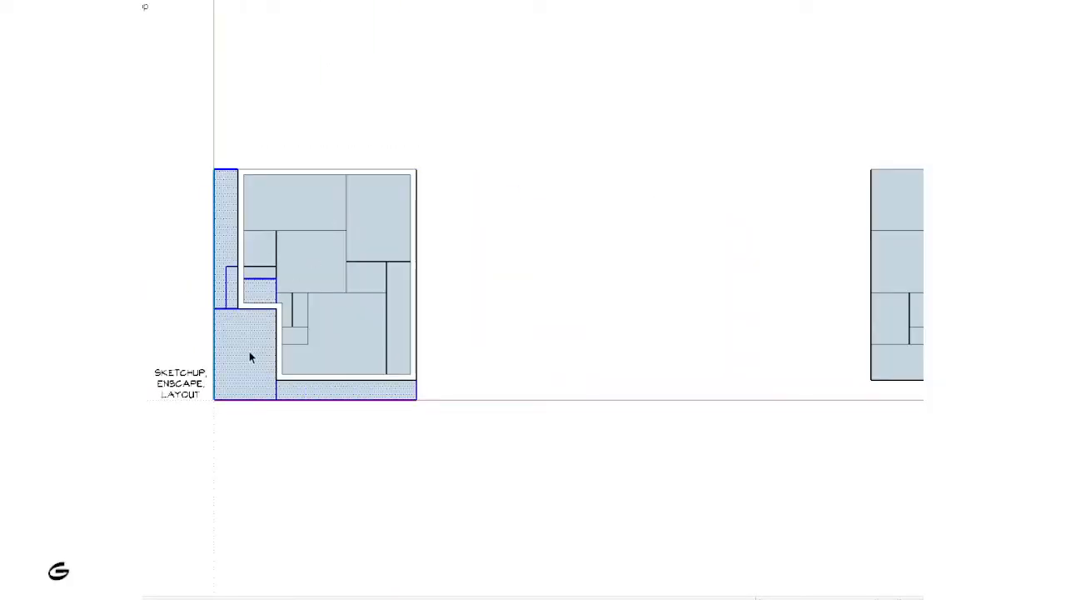
scroll(250, 357, "down", 1)
key("g")
scroll(249, 356, "down", 2)
Step: Select the whole second room plan and make it a group
left_click(497, 205)
scroll(583, 336, "down", 2)
middle_click_drag(709, 339, 511, 343, "shift")
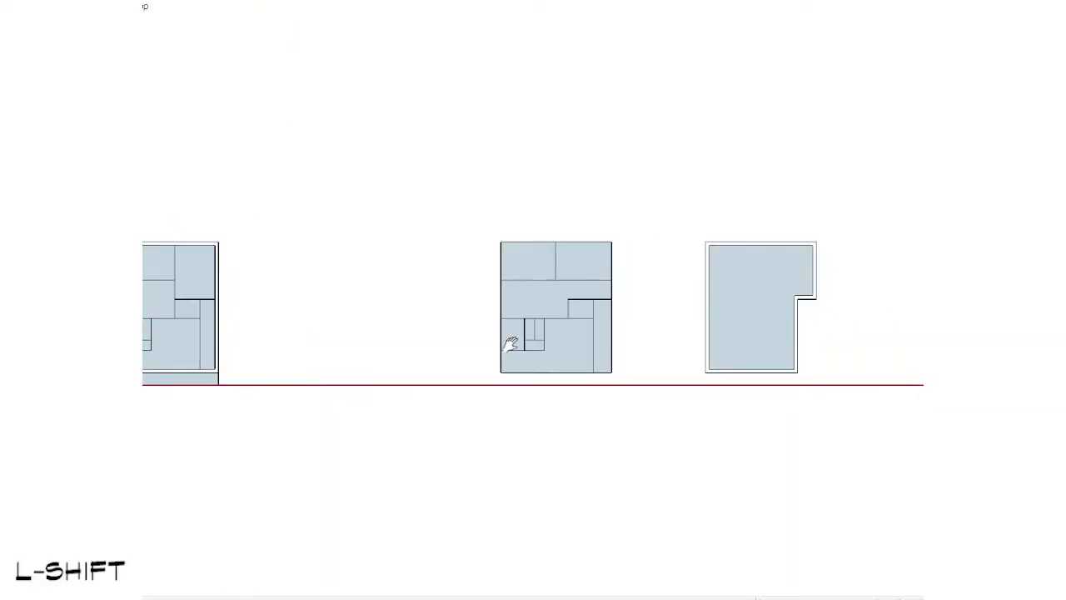
scroll(524, 327, "up", 1)
left_click(549, 240)
scroll(534, 226, "up", 1)
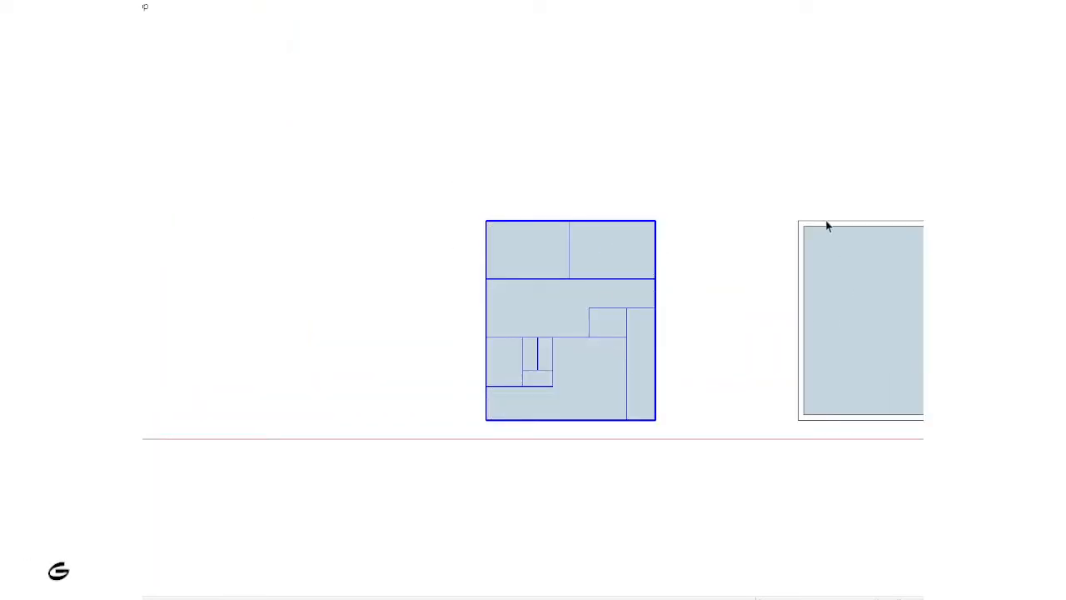
Step: Move the second grouped outer walls onto the second room plan, matching their front-left corners
middle_click_drag(784, 393, 816, 333)
left_click(816, 357)
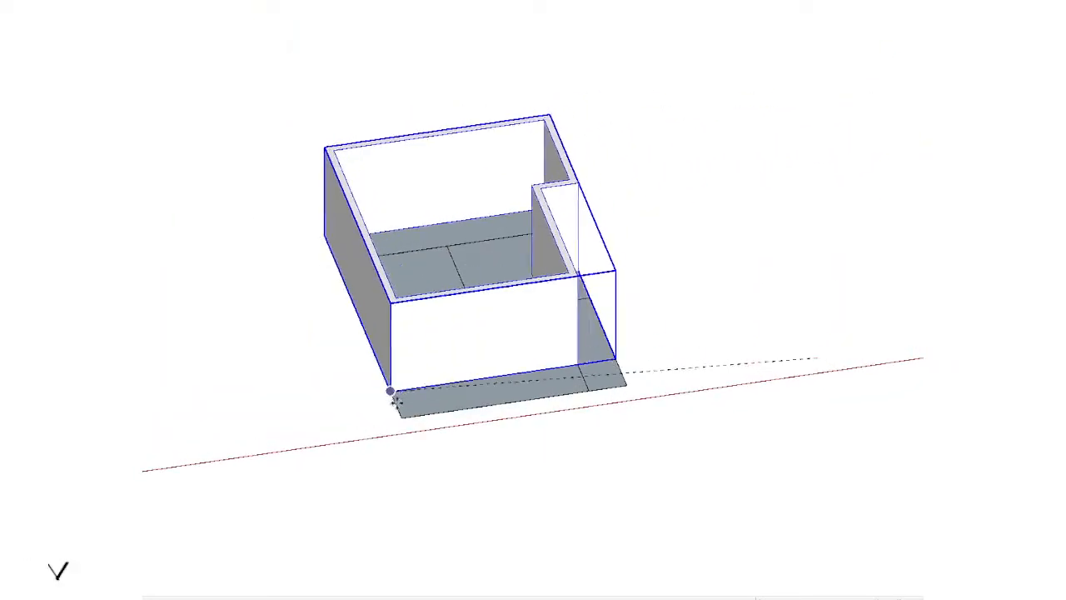
left_click(402, 417)
key("space")
Step: Select the second plan together with its walls and move both to the top front-right corner of the ground-floor walls
scroll(395, 417, "down", 2)
left_click_drag(775, 153, 379, 401)
scroll(422, 375, "down", 2)
key("g")
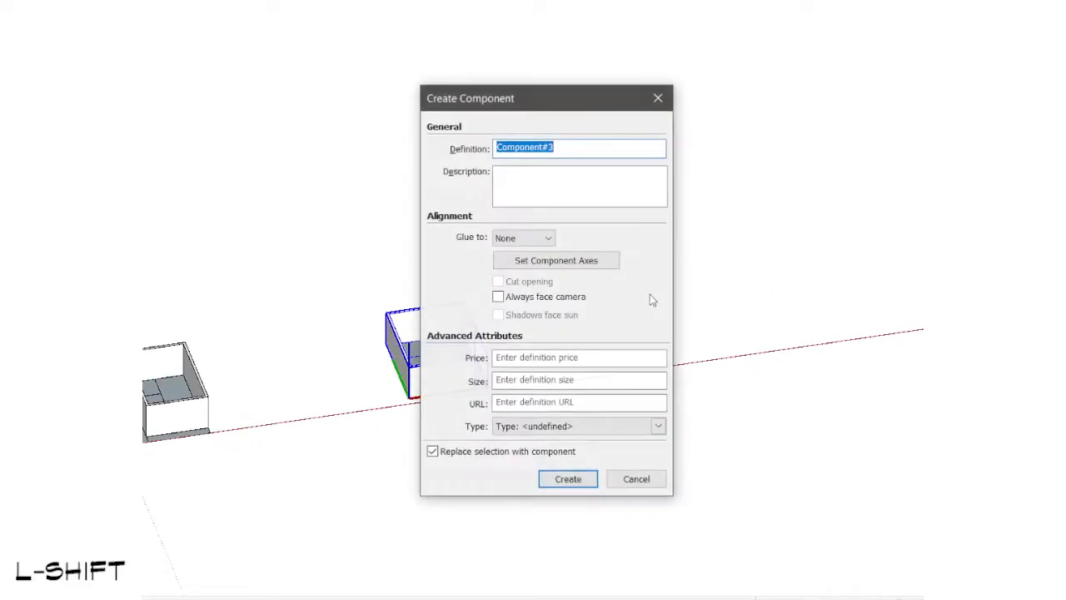
left_click(644, 481)
middle_click_drag(487, 395, 719, 319, "shift")
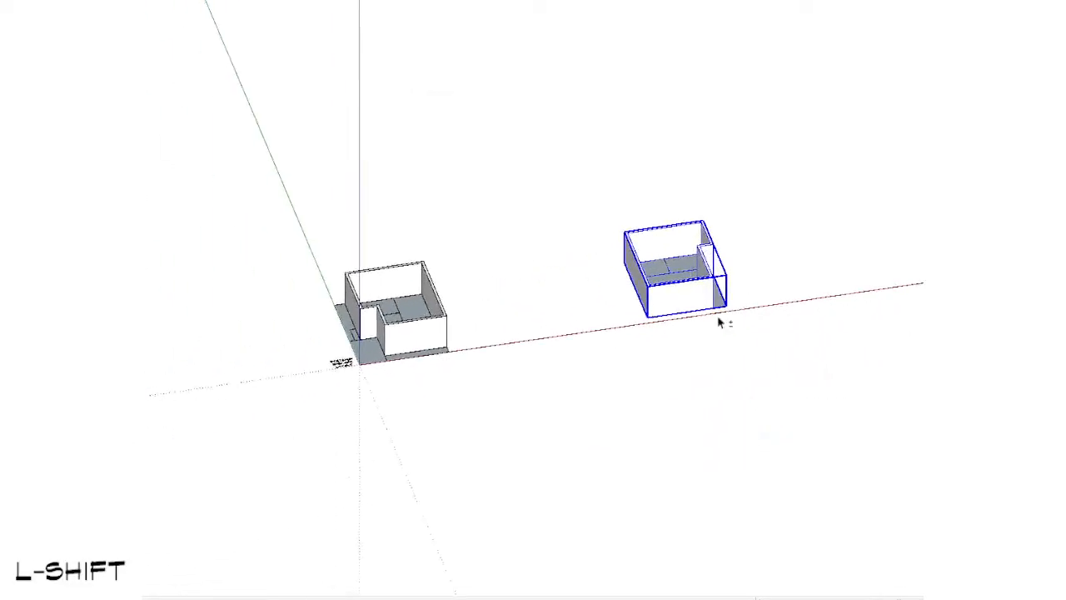
scroll(584, 351, "up", 2)
key("m")
left_click(682, 298)
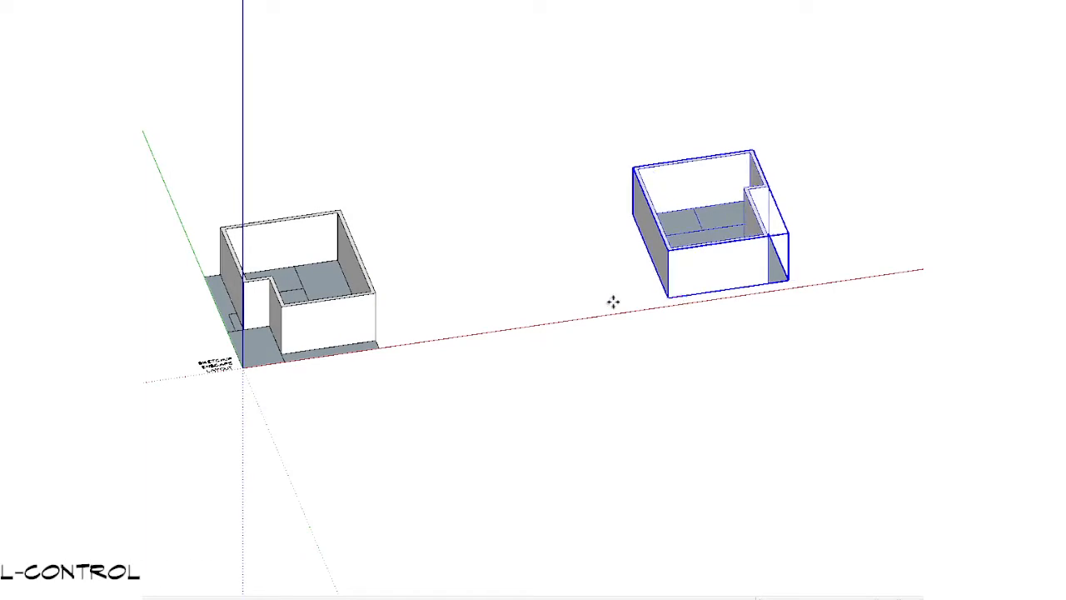
left_click(369, 293)
Step: Shift the upper storey back along the red axis so its front-right bottom corner meets the ground-floor walls' top corner
scroll(463, 292, "up", 2)
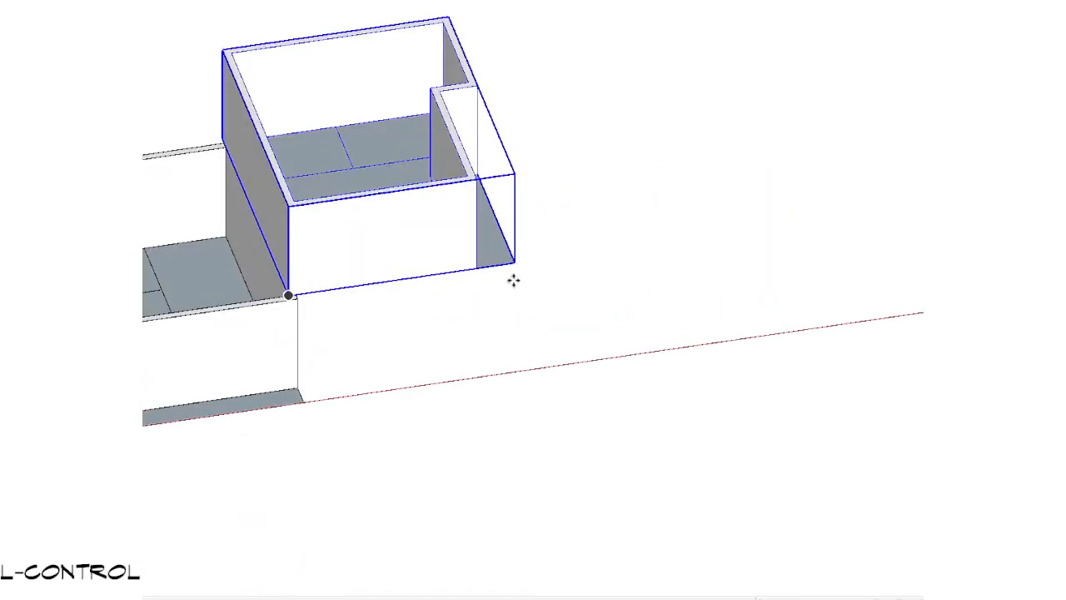
left_click(516, 264)
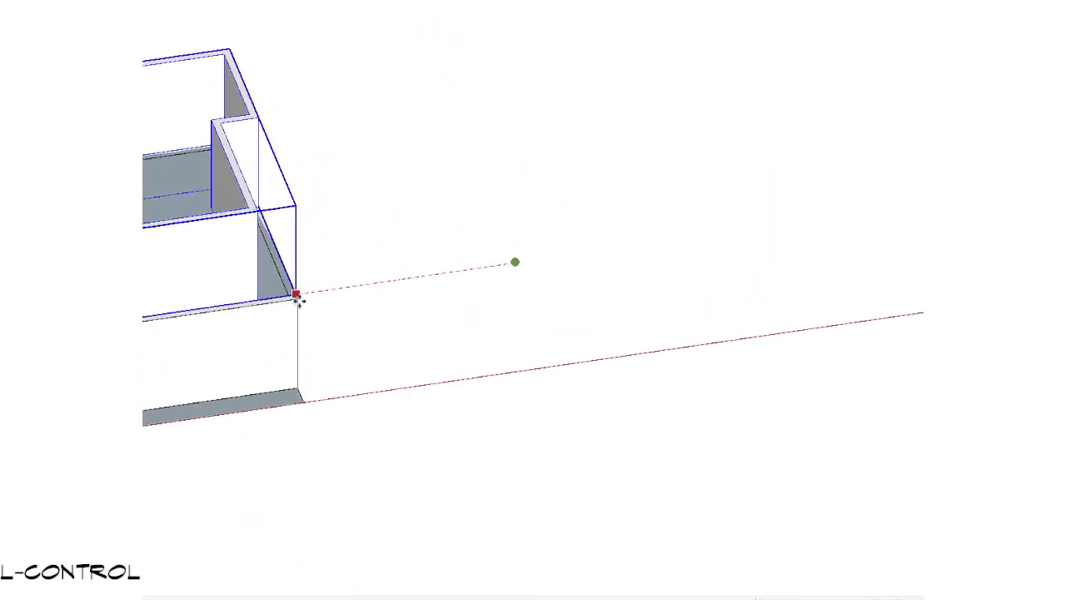
left_click(297, 297)
key("space")
Step: Check the stacking from above and move the upper storey by its rear corner to align exactly with the ground-floor walls
middle_click_drag(285, 298, 322, 390, "shift")
key("KP_7")
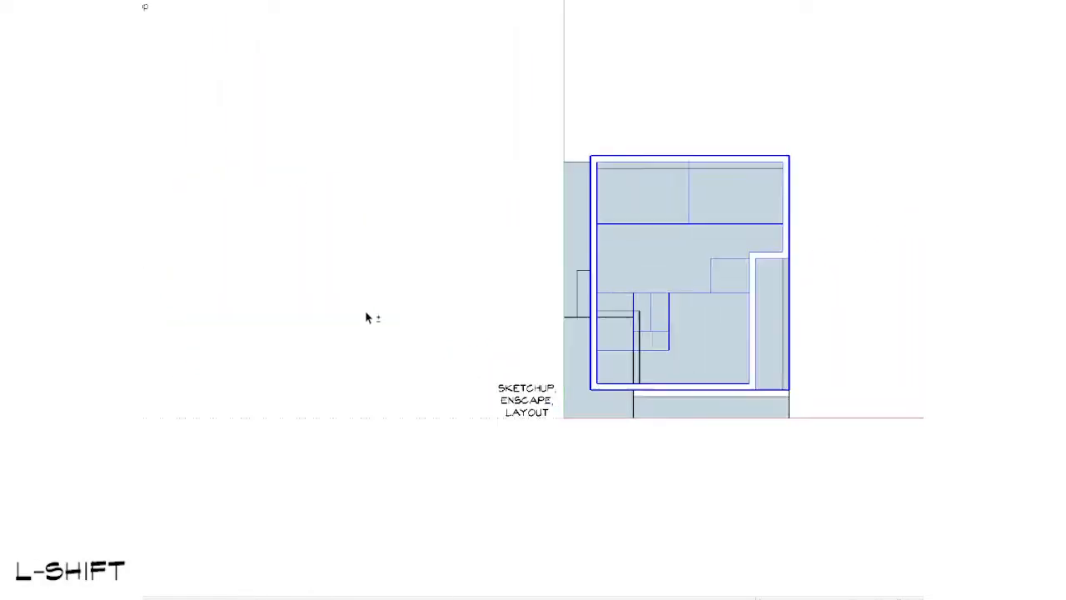
scroll(740, 209, "up", 2)
middle_click_drag(740, 209, 284, 167, "shift")
scroll(460, 146, "up", 4)
scroll(605, 127, "up", 1)
key("v")
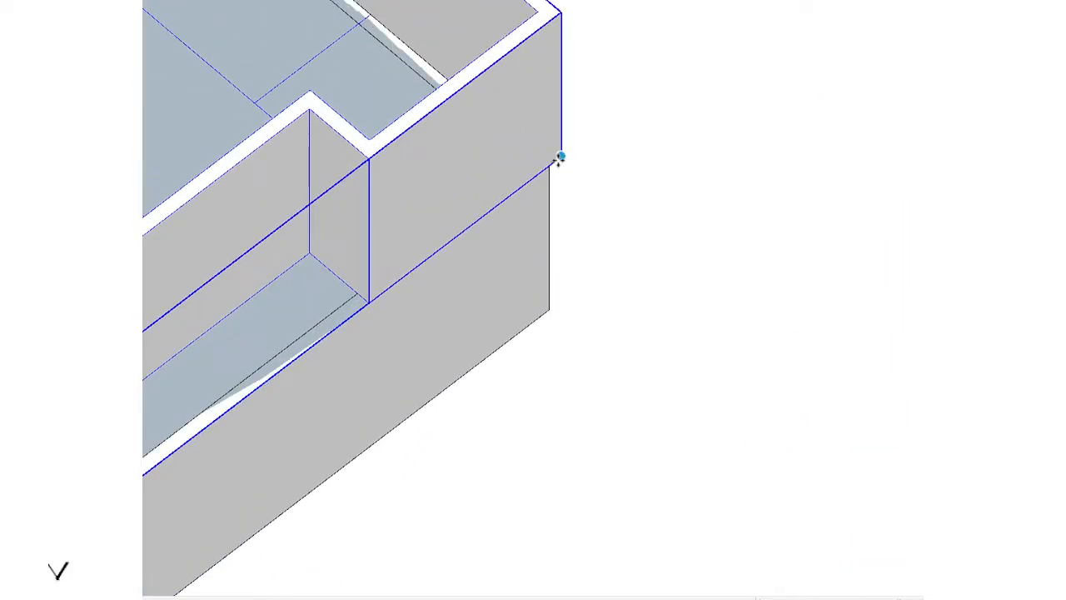
left_click(562, 159)
scroll(523, 204, "down", 5)
key("shift+t")
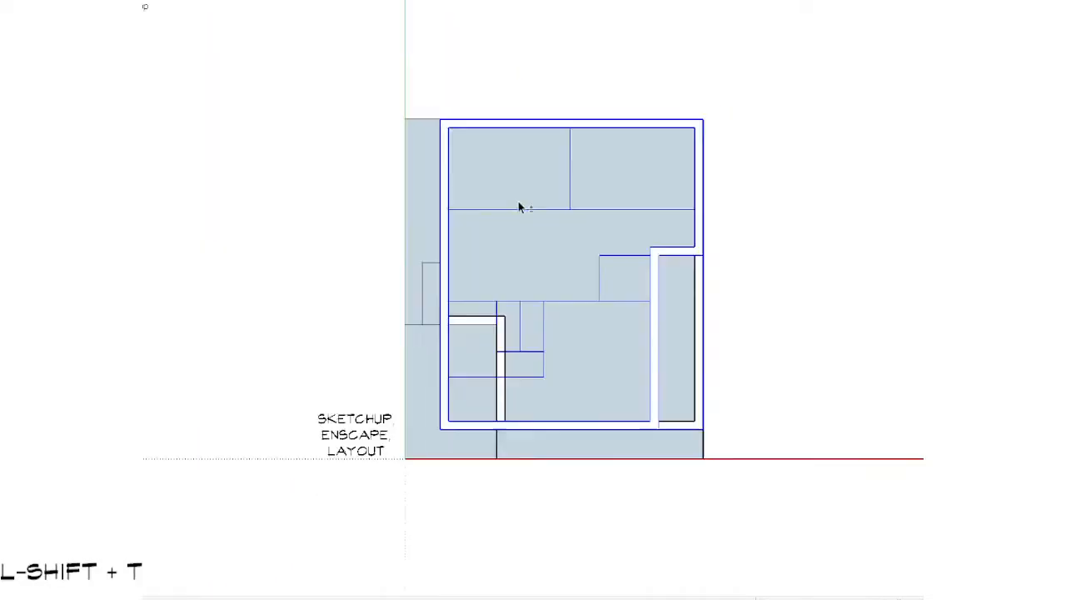
Step: Select the upper storey's plan and walls and raise them vertically to leave a thin gap above the ground-floor walls
scroll(522, 207, "down", 2)
middle_click_drag(326, 434, 631, 71)
scroll(614, 269, "up", 4)
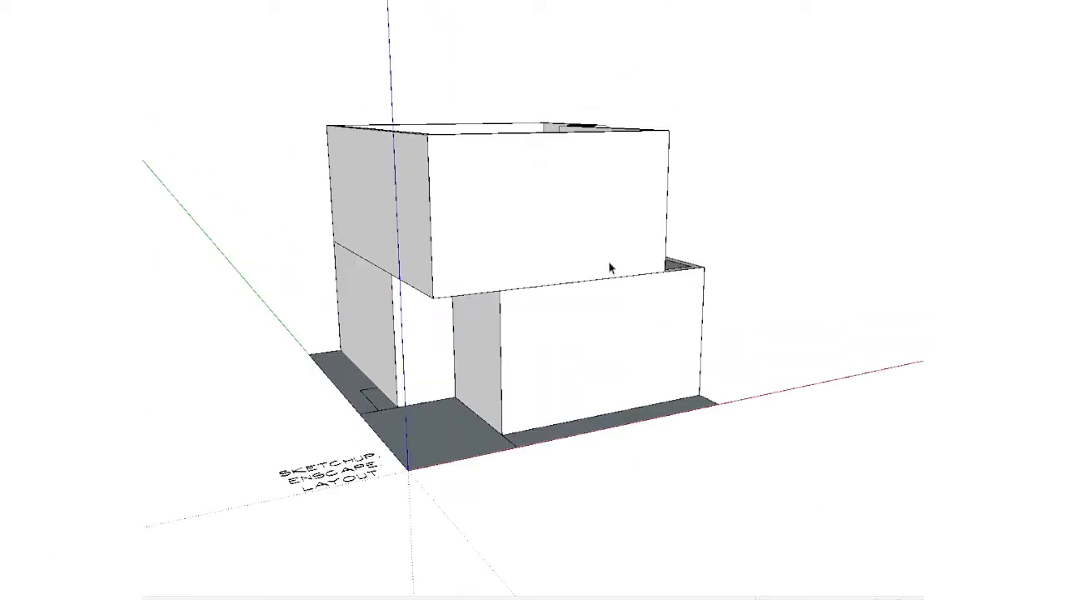
middle_click_drag(625, 266, 355, 369)
scroll(558, 300, "up", 3)
scroll(569, 308, "down", 1)
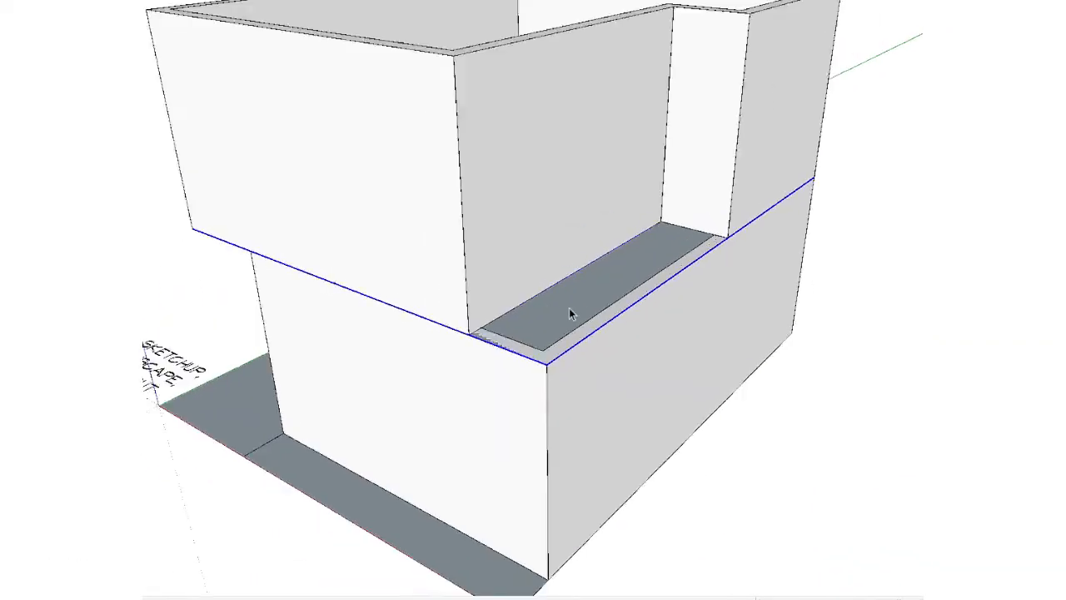
mouse_move(569, 307)
middle_mouse_down()
mouse_move(626, 159)
mouse_move(675, 283)
mouse_move(578, 381)
mouse_move(609, 377)
middle_mouse_up()
scroll(664, 188, "up", 3)
scroll(664, 188, "up", 1)
left_click(600, 148, "ctrl")
scroll(667, 173, "down", 1)
scroll(609, 377, "up", 2)
scroll(621, 375, "up", 2)
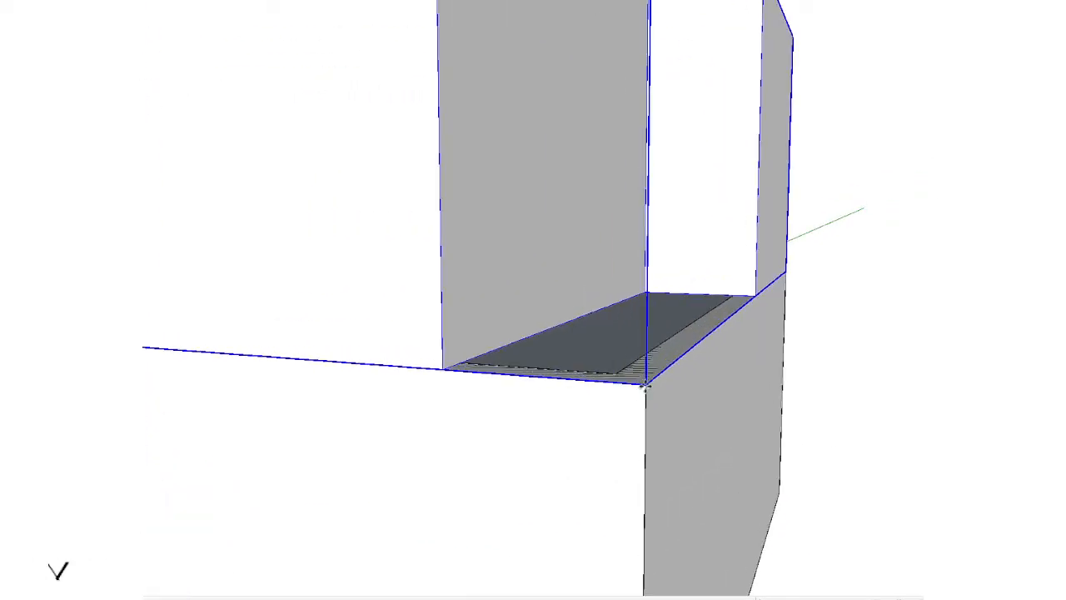
left_click_drag(644, 385, 648, 347)
scroll(648, 346, "down", 6)
key("shift")
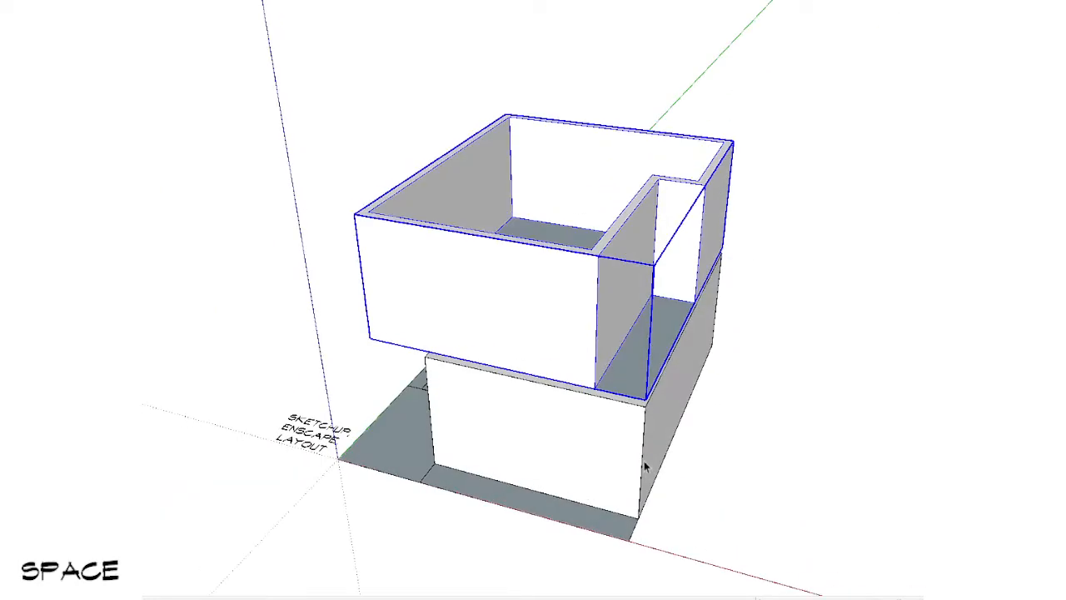
Step: Open the upper plan group and try to extrude the narrow front-right room's face with Push/Pull
scroll(636, 376, "up", 2)
scroll(637, 376, "down", 2)
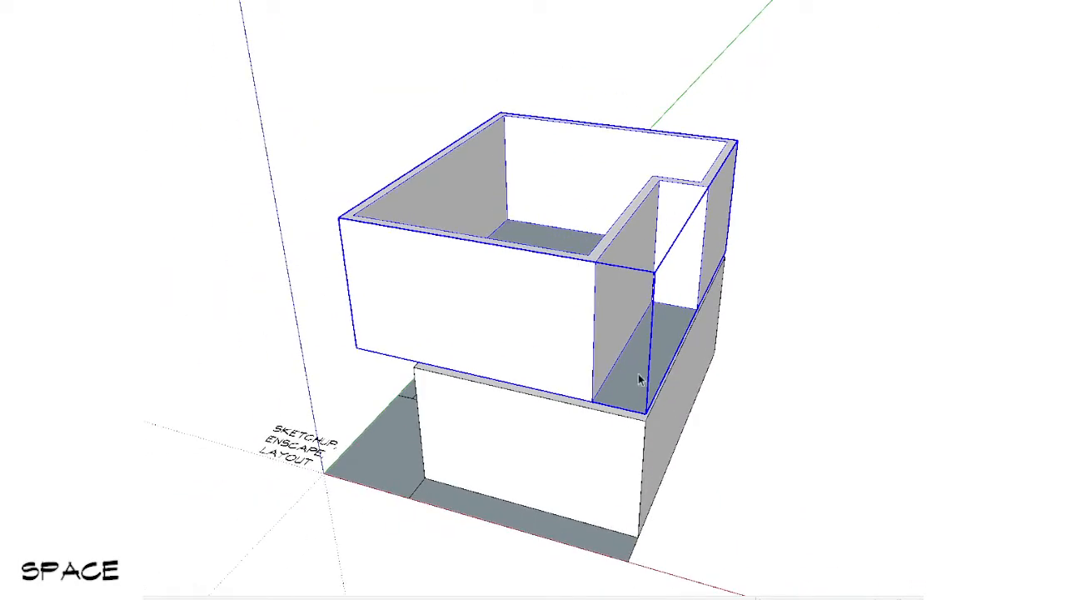
left_click(642, 371)
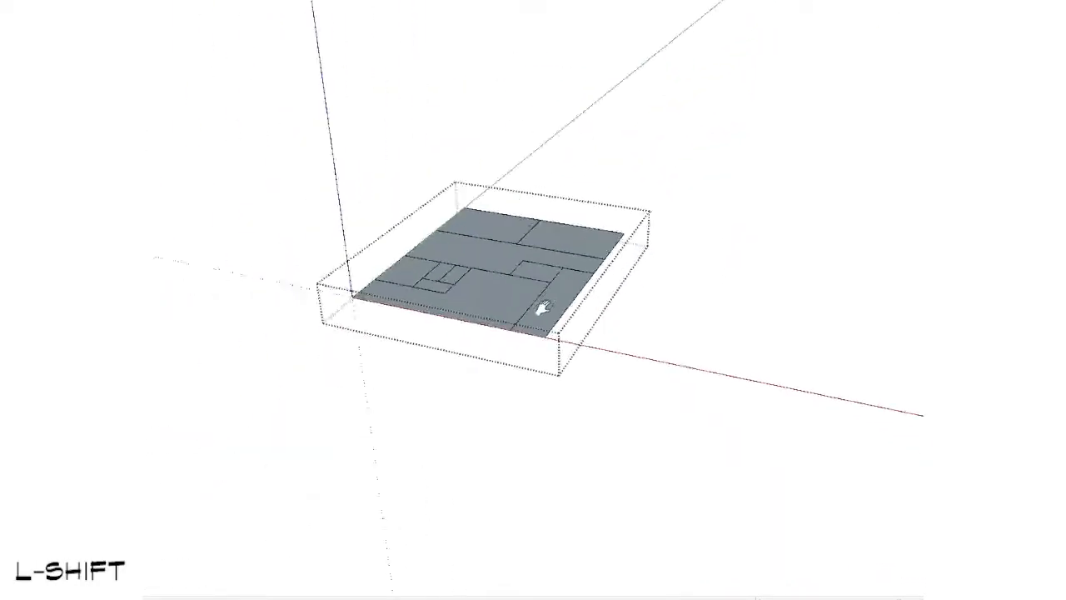
middle_click_drag(547, 309, 569, 508)
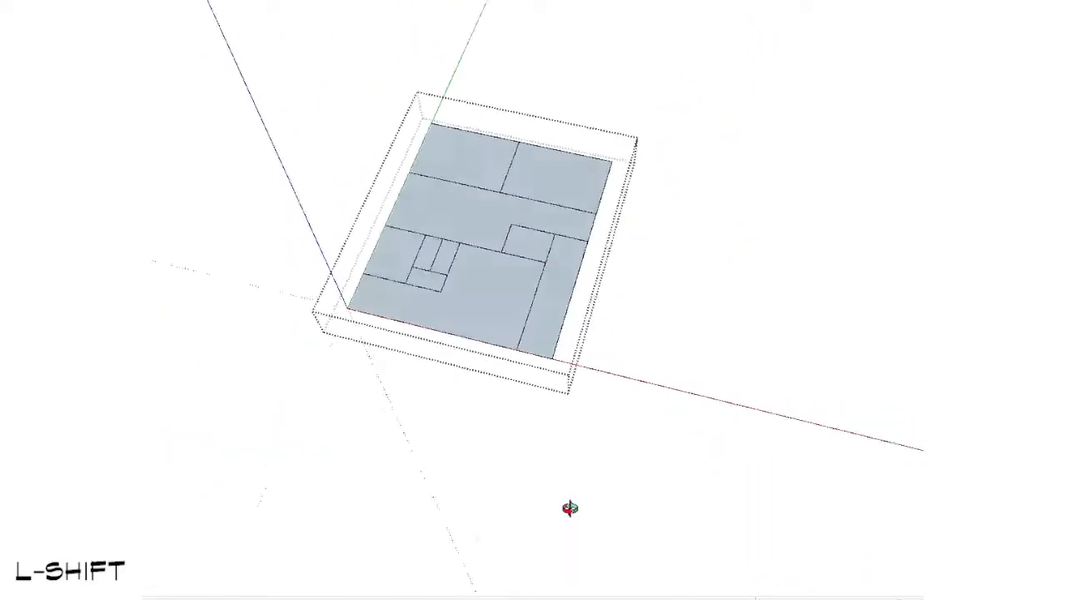
scroll(419, 259, "up", 3)
scroll(419, 259, "up", 1)
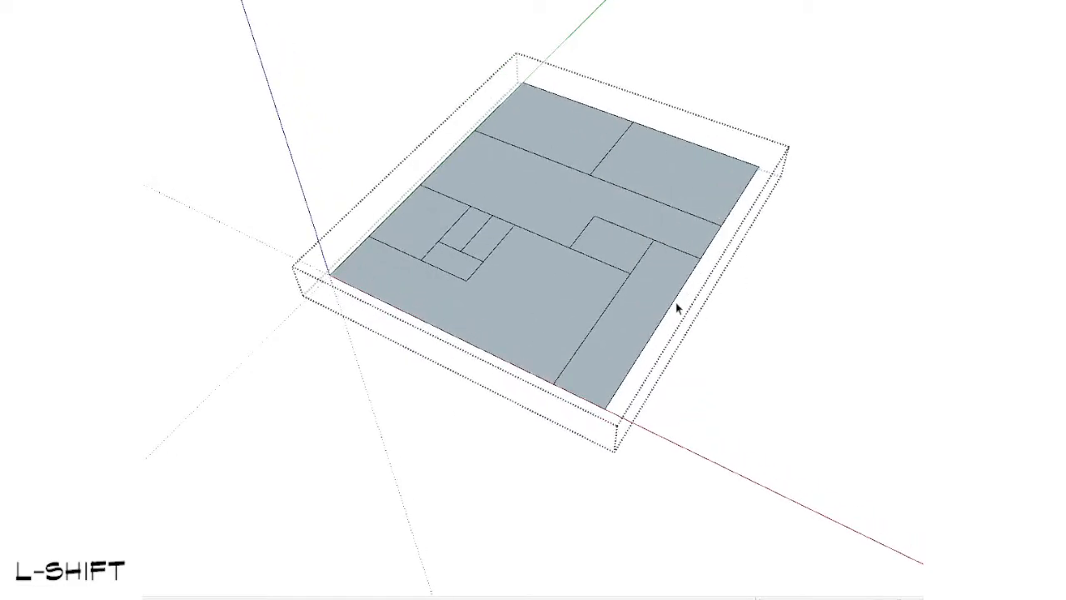
key("p")
middle_click_drag(676, 309, 614, 247, "shift")
scroll(602, 353, "up", 3)
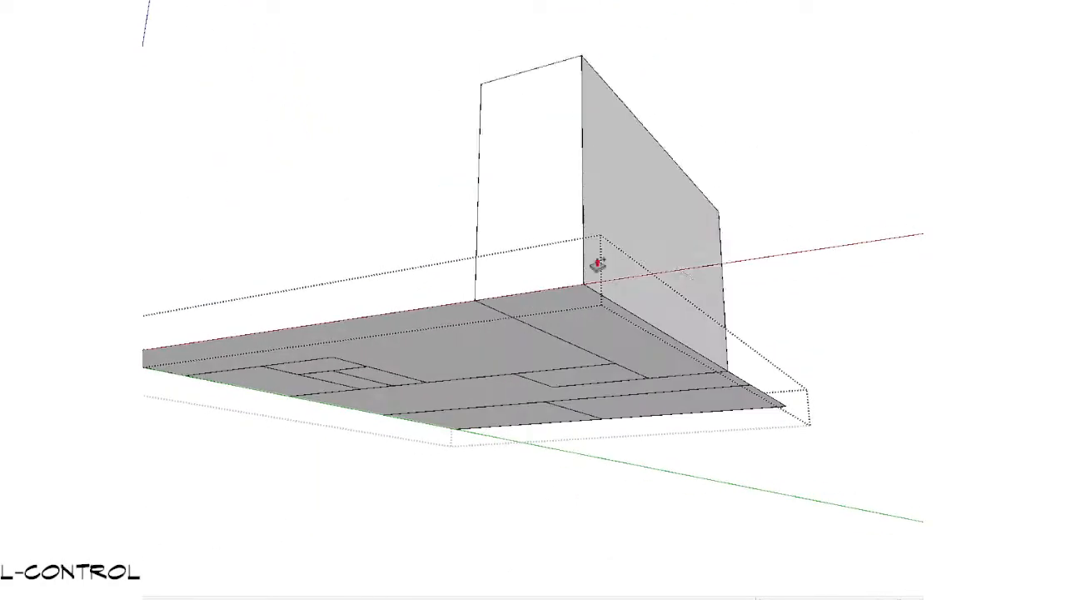
key("space")
left_click_drag(447, 355, 458, 430, "ctrl")
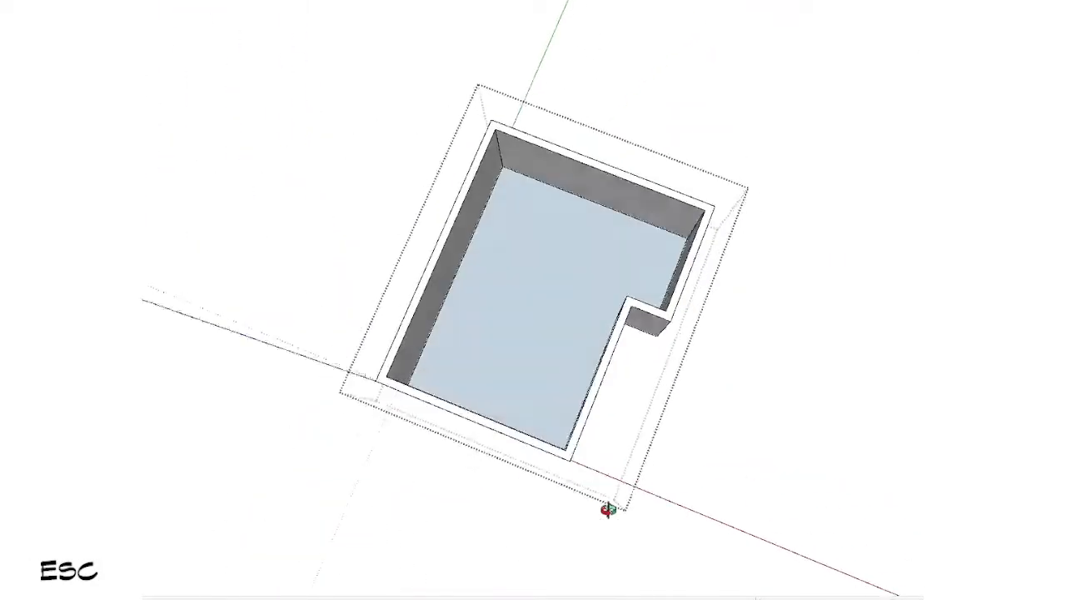
Step: Copy the notched floor face from inside the upper walls group and paste it in place outside the group
middle_click_drag(609, 510, 593, 442)
left_click(546, 355)
scroll(545, 355, "down", 3)
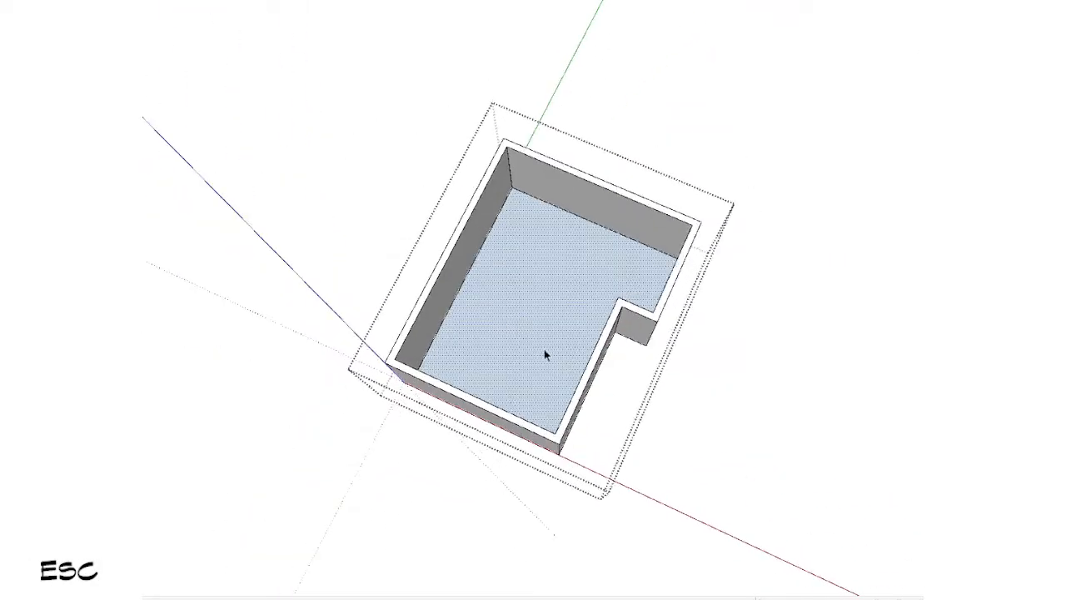
middle_click_drag(706, 474, 658, 42)
scroll(614, 385, "up", 3)
mouse_move(614, 386)
middle_mouse_down()
mouse_move(599, 162)
mouse_move(566, 459)
mouse_move(589, 305)
mouse_move(630, 387)
middle_mouse_up()
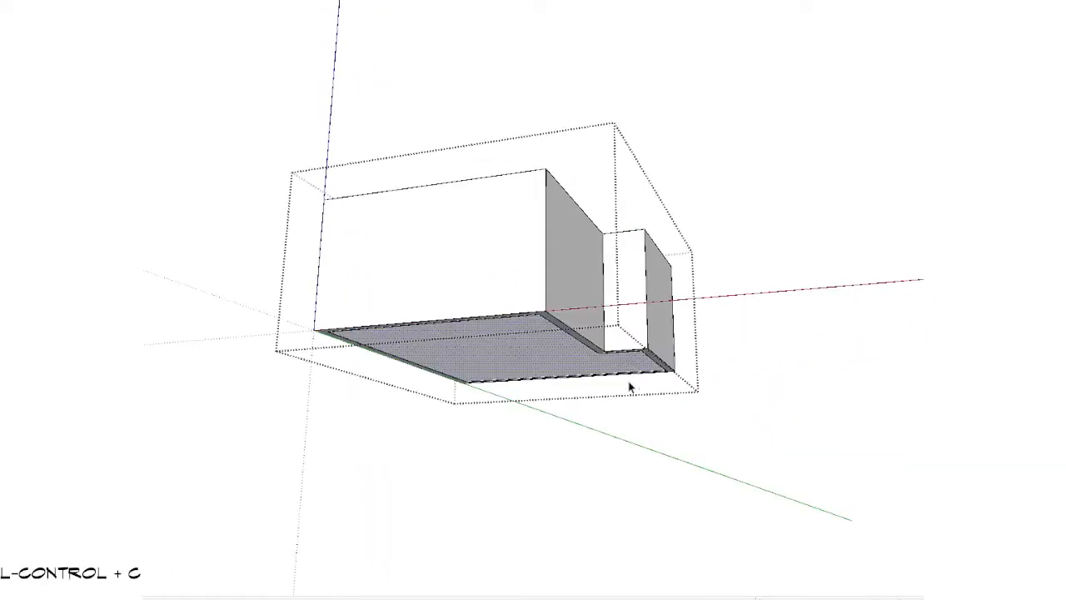
key("Escape")
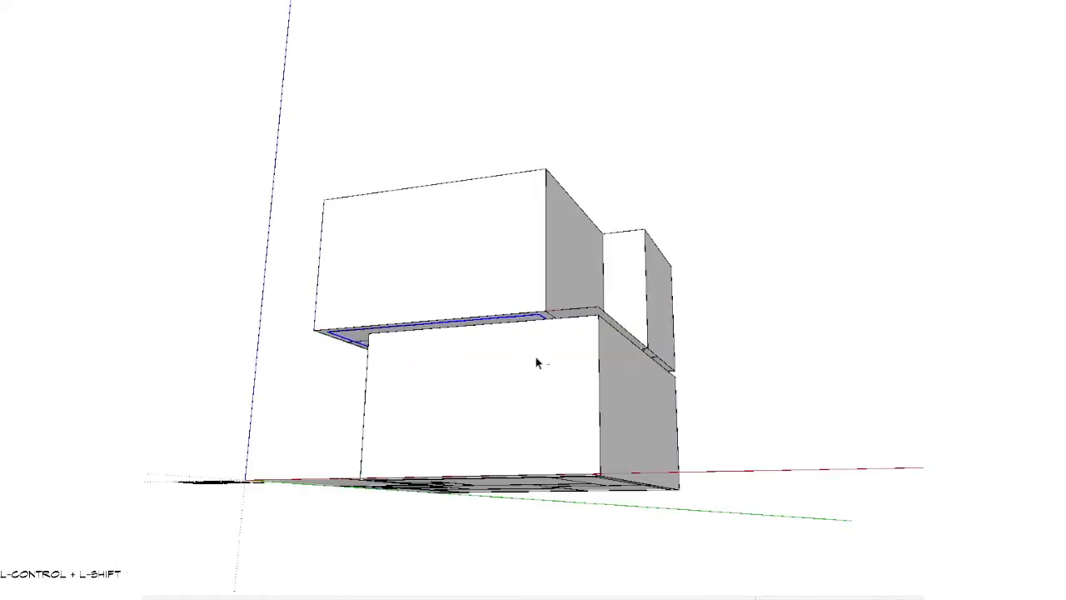
Step: Offset the pasted floor face's outline outward to the outer edge of the upper walls and select the resulting faces
scroll(536, 363, "up", 5, "ctrl")
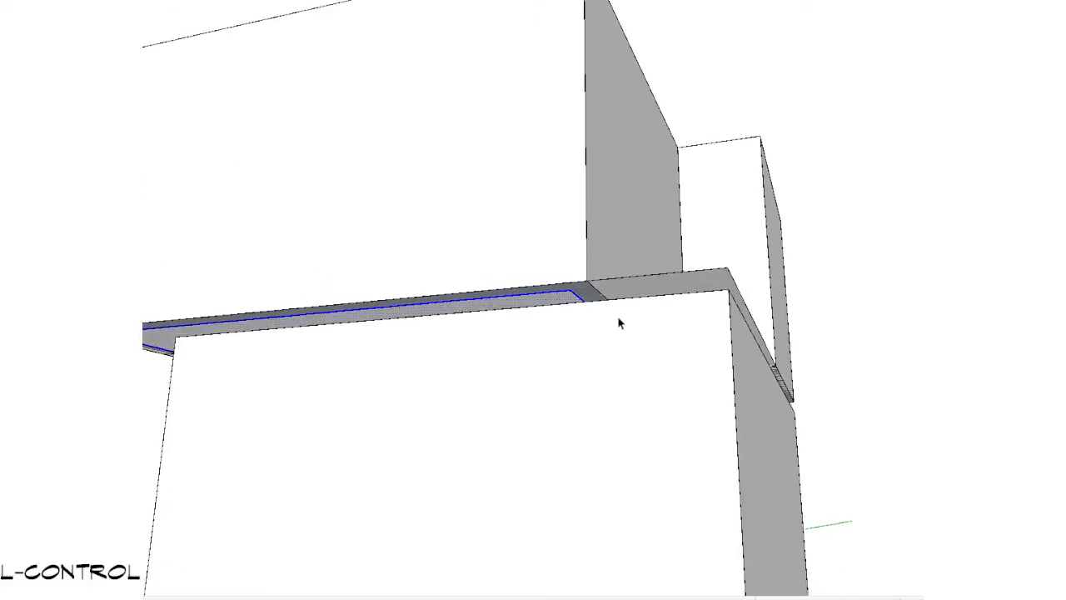
middle_click_drag(571, 317, 657, 312, "shift")
key("alt+f")
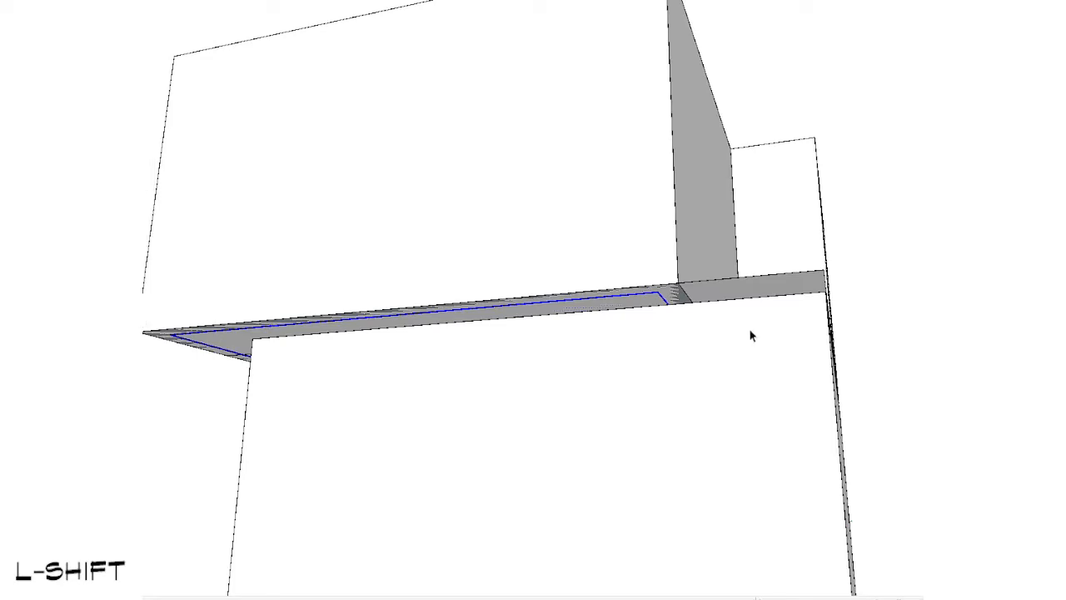
middle_click_drag(751, 330, 733, 307)
scroll(669, 281, "up", 3)
key("f")
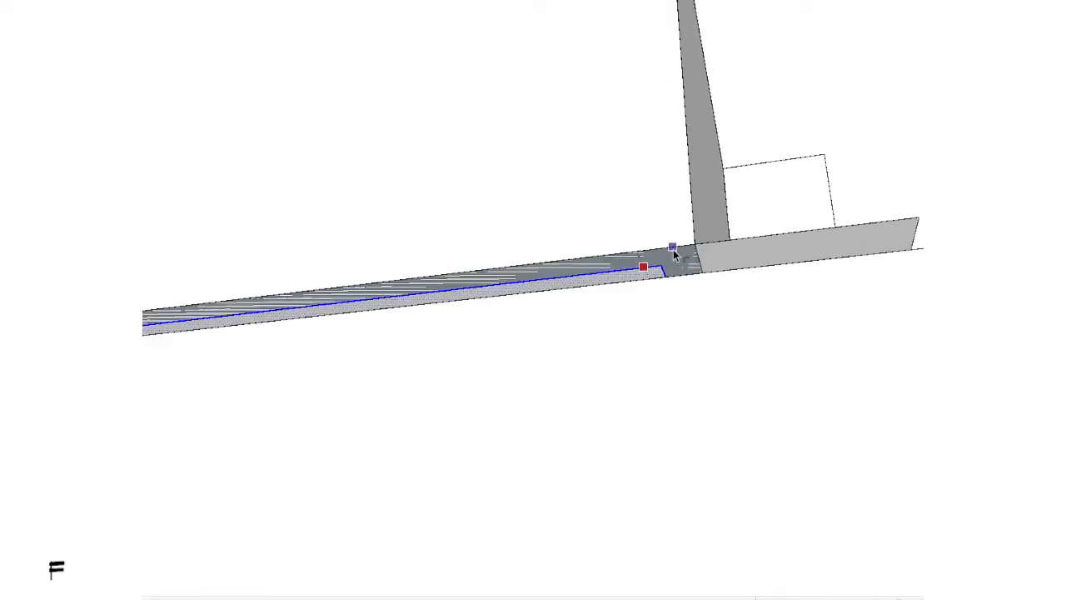
left_click(673, 249)
key("space")
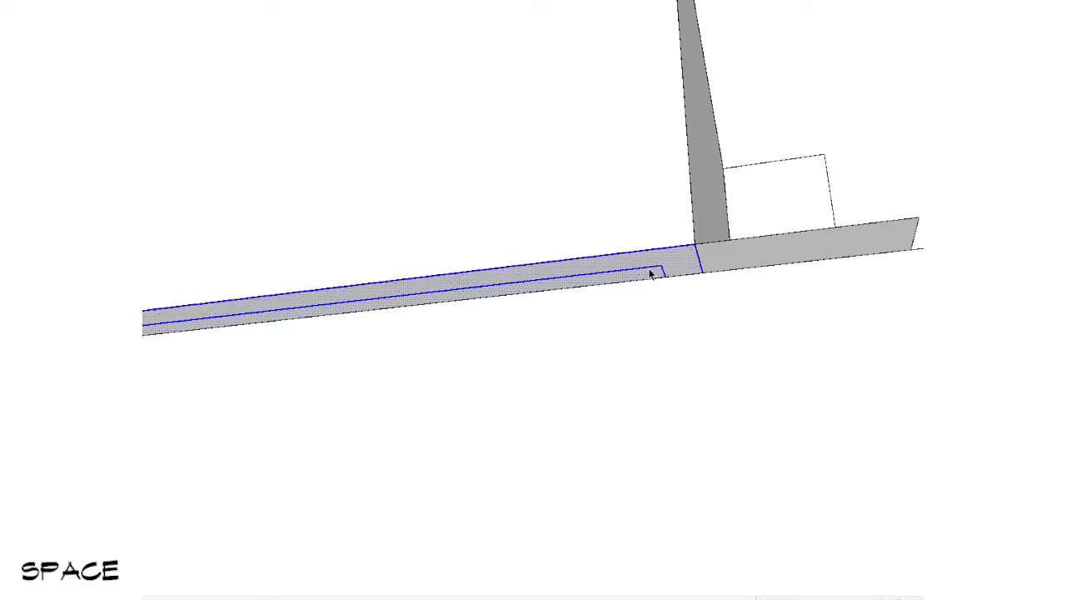
Step: Group the notched floor face with its offset border and open the new group for editing
scroll(651, 274, "down", 5)
mouse_move(797, 231)
middle_mouse_down()
mouse_move(624, 364)
mouse_move(471, 520)
mouse_move(841, 421)
middle_mouse_up()
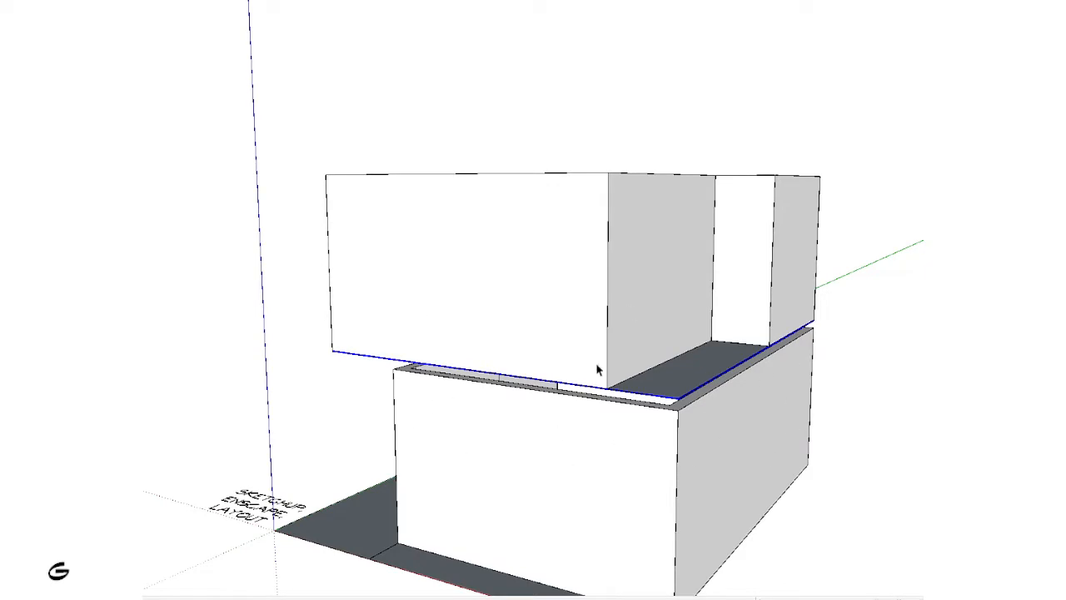
key("Return")
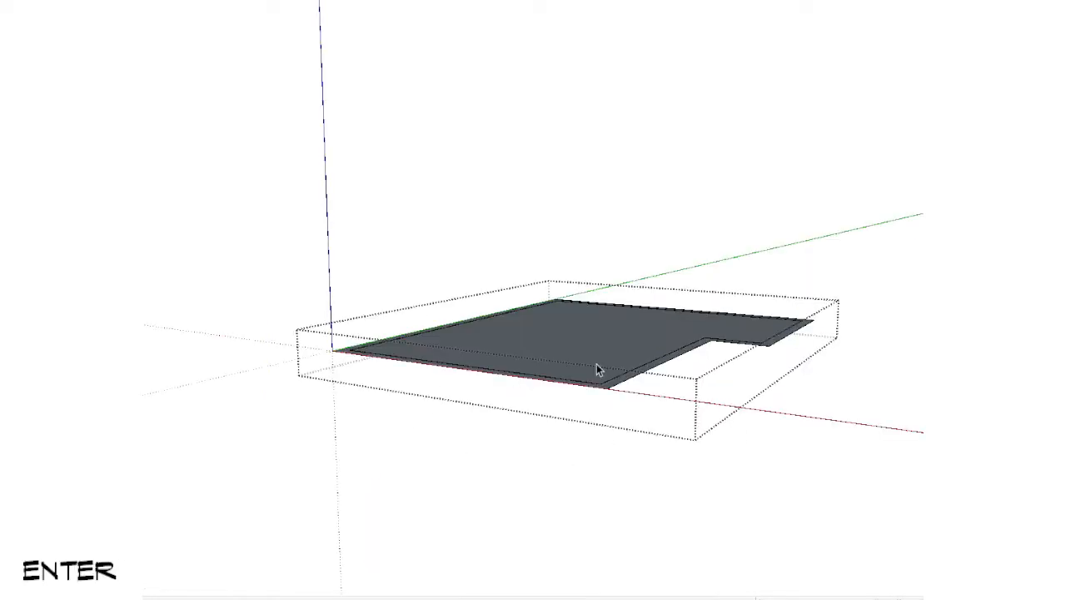
Step: Delete the coplanar edges inside the new floor group so the inner face and its border become one face
middle_click_drag(713, 350, 899, 564)
scroll(728, 492, "up", 3)
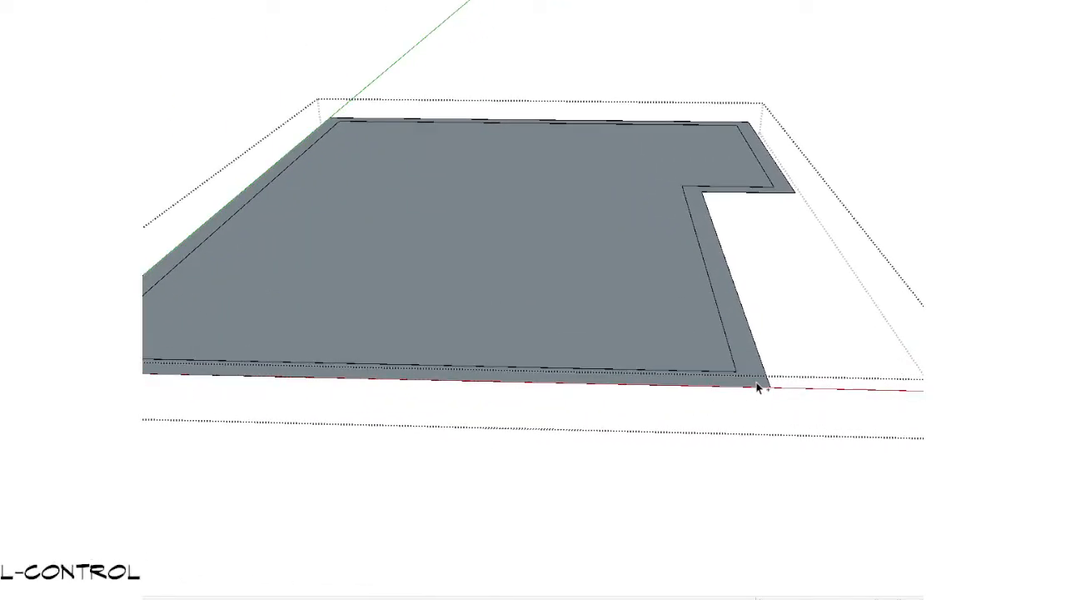
scroll(758, 388, "down", 3)
mouse_move(864, 380)
middle_mouse_down()
mouse_move(688, 450)
mouse_move(749, 288)
middle_mouse_up()
scroll(870, 365, "up", 3)
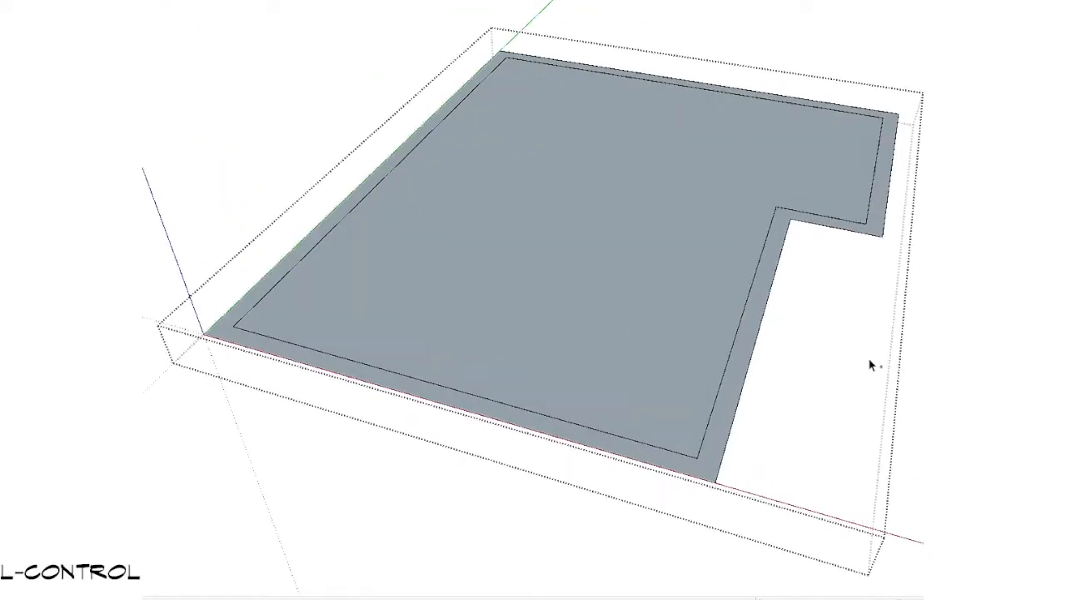
key("ctrl+a")
right_click(585, 257)
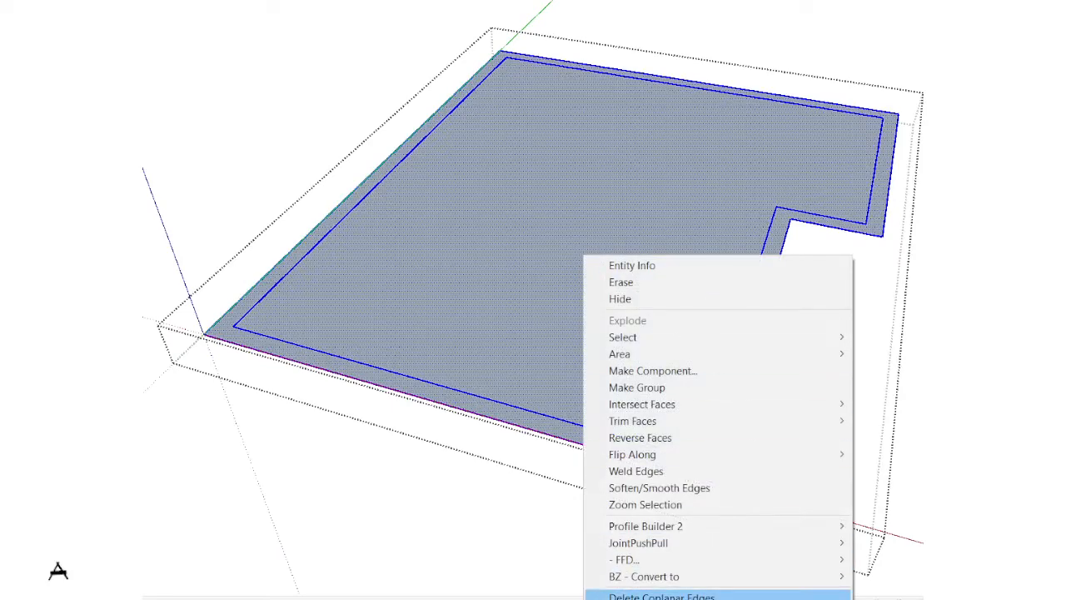
left_click(661, 597)
Step: Extrude the notched floor face down to the top of the lower walls to form the intermediate slab
scroll(561, 376, "down", 3)
middle_click_drag(562, 376, 647, 414)
key("shift+v")
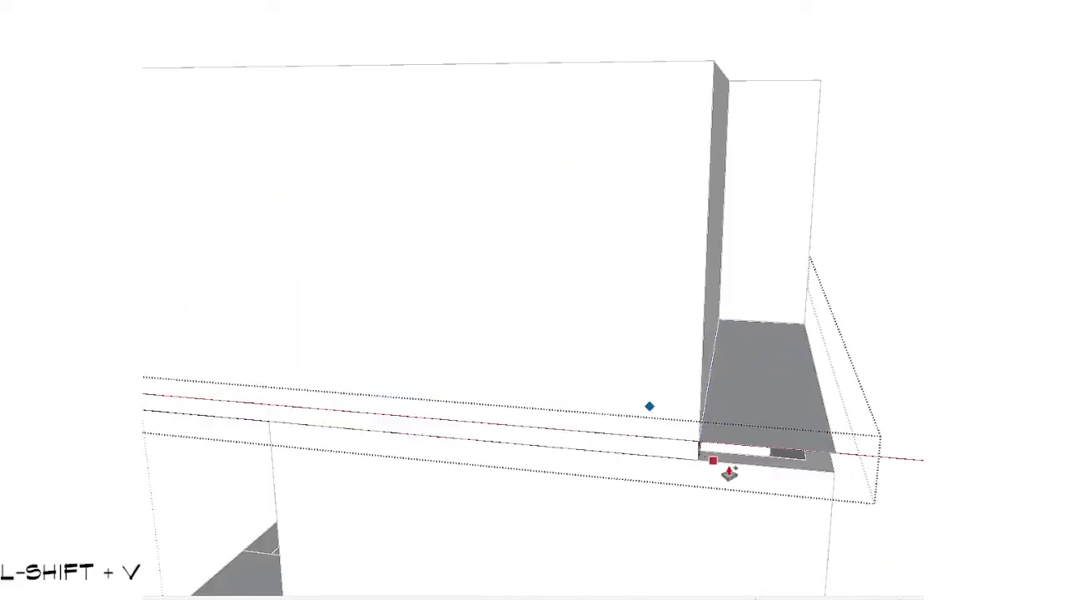
middle_click_drag(651, 434, 633, 312)
key("shift+v")
Step: Push/Pull the slab's recessed side flush with its outer side, erase the leftover vertical edge and close the group
key("s")
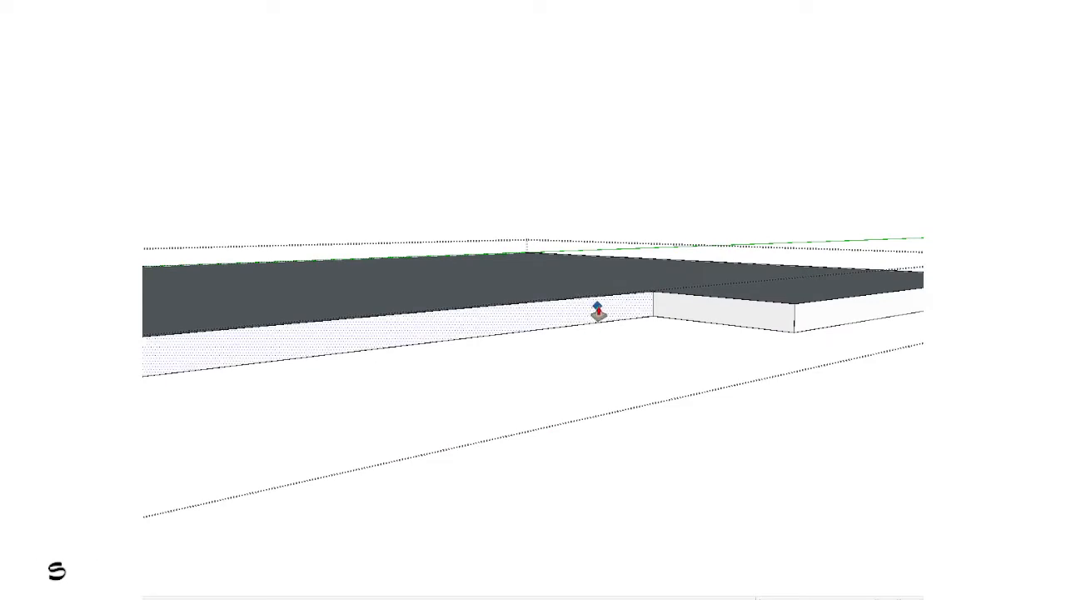
left_click(597, 306)
key("space")
scroll(785, 316, "down", 3)
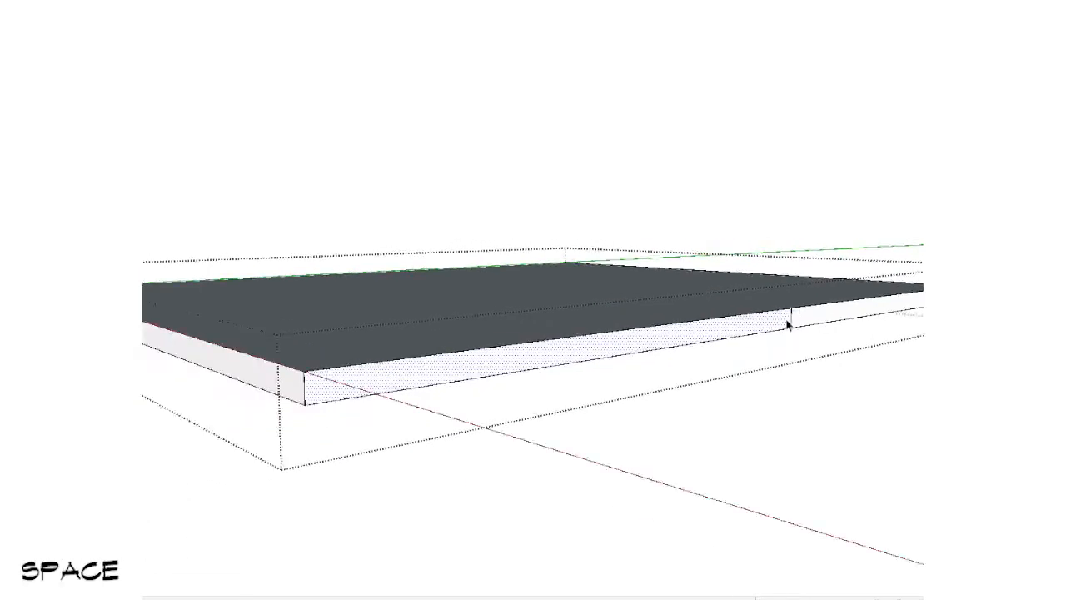
middle_click_drag(785, 316, 792, 331)
key("e")
key("Escape")
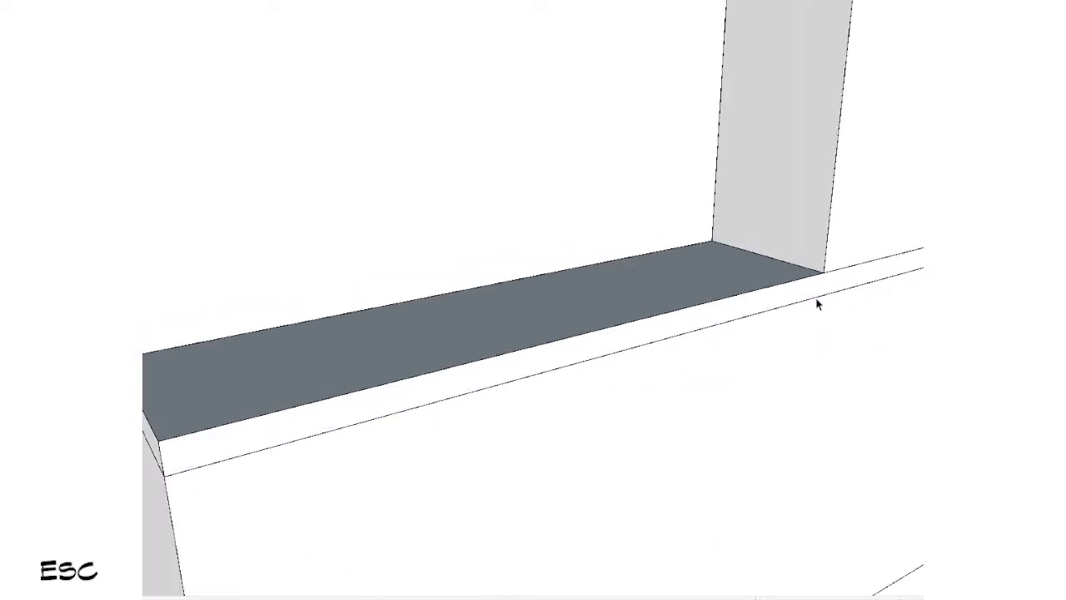
scroll(800, 333, "down", 5)
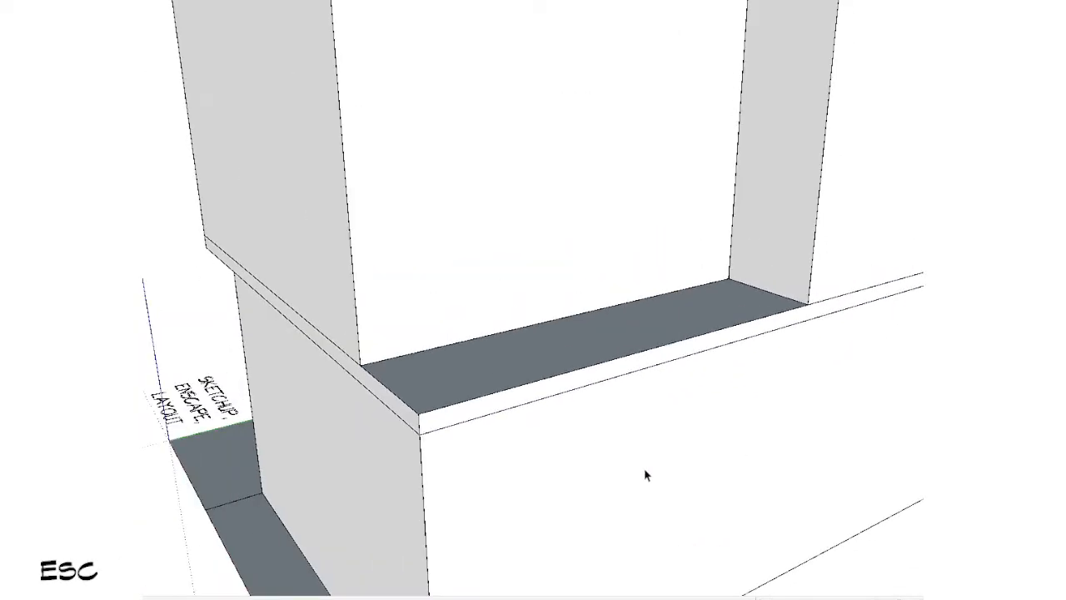
Step: Copy the base face and bottom edges from inside the lower walls group and paste them in place outside it
middle_click_drag(645, 474, 983, 487)
scroll(625, 477, "up", 2)
left_click(615, 426)
scroll(617, 425, "down", 2)
middle_click_drag(721, 395, 635, 592, "shift")
double_click(609, 331)
scroll(609, 331, "down", 2)
scroll(577, 280, "up", 3)
left_click(577, 280)
middle_click_drag(578, 280, 473, 29)
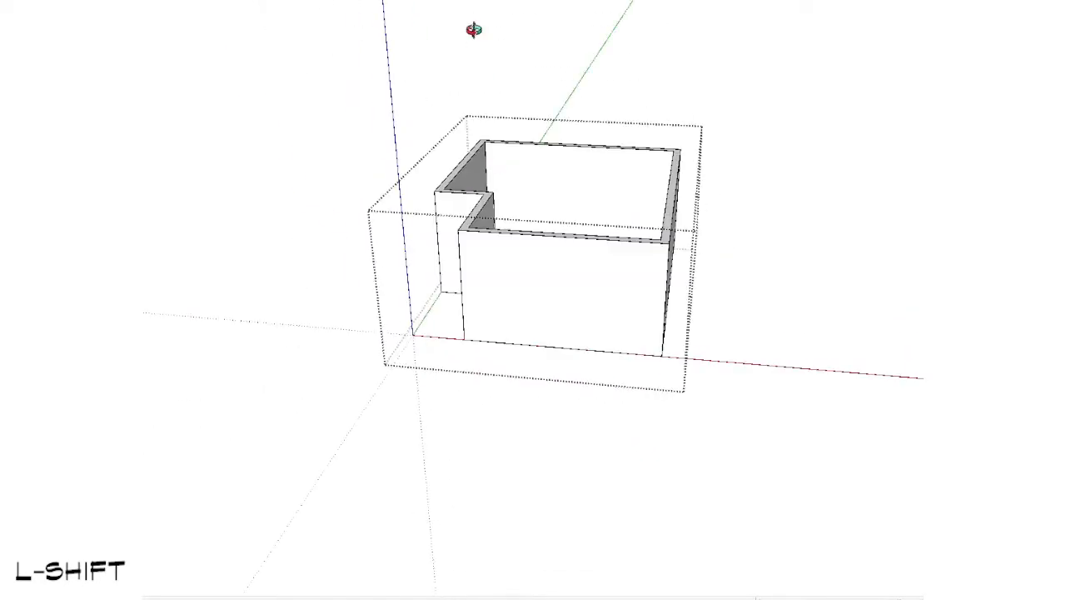
middle_click_drag(716, 575, 610, 413)
middle_click_drag(486, 297, 574, 349)
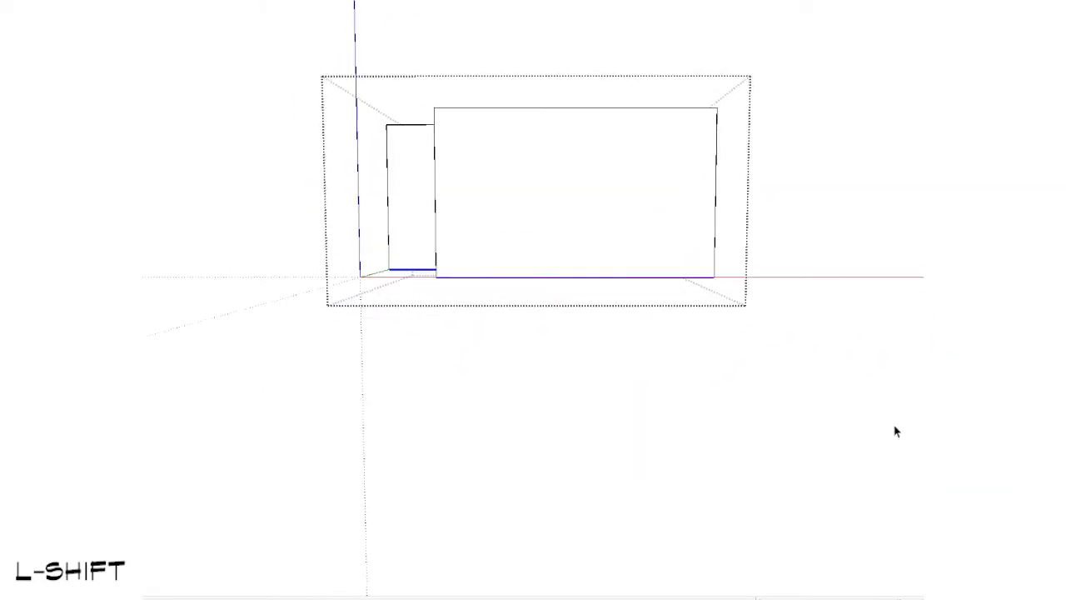
middle_click_drag(896, 432, 535, 441)
key("Escape")
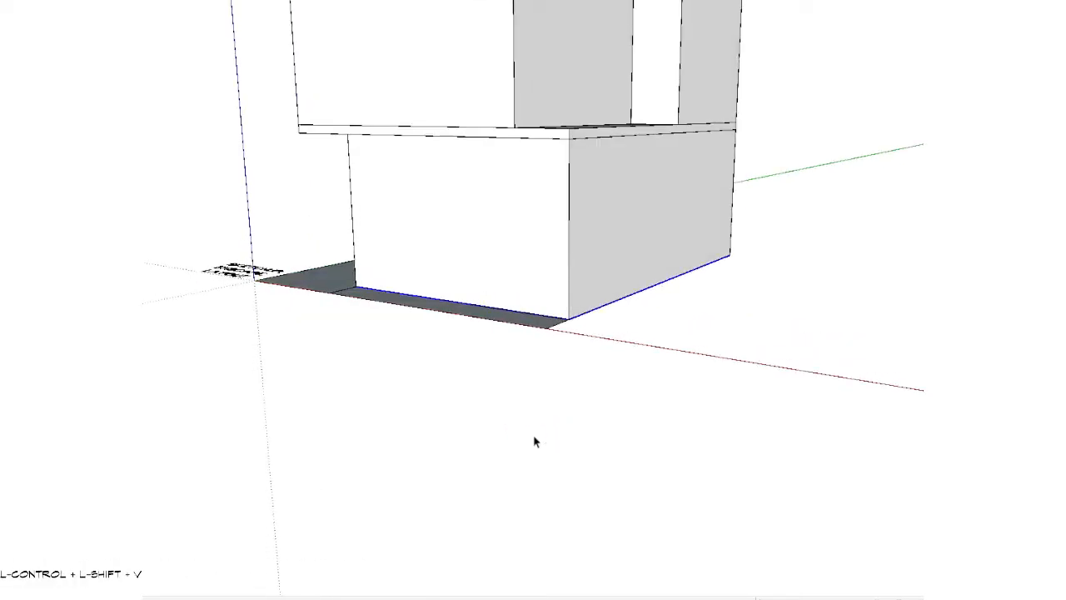
Step: Group the pasted base outline, open the group and delete its coplanar edges to leave one face
middle_click_drag(456, 377, 614, 412)
key("g")
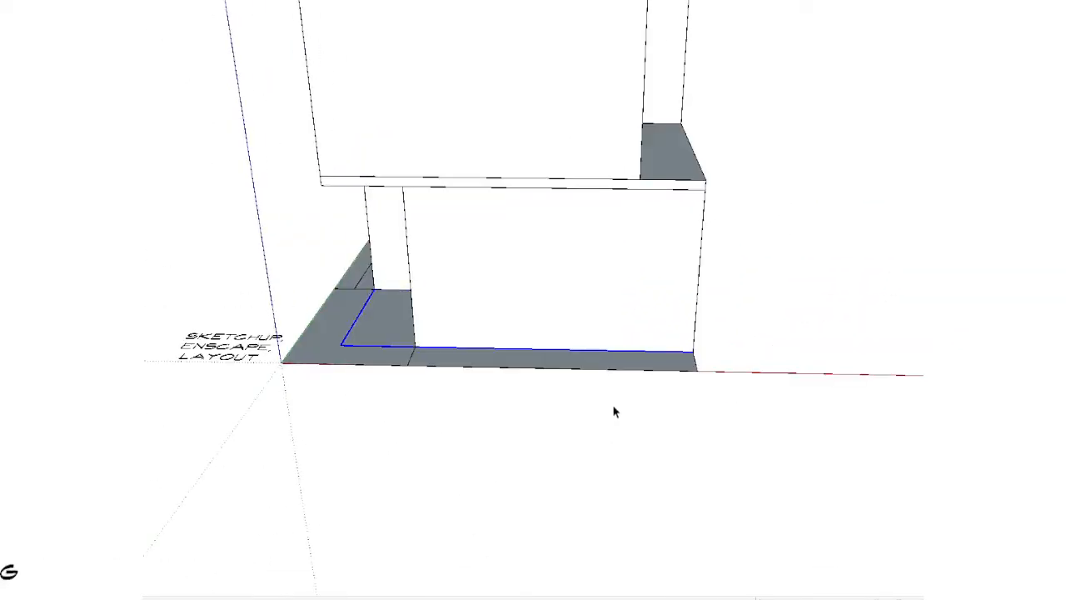
key("Return")
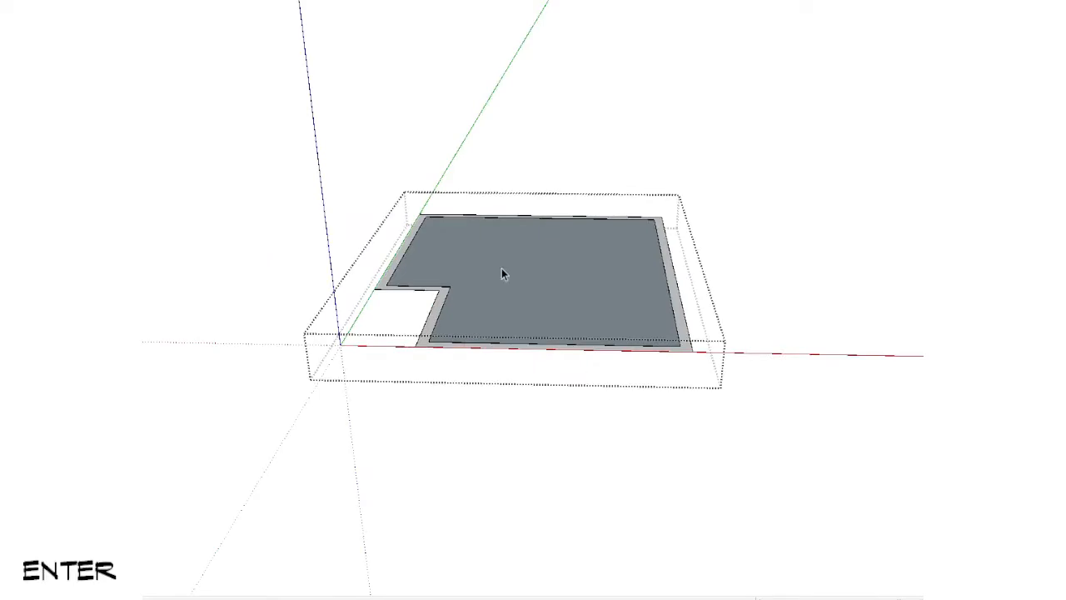
right_click(511, 267)
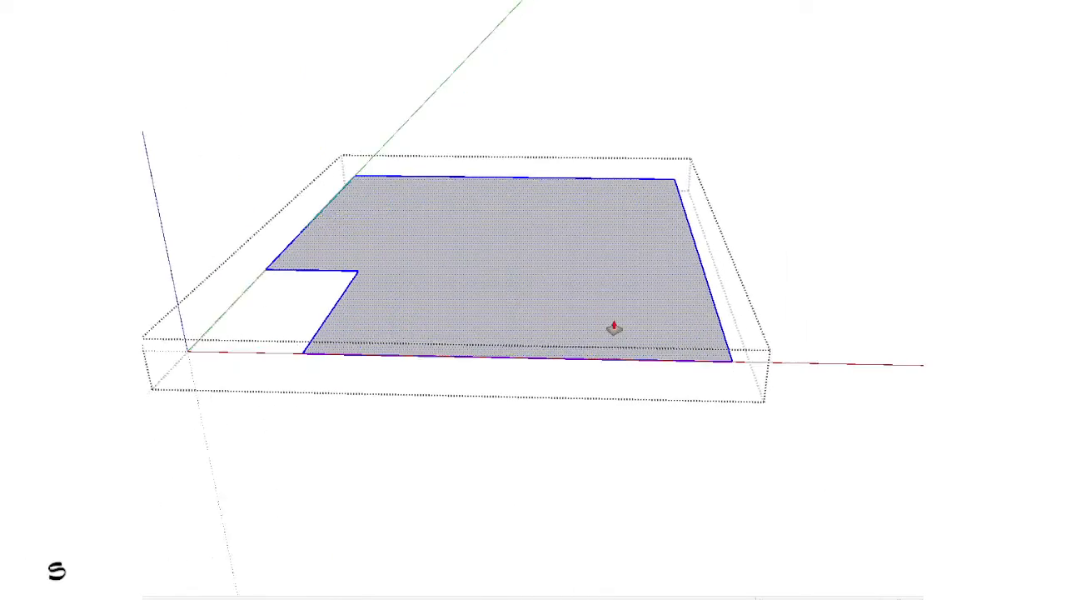
Step: Undo the upward extrusion, extrude the base face downward into a thin slab instead and close the group
left_click_drag(614, 326, 593, 308, "ctrl")
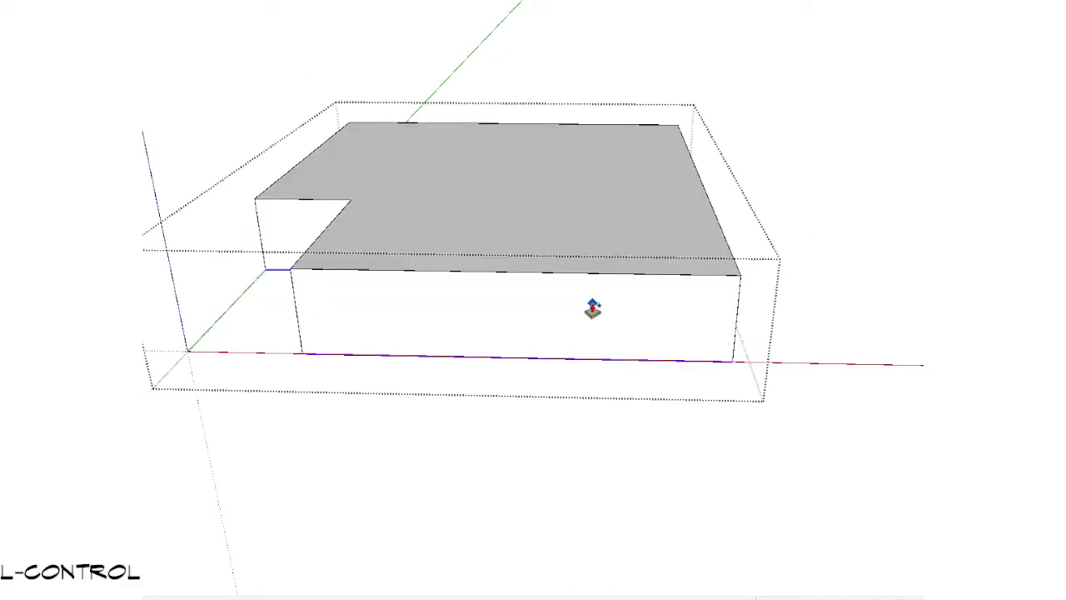
key("ctrl+z")
key("space")
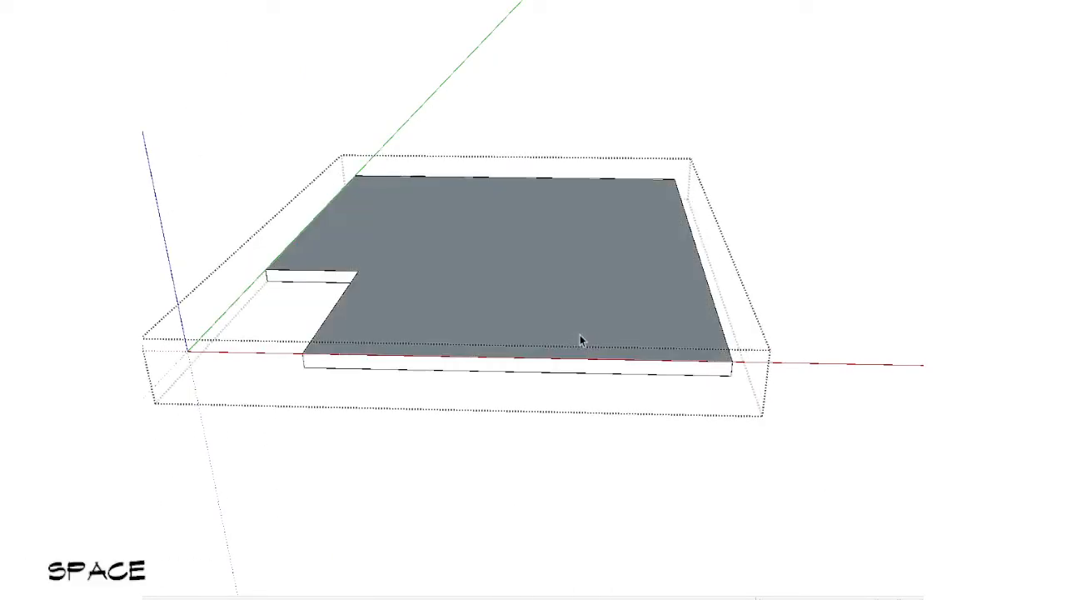
key("Escape")
Step: Examine the new base slab from below and the slab between the two storeys
middle_click_drag(579, 334, 495, 104)
scroll(461, 303, "up", 3)
left_click(460, 301)
scroll(461, 301, "down", 5)
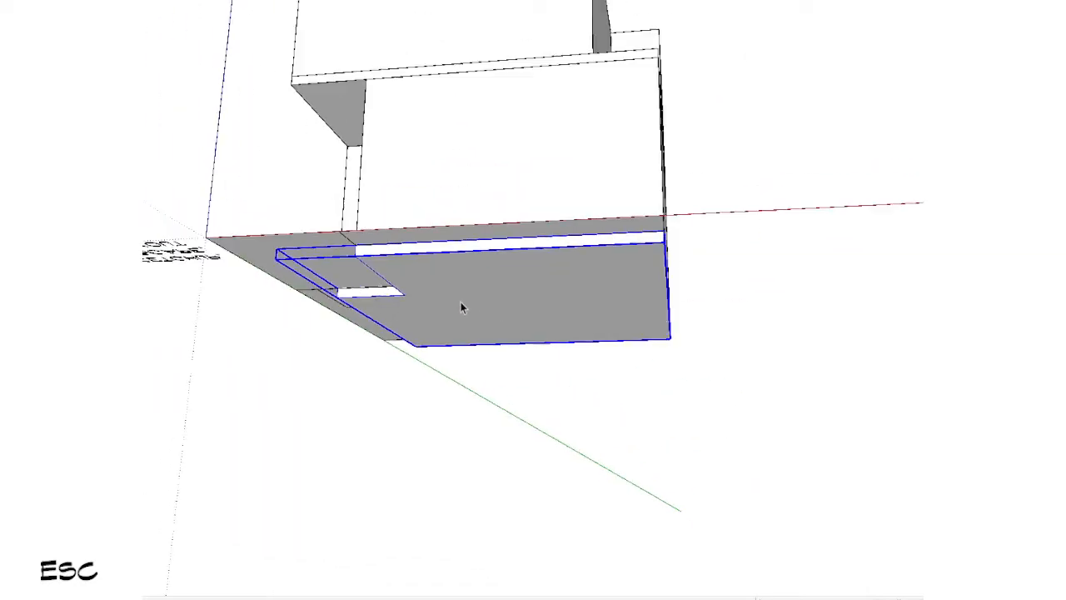
middle_click_drag(474, 200, 532, 303, "shift")
scroll(531, 303, "up", 3)
left_click(509, 243)
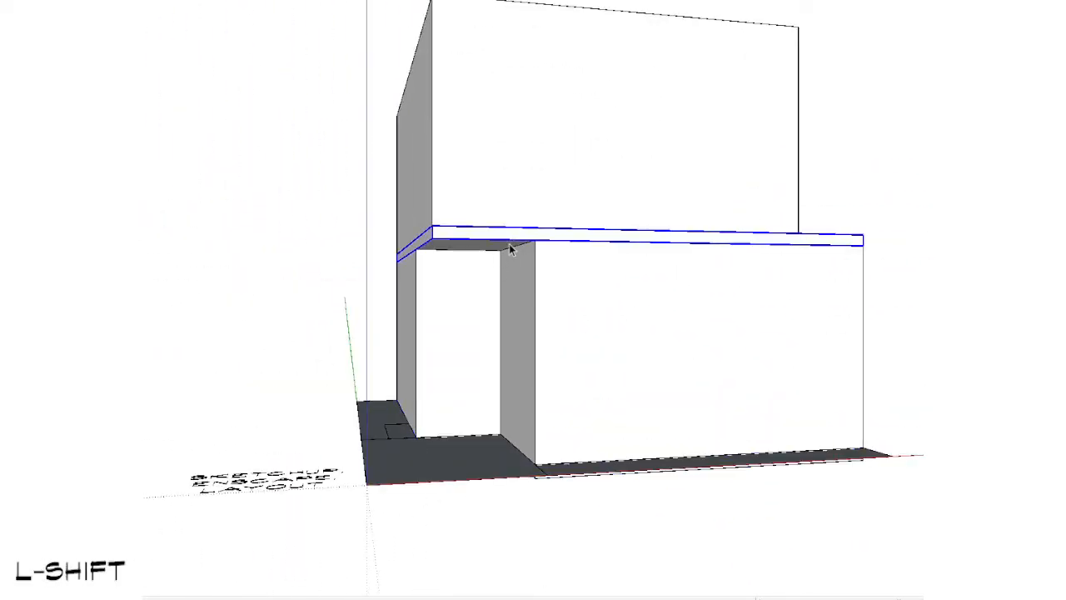
scroll(509, 243, "down", 4)
scroll(479, 413, "up", 3)
middle_click_drag(574, 426, 522, 376)
scroll(479, 167, "down", 2)
scroll(529, 393, "up", 3)
scroll(518, 359, "down", 4)
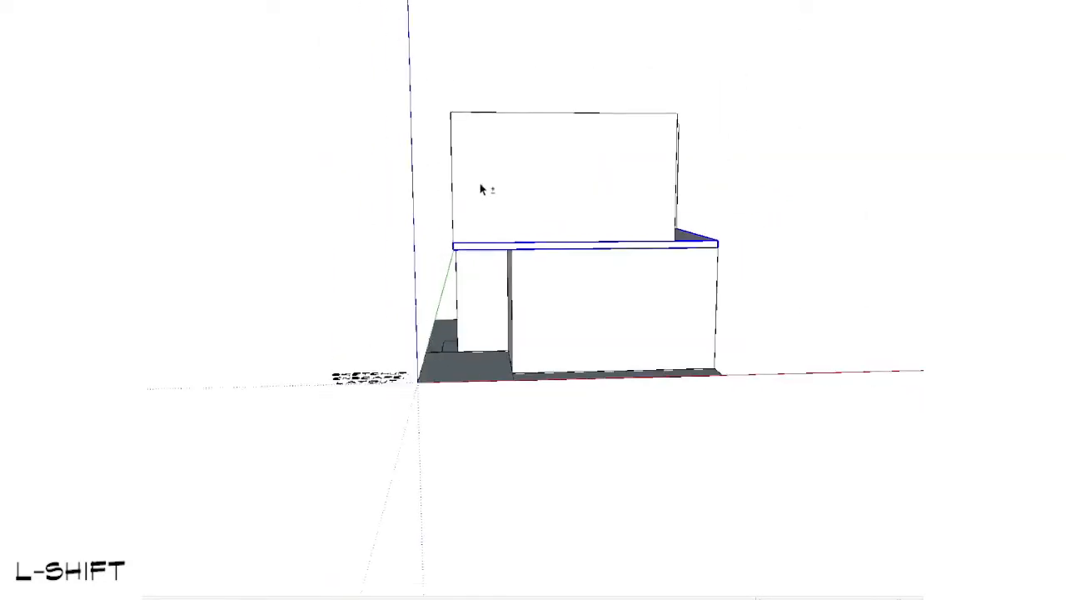
Step: Move both wall groups and both slabs up together so the underside of the base slab rests on the ground plan
middle_click_drag(481, 183, 468, 154)
scroll(426, 349, "up", 4)
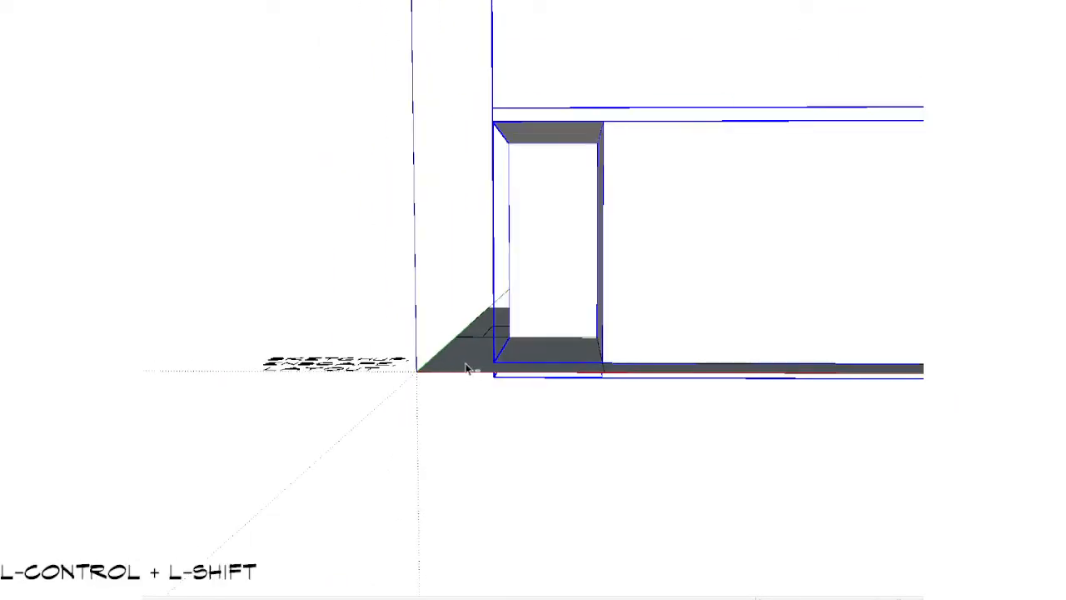
middle_click_drag(563, 379, 549, 283, "ctrl")
scroll(551, 283, "up", 2)
key("v")
left_click_drag(559, 253, 391, 235)
left_click(392, 235, "shift")
scroll(467, 234, "down", 3)
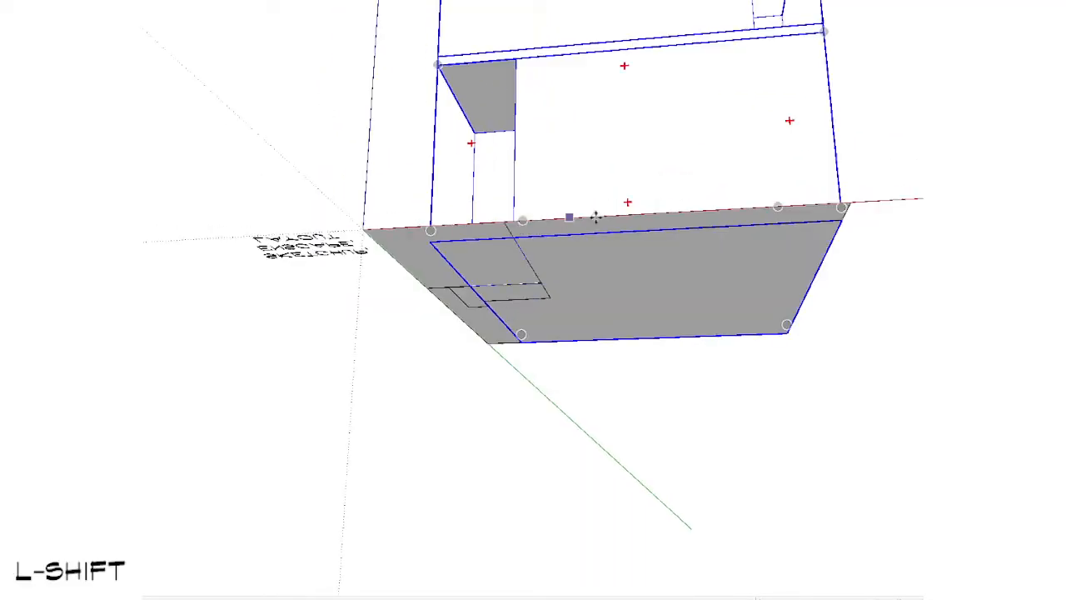
middle_click_drag(594, 216, 730, 481)
scroll(731, 467, "down", 3)
middle_click_drag(764, 313, 786, 352)
key("space")
left_click(259, 481)
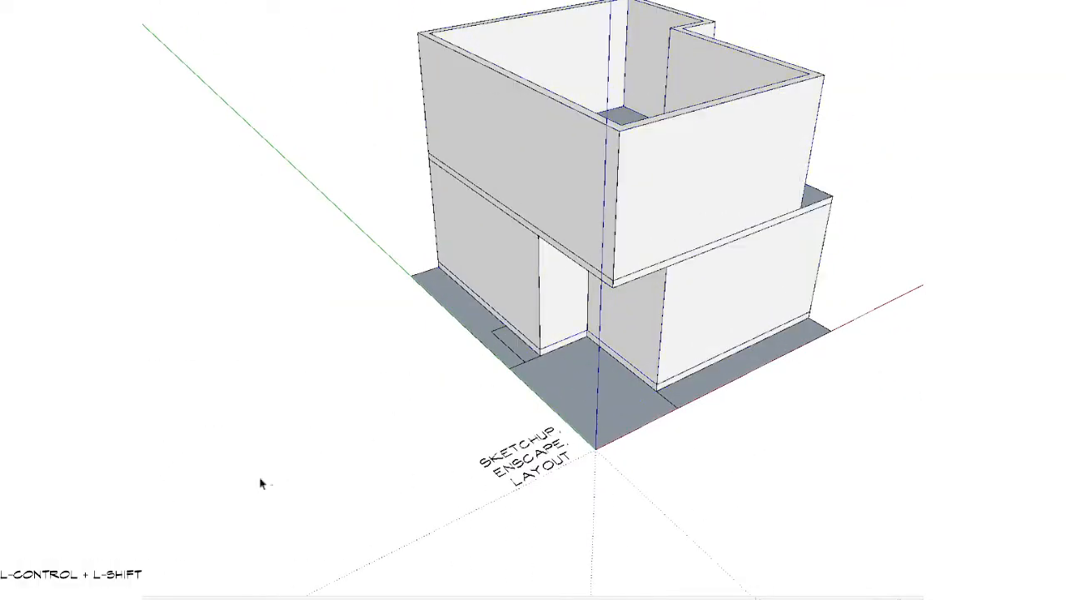
Step: Inspect the stacked storeys from all sides and the room plan inside the upper walls
middle_click_drag(823, 395, 704, 239)
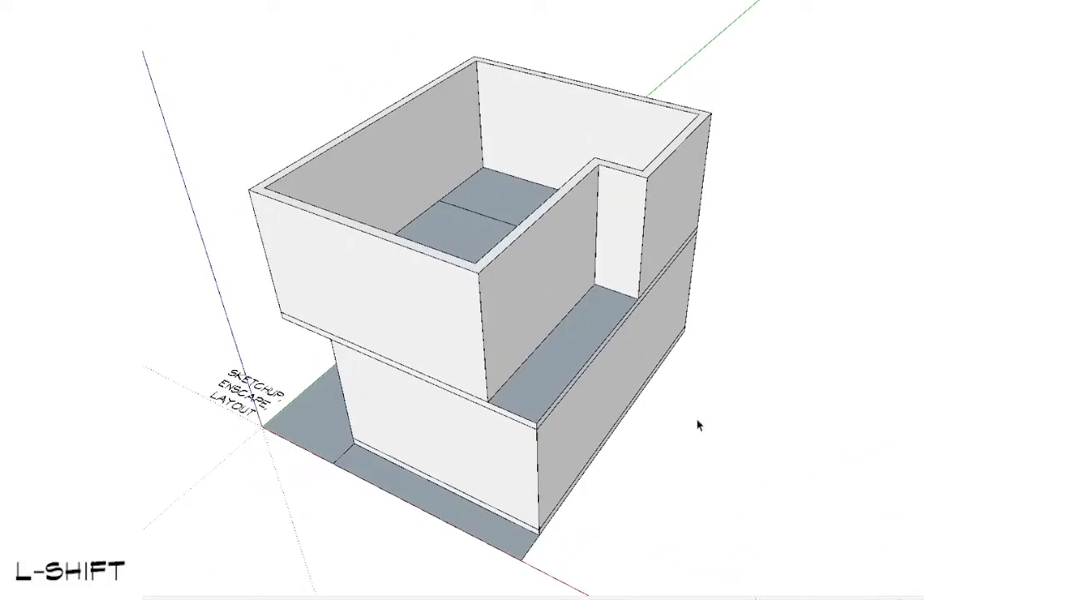
middle_click_drag(698, 425, 631, 531)
scroll(546, 295, "up", 5)
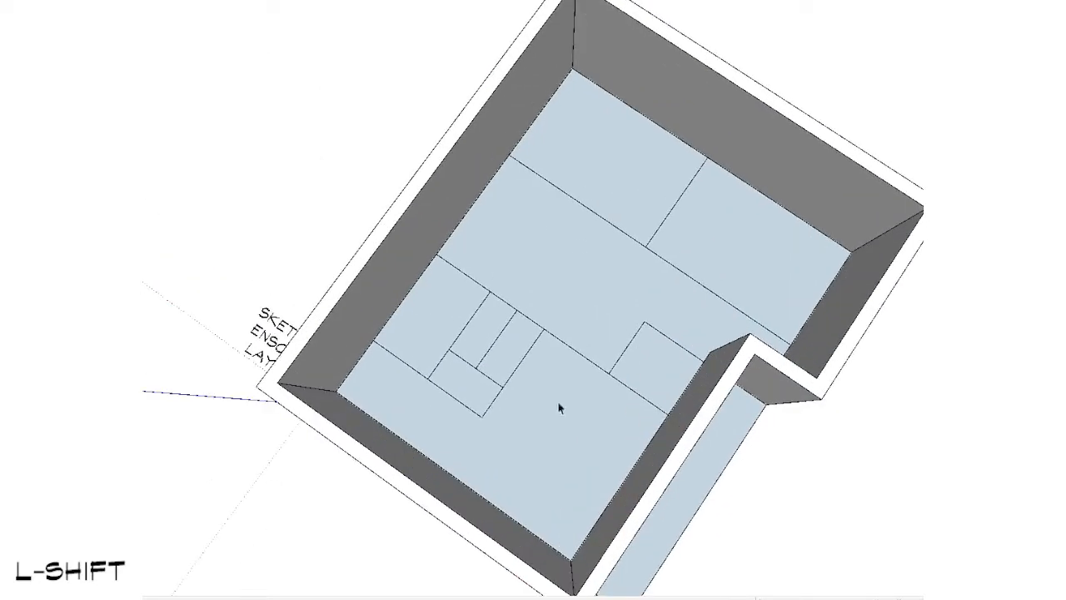
scroll(698, 276, "down", 3)
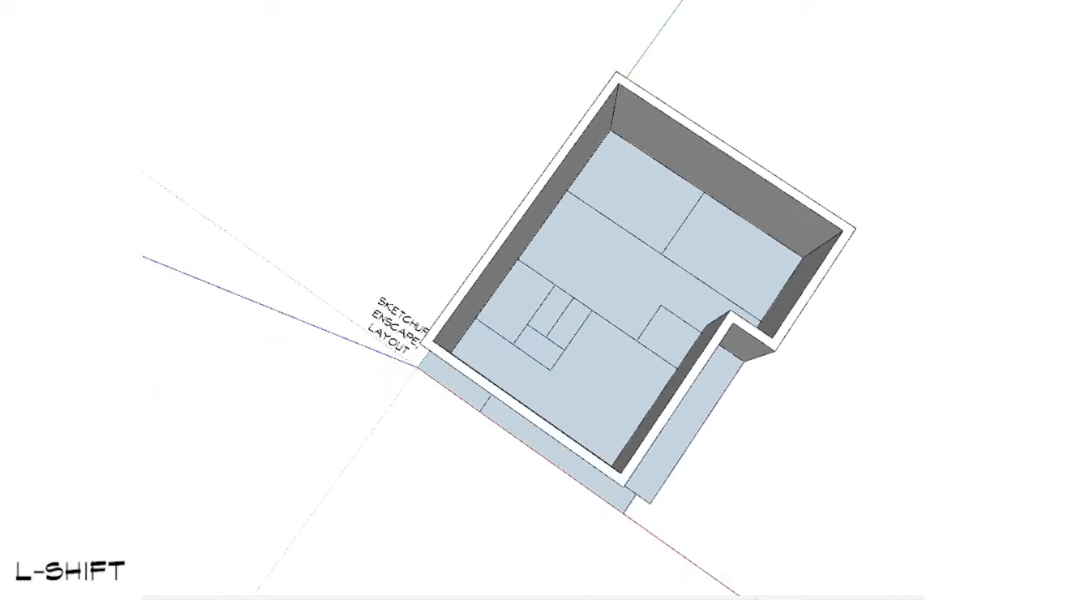
mouse_move(575, 486)
middle_mouse_down()
mouse_move(654, 198)
mouse_move(364, 209)
mouse_move(286, 242)
mouse_move(765, 172)
mouse_move(874, 309)
mouse_move(684, 420)
mouse_move(416, 340)
mouse_move(633, 305)
mouse_move(193, 336)
mouse_move(236, 513)
mouse_move(808, 322)
mouse_move(709, 305)
middle_mouse_up()
scroll(708, 305, "up", 2)
mouse_move(704, 351)
middle_mouse_down()
mouse_move(324, 311)
mouse_move(322, 486)
mouse_move(334, 533)
middle_mouse_up()
mouse_move(333, 533)
middle_mouse_down("shift")
mouse_move(375, 598)
mouse_move(486, 461)
middle_mouse_up("shift")
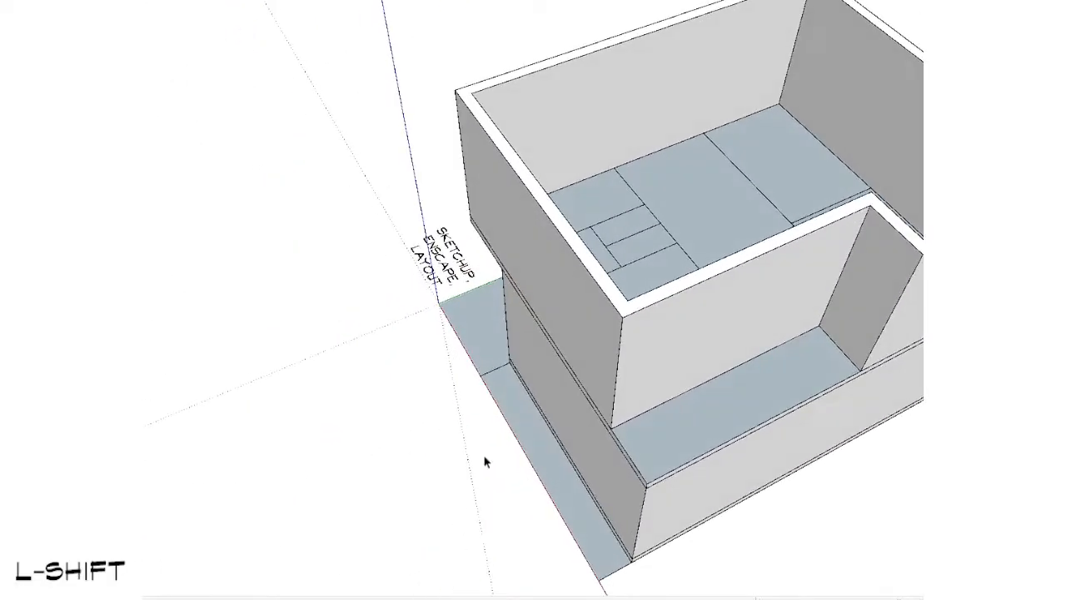
Step: Open the upper walls group, select its whole front wall and move it outward beyond the slab
scroll(589, 292, "up", 1)
double_click(589, 292)
scroll(589, 291, "down", 2)
mouse_move(713, 284)
middle_mouse_down()
mouse_move(481, 400)
mouse_move(655, 367)
middle_mouse_up()
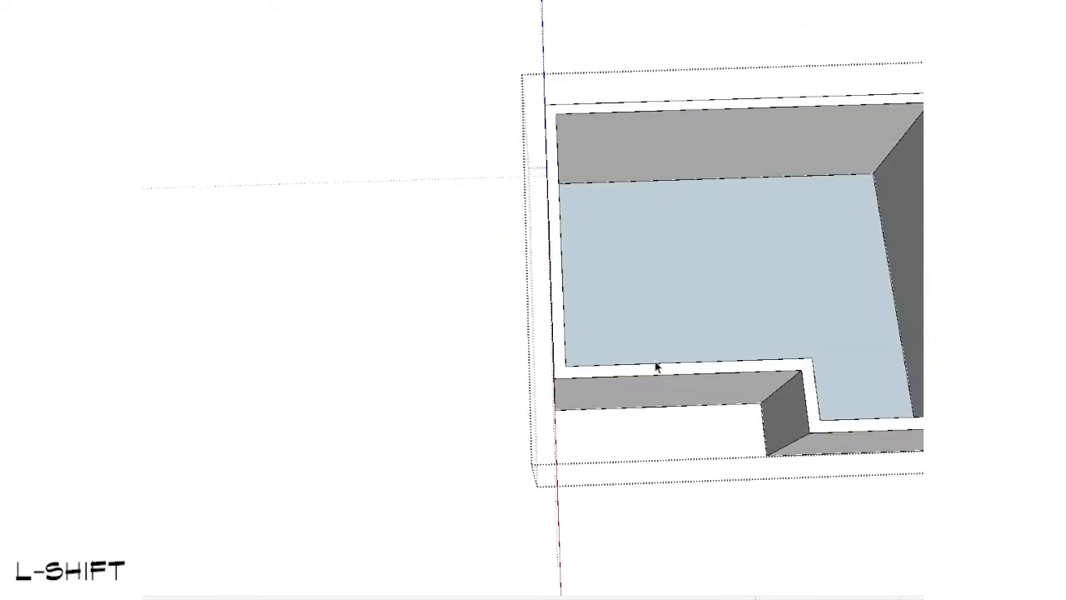
middle_click_drag(503, 390, 473, 154)
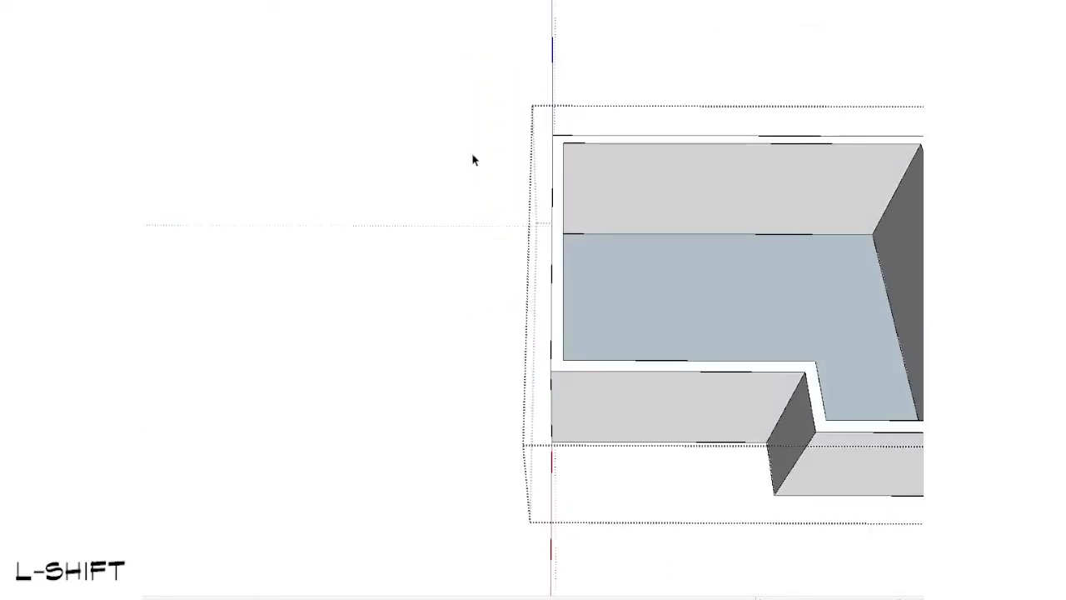
key("v")
left_click(517, 476)
key("Escape")
Step: Split the intermediate slab's front face at the upper side wall and extrude the part below the upper walls flush with their front
mouse_move(460, 475)
middle_mouse_down()
mouse_move(485, 476)
mouse_move(697, 231)
mouse_move(652, 240)
mouse_move(690, 318)
mouse_move(731, 262)
mouse_move(692, 309)
mouse_move(231, 286)
mouse_move(413, 336)
middle_mouse_up()
scroll(412, 335, "up", 3)
mouse_move(554, 267)
middle_mouse_down("shift")
mouse_move(542, 272)
mouse_move(721, 219)
mouse_move(660, 254)
middle_mouse_up("shift")
double_click(735, 209)
scroll(741, 202, "down", 2)
key("shift+v")
scroll(659, 253, "up", 2)
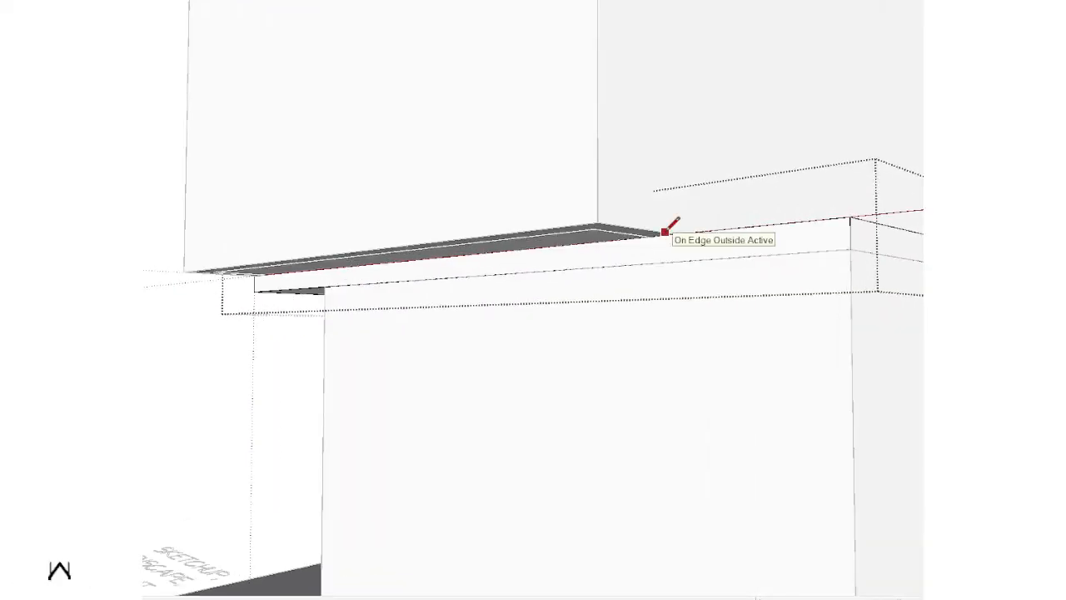
left_click(643, 252)
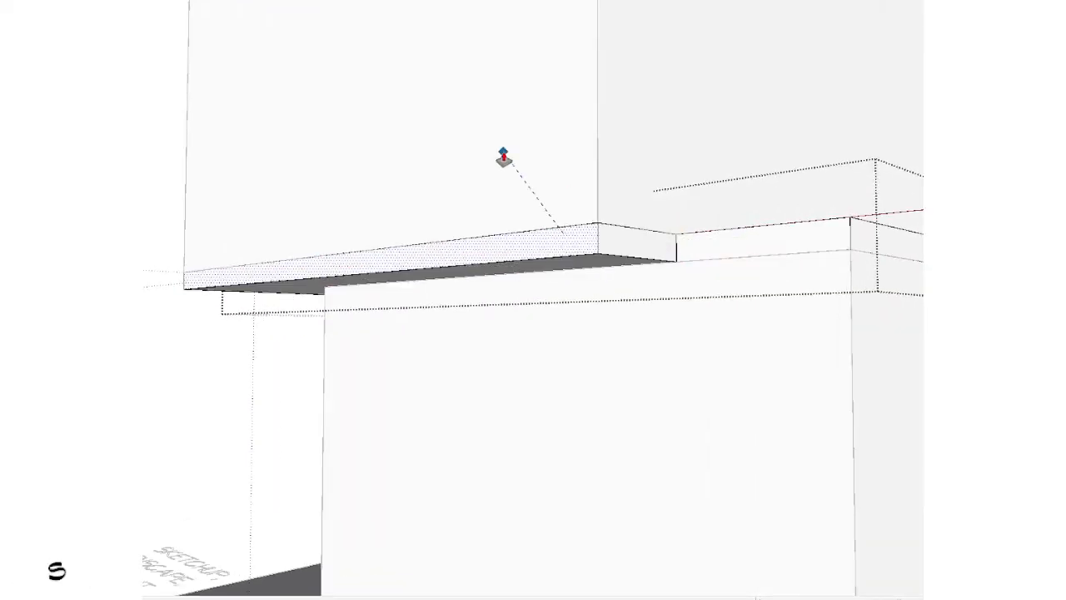
left_click(502, 158)
key("space")
key("Escape")
Step: Draw a rectangle over the intermediate slab's side band, from the rear corner to the edge of the entrance recess
scroll(514, 303, "down", 3)
scroll(638, 307, "down", 3)
mouse_move(638, 308)
middle_mouse_down()
mouse_move(871, 236)
mouse_move(899, 474)
mouse_move(362, 488)
mouse_move(585, 364)
mouse_move(545, 309)
mouse_move(881, 264)
mouse_move(878, 413)
mouse_move(629, 467)
mouse_move(426, 329)
mouse_move(830, 335)
middle_mouse_up()
scroll(441, 328, "up", 4)
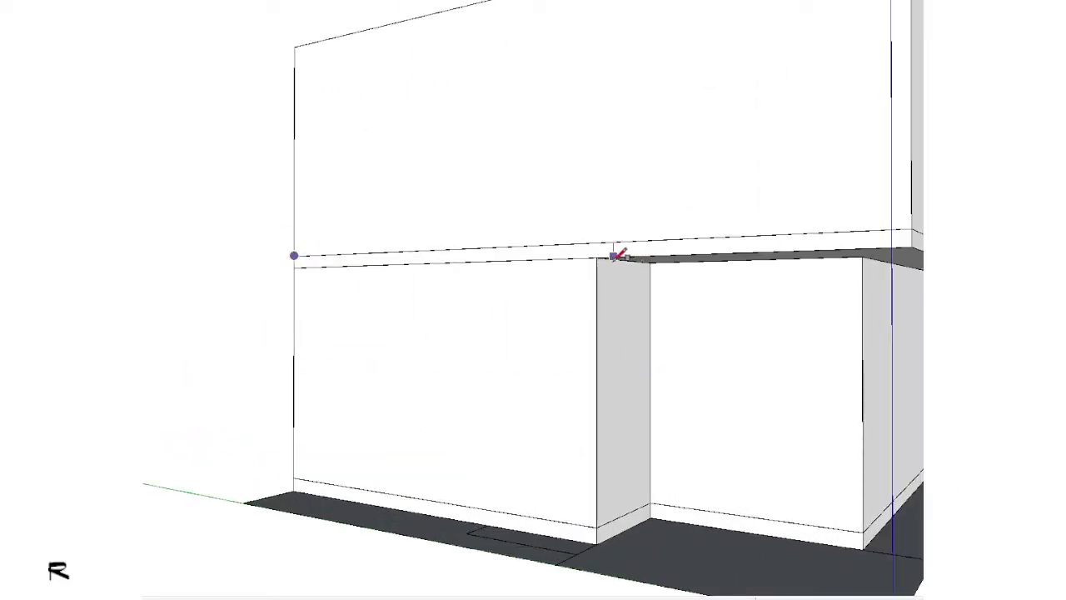
scroll(579, 341, "down", 2)
middle_click_drag(578, 340, 418, 525)
scroll(515, 335, "up", 3)
Step: Extrude the rectangle outward from the wall as a flat canopy and group it
key("s")
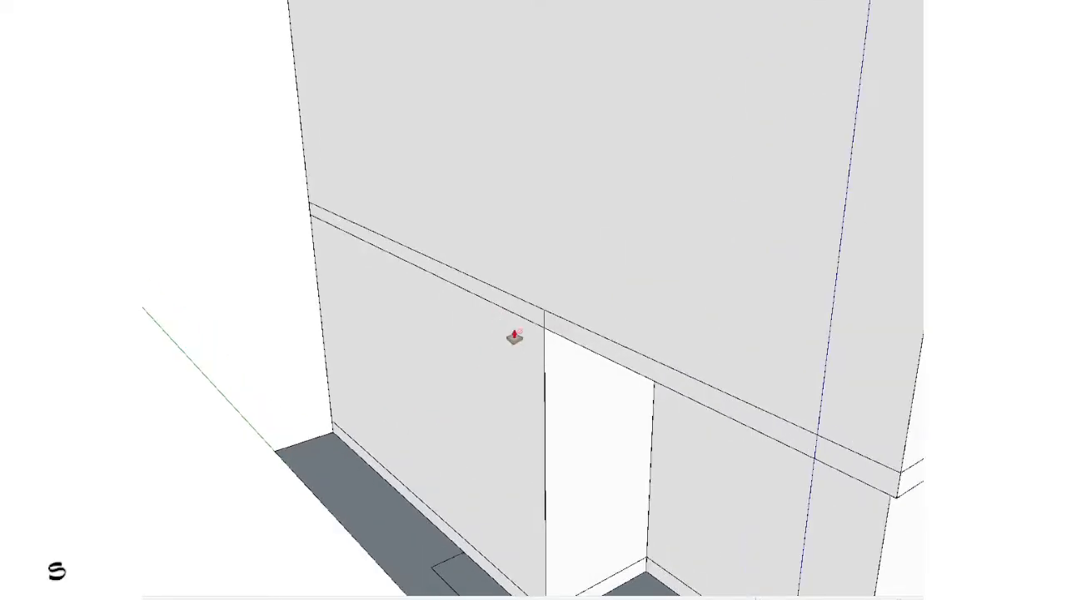
left_click_drag(526, 316, 464, 344)
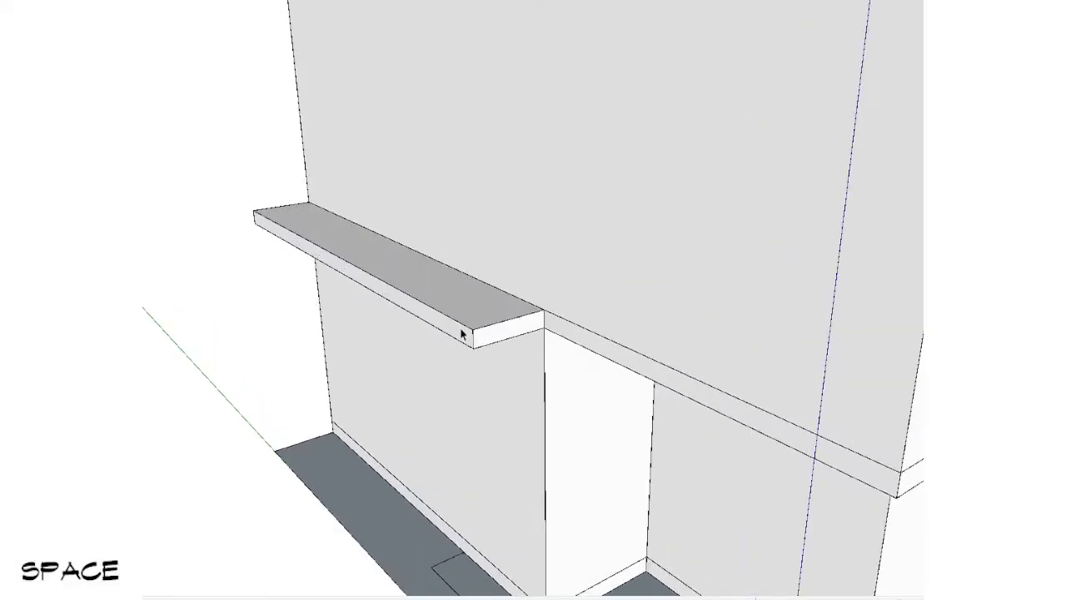
scroll(461, 334, "down", 5)
key("g")
middle_click_drag(369, 364, 583, 307)
scroll(585, 306, "up", 2)
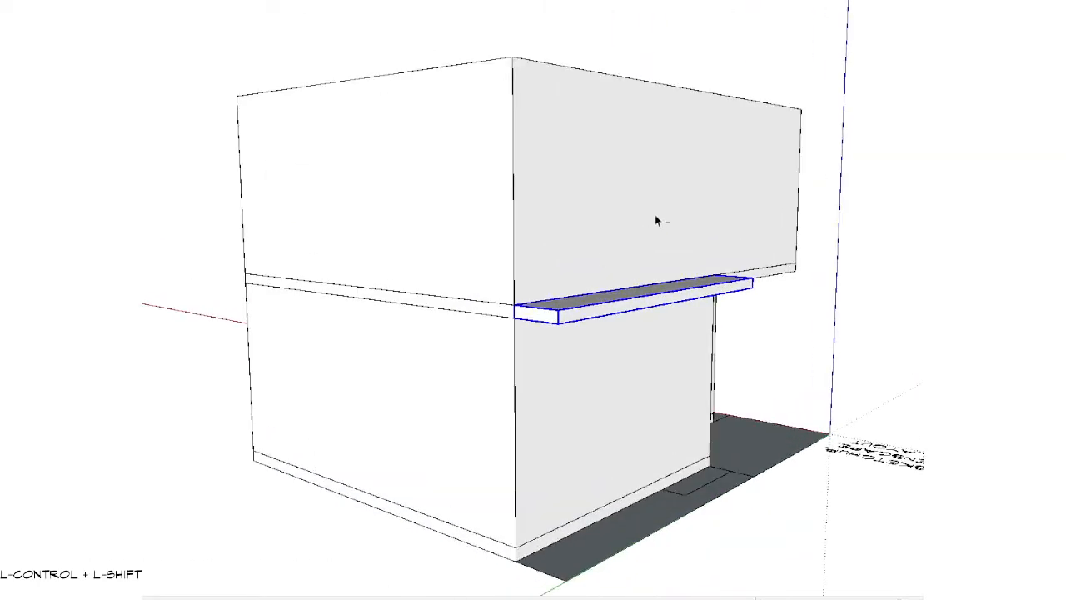
Step: Try scaling the canopy's length along the green axis from its end at the building's rear corner
middle_click_drag(739, 350, 613, 393)
scroll(613, 393, "up", 3)
left_click(573, 416)
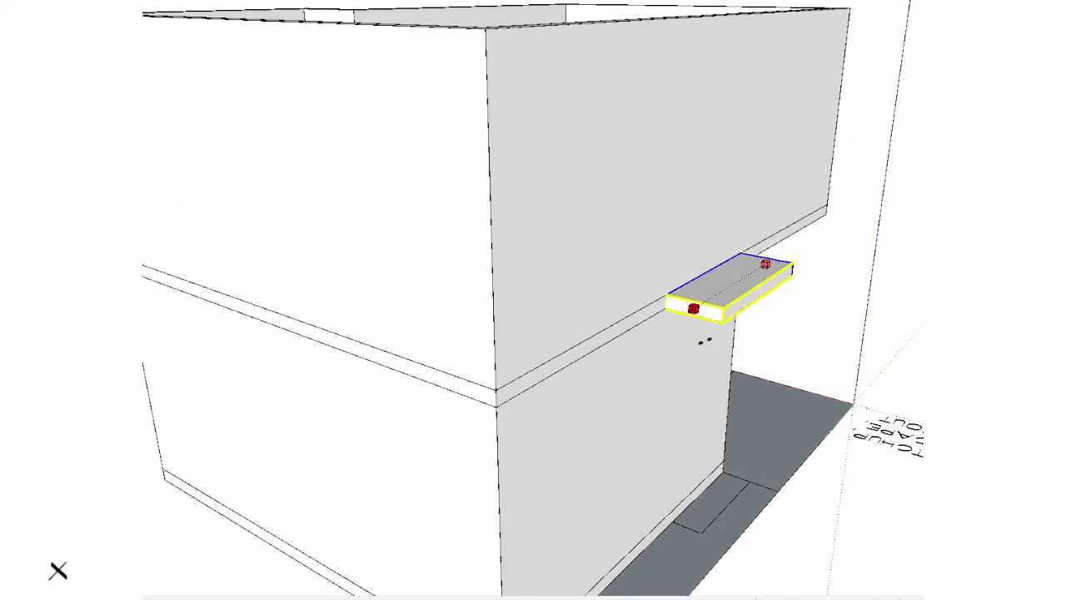
left_click(443, 400)
key("space")
Step: Scale the canopy along the green axis from its entrance recess end to the intermediate slab's front corner
scroll(518, 371, "down", 4)
middle_click_drag(606, 338, 167, 290)
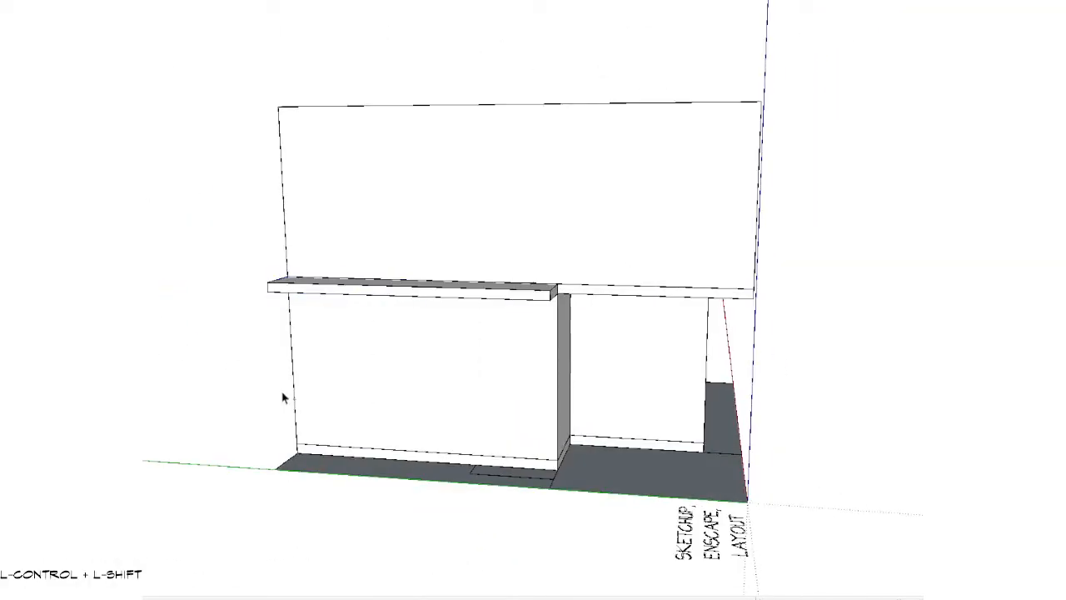
middle_click_drag(283, 398, 481, 299)
scroll(482, 298, "up", 4)
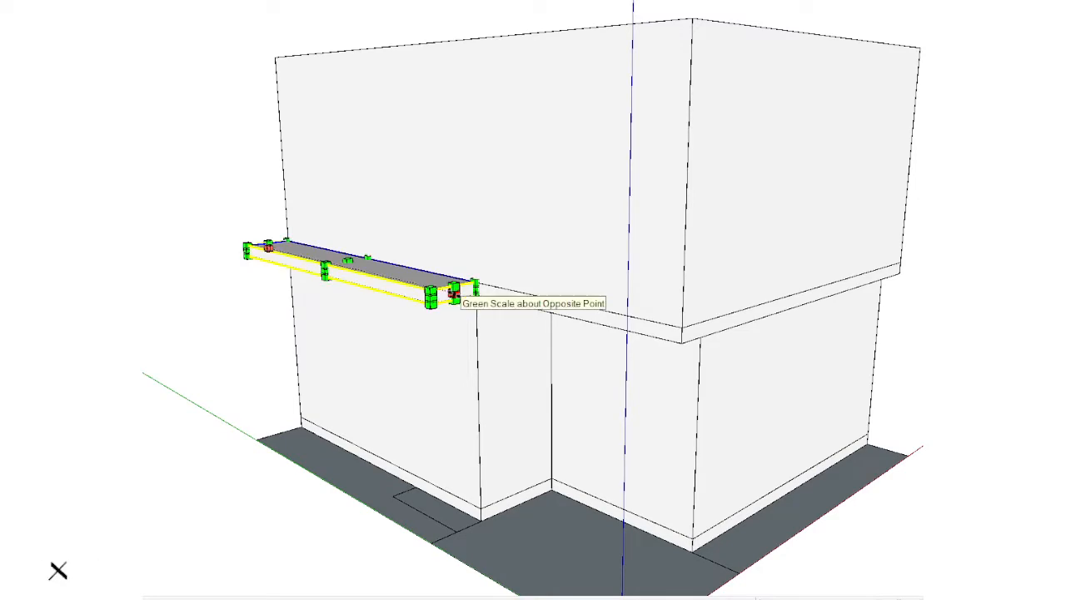
left_click(682, 327)
key("space")
scroll(607, 238, "down", 4)
key("ctrl+t")
scroll(630, 405, "down", 3)
middle_click_drag(608, 238, 356, 301)
scroll(588, 291, "up", 3)
left_click(533, 286)
double_click(533, 285)
middle_click_drag(533, 286, 752, 388)
key("Escape")
Step: Draw a rectangle on the building's front beside the overhang, from the intermediate slab's edge down to the base slab's outer corner
mouse_move(533, 388)
middle_mouse_down()
mouse_move(486, 235)
mouse_move(676, 230)
mouse_move(459, 250)
mouse_move(231, 339)
mouse_move(222, 322)
mouse_move(288, 289)
mouse_move(274, 298)
mouse_move(269, 266)
mouse_move(683, 375)
mouse_move(612, 262)
middle_mouse_up()
scroll(464, 285, "up", 6)
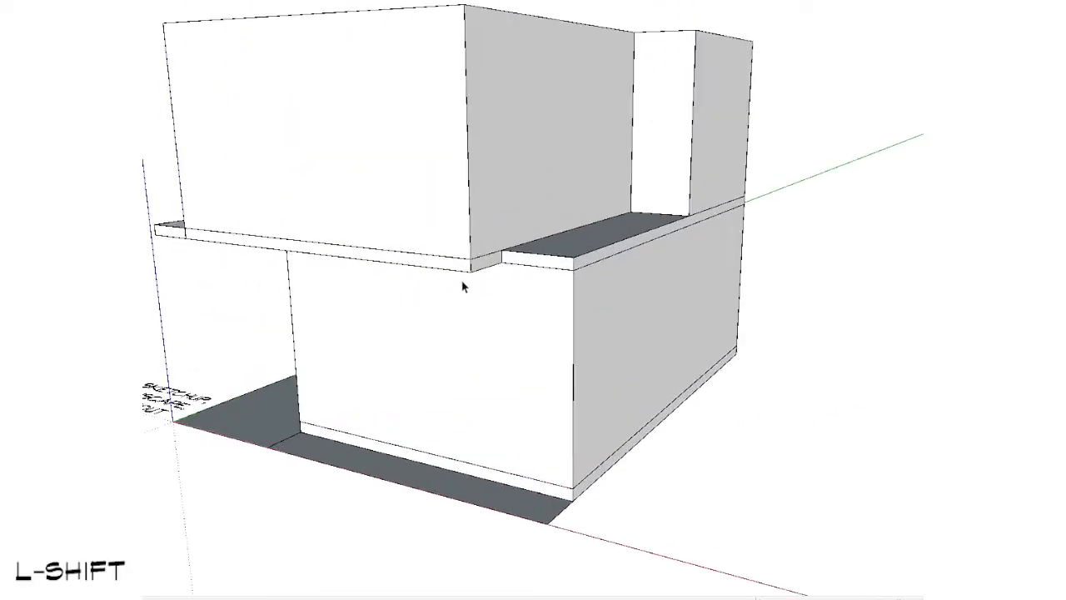
middle_click_drag(488, 268, 641, 169)
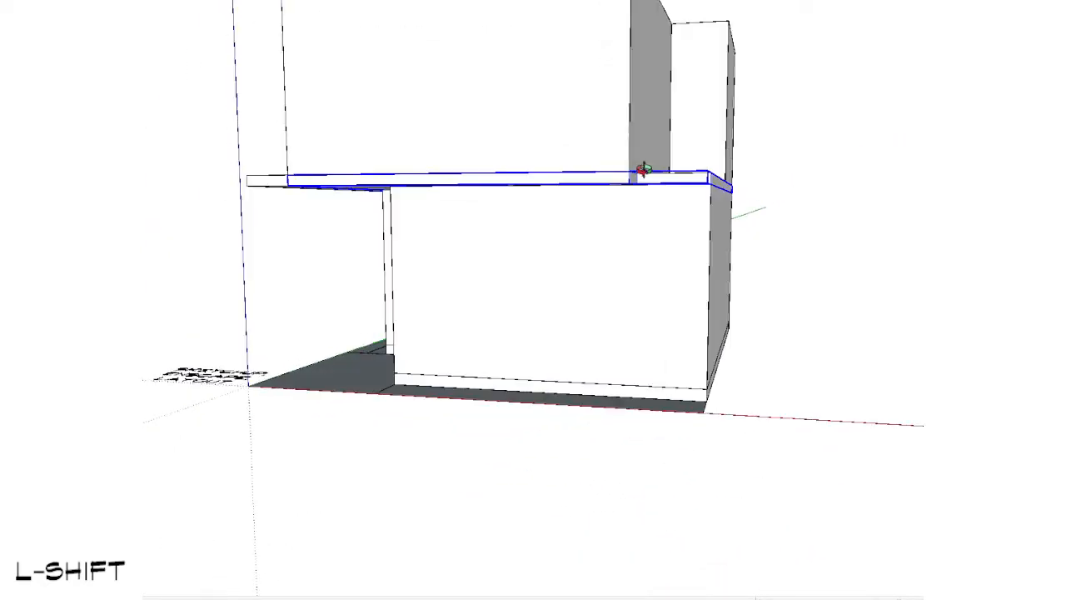
scroll(624, 231, "up", 2)
middle_click_drag(624, 231, 556, 140)
key("r")
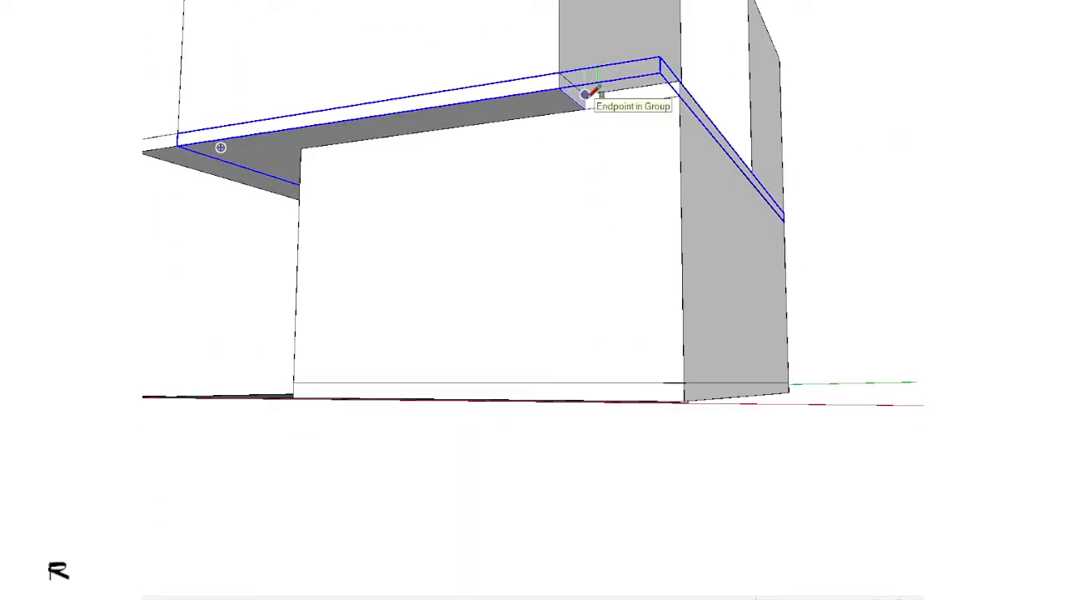
middle_click_drag(685, 382, 626, 530)
left_click(662, 481)
Step: Extrude the rectangle forward into a thin full-height wall panel at the ground floor's outer front corner
key("space")
key("s")
middle_click_drag(616, 362, 586, 335)
key("ctrl")
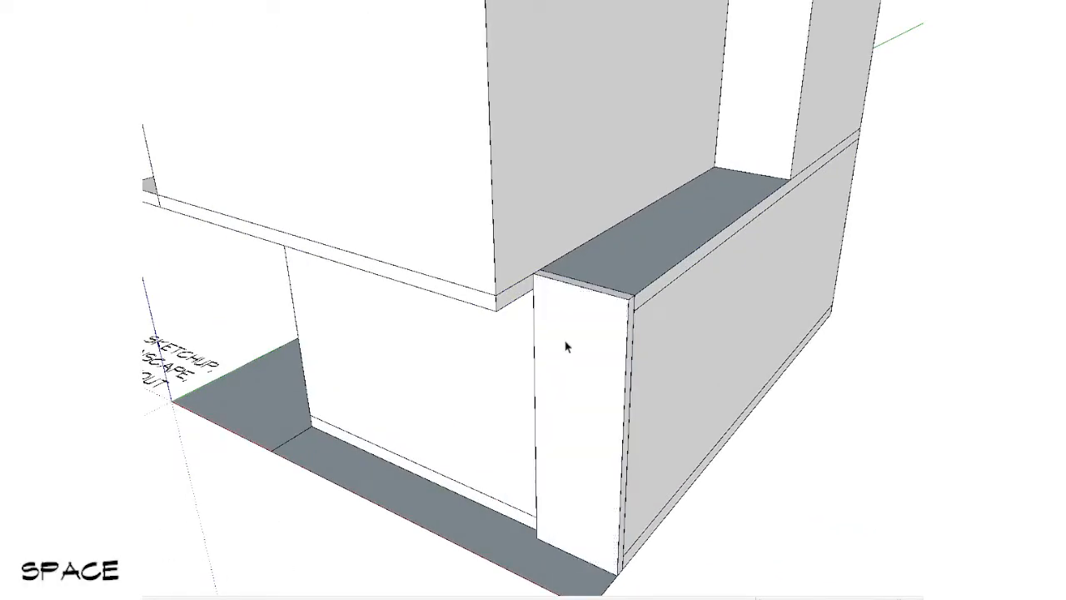
Step: Extrude the overhang's end face sideways as a new section in front of the wall panel, flush with the outer side wall
scroll(566, 346, "down", 3)
left_click(699, 424)
scroll(675, 416, "down", 1)
mouse_move(667, 408)
middle_mouse_down()
mouse_move(657, 424)
mouse_move(825, 235)
mouse_move(841, 229)
mouse_move(794, 269)
mouse_move(884, 205)
mouse_move(820, 254)
middle_mouse_up()
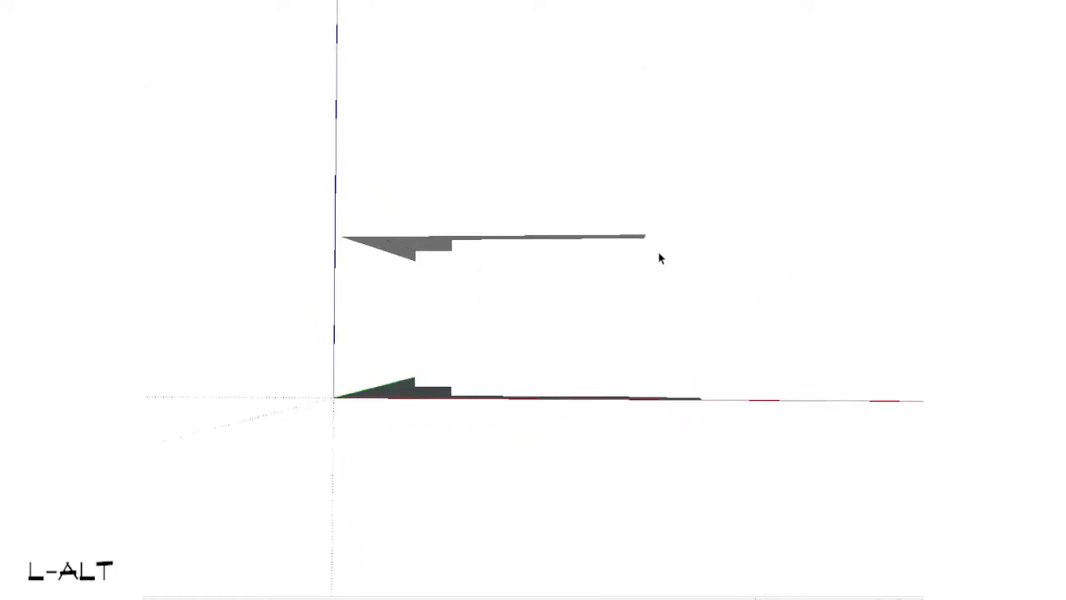
scroll(654, 233, "up", 4)
scroll(658, 240, "down", 1)
mouse_move(744, 223)
middle_mouse_down()
mouse_move(747, 214)
mouse_move(602, 356)
mouse_move(574, 313)
middle_mouse_up()
scroll(471, 330, "up", 3)
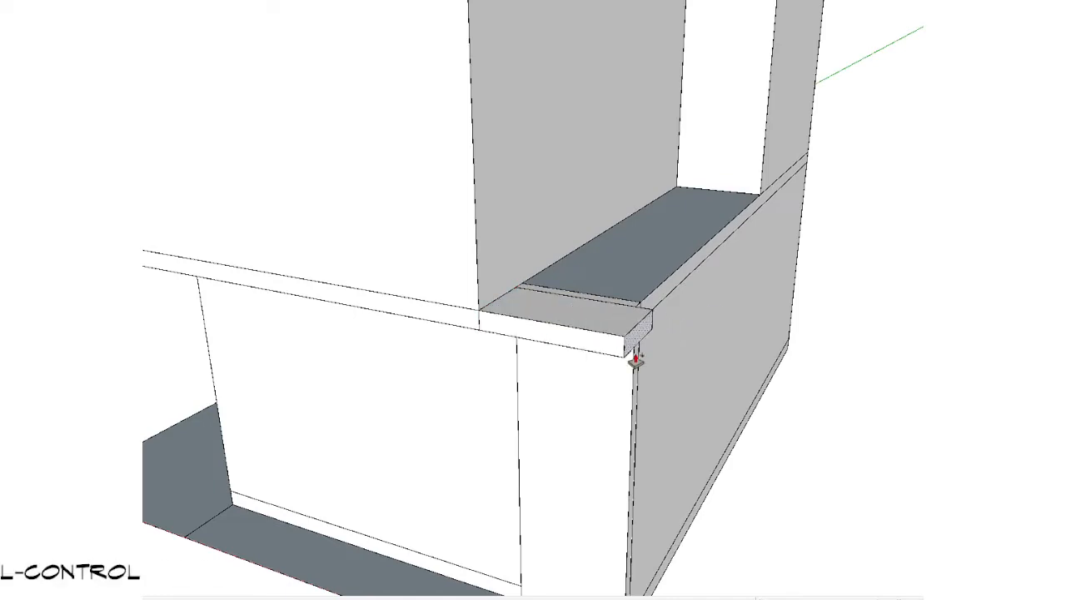
scroll(653, 331, "down", 5)
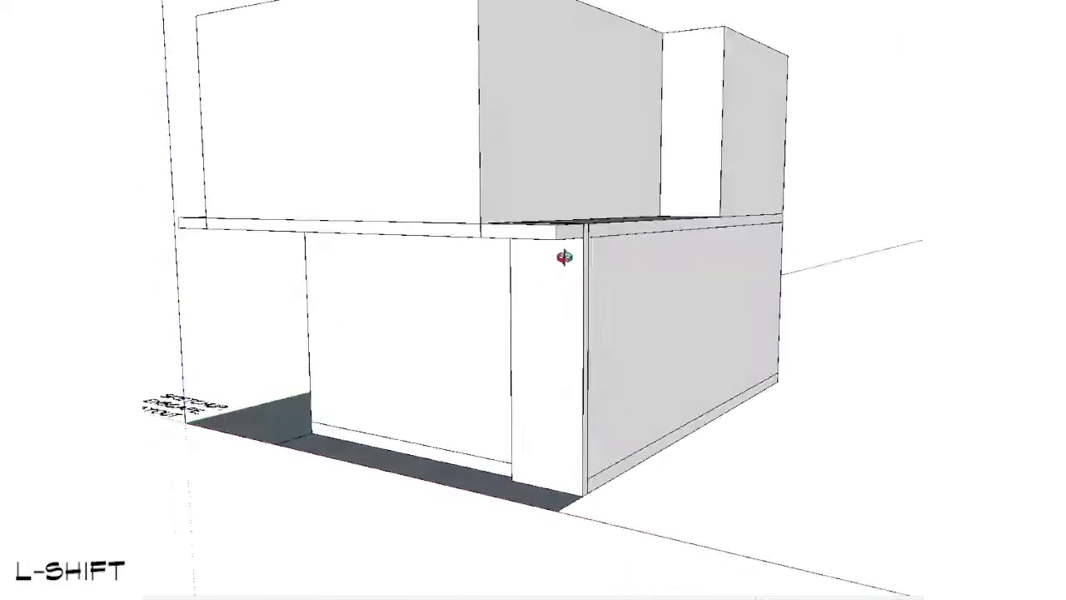
mouse_move(563, 258)
middle_mouse_down()
mouse_move(536, 95)
mouse_move(685, 95)
mouse_move(736, 245)
mouse_move(442, 471)
middle_mouse_up()
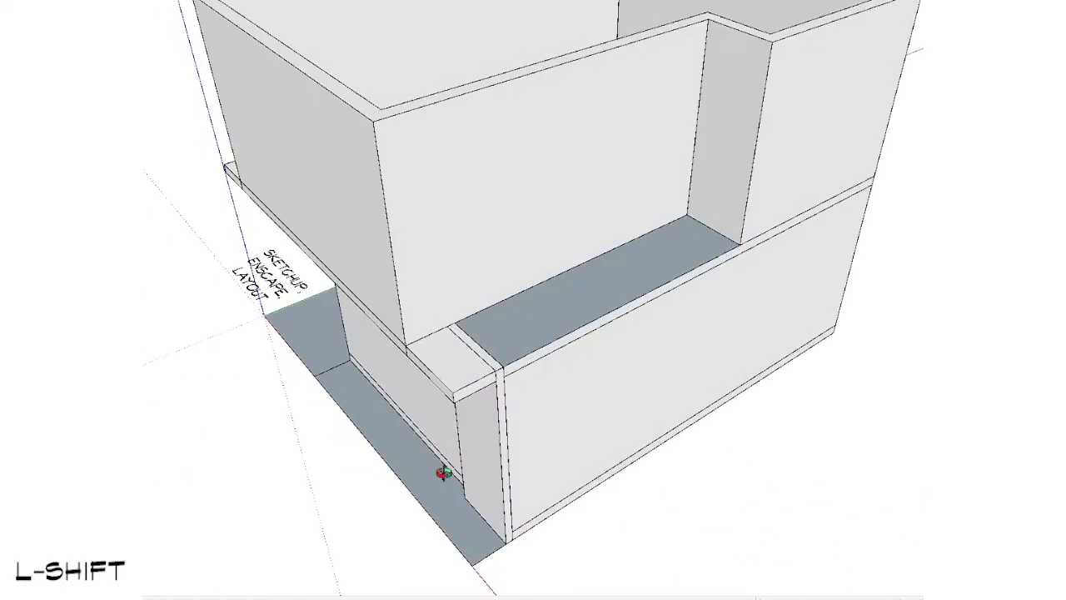
scroll(447, 471, "up", 5)
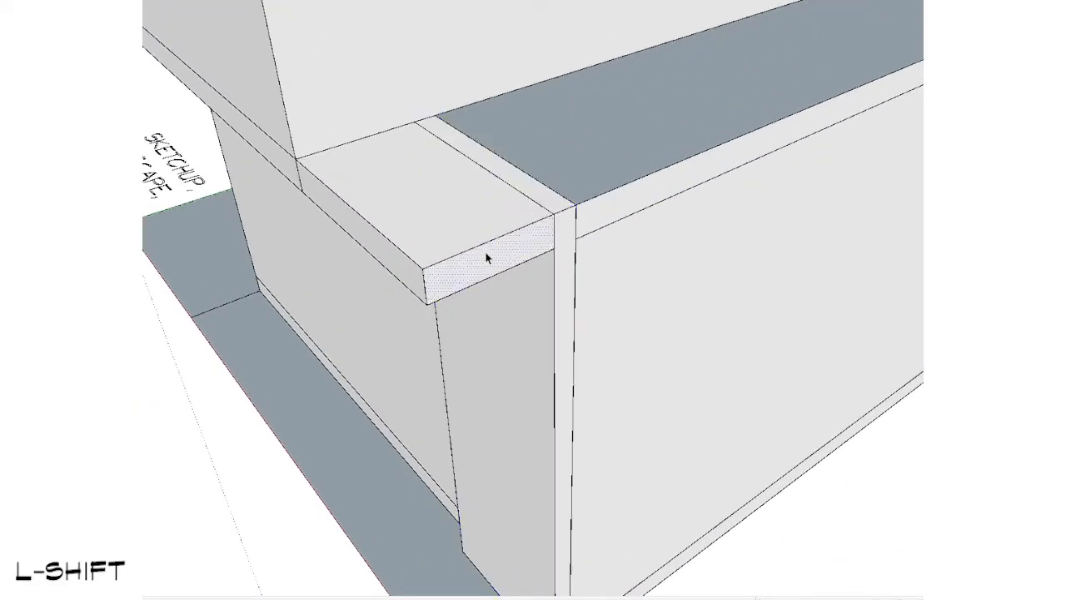
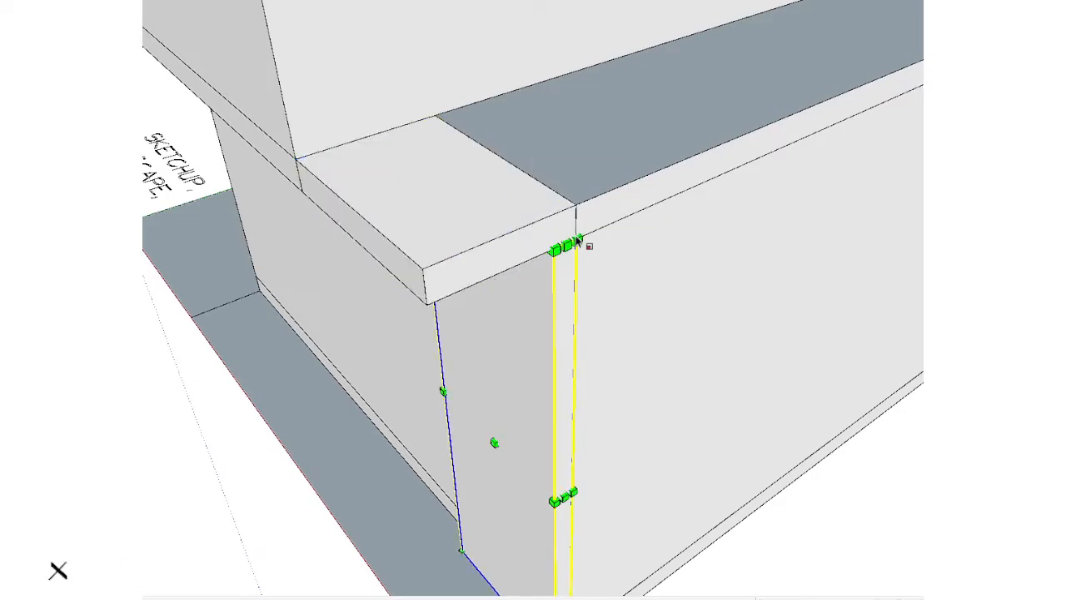
Step: Draw a rectangle along the intermediate slab's side edge, from the front overhang's outer lower corner to the upper-floor recess corner
scroll(581, 242, "down", 5)
mouse_move(664, 178)
middle_mouse_down()
mouse_move(381, 472)
mouse_move(741, 208)
mouse_move(863, 187)
mouse_move(602, 164)
mouse_move(511, 176)
mouse_move(686, 214)
mouse_move(775, 381)
mouse_move(336, 369)
mouse_move(683, 376)
mouse_move(331, 291)
mouse_move(542, 248)
mouse_move(822, 374)
mouse_move(893, 335)
mouse_move(614, 324)
mouse_move(395, 412)
mouse_move(405, 558)
mouse_move(375, 521)
middle_mouse_up()
scroll(683, 376, "down", 2)
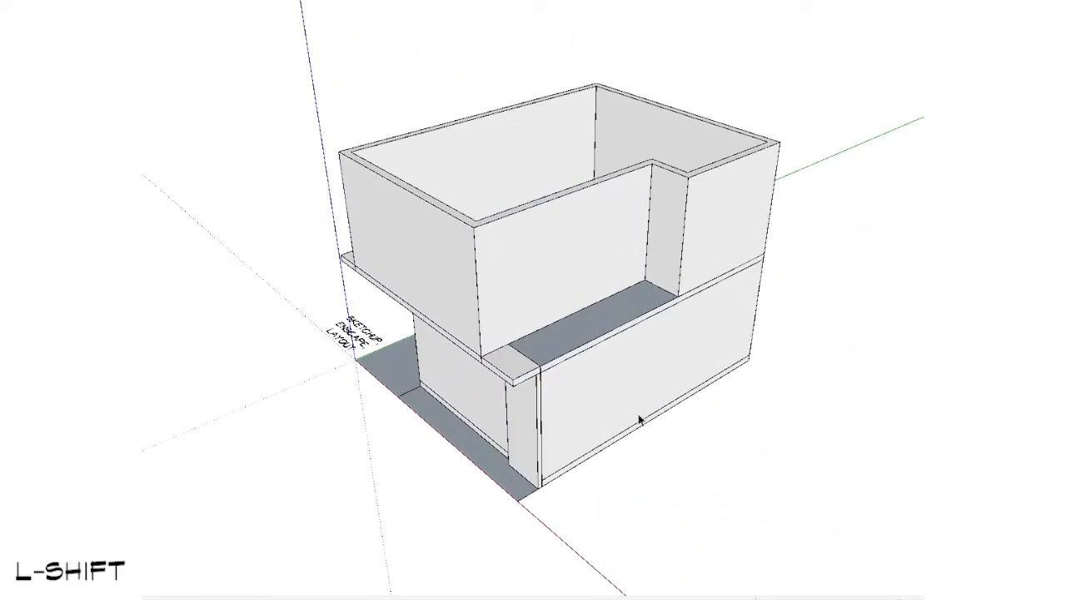
scroll(476, 361, "up", 2)
scroll(416, 364, "up", 2)
key("r")
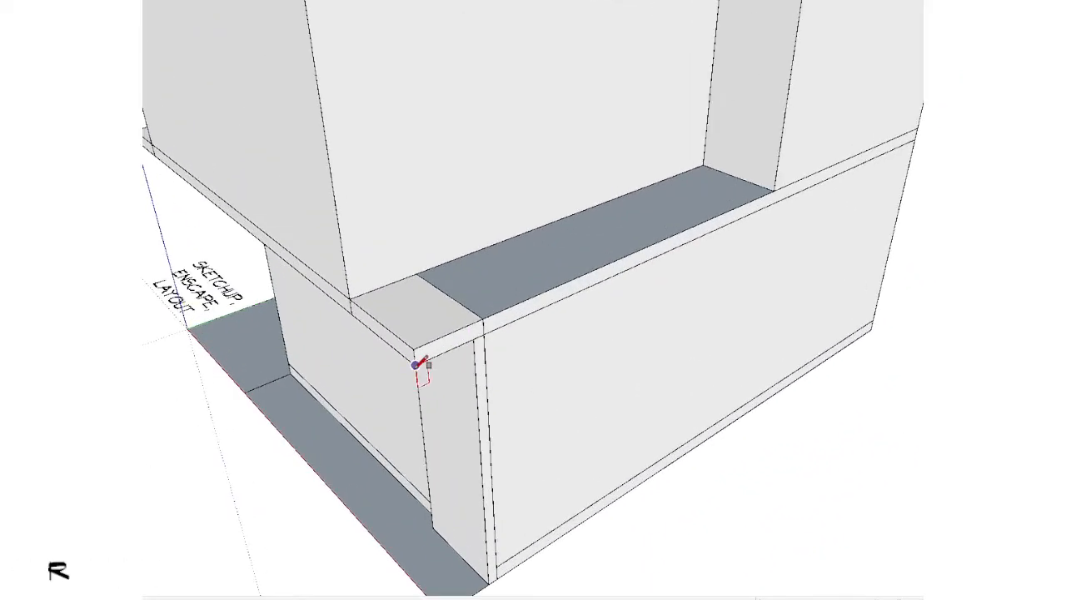
left_click(774, 191)
scroll(650, 329, "down", 2)
Step: Extrude the rectangle outward into a slab strip overhanging the ground floor's long side wall
middle_click_drag(630, 333, 742, 341)
key("space")
scroll(678, 300, "up", 2)
key("p")
key("ctrl")
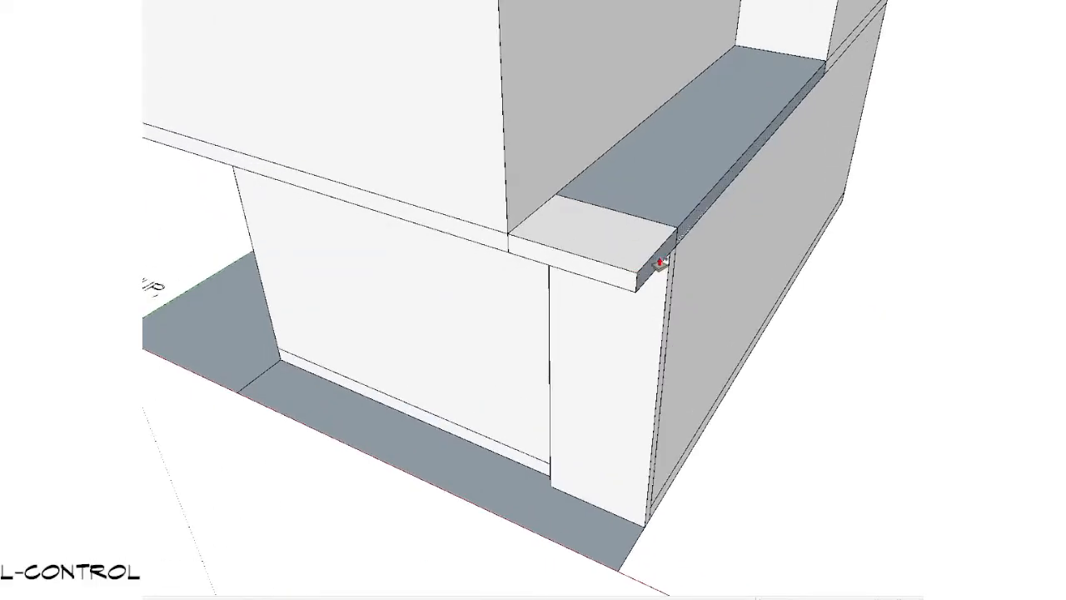
double_click(660, 264)
scroll(660, 264, "down", 2)
key("space")
middle_click_drag(671, 272, 728, 170)
scroll(726, 172, "up", 2)
key("s")
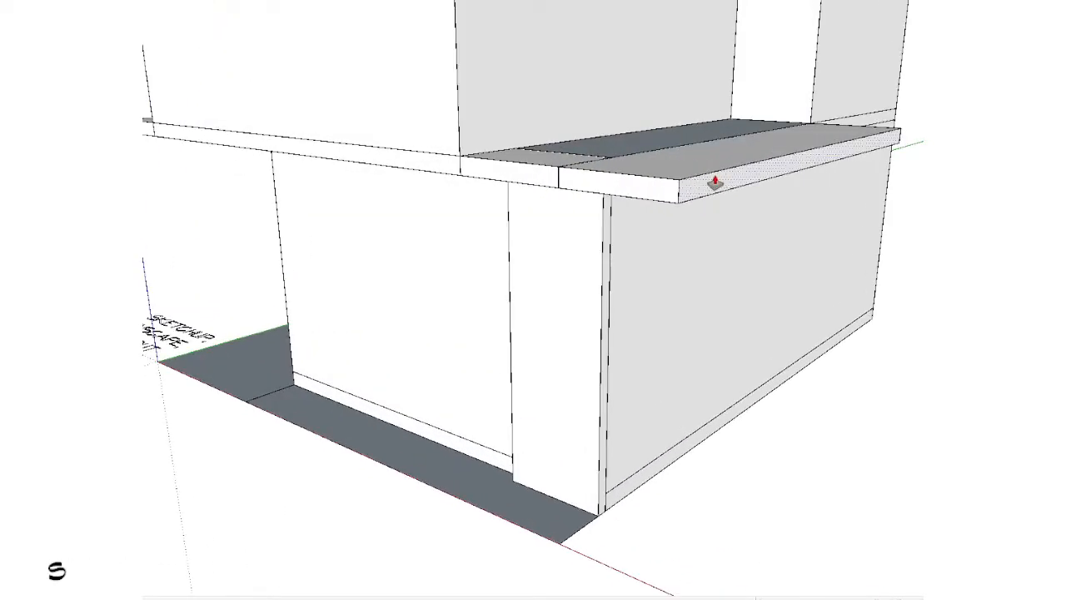
scroll(623, 171, "down", 2)
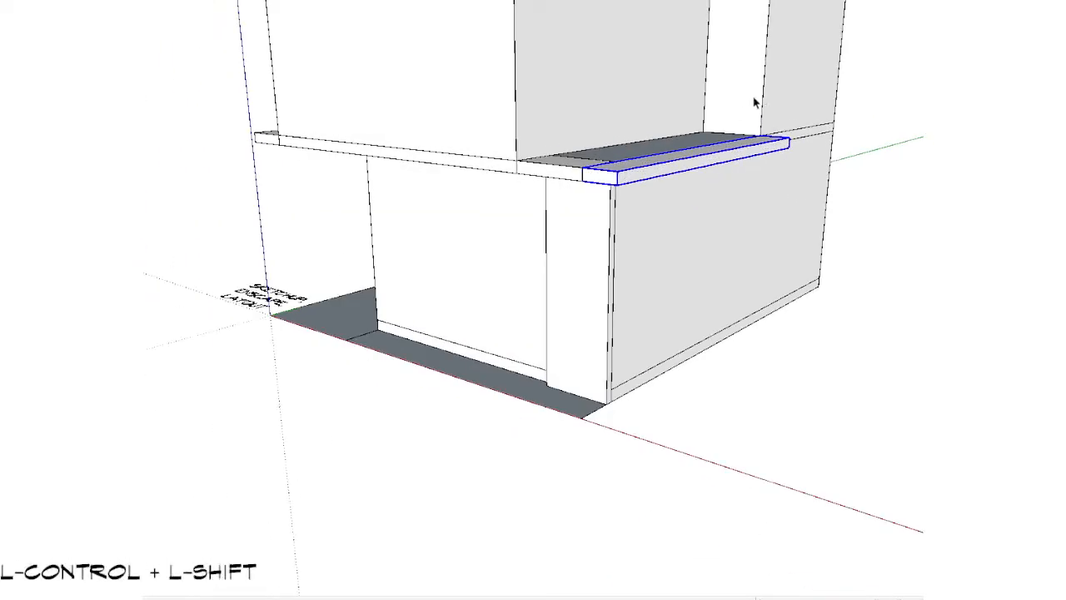
left_click(754, 101)
Step: Inside the ground surface group, draw a large rectangle from the front strip's end corner outward along the building's long side wall
middle_click_drag(455, 330, 530, 525)
scroll(504, 393, "up", 2)
double_click(503, 392)
scroll(503, 391, "down", 5)
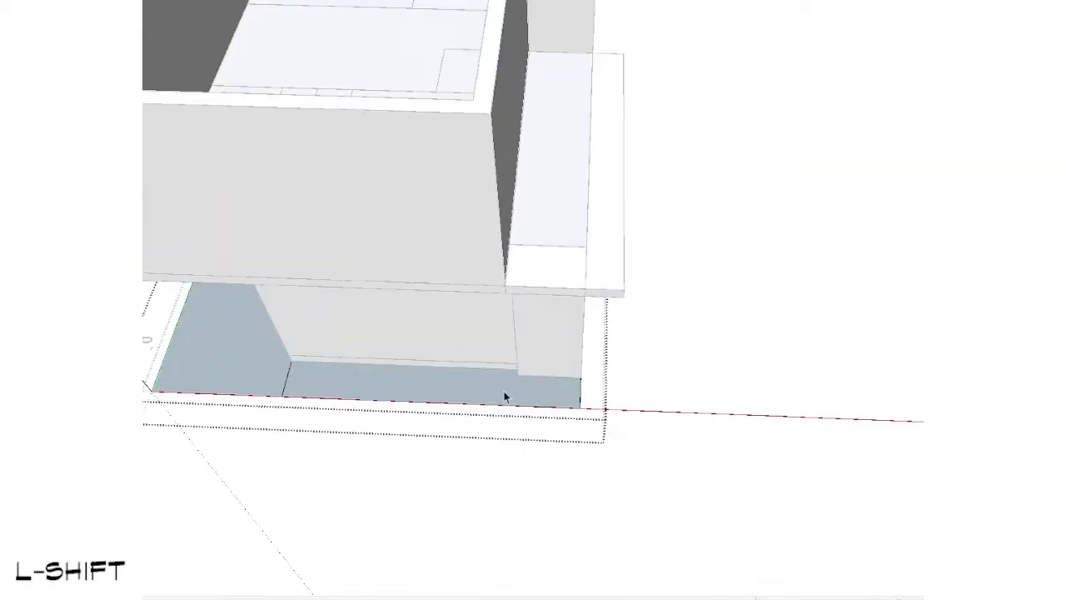
key("shift+h")
middle_click_drag(503, 392, 502, 402, "shift")
scroll(374, 234, "up", 1)
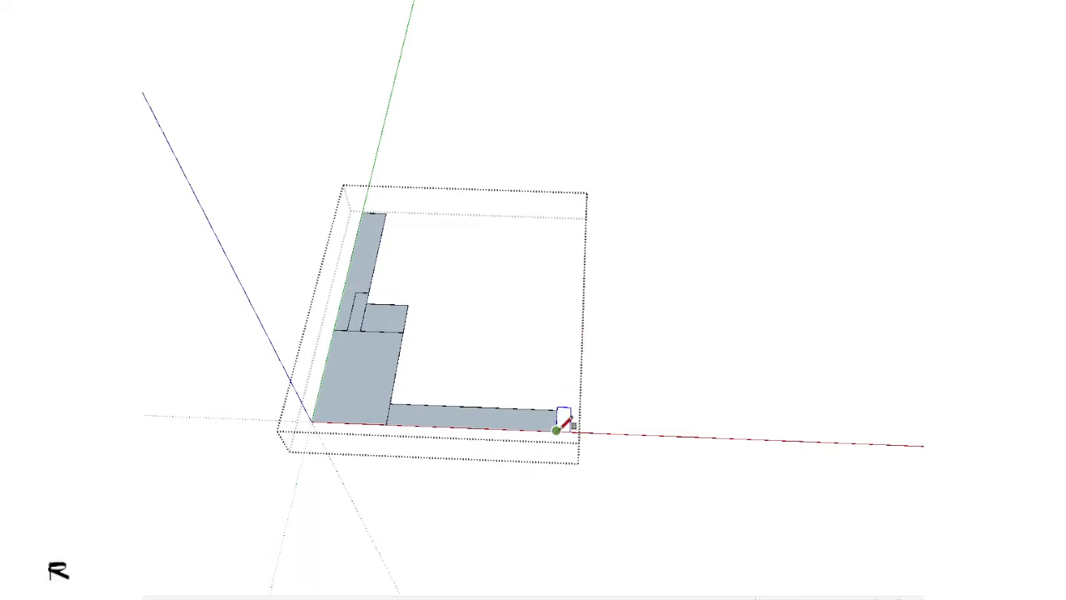
middle_click_drag(563, 425, 569, 381)
key("shift+v")
left_click(714, 224)
key("space")
middle_click_drag(533, 250, 219, 274)
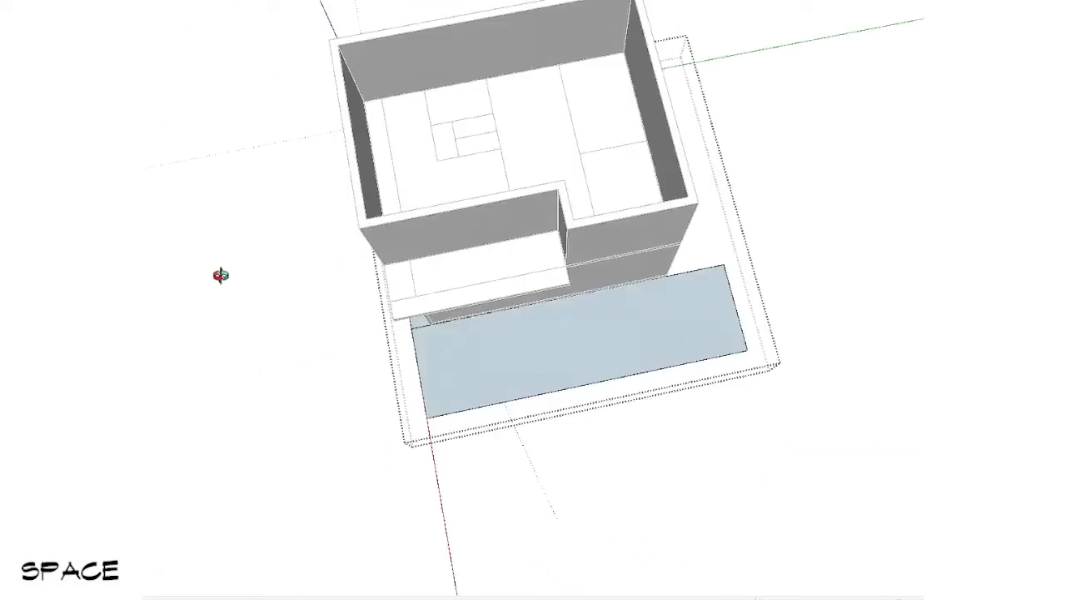
Step: Draw a second ground rectangle behind the rear wall, from the new rectangle's corner to the existing ground strip's corner
middle_click_drag(750, 283, 451, 323)
scroll(508, 466, "up", 3)
key("r")
left_click(508, 466)
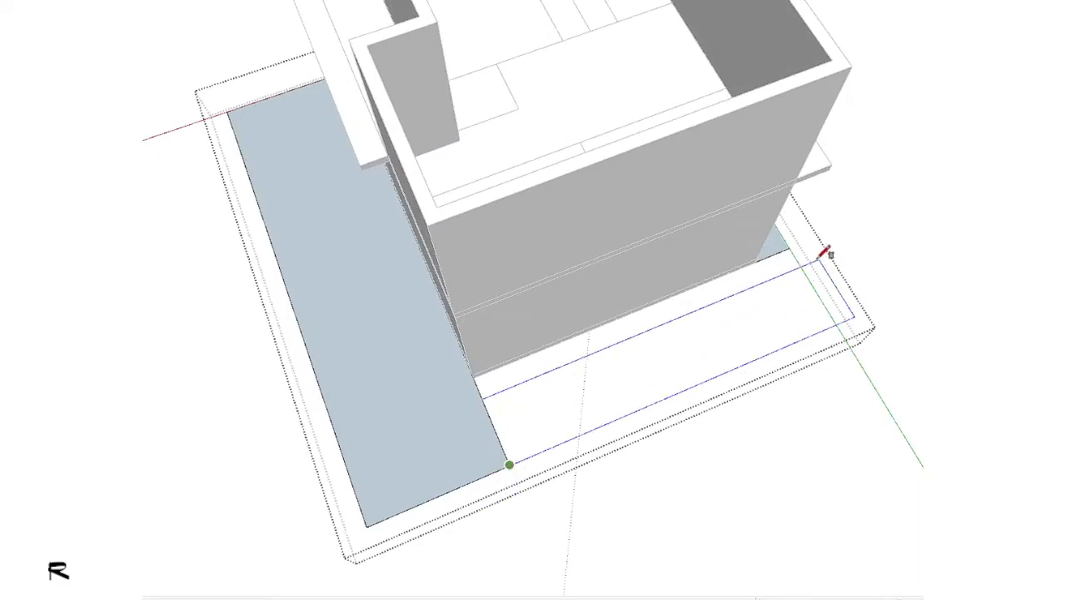
left_click(789, 248)
key("space")
scroll(429, 363, "down", 1)
middle_click_drag(312, 412, 839, 226)
key("Escape")
Step: Copy the intermediate slab upward onto the top of the upper-floor walls as the roof slab
middle_click_drag(358, 325, 357, 491)
scroll(786, 250, "down", 4)
scroll(619, 366, "up", 5)
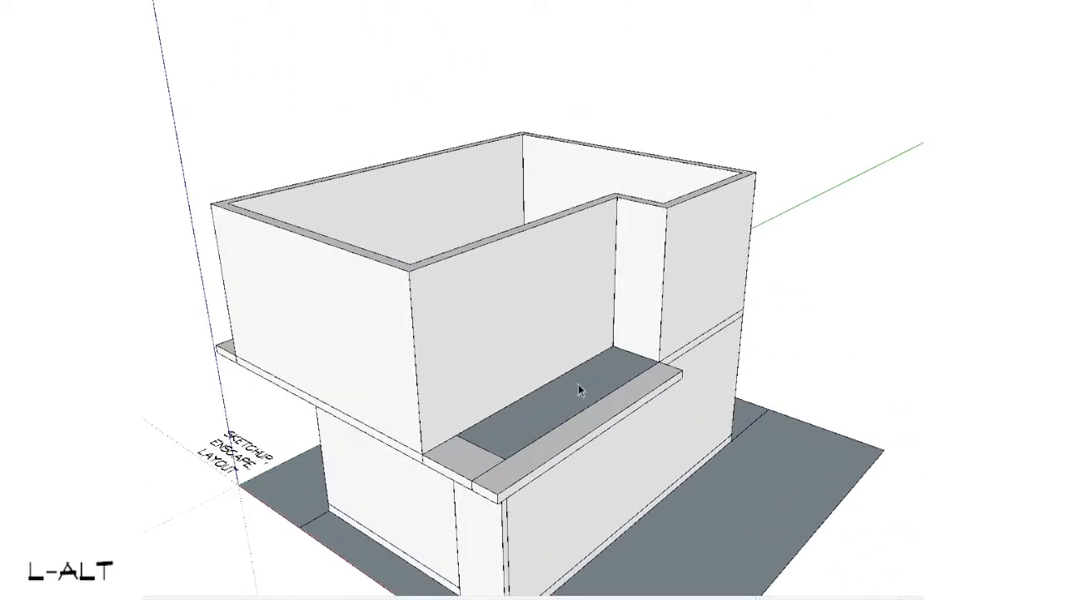
scroll(578, 384, "down", 3)
mouse_move(631, 323)
middle_mouse_down("shift")
mouse_move(641, 283)
mouse_move(836, 345)
middle_mouse_up("shift")
mouse_move(450, 346)
middle_mouse_down()
mouse_move(536, 252)
mouse_move(678, 187)
middle_mouse_up()
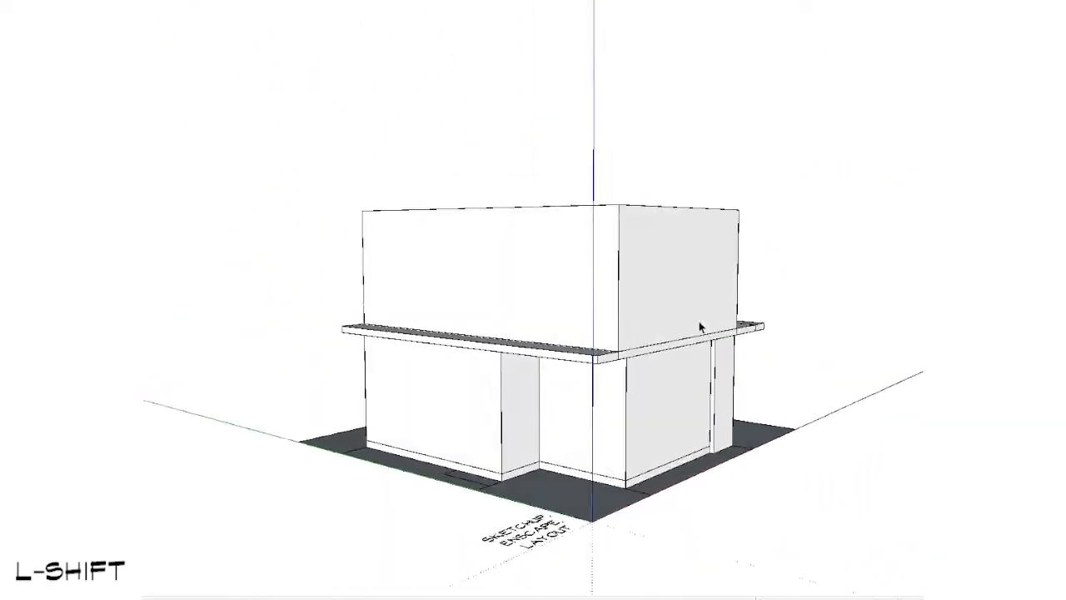
scroll(700, 328, "up", 5)
scroll(618, 340, "down", 5)
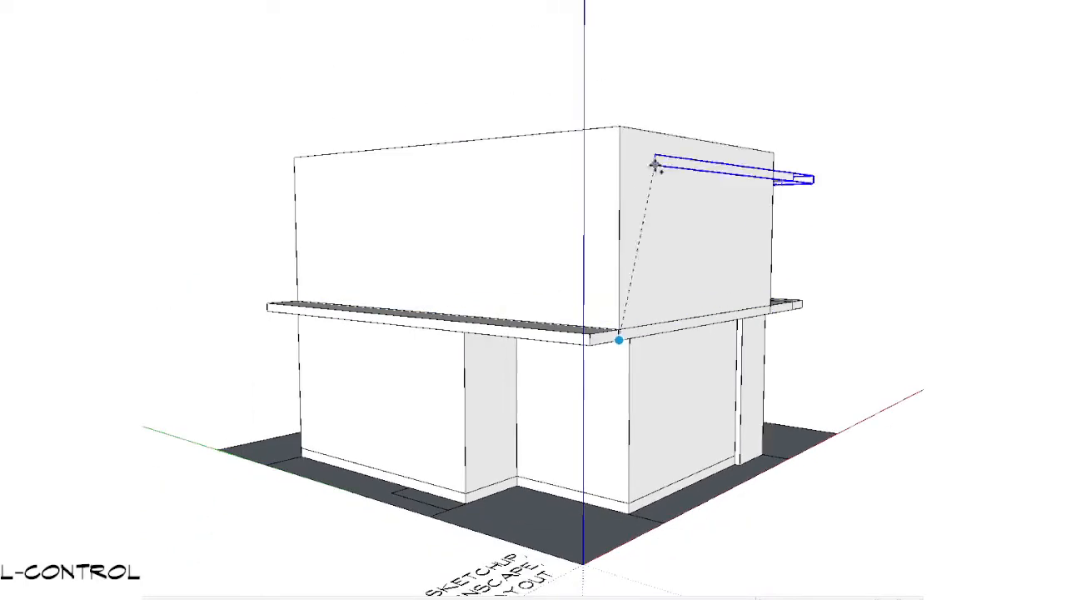
scroll(535, 344, "down", 3)
left_click(217, 399)
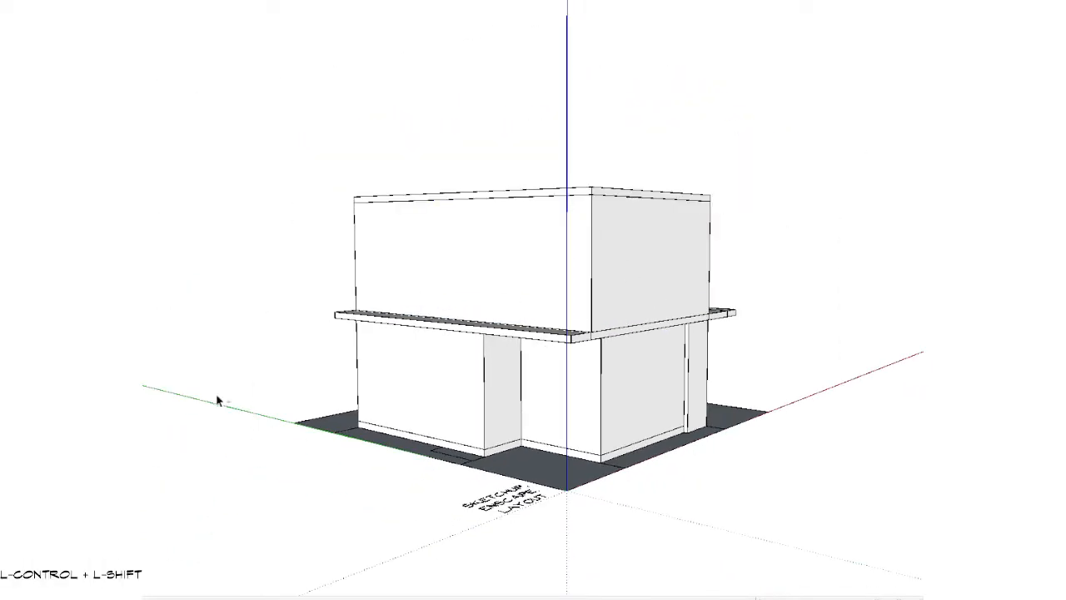
Step: Extend the roof slab's notched corner face flush with the front edge and erase the leftover seam edge
mouse_move(800, 233)
middle_mouse_down()
mouse_move(718, 264)
mouse_move(164, 284)
middle_mouse_up()
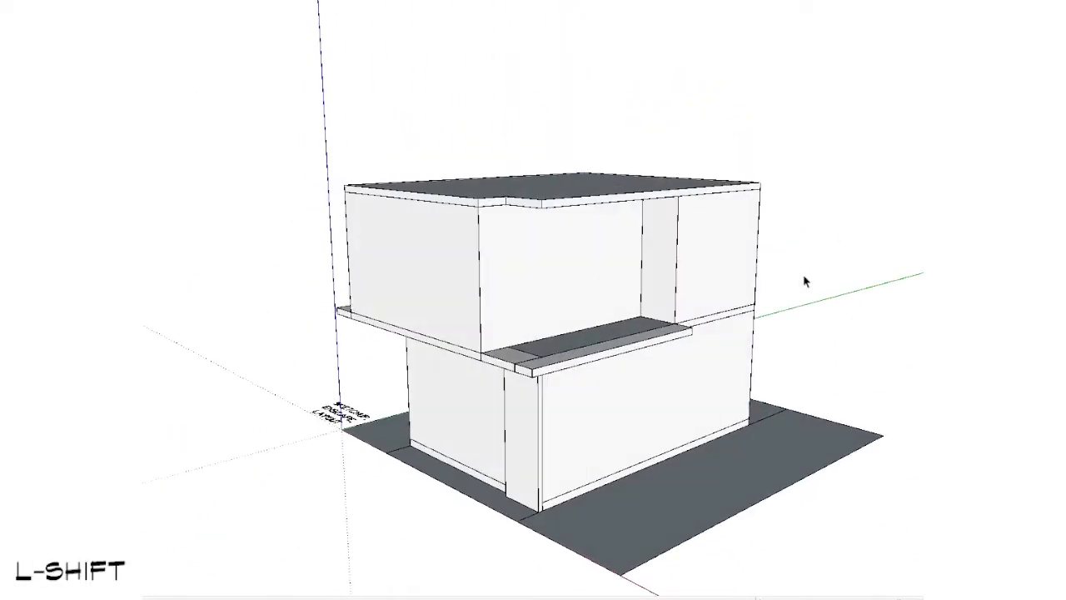
mouse_move(805, 282)
middle_mouse_down()
mouse_move(642, 357)
mouse_move(362, 214)
mouse_move(835, 336)
mouse_move(871, 364)
mouse_move(916, 228)
mouse_move(807, 428)
middle_mouse_up()
scroll(615, 247, "up", 5)
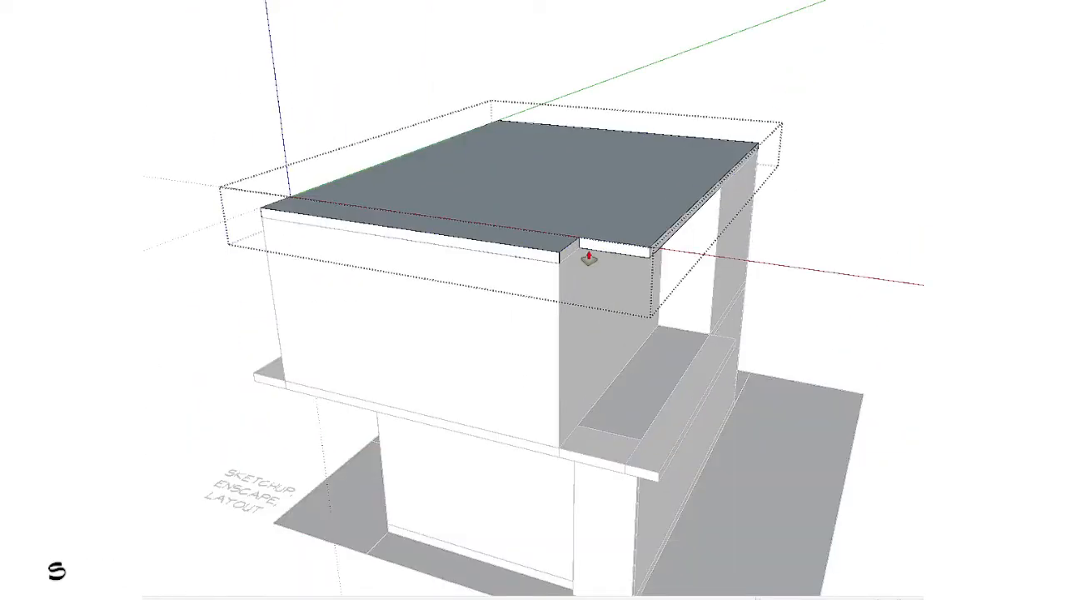
scroll(574, 261, "up", 2)
key("e")
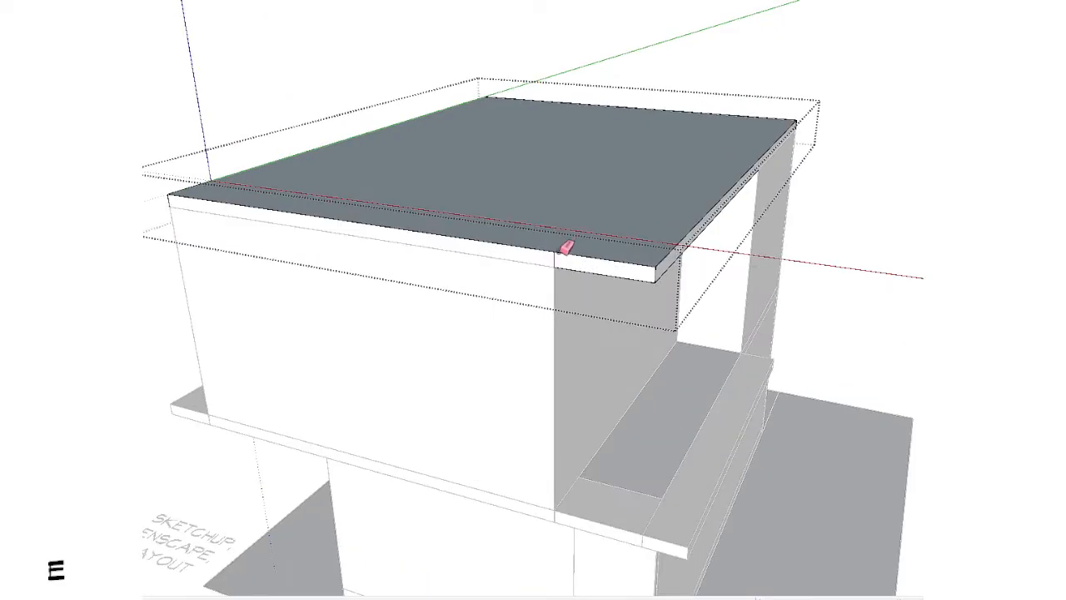
left_click(565, 251)
key("ctrl+z")
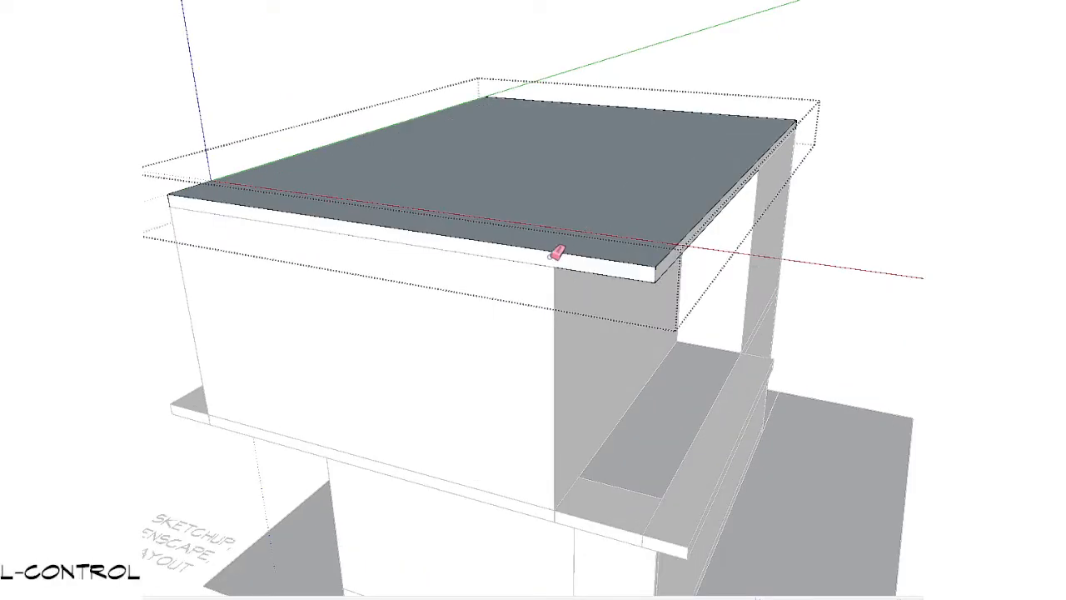
key("Escape")
scroll(583, 300, "down", 5)
mouse_move(642, 374)
middle_mouse_down()
mouse_move(709, 228)
mouse_move(845, 219)
mouse_move(627, 340)
middle_mouse_up()
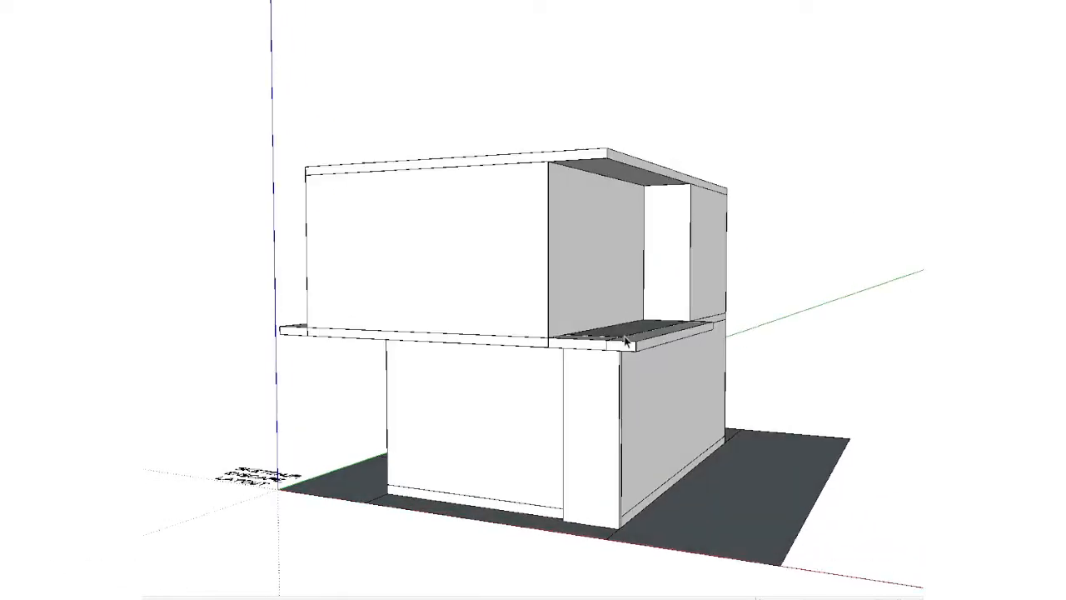
scroll(611, 286, "down", 3)
middle_click_drag(611, 285, 847, 271)
middle_click_drag(711, 364, 412, 531)
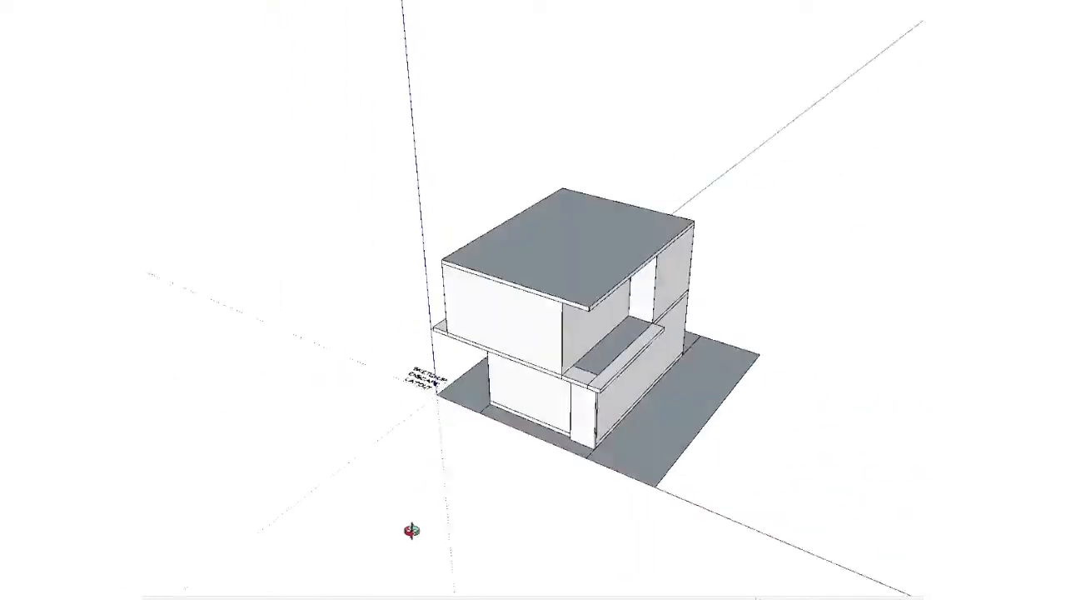
scroll(505, 404, "up", 3)
middle_click_drag(505, 404, 518, 241)
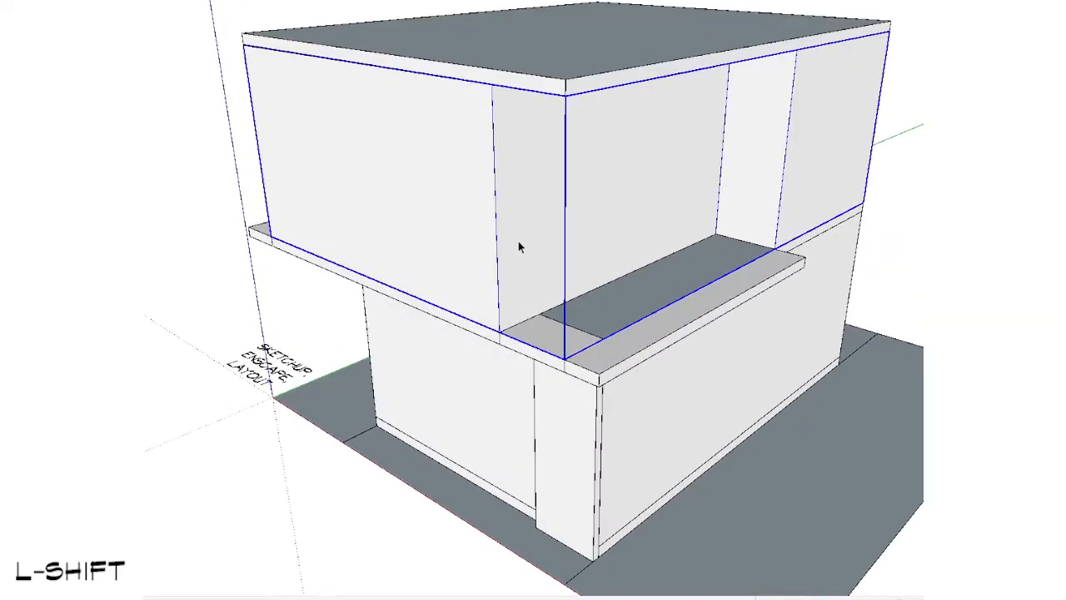
double_click(518, 240)
key("shift+v")
middle_click_drag(473, 138, 578, 350)
middle_click_drag(404, 158, 334, 58, "shift")
key("Escape")
Step: Draw a vertical line on the upper floor's recessed side wall near its front corner, over the full wall height
scroll(479, 236, "up", 3)
mouse_move(479, 236)
middle_mouse_down()
mouse_move(655, 38)
mouse_move(504, 283)
middle_mouse_up()
scroll(504, 283, "up", 3)
key("w")
scroll(524, 427, "down", 3)
middle_click_drag(524, 427, 536, 185)
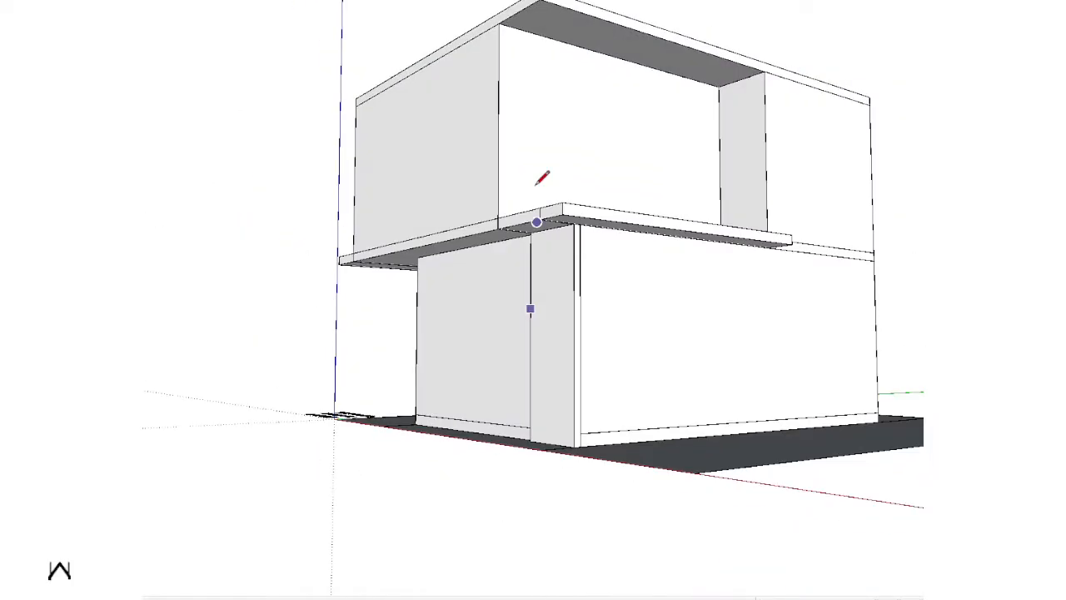
scroll(535, 185, "up", 2)
middle_click_drag(538, 32, 572, 133, "shift")
left_click(567, 89)
key("space")
Step: Cut the vertical line and paste it in place inside the upper-floor walls group
middle_click_drag(566, 185, 752, 397)
scroll(691, 366, "up", 3)
double_click(669, 301)
middle_click_drag(757, 263, 566, 304, "shift")
middle_click_drag(566, 304, 594, 238)
key("Escape")
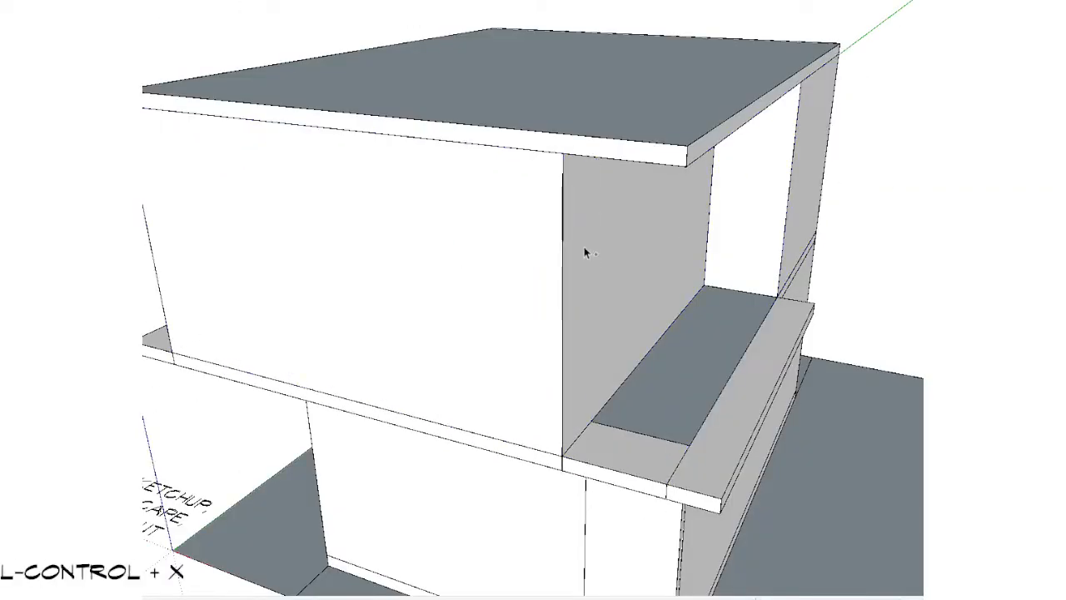
double_click(572, 263)
key("ctrl+shift+v")
middle_click_drag(540, 214, 594, 397)
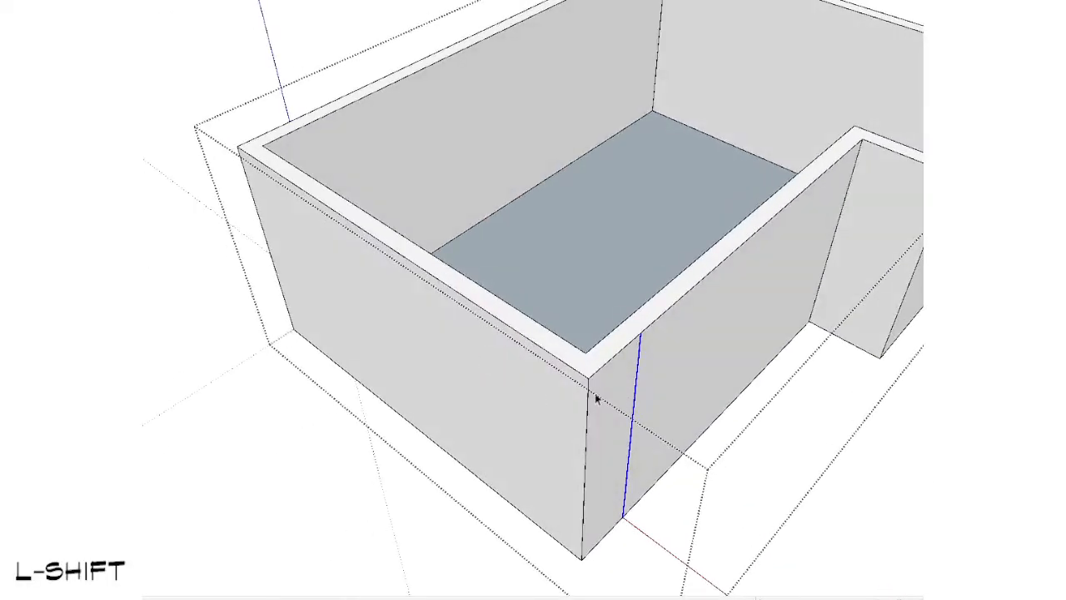
Step: Try to push the narrow corner face beside the pasted line
scroll(598, 416, "up", 2)
key("s")
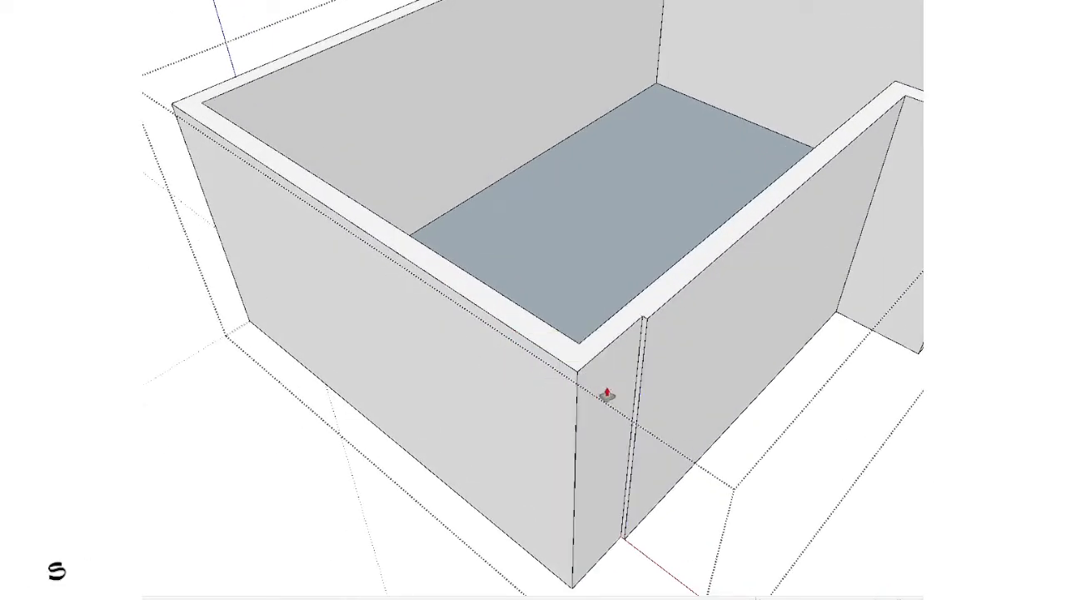
key("space")
scroll(643, 364, "down", 2)
scroll(642, 364, "up", 2)
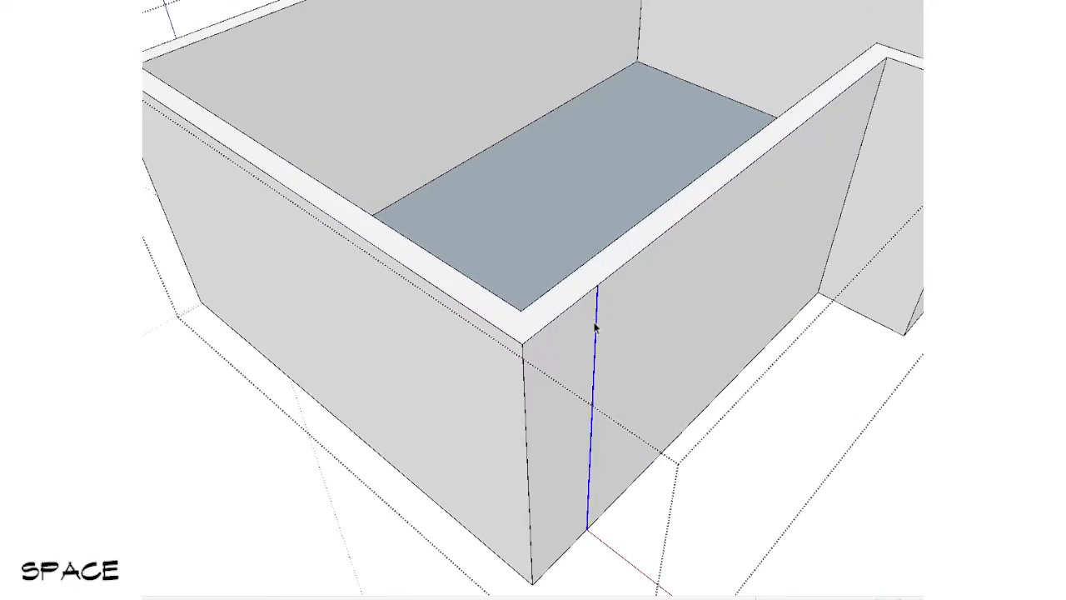
Step: Thicken the front corner of the upper-floor walls on the inside into a full-height block
left_click(579, 271)
middle_click_drag(534, 274, 853, 392)
key("space")
scroll(555, 331, "up", 2)
scroll(552, 329, "down", 3)
middle_click_drag(551, 327, 638, 320, "shift")
scroll(638, 319, "up", 2)
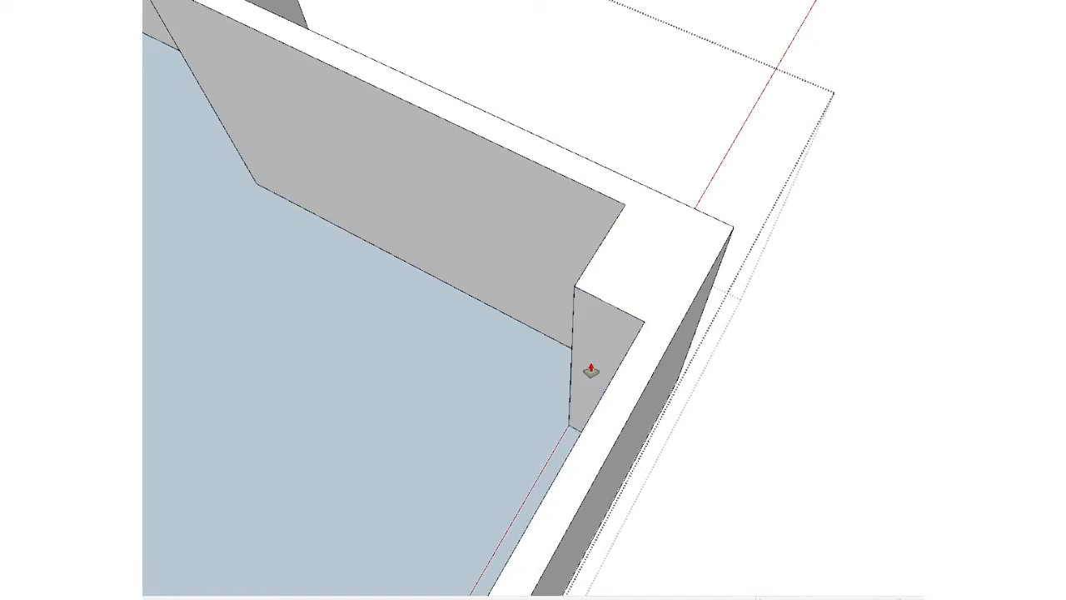
key("space")
Step: Move the vertical line along the outer wall face to resize the narrow section at the thickened corner
scroll(650, 353, "down", 3)
middle_click_drag(804, 325, 467, 298)
scroll(548, 289, "up", 3)
middle_click_drag(467, 299, 538, 293, "shift")
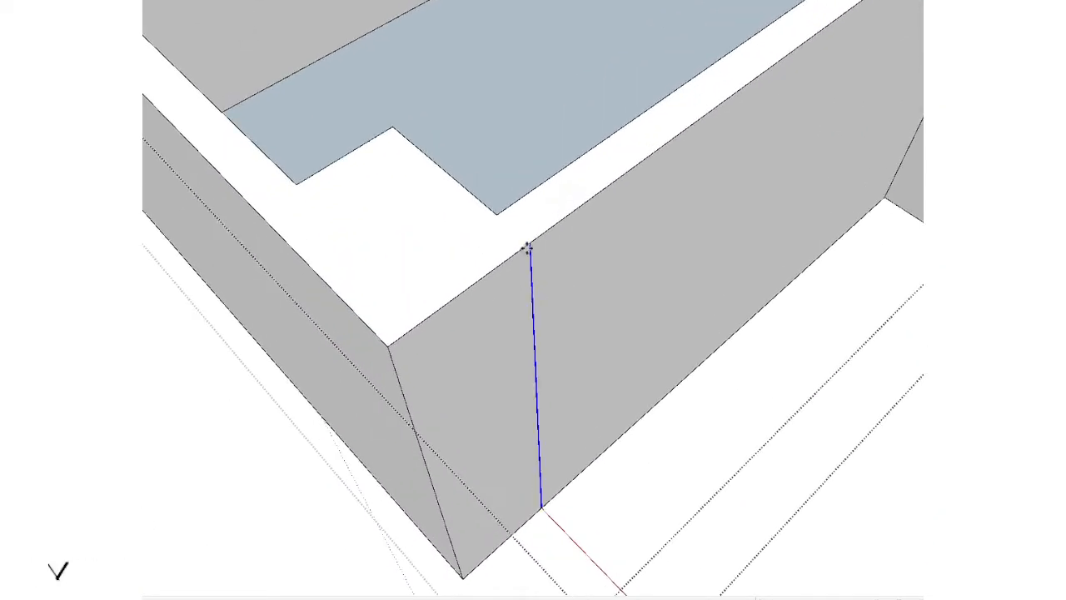
scroll(477, 359, "down", 2)
Step: Push the narrow corner face inward to cut a full-height notch into the upper floor's front corner
key("s")
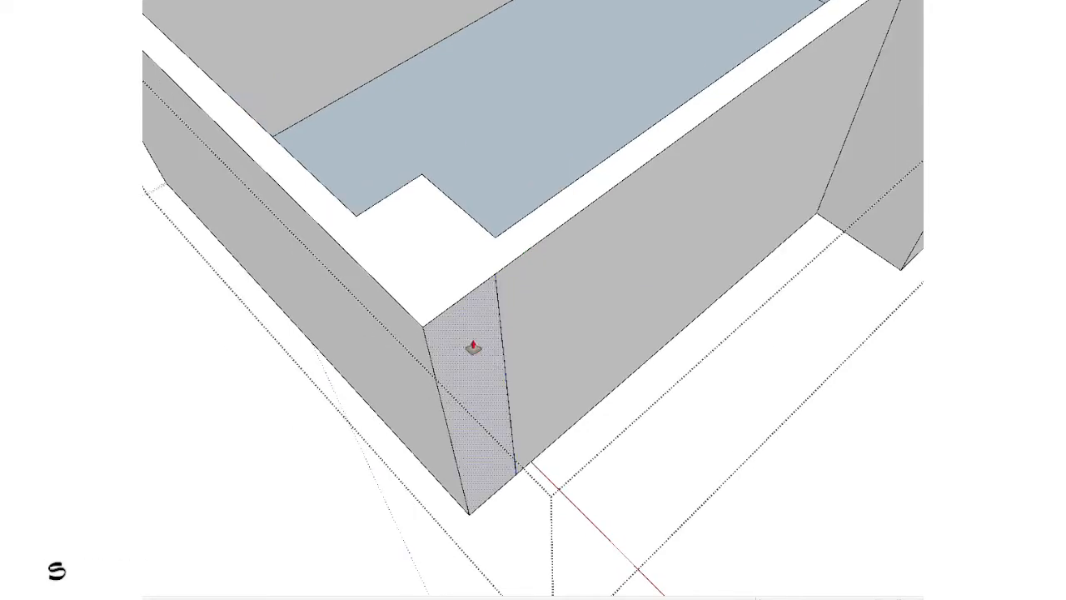
key("space")
scroll(438, 328, "down", 4)
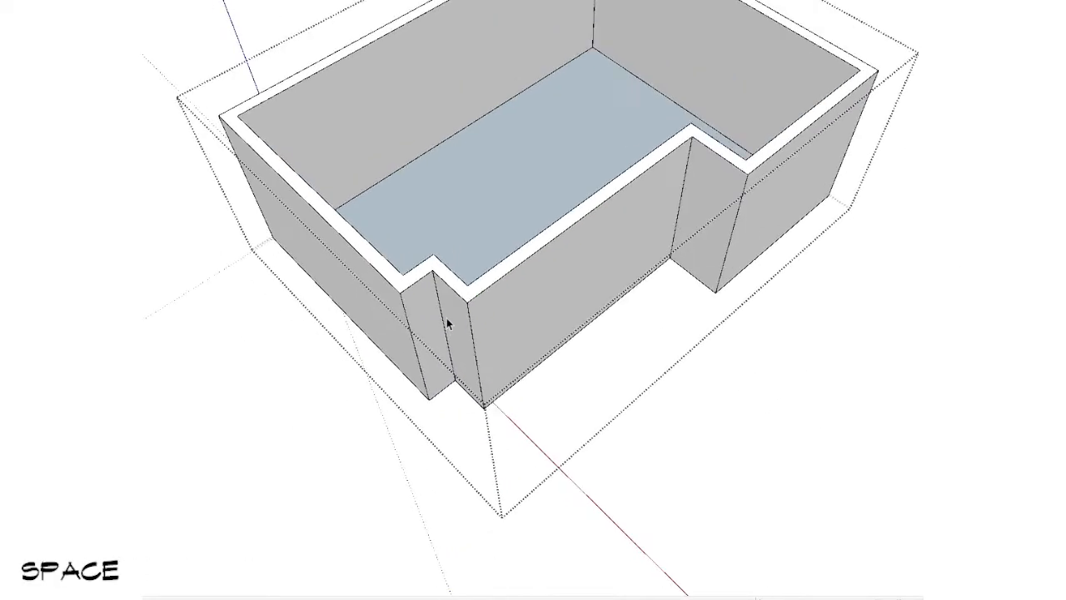
middle_click_drag(447, 317, 623, 169)
scroll(623, 169, "up", 5)
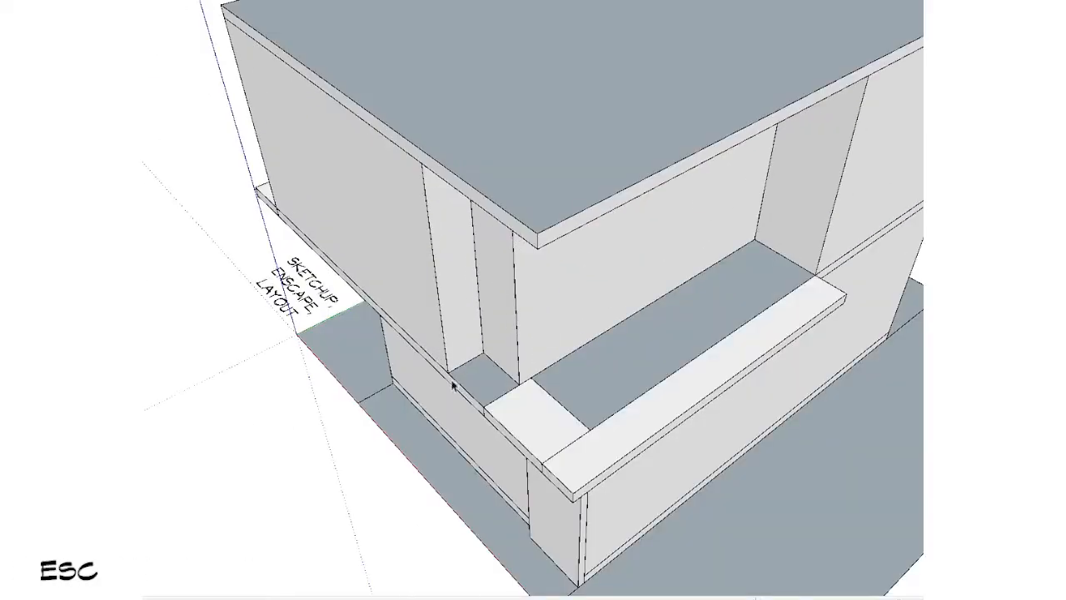
Step: Open the intermediate slab group for editing and reverse its top face
middle_click_drag(583, 250, 638, 359)
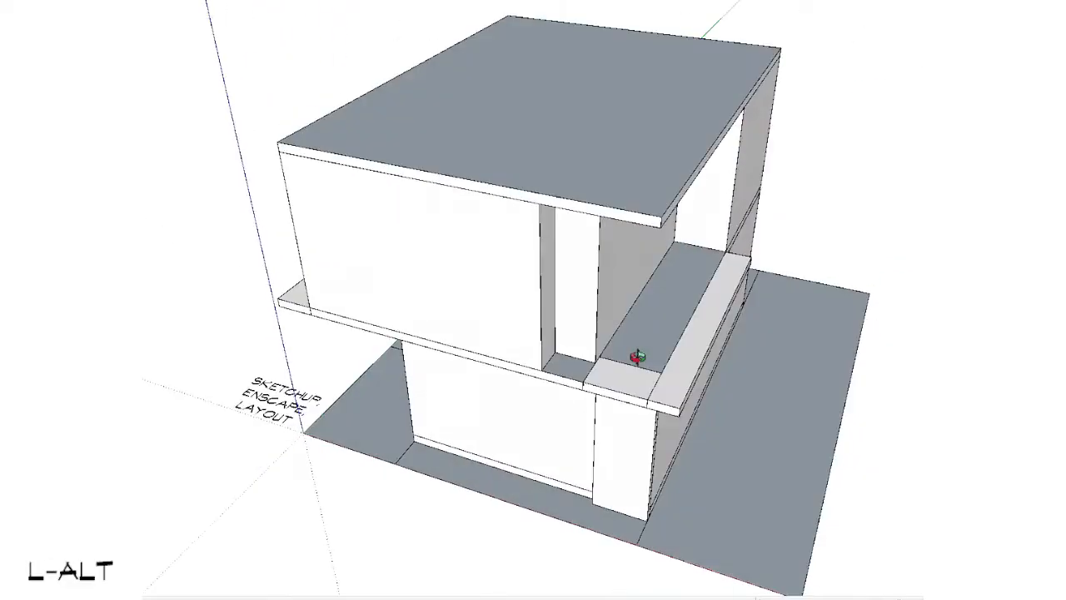
scroll(607, 431, "up", 6)
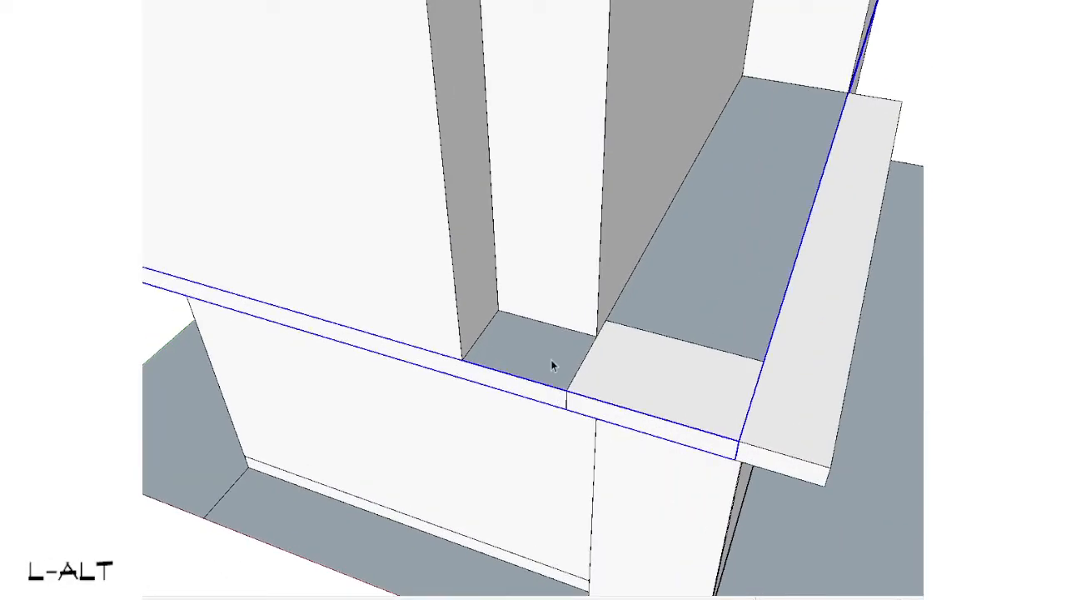
double_click(550, 359)
left_click(550, 359)
scroll(537, 268, "up", 3)
right_click(542, 263)
key("r")
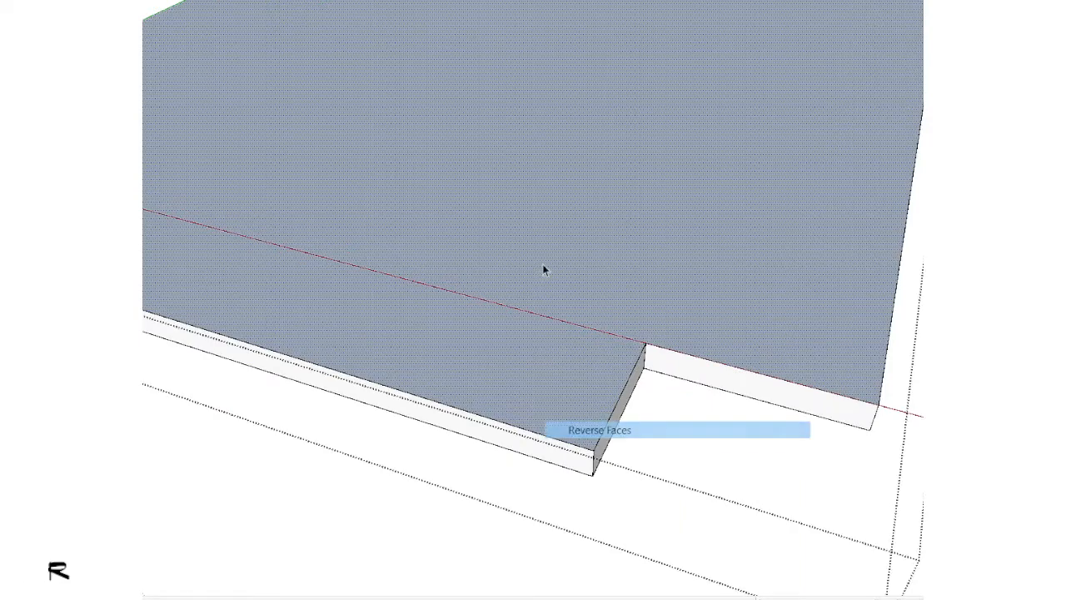
scroll(542, 263, "down", 3)
scroll(579, 385, "down", 2)
key("shift+v")
key("shift+v")
scroll(567, 388, "up", 2)
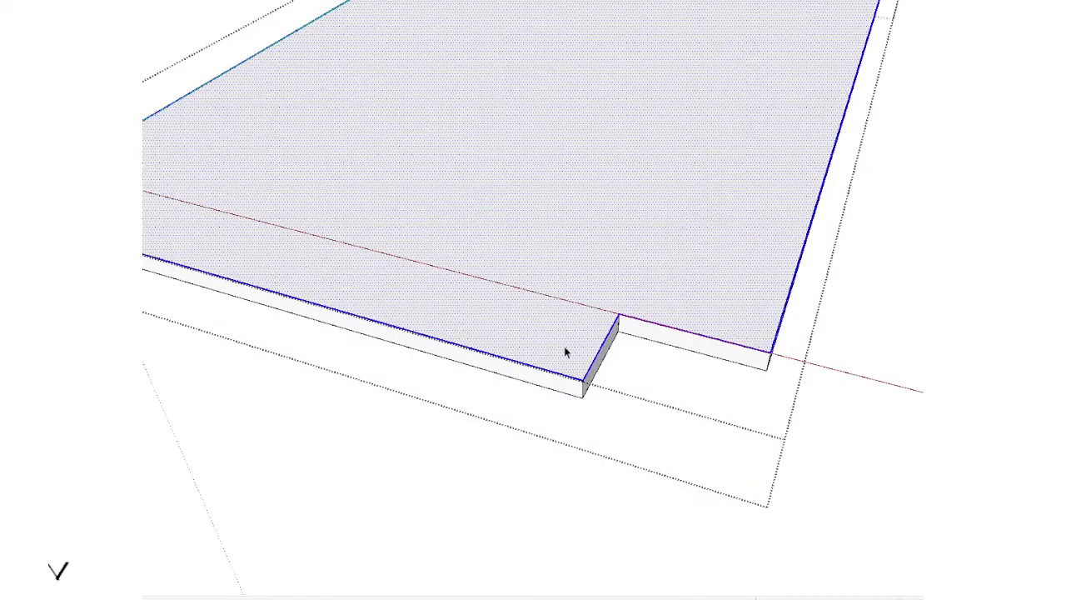
key("shift+v")
scroll(563, 358, "up", 1)
key("shift+v")
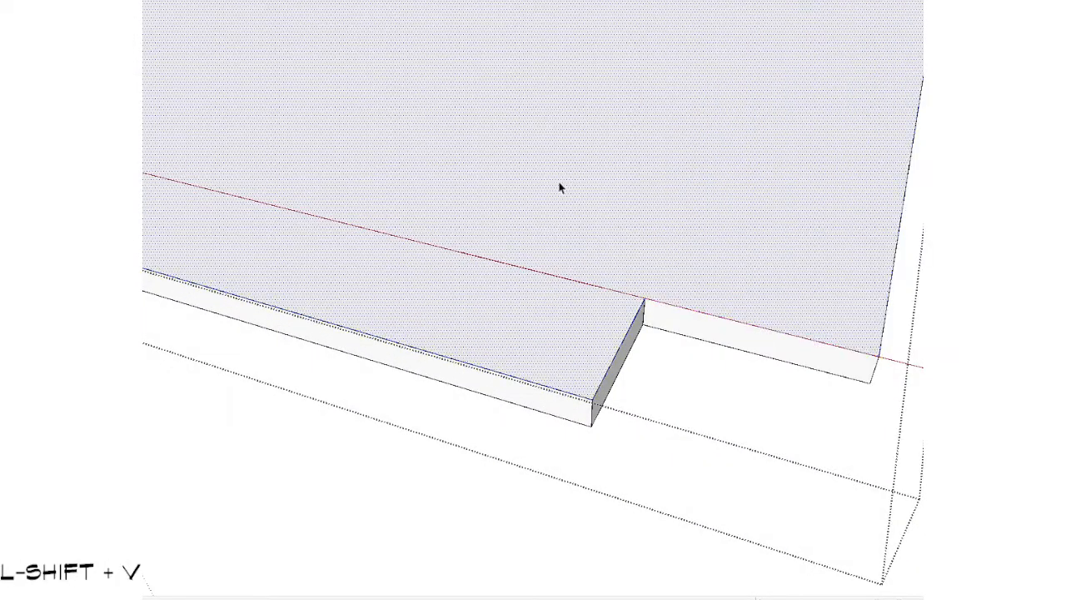
scroll(560, 188, "down", 2)
key("shift+v")
key("shift+v")
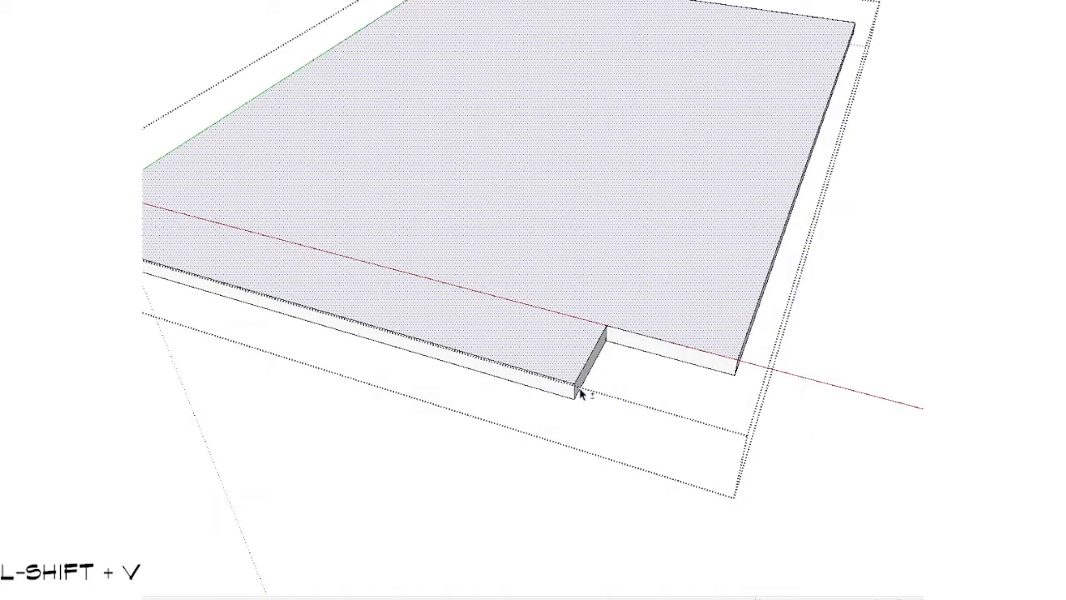
scroll(583, 375, "up", 2)
key("s")
key("shift+v")
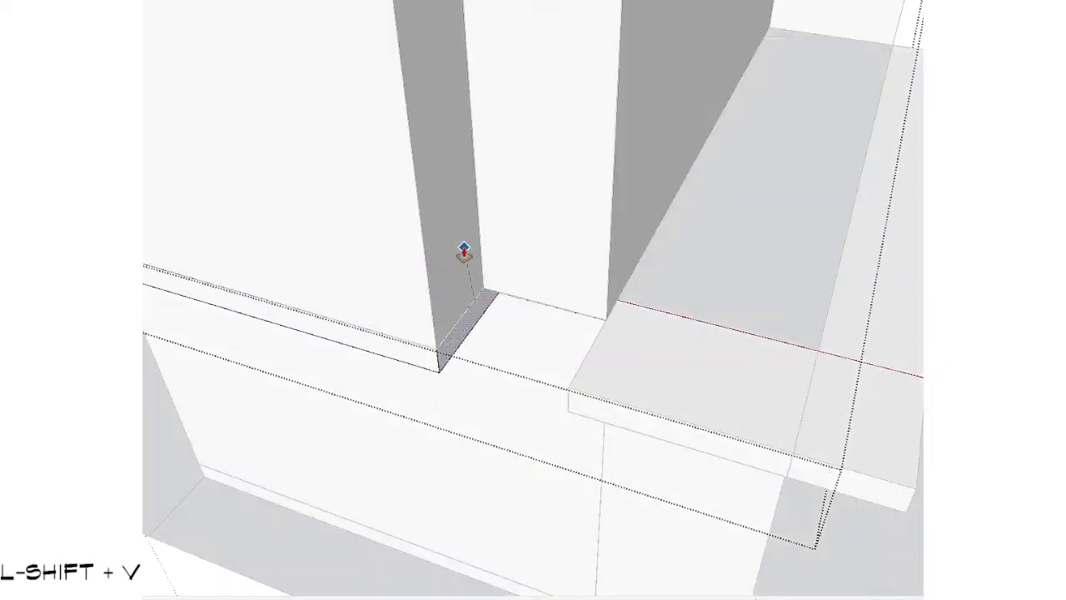
key("Escape")
Step: Scale the narrow overhang slab at the notched corner so its end meets the edge of the intermediate slab's front part
middle_click_drag(533, 339, 688, 291)
scroll(627, 334, "up", 1)
key("x")
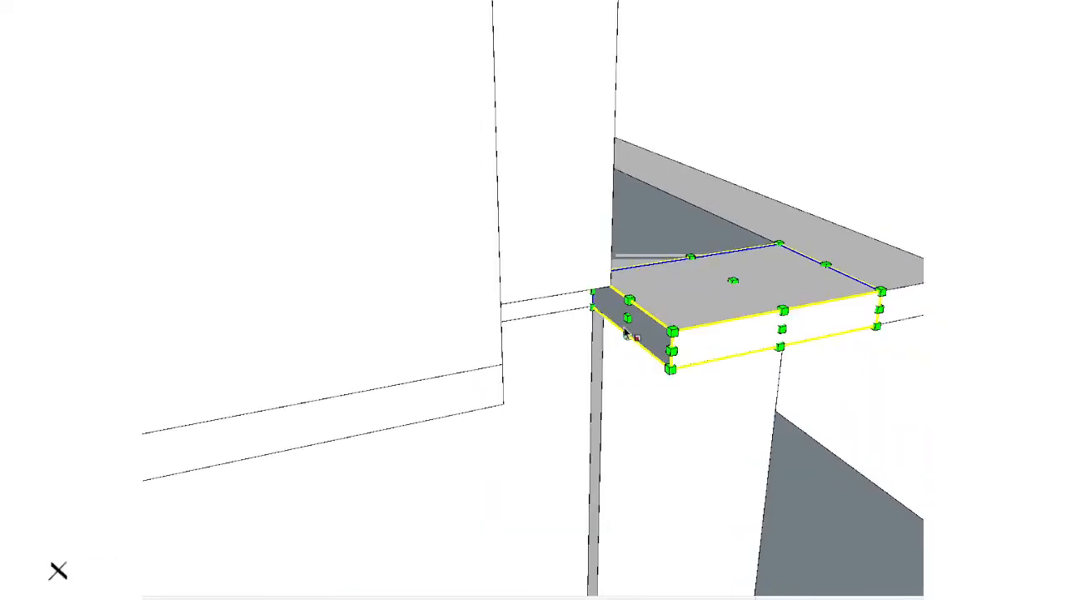
left_click(501, 367)
key("space")
Step: Open the upper-floor plan group on the intermediate slab in isolation and examine its faces and lines
scroll(468, 378, "down", 3)
left_click_drag(745, 272, 679, 329, "ctrl+shift")
scroll(666, 341, "down", 2)
middle_click_drag(652, 358, 352, 538)
scroll(443, 329, "up", 2)
double_click(445, 326)
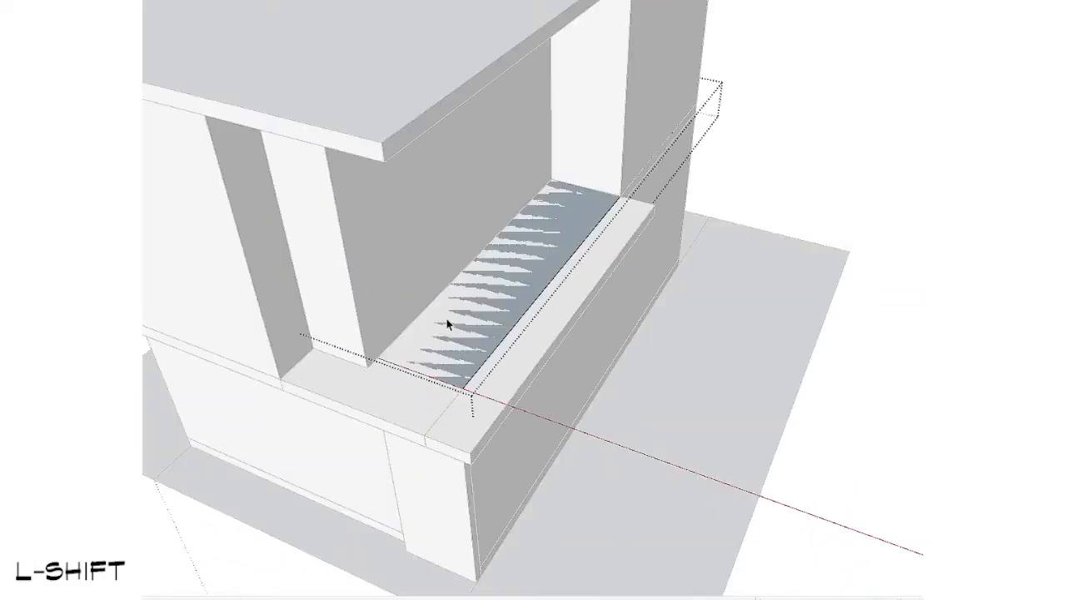
key("shift+v")
middle_click_drag(545, 313, 606, 345, "shift")
scroll(626, 356, "down", 3)
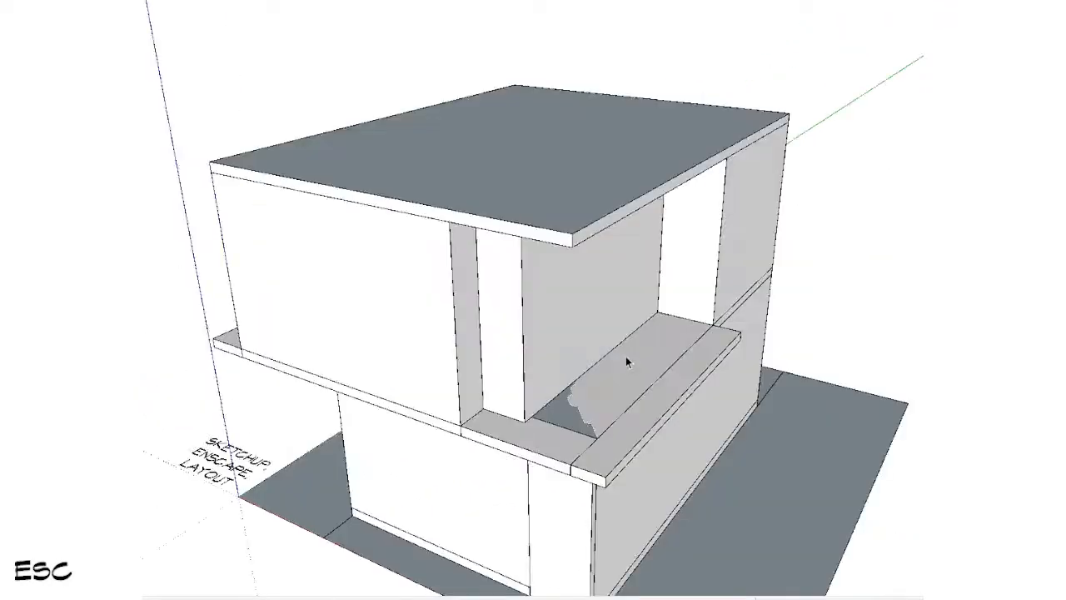
scroll(625, 356, "up", 5)
scroll(563, 385, "up", 4)
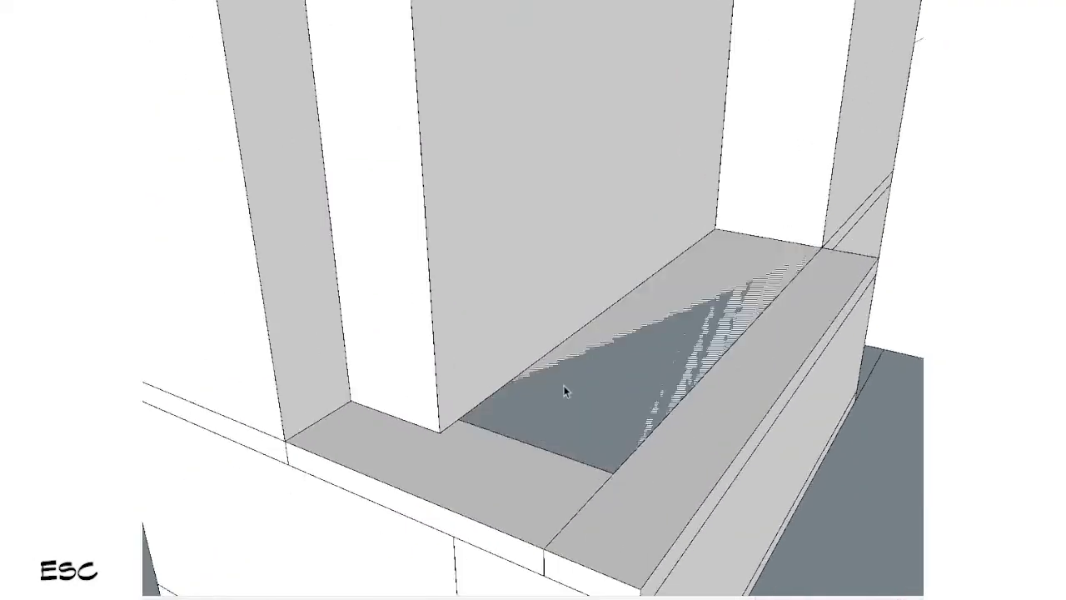
Step: Reopen the upper-floor plan group in isolation and reverse all of its faces
scroll(563, 385, "down", 5)
mouse_move(369, 449)
middle_mouse_down("shift")
mouse_move(469, 383)
mouse_move(821, 200)
mouse_move(840, 164)
mouse_move(309, 267)
mouse_move(439, 254)
middle_mouse_up("shift")
middle_click_drag(527, 277, 724, 424)
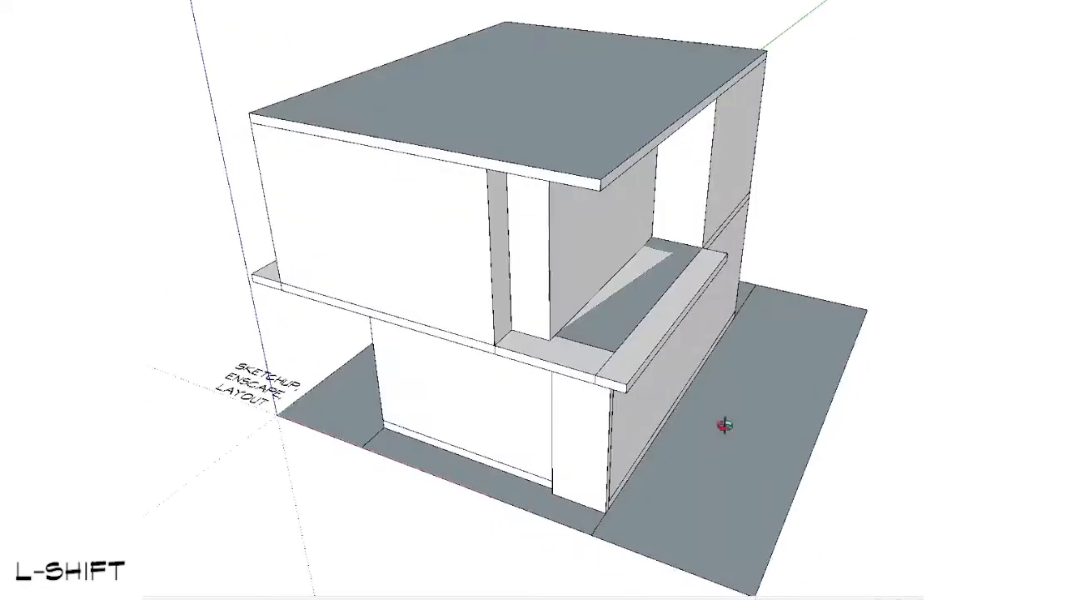
scroll(647, 494, "up", 5)
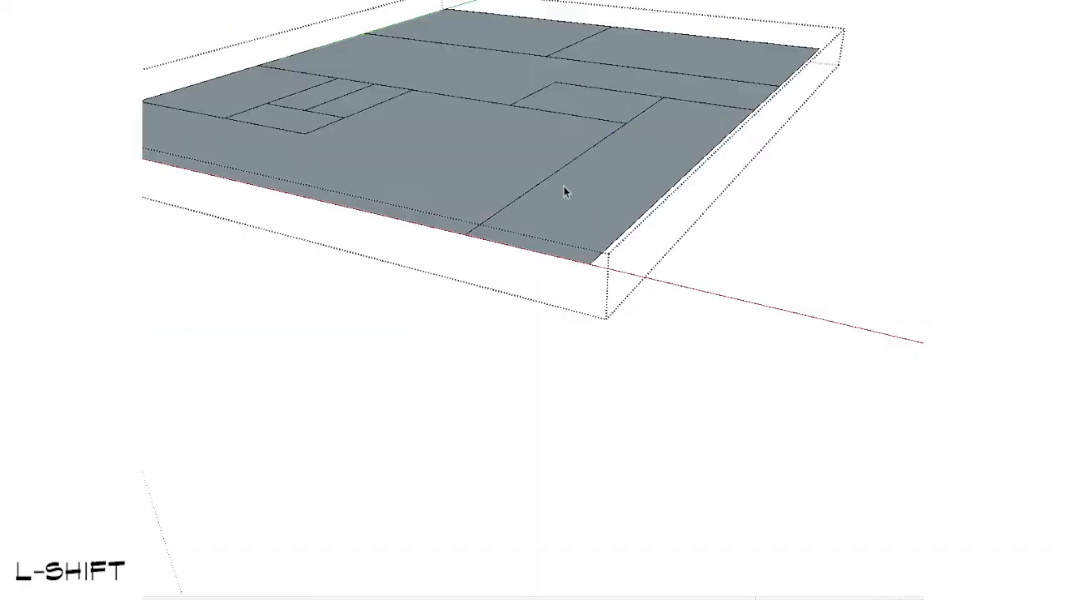
scroll(564, 186, "down", 3)
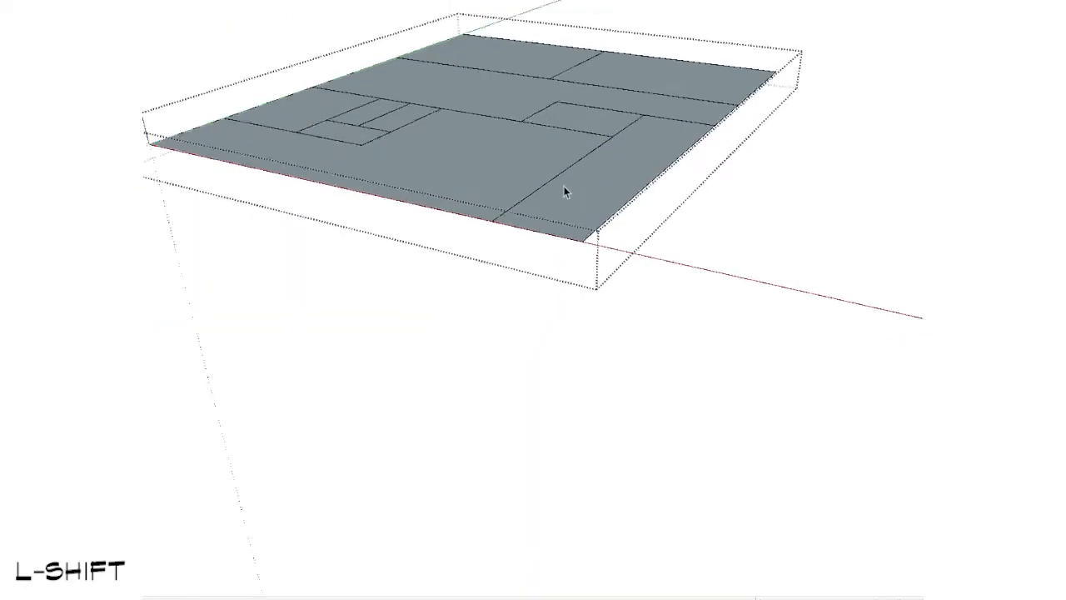
middle_click_drag(564, 195, 702, 366)
scroll(638, 238, "up", 3)
key("ctrl+a")
right_click(533, 266)
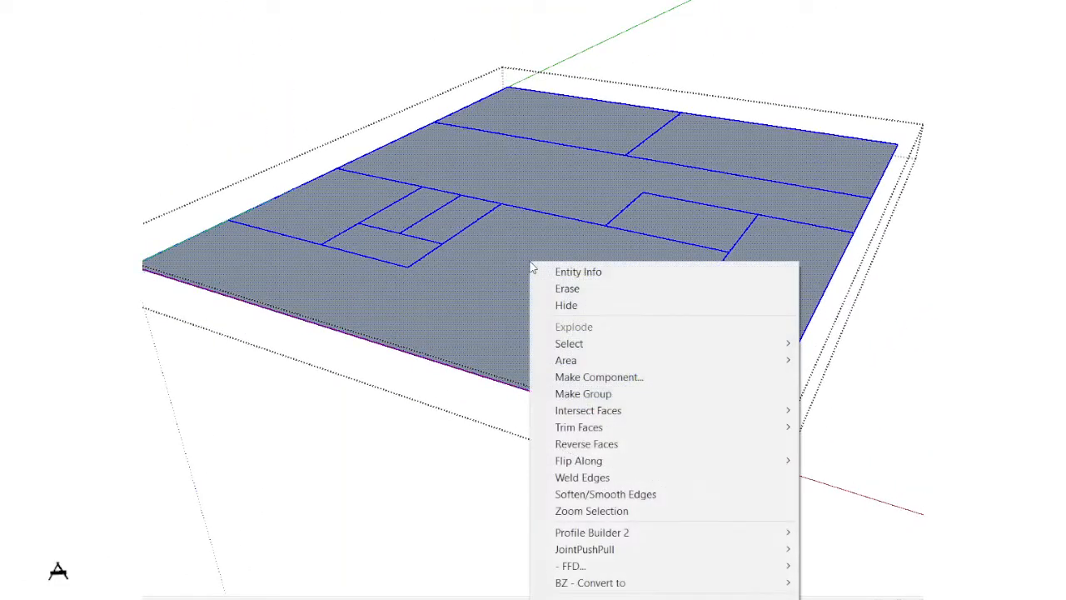
left_click(618, 448)
key("Escape")
Step: Scale the roof slab sideways until its edge aligns with the outer corner of the intermediate slab's overhang
scroll(623, 443, "down", 5)
middle_click_drag(655, 442, 889, 198)
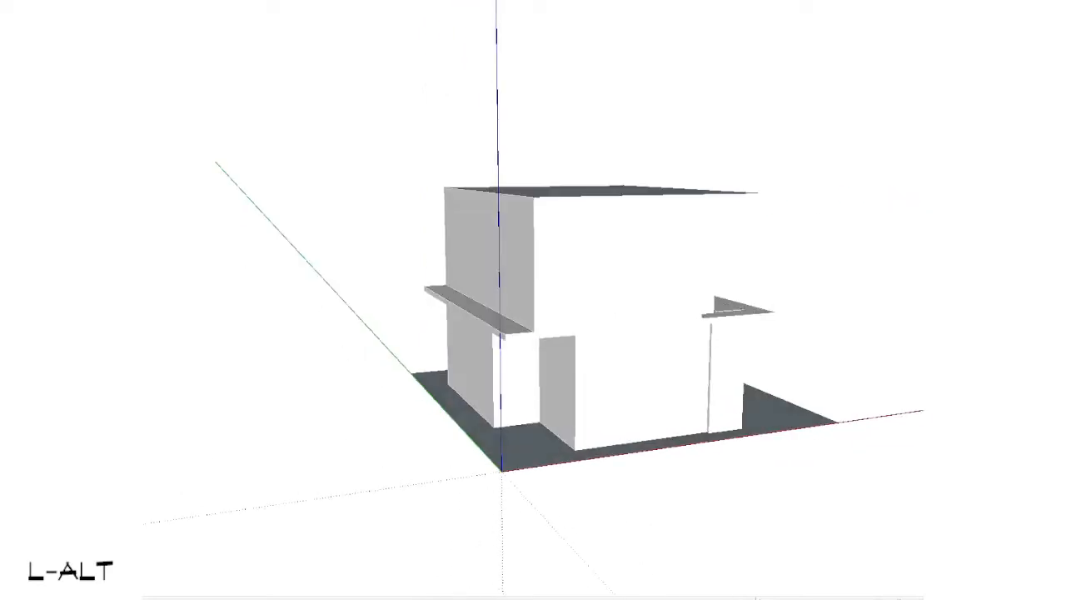
mouse_move(550, 242)
middle_mouse_down()
mouse_move(496, 334)
mouse_move(562, 256)
middle_mouse_up()
scroll(562, 256, "up", 4)
middle_click_drag(541, 137, 568, 209)
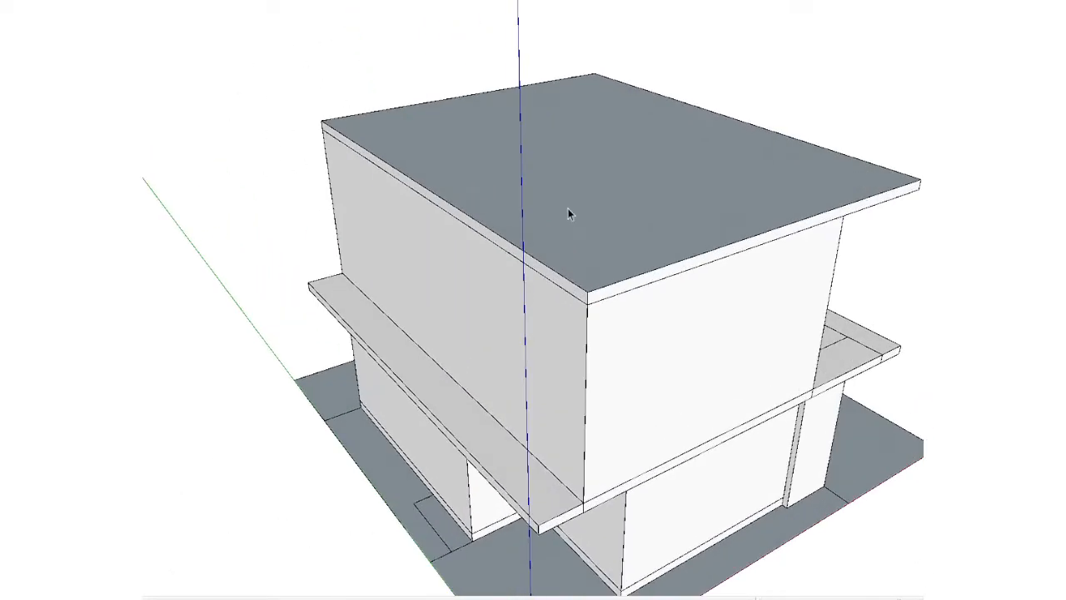
left_click(568, 208)
key("s")
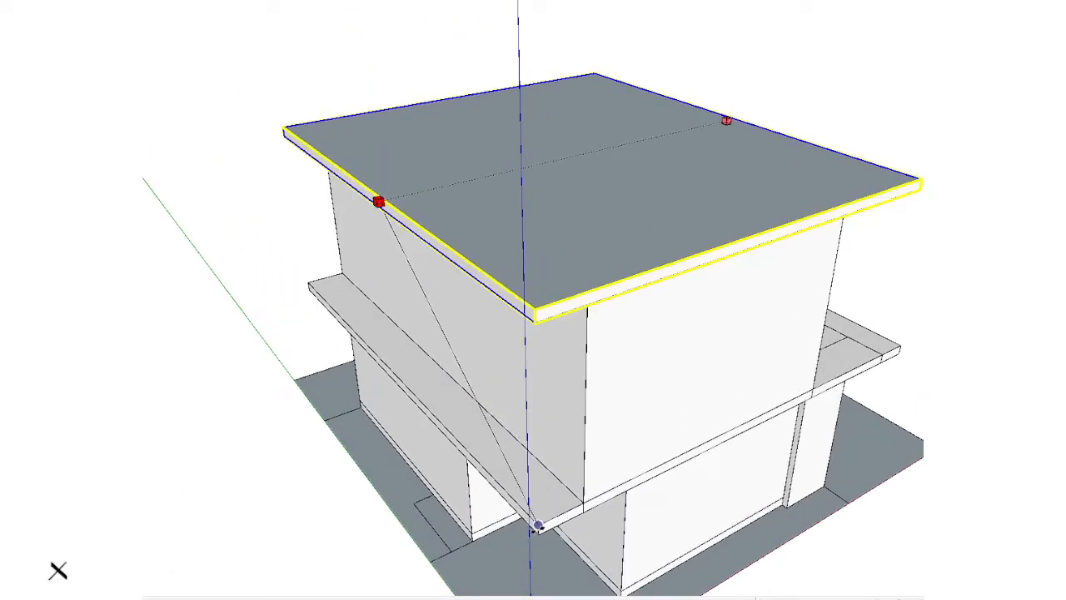
left_click(540, 526)
key("space")
key("ctrl+shift")
scroll(506, 419, "down", 2)
middle_click_drag(611, 435, 174, 291)
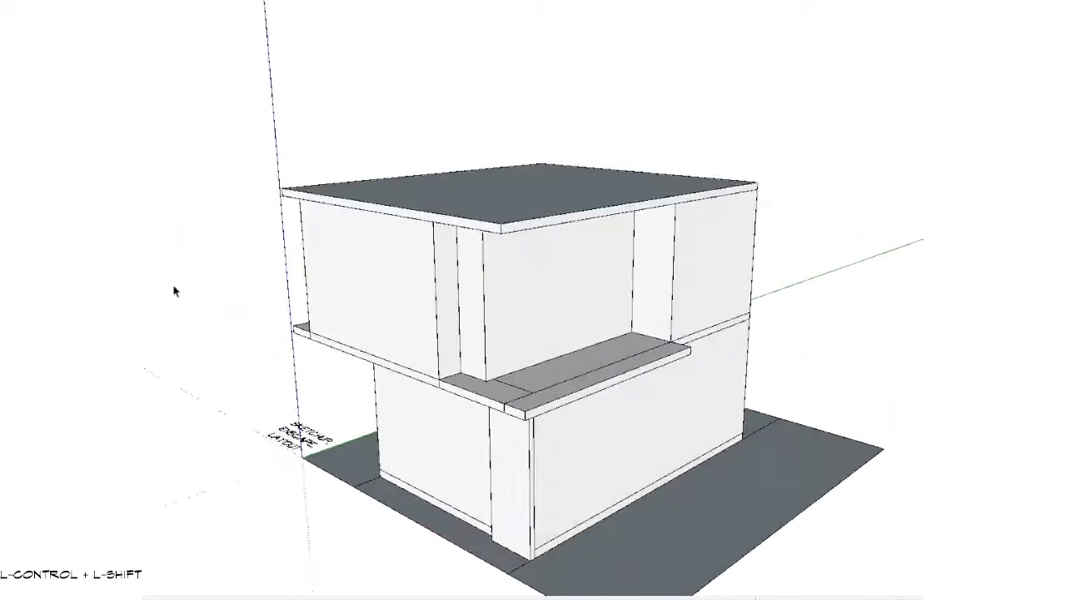
scroll(512, 251, "up", 3)
key("alt")
middle_click_drag(464, 323, 457, 190)
left_click(400, 214)
key("s")
key("space")
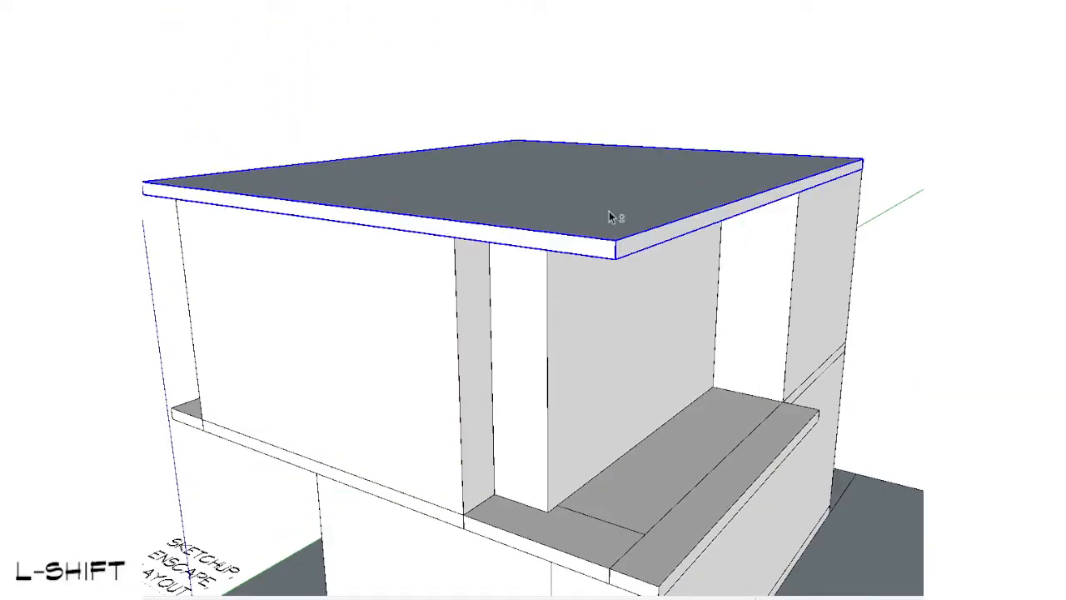
Step: Open the roof slab group and split its front face with vertical lines aligned to the upper-floor wall corners
middle_click_drag(609, 214, 744, 254)
double_click(714, 257)
key("l")
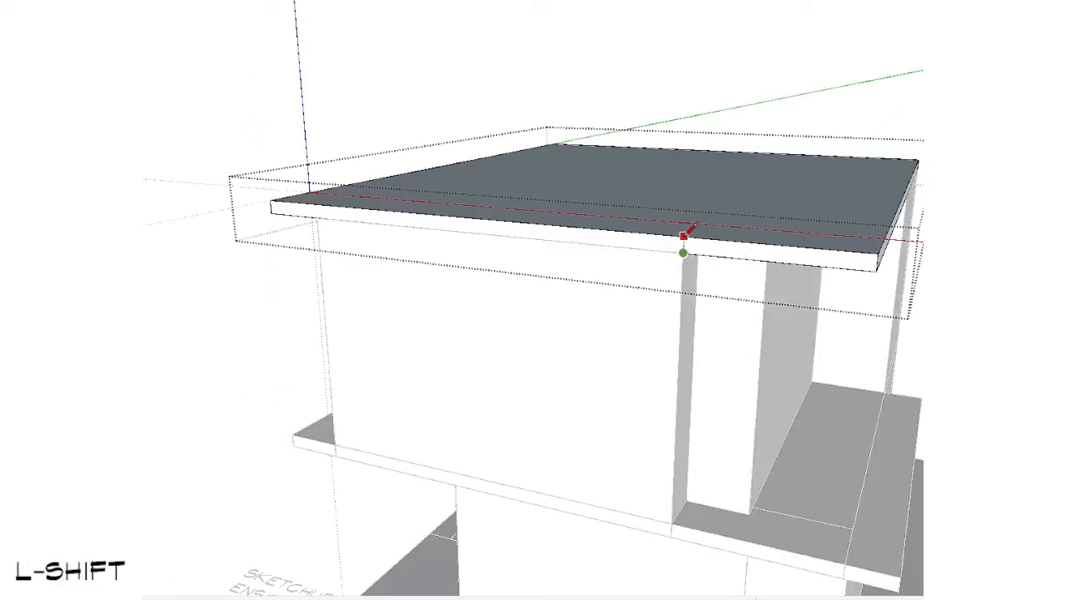
key("space")
middle_click_drag(364, 230, 454, 260)
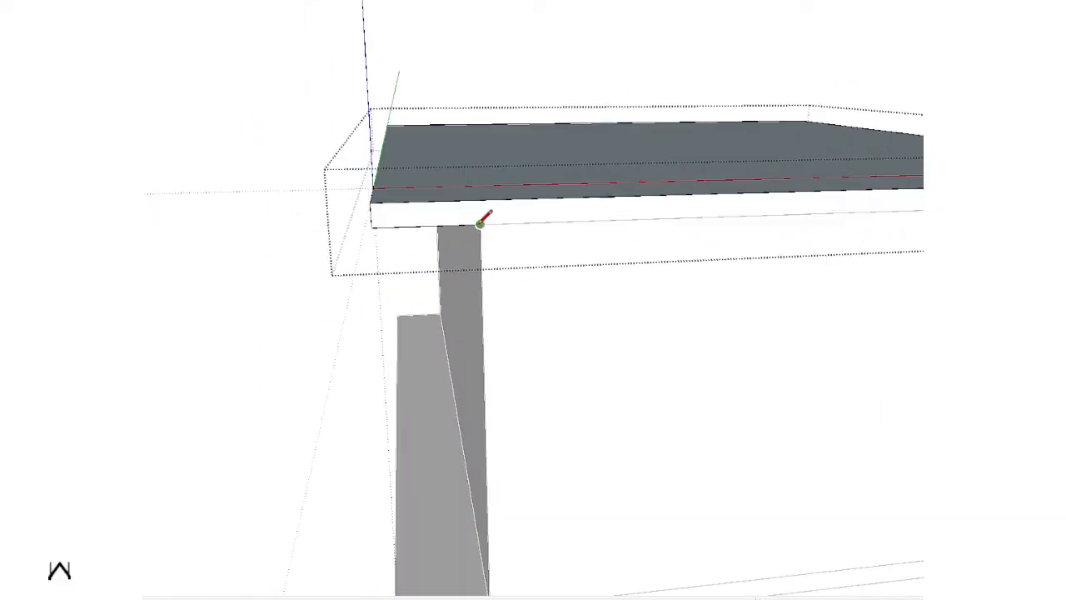
mouse_move(483, 200)
middle_mouse_down()
mouse_move(536, 293)
mouse_move(459, 316)
mouse_move(592, 204)
mouse_move(503, 291)
mouse_move(496, 334)
middle_mouse_up()
left_click(582, 191)
key("space")
Step: Pull the section of the roof slab's front face between the vertical lines outward to form a projection
key("s")
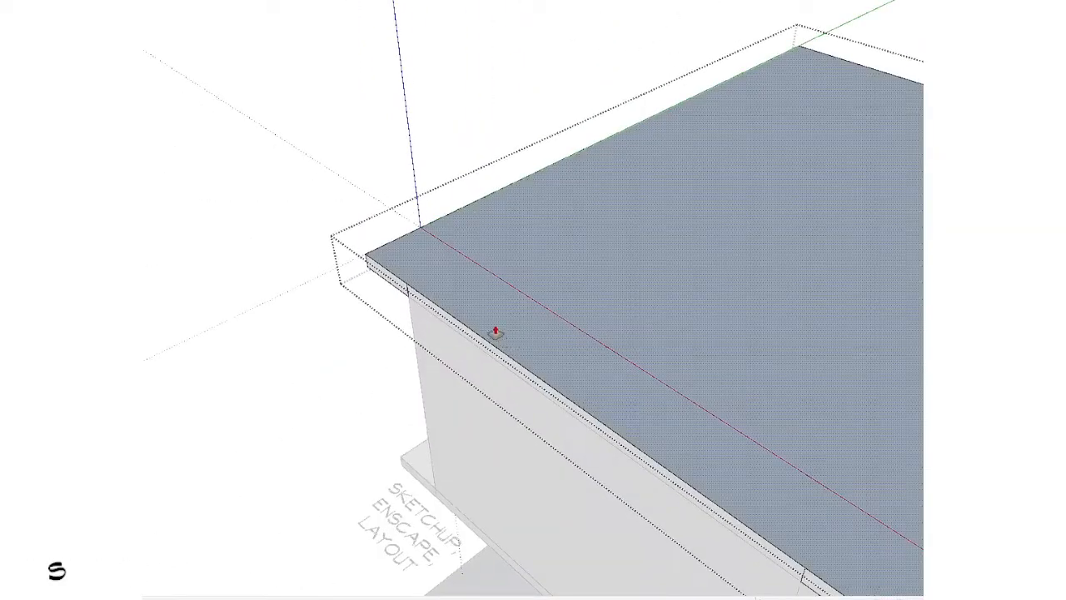
left_click(454, 333)
left_click(369, 385)
Step: Offset the roof slab's top outline slightly outward to create a narrow border around it
scroll(795, 320, "down", 3)
middle_click_drag(796, 321, 732, 169, "shift")
scroll(571, 339, "up", 3)
key("space")
middle_click_drag(738, 330, 716, 169, "shift")
left_click(572, 314)
left_click(560, 351)
key("space")
Step: Push/pull the narrow roof border into a second layer so the roof gets a stepped edge
scroll(570, 220, "up", 3)
middle_click_drag(669, 21, 599, 67, "shift")
key("s")
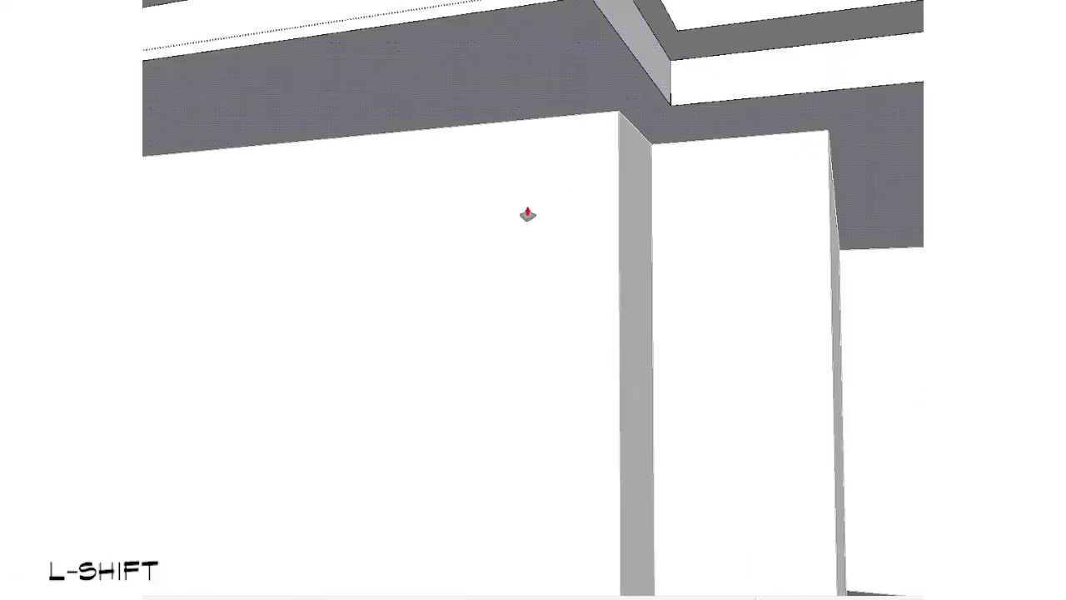
middle_click_drag(527, 215, 531, 127, "shift")
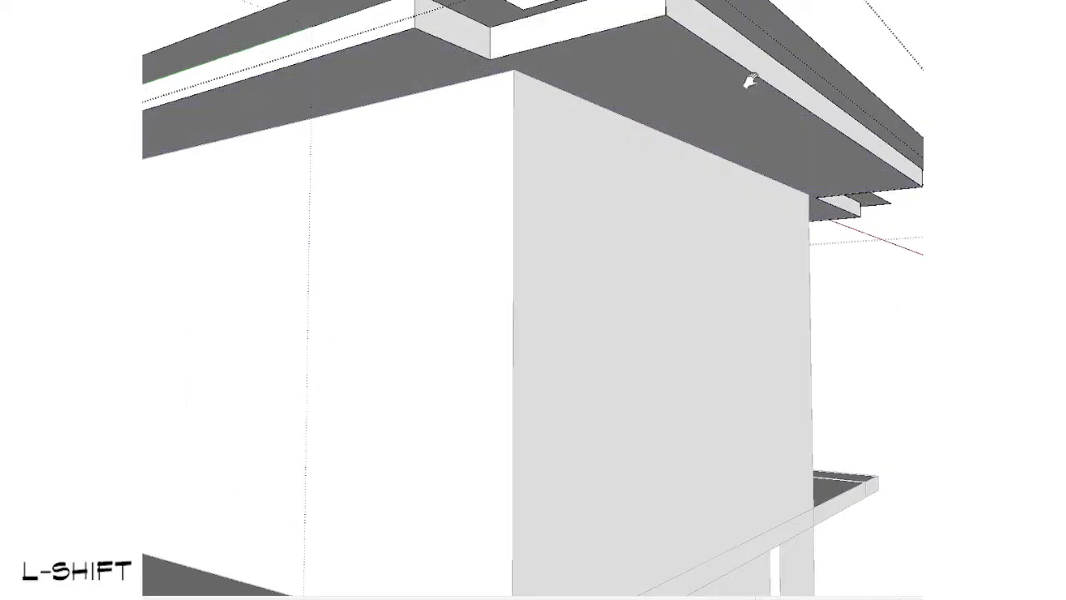
middle_click_drag(750, 81, 655, 112)
key("ctrl")
left_click(638, 102)
left_click(630, 109)
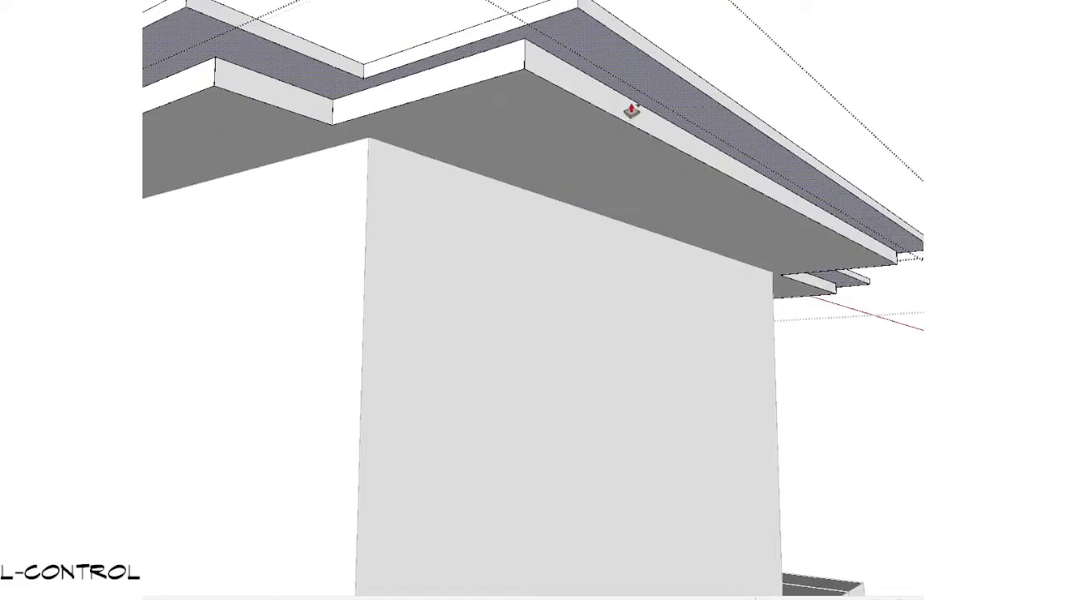
key("space")
Step: Try to adjust the thickness of the roof's upper rim by pushing its underside face
scroll(630, 150, "down", 1)
middle_click_drag(859, 233, 390, 233)
key("Escape")
scroll(495, 234, "down", 4)
middle_click_drag(550, 237, 705, 125, "shift")
middle_click_drag(705, 125, 617, 153)
key("alt")
scroll(617, 153, "up", 3)
scroll(617, 154, "up", 5)
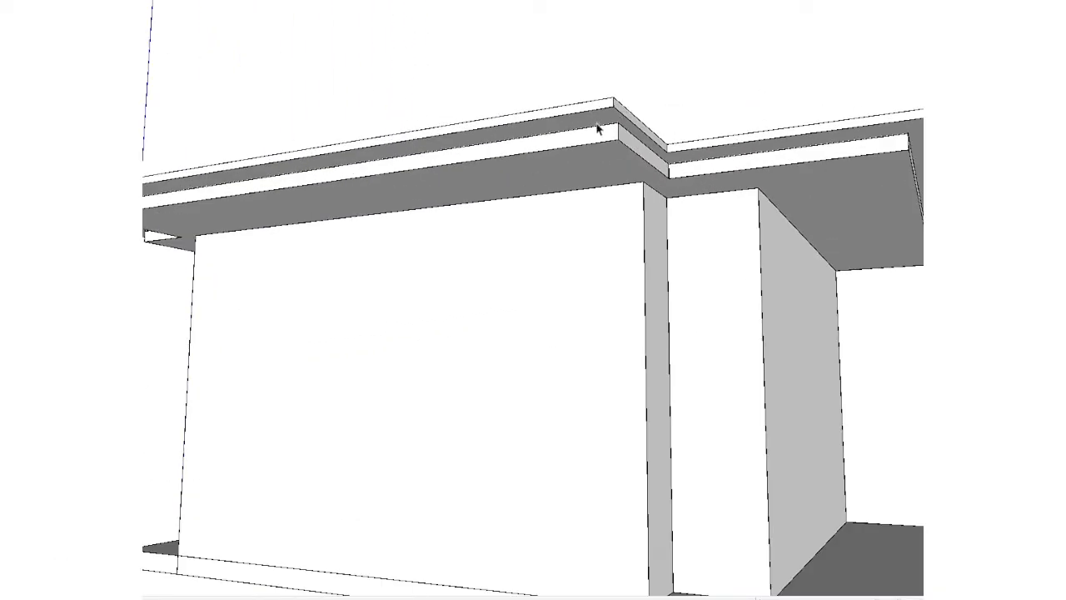
key("s")
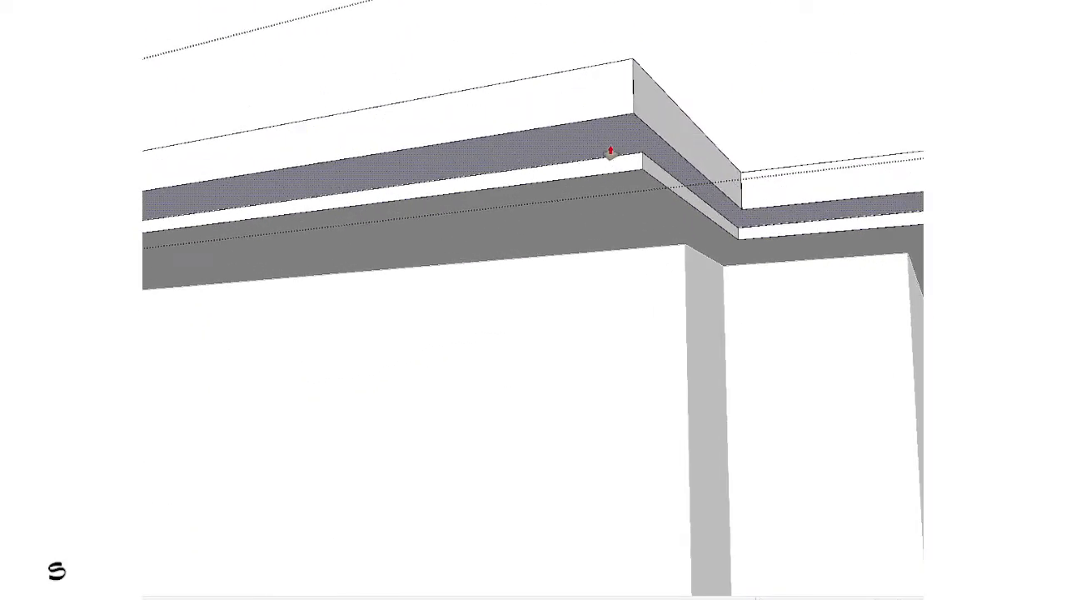
key("Escape")
Step: Undo the rim, border and front projection edits to restore the plain rectangular roof slab
scroll(610, 152, "down", 8)
middle_click_drag(603, 171, 322, 211, "shift")
key("alt")
key("ctrl+z")
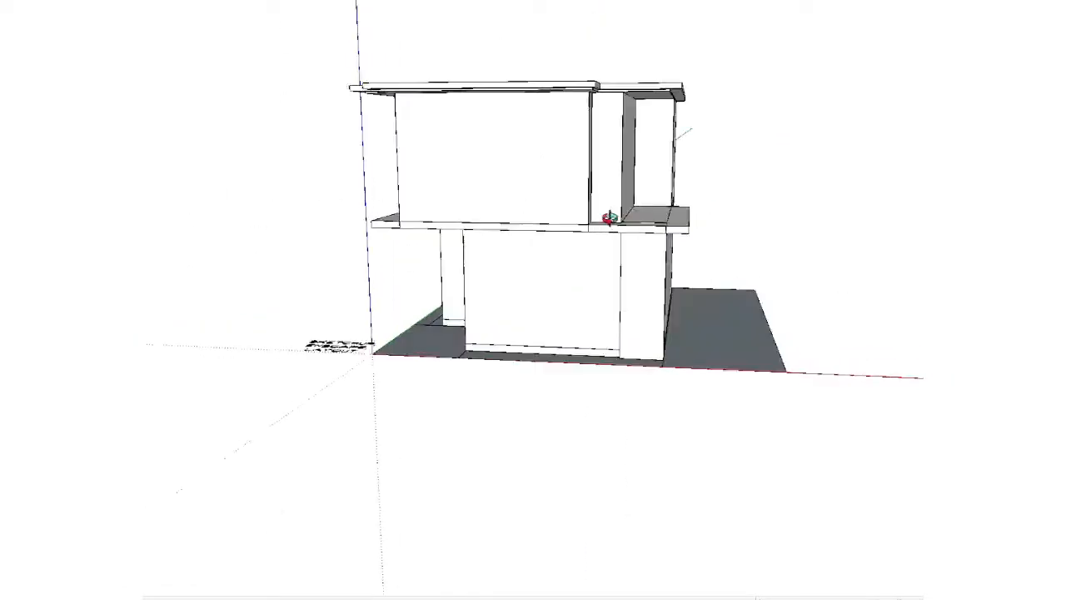
key("ctrl+z")
key("ctrl+z")
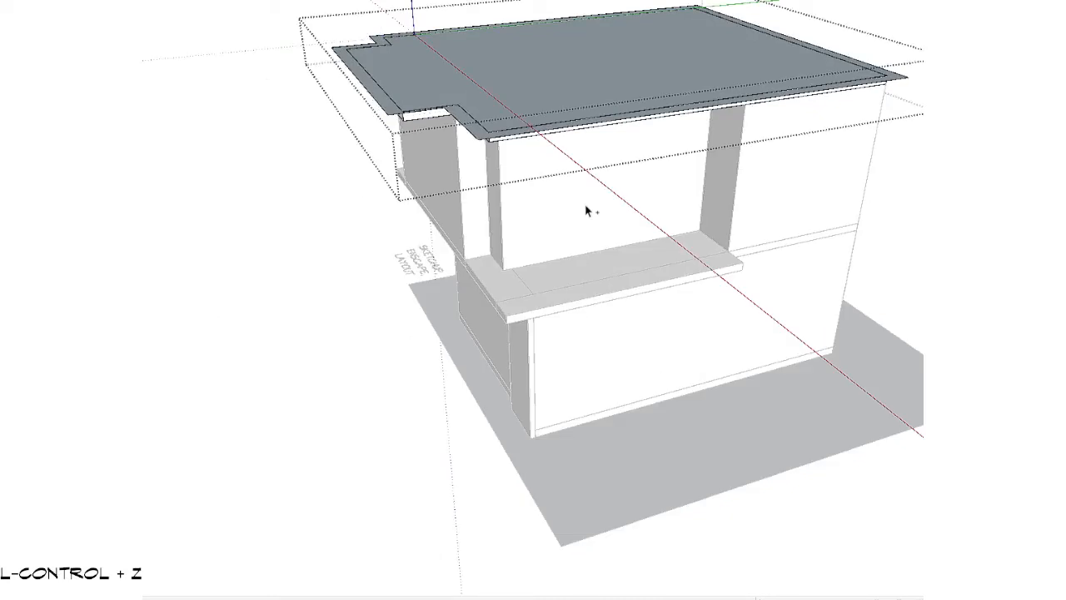
key("ctrl+z")
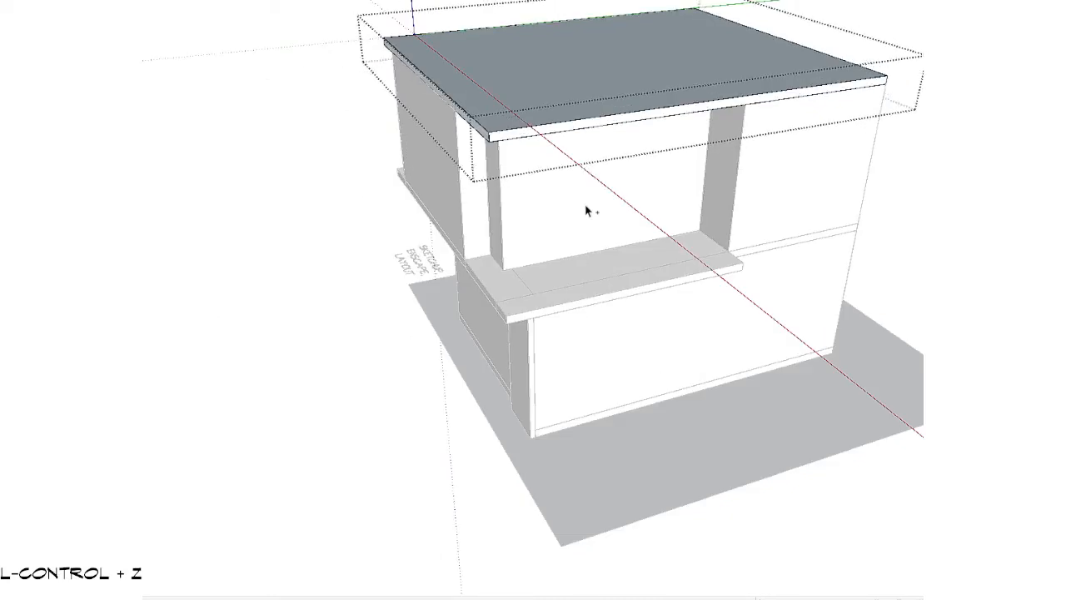
Step: Draw a narrow full-height rectangle on the upper floor's front wall, starting from its lower outer corner on the slab
key("Escape")
middle_click_drag(585, 208, 828, 150)
scroll(645, 341, "down", 3)
scroll(513, 219, "up", 4)
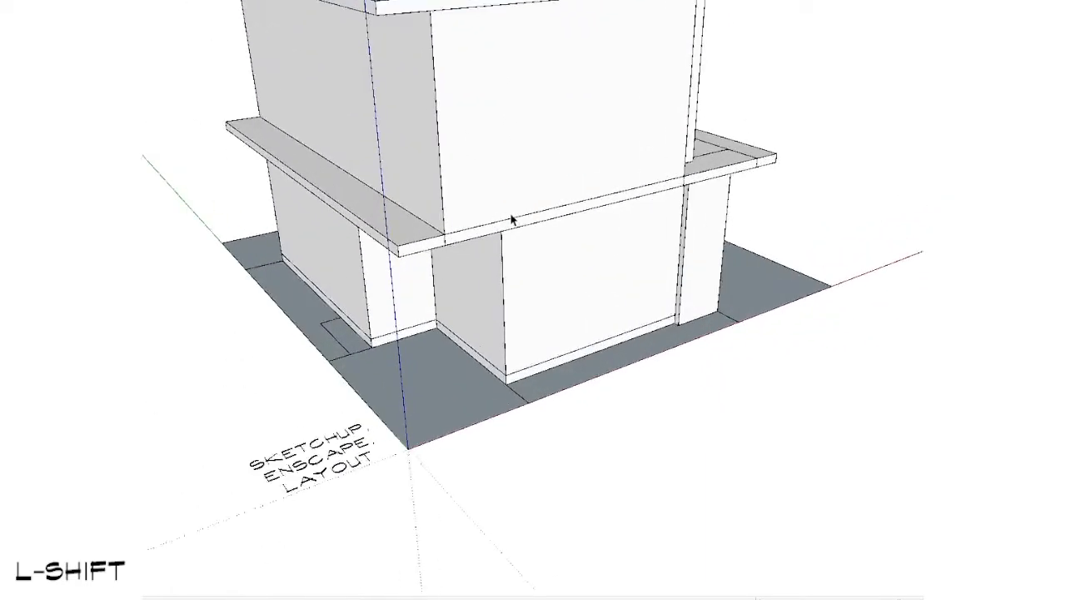
scroll(512, 219, "up", 1)
key("r")
left_click(443, 234)
scroll(638, 130, "down", 1)
middle_click_drag(638, 130, 614, 313, "shift")
middle_click_drag(615, 313, 608, 186)
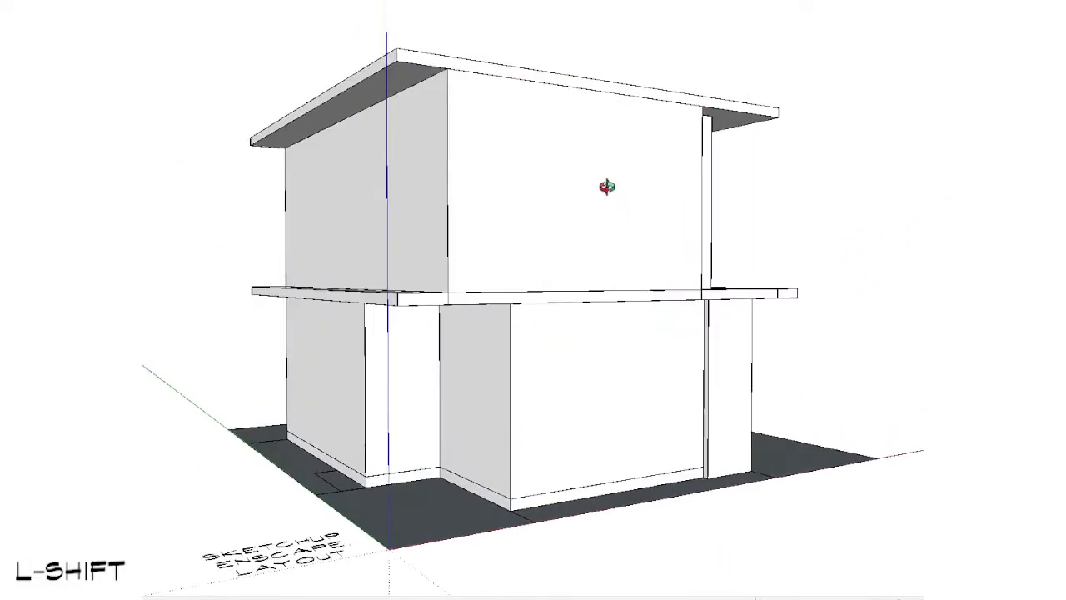
scroll(533, 146, "up", 1)
left_click(515, 74)
key("space")
Step: Extrude the narrow wall rectangle outward as a separate thin panel
middle_click_drag(565, 240, 629, 354)
scroll(545, 337, "up", 3)
key("p")
key("ctrl")
left_click(539, 340)
left_click(543, 348)
key("space")
Step: Select the whole thin wall panel and make it a group
scroll(544, 349, "down", 3)
middle_click_drag(544, 348, 269, 262)
scroll(286, 235, "up", 1)
triple_click(338, 152)
scroll(364, 173, "down", 1)
middle_click_drag(467, 191, 371, 245, "shift")
middle_click_drag(371, 245, 352, 258)
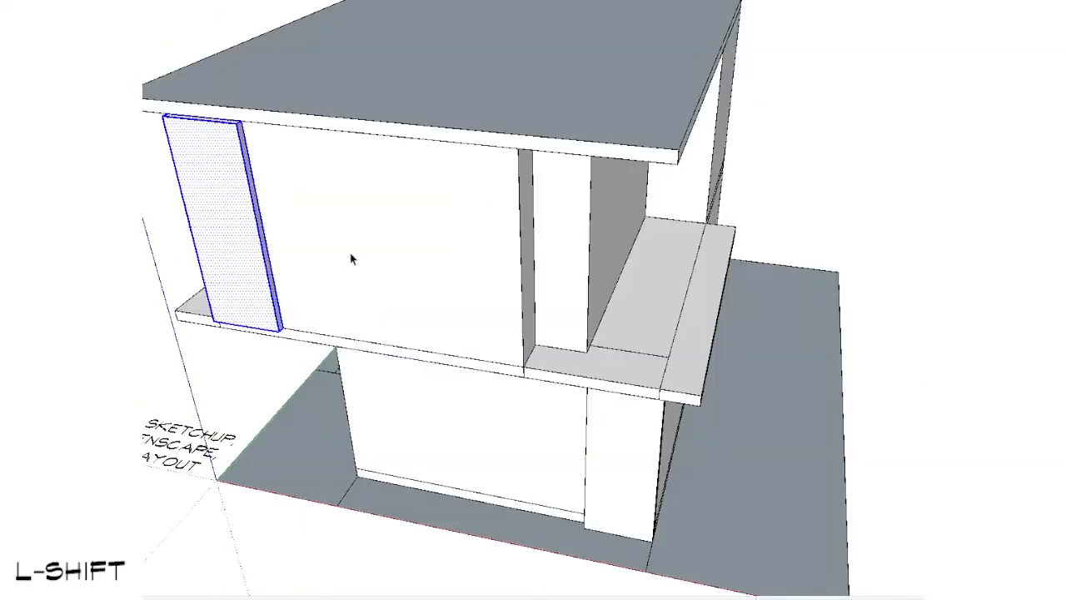
key("g")
Step: Copy the panel along the front wall to the opposite end, beside the corner notch
scroll(285, 349, "up", 2)
key("v")
left_click(277, 337)
scroll(349, 350, "down", 3)
key("shift")
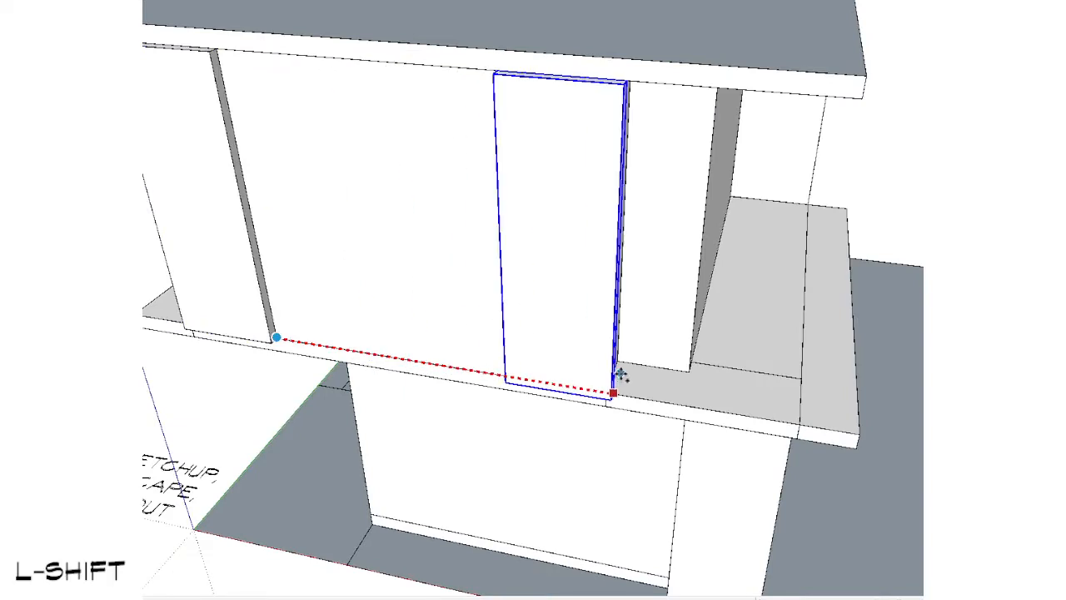
left_click(607, 369)
key("space")
Step: Remove the copied panel beside the corner notch
middle_click_drag(608, 369, 600, 213)
middle_click_drag(514, 390, 643, 264)
scroll(637, 217, "up", 2)
left_click(633, 176)
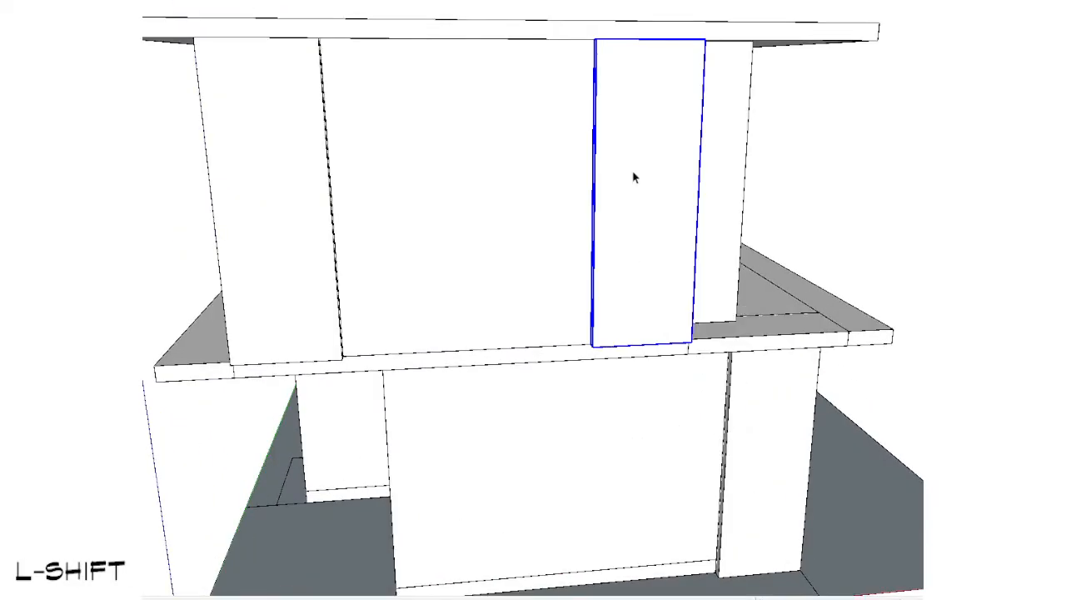
Step: Turn the original wall panel into a component and copy it along the upper floor's front wall
left_click(266, 223)
key("v")
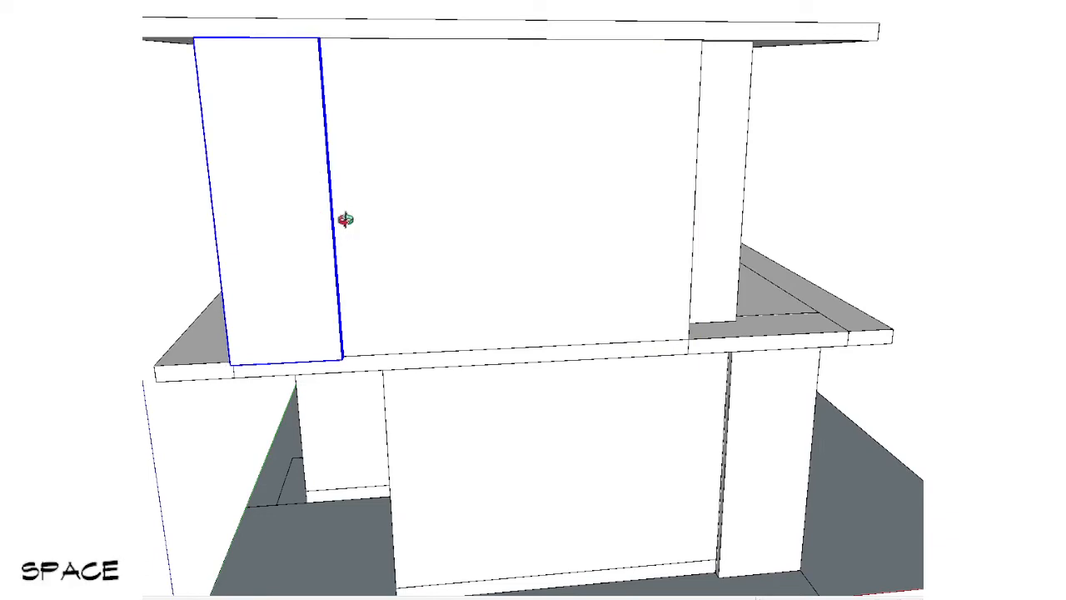
middle_click_drag(345, 219, 392, 200)
key("shift+g")
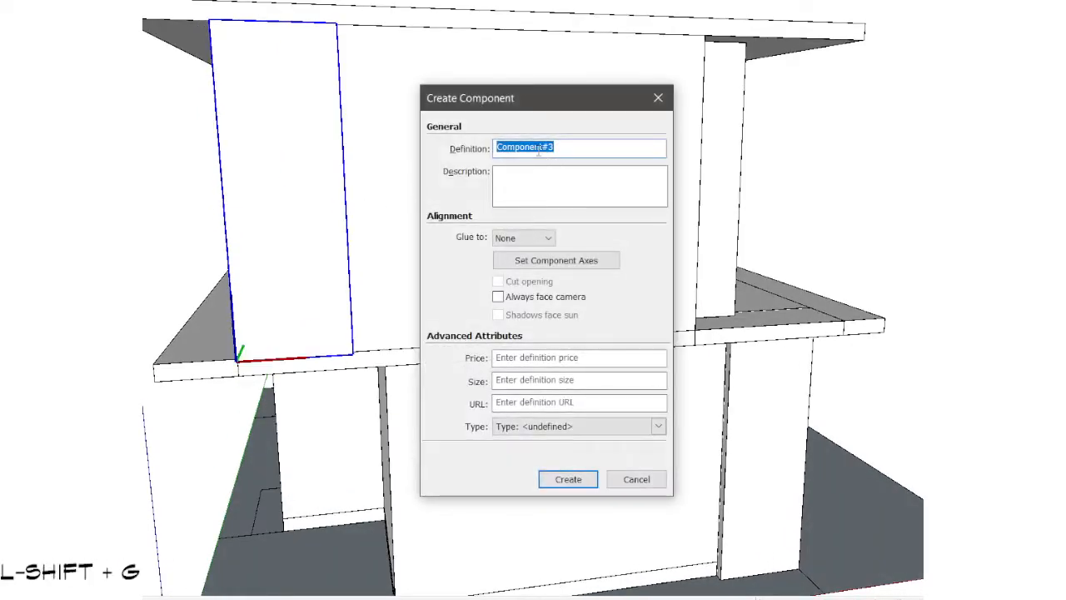
left_click(595, 481)
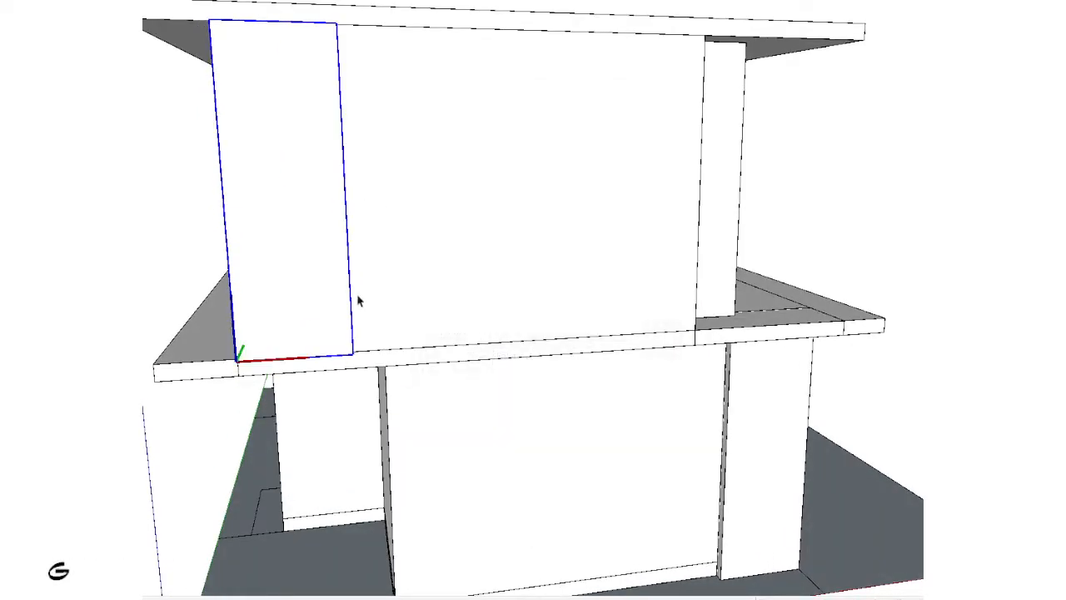
left_click(369, 227)
key("space")
scroll(623, 225, "down", 1)
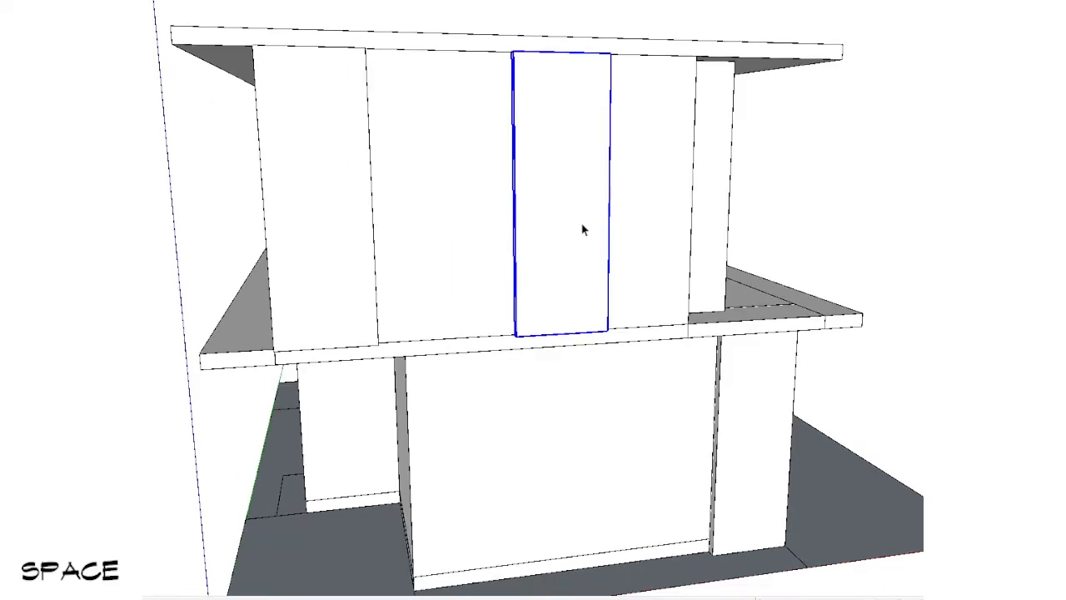
Step: Try to stretch the copied panel component by moving its side face along the front wall
double_click(588, 229)
middle_click_drag(608, 227, 539, 50)
key("v")
left_click(584, 239)
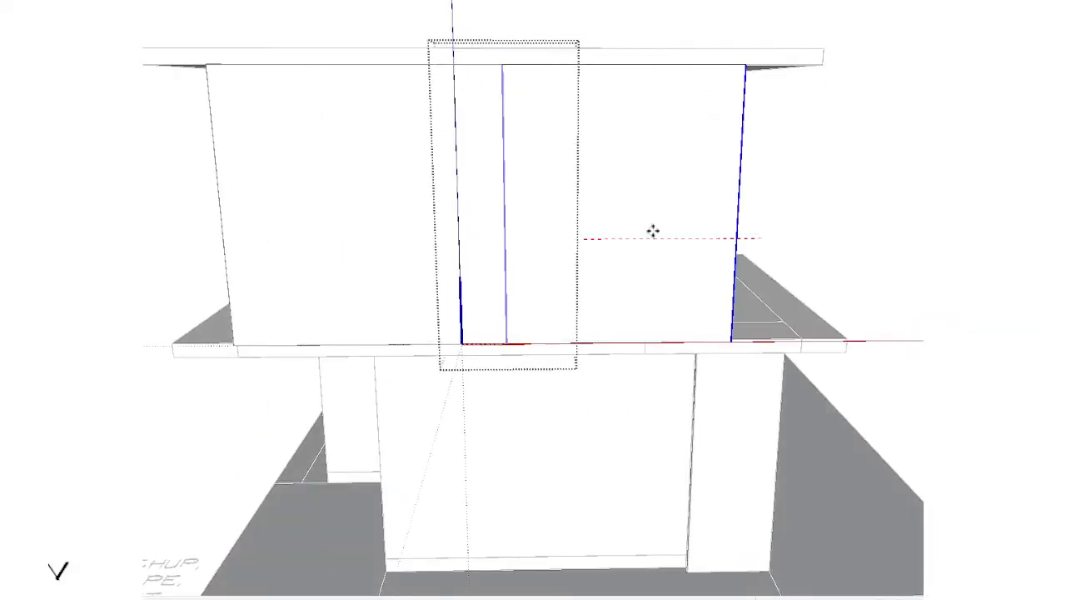
key("space")
scroll(711, 248, "down", 2)
scroll(560, 274, "up", 2)
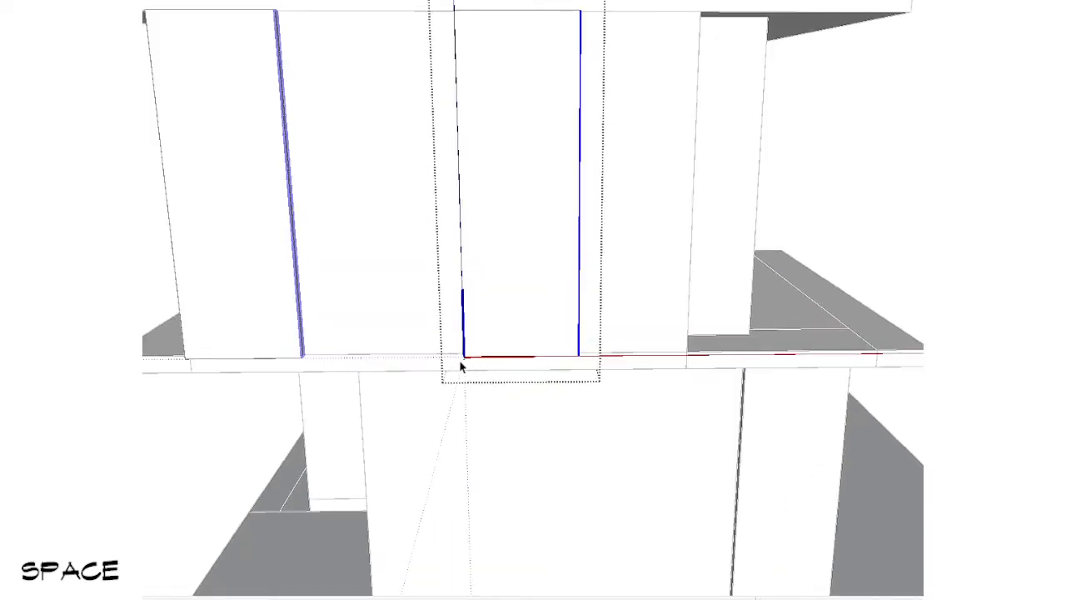
key("Escape")
scroll(519, 342, "down", 2)
scroll(507, 192, "down", 2)
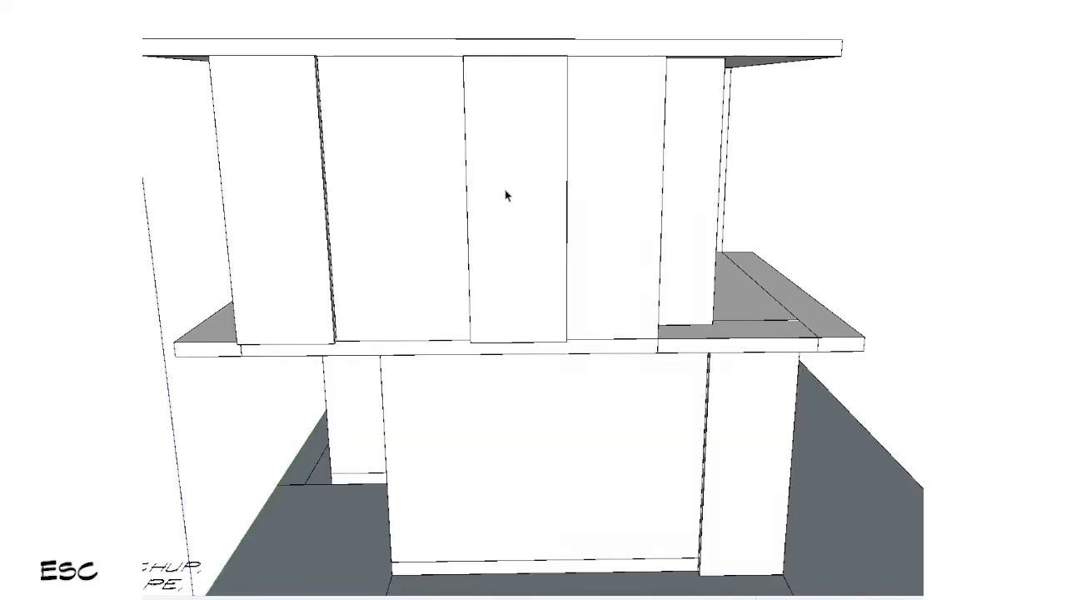
Step: Flip the copied wall panel along the component's red axis
right_click(506, 192)
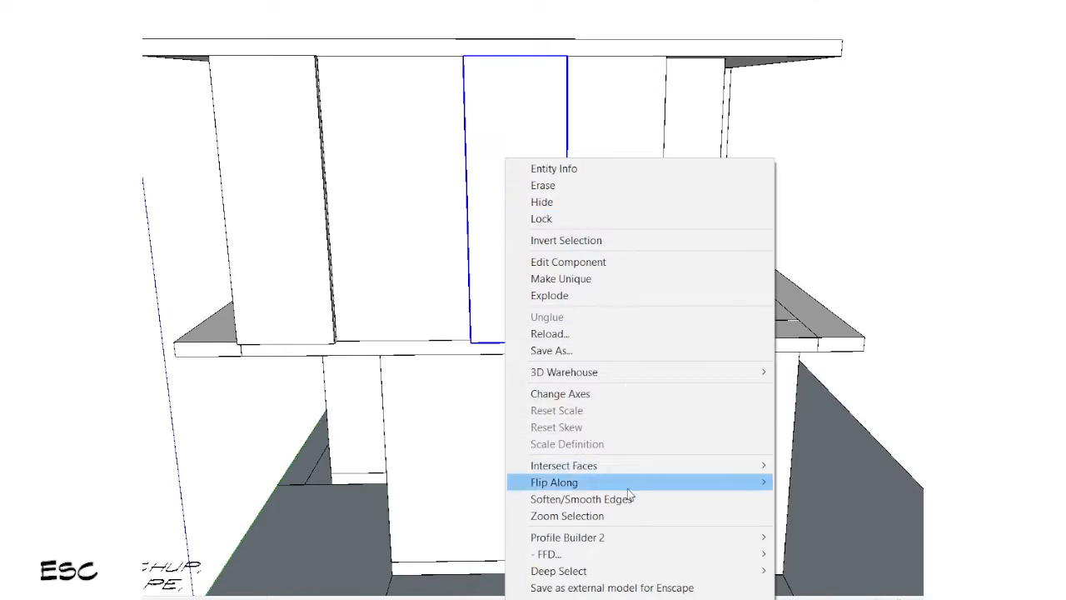
mouse_move(625, 490)
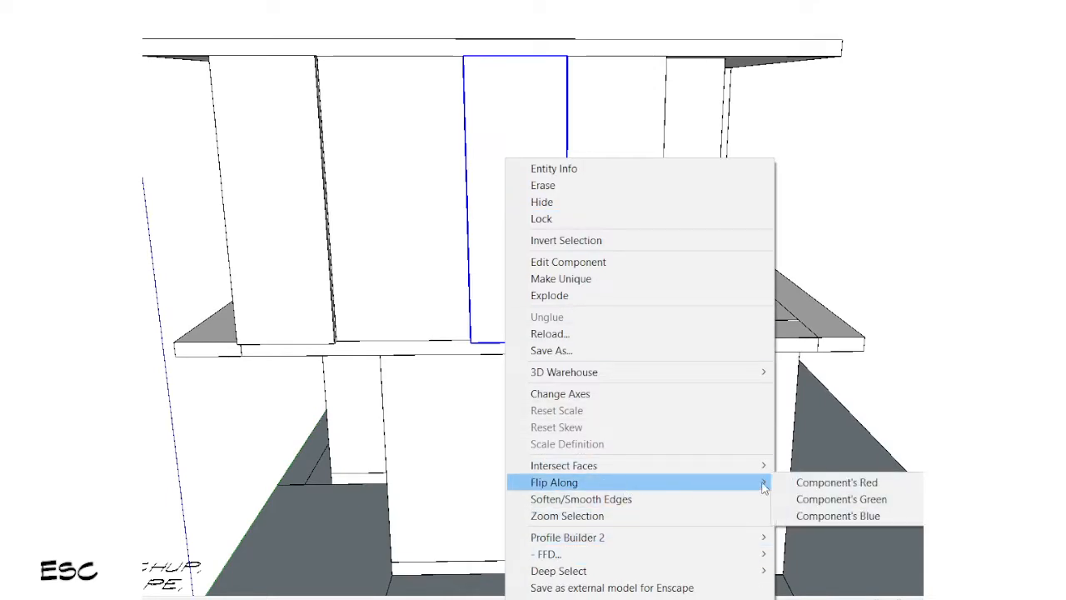
left_click(816, 485)
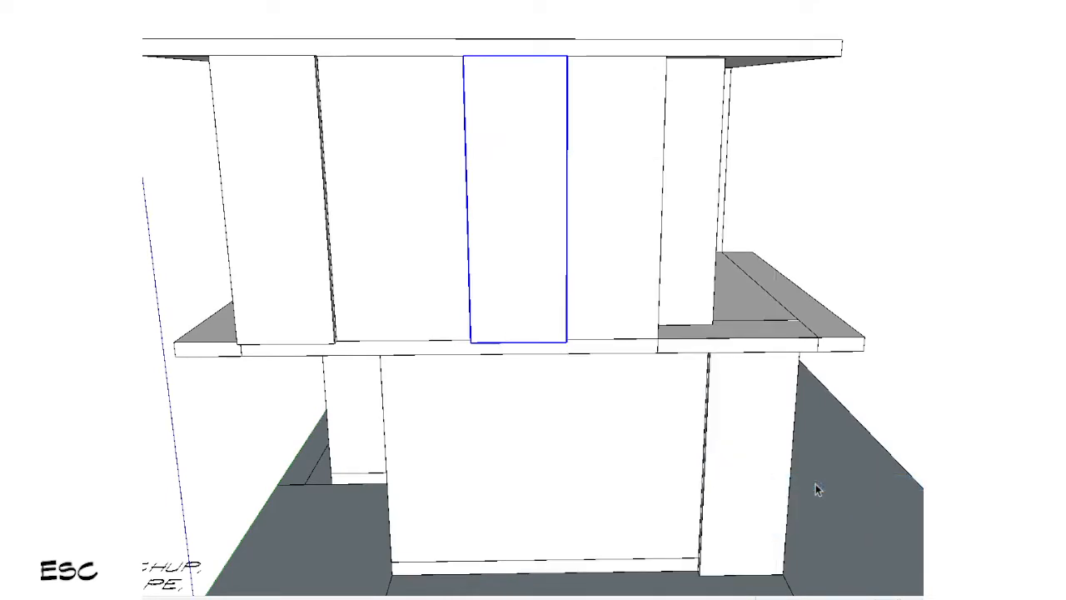
Step: Edit the flipped panel component and push its inner side face inward, narrowing both mirrored panels
double_click(548, 158)
middle_click_drag(548, 158, 647, 269, "shift")
scroll(647, 269, "up", 3)
key("s")
left_click_drag(658, 210, 728, 240)
key("space")
scroll(519, 321, "down", 4)
key("Escape")
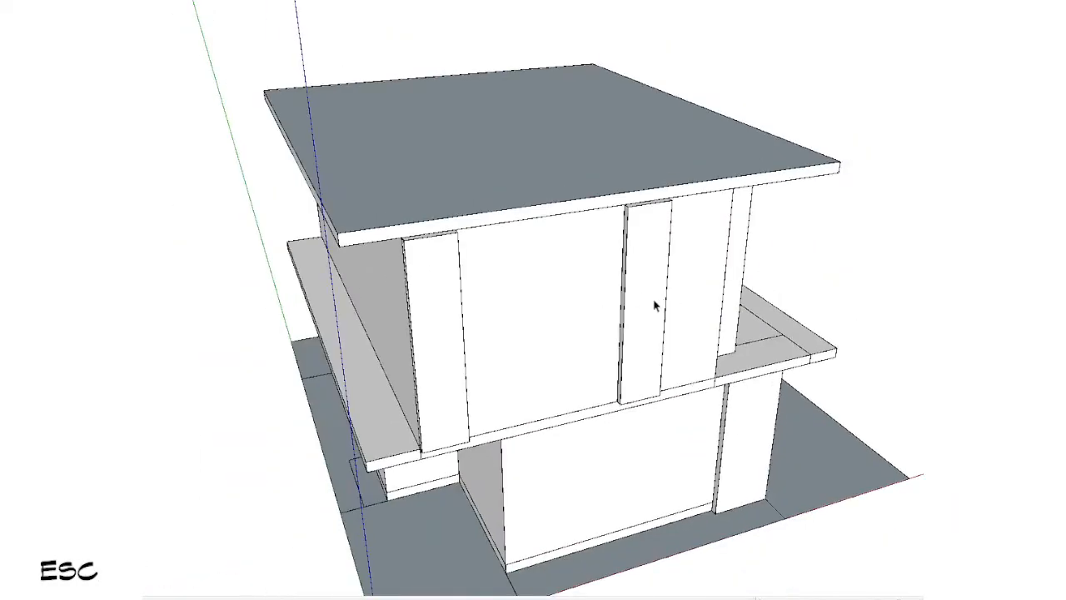
Step: Select both front panels and move them along the wall until one meets the corner notch, with their bottoms at the slab's lower edge
middle_click_drag(655, 305, 563, 260)
scroll(564, 255, "up", 1)
left_click(564, 242)
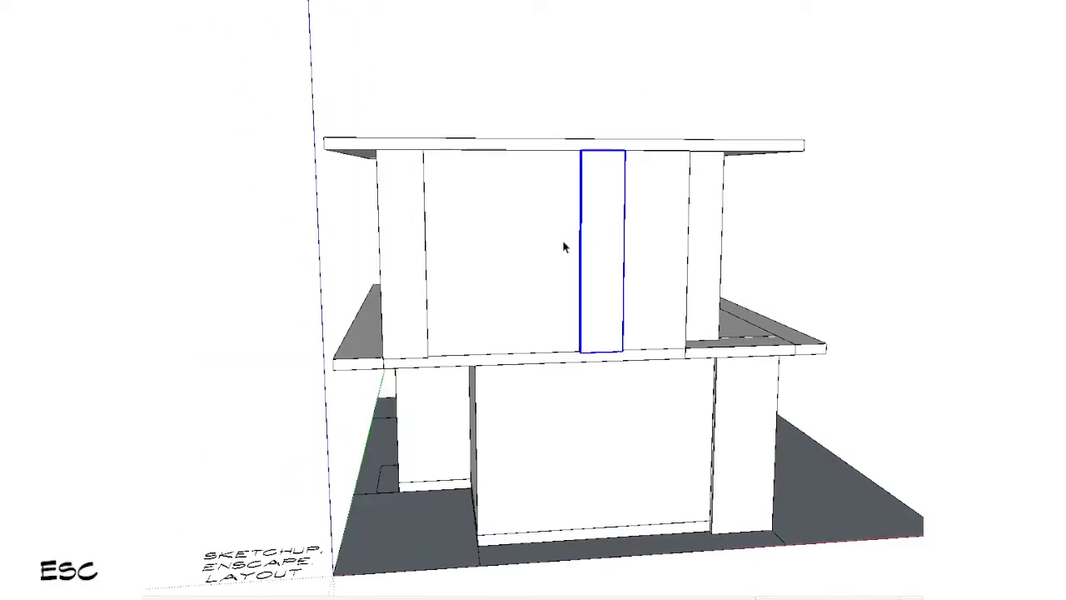
left_click(404, 260, "ctrl")
scroll(516, 283, "down", 1)
middle_click_drag(708, 321, 408, 291, "shift")
scroll(392, 281, "up", 2)
key("v")
left_click(396, 264)
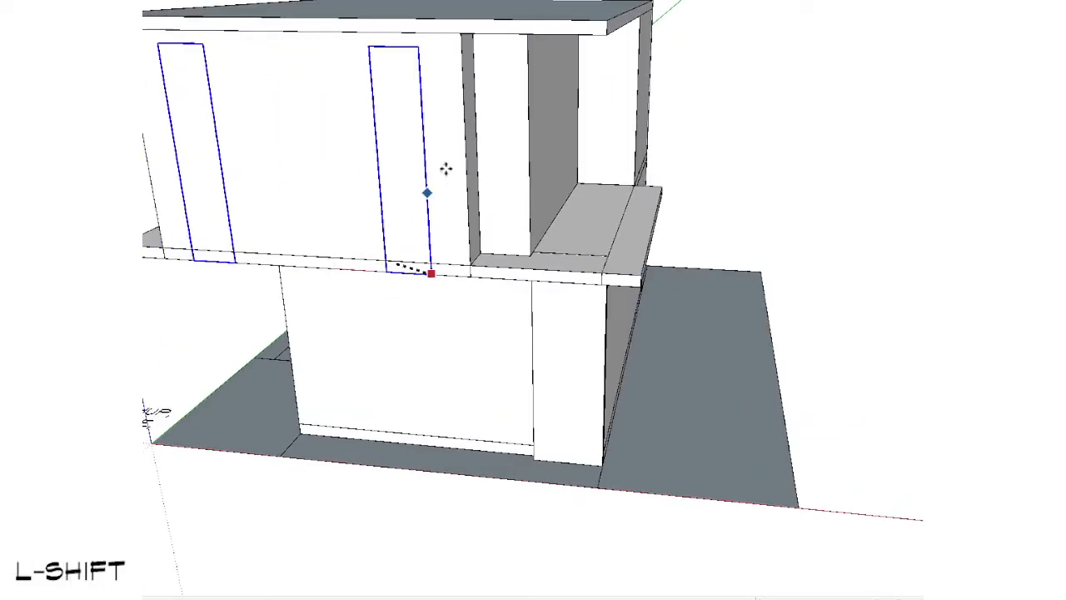
middle_click_drag(477, 105, 558, 240, "shift")
middle_click_drag(558, 240, 512, 255)
scroll(508, 254, "up", 2)
Step: Scale both panels vertically to span from the slab's lower edge up to the roof's underside
key("x")
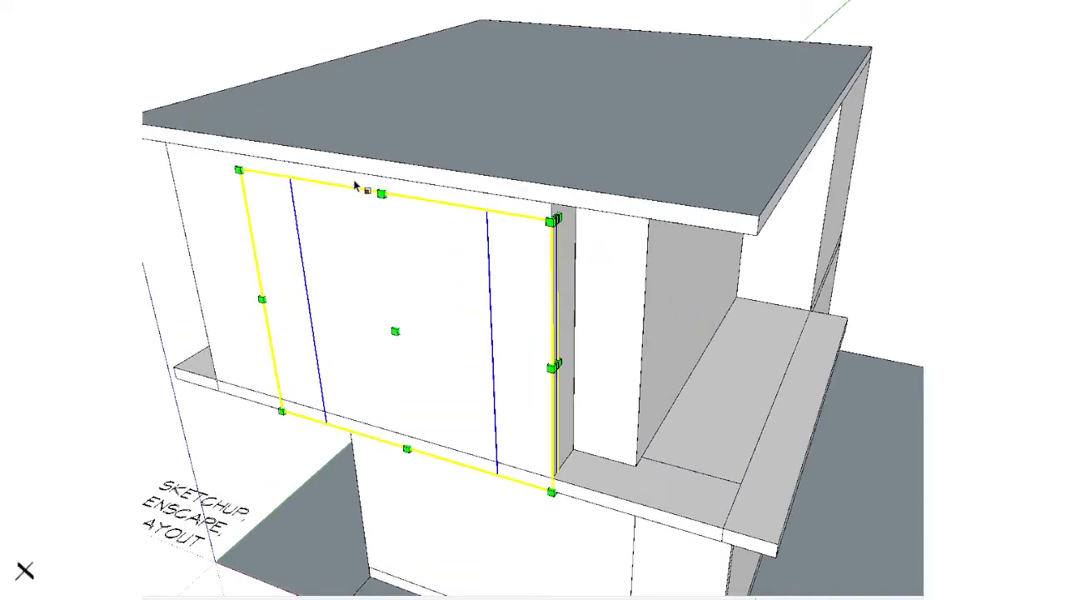
left_click(410, 181)
key("space")
middle_click_drag(554, 404, 428, 518)
scroll(429, 518, "up", 5)
key("x")
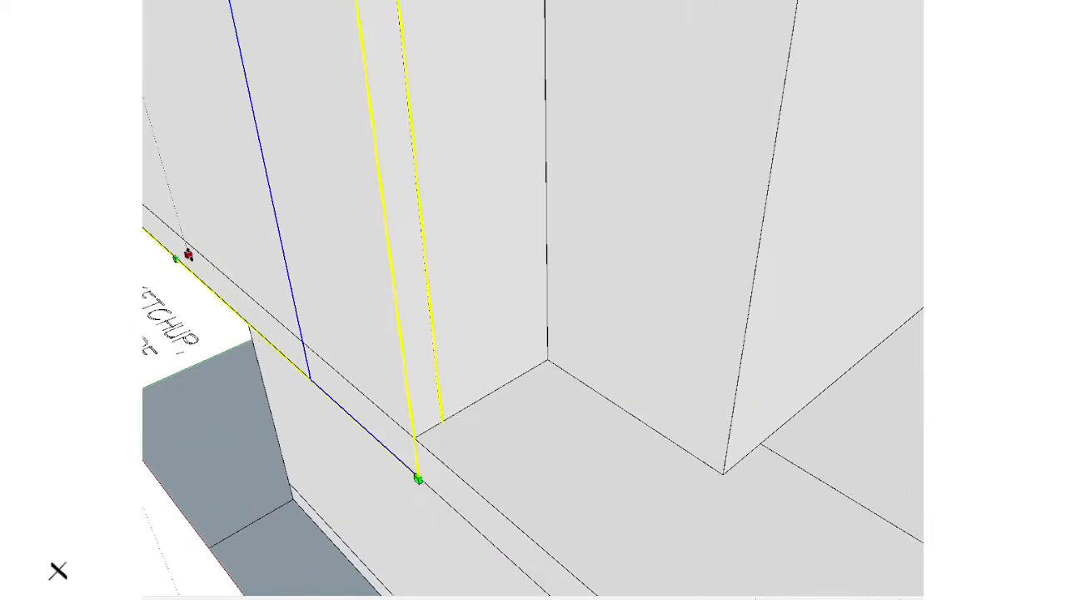
left_click_drag(212, 264, 419, 473)
key("space")
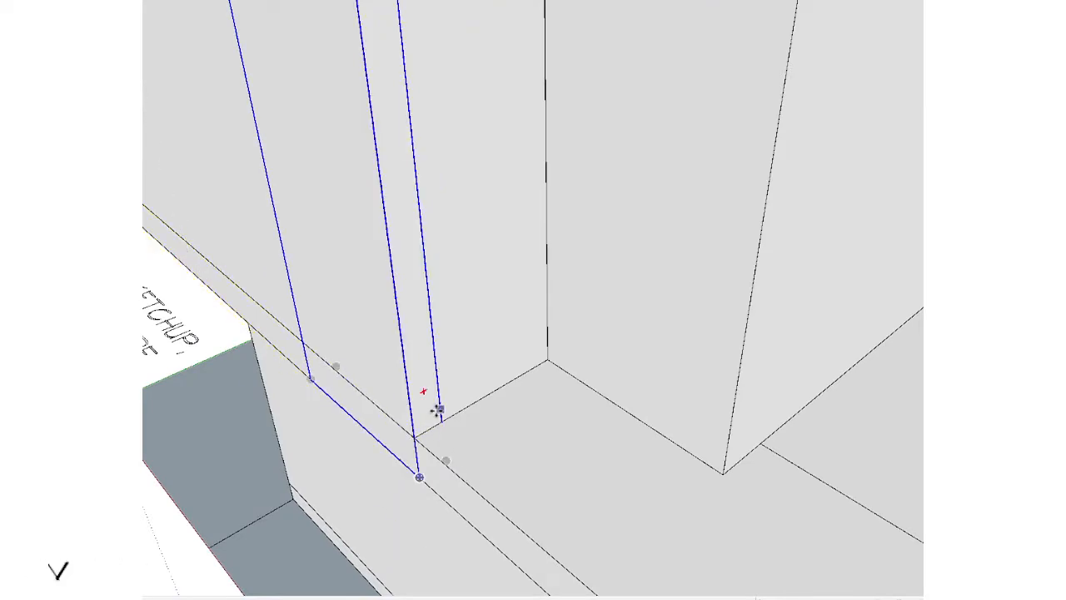
Step: Move both panels outward along the green axis so they project in front of the slab edge
left_click(445, 455)
key("shift")
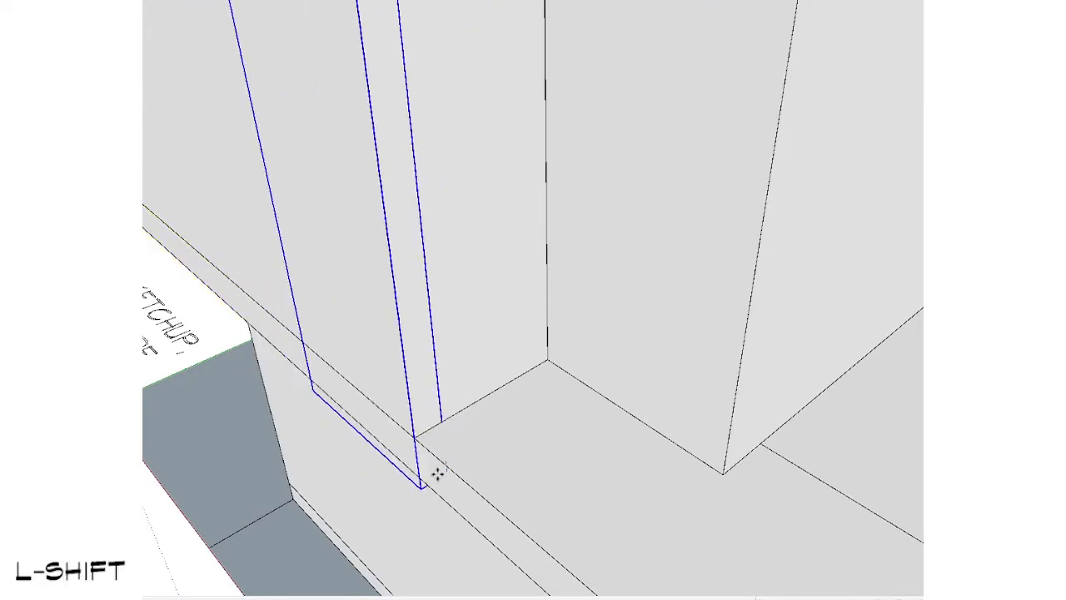
key("Left")
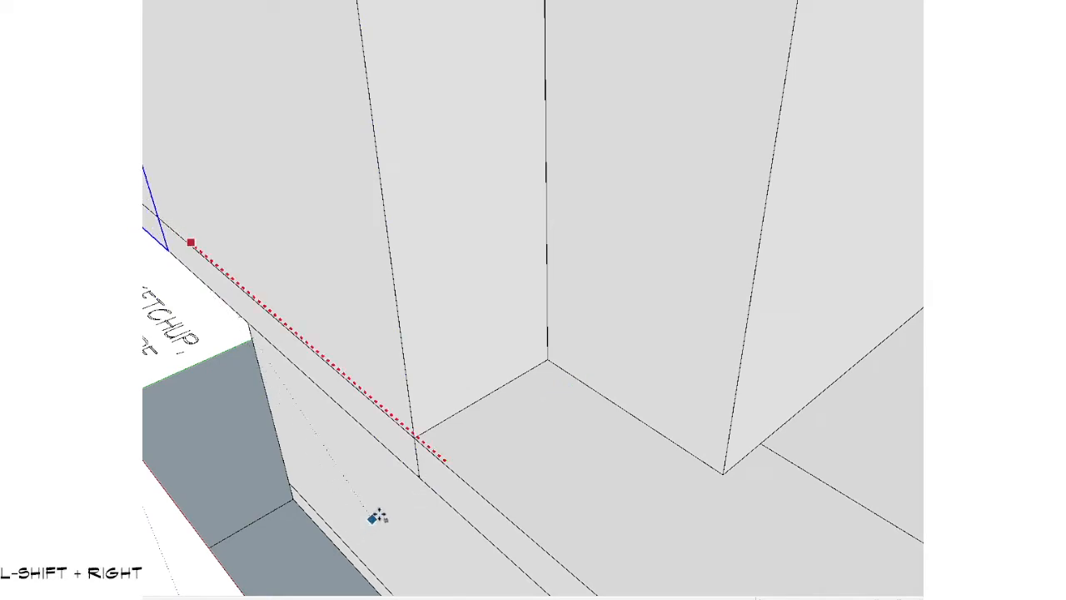
key("Left")
left_click(451, 475)
key("space")
scroll(483, 298, "down", 8)
left_click_drag(524, 139, 265, 358, "ctrl+shift")
middle_click_drag(268, 361, 521, 221)
Step: Extend the roof slab's front face outward over the projecting panels with Push/Pull
double_click(578, 92)
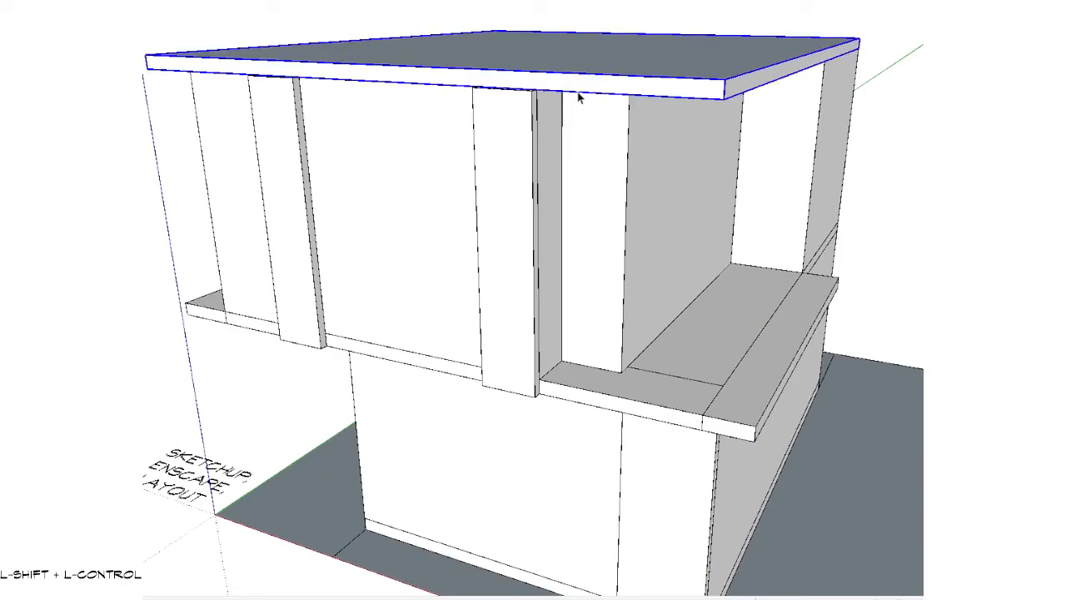
key("p")
double_click(558, 88)
key("space")
key("Escape")
scroll(513, 208, "down", 4)
middle_click_drag(558, 297, 767, 155)
scroll(653, 231, "down", 3)
middle_click_drag(654, 234, 316, 385)
mouse_move(493, 167)
middle_mouse_down()
mouse_move(511, 239)
mouse_move(489, 171)
middle_mouse_up()
left_click(489, 171)
middle_click_drag(461, 216, 509, 241)
key("v")
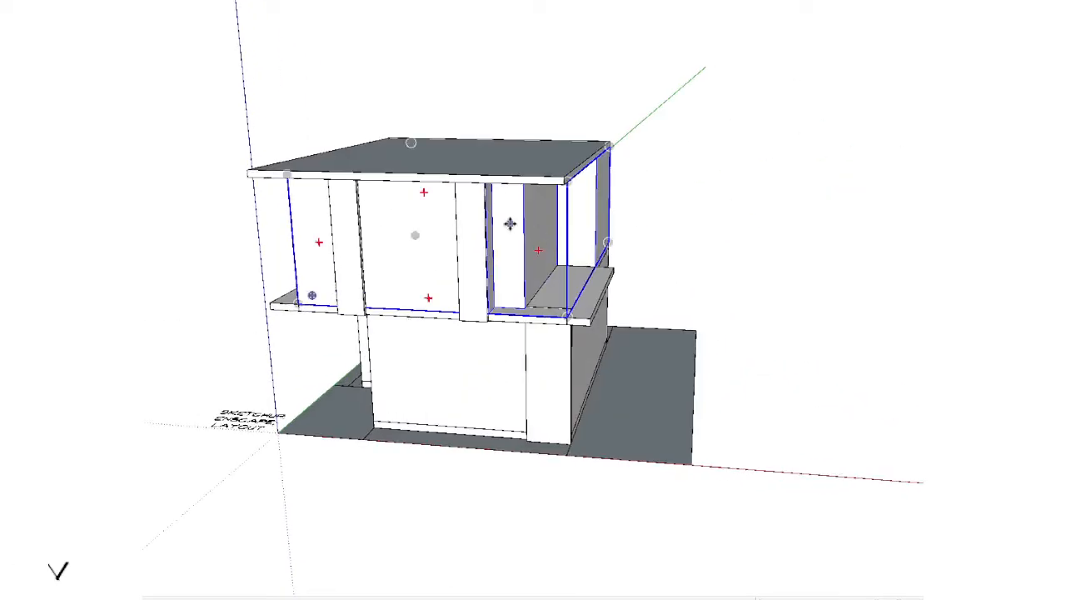
left_click(509, 224)
key("space")
Step: Examine how the building is grouped by selecting the front panels, ground-floor walls and floor slab in turn
scroll(479, 255, "up", 4)
left_click(475, 233)
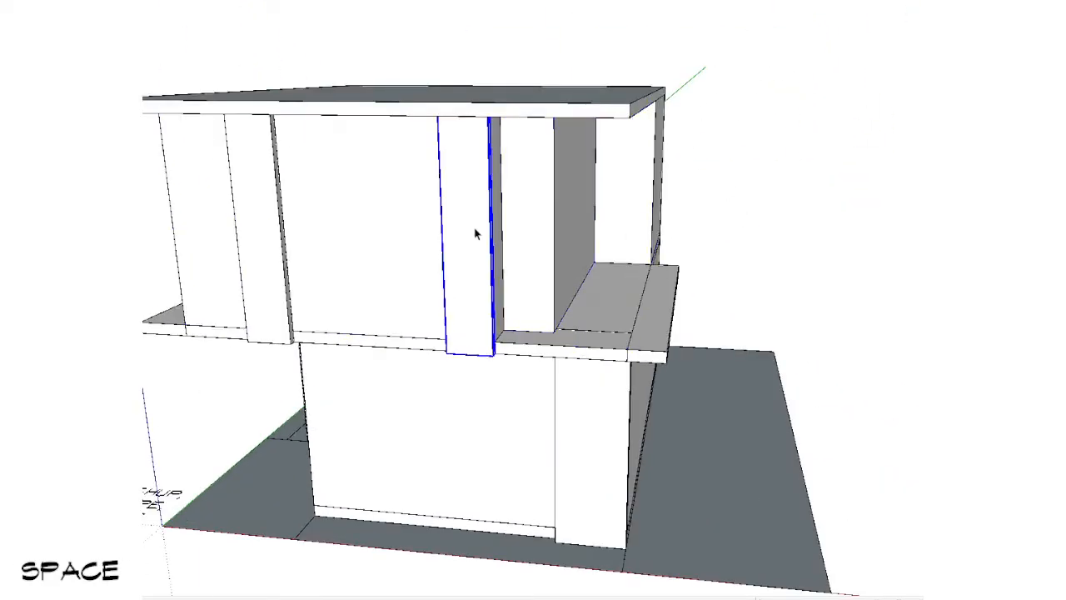
left_click(267, 216)
scroll(267, 216, "down", 4)
middle_click_drag(624, 287, 667, 258)
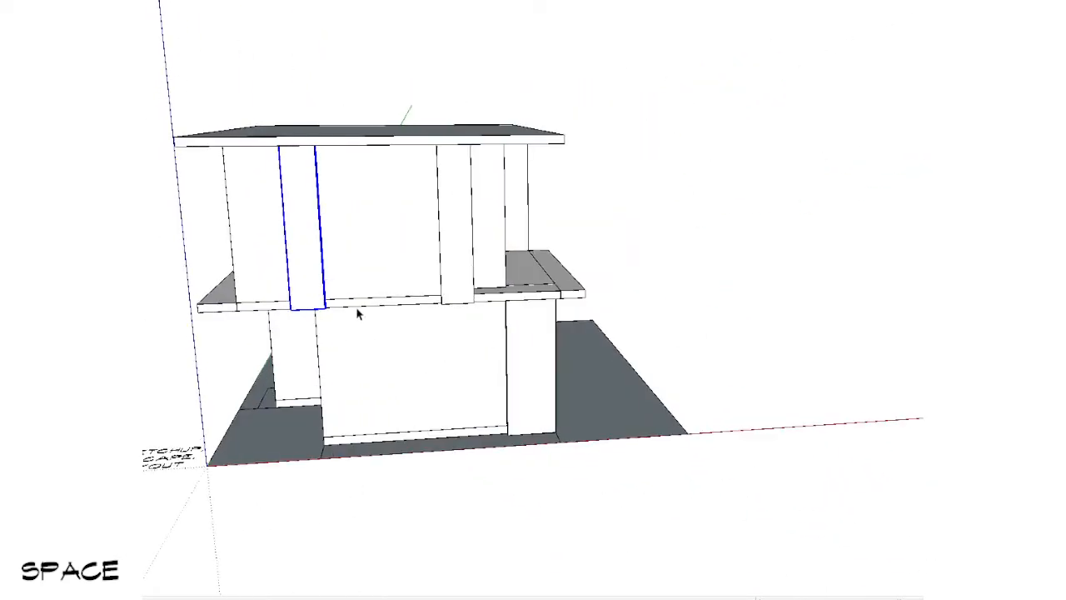
middle_click_drag(358, 313, 662, 259)
scroll(510, 324, "up", 5)
key("v")
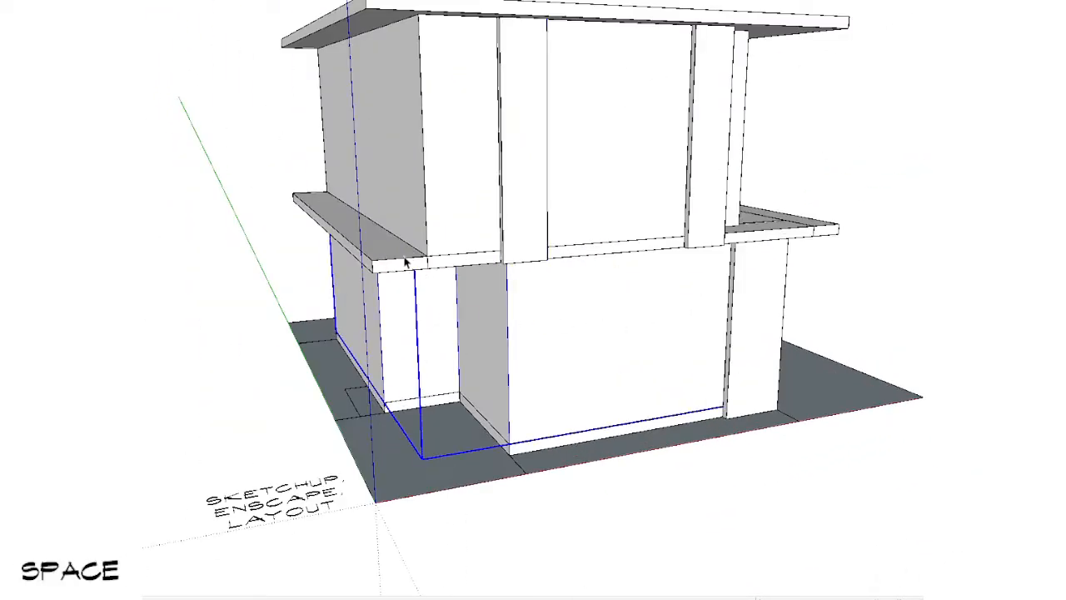
scroll(440, 269, "down", 4)
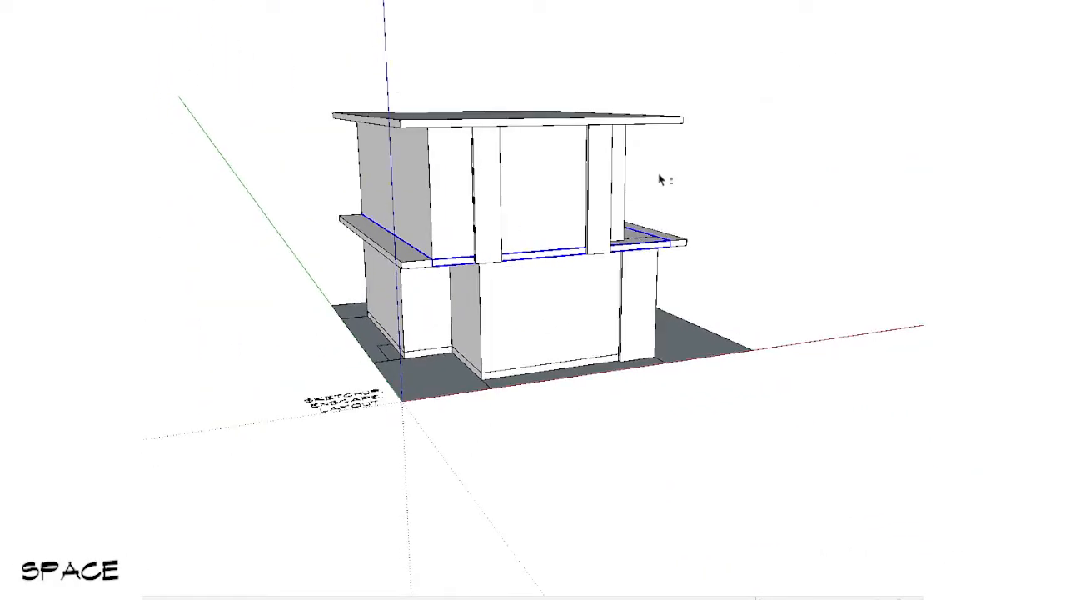
Step: Hide the whole upper floor with roof and panels, plus the main floor slab, to expose the ground-floor rooms
middle_click_drag(661, 179, 561, 183)
left_click_drag(770, 81, 166, 188, "shift")
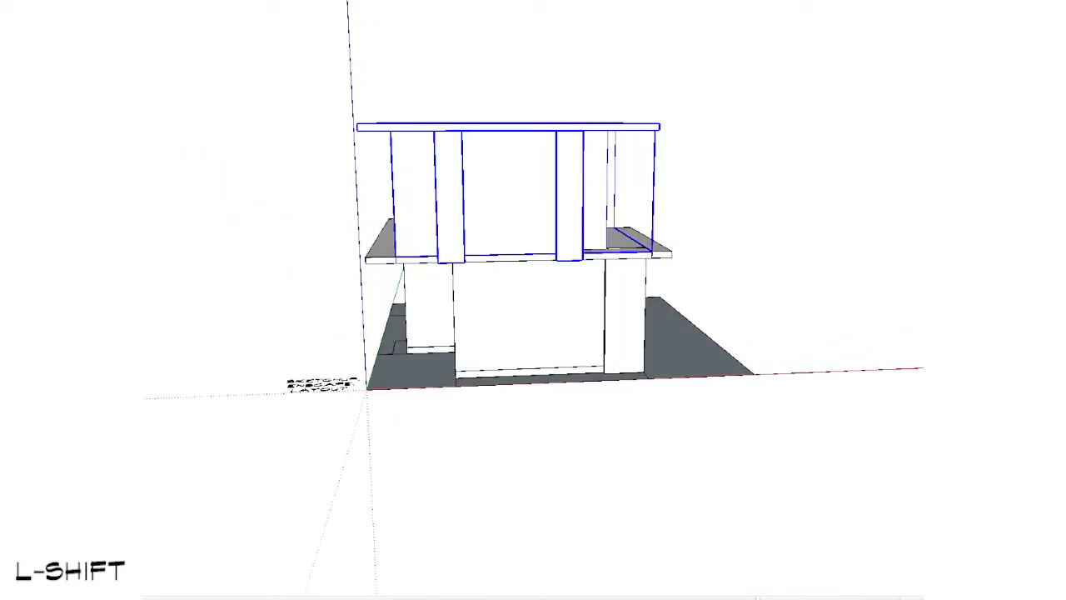
key("h")
middle_click_drag(557, 154, 533, 366)
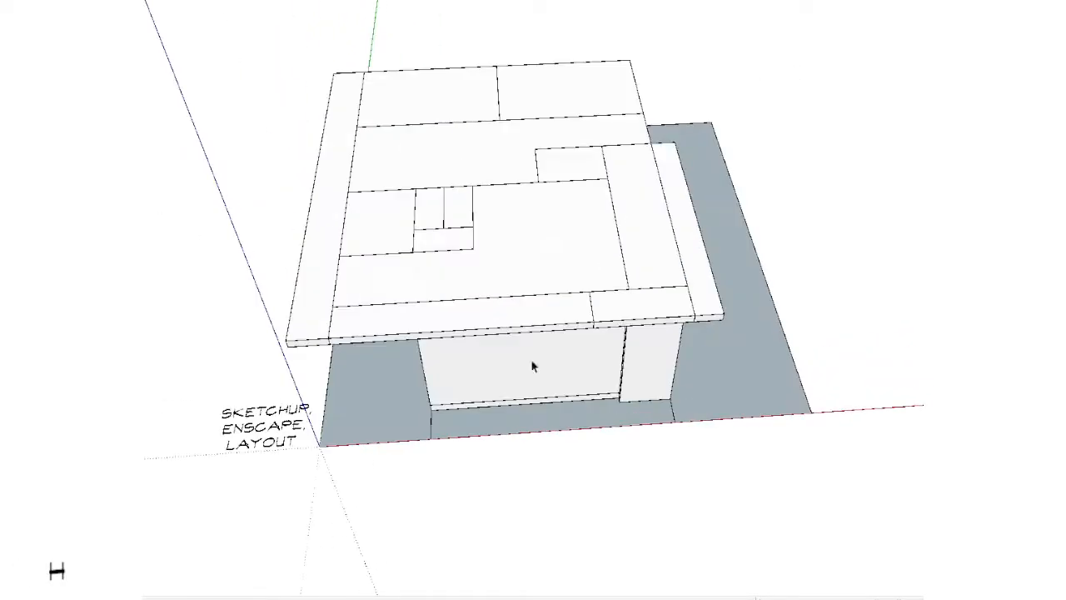
key("h")
left_click(544, 237)
key("h")
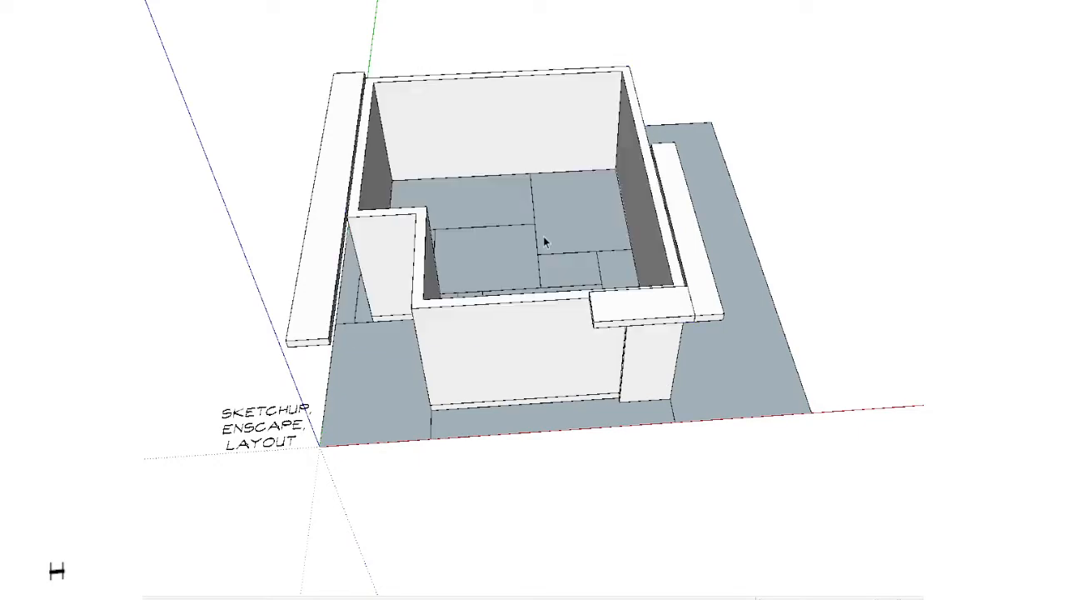
middle_click_drag(728, 285, 482, 483, "shift")
scroll(508, 279, "up", 2)
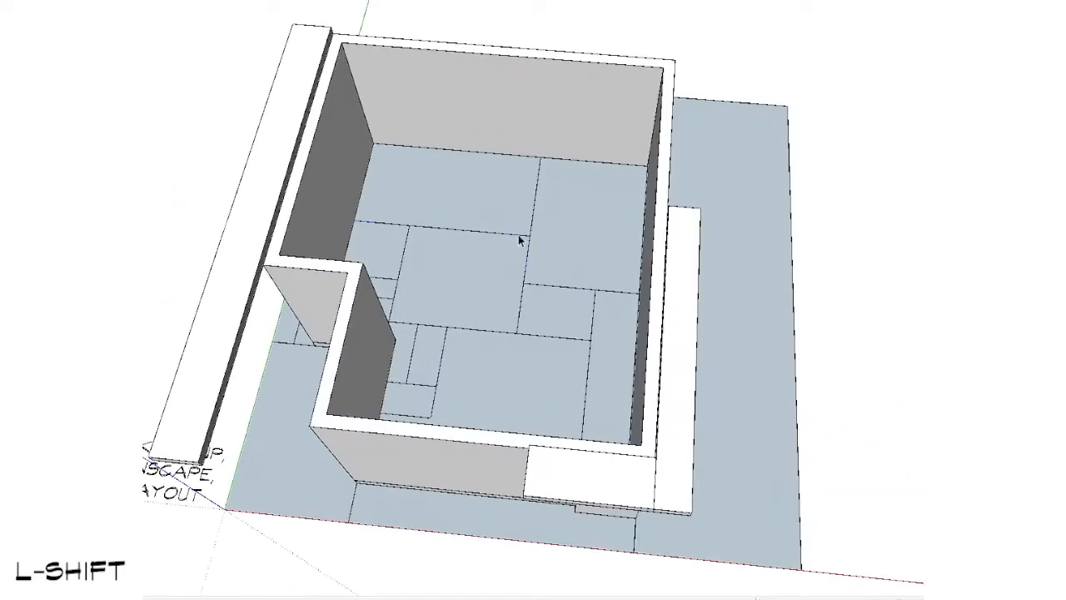
Step: Select the ground-floor room layout and assign it to tag 1
left_click(518, 236)
scroll(513, 238, "down", 3)
key("v")
left_click(509, 241)
key("space")
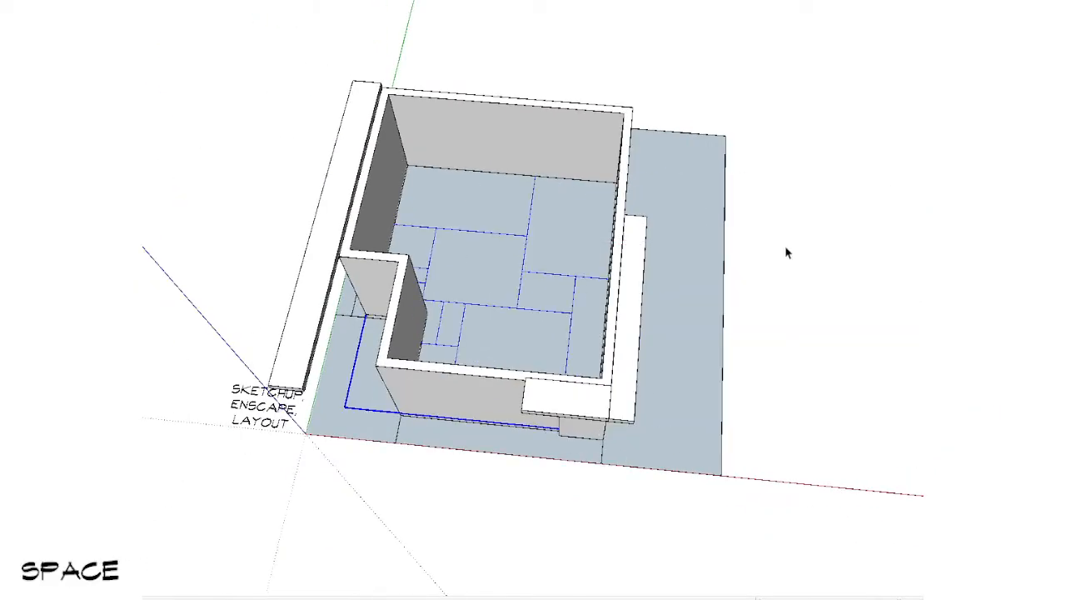
left_click(446, 13)
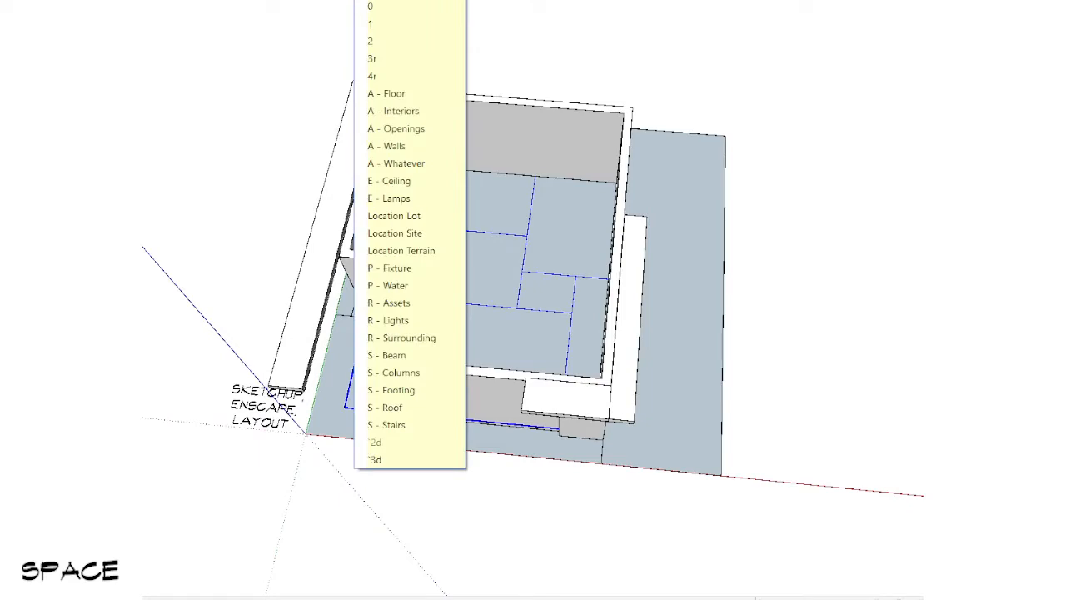
left_click(413, 30)
Step: Select the ground-floor walls and assign them to tag 1
left_click(488, 172)
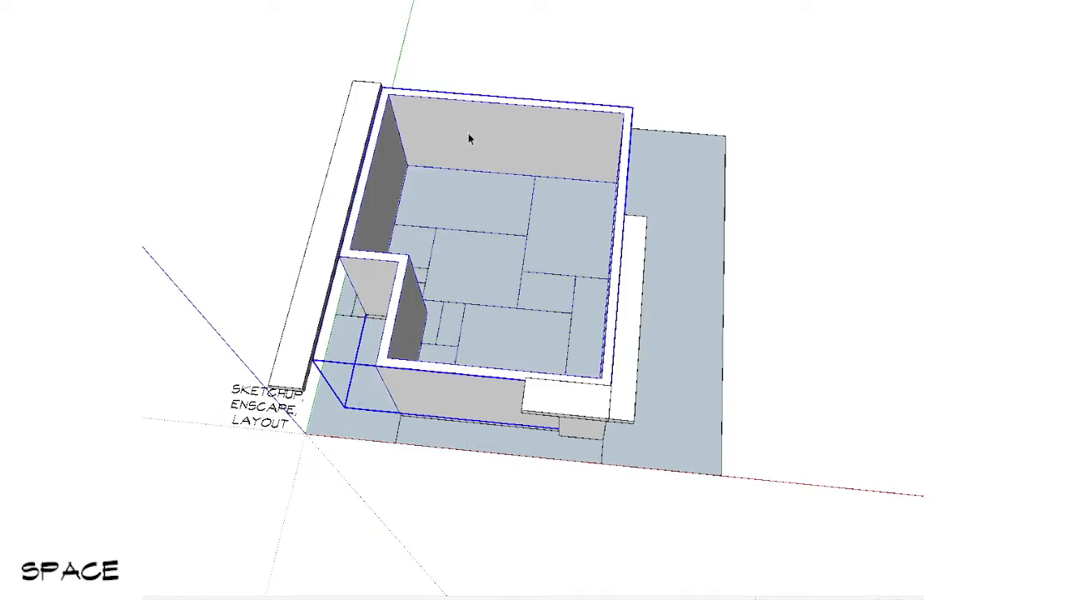
middle_click_drag(469, 136, 578, 41)
scroll(474, 6, "up", 1)
left_click(426, 2)
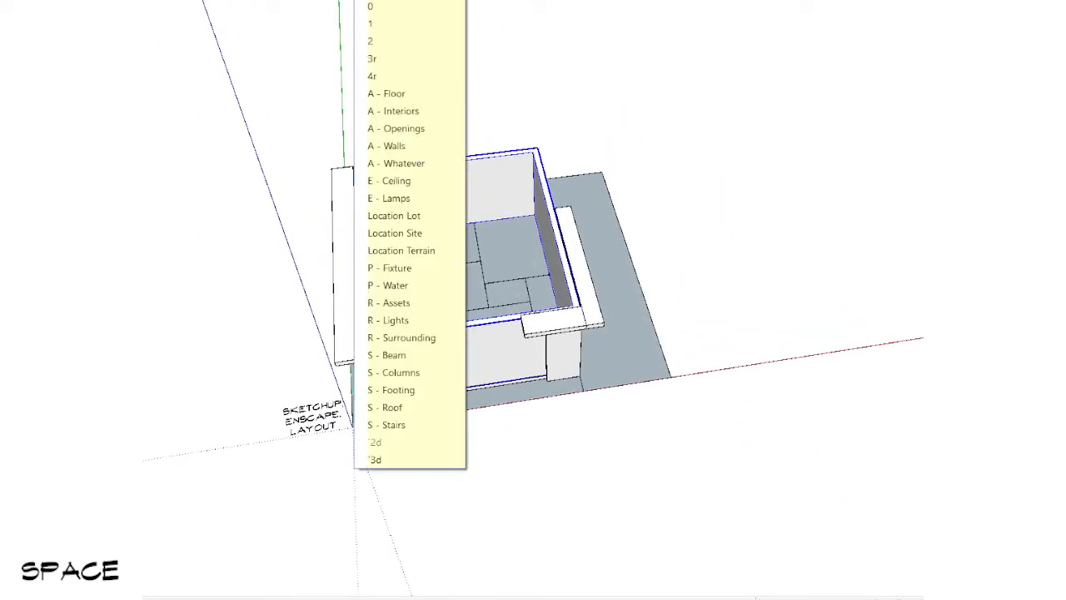
left_click(371, 28)
Step: Select the ground-floor walls, column and overhang slabs together and assign them all to tag 1
middle_click_drag(571, 352, 476, 41)
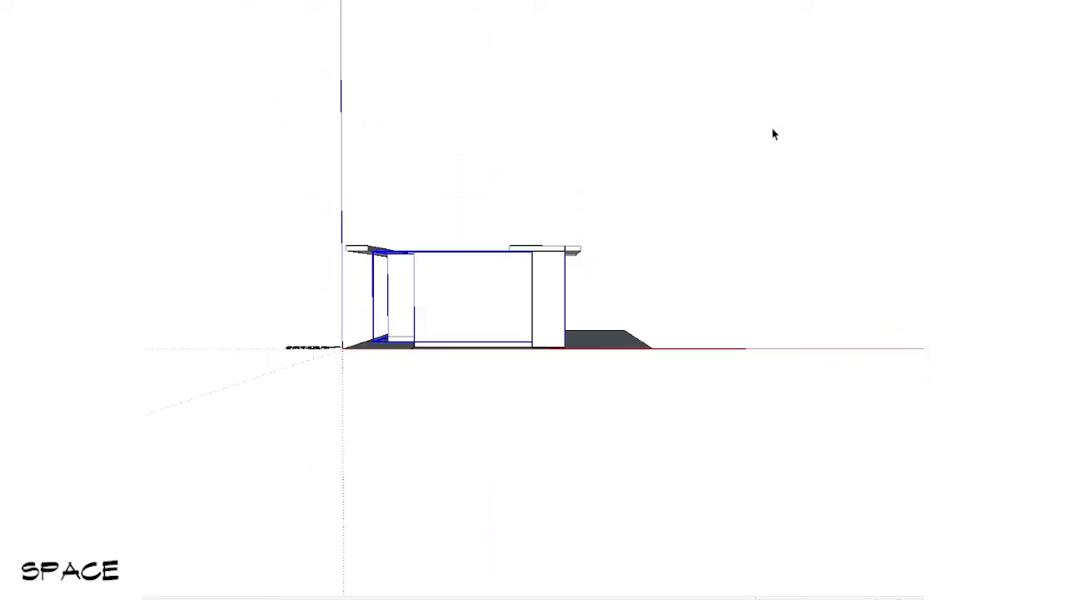
left_click(397, 10)
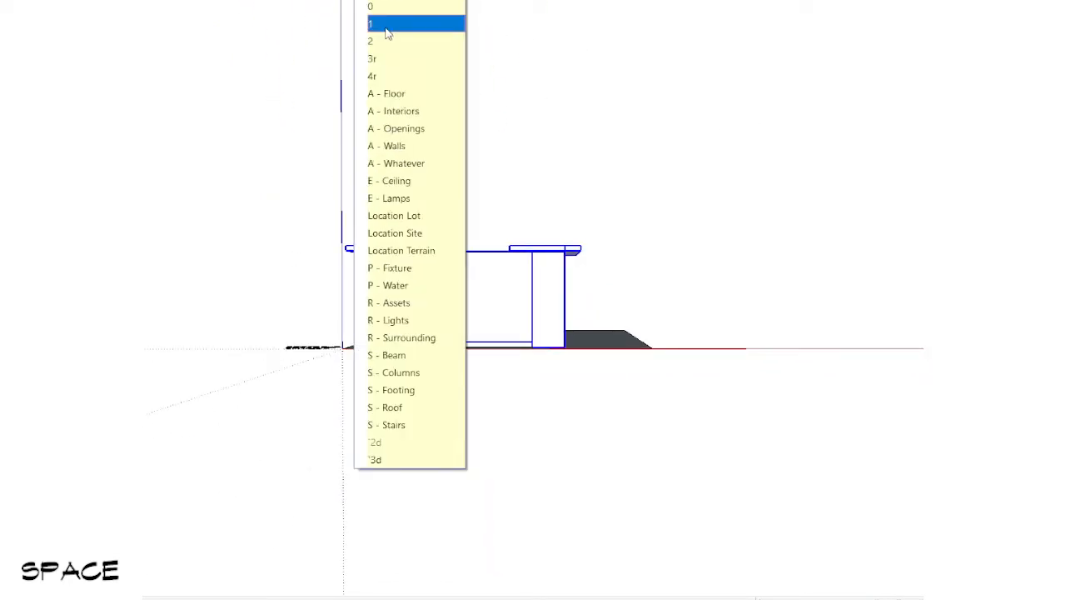
left_click(386, 27)
scroll(609, 317, "up", 3)
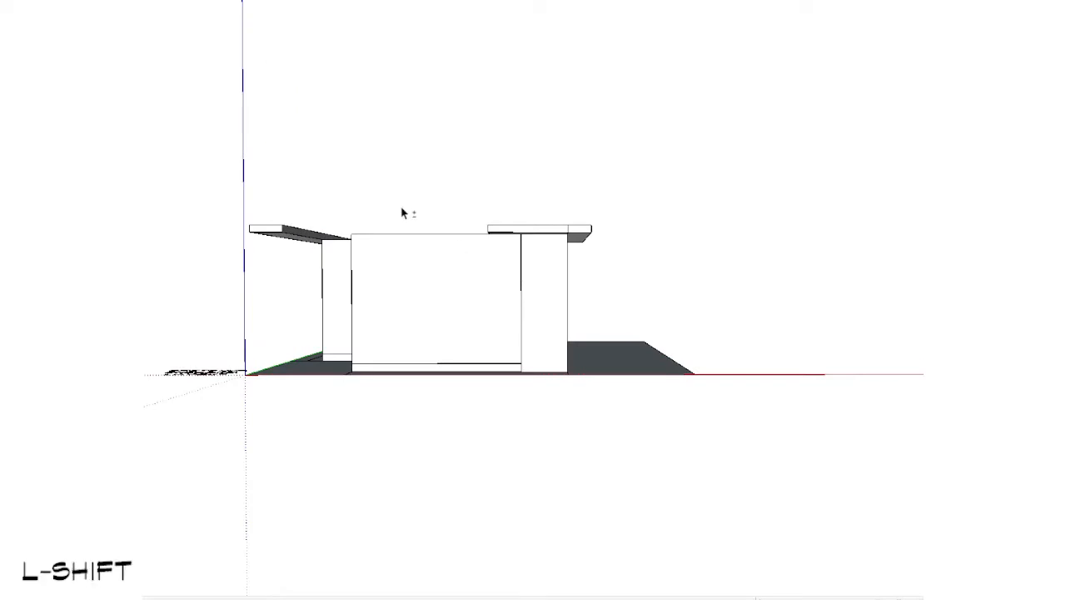
middle_click_drag(402, 210, 558, 269)
scroll(557, 269, "up", 1)
left_click_drag(790, 167, 189, 284)
middle_click_drag(428, 304, 574, 188)
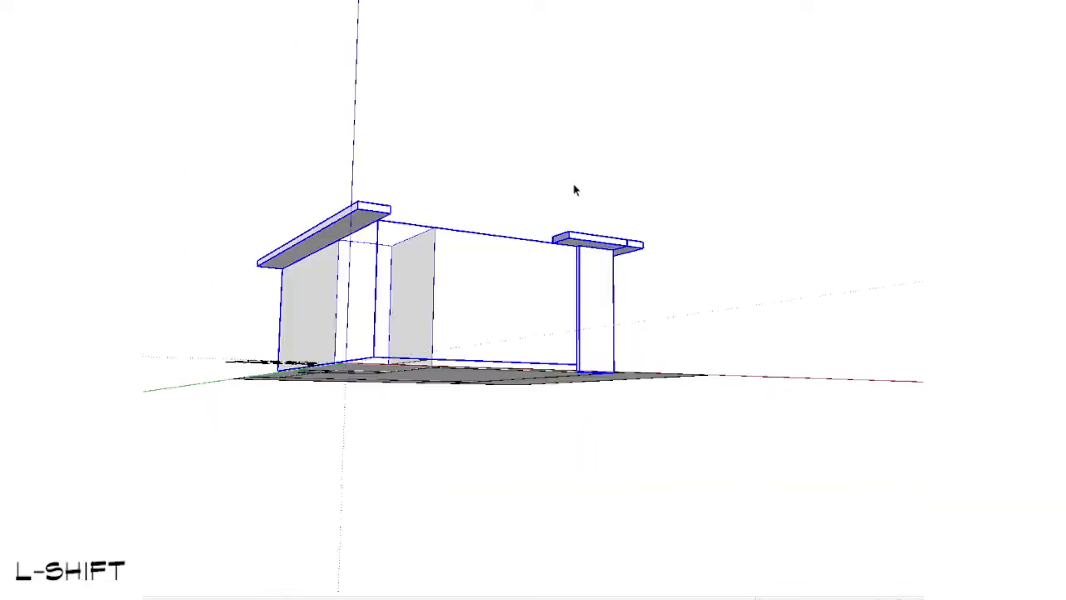
scroll(491, 283, "up", 2)
key("v")
left_click(498, 239)
key("space")
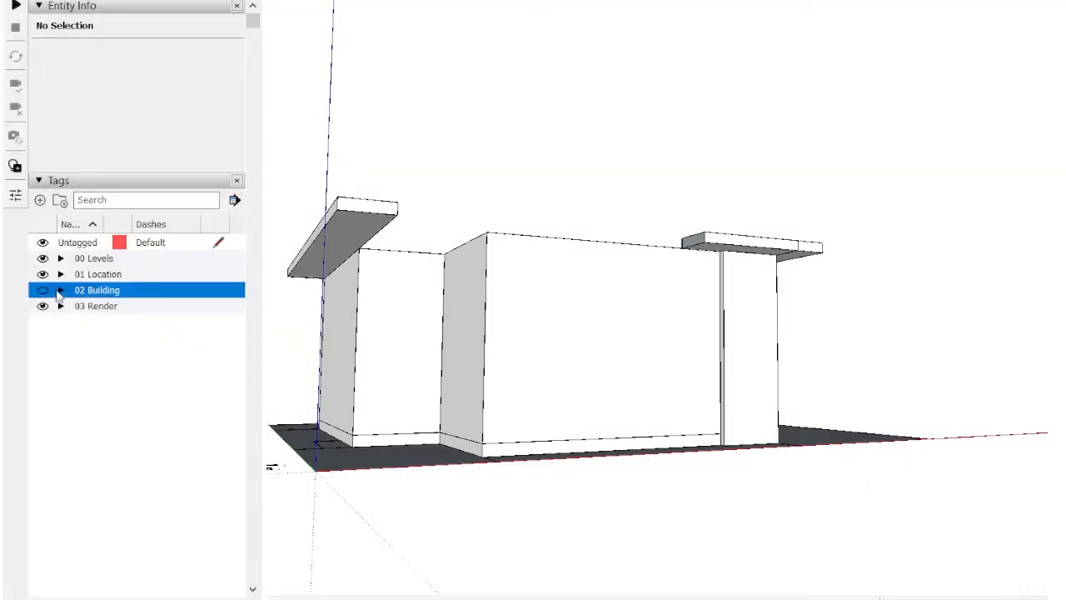
Step: Expand the 02 Building tag folder and widen the Name column to fit the full tag names
left_click(61, 291)
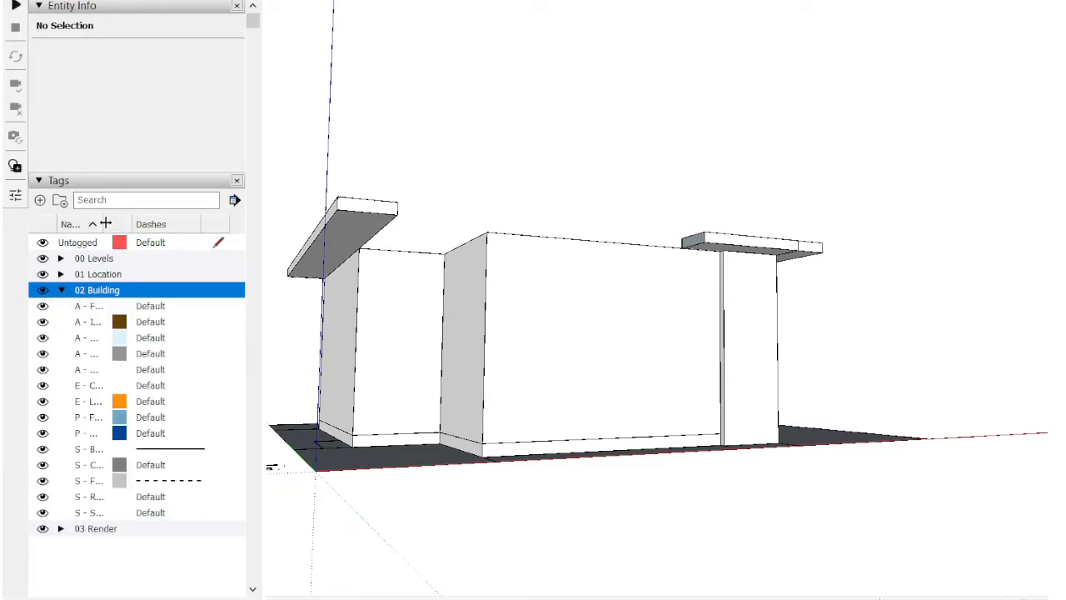
left_click_drag(99, 224, 156, 232)
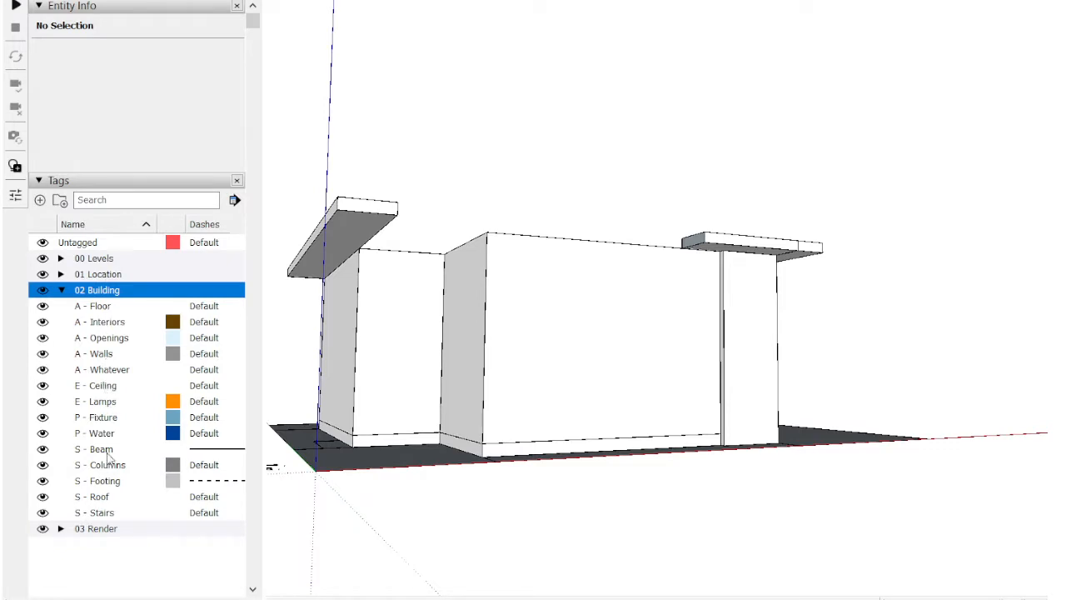
Step: Examine which building tags suit the ground-floor walls and the long side overhang slab
left_click(107, 355)
scroll(510, 283, "up", 3)
left_click(521, 329)
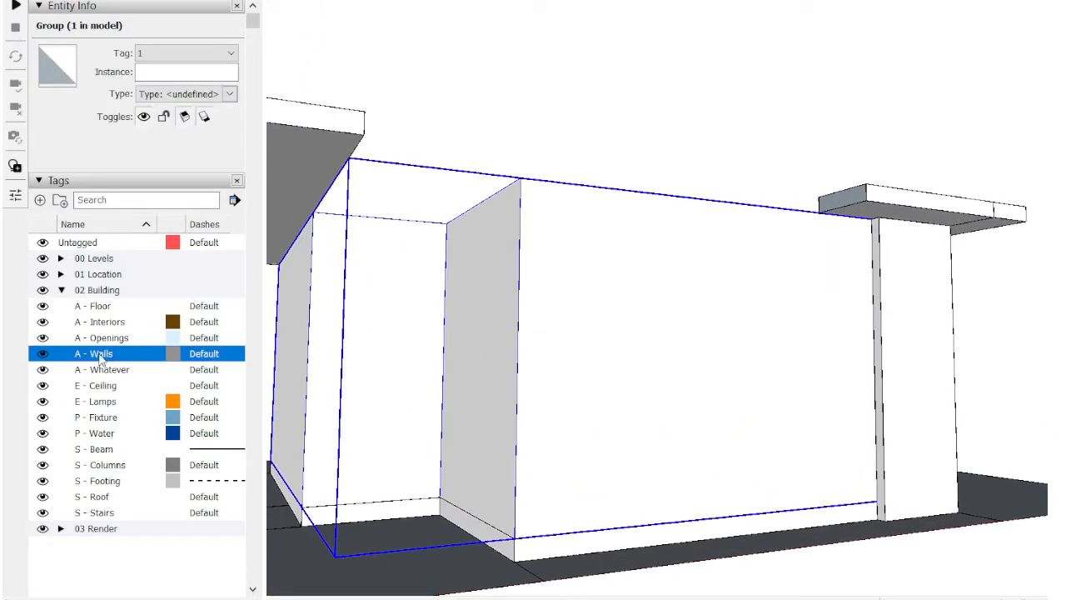
left_click(293, 149)
scroll(297, 143, "down", 3)
middle_click_drag(297, 144, 319, 414)
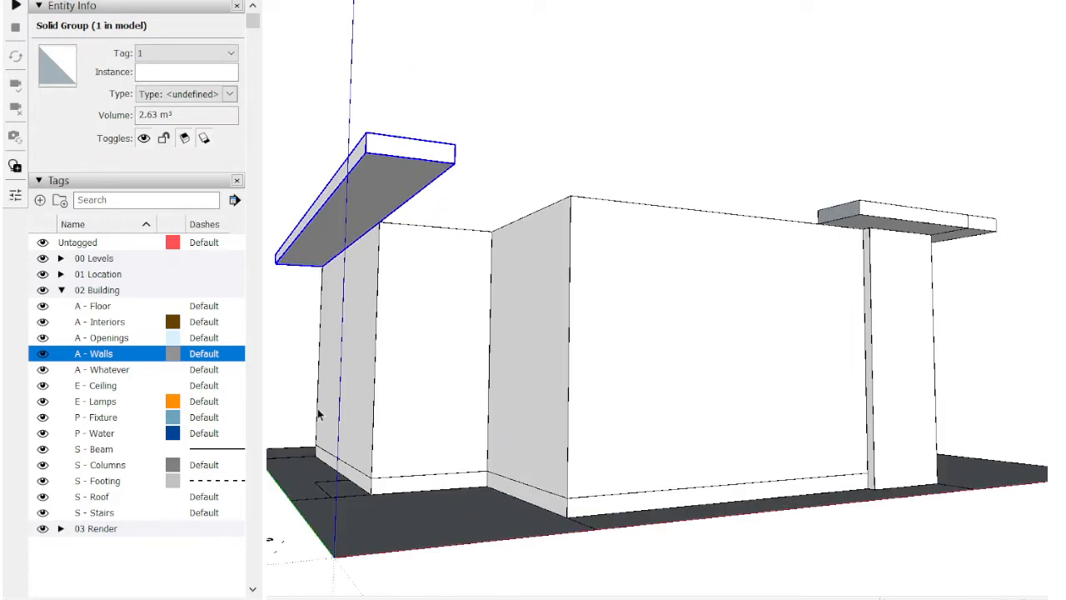
left_click(105, 372)
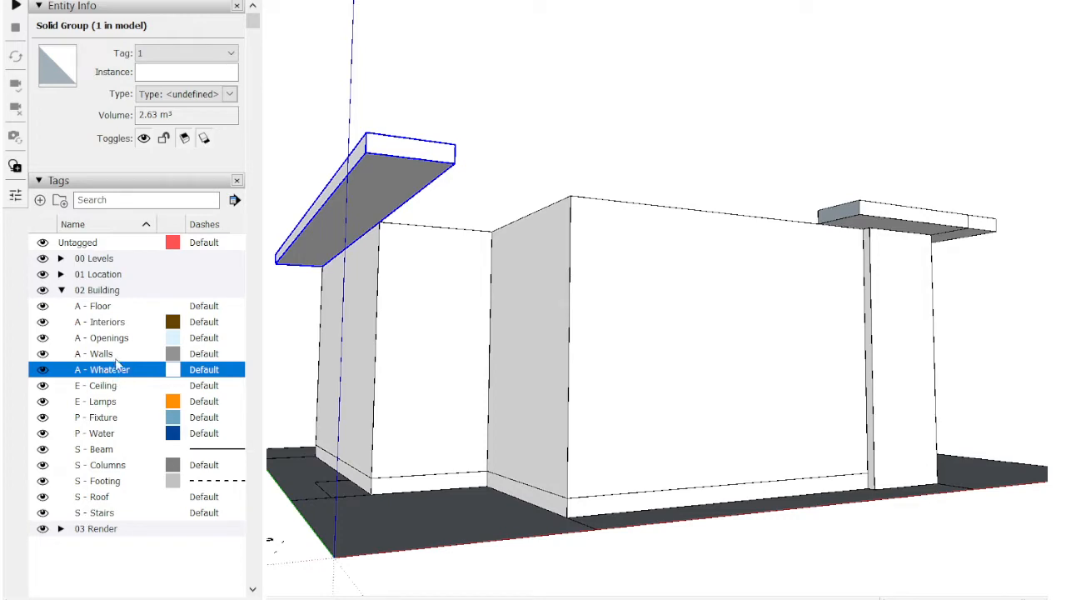
left_click(113, 356)
left_click(118, 344)
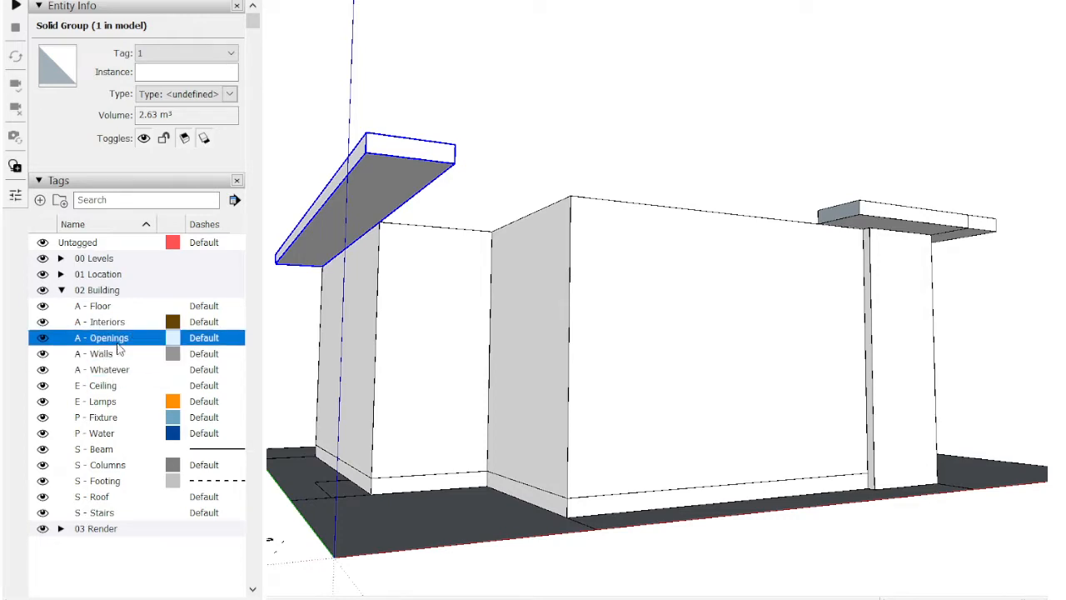
left_click(112, 310)
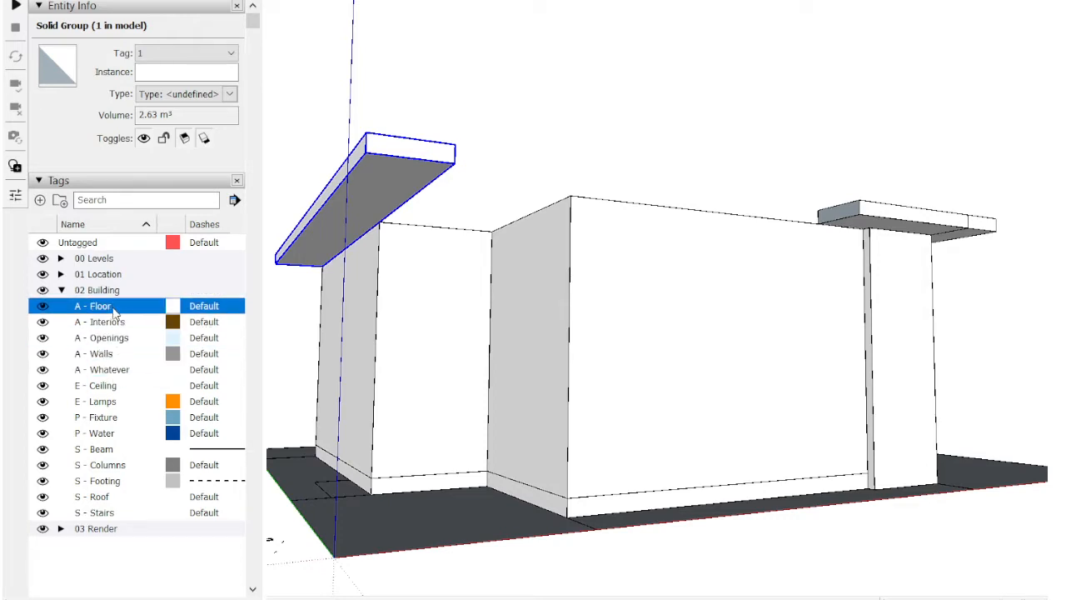
Step: Inspect the room layout's tag and toggle the A - Floor tag's visibility to check what it contains
middle_click_drag(620, 308, 484, 499)
left_click(634, 200)
scroll(635, 203, "down", 3)
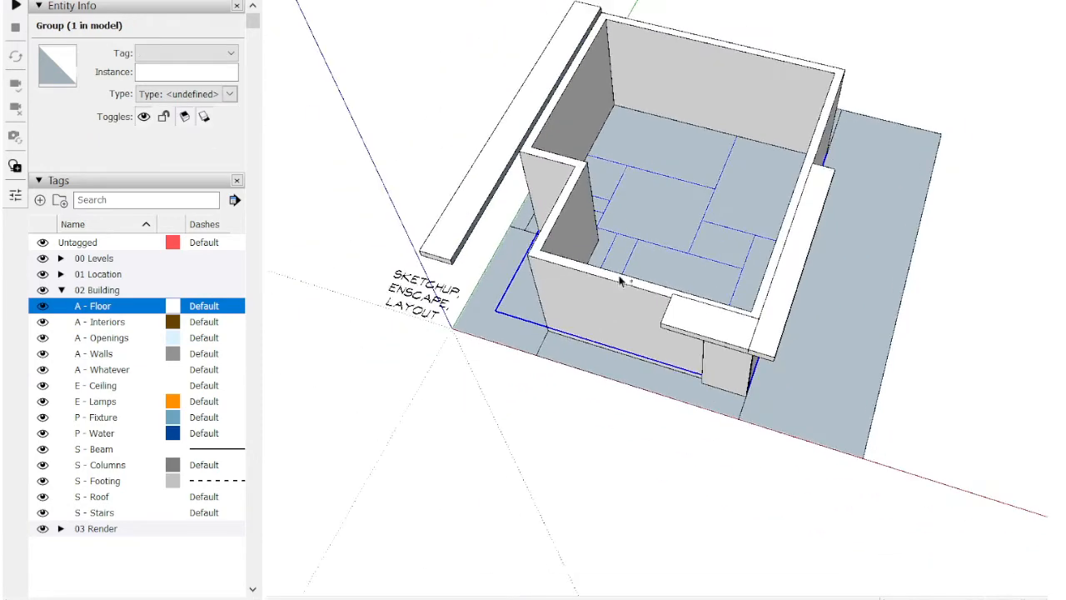
middle_click_drag(619, 278, 597, 309)
middle_click_drag(526, 431, 662, 157)
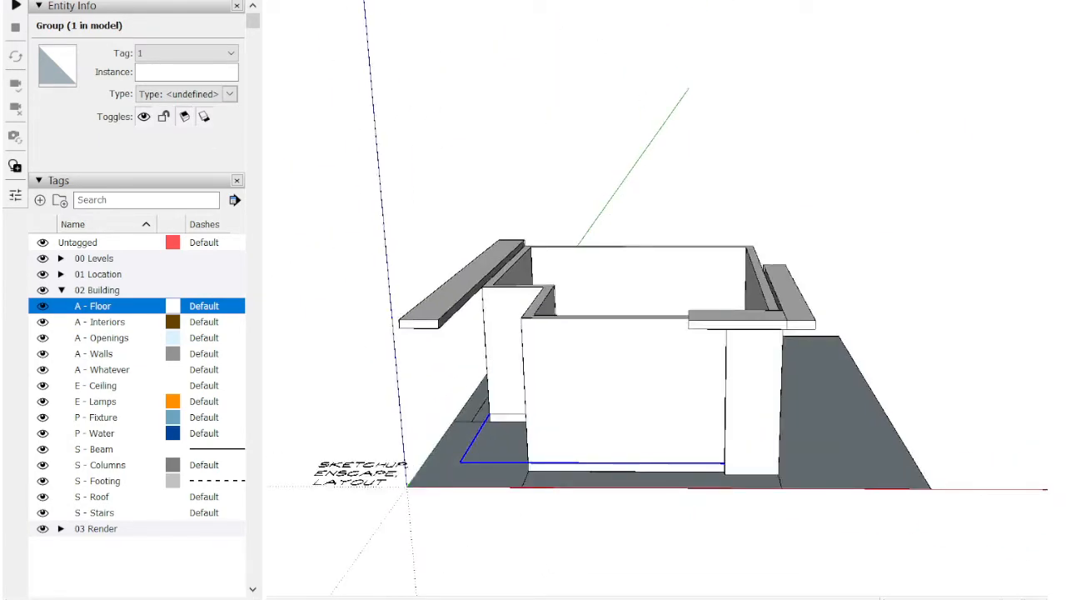
middle_click_drag(623, 397, 662, 179)
left_click(42, 306)
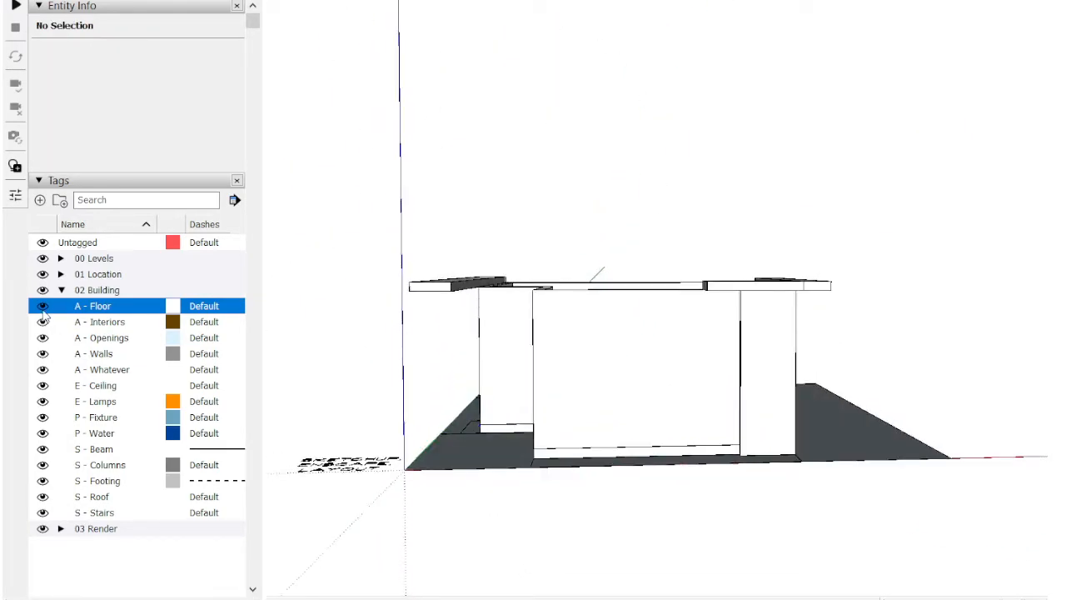
middle_click_drag(400, 341, 350, 344)
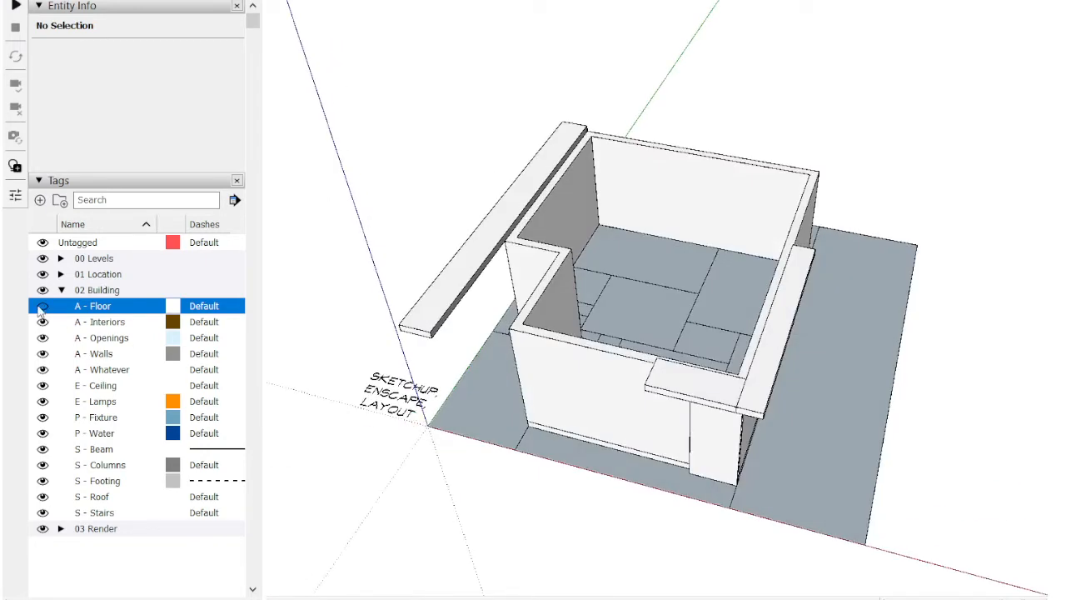
Step: Expand the 00 Levels folder, then hide and show tag 1 to check its contents
left_click(61, 259)
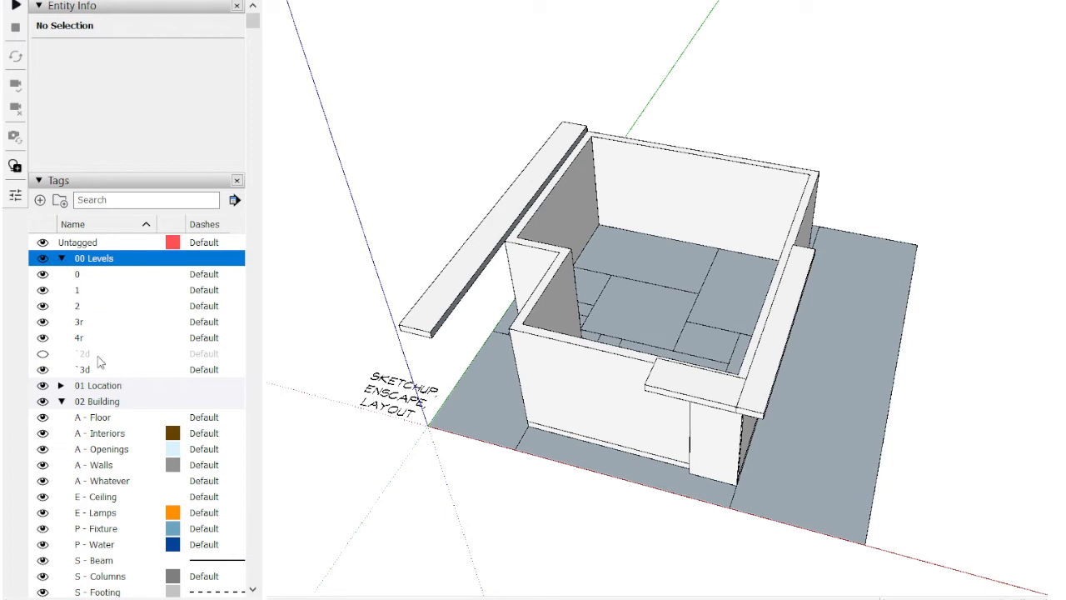
left_click(42, 293)
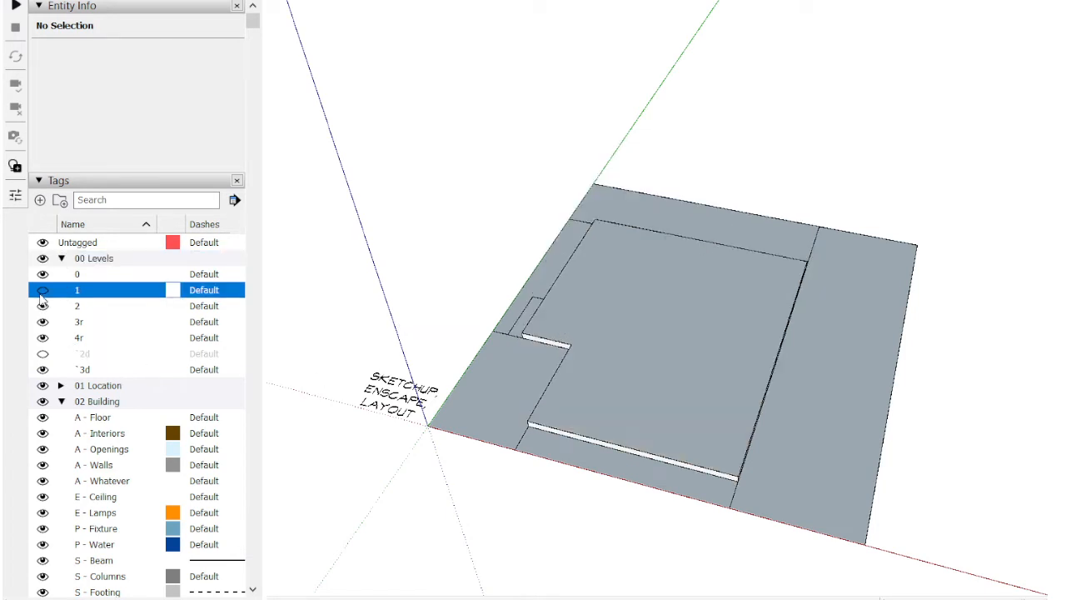
left_click(41, 291)
Step: Select the ground-floor walls and assign them to the A - Walls tag
scroll(579, 311, "down", 3)
middle_click_drag(579, 311, 751, 164)
middle_click_drag(838, 308, 779, 200)
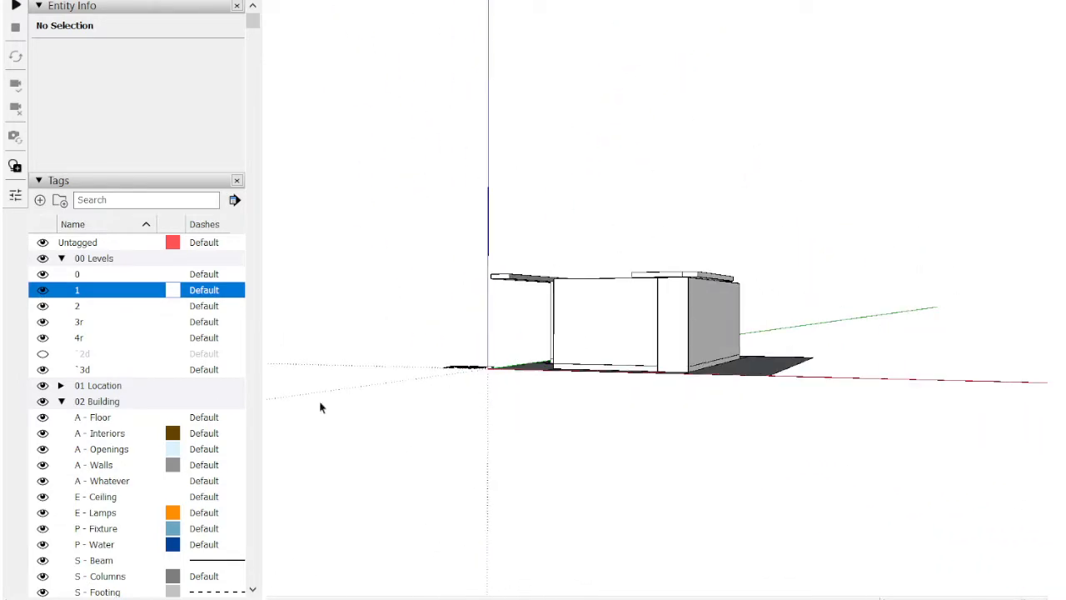
mouse_move(639, 222)
middle_mouse_down()
mouse_move(546, 185)
mouse_move(627, 239)
middle_mouse_up()
scroll(546, 184, "up", 3)
scroll(638, 169, "up", 3)
left_click(638, 169)
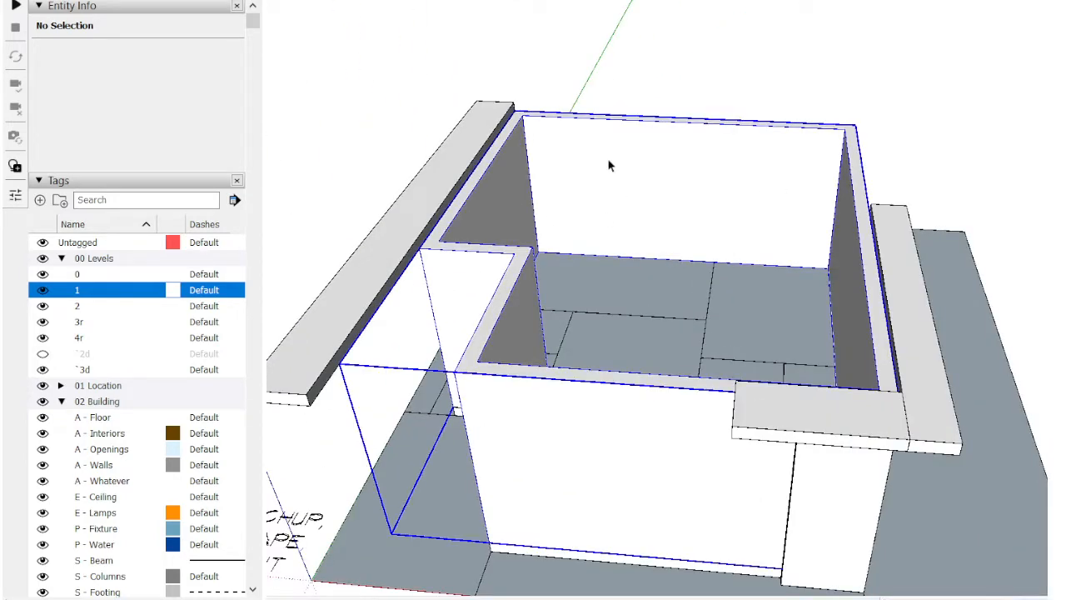
left_click(500, 1)
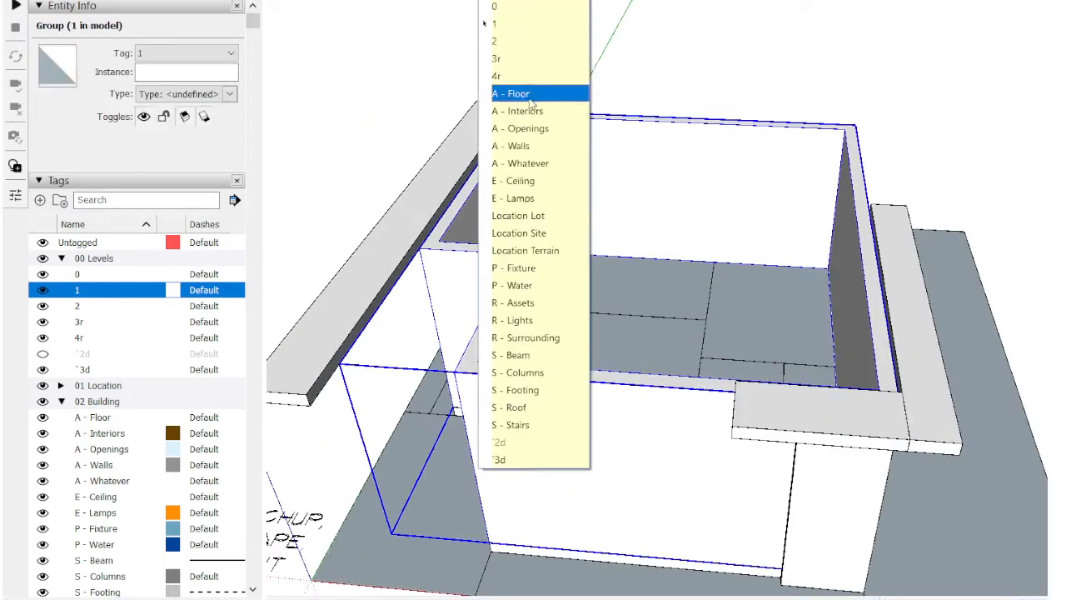
left_click(510, 145)
Step: Select the three overhang slabs together and assign them to the A - Whatever tag
scroll(500, 152, "down", 1)
left_click(469, 149)
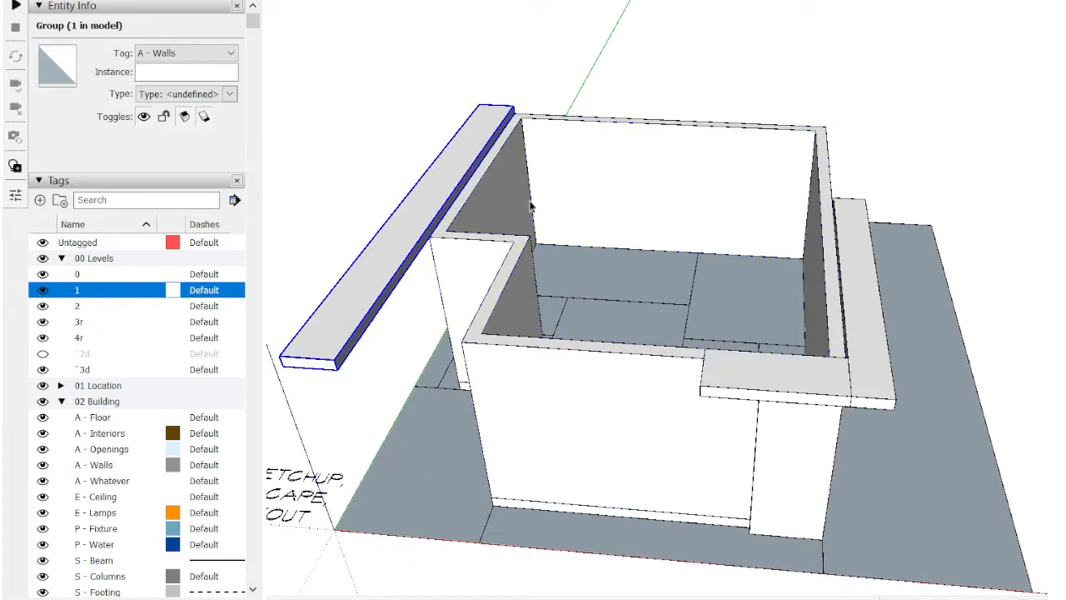
left_click(865, 341, "ctrl")
left_click(843, 370, "ctrl")
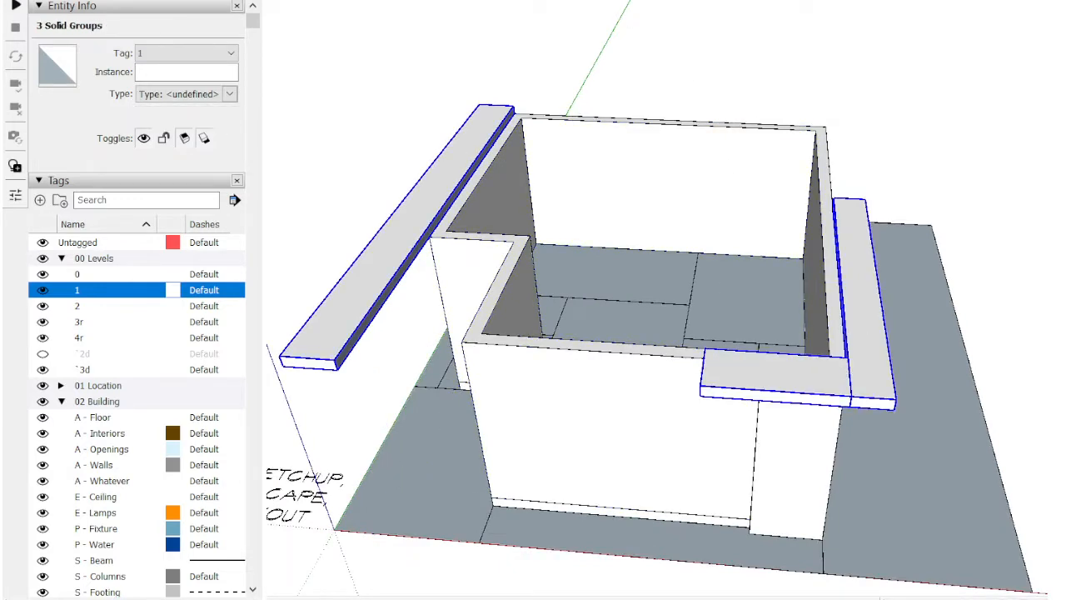
left_click(542, 2)
left_click(526, 163)
Step: Assign the front column under the corner overhang to the A - Whatever tag
scroll(561, 200, "down", 2)
left_click(724, 397)
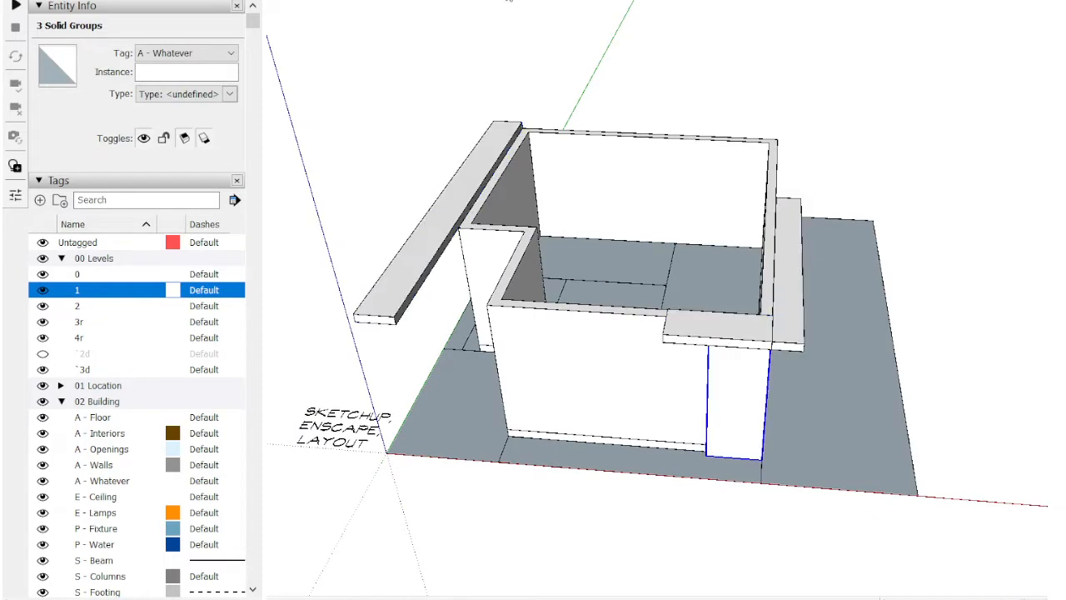
left_click(541, 2)
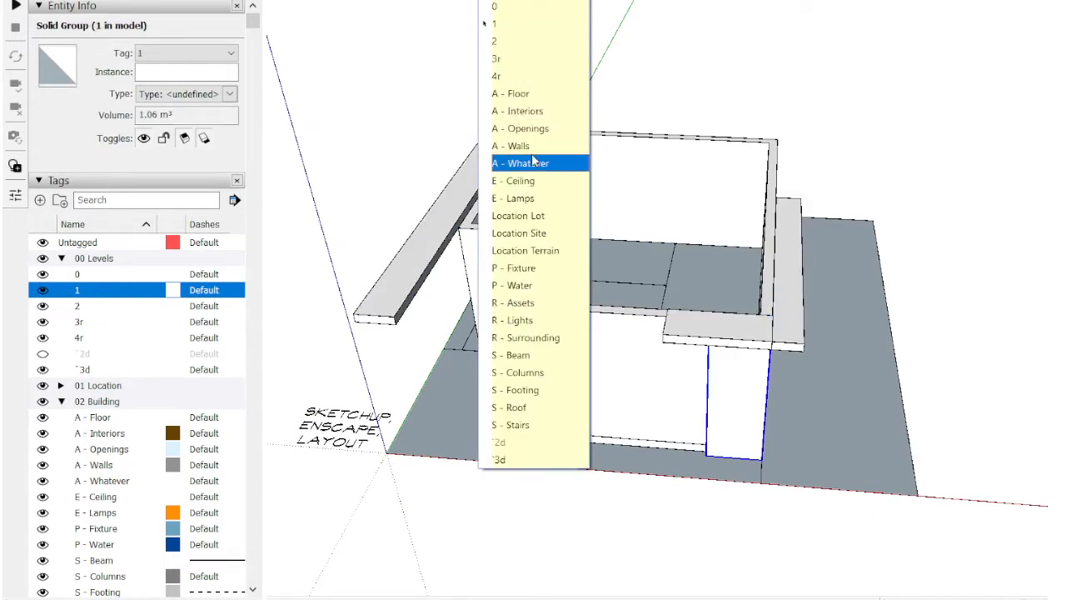
left_click(529, 163)
middle_click_drag(804, 203, 886, 130)
scroll(885, 130, "up", 1)
left_click(883, 129)
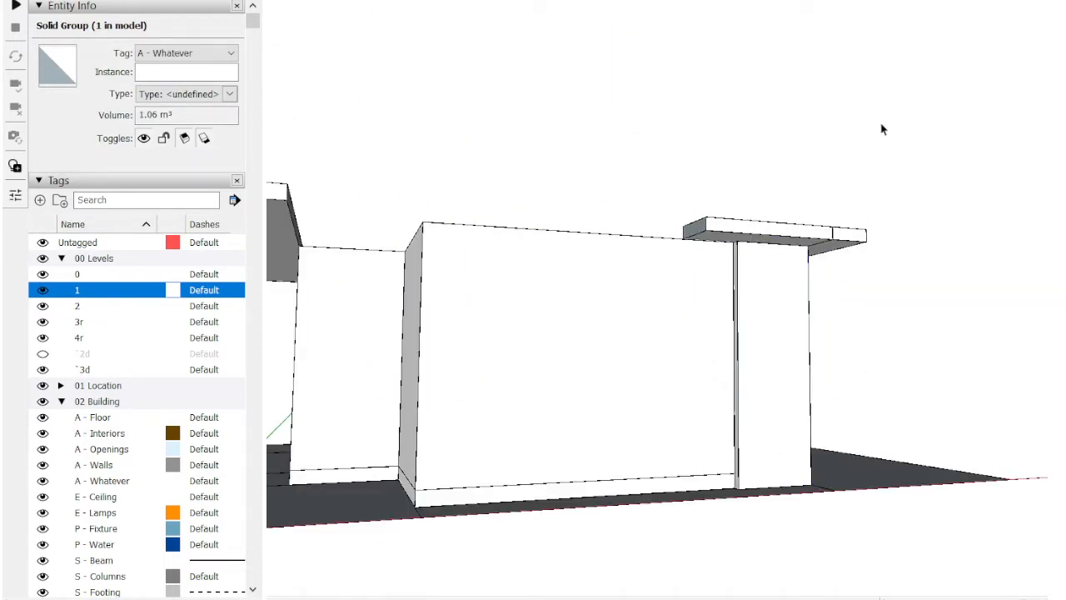
Step: Select the room layout inside the ground-floor walls and assign it to the A - Floor tag
scroll(883, 129, "down", 2)
middle_click_drag(779, 250, 614, 365)
scroll(612, 365, "up", 2)
middle_click_drag(550, 243, 562, 342, "shift")
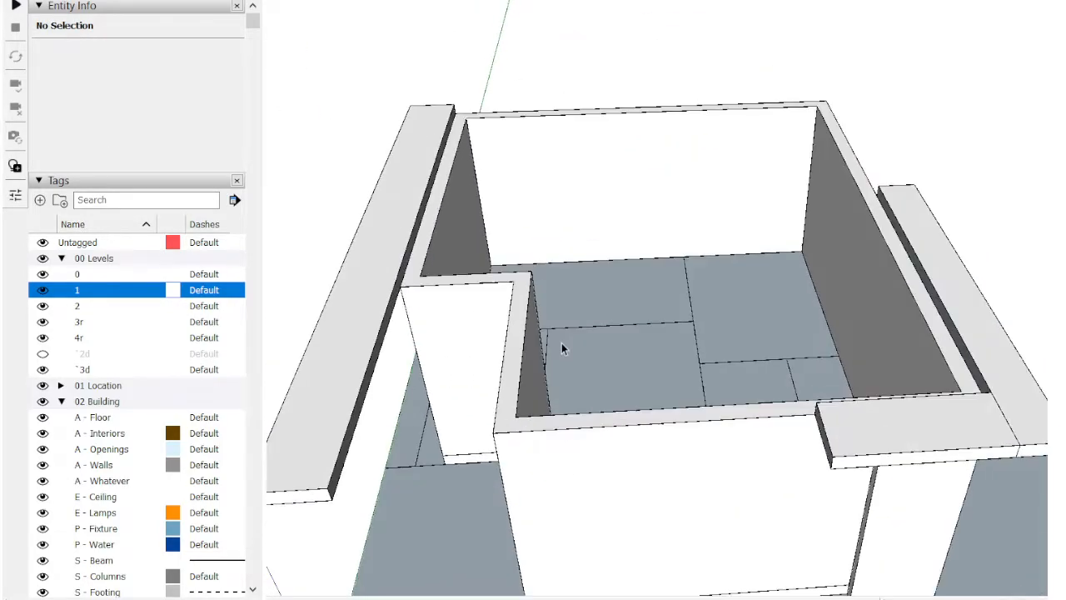
scroll(583, 279, "up", 2)
left_click(643, 160)
scroll(643, 165, "down", 2)
middle_click_drag(643, 166, 614, 250)
scroll(629, 229, "up", 2)
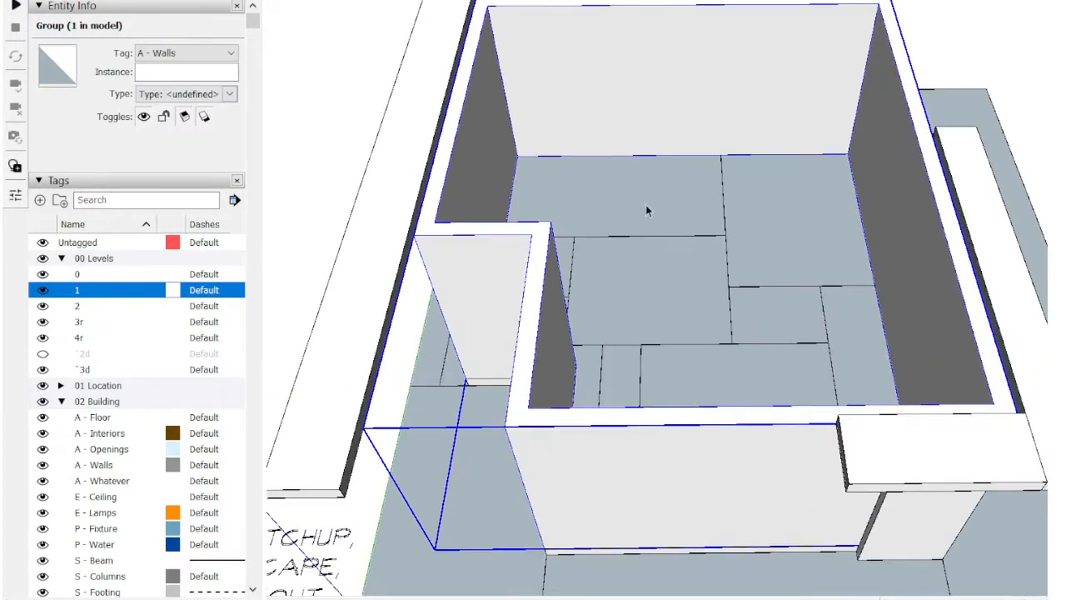
left_click(645, 204)
left_click(543, 1)
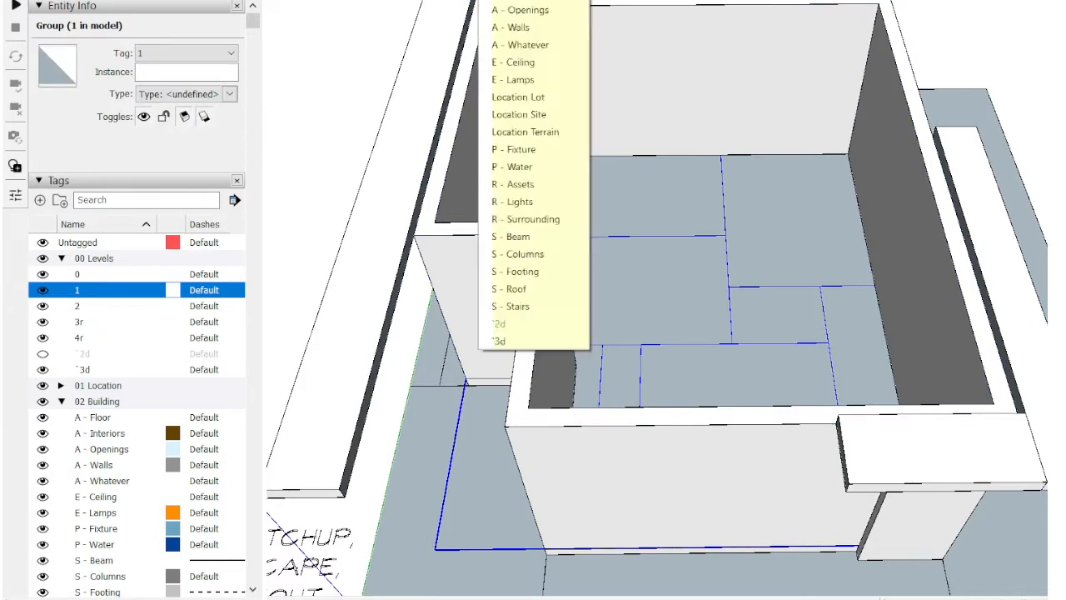
left_click(543, 92)
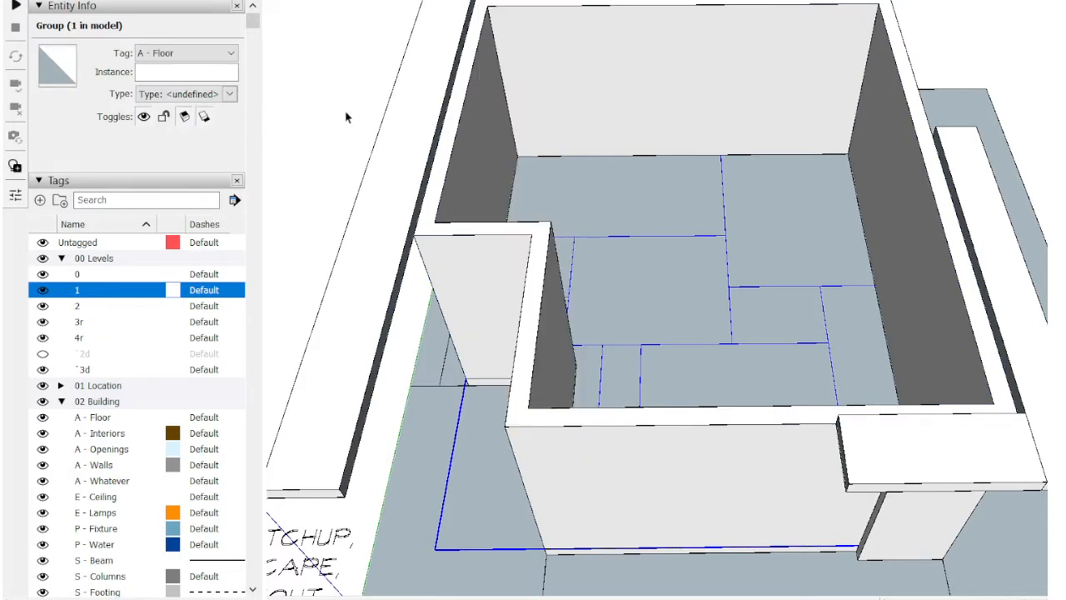
Step: Hide and show the A - Floor tag to check that it controls the room layout
left_click(348, 115)
scroll(350, 125, "down", 2)
middle_click_drag(562, 305, 587, 336, "shift")
scroll(209, 440, "down", 3)
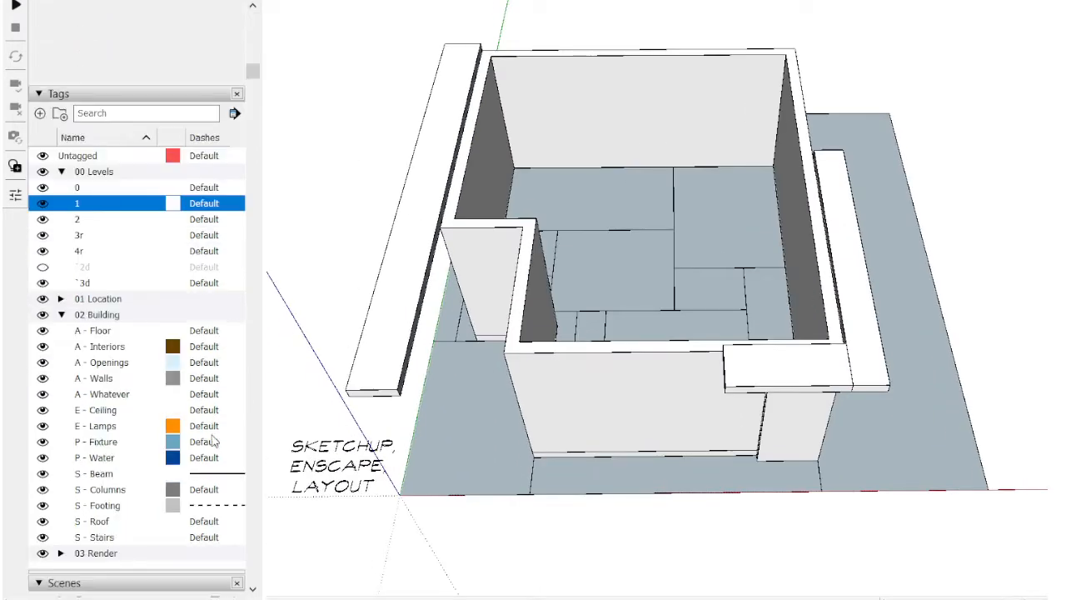
left_click(43, 331)
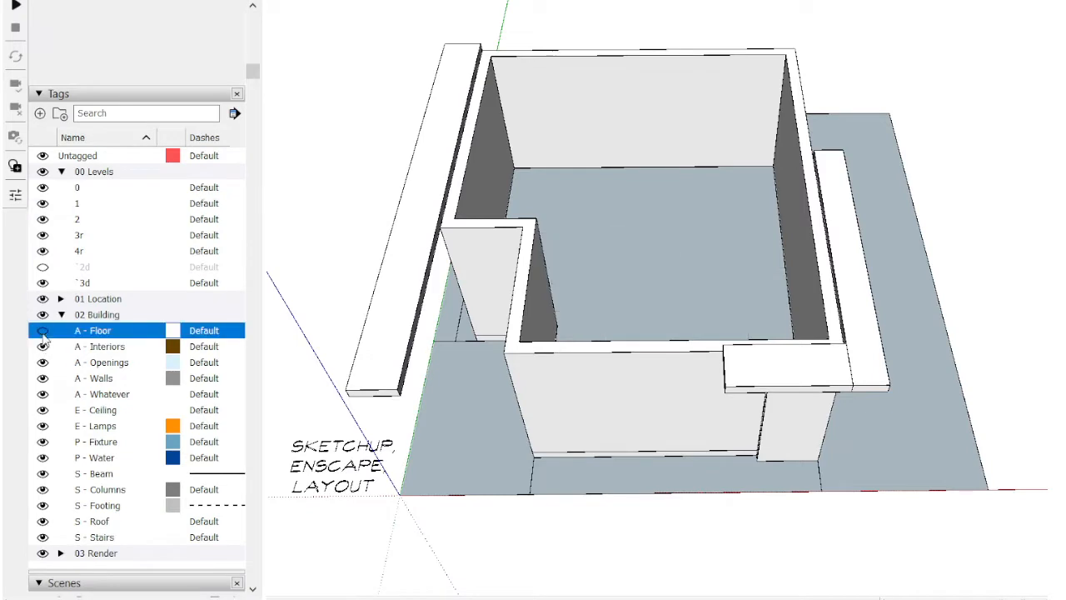
left_click(44, 331)
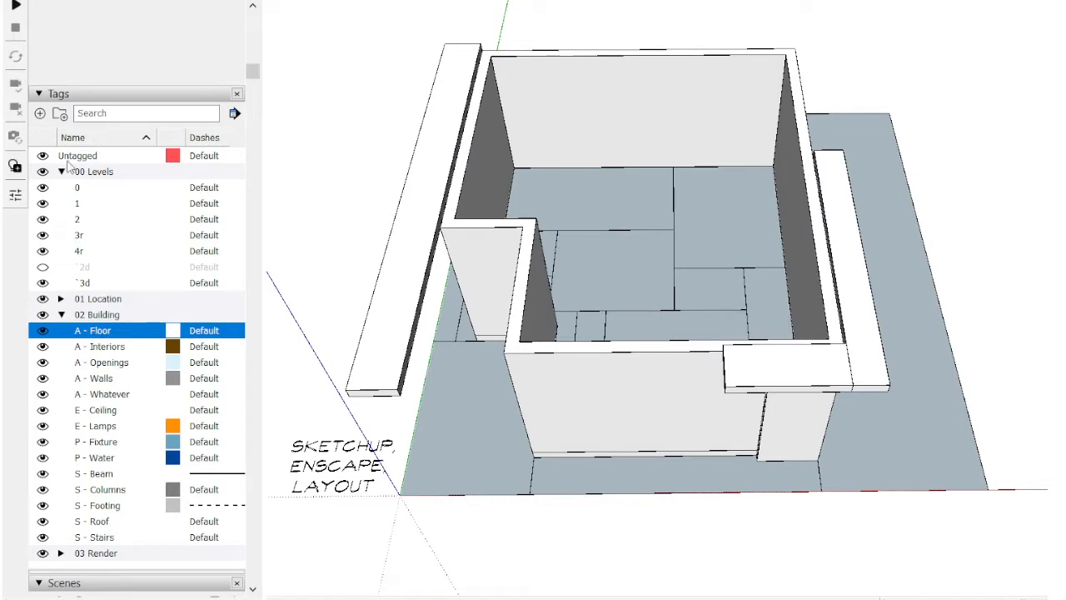
Step: Add a new tag named "s - sLAB" to the 02 Building folder
left_click(40, 114)
type("s - s")
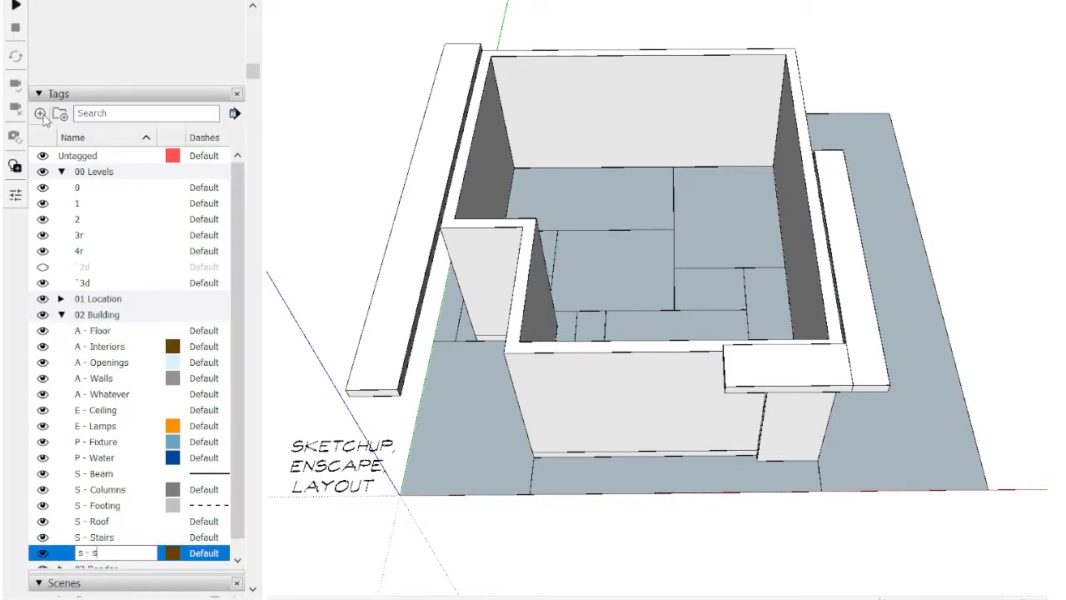
type("LAB")
key("Return")
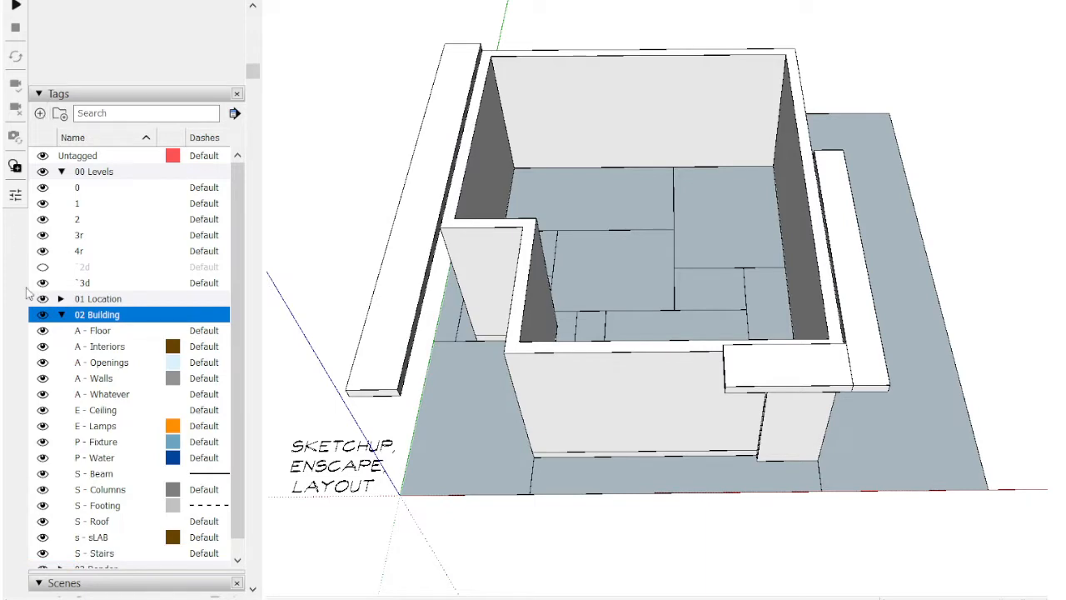
scroll(132, 390, "down", 2)
key("a")
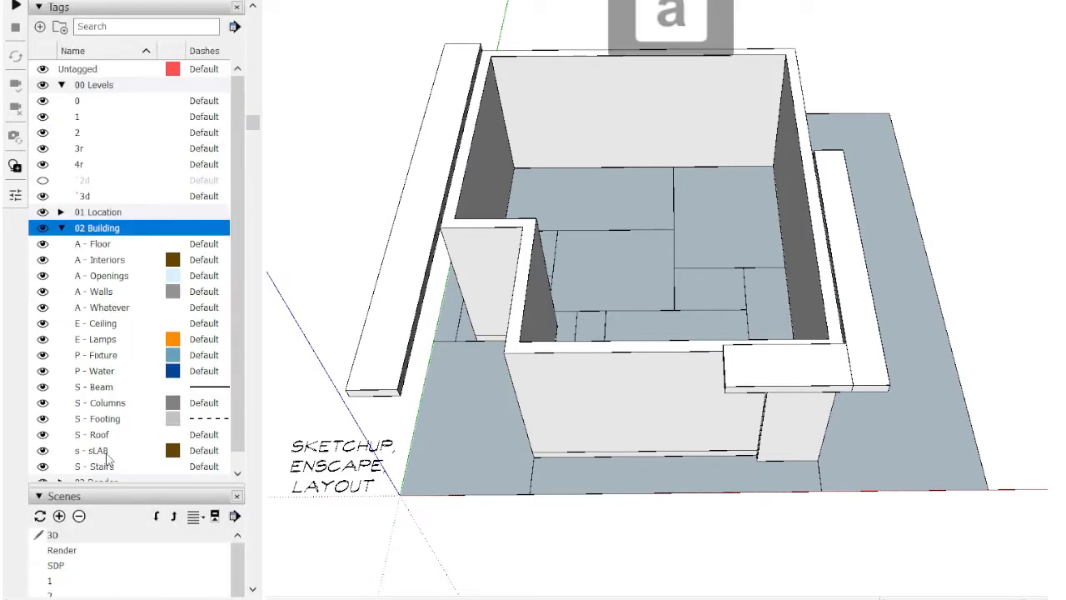
Step: Select the base slab beneath the ground-floor walls and assign it to the s - sLAB tag
middle_click_drag(802, 465, 658, 457)
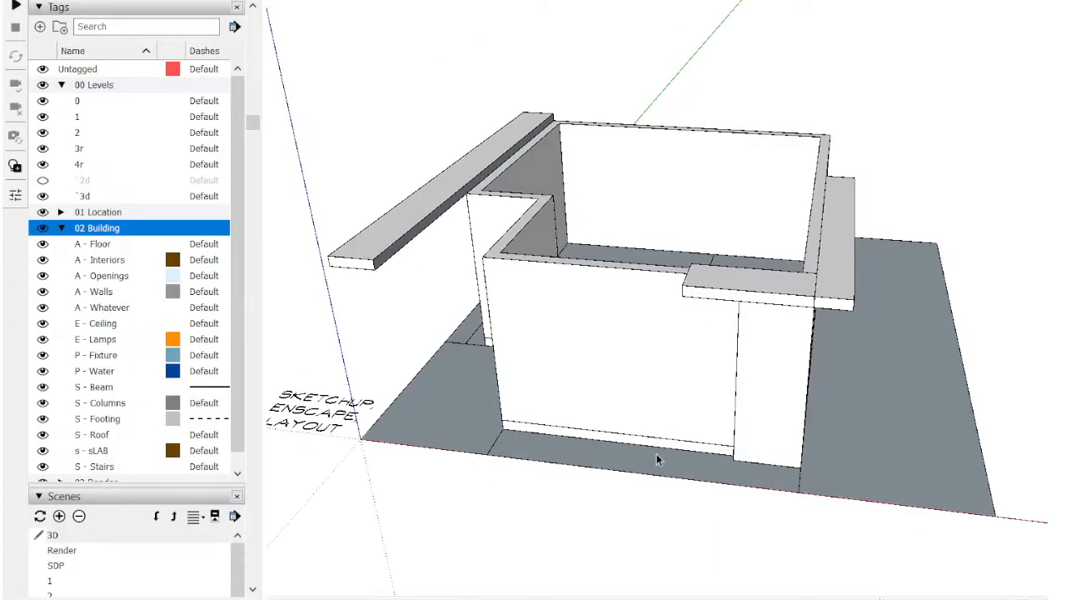
scroll(658, 454, "up", 3)
left_click(664, 431)
left_click(576, 1)
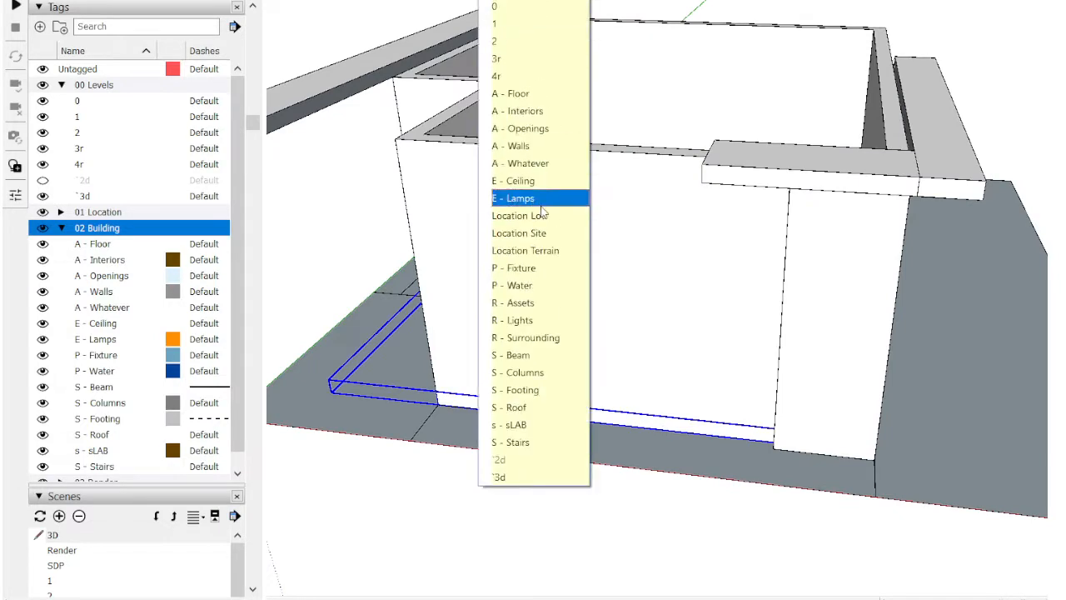
left_click(523, 427)
scroll(523, 428, "down", 3)
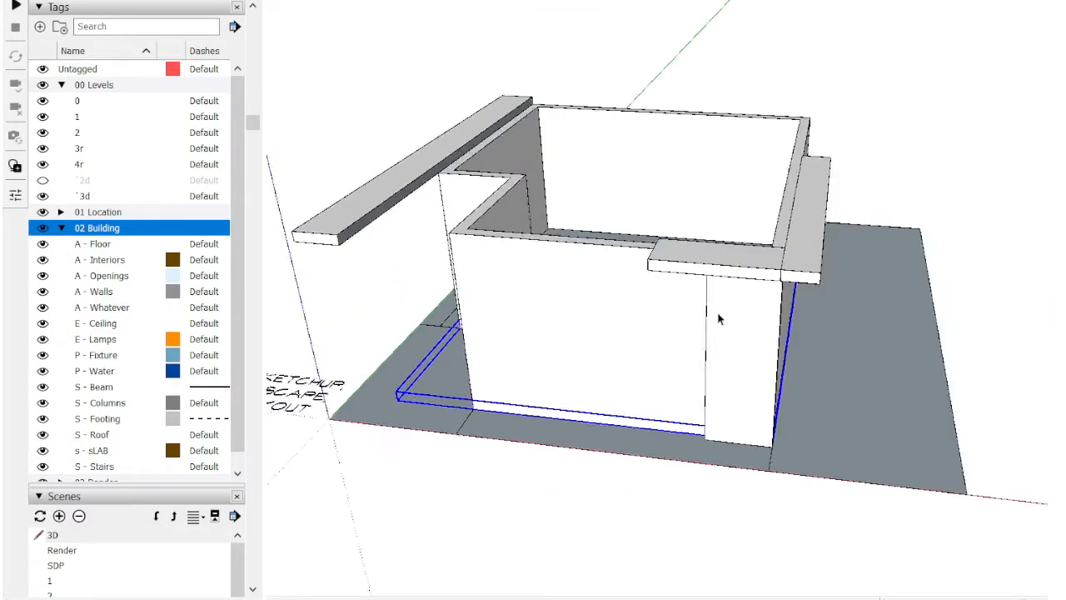
Step: Bring the hidden upper storey and roof slab back into view above the ground floor
middle_click_drag(719, 315, 814, 170)
left_click_drag(481, 127, 932, 462)
middle_click_drag(852, 277, 540, 73)
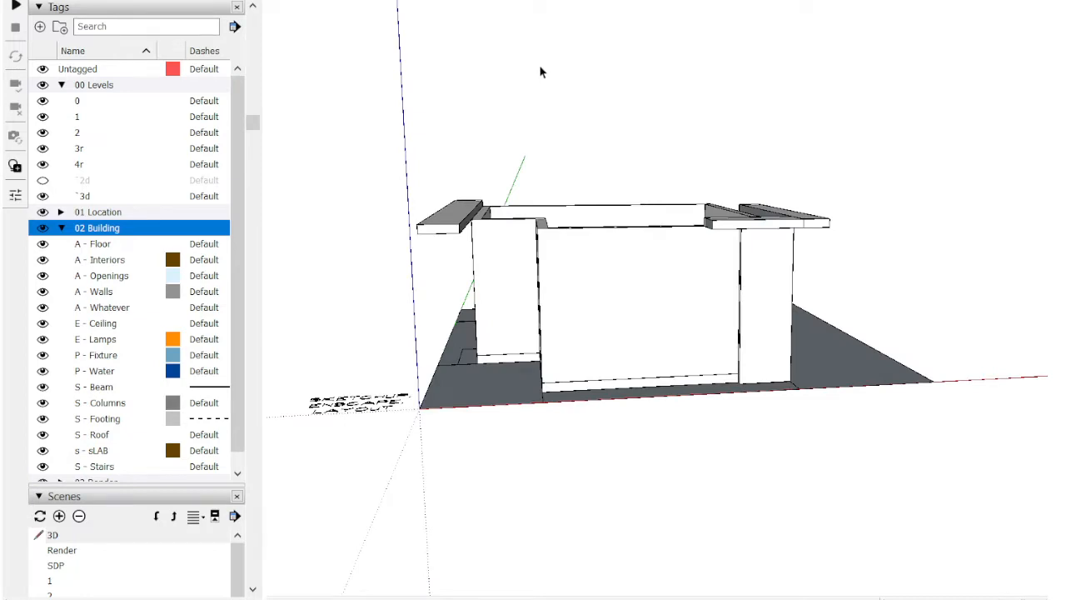
scroll(579, 165, "down", 1)
middle_click_drag(607, 219, 278, 234)
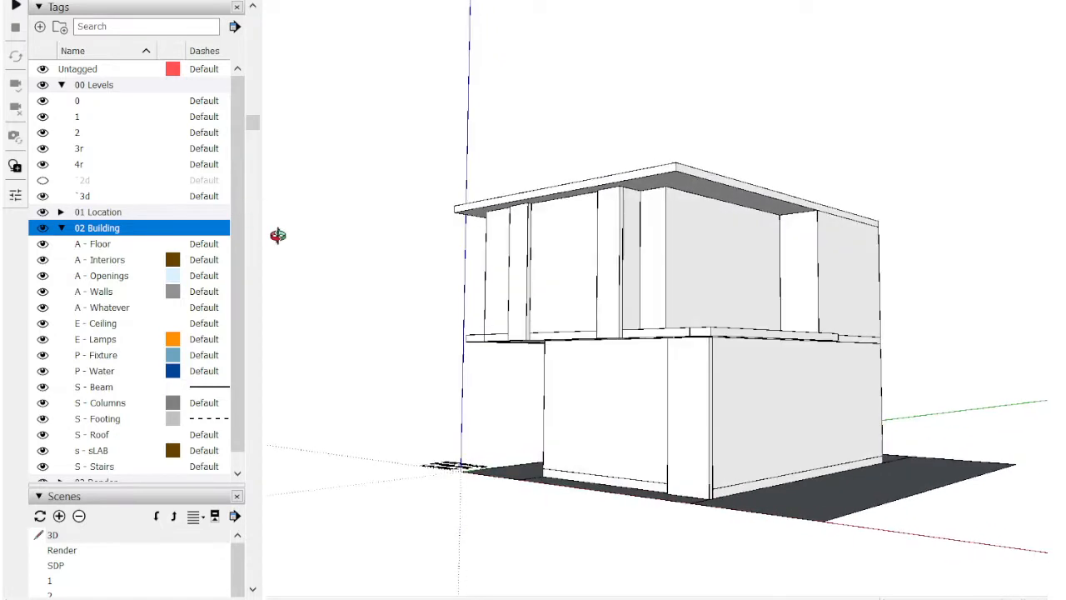
scroll(819, 233, "down", 1)
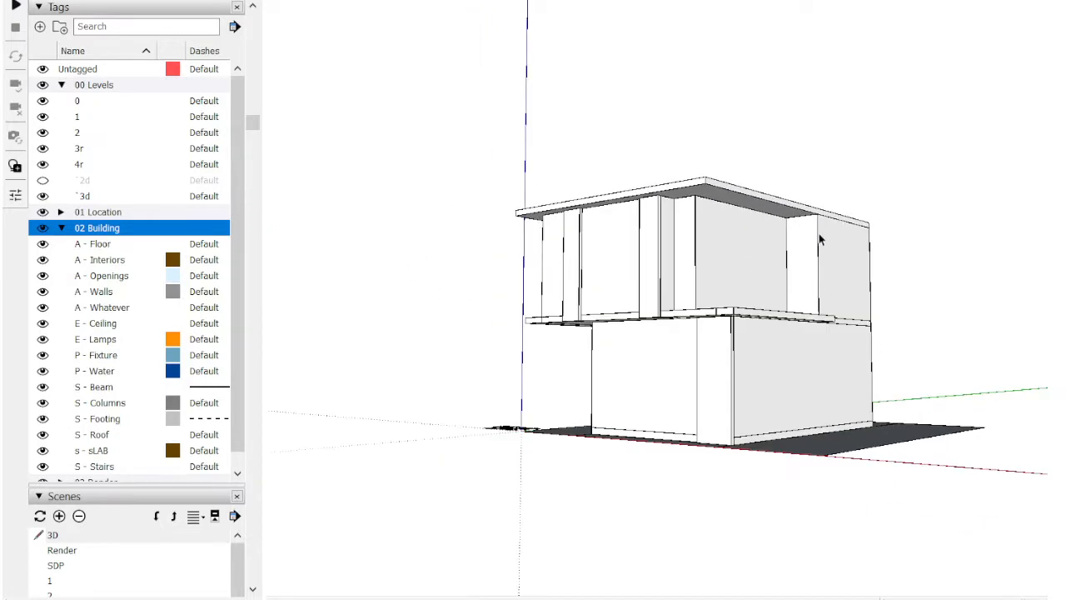
Step: Select the roof slab above the upper storey, assign it to the s - sLAB tag and hide it
middle_click_drag(818, 233, 652, 250)
left_click(606, 203)
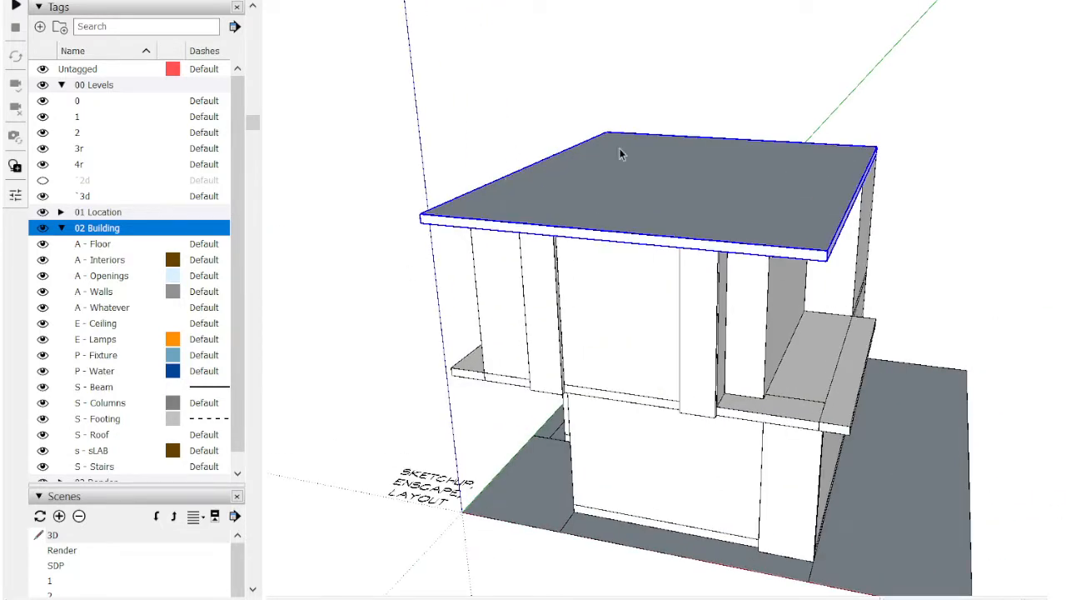
left_click(539, 1)
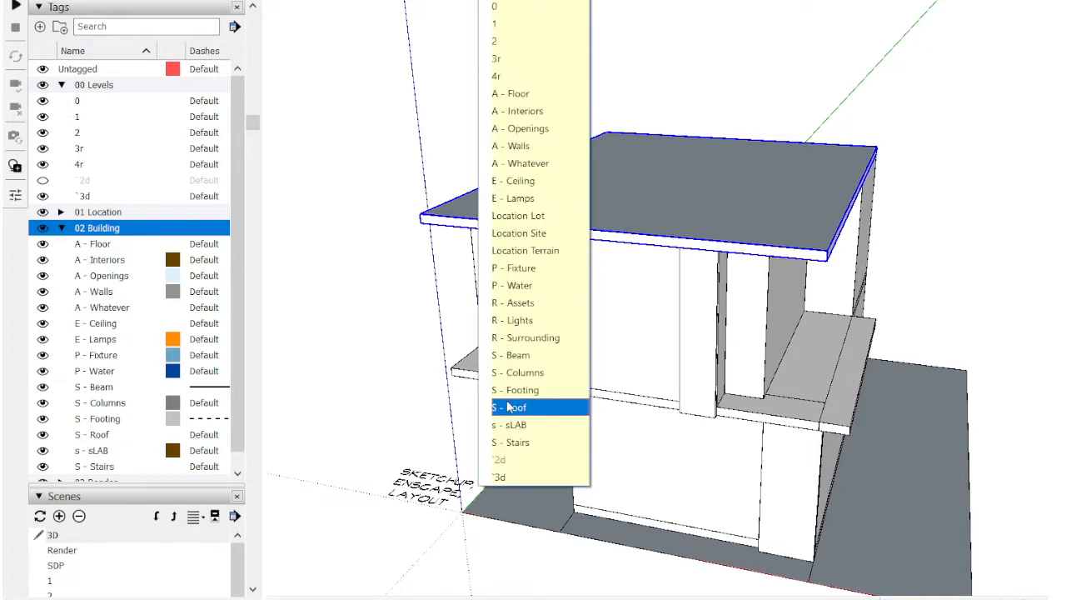
left_click(518, 425)
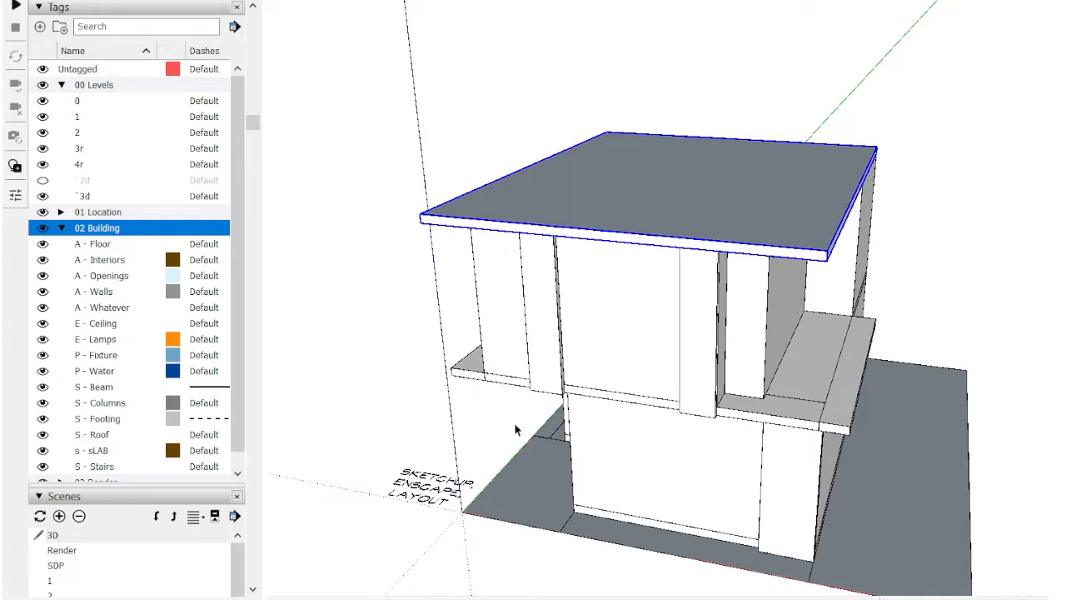
middle_click_drag(630, 242, 669, 247)
key("h")
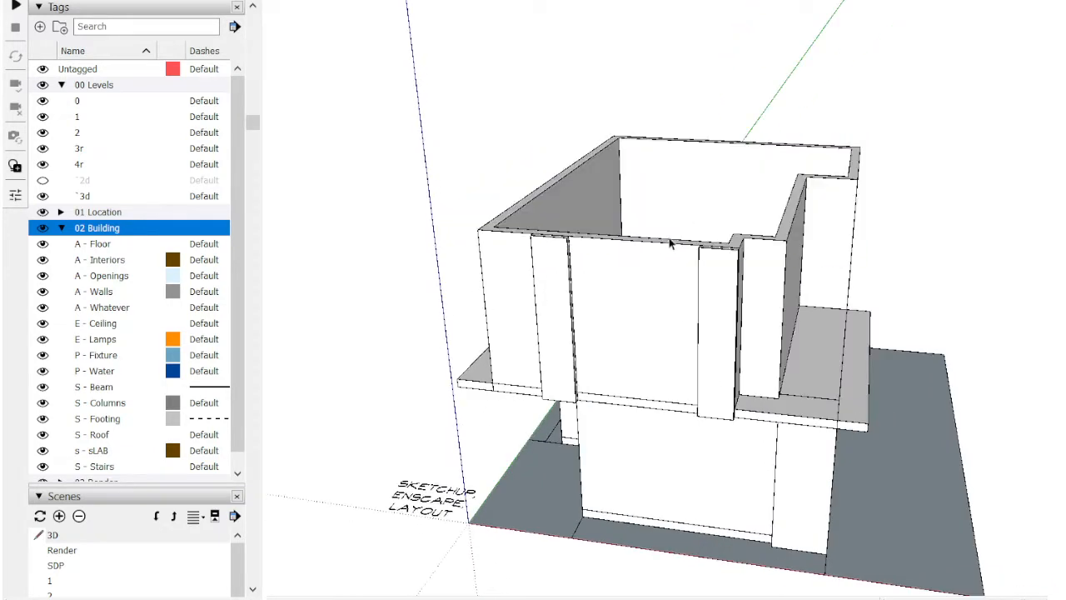
Step: Assign the upper-storey walls to the A - Walls tag and hide them
scroll(648, 275, "up", 1)
left_click(648, 276)
left_click(528, 3)
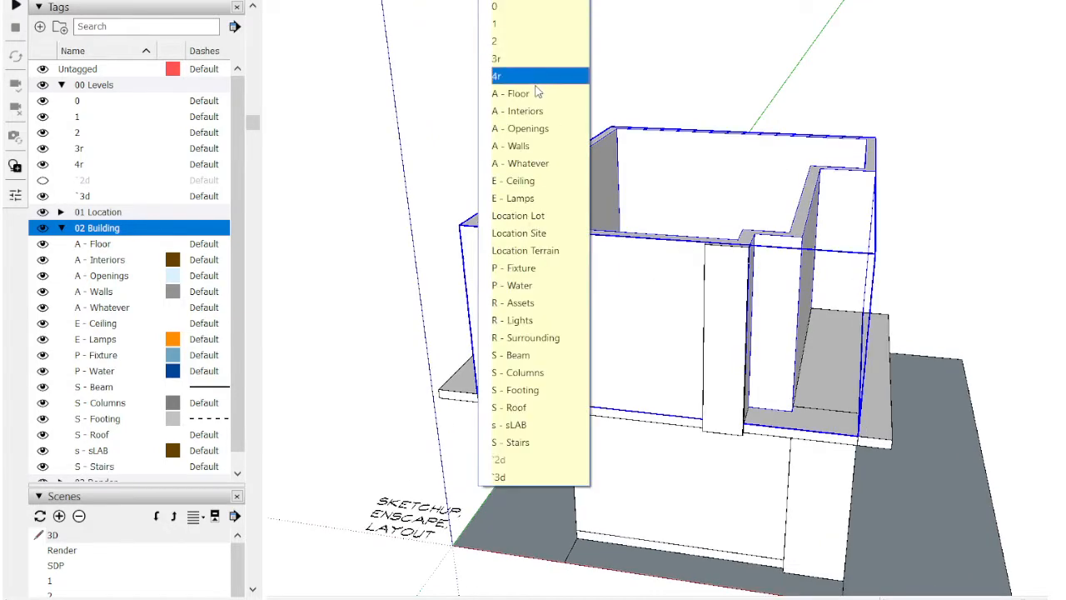
left_click(520, 145)
key("h")
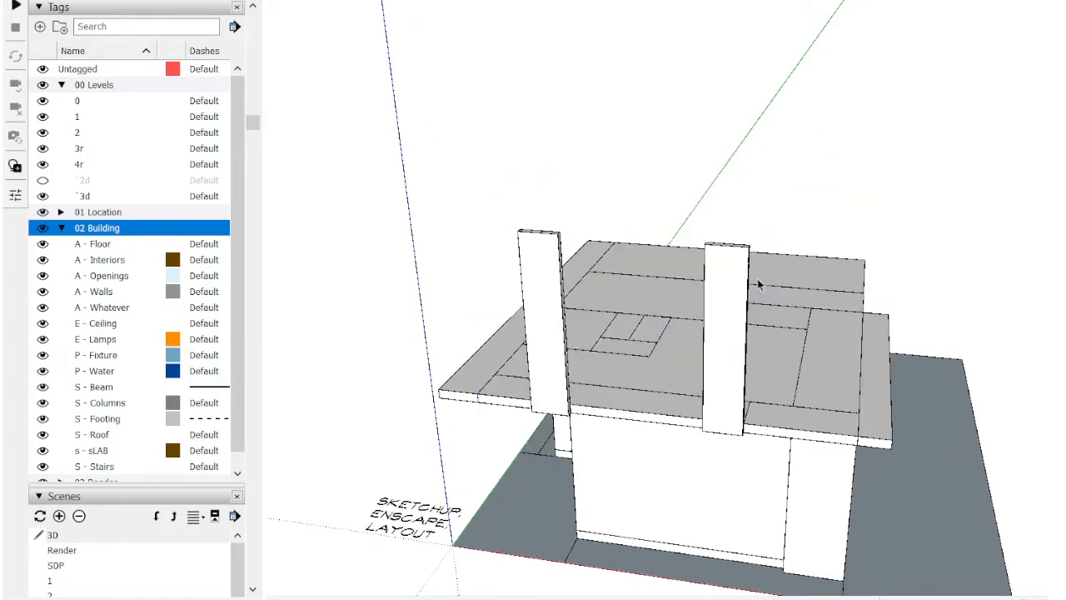
Step: Select both front panels of the upper storey, assign them to the A - Whatever tag and hide them
middle_click_drag(694, 286, 790, 143)
left_click_drag(790, 143, 496, 177)
left_click(528, 4)
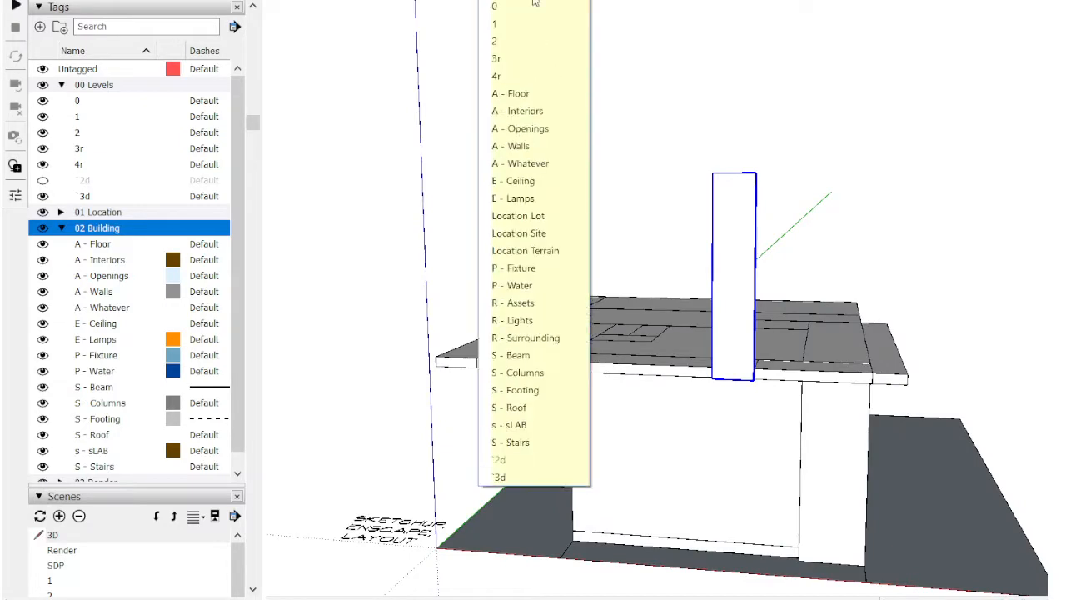
left_click(533, 176)
key("h")
Step: Assign the upper floor's room layout to the A - Floor tag and hide it
middle_click_drag(579, 194, 742, 397)
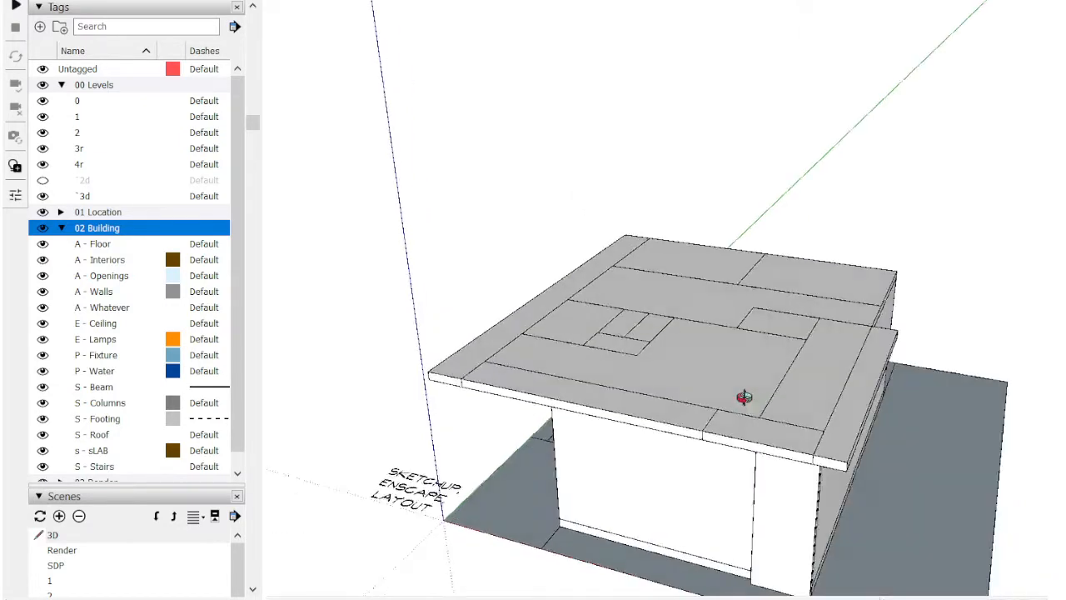
left_click(640, 326)
left_click(530, 3)
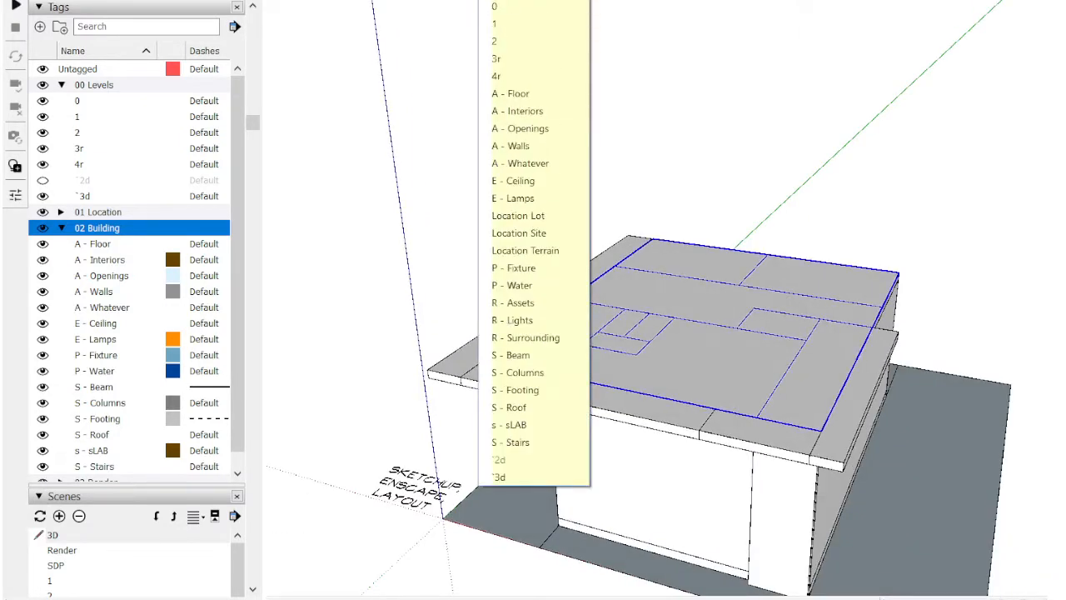
left_click(529, 90)
key("h")
Step: Assign the main floor slab between the two storeys to the s - sLAB tag and clear the selection
left_click(664, 331)
left_click(530, 4)
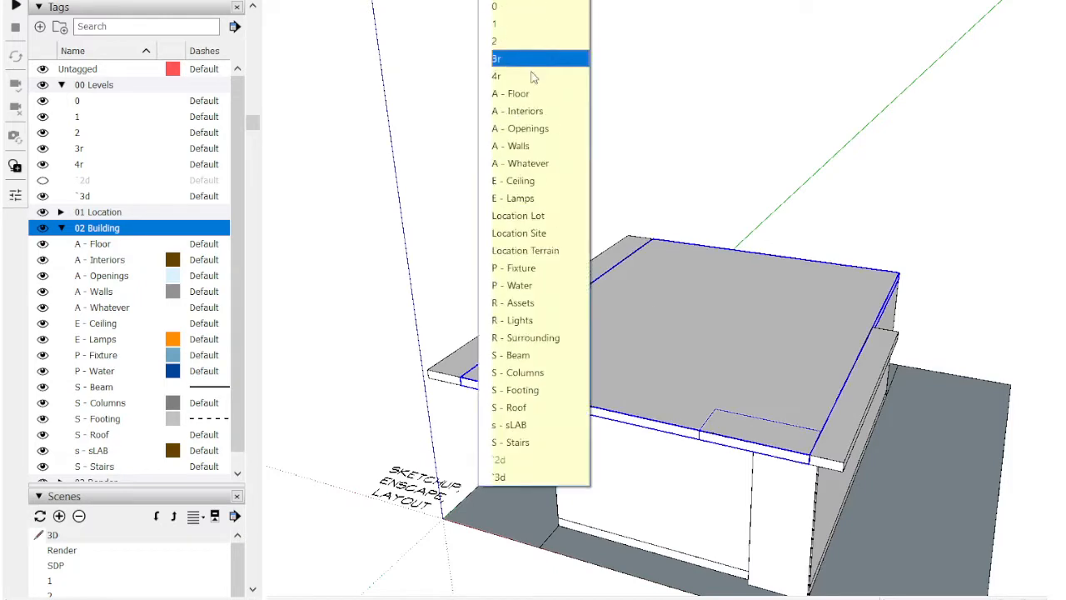
left_click(517, 424)
left_click(485, 150)
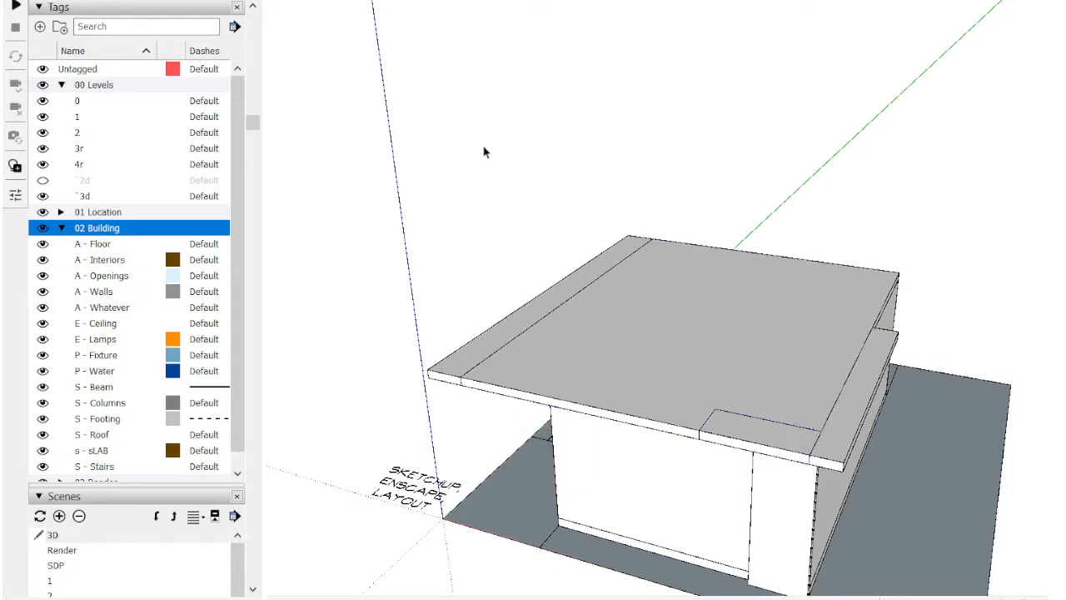
Step: Bring the hidden upper storey's room layout, front panels, walls and roof slab back into view
middle_click_drag(486, 149, 569, 220)
middle_click_drag(738, 259, 822, 214)
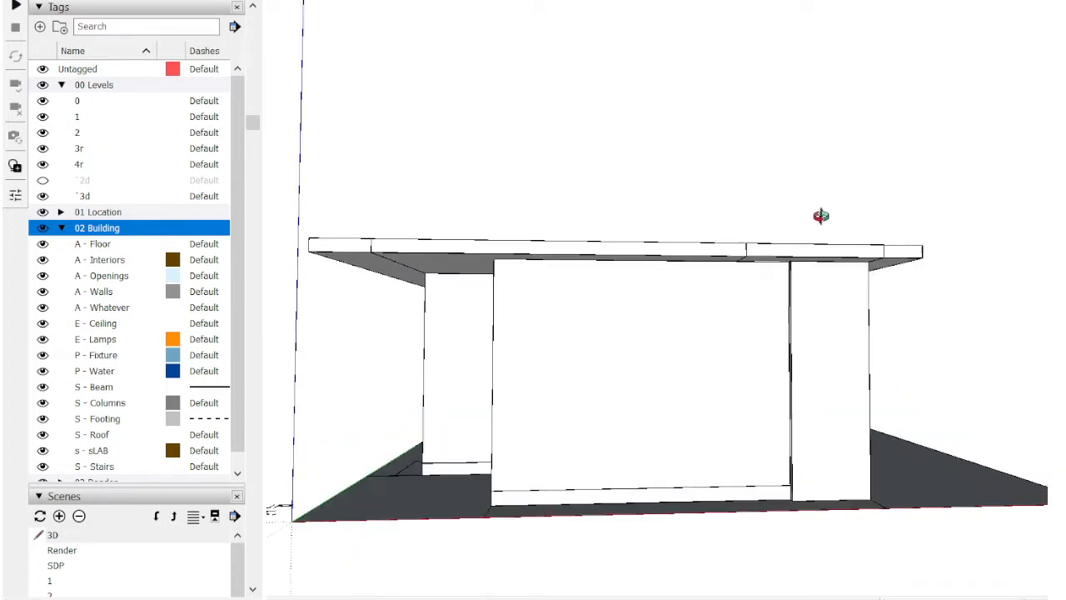
left_click(621, 159)
scroll(623, 160, "down", 4)
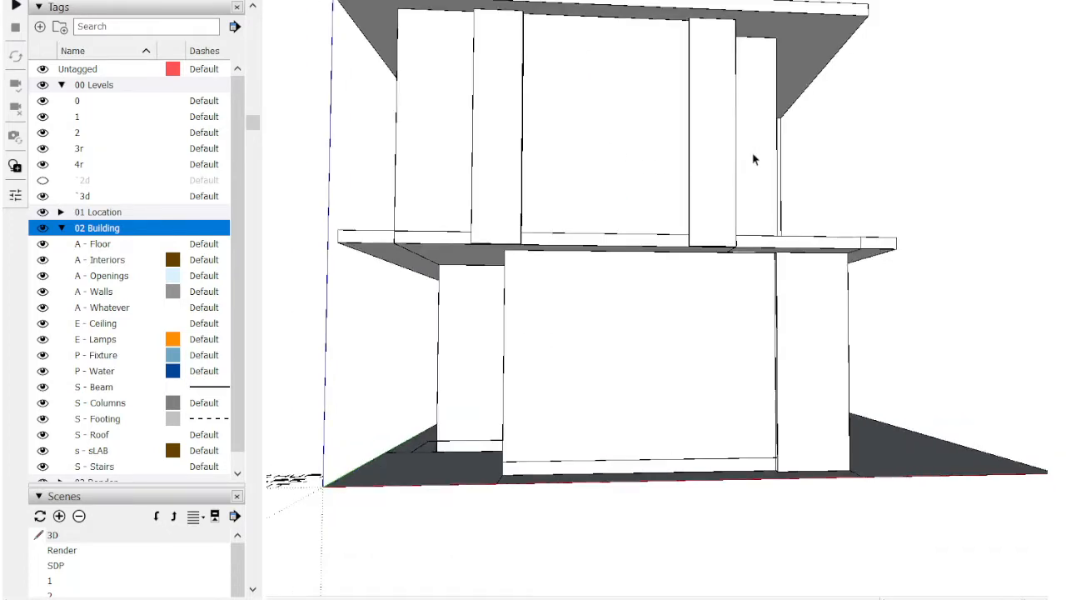
middle_click_drag(911, 167, 342, 349)
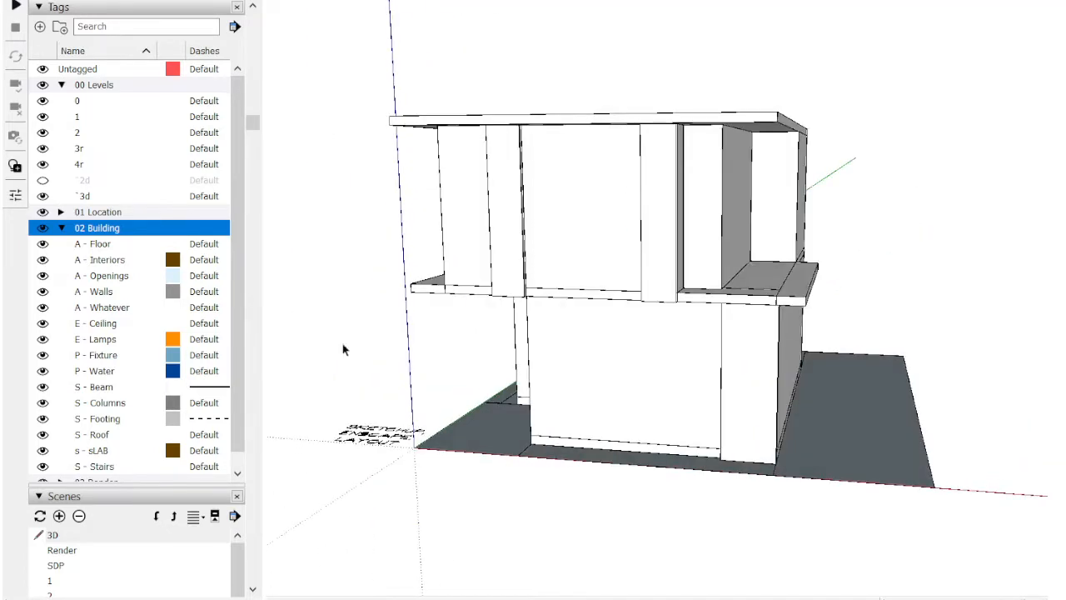
Step: Hide and show the A - Walls and A - Whatever tags to check the wall, panel, slab and floor assignments
left_click(42, 292)
middle_click_drag(533, 334, 549, 391)
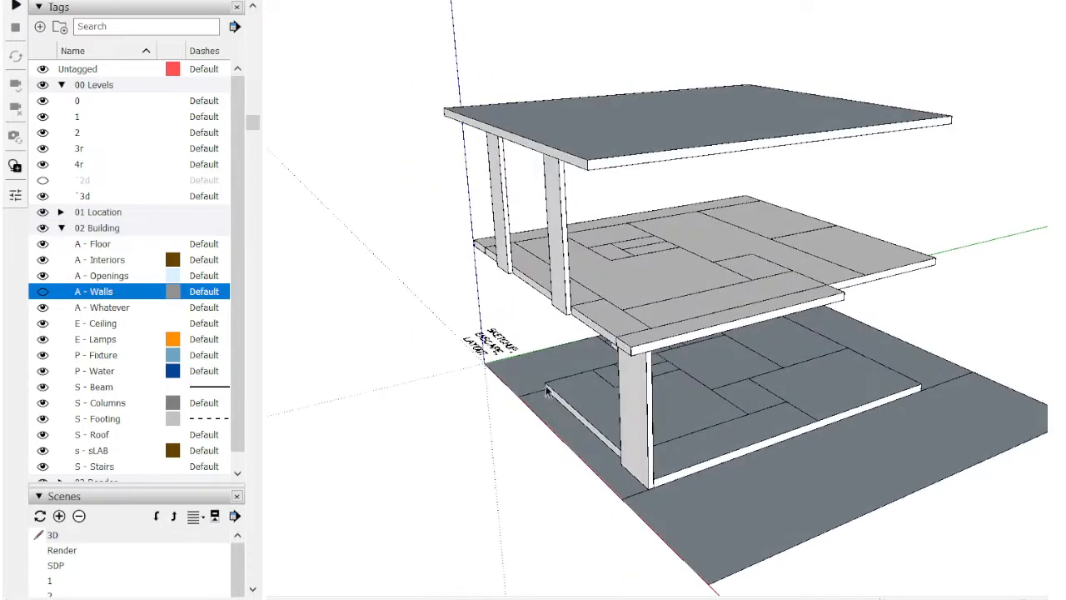
left_click(43, 307)
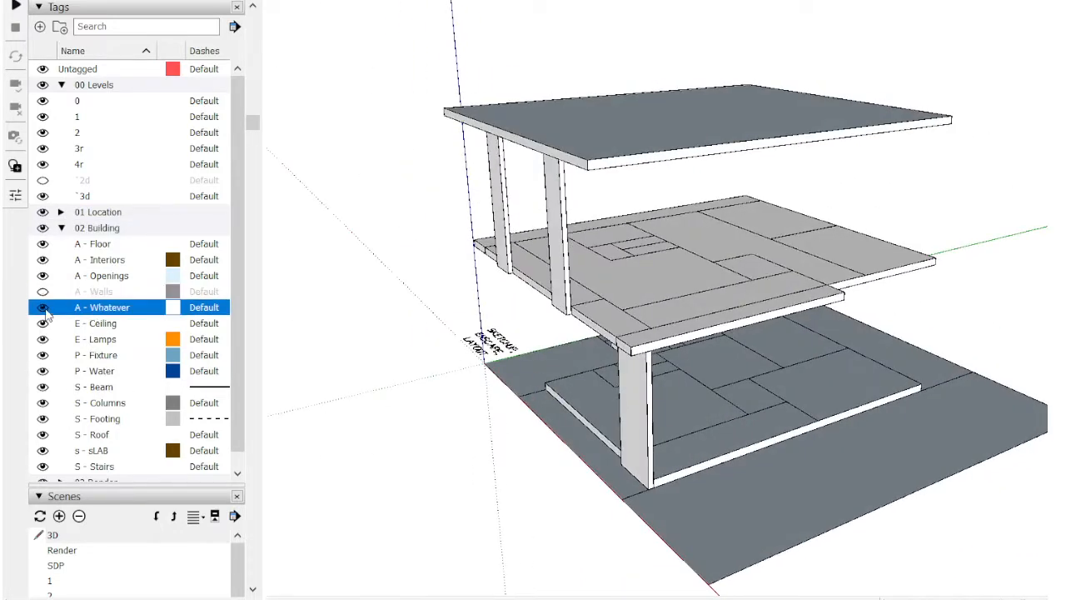
middle_click_drag(533, 417, 1062, 241)
middle_click_drag(754, 325, 642, 328)
scroll(708, 287, "up", 2)
left_click(708, 283)
scroll(708, 287, "down", 3)
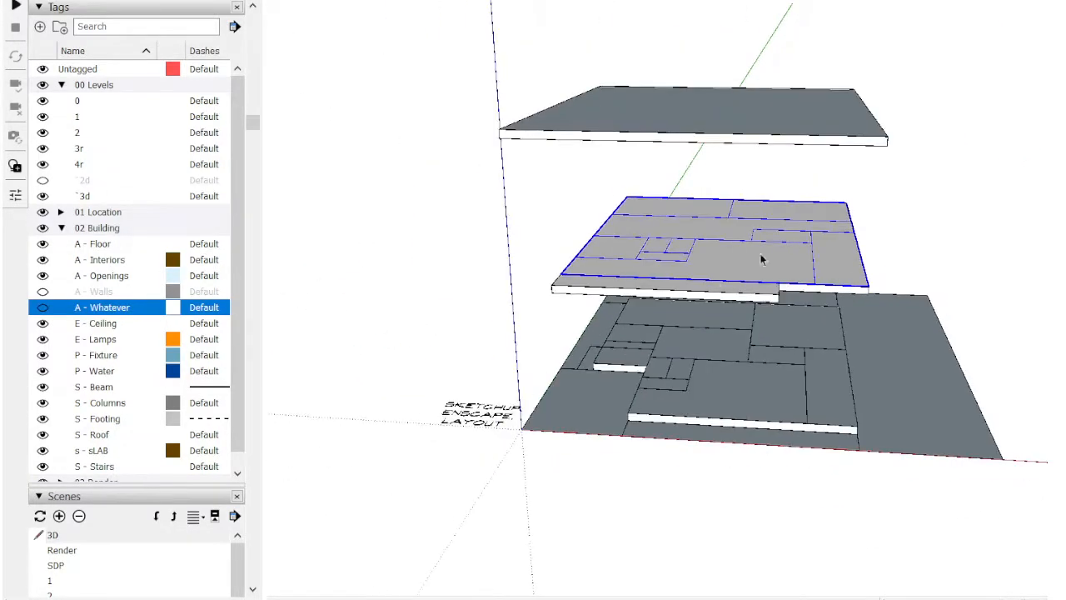
left_click(963, 211)
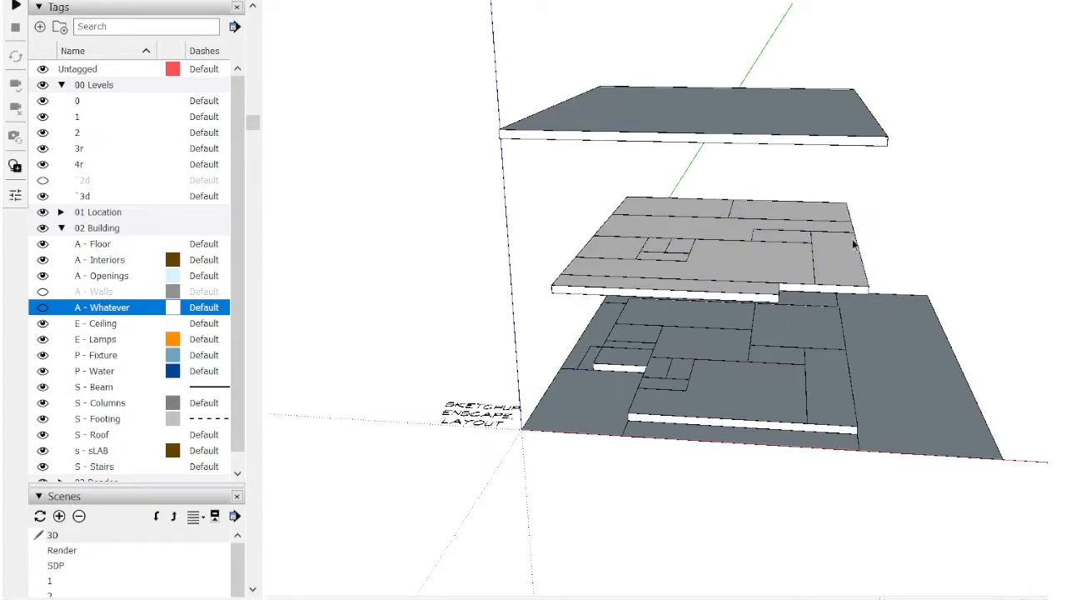
left_click(42, 292)
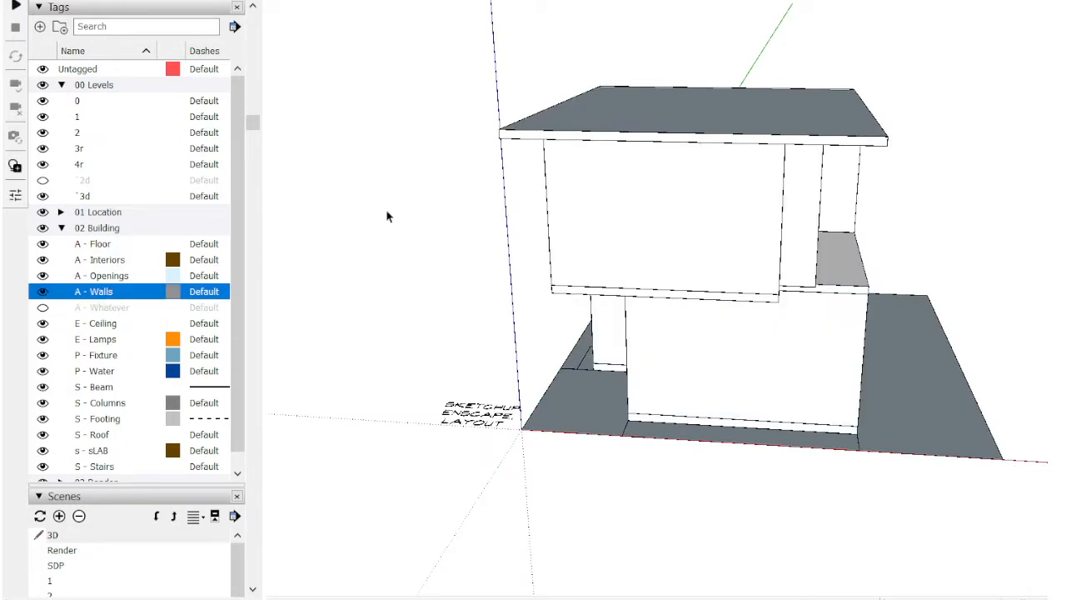
left_click(43, 308)
scroll(608, 244, "down", 2)
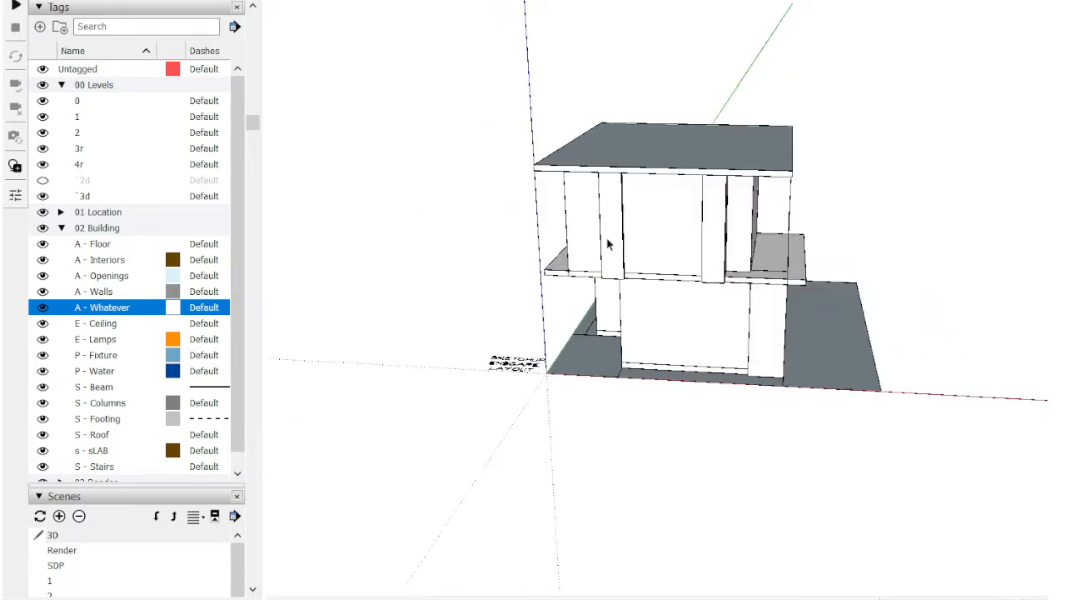
Step: Select the ground-floor walls and front panel from the front view, and add the base slab to the selection
key("F4")
key("v")
scroll(786, 351, "up", 2)
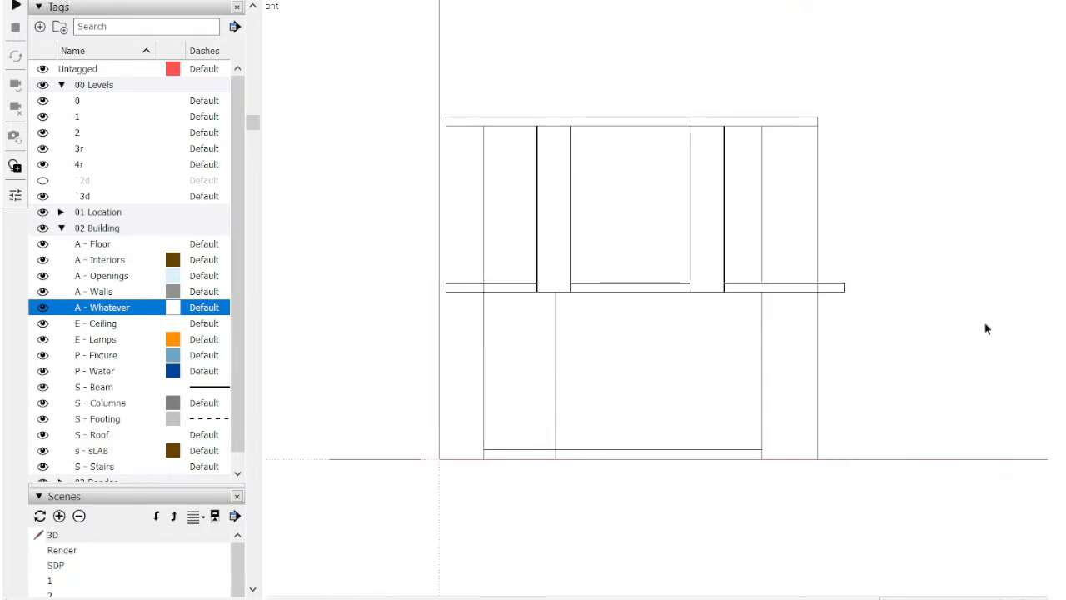
mouse_move(985, 324)
left_mouse_down()
mouse_move(184, 354)
mouse_move(487, 366)
left_mouse_up()
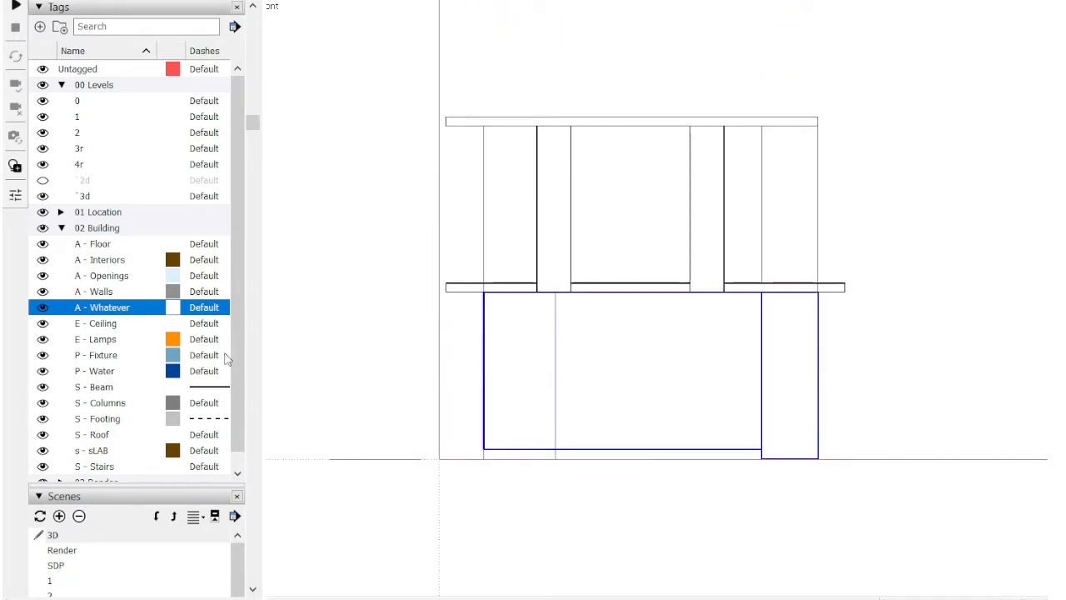
scroll(678, 258, "down", 3)
middle_click_drag(740, 287, 629, 358)
scroll(629, 358, "up", 3)
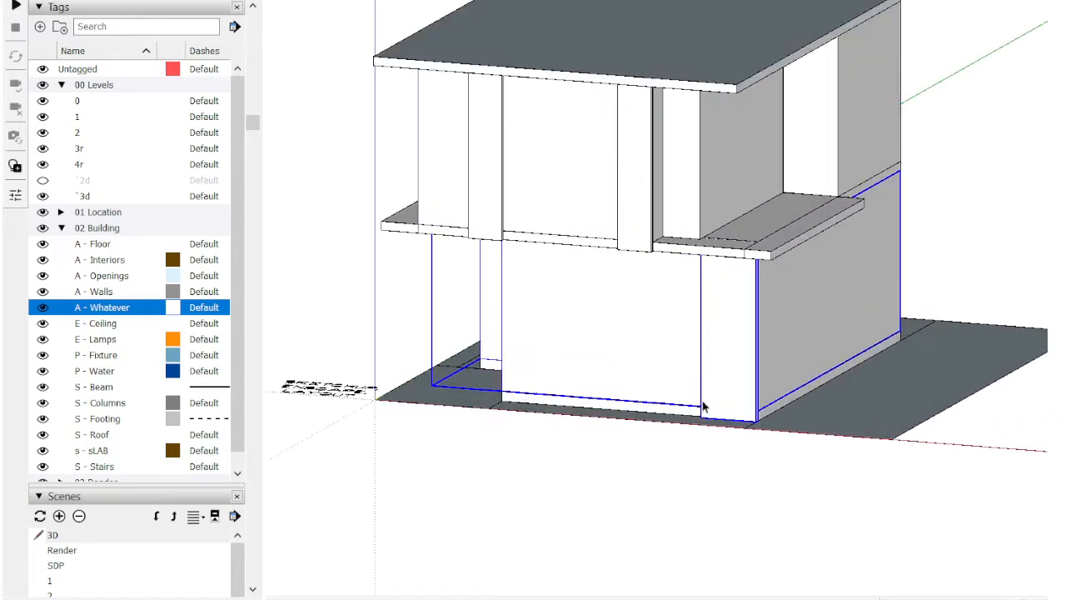
middle_click_drag(738, 429, 819, 472)
scroll(719, 419, "up", 3)
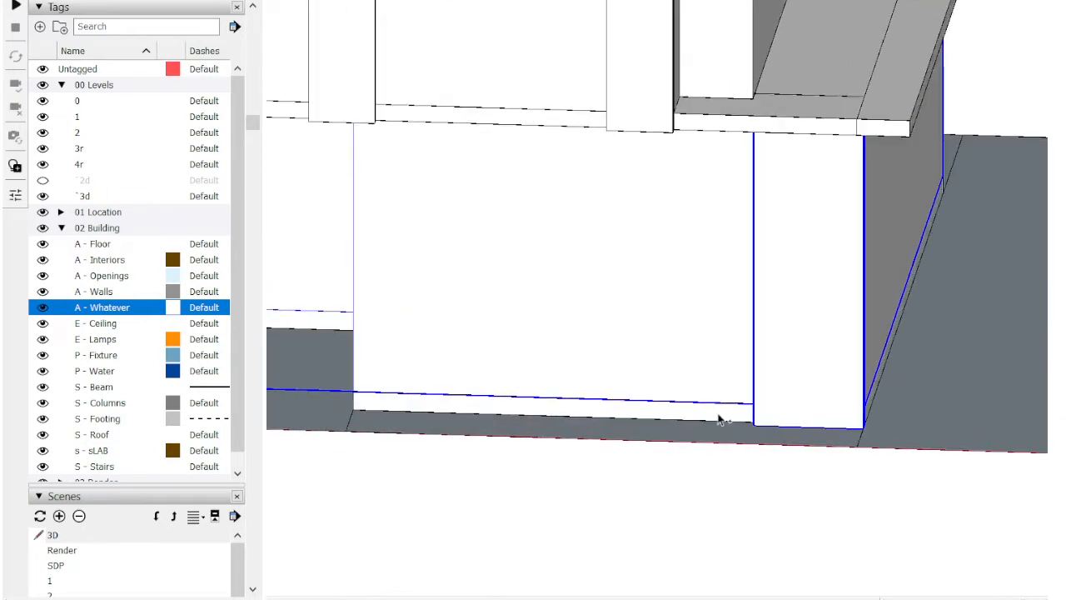
left_click(719, 419, "shift")
scroll(719, 419, "down", 3)
middle_click_drag(719, 419, 442, 299)
scroll(778, 345, "down", 2)
middle_click_drag(723, 279, 762, 337)
scroll(733, 320, "up", 3)
key("m")
left_click(733, 311)
key("Escape")
left_click(535, 0)
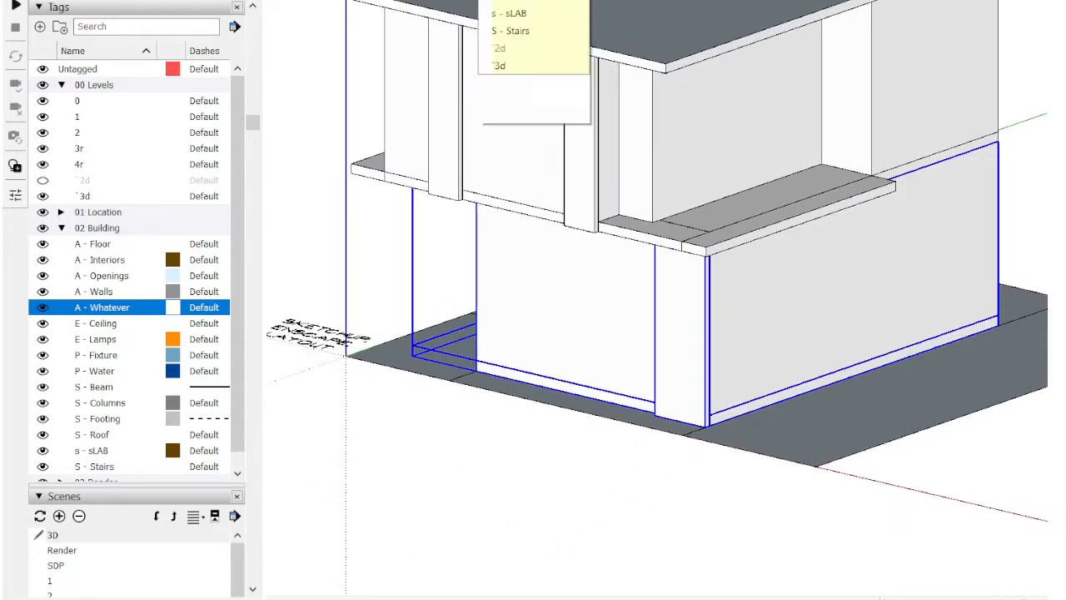
left_click(534, 0)
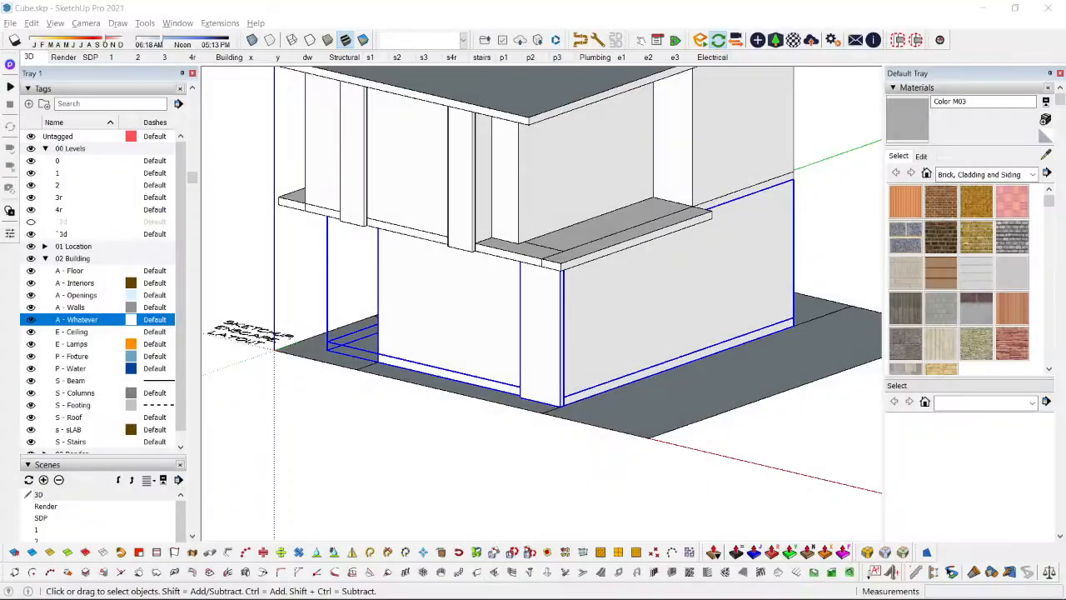
left_click(425, 46)
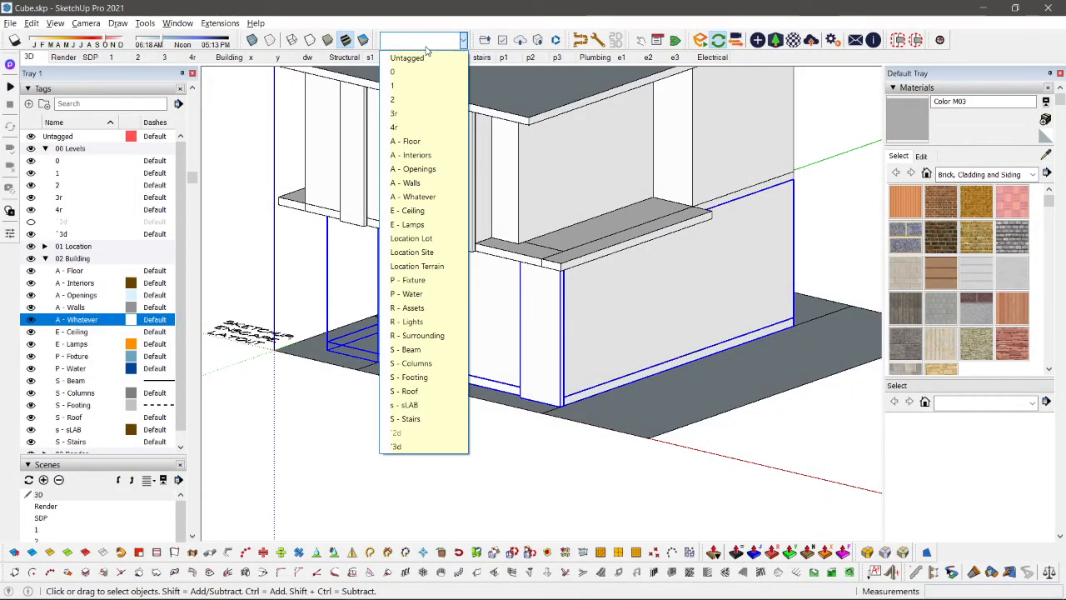
left_click(426, 47)
Step: Group the selected ground-floor elements and assign the group to level tag 1
scroll(461, 250, "down", 3)
middle_click_drag(457, 264, 582, 326)
scroll(497, 358, "up", 4)
scroll(497, 358, "down", 1)
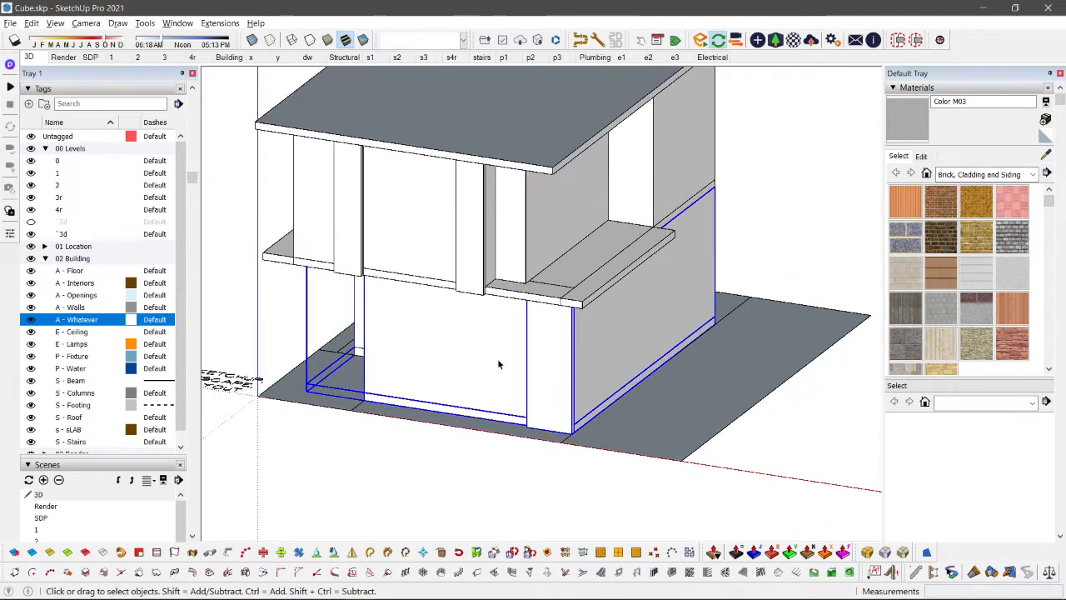
scroll(498, 363, "down", 2)
middle_click_drag(469, 357, 517, 369)
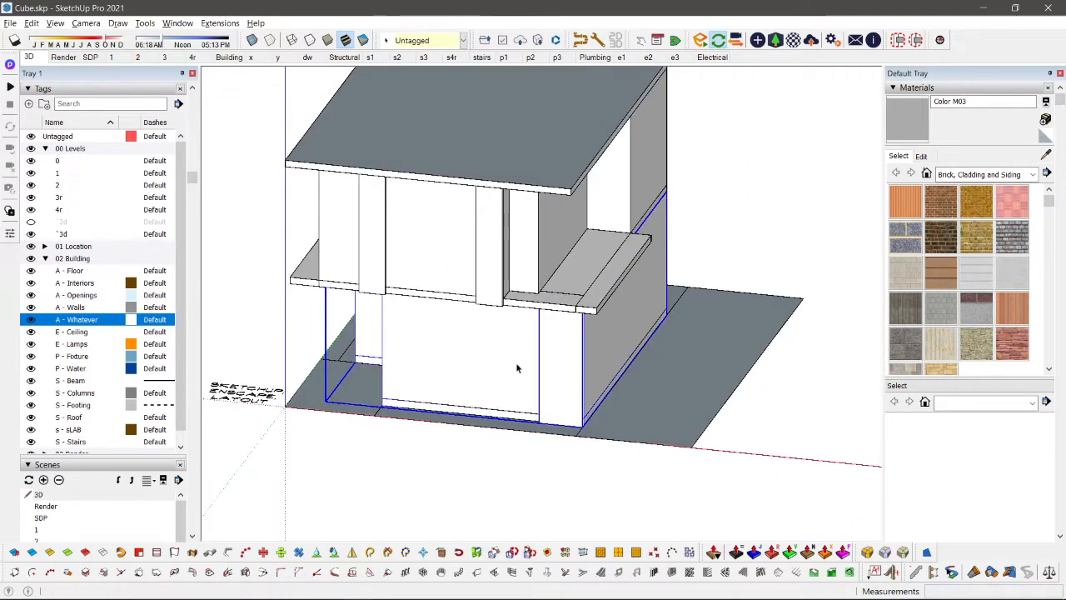
left_click(421, 40)
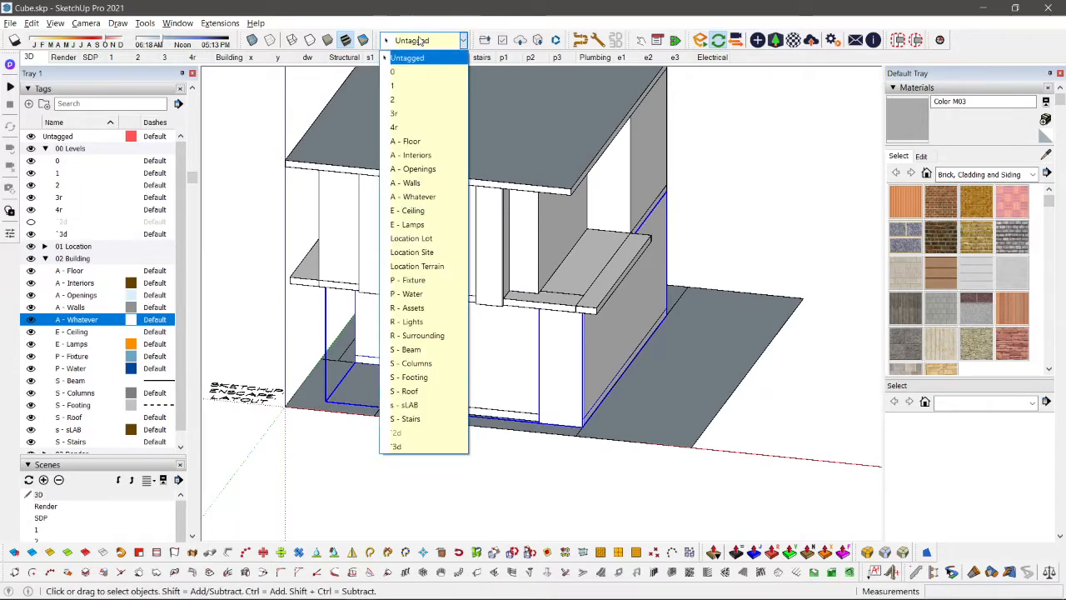
left_click(392, 85)
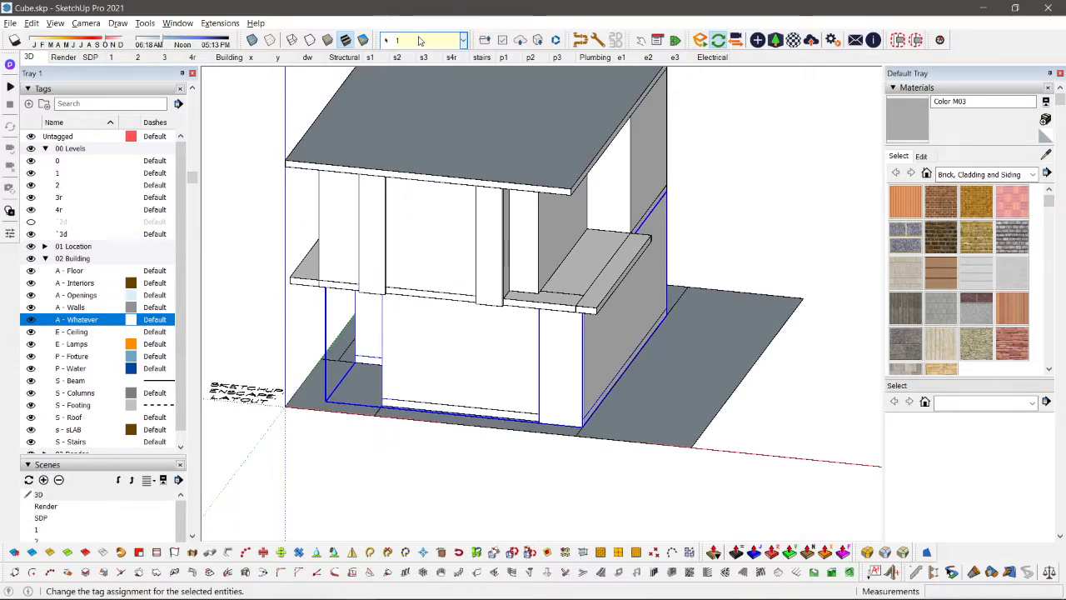
Step: Select the upper storey with its floor slab and front panels, exclude the roof slab, and group the selection
middle_click_drag(514, 198, 445, 100)
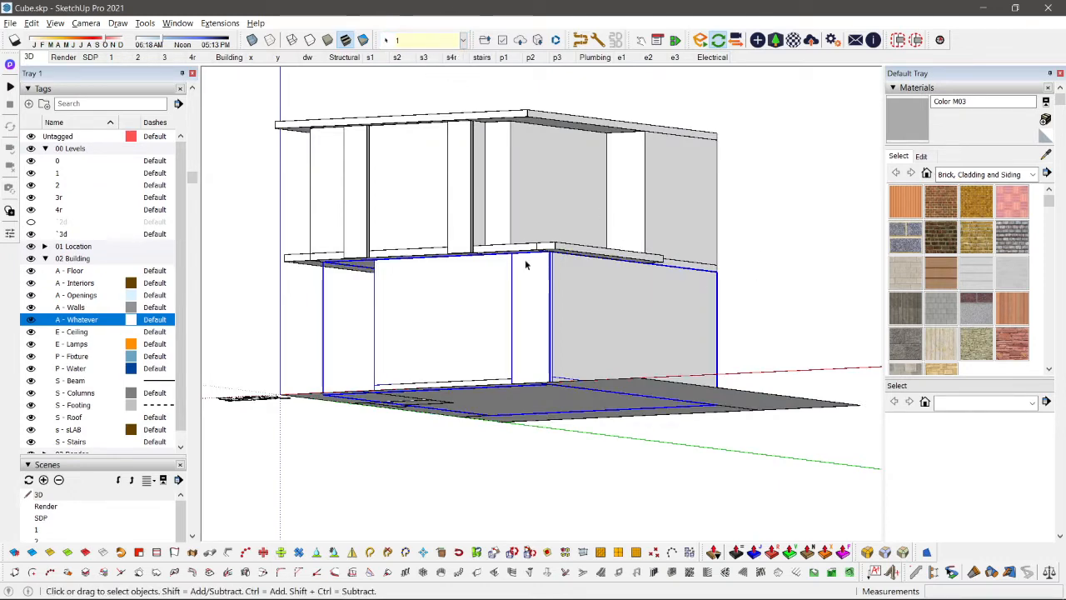
middle_click_drag(524, 260, 626, 325)
left_click_drag(212, 85, 754, 303)
middle_click_drag(754, 304, 533, 225)
scroll(539, 215, "up", 5)
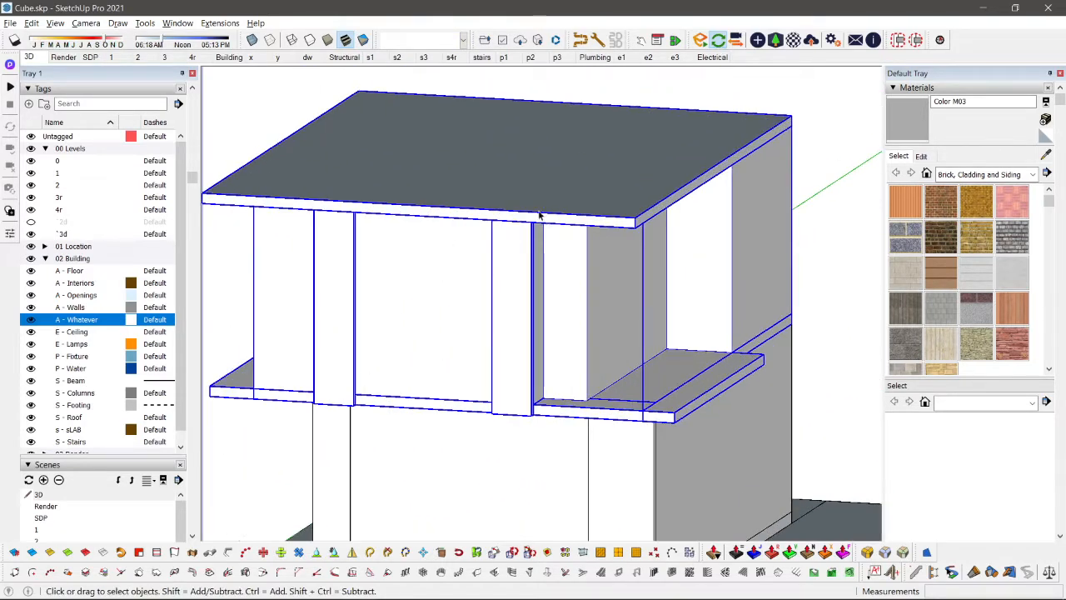
left_click(464, 151, "ctrl+shift")
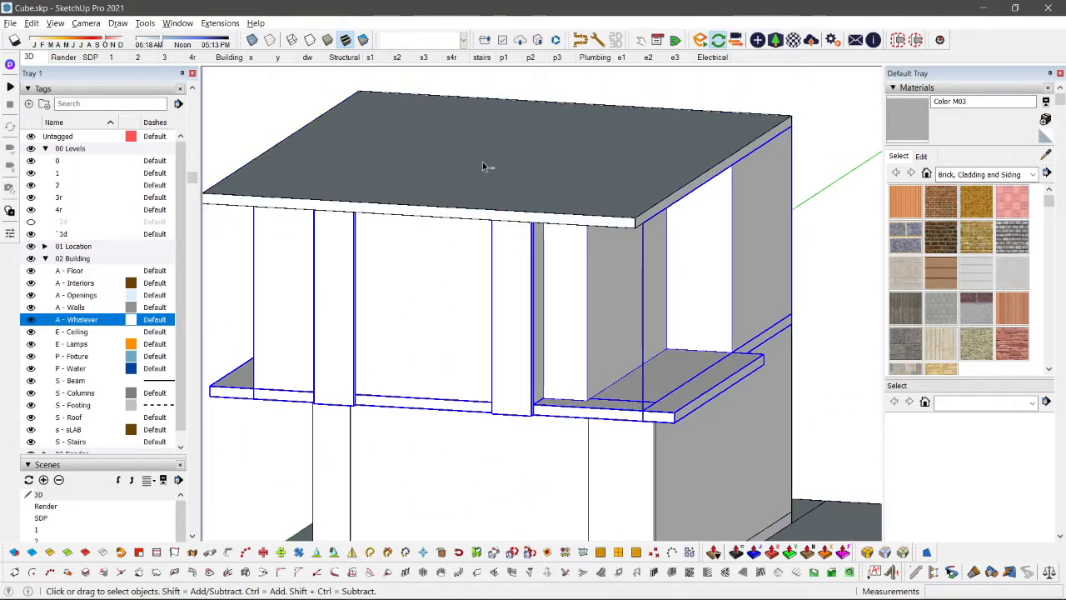
key("ctrl+g")
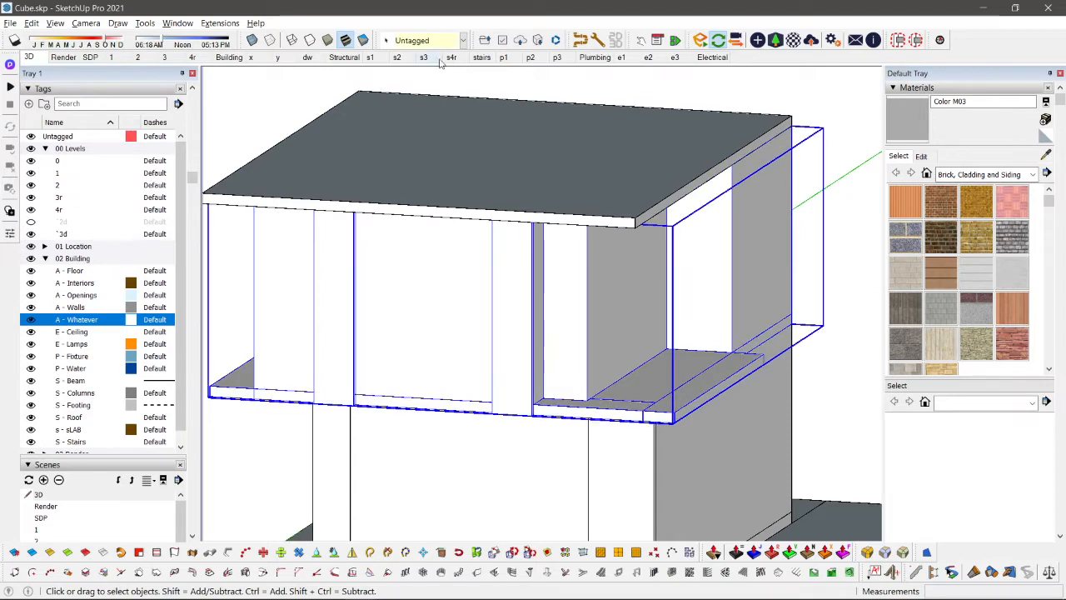
Step: Assign the grouped upper storey to level tag 2
left_click(424, 39)
key("2")
key("Return")
Step: Draw a small rectangle about 0.27 by 0.67 m on the roof slab near its front corner
left_click(438, 124)
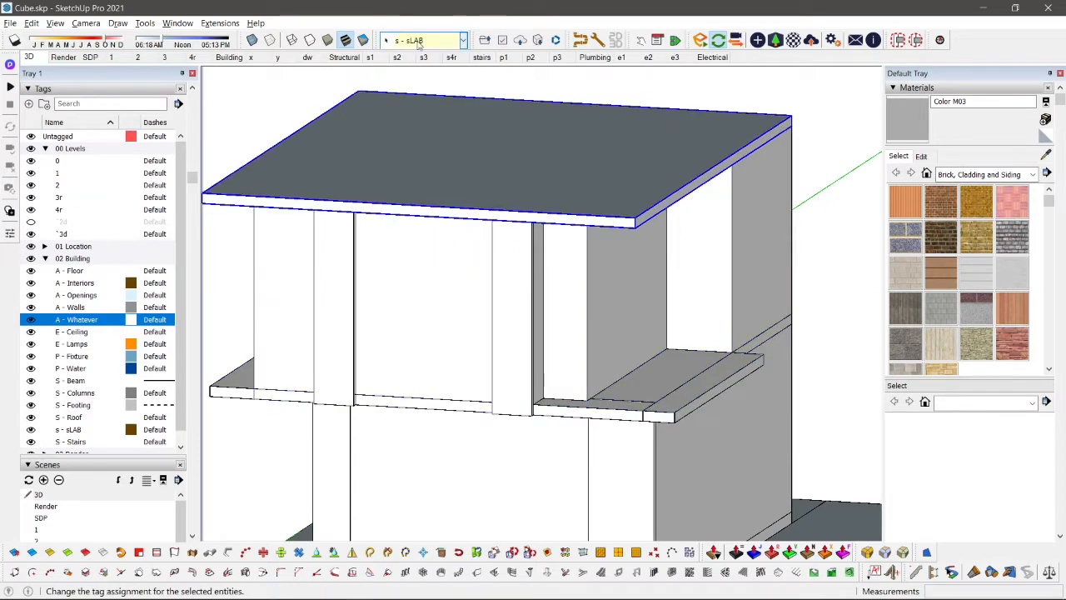
scroll(463, 177, "down", 3)
scroll(552, 175, "up", 4)
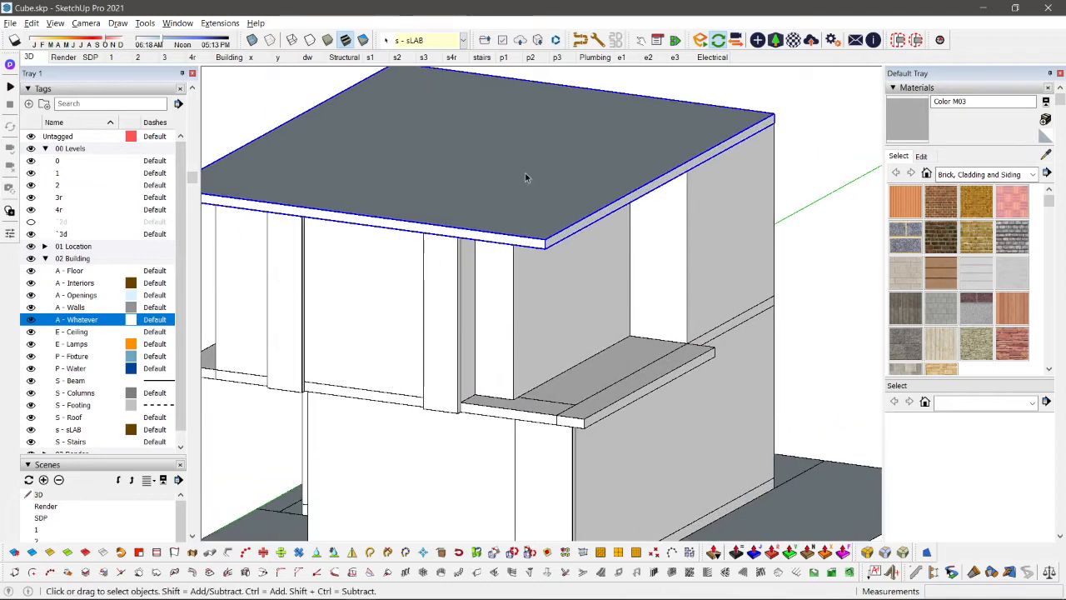
scroll(443, 227, "down", 3)
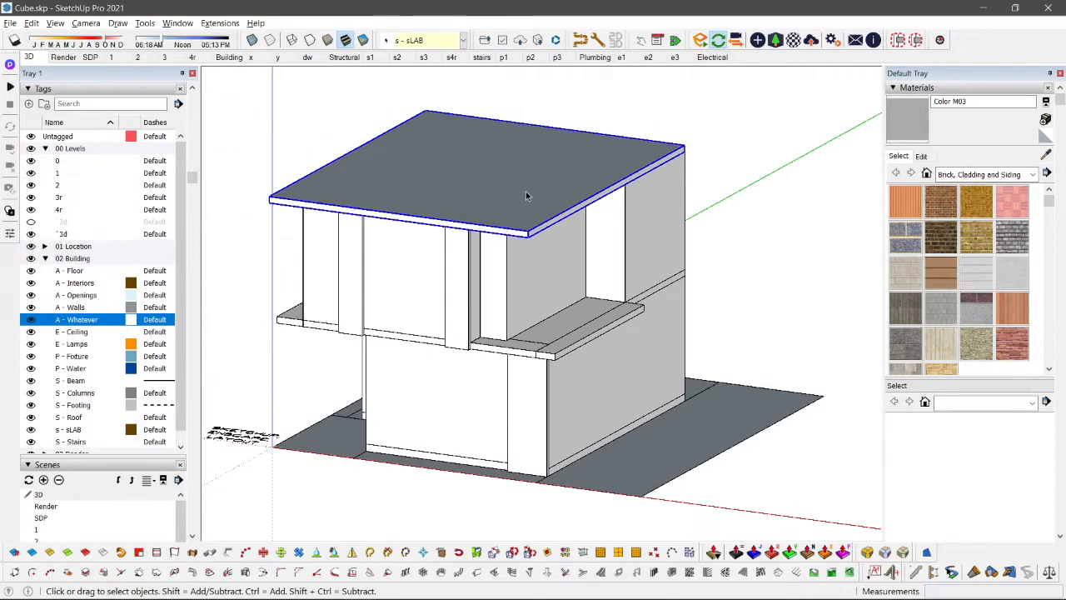
scroll(517, 225, "up", 5)
key("r")
left_click(531, 317)
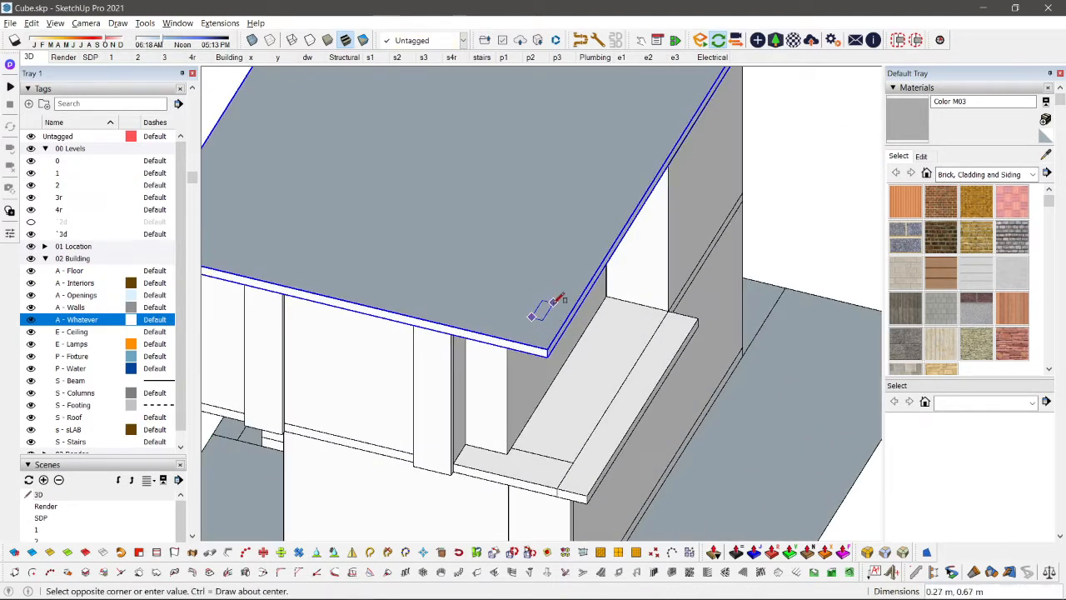
left_click(553, 301)
Step: Group the roof slab together with the small rectangle and assign the group to level tag 3r
key("space")
scroll(552, 303, "up", 2)
double_click(541, 300)
scroll(540, 300, "down", 1)
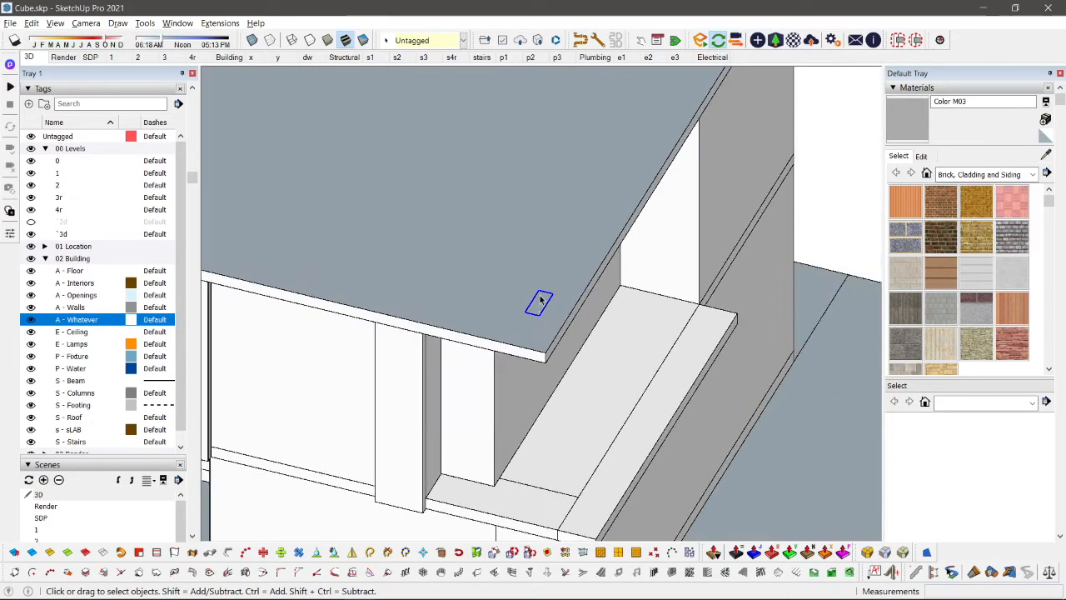
left_click(511, 268, "shift")
scroll(512, 268, "down", 2)
key("ctrl+g")
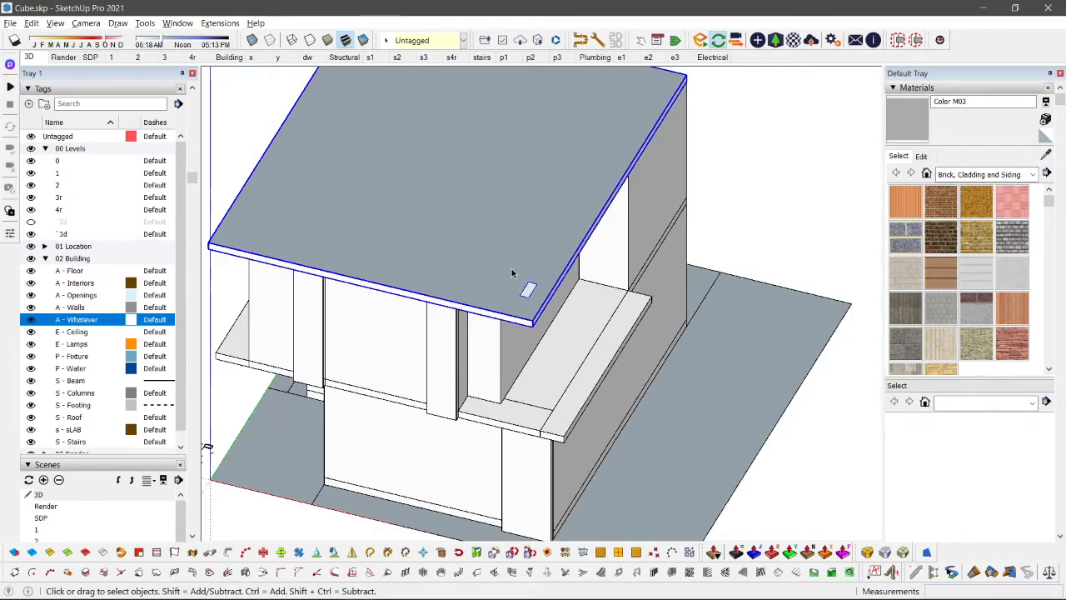
left_click(442, 38)
key("3")
key("Return")
Step: Open the roof group for editing and hide the rest of the model while inside it
scroll(522, 288, "up", 2)
double_click(527, 287)
scroll(531, 290, "down", 1)
scroll(534, 299, "up", 2)
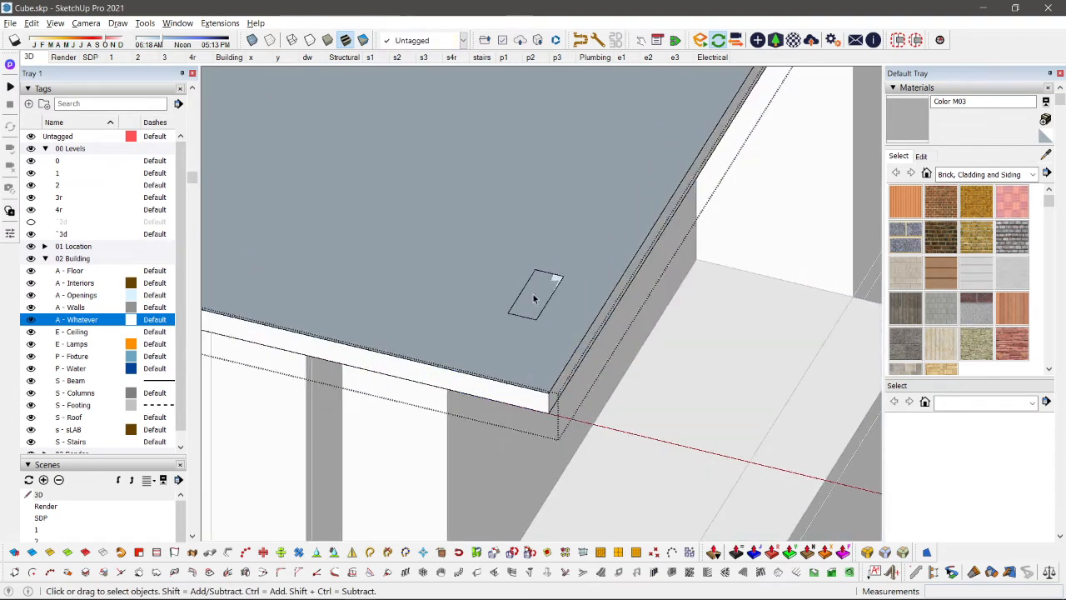
scroll(542, 289, "up", 1)
scroll(542, 291, "down", 1)
key("i")
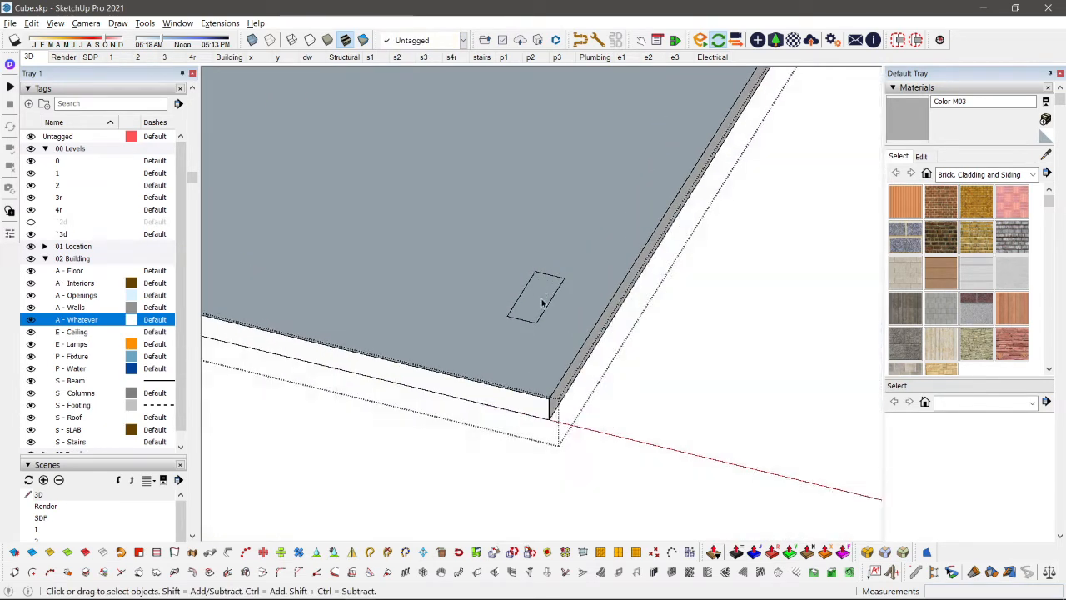
middle_click_drag(543, 303, 543, 254)
scroll(544, 255, "down", 5)
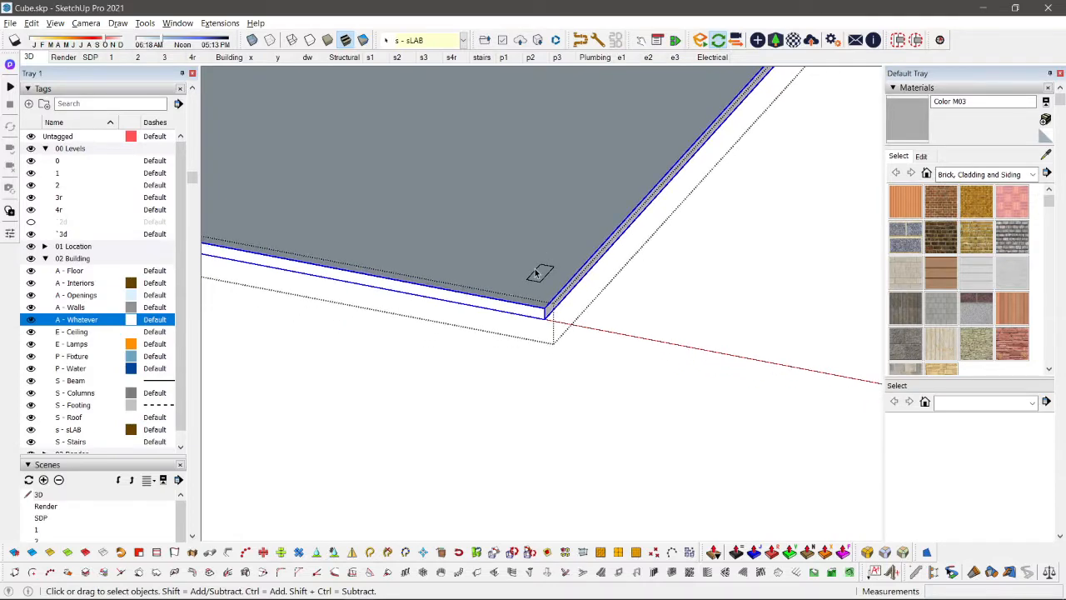
Step: Examine the roof slab nested inside the roof group and the small rectangle beside it, and leave the group
scroll(497, 275, "up", 5)
scroll(493, 273, "down", 2)
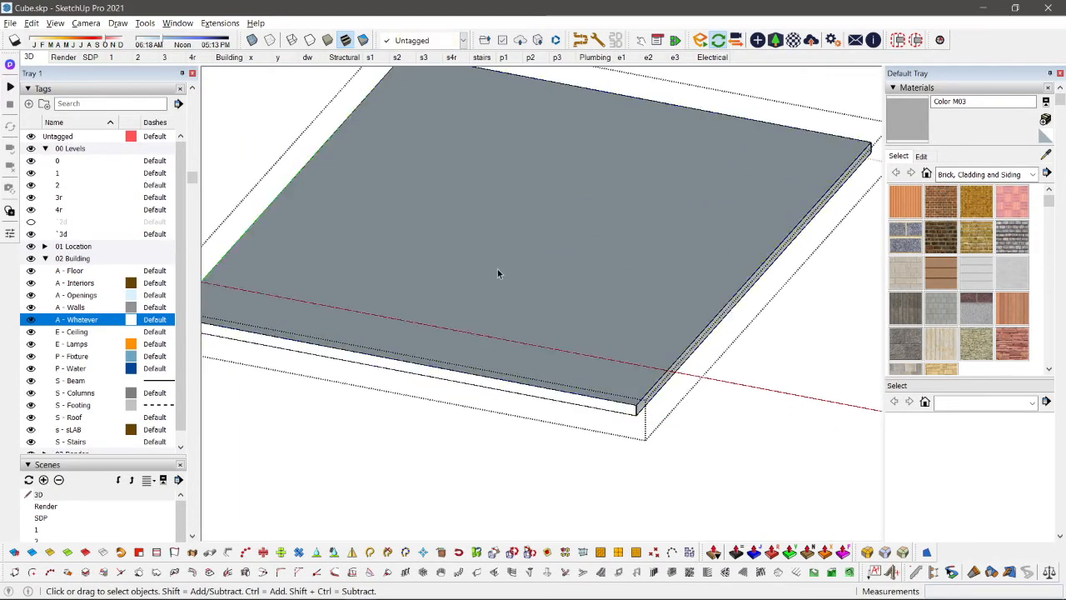
double_click(484, 200)
scroll(475, 251, "down", 4)
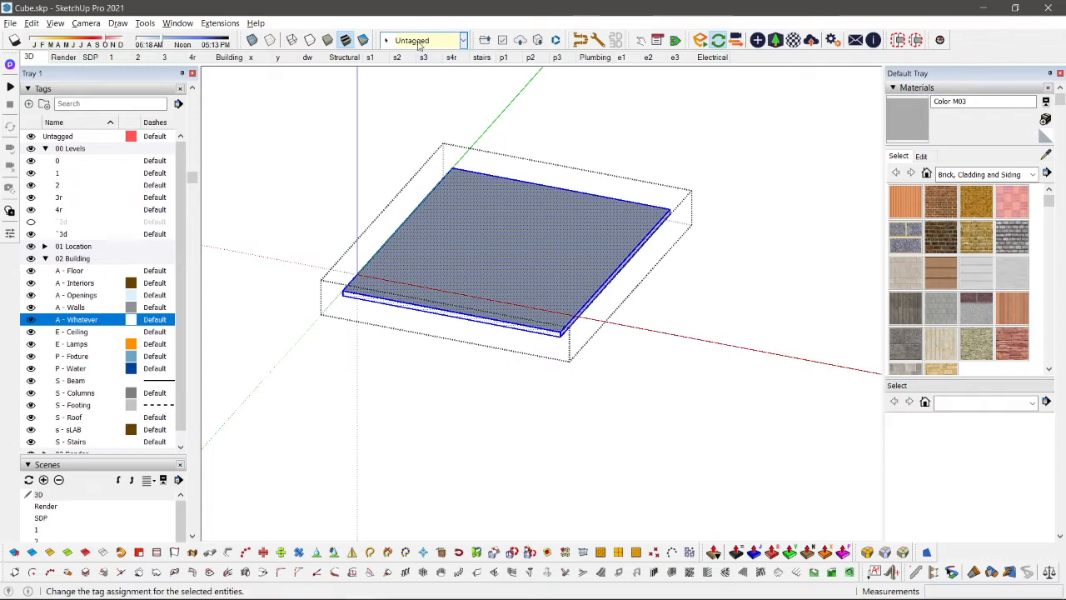
scroll(578, 283, "up", 3)
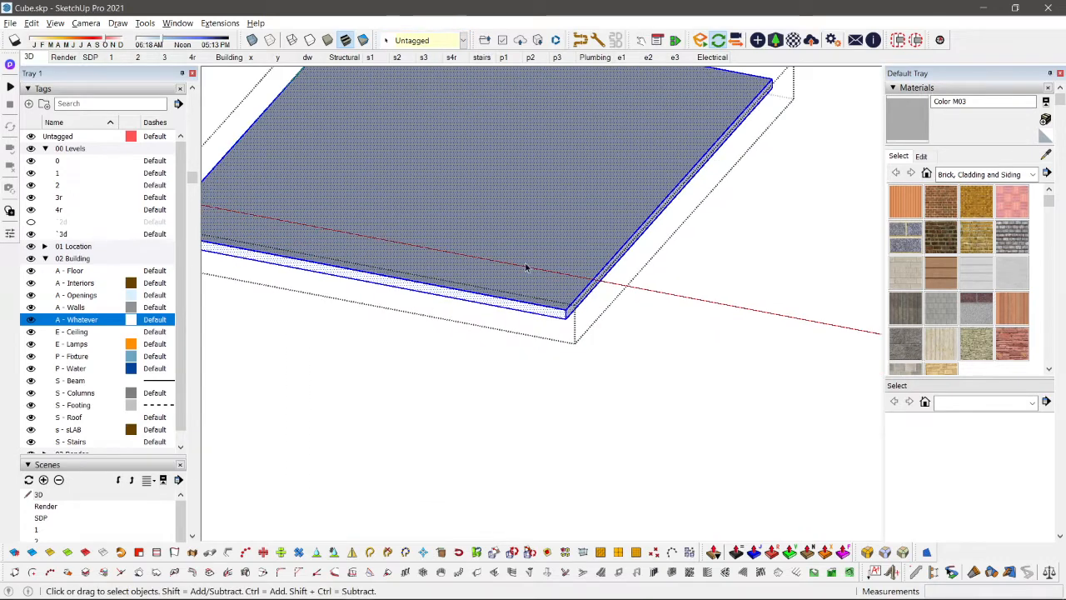
left_click(643, 404)
scroll(519, 239, "down", 4)
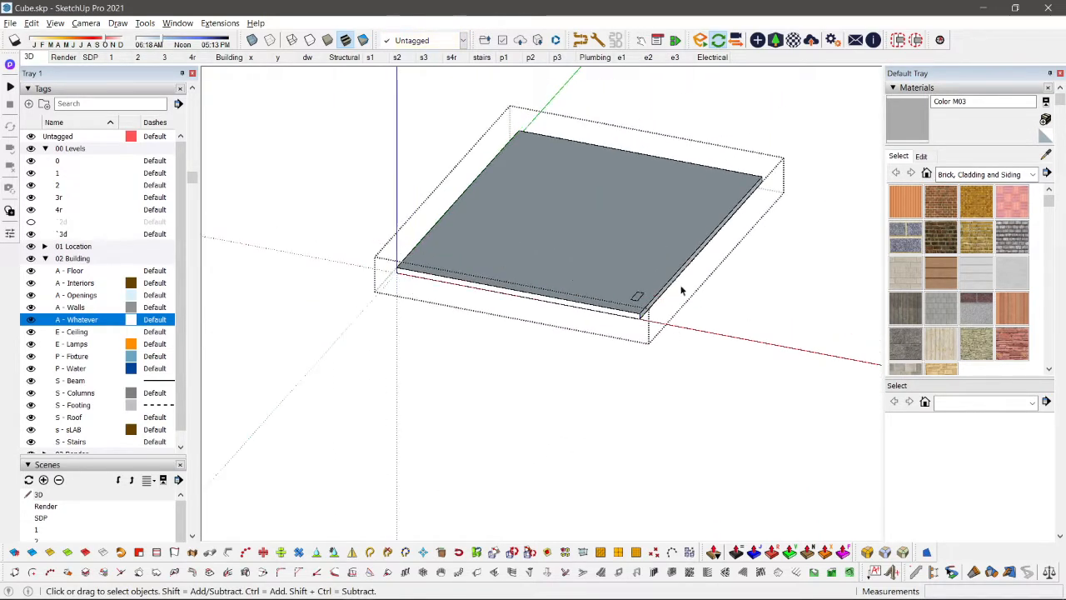
scroll(646, 283, "up", 2)
left_click(646, 283)
scroll(646, 284, "down", 4)
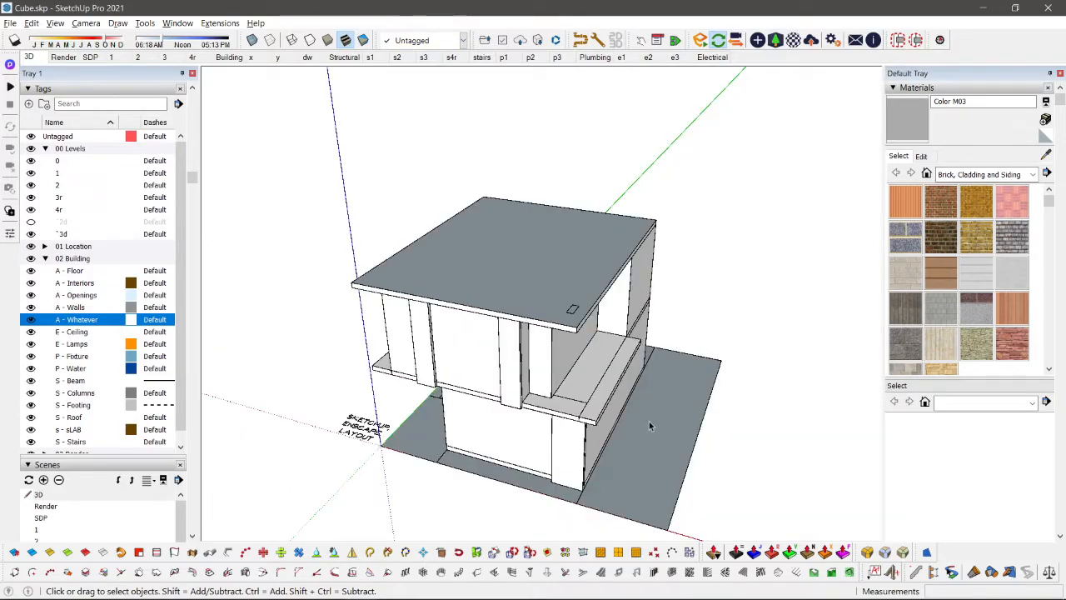
Step: Open the roof slab from the rear and extend its rear face outward past the back wall with Push/Pull
middle_click_drag(649, 421, 651, 377)
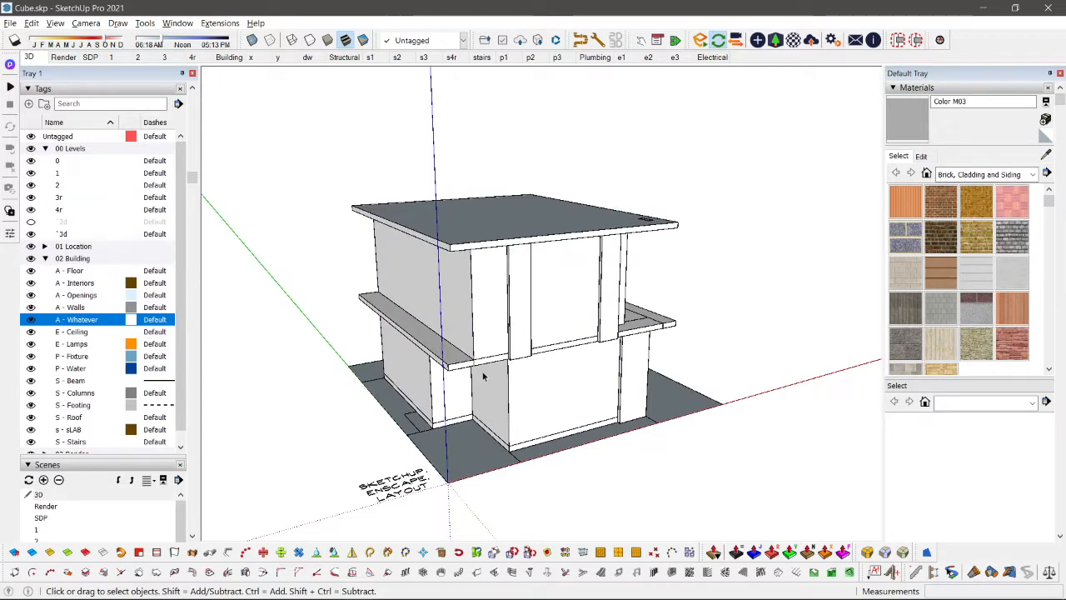
middle_click_drag(483, 376, 390, 285)
middle_click_drag(603, 291, 716, 374)
middle_click_drag(274, 200, 459, 226)
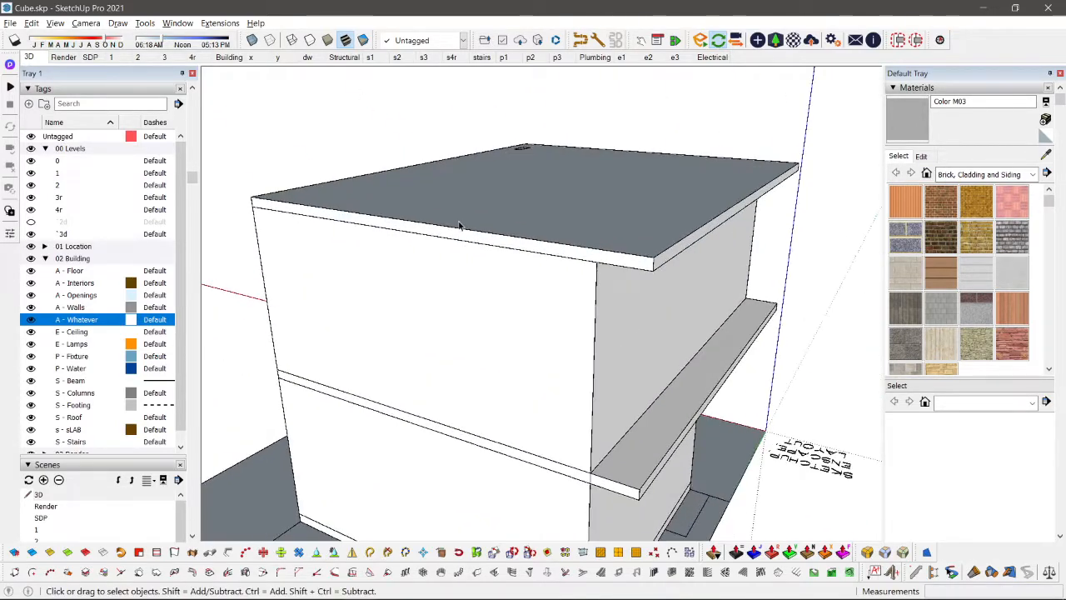
double_click(454, 230)
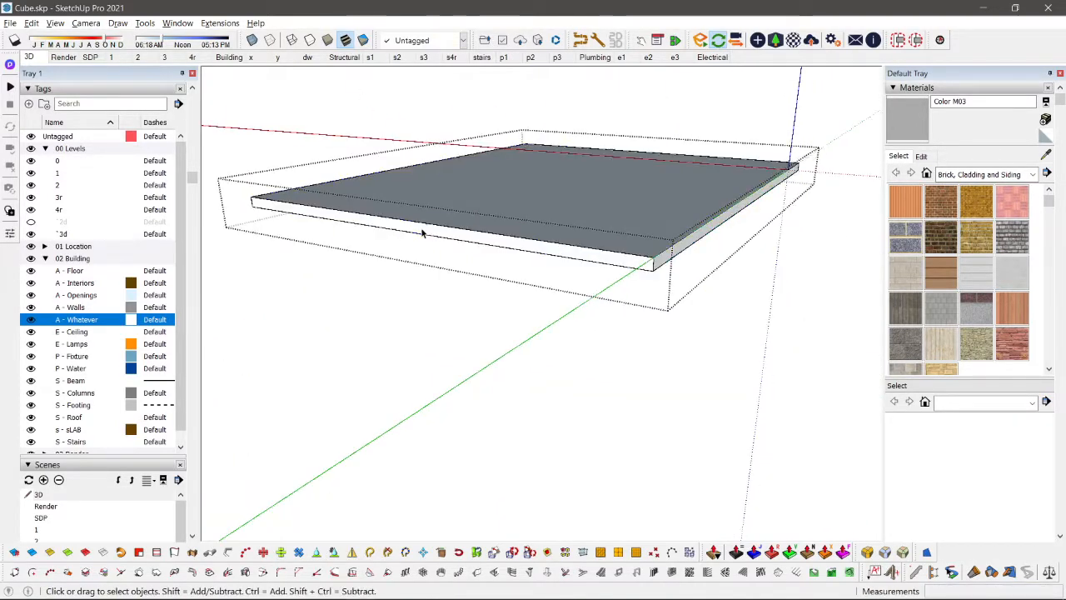
key("p")
left_click(422, 233)
left_click(391, 241)
key("space")
key("Escape")
Step: Extend the upper floor slab's rear face outward inside the upper-storey group, by the same distance as the roof
scroll(391, 240, "down", 5)
middle_click_drag(613, 244, 554, 253)
scroll(469, 290, "up", 4)
double_click(469, 290)
scroll(412, 298, "up", 2)
double_click(422, 278)
key("p")
left_click(408, 273)
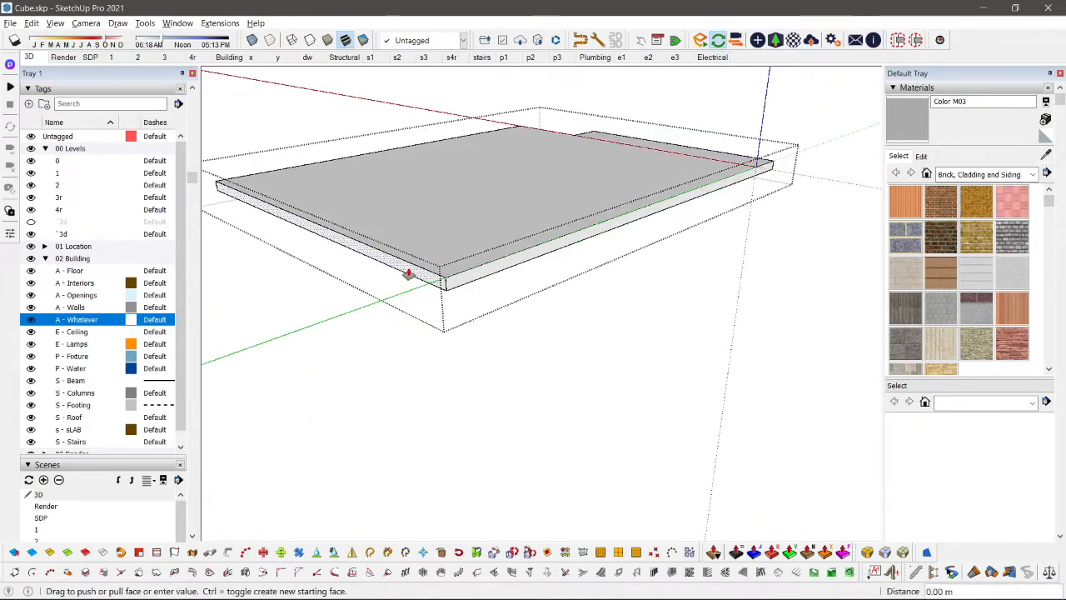
left_click(408, 273)
key("space")
Step: Extend the adjoining side slab's rear face outward to match the floor slab, and leave the upper-storey group
key("Escape")
double_click(487, 298)
key("p")
double_click(464, 298)
key("space")
key("Escape")
key("Escape")
scroll(467, 298, "down", 3)
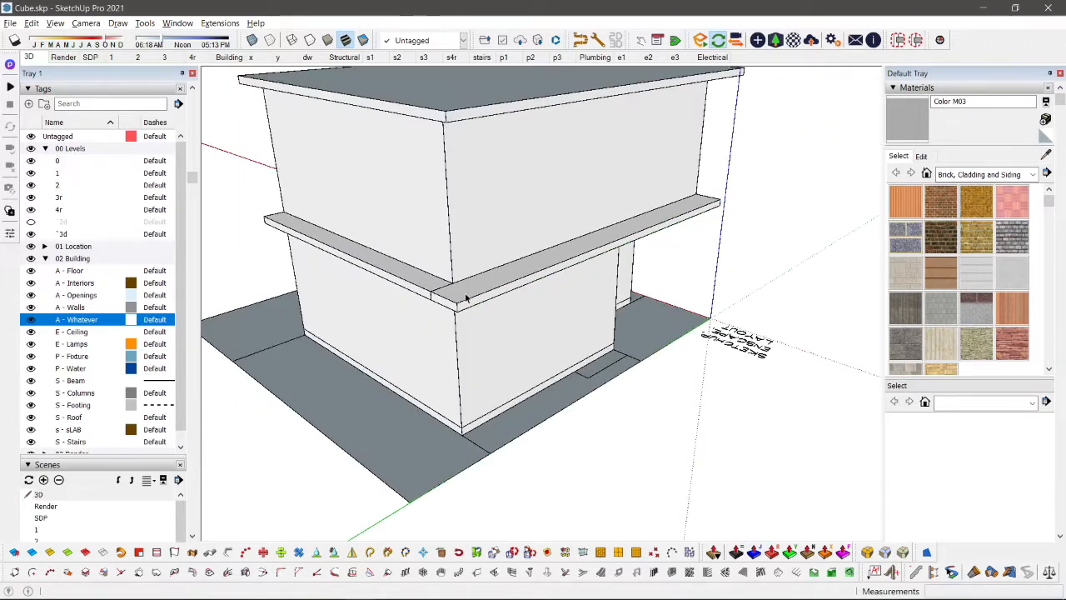
Step: Draw a narrow rectangle on the ground-floor side wall from the balcony slab's corner to the ground and extrude it outward about 0.72 m
middle_click_drag(658, 292, 128, 235)
scroll(509, 215, "up", 3)
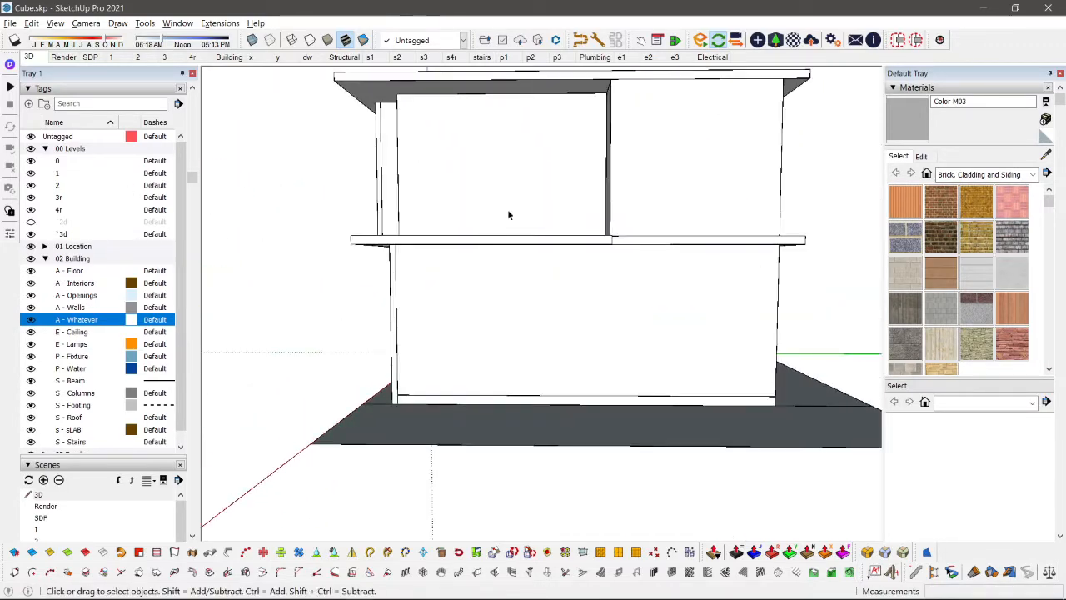
middle_click_drag(509, 215, 519, 241)
scroll(533, 240, "up", 4)
key("r")
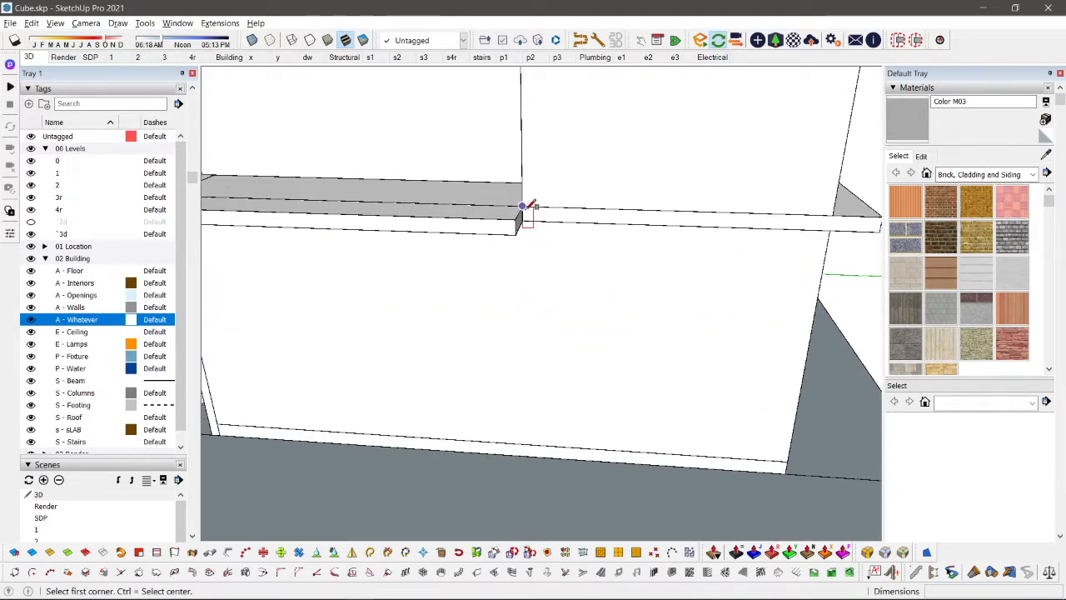
left_click(523, 206)
middle_click_drag(599, 361, 454, 458)
scroll(398, 483, "up", 4)
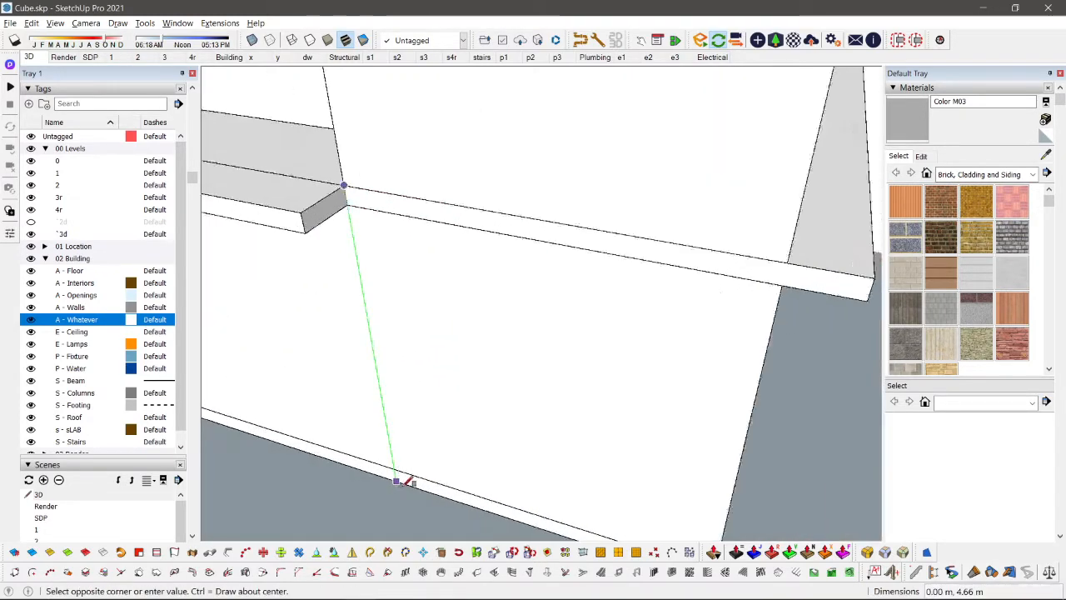
left_click(405, 482)
key("p")
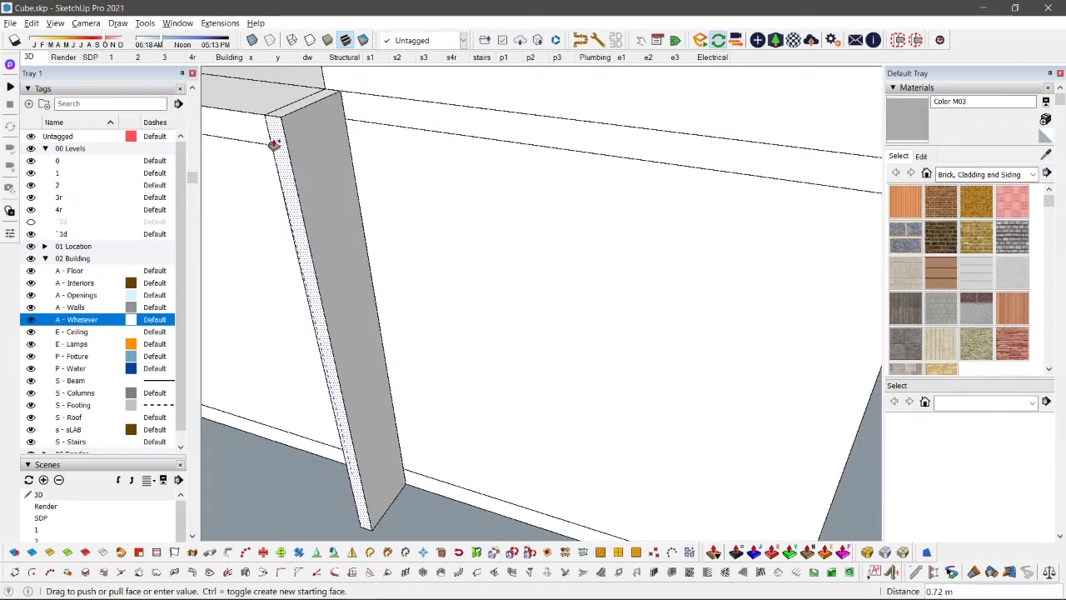
left_click(271, 144)
Step: Group the new side fin and assign it to the A - Whatever tag
key("space")
triple_click(297, 145)
key("ctrl+g")
left_click(412, 41)
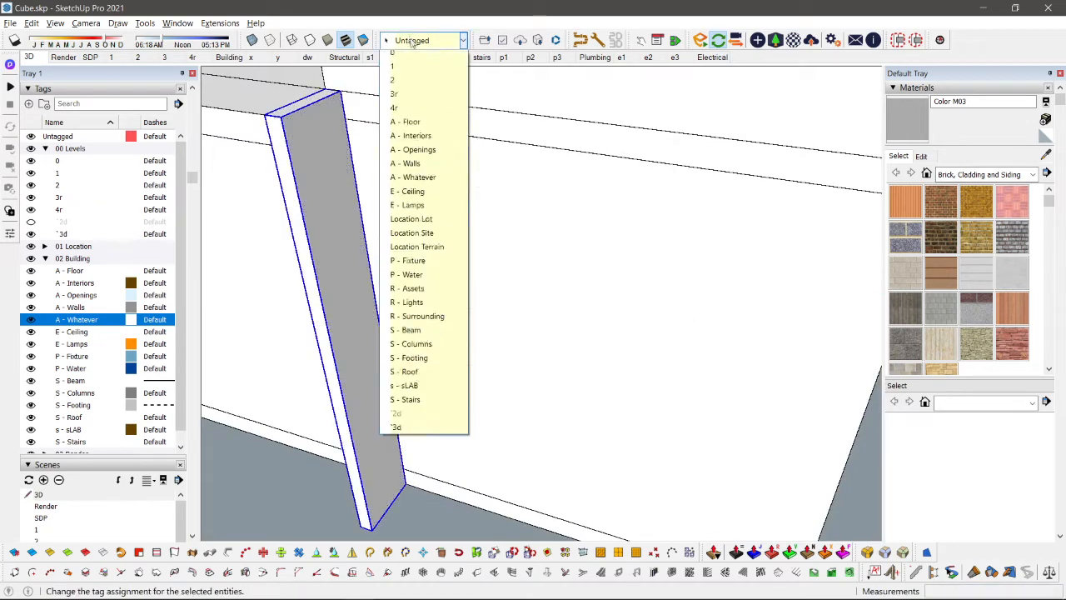
left_click(411, 196)
scroll(421, 245, "down", 10)
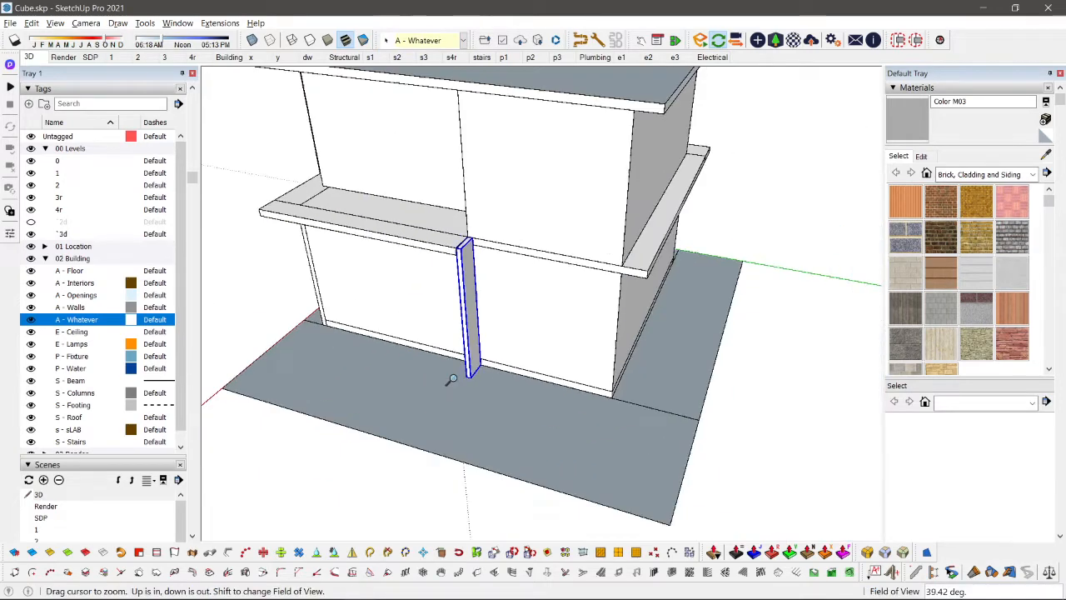
Step: Open the upper-storey group and, with X-ray on, move the left front panel to the corner of the front wall
middle_click_drag(633, 208, 714, 269)
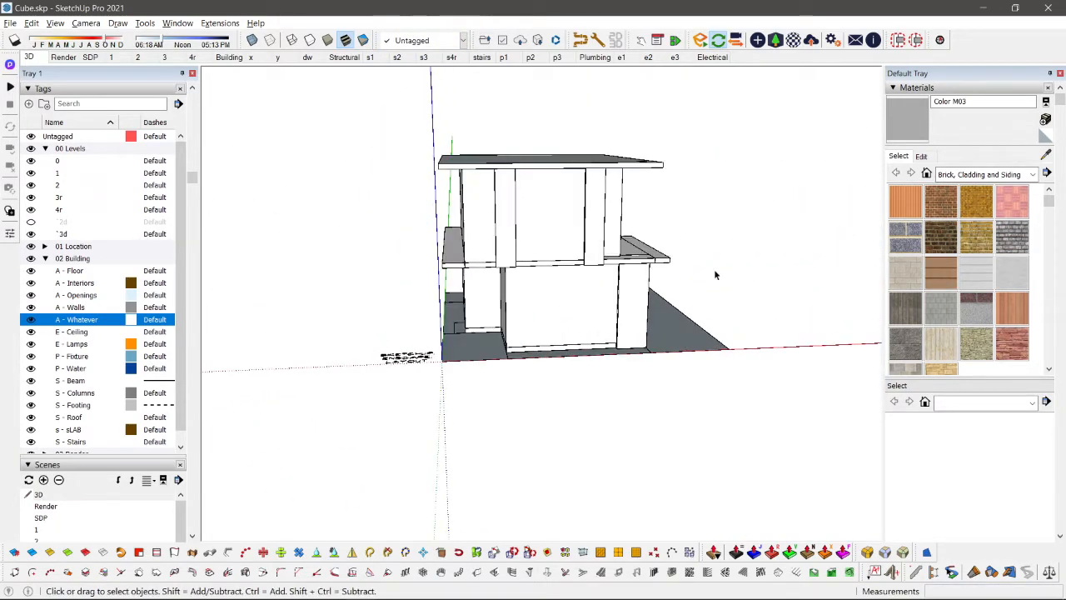
scroll(500, 233, "up", 5)
left_click(515, 250)
double_click(452, 209)
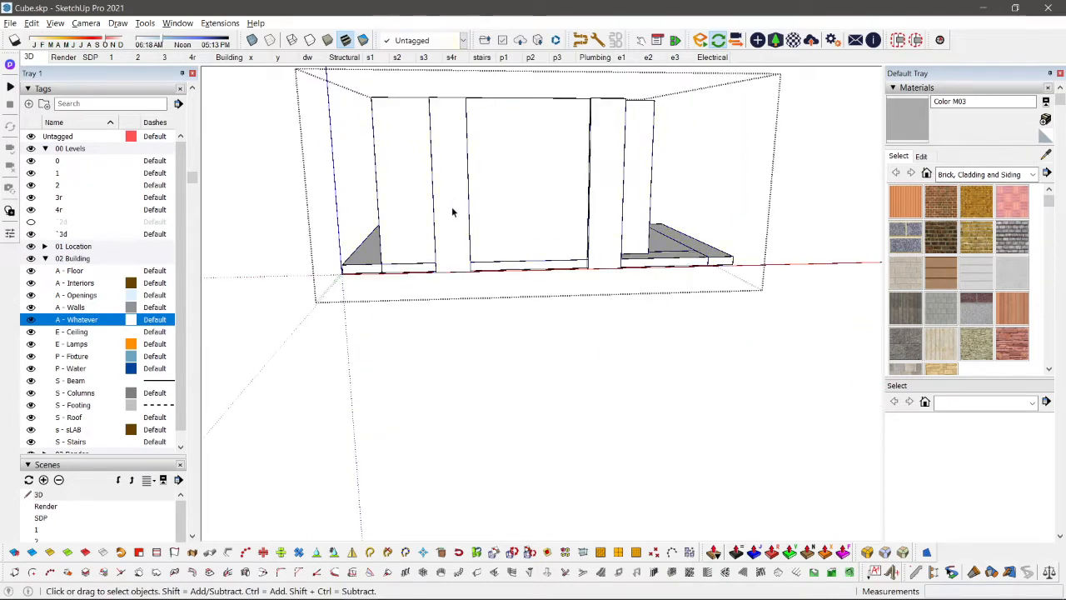
left_click(453, 209)
scroll(452, 279, "up", 3)
left_click(427, 271)
key("x")
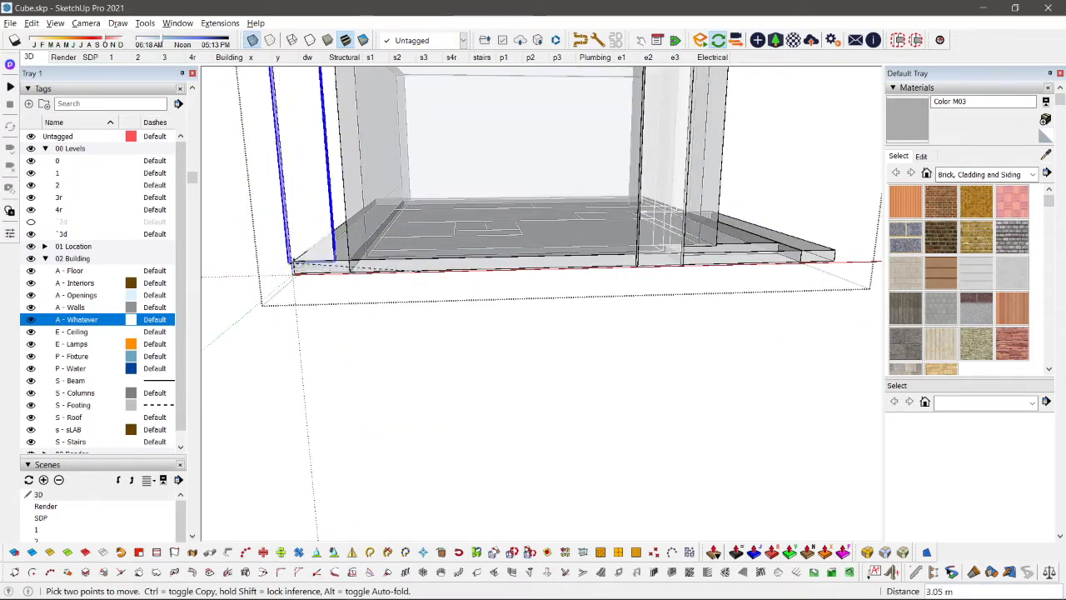
left_click(351, 260)
key("space")
scroll(345, 279, "down", 6)
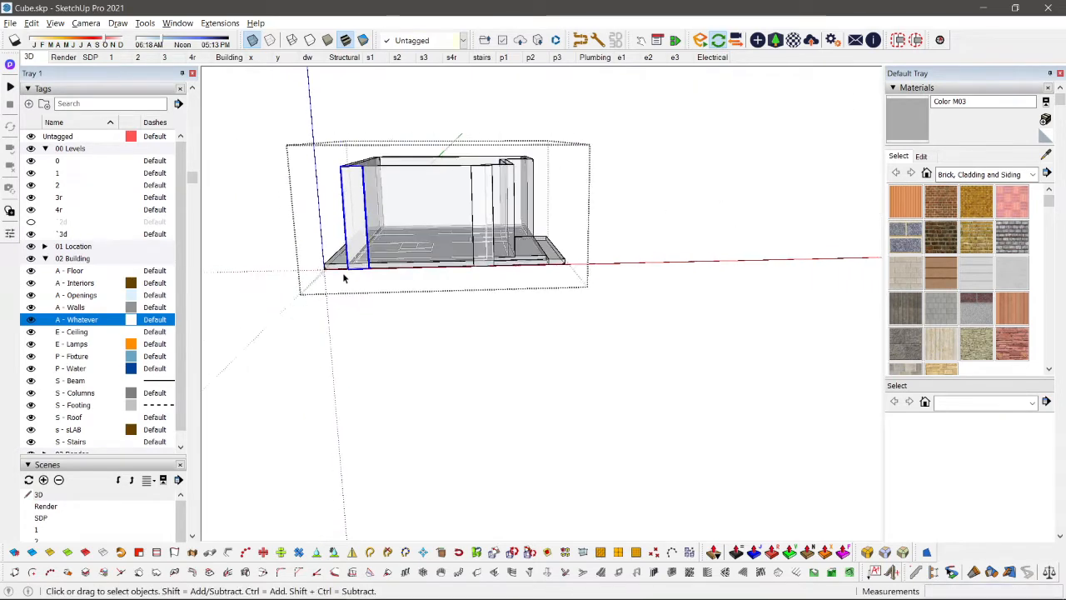
key("Escape")
Step: Turn off X-ray and look over the whole building from the front and side
middle_click_drag(400, 279, 378, 241)
scroll(376, 236, "up", 2)
key("x")
middle_click_drag(448, 216, 604, 284)
scroll(432, 240, "up", 3)
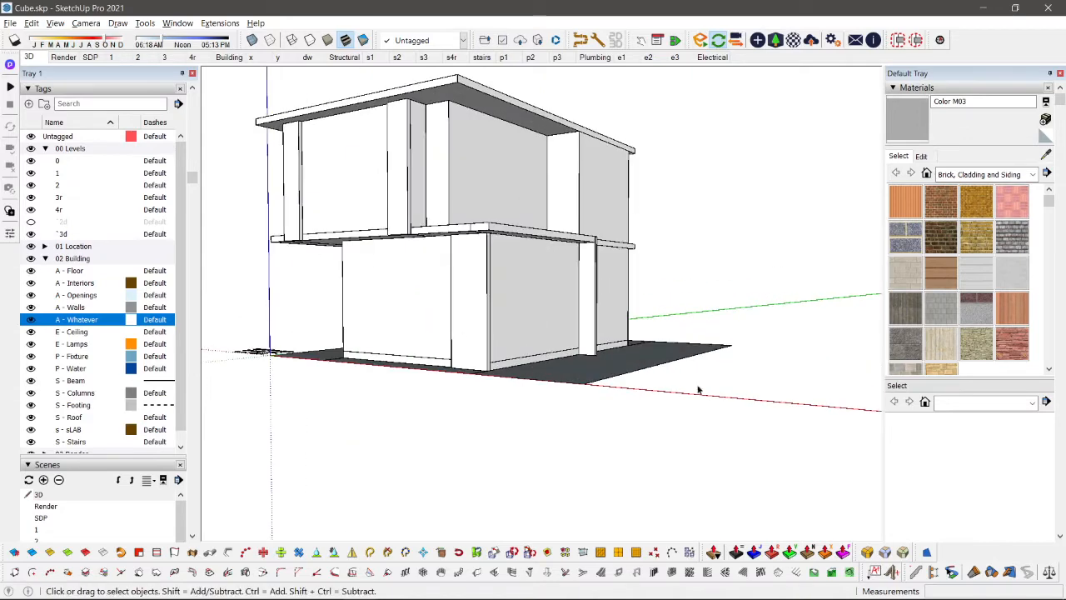
middle_click_drag(437, 164, 416, 330)
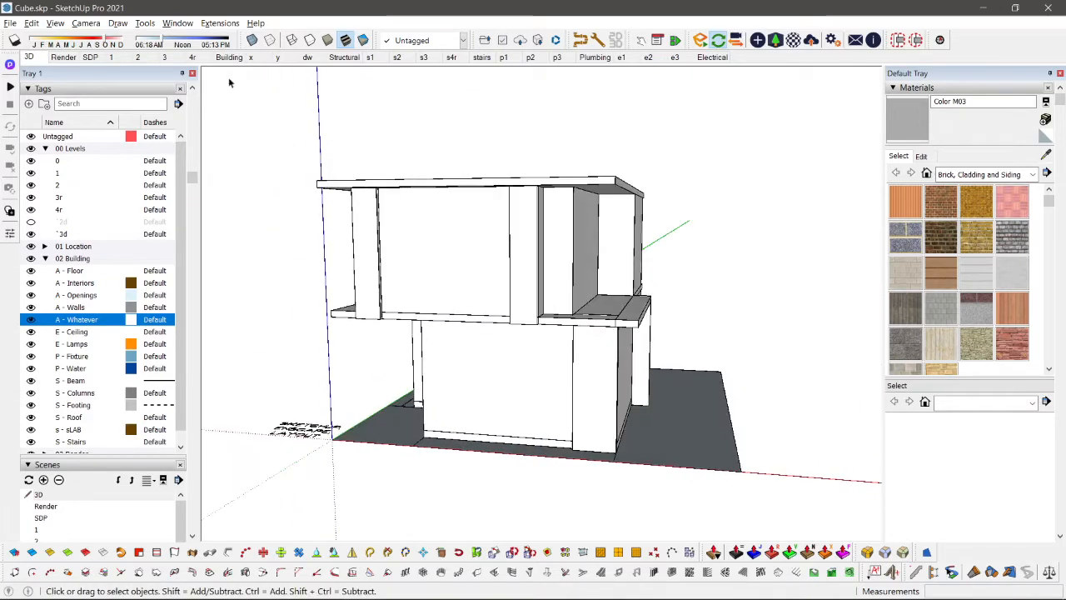
Step: Open scene 1 and examine the ground floor on its own in 3D and in the top plan view
left_click(123, 58)
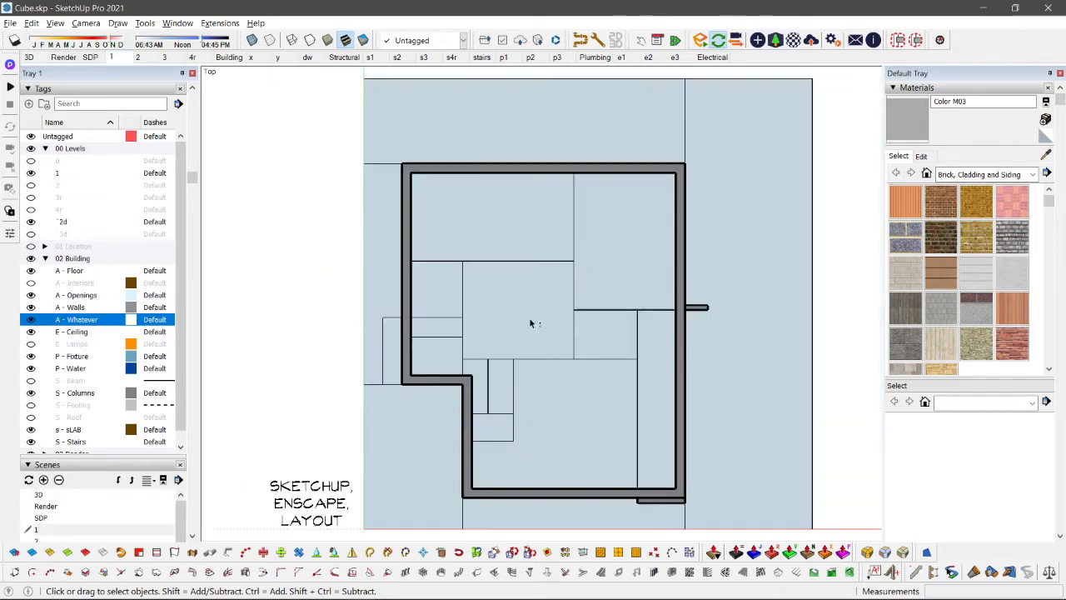
scroll(593, 345, "down", 5)
middle_click_drag(611, 414, 551, 298)
scroll(600, 341, "up", 2)
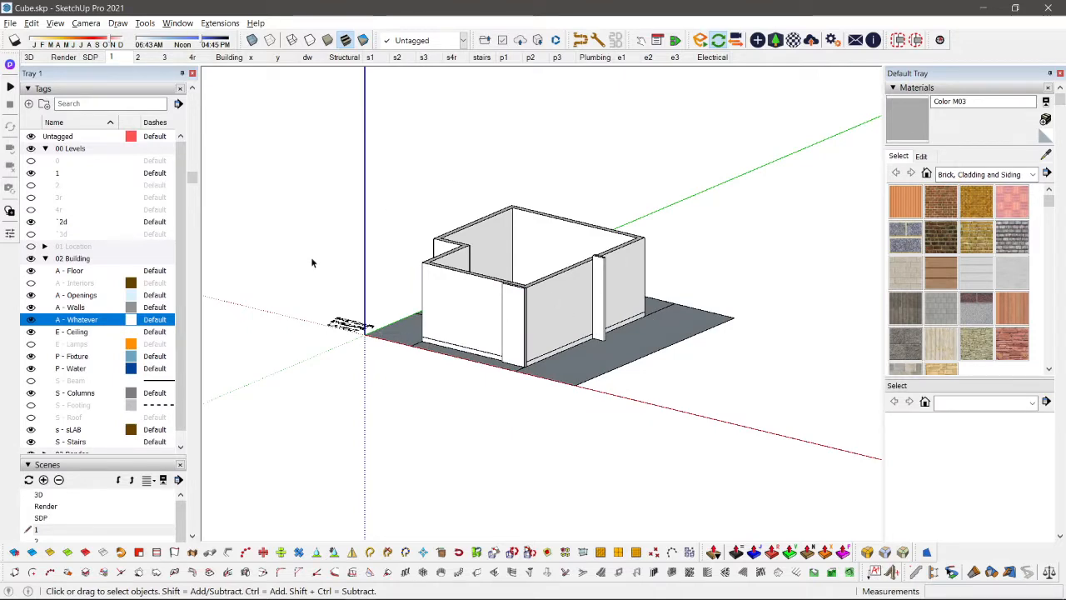
key("ctrl+1")
key("shift+z")
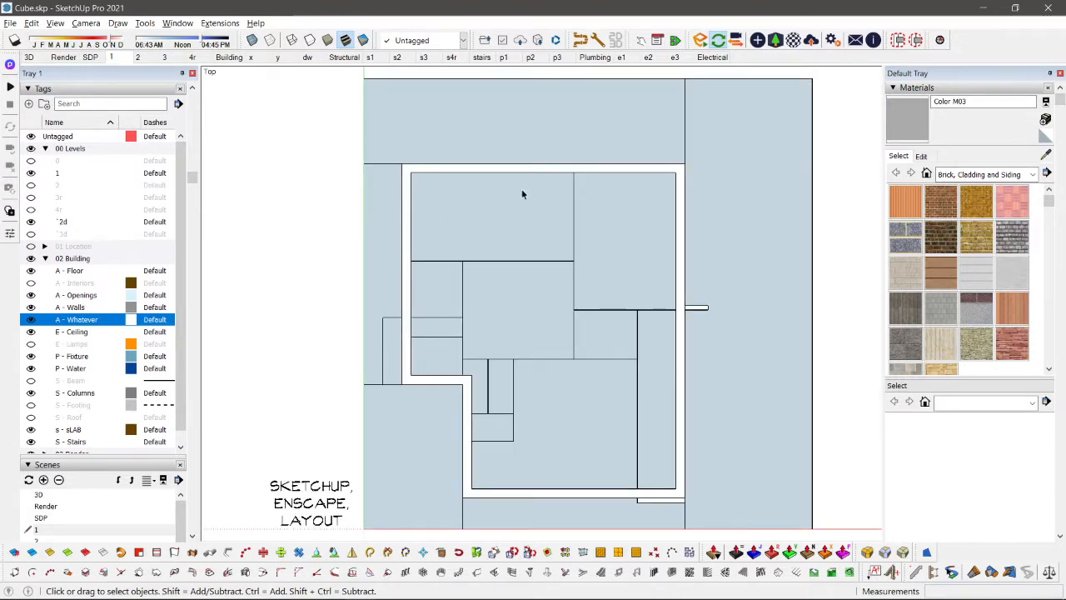
Step: Select the ground surfaces surrounding the building and assign them to the Location Site tag
left_click(752, 128)
scroll(751, 129, "down", 2)
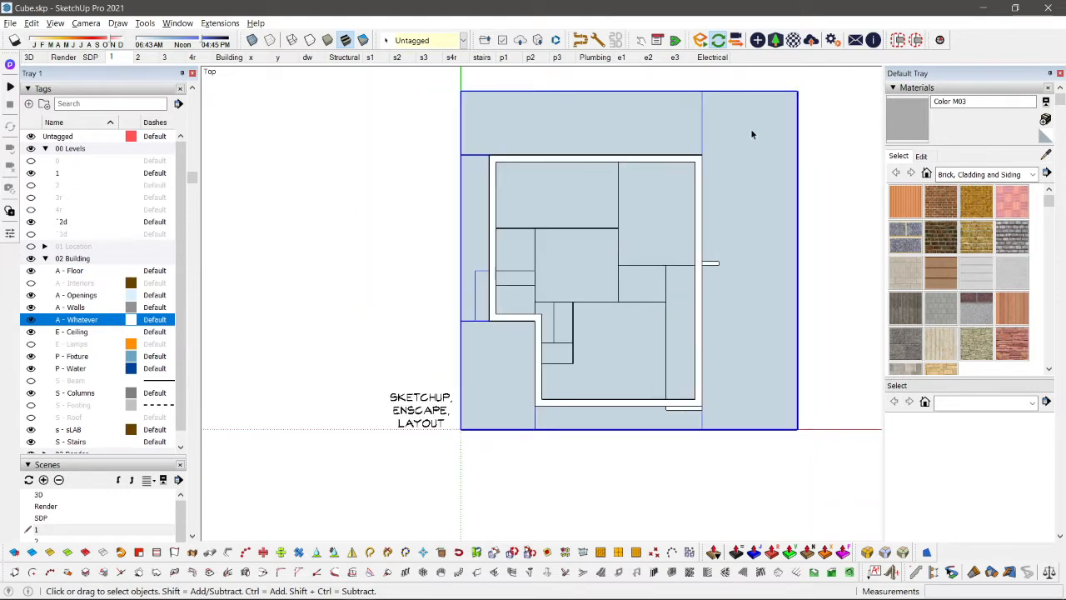
left_click(442, 42)
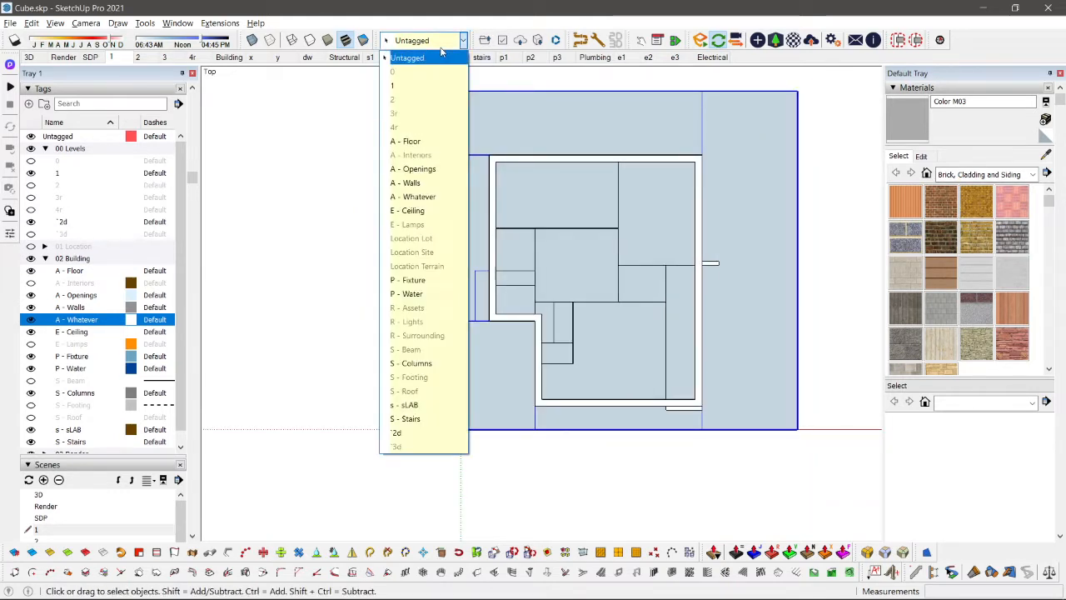
left_click(419, 250)
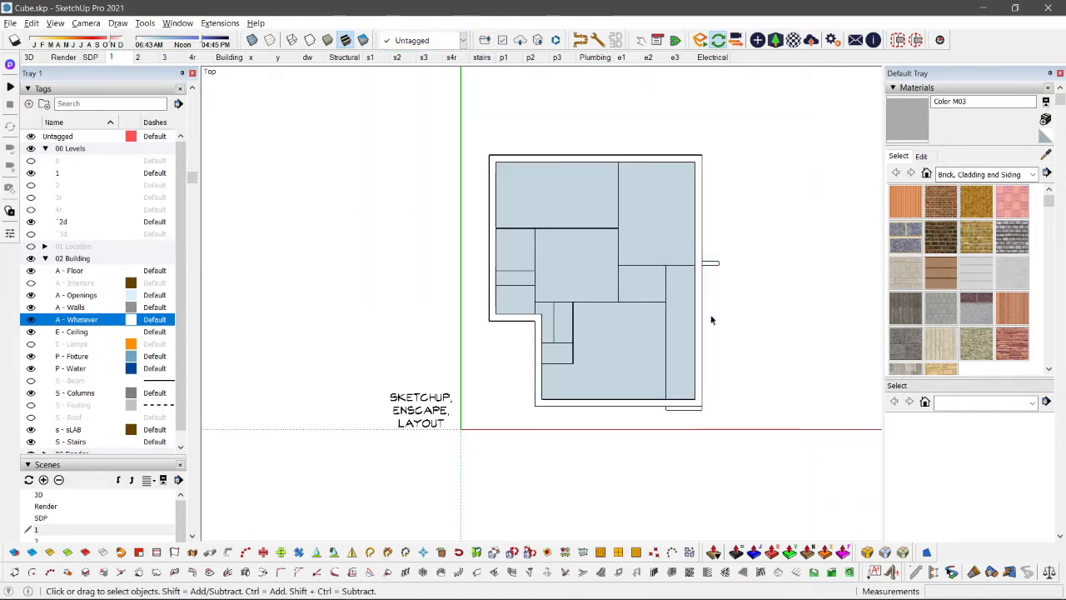
Step: Fit the ground-floor plan to the view and update scene 1, saving the style changes as a new style
scroll(599, 220, "up", 3)
scroll(573, 309, "down", 2)
scroll(573, 309, "up", 1)
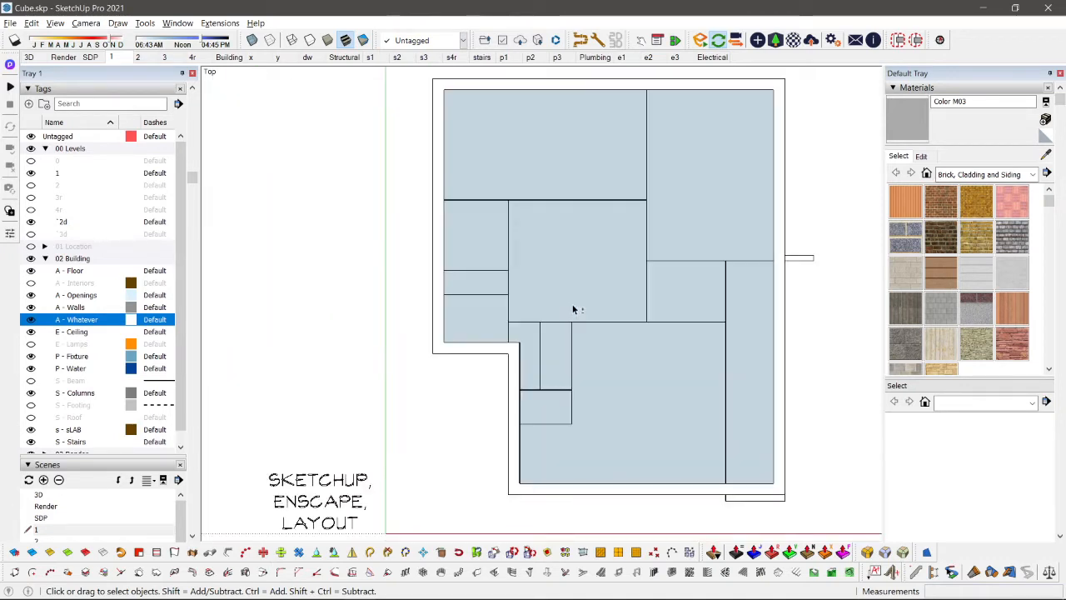
key("shift+z")
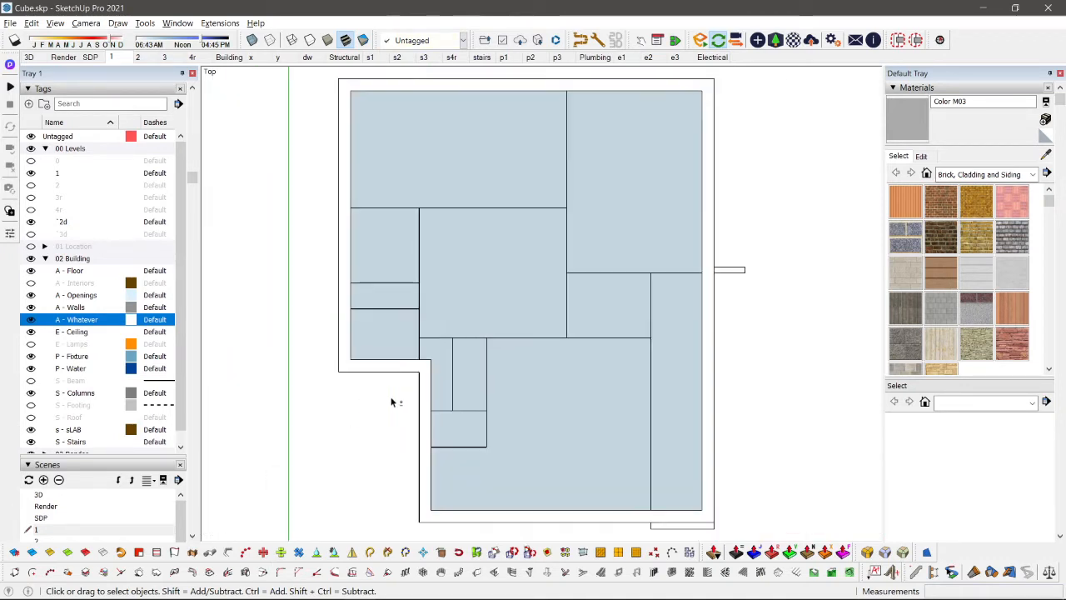
scroll(474, 379, "down", 2)
scroll(518, 372, "up", 2)
key("u")
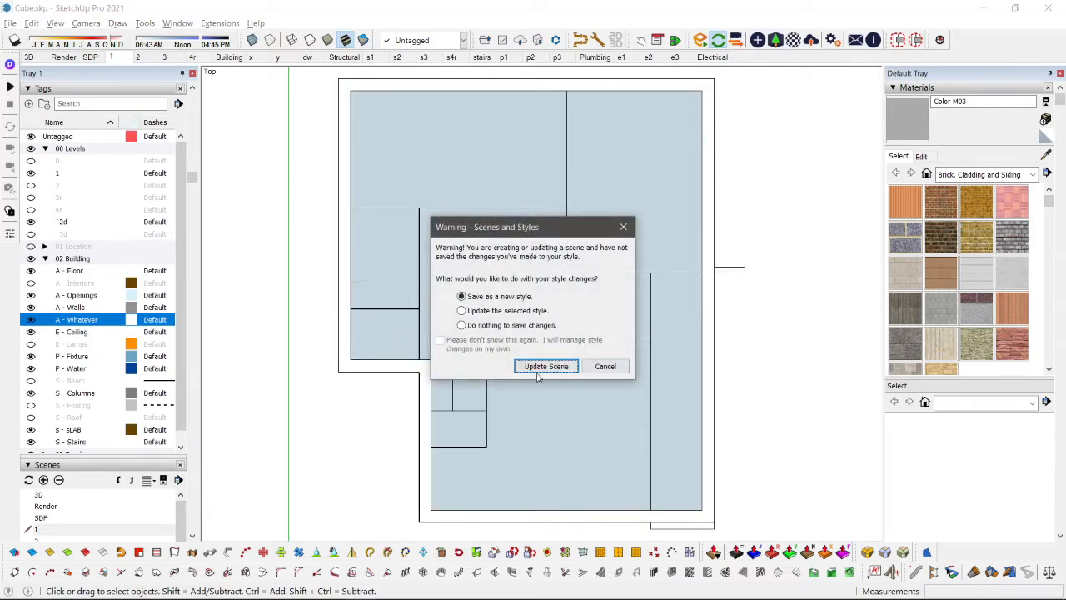
left_click(543, 366)
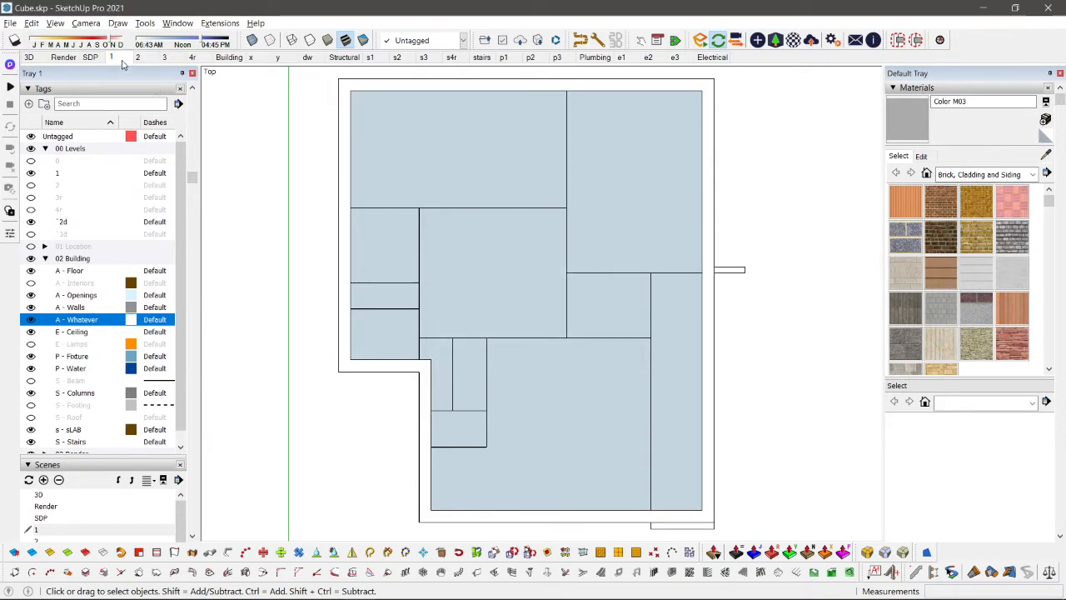
right_click(122, 64)
left_click(155, 112)
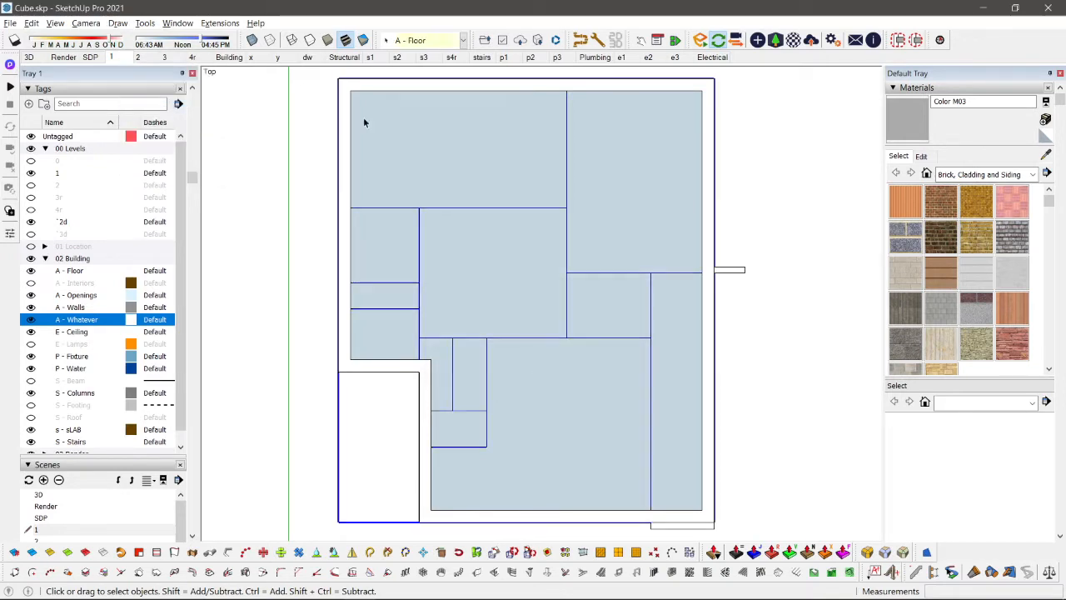
left_click(285, 171)
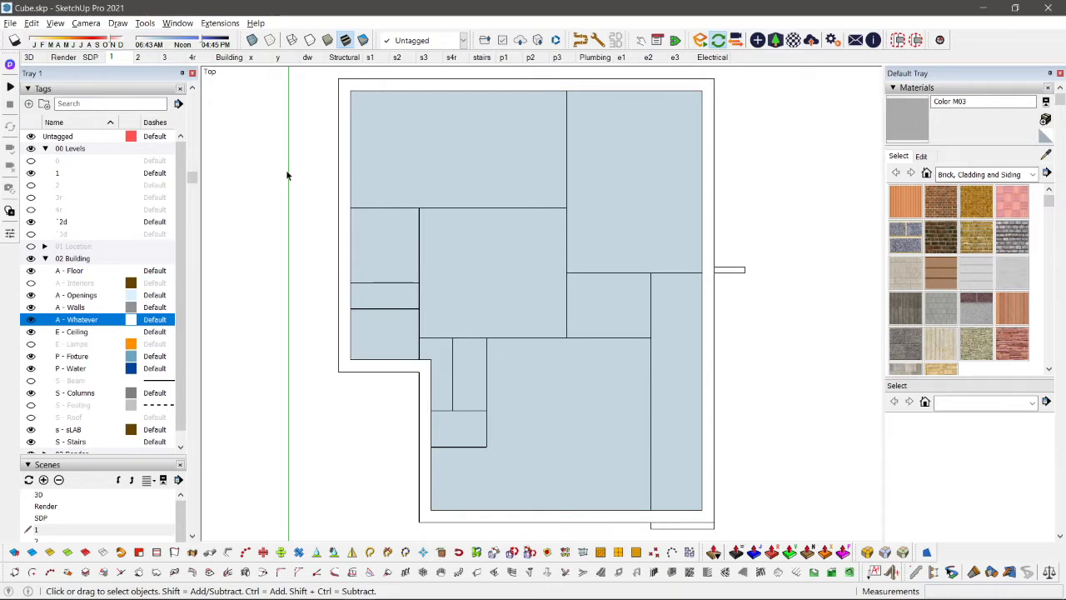
Step: Display the section planes around the ground floor in a 3D view
key("shift+h")
scroll(287, 175, "down", 3)
middle_click_drag(647, 319, 476, 229)
key("shift+s")
scroll(641, 213, "up", 1)
scroll(641, 212, "down", 2)
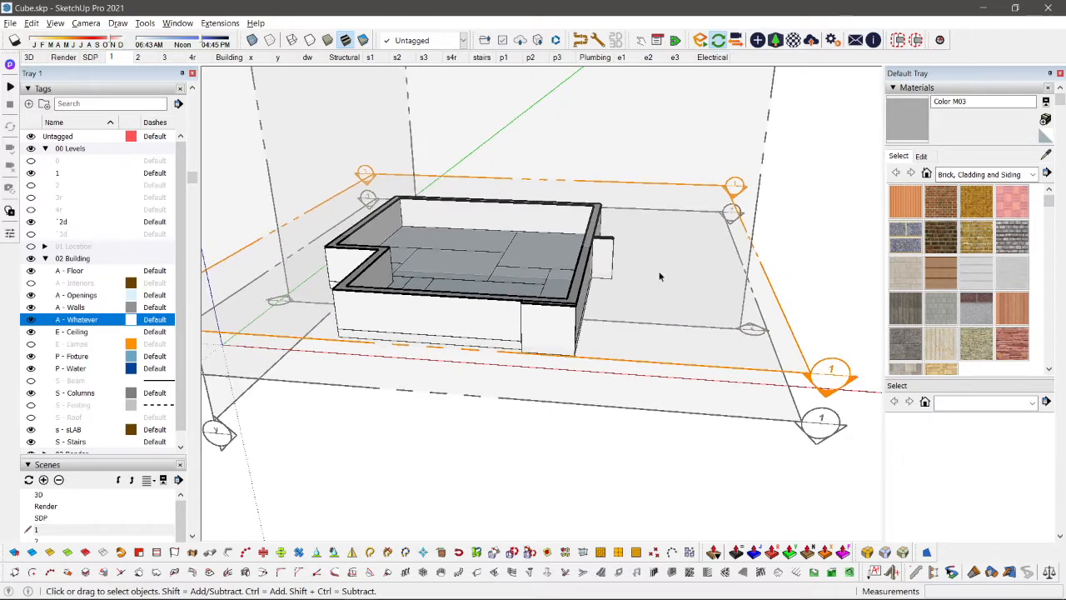
Step: Move the horizontal level 1 section plane up by 1 m
scroll(725, 317, "up", 1)
left_click(781, 311)
key("m")
left_click(773, 302)
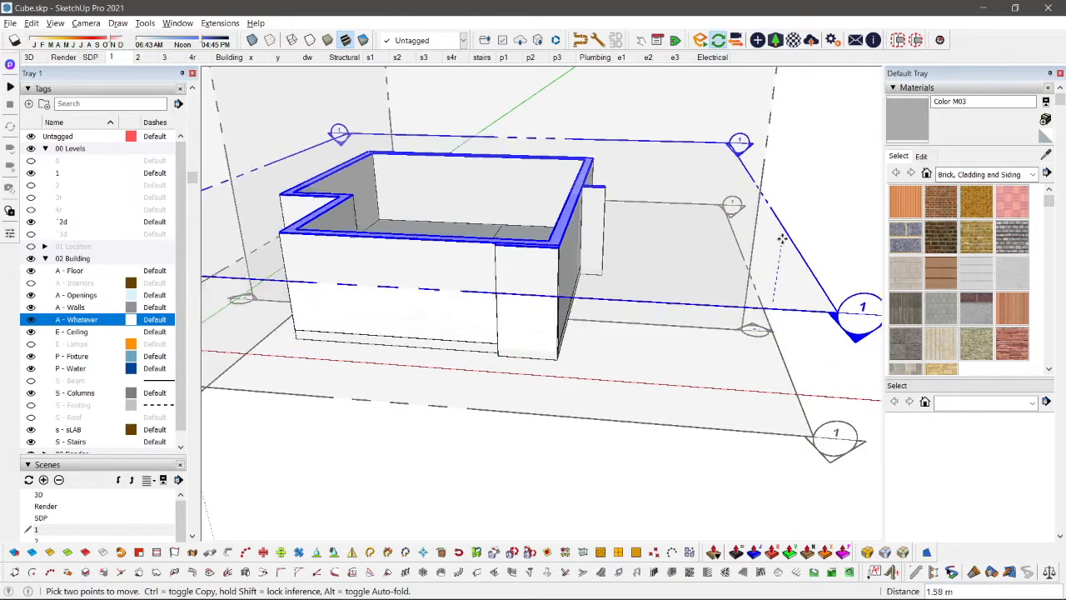
type("1")
key("Return")
key("space")
scroll(763, 274, "down", 3)
scroll(737, 366, "up", 2)
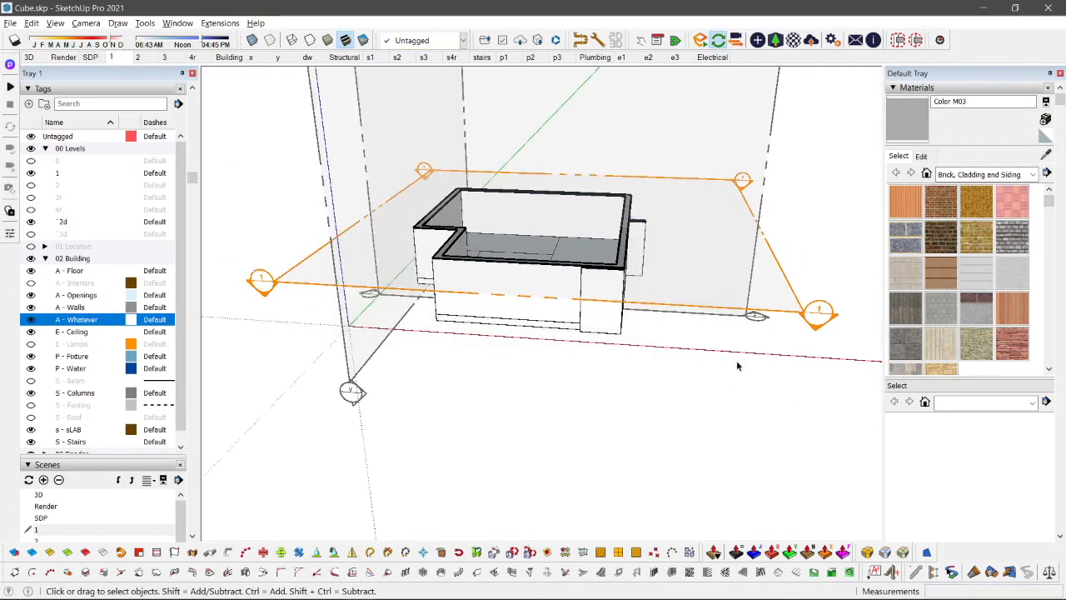
Step: Hide the section planes and set a top view in parallel projection with section fill on
key("shift+s")
middle_click_drag(583, 207, 604, 376)
key("t")
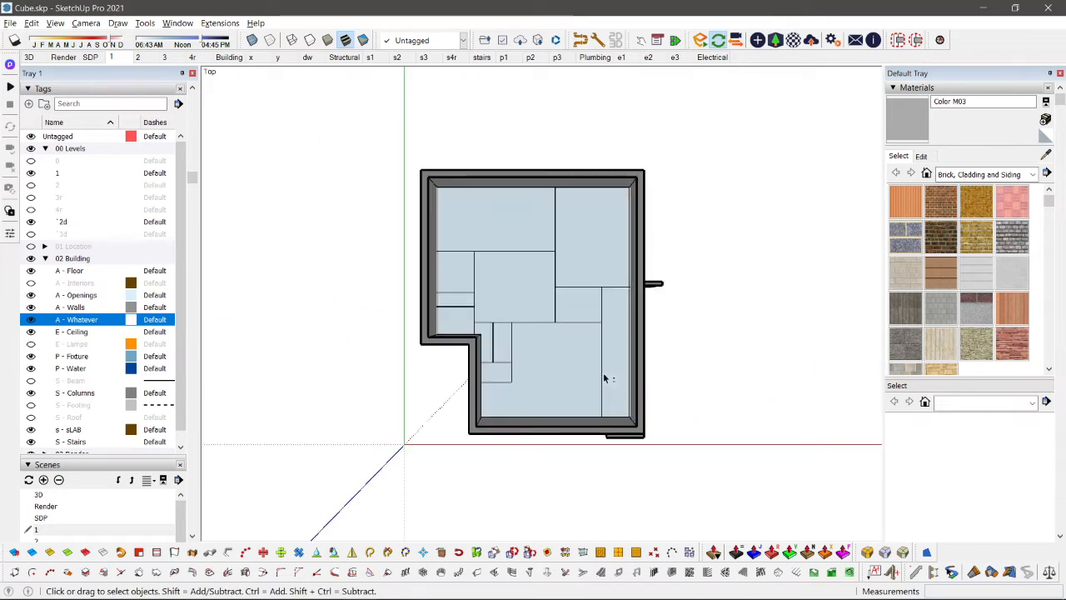
key("v")
key("shift+c")
scroll(535, 370, "up", 2)
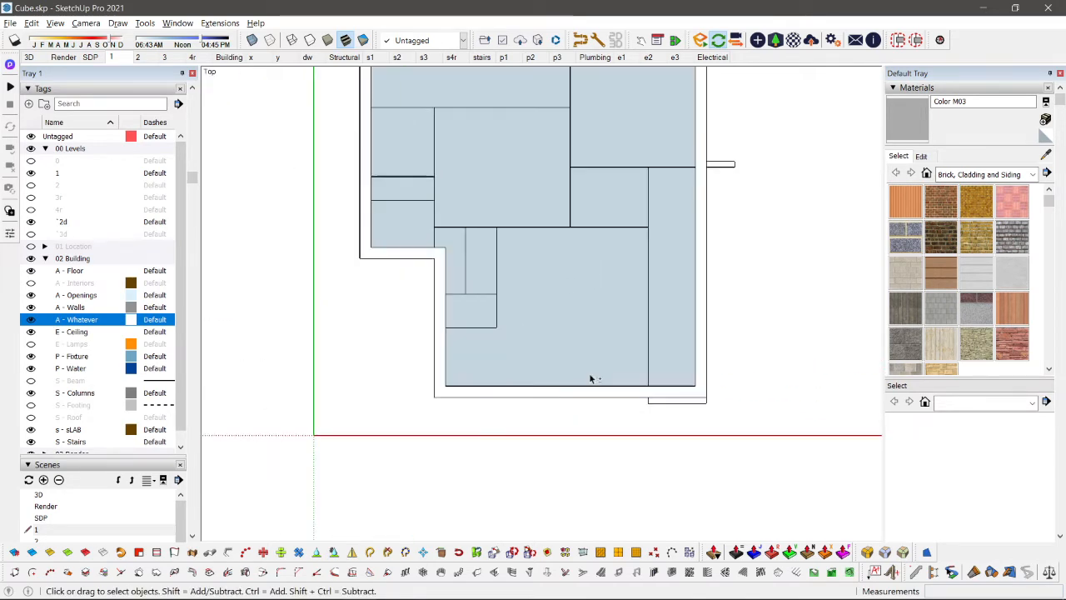
key("shift+c")
scroll(595, 366, "down", 3)
scroll(526, 242, "up", 3)
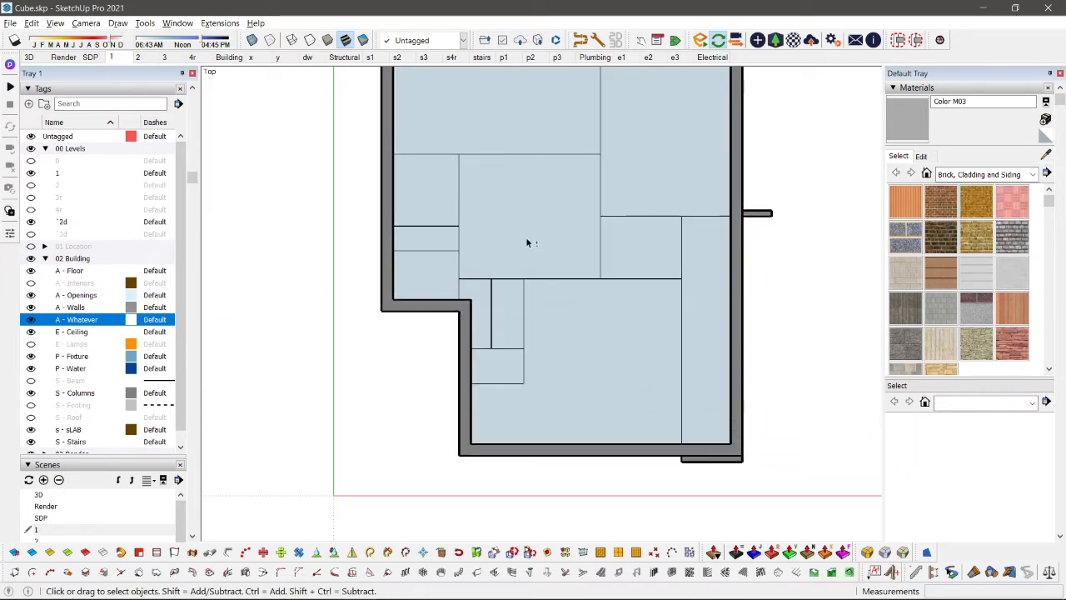
middle_click_drag(526, 238, 544, 378)
left_click(580, 294)
scroll(581, 290, "down", 2)
scroll(544, 377, "up", 2)
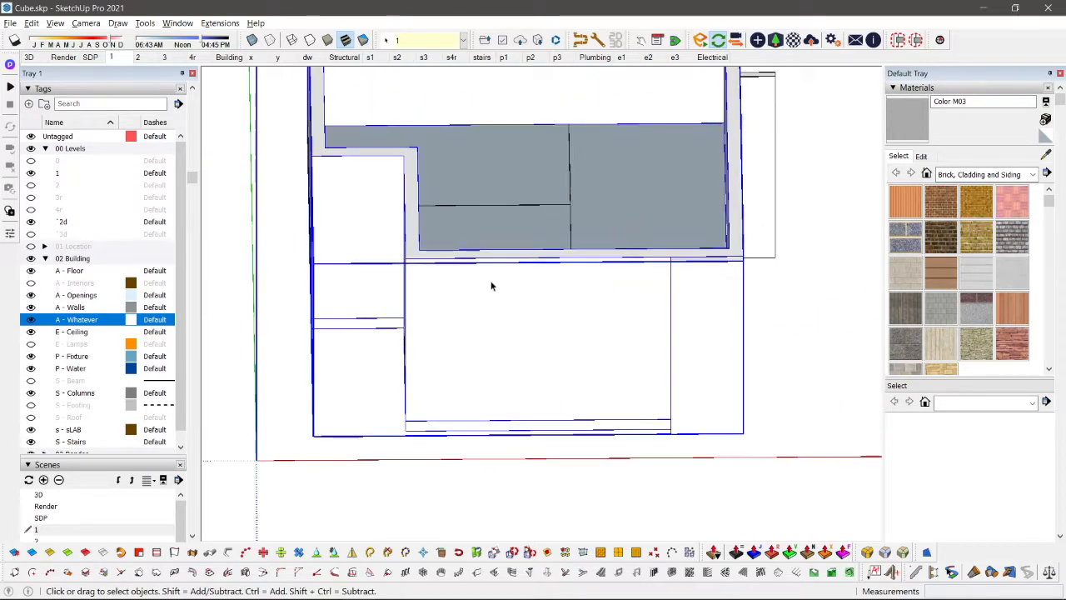
double_click(514, 314)
key("r")
left_click(481, 290)
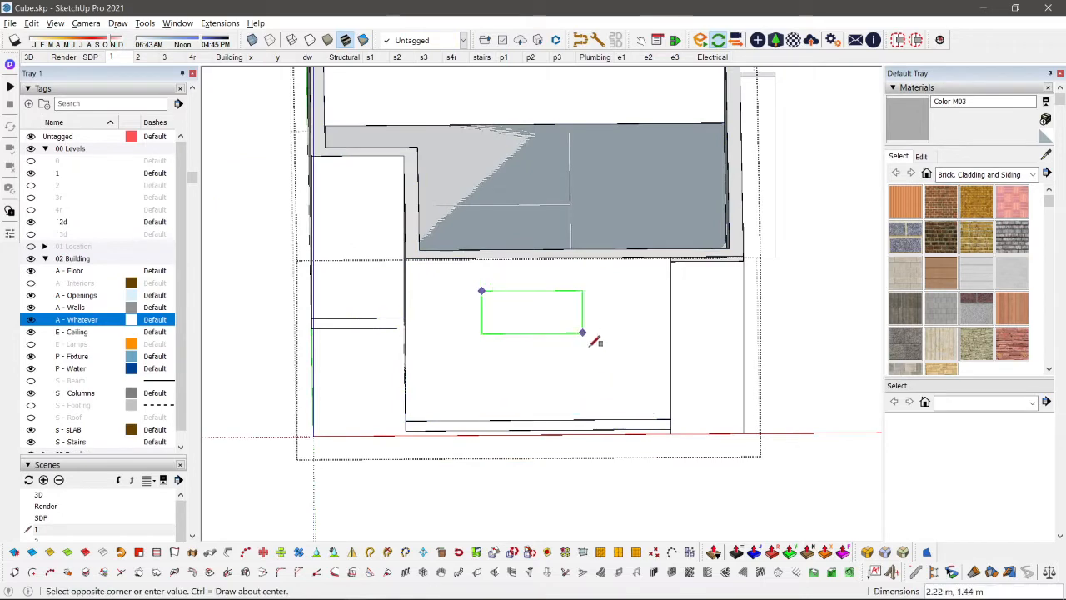
key("space")
key("Escape")
Step: Draw a rectangle about 3.09 m by 2.43 m on the ground floor's front wall
key("t")
scroll(516, 359, "down", 2)
middle_click_drag(521, 359, 561, 250)
scroll(521, 383, "up", 3)
scroll(503, 337, "up", 3)
key("r")
left_click(671, 354)
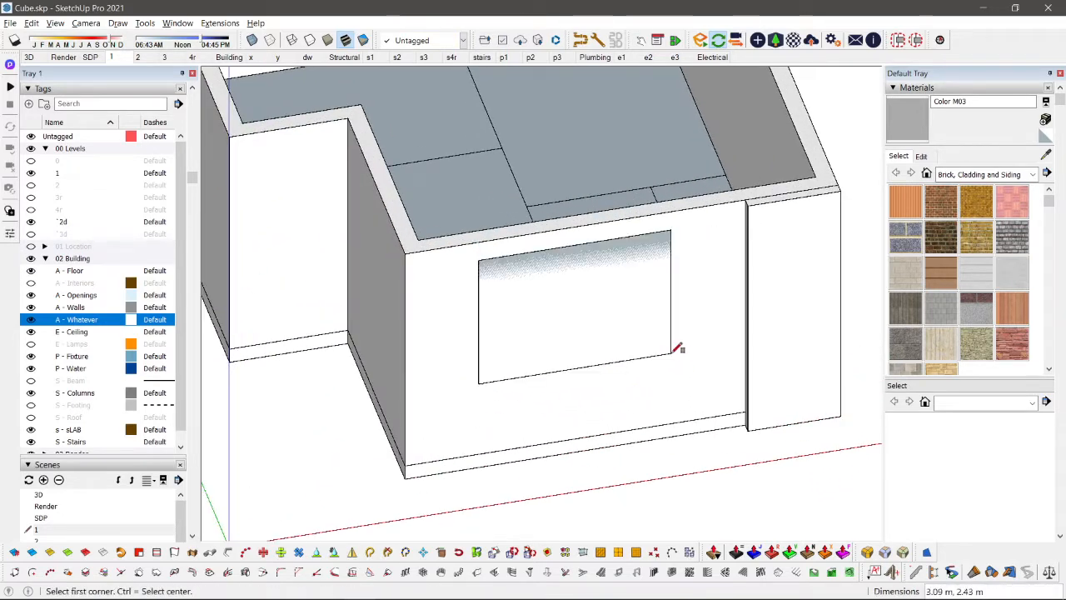
Step: Push/Pull the rectangle outward from the front wall into a long box
key("p")
scroll(614, 338, "down", 2)
left_click(572, 323)
left_click(731, 479)
key("space")
Step: Group the whole box and move it about 3.5 m inward so that it passes through the front wall
triple_click(626, 412)
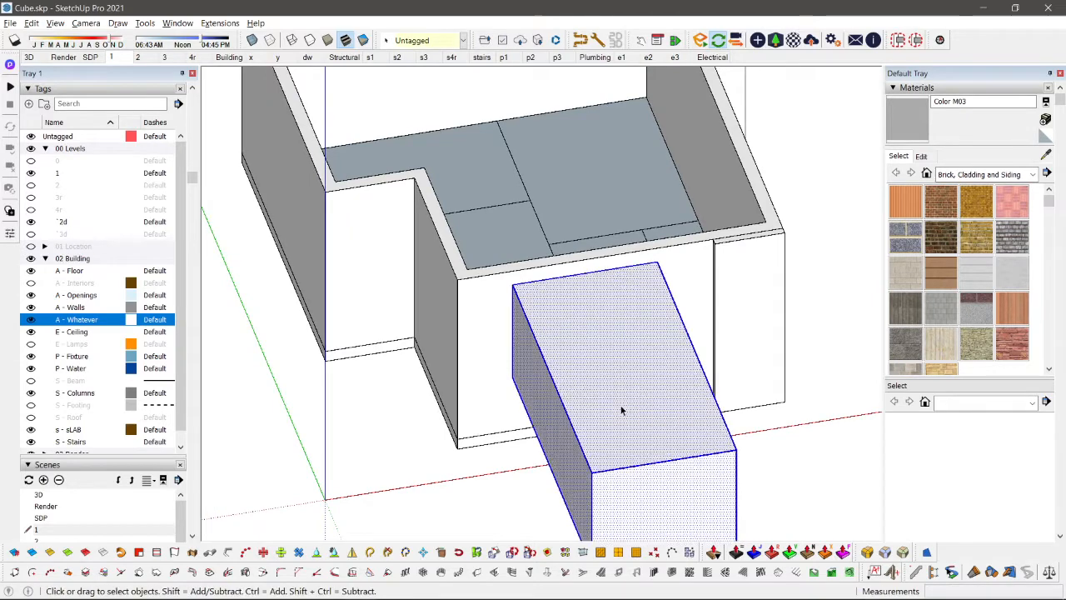
scroll(621, 409, "down", 3)
middle_click_drag(621, 409, 757, 444)
scroll(757, 444, "up", 2)
key("m")
left_click(757, 444)
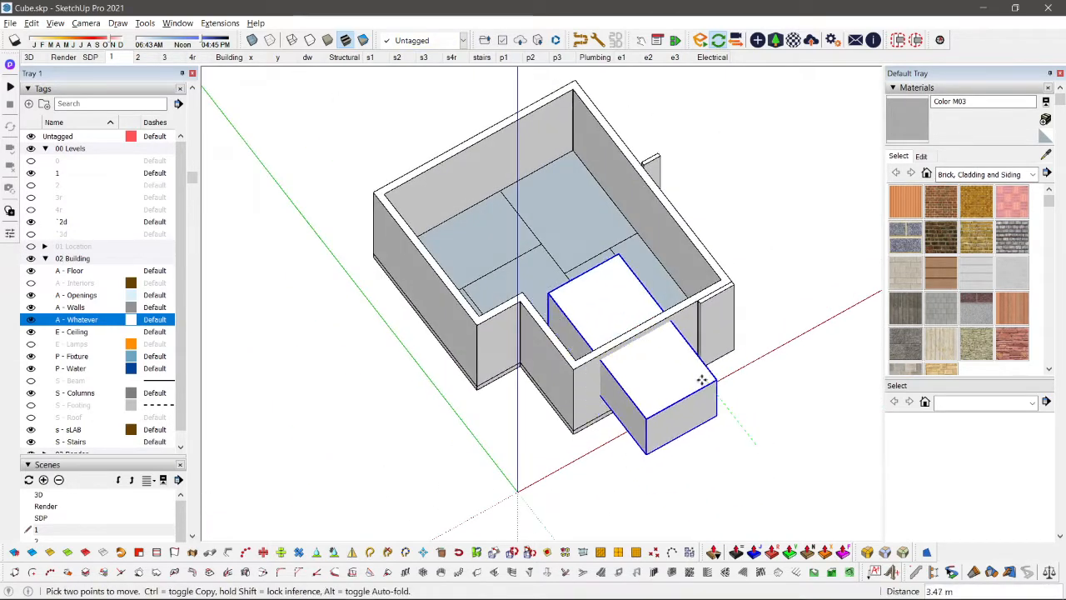
left_click(707, 377)
middle_click_drag(706, 377, 581, 380)
key("space")
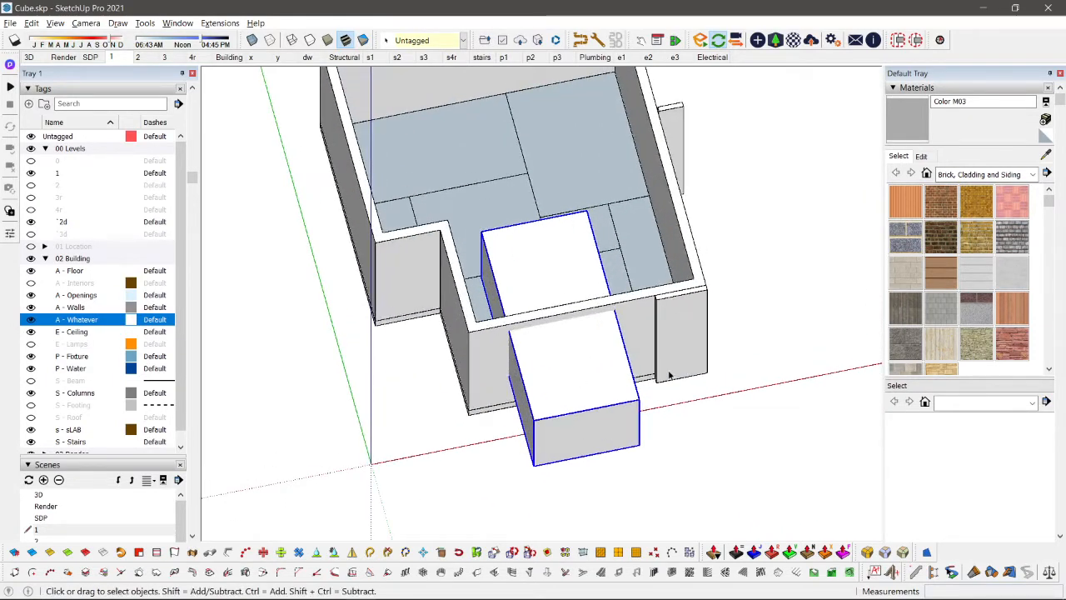
Step: Scale the box down in depth about its centre so that it still crosses the front wall
key("s")
left_click_drag(534, 244, 553, 296)
key("space")
scroll(580, 318, "up", 6)
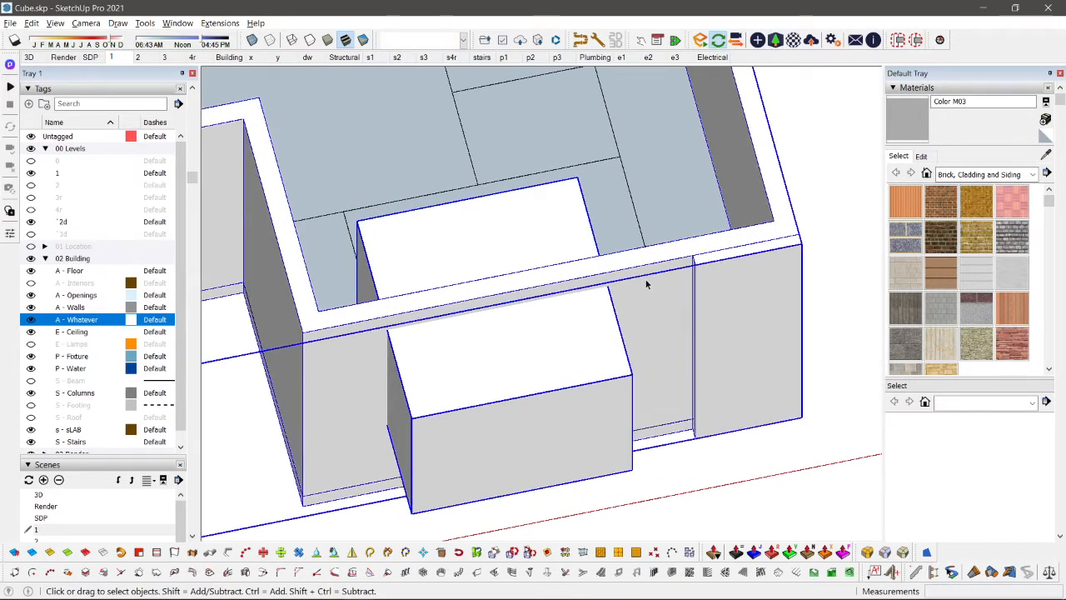
Step: Cut the box from the model, leaving the ground-floor group in place
scroll(647, 284, "down", 4)
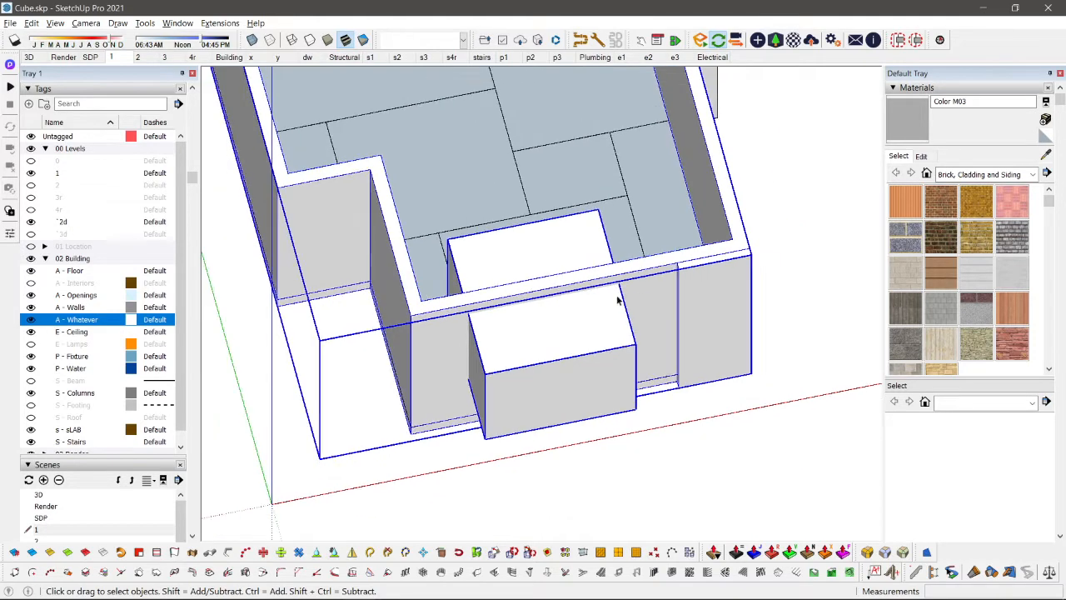
mouse_move(592, 335)
middle_mouse_down()
mouse_move(611, 305)
mouse_move(653, 299)
mouse_move(596, 316)
middle_mouse_up()
scroll(593, 318, "up", 2)
key("Delete")
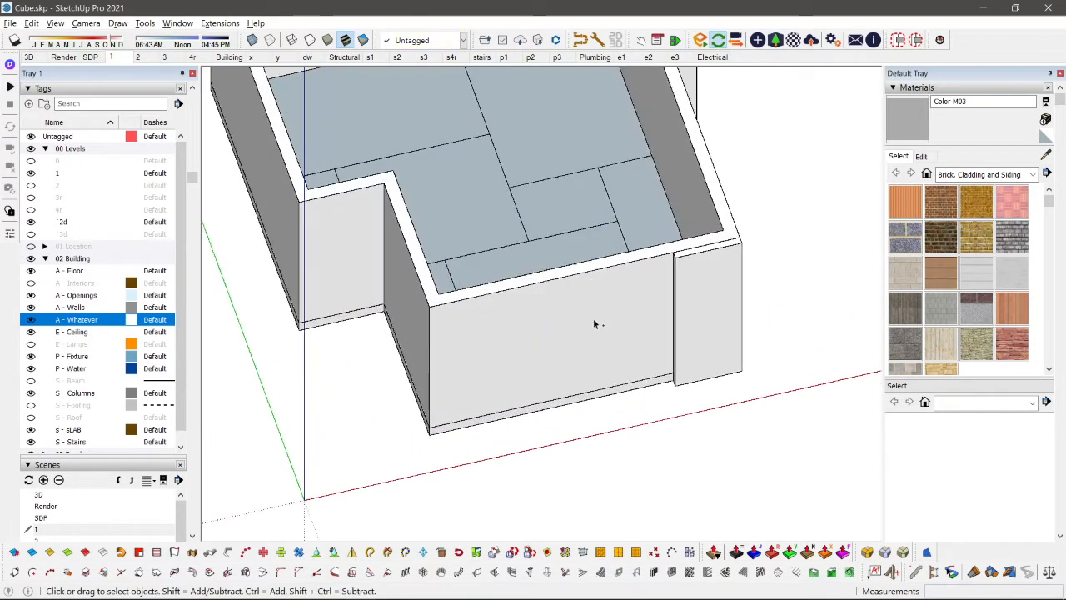
double_click(601, 279)
scroll(601, 279, "down", 2)
left_click(549, 308)
scroll(549, 310, "down", 3)
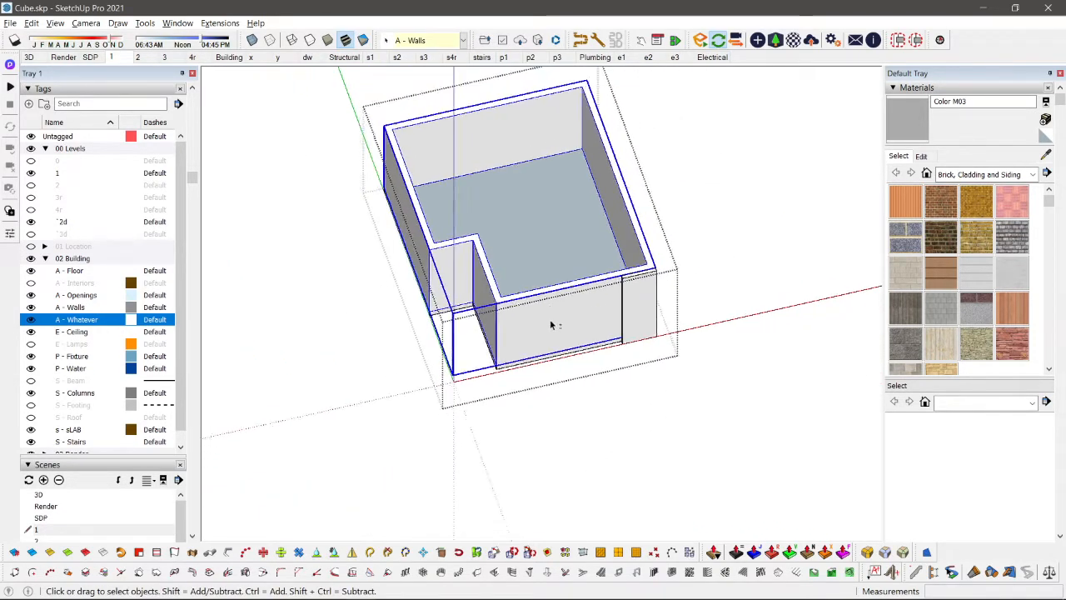
scroll(551, 321, "up", 4)
scroll(557, 355, "down", 2)
scroll(488, 372, "up", 3)
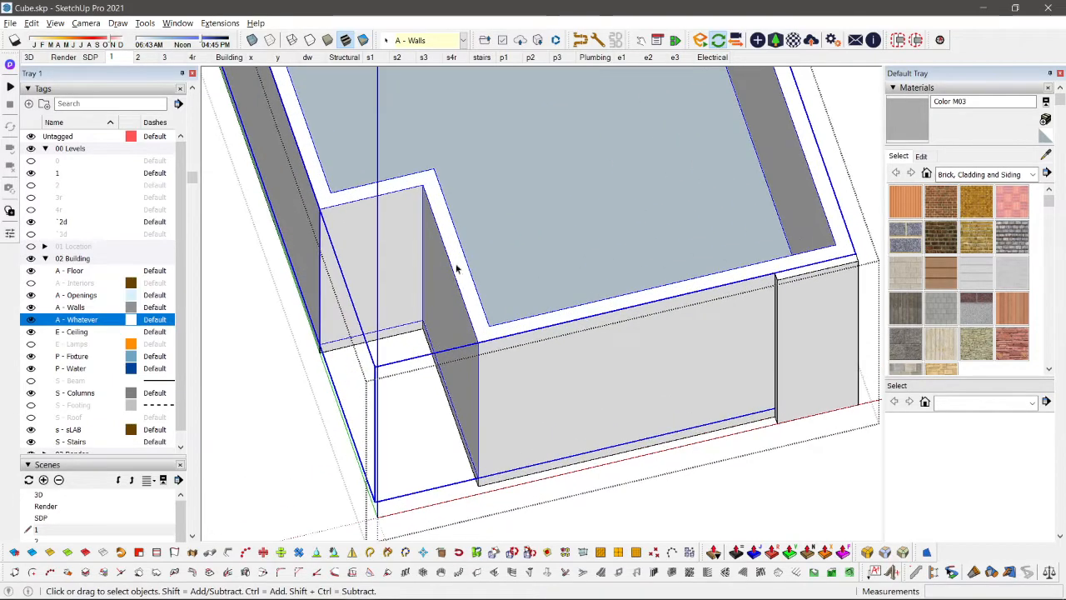
scroll(457, 249, "down", 2)
key("m")
left_click(472, 285)
key("space")
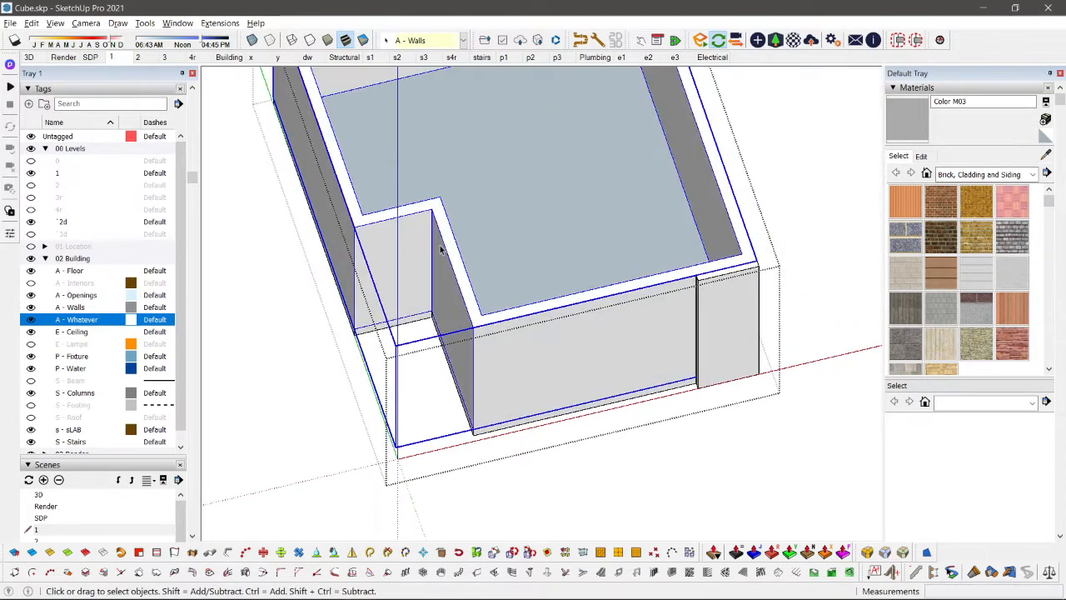
scroll(441, 249, "down", 1)
key("Escape")
middle_click_drag(555, 293, 560, 274)
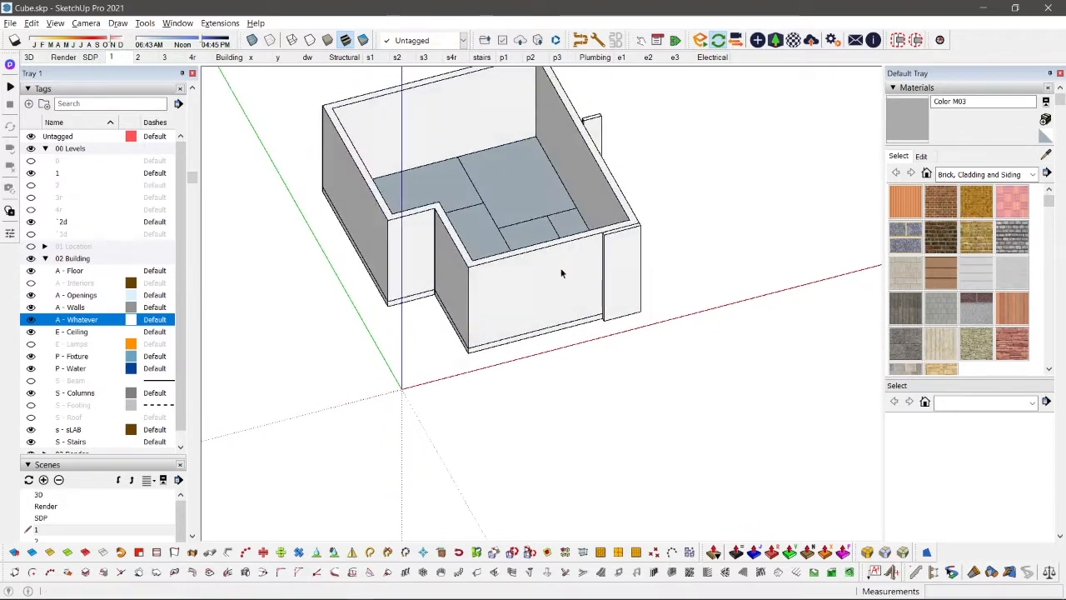
Step: Open the ground-floor group and paste the box in place inside it
left_click(520, 308)
scroll(539, 290, "up", 3)
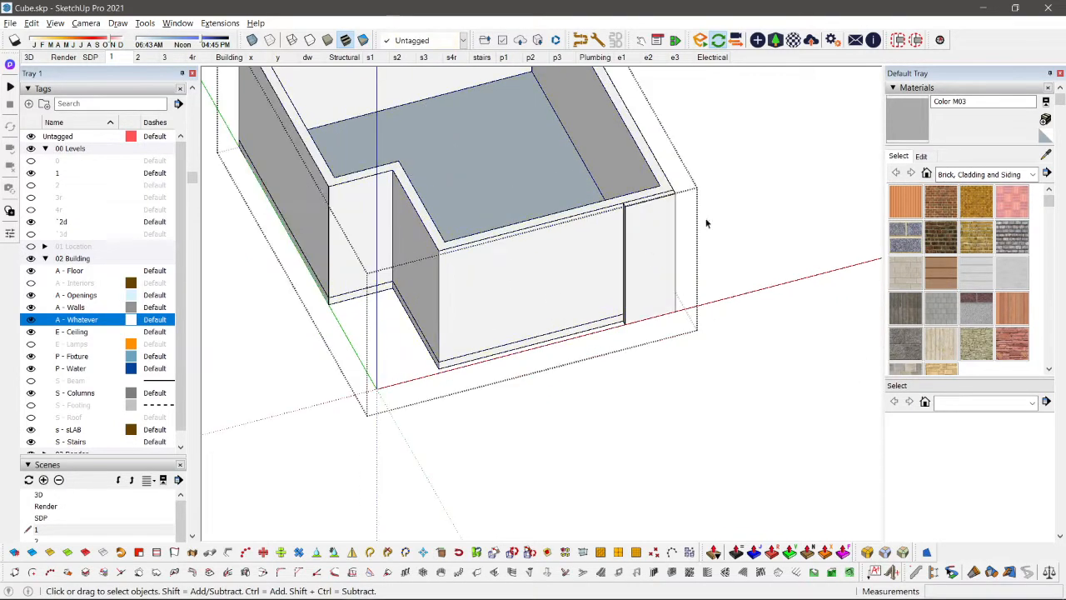
scroll(328, 457, "down", 3)
scroll(474, 330, "up", 4)
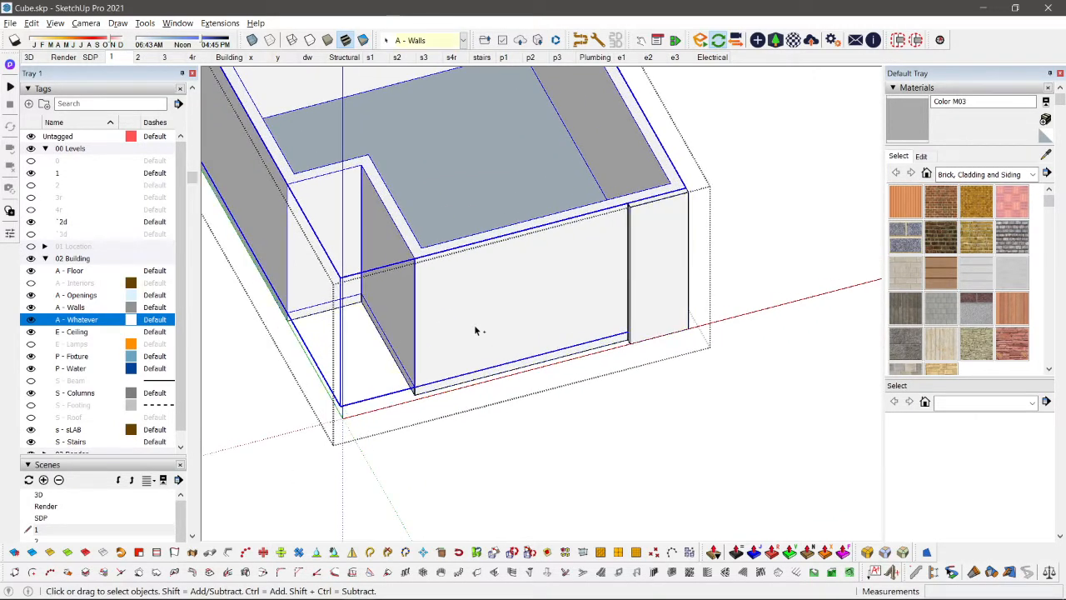
key("ctrl+z")
key("ctrl+z")
scroll(538, 286, "down", 1)
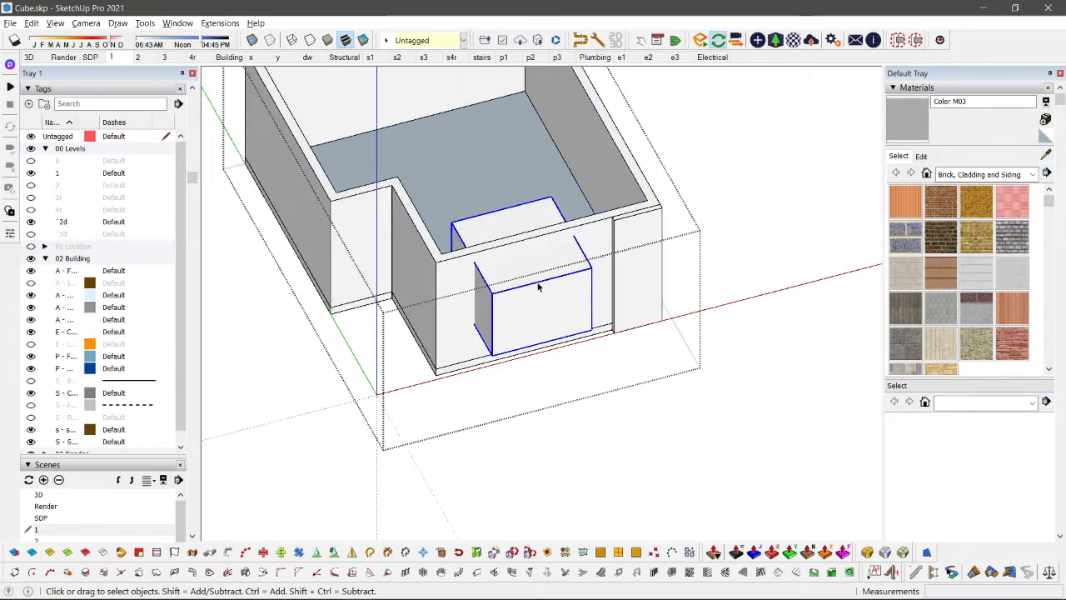
Step: Select the A - Walls group together with the box and open the selection's context commands
middle_click_drag(539, 286, 545, 388)
scroll(545, 388, "up", 3)
left_click(487, 331, "shift")
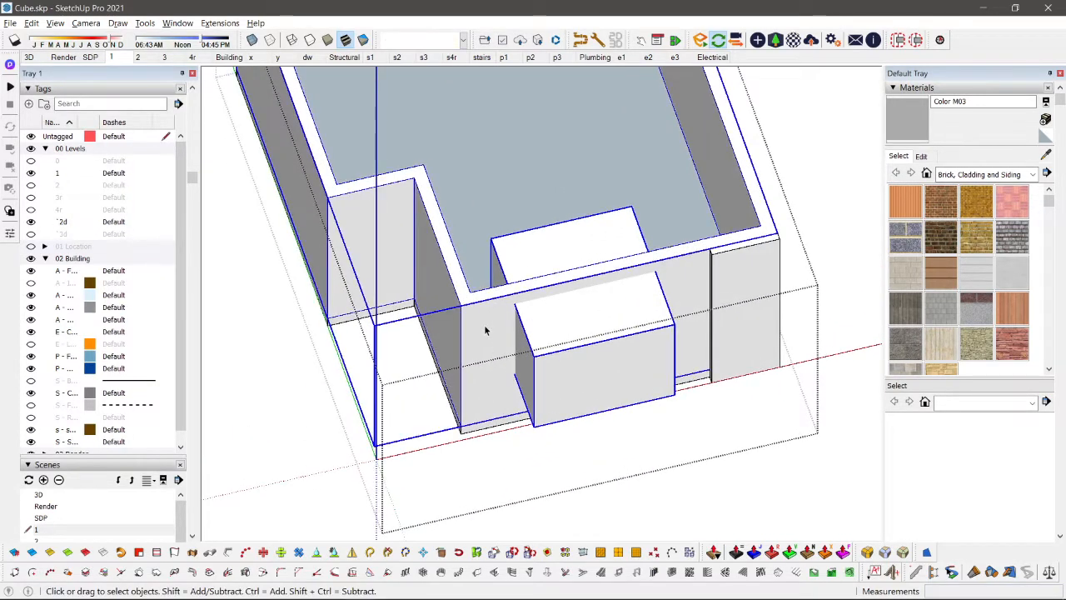
scroll(485, 331, "down", 3)
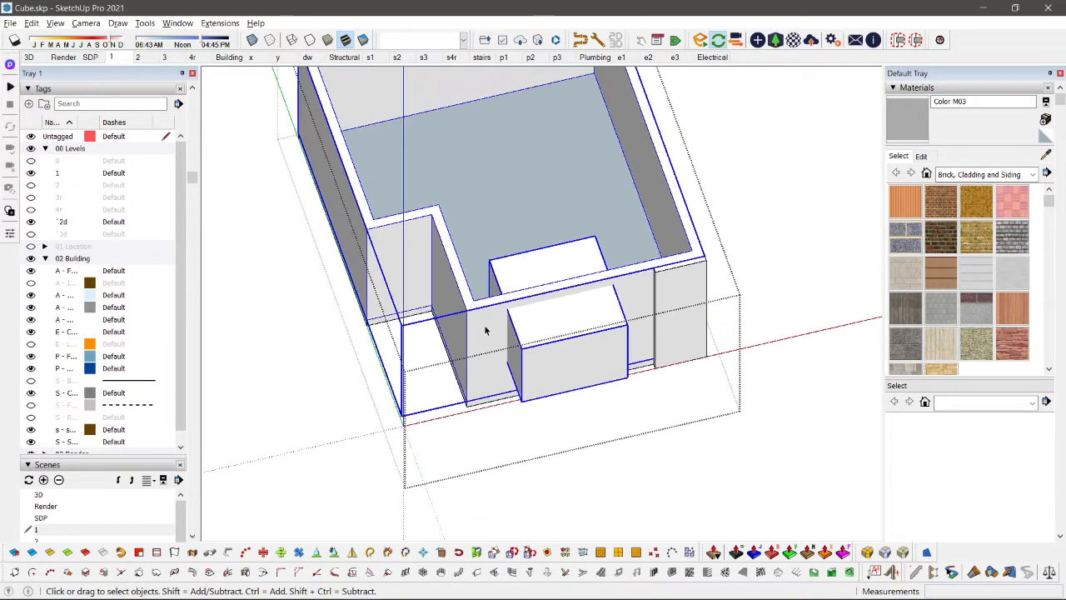
scroll(538, 311, "up", 2)
right_click(538, 310)
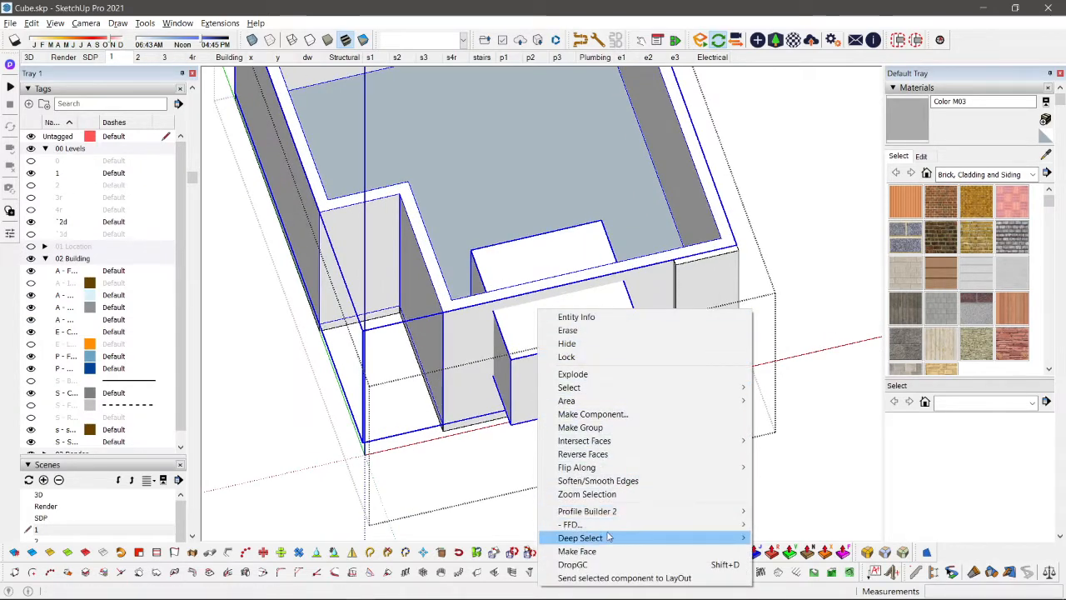
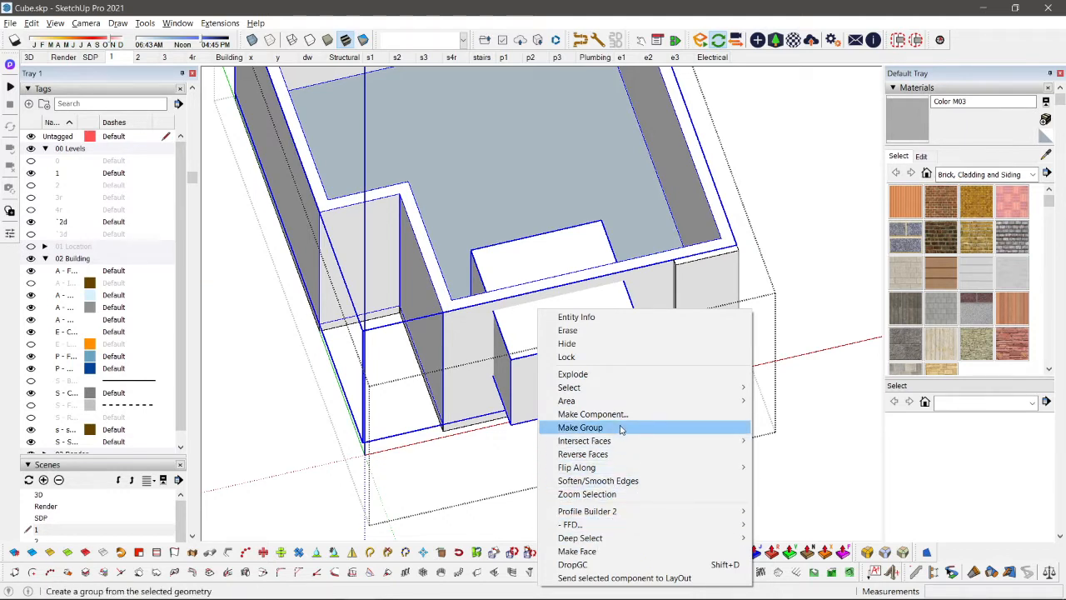
Step: Open the walls group, delete the horizontal face spanning the room interior, and leave the group
left_click(504, 330)
triple_click(467, 318)
scroll(466, 317, "down", 4)
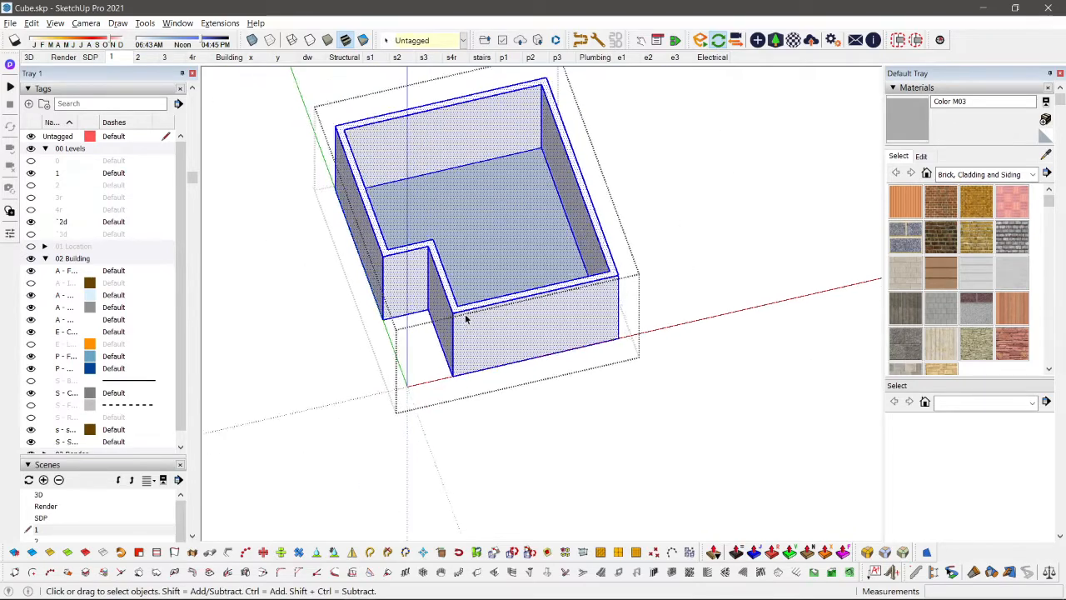
scroll(464, 317, "up", 2)
scroll(464, 316, "down", 2)
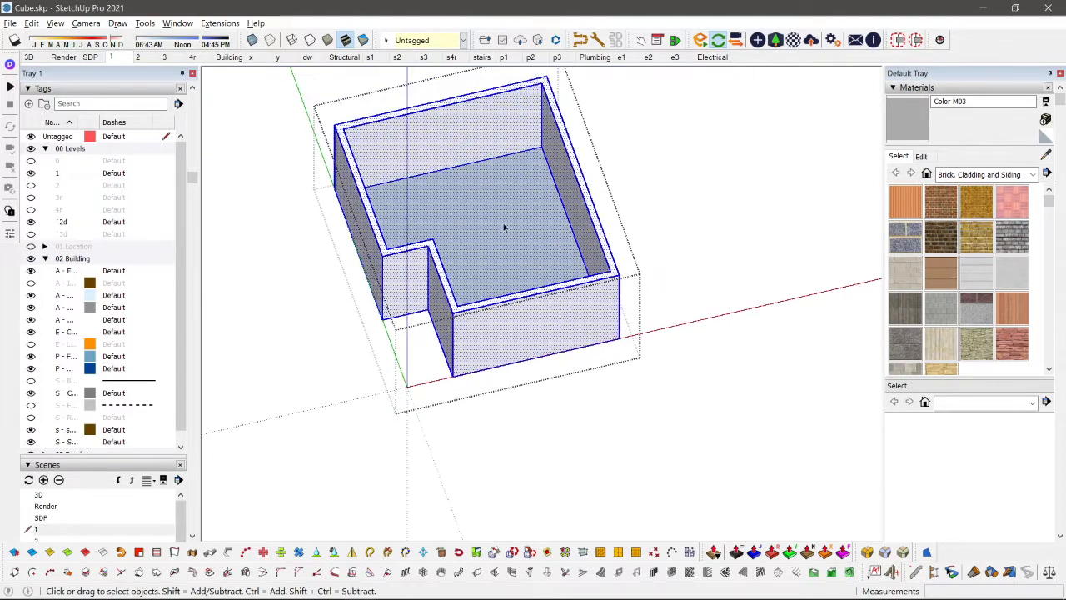
left_click(503, 228)
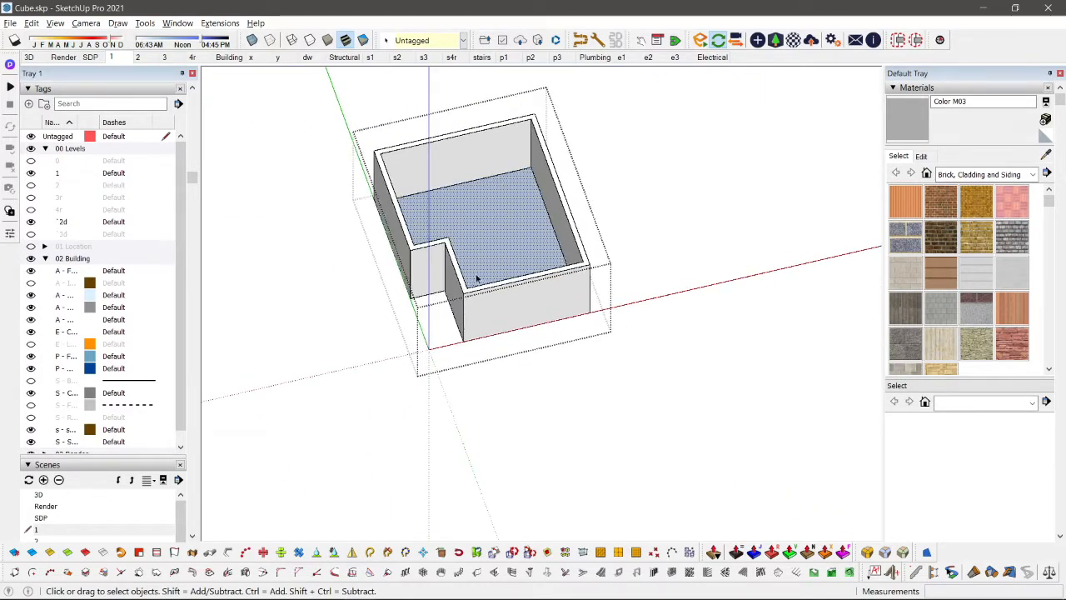
middle_click_drag(476, 278, 571, 406)
scroll(572, 374, "up", 4)
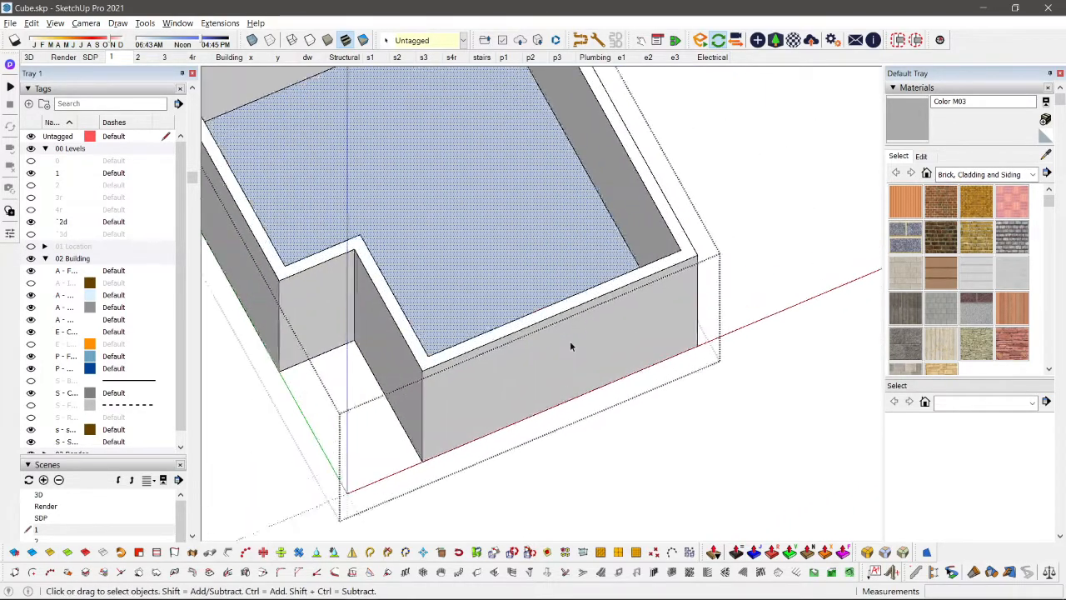
scroll(569, 341, "down", 3)
key("Delete")
key("Escape")
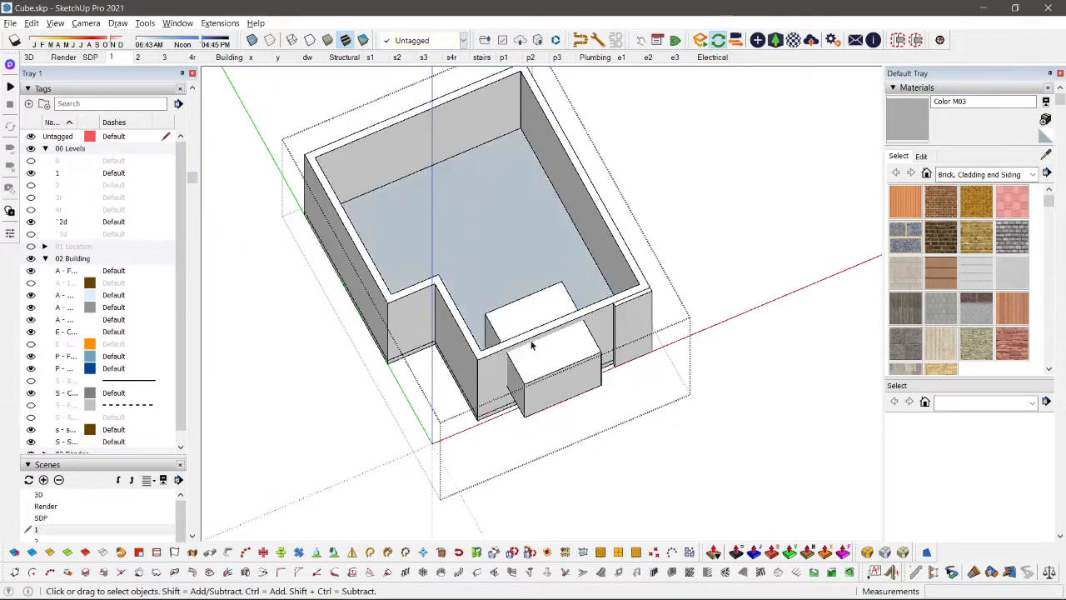
Step: Select the walls group and check its details in Entity Info
left_click(494, 359)
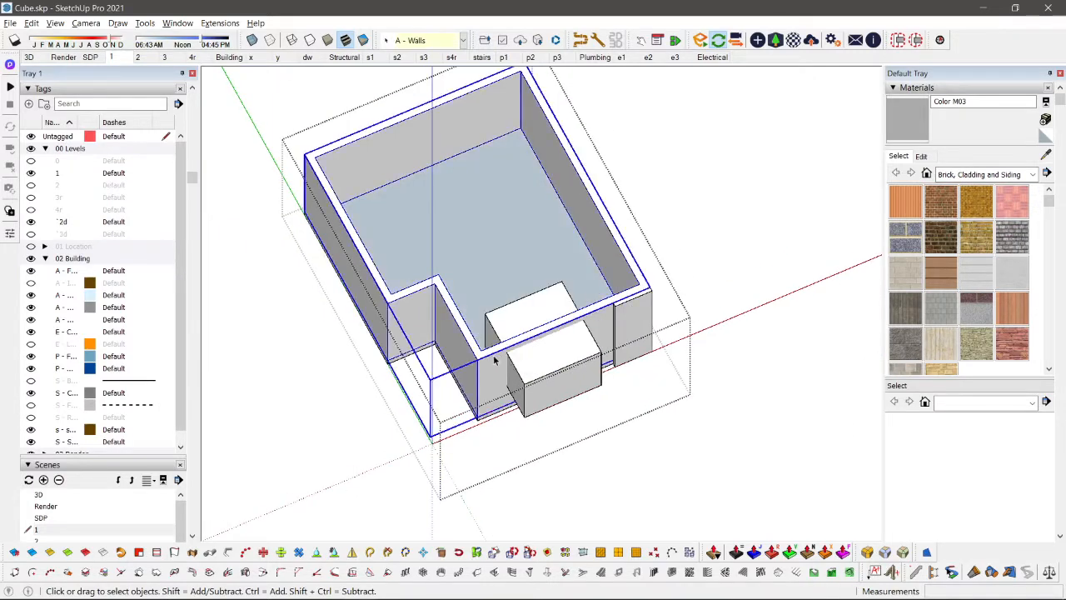
scroll(194, 148, "up", 3)
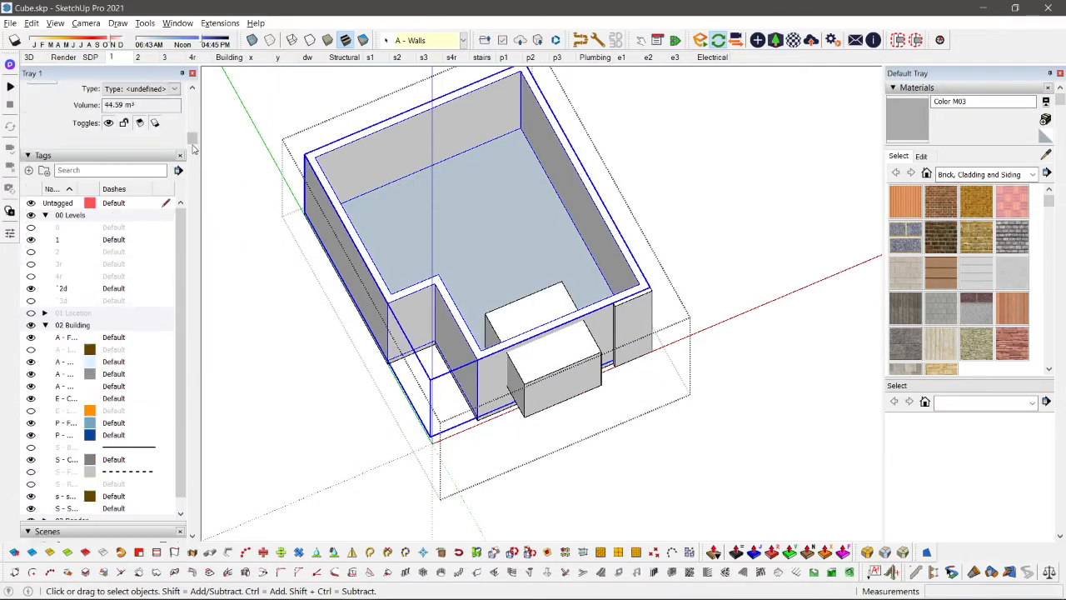
scroll(536, 400, "up", 2)
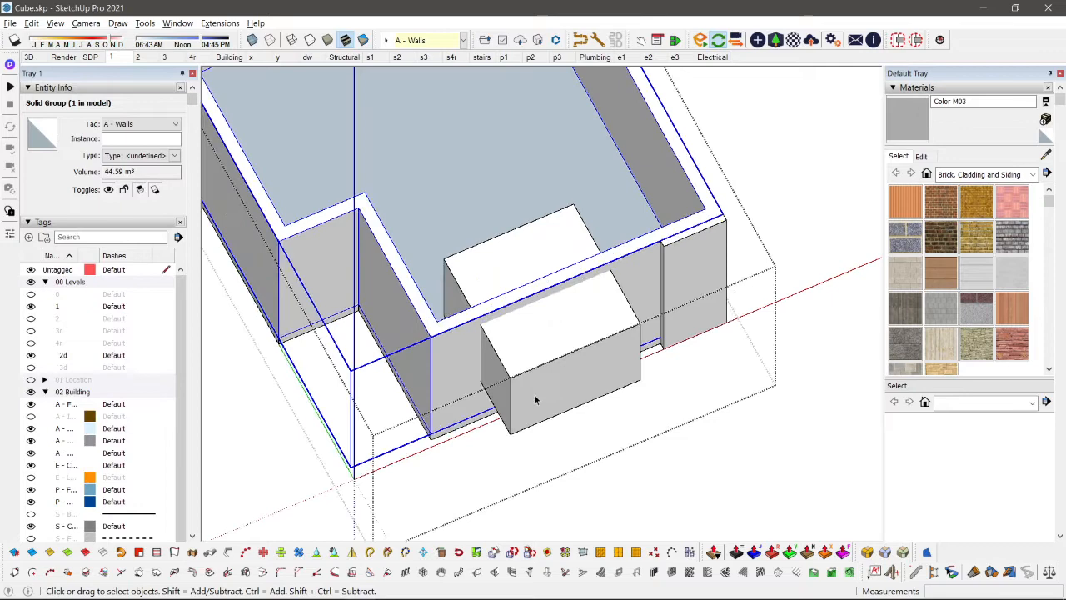
Step: Try to subtract the box from the walls group to form the front window opening
left_click(550, 335, "ctrl")
left_click(549, 335)
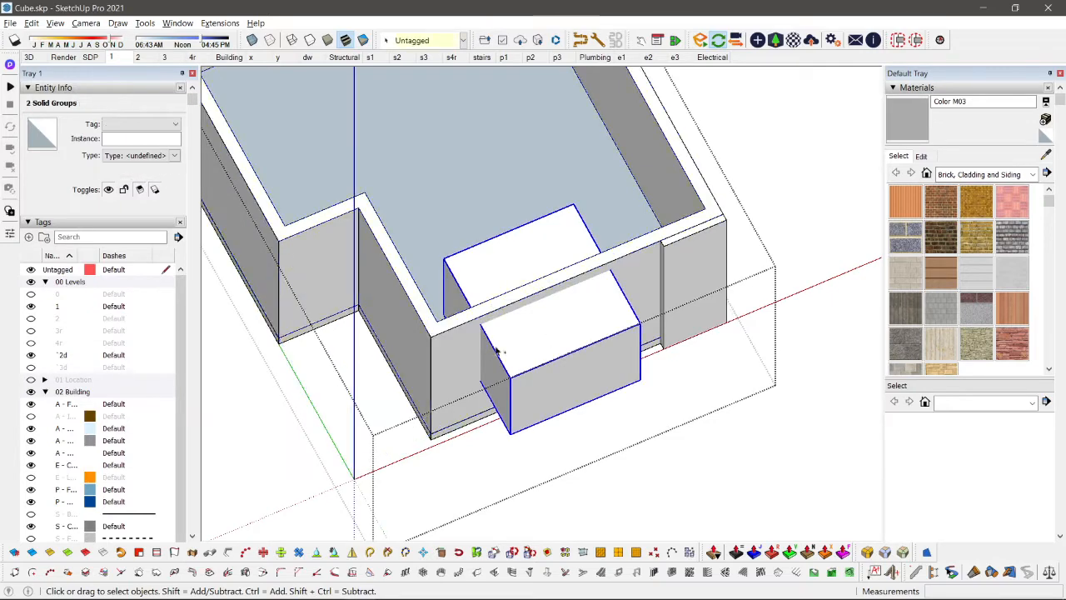
left_click(448, 350, "shift")
key("shift+s")
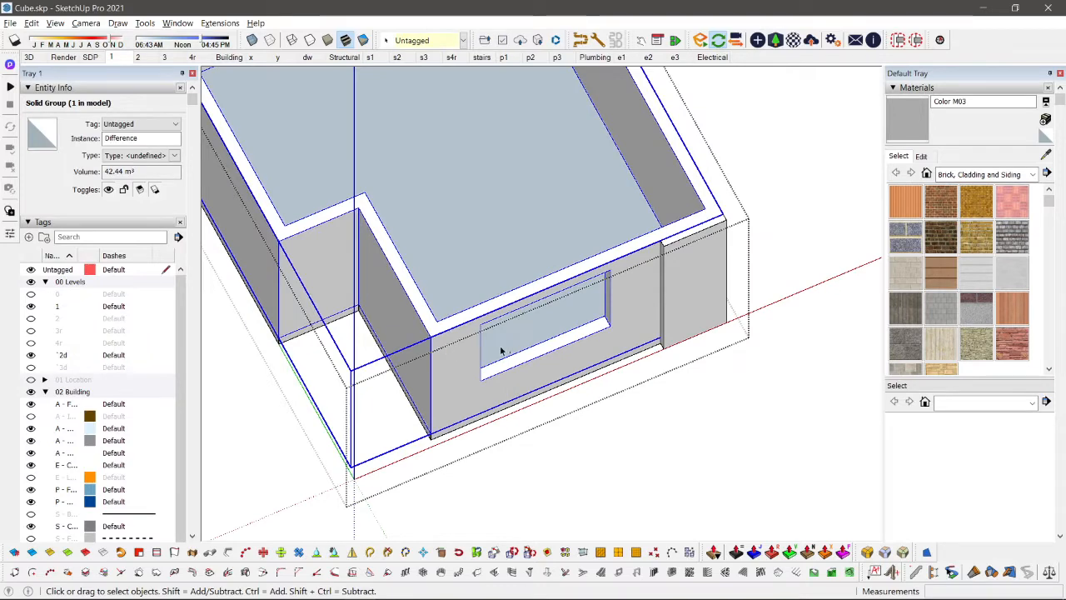
key("ctrl+z")
Step: Try the Subtract solid tool on the reselected box and walls group to cut the front window opening
scroll(566, 349, "up", 2)
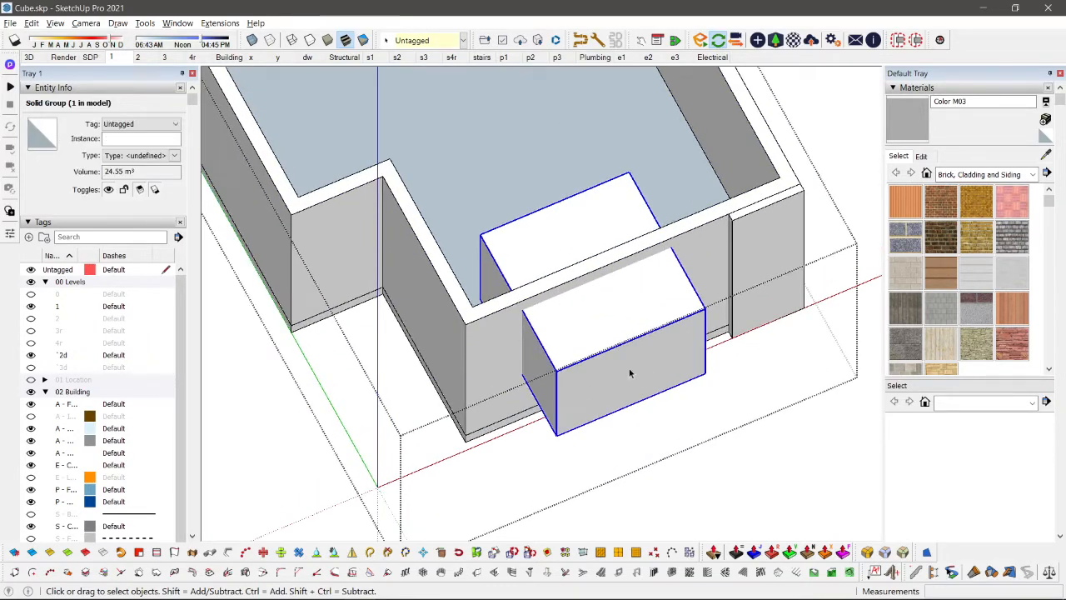
left_click(469, 321, "shift")
right_click(574, 341)
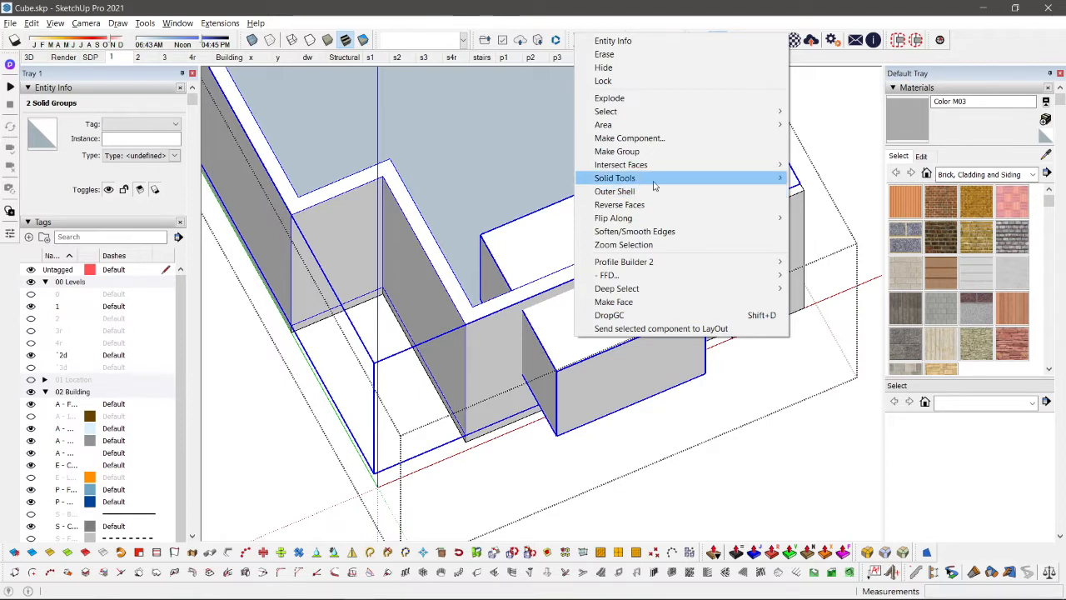
mouse_move(749, 177)
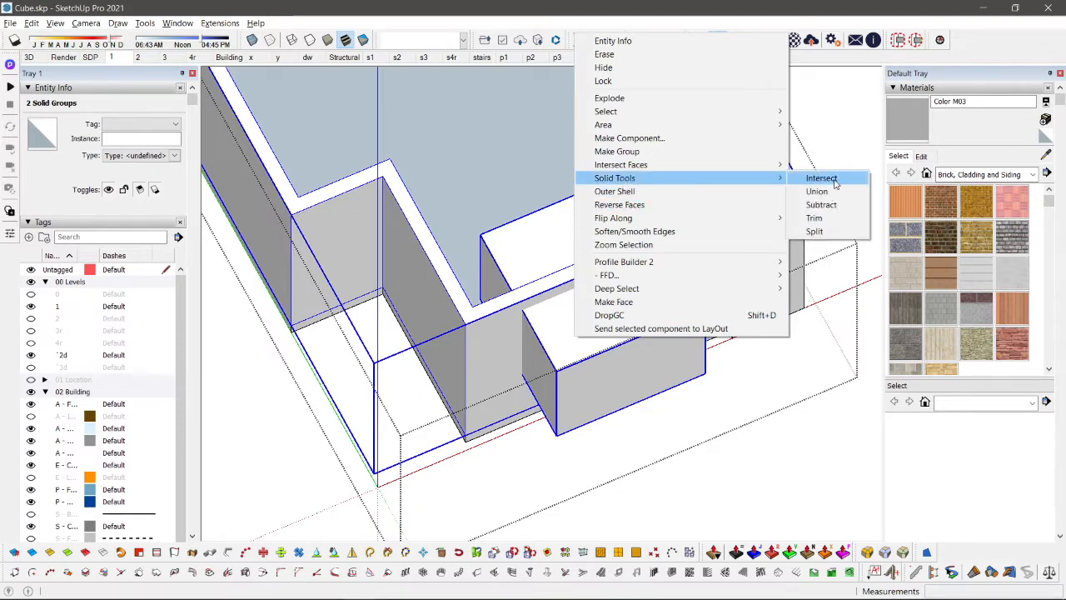
left_click(815, 218)
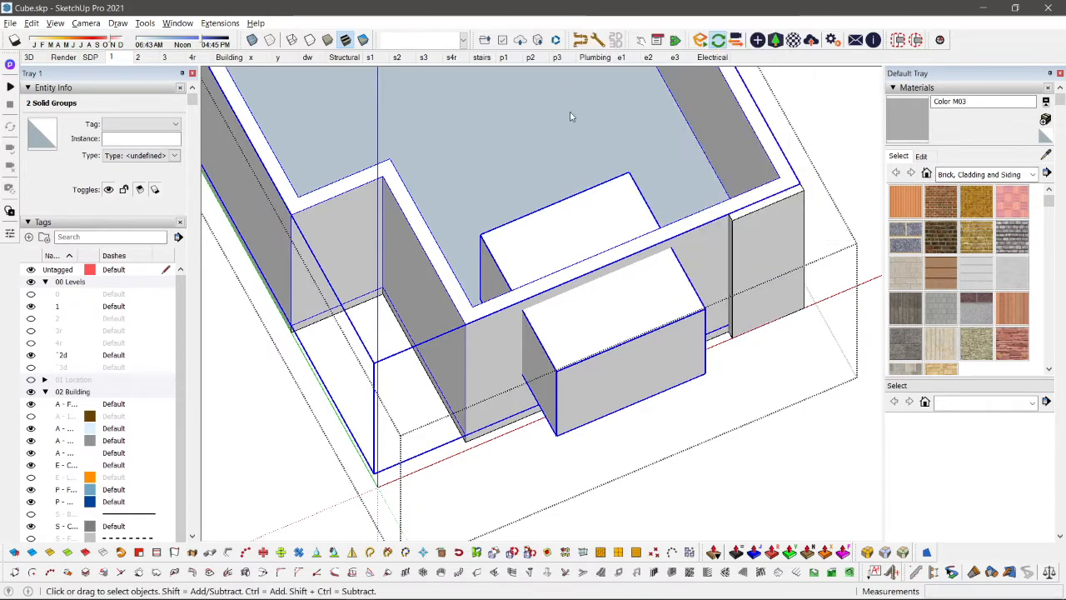
scroll(593, 401, "down", 3)
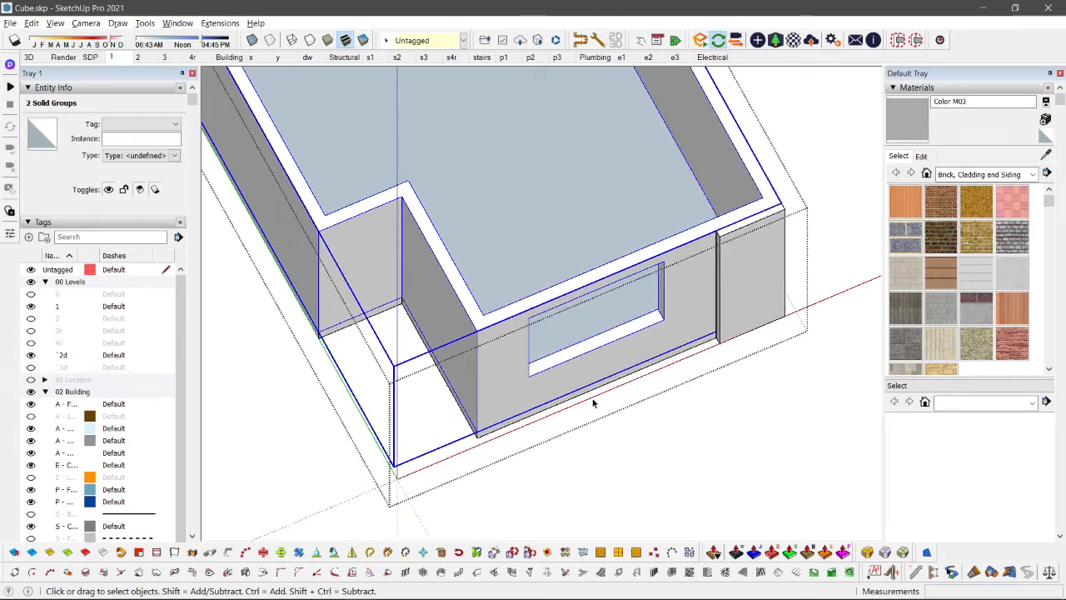
Step: Inspect the front wall opening from several angles and undo the subtraction
middle_click_drag(592, 400, 569, 354)
scroll(569, 354, "down", 2)
middle_click_drag(612, 293, 548, 322)
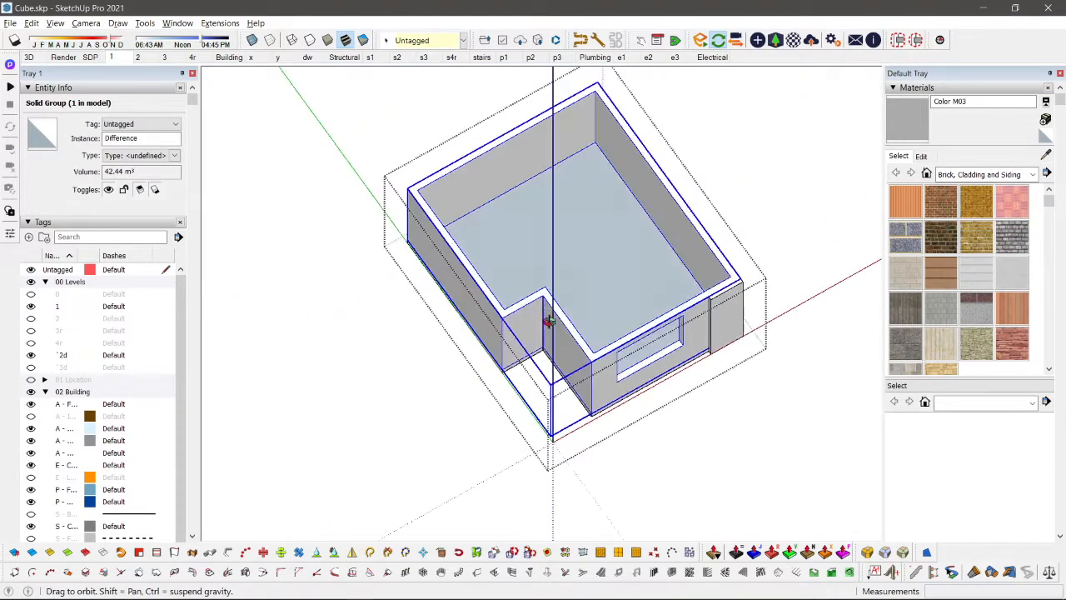
scroll(552, 327, "up", 2)
scroll(685, 321, "down", 2)
left_click(767, 254)
middle_click_drag(712, 348, 583, 366)
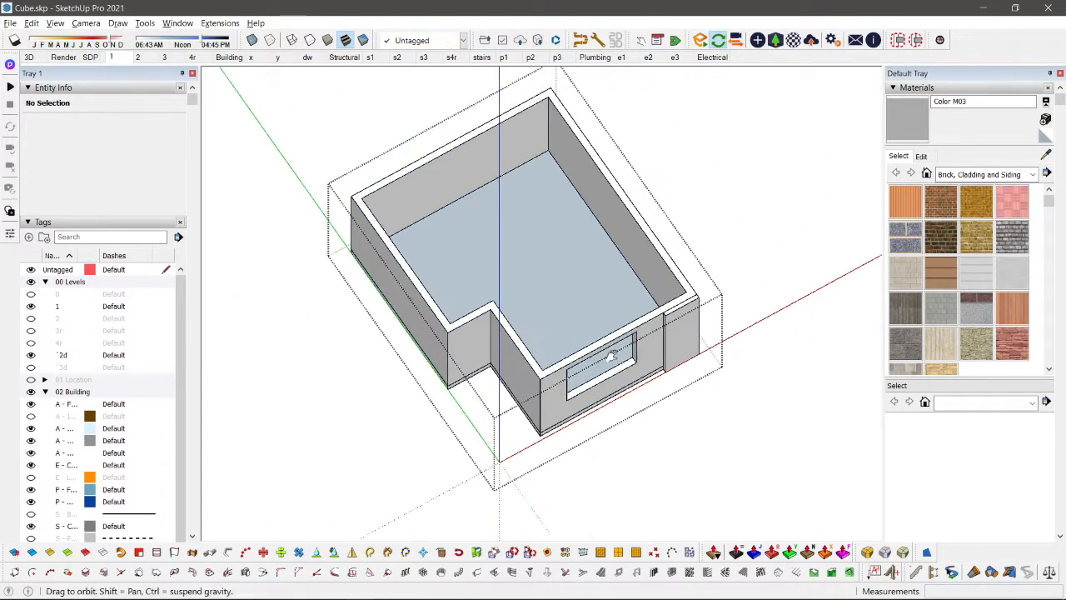
scroll(552, 376, "up", 3)
key("ctrl+z")
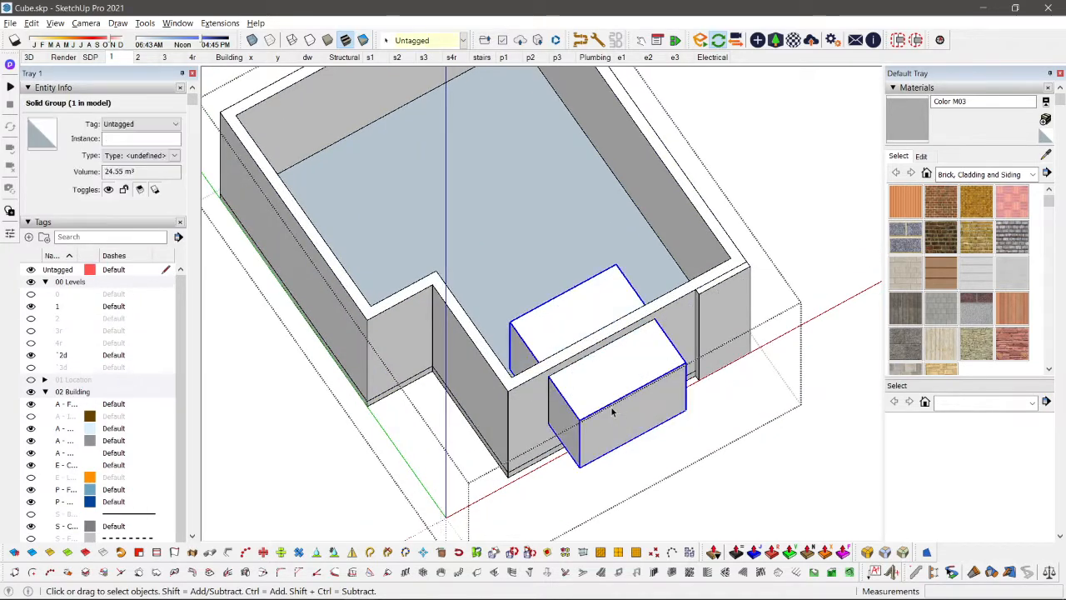
Step: Cut the front window opening and place a copy of the box across the rear wall near its corner
left_click(593, 310)
scroll(492, 221, "down", 2)
middle_click_drag(505, 205, 542, 396)
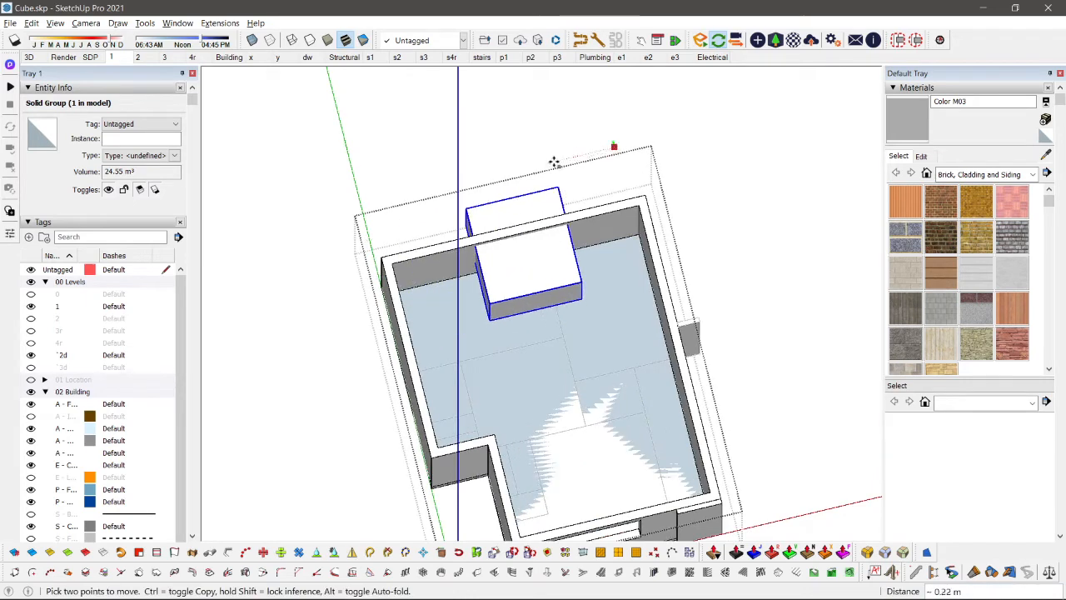
left_click(553, 157)
key("space")
middle_click_drag(734, 223, 678, 202)
Step: Copy the rear box further into the room and scale the copy down along the green axis
key("m")
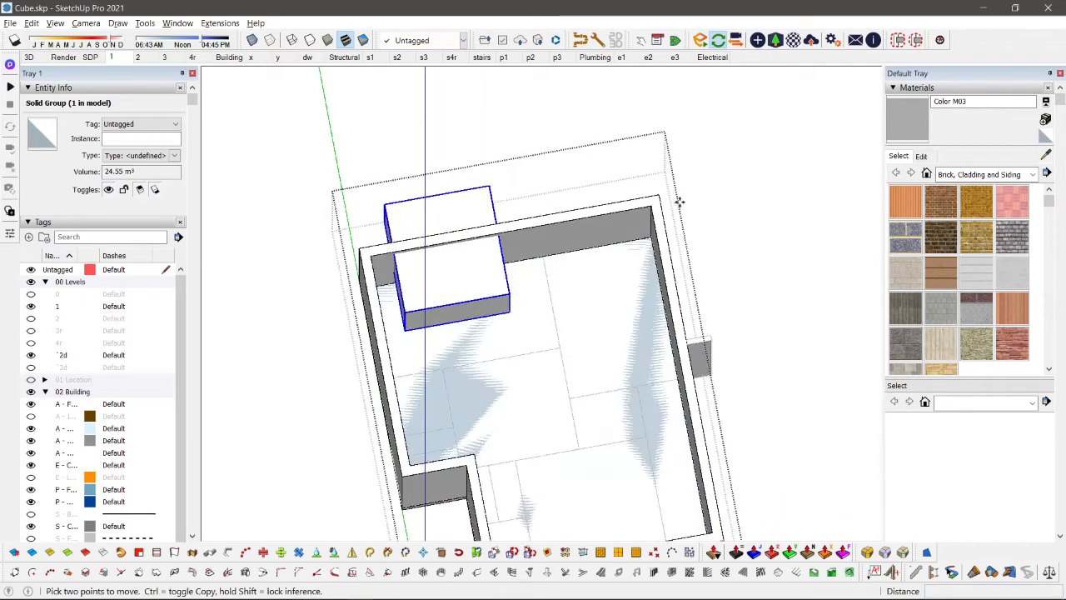
key("ctrl")
left_click(698, 158)
left_click(708, 238)
key("space")
key("s")
scroll(450, 393, "up", 1)
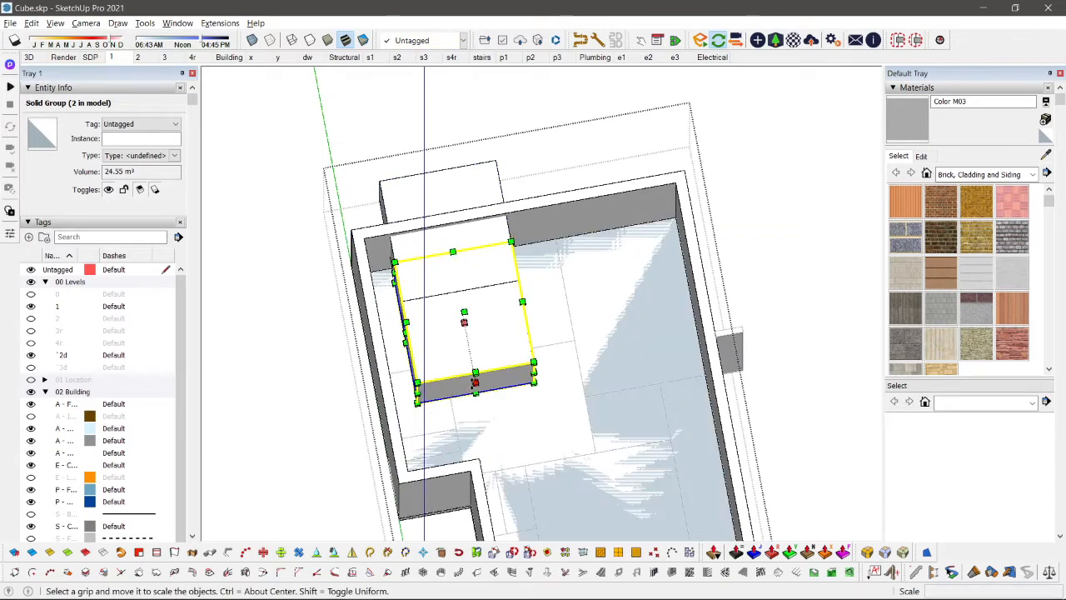
left_click_drag(475, 375, 465, 333)
Step: Move the scaled box across the side wall and copy it about 2.33 m along that wall
key("m")
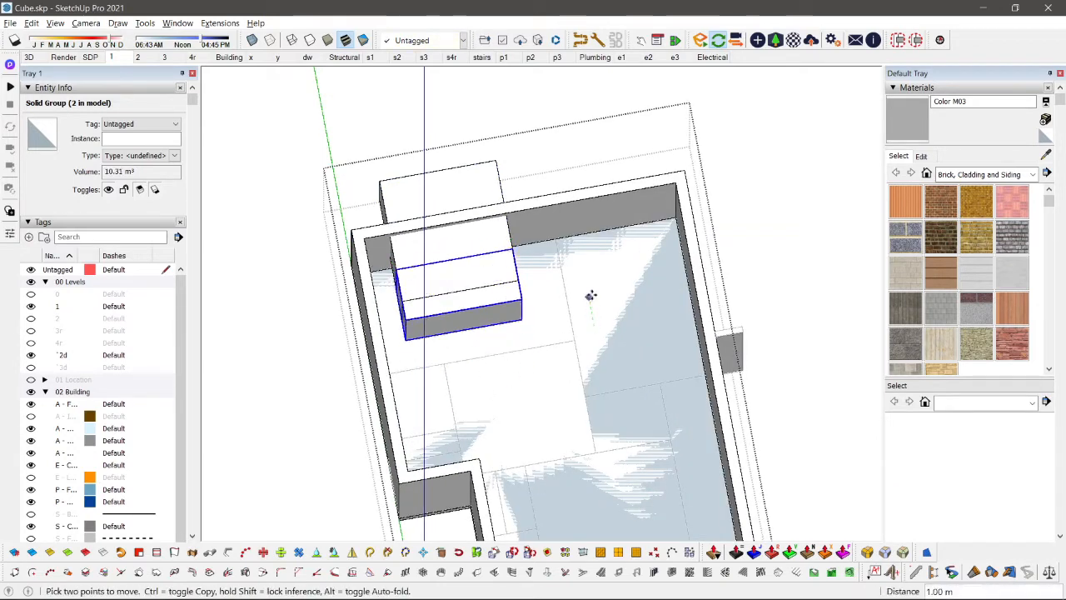
left_click(591, 290)
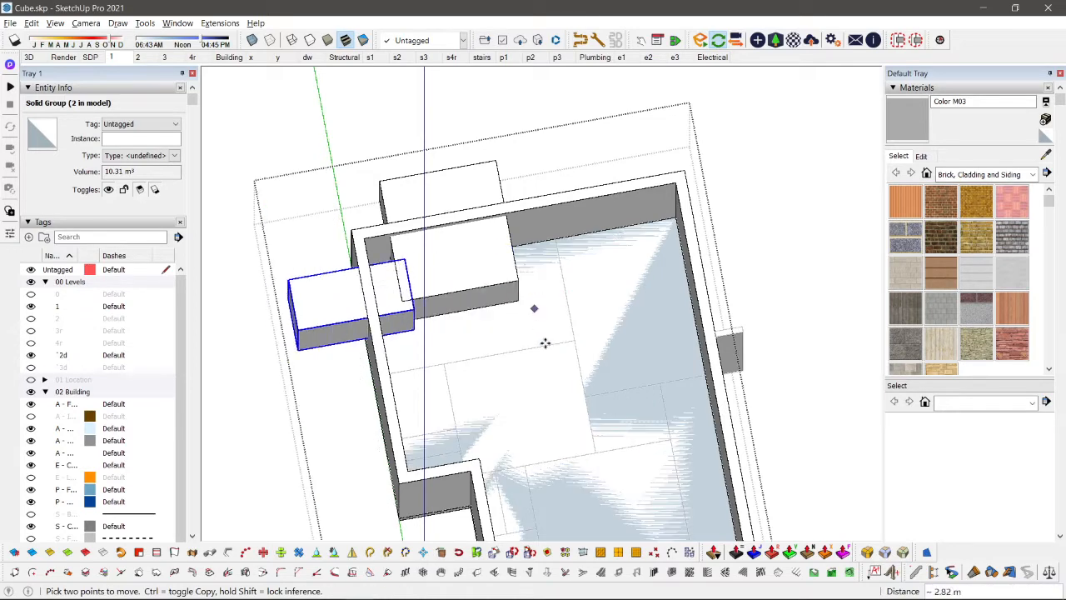
left_click(592, 284)
middle_click_drag(611, 374, 502, 440)
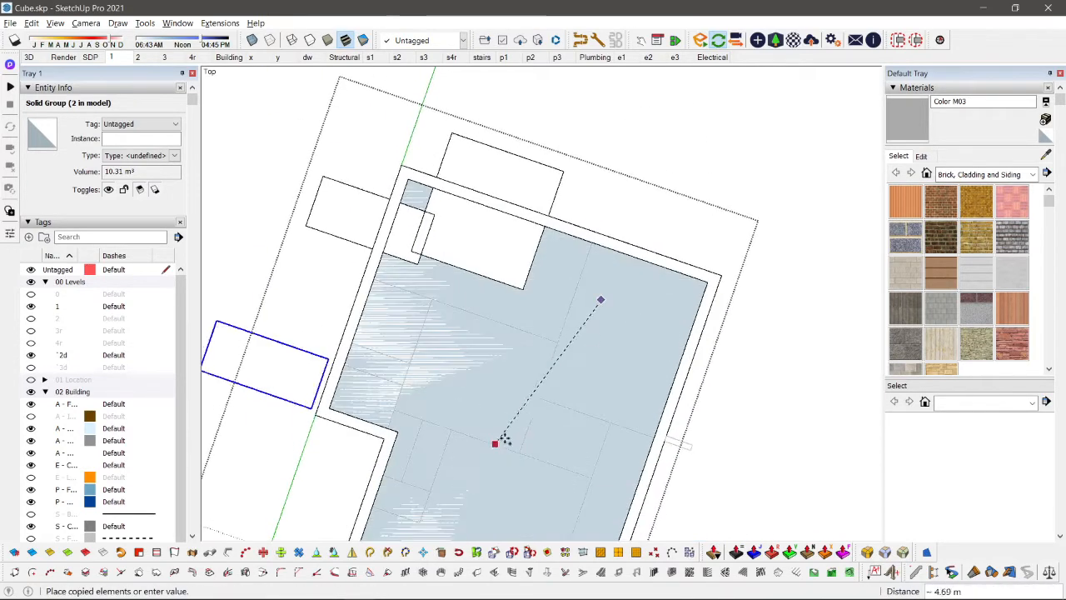
left_click(580, 389)
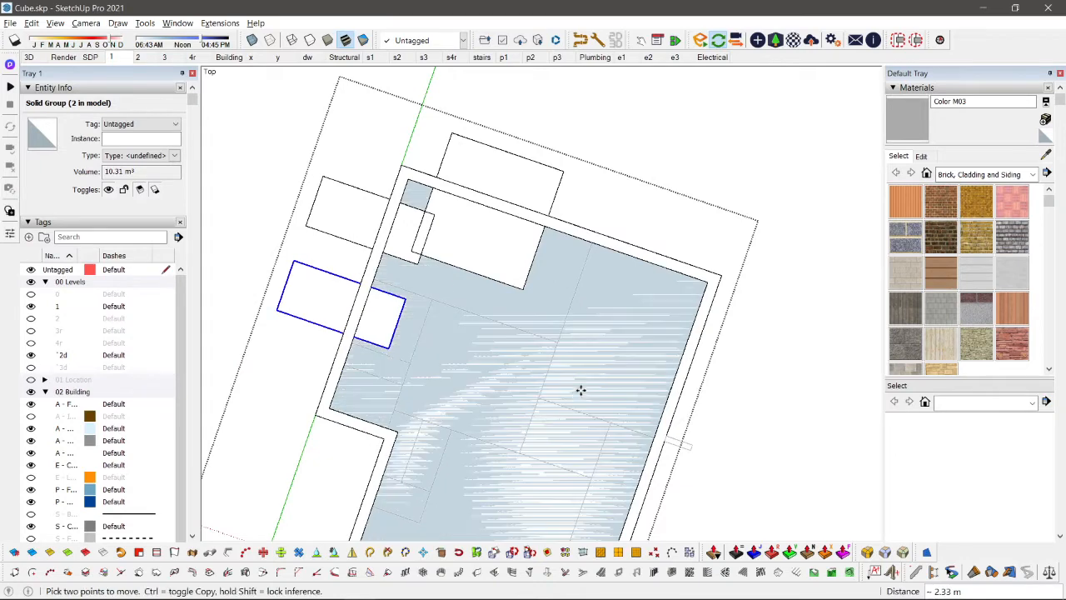
Step: Copy the side-wall box about 1.78 m further along the wall, toward the recessed corner
middle_click_drag(578, 388, 403, 308)
scroll(486, 345, "up", 5)
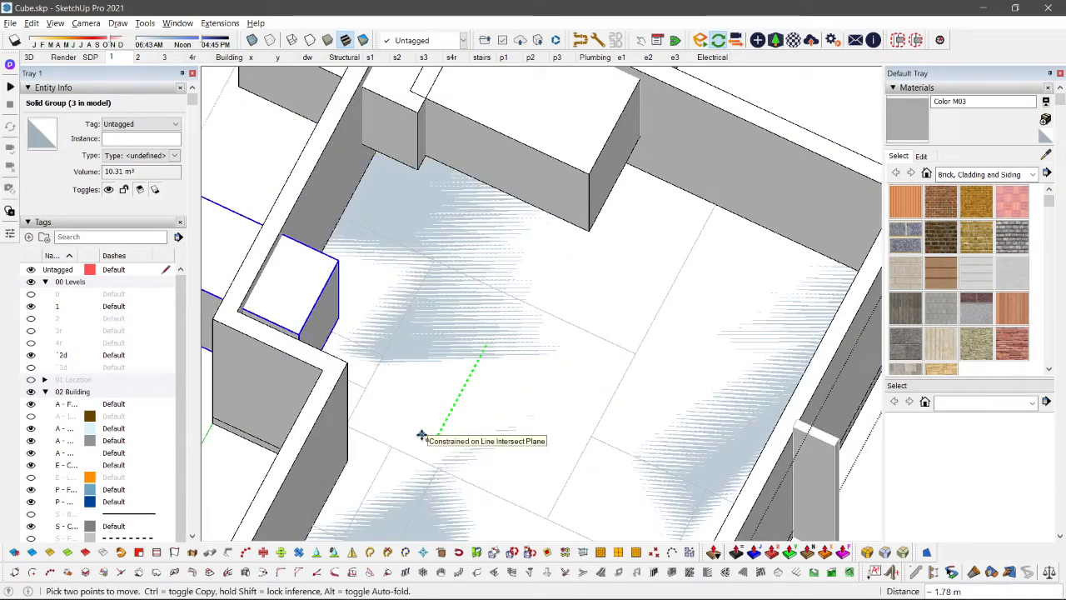
key("ctrl")
scroll(368, 308, "down", 2)
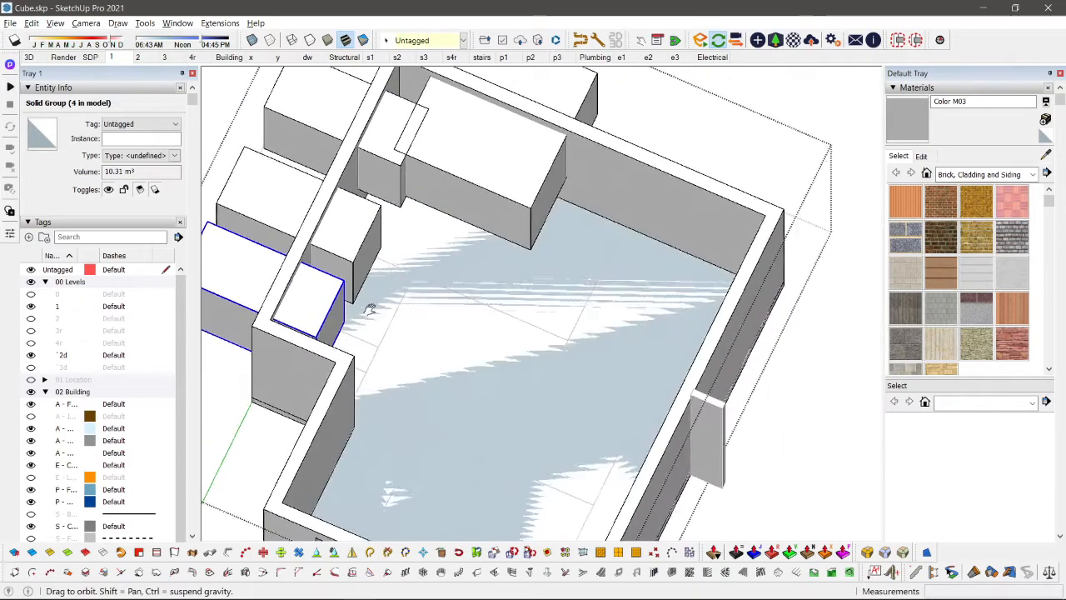
Step: Scale the box nearest the recessed corner to about 0.42 along the green axis and reduce its height
middle_click_drag(369, 309, 465, 339, "shift")
key("s")
left_click_drag(347, 360, 358, 343)
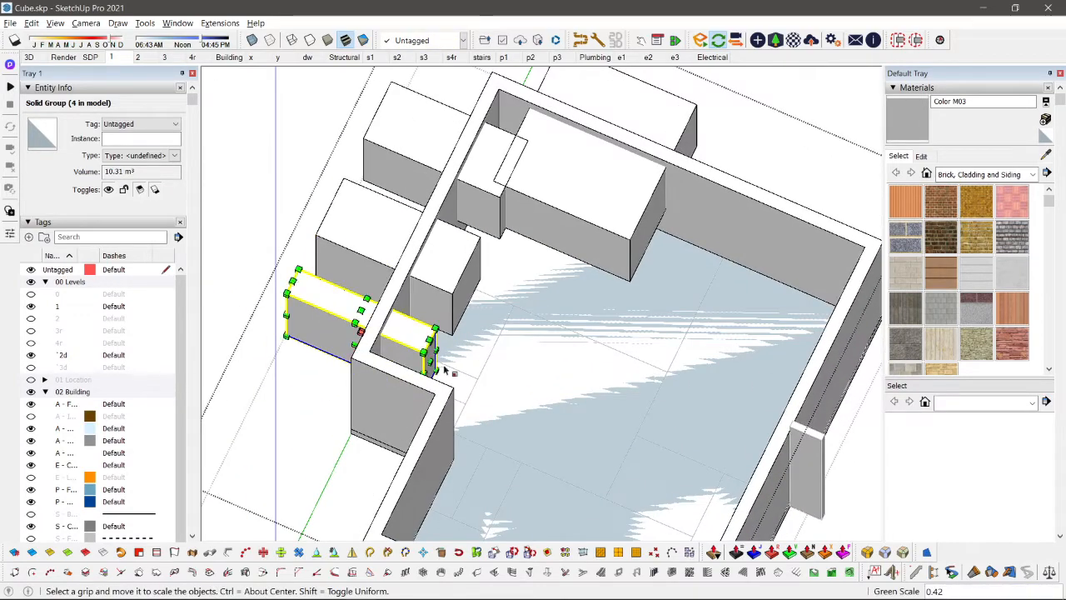
left_click(361, 354)
middle_click_drag(373, 335, 206, 254)
scroll(431, 240, "up", 3)
left_click(404, 268)
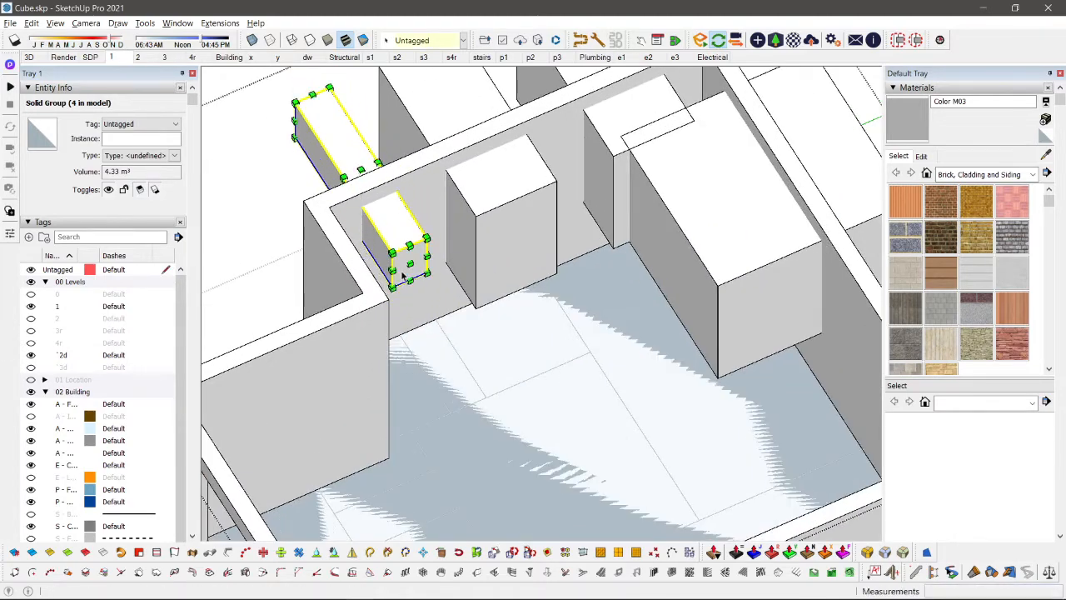
key("space")
Step: Subtract the large box from the walls group to cut the rear window opening
scroll(383, 288, "down", 4)
middle_click_drag(362, 308, 538, 237)
scroll(456, 260, "up", 3)
scroll(575, 282, "down", 4)
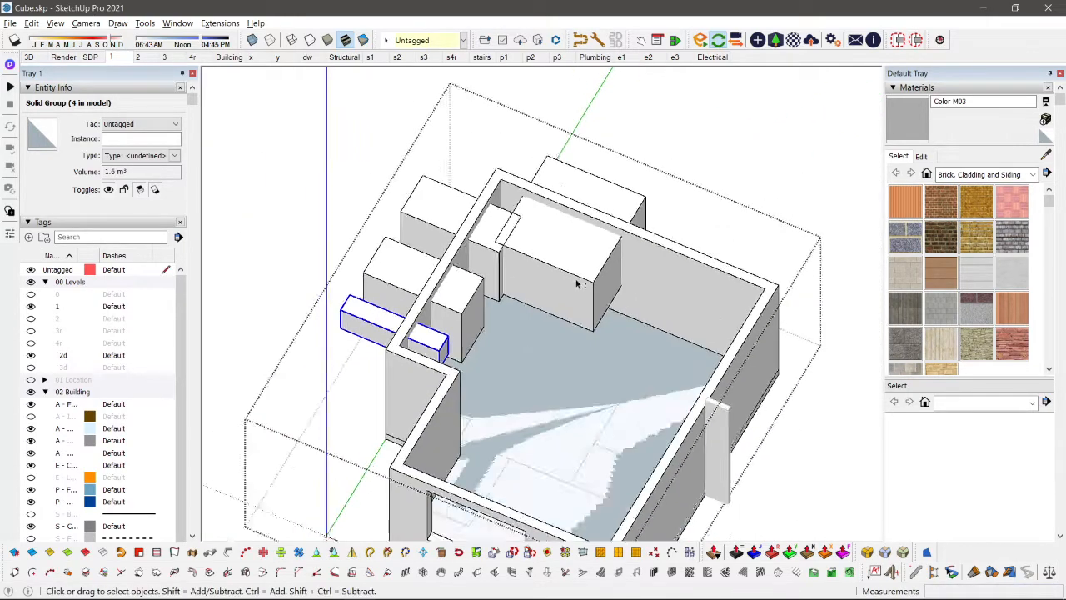
scroll(580, 271, "up", 1)
left_click(581, 271)
left_click(641, 279, "shift")
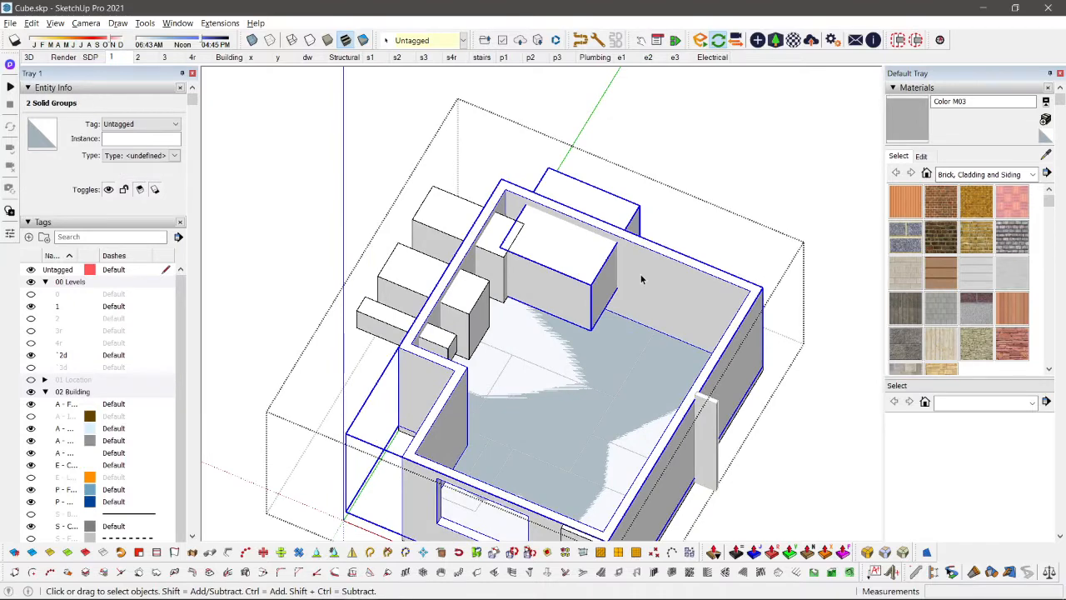
key("shift+s")
Step: Subtract the three side-wall boxes from the walls group one after another to cut the side window openings
scroll(519, 261, "up", 3)
left_click(502, 257)
left_click(594, 295, "shift")
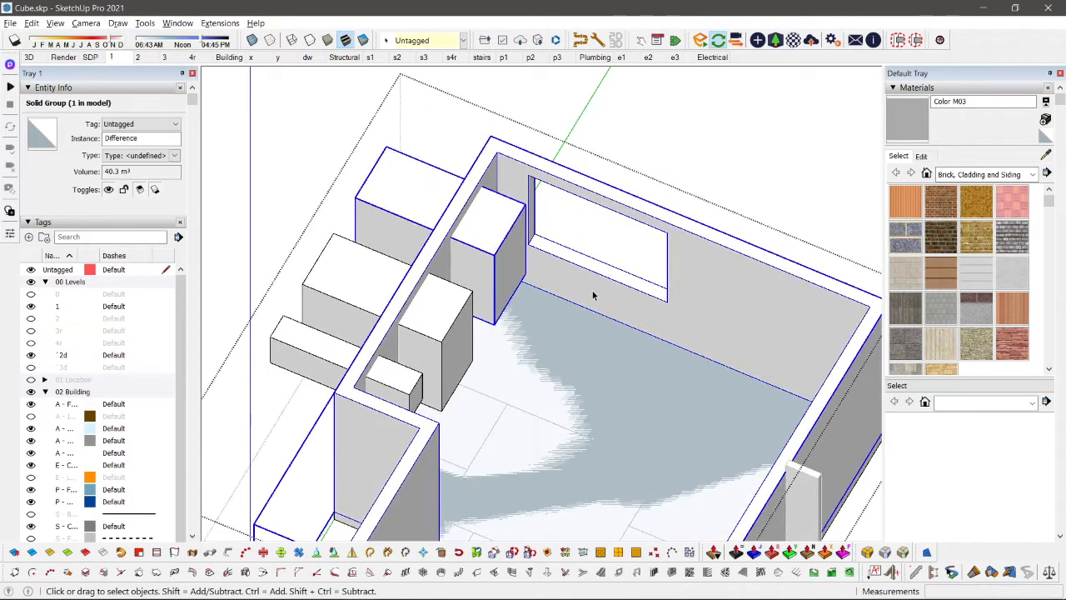
key("shift+s")
left_click(444, 334)
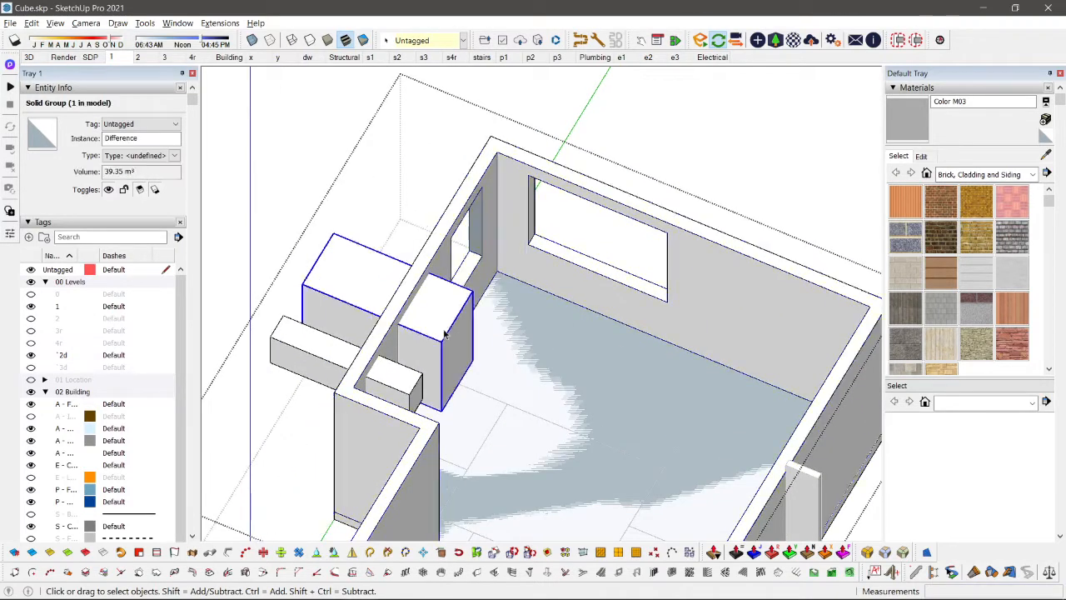
left_click(550, 283, "shift")
key("shift+s")
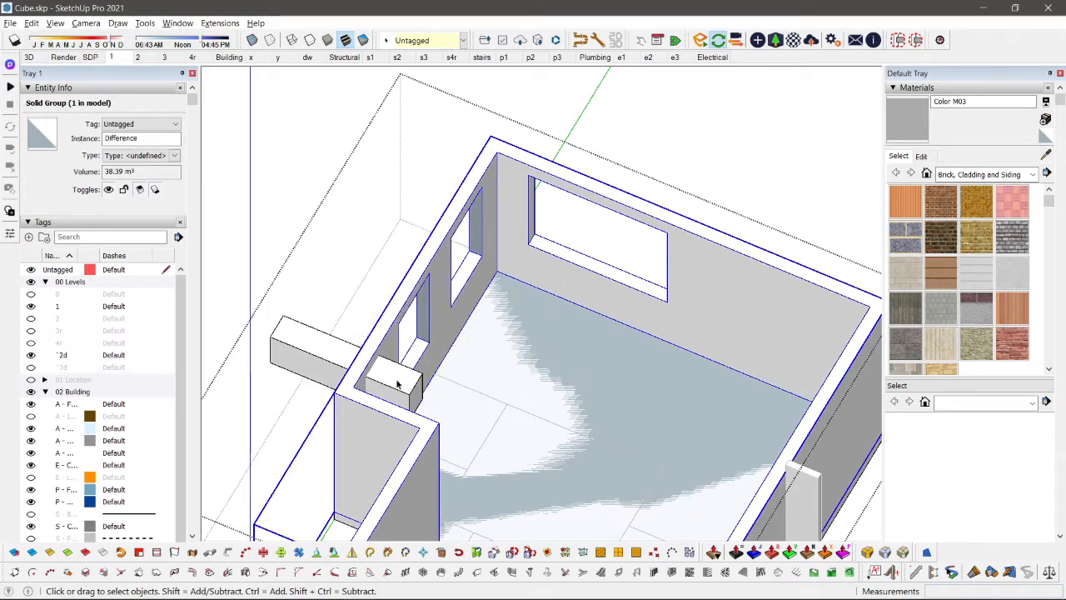
left_click(397, 384)
key("shift+s")
scroll(440, 238, "down", 2)
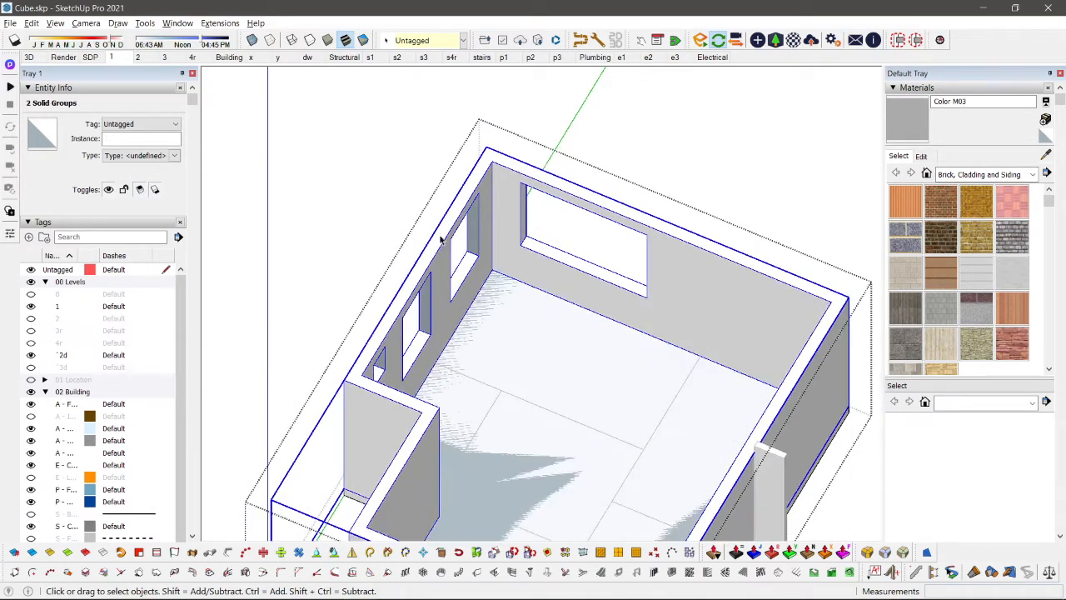
Step: Examine the window openings in the front, side and rear walls from several angles
middle_click_drag(441, 238, 578, 372)
left_click_drag(586, 216, 352, 381)
middle_click_drag(648, 300, 525, 116)
scroll(504, 308, "up", 3)
scroll(599, 174, "down", 3)
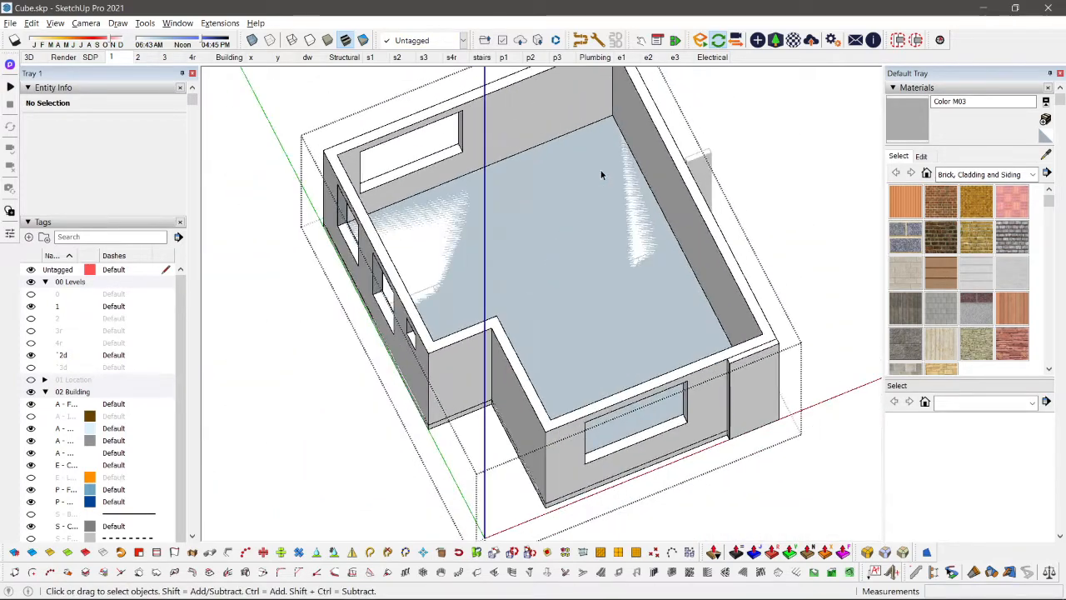
middle_click_drag(601, 170, 488, 222)
scroll(585, 182, "up", 4)
middle_click_drag(534, 136, 606, 230)
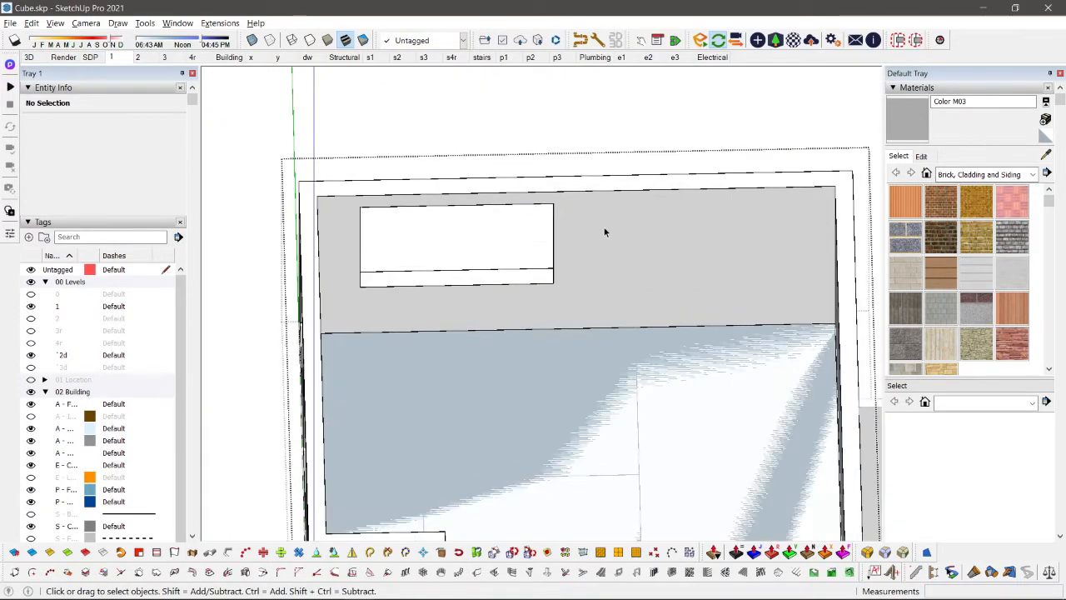
Step: Open the walls group for editing and select all edges and faces of the large window opening
scroll(609, 231, "down", 3)
left_click(608, 230)
middle_click_drag(708, 325, 609, 234)
scroll(610, 234, "up", 2)
scroll(610, 237, "up", 1)
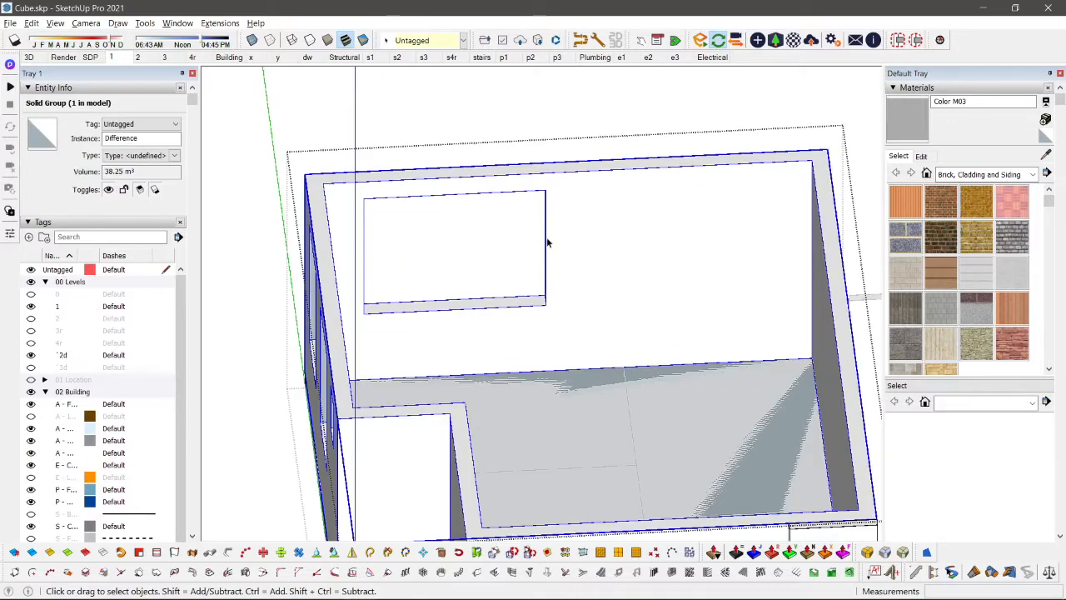
key("Delete")
middle_click_drag(680, 133, 399, 163)
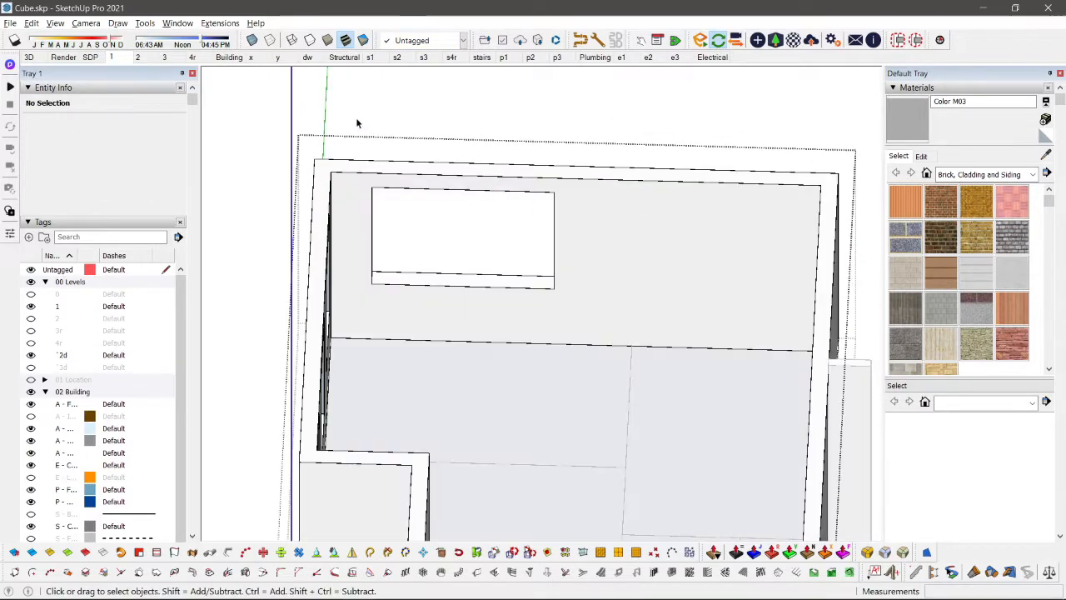
scroll(633, 299, "down", 2)
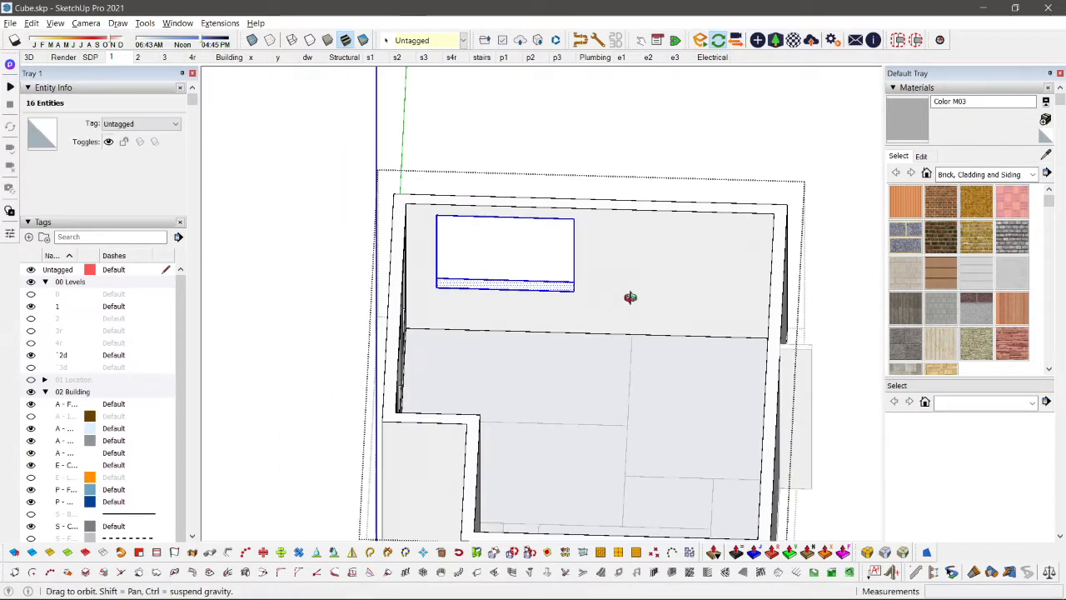
Step: Check the selected window opening's geometry in X-ray view from inside the room
middle_click_drag(631, 298, 653, 356)
key("x")
middle_click_drag(659, 309, 477, 253)
scroll(508, 291, "up", 2)
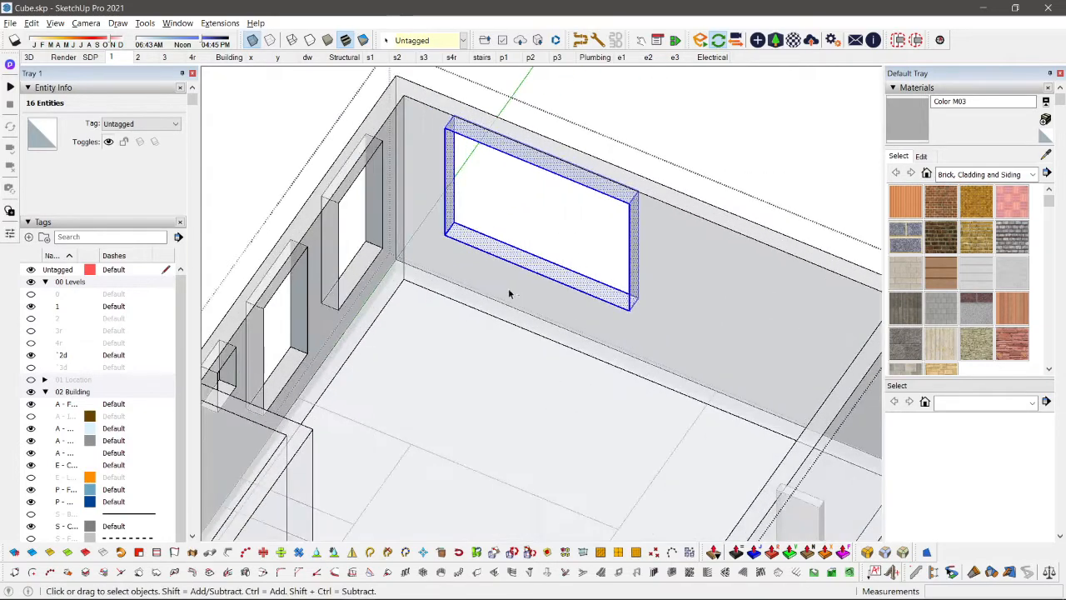
middle_click_drag(515, 392, 588, 361)
scroll(613, 344, "up", 2)
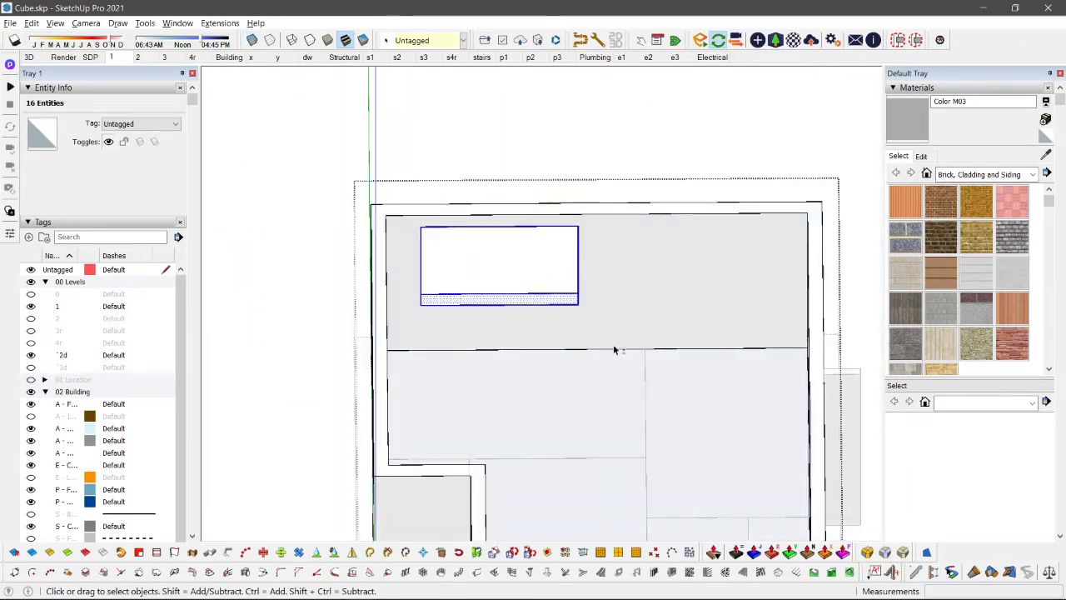
Step: Copy the selected window opening about 4.26 m along the same wall toward its blank end
key("m")
left_click(469, 233)
key("ctrl")
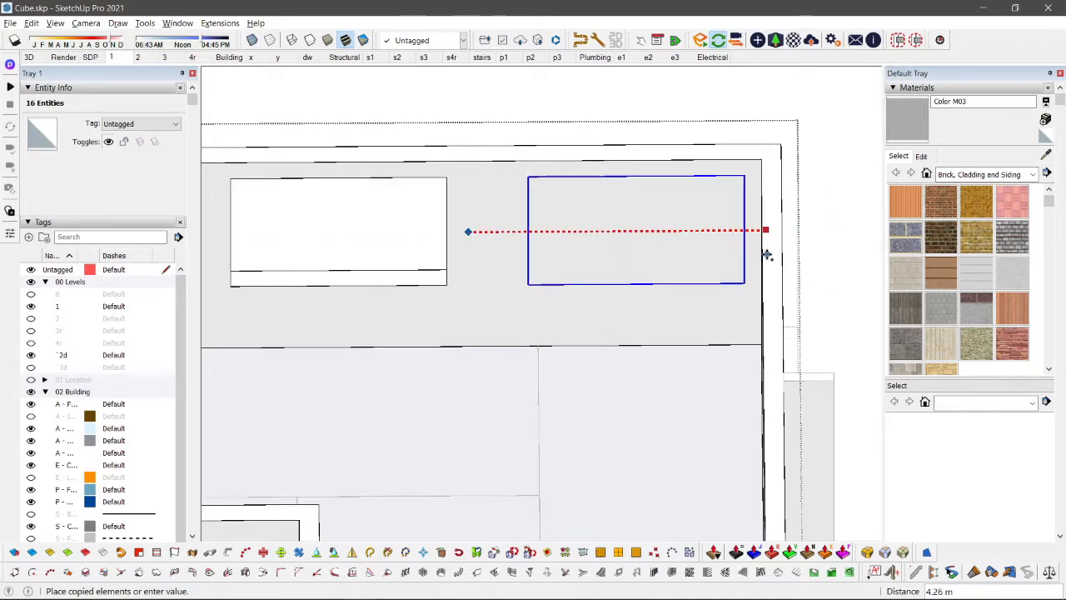
scroll(582, 254, "down", 2)
mouse_move(581, 254)
middle_mouse_down()
mouse_move(708, 318)
mouse_move(583, 270)
middle_mouse_up()
scroll(543, 240, "up", 2)
key("space")
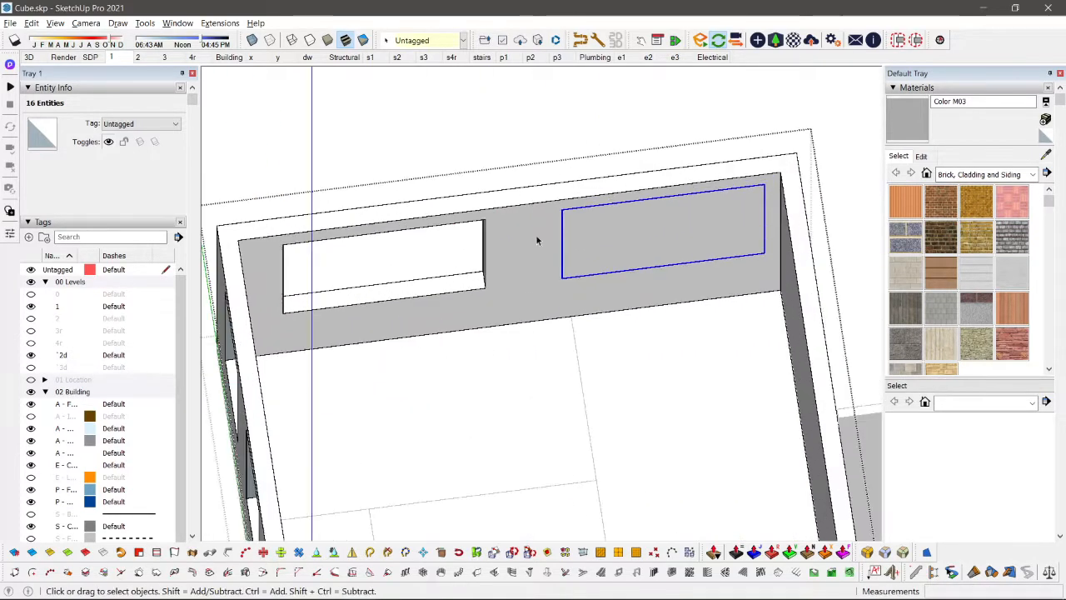
Step: Redraw an edge of the copied window outline to split its face from the surrounding wall face
key("s")
scroll(558, 244, "up", 2)
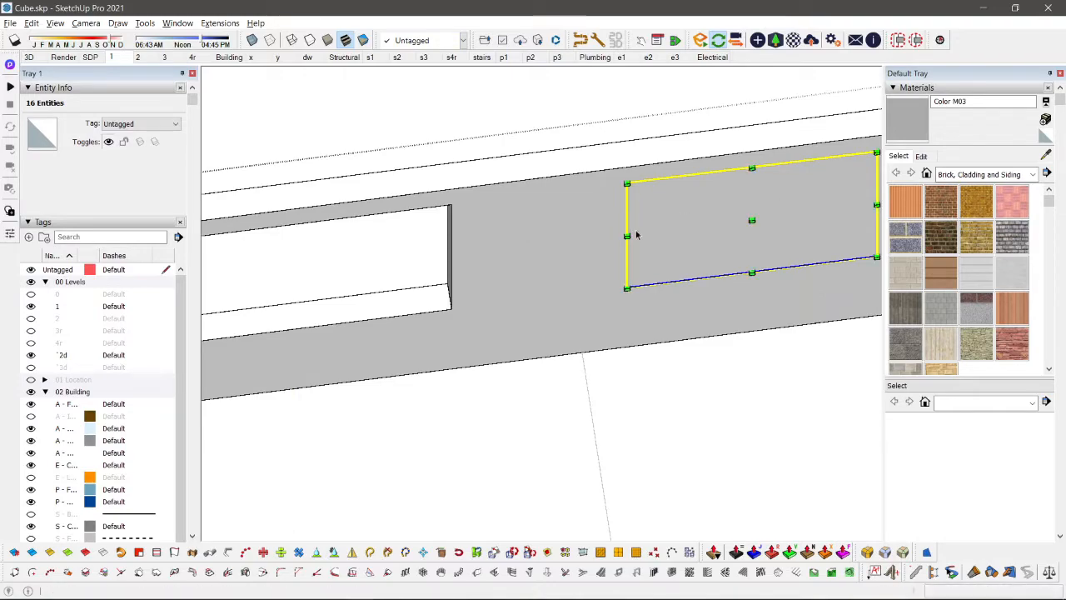
key("space")
middle_click_drag(636, 235, 607, 209)
left_click(681, 234)
scroll(681, 237, "down", 2)
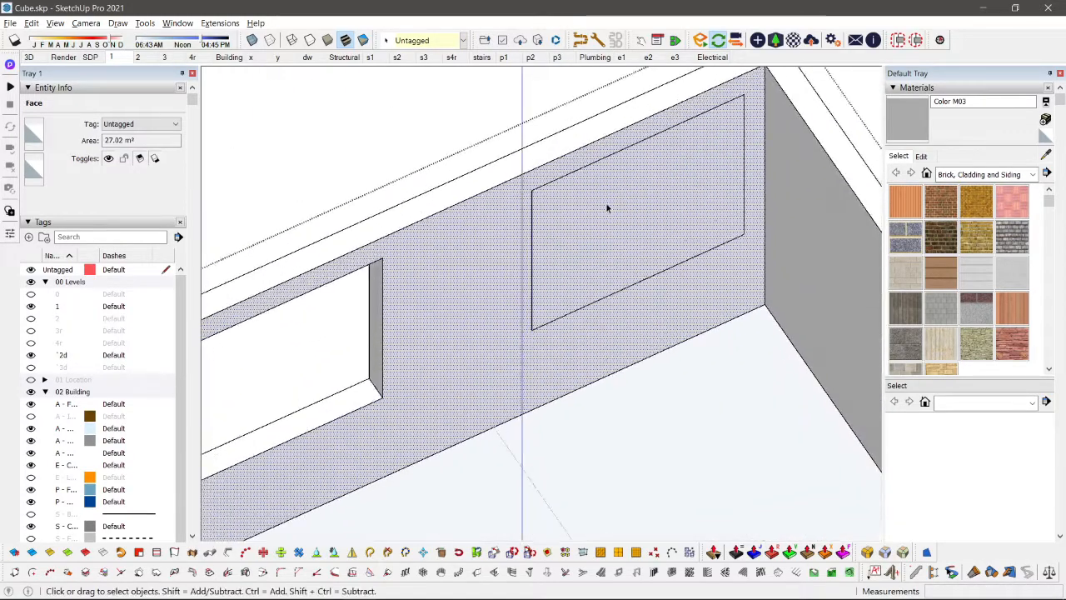
left_click(524, 189)
key("space")
left_click(545, 269)
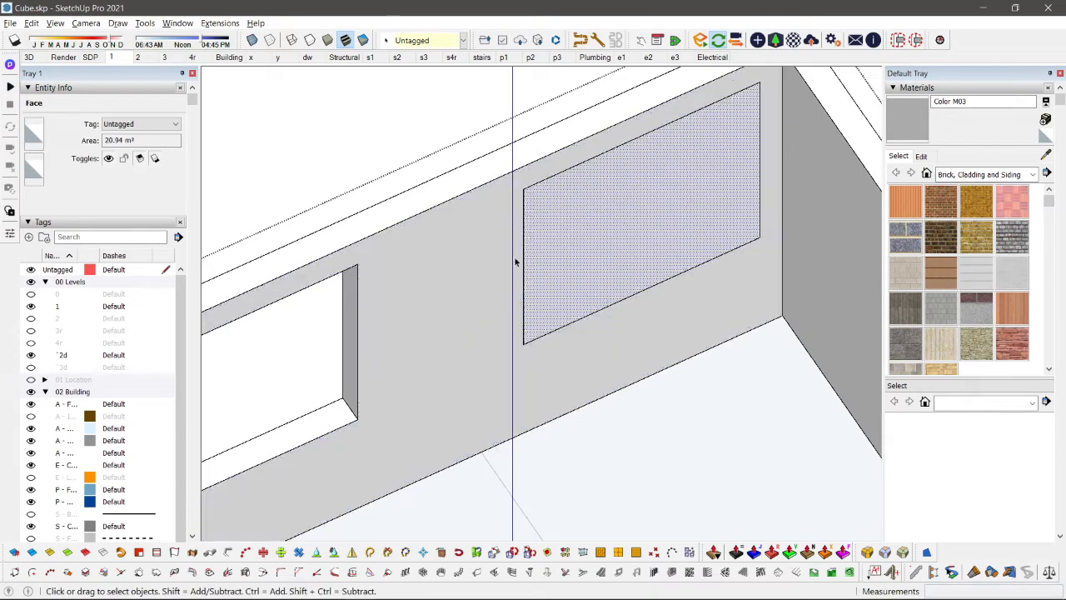
Step: Push the copied window's face through the full wall thickness to cut the second opening
scroll(549, 229, "down", 2)
middle_click_drag(642, 224, 645, 243)
scroll(645, 242, "up", 2)
key("p")
left_click(647, 238)
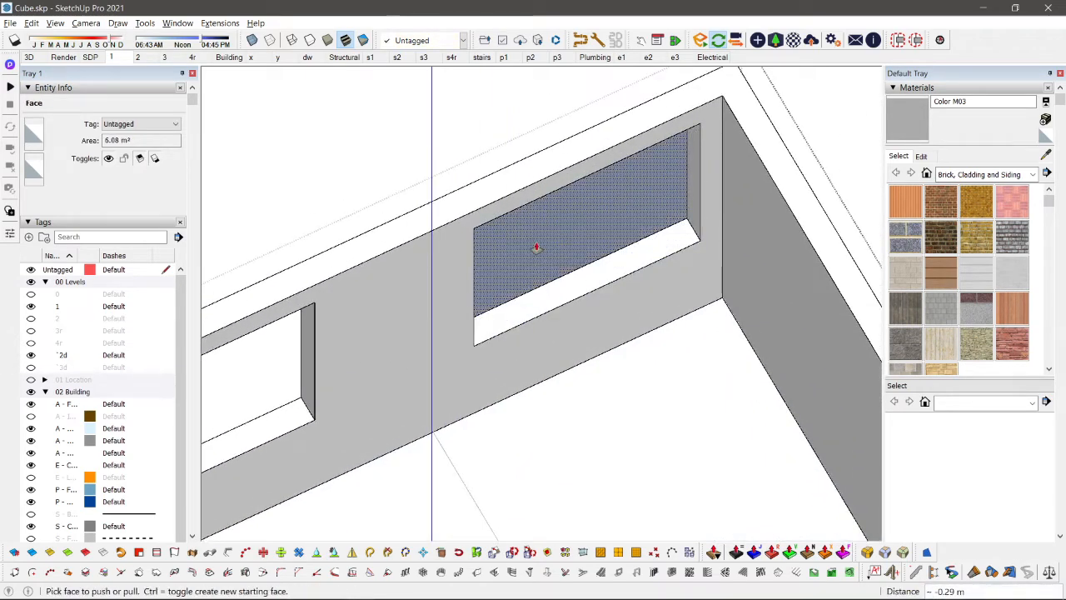
scroll(533, 246, "down", 2)
middle_click_drag(533, 246, 570, 271)
key("Escape")
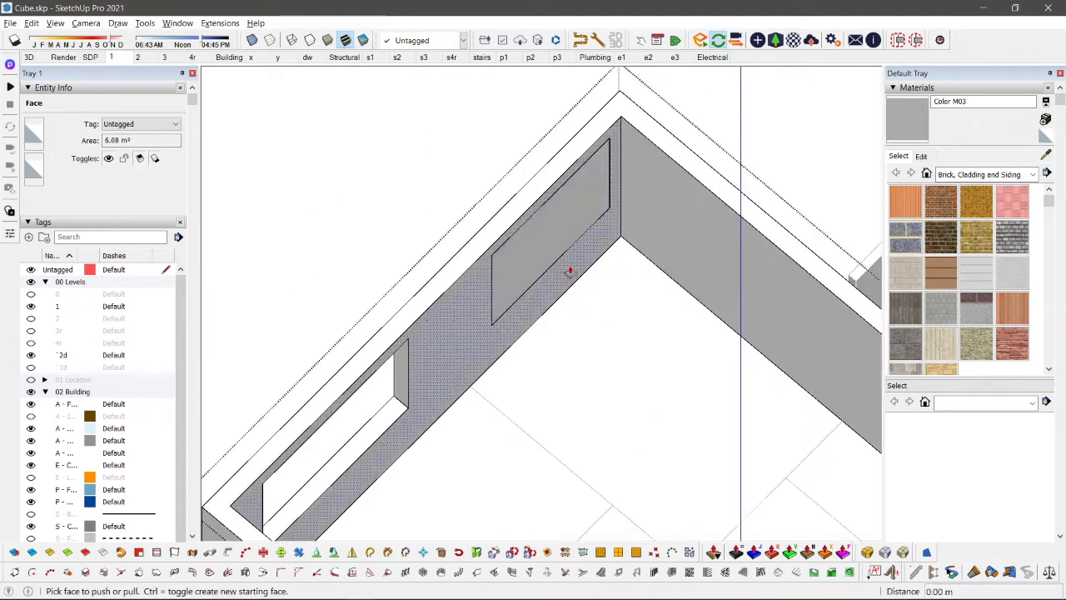
left_click(528, 272)
scroll(476, 302, "down", 2)
middle_click_drag(476, 302, 644, 347)
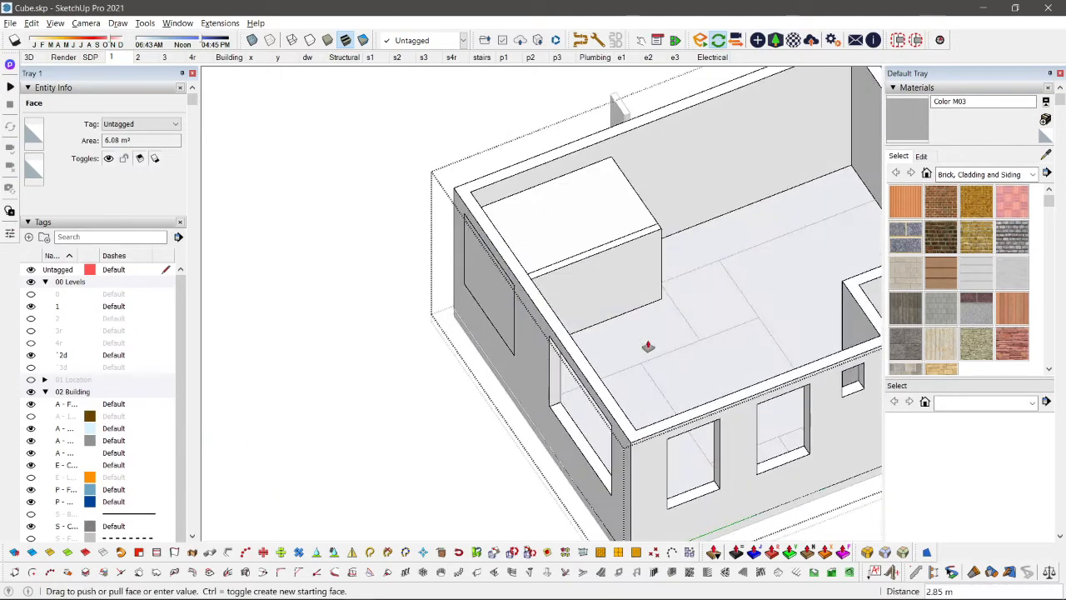
left_click(538, 320)
key("space")
Step: Examine the walls and the new opening from several angles after leaving the walls group
scroll(725, 258, "down", 3)
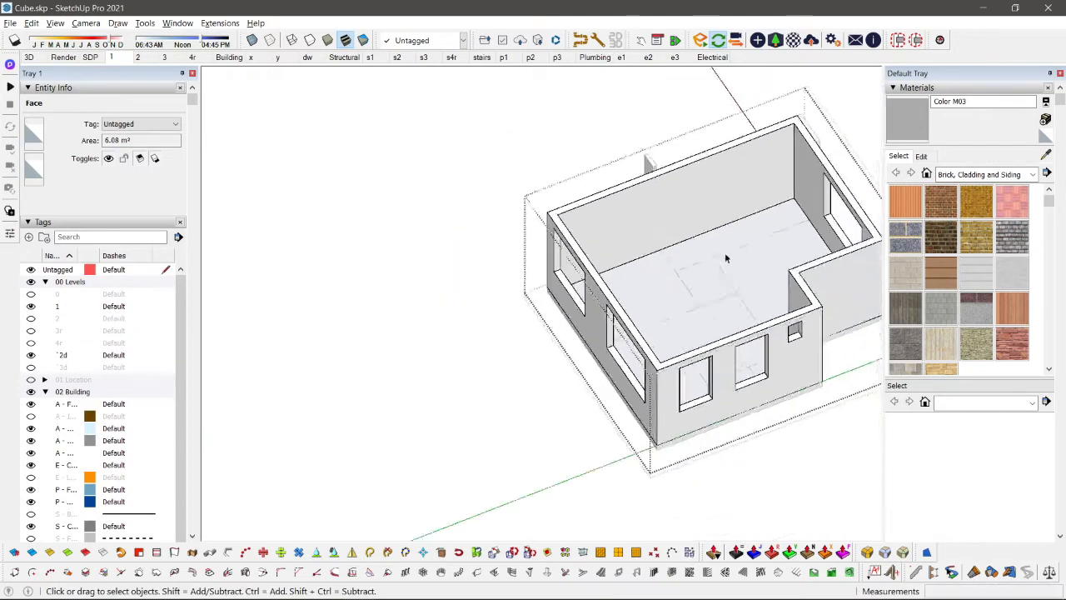
middle_click_drag(725, 258, 428, 292)
scroll(533, 320, "up", 1)
scroll(533, 320, "down", 2)
middle_click_drag(533, 321, 753, 299)
key("Escape")
scroll(524, 219, "up", 3)
scroll(535, 194, "down", 2)
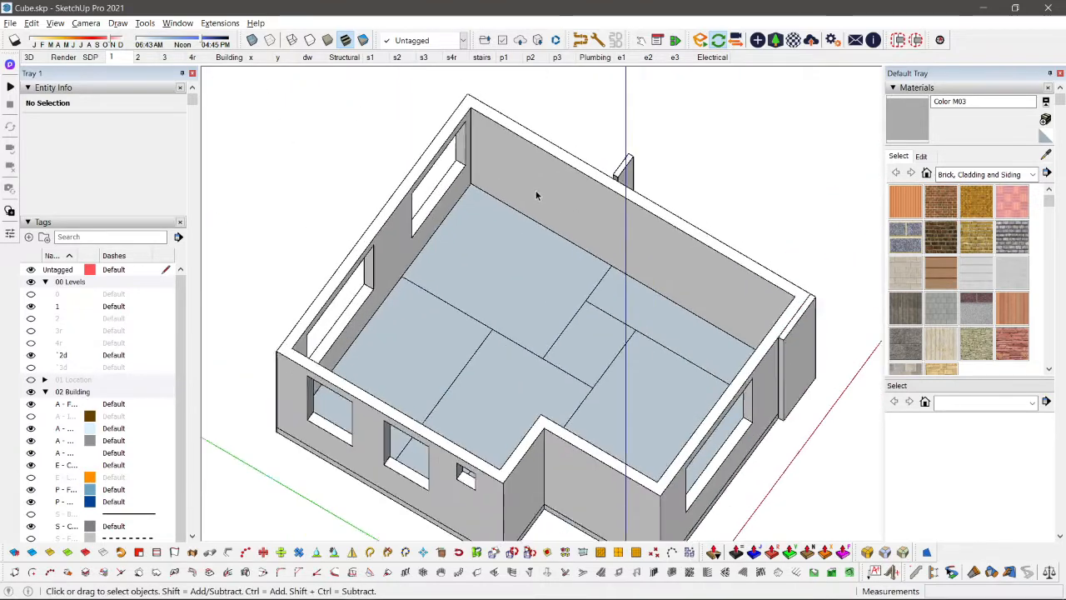
Step: Paste the large cutting box in place and move it about 7.90 m along the green axis through the blank side wall
double_click(572, 199)
key("ctrl+shift+v")
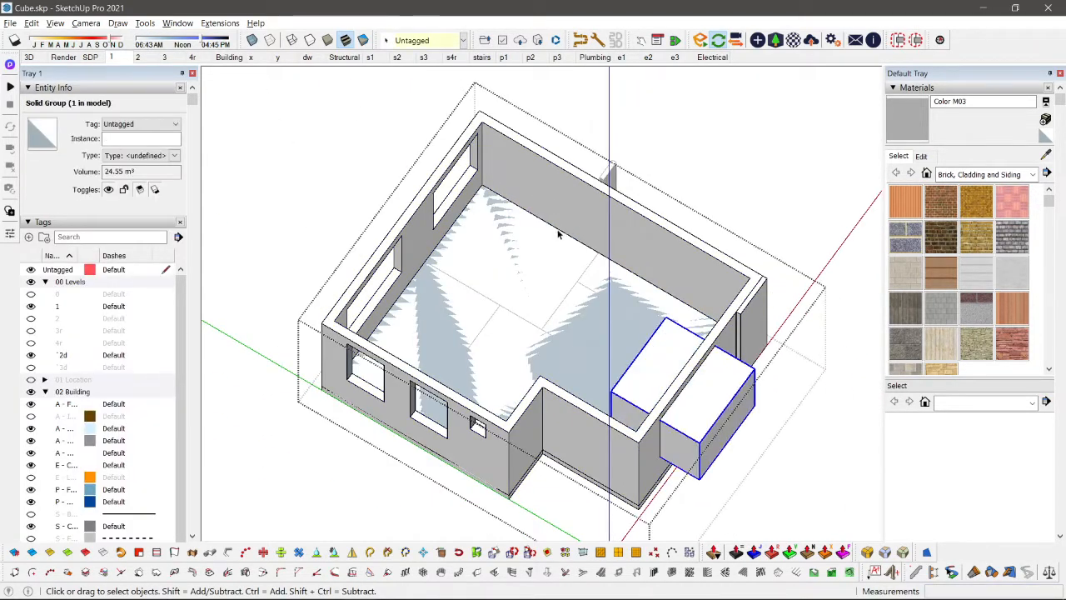
scroll(656, 383, "up", 1)
key("m")
left_click(683, 340)
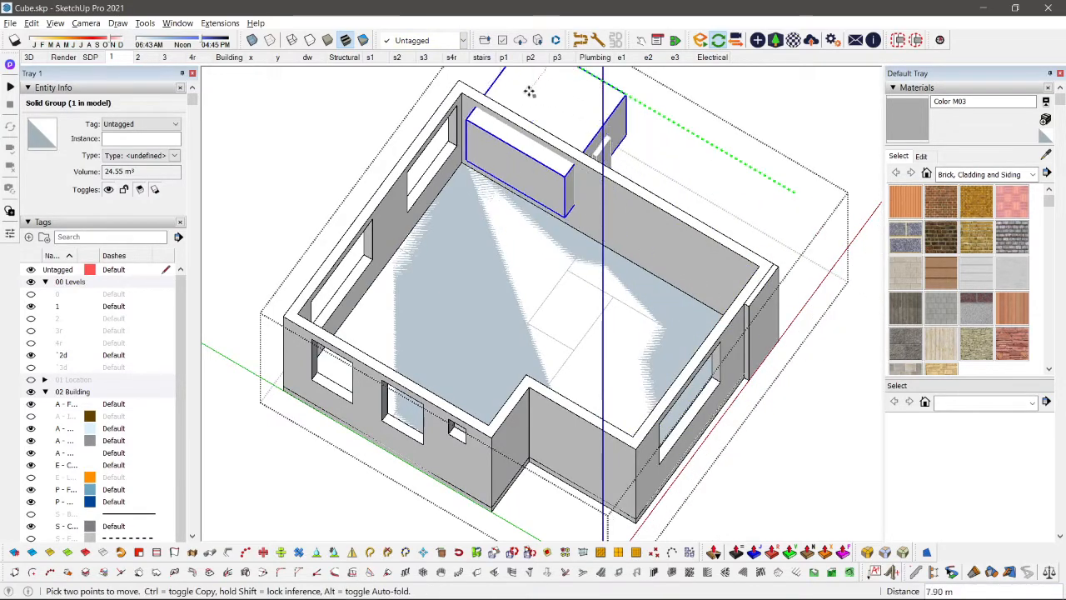
middle_click_drag(545, 179, 478, 208)
scroll(623, 177, "up", 2)
scroll(623, 178, "down", 2)
scroll(615, 197, "up", 3)
key("space")
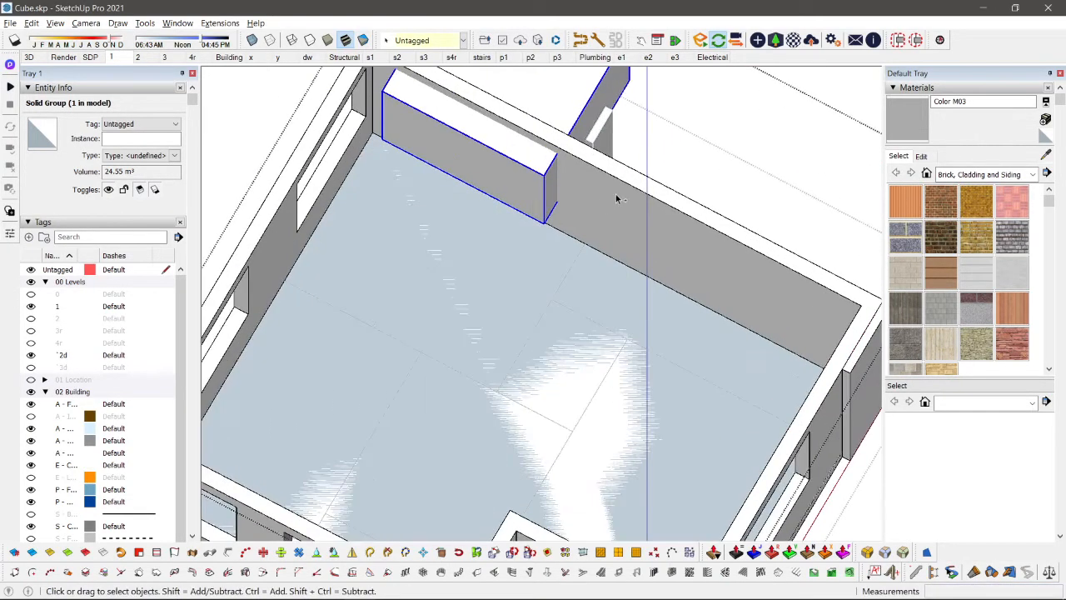
Step: Subtract the moved box from the walls group to cut a window in the blank side wall, and clear the selection
key("shift+s")
scroll(617, 198, "down", 3)
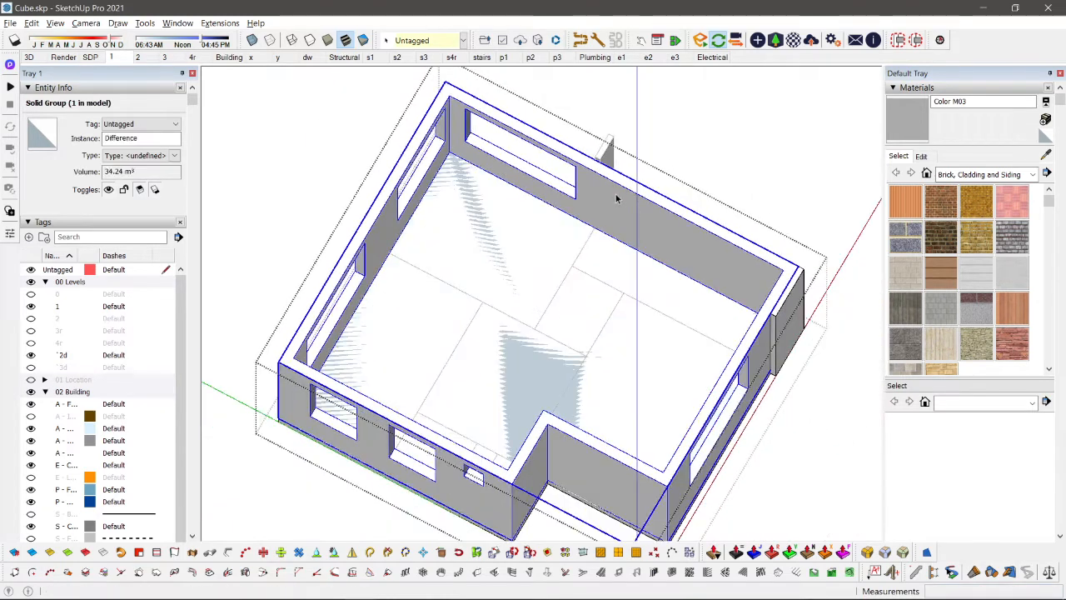
key("ctrl+t")
Step: Examine the floor's room layout from above, especially the narrow strip along the side wall
scroll(621, 202, "down", 1)
middle_click_drag(630, 234, 359, 332)
key("t")
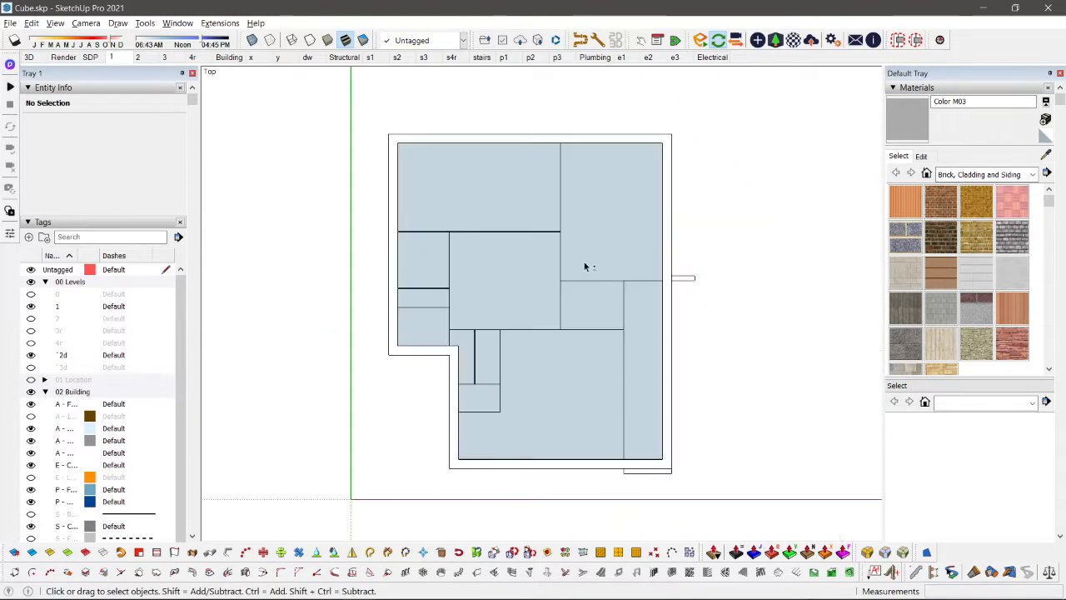
scroll(600, 298, "up", 3)
scroll(662, 320, "up", 2)
middle_click_drag(654, 333, 637, 223, "shift")
scroll(635, 237, "down", 1)
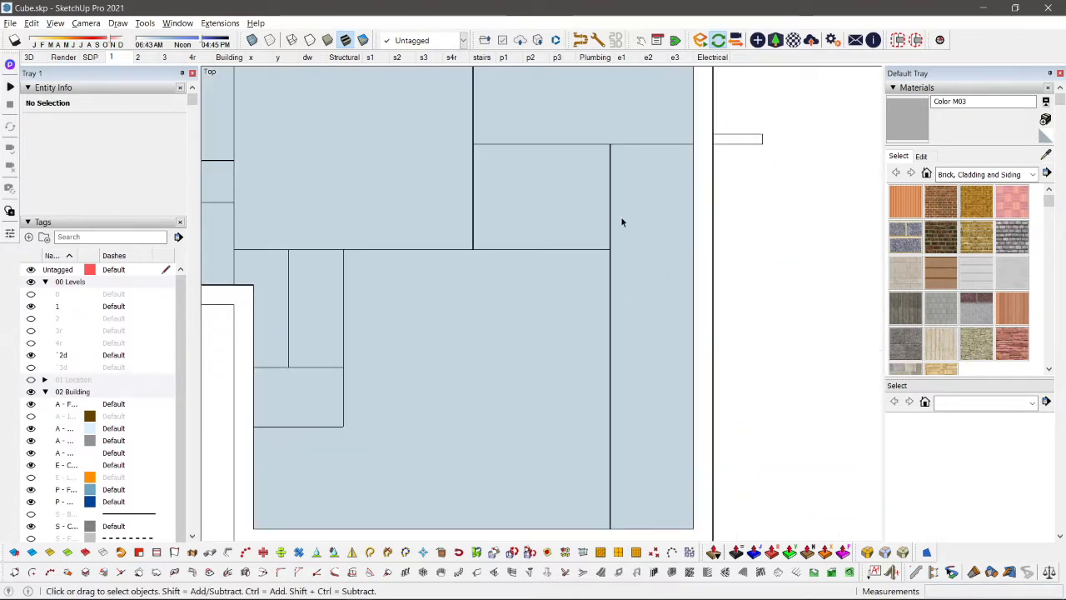
scroll(626, 250, "down", 4)
scroll(630, 284, "up", 3)
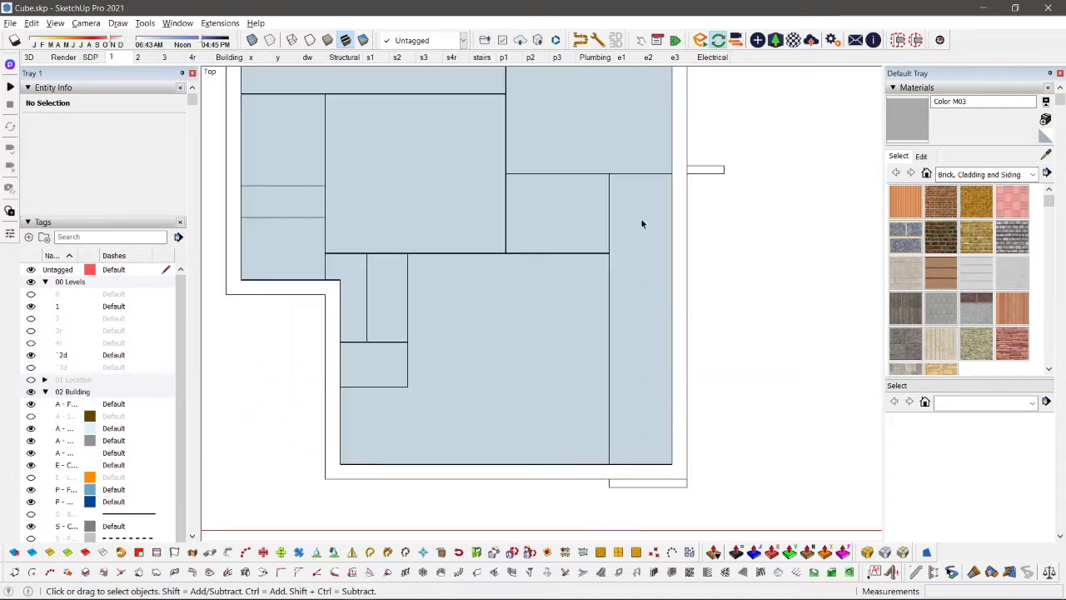
scroll(640, 221, "down", 4)
scroll(642, 292, "up", 4)
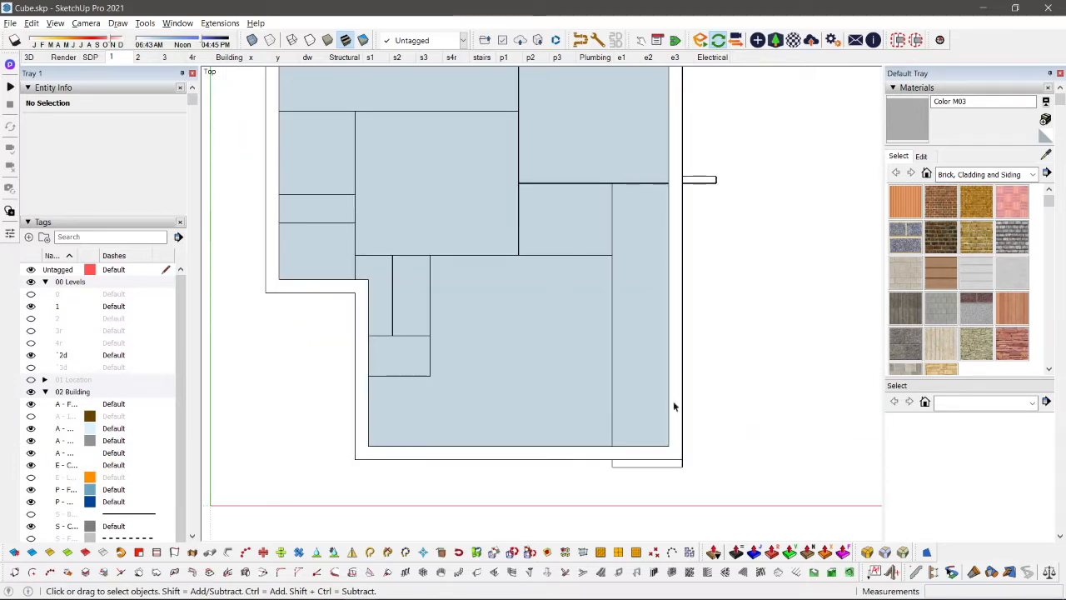
scroll(632, 323, "down", 2)
middle_click_drag(683, 376, 659, 496)
scroll(585, 322, "up", 5)
left_click(650, 323)
scroll(651, 322, "down", 4)
scroll(600, 328, "up", 3)
double_click(579, 367)
scroll(573, 357, "down", 3)
key("space")
left_click(453, 268)
key("Delete")
scroll(552, 311, "up", 1)
key("ctrl+z")
left_click(510, 292)
scroll(510, 292, "down", 4)
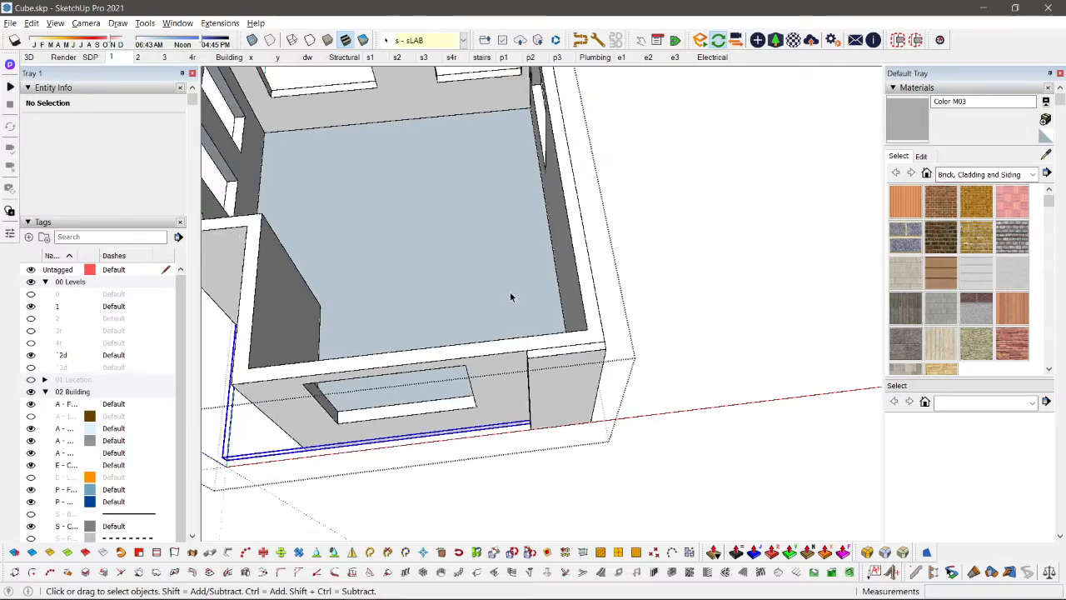
Step: Open the walls group and draw a line up the inner face of the wall by the red axis from the partition line's end
middle_click_drag(510, 292, 495, 349)
scroll(405, 336, "up", 2)
left_click(422, 384)
scroll(495, 348, "up", 2)
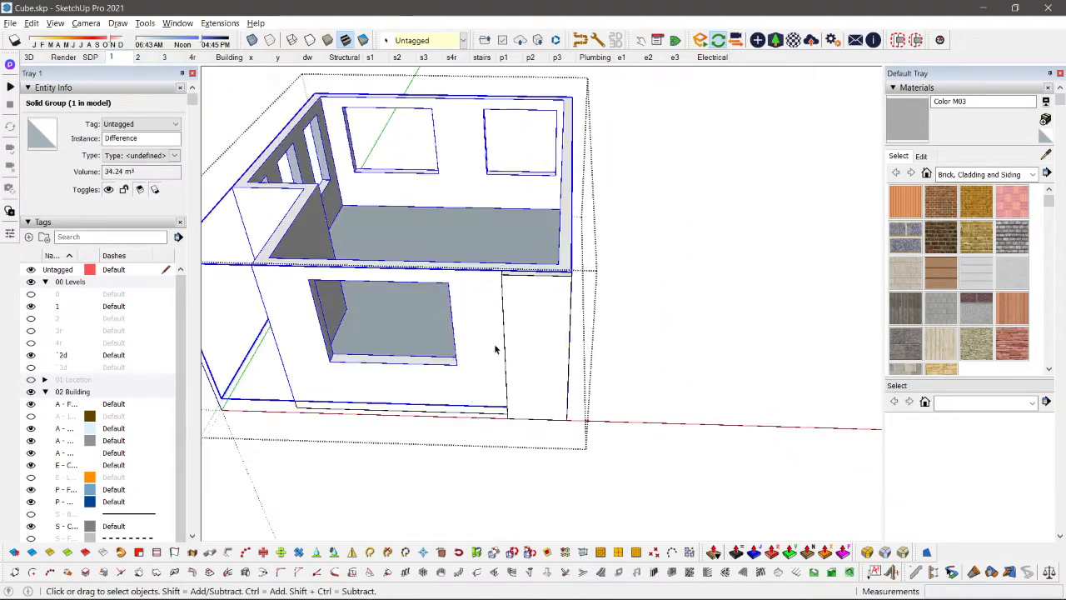
key("Delete")
mouse_move(546, 263)
middle_mouse_down()
mouse_move(599, 330)
mouse_move(573, 263)
mouse_move(572, 286)
mouse_move(550, 299)
mouse_move(536, 278)
mouse_move(525, 340)
middle_mouse_up()
scroll(572, 257, "up", 2)
key("l")
key("l")
key("space")
mouse_move(506, 220)
middle_mouse_down()
mouse_move(552, 239)
mouse_move(585, 376)
mouse_move(576, 449)
middle_mouse_up()
key("l")
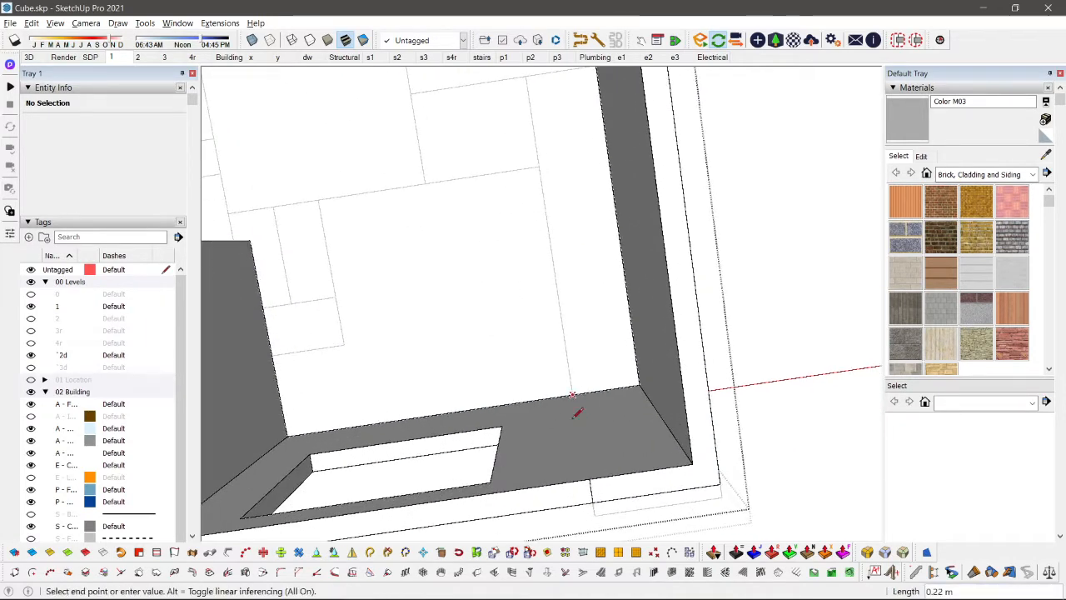
key("space")
middle_click_drag(593, 485, 619, 440)
Step: Push/pull the split corner wall face about 5.58 m into the building, filling the narrow strip along the side wall
key("p")
middle_click_drag(614, 393, 573, 315)
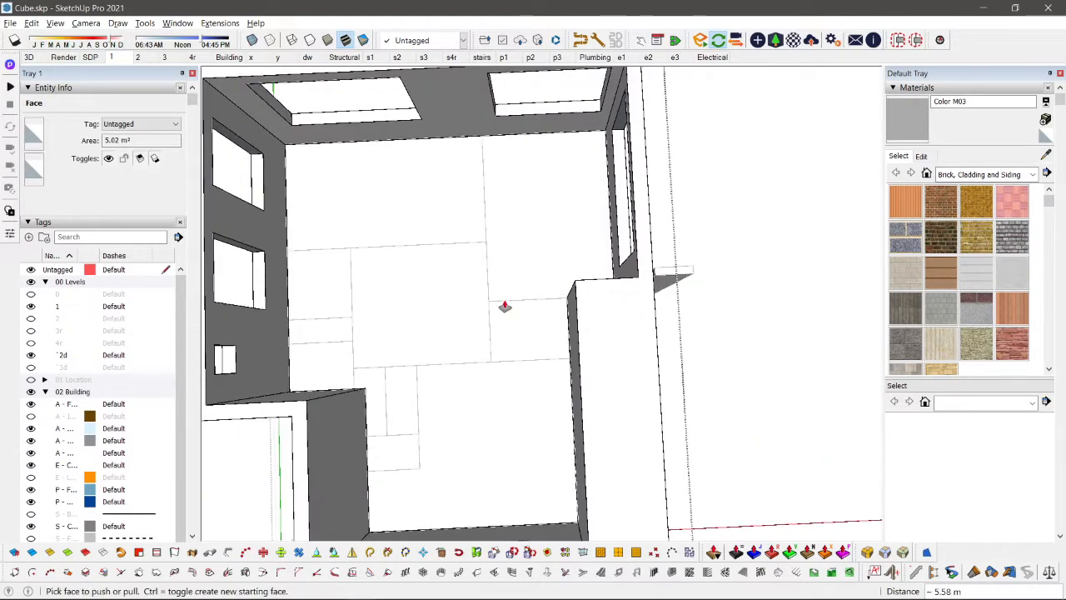
scroll(504, 307, "down", 2)
middle_click_drag(504, 308, 544, 330)
key("space")
Step: Draw a line about 1.40 m long across the top of the filled strip, parallel to its inner end edge
scroll(544, 331, "up", 2)
scroll(558, 261, "up", 2)
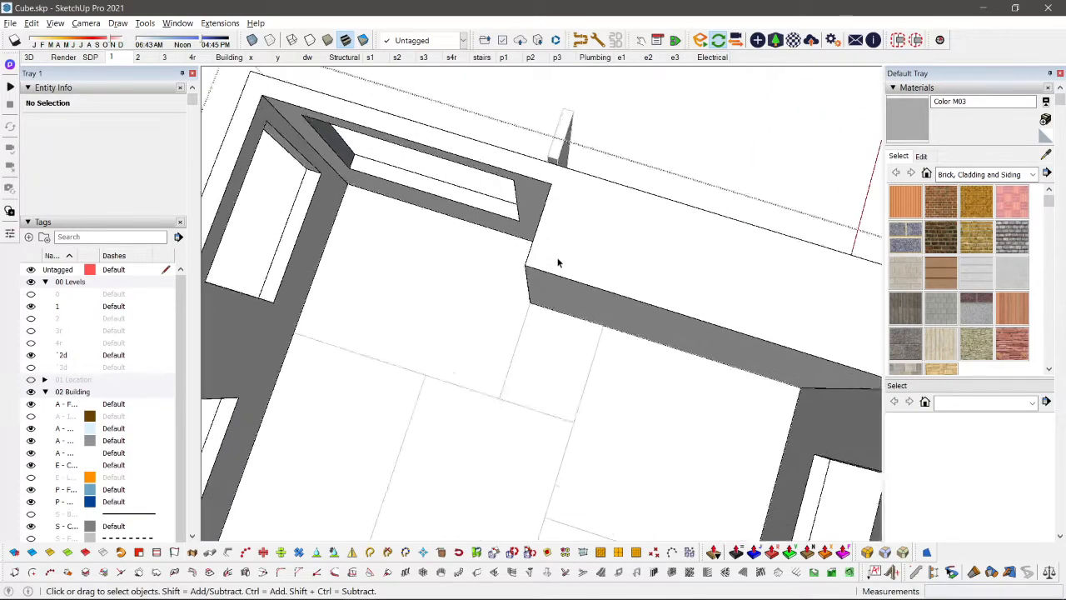
scroll(558, 263, "down", 2)
middle_click_drag(550, 258, 565, 196)
scroll(565, 195, "up", 3)
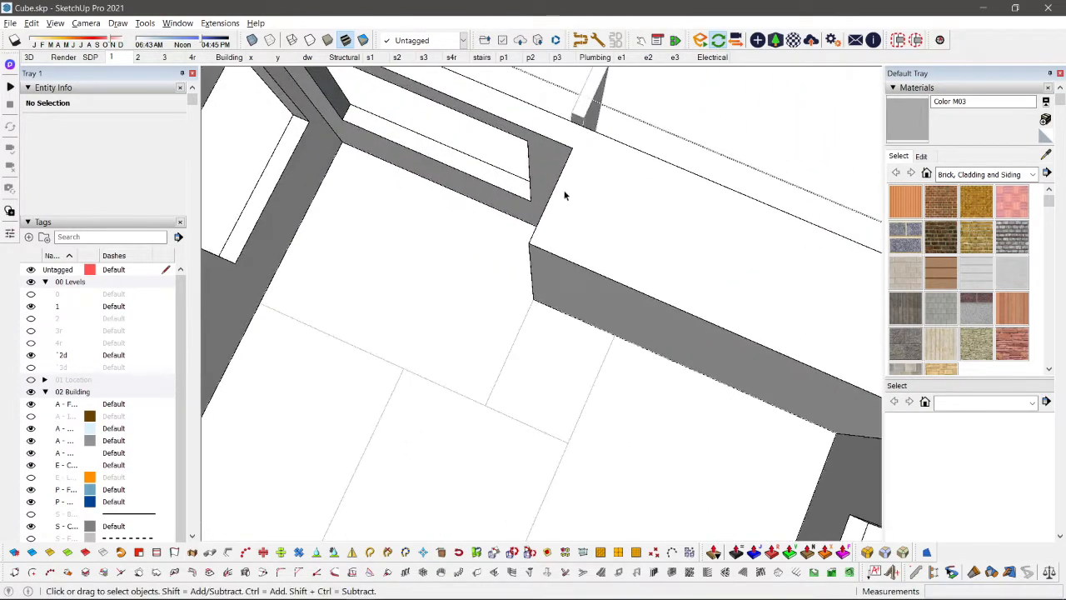
scroll(565, 196, "up", 1)
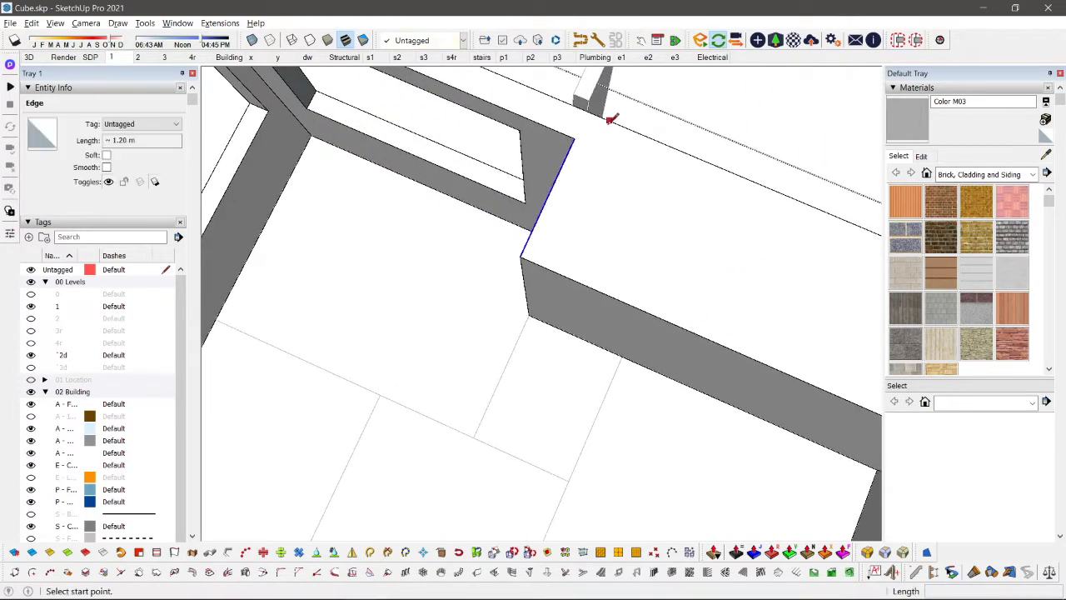
left_click(554, 247)
scroll(769, 363, "down", 2)
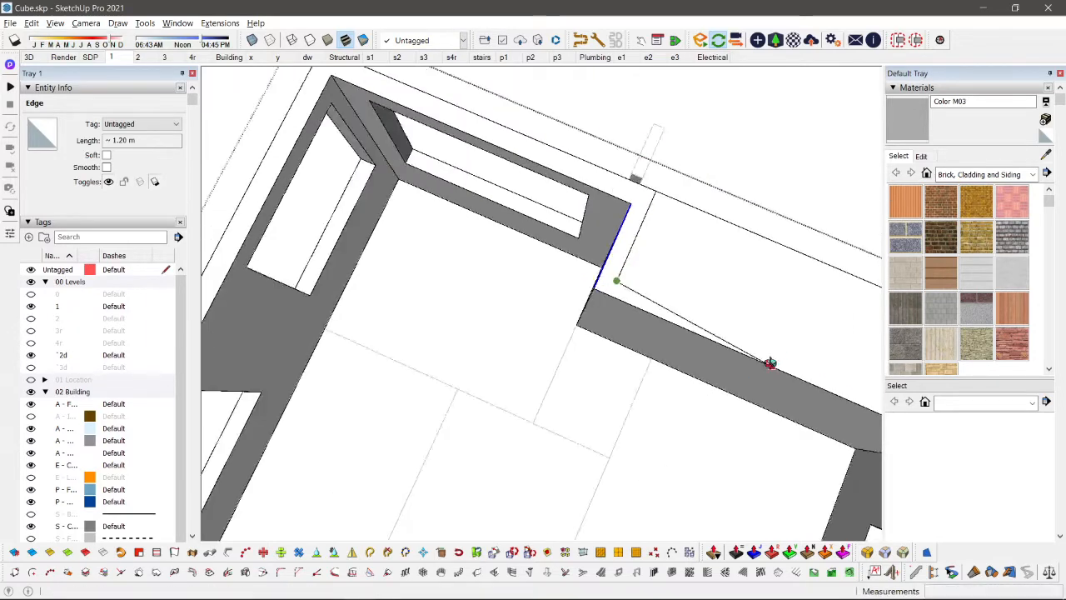
middle_click_drag(769, 363, 543, 287)
scroll(483, 341, "down", 3)
scroll(556, 405, "up", 2)
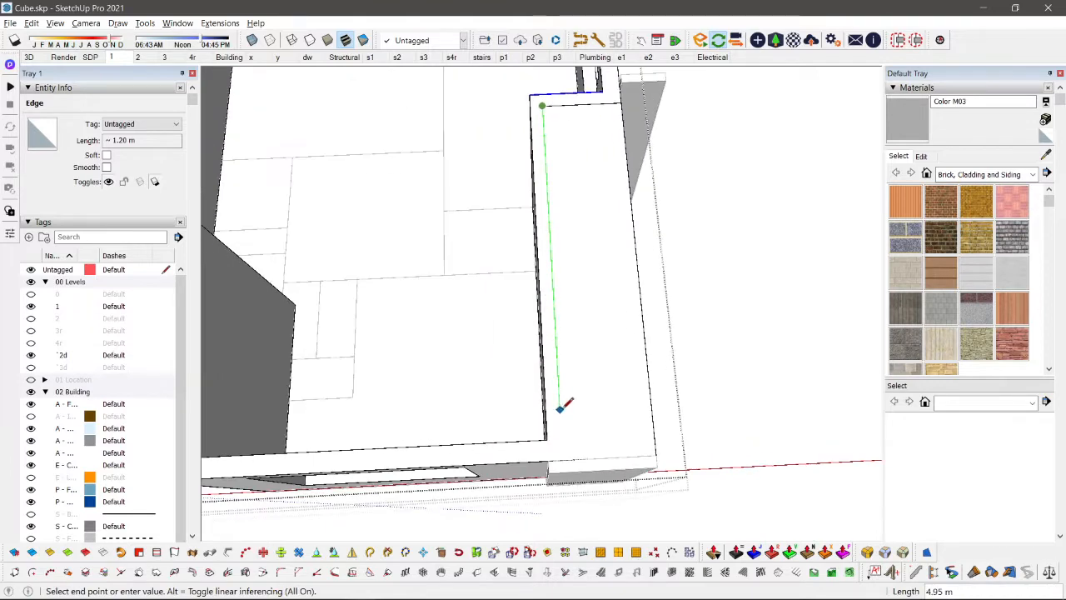
middle_click_drag(562, 403, 287, 300)
key("space")
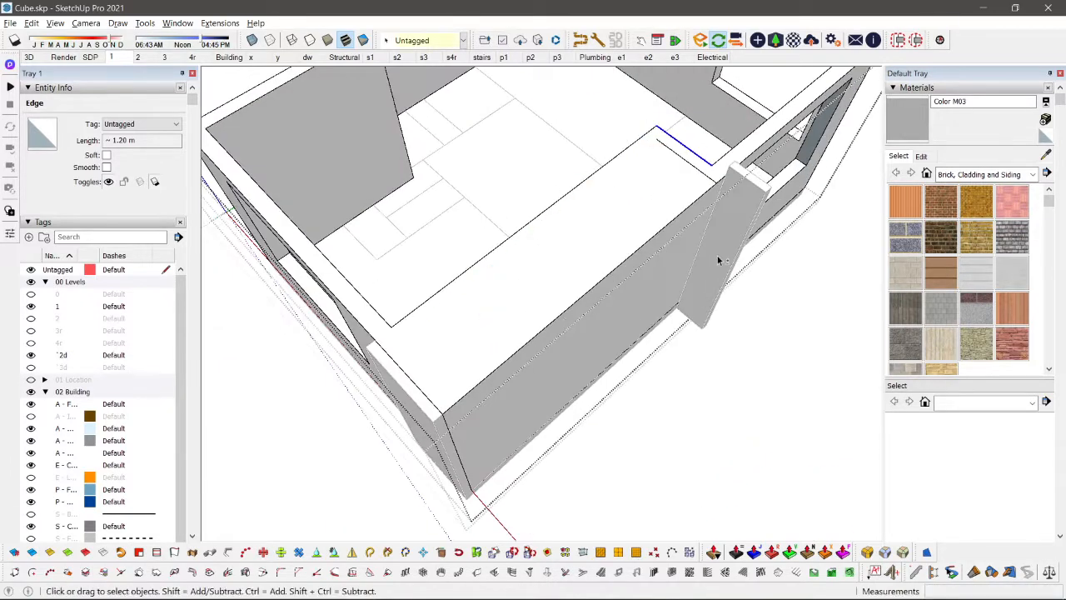
Step: Draw a vertical line about 3.56 m long down the outer side wall face from the end of the top line
key("i")
scroll(711, 195, "up", 1)
scroll(715, 323, "up", 1)
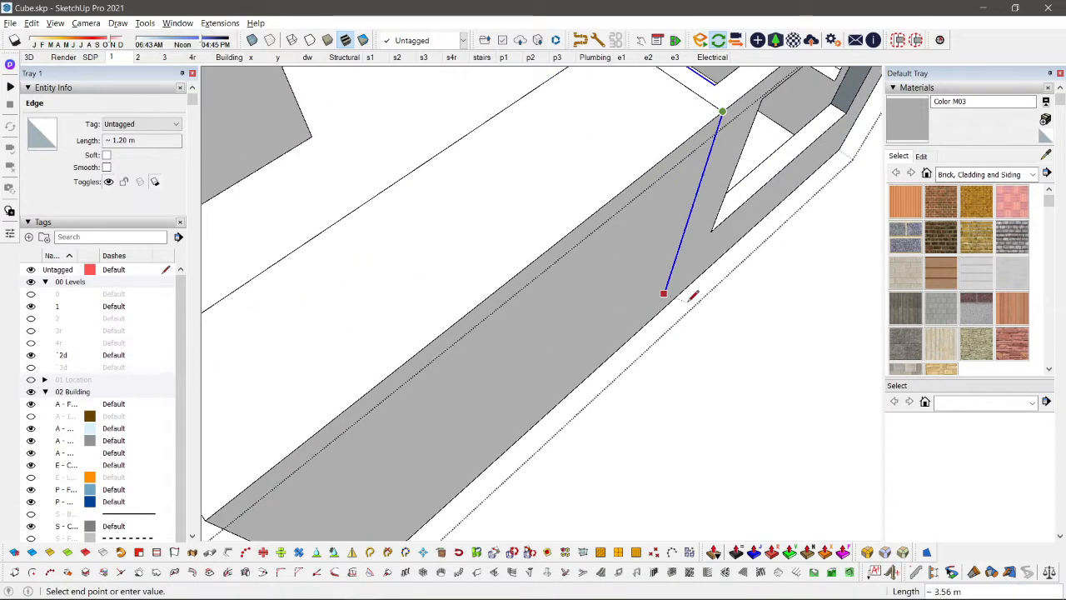
Step: Push/pull the large outer face of the split side wall about 1.49 m inward to recess that corner, and close the group
key("e")
scroll(660, 310, "down", 1)
key("p")
left_click(661, 230)
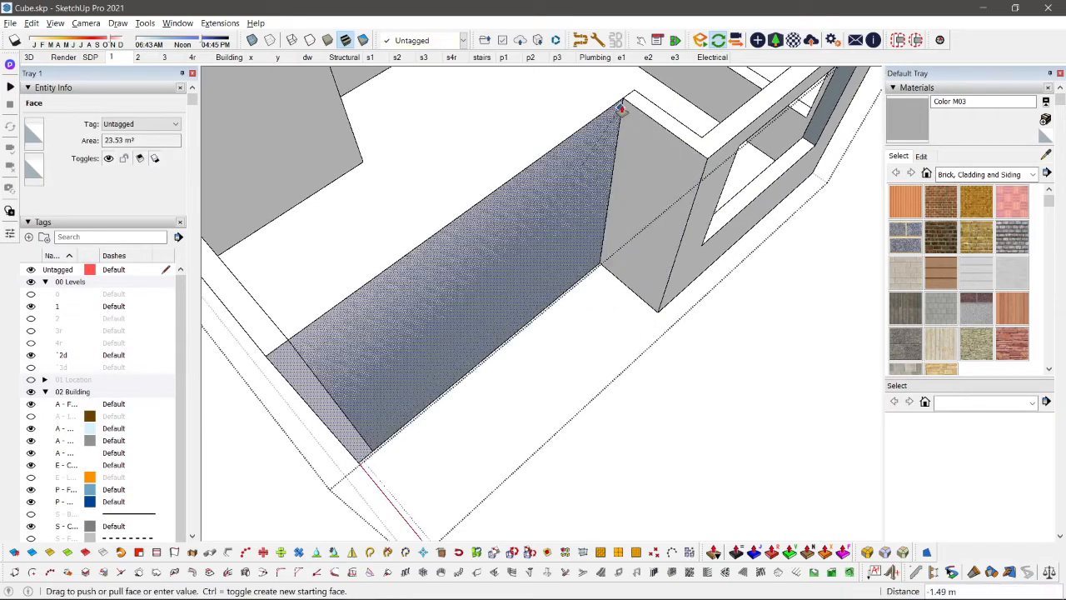
left_click(633, 108)
key("space")
key("i")
scroll(638, 338, "down", 3)
middle_click_drag(638, 338, 642, 203)
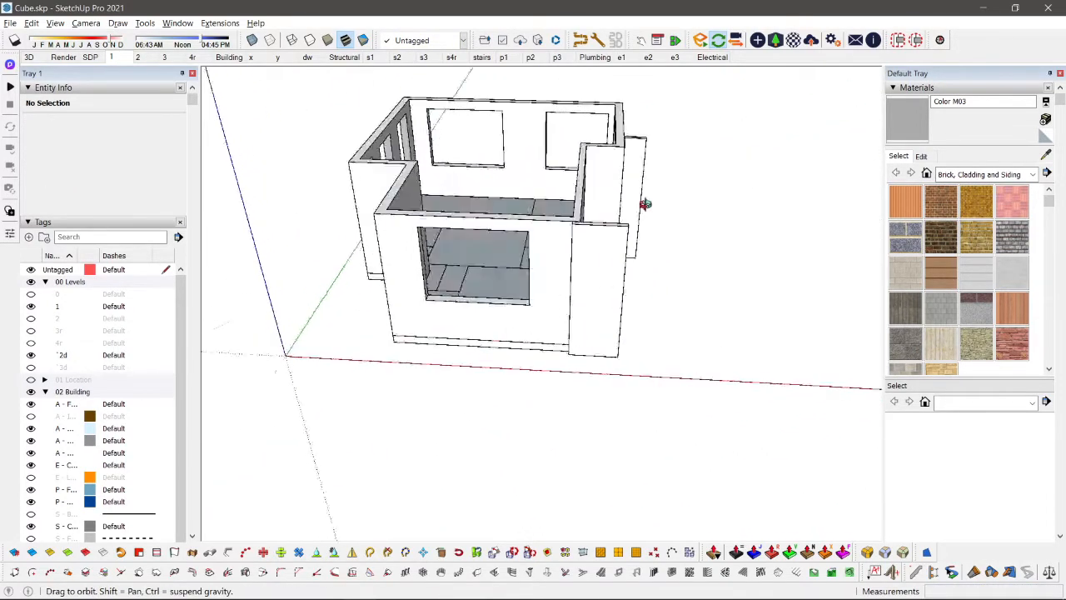
Step: Draw a rectangle about 3.70 m by 4.34 m on the recessed wall's outer face, standing on the floor line
scroll(599, 267, "up", 5)
scroll(599, 267, "down", 3)
middle_click_drag(600, 267, 466, 275)
scroll(566, 264, "up", 2)
key("r")
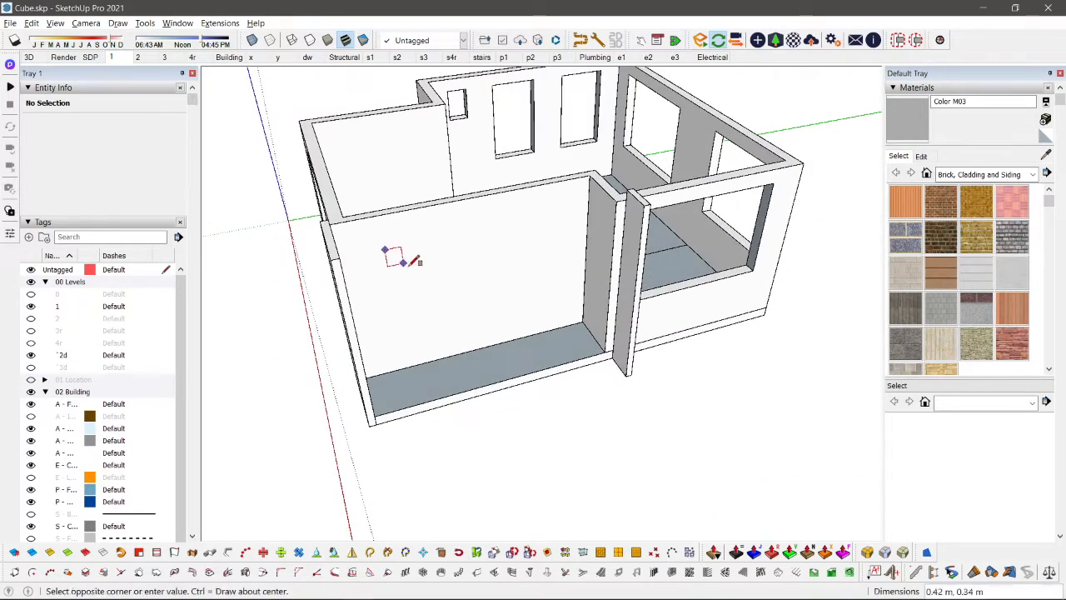
key("space")
left_click(506, 245)
scroll(506, 245, "up", 1)
key("r")
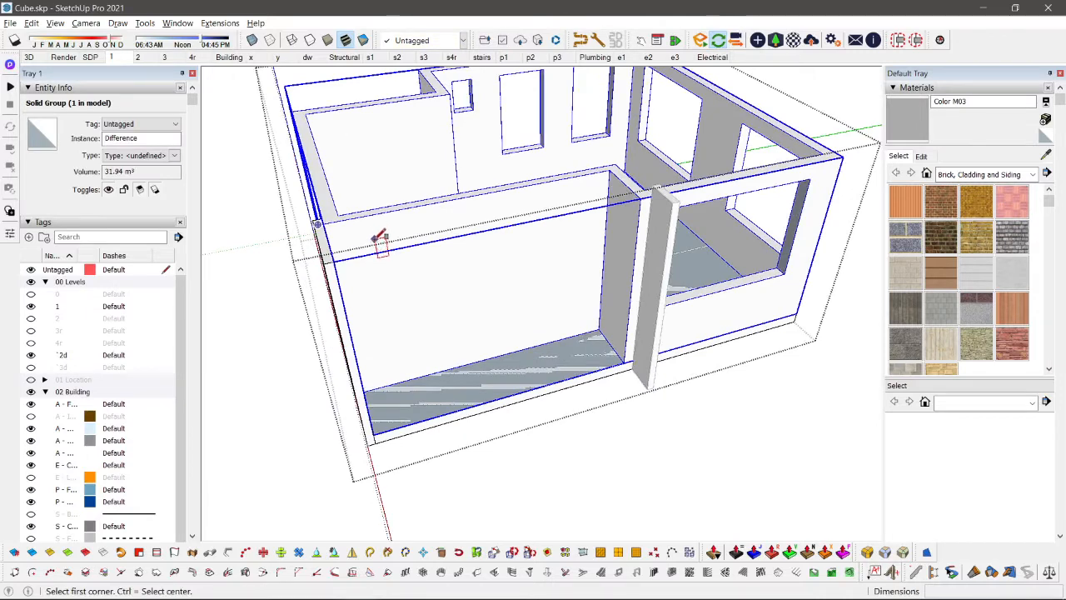
scroll(382, 236, "up", 1)
left_click(381, 236)
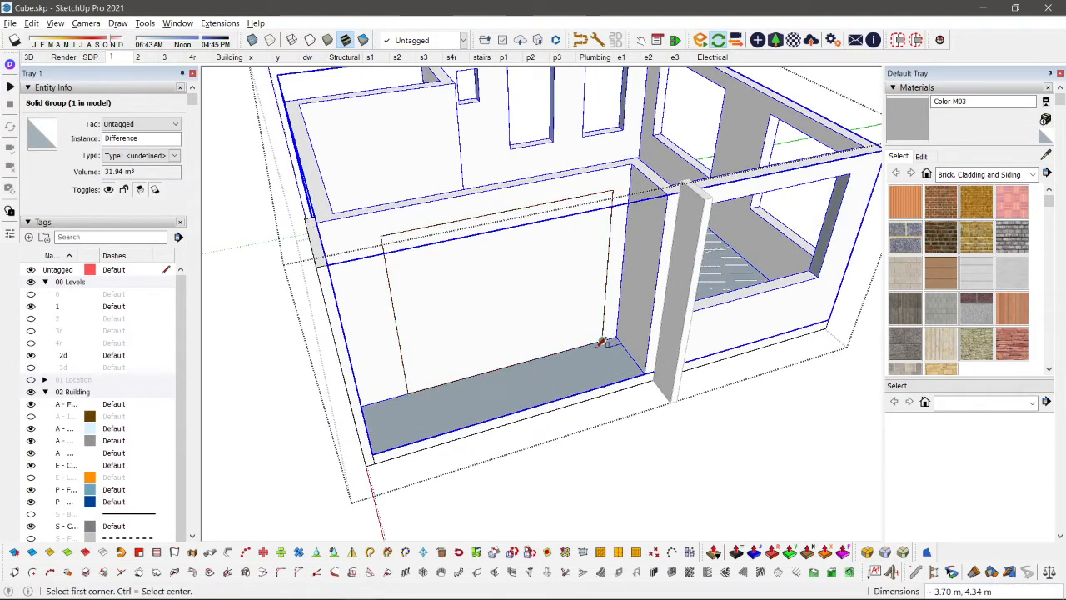
Step: Scale the rectangle's height by about 1.03 to align its top edge with the head of the neighbouring window
key("space")
middle_click_drag(603, 249, 501, 270, "shift")
left_click(483, 279)
key("s")
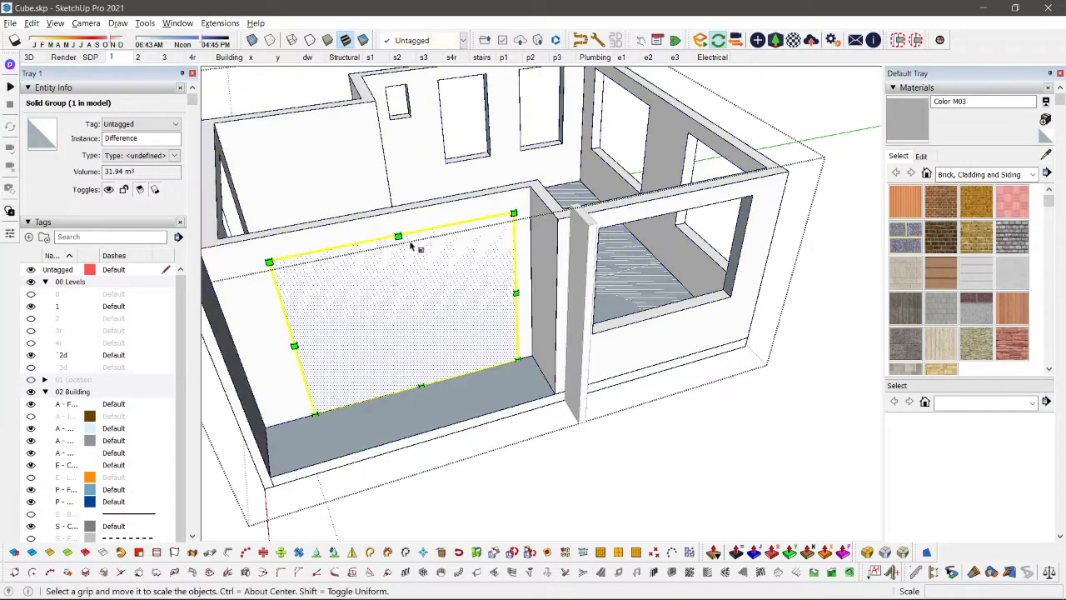
left_click(398, 234)
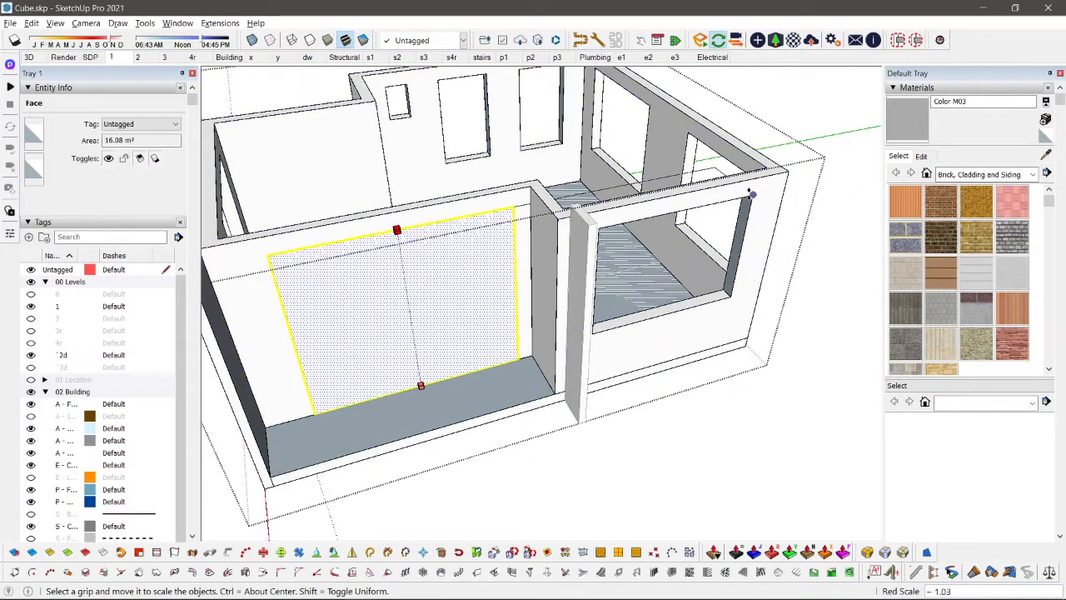
left_click(752, 194)
Step: Push/pull the rectangle about 1.17 m outward from the recessed wall to make a cutting box
scroll(375, 264, "down", 1)
middle_click_drag(374, 265, 474, 333)
scroll(476, 330, "up", 2)
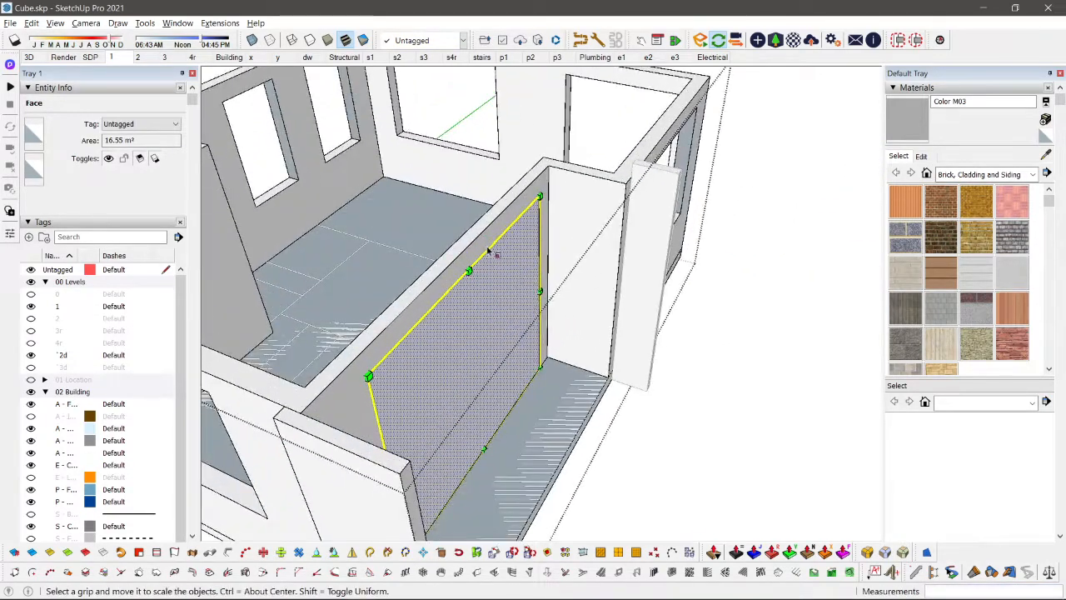
middle_click_drag(596, 340, 484, 393)
left_click_drag(460, 310, 512, 354)
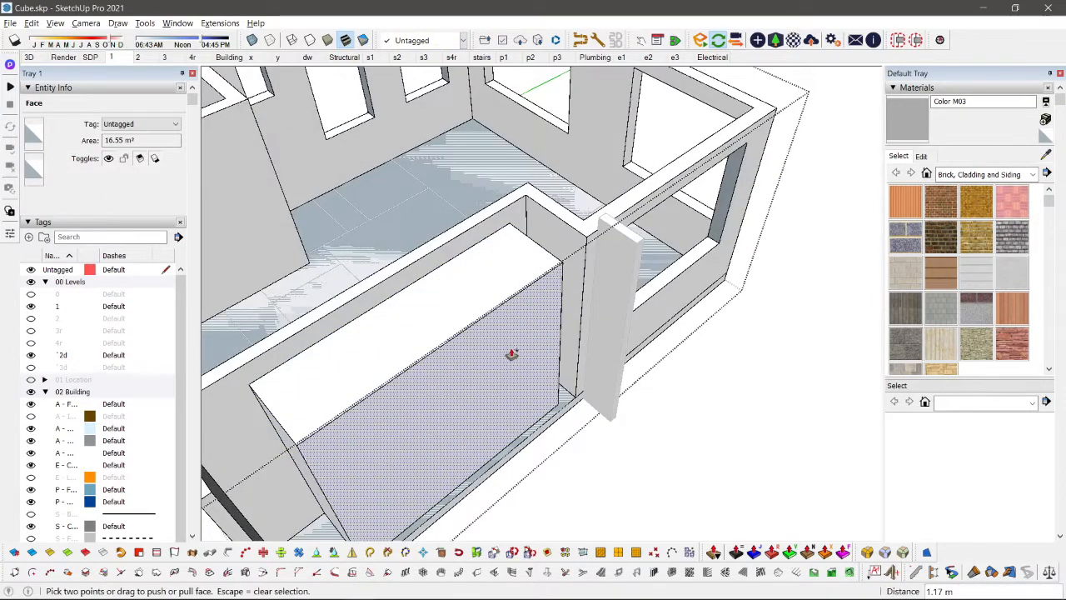
Step: Move the box about 1.17 m back through the recessed wall and subtract it from the walls to cut the opening
left_click(455, 379)
key("m")
left_click(485, 388)
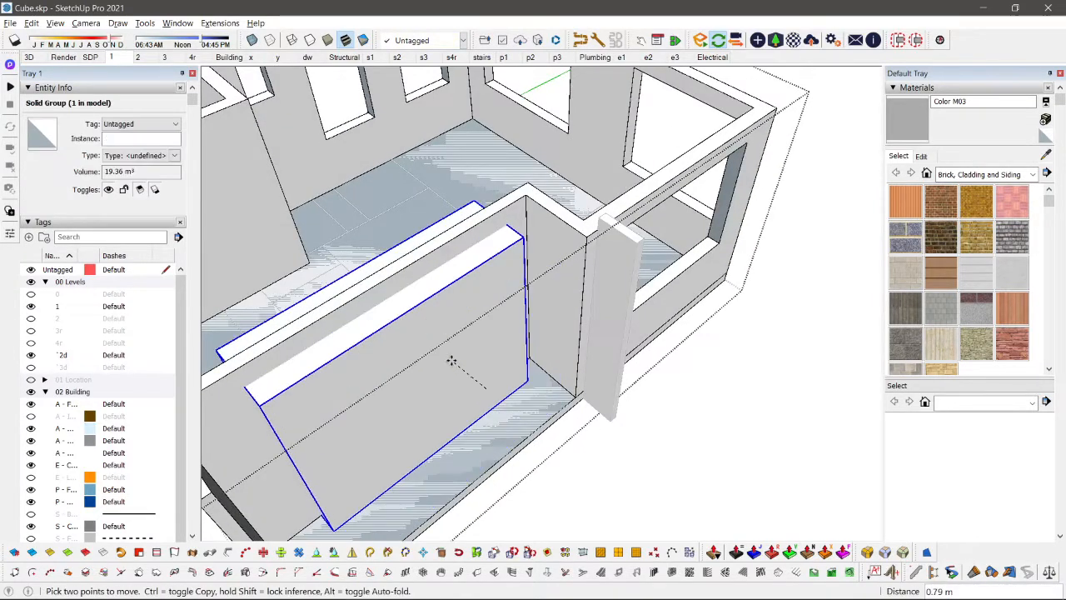
key("Escape")
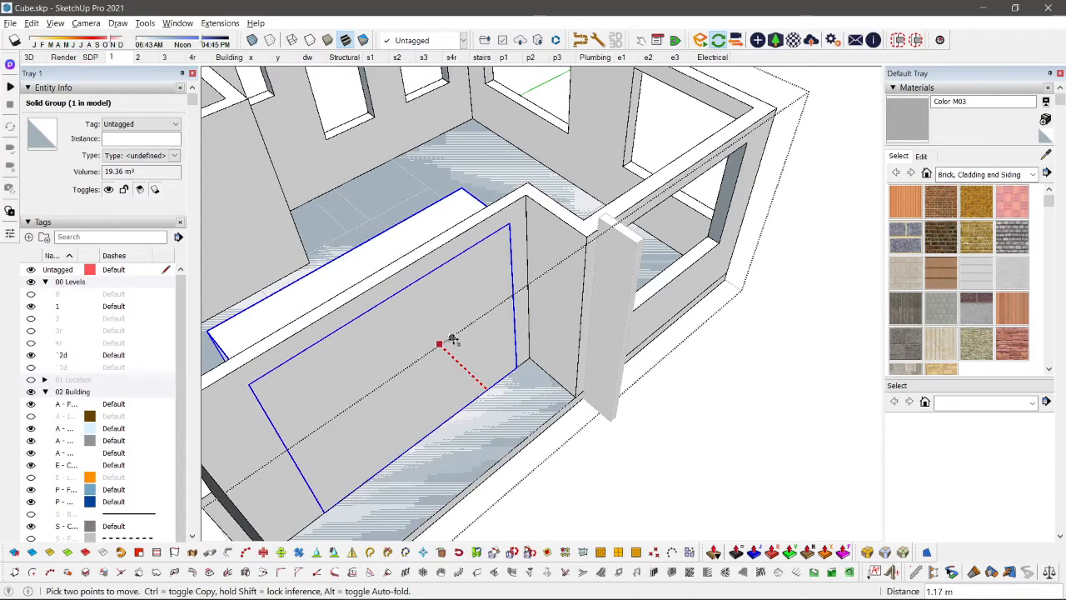
key("s")
key("space")
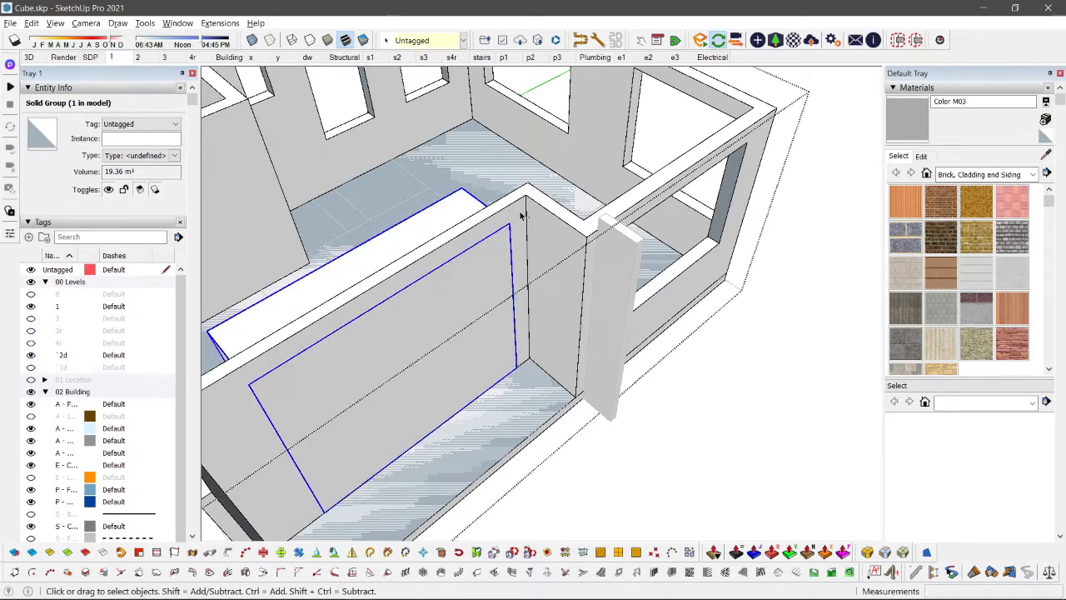
scroll(520, 215, "down", 4)
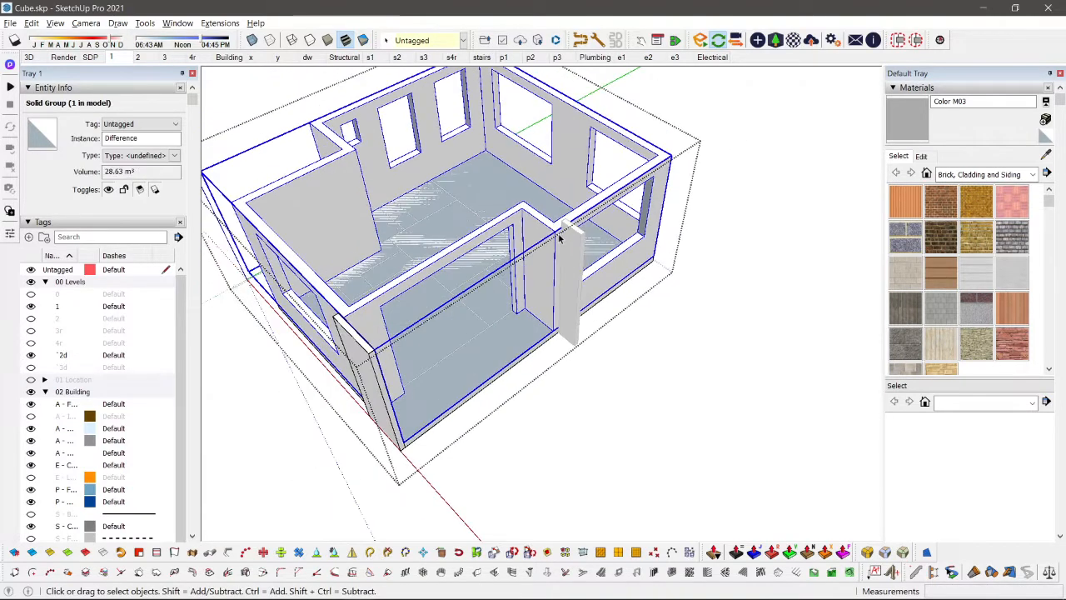
middle_click_drag(634, 182, 612, 273)
key("Delete")
key("Delete")
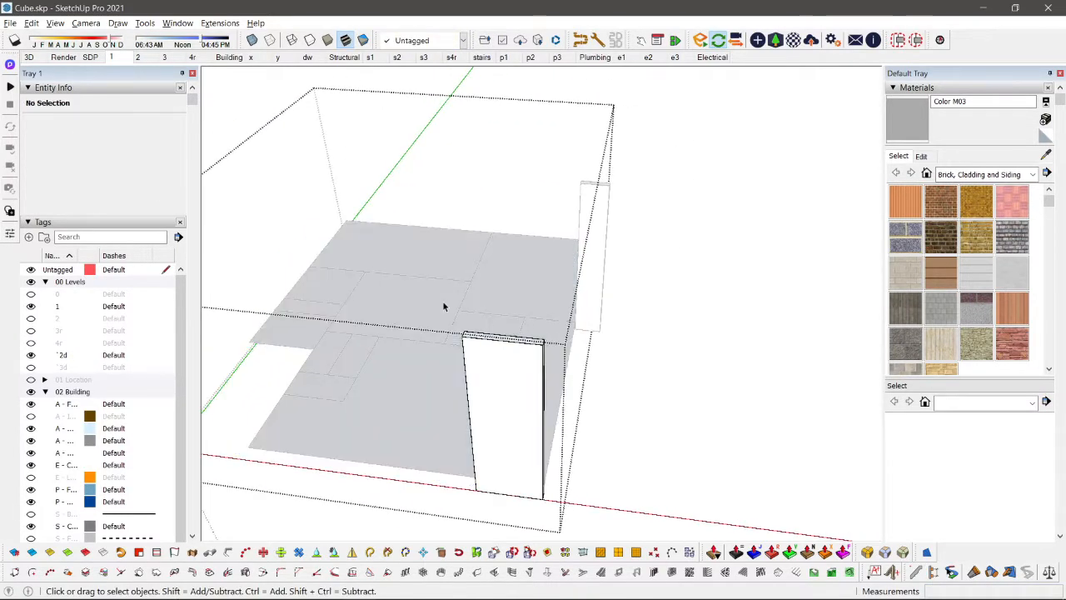
key("ctrl+z")
key("ctrl+z")
Step: Close the group and take the level 1 walls group out of view, isolating the floor and the far pillar
left_click(623, 286)
scroll(624, 286, "down", 3)
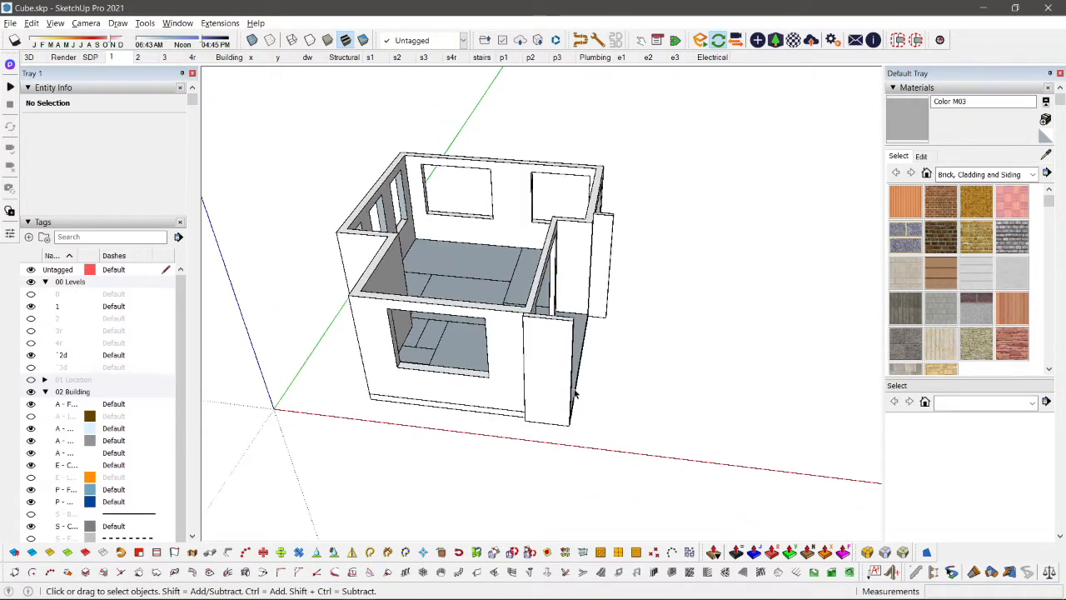
scroll(463, 308, "up", 1)
left_click(463, 305)
key("Delete")
Step: Select the floor group and the far pillar group together and cut them from the model
left_click(564, 361)
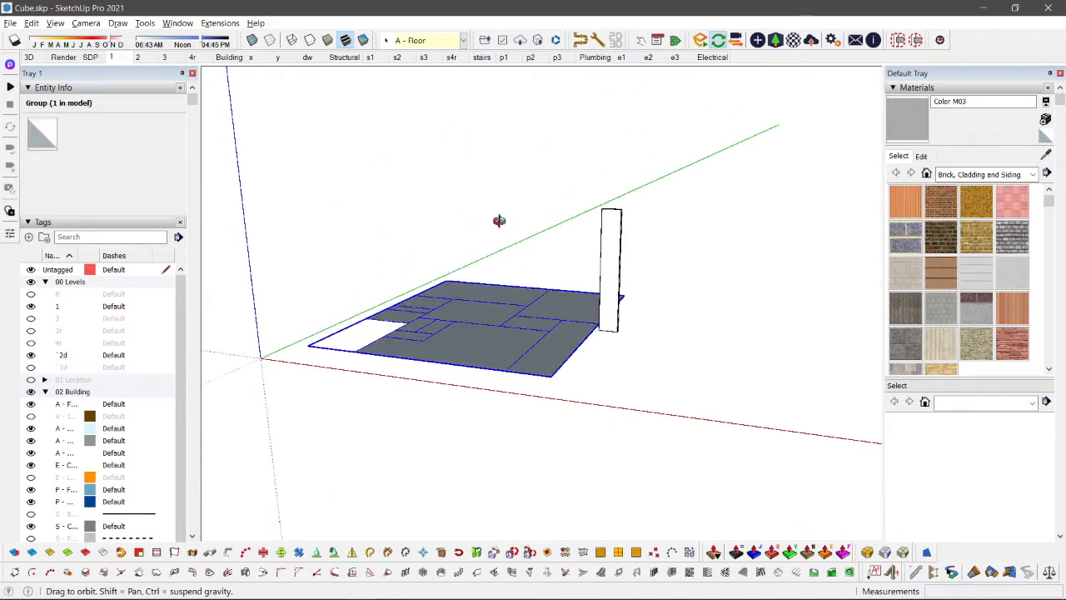
middle_click_drag(498, 219, 748, 248)
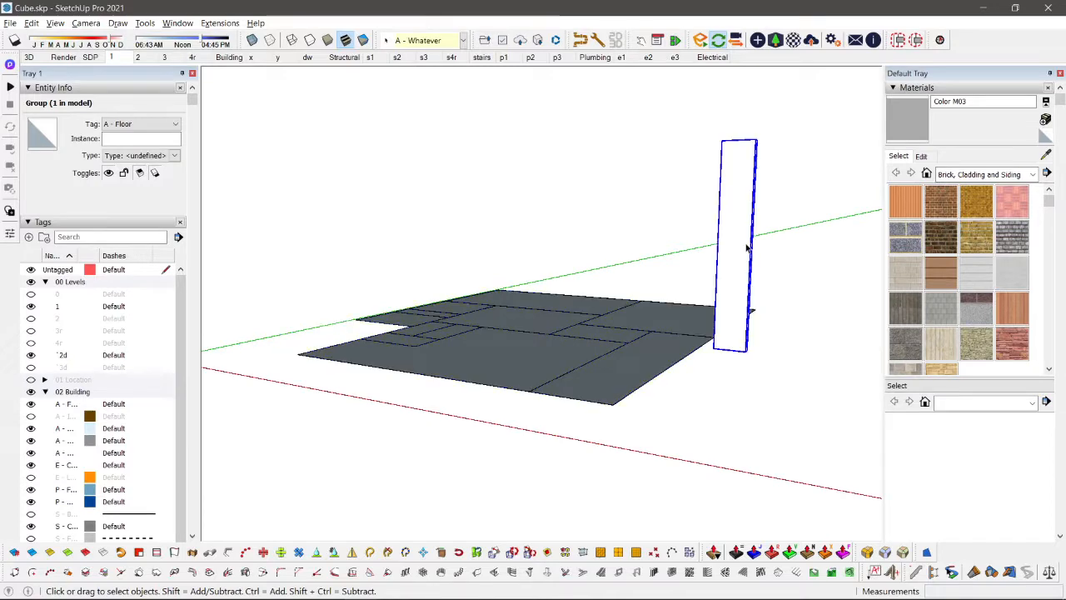
scroll(750, 247, "down", 3)
middle_click_drag(422, 376, 608, 308)
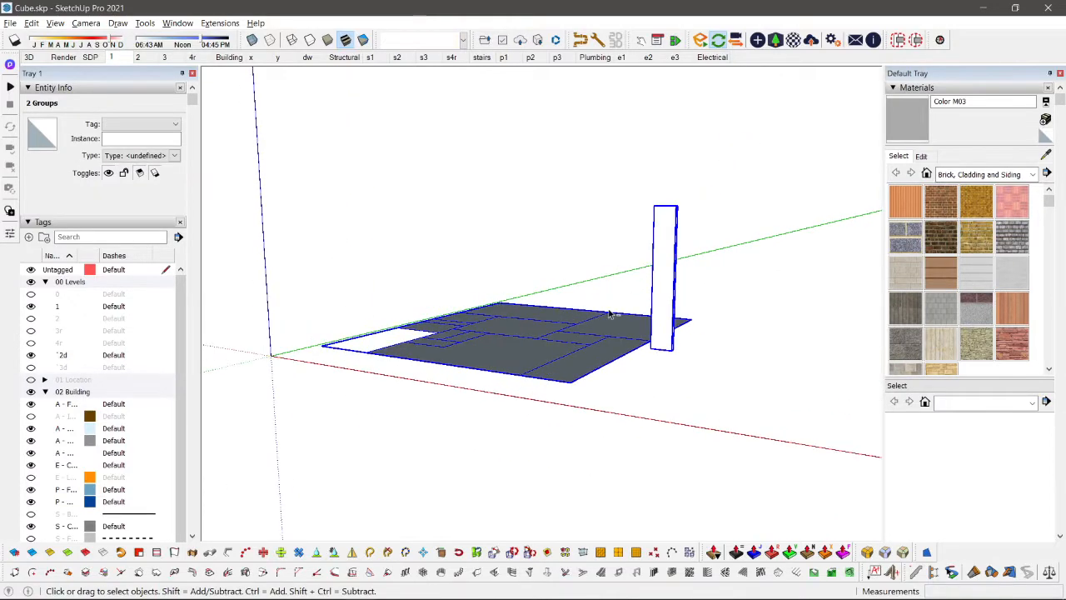
key("Delete")
Step: Bring back the walls group, open it, and paste the floor and far pillar in place inside it
key("ctrl+v")
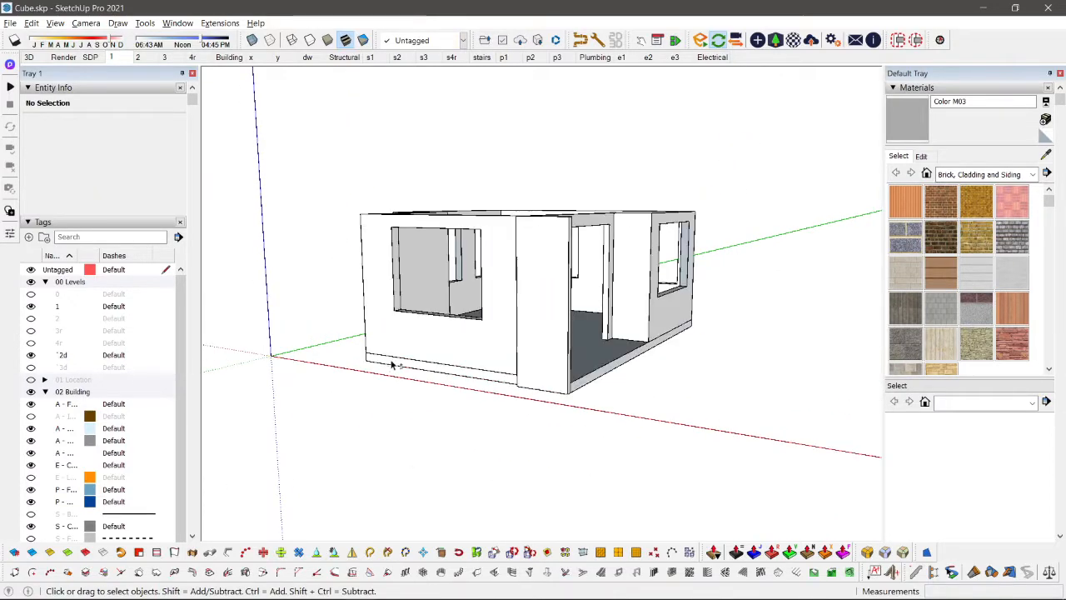
scroll(488, 267, "up", 3)
middle_click_drag(478, 262, 583, 458)
scroll(602, 418, "down", 1)
key("ctrl+shift+v")
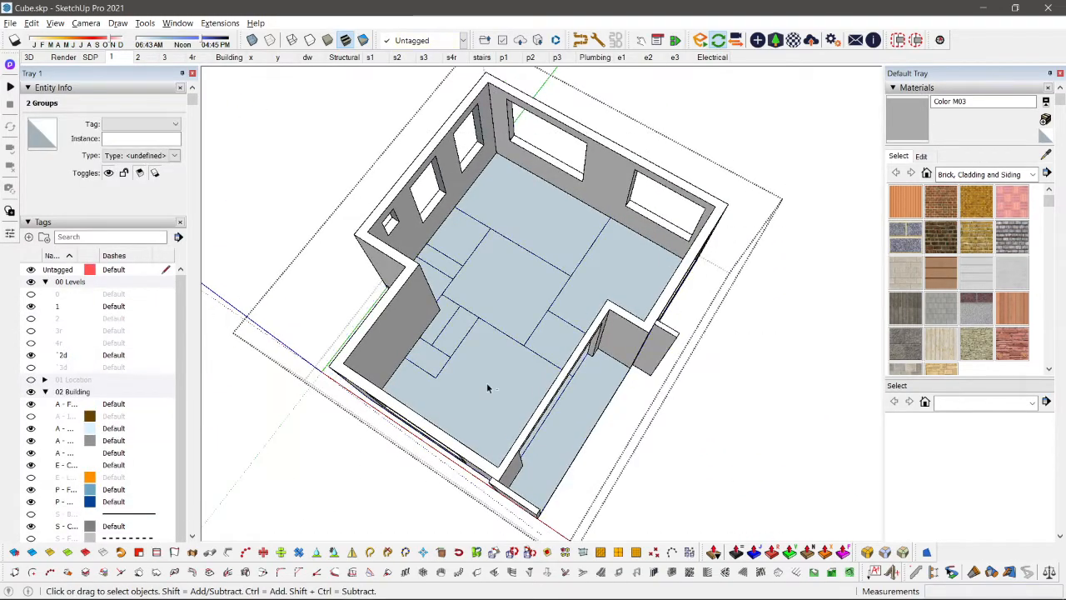
left_click(461, 185)
middle_click_drag(488, 388, 654, 354)
left_click(528, 488)
Step: Examine the level 1 building from several sides and check that the floor belongs to its group
scroll(542, 383, "down", 2)
middle_click_drag(709, 306, 342, 344)
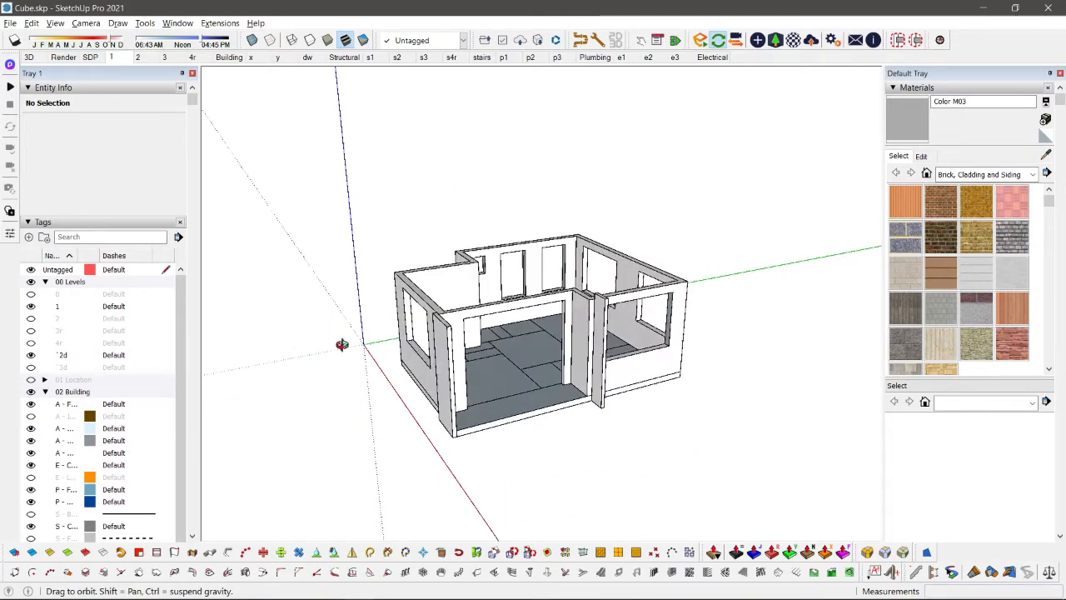
scroll(636, 338, "up", 5)
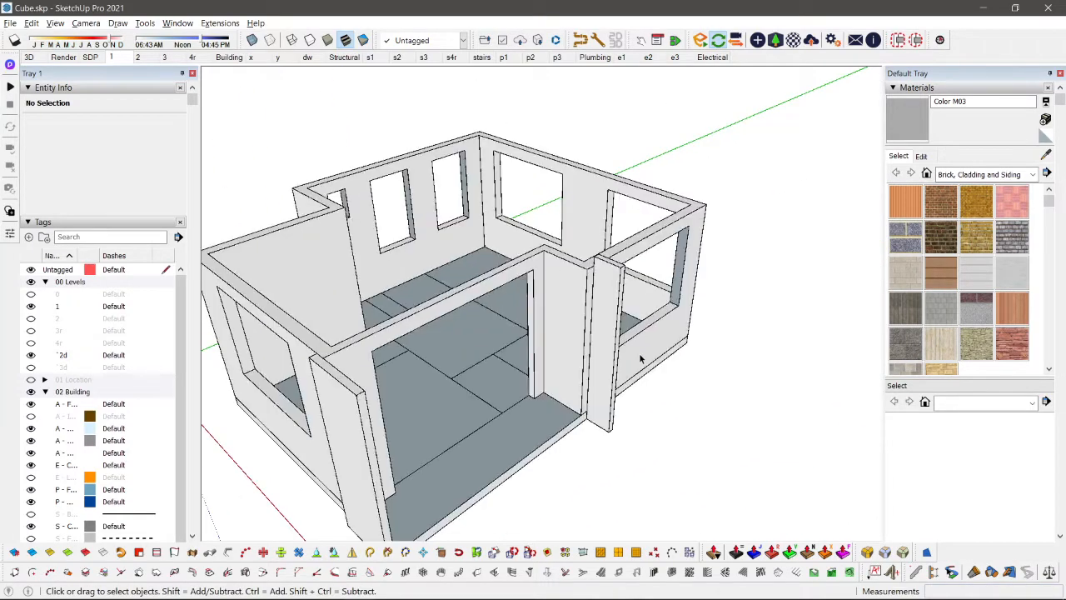
scroll(641, 358, "down", 3)
middle_click_drag(643, 358, 597, 374)
scroll(507, 341, "up", 5)
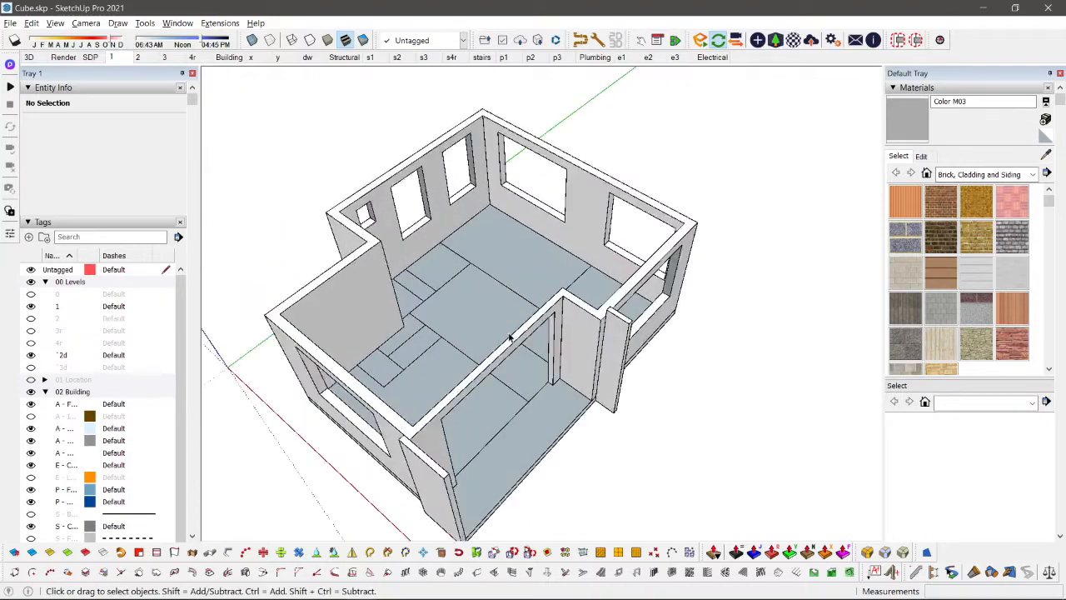
left_click(501, 304)
key("m")
scroll(502, 305, "down", 3)
left_click(480, 277)
key("space")
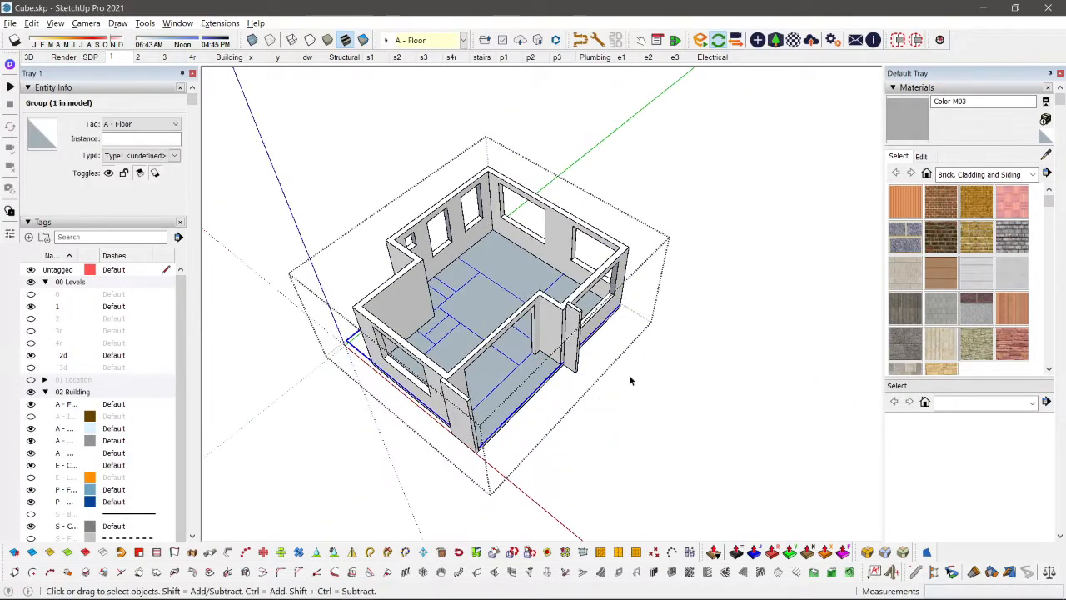
left_click(630, 378)
middle_click_drag(576, 383, 779, 190)
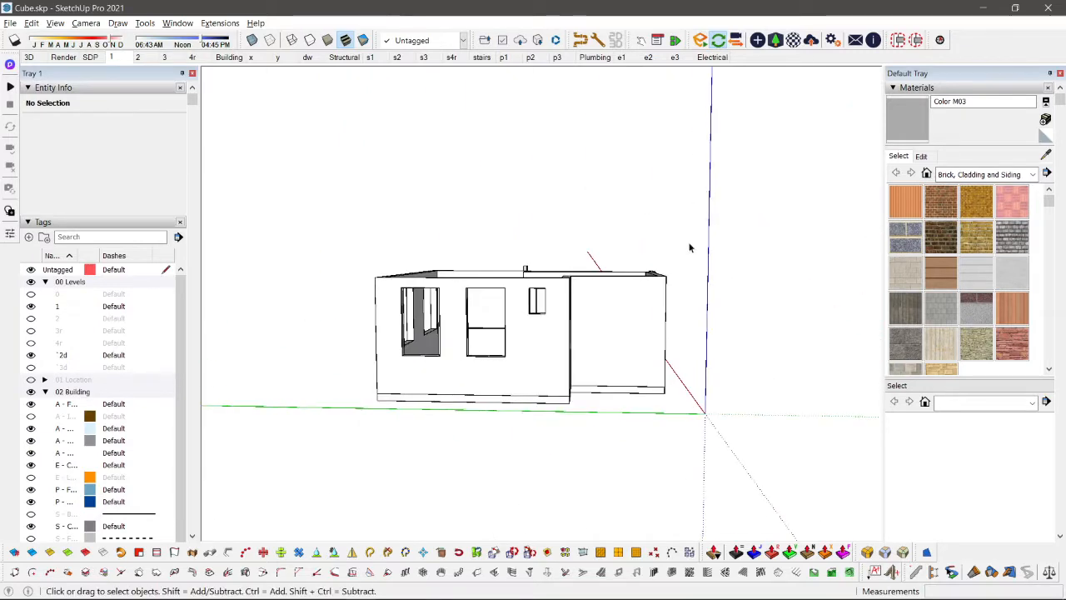
Step: Open scene 1 and update it, saving the style changes as a new style
left_click(111, 60)
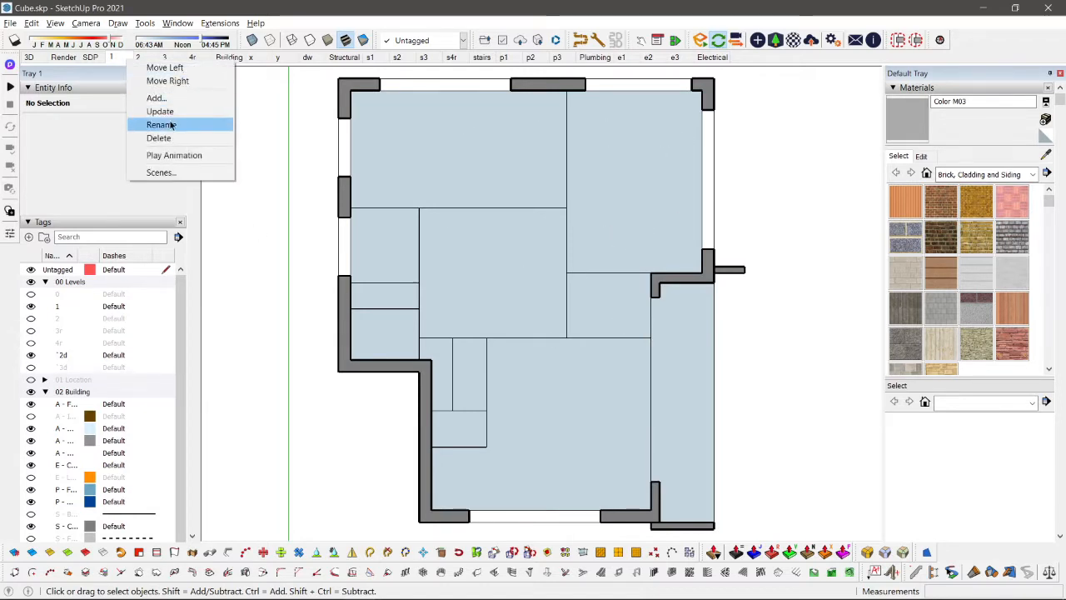
left_click(173, 117)
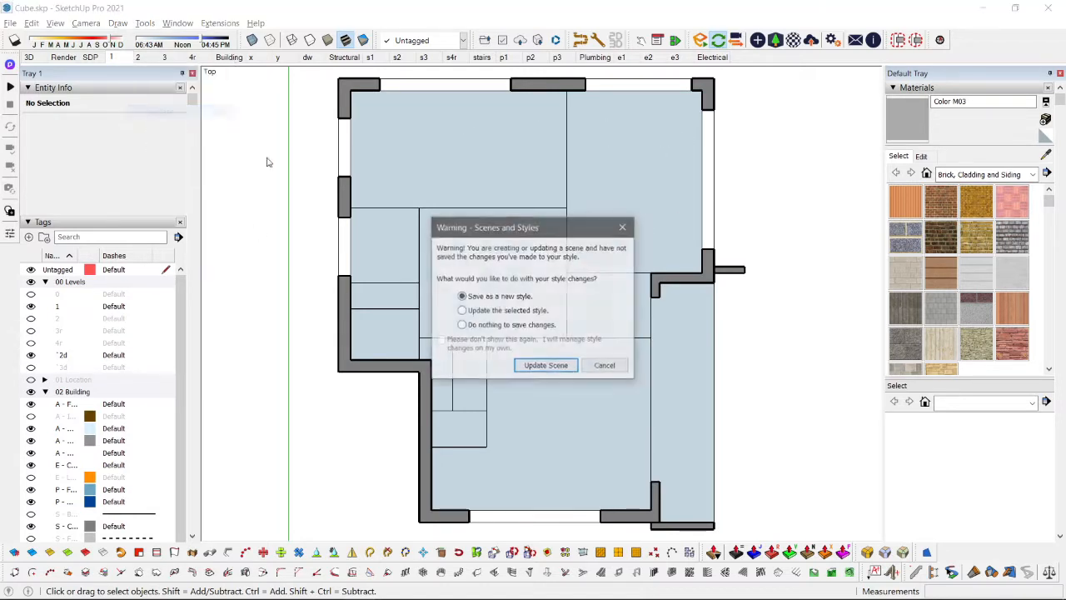
left_click(545, 367)
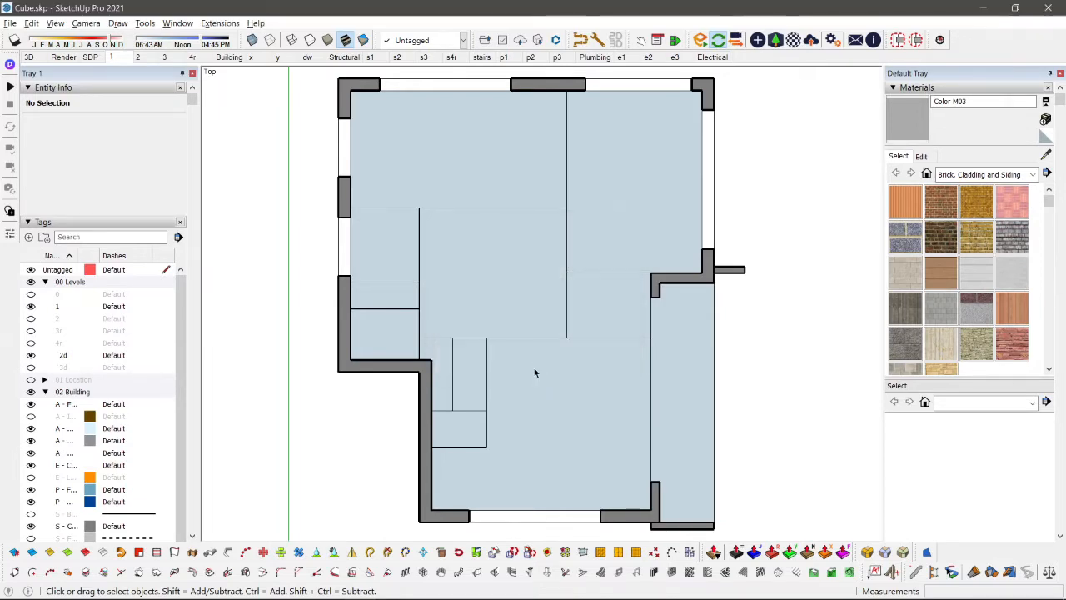
Step: Switch the section cut display off and back on while viewing level 1 in perspective
scroll(534, 372, "down", 3)
middle_click_drag(522, 444, 549, 134)
key("shift+c")
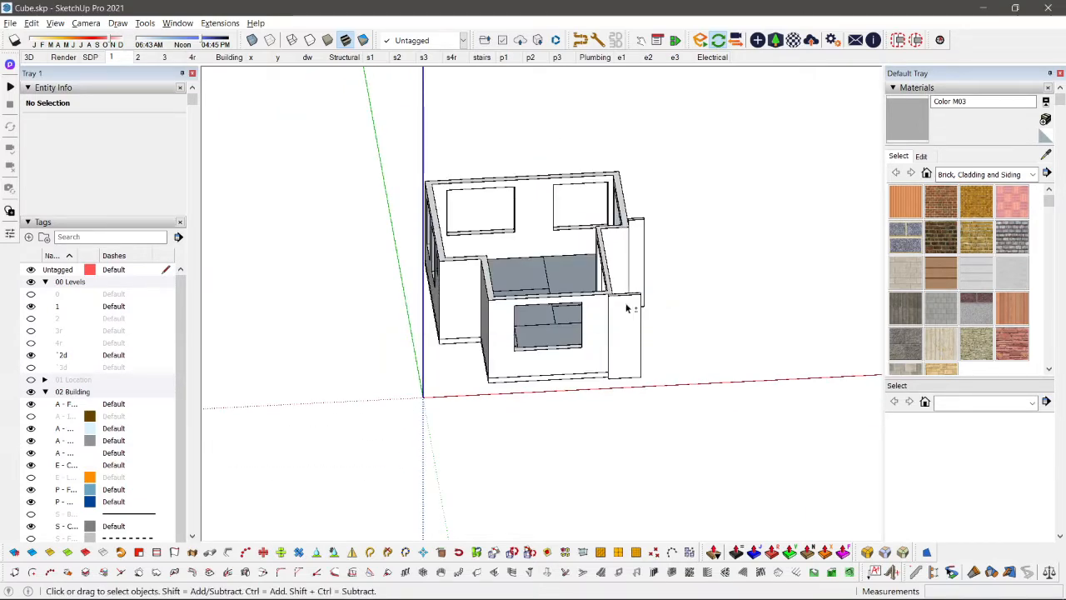
key("shift+c")
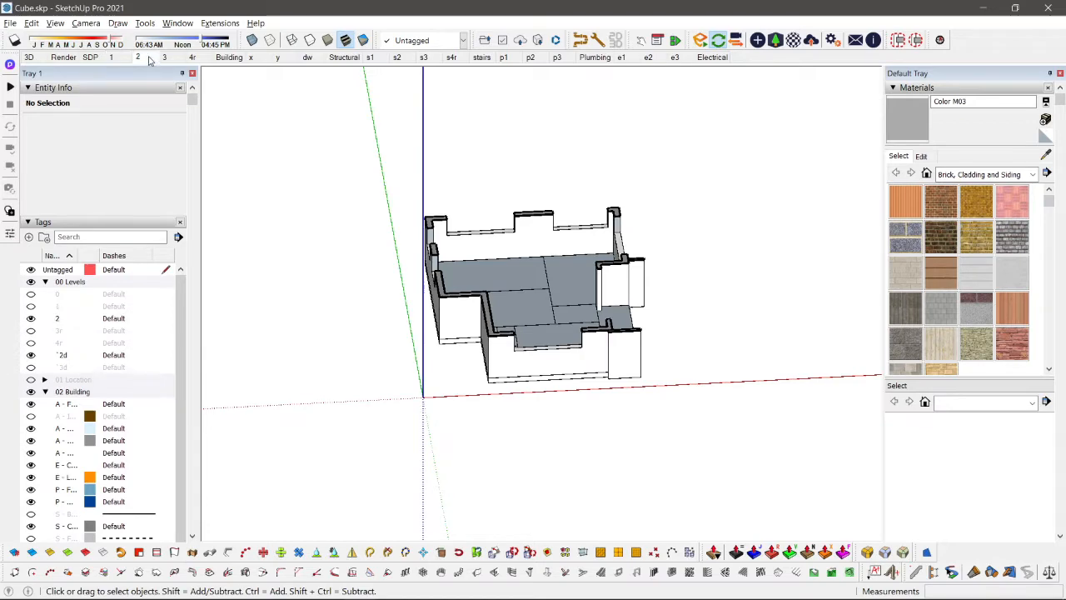
Step: Open scene 2 and move its horizontal section plane up about 3.22 m so it cuts through the upper-level walls
left_click(149, 59)
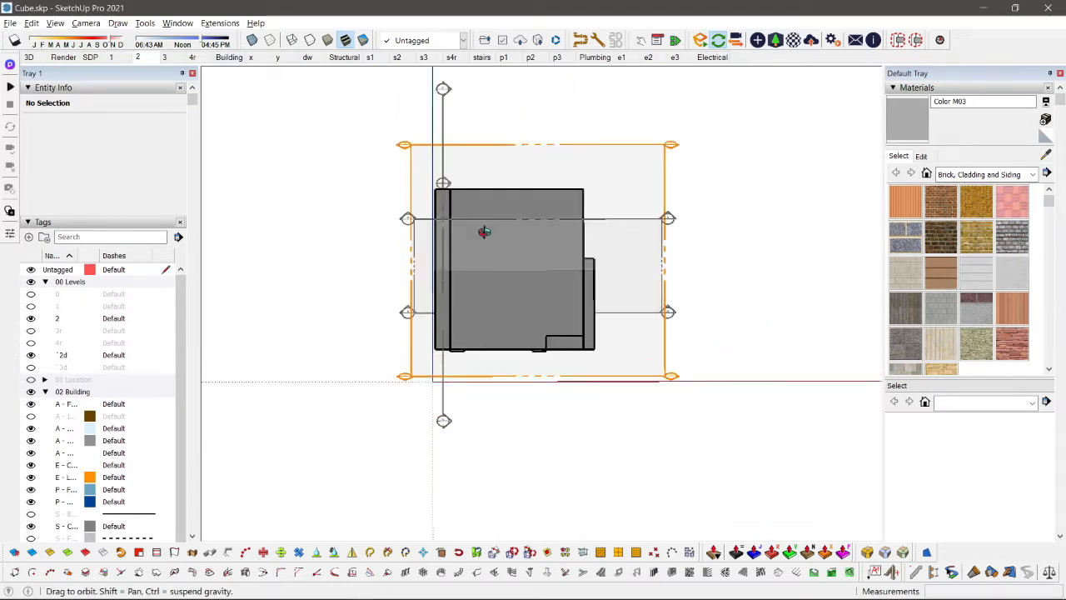
middle_click_drag(484, 232, 523, 116)
scroll(541, 314, "up", 3)
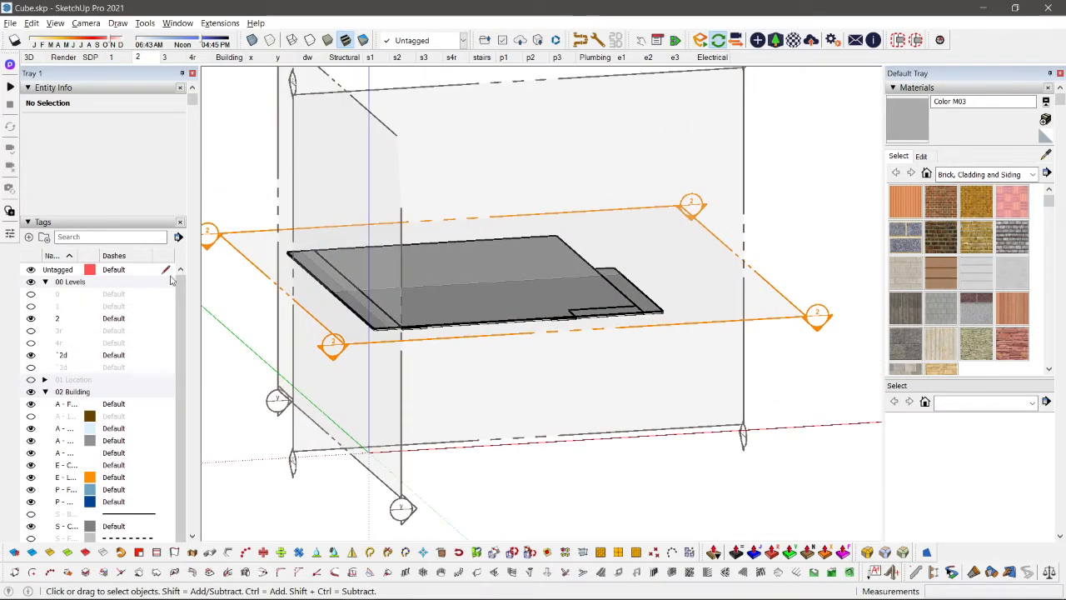
scroll(236, 248, "up", 1)
scroll(564, 315, "down", 2)
key("m")
left_click(808, 323)
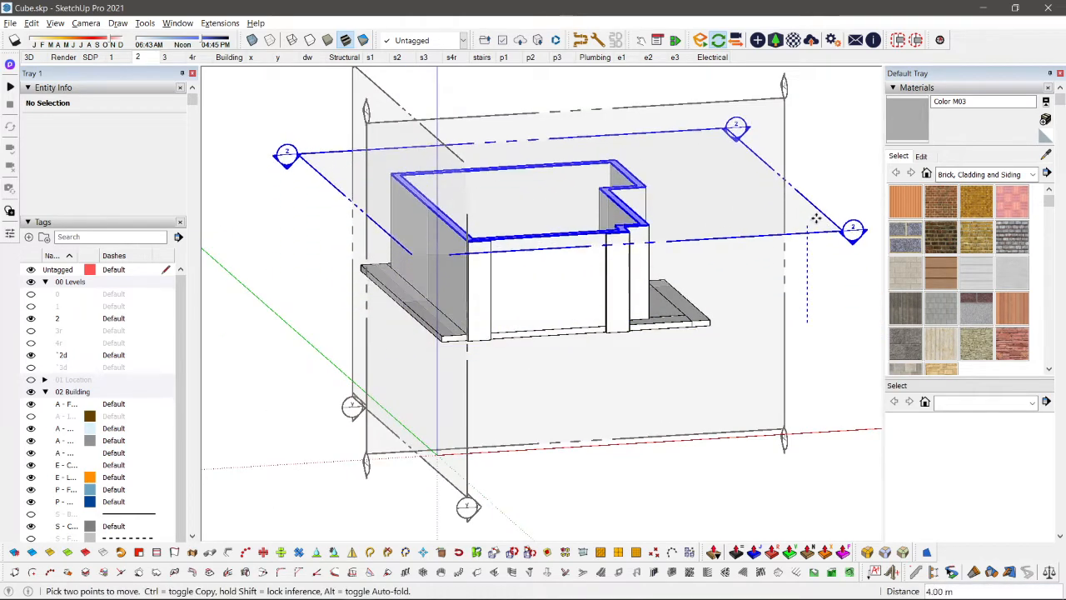
left_click(817, 240)
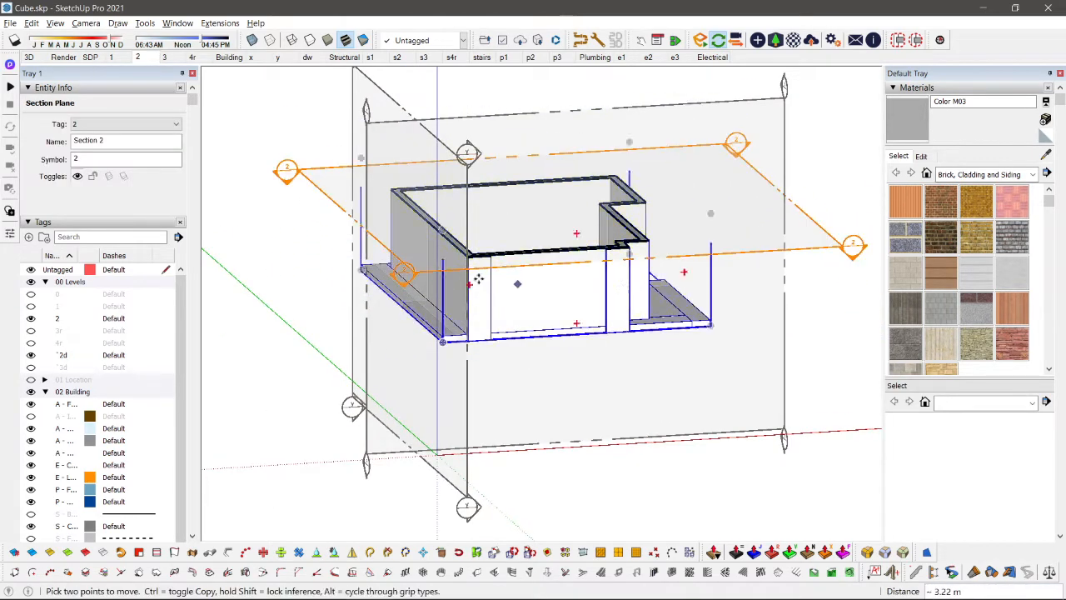
key("space")
scroll(505, 277, "up", 2)
scroll(628, 269, "down", 2)
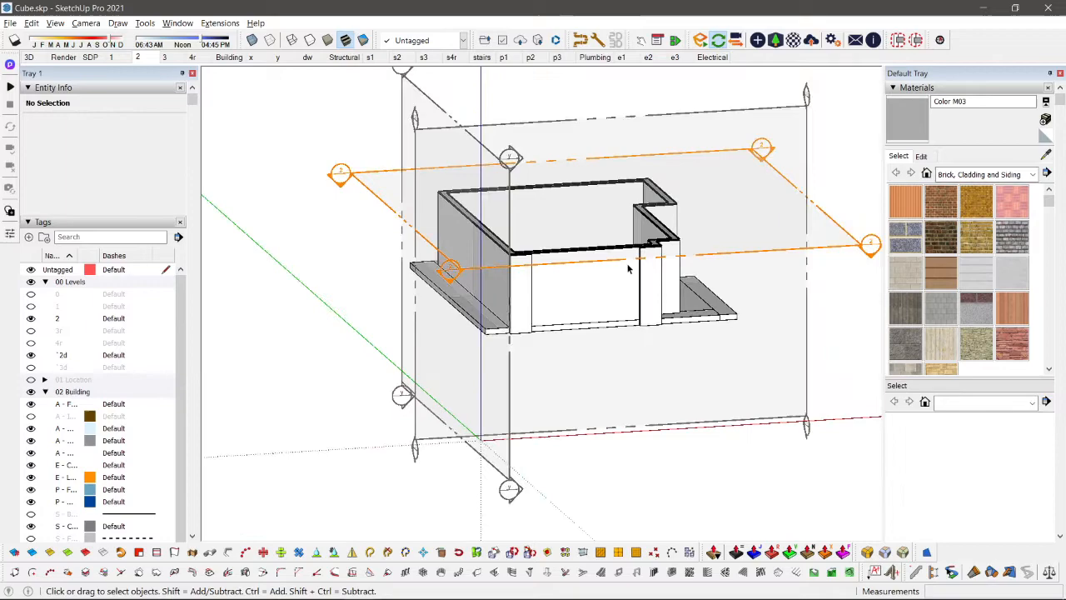
Step: Open scene 1 in perspective and display its section planes together with the section cut
left_click(125, 61)
middle_click_drag(374, 384, 580, 125)
key("shift+s")
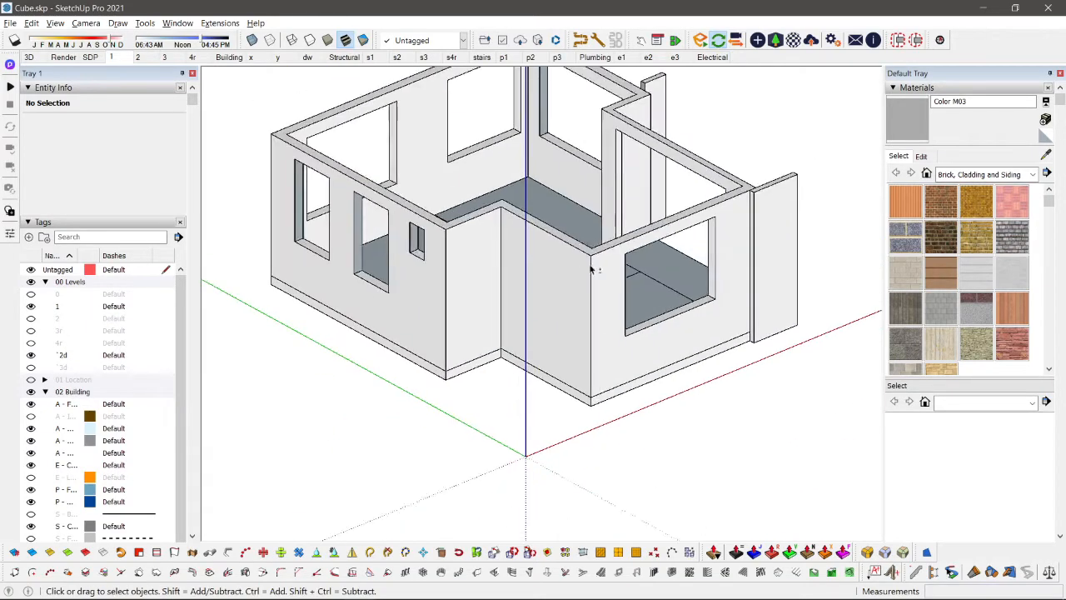
scroll(593, 266, "down", 1)
middle_click_drag(651, 338, 624, 261, "shift")
key("alt+s")
scroll(676, 248, "up", 2)
double_click(676, 247)
scroll(627, 261, "down", 2)
middle_click_drag(731, 264, 235, 311)
key("shift+s")
Step: Move the horizontal Section 1 plane up about 0.78 m so it cuts through the small high window on level 1
key("shift+s")
scroll(533, 178, "up", 8)
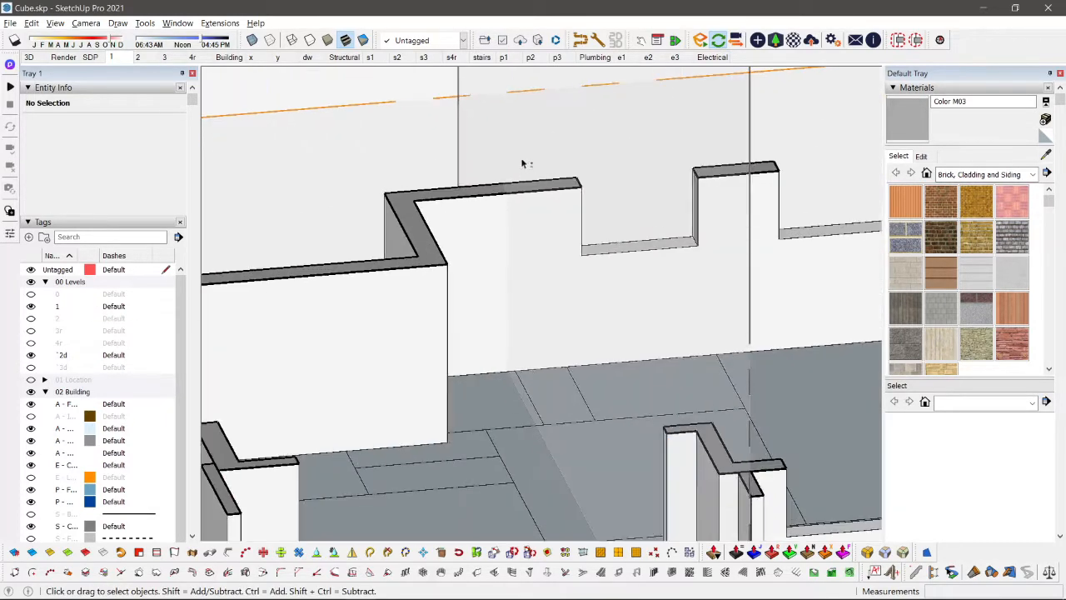
scroll(514, 147, "down", 3)
key("shift+s")
middle_click_drag(516, 146, 754, 243, "shift")
key("shift+s")
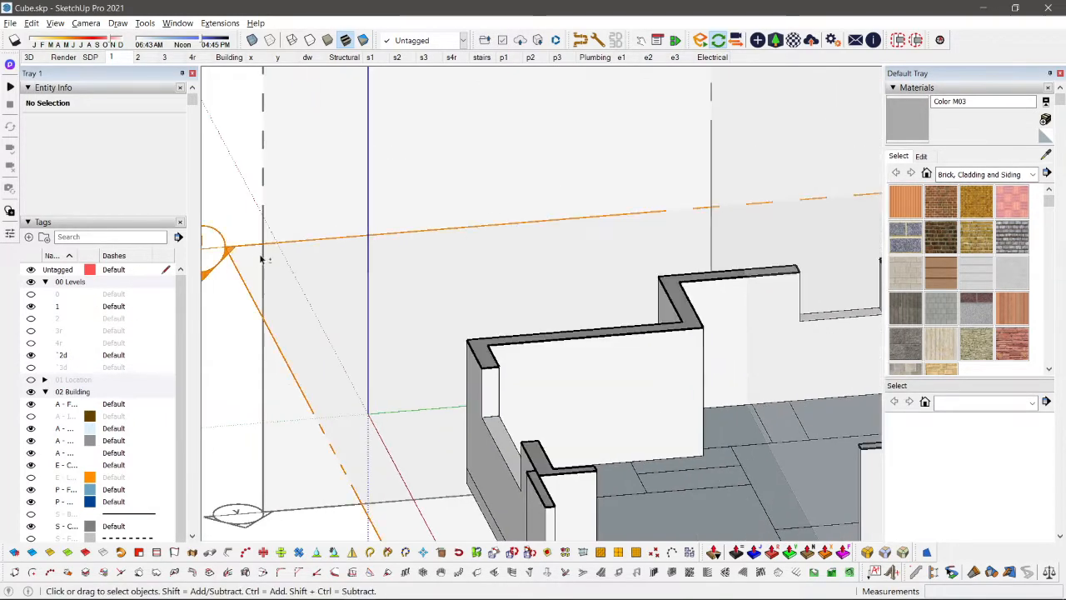
left_click(257, 246)
scroll(256, 246, "down", 2)
key("m")
left_click(255, 245)
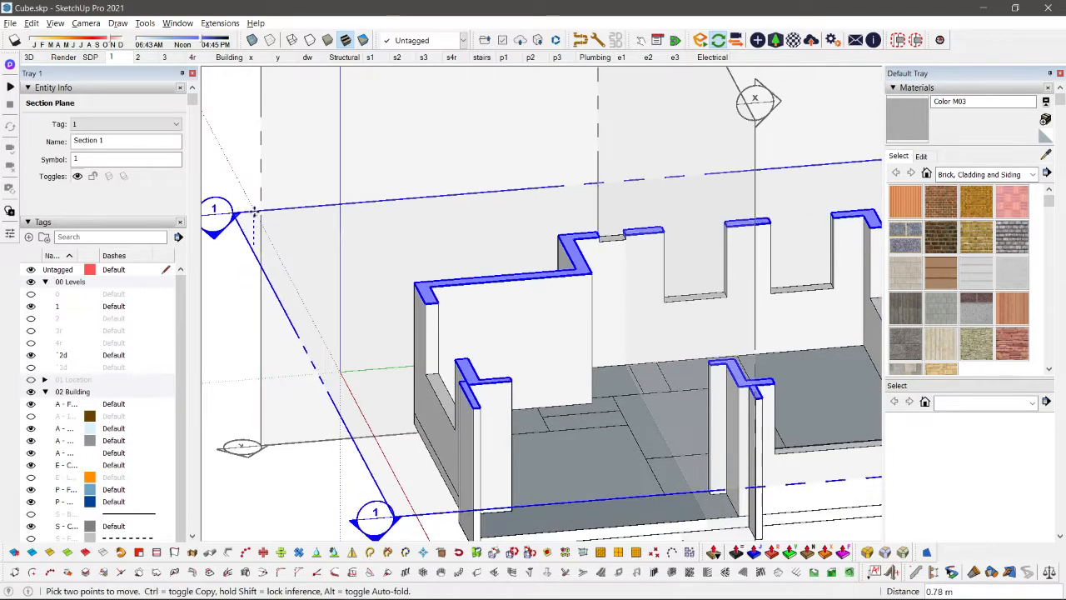
left_click(254, 212)
scroll(641, 223, "up", 5)
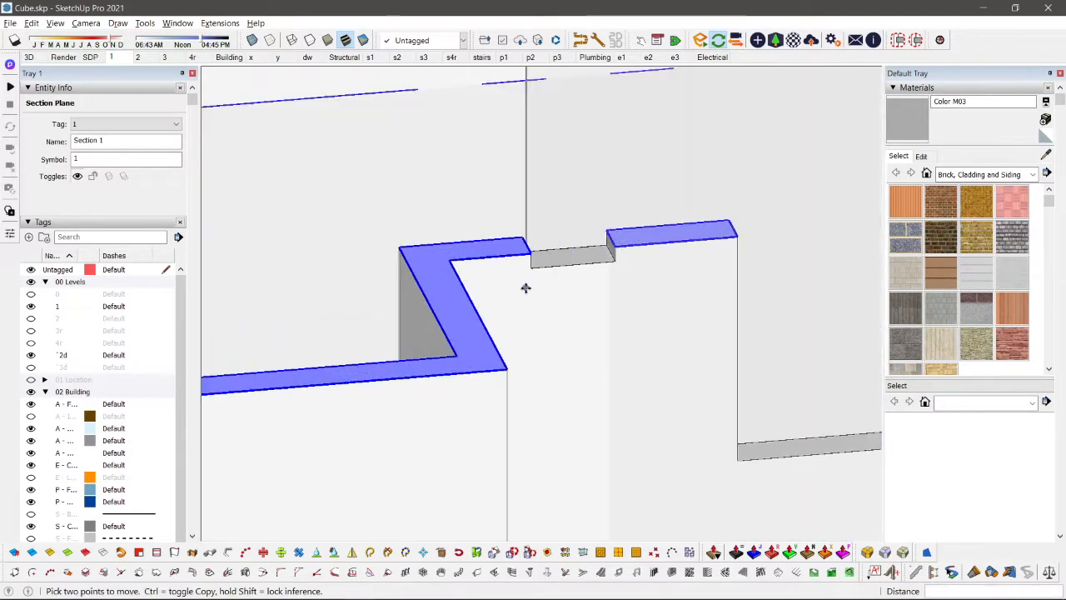
Step: Return to scene 1 and examine the level 1 floor plan around the recessed corner and the small window
left_click(115, 58)
key("space")
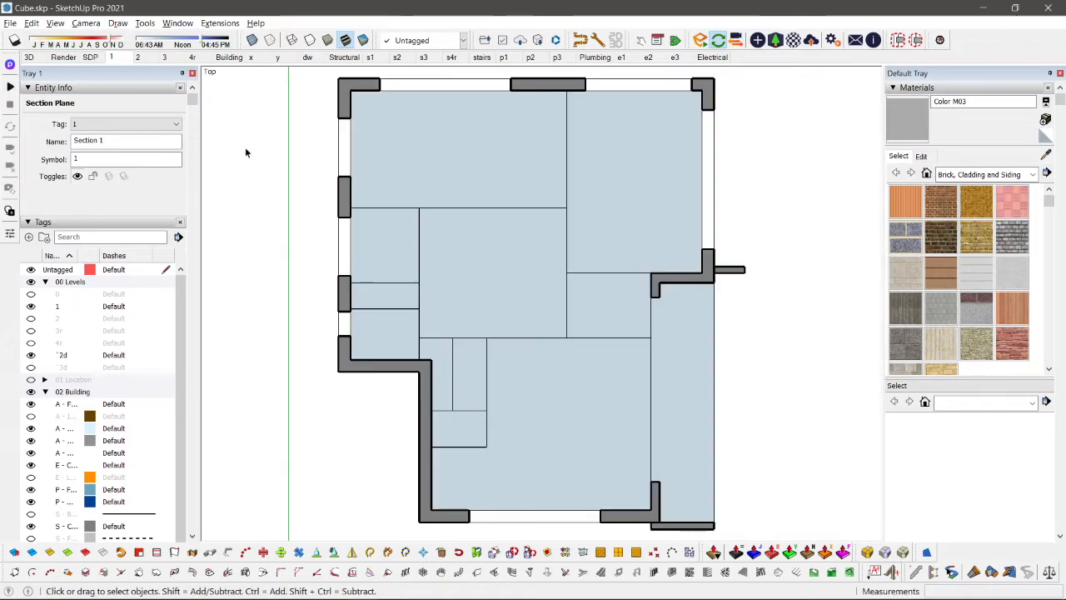
left_click(245, 146)
scroll(328, 341, "up", 5)
scroll(338, 303, "down", 2)
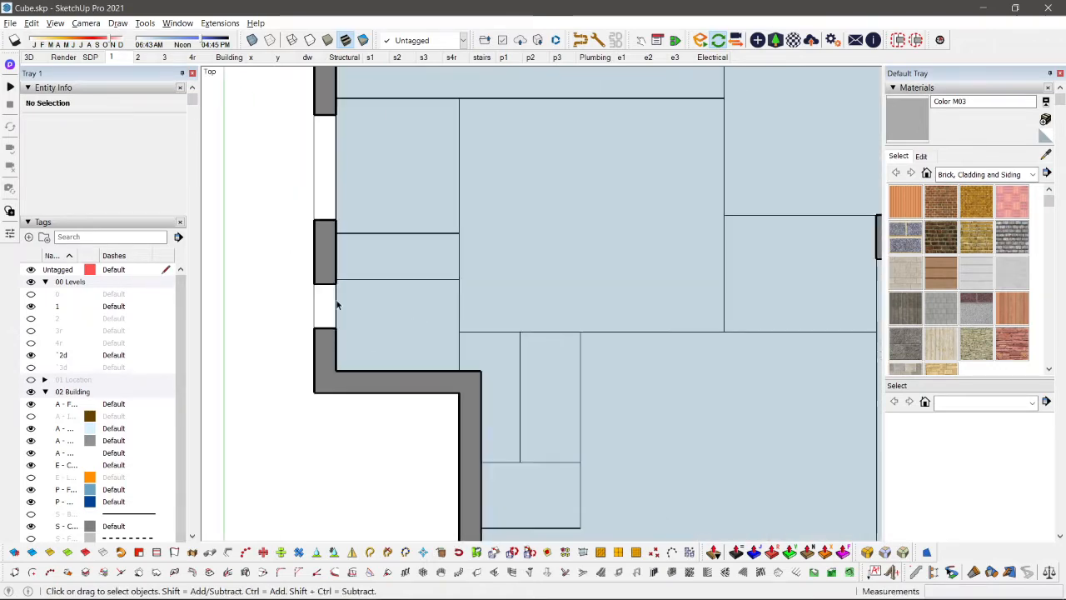
key("z")
left_click_drag(338, 305, 463, 316)
middle_click_drag(593, 361, 480, 294, "shift")
scroll(383, 358, "up", 5)
scroll(433, 340, "down", 5)
scroll(524, 357, "up", 5)
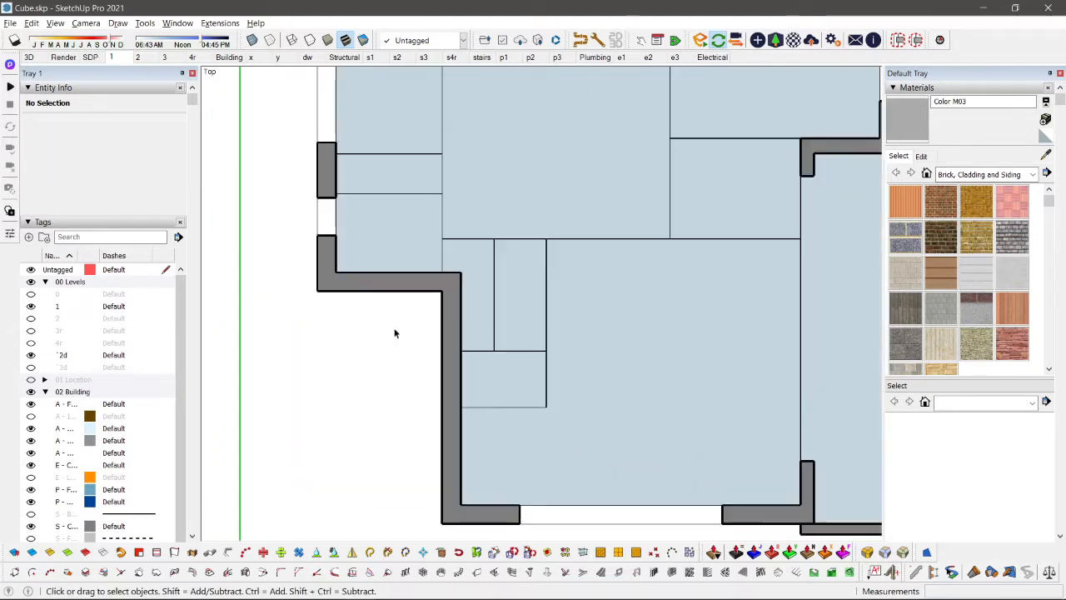
scroll(462, 267, "up", 2)
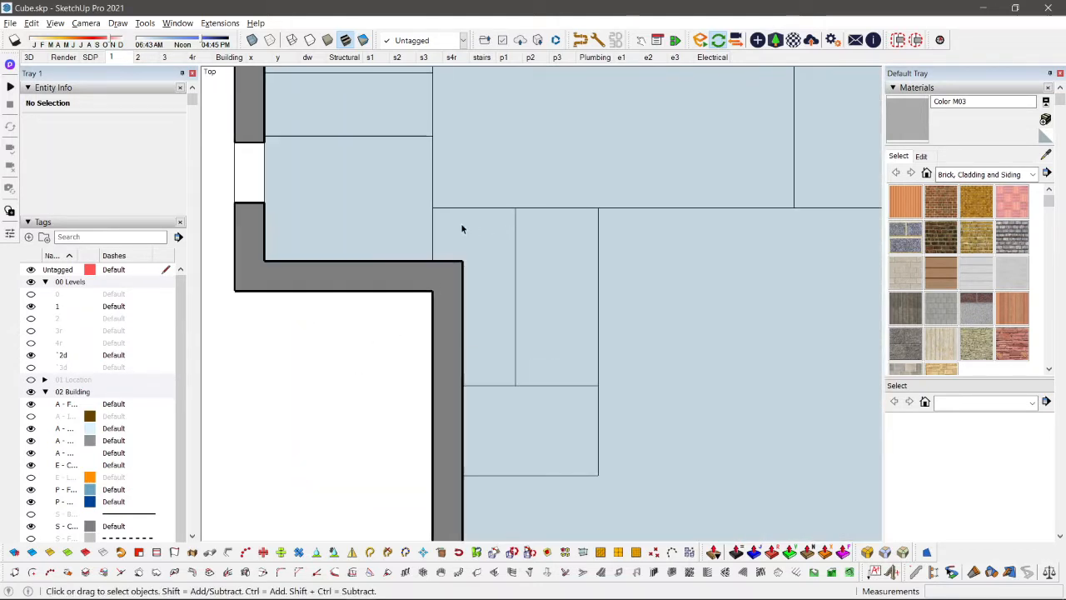
scroll(505, 244, "down", 5)
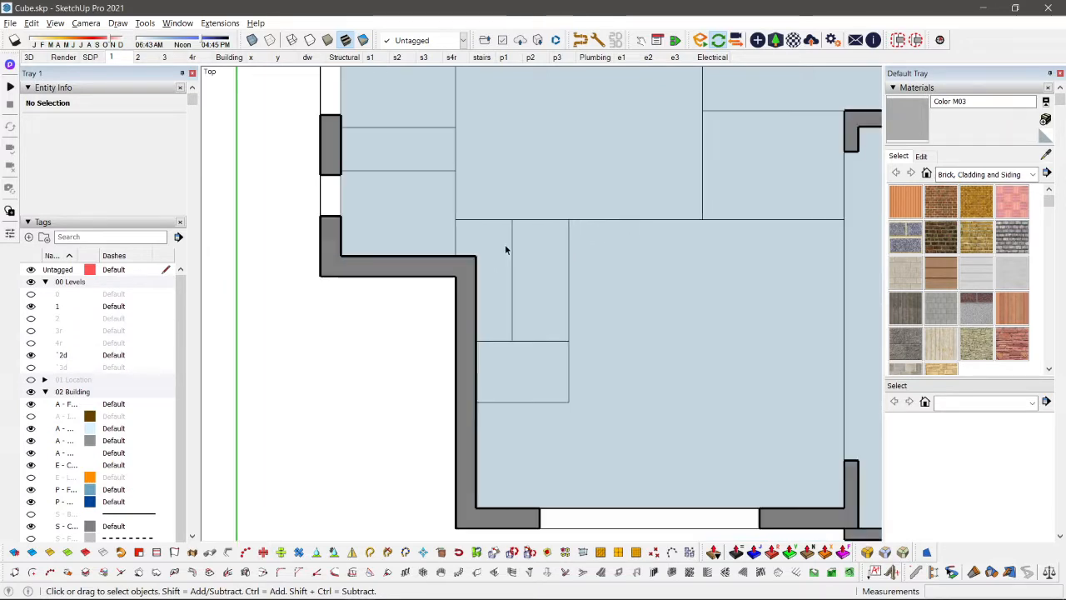
middle_click_drag(496, 277, 499, 285)
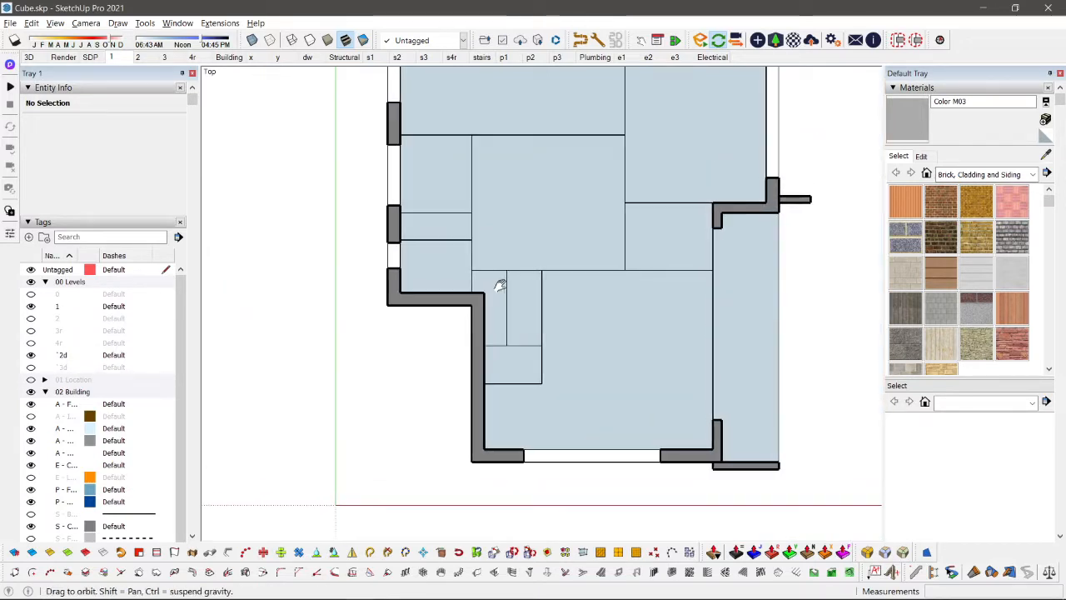
Step: In the level 1 wall group, move the wall beside the recessed corner so its inner face aligns with the floor layout line
key("shift+s")
double_click(479, 327)
triple_click(475, 313)
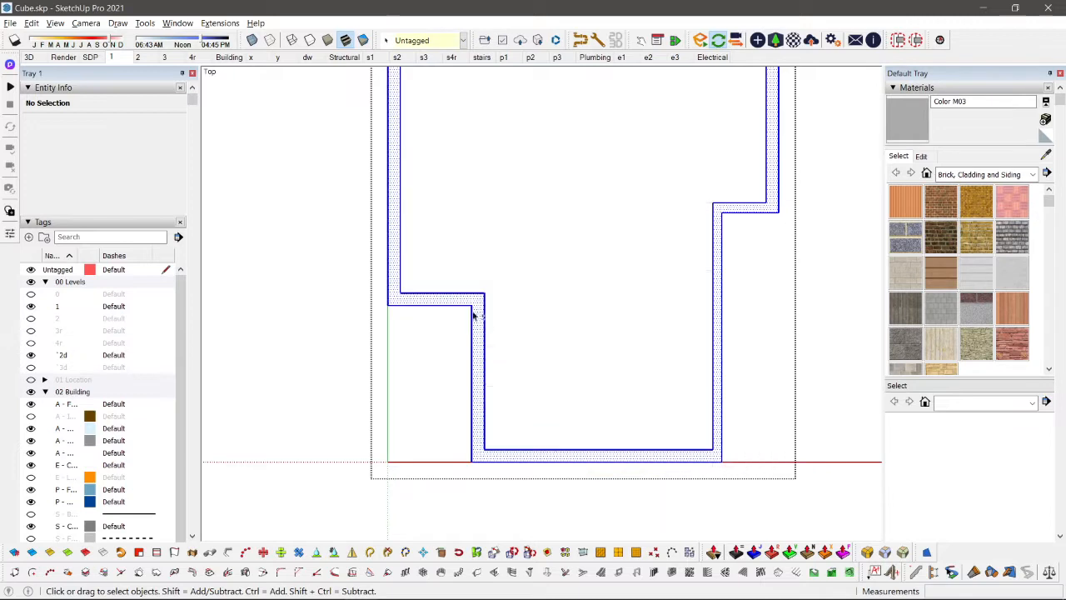
scroll(504, 319, "up", 3)
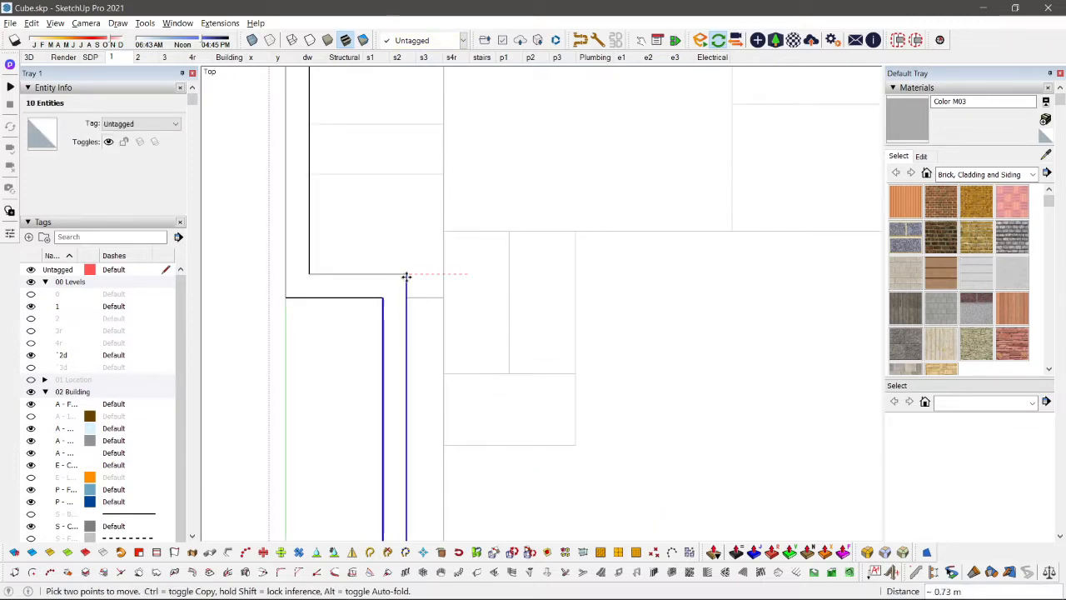
left_click(442, 233)
scroll(443, 233, "down", 5)
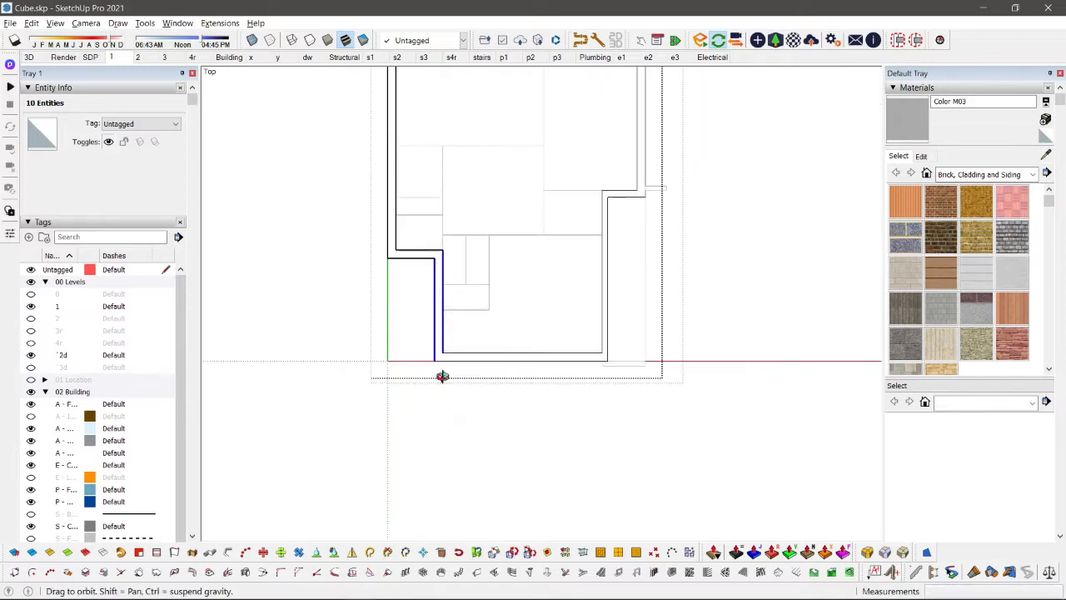
middle_click_drag(442, 376, 479, 294)
key("space")
key("Escape")
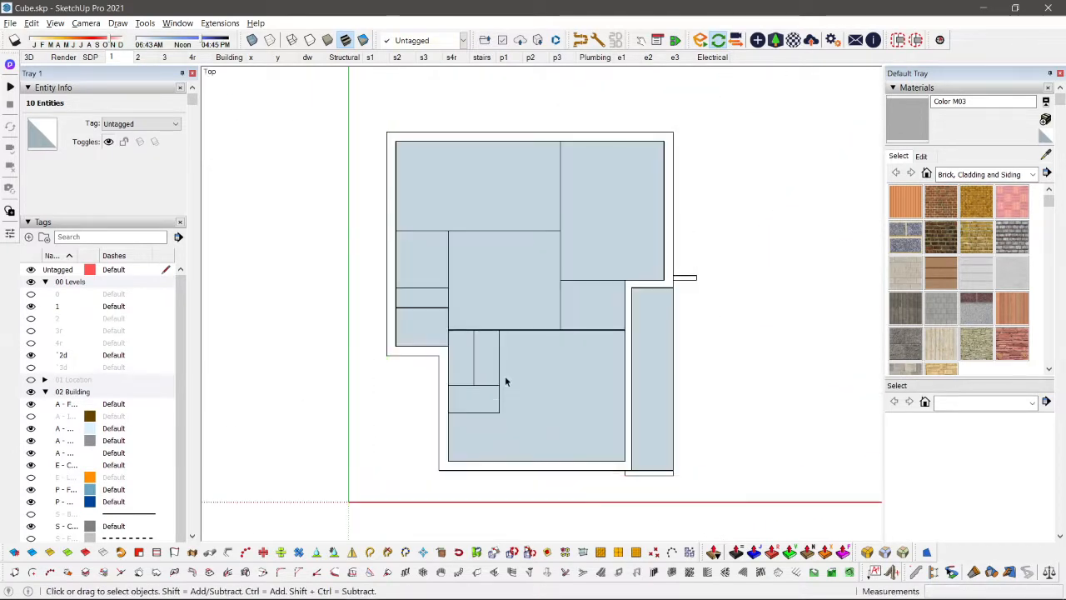
Step: Open scene 2 in perspective and make tag 1 visible so both levels show together
left_click(139, 58)
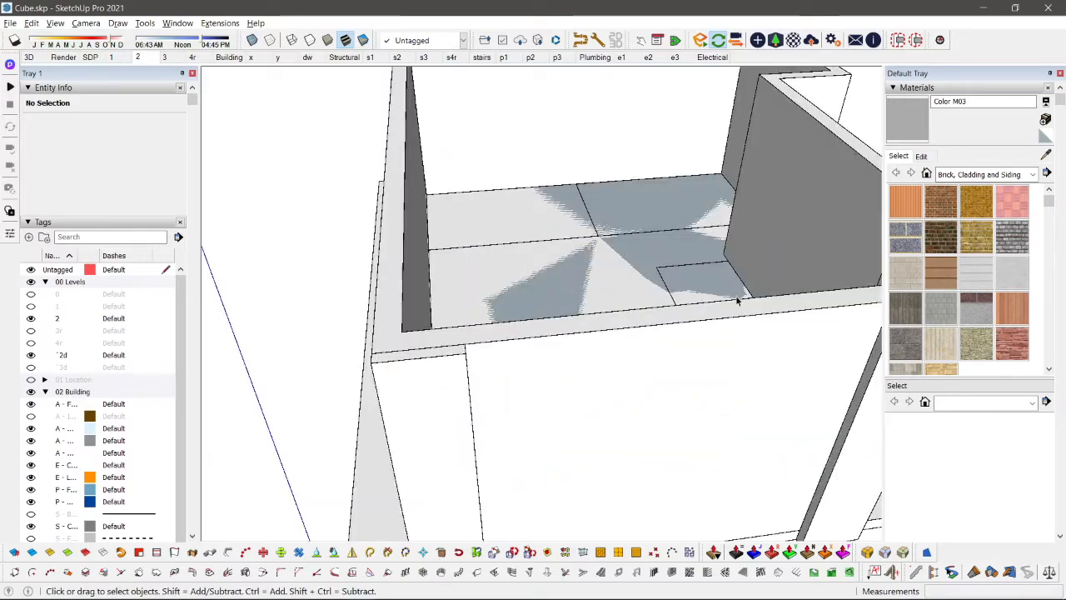
scroll(618, 339, "down", 5)
middle_click_drag(618, 339, 564, 311)
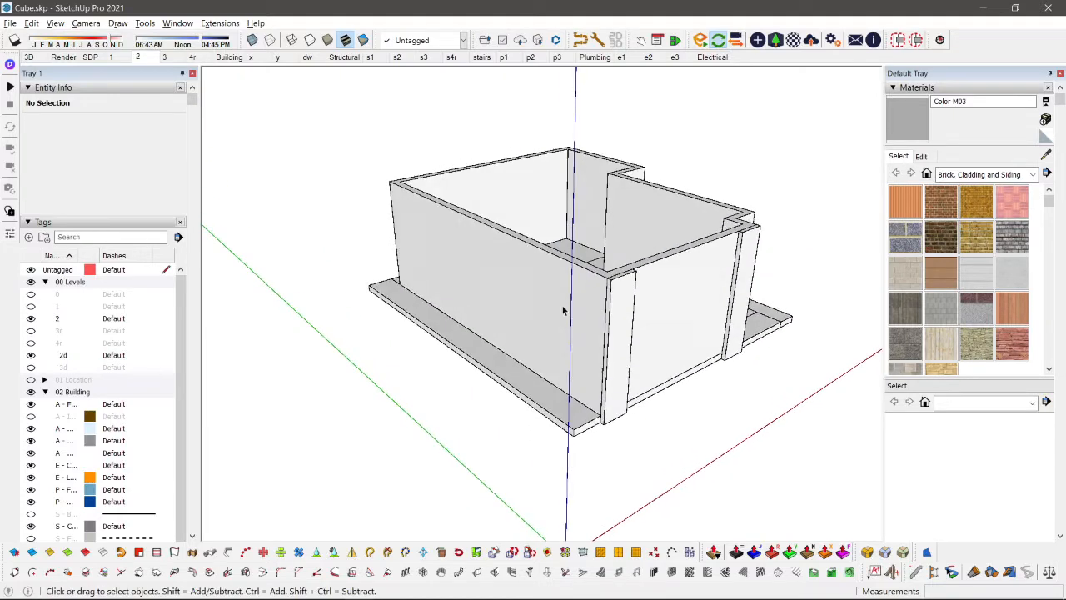
scroll(514, 350, "down", 1)
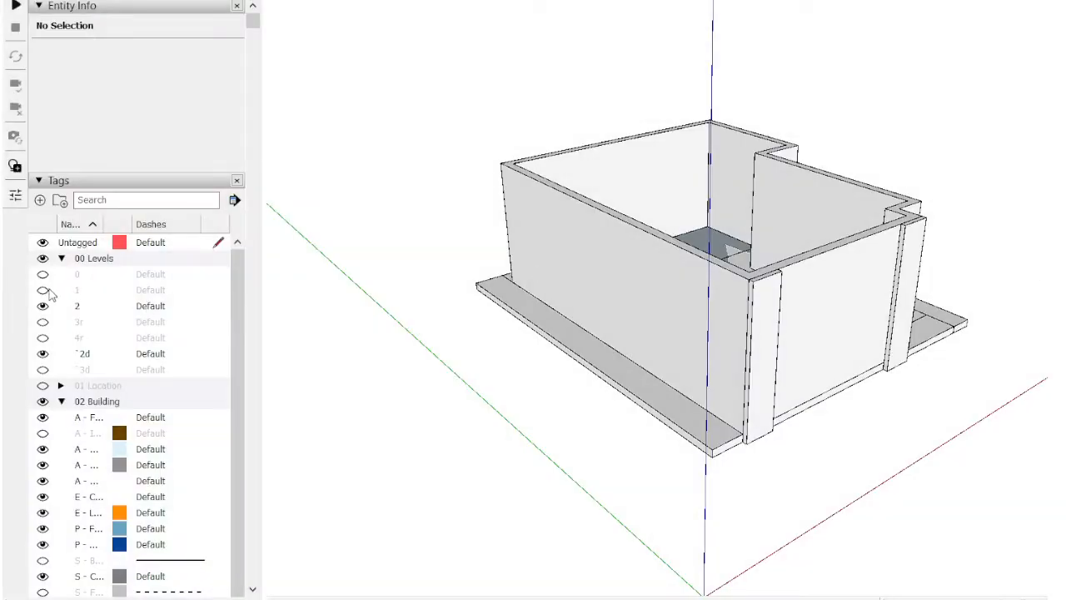
left_click(42, 290)
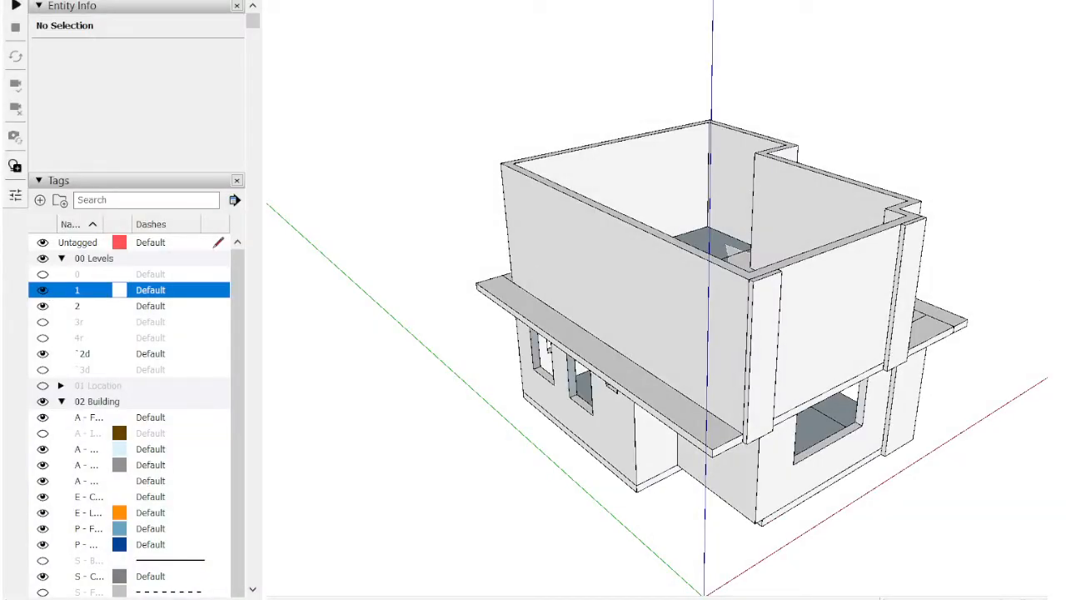
key("space")
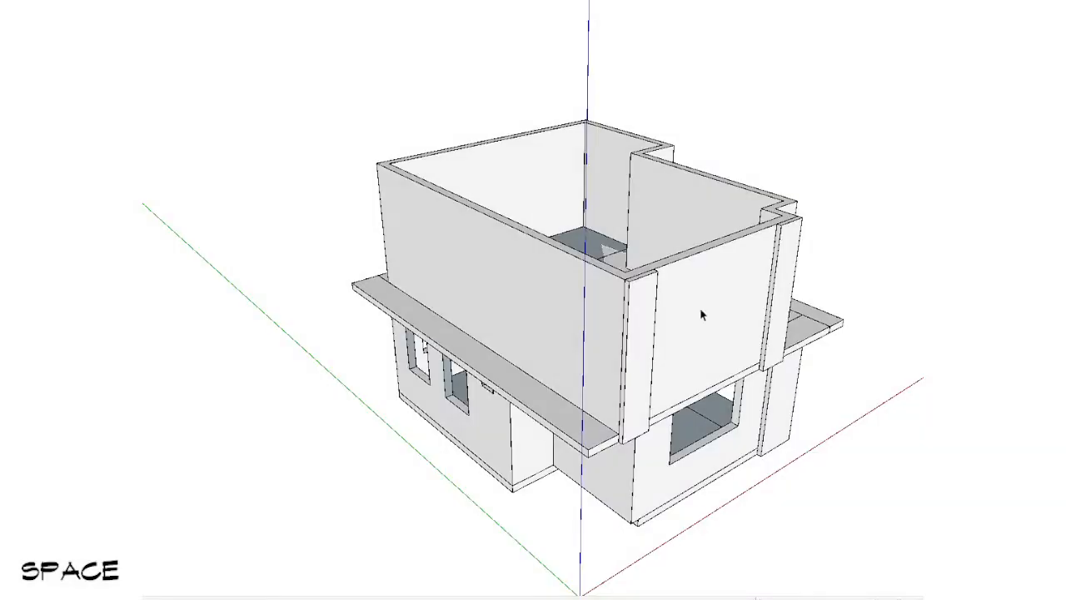
Step: Draw a rectangle filling the tall level 1 window opening nearest the wall's end and select its face and edges
middle_click_drag(700, 310, 897, 447)
key("r")
scroll(457, 399, "up", 6)
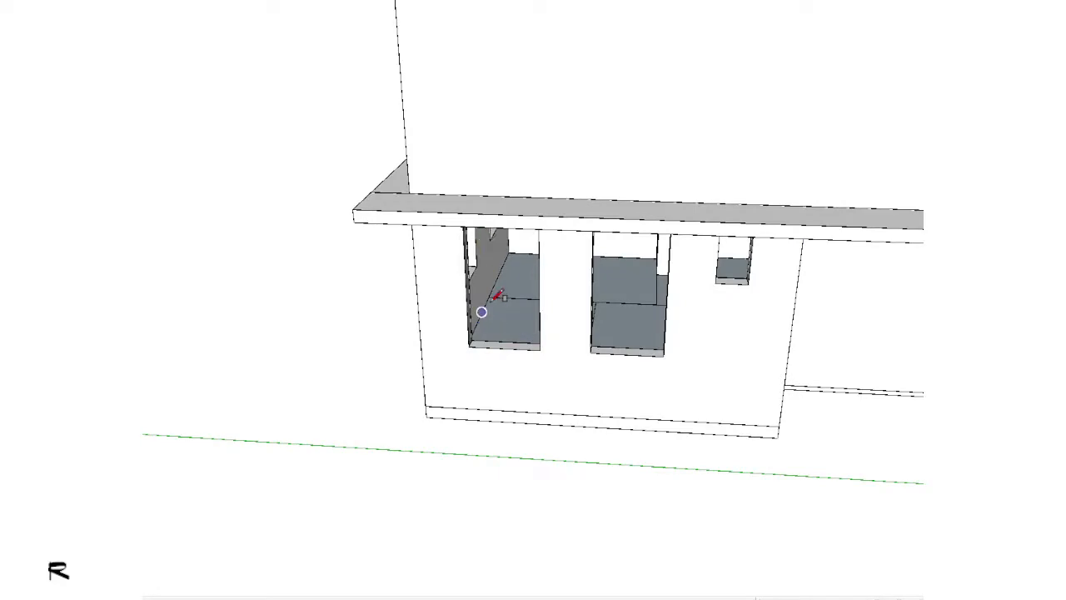
middle_click_drag(482, 312, 470, 117)
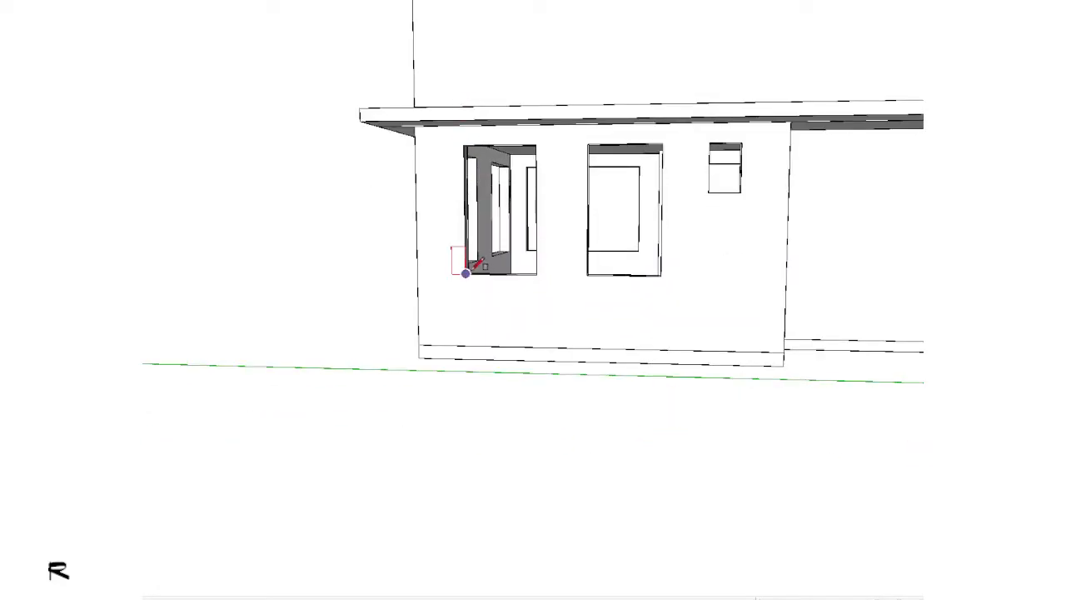
left_click(535, 144)
key("space")
double_click(526, 193)
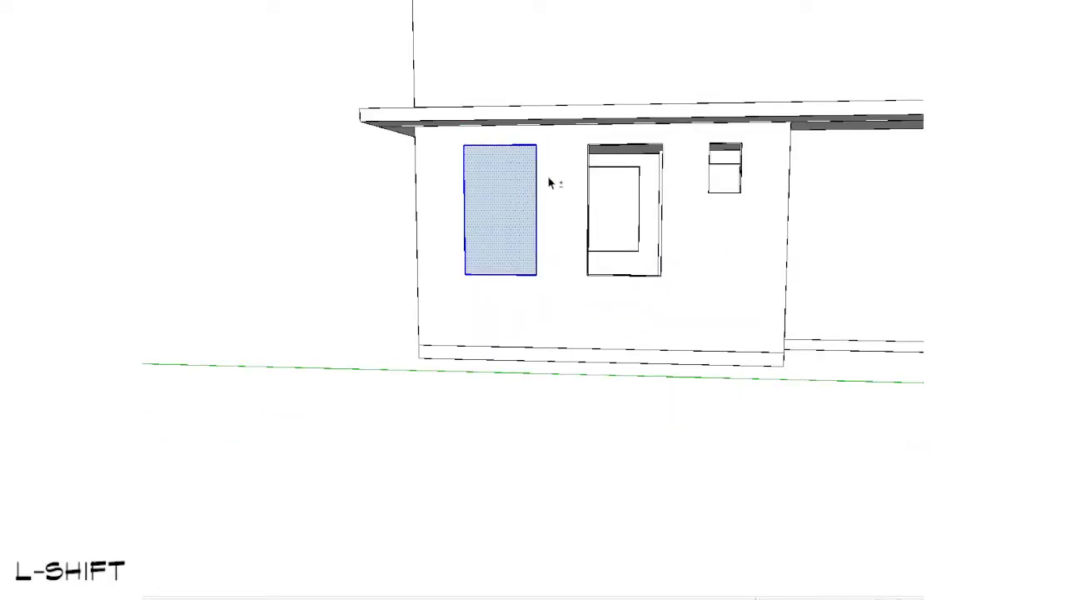
middle_click_drag(550, 182, 467, 370, "shift")
scroll(467, 371, "up", 2)
key("v")
left_click(467, 370)
key("shift")
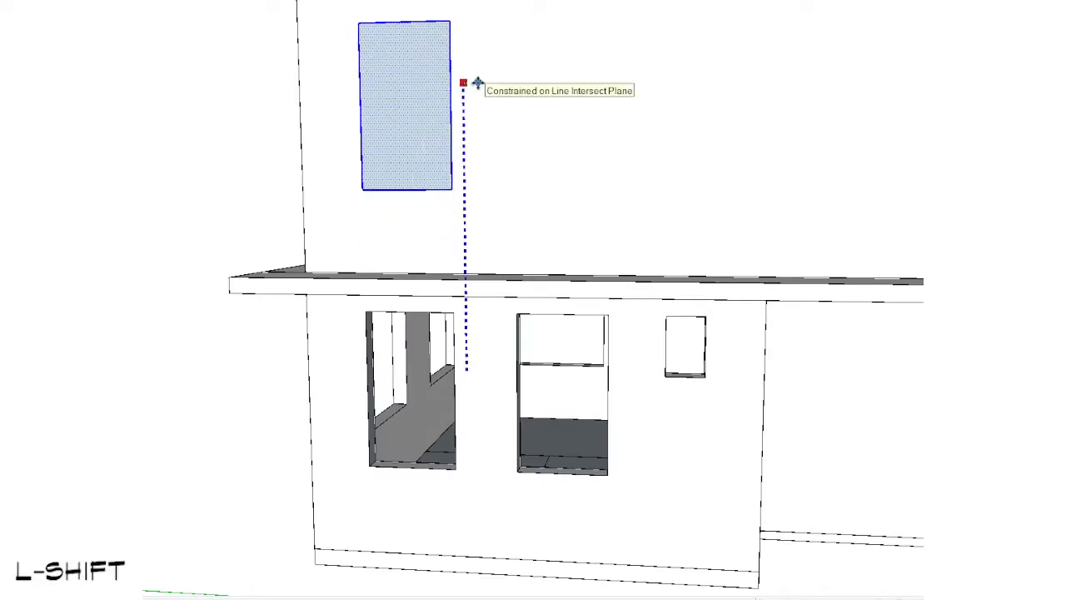
scroll(477, 85, "down", 4, "shift")
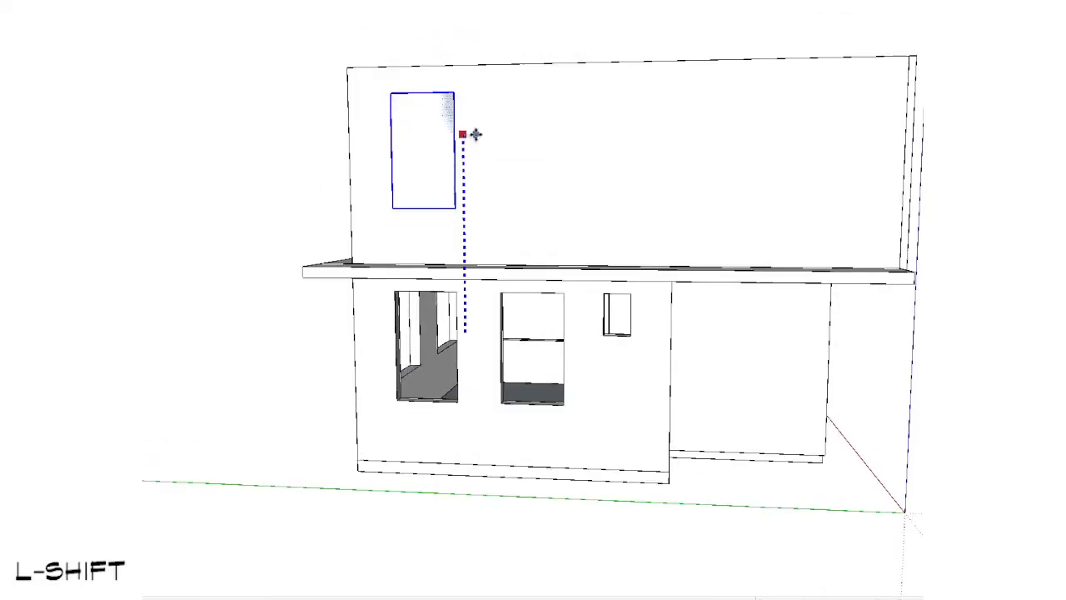
key("space")
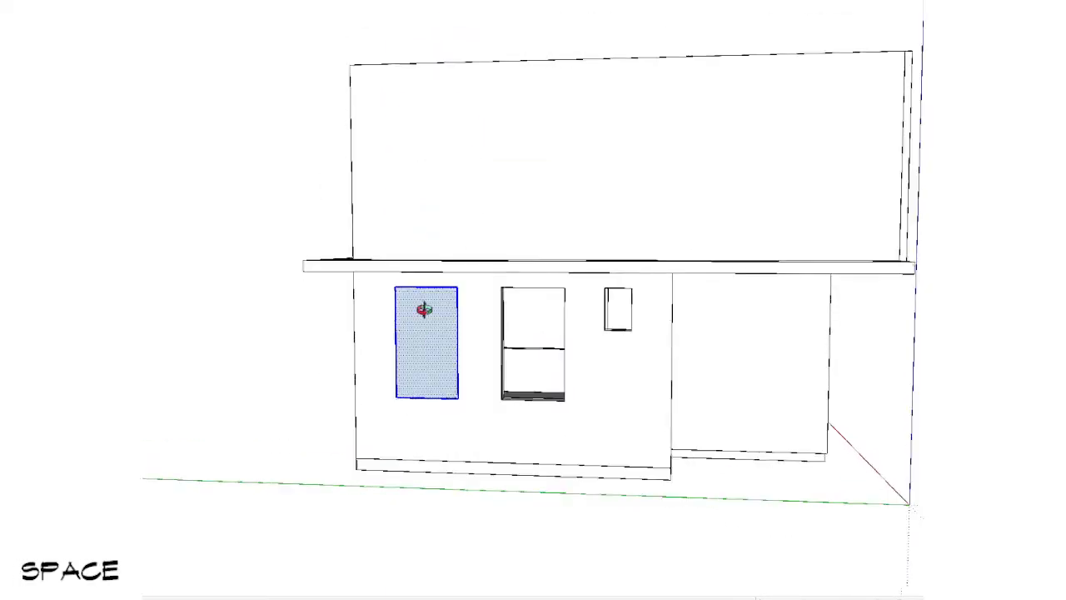
Step: Copy the window rectangle straight up onto the level 2 wall, using the top corner of the lower wall as base point
middle_click_drag(424, 309, 451, 186)
left_click(450, 186)
scroll(467, 366, "down", 4)
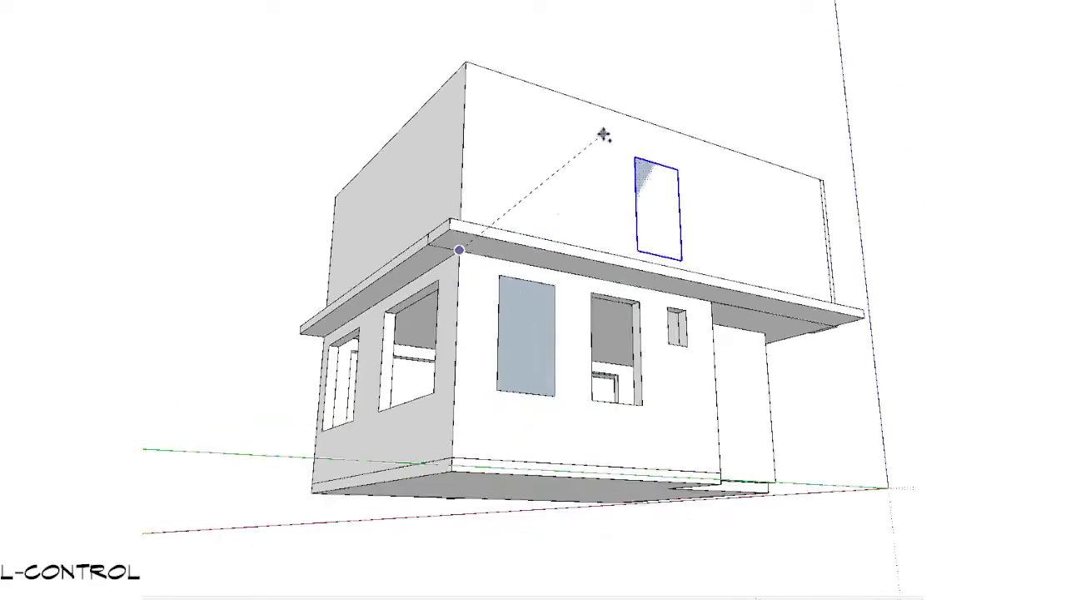
middle_click_drag(602, 135, 575, 165)
key("shift")
Step: Push/Pull the copied rectangle outward into a box projecting from the level 2 wall
middle_click_drag(429, 159, 251, 393)
scroll(487, 214, "up", 5)
middle_click_drag(487, 214, 568, 255)
key("p")
left_click(448, 239)
key("ctrl")
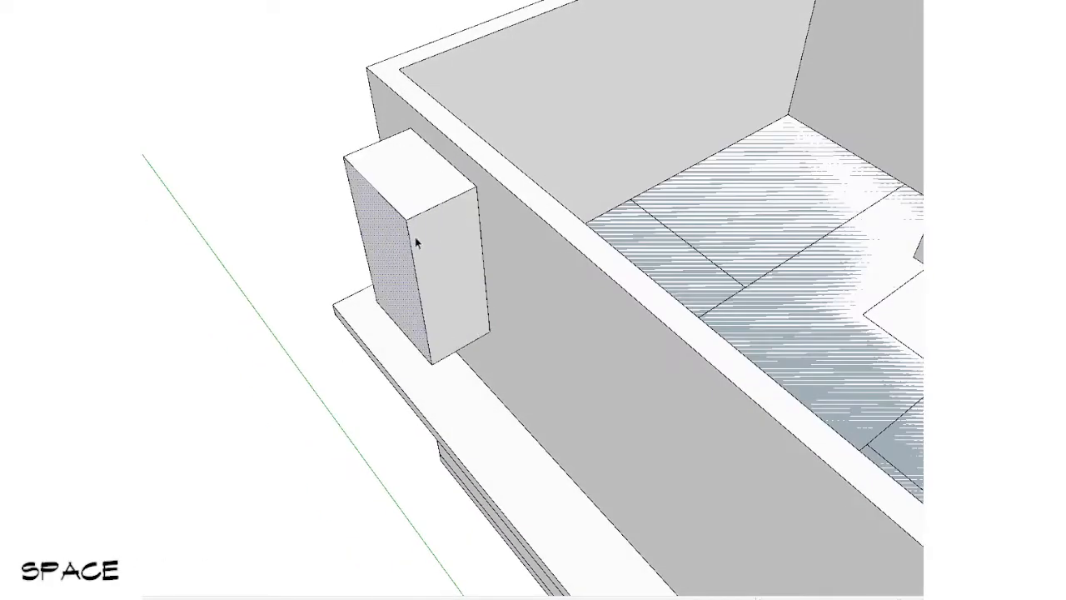
Step: Select the whole box and move it along the red axis into the level 2 wall
triple_click(416, 241)
middle_click_drag(416, 238, 470, 172)
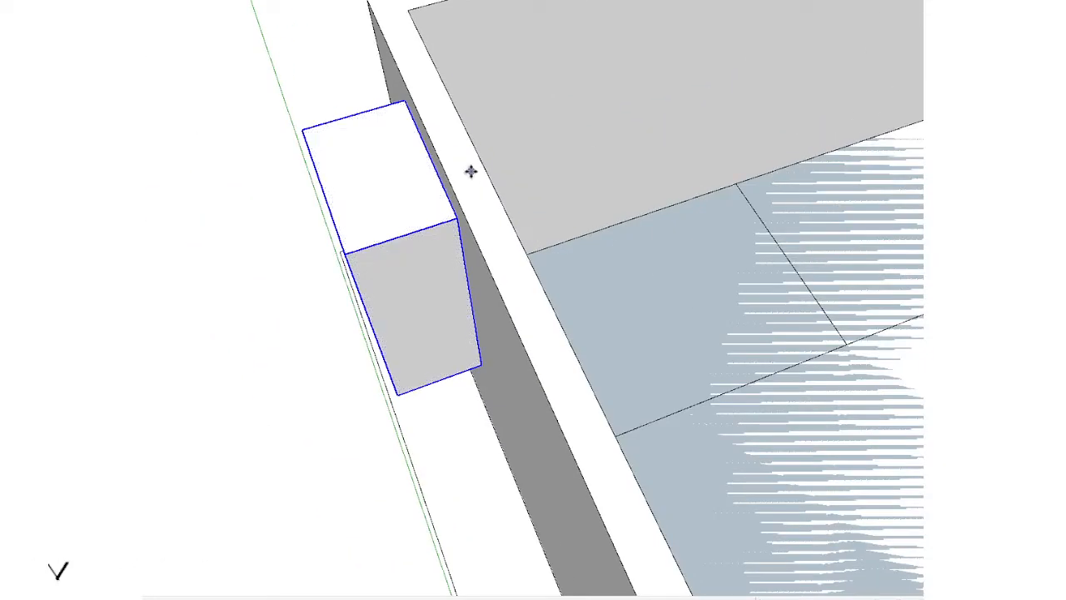
left_click(471, 172)
key("shift")
key("Left")
key("Right")
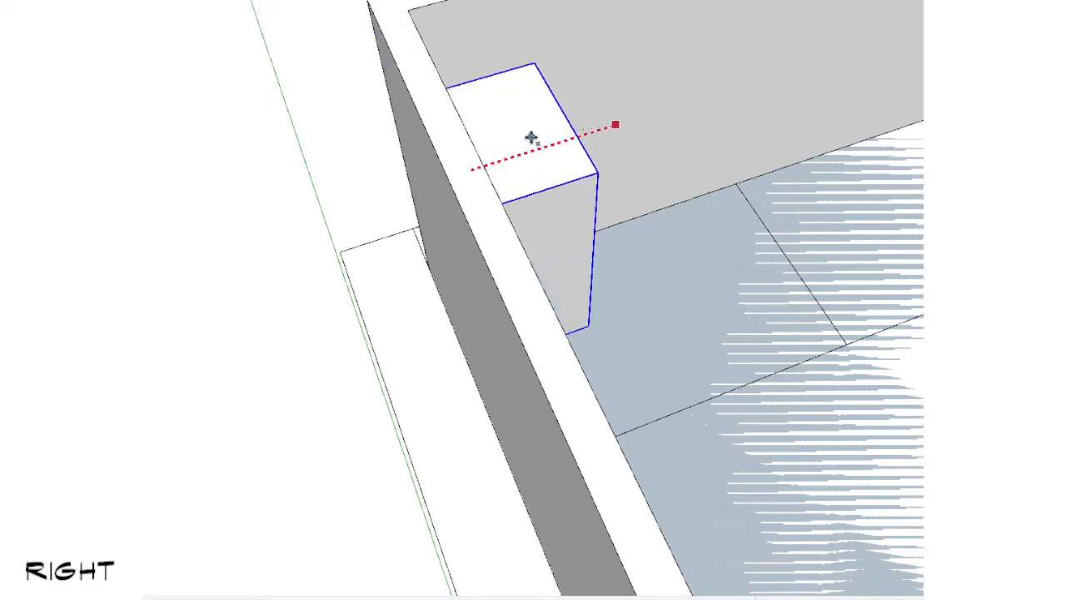
mouse_move(497, 154)
middle_mouse_down()
mouse_move(312, 267)
mouse_move(279, 272)
middle_mouse_up()
scroll(482, 168, "up", 1)
Step: Scale the box's inner side along its depth in X-ray view so it passes through the wall, and leave X-ray view
key("c")
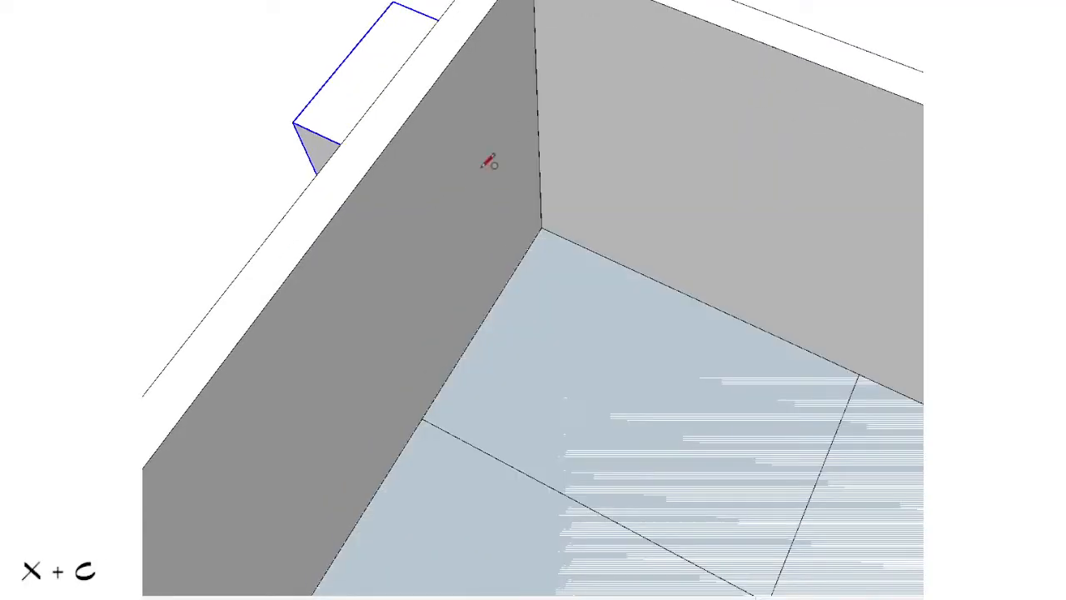
key("shift+x")
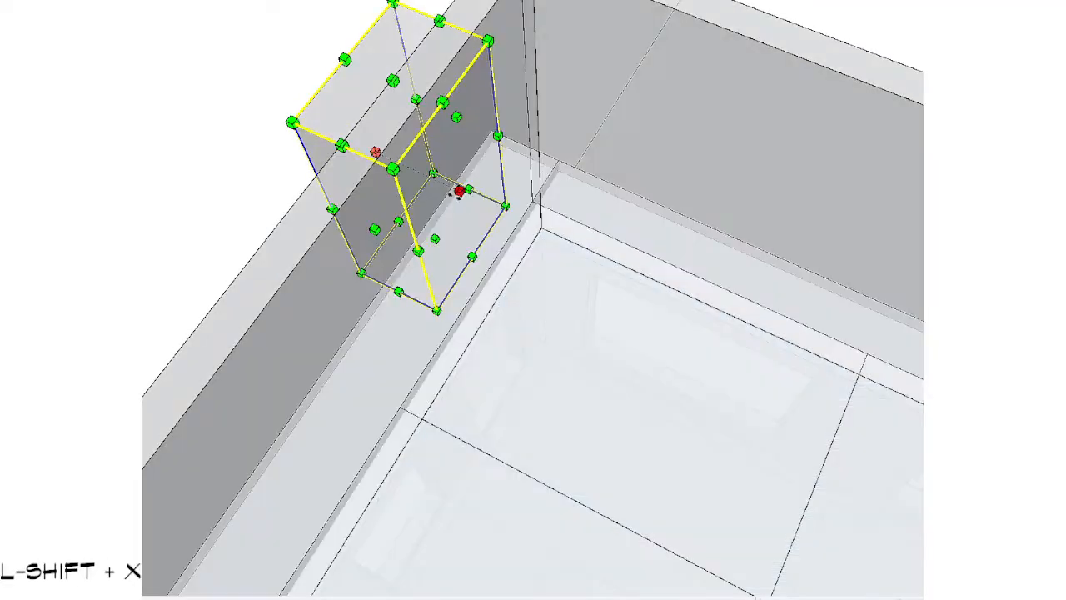
left_click(457, 191)
key("shift+x")
key("space")
scroll(523, 236, "down", 5)
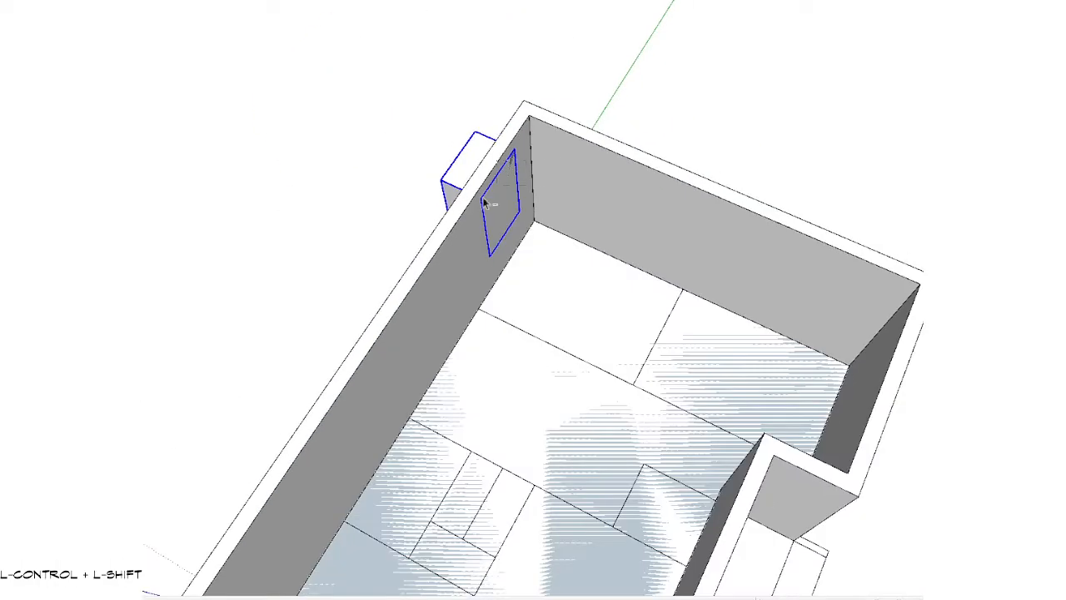
Step: Copy the window box along the red axis onto the opposite level 2 wall
left_click(488, 202, "ctrl+shift")
scroll(516, 275, "down", 3)
middle_click_drag(542, 311, 530, 366)
scroll(450, 181, "up", 5)
scroll(450, 180, "down", 3)
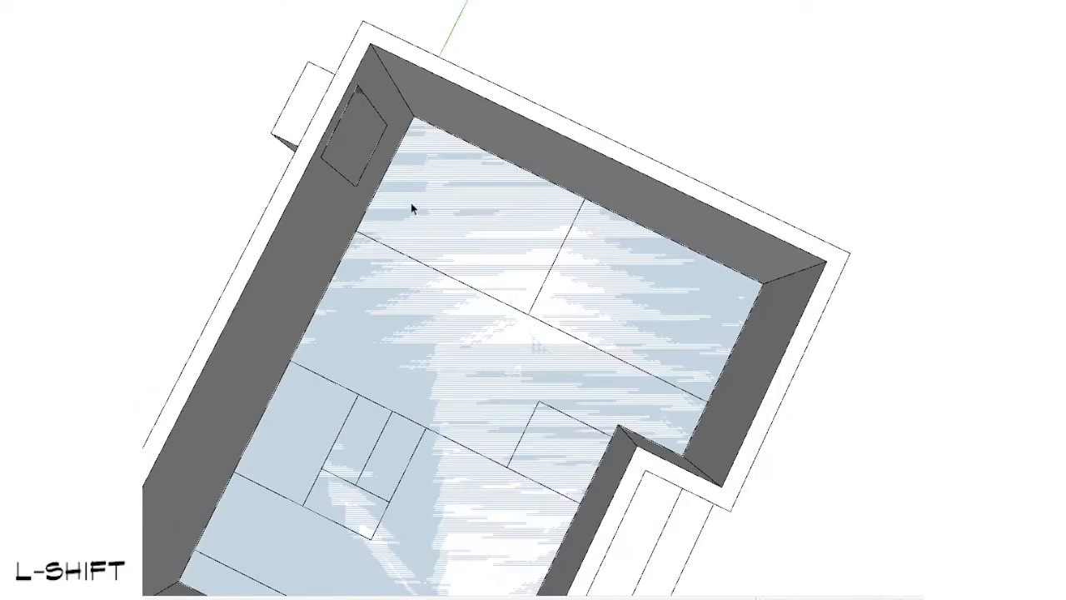
scroll(328, 126, "up", 3)
key("m")
left_click(302, 44)
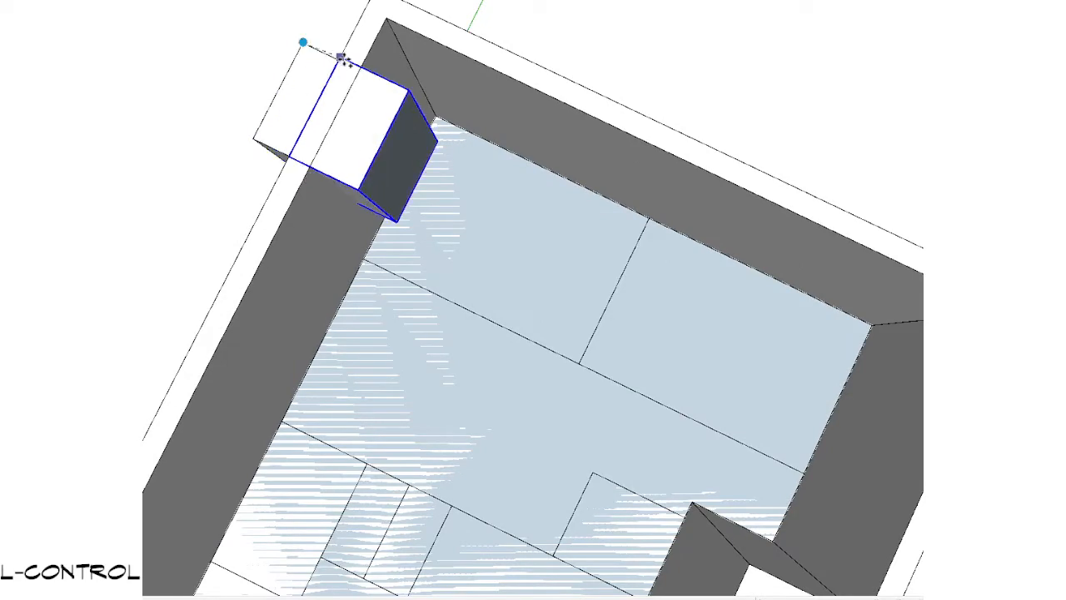
scroll(669, 231, "down", 3, "shift")
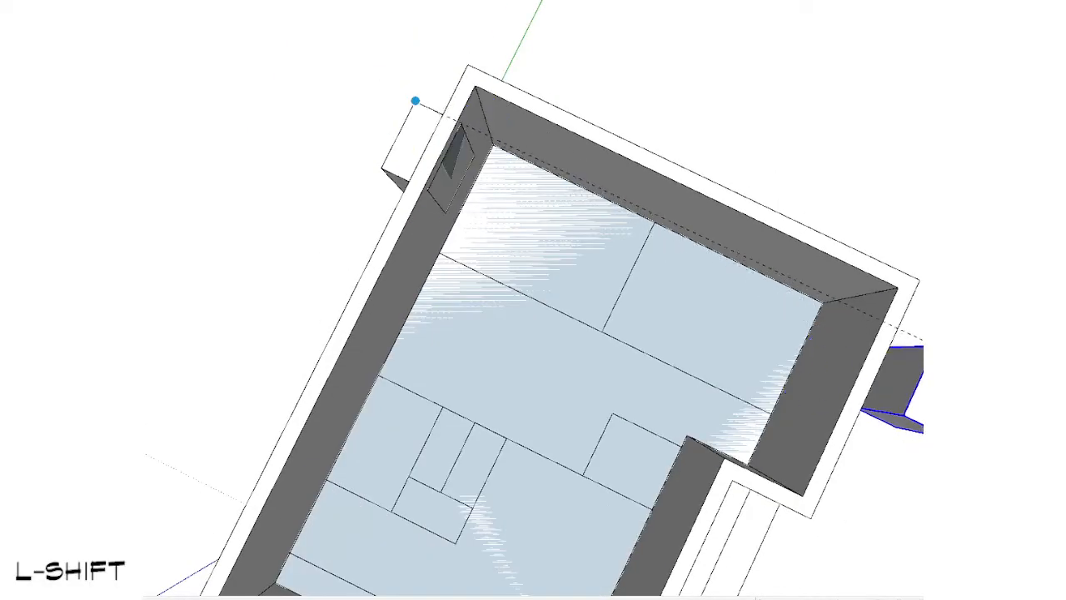
key("Left")
scroll(888, 326, "up", 2)
key("Right")
scroll(535, 305, "down", 3)
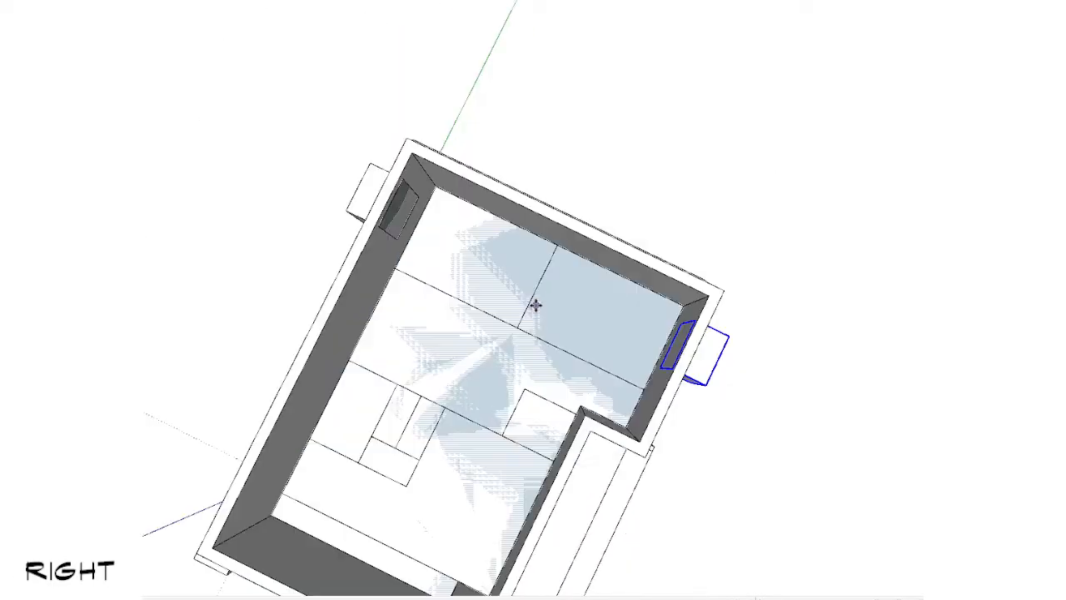
middle_click_drag(681, 357, 622, 352)
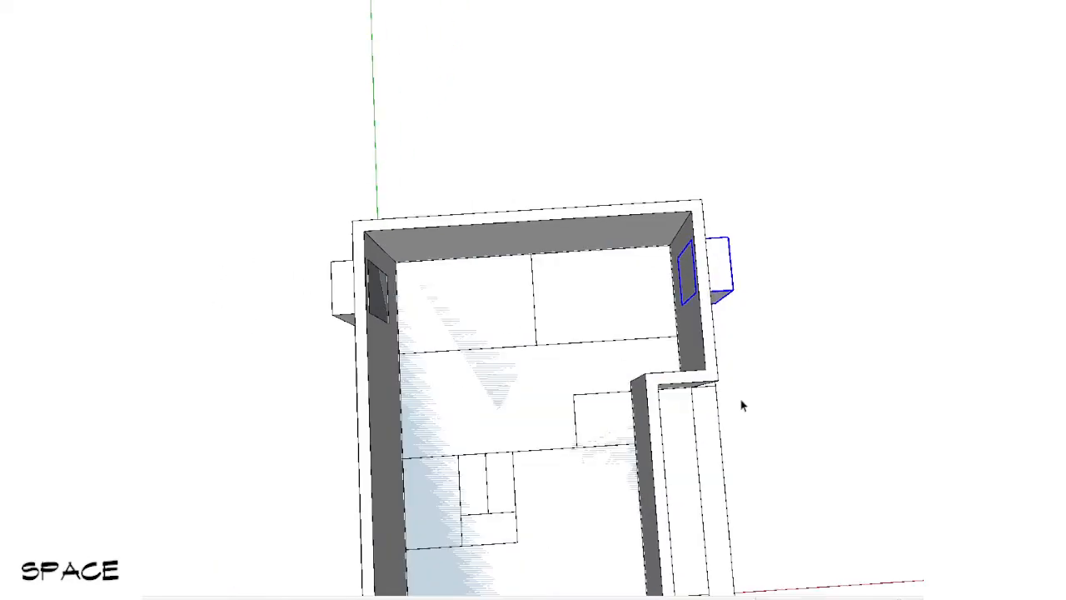
Step: Copy the first level 2 window box along the green axis to a position above the second level 1 window
scroll(435, 304, "down", 1)
middle_click_drag(435, 304, 859, 83, "shift")
scroll(485, 300, "down", 2)
scroll(400, 389, "up", 3)
key("space")
middle_click_drag(545, 300, 697, 109)
middle_click_drag(631, 204, 580, 323)
scroll(475, 295, "up", 3)
double_click(475, 295)
key("n")
scroll(709, 97, "down", 1)
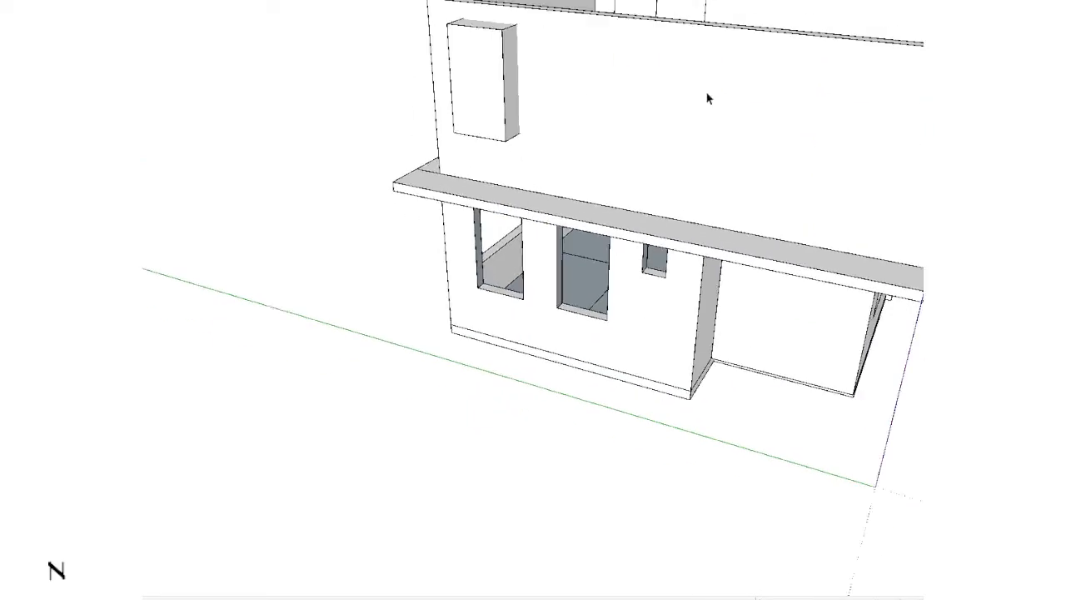
middle_click_drag(709, 98, 233, 389)
middle_click_drag(605, 317, 584, 329, "shift")
middle_click_drag(583, 329, 895, 166)
scroll(516, 275, "up", 2)
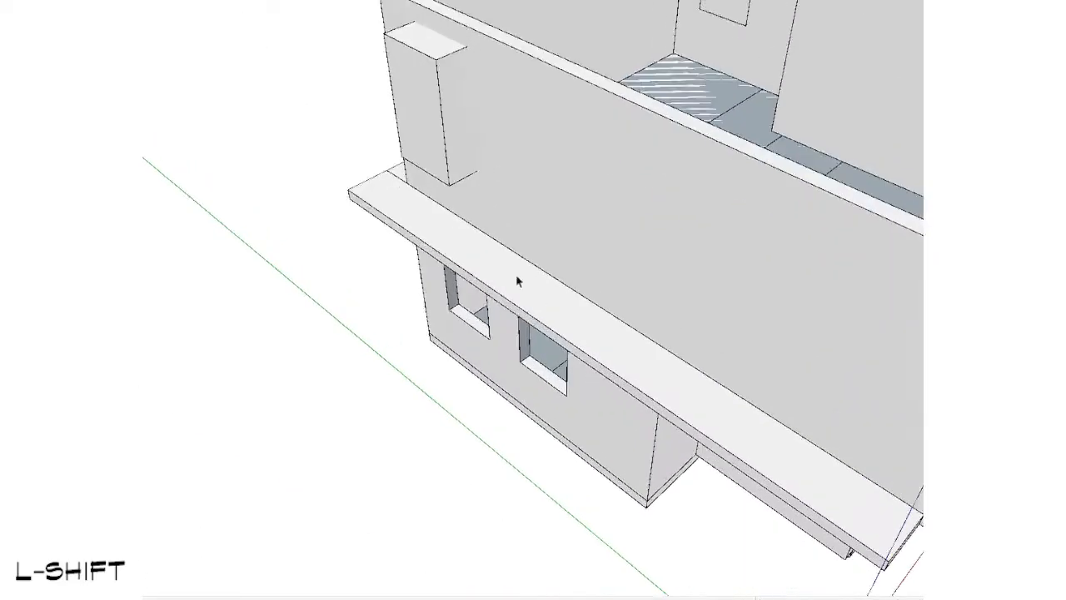
middle_click_drag(516, 275, 700, 146)
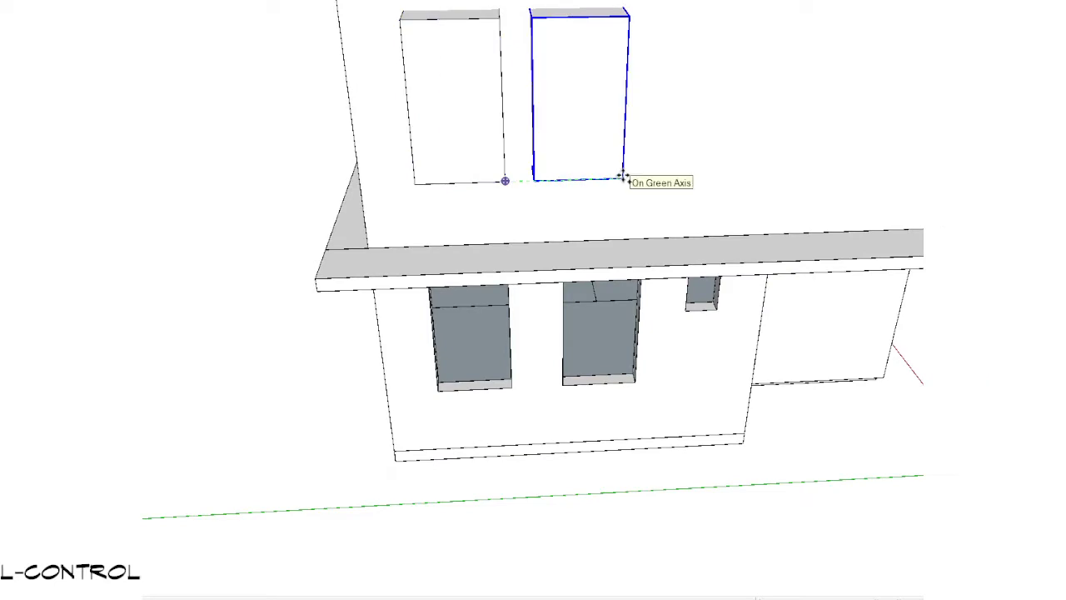
key("space")
Step: Examine the level 2 boxes and room layout from above and outside, comparing them with the level 1 windows
scroll(681, 214, "down", 3)
middle_click_drag(680, 214, 235, 430)
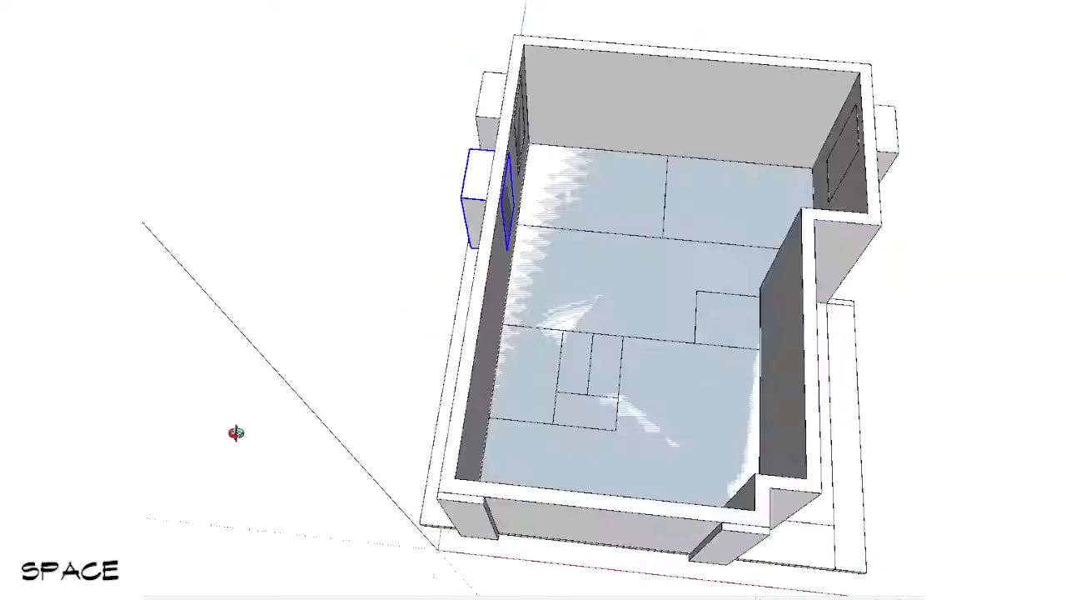
scroll(435, 345, "up", 4)
scroll(507, 332, "down", 3)
middle_click_drag(507, 332, 891, 162)
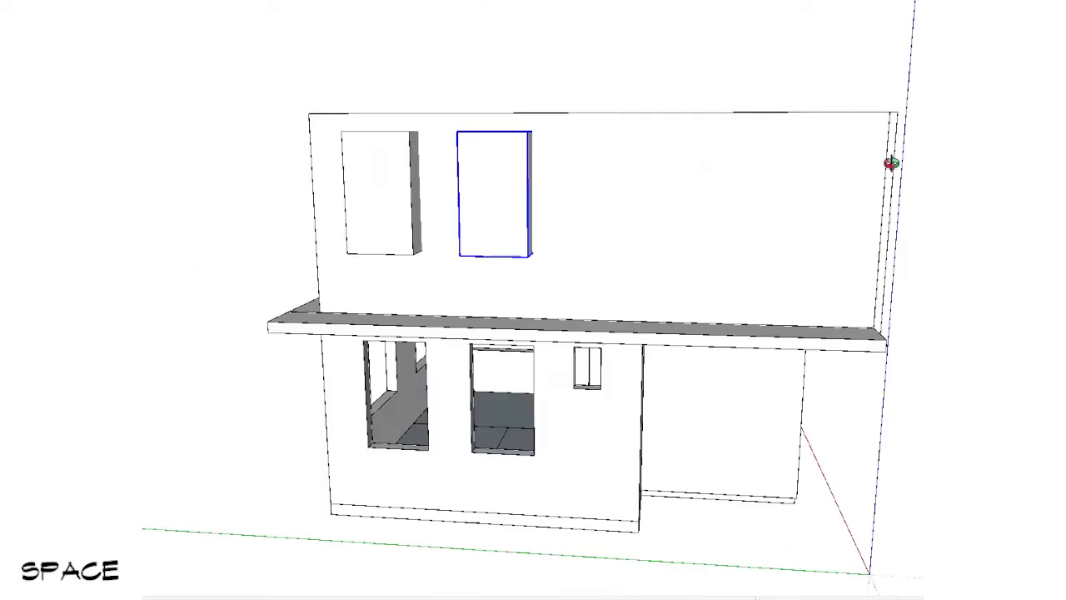
scroll(608, 293, "up", 3)
mouse_move(609, 294)
middle_mouse_down()
mouse_move(474, 538)
mouse_move(446, 563)
middle_mouse_up()
scroll(609, 364, "up", 3)
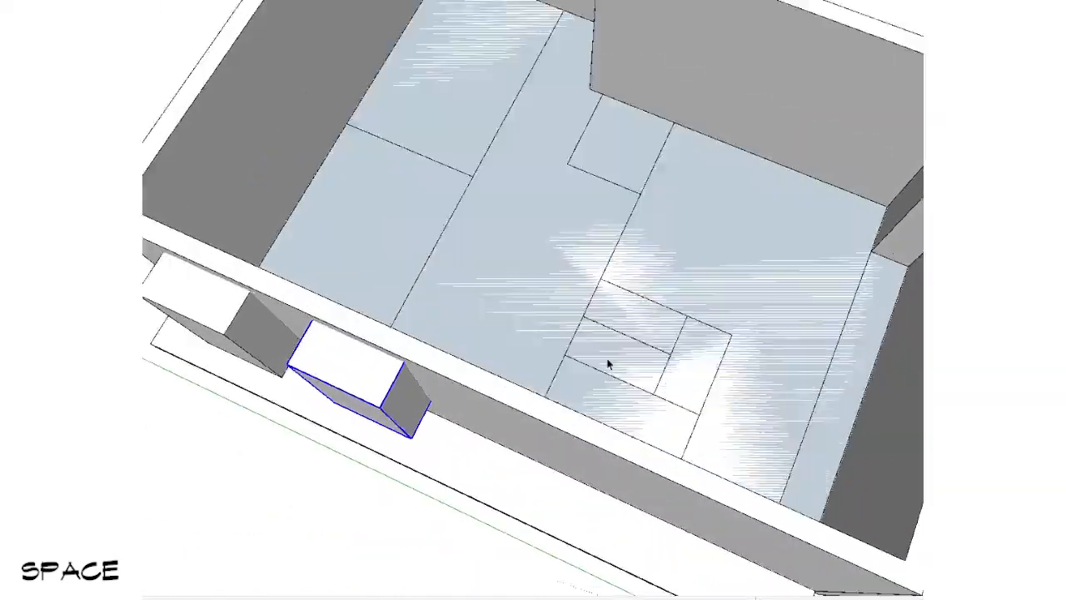
scroll(575, 408, "down", 3)
mouse_move(573, 375)
middle_mouse_down()
mouse_move(556, 417)
mouse_move(570, 435)
mouse_move(581, 100)
middle_mouse_up()
scroll(586, 464, "down", 1)
mouse_move(577, 375)
middle_mouse_down()
mouse_move(574, 281)
mouse_move(474, 67)
mouse_move(514, 511)
mouse_move(523, 440)
middle_mouse_up()
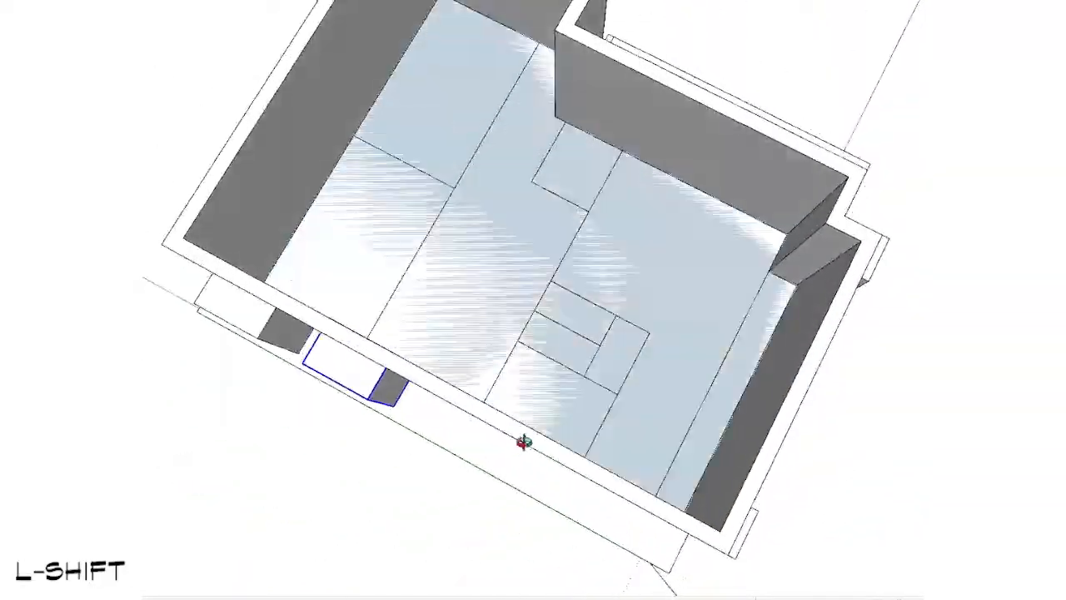
scroll(547, 385, "up", 3)
scroll(479, 366, "down", 3)
mouse_move(475, 399)
middle_mouse_down()
mouse_move(523, 171)
mouse_move(517, 369)
mouse_move(657, 48)
mouse_move(550, 333)
mouse_move(557, 274)
mouse_move(428, 290)
middle_mouse_up()
scroll(389, 256, "up", 2)
scroll(389, 256, "up", 3)
middle_click_drag(559, 348, 683, 317, "shift")
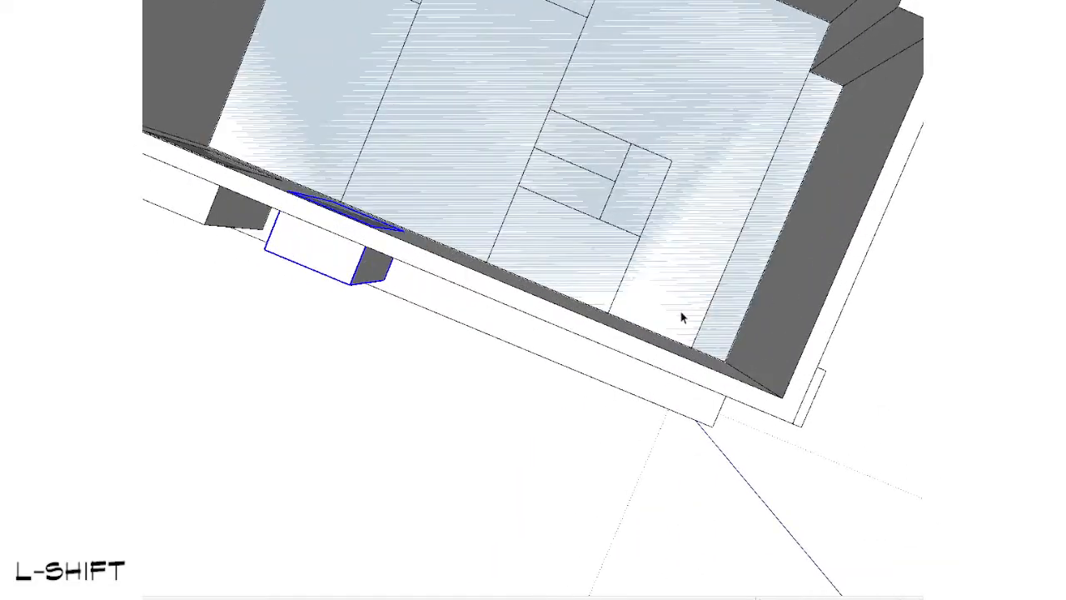
scroll(634, 305, "down", 3)
middle_click_drag(637, 358, 718, 296)
scroll(588, 399, "up", 3)
mouse_move(492, 310)
middle_mouse_down()
mouse_move(505, 362)
mouse_move(634, 189)
mouse_move(355, 25)
middle_mouse_up()
scroll(524, 335, "up", 3)
middle_click_drag(524, 336, 476, 374)
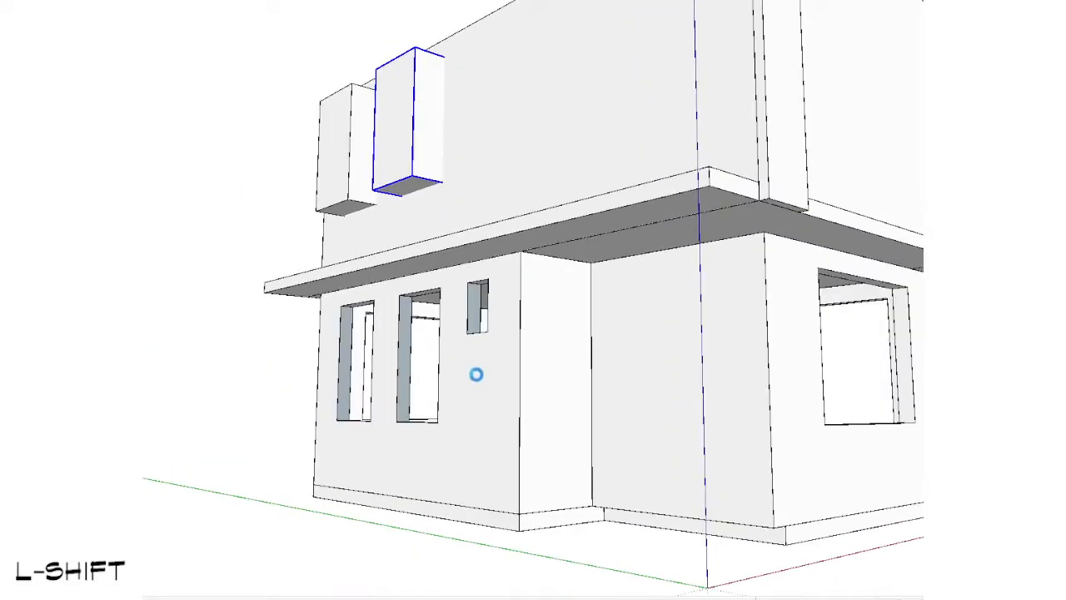
scroll(479, 371, "down", 1)
scroll(554, 325, "down", 2)
mouse_move(545, 342)
middle_mouse_down()
mouse_move(600, 409)
mouse_move(584, 416)
mouse_move(550, 402)
middle_mouse_up()
scroll(550, 403, "up", 3)
scroll(475, 336, "down", 3)
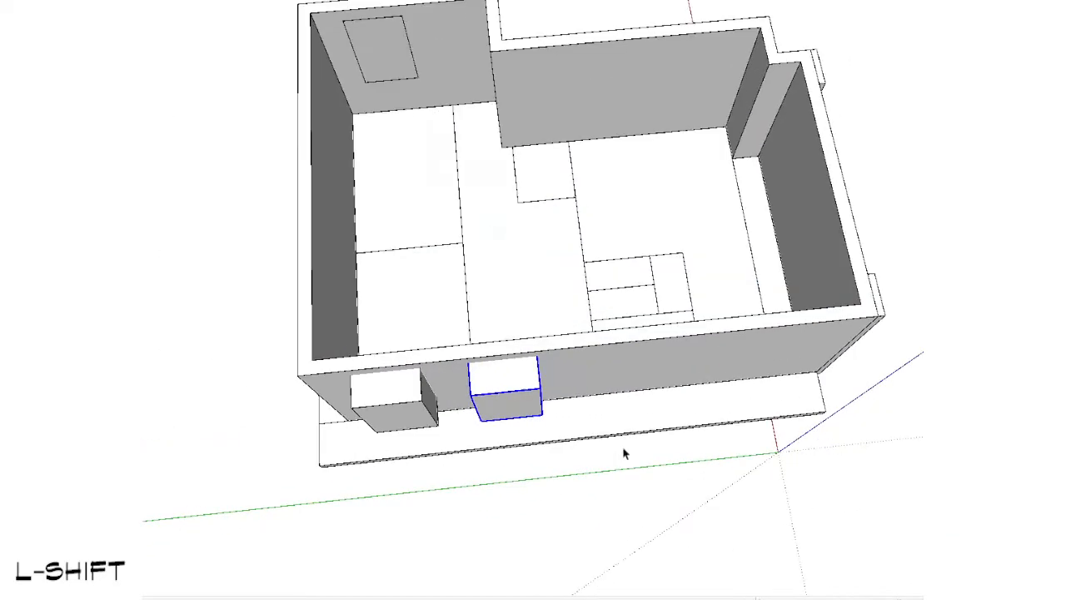
Step: Cover the small level 1 window with a rectangle and Push/Pull it outward into a box
middle_click_drag(626, 452, 533, 401)
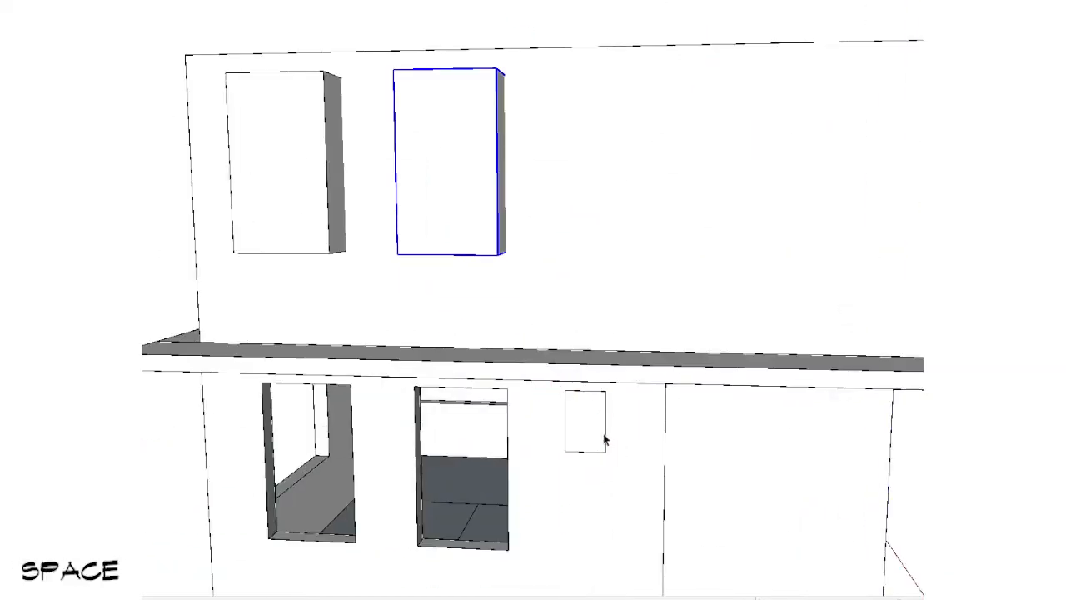
middle_click_drag(605, 440, 539, 471)
key("p")
key("ctrl")
left_click(538, 472)
Step: Move the small box straight up along the blue axis onto the level 2 wall
key("m")
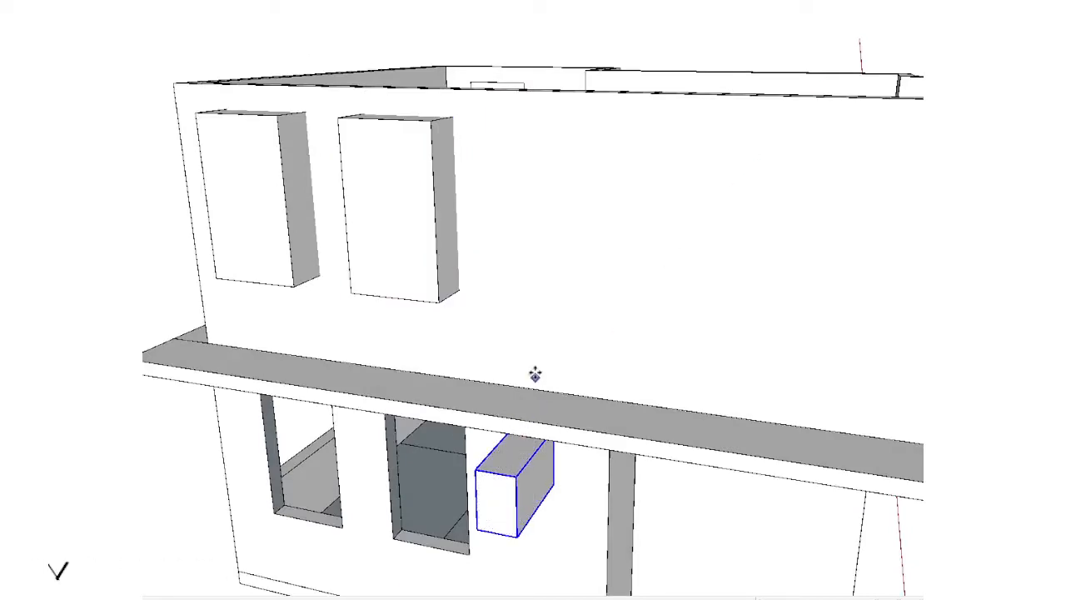
left_click(533, 369)
key("space")
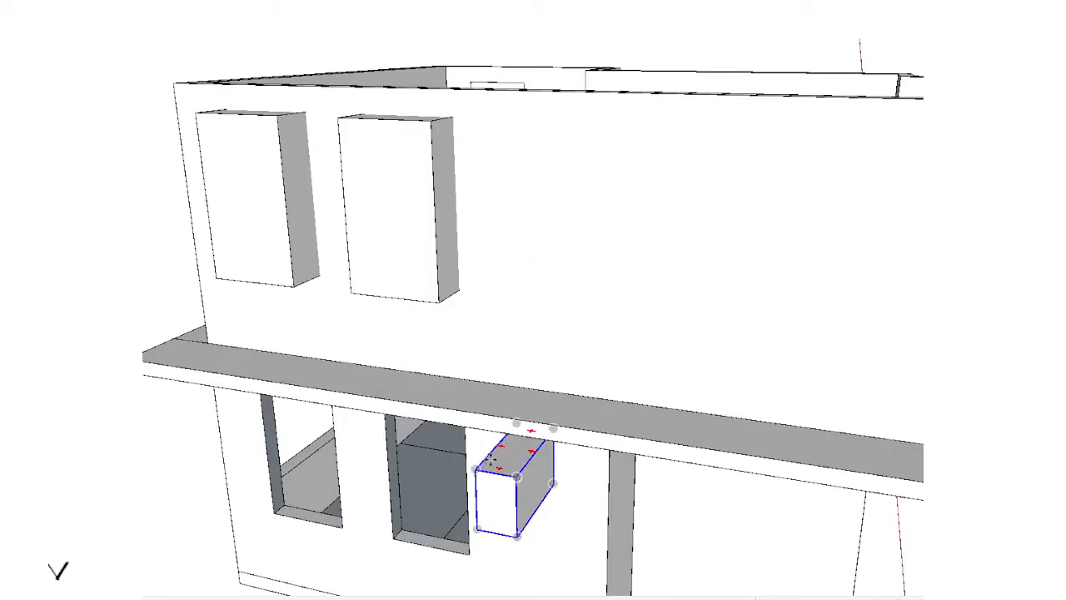
left_click(492, 458)
key("Up")
left_click(476, 147)
key("space")
Step: Select the three boxes on this side and move them along the red axis into the level 2 wall
middle_click_drag(476, 147, 526, 303)
left_click(363, 398, "ctrl")
middle_click_drag(225, 387, 372, 357)
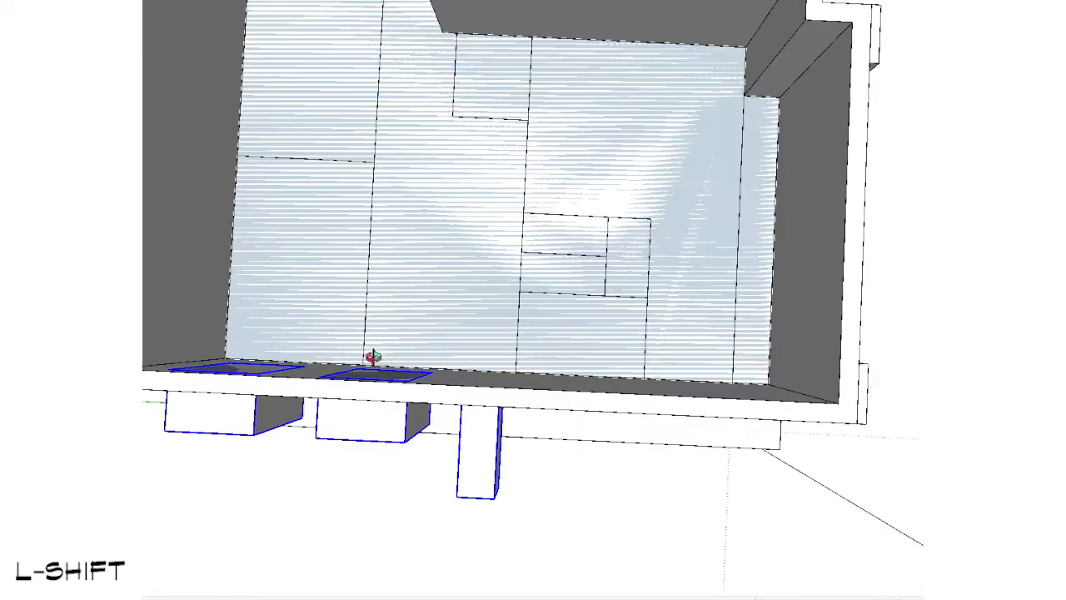
key("v")
key("Left")
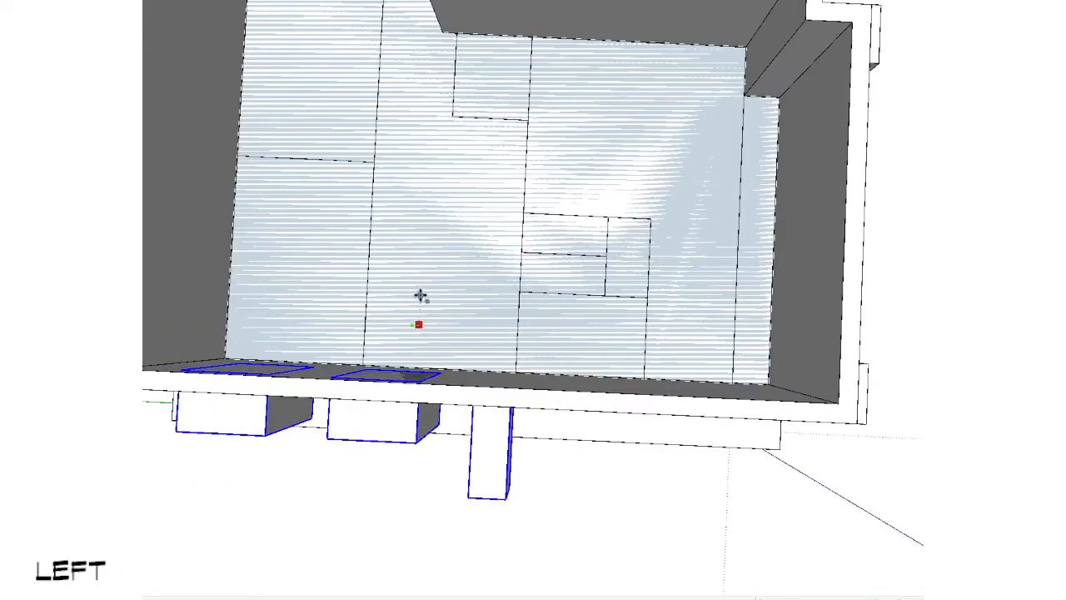
key("Right")
key("space")
middle_click_drag(417, 305, 490, 362)
scroll(478, 398, "up", 2)
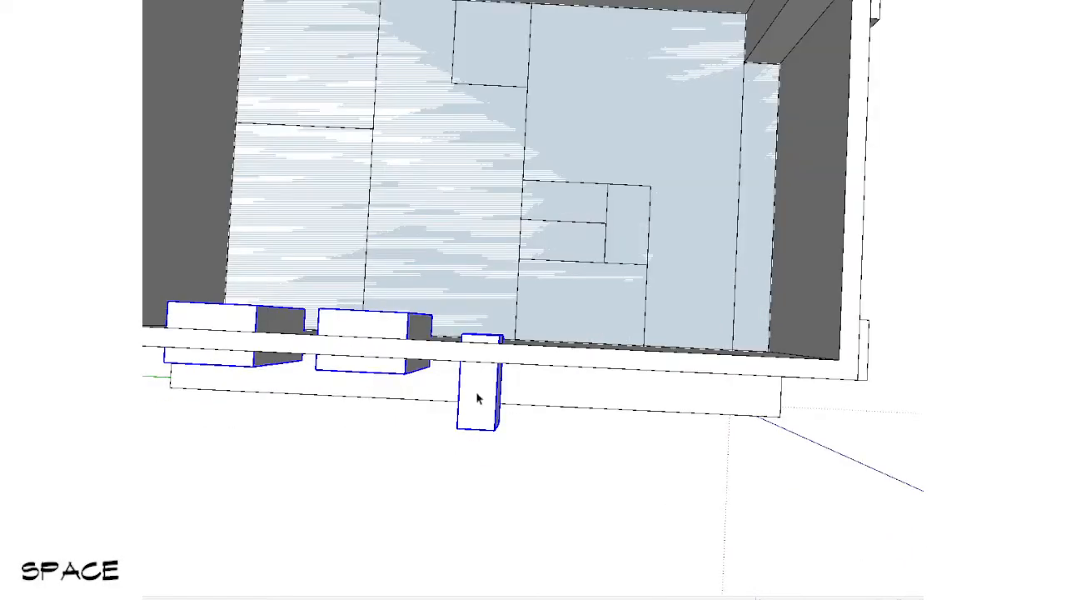
Step: Move the small box along the green axis to just past the floor dividing line beside it
left_click_drag(486, 250, 512, 248)
scroll(559, 261, "up", 3)
key("Left")
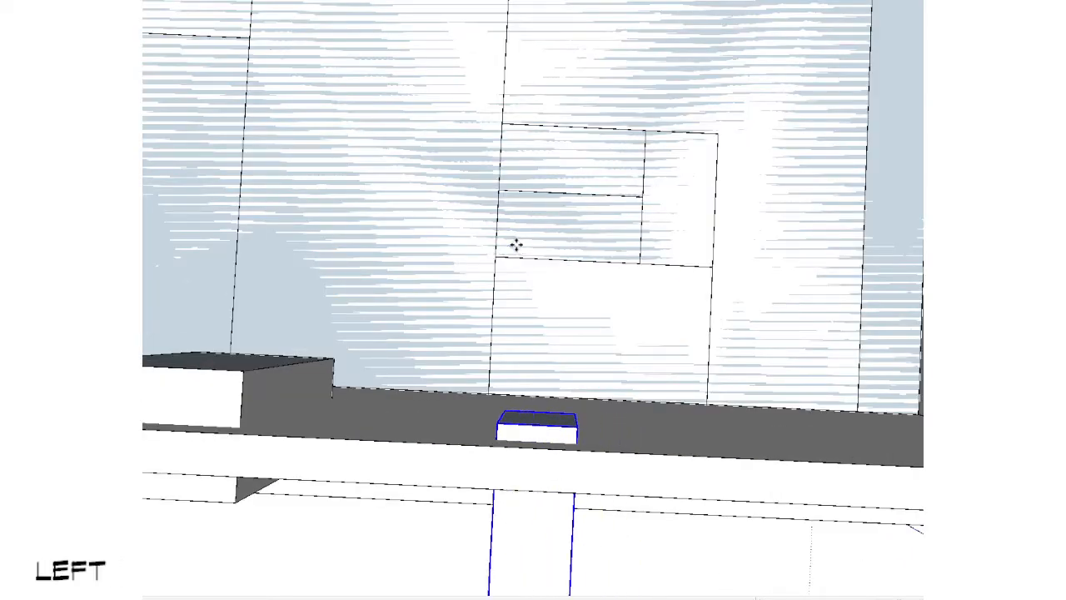
scroll(516, 247, "down", 4)
key("space")
Step: Move the small box inward along the red axis so it projects on both sides of the wall
scroll(526, 283, "down", 3)
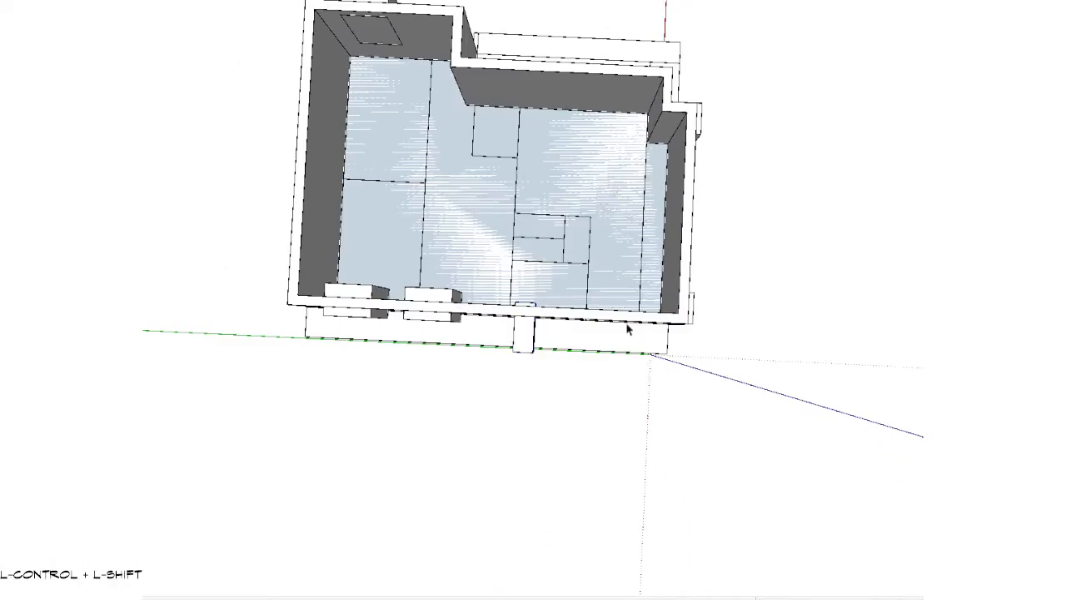
scroll(528, 332, "up", 2)
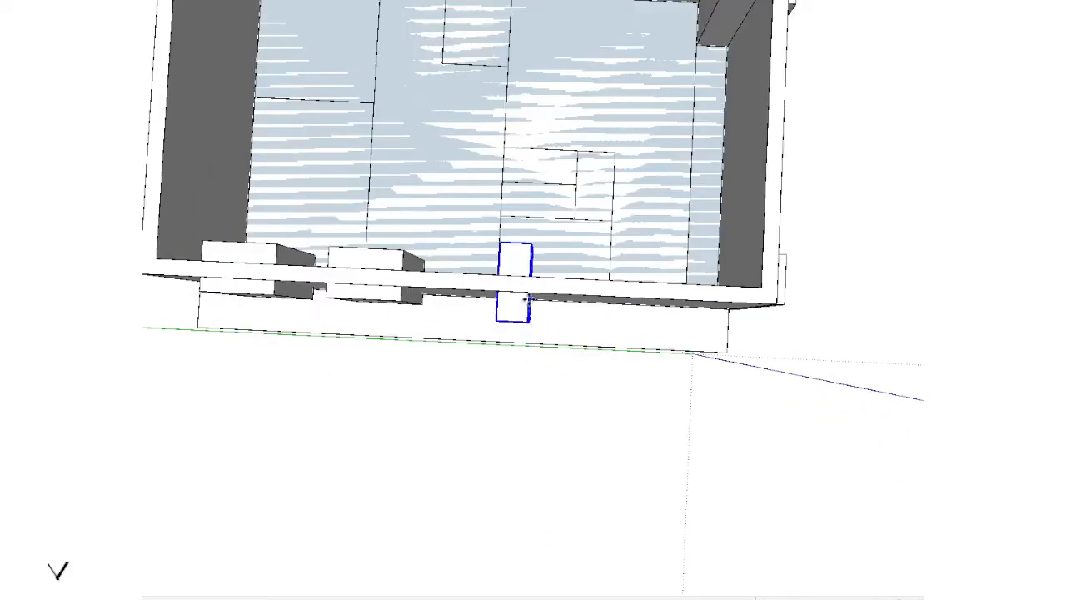
left_click_drag(525, 299, 533, 305)
key("Left")
key("Right")
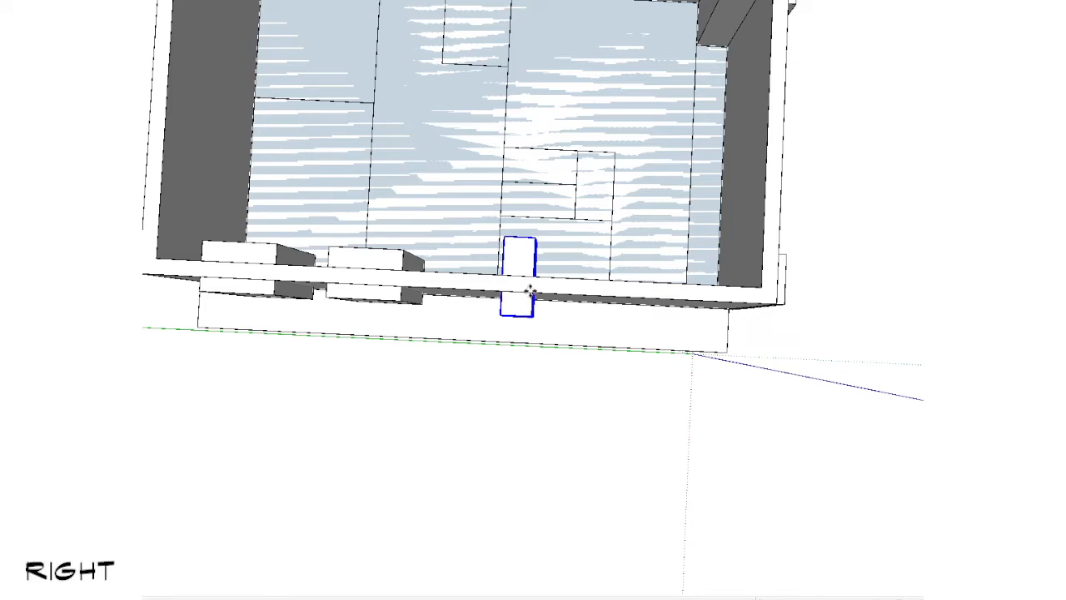
key("space")
scroll(530, 290, "down", 3)
Step: Move the large box on the opposite wall inward along the red axis so it passes through the wall
left_click(525, 276, "ctrl+shift")
middle_click_drag(695, 209, 490, 354, "shift")
scroll(718, 267, "up", 3)
left_click(751, 190)
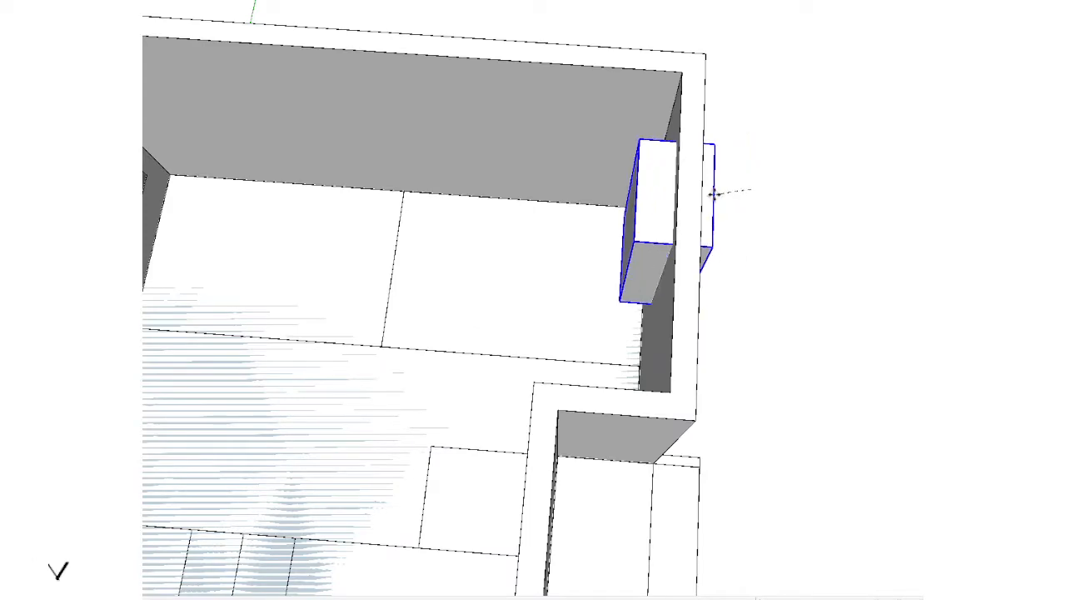
key("Left")
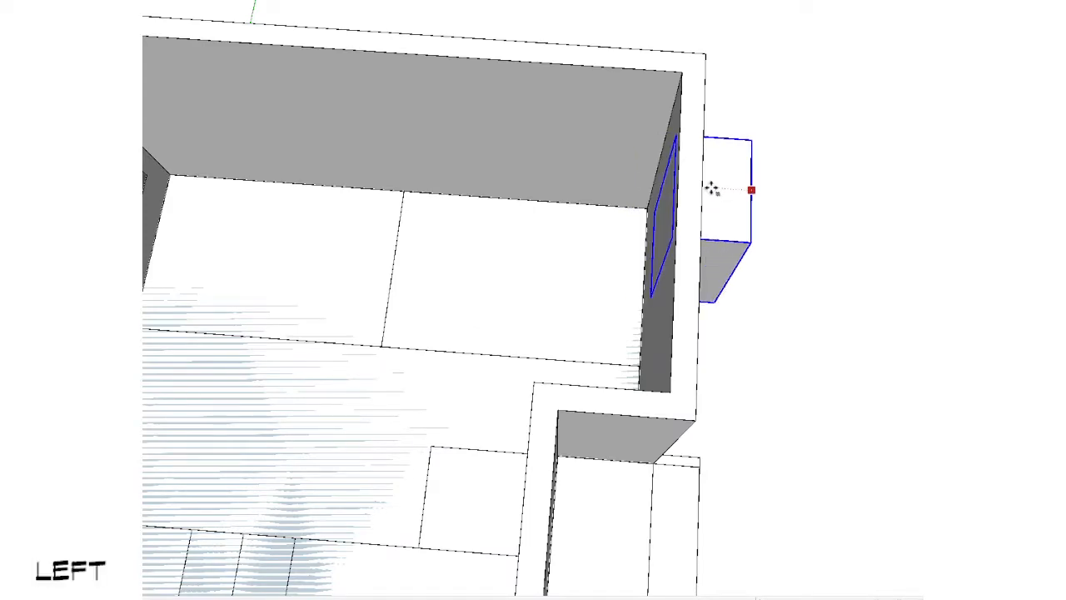
key("Right")
scroll(717, 192, "down", 3)
key("space")
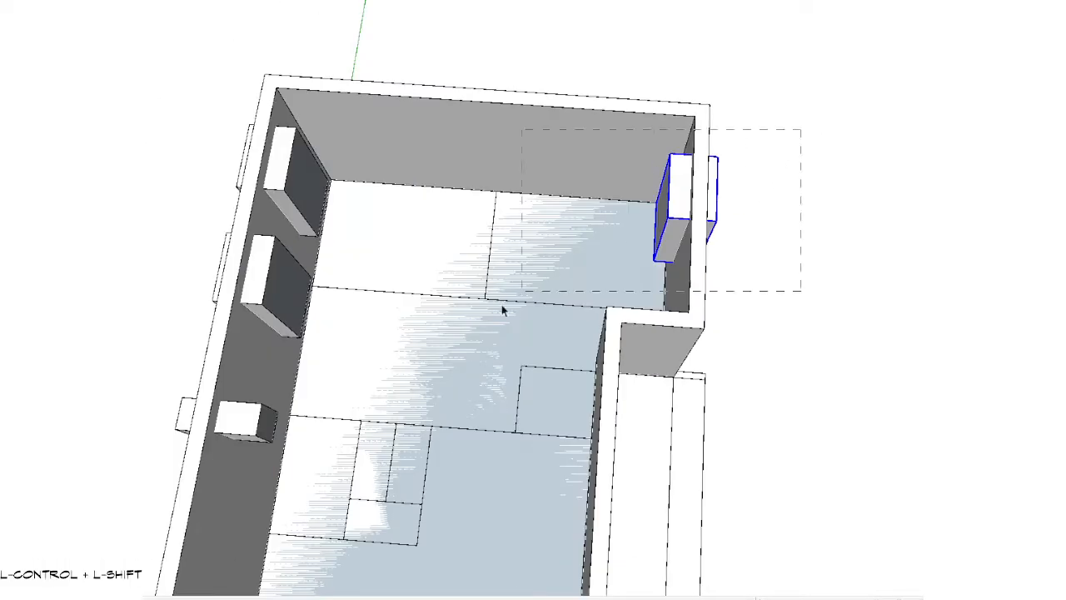
Step: Copy the small box along the red axis so the copy passes through the opposite level 2 wall
left_click_drag(503, 310, 500, 313, "ctrl+shift")
scroll(444, 354, "down", 3)
middle_click_drag(445, 355, 592, 385)
scroll(521, 363, "up", 3)
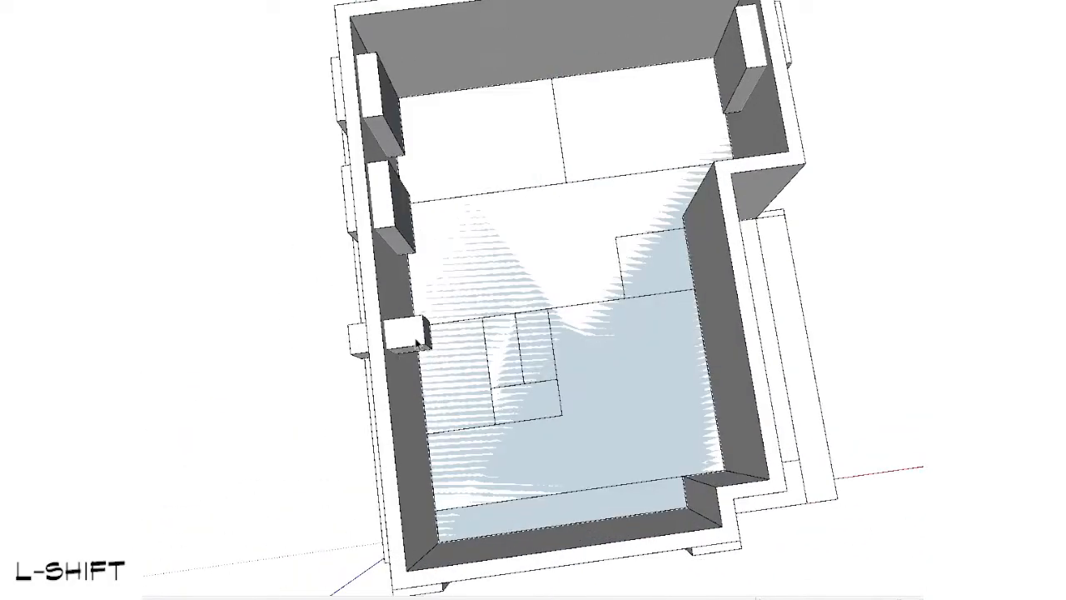
left_click(431, 295)
key("ctrl")
key("Left")
key("Right")
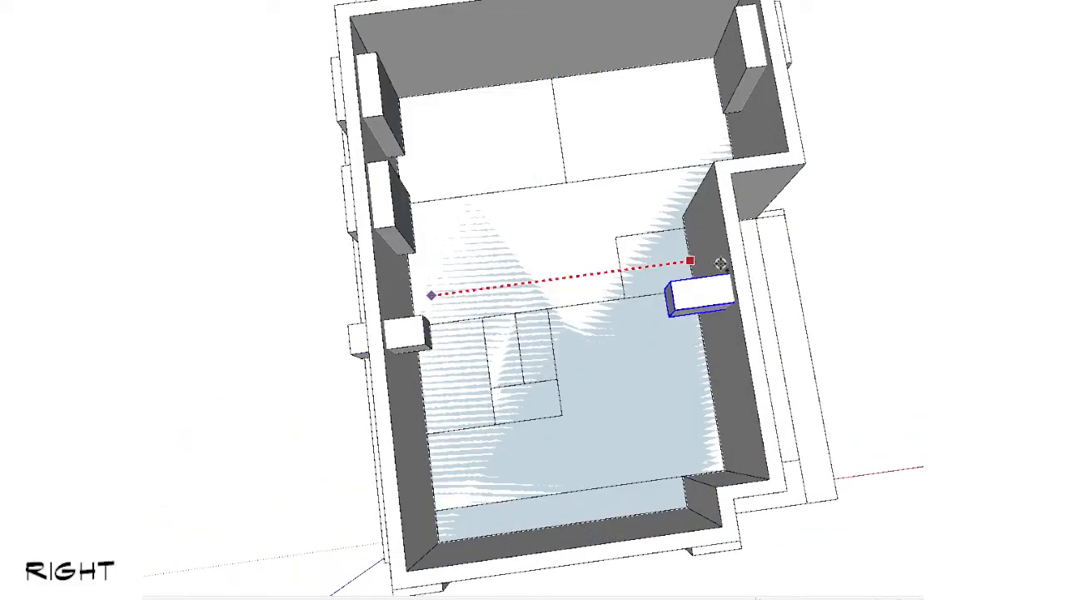
middle_click_drag(738, 265, 505, 209)
scroll(600, 374, "up", 5)
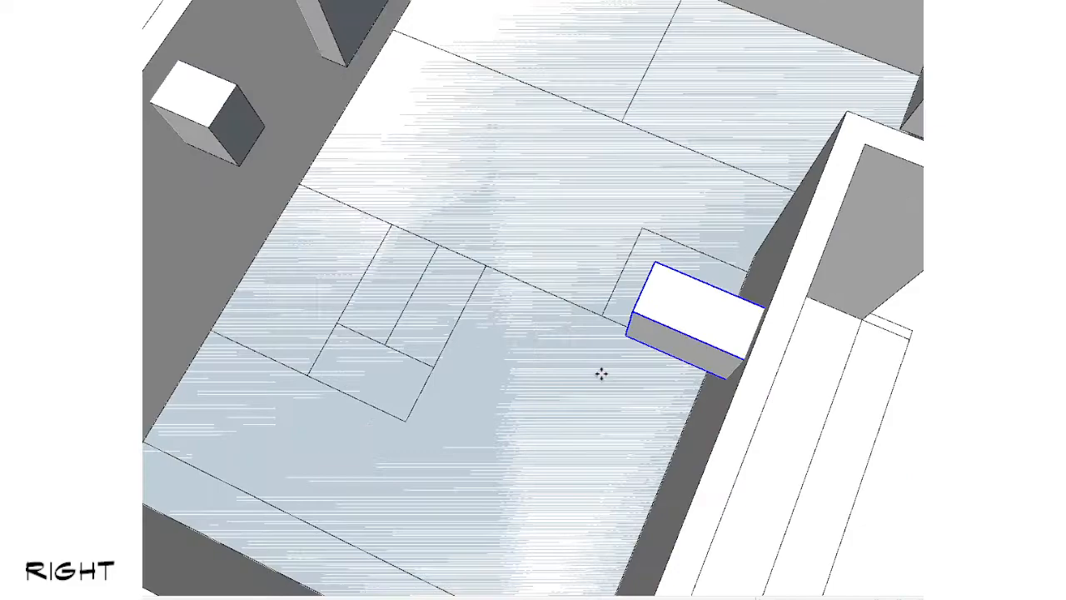
left_click(643, 392)
Step: Move the copied small box along its wall, in the green axis direction, towards the recessed corner
left_click(612, 397)
left_click(624, 348)
key("space")
scroll(616, 364, "down", 4)
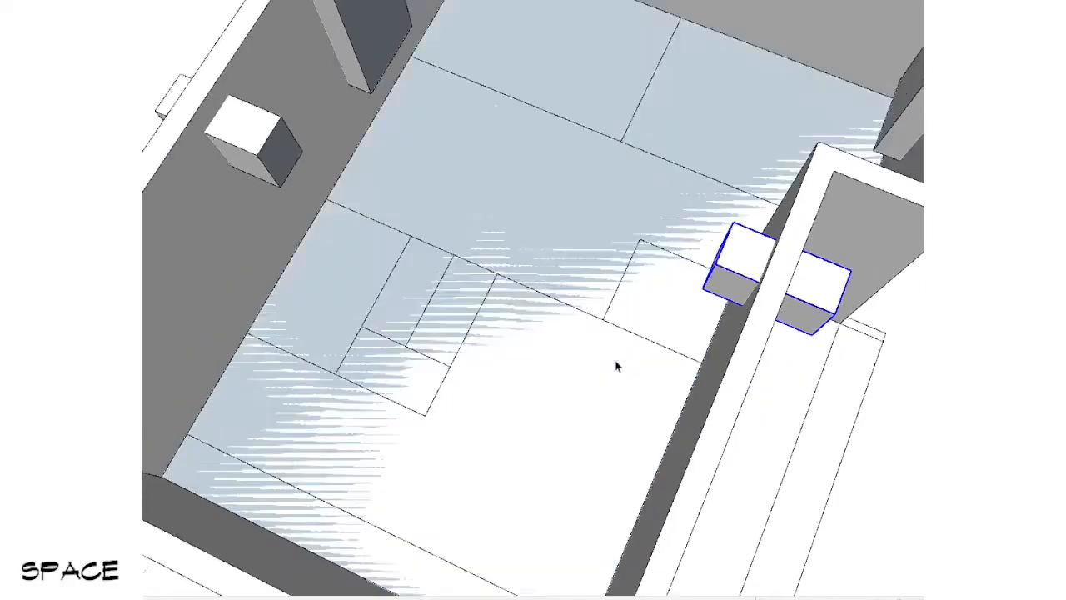
Step: Open the base group and Push/Pull the protruding plinth face back flush with the level 1 wall, then leave the group
middle_click_drag(616, 364, 835, 391)
scroll(575, 495, "down", 3)
middle_click_drag(575, 495, 624, 268, "shift")
scroll(624, 269, "up", 3)
middle_click_drag(571, 490, 533, 316)
scroll(501, 543, "up", 3)
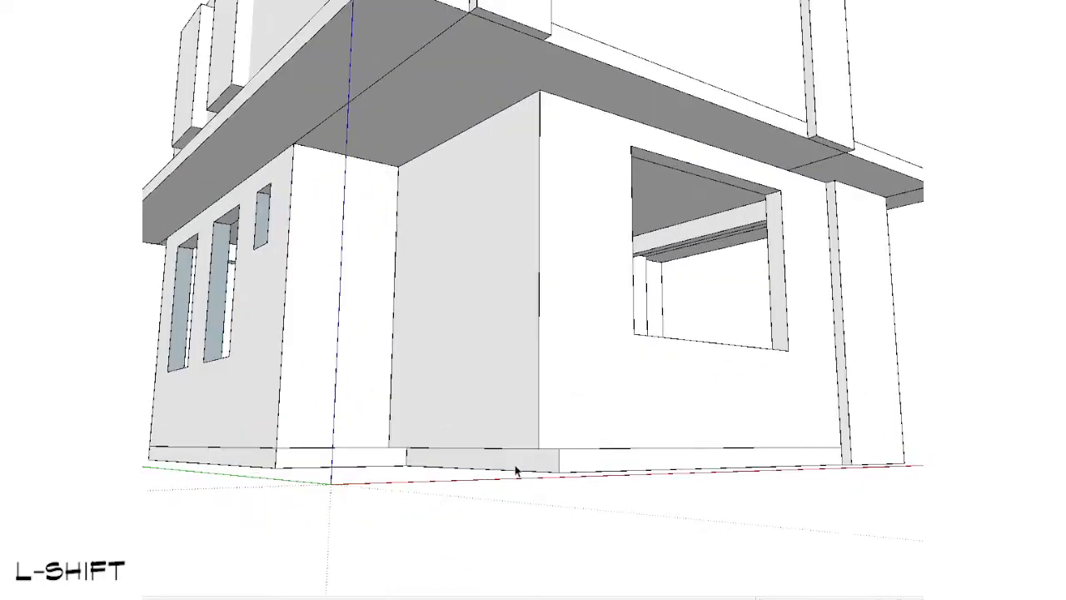
double_click(517, 471)
key("p")
key("space")
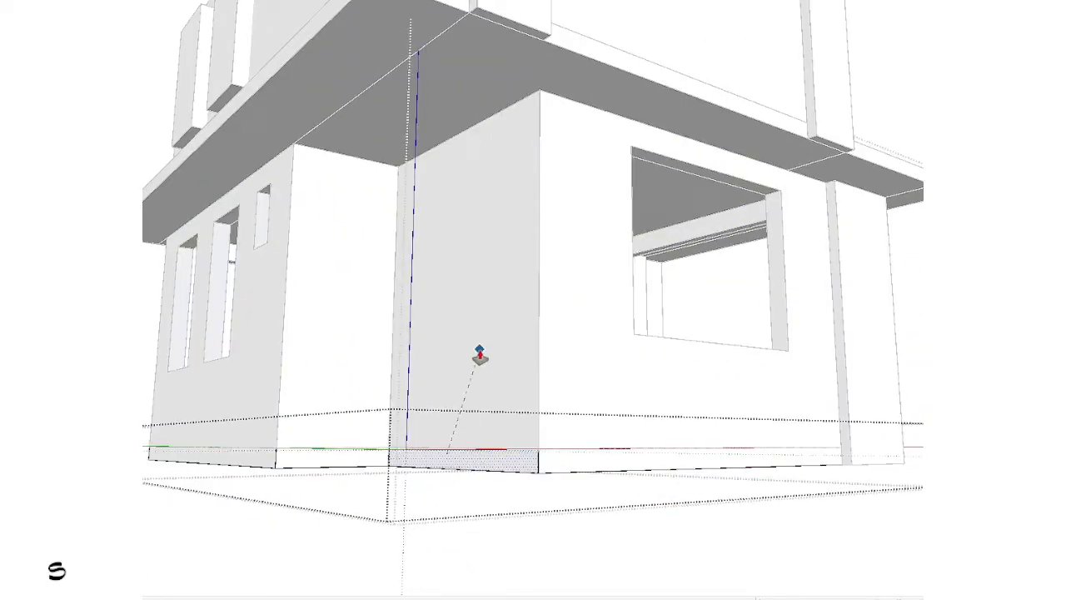
left_click(480, 355)
key("space")
key("Escape")
scroll(425, 483, "down", 6)
middle_click_drag(719, 152, 626, 269)
scroll(626, 269, "up", 4)
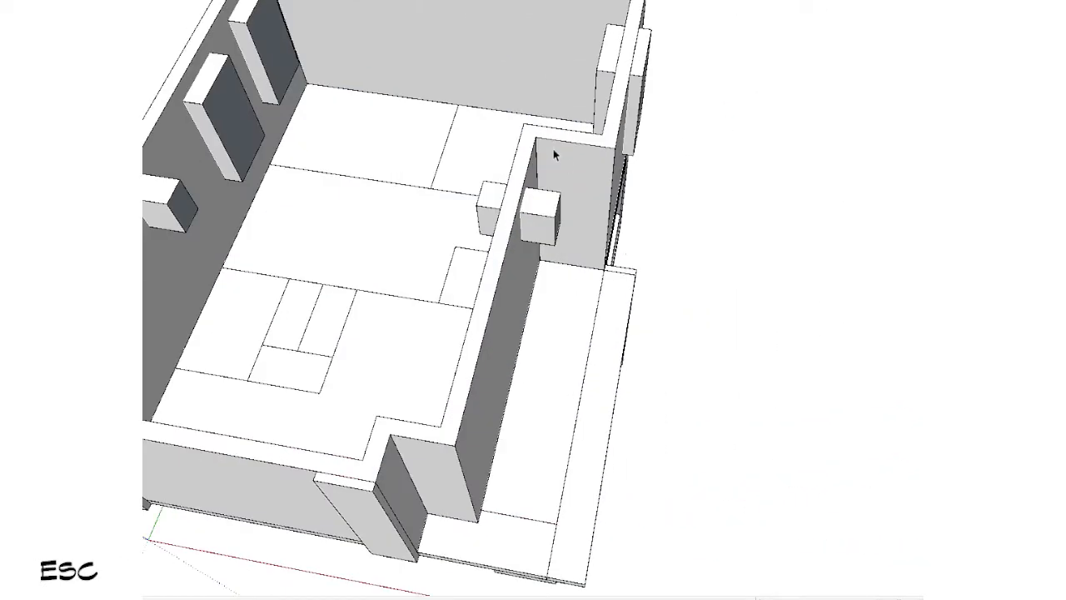
Step: In top view, move the small box on the recessed wall along the green axis towards the wall's inner corner
middle_click_drag(554, 154, 774, 219)
key("shift+t")
key("shift+z")
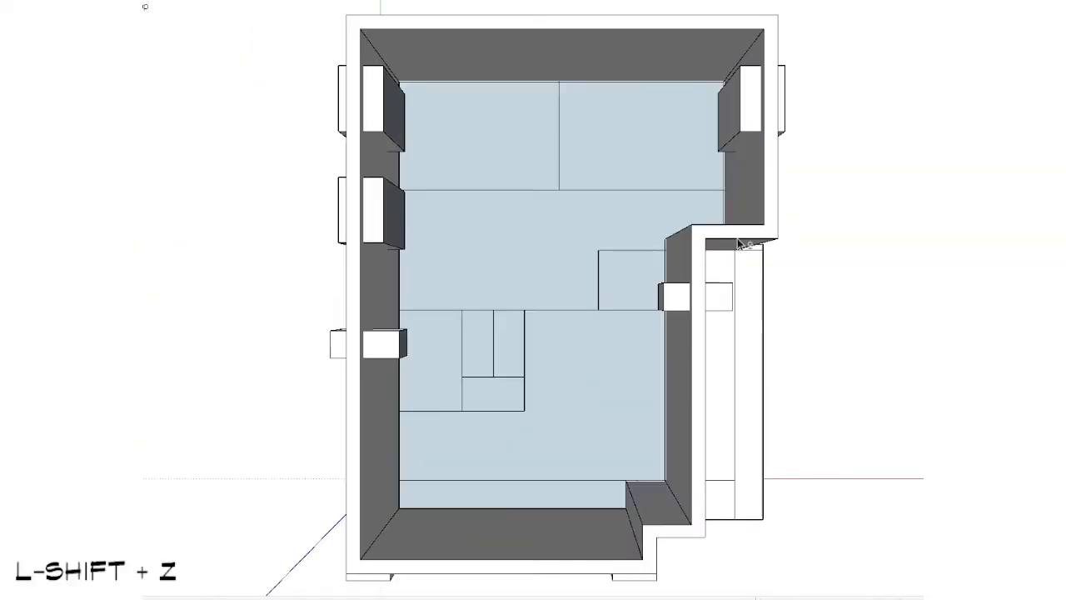
scroll(658, 315, "up", 3)
scroll(610, 298, "up", 3)
key("v")
left_click(616, 254)
left_click(616, 222)
key("space")
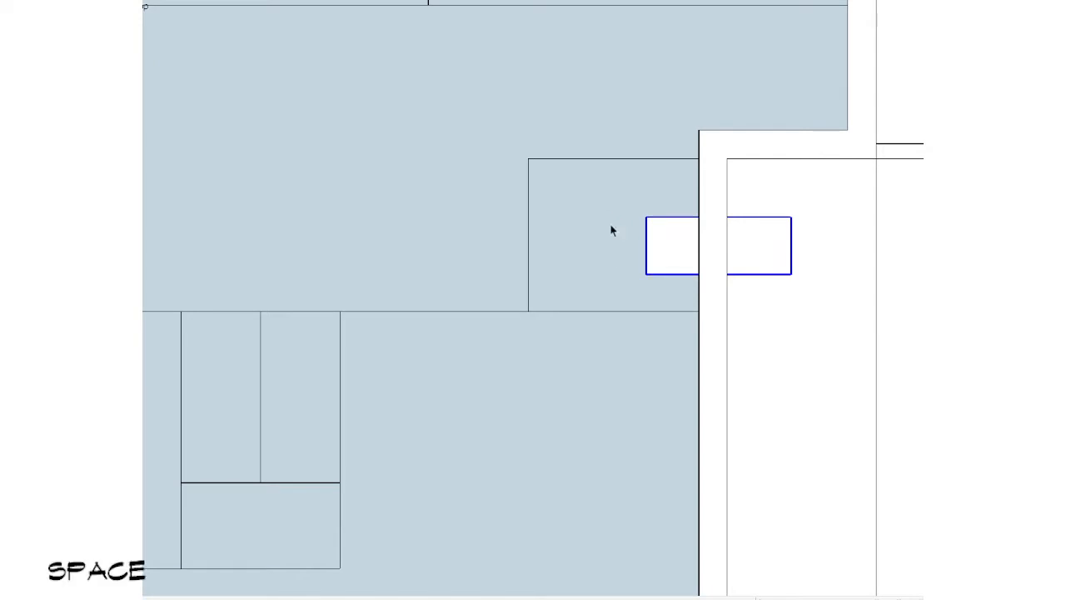
scroll(593, 263, "down", 1)
left_click_drag(828, 172, 291, 375, "ctrl+shift")
scroll(441, 355, "down", 4)
mouse_move(441, 360)
middle_mouse_down()
mouse_move(528, 267)
mouse_move(398, 333)
mouse_move(702, 75)
mouse_move(619, 231)
mouse_move(441, 350)
middle_mouse_up()
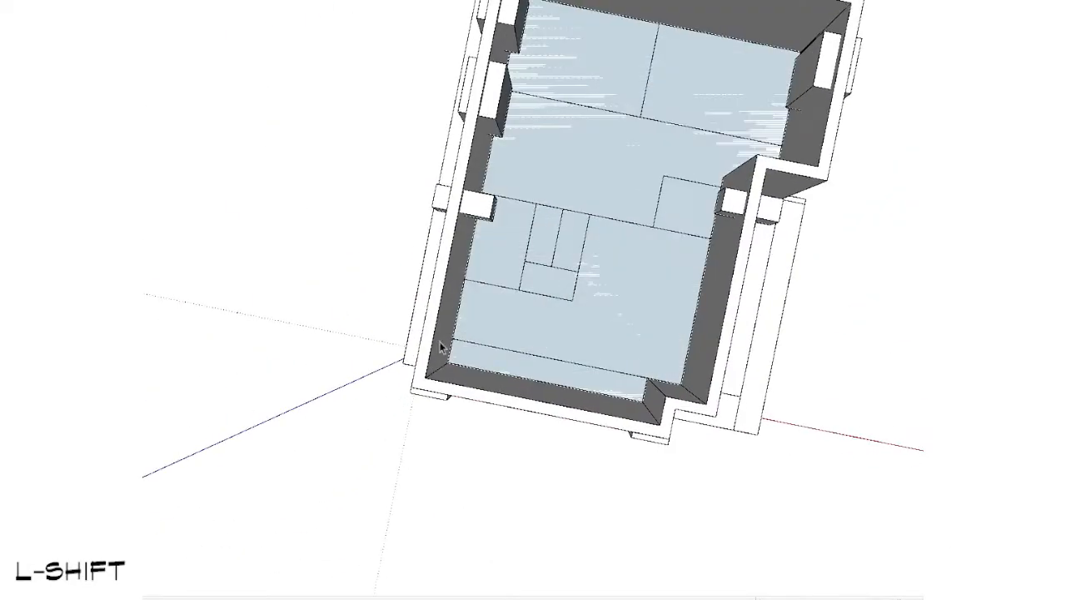
scroll(492, 278, "up", 4)
left_click(472, 172)
scroll(472, 172, "down", 1)
middle_click_drag(471, 172, 441, 268, "shift")
key("v")
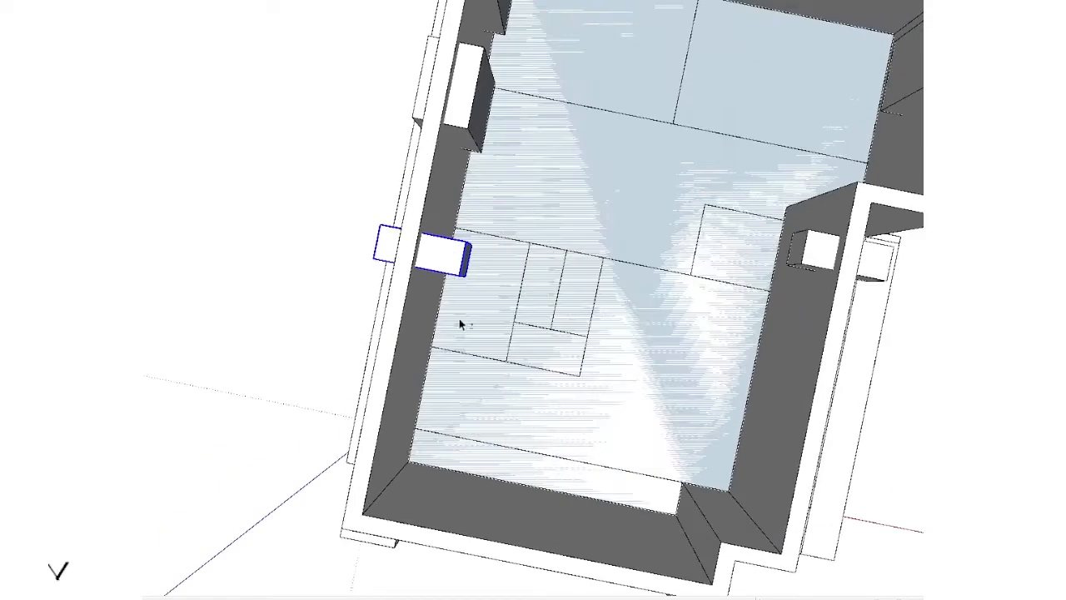
scroll(467, 297, "up", 2)
key("ctrl")
left_click(509, 259)
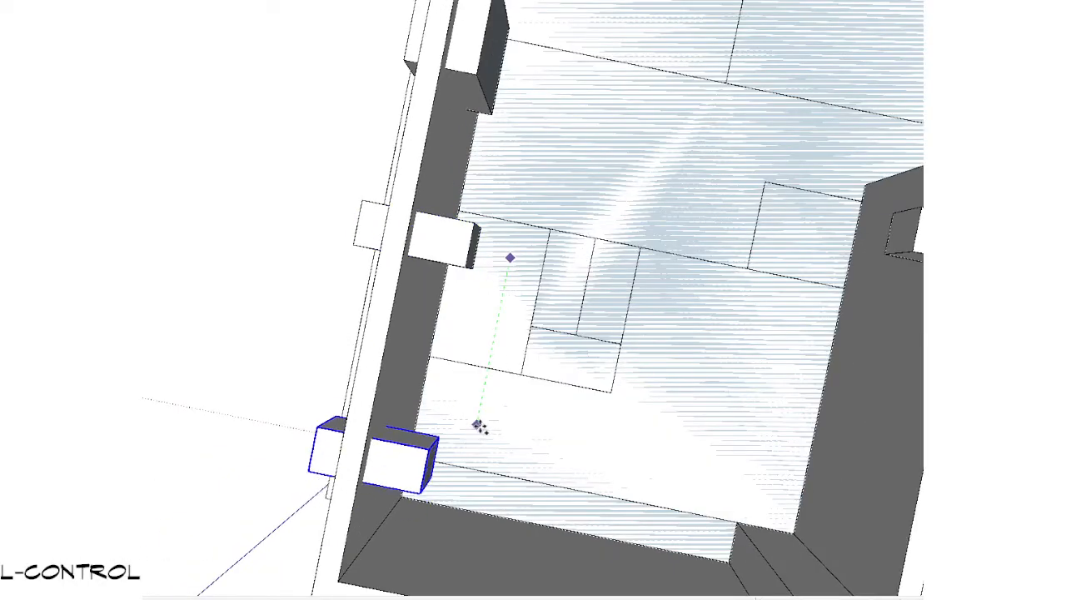
scroll(478, 427, "down", 2)
middle_click_drag(478, 426, 526, 11)
left_click(442, 354)
key("space")
Step: Examine the front walls of level 1 and level 2 from several angles
scroll(518, 283, "up", 1)
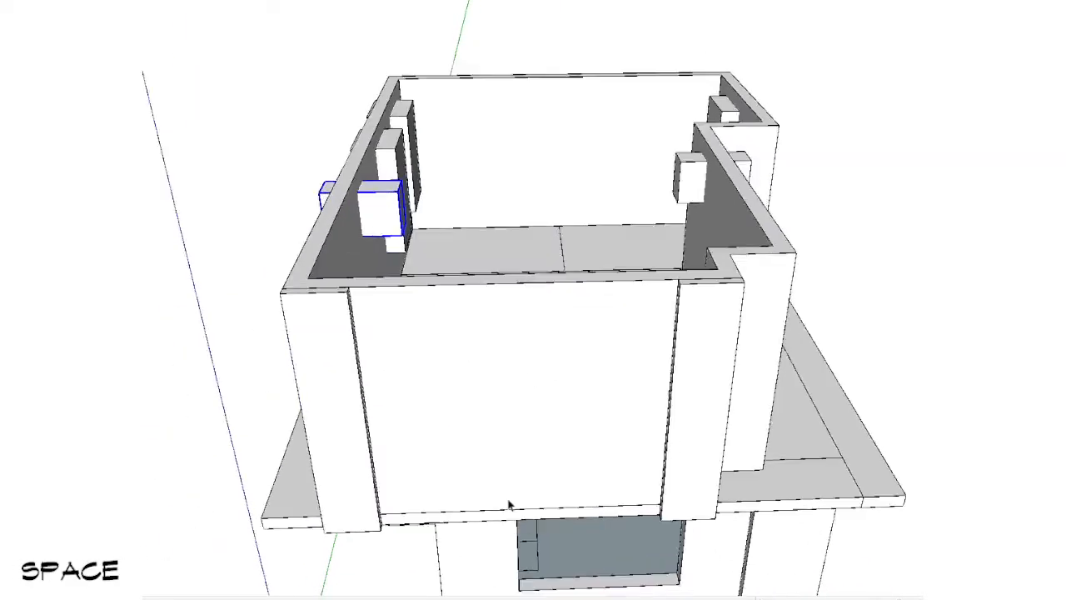
left_click(509, 505)
middle_click_drag(509, 505, 358, 90)
scroll(485, 155, "up", 1)
middle_click_drag(530, 134, 522, 246)
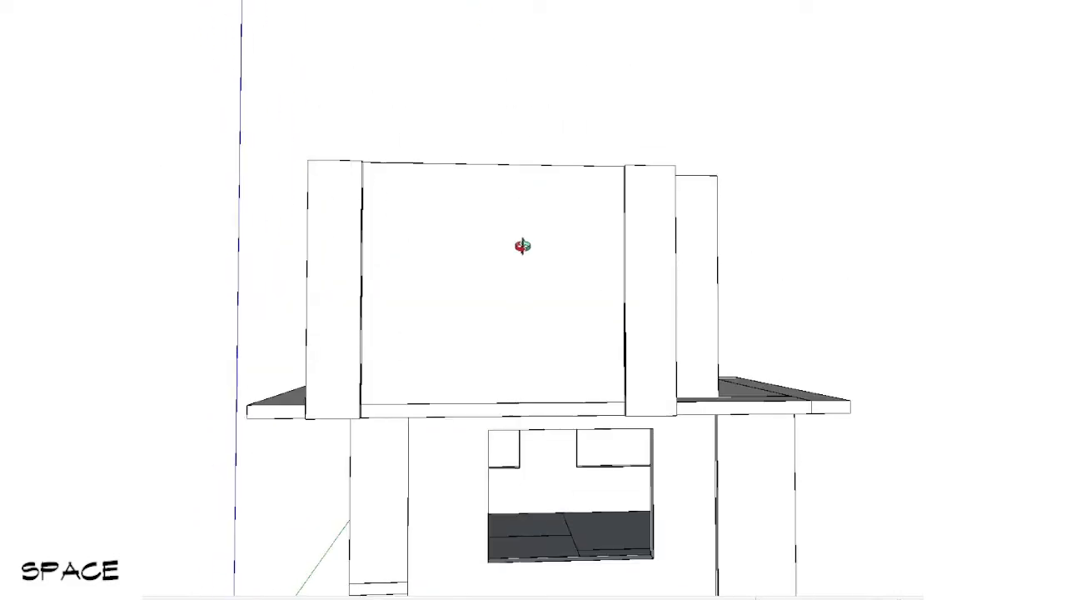
scroll(536, 348, "down", 3)
middle_click_drag(536, 348, 569, 443, "shift")
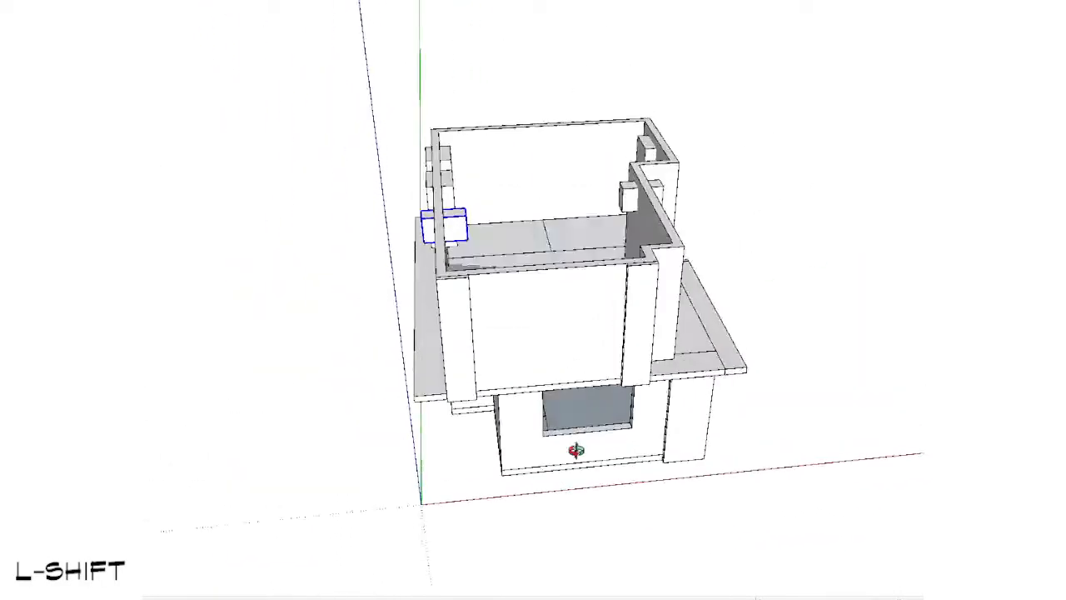
scroll(652, 448, "up", 3)
middle_click_drag(453, 499, 572, 550)
scroll(417, 287, "up", 3)
key("space")
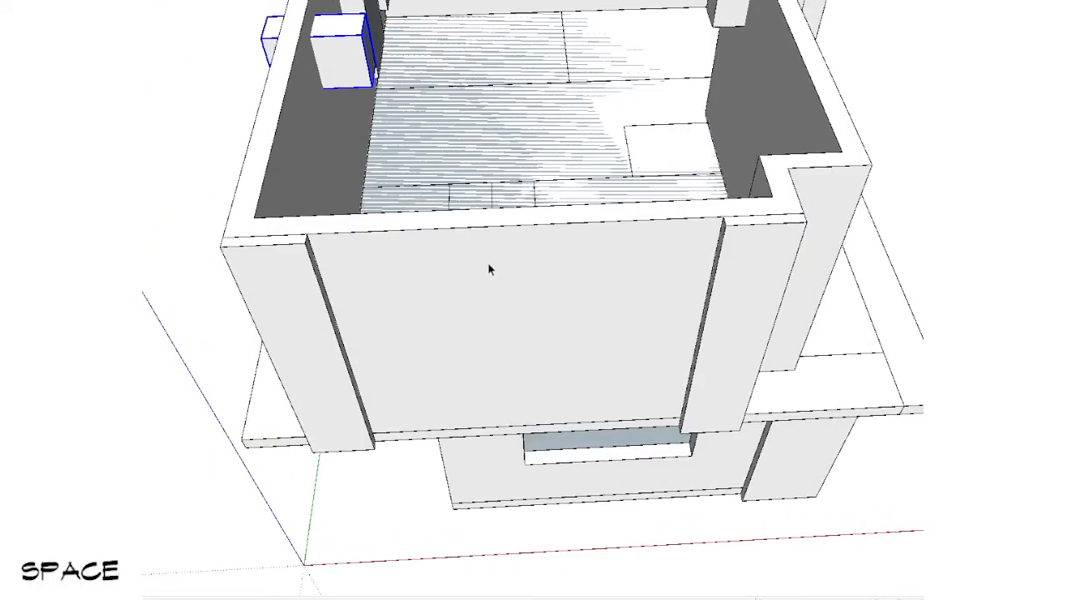
double_click(488, 264)
scroll(488, 264, "down", 4)
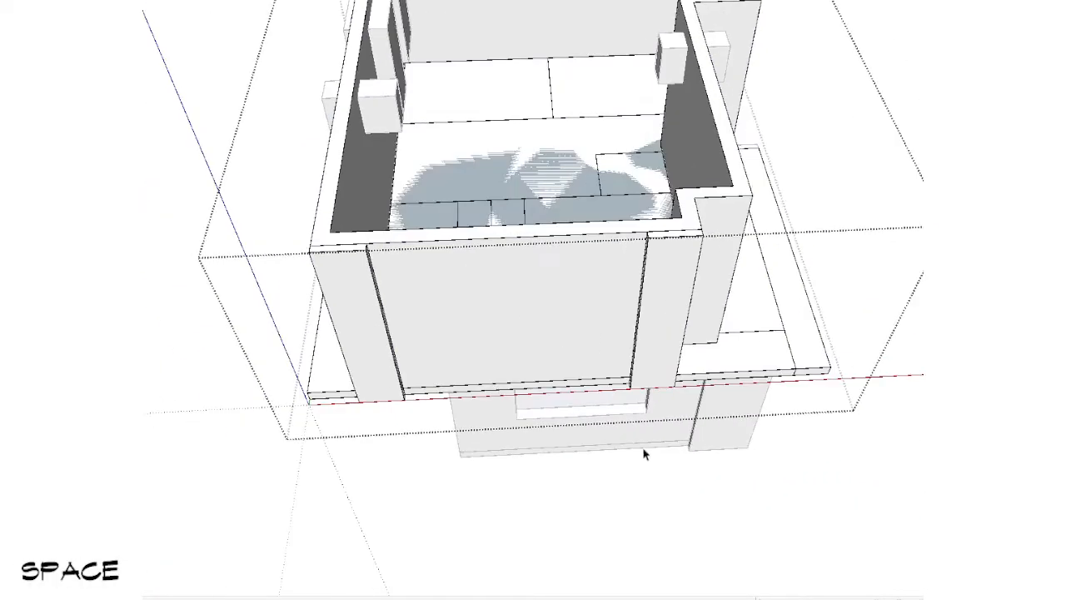
key("Escape")
Step: Open the level 1 walls group and move the front window opening along the red axis close to the recessed corner
middle_click_drag(643, 454, 476, 340)
scroll(573, 427, "up", 2)
double_click(573, 427)
double_click(573, 428)
key("shift+h")
scroll(478, 288, "up", 2)
left_click_drag(476, 274, 823, 537)
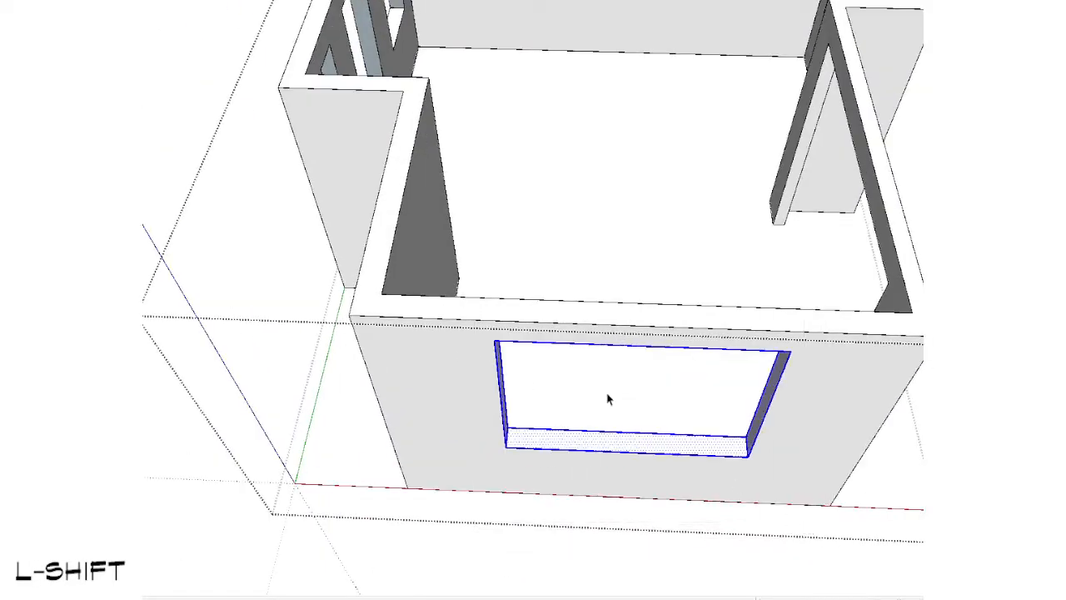
left_click(498, 346)
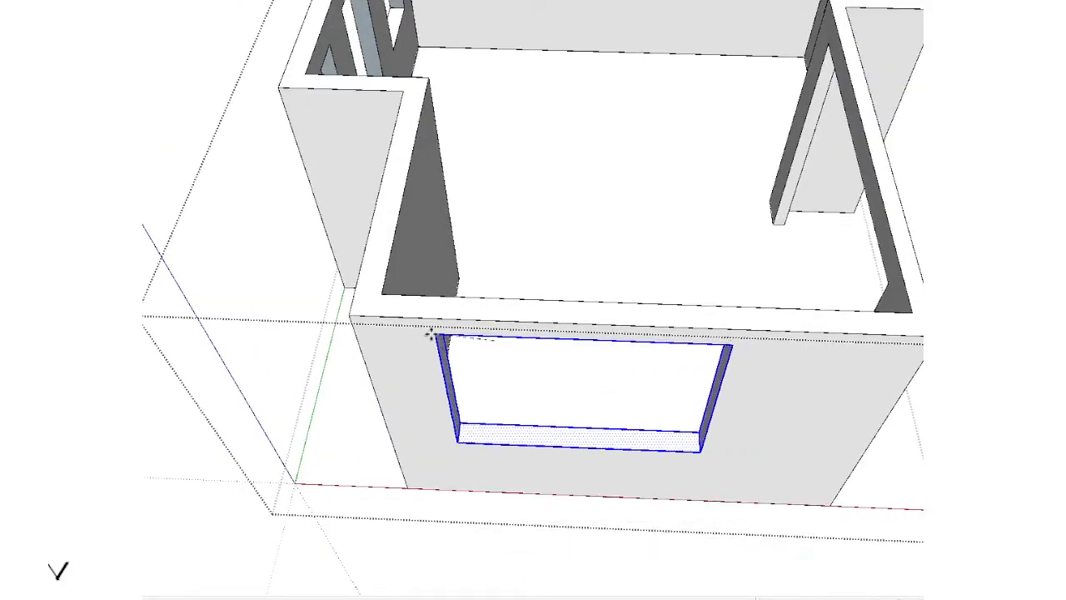
key("Left")
key("Right")
scroll(435, 267, "down", 3)
key("space")
Step: Copy the level 1 front window opening straight up along the blue axis to level 2 height
middle_click_drag(518, 337, 612, 218)
key("v")
key("ctrl")
left_click(740, 274)
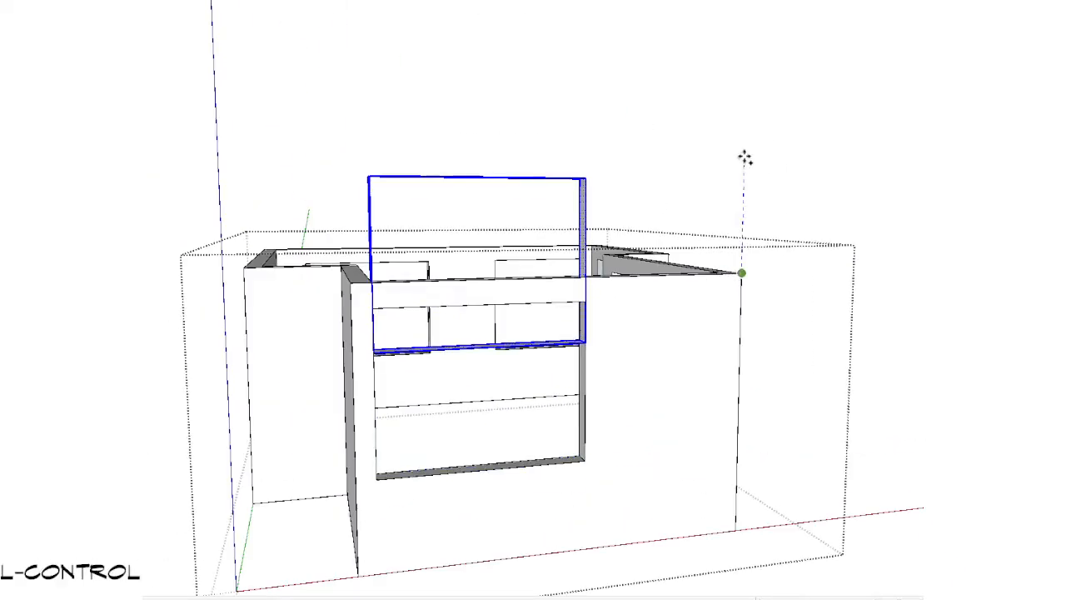
scroll(744, 157, "down", 3)
key("shift+v")
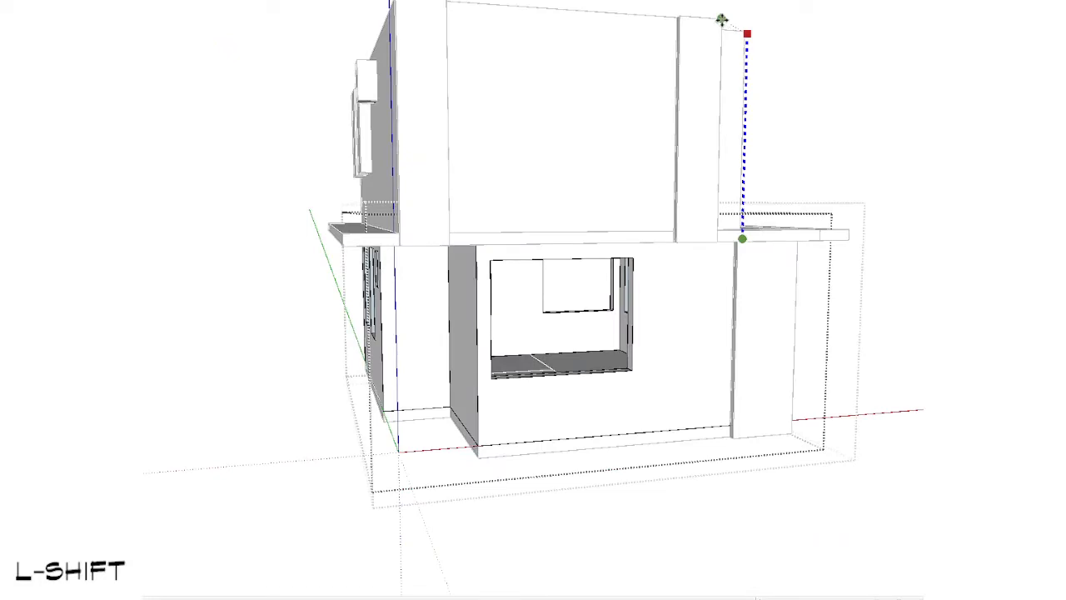
Step: Move the copied window opening along the green axis into line with the level 2 front wall
middle_click_drag(721, 19, 863, 360)
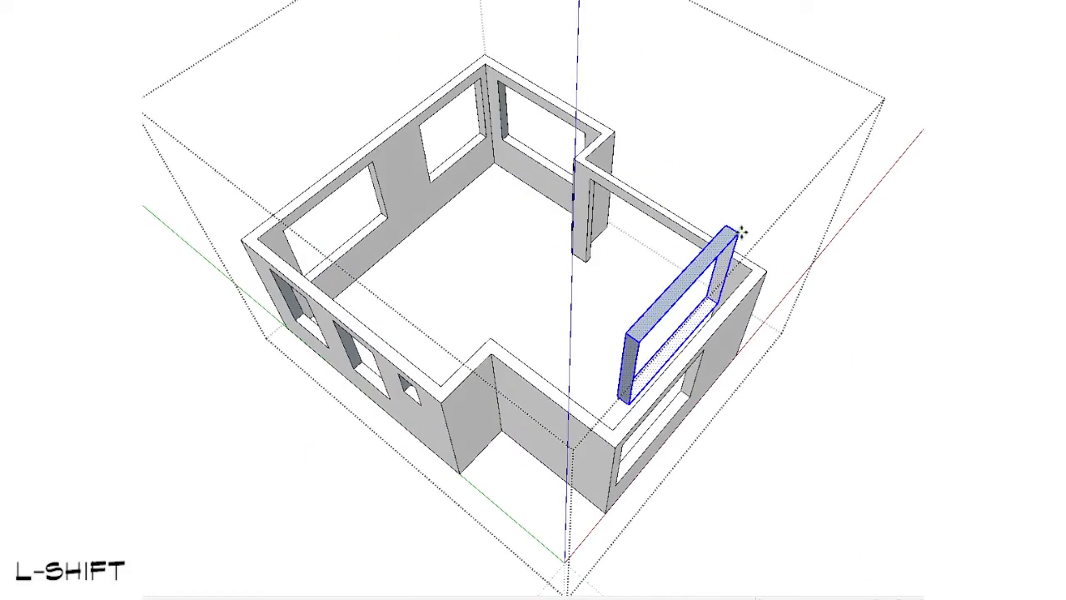
key("shift+v")
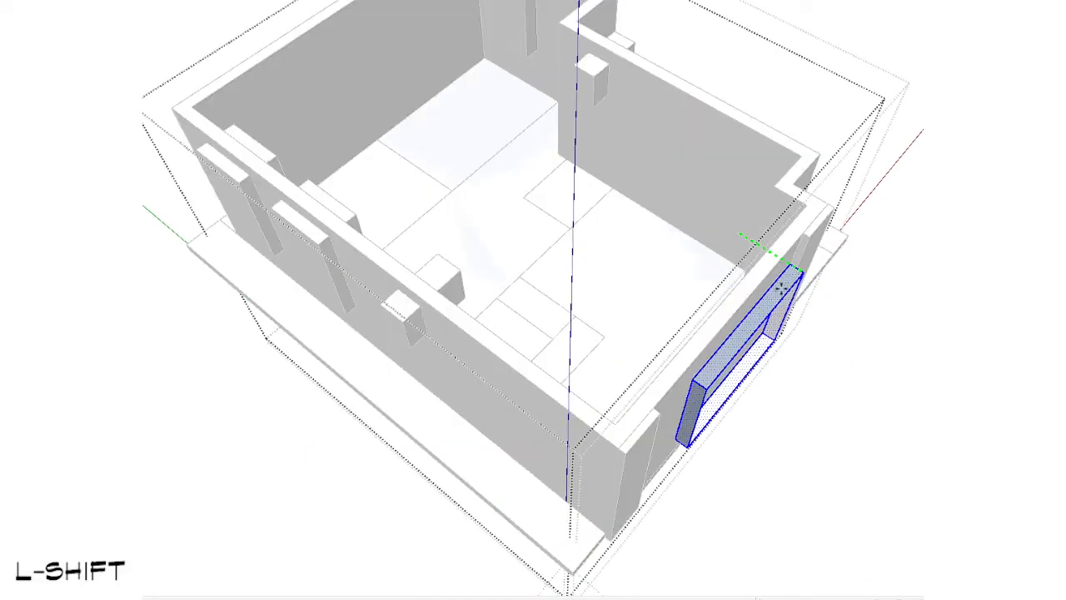
left_click(792, 248)
middle_click_drag(792, 247, 676, 221)
key("shift+v")
Step: Cut the copied window opening from the level 1 walls and paste it in place inside the level 2 walls group
scroll(742, 165, "down", 3)
scroll(675, 221, "up", 1)
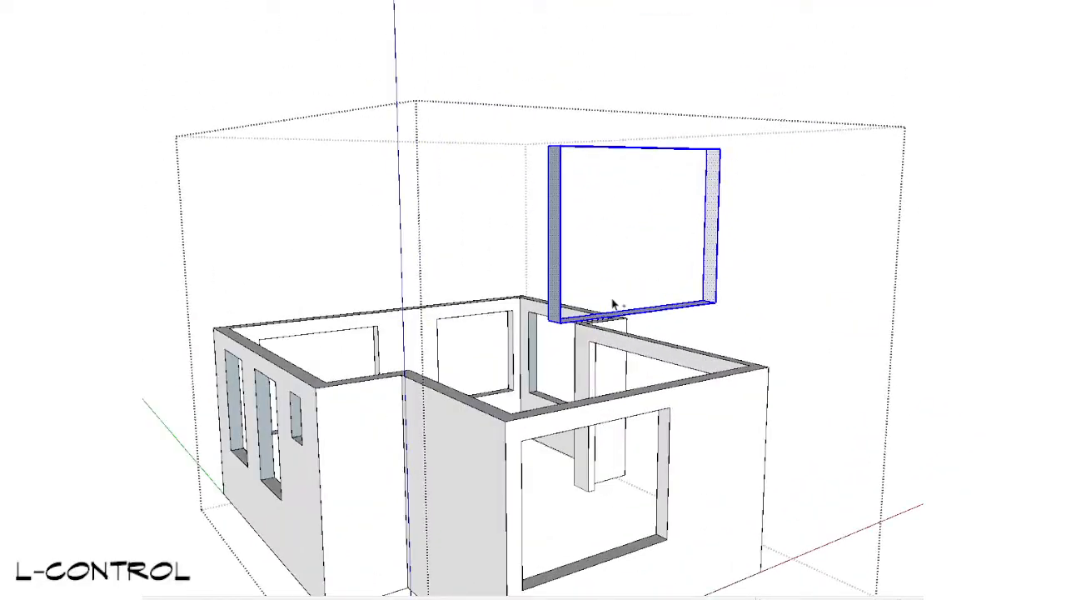
key("ctrl+x")
key("Escape")
key("Escape")
double_click(643, 208)
left_click(642, 208)
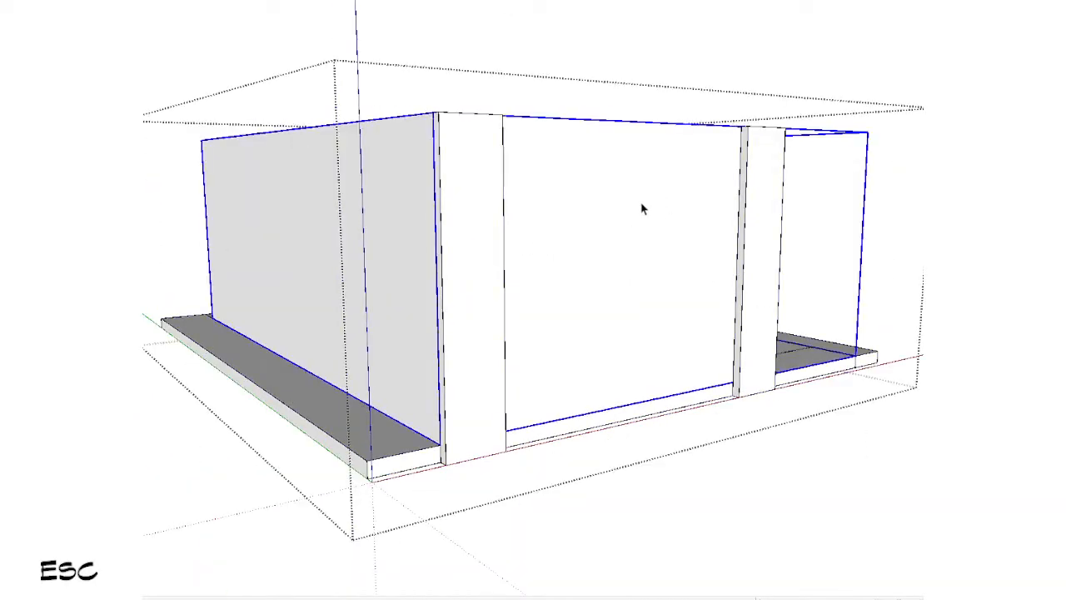
double_click(641, 208)
key("ctrl+shift+v")
Step: Remove the wall faces covering the pasted window outline to open it through the level 2 front wall
scroll(659, 175, "down", 1)
middle_click_drag(659, 174, 662, 502)
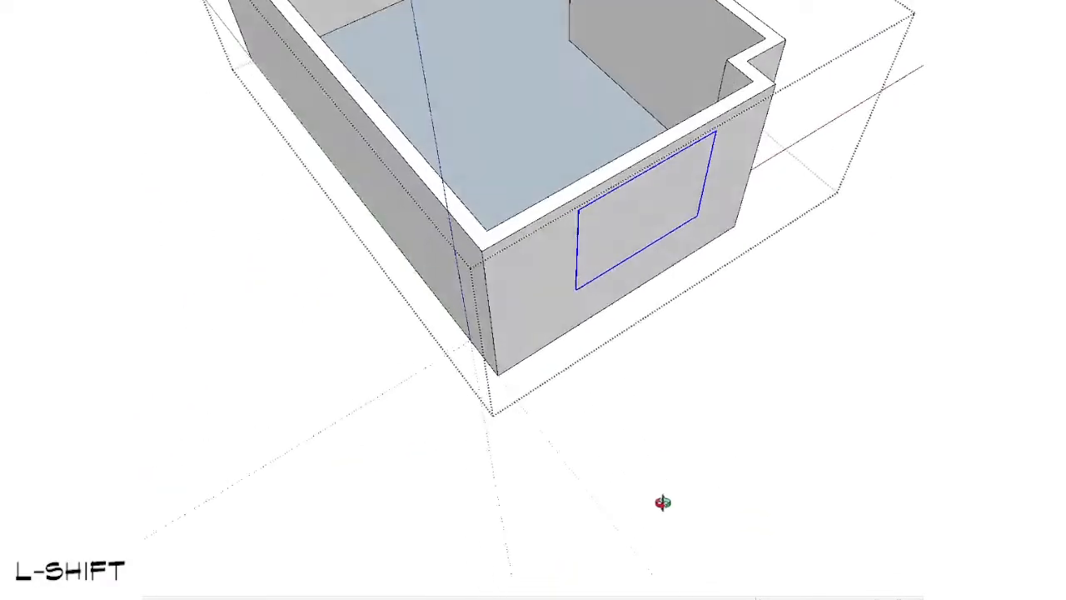
scroll(633, 237, "up", 3)
key("space")
key("d")
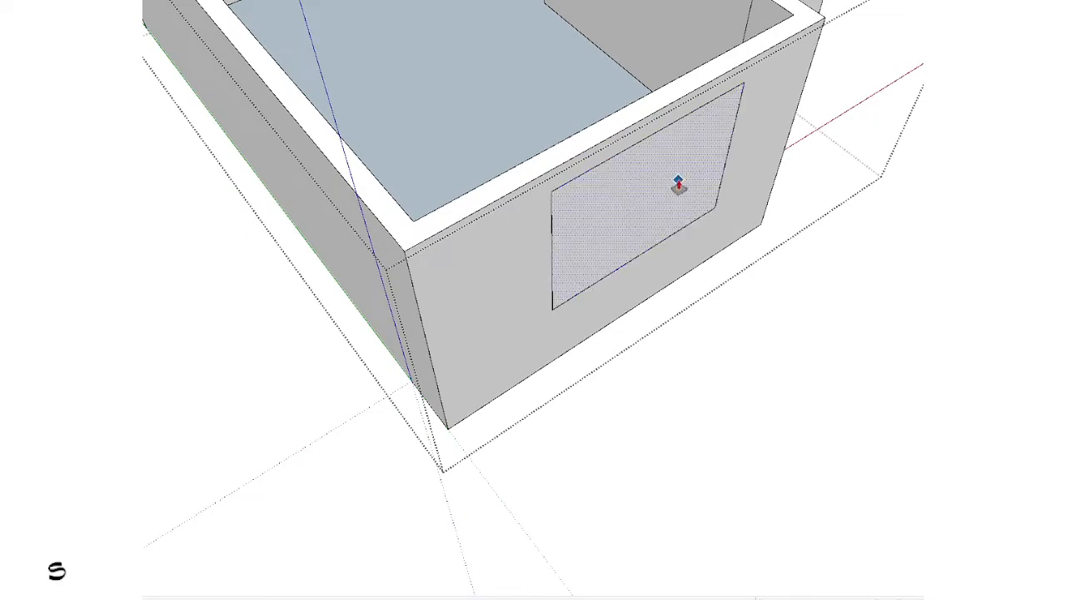
double_click(677, 183)
key("space")
scroll(632, 309, "down", 3)
scroll(632, 248, "up", 2)
left_click(643, 202)
key("Delete")
key("Escape")
scroll(642, 201, "down", 4)
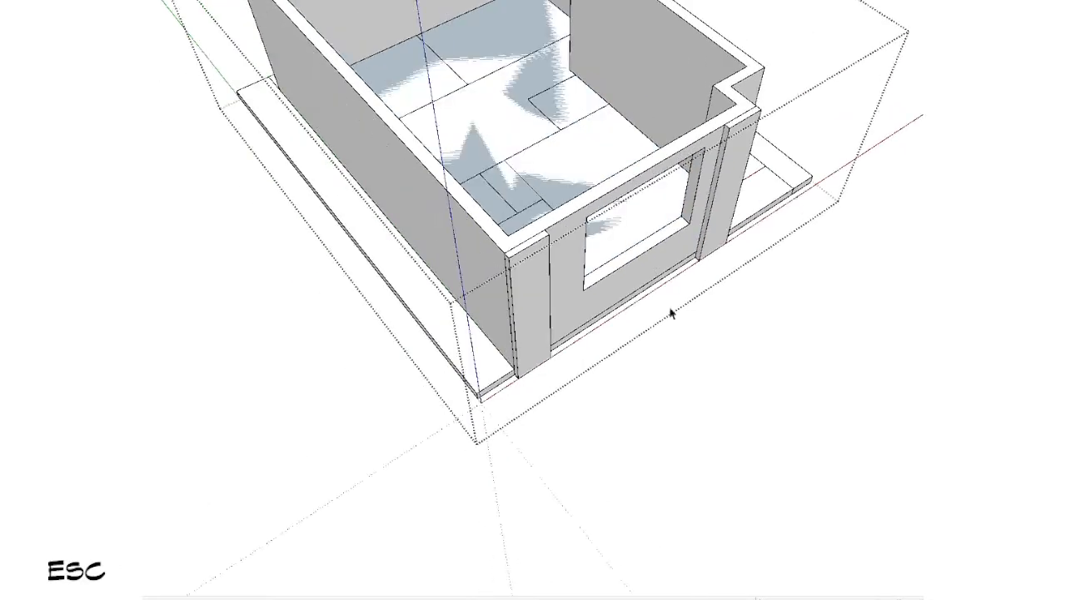
Step: Compare the level 1 and level 2 front window openings in front view and in perspective
middle_click_drag(671, 311, 469, 106)
scroll(471, 108, "up", 1)
scroll(667, 242, "down", 1)
middle_click_drag(719, 291, 688, 235)
key("shift+f")
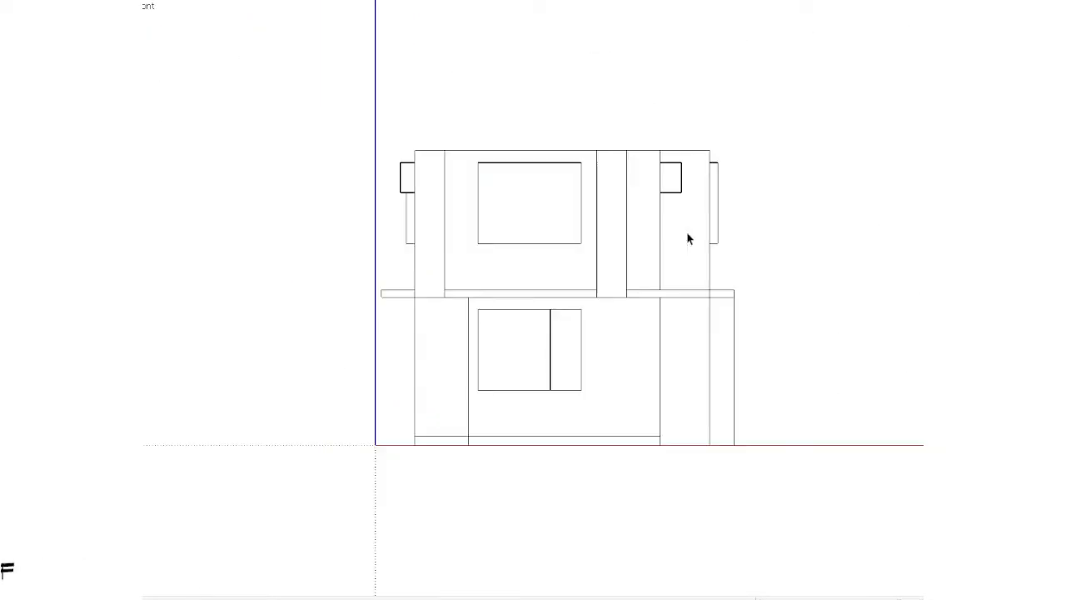
key("shift+z")
key("alt")
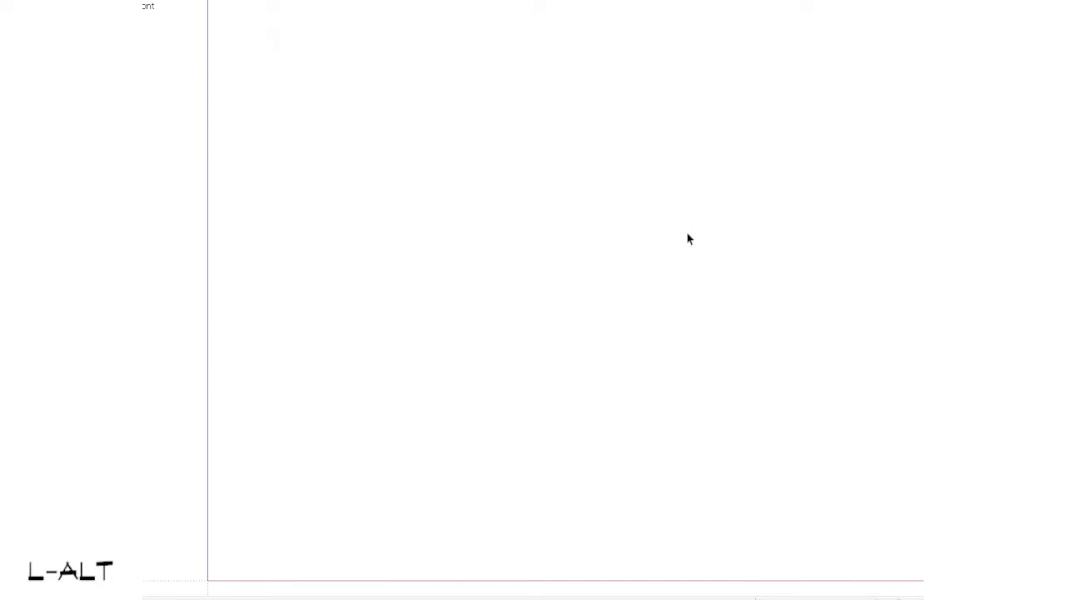
scroll(688, 233, "down", 1)
mouse_move(820, 179)
middle_mouse_down()
mouse_move(827, 404)
mouse_move(675, 301)
middle_mouse_up()
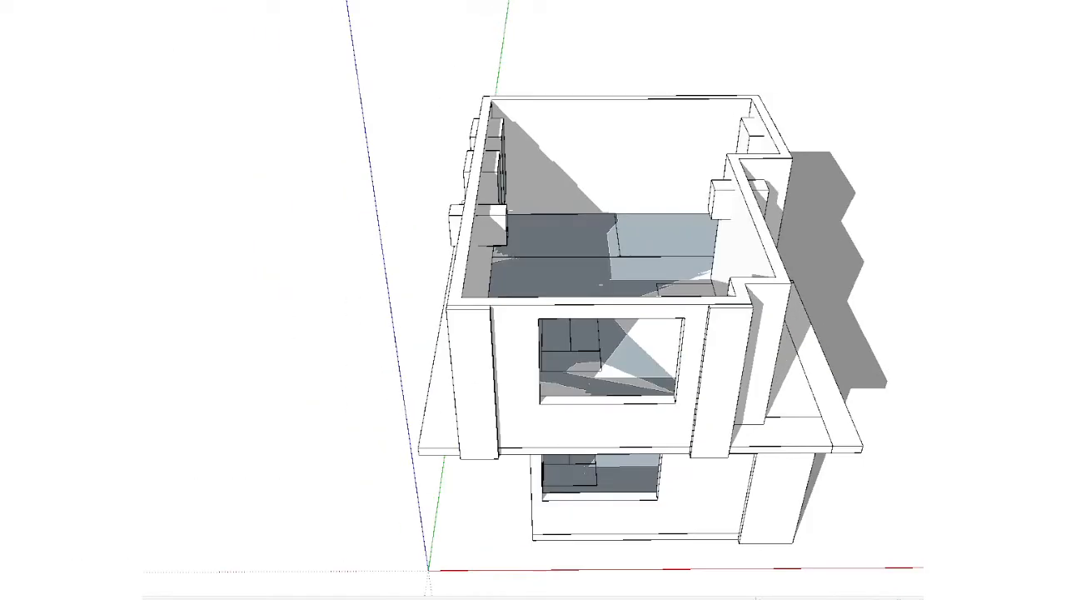
Step: Bring the roof slab and ground surface back into view and check the building from above and from the front
key("t")
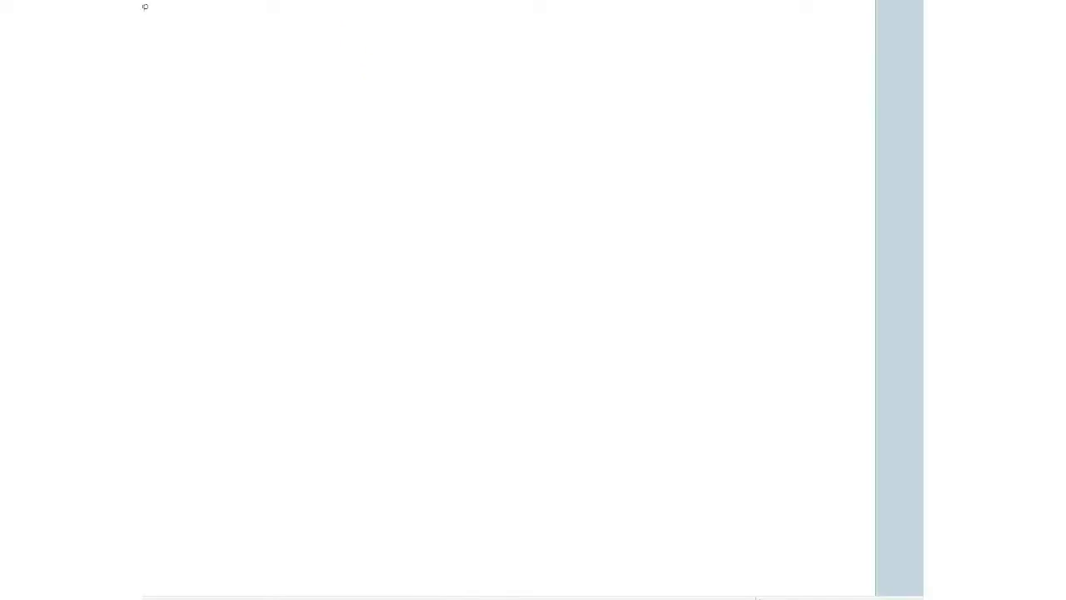
key("shift+z")
scroll(454, 148, "down", 1)
key("z")
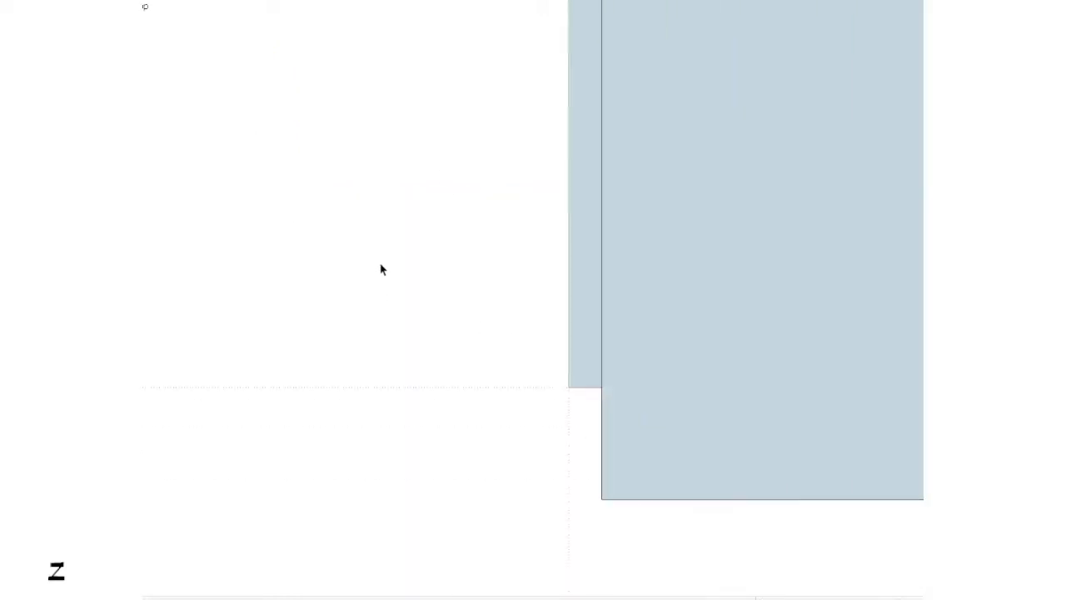
key("shift+z")
middle_click_drag(666, 417, 601, 246)
middle_click_drag(645, 463, 617, 275, "shift")
middle_click_drag(616, 275, 577, 85)
middle_click_drag(676, 145, 554, 185, "shift")
scroll(483, 141, "up", 1, "shift")
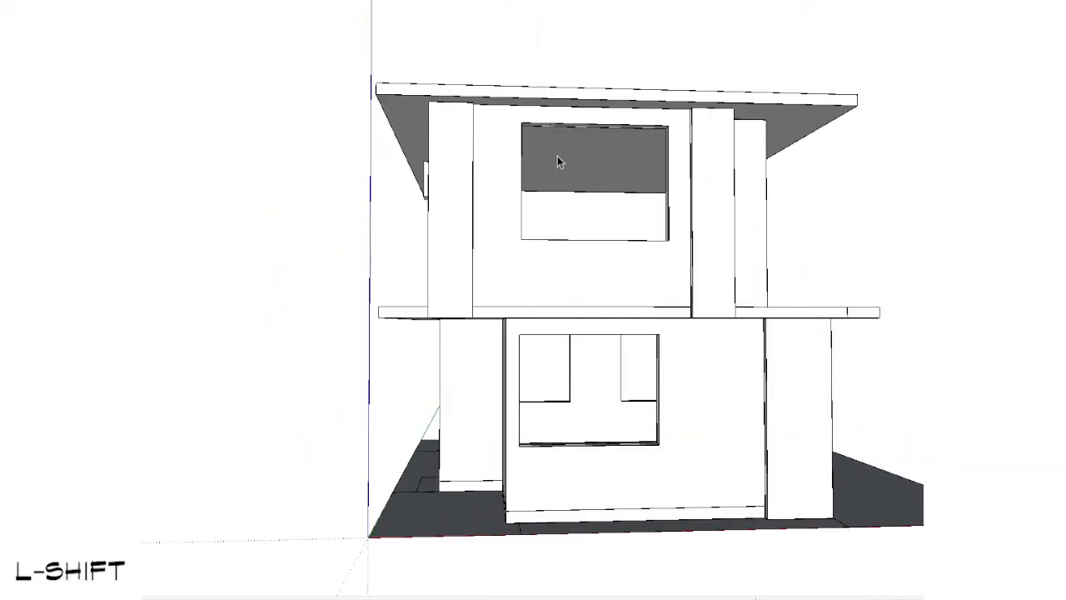
Step: Select the cutter boxes passing through both long level 2 walls and cut them to the clipboard
key("space")
middle_click_drag(395, 156, 636, 268)
scroll(635, 269, "up", 2)
left_click(555, 218)
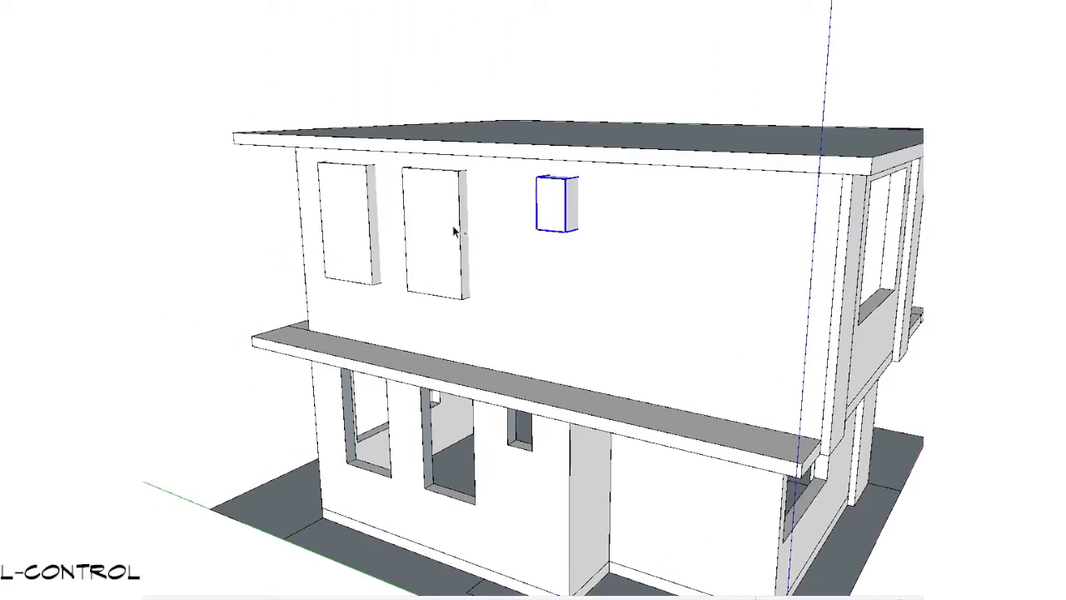
left_click(343, 193, "ctrl")
scroll(358, 208, "down", 3)
middle_click_drag(483, 200, 646, 274)
middle_click_drag(357, 291, 554, 301)
left_click(510, 205, "ctrl")
key("ctrl+x")
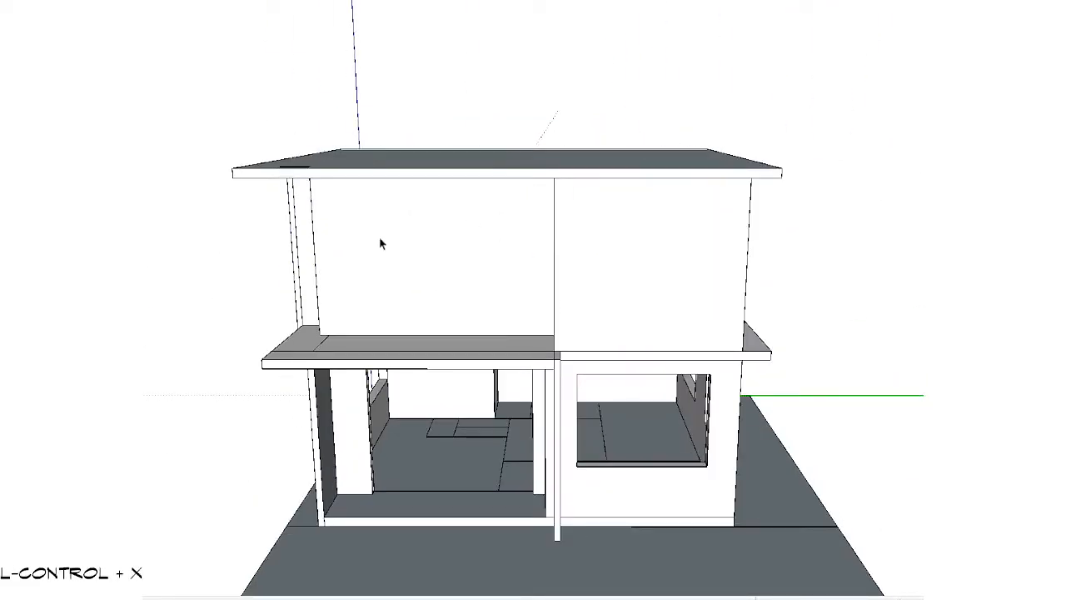
Step: Open the level 2 group and paste the cutter boxes in place beside its walls group
double_click(380, 239)
scroll(379, 239, "down", 3)
key("shift+v")
middle_click_drag(379, 239, 459, 364)
key("ctrl+shift+v")
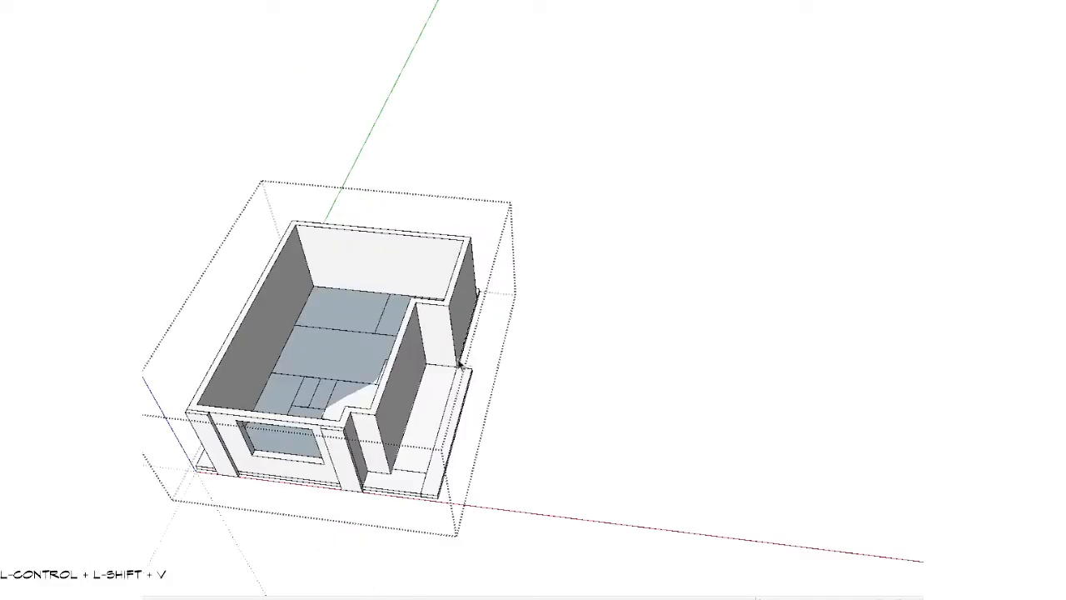
middle_click_drag(364, 337, 478, 313, "shift")
scroll(478, 313, "up", 3)
Step: Select the small box through the recessed wall together with the level 2 walls group
left_click(496, 194, "ctrl")
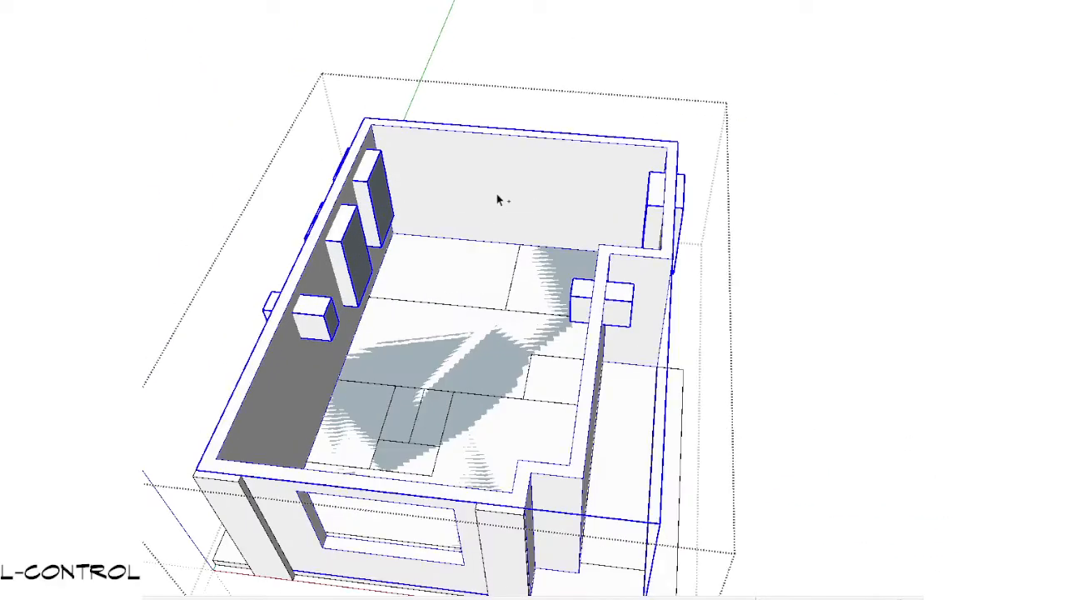
scroll(619, 276, "up", 4)
left_click(590, 320)
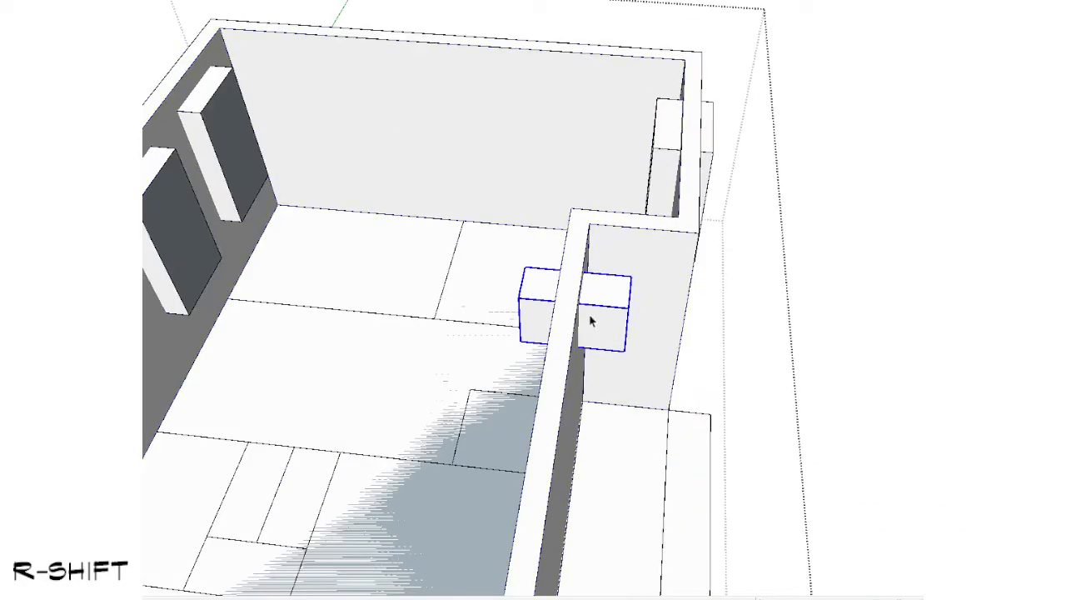
left_click(655, 265)
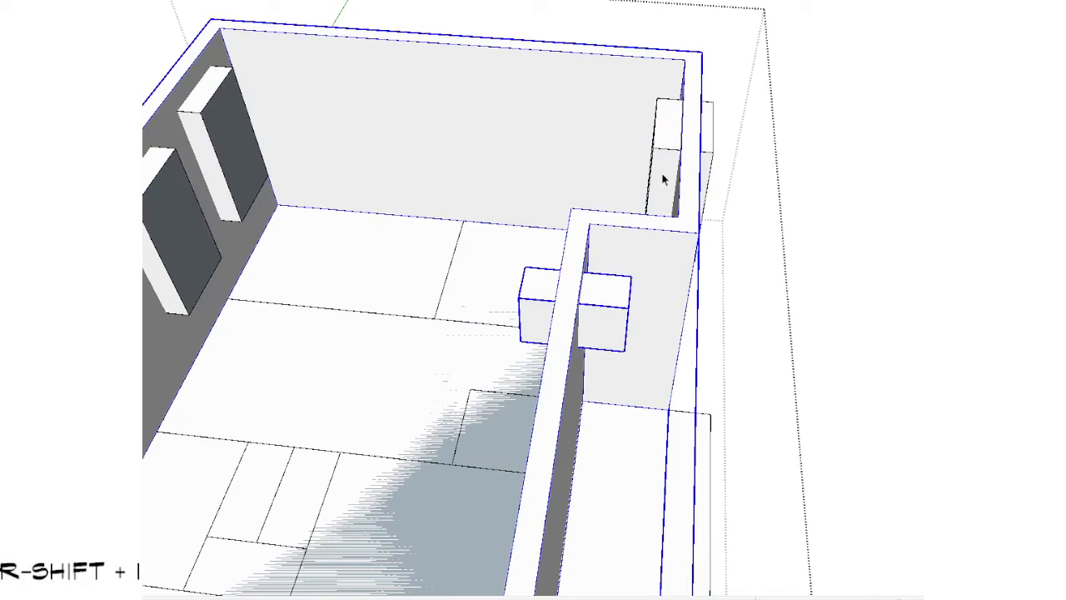
Step: Open the level 2 walls group and delete the surplus floor face enclosed by the walls
scroll(663, 179, "down", 3)
middle_click_drag(663, 179, 523, 324)
scroll(553, 320, "down", 2)
middle_click_drag(588, 375, 575, 245)
double_click(510, 332)
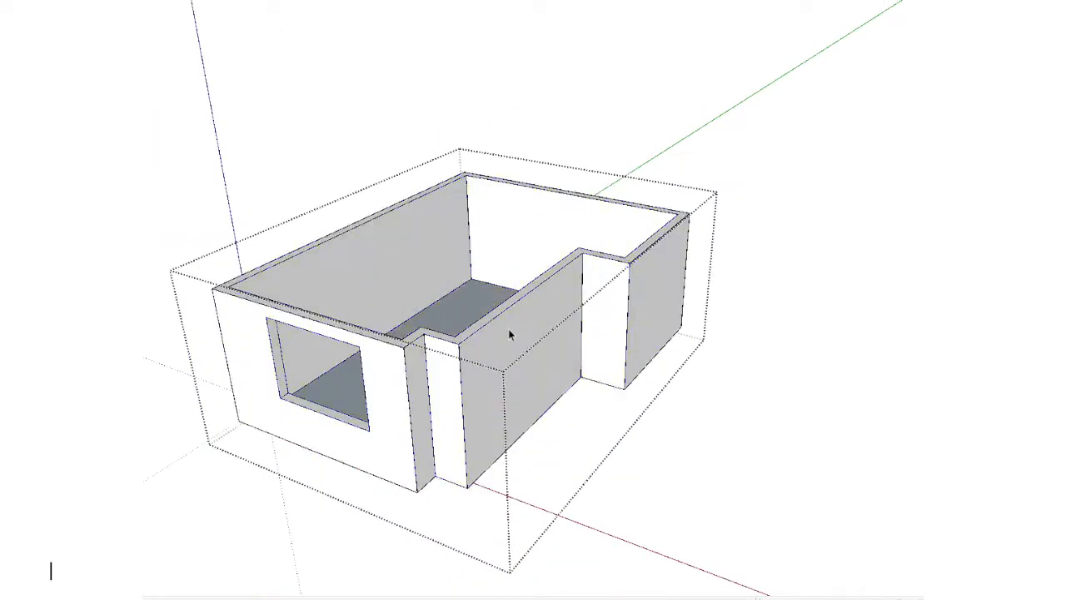
triple_click(509, 330)
middle_click_drag(469, 234, 475, 330)
left_click(476, 330)
key("Delete")
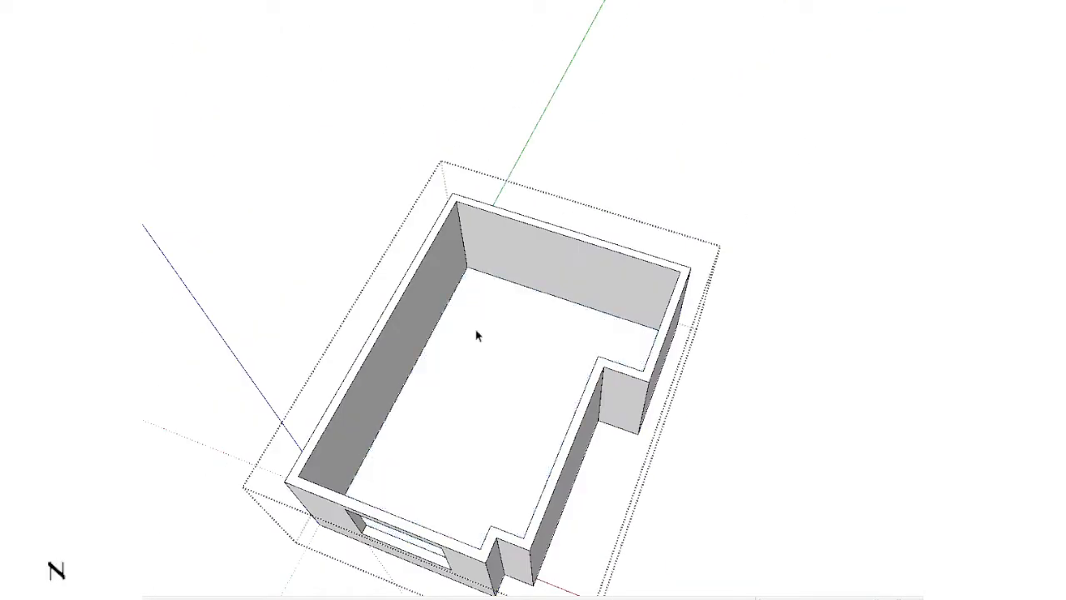
Step: Leave the level 2 walls group and subtract the small box through the recessed wall from the walls
key("Escape")
scroll(616, 425, "up", 3)
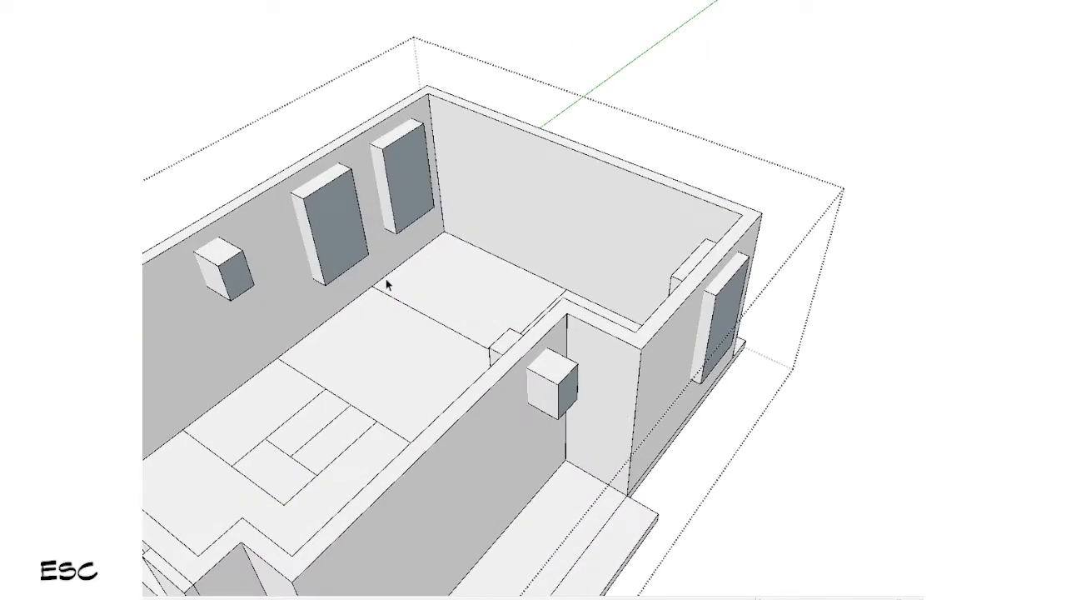
scroll(386, 279, "up", 2)
left_click(524, 155, "ctrl")
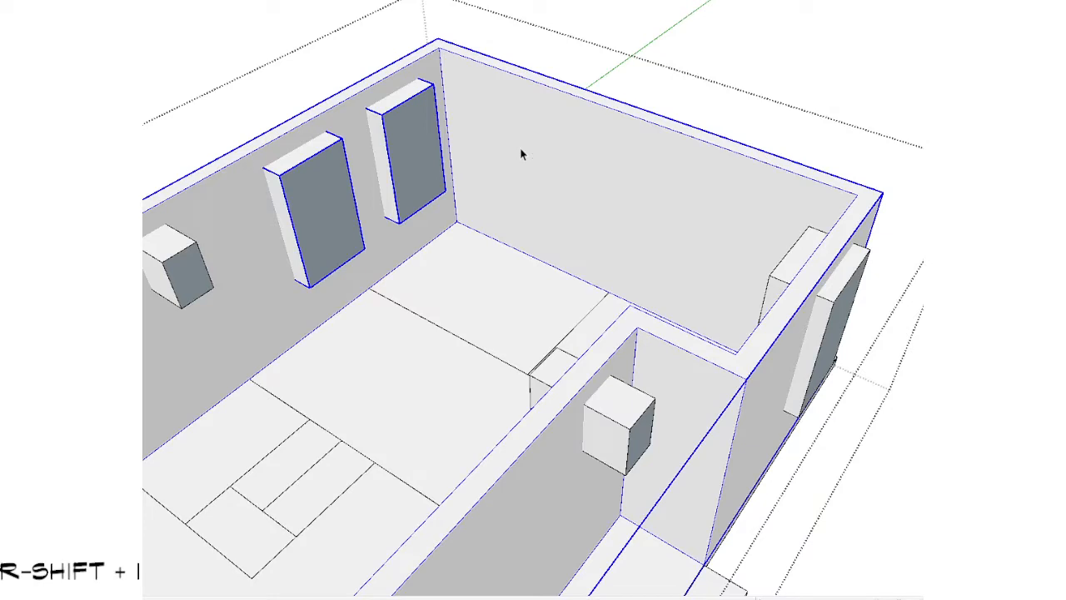
scroll(520, 149, "down", 2)
scroll(517, 269, "up", 2)
left_click(603, 342)
left_click(553, 406, "ctrl")
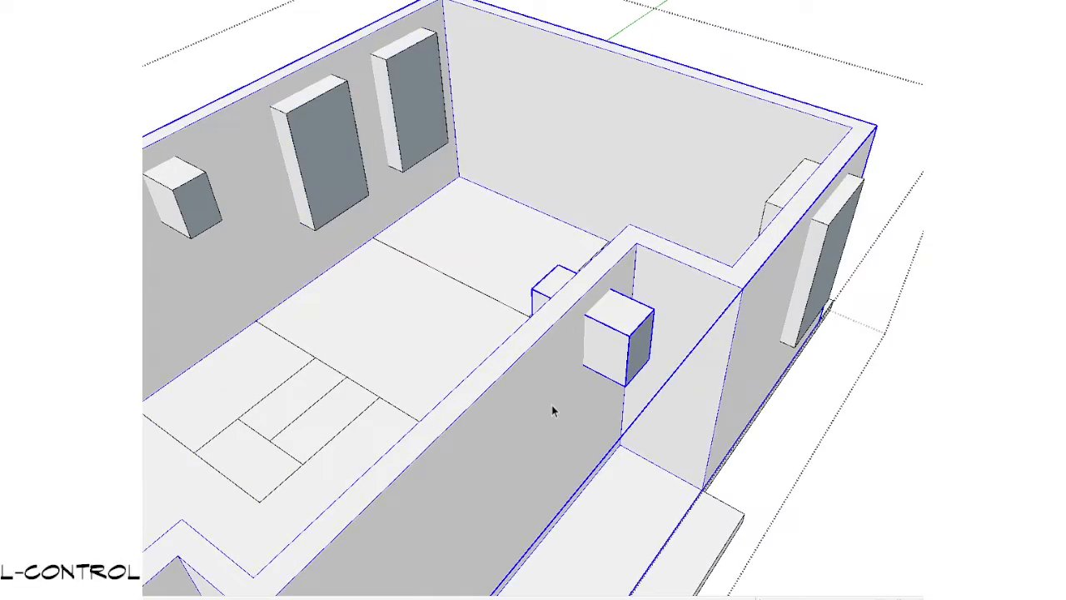
key("shift+i")
Step: Subtract the tall box in the projecting wall and the farthest tall box in the opposite long wall from the level 2 walls
left_click(825, 263)
left_click(757, 361, "ctrl")
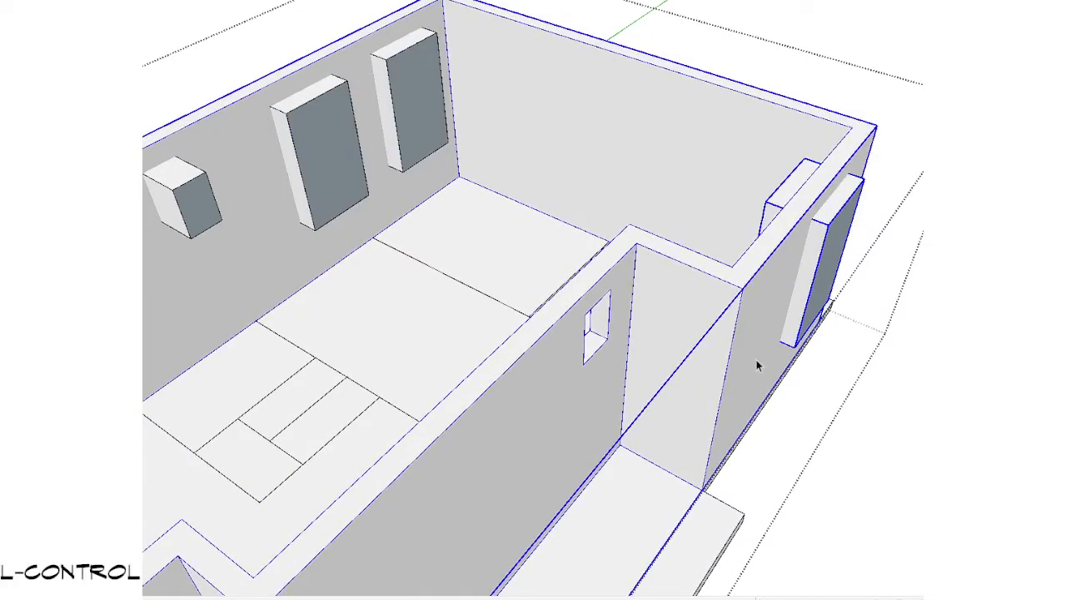
key("shift+i")
left_click(443, 110)
left_click(550, 98, "ctrl")
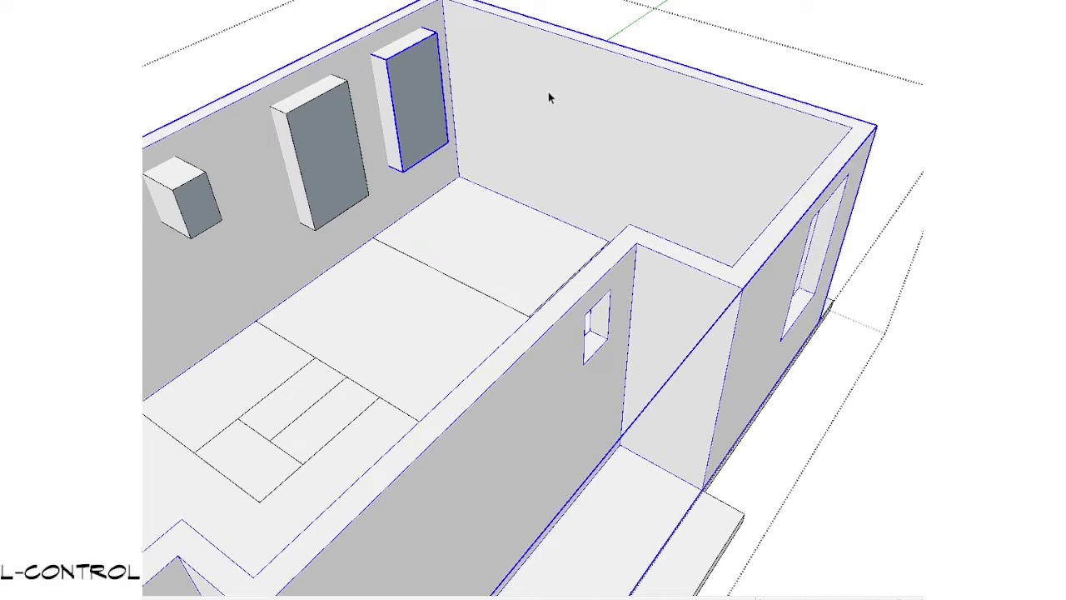
key("shift+i")
Step: Subtract the remaining tall box and the small box in the straight long wall from the level 2 walls
left_click(321, 158)
left_click(283, 237, "ctrl")
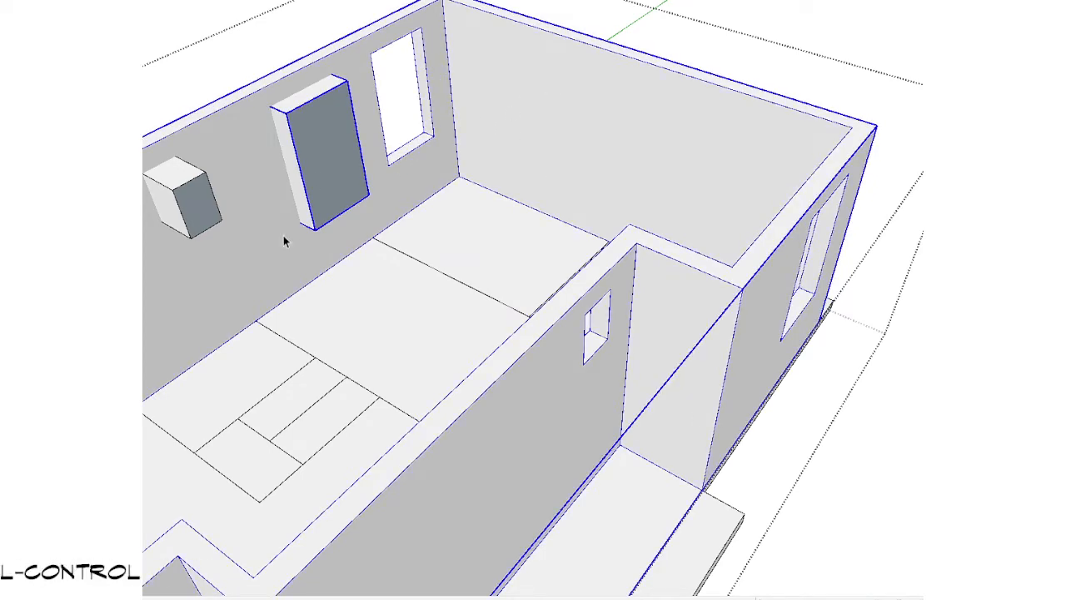
key("shift+i")
left_click(186, 200)
left_click(218, 305, "ctrl")
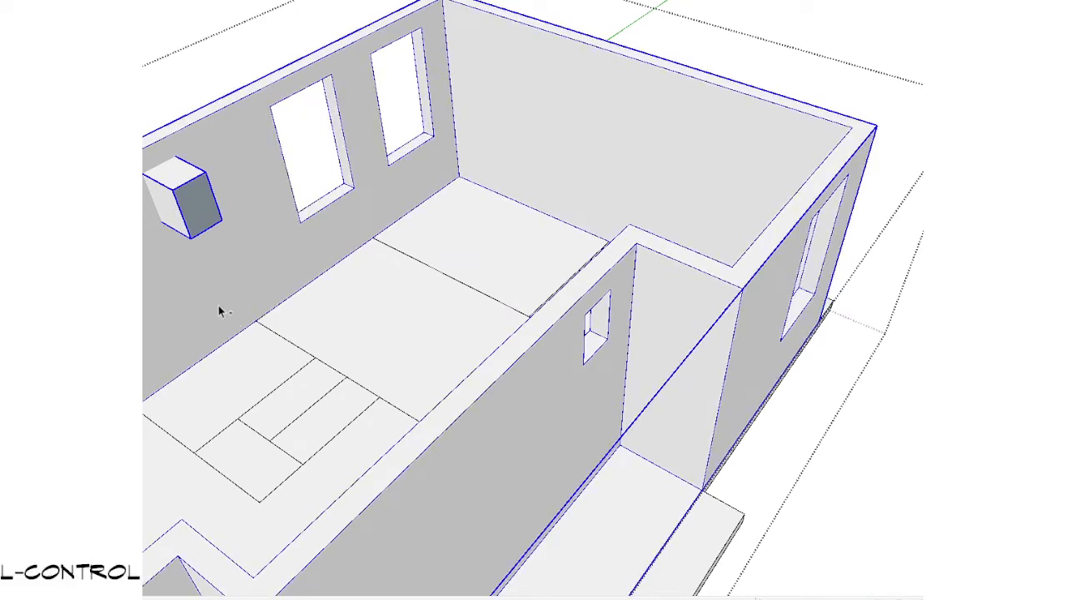
key("shift+i")
Step: Draw a rectangle over the tall window opening in the projecting wall of level 2
scroll(329, 260, "down", 3)
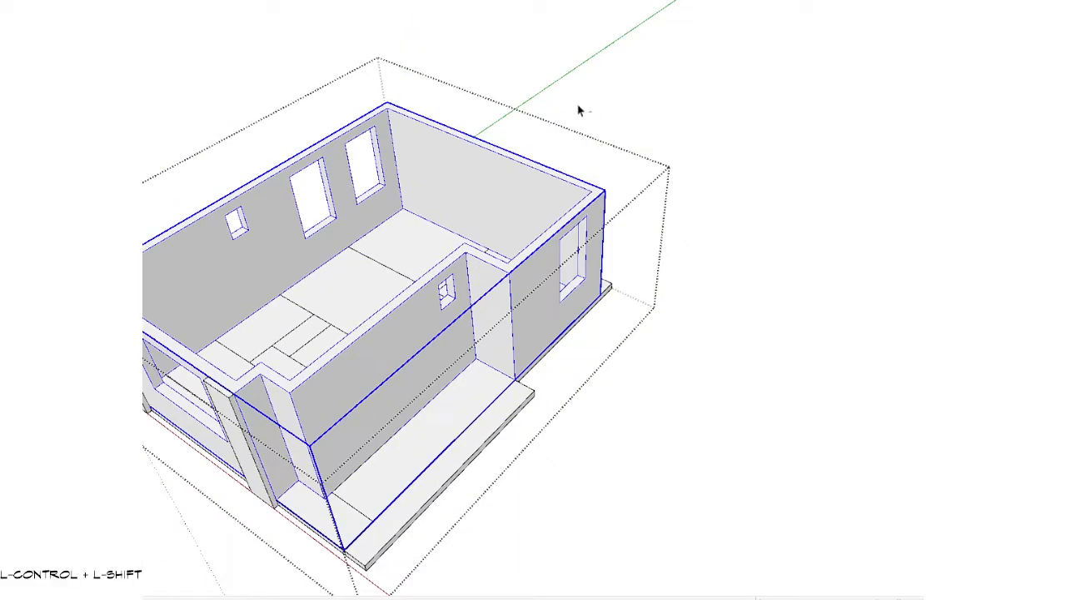
left_click(304, 379, "ctrl+shift")
middle_click_drag(304, 379, 669, 347)
middle_click_drag(359, 192, 586, 406, "shift")
scroll(631, 290, "up", 3)
middle_click_drag(656, 210, 425, 315)
scroll(638, 315, "down", 4)
middle_click_drag(766, 325, 641, 246, "shift")
scroll(642, 246, "up", 2)
key("space")
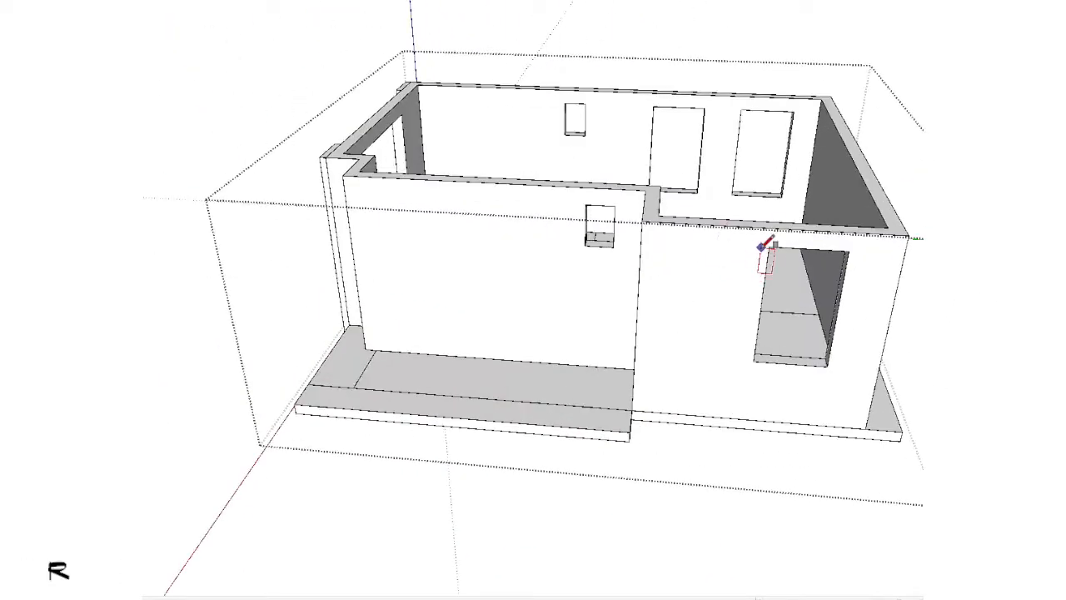
left_click(827, 366)
key("space")
Step: Move the window-sized rectangle over to the recessed wall, beside its small window
scroll(678, 344, "down", 3)
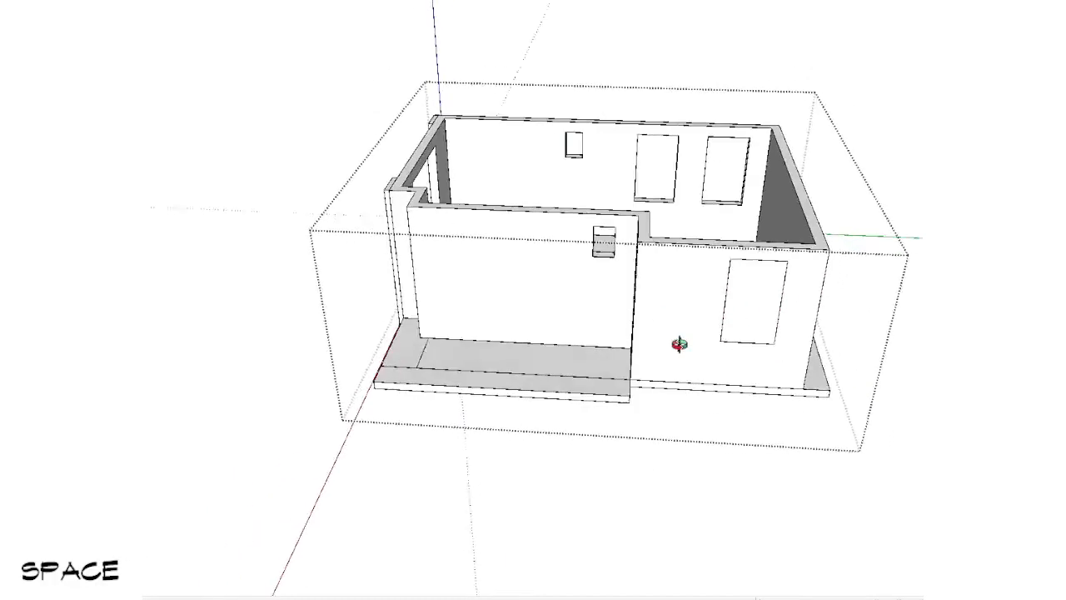
middle_click_drag(678, 345, 749, 256)
scroll(750, 256, "up", 4)
double_click(778, 220)
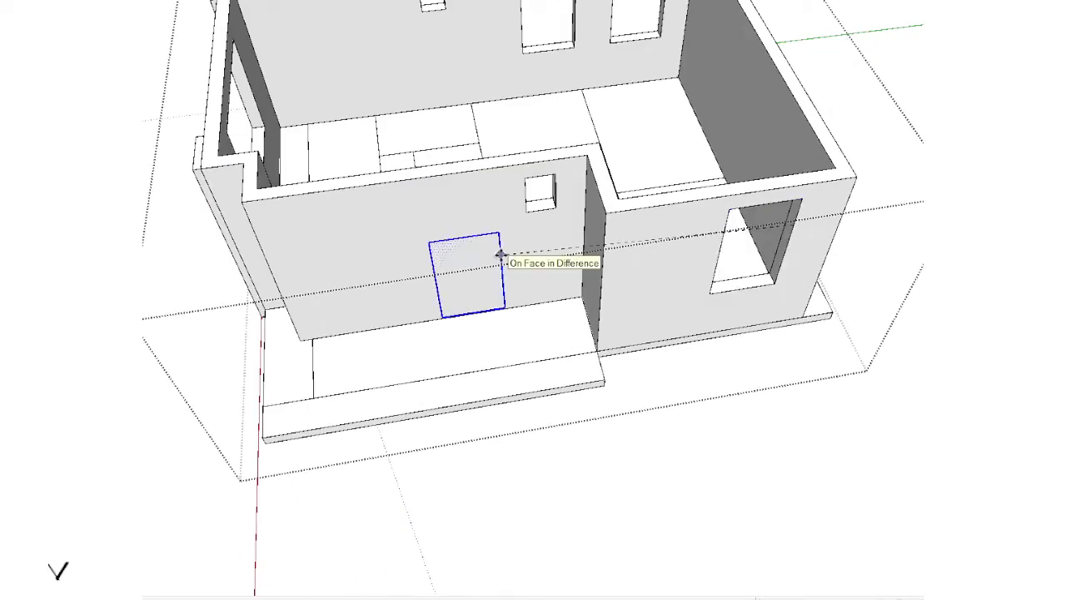
key("Left")
key("space")
Step: Cut the rectangle in front of the recessed wall and paste it in place inside the level 2 walls group
middle_click_drag(409, 305, 515, 352)
scroll(515, 352, "up", 3)
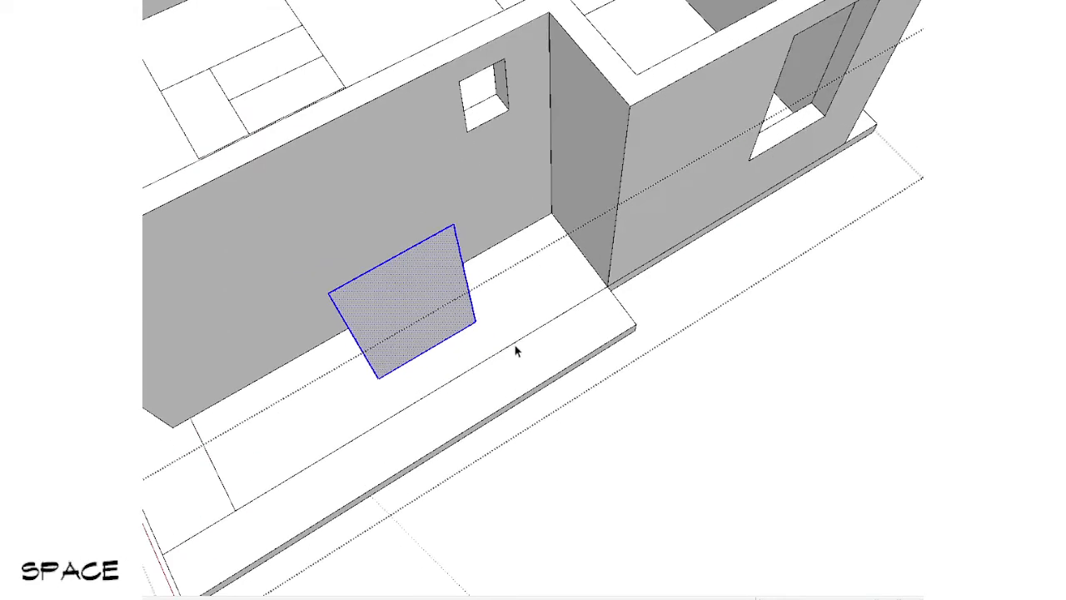
scroll(413, 310, "down", 2)
middle_click_drag(413, 312, 676, 385, "shift")
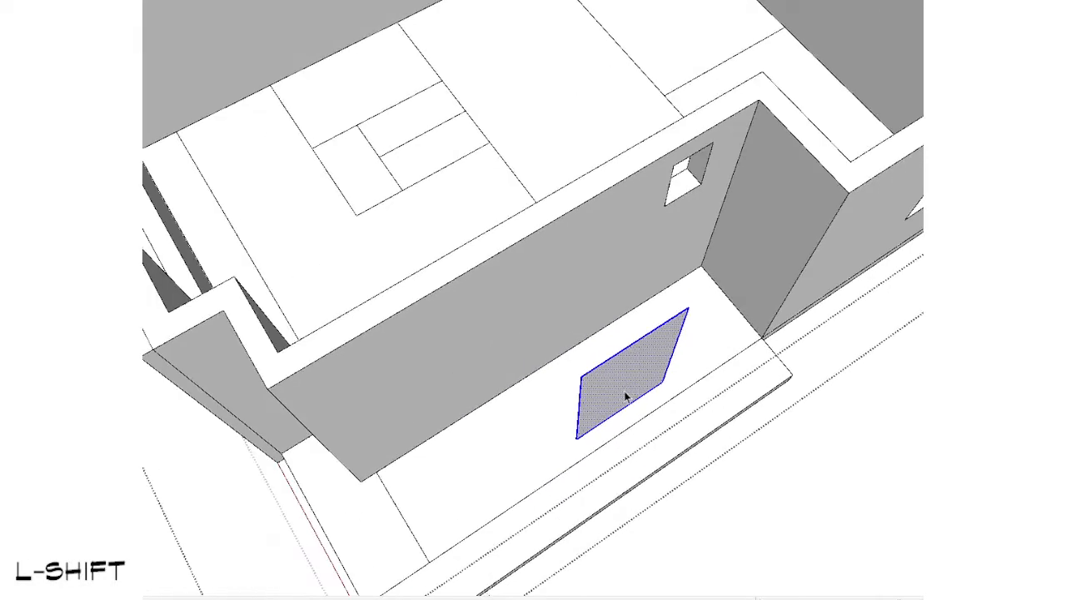
scroll(624, 392, "down", 1)
key("ctrl+x")
double_click(538, 305)
key("ctrl+shift+v")
key("ctrl+shift+v")
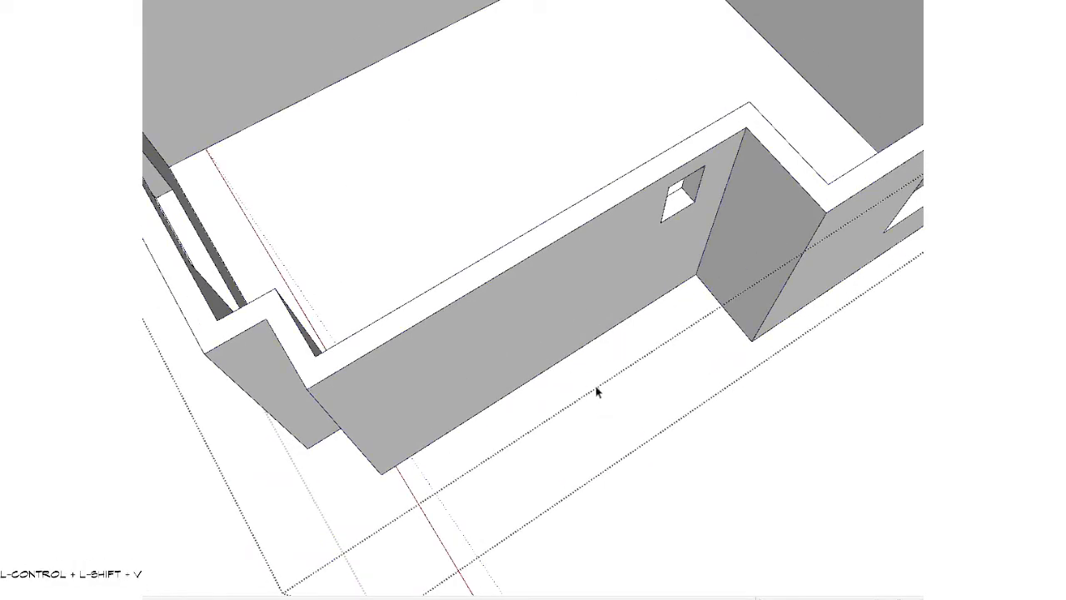
Step: Move the pasted rectangle onto the recessed wall at window height and push it through the wall to cut an opening
key("shift")
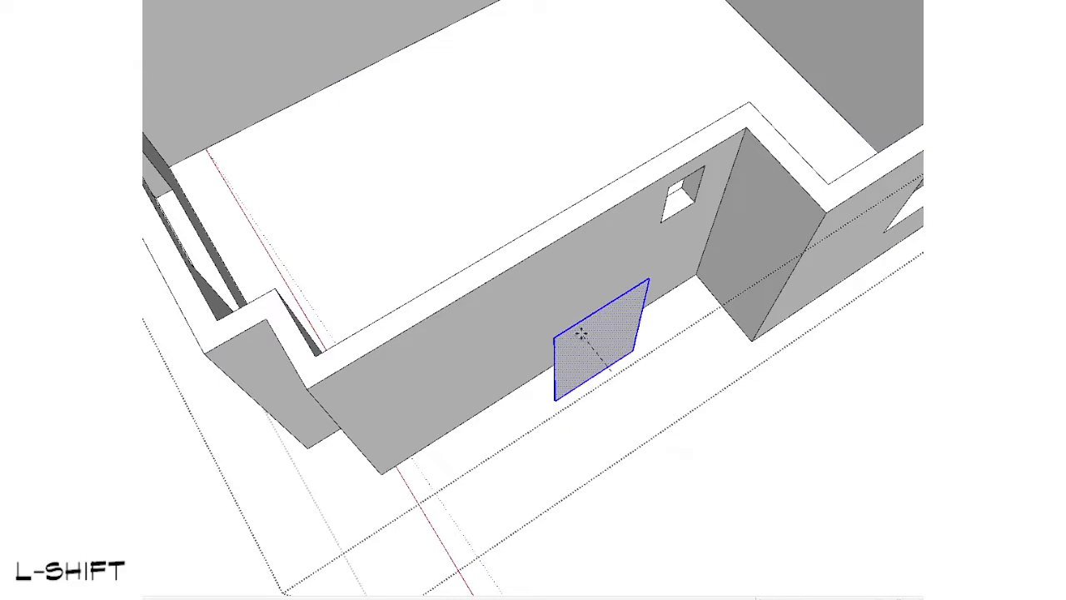
key("Left")
key("Right")
left_click(557, 305)
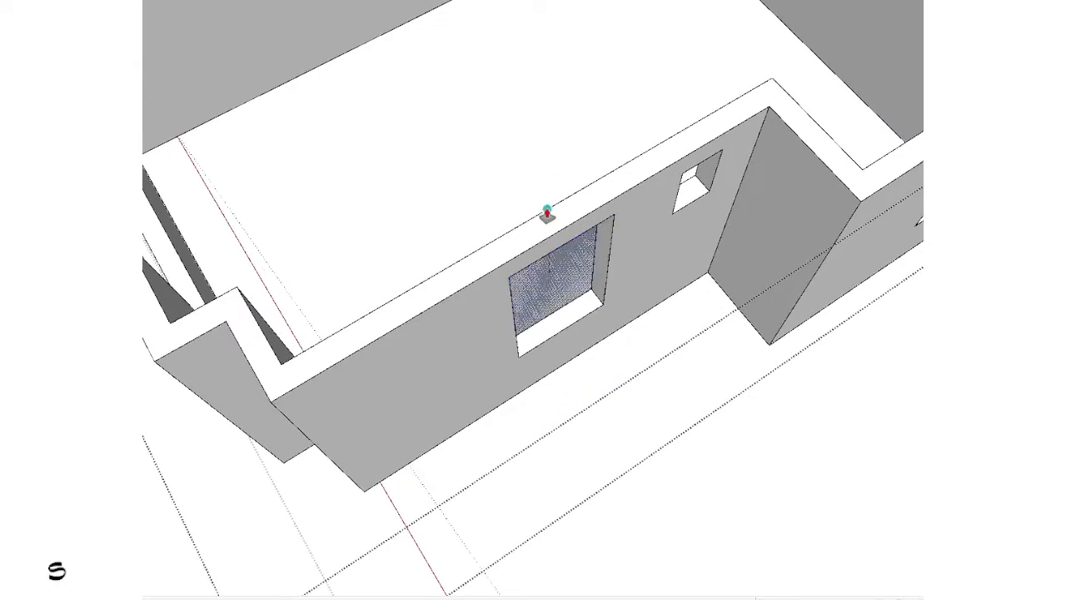
key("space")
scroll(550, 388, "down", 5)
key("Escape")
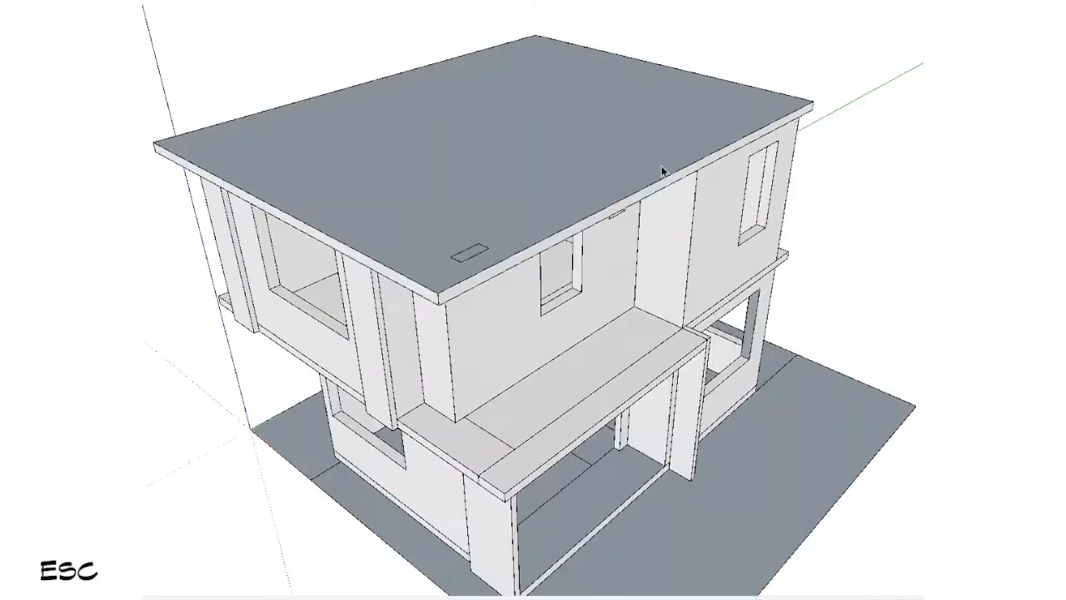
Step: Examine the window openings in the level 2 section plan and around the outside of the building
middle_click_drag(661, 165, 718, 55)
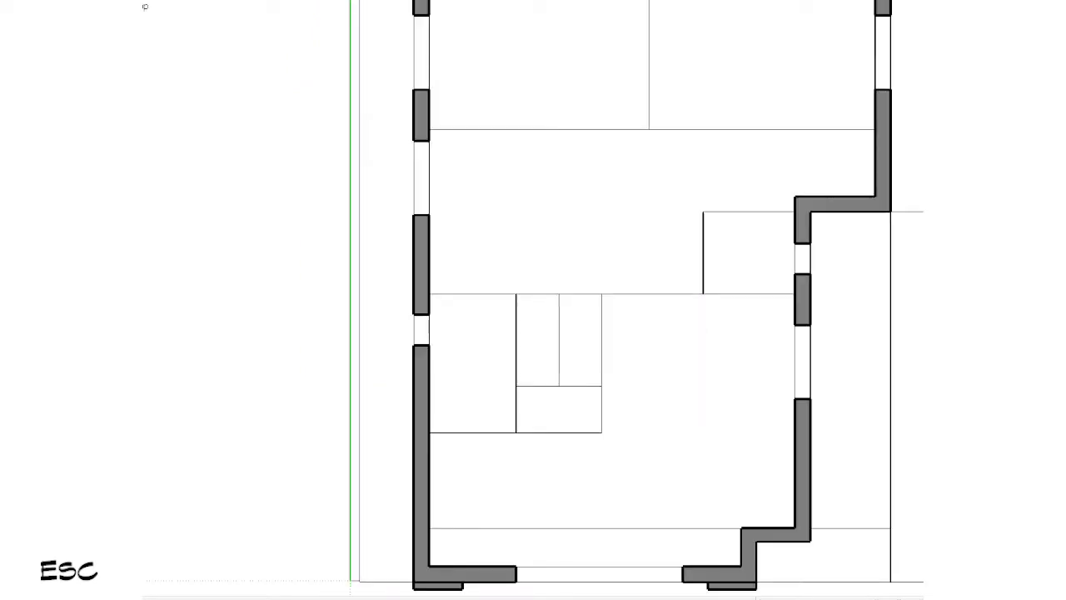
key("shift+z")
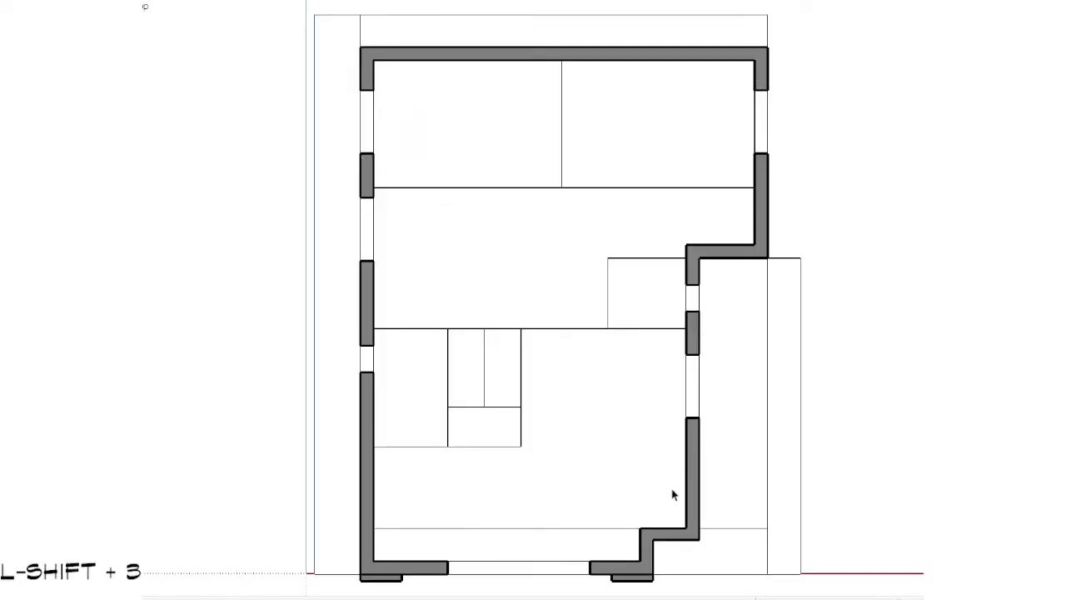
scroll(491, 344, "down", 1)
scroll(743, 218, "down", 2)
middle_click_drag(759, 543, 574, 117)
scroll(574, 117, "up", 3)
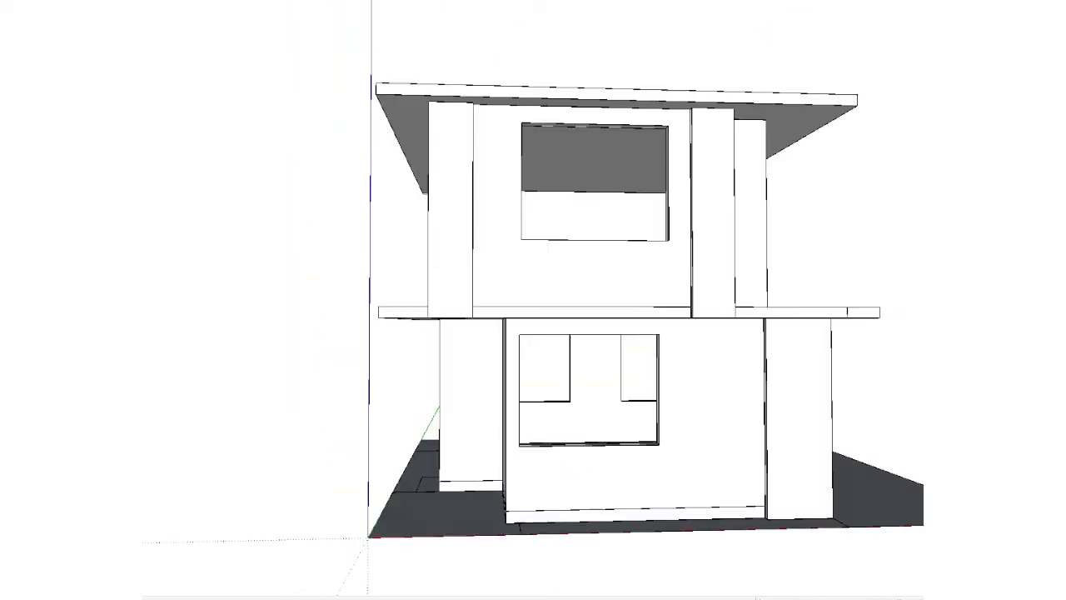
middle_click_drag(793, 278, 433, 281)
mouse_move(492, 290)
middle_mouse_down()
mouse_move(742, 262)
mouse_move(792, 317)
mouse_move(832, 266)
mouse_move(754, 250)
mouse_move(861, 205)
mouse_move(337, 277)
middle_mouse_up()
middle_click_drag(401, 225, 637, 279)
Step: Draw a rectangle corner to corner across the wide level 2 window opening on the front facade
scroll(352, 205, "up", 3)
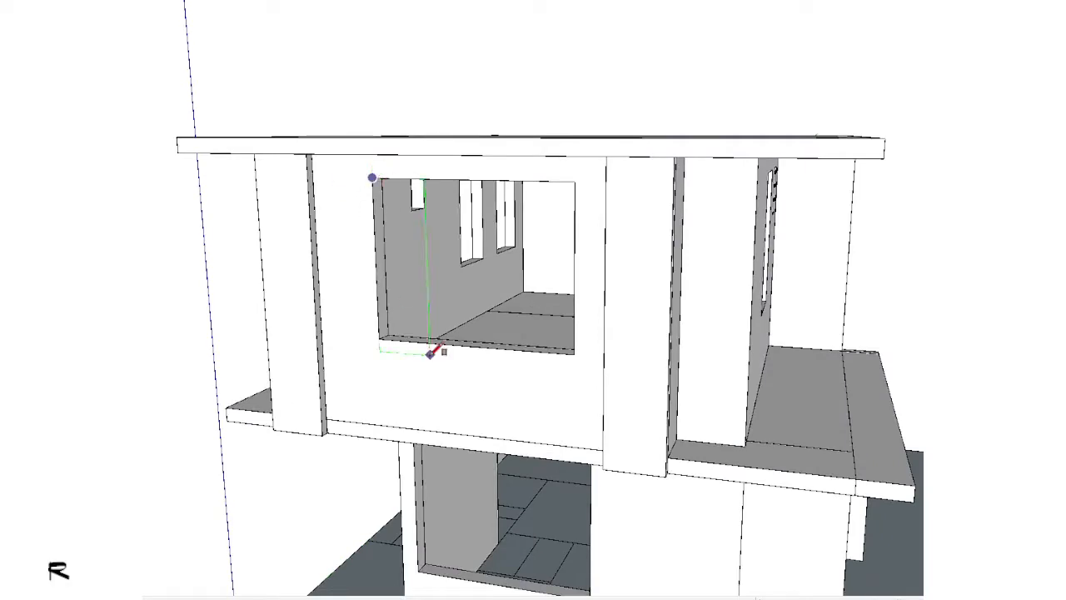
key("shift")
scroll(430, 353, "down", 5)
middle_click_drag(507, 209, 750, 302)
scroll(750, 303, "up", 5)
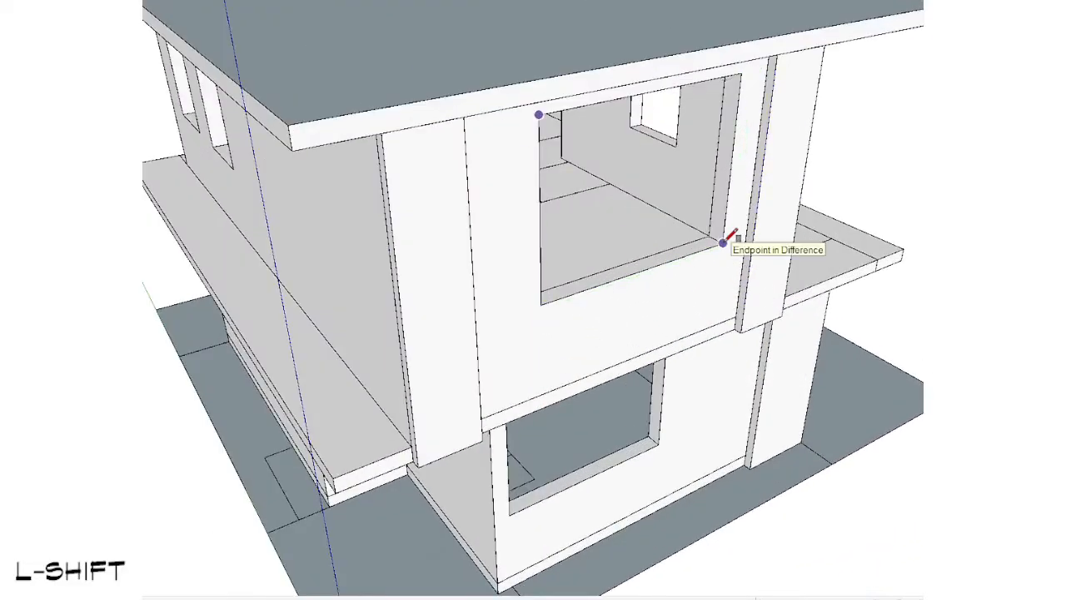
left_click(722, 243)
key("space")
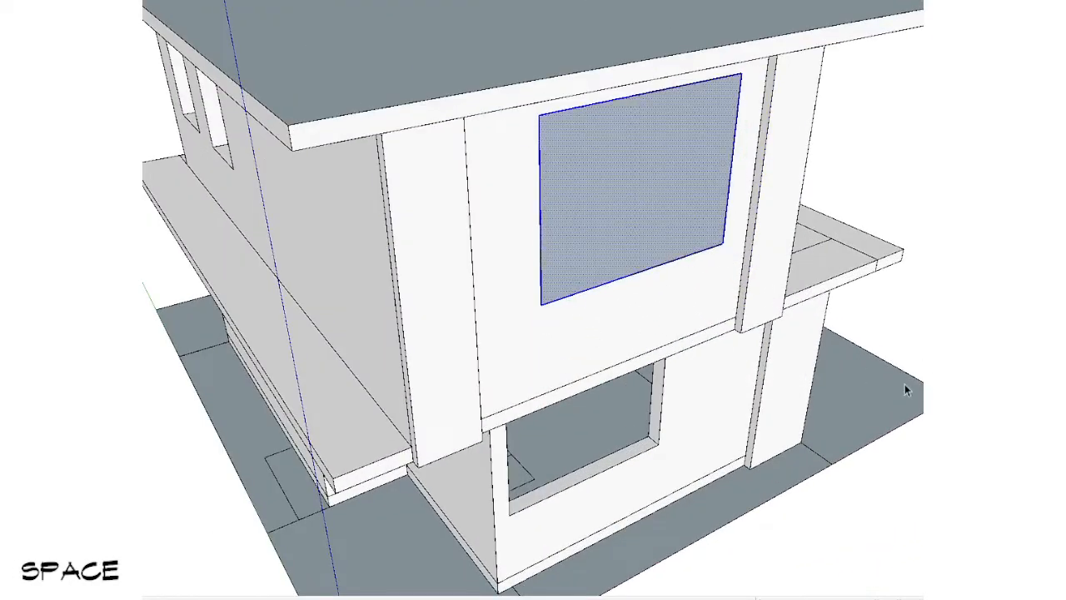
Step: Offset the edges of the front window rectangle inward to outline an outer frame
middle_click_drag(904, 388, 809, 440, "shift")
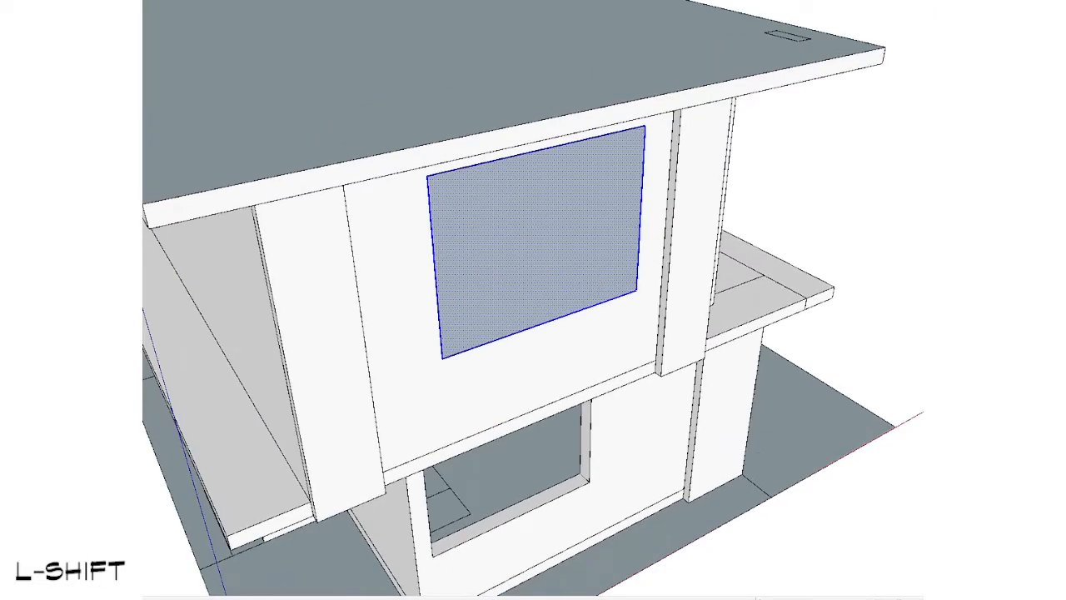
scroll(471, 343, "down", 3)
mouse_move(477, 350)
middle_mouse_down()
mouse_move(364, 153)
mouse_move(430, 179)
mouse_move(450, 316)
middle_mouse_up()
scroll(404, 160, "up", 4)
scroll(516, 135, "up", 3)
key("f")
left_click(508, 40)
key("space")
Step: Push the face inside the outer frame back to recess it into the window opening
left_click(578, 142)
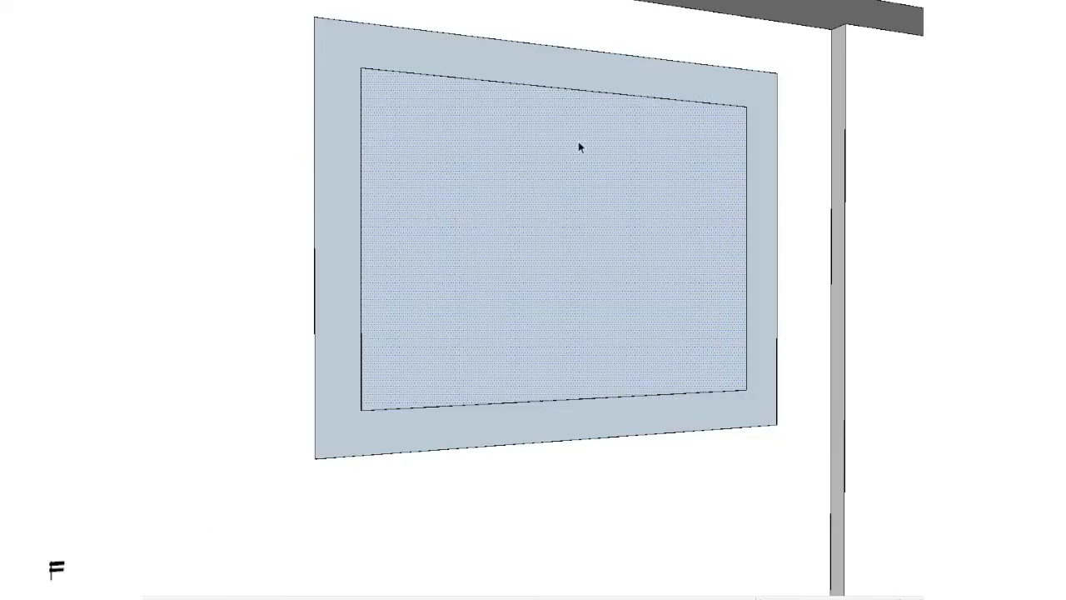
middle_click_drag(578, 142, 680, 161)
key("s")
left_click(681, 161)
left_click(660, 152)
key("space")
Step: Offset the recessed window face inward by a thin margin and push the resulting inner face slightly back
scroll(654, 137, "up", 3)
key("f")
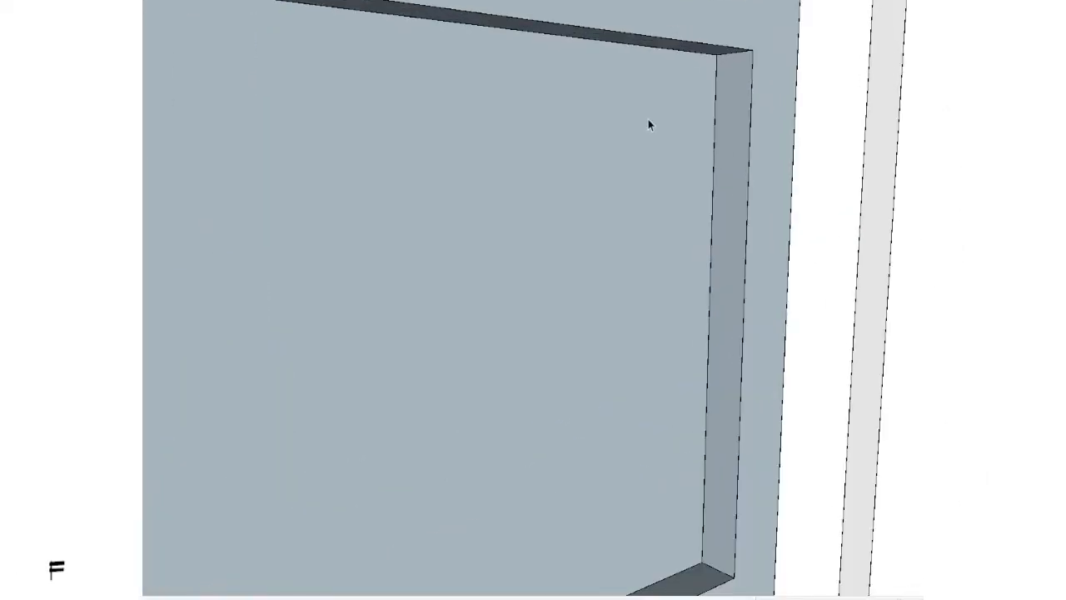
left_click(686, 53)
left_click(669, 139)
key("s")
left_click(669, 139)
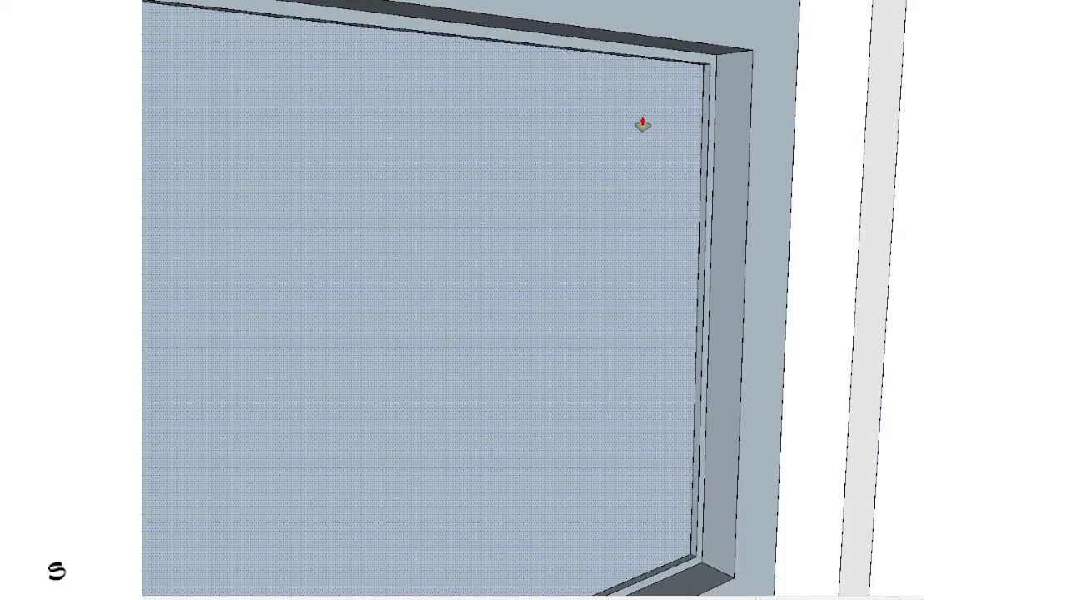
left_click(642, 124)
key("space")
Step: Draw a vertical line from the midpoint of the recessed face's edge to split the window into two panes
scroll(642, 124, "down", 3)
middle_click_drag(642, 123, 471, 375)
key("l")
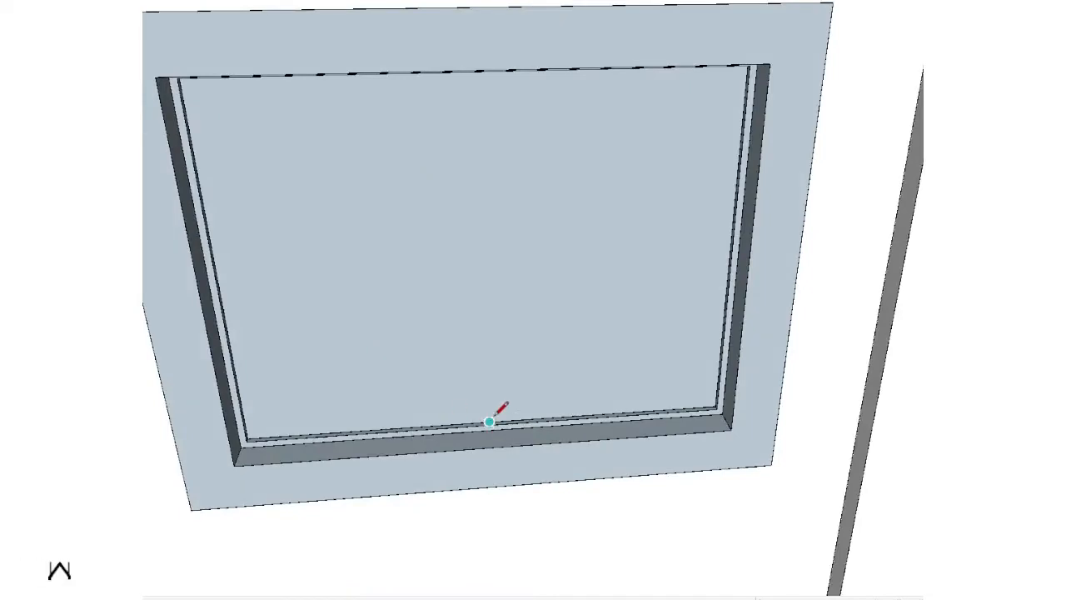
scroll(490, 420, "up", 3)
left_click(481, 425)
scroll(481, 425, "down", 3)
middle_click_drag(481, 424, 528, 143)
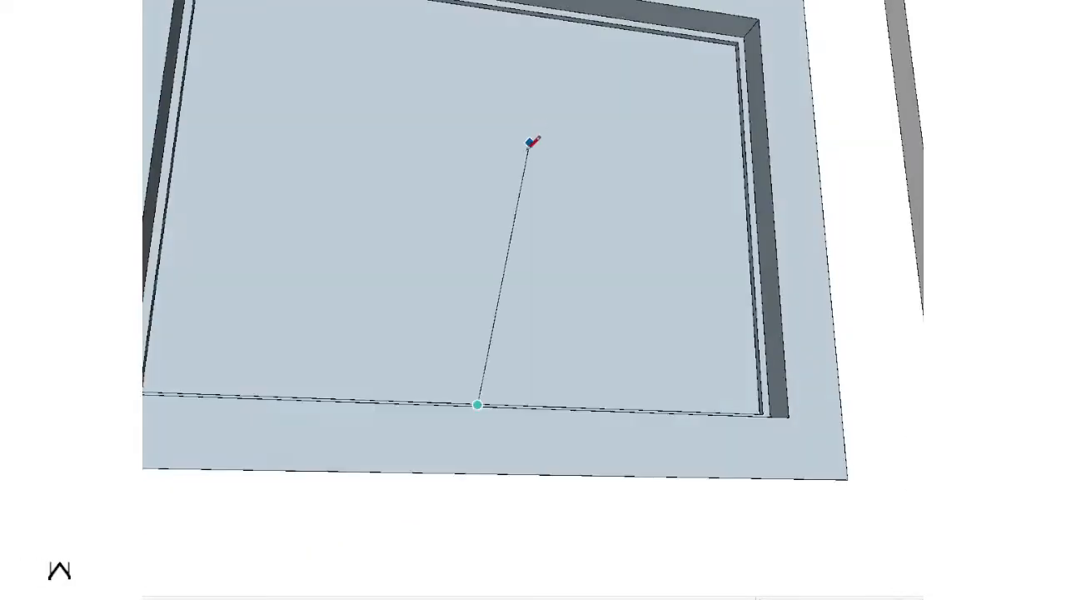
scroll(528, 142, "down", 1)
key("shift")
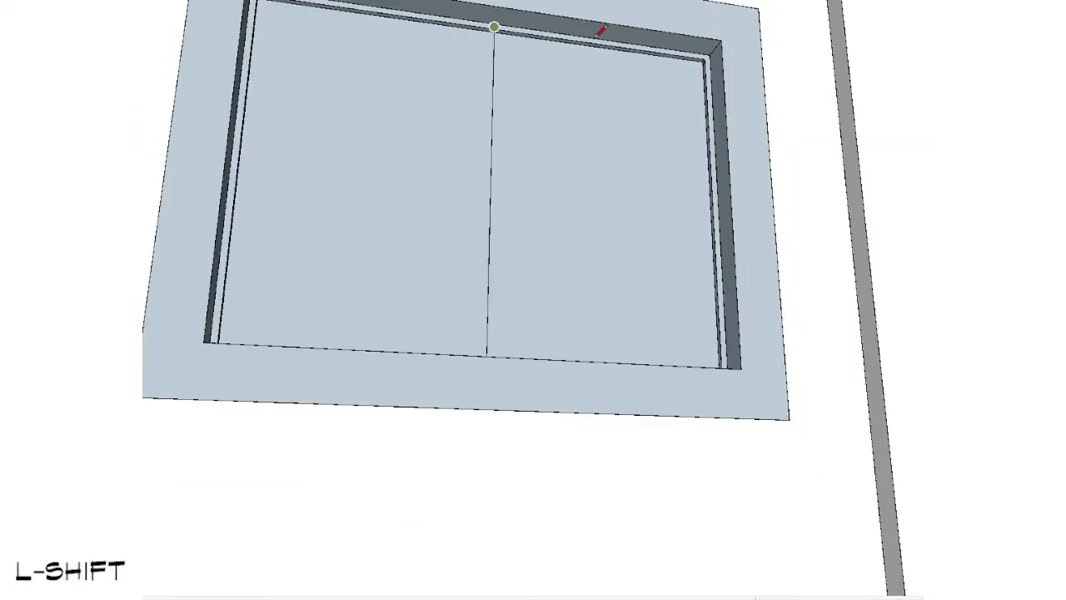
key("space")
Step: Offset the edges of both window panes inward by the same distance to outline their sash frames
middle_click_drag(580, 122, 671, 172)
scroll(679, 73, "up", 3)
left_click(680, 73)
key("f")
left_click(680, 73)
double_click(334, 144)
key("space")
Step: Push one glass pane back inside its sash and the other one back by double that depth
key("s")
left_click(671, 172)
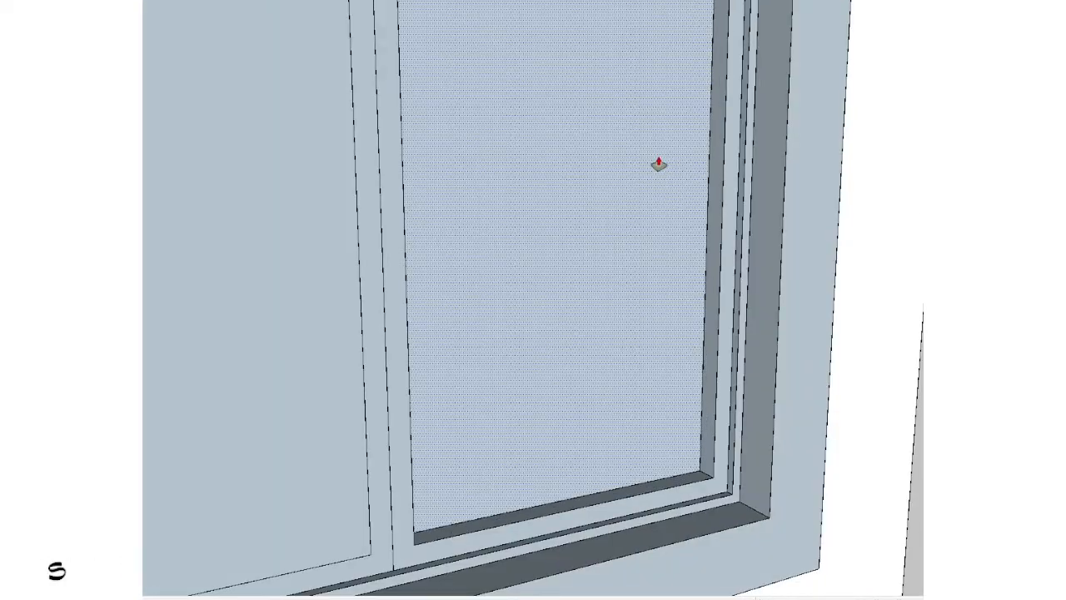
left_click(659, 164)
double_click(294, 241)
double_click(292, 241)
key("space")
Step: Select the hand-modelled front window and delete it from the opening
scroll(293, 238, "down", 1)
scroll(514, 234, "down", 5)
middle_click_drag(635, 323, 372, 276)
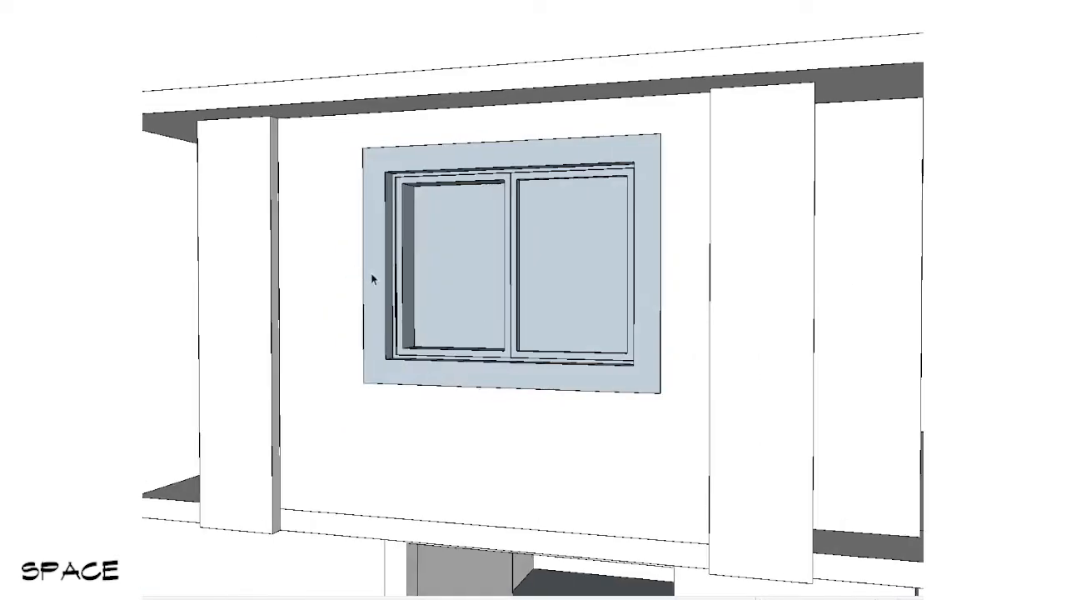
double_click(549, 198)
left_click(549, 200)
key("n")
Step: Redraw a rectangle across the empty front window opening on level 2
scroll(550, 202, "down", 3)
middle_click_drag(550, 201, 485, 488)
scroll(484, 489, "up", 1)
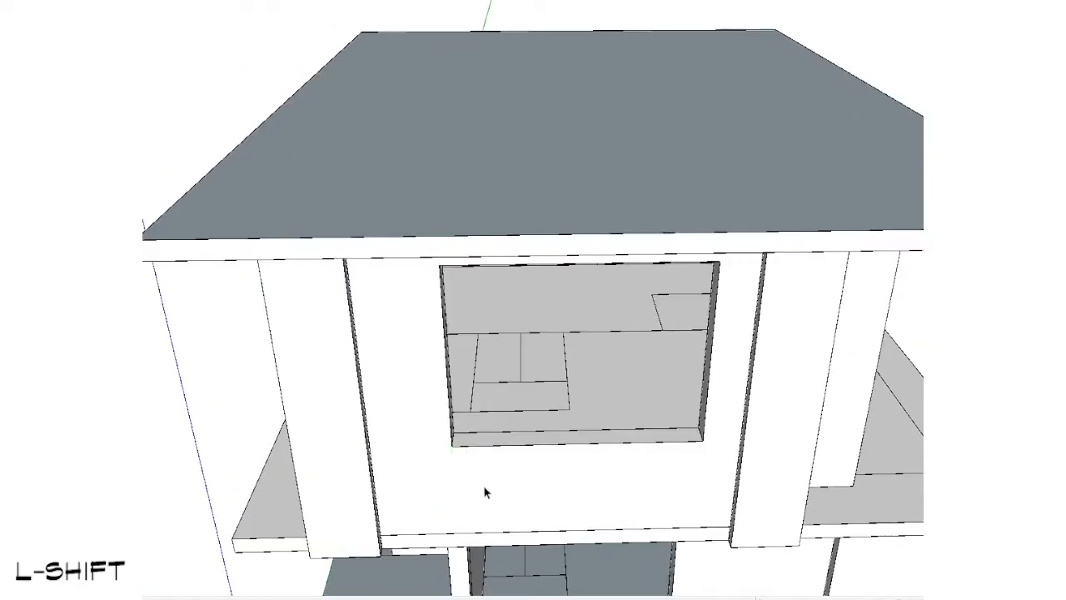
left_click(722, 260)
key("space")
Step: Generate a window from the front rectangle with 1 row, 2 columns and a frame depth and width of 0.05 m
left_click(580, 389)
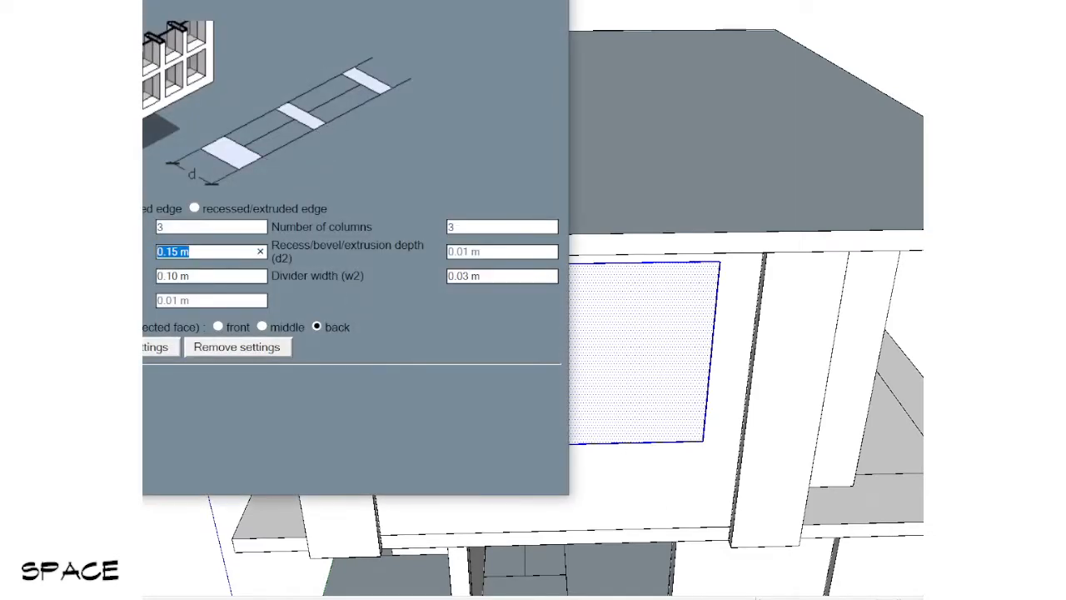
type(".05")
key("Tab")
key("BackSpace")
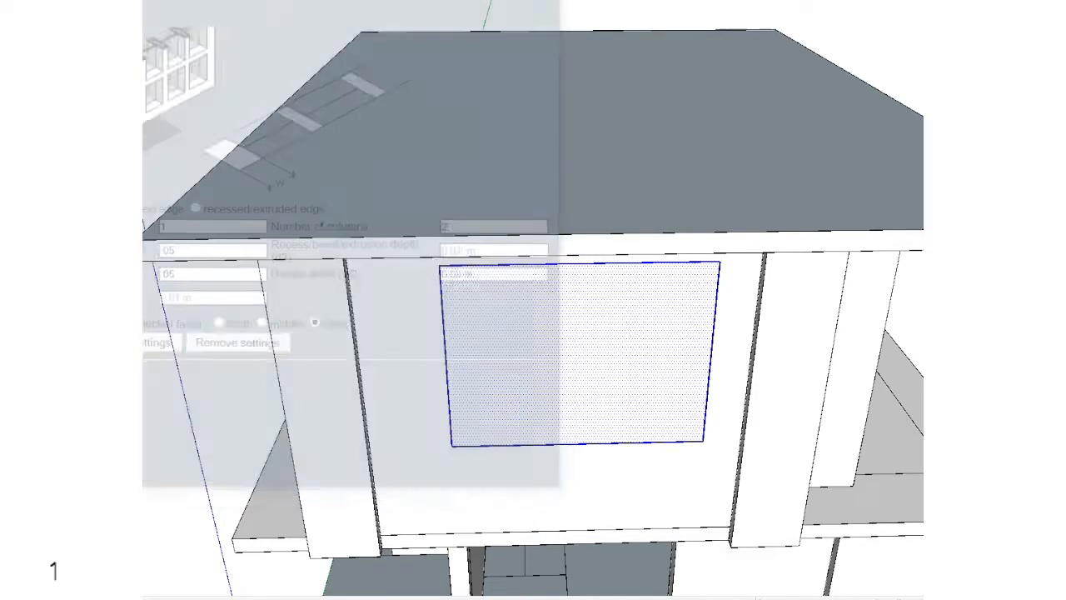
scroll(569, 355, "down", 5)
middle_click_drag(495, 269, 480, 316)
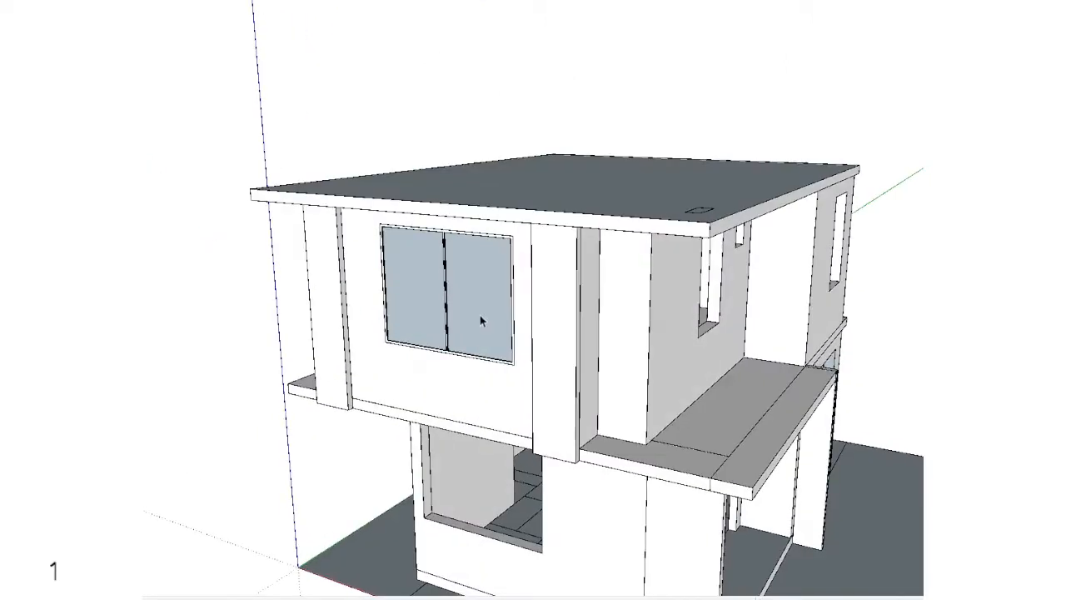
Step: Open the generated front window for editing and paint both of its panes with a translucent glass material
scroll(480, 317, "up", 4)
double_click(431, 308)
left_click(513, 245)
key("shift+1")
scroll(510, 247, "down", 1)
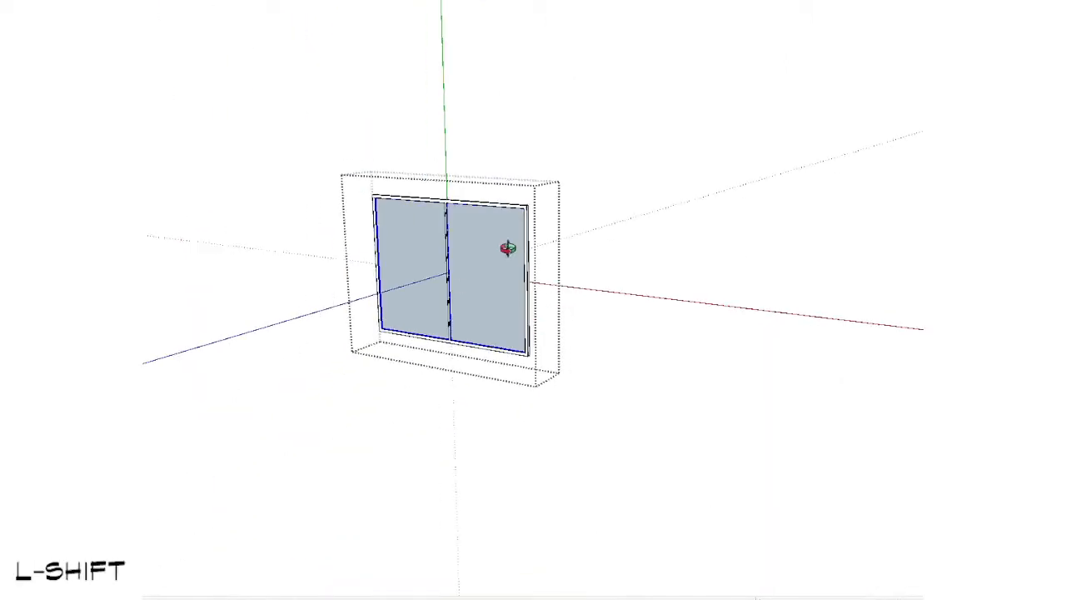
middle_click_drag(507, 246, 503, 275)
key("v")
left_click(503, 247)
key("space")
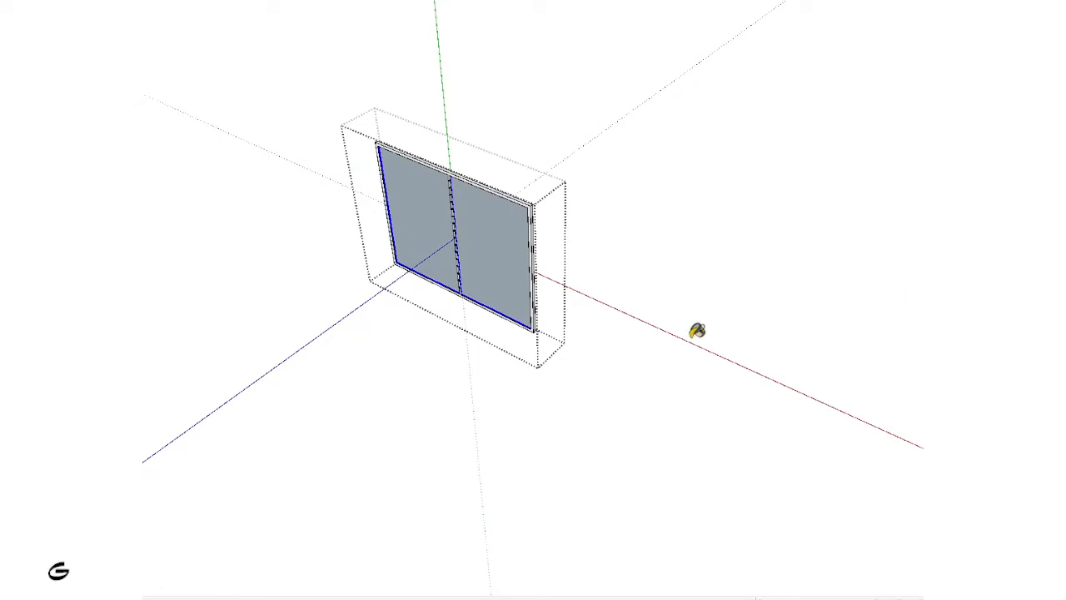
left_click(504, 251)
middle_click_drag(451, 374, 766, 158)
key("space")
key("Escape")
Step: Move the front window along the green axis so it sits recessed within the wall thickness of its level 2 opening
middle_click_drag(551, 268, 316, 374)
scroll(352, 376, "up", 3)
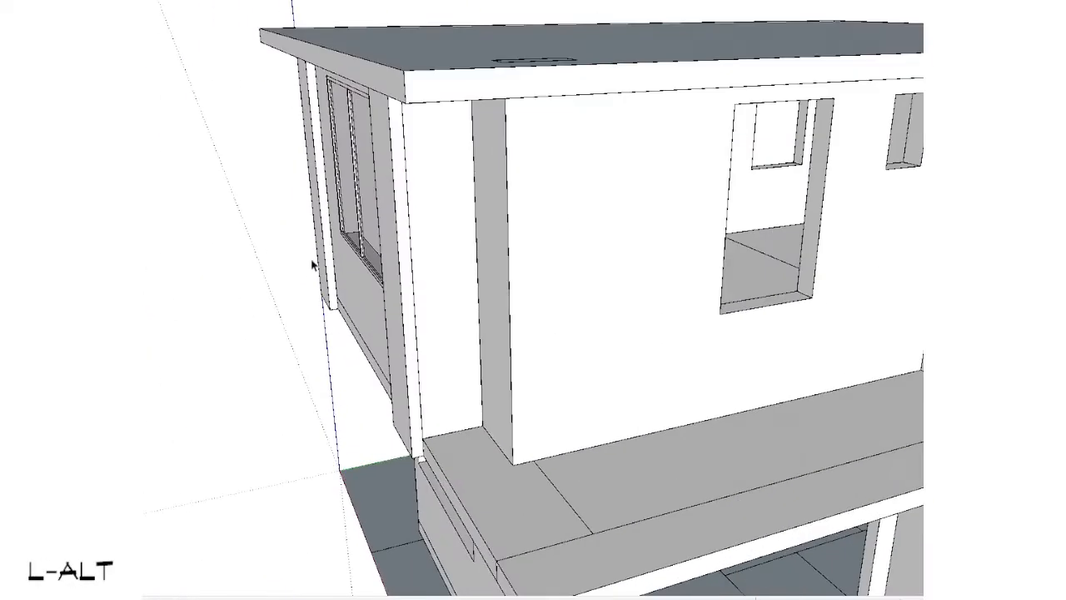
middle_click_drag(311, 264, 379, 266)
scroll(379, 266, "up", 2)
left_click(377, 260)
scroll(314, 272, "up", 4)
key("v")
left_click(268, 245)
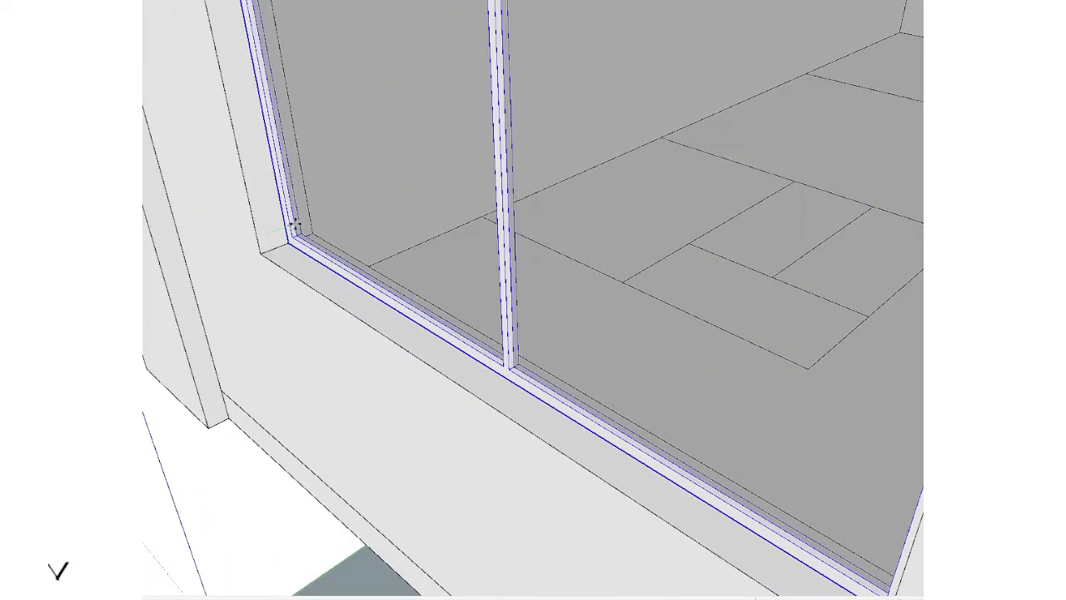
key("Left")
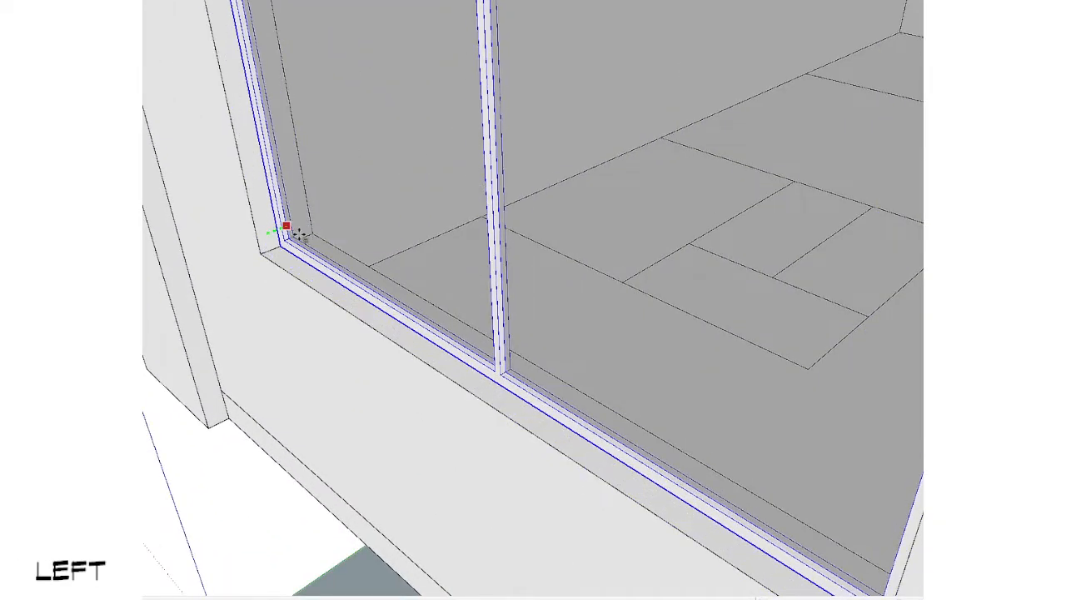
left_click(299, 234)
scroll(299, 236, "down", 4)
key("space")
Step: Turn the recessed front window into a component with the default settings
middle_click_drag(300, 239, 534, 200)
scroll(546, 96, "down", 2)
key("shift+g")
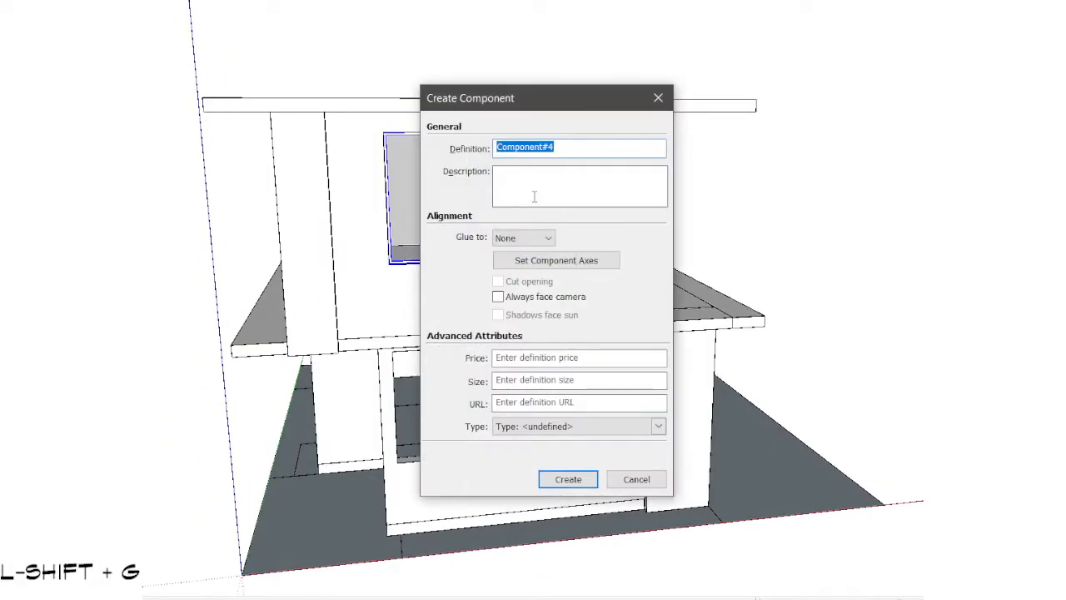
key("Return")
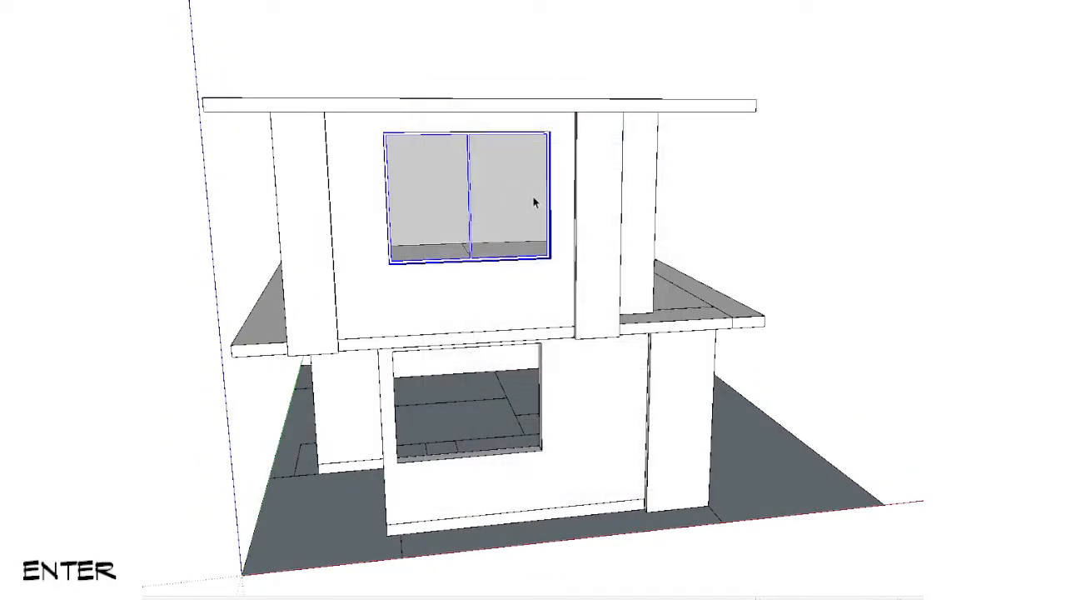
Step: Copy the front window component from level 2 down to the ground floor's front wall
middle_click_drag(425, 272, 666, 167)
scroll(690, 153, "up", 3)
key("v")
key("ctrl")
left_click(695, 147)
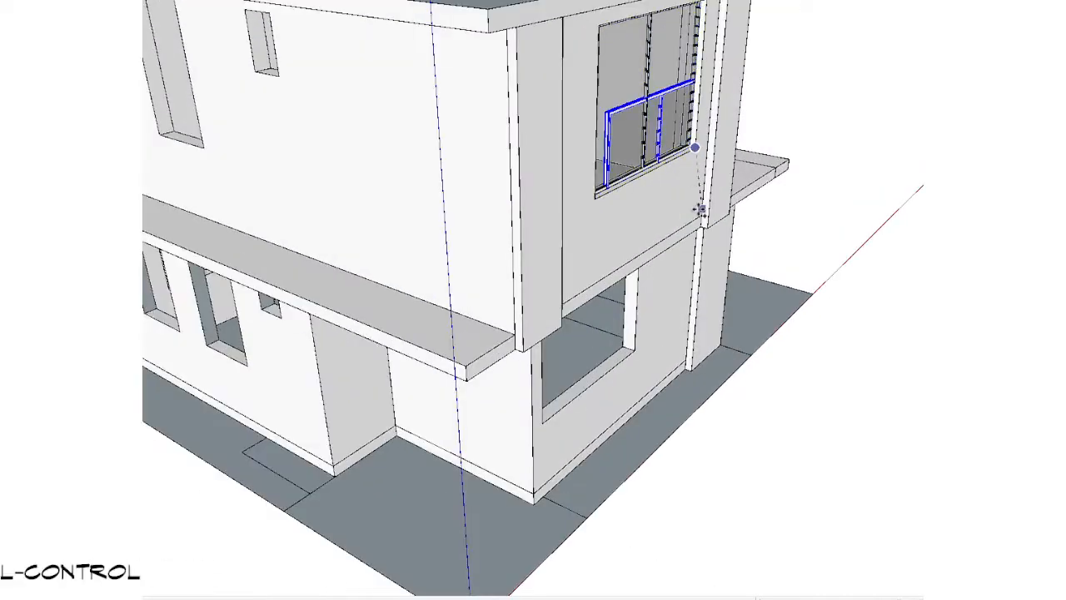
key("shift")
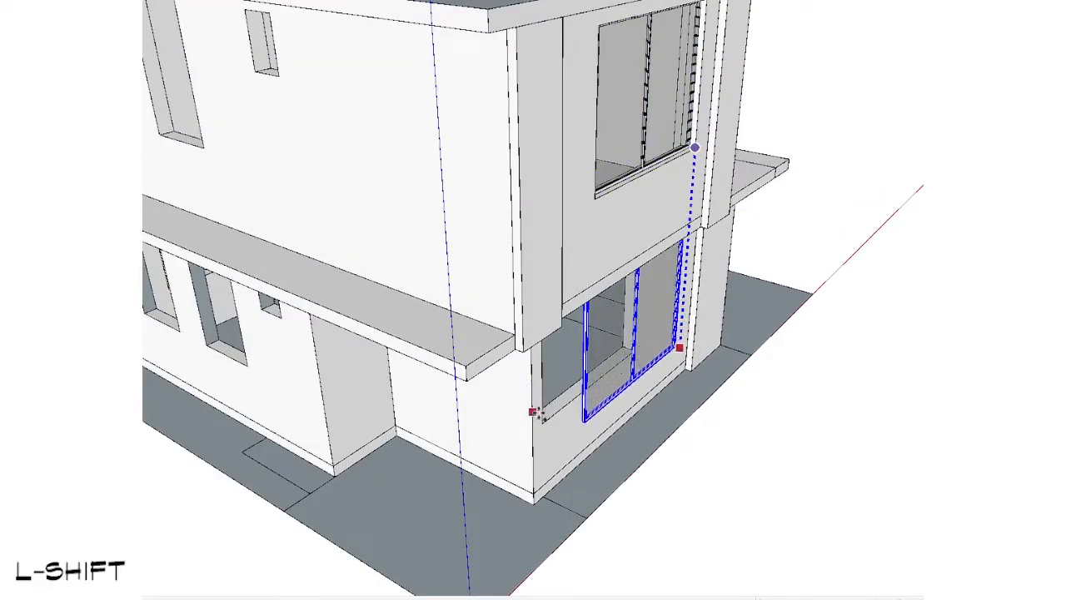
left_click(581, 434)
scroll(583, 439, "up", 4)
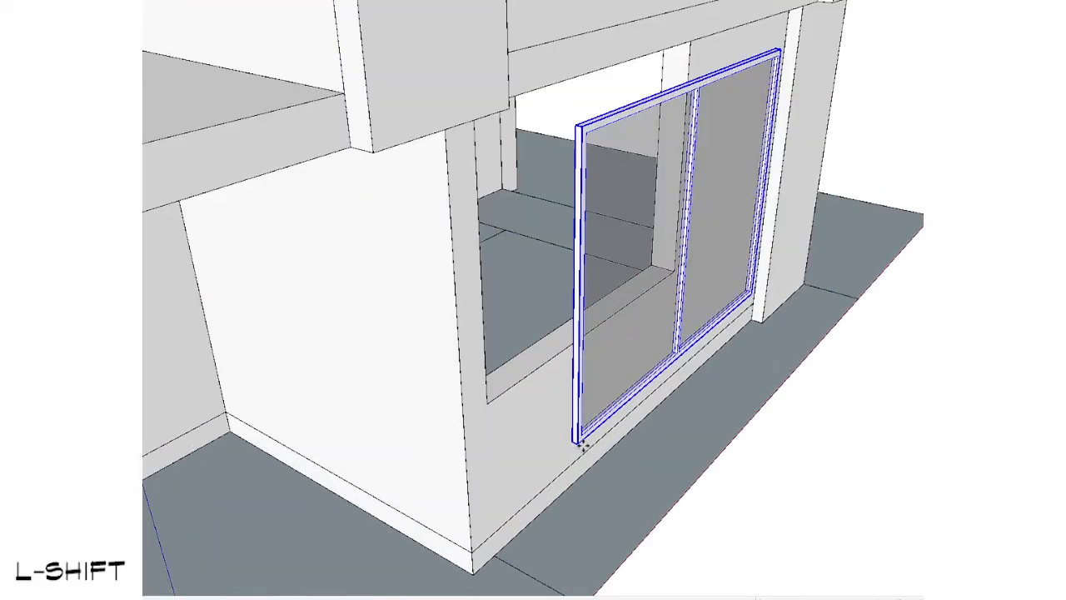
Step: Align the copied window with the ground-floor front opening and set it back into the wall along the green axis
left_click(577, 445)
key("Left")
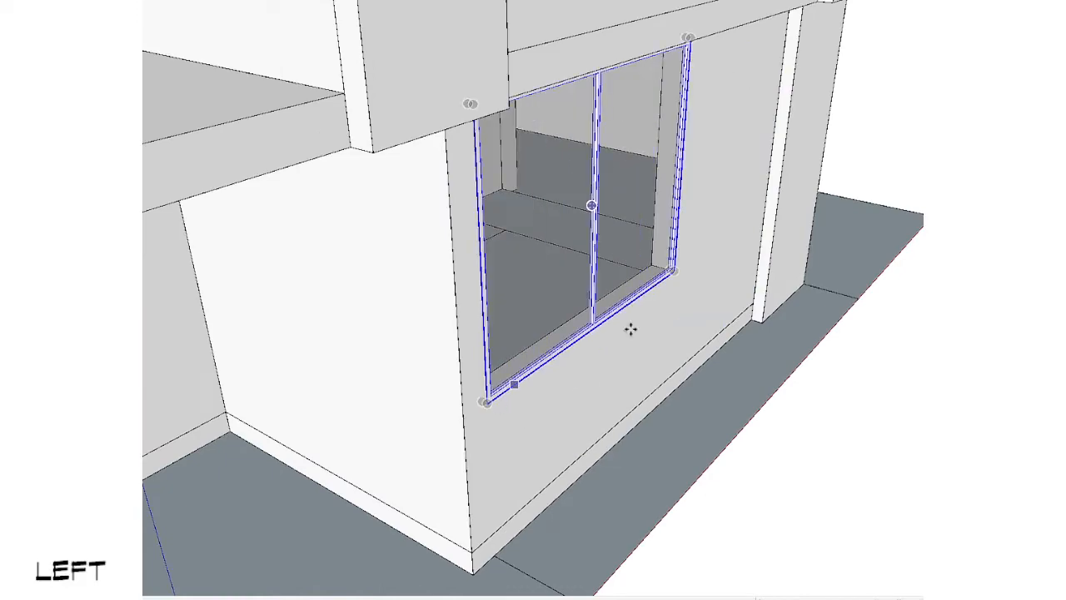
scroll(631, 329, "up", 3)
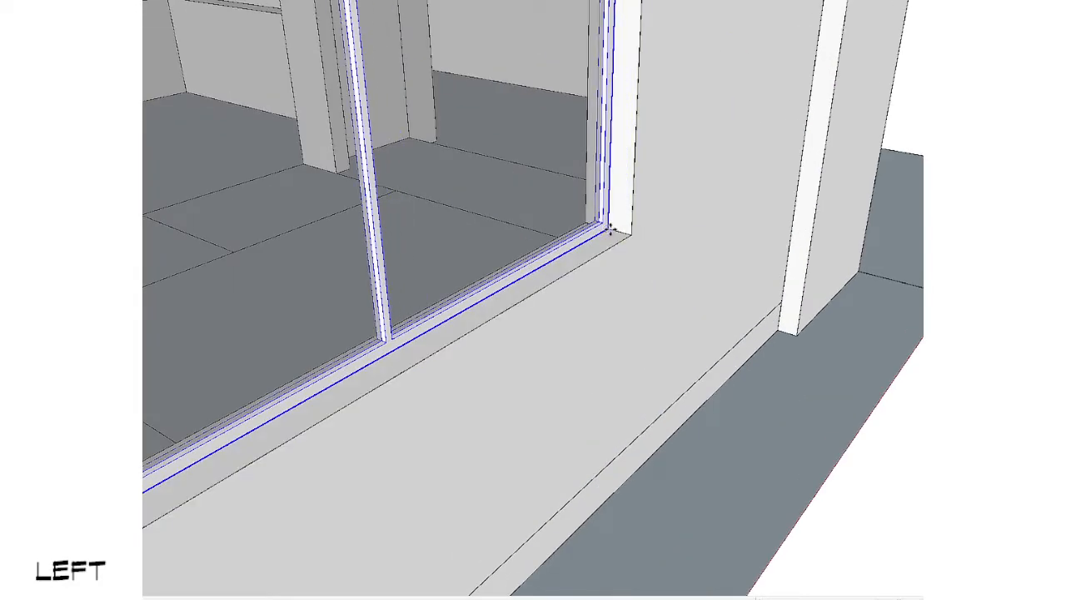
scroll(609, 250, "down", 10)
key("space")
left_click(241, 364)
middle_click_drag(242, 364, 150, 291)
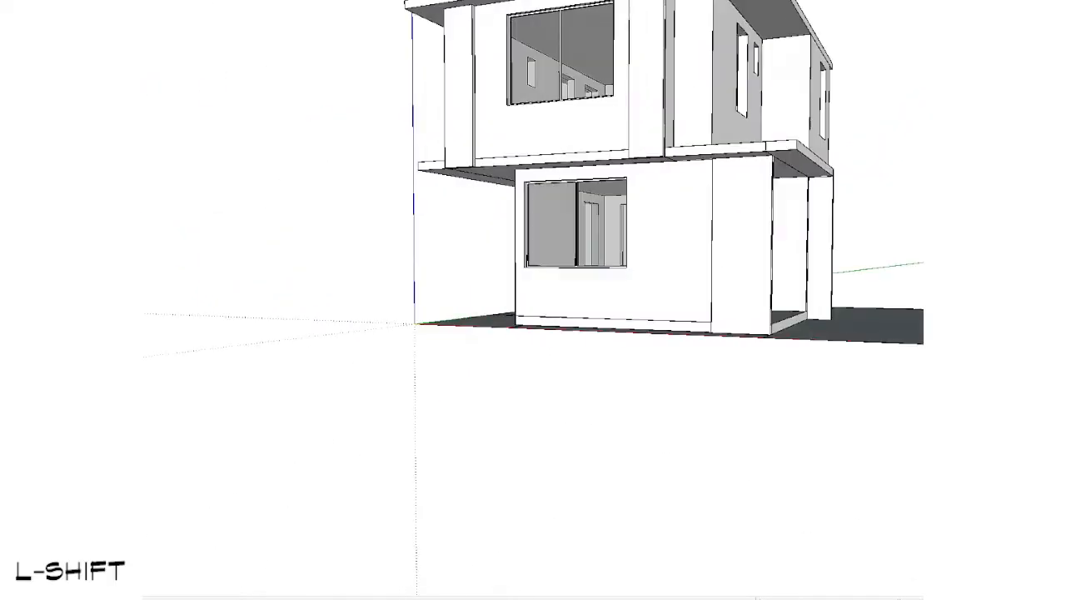
Step: Draw a rectangle across the tall side window opening above the level 2 ledge and select its face
middle_click_drag(583, 250, 349, 333)
scroll(487, 173, "up", 4)
key("r")
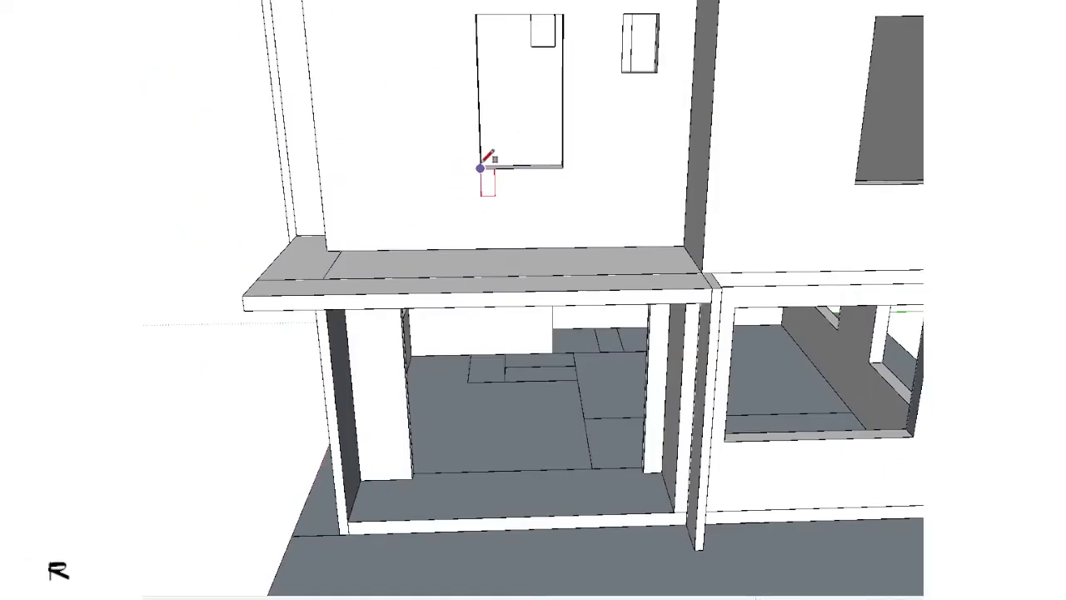
middle_click_drag(539, 73, 500, 33)
middle_click_drag(500, 34, 446, 71, "shift")
left_click(359, 97)
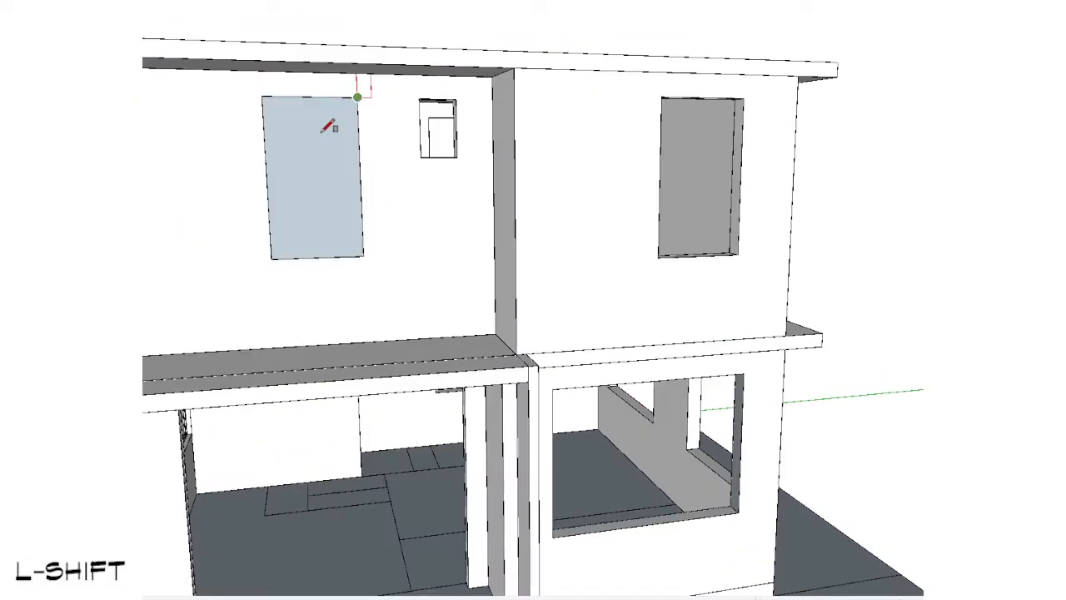
middle_click_drag(324, 125, 569, 187)
key("space")
scroll(569, 188, "up", 3)
left_click(578, 154)
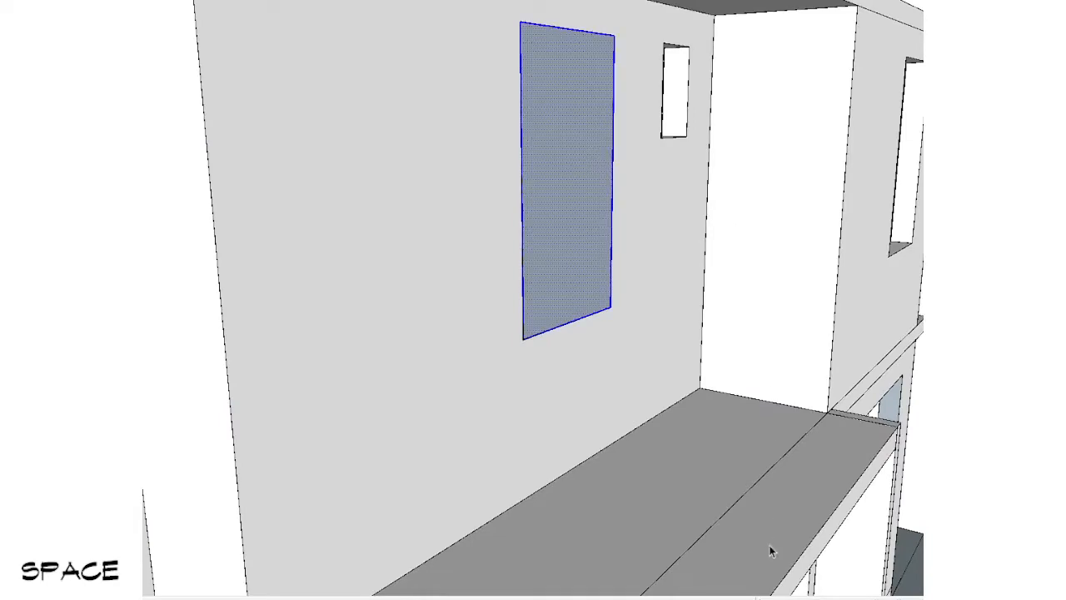
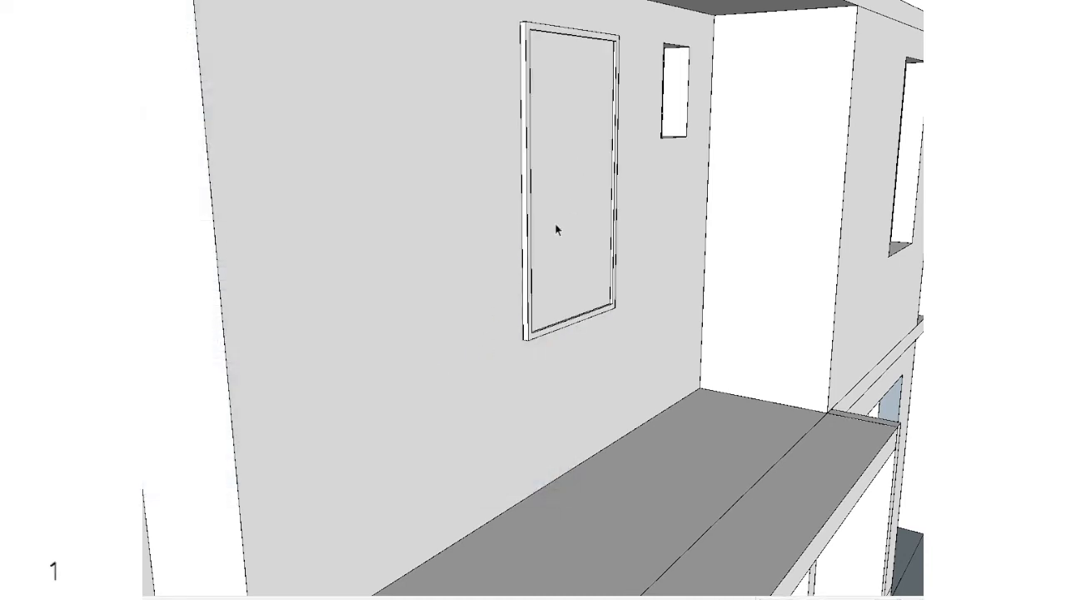
Step: Delete the face covering the tall side window opening and turn the framed window into a component named w2
double_click(575, 168)
left_click(586, 87)
key("Delete")
key("Escape")
left_click(578, 175)
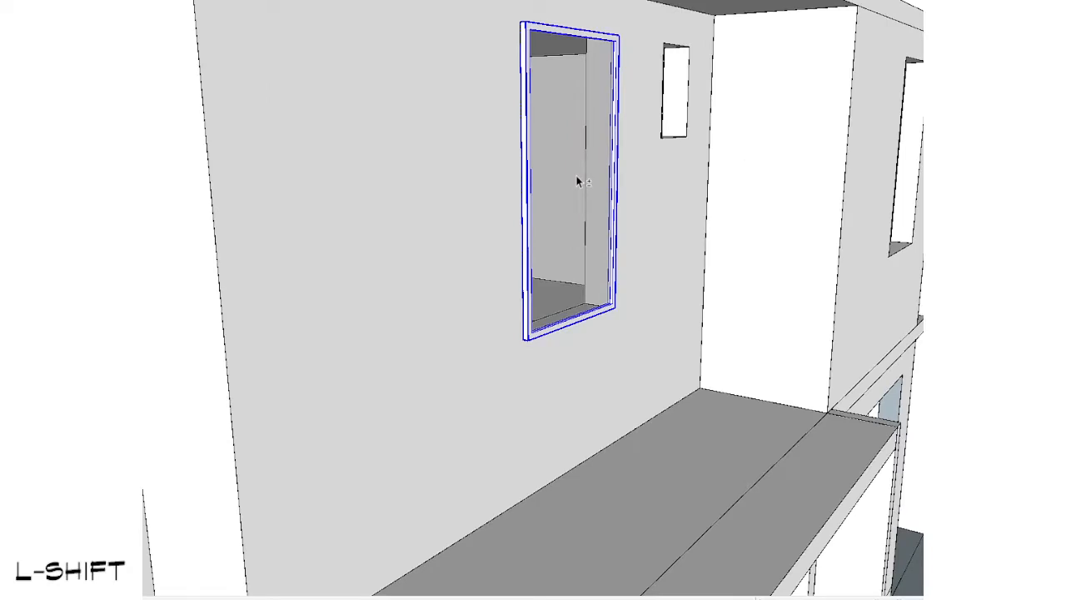
key("shift+g")
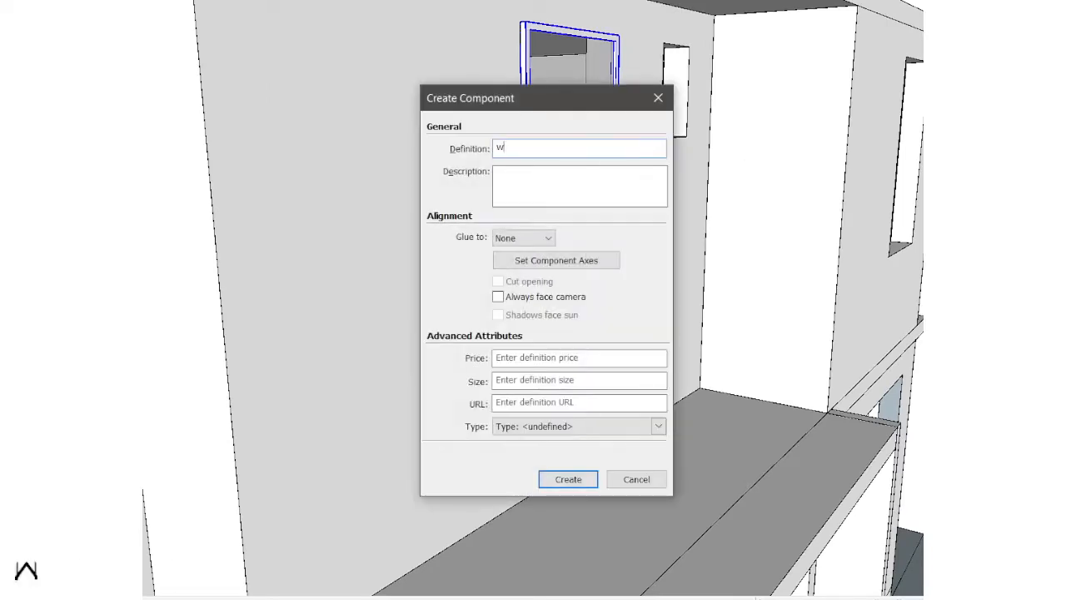
type("w2")
key("Return")
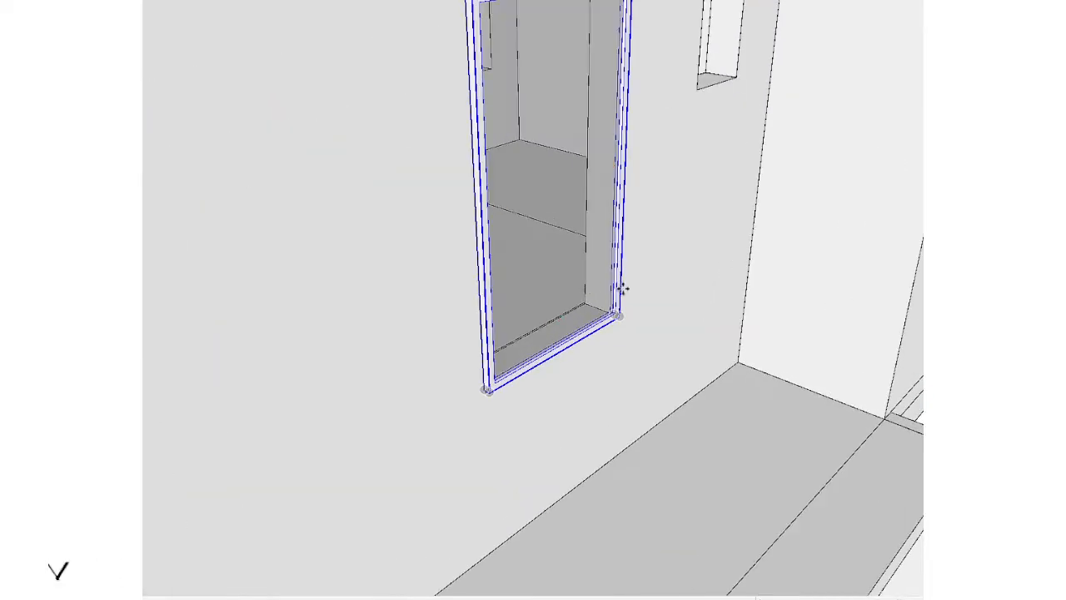
Step: Set the w2 window back into the side wall along the red axis
left_click(622, 288)
key("Left")
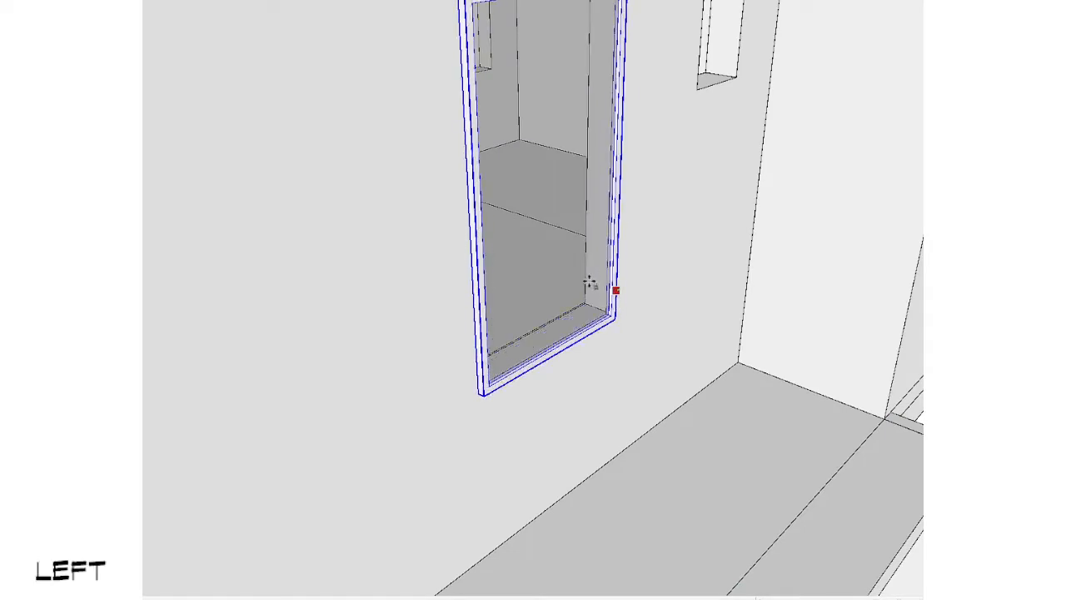
key("Right")
left_click(599, 278)
Step: Copy the w2 window by its lower outer corner into the other tall level 2 opening beyond the recessed wall
scroll(547, 209, "down", 7)
middle_click_drag(623, 307, 489, 247, "shift")
scroll(605, 136, "up", 2)
scroll(488, 247, "up", 5)
key("v")
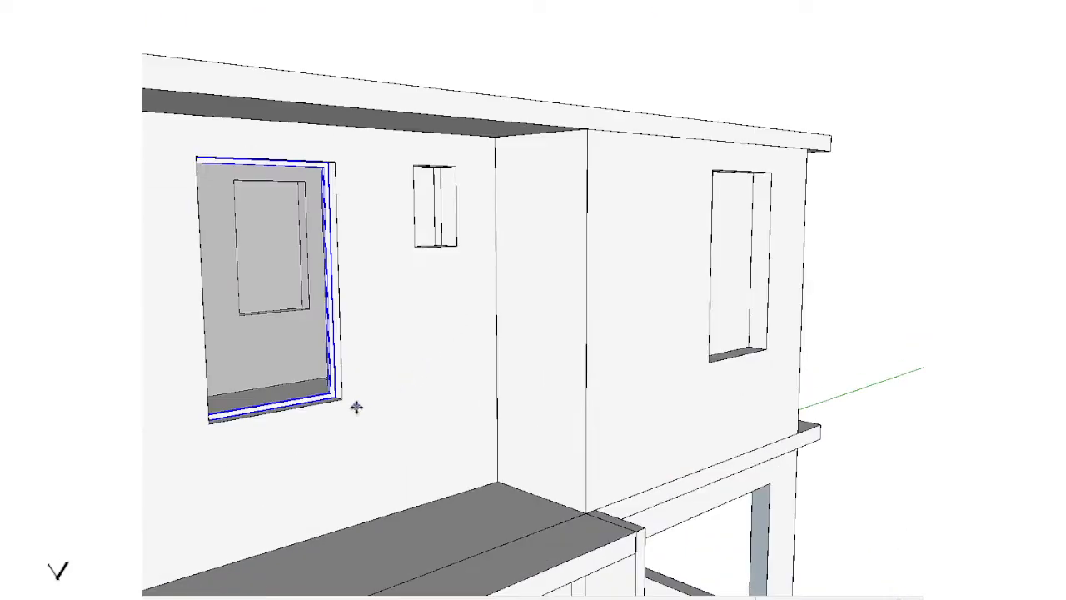
left_click(343, 398)
scroll(765, 361, "down", 1)
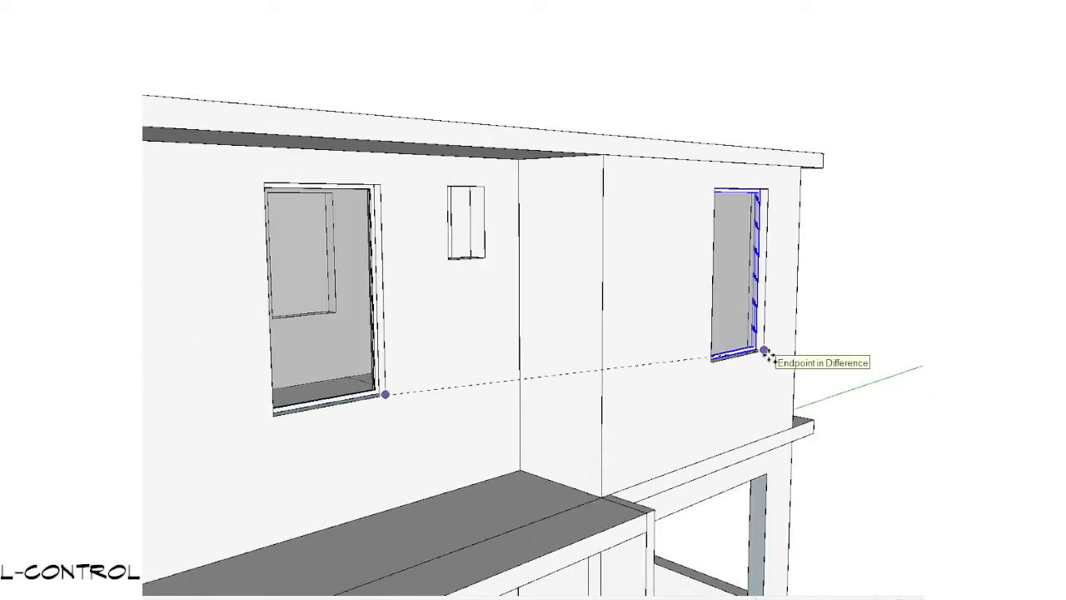
left_click(765, 352)
Step: Paste a copy of the w2 window into one of the paired tall level 2 openings on the building's opposite side
scroll(737, 319, "down", 1)
middle_click_drag(737, 318, 671, 375)
middle_click_drag(670, 375, 630, 233, "shift")
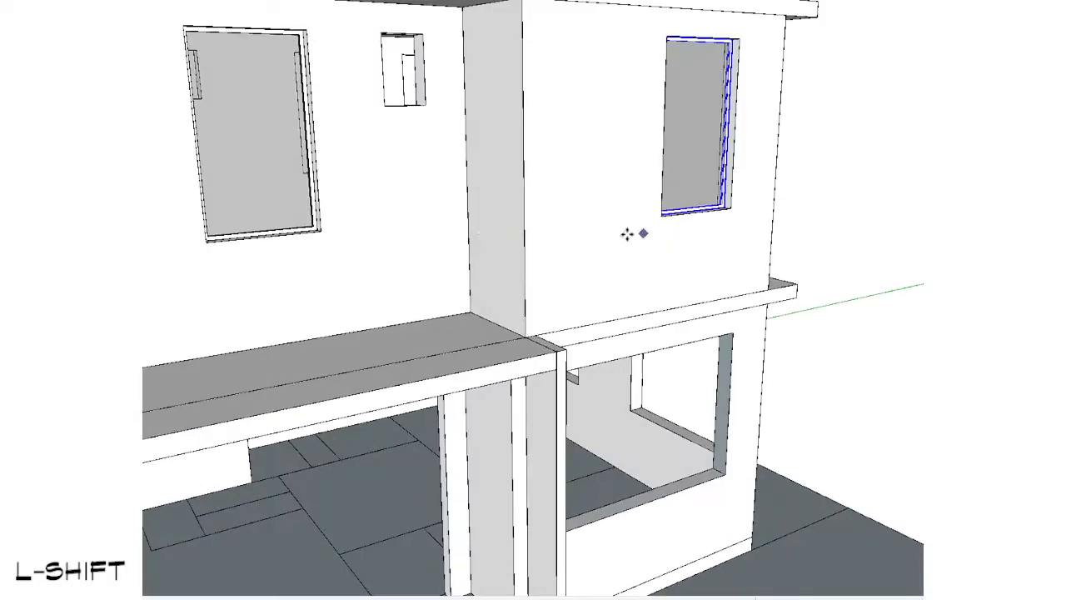
scroll(480, 247, "down", 3)
key("space")
middle_click_drag(480, 250, 650, 366)
key("ctrl+c")
middle_click_drag(649, 367, 840, 298, "shift")
key("ctrl+v")
scroll(656, 287, "up", 3)
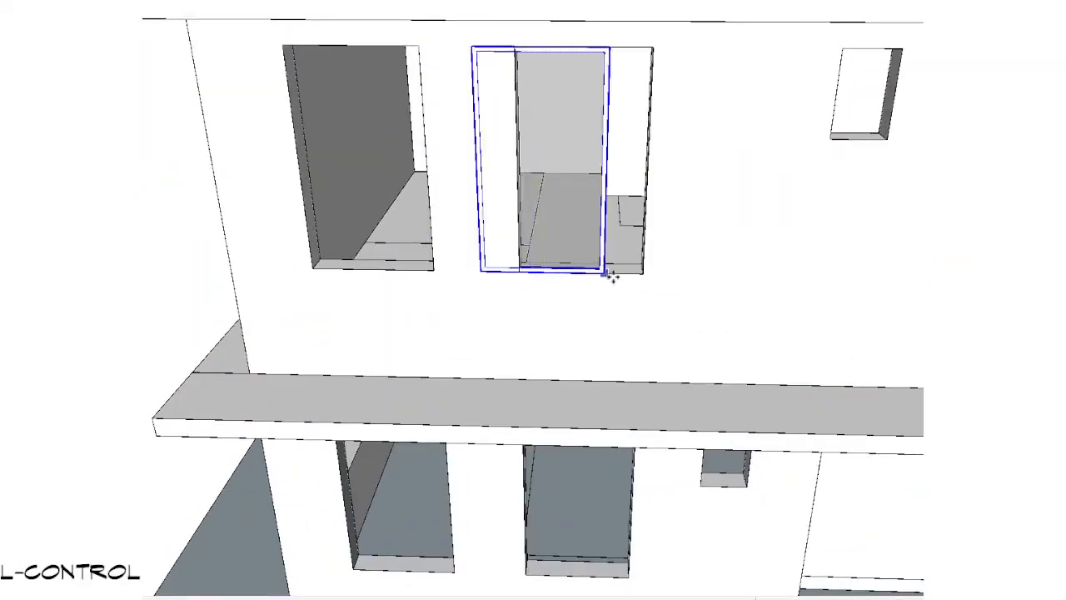
Step: Copy the pasted window along the green axis into the adjacent tall level 2 opening, aligning it with the opening's lower corner
key("ctrl")
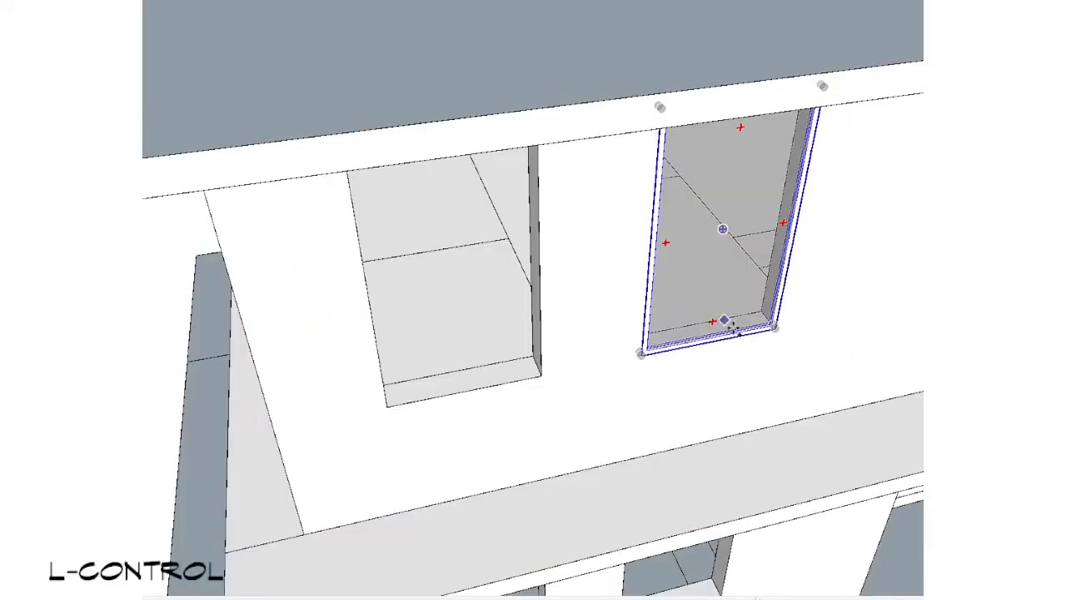
left_click(771, 325)
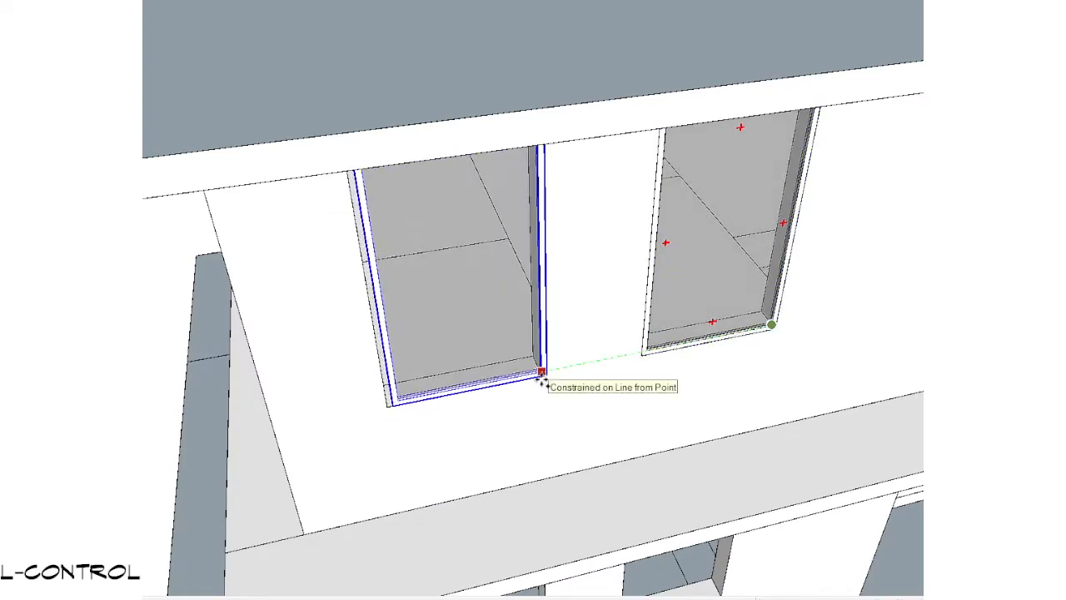
left_click(542, 372)
scroll(540, 380, "up", 2)
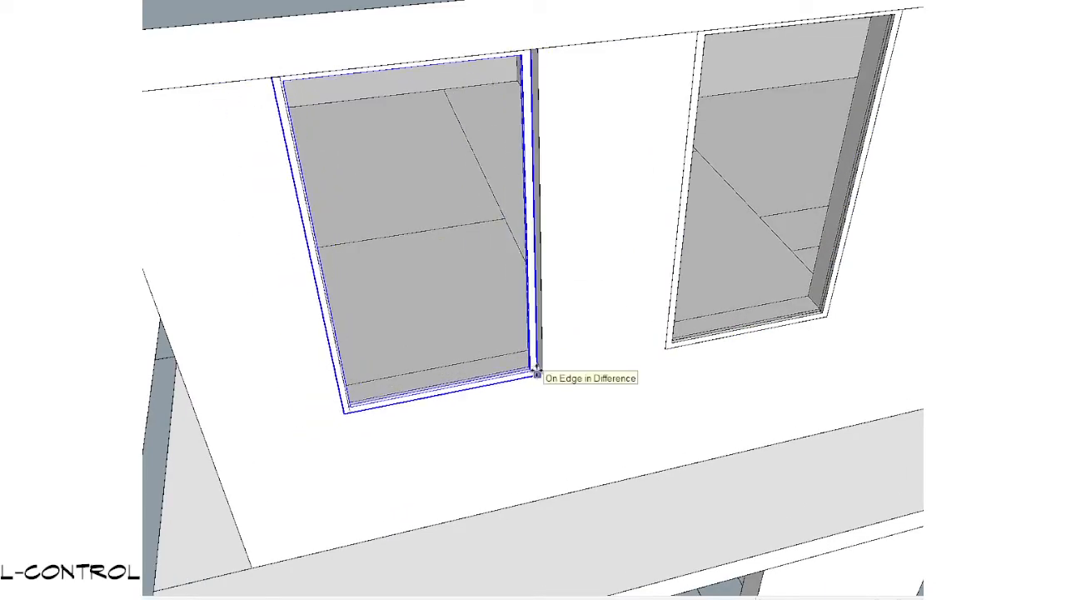
left_click(542, 373)
Step: Select both windows of the level 2 pair and set them back into the wall along the red axis
key("space")
left_click(758, 265, "ctrl")
scroll(809, 296, "up", 3)
key("v")
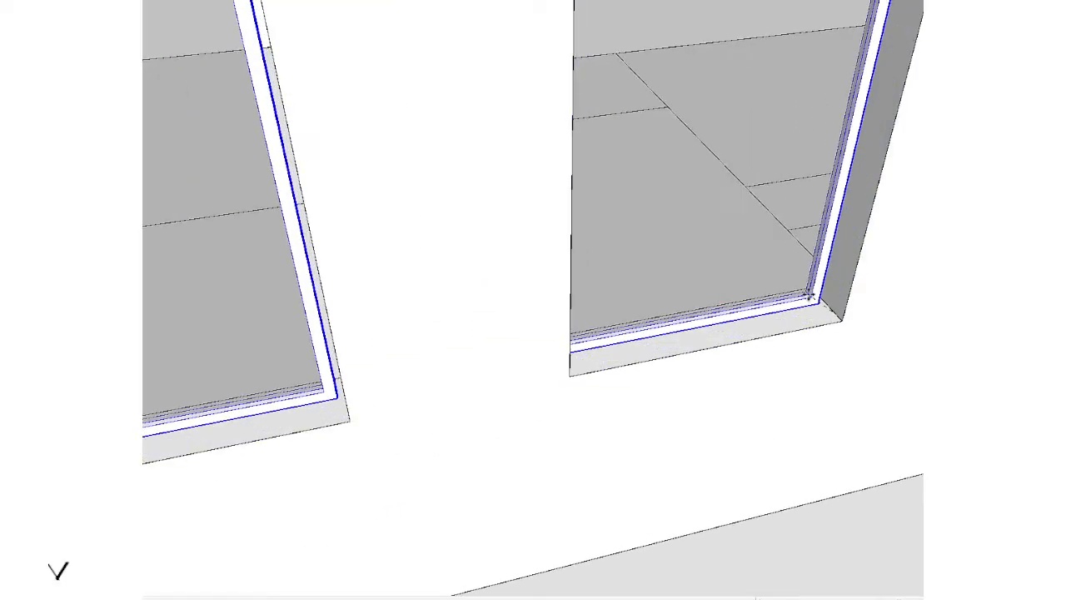
left_click(809, 294)
key("Left")
key("Right")
left_click(816, 303)
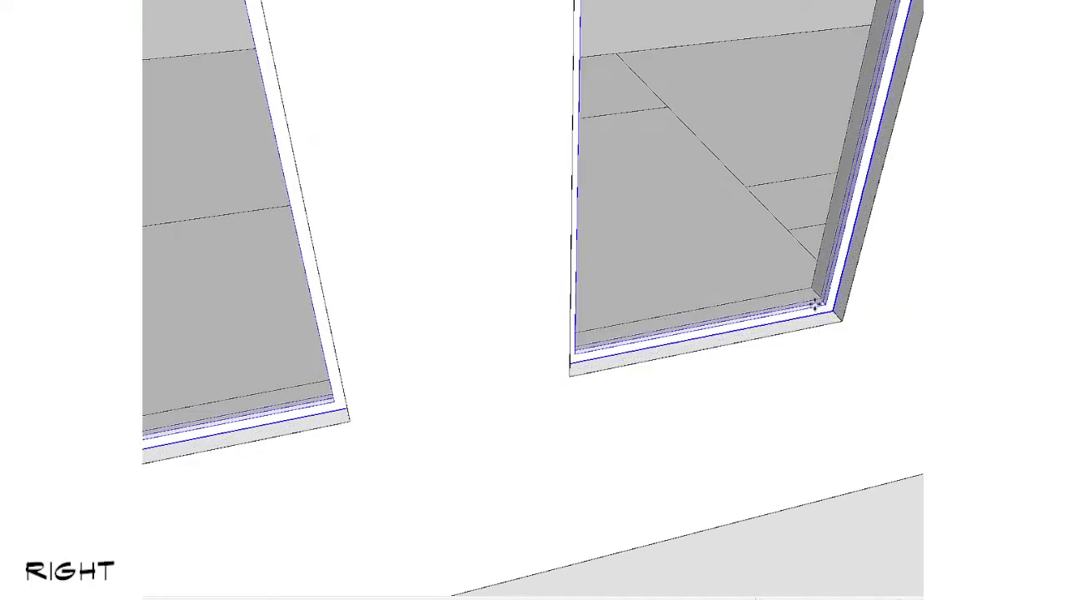
key("space")
Step: Copy the pair of level 2 windows down into the two matching ground-floor openings and clear the selection
scroll(748, 378, "down", 3)
scroll(694, 454, "down", 3)
middle_click_drag(662, 433, 576, 188, "shift")
key("v")
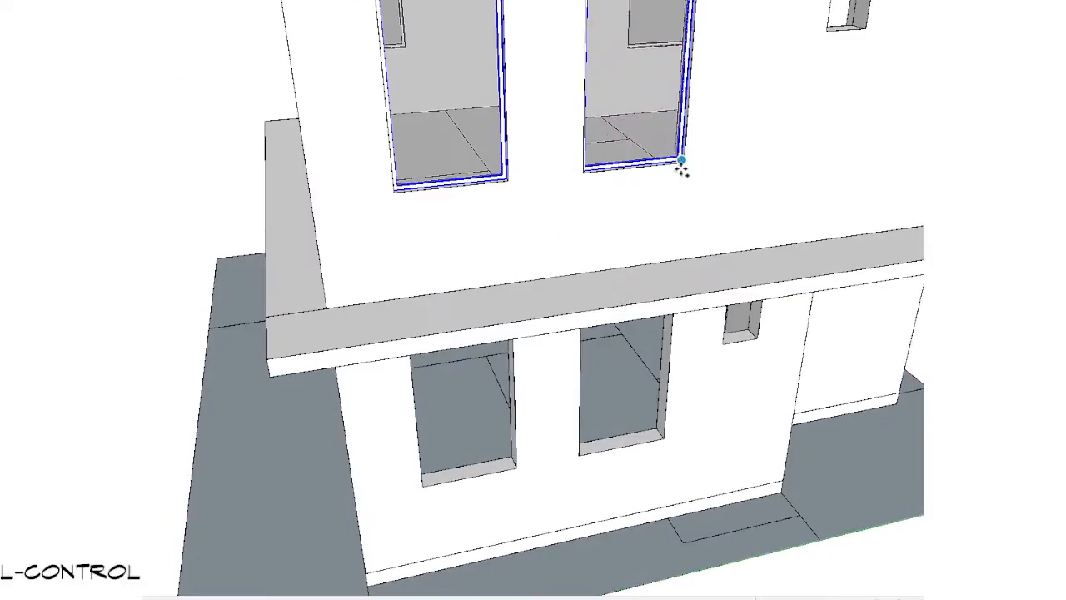
left_click(681, 162)
key("space")
scroll(642, 433, "down", 5)
middle_click_drag(692, 304, 525, 274, "shift")
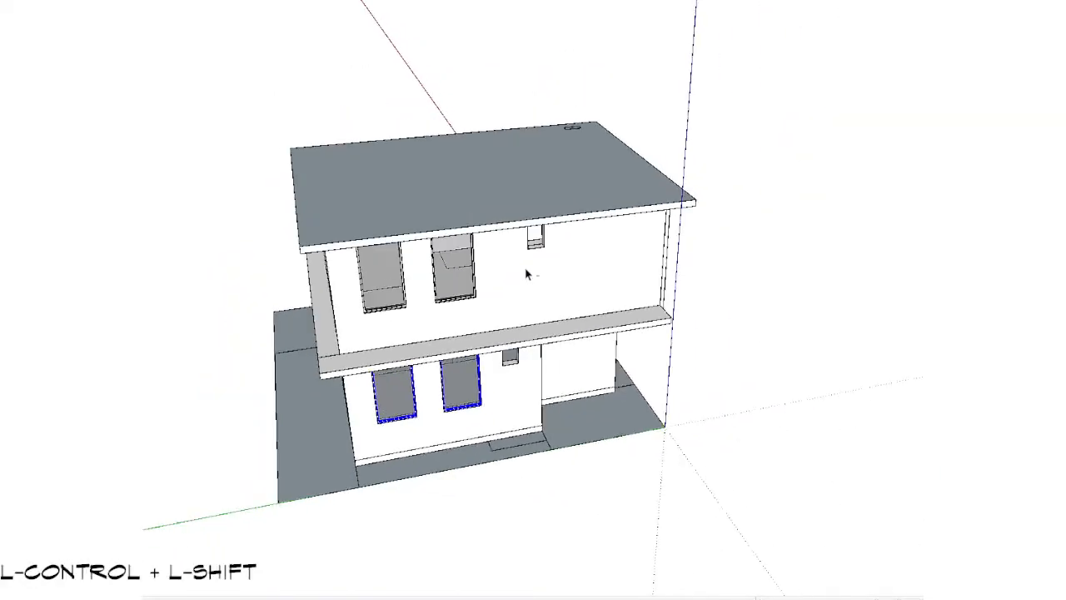
left_click(791, 397)
Step: Draw a rectangle from corner to corner across the large ground-floor opening under the level 2 ledge and select its face
middle_click_drag(794, 397, 425, 292)
middle_click_drag(742, 234, 400, 293)
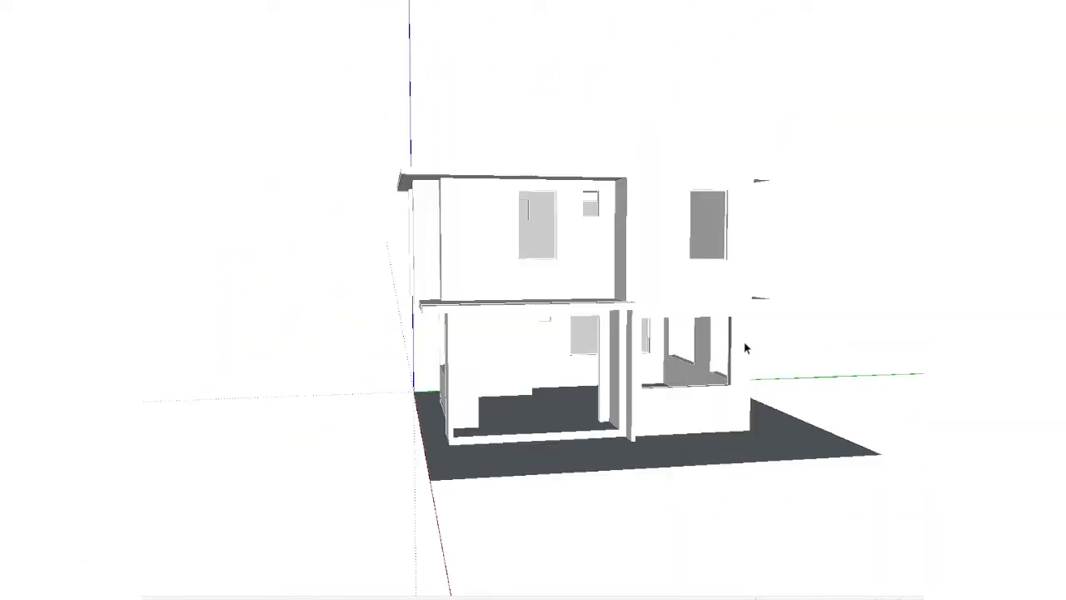
middle_click_drag(707, 344, 390, 238)
scroll(702, 244, "up", 3)
middle_click_drag(702, 245, 462, 466)
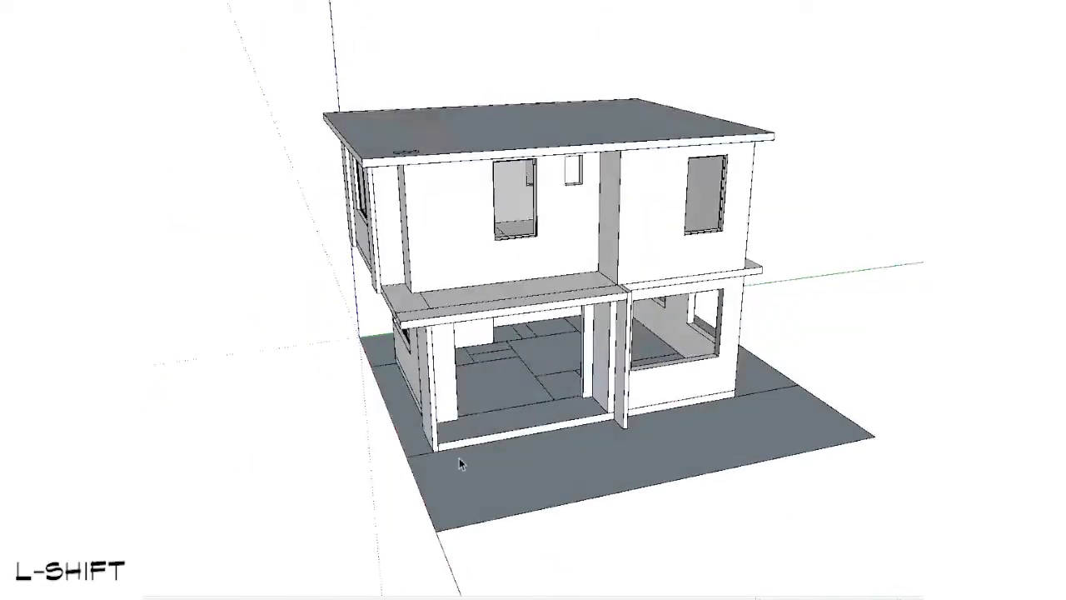
scroll(483, 450, "up", 3)
scroll(373, 448, "up", 3)
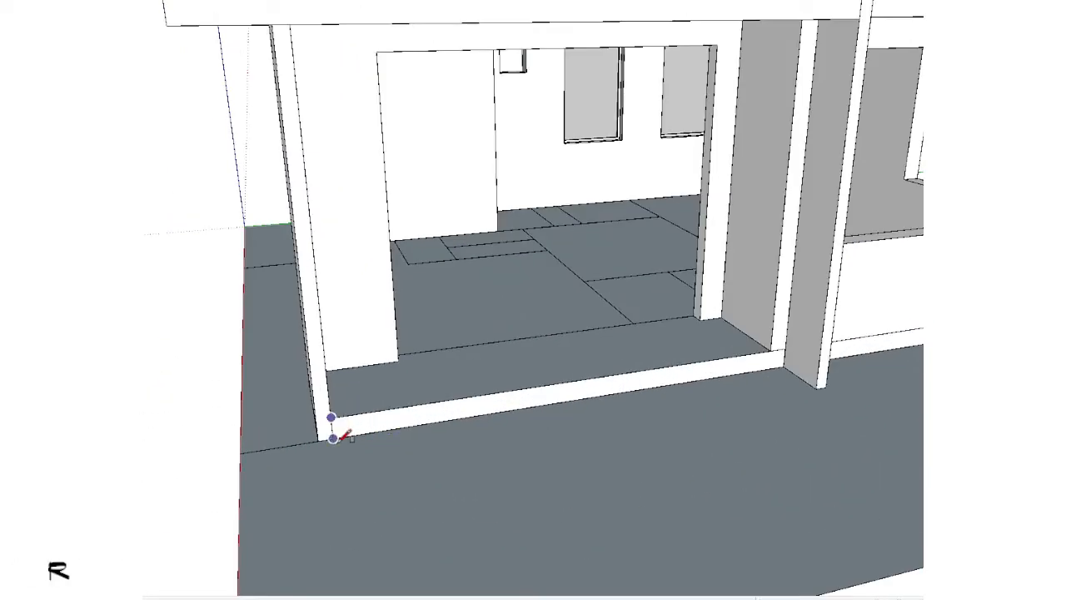
scroll(334, 438, "down", 4)
middle_click_drag(336, 438, 707, 262)
scroll(761, 131, "up", 4)
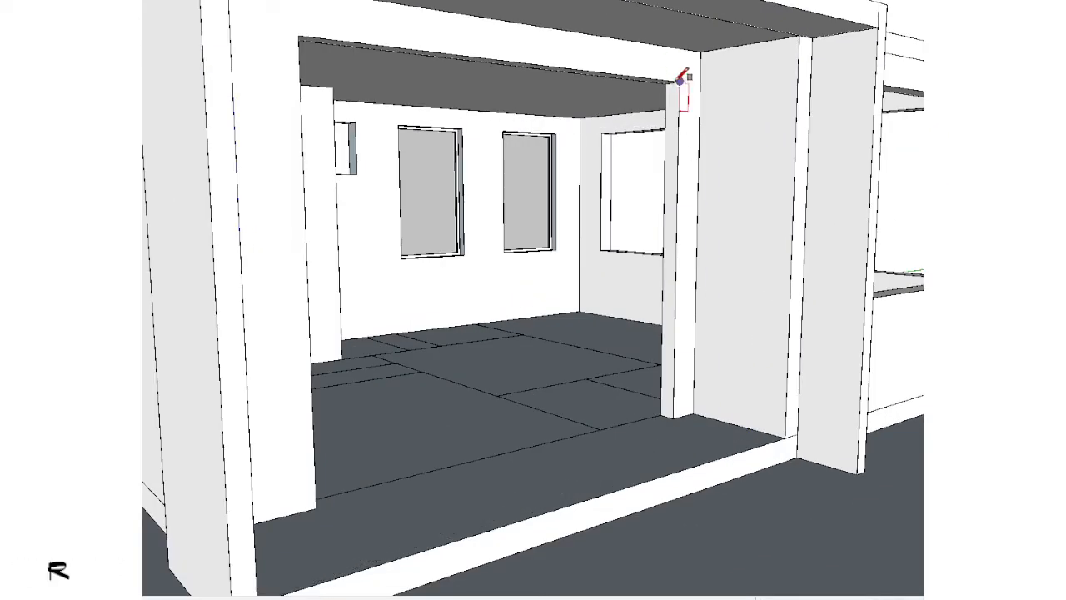
left_click(679, 81)
middle_click_drag(680, 82, 700, 271)
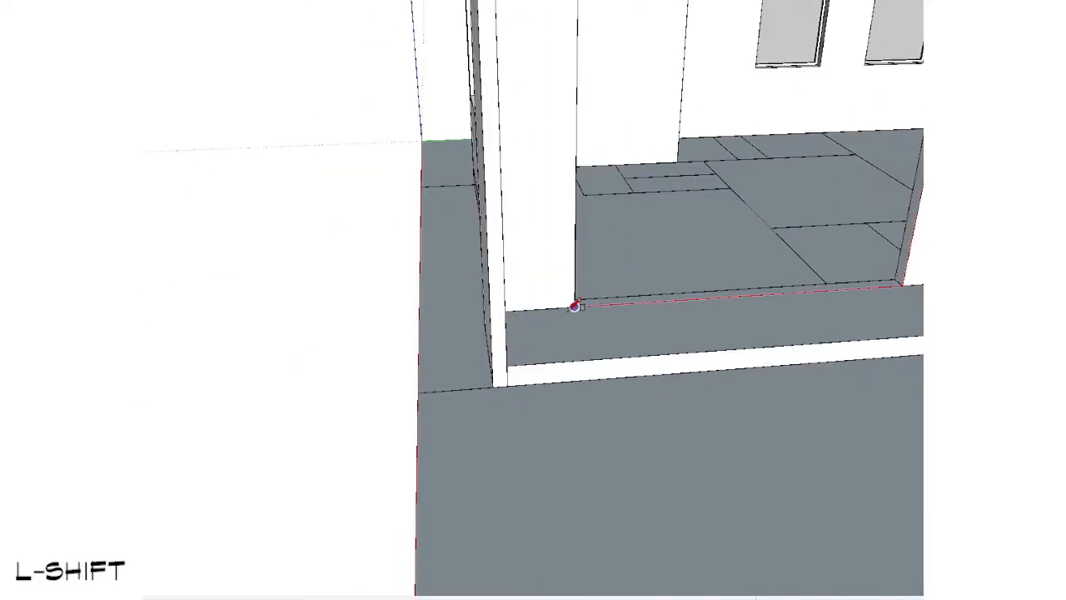
left_click(574, 306)
scroll(683, 231, "down", 3)
key("space")
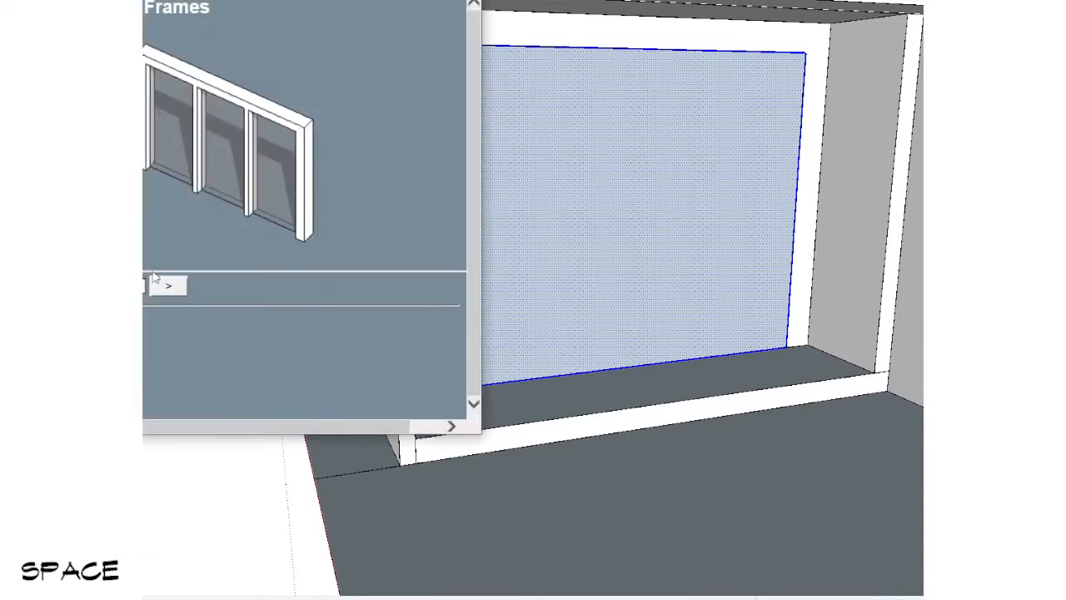
left_click(174, 287)
left_click(291, 232)
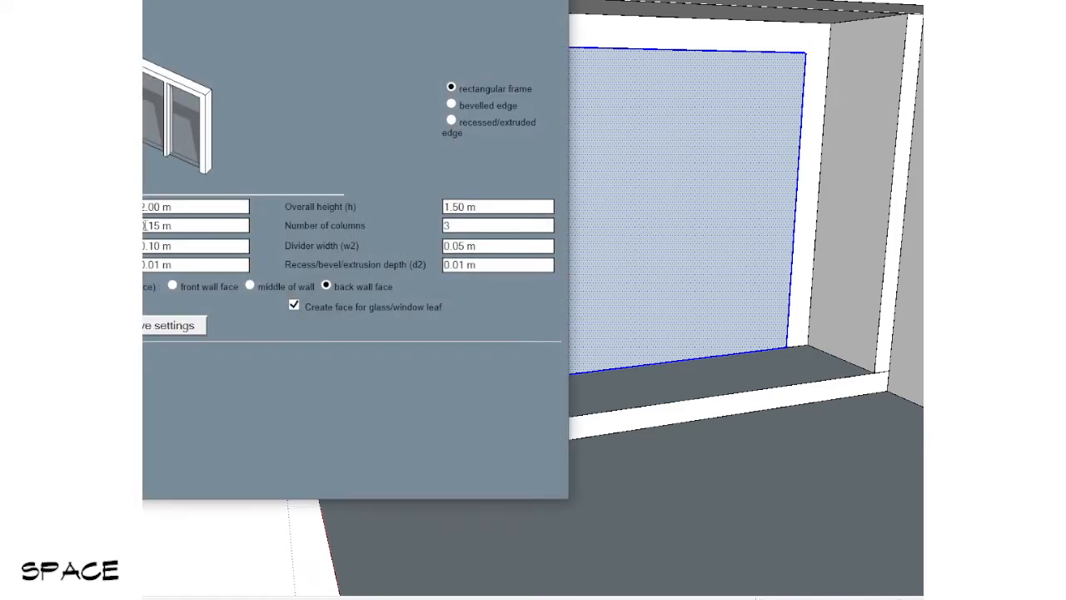
left_click(191, 207)
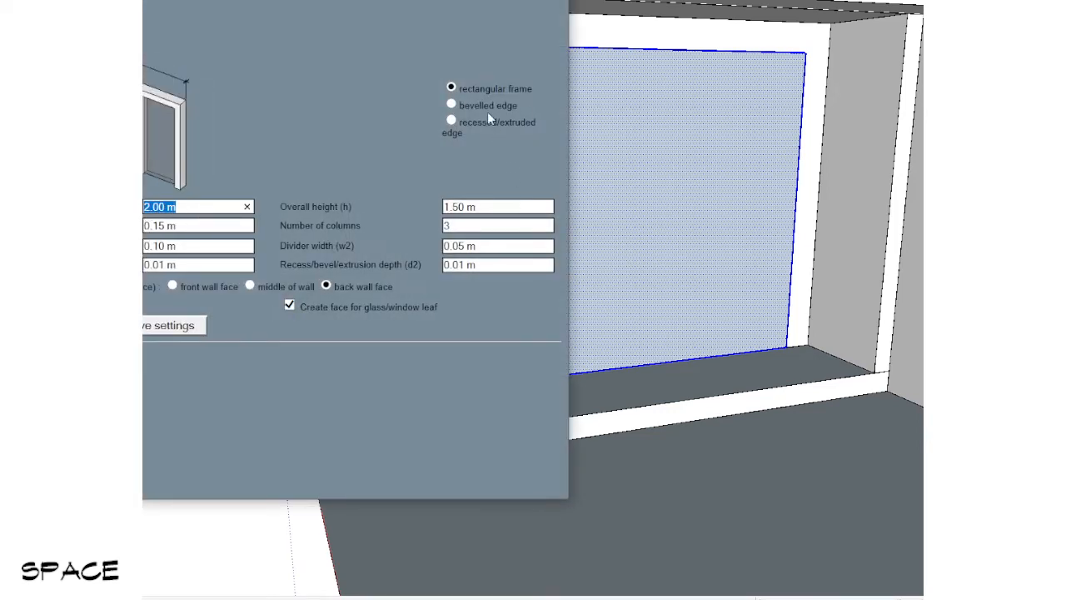
left_click(491, 207)
left_click(489, 225)
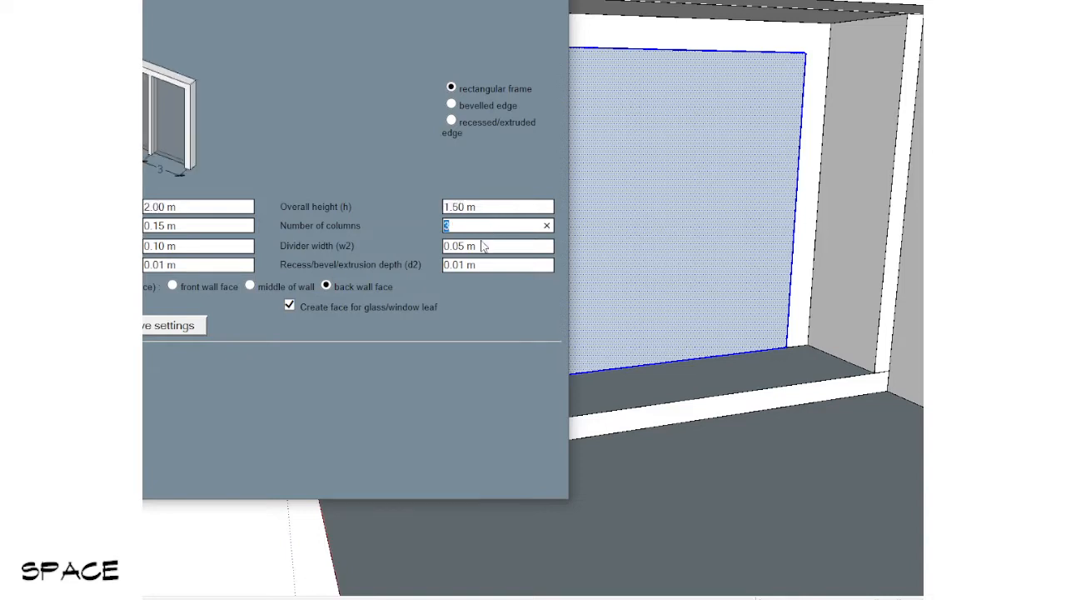
left_click(498, 207)
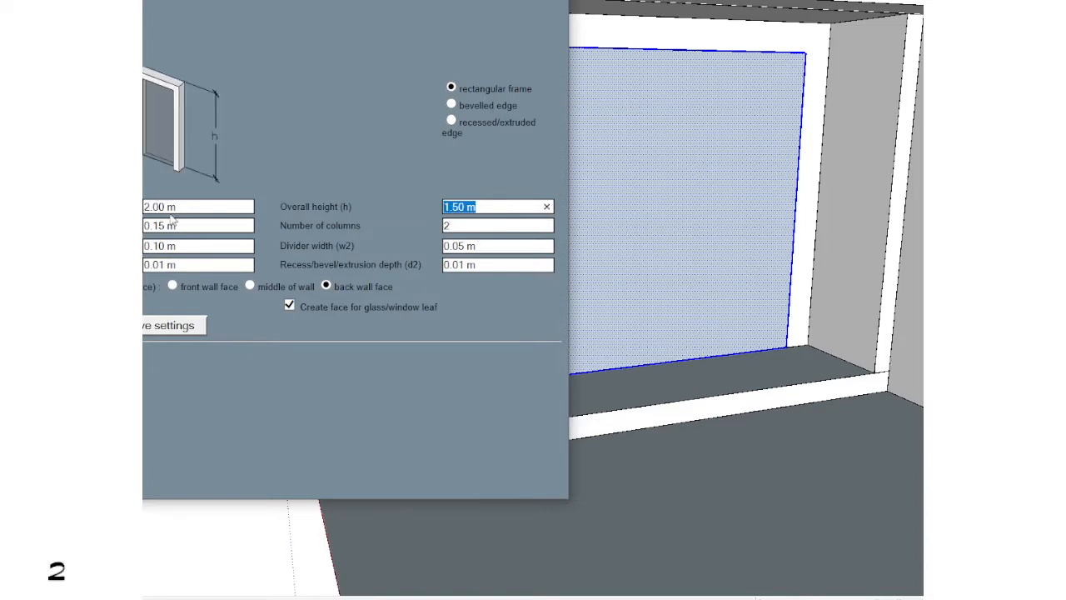
left_click(213, 206)
key("Return")
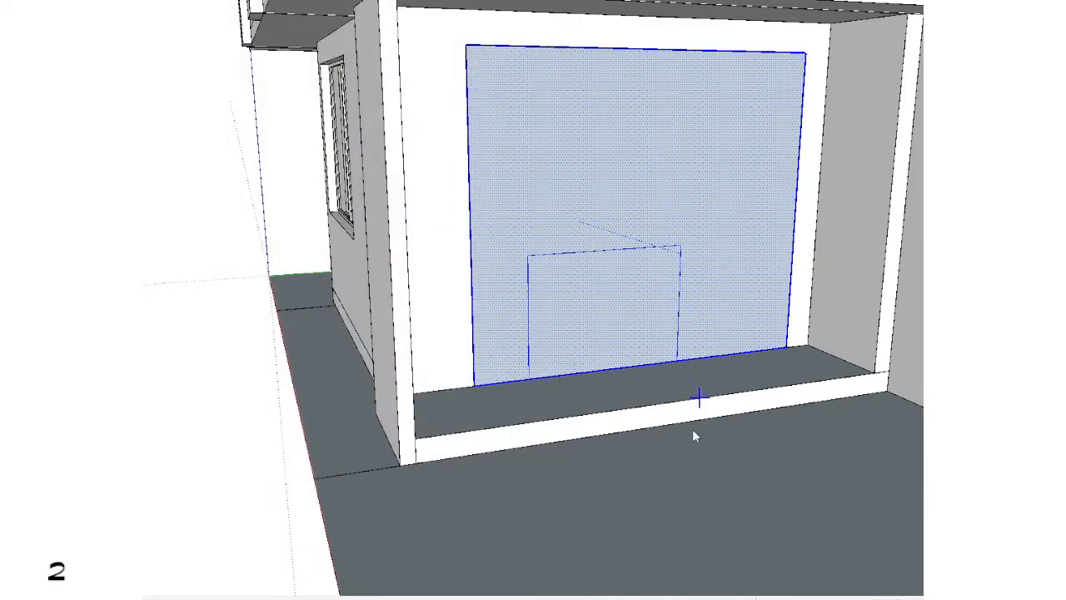
key("Escape")
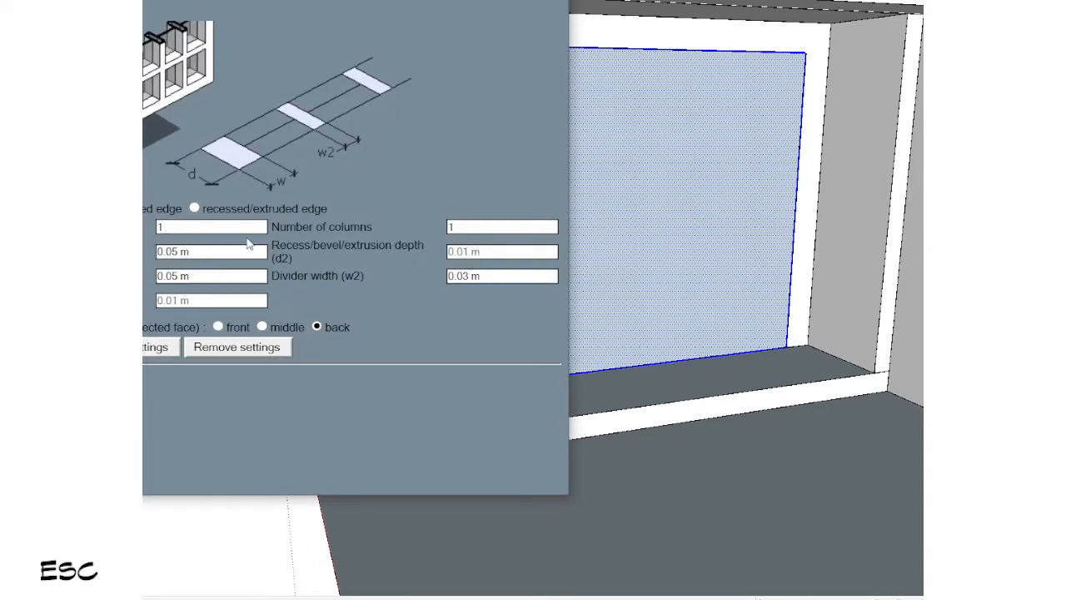
Step: Generate a framed window with 1 row and 2 columns from the selected face and remove the face covering the large opening
key("Return")
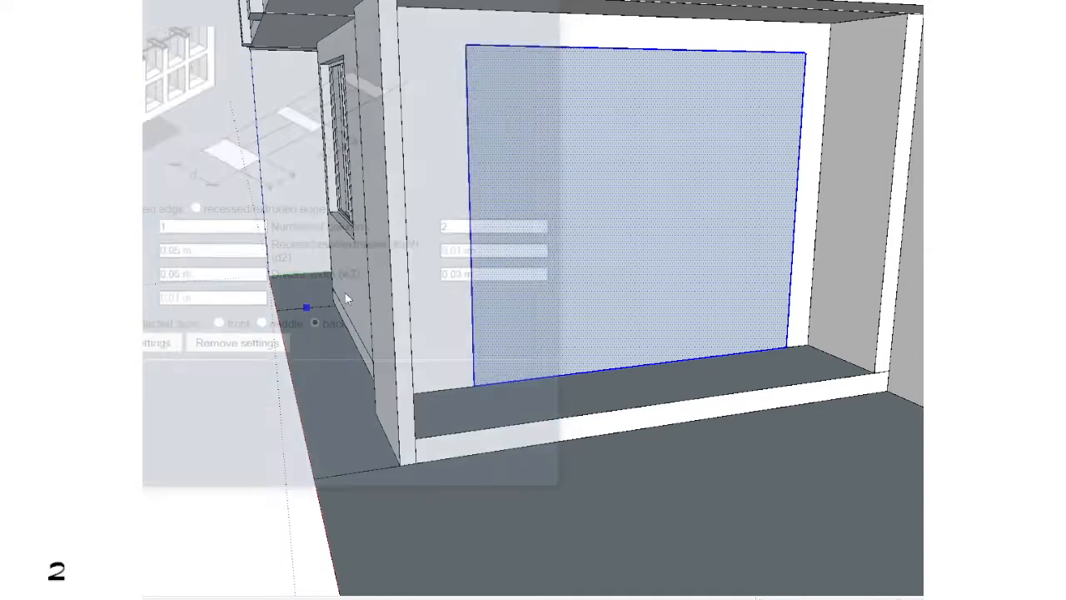
scroll(624, 286, "down", 2)
mouse_move(631, 323)
middle_mouse_down("shift")
mouse_move(635, 350)
mouse_move(593, 372)
middle_mouse_up("shift")
scroll(658, 225, "up", 1)
double_click(669, 204)
key("b")
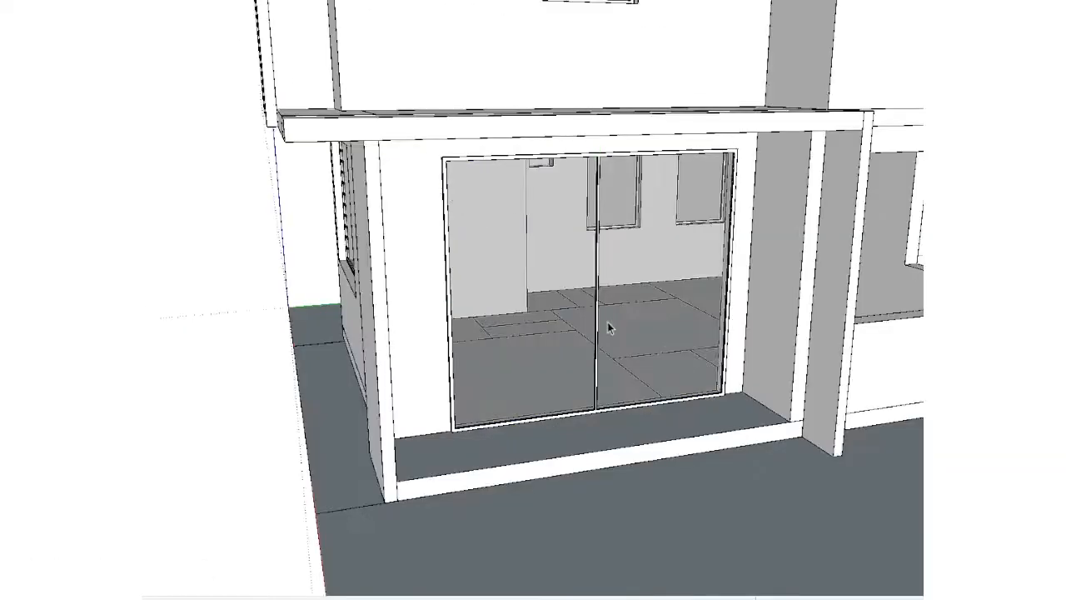
Step: Select the new two-pane frame and shift it along the red axis into the large ground-floor opening's wall thickness
middle_click_drag(607, 322, 783, 402)
scroll(783, 401, "up", 5)
scroll(739, 360, "up", 2)
left_click(762, 370)
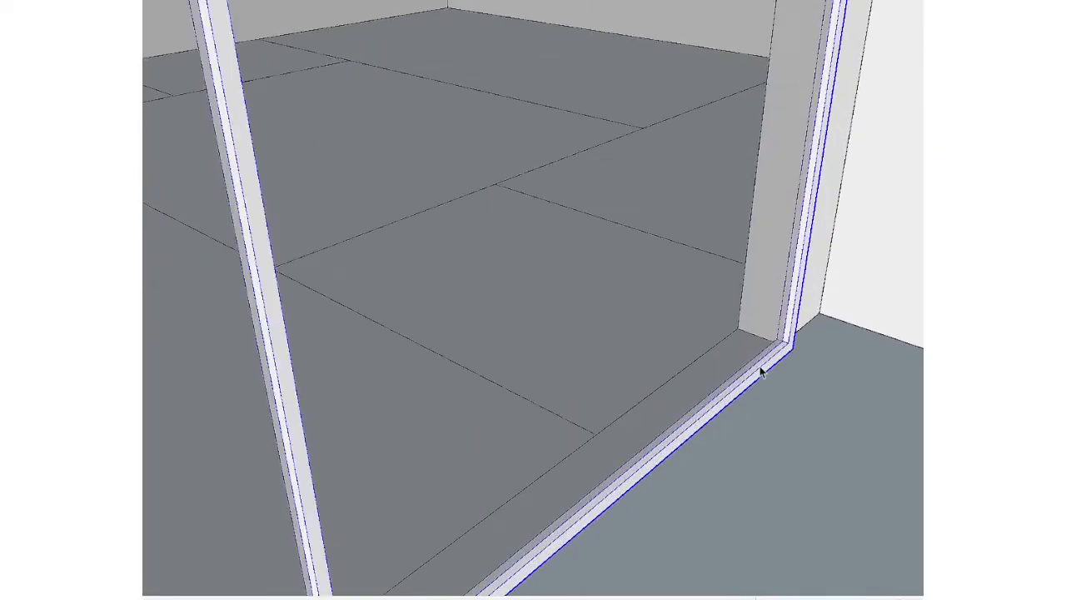
scroll(763, 368, "up", 1)
key("v")
left_click(788, 343)
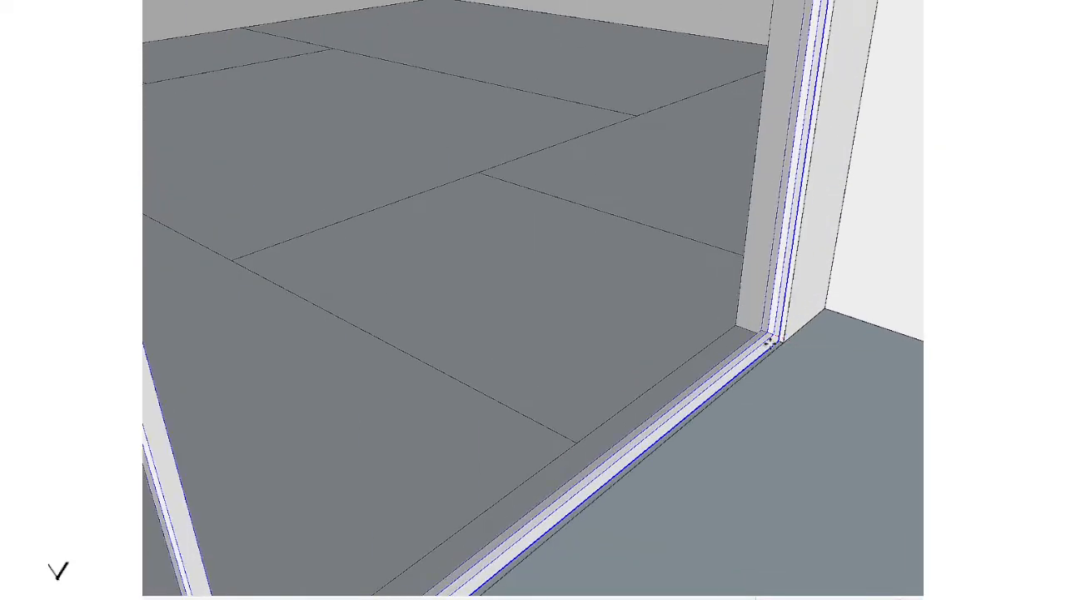
key("Left")
key("Right")
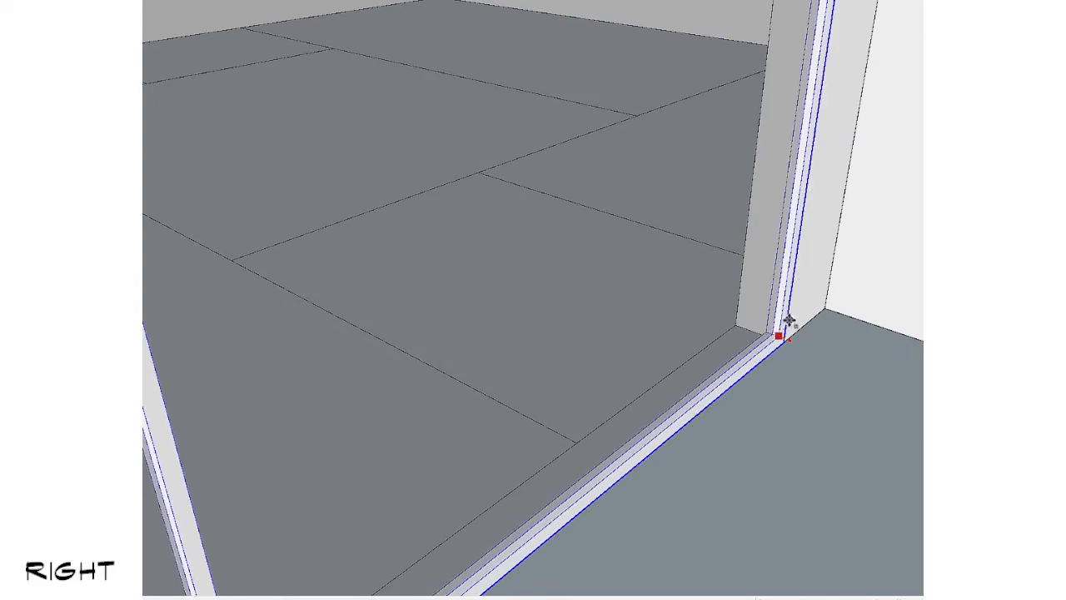
left_click(730, 361)
scroll(344, 305, "down", 3)
key("space")
middle_click_drag(345, 305, 436, 159)
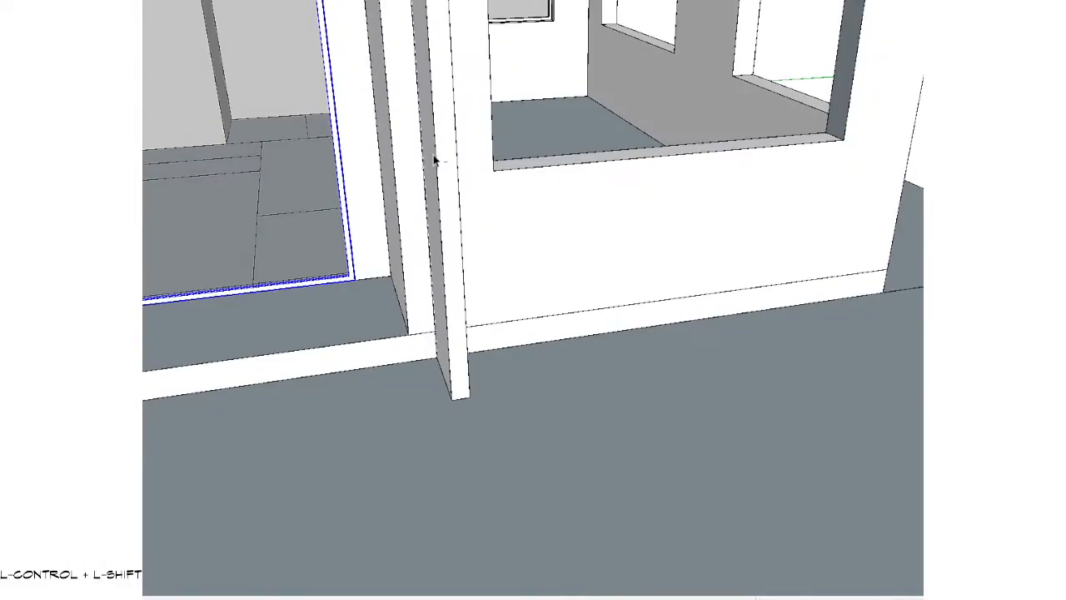
left_click(278, 357)
scroll(278, 357, "down", 1)
scroll(278, 357, "down", 2)
middle_click_drag(278, 357, 650, 288, "shift")
scroll(504, 216, "down", 4)
scroll(531, 308, "up", 3)
middle_click_drag(531, 308, 608, 364)
scroll(608, 364, "up", 2)
left_click(608, 359)
scroll(608, 359, "down", 4)
scroll(605, 347, "up", 1)
double_click(605, 346)
left_click(606, 347)
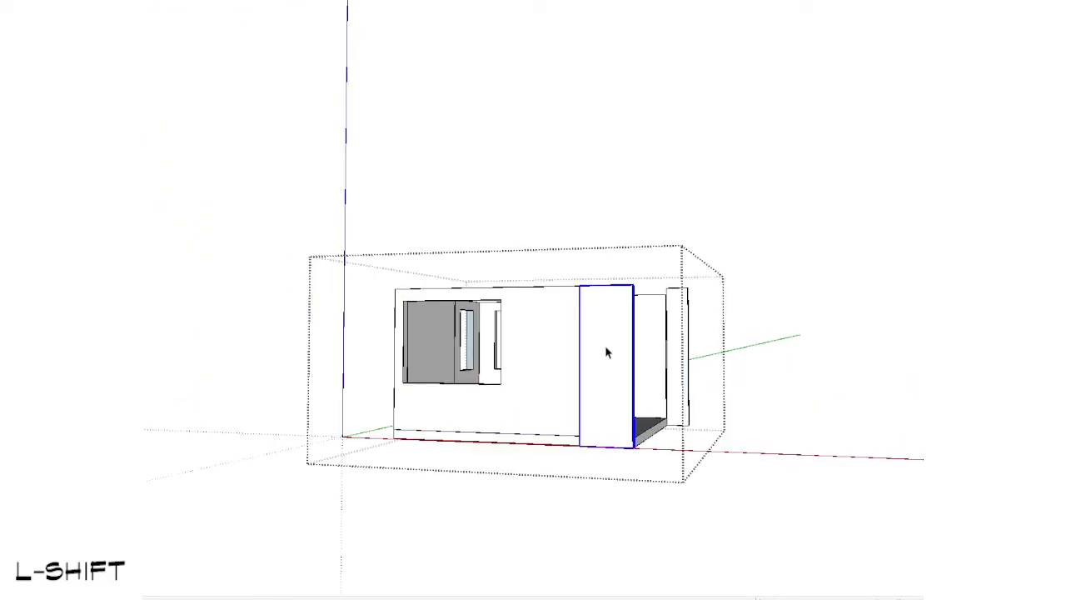
double_click(606, 347)
key("Escape")
key("Escape")
Step: Move the pillar panel from the right front corner of the ground-floor wall to its left front corner
scroll(599, 375, "up", 2)
middle_click_drag(599, 376, 644, 350)
middle_click_drag(700, 388, 706, 443)
key("shift+h")
scroll(679, 412, "up", 3)
double_click(664, 390)
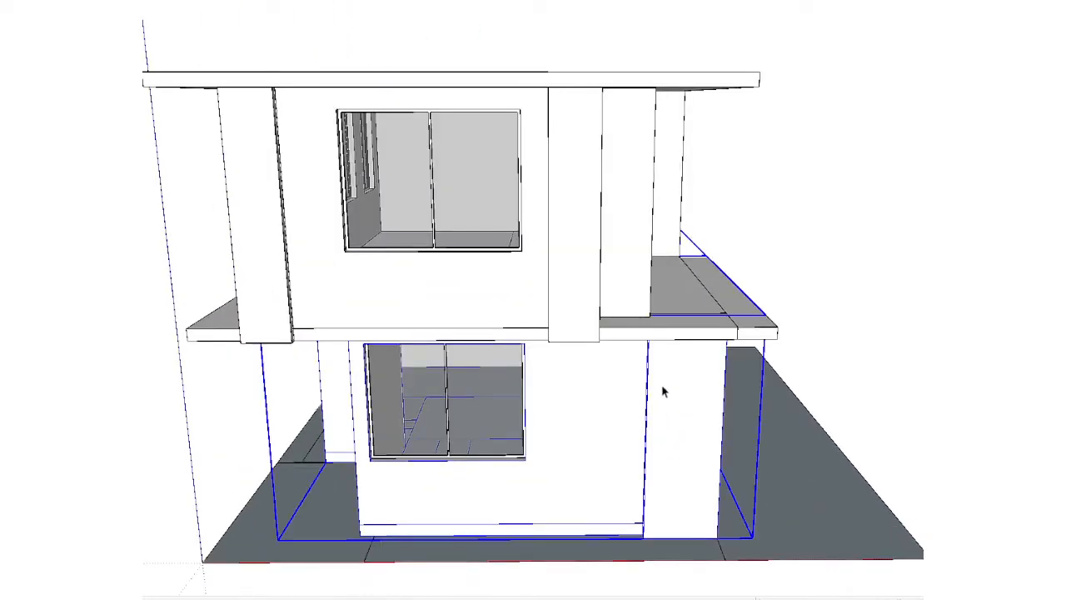
left_click(663, 390)
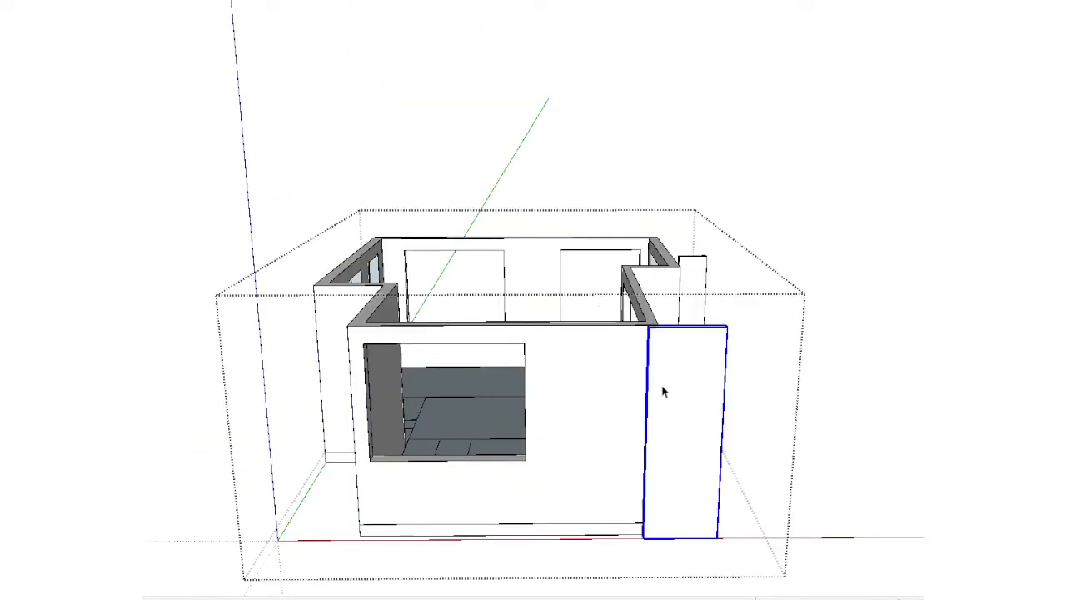
left_click(727, 330)
key("shift")
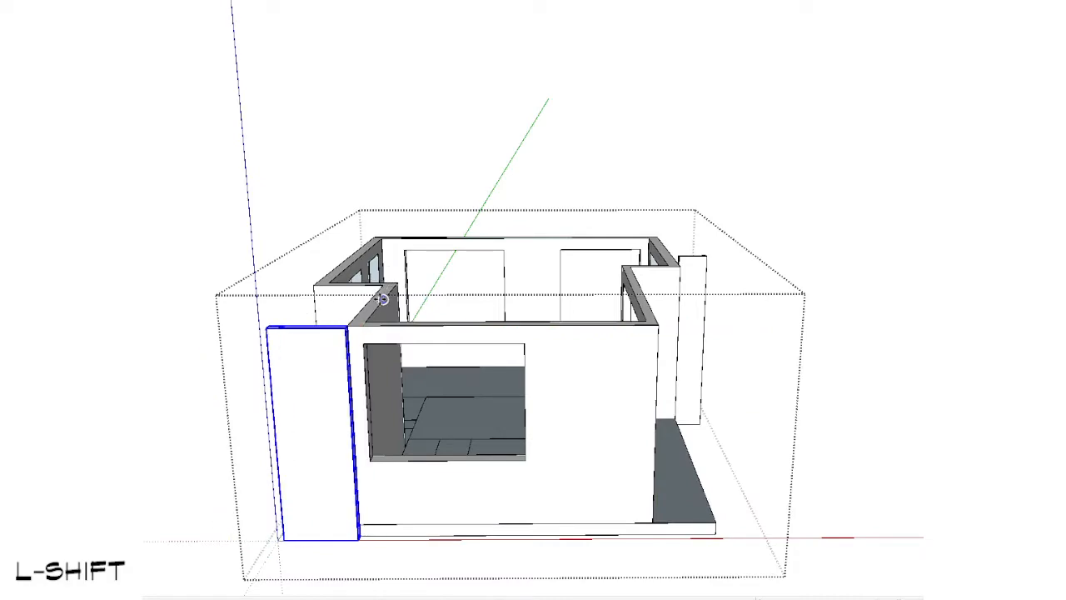
key("Escape")
Step: Stretch the small rectangle beside the house's recess out to the ground plane's outer boundary and erase its redundant edge
scroll(418, 372, "down", 3)
middle_click_drag(476, 419, 491, 270, "alt")
middle_click_drag(602, 241, 514, 427)
scroll(393, 391, "up", 3)
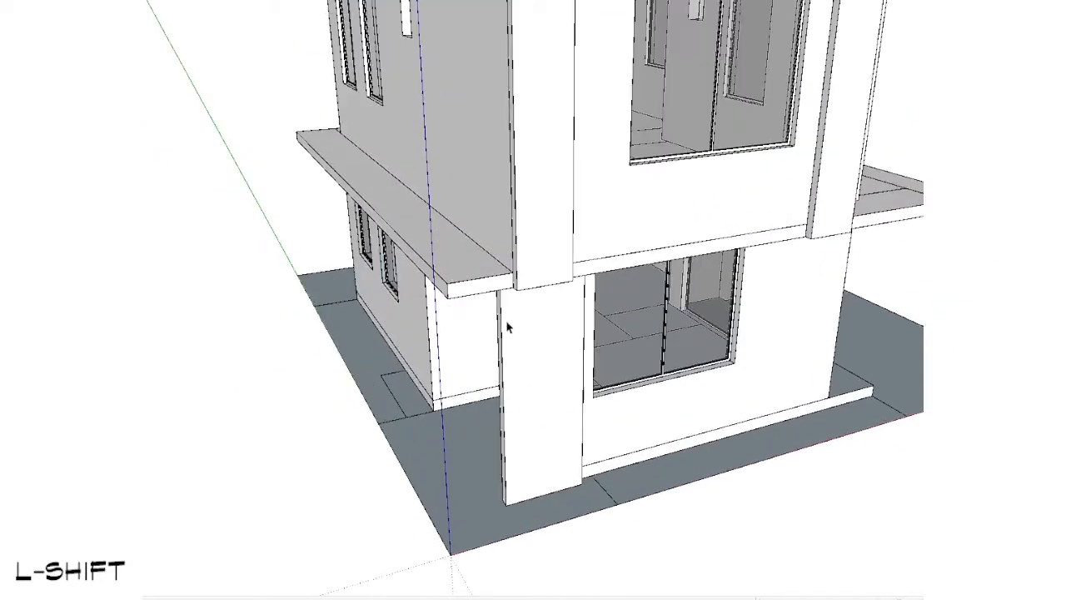
scroll(566, 454, "up", 3)
middle_click_drag(374, 388, 626, 522)
scroll(558, 485, "up", 3)
left_click(511, 419)
double_click(512, 419)
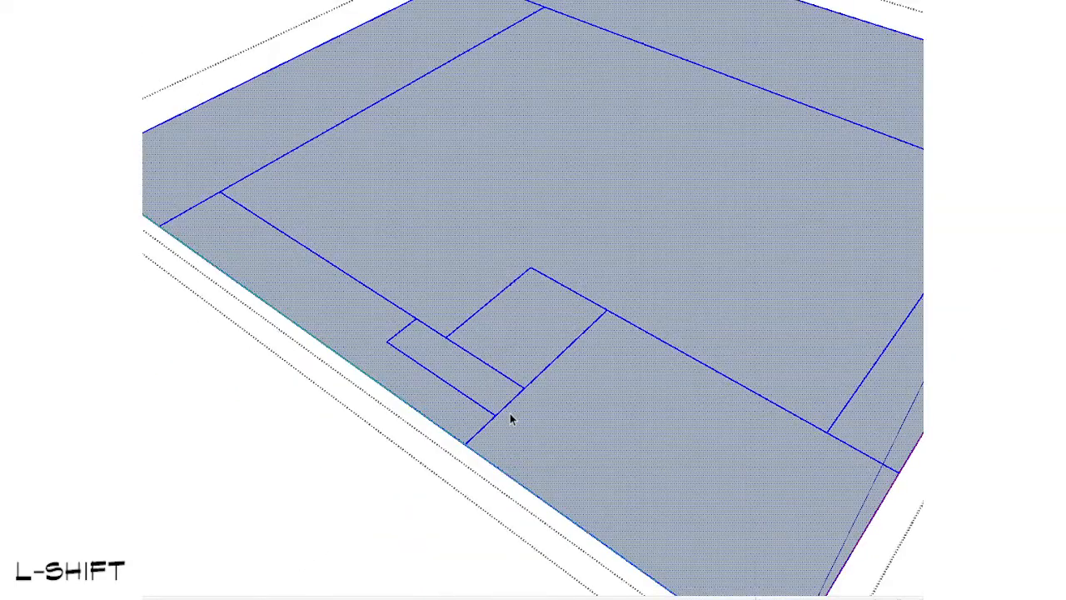
scroll(512, 416, "up", 3)
key("t")
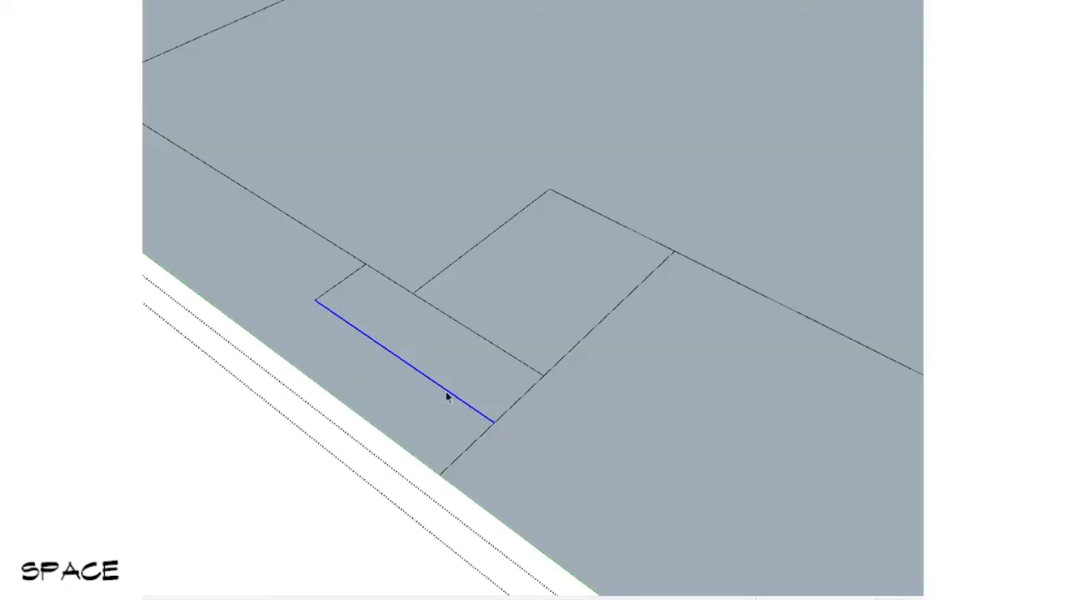
scroll(425, 427, "down", 2)
key("e")
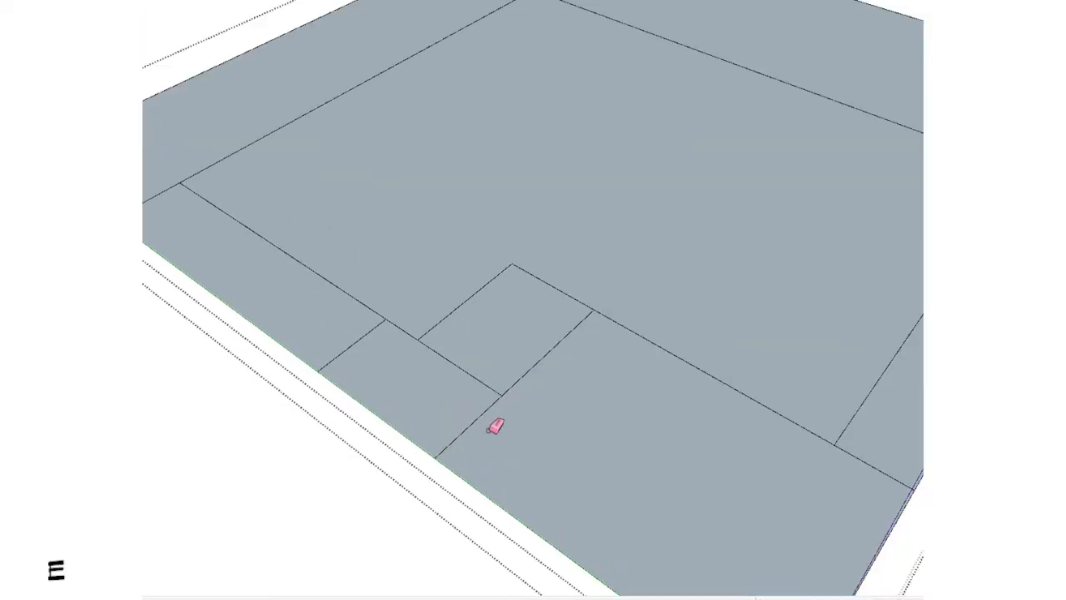
scroll(490, 430, "down", 2)
mouse_move(541, 465)
middle_mouse_down()
mouse_move(516, 503)
mouse_move(387, 360)
mouse_move(427, 358)
middle_mouse_up()
scroll(595, 400, "down", 2)
key("space")
scroll(444, 397, "down", 2)
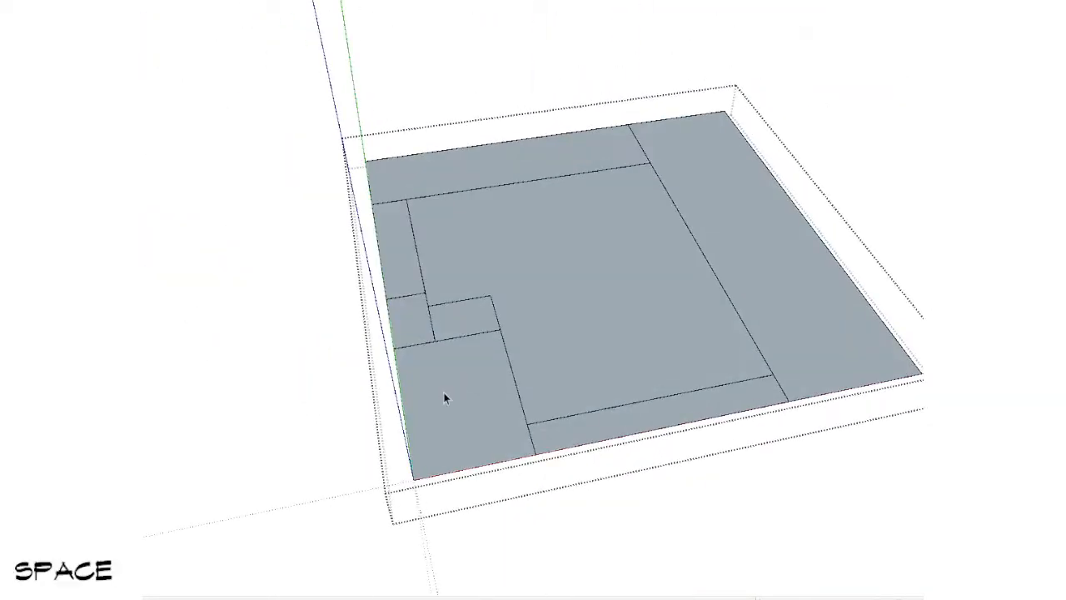
key("Escape")
scroll(533, 408, "up", 5)
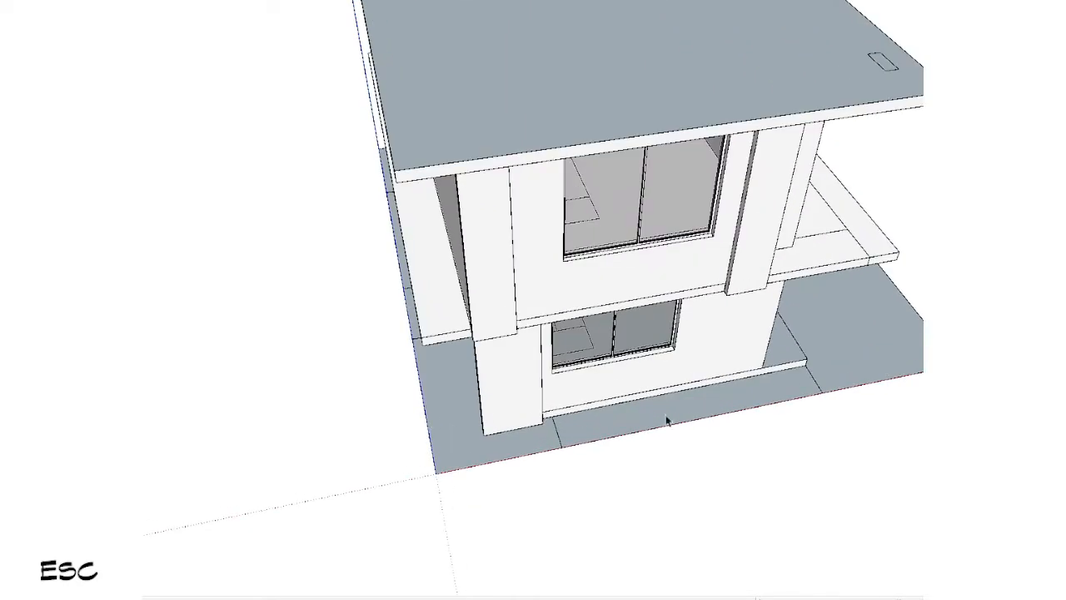
scroll(475, 432, "up", 3)
triple_click(435, 400)
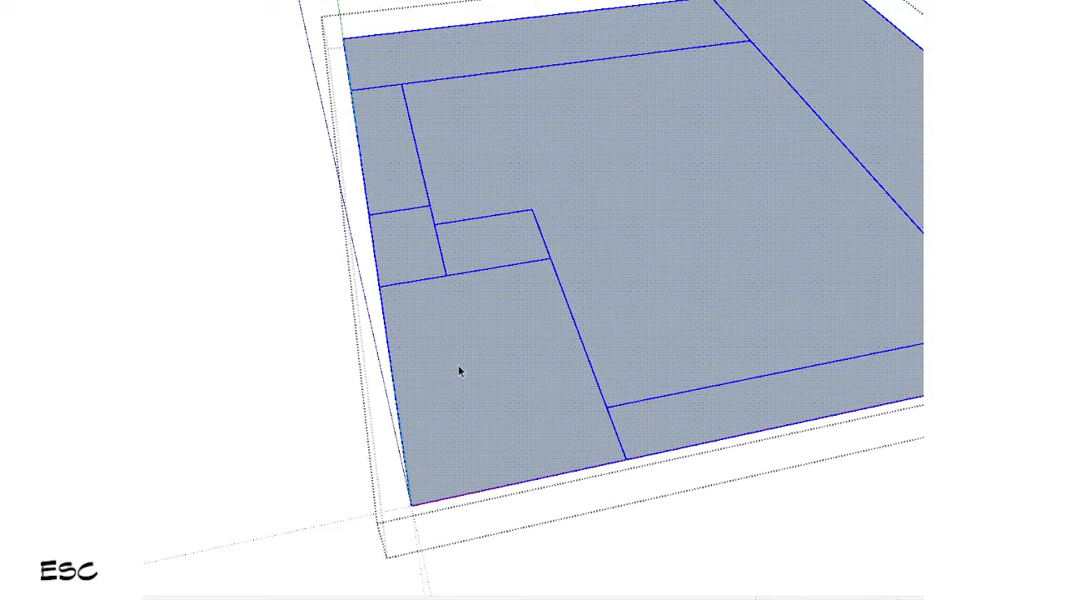
scroll(461, 367, "down", 3)
middle_click_drag(463, 363, 534, 444, "shift")
key("shift+v")
middle_click_drag(395, 469, 664, 279)
key("Escape")
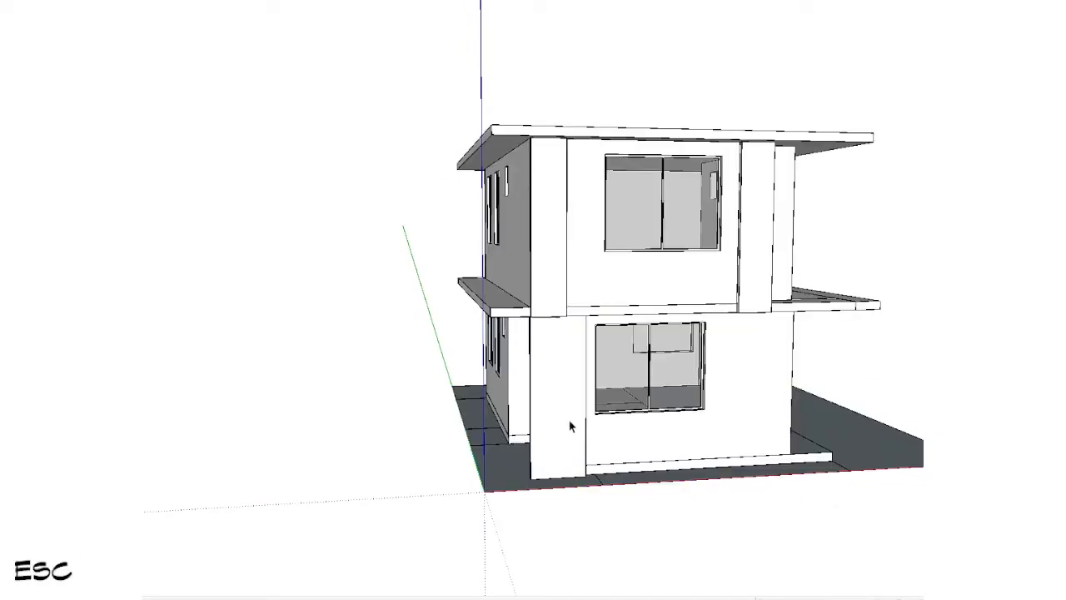
Step: Draw a rectangle on the ground plane from the recess's inner corner outward past the origin, enlarging the paved corner beyond the plot
mouse_move(572, 428)
middle_mouse_down()
mouse_move(405, 341)
mouse_move(191, 359)
mouse_move(461, 389)
mouse_move(468, 541)
mouse_move(561, 431)
mouse_move(607, 528)
mouse_move(523, 490)
mouse_move(517, 277)
mouse_move(562, 342)
mouse_move(615, 297)
middle_mouse_up()
double_click(513, 466)
scroll(513, 466, "down", 2)
key("shift+h")
key("r")
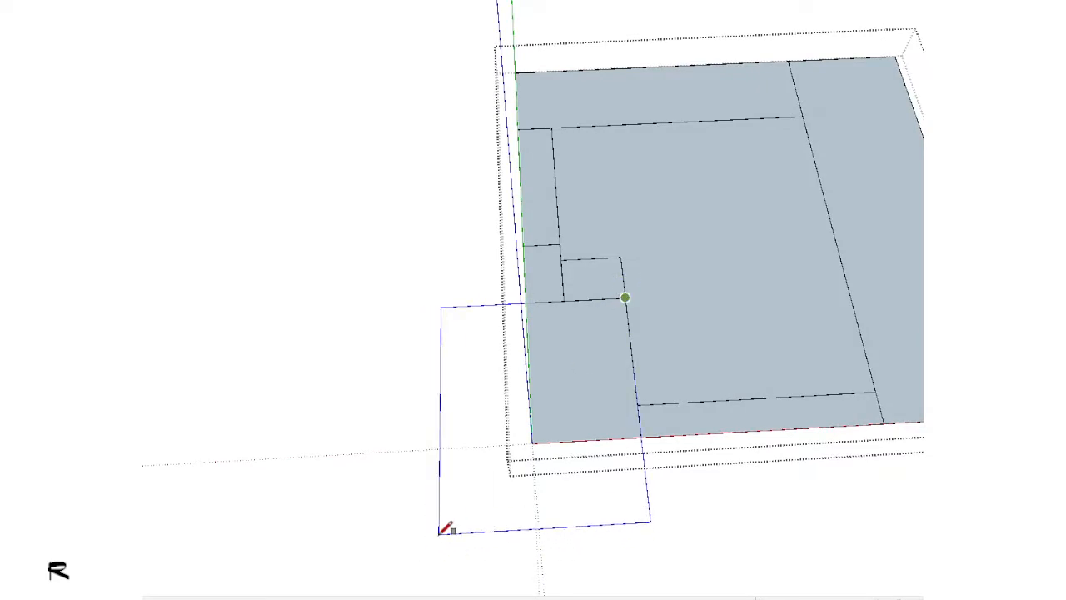
left_click(440, 533)
key("e")
scroll(491, 393, "down", 4)
key("space")
key("Escape")
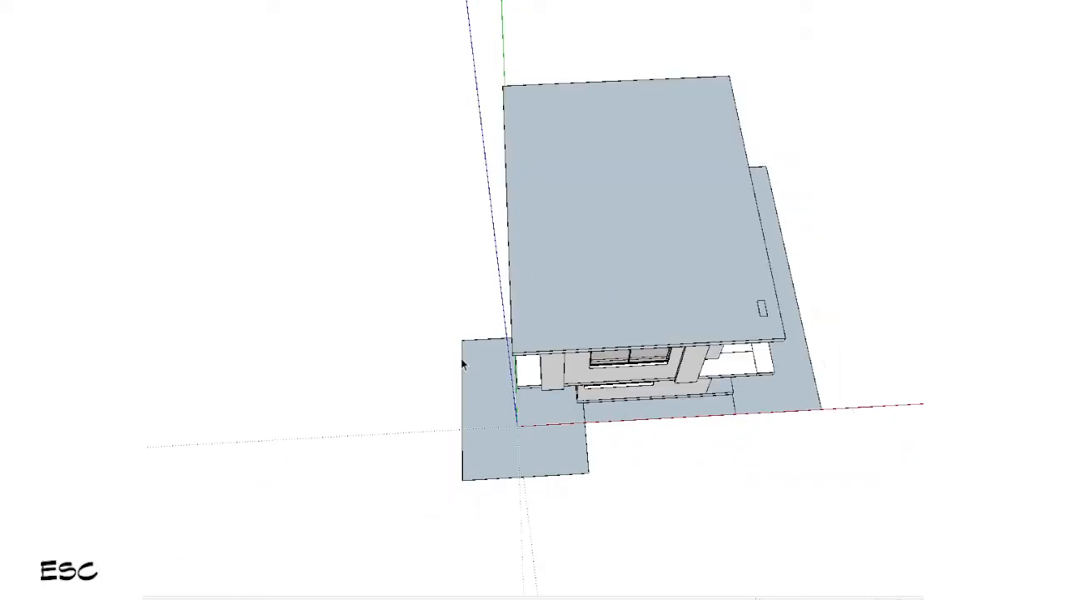
Step: Draw a ground rectangle from the paved corner's outer edge to the plot's back corner, filling the strip along the green axis
middle_click_drag(462, 361, 557, 378)
scroll(558, 378, "up", 1)
double_click(462, 376)
key("r")
left_click(418, 374)
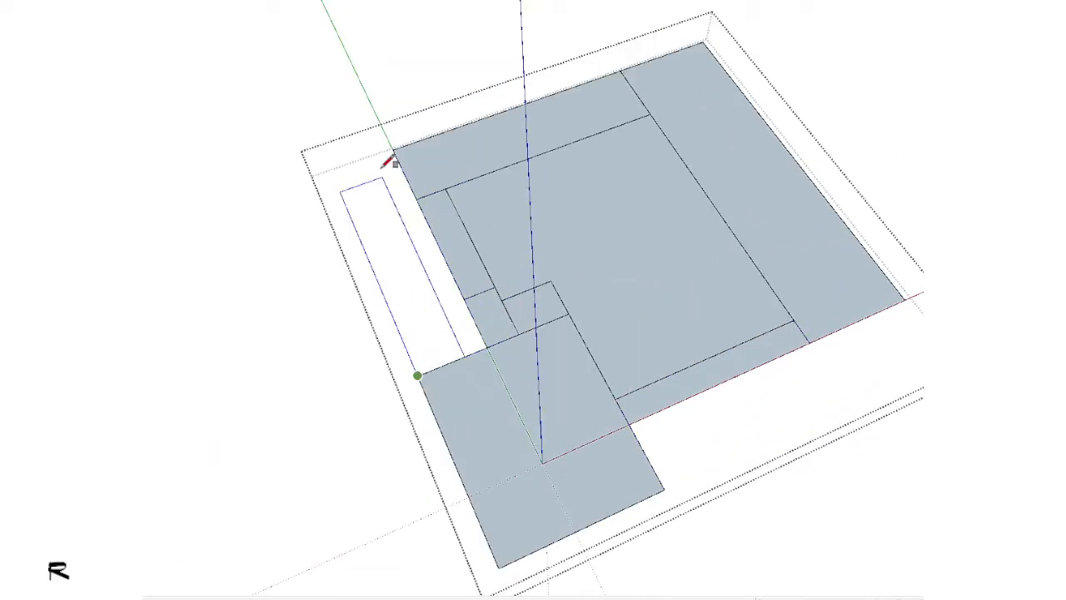
left_click(403, 146)
key("Escape")
scroll(376, 225, "down", 3)
middle_click_drag(375, 226, 393, 131)
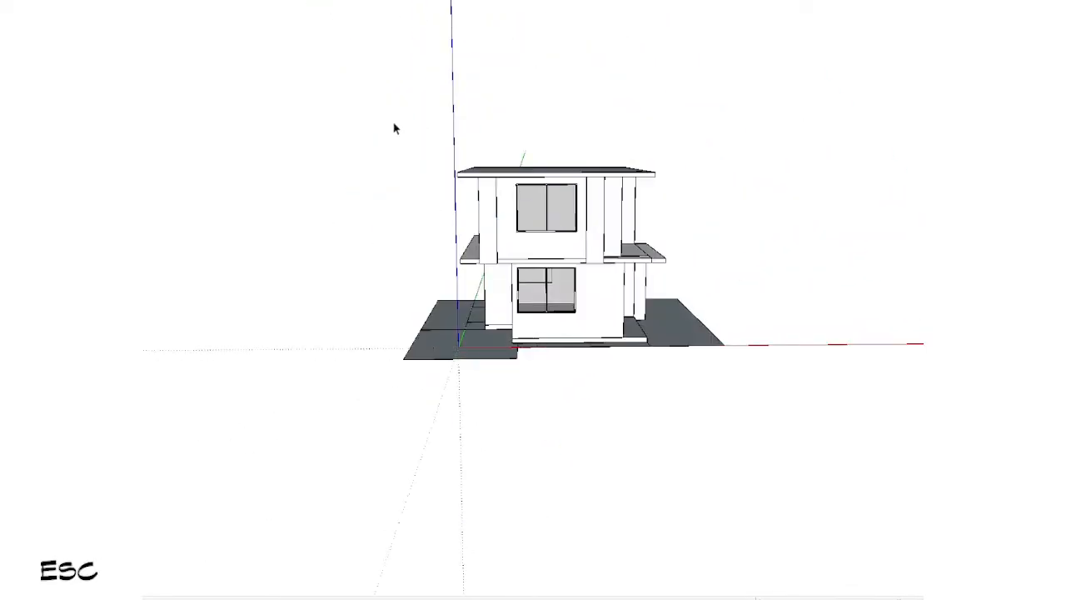
Step: Draw a ground rectangle from the paved corner's front edge to the plot's far corner, filling the strip along the red axis
scroll(476, 387, "up", 3)
middle_click_drag(475, 387, 318, 314, "shift")
middle_click_drag(318, 313, 321, 460)
scroll(326, 349, "up", 3)
double_click(326, 350)
key("r")
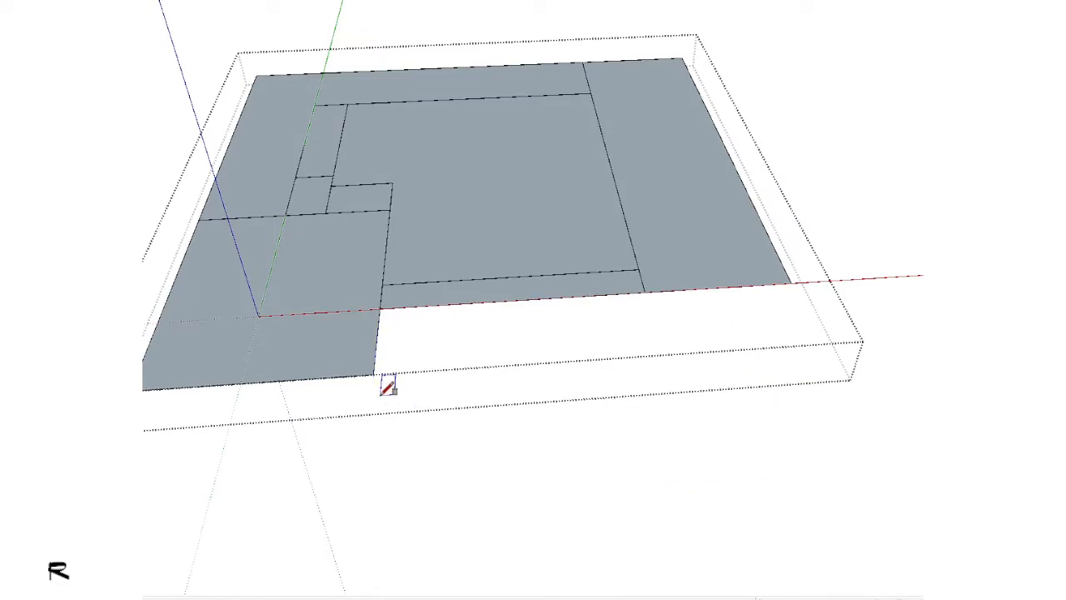
left_click(779, 284)
key("space")
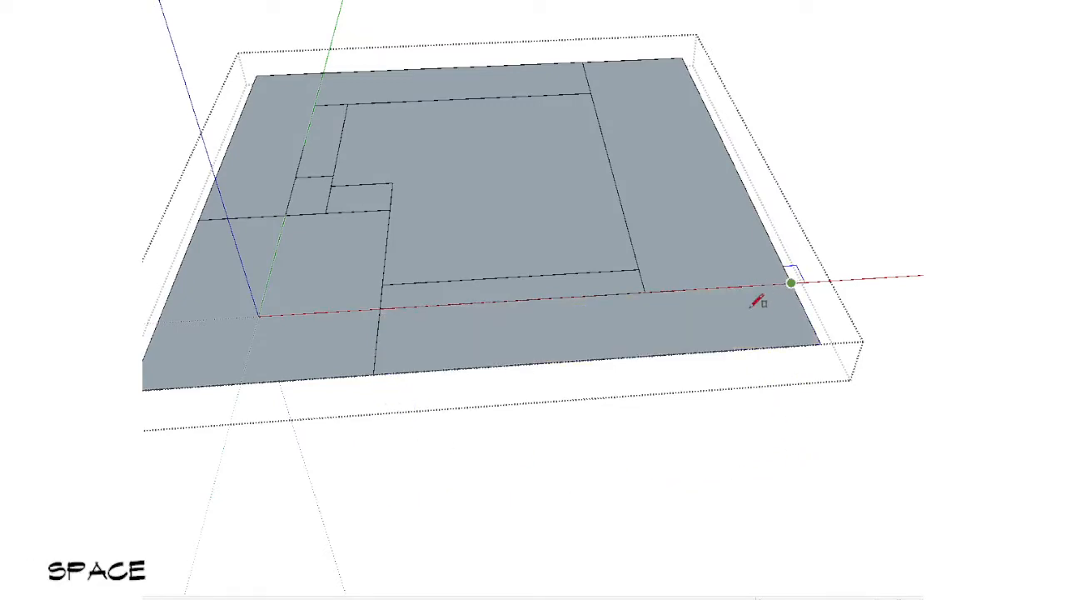
scroll(490, 264, "down", 3)
key("Escape")
Step: Draw a thin rectangle along the paved corner's back line, pull it up to the level 2 ledge as a wall and group it
middle_click_drag(491, 264, 774, 329)
middle_click_drag(414, 299, 676, 366)
scroll(386, 342, "up", 3)
key("r")
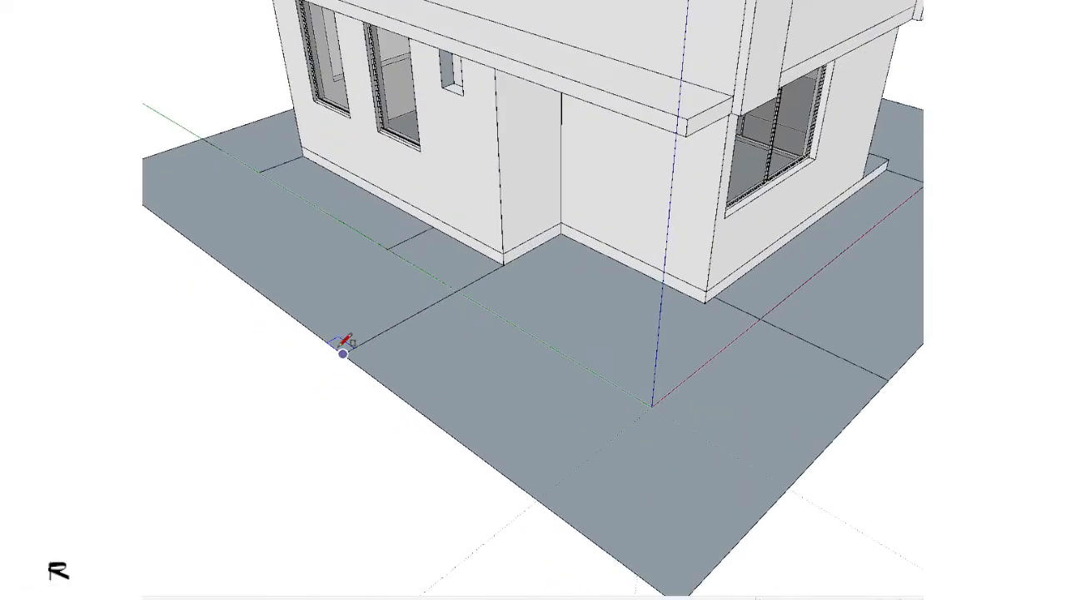
left_click(342, 354)
scroll(464, 286, "up", 5)
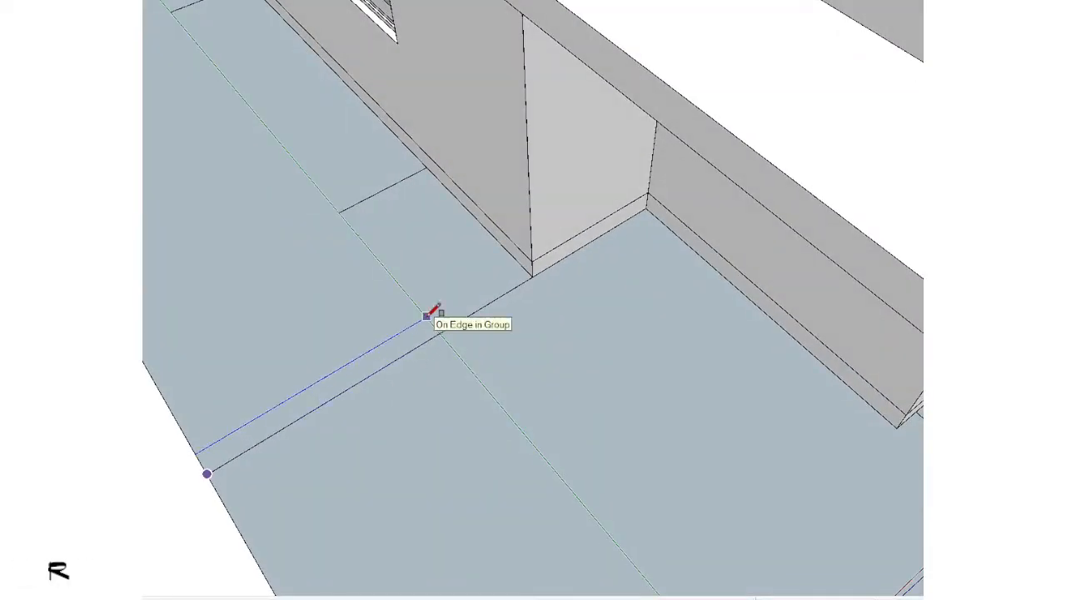
left_click(437, 335)
scroll(441, 316, "down", 3)
middle_click_drag(467, 312, 487, 63)
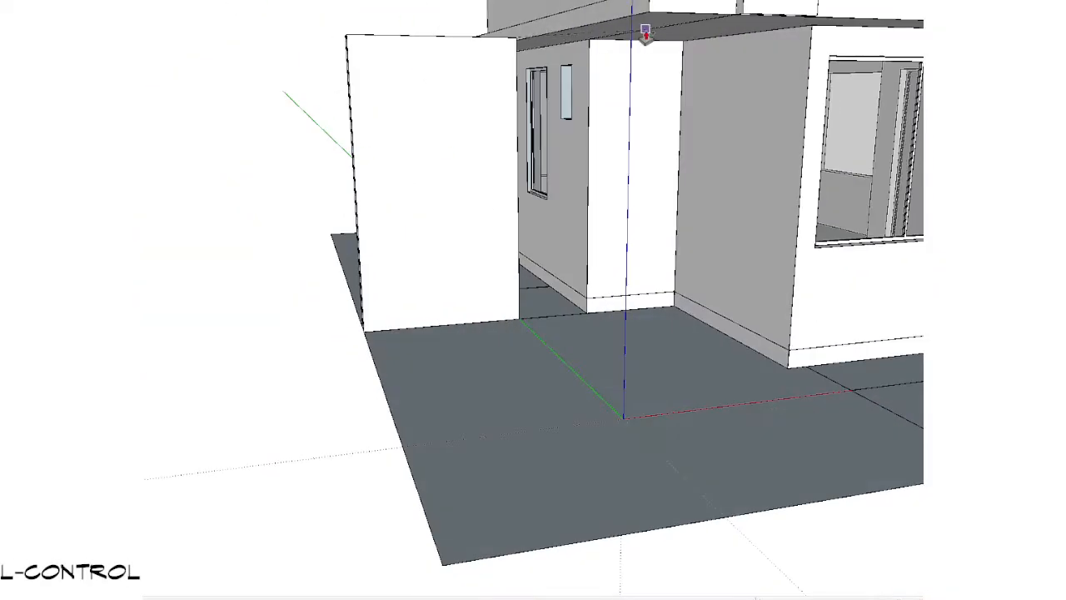
triple_click(433, 109)
key("g")
Step: Draw a thin rectangle projecting forward from the house's front corner and pull it up into a second grouped wall of matching height
scroll(478, 181, "down", 3)
middle_click_drag(478, 181, 640, 442)
scroll(643, 453, "up", 3)
middle_click_drag(650, 393, 647, 438)
scroll(647, 438, "up", 2)
key("r")
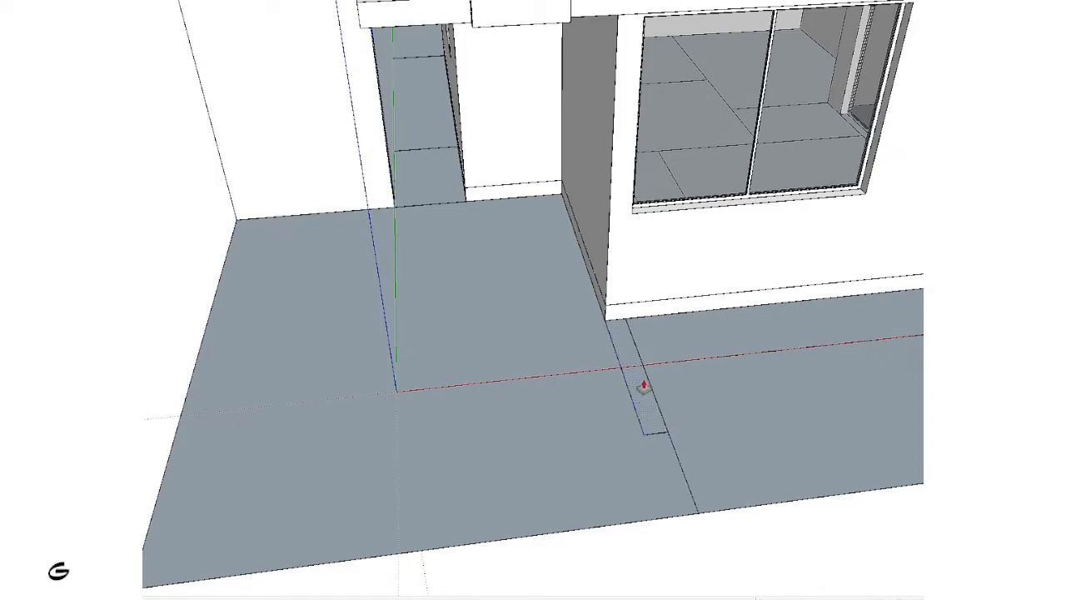
scroll(644, 385, "down", 2)
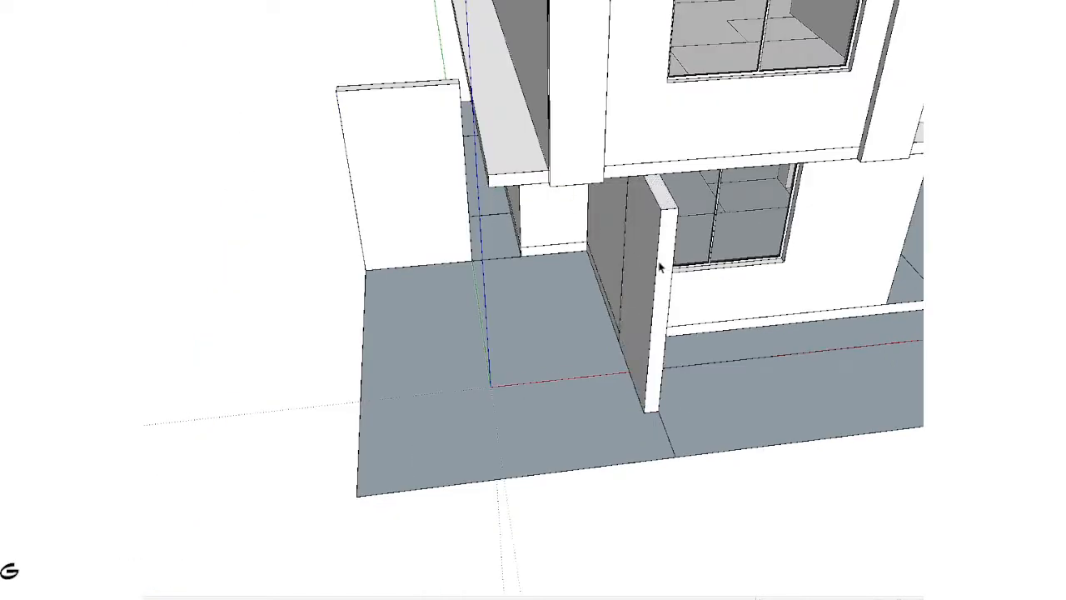
Step: Draw a rectangle spanning from the back wall's outer top corner to the front top corner of the second wall
scroll(660, 265, "down", 2)
key("ctrl")
scroll(415, 189, "up", 2)
key("r")
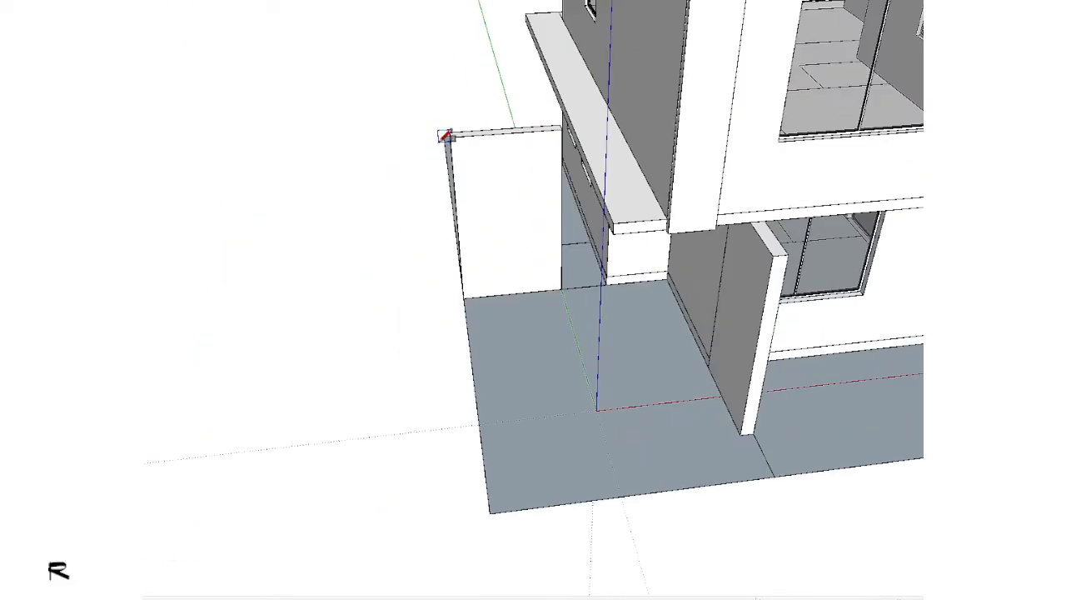
left_click(786, 254)
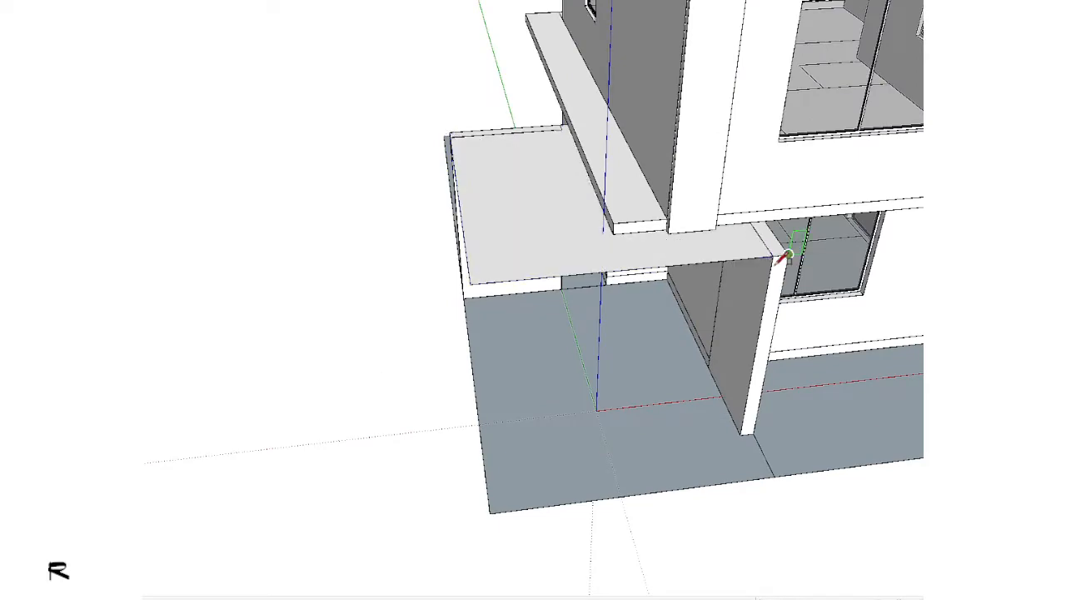
Step: Push/Pull the rectangle between the two walls into a canopy roof slab, keeping the original face
scroll(781, 255, "down", 3)
middle_click_drag(780, 255, 983, 108)
scroll(462, 258, "up", 3)
key("p")
key("ctrl")
left_click(407, 158)
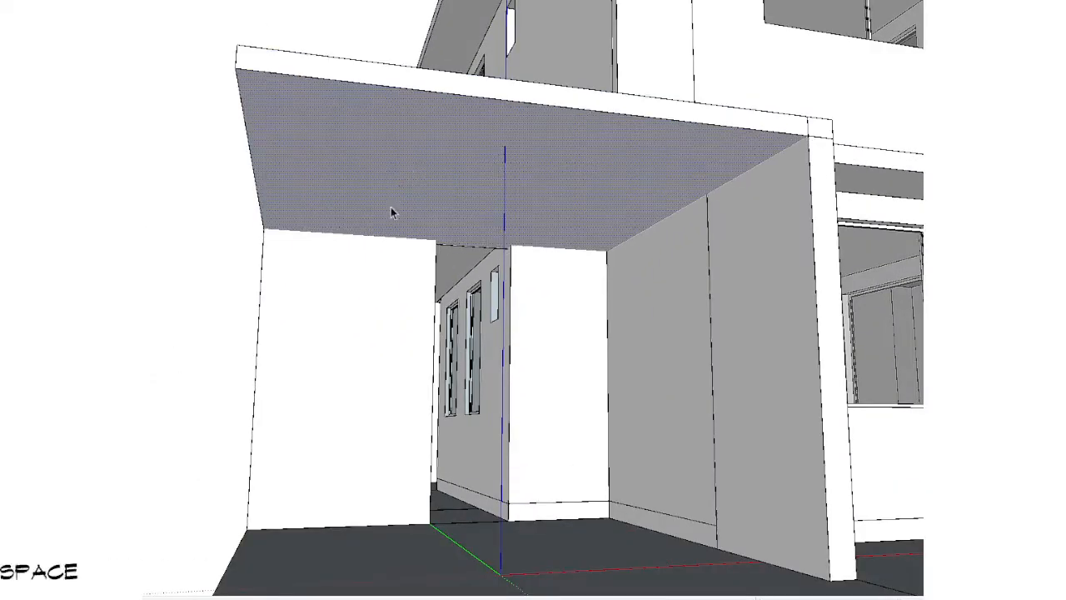
Step: Reverse the faces of the canopy roof slab, group the whole slab and clear the selection
middle_click_drag(391, 206, 418, 313)
key("s")
right_click(421, 323)
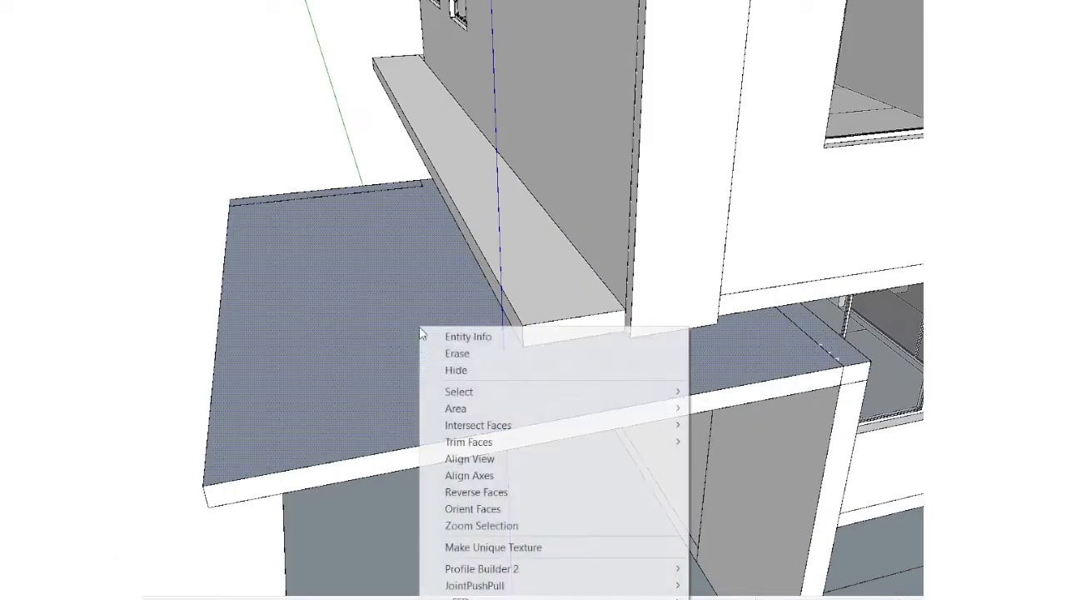
key("r")
triple_click(372, 340)
scroll(372, 340, "down", 4)
key("ctrl+g")
scroll(372, 343, "down", 1)
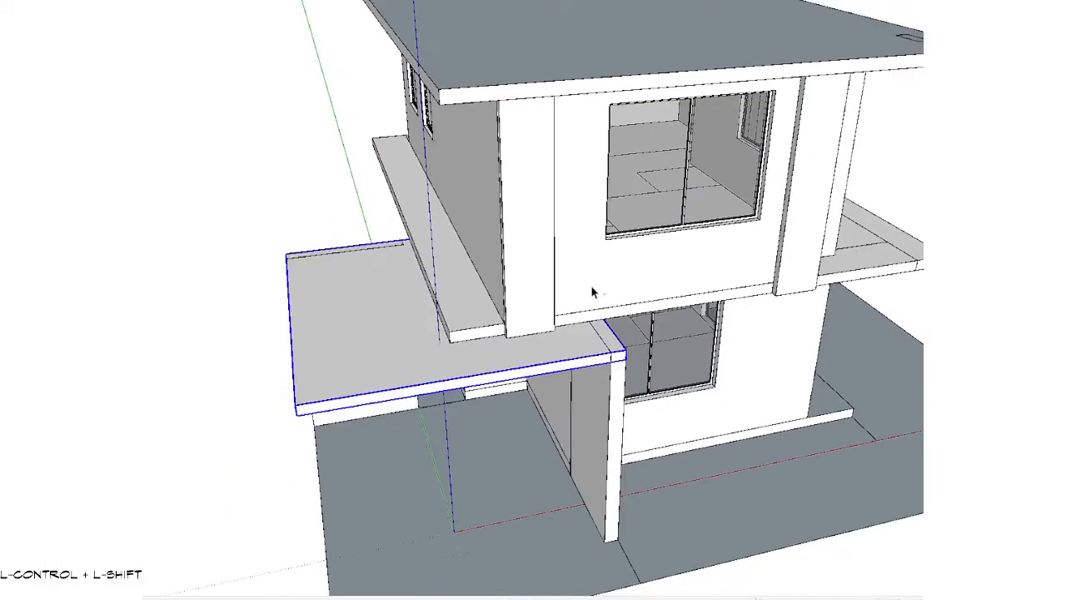
key("ctrl+t")
Step: Draw a thin rectangle along the outer side of the paved area, pull it up into a lower side wall and group it
scroll(434, 431, "down", 3)
middle_click_drag(435, 432, 341, 334, "shift")
scroll(341, 337, "up", 5)
key("r")
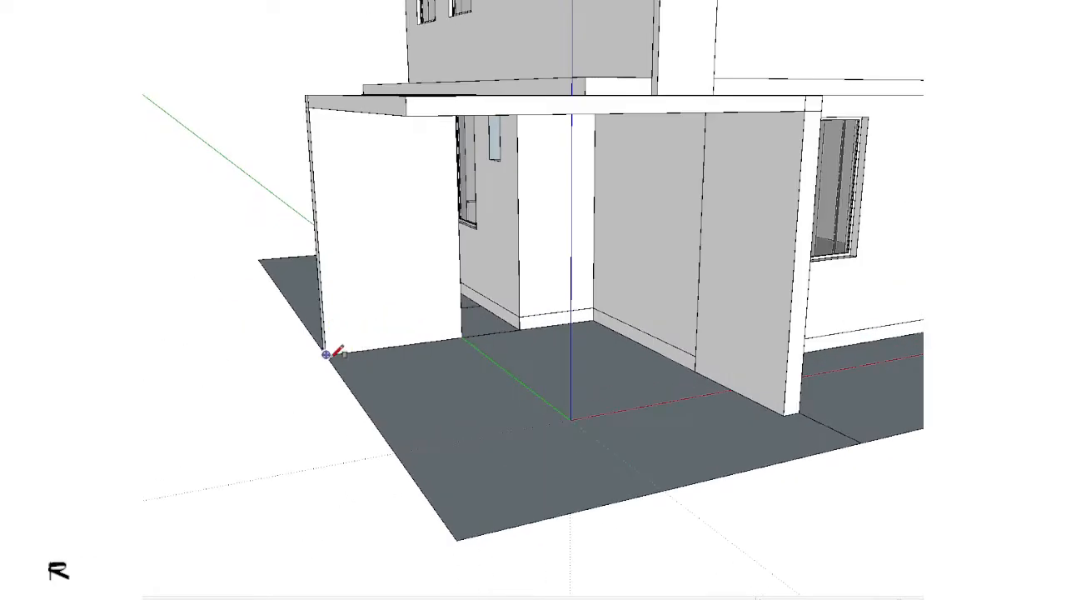
middle_click_drag(439, 524, 427, 568)
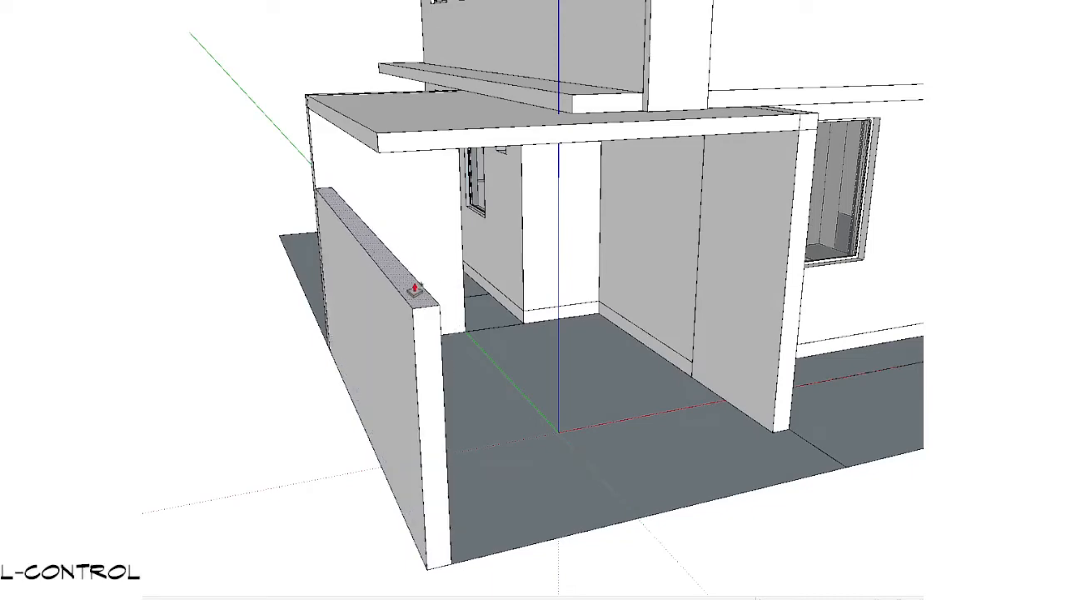
middle_click_drag(613, 437, 250, 229)
key("space")
key("g")
left_click(199, 367)
Step: Try to scale the height of the two tall canopy walls together with the roof slab
middle_click_drag(358, 333, 506, 353)
scroll(335, 319, "down", 3)
scroll(386, 242, "up", 4)
left_click(388, 238)
scroll(675, 200, "up", 3)
left_click(740, 245, "ctrl")
scroll(696, 228, "down", 2)
key("x")
middle_click_drag(491, 288, 558, 200)
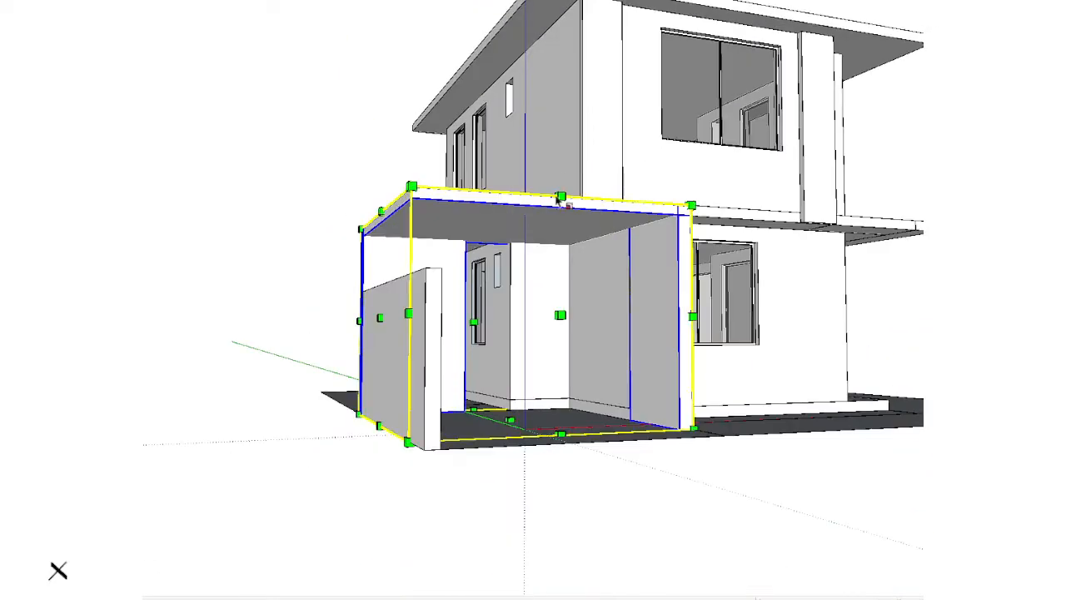
left_click_drag(511, 218, 518, 292)
scroll(497, 264, "up", 5)
scroll(477, 226, "down", 3)
key("space")
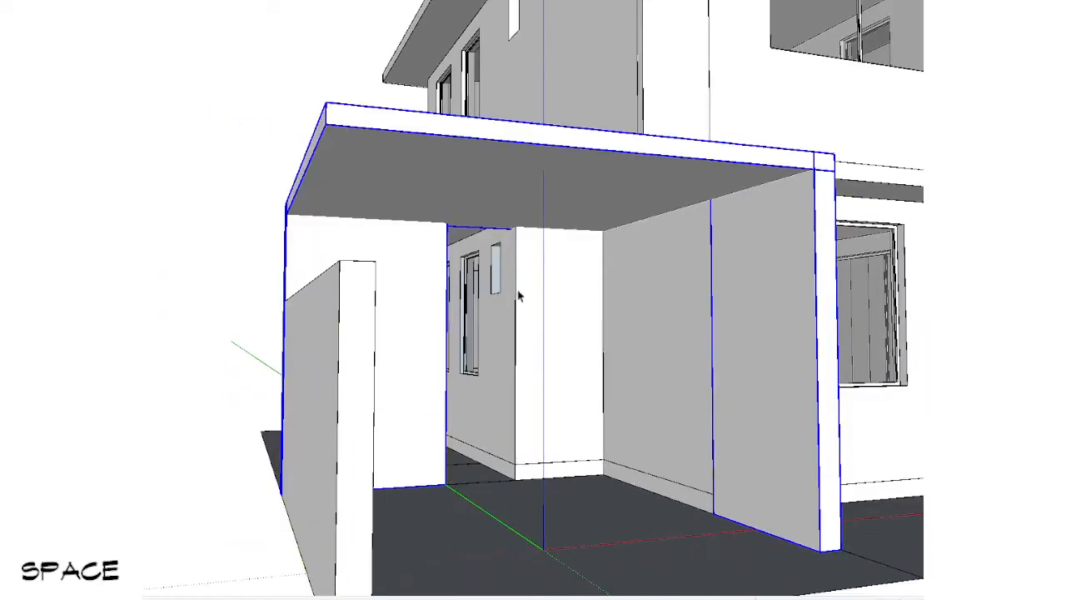
Step: Scale the two tall canopy walls down to about the low side wall's height and drop the roof slab onto them
key("s")
key("ctrl+shift+x")
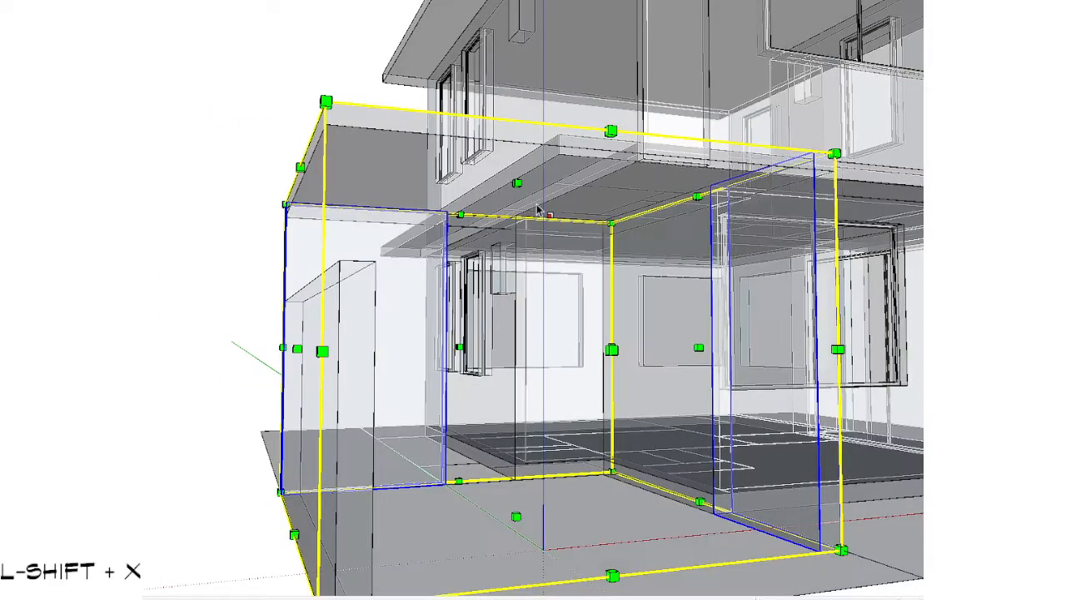
key("shift+x")
left_click_drag(515, 183, 517, 275)
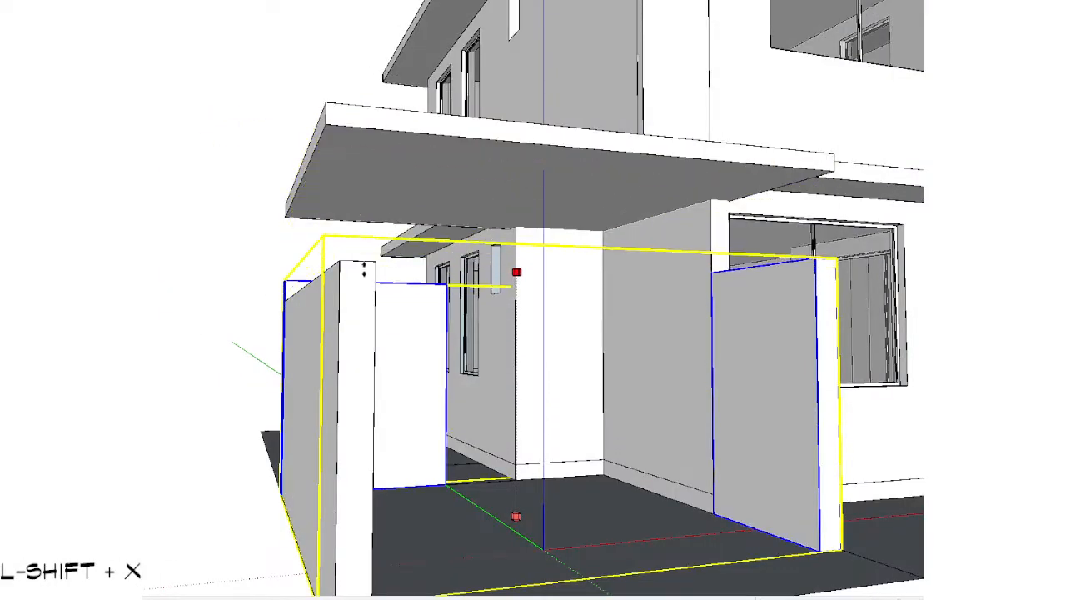
key("shift+d")
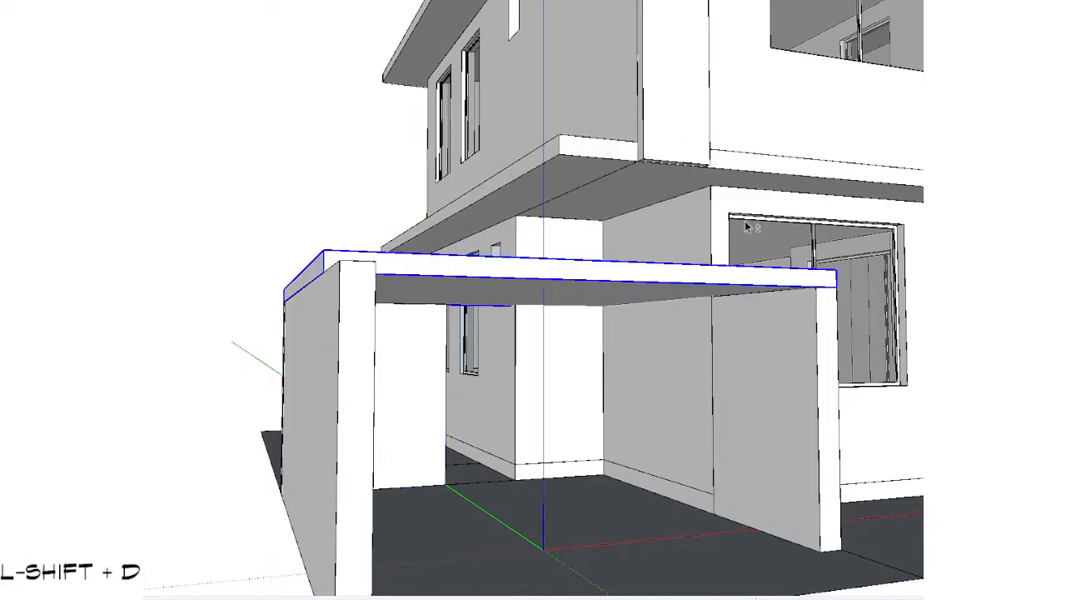
middle_click_drag(745, 244, 544, 364)
scroll(544, 364, "down", 3)
scroll(428, 434, "down", 3)
key("ctrl+shift+a")
middle_click_drag(639, 397, 574, 298)
scroll(517, 298, "up", 3)
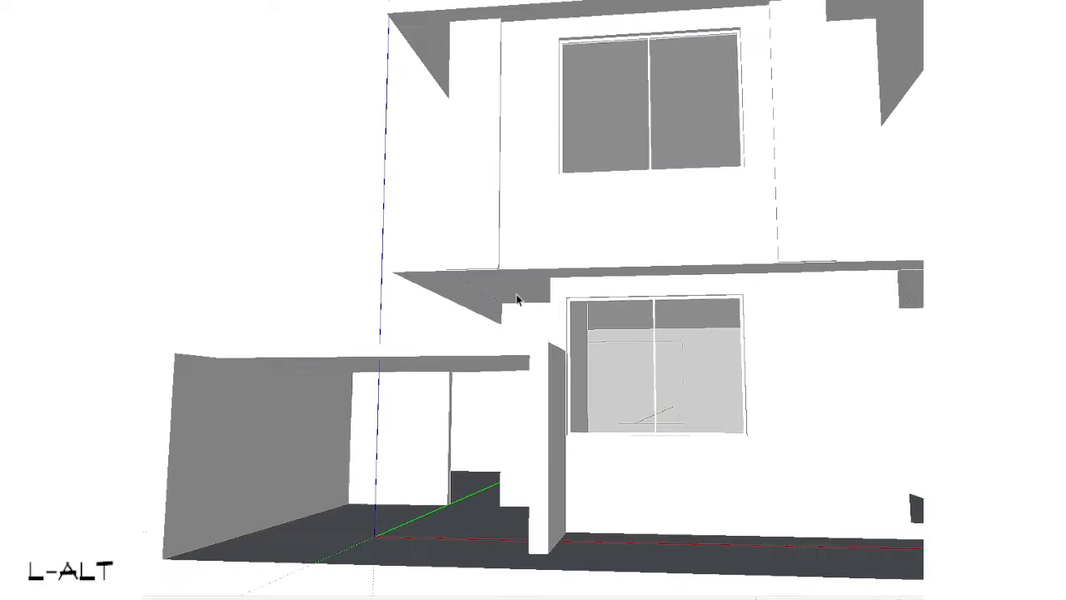
double_click(442, 284)
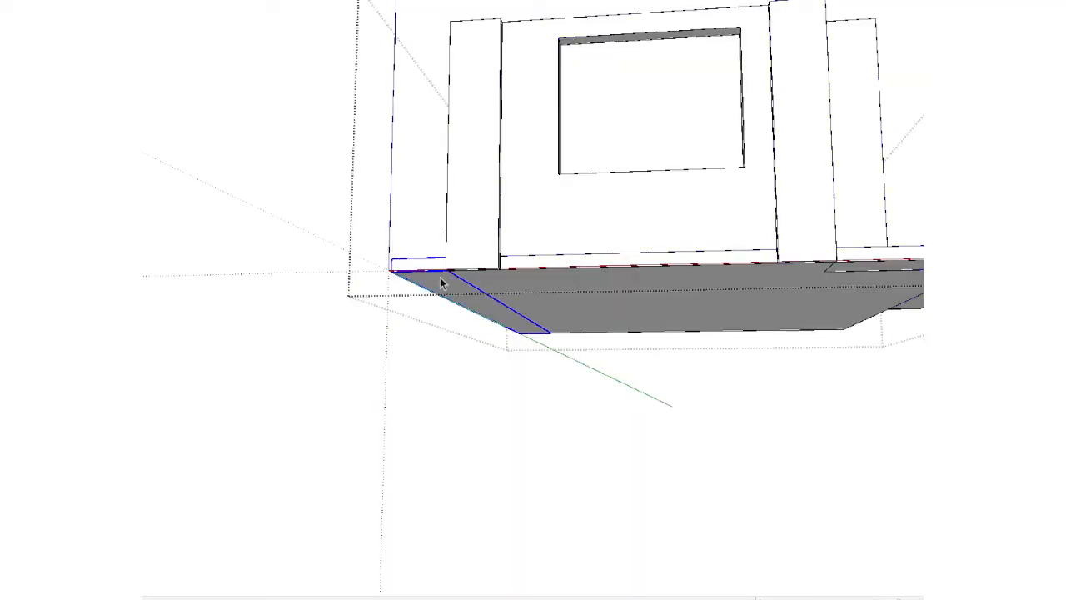
scroll(442, 284, "down", 2)
middle_click_drag(525, 259, 621, 333)
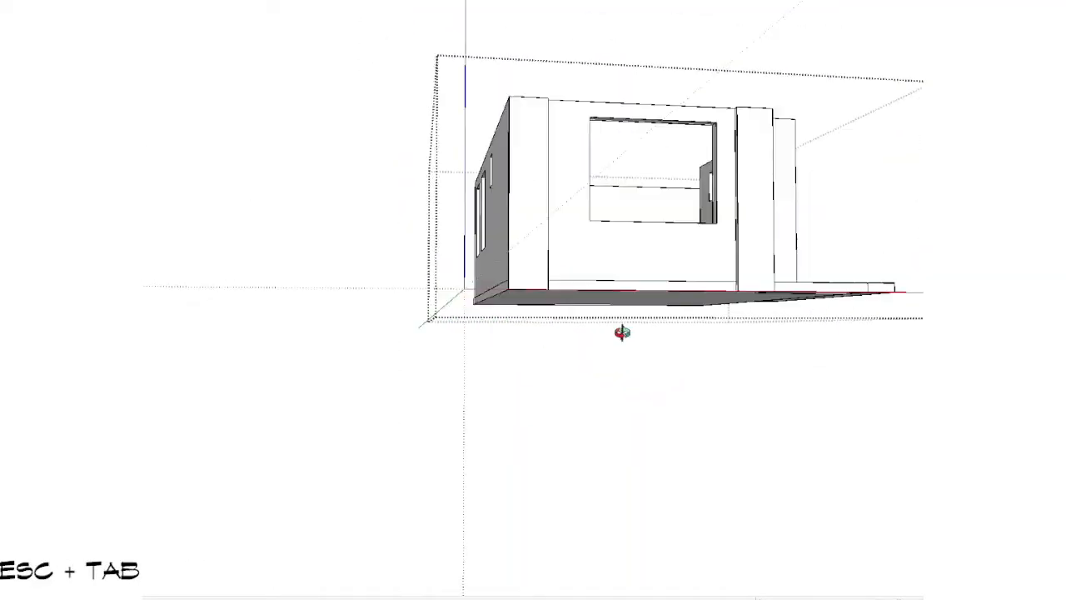
key("Escape")
mouse_move(547, 350)
middle_mouse_down()
mouse_move(427, 293)
mouse_move(484, 336)
mouse_move(573, 371)
middle_mouse_up()
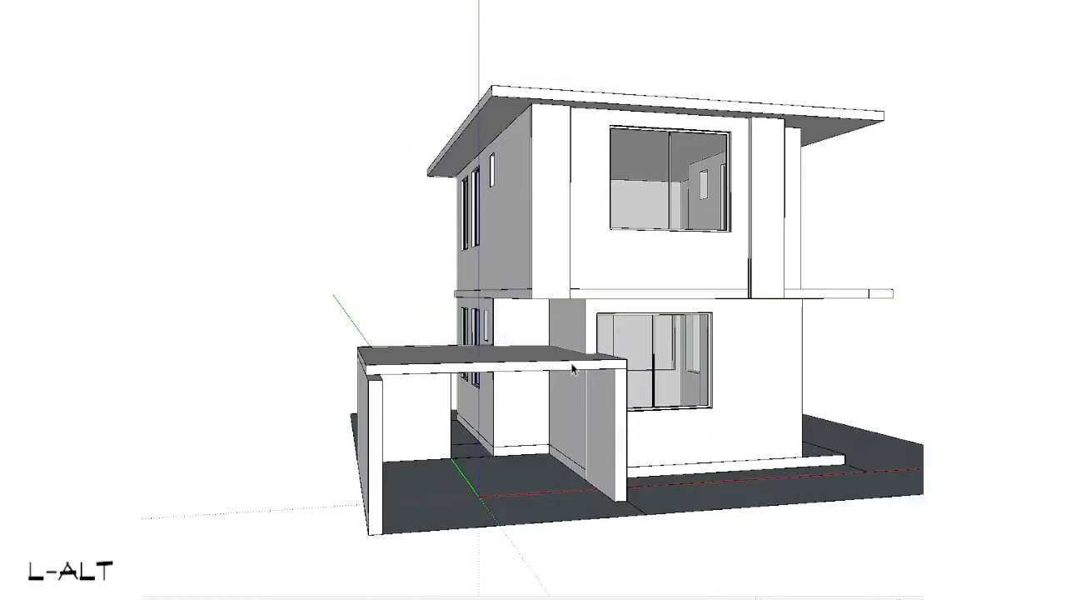
Step: Try to shorten the ledge slab above the canopy by pushing its front end face back along the building's side
middle_click_drag(500, 286, 616, 412)
scroll(617, 412, "up", 3)
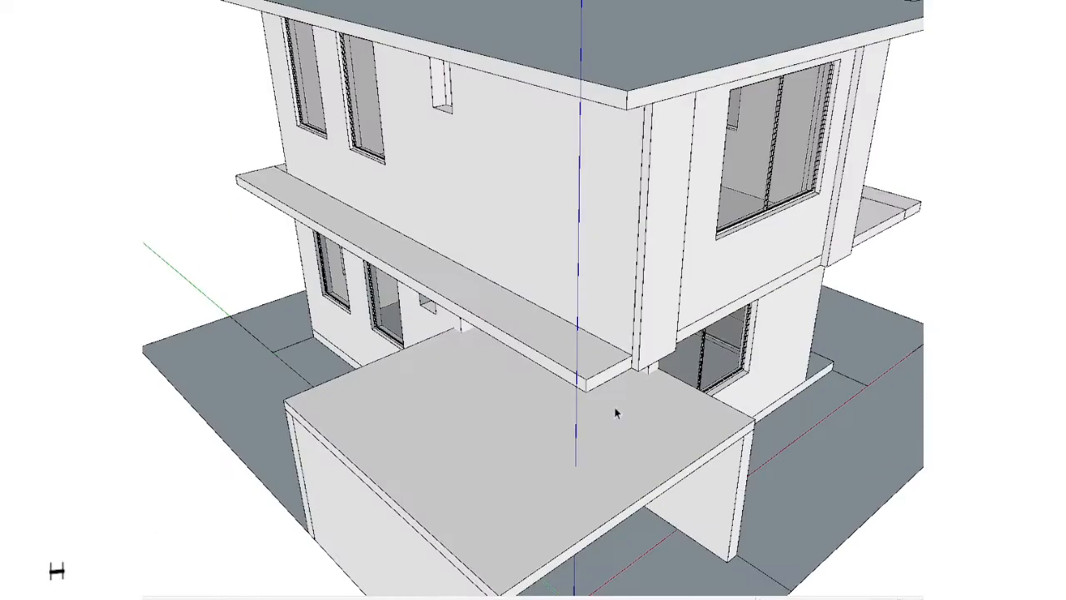
scroll(590, 356, "up", 2)
double_click(588, 355)
double_click(604, 382)
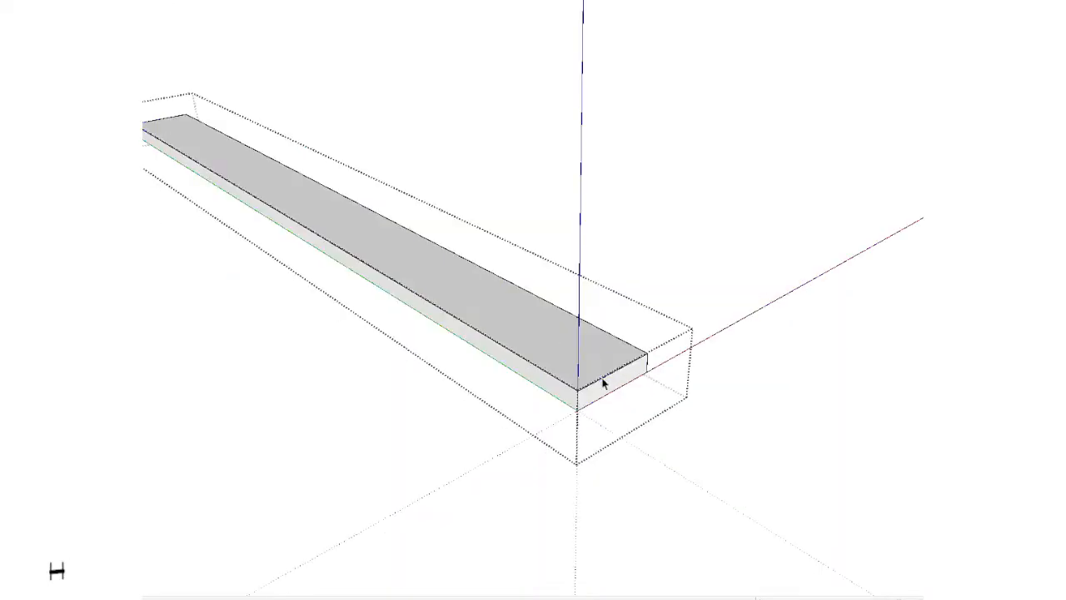
key("shift+v")
left_click(602, 389)
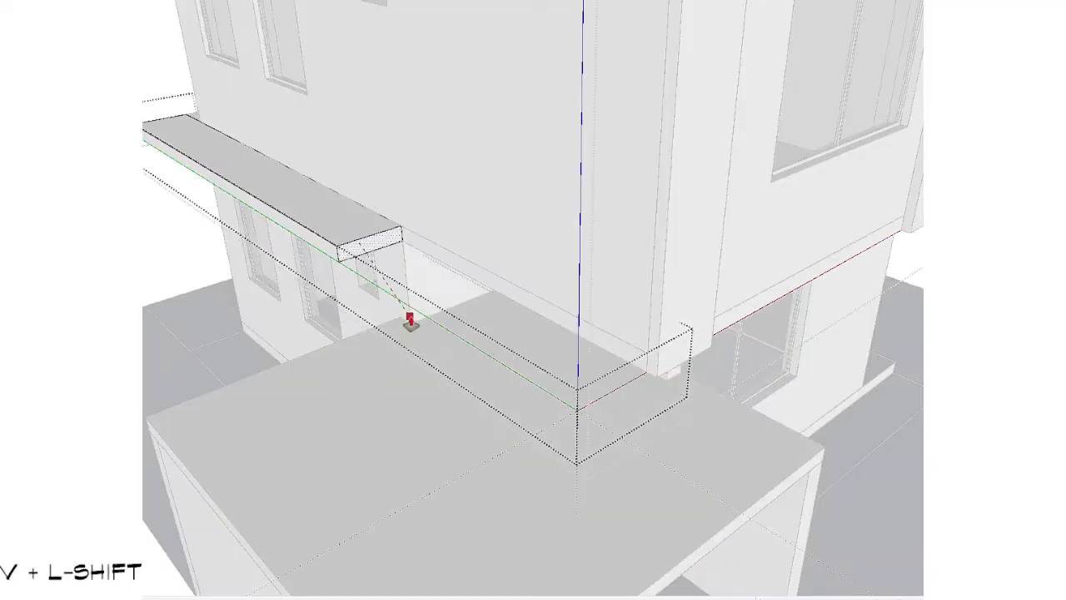
key("Escape")
key("Escape")
scroll(411, 318, "down", 4)
mouse_move(591, 429)
middle_mouse_down()
mouse_move(295, 165)
mouse_move(348, 223)
middle_mouse_up()
key("ctrl+z")
key("ctrl+z")
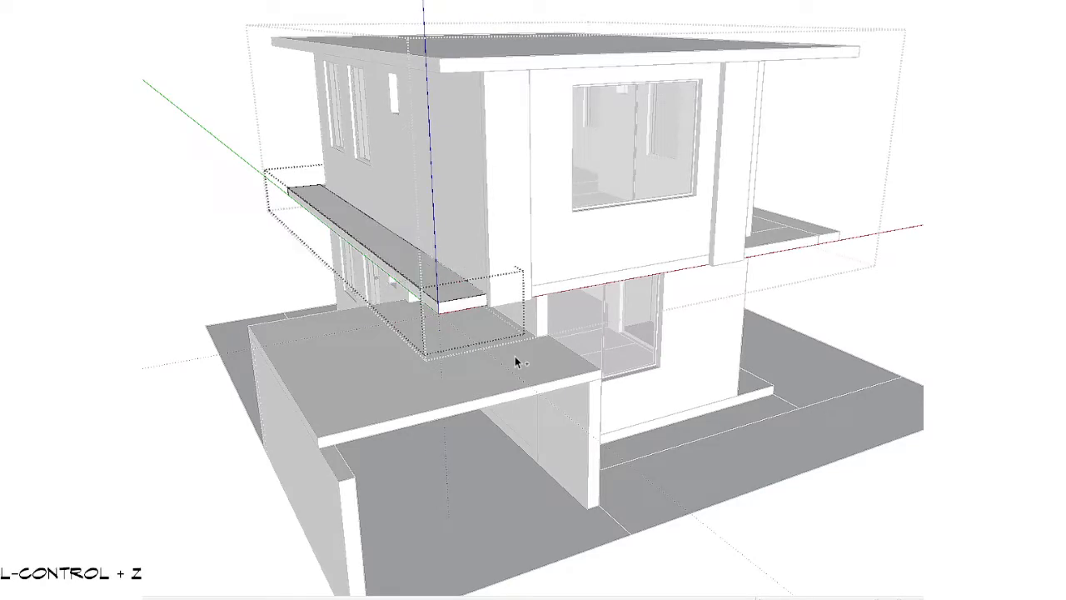
key("Escape")
Step: Place a short horizontal reference line at the lower corner of the upper front window, extending towards the left pillar
mouse_move(488, 341)
middle_mouse_down()
mouse_move(366, 275)
mouse_move(249, 160)
mouse_move(144, 190)
mouse_move(231, 271)
mouse_move(372, 227)
mouse_move(469, 381)
mouse_move(459, 278)
mouse_move(409, 232)
middle_mouse_up()
scroll(373, 226, "up", 3)
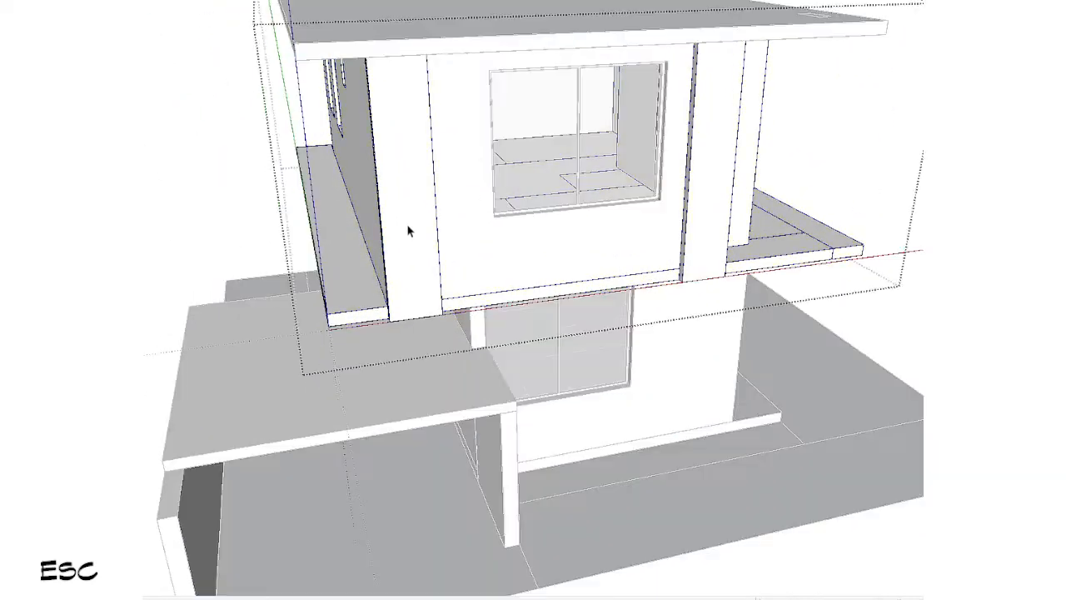
middle_click_drag(491, 215, 265, 213)
middle_click_drag(493, 279, 400, 305)
scroll(400, 305, "up", 4)
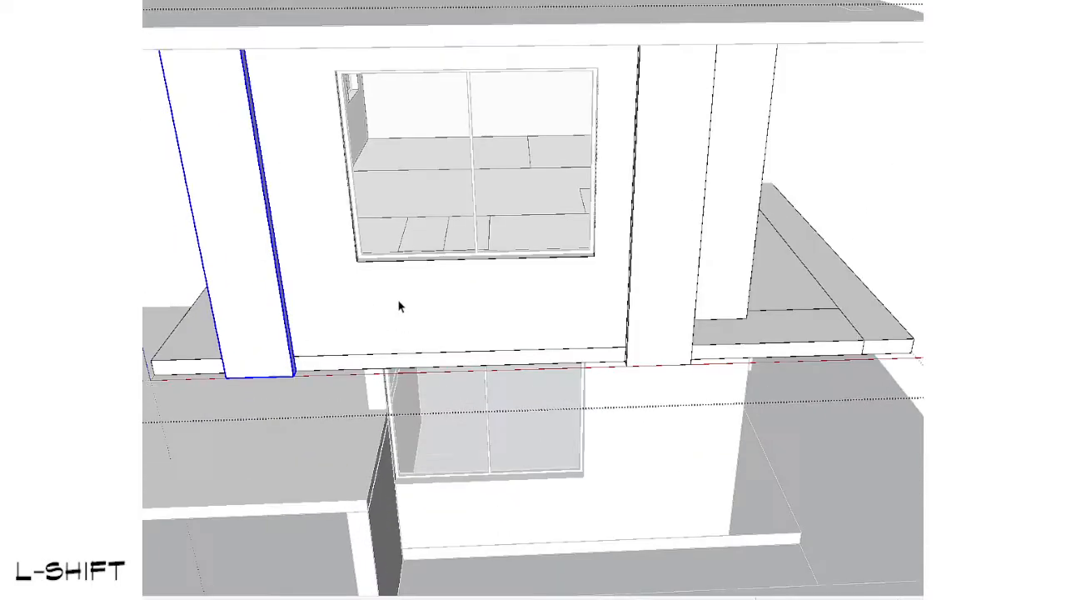
key("space")
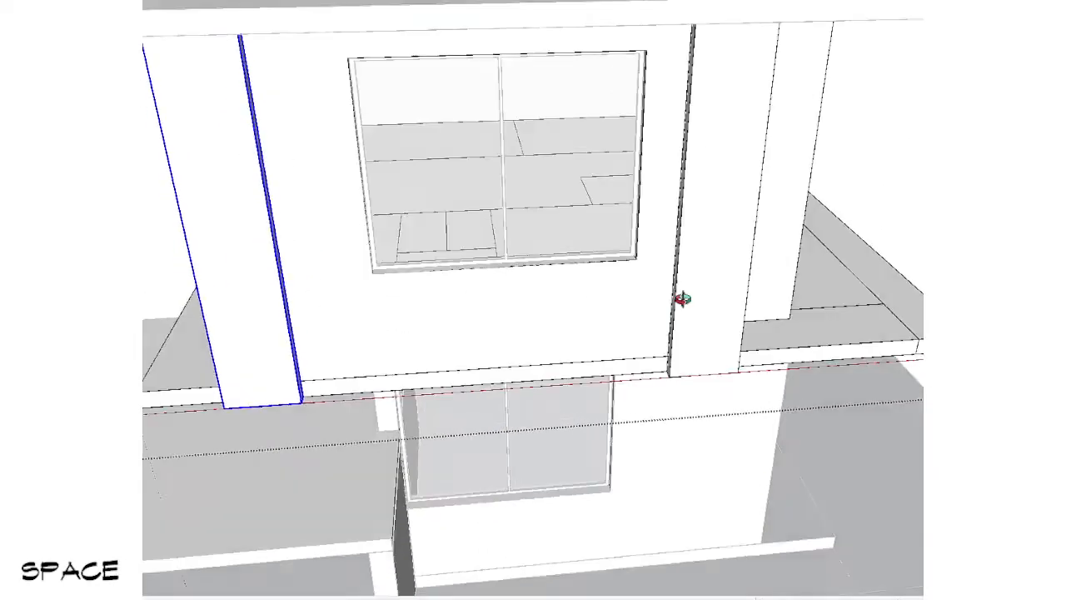
scroll(650, 274, "up", 3)
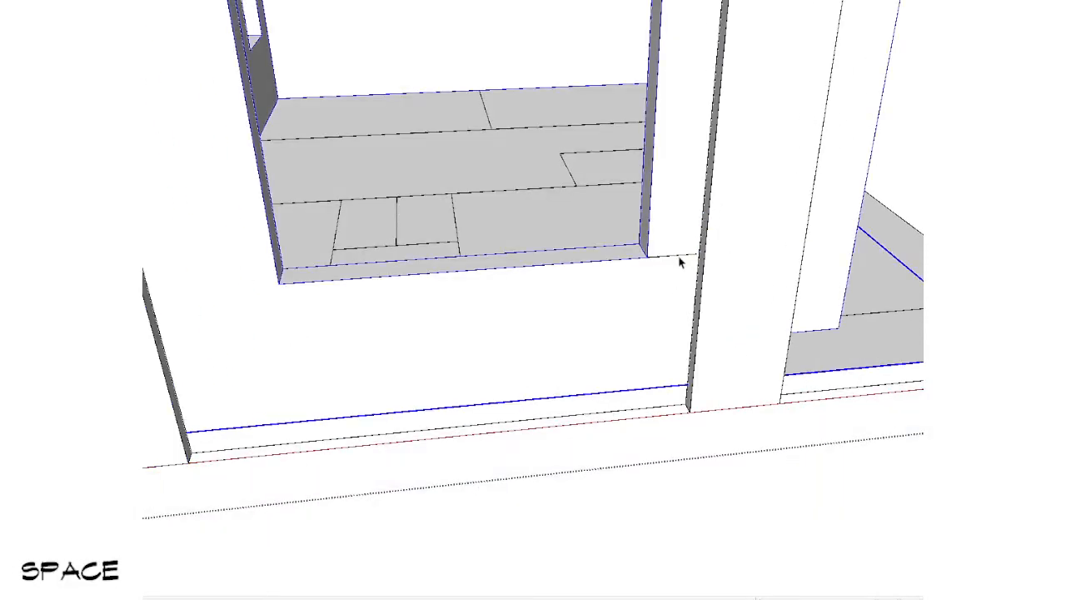
left_click(266, 288)
middle_click_drag(266, 289, 385, 308, "shift")
key("space")
Step: Move the left front pillar to the free end of the reference line and erase the line
left_click(247, 392)
middle_click_drag(350, 387, 205, 385)
scroll(237, 300, "up", 2)
key("v")
left_click(289, 229)
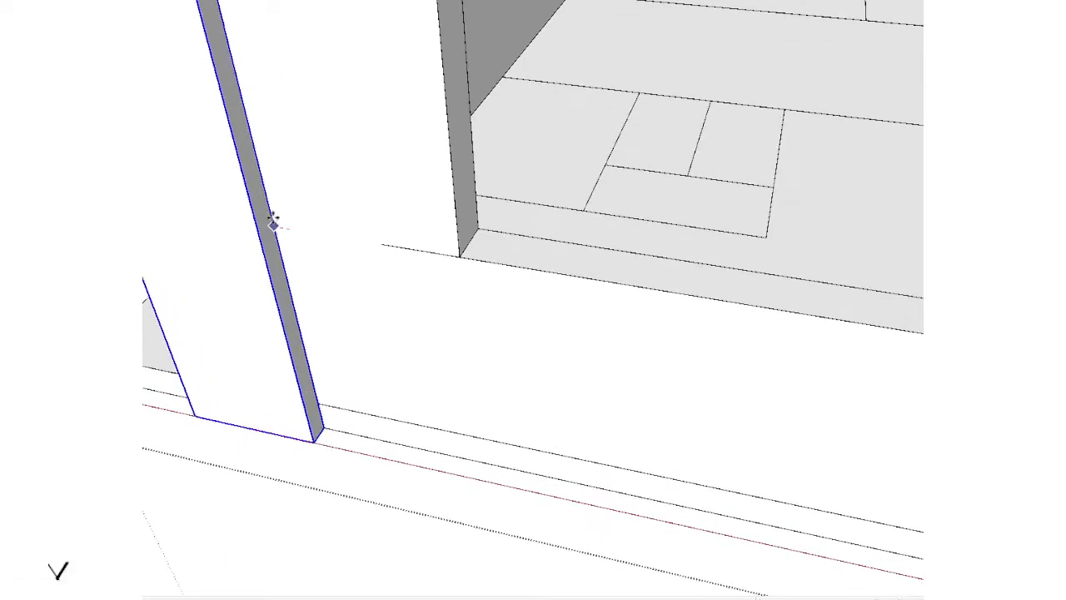
key("shift+x")
left_click(381, 243)
key("shift+x")
key("e")
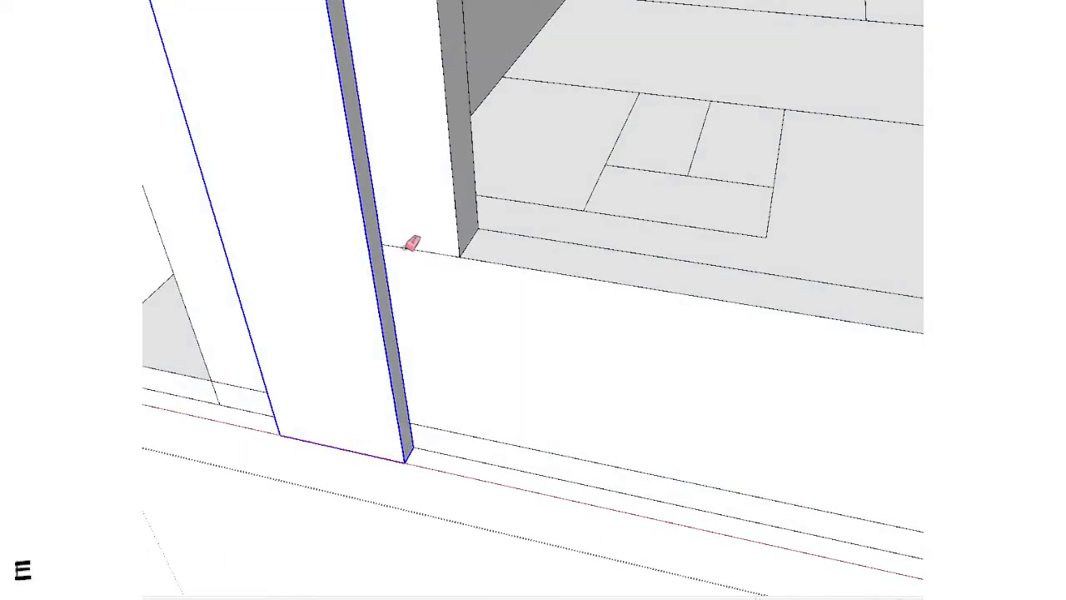
left_click(407, 247)
key("space")
key("Escape")
Step: Open the right front pillar for editing and adjust its outer side face with Push/Pull
scroll(409, 284, "down", 10)
mouse_move(495, 358)
middle_mouse_down()
mouse_move(631, 119)
mouse_move(640, 127)
middle_mouse_up()
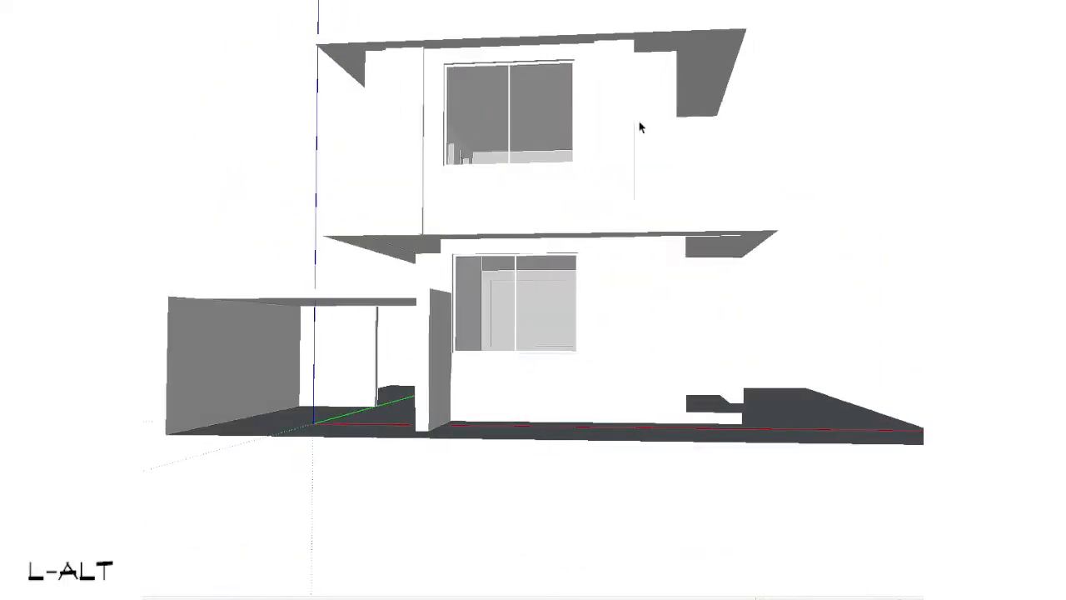
middle_click_drag(635, 228, 616, 374)
scroll(619, 239, "up", 3)
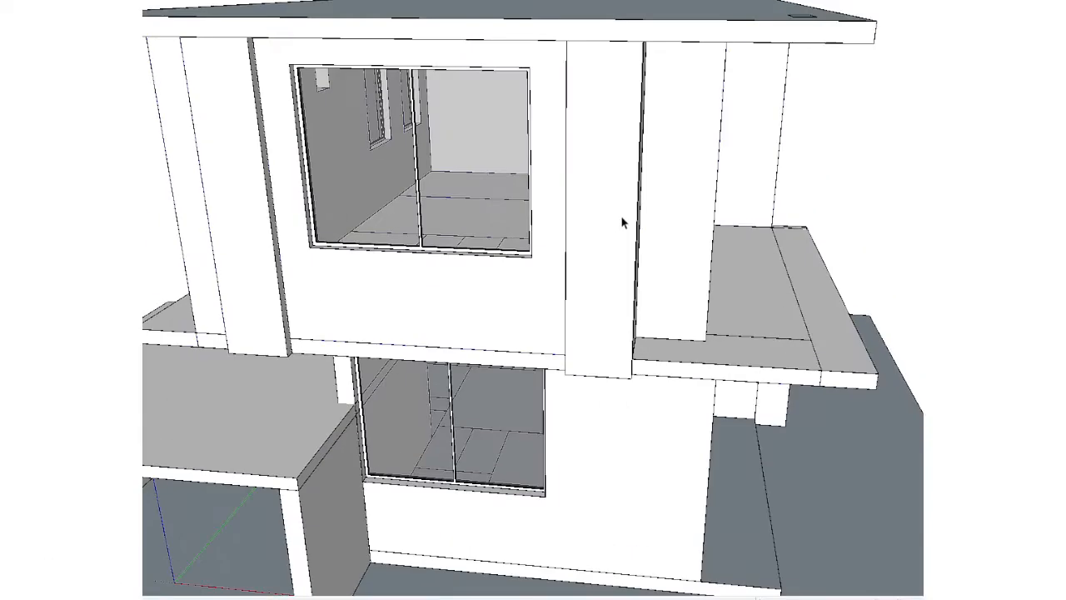
double_click(621, 216)
middle_click_drag(621, 216, 534, 271)
double_click(648, 127)
key("s")
left_click(654, 112)
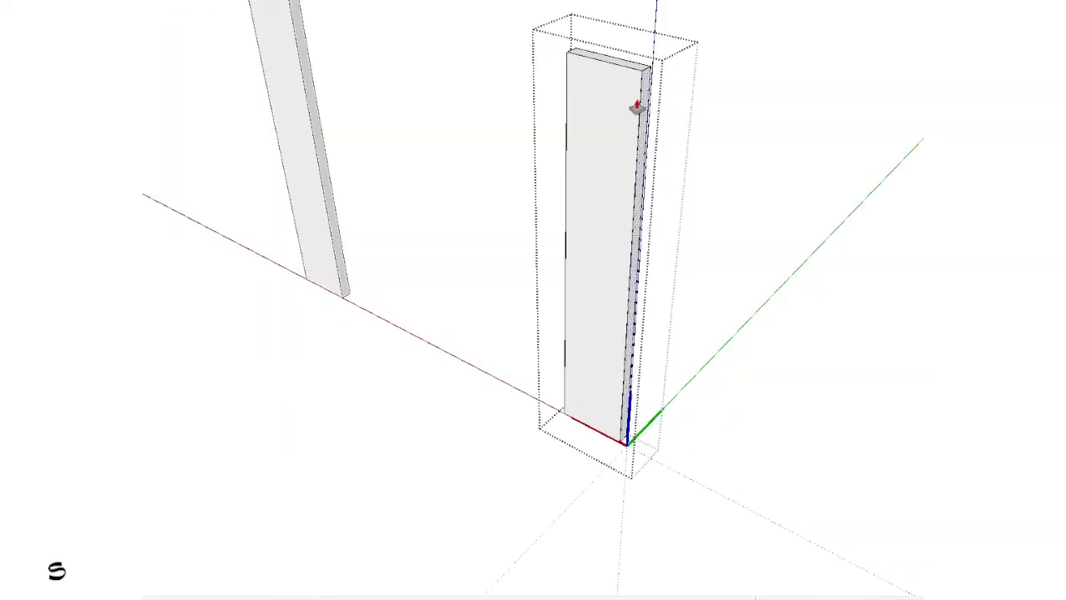
key("space")
key("Escape")
key("Escape")
Step: Pull the right front pillar's inner side face slightly towards the upper window to widen the pillar
middle_click_drag(585, 183, 783, 93)
scroll(658, 141, "up", 3)
double_click(647, 208)
double_click(648, 190)
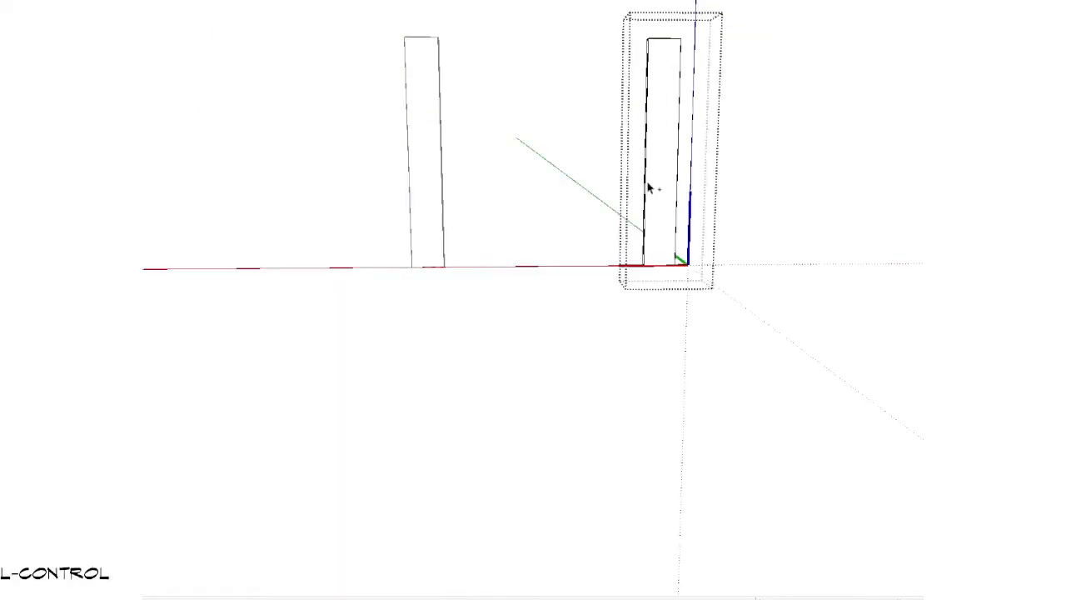
middle_click_drag(653, 155, 590, 169)
key("shift+v")
scroll(612, 110, "up", 3)
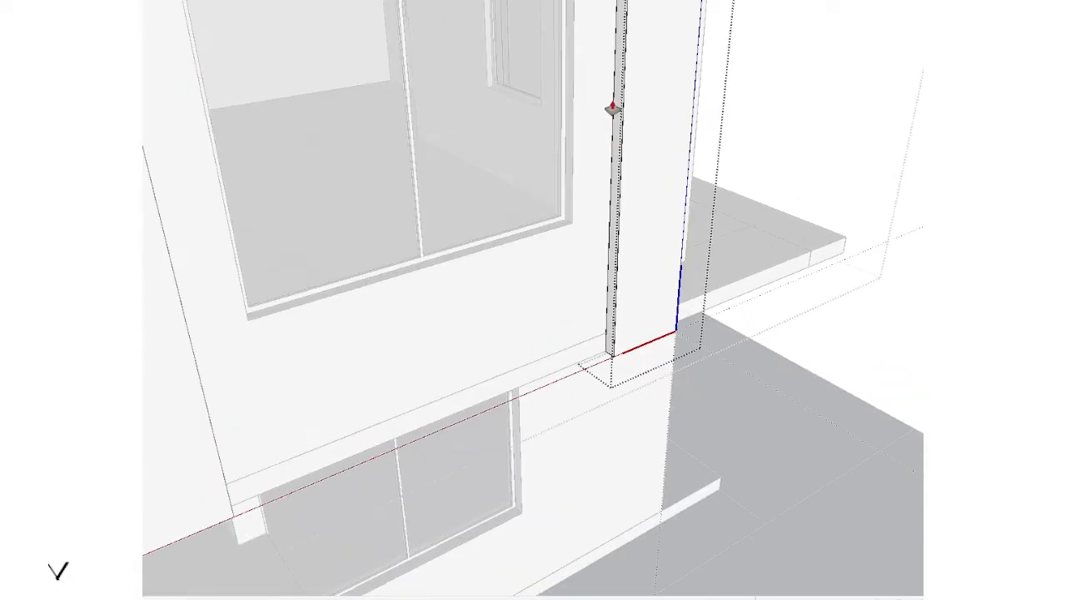
left_click_drag(618, 100, 597, 109)
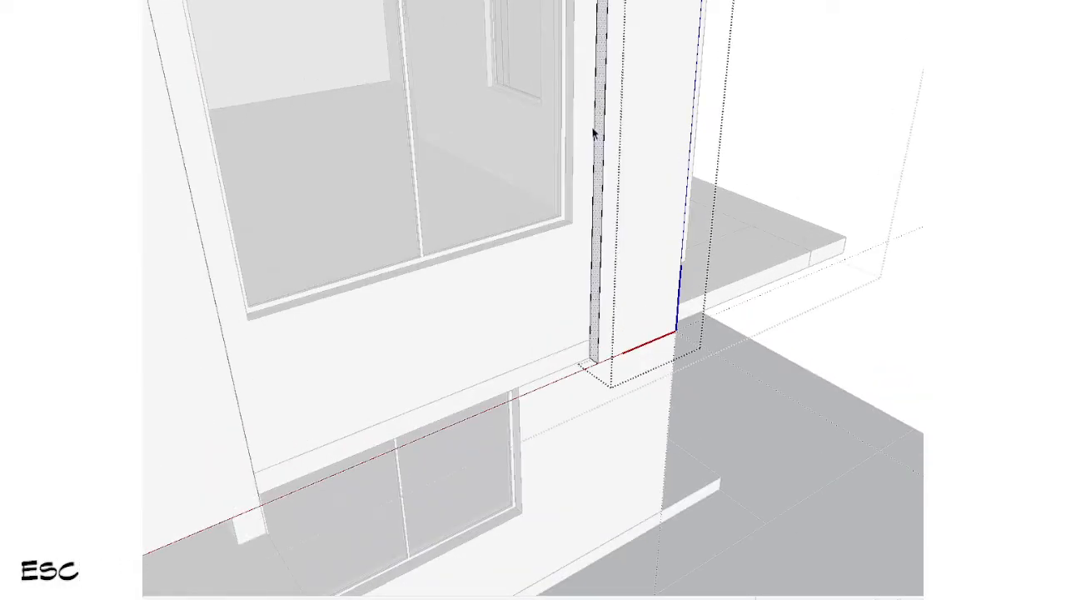
key("Escape")
key("Escape")
Step: Open the main roof slab and extend its front face outwards by 1 with Push/Pull
scroll(593, 133, "down", 5)
middle_click_drag(635, 331, 507, 107)
scroll(436, 152, "down", 3)
scroll(495, 108, "up", 5)
key("s")
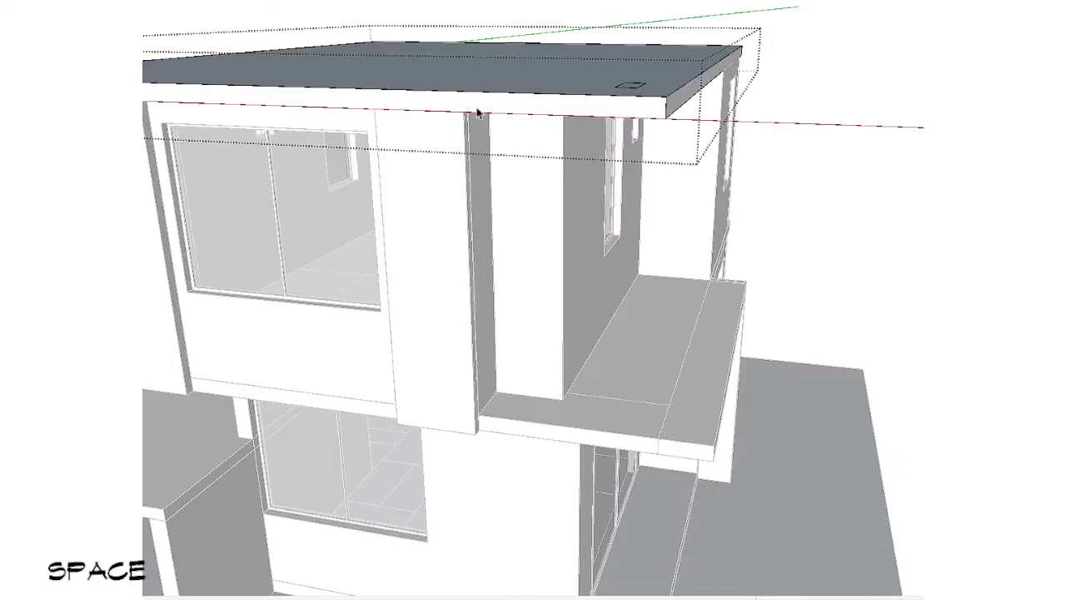
key("s")
middle_click_drag(356, 242, 241, 275)
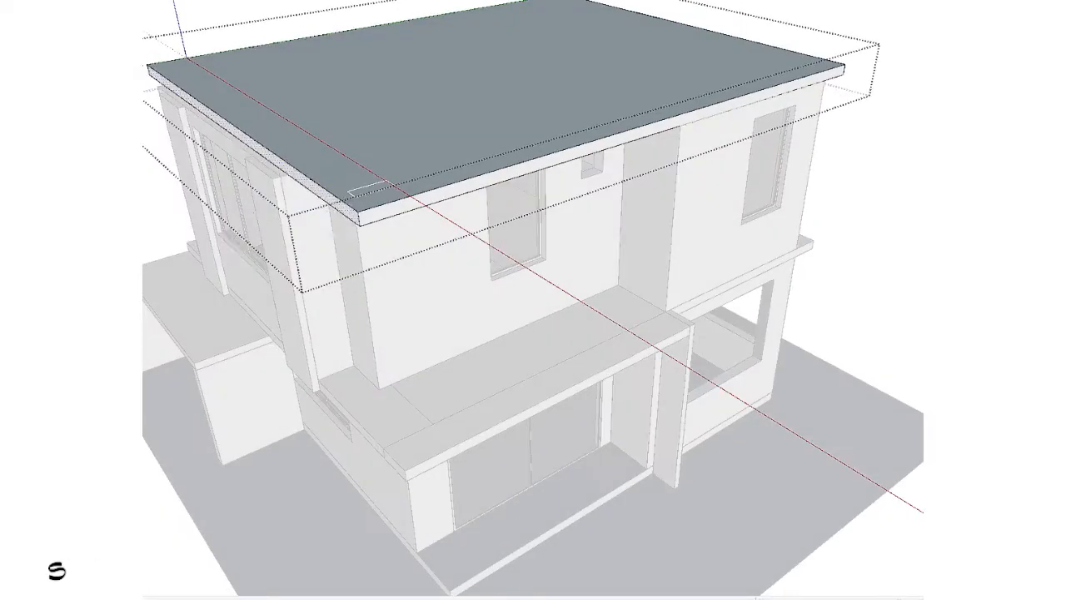
left_click_drag(197, 246, 167, 284)
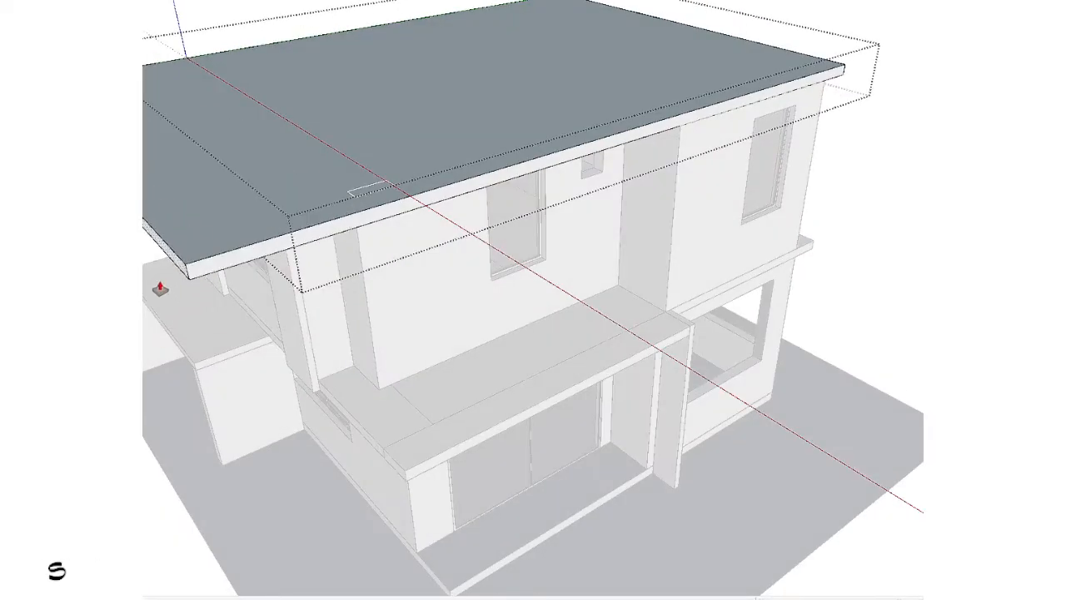
type("1")
key("Return")
key("Escape")
middle_click_drag(160, 288, 737, 173)
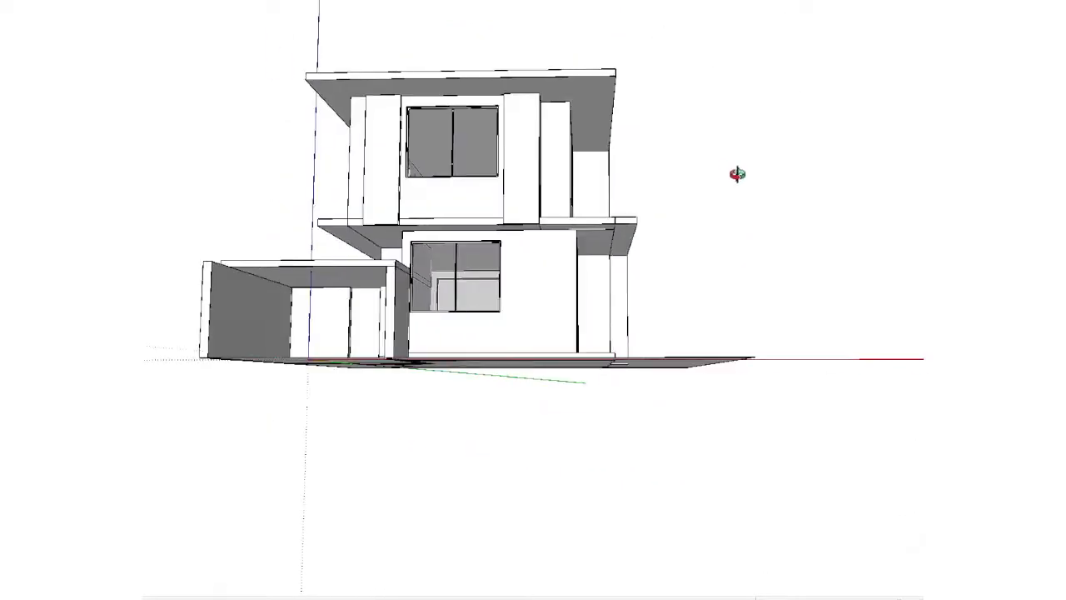
Step: Measure the height of the canopy's inner wall and examine the lower front window beside the canopy roof
scroll(392, 286, "up", 5)
key("t")
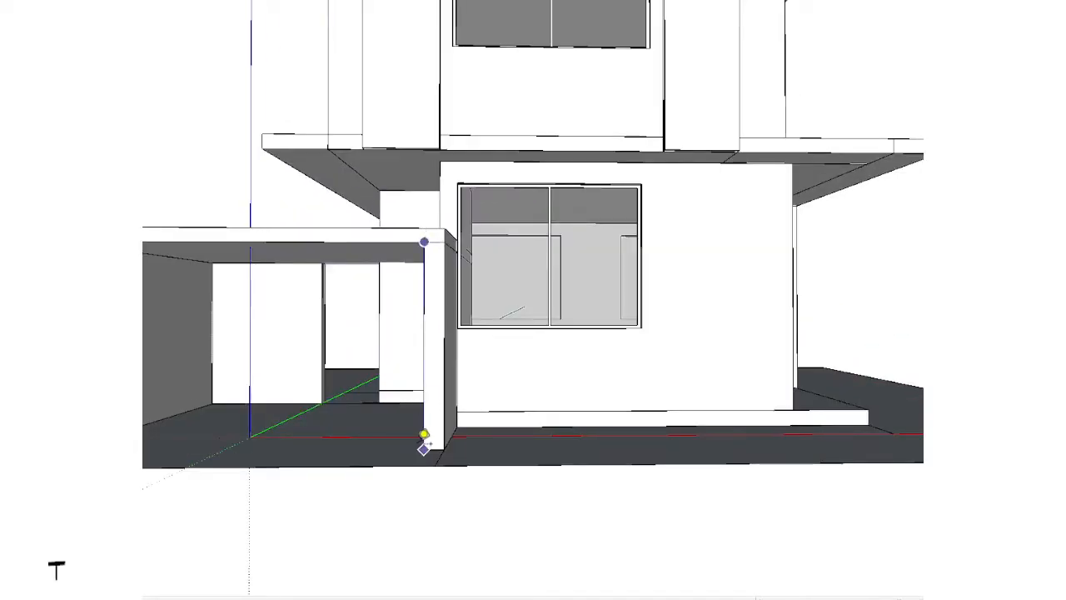
key("space")
middle_click_drag(678, 217, 752, 262)
scroll(400, 445, "down", 5)
scroll(552, 333, "up", 4)
scroll(538, 214, "up", 3)
left_click(537, 214)
scroll(537, 214, "down", 3)
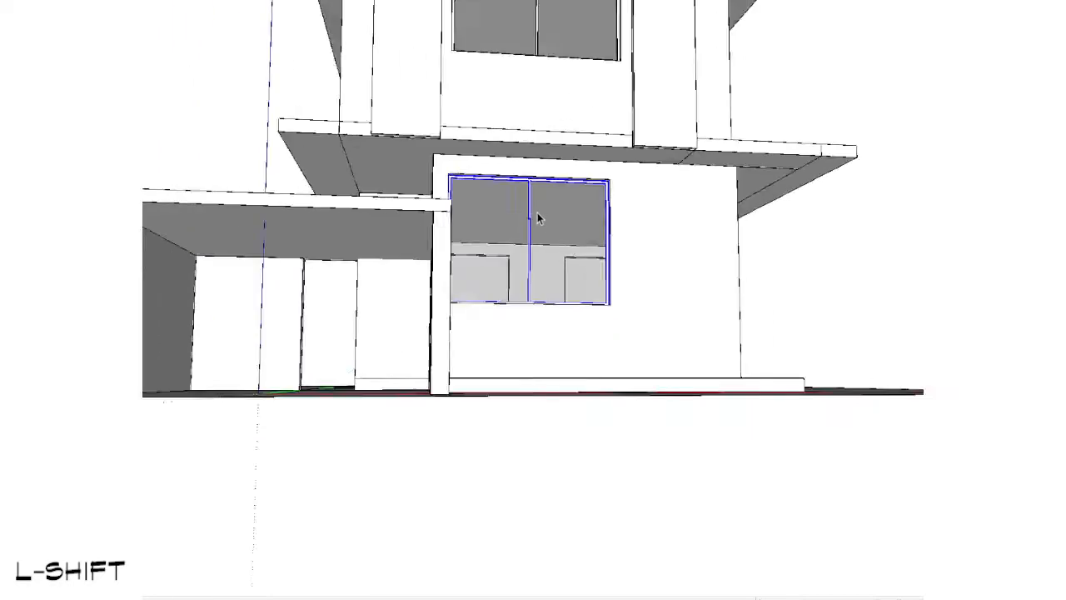
middle_click_drag(537, 214, 496, 280)
scroll(304, 295, "up", 3)
scroll(298, 289, "down", 6)
Step: Raise the canopy roof slab vertically to just below the upper-floor ledge
middle_click_drag(425, 317, 528, 380, "shift")
scroll(512, 403, "up", 4)
middle_click_drag(539, 337, 690, 334)
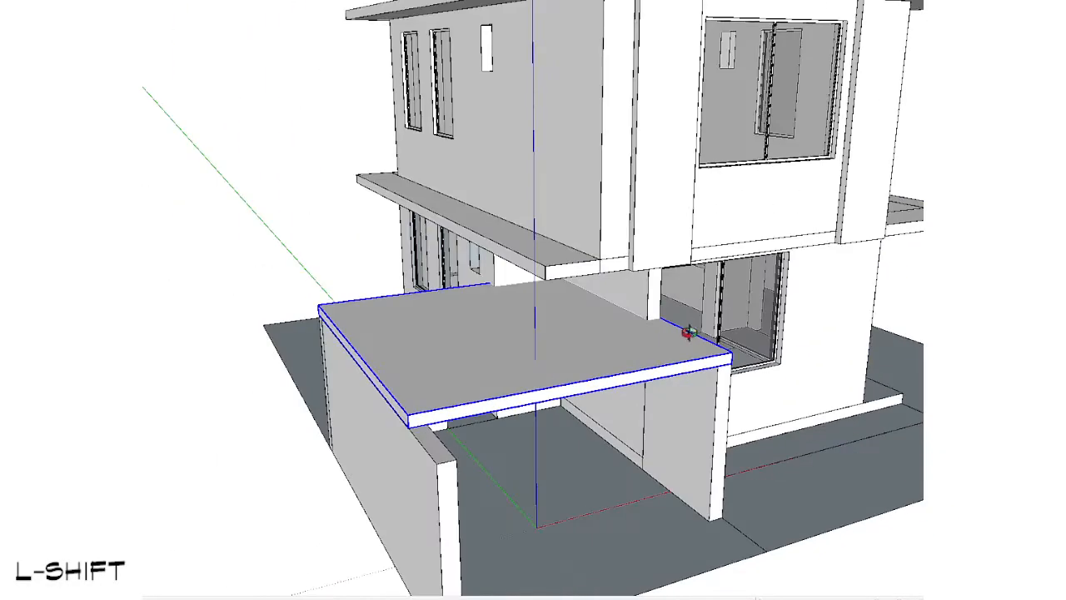
scroll(655, 348, "up", 2)
left_click(655, 310)
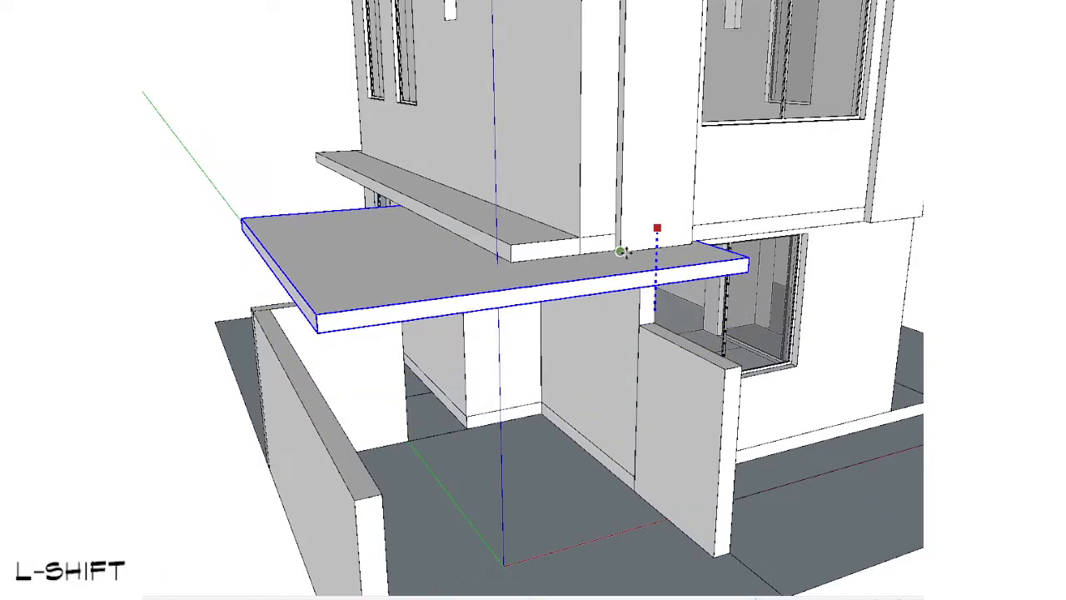
middle_click_drag(648, 357, 378, 245)
Step: Try to scale all three canopy walls up together to the raised roof slab
key("space")
scroll(514, 281, "up", 1)
left_click(521, 308)
middle_click_drag(522, 308, 515, 372)
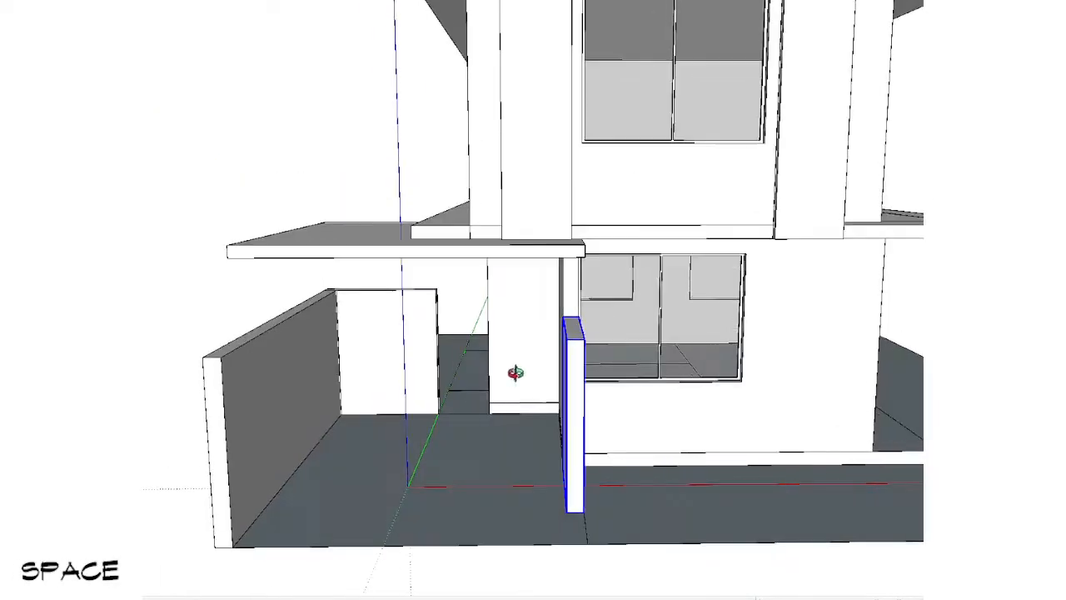
left_click(428, 318)
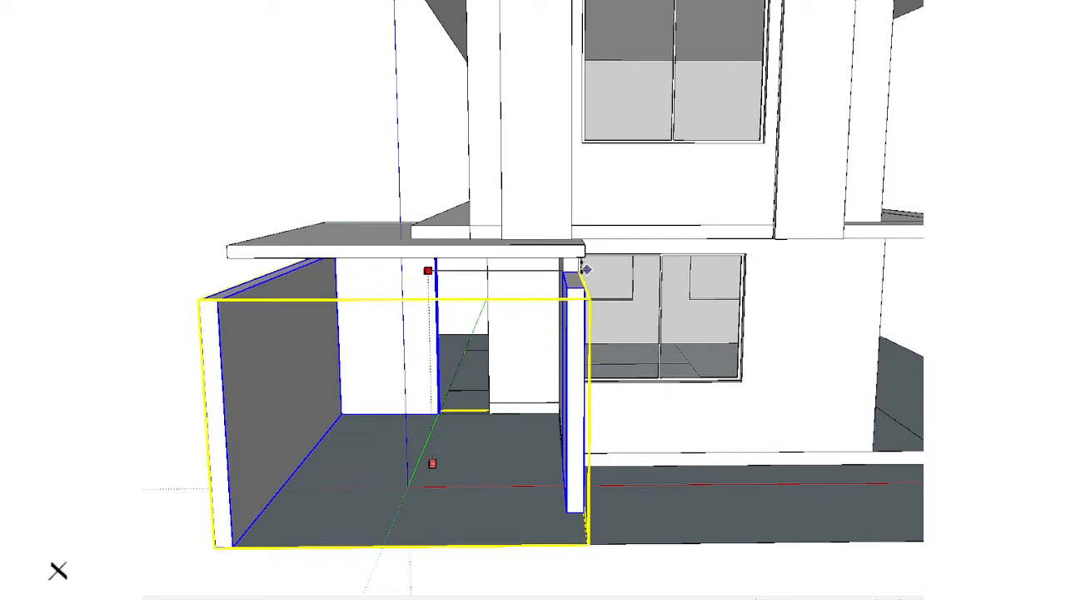
key("ctrl+z")
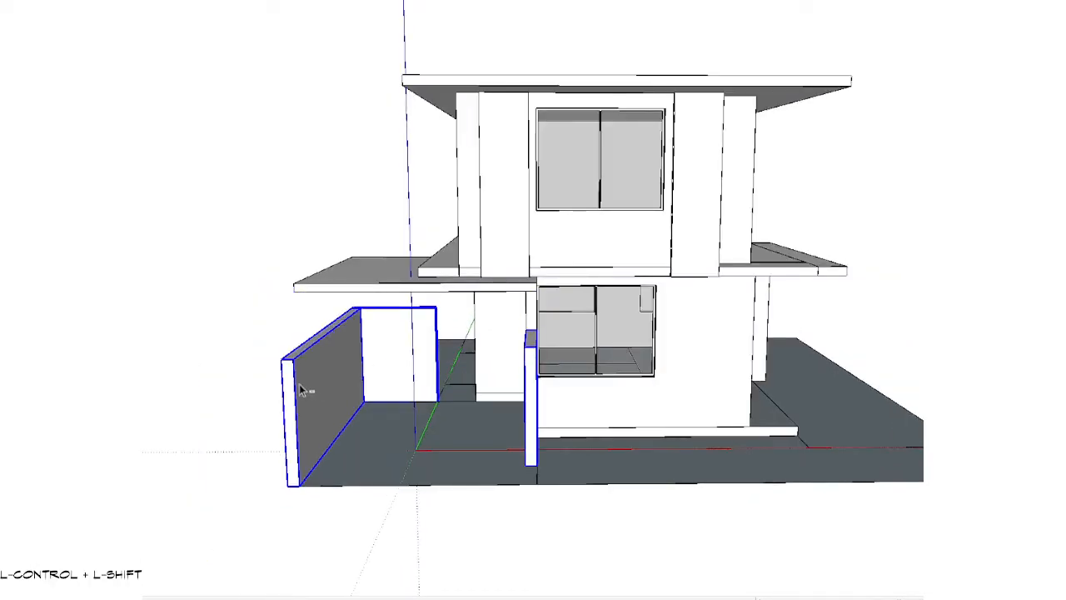
Step: Scale only the rear and inner canopy walls up to the roof slab's underside, excluding the outer side wall
key("s")
scroll(448, 336, "up", 2)
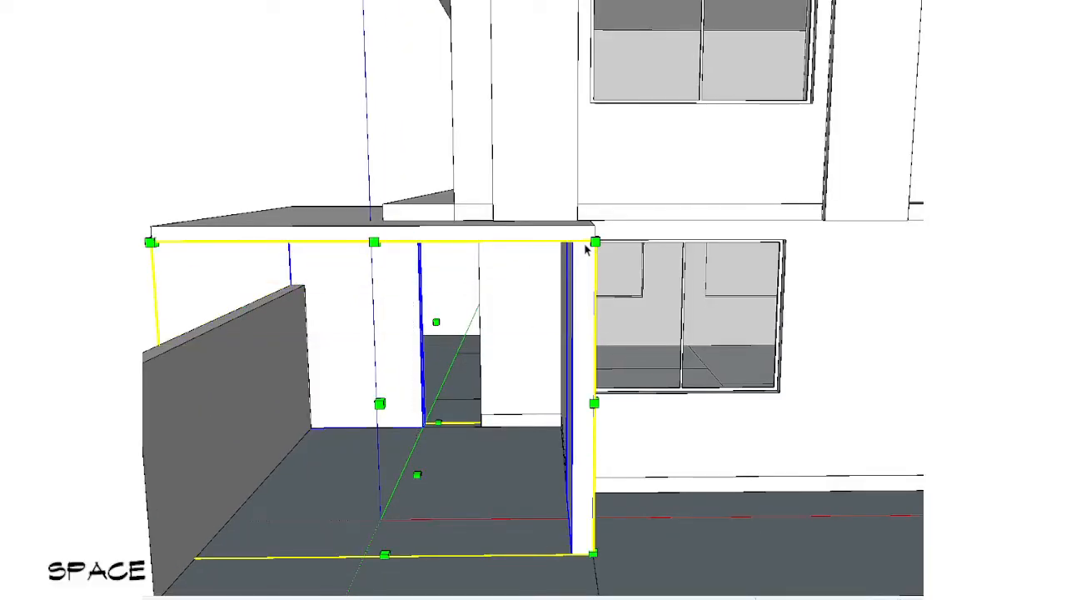
scroll(585, 250, "down", 3)
scroll(206, 334, "down", 3)
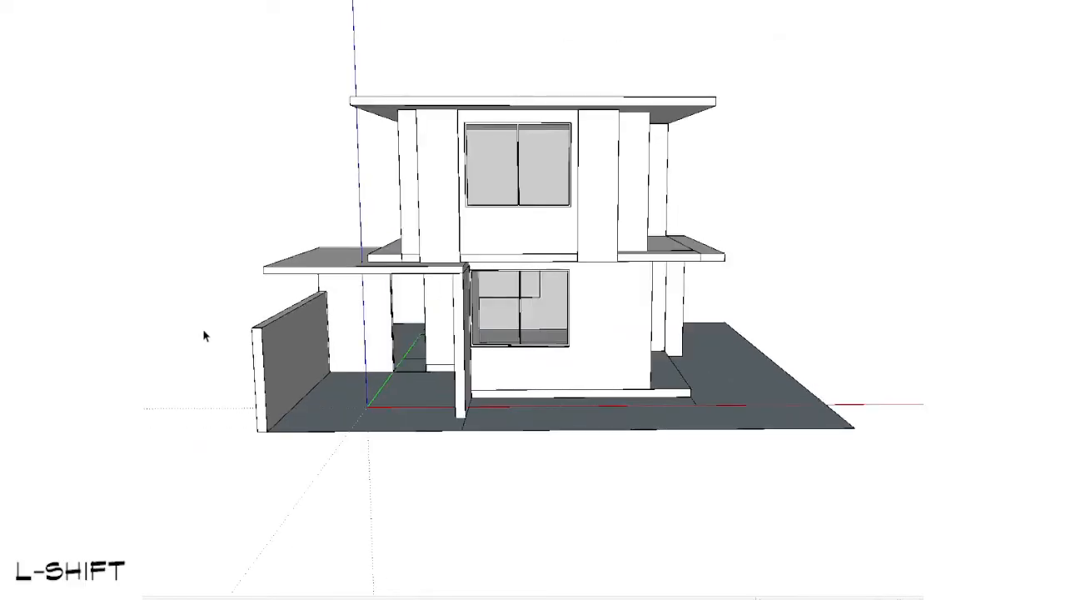
Step: Draw a small rectangle under the canopy slab's front outer corner and pull it down into a pillar reaching the low side wall's top
middle_click_drag(520, 346, 571, 331)
scroll(407, 392, "down", 3)
scroll(571, 331, "up", 3)
middle_click_drag(566, 284, 467, 279)
middle_click_drag(467, 279, 737, 362, "alt")
scroll(351, 369, "up", 5)
middle_click_drag(351, 369, 628, 373, "shift")
left_click(814, 426)
scroll(582, 280, "up", 4)
key("r")
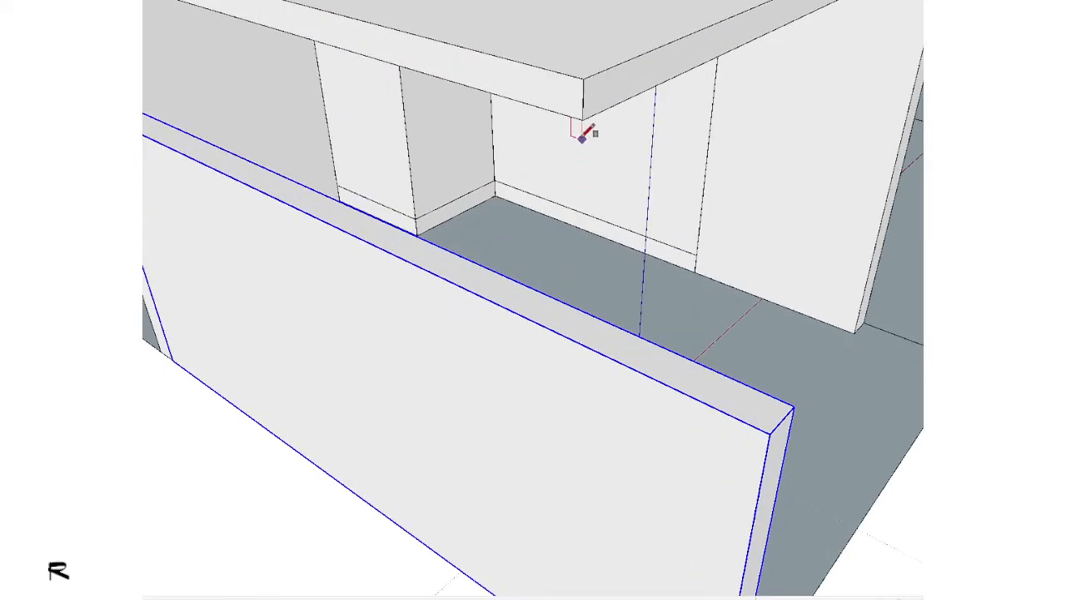
key("p")
key("ctrl")
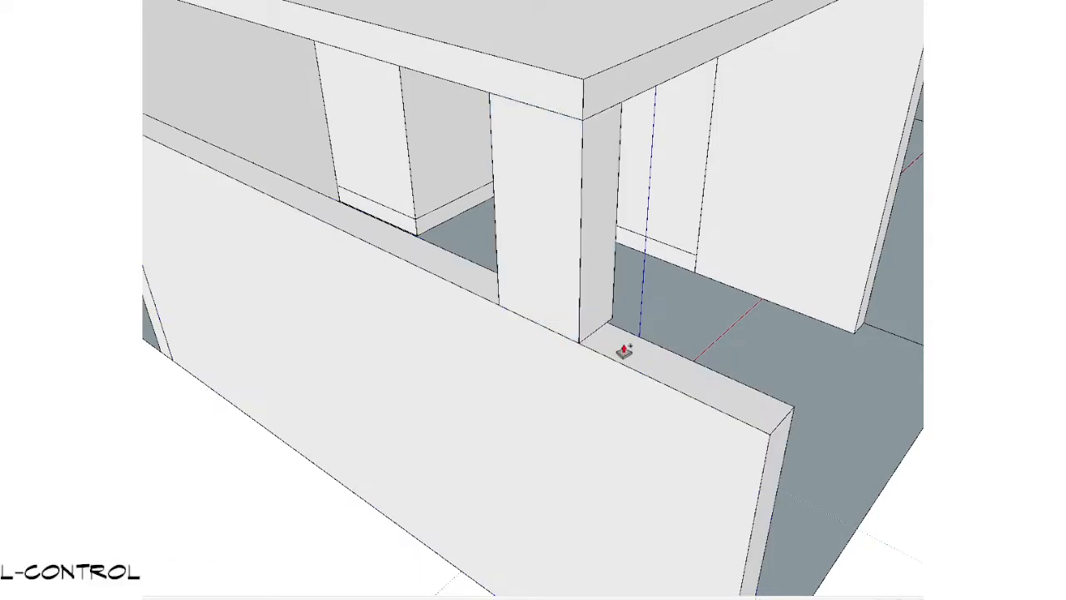
left_click(634, 335)
Step: Group the complete geometry of the new pillar under the canopy slab's front outer corner
key("space")
right_click(557, 218)
key("r")
triple_click(557, 219)
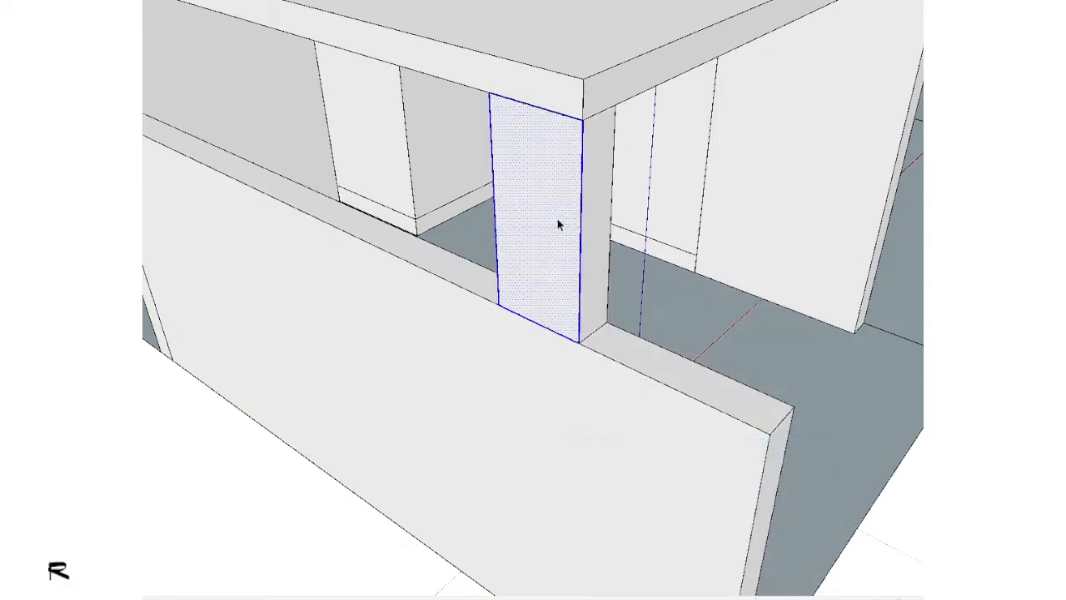
key("g")
Step: Draw an upright rectangle across the canopy's open front, from the low side wall to the ground's dividing line
scroll(558, 218, "down", 3)
scroll(559, 225, "down", 3)
middle_click_drag(395, 436, 479, 389)
middle_click_drag(479, 390, 361, 445, "shift")
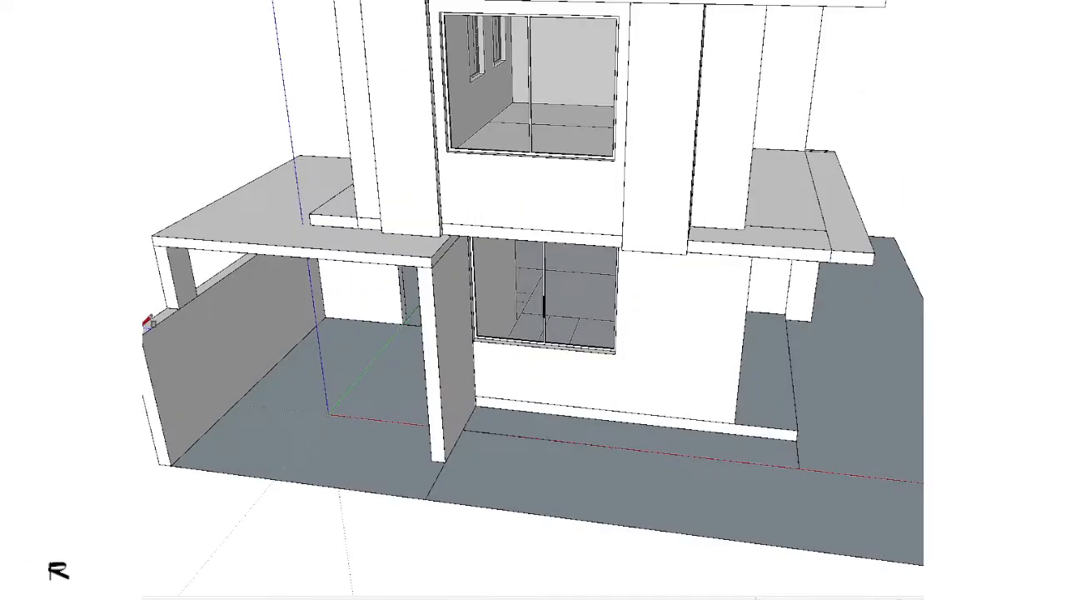
left_click(426, 498)
key("space")
Step: Scale the front panel down slightly in height and narrow its inner end, leaving a gap for a post, and group it
scroll(374, 433, "up", 2)
middle_click_drag(341, 417, 329, 445)
double_click(328, 445)
key("x")
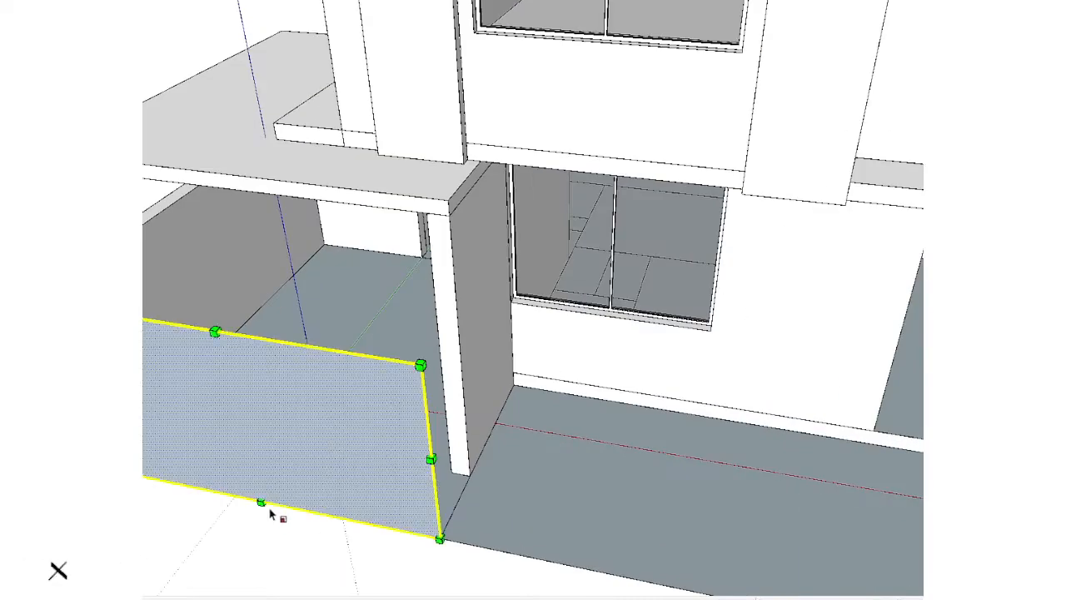
mouse_move(261, 499)
left_mouse_down("ctrl")
mouse_move(256, 479)
mouse_move(258, 492)
left_mouse_up("ctrl")
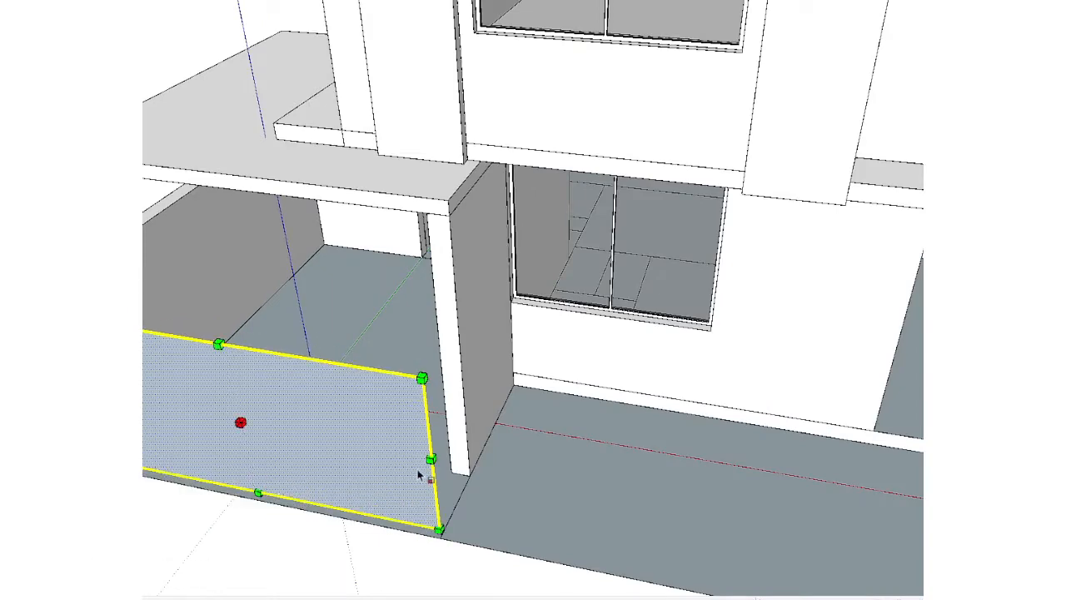
left_click_drag(429, 460, 438, 328, "ctrl")
key("space")
scroll(393, 424, "down", 3)
middle_click_drag(393, 424, 364, 433)
key("g")
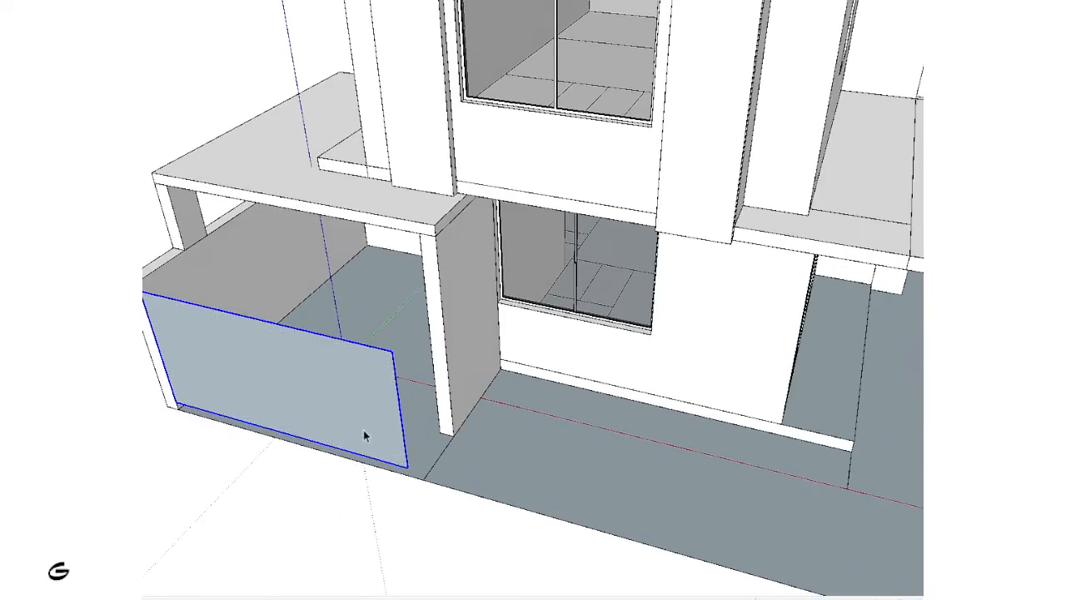
Step: Draw a rectangle on the ground between the panel's inner end and the canopy wall, pull it up into a low wall and group it
scroll(388, 444, "up", 3)
key("r")
key("space")
scroll(435, 483, "up", 2)
key("r")
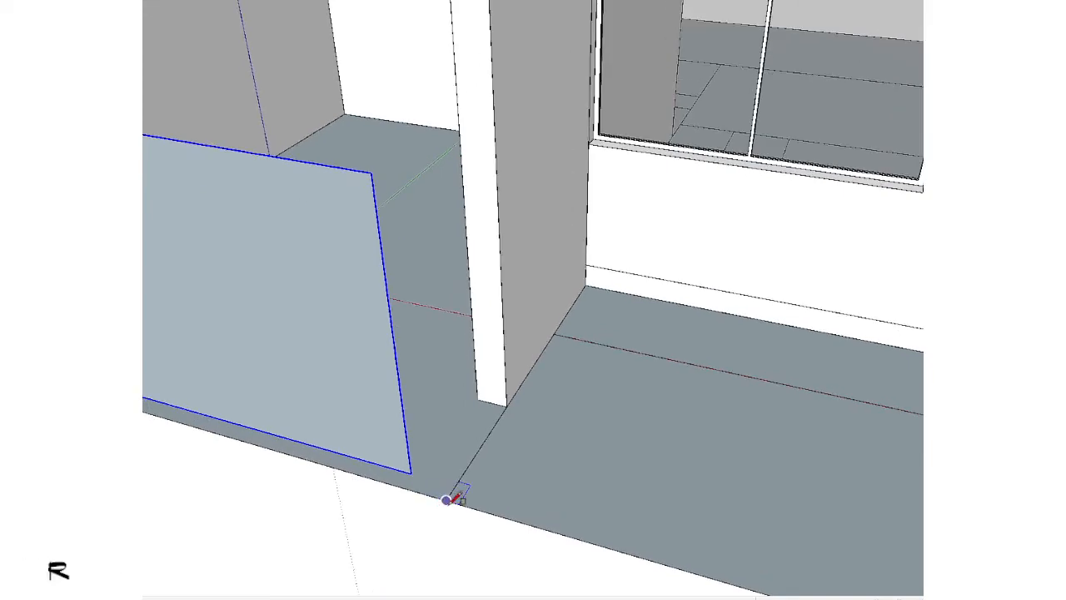
left_click_drag(470, 450, 398, 119)
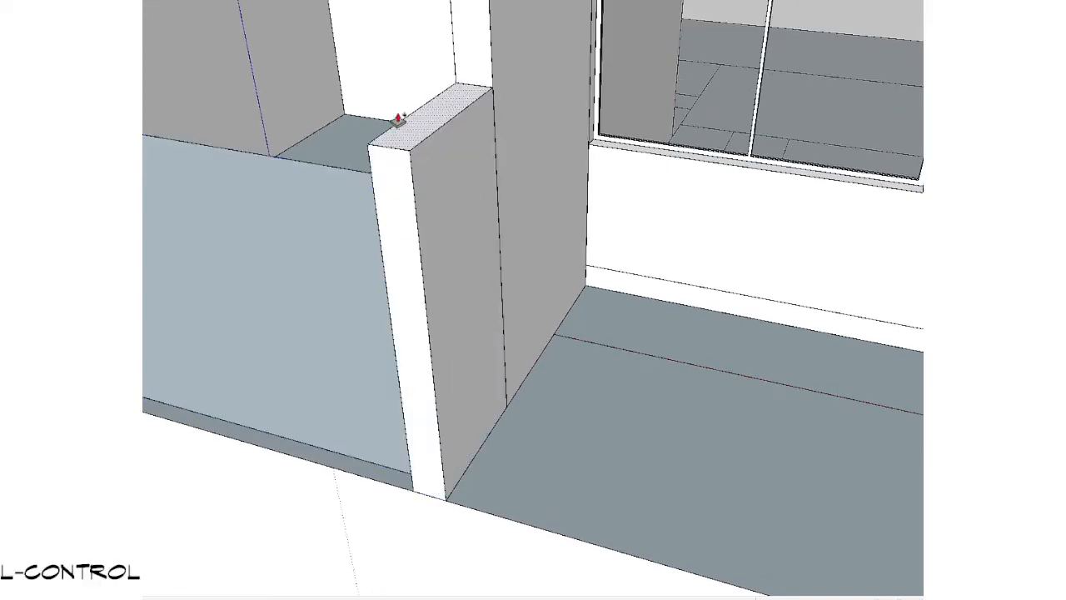
triple_click(434, 217)
key("g")
Step: Offset the inner canopy wall's top and front edges inward to outline an opening reaching the ground and the house
scroll(413, 371, "down", 4)
left_click(251, 488)
scroll(301, 467, "down", 2)
middle_click_drag(337, 412, 484, 310)
middle_click_drag(704, 345, 448, 220)
scroll(448, 221, "up", 2)
scroll(460, 372, "up", 3)
key("r")
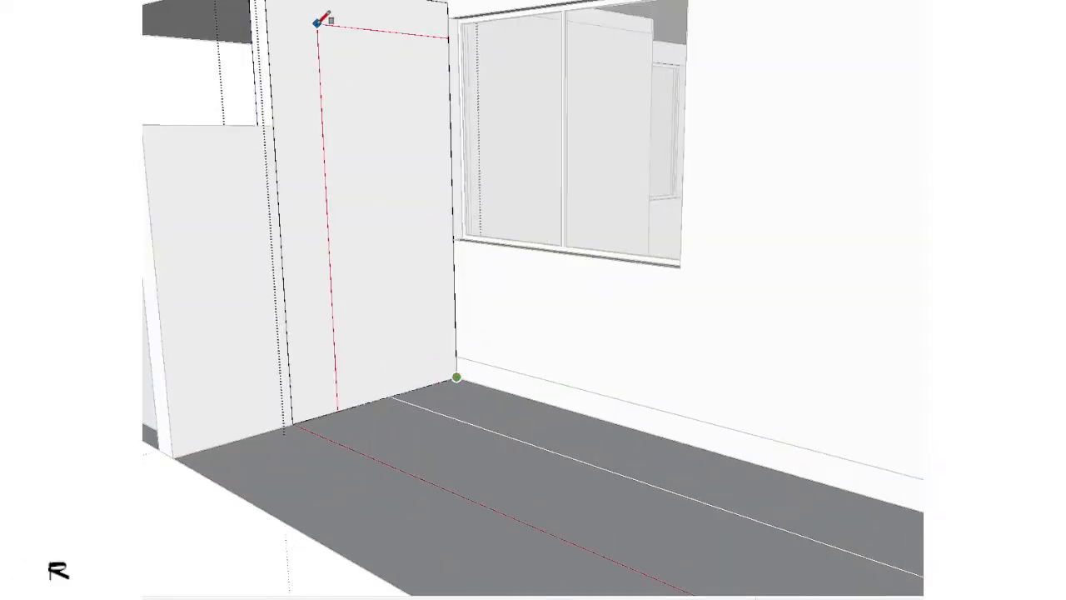
double_click(356, 215)
scroll(392, 291, "down", 2)
middle_click_drag(401, 310, 485, 400, "shift")
left_click_drag(583, 262, 515, 527, "ctrl+shift")
key("f")
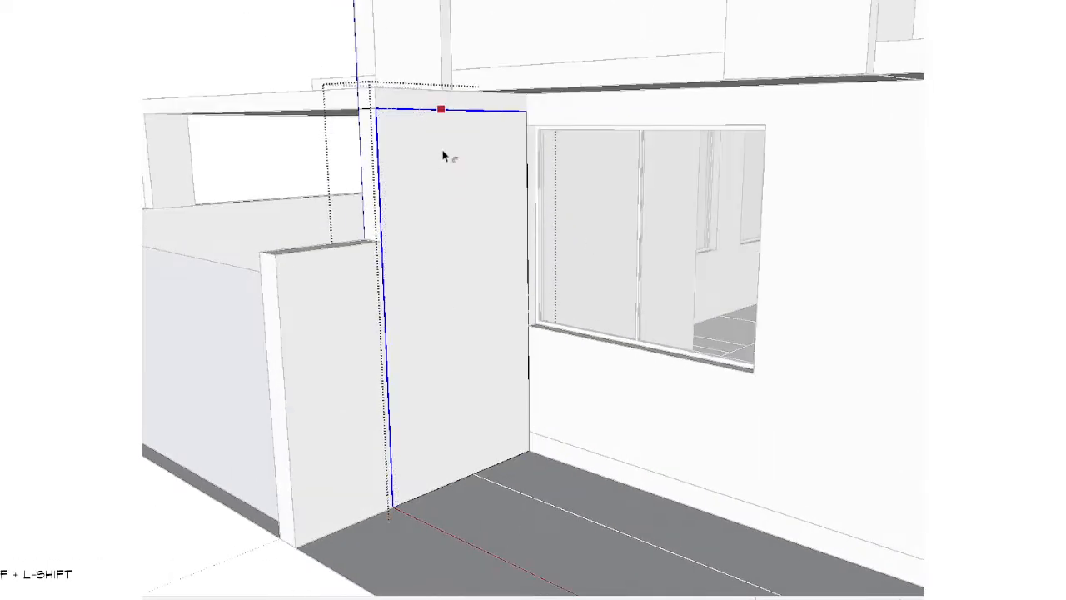
scroll(441, 363, "up", 1)
key("space")
Step: Push the outlined face through the inner canopy wall to cut the opening, and leave the wall's group
key("p")
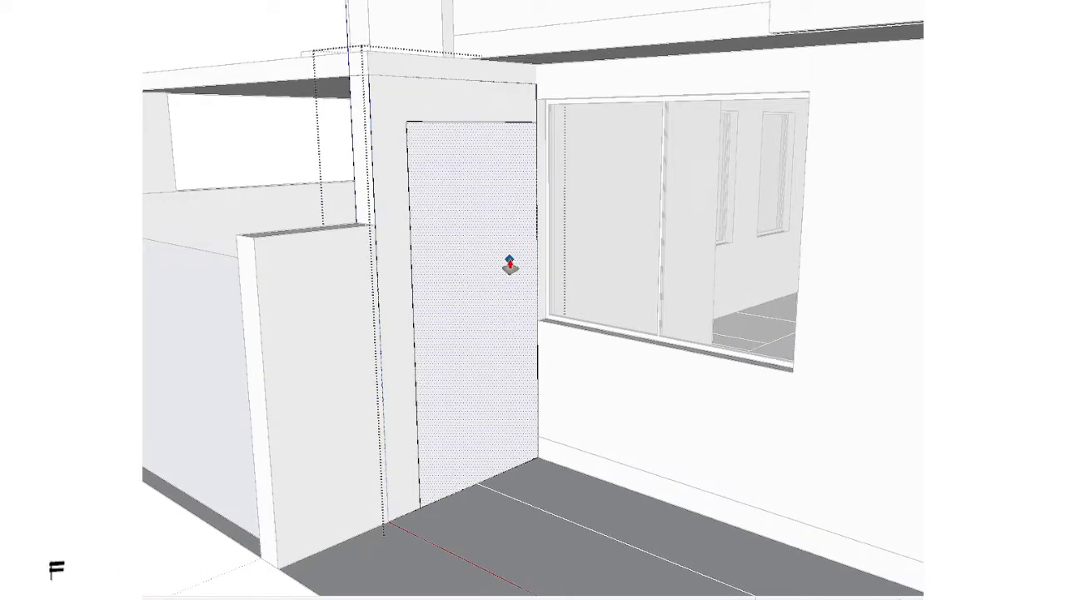
left_click(509, 266)
left_click(472, 225)
key("space")
scroll(473, 266, "down", 4)
key("Escape")
Step: Turn the front panel face into a framed gate divided into 3 columns
middle_click_drag(540, 341, 825, 362)
scroll(825, 364, "down", 3)
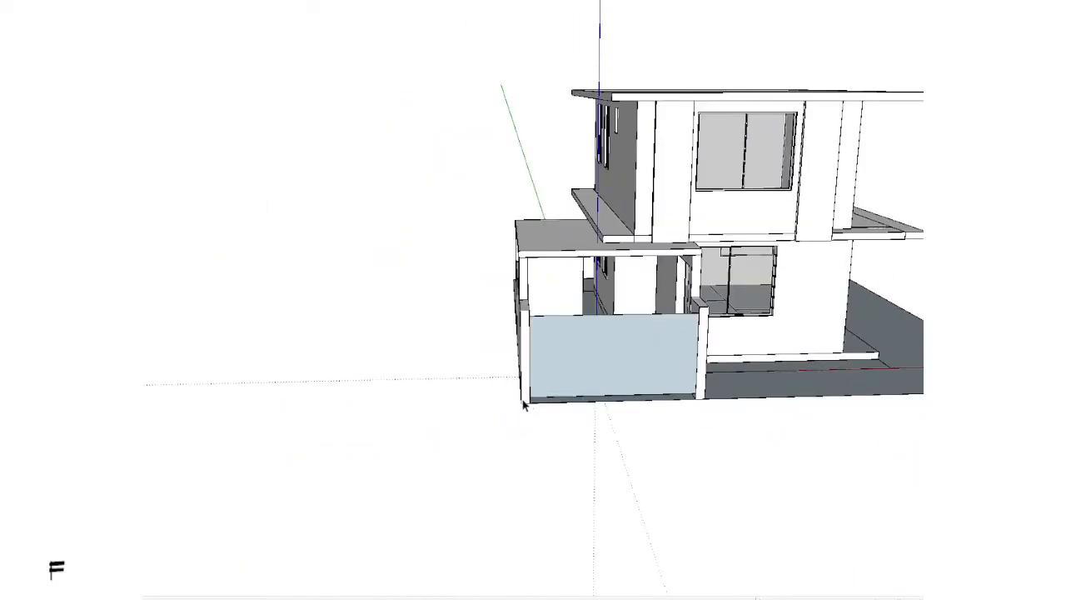
middle_click_drag(746, 342, 533, 283, "shift")
scroll(428, 287, "up", 4)
double_click(428, 289)
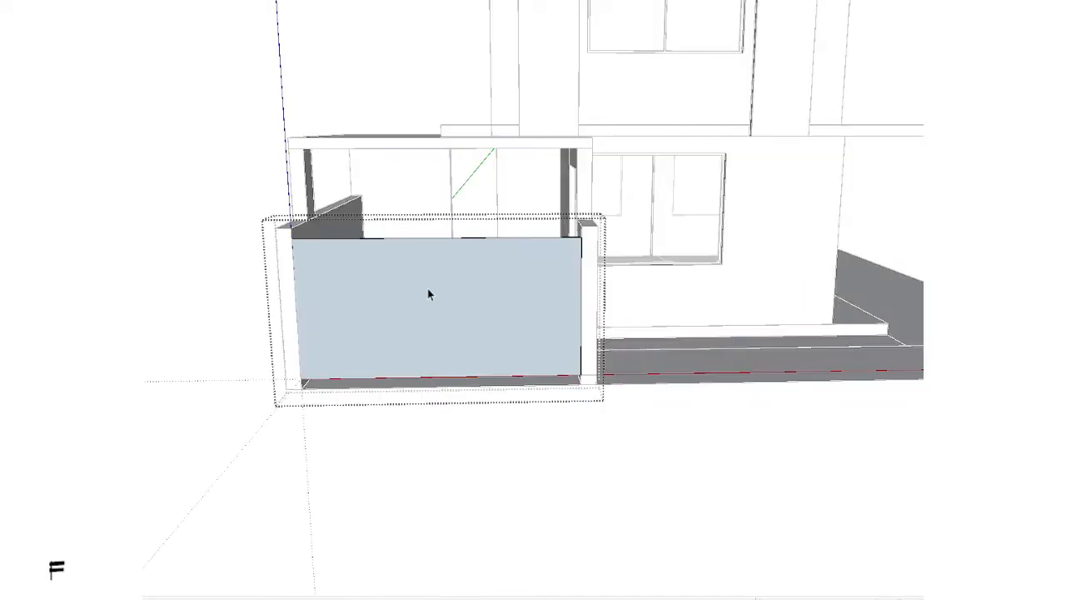
right_click(427, 289)
key("r")
scroll(425, 303, "up", 1)
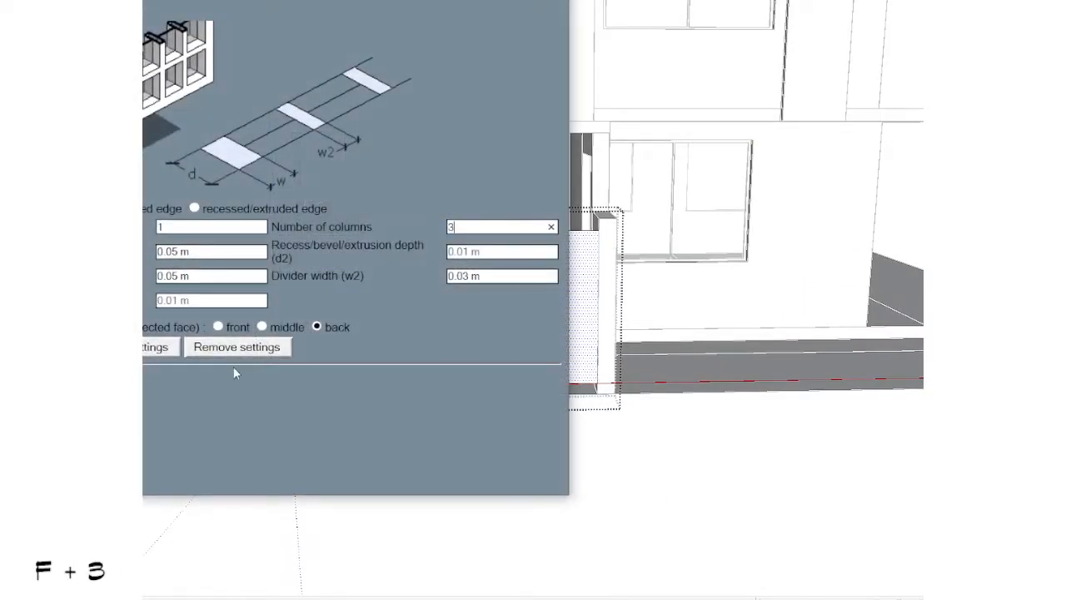
key("Return")
scroll(450, 272, "down", 3)
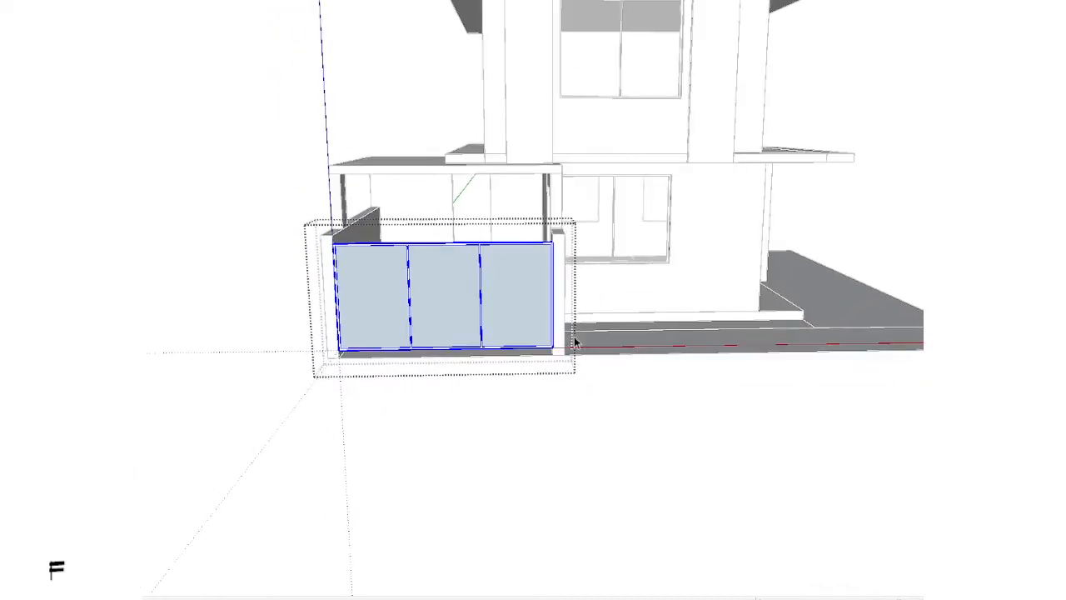
Step: Paint the three gate panels with the horizontal wood siding material
middle_click_drag(576, 340, 497, 401)
scroll(572, 187, "up", 3)
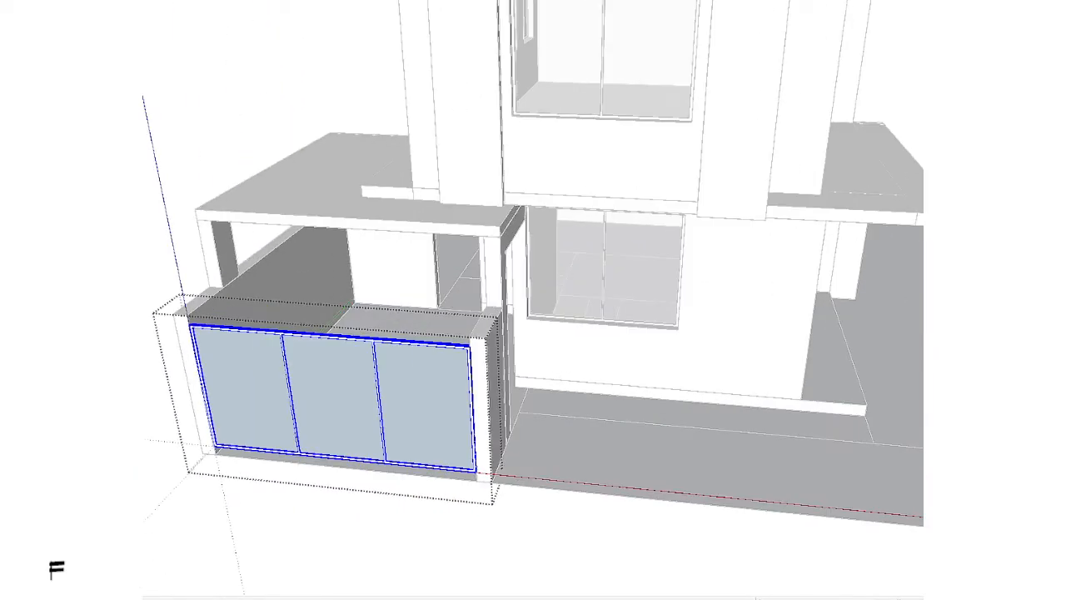
double_click(360, 407)
key("b")
left_click(344, 386)
key("space")
key("Escape")
key("Escape")
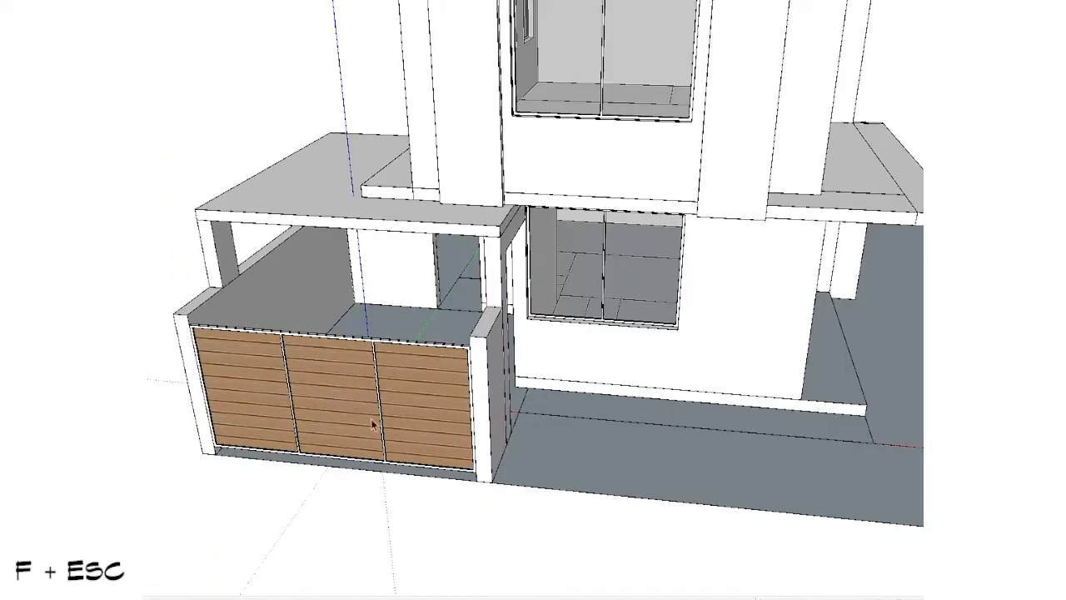
mouse_move(374, 423)
middle_mouse_down()
mouse_move(488, 259)
mouse_move(593, 379)
mouse_move(466, 336)
mouse_move(451, 495)
mouse_move(416, 484)
middle_mouse_up()
scroll(488, 264, "down", 2)
scroll(416, 483, "down", 2)
mouse_move(416, 483)
middle_mouse_down("shift")
mouse_move(533, 363)
mouse_move(288, 369)
middle_mouse_up("shift")
scroll(378, 310, "up", 3)
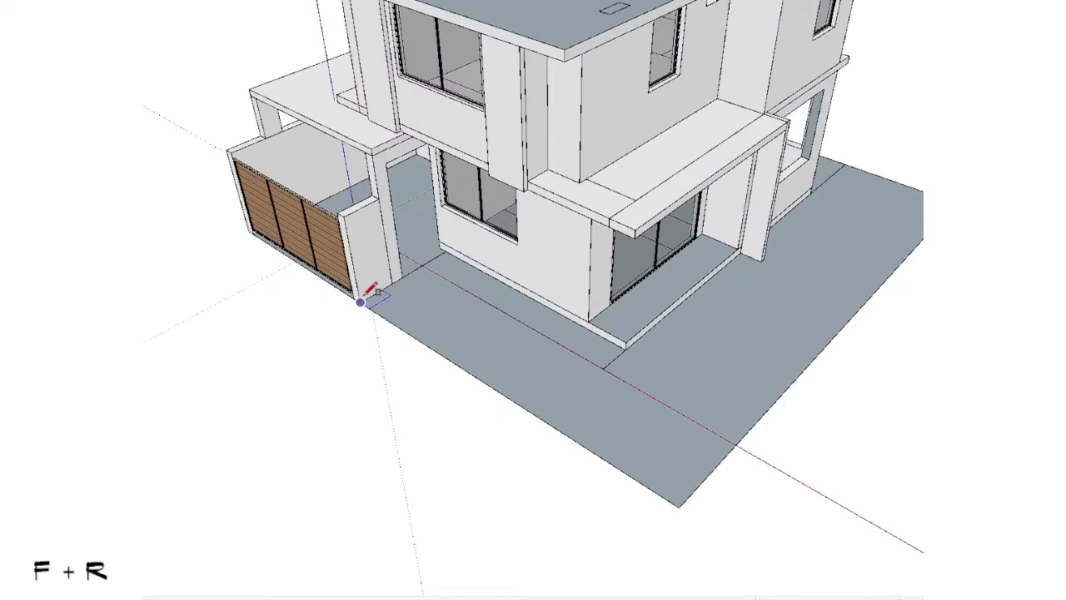
key("space")
middle_click_drag(370, 291, 468, 350)
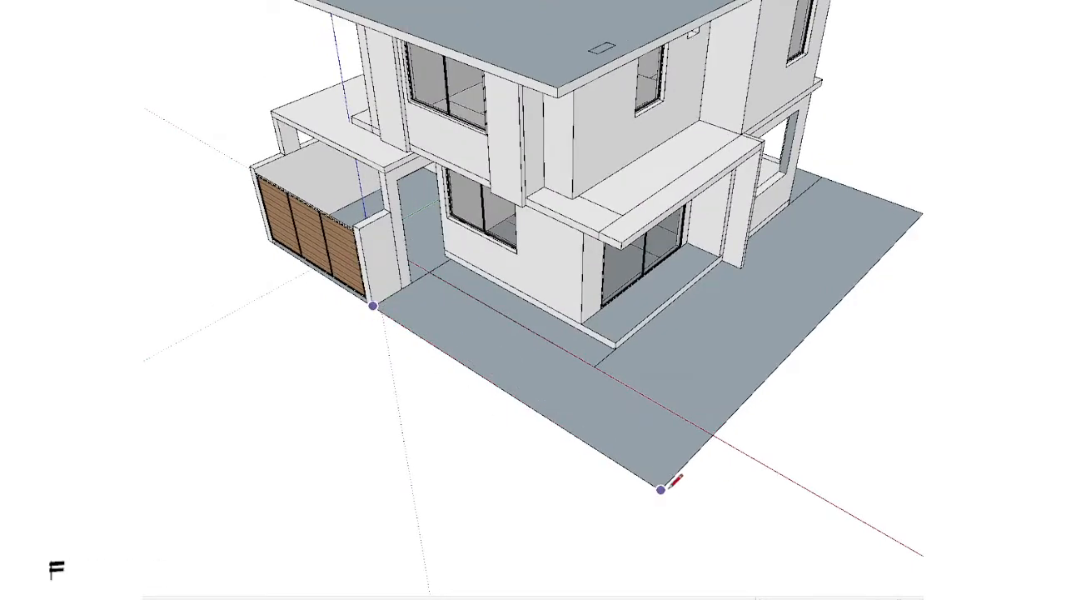
Step: Open the ground plane's group for editing and hide the rest of the model around it
double_click(597, 378)
key("shift+v")
middle_click_drag(597, 378, 921, 469)
scroll(642, 251, "up", 2)
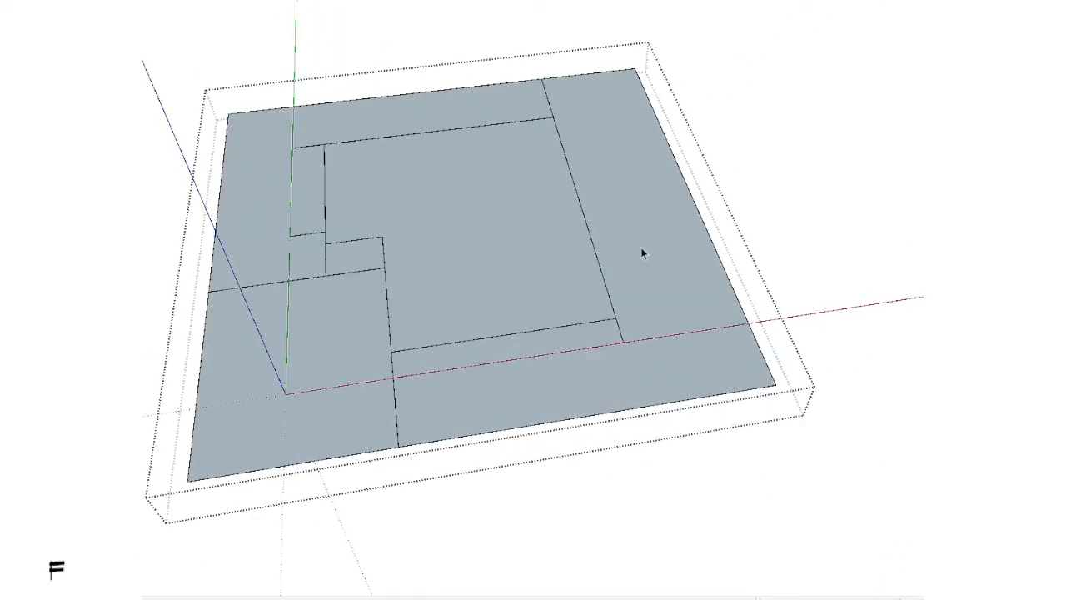
scroll(647, 247, "down", 2)
left_click(647, 247, "shift")
middle_click_drag(647, 248, 664, 387)
scroll(663, 388, "up", 3)
scroll(733, 215, "down", 3)
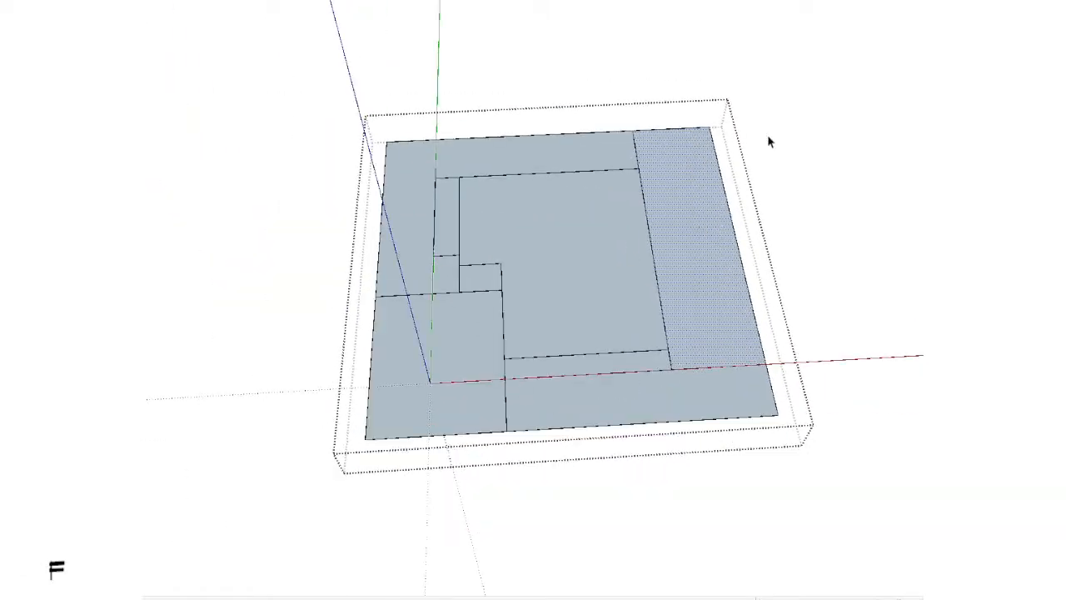
Step: Select the ground's outer boundary edges along the far side, the rear and the canopy side up to the canopy area
middle_click_drag(768, 136, 742, 143)
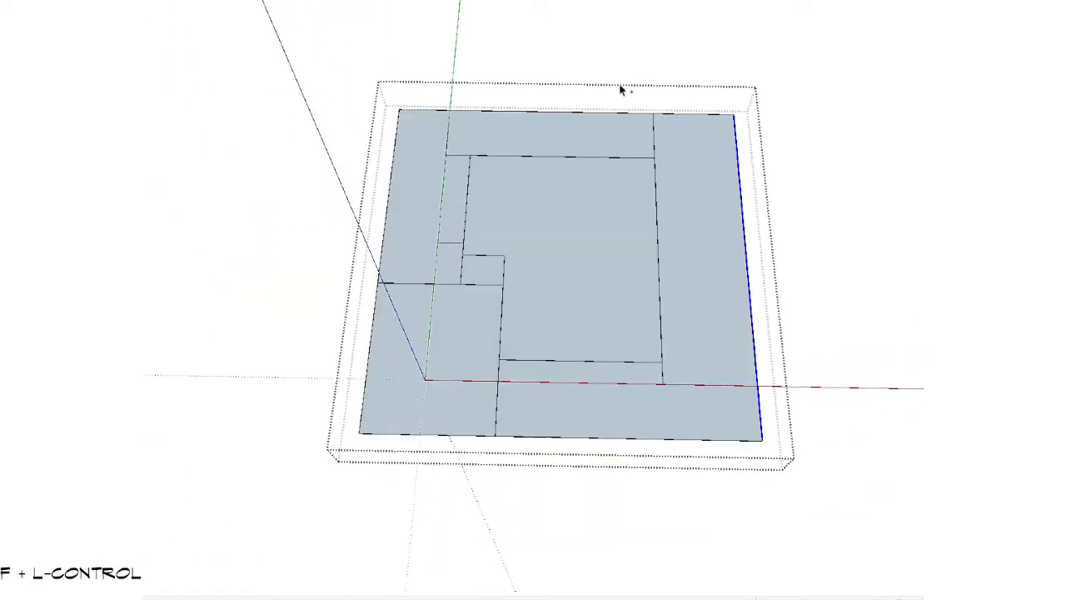
key("shift+v")
mouse_move(835, 247)
middle_mouse_down()
mouse_move(688, 407)
mouse_move(293, 367)
middle_mouse_up()
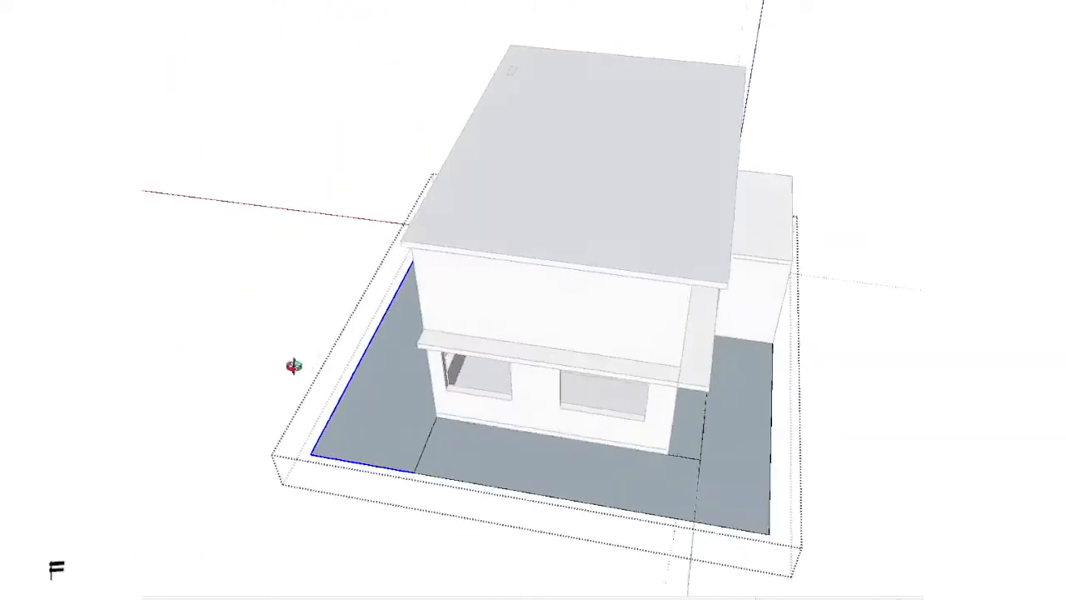
key("shift+v")
key("shift+v")
mouse_move(807, 412)
middle_mouse_down()
mouse_move(309, 400)
mouse_move(602, 419)
mouse_move(678, 459)
mouse_move(358, 437)
middle_mouse_up()
key("shift+v")
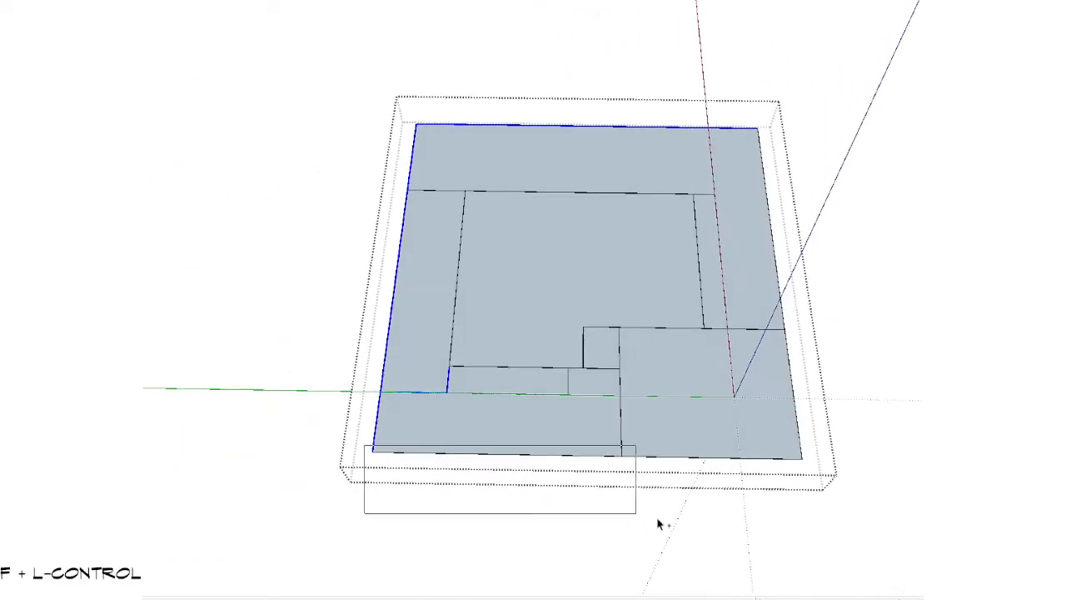
scroll(503, 359, "up", 2, "ctrl")
left_click_drag(561, 284, 418, 424, "ctrl+shift")
scroll(398, 434, "down", 3)
mouse_move(708, 329)
middle_mouse_down()
mouse_move(559, 359)
mouse_move(340, 237)
middle_mouse_up()
scroll(533, 229, "up", 2)
left_click_drag(641, 303, 626, 315, "ctrl+shift")
scroll(562, 350, "down", 3)
mouse_move(545, 359)
middle_mouse_down()
mouse_move(556, 323)
mouse_move(613, 304)
middle_mouse_up()
scroll(627, 339, "up", 2)
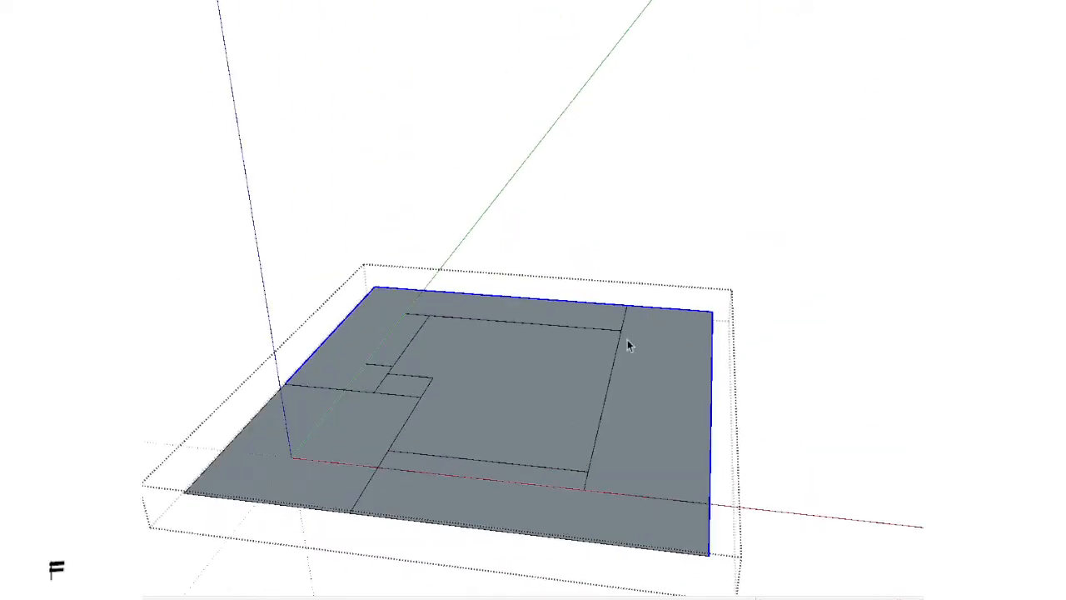
Step: Copy the selected boundary edges and paste them in place outside the ground plane's group
left_click(756, 367)
scroll(716, 375, "down", 3)
middle_click_drag(691, 379, 524, 405)
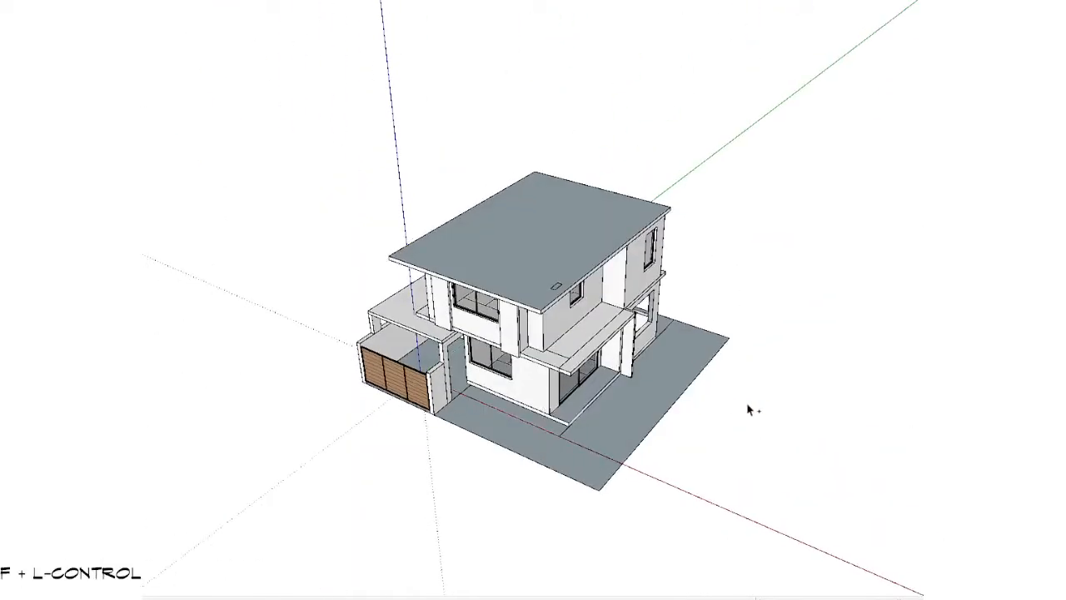
scroll(699, 392, "up", 1)
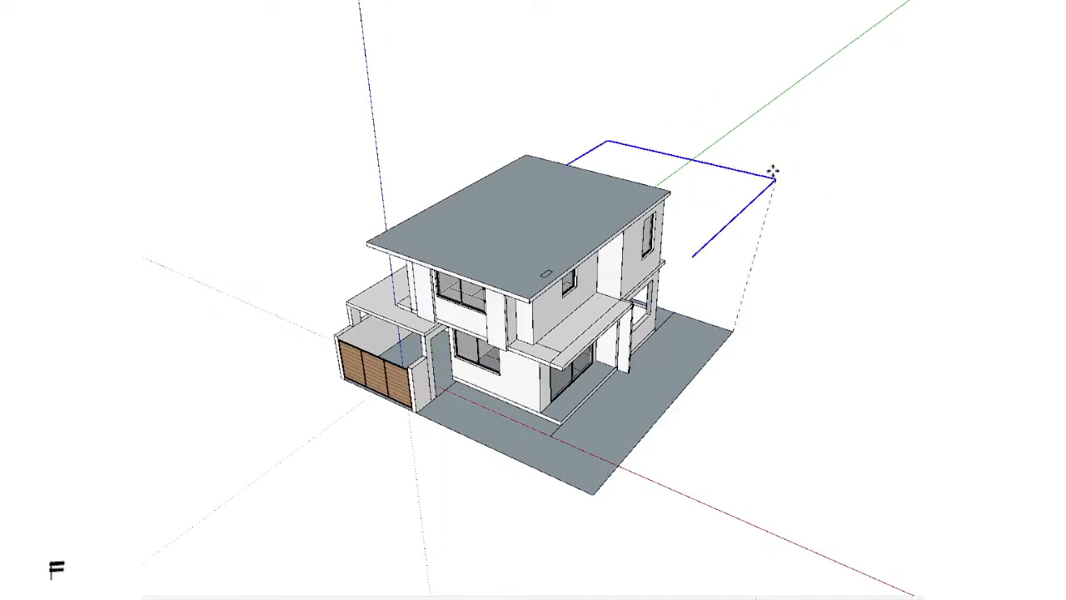
key("space")
scroll(594, 462, "up", 5)
scroll(533, 491, "down", 1)
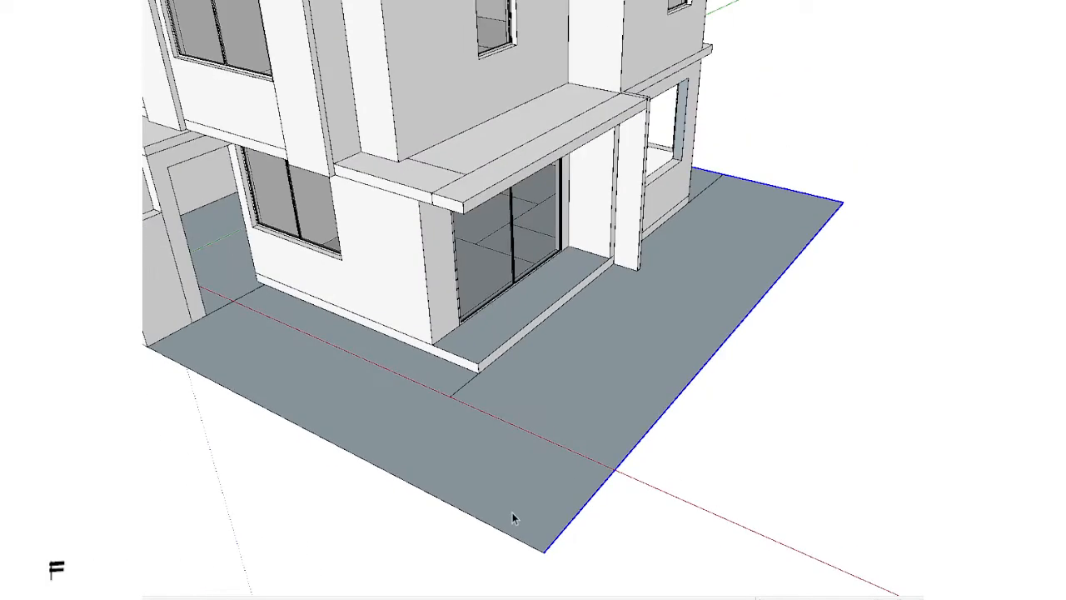
Step: Draw a line along the ground's front edge, joining the copied boundary to the low front wall's outer corner
middle_click_drag(512, 512, 719, 500)
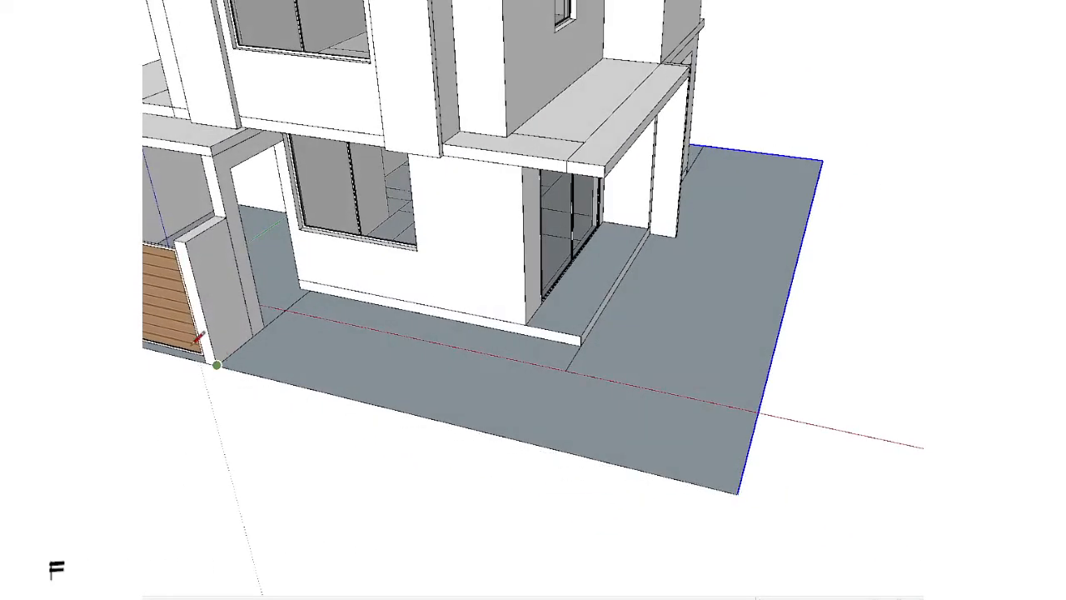
scroll(200, 342, "up", 2)
middle_click_drag(225, 345, 417, 342, "shift")
middle_click_drag(417, 342, 313, 300)
key("space")
Step: Draw a narrow upright rectangle on the low front wall's side face, from its bottom front corner to below its top
scroll(338, 257, "up", 5)
scroll(370, 153, "down", 2)
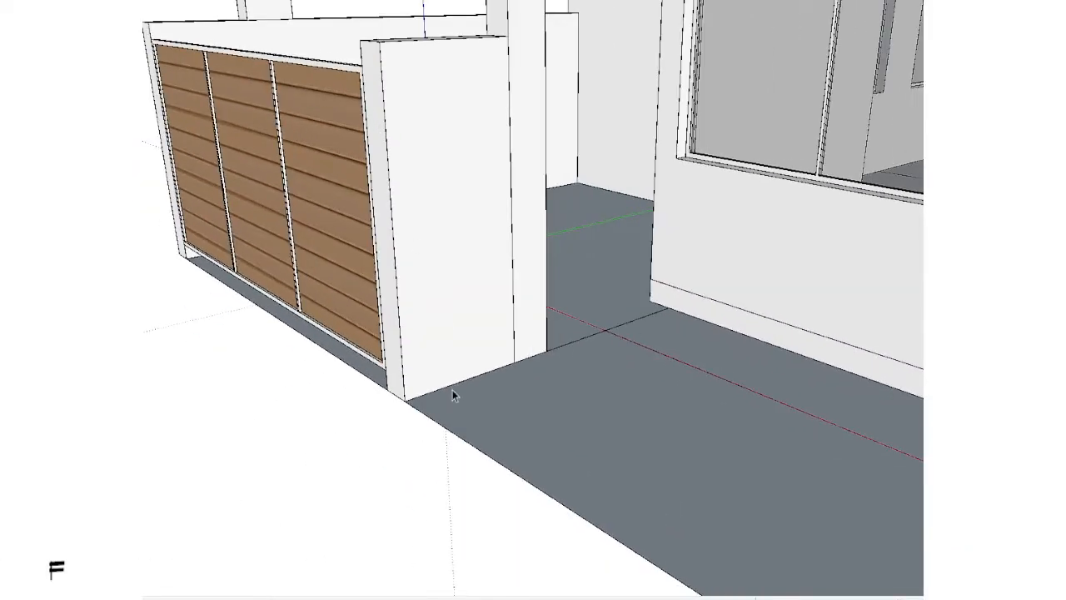
scroll(416, 387, "up", 2)
key("r")
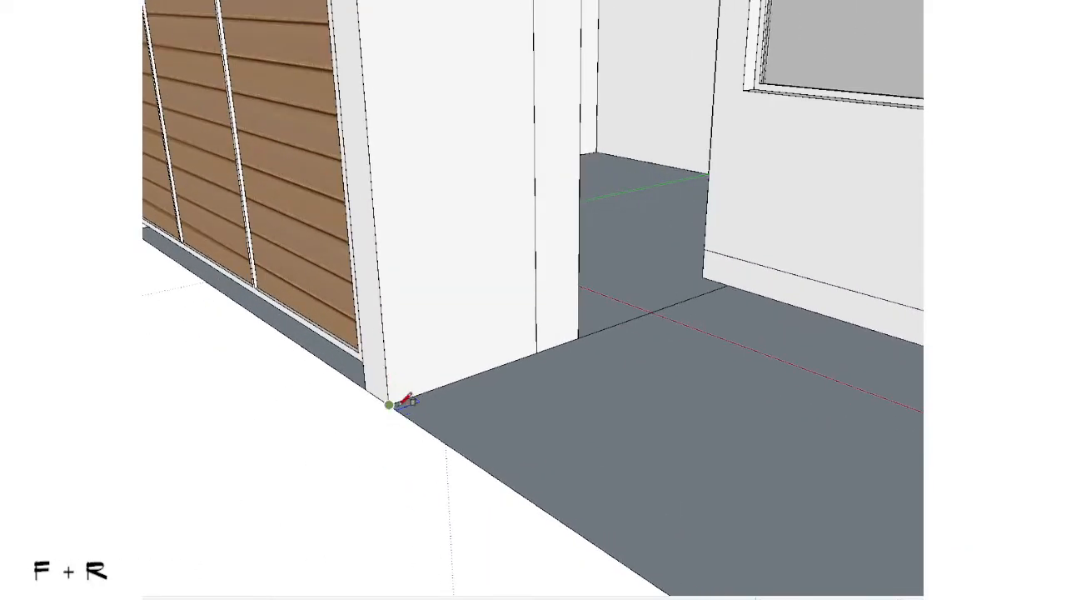
middle_click_drag(419, 213, 392, 345, "shift")
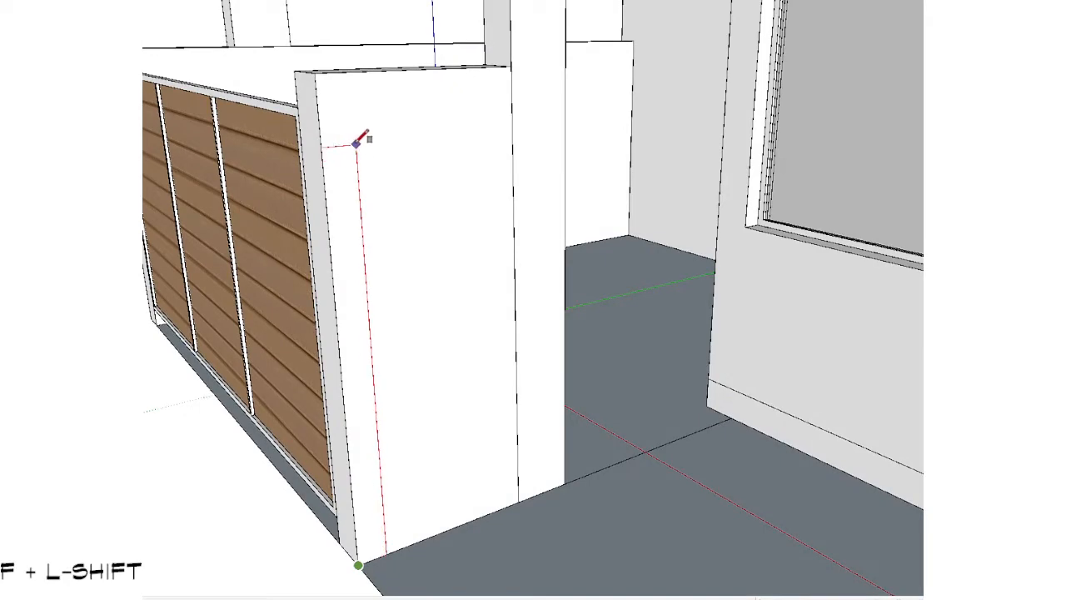
left_click(357, 143)
key("space")
Step: Draw a thin rectangle along the profile's inner edge and remove that strip, leaving a wider foot at the base
scroll(357, 155, "up", 3)
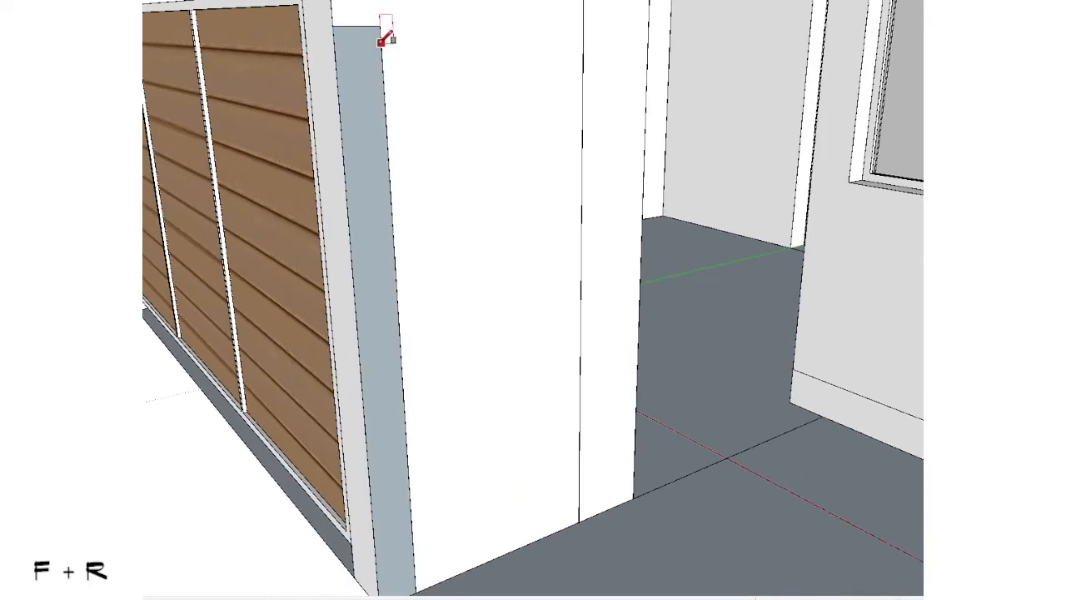
middle_click_drag(418, 574, 411, 408, "shift")
scroll(410, 407, "up", 3)
left_click(398, 390)
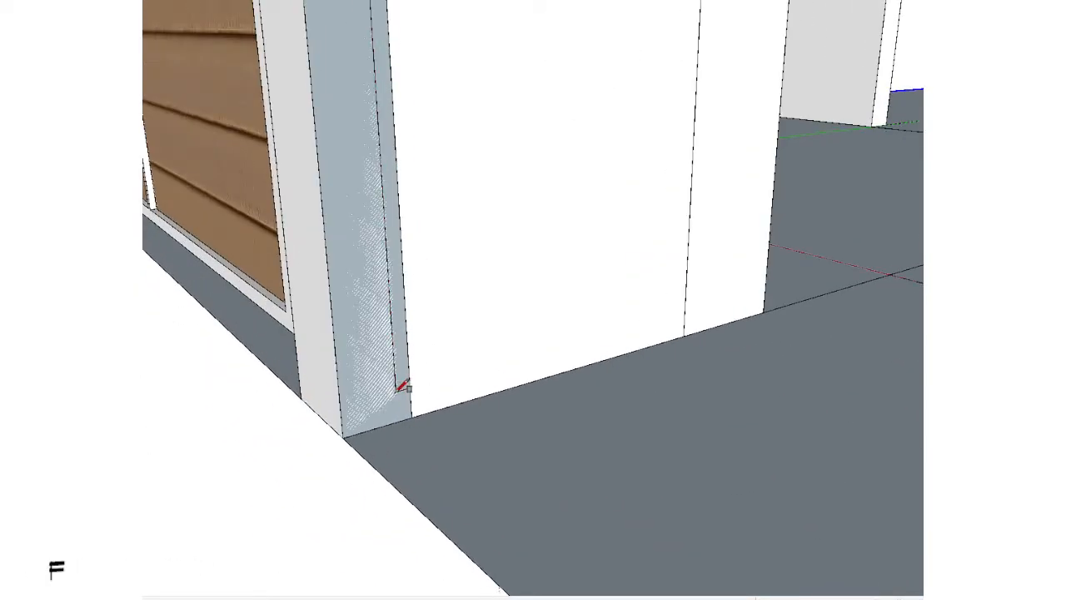
left_click(411, 351)
key("space")
Step: Group the wall profile together with its connected boundary path and open the group for editing with the rest of the model hidden
scroll(413, 350, "down", 3)
middle_click_drag(414, 352, 446, 403)
scroll(447, 403, "up", 2)
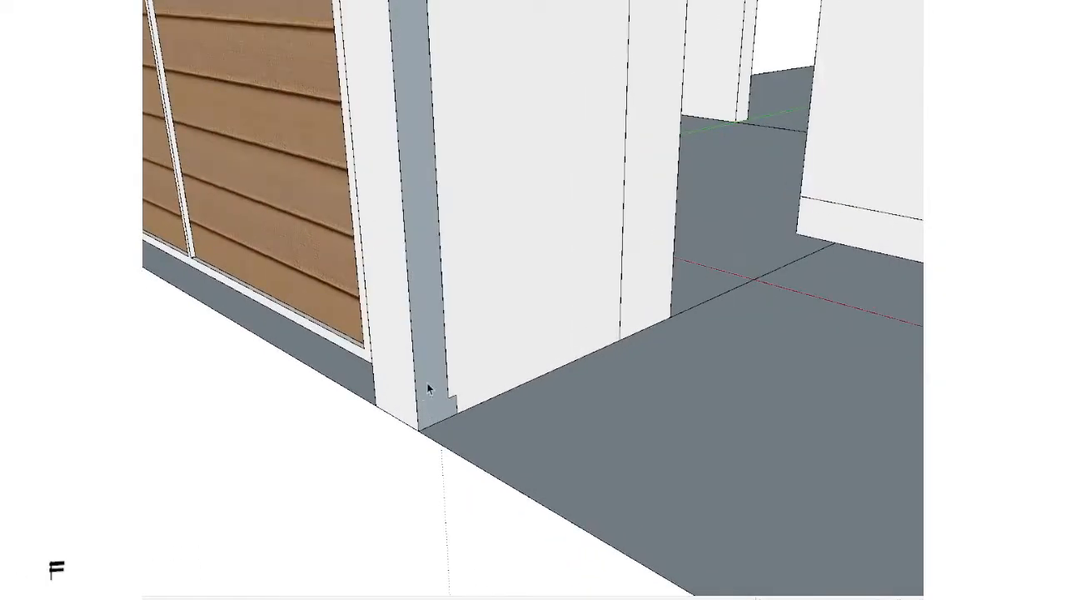
triple_click(427, 384)
scroll(427, 383, "down", 10)
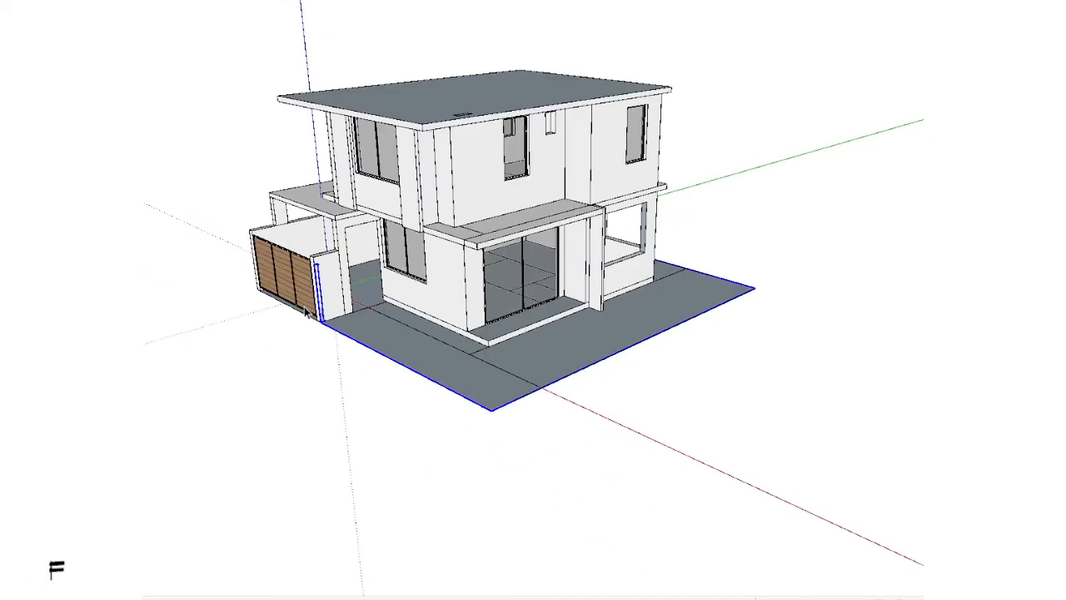
middle_click_drag(307, 314, 393, 343)
scroll(392, 342, "up", 2)
key("f")
key("Return")
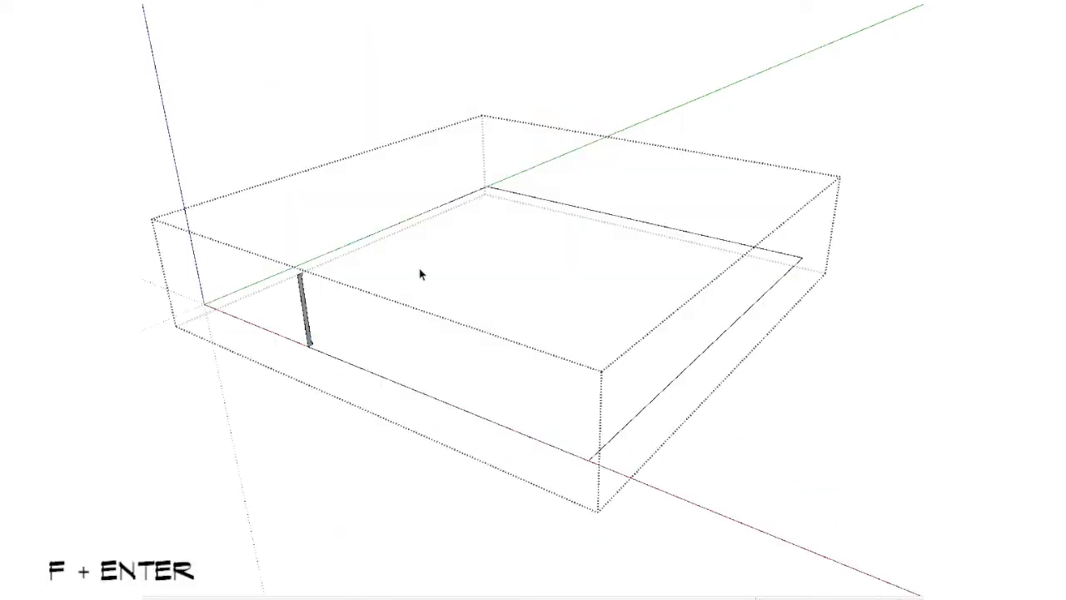
key("shift+v")
key("shift+v")
Step: Sweep the wall profile along the boundary path with Follow Me to form the boundary wall
middle_click_drag(424, 261, 436, 329)
scroll(333, 407, "up", 3)
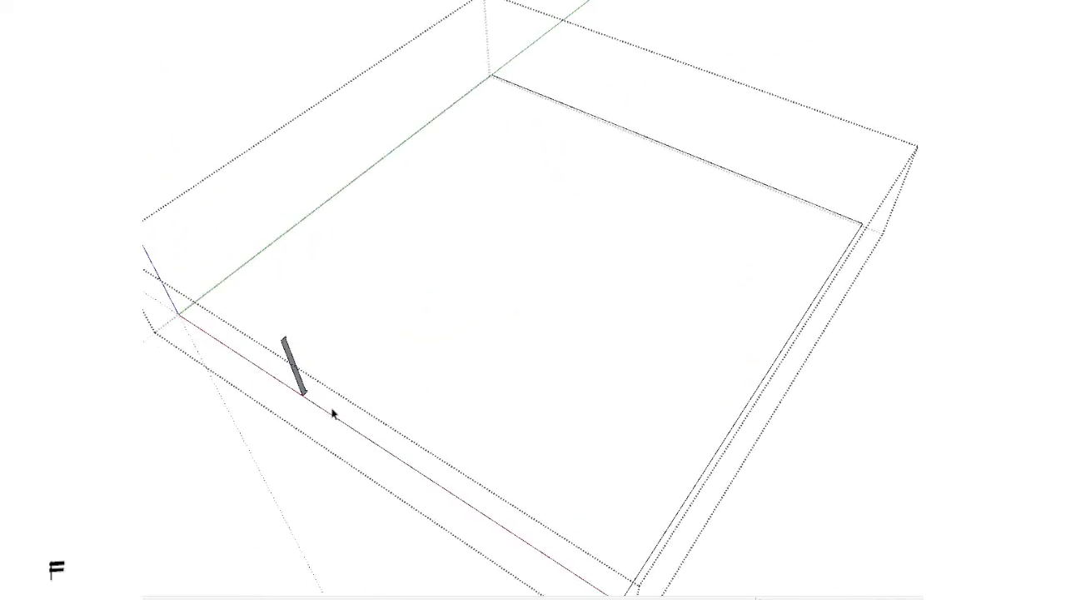
triple_click(289, 356)
scroll(289, 356, "down", 2)
scroll(231, 497, "up", 2)
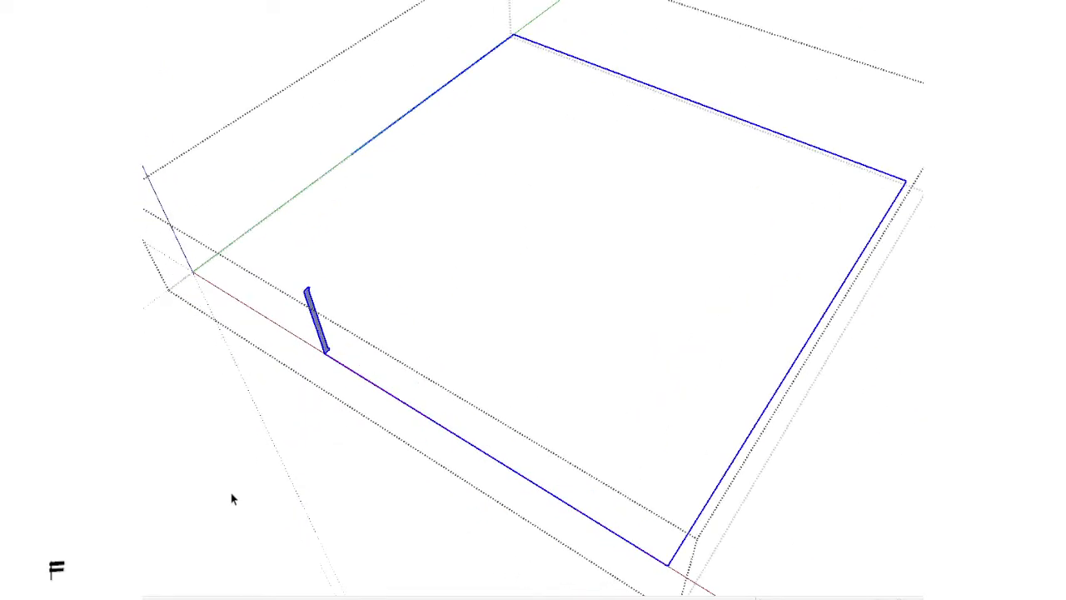
scroll(351, 458, "up", 4)
middle_click_drag(264, 277, 334, 390, "shift")
left_click_drag(283, 170, 388, 450, "ctrl+shift")
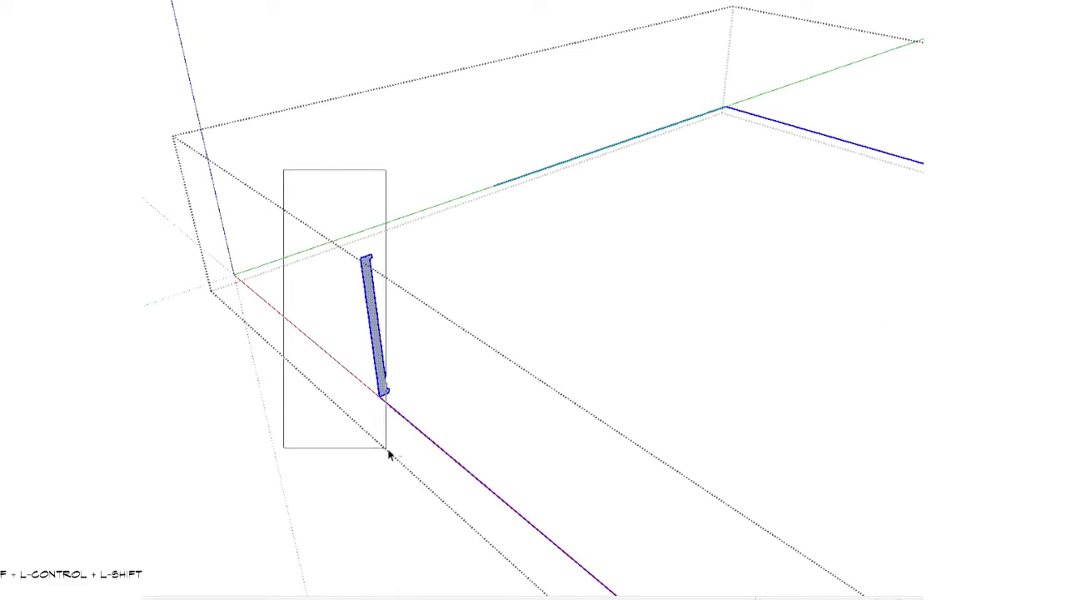
scroll(296, 211, "up", 2)
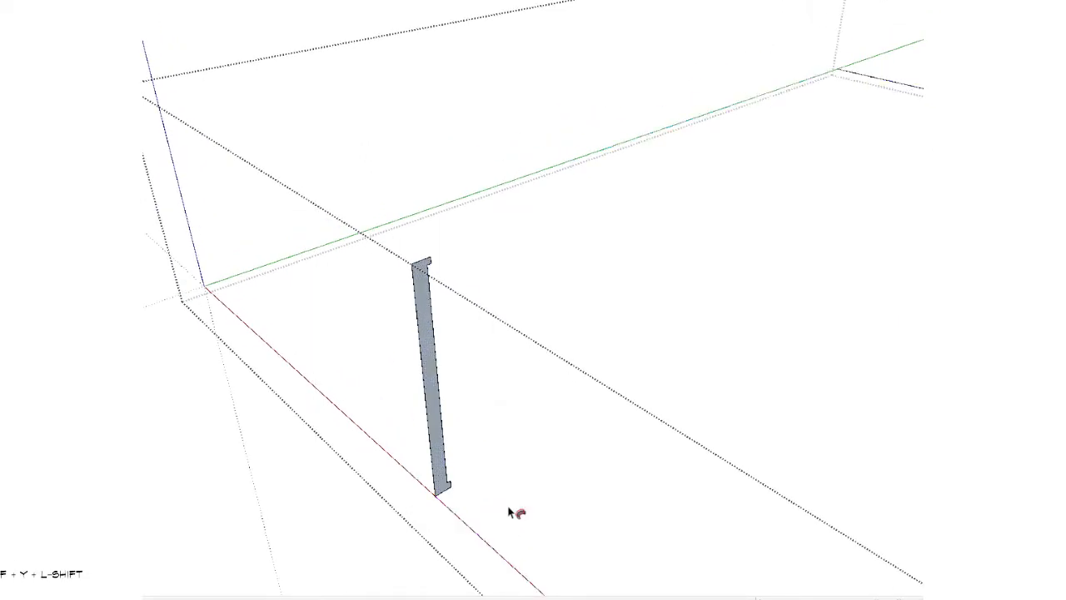
left_click(425, 372)
scroll(389, 276, "down", 5)
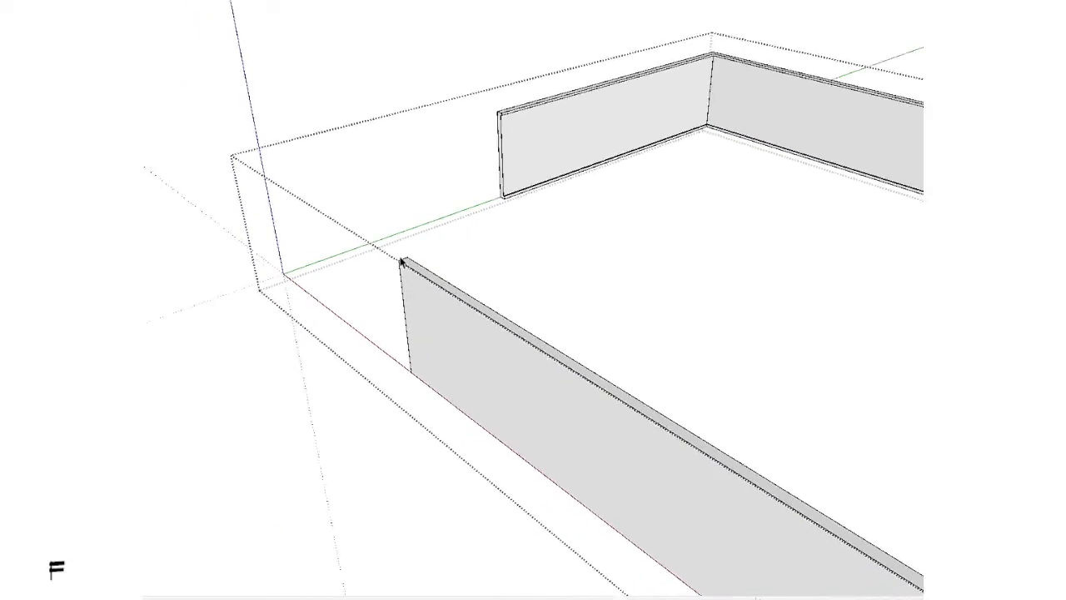
Step: Examine the swept boundary wall against the house, the gate and the plot corners from several sides
middle_click_drag(389, 276, 550, 369)
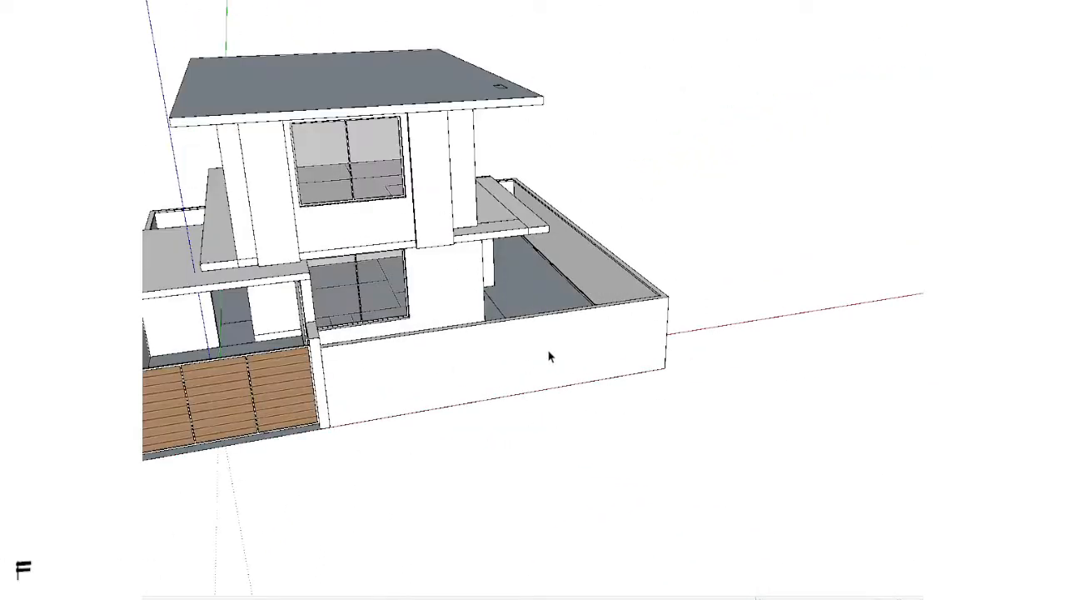
scroll(549, 354, "up", 3)
left_click(541, 388)
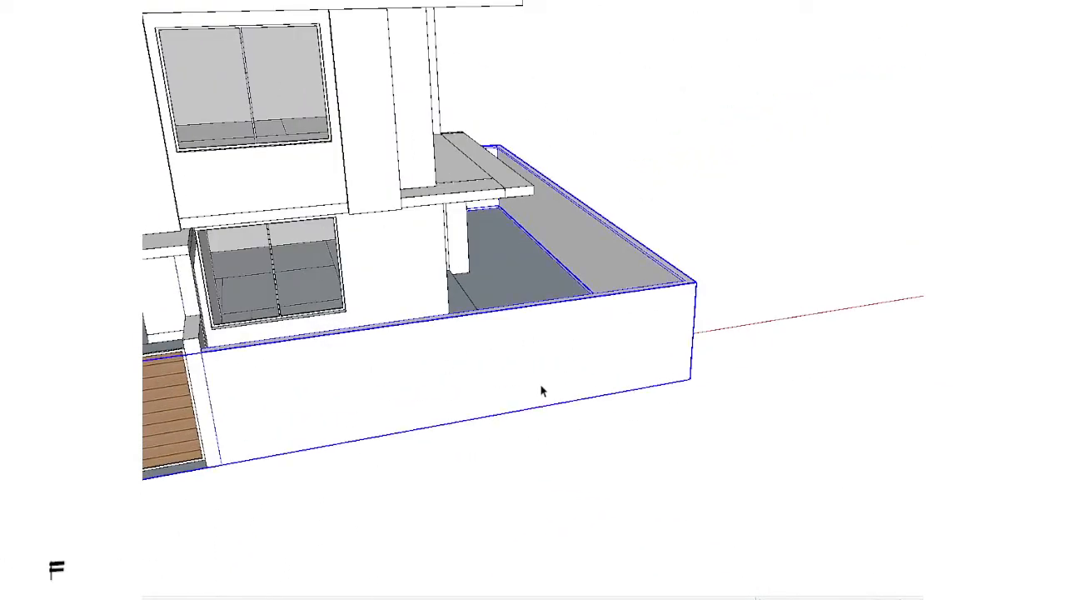
key("m")
left_click(499, 326)
key("space")
scroll(545, 410, "down", 2)
middle_click_drag(545, 411, 637, 375)
middle_click_drag(638, 375, 689, 347, "shift")
middle_click_drag(493, 318, 350, 359)
scroll(688, 383, "up", 3)
scroll(688, 384, "down", 3)
middle_click_drag(583, 407, 350, 333, "shift")
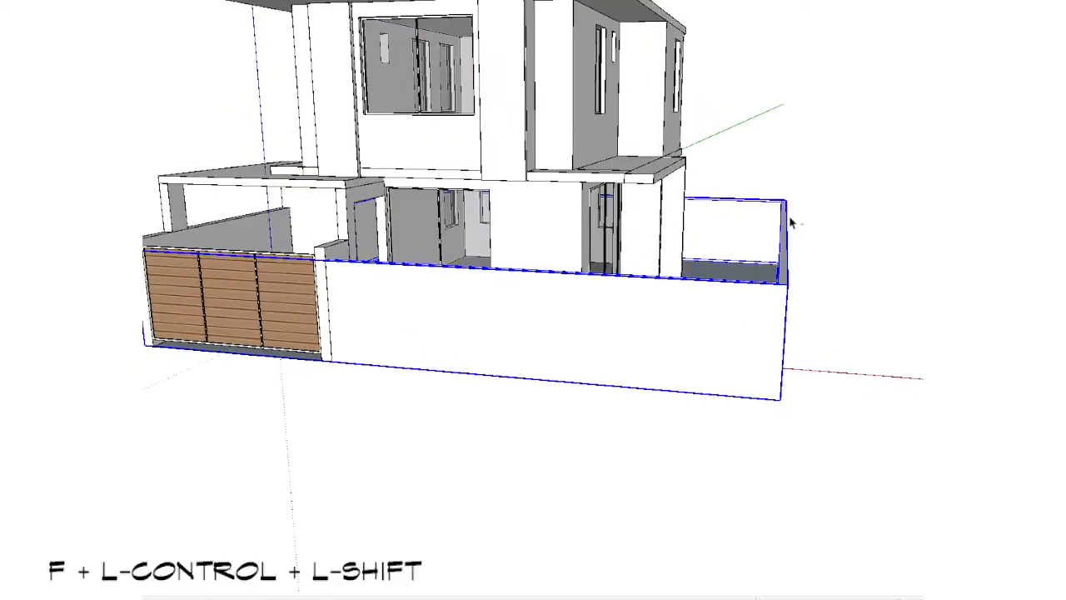
left_click(792, 221)
middle_click_drag(279, 396, 597, 467)
Step: Open the boundary wall's group and lower its entire top in the front view
double_click(601, 373)
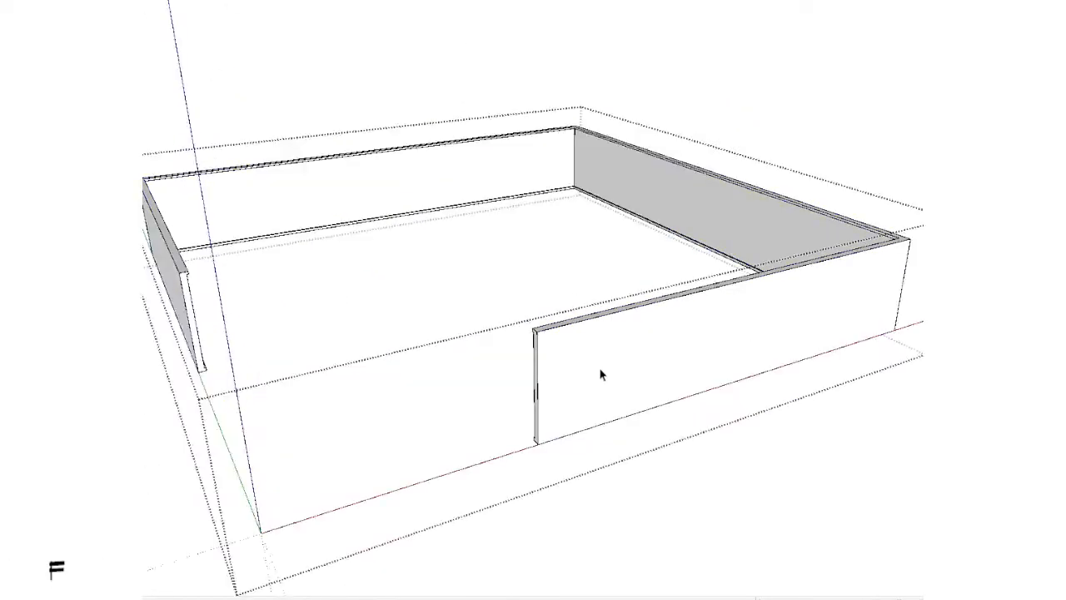
scroll(599, 351, "up", 4)
key("p")
key("space")
scroll(507, 300, "down", 2)
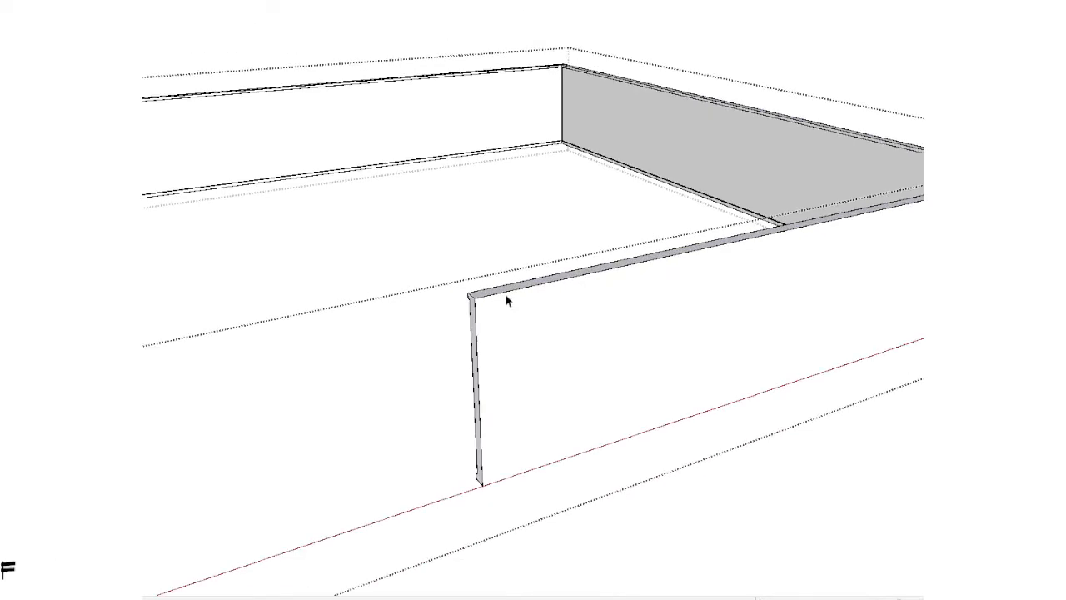
key("shift+f")
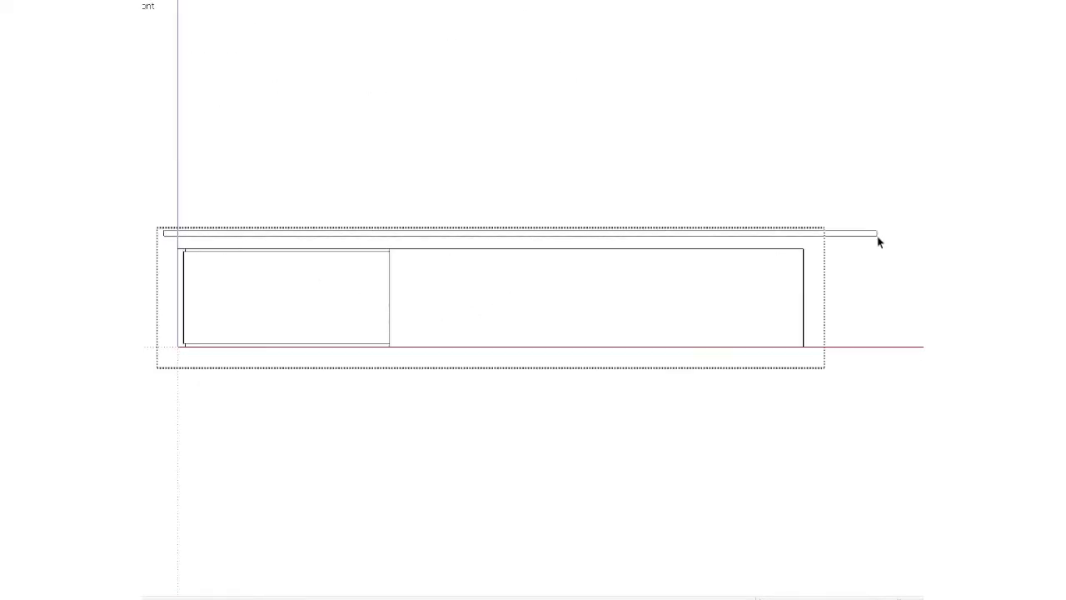
key("space")
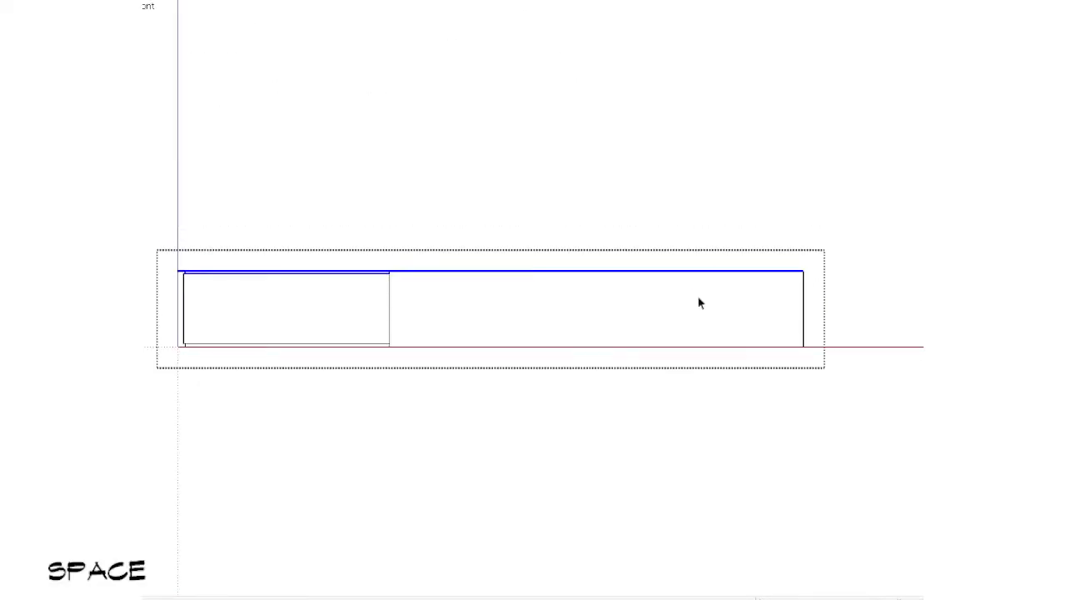
key("Escape")
Step: Examine the height of the lowered boundary wall in relation to the gate, the windows and the terrace
scroll(423, 238, "up", 3)
middle_click_drag(423, 238, 542, 483)
scroll(325, 391, "down", 4)
scroll(543, 484, "up", 3)
scroll(543, 483, "down", 2)
middle_click_drag(493, 455, 405, 478)
scroll(405, 478, "down", 1)
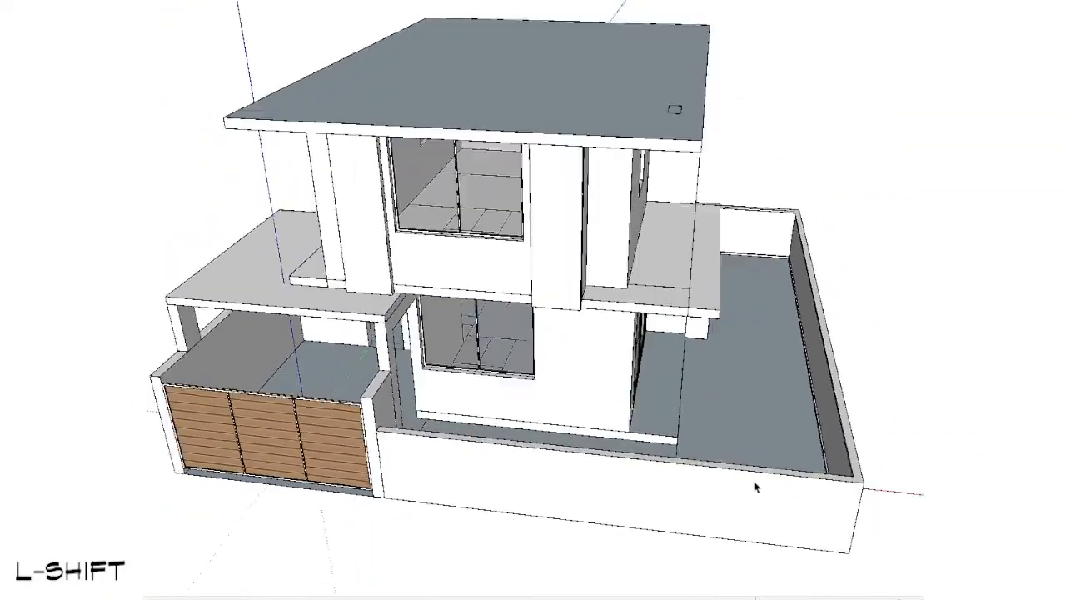
middle_click_drag(757, 488, 730, 217)
scroll(350, 365, "up", 3)
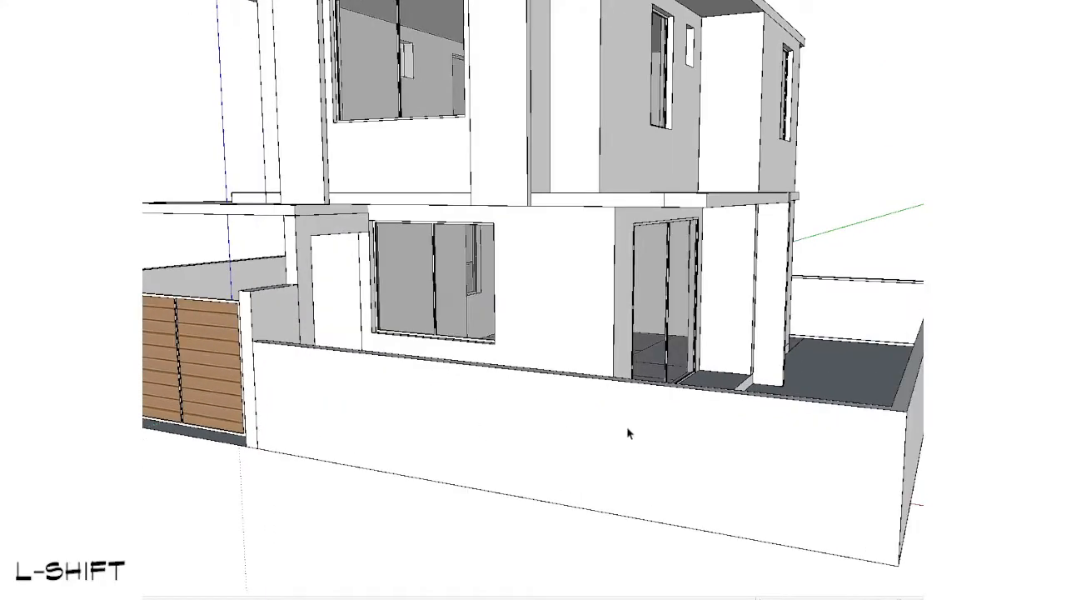
Step: Draw dividing lines across the tops of the front and rear boundary walls, aligned along the green axis
scroll(724, 425, "up", 2)
scroll(724, 425, "down", 2)
scroll(809, 417, "up", 1)
middle_click_drag(809, 416, 891, 480)
double_click(719, 499)
scroll(677, 499, "up", 1)
key("w")
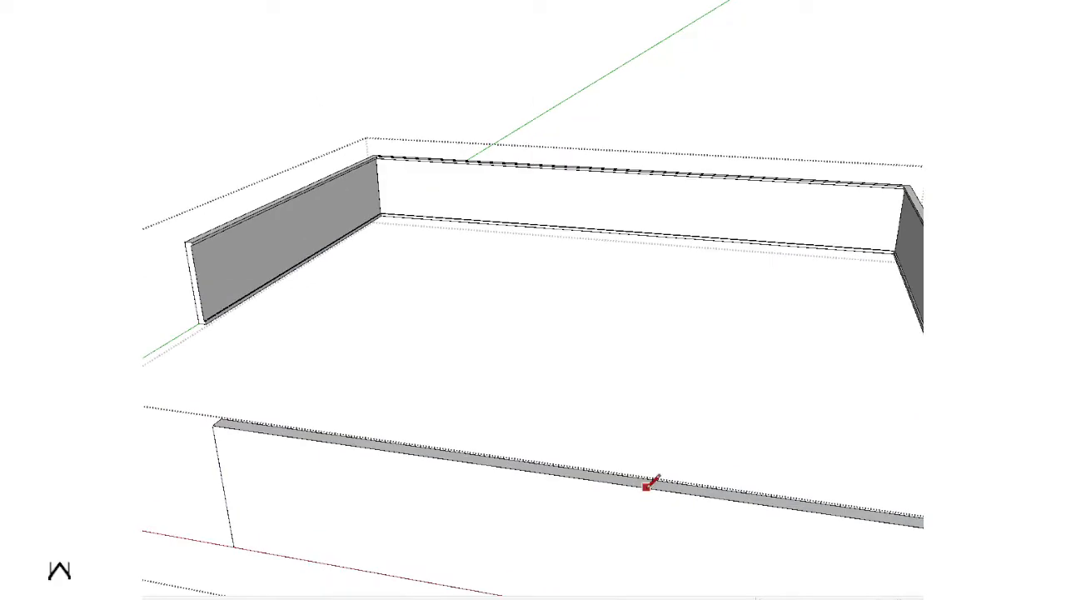
middle_click_drag(796, 282, 917, 127)
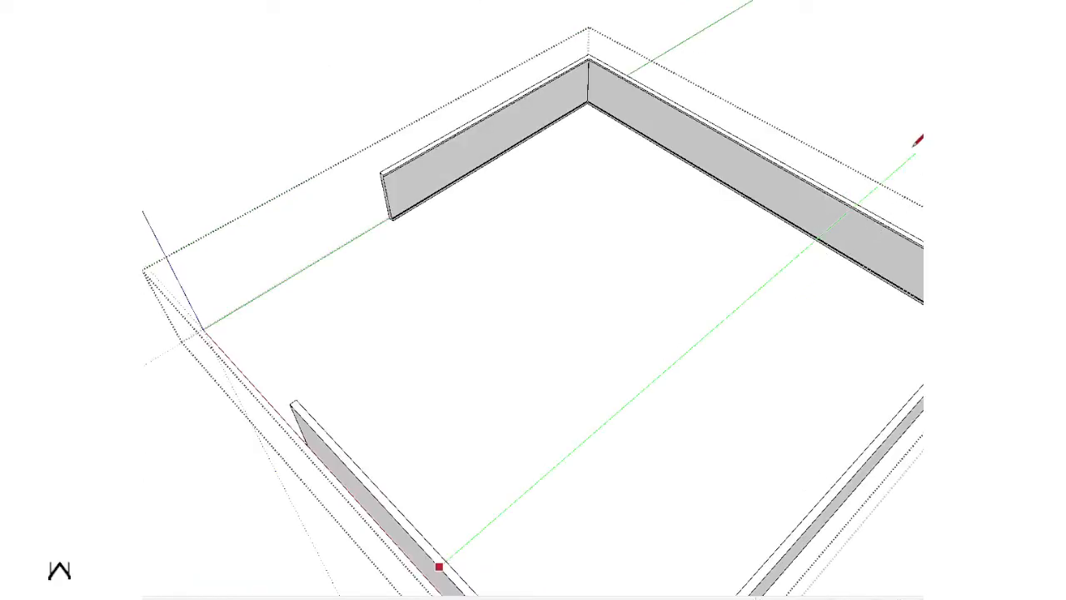
scroll(918, 141, "down", 3)
scroll(833, 241, "up", 4)
Step: Pull up the boundary wall's top on the far side of the dividing lines to form a higher section
key("s")
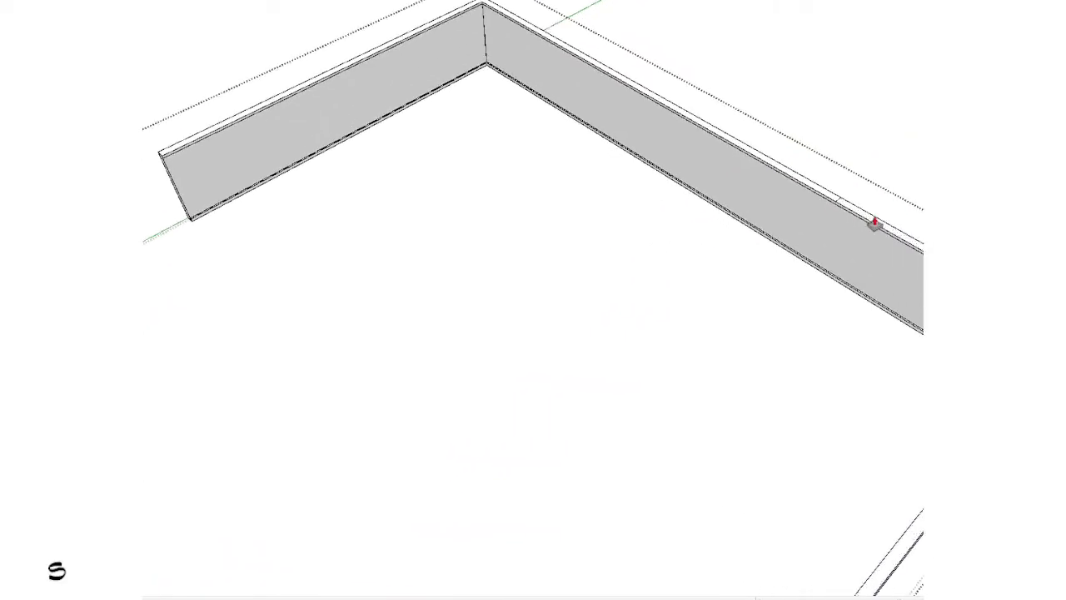
left_click(861, 219)
left_click(871, 181)
key("space")
scroll(866, 192, "down", 5)
middle_click_drag(808, 271, 900, 158)
key("Escape")
middle_click_drag(700, 309, 869, 272)
scroll(811, 245, "up", 4)
Step: Reopen the wall group and turn the vertical step between its low and high sections into a slope
double_click(783, 239)
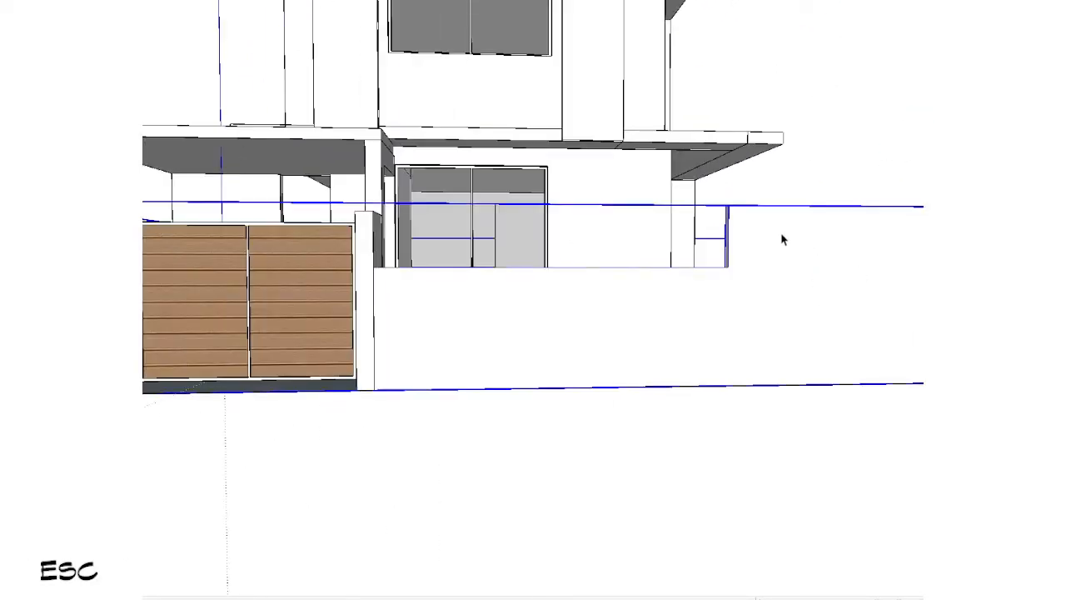
key("shift+v")
middle_click_drag(754, 251, 571, 273, "shift")
scroll(563, 270, "up", 2)
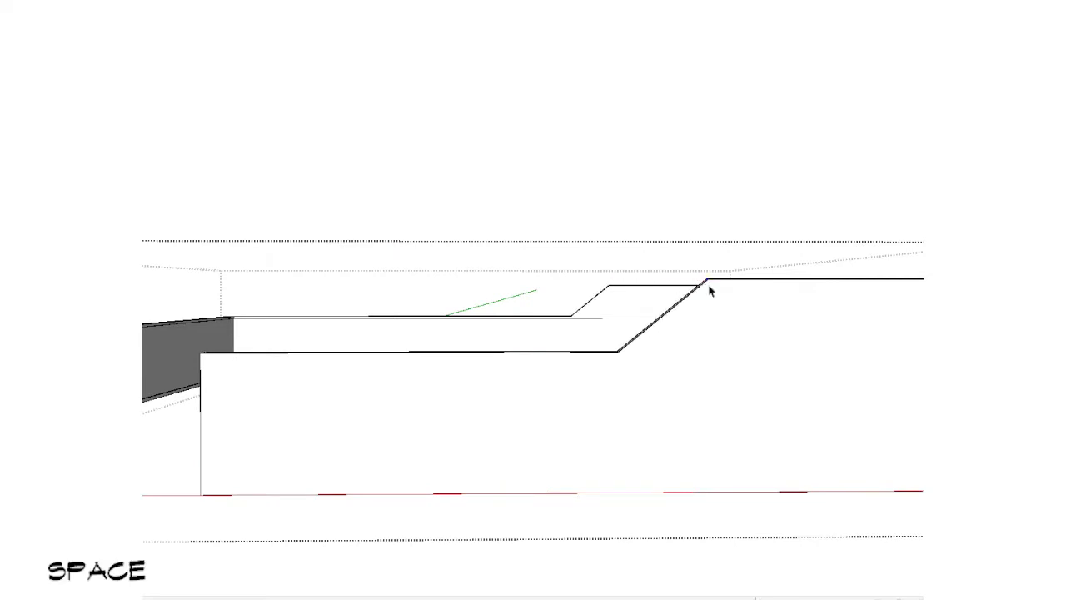
key("Escape")
Step: Switch to the ground-floor plan view with the upper storey hidden and turn off its section cut
scroll(713, 293, "down", 5)
middle_click_drag(714, 298, 656, 411)
scroll(711, 333, "down", 1)
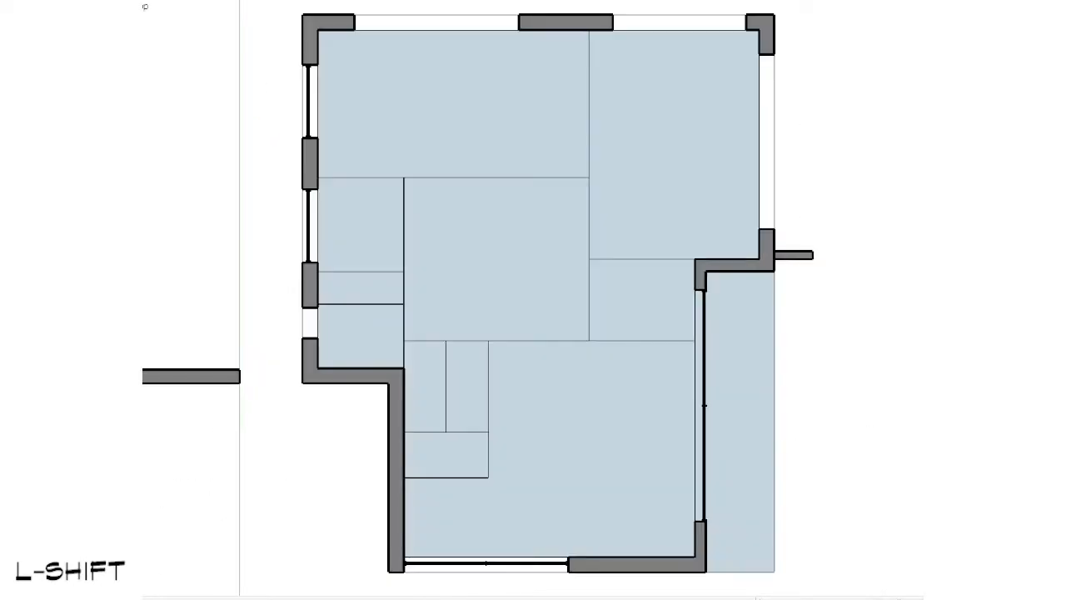
scroll(708, 360, "down", 5)
scroll(545, 399, "up", 3)
scroll(500, 367, "down", 3)
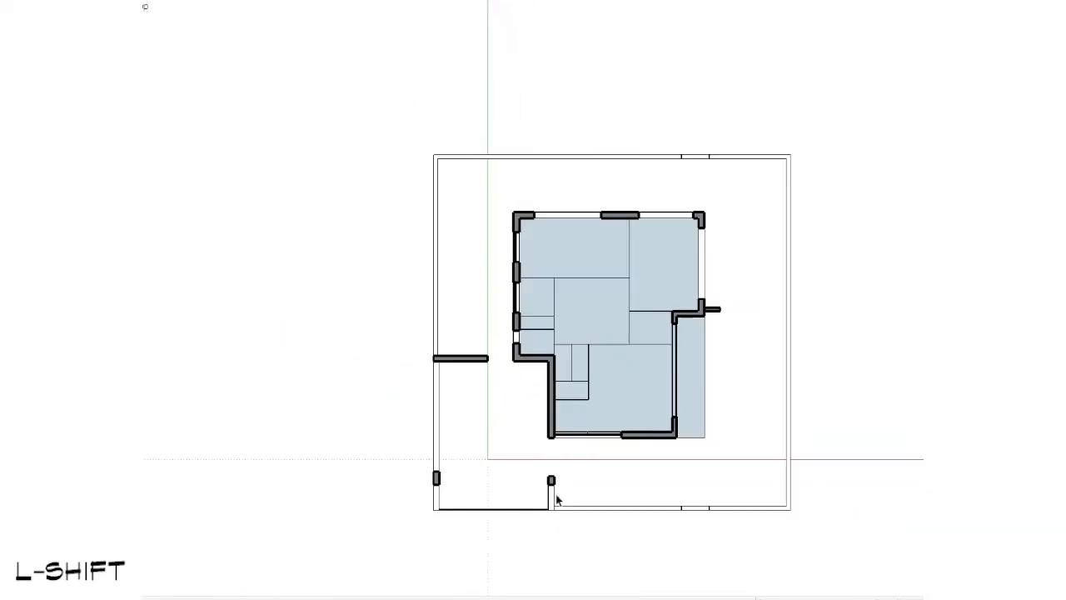
middle_click_drag(475, 442, 421, 418, "shift")
key("shift+s")
middle_click_drag(458, 530, 529, 111)
scroll(533, 305, "up", 7)
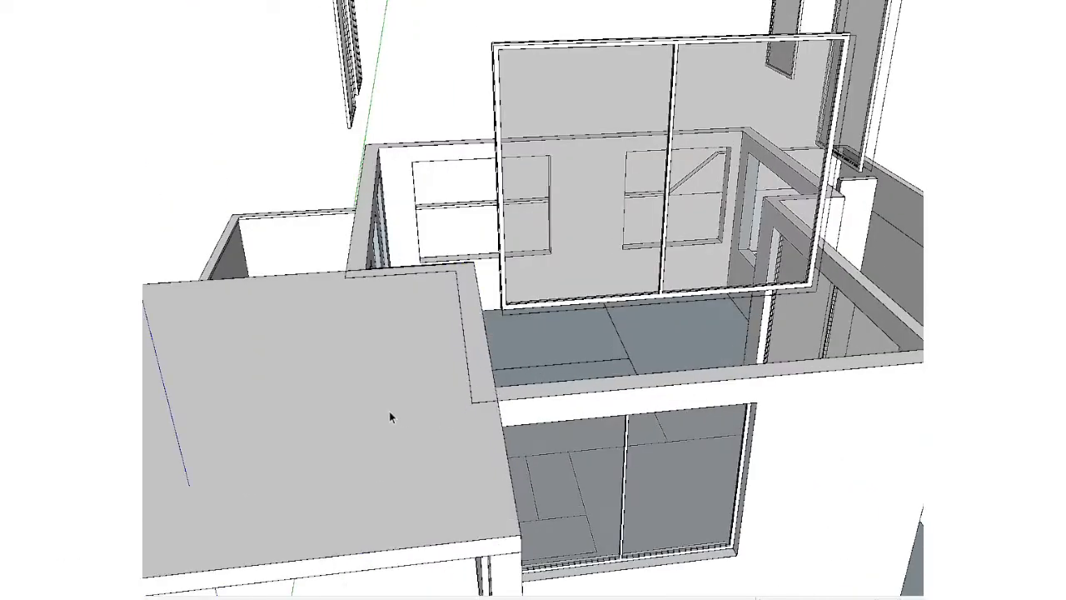
Step: Select all the upper-storey windows left floating above the ground floor
left_click(389, 410)
scroll(389, 410, "down", 3)
scroll(389, 411, "down", 3)
middle_click_drag(389, 411, 621, 364)
scroll(621, 364, "up", 2)
left_click(551, 263)
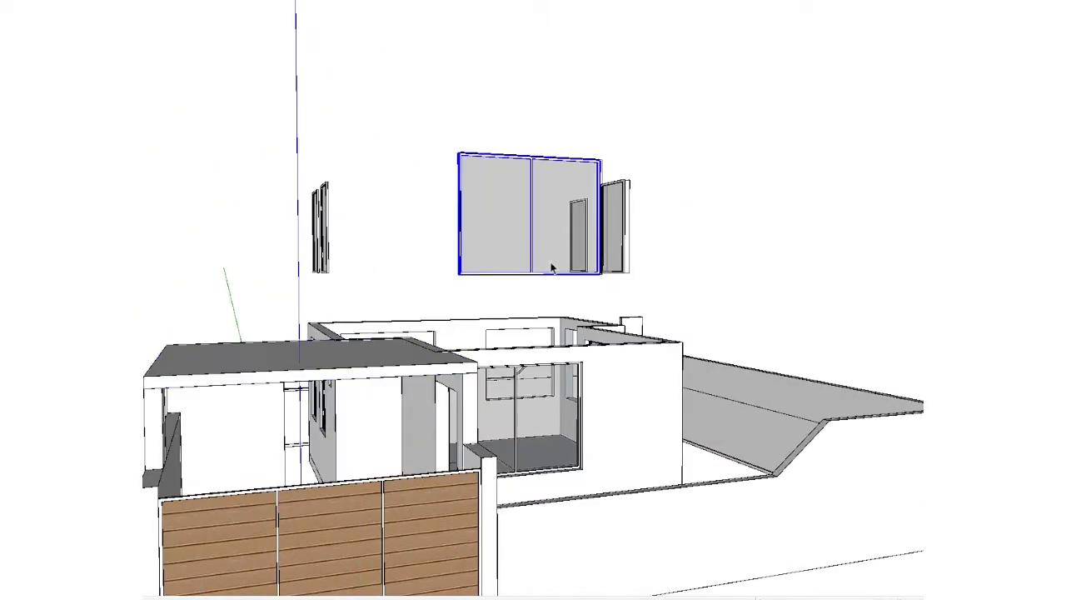
left_click(334, 230)
scroll(390, 282, "down", 4)
middle_click_drag(390, 282, 500, 285)
middle_click_drag(500, 285, 271, 298, "shift")
left_click_drag(866, 197, 301, 281)
Step: Look through the tag list with the windows selected and make the upper storey visible again
left_click(409, 24)
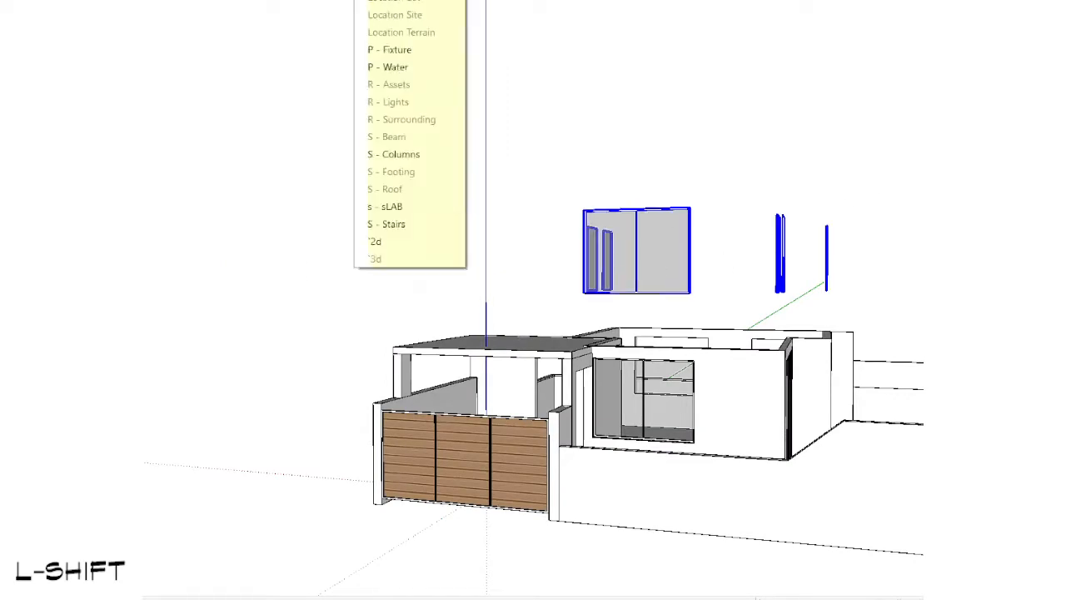
left_click(406, 134)
scroll(402, 137, "down", 2)
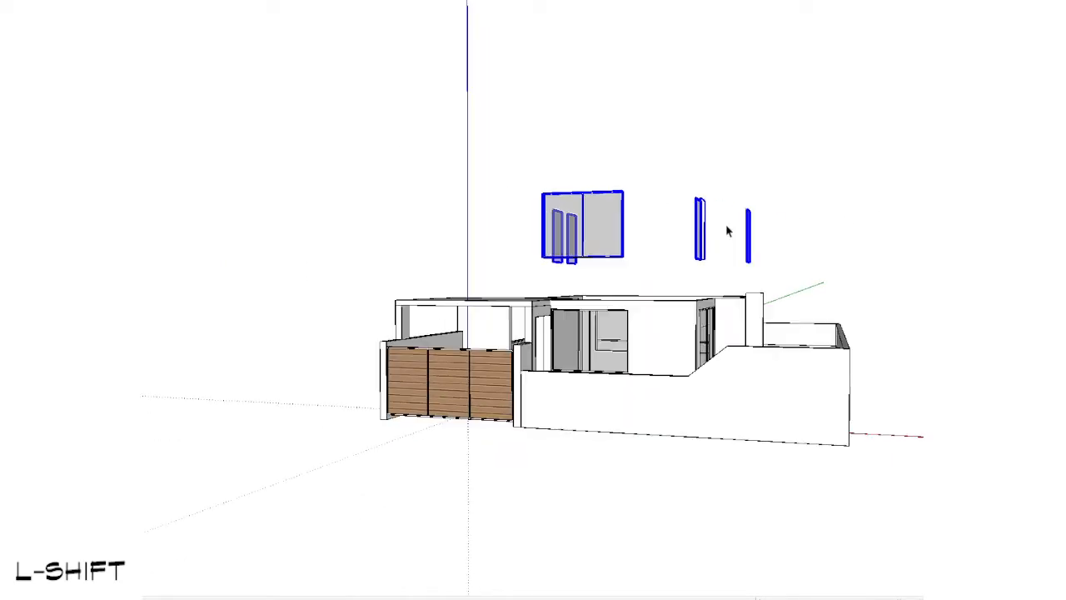
middle_click_drag(714, 231, 528, 375, "shift")
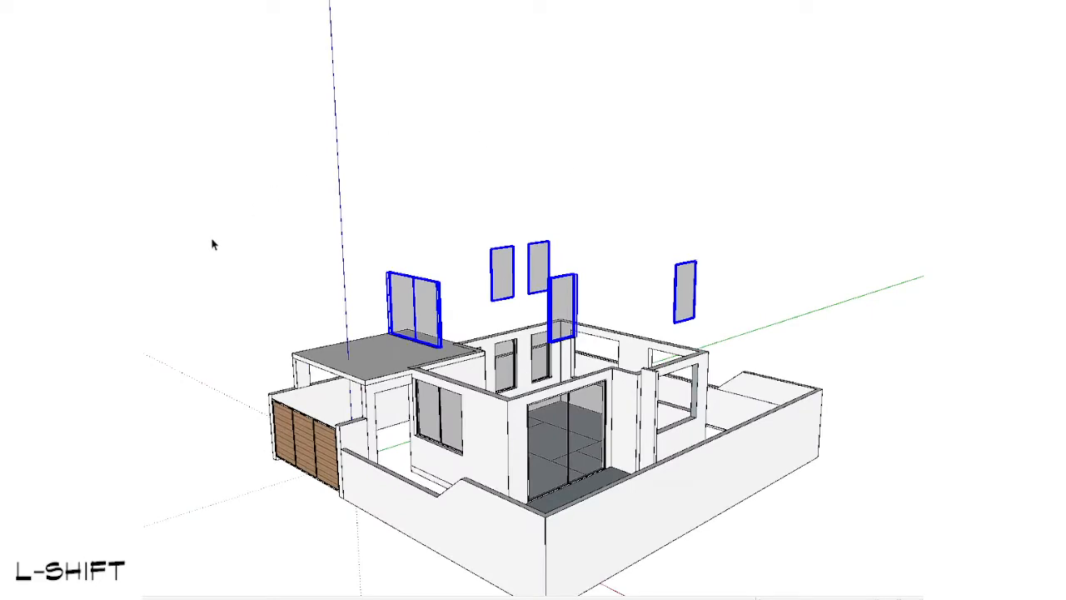
scroll(313, 285, "up", 2)
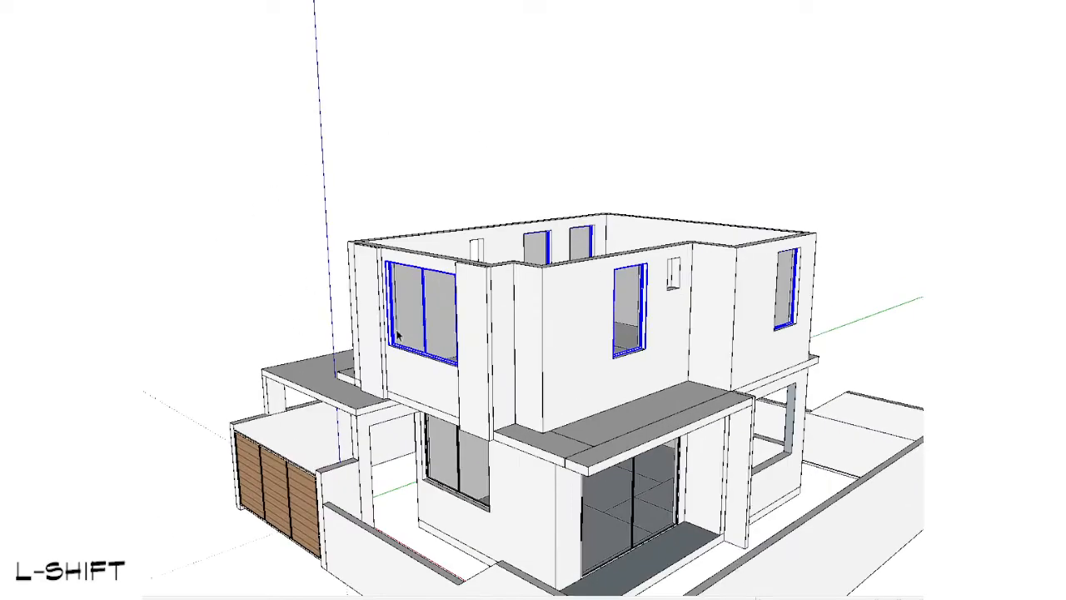
Step: Cut the selected windows and paste them in place inside the upper-storey group
key("ctrl+x")
left_click(538, 321)
double_click(539, 321)
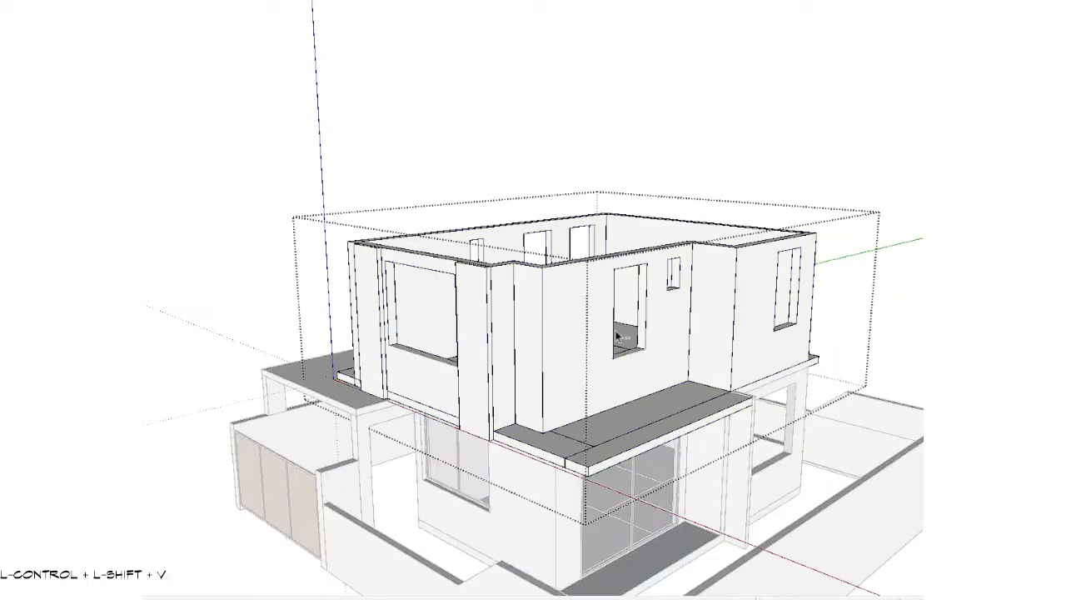
key("ctrl+shift+v")
key("Escape")
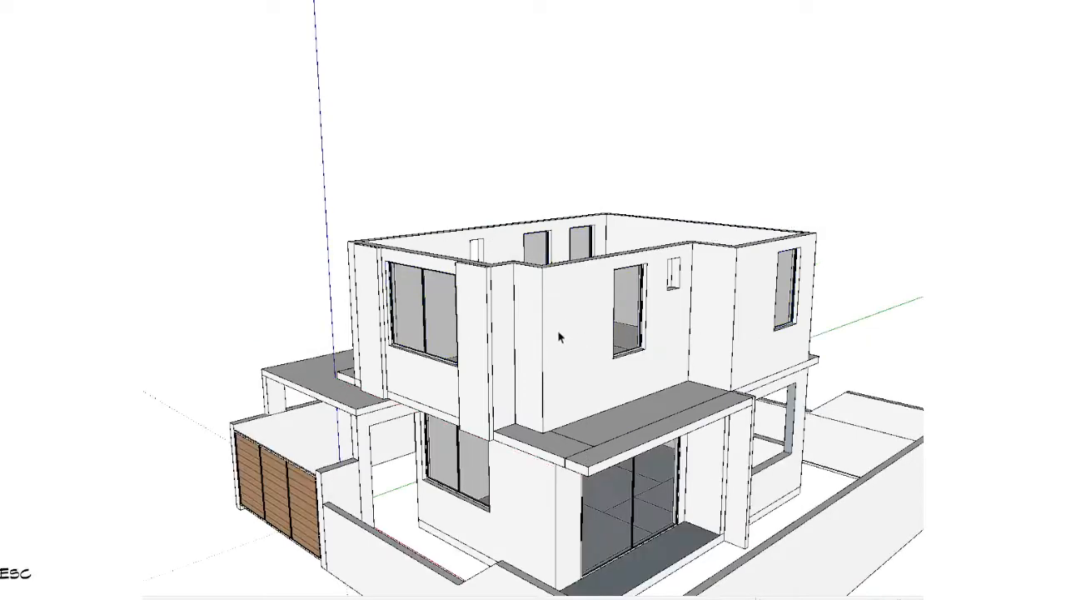
Step: Try to move the upper-storey group, and undo both the move and the pasting of the windows
left_click(557, 330)
middle_click_drag(505, 360, 664, 330)
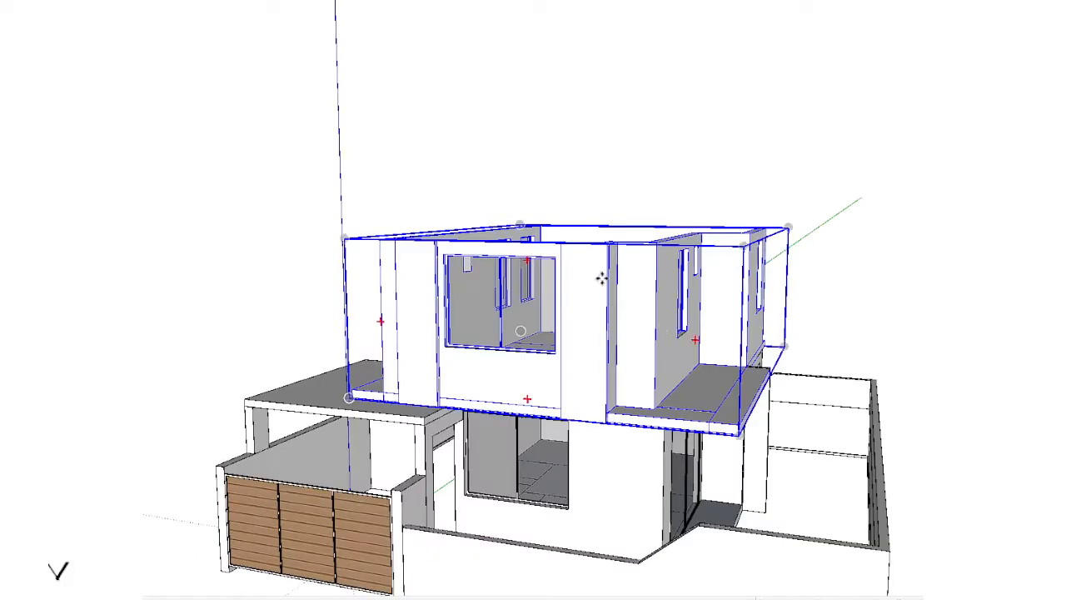
left_click(602, 279)
key("space")
left_click(669, 87)
key("ctrl+z")
key("ctrl+z")
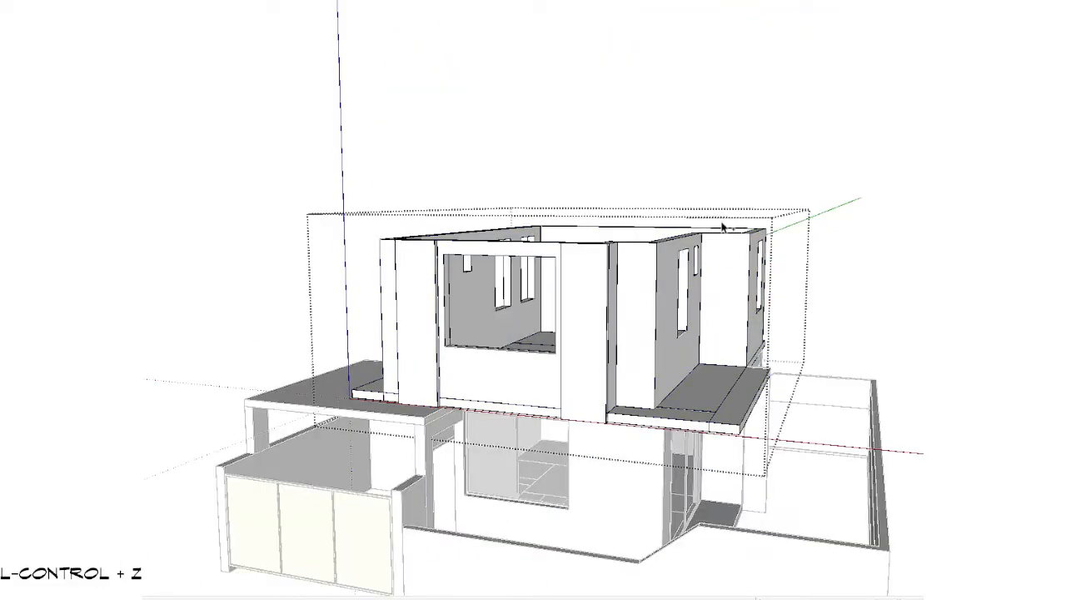
Step: Leave the upper-storey group, hide the storey and paste the windows in place outside it
key("Escape")
left_click(579, 310)
key("ctrl+x")
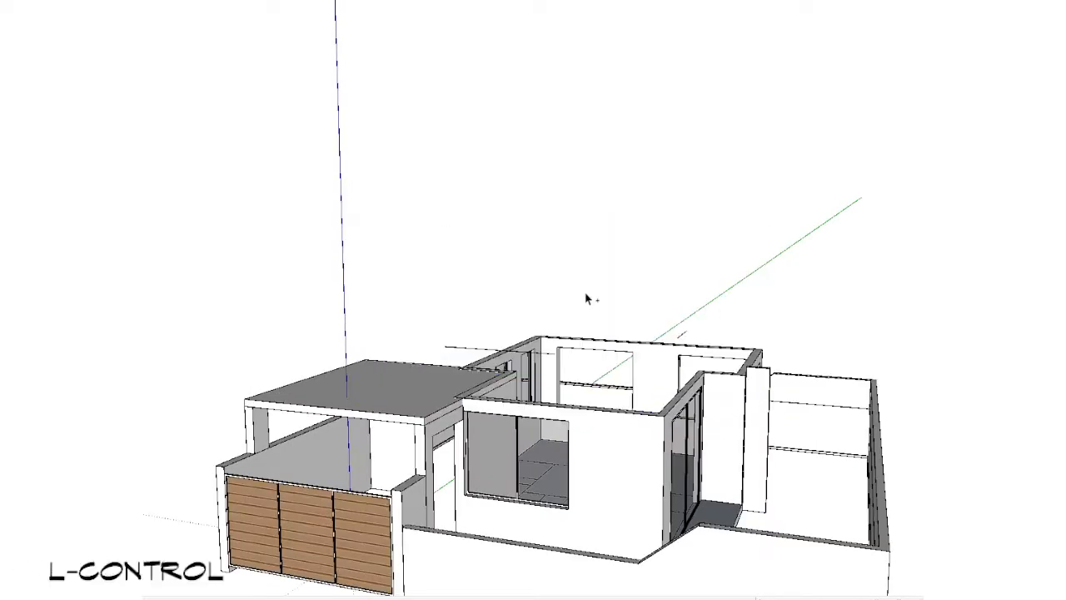
key("ctrl+shift+v")
scroll(605, 274, "up", 1)
middle_click_drag(605, 274, 552, 270)
scroll(513, 233, "up", 2)
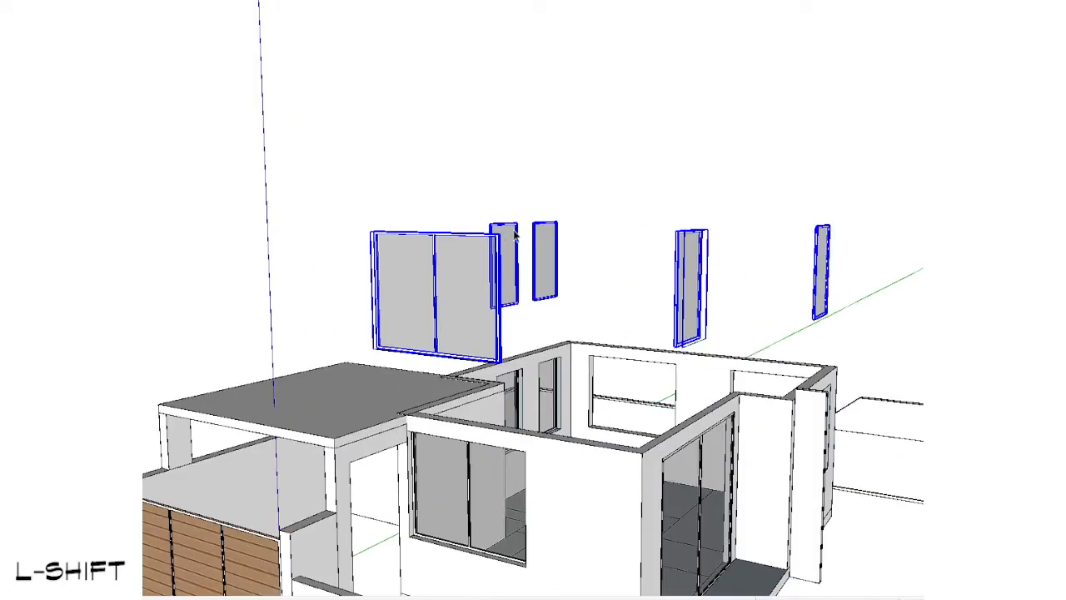
Step: Group the pasted upper-storey windows and assign the group to tag 2
scroll(596, 209, "up", 1)
middle_click_drag(595, 209, 609, 203)
key("g")
left_click(426, 1)
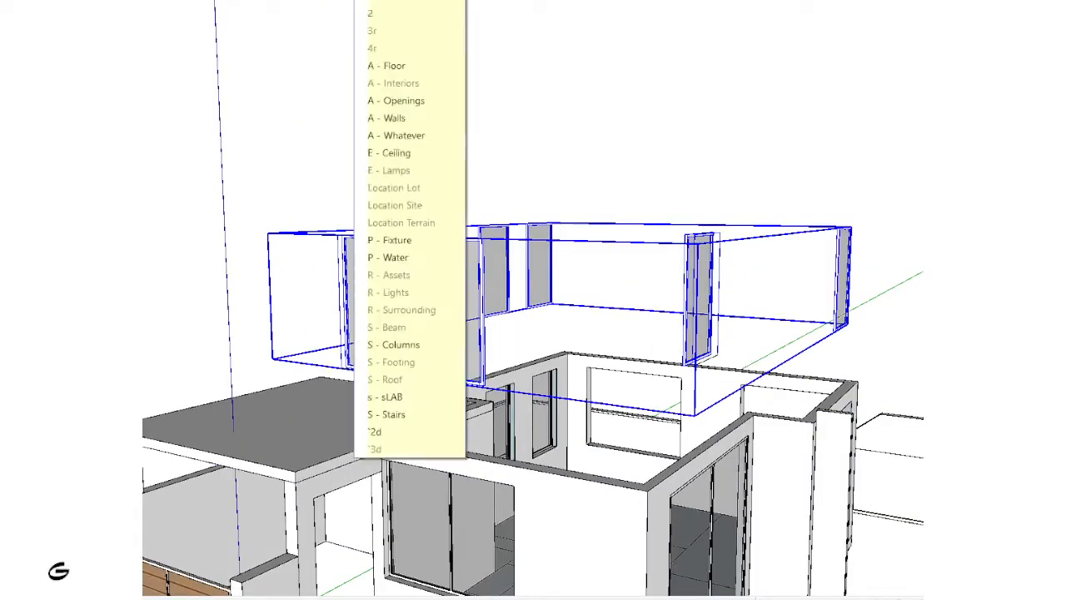
left_click(414, 40)
key("2")
Step: Examine the individual windows inside the upper-storey window group and leave the group
double_click(428, 299)
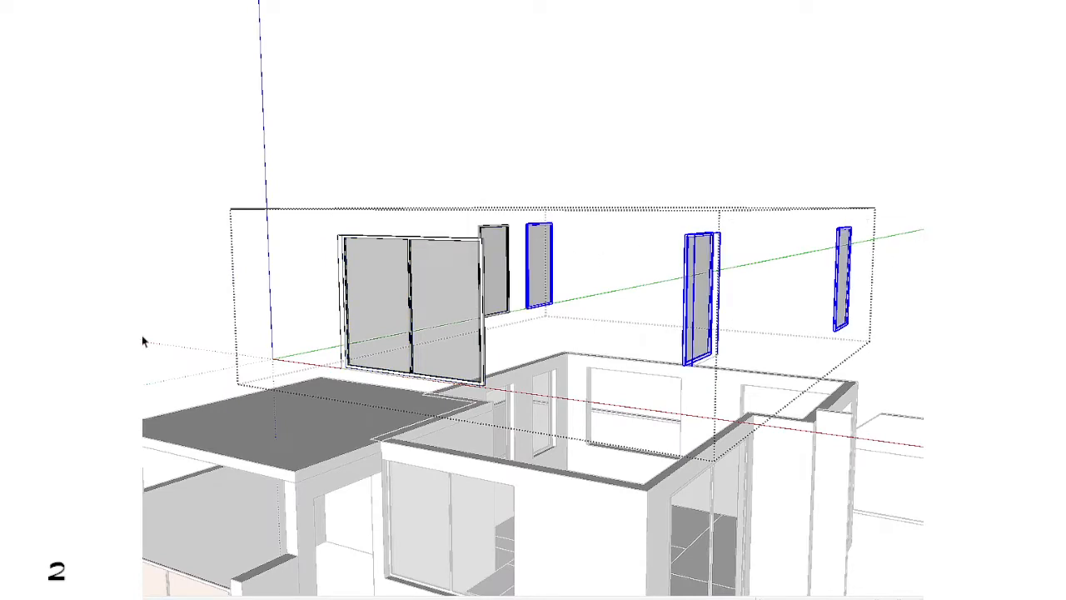
left_click_drag(263, 348, 263, 350)
scroll(550, 245, "down", 6)
middle_click_drag(552, 246, 802, 311)
scroll(800, 312, "up", 1)
key("Escape")
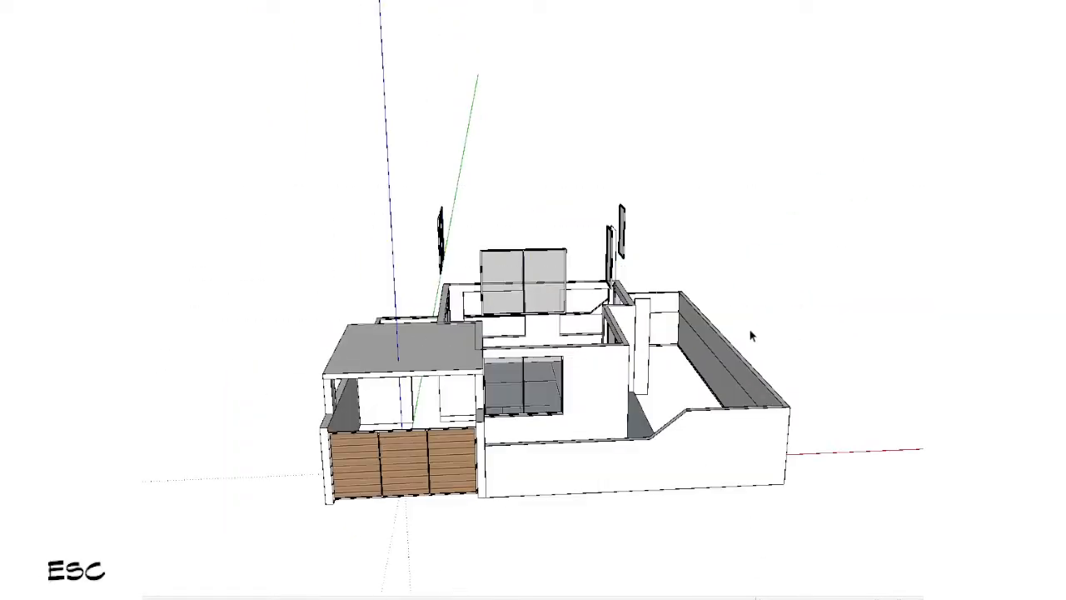
Step: Select the upper-storey window group floating above the house and hide it
scroll(483, 303, "up", 3)
left_click(518, 276)
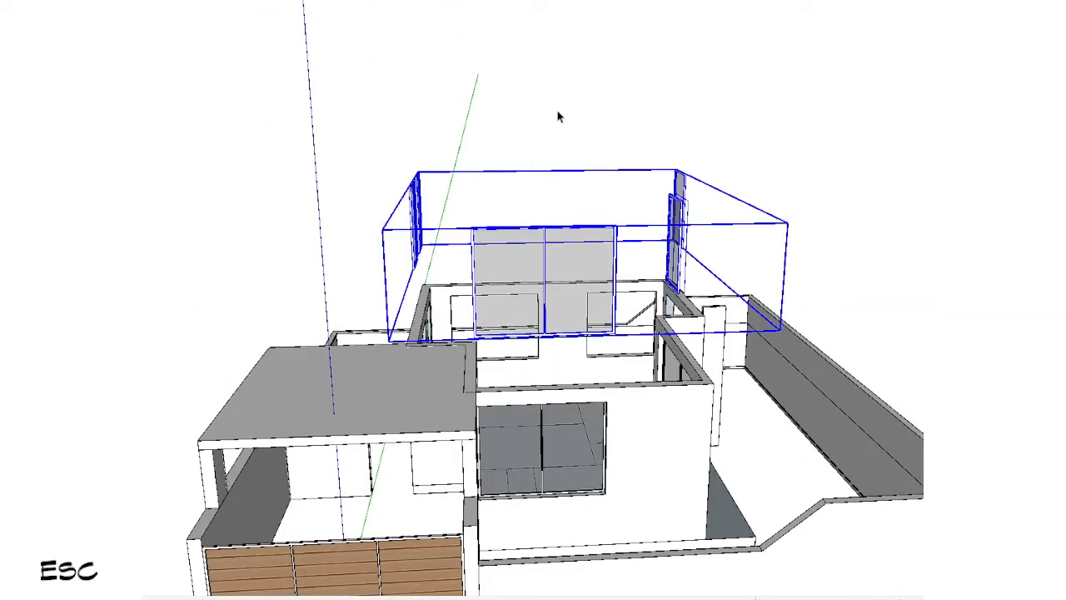
left_click(556, 109)
left_click(518, 277)
key("h")
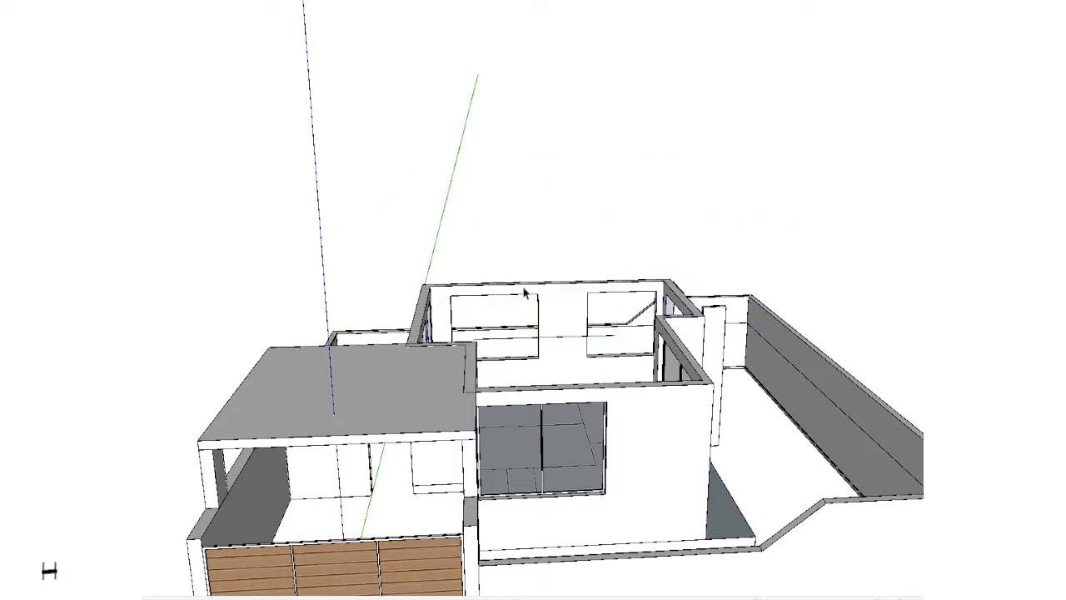
Step: Try to assign the carport slab directly to the S - Roof tag, and undo the change
scroll(608, 421, "down", 3)
middle_click_drag(657, 471, 639, 417, "shift")
scroll(500, 382, "up", 2)
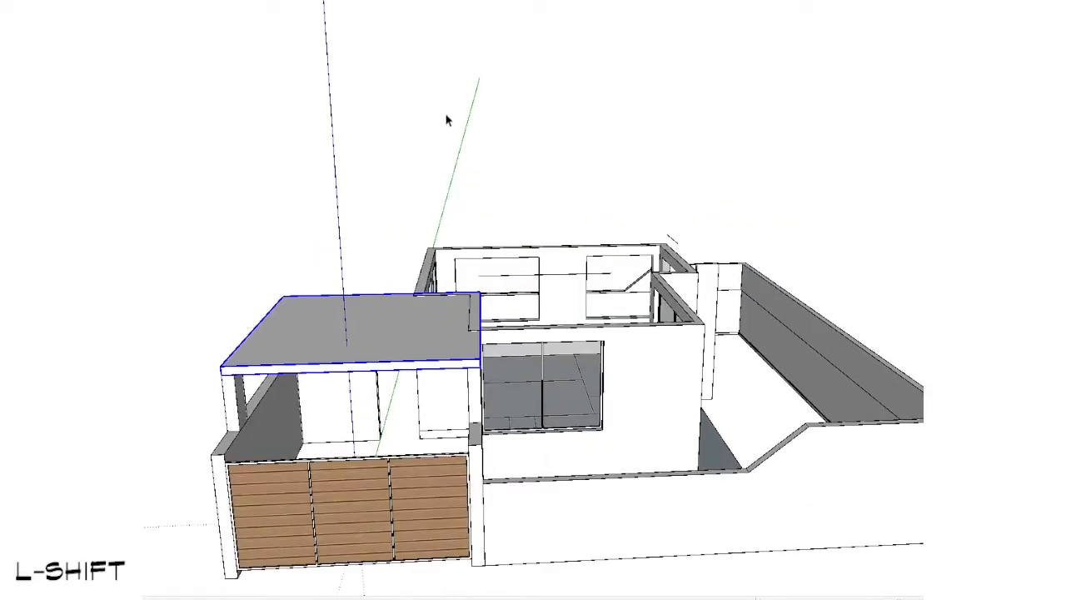
scroll(350, 353, "up", 3)
middle_click_drag(350, 352, 457, 293, "shift")
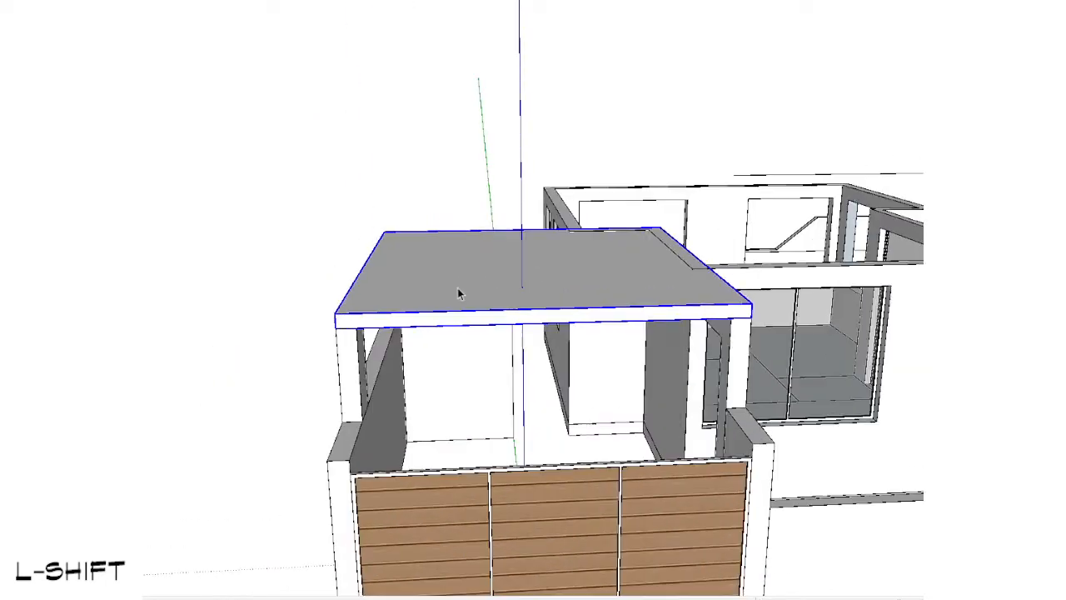
left_click(441, 1)
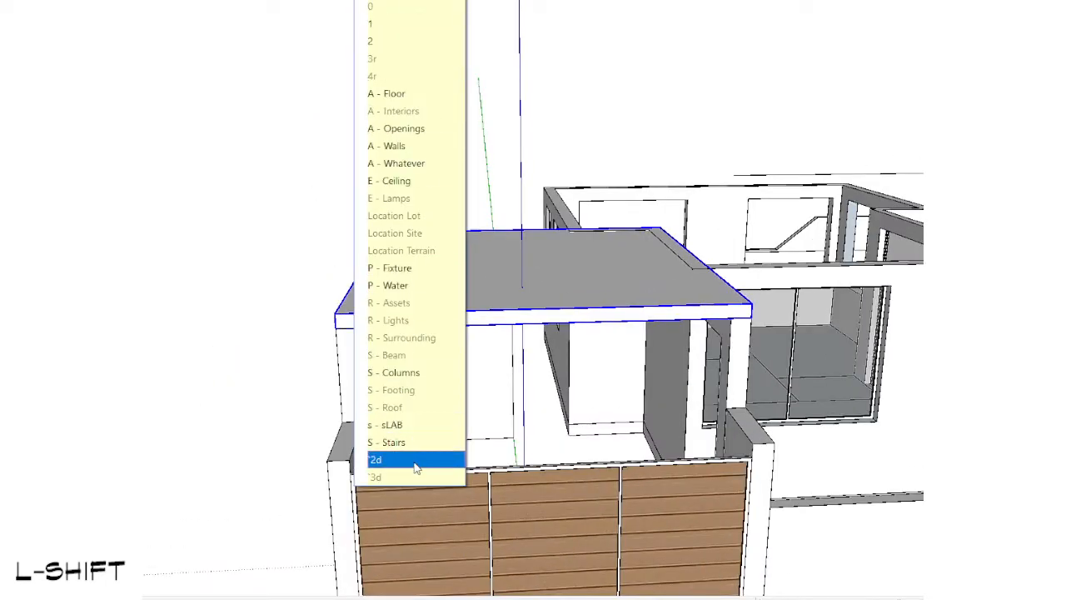
left_click(408, 407)
middle_click_drag(628, 261, 445, 335, "shift")
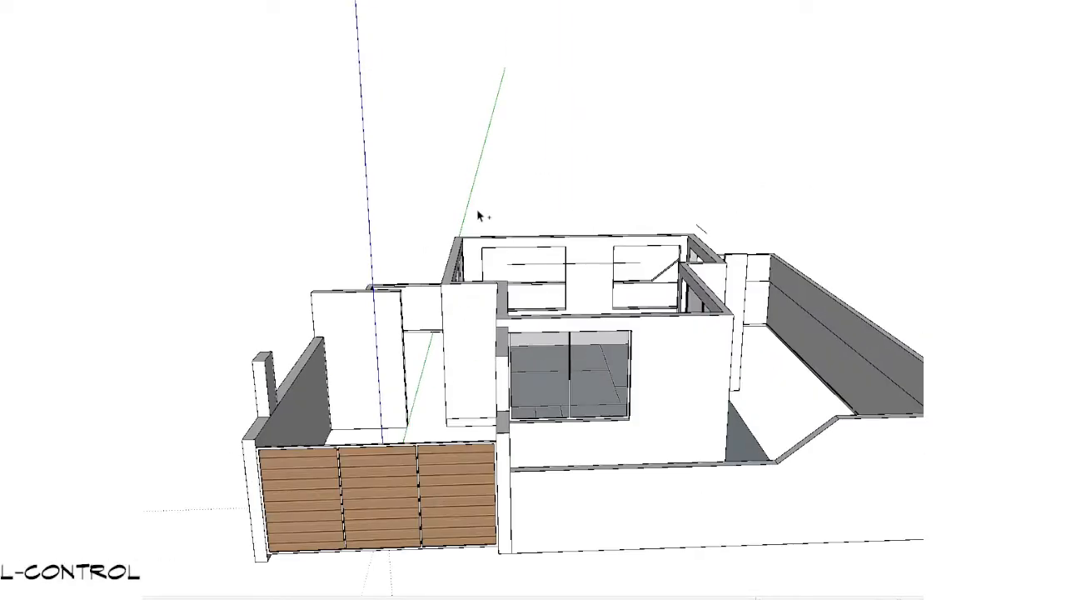
key("ctrl+z")
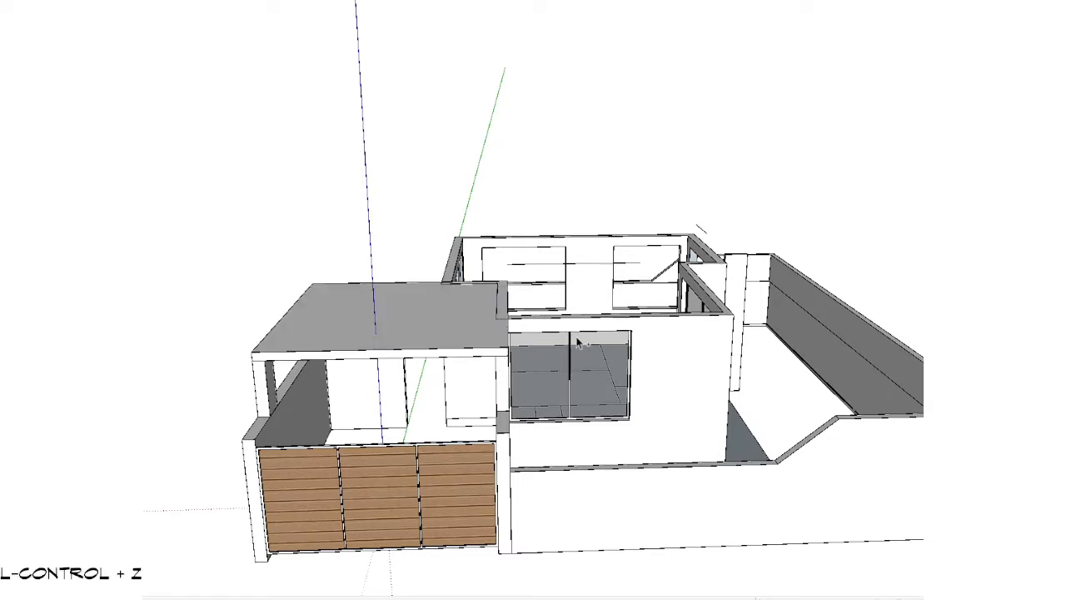
key("ctrl+z")
Step: Open the carport slab group, group all its geometry inside it and try to tag the nested group S - Roof
scroll(411, 343, "up", 2)
middle_click_drag(412, 342, 489, 341, "shift")
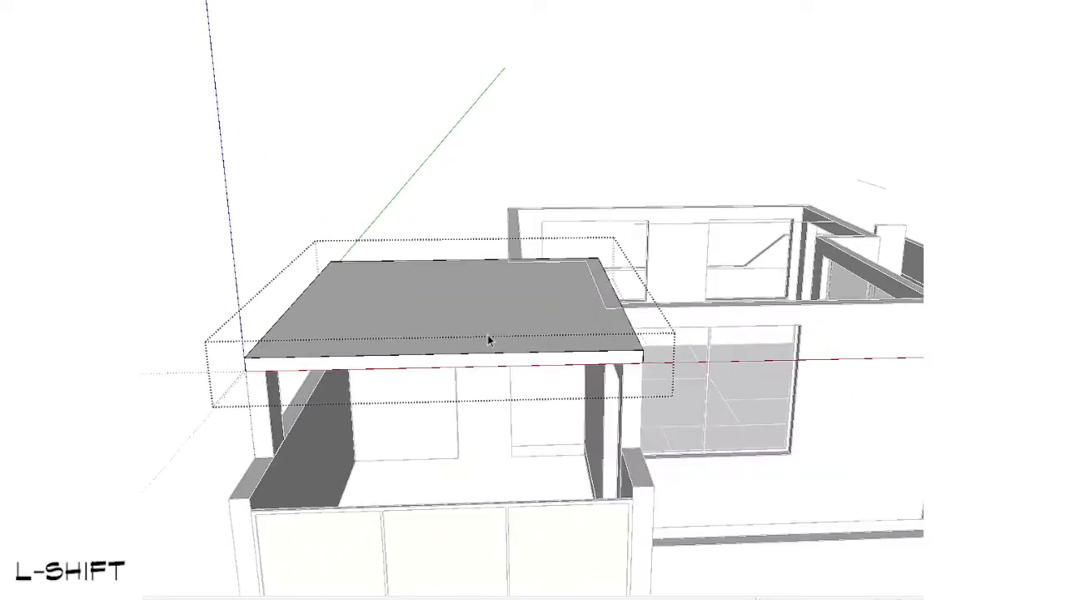
key("shift+v")
key("ctrl+v")
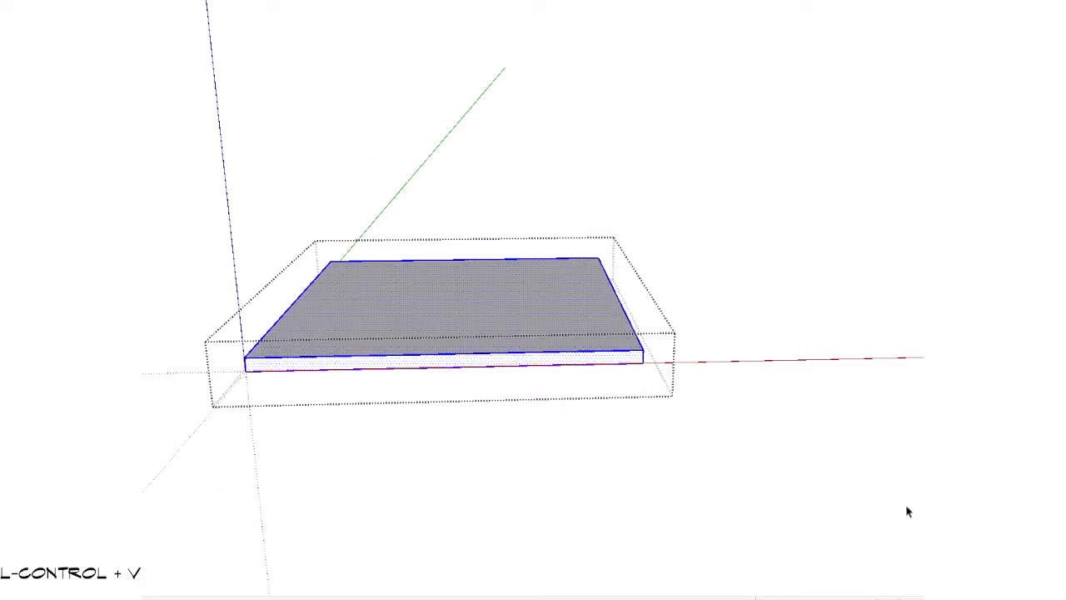
key("g")
left_click(408, 2)
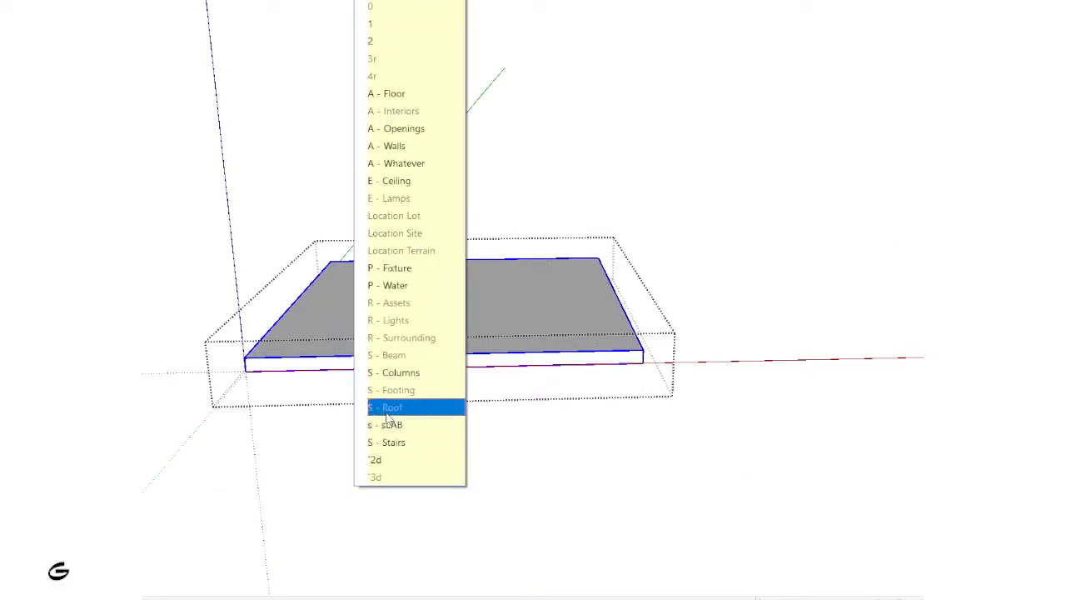
left_click(450, 407)
key("Escape")
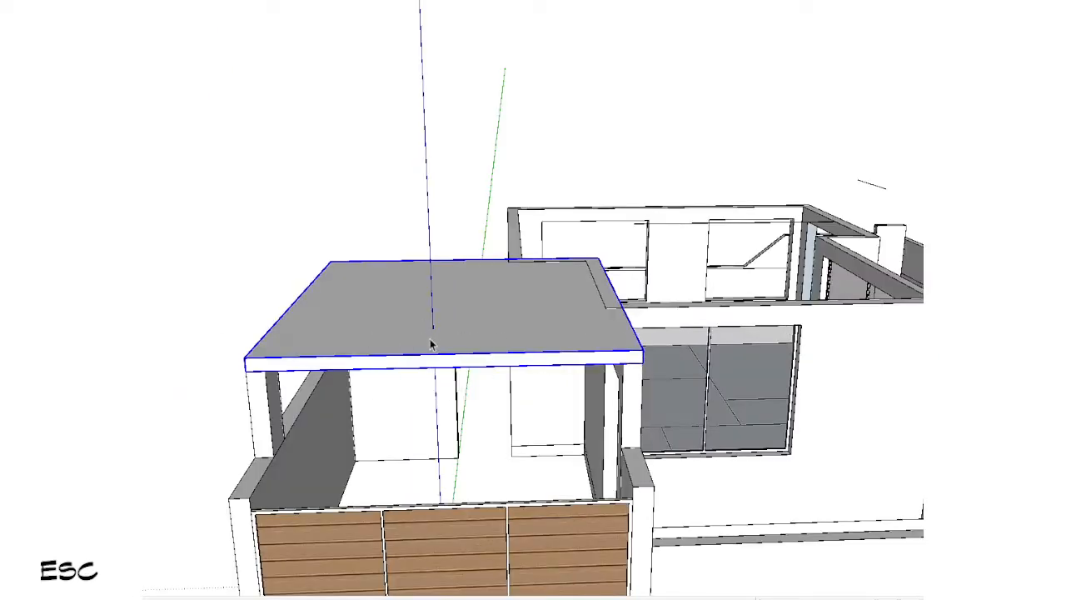
Step: Reopen the carport slab group and assign the nested slab to the S - Roof tag
left_click(409, 1)
left_click(408, 1)
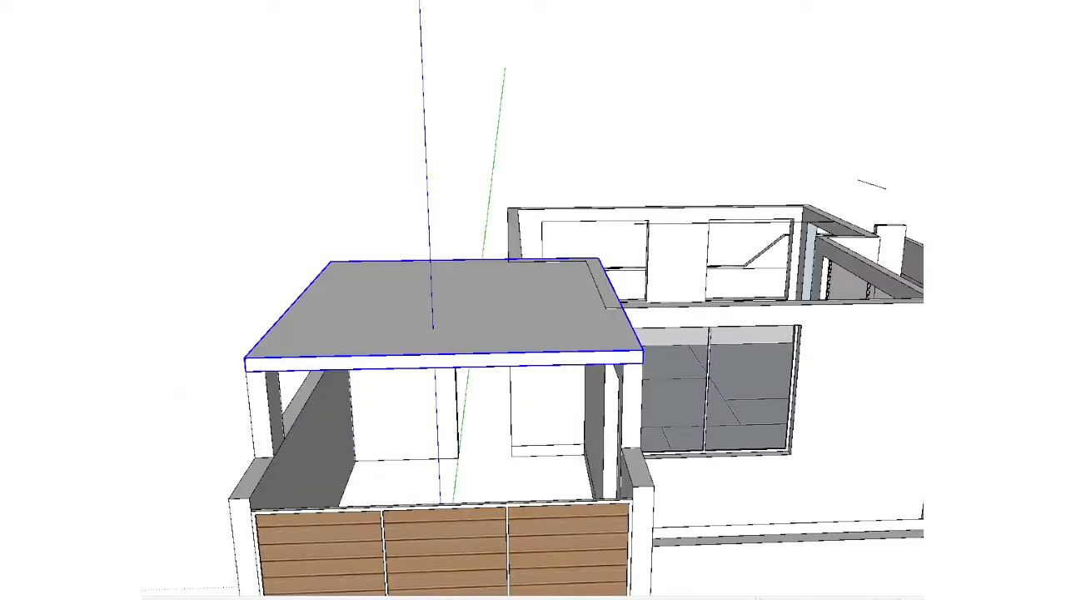
double_click(374, 303)
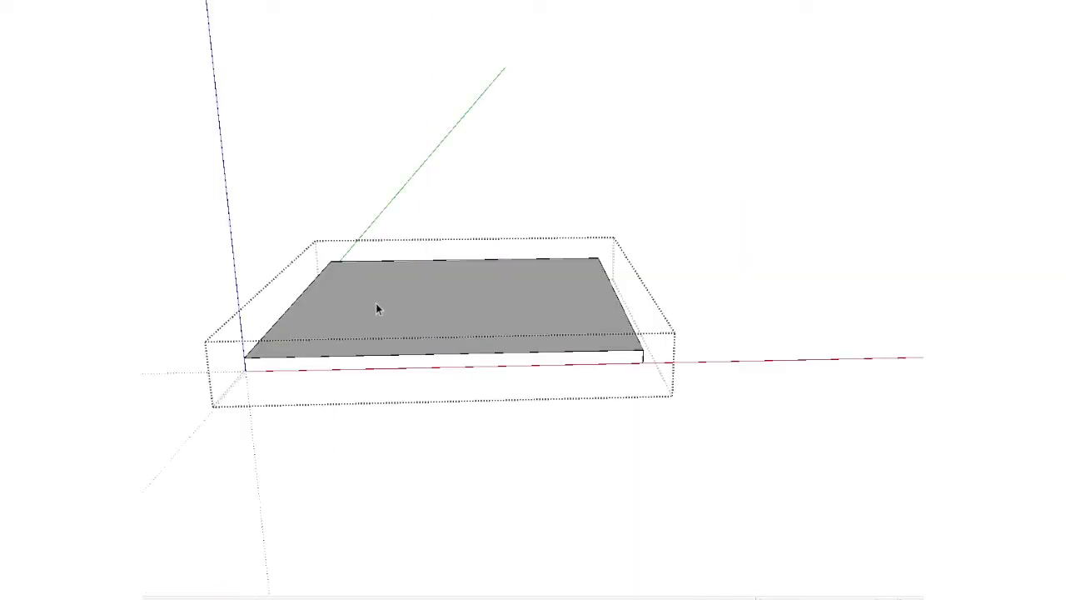
left_click(396, 1)
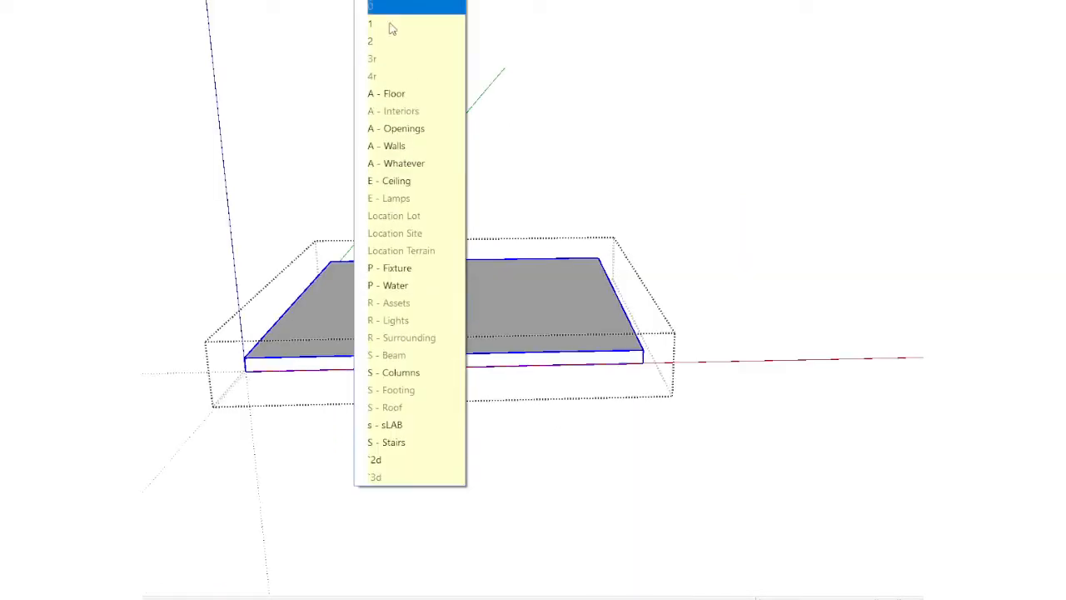
left_click(375, 406)
key("Escape")
Step: Remove the stray lines floating above the house
scroll(378, 414, "down", 5)
middle_click_drag(695, 433, 663, 367, "shift")
mouse_move(663, 366)
middle_mouse_down()
mouse_move(664, 266)
mouse_move(666, 350)
mouse_move(643, 315)
middle_mouse_up()
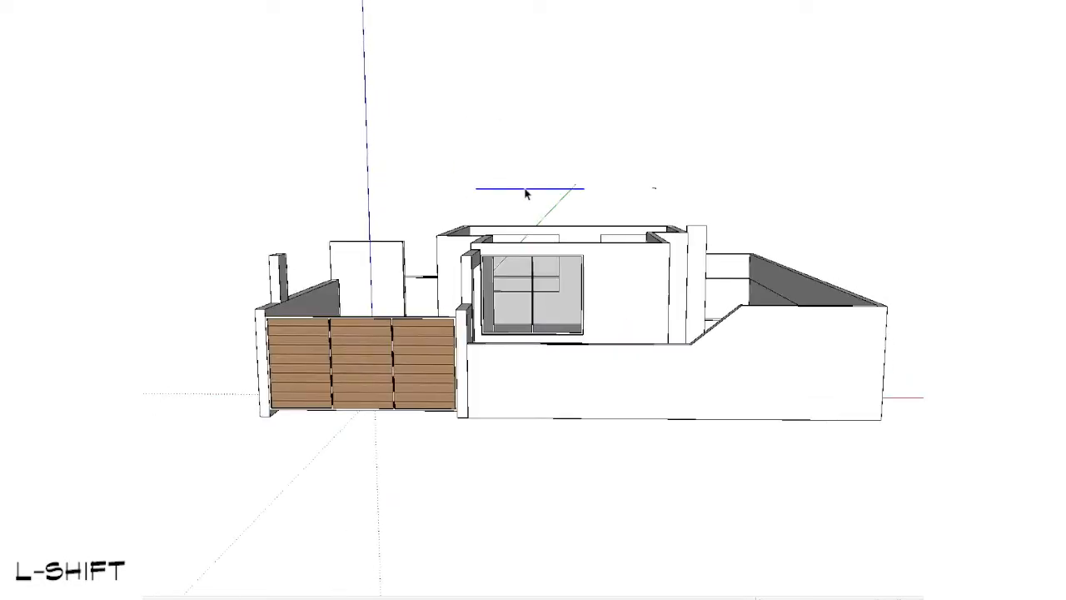
key("n")
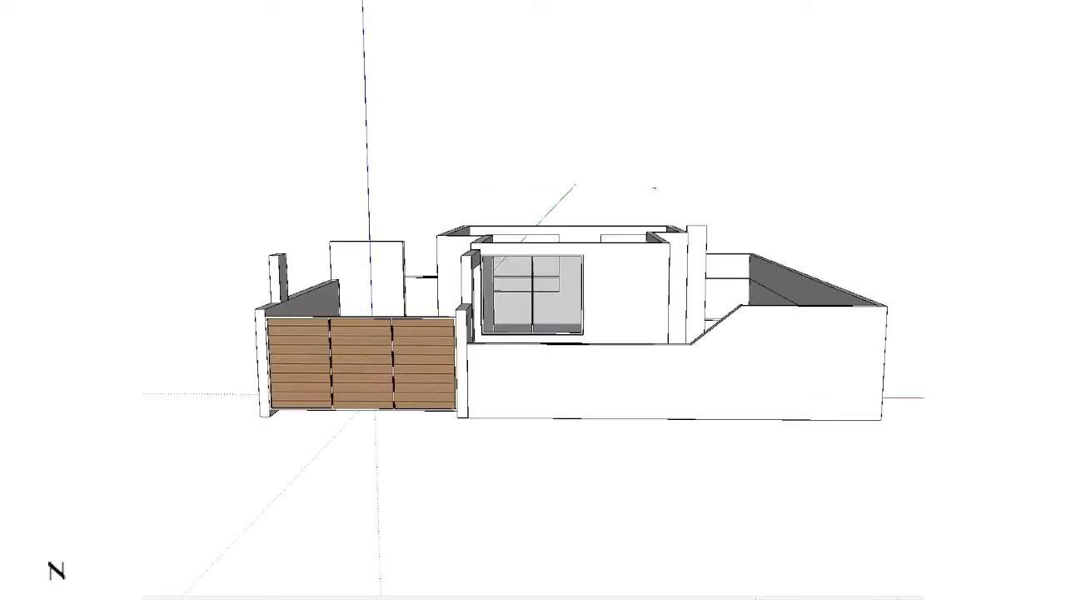
mouse_move(633, 381)
middle_mouse_down()
mouse_move(574, 583)
mouse_move(523, 597)
mouse_move(637, 491)
middle_mouse_up()
scroll(664, 180, "up", 3)
key("e")
left_click(683, 127)
key("space")
scroll(629, 160, "down", 3)
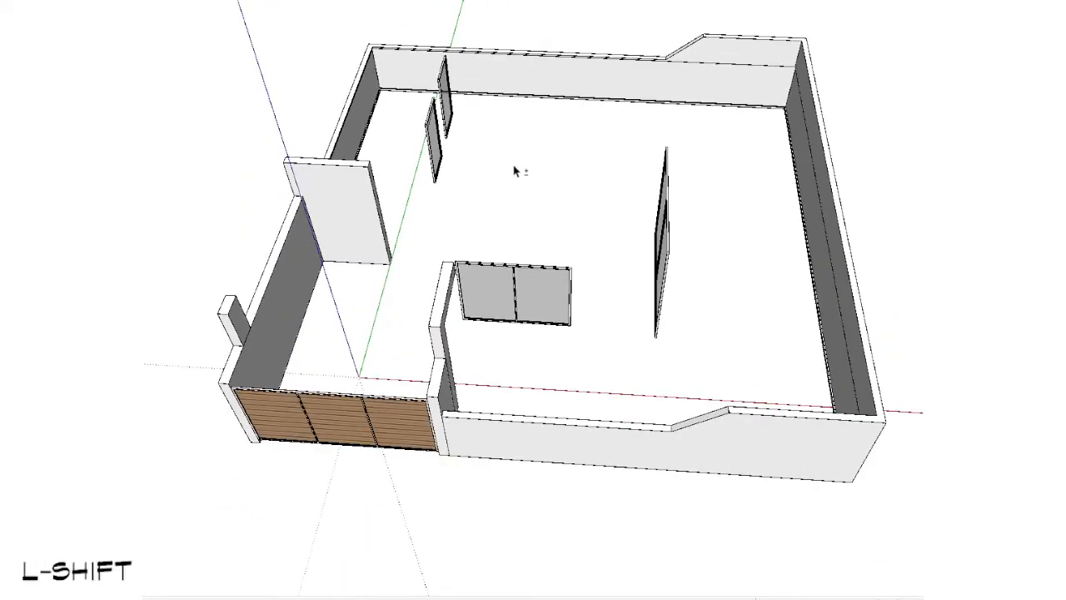
Step: Select the remaining house windows inside the plot, tag and group them, and assign the group to tag 1
middle_click_drag(514, 167, 472, 263, "shift")
left_click_drag(325, 109, 676, 468)
middle_click_drag(460, 354, 402, 292)
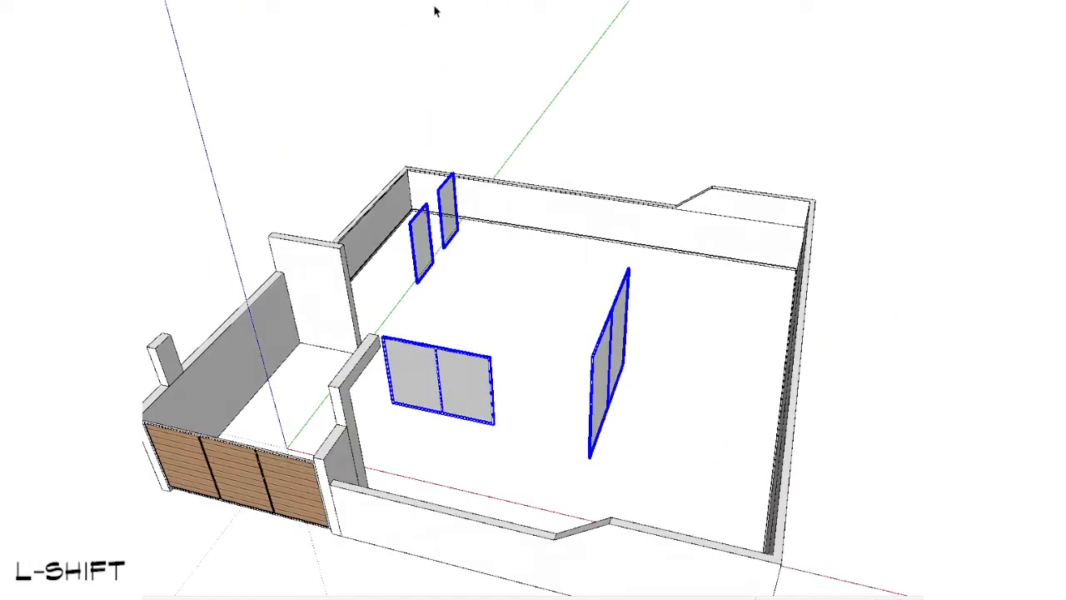
left_click(435, 11)
left_click(400, 141)
key("g")
key("1")
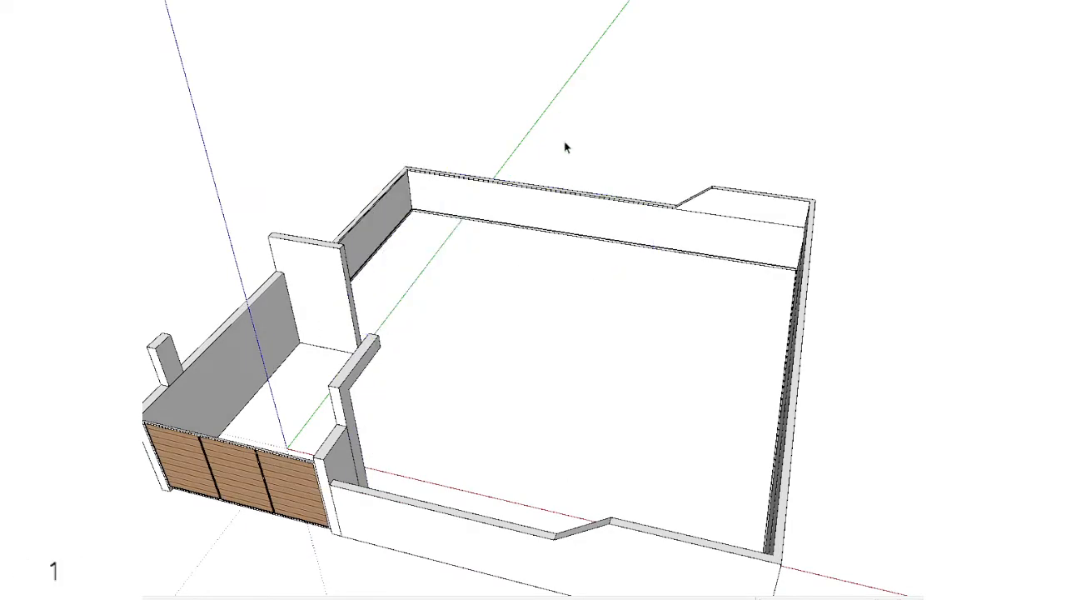
Step: Try to move the boundary wall together with the carport walls and gate
middle_click_drag(566, 148, 595, 93)
left_click(509, 433)
scroll(509, 433, "down", 3)
key("v")
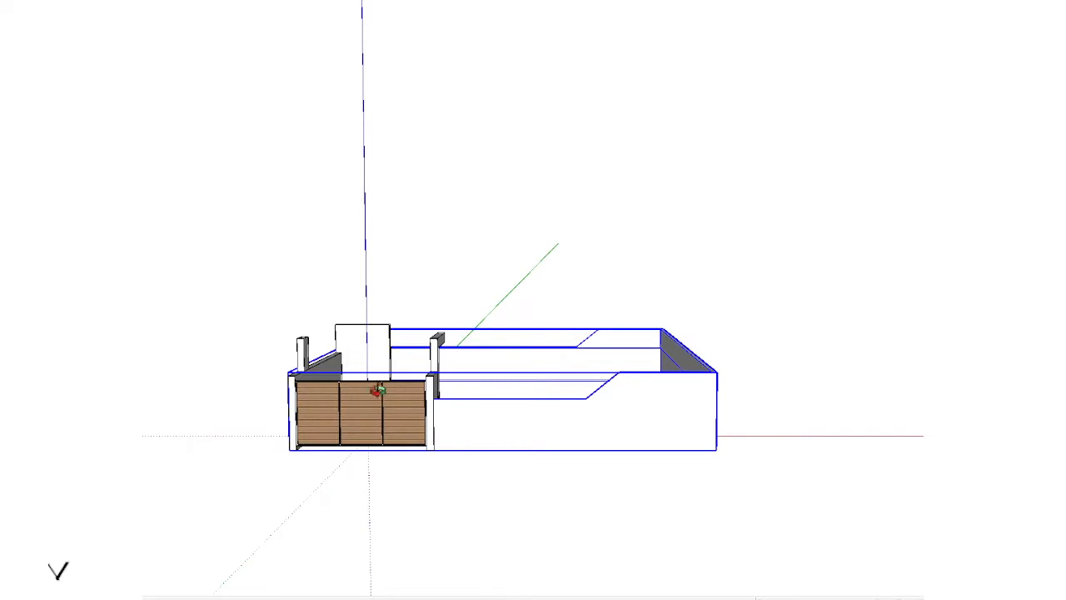
key("space")
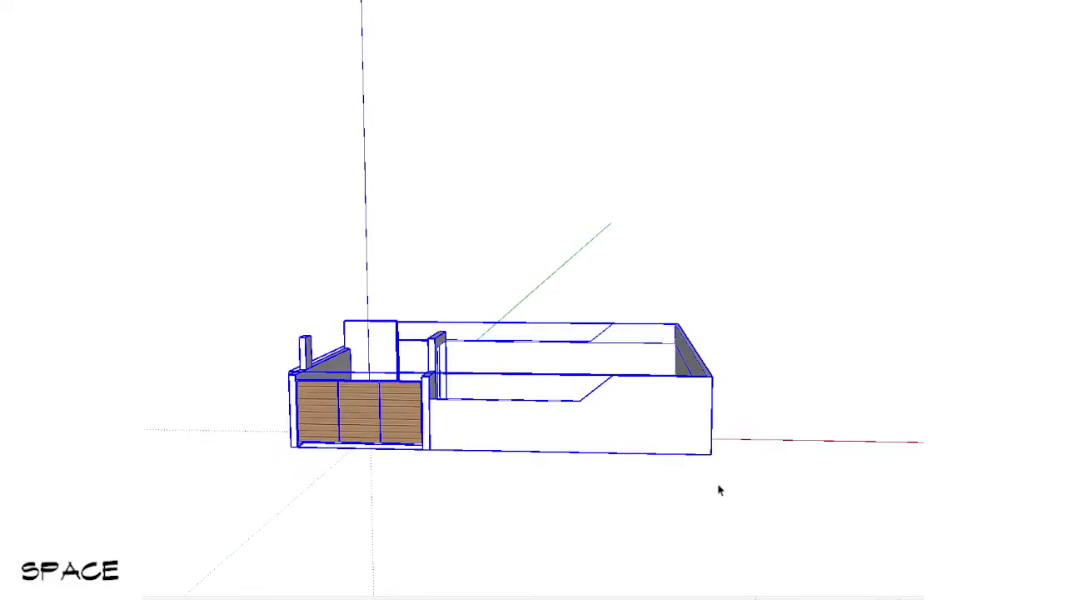
key("v")
left_click(553, 447)
key("space")
scroll(395, 426, "up", 2)
scroll(394, 423, "down", 3)
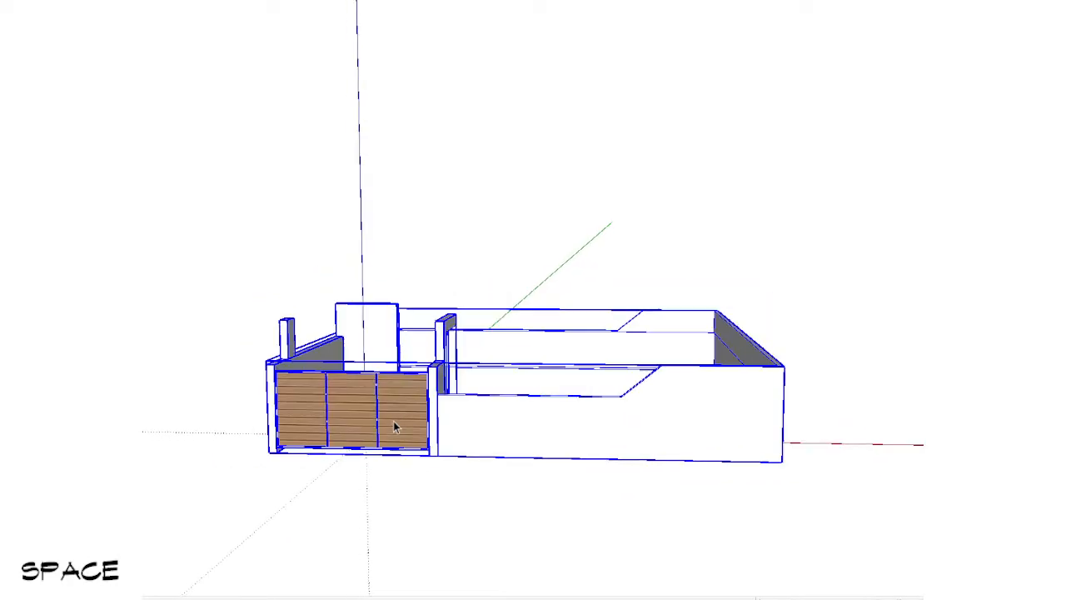
Step: Select the boundary wall with the carport's wall pieces, leaving out the gate, and assign them to A - Walls
mouse_move(634, 471)
middle_mouse_down()
mouse_move(602, 478)
mouse_move(542, 447)
mouse_move(703, 424)
mouse_move(678, 414)
mouse_move(555, 571)
mouse_move(492, 559)
middle_mouse_up()
scroll(431, 357, "up", 5)
left_click(455, 263, "ctrl")
left_click(447, 382, "ctrl")
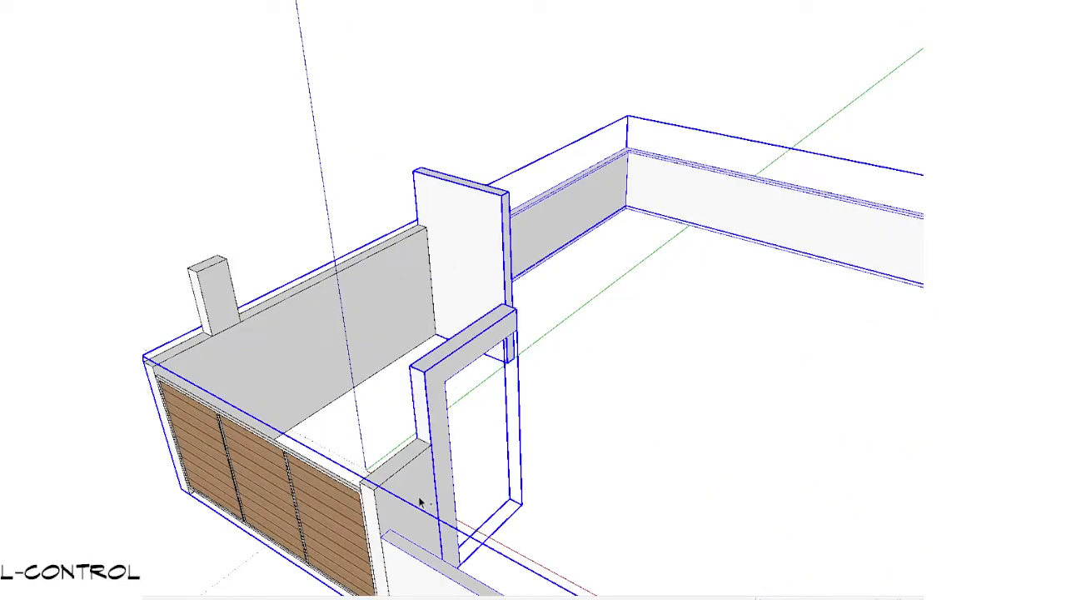
left_click(419, 503, "ctrl")
left_click(302, 335, "ctrl")
left_click(236, 300, "ctrl")
left_click(425, 1)
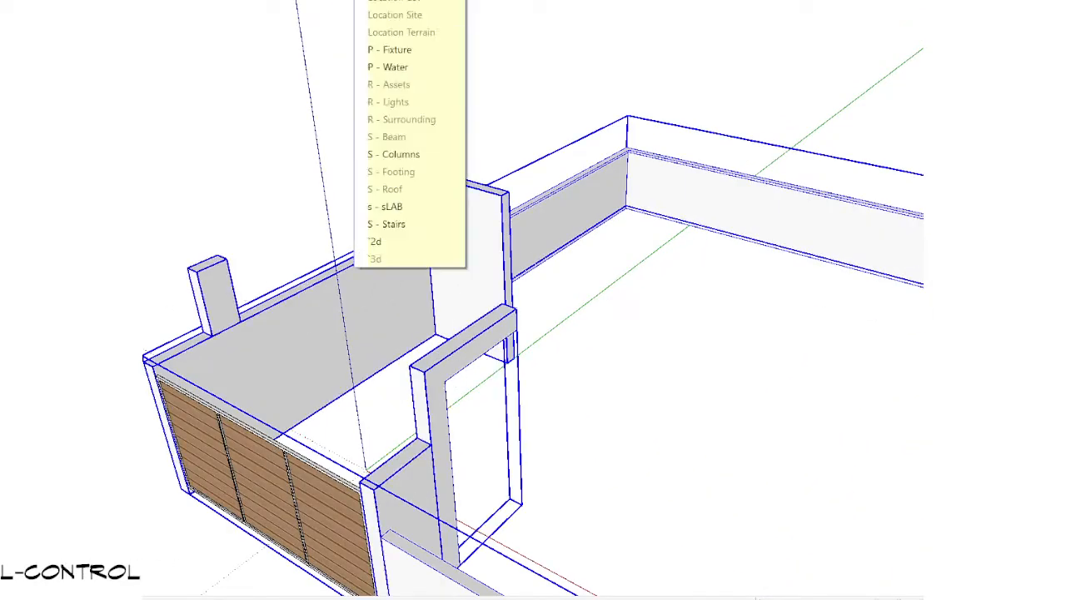
left_click(417, 145)
Step: Group the selected boundary and carport walls and assign the group to the Location Site tag
scroll(438, 264, "down", 1)
scroll(437, 264, "down", 5)
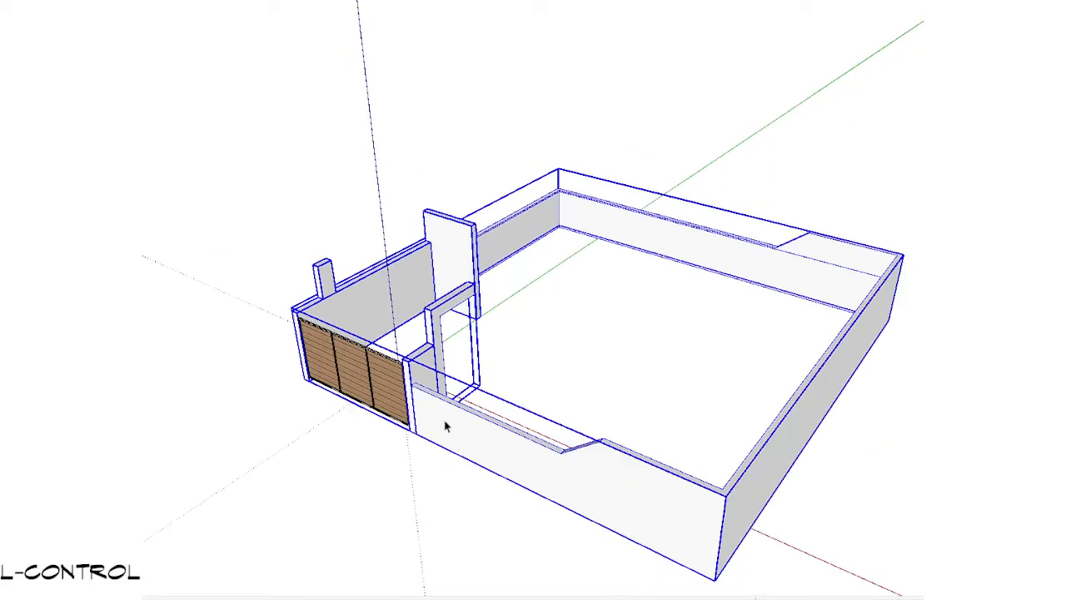
middle_click_drag(445, 423, 315, 426)
scroll(488, 389, "up", 2)
scroll(488, 390, "down", 3)
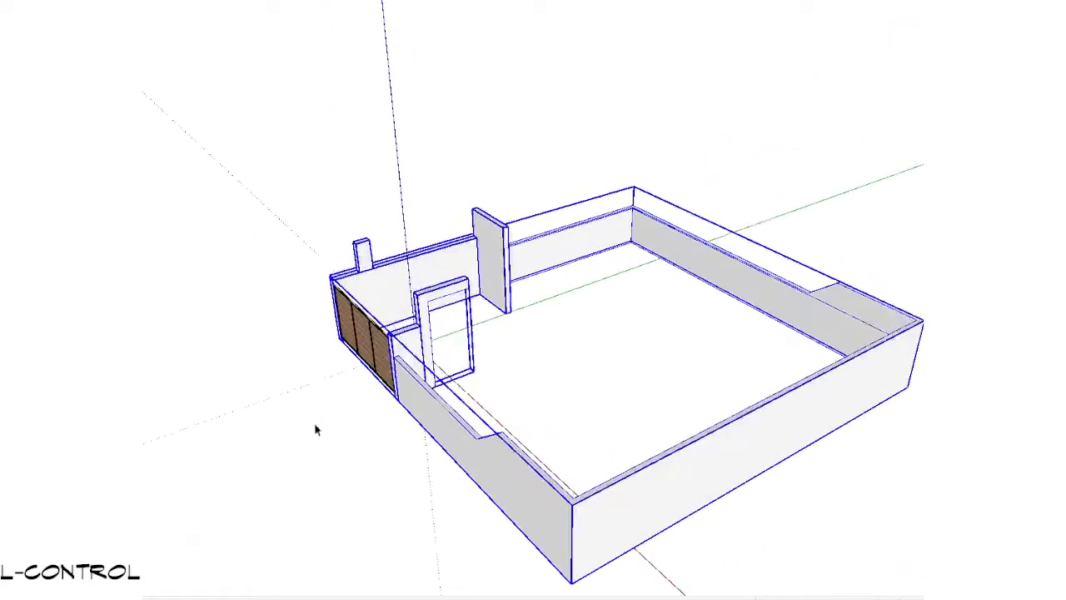
key("g")
left_click(429, 1)
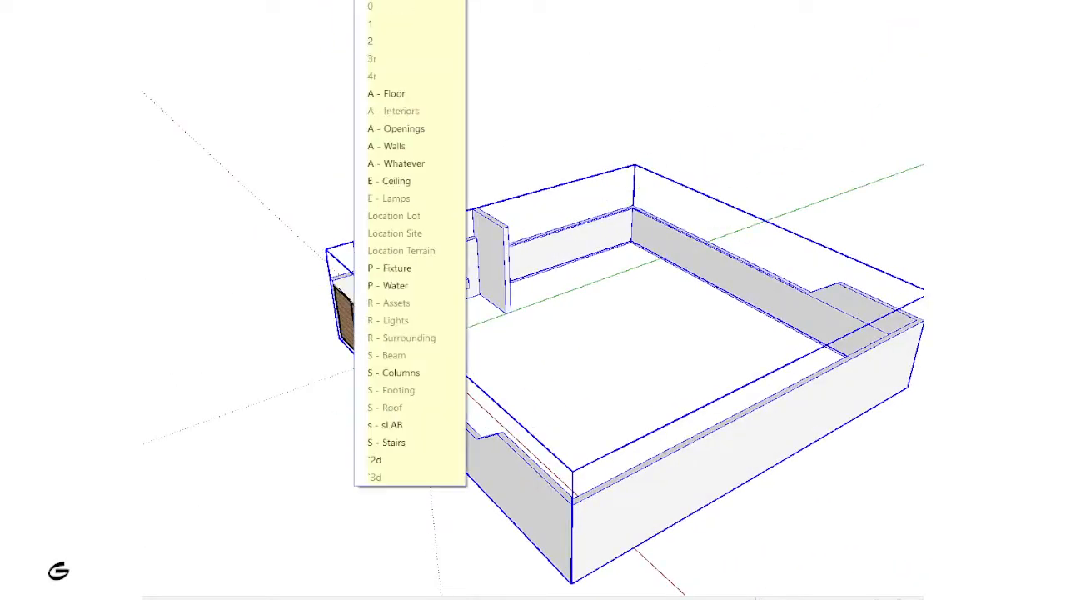
left_click(396, 229)
Step: Select the wooden gate panels and assign them to the A - Walls tag
scroll(396, 229, "down", 1)
middle_click_drag(383, 310, 464, 365)
left_click(330, 431)
left_click(428, 2)
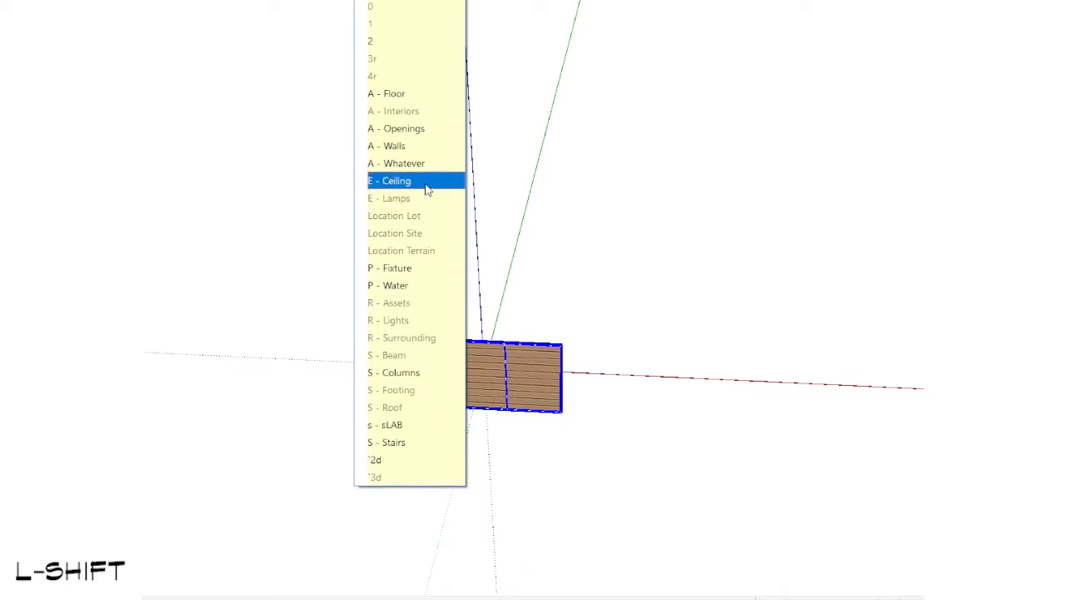
left_click(408, 145)
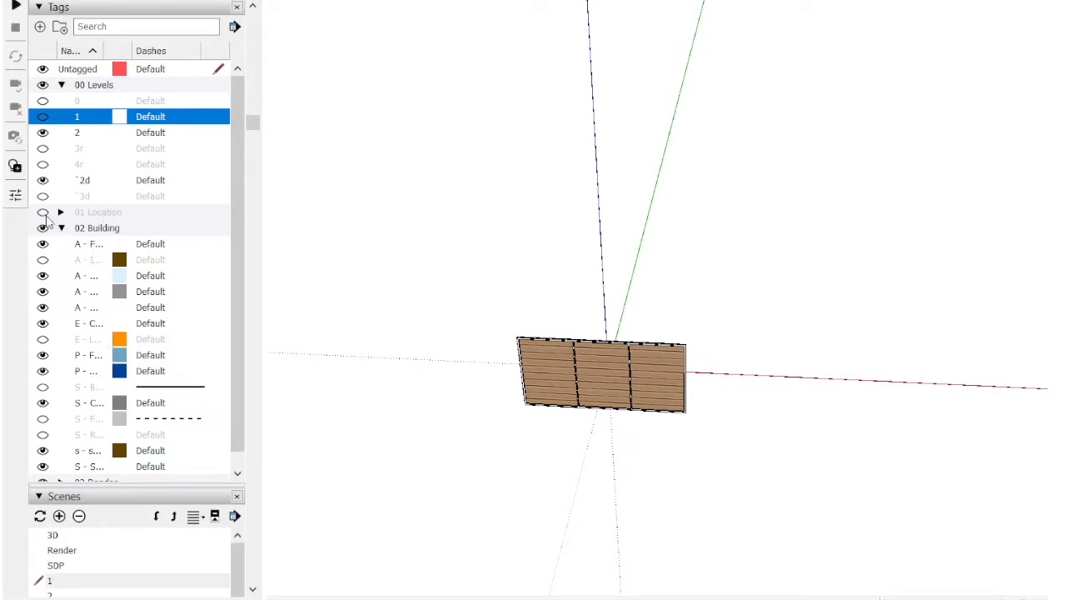
Step: Make the 01 Location tag folder visible, expand it and show the Location Site tag
left_click(44, 213)
left_click(72, 213)
left_click(61, 212)
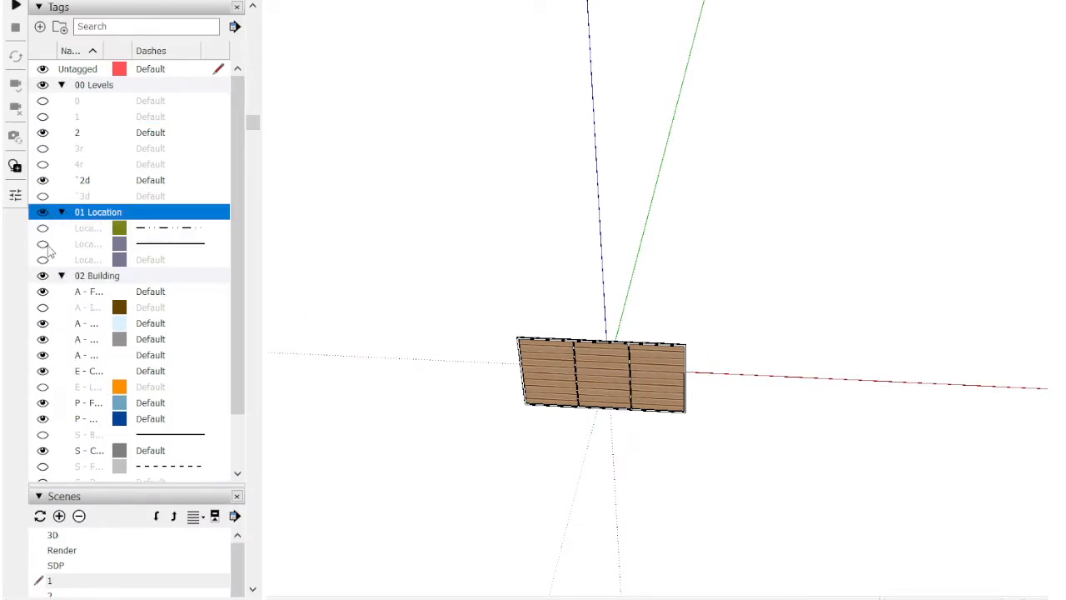
left_click(44, 245)
scroll(600, 390, "up", 2)
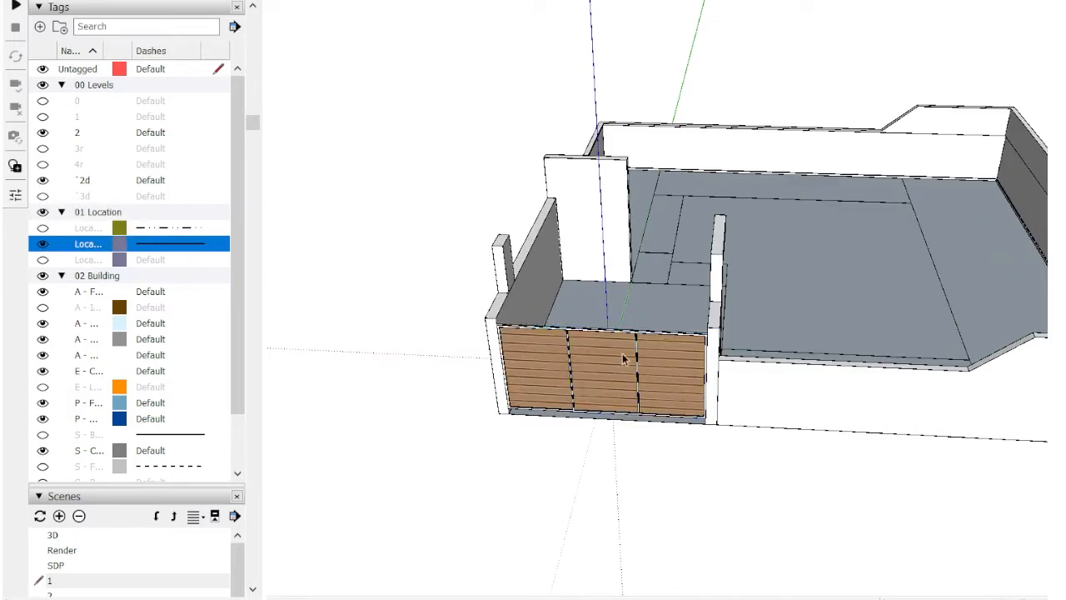
Step: Try removing the wooden gate panels from the model and select the boundary wall group to check it
left_click(636, 357)
scroll(626, 357, "down", 2)
middle_click_drag(625, 357, 454, 390, "shift")
scroll(468, 393, "up", 2)
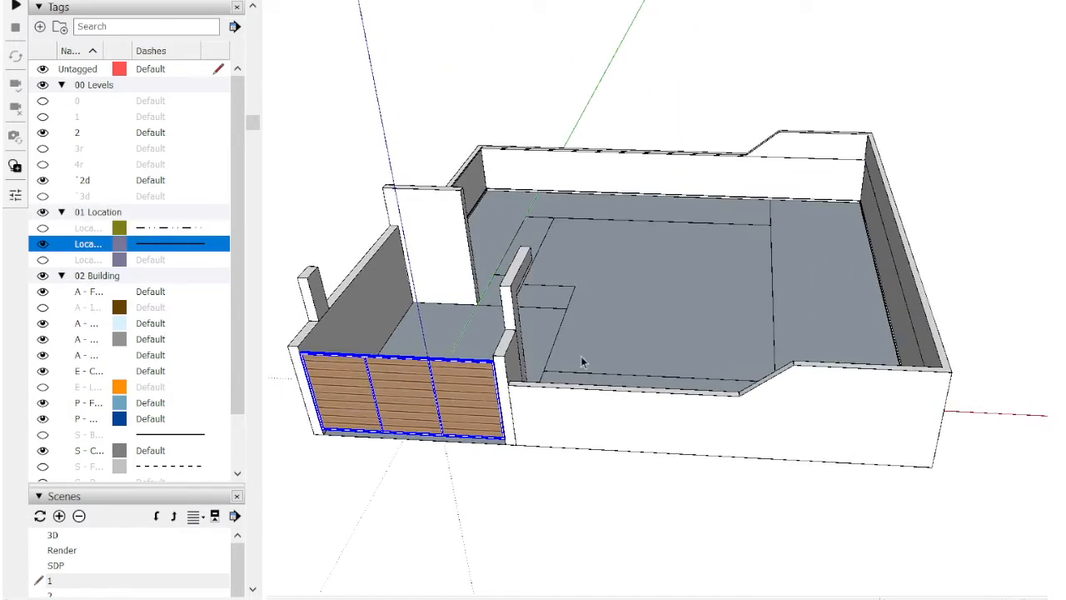
middle_click_drag(533, 414, 636, 437, "shift")
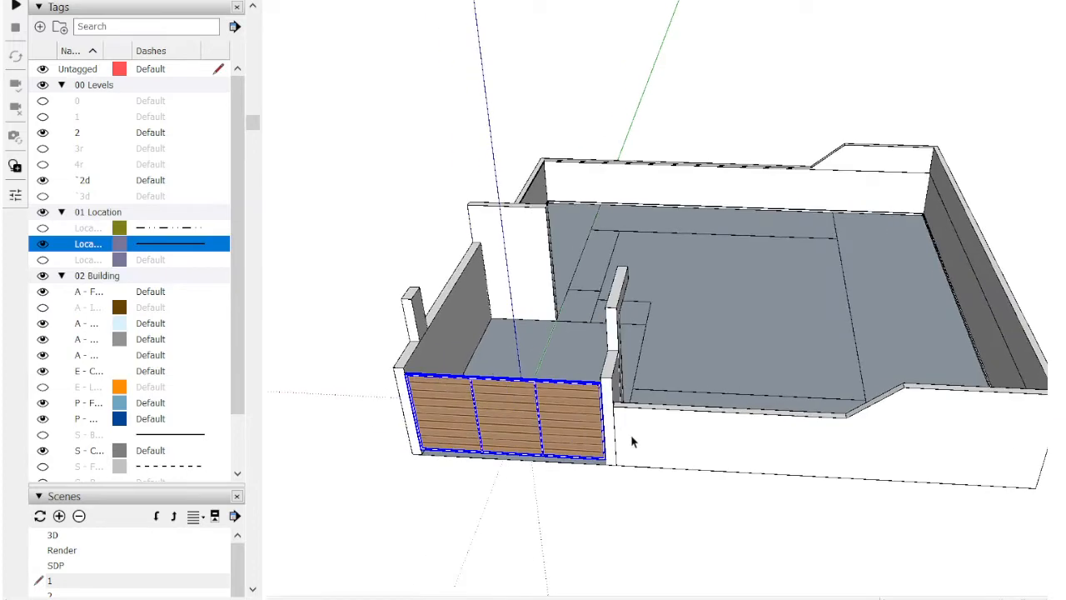
scroll(580, 443, "up", 2)
key("Delete")
double_click(677, 441)
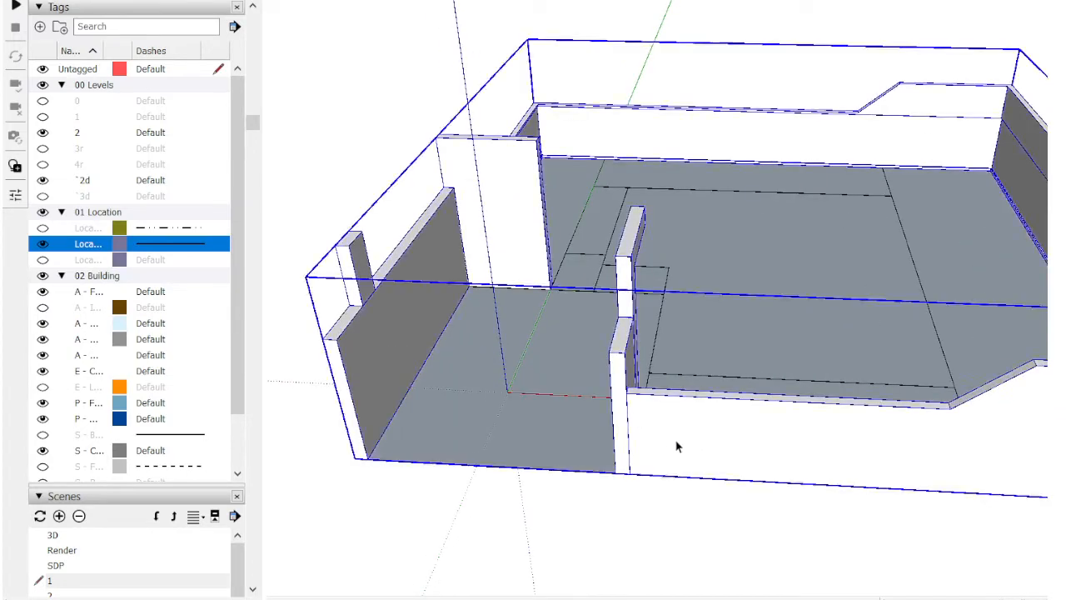
scroll(676, 447, "down", 5)
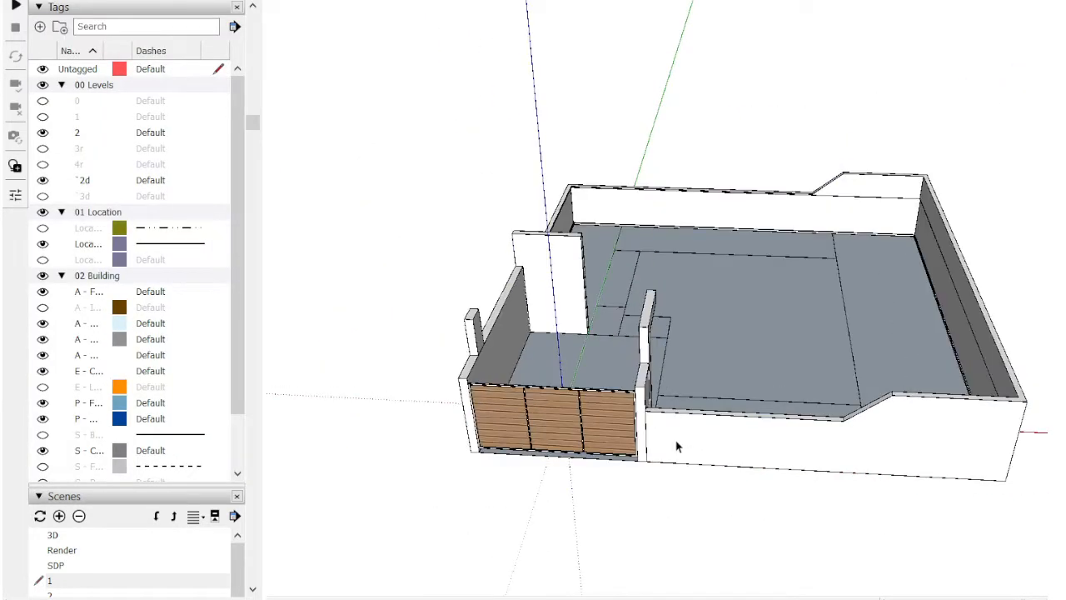
middle_click_drag(675, 443, 633, 400)
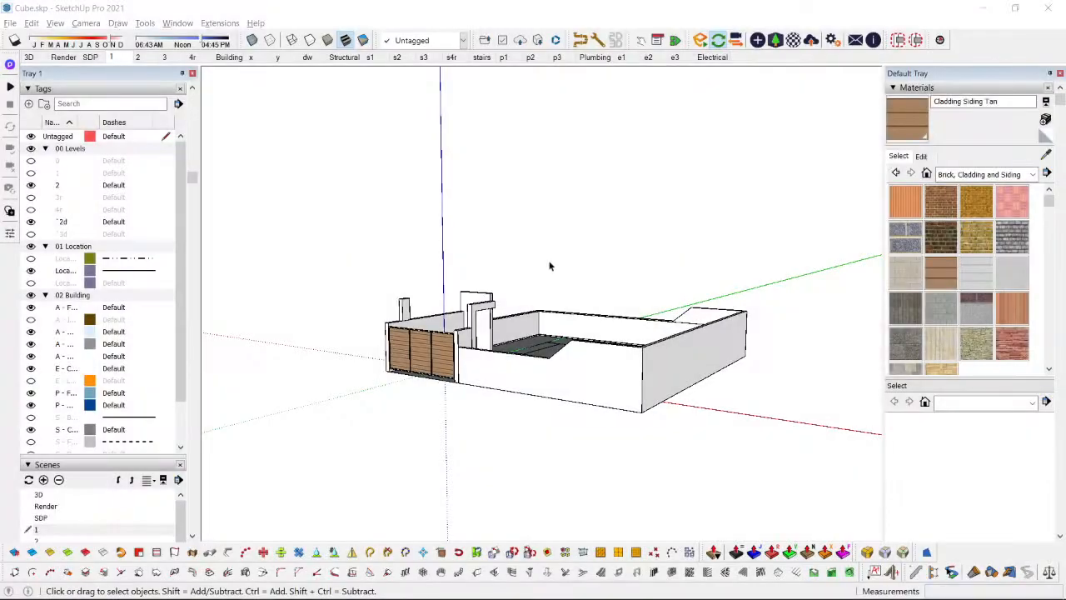
Step: Review the walls and windows of levels 1 and 2 in scenes 1 and 2, in plan and in 3D
left_click(112, 57)
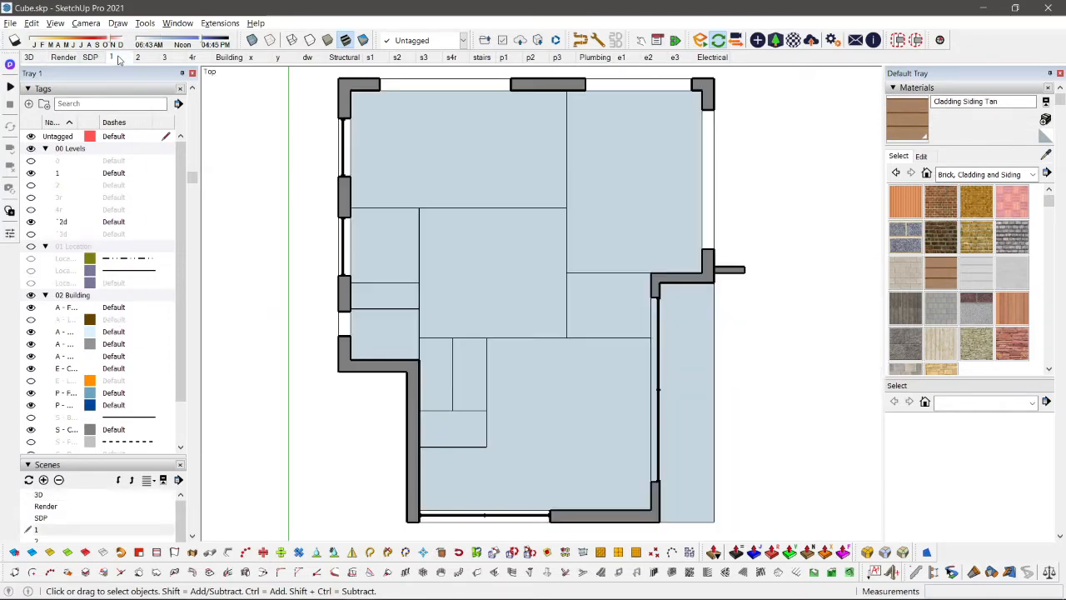
scroll(339, 195, "down", 2)
middle_click_drag(339, 194, 457, 247)
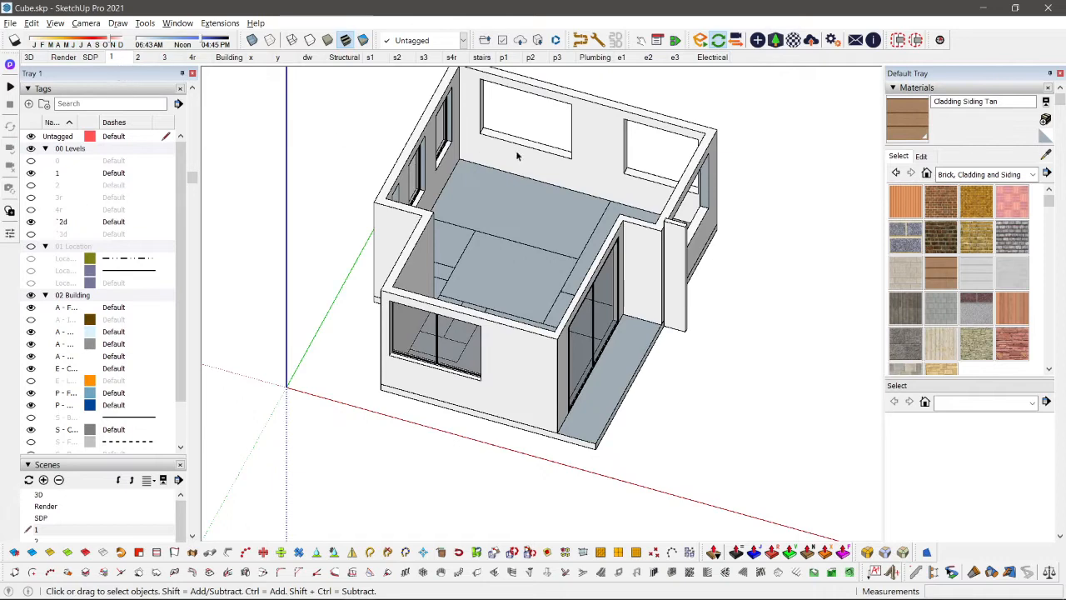
left_click(137, 57)
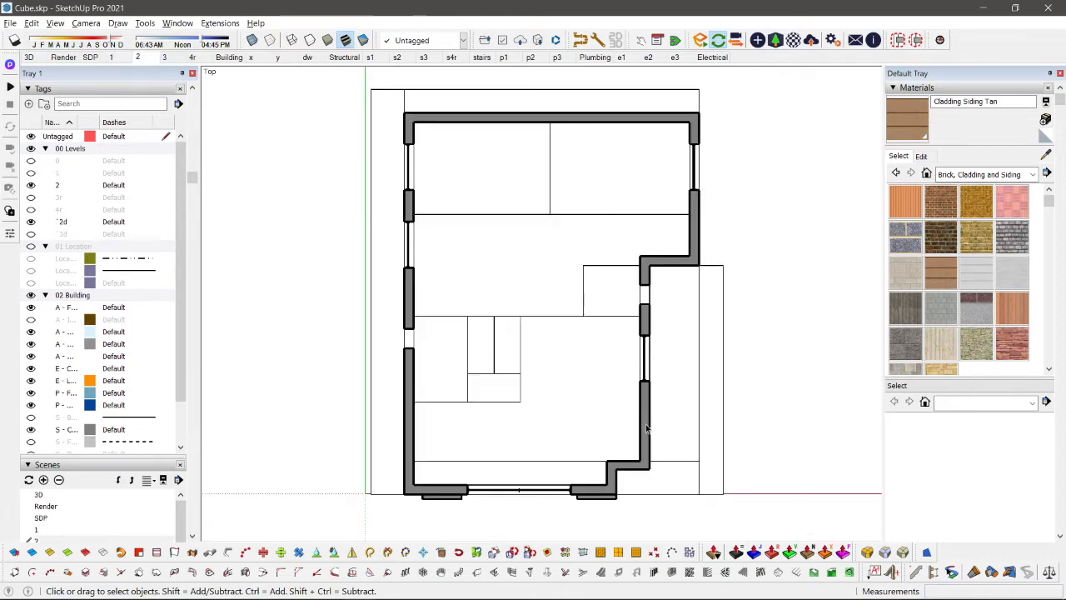
key("shift+s")
scroll(595, 216, "up", 4)
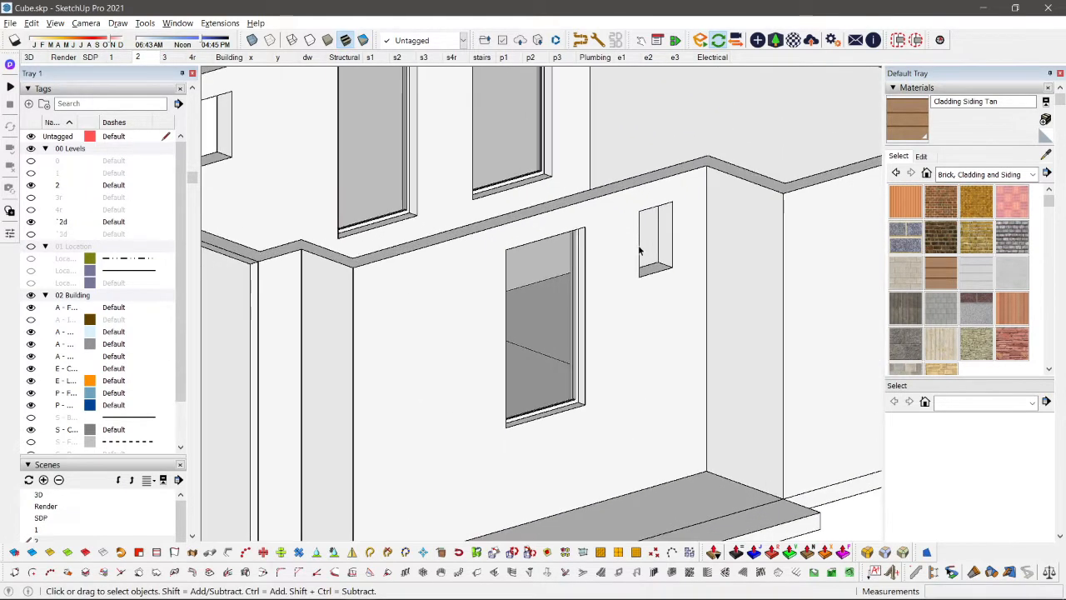
scroll(227, 148, "down", 2)
Step: Open scene 3 and widen the tag name column to read the full names of the building tags
left_click(171, 56)
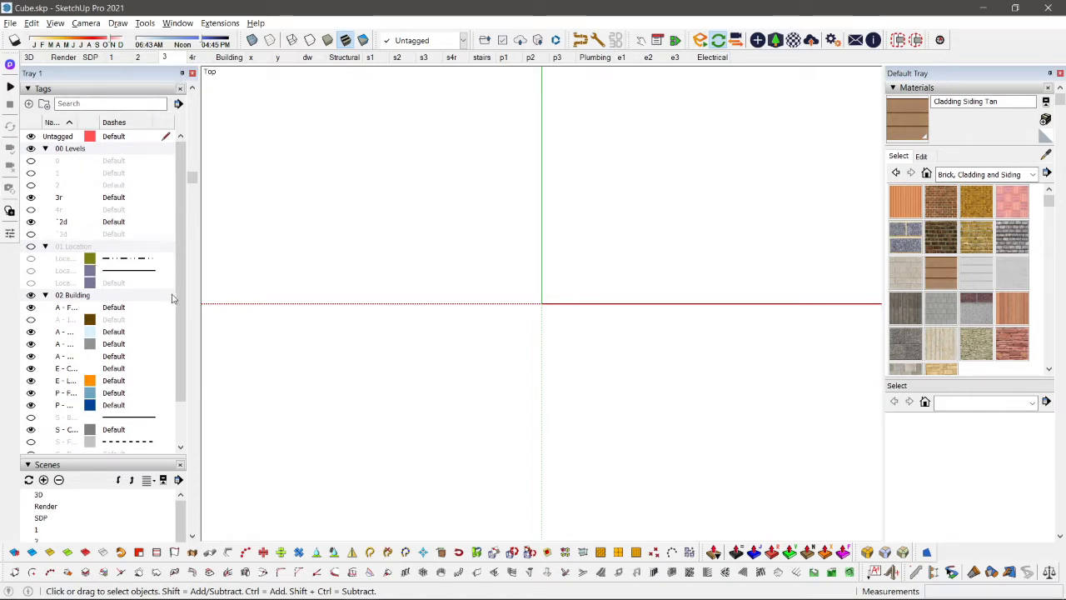
scroll(177, 290, "down", 2)
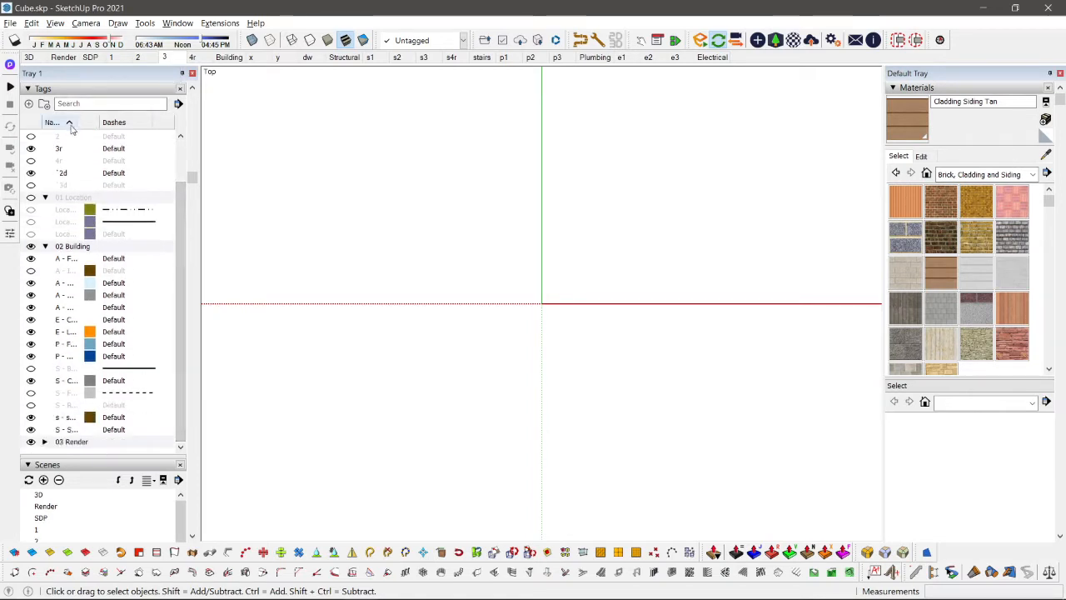
left_click_drag(72, 122, 110, 122)
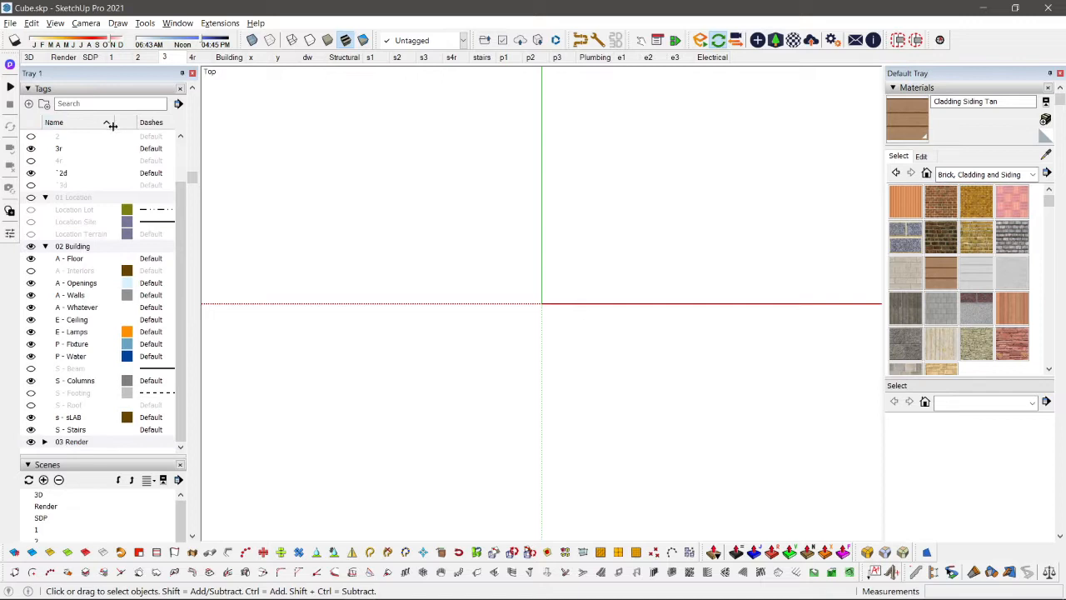
left_click(31, 407)
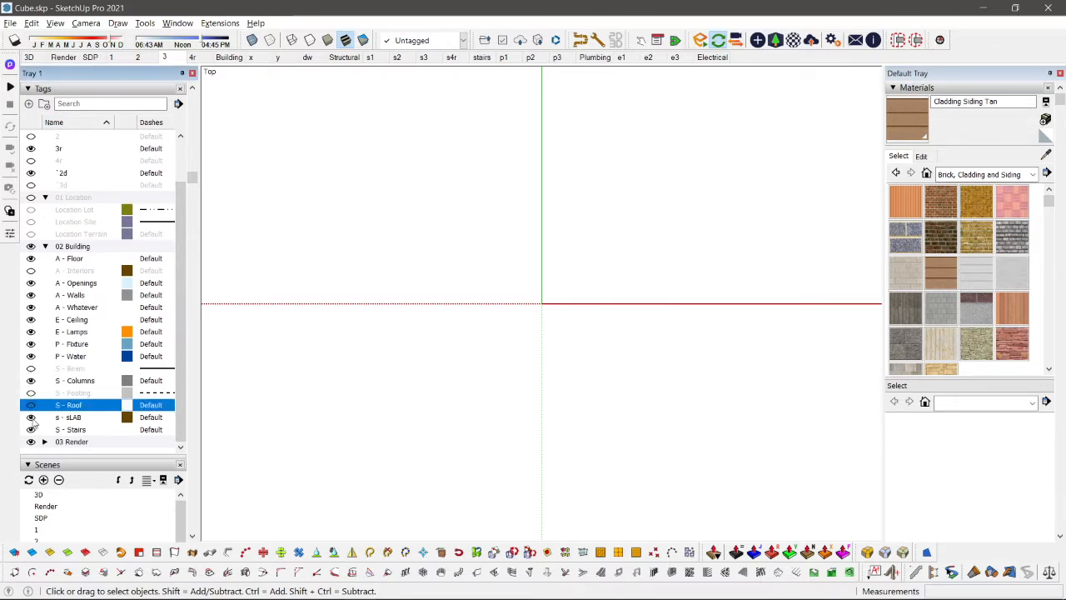
scroll(63, 287, "up", 1)
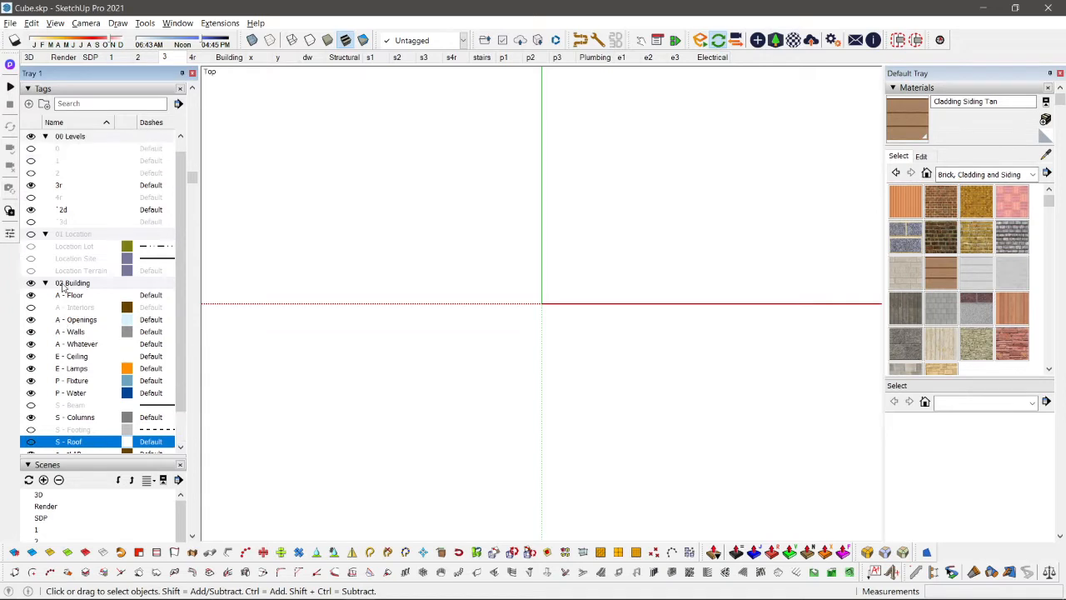
middle_click_drag(524, 241, 431, 73)
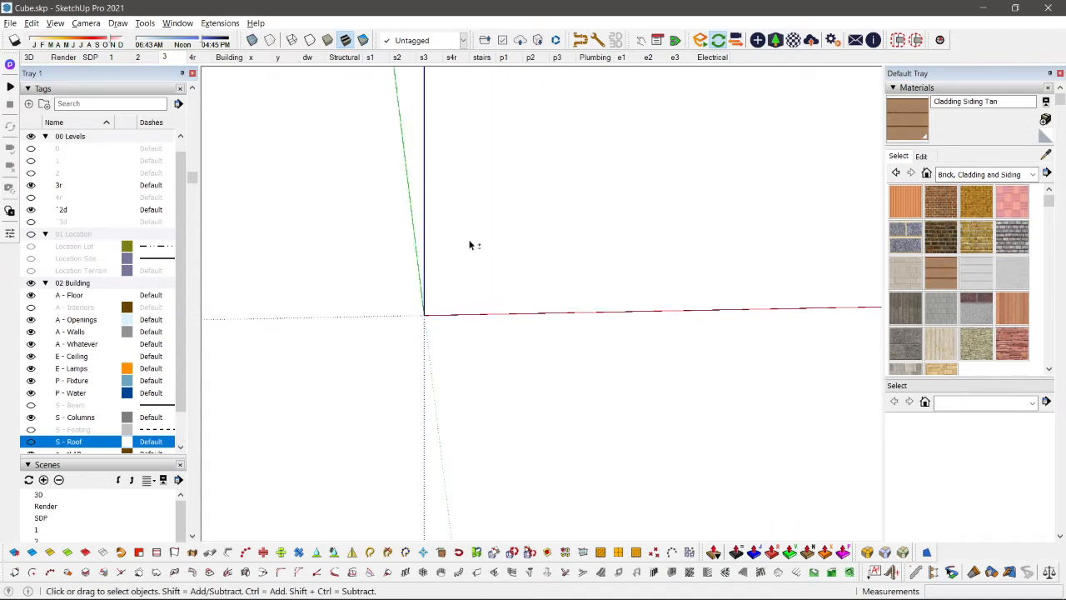
key("shift+s")
key("shift+s")
Step: Go to the 3D scene and check the tags of the upper roof slab's group and the slab nested inside it
left_click(29, 57)
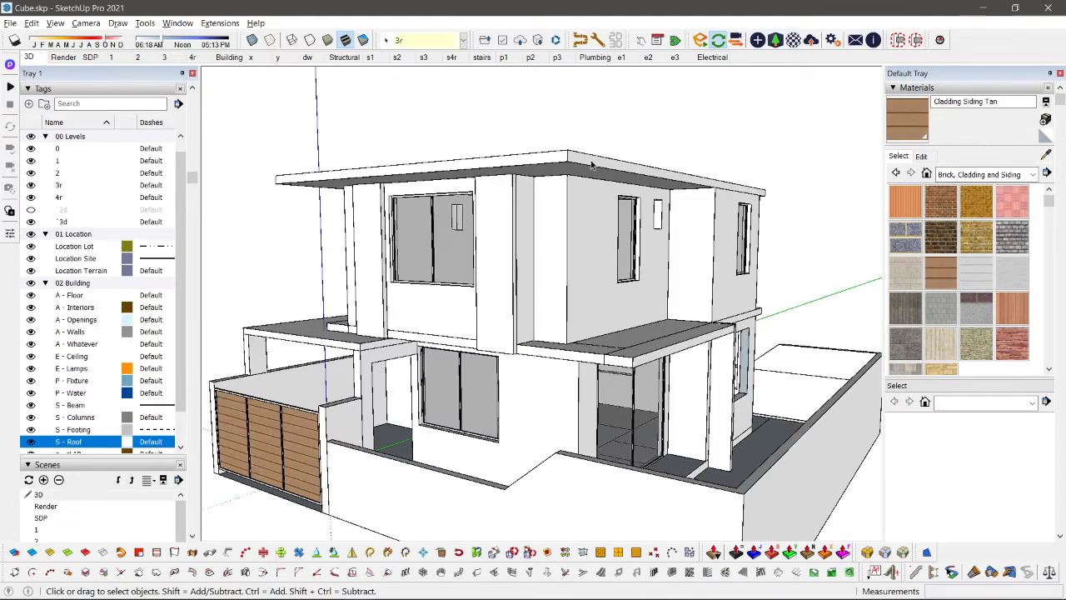
left_click(591, 164)
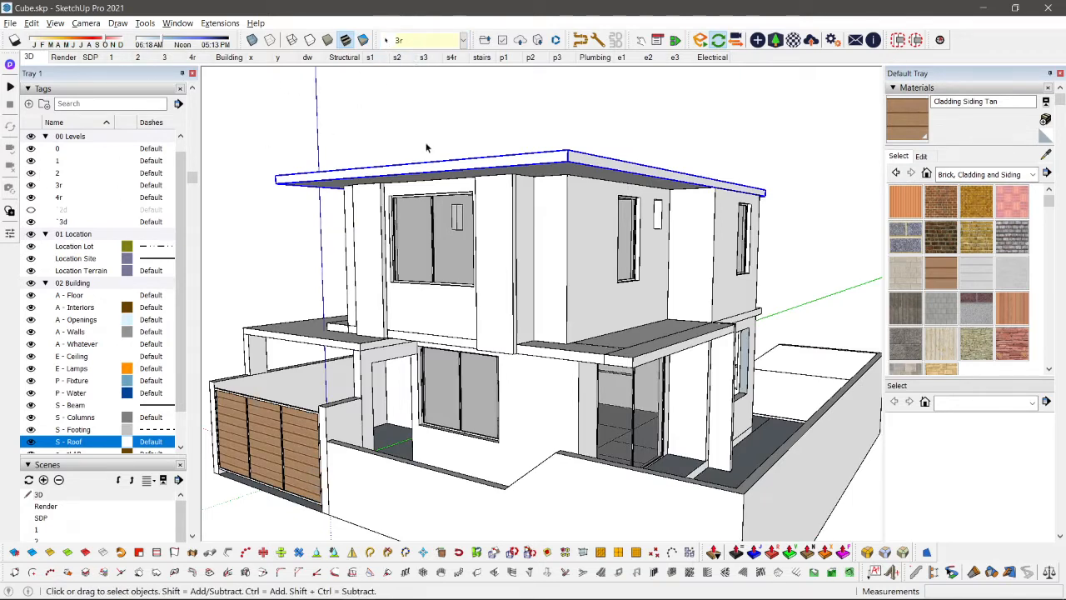
double_click(377, 173)
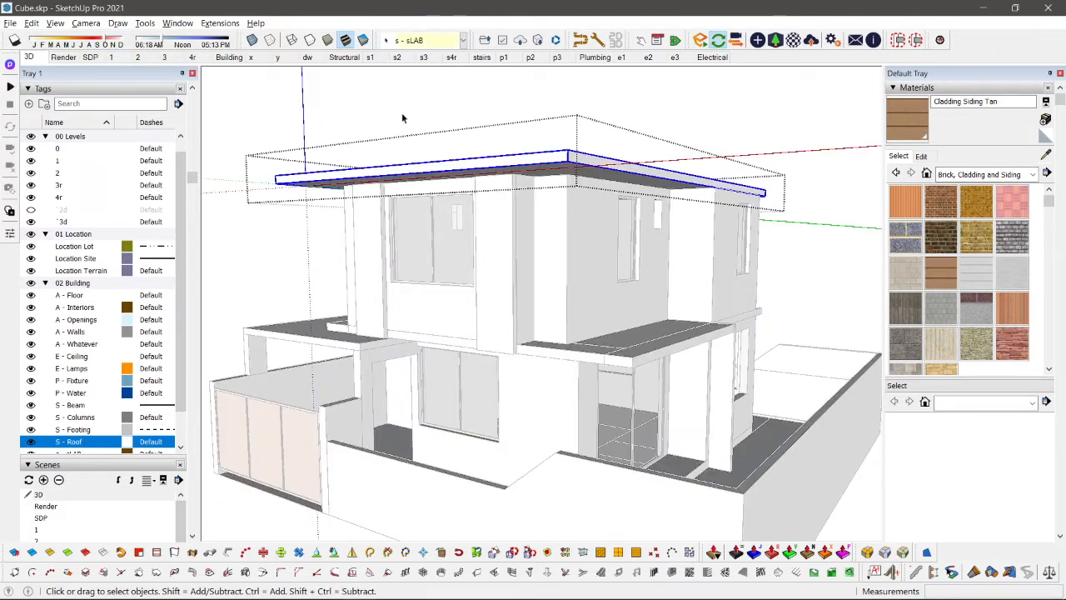
triple_click(487, 170)
left_click(215, 103)
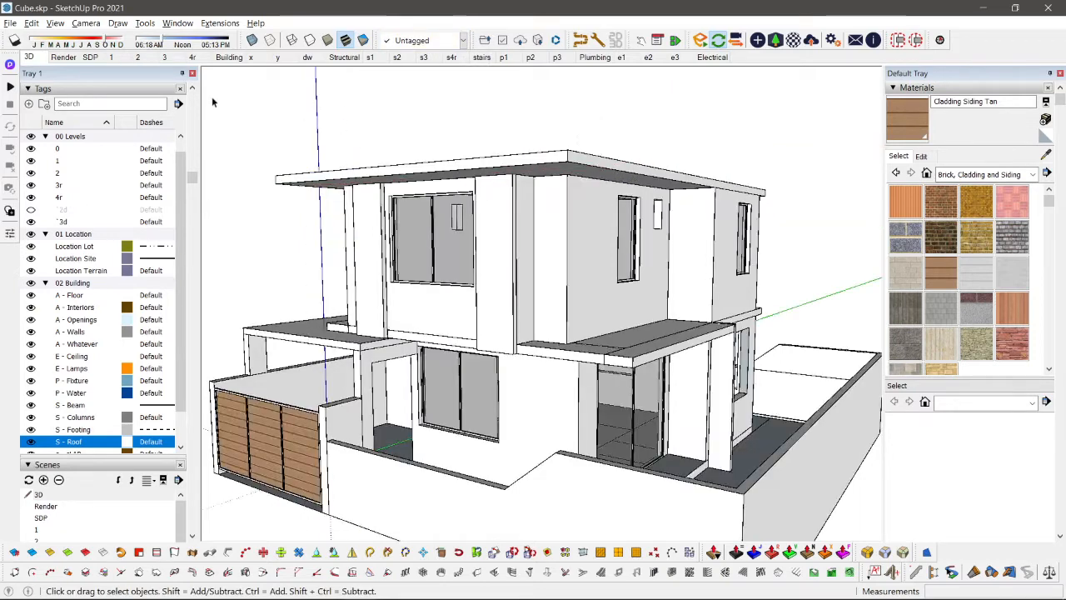
Step: Return to scene 3 and examine the s - sLAB and 3r tags and the model area for the roof slab
left_click(166, 57)
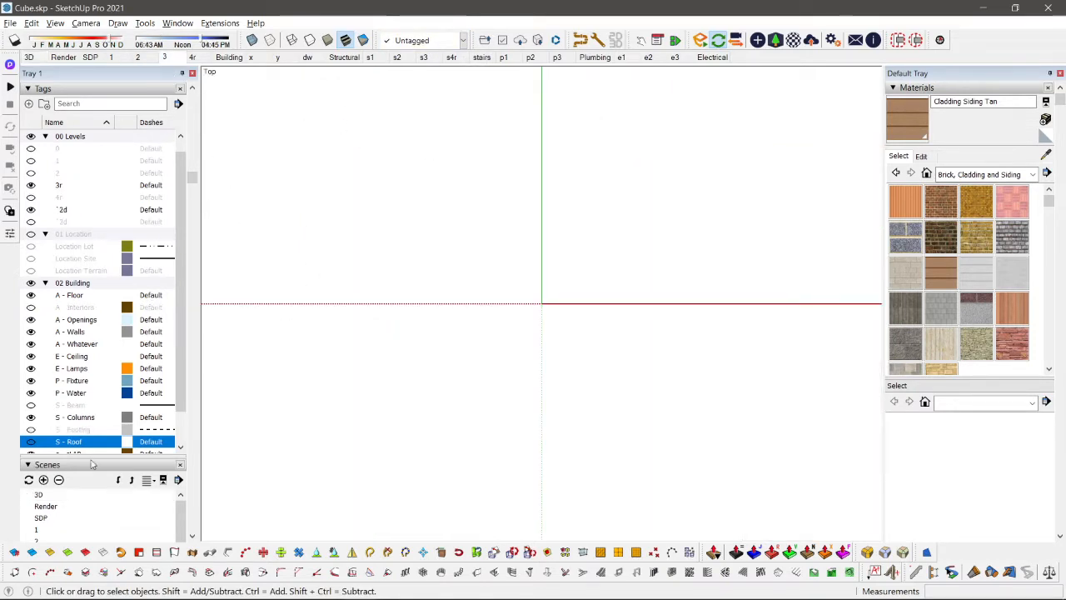
scroll(122, 377, "down", 1)
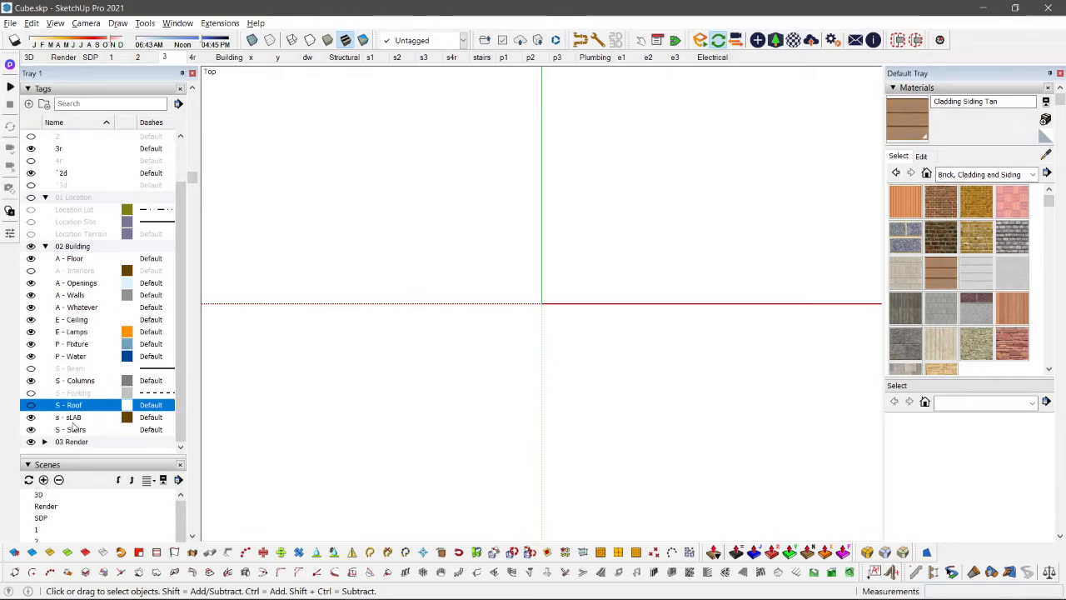
left_click(74, 419)
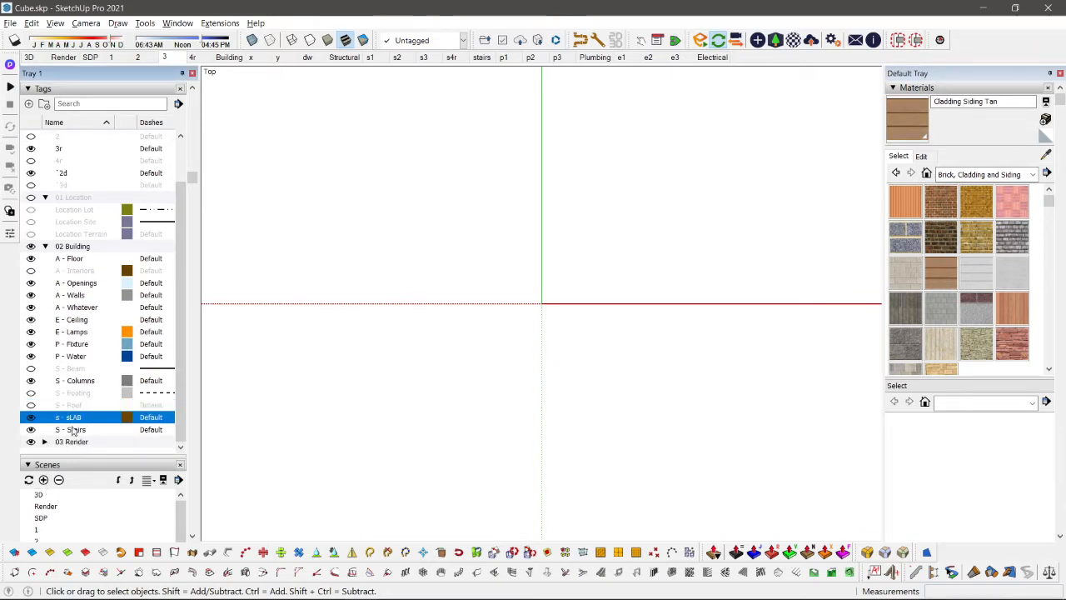
scroll(73, 430, "up", 1)
left_click(62, 187)
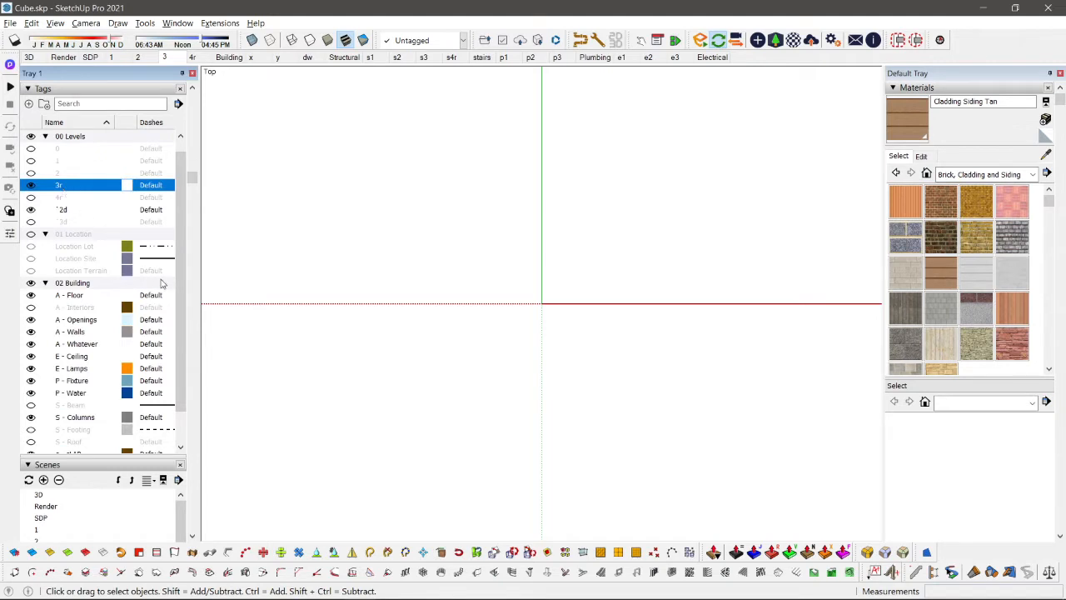
middle_click_drag(423, 239, 417, 269, "shift")
middle_click_drag(554, 465, 518, 377)
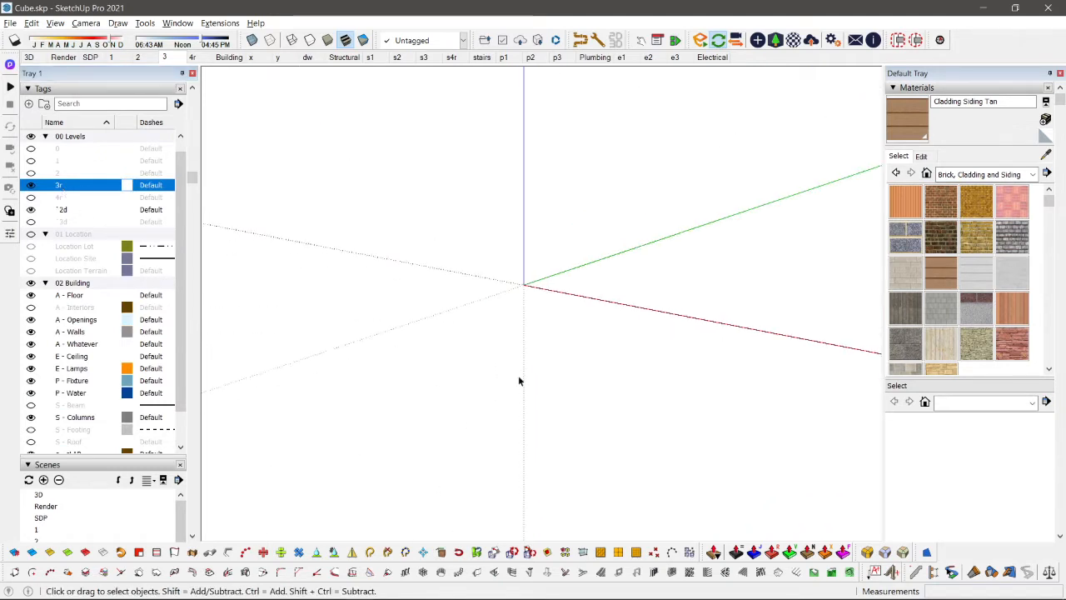
key("shift+z")
key("b")
key("space")
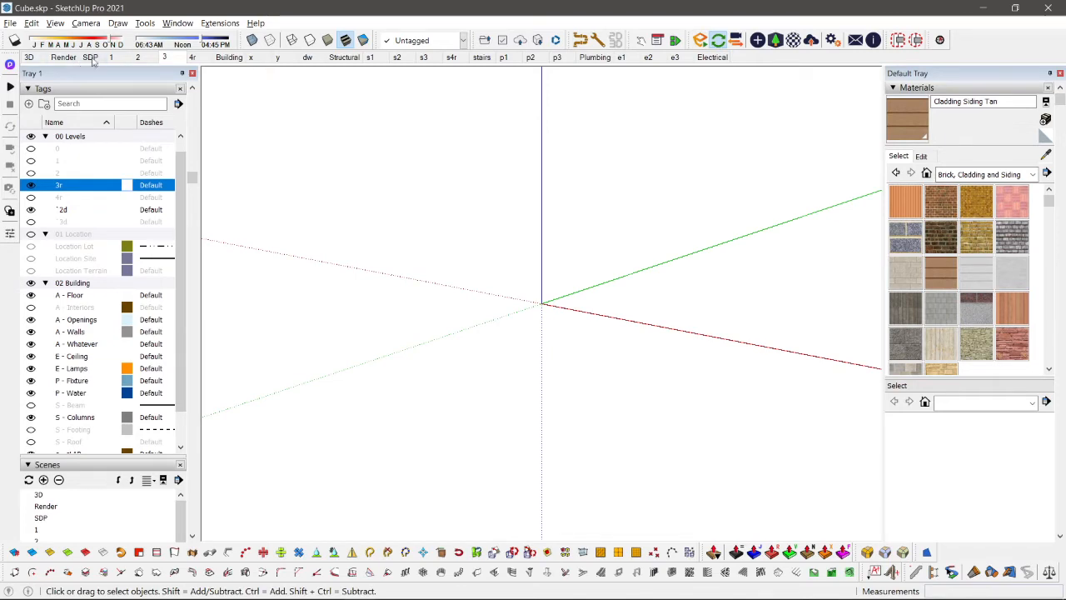
Step: Show the level 2 tag and bring the upper storey with its roof slab into view
left_click(32, 172)
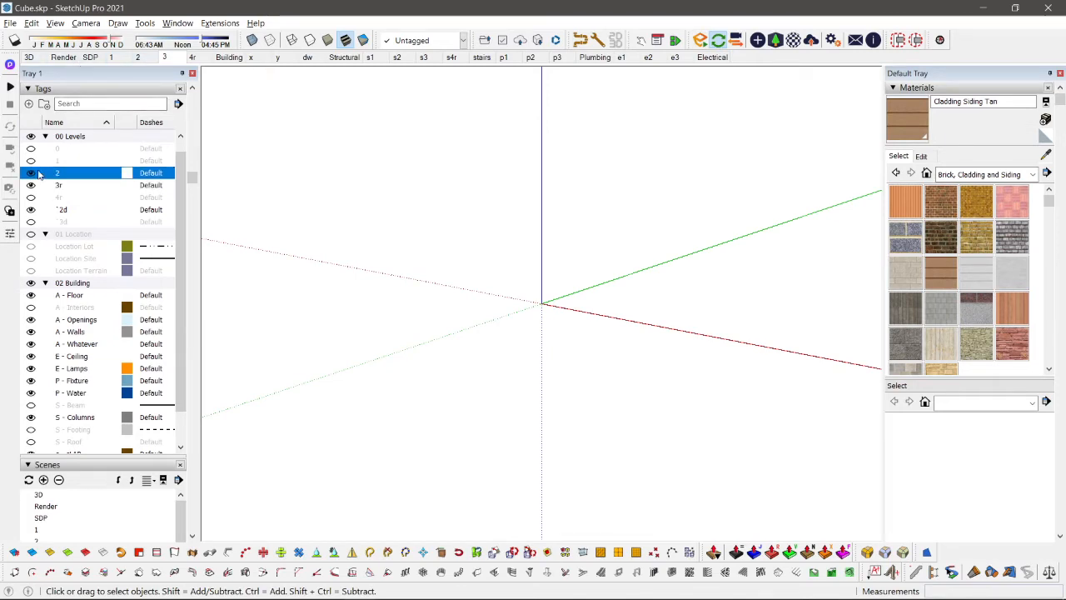
key("shift+z")
key("shift+c")
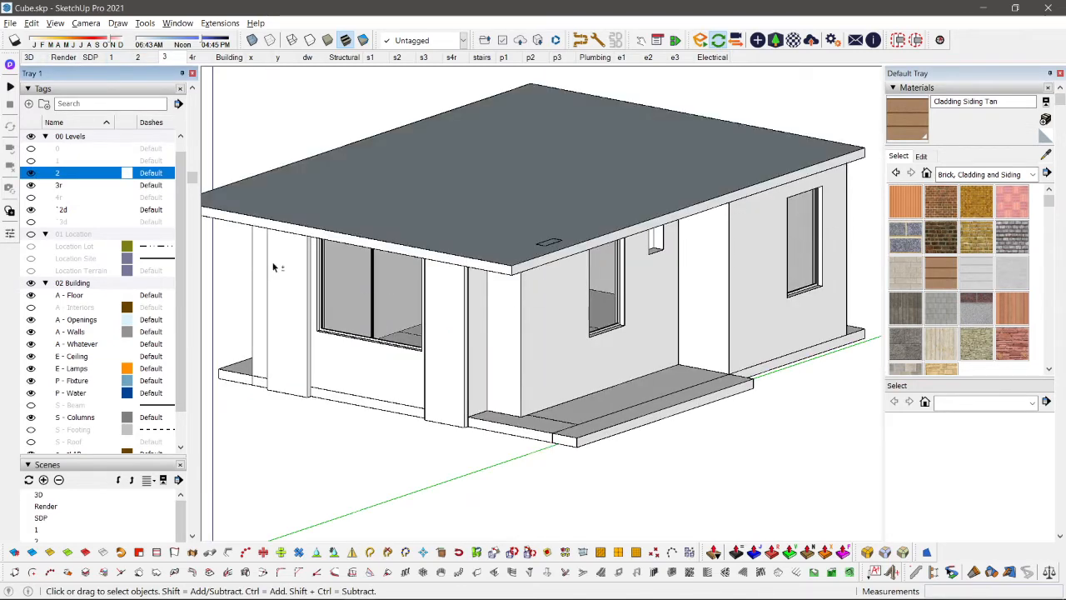
Step: Examine the tag assignments of the roof slab group, its nested slab and the geometry inside
left_click(397, 212)
scroll(398, 212, "down", 2)
double_click(409, 190)
left_click(397, 201)
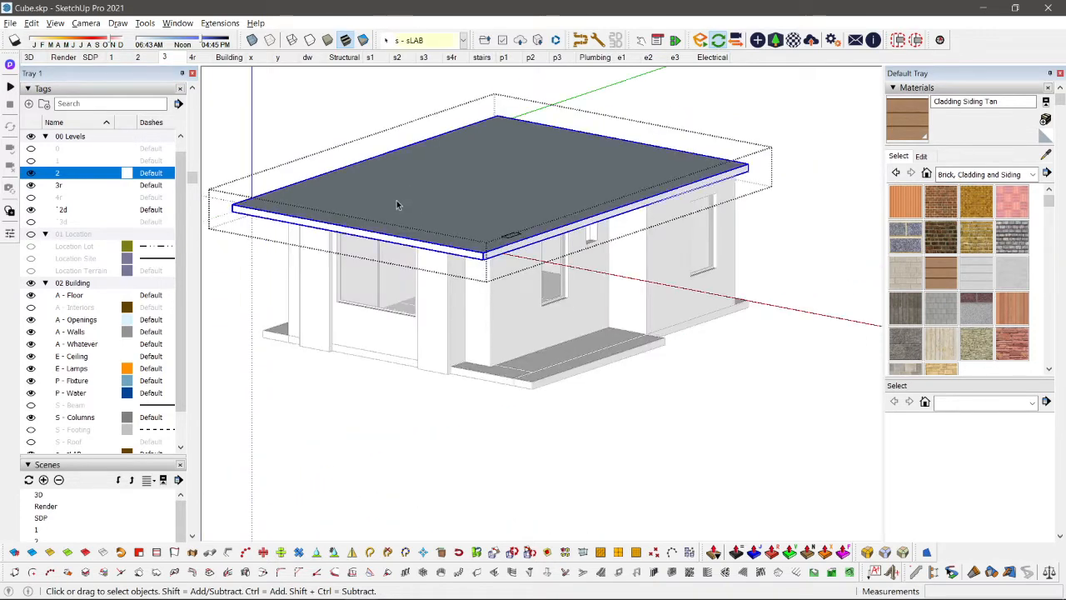
scroll(366, 210, "up", 3)
double_click(372, 207)
triple_click(415, 184)
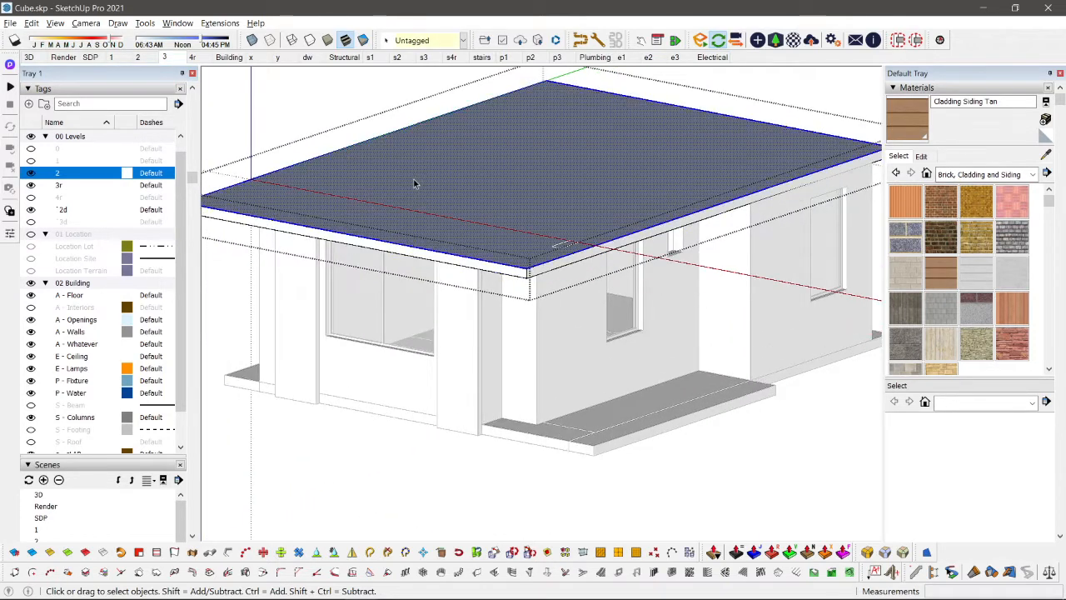
key("Escape")
scroll(414, 183, "down", 3)
left_click(417, 181)
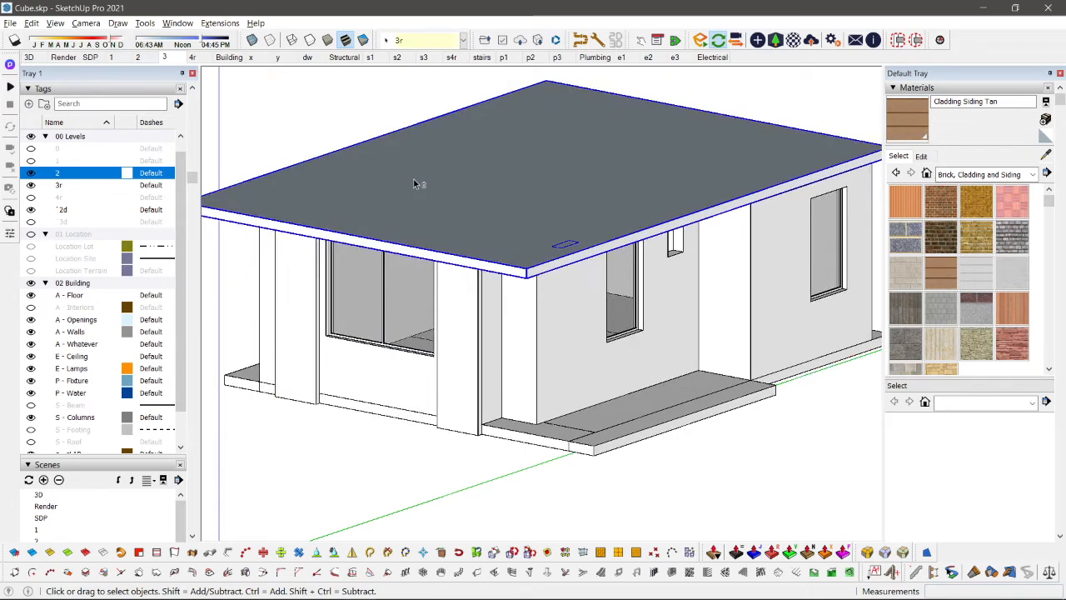
scroll(408, 182, "up", 3)
scroll(386, 181, "down", 2)
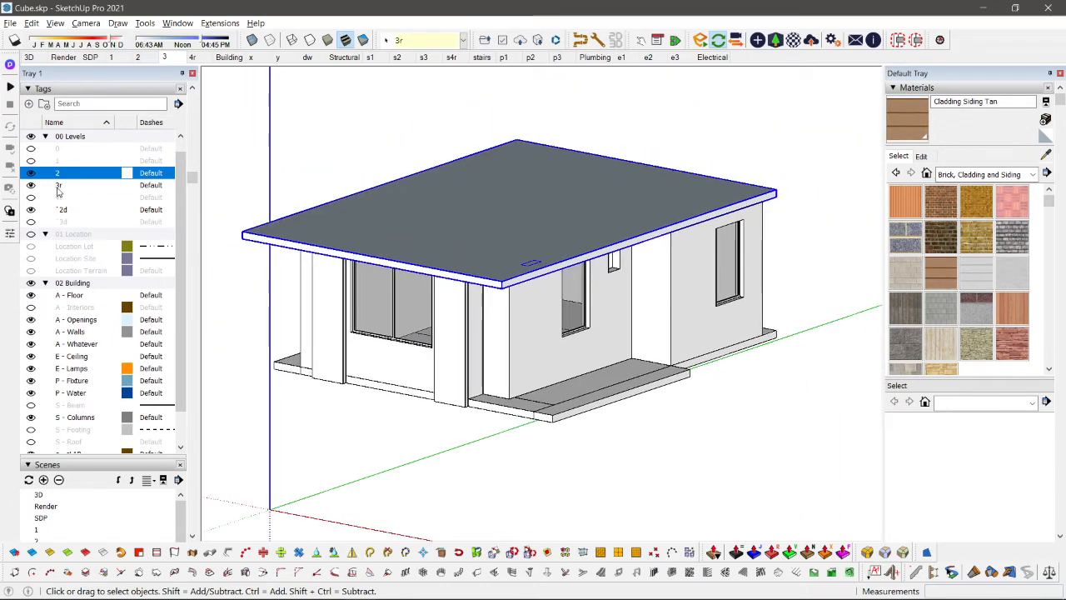
Step: Hide the level 2 tag and fit the roof slab in a top view
left_click(31, 172)
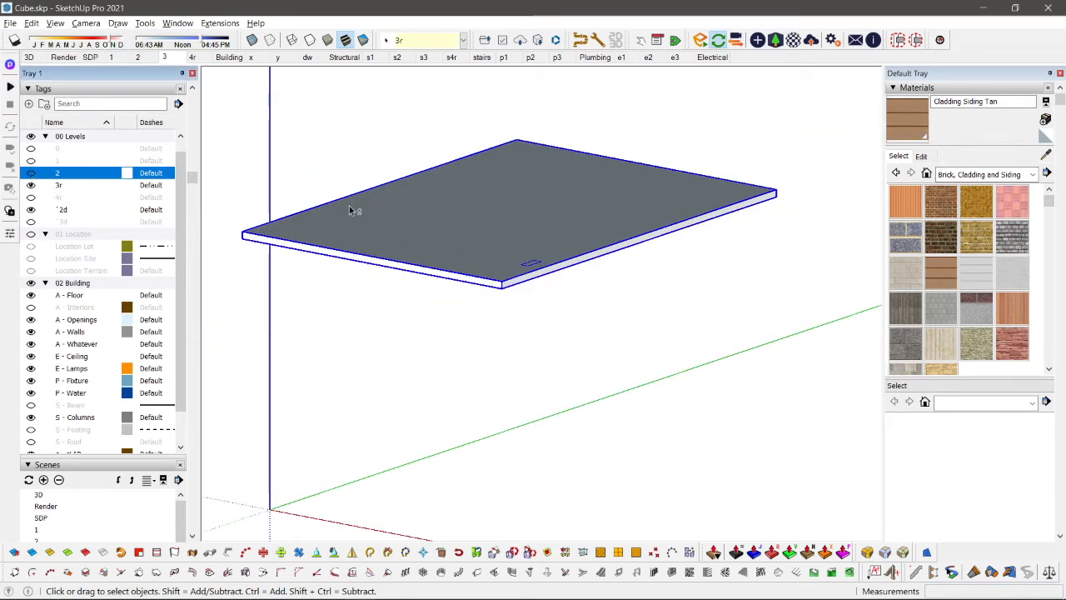
key("F2")
key("v")
key("shift+z")
key("v")
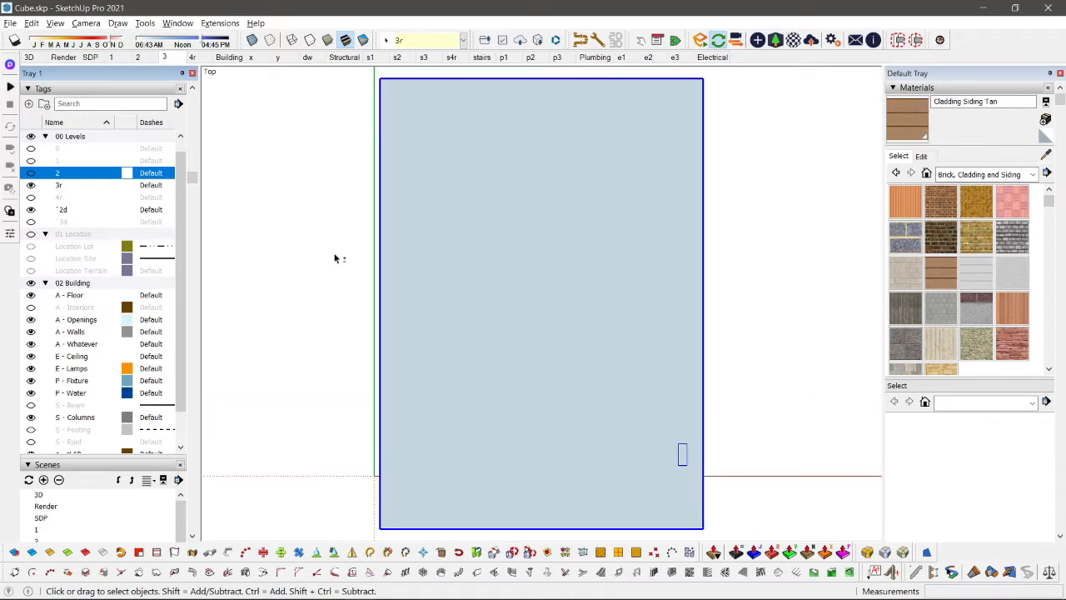
left_click(335, 257)
Step: Update scene 3 with the current top view and tag visibility, saving the style changes as a new style
right_click(172, 57)
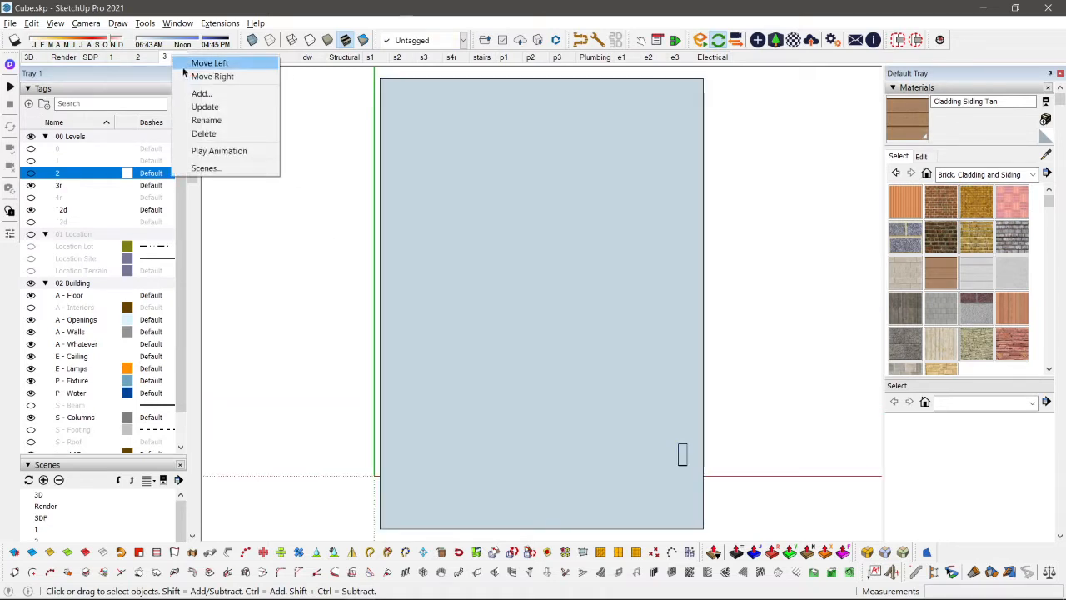
left_click(208, 106)
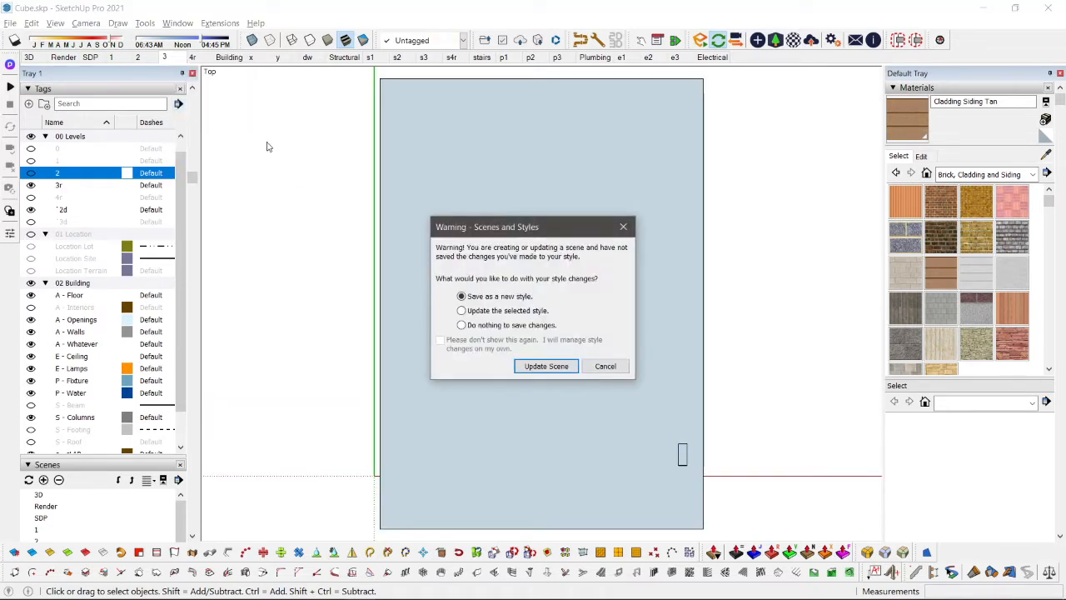
left_click(519, 365)
Step: Switch repeatedly between scenes 1, 2 and 3 to compare the position and scale of their top views
left_click(138, 57)
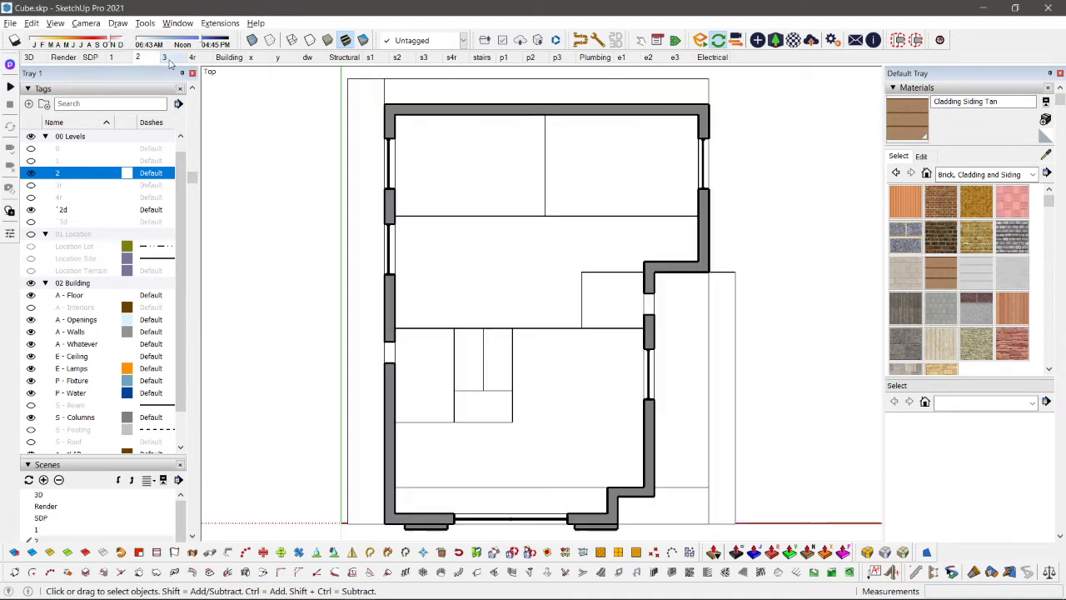
left_click(165, 57)
left_click(110, 56)
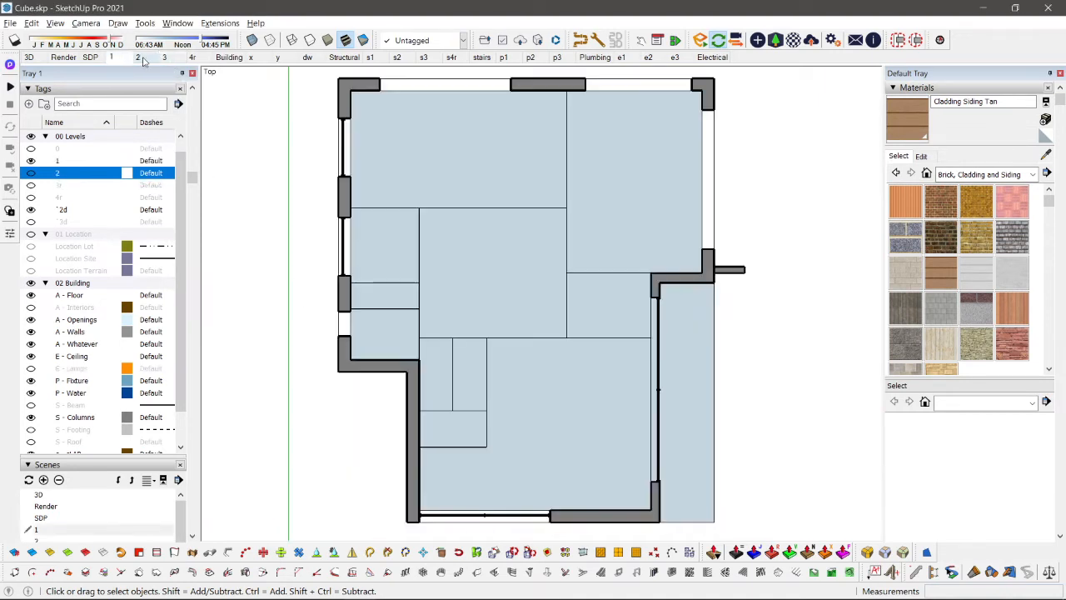
left_click(138, 56)
left_click(164, 57)
left_click(138, 56)
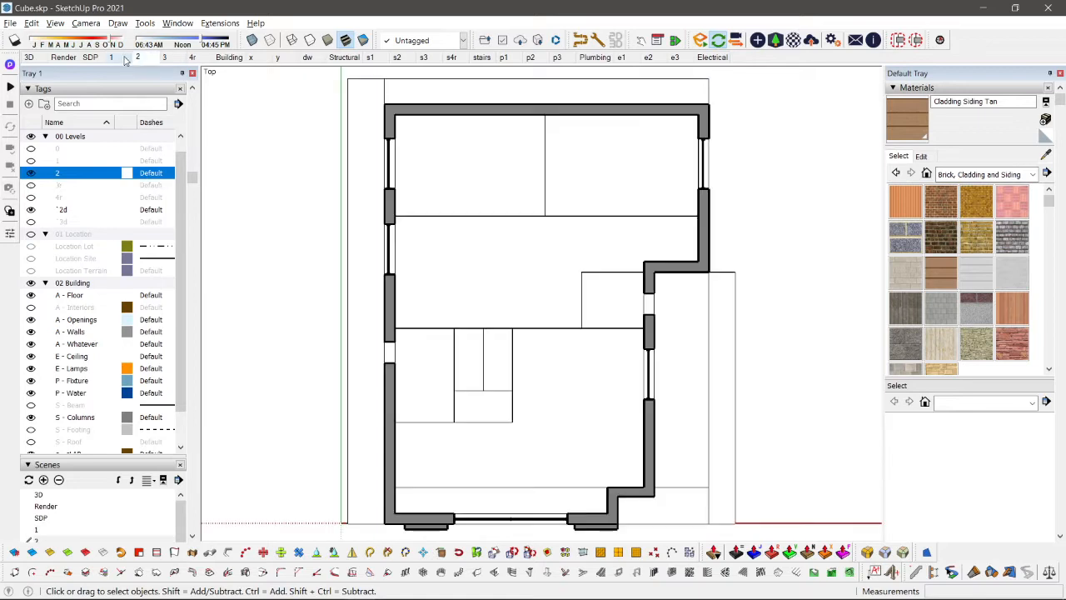
left_click(111, 57)
left_click(137, 57)
left_click(165, 59)
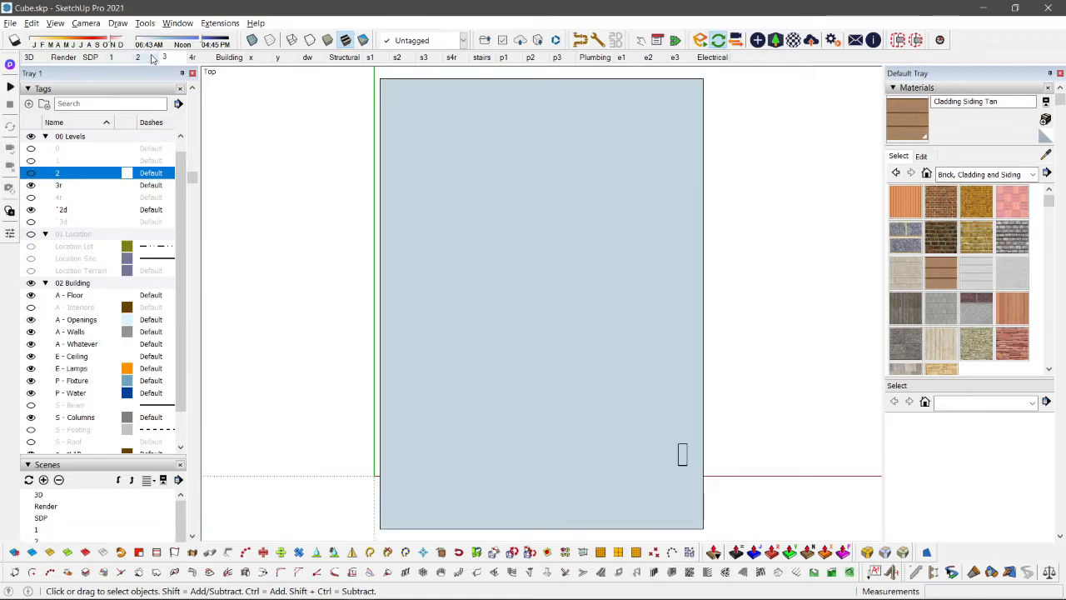
left_click(137, 57)
left_click(139, 58)
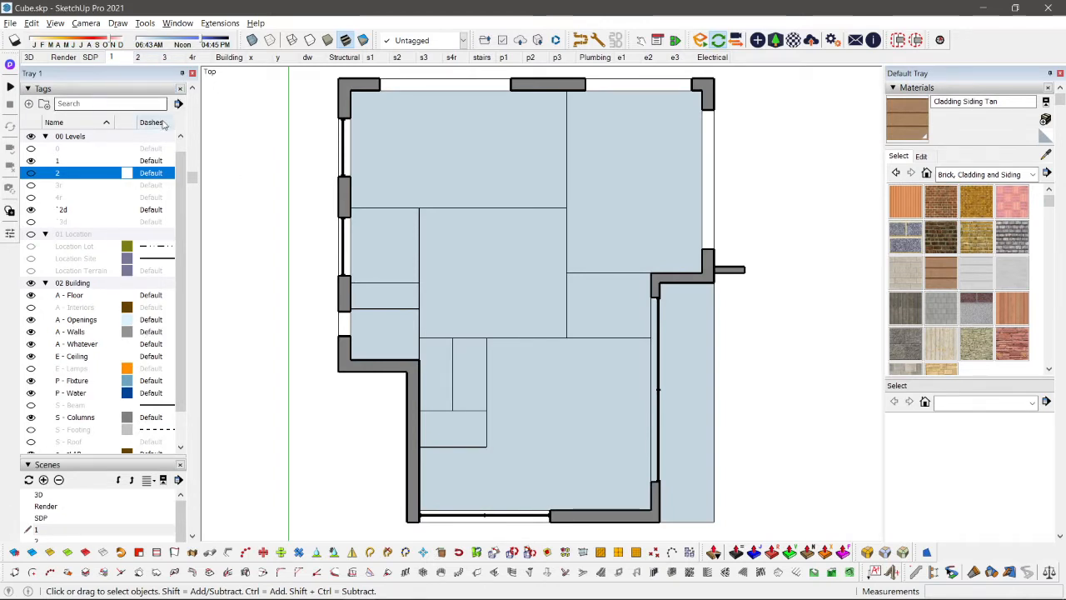
Step: Fit the whole model in the SDP scene's top view and update that scene
left_click(96, 60)
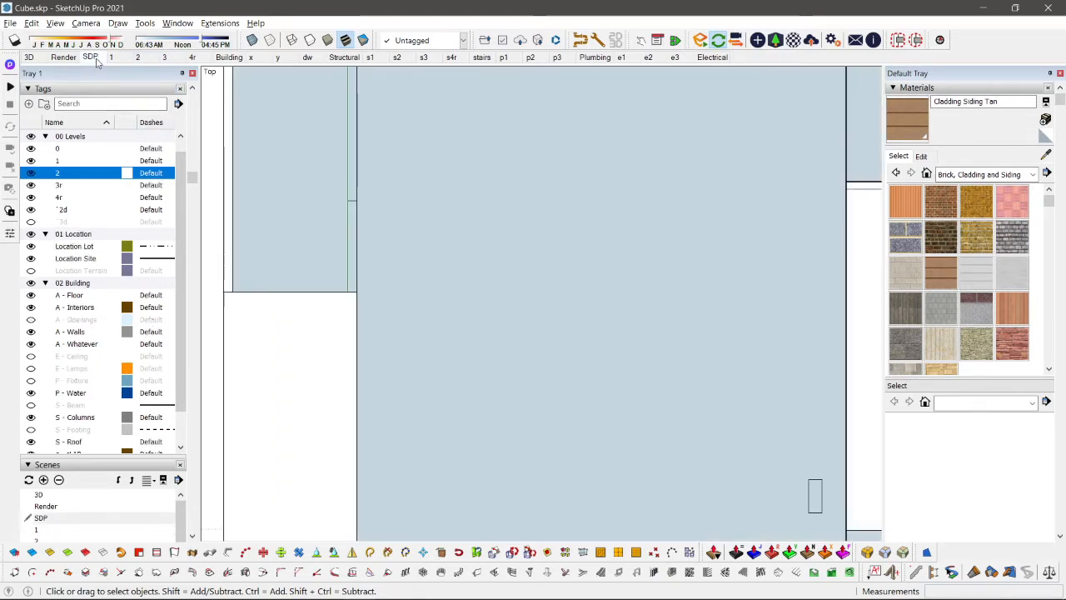
key("shift+z")
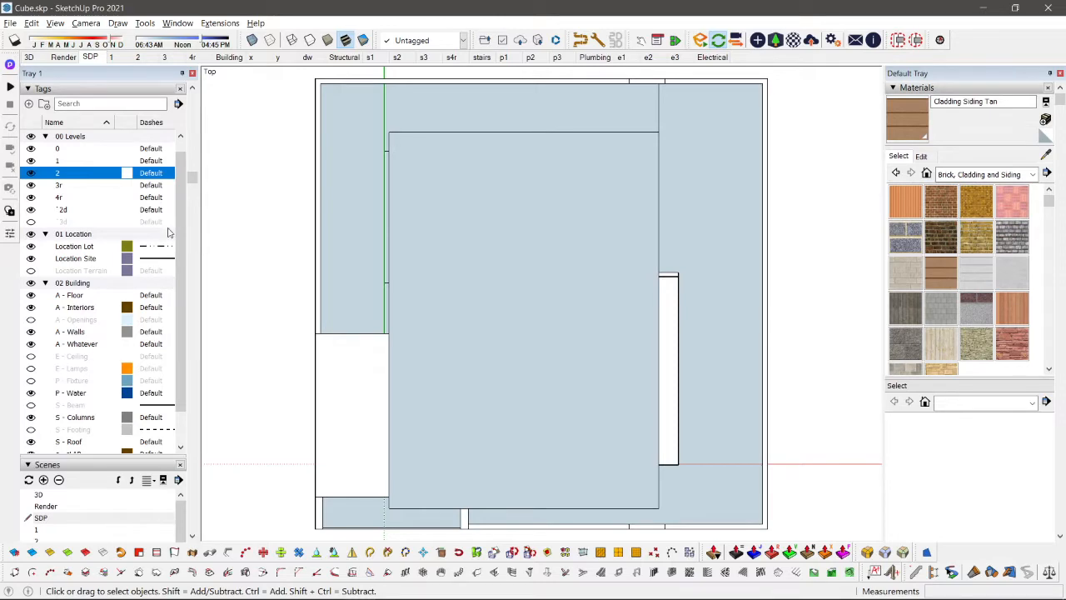
scroll(196, 200, "down", 8)
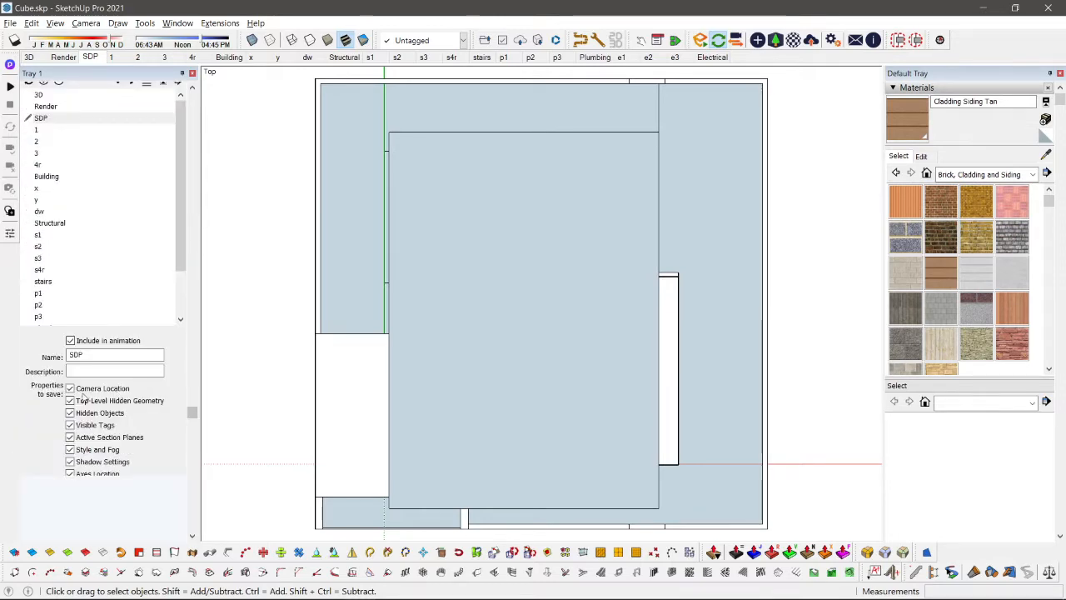
scroll(83, 398, "down", 3)
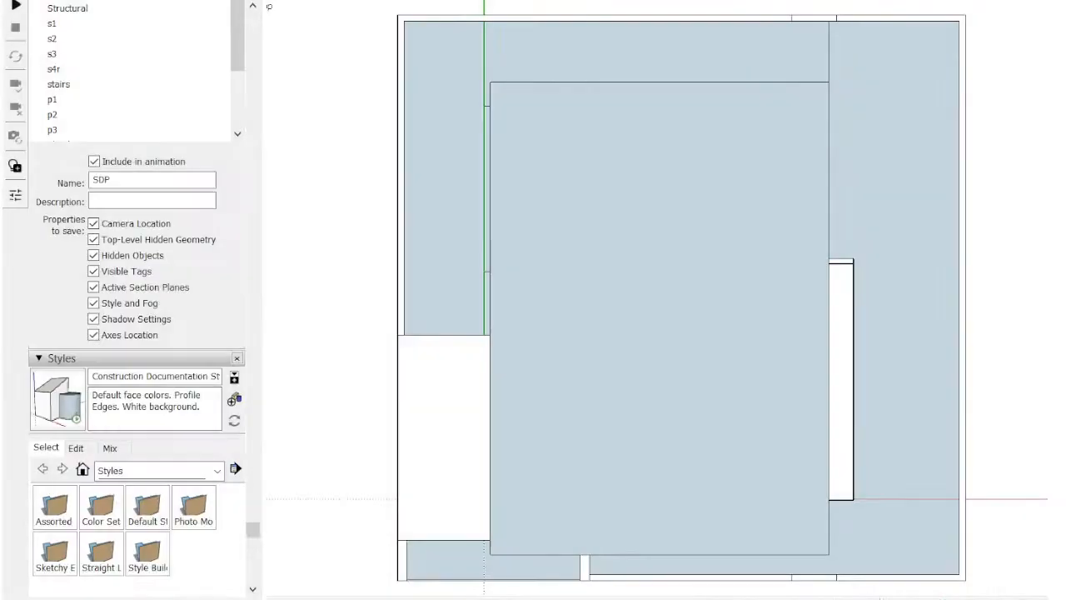
right_click(133, 4)
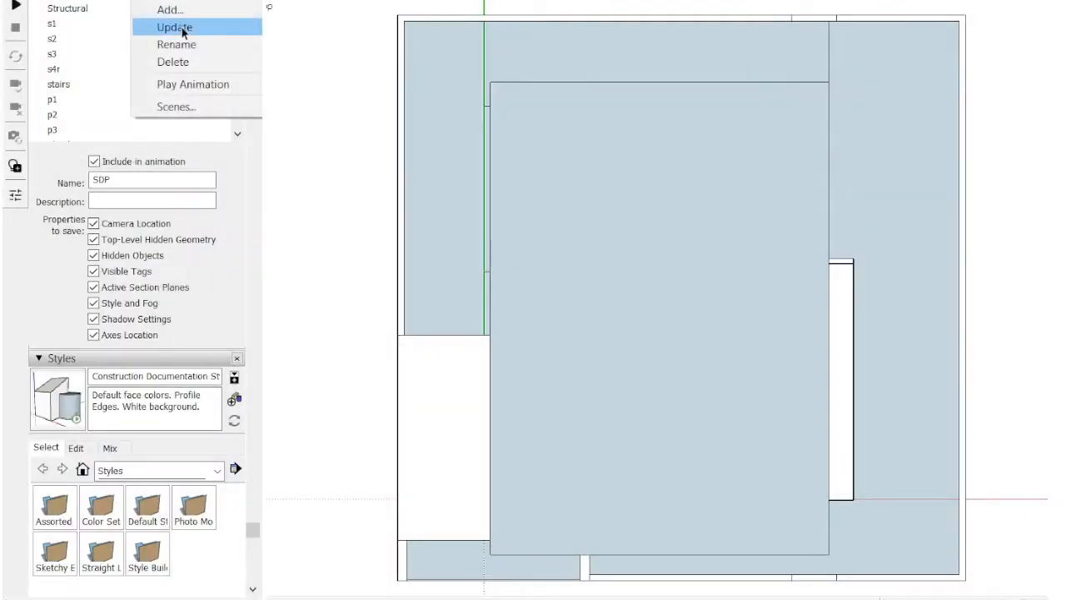
left_click(185, 28)
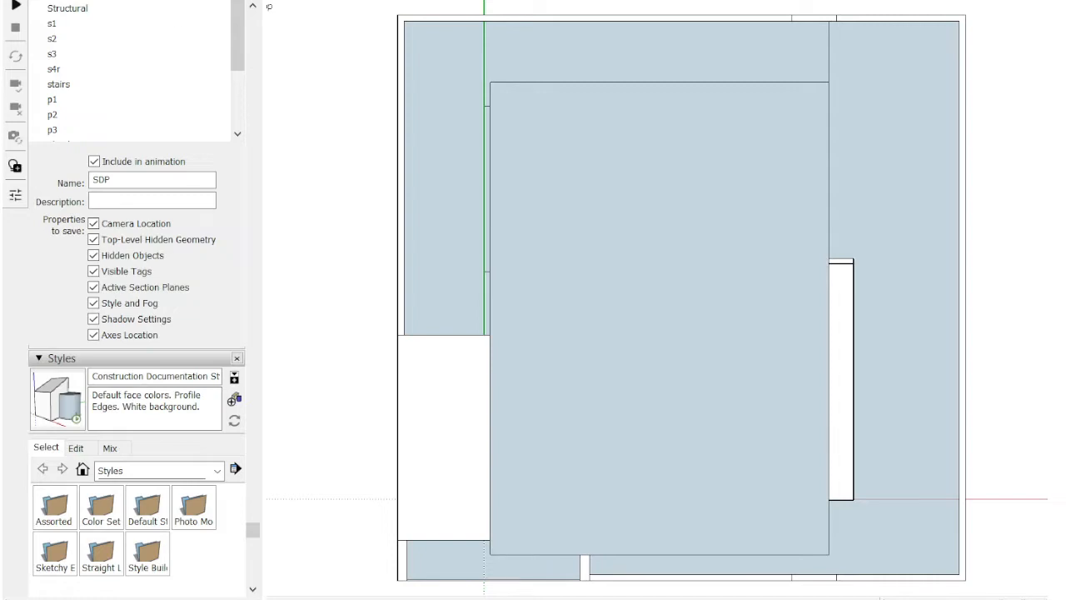
Step: Exclude Camera Location from the properties saved with scene 1 and test it by switching from the SDP scene
left_click(283, 2)
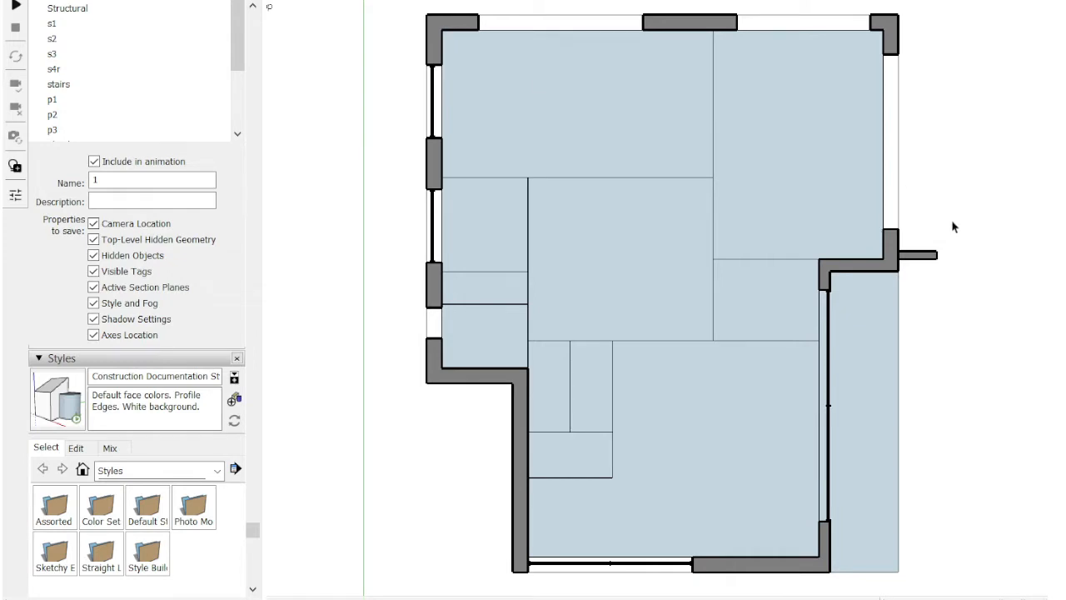
scroll(253, 358, "down", 3)
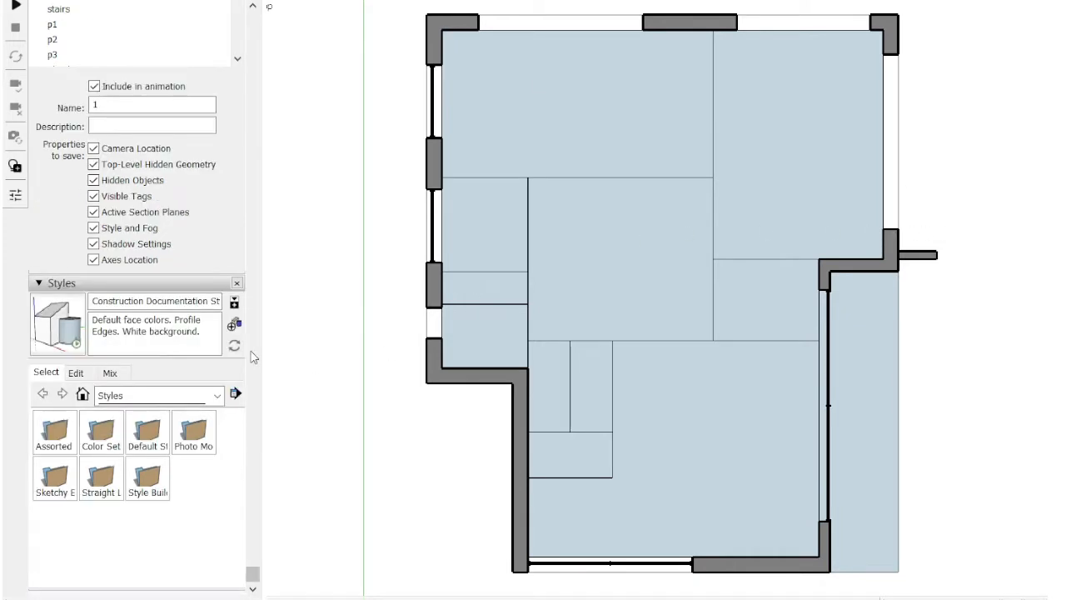
scroll(119, 193, "up", 3)
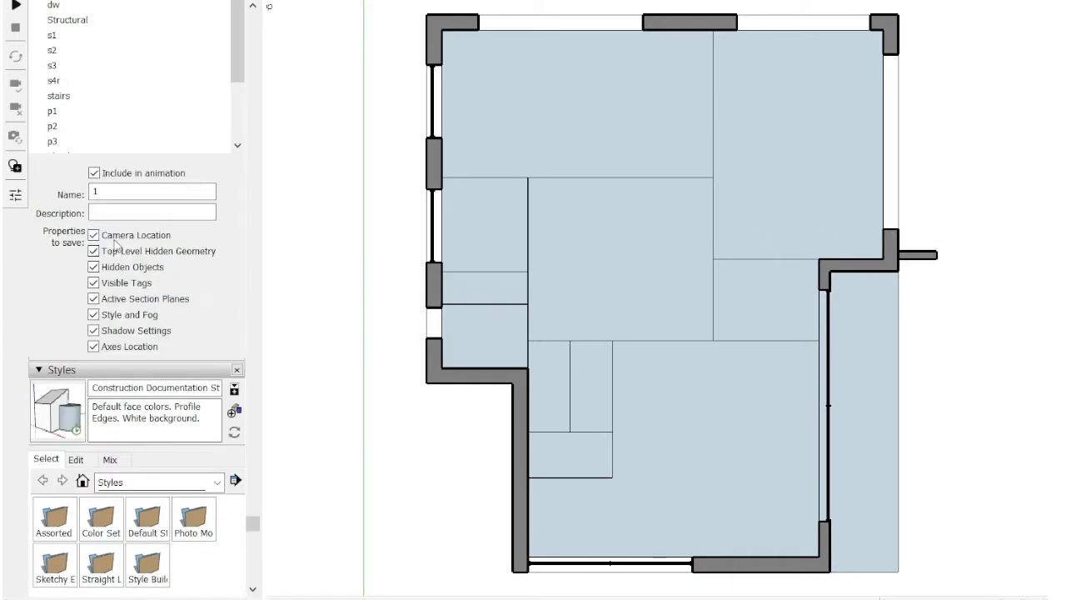
left_click(94, 240)
key("Page_Up")
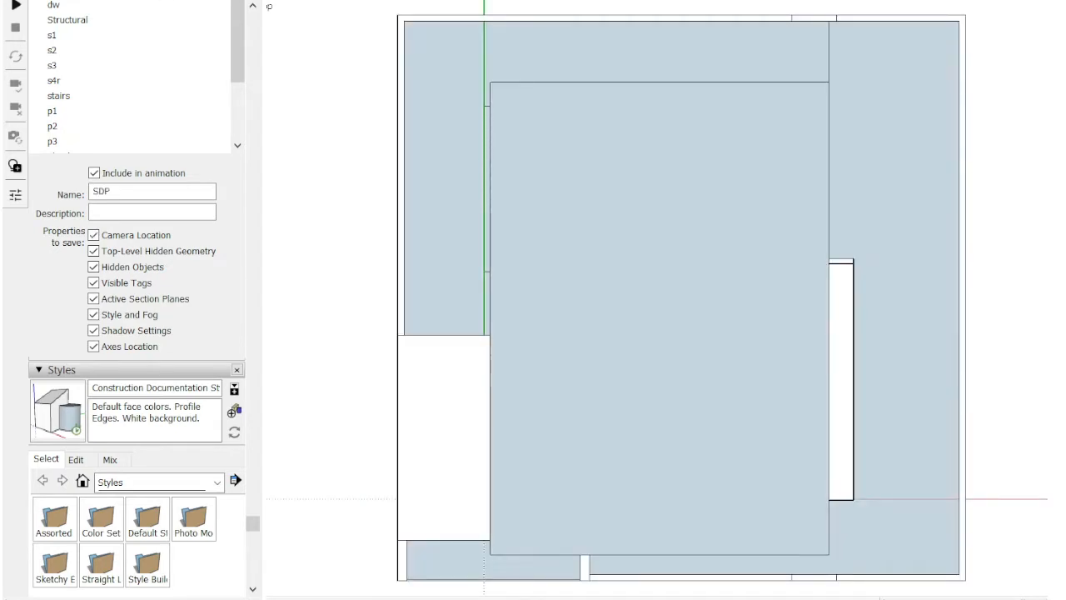
key("Page_Down")
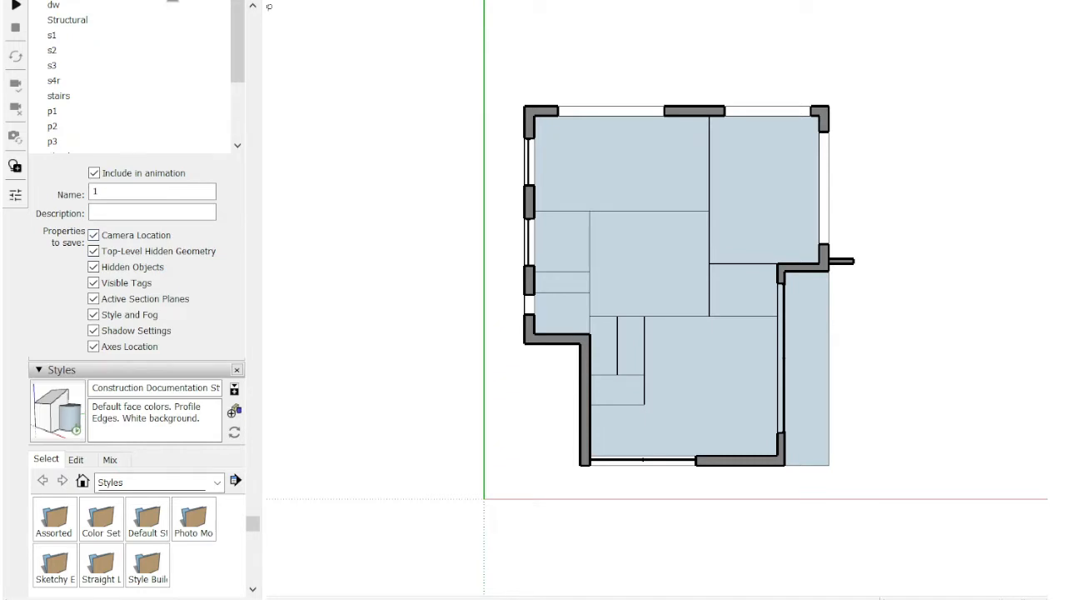
Step: Re-save the camera location of scenes 2 and 3 so that both share the top view of scene 1
right_click(173, 1)
left_click(202, 38)
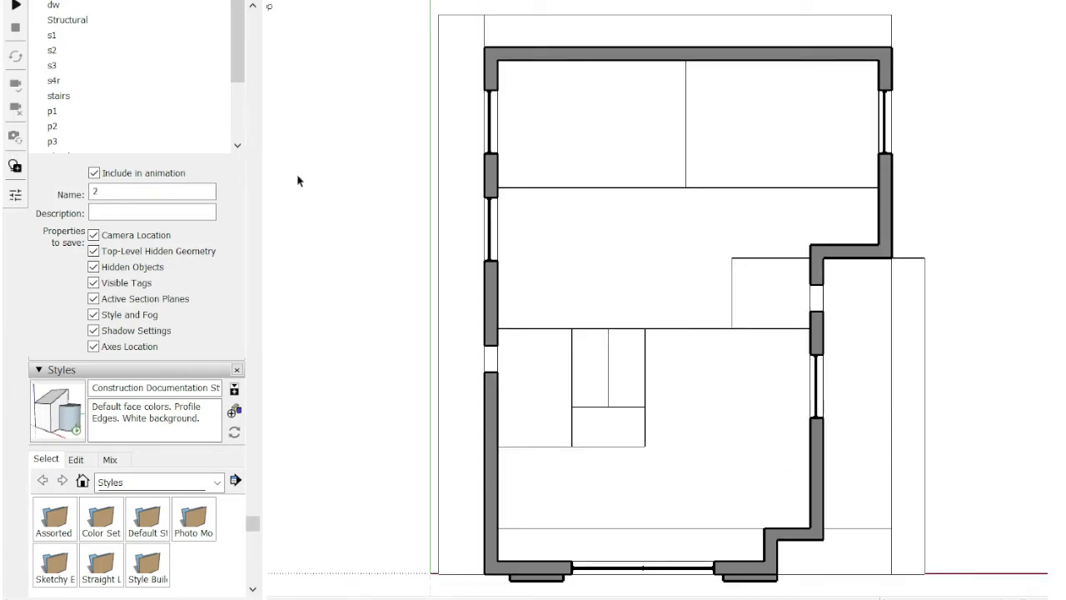
left_click(94, 235)
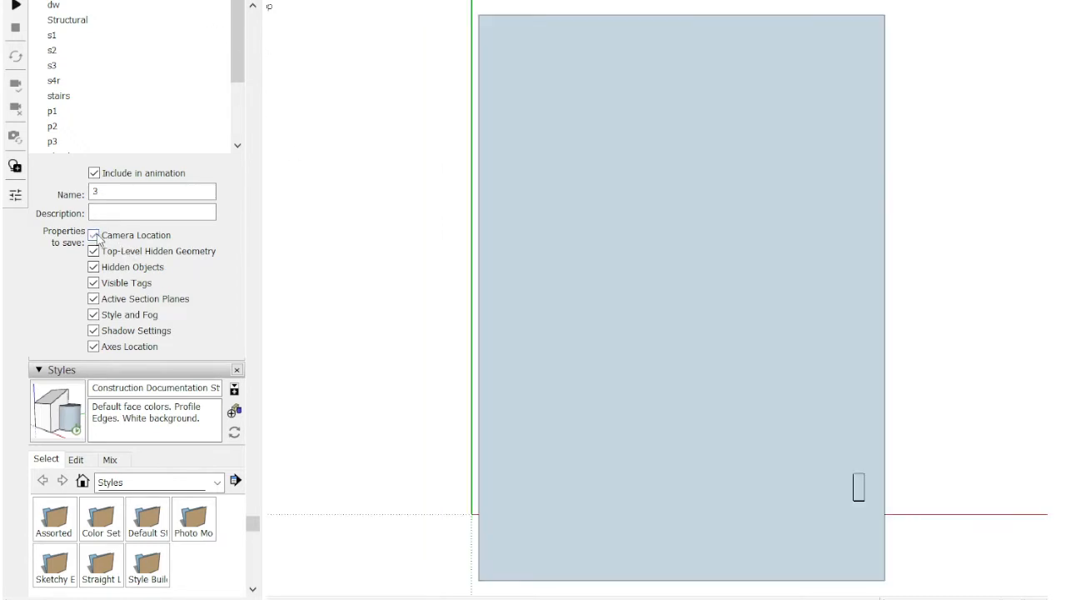
left_click(94, 235)
double_click(172, 0)
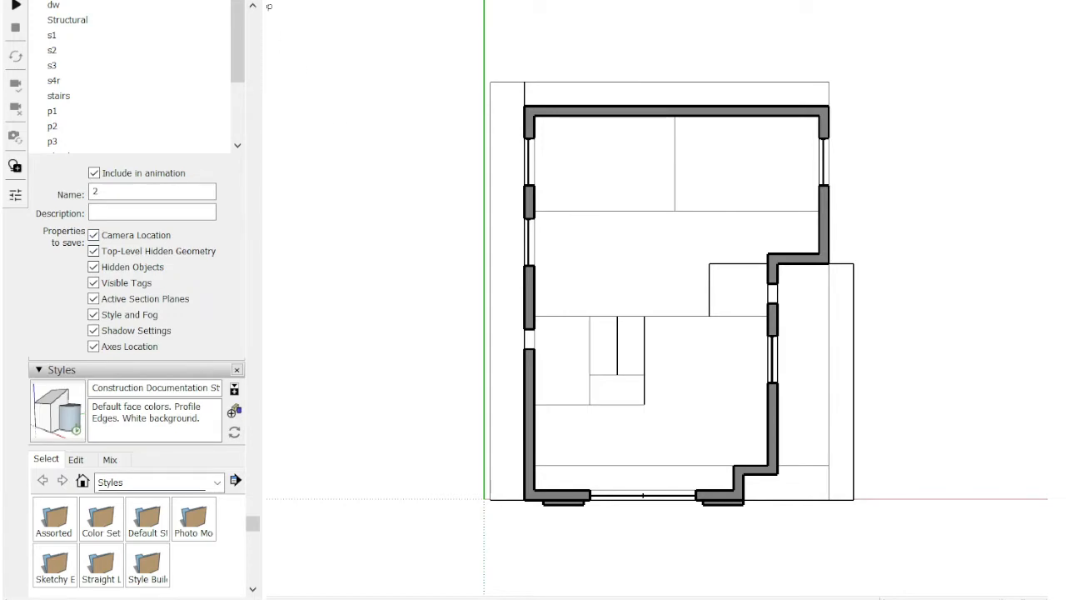
left_click(118, 236)
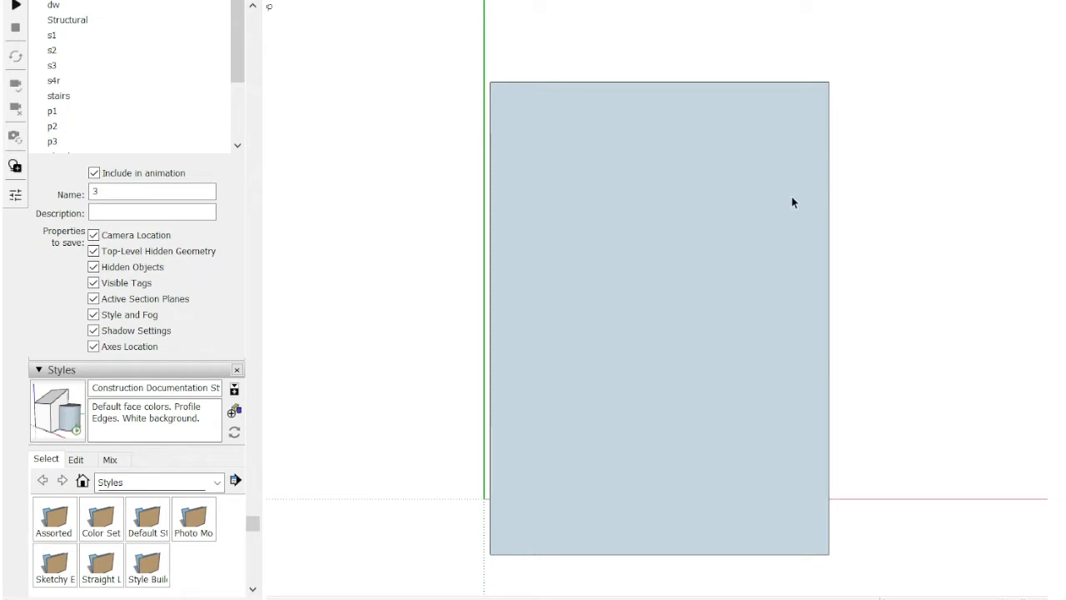
Step: Try to paint the whole roof slab group with the red ribbed roofing material, and undo it
scroll(672, 313, "down", 2)
middle_click_drag(624, 400, 619, 43)
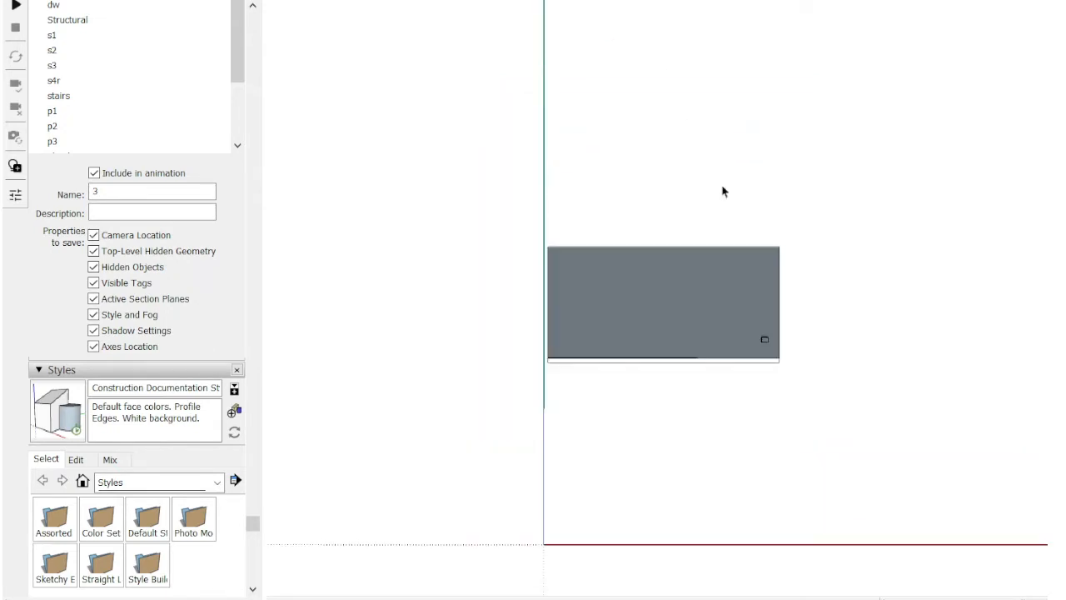
scroll(730, 271, "up", 3)
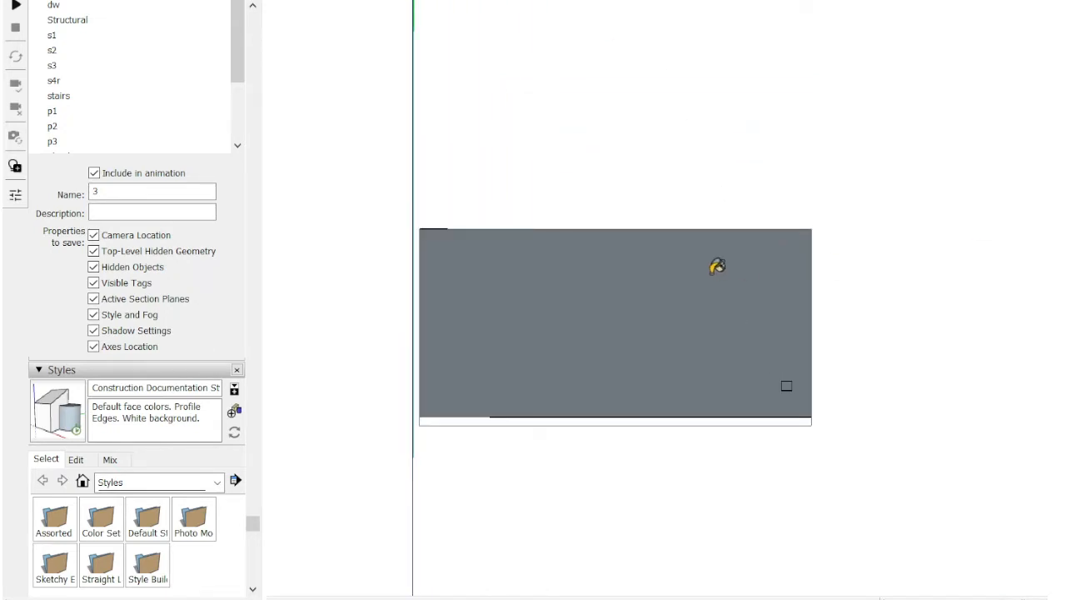
middle_click_drag(717, 267, 559, 405)
double_click(598, 291)
left_click(625, 255)
key("b")
left_click(645, 209)
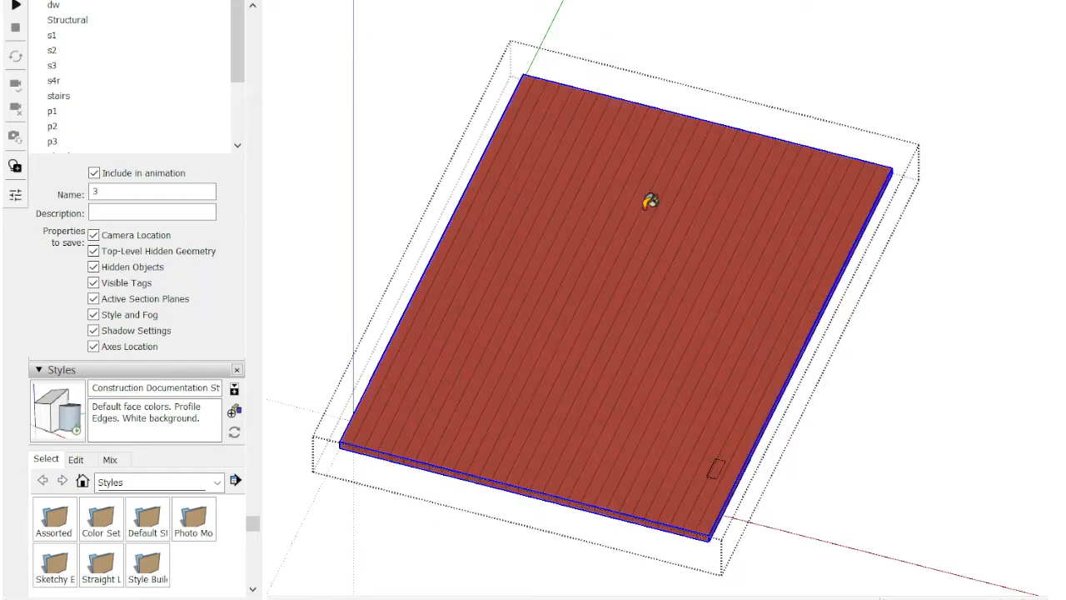
key("ctrl+z")
Step: Paint the top face of the roof slab with the ribbed roofing material from inside its group
key("space")
double_click(593, 276)
key("b")
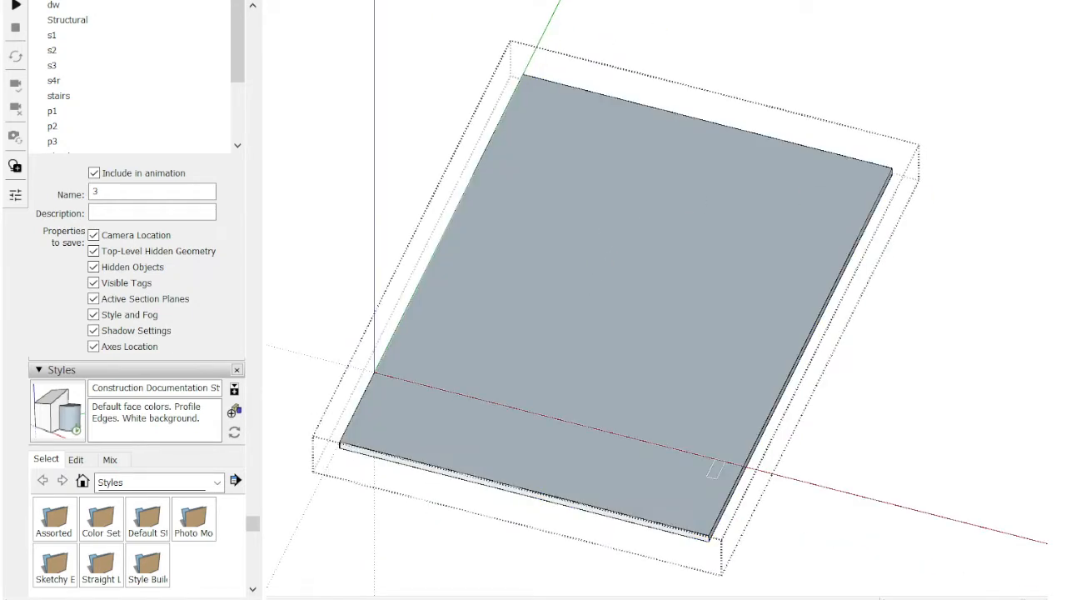
left_click(664, 260)
key("Escape")
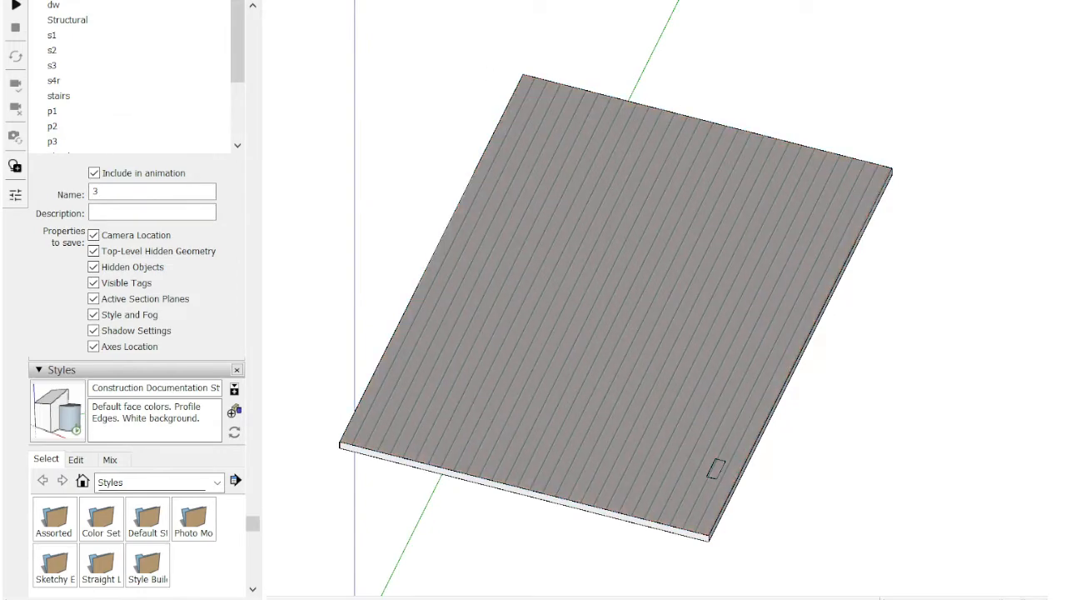
Step: Switch to the Building scene and turn off the color-by-tag display of the house model
left_click(346, 2)
left_click(298, 1)
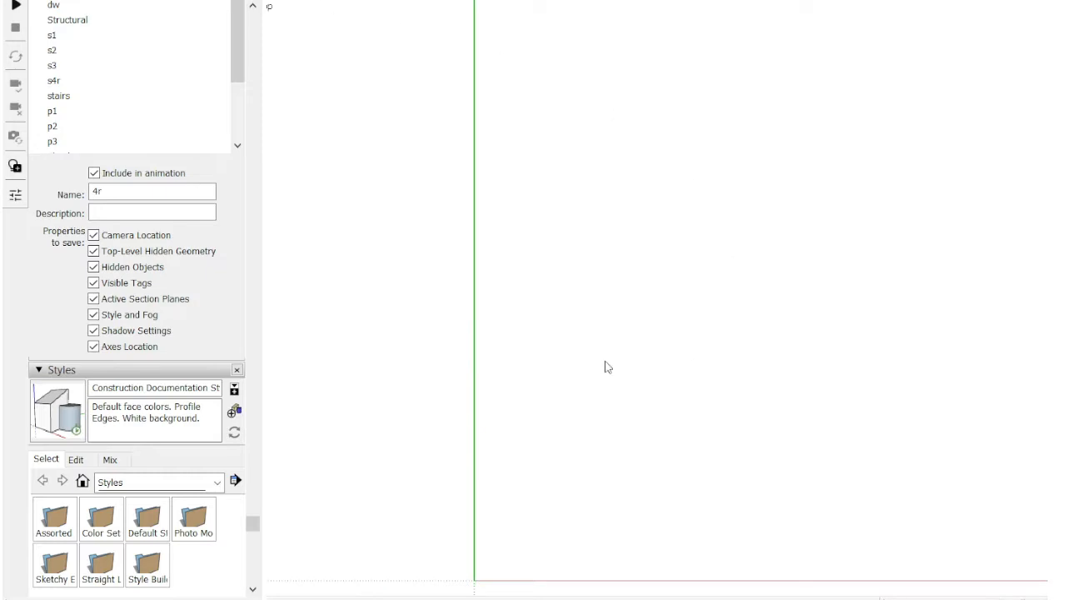
key("shift+z")
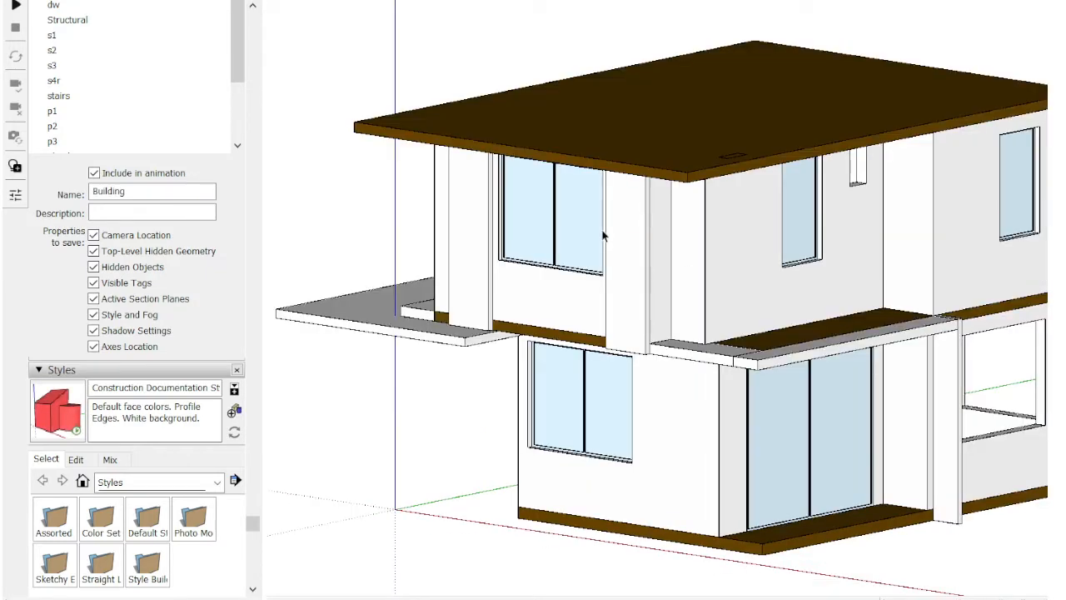
key("b")
key("shift+m")
middle_click_drag(488, 303, 420, 204)
scroll(198, 158, "up", 10)
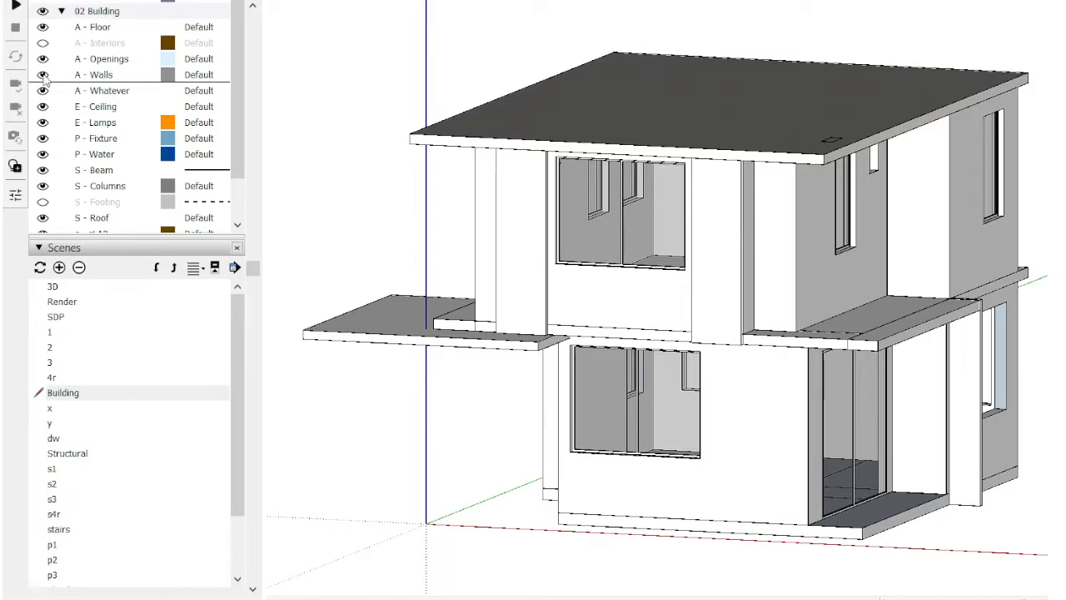
Step: Toggle the visibility of the A - Walls tag to check which walls belong to it
left_click(43, 74)
middle_click_drag(691, 277, 535, 274)
scroll(569, 220, "down", 2)
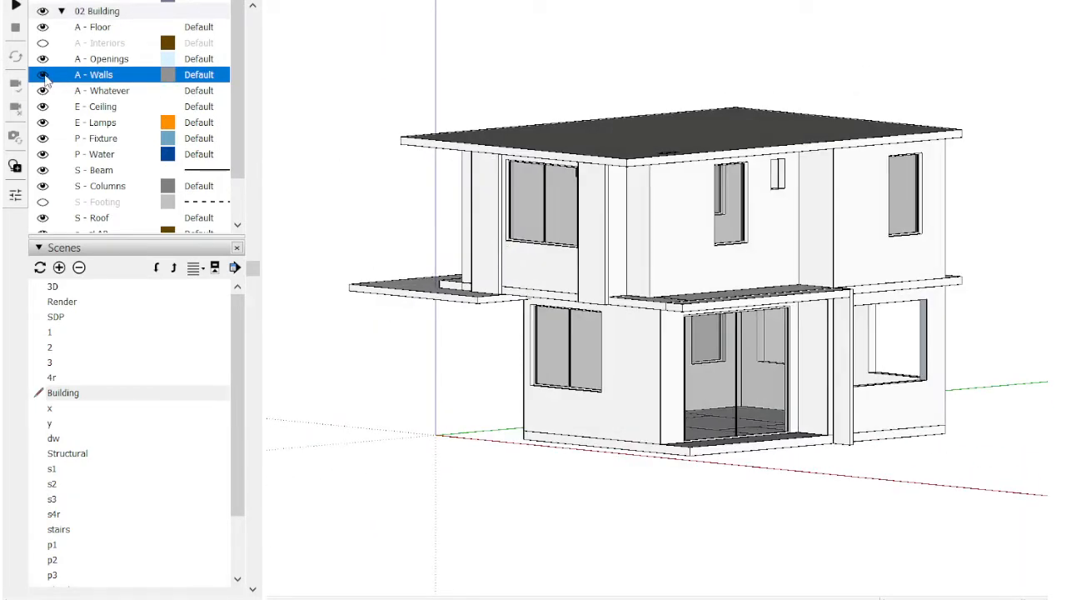
left_click(44, 76)
left_click(45, 73)
Step: Assign the upper-floor walls group to the A - Walls tag and leave the group
left_click(557, 224)
scroll(675, 211, "up", 3)
double_click(675, 208)
left_click(676, 208)
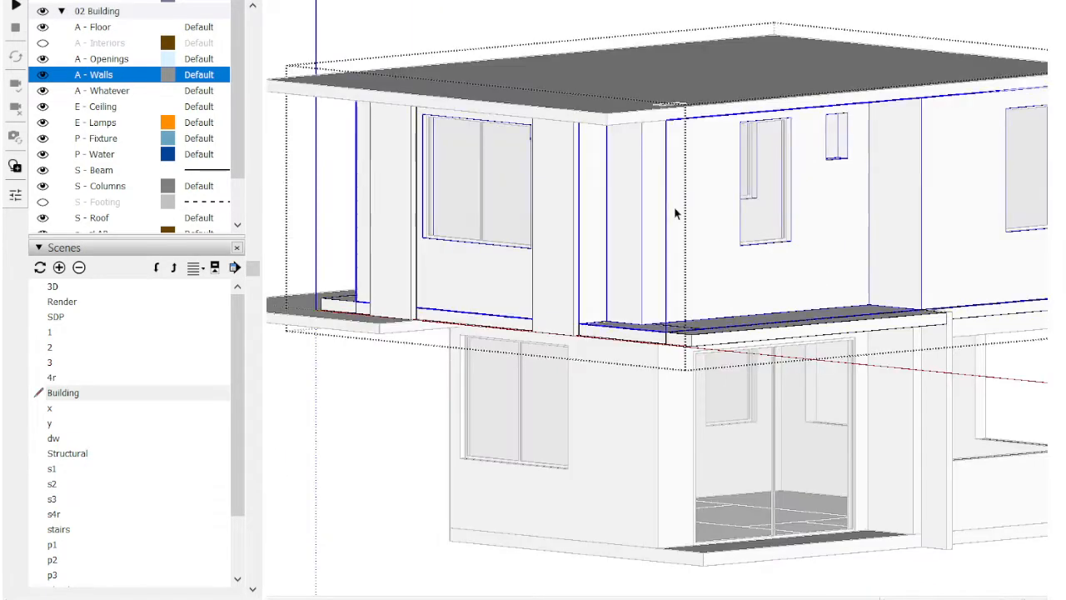
scroll(676, 214, "down", 3)
scroll(675, 214, "up", 4)
left_click(533, 1)
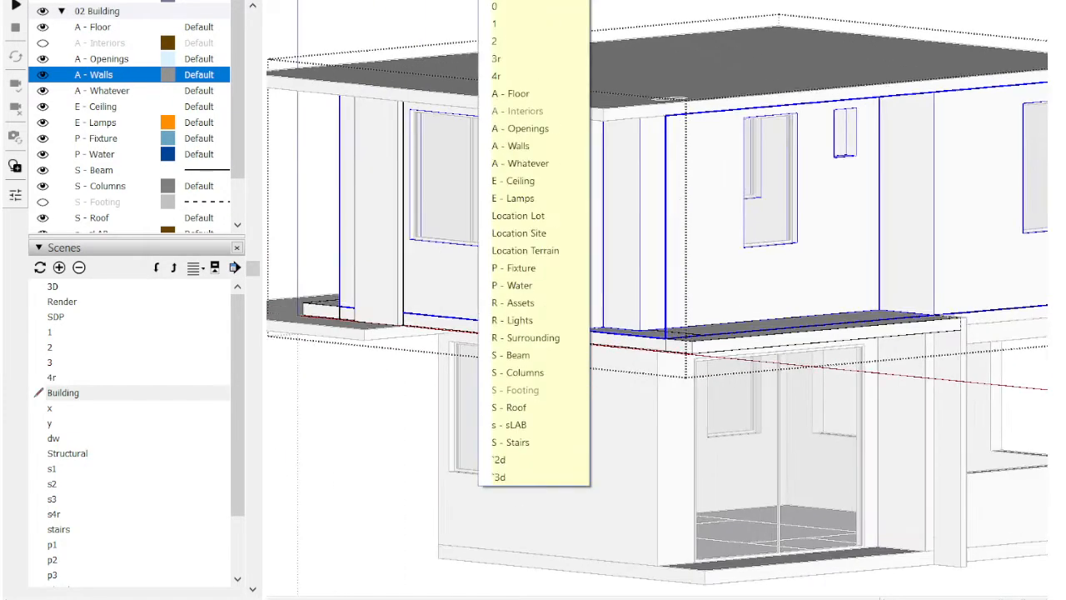
left_click(521, 144)
key("Escape")
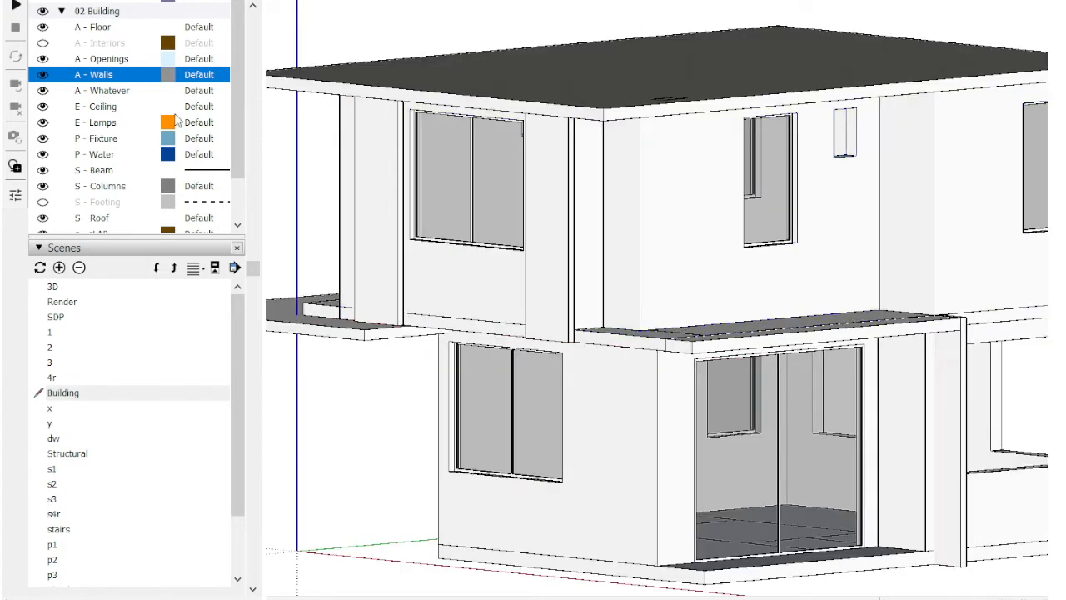
Step: Hide the A - Walls tag and assign the ground-floor walls group to it
left_click(47, 76)
scroll(621, 343, "down", 2)
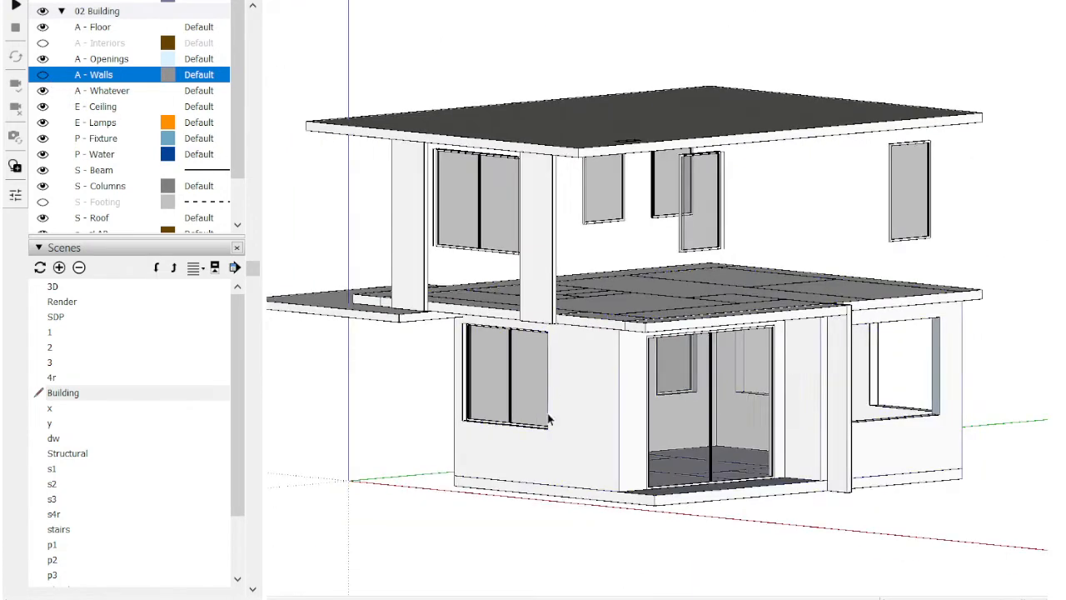
double_click(548, 414)
left_click(583, 388)
key("shift+h")
key("v")
left_click(515, 1)
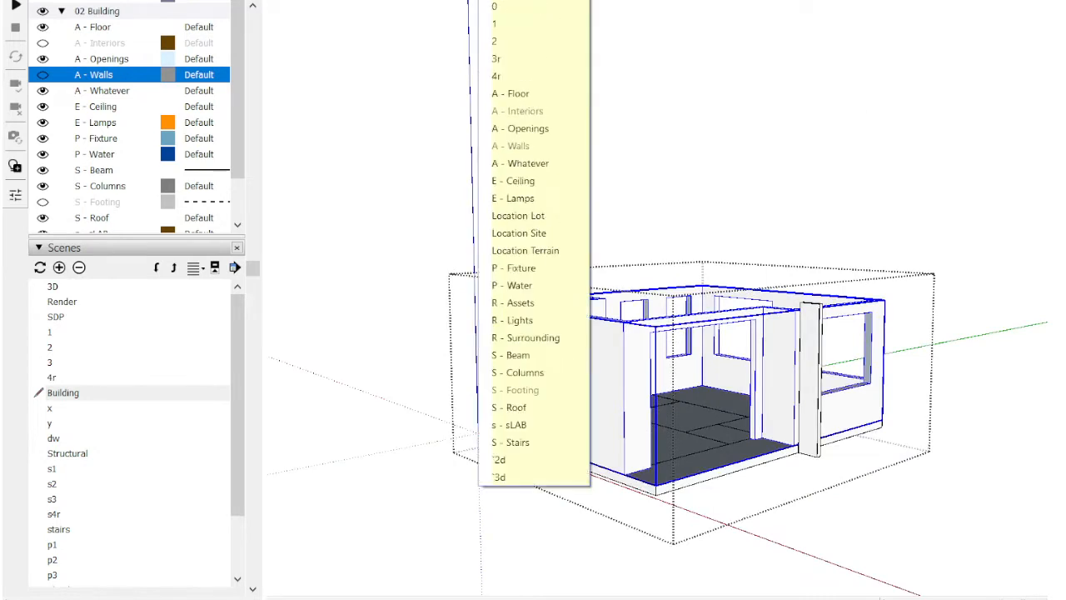
left_click(516, 148)
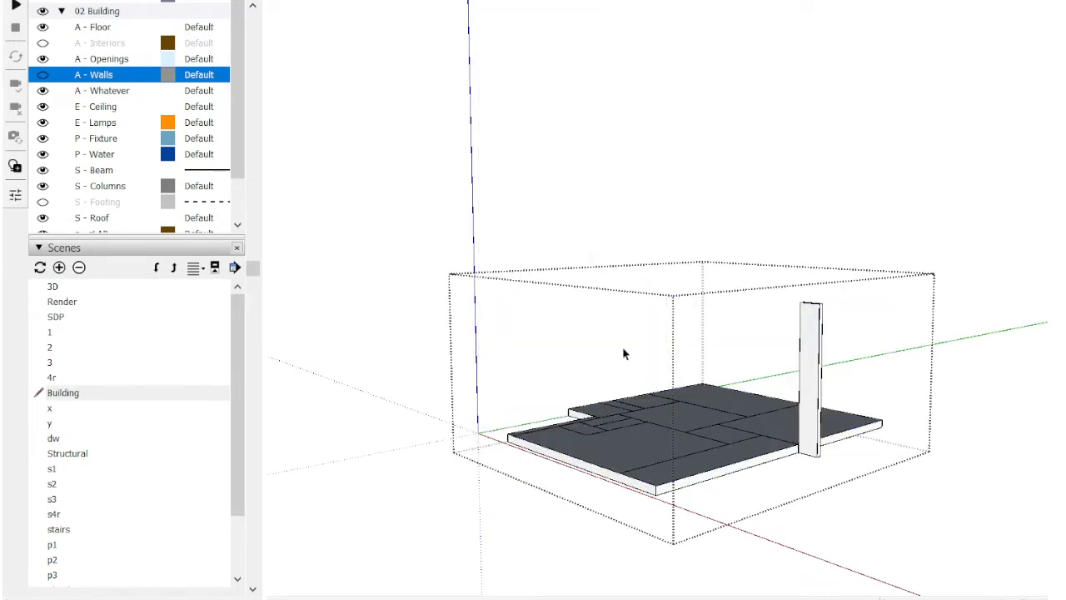
Step: Check the tag choices for the remaining ground-floor upright, leave the group and hide the A - Whatever tag
left_click(802, 333)
left_click(515, 1)
left_click(776, 147)
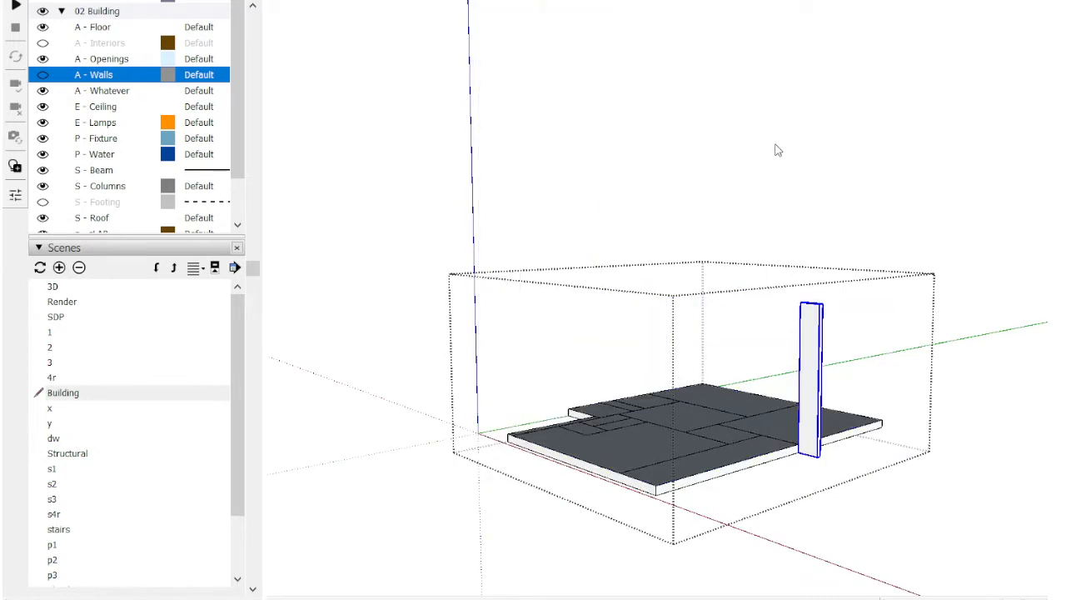
left_click(776, 146)
left_click(42, 90)
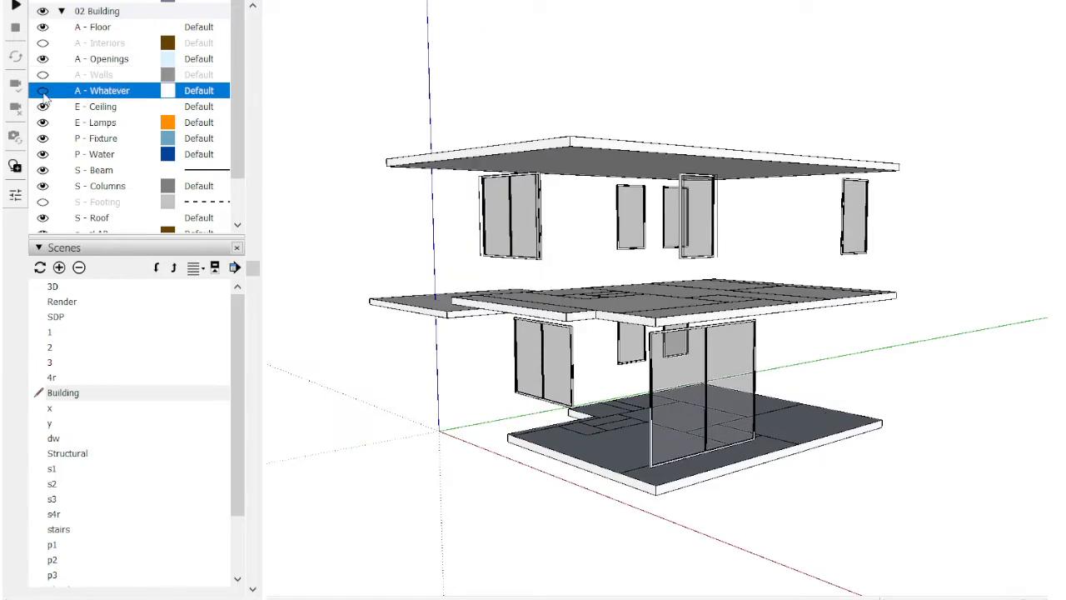
Step: Inspect the projecting canopy slab between the two floors to check how it is tagged
middle_click_drag(667, 191, 456, 312)
left_click(401, 314)
double_click(421, 321)
left_click(414, 322)
scroll(414, 322, "down", 2)
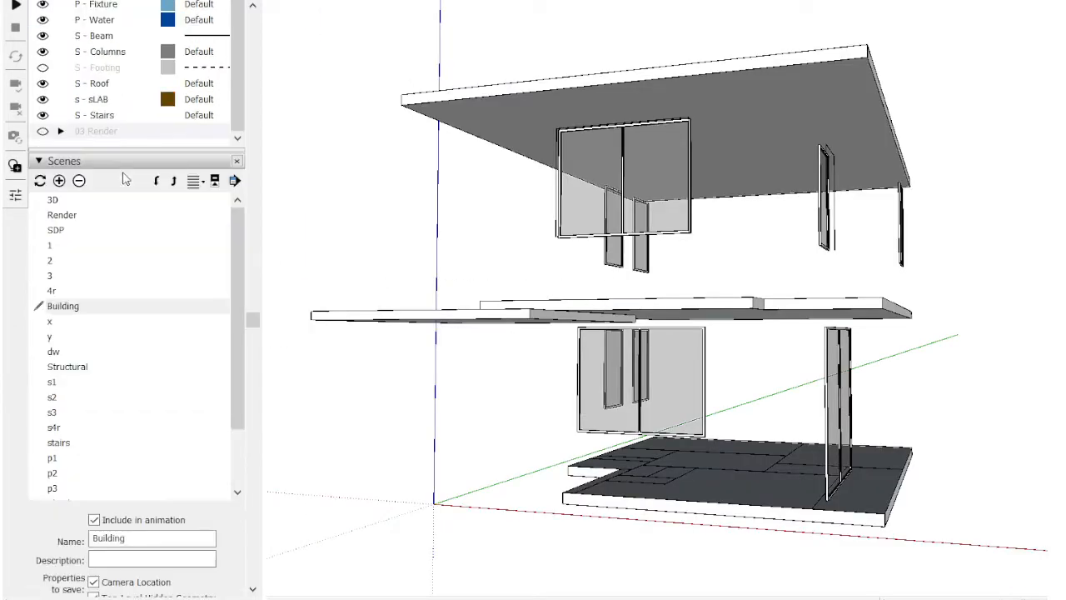
Step: Assign the top roof slab inside its group to the S - Roof tag
double_click(526, 109)
left_click(510, 109)
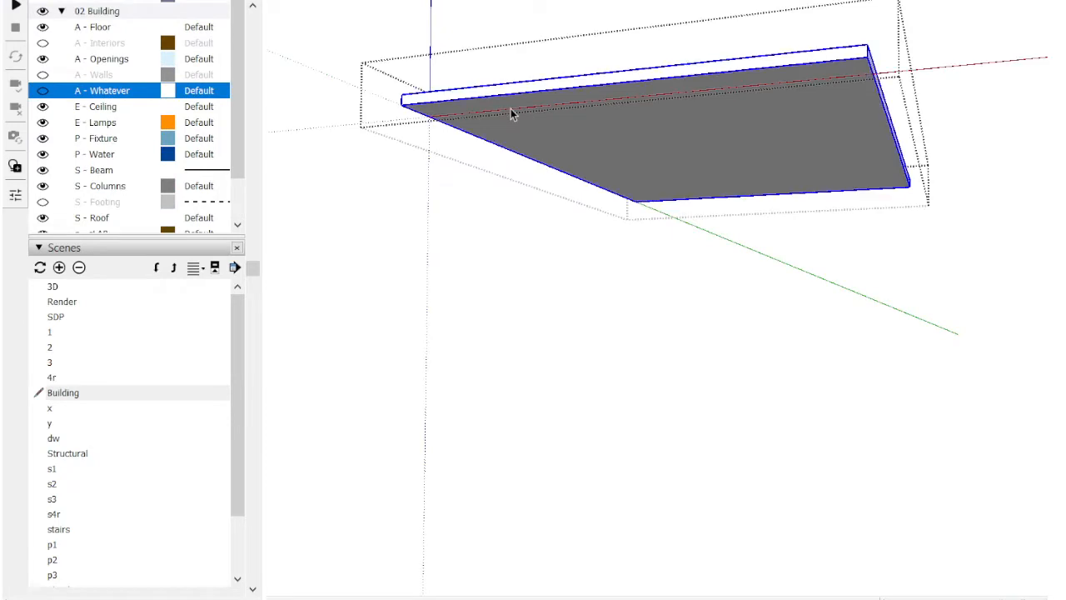
left_click(538, 1)
left_click(519, 407)
key("Escape")
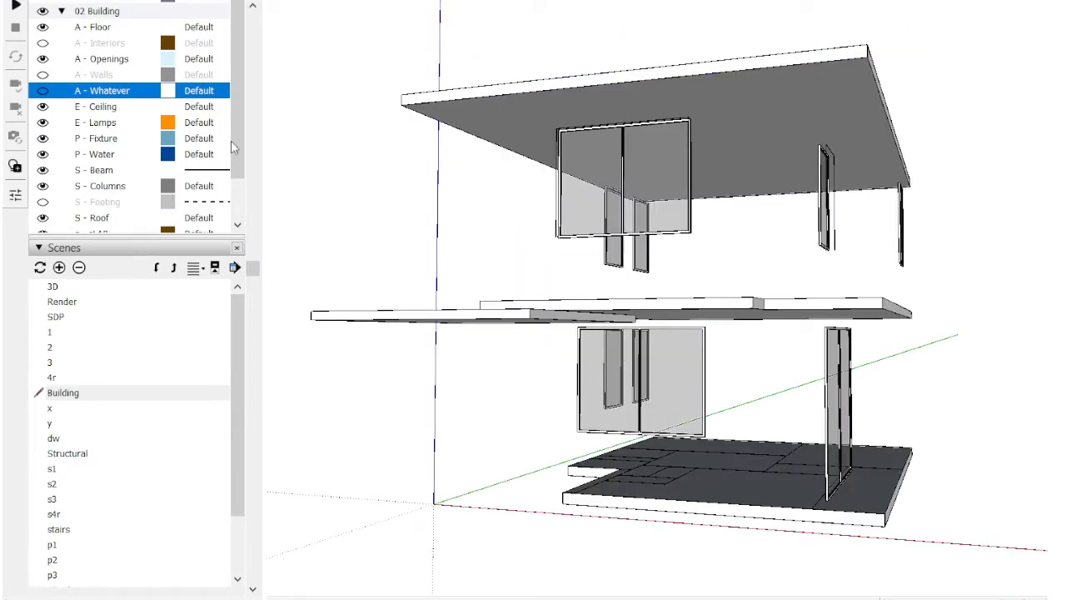
Step: Hide the S - Roof tag and assign the small rectangle near the roof corner to the A - Interiors tag
left_click_drag(237, 141, 248, 177)
left_click(43, 170)
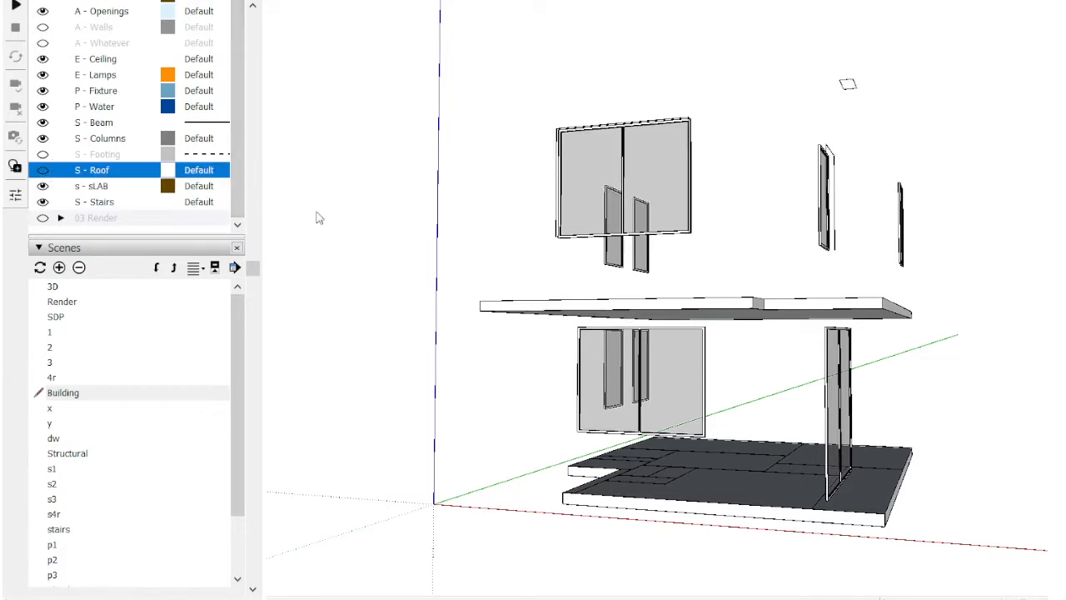
middle_click_drag(825, 221, 885, 120)
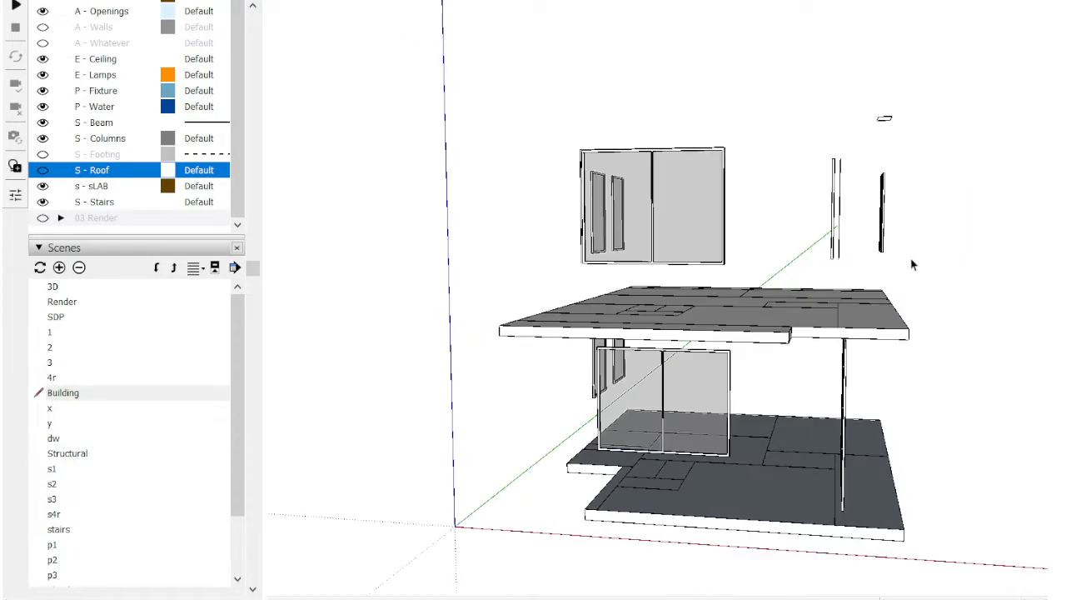
left_click(874, 122)
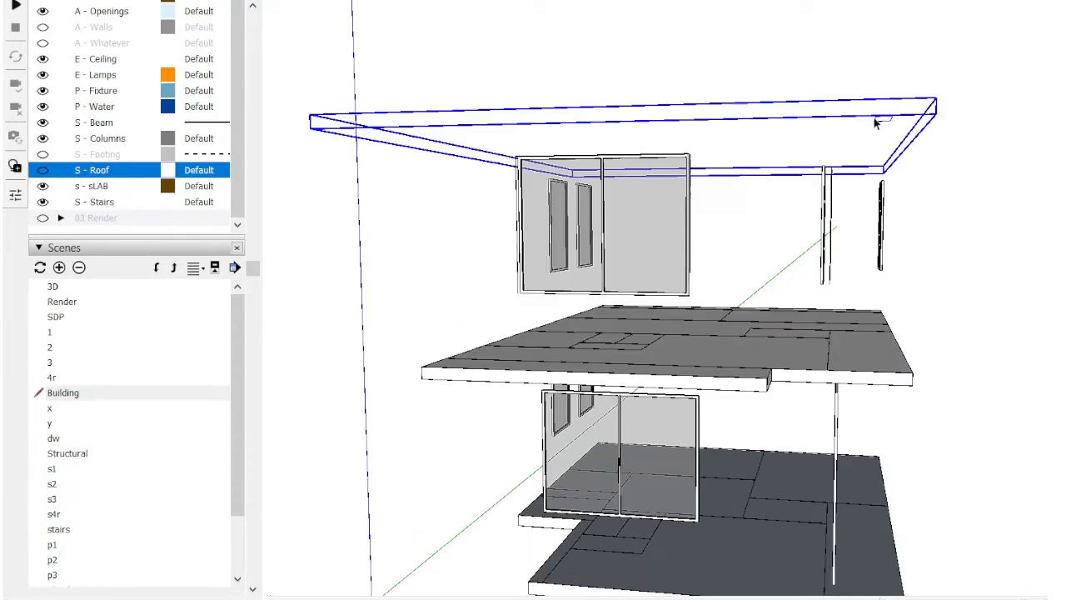
double_click(876, 122)
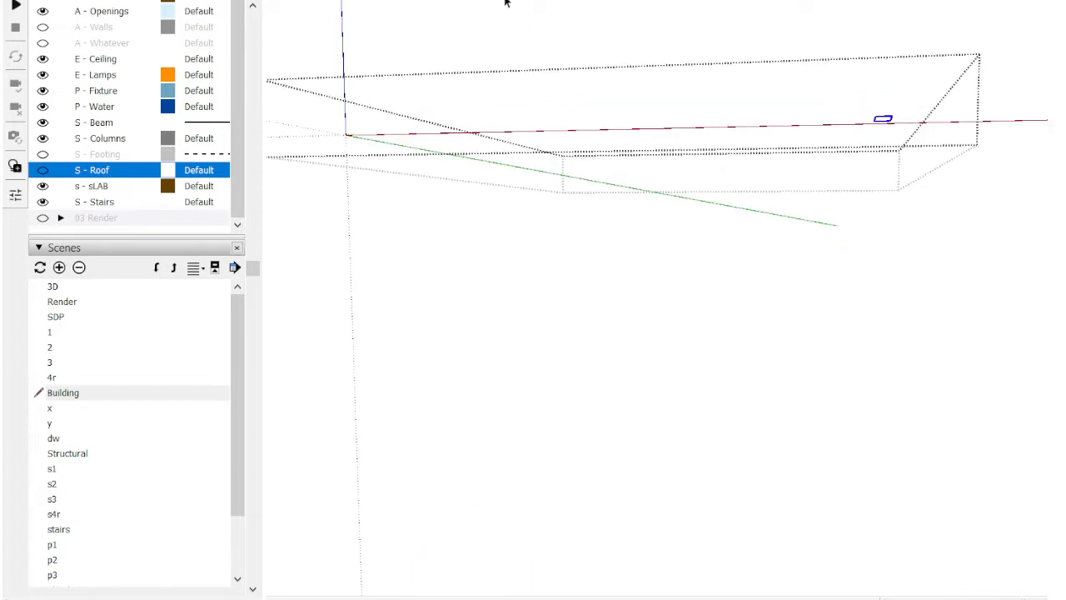
left_click(585, 2)
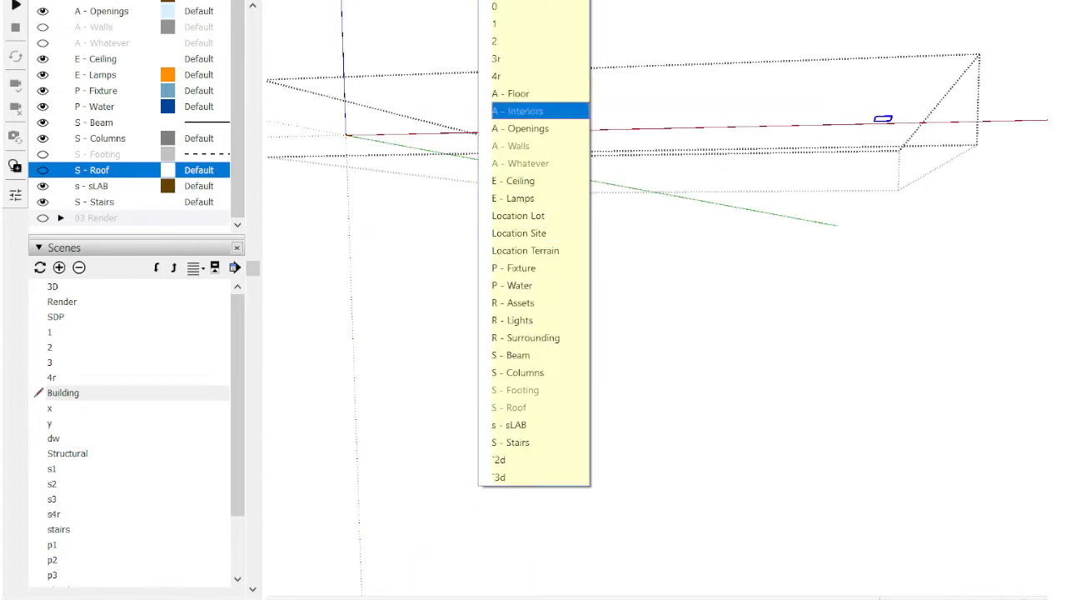
left_click(683, 111)
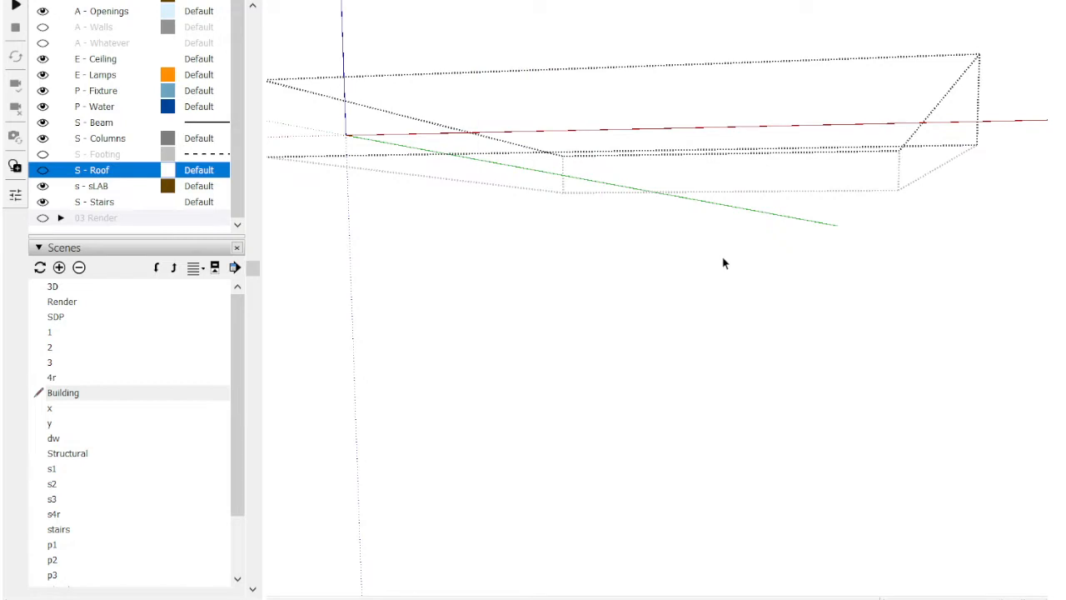
left_click(724, 264)
Step: Toggle the A - Openings tag and leave it hidden to check that the windows and doors belong to it
middle_click_drag(716, 264, 569, 236)
left_click(568, 233)
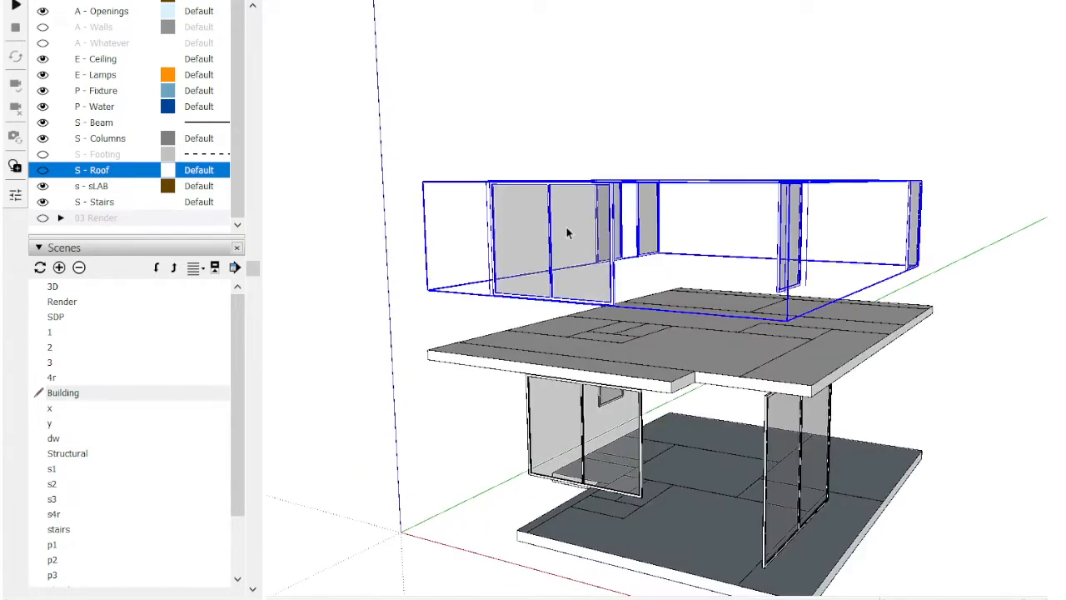
left_click(523, 167)
scroll(139, 115, "up", 5)
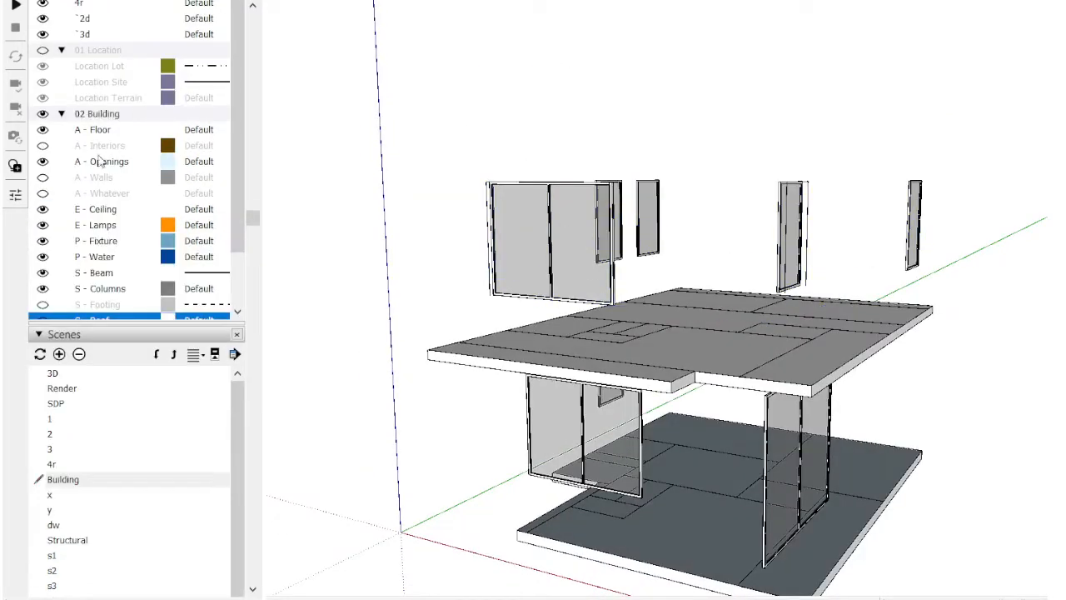
left_click(46, 163)
left_click(46, 164)
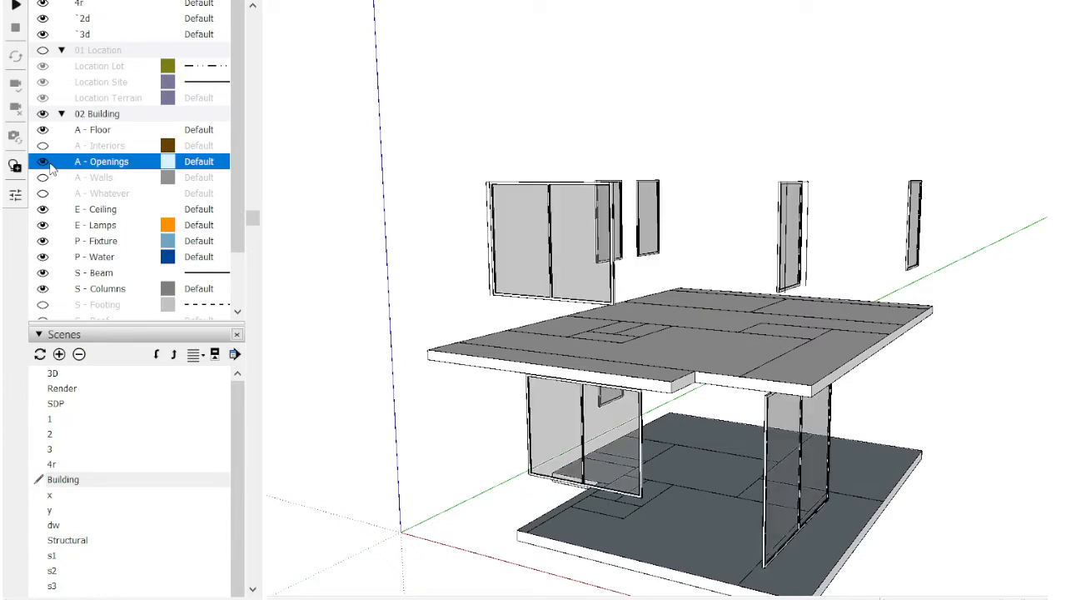
left_click(48, 164)
Step: Toggle the visibility of the A - Floor tag to check the floor outlines against the two slabs
left_click(44, 134)
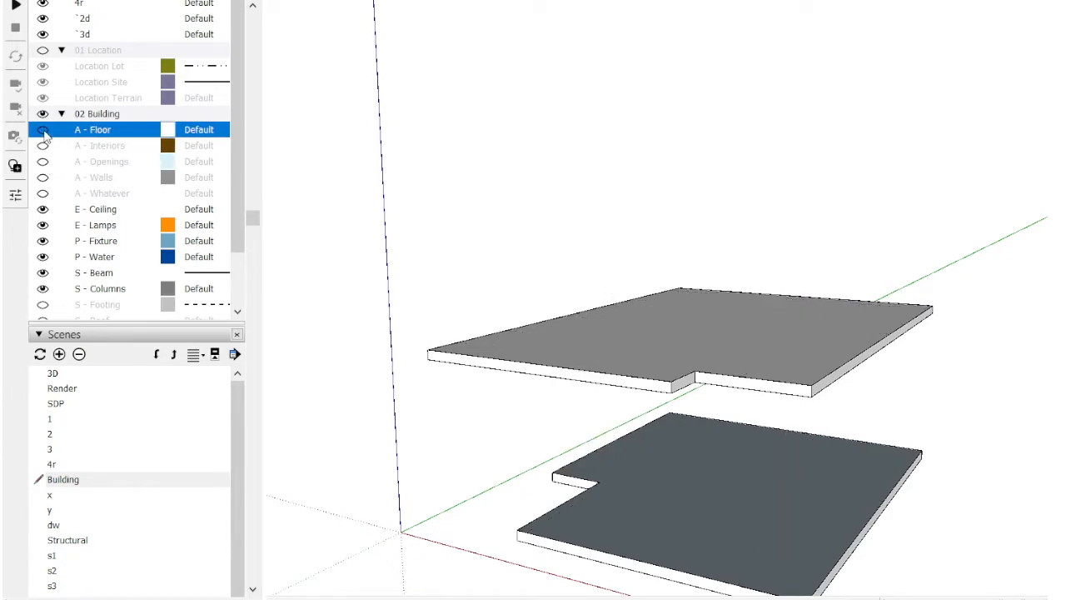
left_click(44, 133)
scroll(691, 366, "down", 2)
middle_click_drag(708, 361, 679, 321)
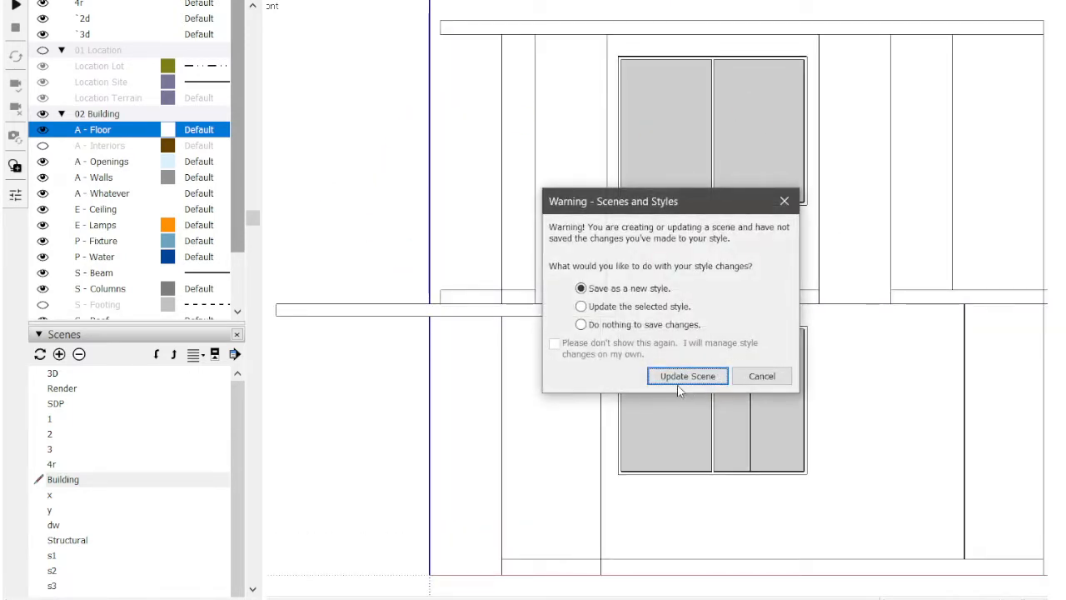
Step: Update the Building scene, saving the style changes as a new style, and open the x section scene
left_click(690, 373)
scroll(367, 150, "down", 1)
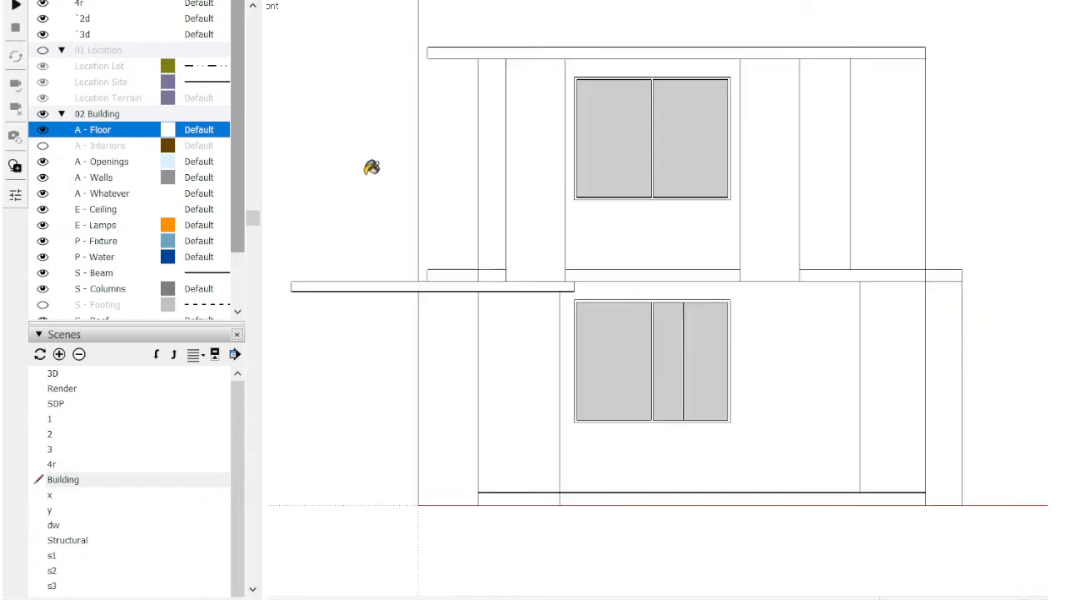
key("Page_Down")
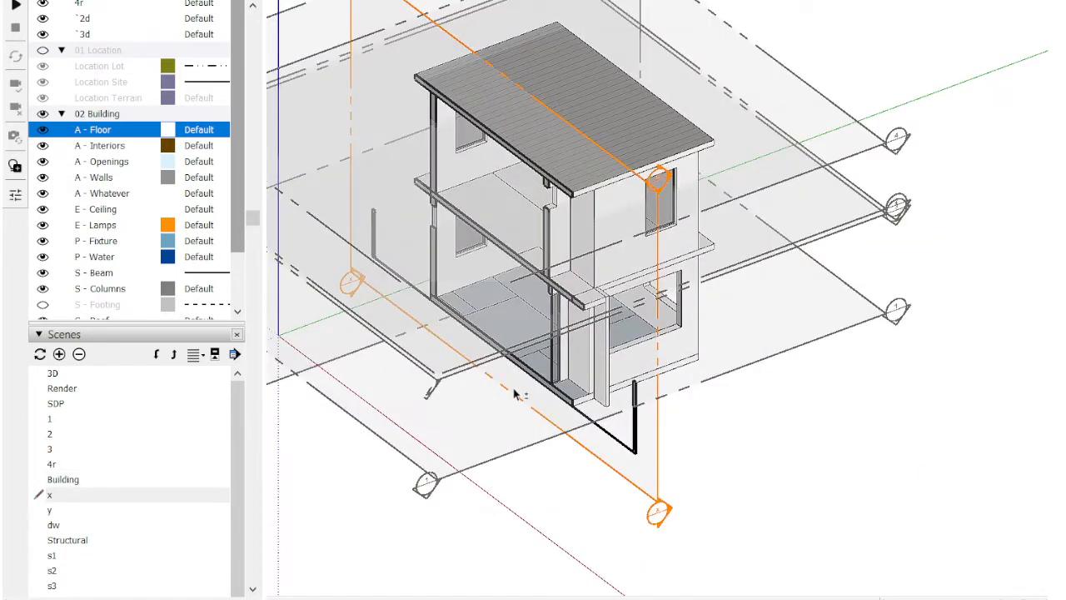
Step: Move the section plane of scene x along the green axis to a new cut through the house
middle_click_drag(514, 390, 638, 412, "shift")
key("m")
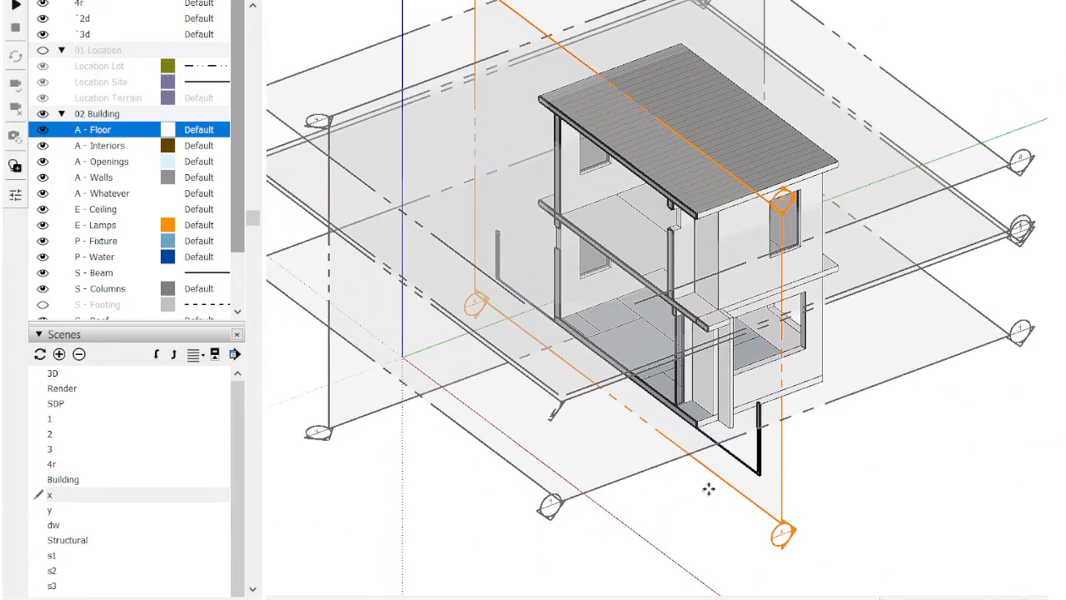
scroll(709, 488, "up", 1)
left_click(757, 483)
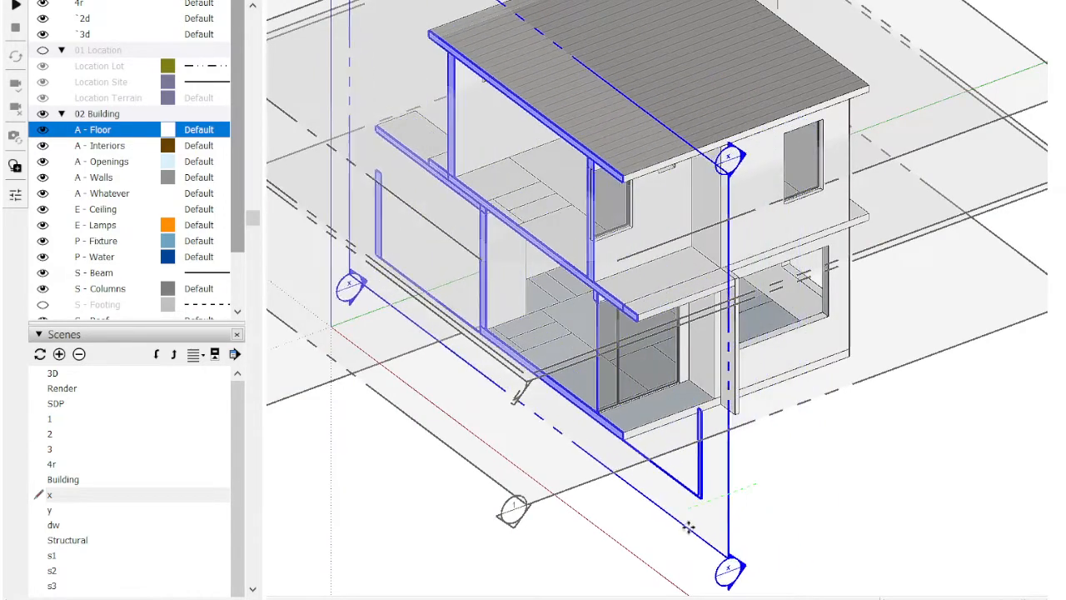
left_click(688, 511)
key("space")
left_click(688, 463)
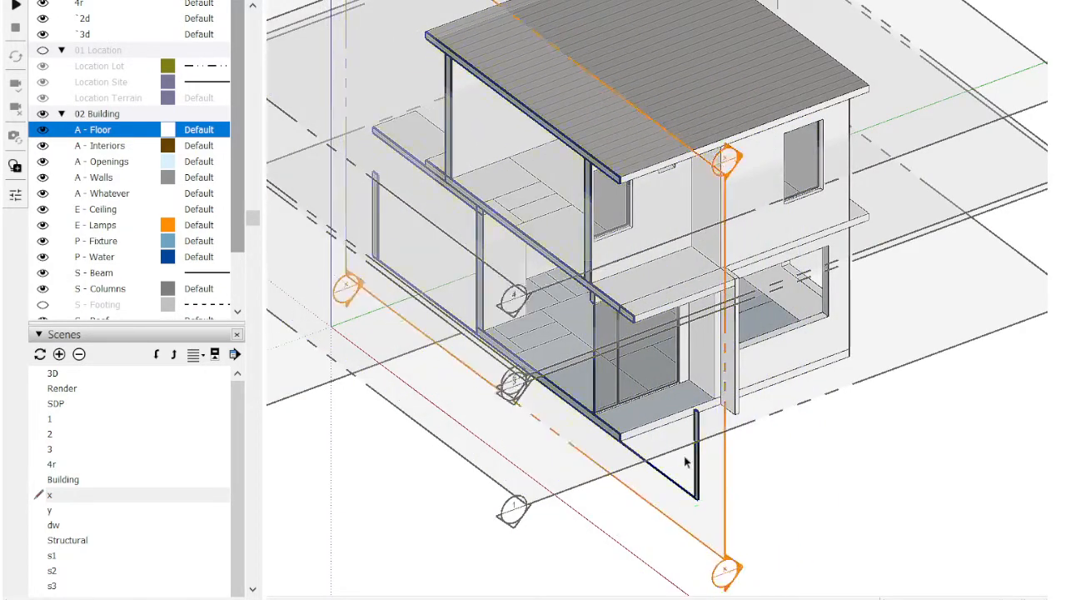
scroll(657, 434, "down", 3)
middle_click_drag(619, 405, 584, 223)
scroll(671, 126, "up", 3)
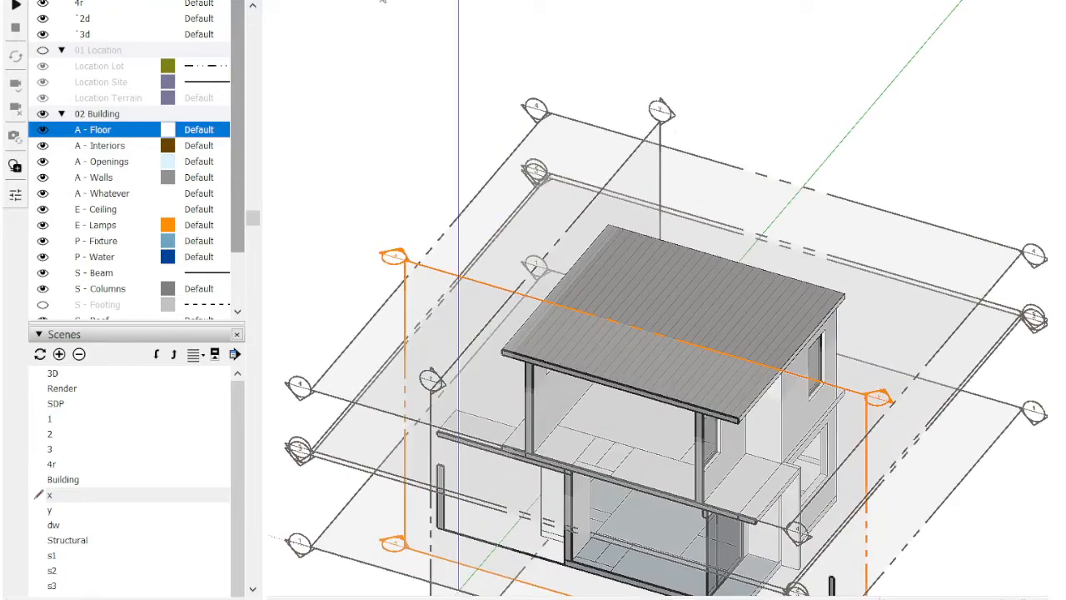
Step: Move the section plane of scene y along the red axis into the house and check the y and x section views
left_click(433, 2)
key("alt+s")
scroll(558, 129, "down", 2)
middle_click_drag(567, 147, 479, 442)
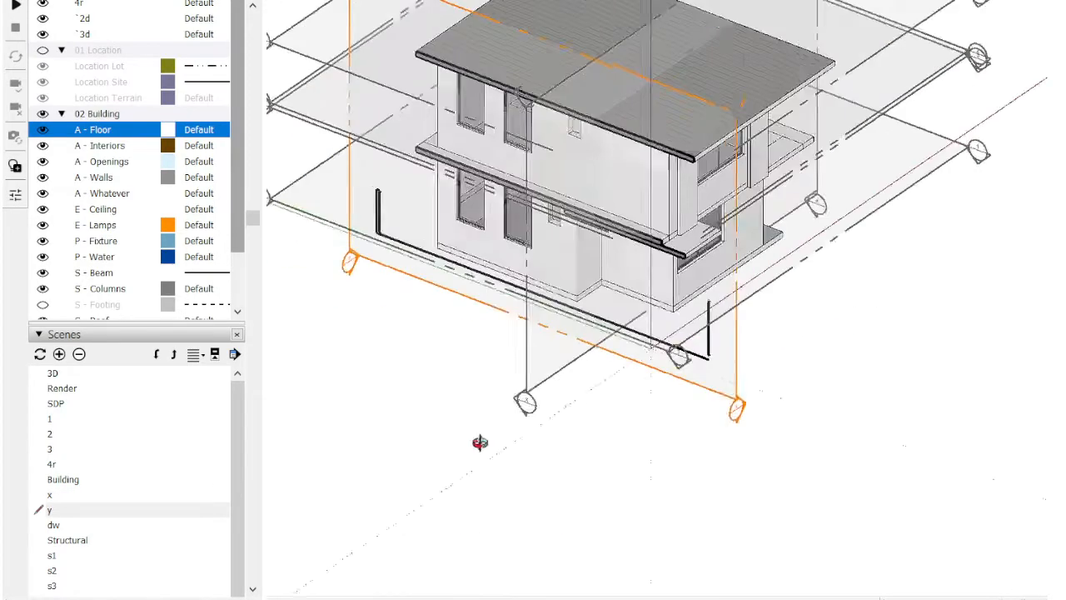
scroll(471, 441, "down", 3)
middle_click_drag(540, 265, 592, 452)
scroll(591, 452, "up", 4)
key("m")
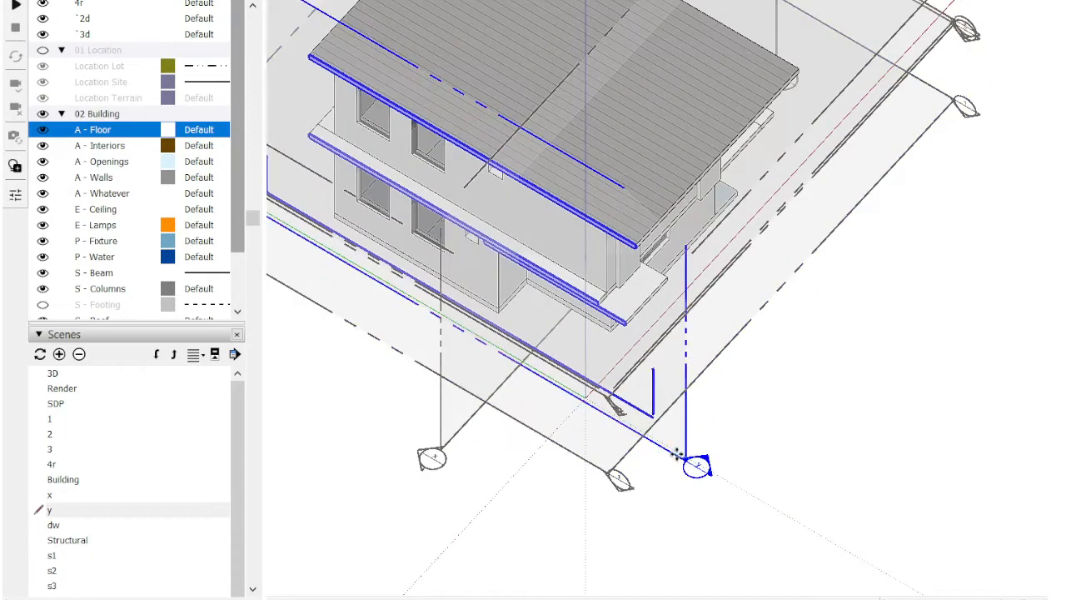
left_click(677, 453)
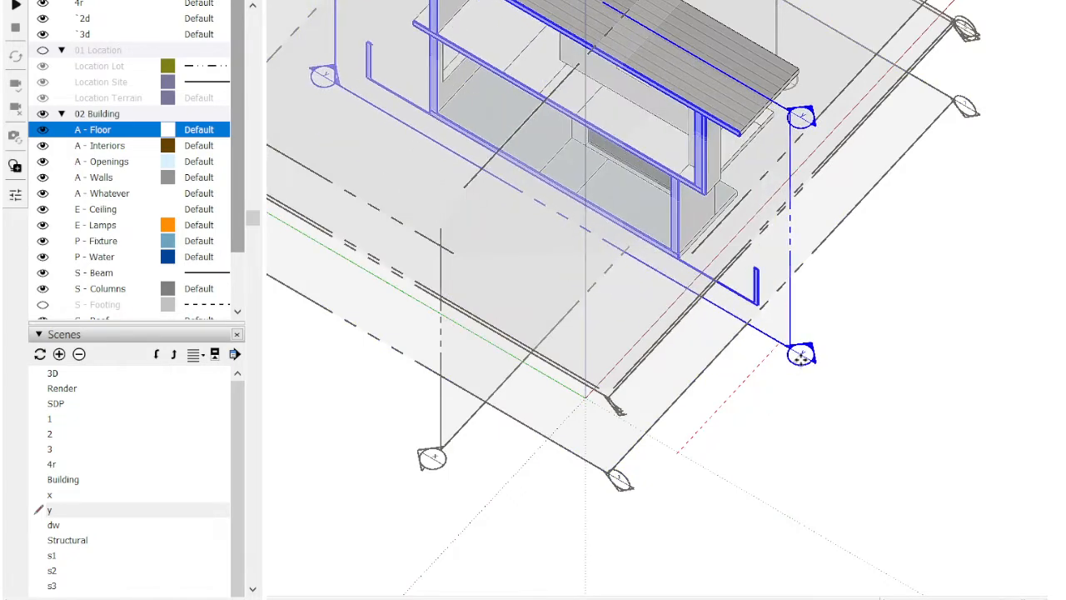
left_click(709, 441)
middle_click_drag(708, 441, 821, 93)
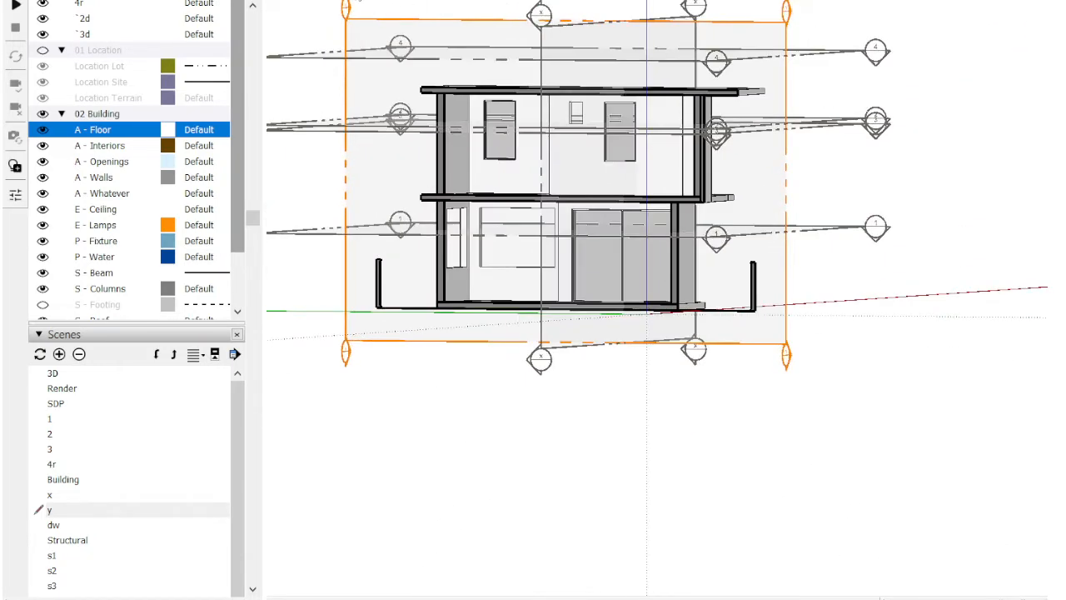
left_click(360, 2)
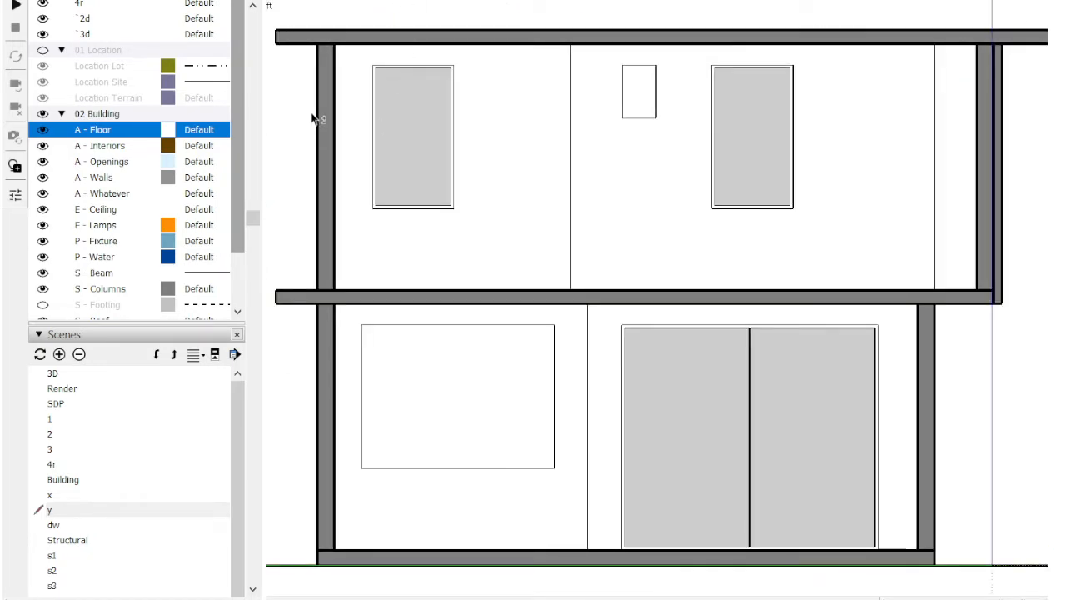
left_click(329, 2)
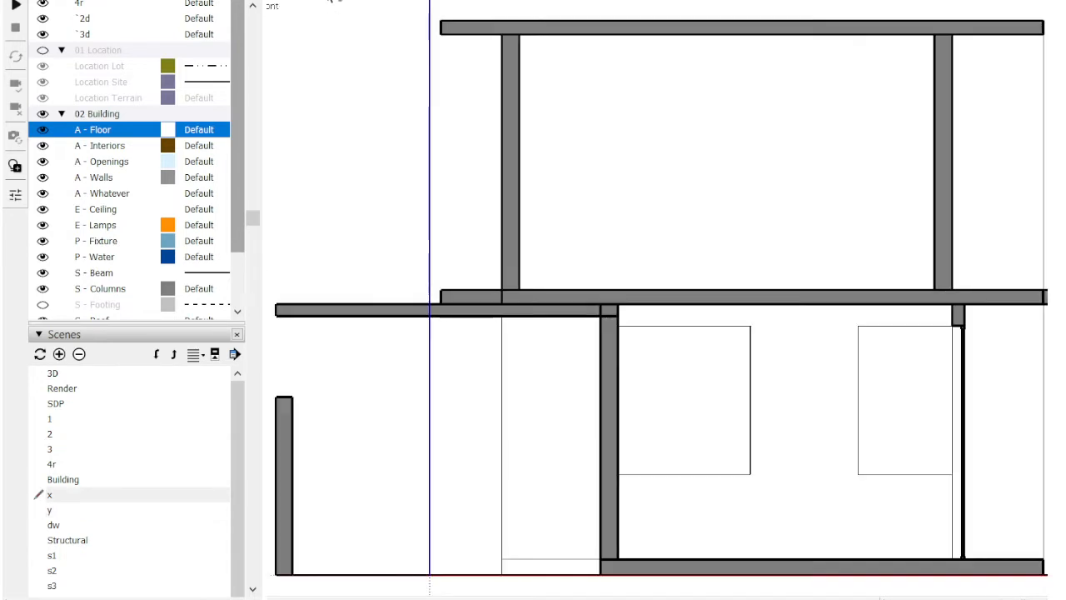
Step: In the dw scene, hide the s - sLAB tag and delete the stray outline beside the upper-floor window inside its group
left_click(395, 1)
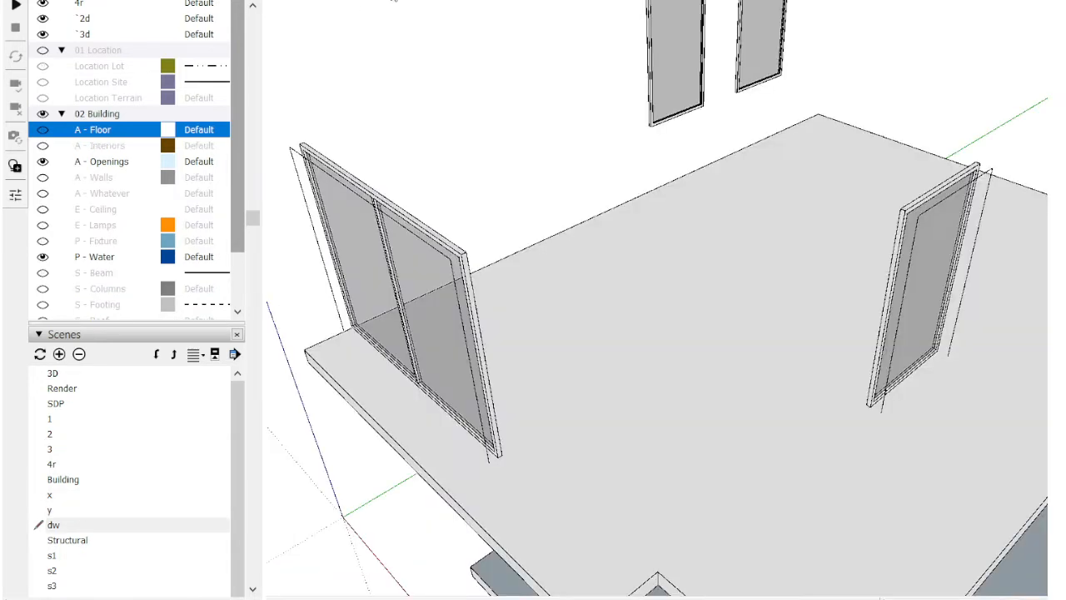
scroll(184, 215, "down", 1)
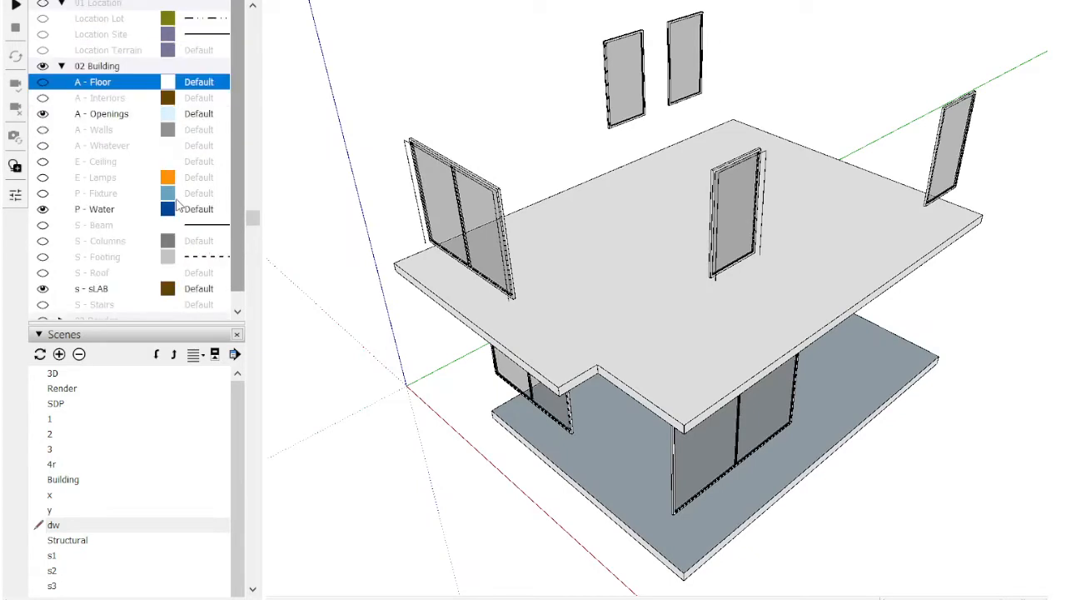
left_click(43, 288)
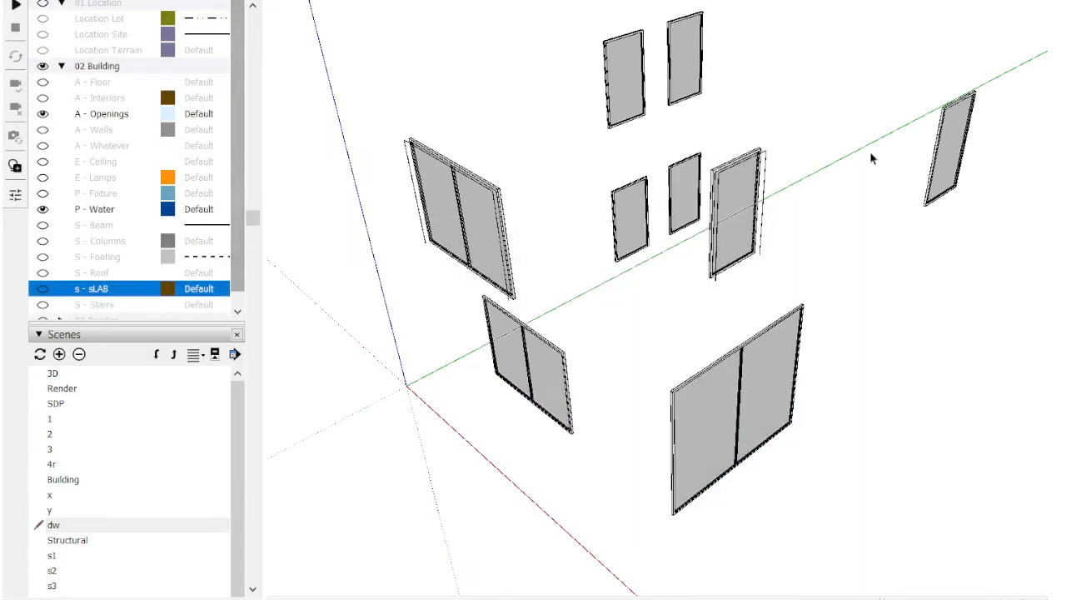
double_click(766, 160)
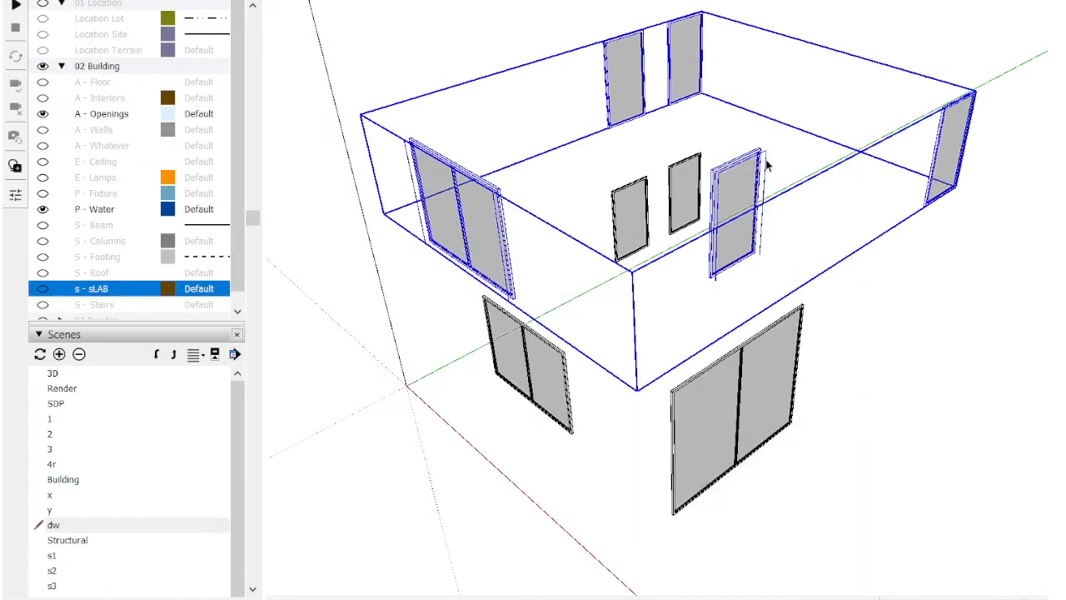
left_click(765, 161)
key("Delete")
key("Escape")
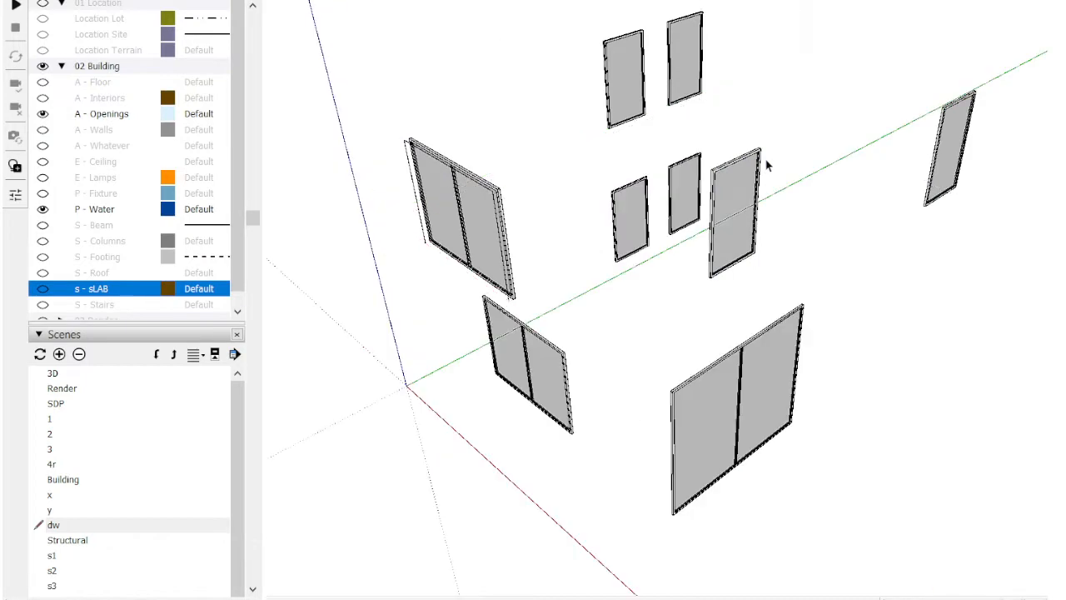
Step: Examine the slabs in the Structural scene from below and open scene s1
left_click(436, 1)
key("a")
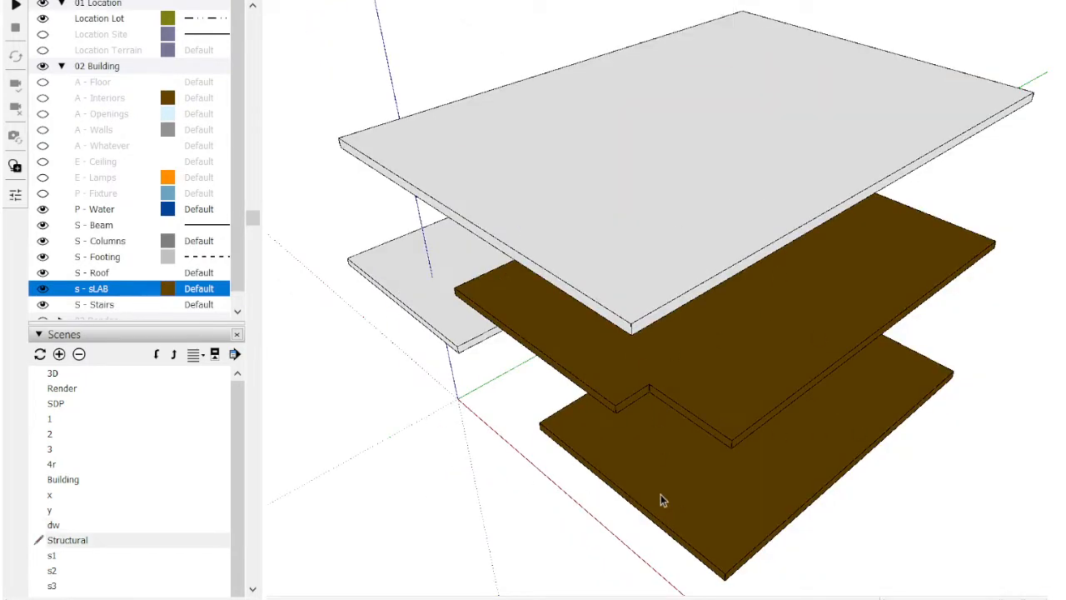
mouse_move(661, 500)
middle_mouse_down()
mouse_move(647, 392)
mouse_move(530, 297)
mouse_move(683, 209)
mouse_move(675, 260)
middle_mouse_up()
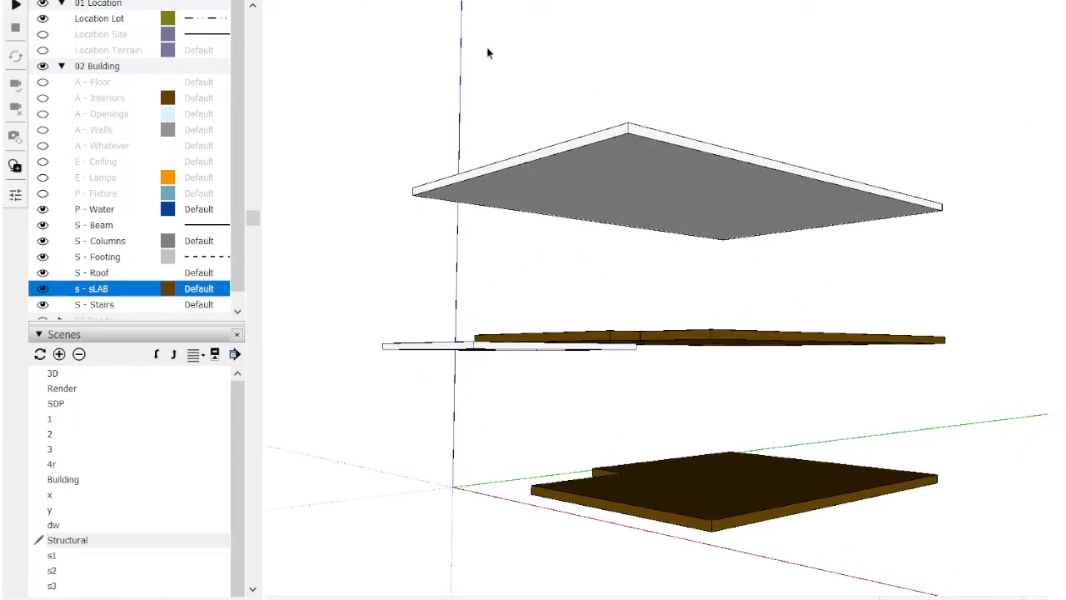
key("Page_Down")
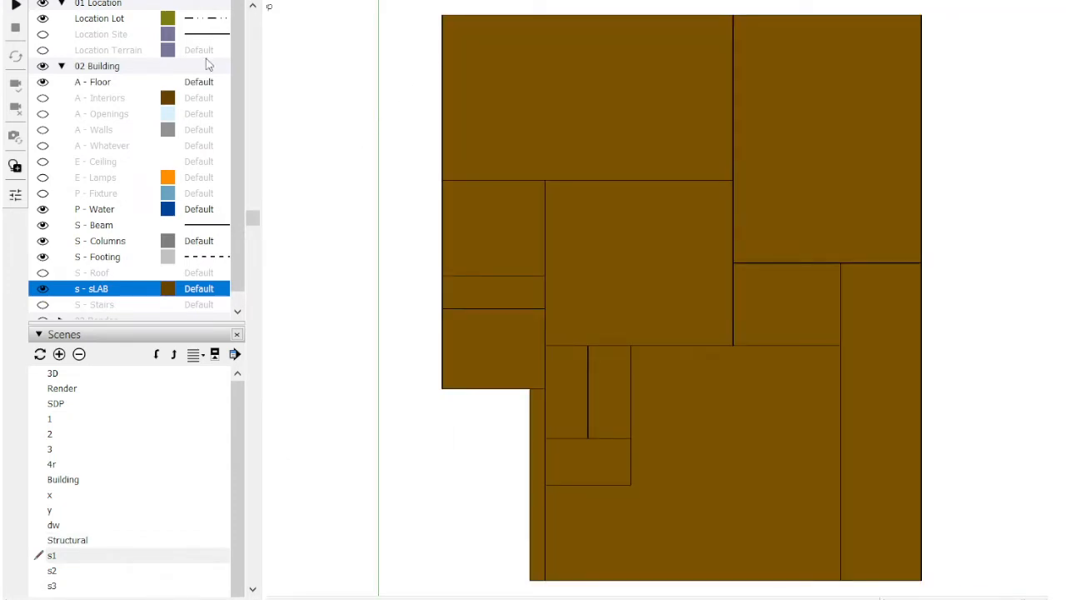
Step: Open the Render scene and inspect the whole house from the gate side and the long boundary wall side
left_click(62, 389)
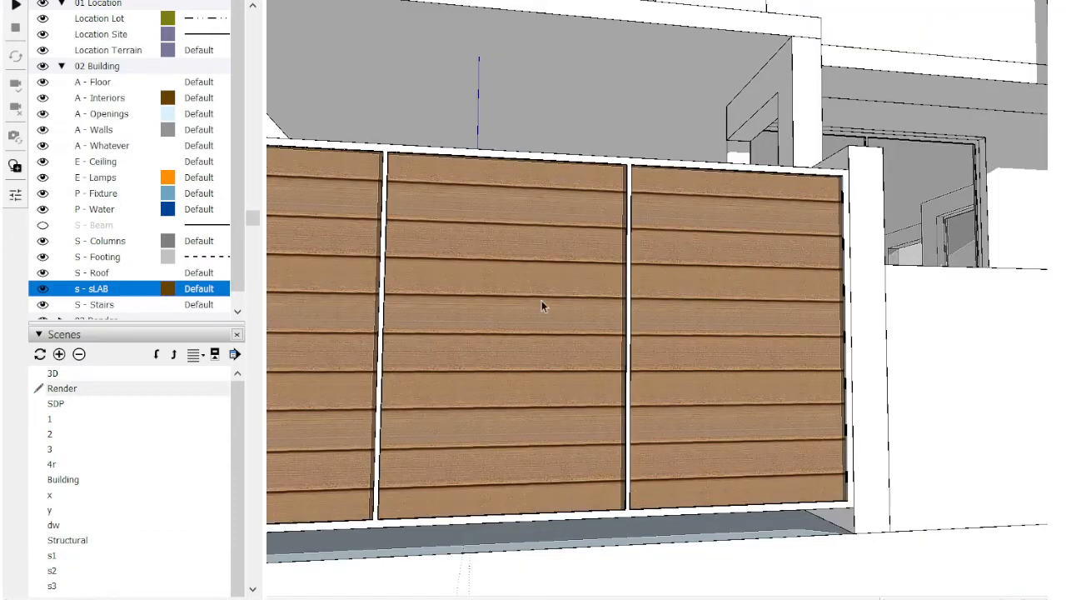
key("shift+z")
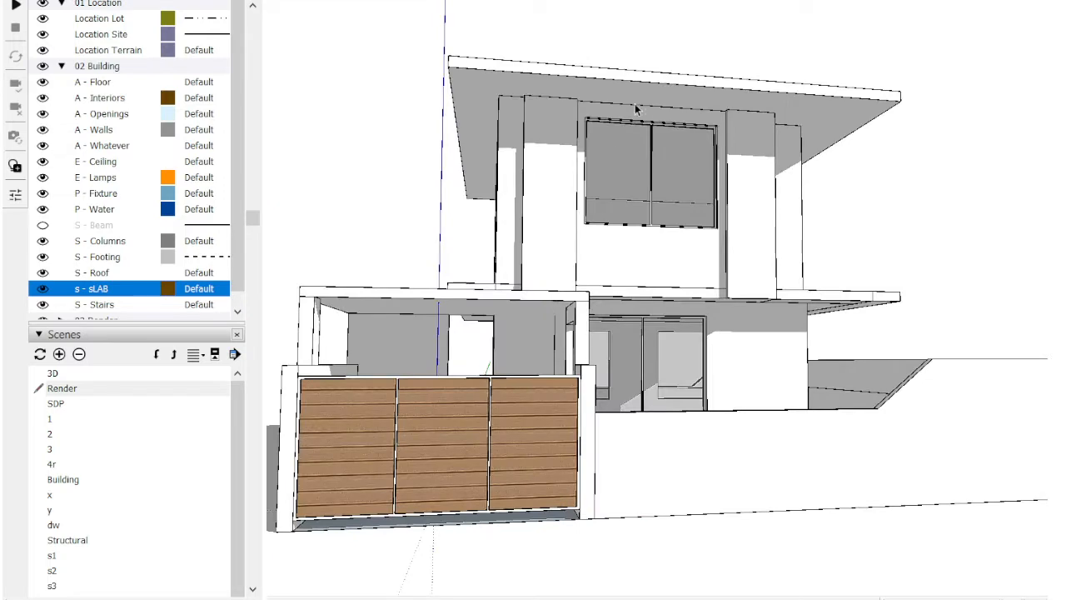
middle_click_drag(1022, 260, 597, 424)
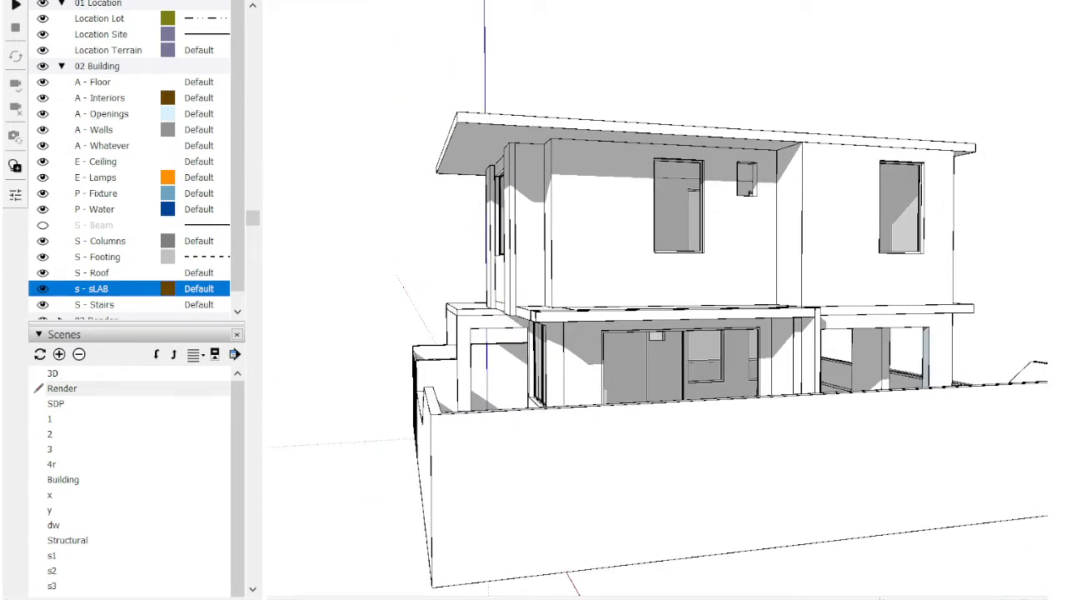
middle_click_drag(533, 333, 733, 329)
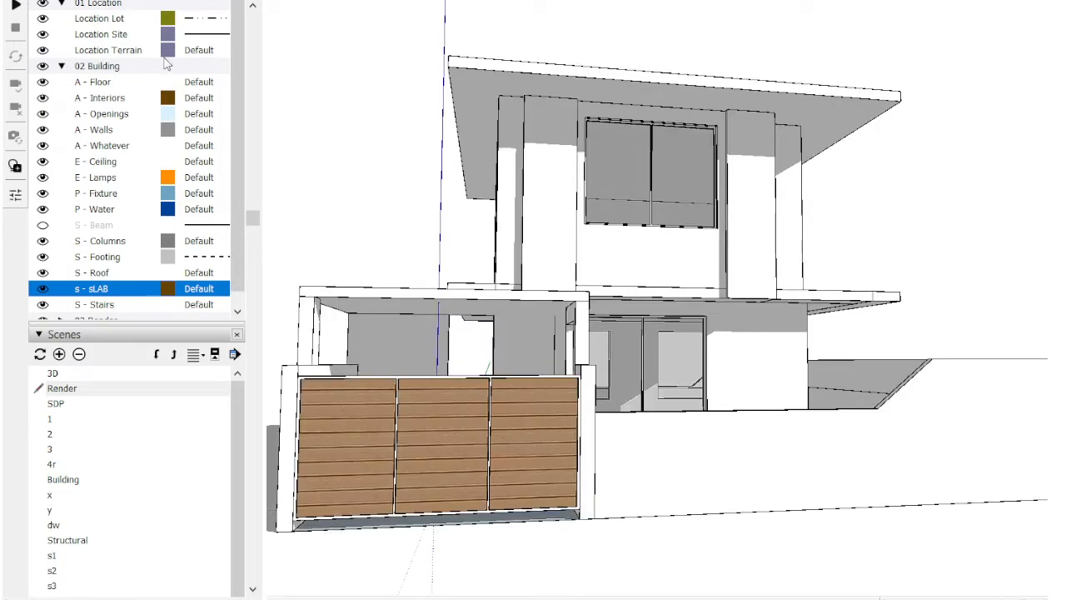
Step: Frame the house from its front corner with the gate in view and set the camera to Two-Point Perspective
middle_click_drag(730, 228, 421, 244)
left_click_drag(629, 280, 697, 274, "shift")
middle_click_drag(698, 274, 685, 266, "shift")
scroll(685, 267, "up", 1)
scroll(686, 271, "down", 3)
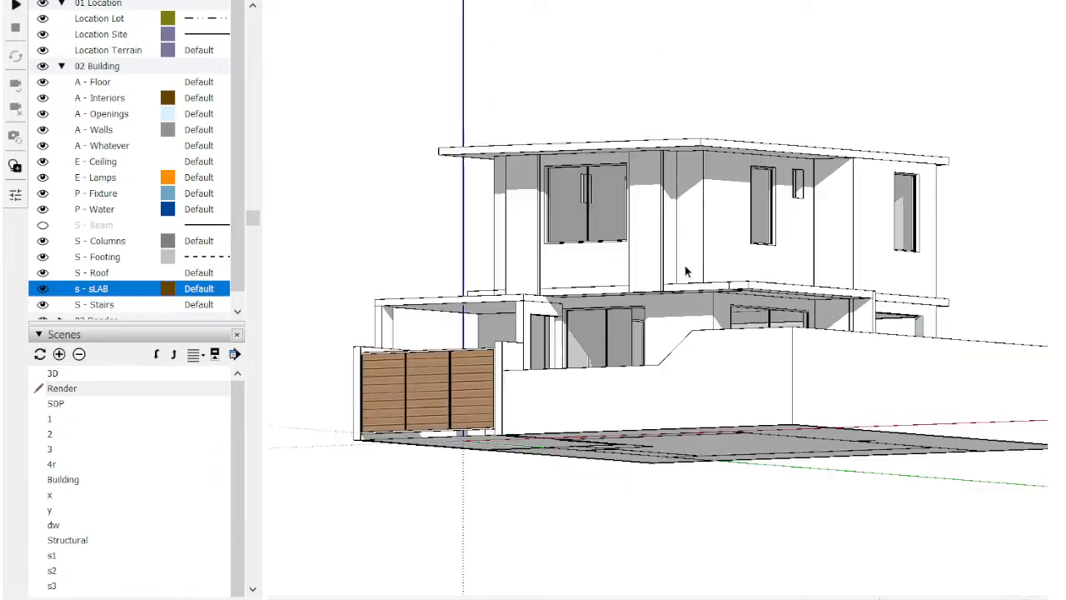
scroll(685, 270, "up", 3)
left_click_drag(676, 427, 730, 441)
middle_click_drag(716, 288, 710, 262, "shift")
scroll(713, 269, "up", 2)
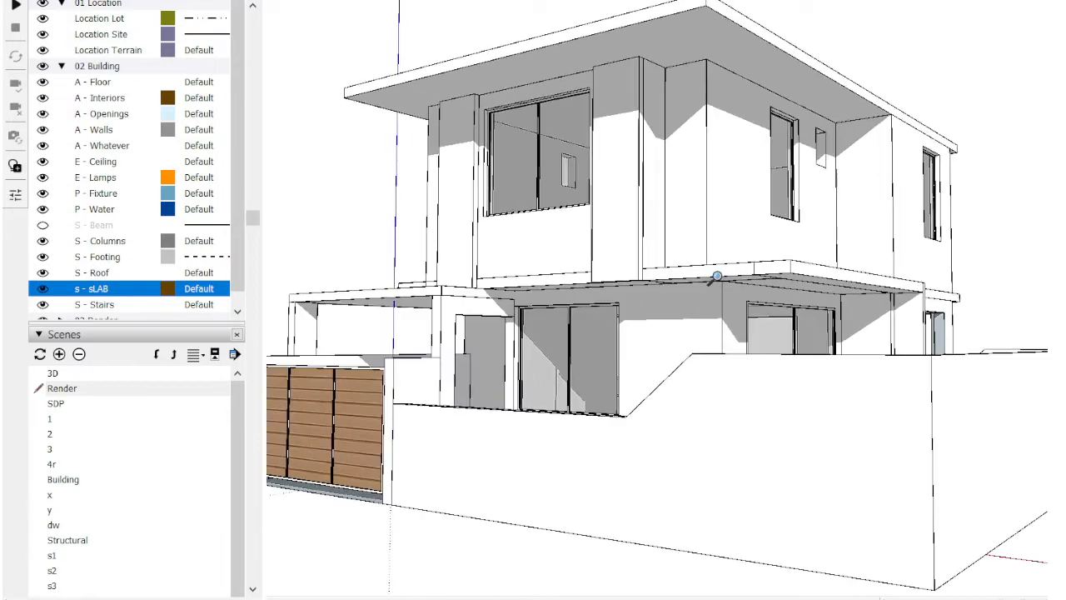
scroll(716, 276, "down", 2)
key("alt+2")
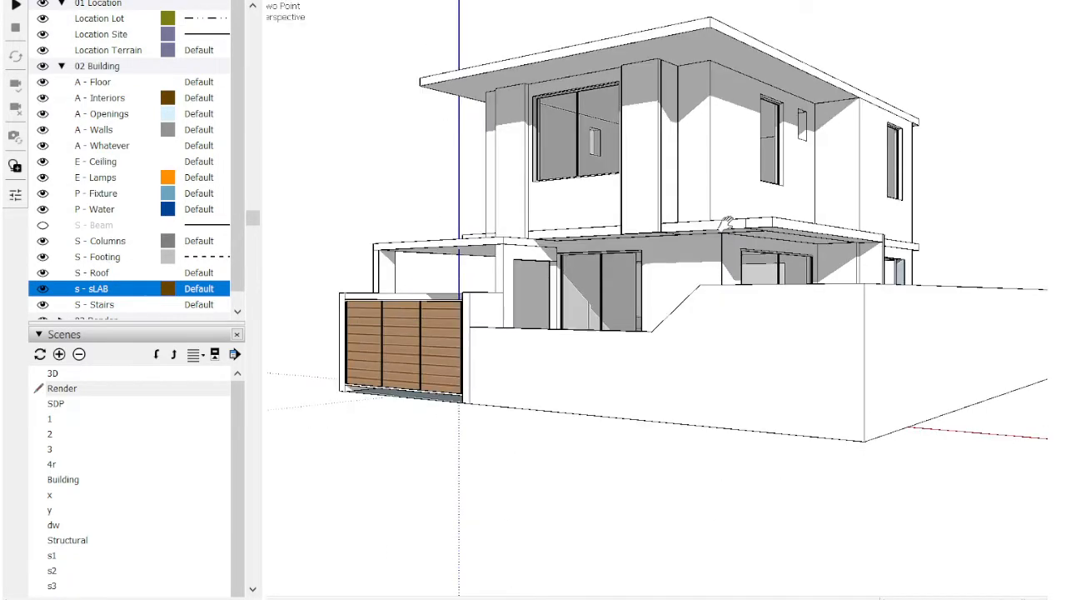
left_click_drag(728, 219, 733, 275)
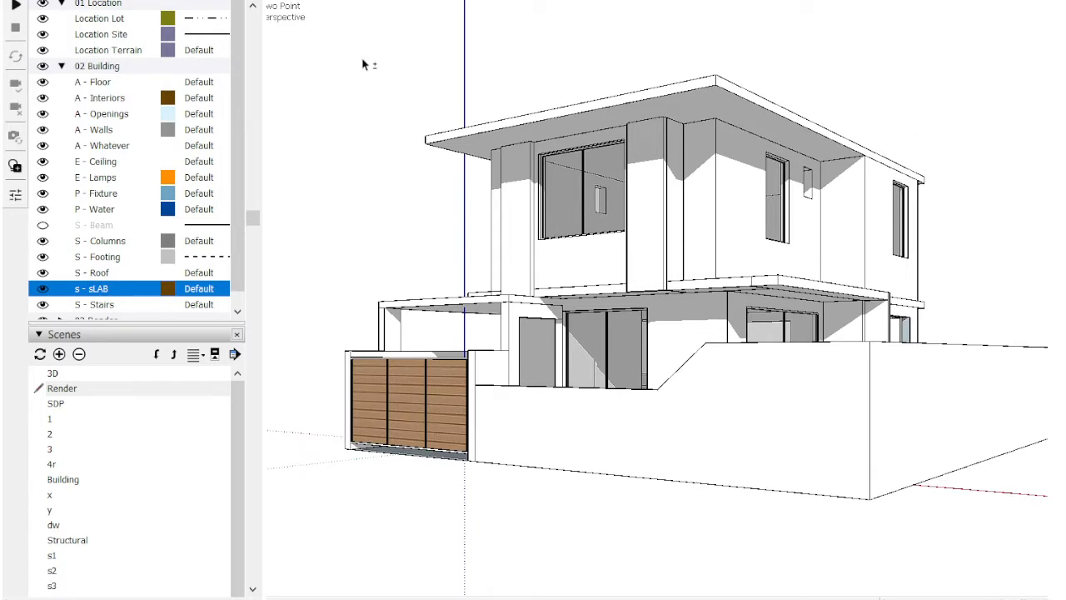
Step: Draw a ground rectangle along the front of the lot, starting from the boundary wall's front corner
middle_click_drag(438, 313, 912, 407)
left_click(891, 398)
scroll(400, 562, "down", 2)
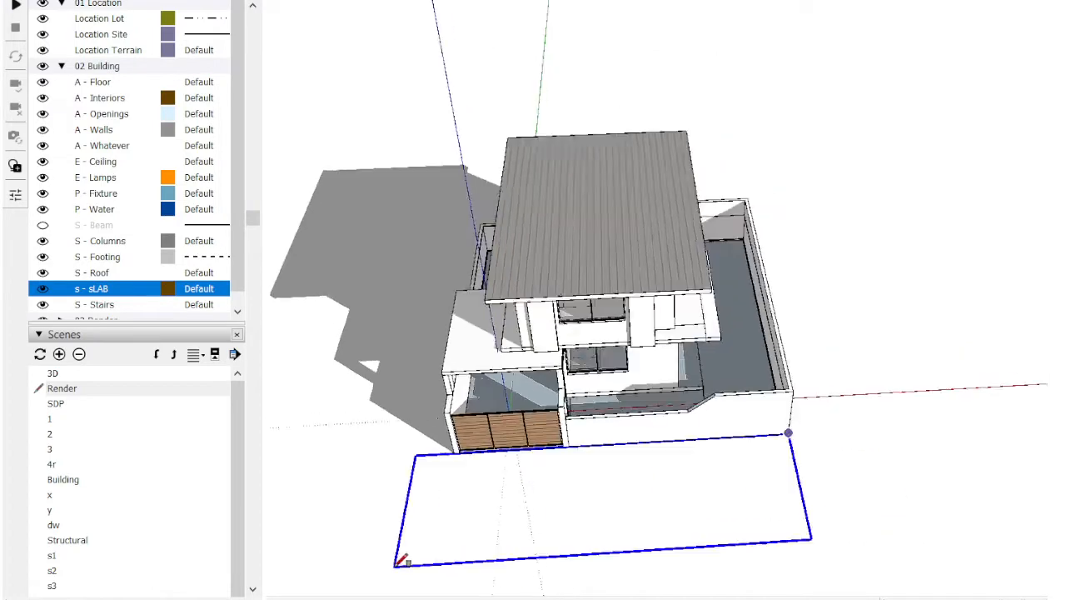
middle_click_drag(404, 525, 744, 338, "shift")
left_click(398, 430)
Step: Stretch the ground rectangle lengthwise so it extends well past both sides of the lot
key("space")
scroll(533, 421, "down", 2)
middle_click_drag(864, 371, 647, 464, "shift")
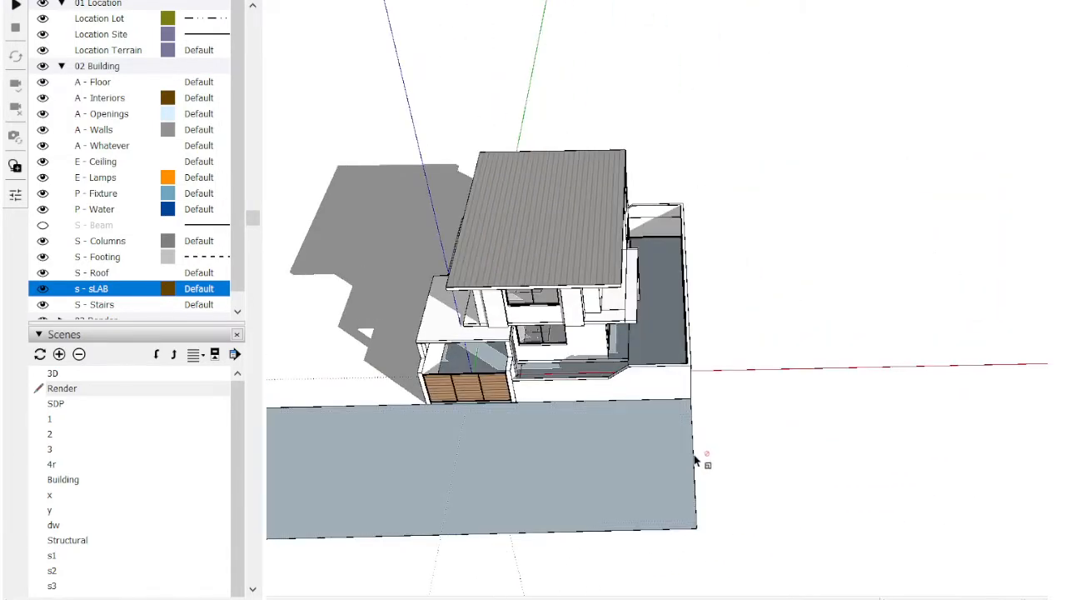
key("s")
left_click_drag(695, 457, 1026, 415)
key("space")
scroll(817, 429, "down", 2)
middle_click_drag(811, 429, 843, 467)
middle_click_drag(842, 466, 851, 373, "shift")
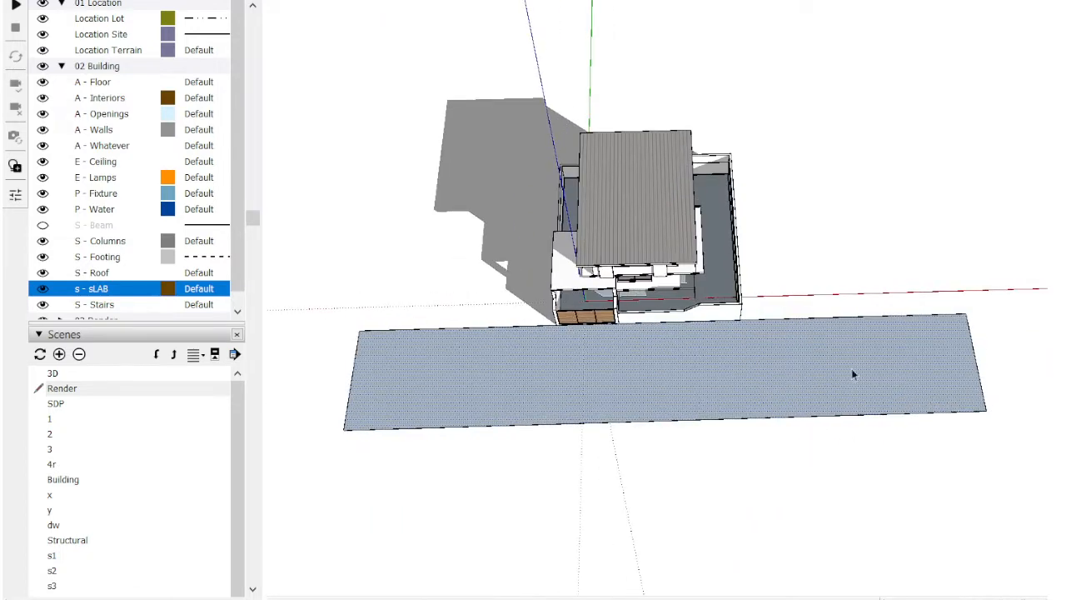
Step: Copy the ground strip away from the house by half its depth and erase the former outer edge between the faces
left_click(965, 314, "ctrl")
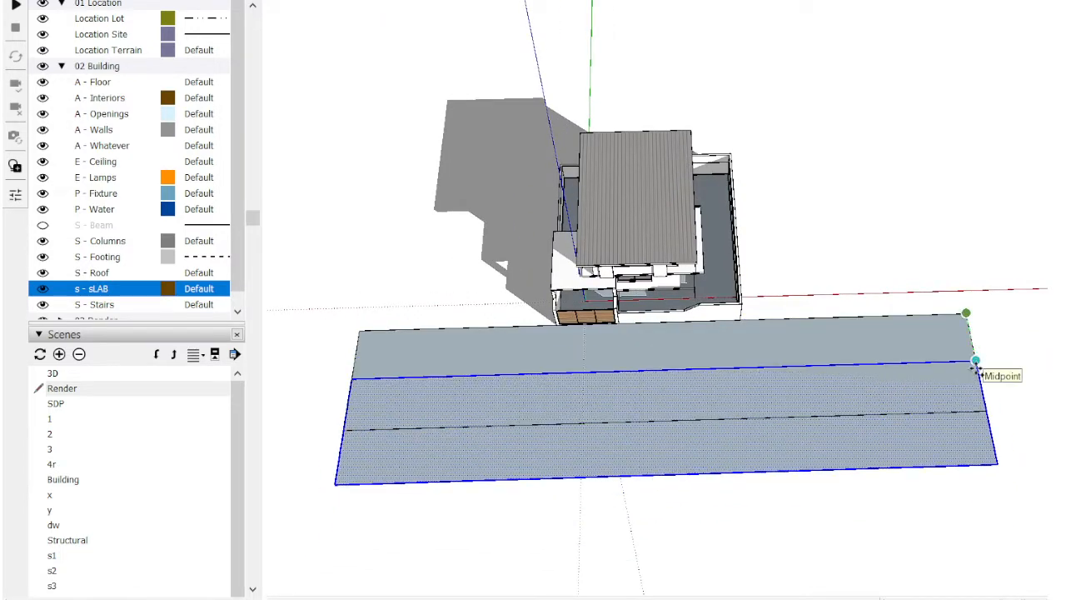
left_click(975, 366)
key("e")
left_click(839, 411)
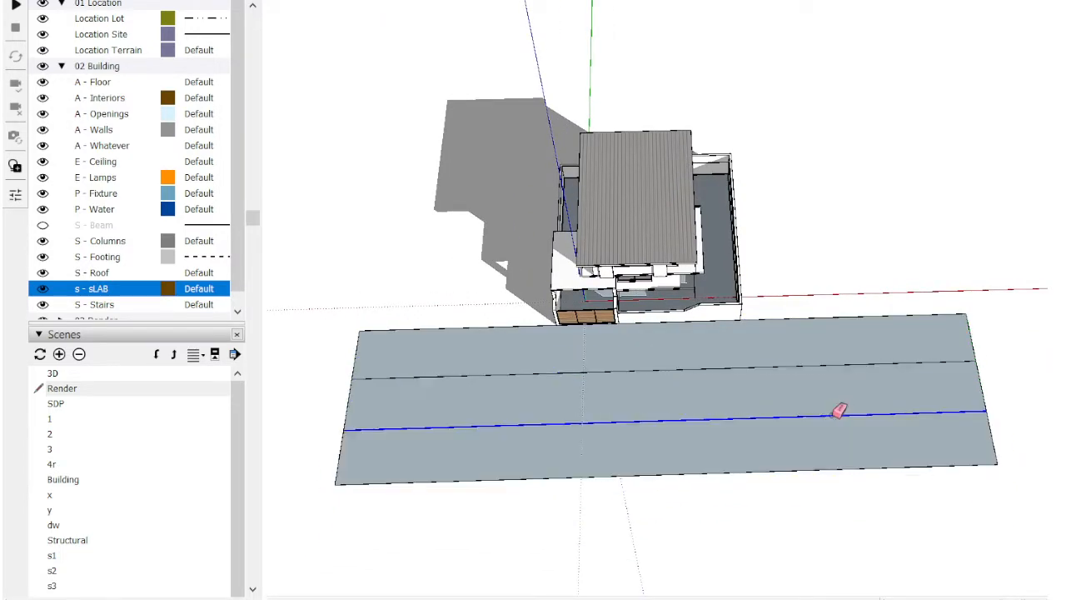
Step: Draw a ground rectangle beside the lot from the boundary wall's rear corner to the near end corner of the front strip
middle_click_drag(707, 333, 752, 358)
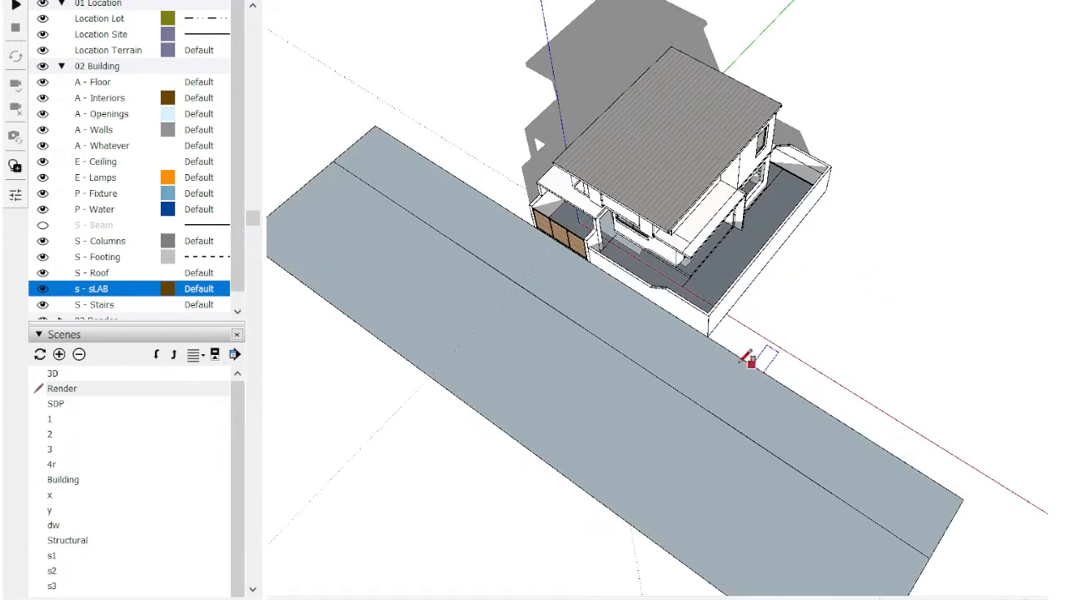
left_click(826, 190)
left_click(964, 499)
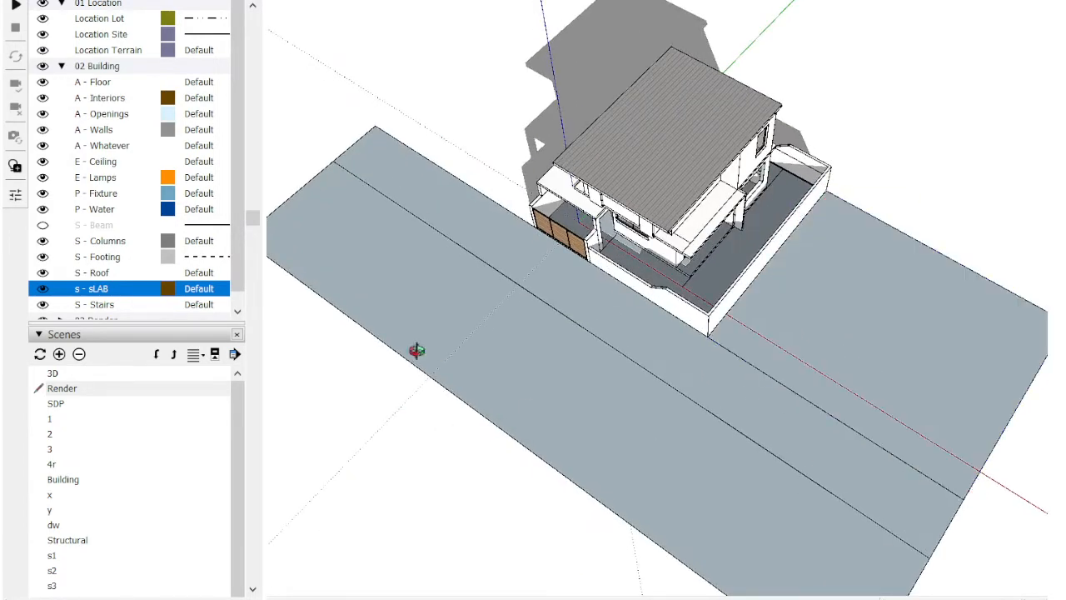
Step: Draw a ground rectangle on the lot's gate side, from the boundary wall's rear corner to the end corner of the front strip
middle_click_drag(417, 351, 822, 325)
scroll(746, 130, "up", 3)
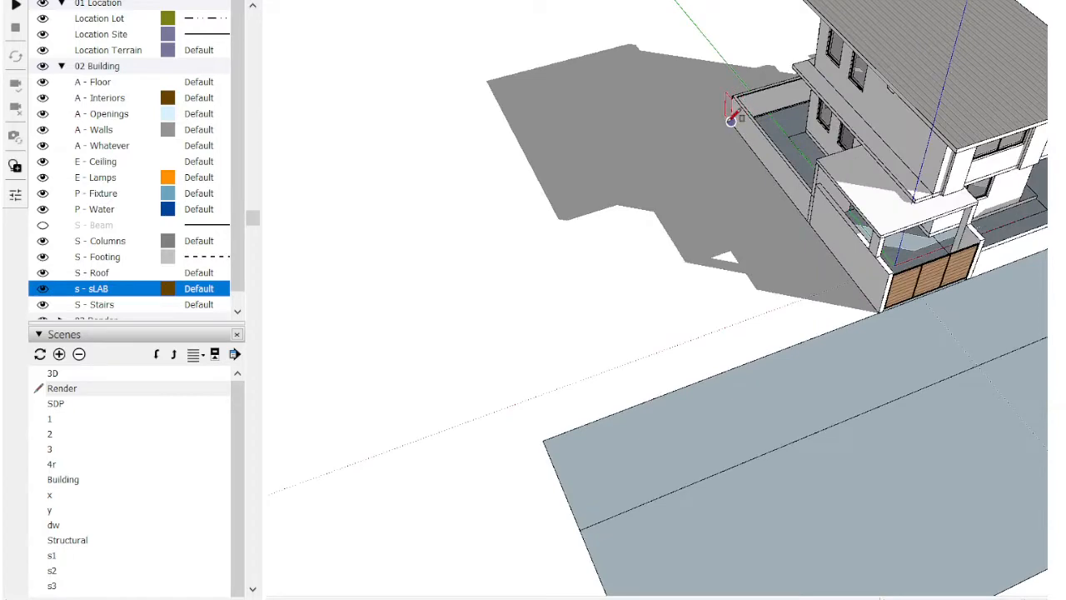
left_click(730, 119)
left_click(543, 440)
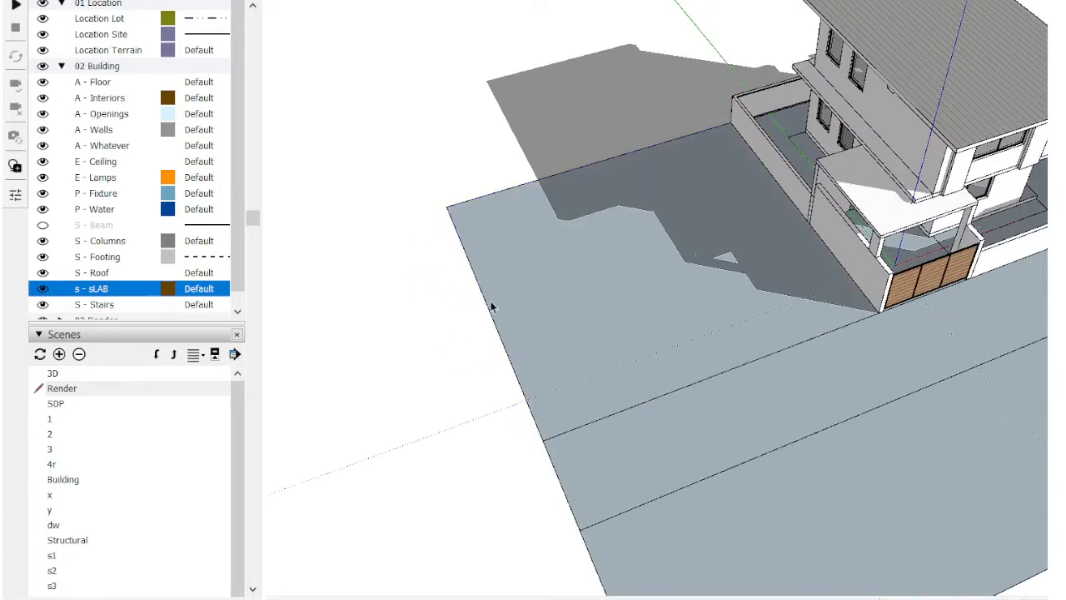
Step: Draw a ground rectangle behind the lot, starting at the side ground's rear outer corner and spanning past the opposite side
scroll(492, 307, "down", 1)
left_click(464, 239)
scroll(447, 419, "down", 2)
middle_click_drag(447, 419, 391, 546)
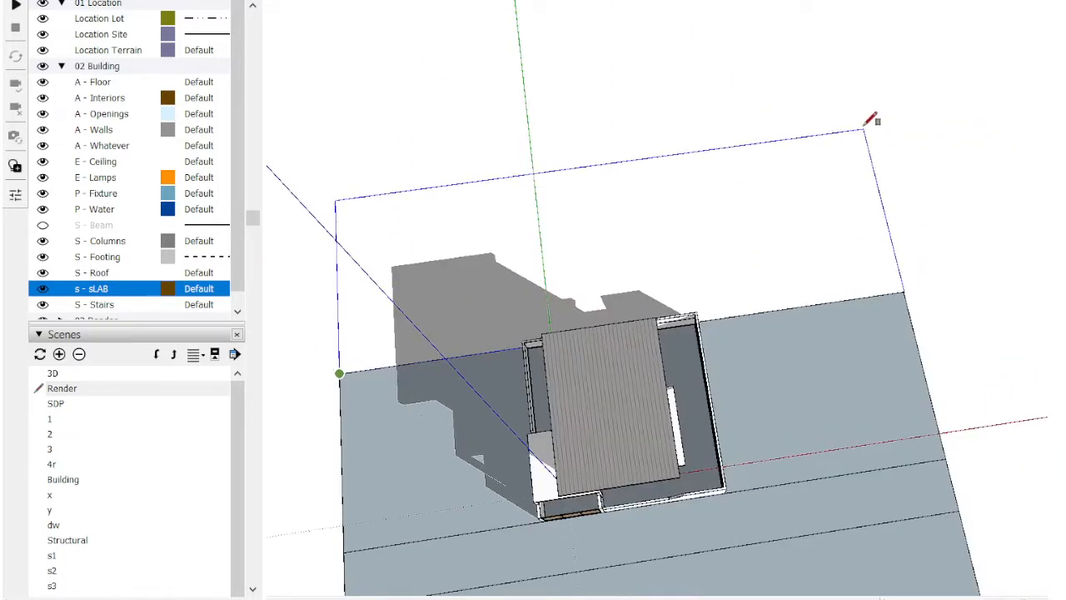
left_click(914, 98)
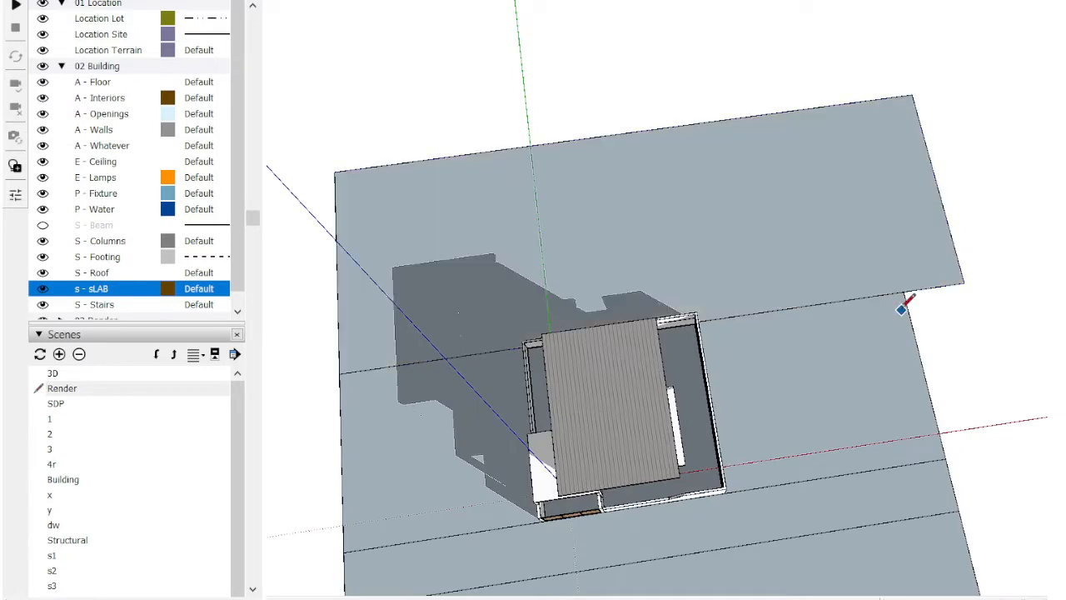
Step: Split the rear ground rectangle in line with the side ground's outer edge and erase the excess beyond it
left_click(858, 105)
key("e")
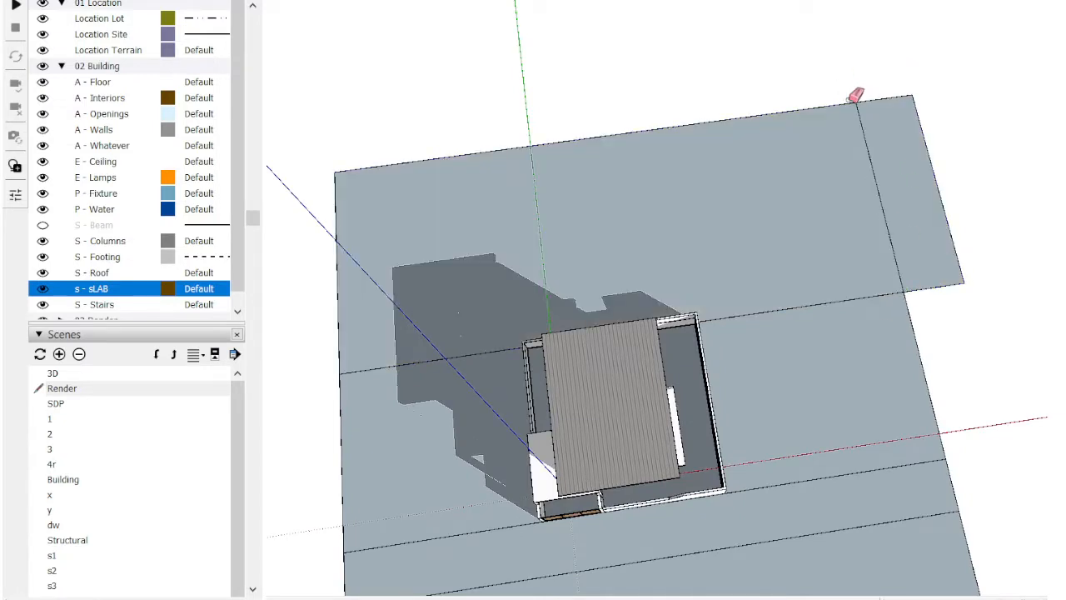
left_click(866, 100)
left_click_drag(948, 334, 944, 334)
key("Delete")
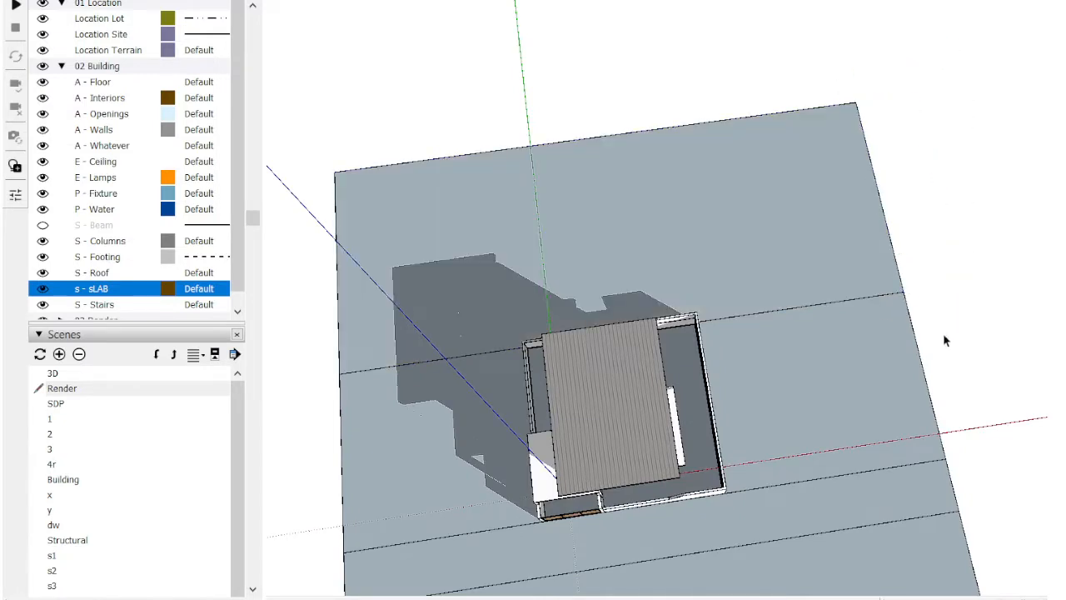
Step: Extrude the ground faces behind and on both sides of the lot upward to a common level just below the house roof
middle_click_drag(944, 334, 500, 197)
scroll(709, 339, "up", 4)
key("p")
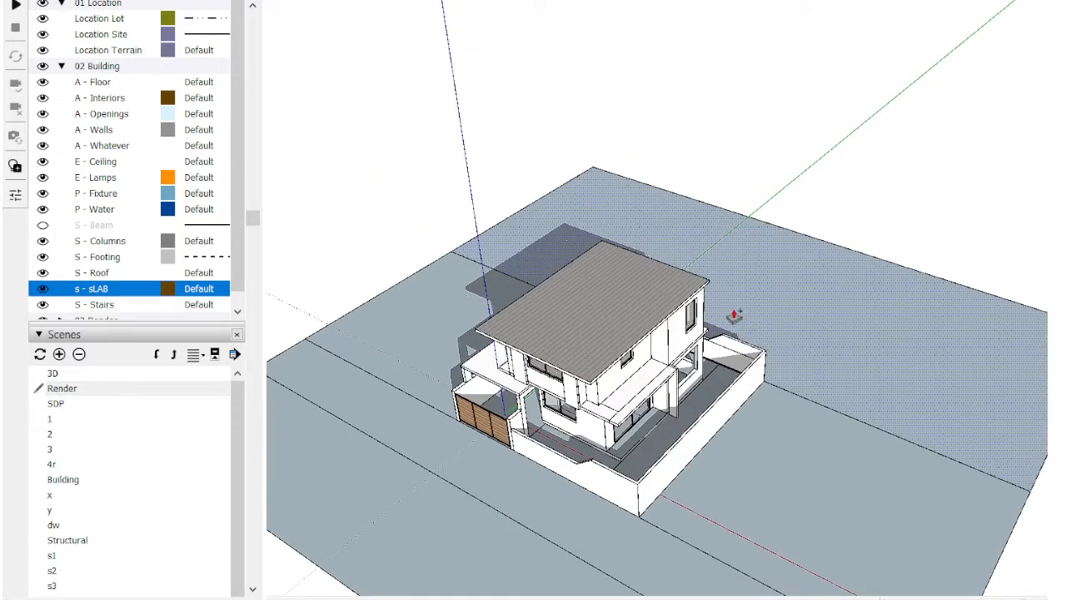
left_click_drag(734, 316, 772, 250)
key("space")
mouse_move(747, 334)
middle_mouse_down()
mouse_move(802, 395)
mouse_move(757, 239)
mouse_move(838, 316)
mouse_move(638, 478)
mouse_move(654, 489)
mouse_move(774, 358)
mouse_move(434, 284)
mouse_move(828, 383)
mouse_move(426, 258)
mouse_move(800, 288)
mouse_move(553, 298)
mouse_move(798, 376)
middle_mouse_up()
scroll(759, 433, "up", 3)
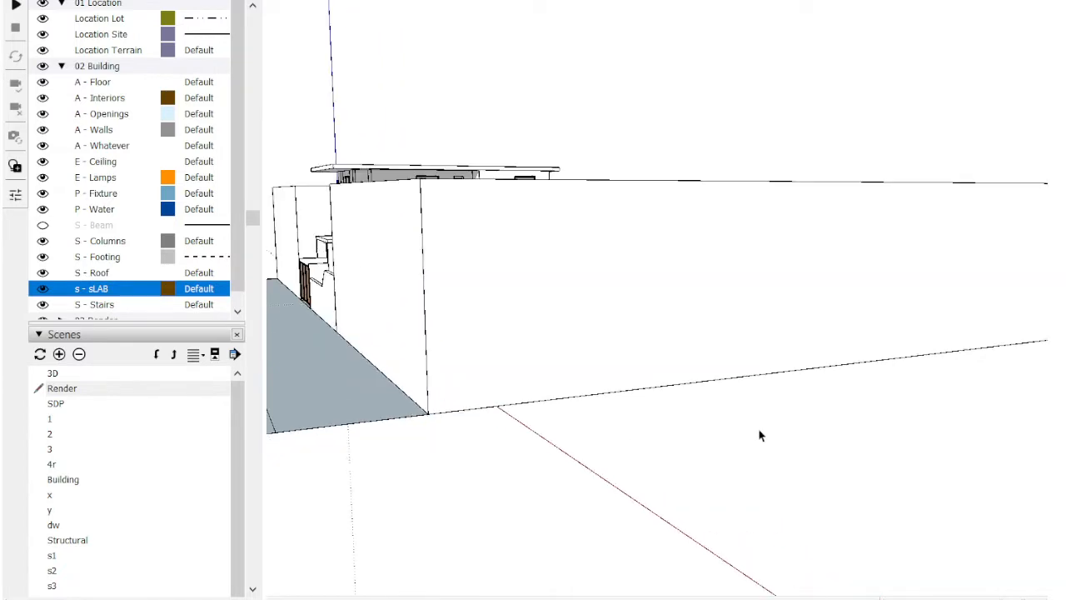
middle_click_drag(618, 373, 782, 441)
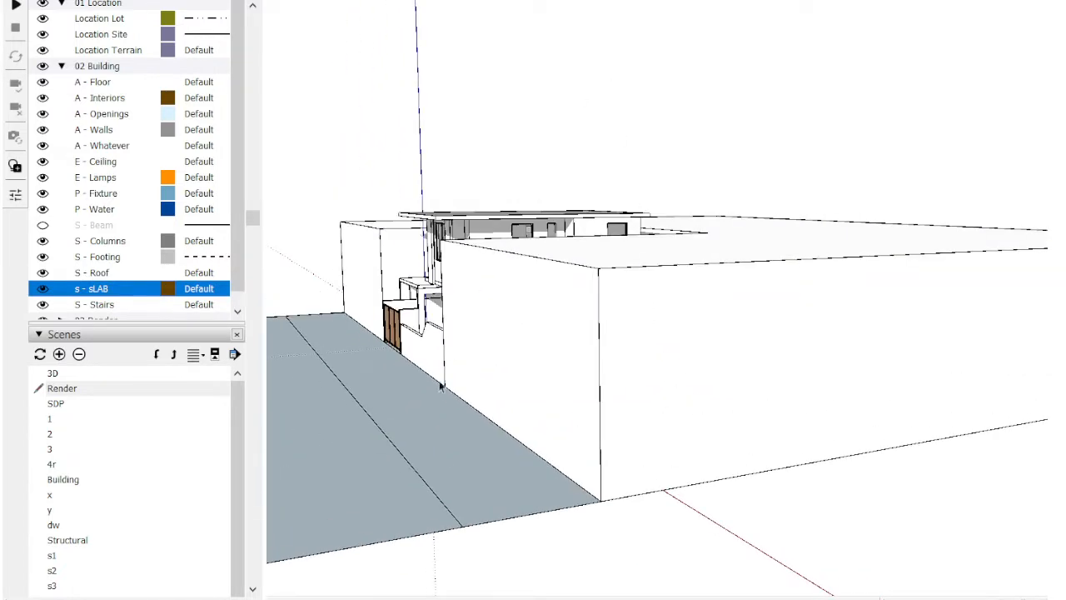
Step: Display the BZ__Toolbar with the Bezier curve tools
right_click(594, 1)
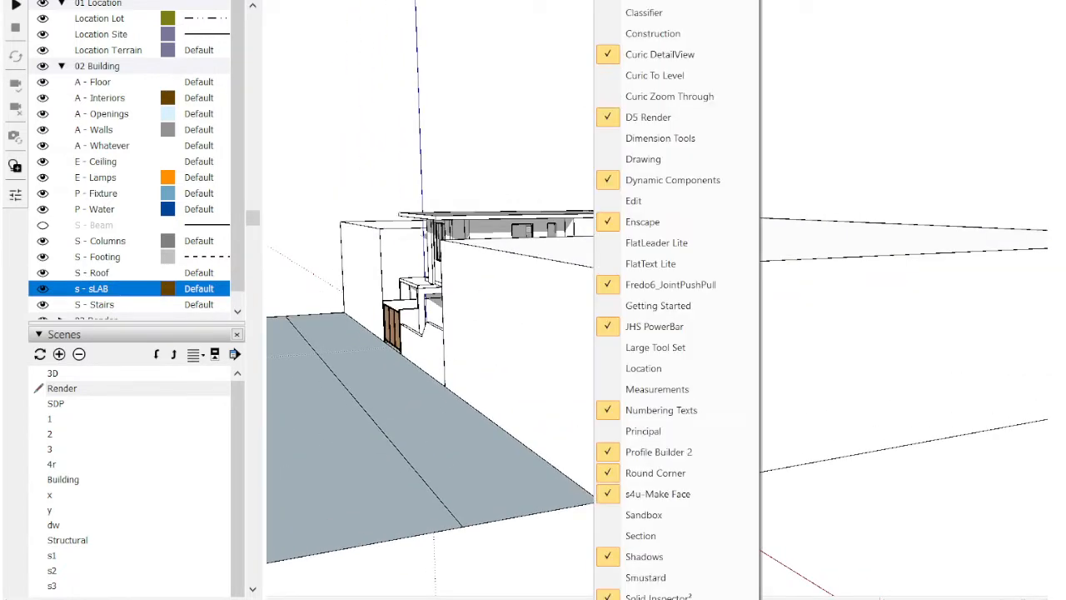
left_click(652, 1)
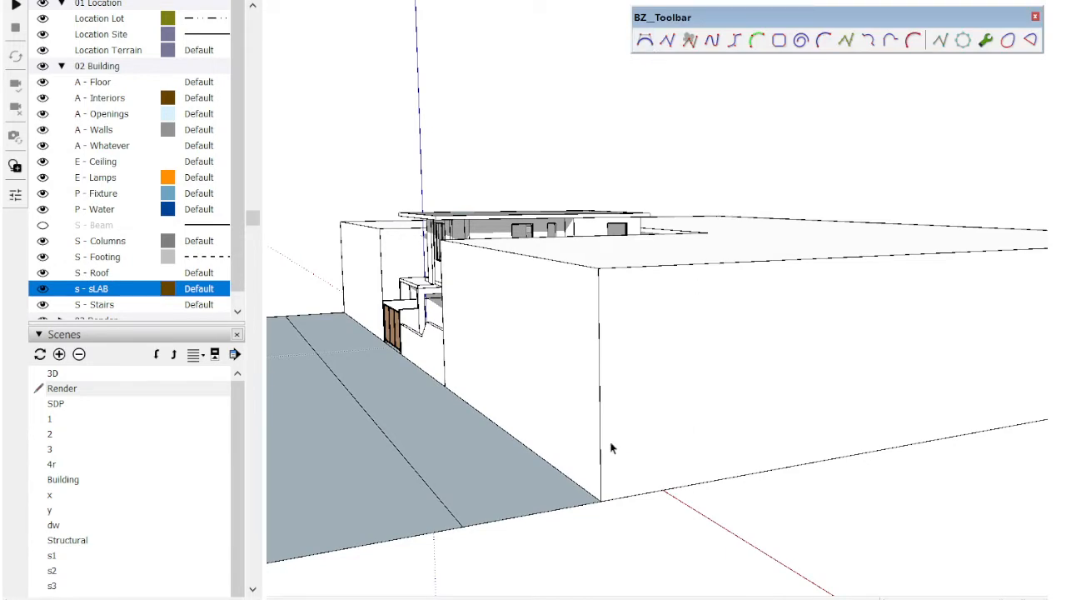
middle_click_drag(851, 355, 744, 339, "shift")
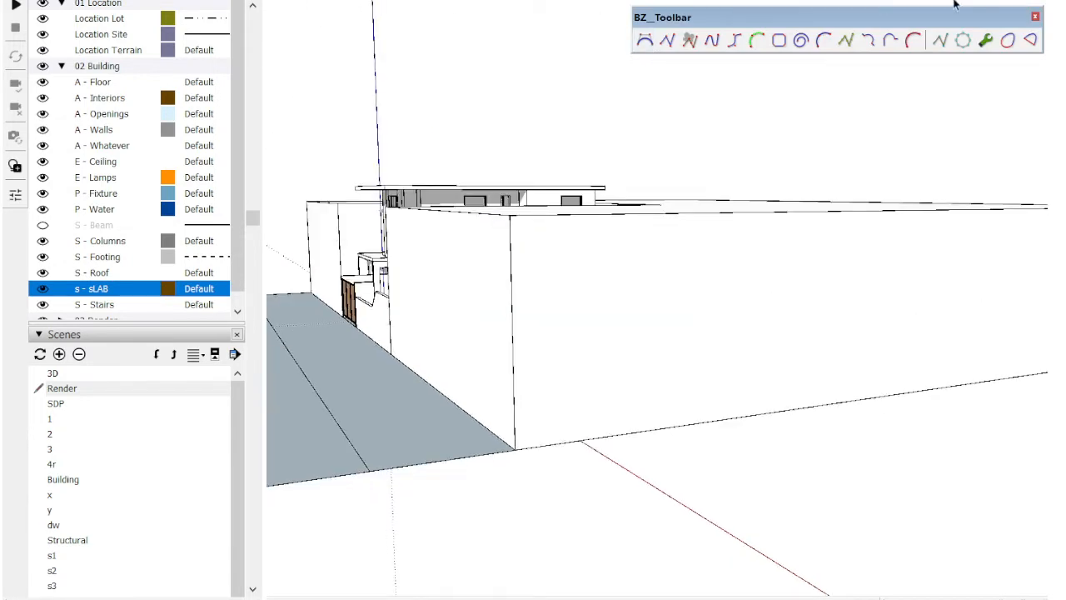
Step: Try to sketch a freehand slope line across the raised block's end face, rising from the lower front corner, and undo it
left_click(152, 0)
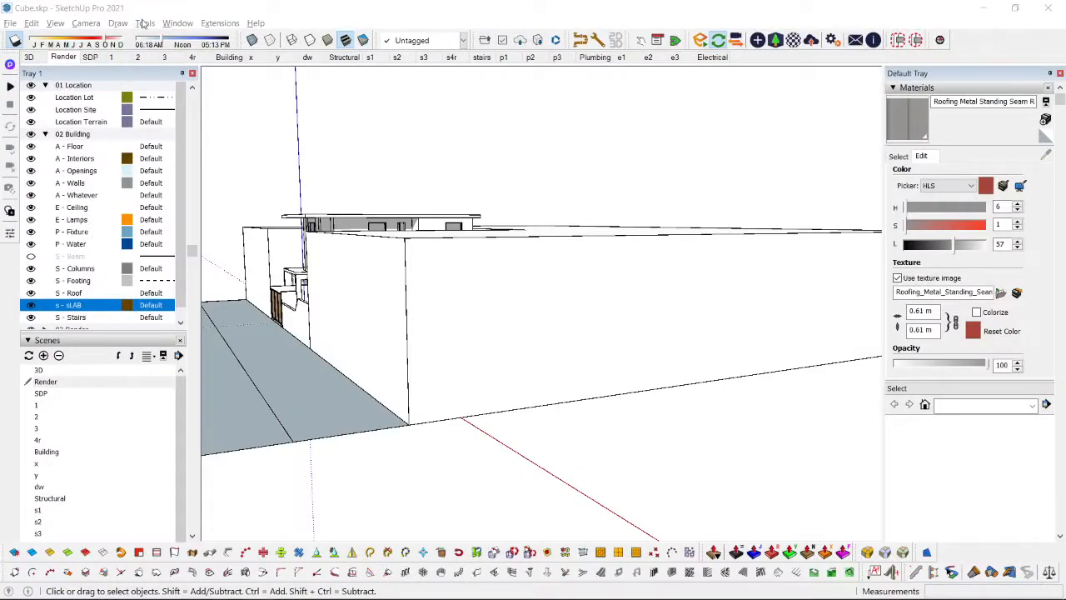
left_click(143, 24)
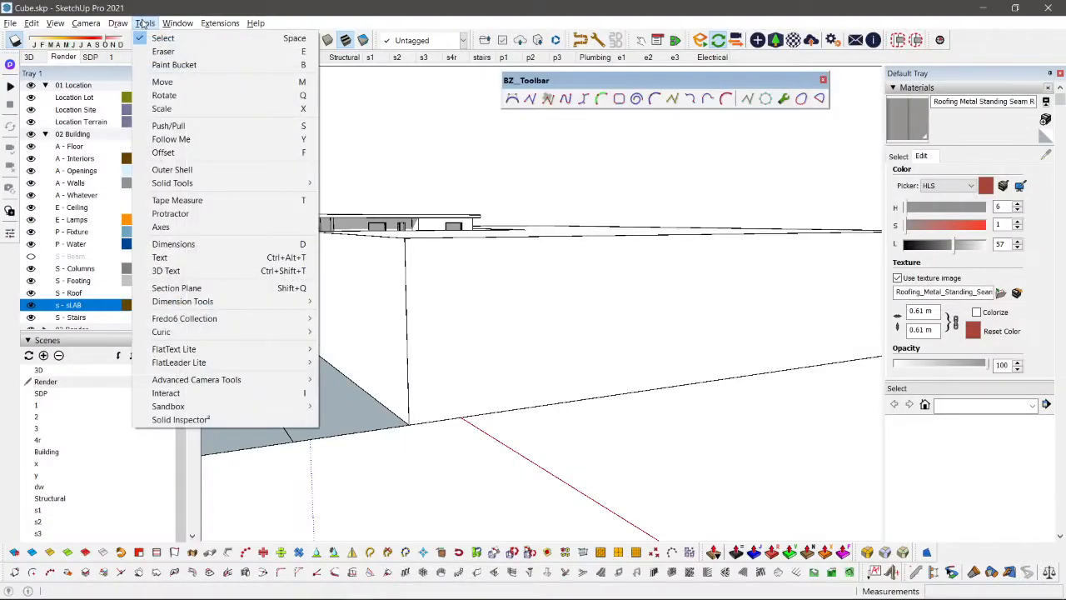
left_click(121, 23)
left_click(118, 23)
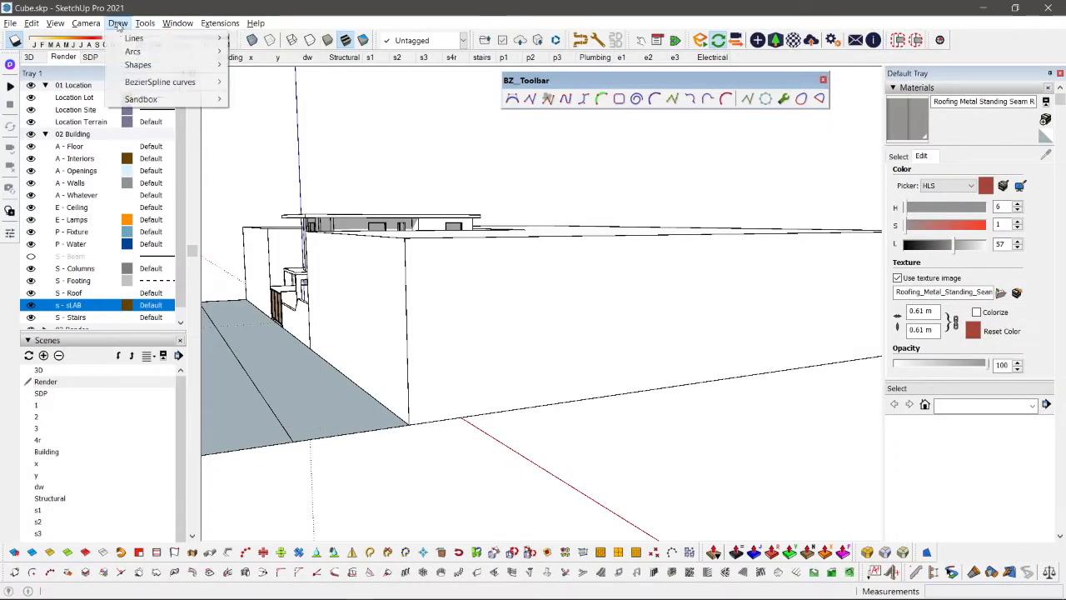
mouse_move(183, 38)
left_click(266, 52)
scroll(301, 315, "down", 3)
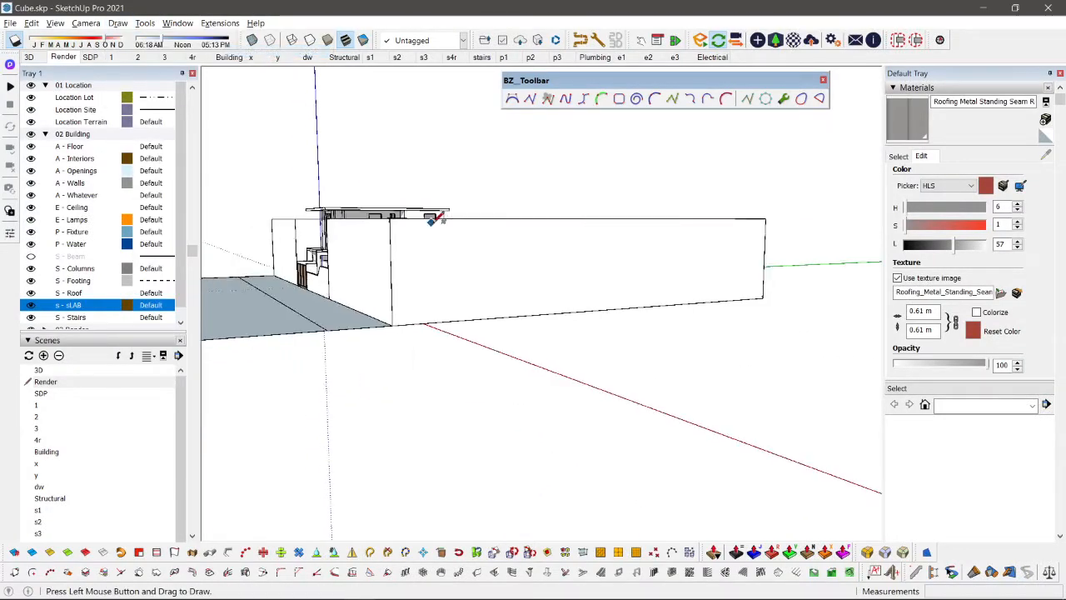
left_click_drag(332, 298, 530, 247)
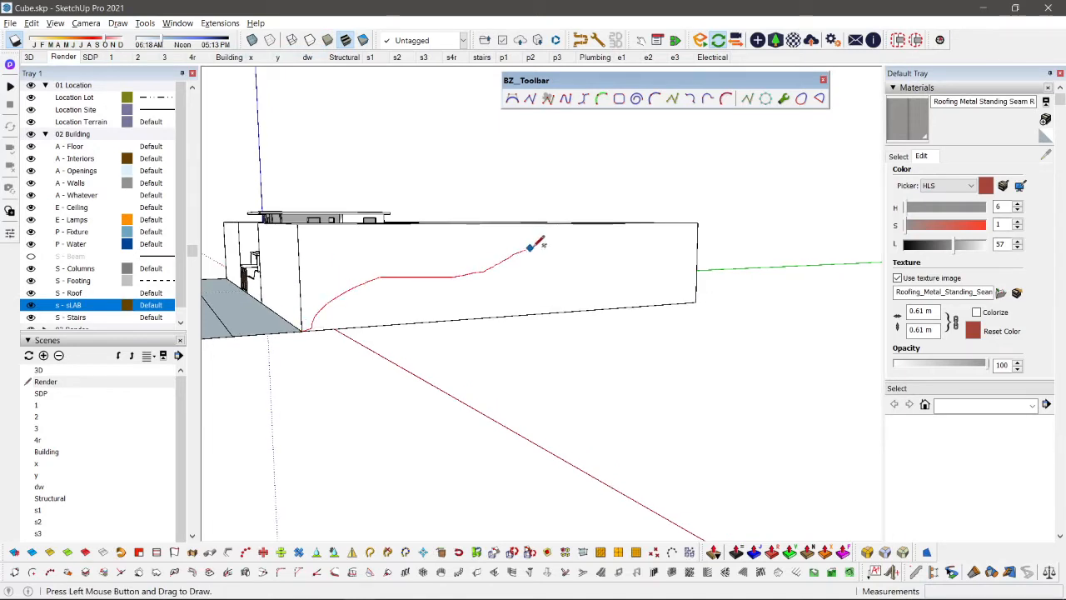
left_click_drag(648, 222, 655, 223)
key("ctrl+z")
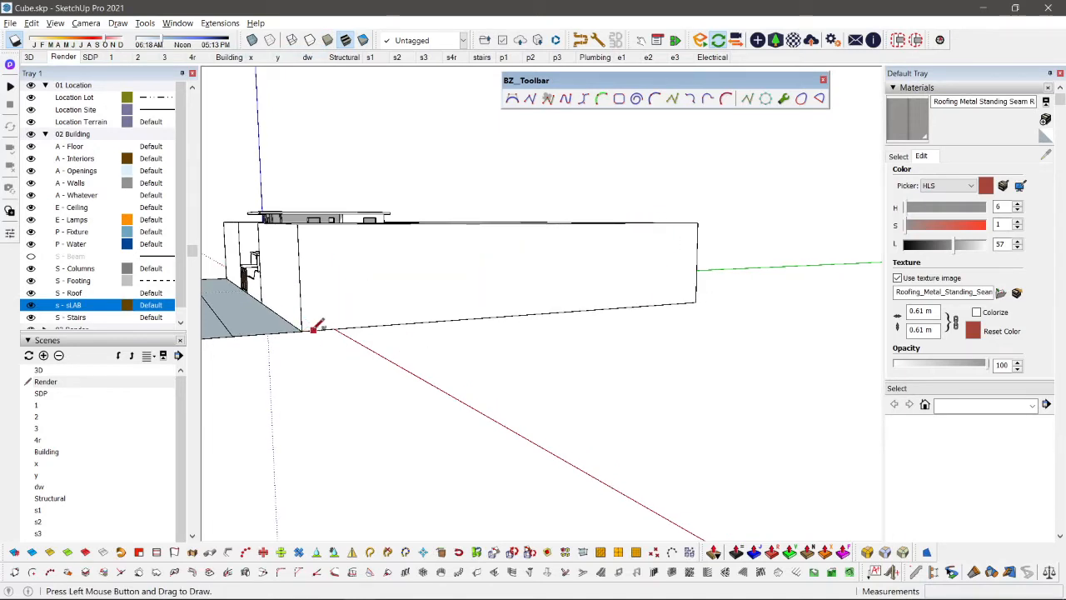
left_click(512, 99)
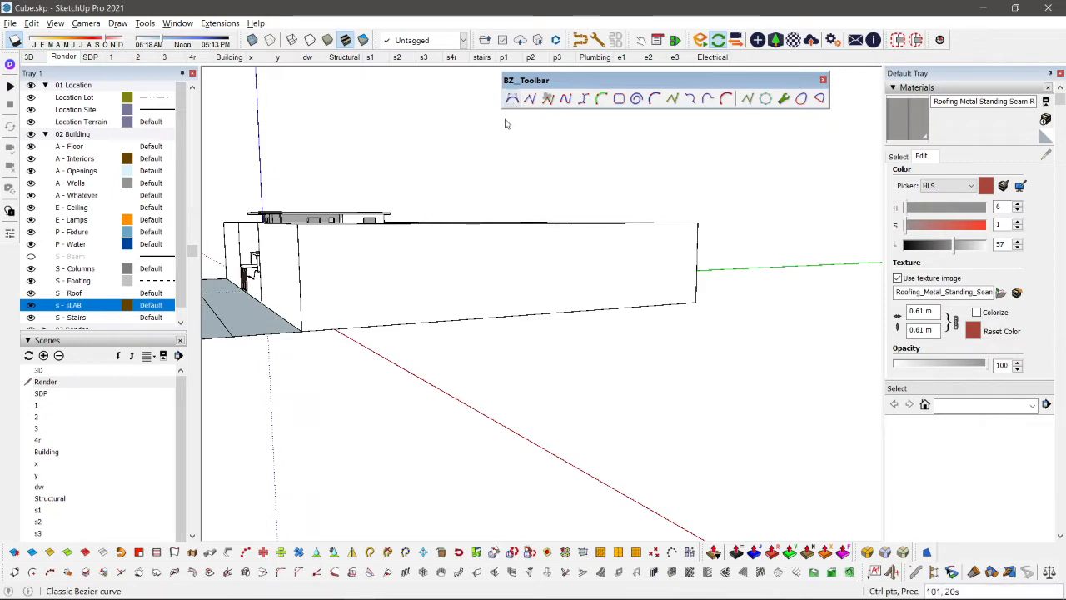
left_click(303, 331)
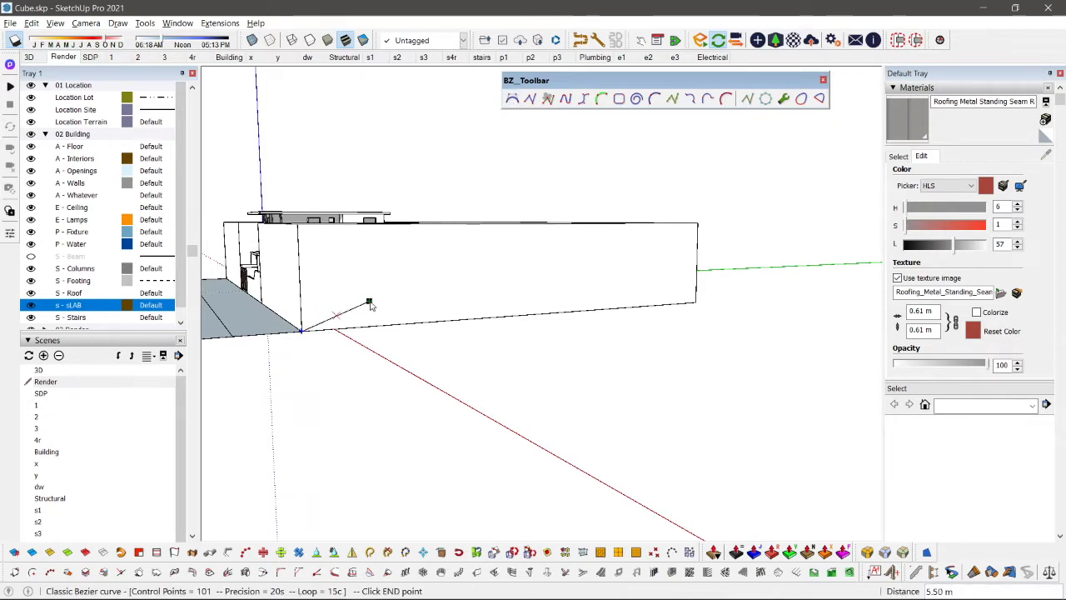
left_click(369, 301)
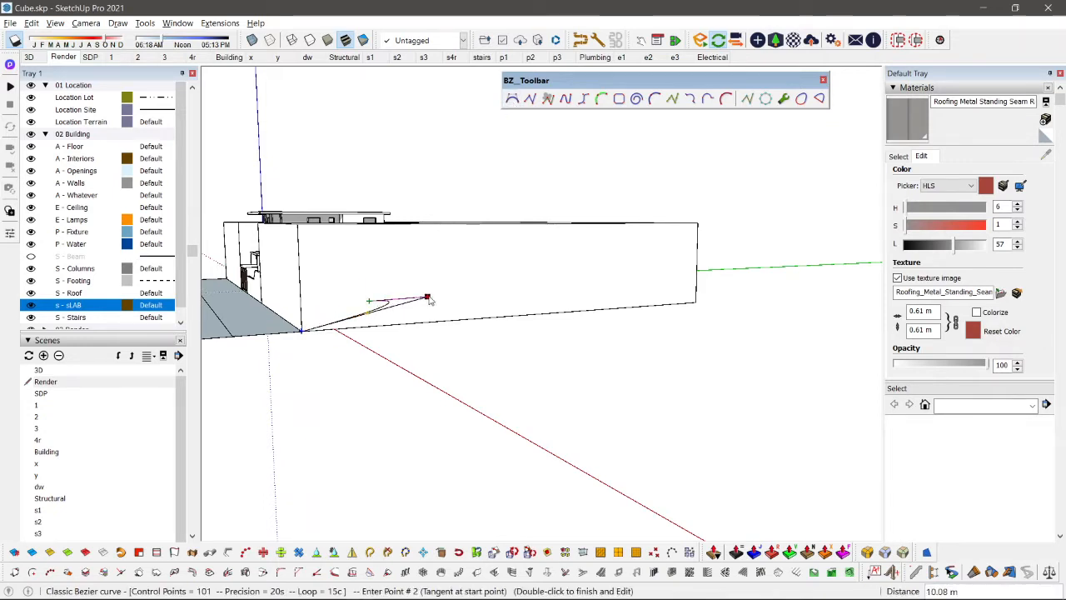
left_click(514, 99)
left_click(306, 325)
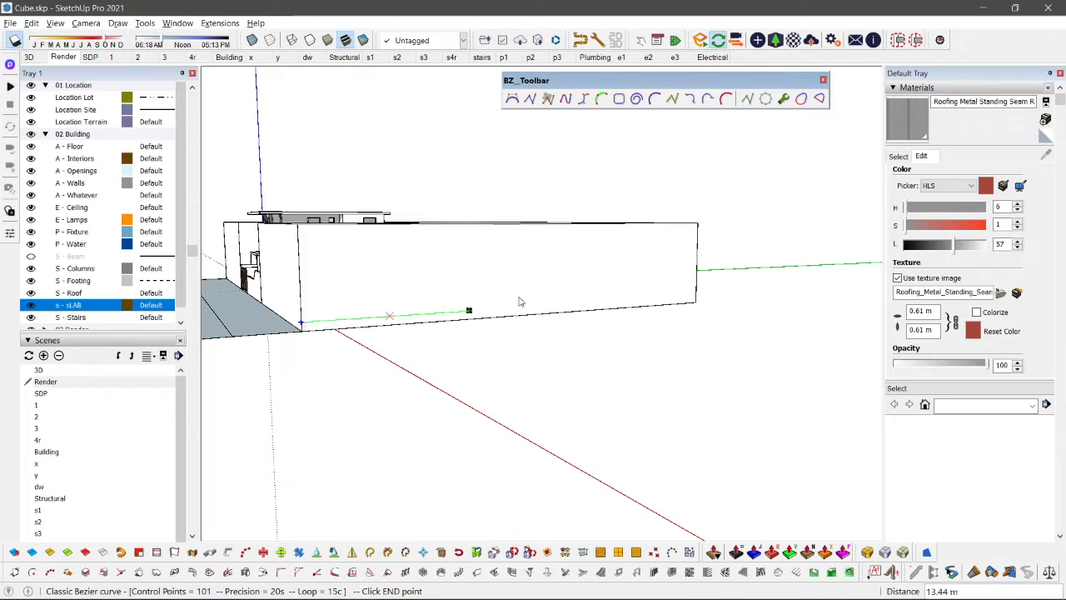
left_click(698, 223)
left_click(651, 255)
left_click(562, 242)
left_click(549, 273)
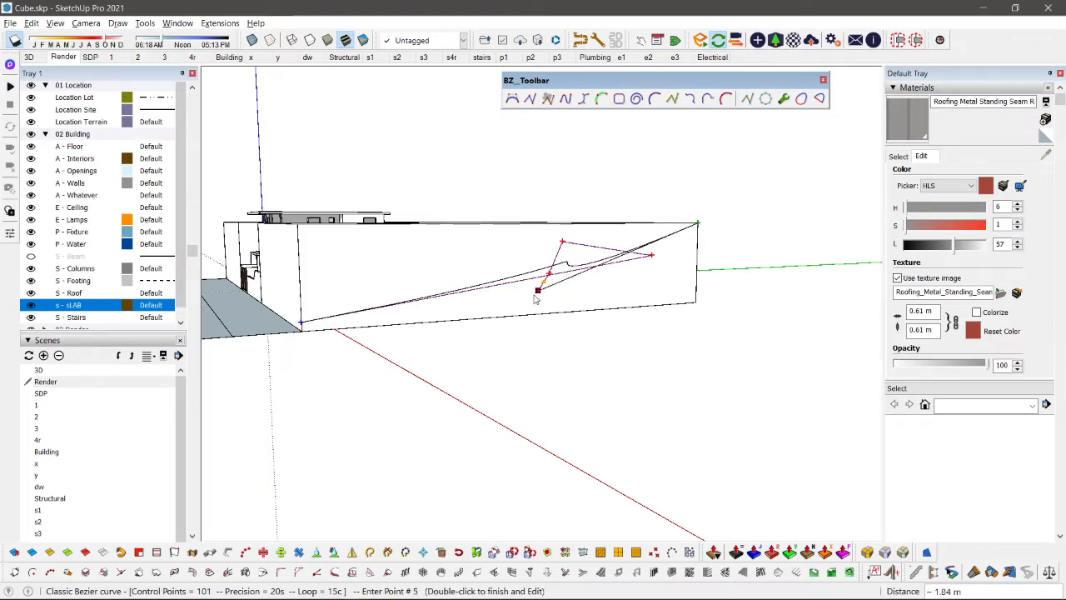
left_click(494, 297)
left_click(371, 250)
key("Escape")
key("Escape")
key("Escape")
key("Escape")
key("Escape")
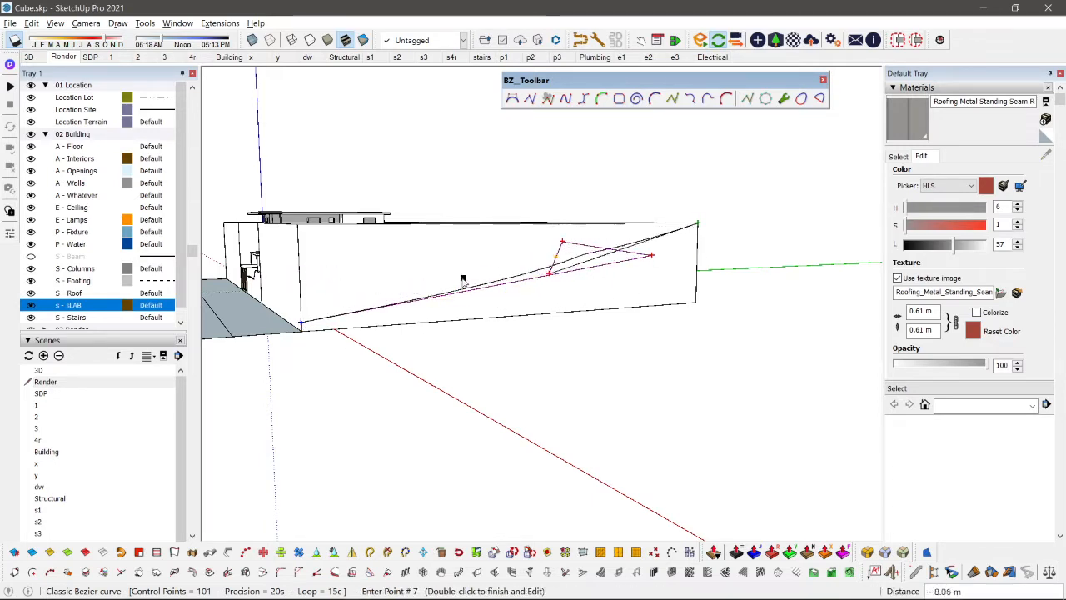
key("Escape")
Step: Draw a Classic Bezier curve on the block's end face from the lower front corner to the upper rear corner, shaping a gentle slope
scroll(332, 320, "up", 2)
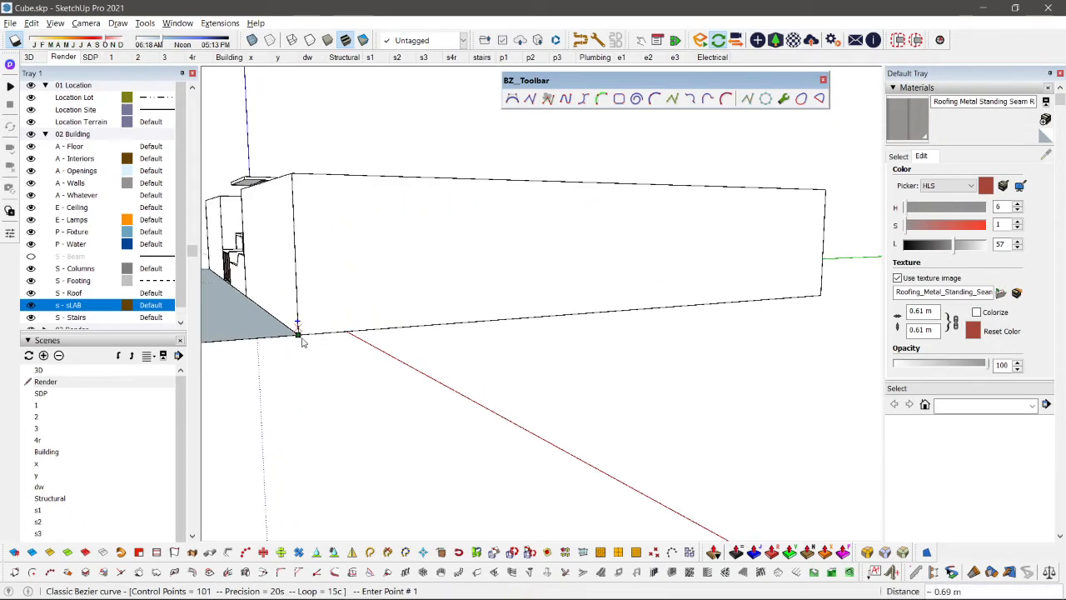
left_click(298, 334)
left_click(825, 189)
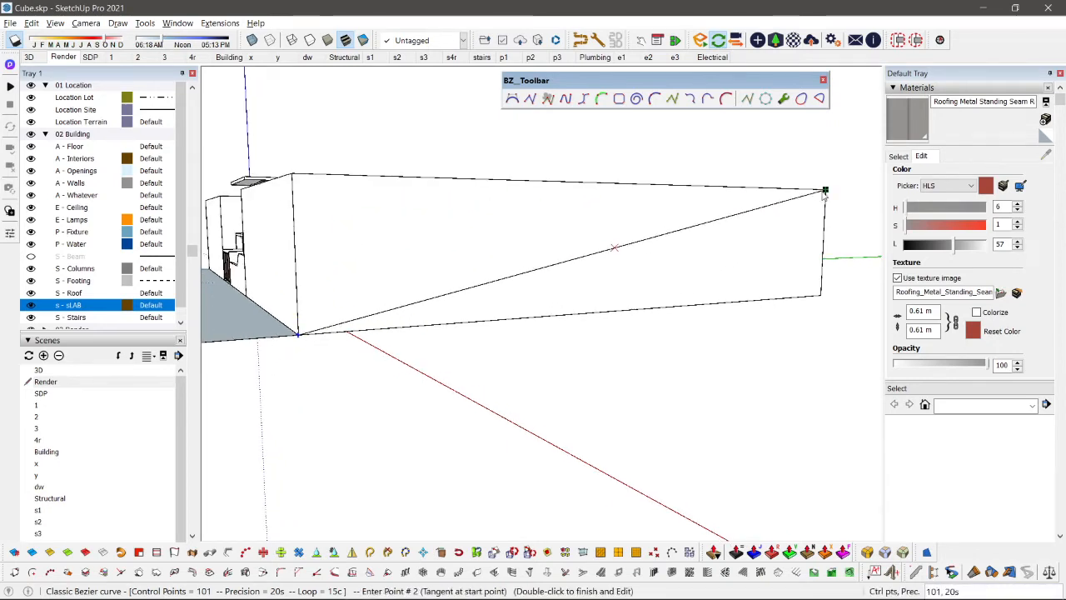
left_click(334, 300)
left_click(388, 299)
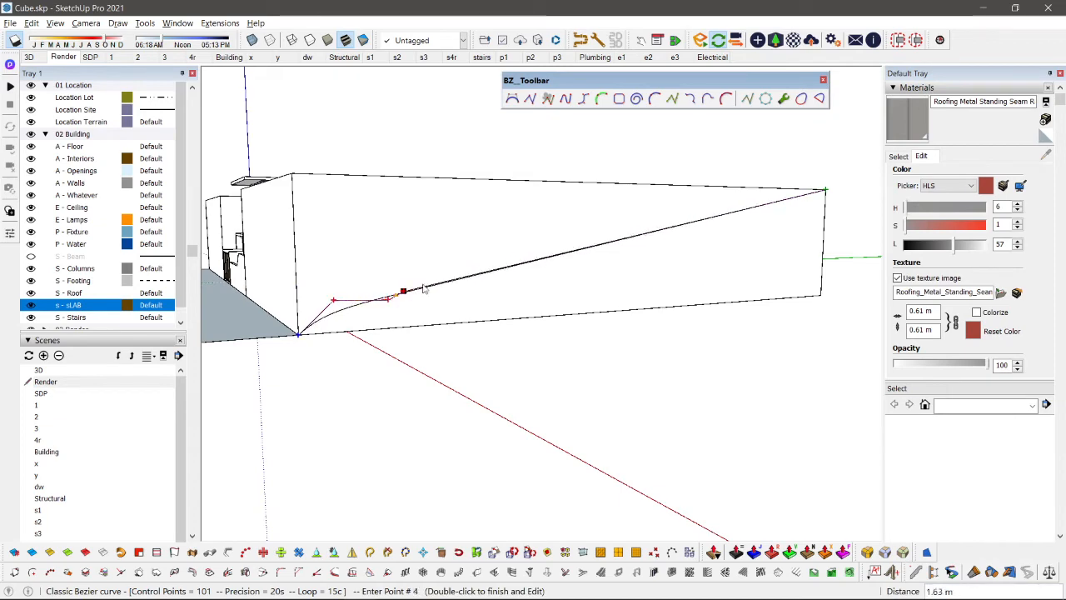
left_click(448, 268)
left_click(510, 242)
left_click(589, 237)
left_click(644, 222)
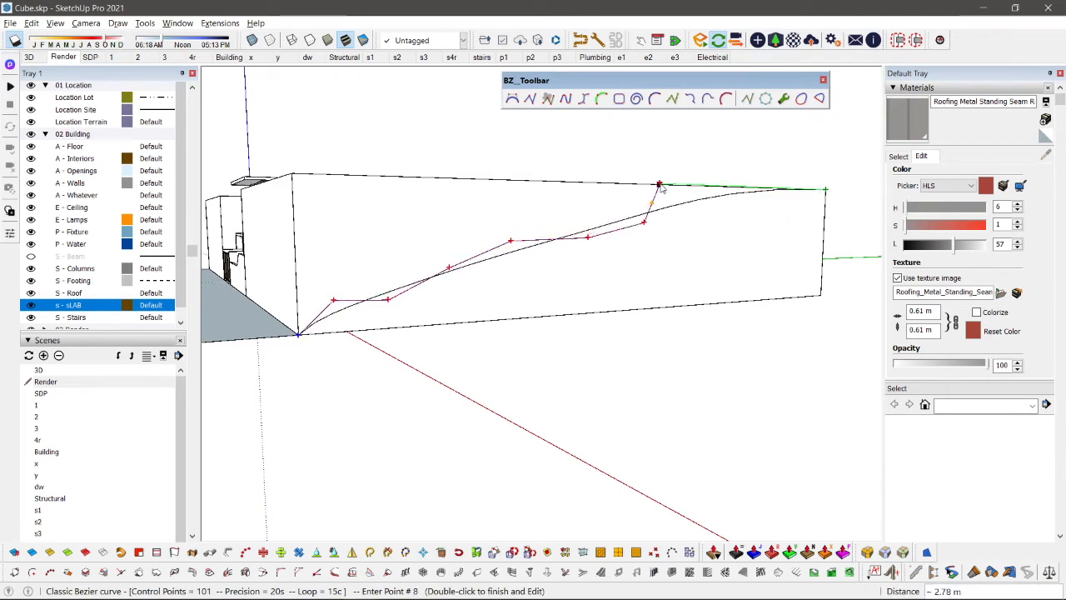
double_click(660, 184)
middle_click_drag(602, 234, 484, 305)
key("space")
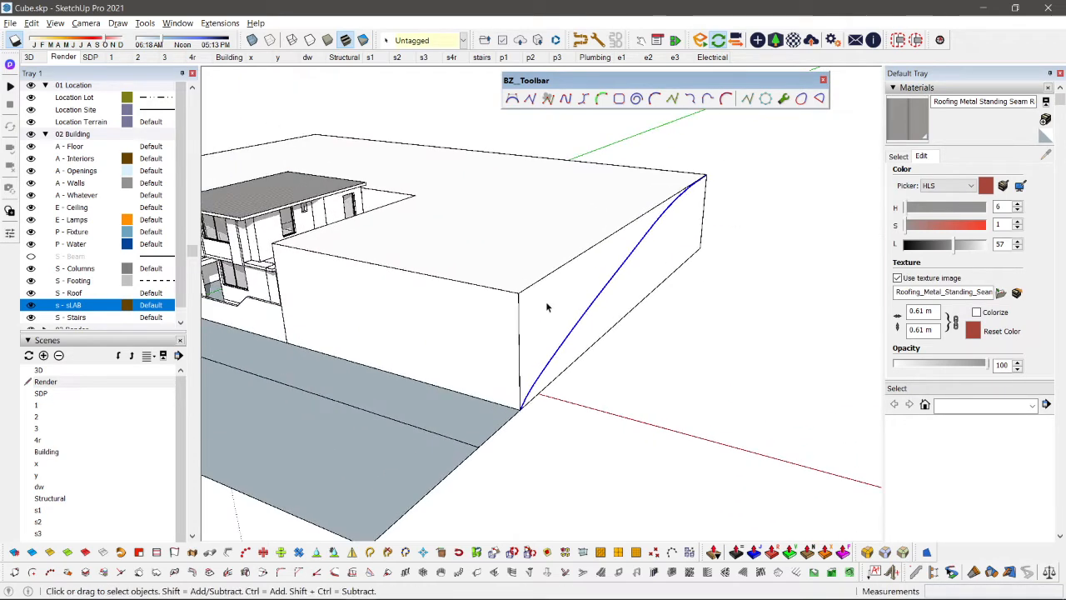
Step: Push the end-face area above the curve lengthwise through the raised ground by about 34 m to carve a slope
key("p")
left_click_drag(566, 287, 248, 114)
middle_click_drag(247, 114, 528, 114)
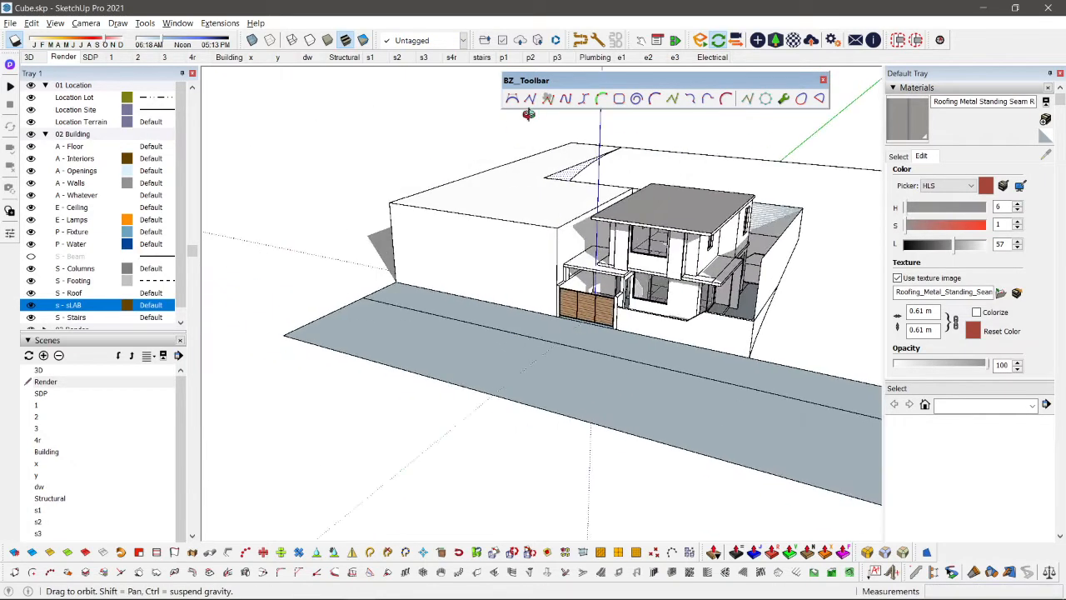
left_click(459, 181)
scroll(691, 292, "down", 2)
middle_click_drag(691, 292, 502, 278, "shift")
key("space")
scroll(500, 267, "up", 2)
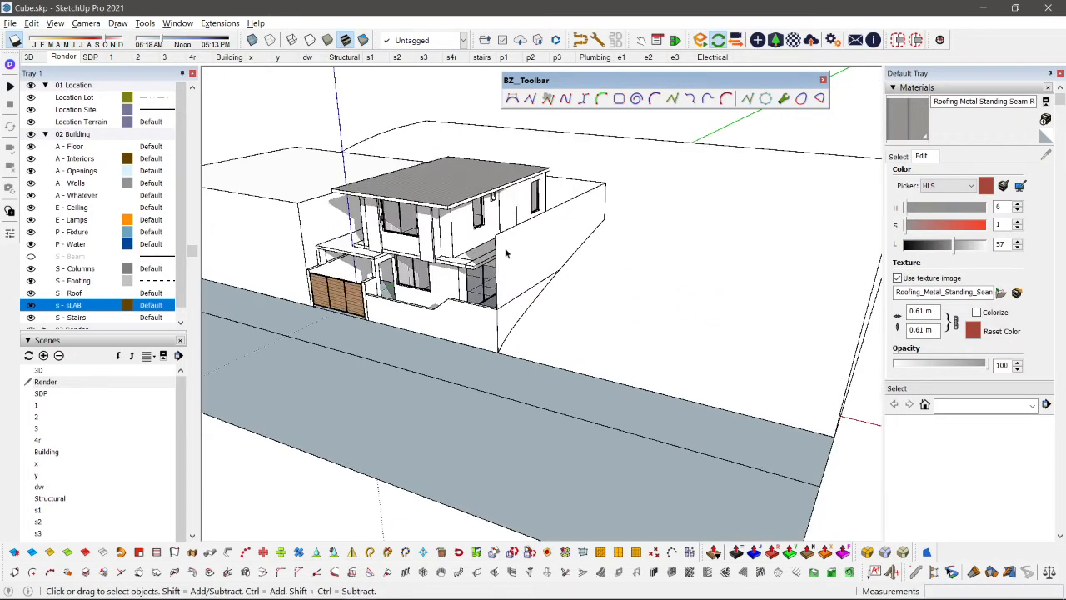
Step: Group all the connected ground geometry, open the group for editing and hide the rest of the model
triple_click(570, 240)
key("ctrl+g")
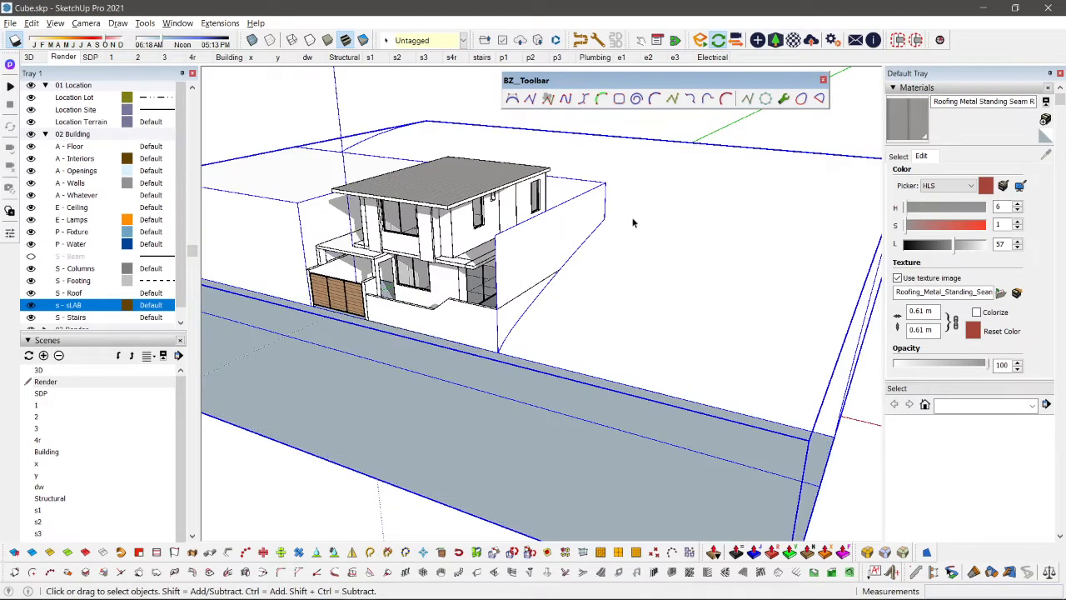
double_click(658, 212)
key("h")
scroll(597, 283, "down", 3)
middle_click_drag(597, 284, 525, 288)
scroll(585, 241, "up", 2)
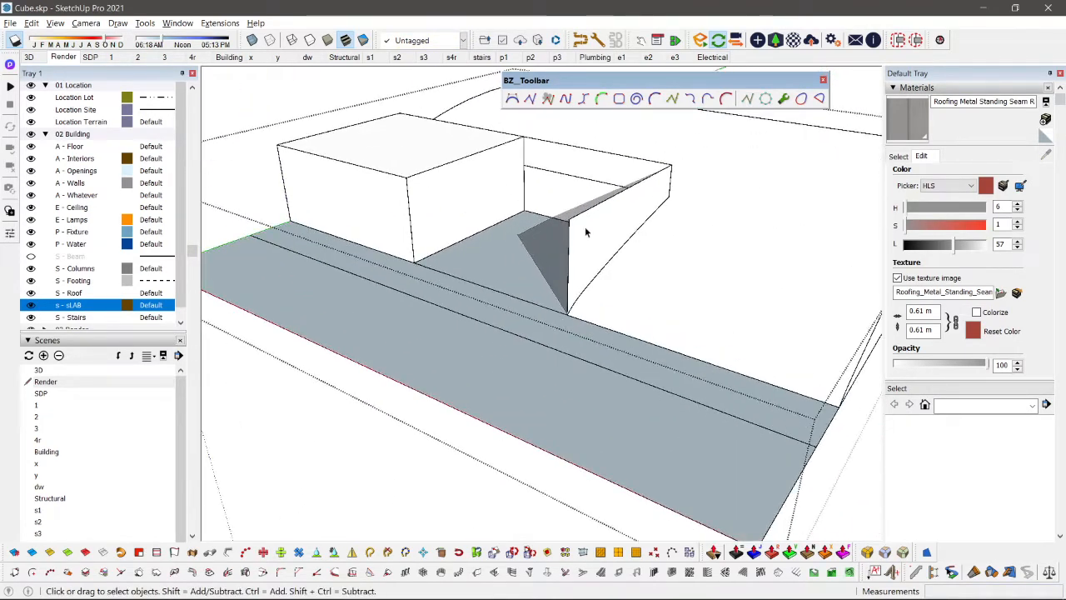
Step: Copy the curved profile face beside the lot onto the facing side of the opposite block, matching their upper front corners
left_click(584, 229)
key("m")
key("ctrl")
left_click(570, 221)
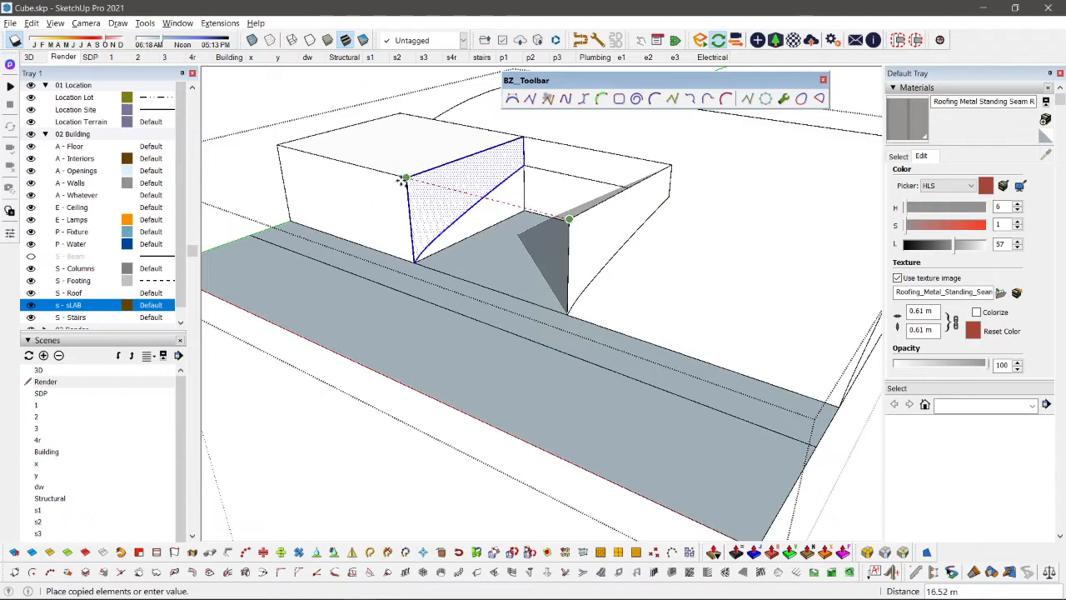
left_click(406, 178)
Step: Push the area above the curve on the opposite block lengthwise by 17.65 m to carve its slope
key("space")
key("p")
left_click(437, 183)
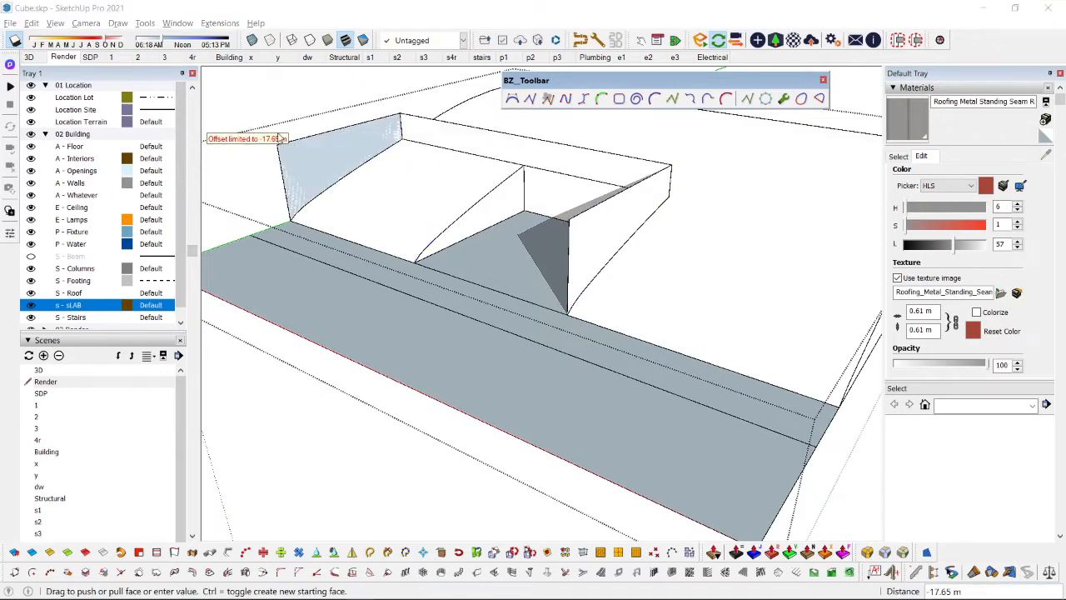
middle_click_drag(352, 140, 325, 131)
left_click(325, 130)
key("space")
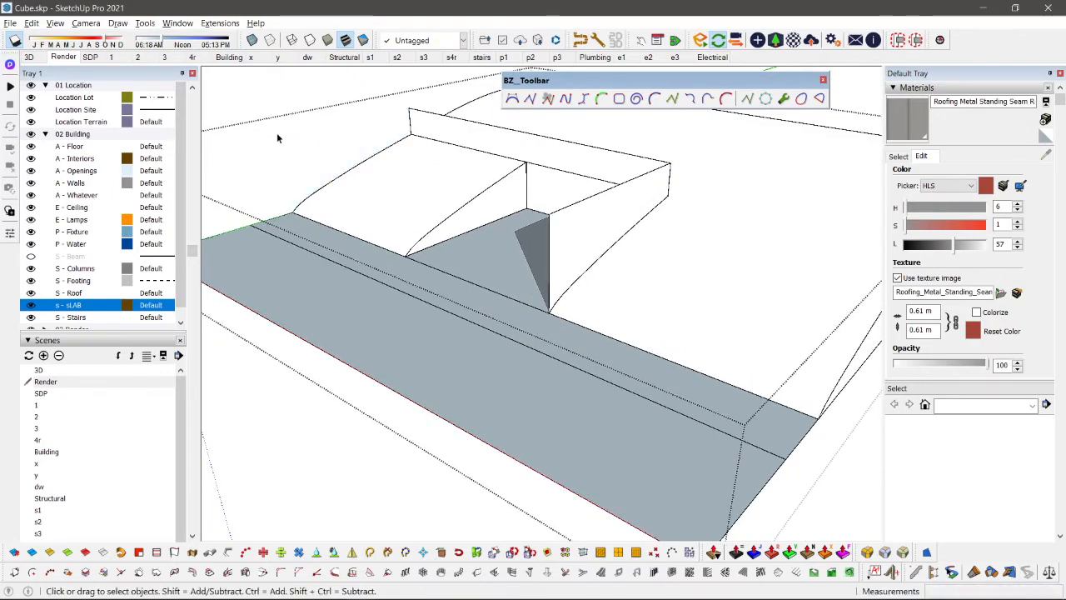
Step: Erase the leftover upright wall behind the carved slopes and the stray vertical edge at the lot's front corner
key("e")
left_click_drag(417, 100, 406, 108)
left_click_drag(658, 185, 675, 165)
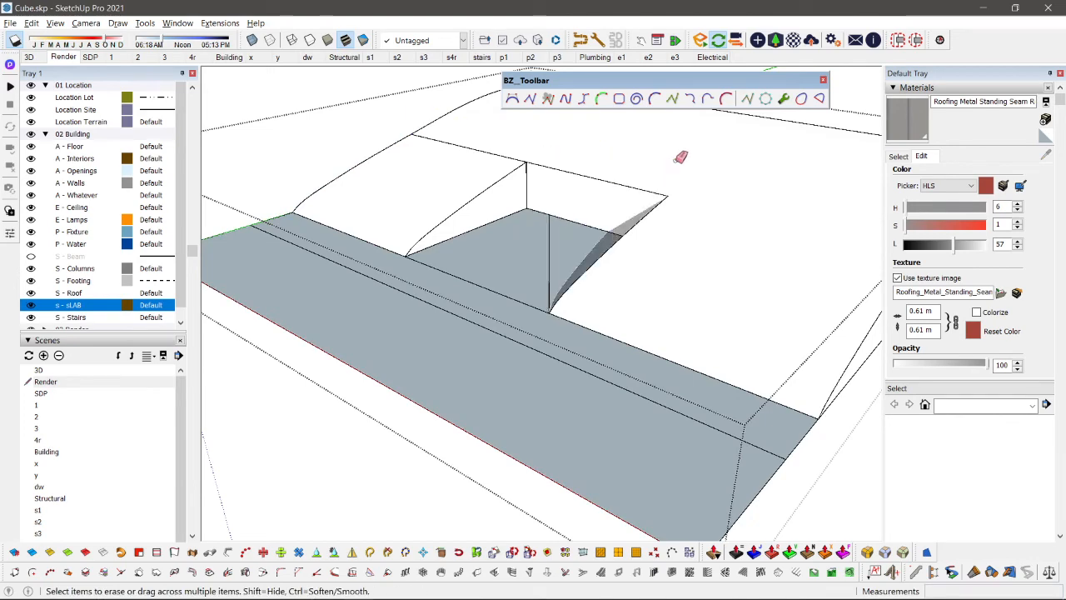
scroll(529, 233, "down", 2)
scroll(544, 243, "up", 2)
scroll(564, 260, "down", 1)
scroll(552, 230, "down", 3)
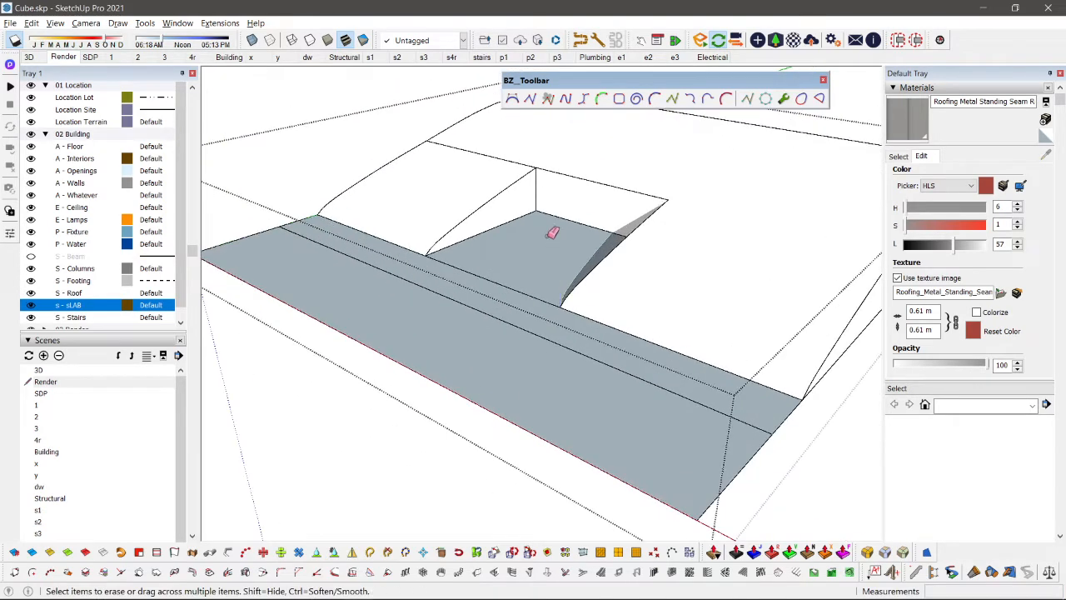
scroll(612, 321, "down", 2)
middle_click_drag(523, 292, 450, 239)
scroll(567, 304, "up", 3)
scroll(400, 218, "up", 2)
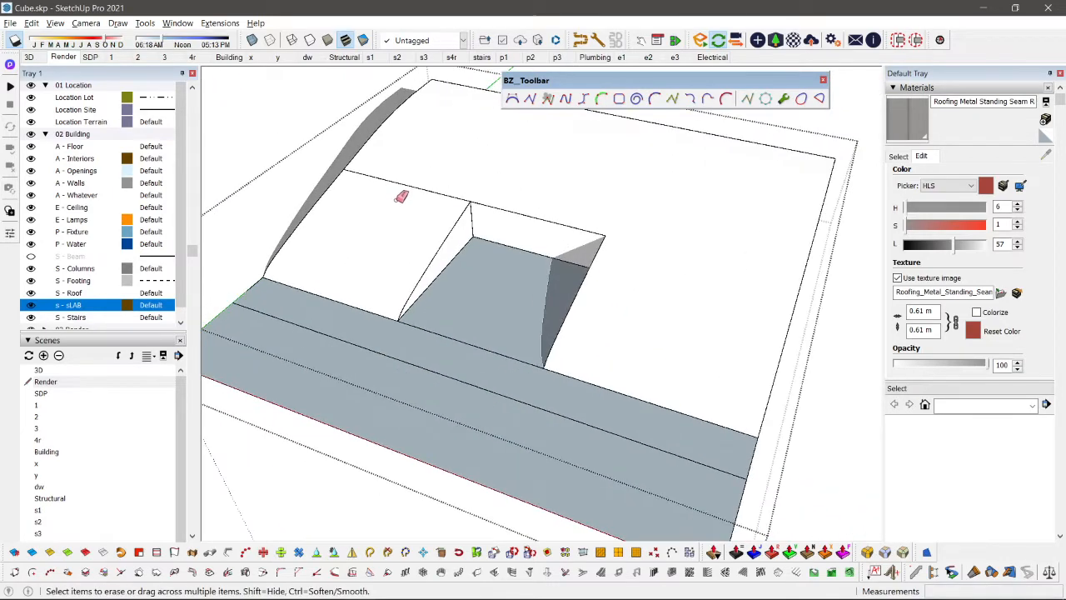
Step: Close the ground group and examine the carved slope around the house from several angles
key("space")
key("Escape")
middle_click_drag(661, 328, 364, 219)
scroll(491, 330, "up", 4)
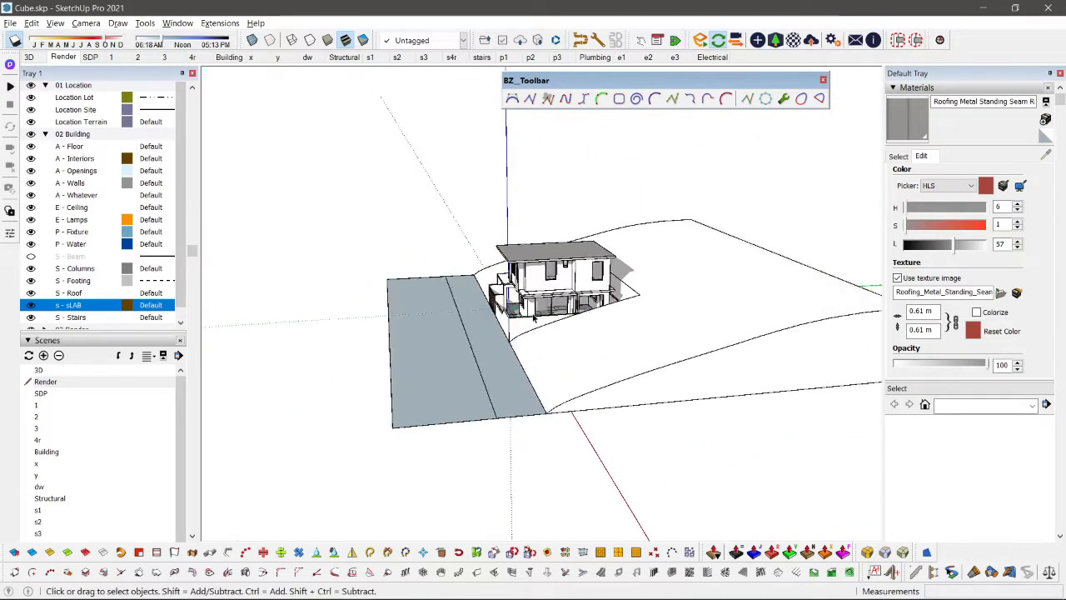
scroll(390, 370, "down", 3)
middle_click_drag(463, 359, 675, 366, "shift")
scroll(543, 350, "up", 4)
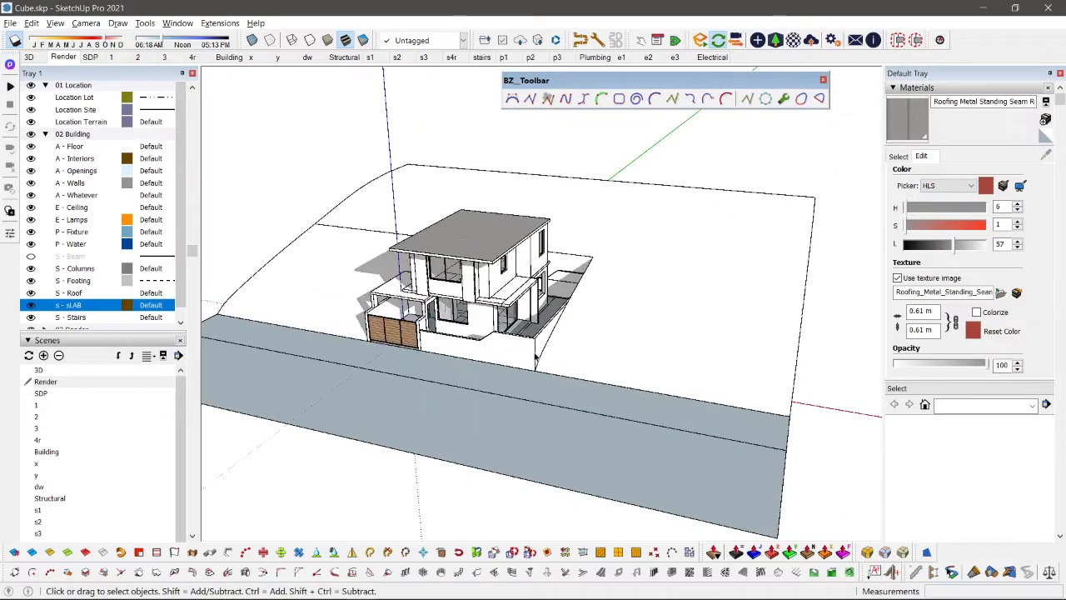
Step: Reopen the ground group, erase the seam line beside the lot recess to merge the slope, and select the slope surface
double_click(678, 279)
scroll(643, 221, "down", 3)
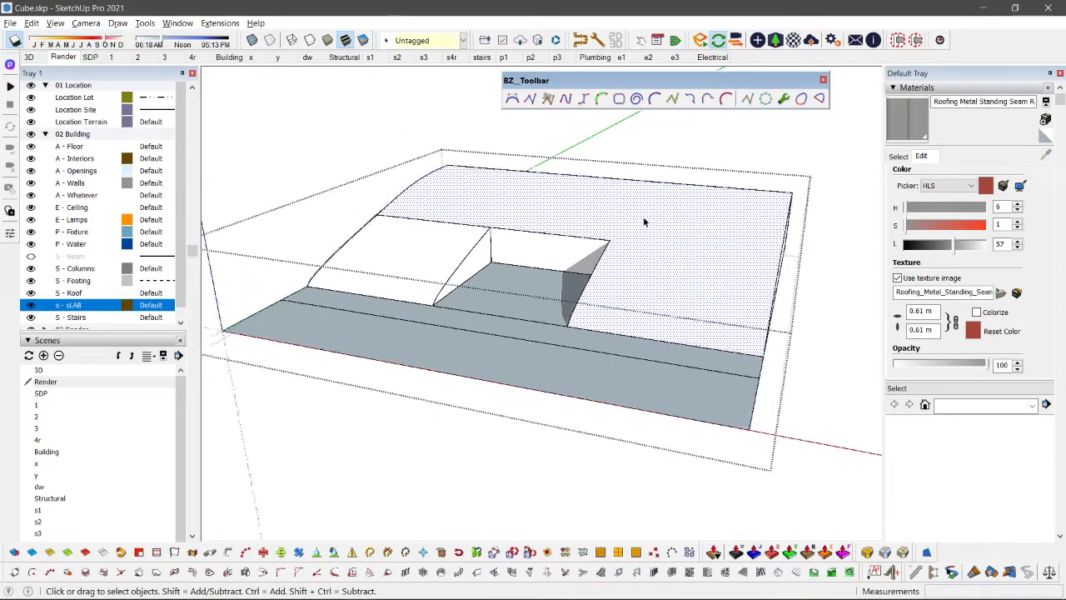
middle_click_drag(643, 221, 452, 266)
scroll(460, 219, "up", 2)
key("e")
scroll(610, 271, "down", 2)
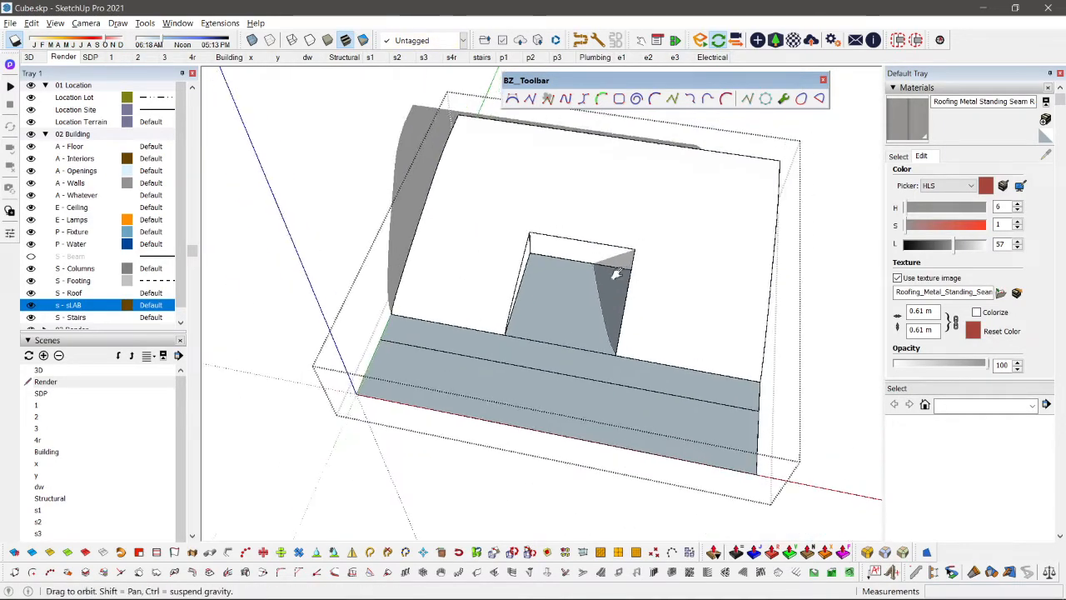
middle_click_drag(614, 274, 588, 213)
scroll(588, 213, "up", 2)
key("space")
left_click(588, 213)
scroll(583, 259, "up", 1)
middle_click_drag(583, 260, 525, 172)
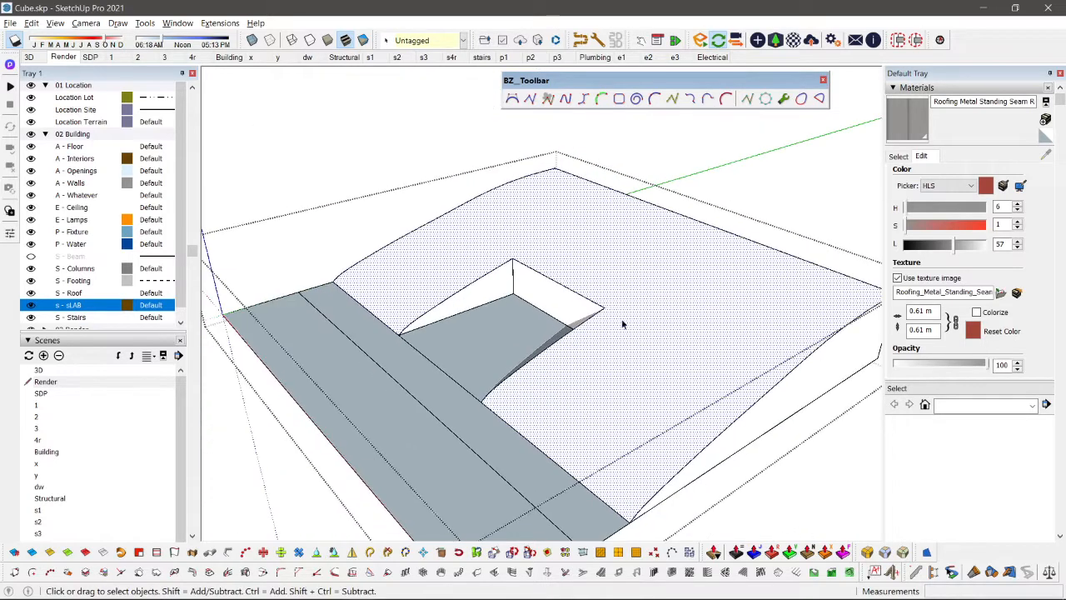
scroll(669, 363, "up", 1)
middle_click_drag(669, 362, 618, 354)
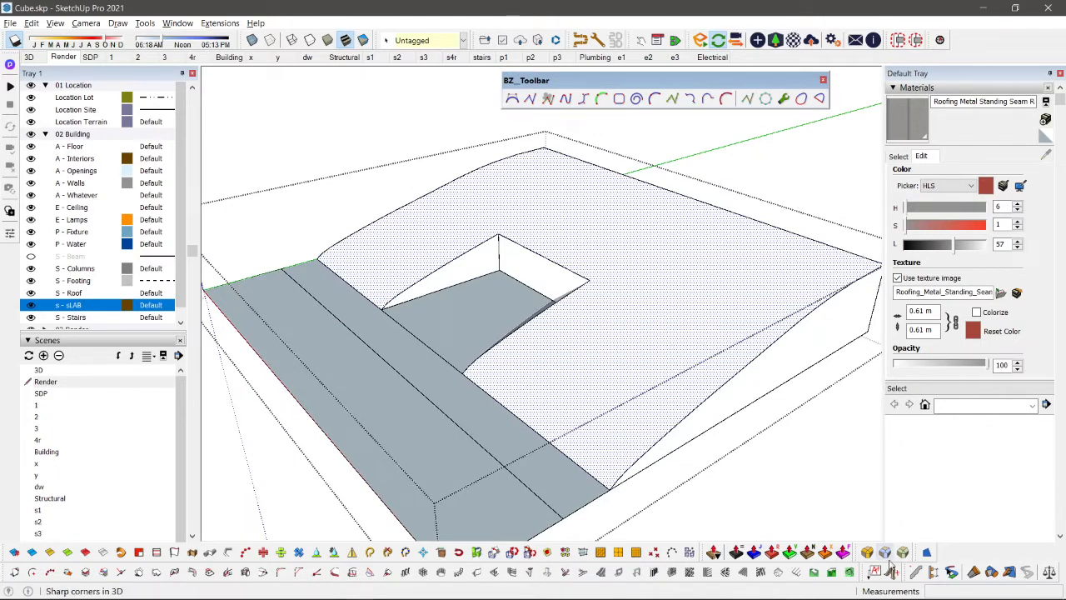
Step: Show the Sandbox toolbar and close the BZ toolbar
right_click(503, 44)
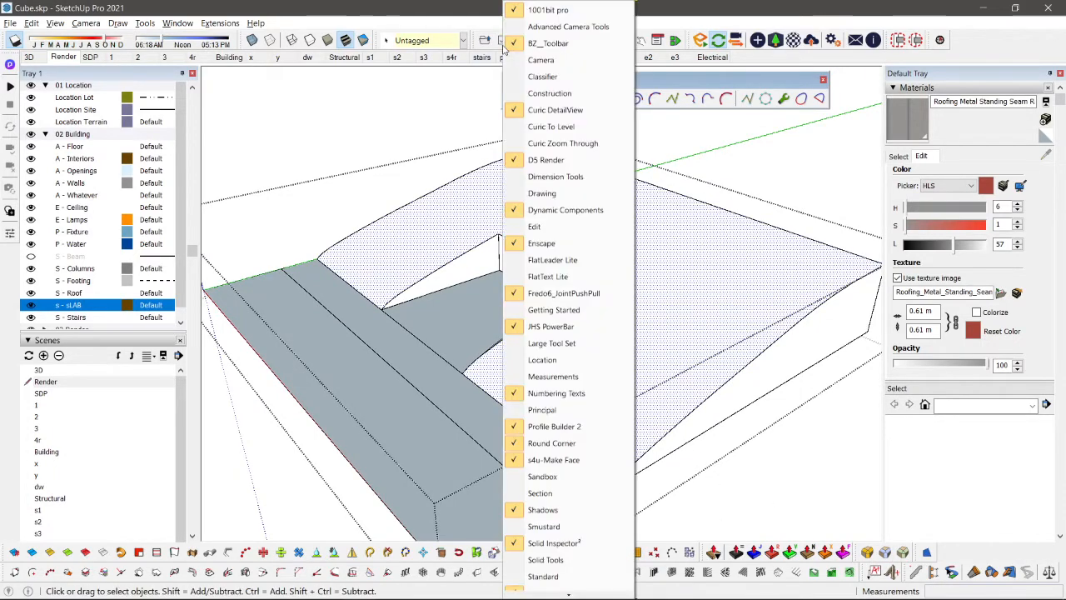
left_click(557, 483)
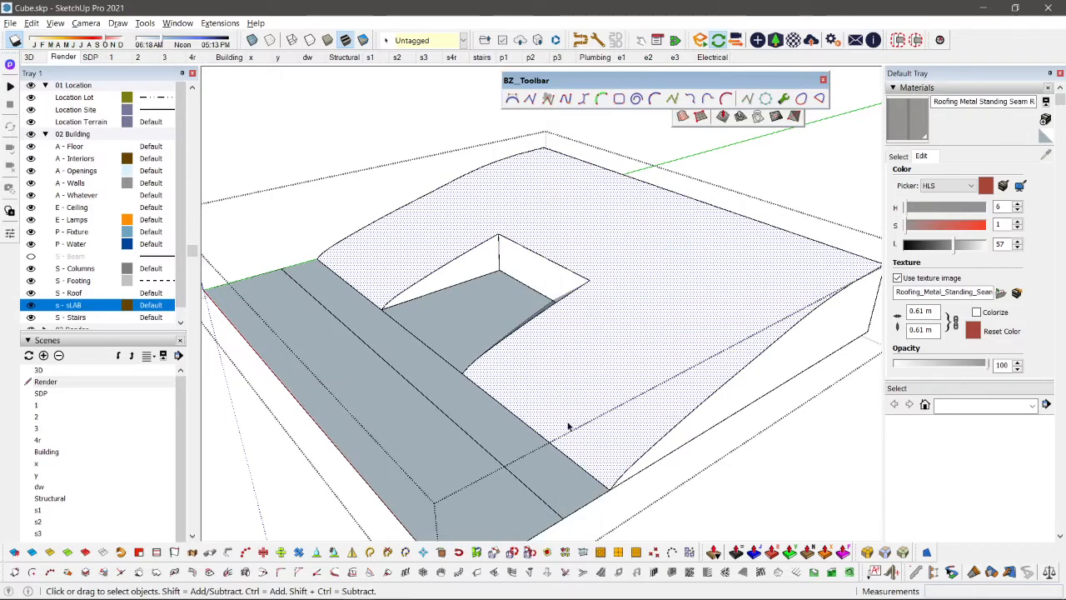
left_click(823, 80)
middle_click_drag(723, 176, 711, 213)
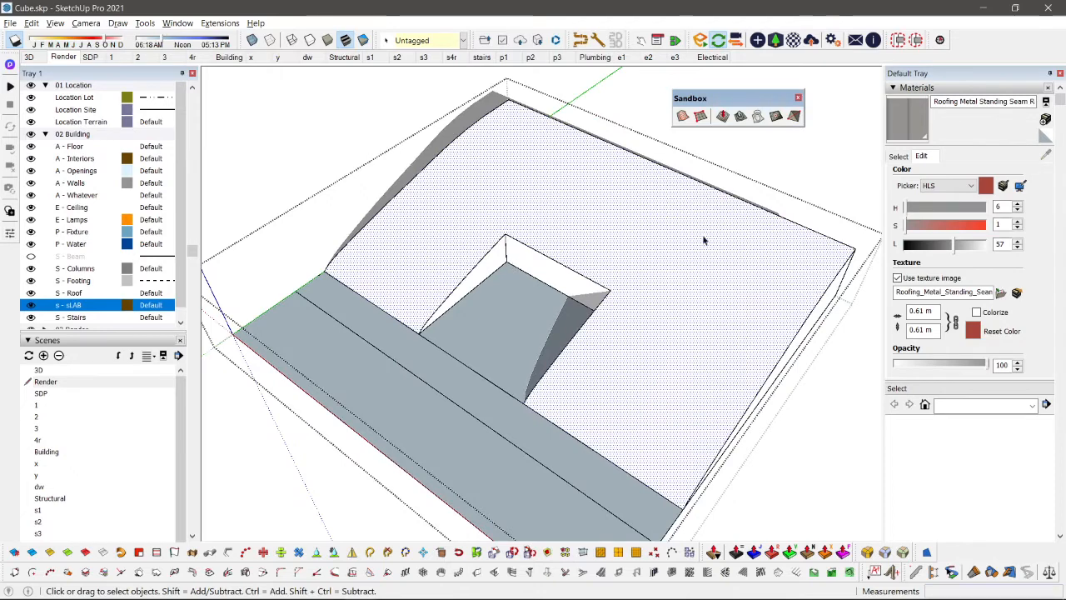
Step: Try to create a Sandbox grid from scratch with 3.00 m spacing over the slope, and undo it
left_click(700, 116)
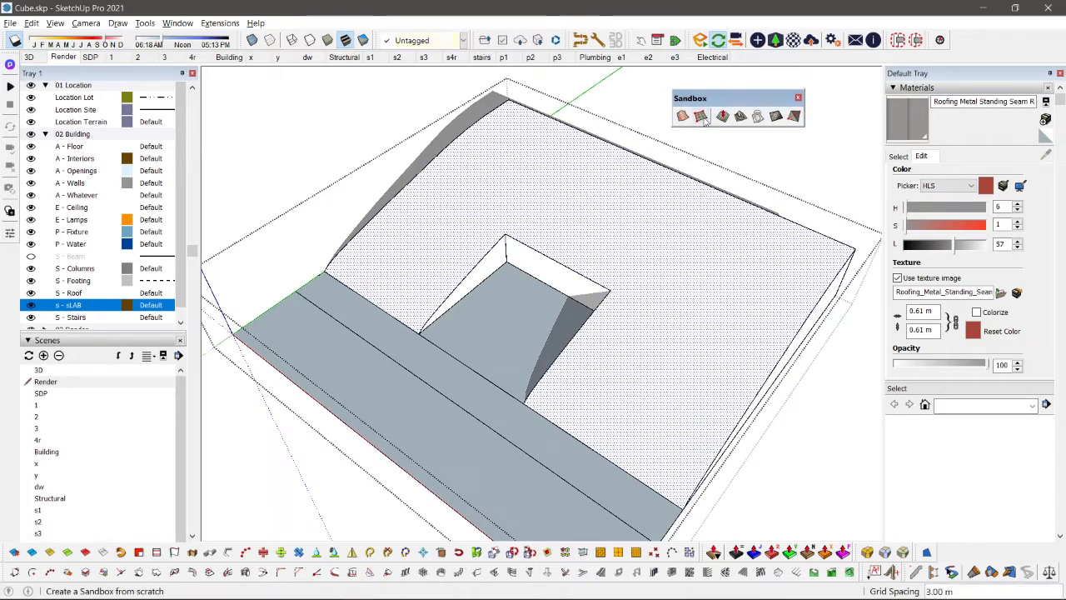
scroll(614, 223, "down", 3)
left_click(601, 219)
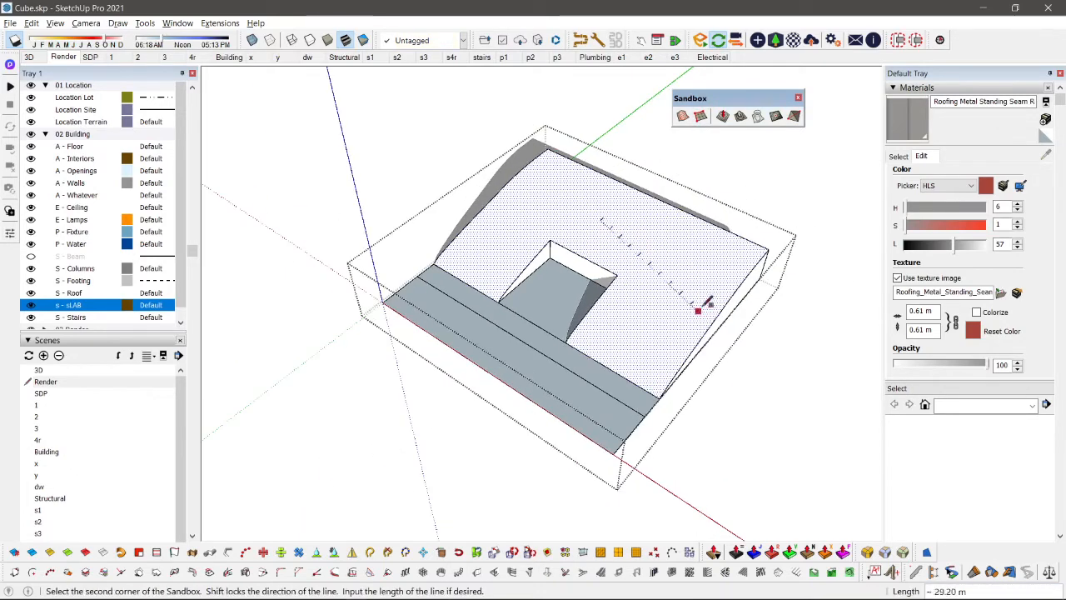
left_click(731, 263)
left_click(650, 376)
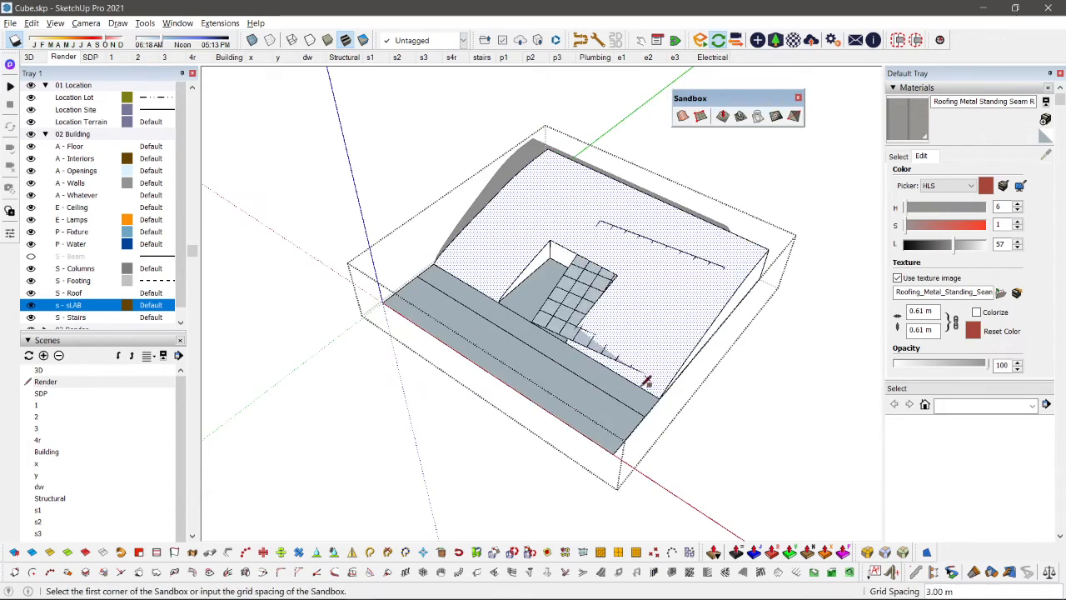
scroll(590, 384, "up", 3)
middle_click_drag(572, 375, 748, 257)
key("ctrl+z")
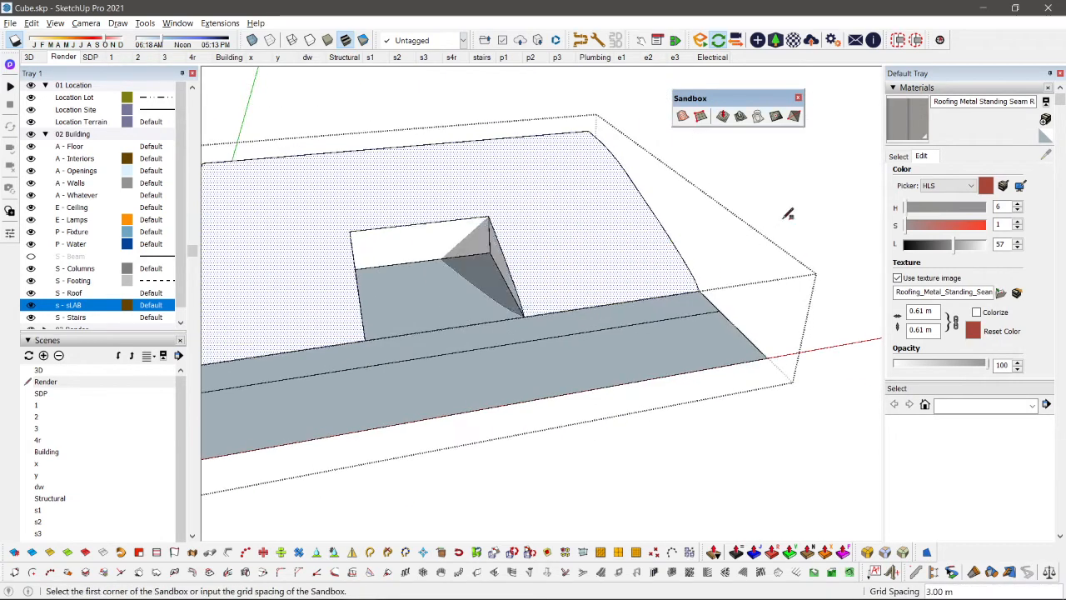
Step: Create a Sandbox grid from scratch with 3.00 m spacing on the empty ground beside the terrain block
middle_click_drag(788, 214, 481, 378)
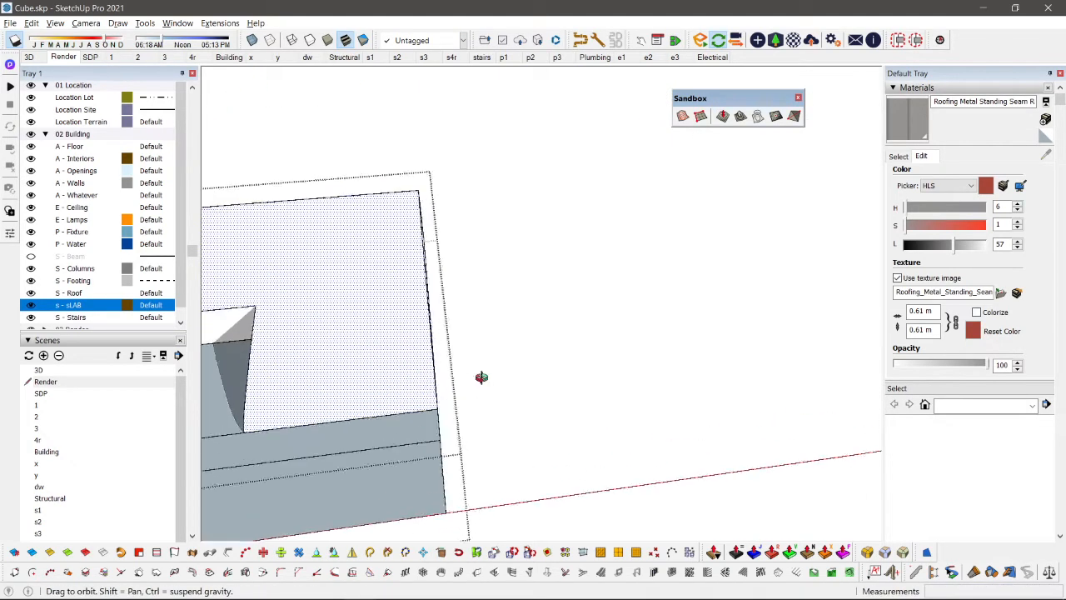
left_click(763, 248)
left_click(785, 442)
middle_click_drag(707, 324, 631, 421)
Step: Open the test grid for editing and shape several hills on it with Smoove at a 10.00 m radius
left_click(721, 116)
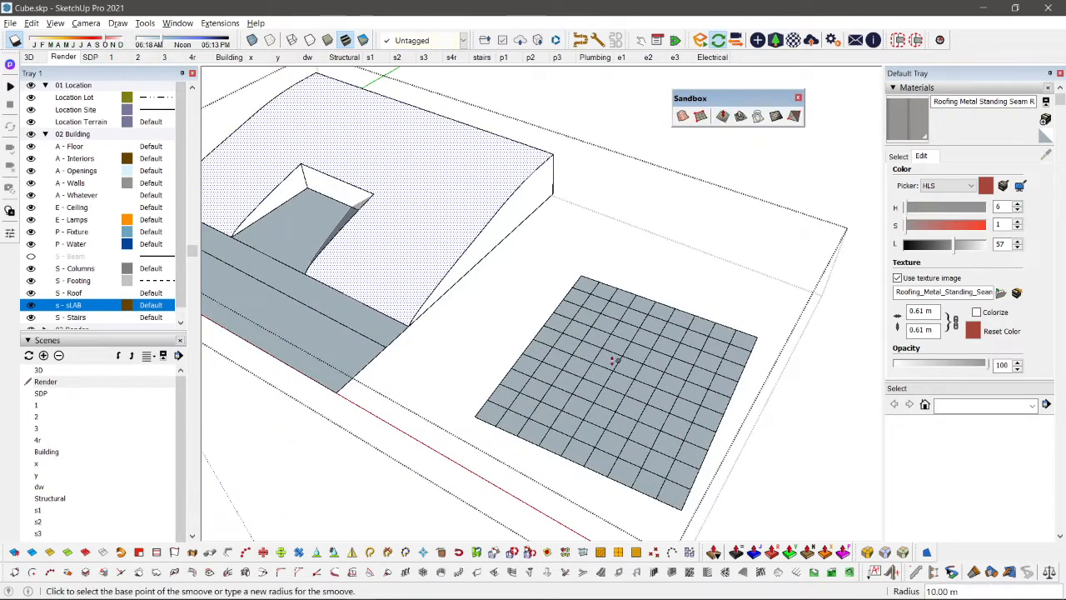
key("space")
middle_click_drag(511, 272, 533, 274)
scroll(612, 297, "up", 3)
left_click(652, 328)
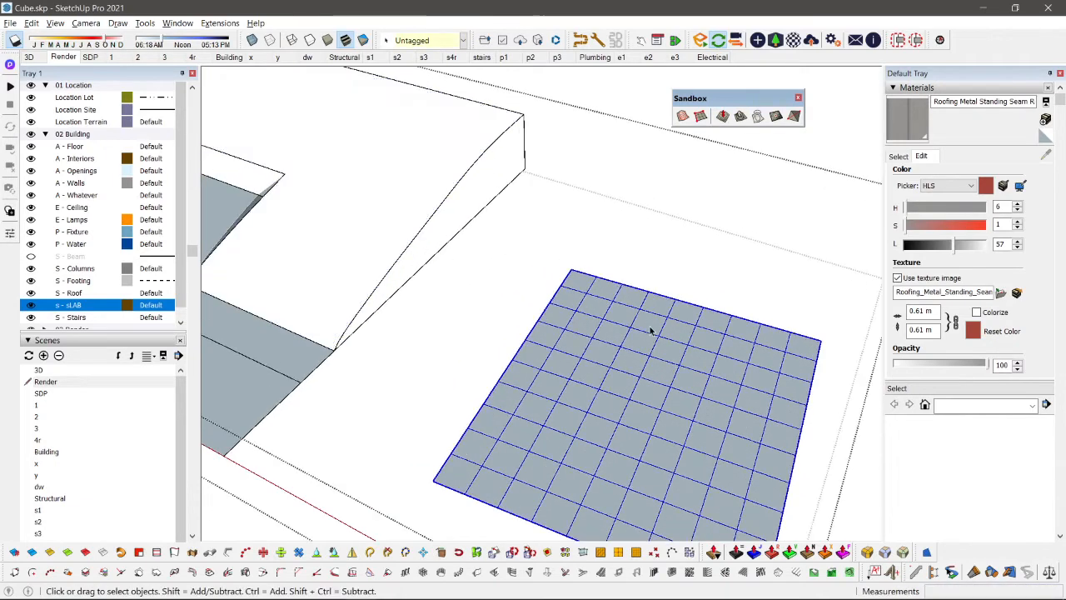
scroll(650, 329, "down", 4)
double_click(605, 367)
left_click(721, 116)
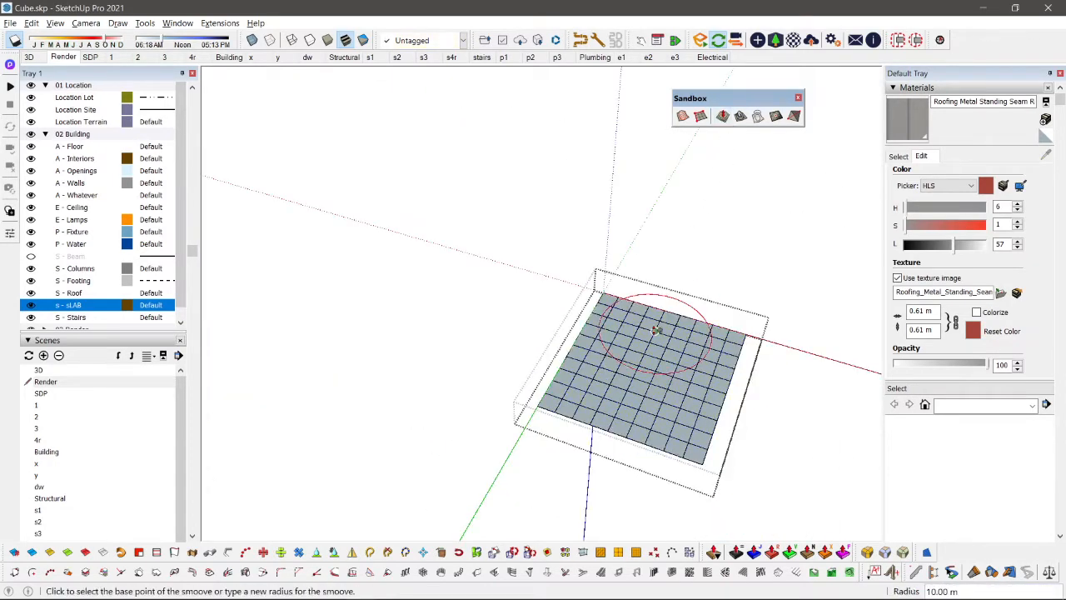
left_click(655, 329)
left_click(647, 317)
left_click(671, 407)
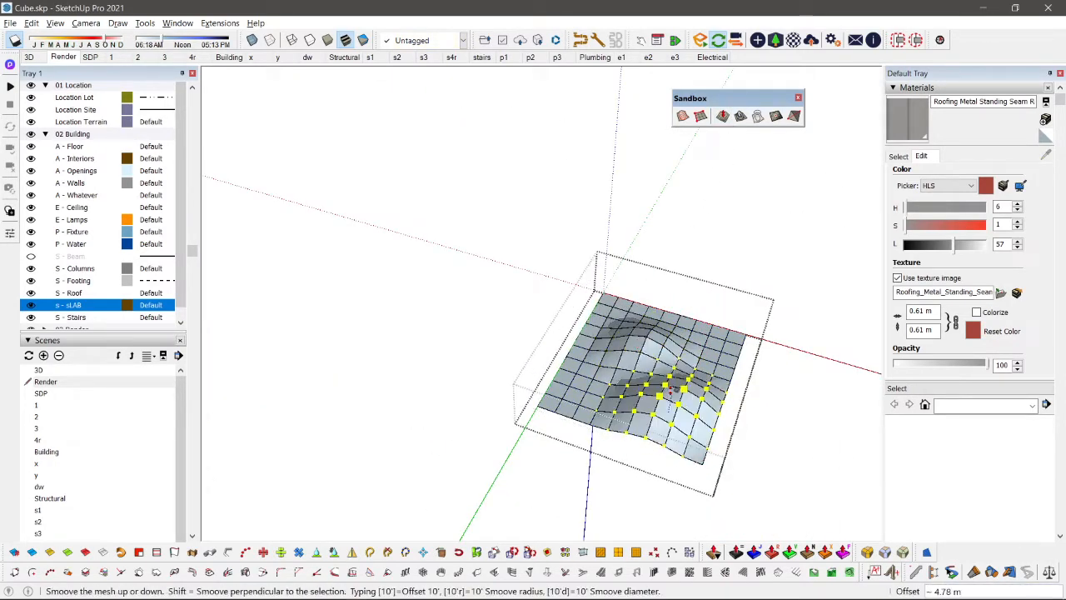
left_click(674, 383)
left_click(580, 405)
key("space")
Step: Close the sculpted test grid and delete it from beside the terrain block
scroll(505, 366, "down", 1)
left_click(503, 367)
mouse_move(503, 366)
middle_mouse_down()
mouse_move(534, 372)
mouse_move(502, 374)
middle_mouse_up()
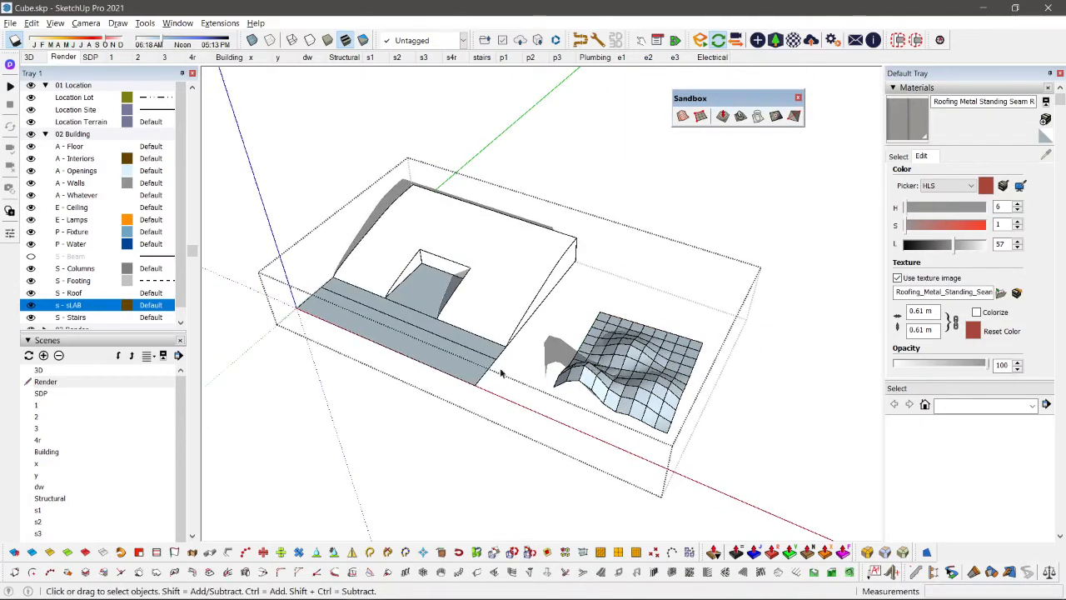
scroll(510, 316, "up", 3)
left_click(751, 406)
key("Delete")
Step: Copy the terrain block's underside face with its edges straight up, about 47 m above the ground
middle_click_drag(491, 250, 598, 258)
scroll(598, 437, "up", 2)
left_click(599, 442)
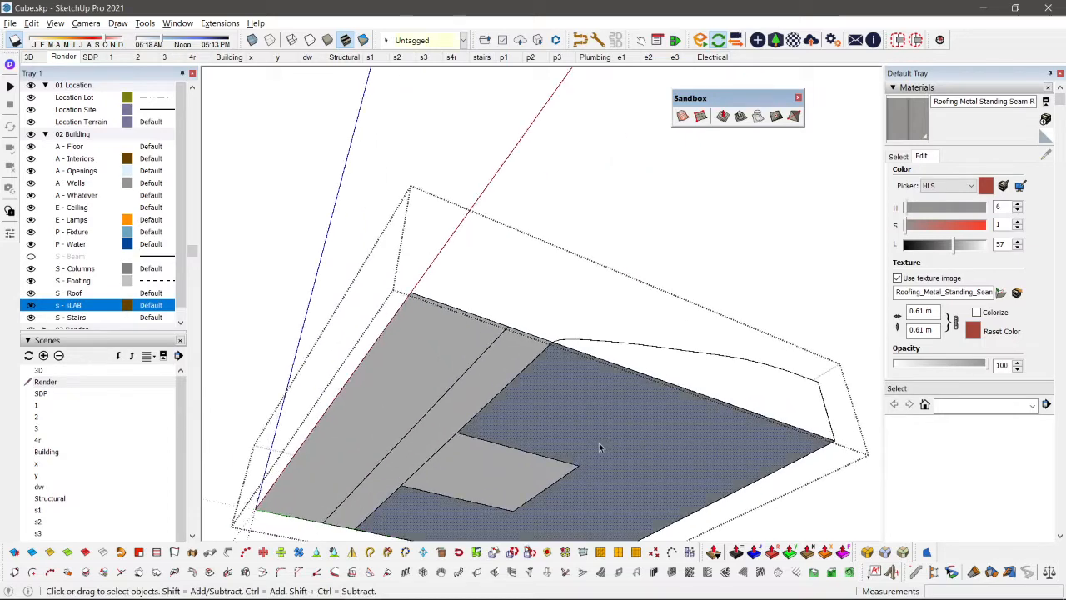
scroll(599, 442, "down", 3)
middle_click_drag(599, 443, 503, 306, "shift")
scroll(461, 347, "up", 3)
scroll(460, 347, "down", 3)
key("ctrl+v")
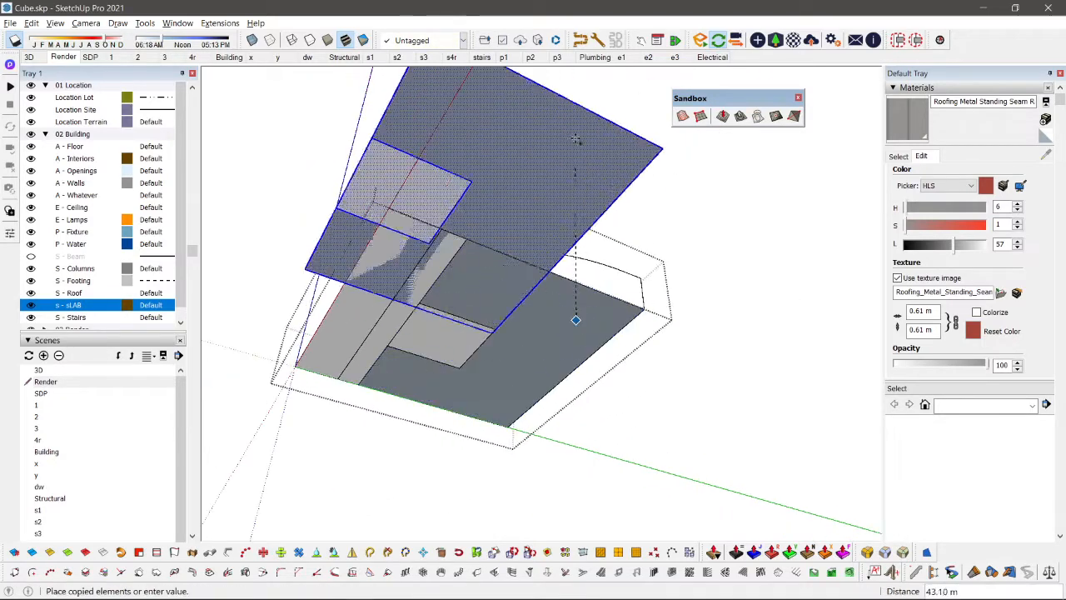
middle_click_drag(576, 316, 558, 439)
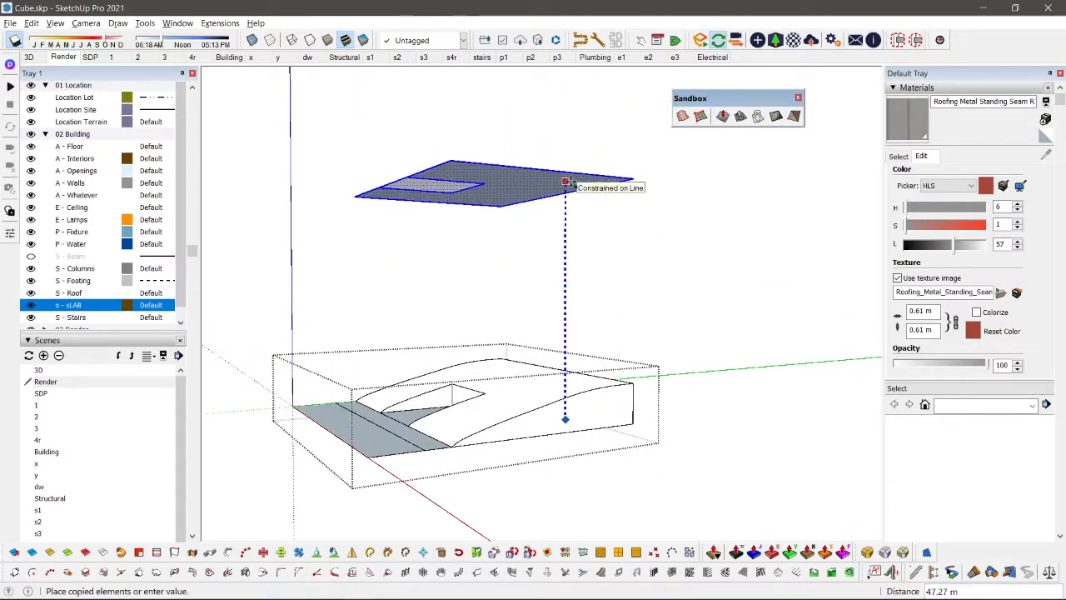
left_click(563, 178)
scroll(563, 178, "up", 3)
Step: Remove the lot-shaped area from the raised copy, leaving a U-shaped face, and select that face with its edges
key("e")
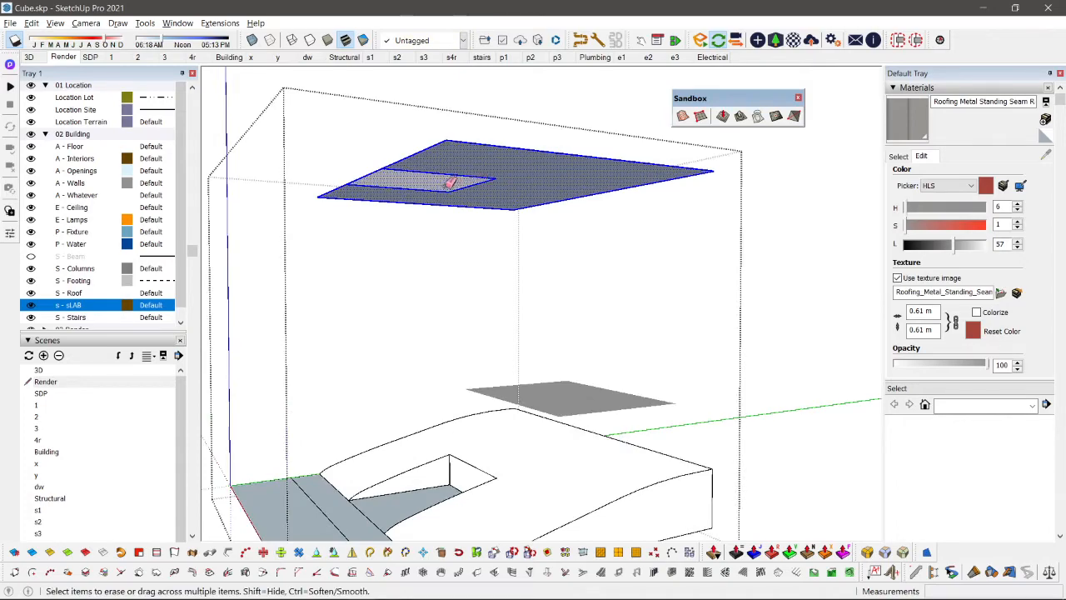
mouse_move(447, 186)
middle_mouse_down()
mouse_move(443, 174)
mouse_move(495, 153)
mouse_move(612, 424)
mouse_move(459, 215)
mouse_move(578, 355)
mouse_move(456, 304)
mouse_move(559, 397)
mouse_move(623, 288)
middle_mouse_up()
scroll(495, 153, "up", 2)
key("space")
key("e")
scroll(494, 173, "down", 2)
key("space")
scroll(456, 304, "up", 2)
key("e")
left_click(494, 295)
scroll(494, 296, "down", 2)
scroll(623, 288, "up", 1)
key("space")
double_click(631, 216)
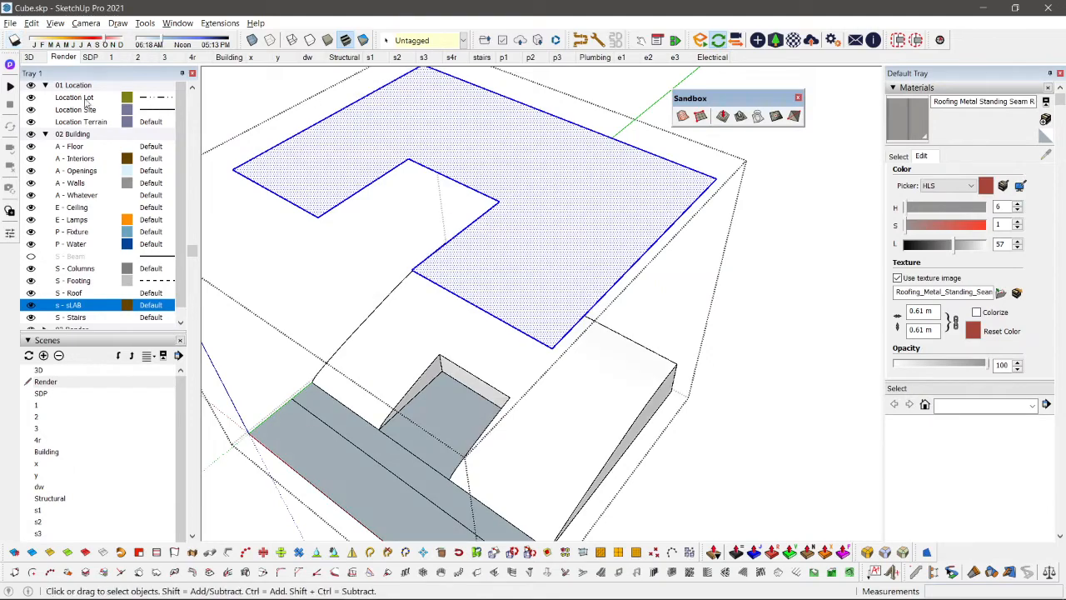
middle_click_drag(500, 275, 690, 252)
scroll(690, 250, "down", 1)
left_click(693, 200)
key("m")
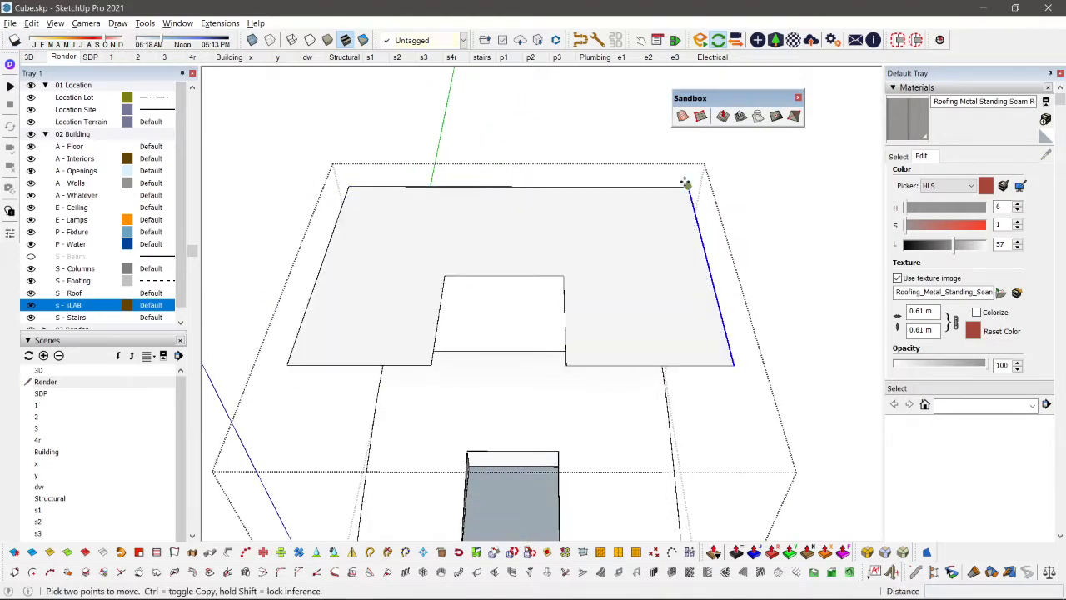
left_click(680, 191)
key("ctrl")
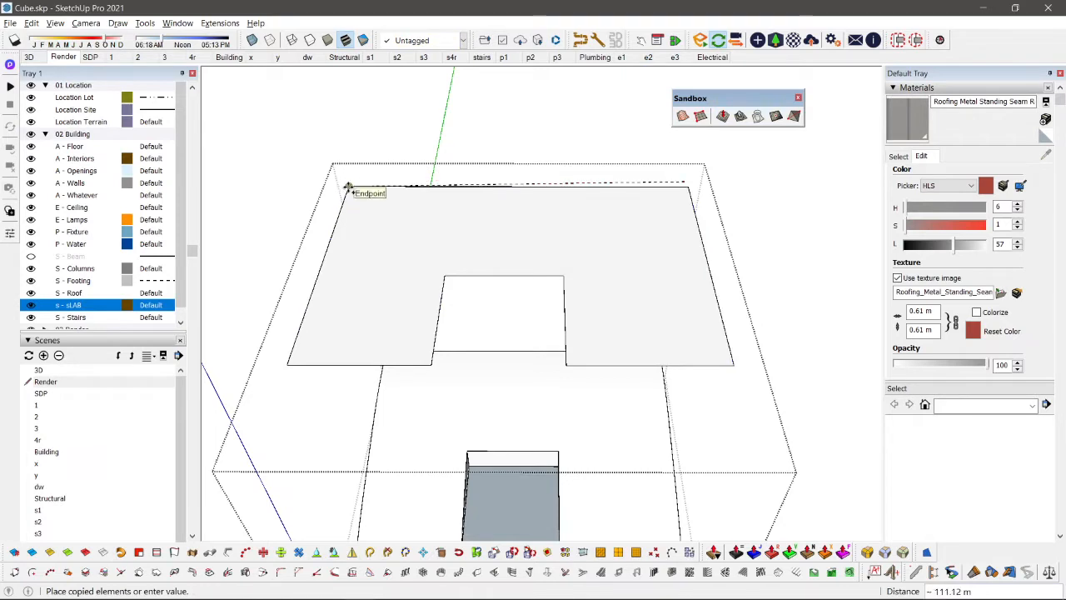
key("space")
Step: Copy the raised face's side edge to the opposite side and array the copies into 20 equal divisions
key("m")
left_click(688, 186)
key("ctrl")
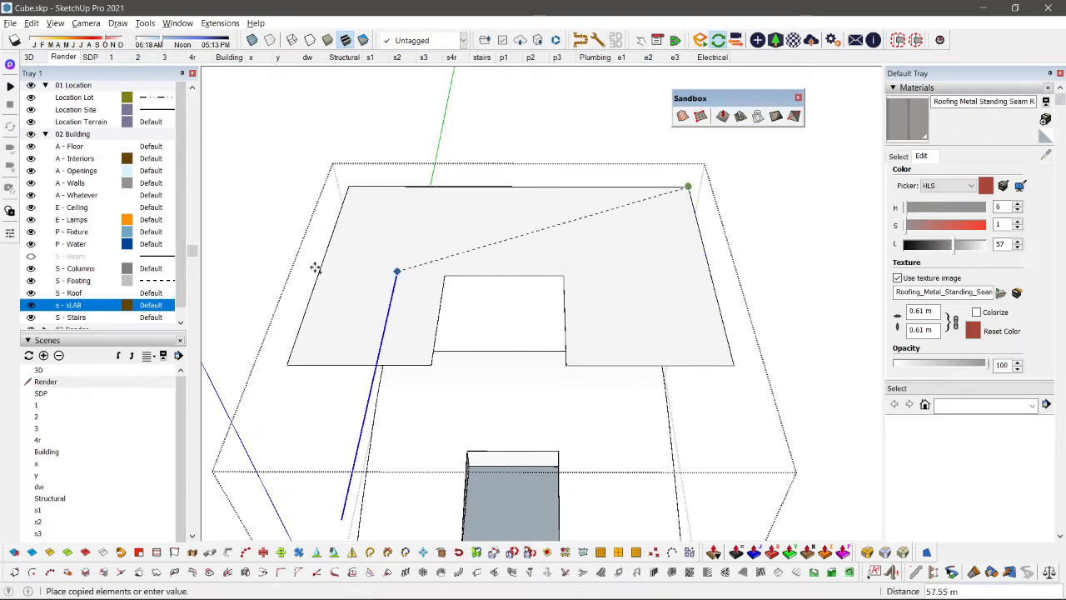
left_click(350, 186)
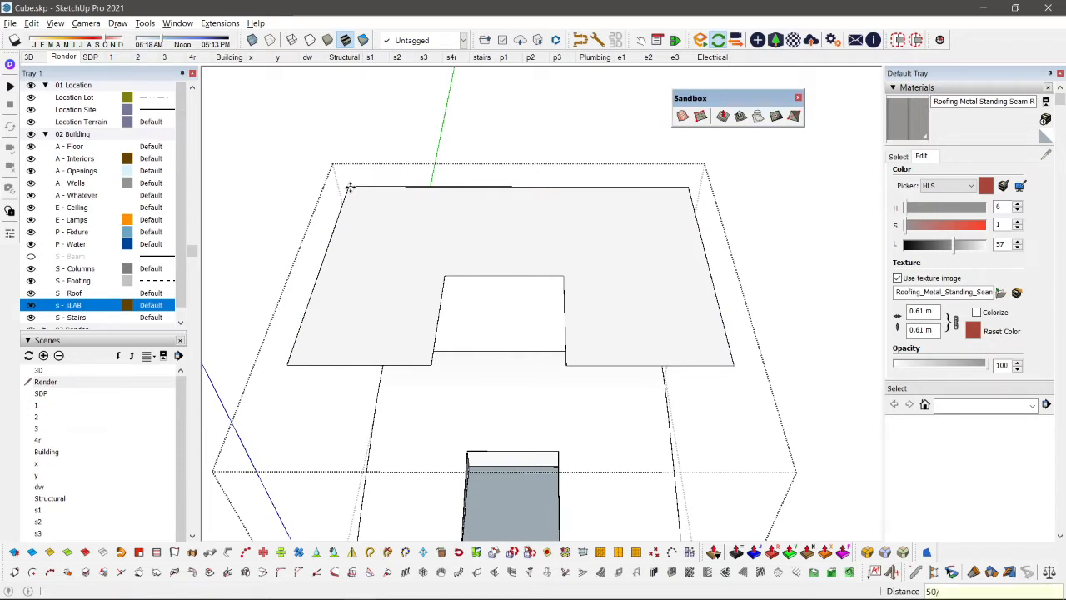
key("Return")
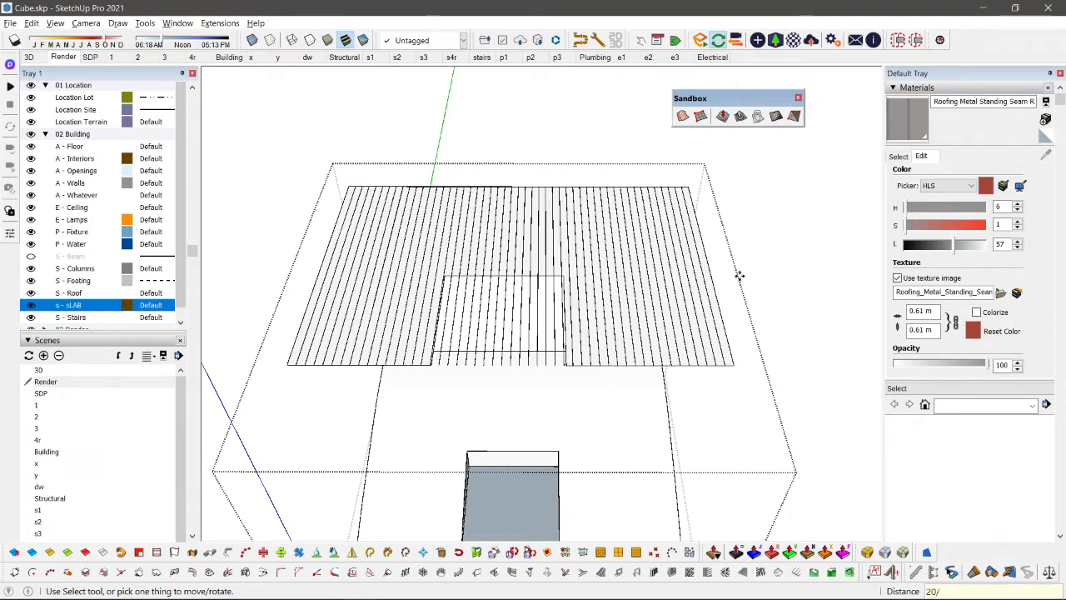
key("Return")
key("space")
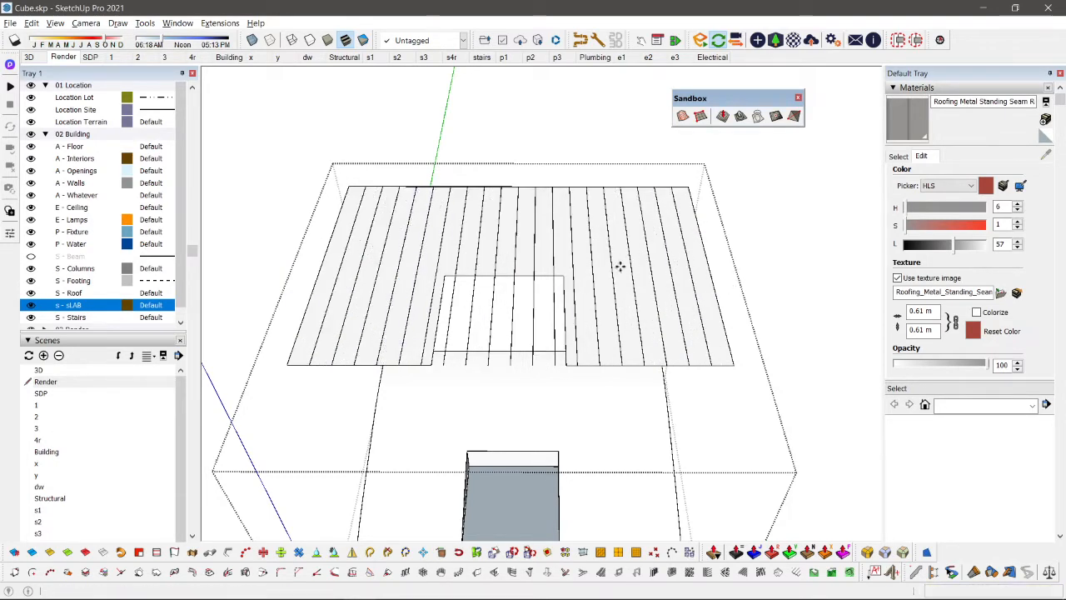
Step: Copy the raised face's rear edge to its front edge and array the copies into 10 equal divisions
middle_click_drag(619, 267, 411, 220)
left_click_drag(376, 158, 771, 179)
key("m")
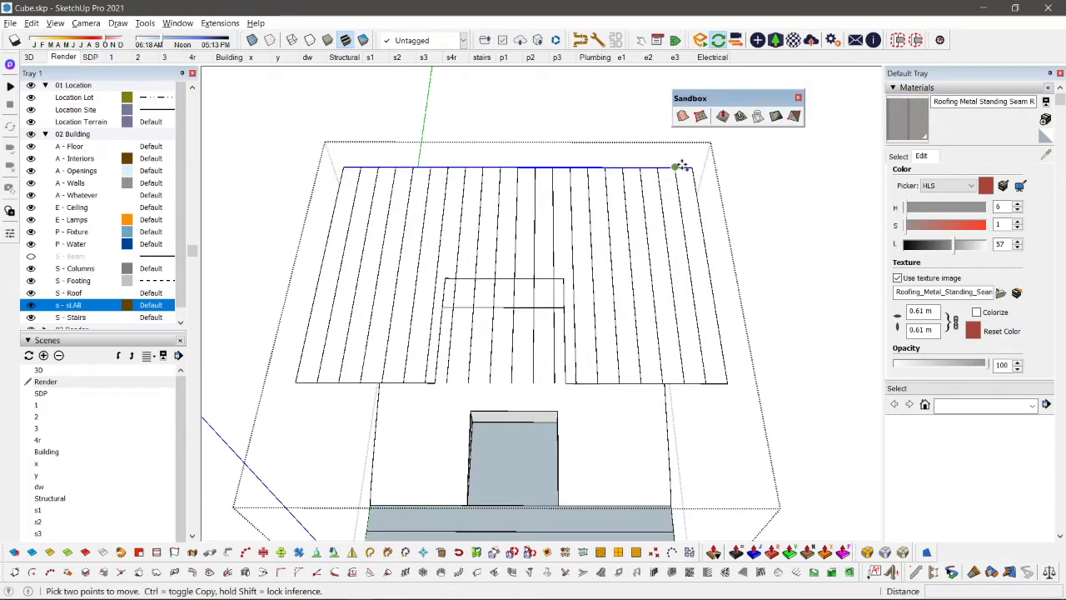
left_click(690, 167)
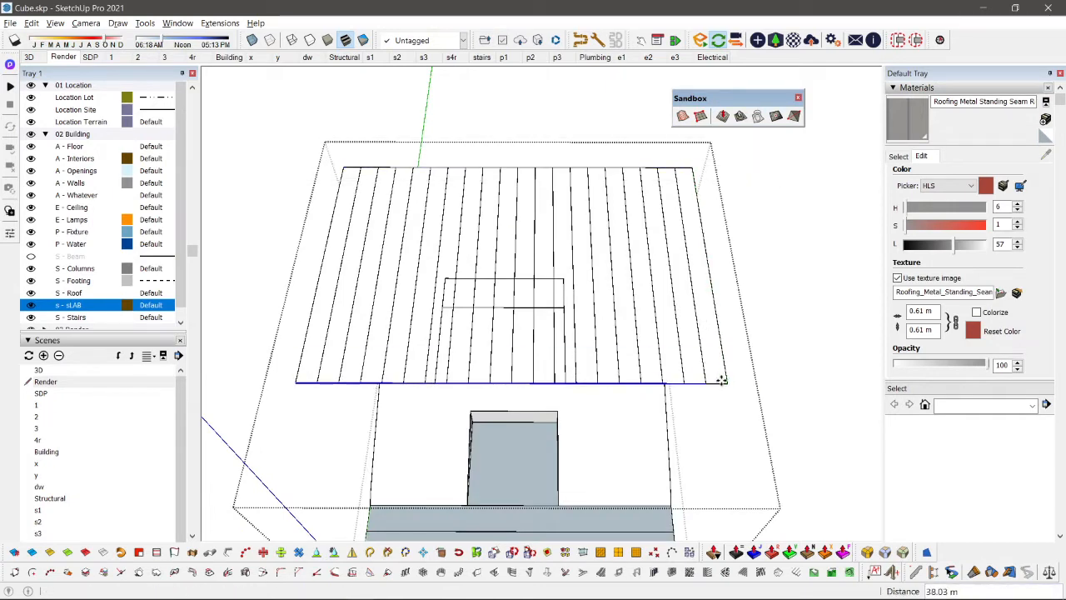
type("15/")
key("Return")
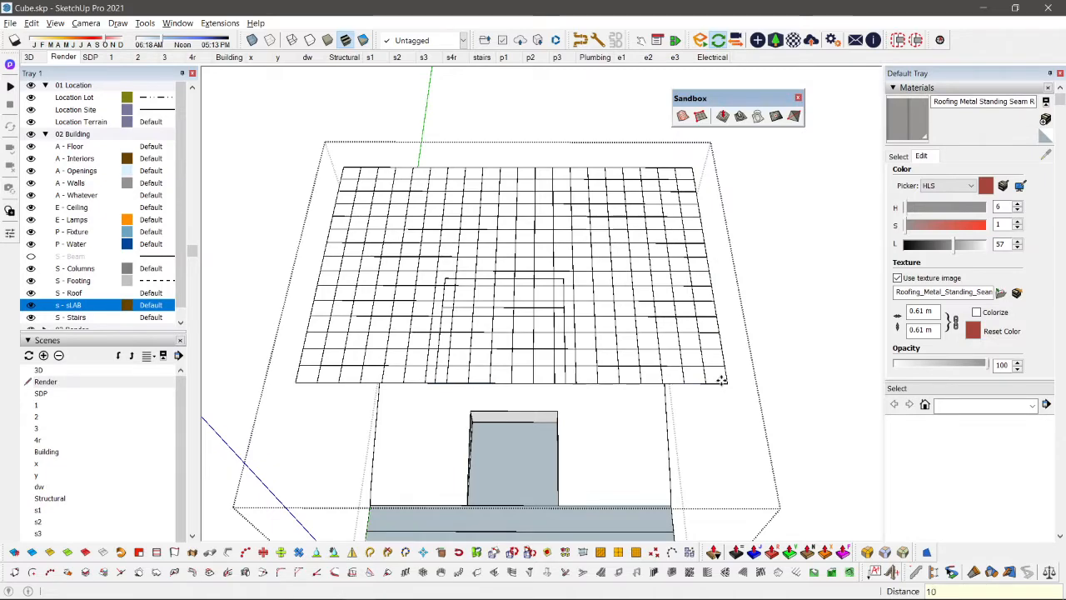
Step: Delete the grid lines crossing the lot opening in the raised grid, keeping the lot faces below
middle_click_drag(572, 358, 554, 158)
scroll(385, 261, "down", 3)
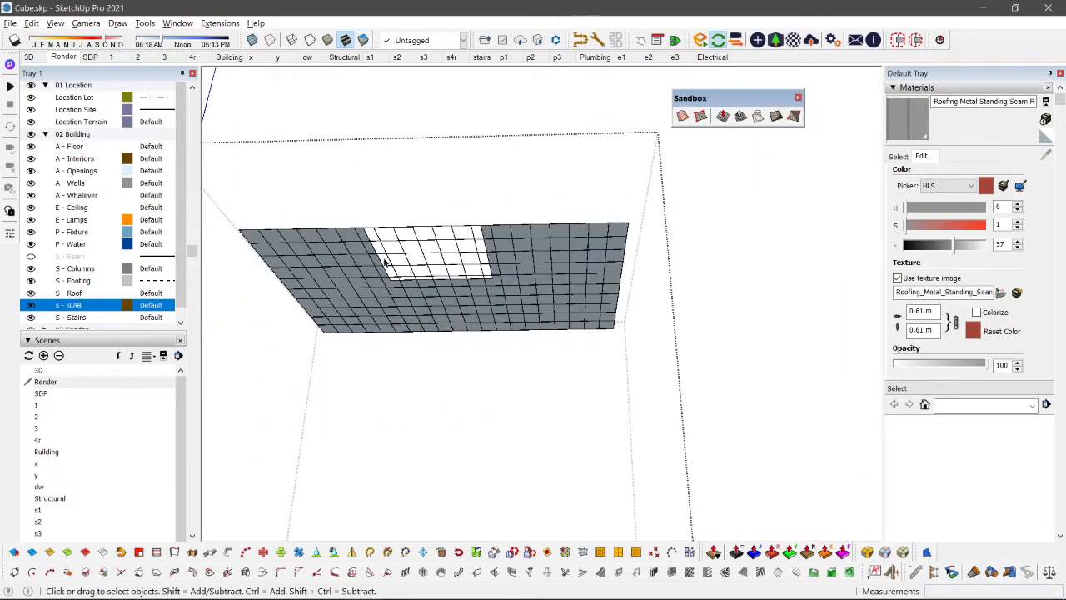
middle_click_drag(286, 211, 400, 203, "shift")
key("F2")
key("v")
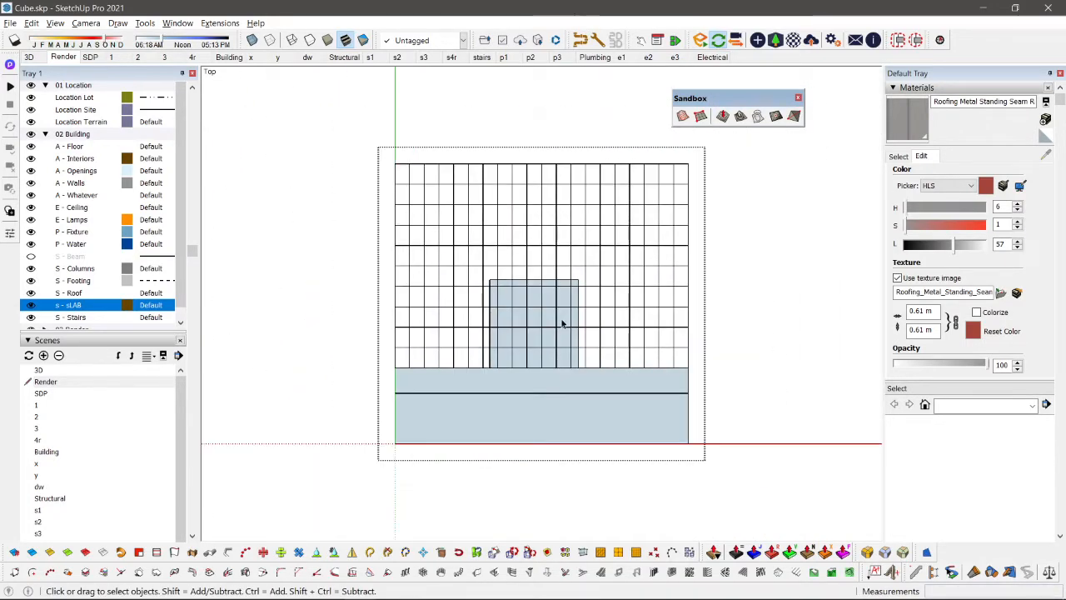
scroll(567, 321, "up", 2)
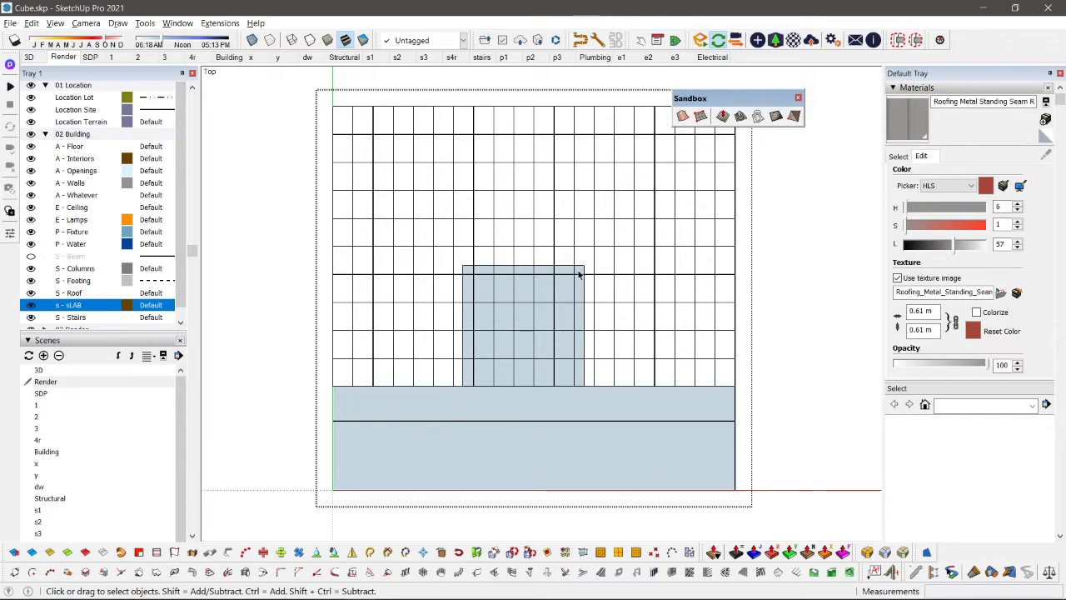
left_click_drag(470, 415, 469, 414)
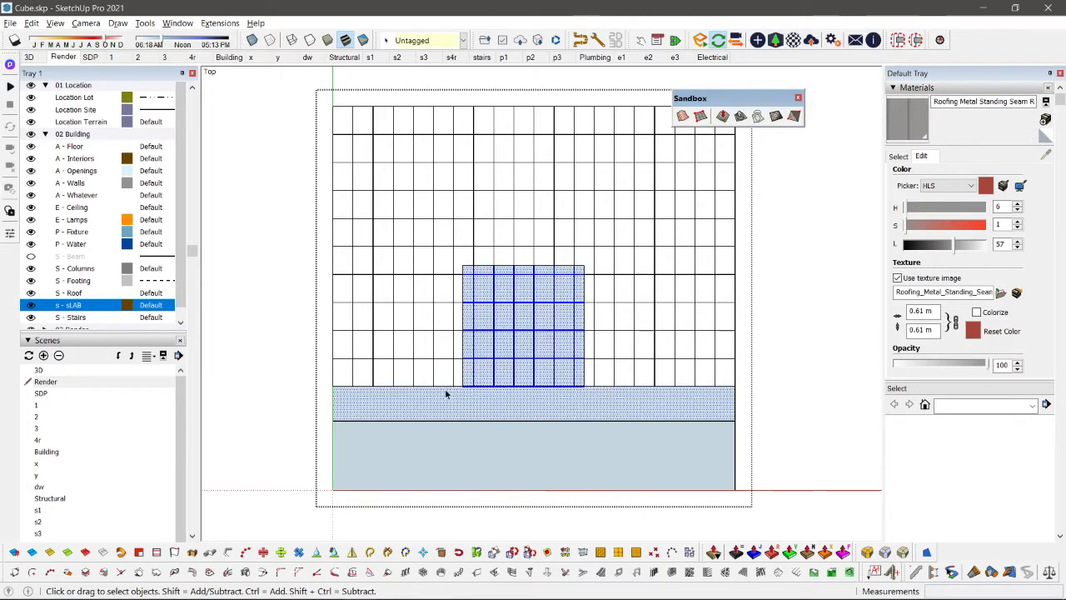
middle_click_drag(445, 392, 597, 217)
scroll(605, 440, "down", 2)
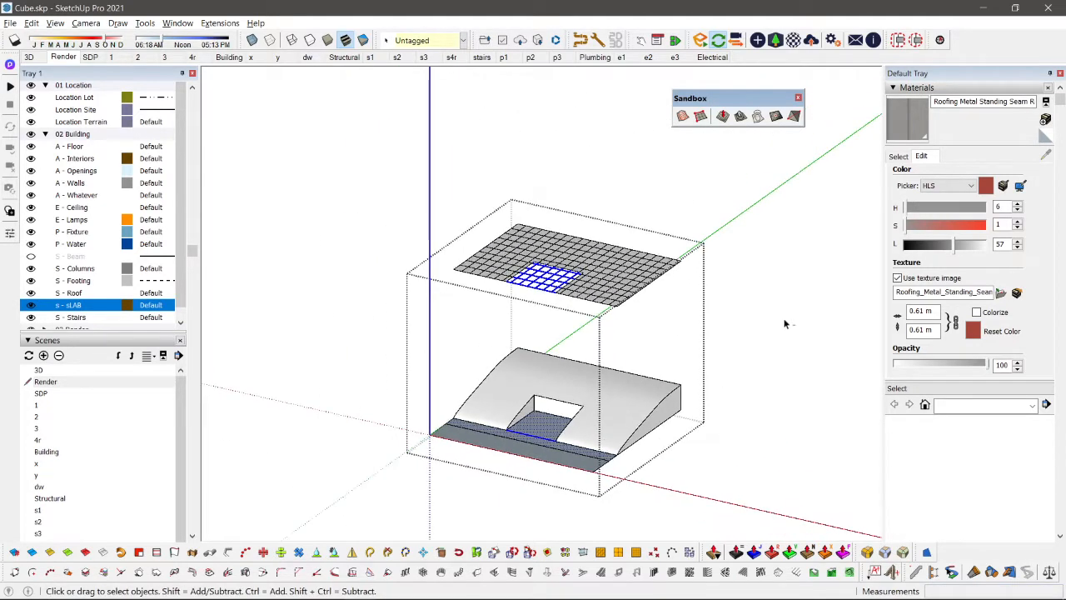
key("Caps_Lock")
key("Caps_Lock")
left_click_drag(785, 356, 428, 521)
middle_click_drag(513, 343, 638, 474)
scroll(581, 354, "up", 3)
key("Delete")
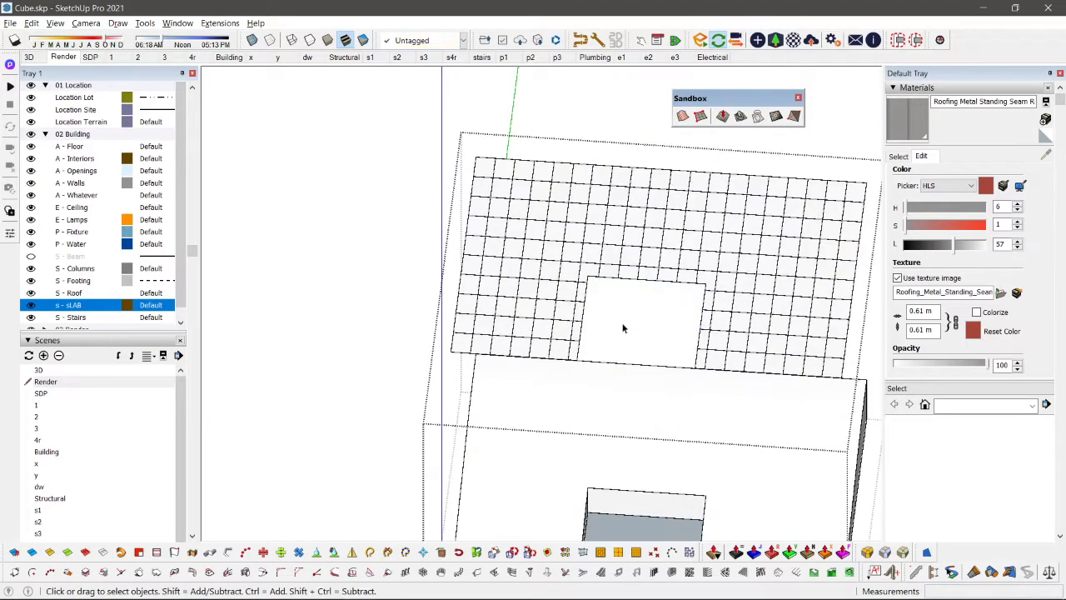
Step: Try to stamp the raised U-shaped grid onto the terrain block with a 1.00 m offset
scroll(623, 328, "down", 3)
middle_click_drag(624, 328, 621, 223)
scroll(619, 285, "up", 2)
triple_click(621, 269)
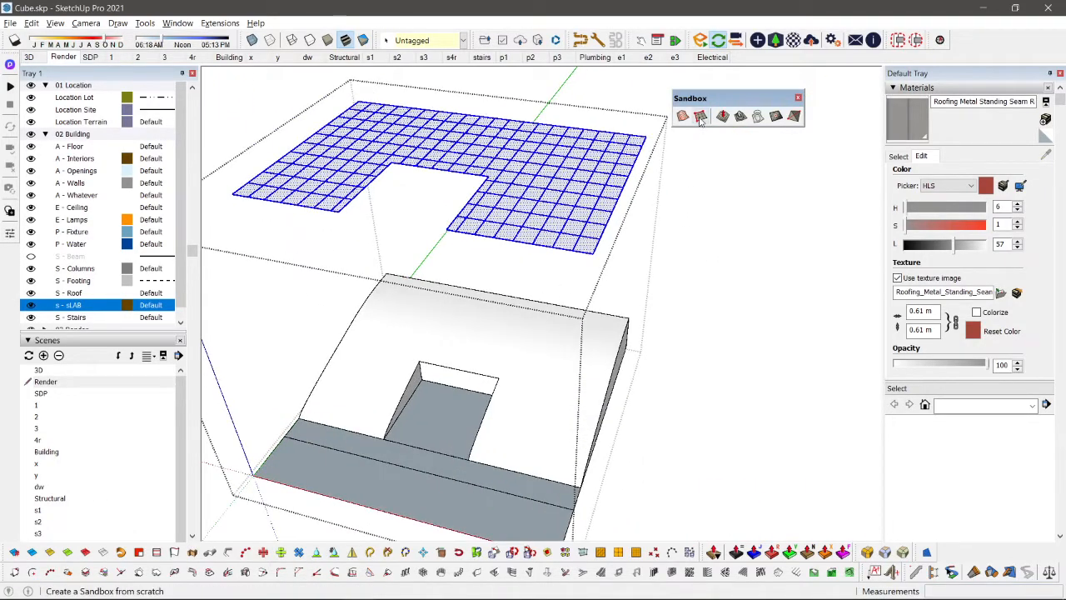
left_click(742, 116)
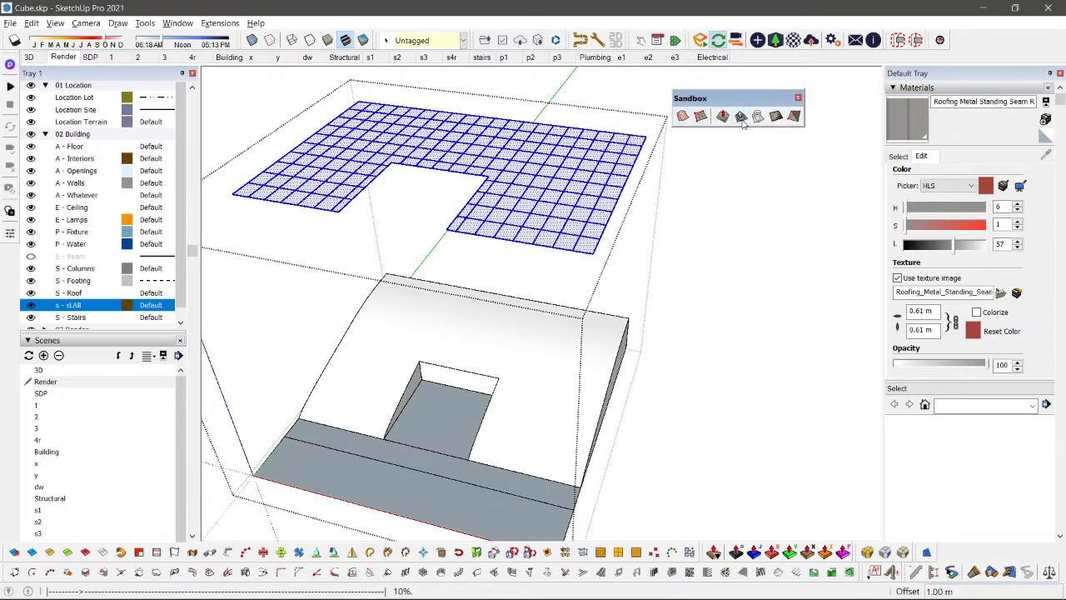
left_click(546, 412)
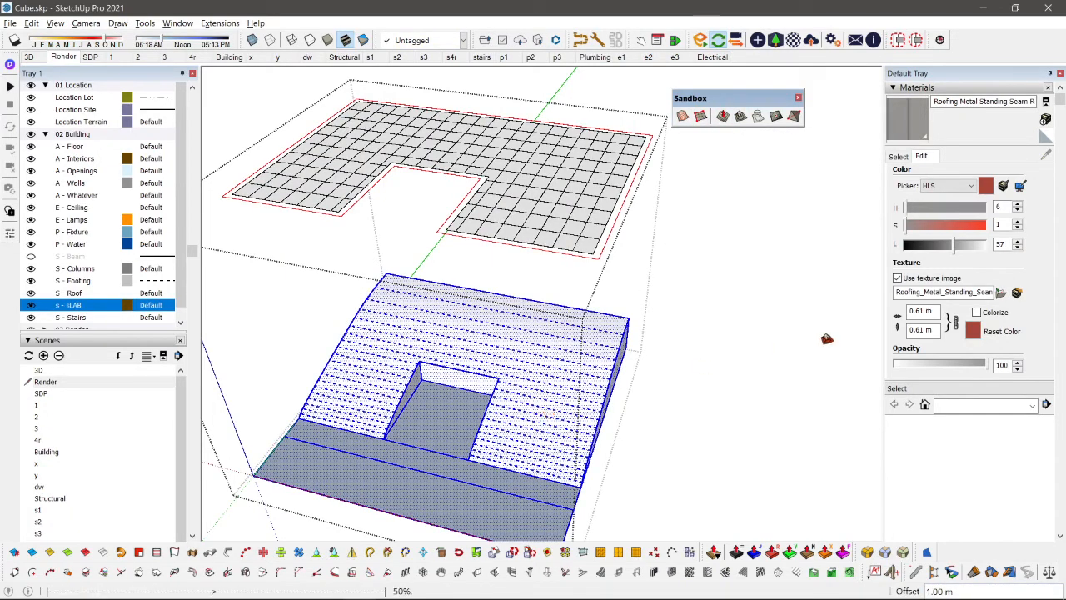
middle_click_drag(700, 408, 393, 161)
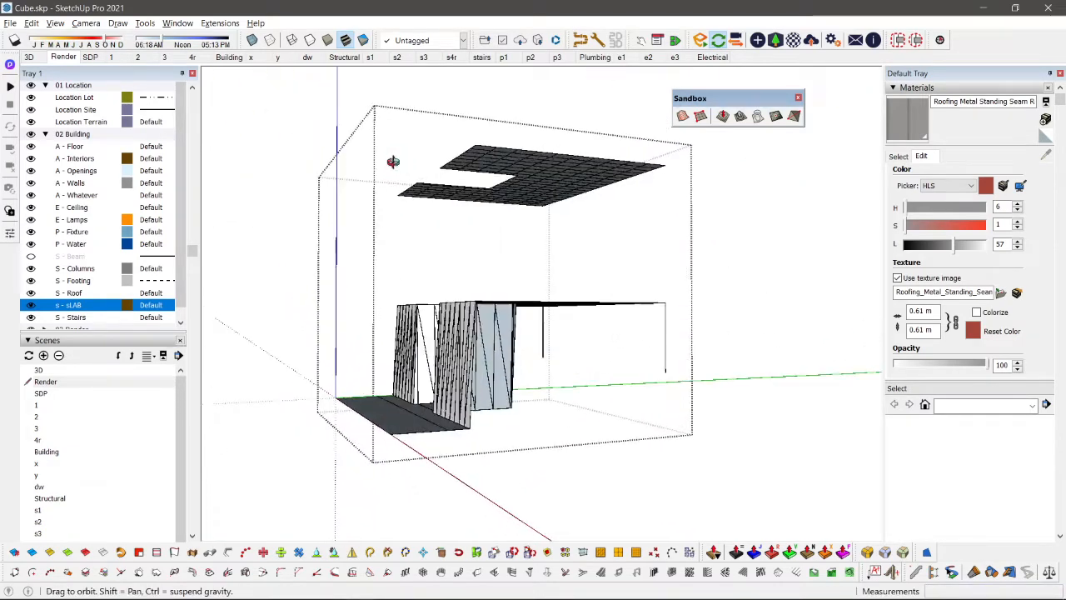
left_click(540, 457)
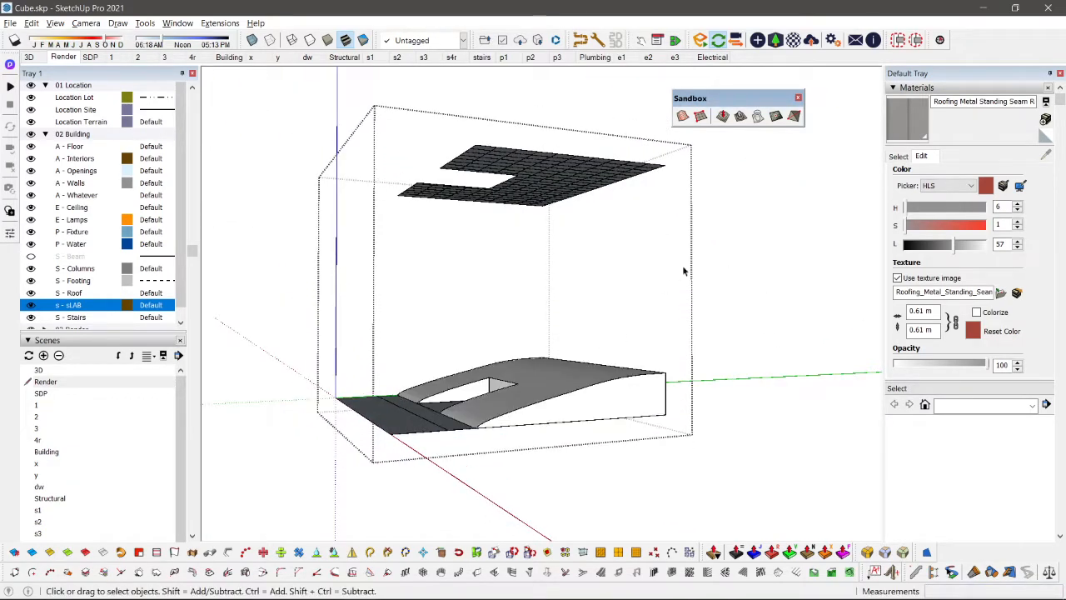
Step: Drape the raised U-shaped grid onto the sloped terrain block and remove the raised grid
middle_click_drag(600, 285, 280, 127)
left_click_drag(247, 106, 680, 263)
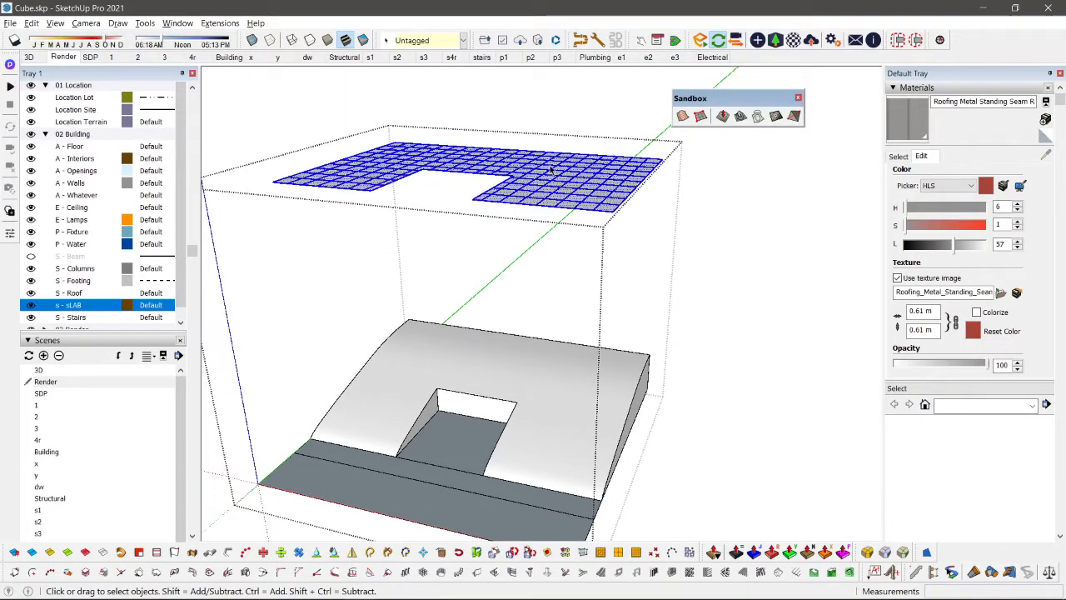
left_click(758, 121)
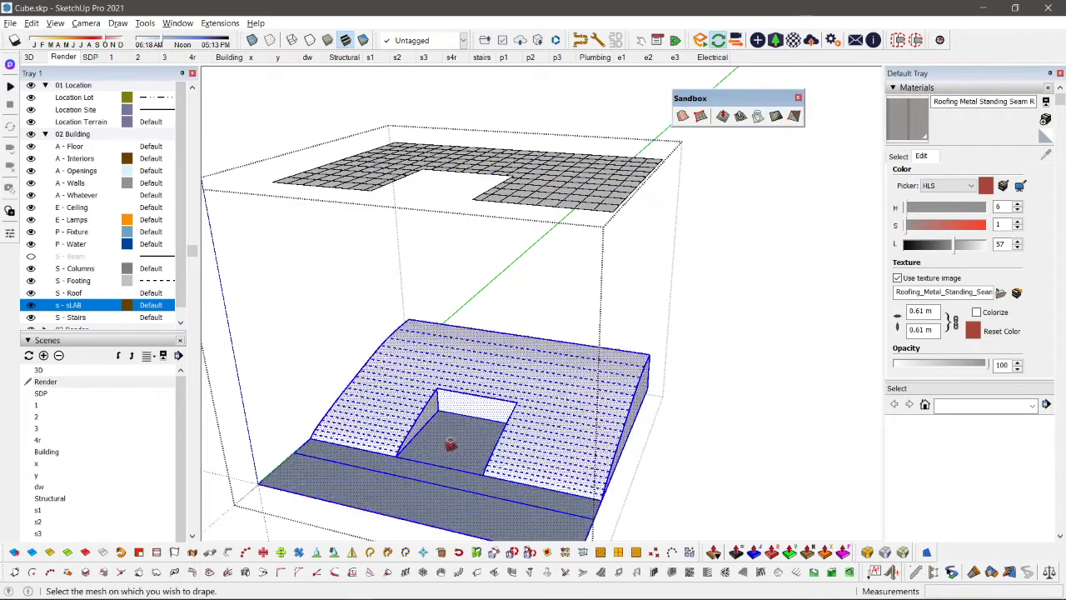
left_click(526, 394)
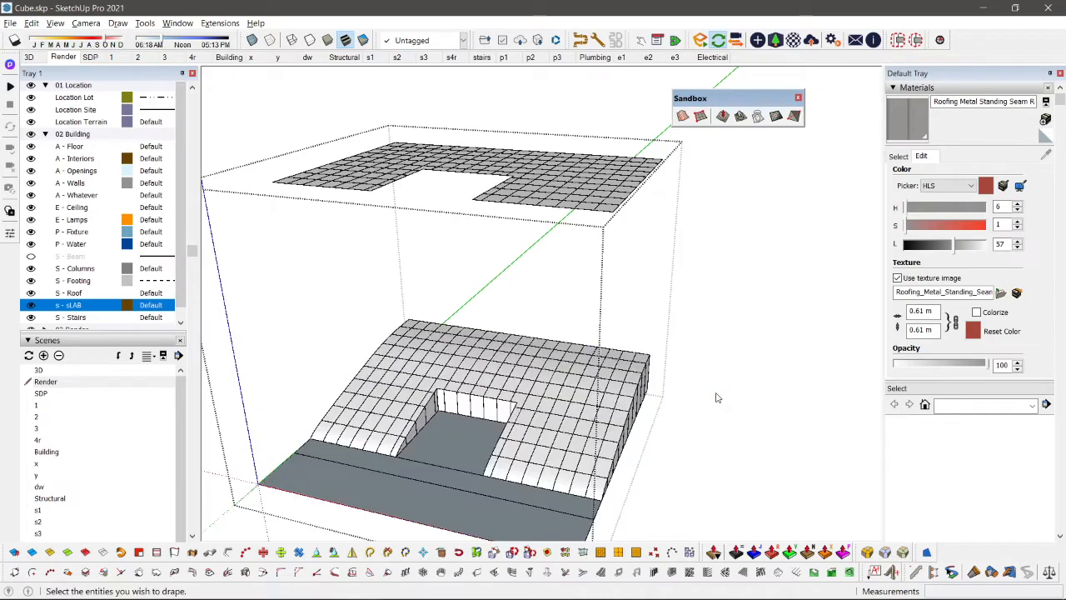
middle_click_drag(726, 384, 695, 238)
key("space")
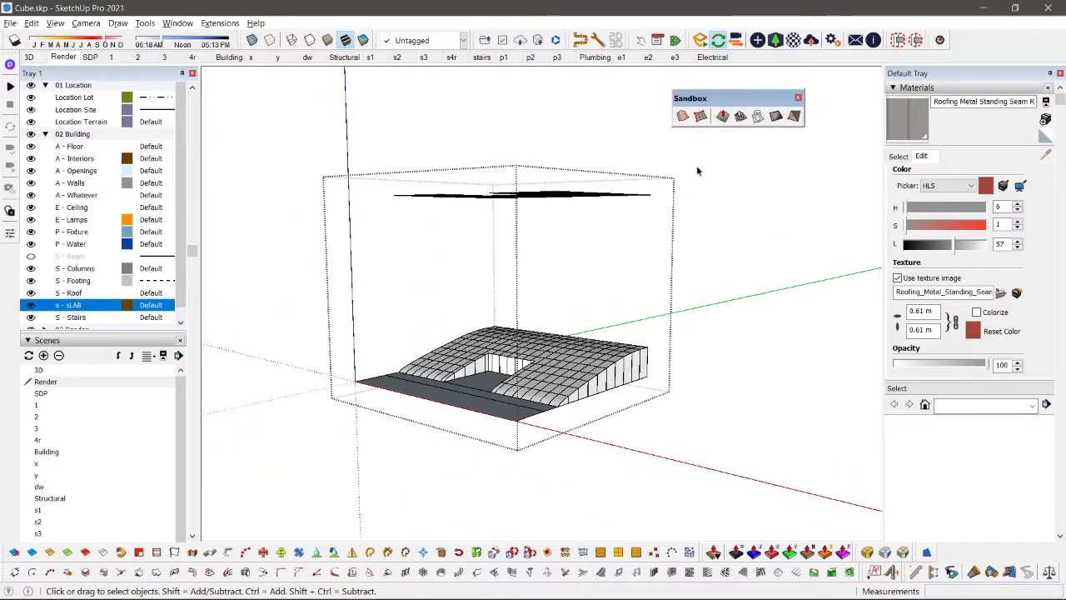
Step: Raise several mounds with Smoove at a 10 m radius on the terrain behind and beside the lot opening
scroll(288, 254, "up", 10)
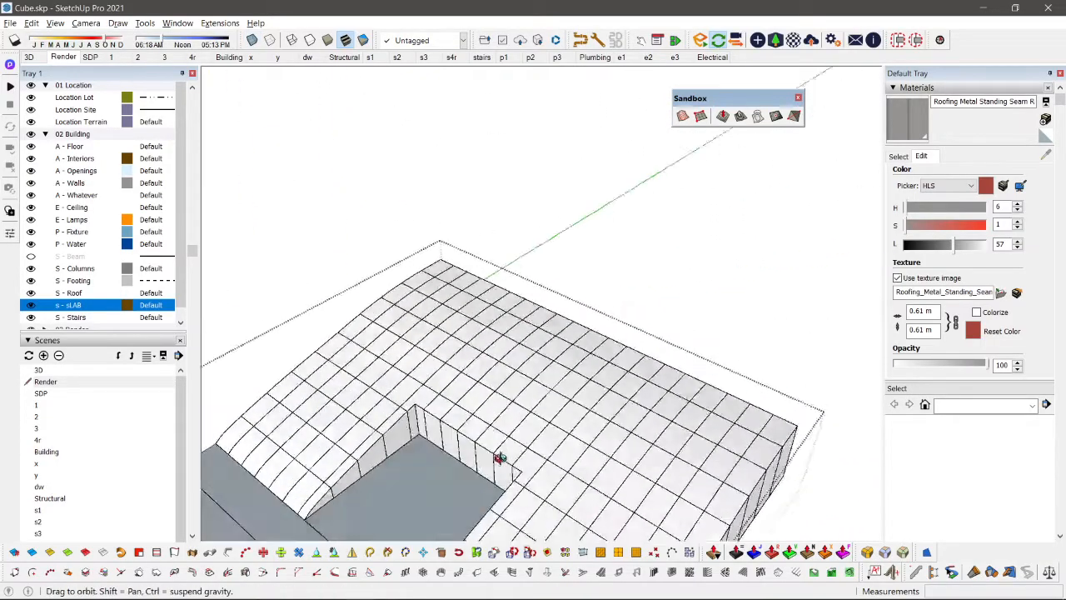
middle_click_drag(500, 457, 520, 352)
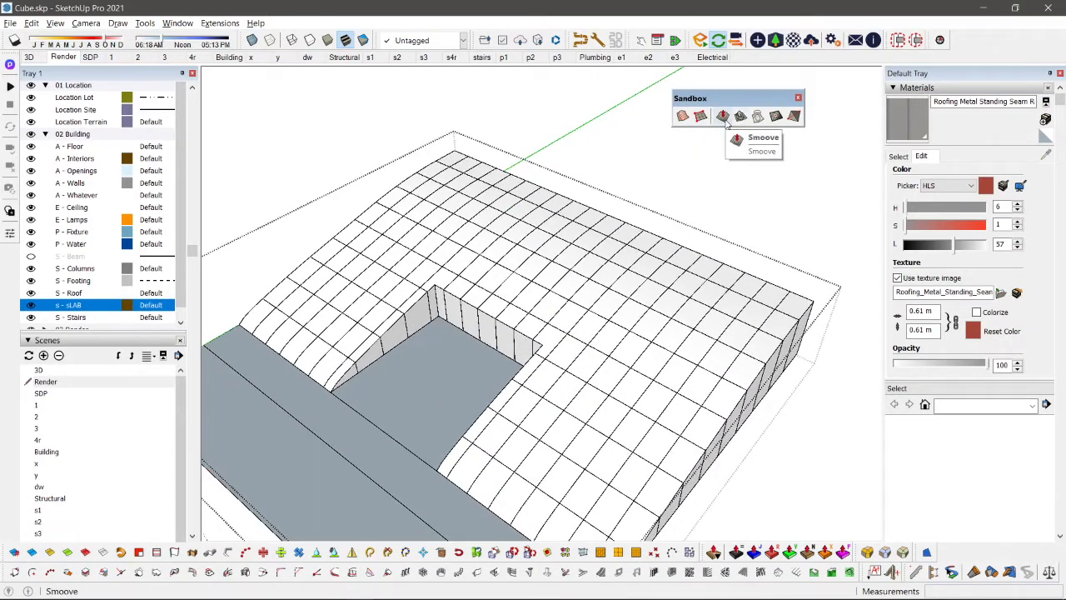
left_click(724, 118)
middle_click_drag(655, 376, 628, 283)
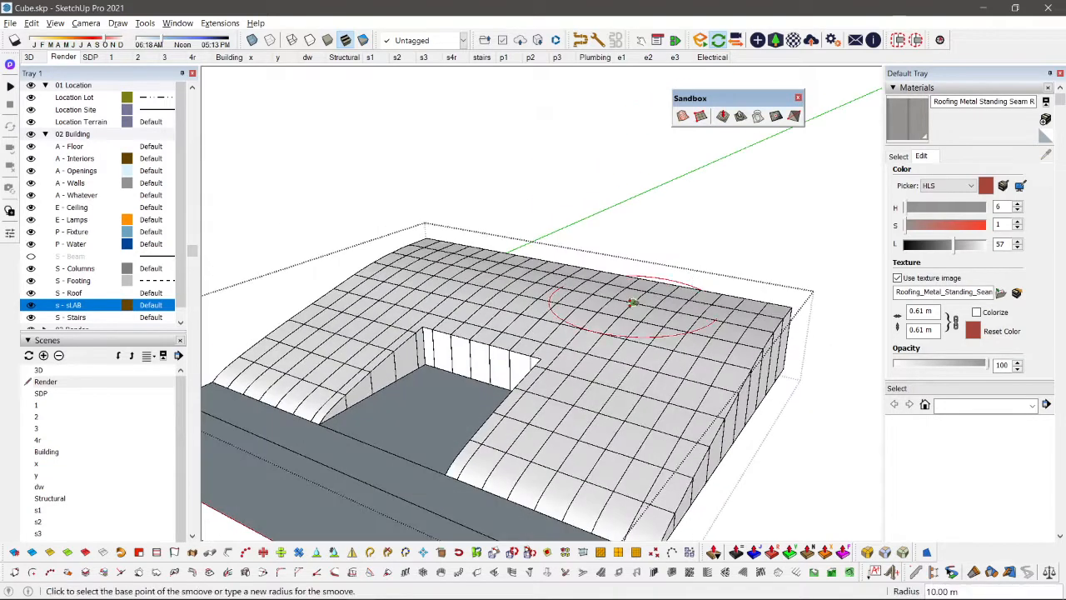
left_click(629, 279)
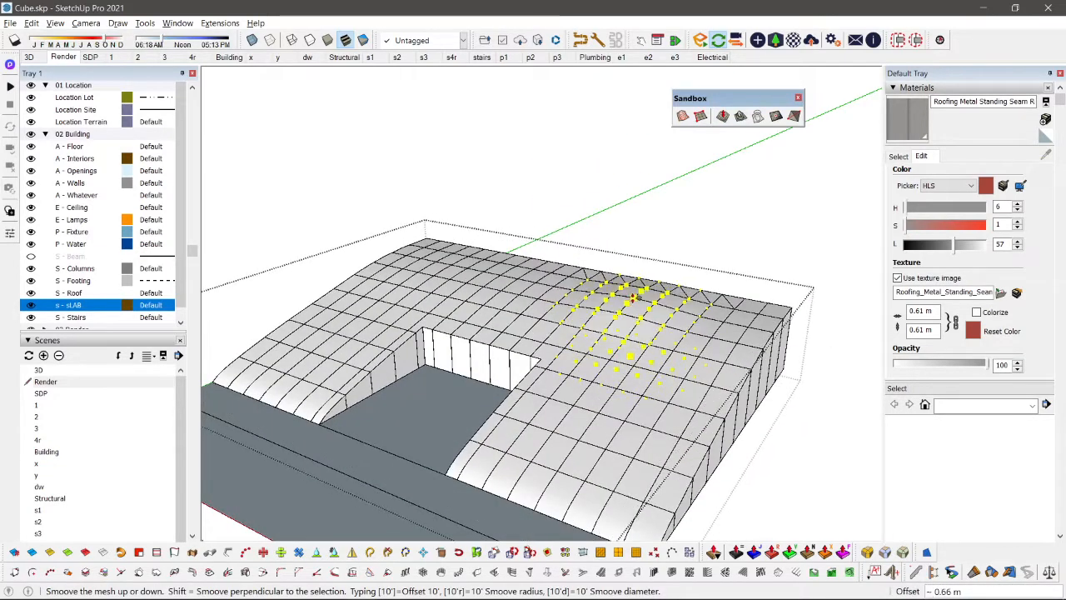
left_click(643, 358)
left_click(619, 394)
left_click(620, 354)
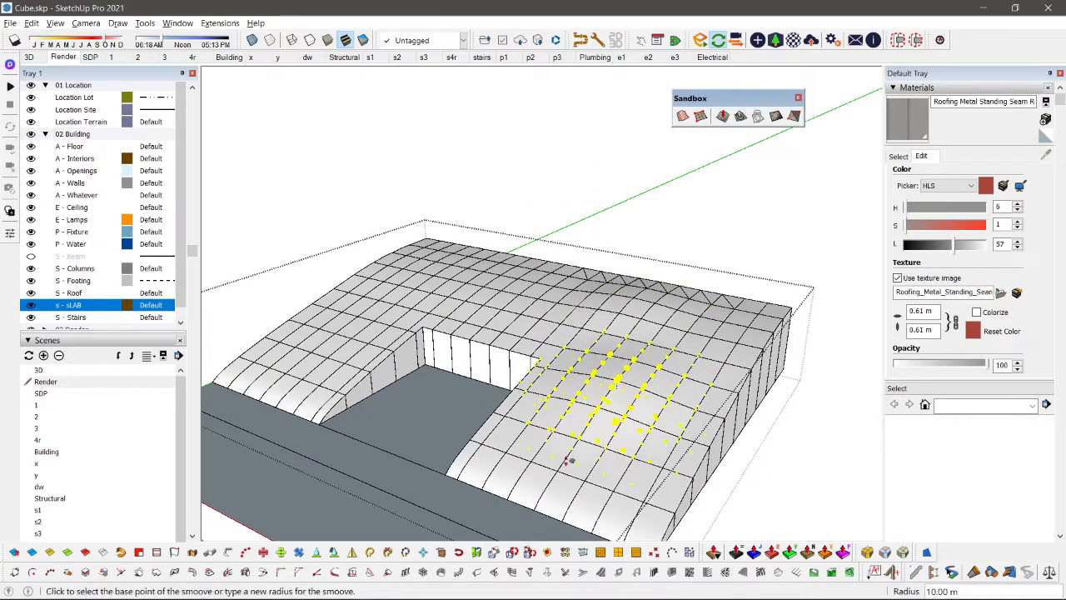
scroll(425, 298, "up", 1)
left_click(449, 268)
left_click(449, 247)
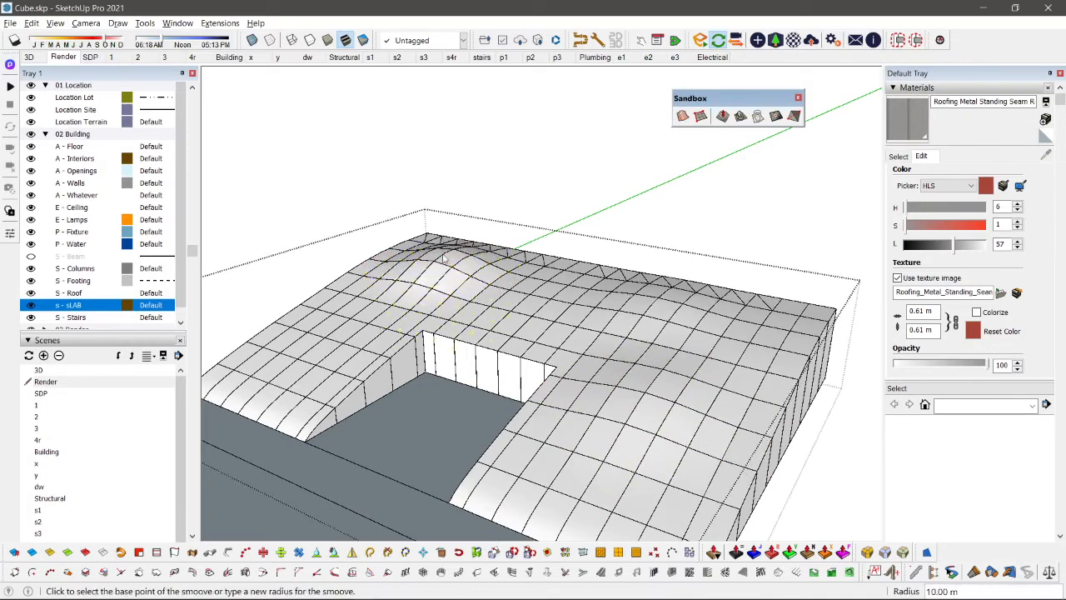
Step: Try to raise a mound with Smoove on the terrain wing between the lot opening and the green axis
left_click(364, 310)
left_click(366, 302)
middle_click_drag(354, 342, 452, 290, "shift")
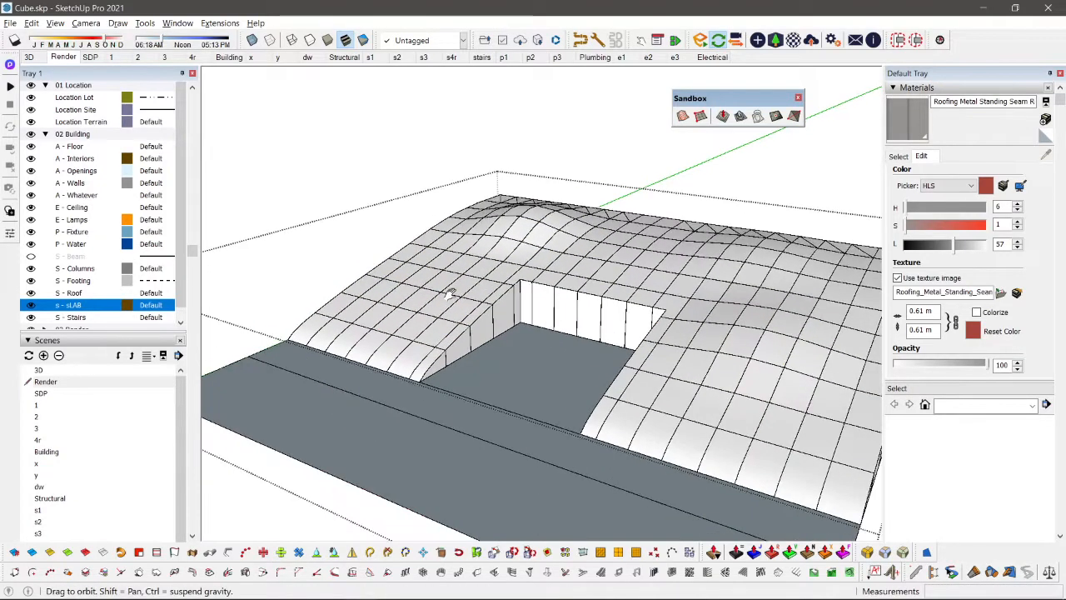
left_click(405, 298)
left_click(452, 259)
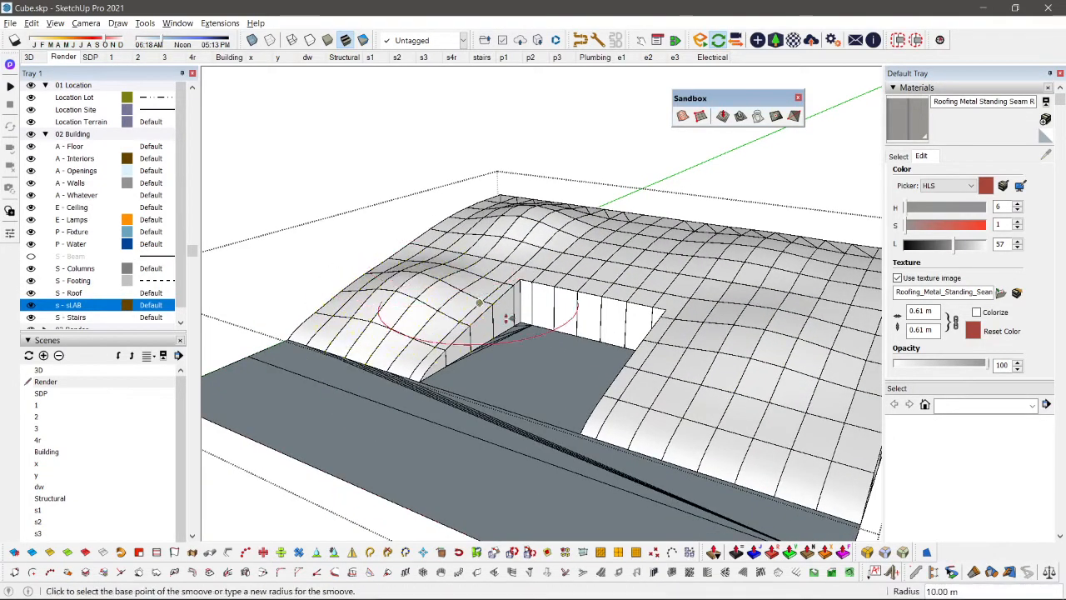
middle_click_drag(507, 319, 469, 448)
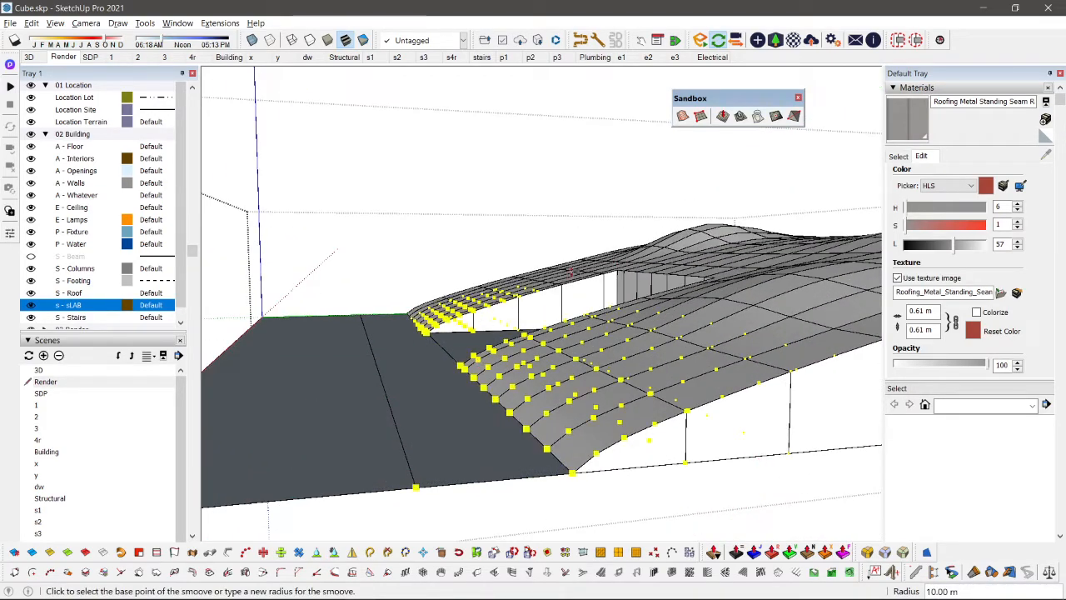
Step: Set the Smoove radius to 5 m and reshape the terrain wing farther from the green axis beside the lot opening
middle_click_drag(462, 234, 585, 368)
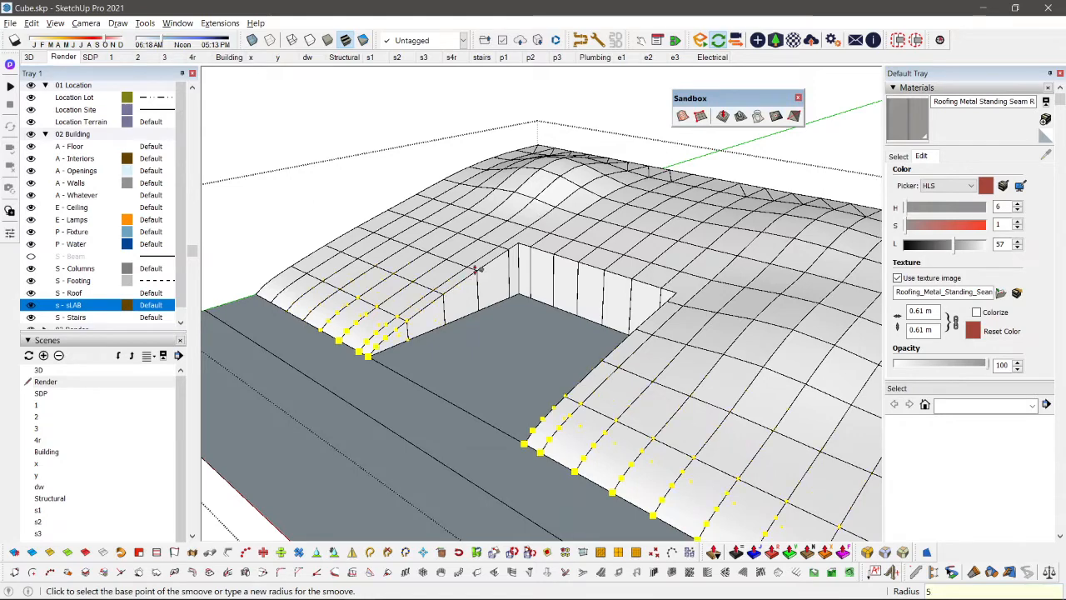
key("shift+z")
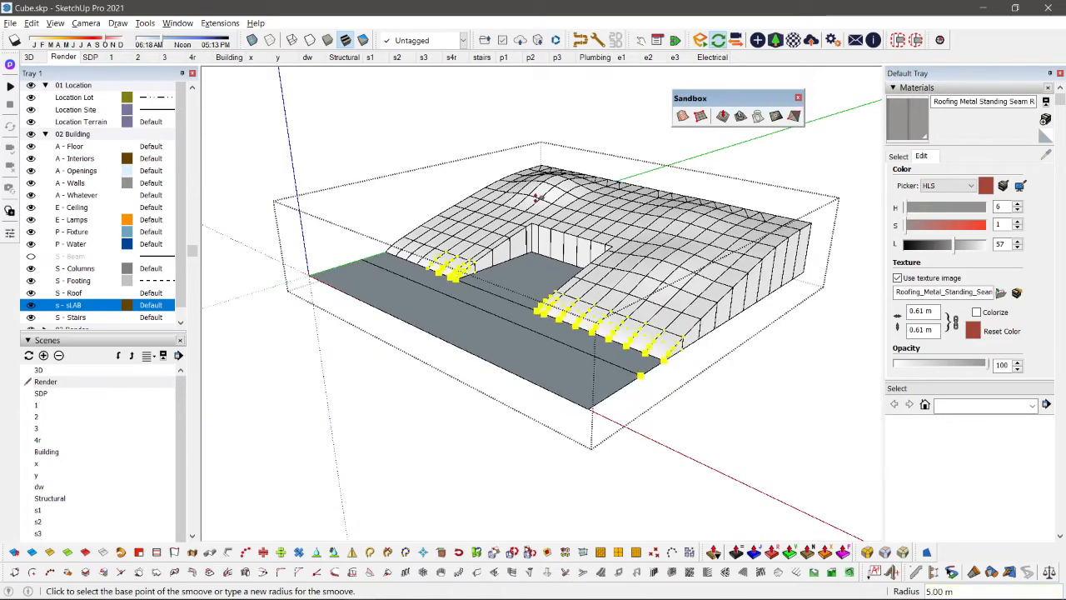
left_click(722, 116)
middle_click_drag(689, 234, 679, 247)
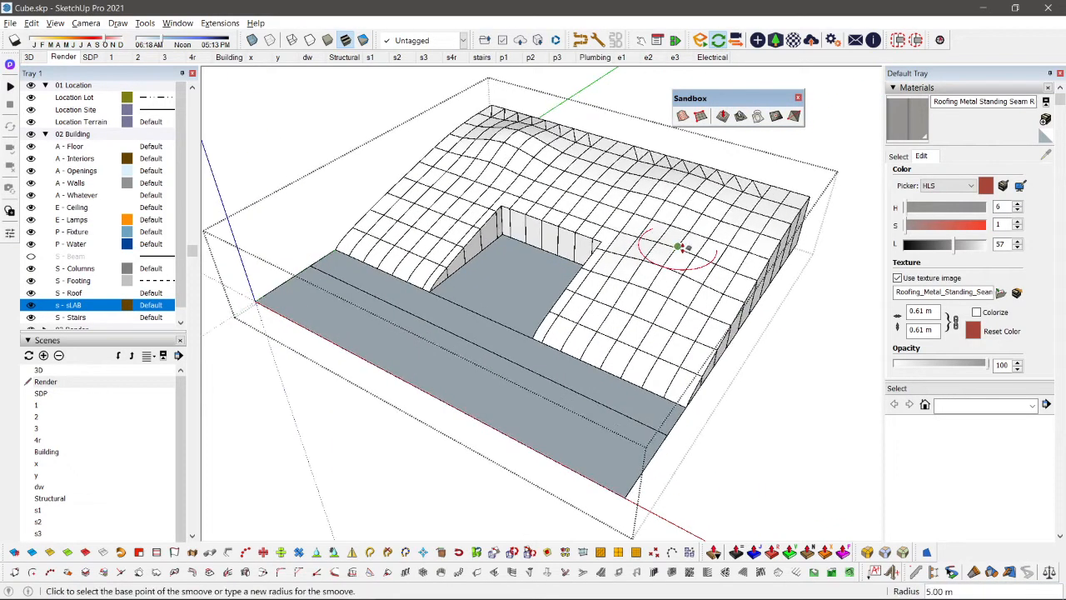
left_click(657, 281)
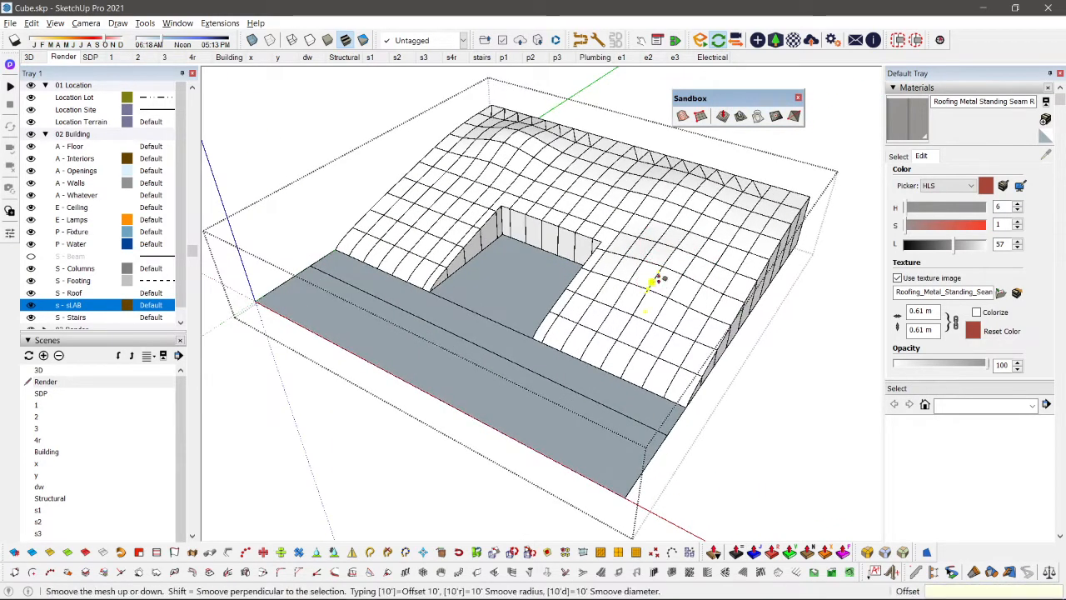
left_click(655, 266)
Step: Undo the last terrain edit and set the Smoove radius to 3 m
middle_click_drag(583, 248, 588, 179)
scroll(676, 309, "up", 3)
middle_click_drag(673, 313, 781, 256)
key("ctrl+z")
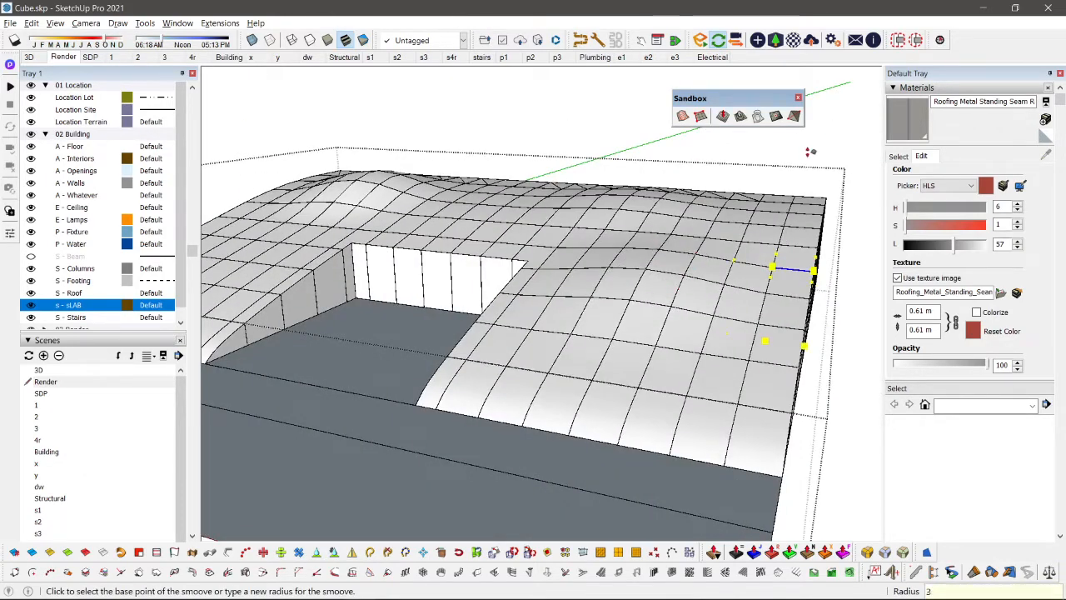
key("Return")
left_click(637, 140)
key("Escape")
Step: Restart Smoove with the 3 m radius and raise a small bump on the terrain wing farther from the green axis
scroll(703, 208, "down", 3)
key("space")
scroll(702, 157, "up", 1)
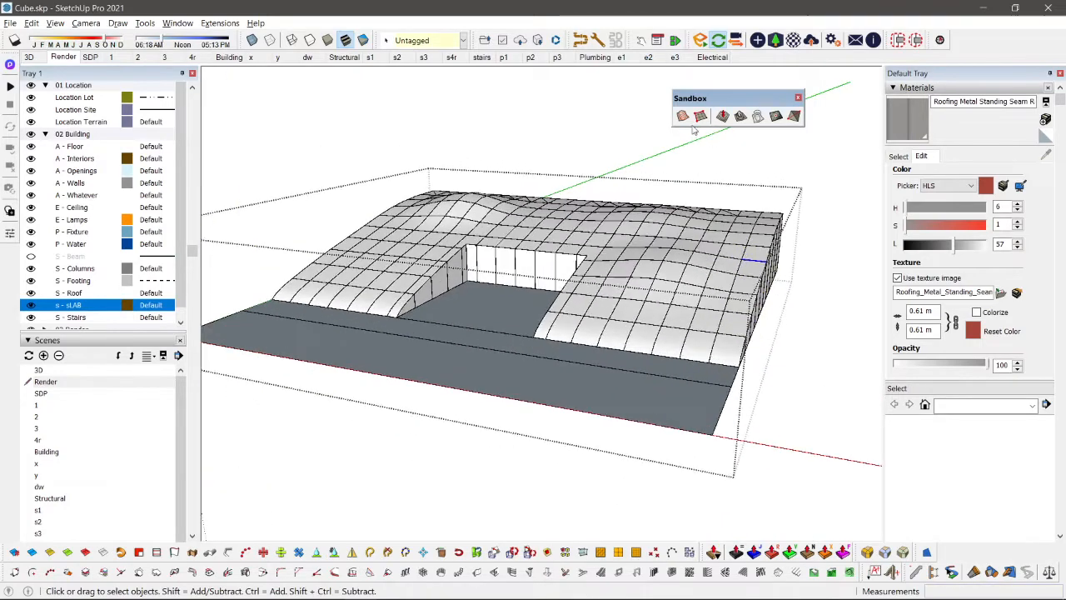
left_click(723, 117)
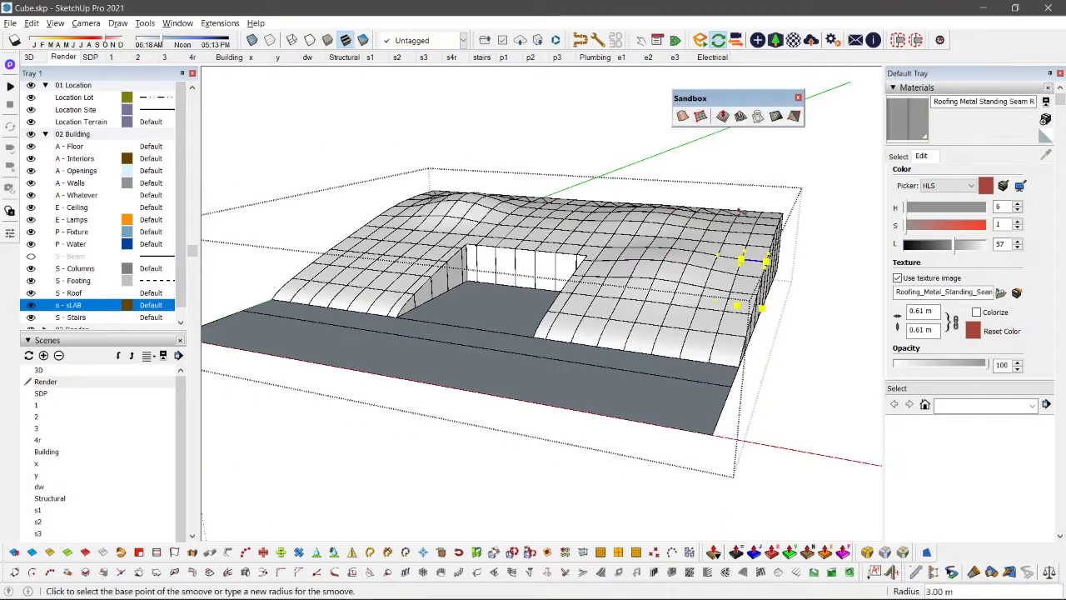
scroll(742, 260, "up", 2)
key("space")
left_click(741, 116)
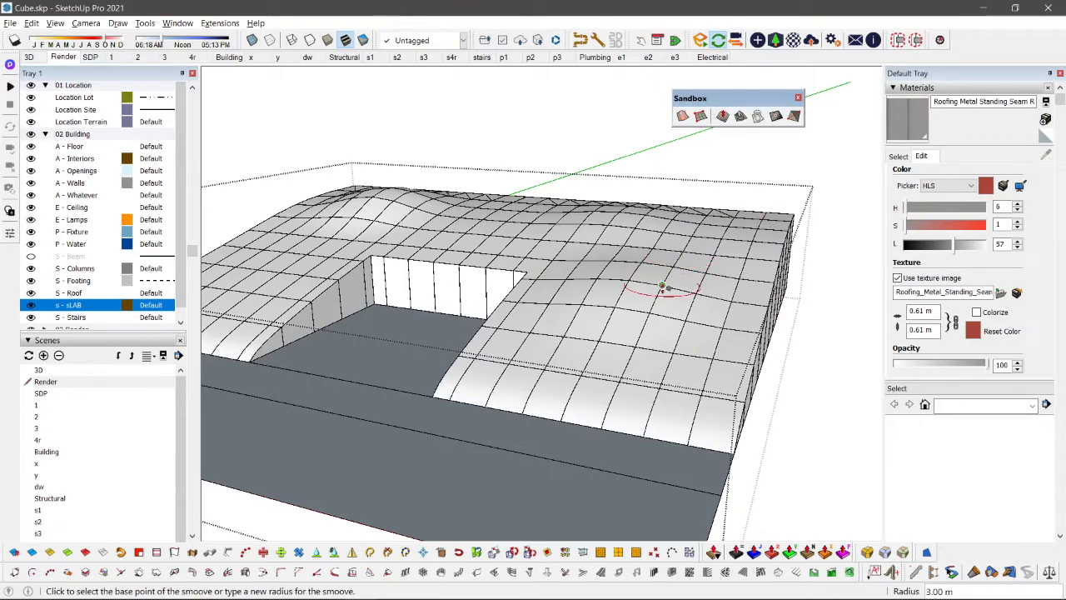
left_click(663, 286)
left_click(663, 280)
scroll(528, 231, "down", 1)
Step: Set the Smoove radius to 5 m and raise a steep mound on the same wing, behind the small bump
middle_click_drag(528, 230, 501, 279)
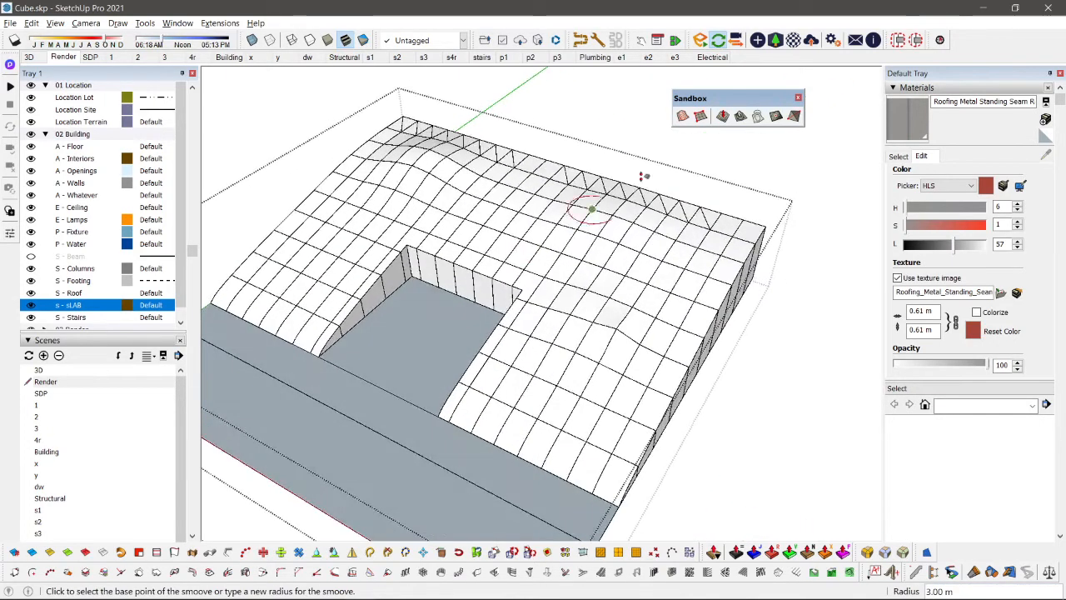
scroll(689, 150, "up", 2)
key("space")
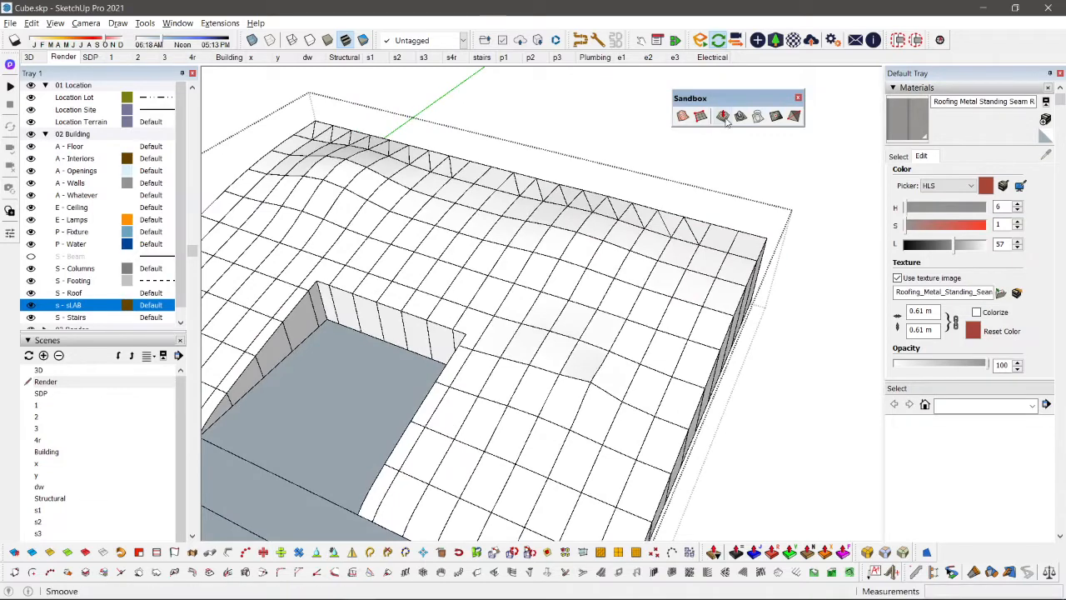
left_click(723, 117)
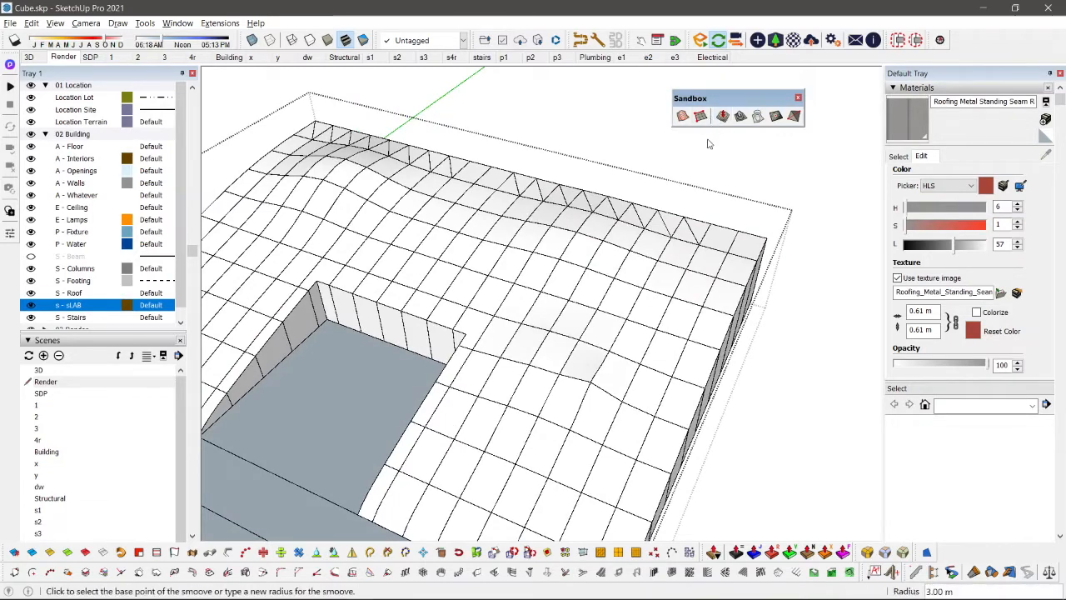
left_click(600, 303)
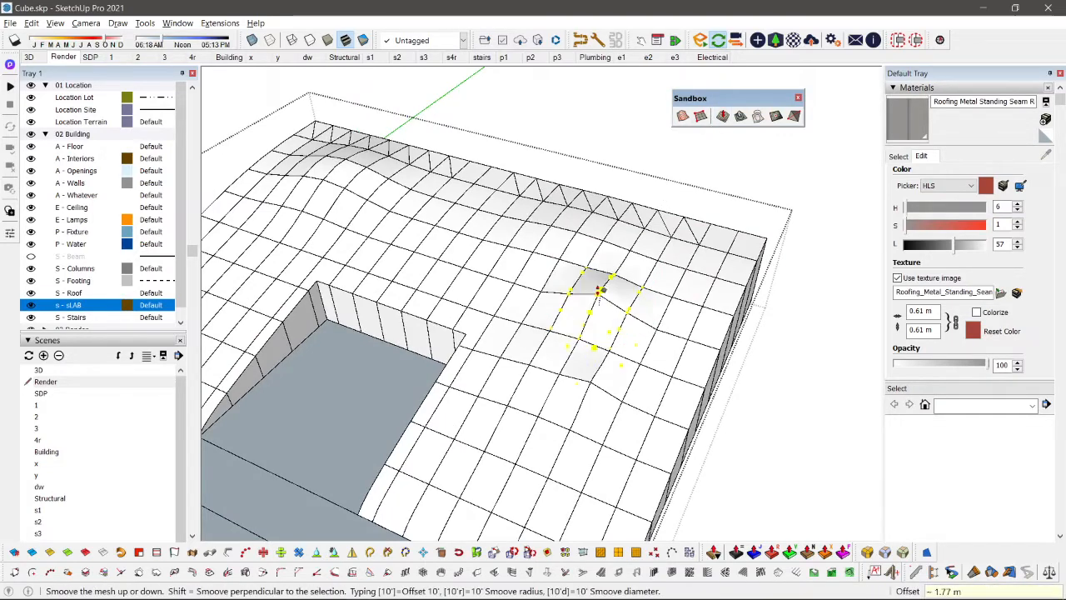
left_click(598, 279)
Step: Raise two mounds with Smoove on the terrain wing between the lot opening and the green axis
middle_click_drag(472, 204, 439, 182)
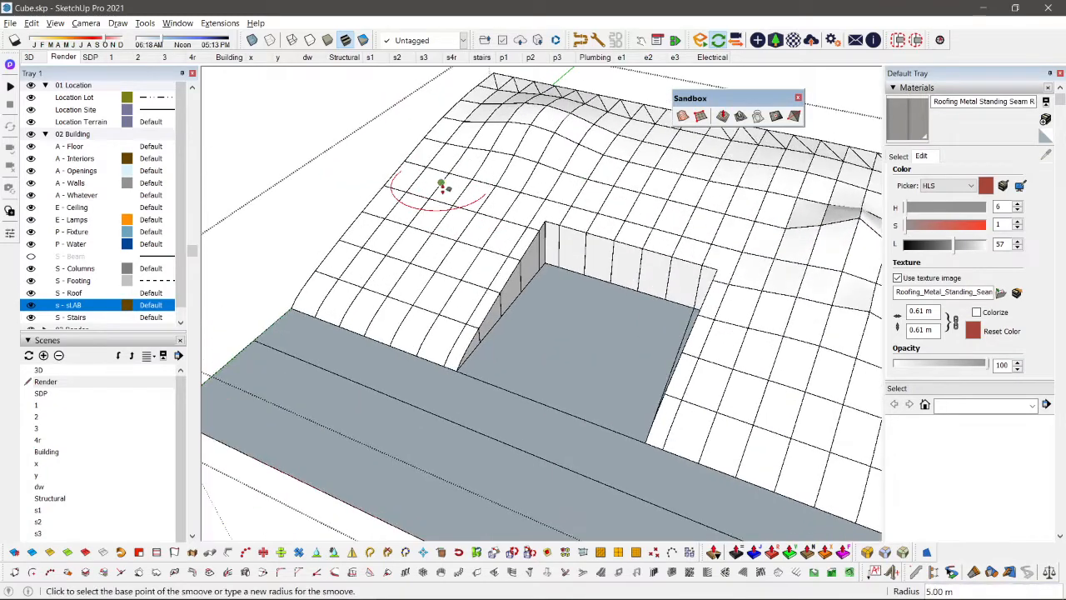
left_click(439, 176)
left_click(423, 197)
left_click(391, 250)
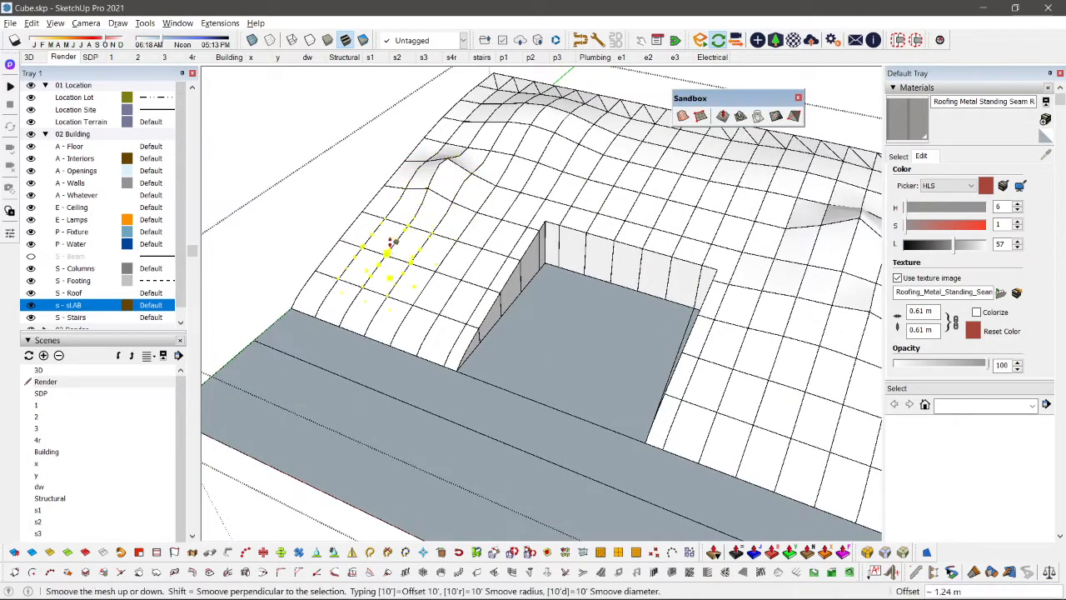
left_click(396, 229)
Step: Raise a mound with Smoove on the terrain directly behind the lot opening
middle_click_drag(409, 219, 541, 238)
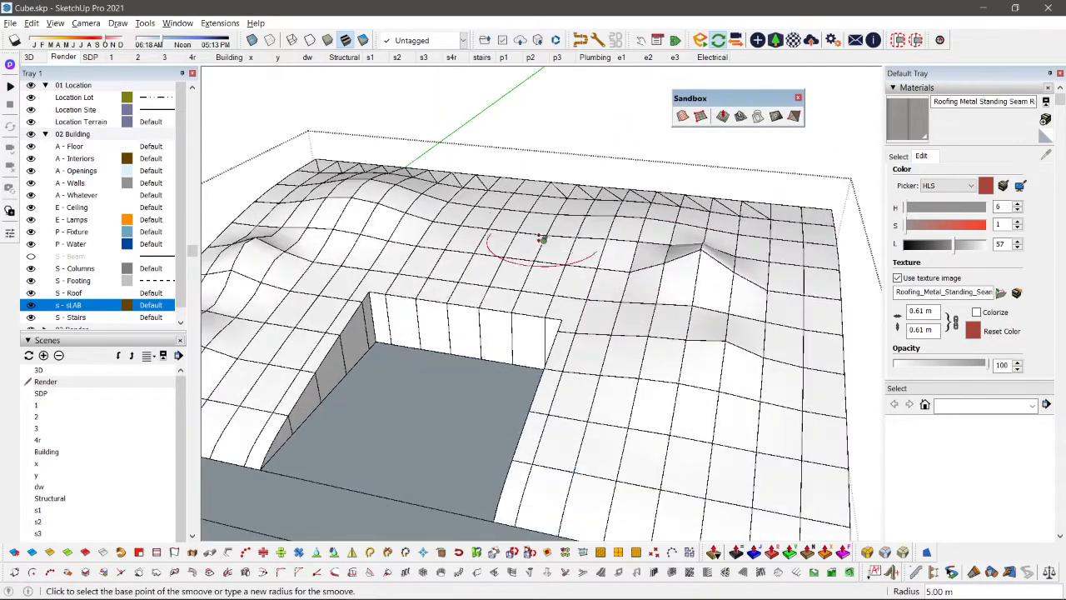
left_click(535, 223)
left_click(538, 206)
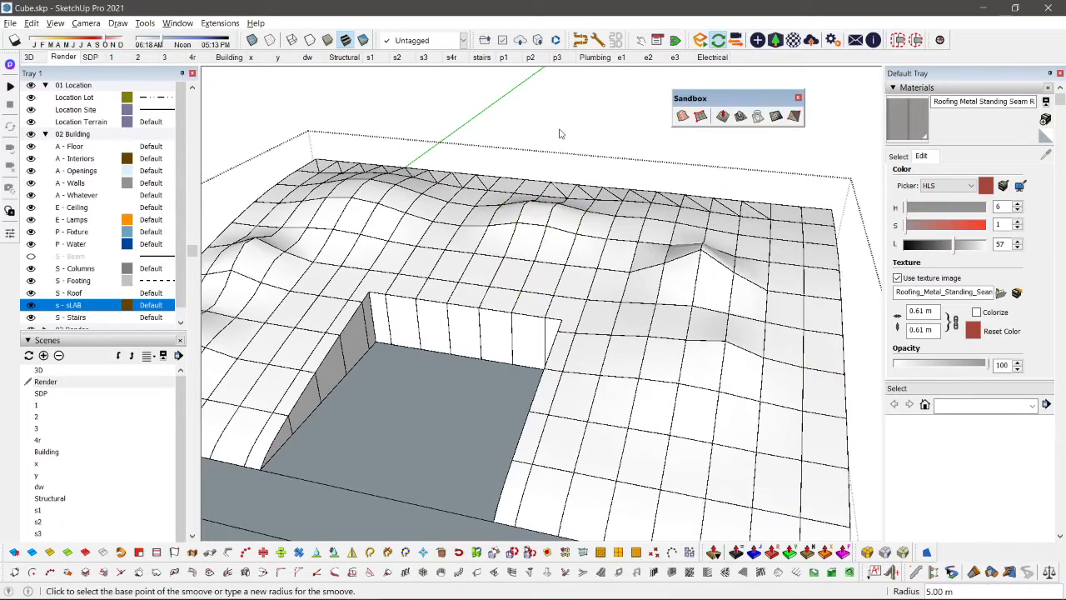
Step: Raise a row of uneven mounds with Smoove along the terrain's rear edge
middle_click_drag(561, 133, 506, 169)
scroll(506, 169, "up", 3)
left_click(553, 118)
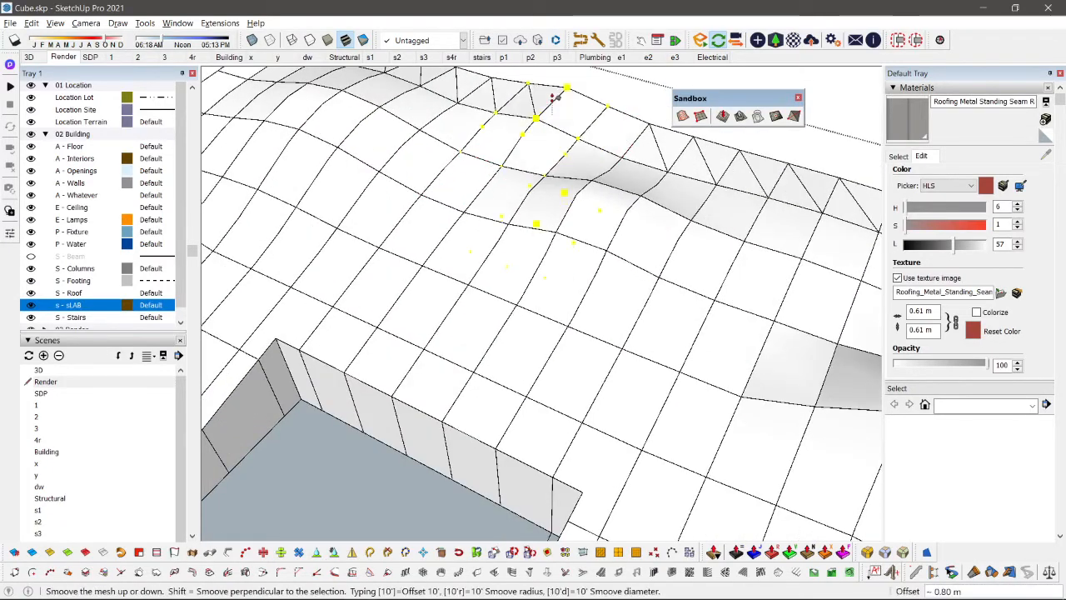
left_click(555, 98)
middle_click_drag(546, 126, 713, 300)
left_click(601, 217)
left_click(625, 236)
left_click(712, 277)
left_click(720, 280)
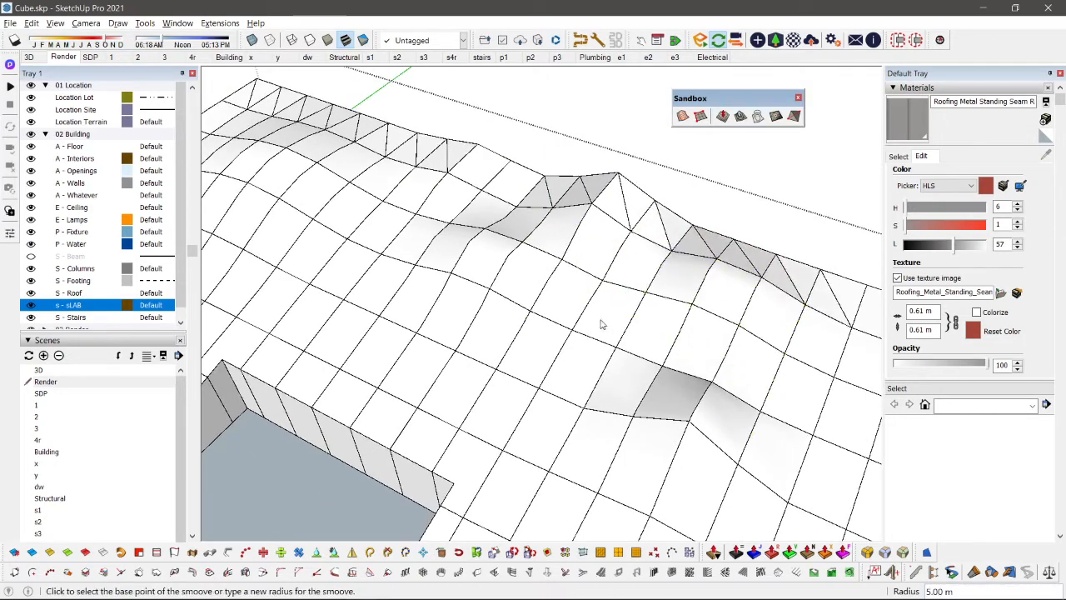
Step: Raise mounds with Smoove on the street-side half of the wing farther from the green axis
middle_click_drag(600, 321, 564, 281)
left_click(366, 310)
left_click(367, 311)
left_click(510, 348)
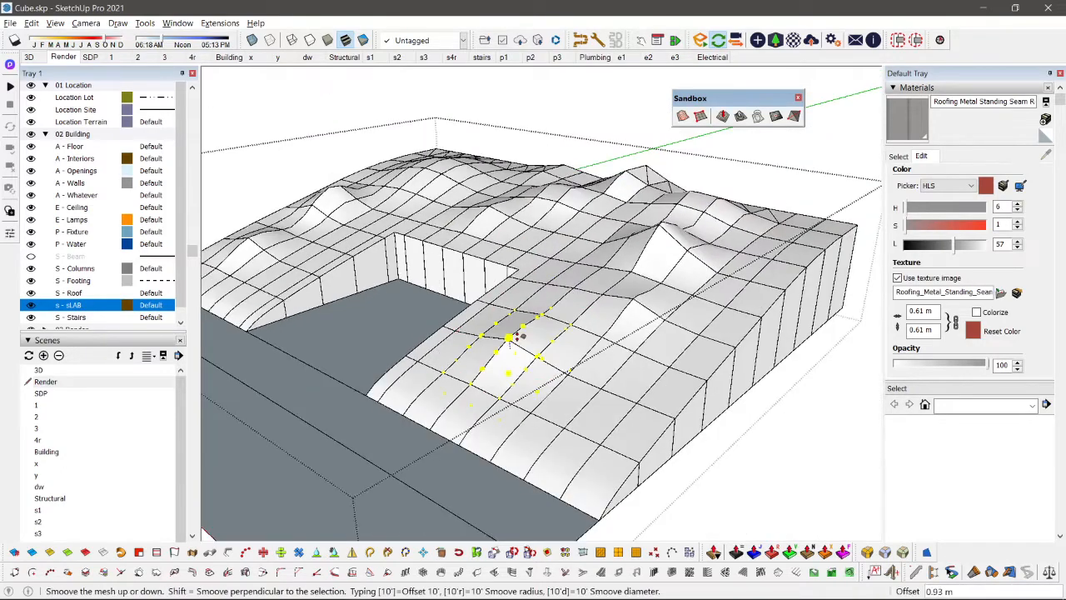
left_click(507, 335)
left_click(565, 402)
left_click(566, 392)
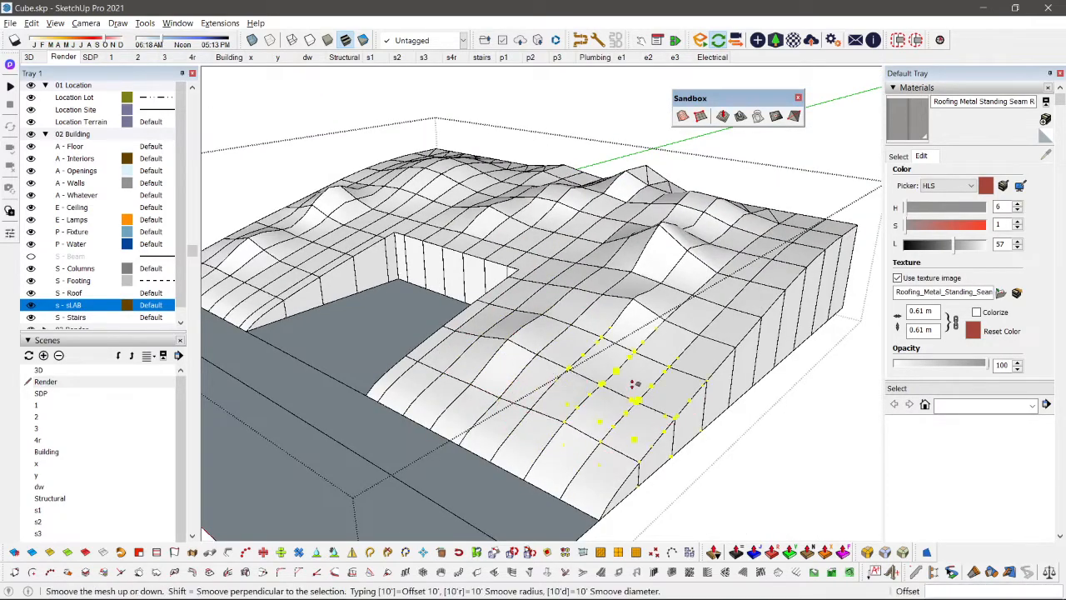
left_click(571, 350)
Step: Leave Smoove and close the floating Sandbox tools
key("space")
scroll(571, 305, "down", 5)
middle_click_drag(571, 305, 572, 215)
left_click(796, 99)
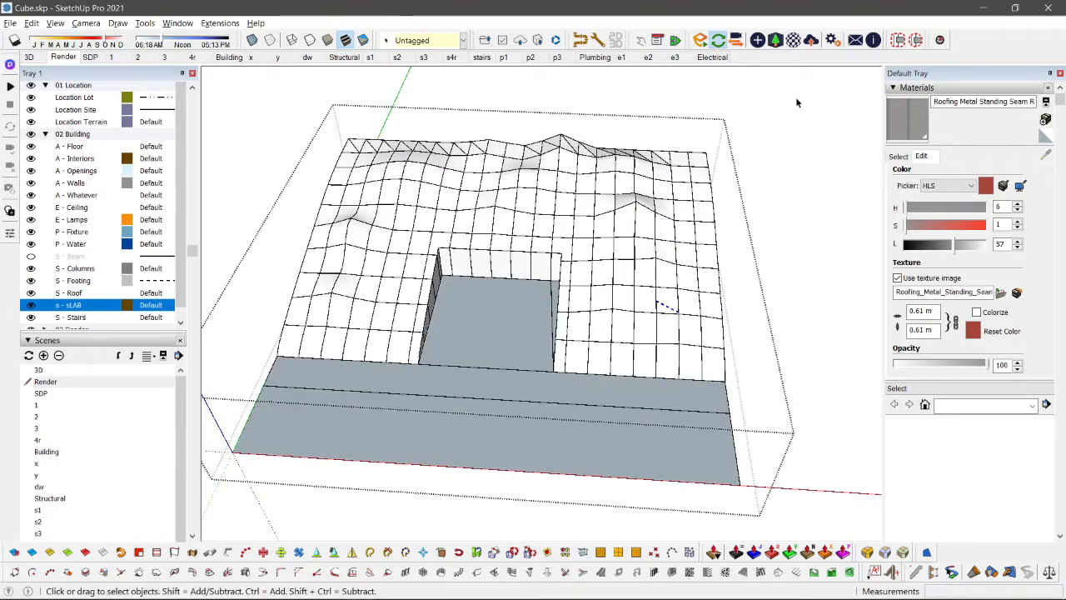
Step: Choose the Grass Dark Green material from the Landscaping, Fencing and Vegetation collection
middle_click_drag(613, 175, 519, 266)
scroll(519, 266, "up", 3)
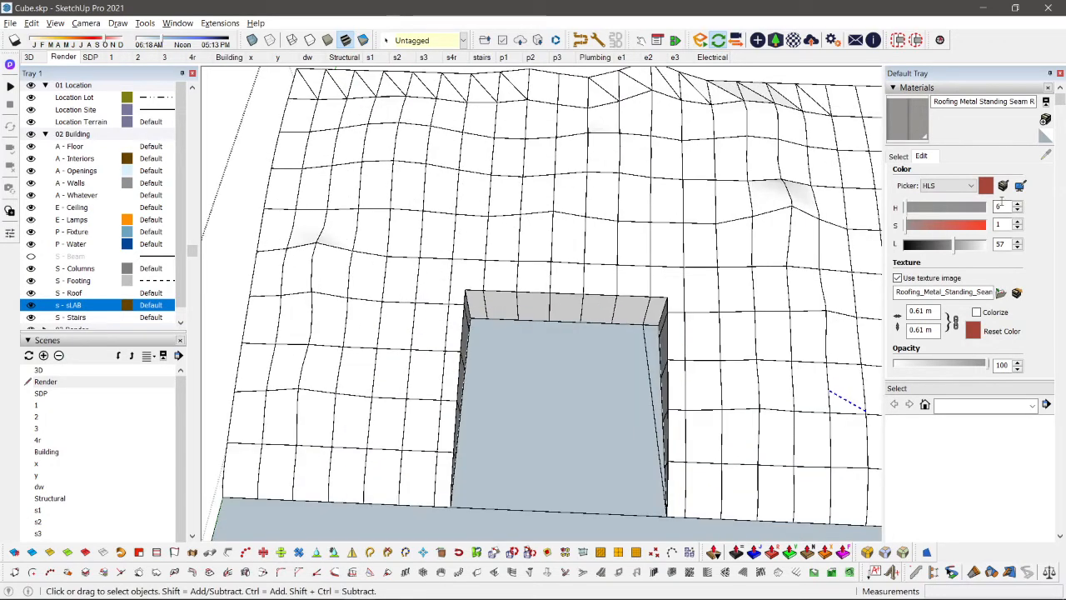
left_click(899, 157)
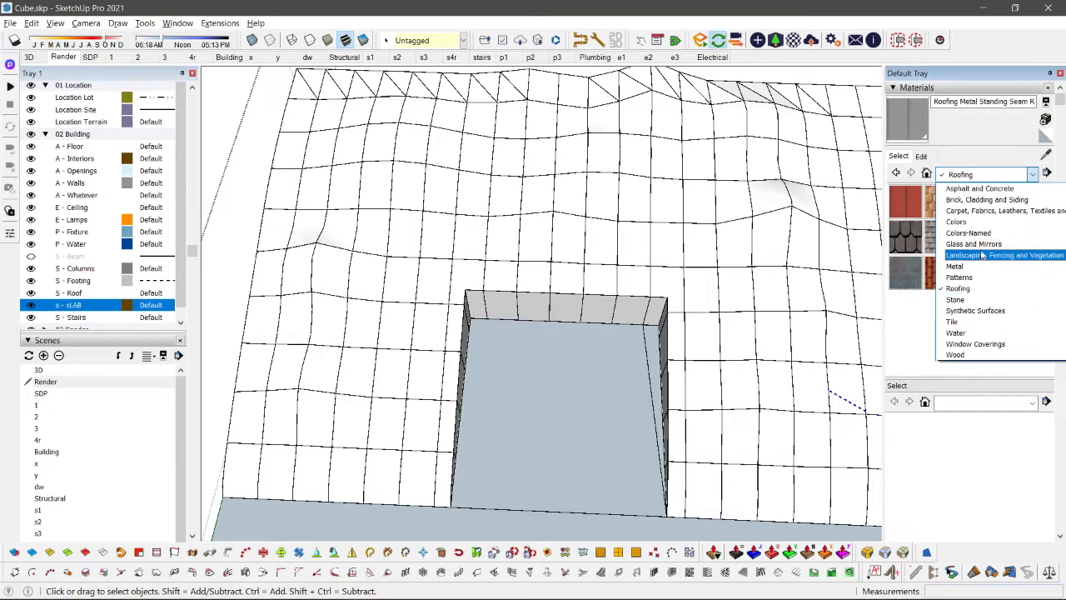
left_click(983, 255)
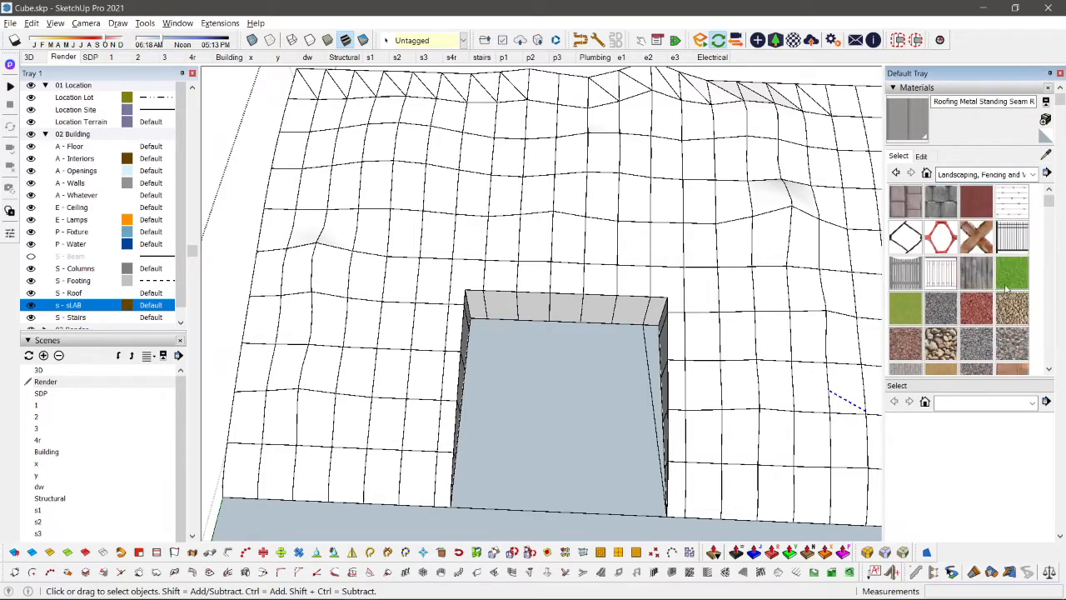
left_click(1012, 273)
Step: Select the road strips and lot floor faces and group them apart from the terrain mesh
scroll(707, 274, "down", 5)
mouse_move(707, 274)
middle_mouse_down()
mouse_move(488, 355)
mouse_move(592, 455)
mouse_move(481, 295)
mouse_move(514, 314)
mouse_move(517, 135)
mouse_move(604, 396)
middle_mouse_up()
scroll(489, 355, "up", 3)
key("space")
scroll(483, 360, "down", 2)
scroll(481, 295, "up", 2)
scroll(575, 336, "down", 2)
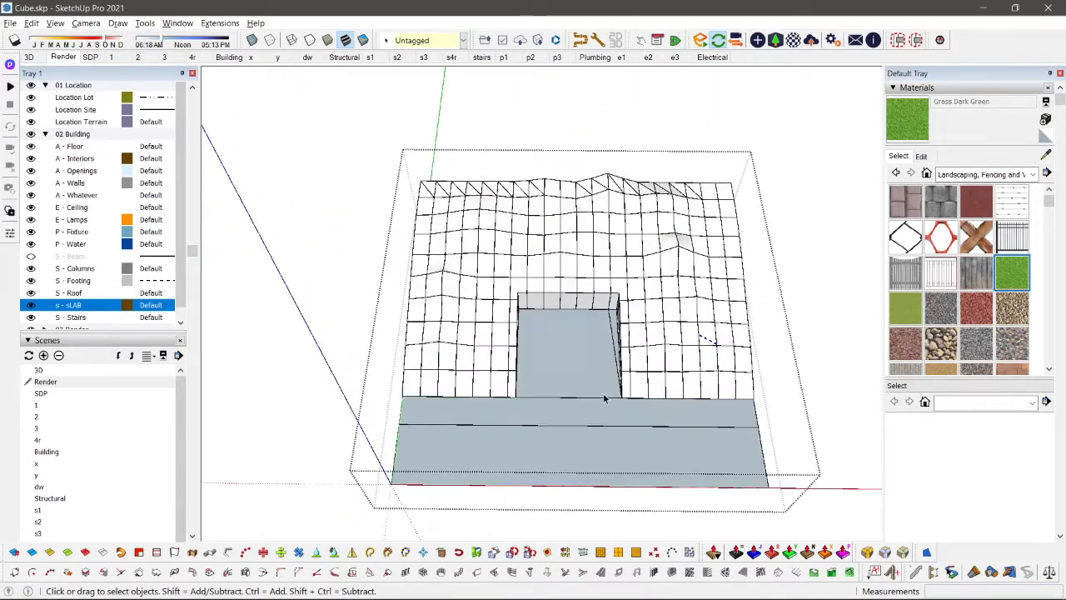
scroll(605, 396, "up", 2)
left_click_drag(580, 349, 506, 523)
scroll(506, 522, "down", 2)
middle_click_drag(506, 522, 519, 443)
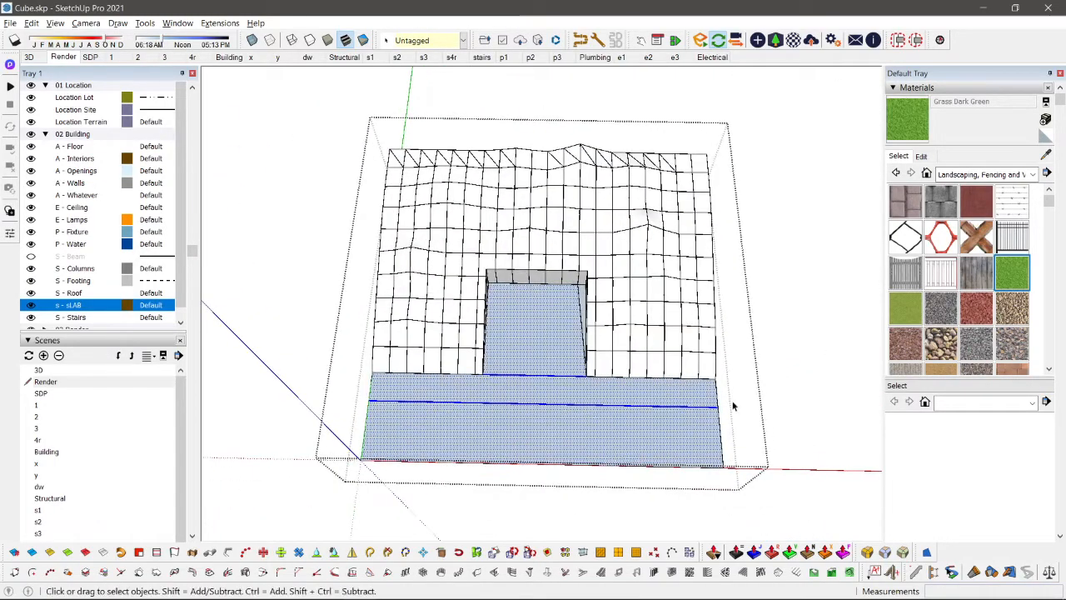
left_click_drag(210, 526, 212, 524)
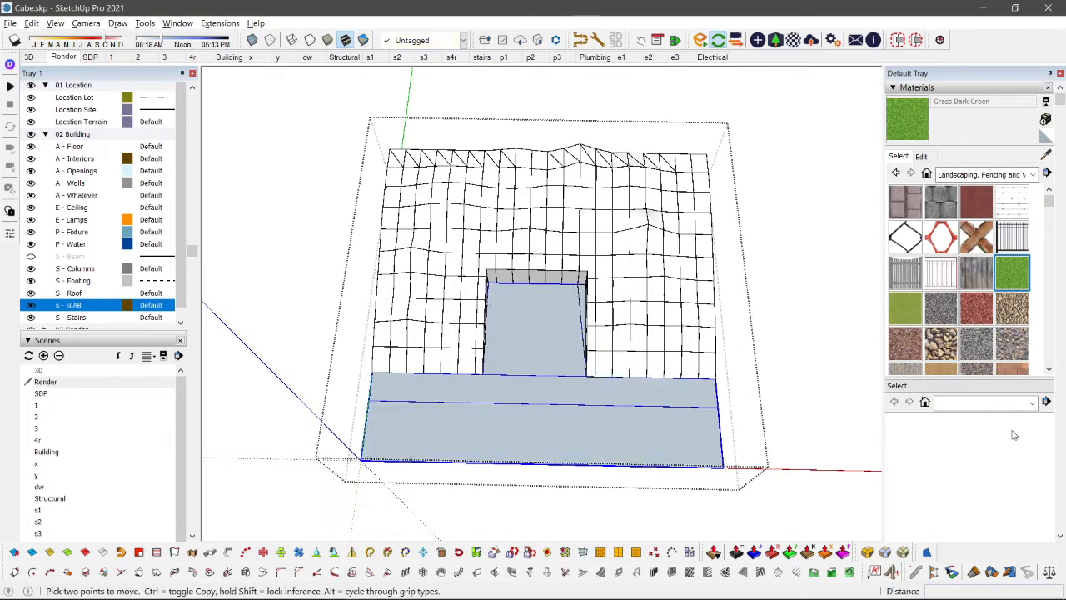
left_click(521, 338)
key("space")
Step: Select the whole terrain mesh and soften its edges with Soften coplanar enabled
middle_click_drag(759, 375, 624, 325)
scroll(735, 308, "up", 2)
scroll(735, 308, "down", 3)
scroll(624, 326, "up", 5)
scroll(679, 230, "down", 4)
middle_click_drag(679, 230, 578, 255)
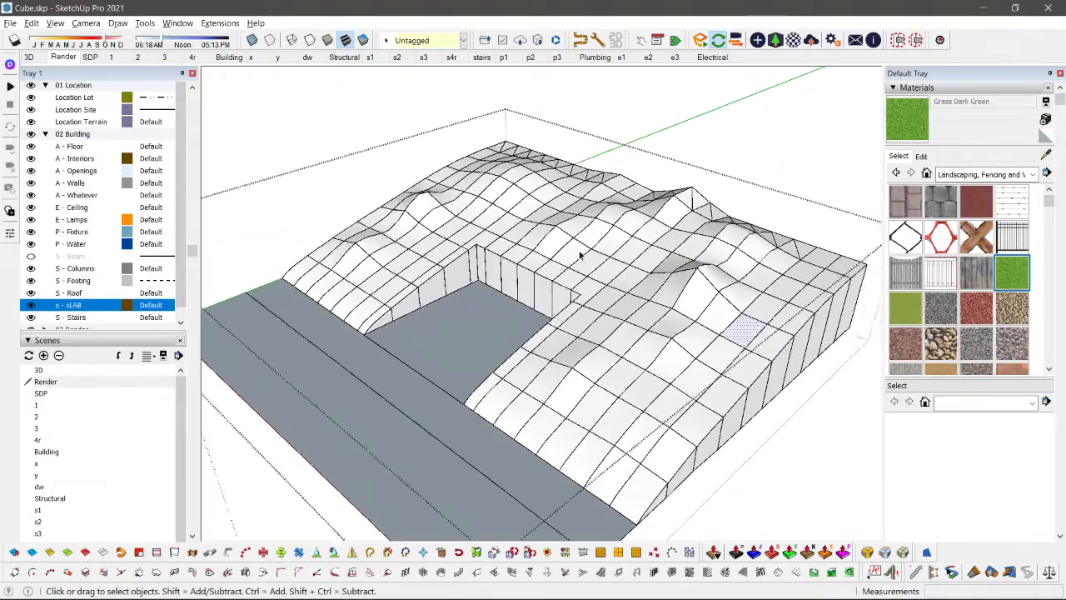
scroll(640, 239, "up", 2)
triple_click(624, 235)
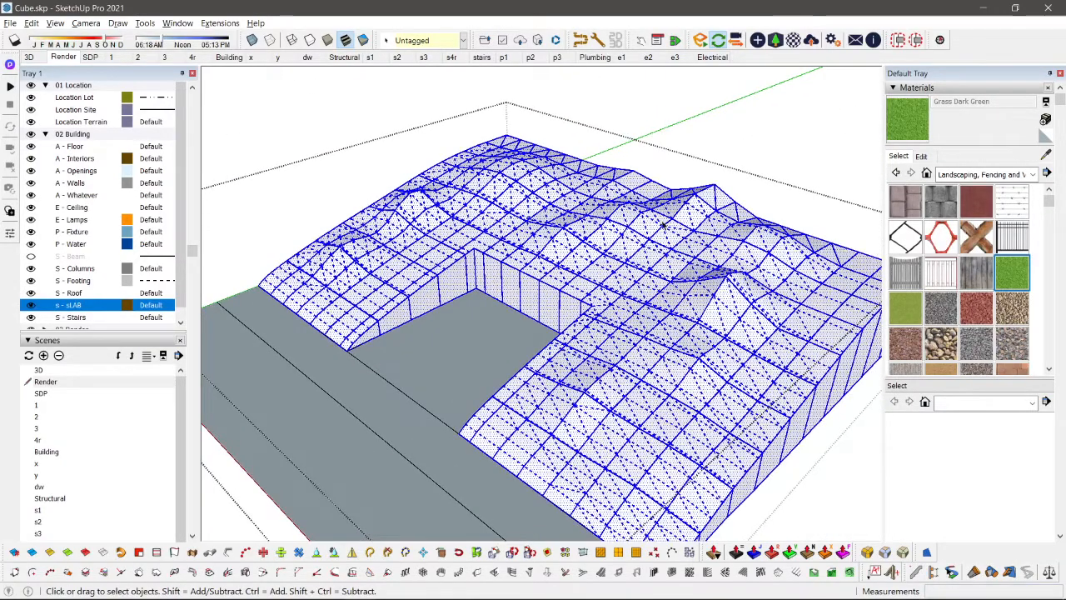
right_click(545, 247)
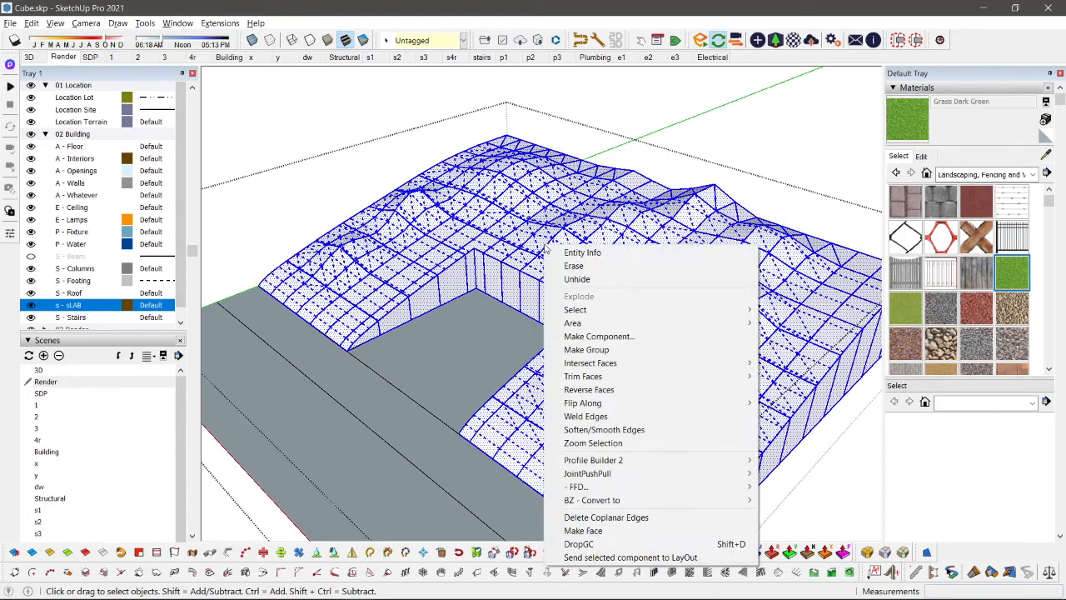
left_click(604, 430)
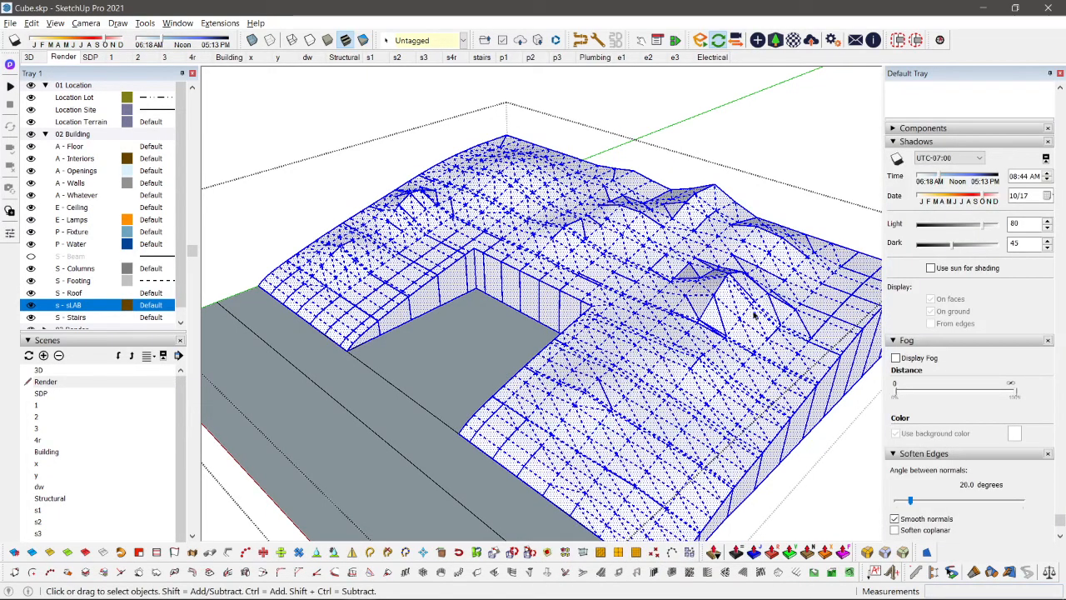
scroll(1051, 440, "down", 1)
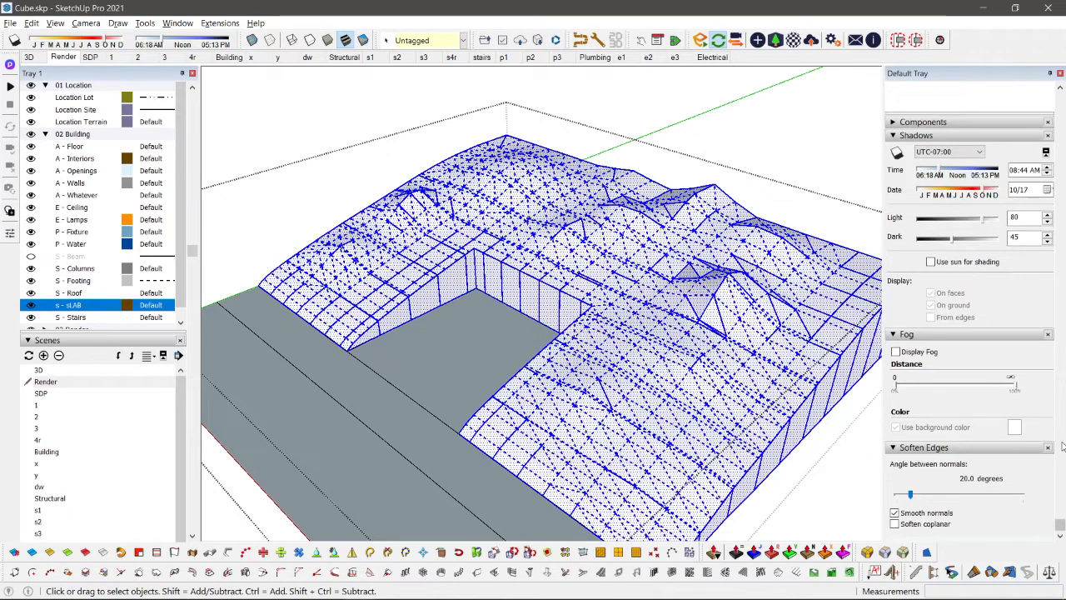
left_click(894, 524)
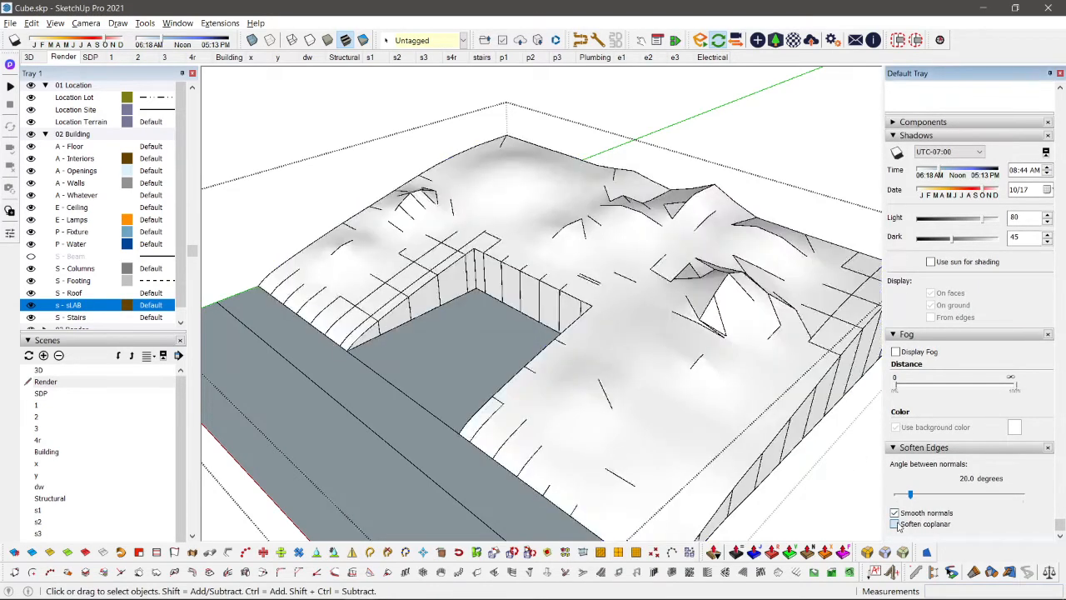
Step: Set the terrain's softening angle between normals to 180 degrees
scroll(716, 350, "up", 2)
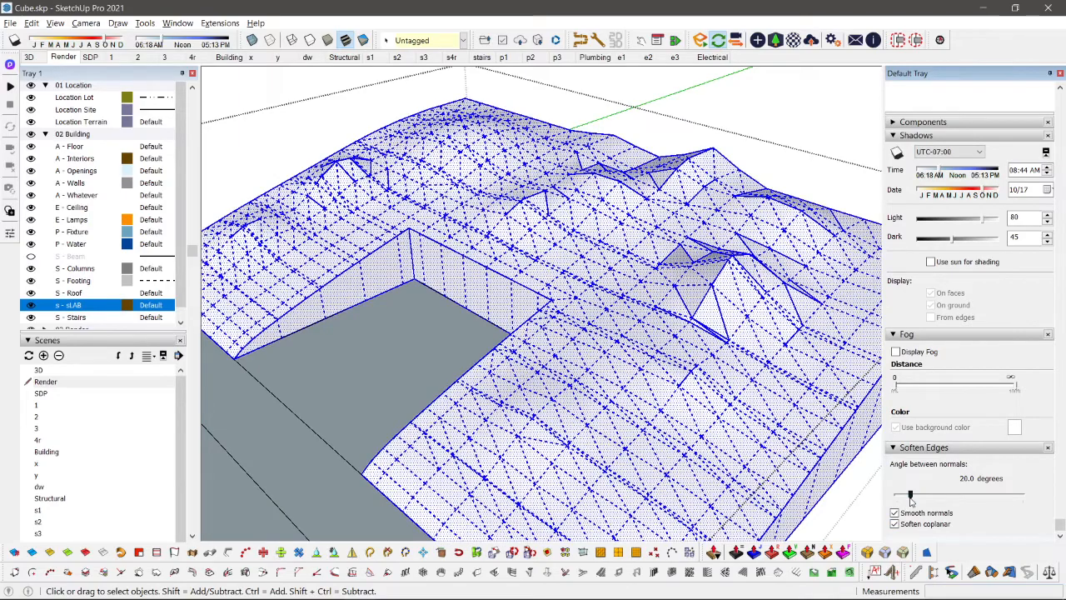
left_click_drag(910, 497, 913, 500)
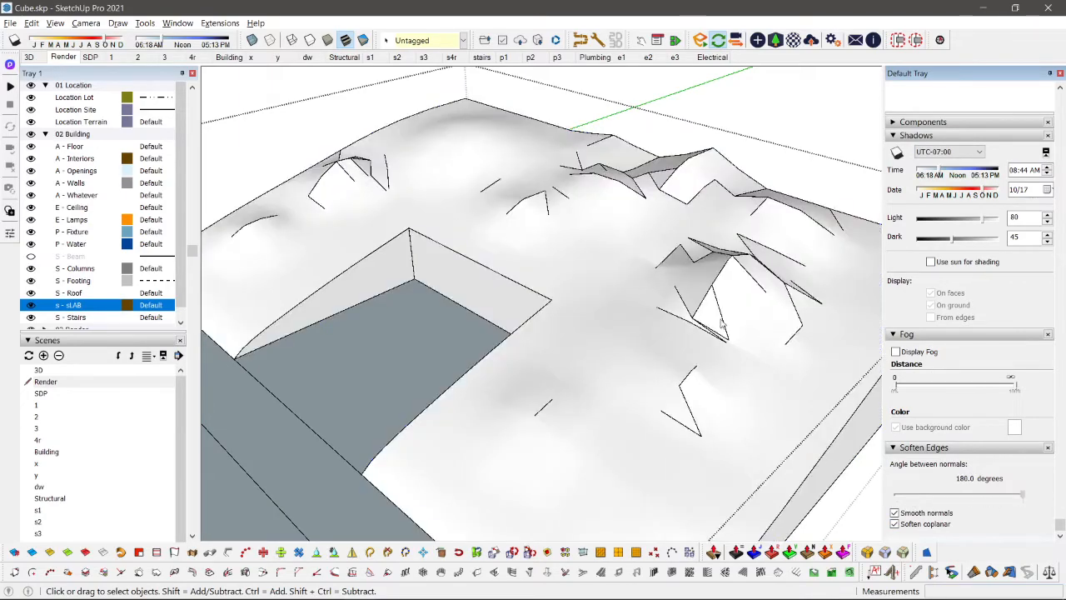
scroll(638, 392, "down", 1)
left_click(611, 307)
scroll(611, 307, "down", 3)
middle_click_drag(609, 309, 626, 359)
scroll(608, 356, "up", 3)
Step: Select the smoothed terrain surface and paint it with the dark green grass material
left_click(592, 371)
scroll(626, 358, "up", 2)
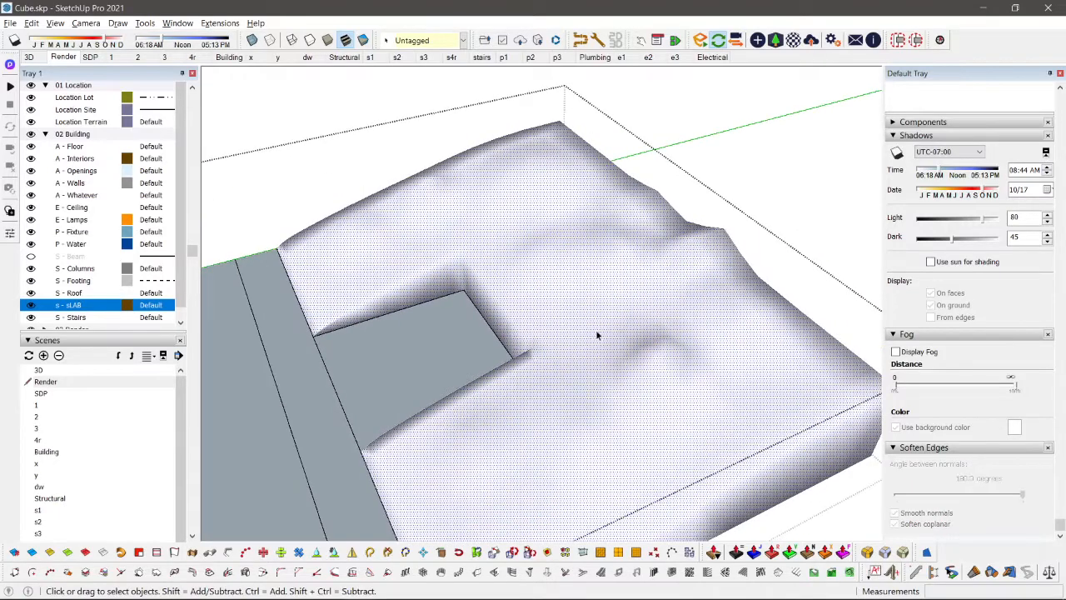
key("b")
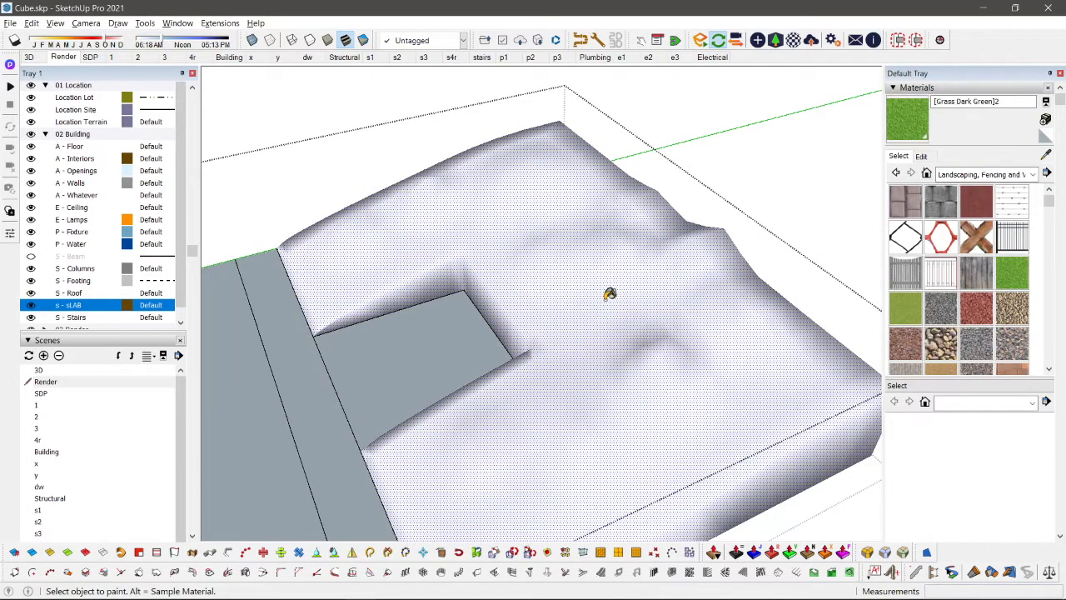
left_click(610, 294)
scroll(610, 294, "down", 3)
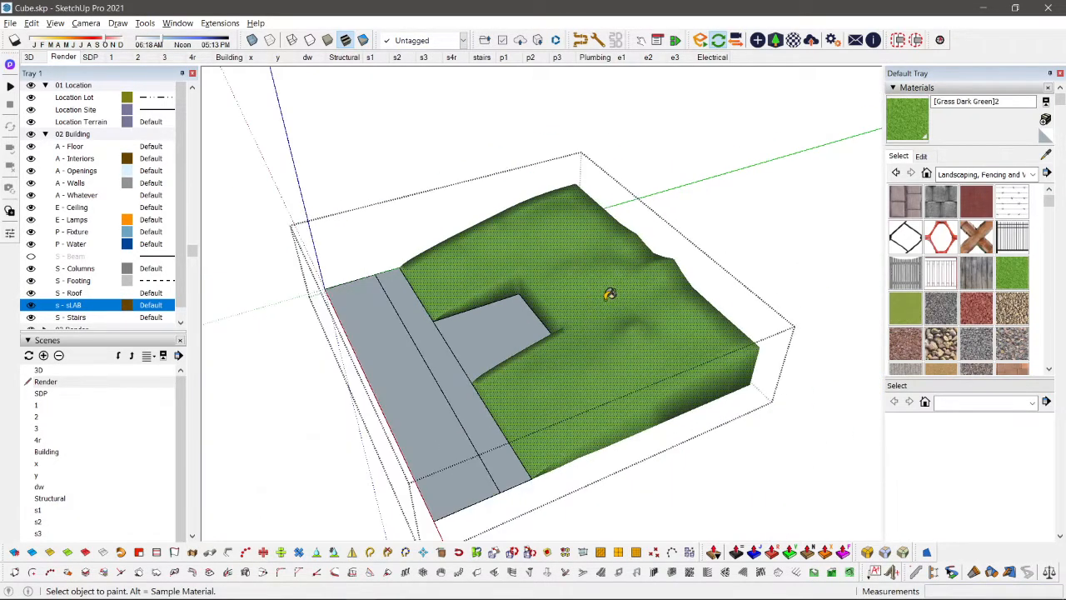
Step: Leave the terrain group and examine the house's street front against the grassy slopes
scroll(610, 294, "up", 2)
mouse_move(682, 443)
middle_mouse_down()
mouse_move(643, 469)
mouse_move(614, 167)
mouse_move(673, 386)
mouse_move(700, 246)
mouse_move(703, 107)
mouse_move(419, 191)
mouse_move(732, 248)
mouse_move(314, 305)
mouse_move(374, 300)
mouse_move(697, 357)
mouse_move(600, 430)
mouse_move(712, 292)
mouse_move(671, 167)
mouse_move(754, 403)
middle_mouse_up()
scroll(600, 358, "down", 3)
middle_click_drag(344, 272, 699, 369)
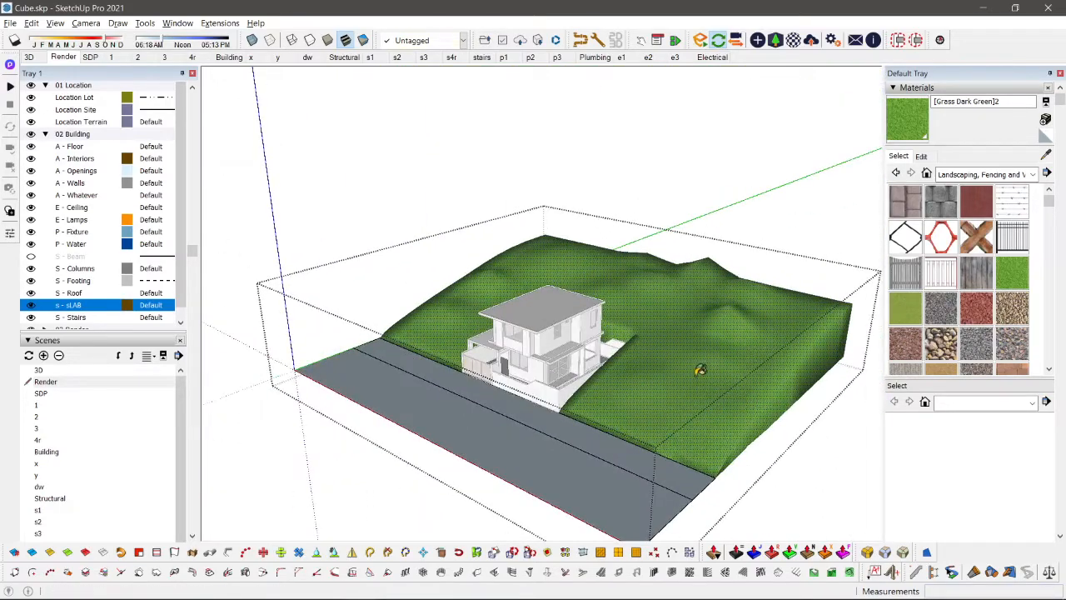
key("space")
key("Escape")
scroll(500, 435, "up", 4)
middle_click_drag(500, 434, 612, 208)
scroll(652, 222, "up", 3)
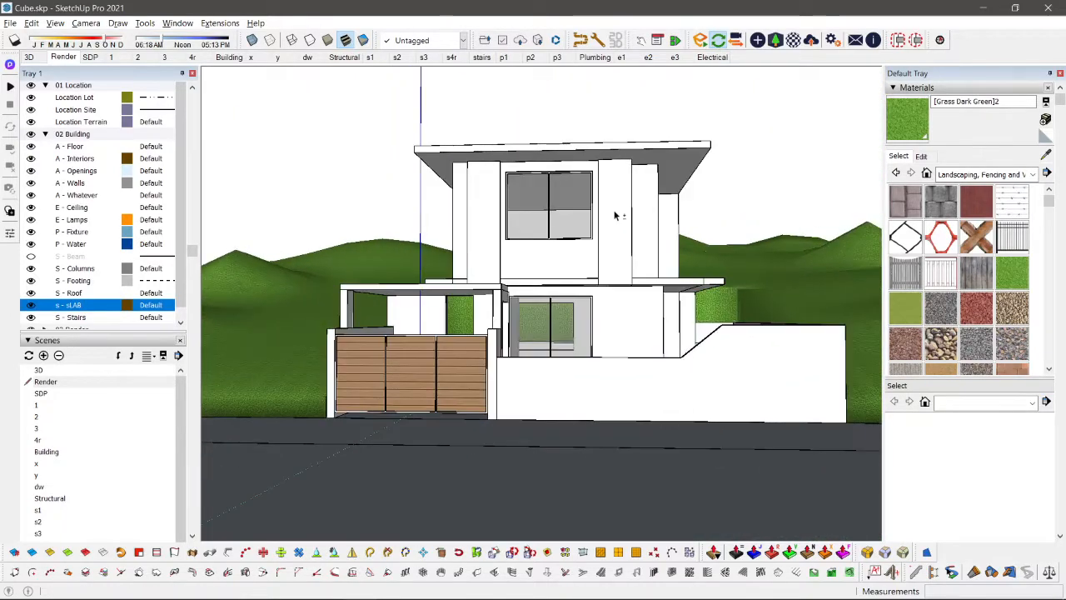
Step: Rotate the roof slab about its front low-end corner by about 4.3 degrees to steepen its slope
scroll(614, 216, "up", 2)
left_click(669, 146)
scroll(669, 146, "down", 2)
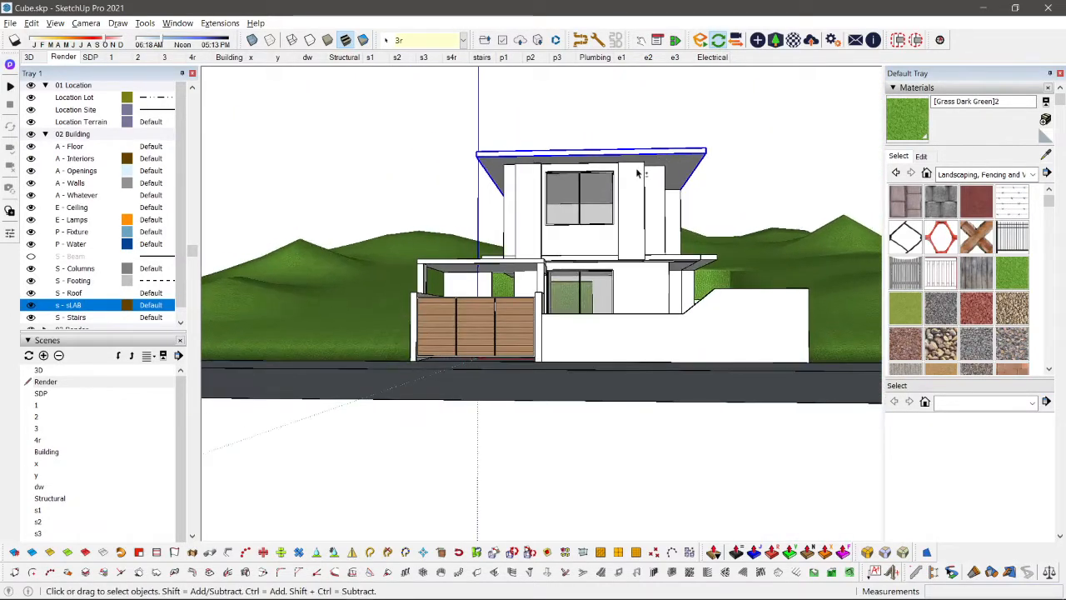
scroll(638, 171, "up", 2)
key("q")
scroll(491, 156, "up", 3)
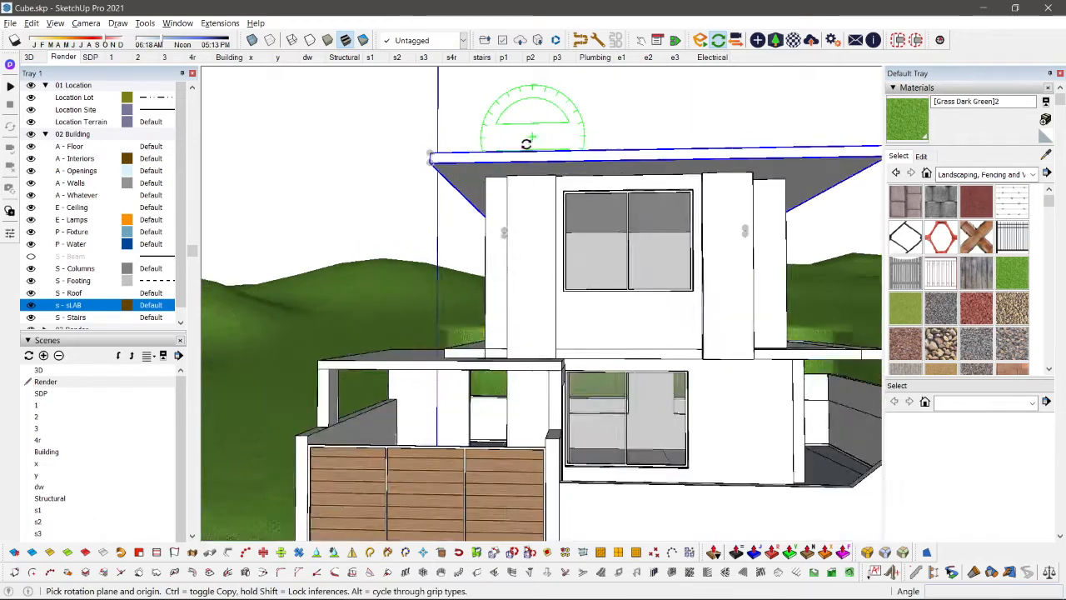
left_click(409, 156)
scroll(409, 156, "down", 2)
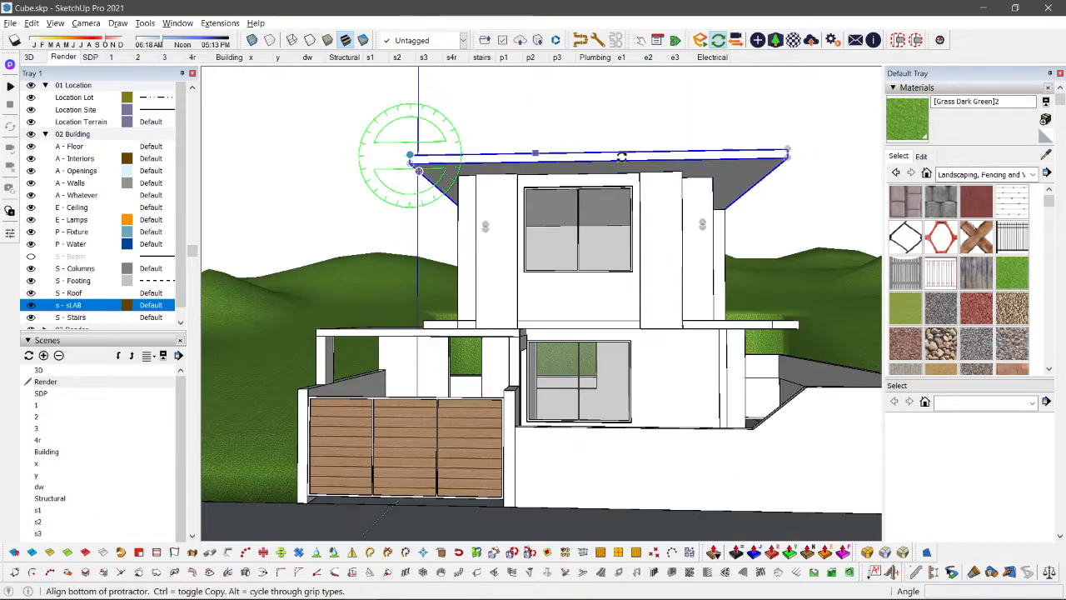
left_click(716, 153)
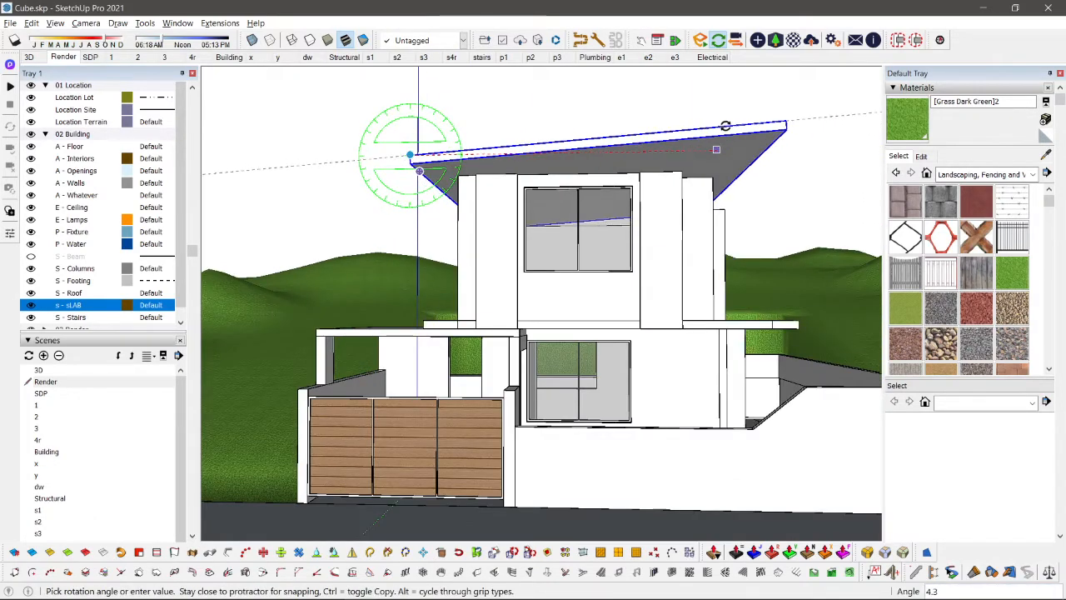
left_click(726, 125)
key("space")
Step: Open the upper-floor wall group beneath the steepened roof for editing
scroll(564, 294, "down", 2)
left_click(738, 204)
middle_click_drag(737, 204, 383, 290)
scroll(696, 265, "up", 3)
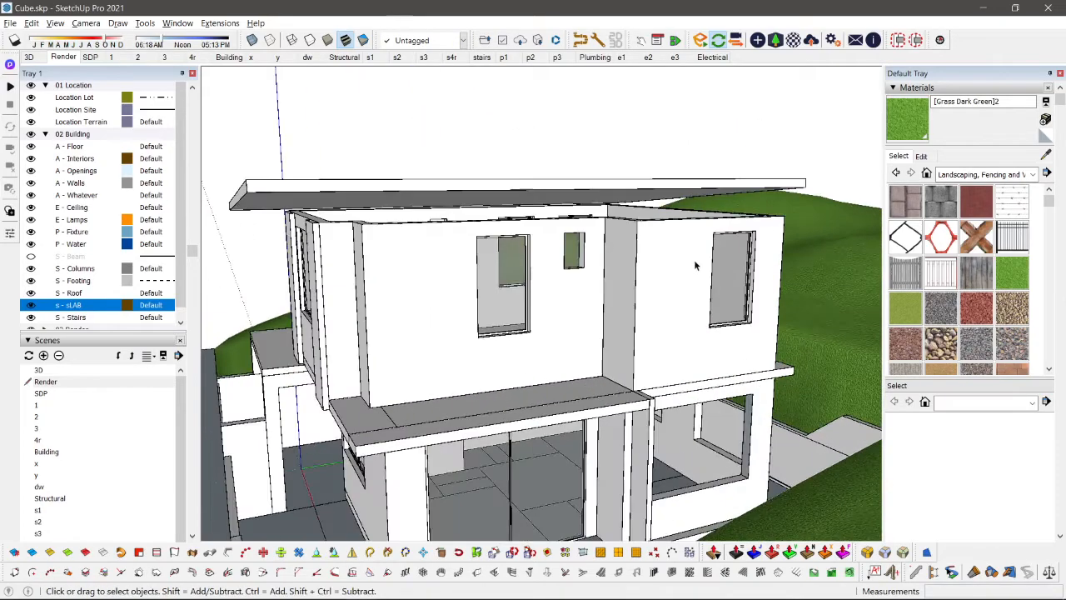
scroll(480, 286, "down", 1)
middle_click_drag(466, 285, 619, 284)
scroll(540, 290, "up", 2)
left_click(540, 290)
double_click(540, 290)
key("h")
Step: Try to pull the top face of the upper-floor walls up about 1.04 m into the roof
key("h")
key("space")
scroll(624, 178, "up", 1)
scroll(617, 271, "up", 2)
key("p")
left_click(624, 233)
key("h")
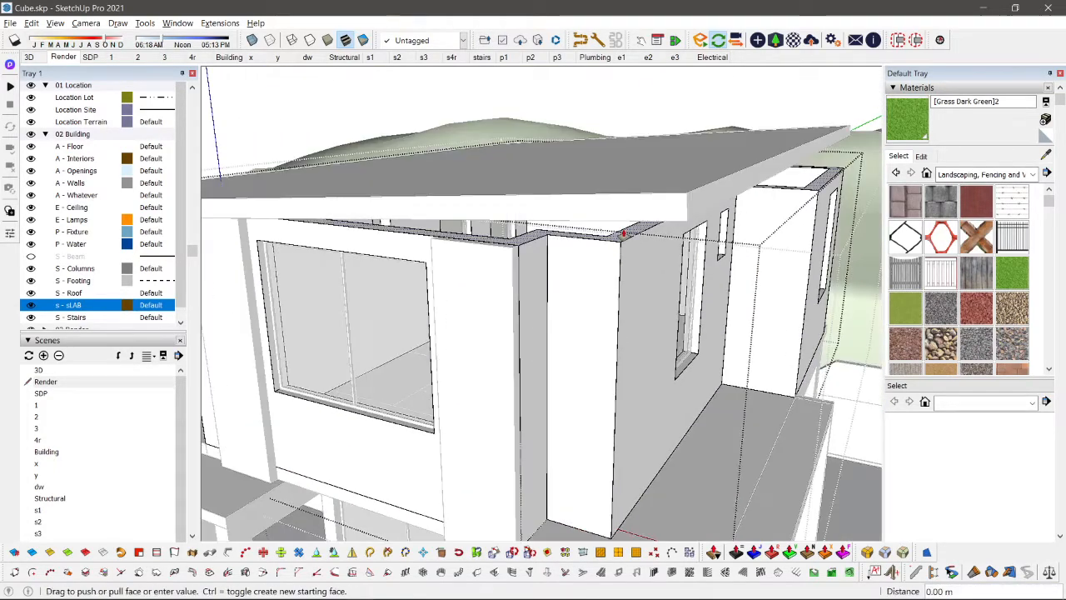
middle_click_drag(624, 233, 605, 164)
scroll(604, 214, "down", 2)
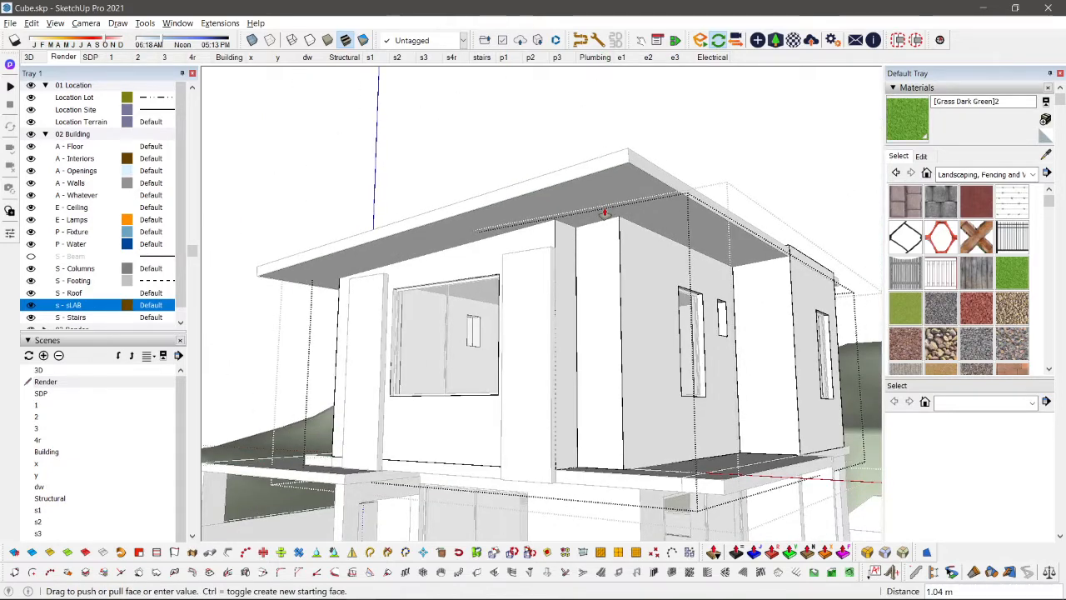
key("space")
Step: Try a line from the front wall's top corner under the roof, and undo the wall-height extension
scroll(334, 275, "up", 4)
key("l")
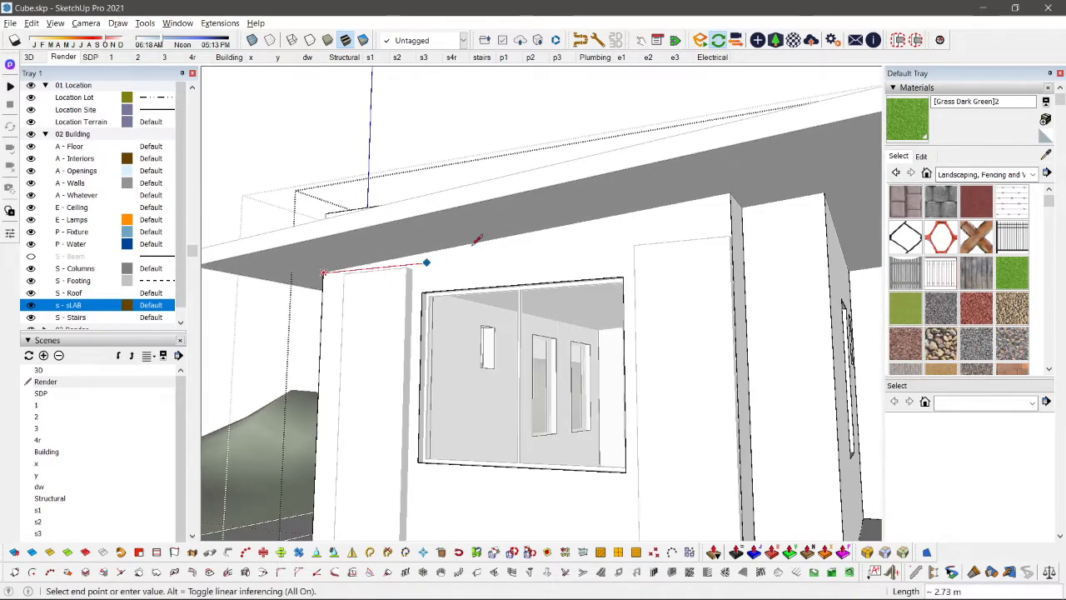
key("space")
scroll(737, 196, "down", 2)
middle_click_drag(821, 217, 605, 222)
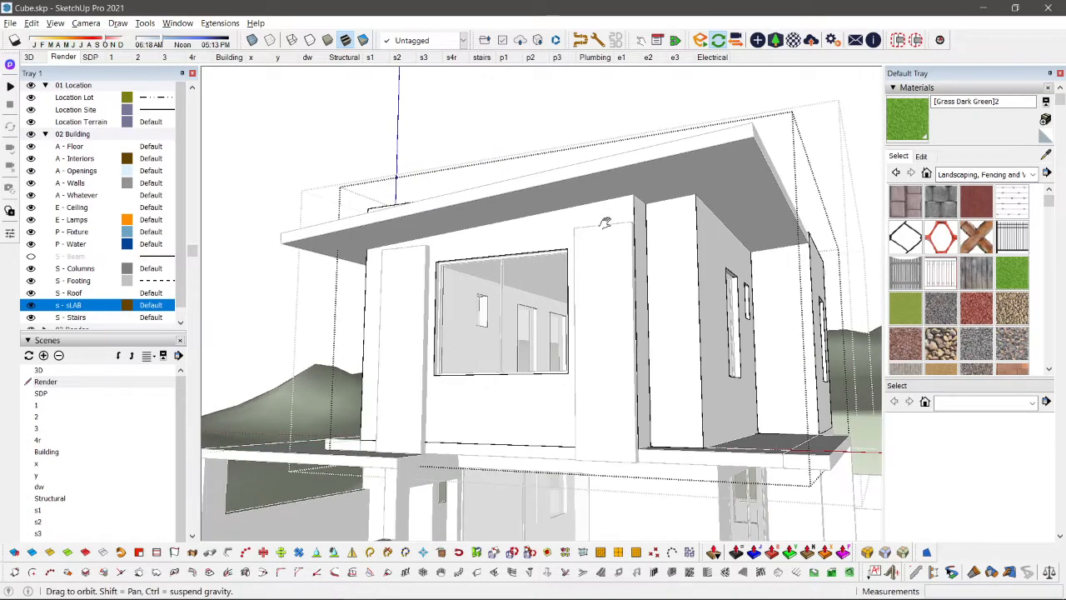
scroll(742, 228, "up", 2)
scroll(666, 211, "down", 2)
scroll(653, 208, "down", 1)
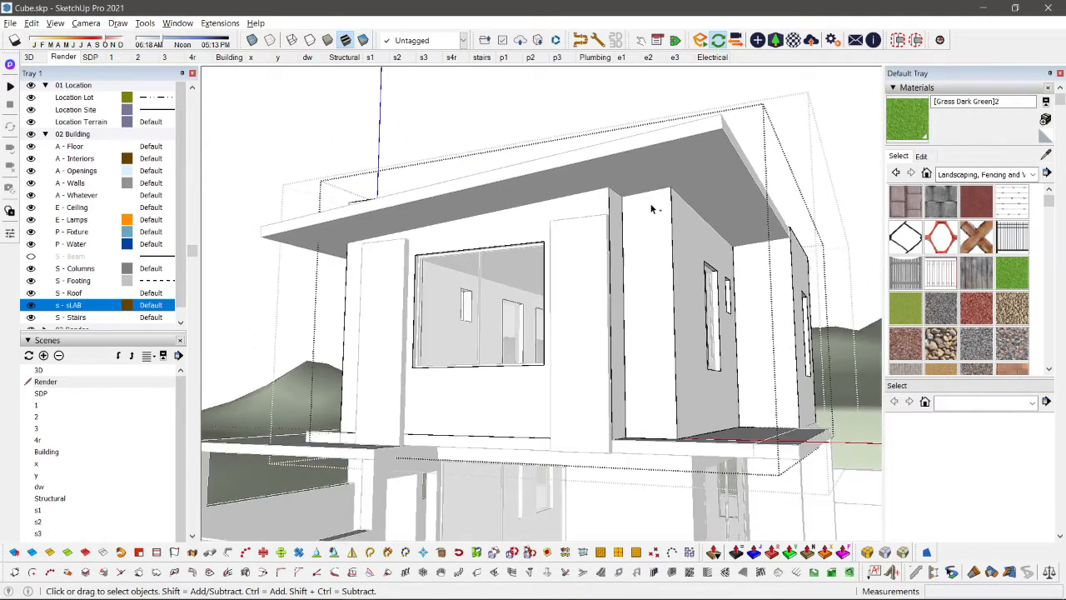
key("ctrl+z")
Step: Isolate the upper-floor wall group and select the top face of its walls
middle_click_drag(686, 183, 664, 467)
key("i")
scroll(599, 272, "up", 3)
left_click(594, 253)
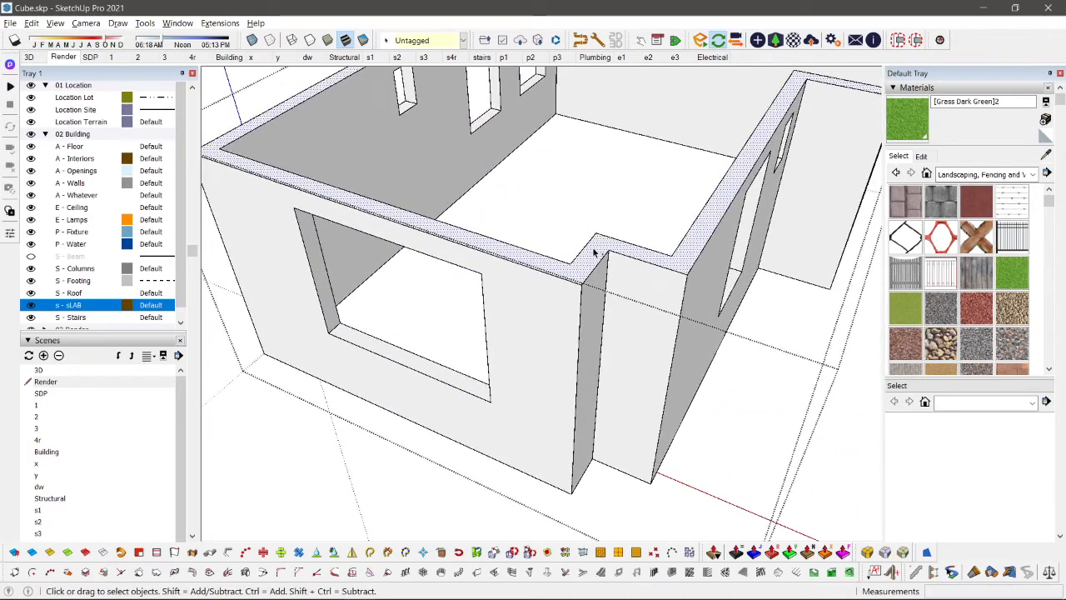
key("i")
scroll(594, 253, "down", 5)
middle_click_drag(583, 326, 575, 245)
Step: Pull the upper-floor walls' top face up about 0.85 m so the walls pass through the sloped roof
key("p")
left_click(574, 243)
key("i")
scroll(575, 148, "down", 3)
middle_click_drag(576, 148, 581, 88)
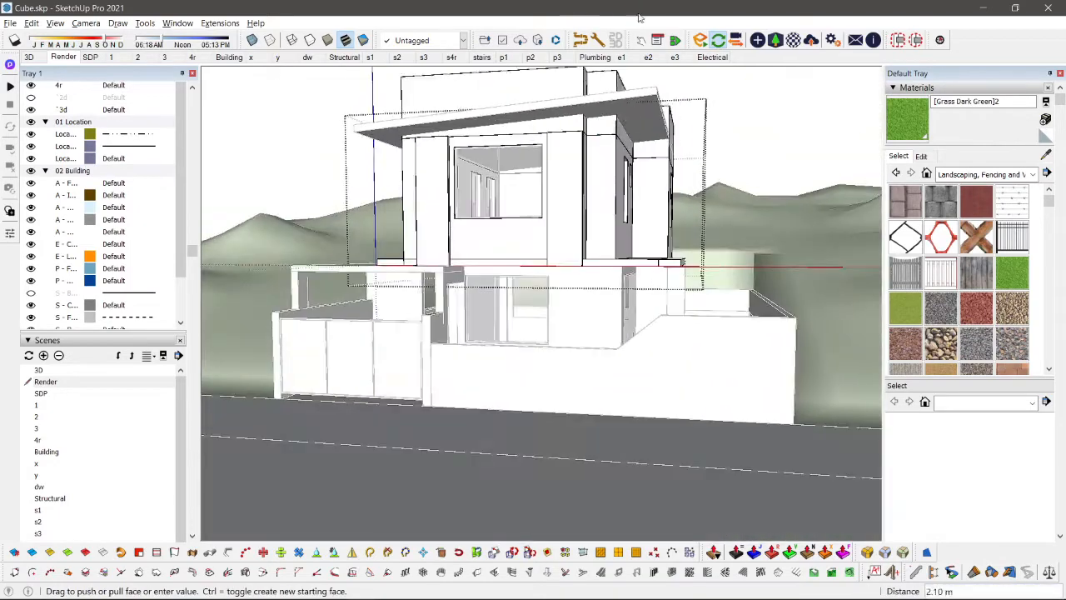
scroll(596, 137, "up", 3)
scroll(626, 131, "up", 2)
middle_click_drag(626, 134, 614, 157)
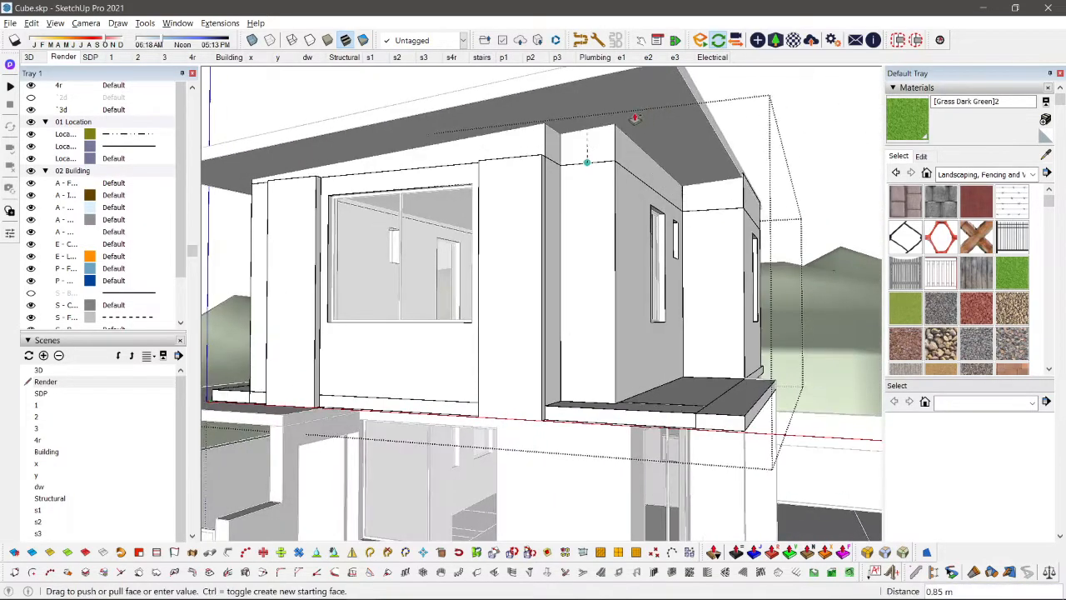
left_click(634, 119)
key("space")
Step: Open the roof group and examine where the extended walls pierce the roof surface
scroll(635, 119, "down", 4)
middle_click_drag(635, 118, 746, 238)
scroll(581, 198, "up", 3)
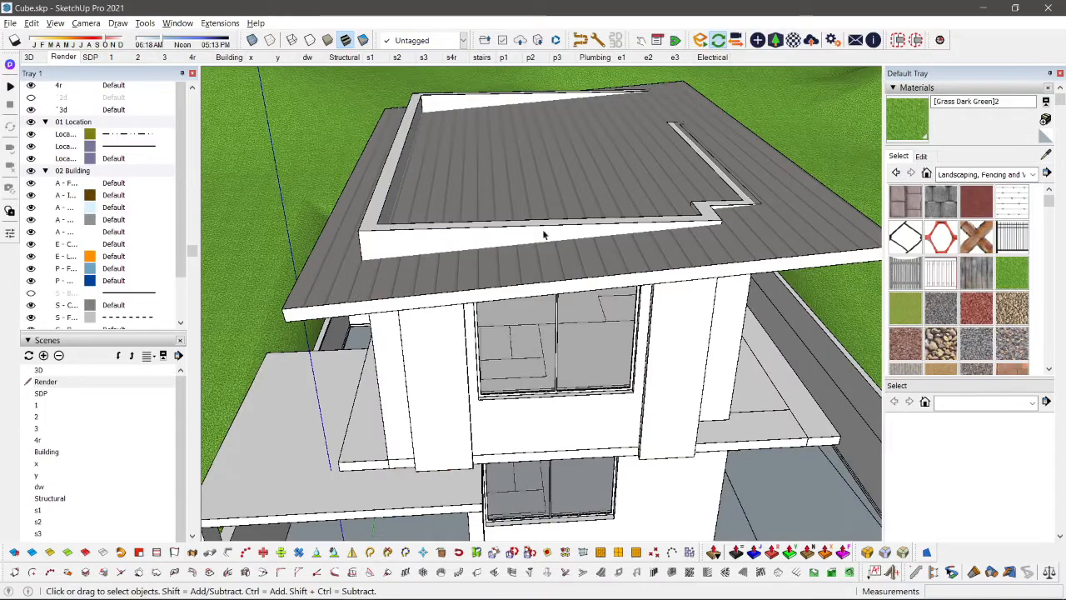
double_click(749, 212)
scroll(749, 213, "down", 2)
middle_click_drag(749, 213, 688, 233, "shift")
scroll(688, 234, "up", 3)
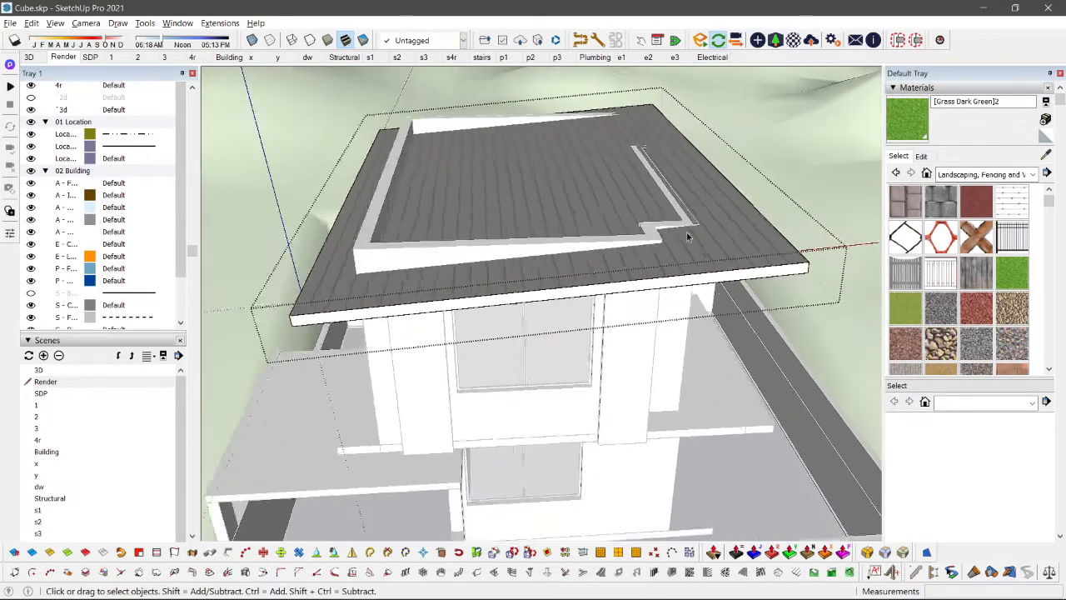
Step: Switch from the roof group to the upper-floor wall group and select the extended wall band on top
left_click(324, 267)
double_click(323, 268)
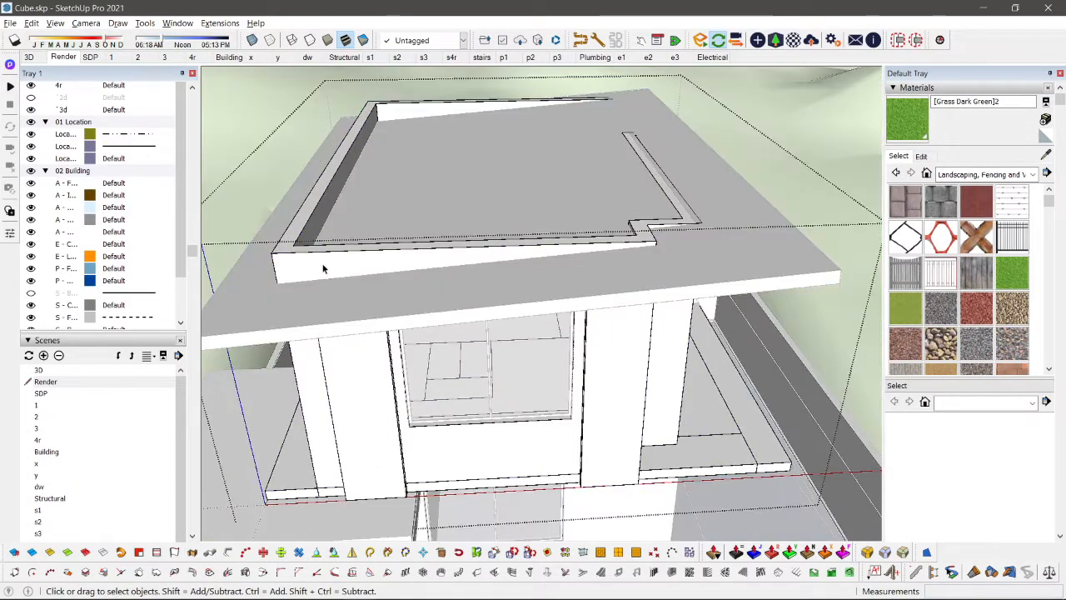
triple_click(323, 268)
middle_click_drag(323, 267, 785, 244)
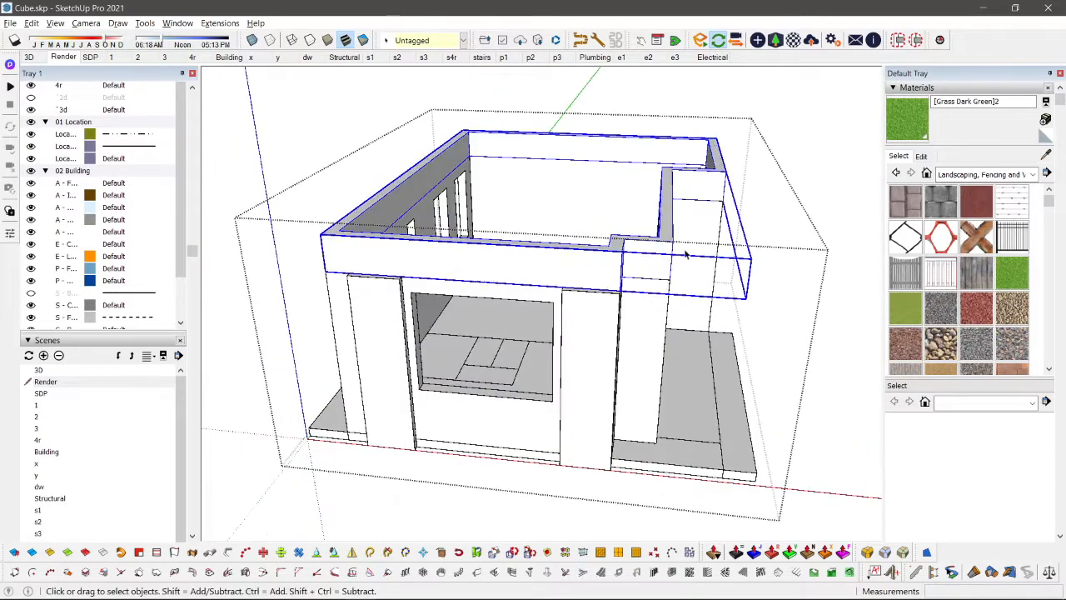
Step: Open the extended wall band, select all its geometry and intersect its faces with the model
double_click(469, 268)
triple_click(612, 240)
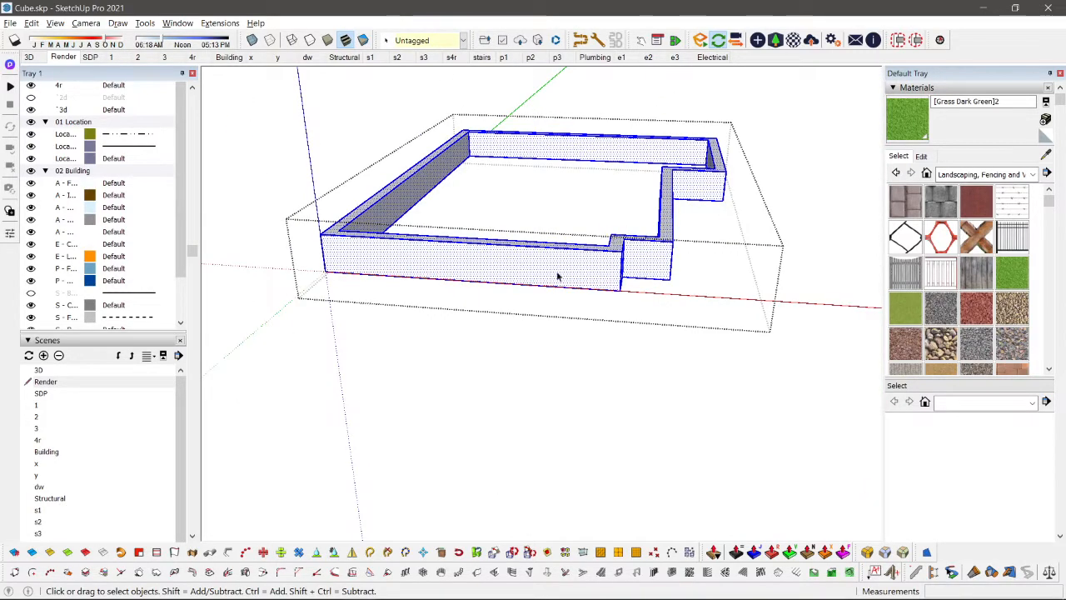
right_click(500, 268)
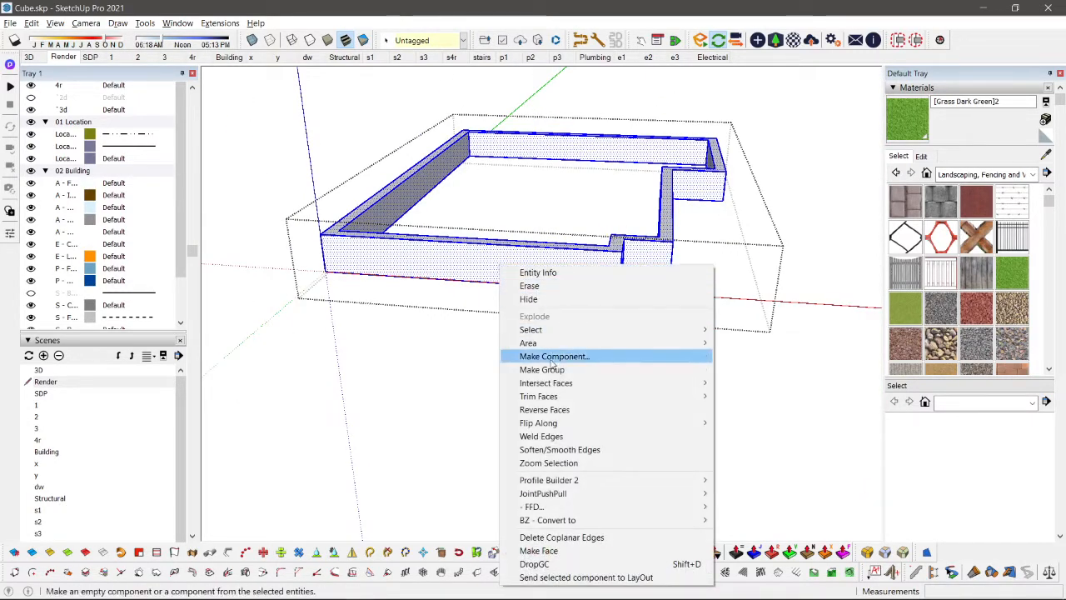
mouse_move(576, 387)
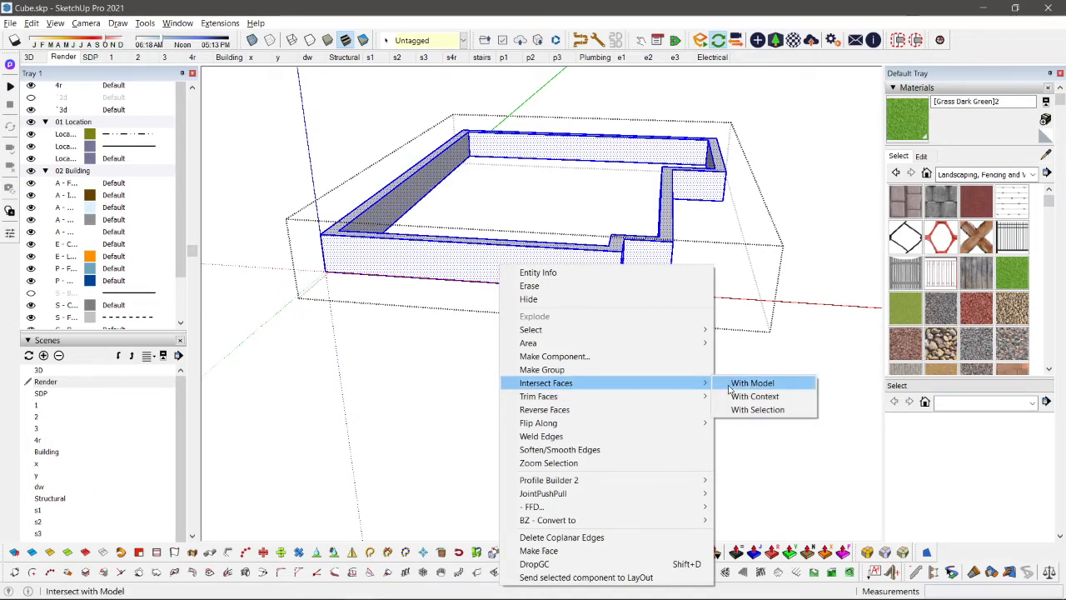
Step: Intersect the extended wall band's faces with the model and view the cut lines from the front in parallel projection
left_click(750, 383)
middle_click_drag(669, 352, 597, 196)
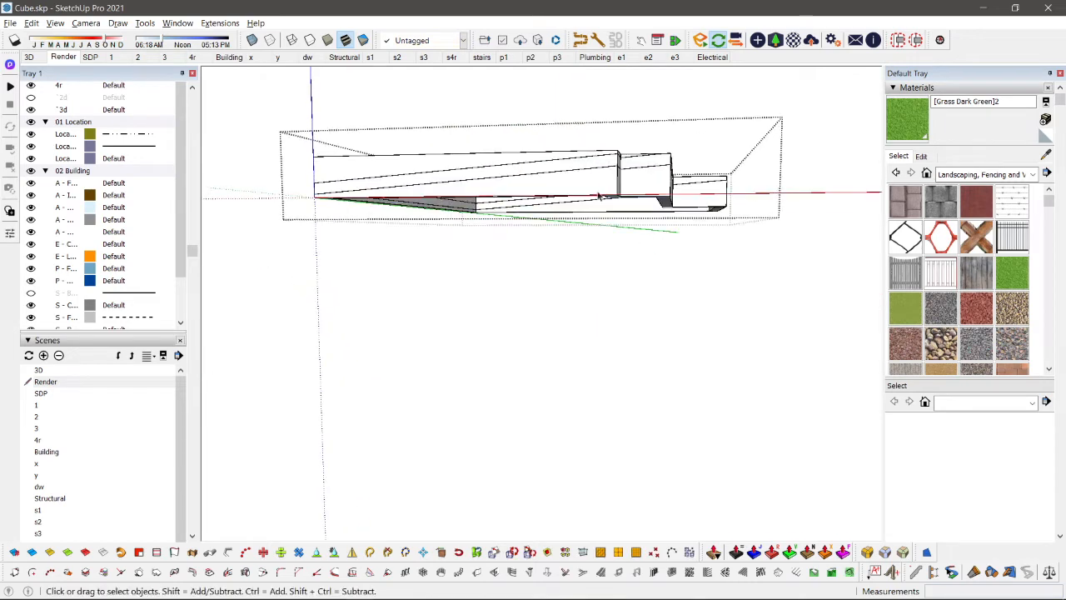
scroll(627, 163, "up", 5)
scroll(490, 177, "down", 3)
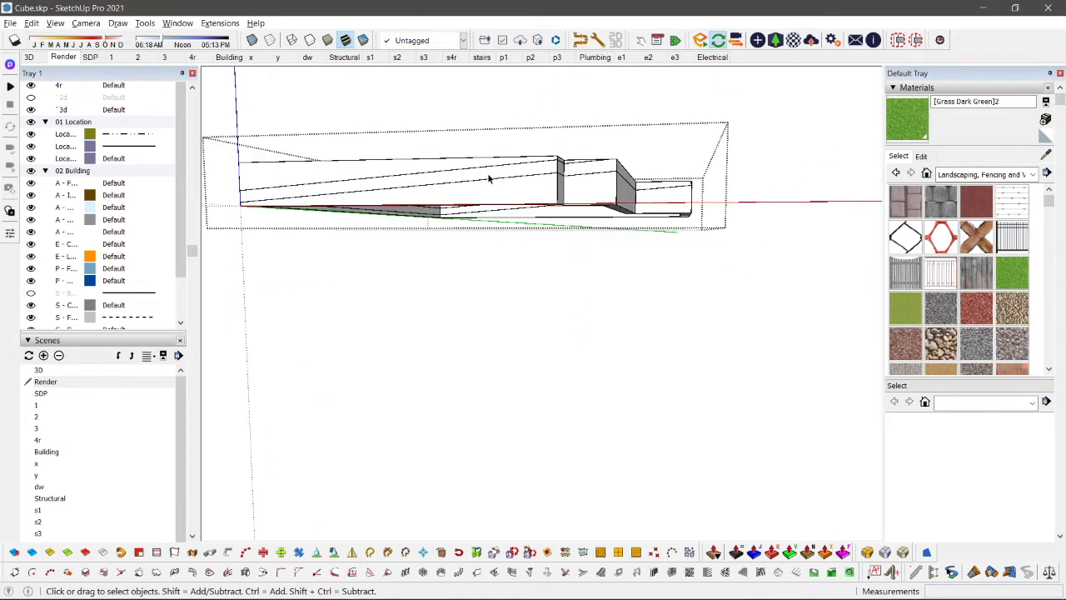
key("F3")
key("v")
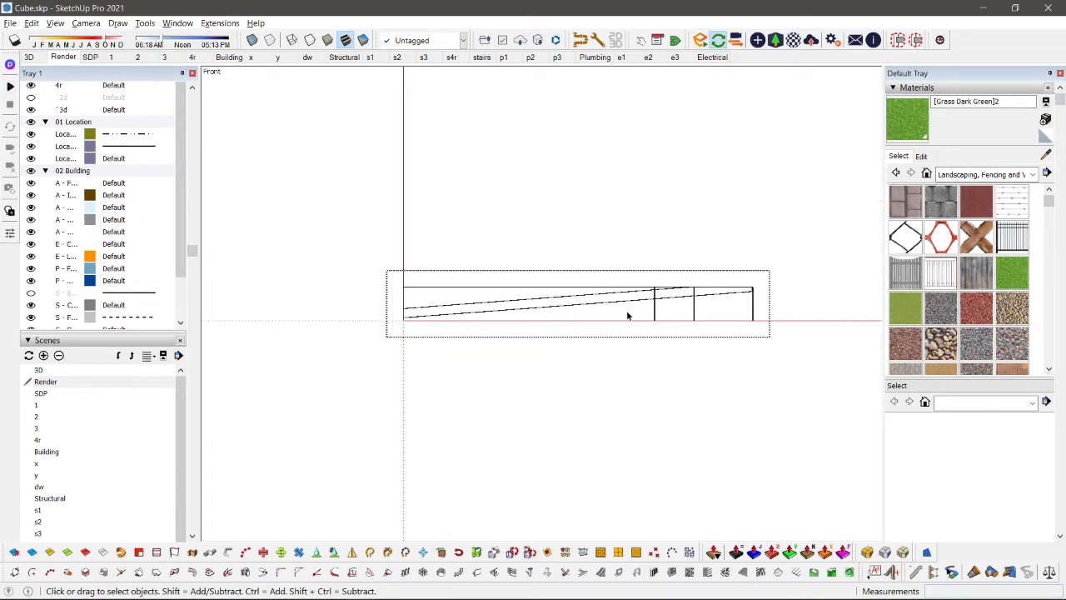
Step: Delete the wall band geometry lying above the lower sloped intersection line
scroll(628, 315, "up", 2)
middle_click_drag(627, 313, 646, 311, "shift")
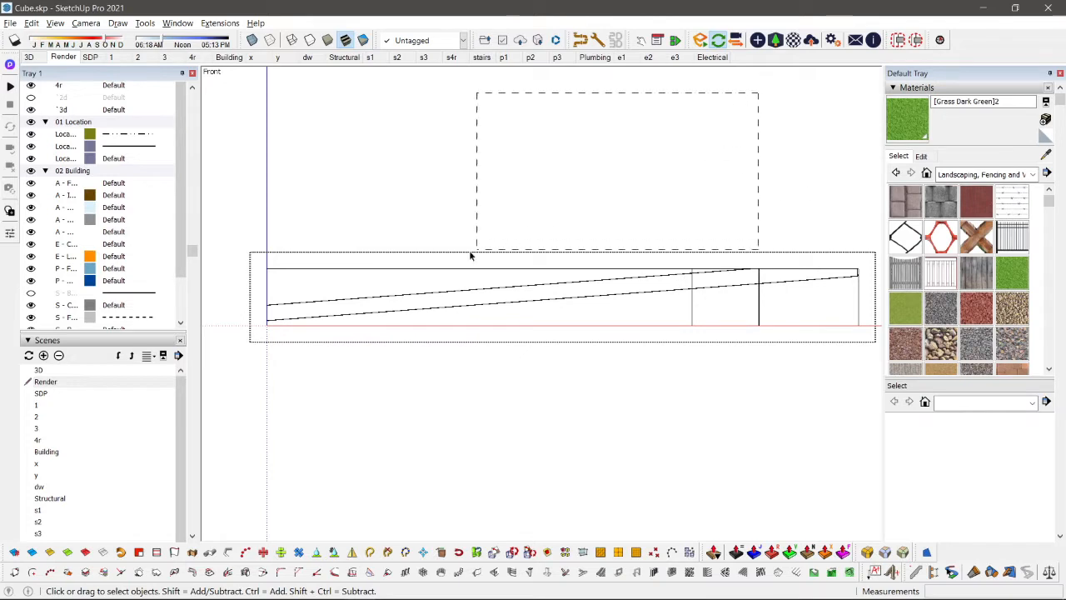
left_click_drag(217, 281, 214, 280)
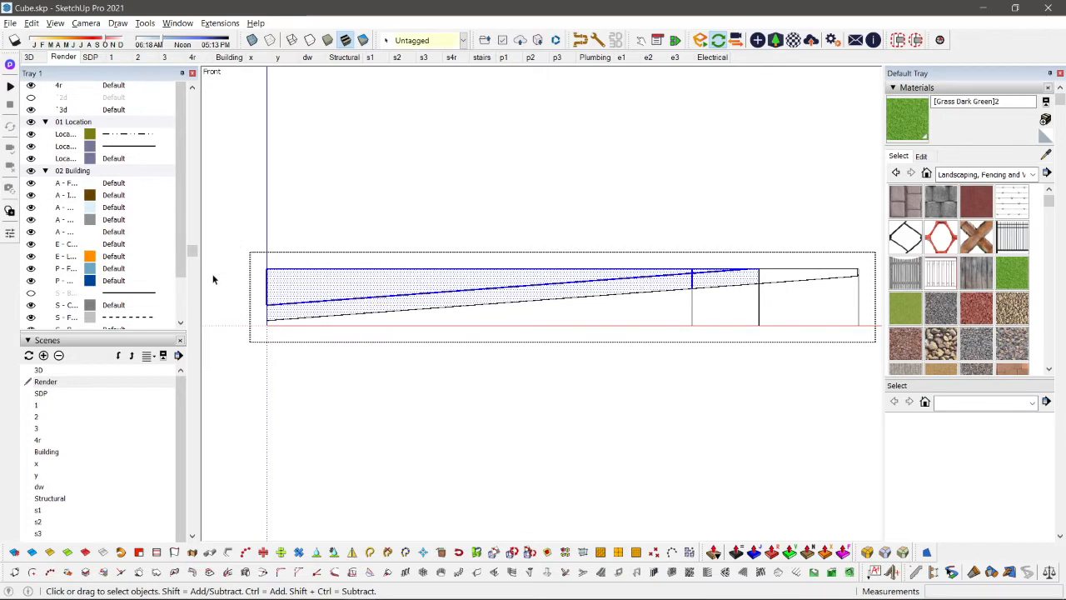
key("Delete")
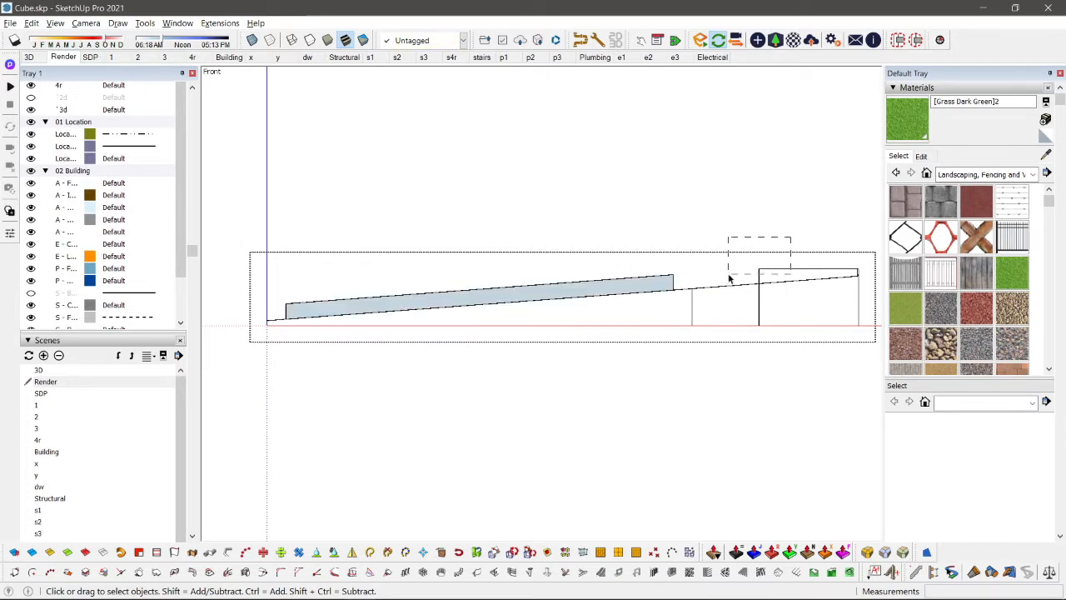
key("Delete")
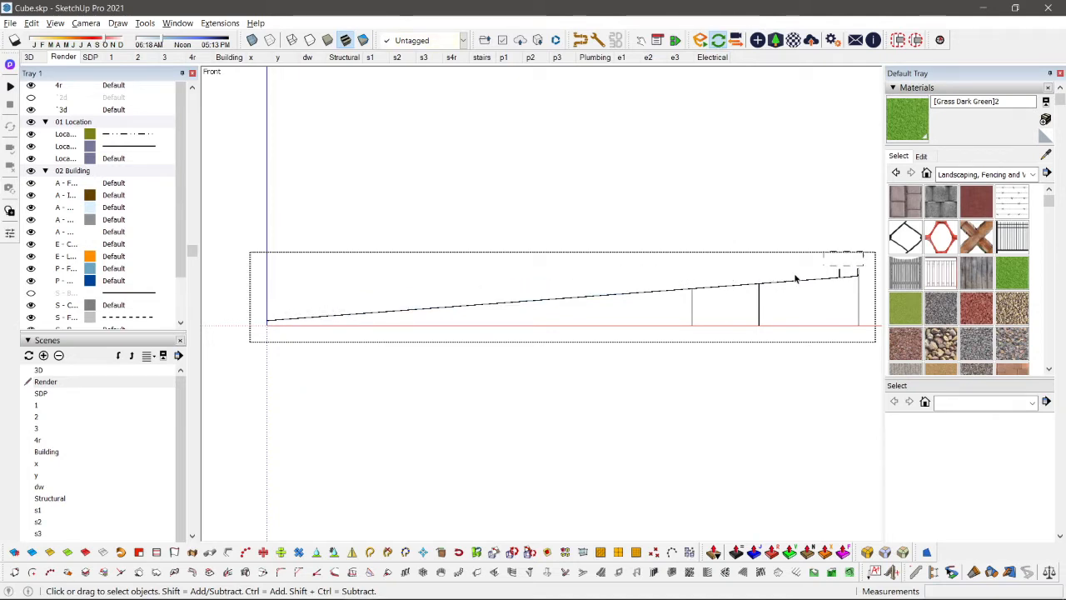
left_click_drag(794, 279, 793, 278)
key("Delete")
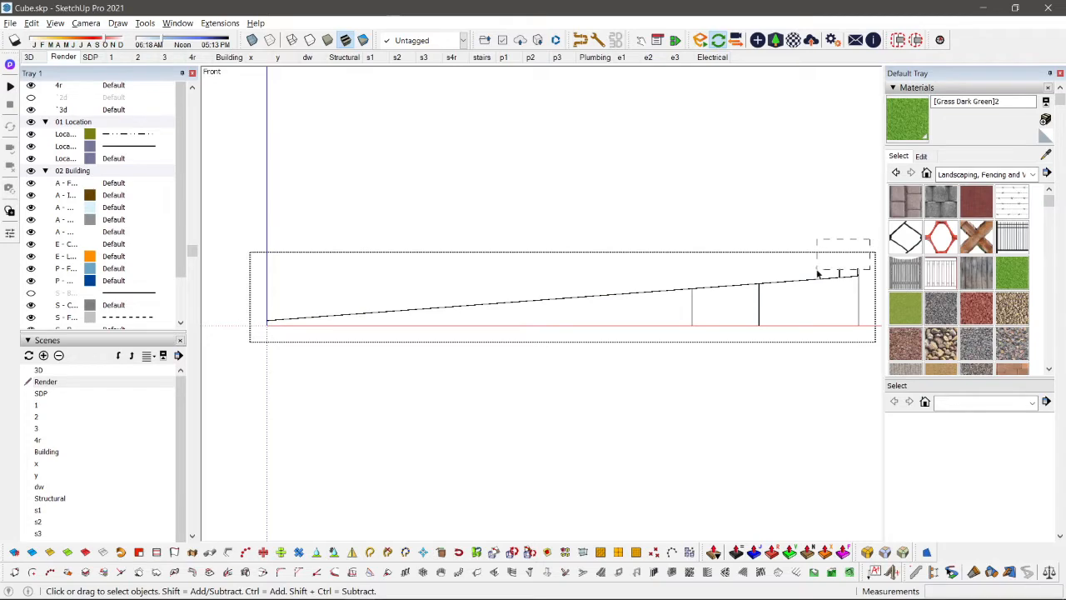
Step: Draw a short line along the slope at the walls' high end and erase the leftover sliver above it
scroll(745, 307, "up", 2)
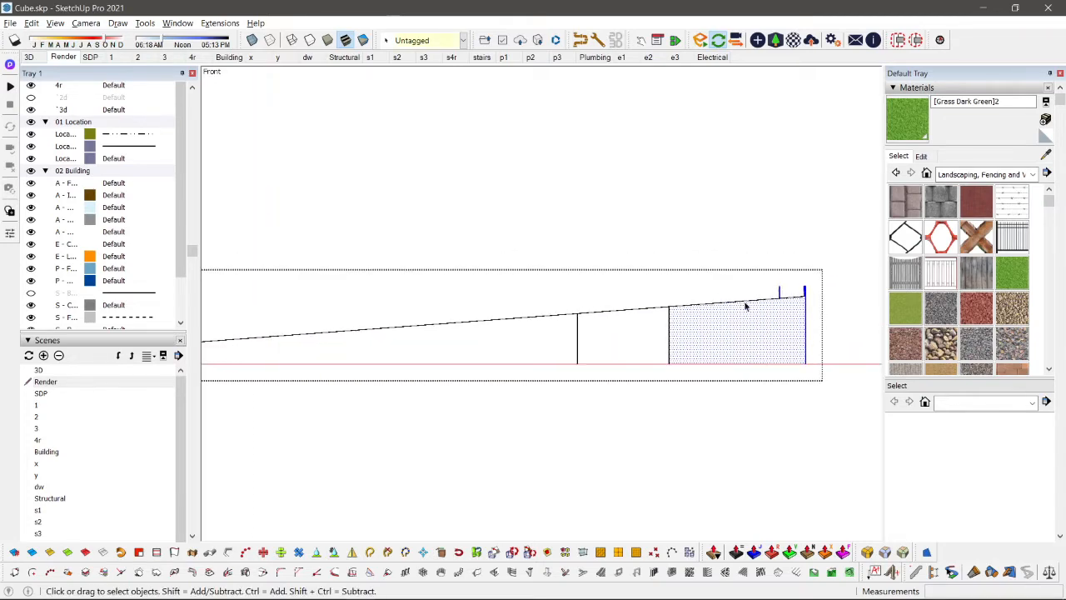
left_click(813, 299)
scroll(825, 282, "up", 4)
left_click_drag(823, 255, 653, 298)
scroll(758, 324, "up", 2)
key("l")
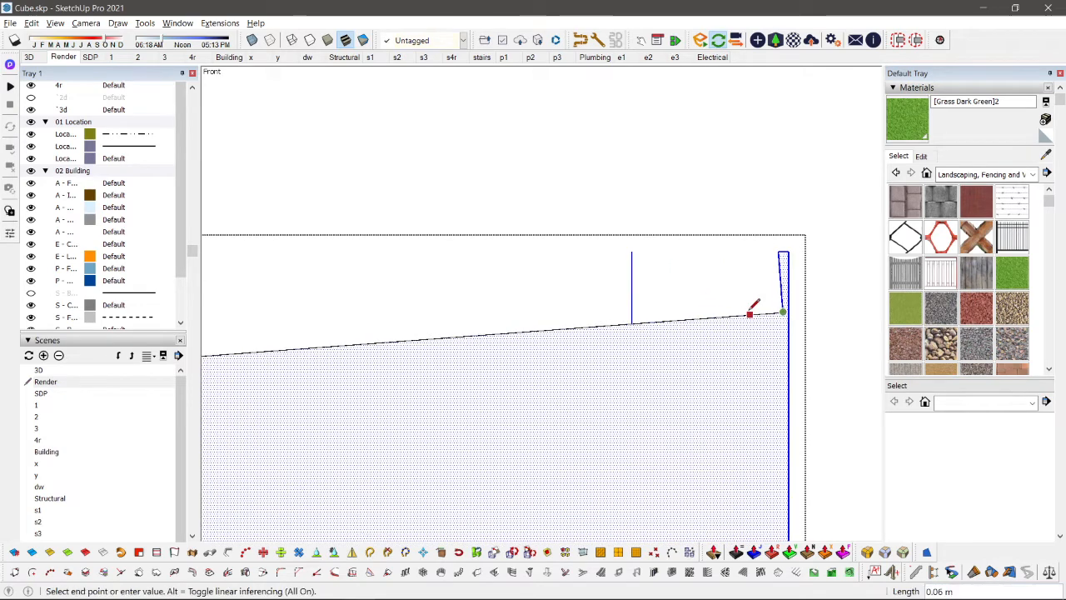
key("e")
middle_click_drag(793, 297, 809, 417)
key("space")
Step: Inspect the leftover upright strips at the high end of the trimmed walls from above and from the front
scroll(809, 372, "down", 1)
mouse_move(737, 249)
middle_mouse_down()
mouse_move(719, 271)
mouse_move(724, 370)
middle_mouse_up()
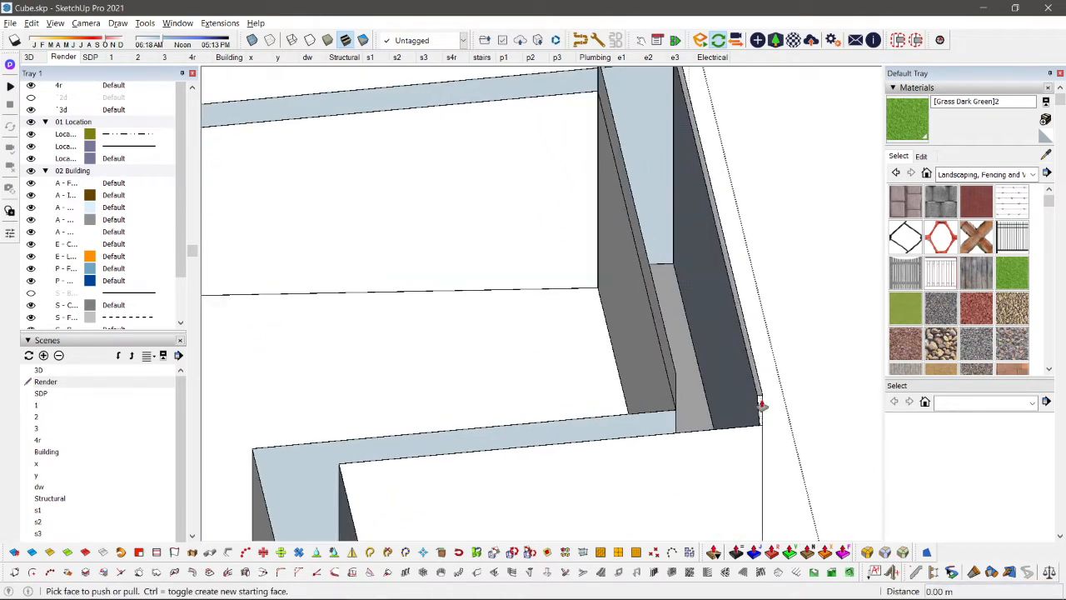
middle_click_drag(690, 149, 622, 111, "shift")
key("space")
scroll(679, 258, "down", 3)
key("F4")
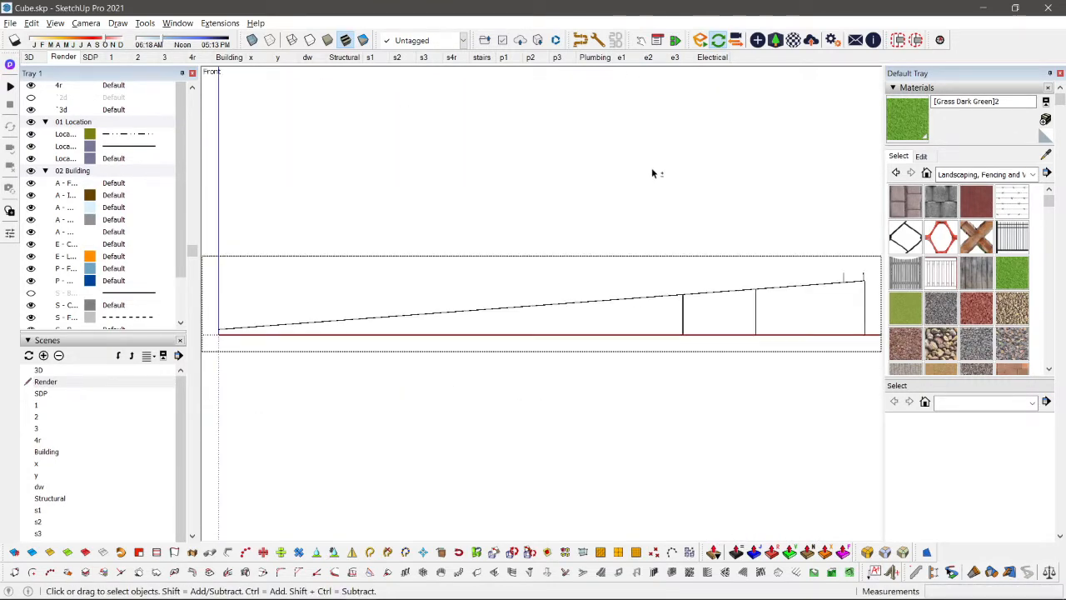
key("shift+h")
key("shift+h")
middle_click_drag(772, 292, 578, 277, "shift")
scroll(750, 278, "up", 1)
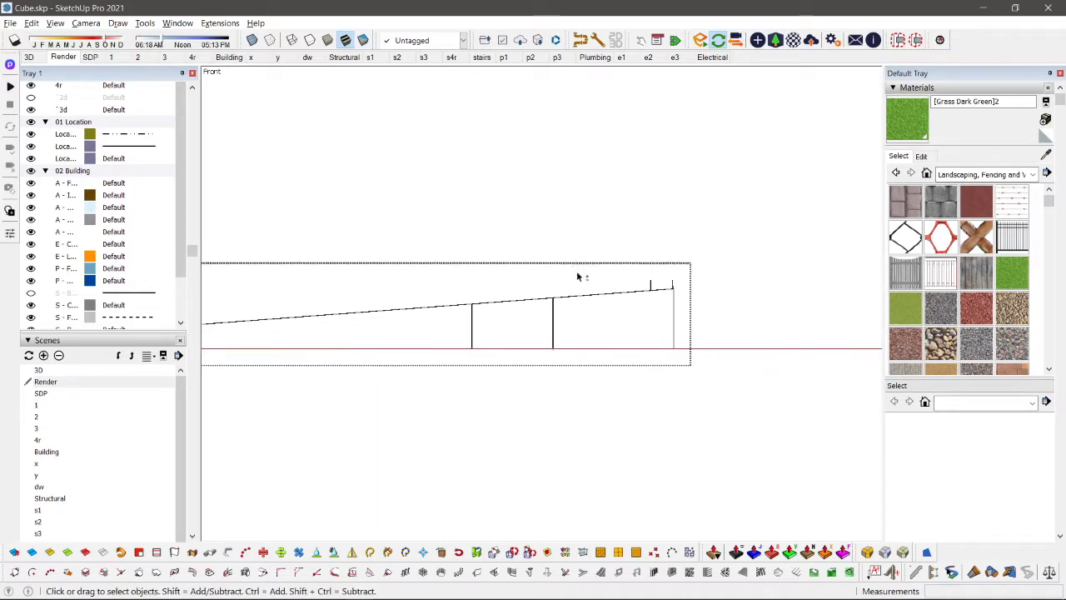
scroll(747, 227, "up", 3)
middle_click_drag(483, 310, 609, 267)
Step: Show the rest of the model again and examine how the trimmed upper walls meet the roof around the house
key("shift+h")
scroll(654, 224, "up", 3)
scroll(595, 218, "down", 5)
scroll(575, 267, "up", 3)
scroll(608, 241, "up", 5)
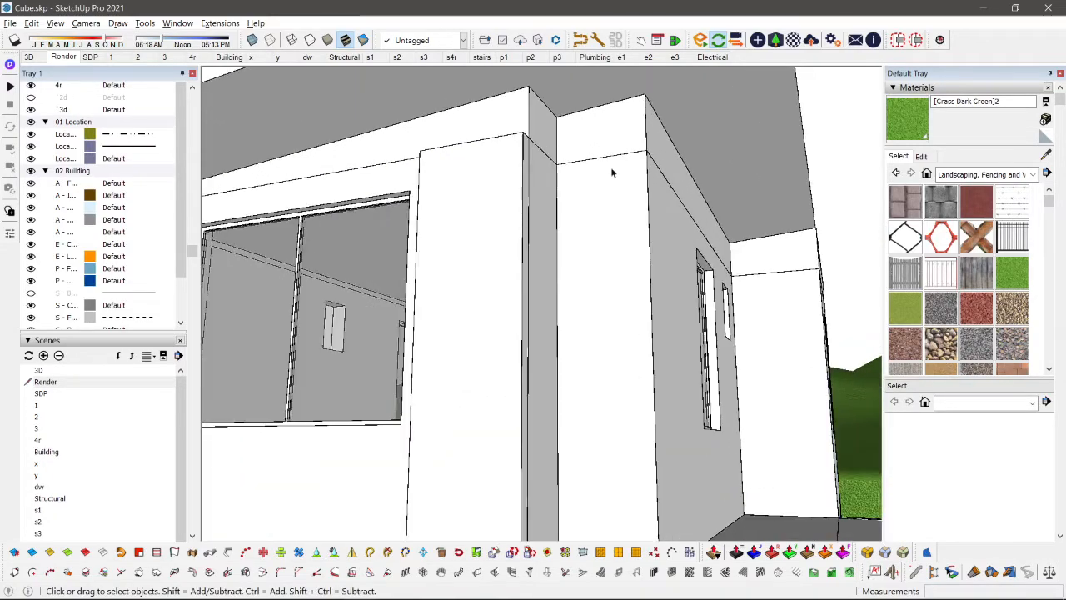
scroll(612, 173, "up", 2)
scroll(611, 208, "down", 7)
middle_click_drag(612, 209, 559, 240)
scroll(559, 240, "up", 3)
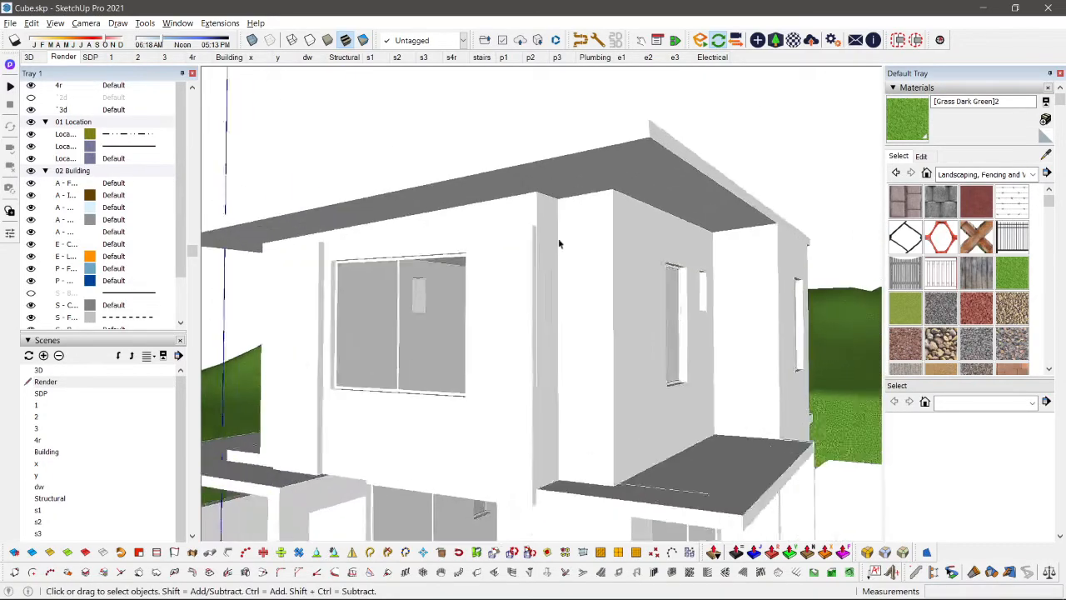
scroll(771, 242, "down", 4)
middle_click_drag(772, 242, 578, 338)
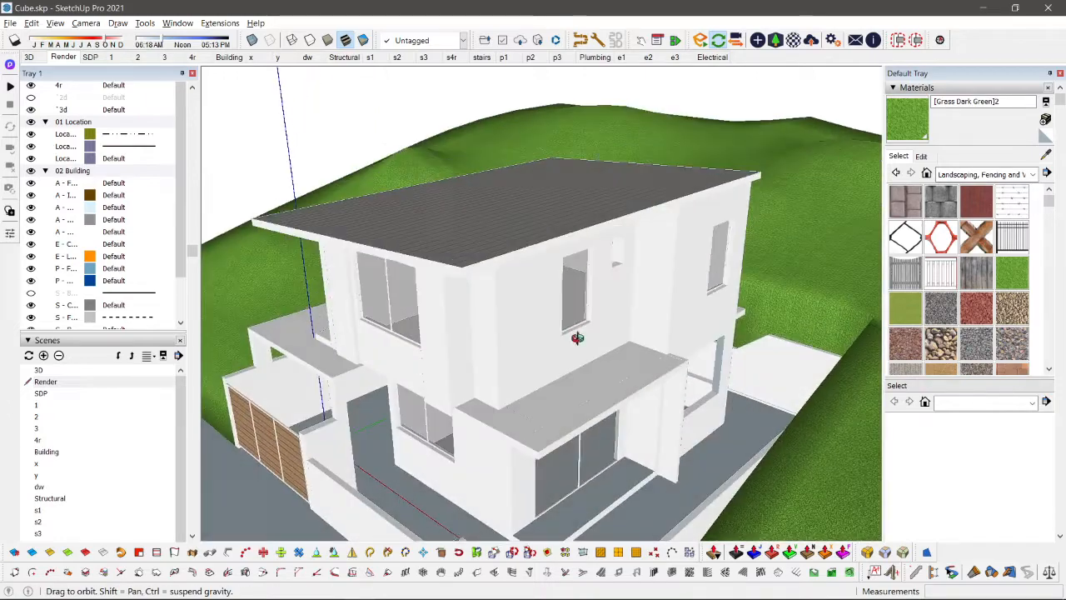
Step: Open the roof group and draw a vertical line across the roof fascia above the projecting wall's corner
scroll(664, 200, "up", 3)
double_click(664, 200)
scroll(681, 204, "up", 4)
key("l")
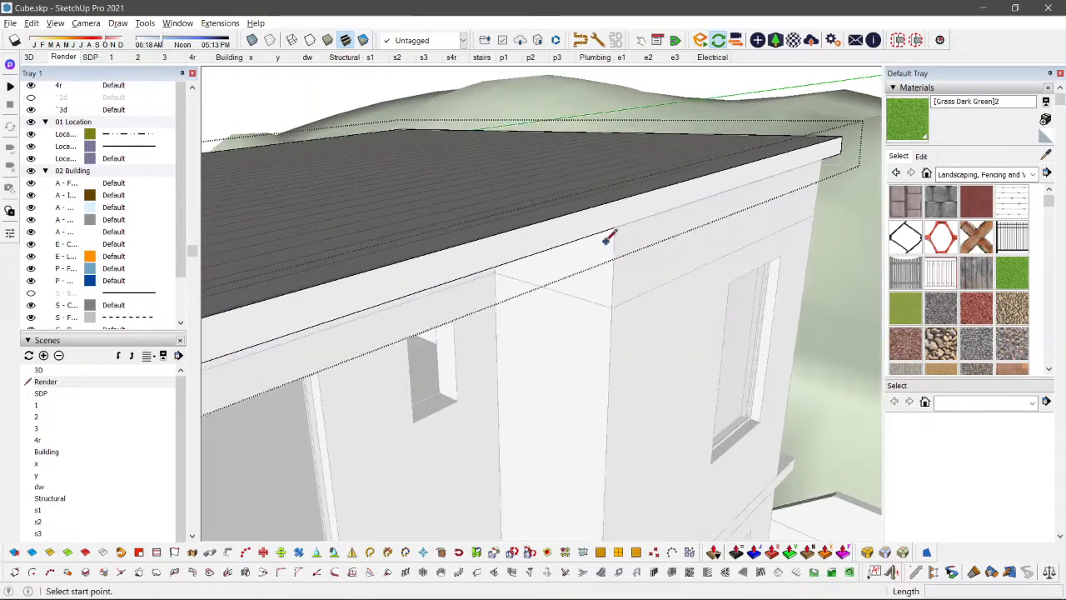
left_click(615, 227)
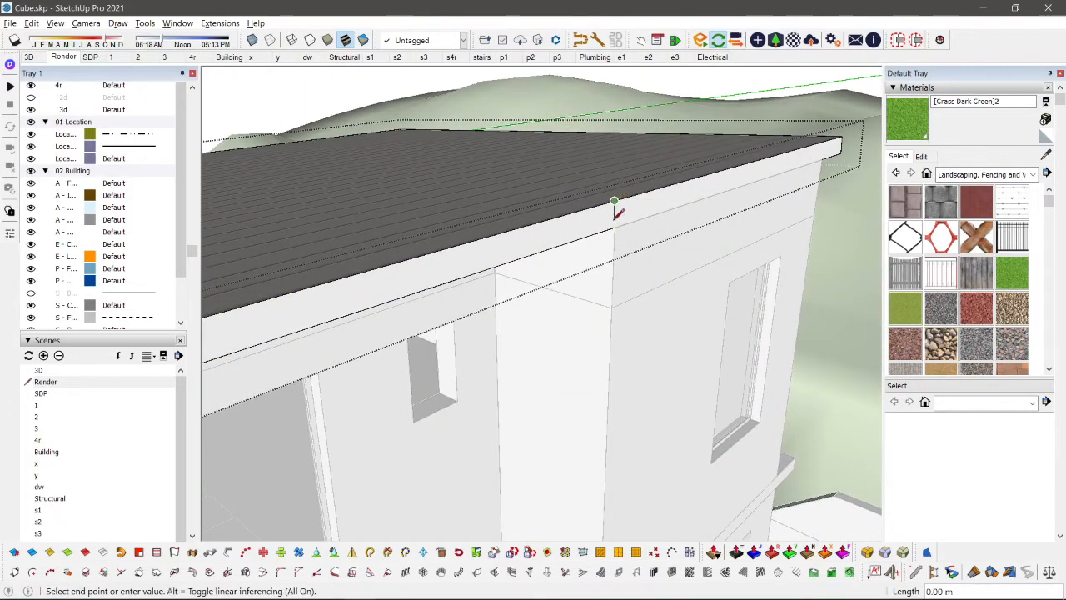
key("space")
Step: Copy the vertical fascia line about 0.70 m along the fascia, matching the roof's overhang beyond the wall
middle_click_drag(615, 218, 387, 203)
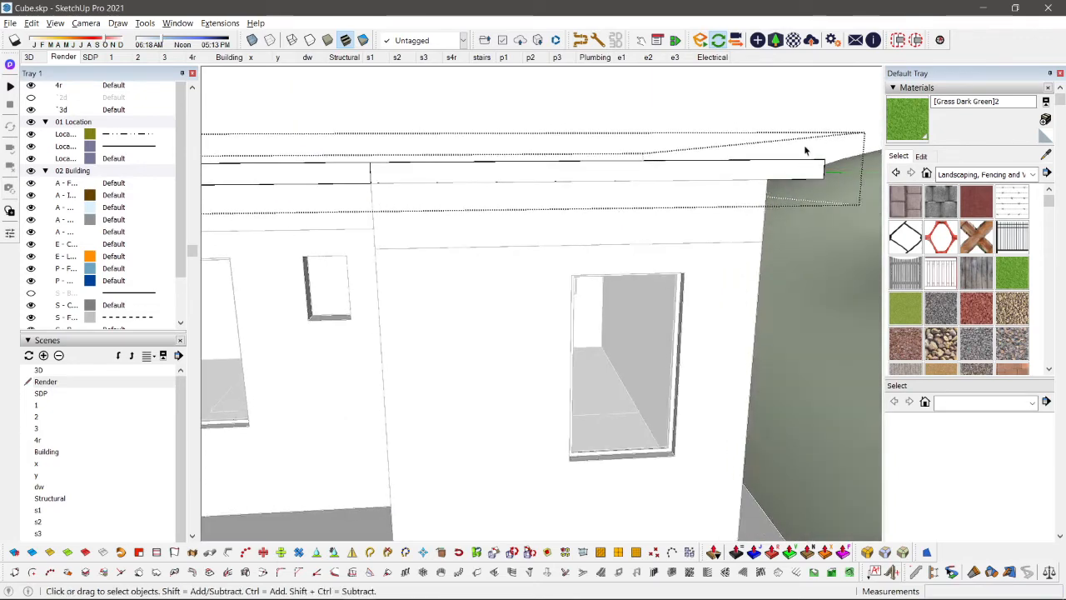
middle_click_drag(815, 208, 557, 273)
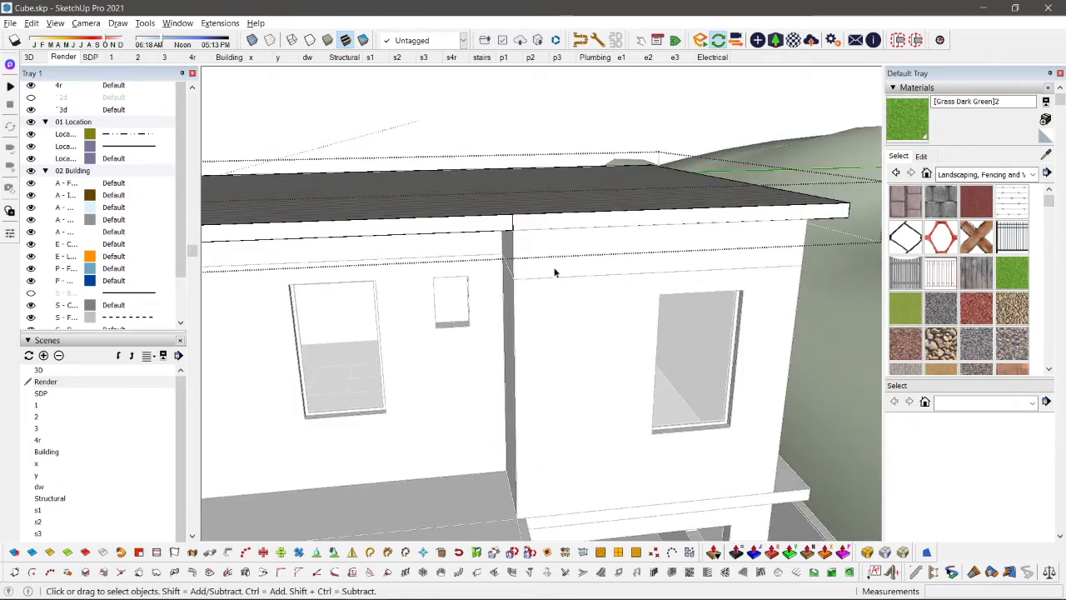
middle_click_drag(840, 227, 476, 282)
middle_click_drag(475, 242, 639, 255)
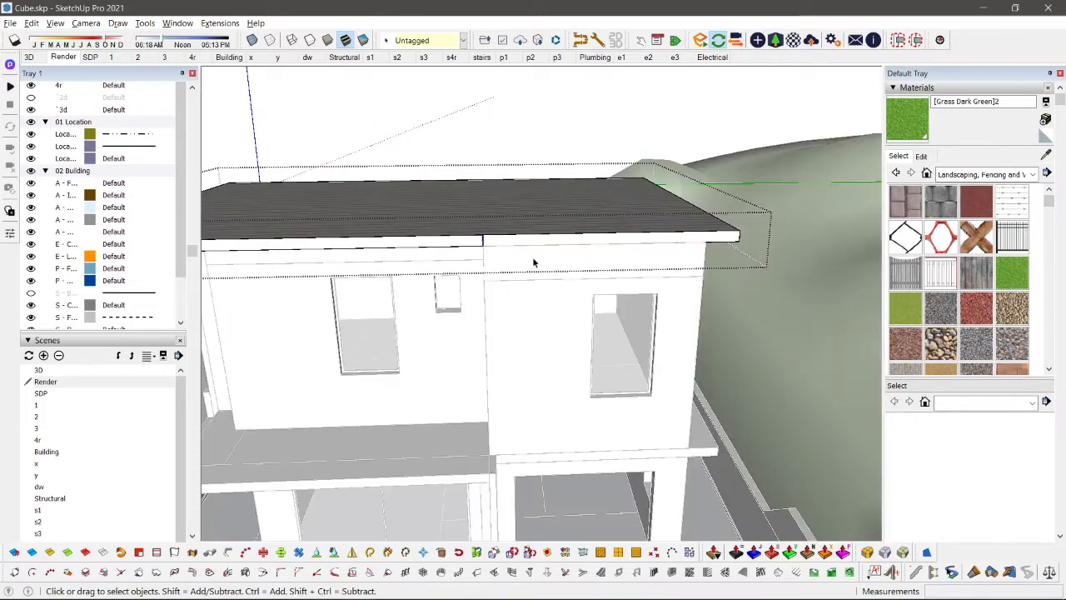
left_click(737, 232)
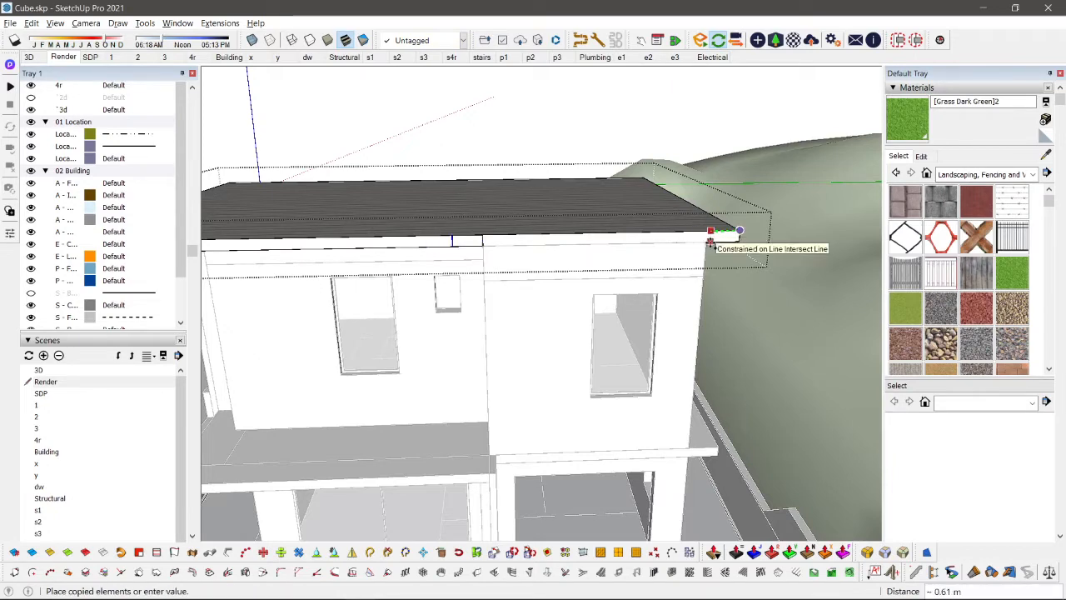
left_click(707, 241)
Step: Erase the original fascia line at the wall corner, keeping the offset copy
key("i")
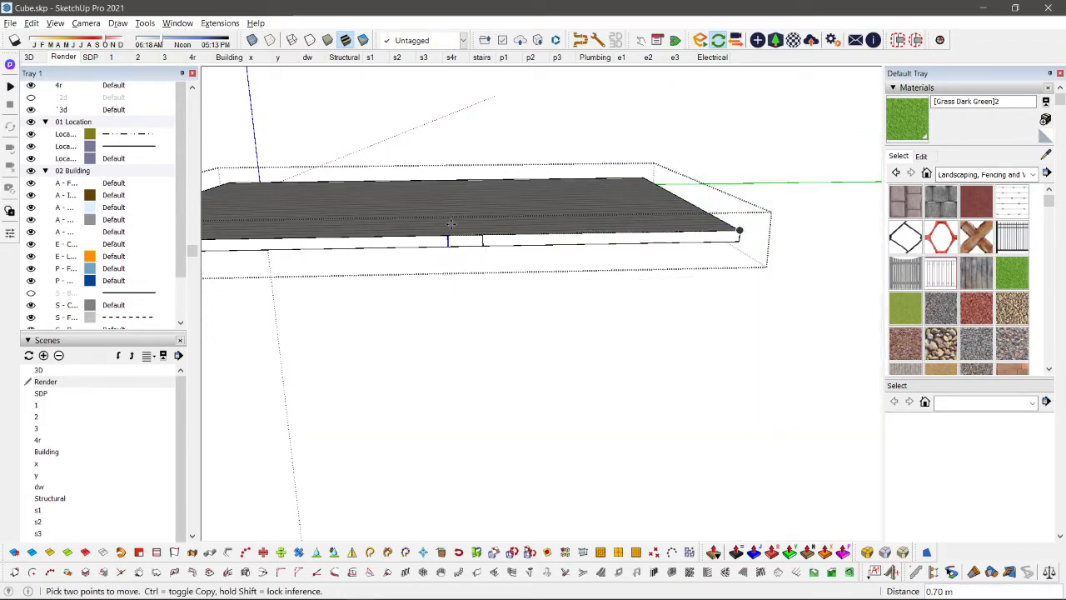
scroll(481, 240, "up", 2)
key("i")
key("e")
left_click(487, 240)
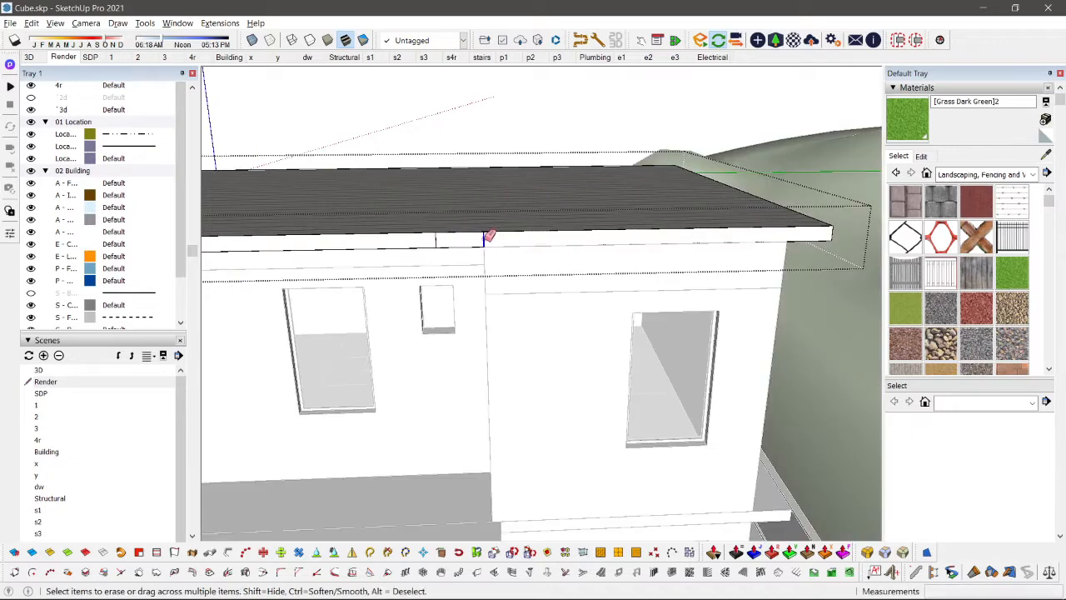
Step: Isolate the roof group, select the remaining fascia split line and try to delete it
scroll(487, 241, "down", 3)
mouse_move(485, 244)
middle_mouse_down()
mouse_move(475, 298)
mouse_move(729, 230)
middle_mouse_up()
scroll(757, 176, "up", 3)
key("p")
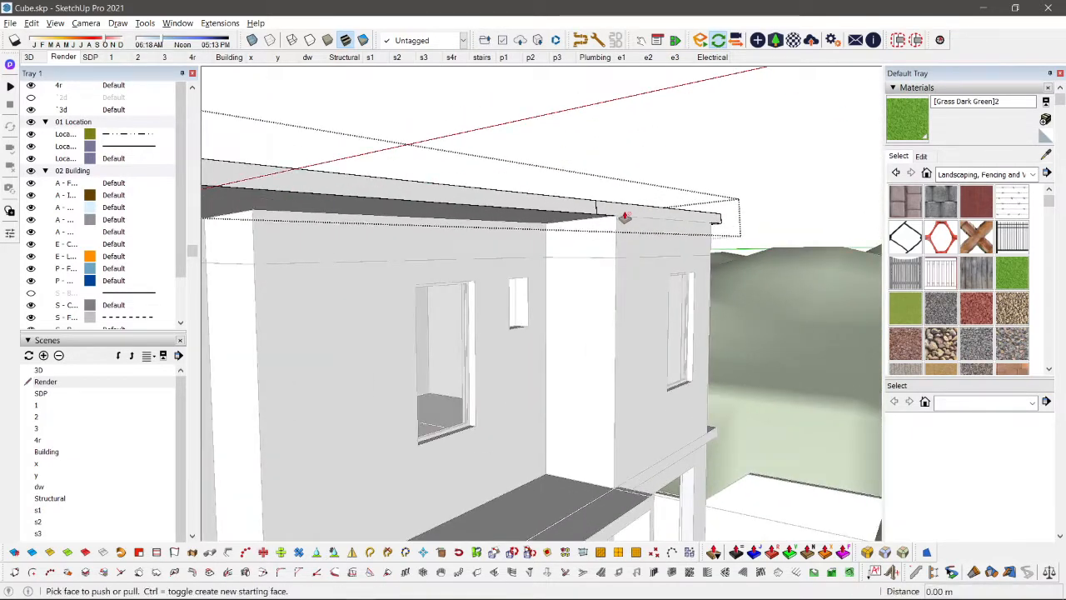
scroll(614, 213, "up", 2)
key("i")
middle_click_drag(609, 220, 504, 288)
key("space")
left_click(504, 288)
scroll(504, 288, "up", 1)
left_click_drag(467, 235, 539, 357)
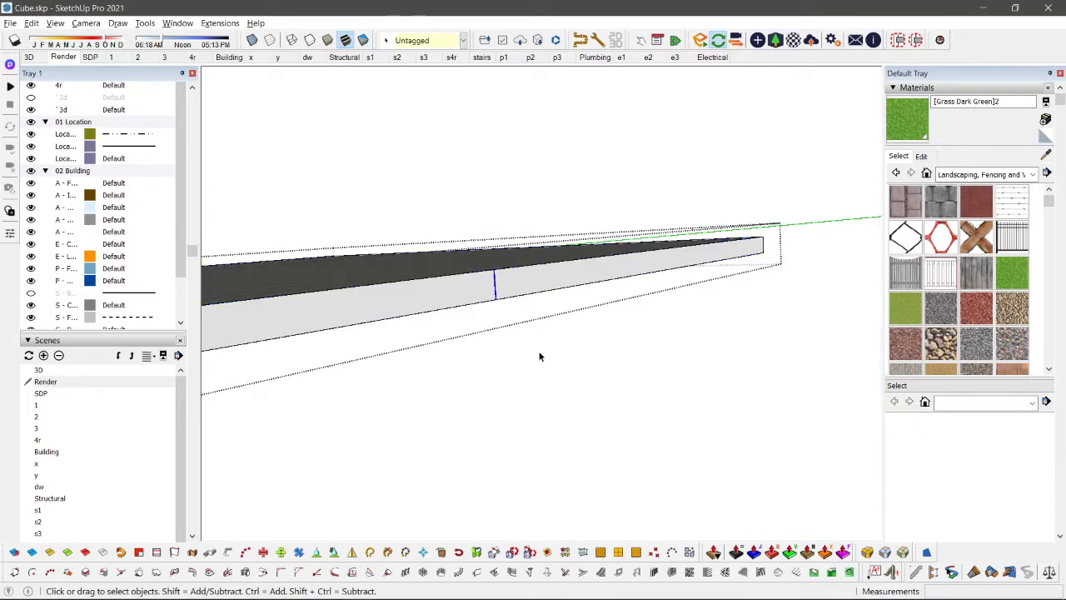
key("Delete")
Step: Retrace the split line across the fascia from its lower edge to its upper edge
double_click(526, 293)
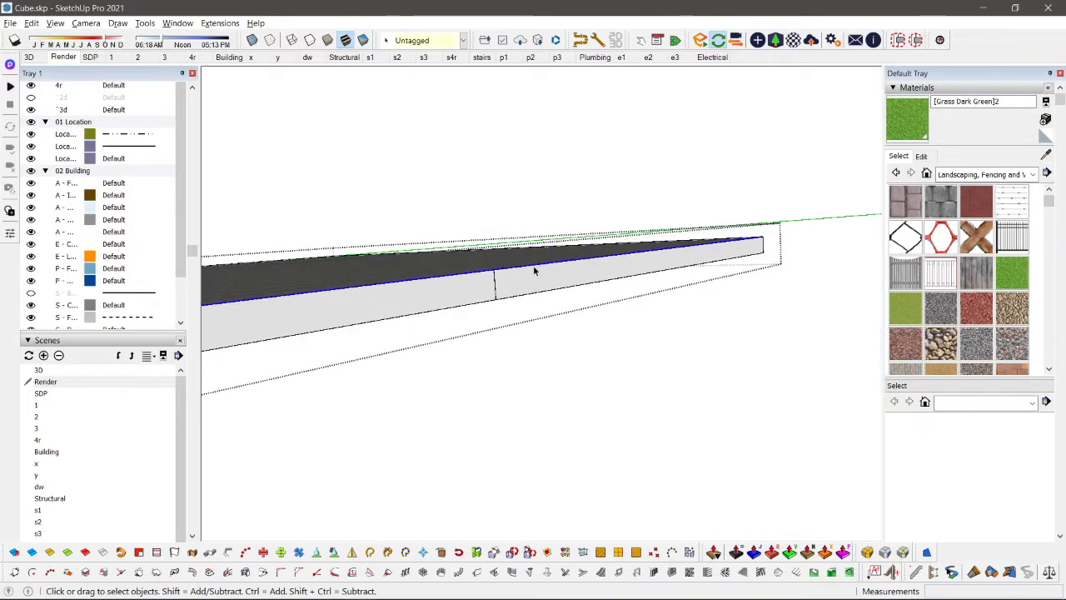
key("p")
key("space")
key("l")
left_click(496, 298)
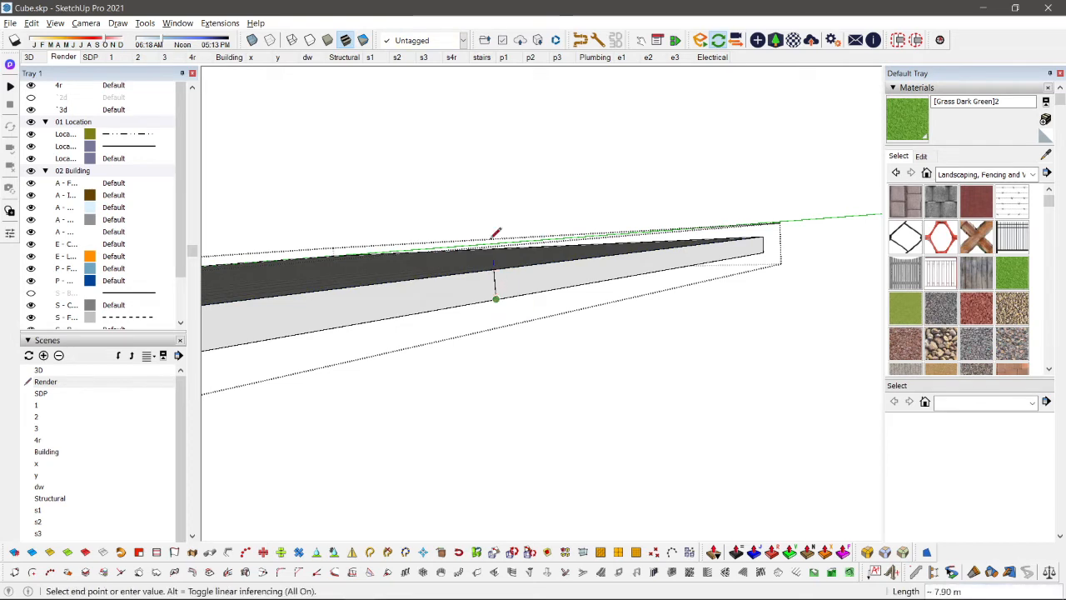
left_click(495, 271)
key("space")
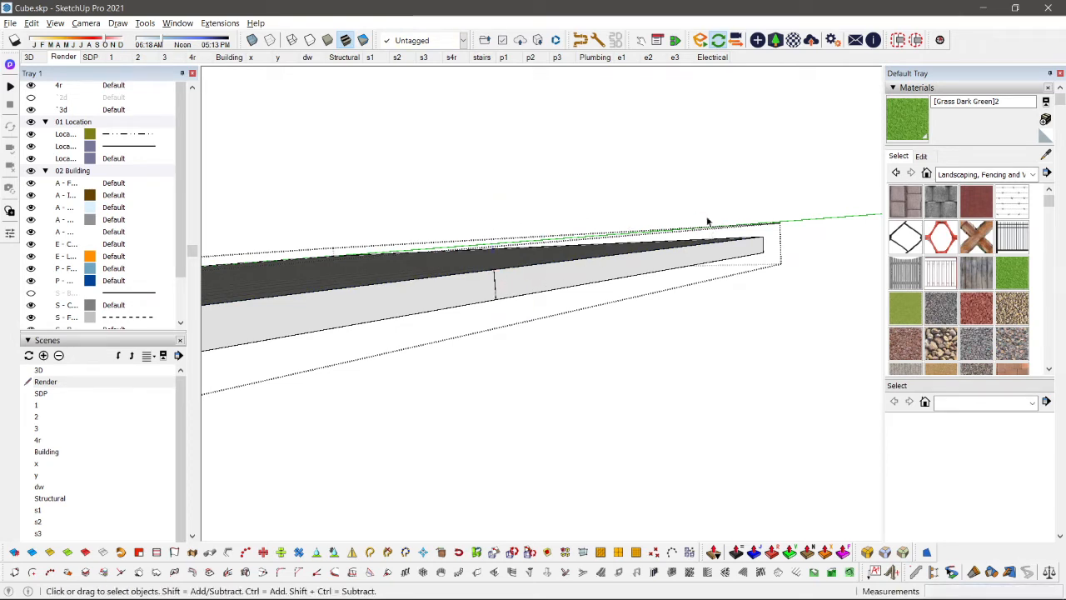
Step: Try to copy the fascia's vertical end edge along the lower edge to the split line
key("m")
key("ctrl")
left_click(762, 253)
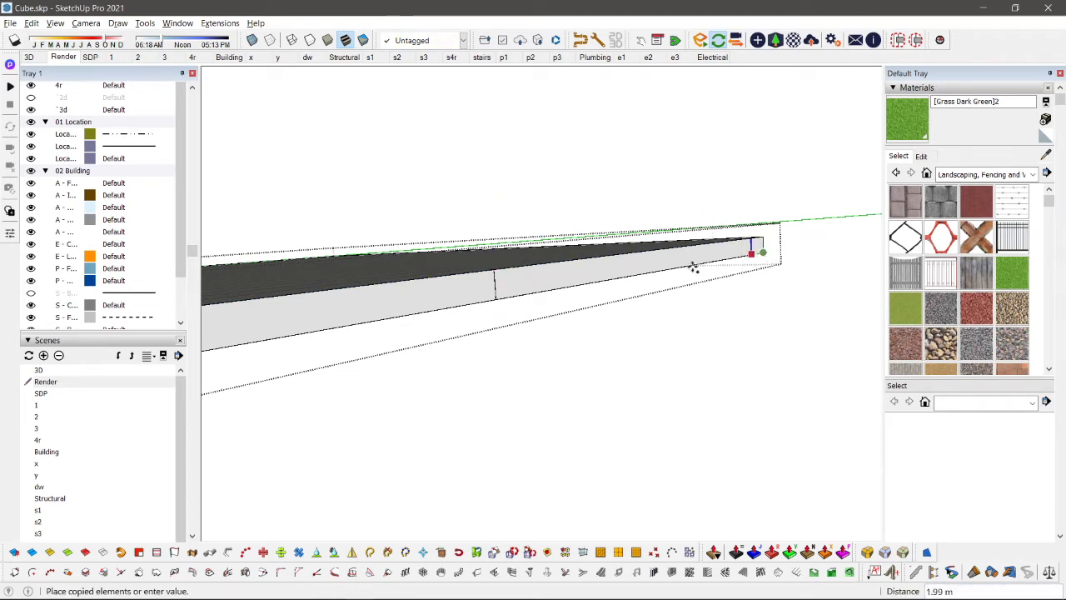
left_click(506, 296)
key("space")
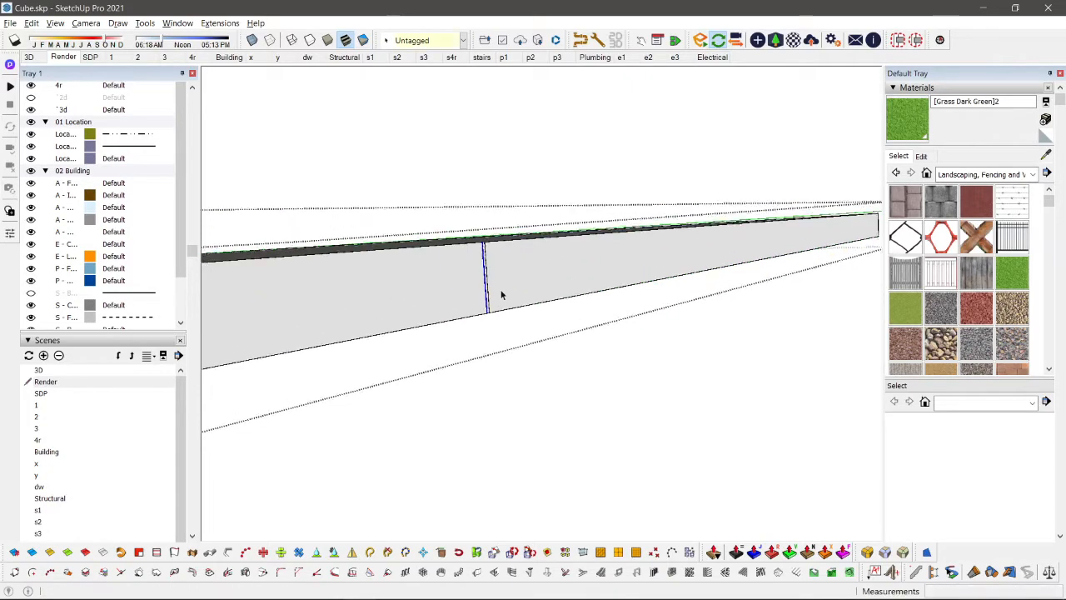
Step: Reselect the fascia's vertical end edge and copy it about 5.97 m along the lower edge onto the split line
scroll(500, 296, "up", 3)
scroll(499, 295, "down", 2)
middle_click_drag(755, 276, 557, 286, "shift")
scroll(754, 237, "down", 2)
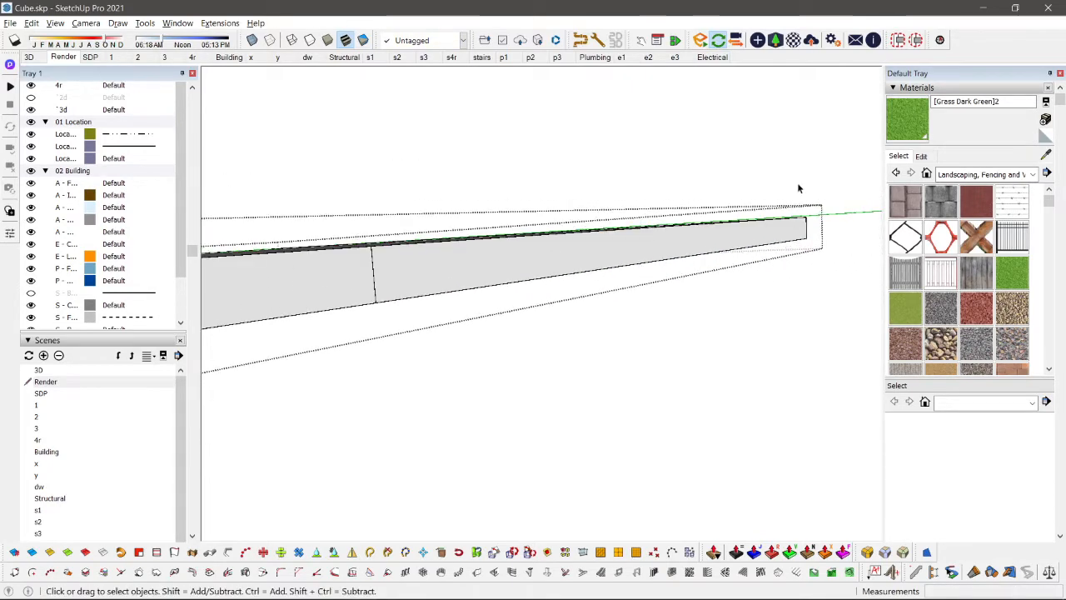
left_click(807, 231)
key("m")
key("ctrl")
left_click(806, 237)
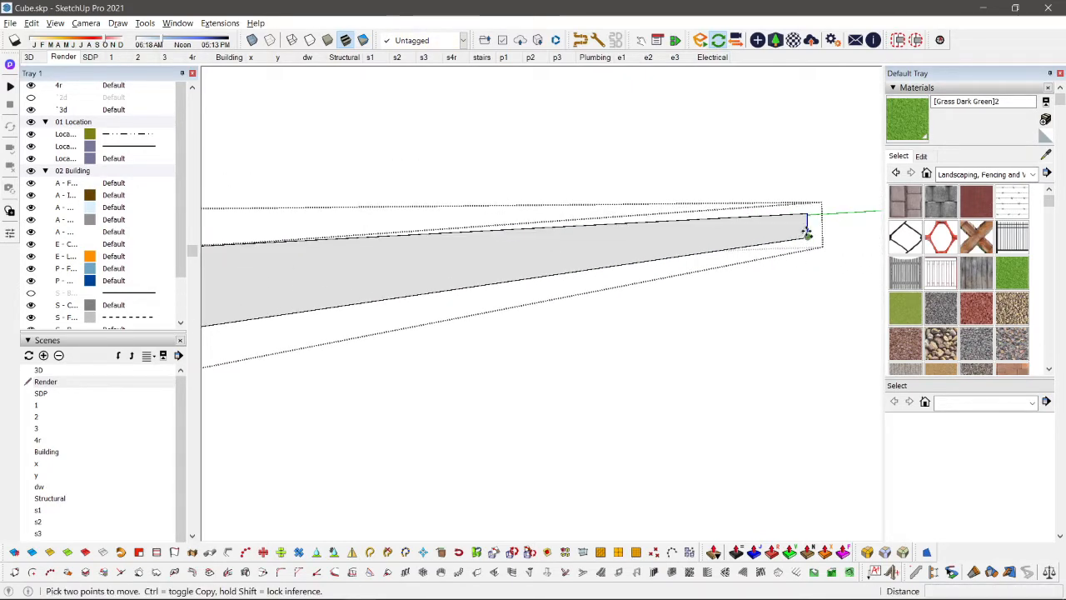
scroll(515, 298, "up", 2)
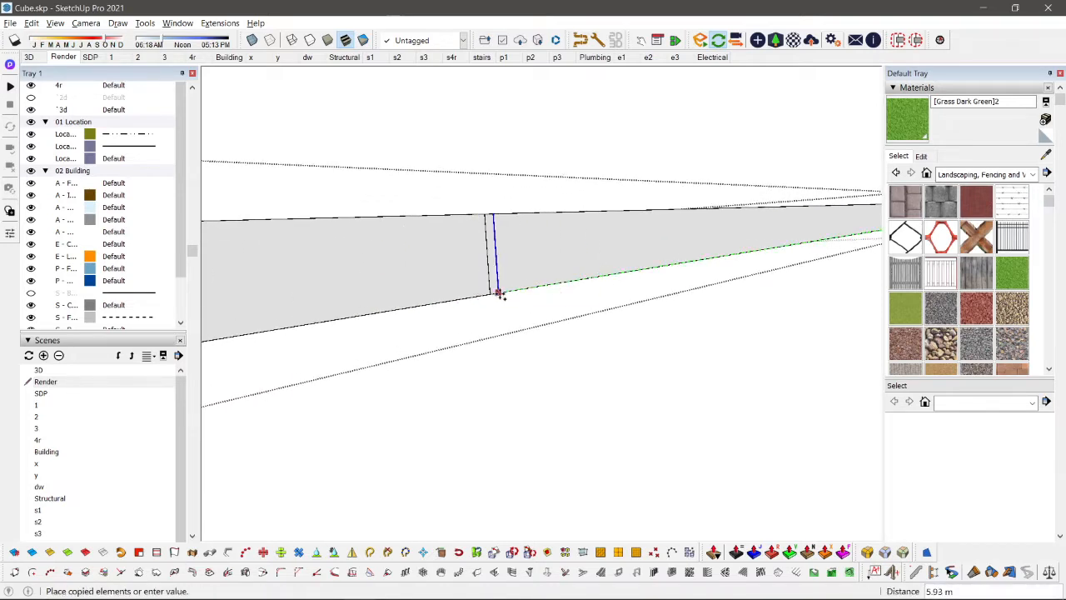
scroll(498, 293, "up", 2)
left_click(478, 292)
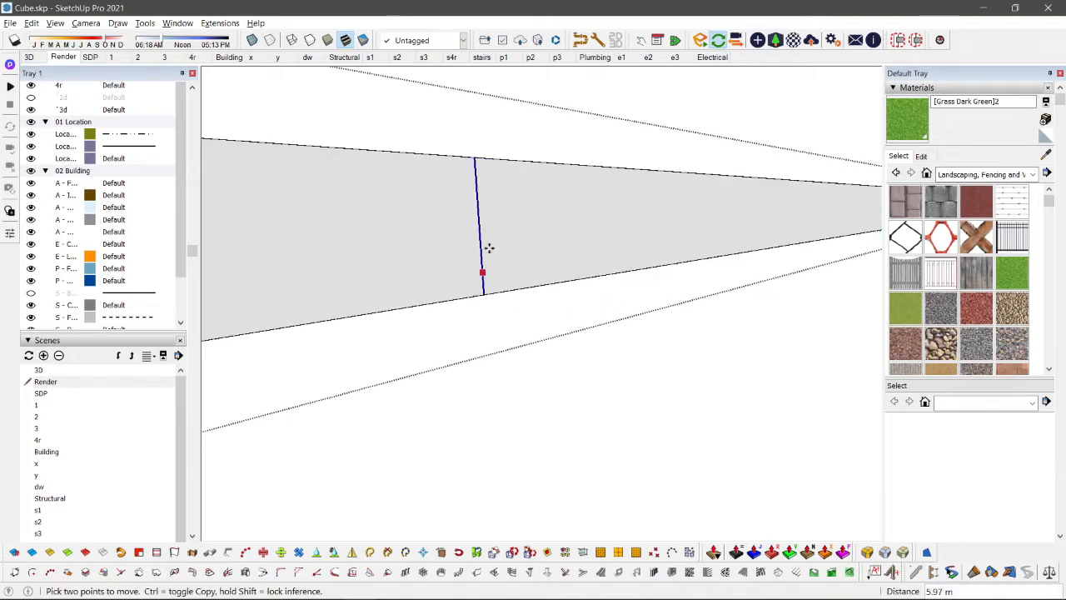
Step: Erase the stray duplicate edge beside the copied split line at the fascia's lower edge
key("space")
scroll(476, 212, "up", 5)
scroll(472, 215, "down", 5)
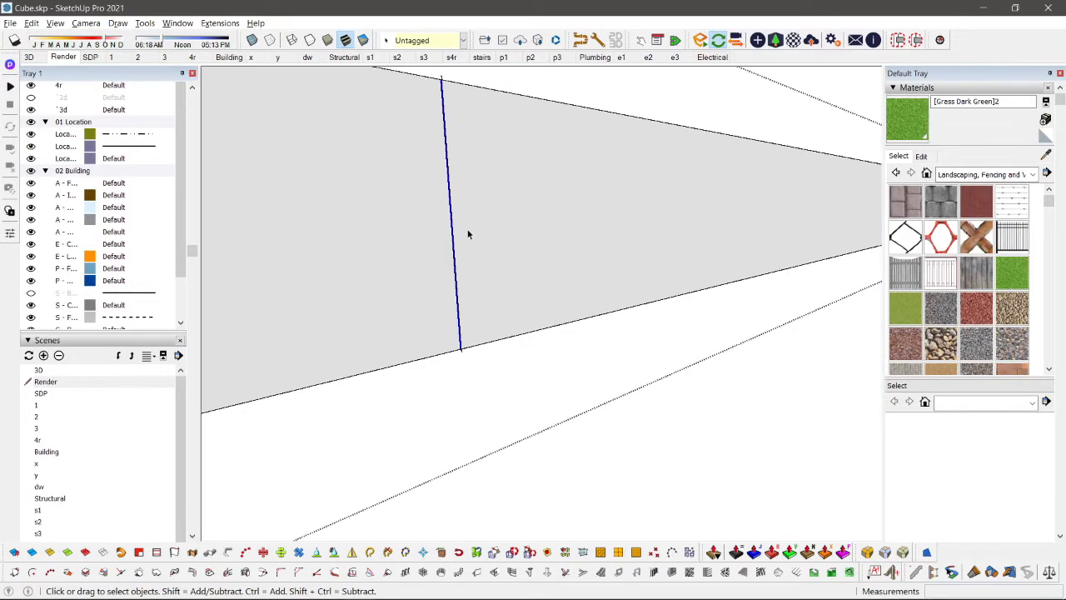
key("p")
left_click(493, 222)
key("space")
key("e")
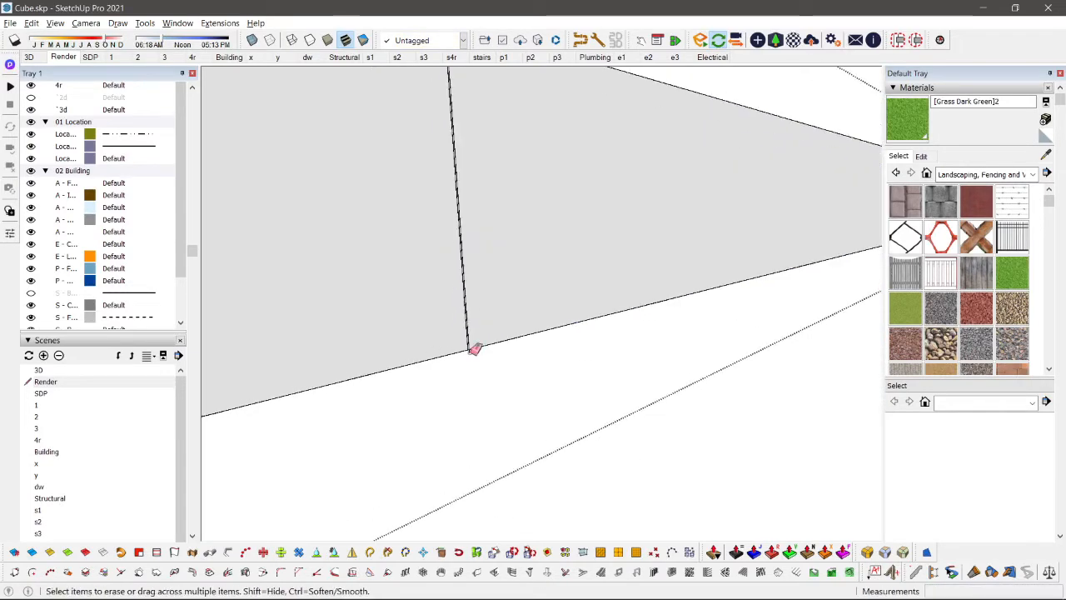
scroll(474, 349, "down", 8)
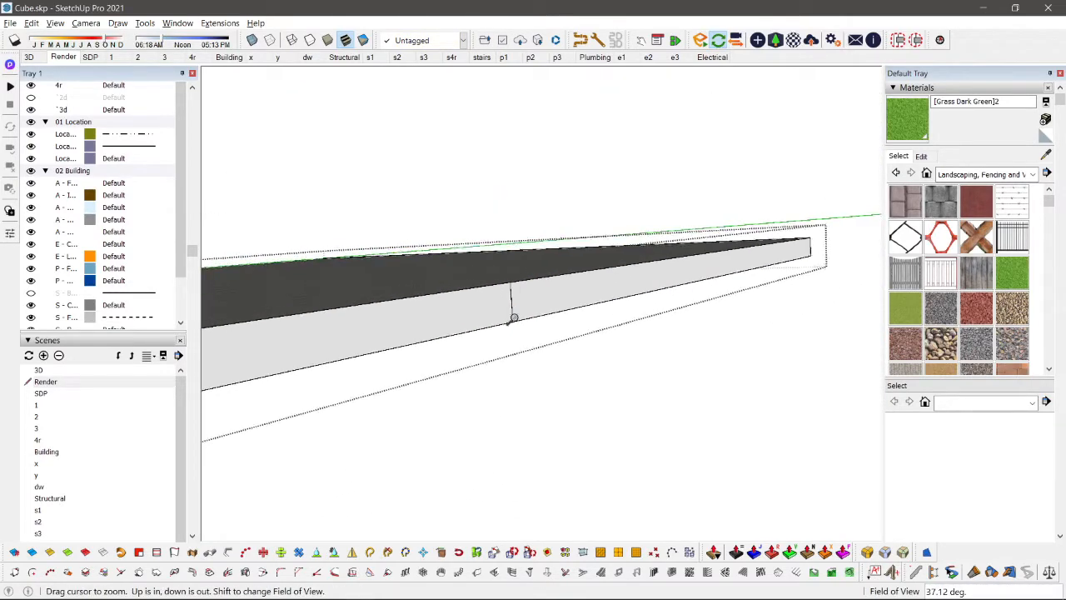
Step: Push/Pull the fascia section beyond the split line outward to extend the rear part of the roof edge, and leave the roof group
key("p")
left_click(533, 338)
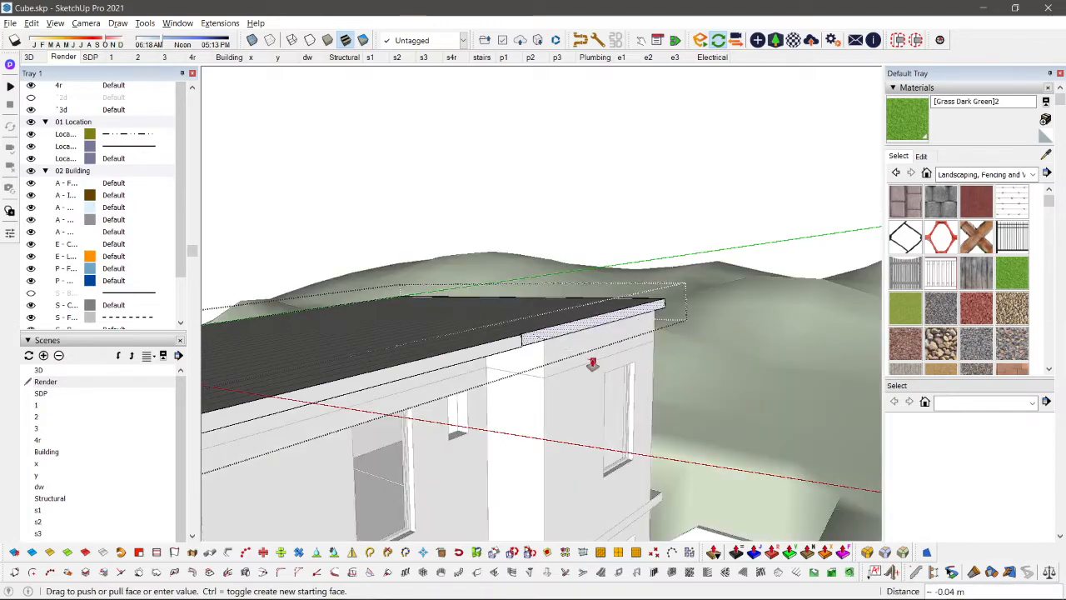
left_click(606, 357)
key("space")
scroll(547, 364, "down", 4)
left_click(547, 364)
Step: Sample the Cladding Siding Tan material from the slatted front gate
mouse_move(547, 358)
middle_mouse_down()
mouse_move(504, 259)
mouse_move(392, 219)
mouse_move(597, 387)
mouse_move(691, 326)
mouse_move(638, 338)
mouse_move(648, 375)
mouse_move(630, 337)
middle_mouse_up()
scroll(533, 433, "up", 2)
key("b")
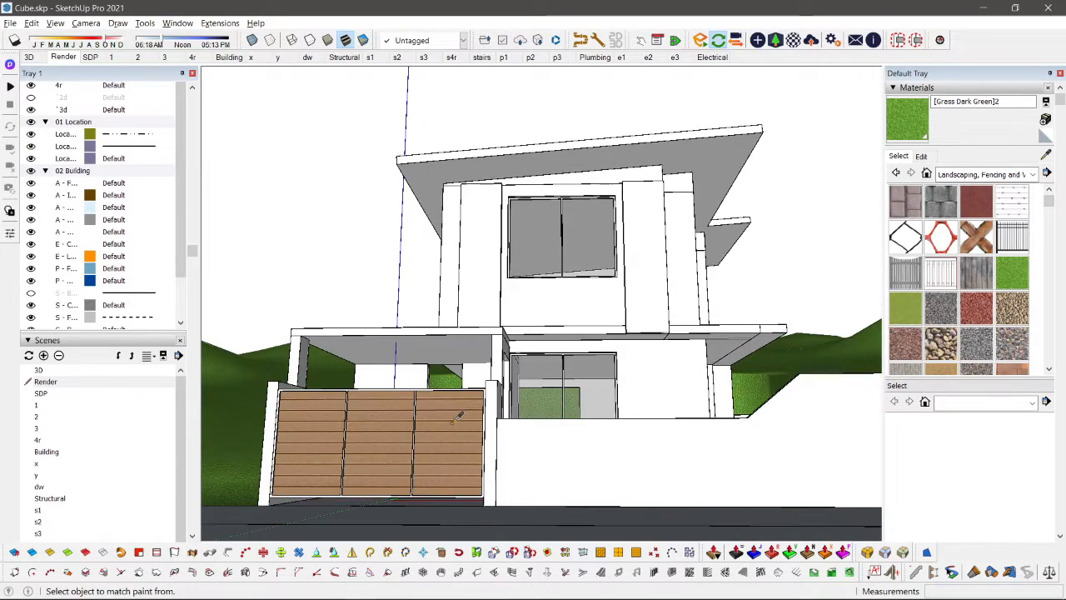
left_click(459, 414, "alt")
key("space")
Step: Open the upper storey's front wall projections and paint them with Cladding Siding Tan
middle_click_drag(505, 277, 481, 312)
scroll(478, 302, "up", 2)
scroll(477, 300, "up", 1)
double_click(475, 274)
double_click(479, 215)
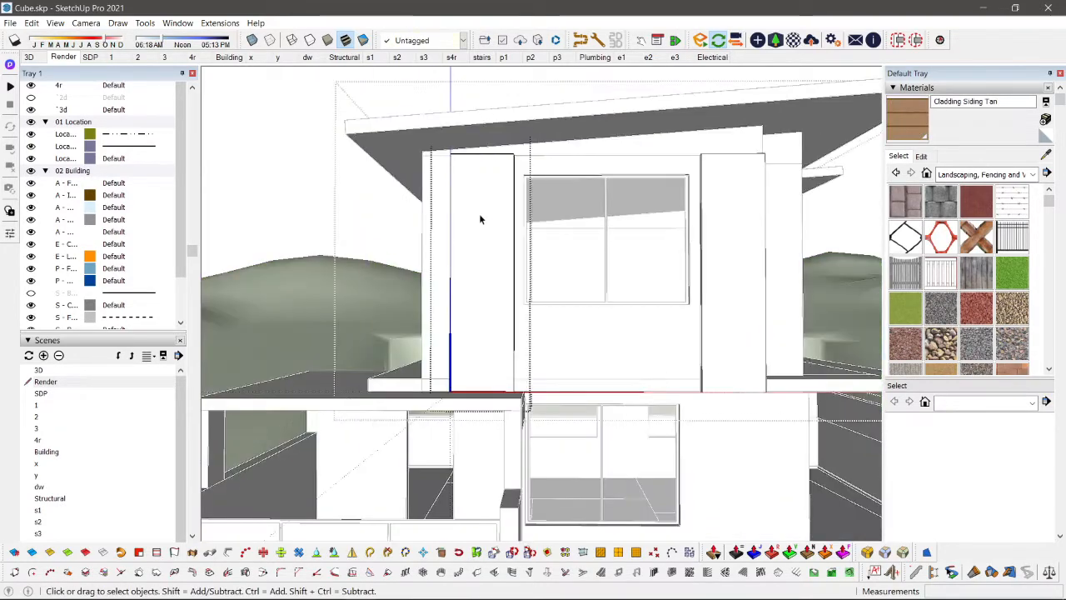
key("b")
left_click(480, 168)
key("space")
key("Escape")
key("Escape")
scroll(471, 200, "down", 3)
scroll(464, 270, "down", 3)
middle_click_drag(464, 270, 633, 315)
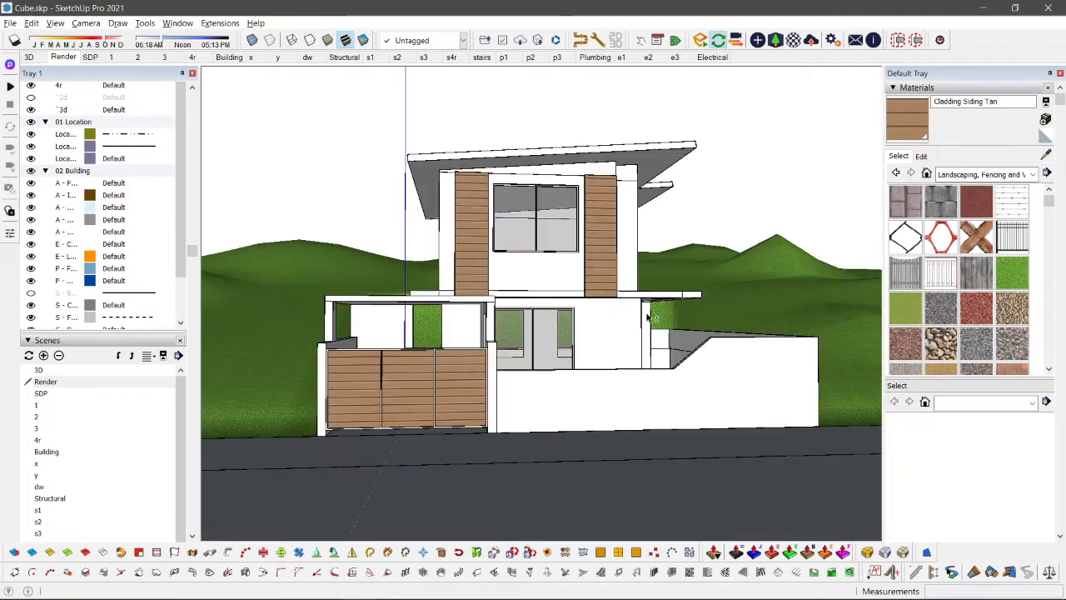
Step: Undo the cladding paint on the upper storey's front wall projections
double_click(647, 313)
key("ctrl+z")
key("ctrl+z")
Step: Select the perimeter wall group around the lot and isolate it from the rest of the model
middle_click_drag(546, 342, 313, 423)
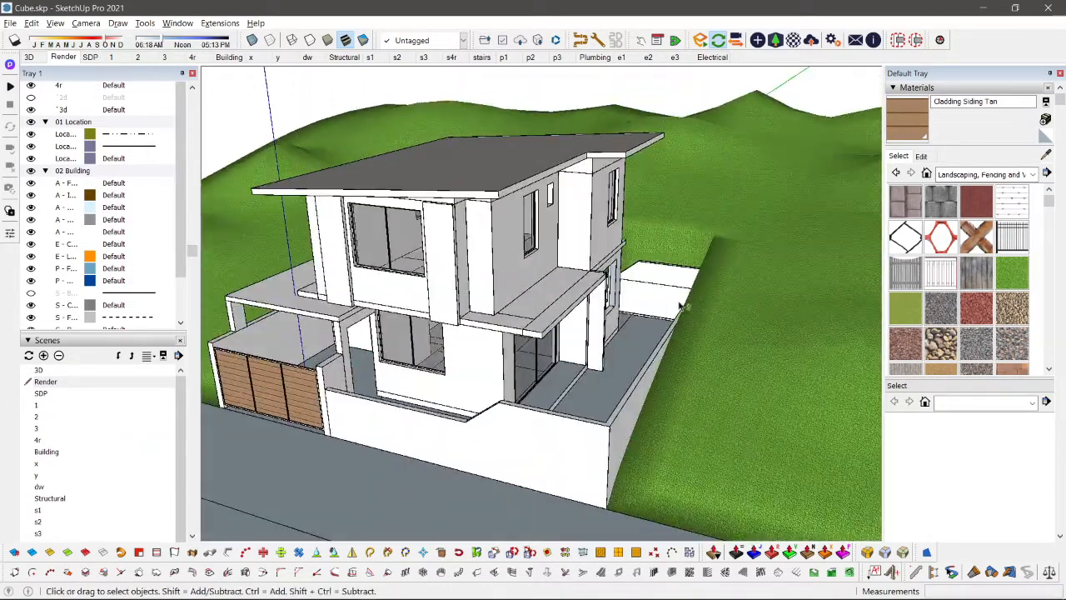
middle_click_drag(681, 305, 292, 462)
scroll(648, 209, "up", 5)
scroll(631, 255, "down", 3)
middle_click_drag(631, 254, 628, 376)
scroll(628, 376, "up", 4)
scroll(610, 311, "down", 5)
scroll(610, 309, "down", 3)
scroll(591, 317, "up", 6)
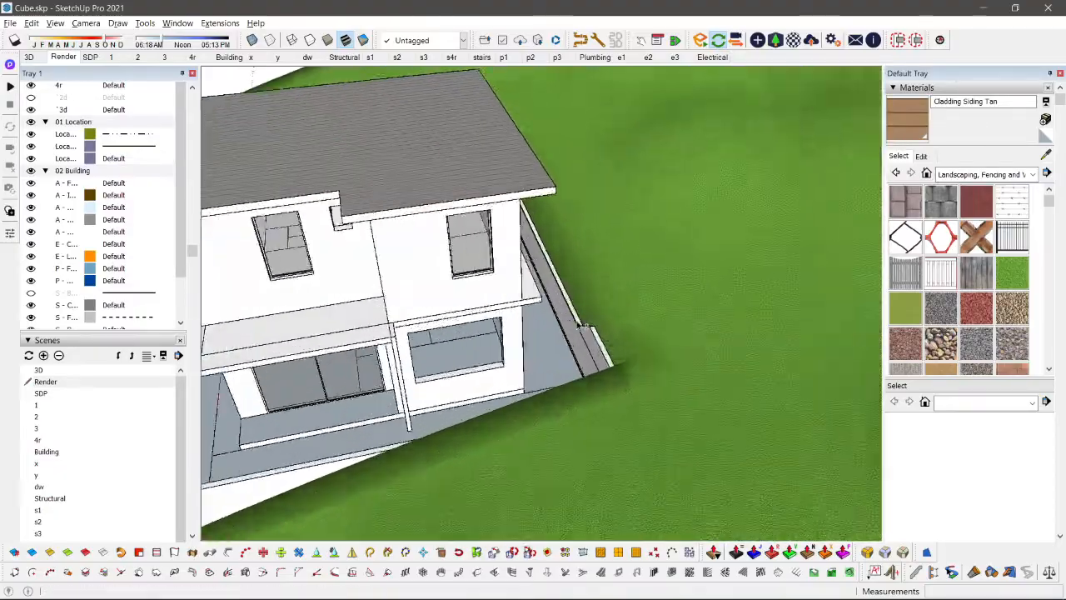
left_click(569, 321)
key("h")
scroll(569, 321, "down", 1)
middle_click_drag(564, 314, 620, 357)
scroll(620, 357, "up", 1)
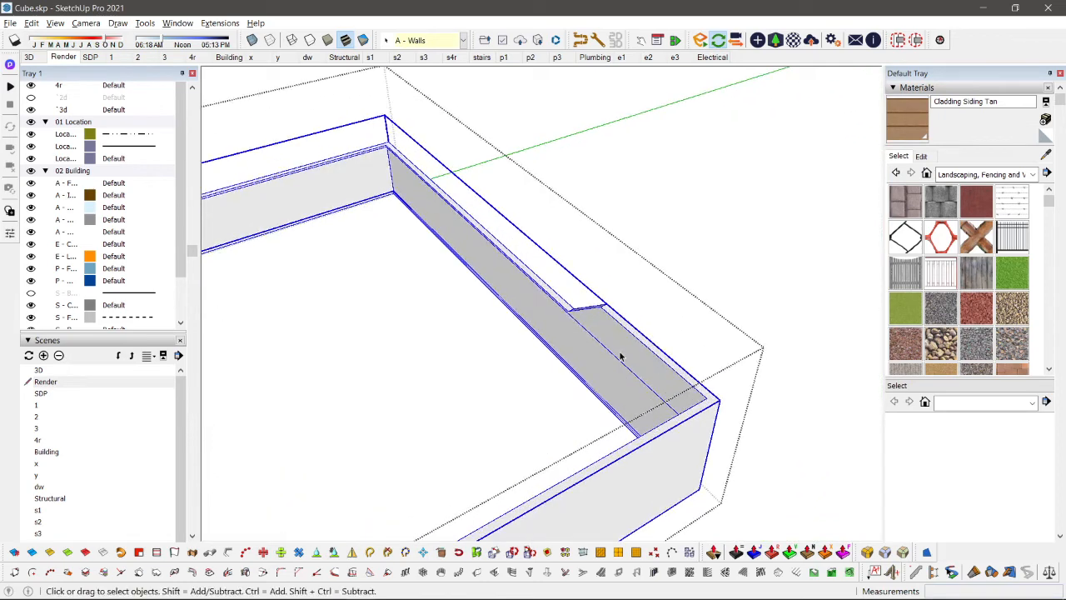
key("h")
Step: Raise the split rear corner section of the perimeter wall 2.33 m with Push/Pull, and raise the adjoining rear wall
key("h")
middle_click_drag(592, 457, 612, 438)
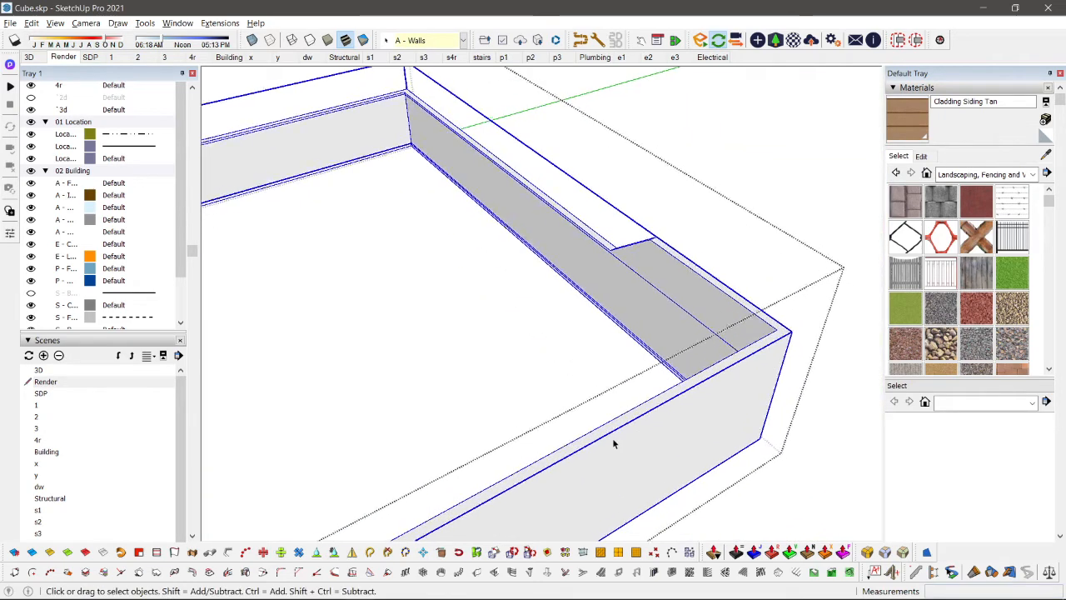
Step: Open the perimeter wall group and draw a line across the side wall's top face to split it near the rear corner
double_click(613, 438)
key("l")
left_click(553, 464)
left_click(545, 457)
key("space")
key("h")
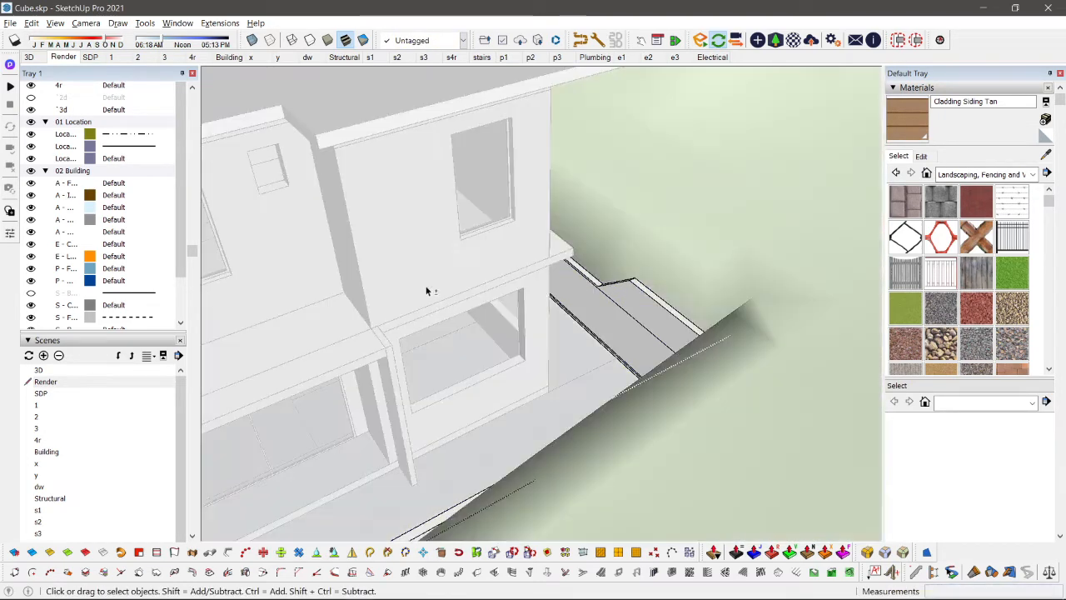
middle_click_drag(428, 288, 543, 358, "shift")
key("h")
key("l")
key("space")
scroll(540, 197, "up", 2)
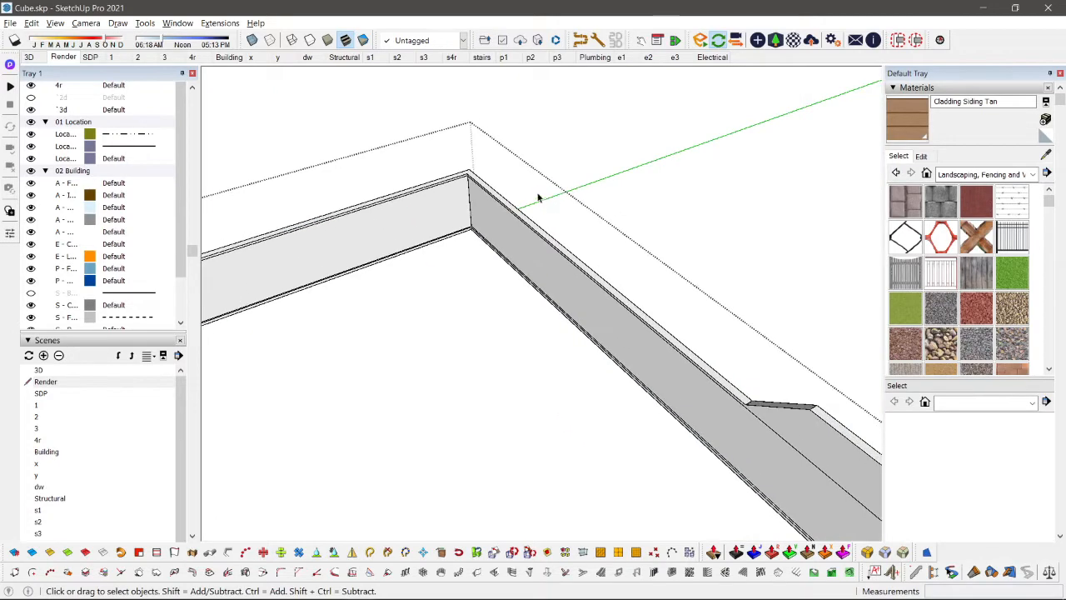
key("p")
scroll(497, 204, "down", 4)
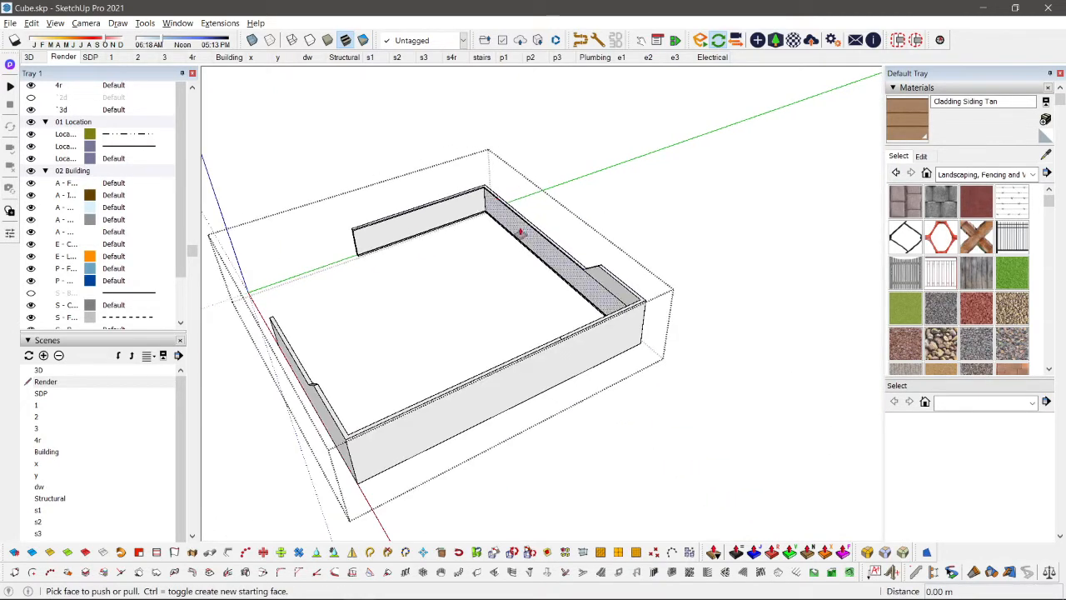
scroll(601, 367, "up", 2)
left_click(558, 323)
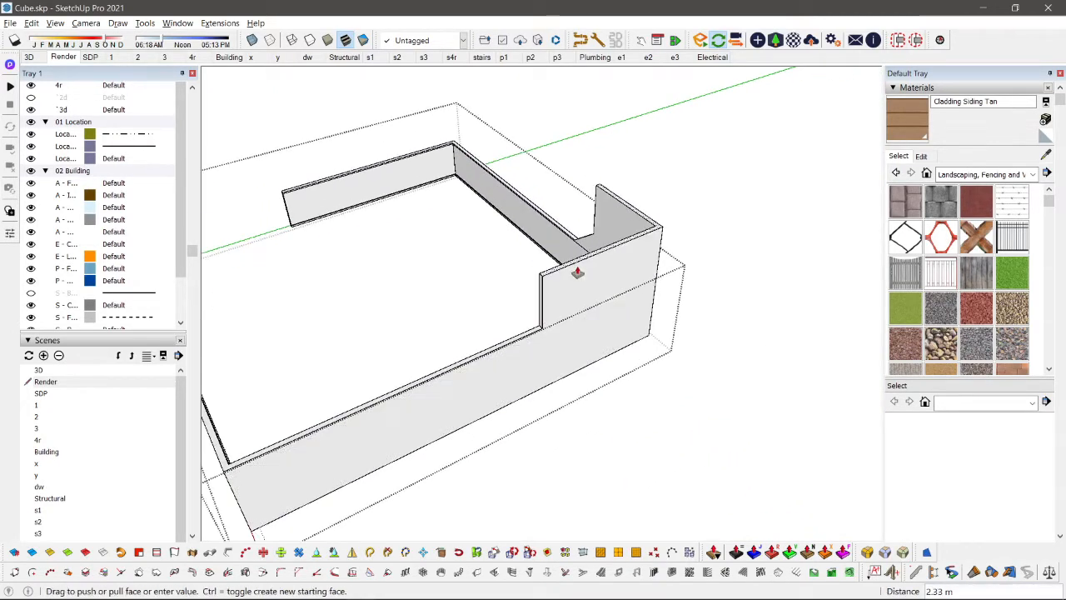
left_click(576, 272)
scroll(575, 231, "up", 3)
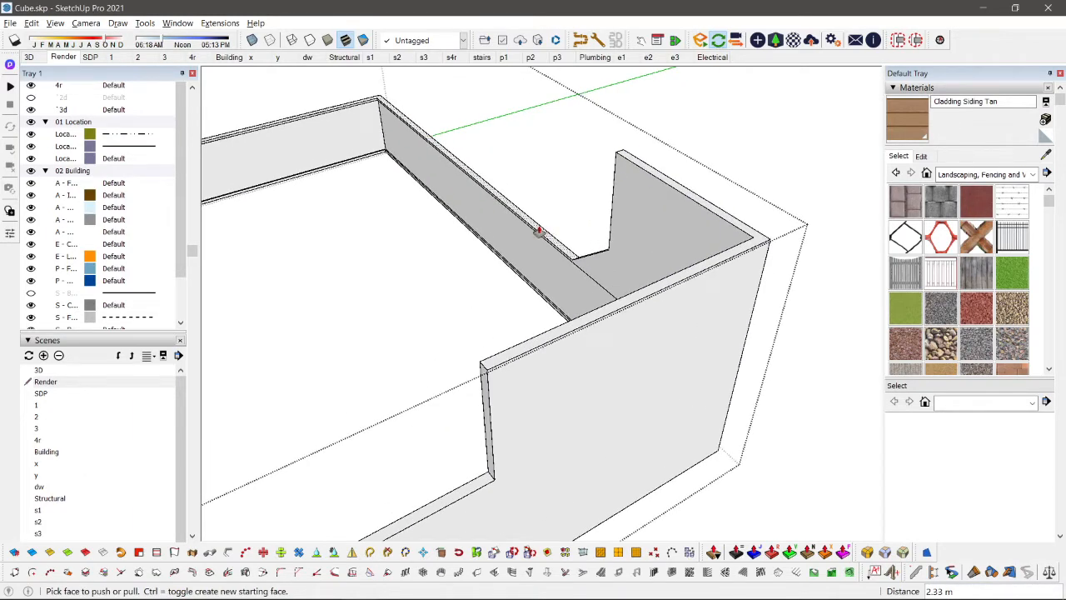
scroll(539, 230, "up", 5)
key("space")
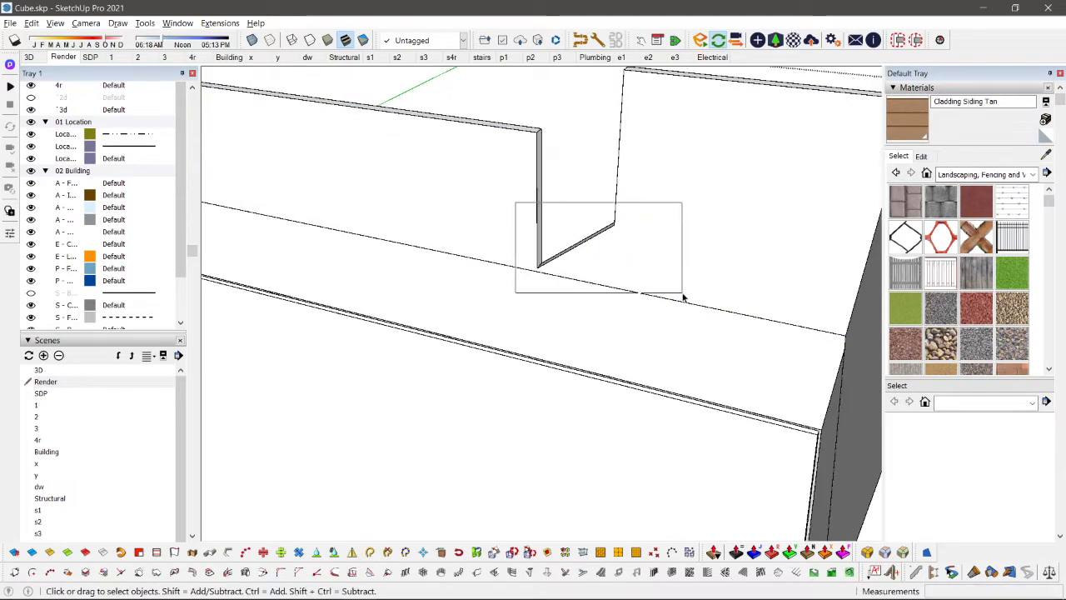
Step: Select the bottom edge of the gap between the raised wall sections and move it straight up to close the gap
left_click_drag(683, 297, 682, 293)
key("m")
left_click(538, 268)
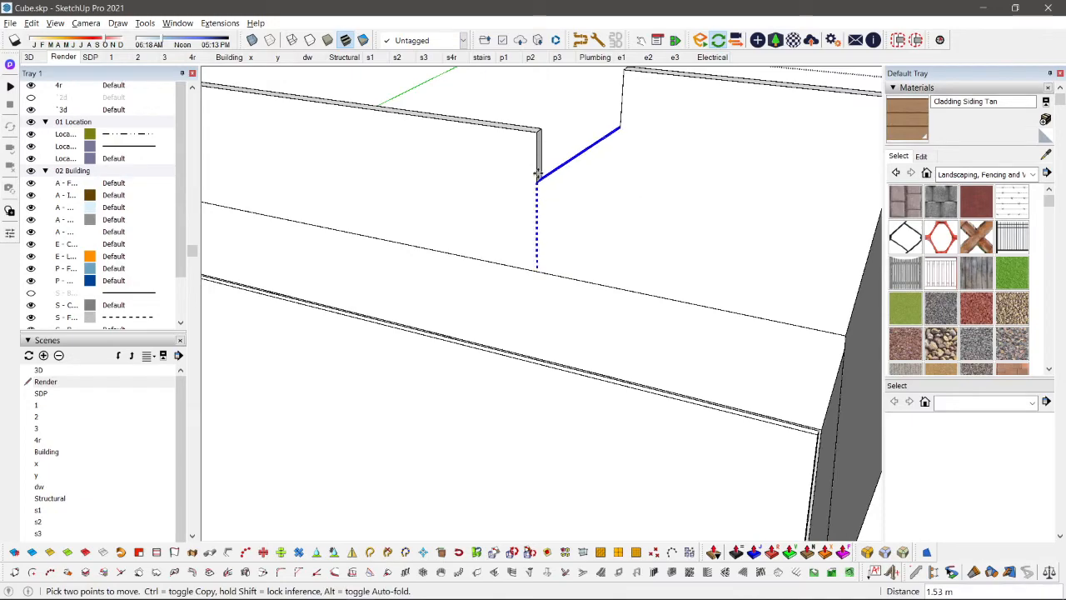
key("space")
scroll(512, 302, "down", 15)
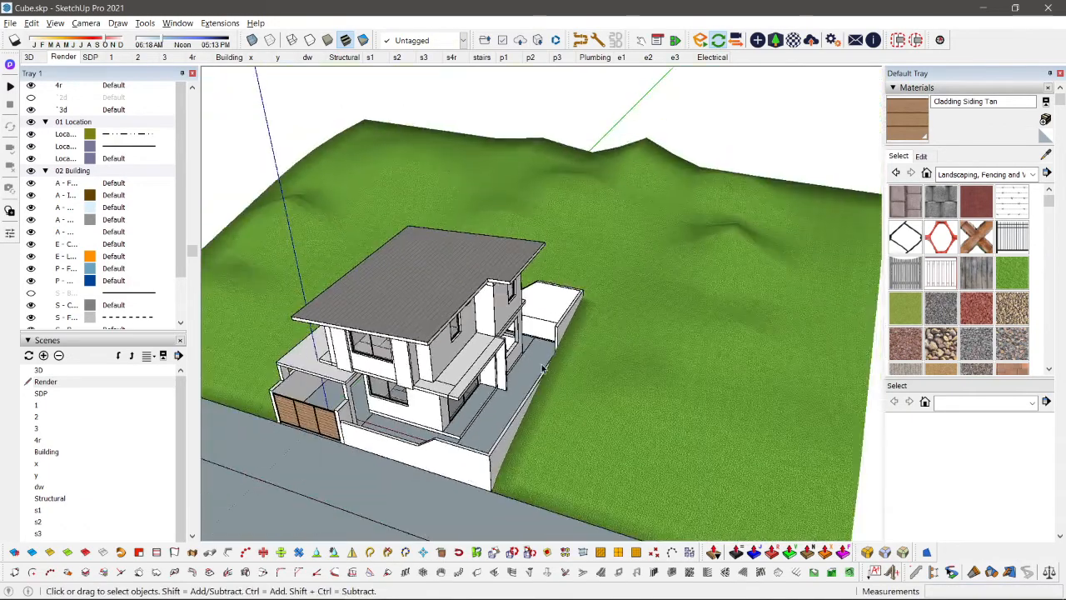
Step: Open the site group and select the grass terrain inside it
middle_click_drag(541, 368, 731, 154)
scroll(522, 320, "up", 3)
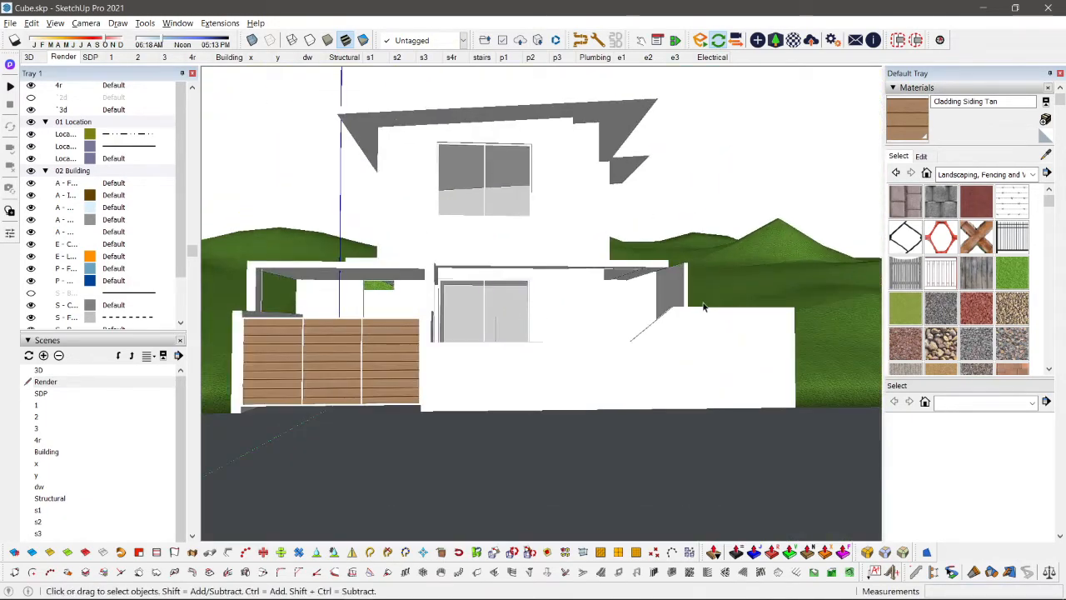
middle_click_drag(704, 307, 415, 325)
scroll(265, 327, "down", 4)
double_click(416, 325)
left_click(416, 325)
key("s")
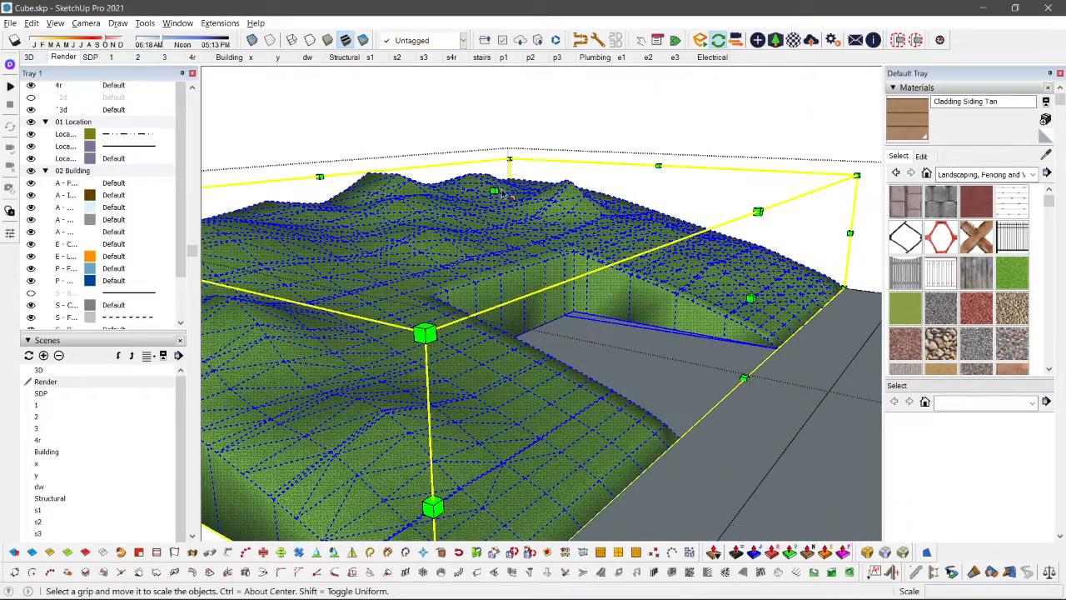
key("space")
scroll(516, 260, "down", 3)
key("Escape")
Step: Scale the whole terrain group down in height
key("s")
scroll(513, 250, "up", 3)
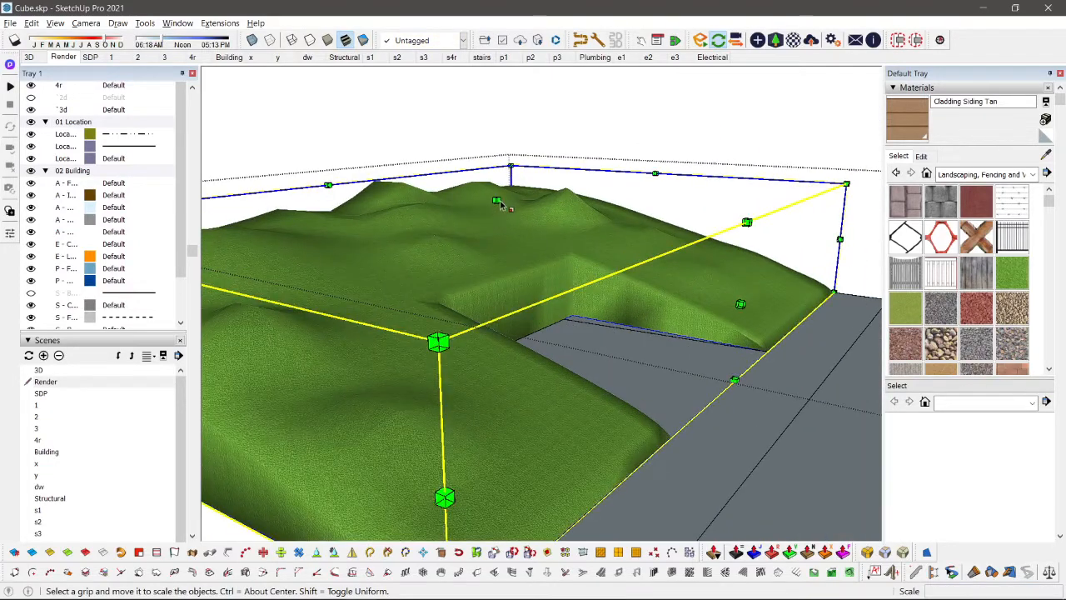
left_click_drag(499, 204, 500, 226)
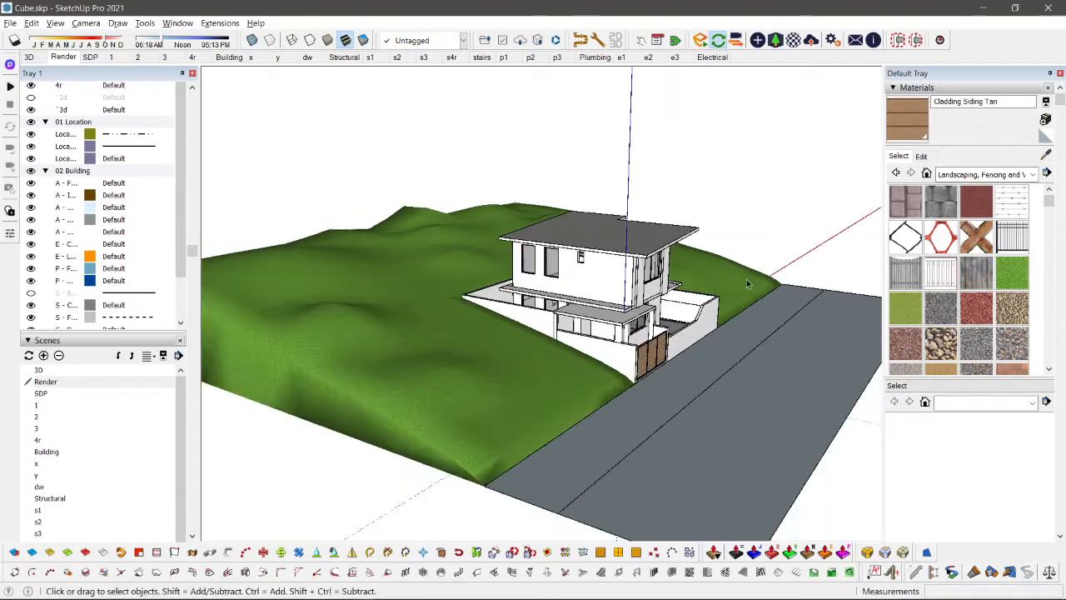
Step: Choose the Concrete Form 4x8 material from the Asphalt and Concrete collection
middle_click_drag(747, 284, 481, 337)
middle_click_drag(587, 279, 516, 396)
scroll(592, 497, "up", 2)
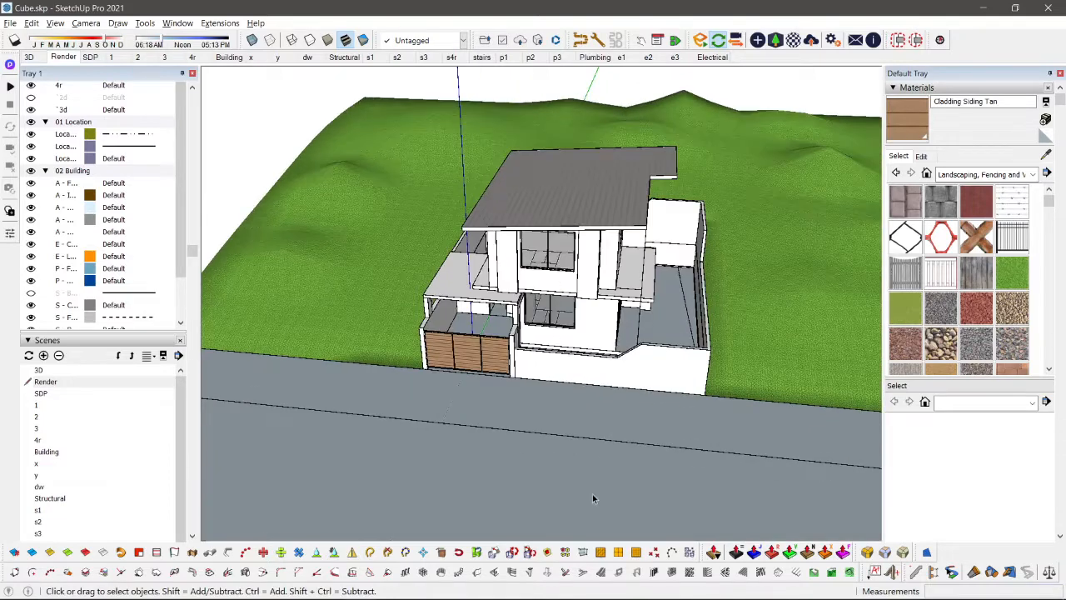
middle_click_drag(592, 498, 626, 323)
middle_click_drag(621, 369, 547, 424)
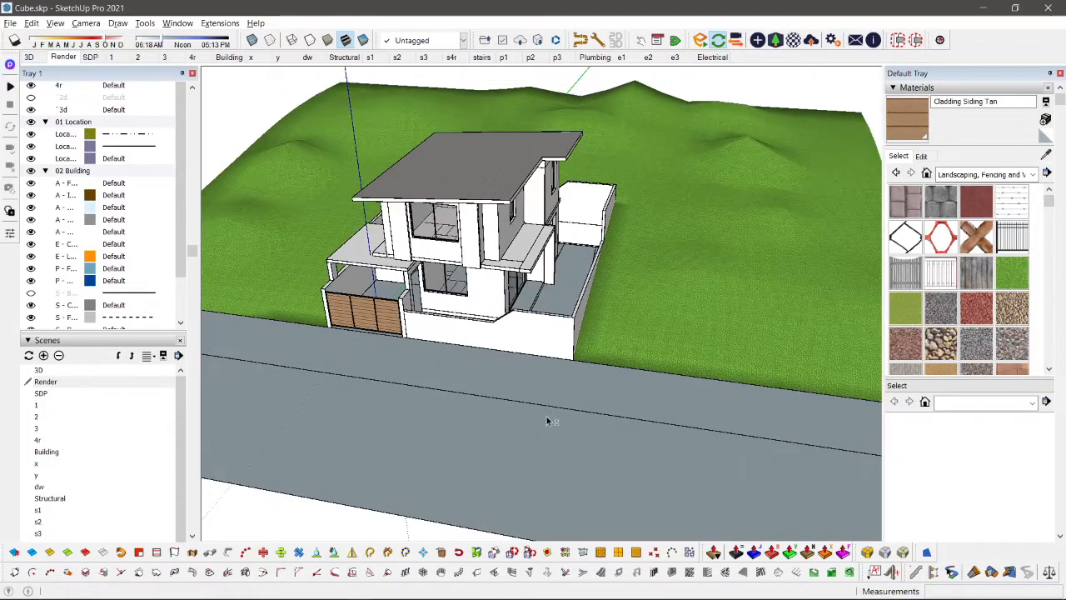
left_click(975, 176)
left_click(966, 189)
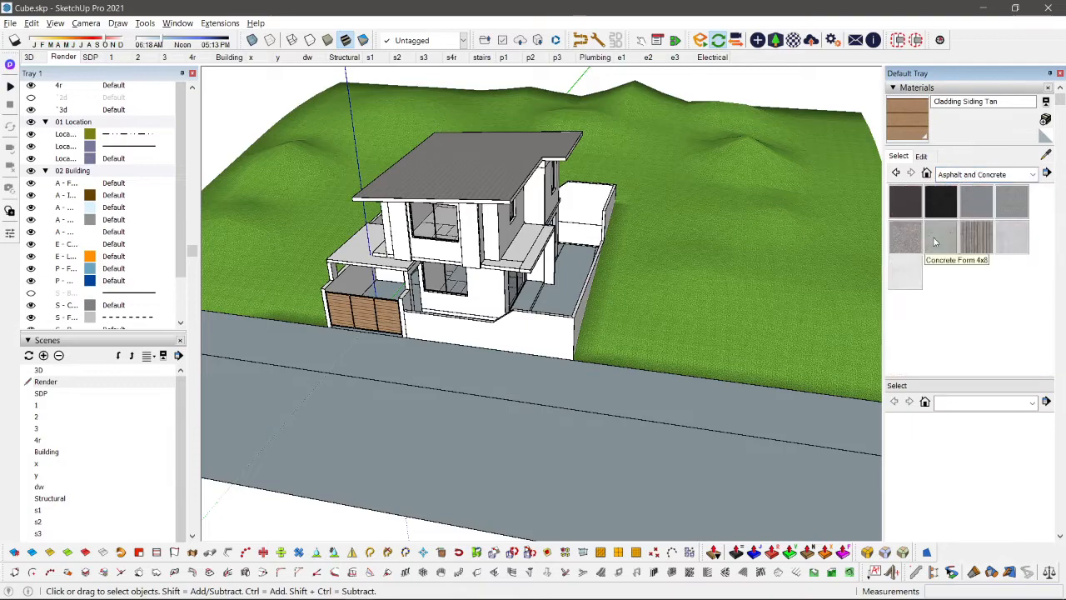
left_click(935, 241)
Step: Try painting the road area in front of the lot with Concrete Form 4x8
scroll(661, 305, "down", 1)
middle_click_drag(661, 304, 763, 400)
key("space")
scroll(649, 416, "up", 2)
double_click(540, 414)
key("b")
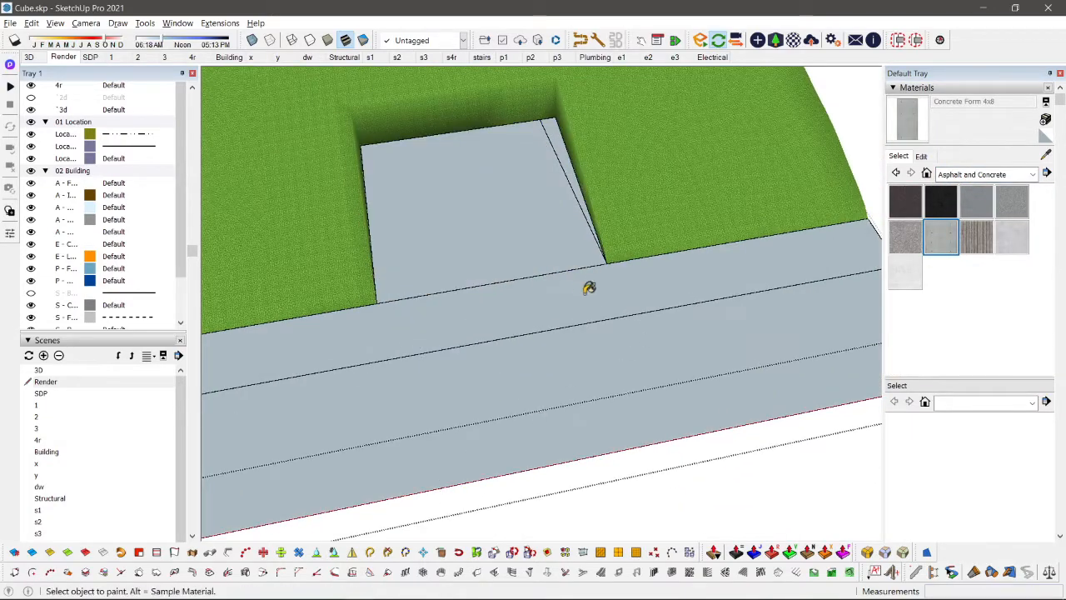
left_click(584, 286)
key("ctrl+z")
Step: Open the road geometry in front of the lot so its individual faces can be edited
scroll(581, 285, "up", 2)
key("space")
double_click(531, 320)
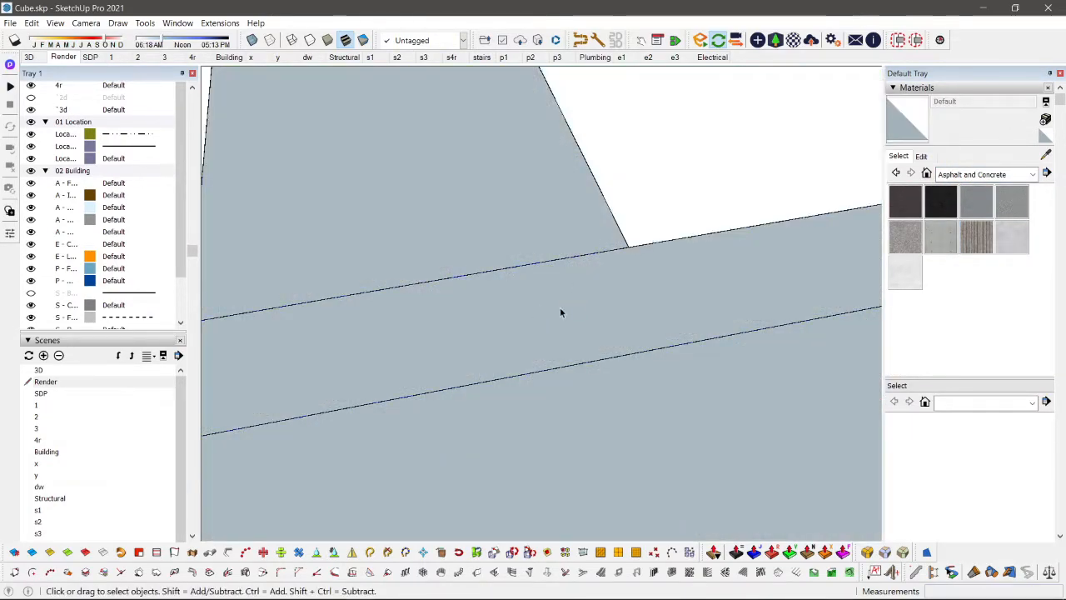
Step: Try Concrete Form 4x8 and Polished Concrete New on the road strip directly in front of the lot
left_click(938, 230)
left_click(746, 282, "shift")
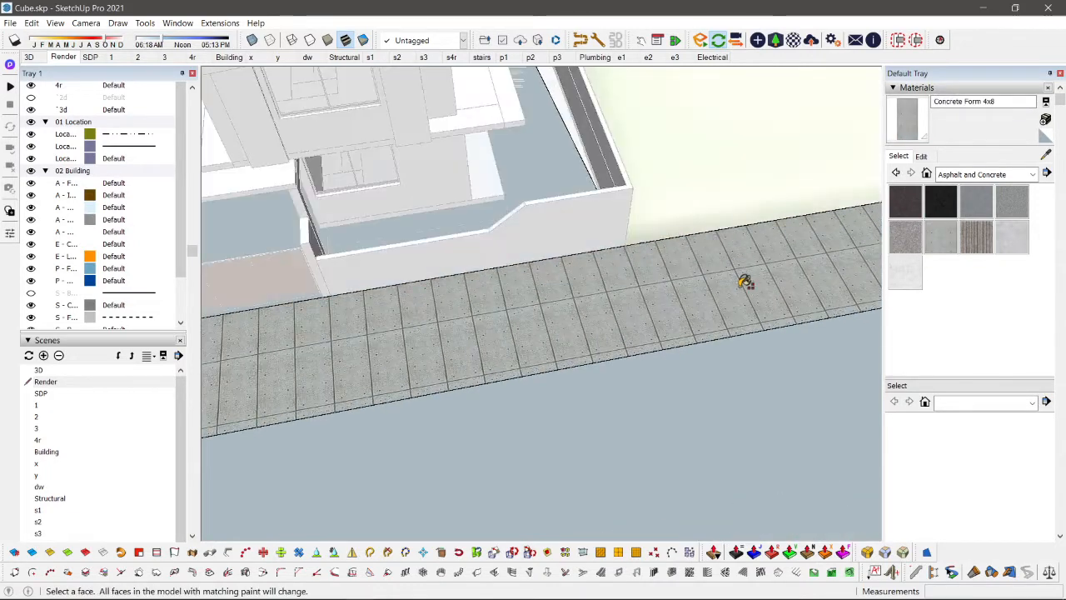
left_click(1012, 242)
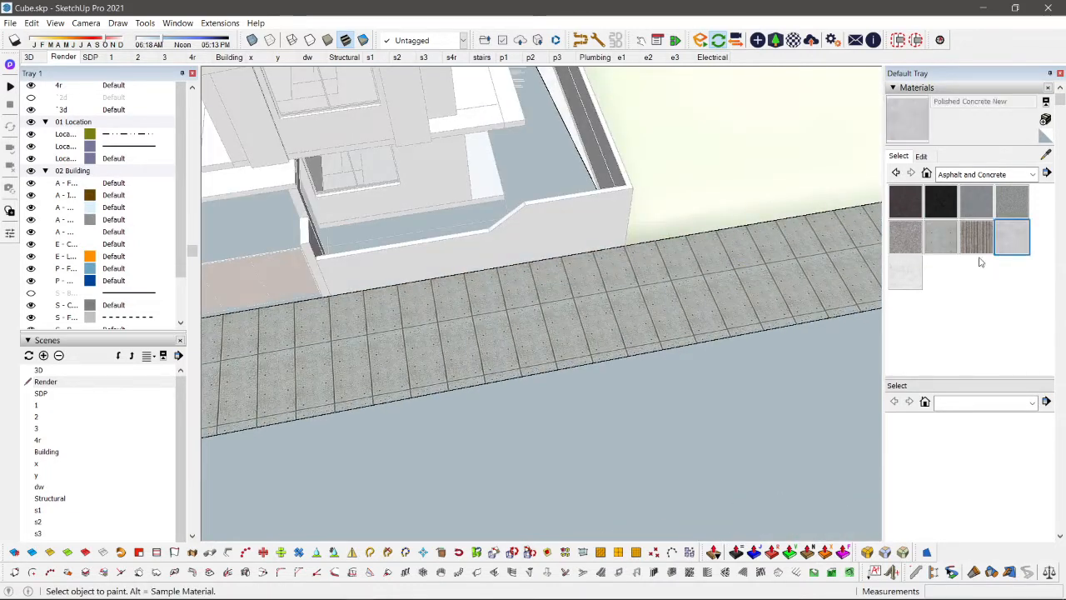
left_click(702, 290, "shift")
Step: Paint the road strip in front of the lot with Blacktop New and set the material's lightness to 45
left_click(941, 202)
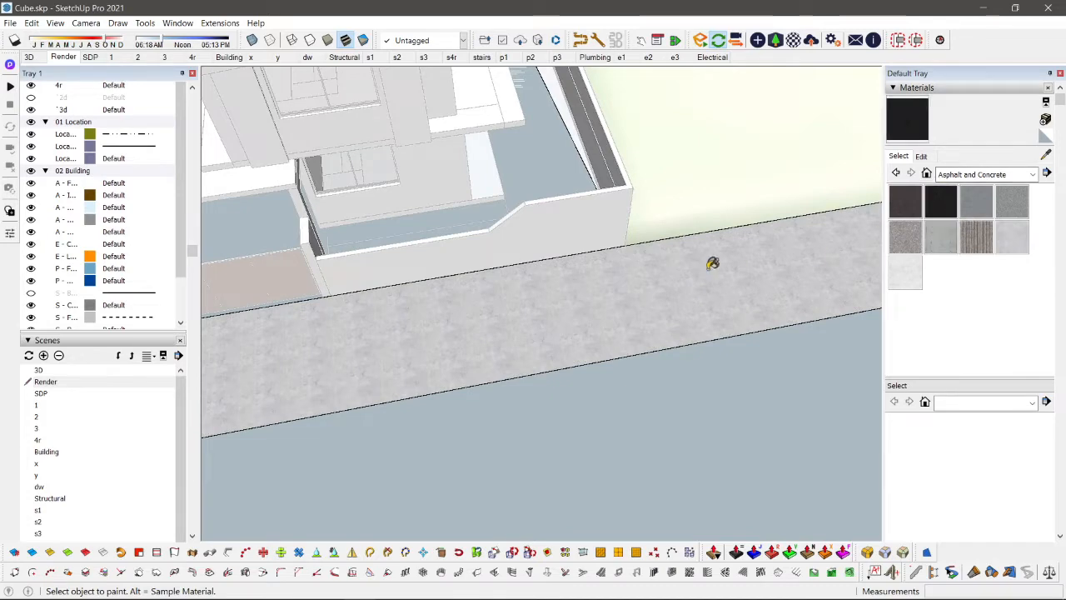
left_click(709, 264, "shift")
left_click(922, 156)
left_click(941, 245)
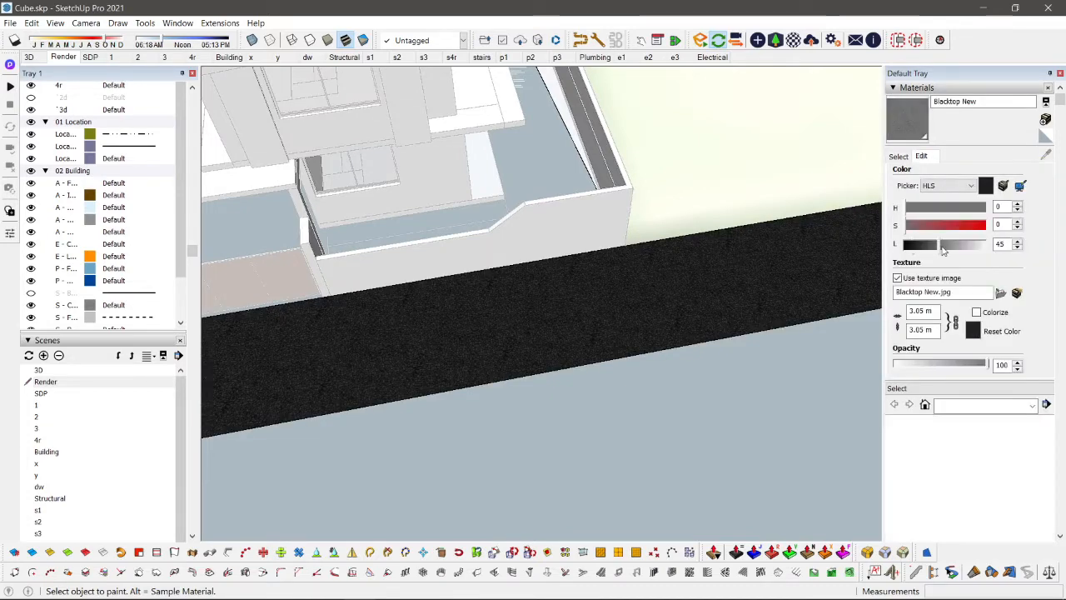
Step: Sample [Grass Dark Green]2 from the terrain and paint the outer ground strip across the road with it
mouse_move(705, 321)
middle_mouse_down()
mouse_move(624, 364)
mouse_move(792, 333)
mouse_move(505, 316)
middle_mouse_up()
left_click(425, 242, "alt")
left_click(608, 404)
key("space")
mouse_move(607, 405)
middle_mouse_down()
mouse_move(642, 333)
mouse_move(638, 281)
mouse_move(510, 246)
middle_mouse_up()
scroll(607, 293, "up", 5)
middle_click_drag(607, 293, 688, 308)
scroll(685, 310, "up", 2)
scroll(684, 313, "down", 6)
key("i")
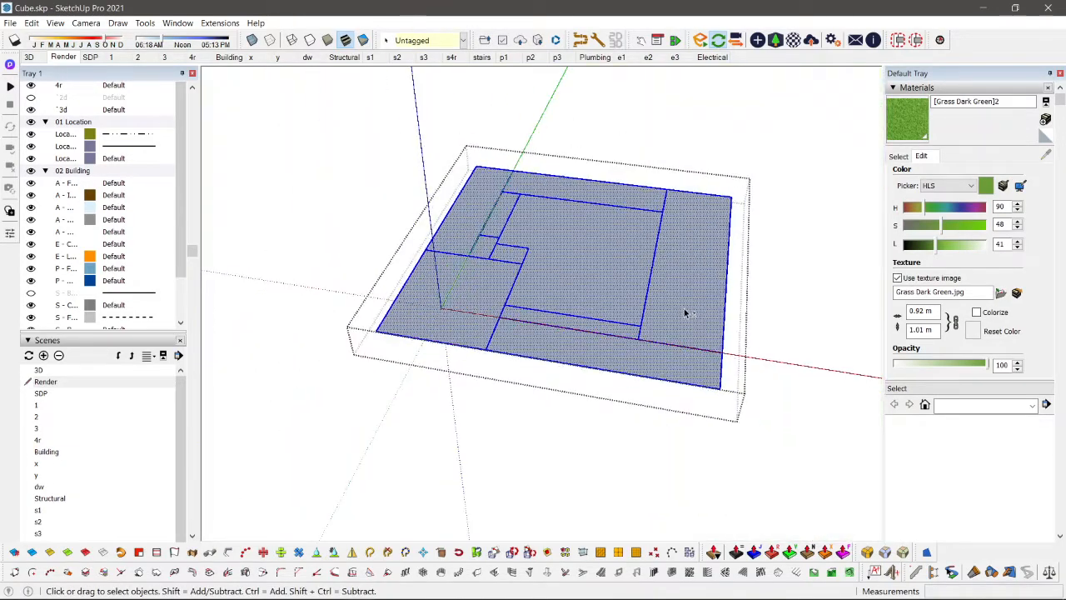
key("Escape")
Step: Delete the flat grey face and its leftover edges inside the house lot opening of the terrain
double_click(803, 254)
scroll(803, 254, "down", 1)
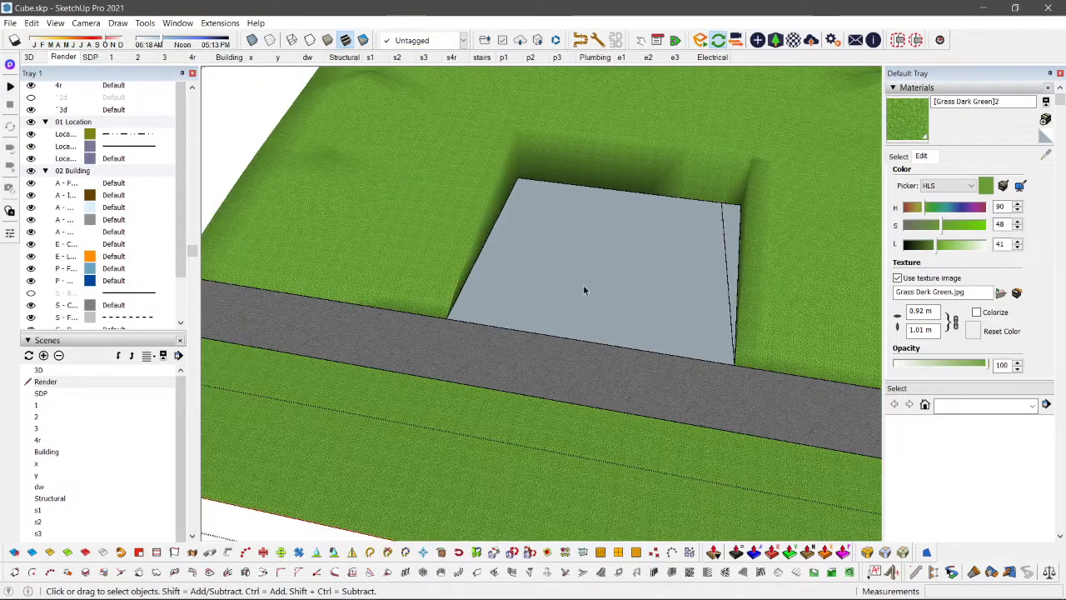
left_click(583, 287)
scroll(699, 270, "up", 3)
double_click(565, 261)
middle_click_drag(565, 261, 671, 303)
key("p")
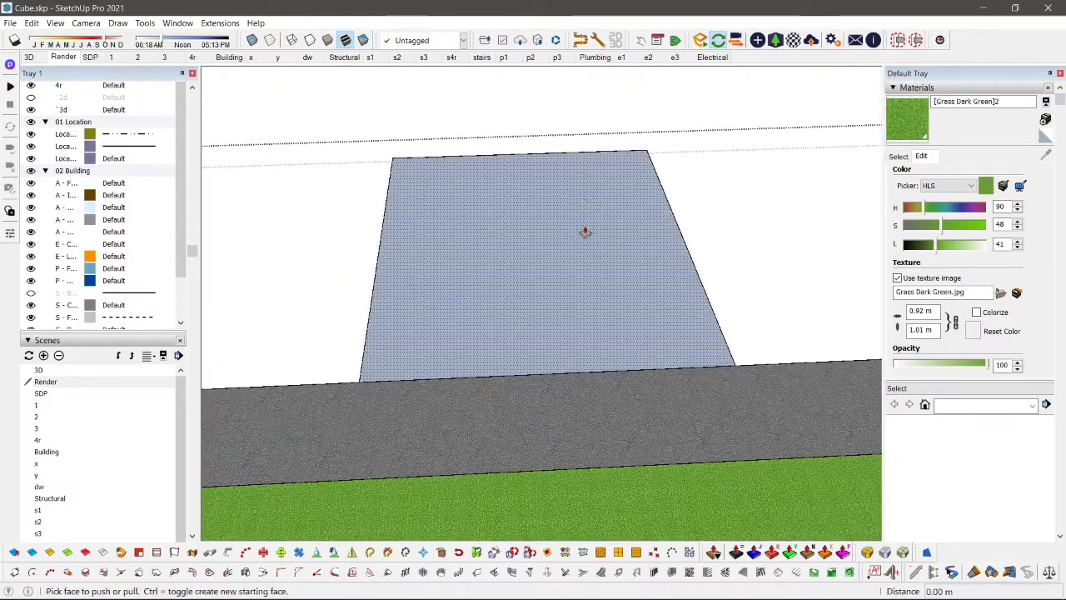
left_click(586, 232)
key("space")
left_click_drag(778, 124, 277, 242)
key("Delete")
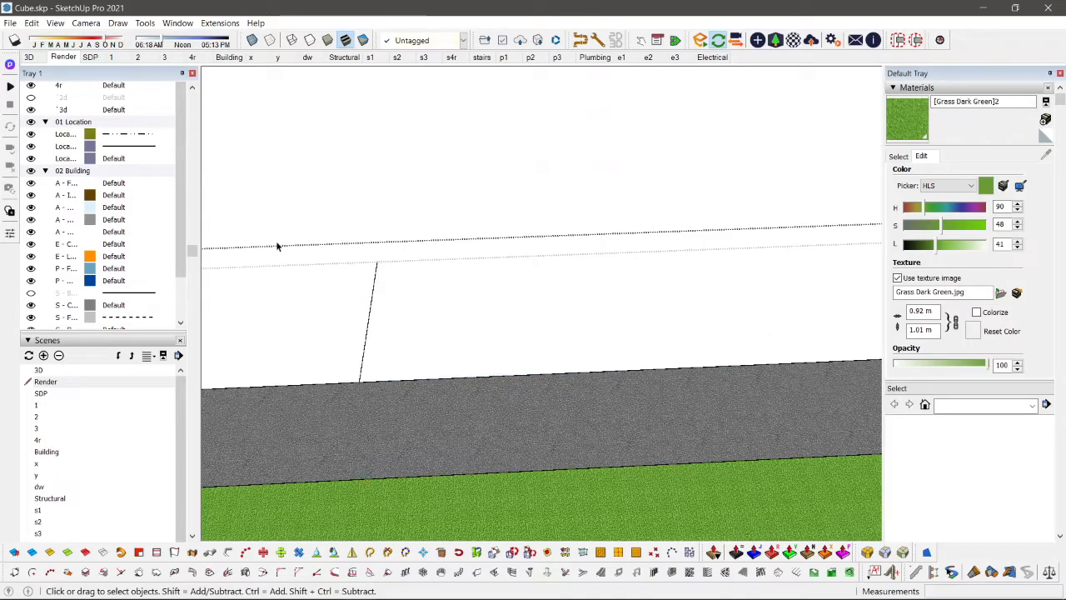
key("Escape")
key("Escape")
Step: Examine the house against the terrain and road from several angles, including the Render scene view
middle_click_drag(527, 315, 533, 199)
scroll(624, 255, "up", 8)
scroll(623, 255, "down", 8)
scroll(490, 272, "up", 4)
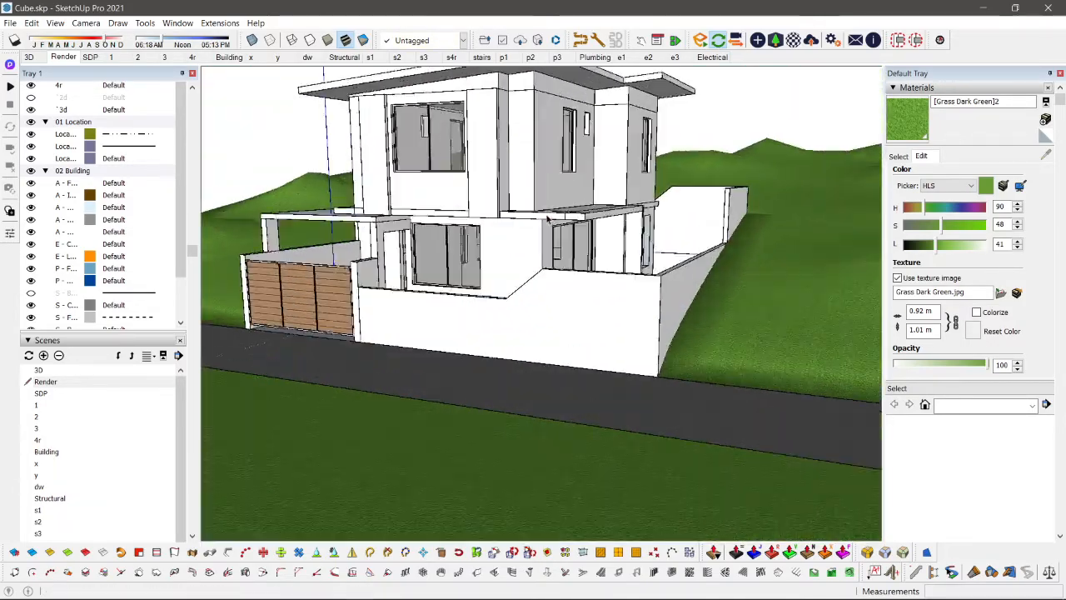
middle_click_drag(491, 272, 416, 304)
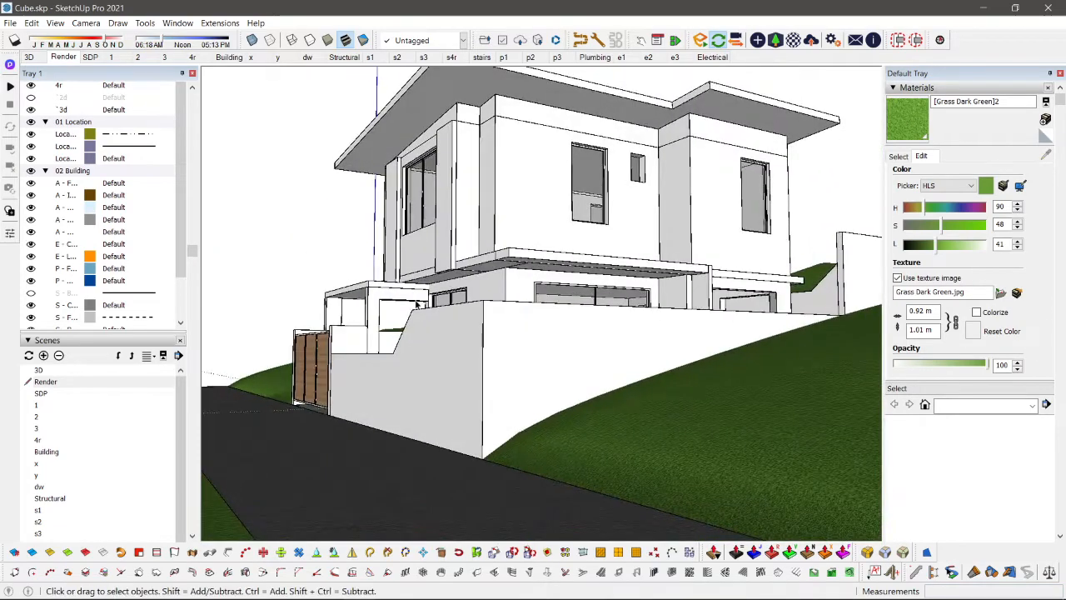
left_click(65, 58)
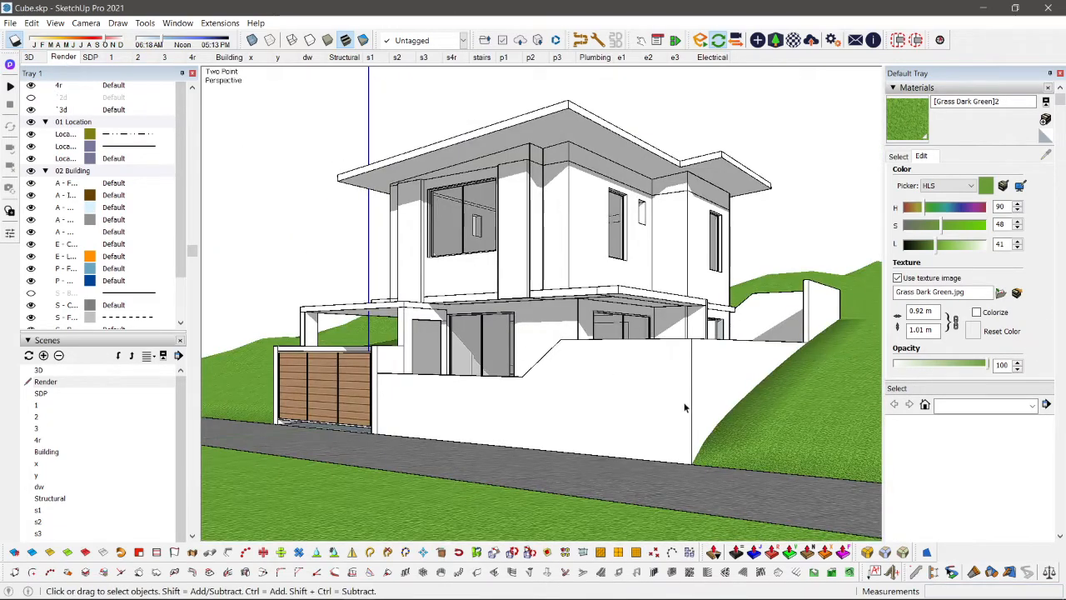
mouse_move(680, 402)
middle_mouse_down()
mouse_move(668, 380)
mouse_move(685, 394)
middle_mouse_up()
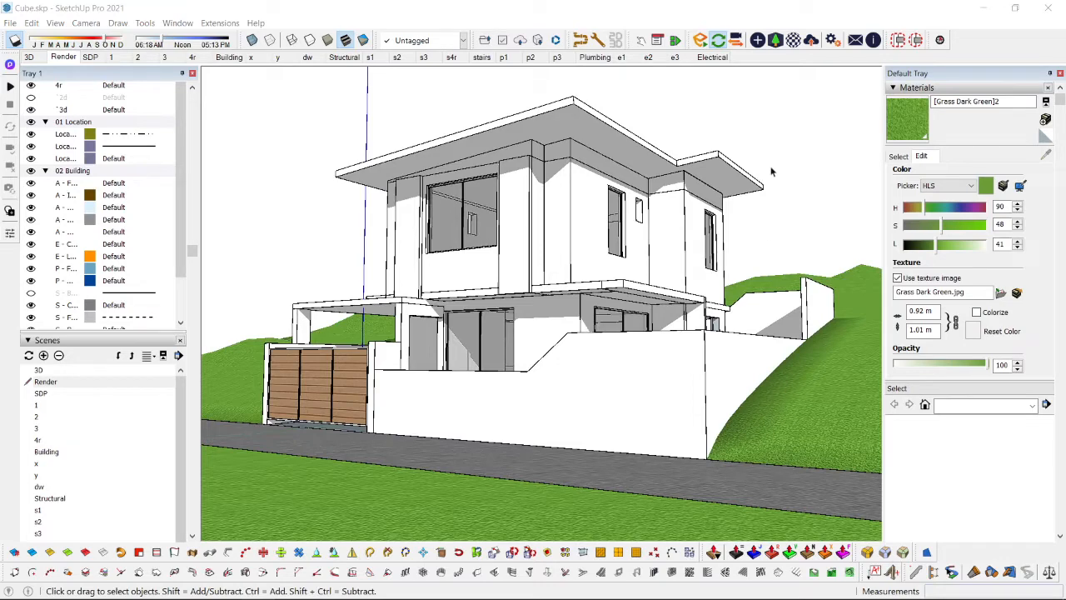
middle_click_drag(772, 171, 682, 130)
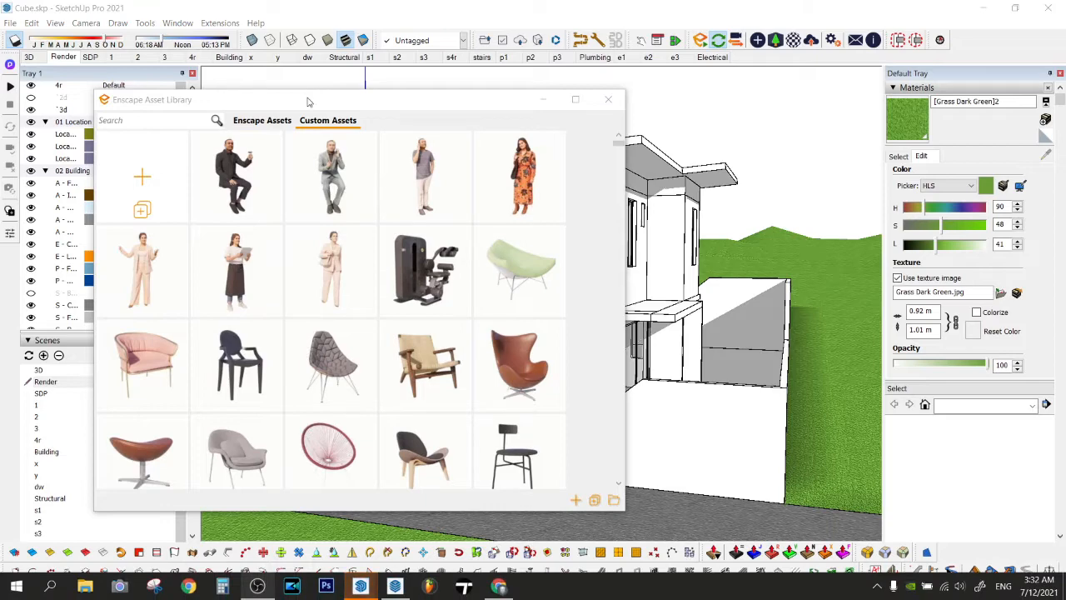
Step: Search the custom Enscape assets for "tree" and pick a leafy thin-trunked tree for placement
left_click_drag(307, 101, 376, 100)
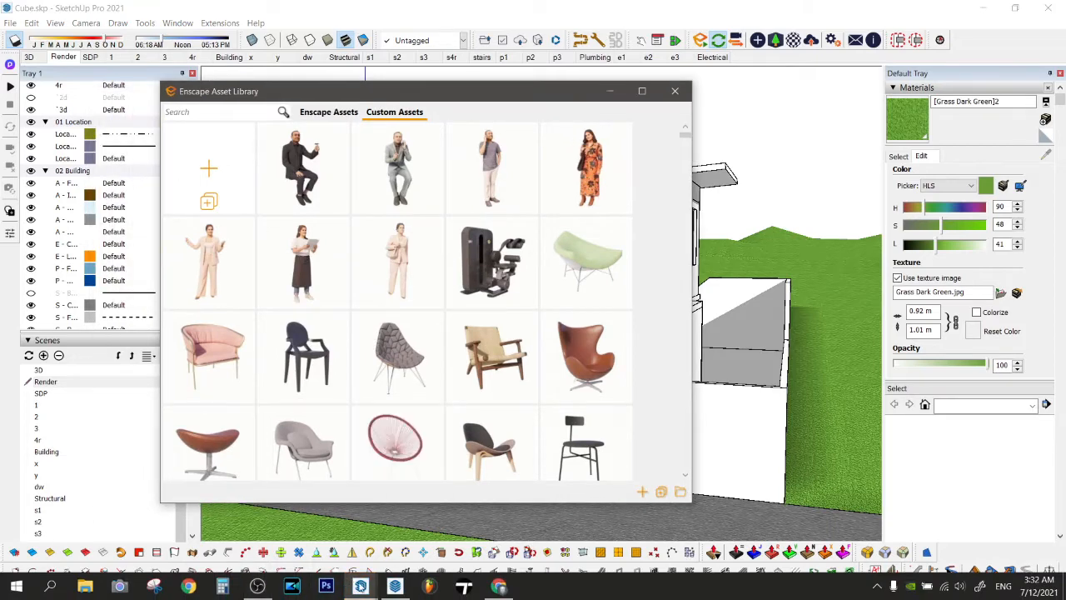
left_click(362, 586)
left_click(235, 110)
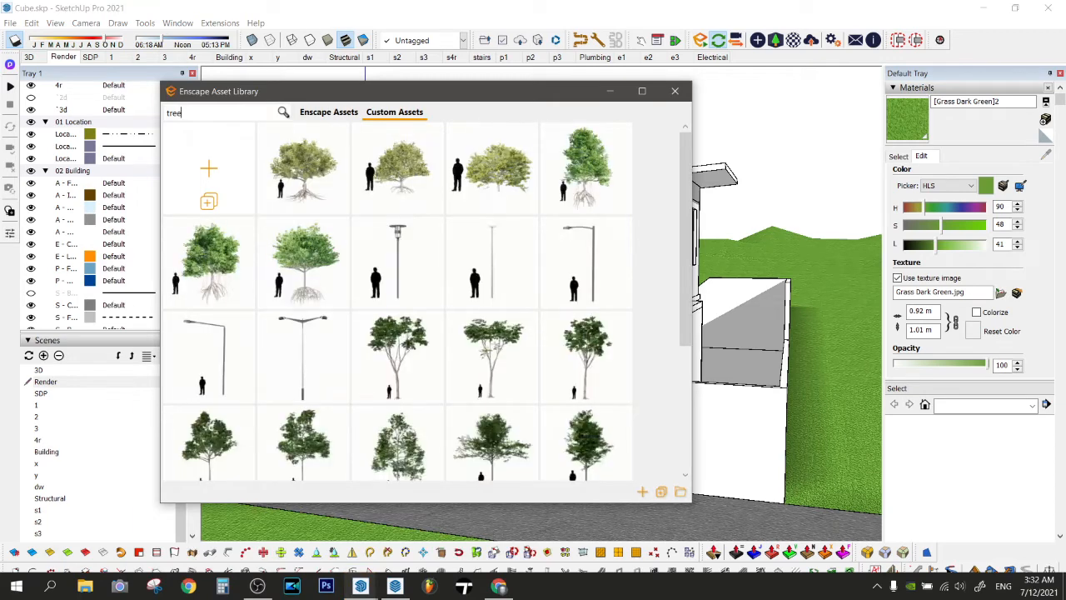
scroll(472, 350, "down", 3)
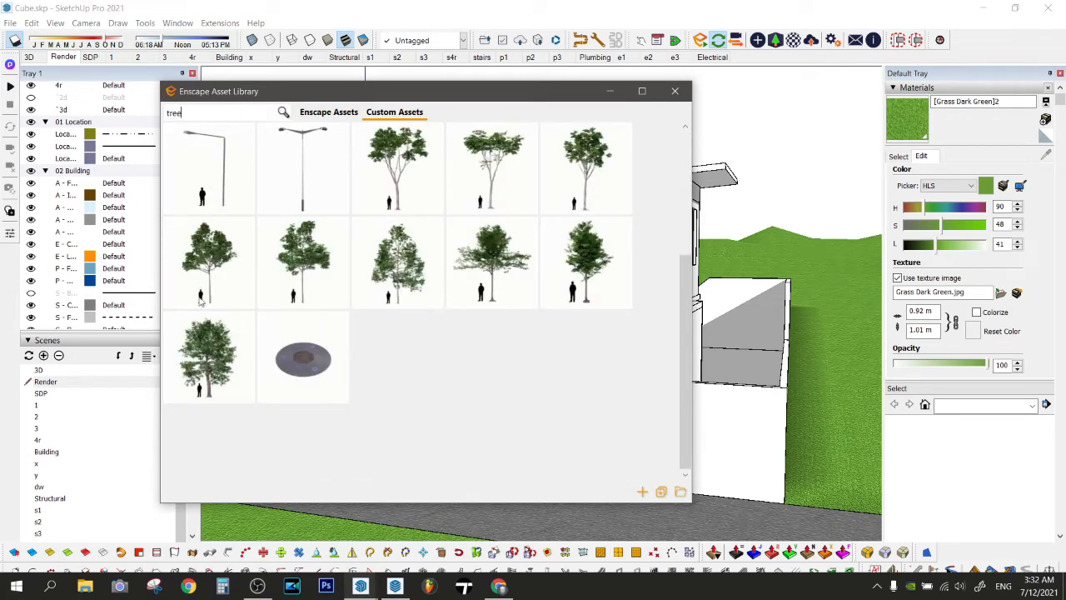
left_click(293, 273)
right_click(643, 194)
key("Escape")
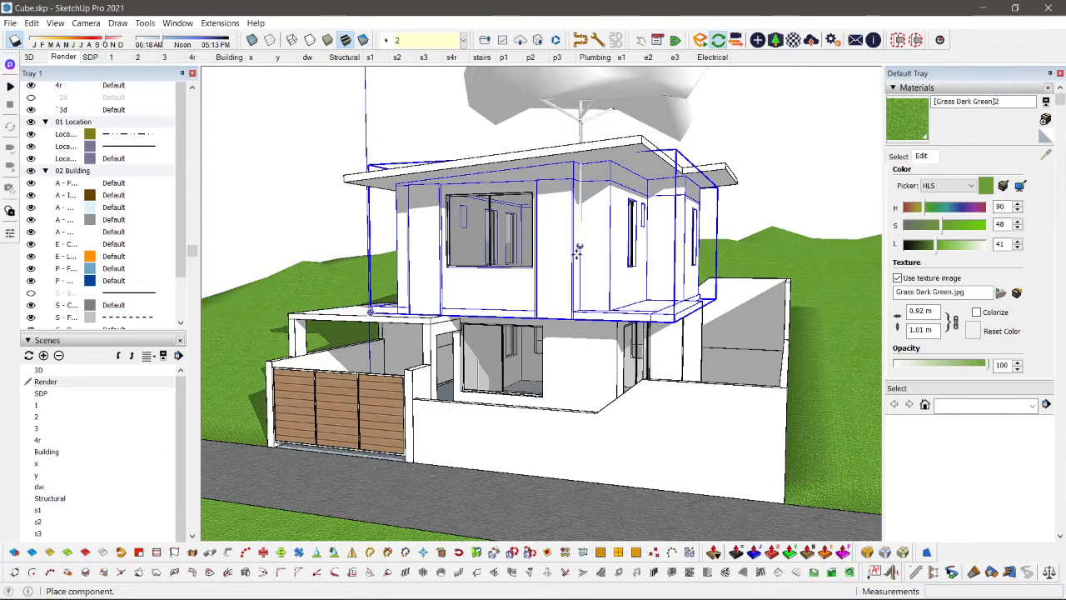
Step: Place copies of the tree beside and behind the house, plus three on the grass strip across the road
middle_click_drag(633, 233, 734, 451)
left_click(734, 450)
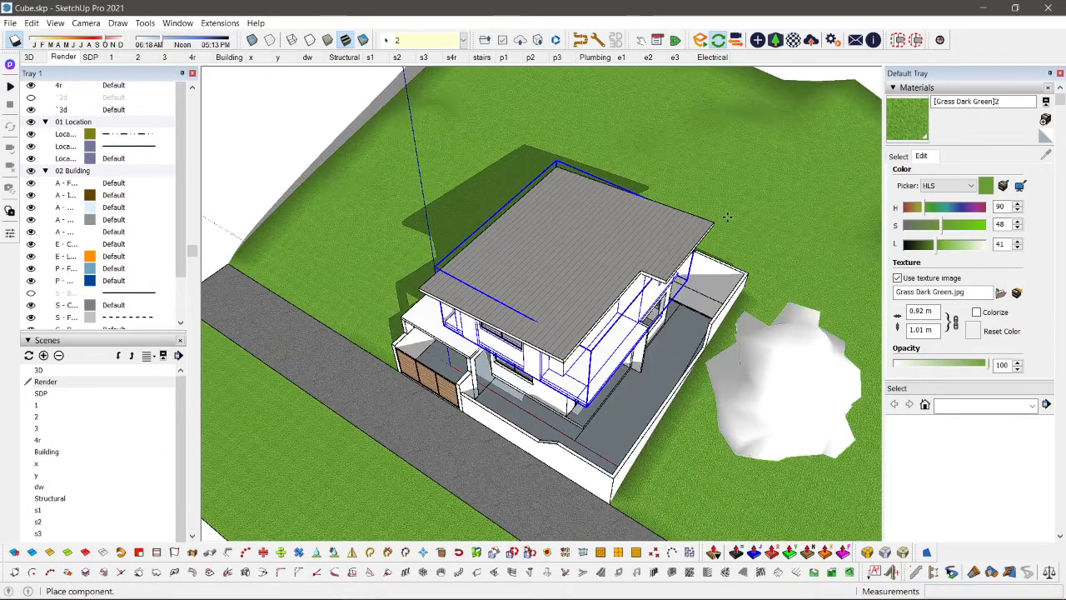
left_click(736, 159)
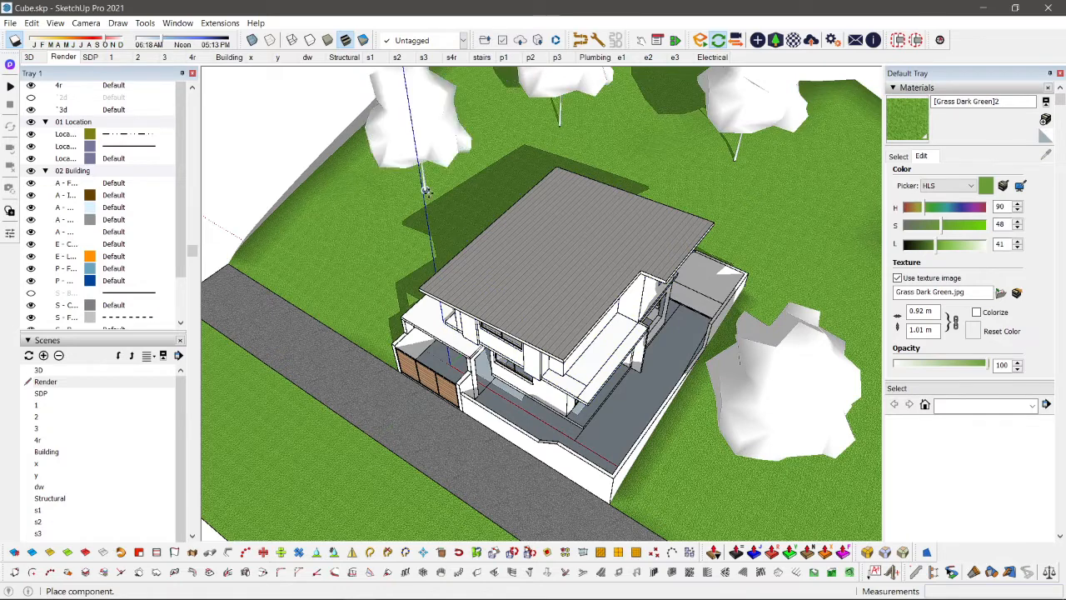
scroll(428, 200, "down", 4)
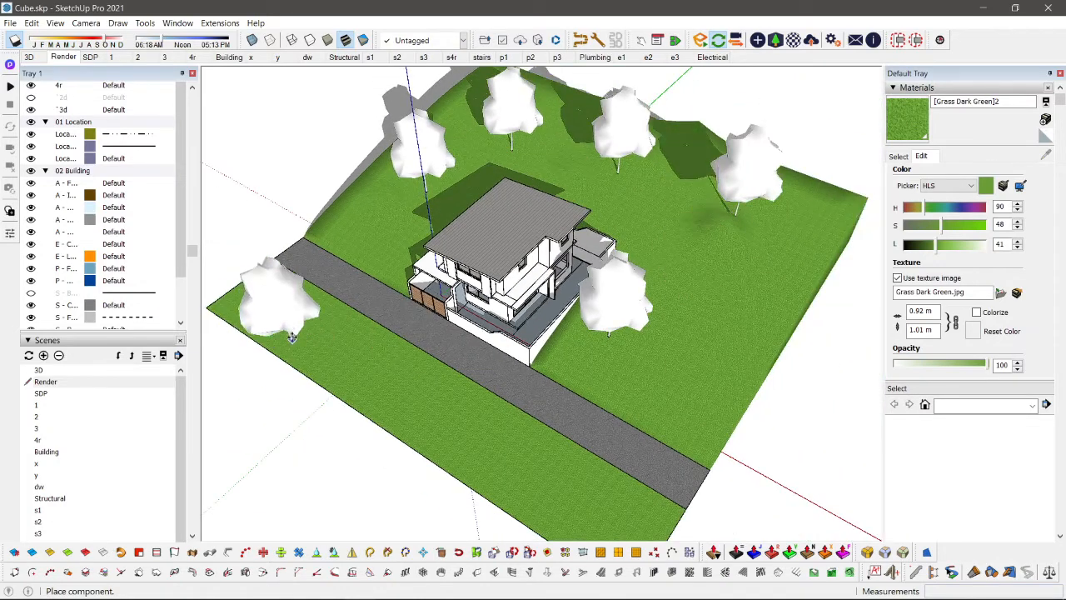
left_click(300, 324)
left_click(369, 373)
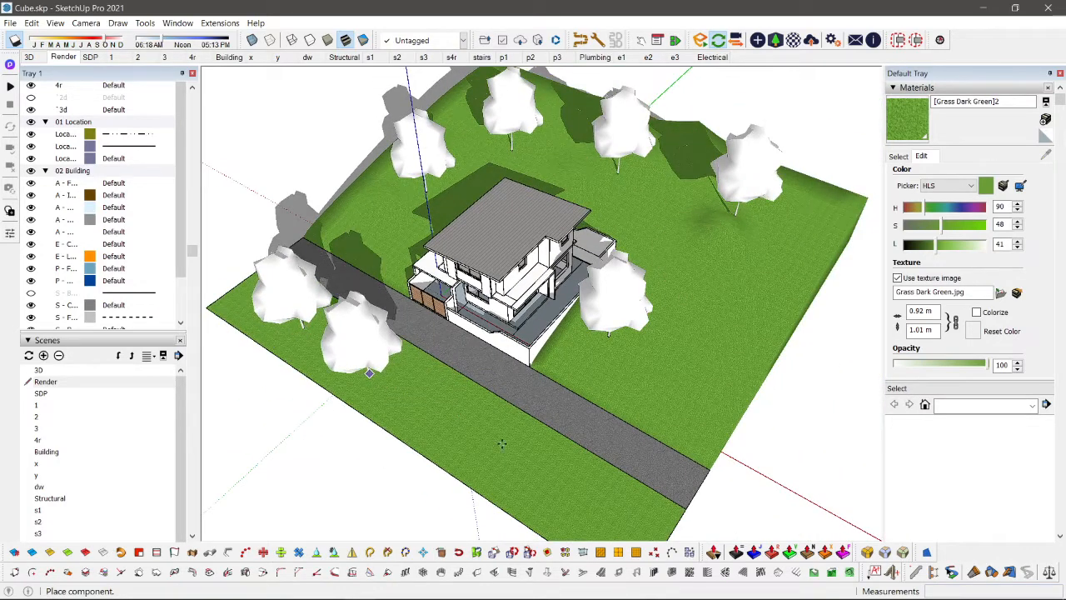
left_click(565, 498)
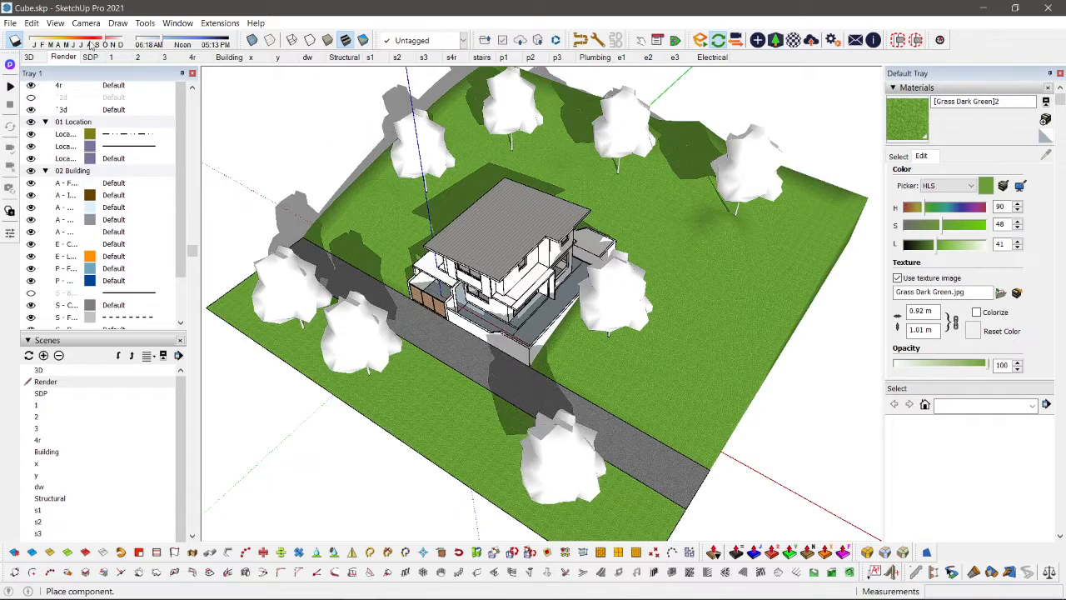
Step: Adjust the sun's date and time to change the shadows over the site, and end the tree placement
left_click_drag(57, 43, 156, 46)
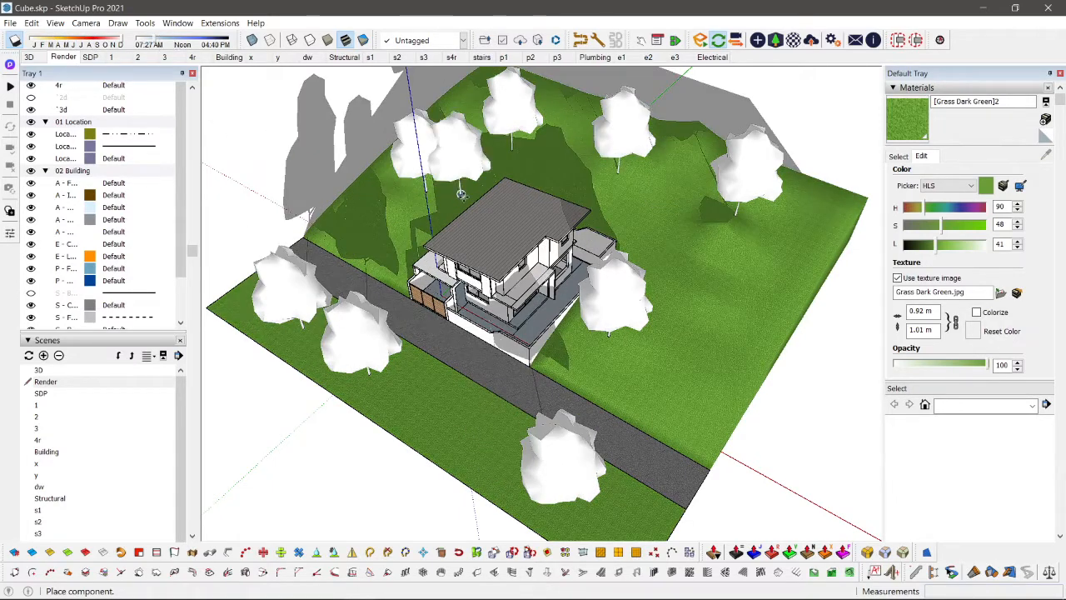
right_click(464, 185)
left_click(259, 150)
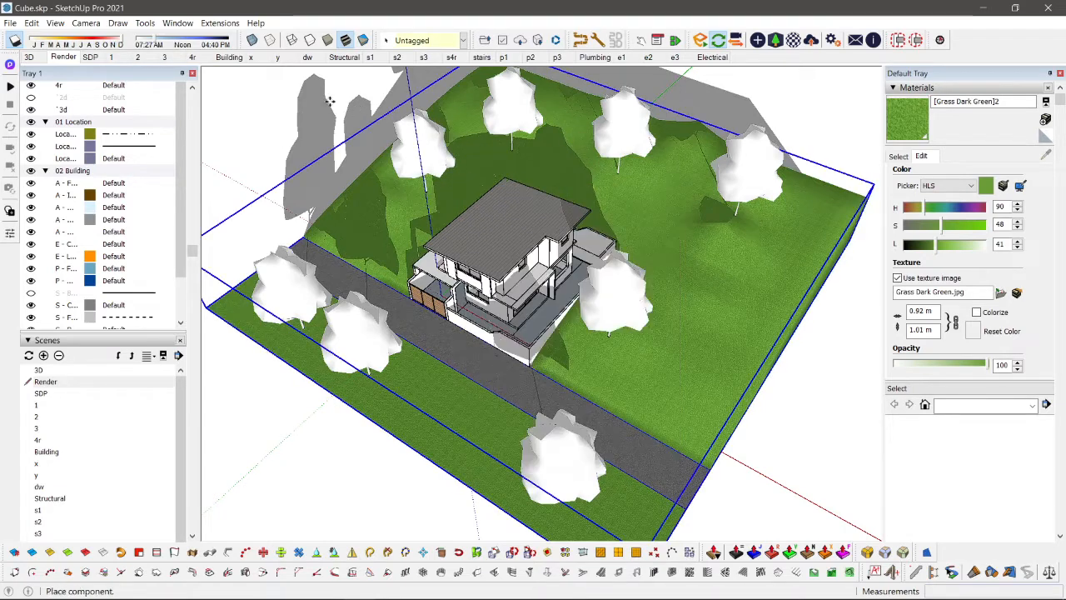
left_click(259, 150)
Step: Place copies of a second, narrower-crowned Enscape tree among the existing trees around the house and across the road
scroll(343, 190, "up", 1)
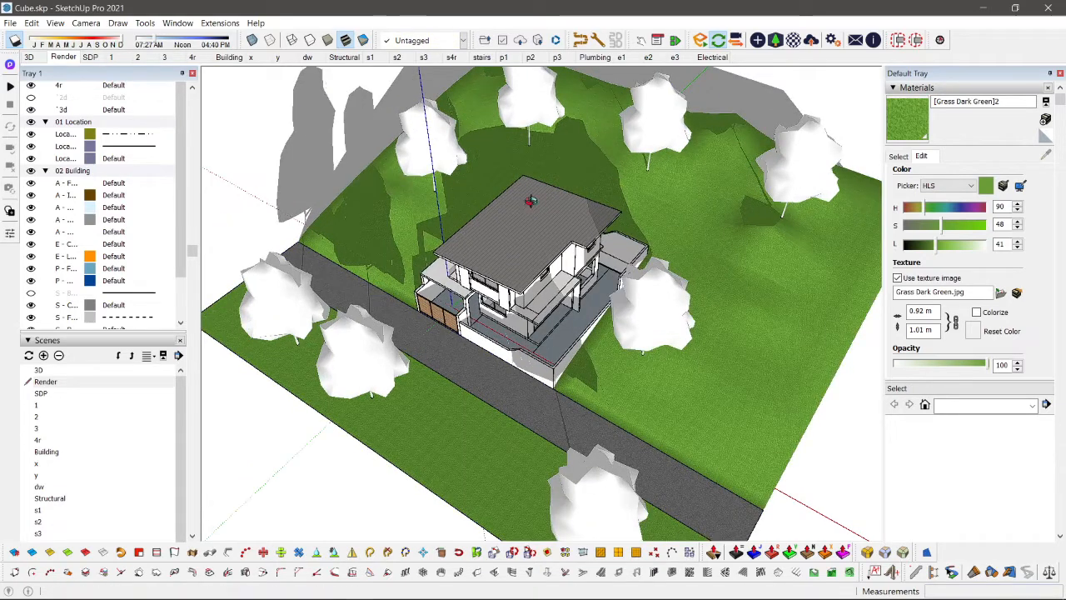
middle_click_drag(530, 201, 703, 63)
left_click(774, 40)
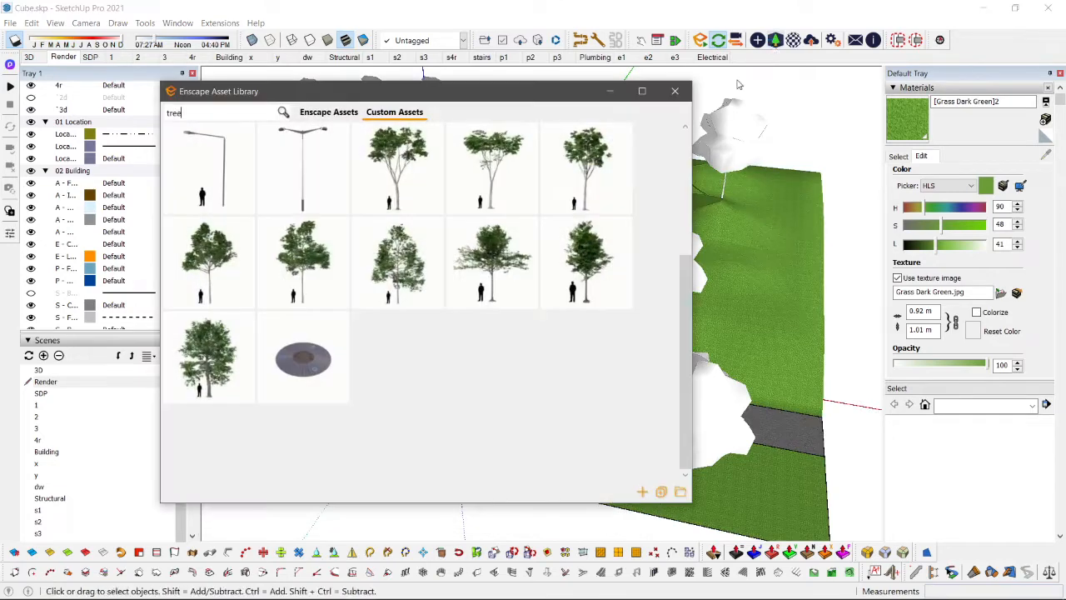
left_click(401, 294)
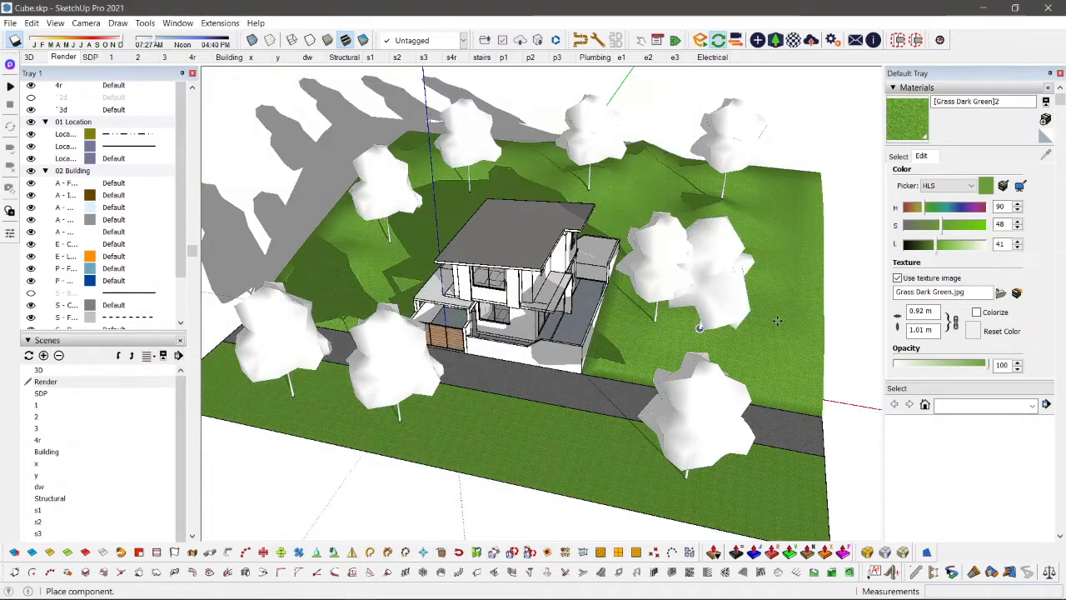
left_click(742, 248)
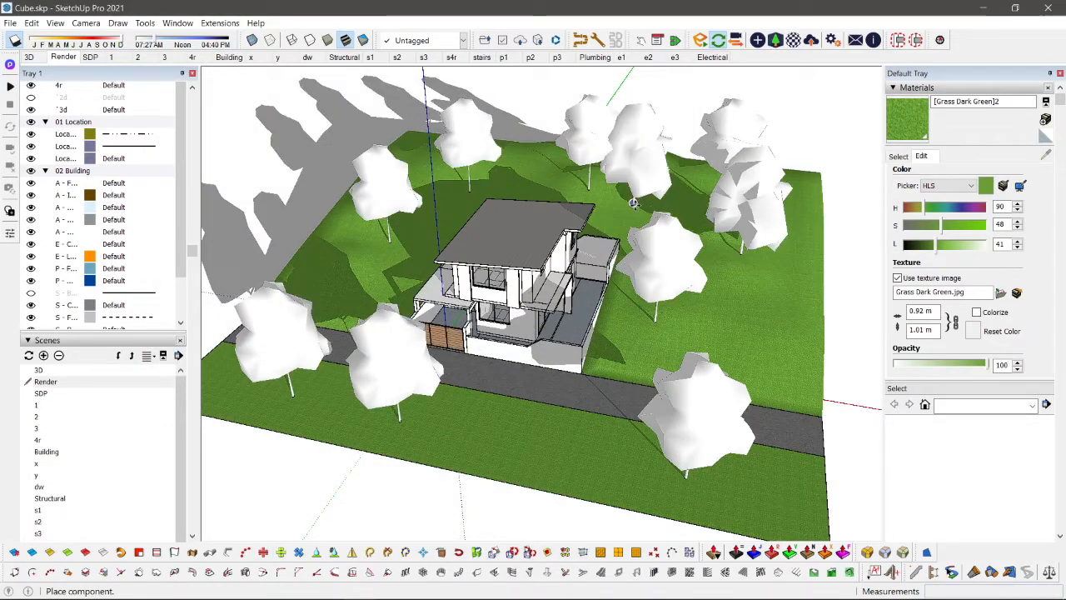
left_click(633, 203)
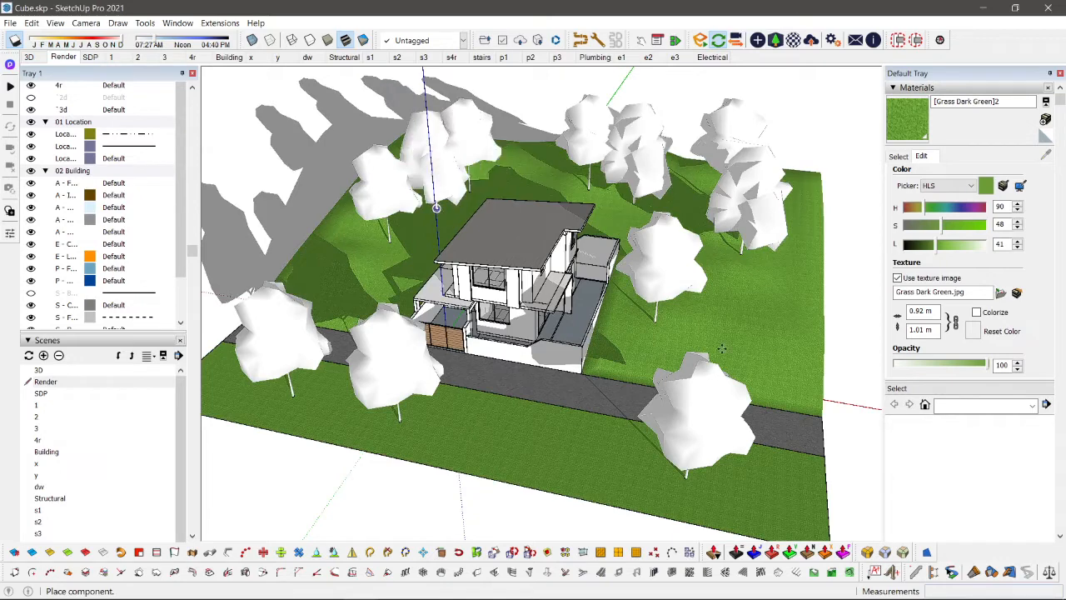
left_click(764, 326)
left_click(335, 280)
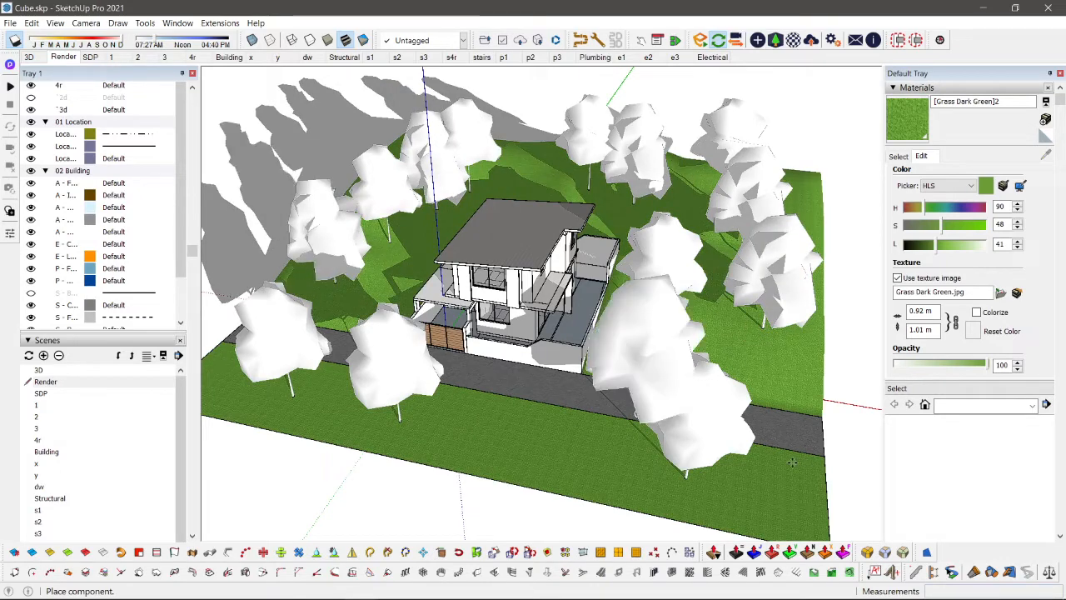
left_click(769, 491)
Step: Try to place the round disc asset from the tree search results near the front of the house
key("alt+Tab")
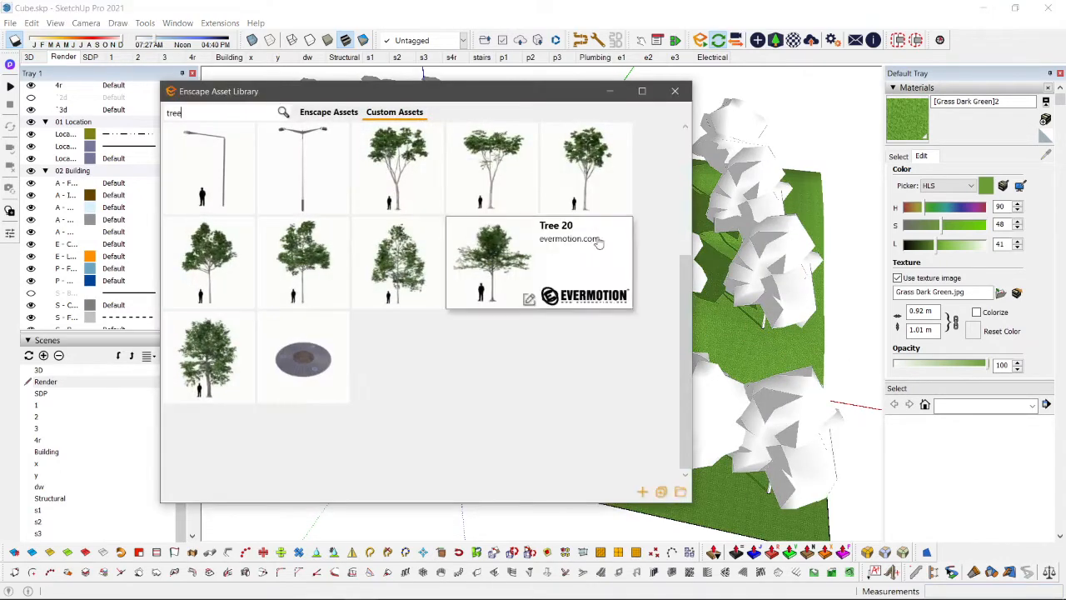
left_click(299, 365)
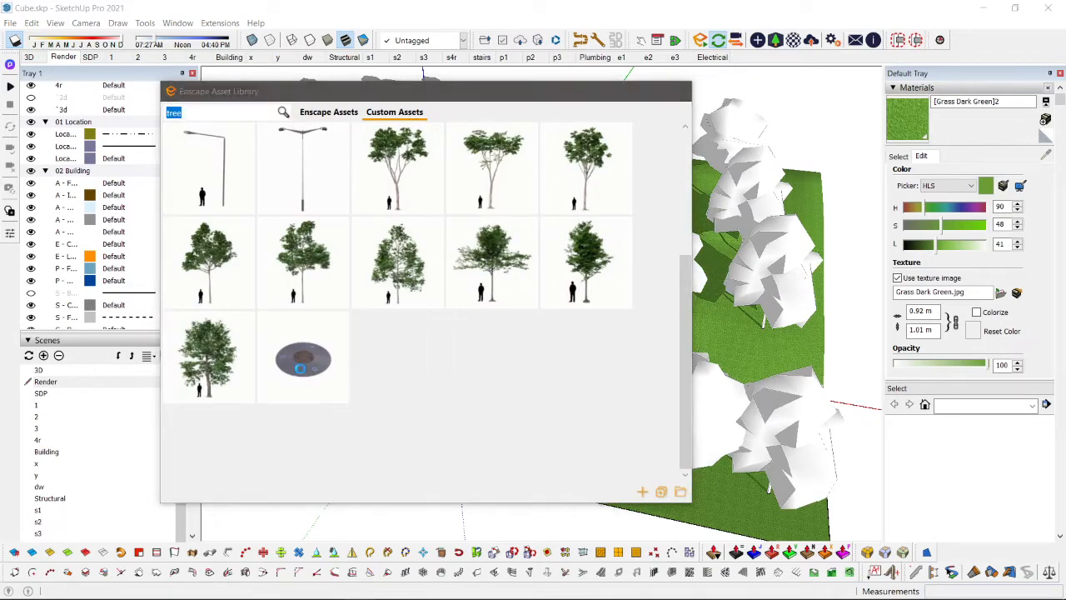
scroll(562, 368, "up", 5)
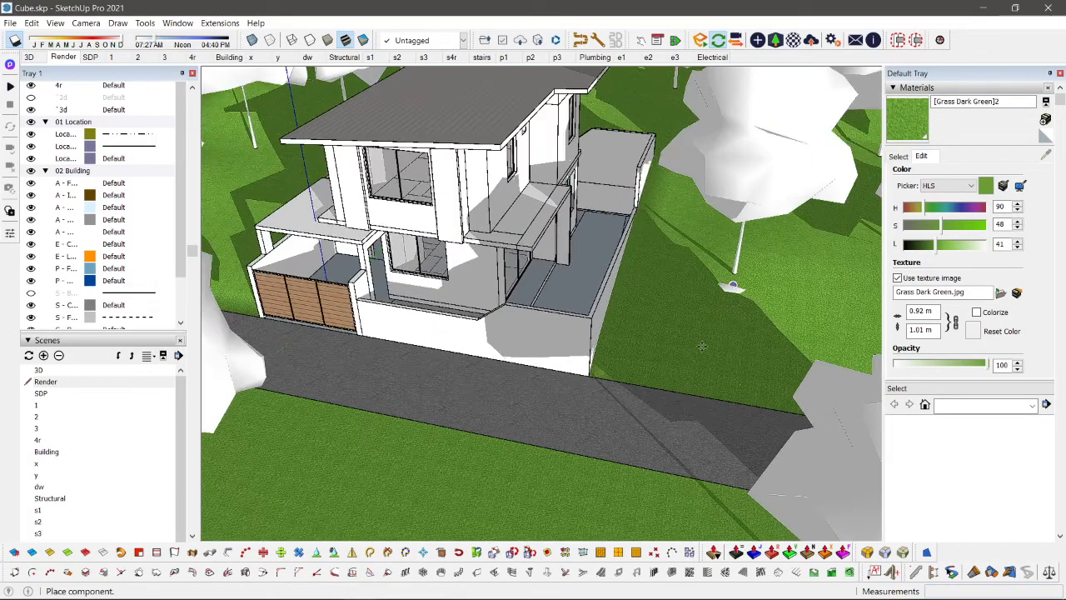
left_click(446, 346)
Step: Search the custom Enscape assets for "street" and place a single-arm street lamp at the roadside near the perimeter wall corner
key("alt+Tab")
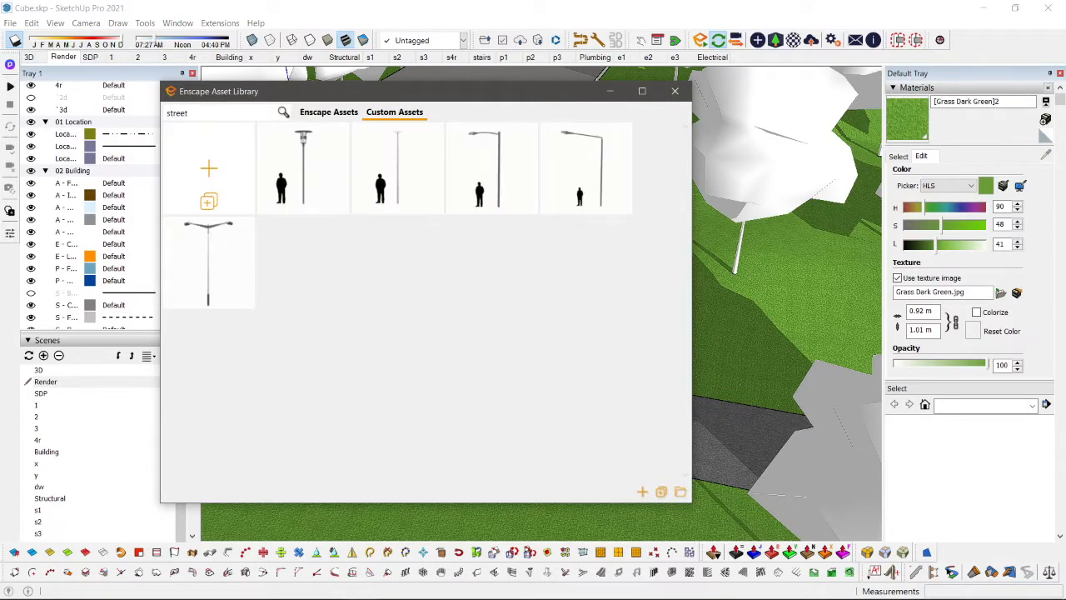
left_click(479, 184)
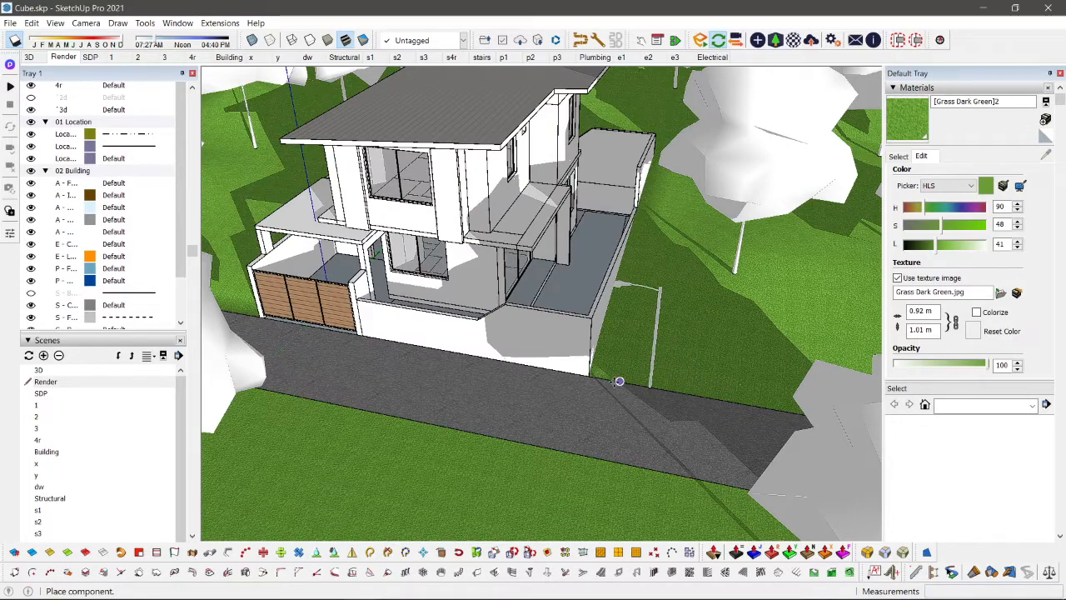
left_click(619, 380)
left_click(675, 94)
right_click(571, 276)
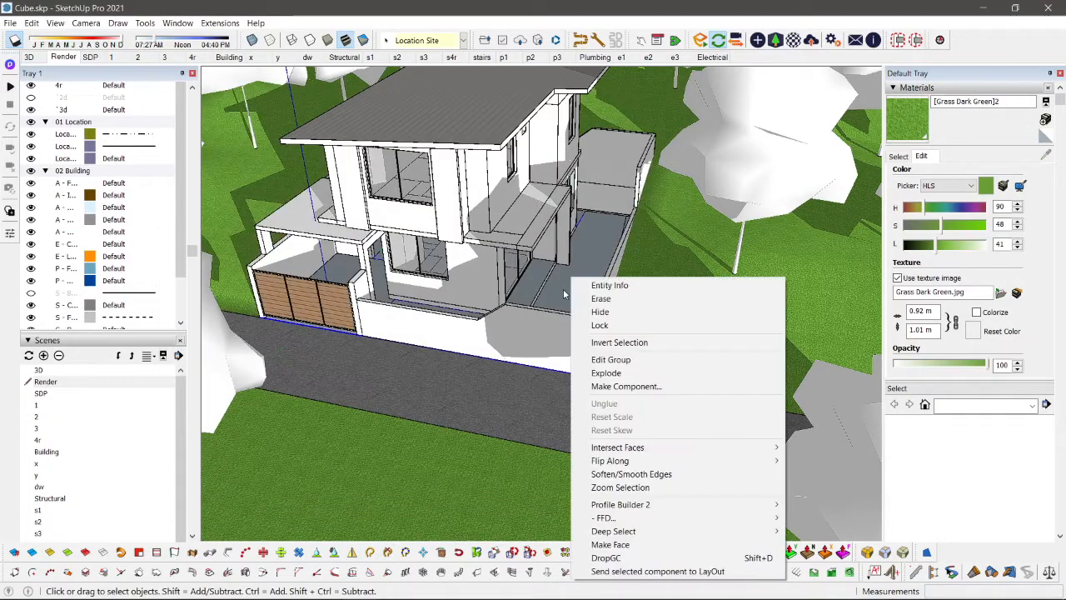
left_click(564, 290)
Step: Rotate the street lamp horizontally by about 96 degrees so its arm faces the road
middle_click_drag(568, 300, 673, 380)
scroll(702, 235, "up", 2)
left_click(704, 225)
scroll(704, 226, "down", 2)
key("q")
scroll(684, 412, "up", 1)
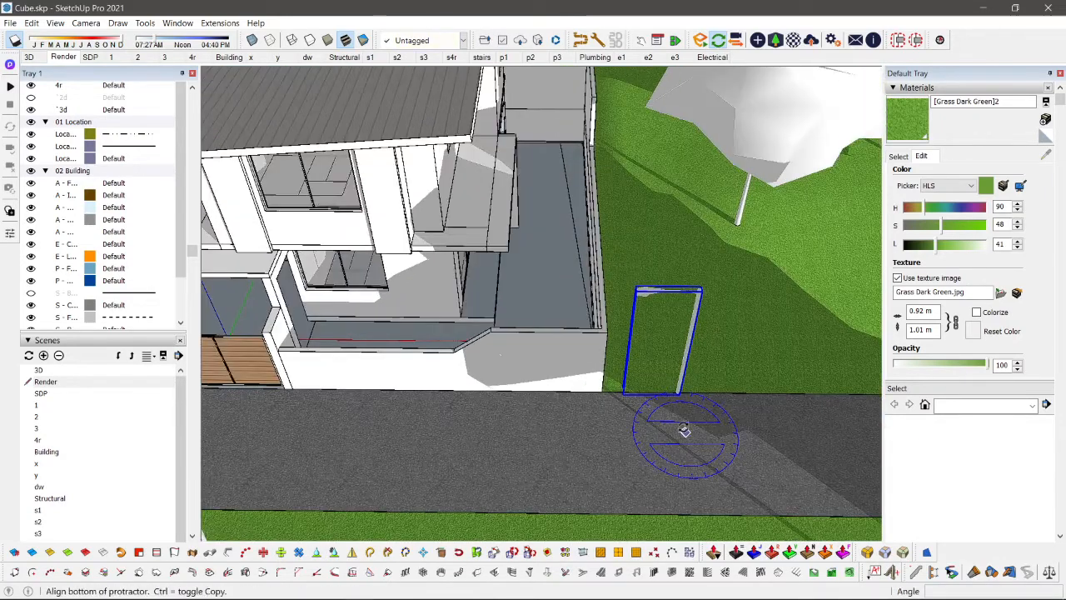
left_click(685, 431)
left_click(641, 391)
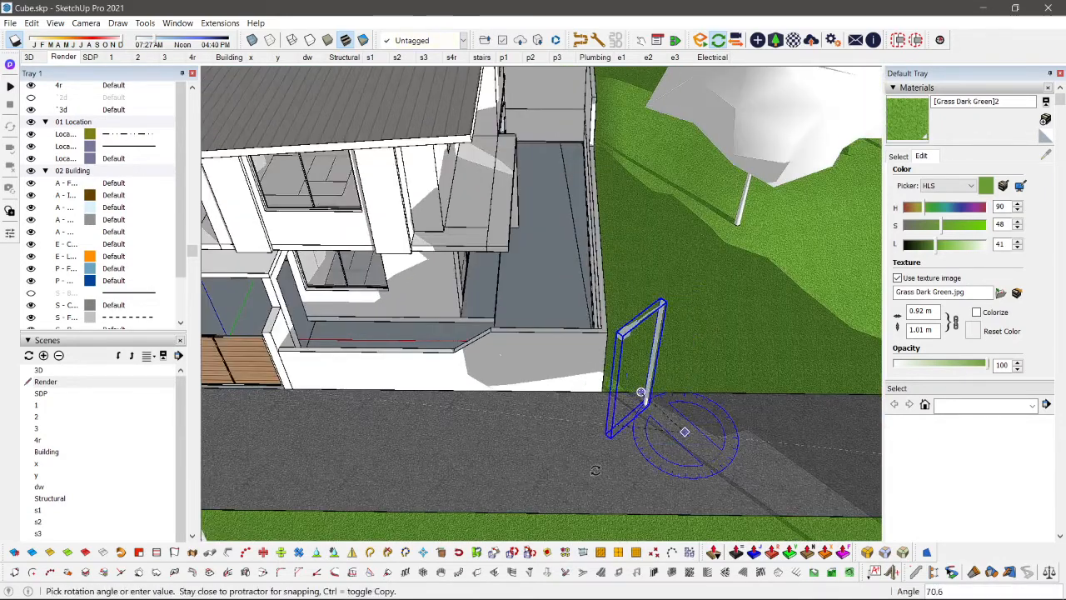
left_click(739, 413)
Step: Move the rotated street lamp back to the road edge beside the perimeter wall corner
key("m")
left_click(714, 453)
left_click(727, 411)
key("space")
Step: Open the group holding the road and front grass strip for editing and switch to the top view
scroll(683, 427, "down", 3)
left_click(525, 440)
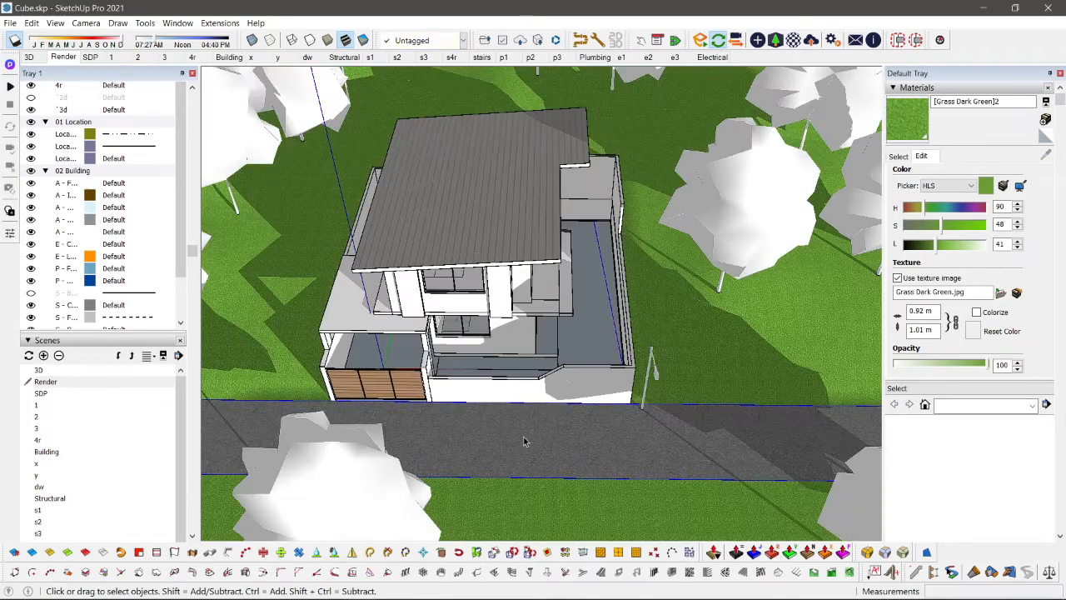
double_click(525, 440)
middle_click_drag(528, 440, 544, 400)
scroll(309, 385, "up", 3)
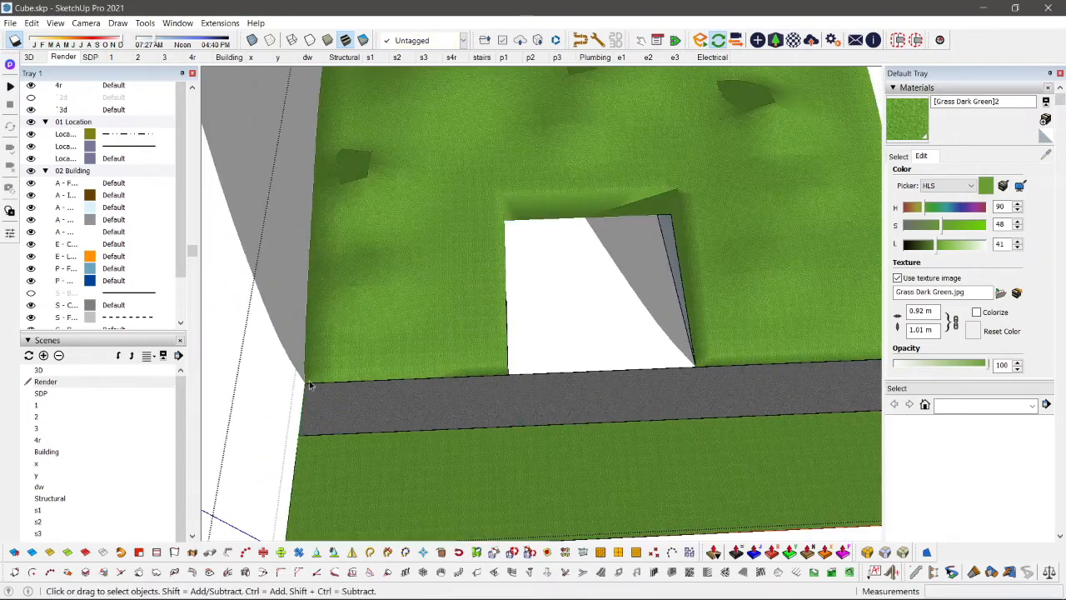
scroll(371, 400, "down", 5)
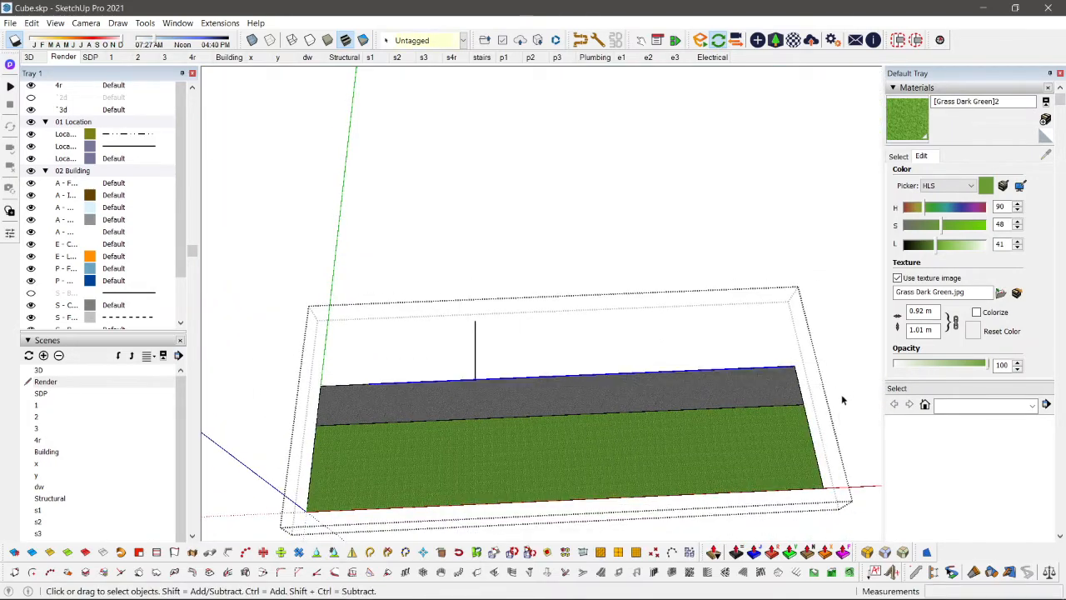
key("t")
key("F2")
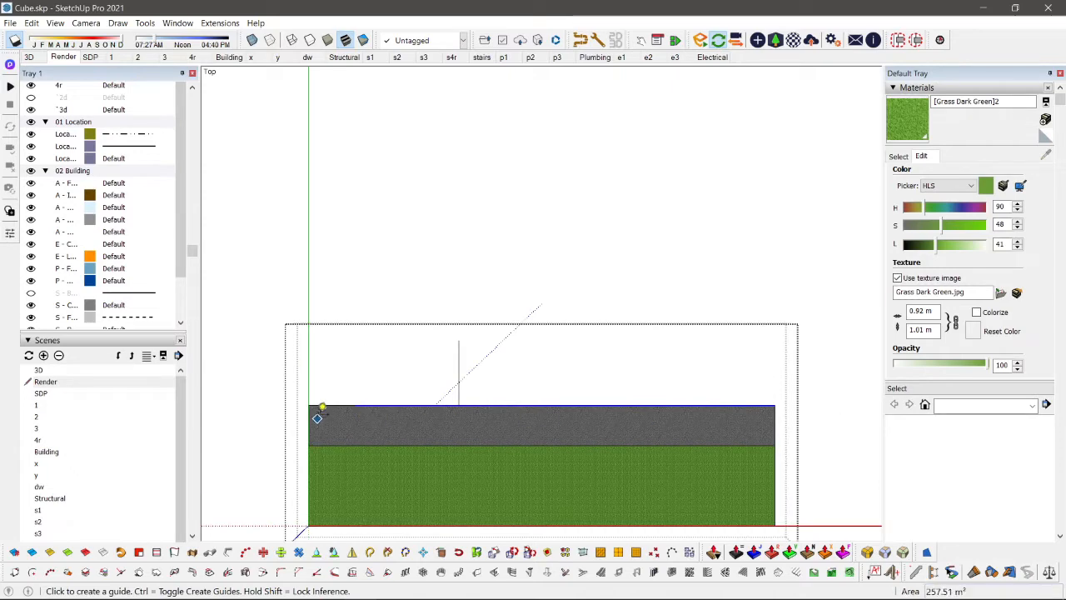
Step: Widen the road by moving the boundary edge between road and grass strip towards the grass
key("space")
key("v")
key("shift+z")
scroll(255, 327, "down", 1)
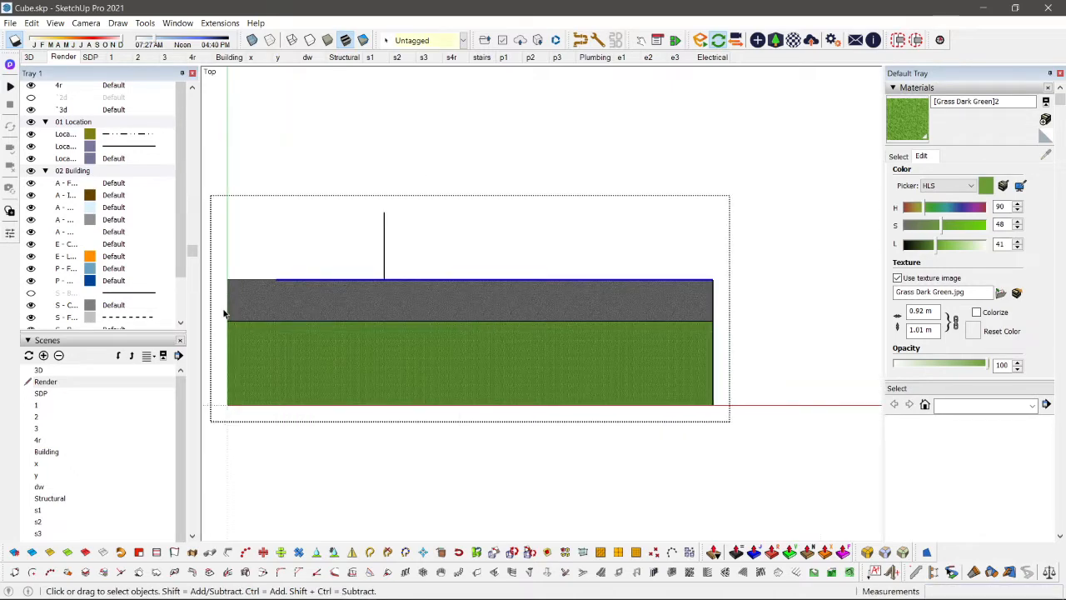
left_click_drag(712, 350, 754, 351)
middle_click_drag(599, 334, 688, 350, "shift")
key("m")
left_click(415, 354)
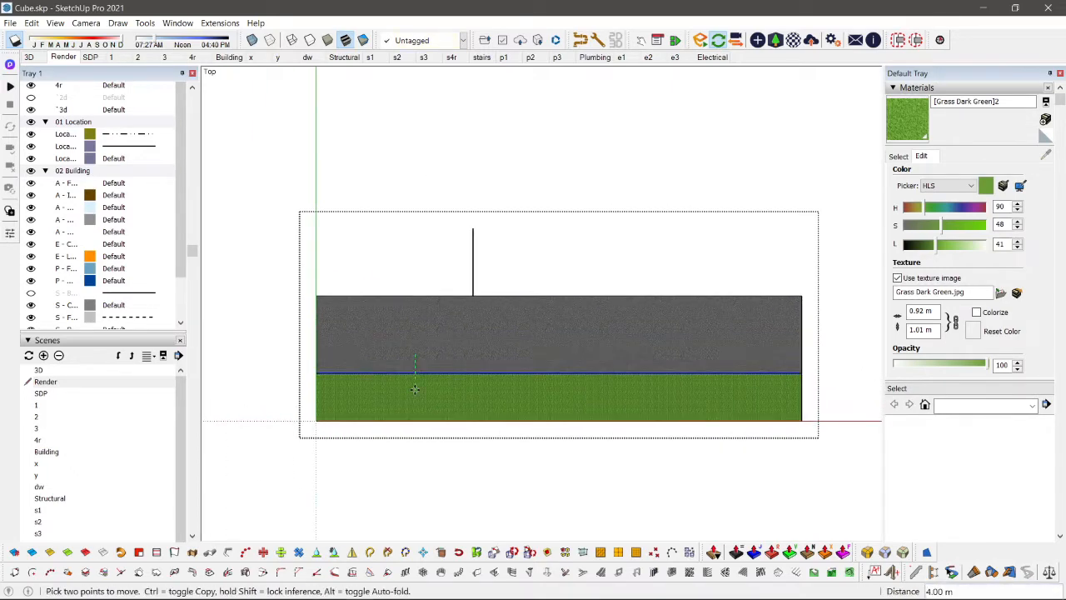
key("space")
scroll(304, 307, "up", 1)
scroll(645, 320, "down", 3)
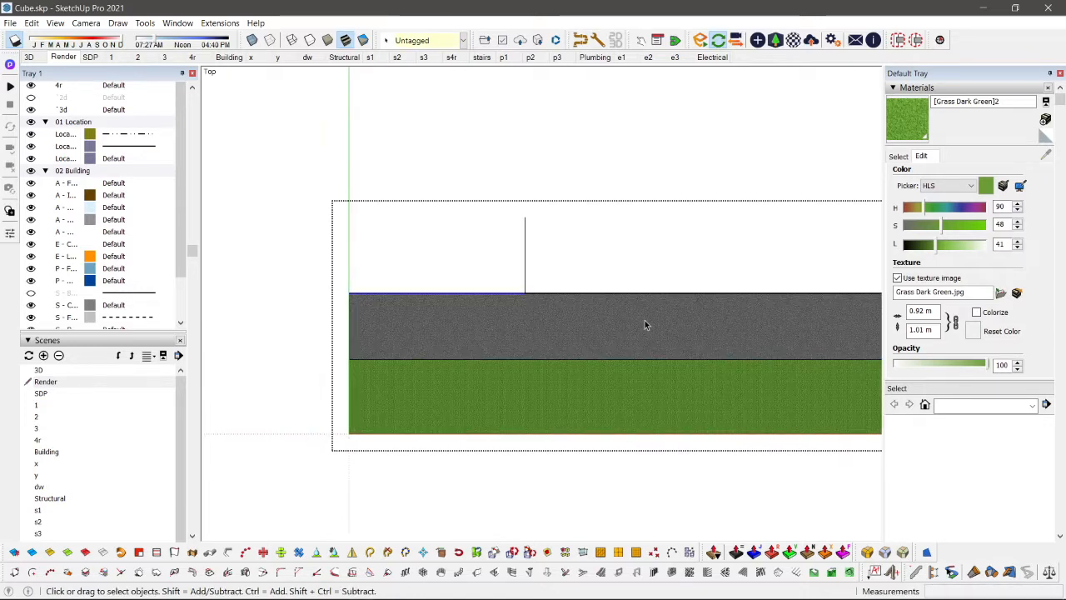
Step: Erase the stray line projecting from the house-side edge of the road
key("e")
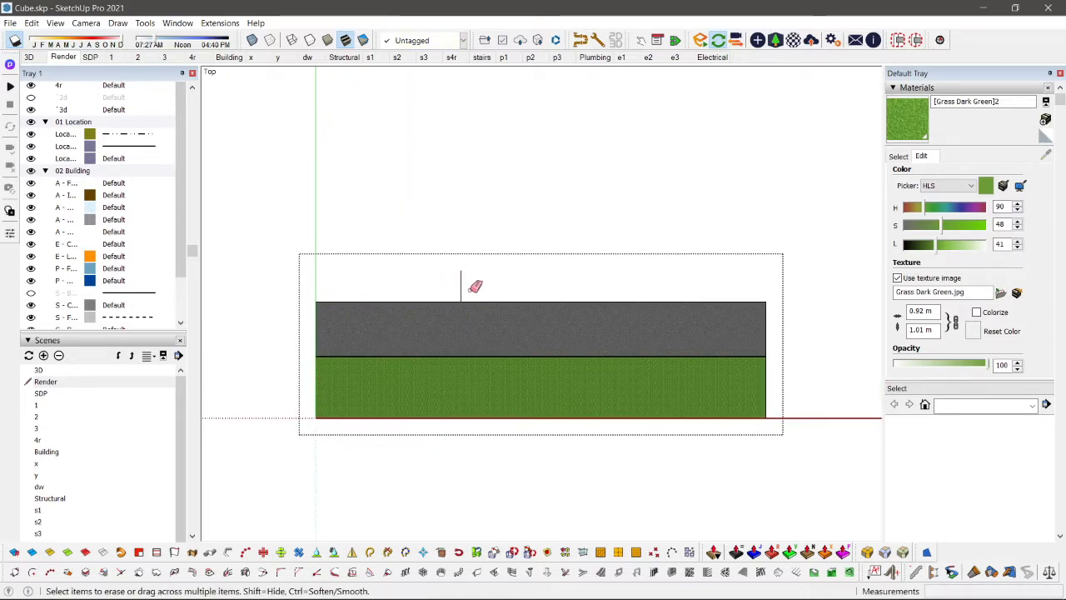
left_click_drag(448, 283, 437, 286)
key("space")
Step: Copy the road's house-side edge about 2.06 m into the road to mark off a sidewalk strip
left_click(330, 302)
scroll(398, 301, "up", 3)
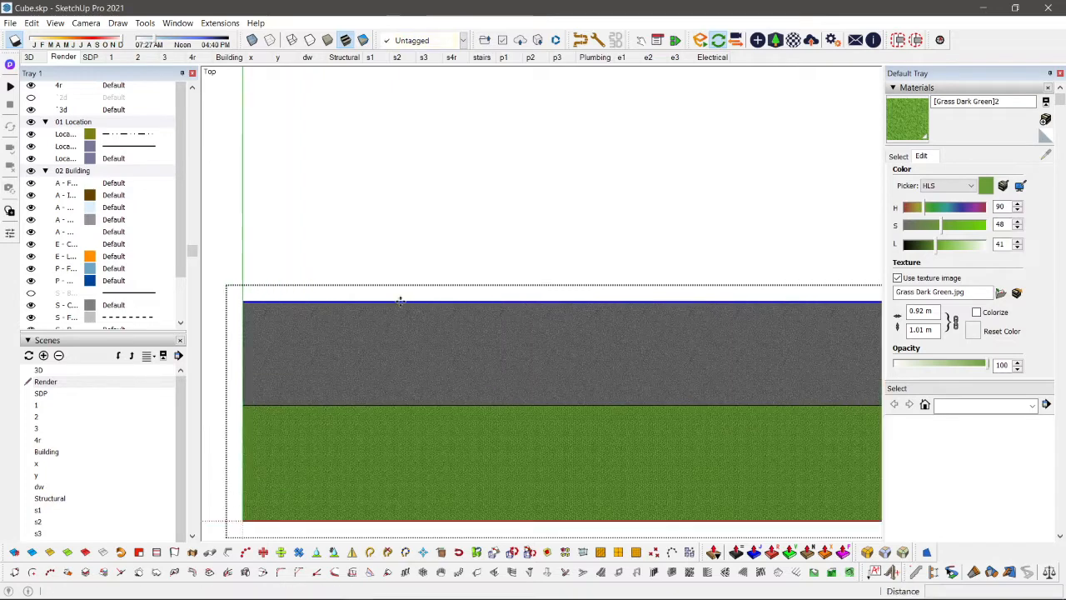
key("m")
key("ctrl")
left_click(401, 302)
left_click(404, 334)
scroll(403, 336, "down", 1)
key("space")
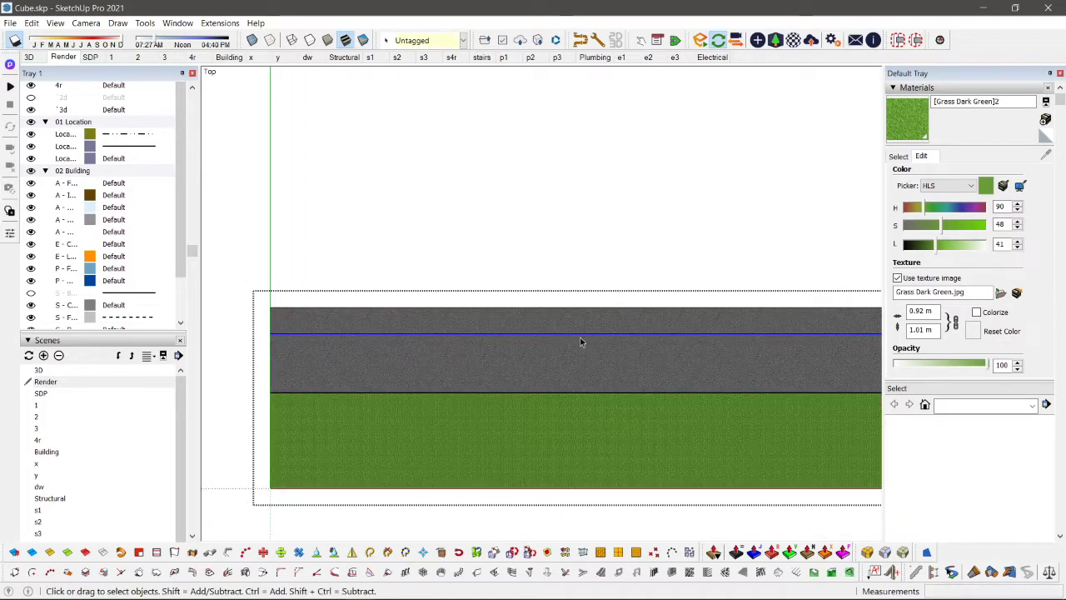
key("m")
key("space")
Step: Draw a line across the sidewalk strip at the left end of the garage gate
middle_click_drag(576, 334, 422, 399)
key("l")
left_click(444, 396)
scroll(445, 408, "down", 2)
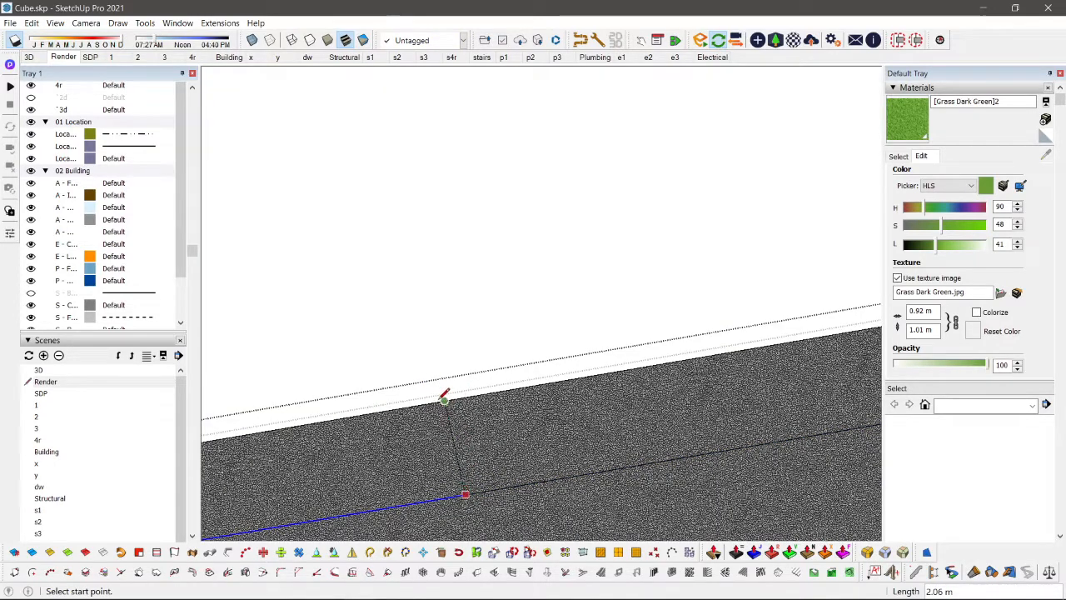
Step: Copy the cross line about 4.99 m along the road edge to the other end of the garage gate
key("space")
left_click(456, 448)
key("m")
key("ctrl")
left_click(447, 401)
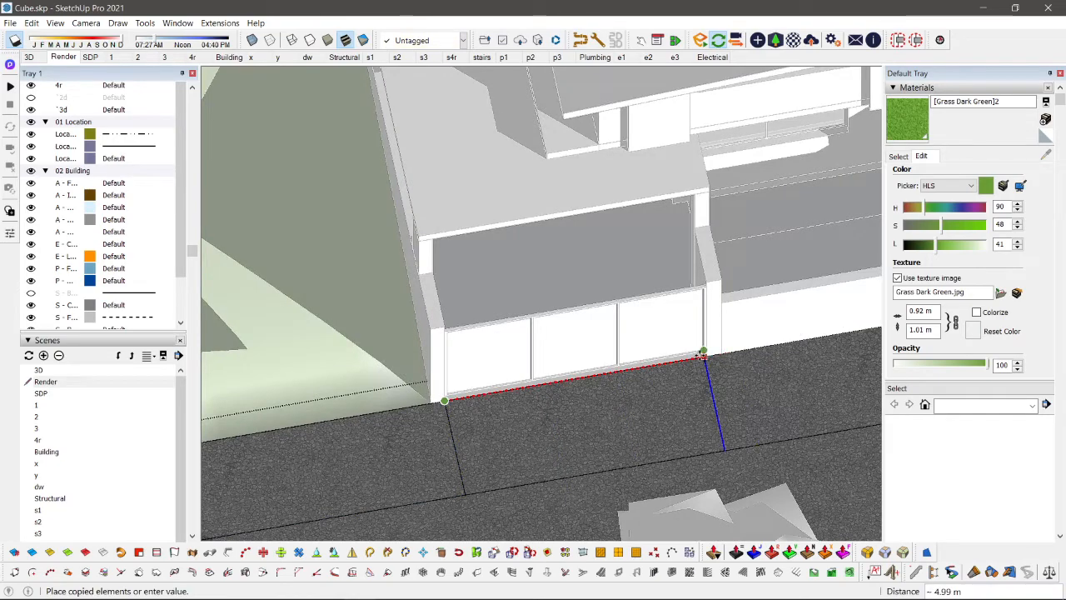
left_click(701, 357)
scroll(699, 357, "down", 3)
key("space")
Step: Erase the sidewalk's road-side edge between the two cross lines to open the driveway
middle_click_drag(681, 374, 656, 340)
scroll(481, 366, "down", 4)
middle_click_drag(718, 305, 743, 288)
middle_click_drag(621, 335, 595, 413)
scroll(595, 413, "up", 2)
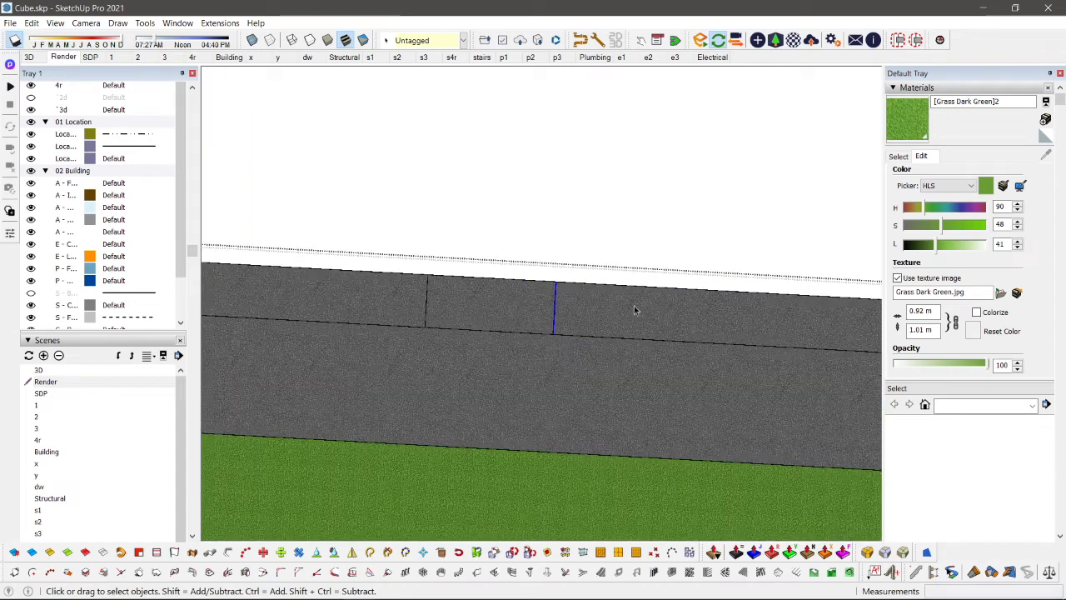
left_click(898, 158)
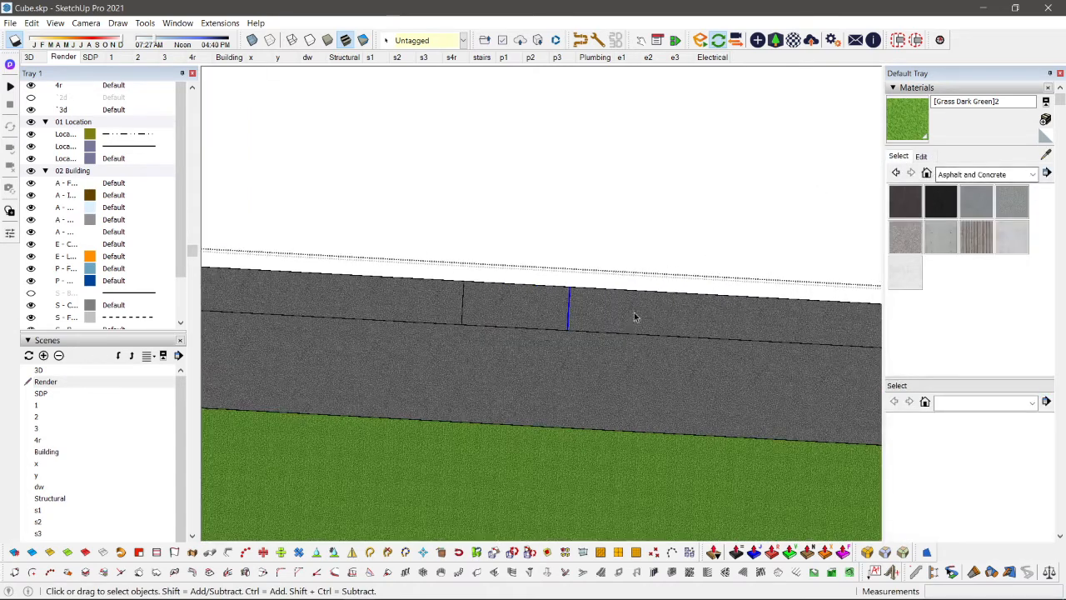
middle_click_drag(636, 314, 583, 293)
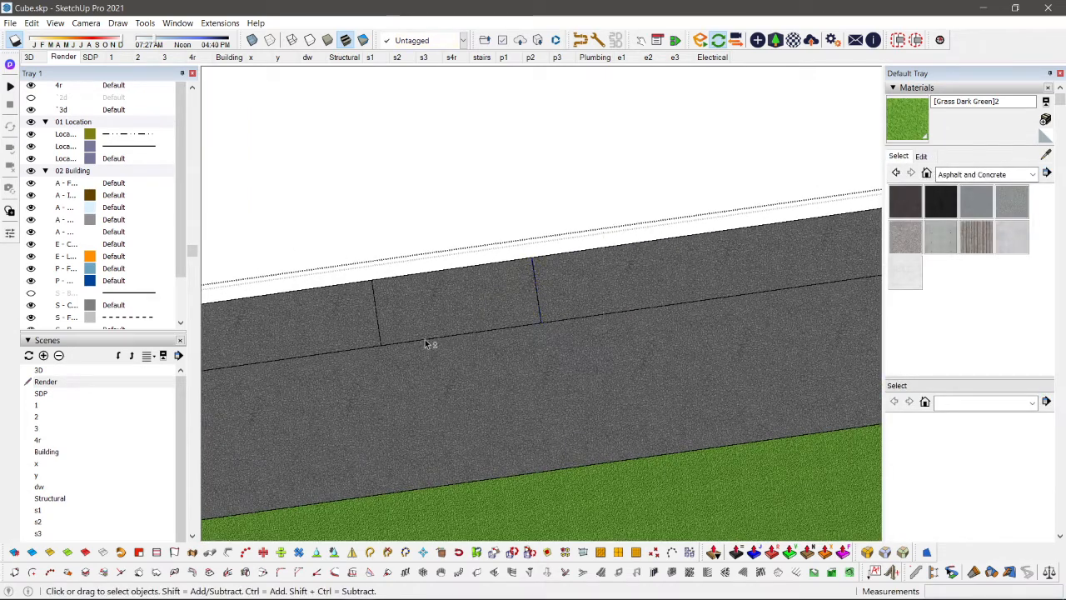
scroll(425, 344, "up", 1)
key("e")
middle_click_drag(424, 344, 540, 311, "shift")
scroll(473, 319, "down", 1)
scroll(471, 319, "down", 2)
left_click(503, 334)
scroll(533, 310, "up", 1)
key("p")
left_click(490, 275)
key("space")
left_click(491, 278)
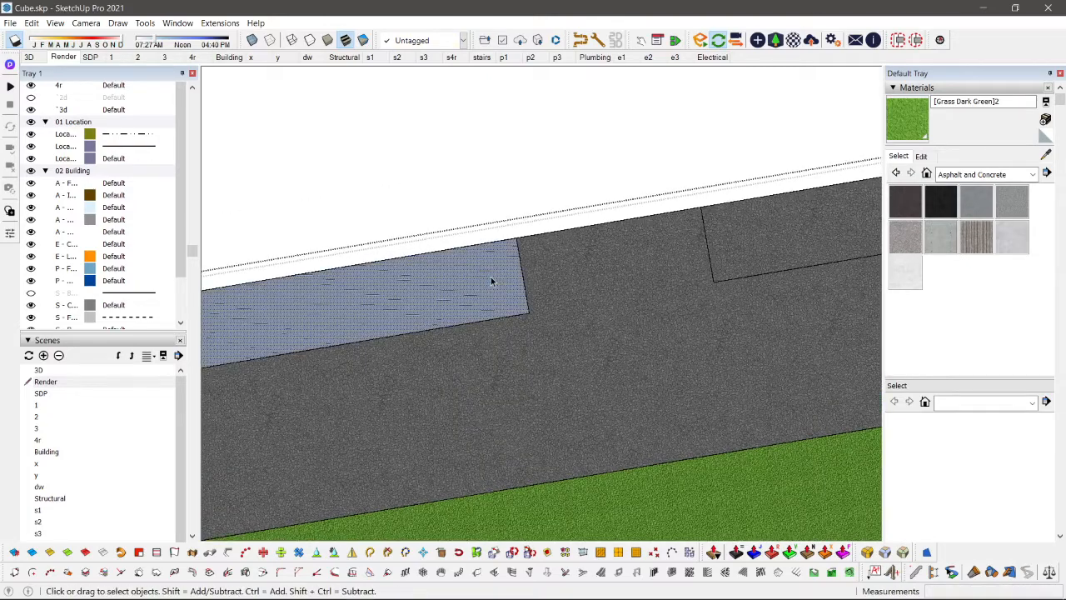
scroll(507, 303, "up", 2)
key("a")
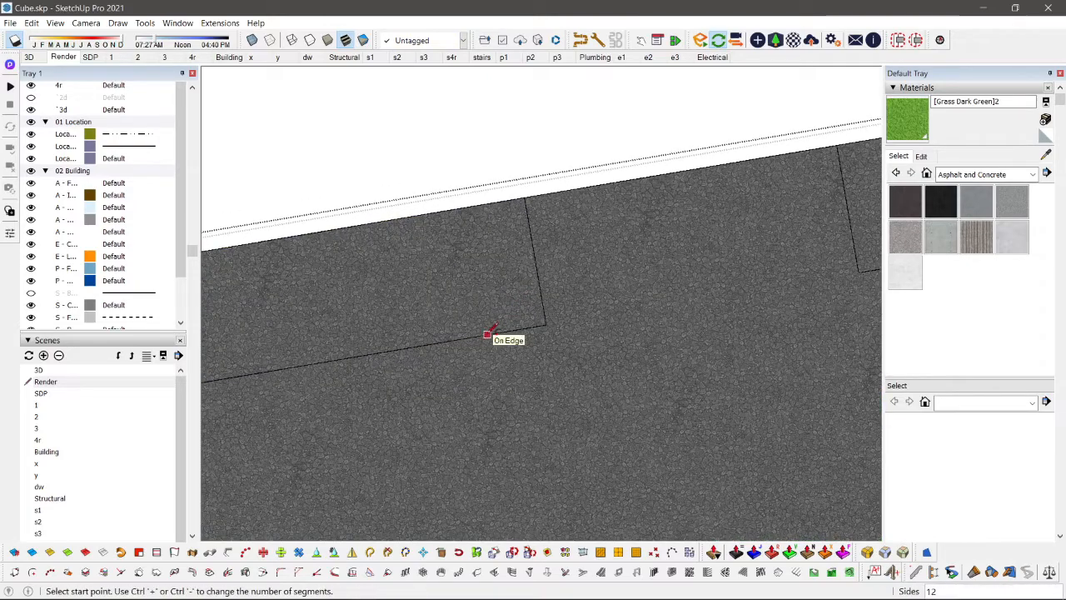
left_click(488, 334)
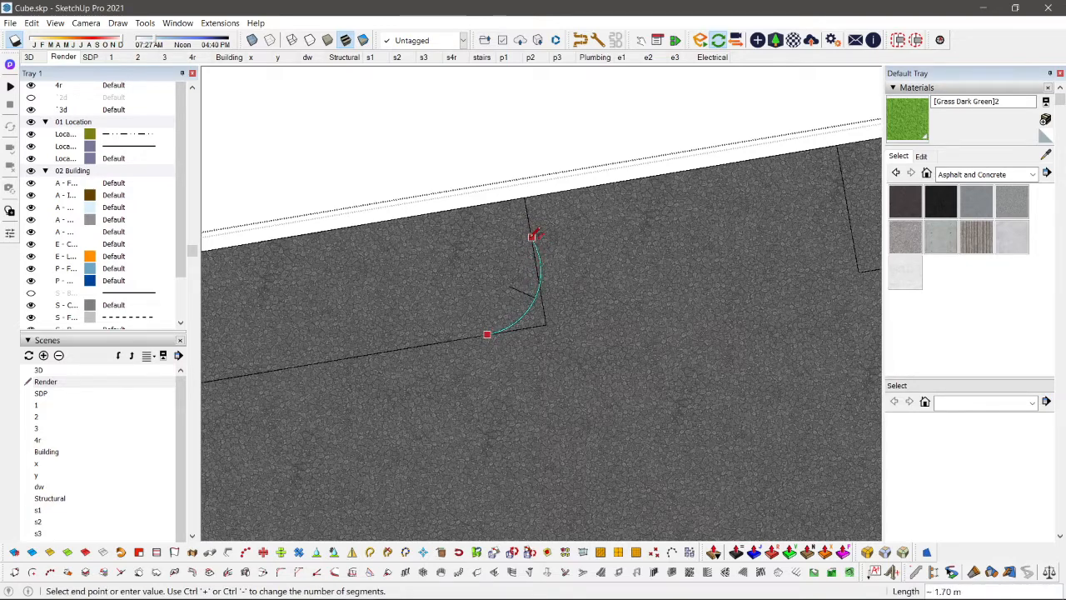
middle_click_drag(501, 348, 507, 349)
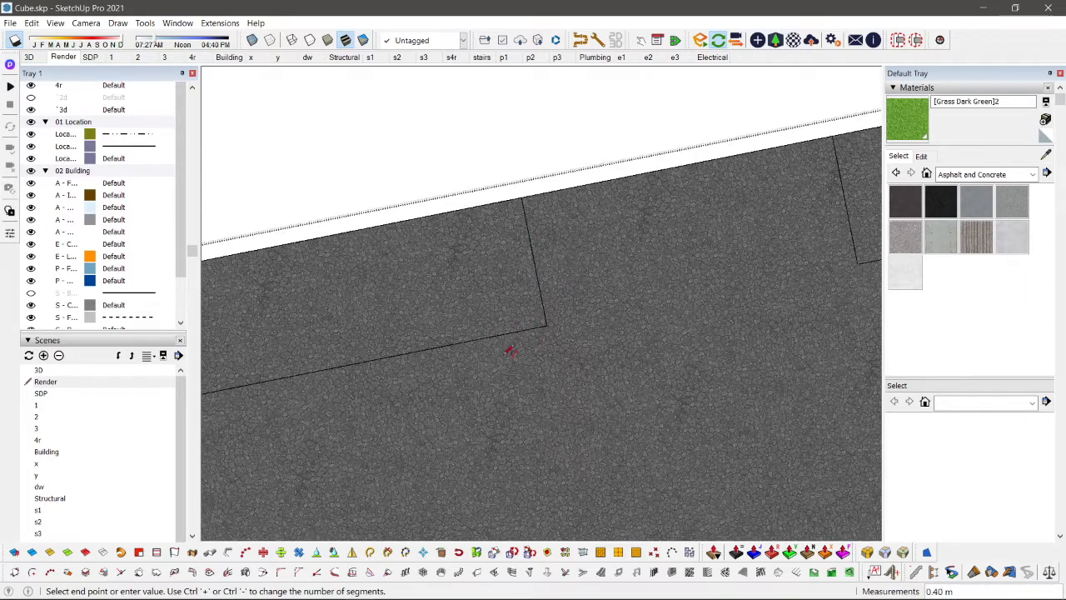
scroll(502, 350, "up", 1)
key("Escape")
Step: Round the driveway corner of the left sidewalk section with a tangent arc spanning about 1.84 m and erase the leftover corner edges
left_click(466, 337)
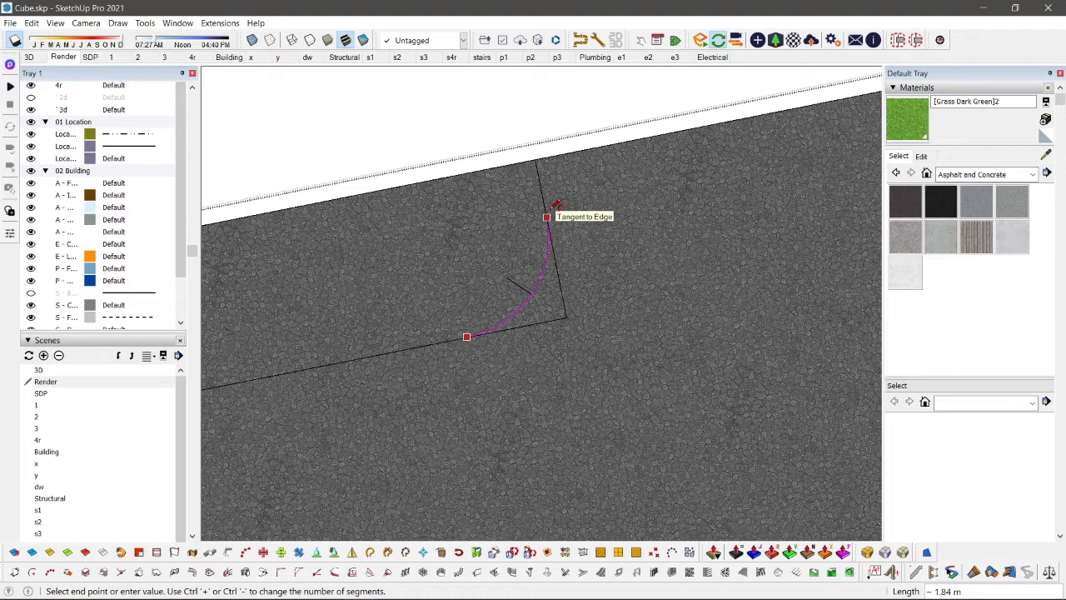
left_click(548, 214)
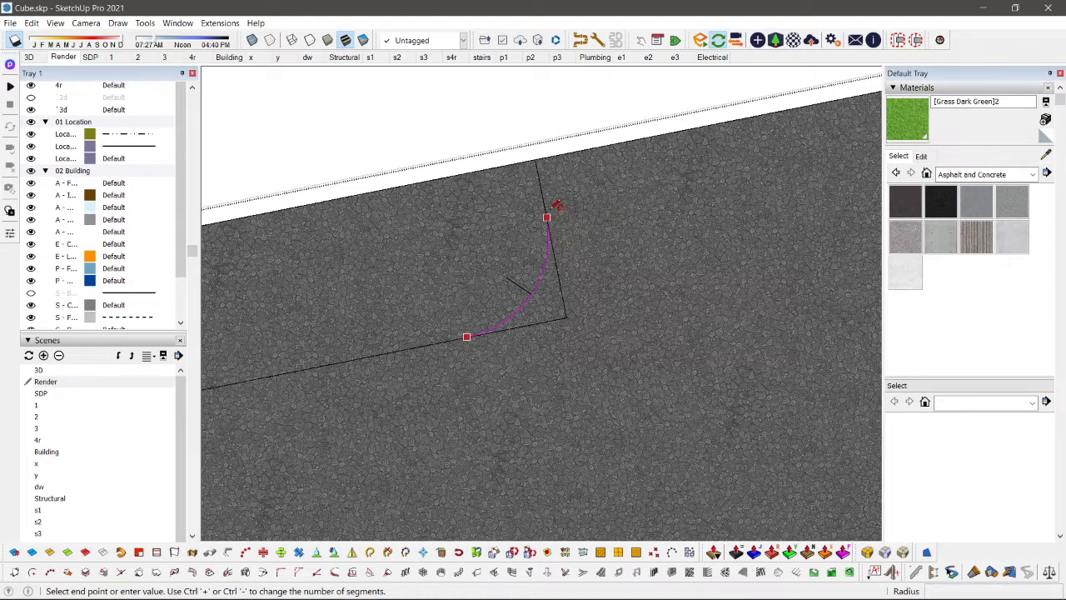
left_click(553, 206)
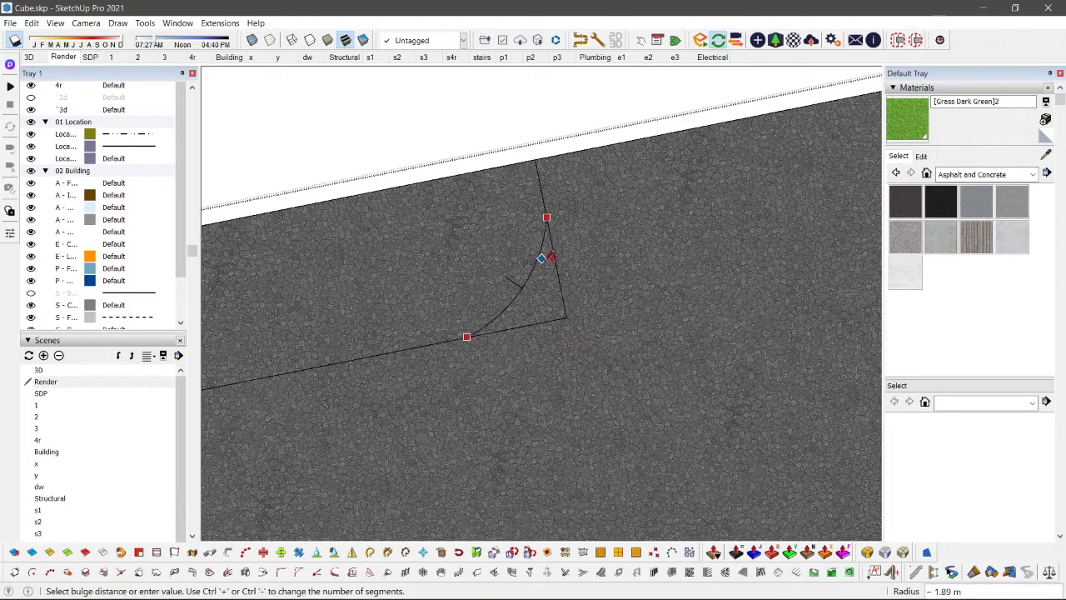
scroll(554, 279, "up", 2)
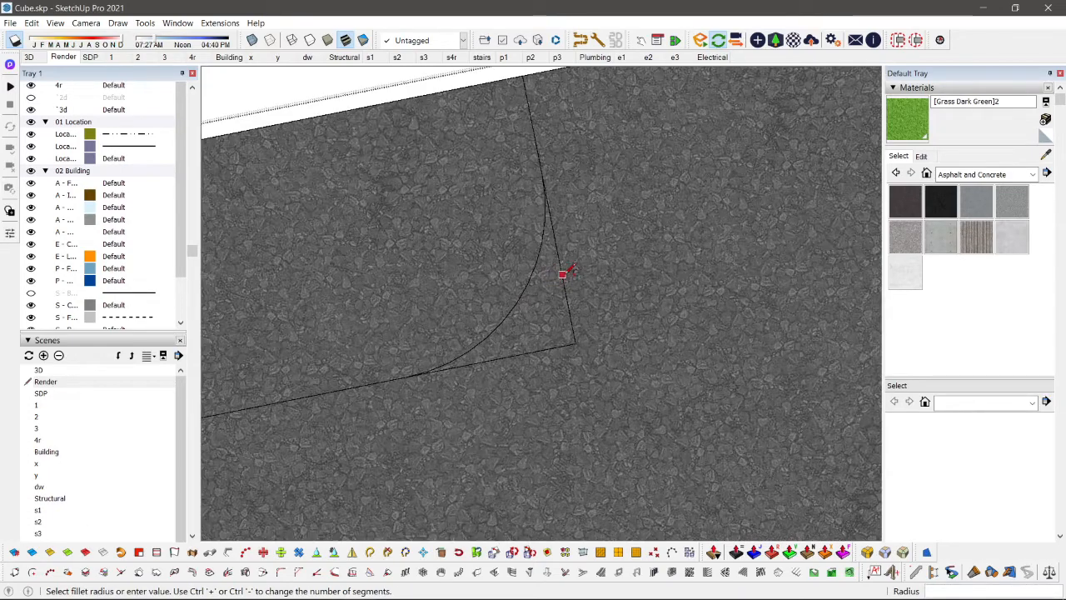
key("e")
scroll(407, 342, "down", 3)
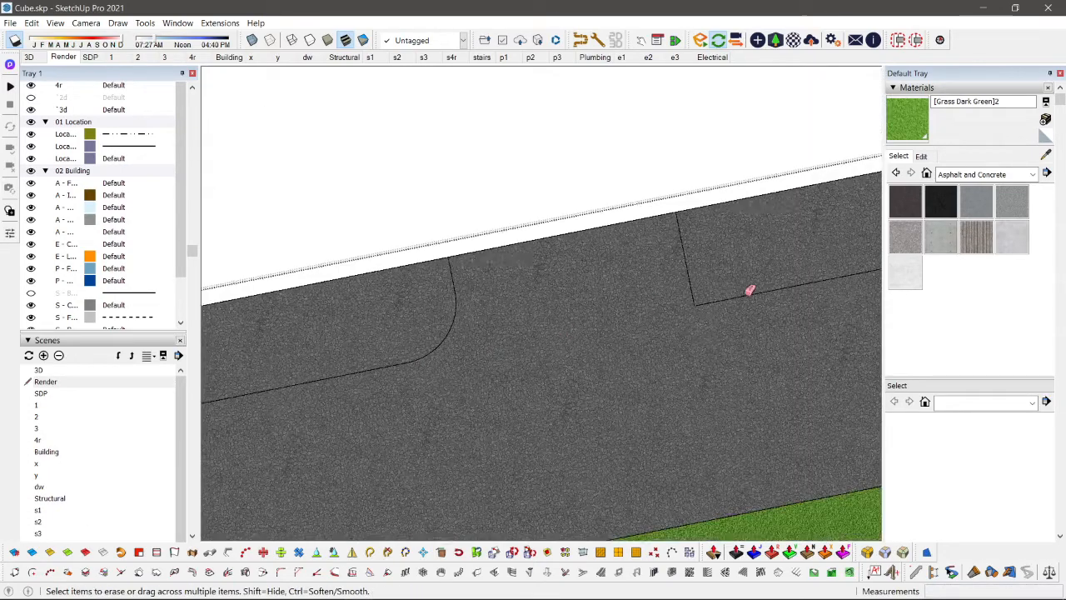
Step: Round the facing driveway corner of the right sidewalk section with a matching tangent arc and remove the leftover corner
middle_click_drag(728, 285, 631, 341, "shift")
scroll(622, 340, "up", 1)
key("a")
left_click(572, 283)
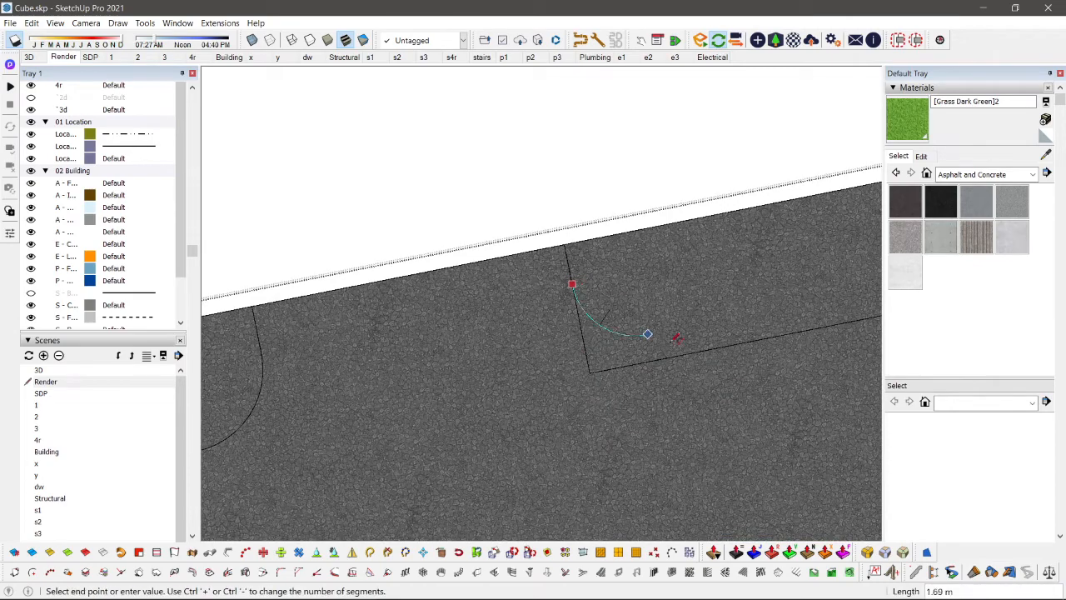
left_click(688, 348)
middle_click_drag(671, 377, 493, 250)
scroll(494, 250, "down", 2)
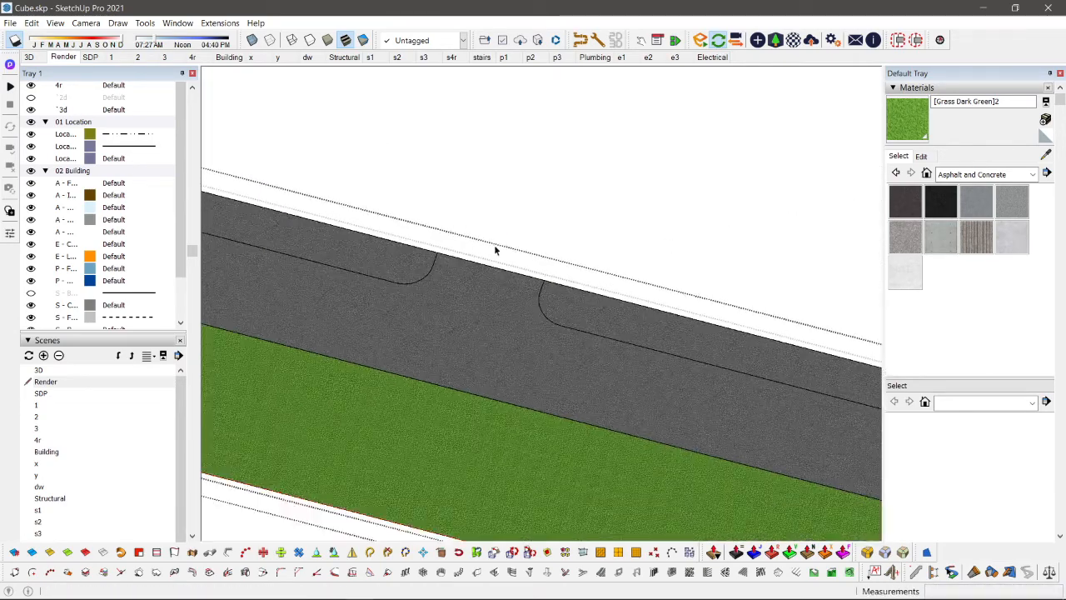
Step: Paint both sidewalk sections with the Concrete Form 4x8 material
left_click(941, 239)
left_click(614, 314)
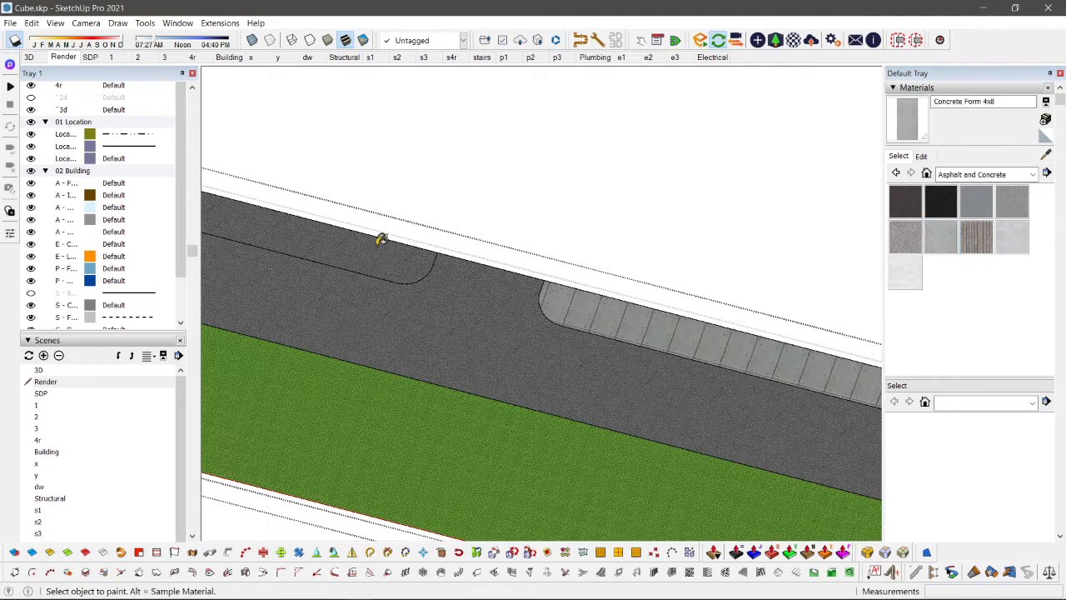
left_click(373, 250)
Step: Repaint both sidewalk sections with the Polished Concrete New material
left_click(1012, 243)
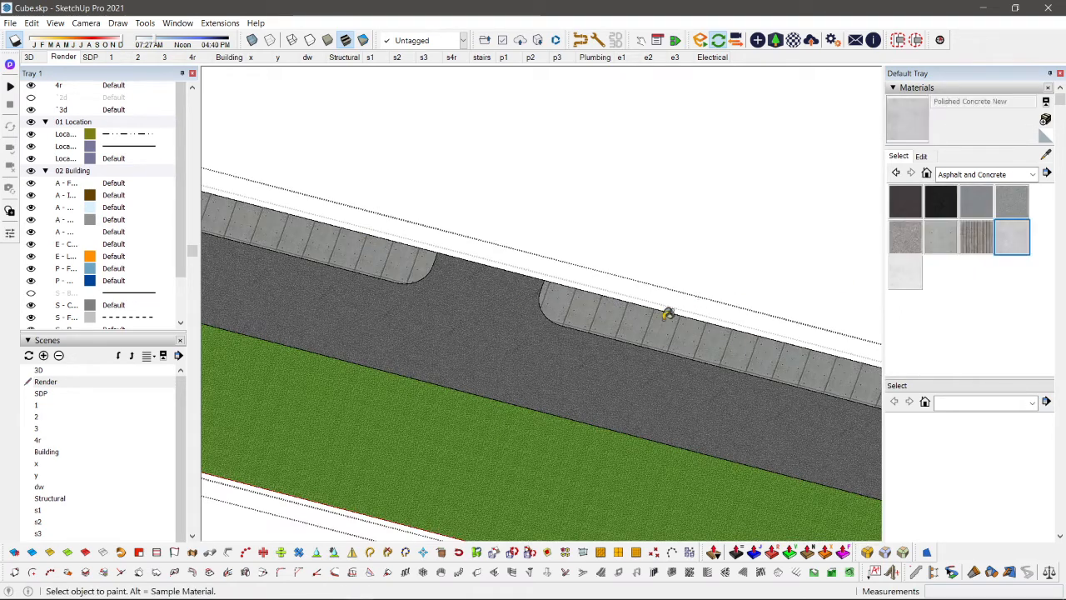
left_click(629, 316)
left_click(409, 254)
Step: Raise both sidewalk sections above the road by the same height with Push/Pull
scroll(595, 329, "up", 2)
key("p")
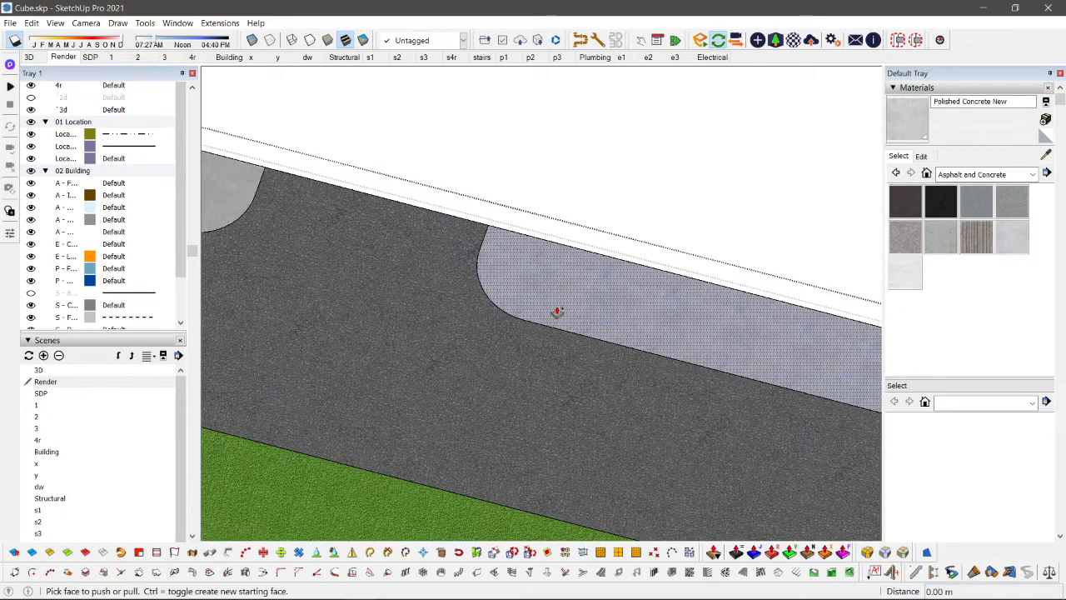
left_click(554, 306)
middle_click_drag(554, 303, 618, 313)
scroll(383, 238, "up", 3)
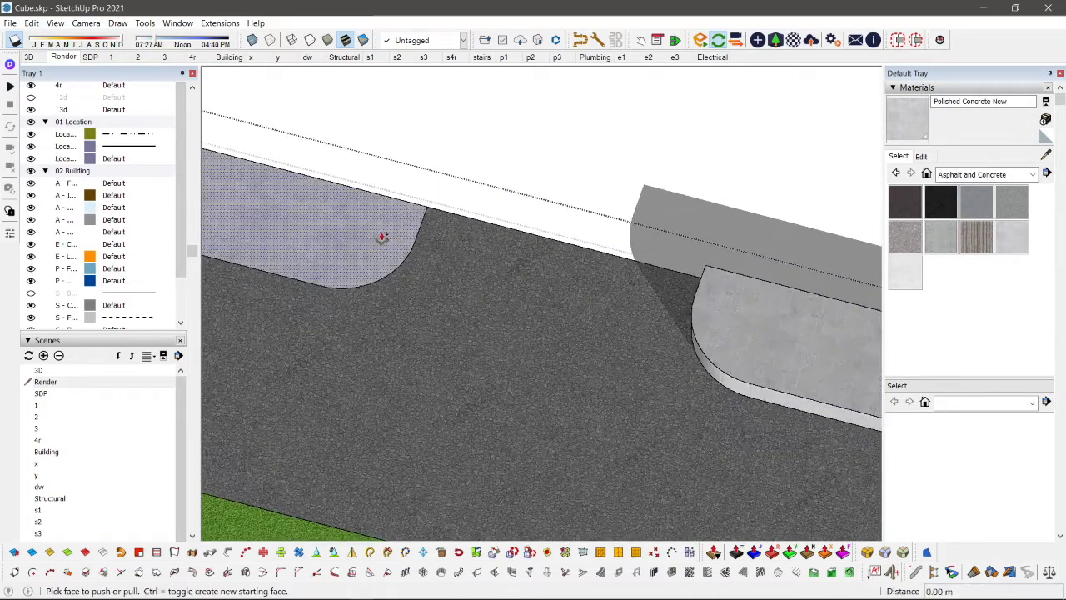
double_click(383, 238)
key("space")
Step: Offset the road-side and driveway-side top edges of the left sidewalk section inward by about 0.13 m to form a kerb strip
middle_click_drag(383, 238, 507, 309)
scroll(507, 309, "up", 1)
left_click(306, 302)
double_click(306, 302)
scroll(306, 303, "down", 2)
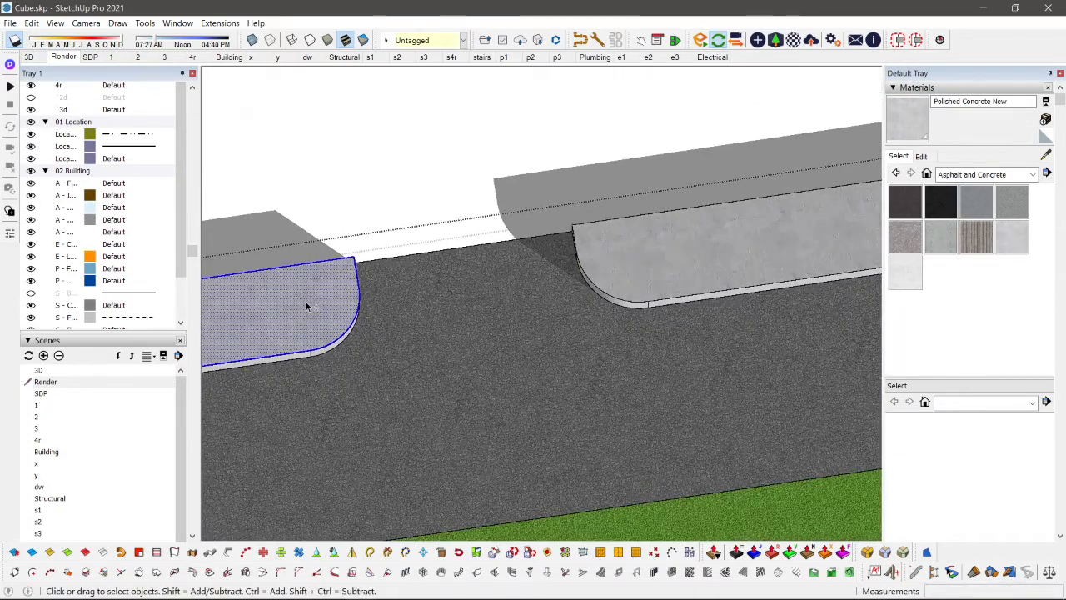
middle_click_drag(306, 303, 816, 269, "shift")
scroll(423, 343, "down", 5)
scroll(341, 362, "up", 3)
scroll(293, 370, "up", 2)
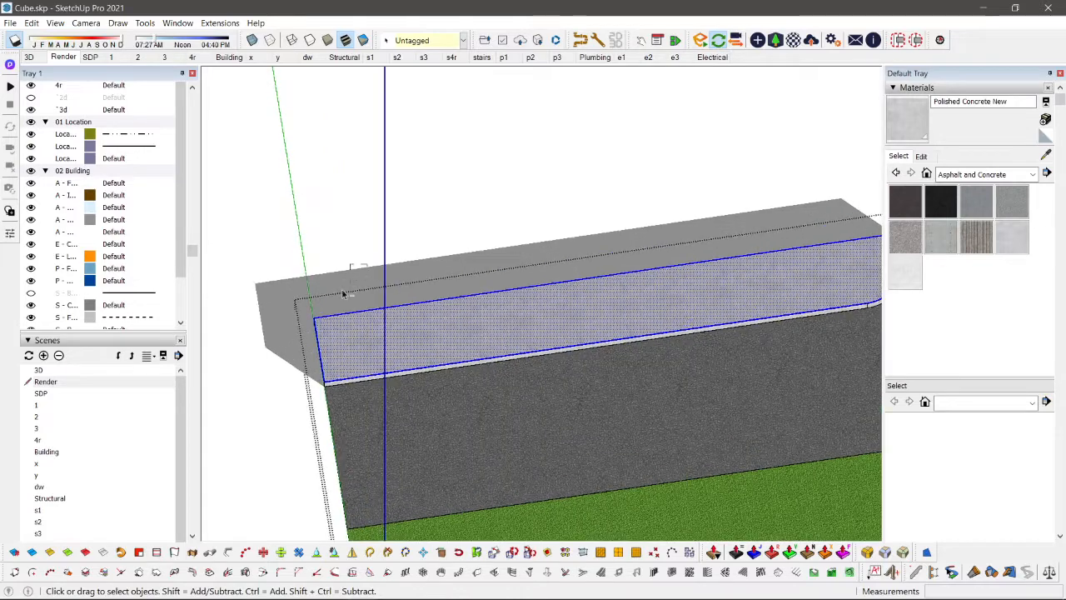
left_click_drag(260, 327, 263, 330, "shift")
scroll(267, 331, "down", 2)
middle_click_drag(730, 309, 683, 326, "shift")
scroll(689, 306, "up", 4)
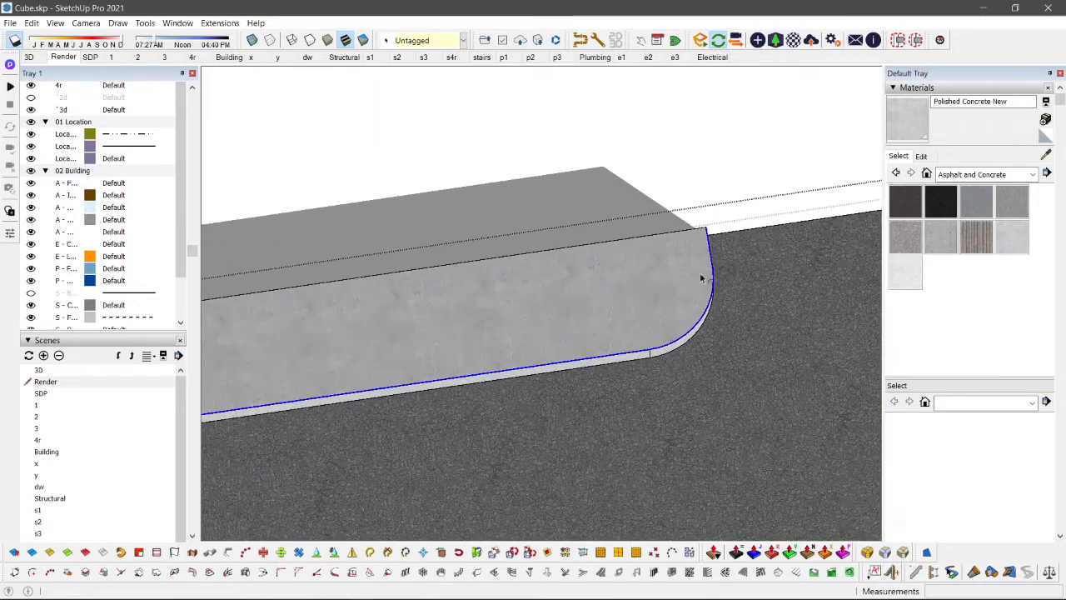
key("f")
left_click(702, 278)
left_click(707, 274)
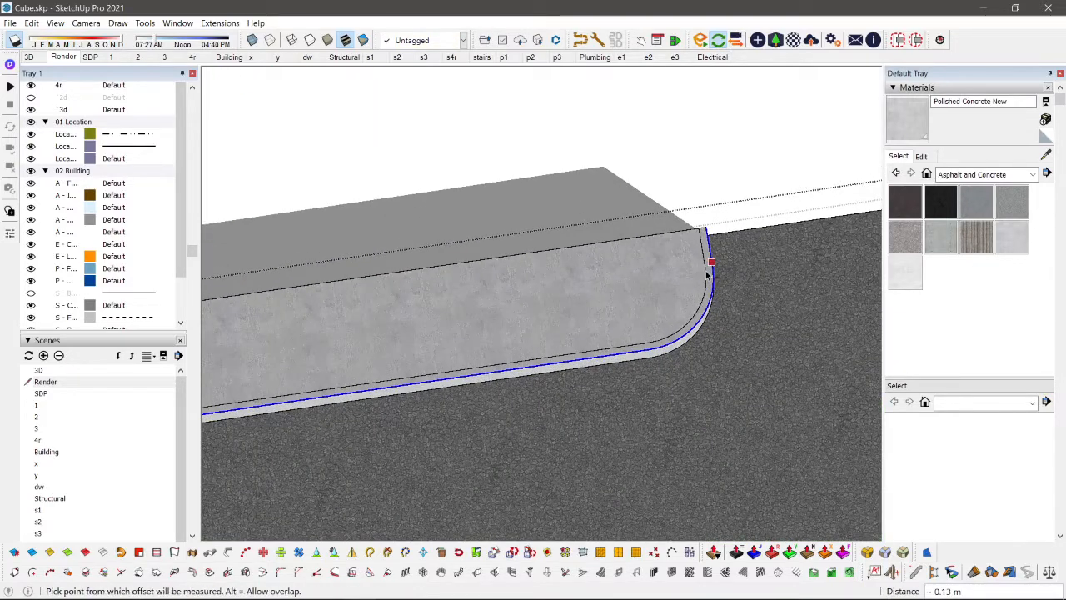
Step: Paint the kerb strip of the left sidewalk section with the Polished Concrete Old material
left_click(905, 272)
scroll(714, 287, "up", 1)
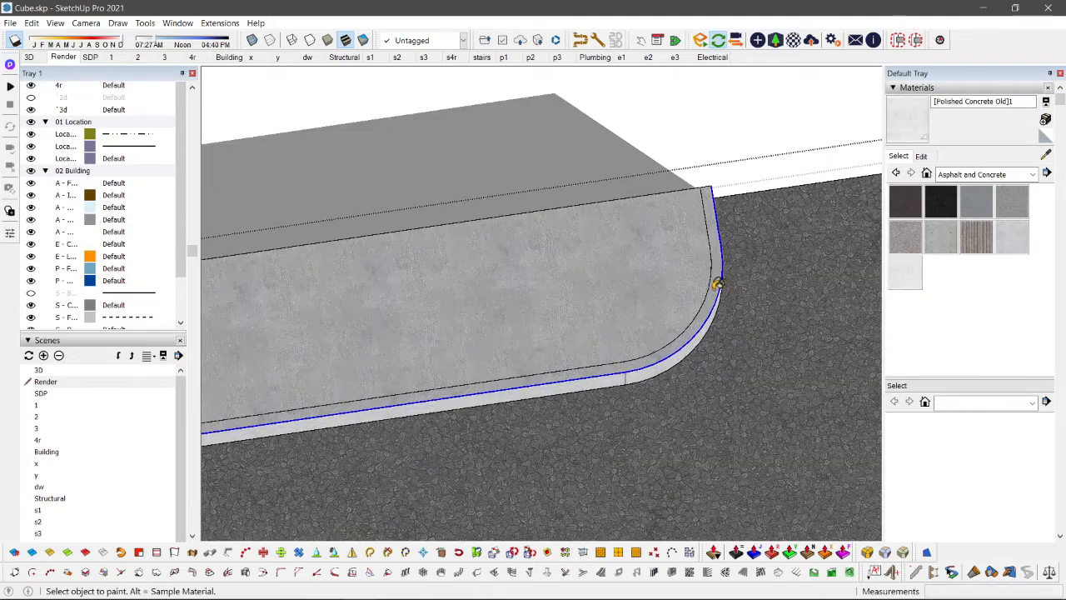
left_click(717, 286)
scroll(711, 288, "down", 2)
Step: Offset the road-side and driveway-side top edges of the right sidewalk section inward to form a matching kerb strip
middle_click_drag(707, 291, 307, 367, "shift")
key("space")
double_click(752, 299)
scroll(752, 298, "down", 2)
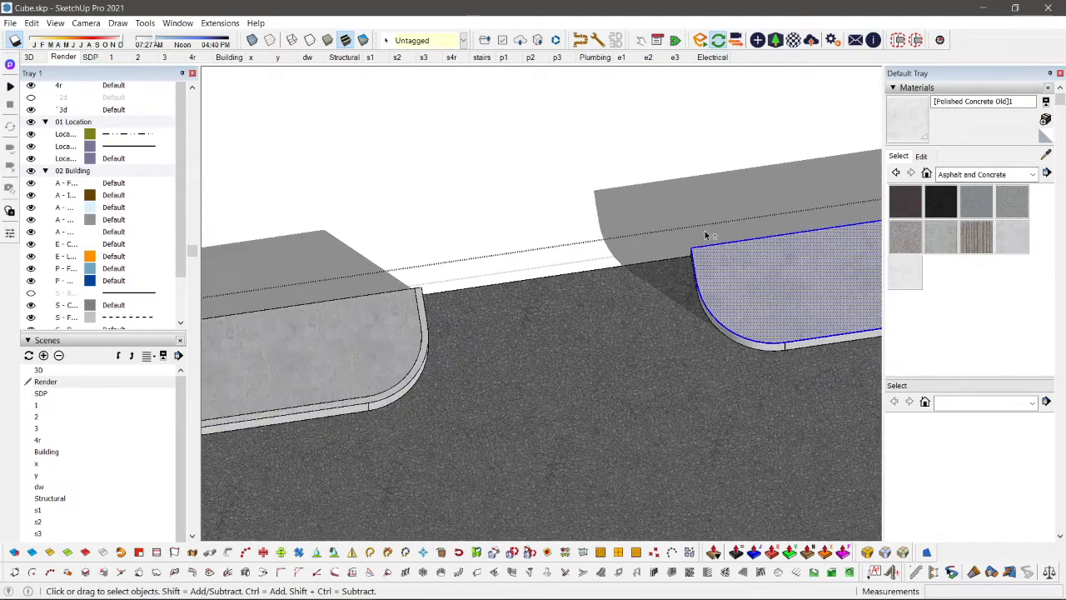
mouse_move(705, 236)
middle_mouse_down()
mouse_move(302, 274)
mouse_move(419, 285)
mouse_move(472, 317)
mouse_move(704, 244)
middle_mouse_up()
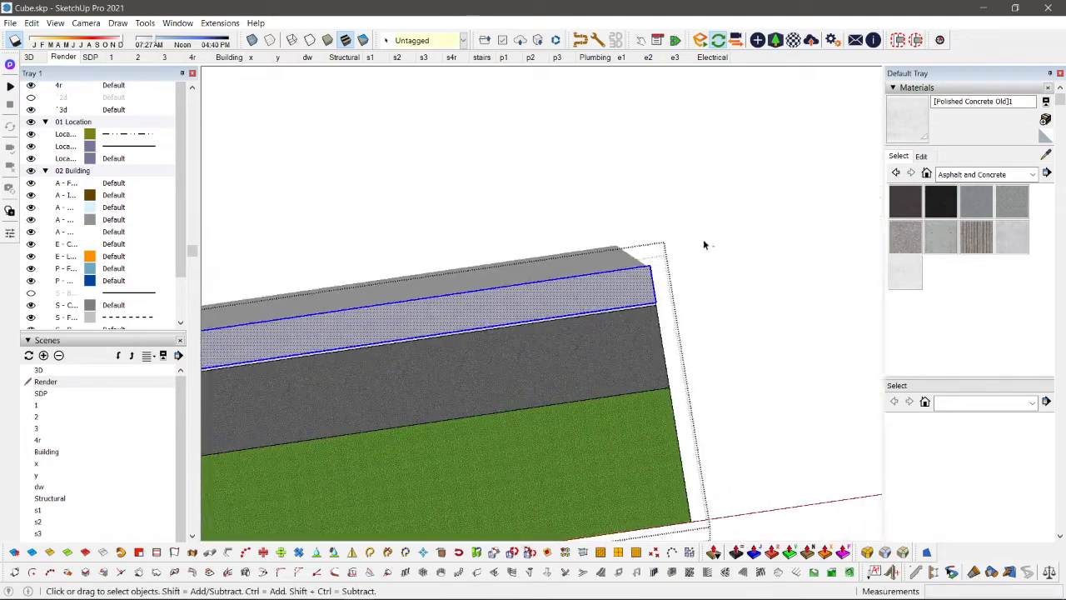
left_click_drag(704, 245, 594, 285, "shift")
middle_click_drag(362, 293, 774, 258, "shift")
scroll(536, 358, "up", 3)
key("f")
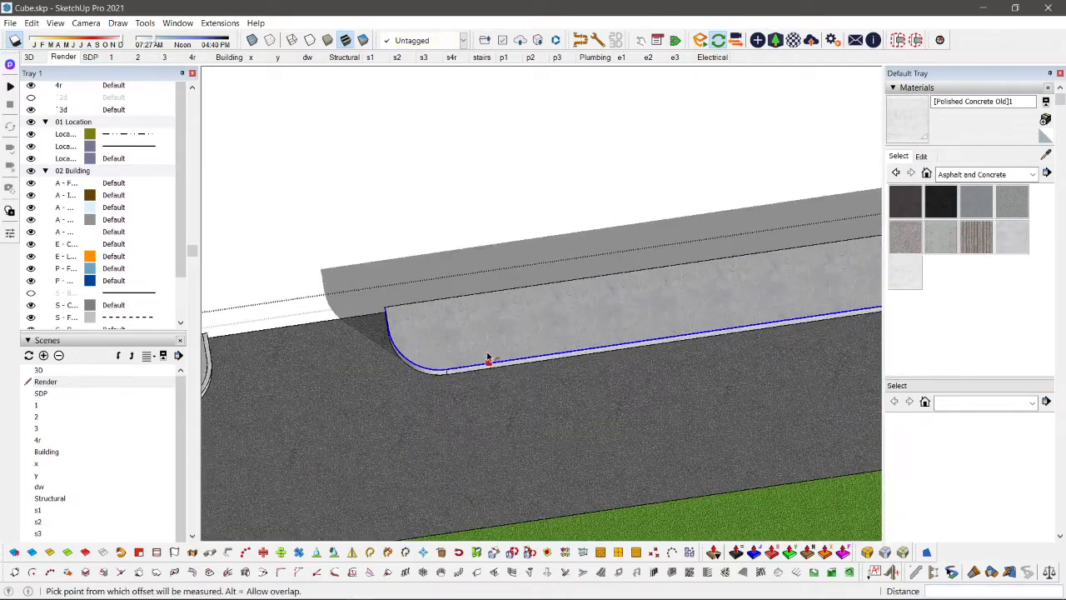
key("space")
Step: Paint the kerb strip of the right sidewalk section with the Polished Concrete Old material
scroll(388, 333, "up", 4)
key("b")
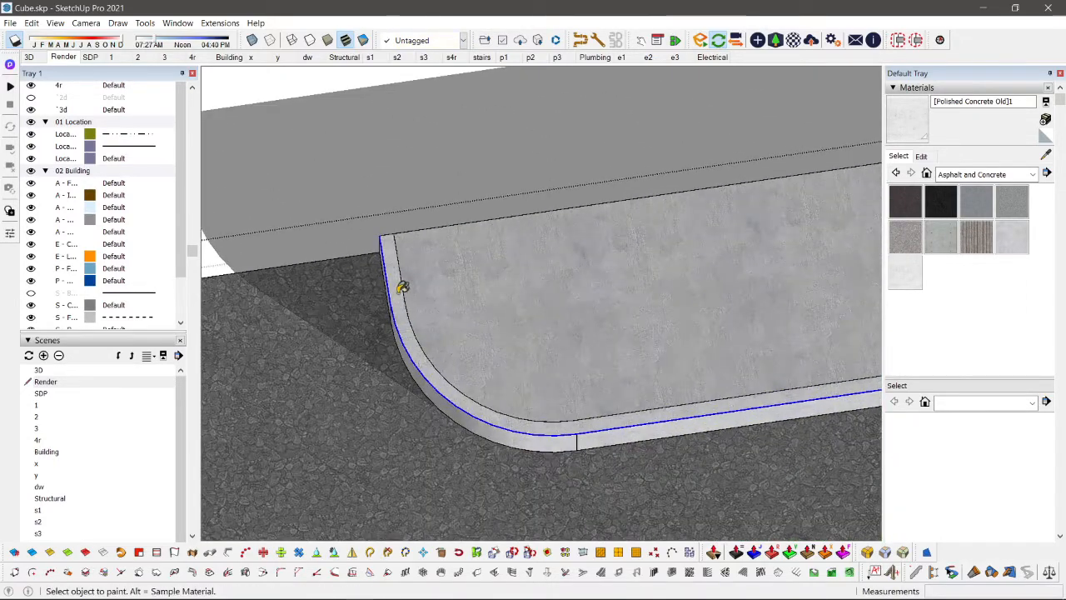
key("space")
Step: Copy the edge between the road and the opposite grass a short distance onto the grass to form a narrow strip
scroll(403, 286, "down", 5)
mouse_move(636, 257)
middle_mouse_down()
mouse_move(336, 428)
mouse_move(500, 388)
mouse_move(531, 340)
middle_mouse_up()
scroll(541, 296, "up", 3)
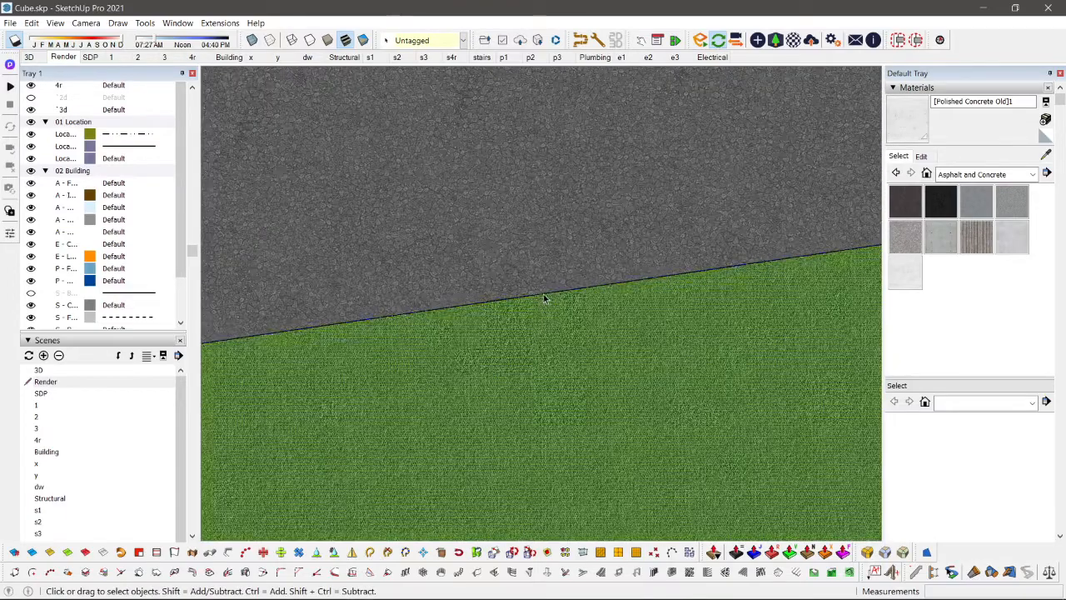
left_click(542, 294)
key("m")
key("ctrl")
left_click(534, 295)
left_click(536, 309)
Step: Paint the narrow strip between the road and the grass with the Polished Concrete Old material
key("b")
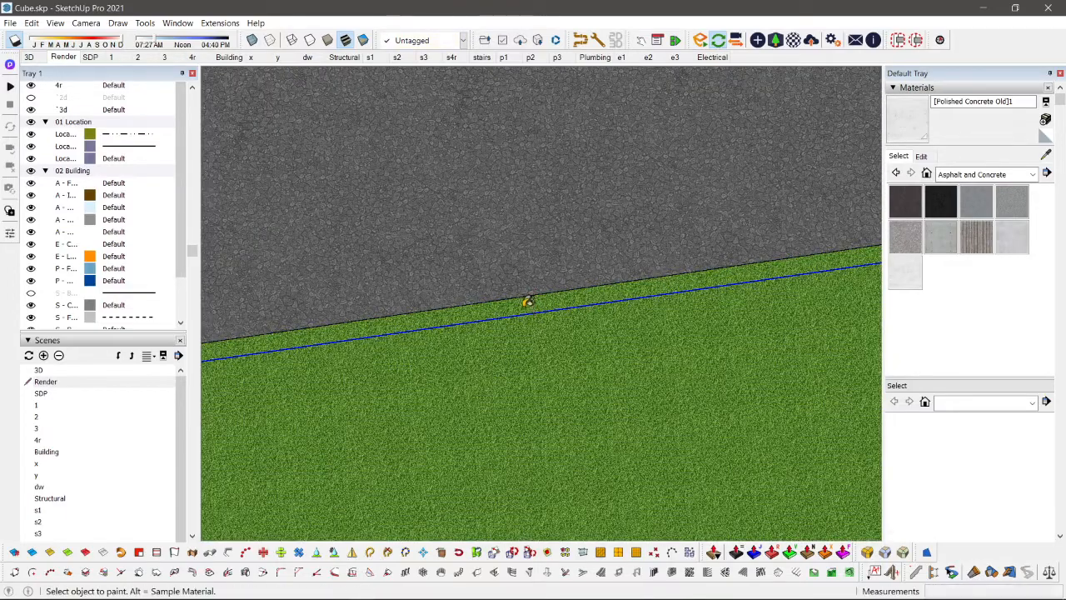
left_click(527, 303)
key("z")
left_click_drag(510, 209, 520, 439)
key("space")
scroll(508, 354, "up", 5)
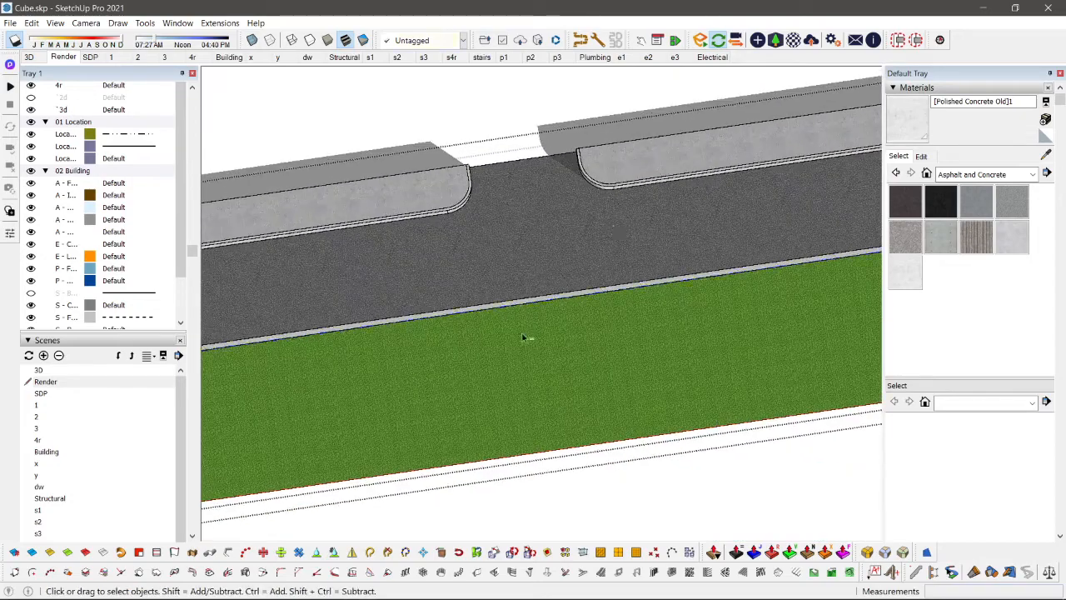
Step: Raise the grass area across the road by about 0.25 m with Push/Pull
key("p")
left_click(548, 294)
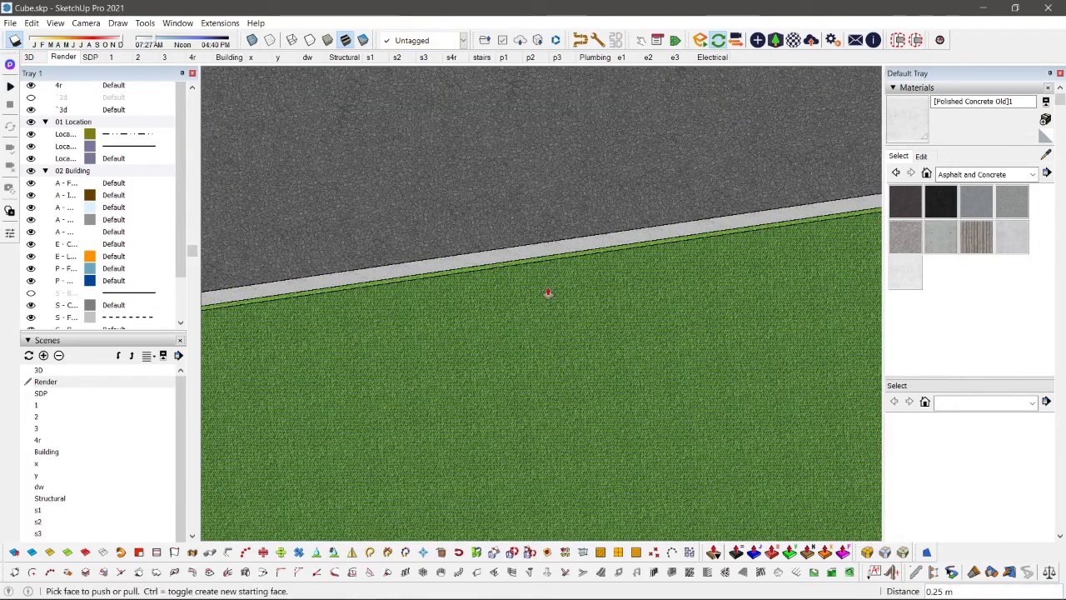
key("space")
key("Escape")
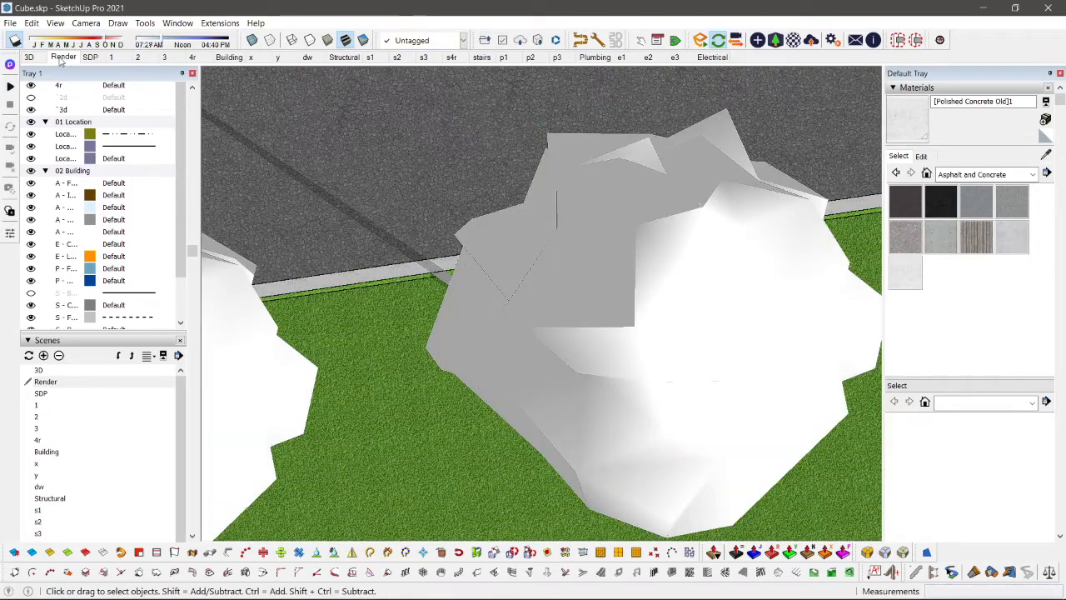
Step: Push the end fascia of the roof's projecting side section inward with Push/Pull to shorten its overhang
left_click(62, 57)
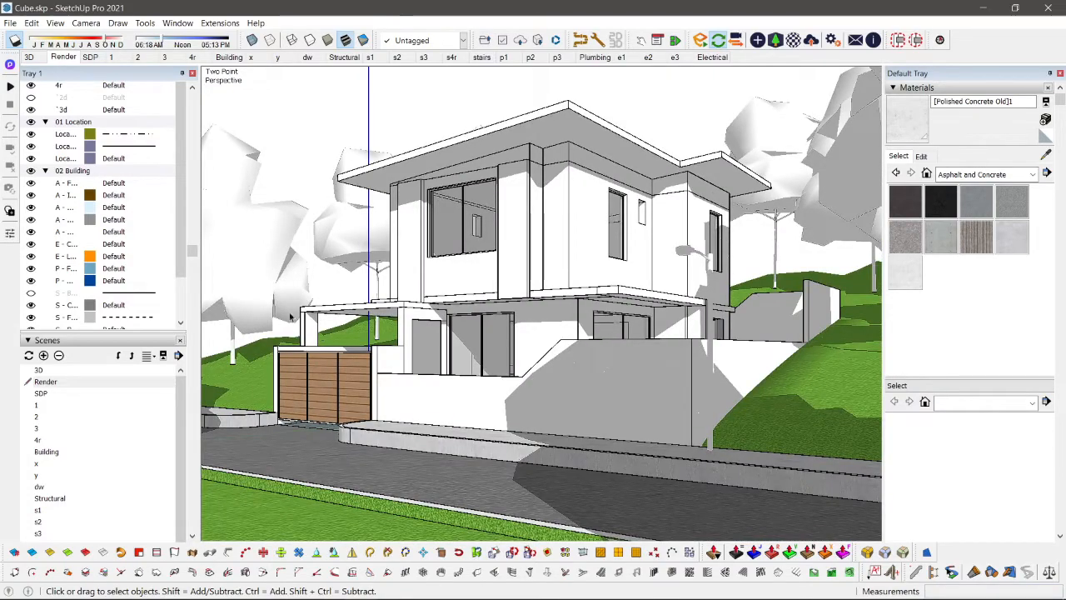
middle_click_drag(383, 360, 256, 355)
middle_click_drag(685, 200, 678, 282)
scroll(678, 284, "up", 8)
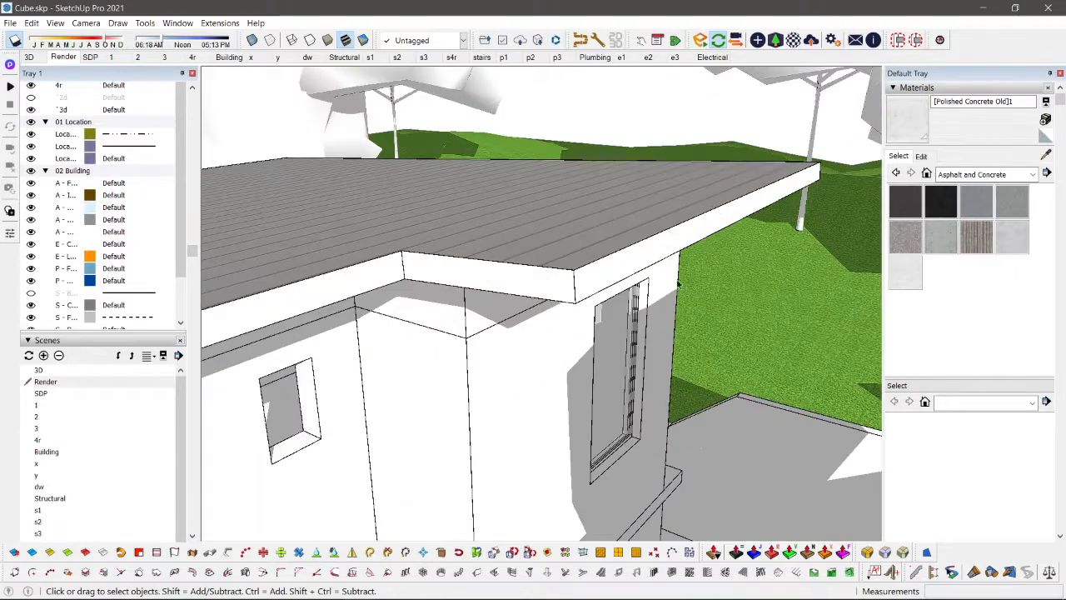
double_click(648, 266)
double_click(647, 265)
key("p")
left_click(635, 258)
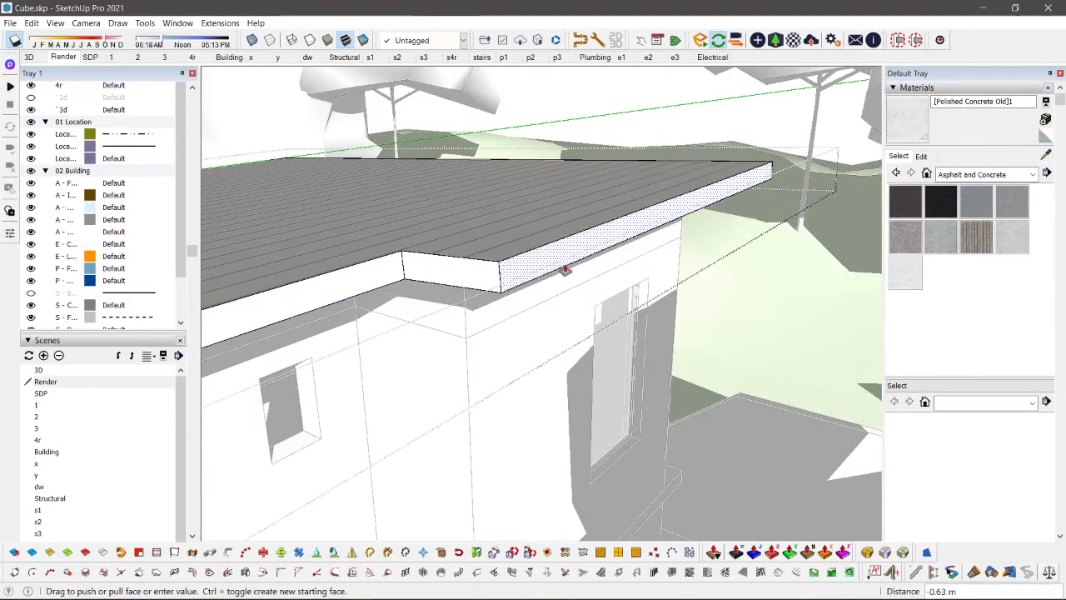
key("space")
scroll(559, 290, "down", 1)
middle_click_drag(559, 291, 688, 172)
key("p")
left_click_drag(688, 172, 623, 200)
key("space")
scroll(622, 201, "down", 2)
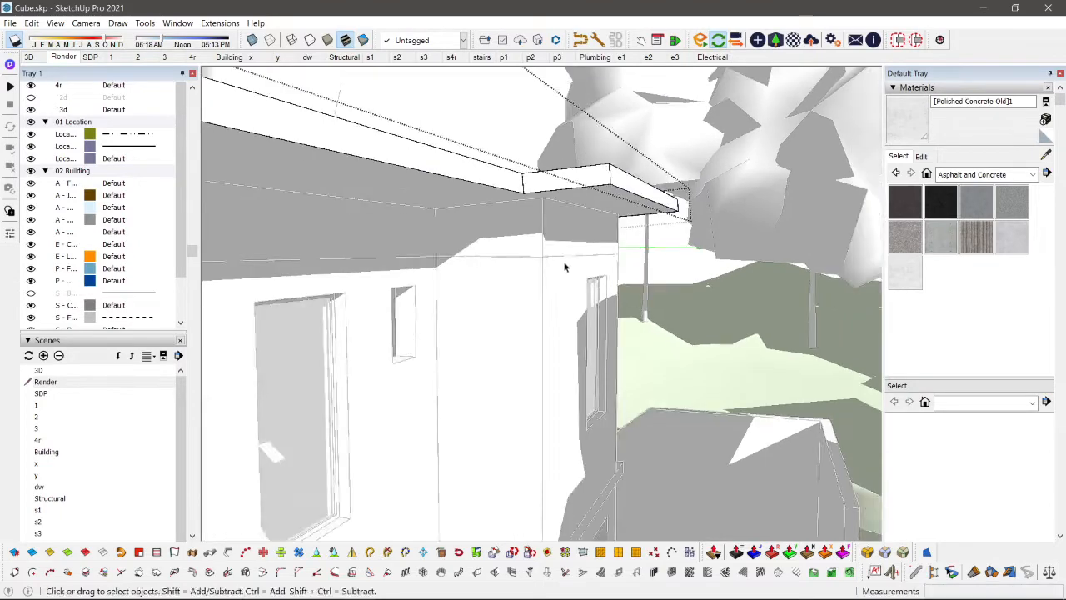
middle_click_drag(564, 262, 505, 208)
scroll(505, 208, "down", 5)
left_click(472, 235)
left_click(472, 236)
Step: Offset the outline of the main roof's underside inward by about 0.11 m to form a border strip
scroll(473, 237, "down", 4)
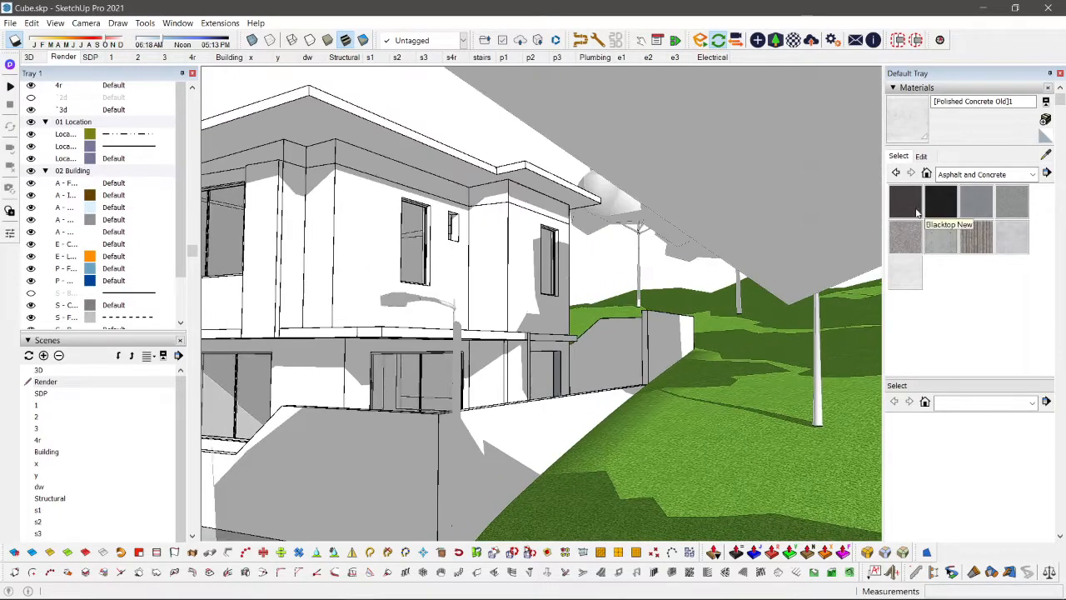
middle_click_drag(716, 148, 800, 137)
middle_click_drag(517, 158, 670, 196)
scroll(642, 121, "up", 1)
double_click(663, 105)
scroll(670, 196, "up", 2)
key("f")
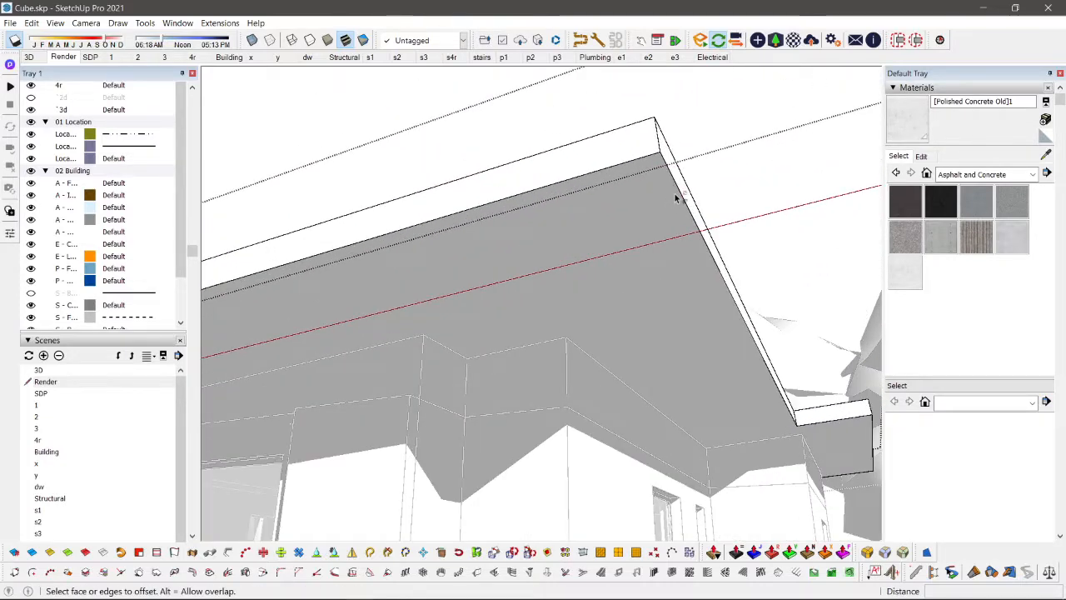
left_click(668, 196)
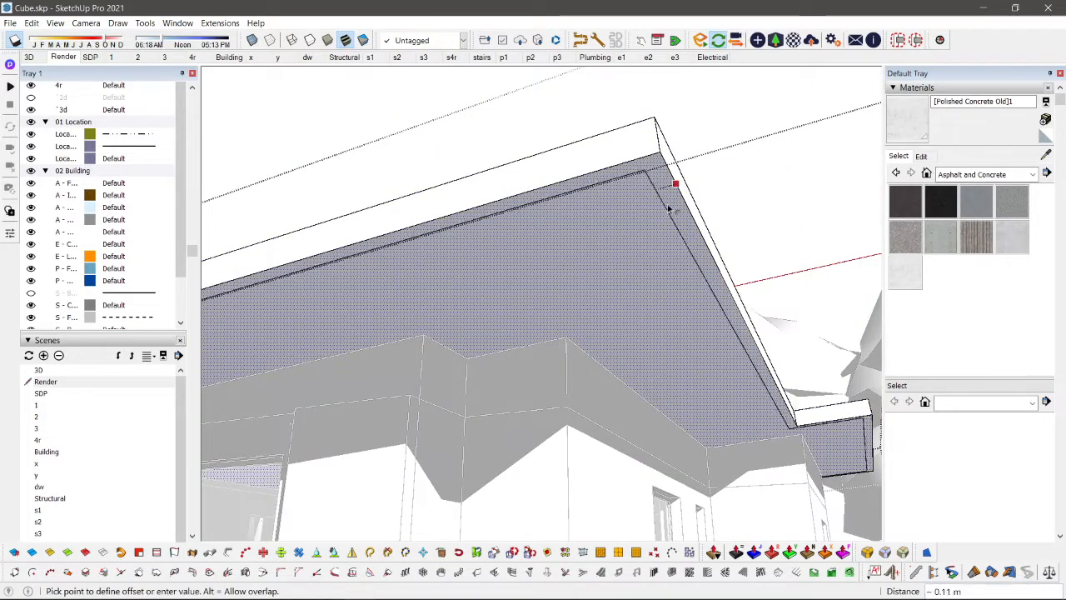
left_click(669, 205)
key("space")
scroll(620, 184, "up", 1)
key("p")
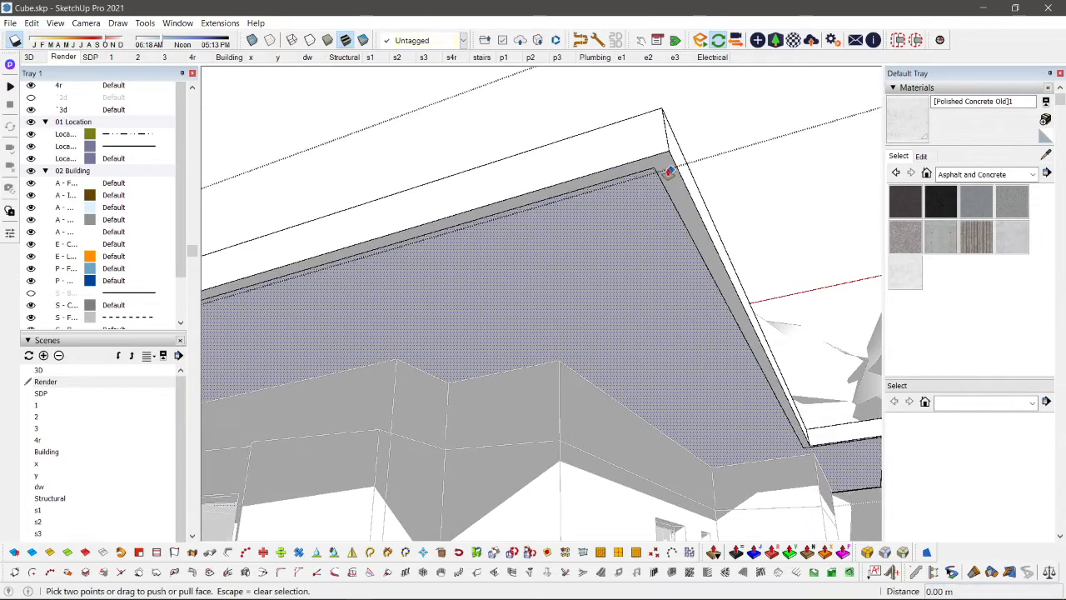
key("space")
left_click(665, 166)
key("p")
left_click(665, 162)
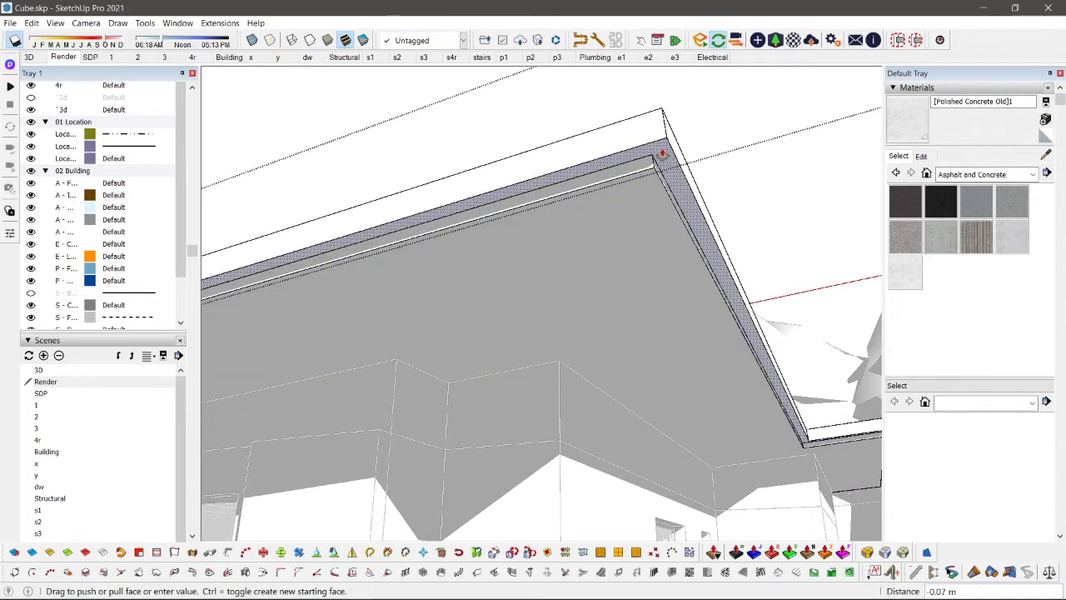
left_click(630, 219)
left_click(631, 219)
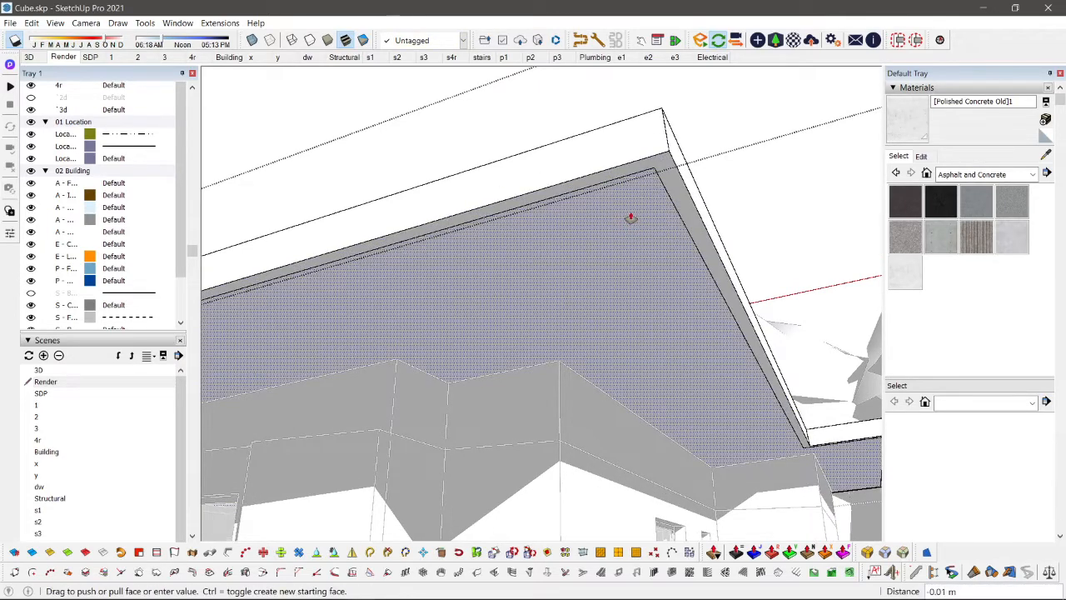
key("space")
Step: Recess the border strip around the roof's underside upward with Push/Pull
key("p")
left_click(670, 202)
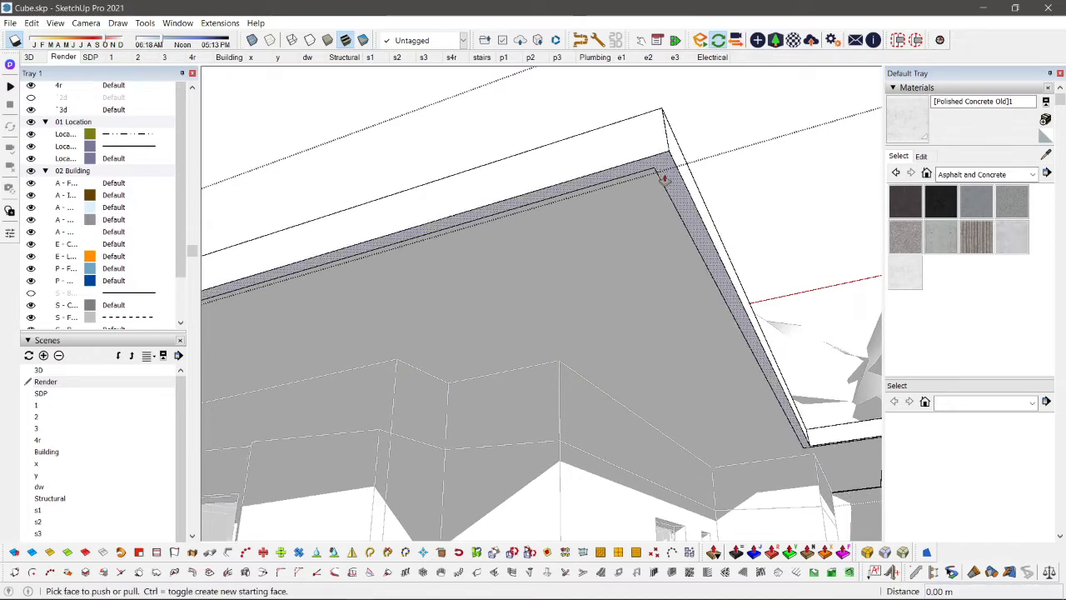
key("space")
key("Escape")
scroll(611, 319, "down", 6)
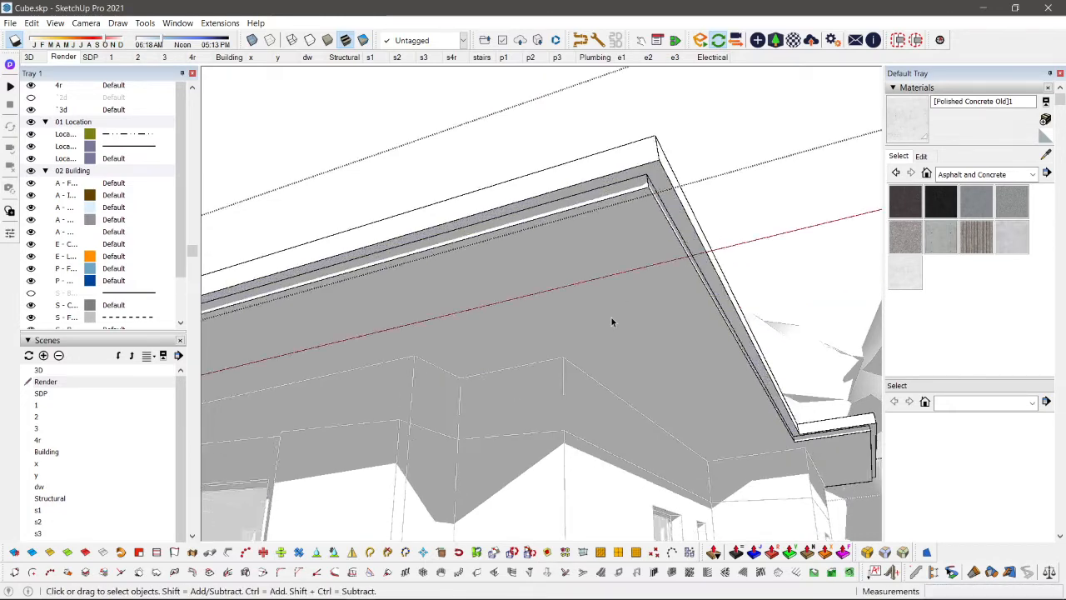
Step: Draw a rectangle on the ground-floor front wall beside the window and pull it out into a thin panel
middle_click_drag(592, 257, 448, 209)
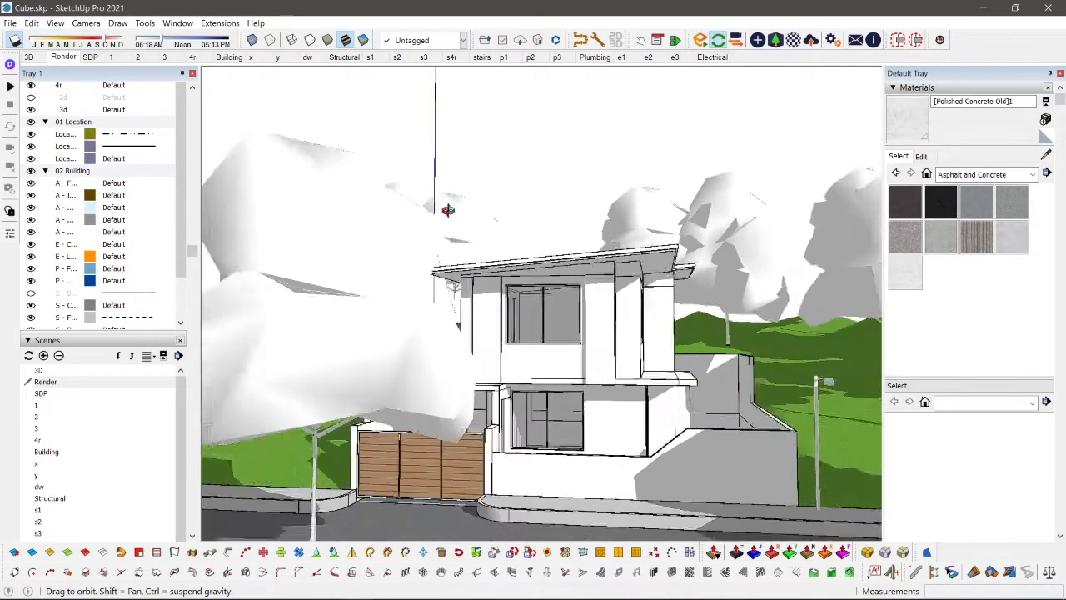
scroll(622, 418, "up", 6)
middle_click_drag(624, 417, 623, 329)
scroll(631, 315, "down", 5)
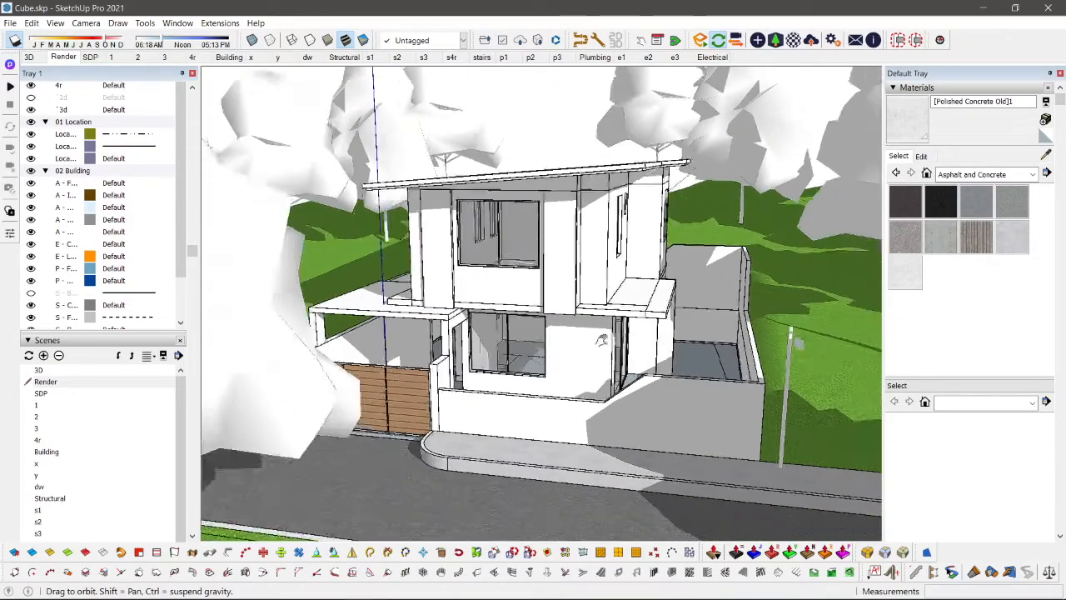
scroll(459, 407, "up", 7)
middle_click_drag(654, 305, 524, 305)
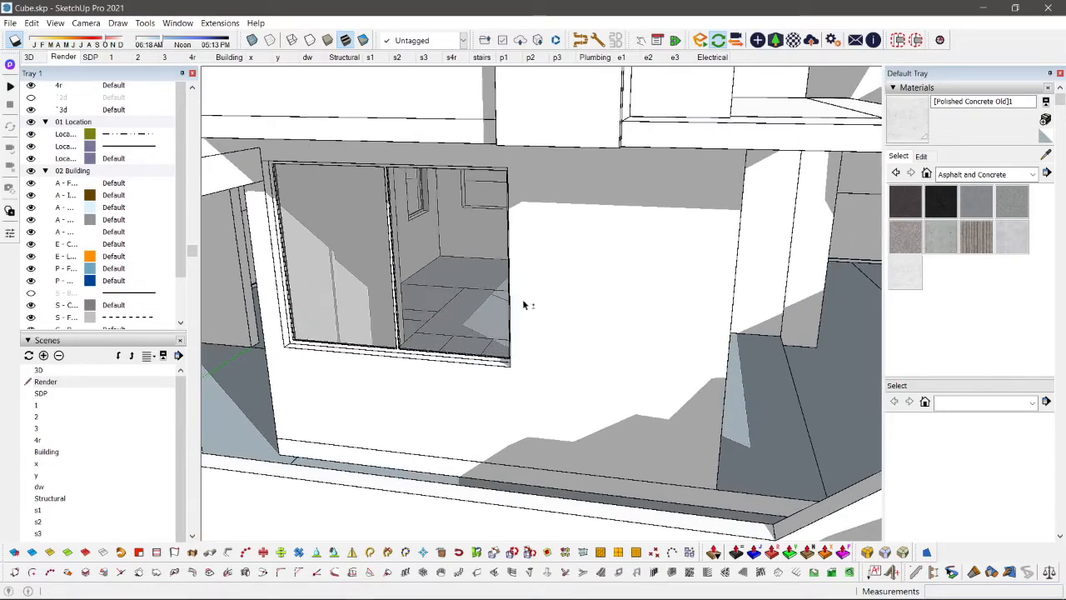
left_click(552, 174)
left_click(702, 436)
key("p")
mouse_move(702, 436)
middle_mouse_down()
mouse_move(624, 376)
mouse_move(666, 263)
middle_mouse_up()
left_click(666, 262)
left_click(642, 285)
key("space")
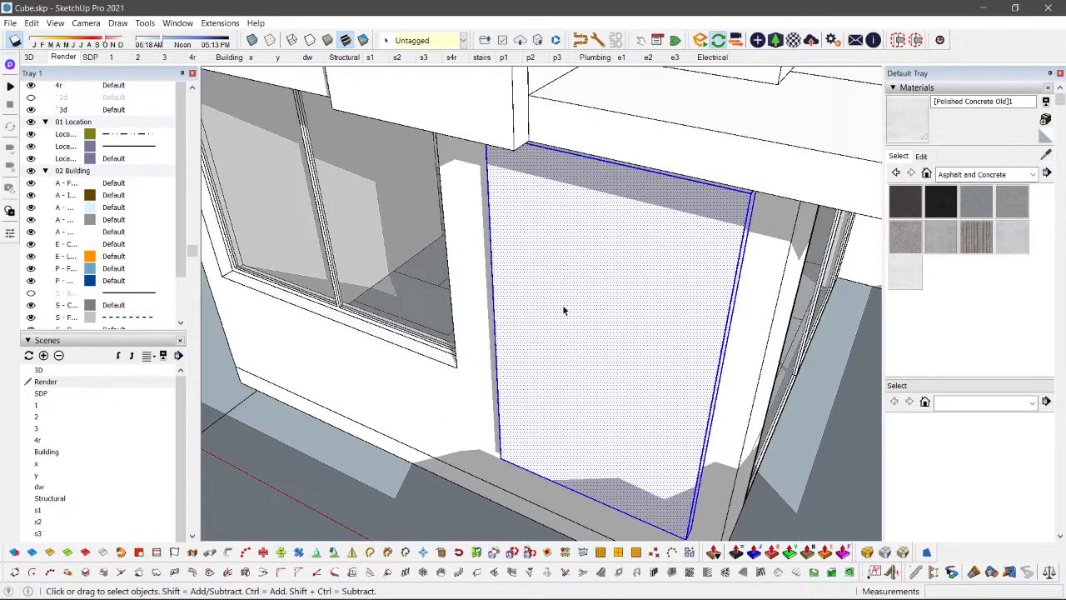
Step: Scale the wall panel upward so its top meets the underside of the slab above
scroll(564, 309, "up", 1)
scroll(564, 310, "down", 4)
mouse_move(545, 392)
middle_mouse_down()
mouse_move(521, 242)
mouse_move(531, 134)
middle_mouse_up()
scroll(531, 134, "up", 4)
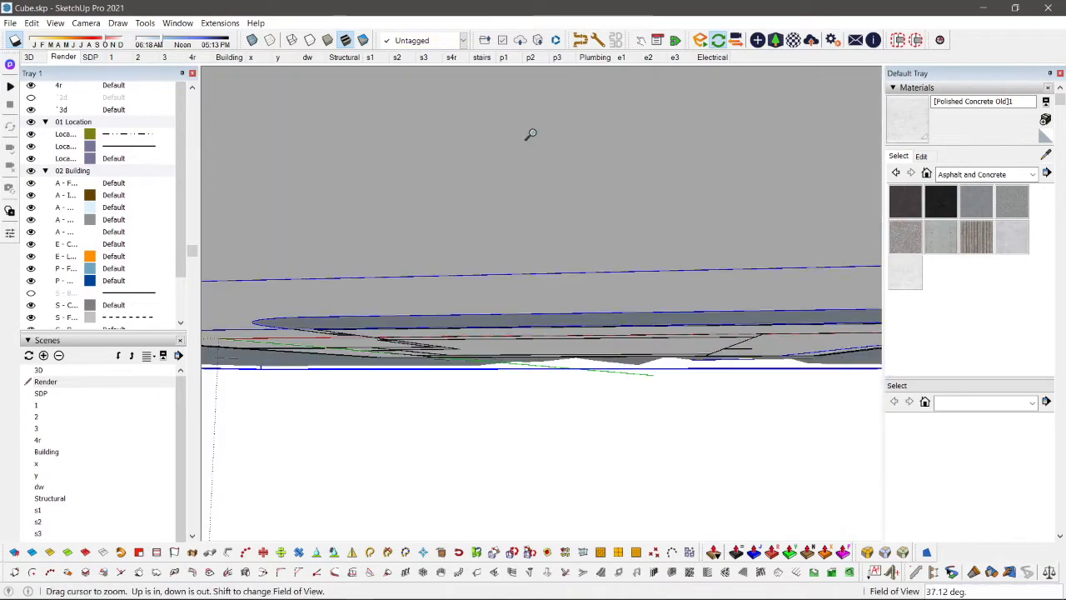
middle_click_drag(524, 411, 511, 483)
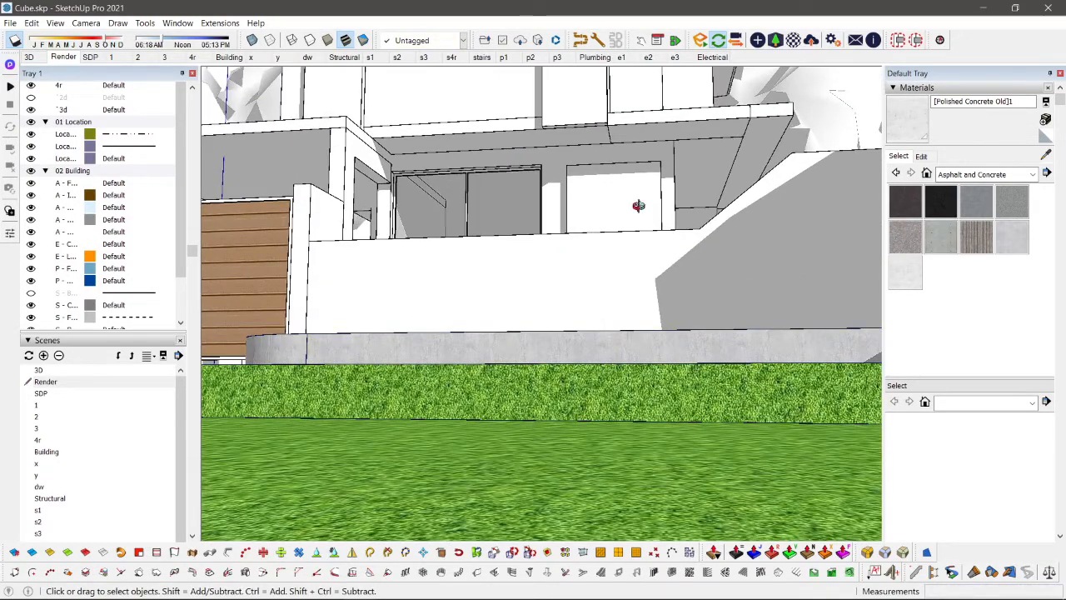
scroll(517, 411, "up", 6)
key("s")
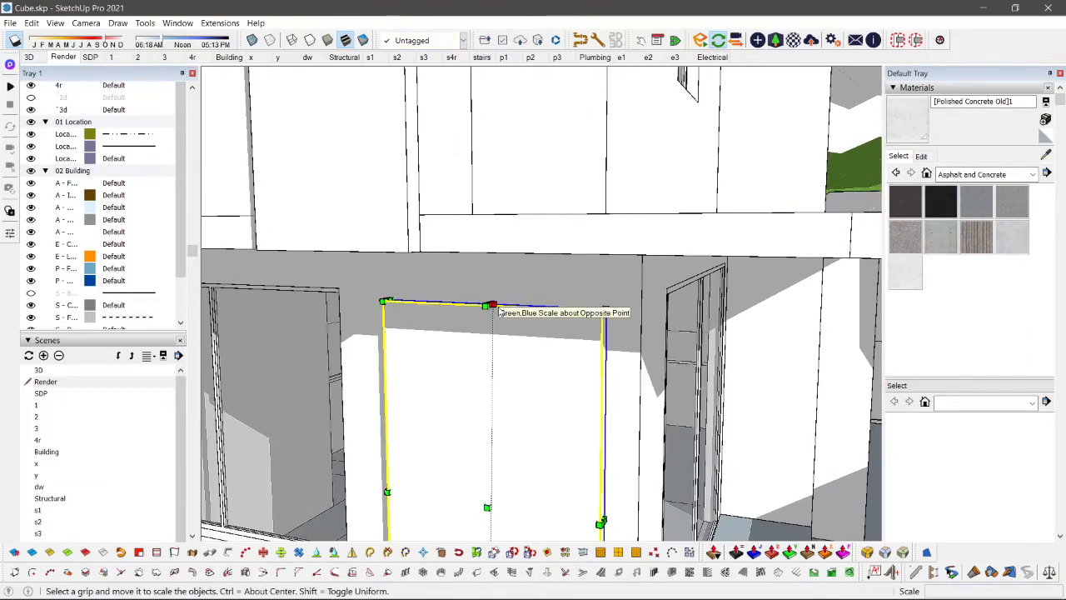
left_click(488, 306)
middle_click_drag(488, 305, 536, 205)
key("space")
Step: Scale the wall panel downward by about 1.24 so its bottom reaches the base of the ground-floor wall
scroll(548, 339, "down", 3)
middle_click_drag(548, 338, 504, 421)
scroll(493, 494, "up", 3)
key("s")
left_click(489, 500)
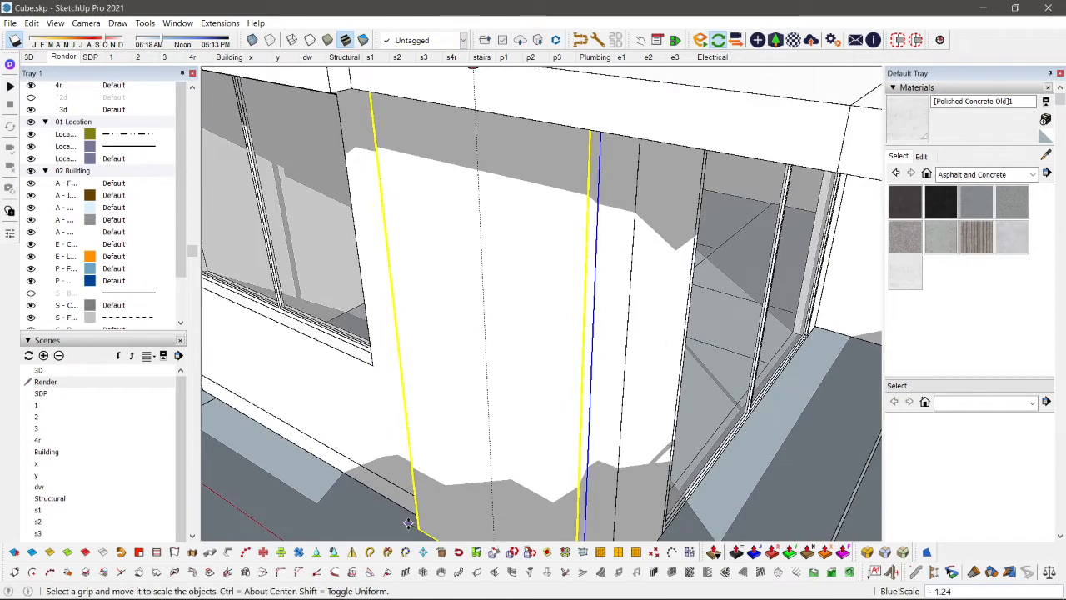
left_click(408, 523)
key("space")
scroll(507, 320, "down", 2)
left_click(332, 455)
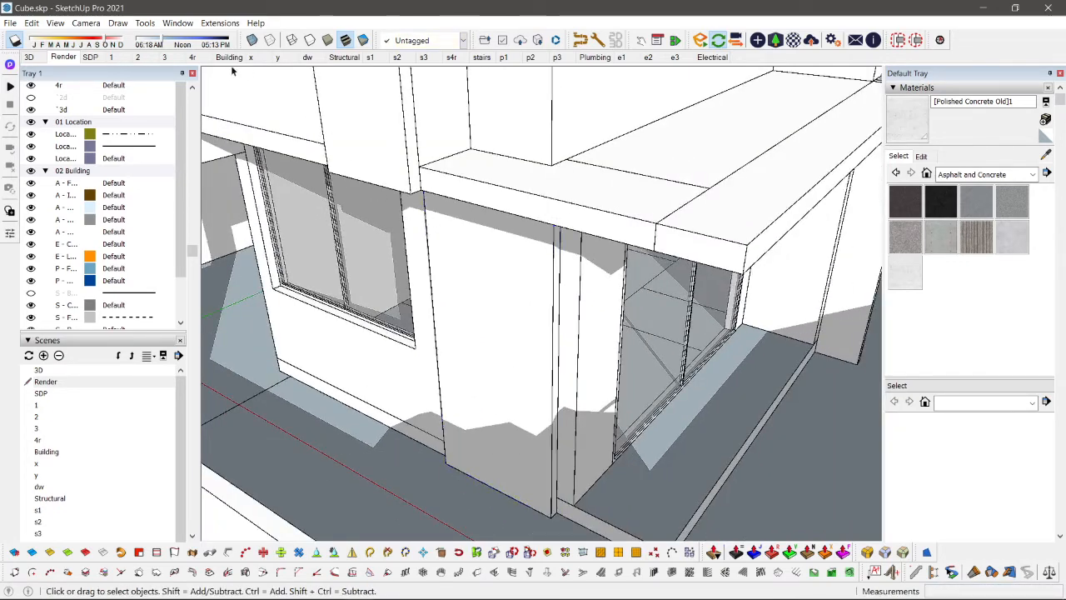
Step: Draw a rectangular strip about 5.81 m by 0.12 m along the top of the upper-floor front wall, above the large window
left_click(59, 65)
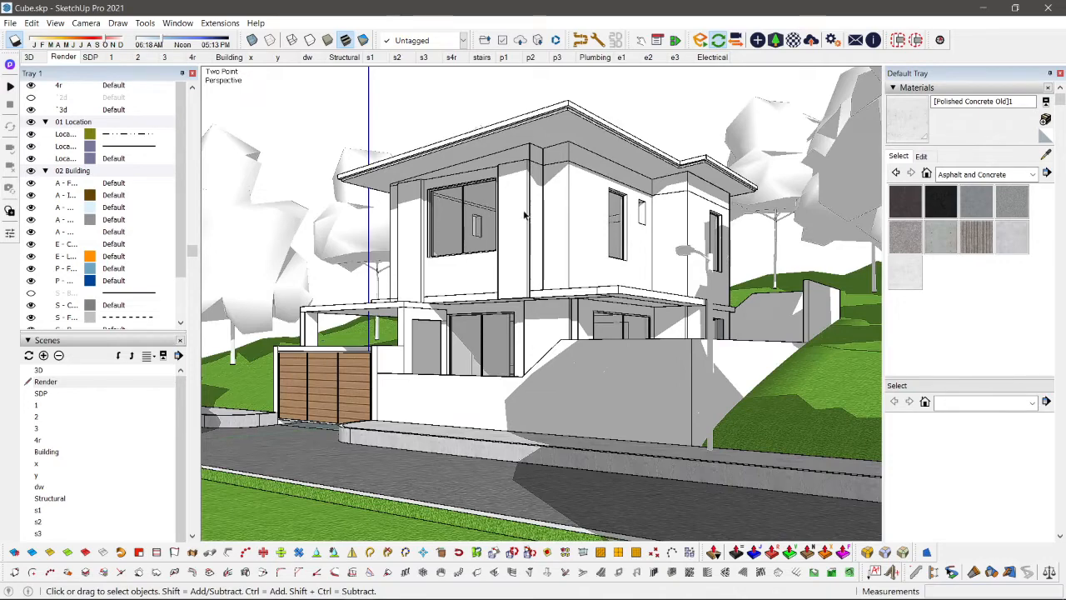
middle_click_drag(413, 211, 334, 200)
scroll(441, 185, "up", 8)
key("r")
left_click(337, 207)
scroll(347, 234, "down", 3)
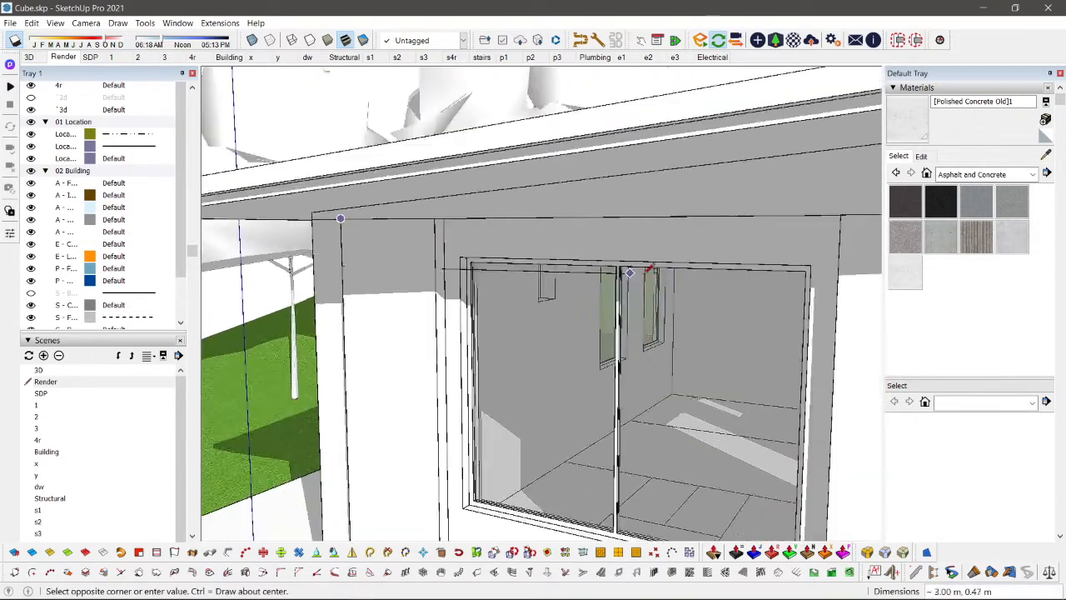
middle_click_drag(647, 273, 381, 291)
scroll(582, 233, "up", 3)
scroll(564, 226, "up", 2)
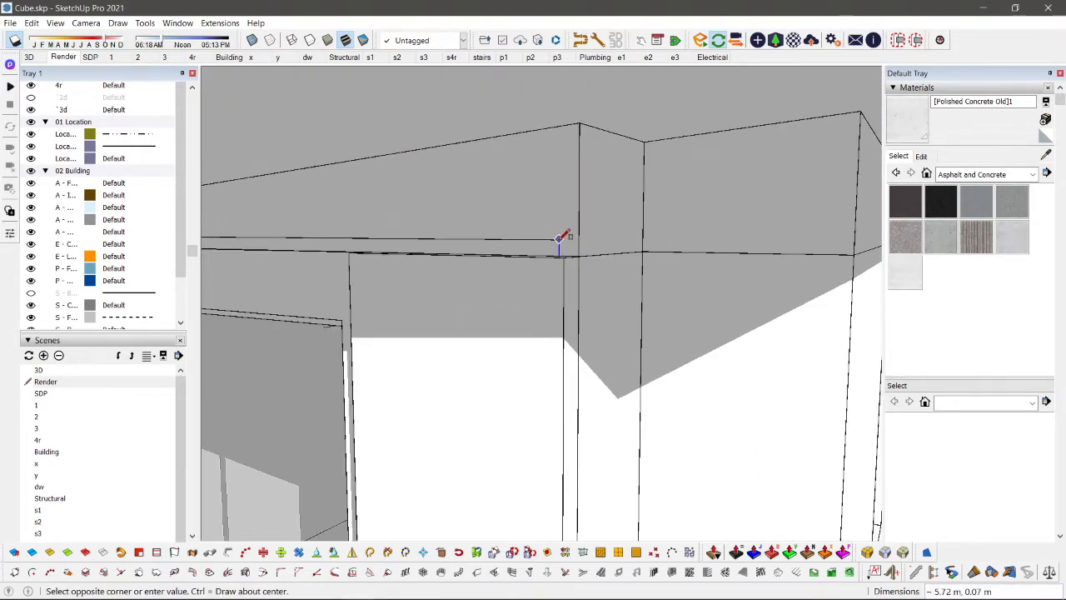
scroll(576, 244, "down", 3)
middle_click_drag(284, 304, 468, 318)
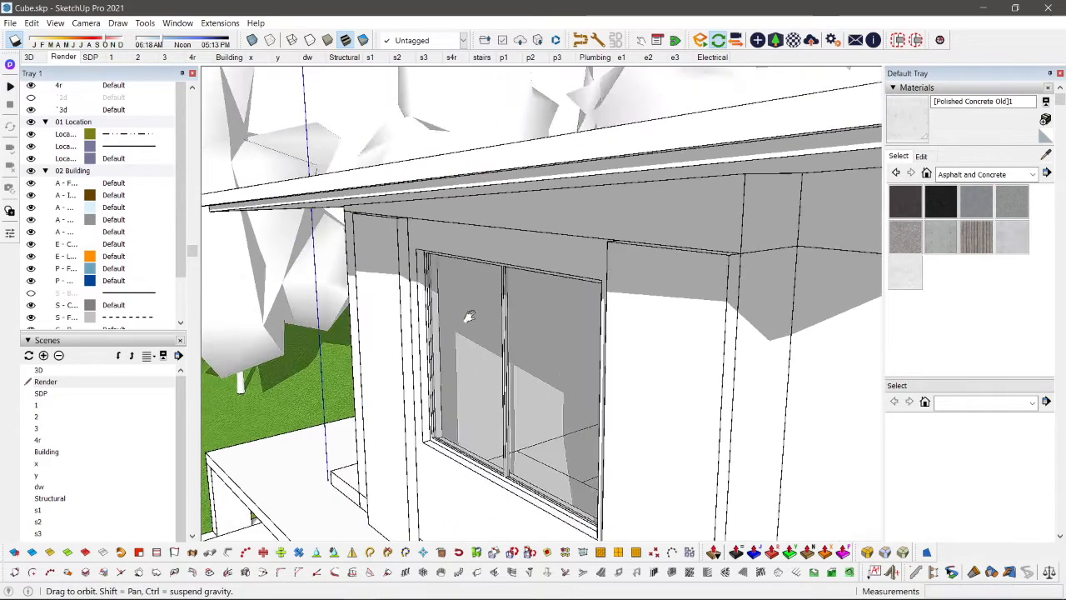
scroll(363, 227, "up", 3)
scroll(336, 200, "down", 5)
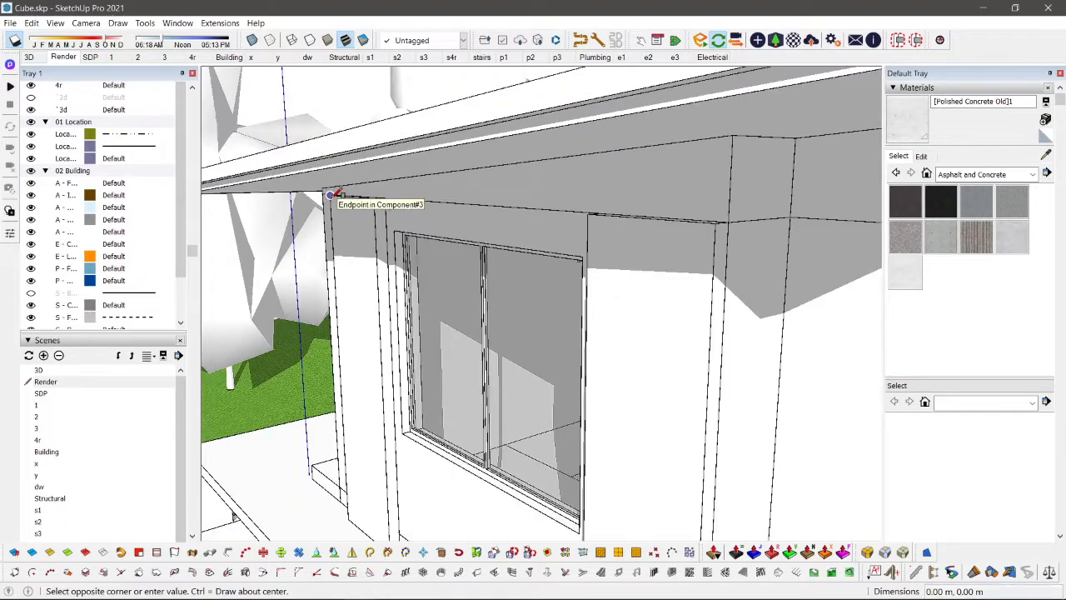
middle_click_drag(512, 243, 396, 260)
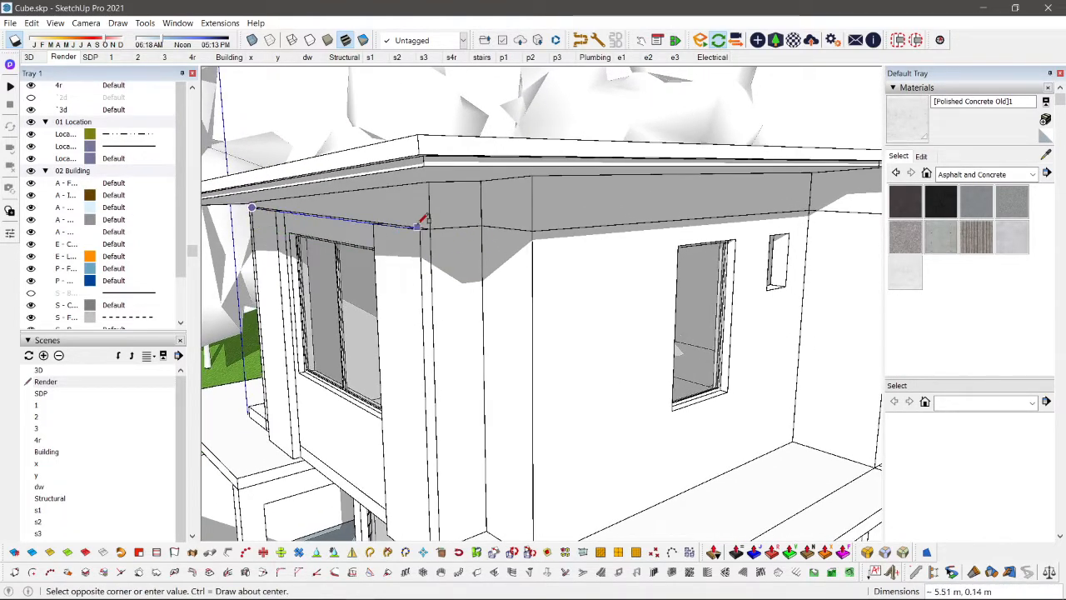
scroll(423, 219, "up", 5)
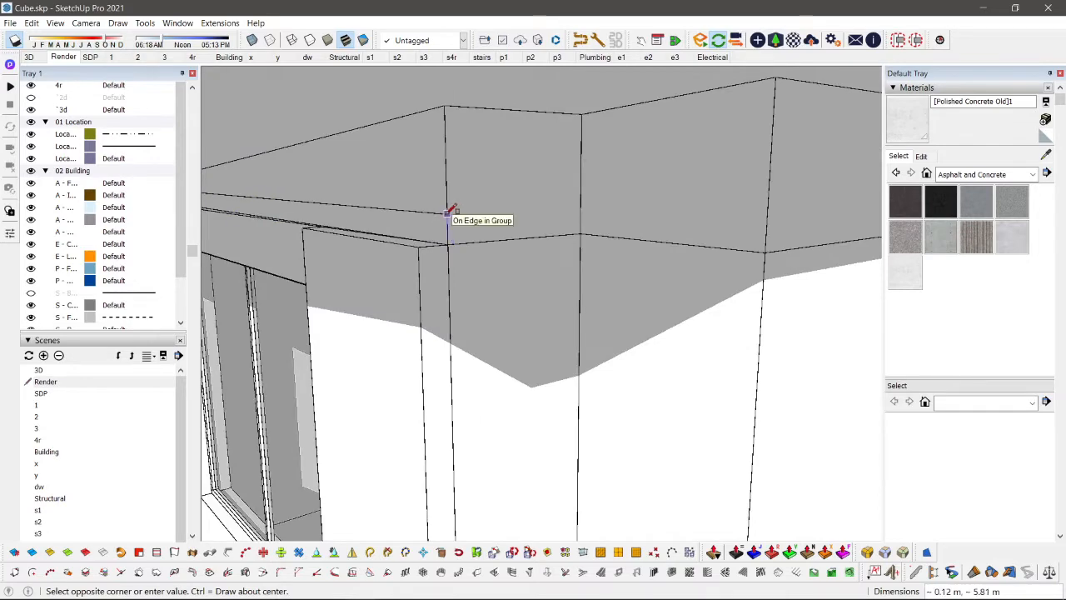
scroll(448, 214, "down", 3)
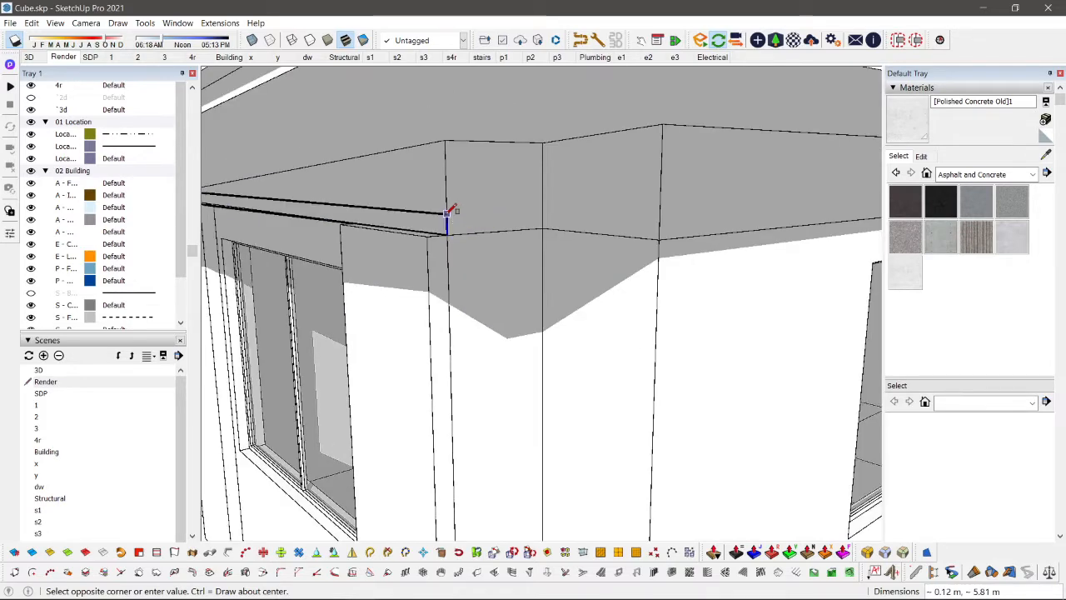
middle_click_drag(447, 214, 601, 207, "shift")
left_click(610, 207)
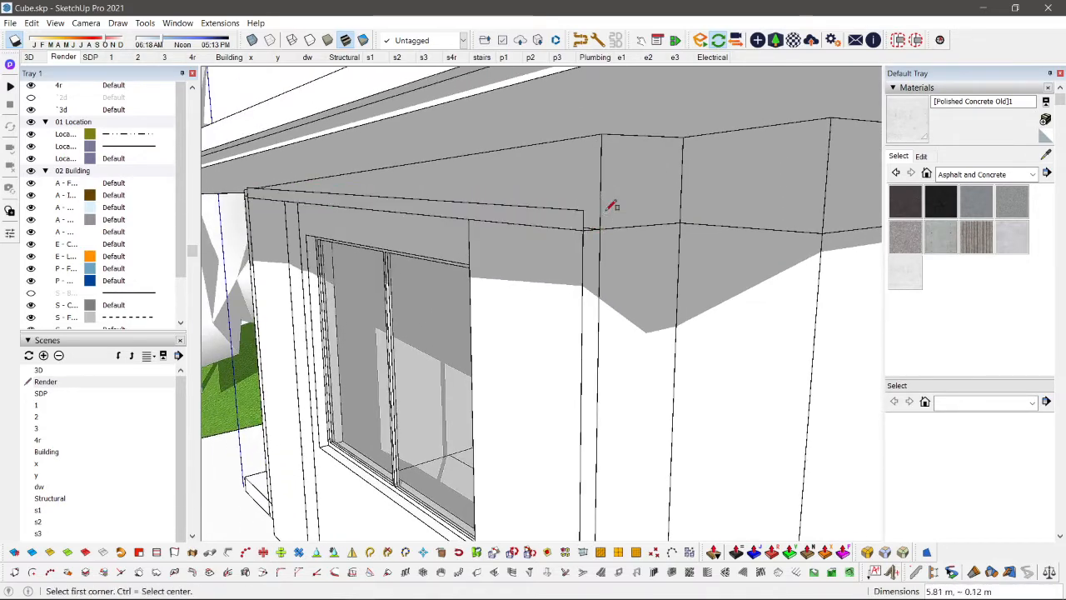
Step: Pull the strip above the upper-floor front window outward into a projecting ledge
key("space")
key("s")
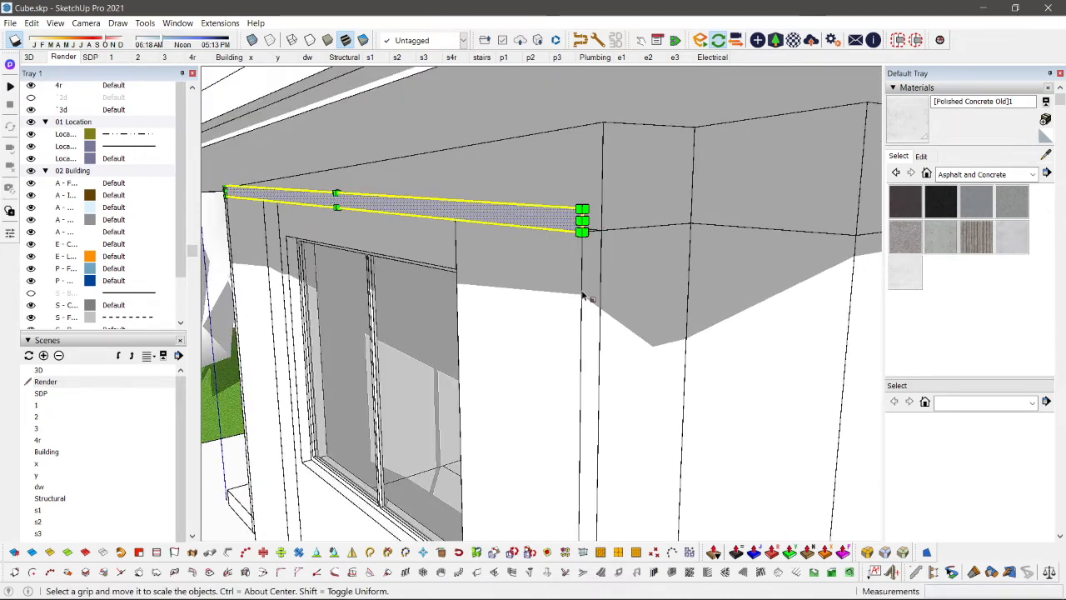
key("space")
key("p")
left_click(556, 221)
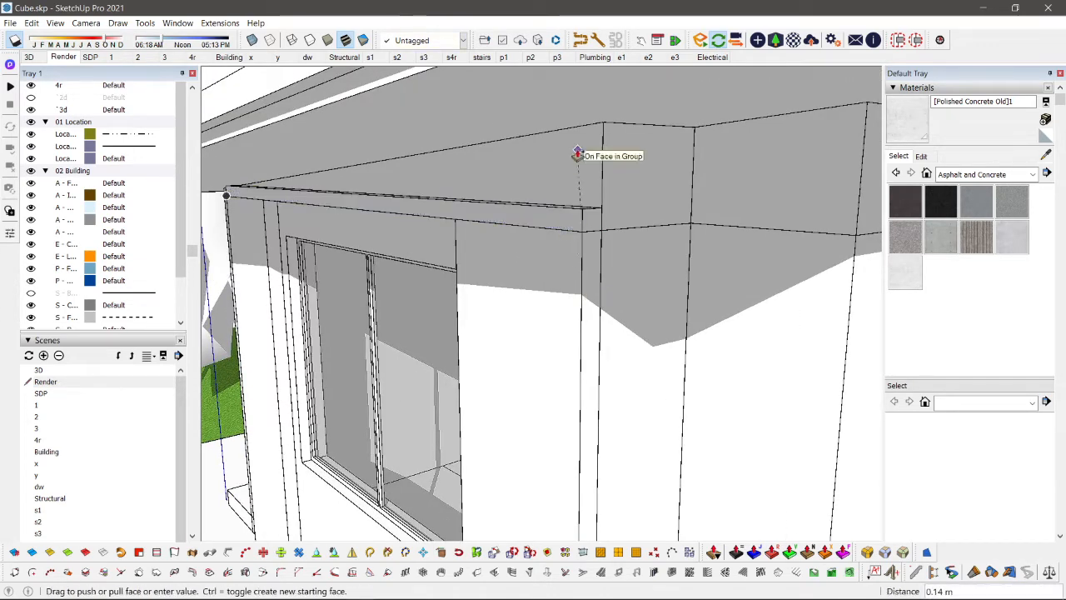
key("space")
scroll(556, 218, "up", 1)
left_click(554, 219)
key("p")
left_click(545, 217)
key("space")
key("p")
left_click(526, 218)
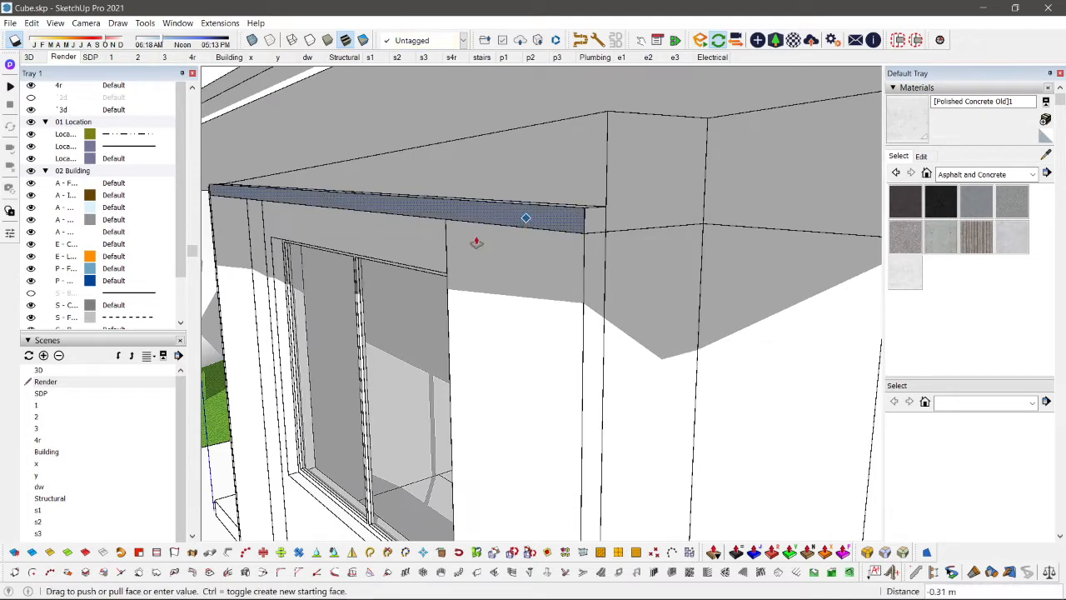
left_click(452, 248)
key("space")
scroll(455, 230, "down", 2)
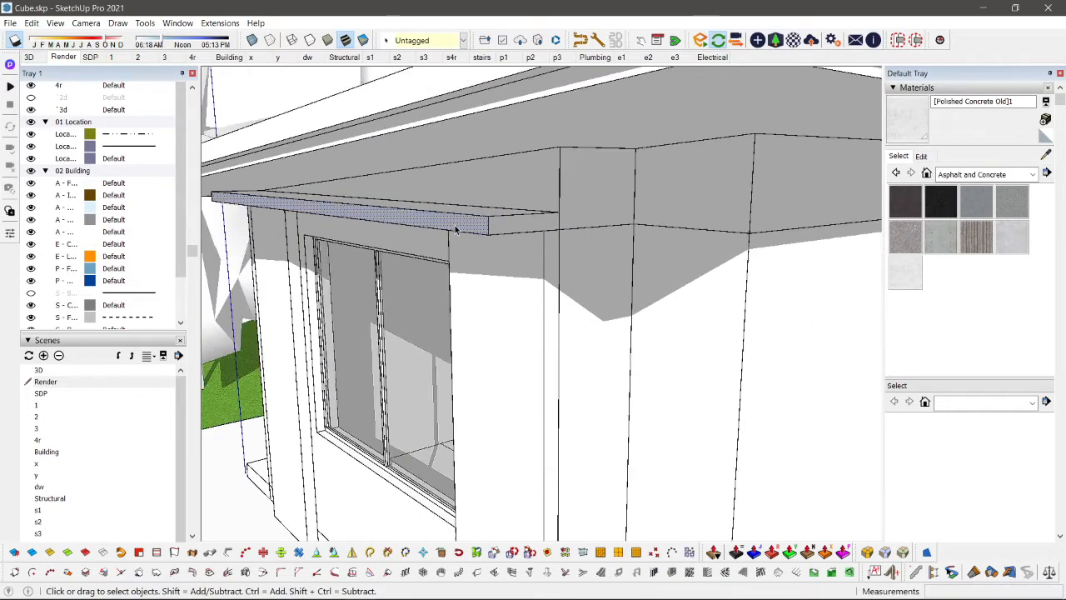
Step: Group the front window ledge and assign it the tag A - Whatever
left_click(456, 230)
middle_click_drag(456, 230, 440, 83)
left_click(421, 42)
left_click(405, 196)
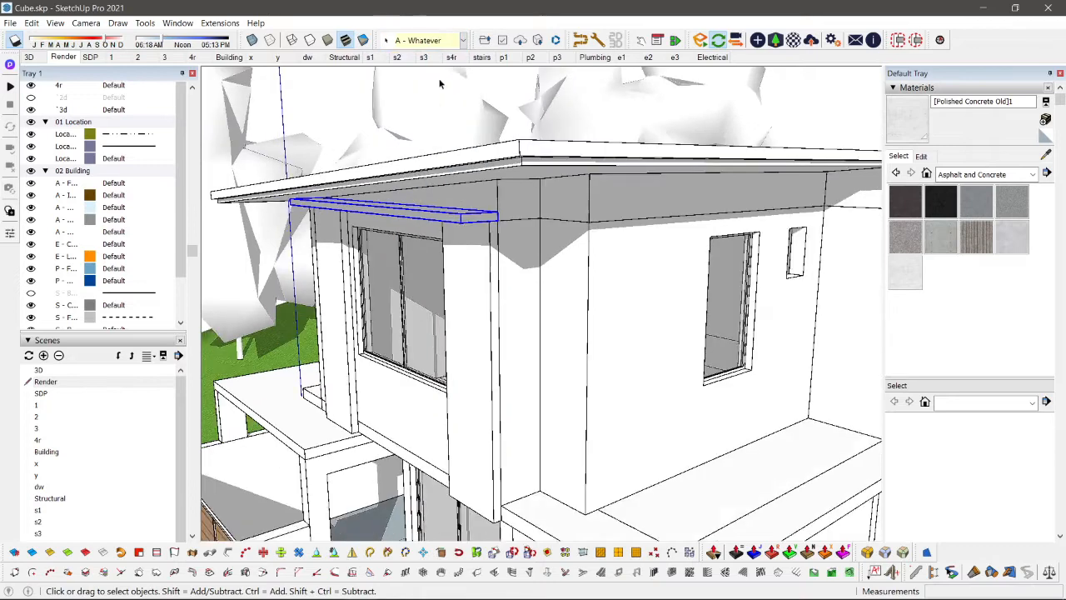
Step: Open the upper-floor wall group and paste the front ledge in place inside it
double_click(469, 254)
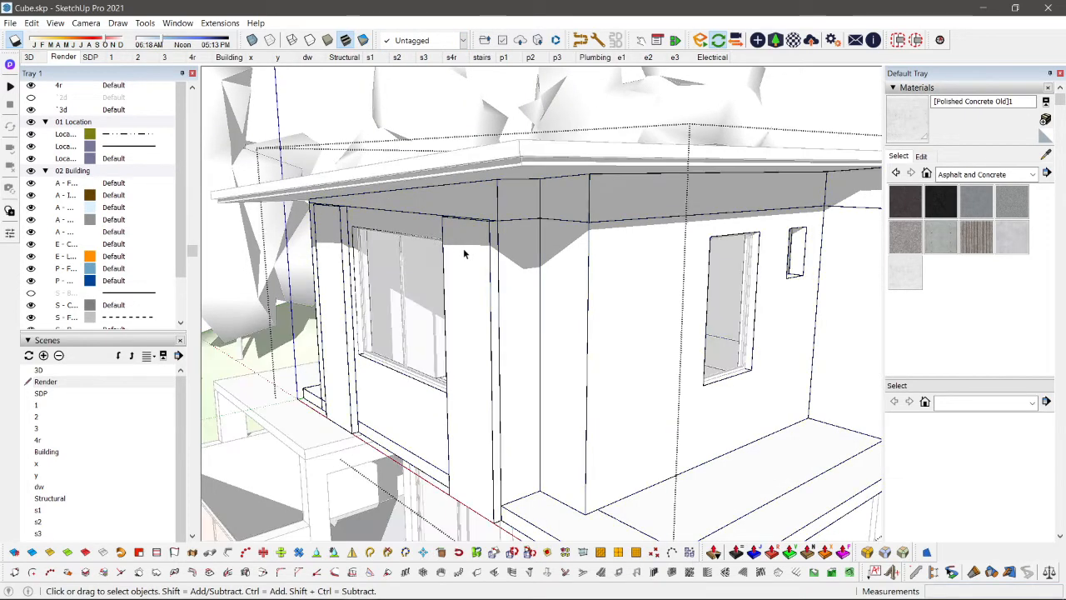
left_click(476, 252)
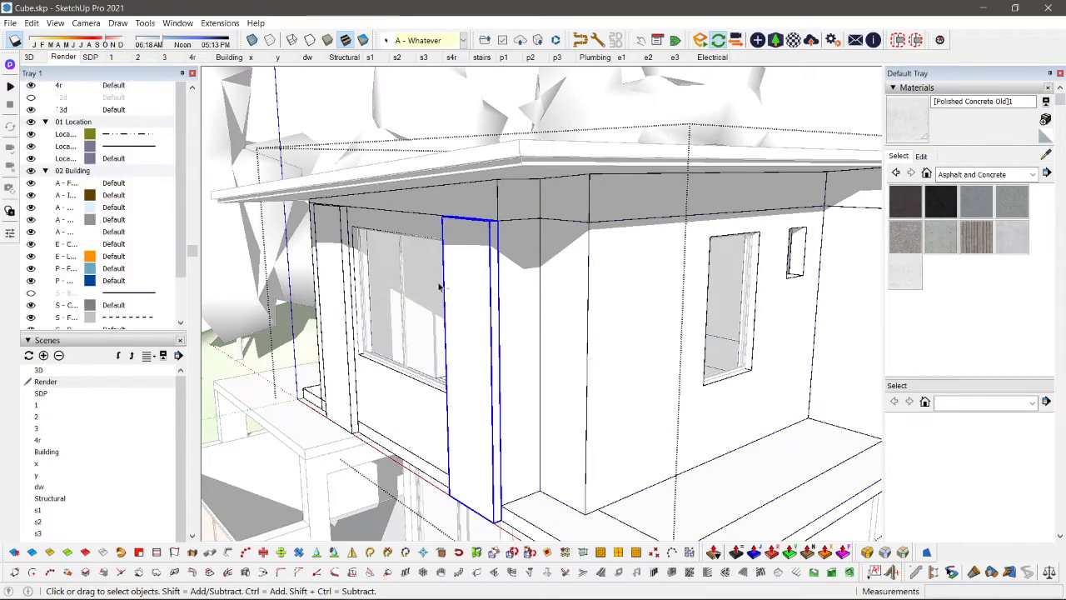
key("ctrl+shift+v")
key("ctrl+t")
scroll(342, 343, "down", 4)
middle_click_drag(342, 342, 534, 310)
key("i")
key("Escape")
Step: Draw a thin rectangle along the top of the upper-floor side wall, spanning above the tall and small windows
scroll(578, 251, "down", 3)
scroll(616, 176, "up", 3)
scroll(600, 201, "down", 3)
scroll(677, 257, "up", 4)
middle_click_drag(438, 288, 517, 217)
scroll(516, 210, "up", 4)
key("r")
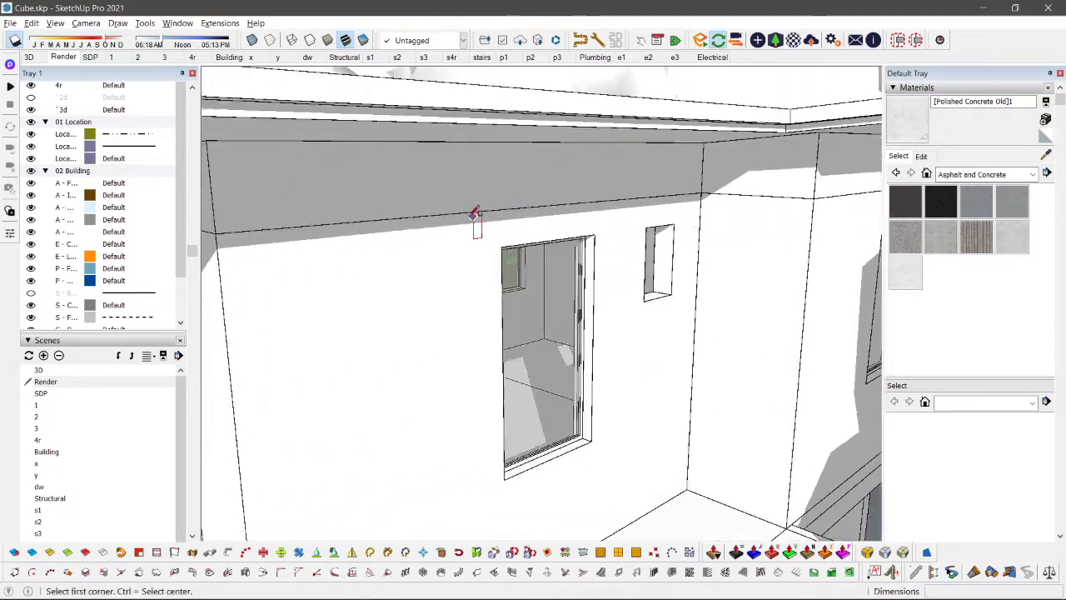
left_click(456, 226)
left_click(692, 201)
Step: Reverse the thin rectangle's face and pull it outward with repeated 0.46 m extrusions to form a canopy over the side windows
key("p")
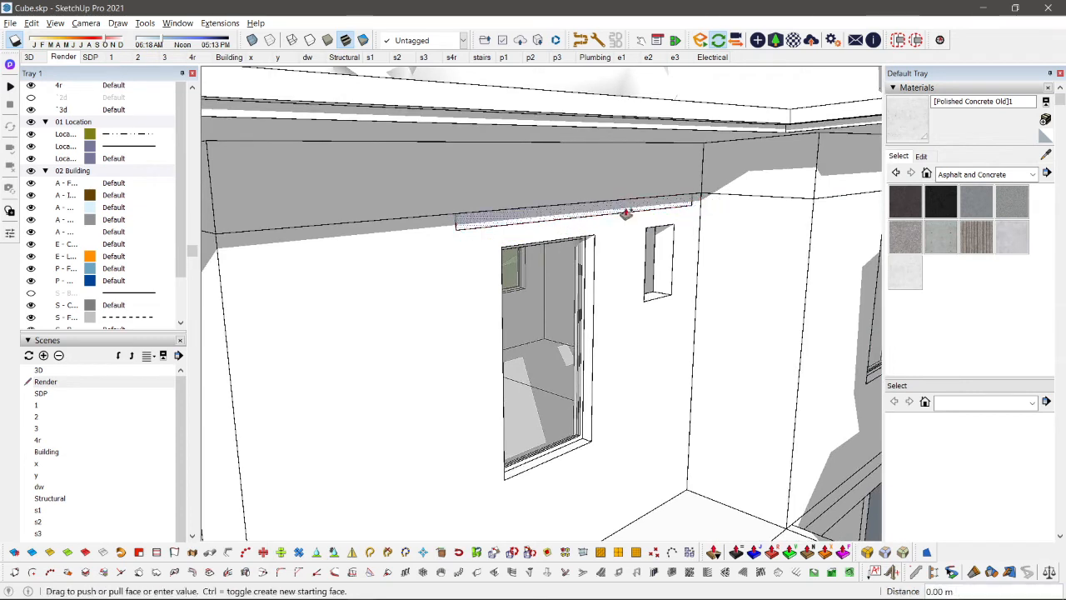
key("space")
left_click(607, 212)
key("shift+r")
key("p")
left_click(568, 220)
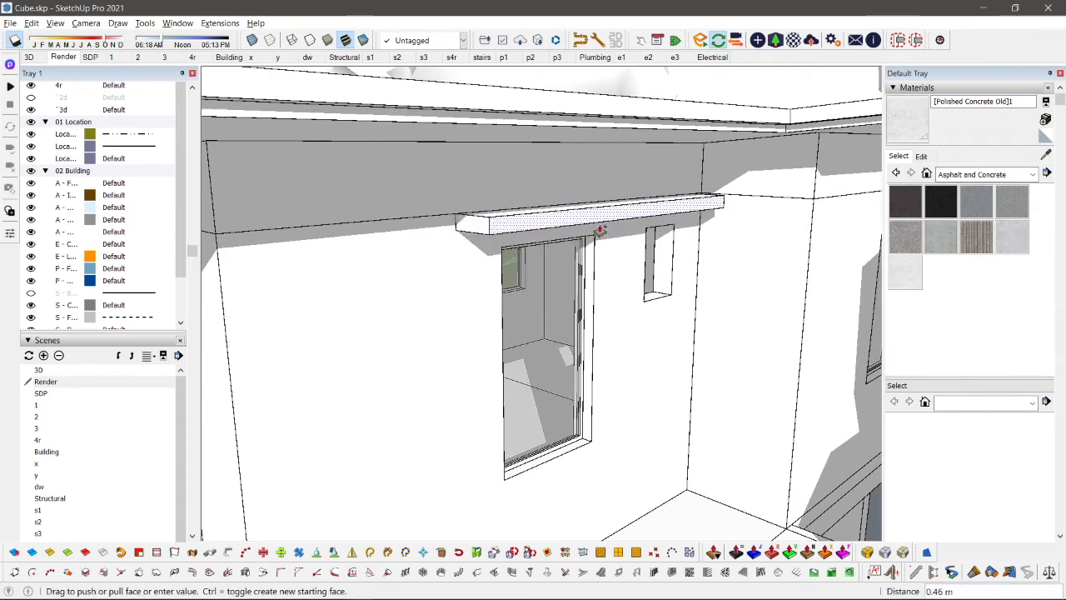
left_click(599, 231)
double_click(569, 225)
key("space")
key("p")
left_click(563, 234)
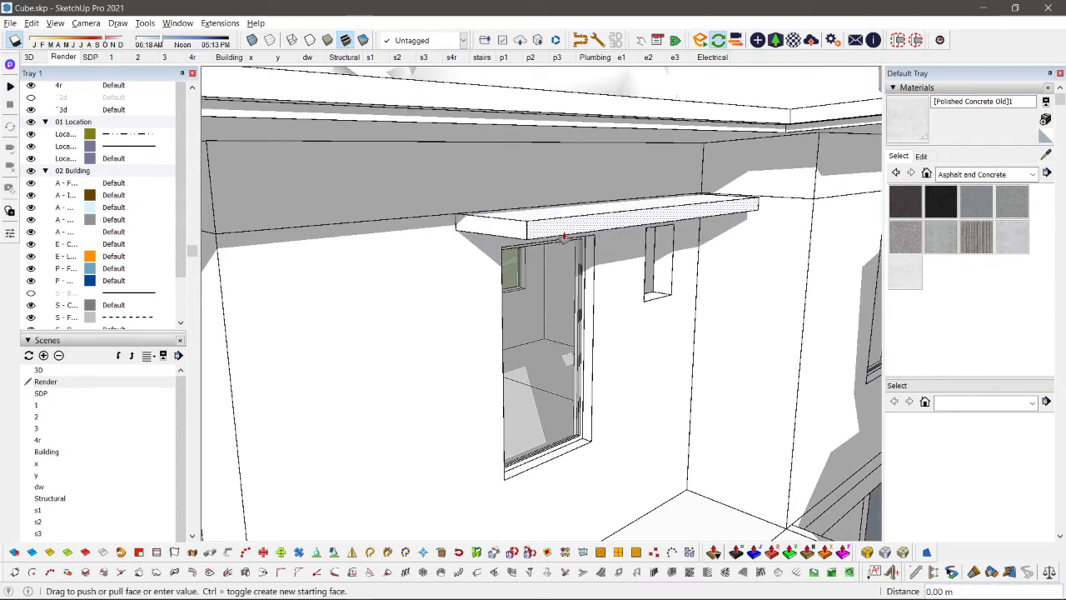
key("space")
Step: Group the canopy above the side windows and return to the Render scene view
triple_click(567, 224)
middle_click_drag(566, 223, 545, 254)
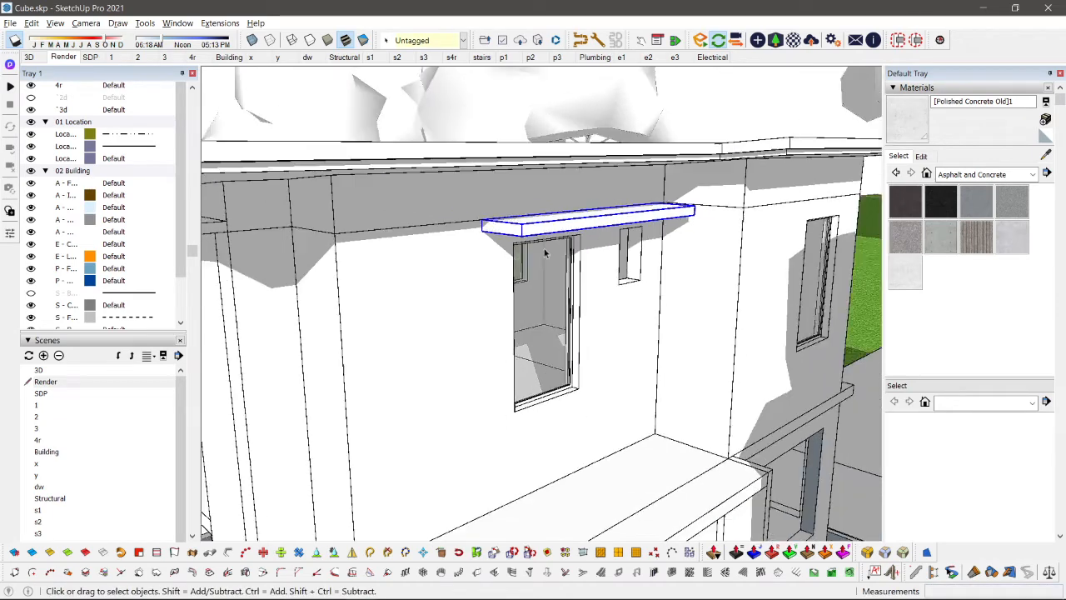
left_click(444, 284)
scroll(657, 284, "up", 4)
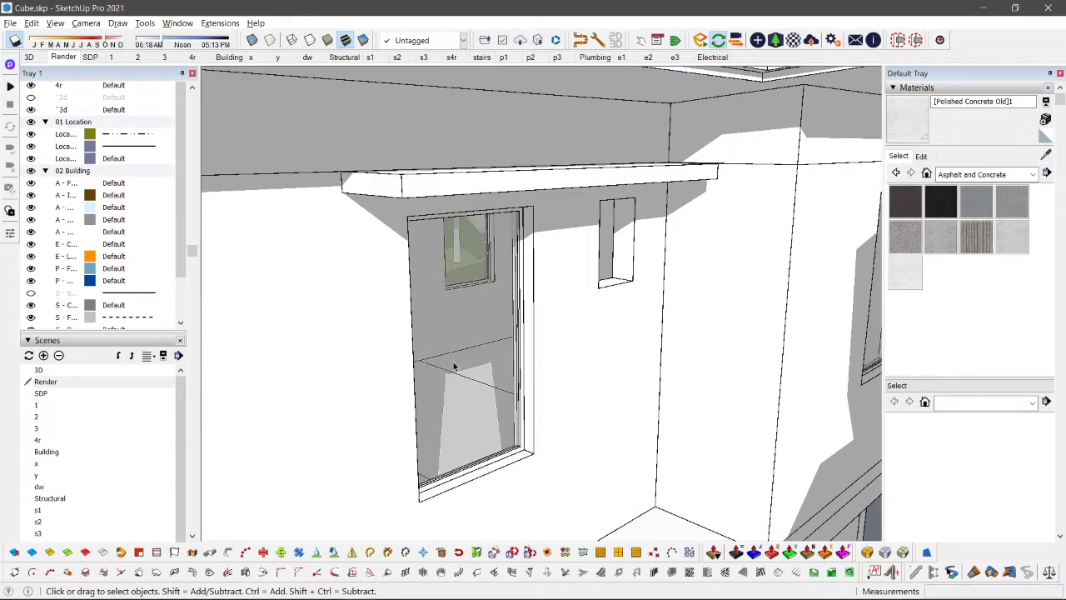
middle_click_drag(454, 367, 486, 367)
scroll(573, 301, "up", 3)
scroll(620, 193, "down", 4)
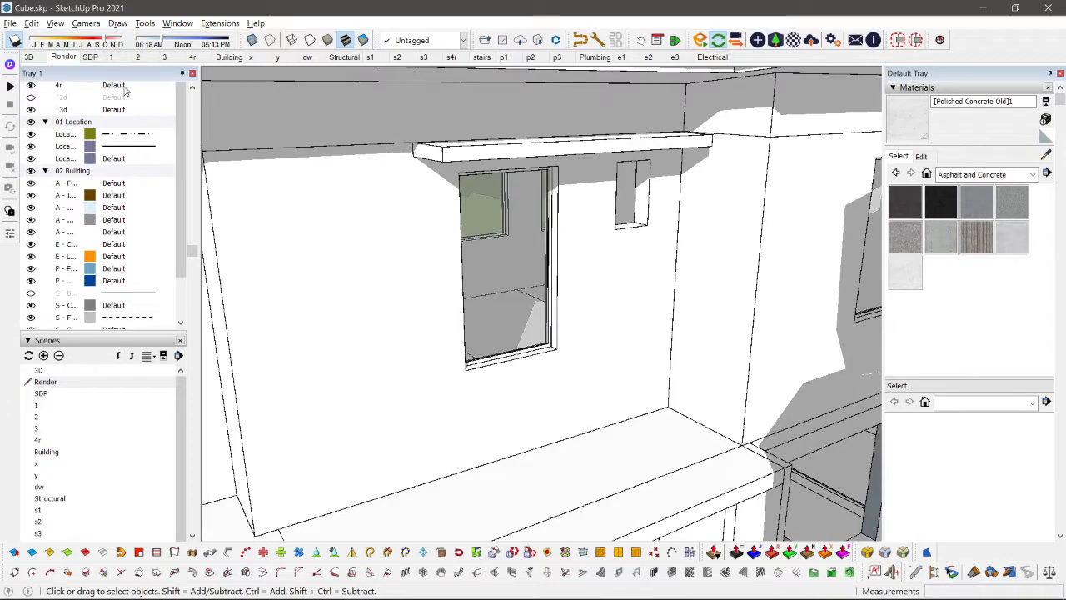
left_click(69, 58)
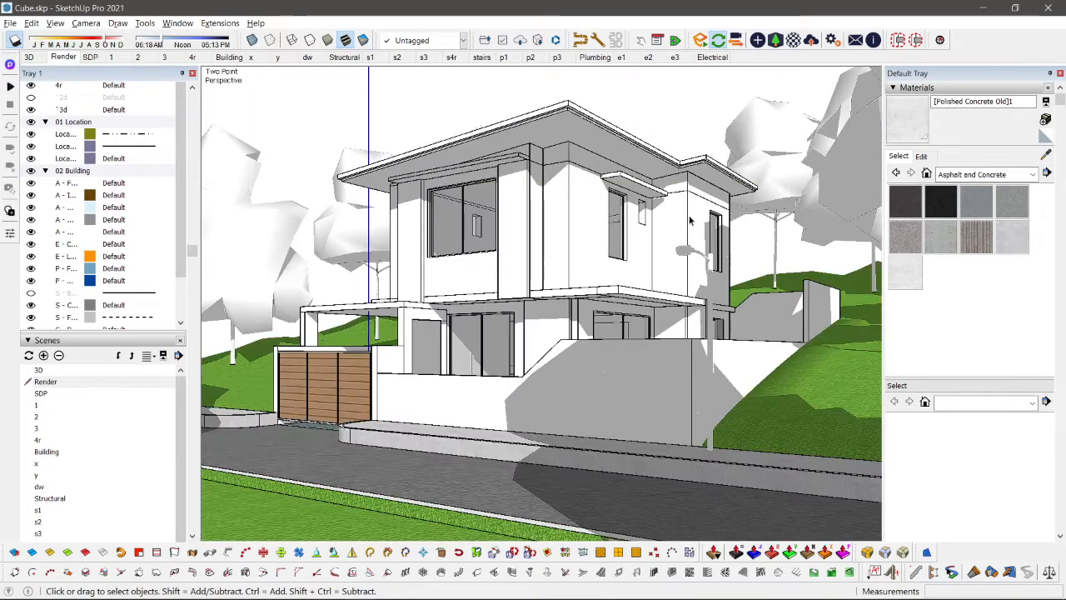
Step: Trace a rectangle over the small window opening in the upper-floor side wall
scroll(666, 241, "up", 5)
middle_click_drag(687, 224, 493, 273)
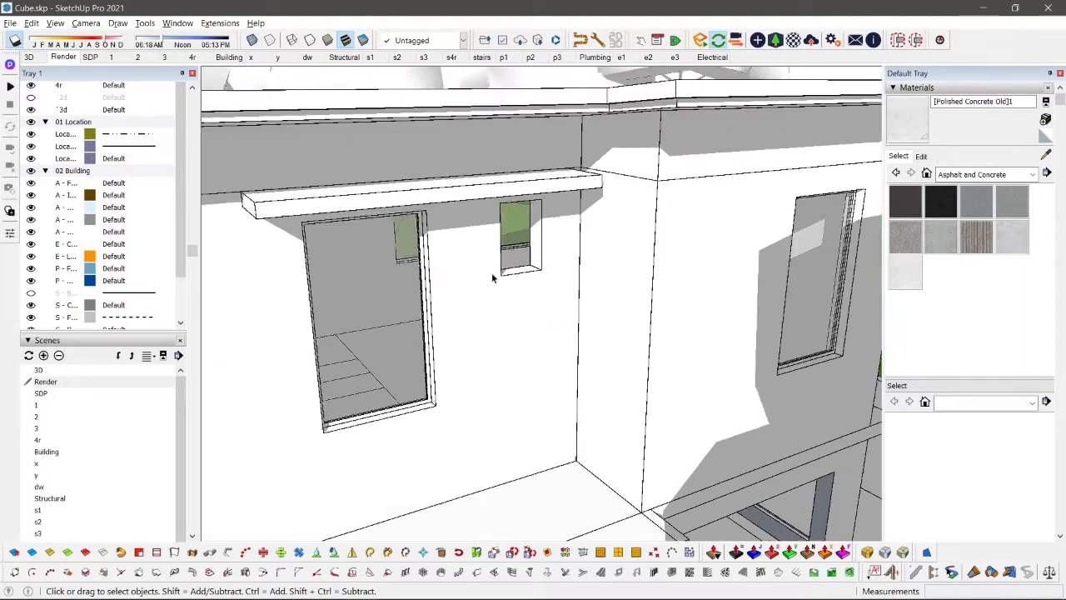
scroll(491, 272, "up", 4)
key("r")
left_click(509, 278)
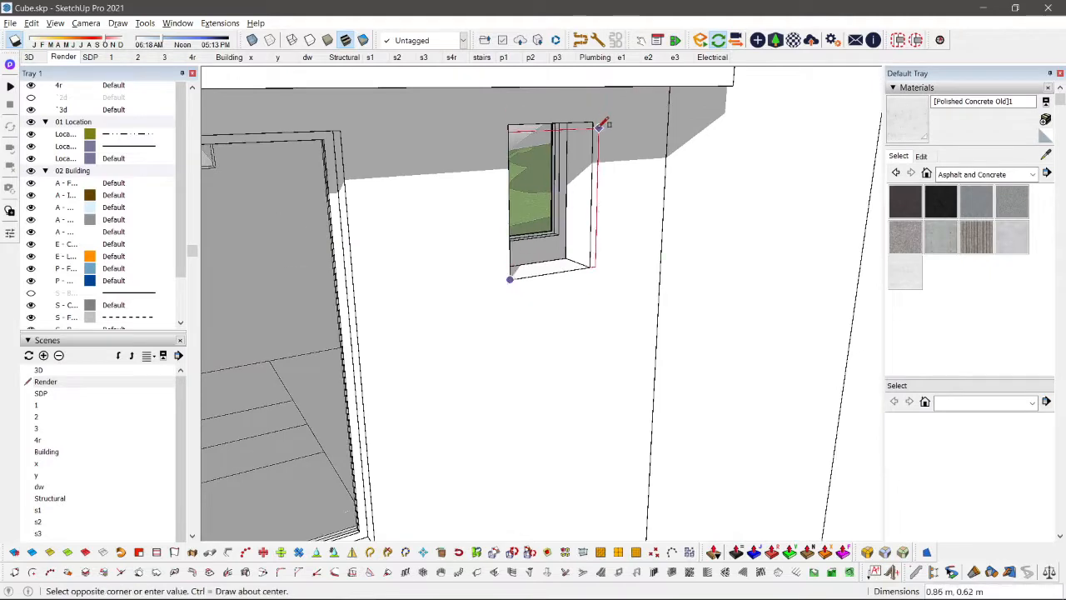
left_click(594, 122)
key("space")
Step: Try the Panel divider on the small window's face with 1 row and 3 columns, and undo it
left_click(555, 216)
scroll(566, 200, "up", 4)
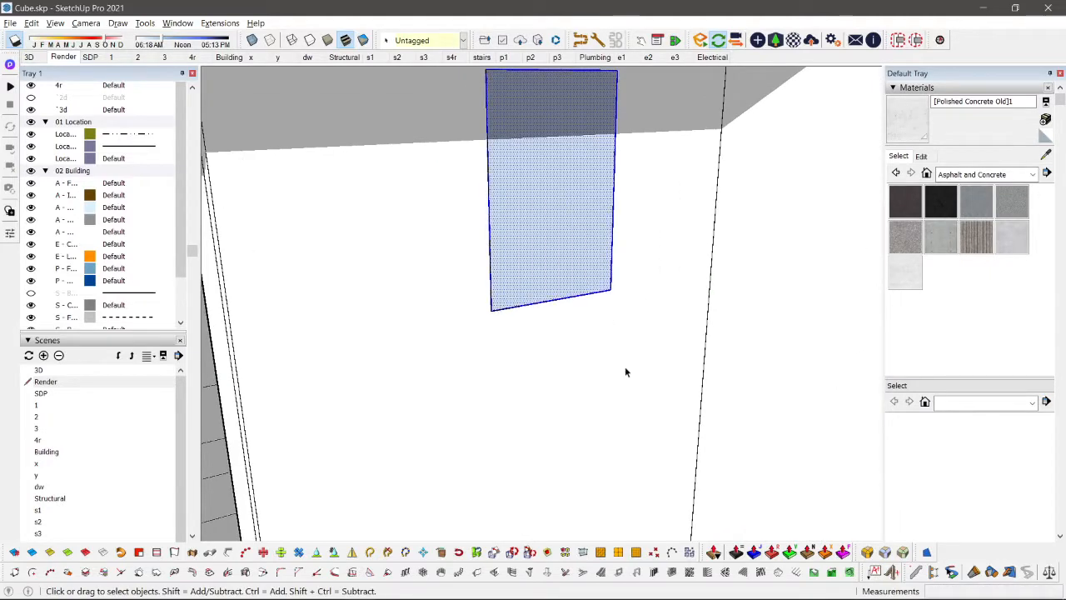
left_click(670, 573)
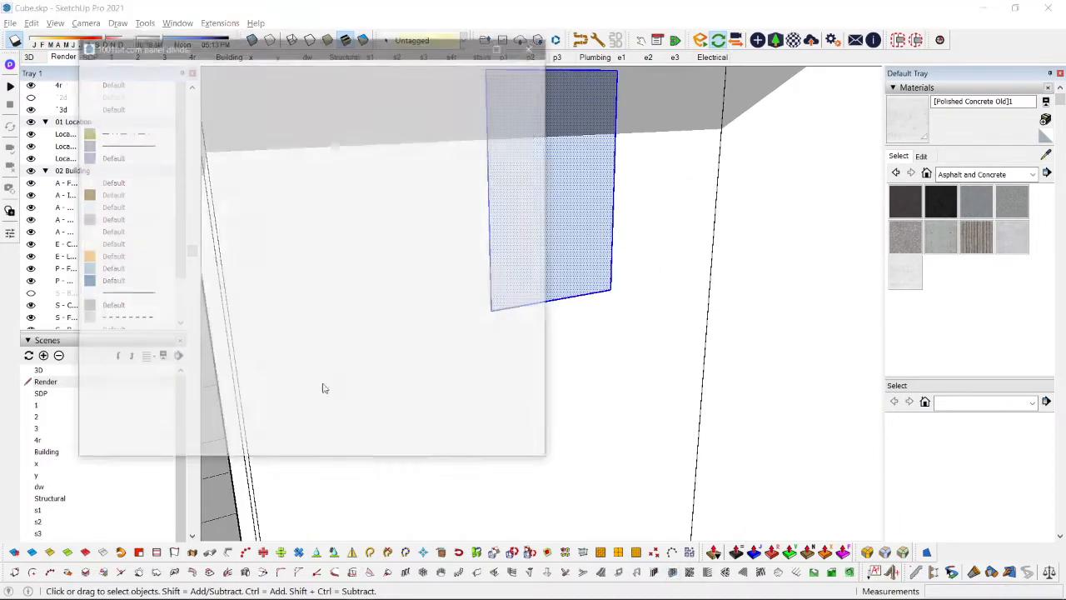
left_click_drag(98, 66, 458, 401)
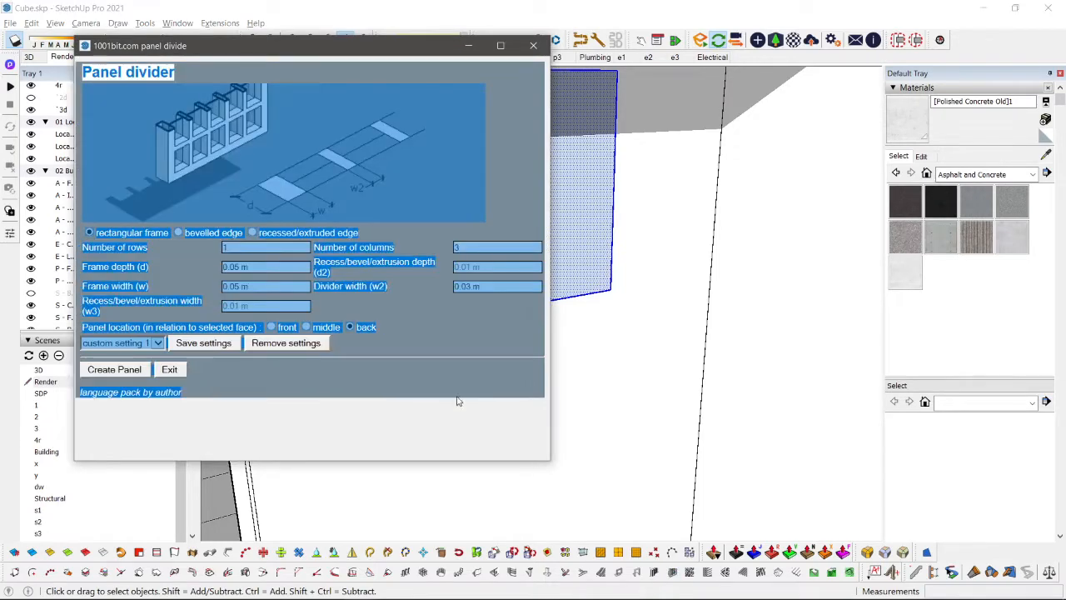
left_click(117, 371)
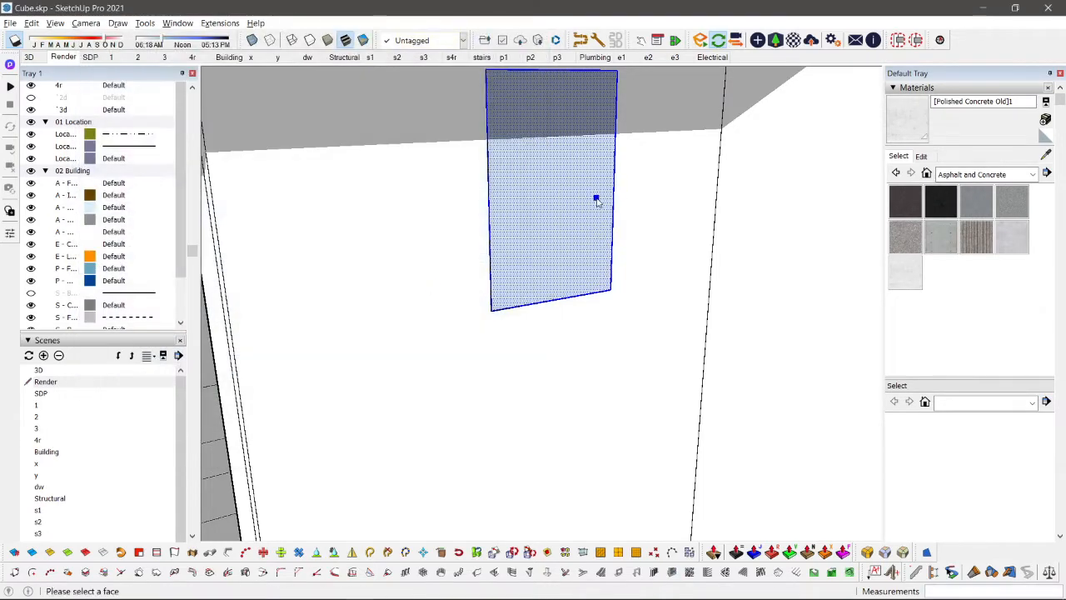
left_click(597, 199)
scroll(590, 223, "down", 3)
key("ctrl+z")
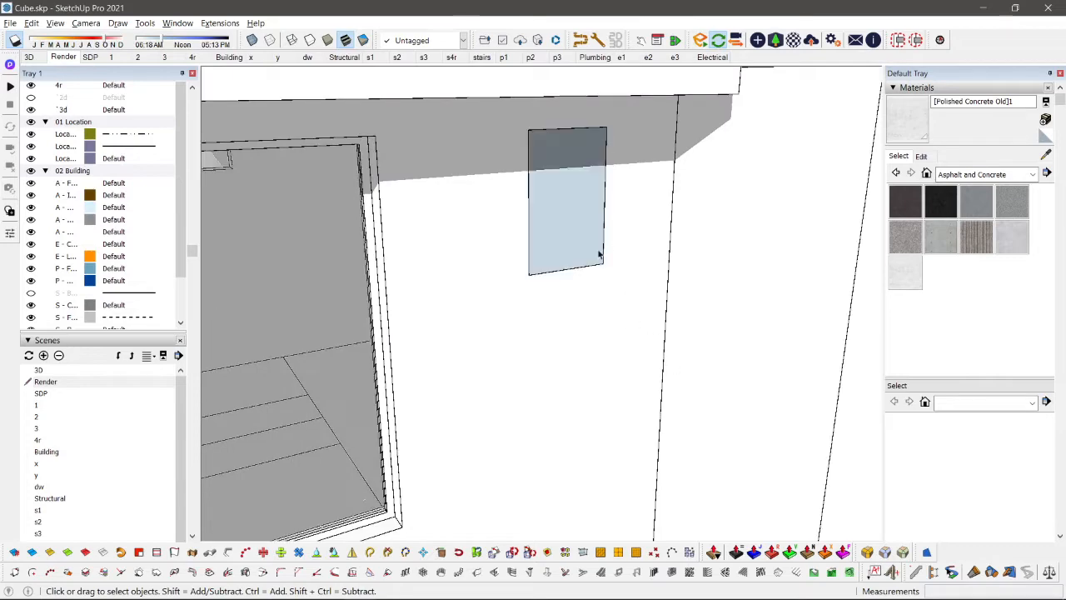
Step: Create a rectangular frame on the small window's face with Panel divider: 1 row, 1 column, 0.05 m frame depth and width, placed at back
scroll(588, 232, "up", 1)
left_click(578, 204)
left_click(673, 572)
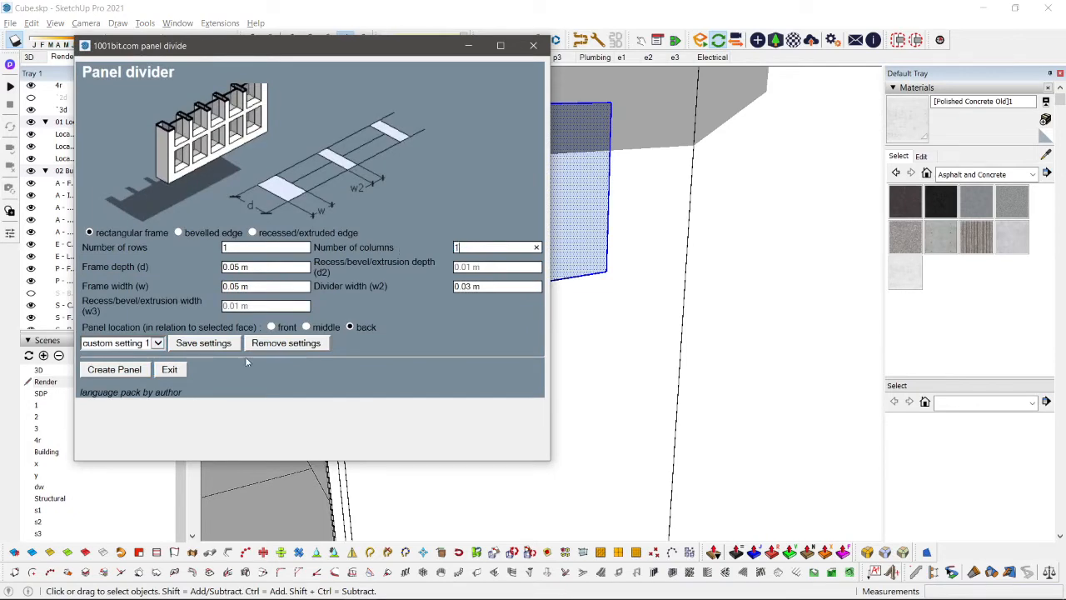
left_click(114, 369)
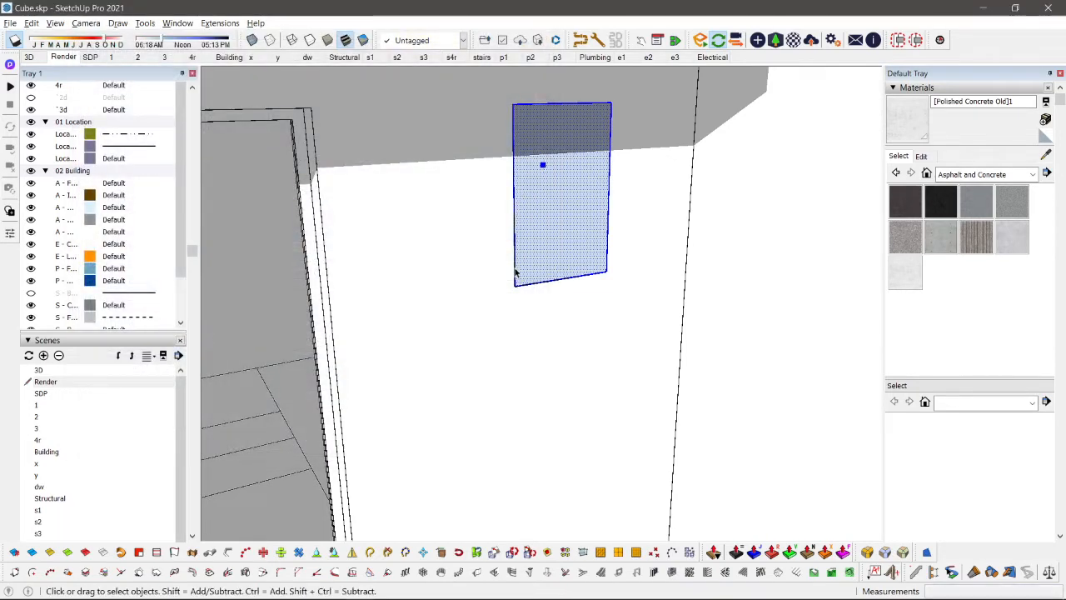
left_click(570, 182)
Step: Sample Translucent Glass Gray from the neighbouring window and paint the small window's pane with it
key("b")
left_click(224, 230, "alt")
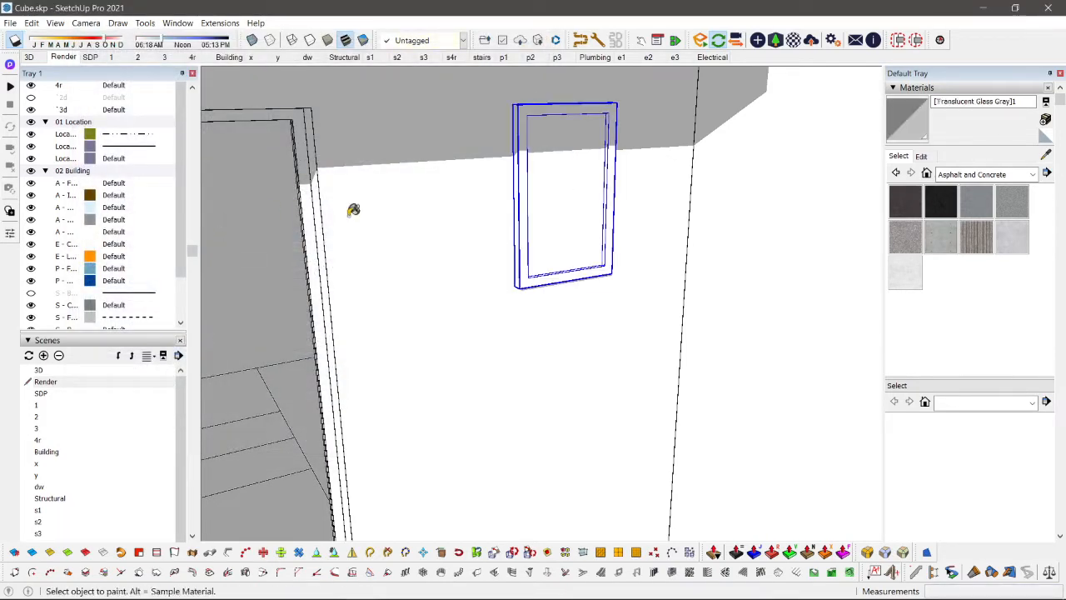
key("space")
double_click(575, 169)
key("b")
left_click(558, 147)
key("space")
Step: Offset the outline of the small window's glass pane inwards to form a sash border
mouse_move(566, 175)
middle_mouse_down()
mouse_move(588, 204)
mouse_move(586, 238)
mouse_move(618, 131)
middle_mouse_up()
scroll(588, 205, "up", 2)
left_click(589, 206)
key("f")
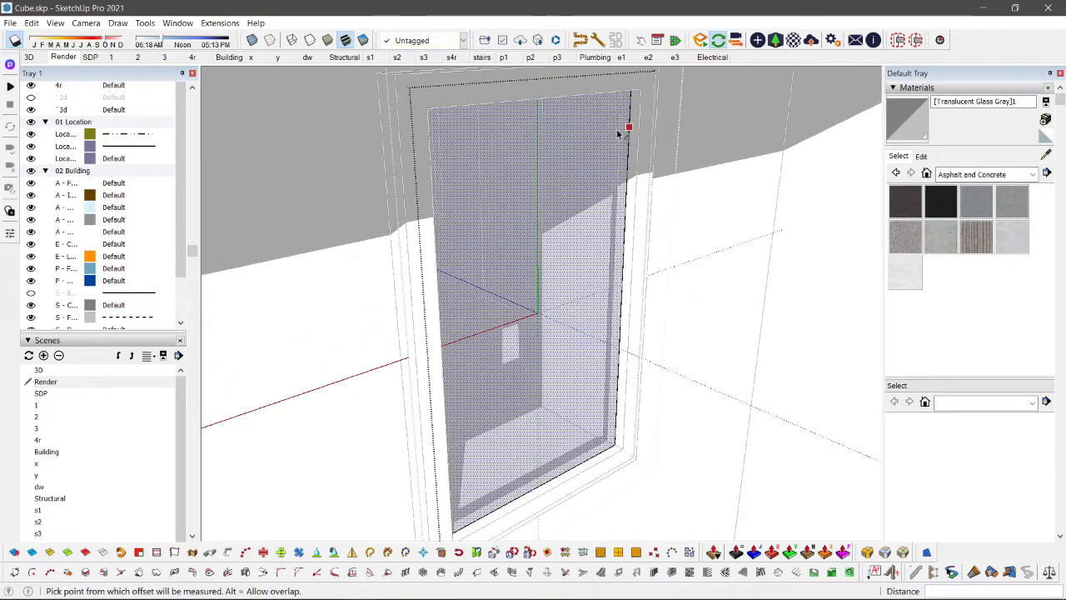
left_click(625, 130)
key("Escape")
key("b")
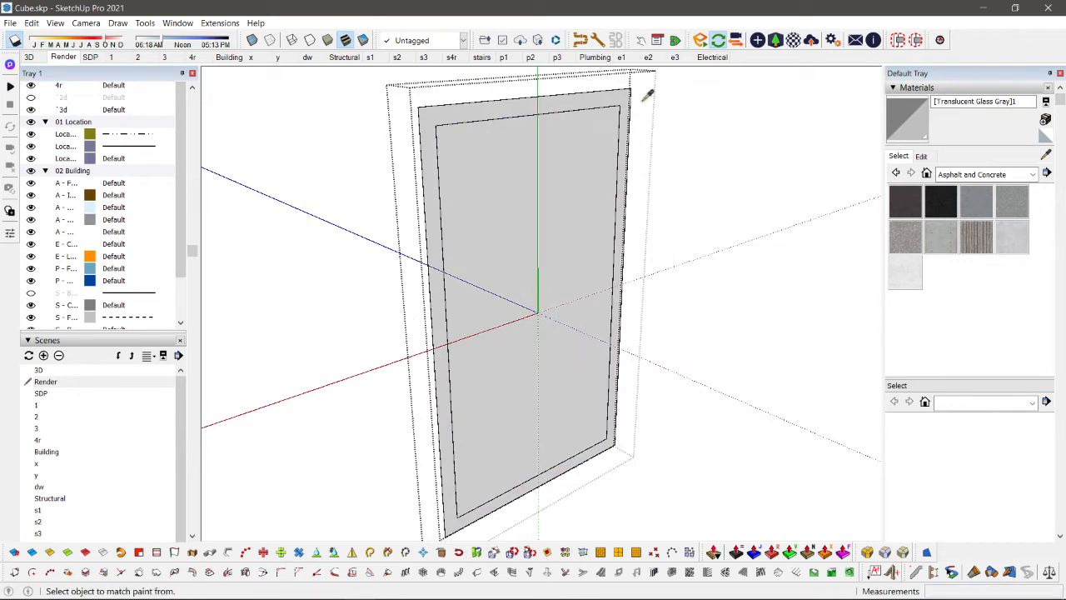
Step: Sample the Default material and extrude the small window's sash border 0.02 m on both sides of the glass
mouse_move(620, 93)
middle_mouse_down()
mouse_move(597, 164)
mouse_move(642, 133)
mouse_move(498, 146)
mouse_move(654, 164)
mouse_move(588, 107)
middle_mouse_up()
key("shift+h")
left_click(473, 176, "alt")
key("shift+h")
scroll(596, 100, "up", 5)
key("p")
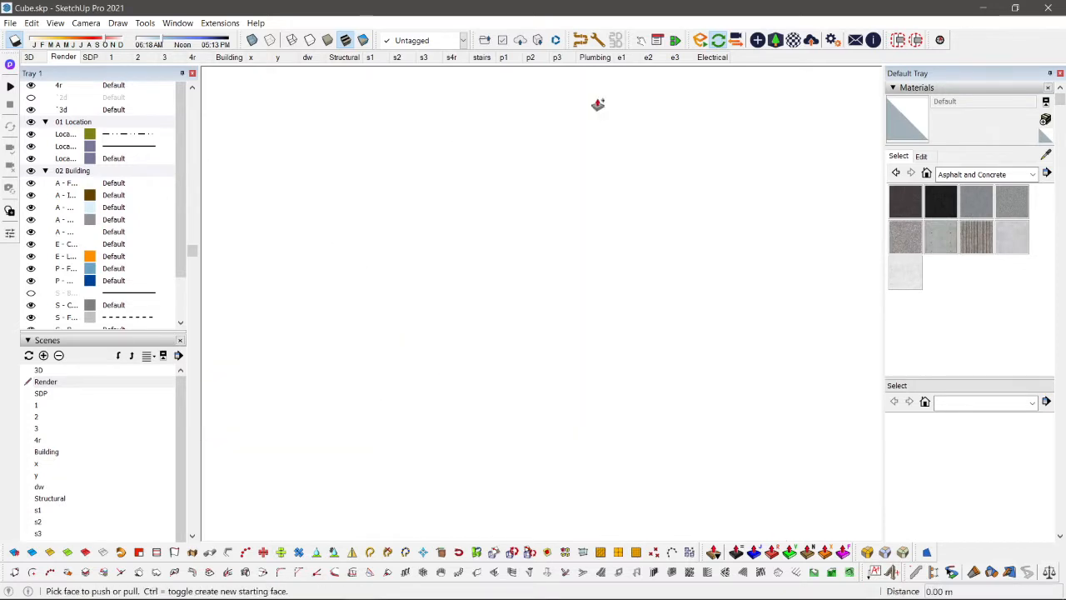
scroll(588, 130, "down", 6)
left_click(585, 155)
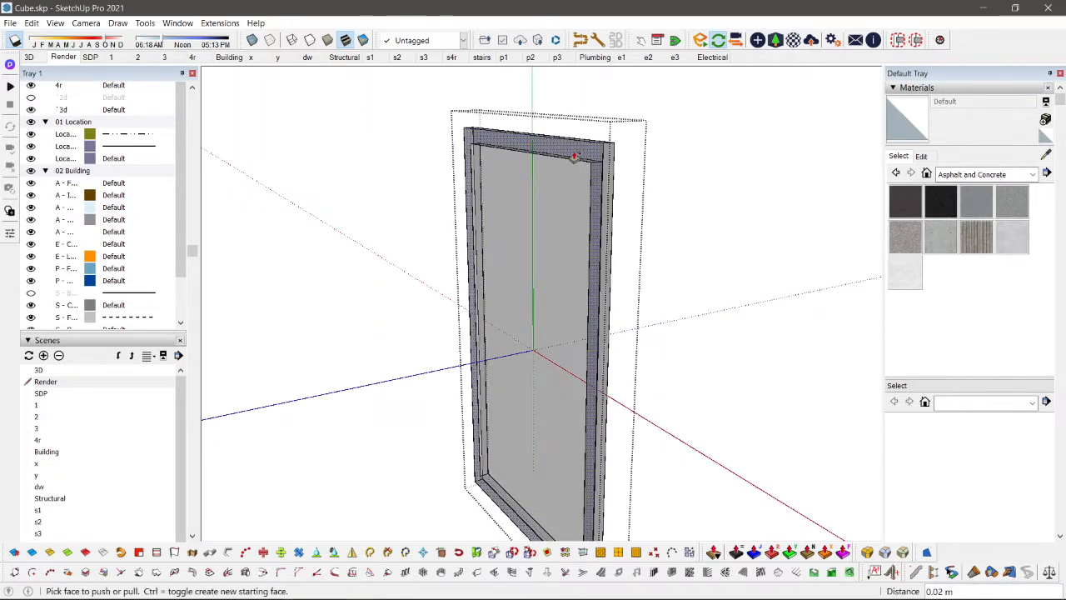
left_click(575, 150)
key("space")
Step: Paint the small window's sash frame with Metal Seamed from the Metal materials collection
key("b")
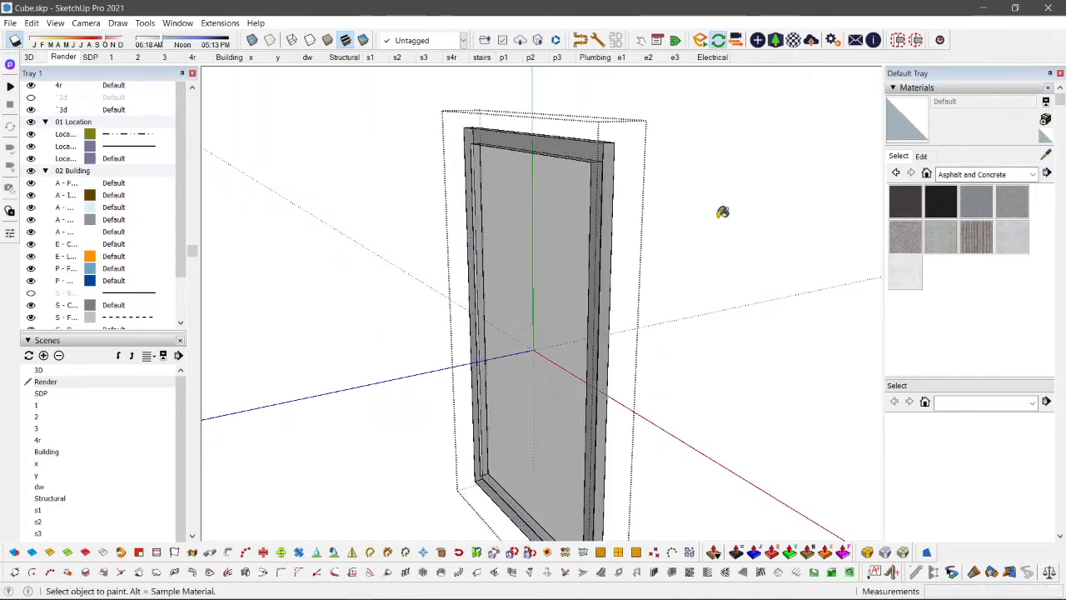
middle_click_drag(654, 215, 384, 217)
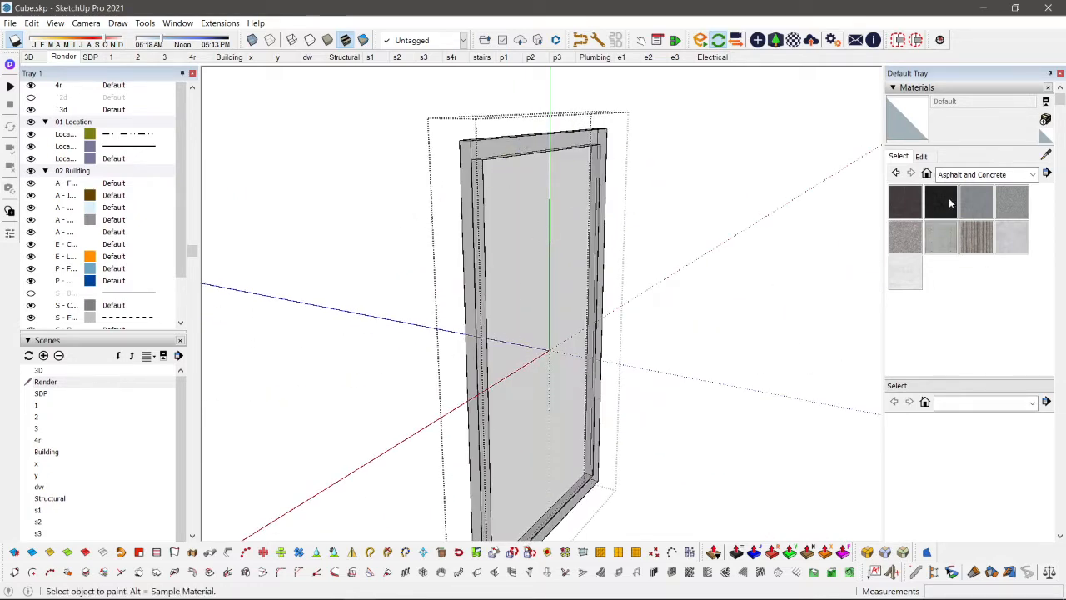
left_click(966, 174)
left_click(954, 266)
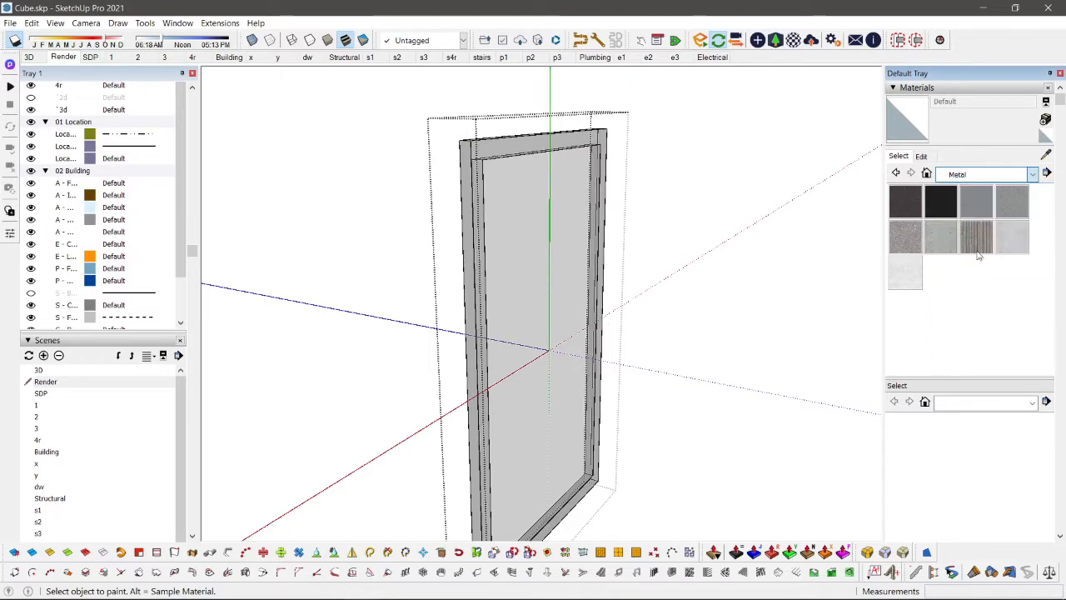
left_click(979, 243)
scroll(675, 245, "down", 2)
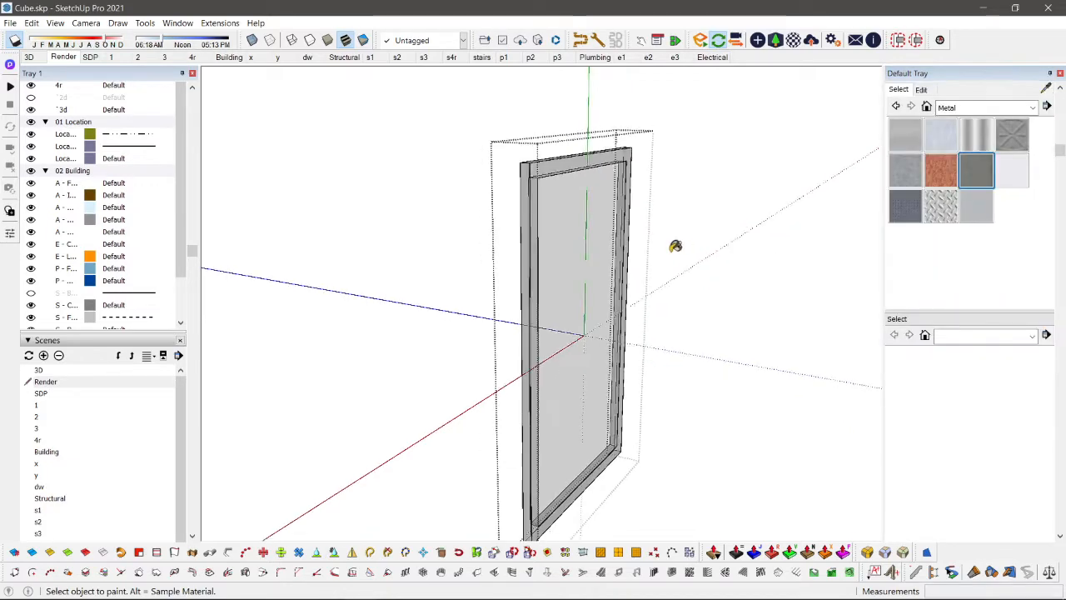
middle_click_drag(675, 245, 587, 223)
left_click(565, 165, "shift")
Step: Rotate the small window's sash outwards 10 degrees about its upper edge
mouse_move(567, 160)
middle_mouse_down()
mouse_move(618, 214)
mouse_move(576, 202)
mouse_move(528, 381)
middle_mouse_up()
scroll(552, 287, "up", 2)
key("space")
left_click(549, 254)
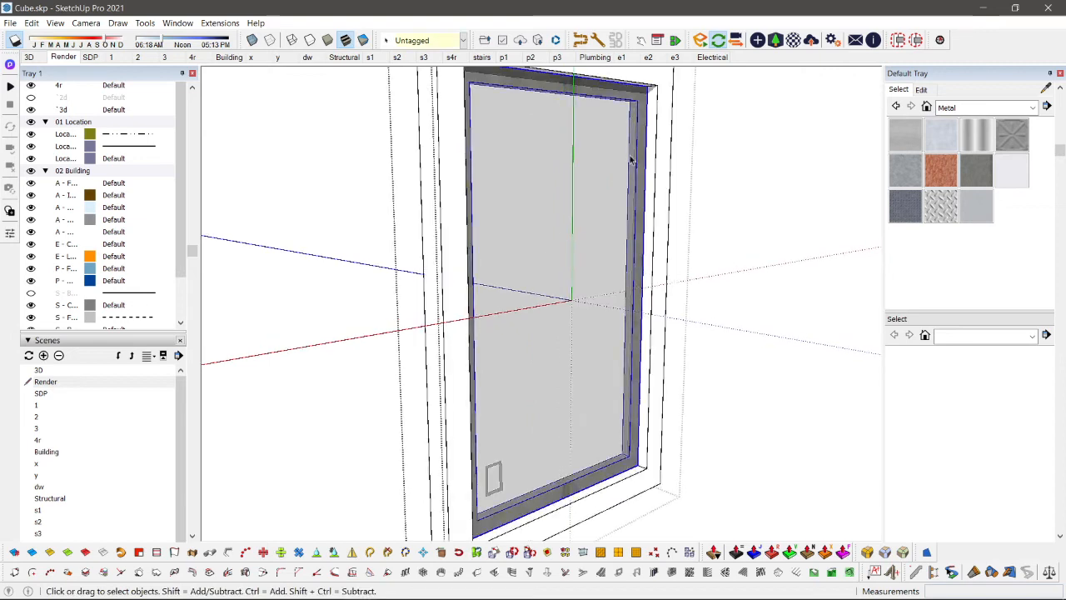
key("q")
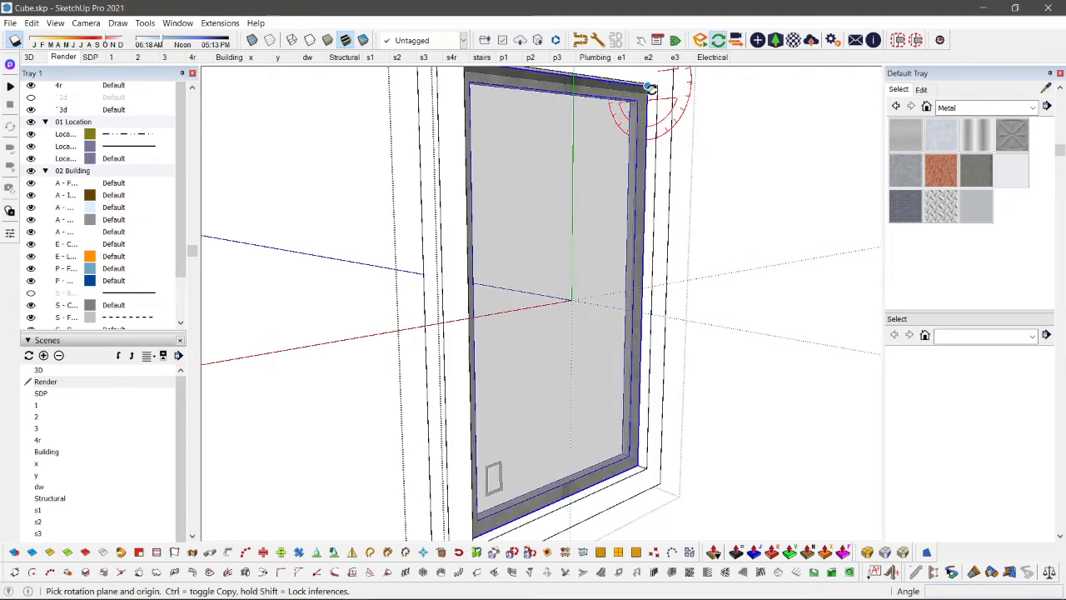
left_click(651, 88)
left_click(656, 152)
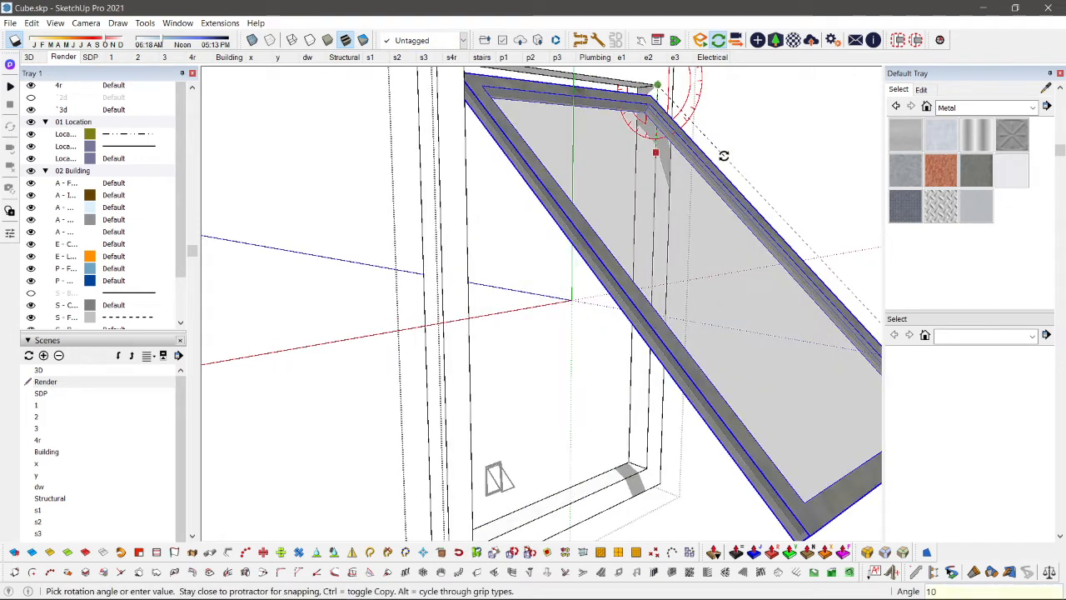
key("Return")
key("space")
Step: Sample the sash's Metal Seamed material and move the whole small window within the depth of its wall opening
scroll(722, 153, "down", 5)
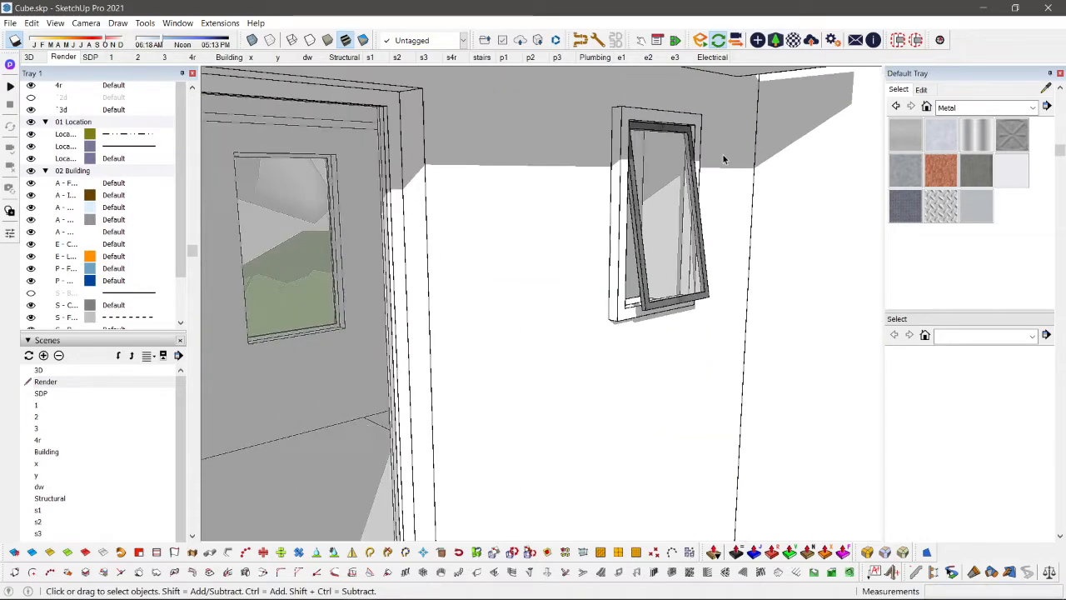
scroll(722, 153, "down", 10)
middle_click_drag(722, 153, 731, 216)
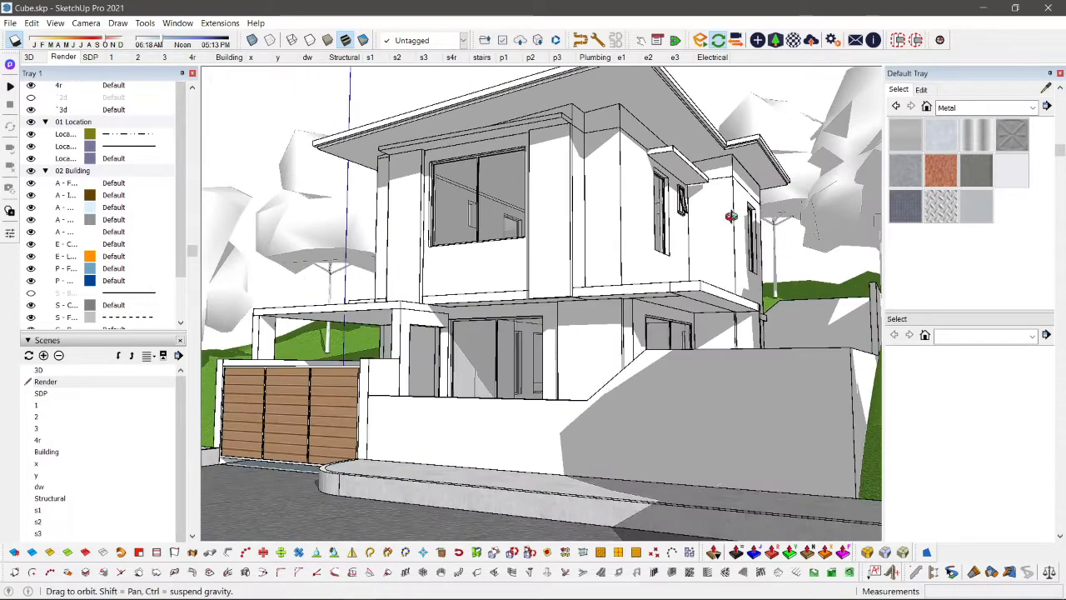
scroll(495, 179, "up", 3)
scroll(814, 217, "up", 3)
key("b")
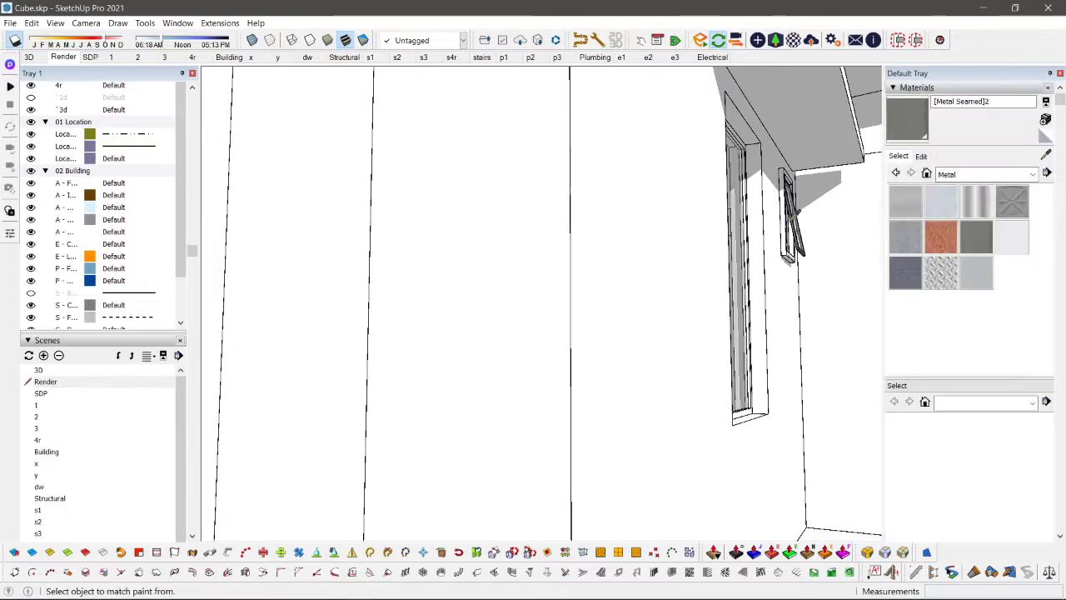
scroll(807, 220, "up", 3)
left_click(768, 237, "alt")
key("space")
left_click(768, 241)
scroll(768, 271, "up", 3)
key("m")
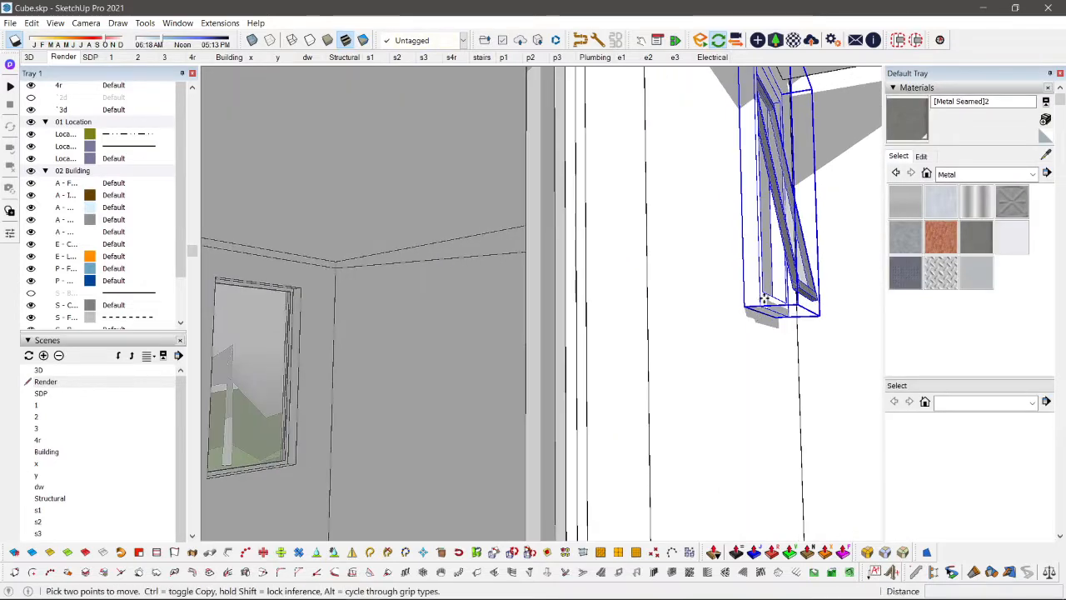
left_click(764, 293)
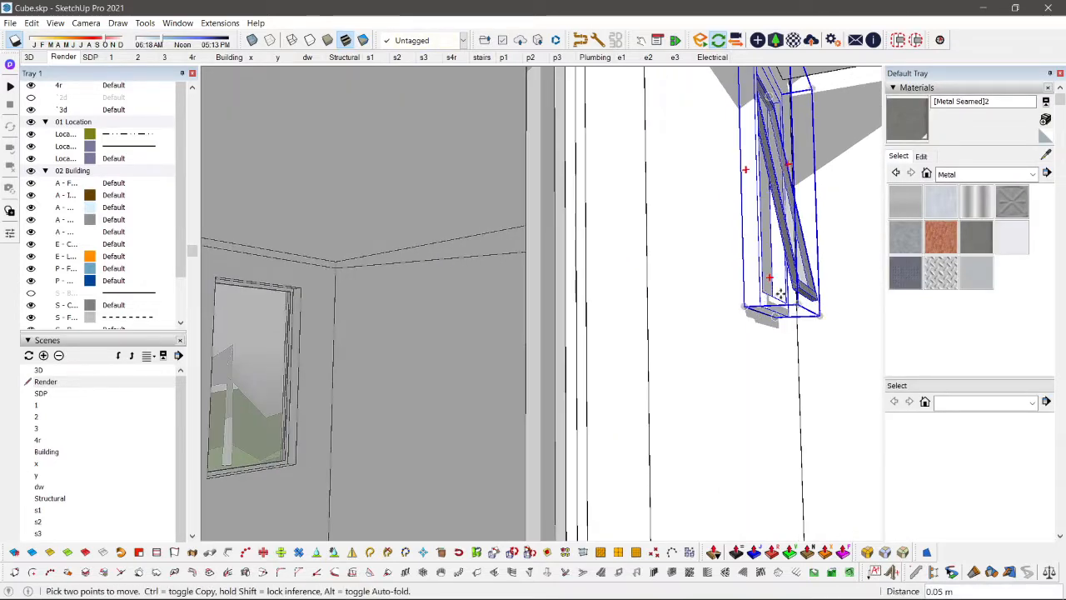
left_click(737, 306)
key("space")
scroll(773, 276, "down", 3)
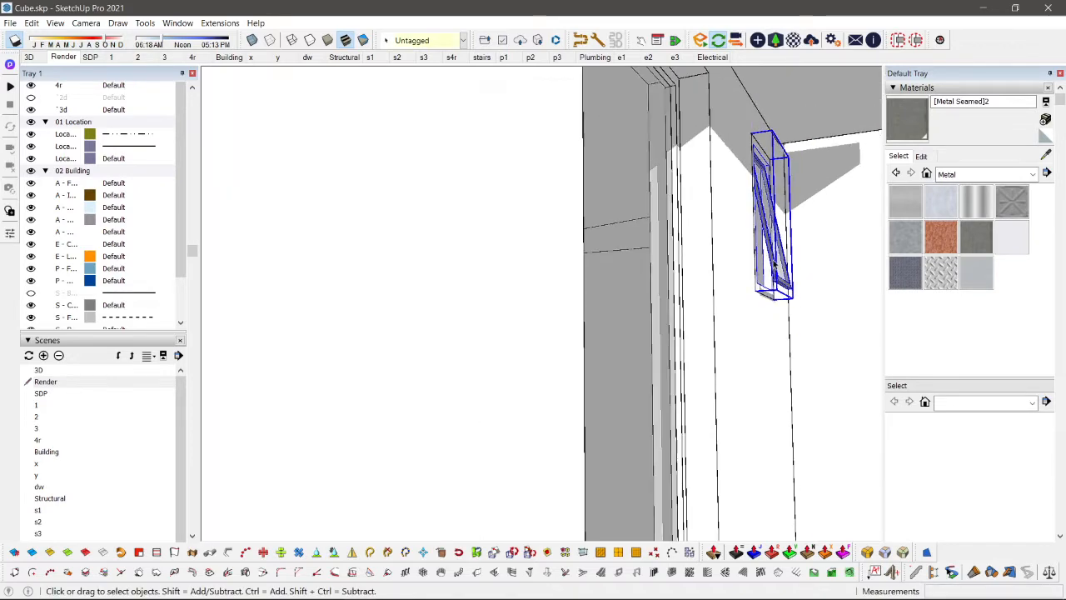
Step: Turn the small side window into a component named w4
scroll(775, 267, "up", 1)
type("gw")
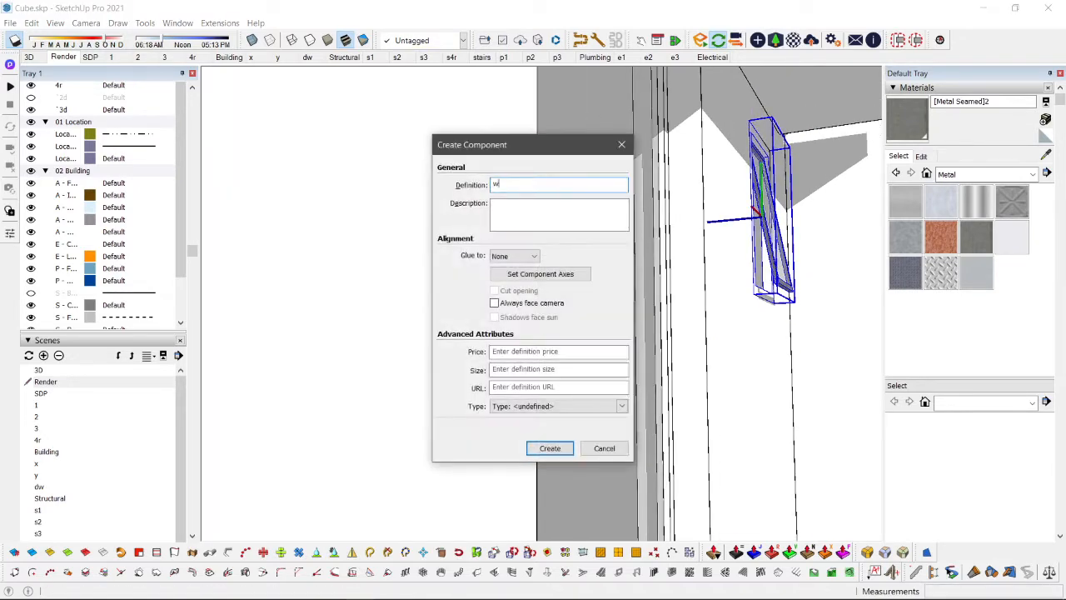
type("4")
key("Return")
scroll(645, 220, "down", 1)
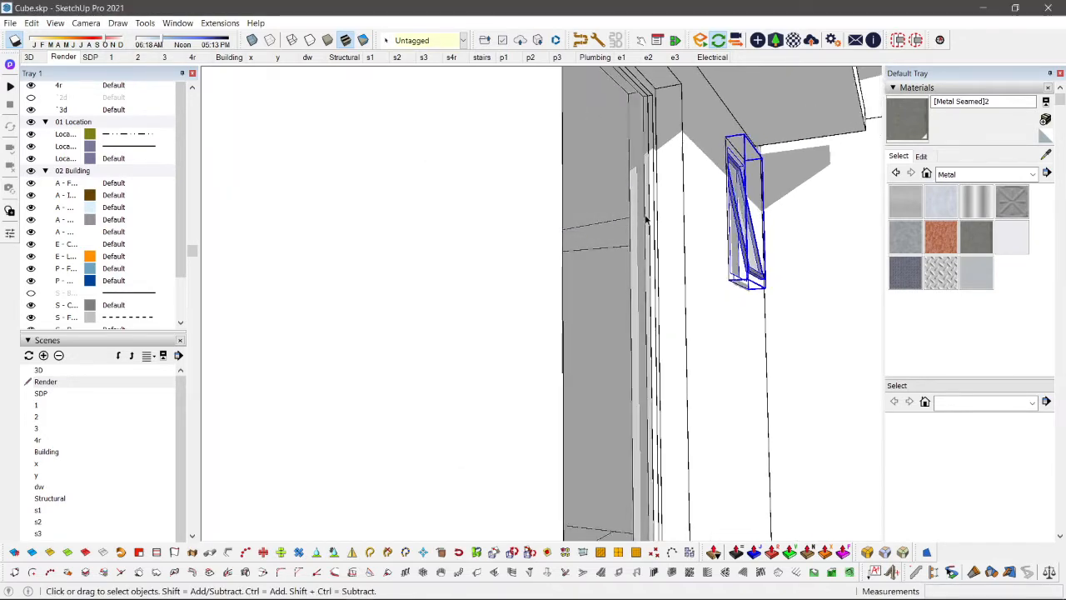
Step: Paint all matching frames of the upper-floor windows with Metal Seamed
key("b")
key("space")
scroll(645, 209, "up", 1)
double_click(642, 201)
key("b")
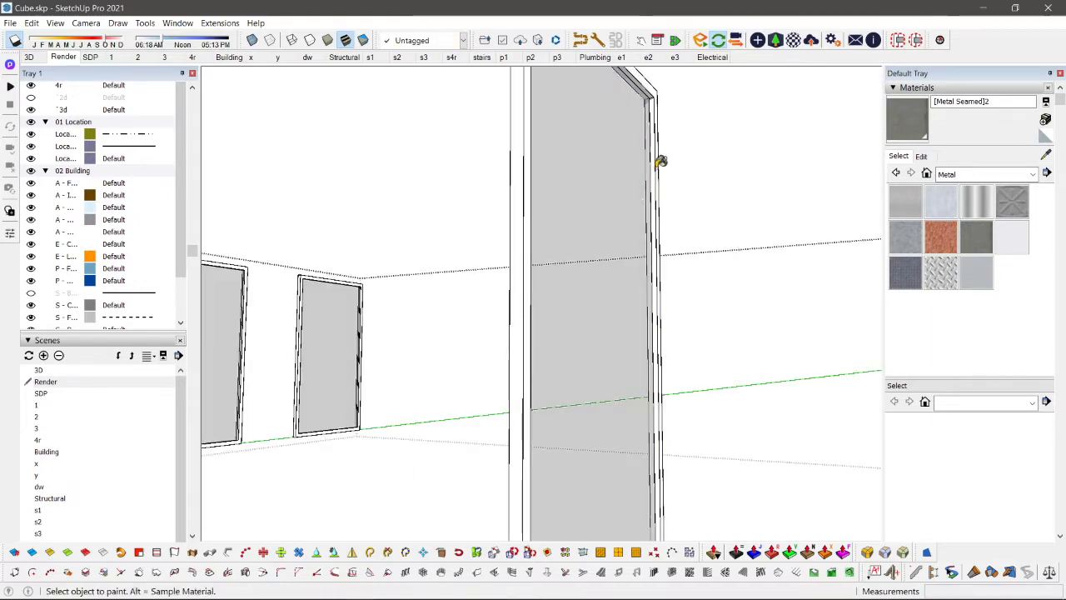
left_click(656, 161, "shift")
scroll(658, 161, "down", 5)
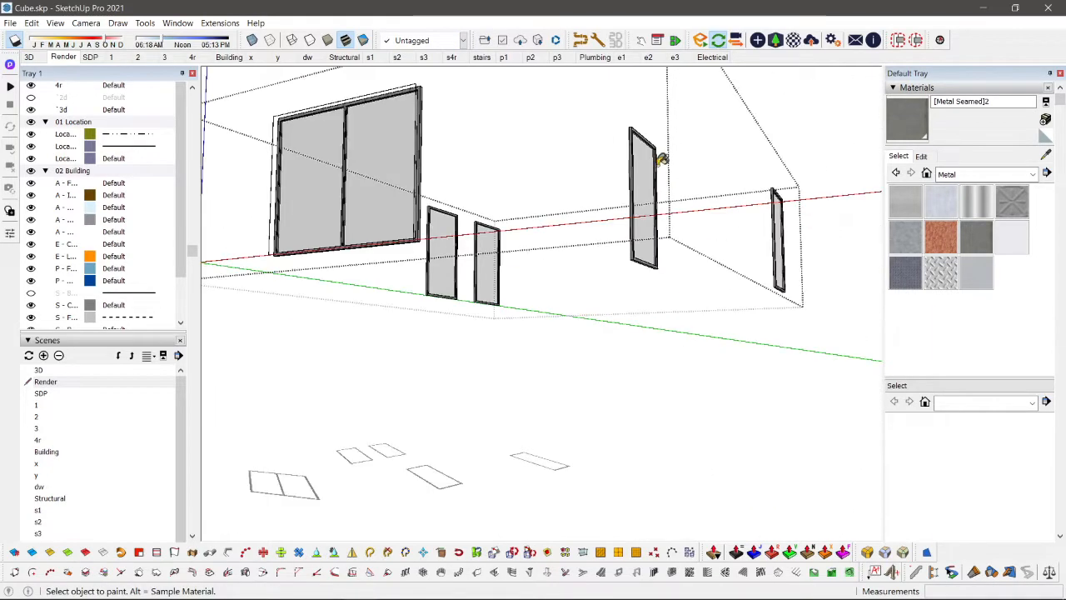
left_click(622, 267)
Step: Paint all matching frames of the ground-floor windows and doors with Metal Seamed
scroll(408, 411, "up", 2)
double_click(408, 411)
key("b")
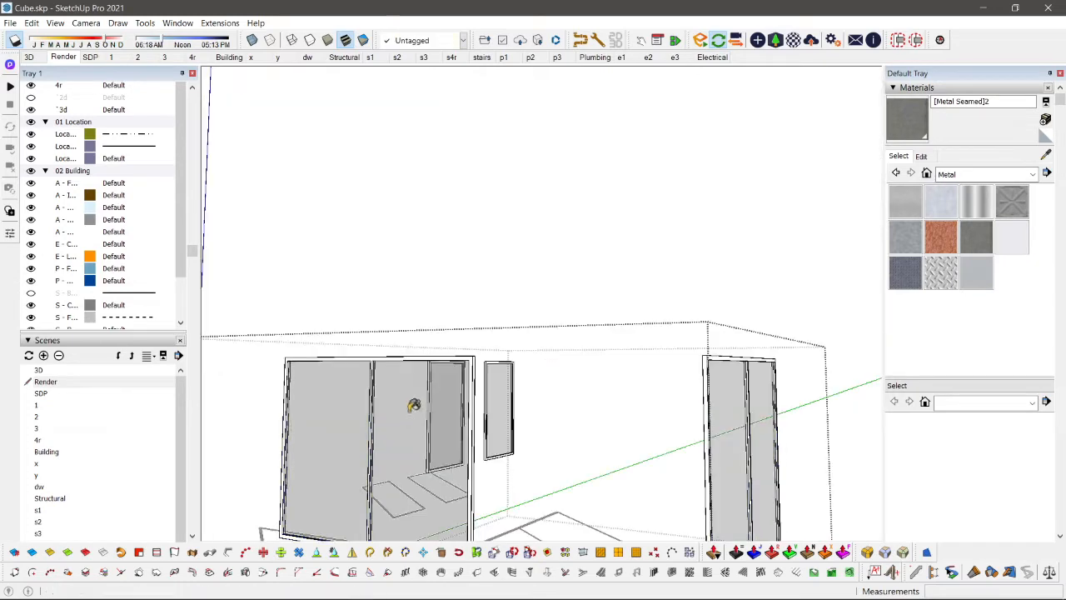
left_click(435, 358, "shift")
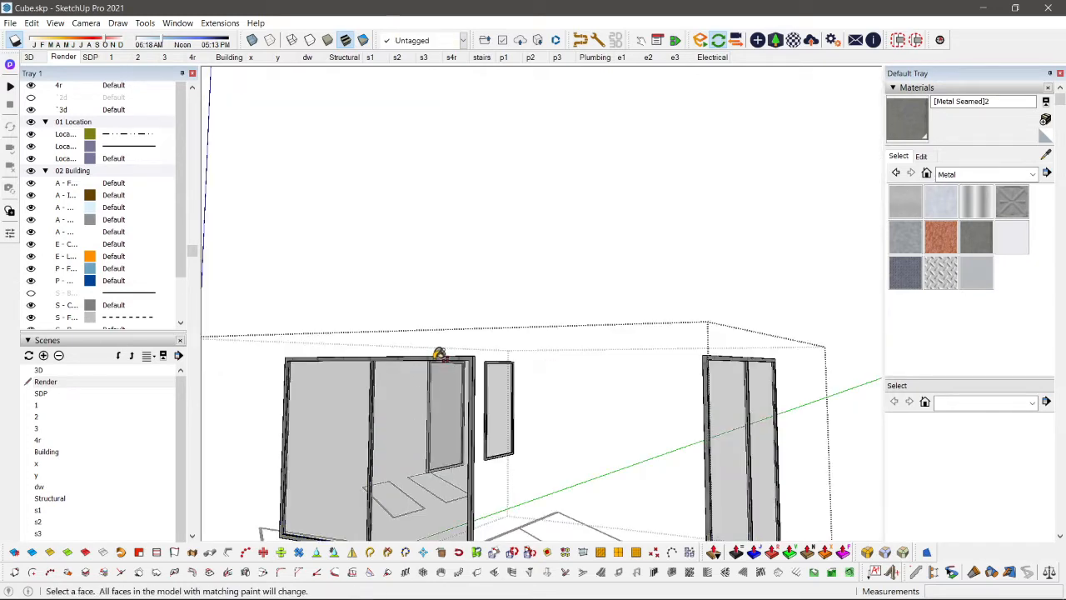
key("space")
left_click(512, 312)
scroll(511, 312, "down", 5)
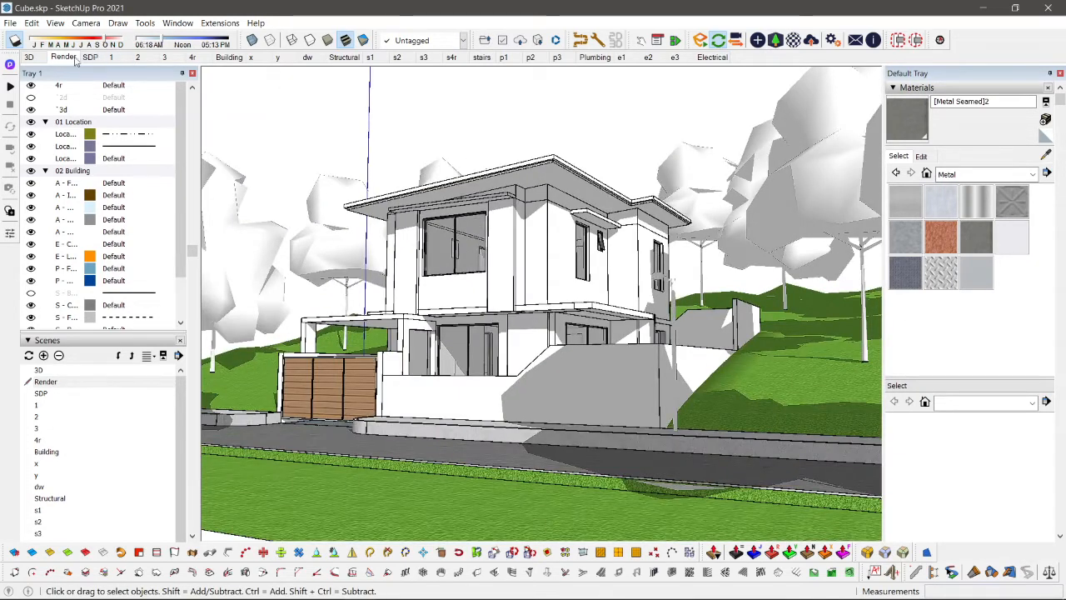
Step: Push the front face of the canopy above the side windows in by about 0.24 m and restore the Render scene
left_click(65, 58)
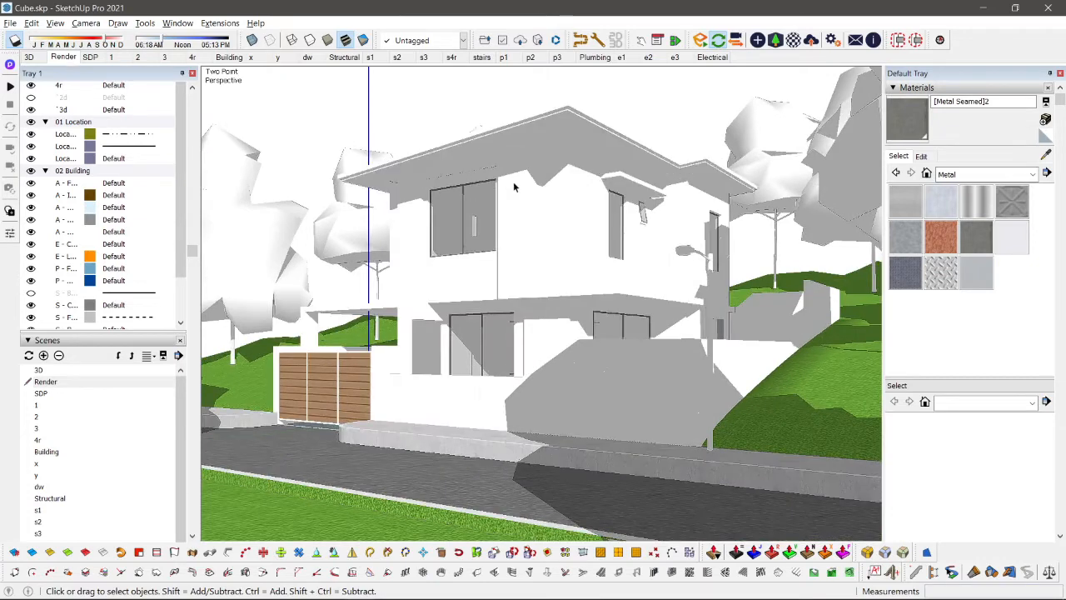
left_click(640, 186)
scroll(638, 185, "up", 5)
double_click(619, 182)
key("p")
left_click(616, 172)
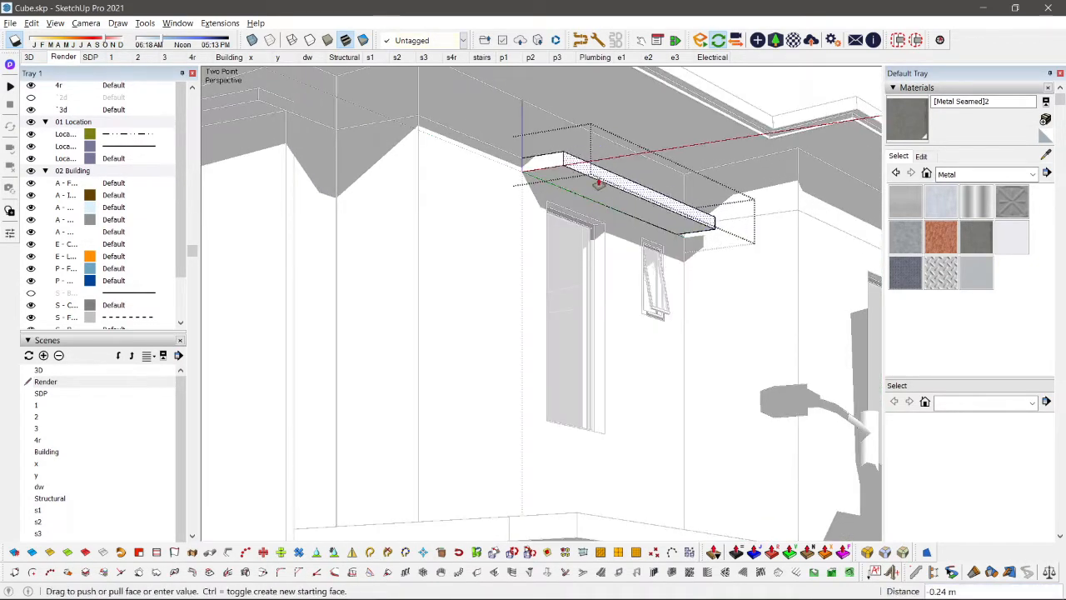
left_click(599, 184)
key("space")
key("Escape")
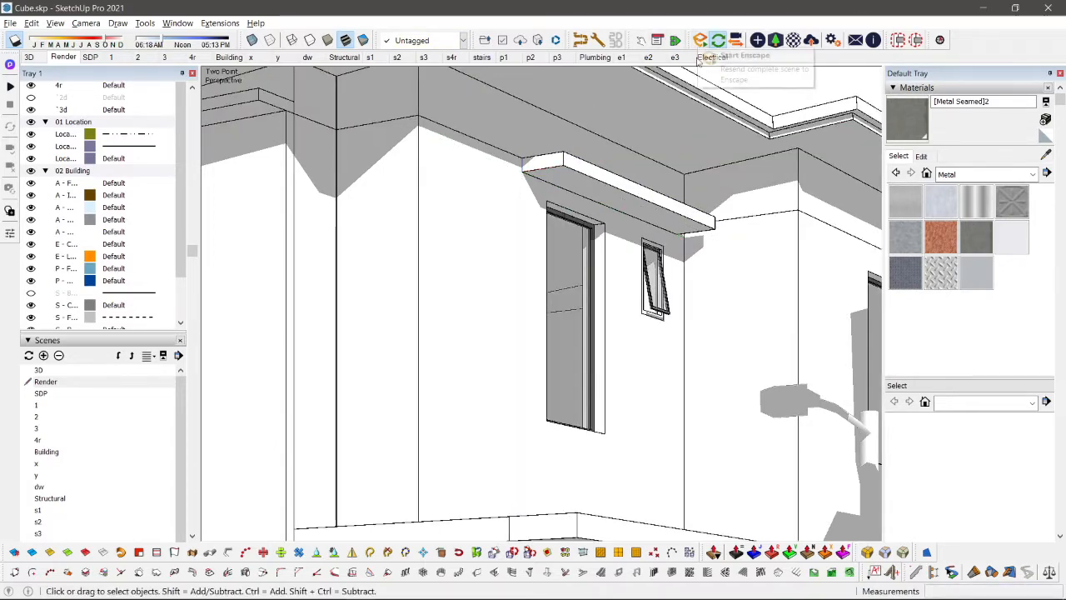
scroll(683, 214, "down", 2)
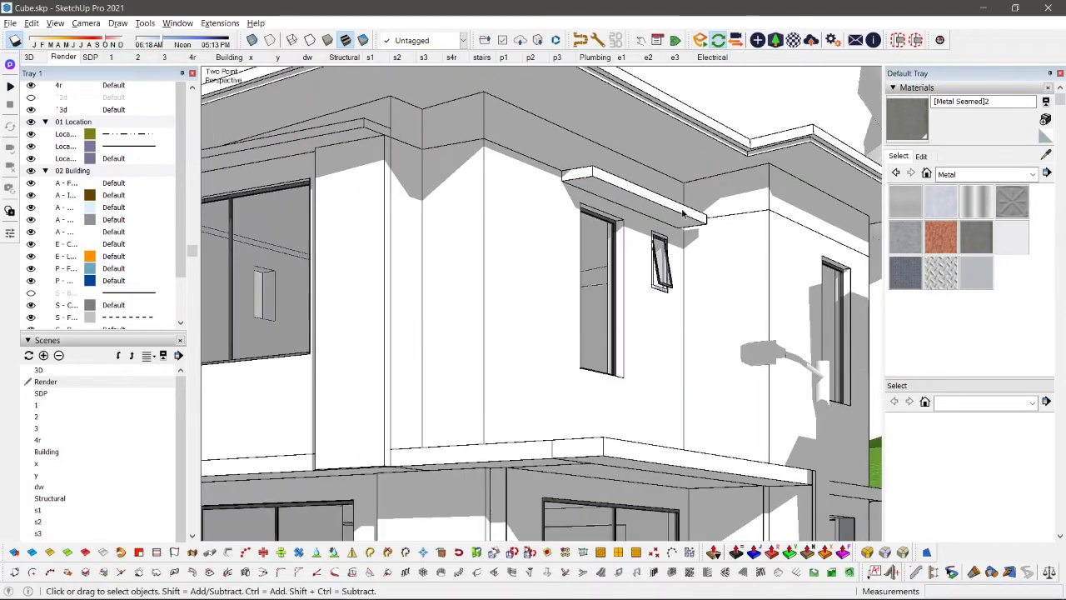
left_click(72, 57)
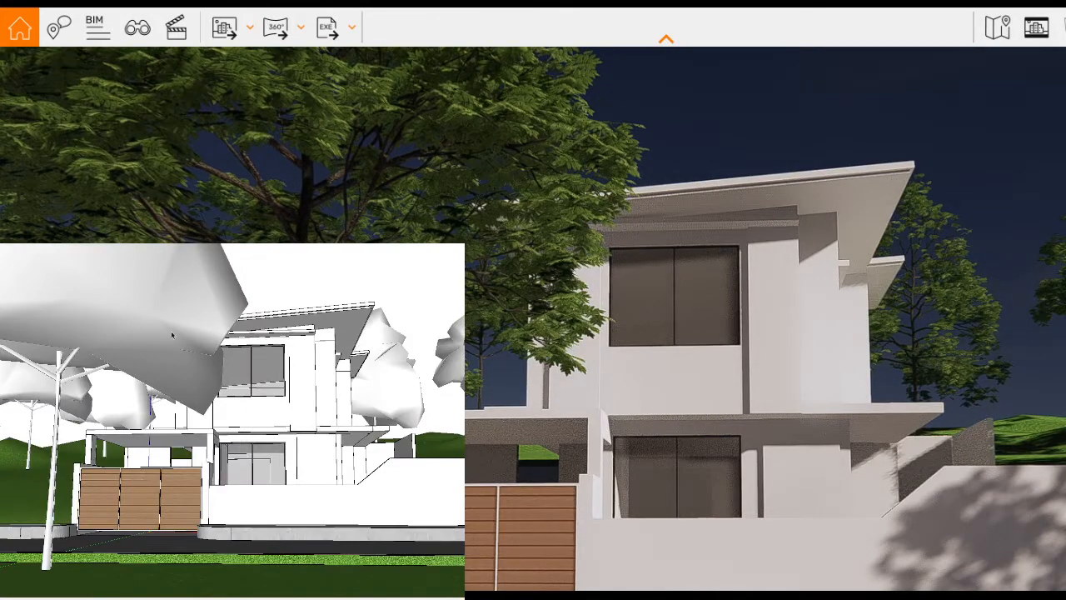
Step: Frame a low street-level view of the house's front corner, showing the gate, boundary wall and street lamp
key("Page_Down")
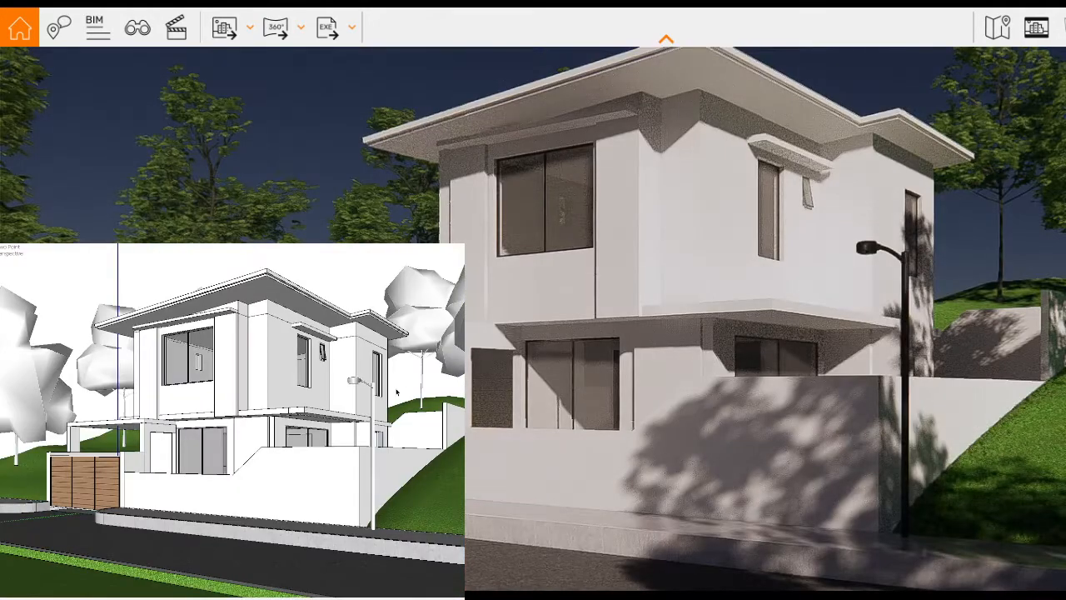
mouse_move(336, 396)
middle_mouse_down()
mouse_move(346, 412)
mouse_move(361, 409)
middle_mouse_up()
key("alt+2")
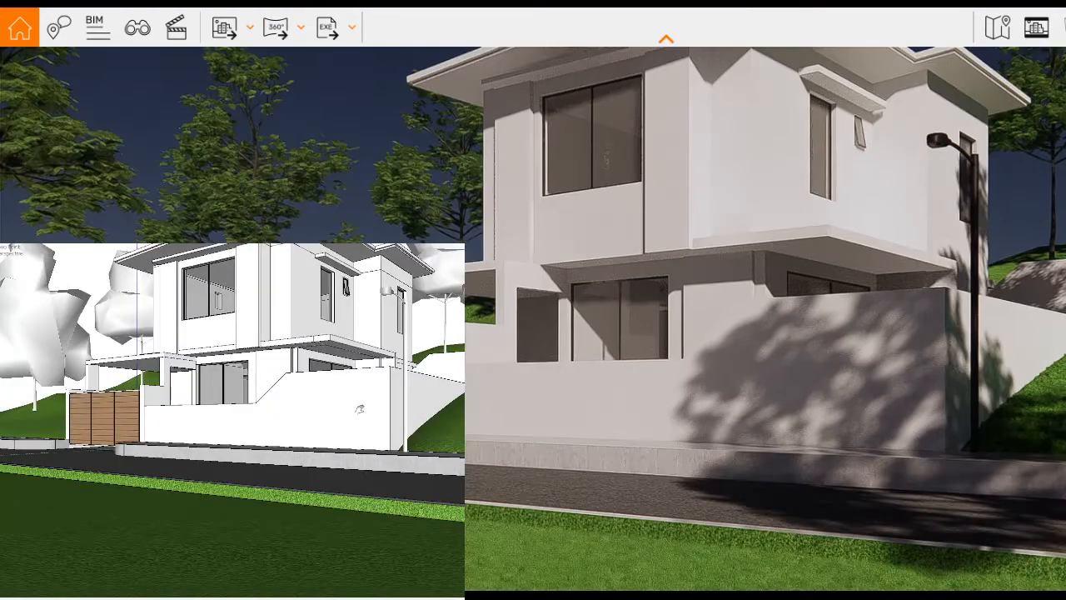
mouse_move(341, 344)
middle_mouse_down("shift")
mouse_move(328, 450)
mouse_move(329, 440)
middle_mouse_up("shift")
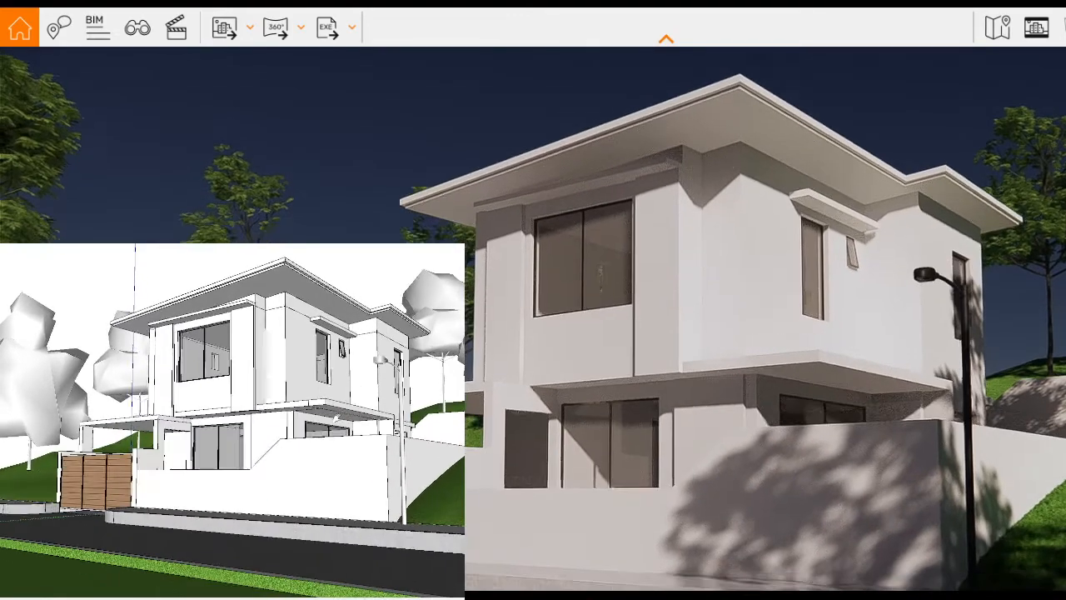
left_click_drag(307, 439, 308, 419, "shift")
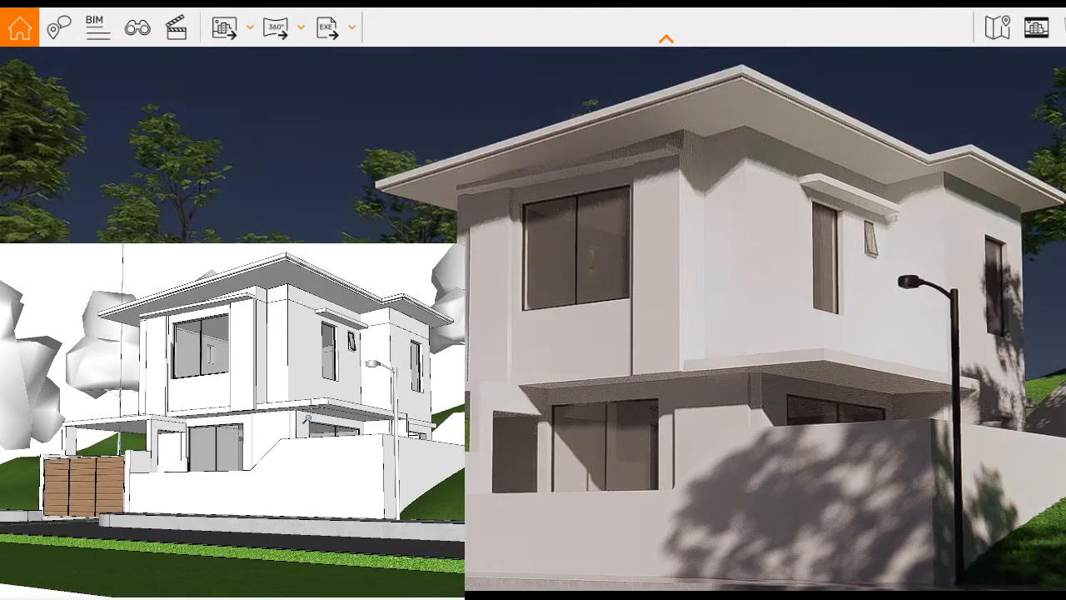
mouse_move(328, 504)
left_mouse_down("shift")
mouse_move(333, 518)
mouse_move(320, 438)
mouse_move(326, 474)
left_mouse_up("shift")
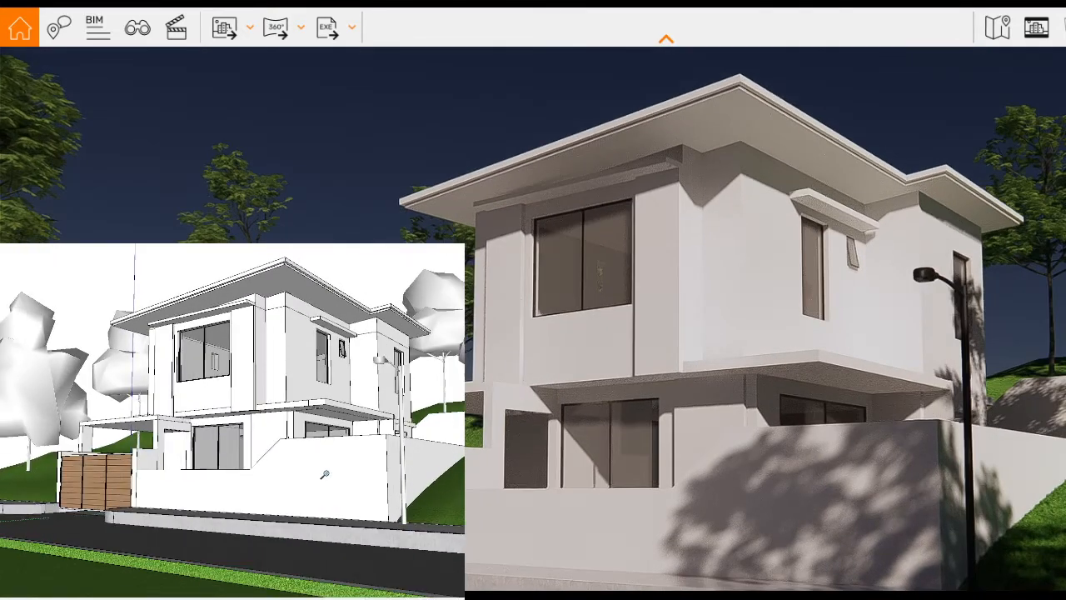
mouse_move(325, 474)
middle_mouse_down("shift")
mouse_move(306, 451)
mouse_move(285, 460)
middle_mouse_up("shift")
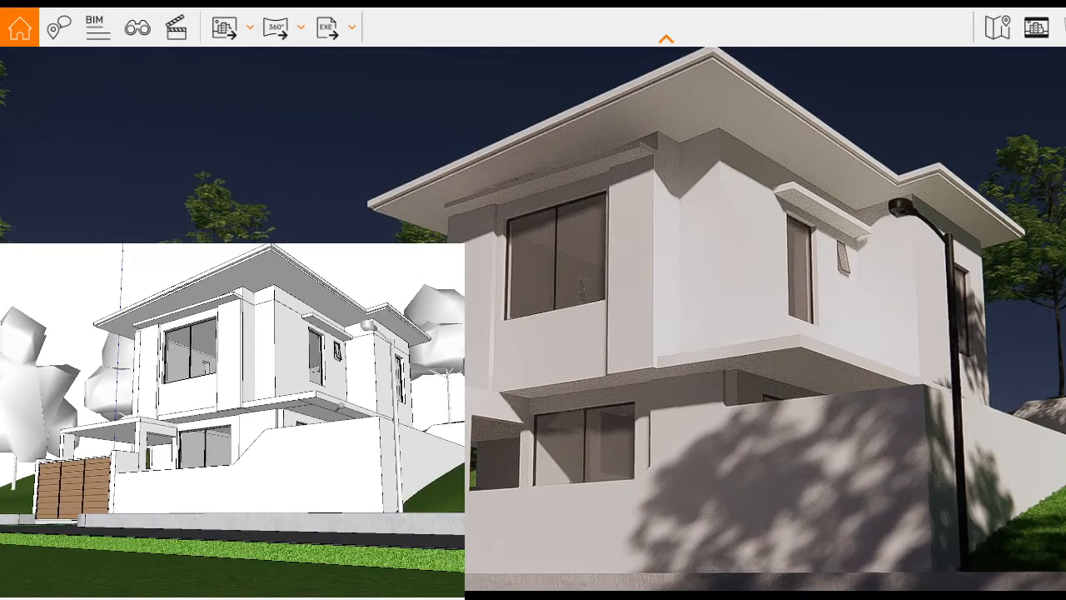
mouse_move(342, 405)
middle_mouse_down()
mouse_move(406, 384)
mouse_move(415, 402)
mouse_move(375, 404)
middle_mouse_up()
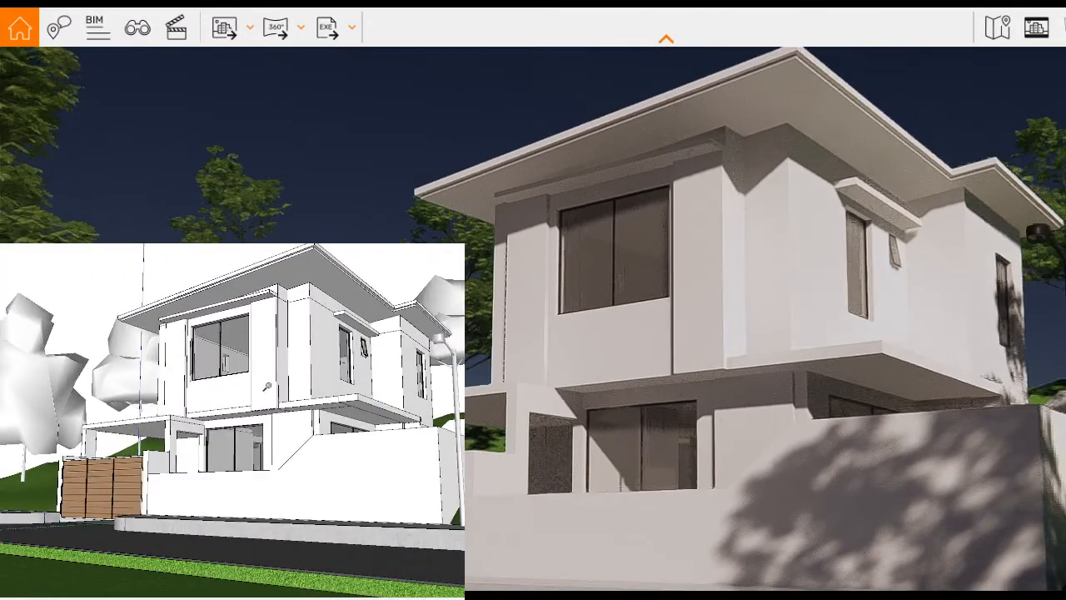
scroll(281, 398, "down", 2)
scroll(283, 393, "up", 2)
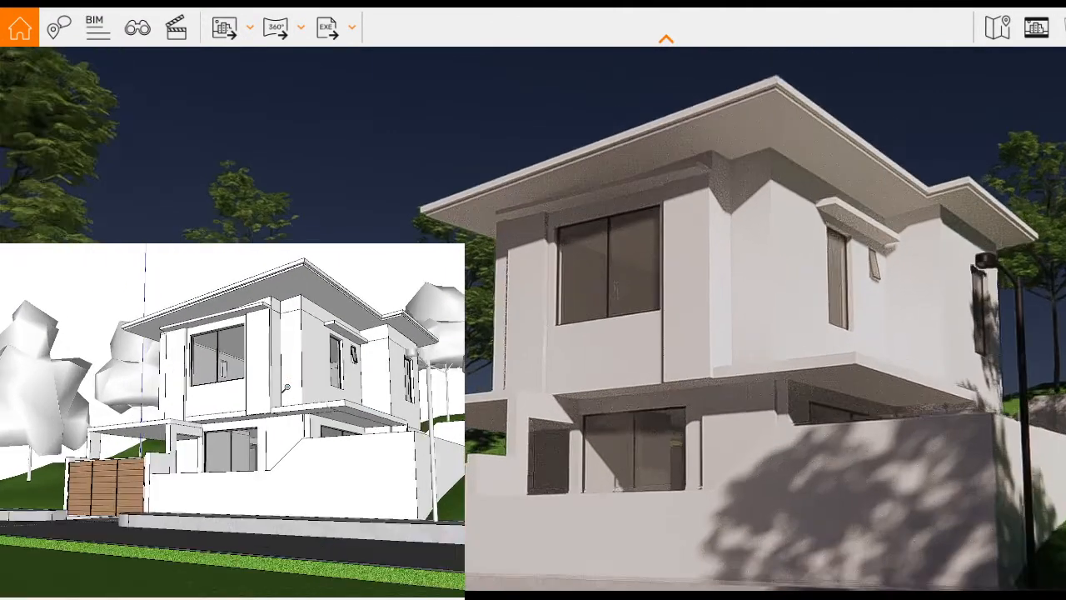
scroll(289, 344, "down", 2)
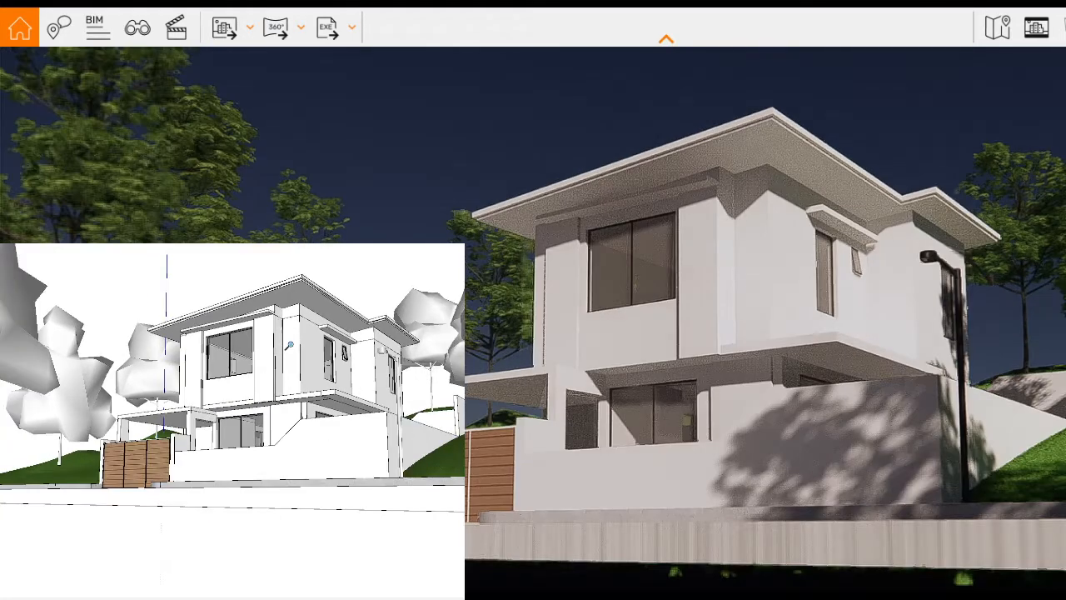
scroll(289, 345, "up", 2)
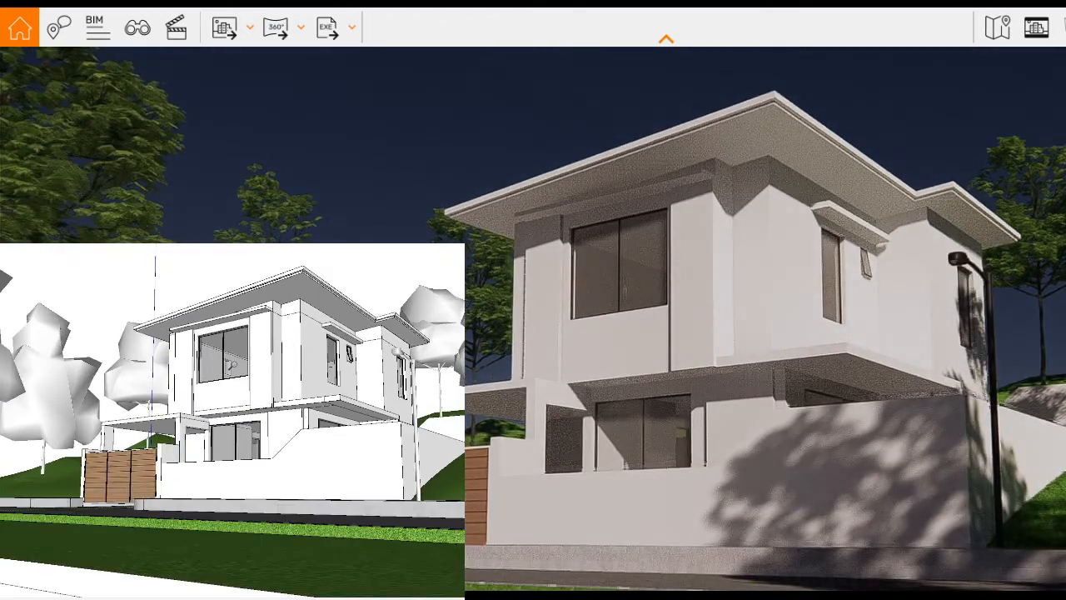
scroll(223, 453, "down", 5)
Step: Extend the outer edge of the lawn across the road farther away from the house with Push/Pull
middle_click_drag(223, 453, 205, 521)
scroll(148, 545, "up", 5)
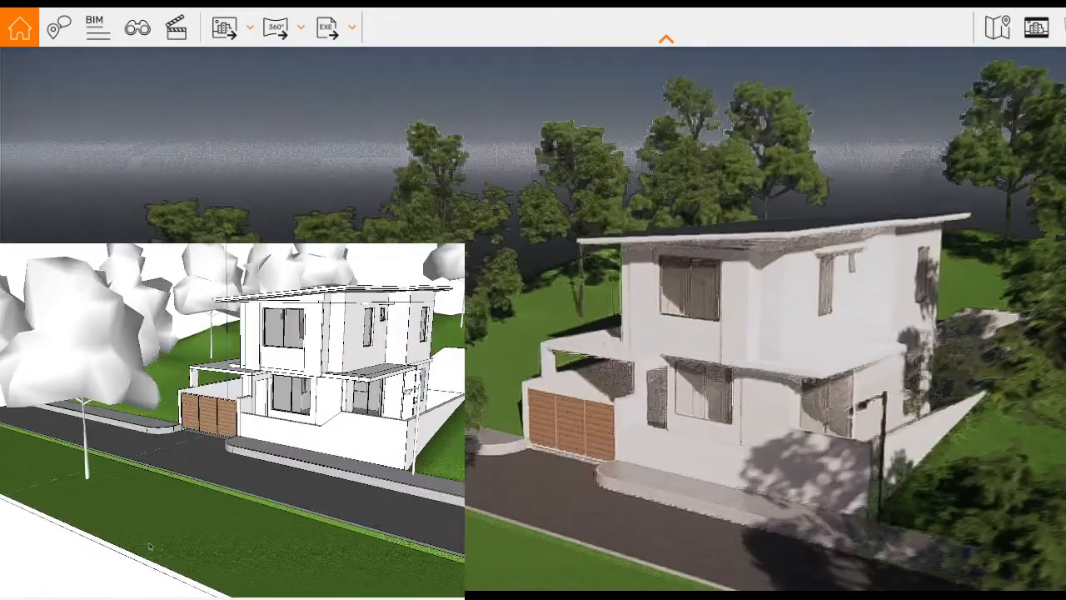
double_click(148, 546)
scroll(149, 545, "down", 5)
middle_click_drag(148, 546, 138, 550)
scroll(137, 550, "up", 4)
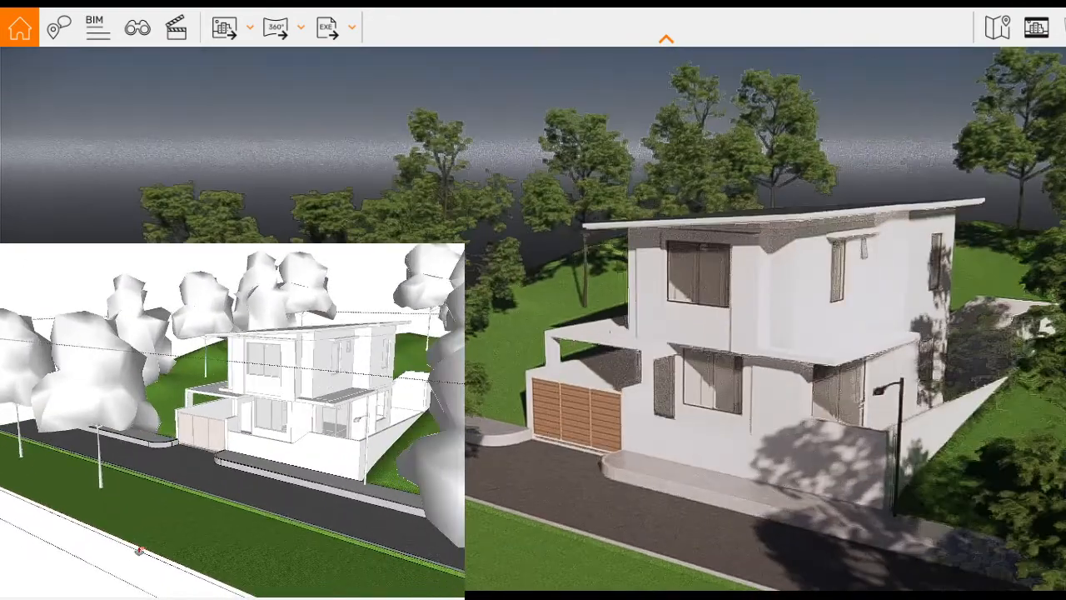
double_click(68, 572)
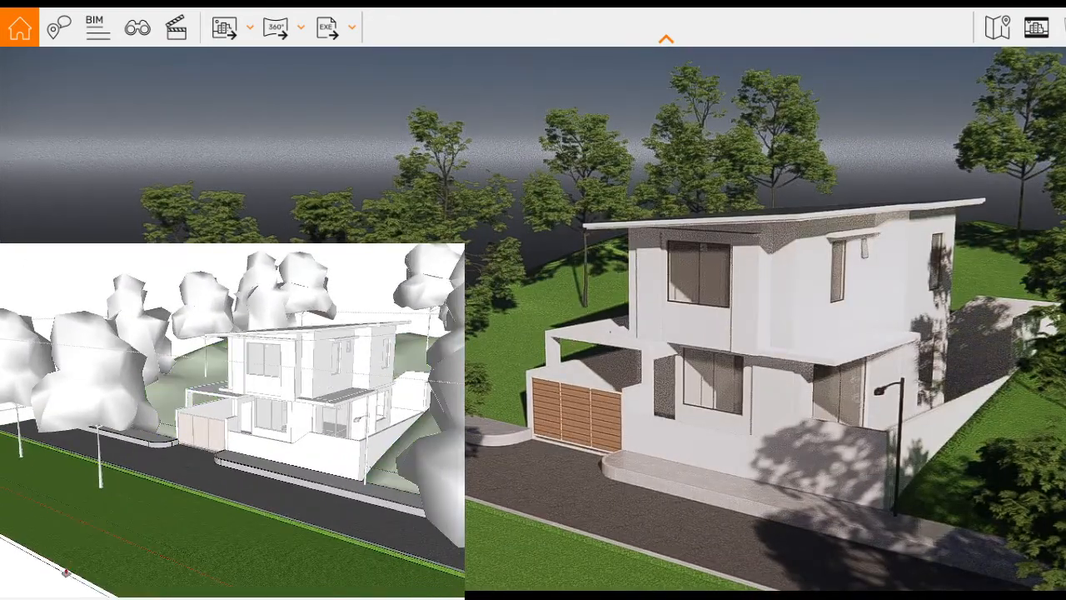
key("Escape")
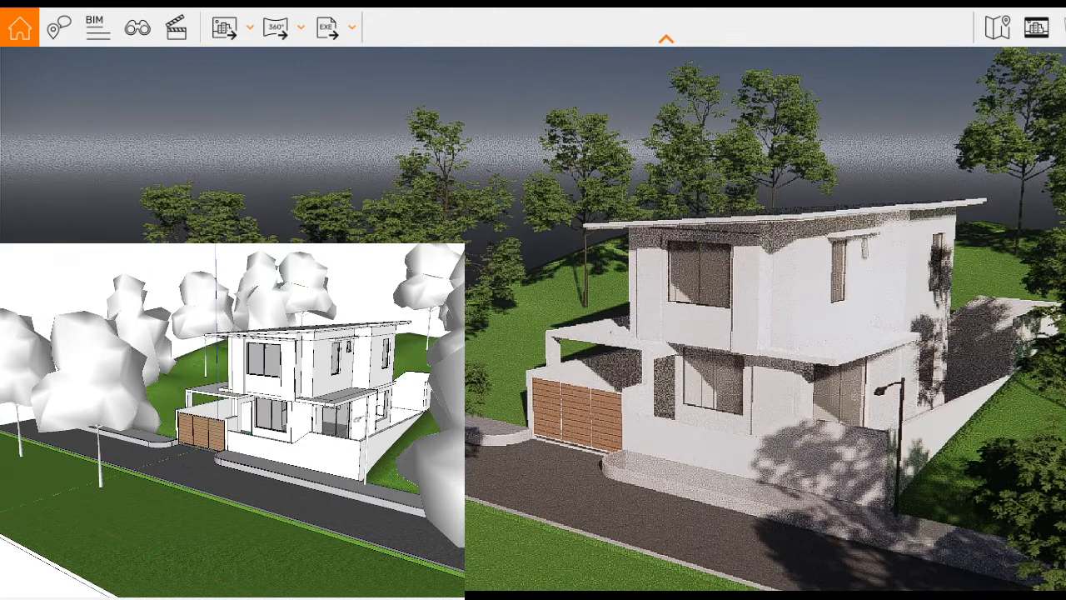
Step: Return to a low street-level perspective of the house's front corner, with the whole roof and street lamp in frame
middle_click_drag(354, 433, 358, 380)
scroll(358, 381, "up", 4)
mouse_move(318, 495)
middle_mouse_down()
mouse_move(314, 462)
mouse_move(364, 456)
mouse_move(319, 461)
mouse_move(320, 424)
middle_mouse_up()
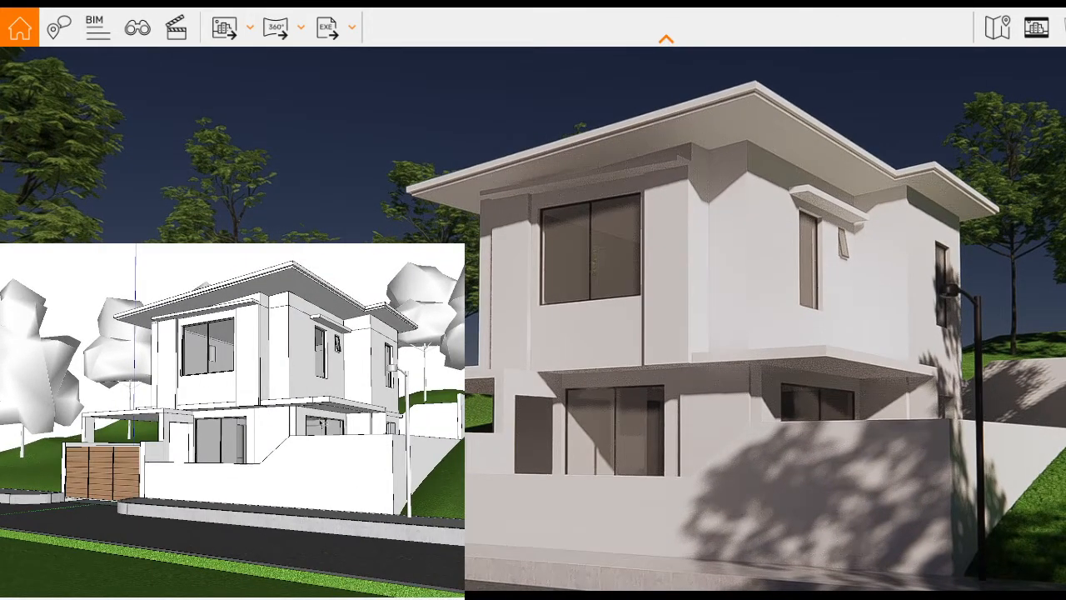
middle_click_drag(322, 408, 325, 413, "shift")
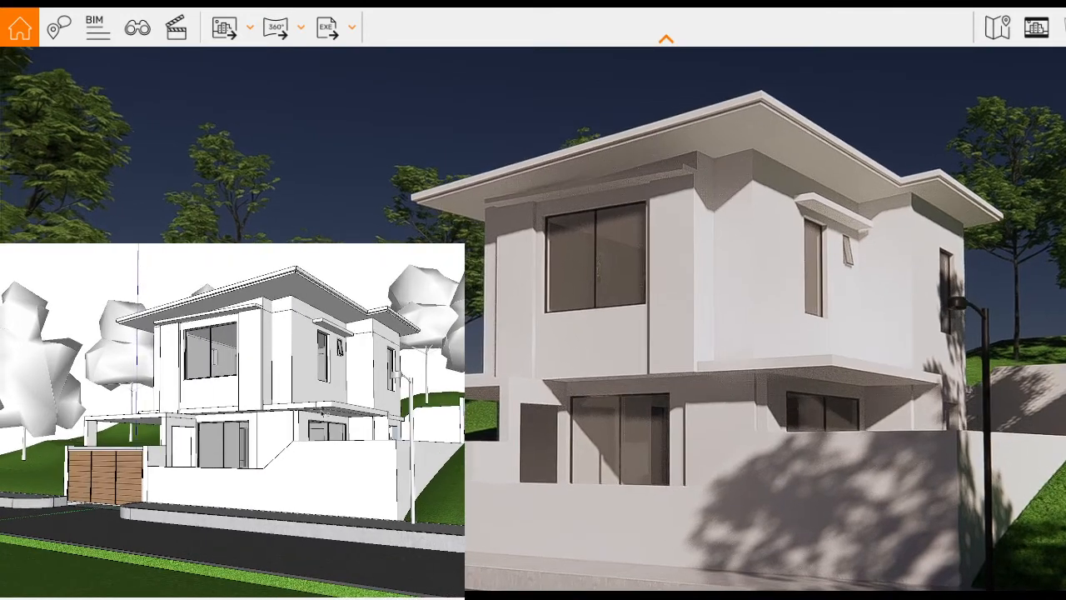
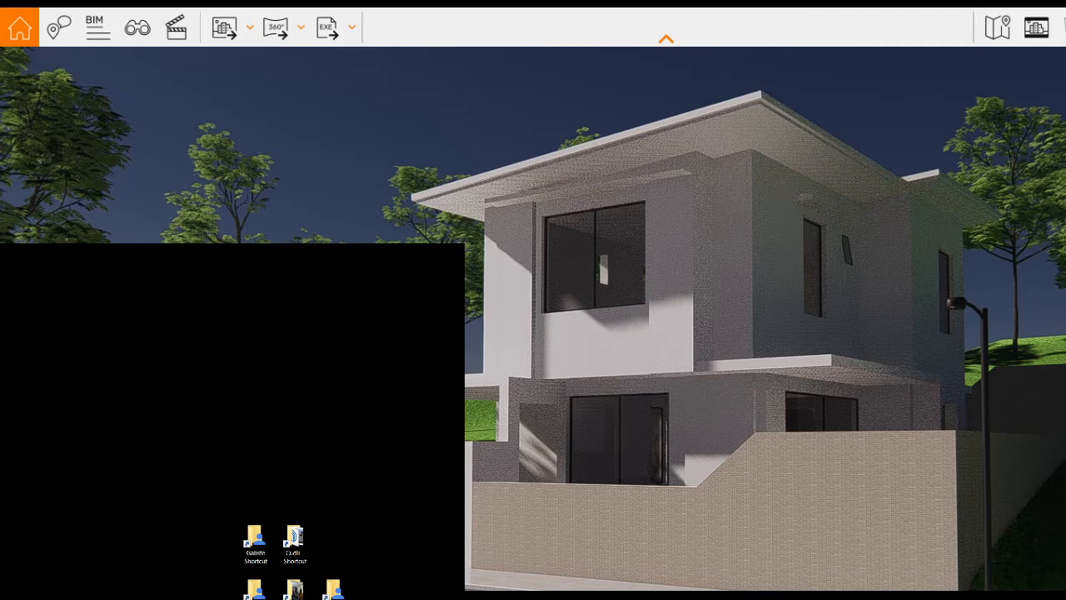
Step: Switch to the Enscape render window and move the Visual Settings dialog clear of the house's front facade
key("alt+Tab")
key("alt+Tab")
key("alt+Tab")
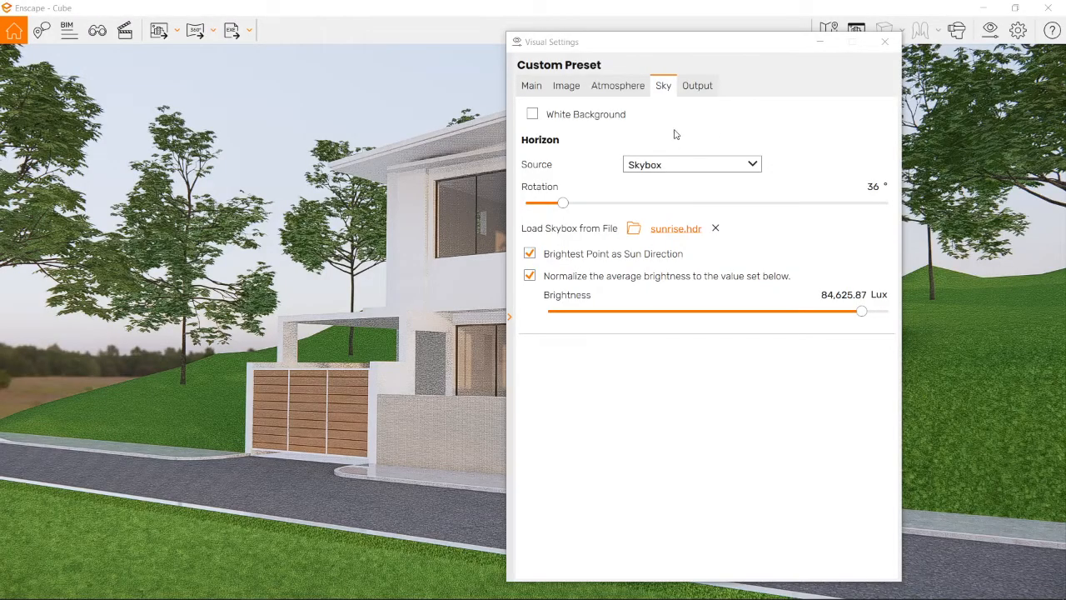
left_click_drag(703, 48, 737, 35)
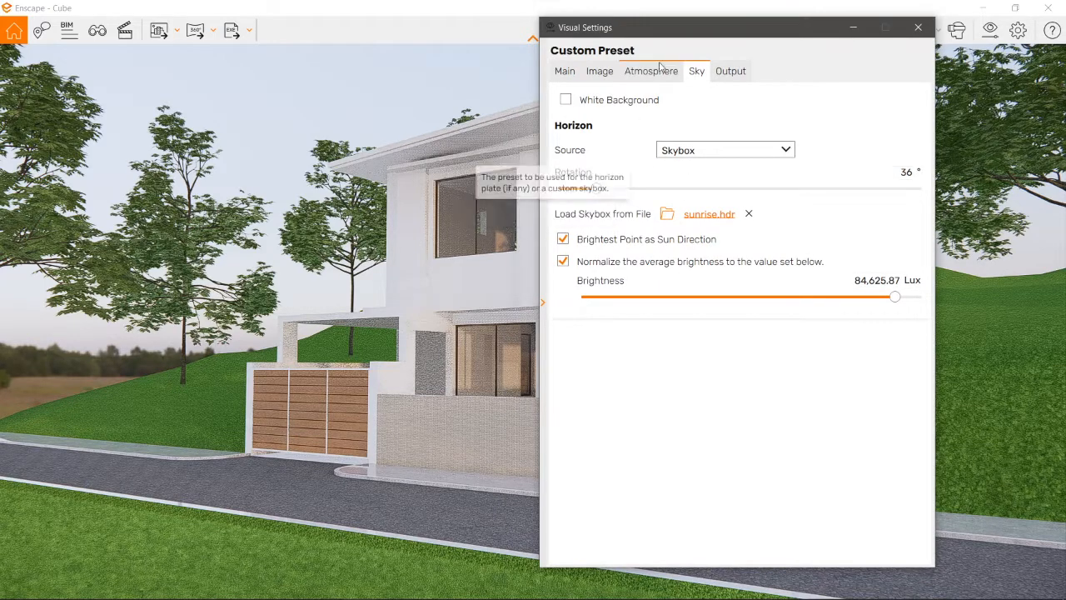
left_click_drag(695, 33, 817, 40)
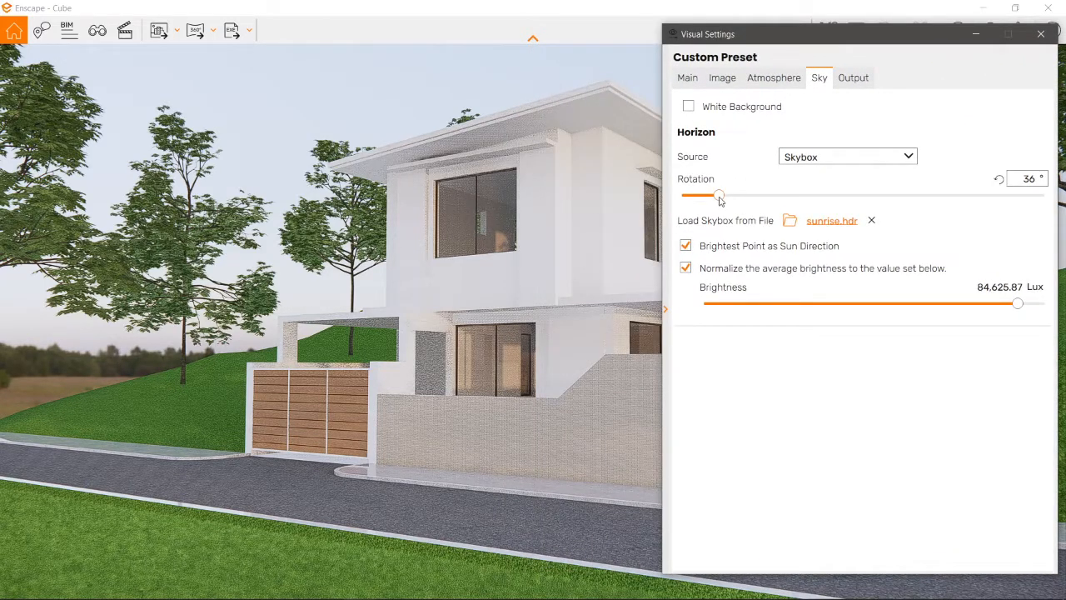
Step: Try the sunrise skybox at a rotation of 277° with its brightness lowered to 17,519.14 lux
left_click_drag(720, 199, 962, 200)
left_click_drag(801, 41, 739, 145)
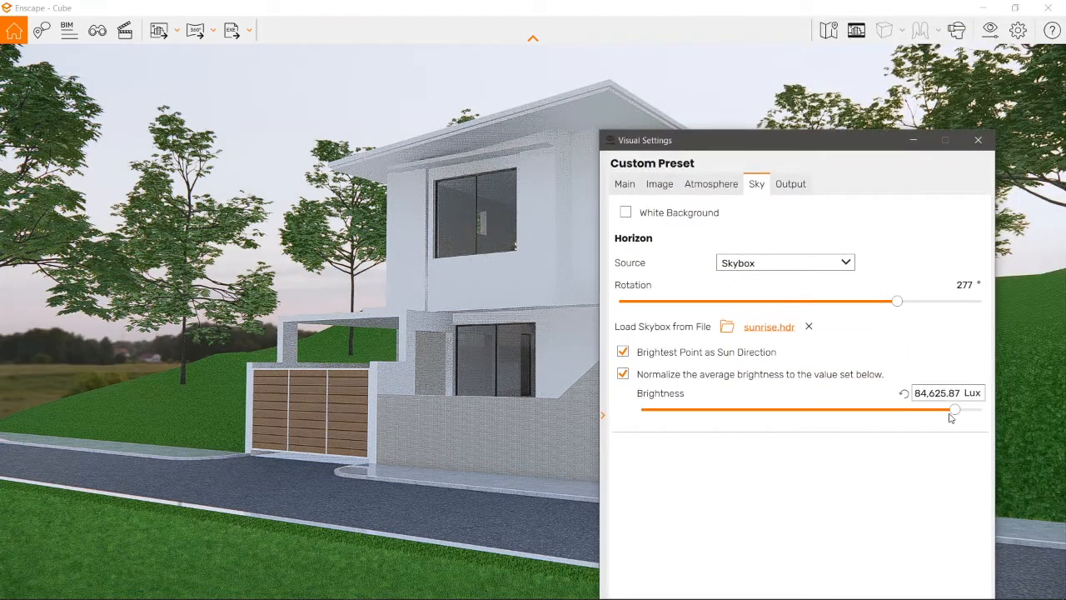
left_click_drag(955, 412, 920, 416)
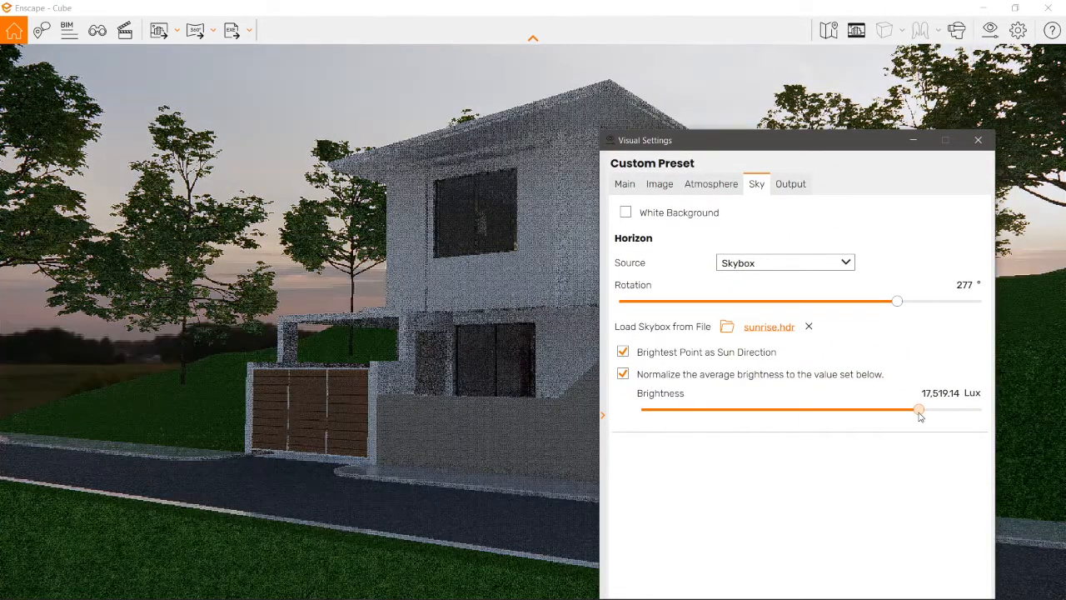
left_click_drag(833, 142, 700, 250)
Step: Try skybox rotations of 345° and 75° to compare how the sun lights the front and side walls
left_click_drag(767, 416, 833, 414)
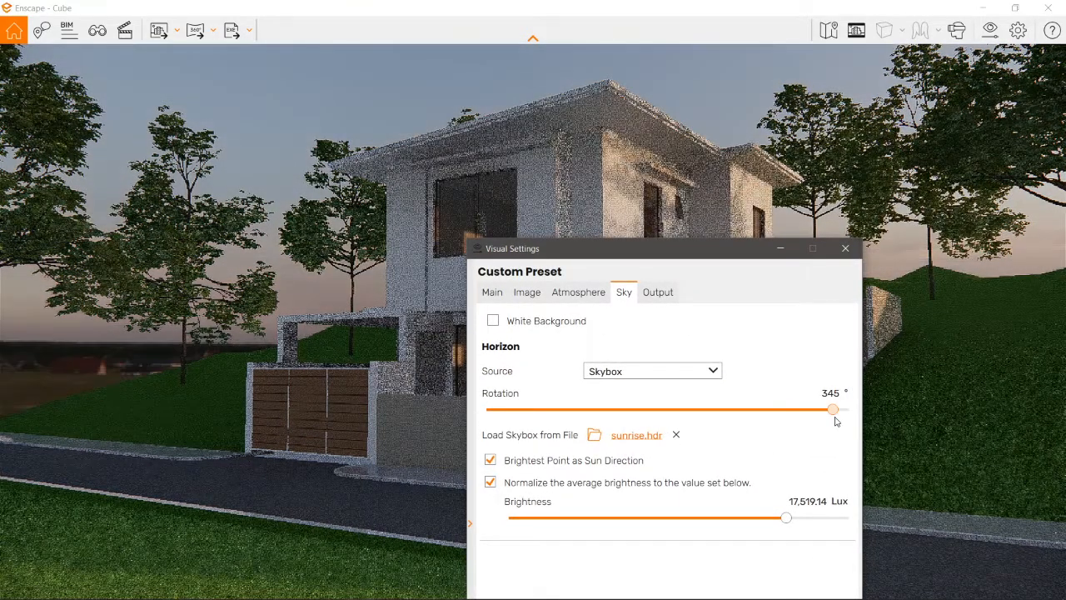
left_click_drag(736, 257, 352, 110)
left_click_drag(451, 269, 181, 265)
left_click_drag(251, 110, 775, 152)
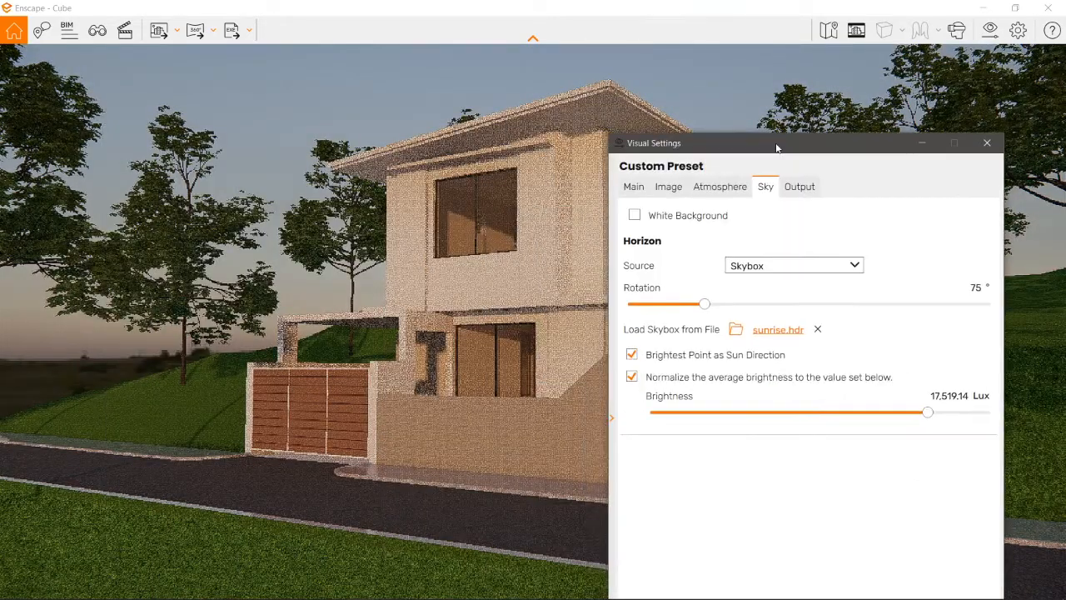
Step: Try skybox rotations of 148° and 338°, with the brightness raised to 28,442.73 lux
mouse_move(705, 304)
left_mouse_down()
mouse_move(628, 307)
mouse_move(755, 305)
mouse_move(742, 319)
mouse_move(642, 312)
mouse_move(779, 320)
left_mouse_up()
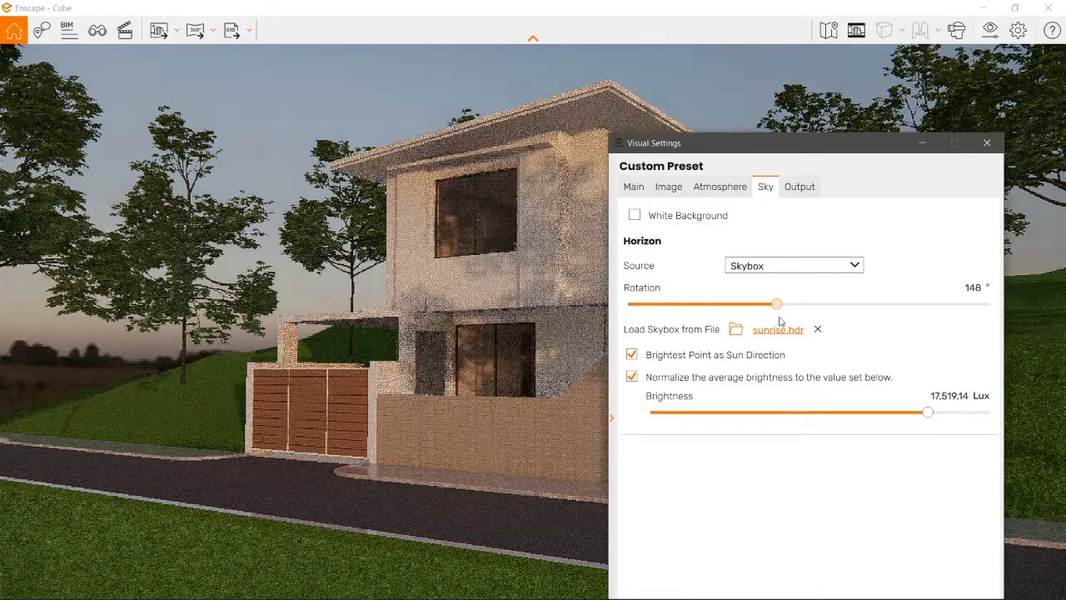
left_click_drag(792, 162, 867, 118)
left_click_drag(875, 269, 1038, 288)
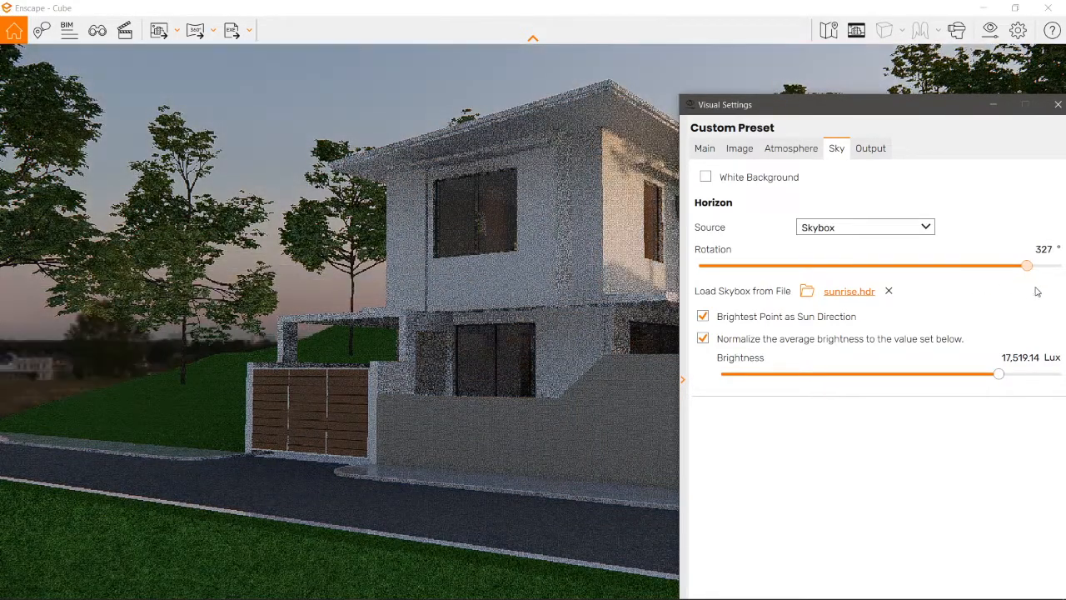
left_click_drag(871, 126, 241, 149)
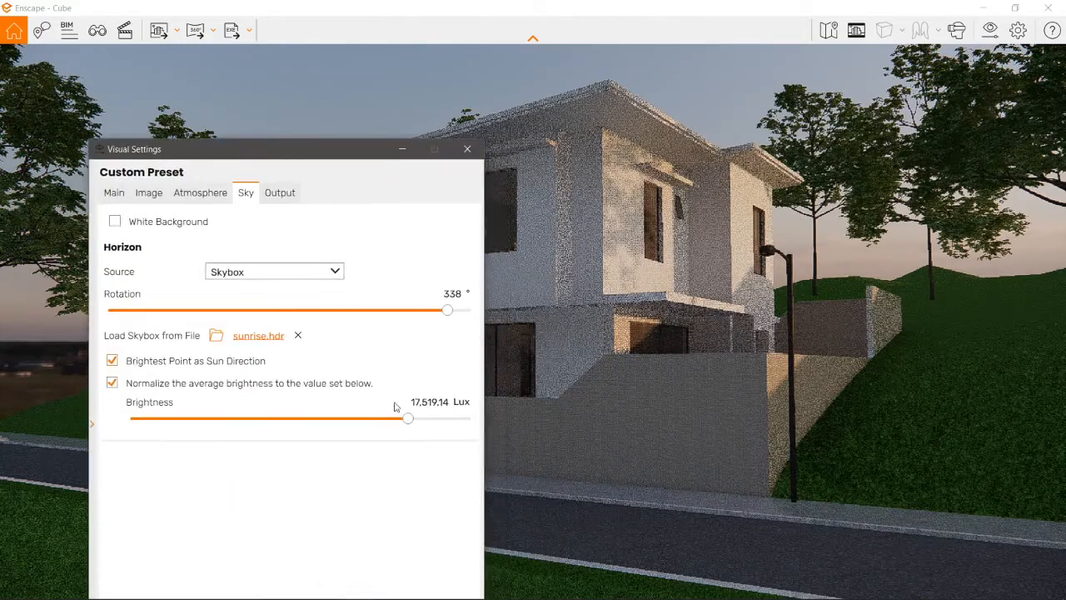
mouse_move(409, 421)
left_mouse_down()
mouse_move(430, 421)
mouse_move(369, 419)
mouse_move(421, 428)
left_mouse_up()
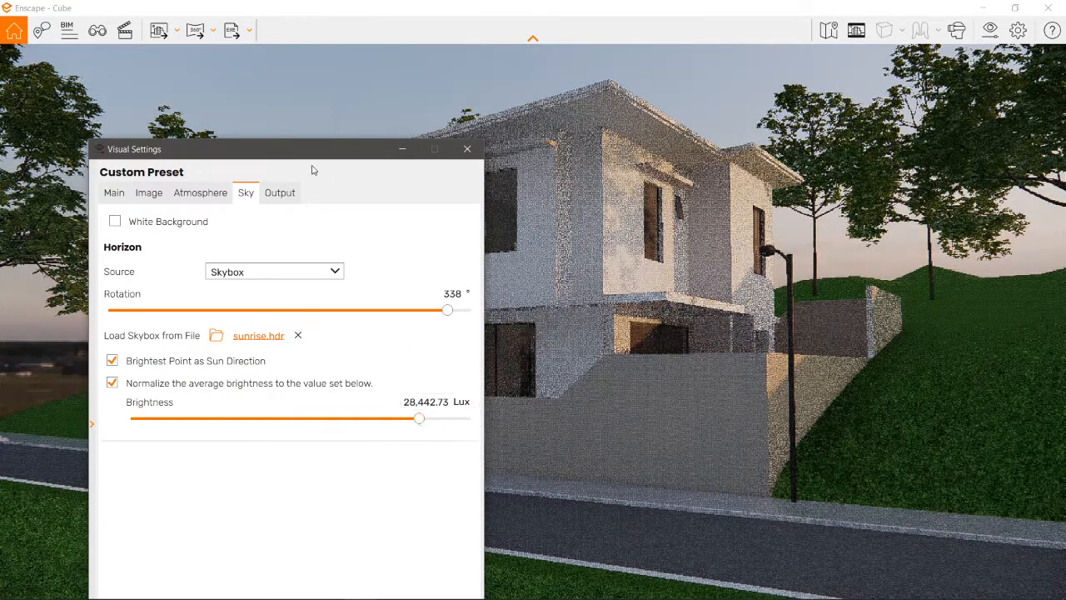
Step: Try a skybox rotation of 51° with brightness values of 68,045.09 and 20,757.42 lux
left_click_drag(312, 170, 262, 203)
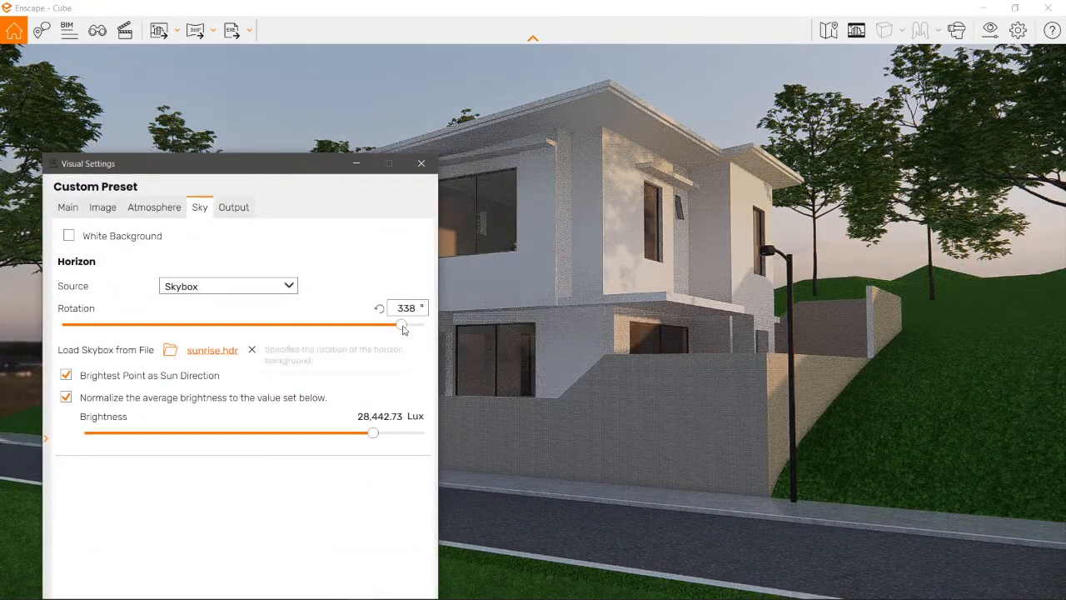
left_click_drag(394, 324, 121, 339)
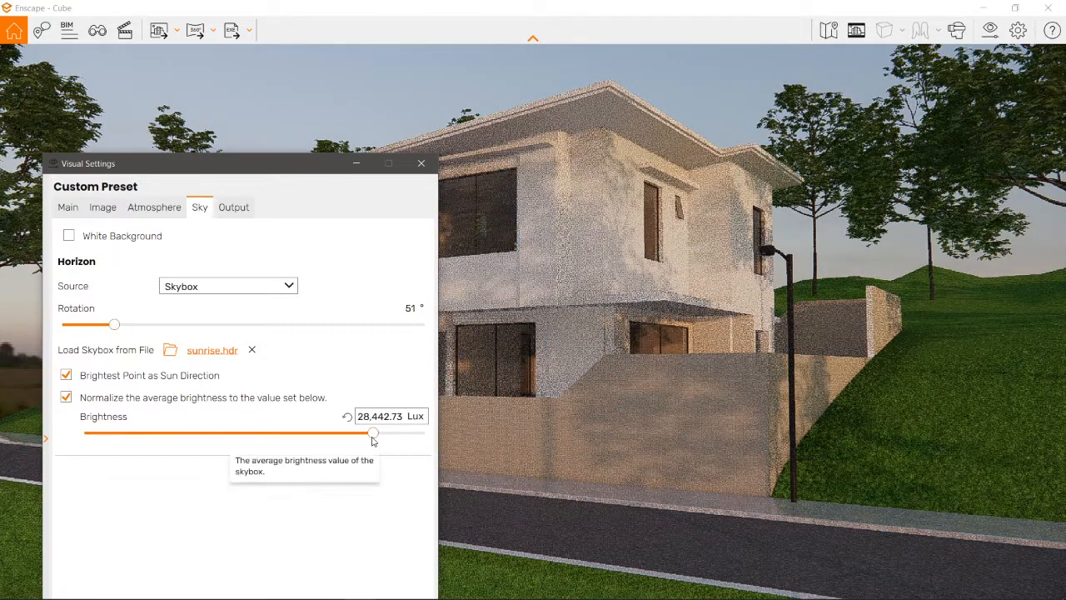
left_click_drag(372, 438, 390, 449)
left_click_drag(298, 174, 252, 148)
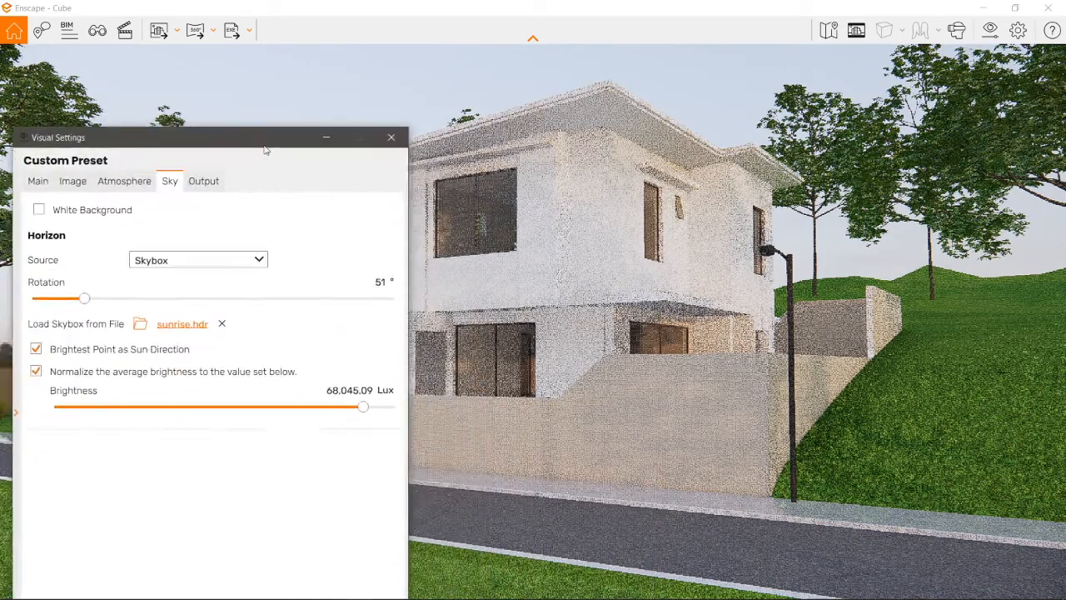
left_click(347, 406)
left_click_drag(347, 407, 322, 403)
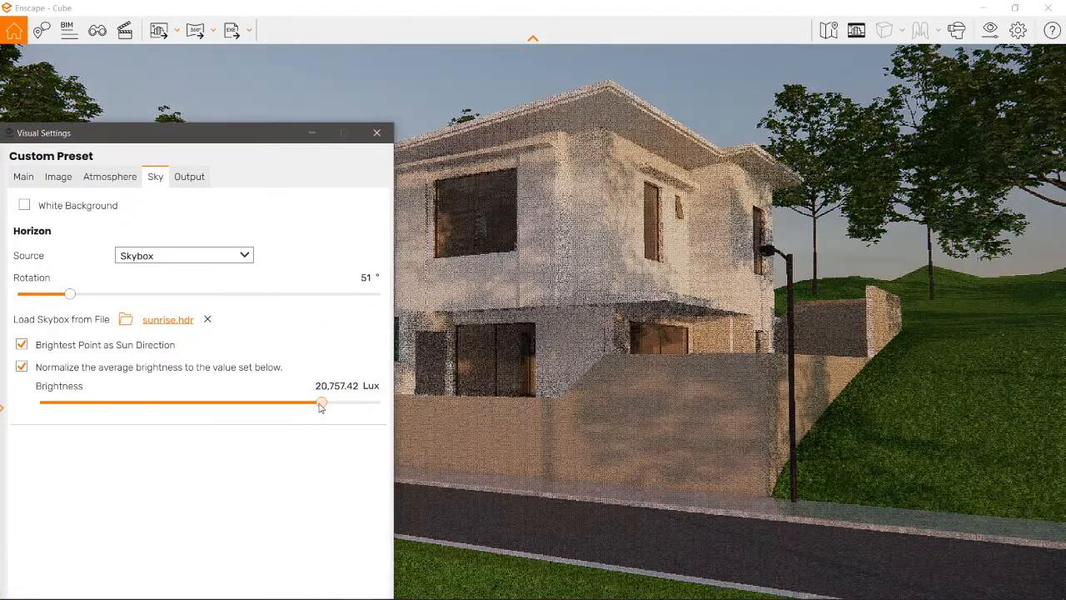
Step: Compare the facade lighting at skybox rotations of 40°, 51°, 172° and 201°
left_click_drag(212, 145, 849, 115)
left_click_drag(706, 264, 695, 266)
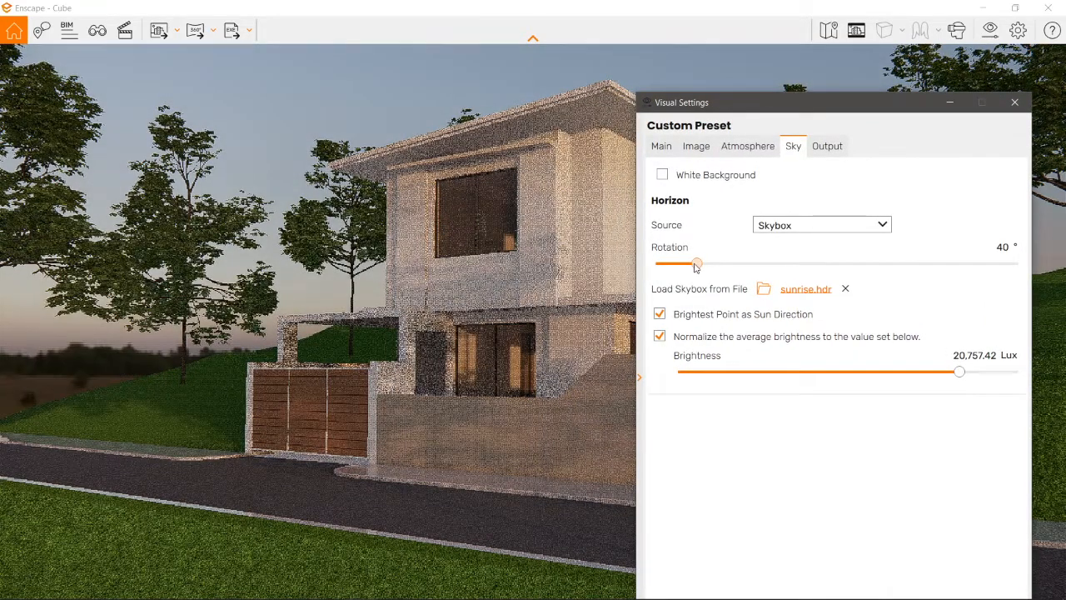
left_click_drag(712, 271, 706, 272)
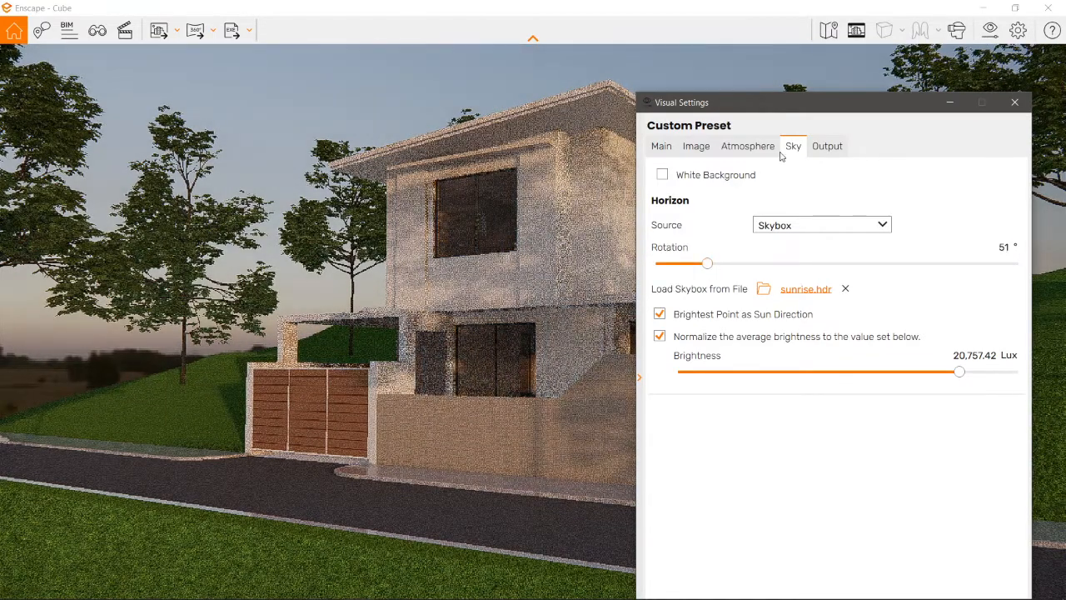
left_click_drag(806, 110, 835, 154)
left_click_drag(735, 308, 858, 312)
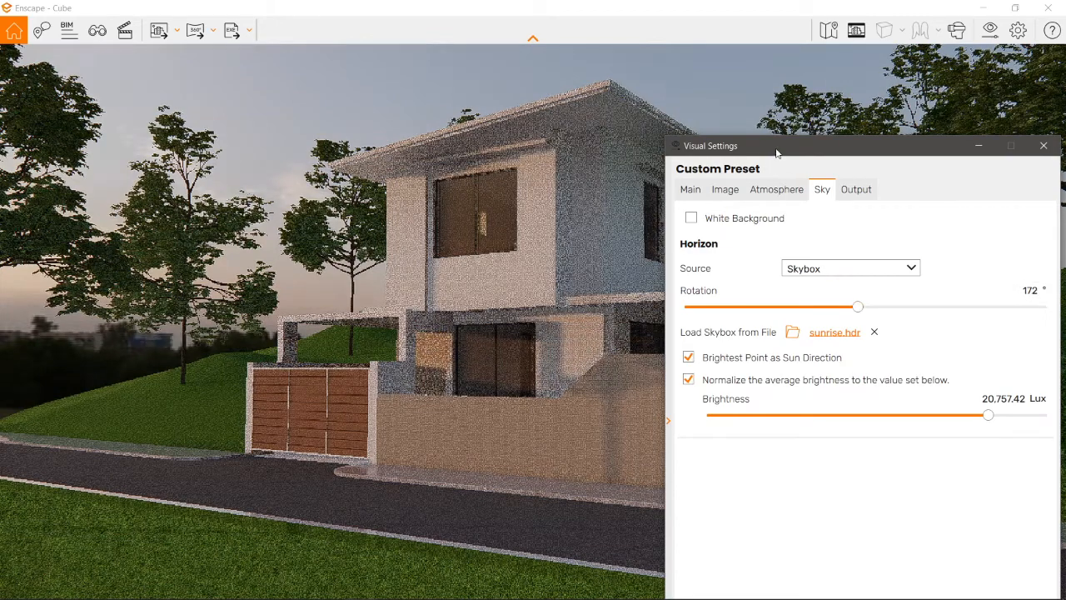
left_click_drag(776, 153, 763, 203)
left_click_drag(853, 364, 872, 374)
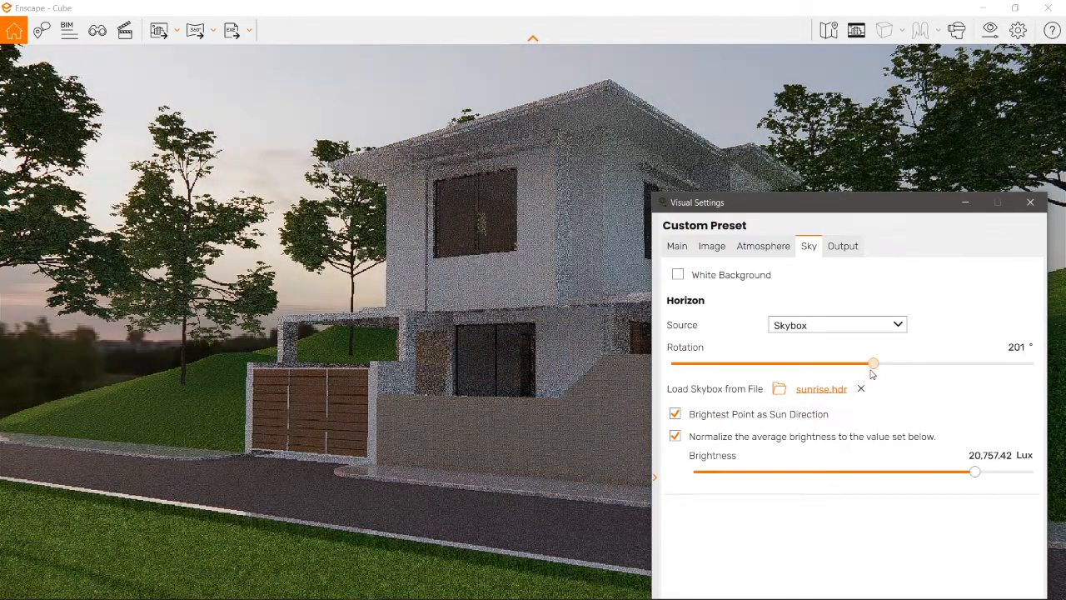
Step: Set the skybox rotation to 152° and its brightness to 25,197.46 lux
mouse_move(834, 206)
left_mouse_down()
mouse_move(793, 389)
mouse_move(840, 206)
left_mouse_up()
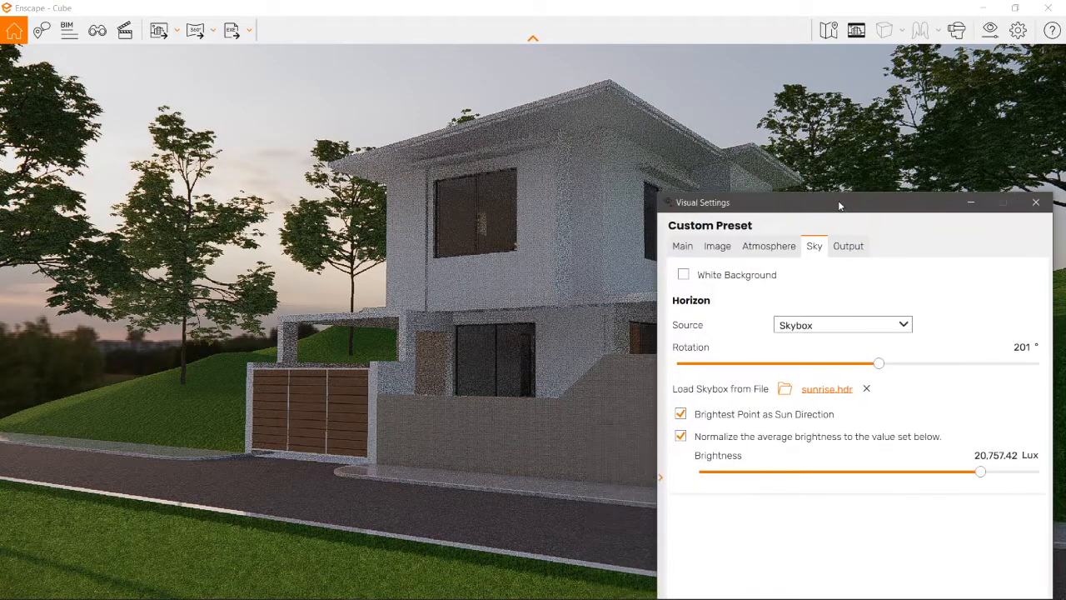
left_click_drag(881, 364, 831, 373)
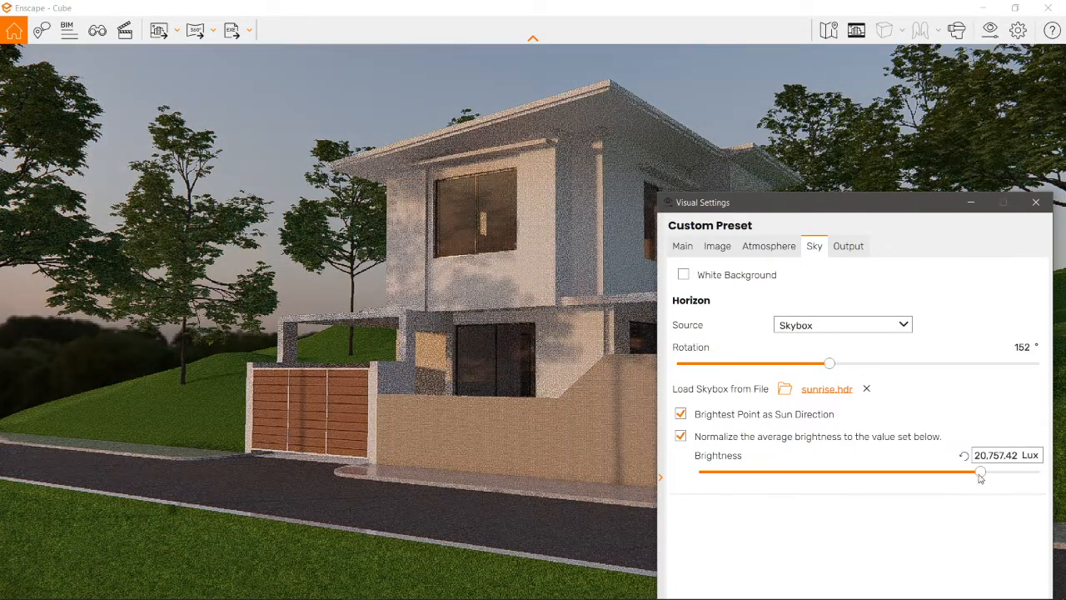
mouse_move(979, 472)
left_mouse_down()
mouse_move(959, 473)
mouse_move(1002, 482)
mouse_move(984, 481)
left_mouse_up()
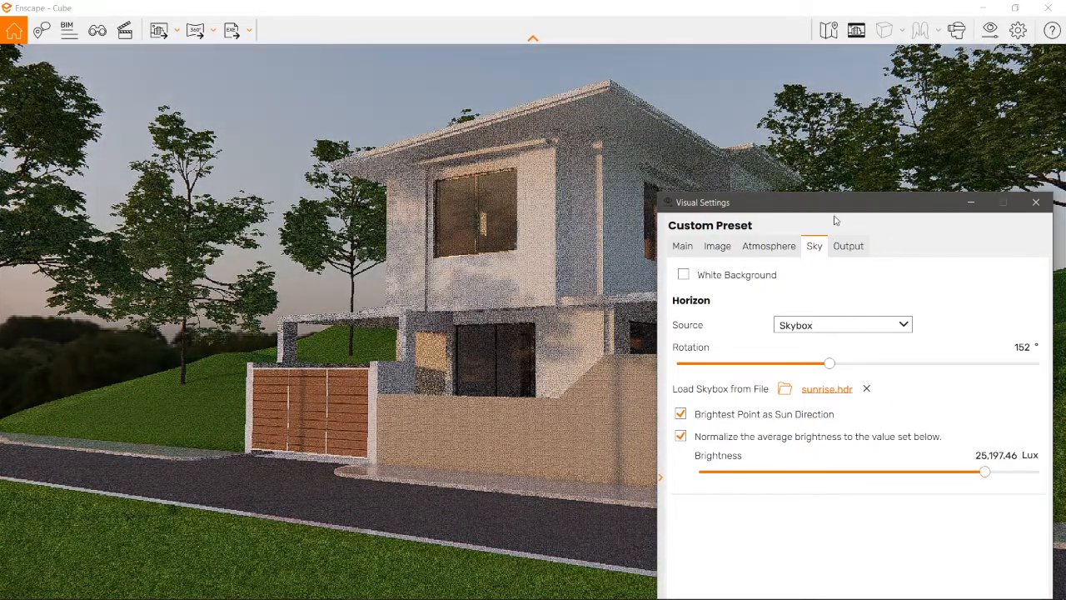
Step: Raise the sun brightness in the atmosphere illumination settings to 441
left_click_drag(835, 208, 875, 58)
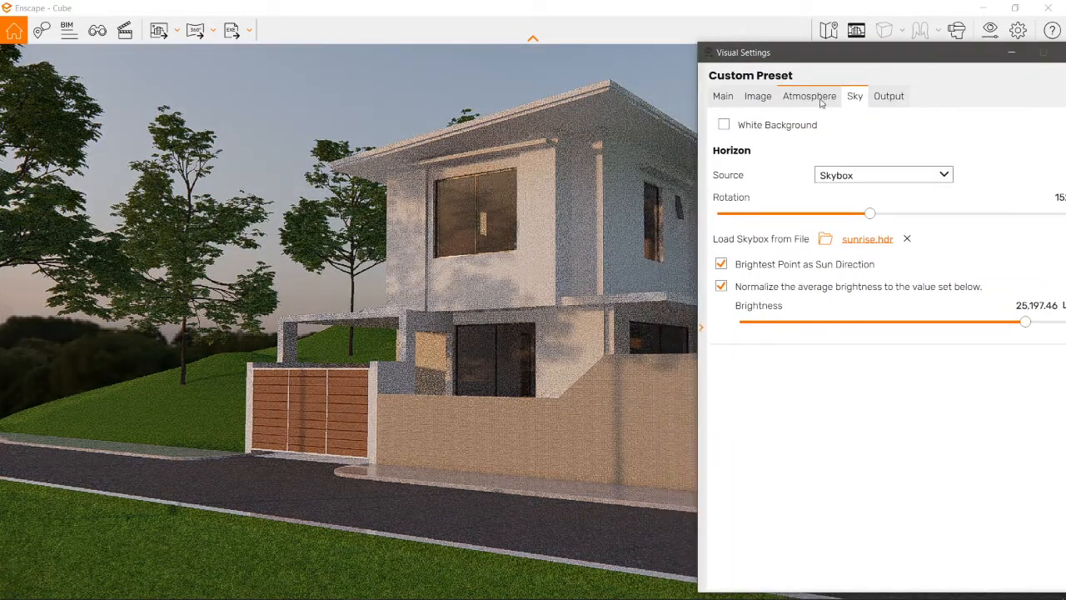
left_click(809, 95)
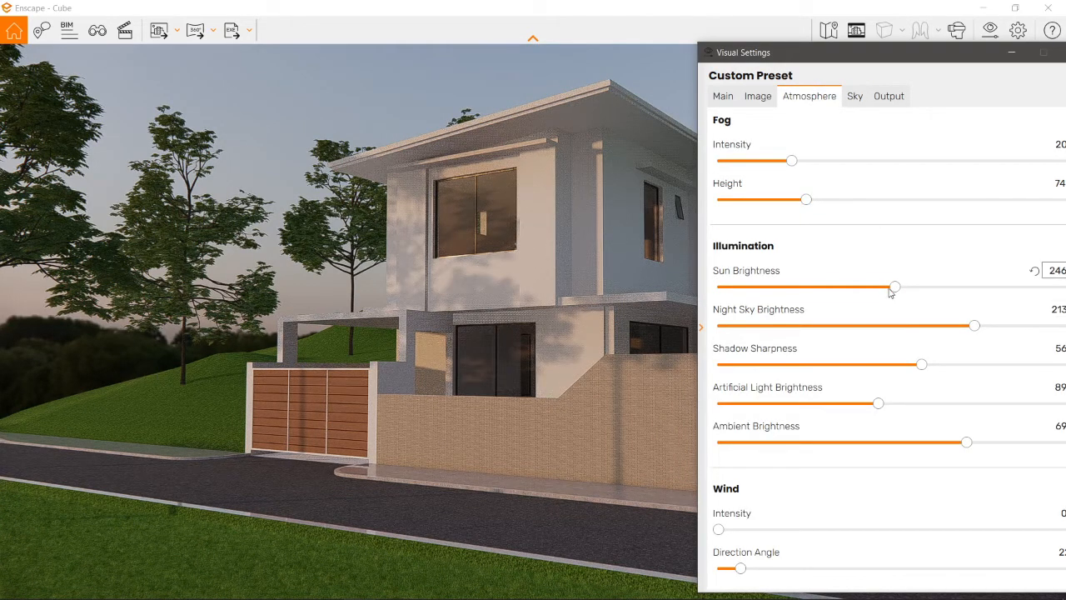
left_click_drag(895, 287, 1035, 286)
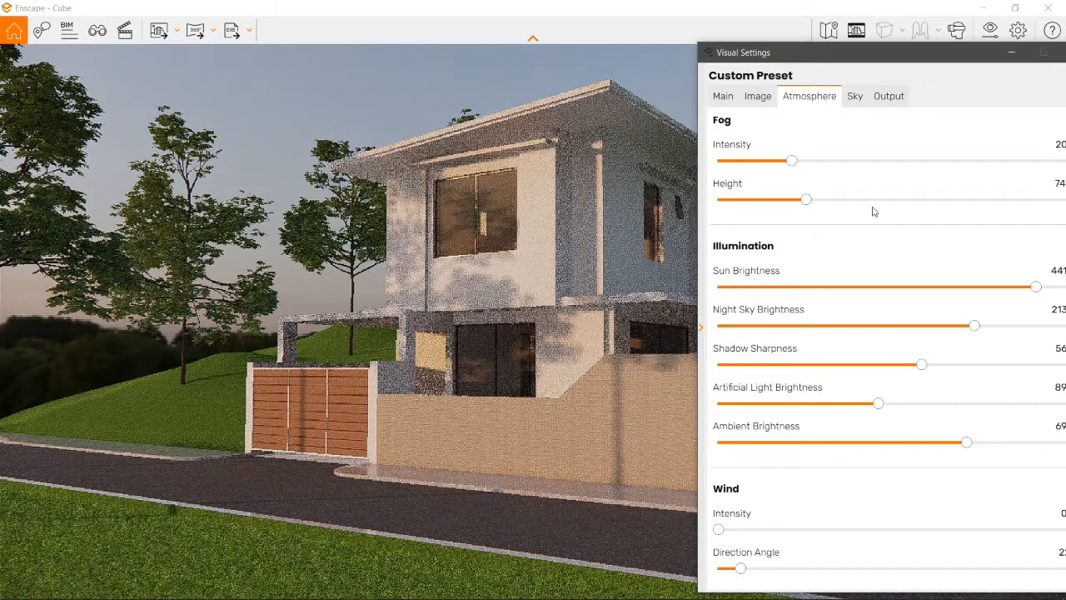
Step: Correct the image with a color temperature of 15,000, shadows at 49 and highlights at 100
left_click(758, 96)
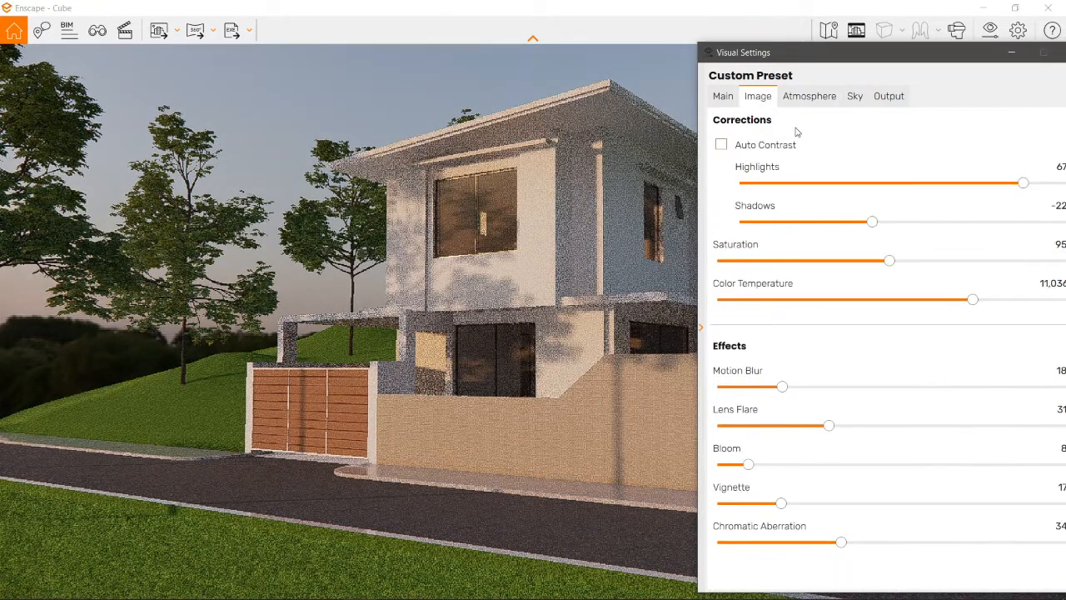
left_click(837, 300)
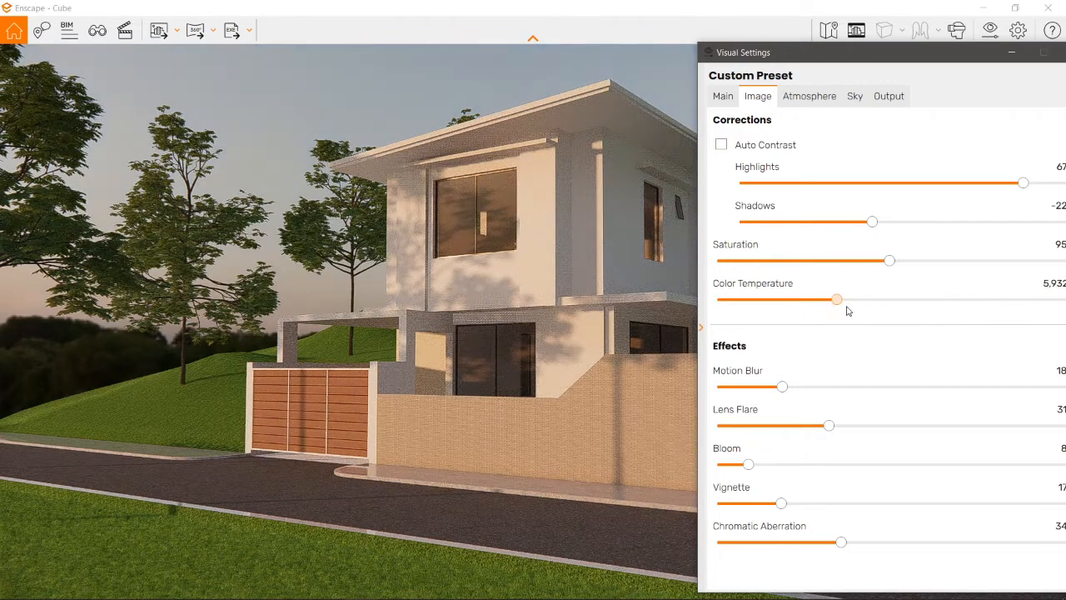
left_click_drag(848, 311, 1062, 301)
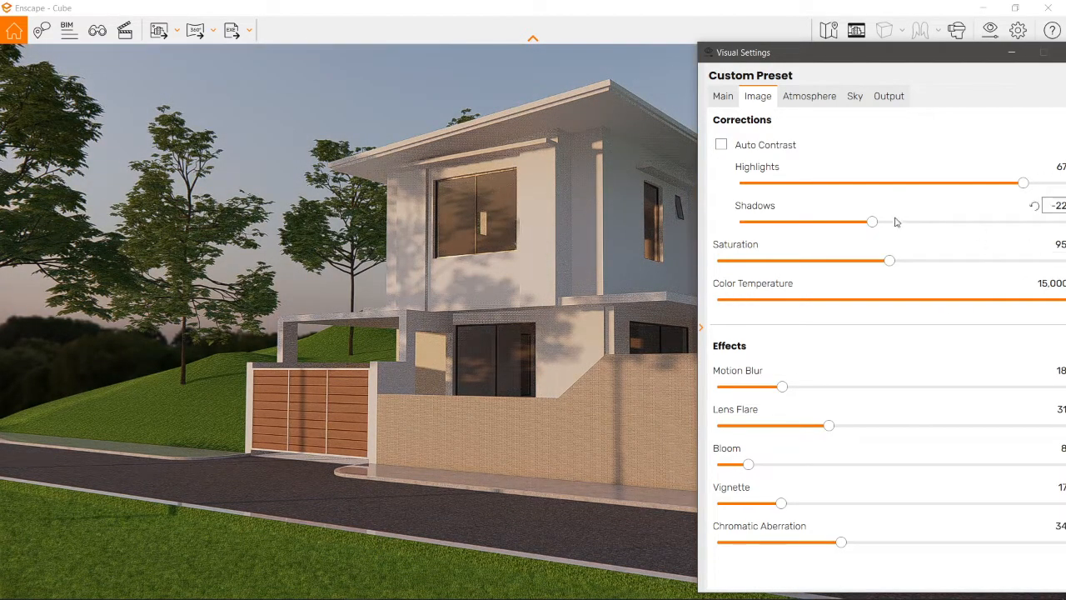
left_click_drag(872, 223, 992, 222)
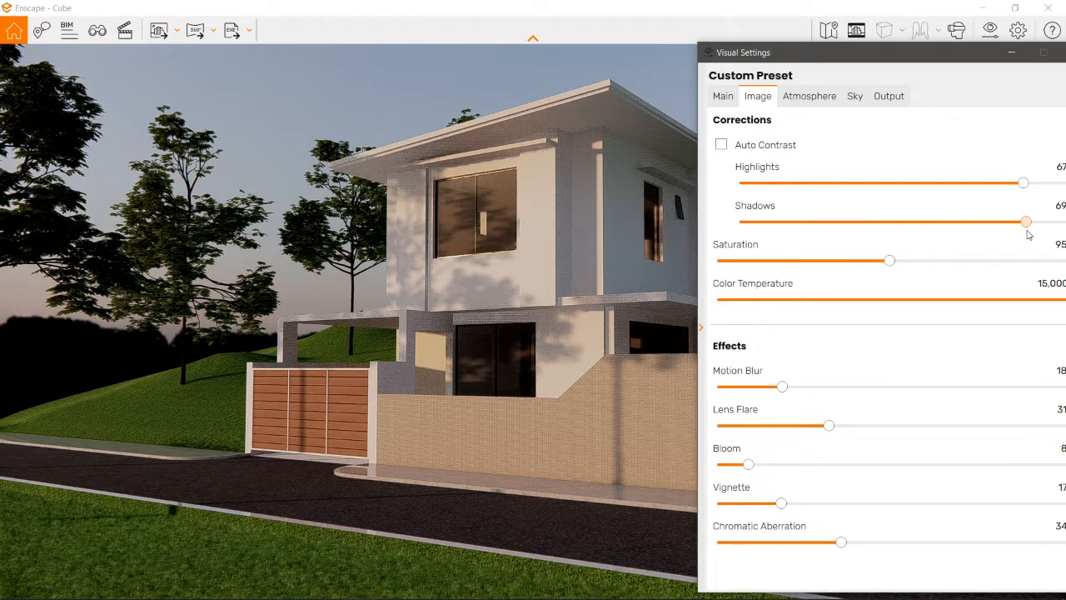
left_click_drag(1024, 182, 1065, 183)
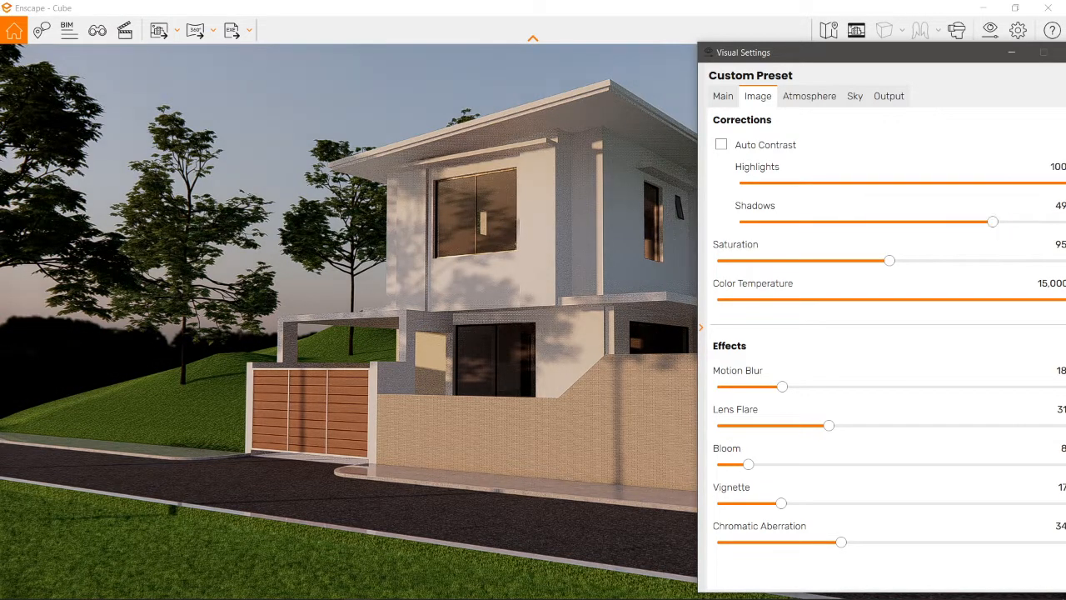
Step: Set the render outlines to 13 and the camera's depth of field to 89
left_click(723, 97)
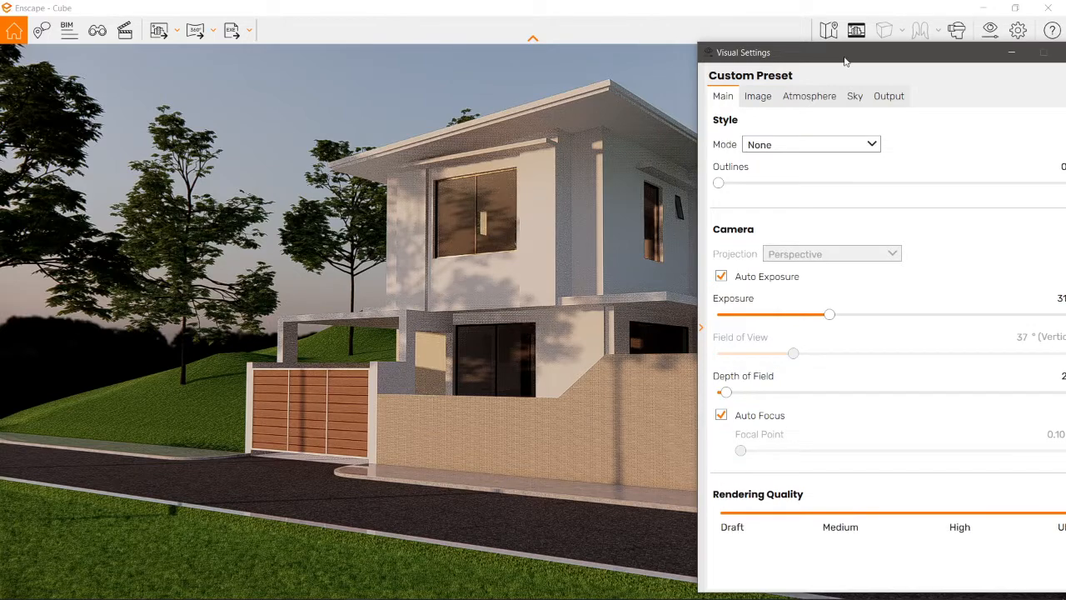
left_click_drag(731, 183, 766, 197)
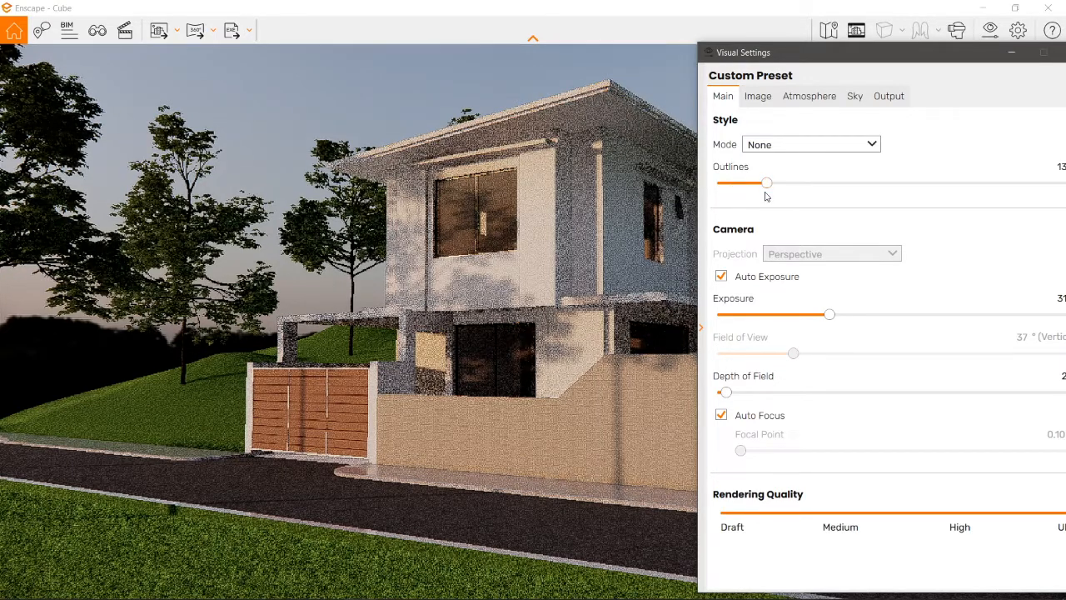
left_click_drag(720, 395, 1038, 405)
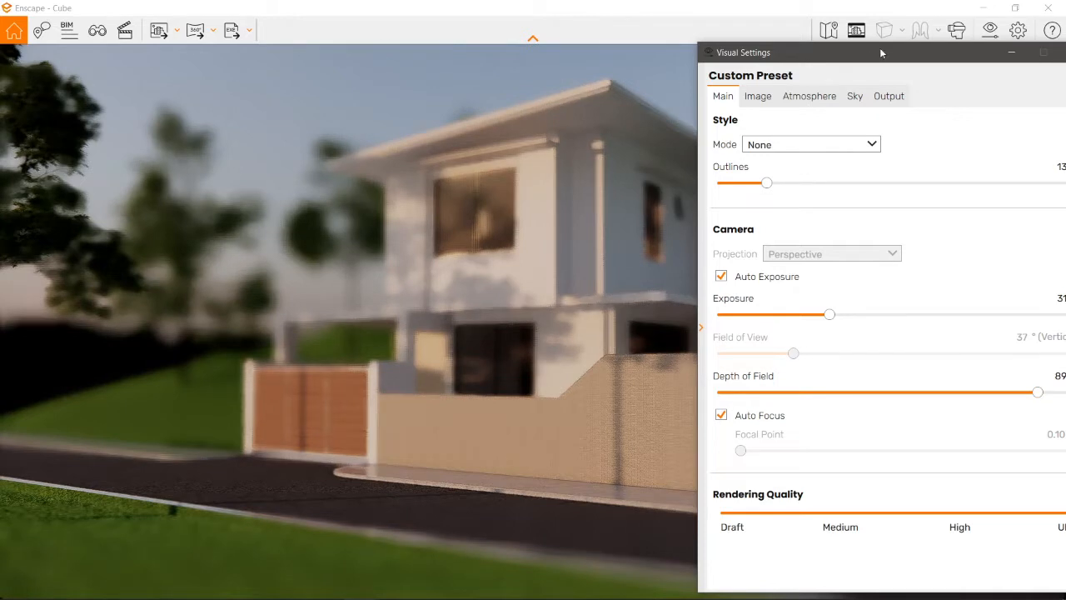
Step: Turn off the camera's Auto Focus and set its focal point to 24.22 m
left_click_drag(880, 48, 916, 14)
left_click(758, 381)
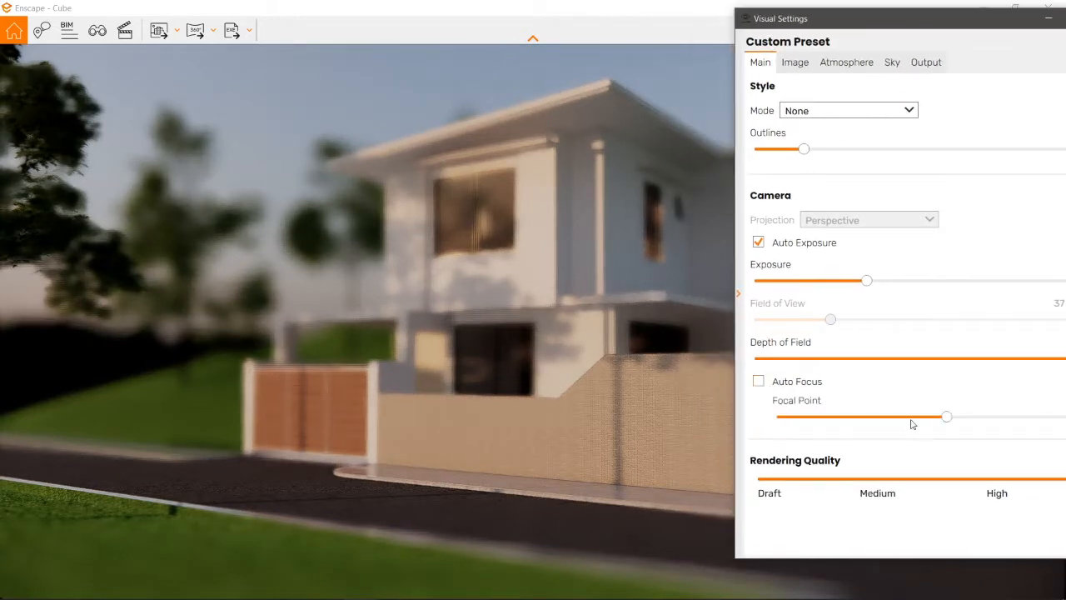
left_click_drag(959, 421, 899, 420)
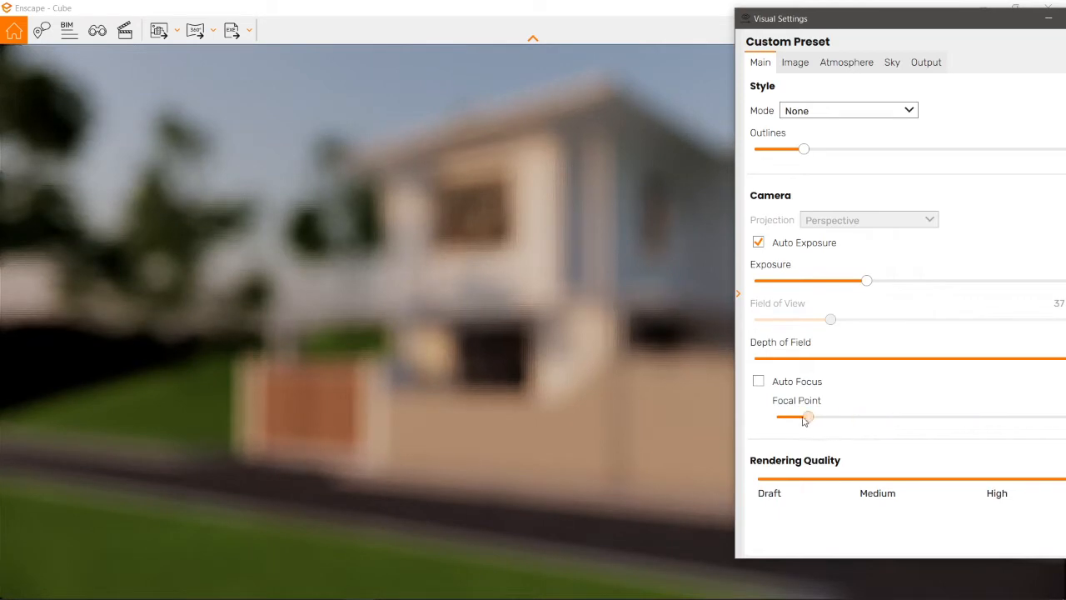
left_click_drag(784, 419, 1044, 454)
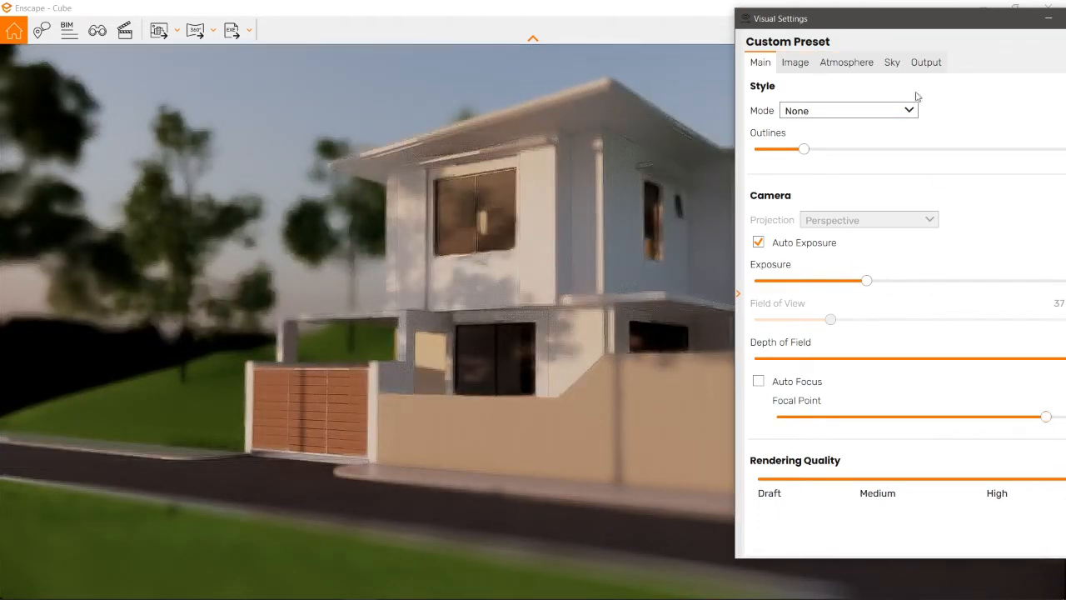
Step: Reduce the camera's depth of field to 21% and close the visual settings
left_click_drag(916, 25, 829, 39)
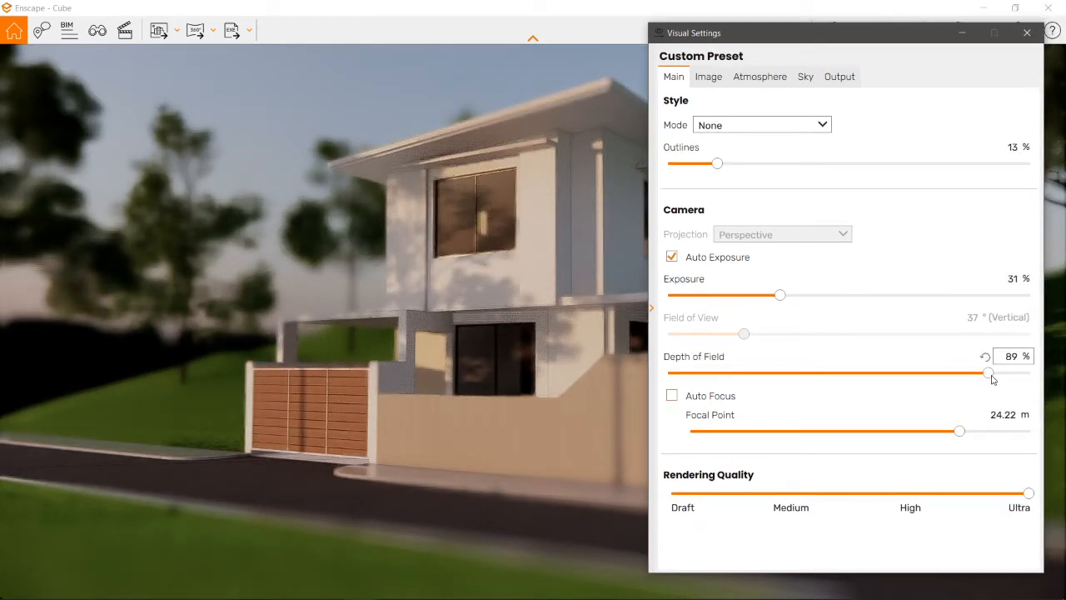
left_click_drag(840, 374, 745, 374)
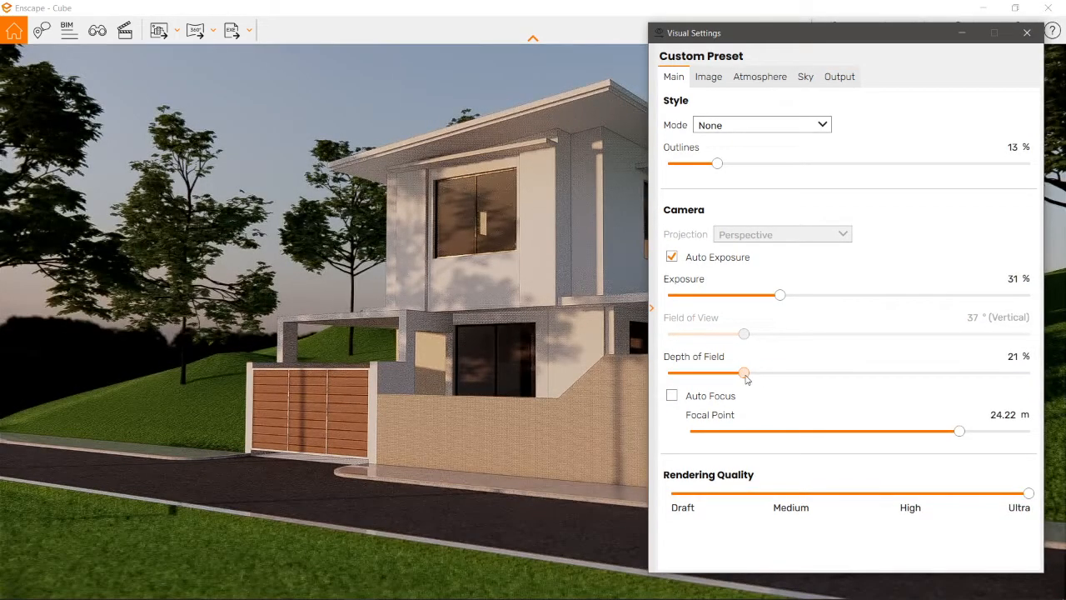
left_click(1027, 34)
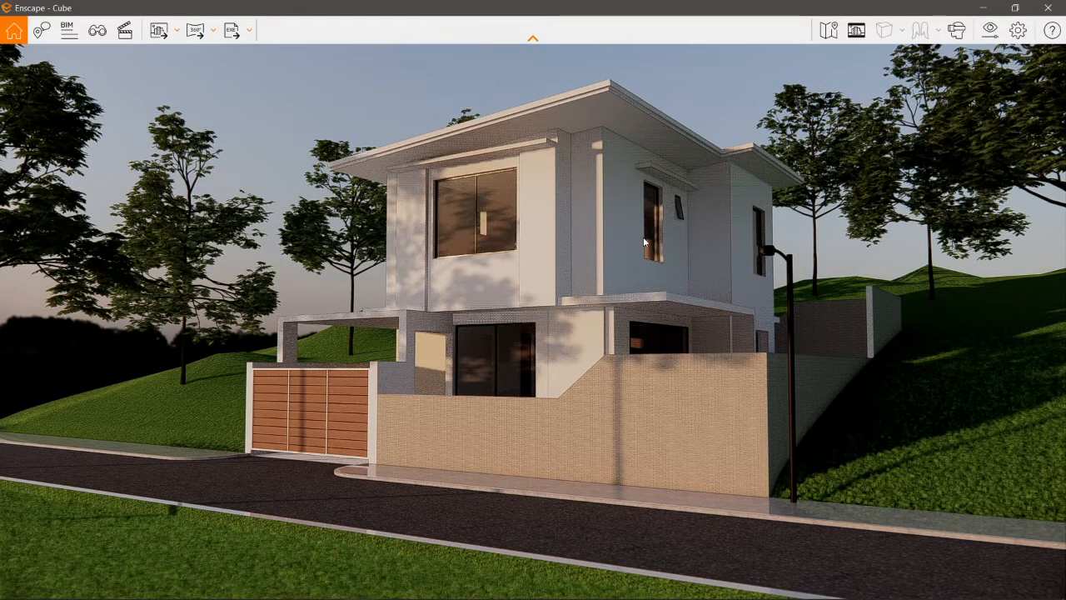
Step: Switch to SketchUp, shrink its window over the Enscape render and collapse the tray with the tags and scenes
left_click(992, 7)
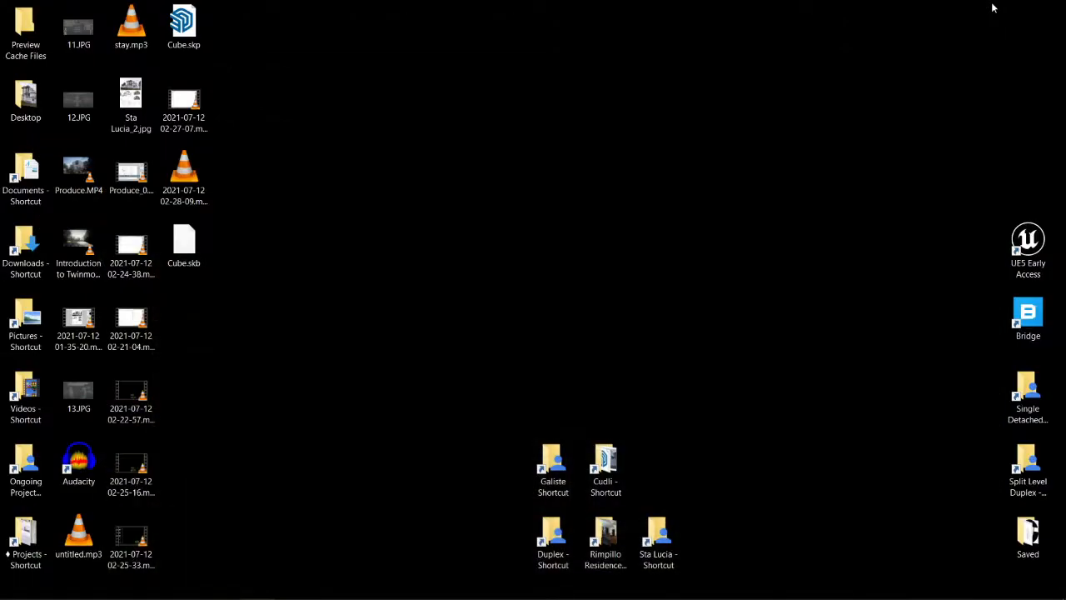
key("alt+Tab")
key("alt+Tab")
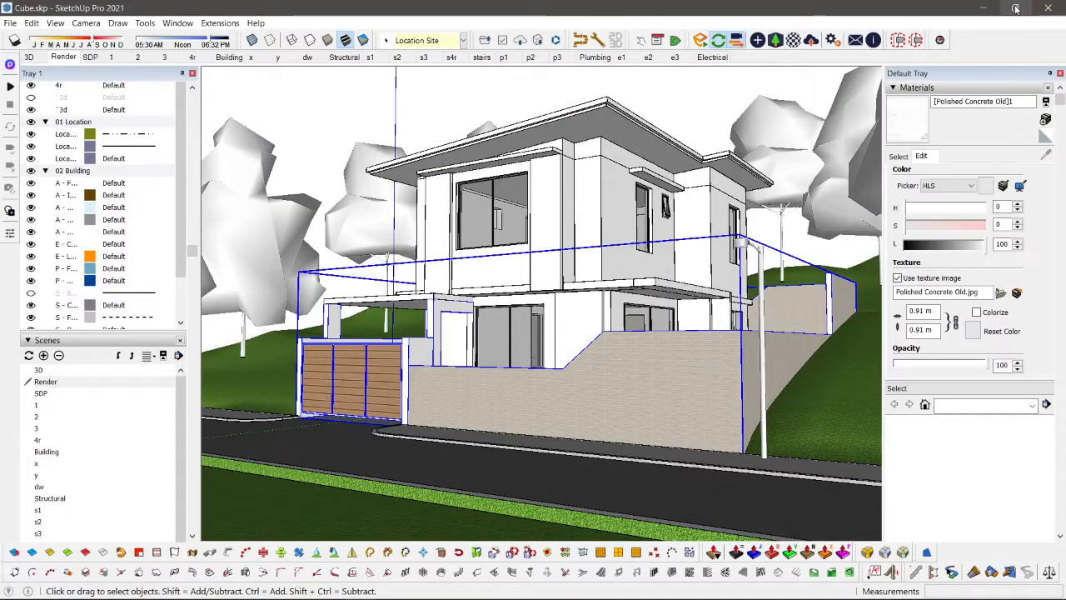
left_click(1015, 7)
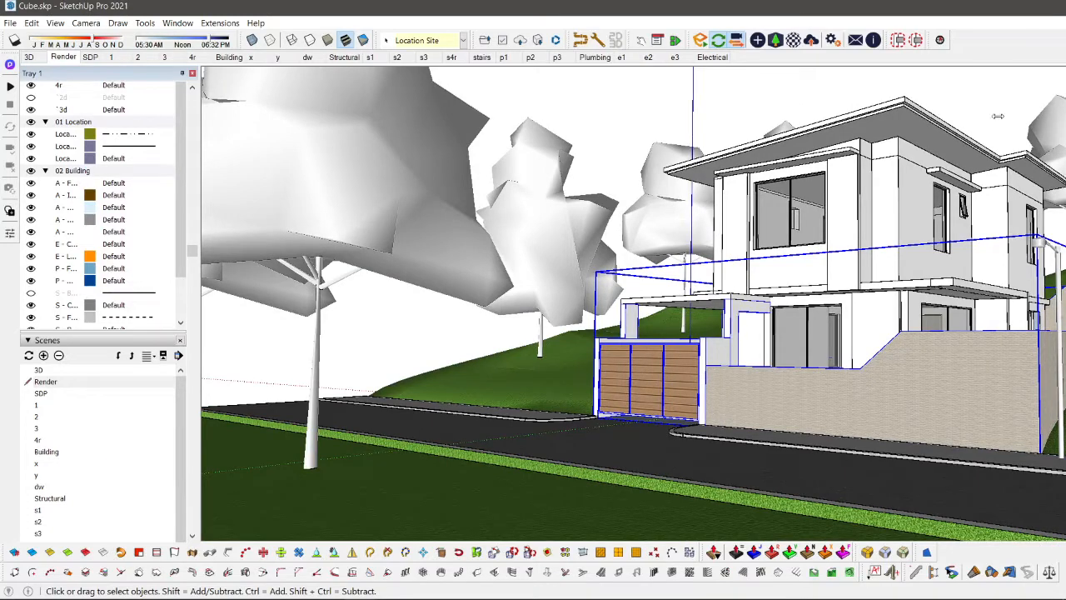
left_click_drag(998, 115, 640, 104)
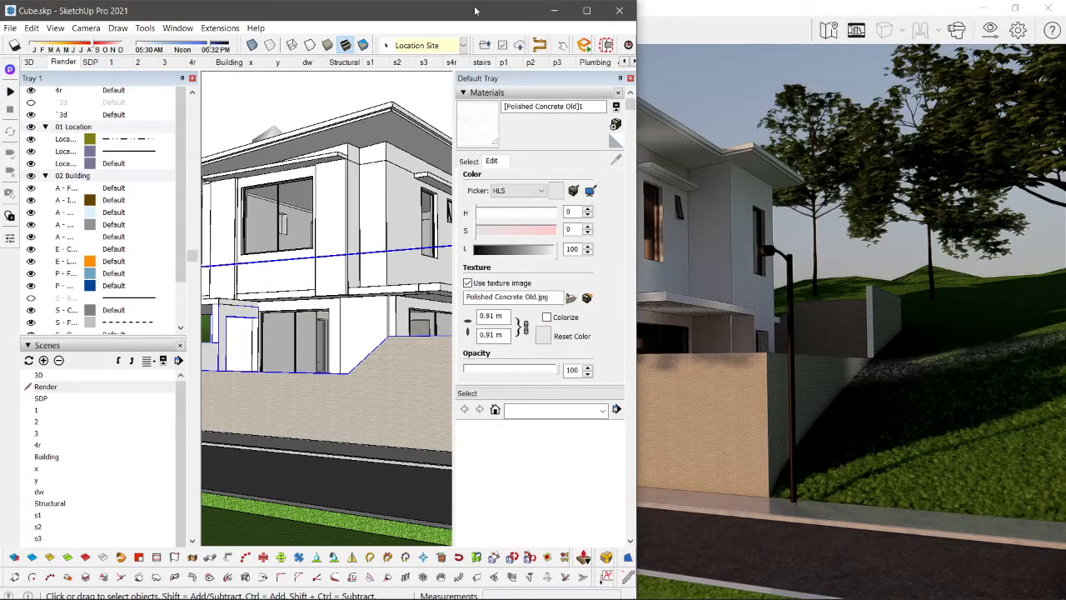
left_click(193, 89)
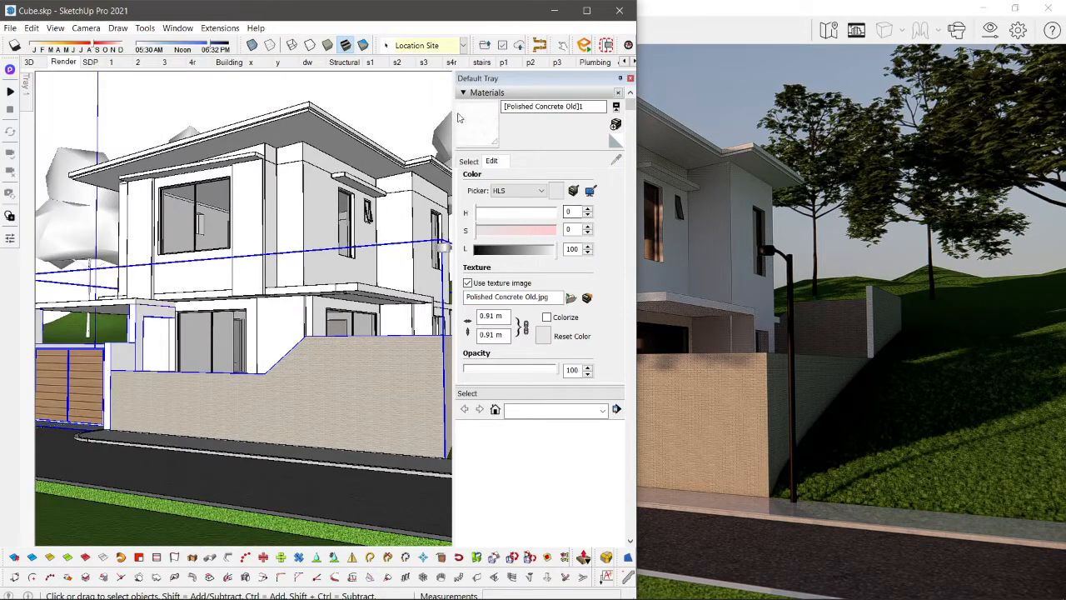
left_click_drag(434, 5, 421, 214)
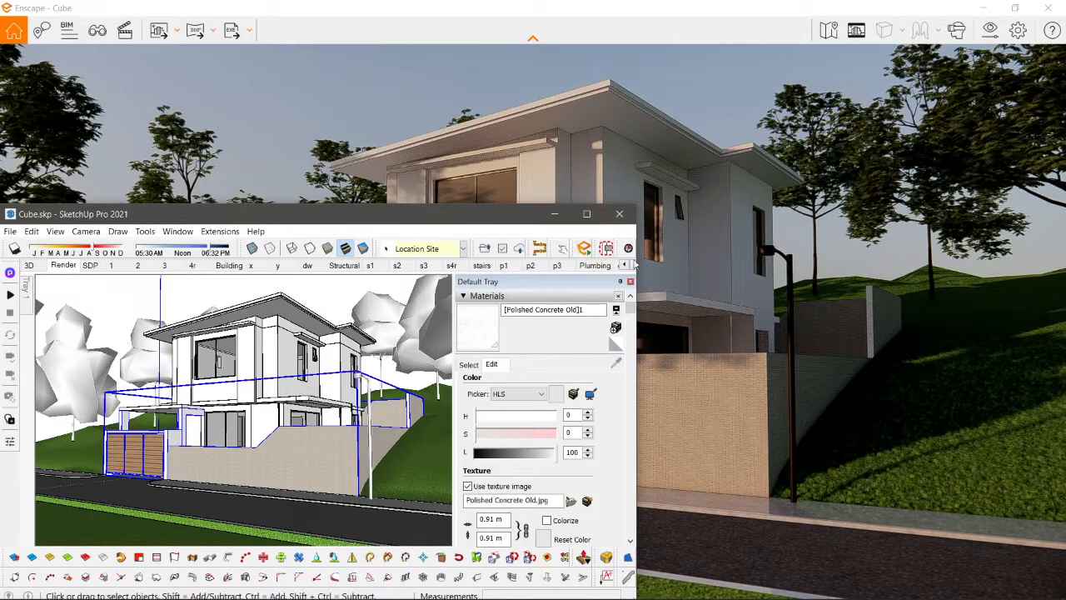
Step: Float the Enscape toolbar in SketchUp, open the Enscape material editor and place it clear of the model view
mouse_move(575, 253)
left_mouse_down()
mouse_move(231, 297)
mouse_move(30, 296)
left_mouse_up()
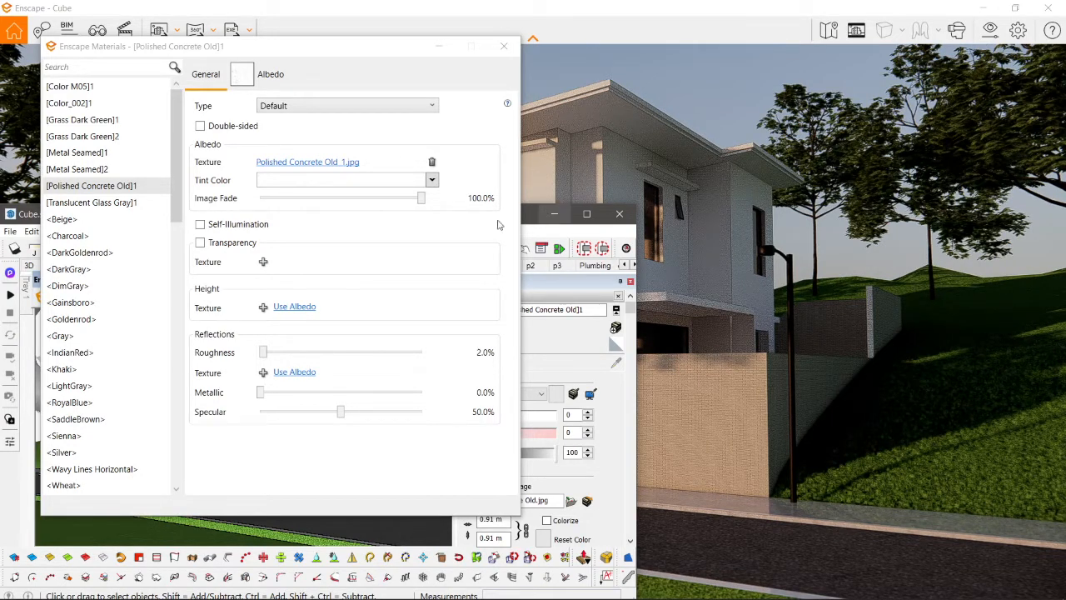
left_click(348, 50)
left_click_drag(346, 51, 879, 97)
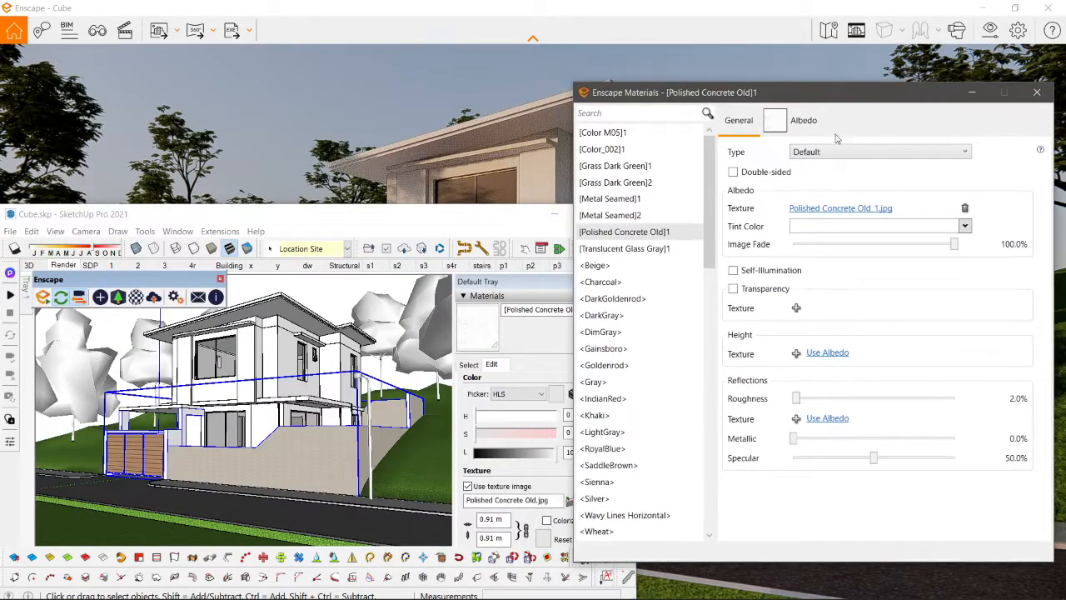
Step: Sample the Cinder Block material from the perimeter wall to load it in the Enscape material editor
mouse_move(279, 359)
middle_mouse_down()
mouse_move(314, 466)
mouse_move(280, 419)
mouse_move(285, 436)
middle_mouse_up()
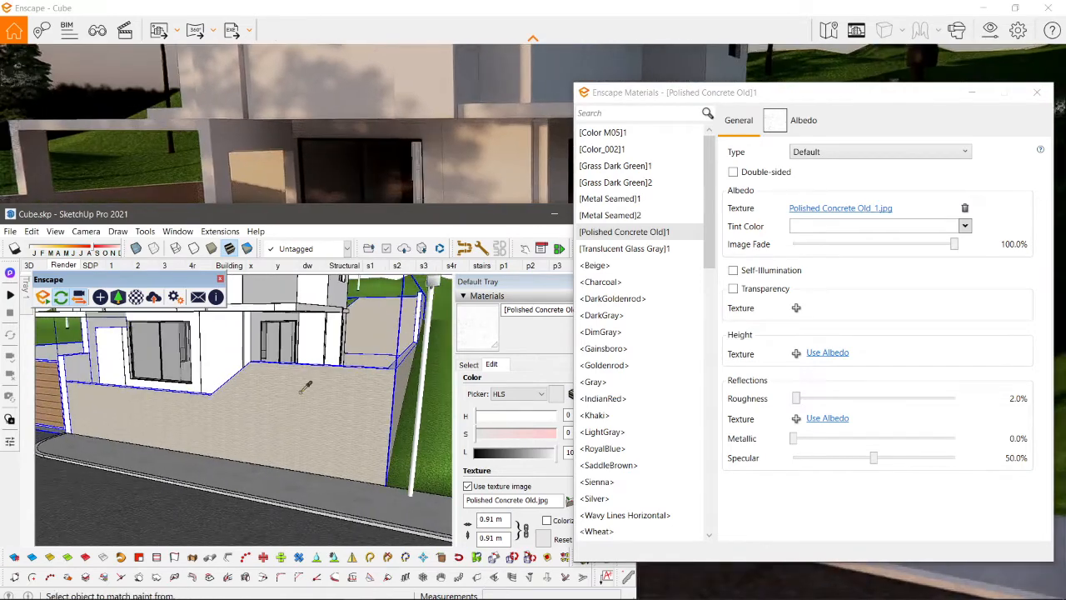
left_click(299, 392, "alt")
scroll(350, 324, "down", 6)
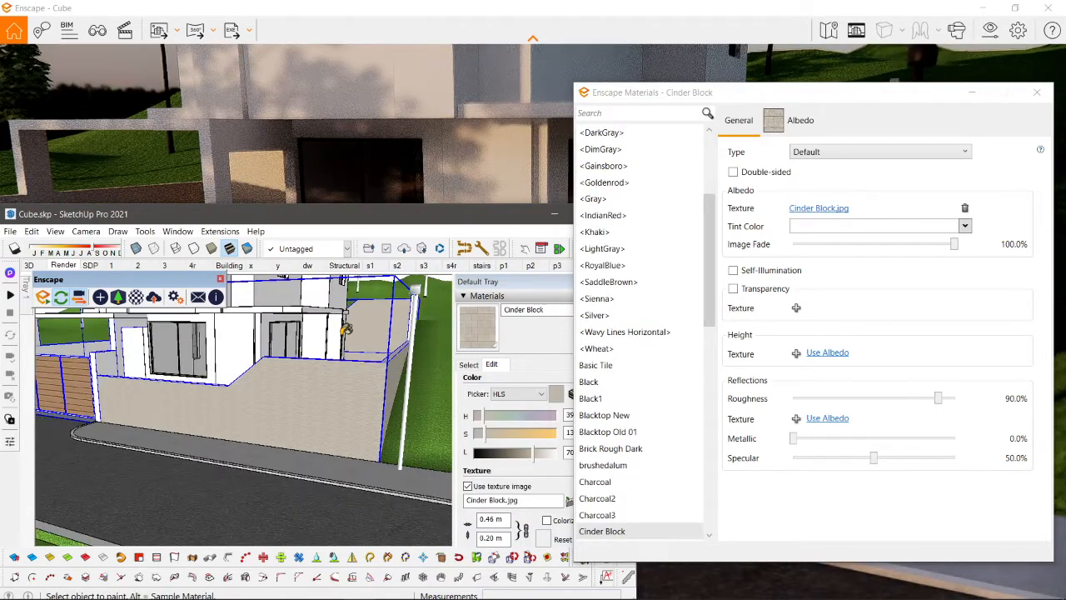
Step: Use the albedo texture as the height map of the Cinder Block material, with the wall in close view
mouse_move(350, 323)
middle_mouse_down()
mouse_move(268, 419)
mouse_move(314, 361)
middle_mouse_up()
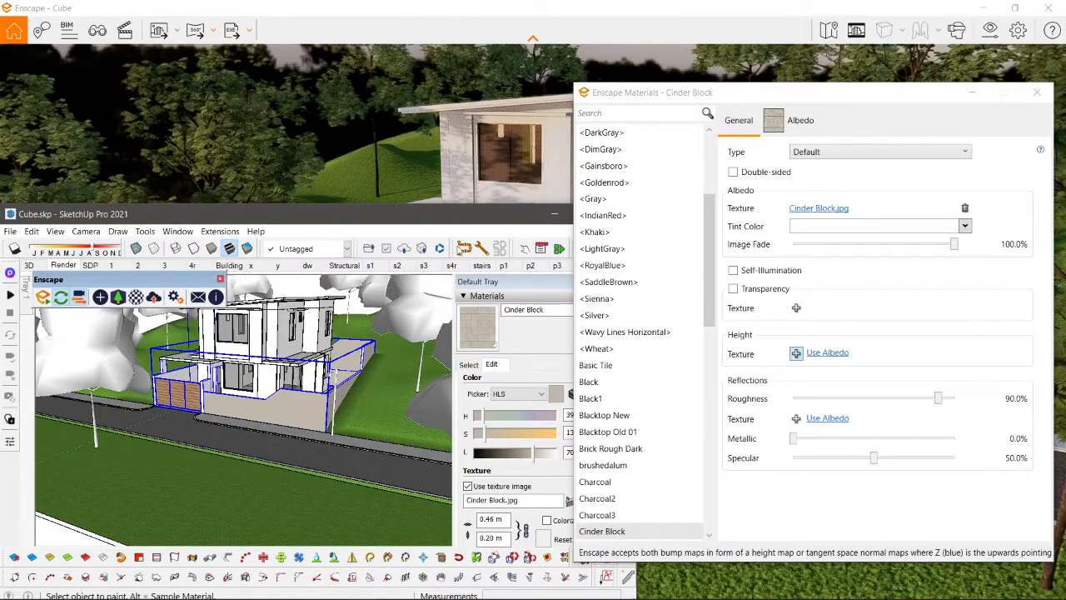
left_click_drag(449, 217, 250, 354)
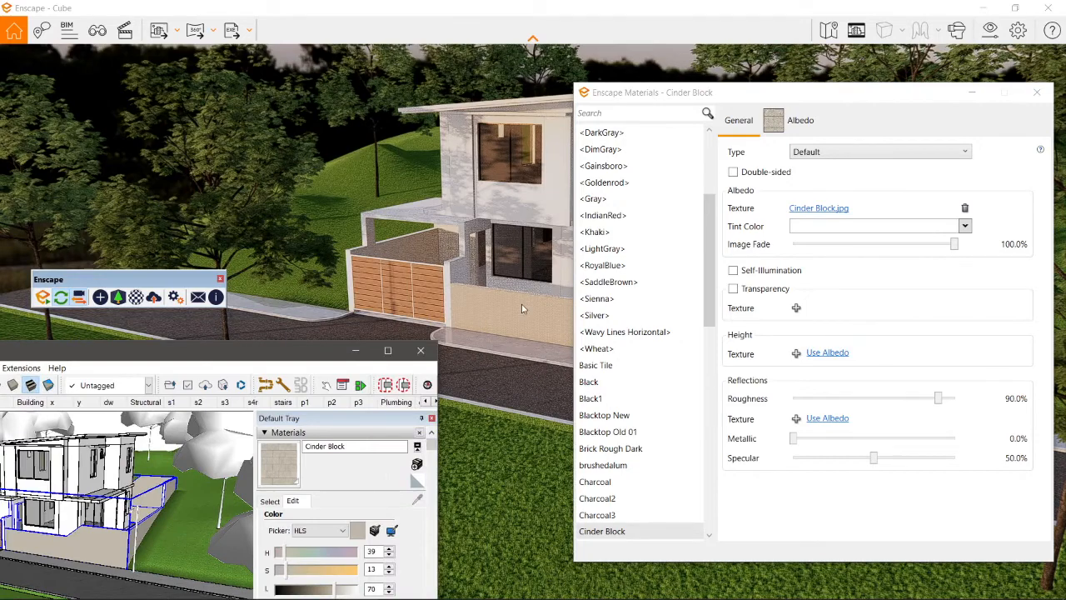
scroll(523, 309, "up", 3)
scroll(509, 283, "up", 5)
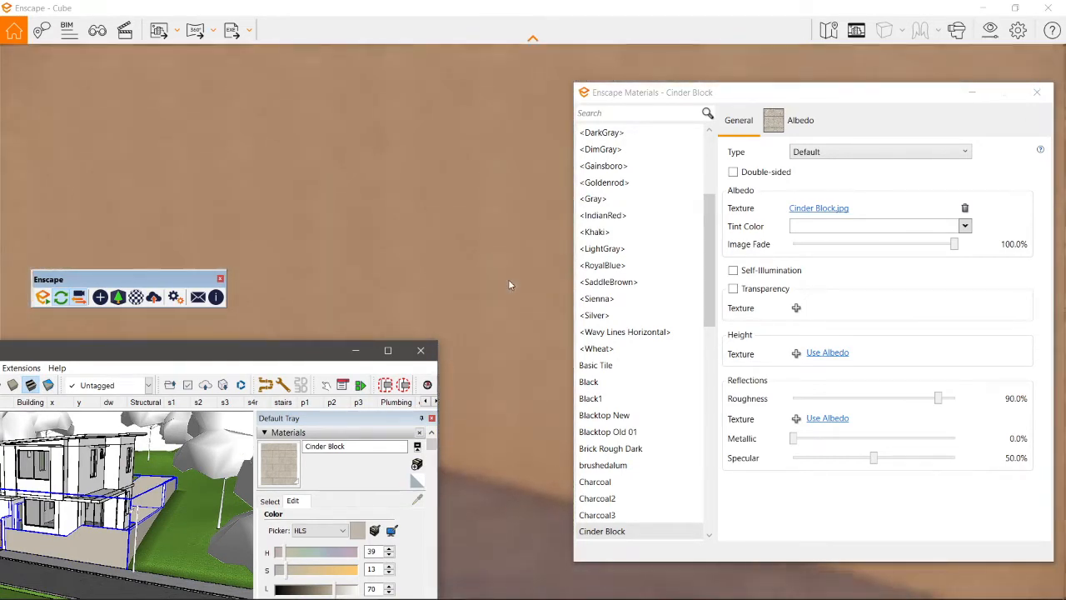
scroll(510, 285, "down", 3)
left_click(827, 357)
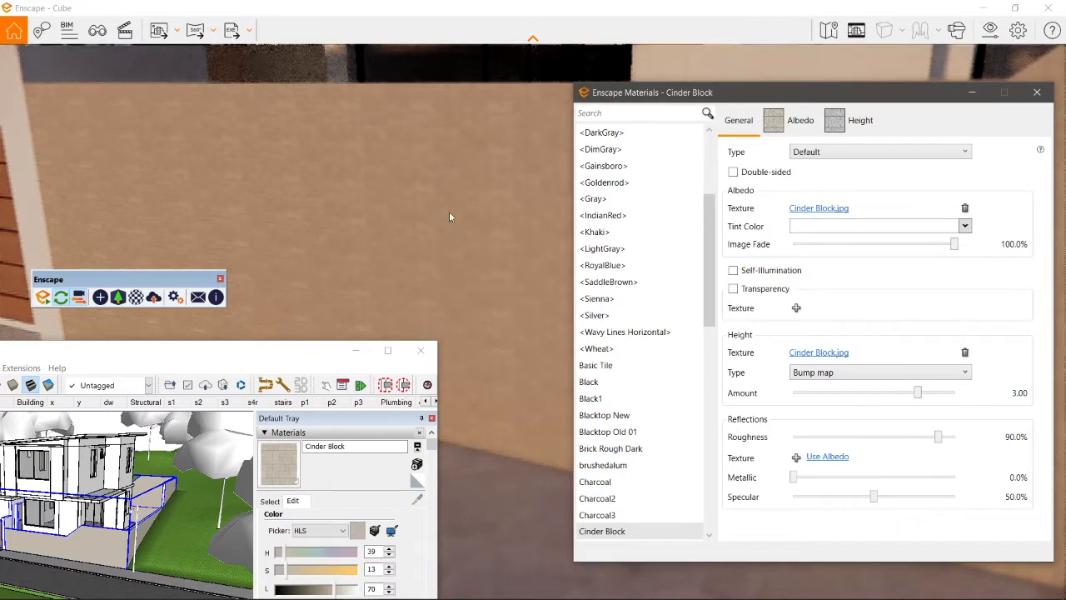
Step: Enlarge the Cinder Block texture in SketchUp to a width of 1.00 m
left_click(257, 353)
left_click_drag(242, 360, 231, 215)
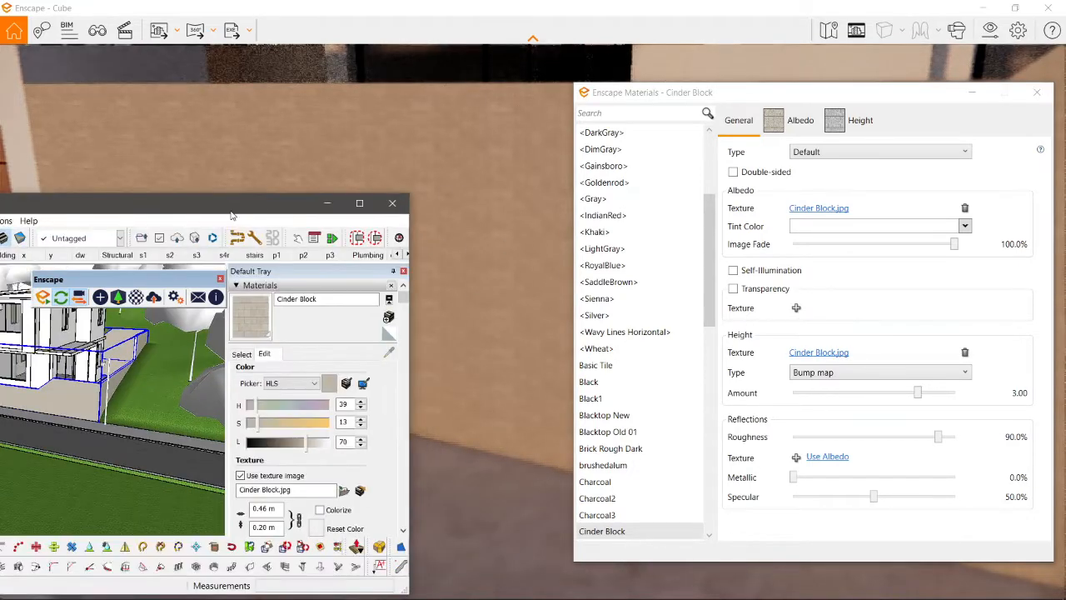
type("3")
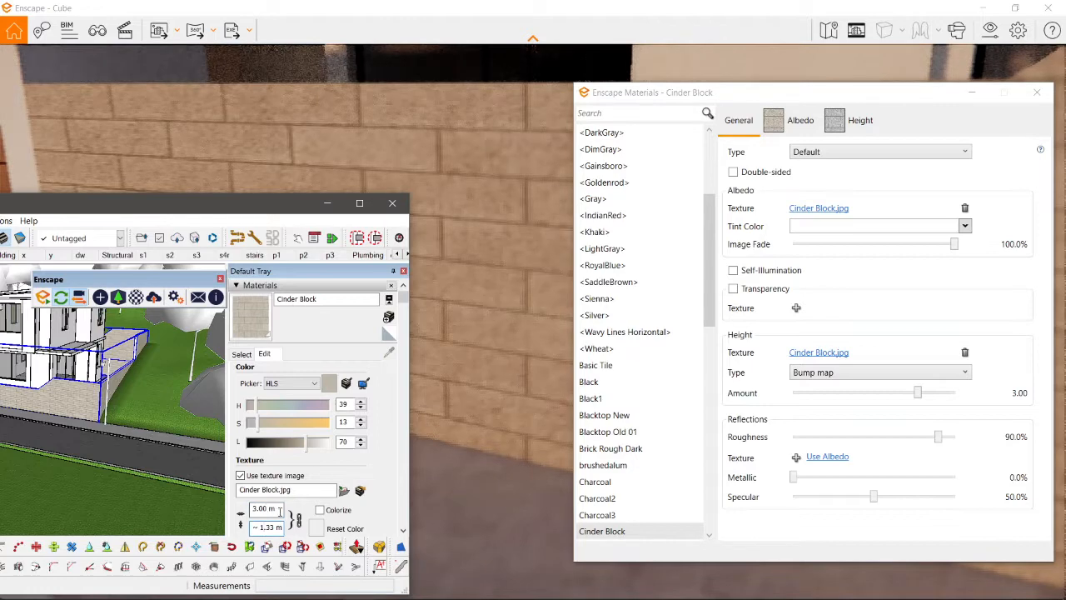
key("Return")
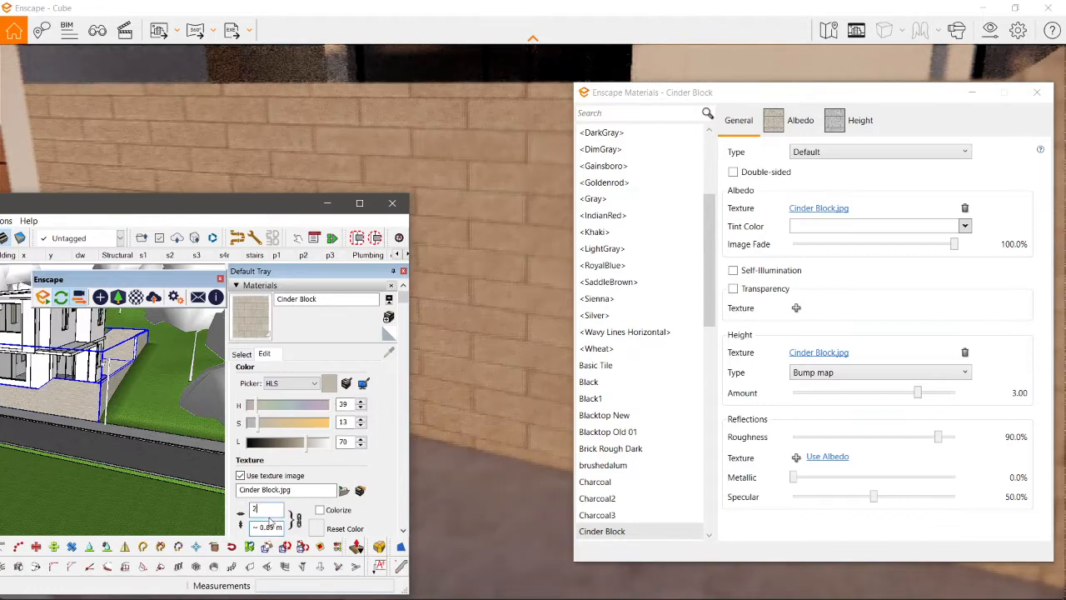
type("1")
key("Return")
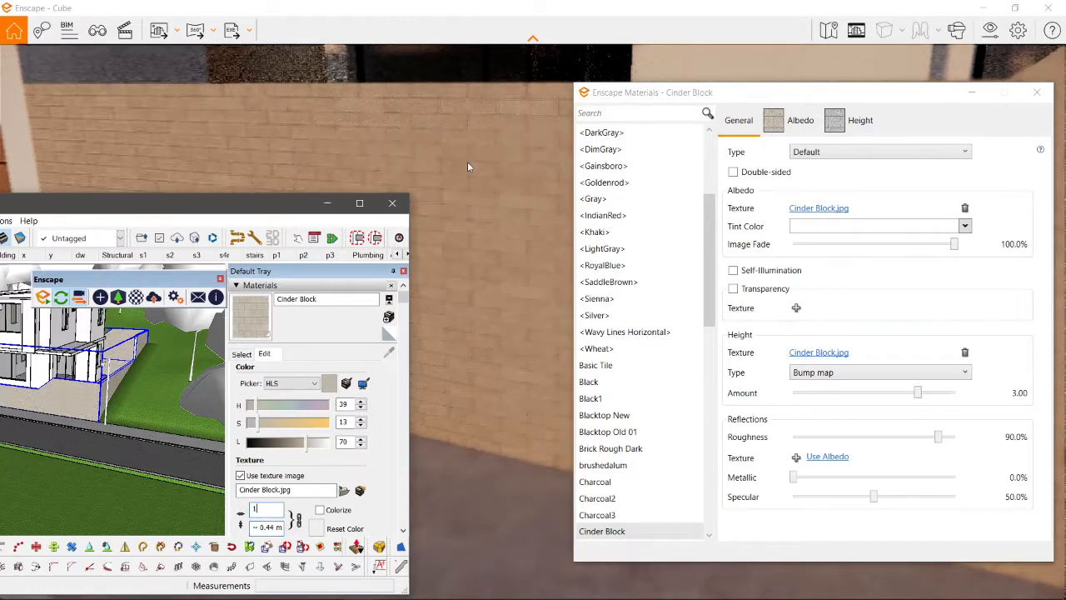
Step: Try the Cinder Block height texture at 0% brightness and restore it to 100%
left_click(854, 121)
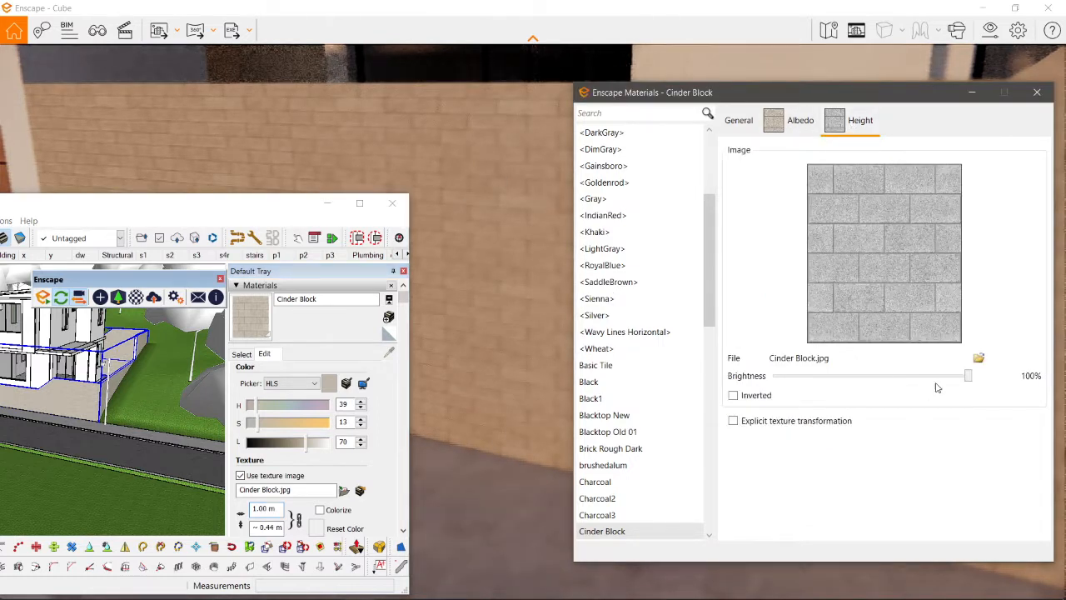
left_click_drag(965, 377, 758, 386)
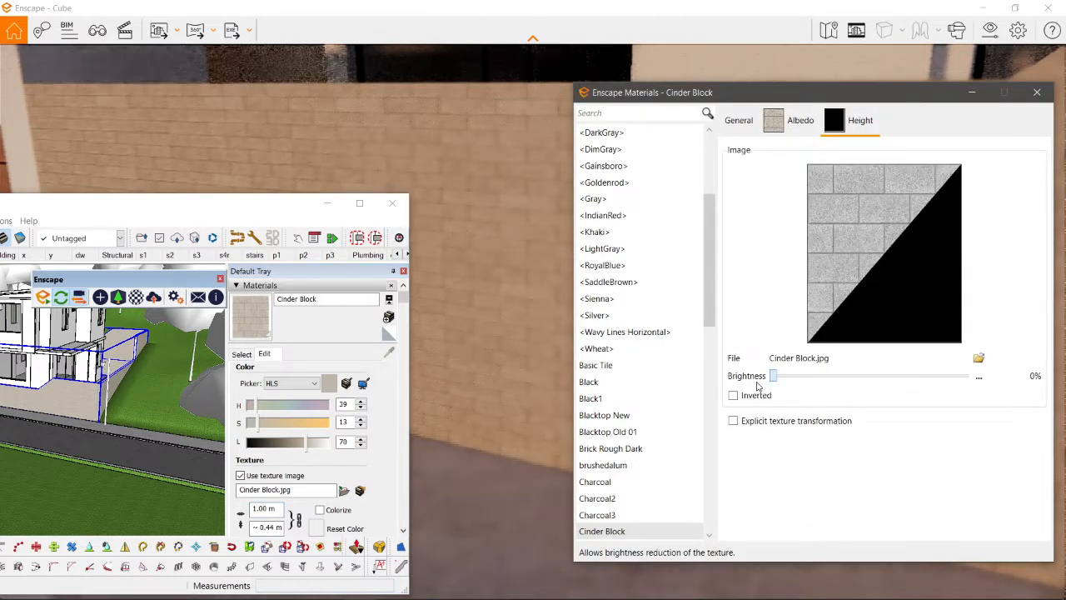
left_click_drag(969, 386, 970, 385)
left_click(802, 121)
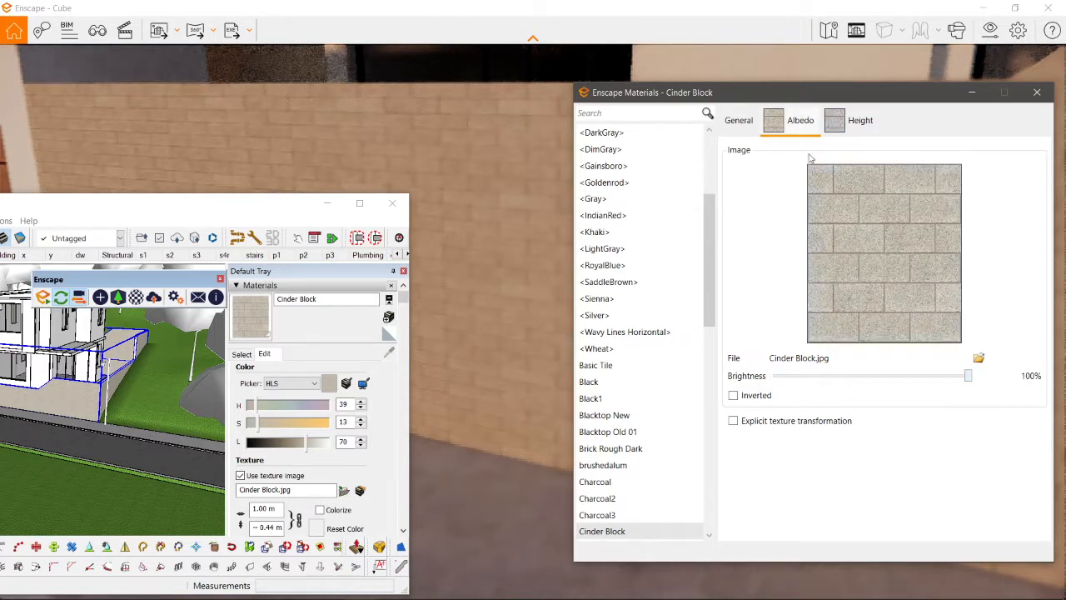
Step: Set the Cinder Block bump map amount to -5.67 and its roughness to 70.7%
left_click(741, 120)
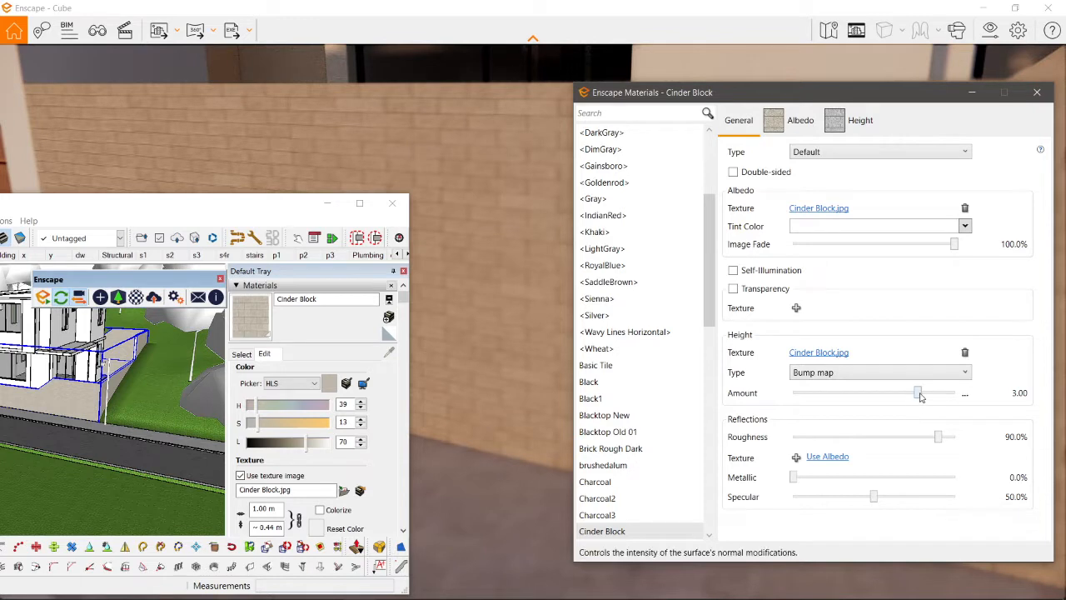
left_click_drag(957, 397, 733, 402)
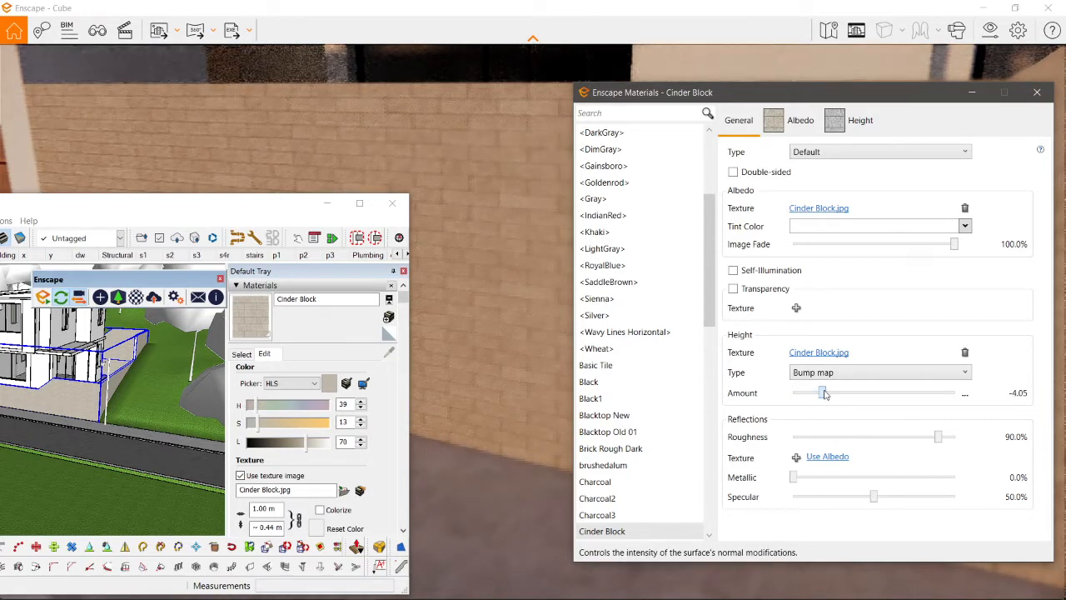
mouse_move(824, 394)
left_mouse_down()
mouse_move(796, 395)
mouse_move(813, 394)
left_mouse_up()
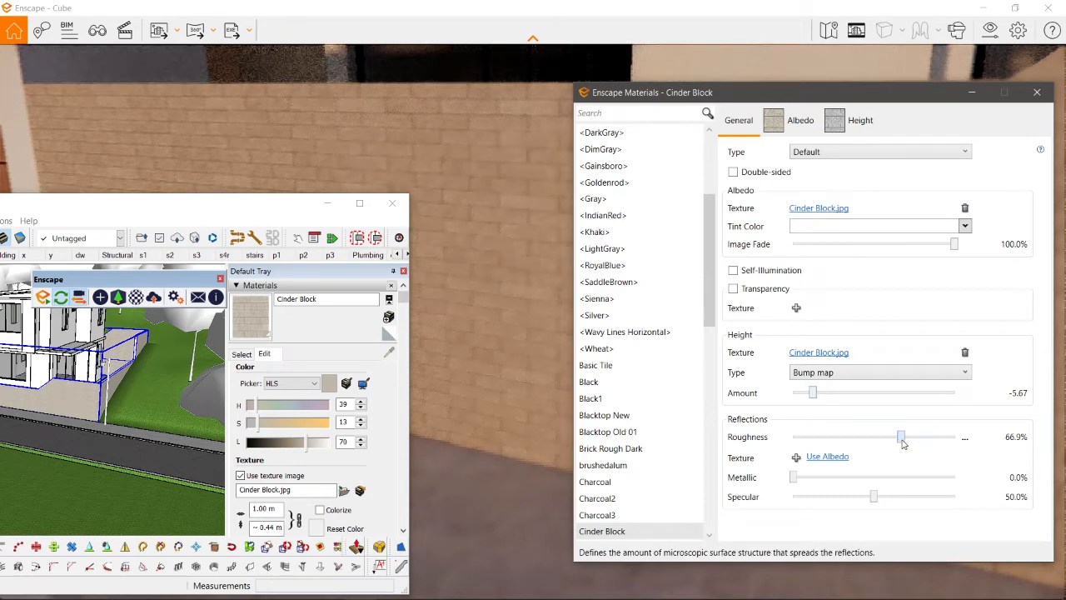
left_click_drag(903, 441, 909, 441)
scroll(547, 328, "down", 4)
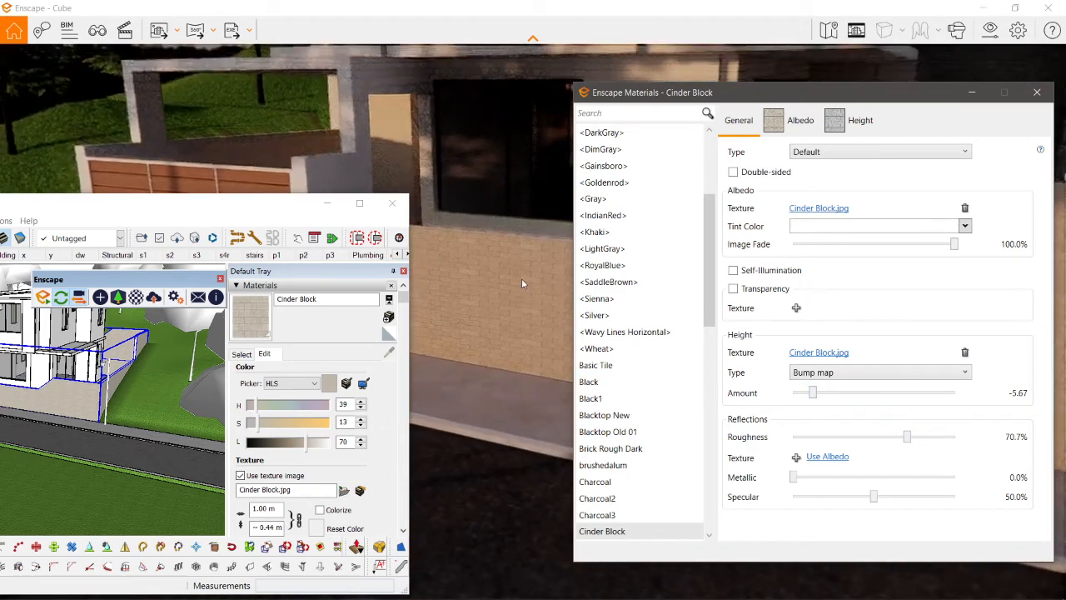
Step: Sample the Polished Concrete New material from the sidewalk and move the material editor clear of the rendered sidewalk
left_click_drag(185, 203, 277, 146)
scroll(155, 385, "up", 5)
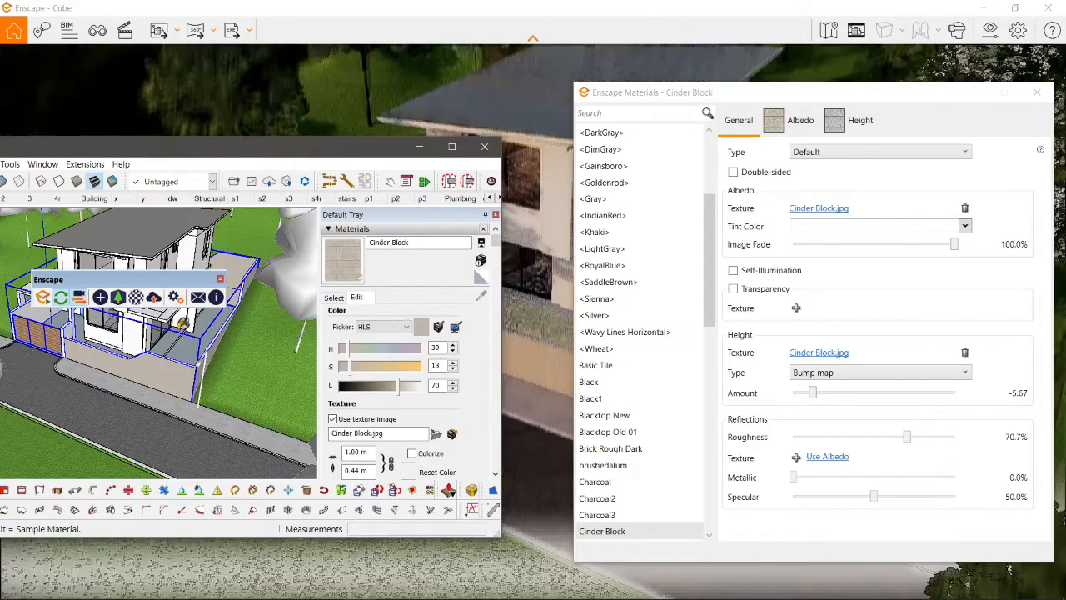
left_click(154, 385, "alt")
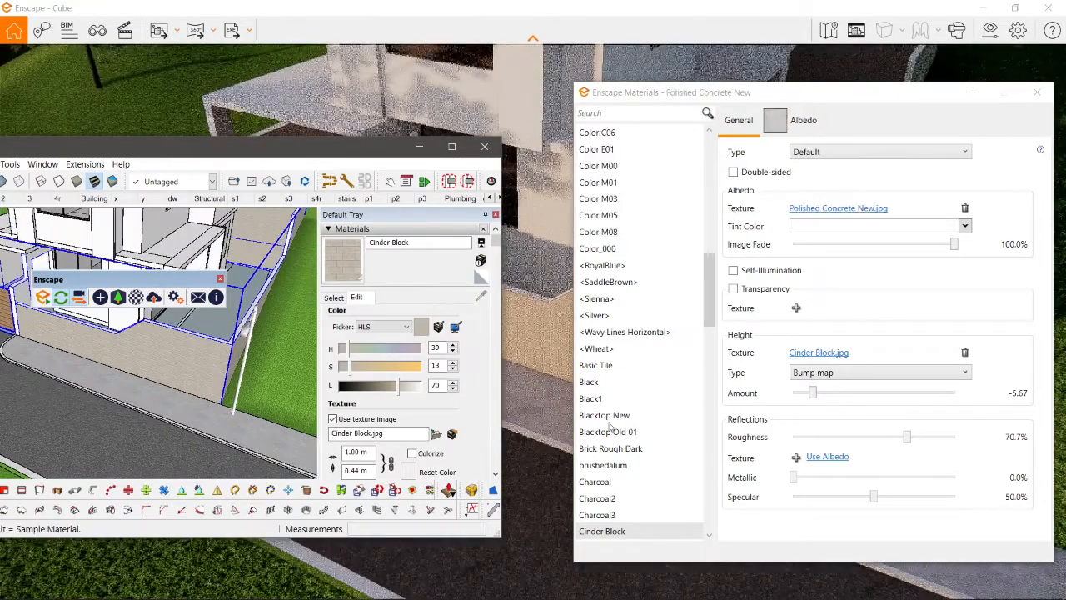
scroll(195, 403, "down", 3)
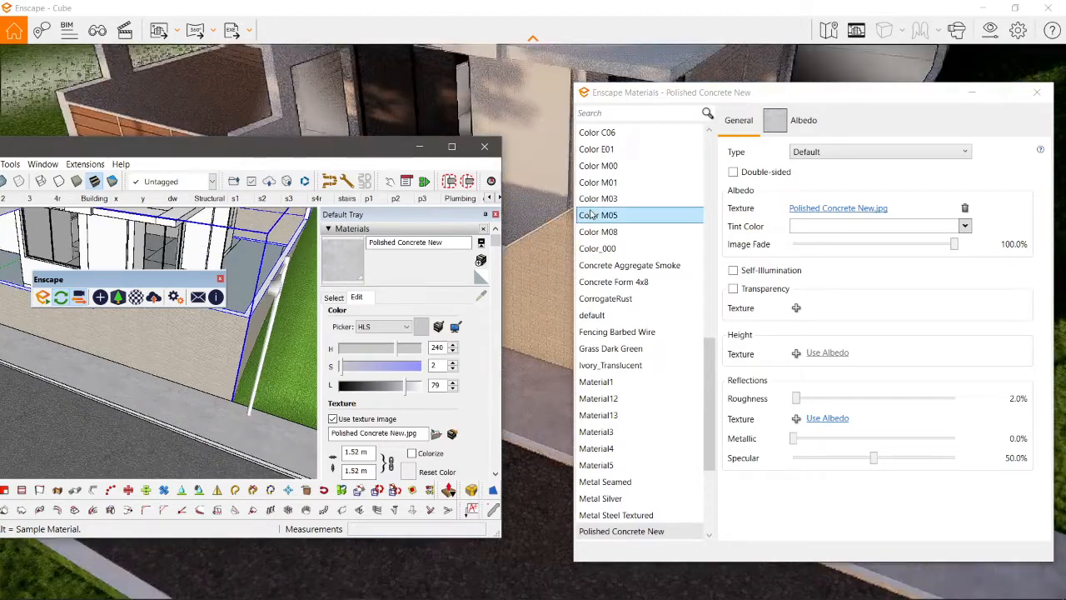
left_click(358, 102)
mouse_move(730, 98)
left_mouse_down()
mouse_move(172, 98)
mouse_move(185, 97)
left_mouse_up()
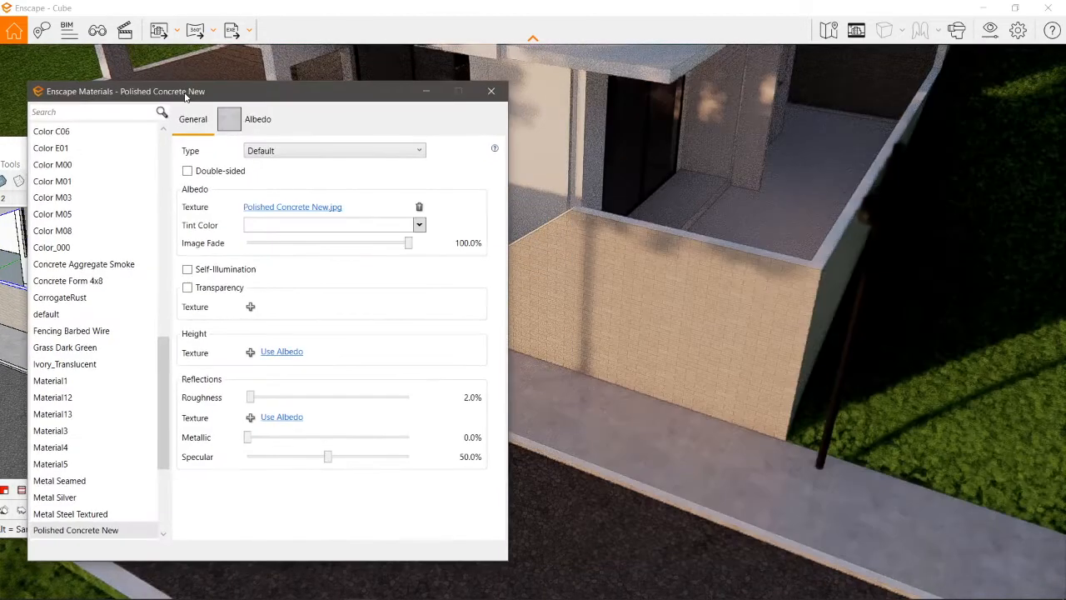
Step: Reuse the albedo textures as height maps for Polished Concrete New and Blacktop New, and set Blacktop New's roughness to 28.4%
left_click(283, 353)
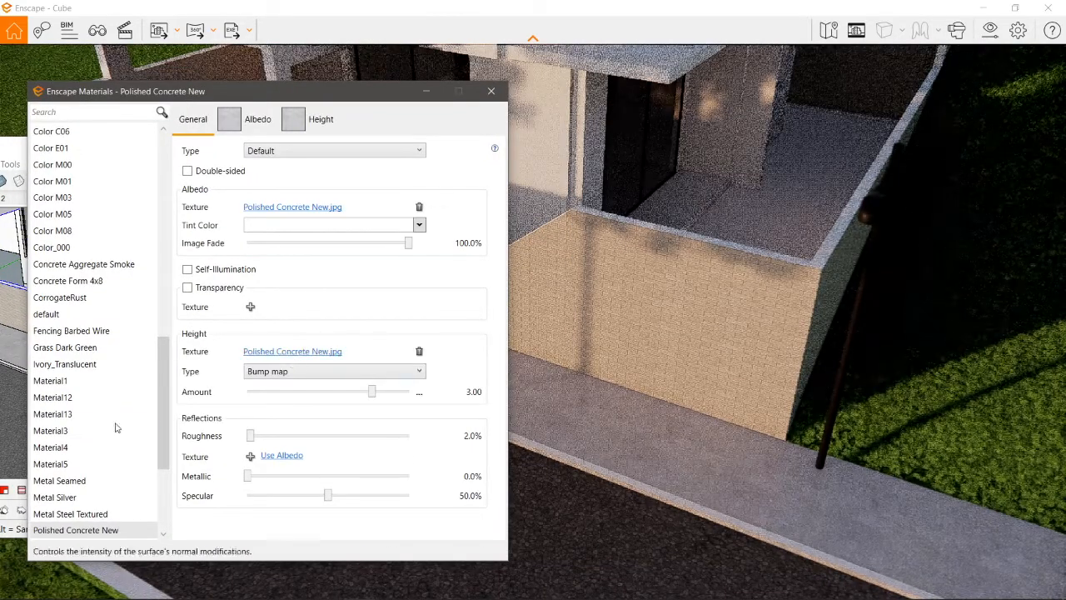
left_click(10, 433)
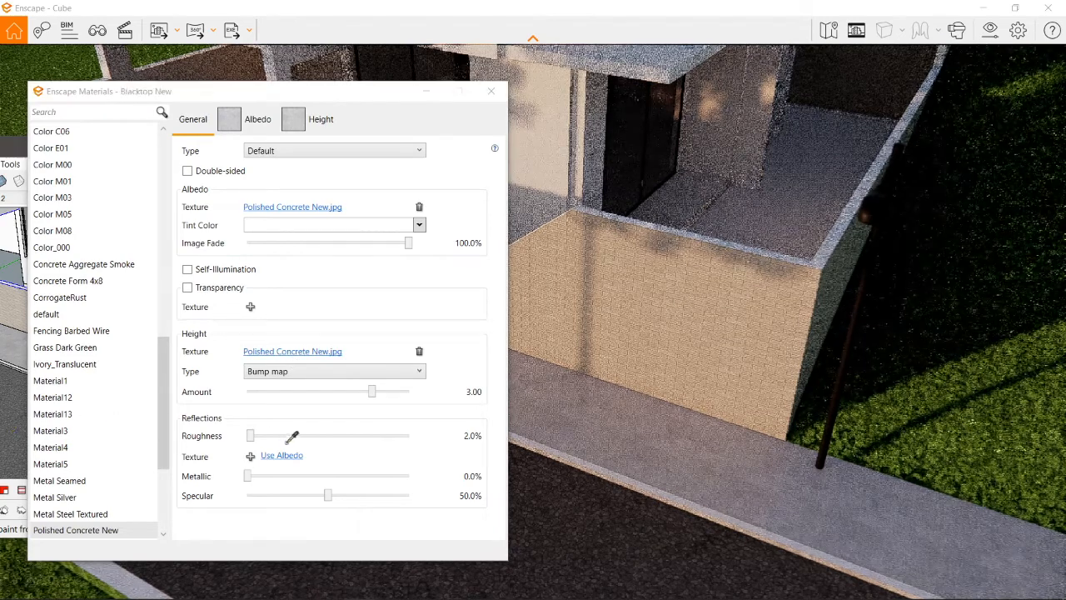
left_click(289, 352)
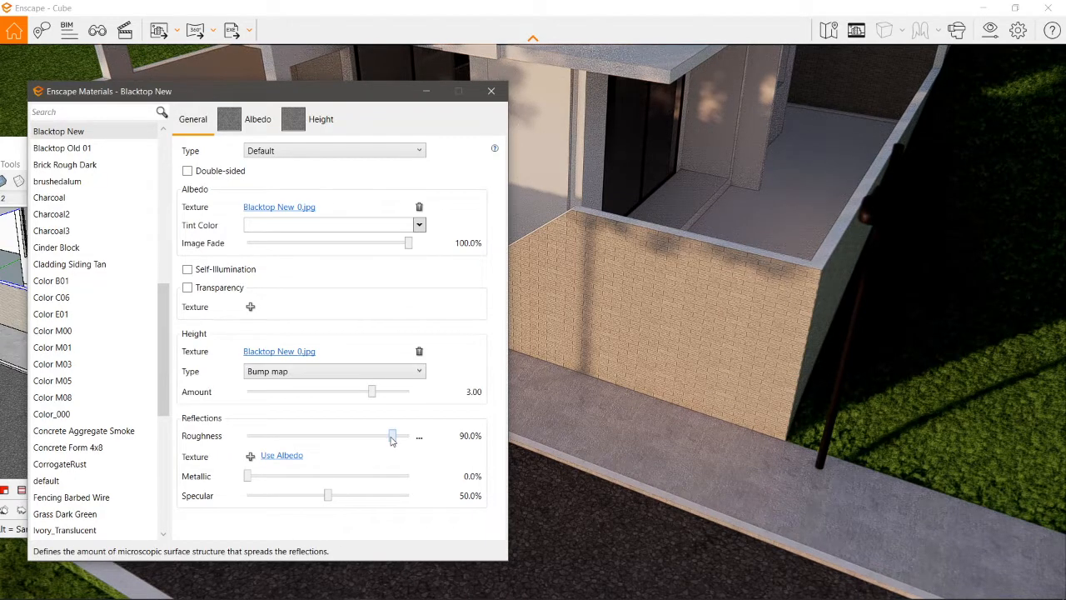
left_click_drag(392, 440, 293, 443)
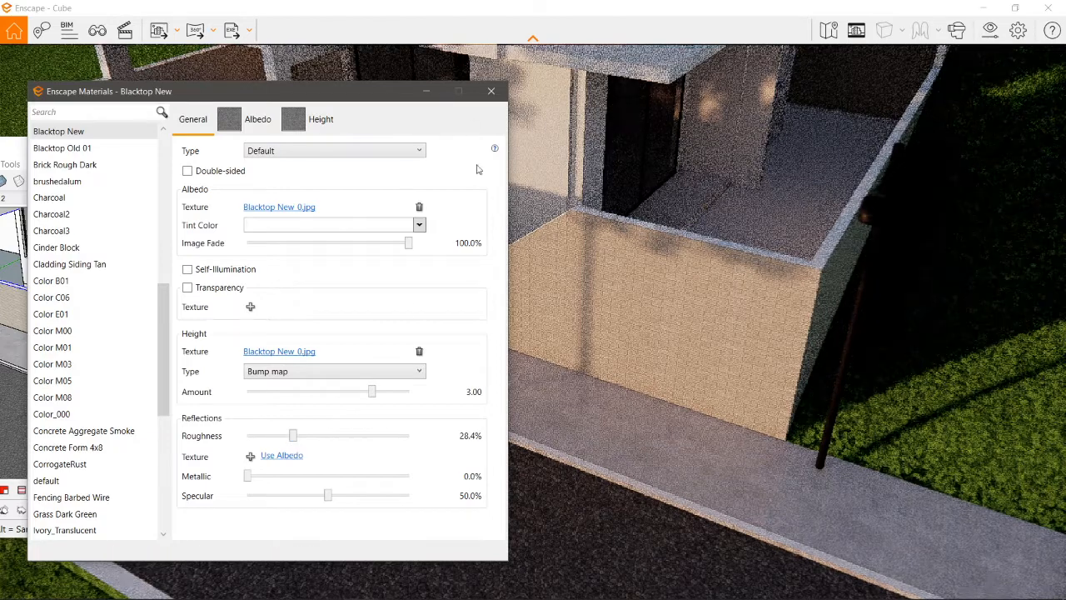
Step: Switch to SketchUp at full-screen size and dock the floating Enscape toolbar with the other toolbars above the model
left_click_drag(160, 91, 651, 110)
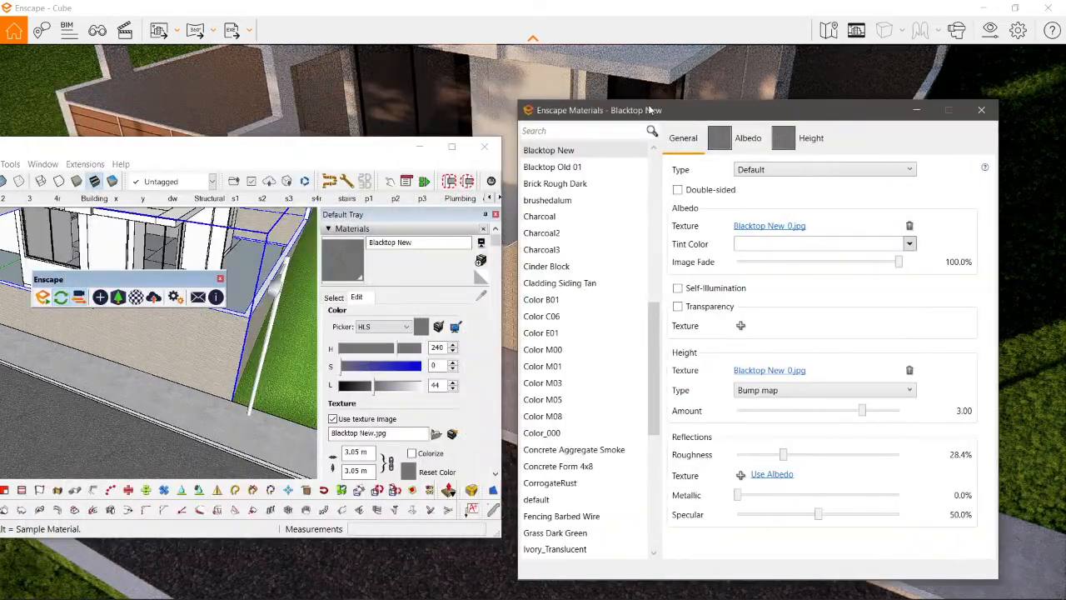
left_click(452, 148)
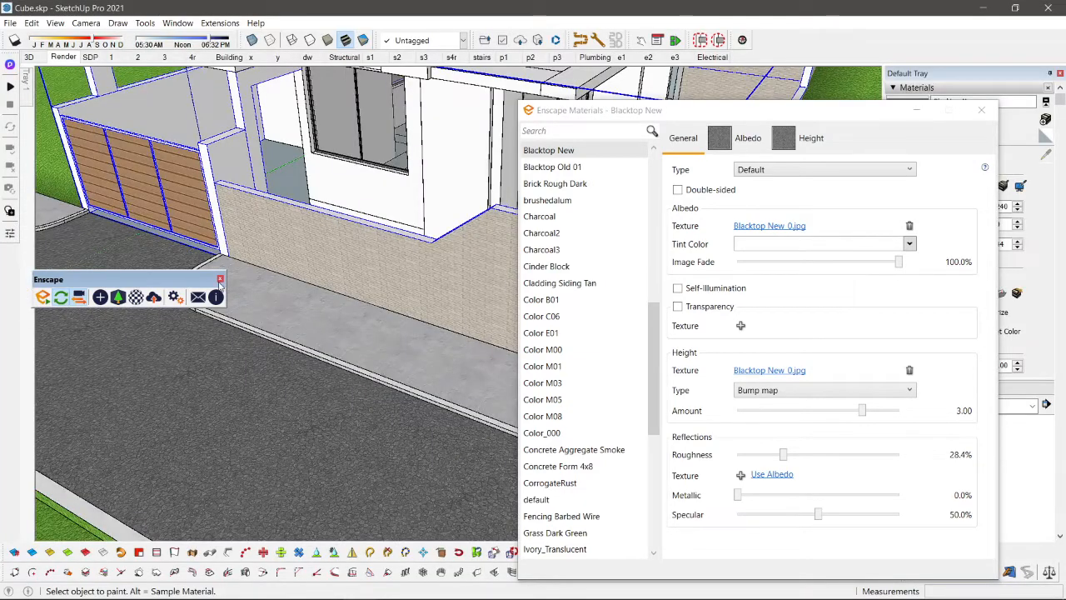
left_click_drag(209, 280, 754, 51)
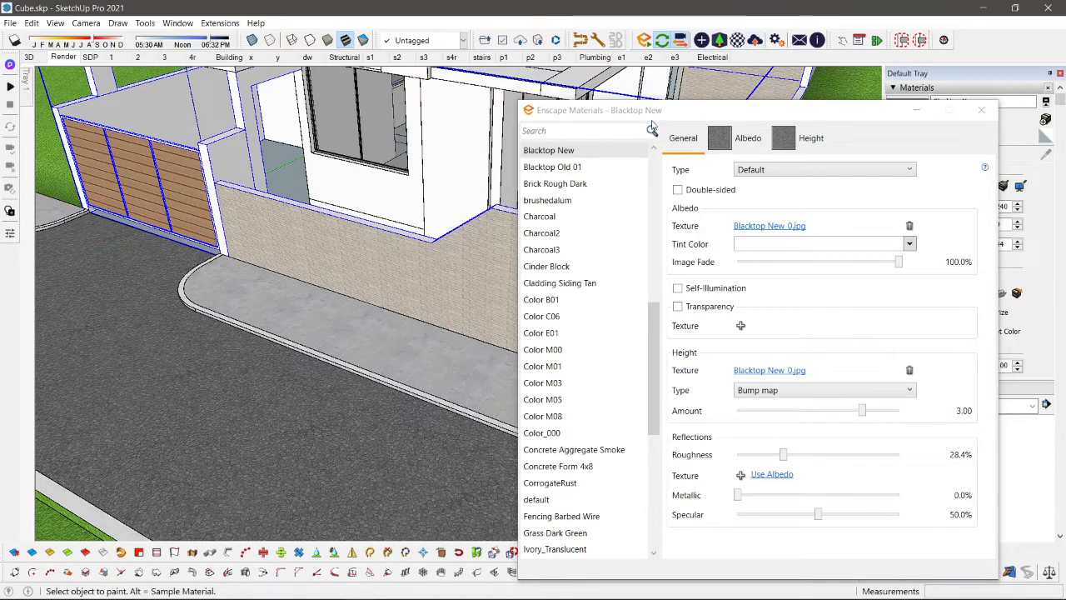
Step: Sample the Translucent Glass Gray material from the house's front window, set its specular to 90.3%, and close the material editor
scroll(375, 148, "down", 2)
middle_click_drag(375, 152, 343, 261, "shift")
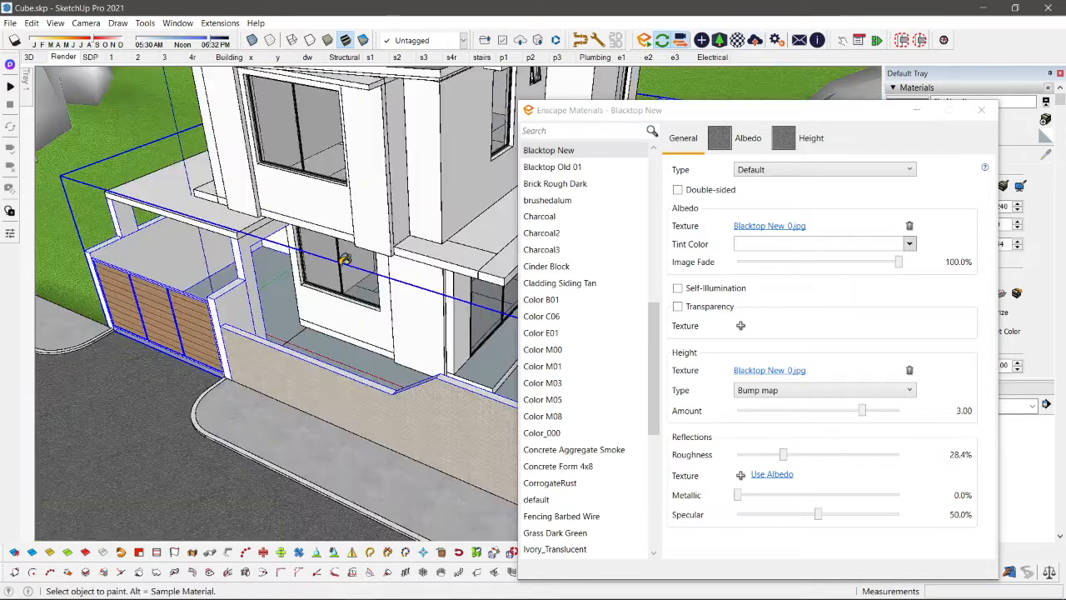
scroll(344, 257, "up", 2)
left_click(306, 101, "alt")
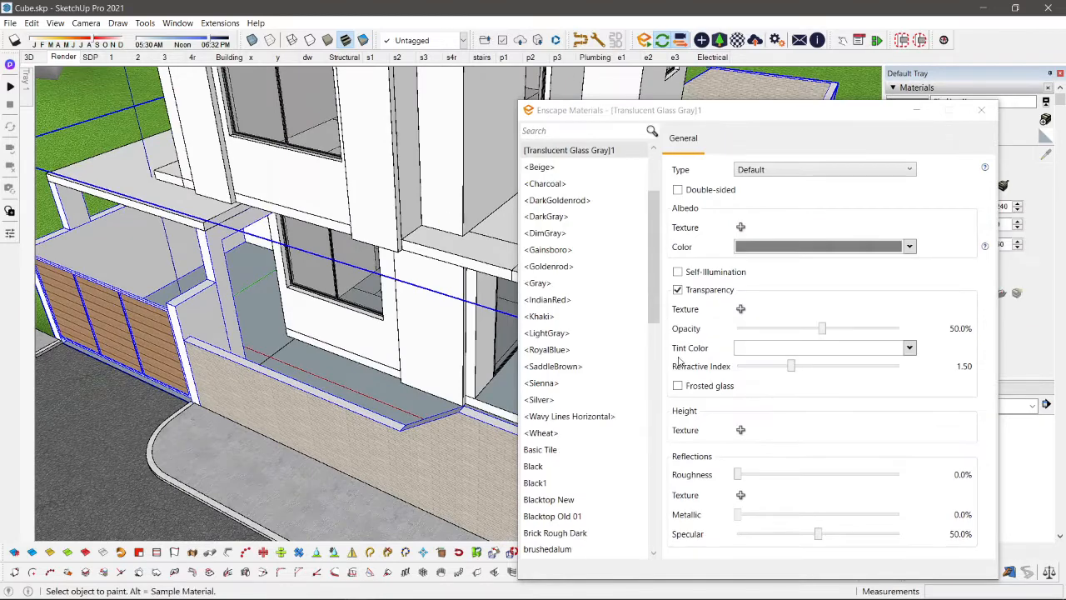
left_click(817, 536)
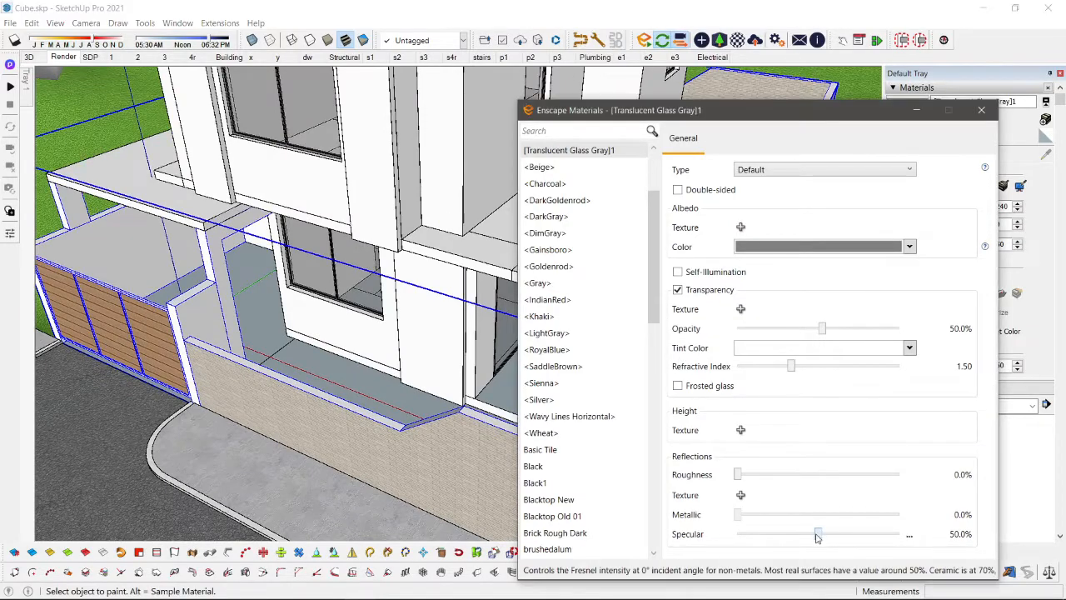
left_click_drag(878, 534, 883, 534)
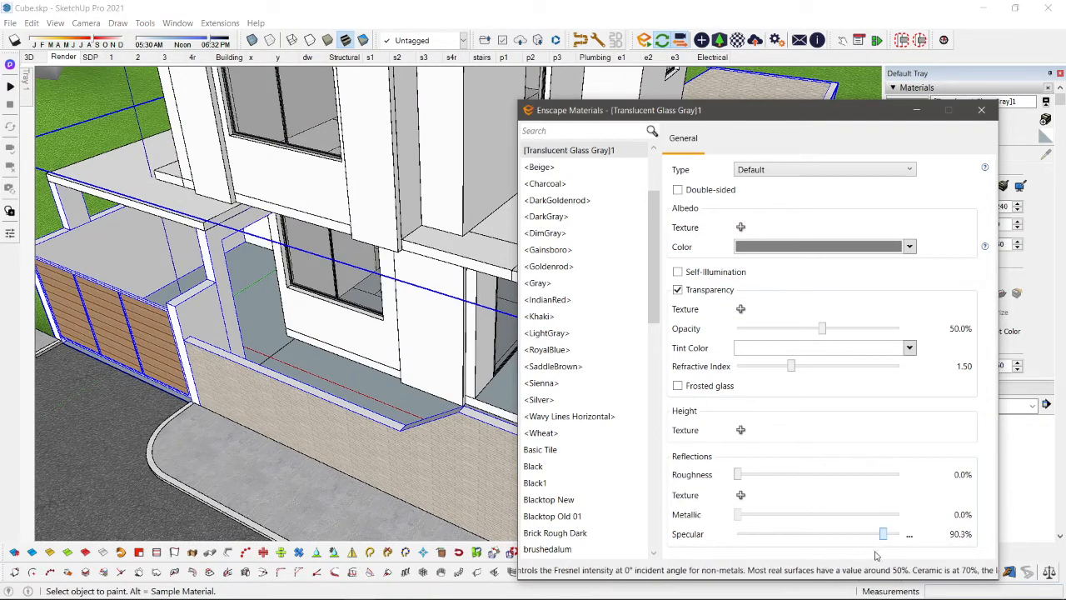
middle_click_drag(351, 216, 370, 244, "shift")
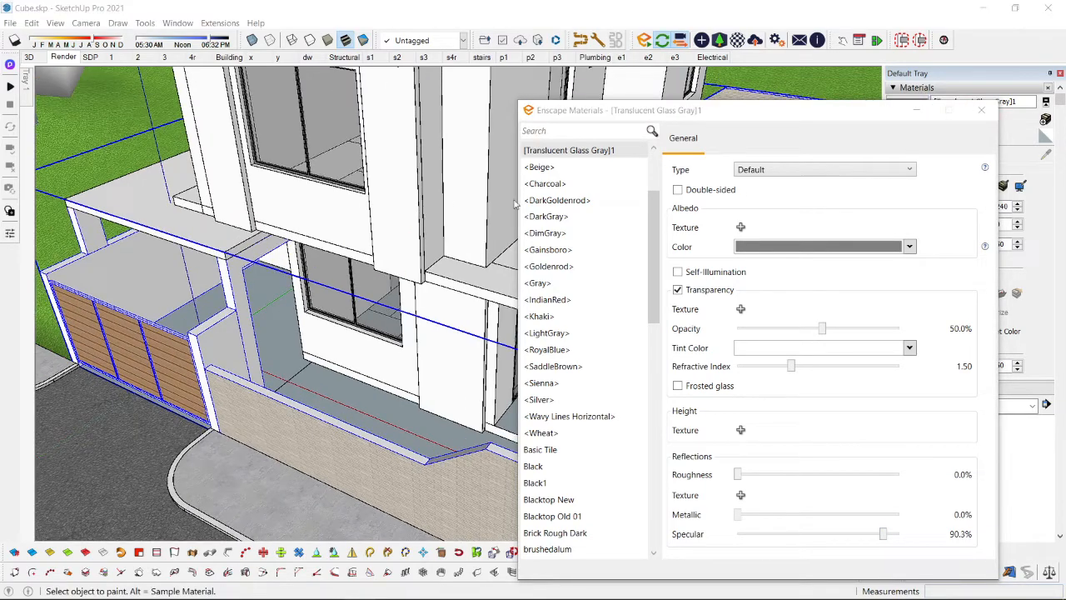
left_click(981, 110)
Step: Paint the front face of the projecting upper-floor wall panel beside the window with Cladding Siding White from the Brick, Cladding and Siding collection
middle_click_drag(526, 254, 544, 339, "shift")
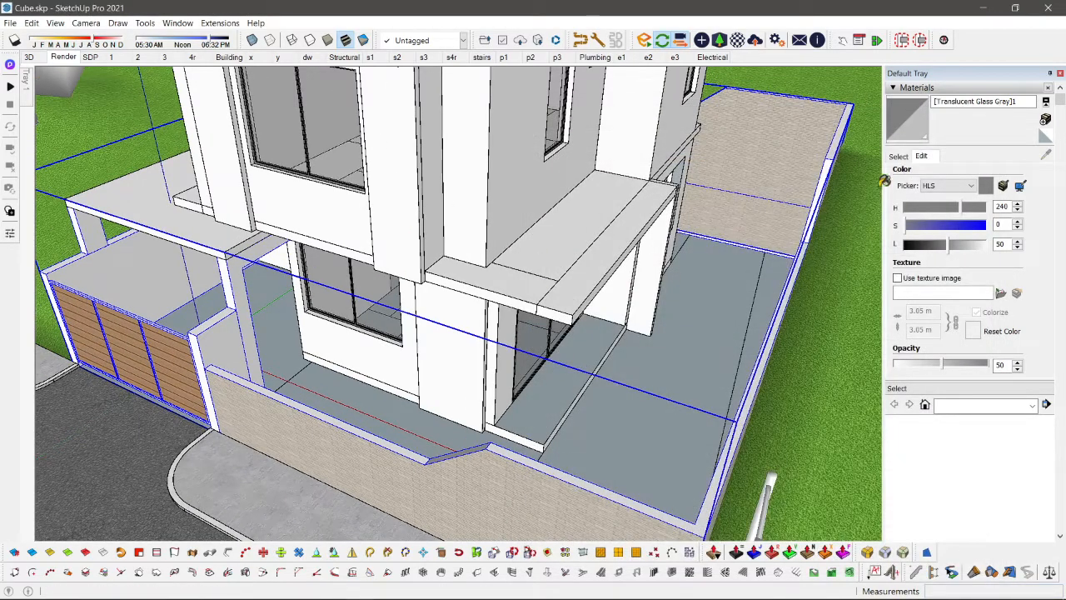
left_click(898, 157)
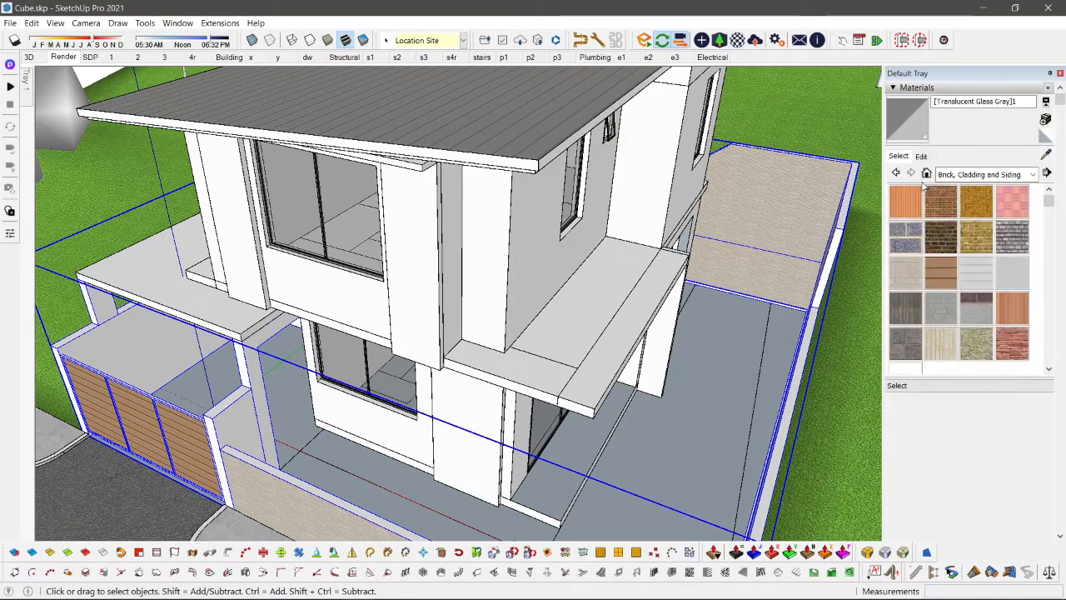
left_click(973, 283)
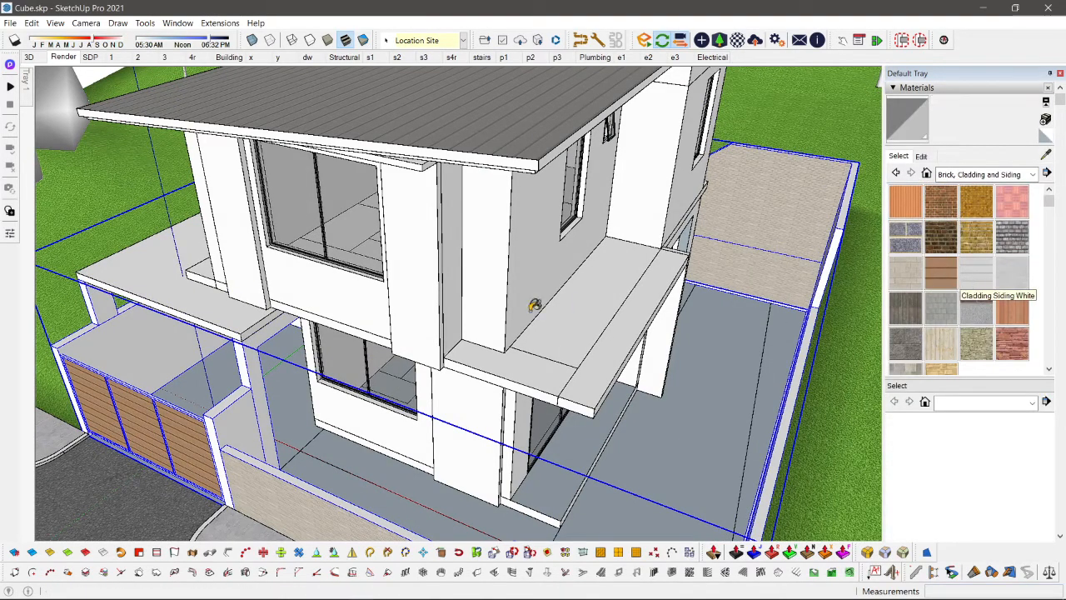
middle_click_drag(430, 304, 489, 232)
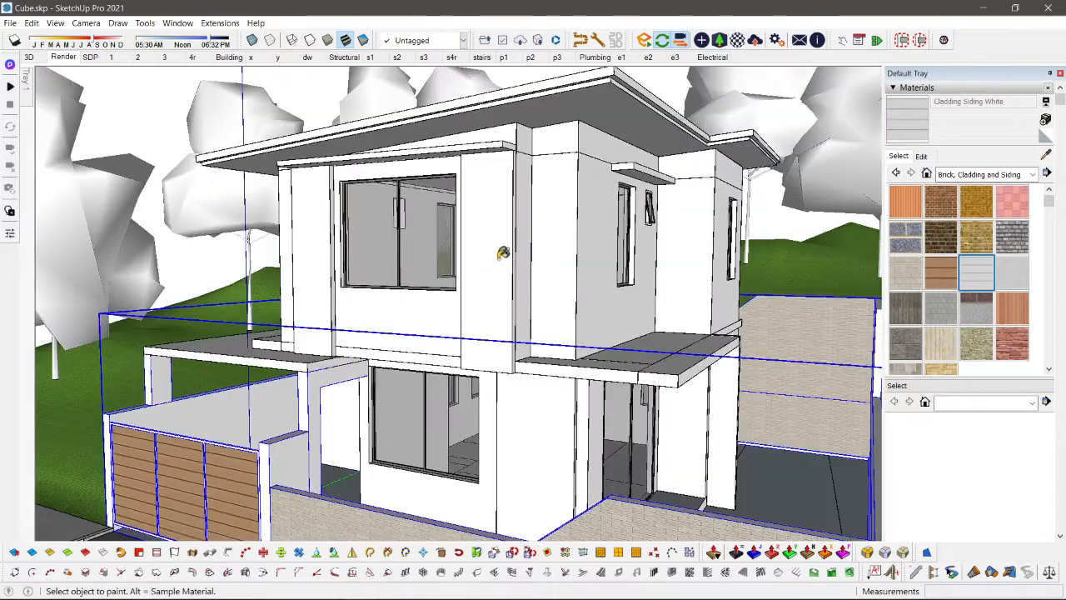
left_click(489, 231)
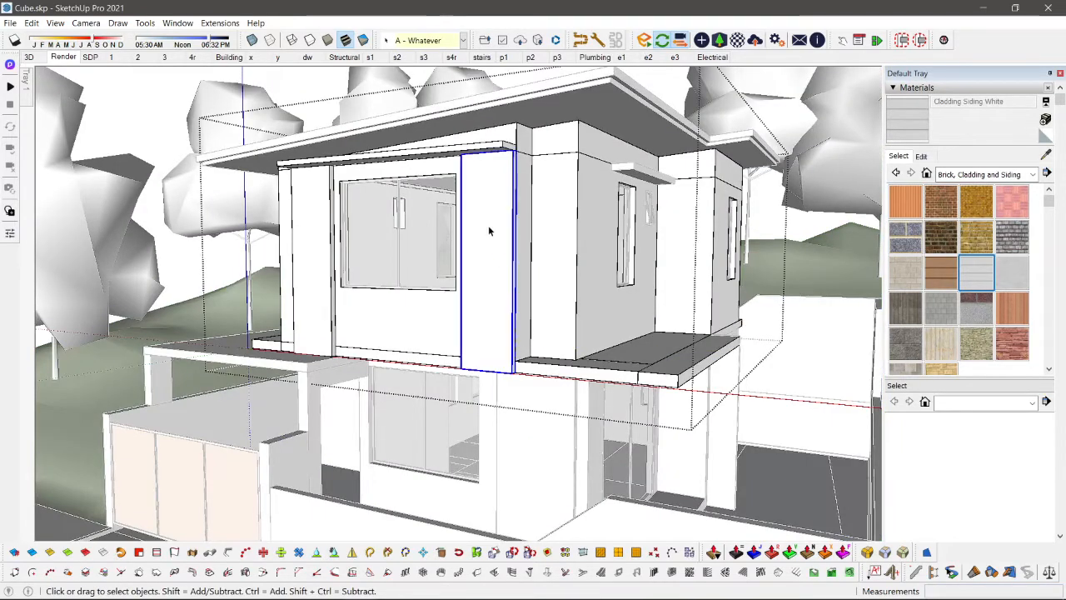
double_click(489, 231)
key("b")
left_click(485, 221)
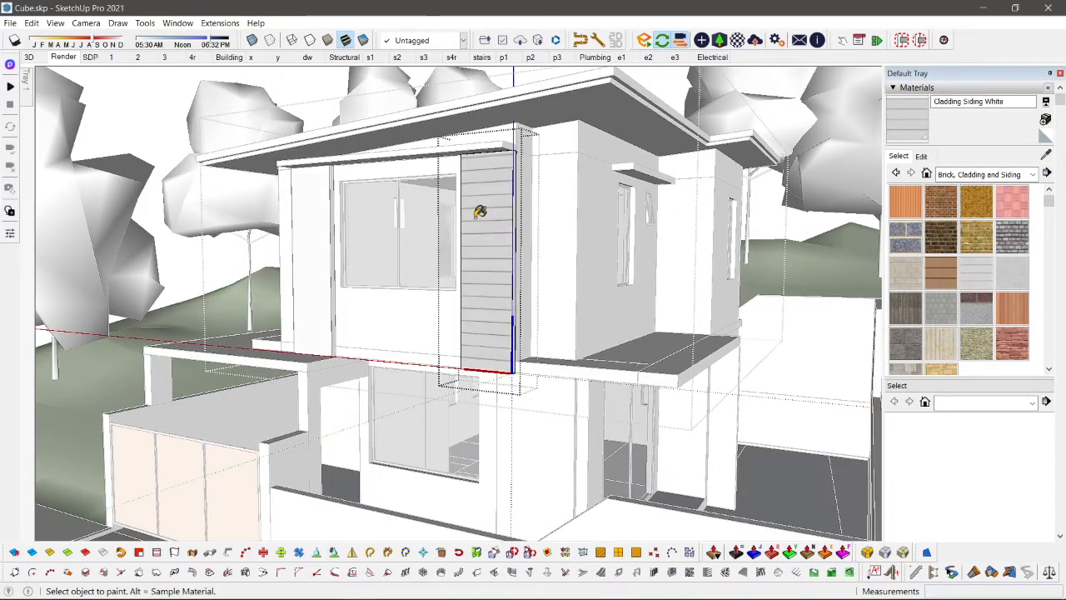
key("space")
key("Escape")
key("Escape")
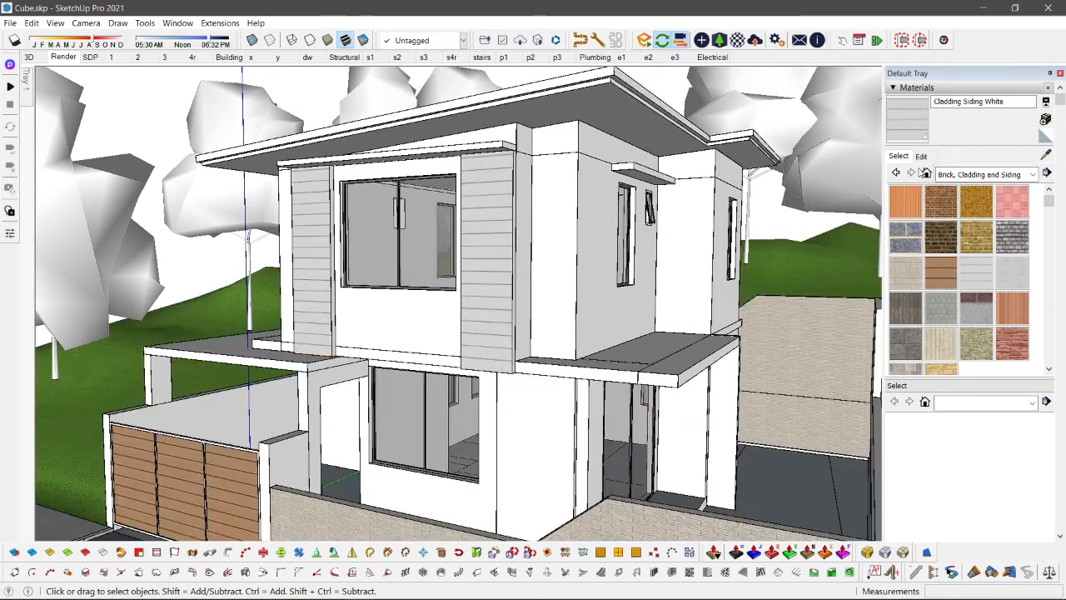
Step: Try a 0.02 m texture width for Cladding Siding White on the wall panels, and set it to 0.10 m
left_click(920, 156)
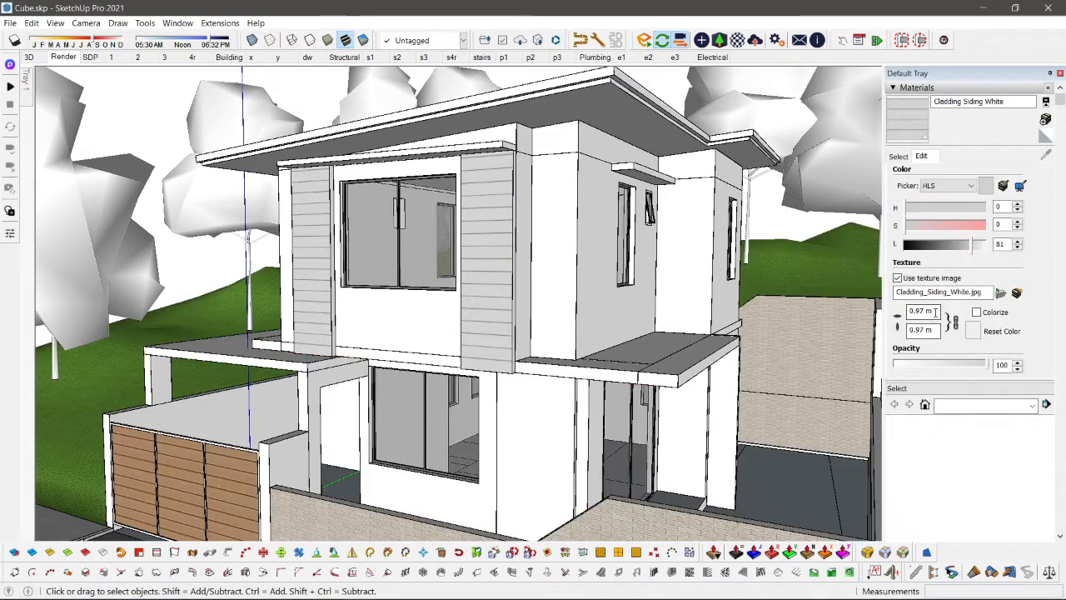
left_click(936, 312)
type(".02")
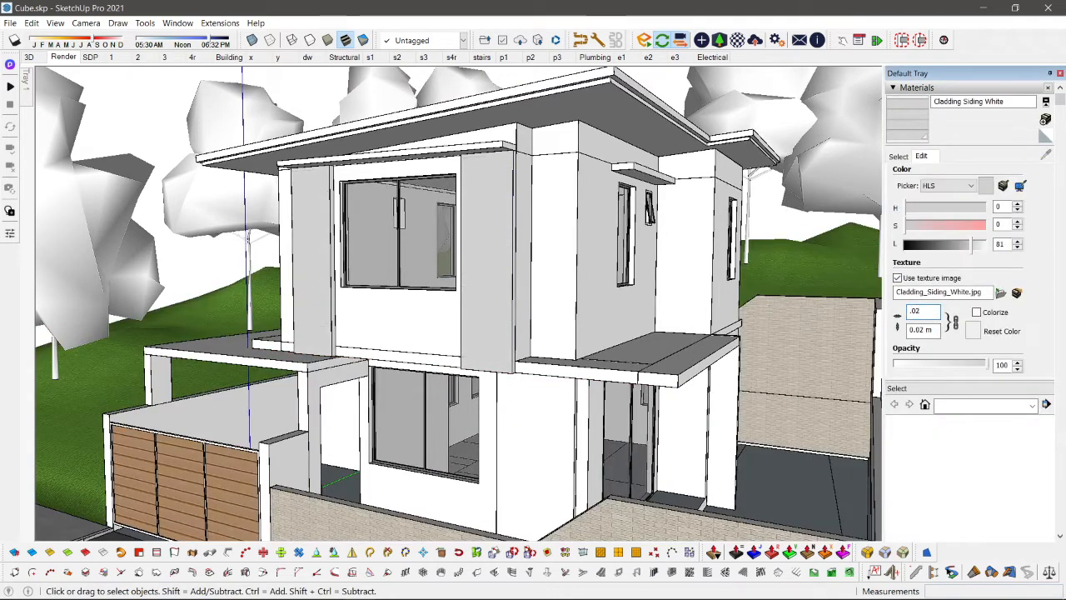
scroll(493, 300, "up", 8)
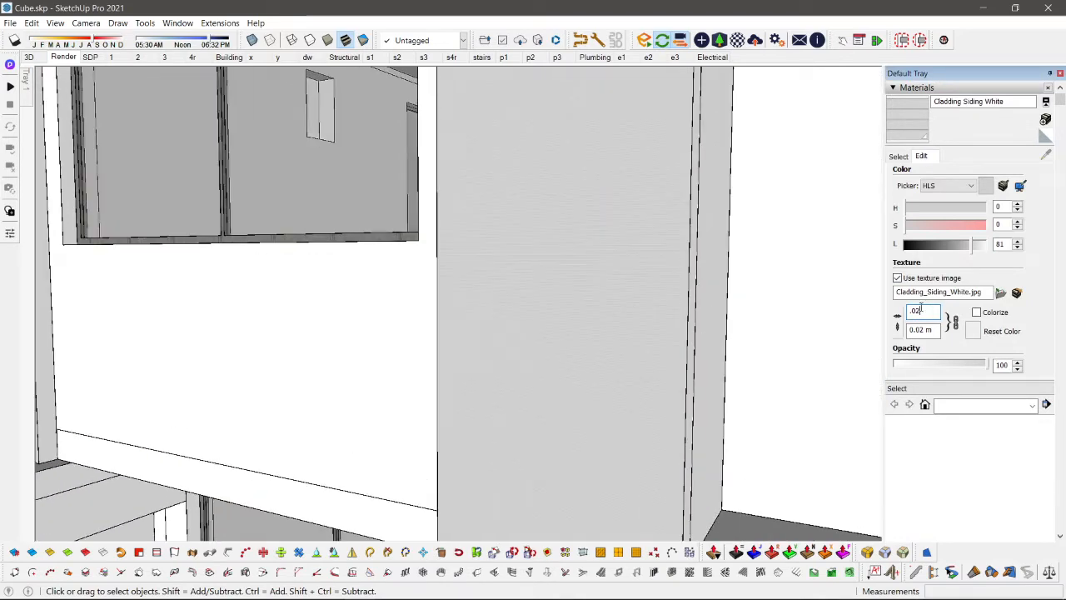
type(".1")
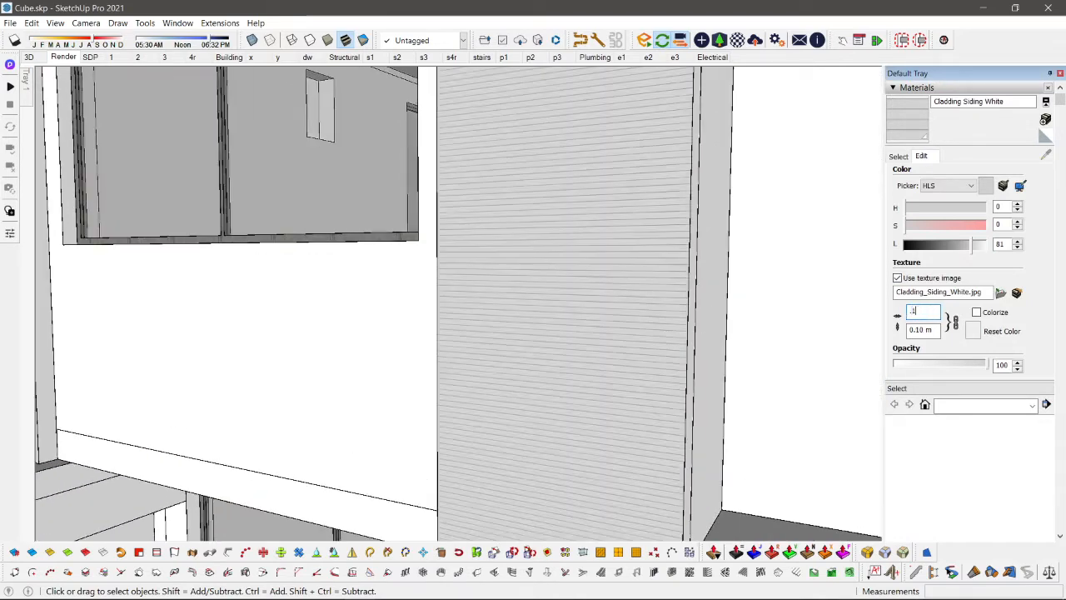
scroll(633, 319, "down", 5)
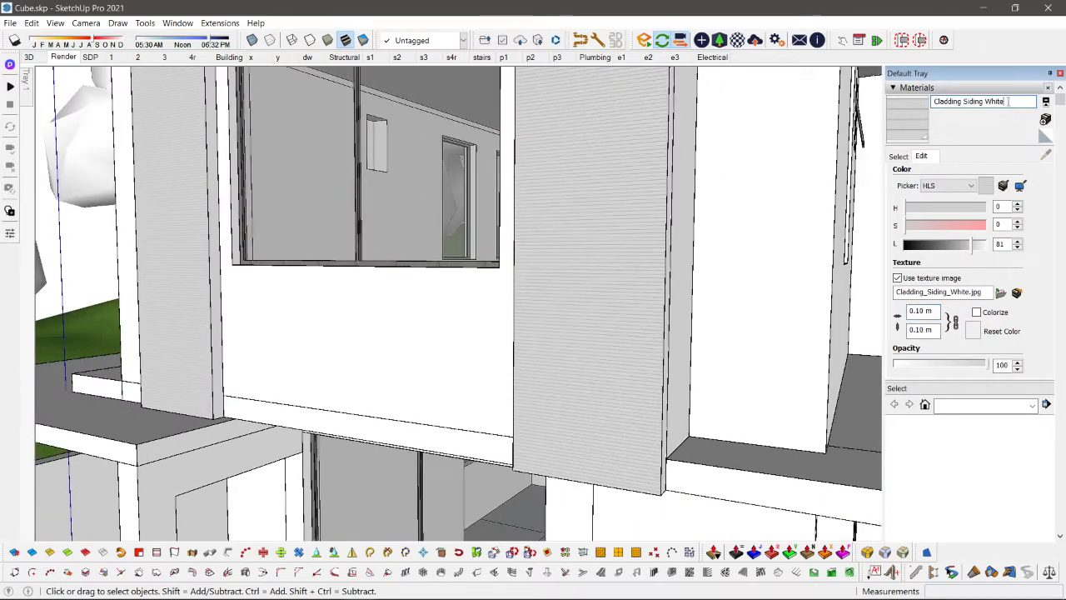
Step: Rename the Cladding Siding White material as ceramic
left_click(1007, 100)
type("ceramic")
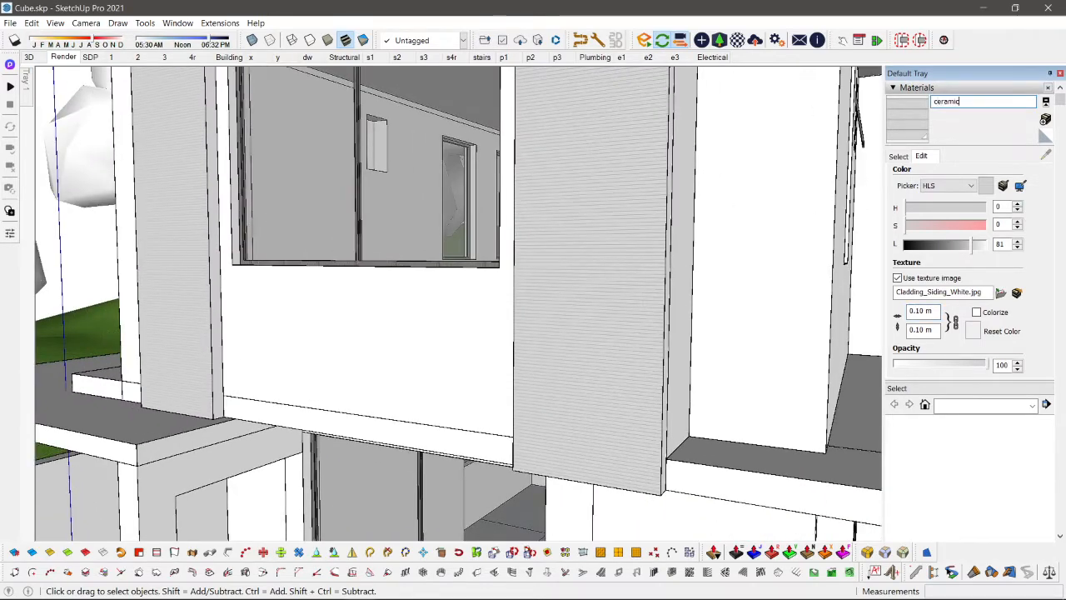
key("Return")
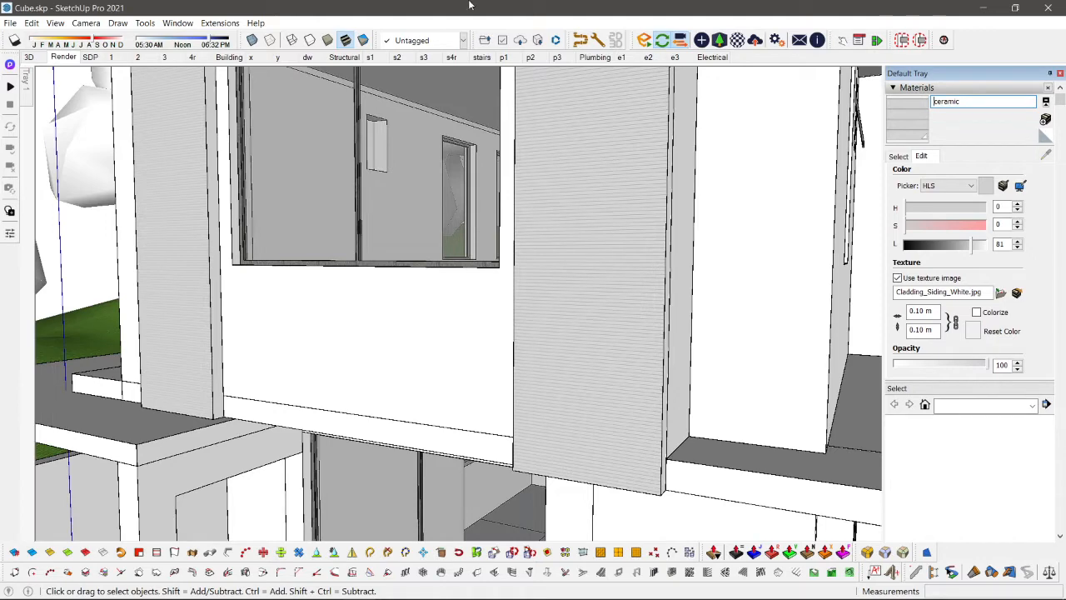
Step: Sample the Metal Seamed material from the upper-floor window frame
scroll(504, 215, "down", 6)
middle_click_drag(519, 231, 540, 253)
scroll(527, 266, "up", 4)
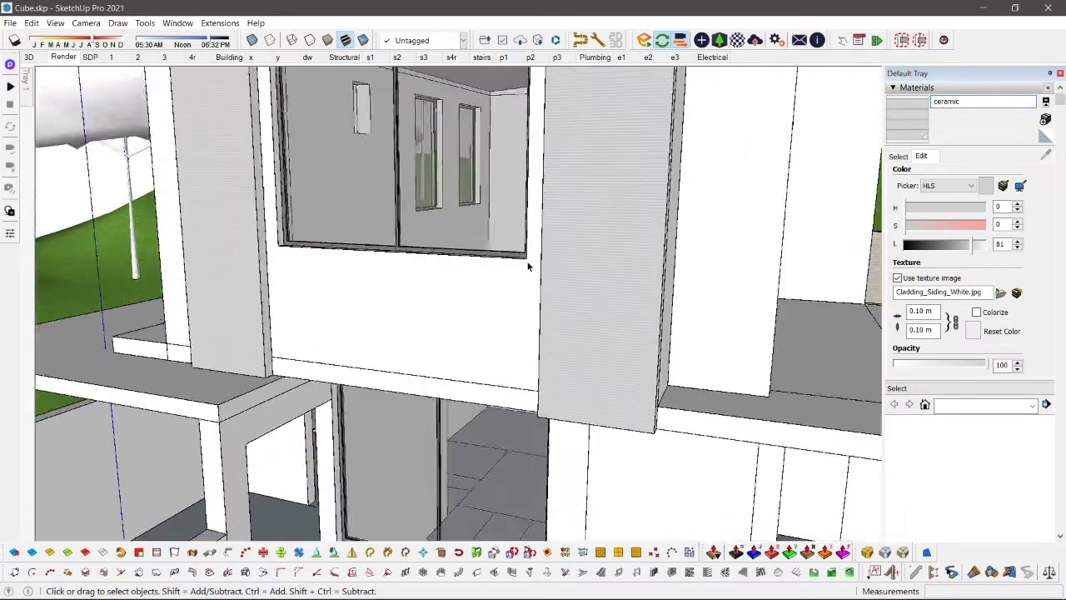
scroll(527, 263, "up", 3)
key("b")
scroll(519, 249, "up", 1)
left_click(514, 247, "alt")
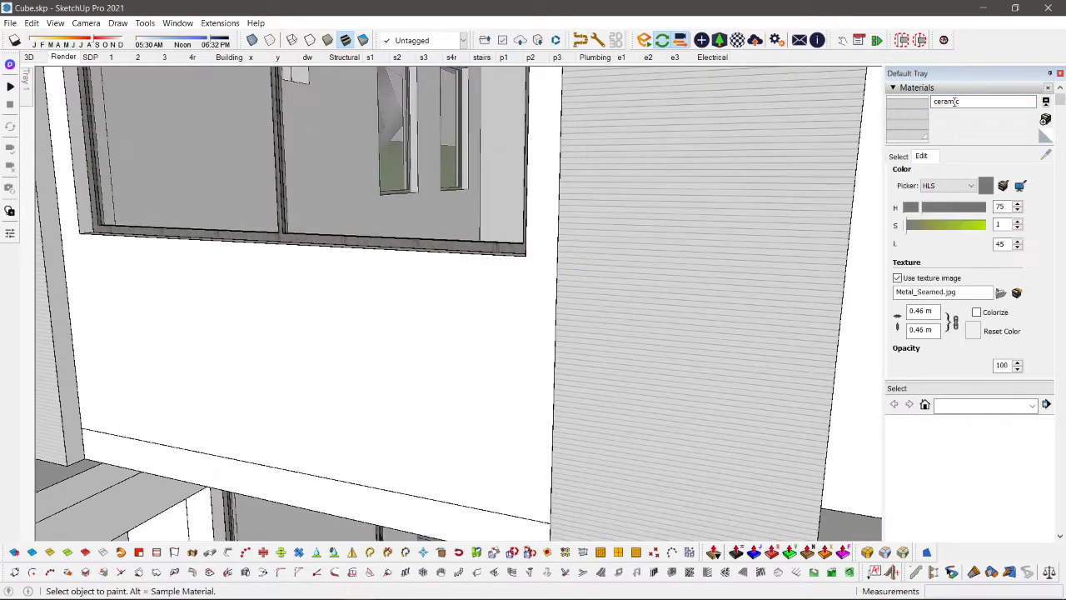
Step: Sample Cladding Siding Tan from the gate, use its albedo texture as the bump map, and set its roughness to 15.7%
scroll(500, 192, "down", 6)
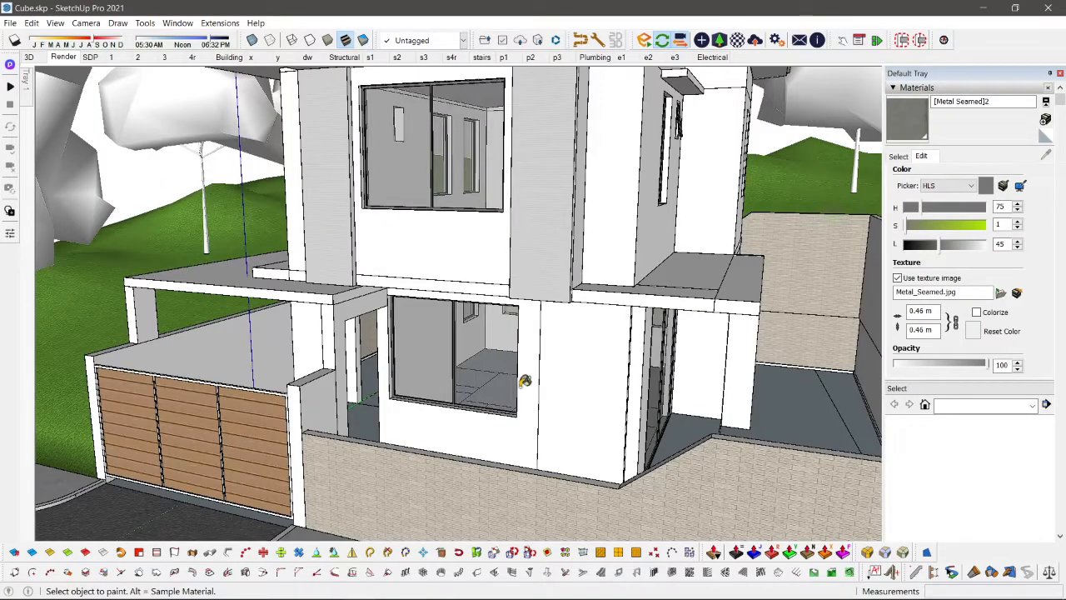
scroll(525, 381, "down", 2)
middle_click_drag(524, 380, 546, 313)
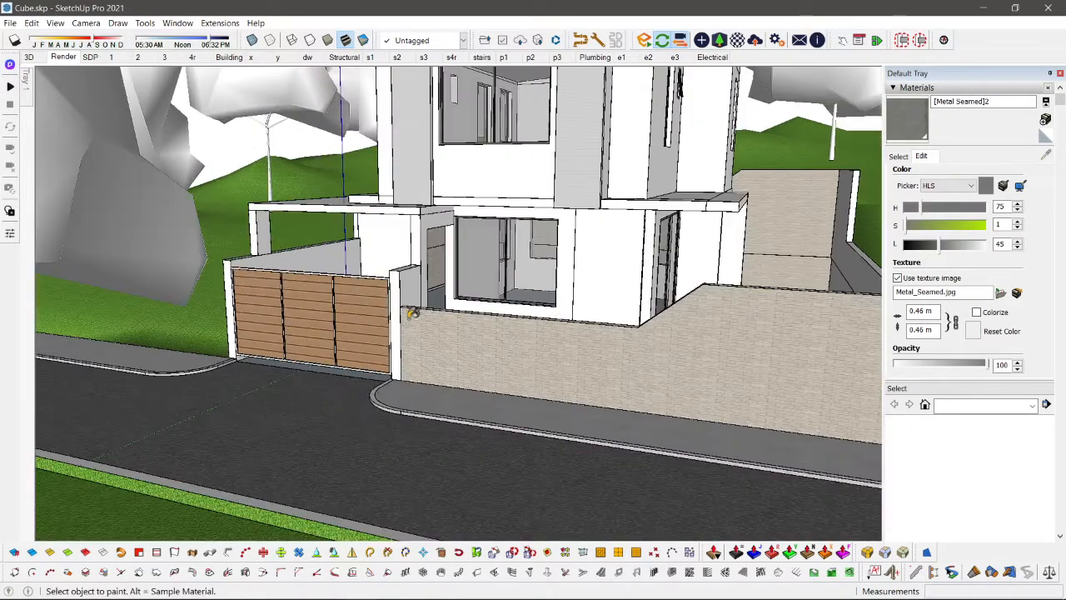
scroll(367, 311, "up", 2)
scroll(366, 309, "up", 1)
scroll(381, 297, "up", 1)
left_click(381, 297)
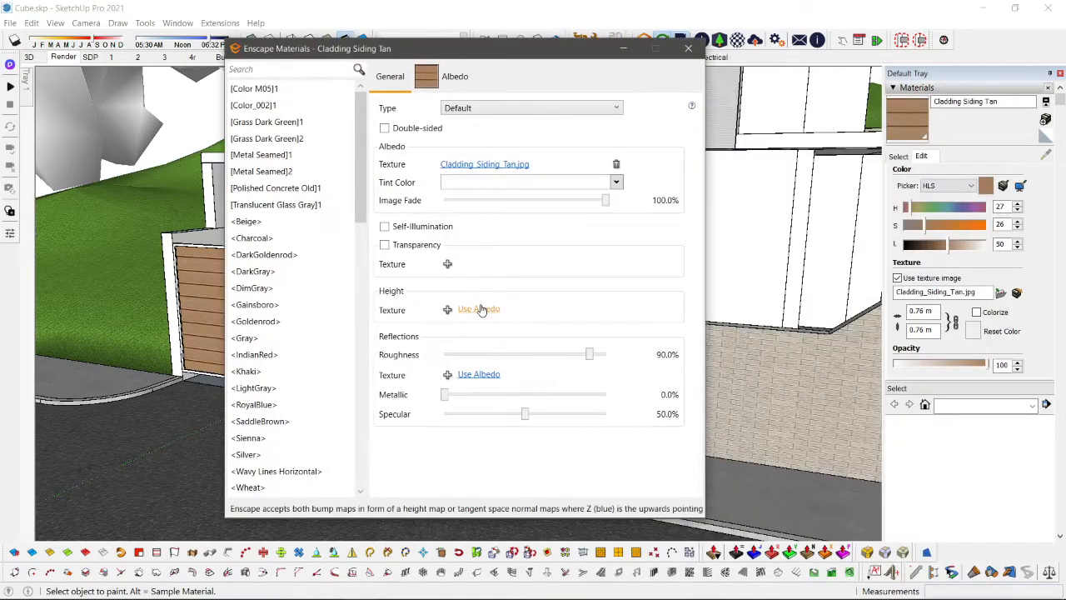
left_click(480, 309)
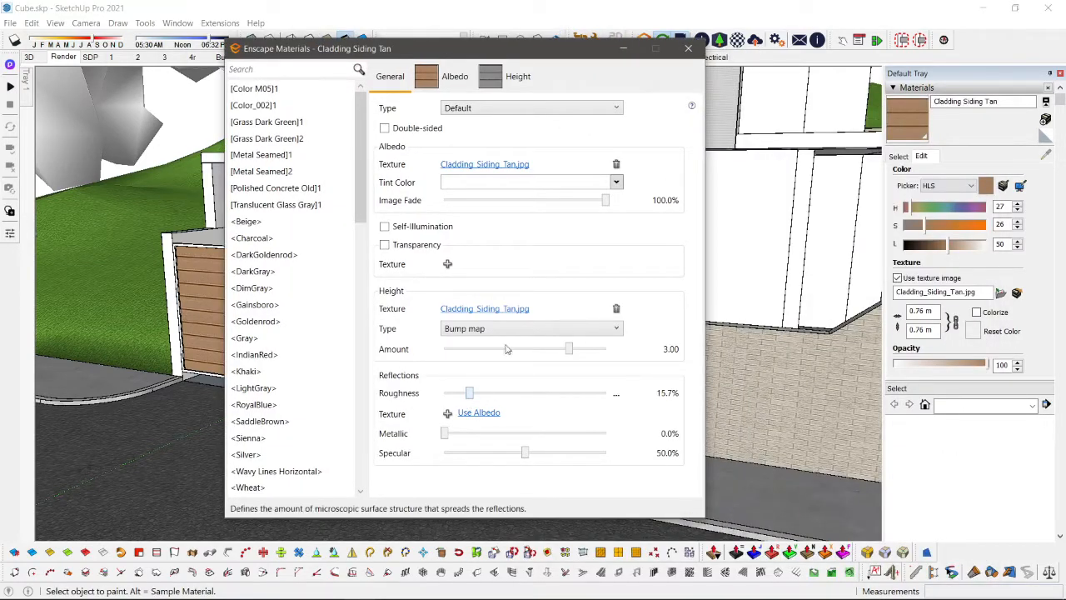
left_click(688, 48)
Step: Check the gate and boundary wall in the Enscape render, and return to the SketchUp model
key("alt")
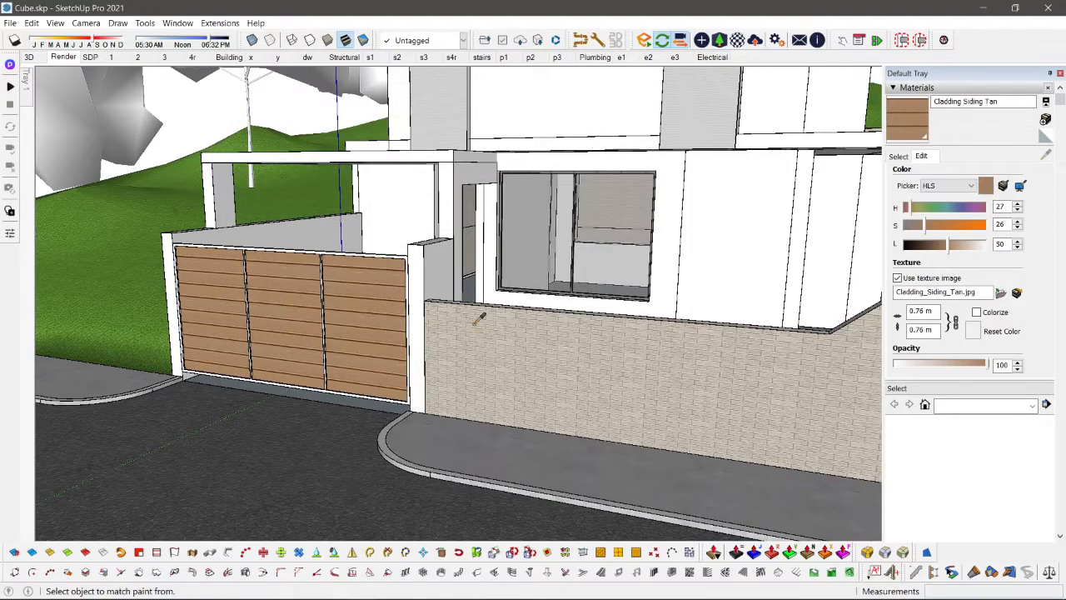
key("alt+Tab")
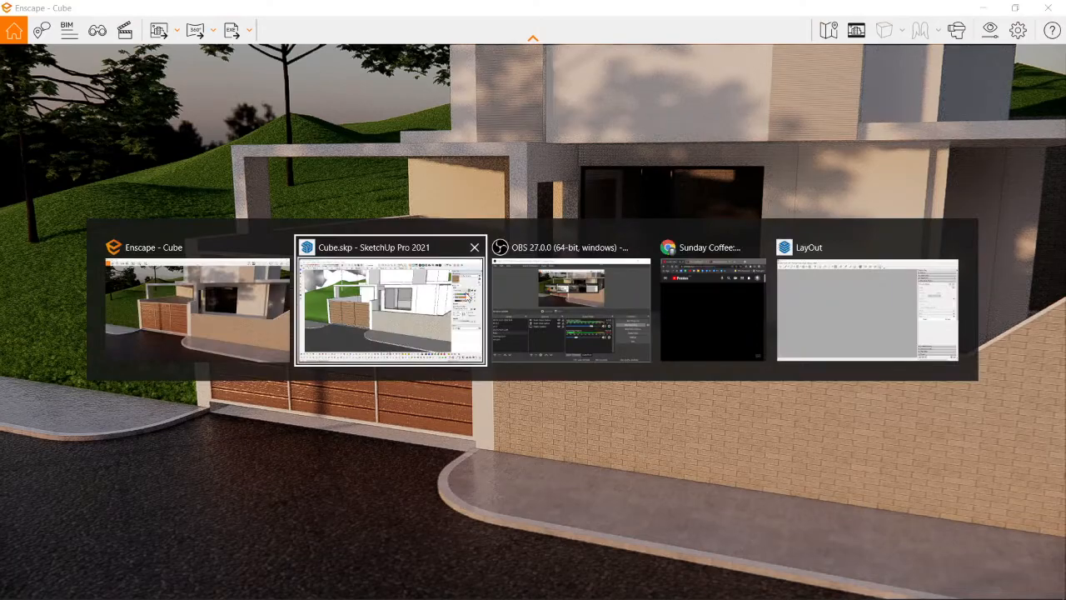
left_click(367, 308)
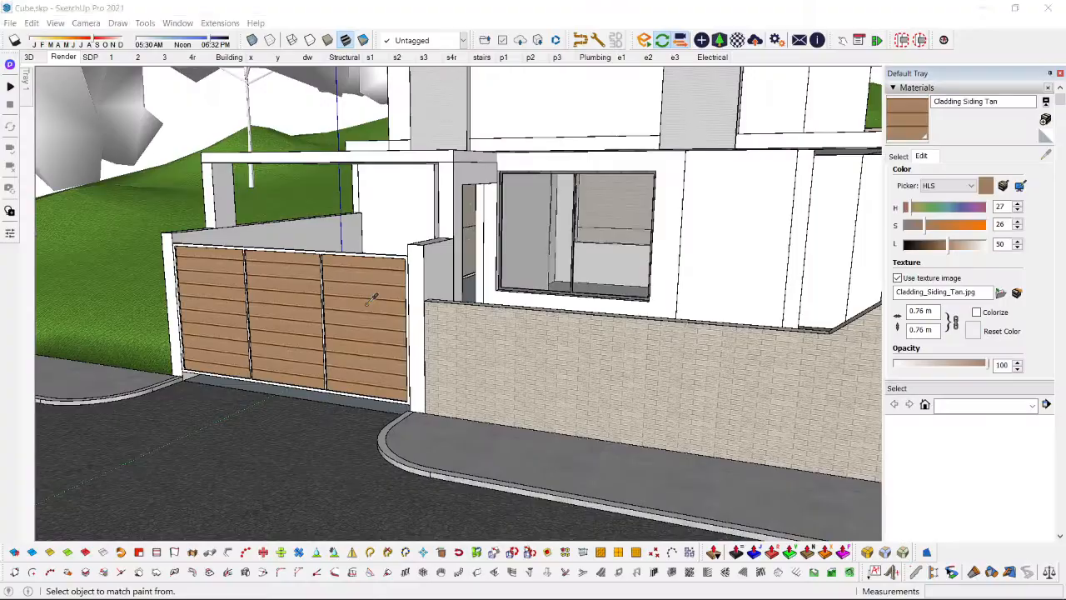
Step: Restore the Render scene, switch to Enscape, and set the skybox rotation to 187° and brightness to 28,442.73 Lux
left_click(64, 57)
key("alt+Tab")
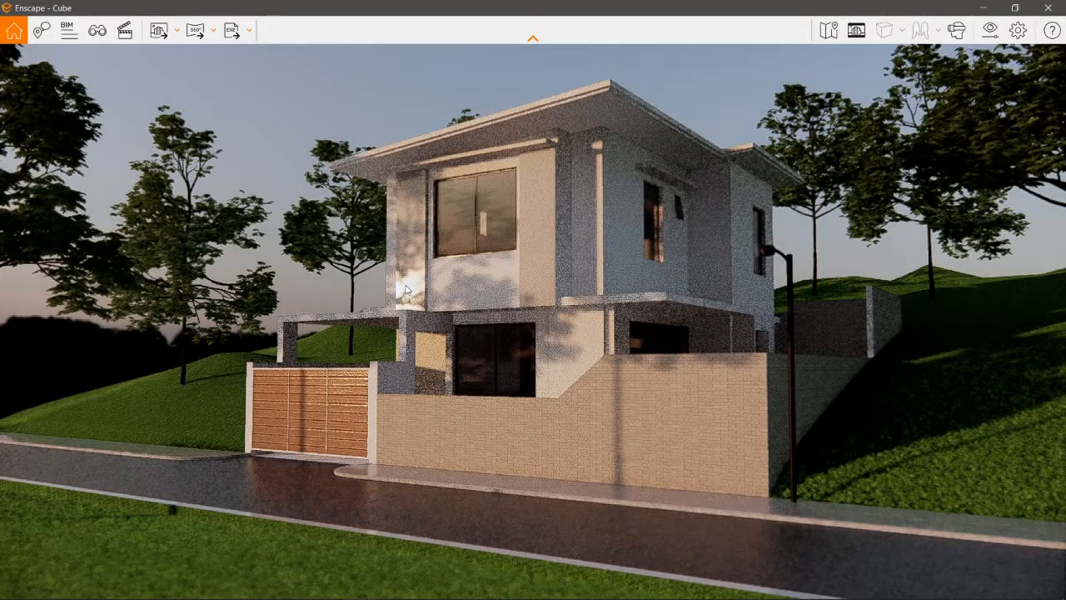
left_click(991, 30)
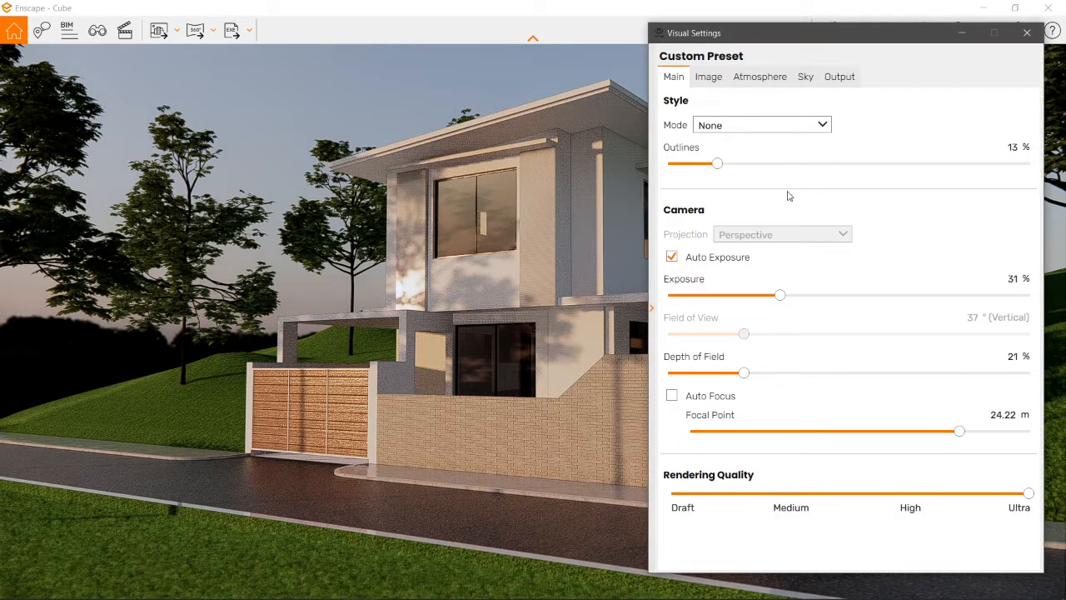
left_click(806, 77)
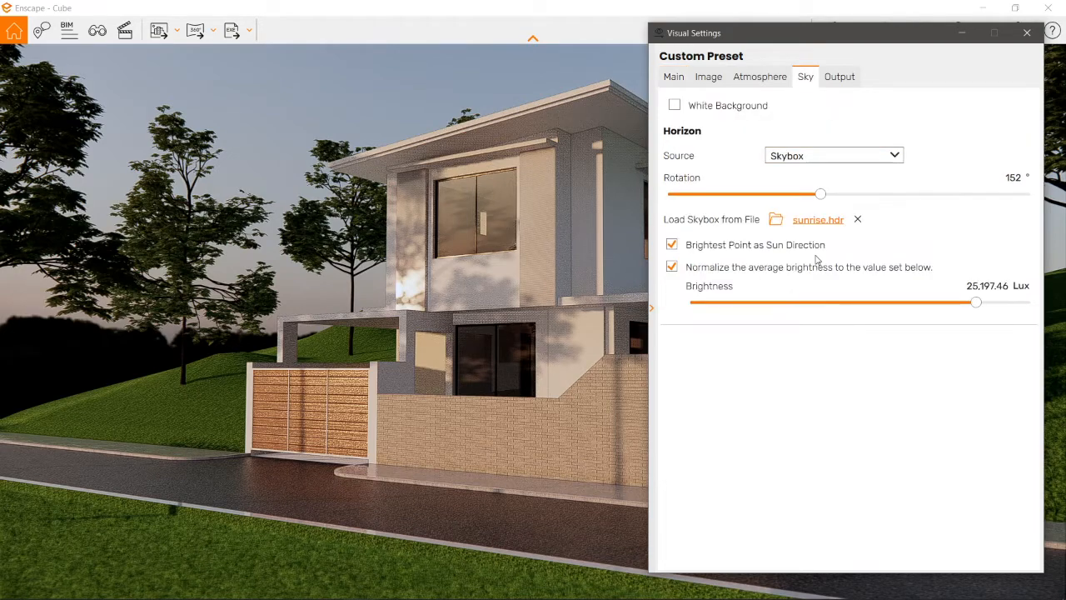
left_click_drag(830, 198, 858, 207)
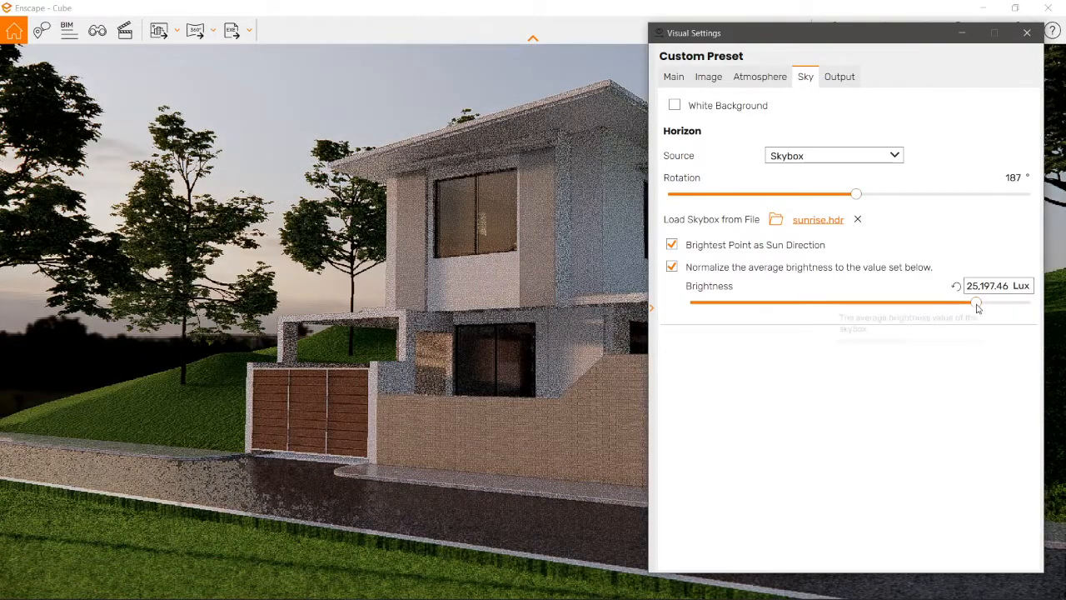
mouse_move(978, 305)
left_mouse_down()
mouse_move(1002, 312)
mouse_move(953, 304)
mouse_move(981, 307)
left_mouse_up()
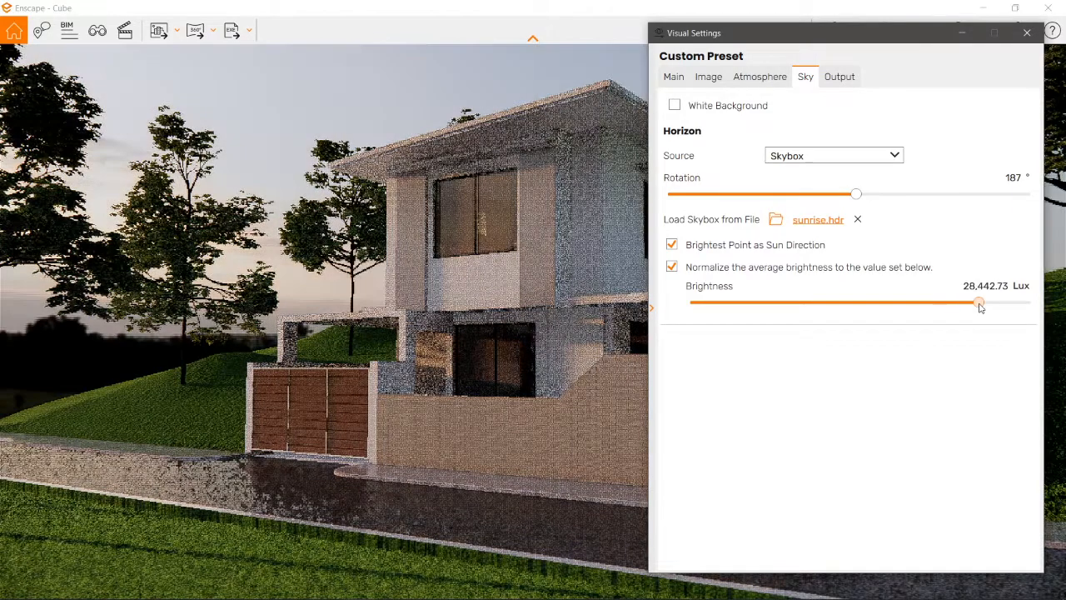
left_click(1027, 33)
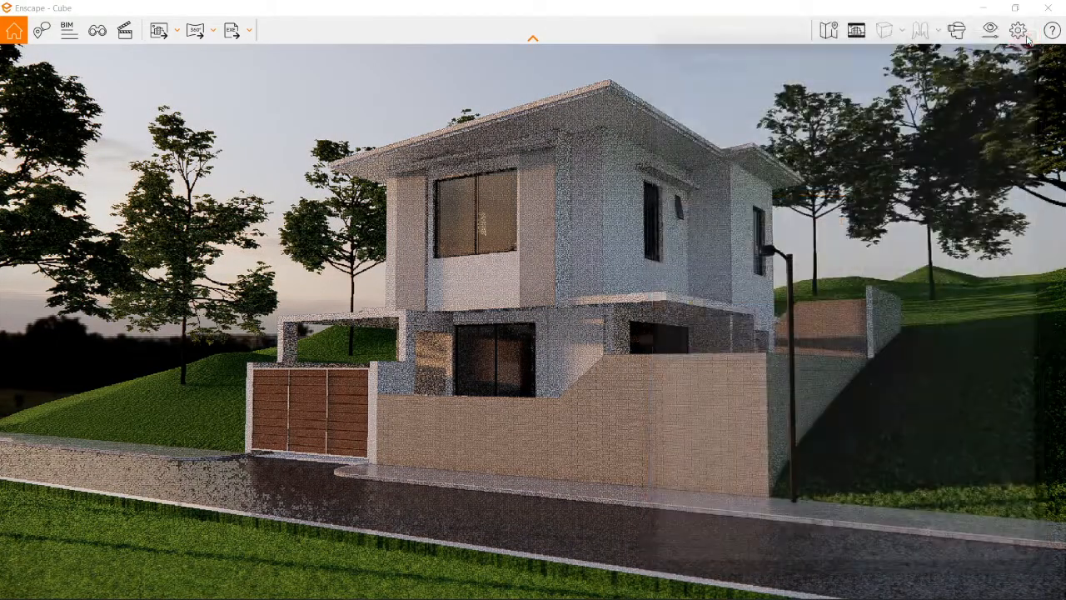
Step: Return to SketchUp, search the Enscape custom assets for "car", and place a dark car on the road in front of the gate
key("alt+Tab")
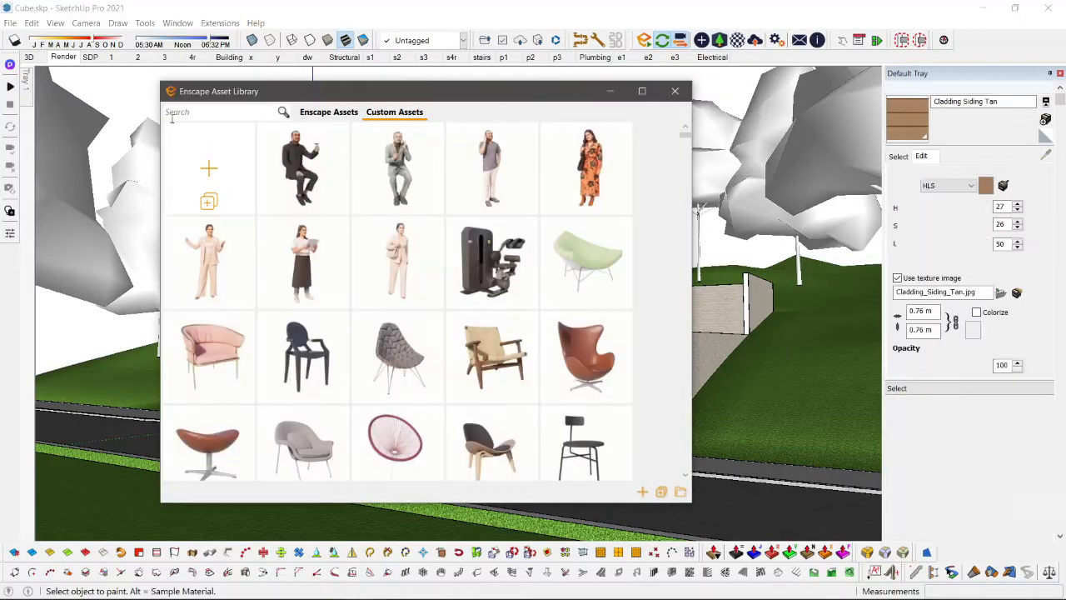
type("v")
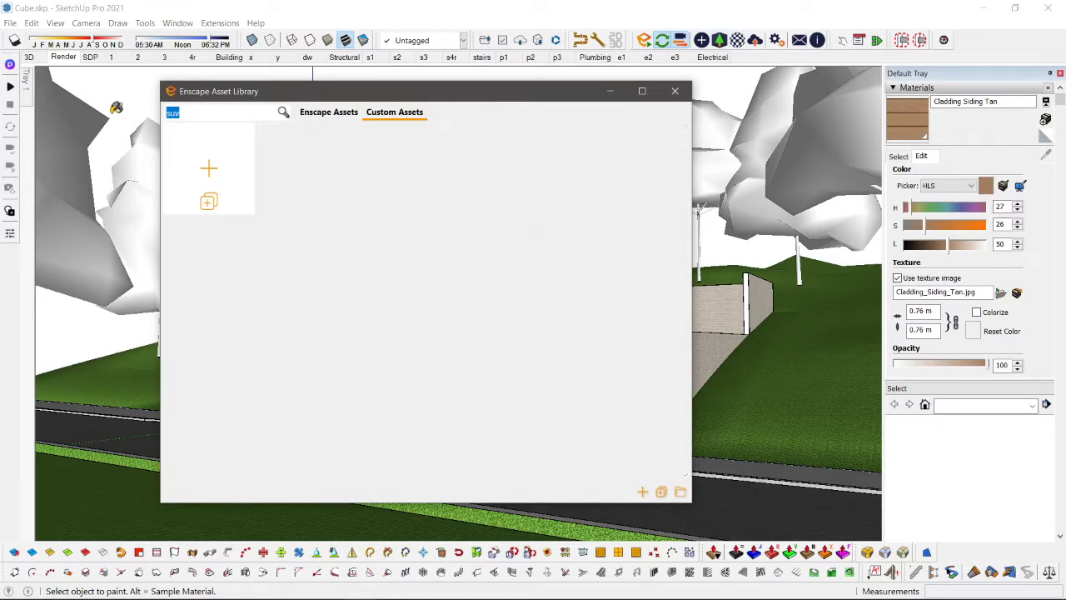
type("c")
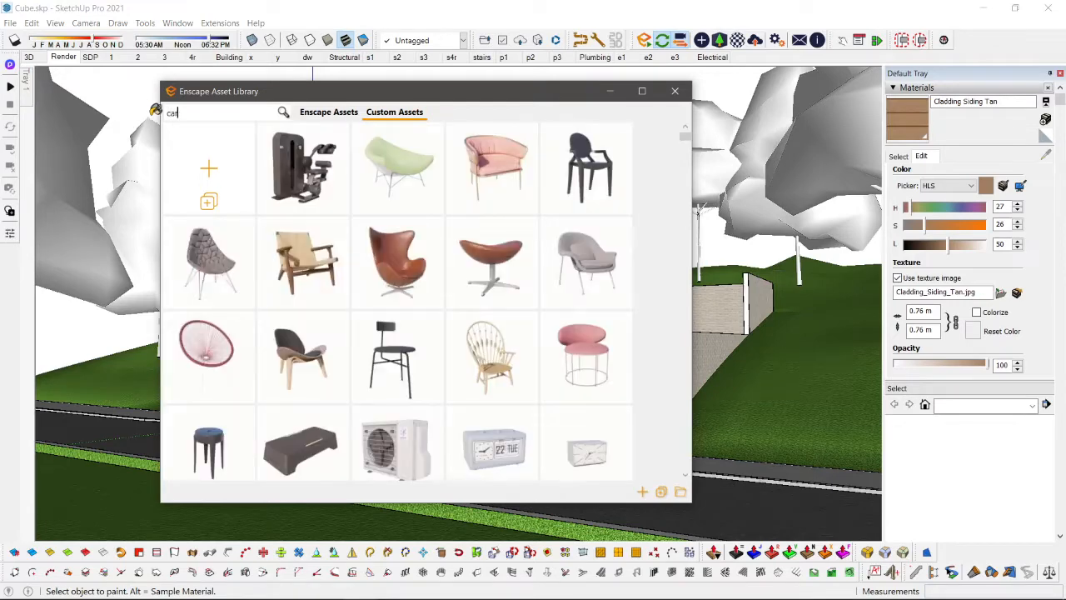
type("ar")
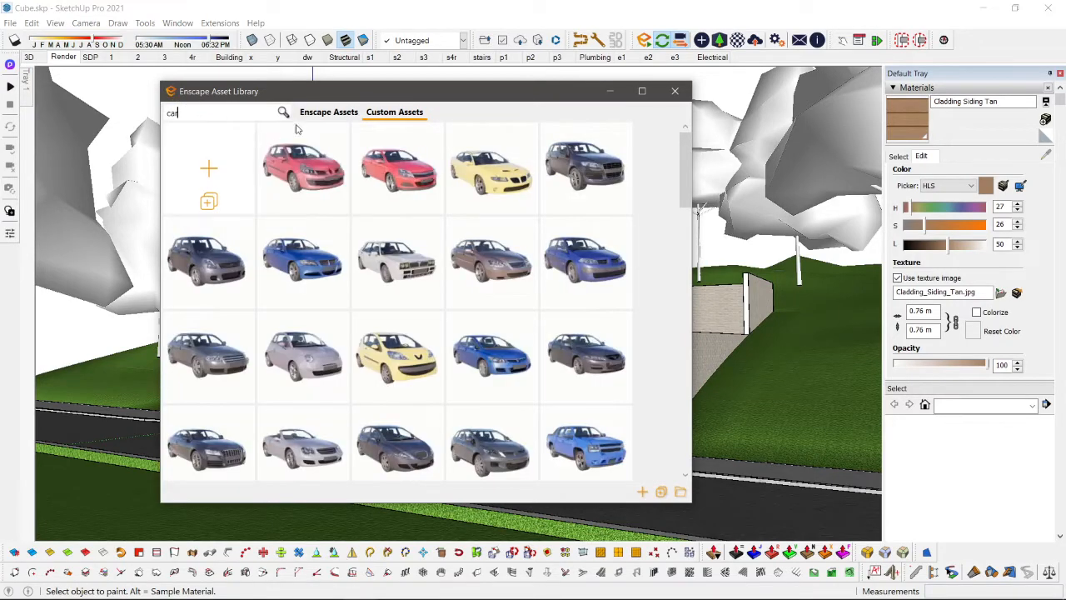
left_click(569, 176)
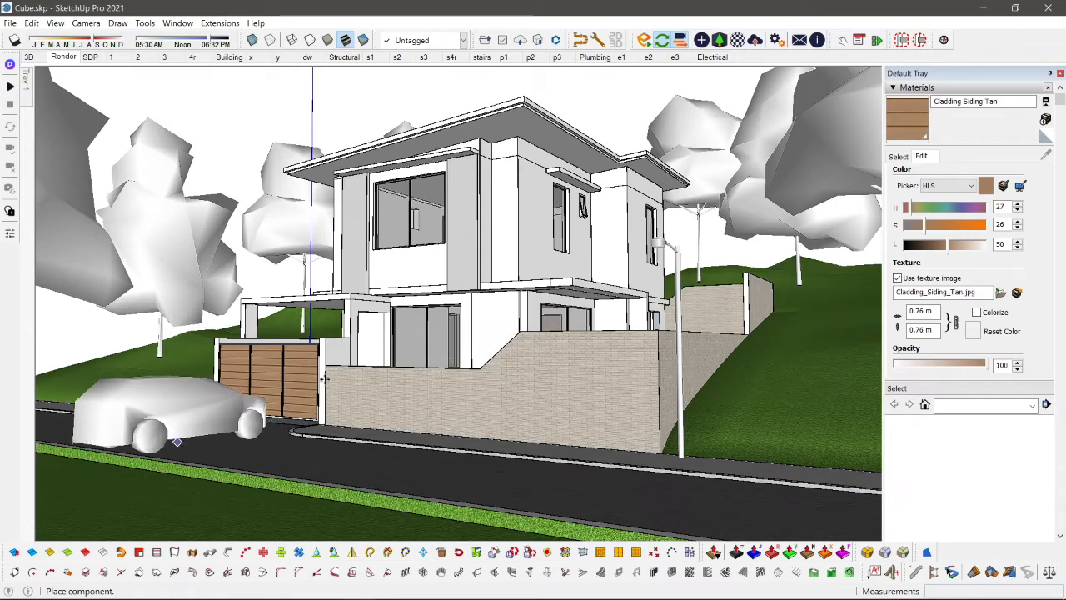
left_click(178, 443)
Step: Place a second car on the road near the street lamp, and close the asset library
left_click(674, 91)
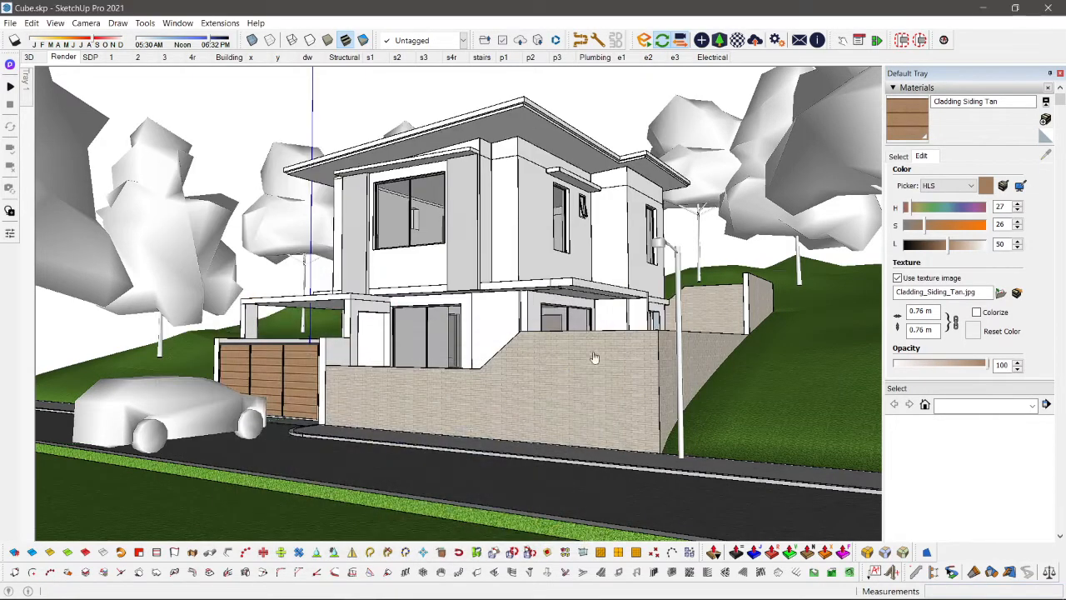
left_click(674, 492)
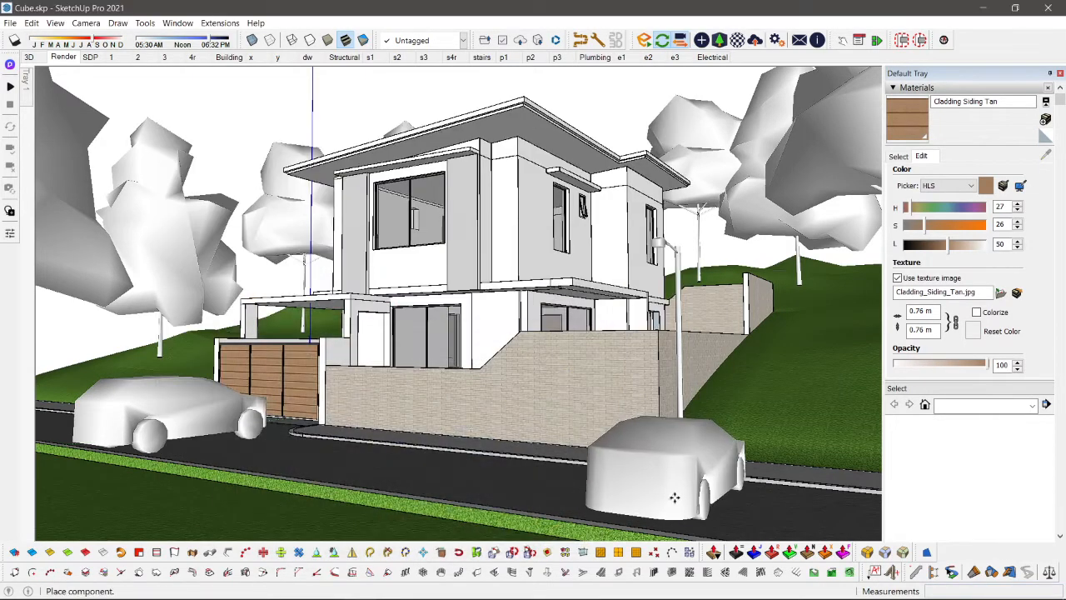
right_click(415, 145)
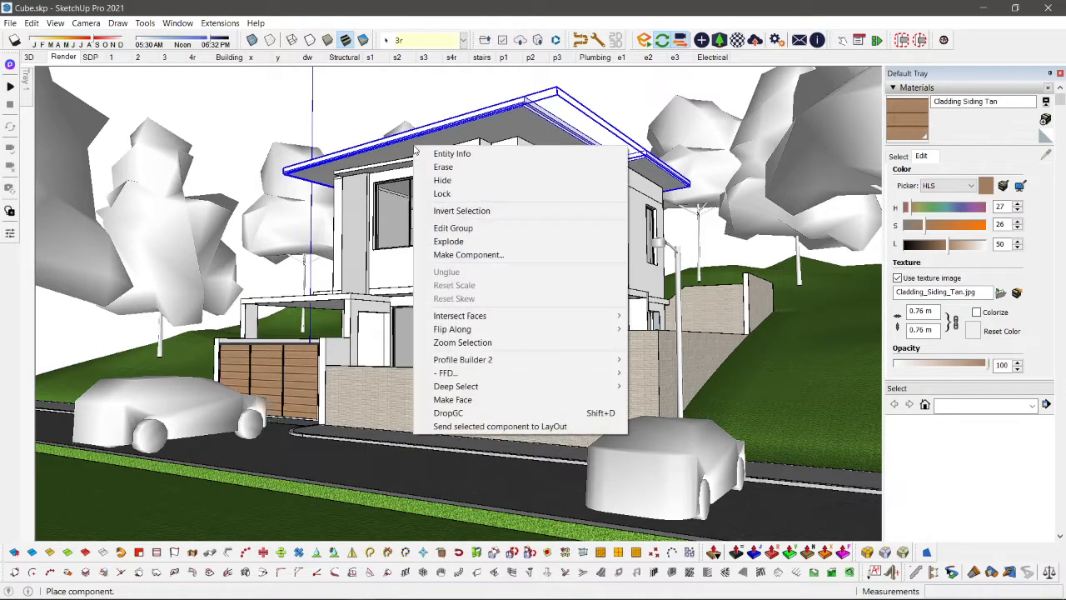
left_click(363, 87)
right_click(349, 94)
left_click(675, 91)
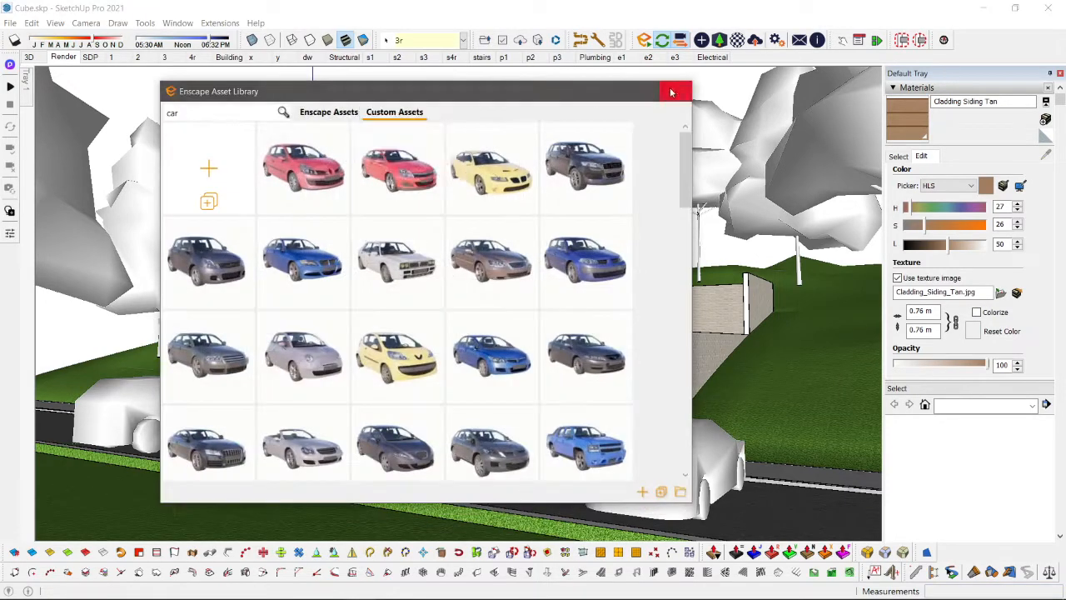
left_click(675, 91)
left_click(299, 111)
Step: Rotate the car in front of the gate by 90° so it lies parallel to the road
left_click(168, 430)
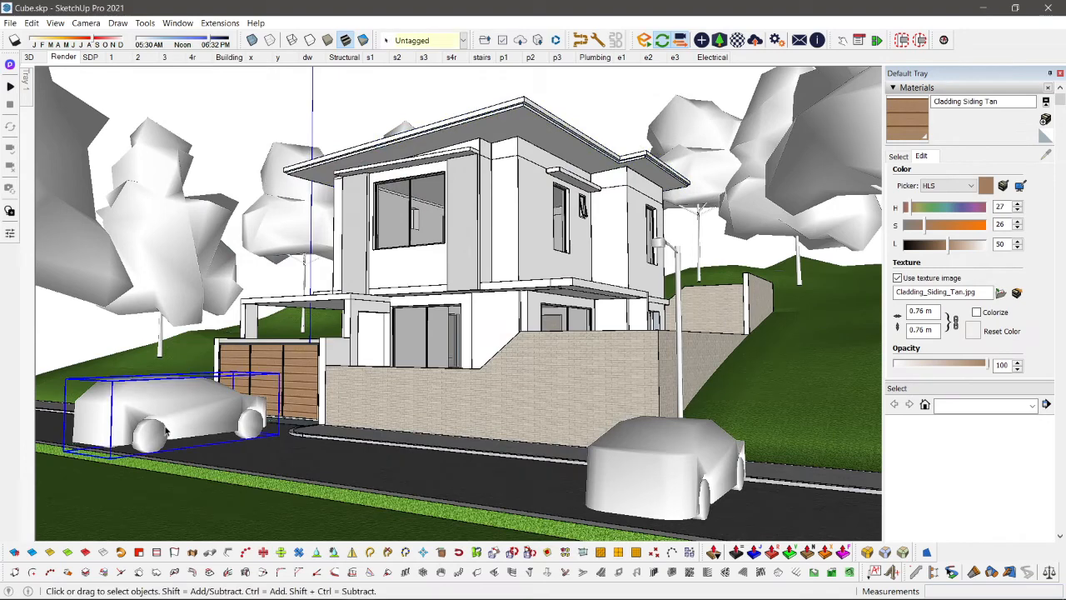
key("q")
left_click(238, 459)
left_click(125, 473)
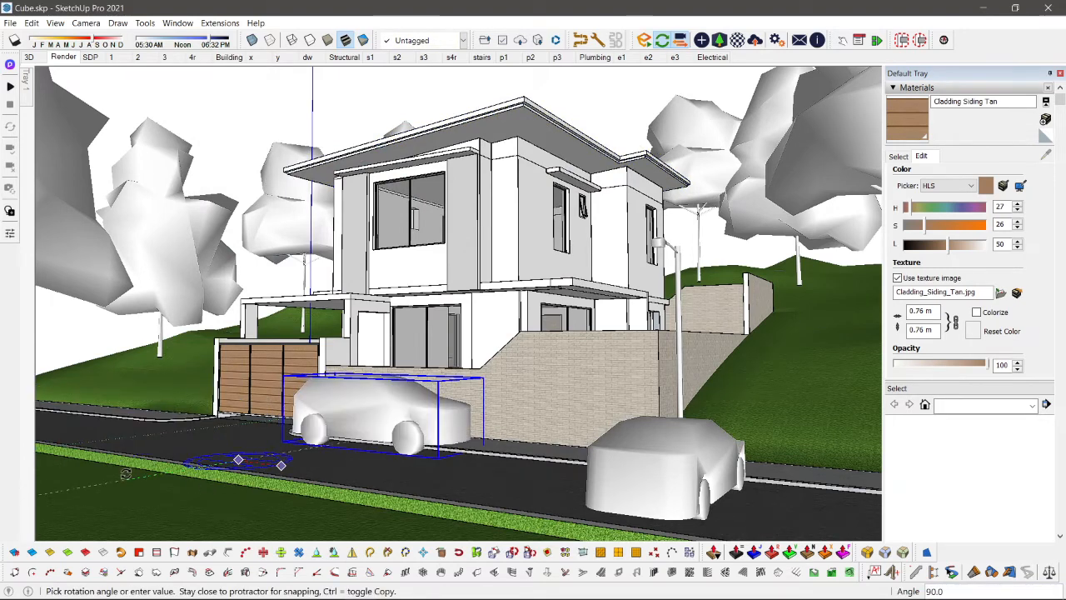
Step: Move the rotated car back along the road so it clears the gate, and deselect it
key("m")
left_click(419, 459)
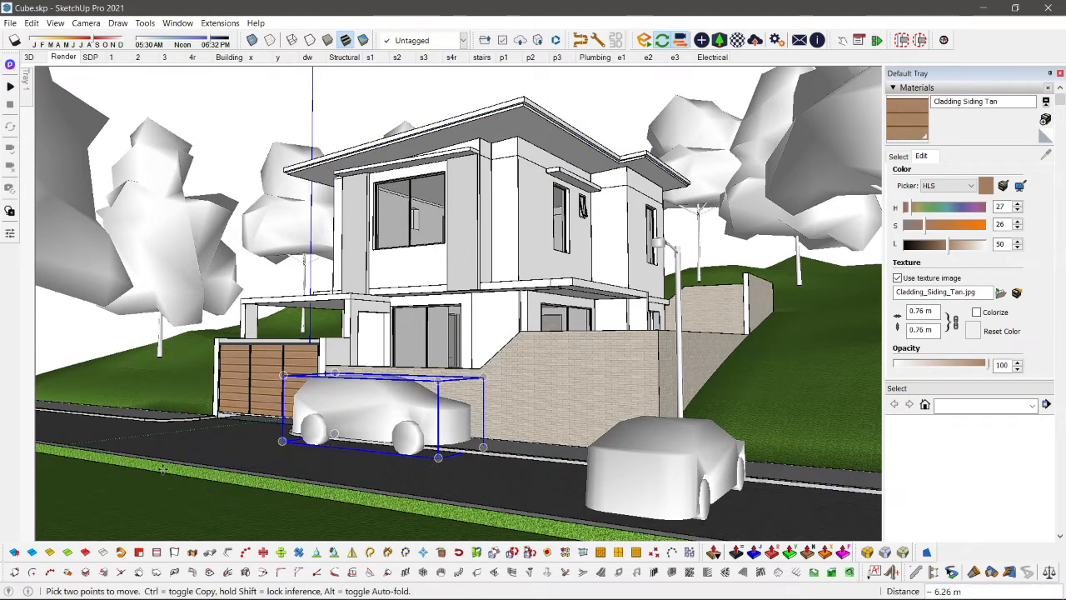
left_click(123, 451)
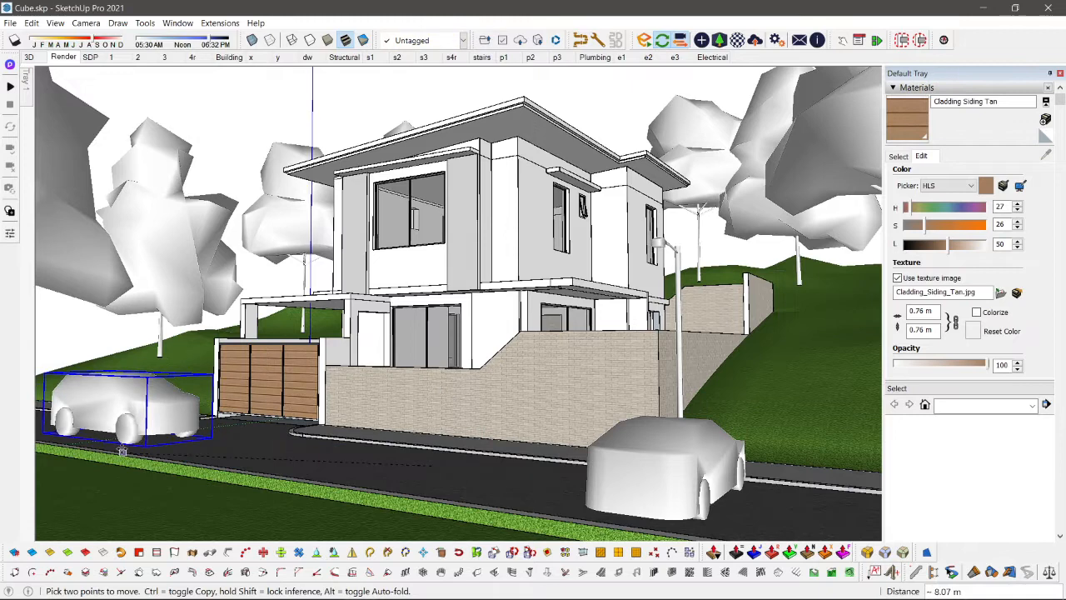
left_click(233, 435)
left_click(208, 443)
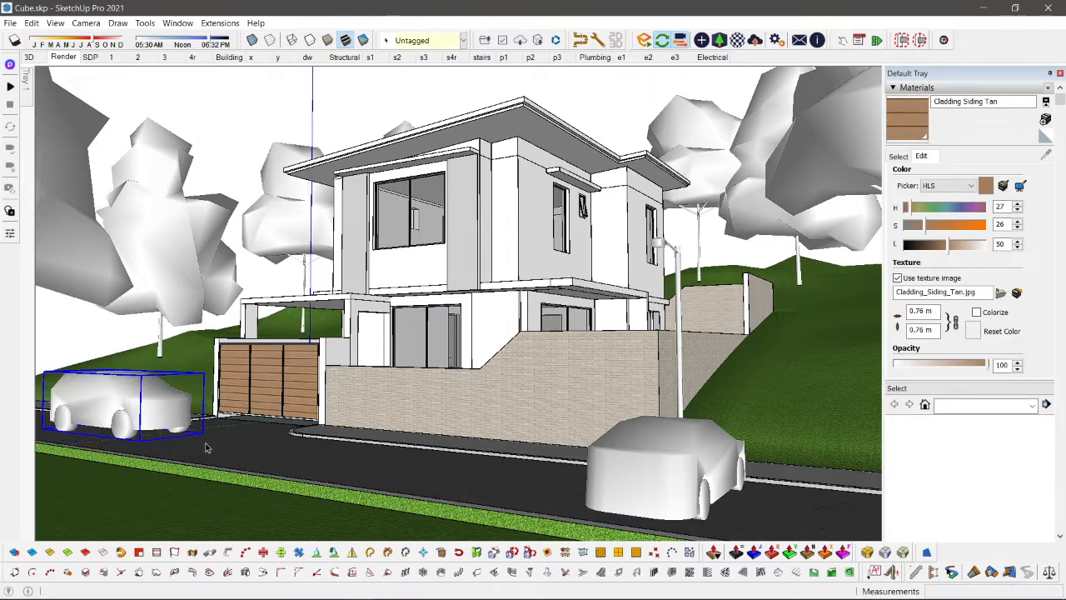
key("space")
left_click_drag(41, 468, 39, 472, "shift")
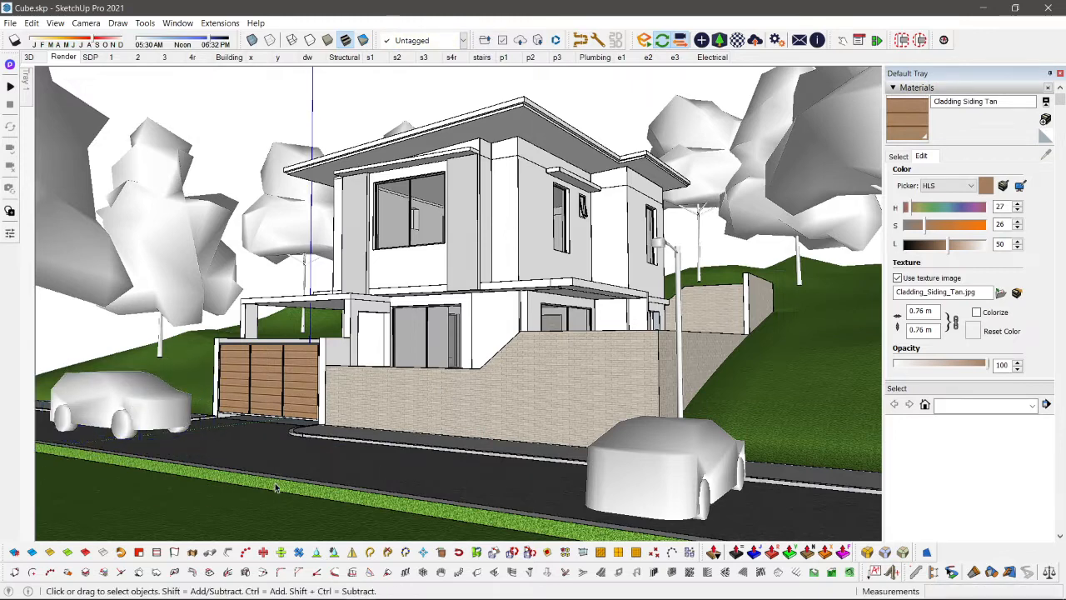
Step: Show the site from directly above in parallel projection
scroll(276, 487, "down", 2)
middle_click_drag(359, 417, 416, 461)
key("F2")
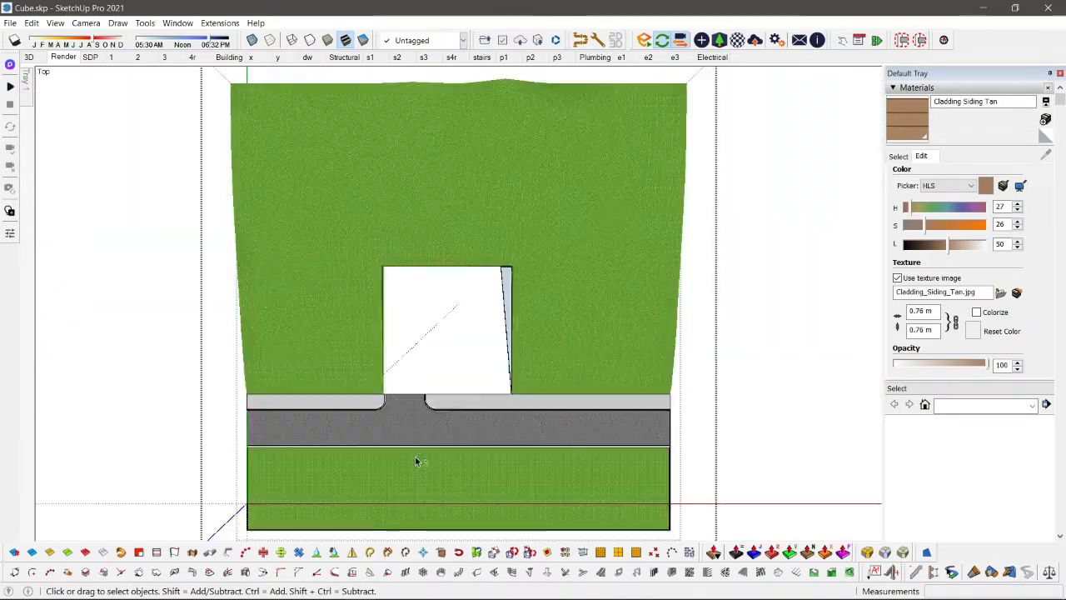
key("v")
left_click_drag(198, 453, 760, 478)
key("m")
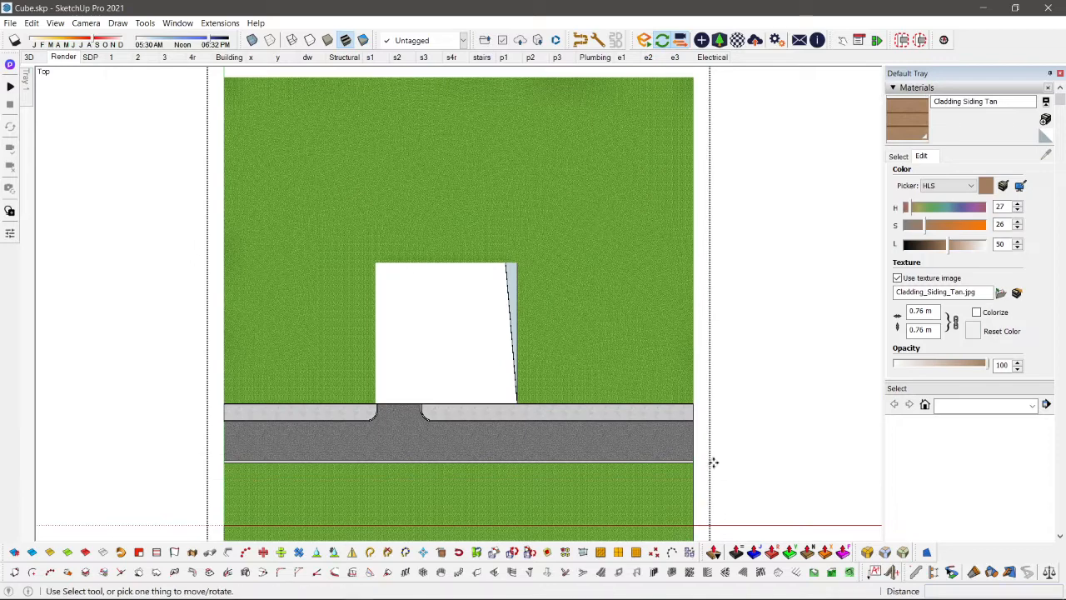
key("space")
Step: Widen the road by moving its far edge about 1.91 m away from the house along the green axis
scroll(483, 475, "up", 1)
double_click(482, 473)
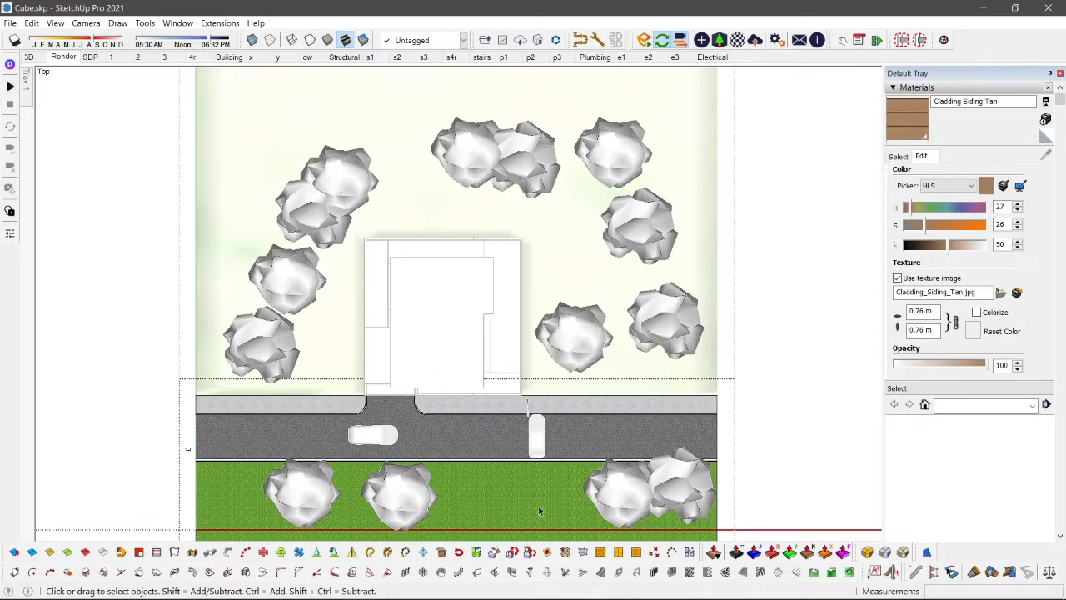
left_click_drag(538, 505, 880, 505)
key("m")
scroll(466, 499, "up", 3)
left_click(457, 478)
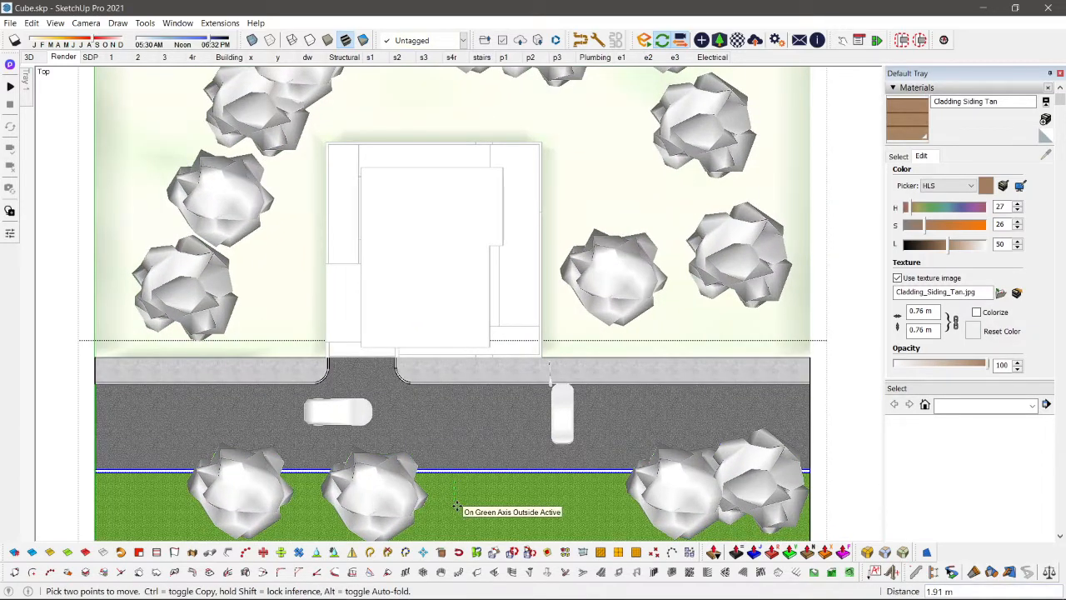
left_click(456, 505)
key("space")
key("Escape")
Step: Rotate the car near the street lamp by 90° so it lies parallel to the road
left_click(556, 419)
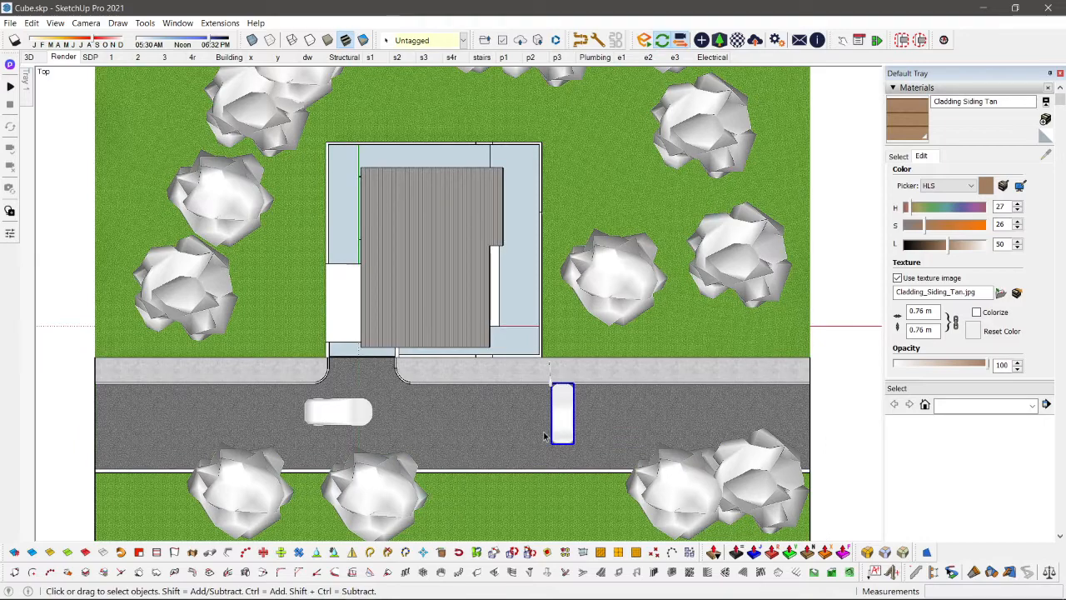
key("q")
scroll(544, 435, "up", 2)
left_click(522, 433)
left_click(598, 433)
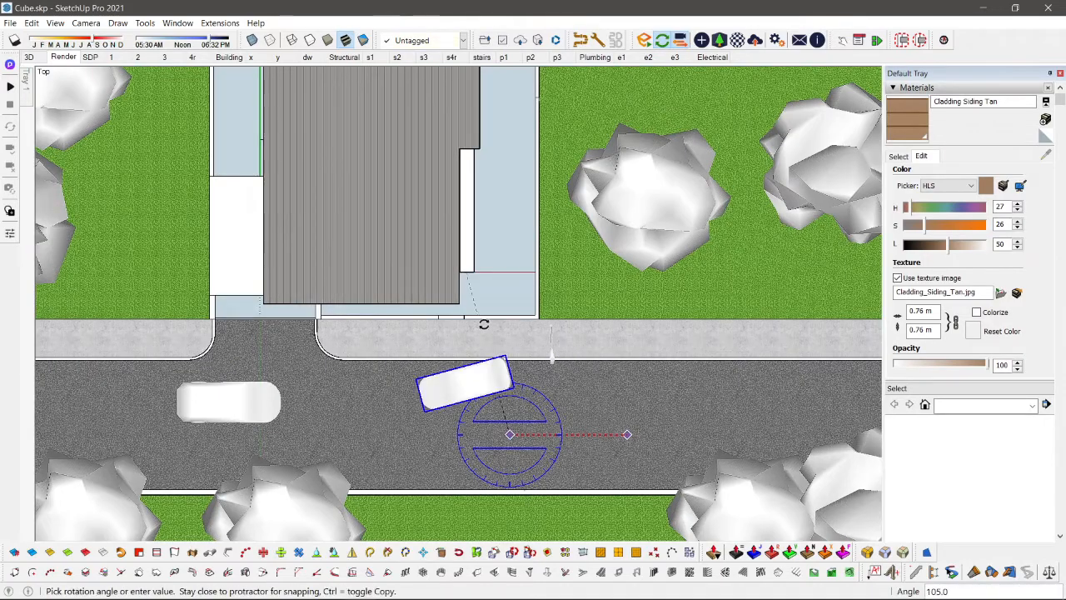
type("90")
key("Return")
Step: Move the street lamp car along the road beyond the boundary wall corner and shift it slightly away from the kerb
key("m")
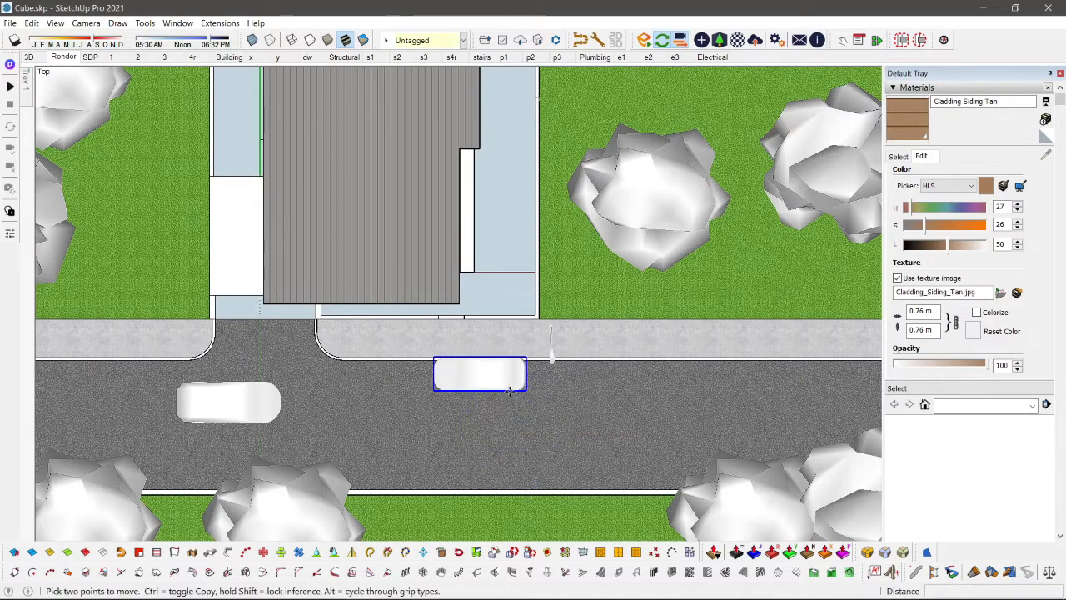
left_click(628, 395)
key("ctrl+z")
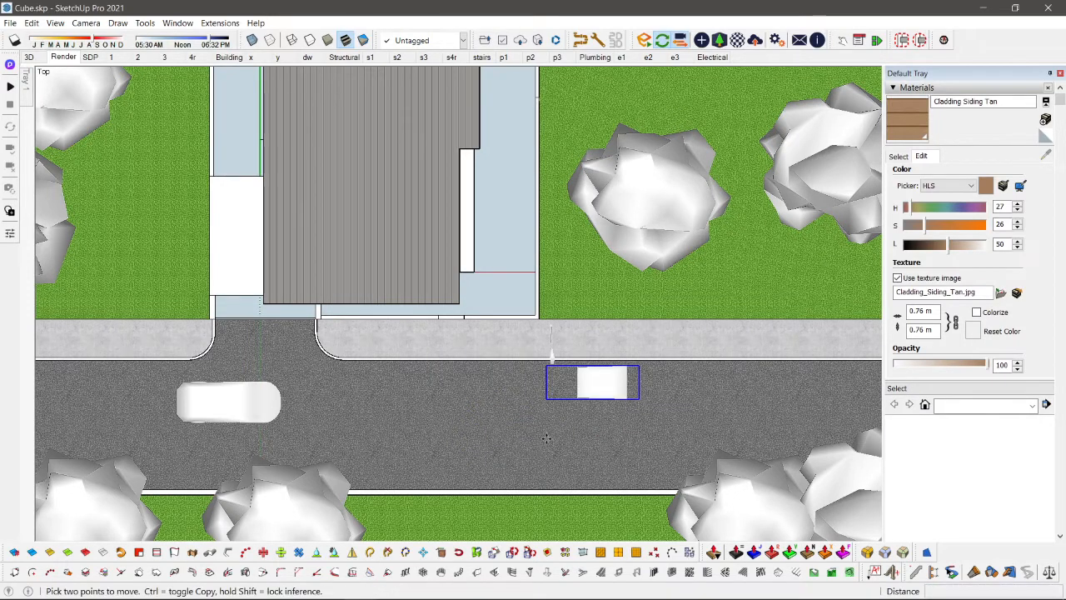
left_click(547, 438)
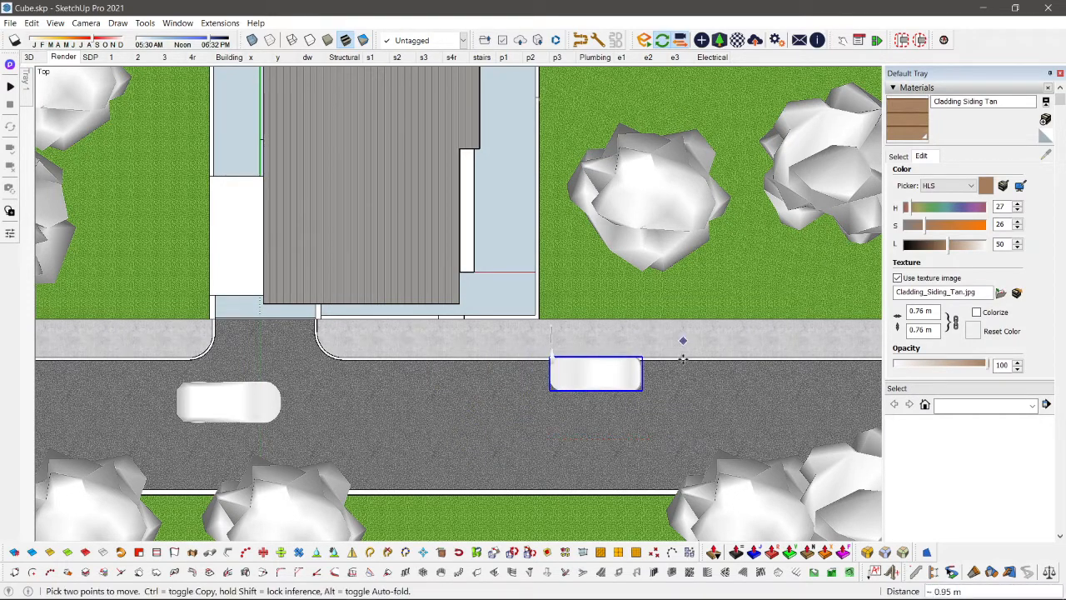
key("Escape")
key("space")
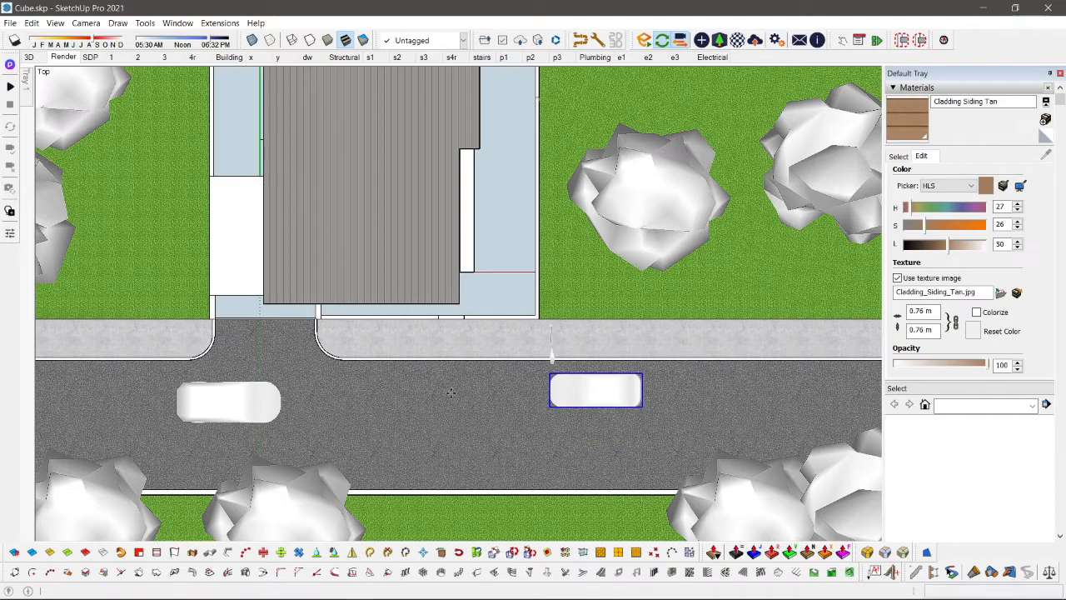
Step: Move the car near the driveway across the road to the lane farther from the house
left_click(250, 403)
scroll(252, 404, "down", 1)
middle_click_drag(319, 402, 416, 396, "shift")
key("m")
left_click(507, 398)
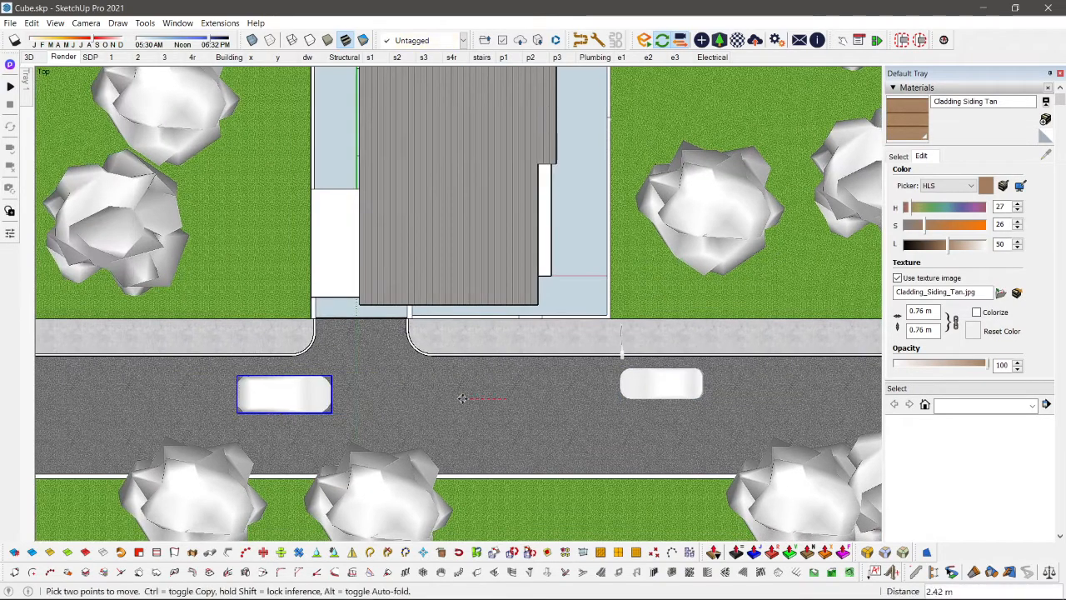
left_click(416, 383)
left_click(416, 431)
Step: Rotate the far-lane car by 15° so its front angles towards the driveway
key("q")
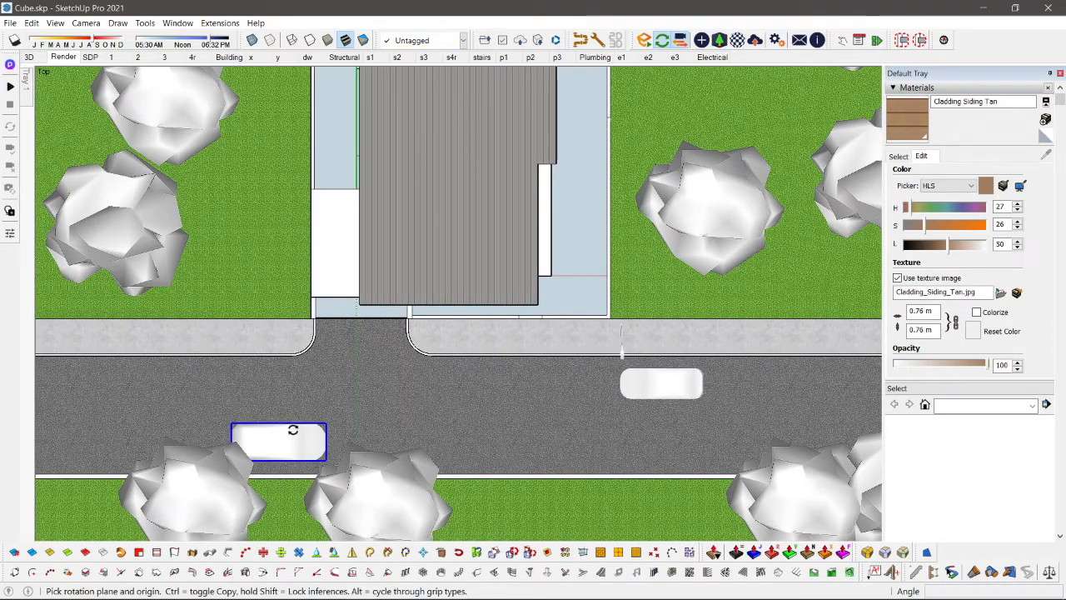
left_click_drag(284, 414, 408, 413)
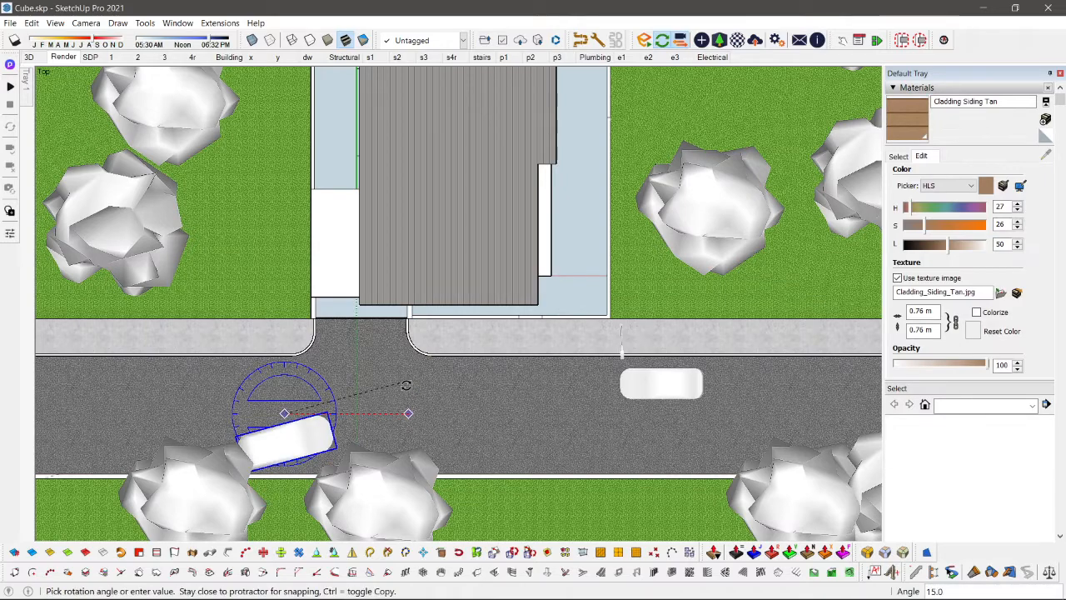
left_click(403, 382)
key("space")
scroll(285, 450, "up", 3)
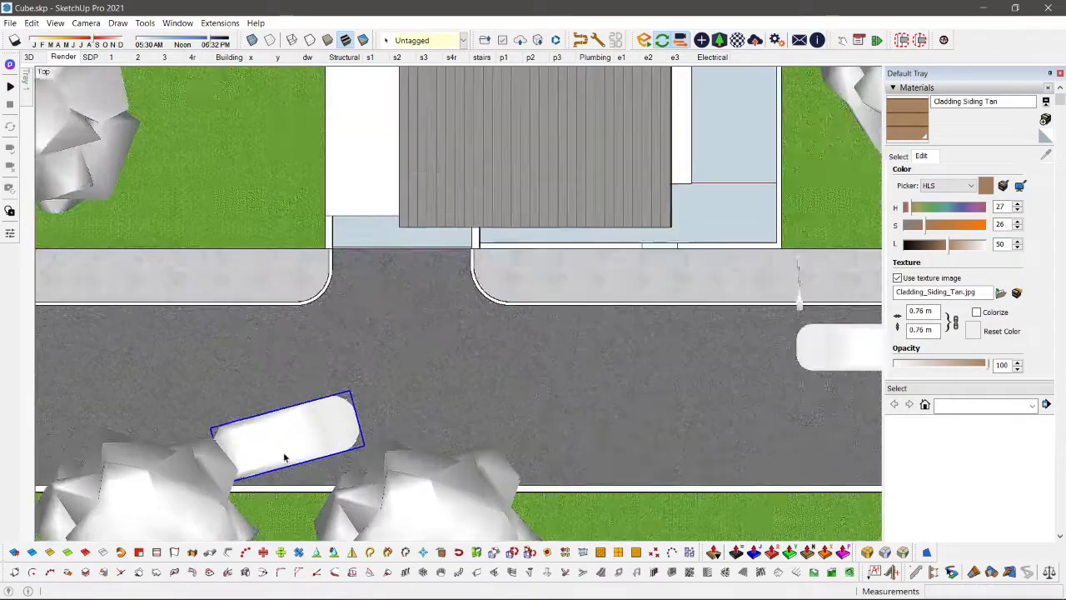
Step: Return to the Render scene view and move the far-lane car along the road closer to the gate
left_click(408, 413)
scroll(409, 413, "down", 1)
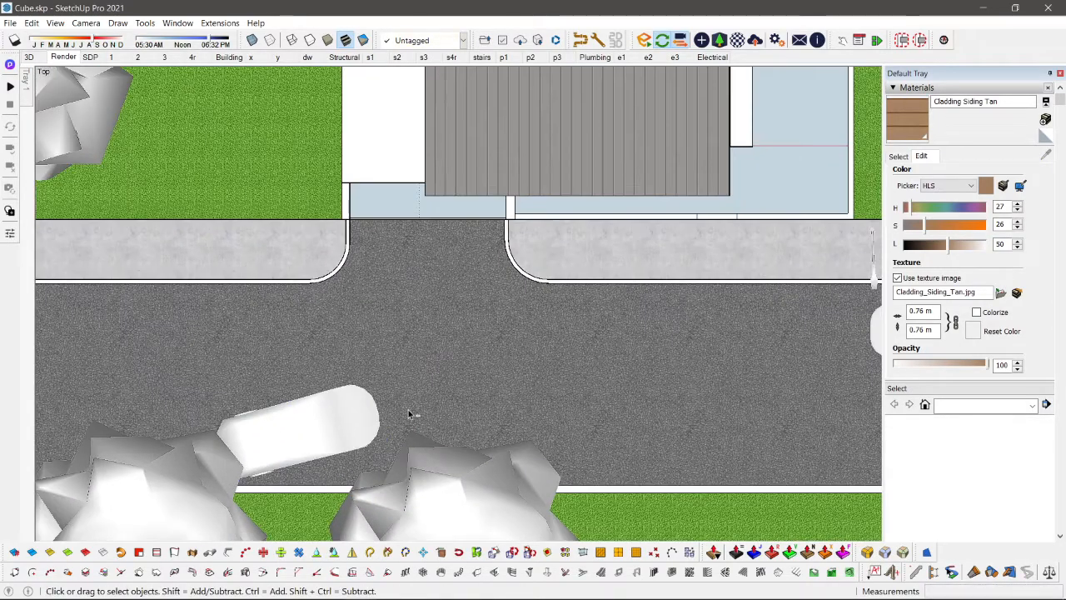
scroll(546, 374, "down", 1)
middle_click_drag(545, 374, 431, 393, "shift")
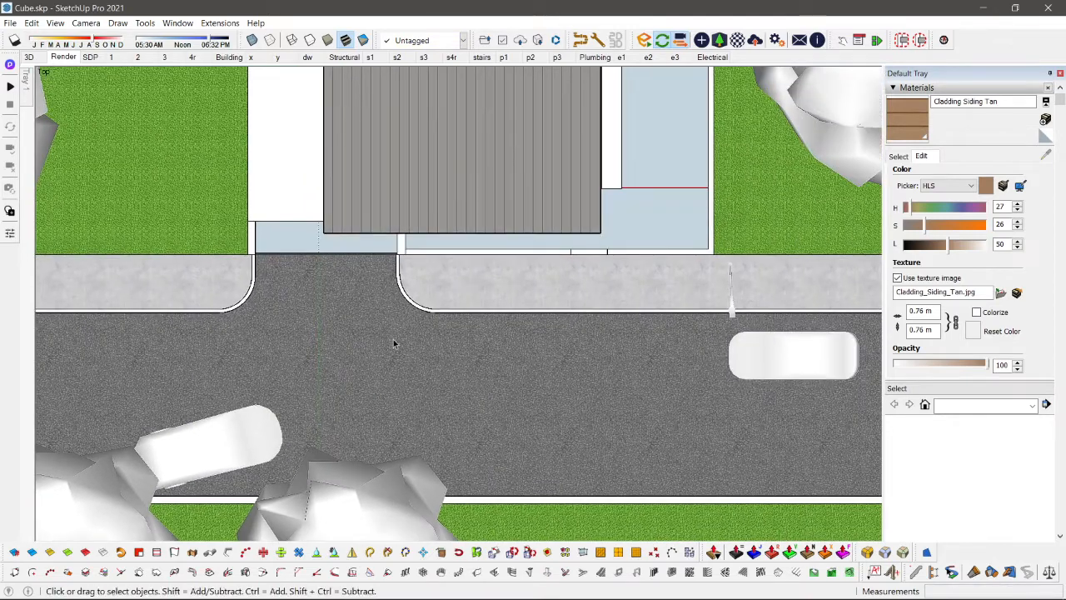
key("alt+Tab")
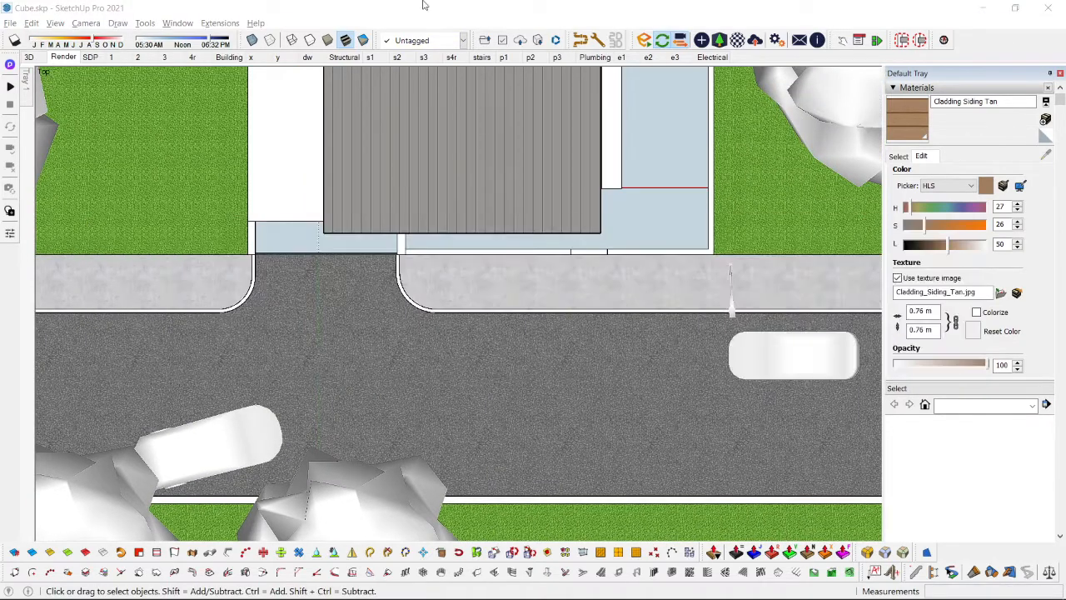
left_click(424, 5)
left_click(63, 56)
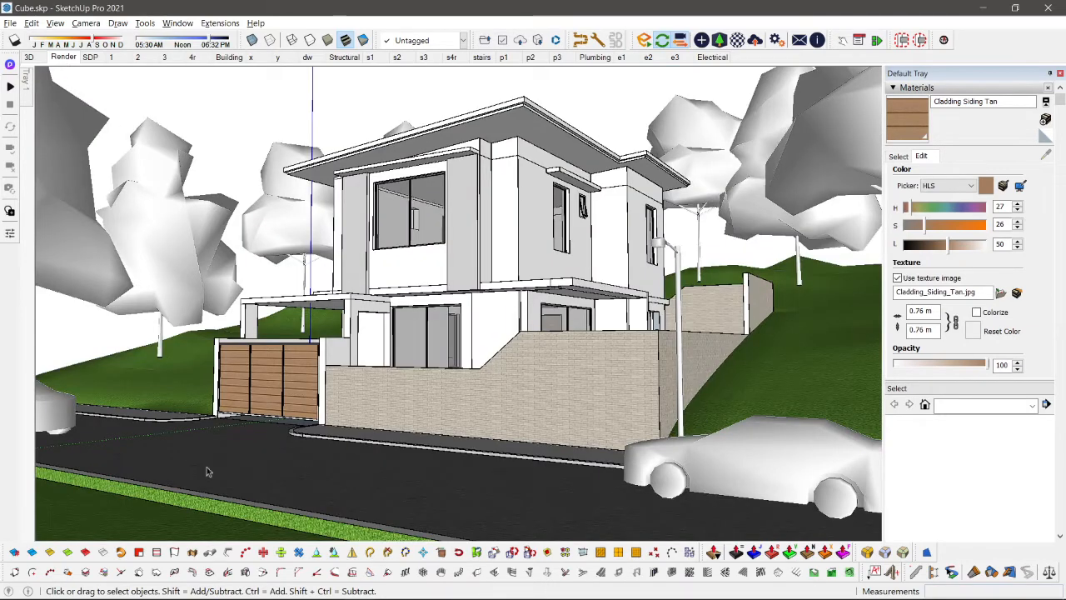
left_click(52, 416)
key("m")
left_click(162, 442)
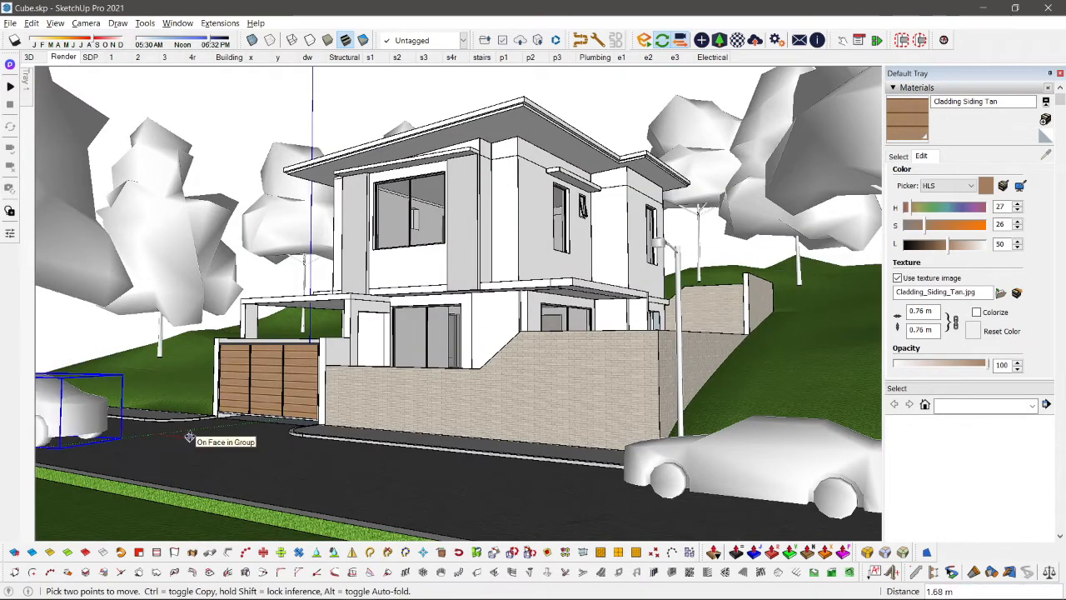
left_click(218, 440)
key("space")
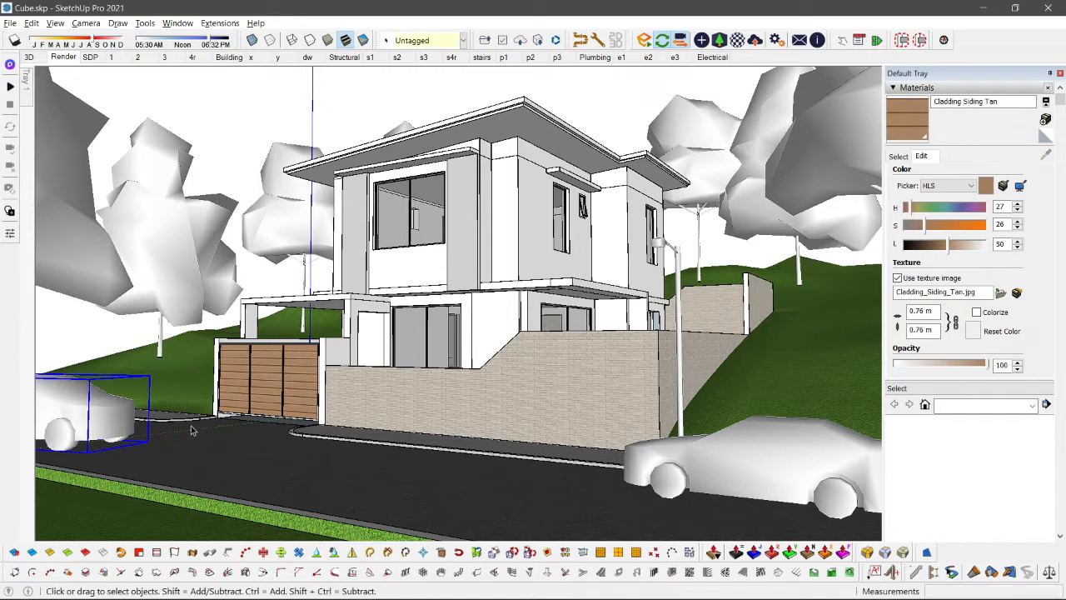
key("ctrl+t")
Step: Move the street lamp car about 2.91 m along the road towards the gate and check its placement in Enscape
left_click(736, 470)
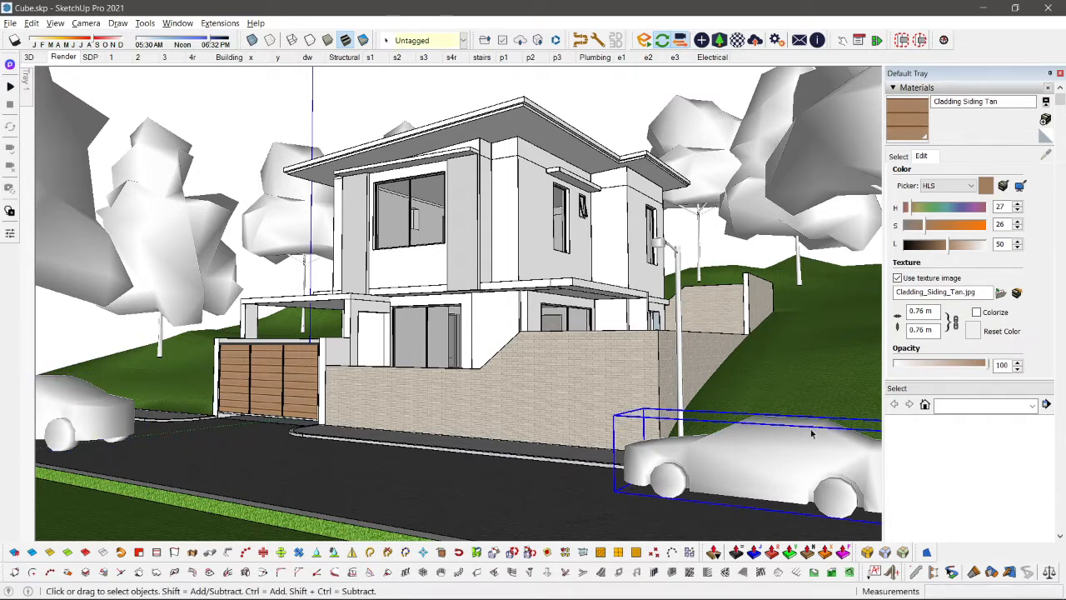
key("alt+Tab")
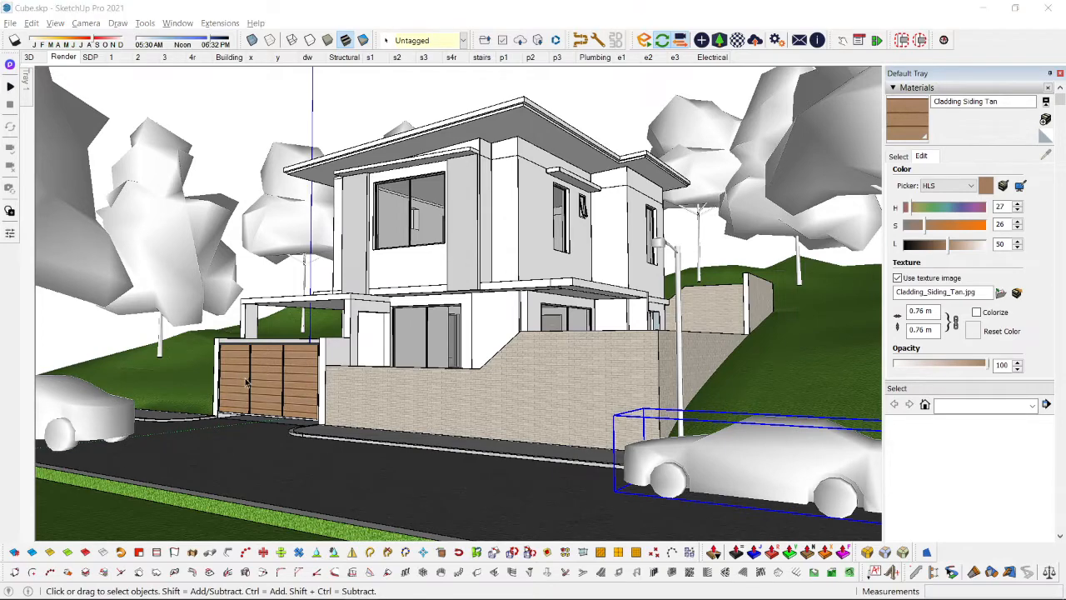
left_click(360, 317)
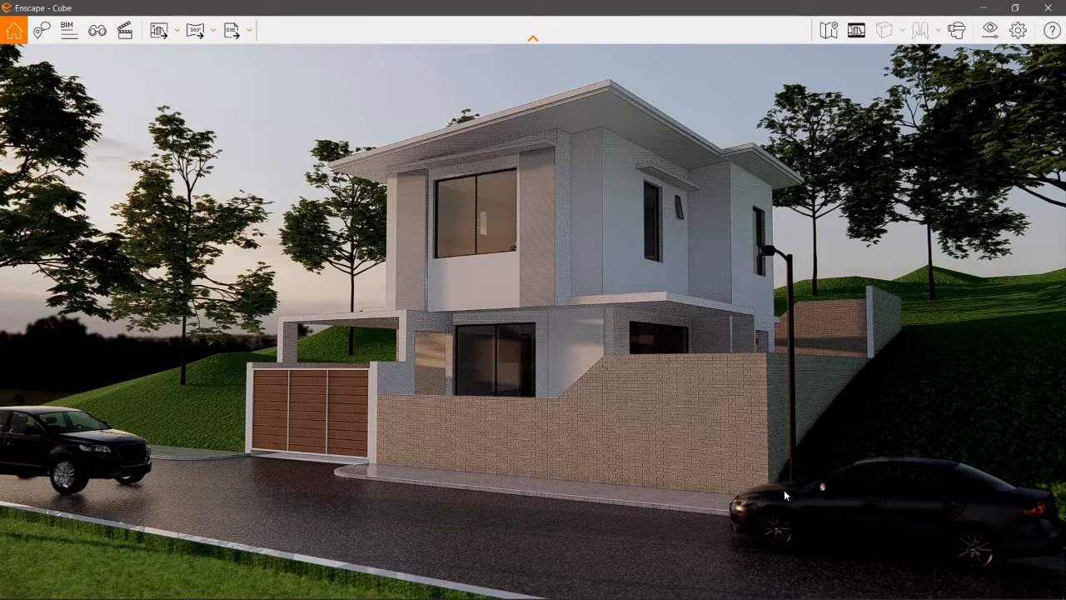
key("alt+Tab")
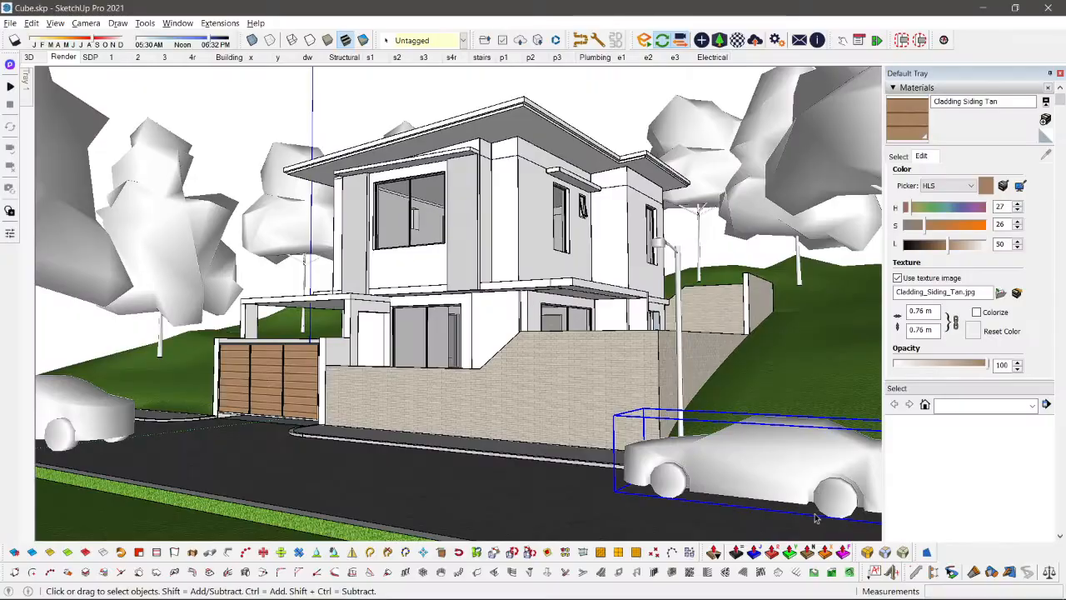
key("m")
left_click(617, 510)
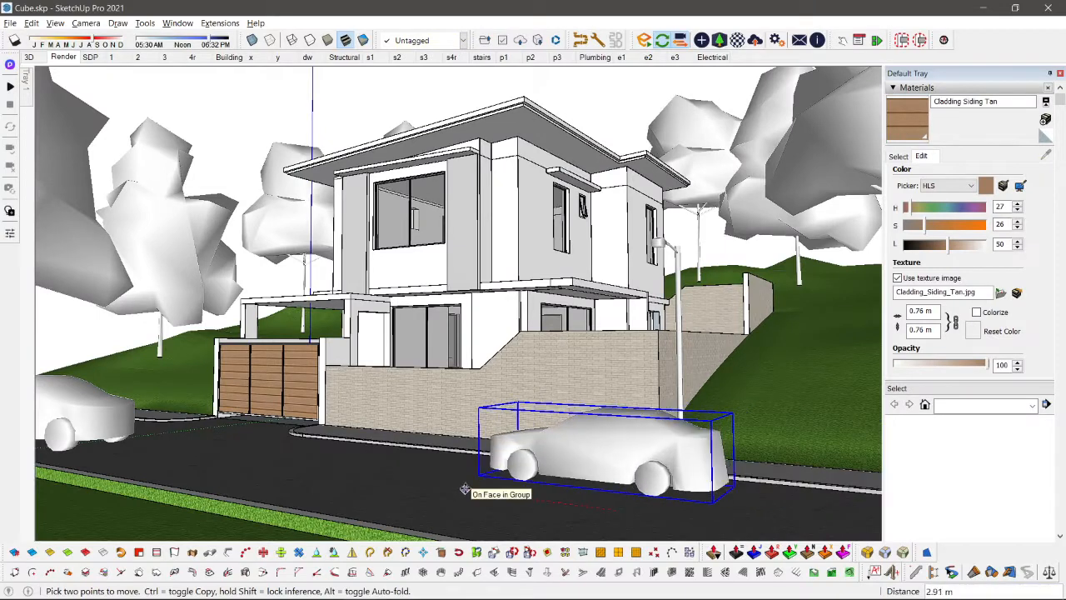
left_click(465, 489)
key("space")
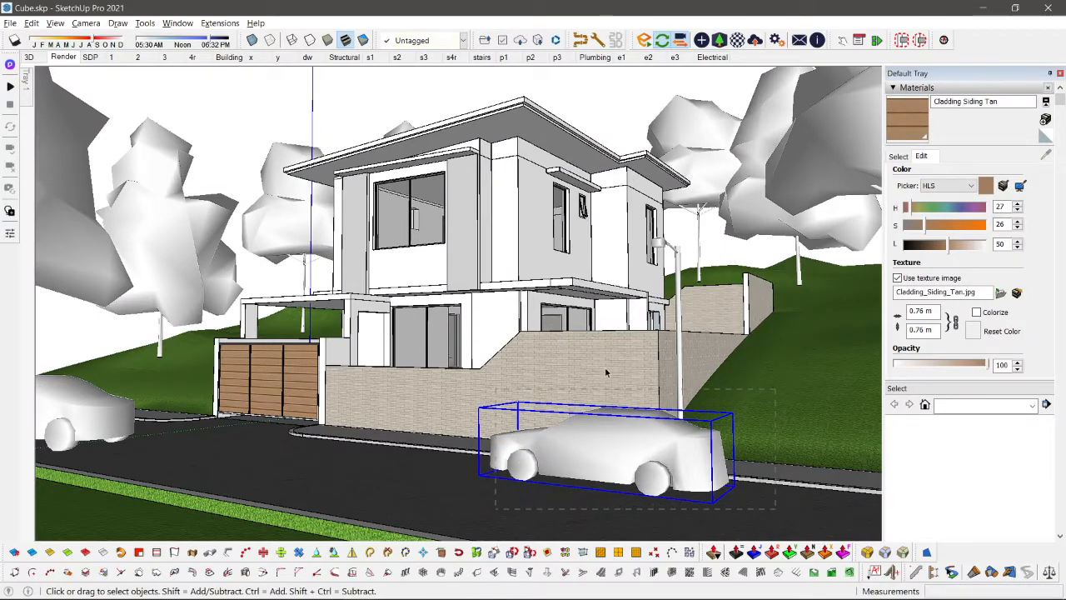
key("alt+Tab")
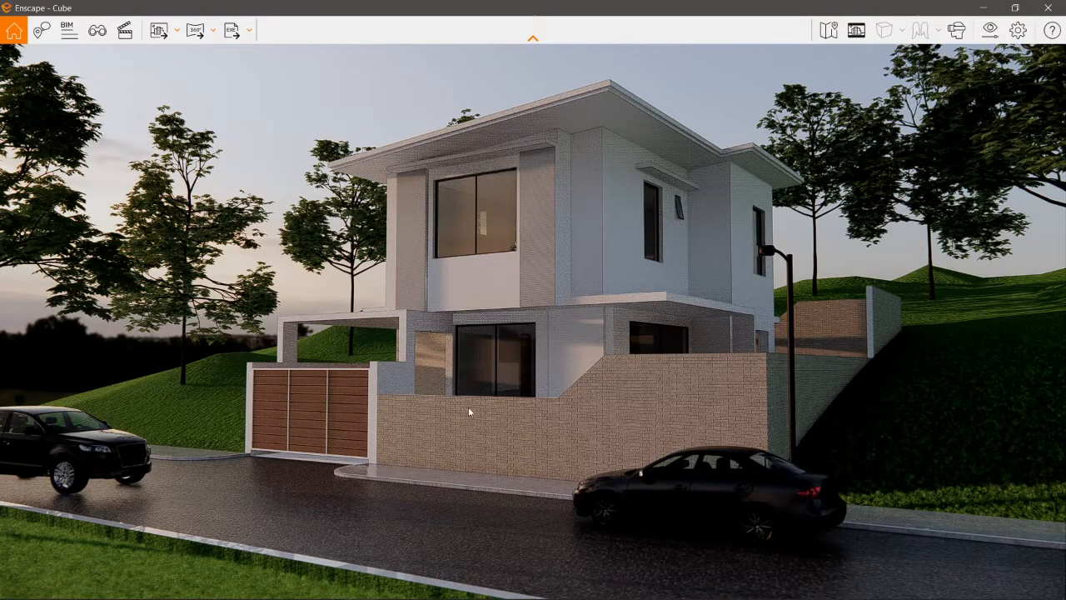
key("alt+Tab")
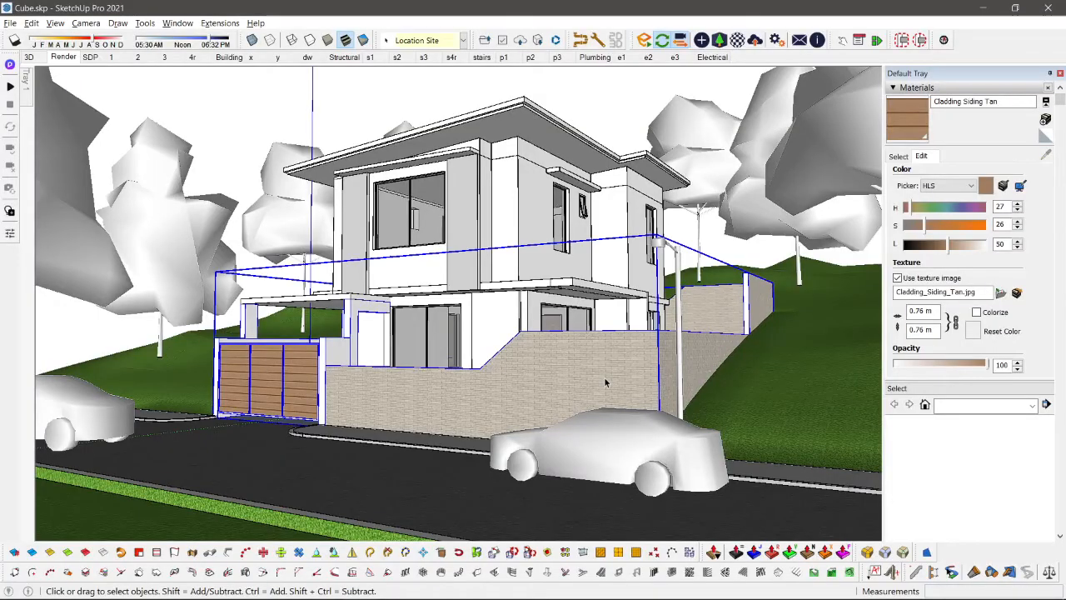
Step: Open the boundary wall group for editing and draw a line across the top of the side wall to divide its face
double_click(591, 367)
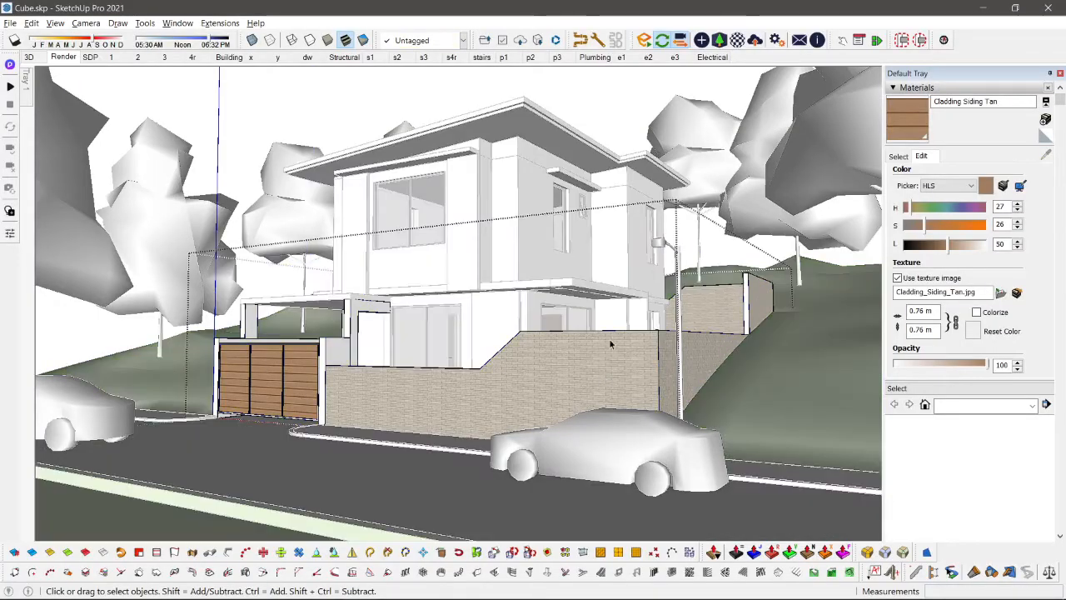
mouse_move(609, 344)
middle_mouse_down()
mouse_move(663, 509)
mouse_move(583, 487)
mouse_move(528, 447)
middle_mouse_up()
key("l")
left_click(644, 404)
left_click(637, 400)
key("space")
Step: Isolate the brick boundary wall by hiding the gate and carport parts around it
scroll(451, 392, "up", 4)
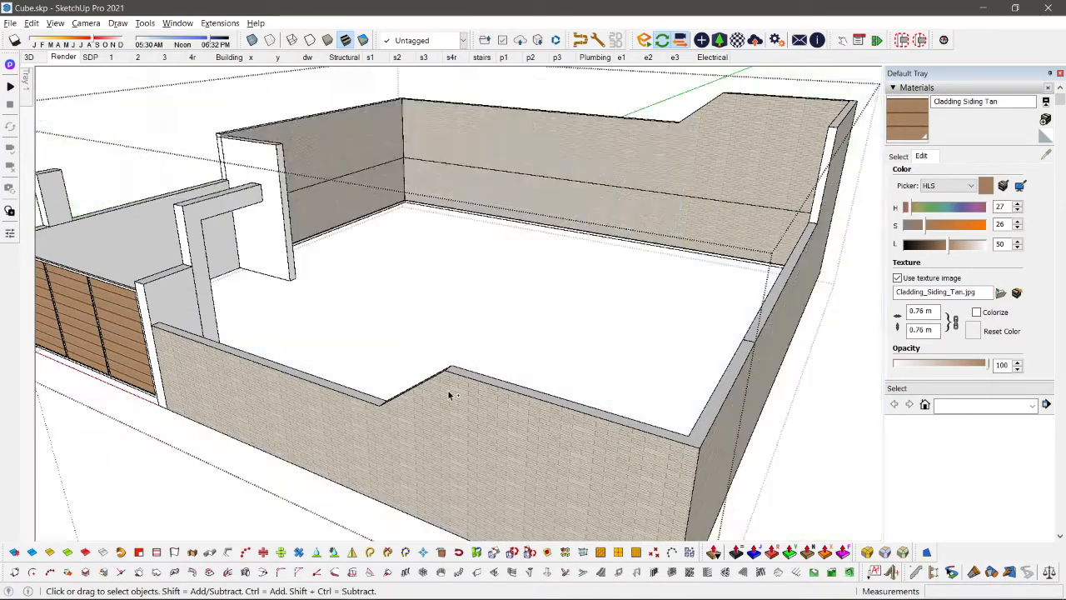
scroll(451, 394, "down", 2)
scroll(611, 420, "up", 3)
scroll(490, 433, "down", 1)
middle_click_drag(488, 433, 509, 449)
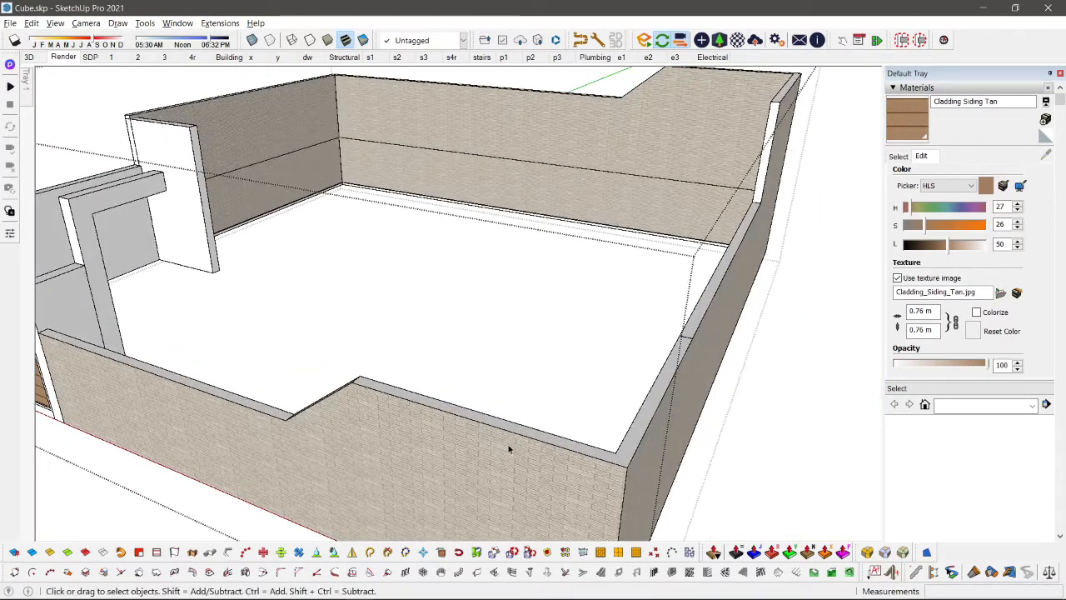
key("p")
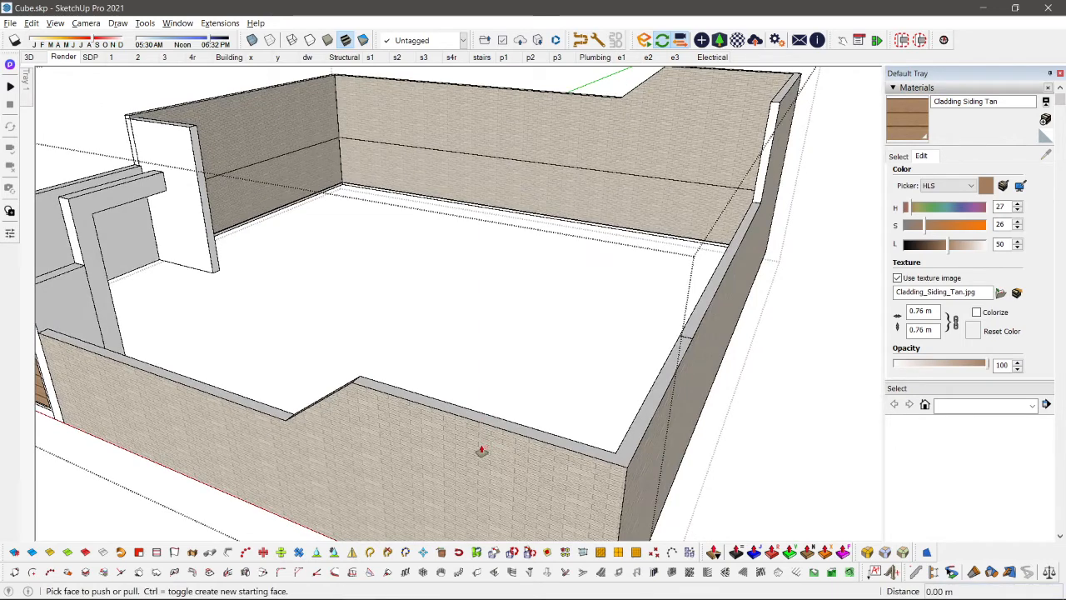
key("space")
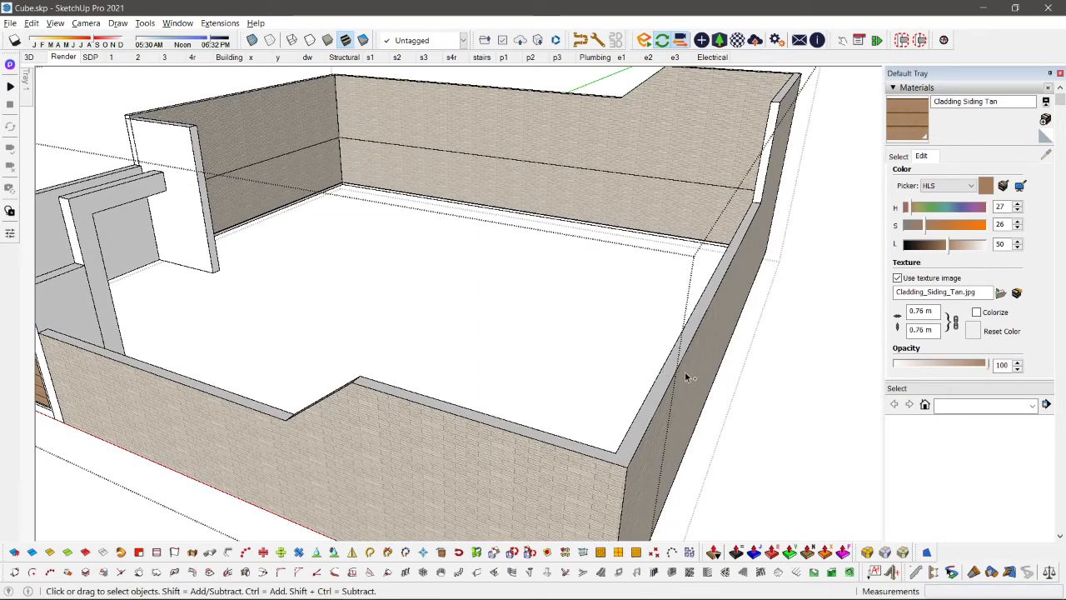
key("i")
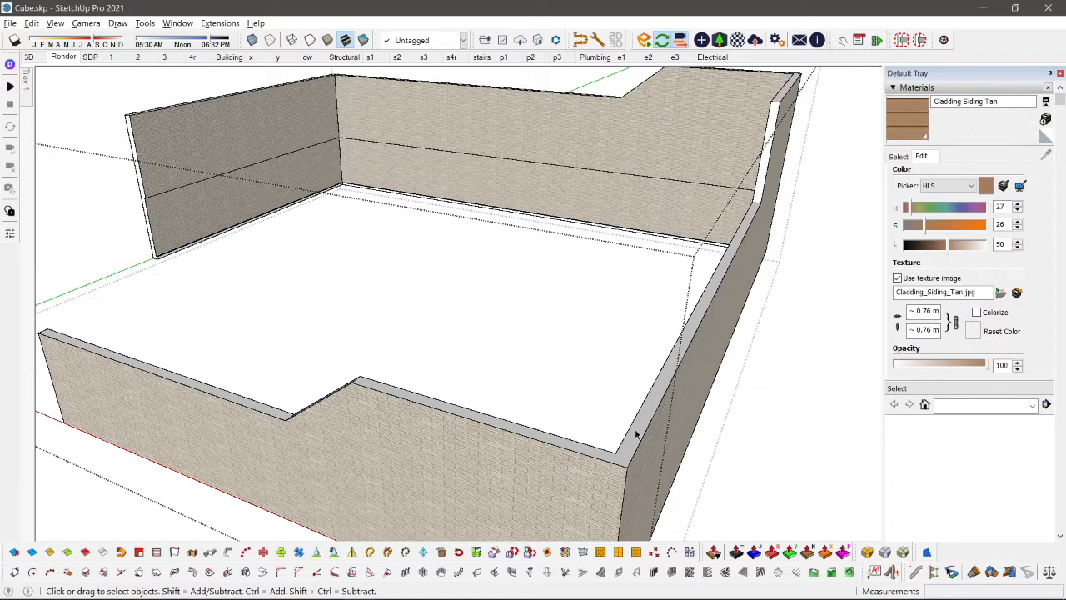
key("p")
left_click(635, 436)
scroll(631, 453, "up", 1)
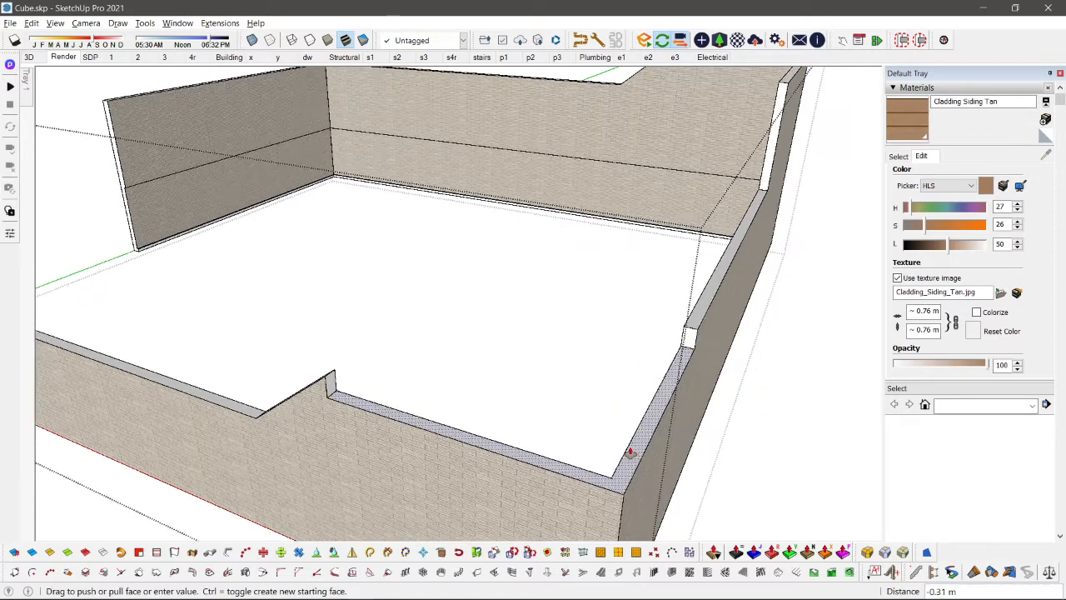
key("Escape")
key("space")
Step: Push the raised top face of the front and side boundary wall down level with the lower front section
scroll(382, 414, "down", 1)
key("p")
left_click(361, 390)
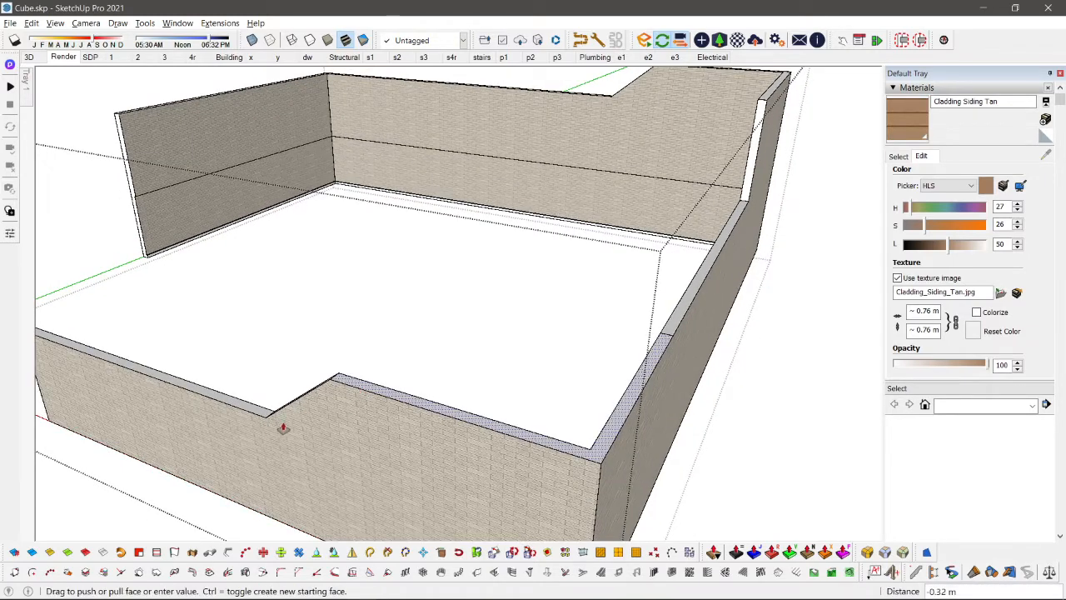
left_click(265, 421)
Step: Move the leftover peak edge down 1.04 m so the front wall's slope is flattened to the lowered top
middle_click_drag(267, 423, 435, 369)
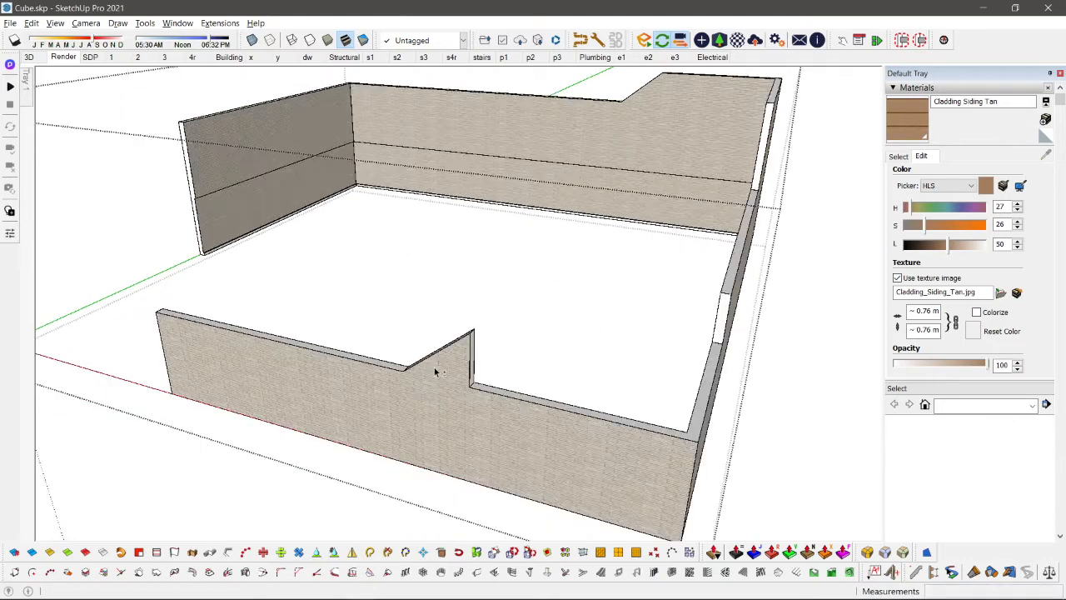
scroll(488, 356, "up", 2)
key("space")
scroll(488, 356, "up", 1)
left_click_drag(481, 344, 480, 344)
key("m")
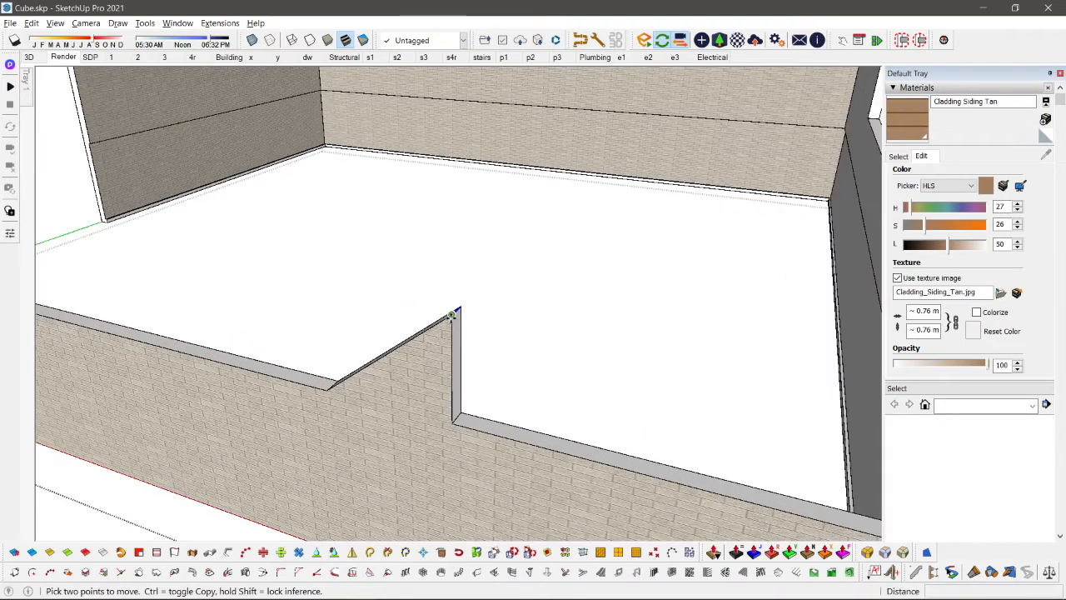
left_click(457, 365)
left_click(453, 419)
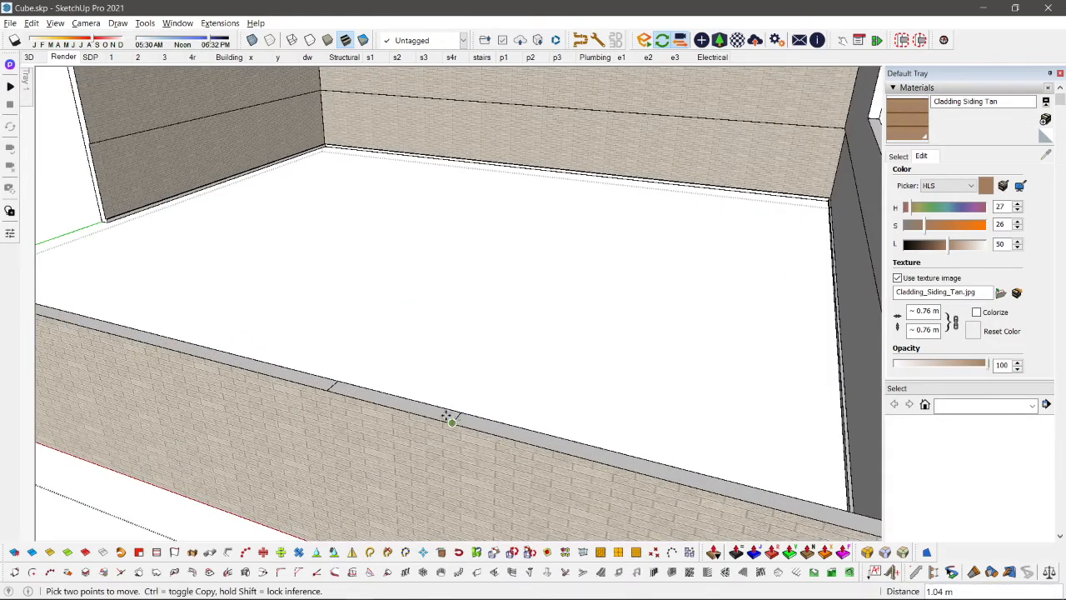
key("p")
key("space")
Step: Review the lowered boundary wall in the Render view and in Enscape, and undo the lowering
left_click(64, 57)
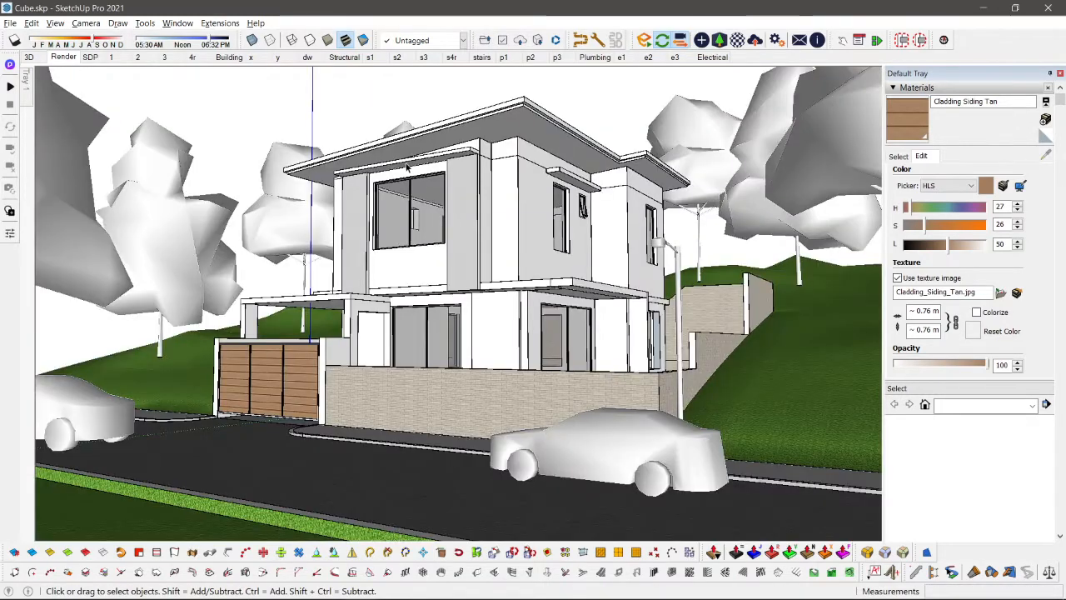
key("alt+Tab")
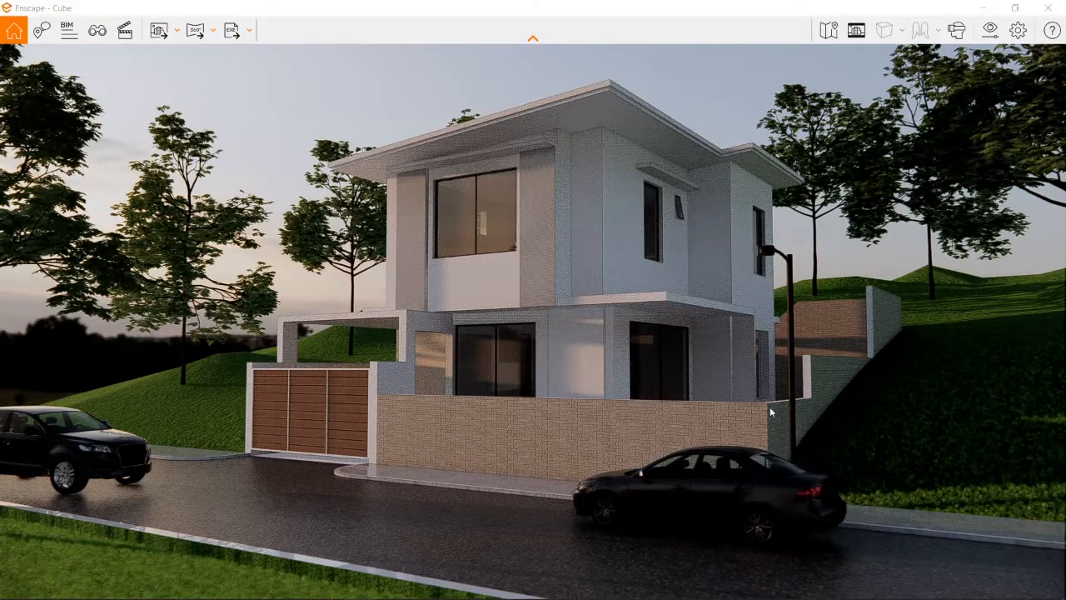
key("alt+Tab")
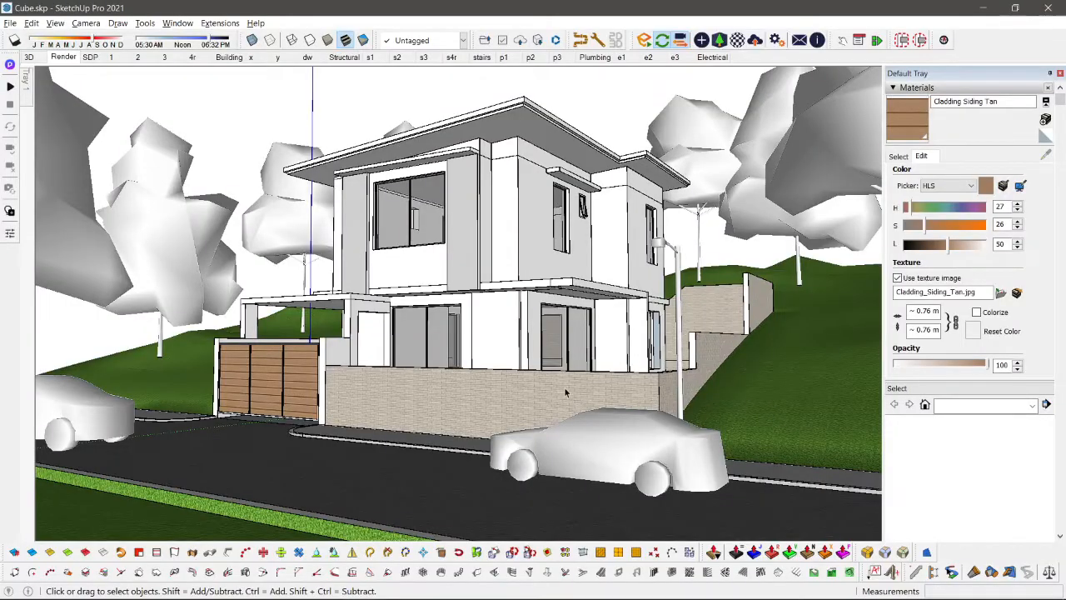
left_click(565, 392)
middle_click_drag(565, 392, 607, 409)
double_click(597, 486)
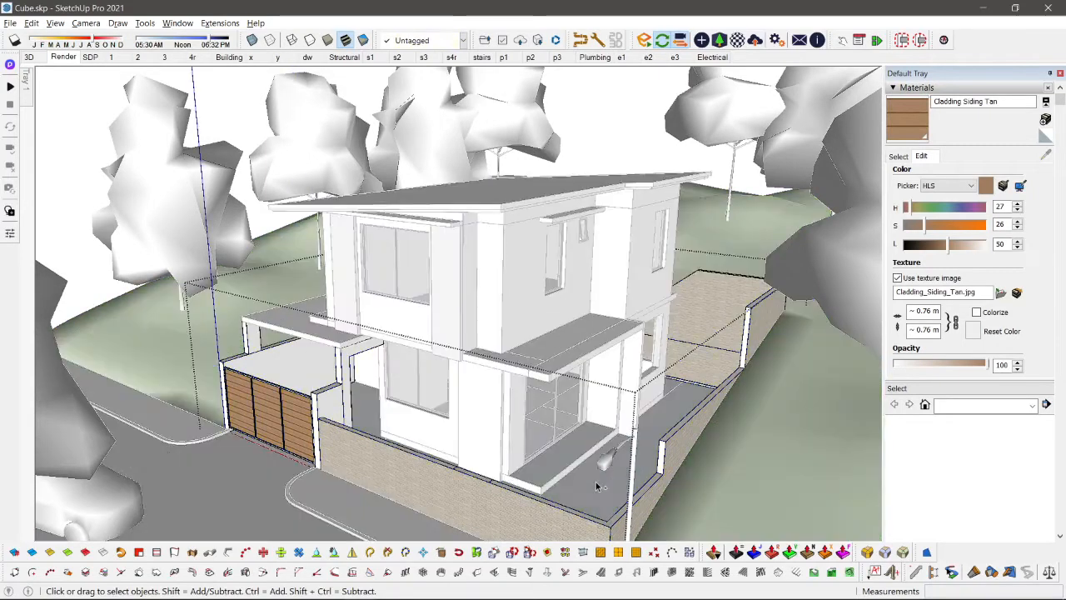
key("ctrl+z")
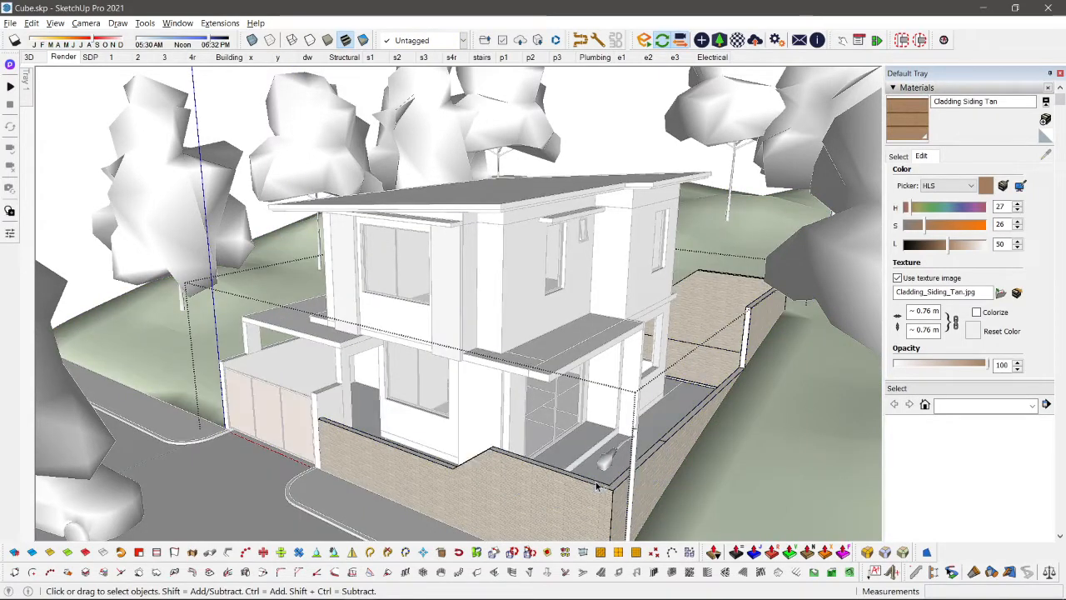
Step: Reopen the boundary wall and draw a rectangle about 0.4 m long across the side wall's top, starting at the dividing line
double_click(657, 476)
middle_click_drag(659, 416, 638, 409)
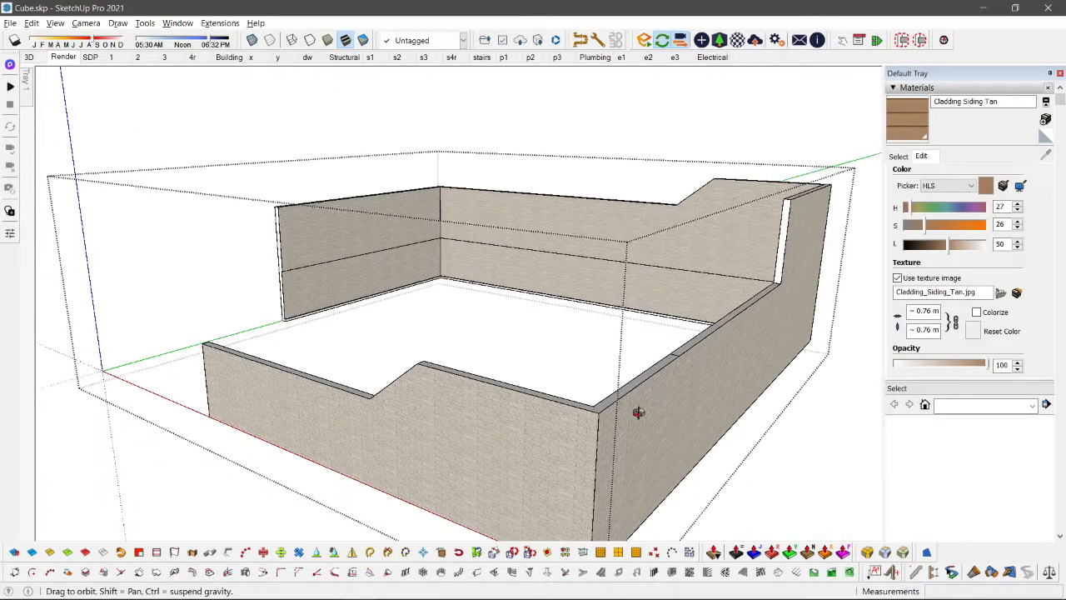
scroll(719, 431, "up", 3)
scroll(719, 430, "up", 3)
key("r")
left_click(667, 386)
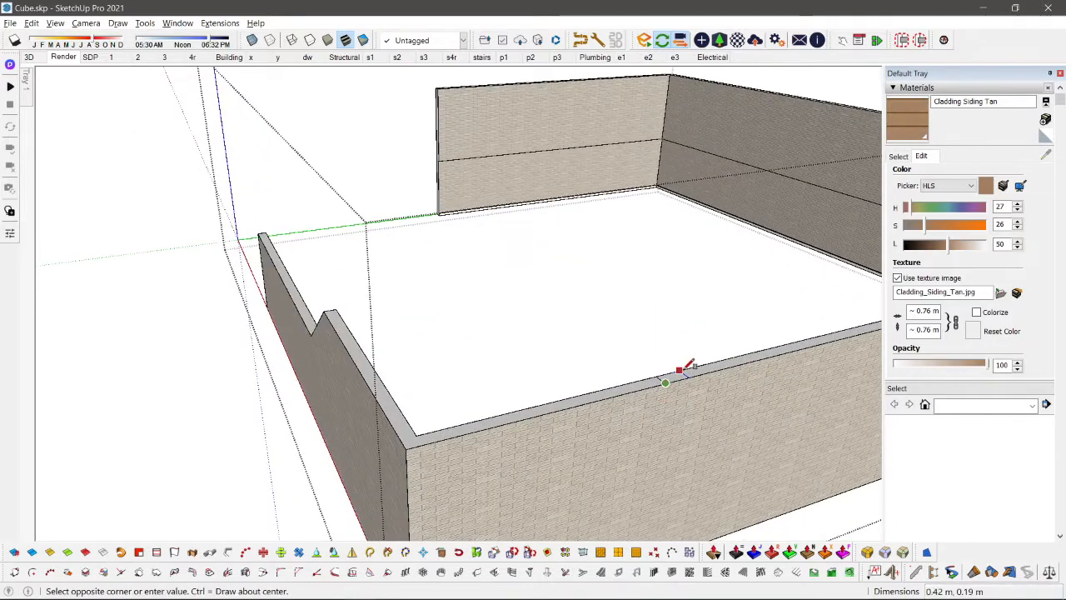
scroll(688, 367, "up", 1)
left_click(691, 366)
Step: Push the small rectangle on the side wall's top down about 1.10 m to cut a notch through the wall
key("p")
left_click(666, 383)
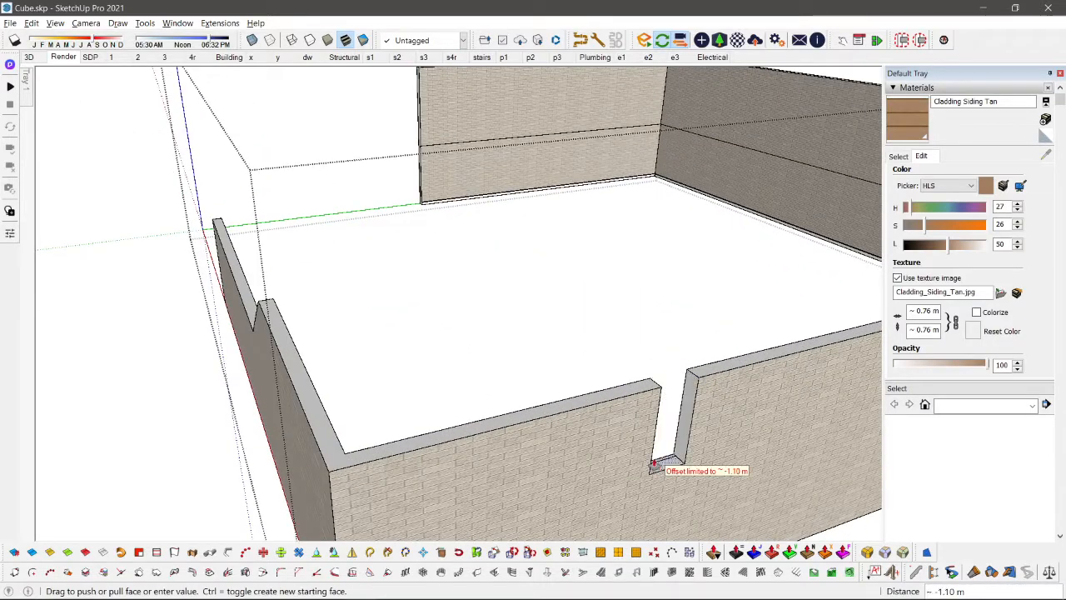
left_click(651, 458)
key("space")
Step: Try to move the raised corner section's top face down about 0.60 m
middle_click_drag(652, 458, 408, 414)
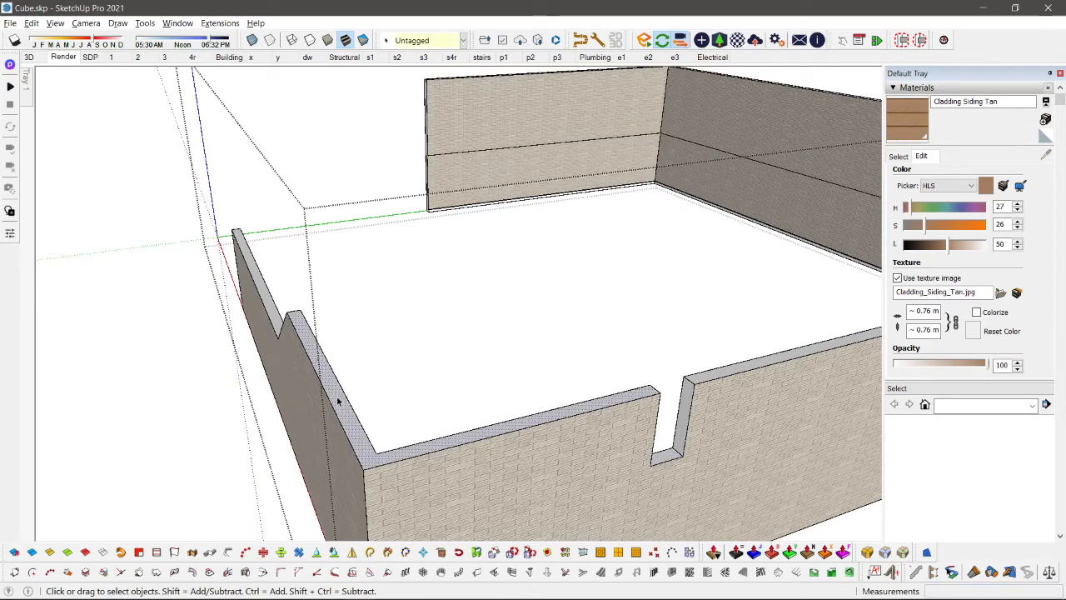
middle_click_drag(341, 394, 688, 270)
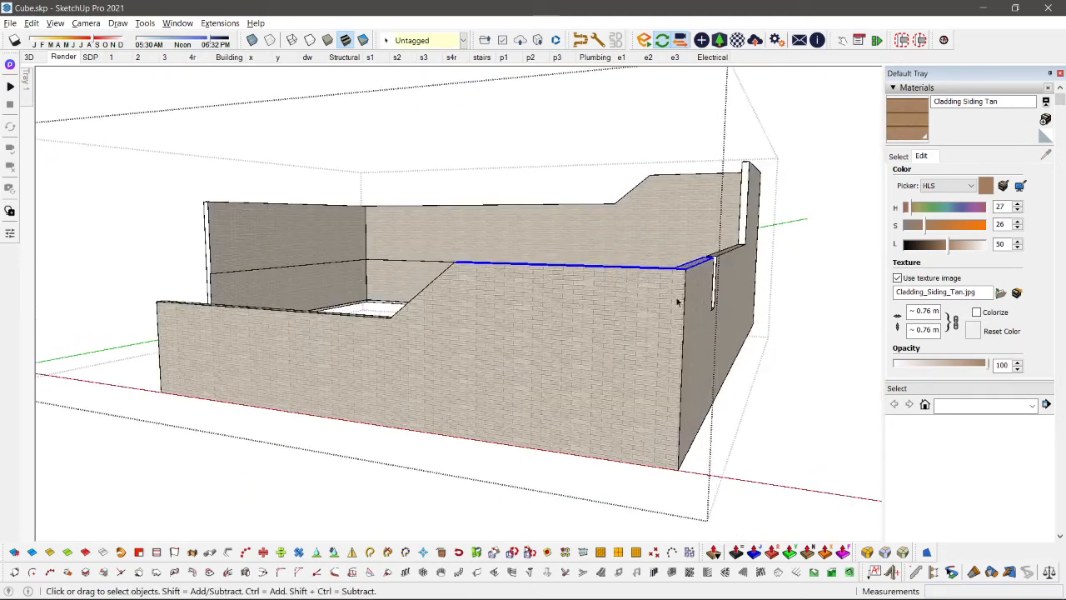
key("m")
left_click(689, 265)
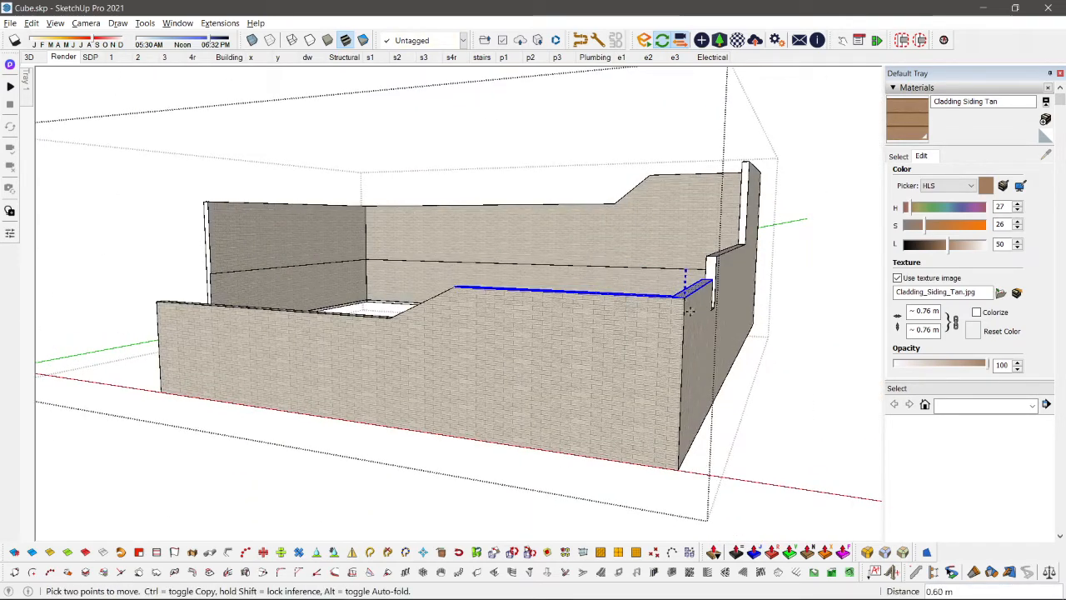
key("space")
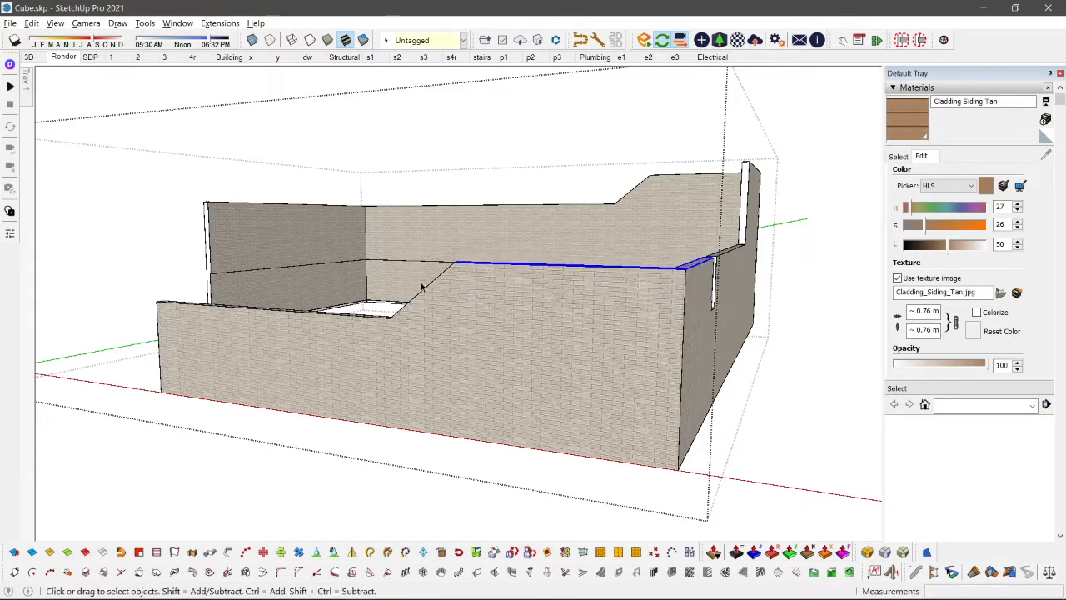
Step: Select the low front wall section's top face together with the raised corner section's top face
middle_click_drag(423, 288, 516, 464)
scroll(359, 312, "up", 2)
middle_click_drag(359, 315, 416, 198)
scroll(500, 374, "up", 3)
scroll(547, 356, "up", 2)
scroll(547, 357, "down", 4)
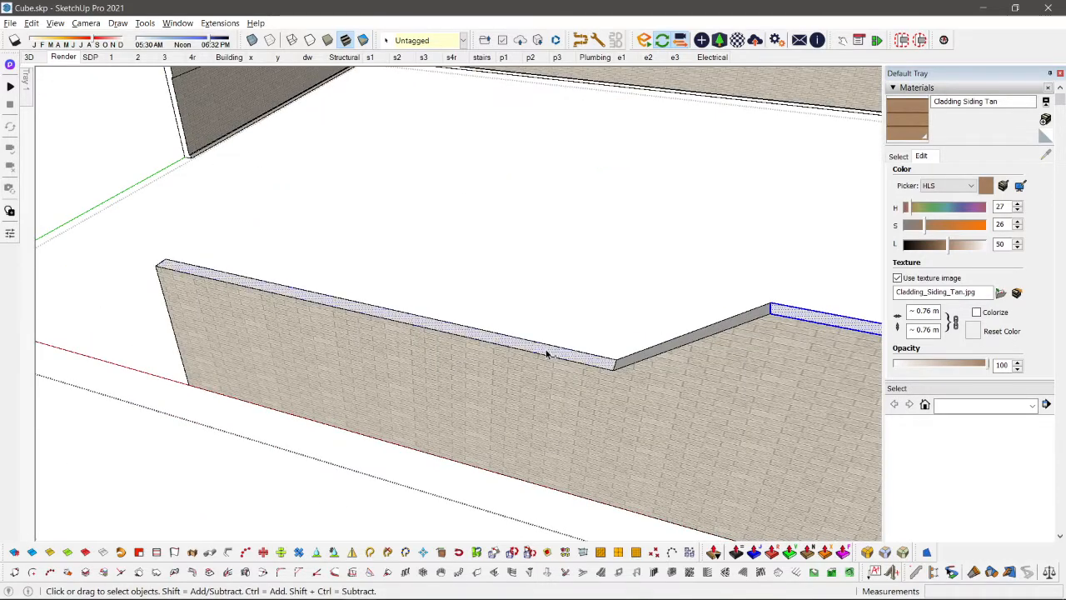
middle_click_drag(553, 357, 617, 304)
scroll(617, 304, "up", 2)
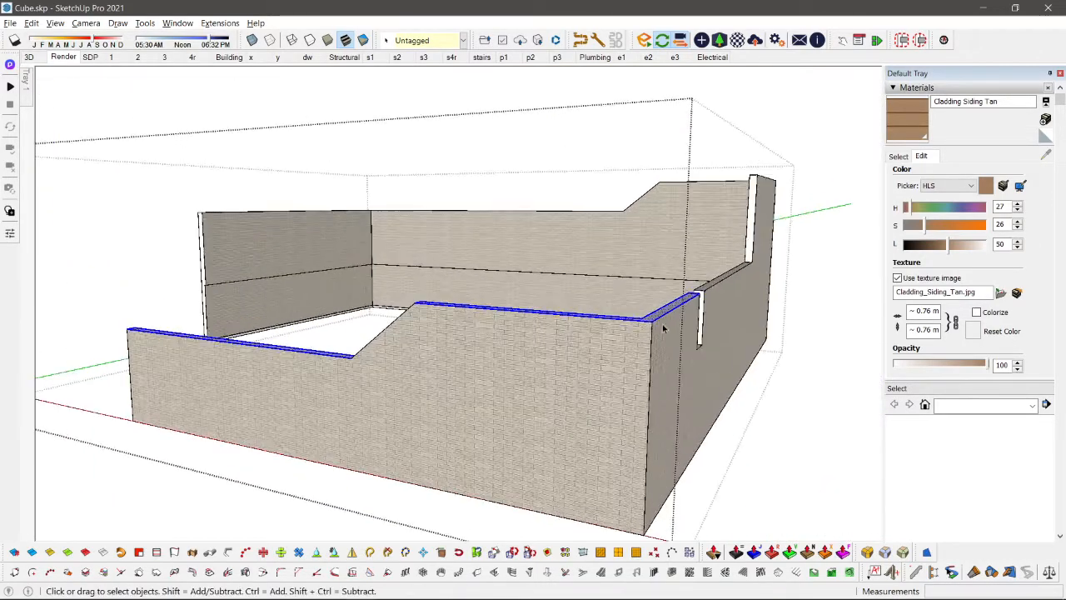
Step: Try moving both selected wall tops down 0.43 m along the blue axis
key("m")
left_click(649, 323)
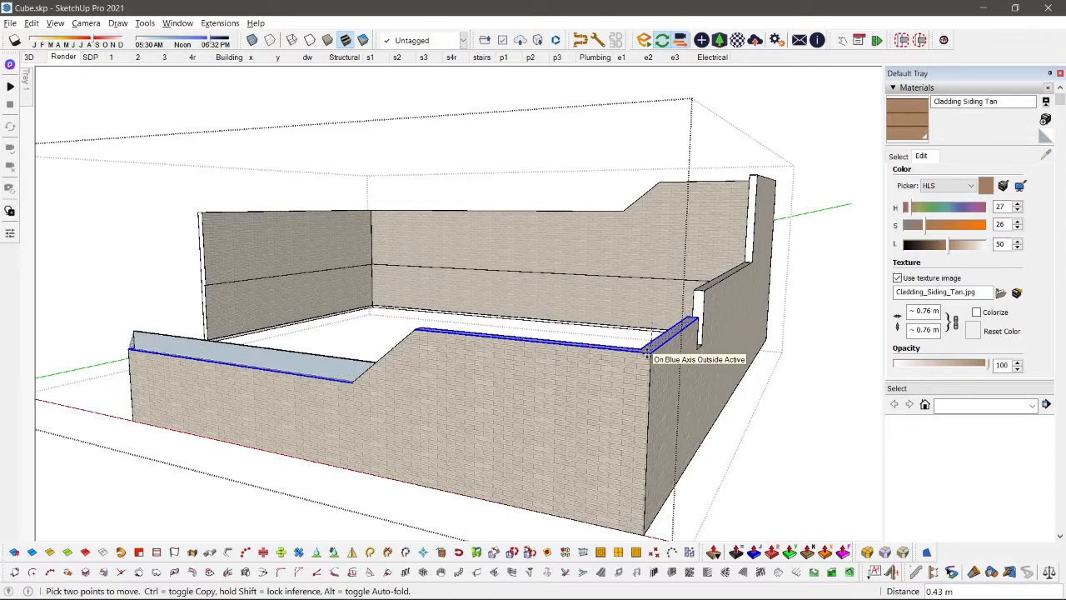
left_click(648, 352)
key("space")
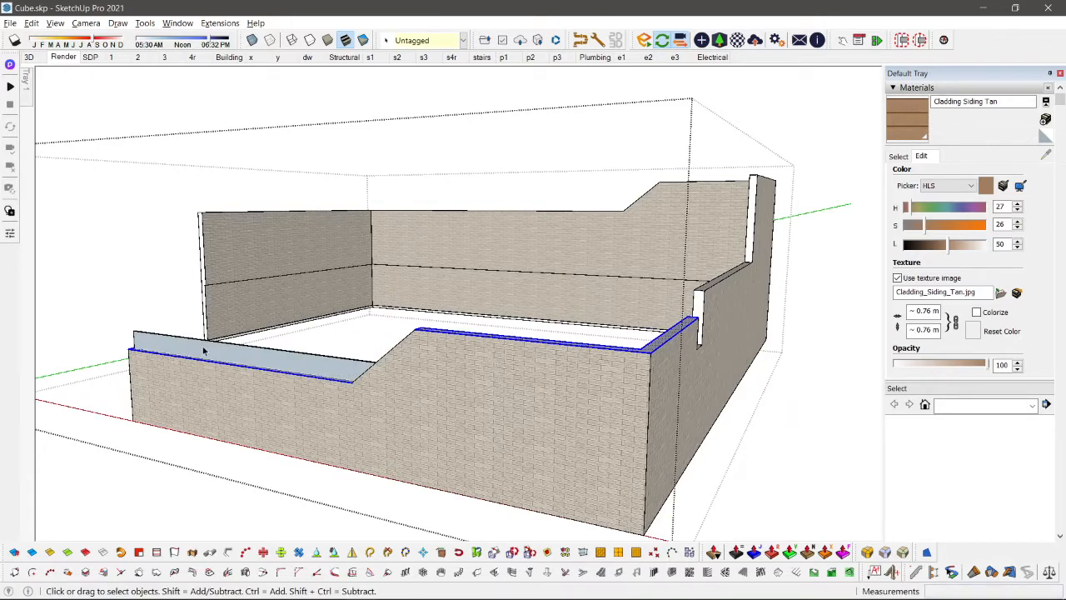
middle_click_drag(290, 333, 329, 444)
scroll(329, 336, "up", 2)
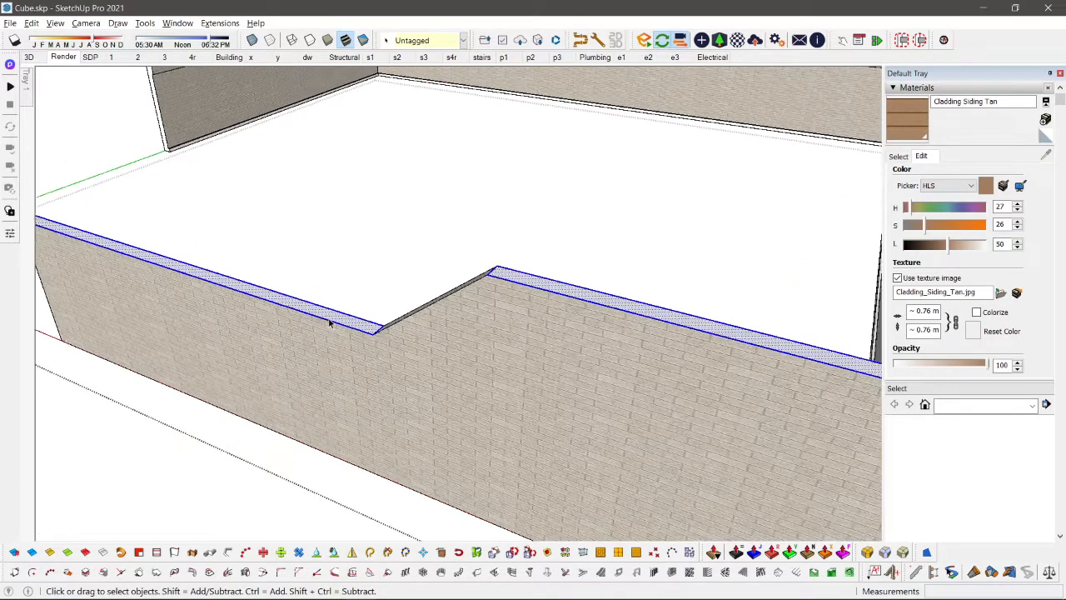
scroll(329, 323, "down", 5)
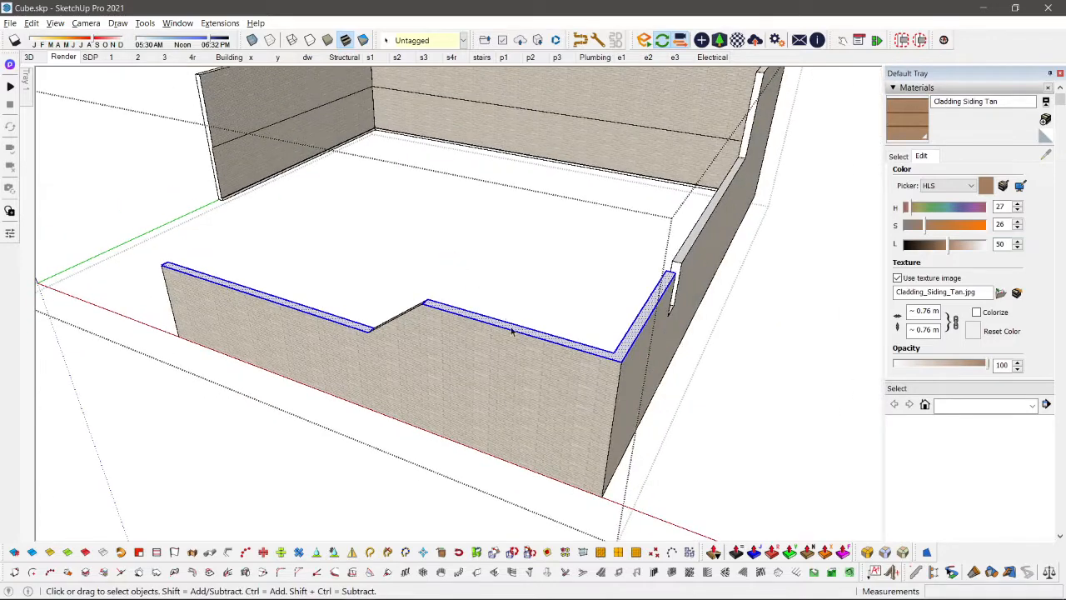
Step: Move the selected tops of the low and raised wall sections straight down 0.64 m
key("m")
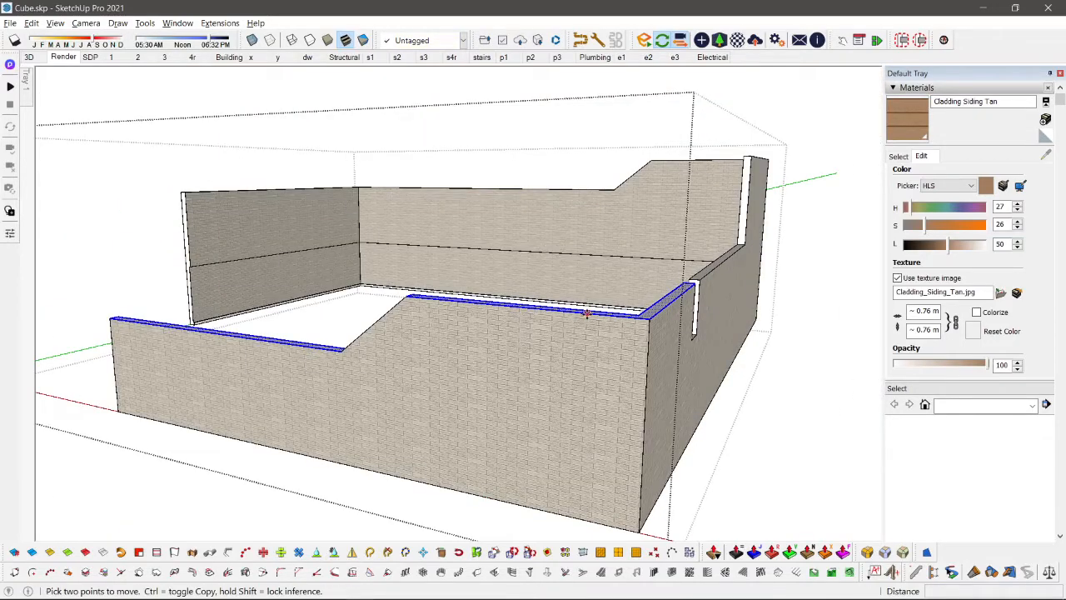
left_click(587, 314)
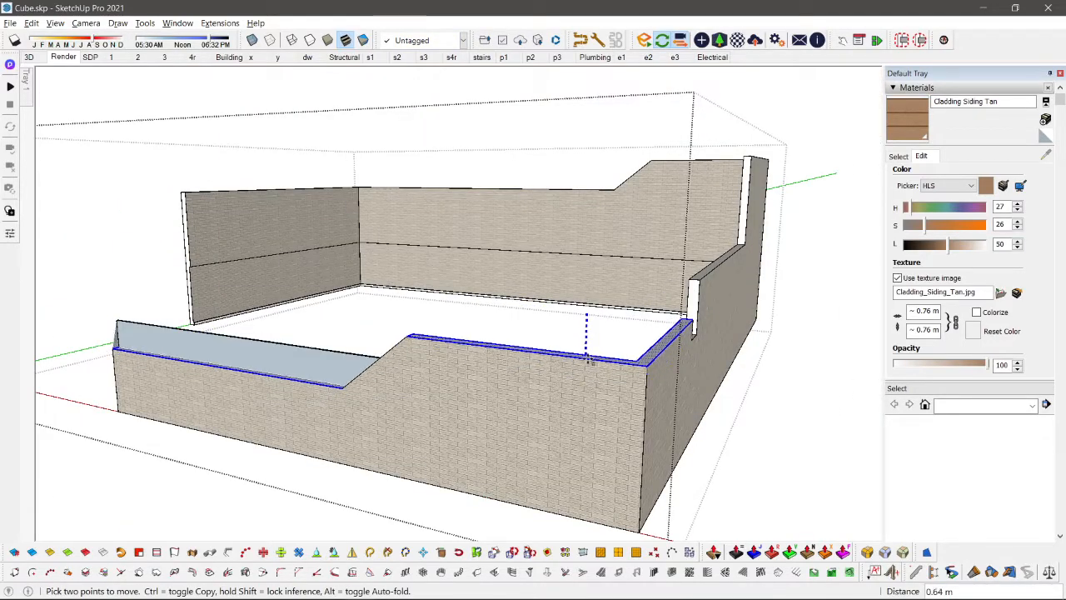
left_click(588, 360)
key("space")
Step: Try to remove the leftover upright face behind the low front wall by erasing its end edge
middle_click_drag(588, 360, 410, 414)
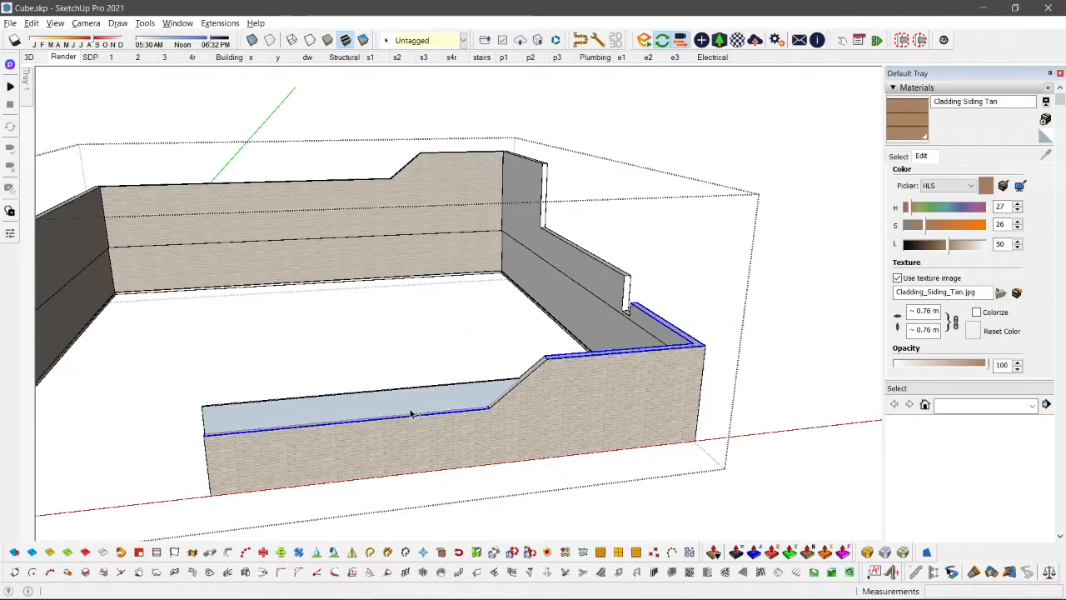
scroll(369, 400, "up", 3)
left_click(374, 400)
scroll(467, 398, "up", 4)
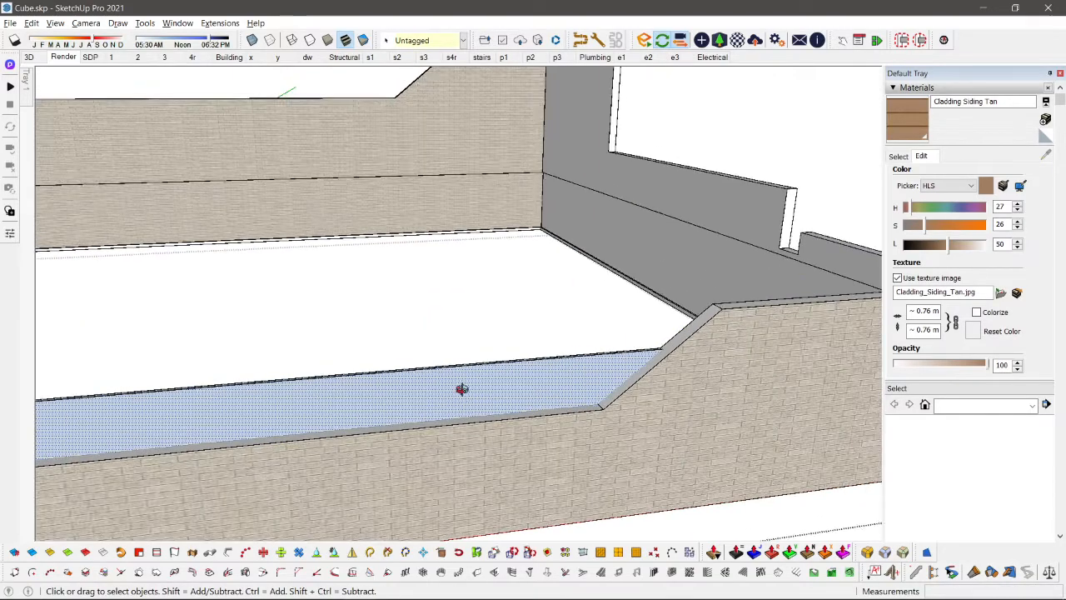
middle_click_drag(462, 389, 186, 381)
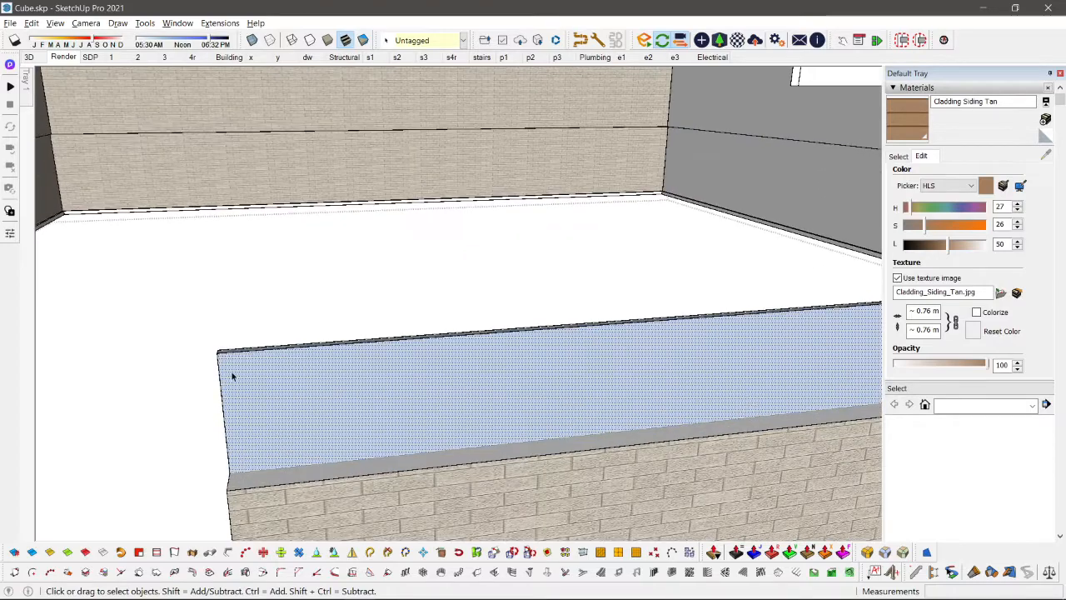
key("e")
left_click(222, 364)
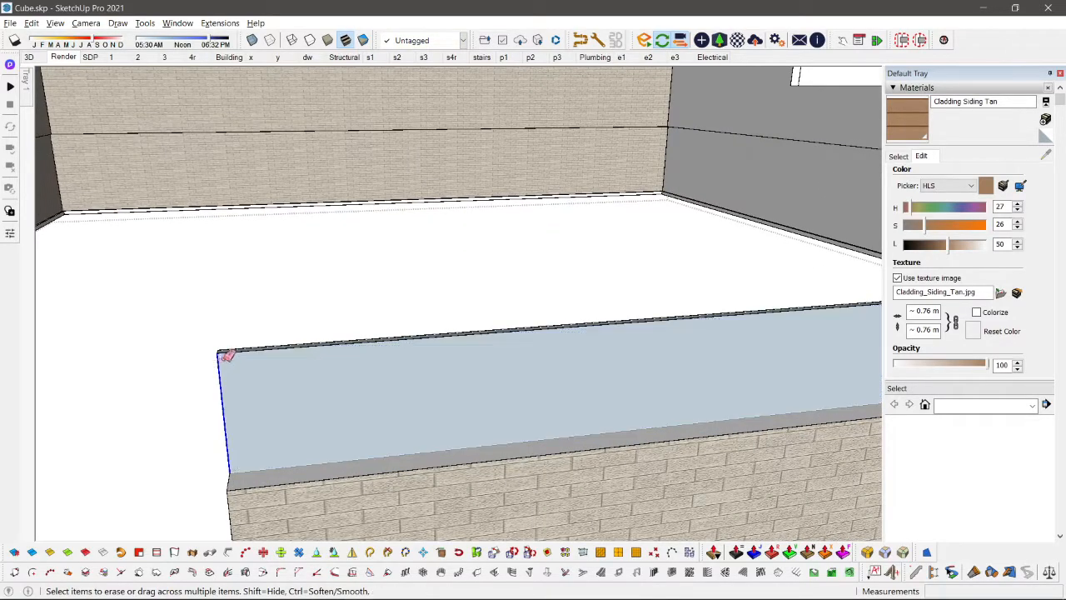
key("space")
Step: Delete the leftover upright strip standing behind the low front wall's top
scroll(232, 357, "up", 2)
double_click(231, 349)
middle_click_drag(233, 351, 238, 465)
scroll(229, 355, "up", 1)
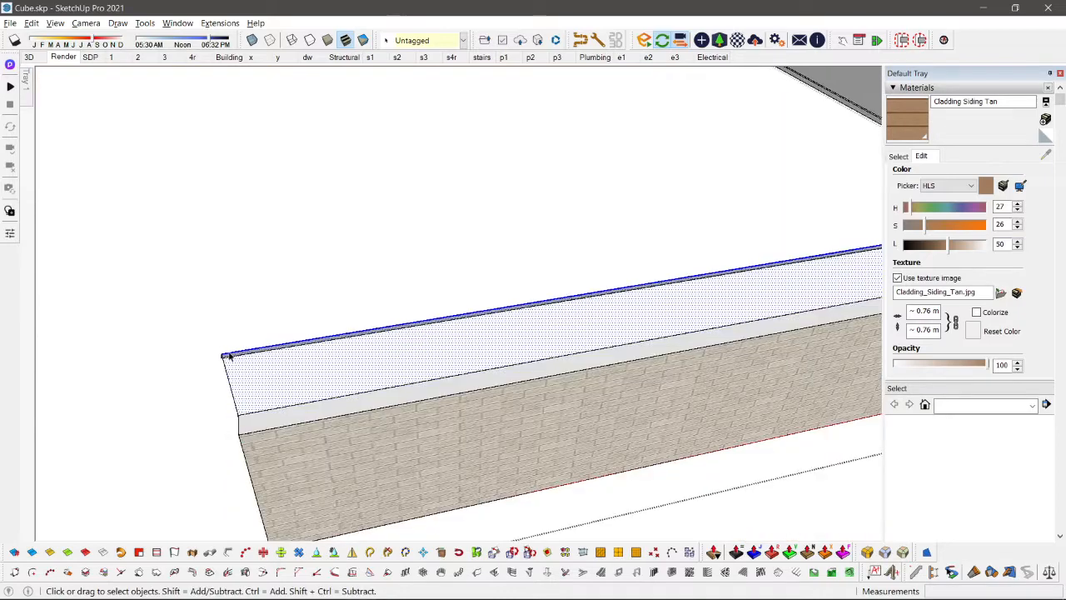
double_click(233, 355)
scroll(233, 355, "down", 1)
scroll(233, 356, "down", 1)
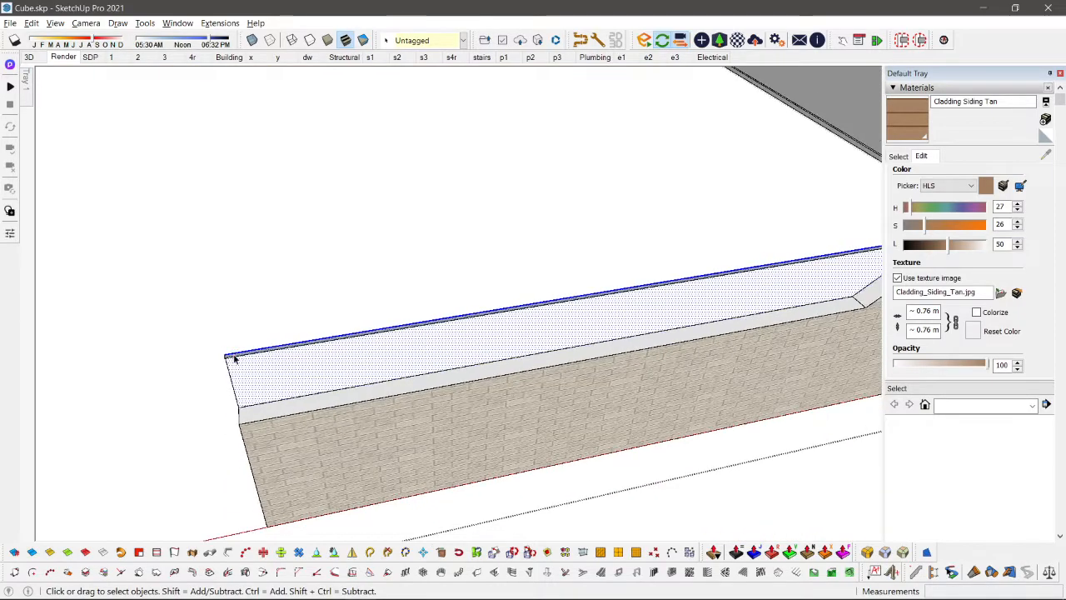
scroll(233, 356, "up", 1)
scroll(234, 355, "down", 1)
left_click_drag(243, 345, 202, 369)
key("Delete")
scroll(201, 373, "down", 2)
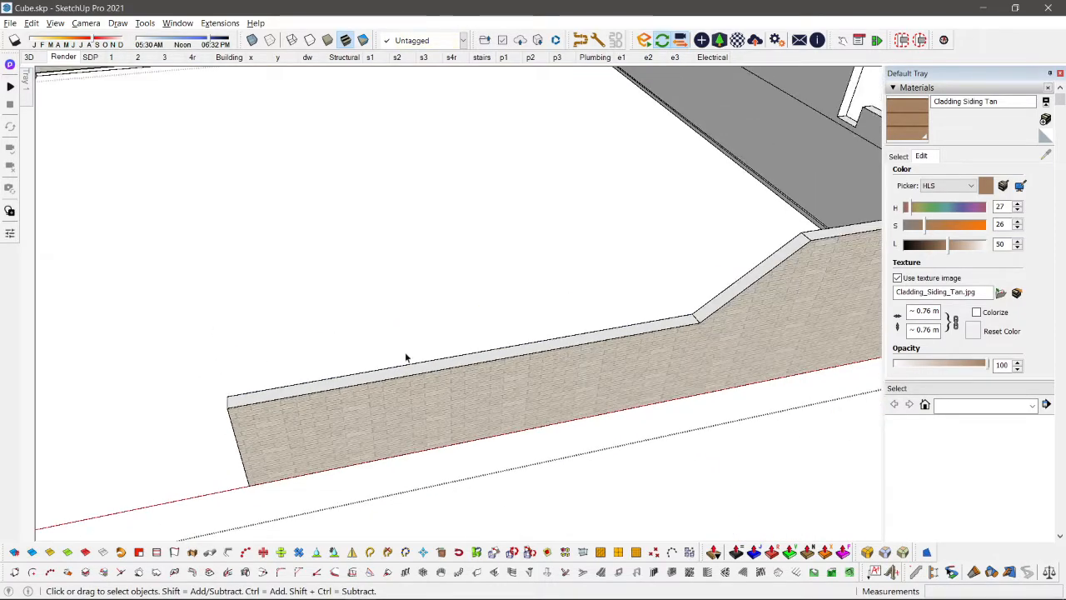
Step: Draw a rectangle about 7.10 m by 0.99 m above the low front wall, from its gate-end corner to the top of the slope
middle_click_drag(405, 357, 497, 354)
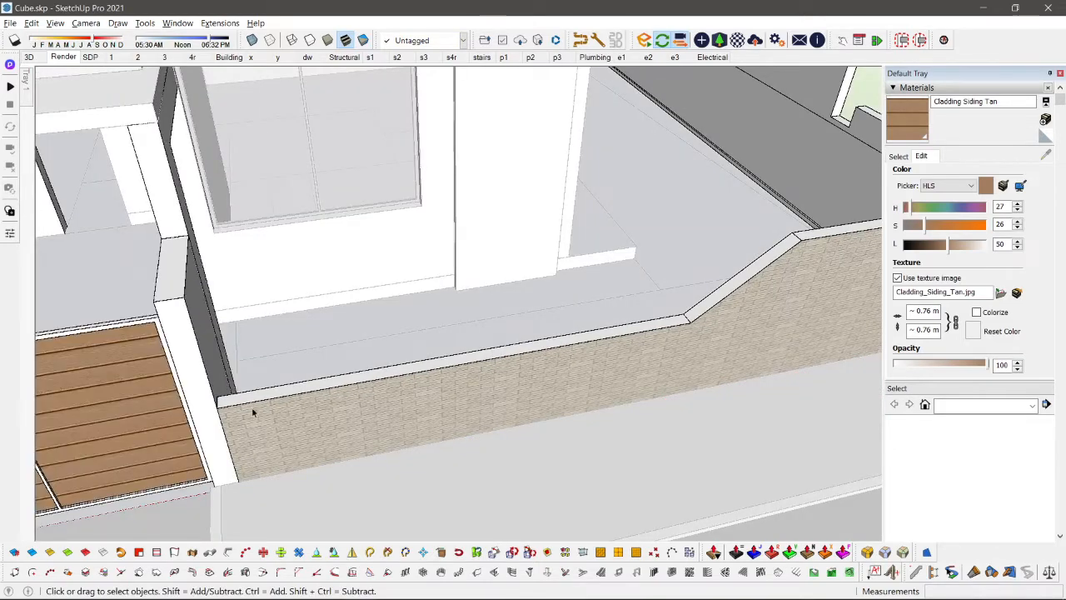
middle_click_drag(254, 410, 233, 389)
scroll(231, 388, "up", 2)
key("l")
key("r")
left_click(184, 394)
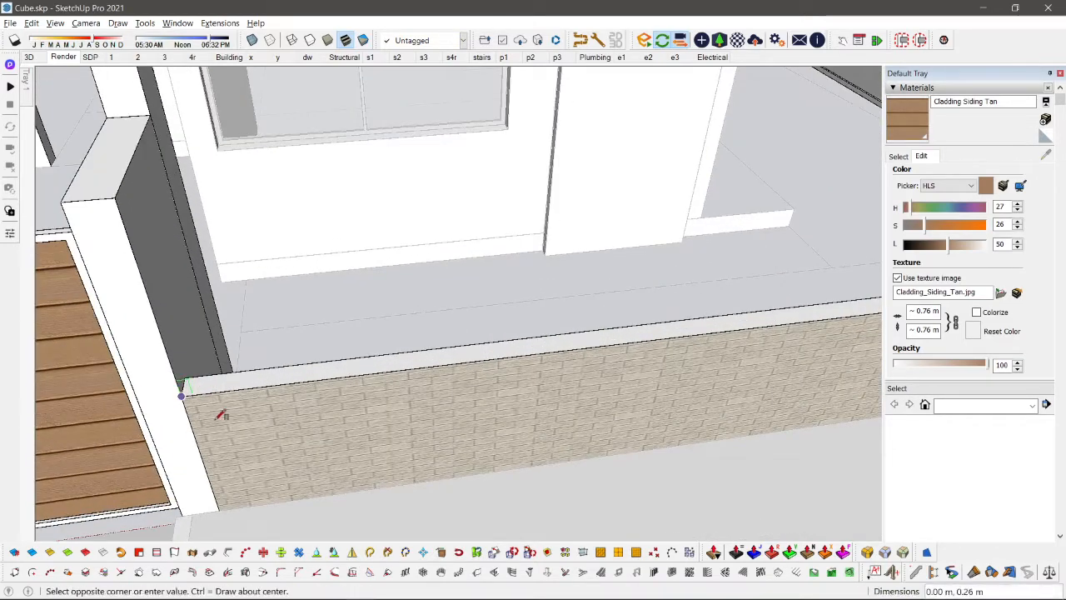
middle_click_drag(386, 407, 702, 313)
left_click(807, 265)
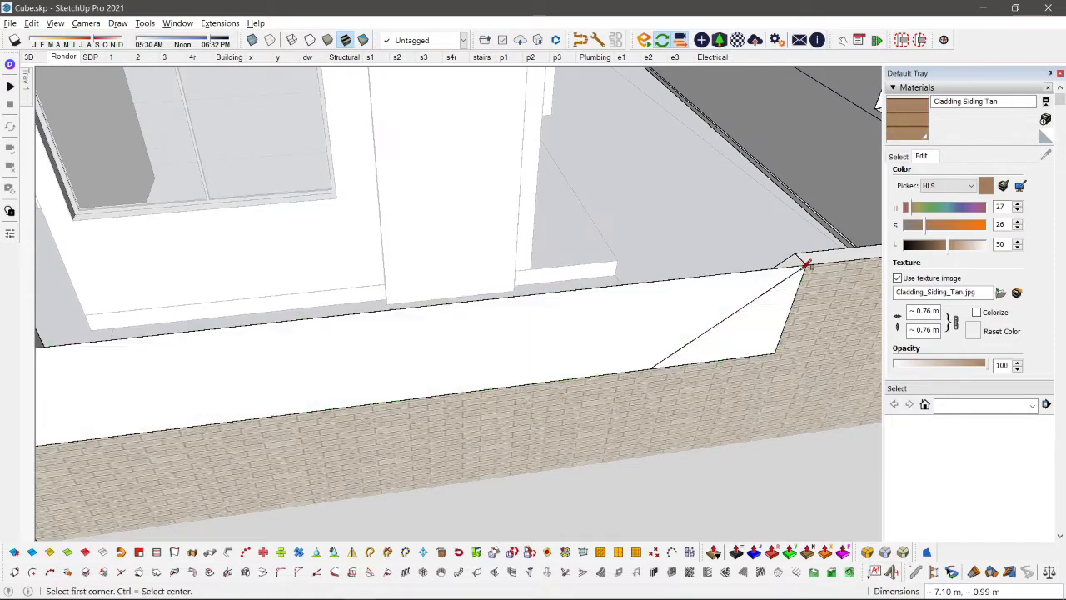
Step: Create lengthwise type 3 joists on the new rectangle, 0.05 m wide and 0.15 m deep, spaced 0.15 m from the face's center
key("space")
left_click(635, 330)
middle_click_drag(635, 331, 481, 283)
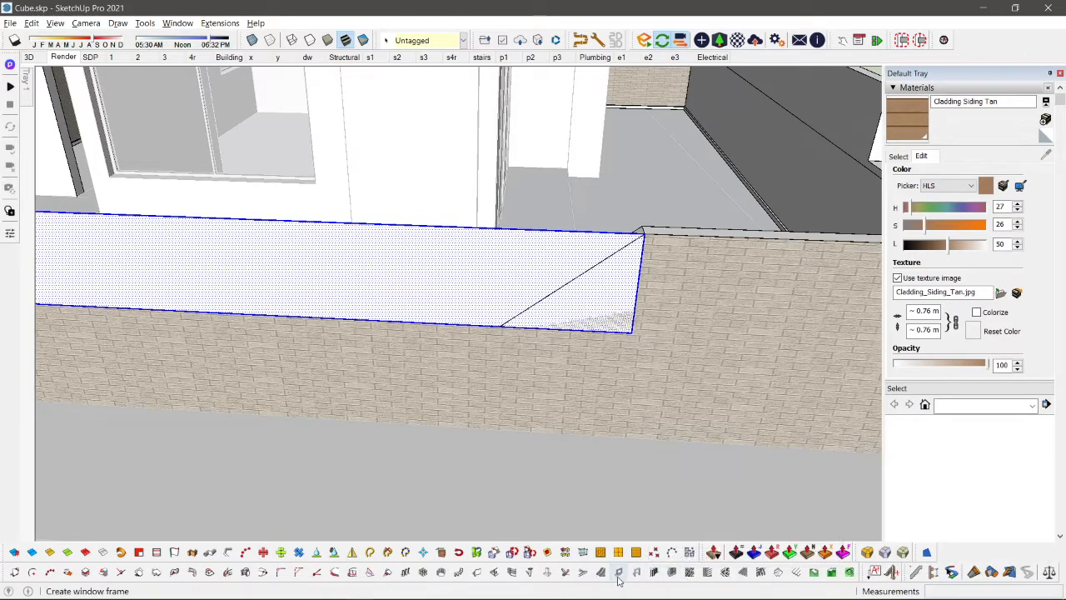
left_click(747, 577)
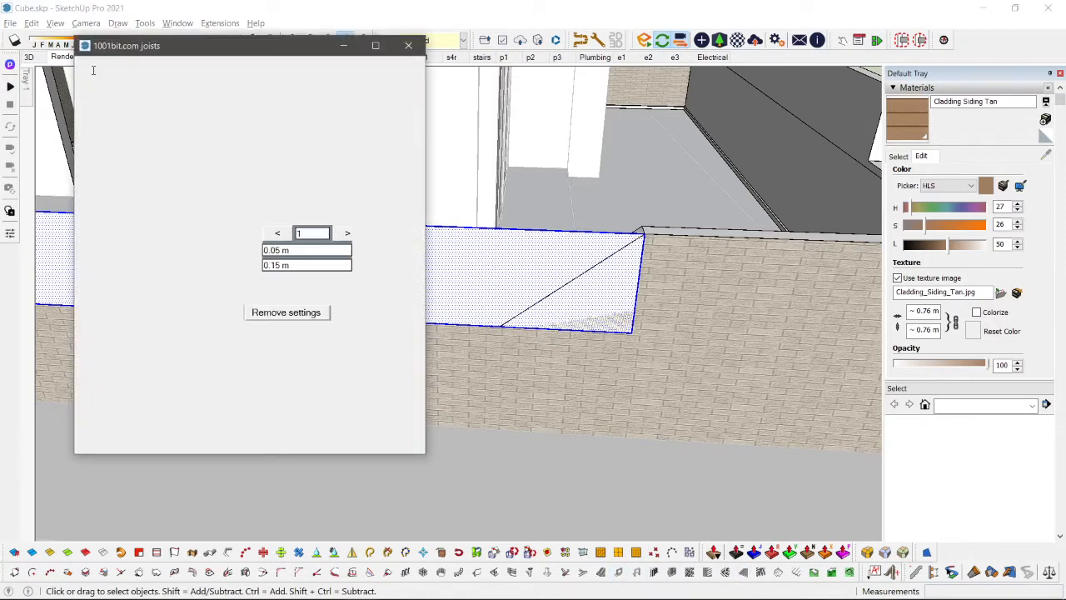
left_click_drag(94, 70, 432, 415)
left_click(348, 233)
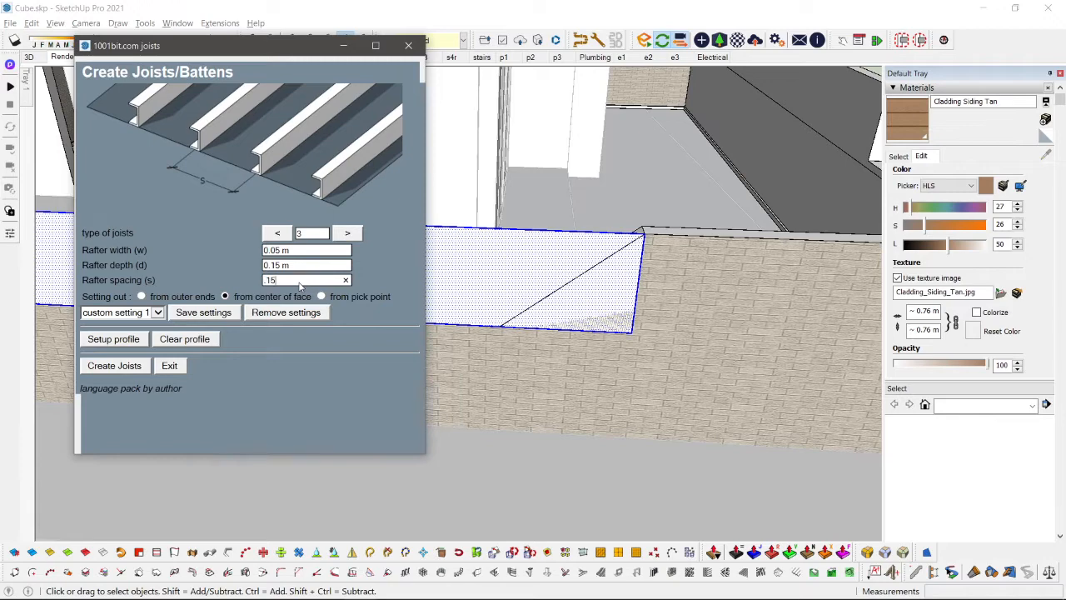
left_click(120, 369)
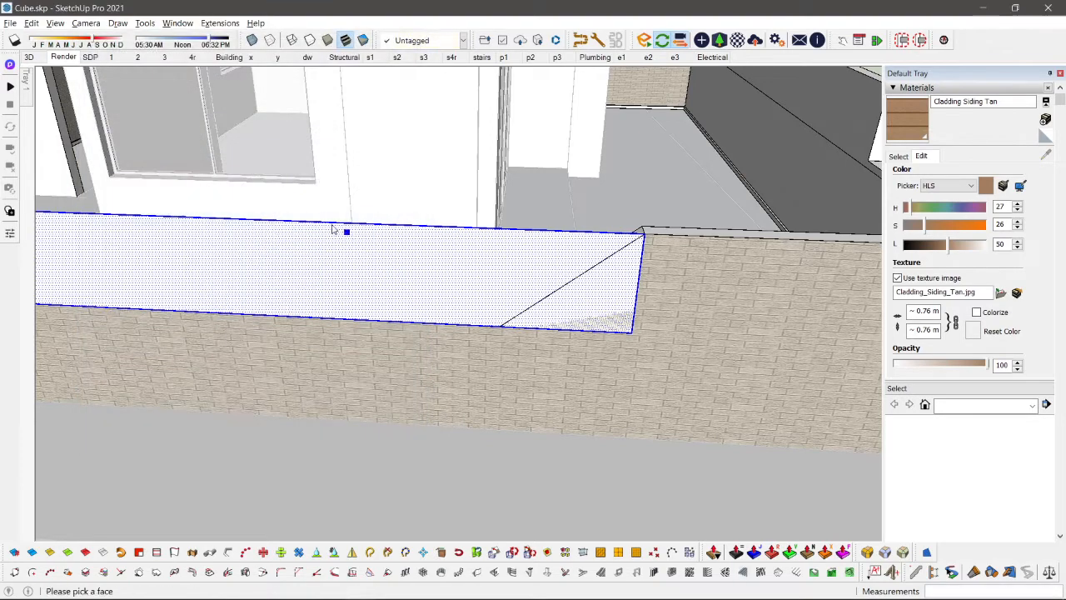
left_click(430, 230)
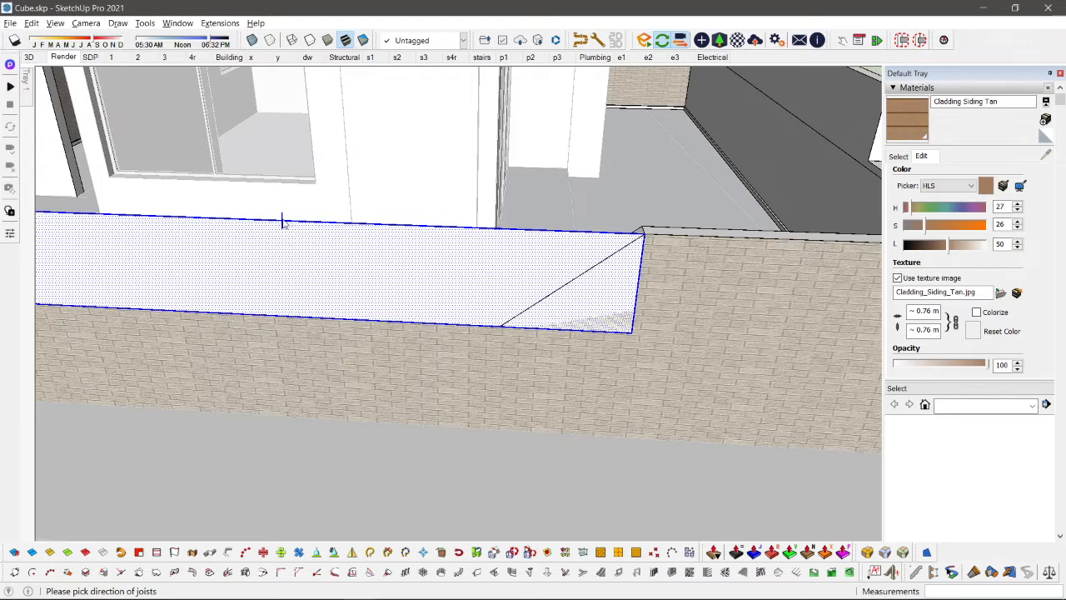
left_click(419, 282)
Step: Move the joist group back from its outer corner so it sits flush with the front wall's outer face
middle_click_drag(518, 283, 440, 281)
scroll(483, 281, "up", 3)
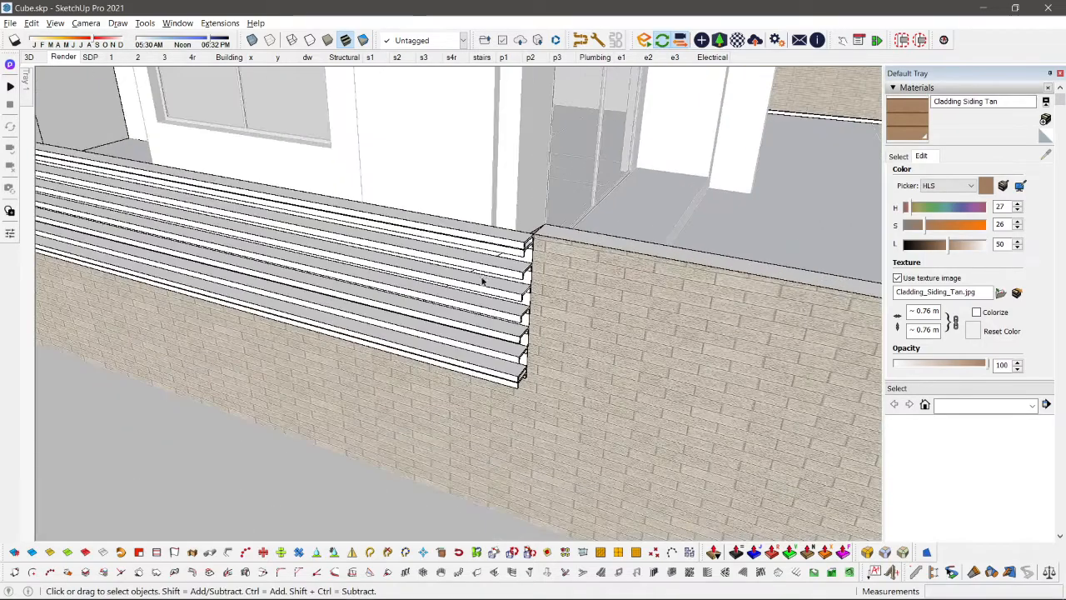
left_click(500, 281)
middle_click_drag(505, 281, 424, 330)
scroll(424, 331, "up", 2)
key("m")
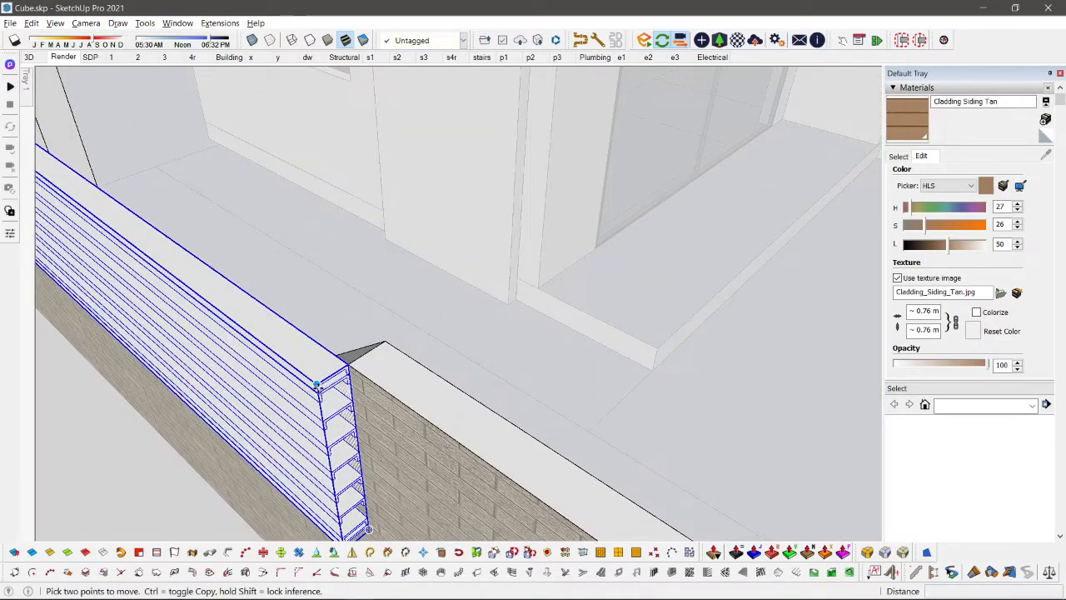
left_click(320, 385)
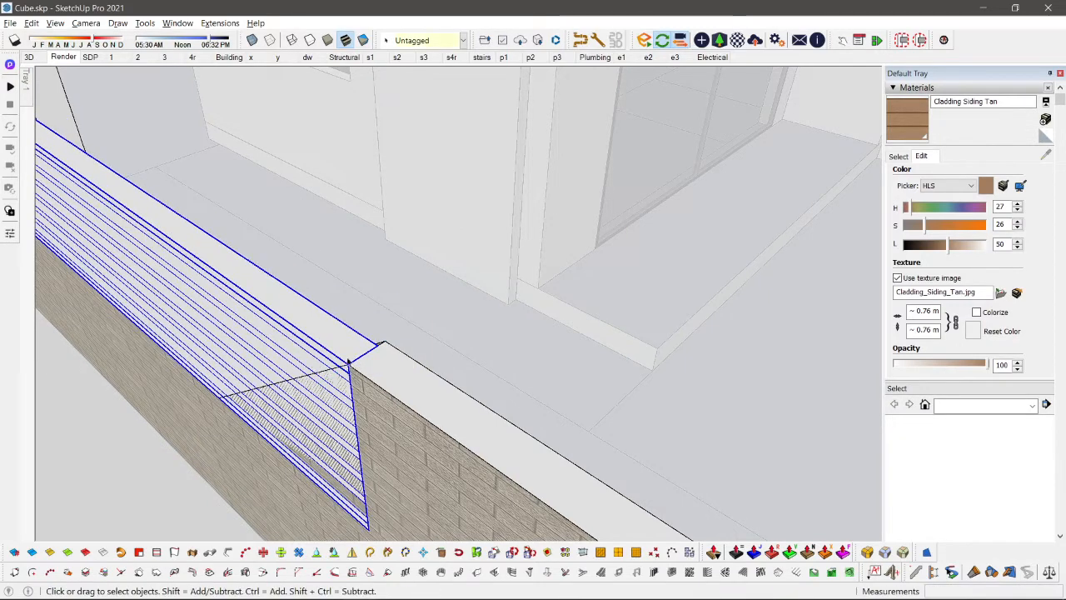
Step: Scale the joist group thinner across the wall's thickness
scroll(341, 367, "up", 3)
key("space")
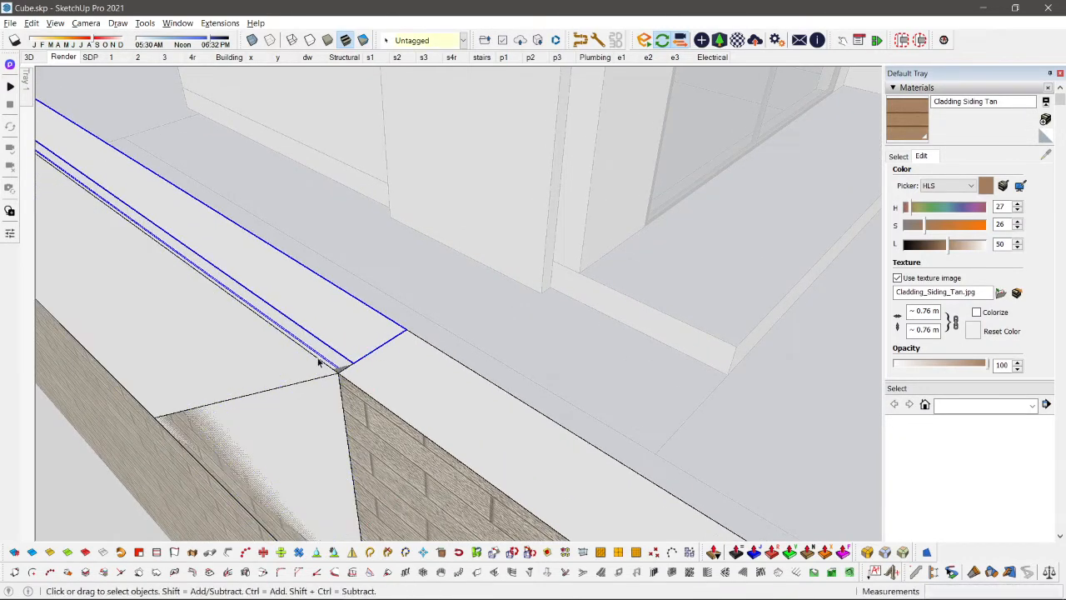
left_click(318, 360)
double_click(306, 367)
scroll(304, 367, "down", 1)
scroll(326, 354, "up", 3)
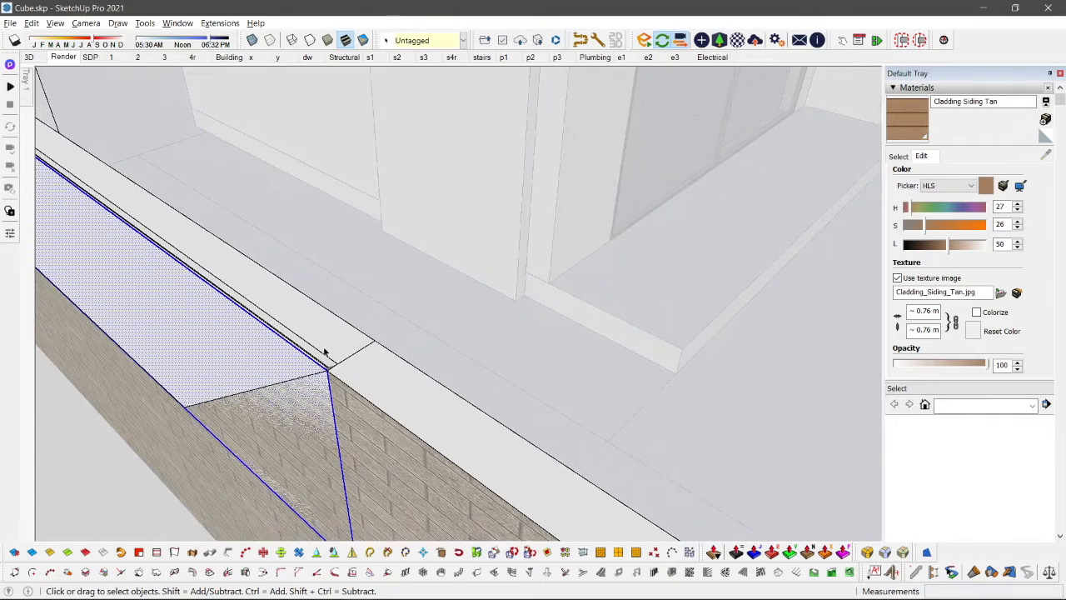
middle_click_drag(326, 354, 452, 301)
key("s")
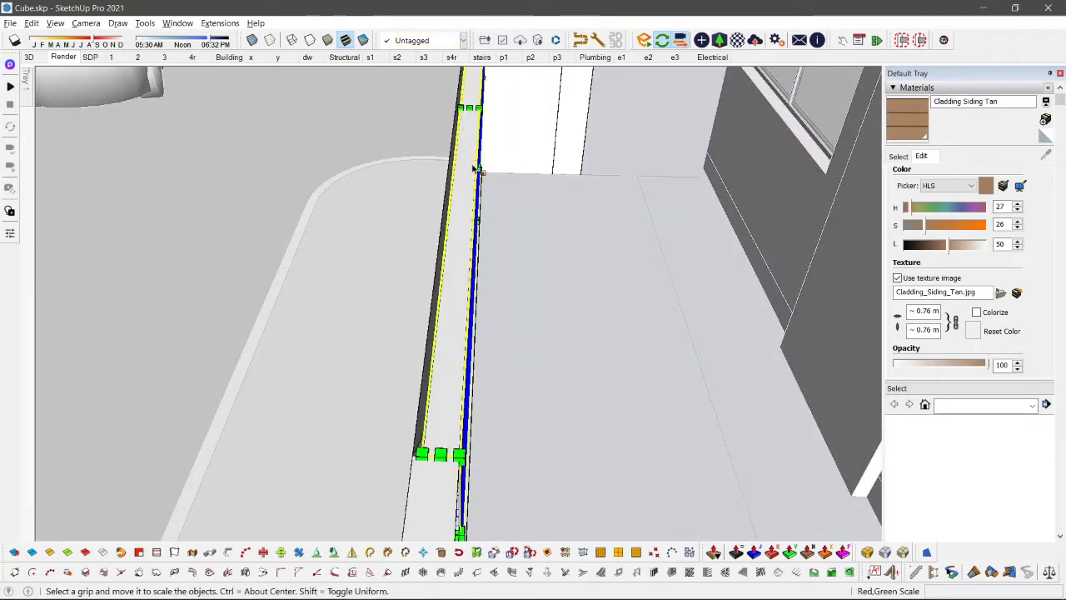
mouse_move(479, 166)
left_mouse_down()
mouse_move(467, 169)
mouse_move(475, 176)
left_mouse_up()
Step: Create type 3 joists on the gate post's front face, 0.05 m wide and 0.15 m deep, spaced 1.2 m from the face's center
middle_click_drag(475, 177, 672, 278)
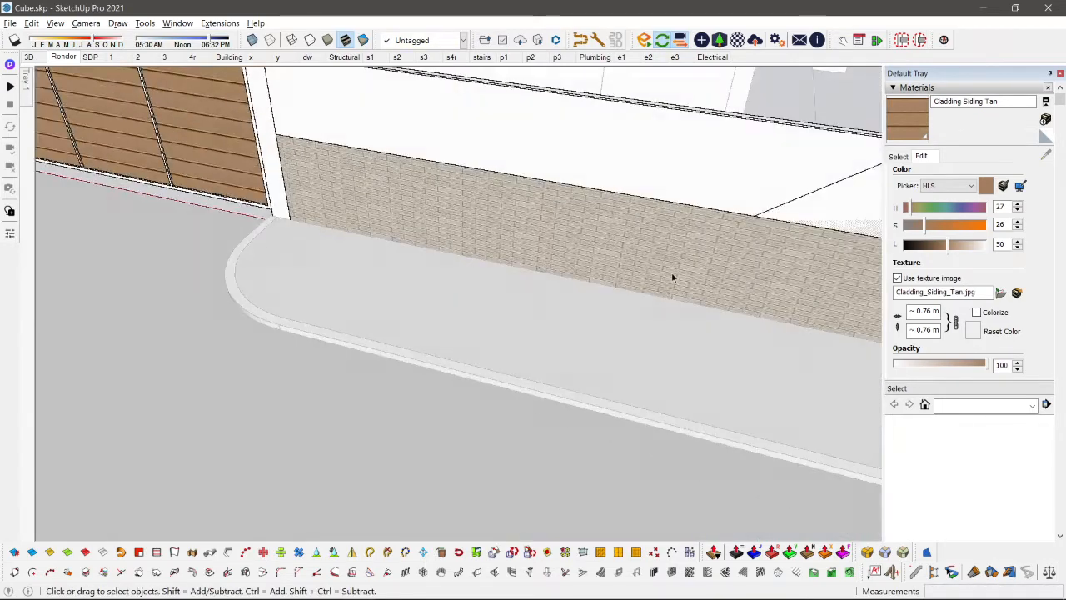
middle_click_drag(582, 267, 528, 312)
mouse_move(322, 241)
middle_mouse_down()
mouse_move(374, 252)
mouse_move(322, 231)
middle_mouse_up()
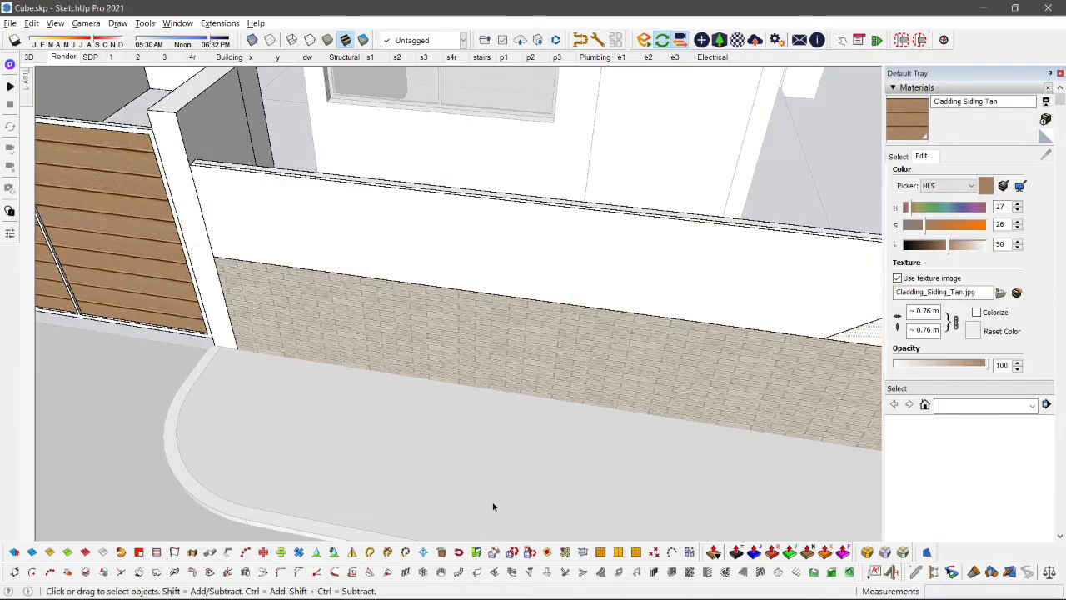
left_click(476, 250)
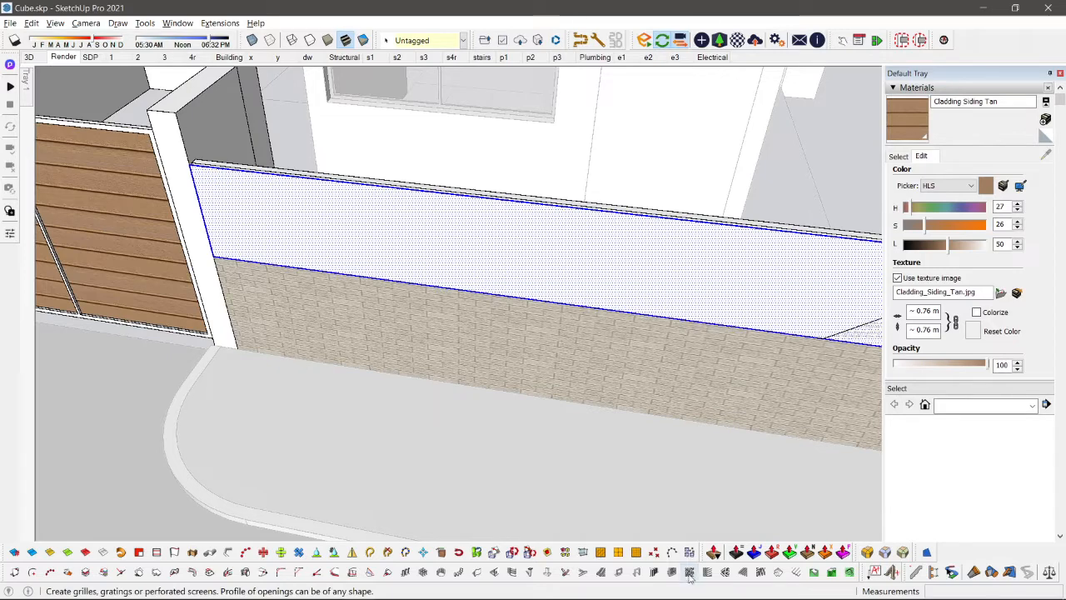
left_click(744, 574)
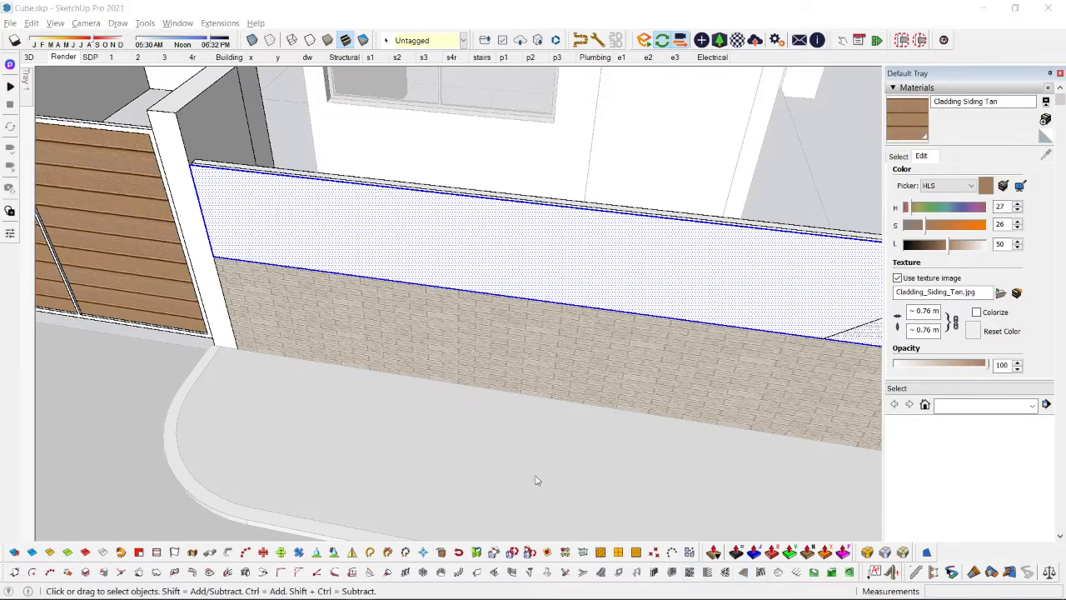
left_click_drag(87, 68, 385, 454)
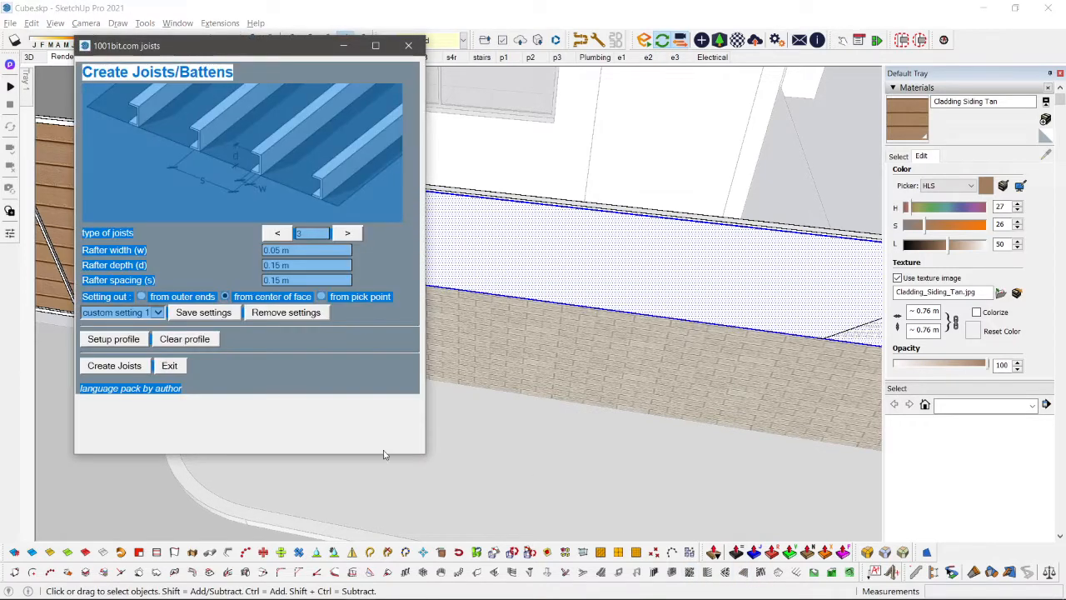
left_click(331, 273)
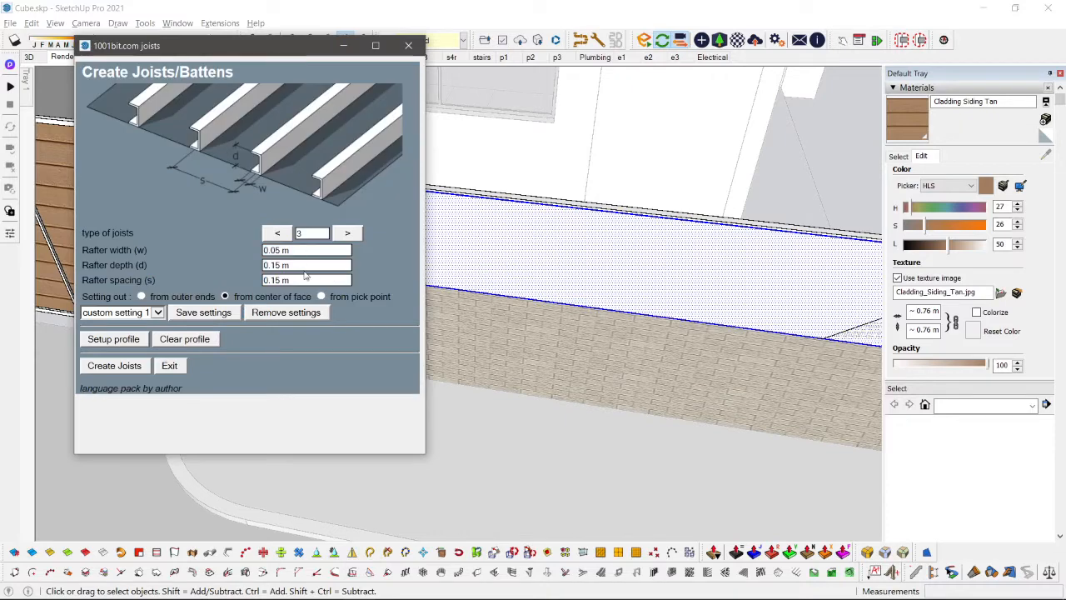
left_click(302, 280)
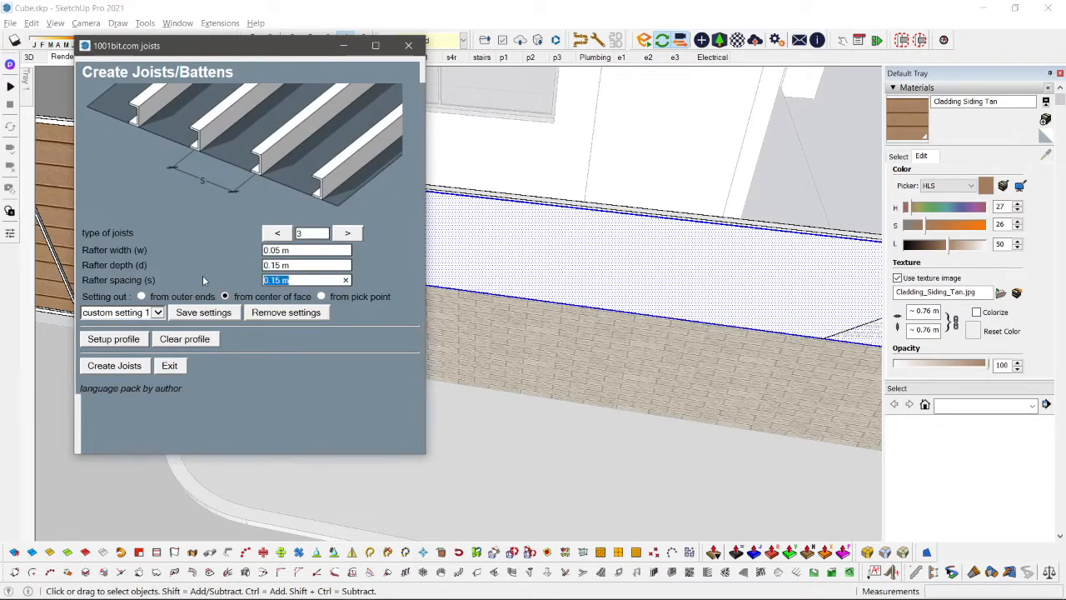
type("1.2")
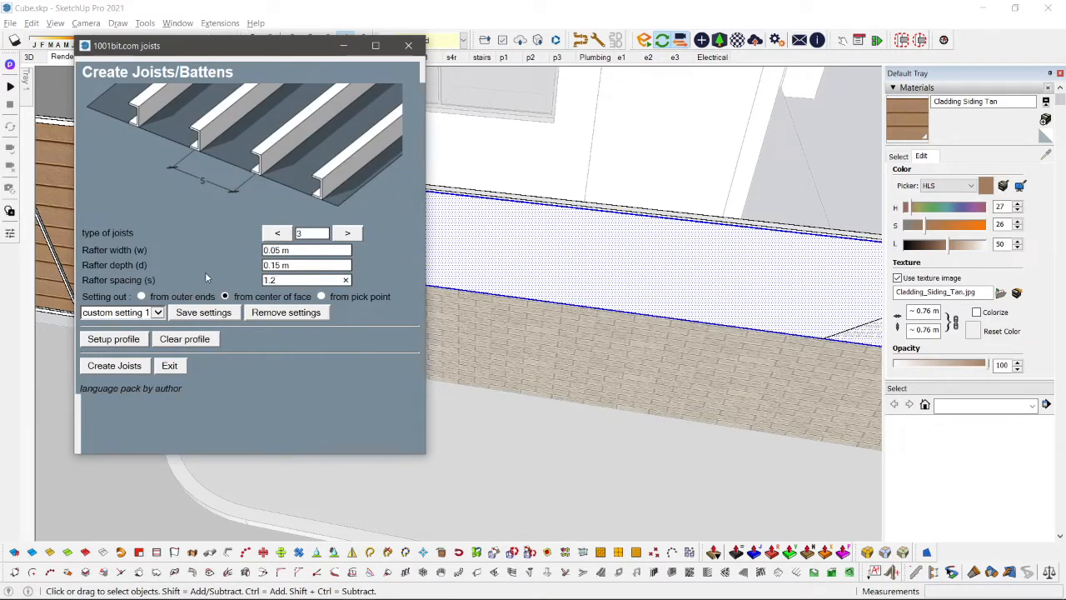
left_click(114, 366)
scroll(192, 172, "up", 1)
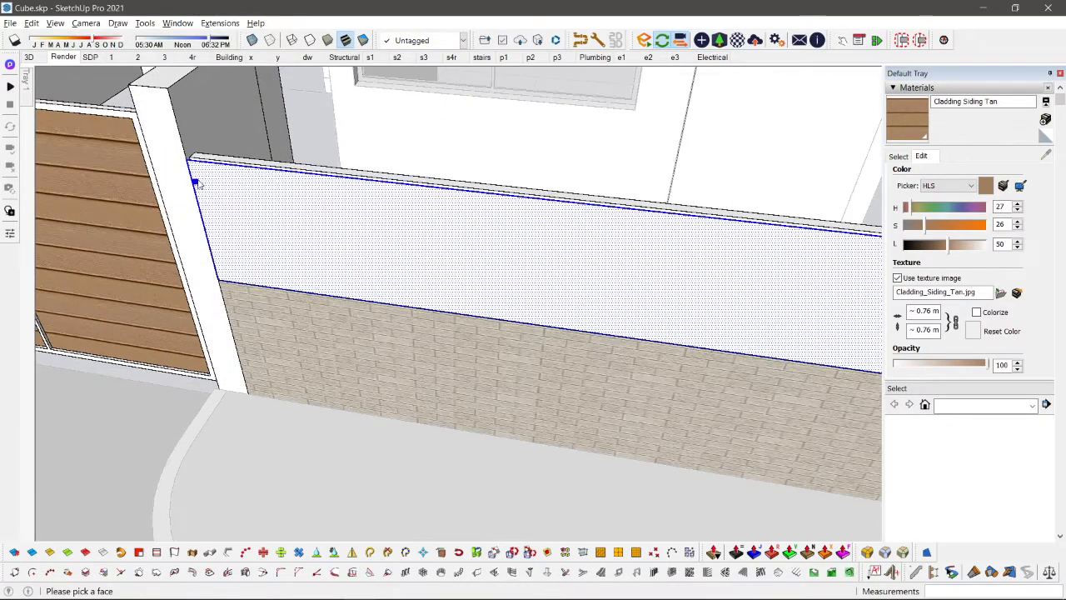
scroll(191, 172, "up", 1)
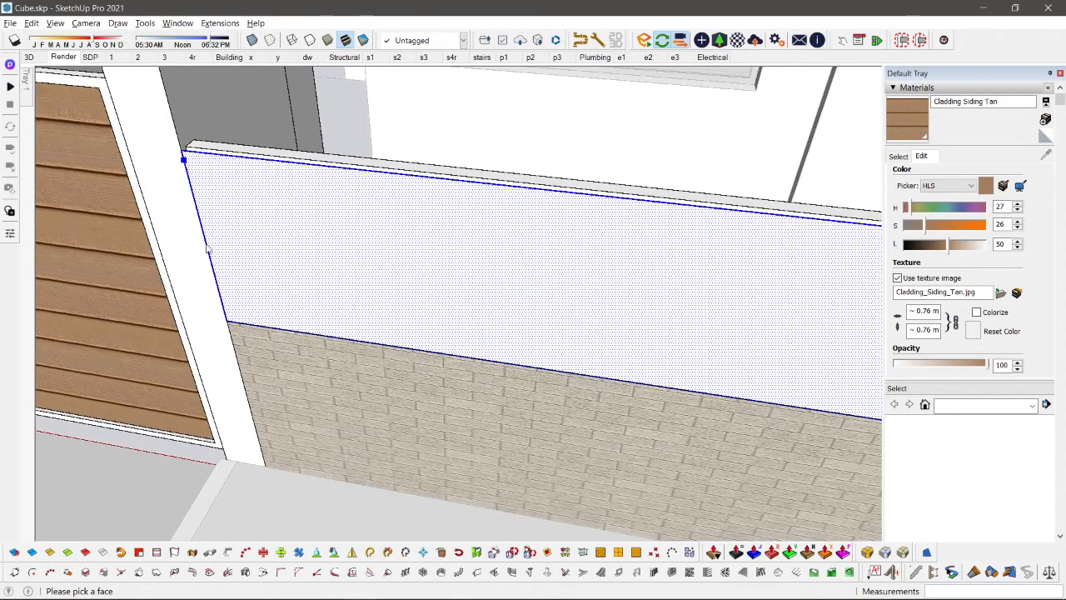
left_click(181, 149)
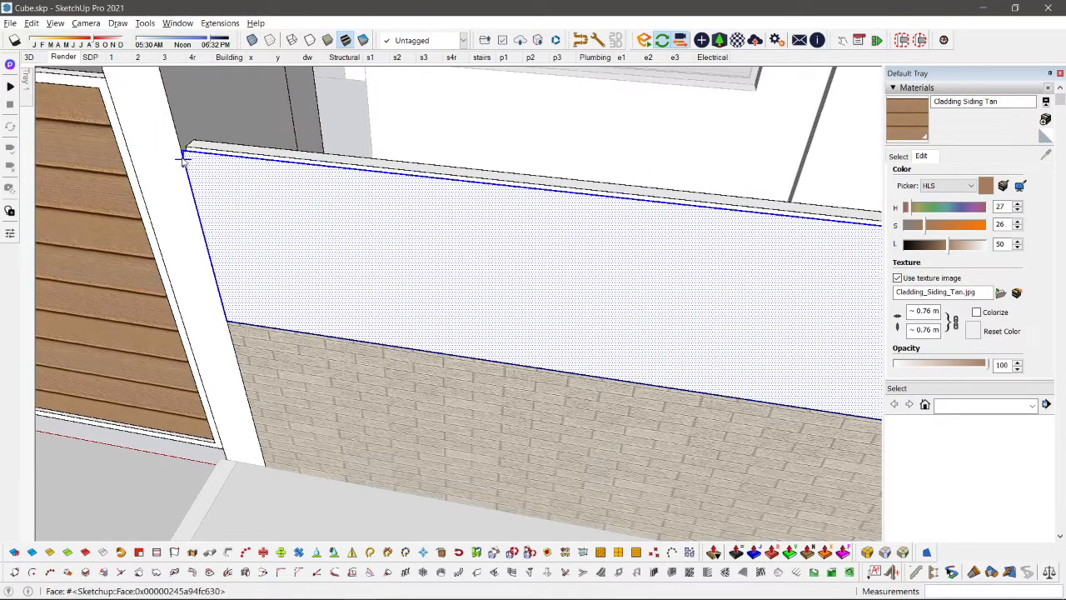
left_click(216, 213)
scroll(216, 212, "down", 5)
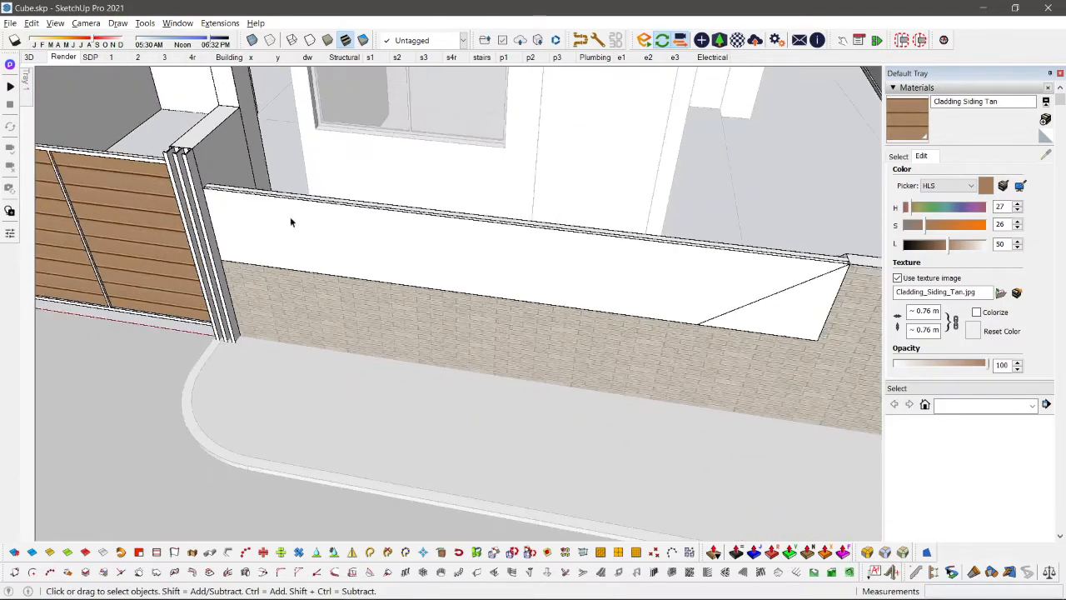
Step: Turn the vertical joists on the gate post into a component named "good desn"
middle_click_drag(624, 234, 678, 131)
middle_click_drag(326, 219, 442, 331)
scroll(379, 200, "up", 4)
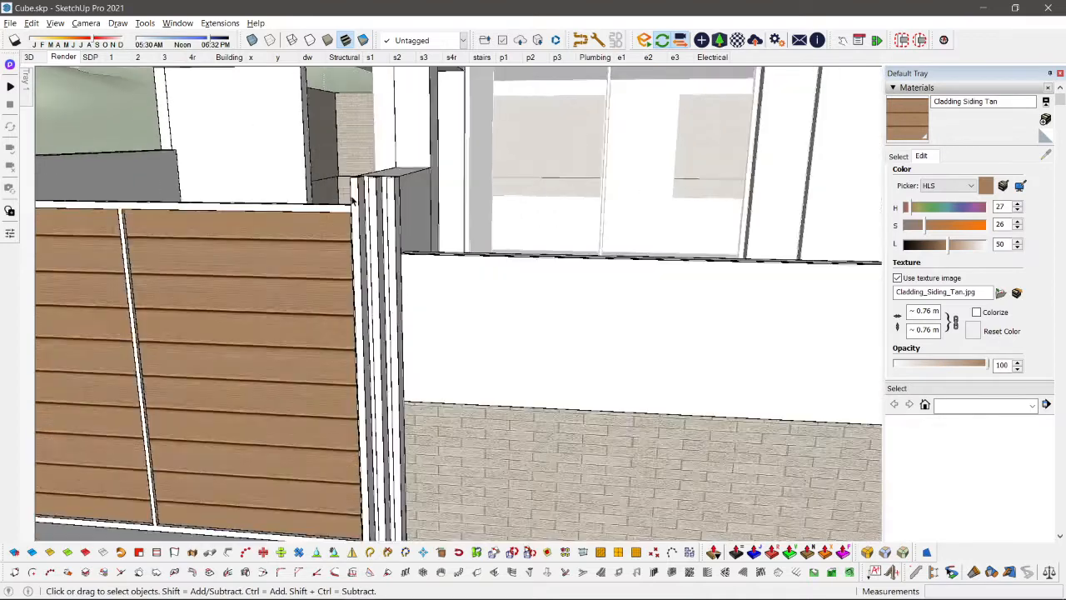
middle_click_drag(379, 200, 460, 259)
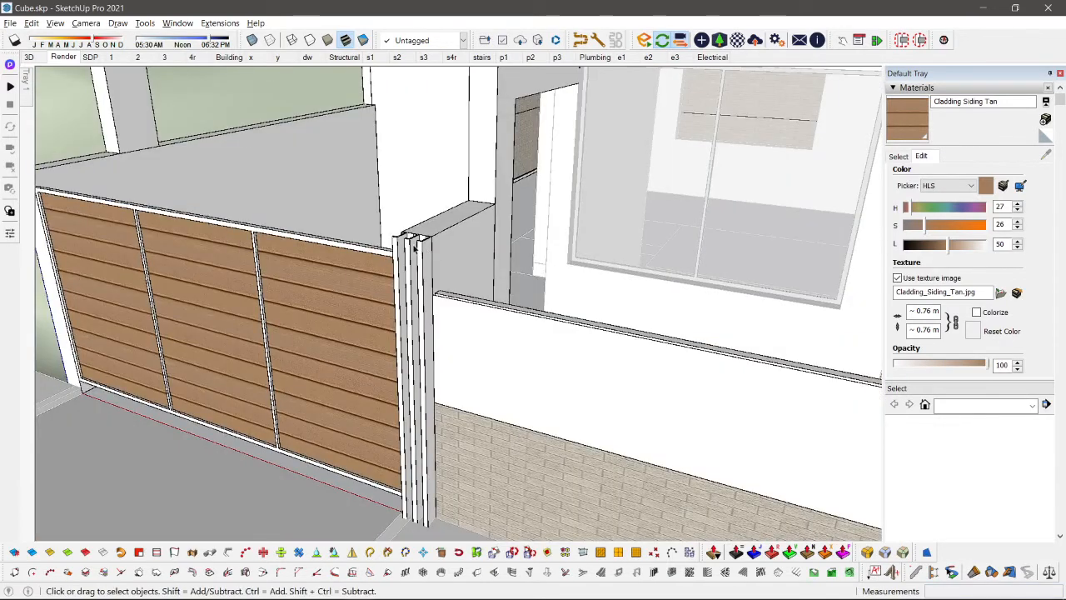
left_click(414, 247)
key("g")
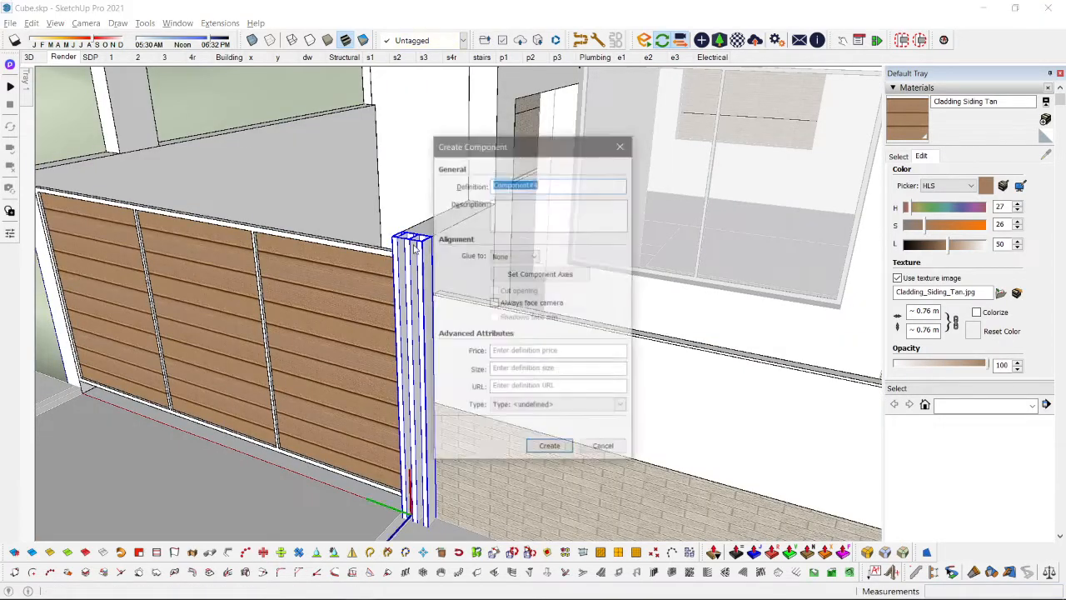
type("good desn")
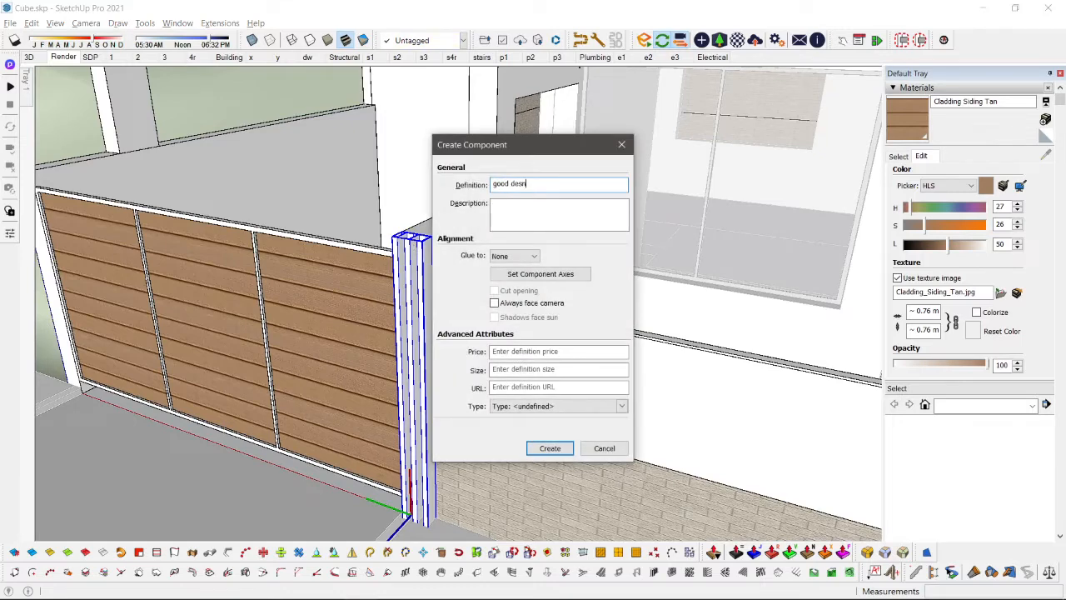
key("Return")
Step: Copy the slatted post component about 5.31 m across the gate onto the opposite gate post
key("m")
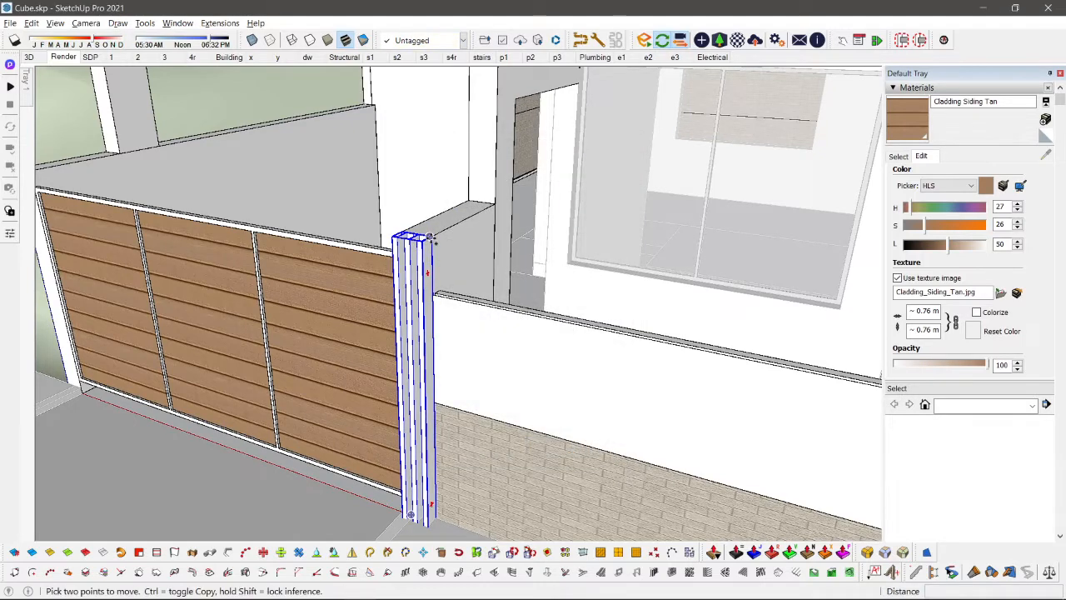
left_click(430, 239)
key("ctrl")
middle_click_drag(178, 281, 309, 269)
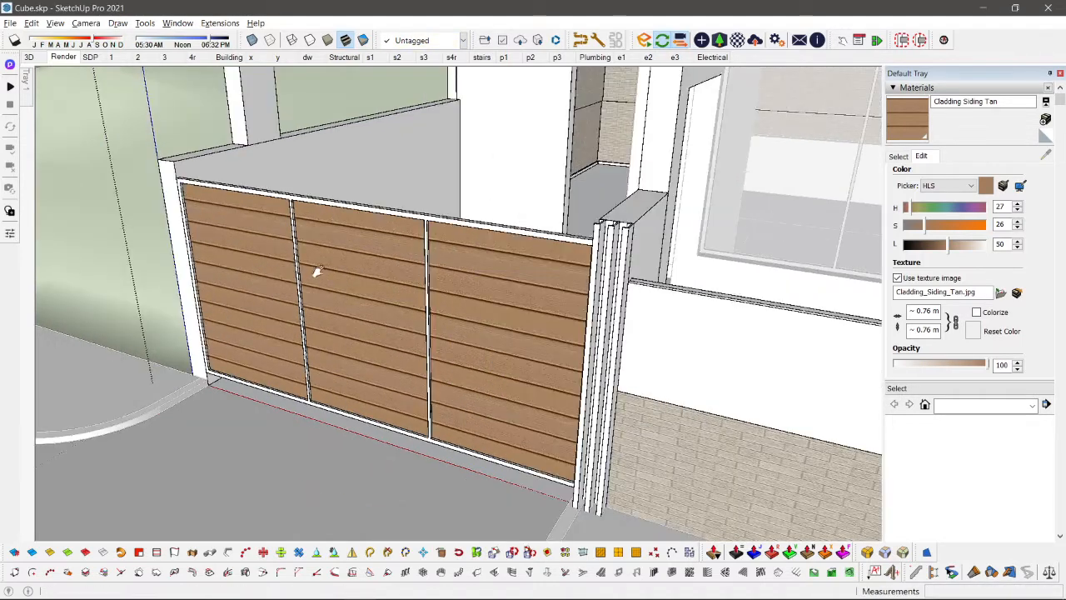
left_click(175, 163)
key("space")
scroll(196, 200, "down", 2)
left_click(40, 350)
Step: Inside the white panel's group above the low wall, create upright type 3 joists, 0.05 by 0.15 m, spaced 1.20 m from the face's center
scroll(576, 338, "down", 3)
middle_click_drag(576, 338, 502, 398)
scroll(421, 475, "up", 2)
scroll(528, 479, "down", 2)
middle_click_drag(535, 480, 328, 355, "shift")
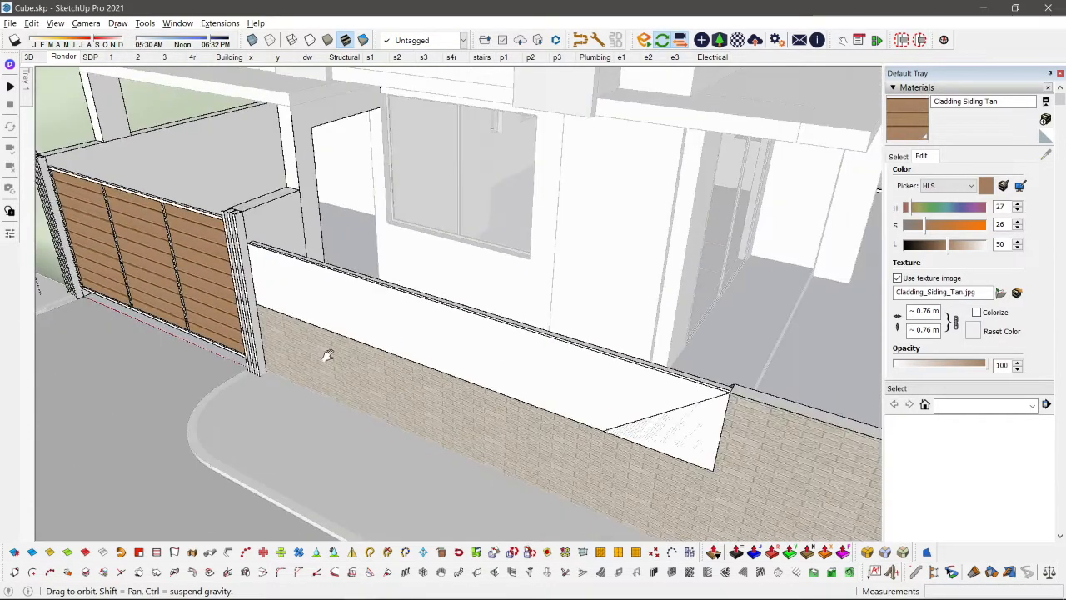
scroll(488, 337, "up", 1)
left_click(489, 341)
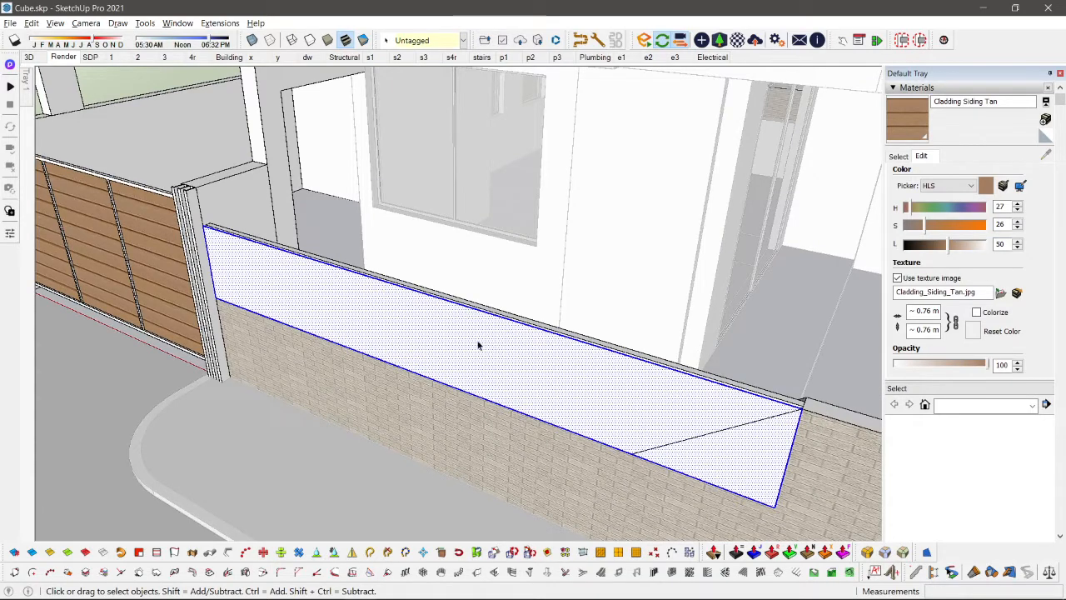
middle_click_drag(478, 344, 333, 328)
scroll(283, 308, "up", 2)
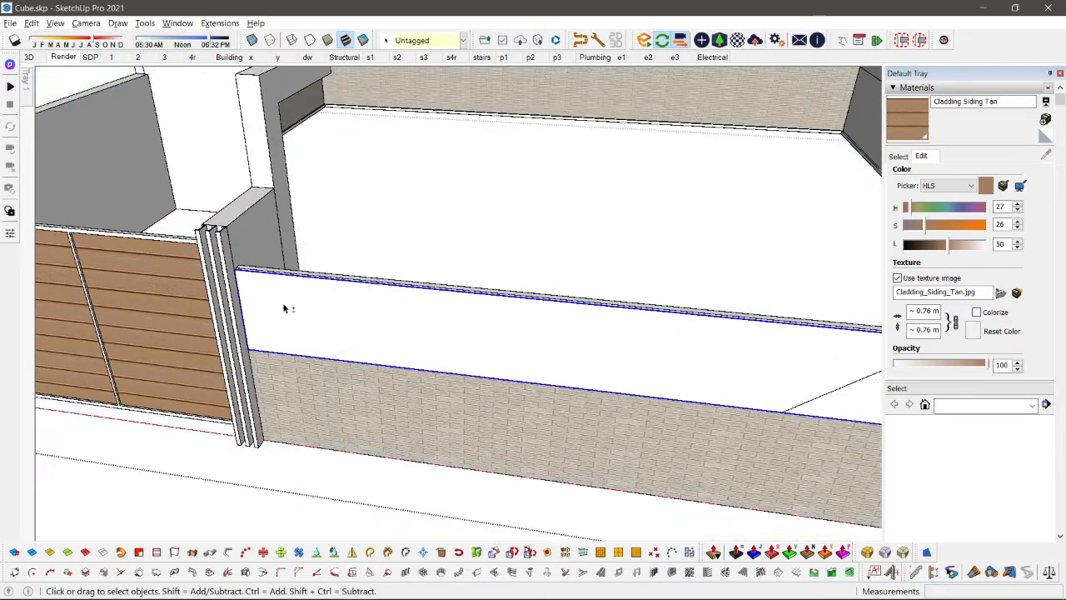
double_click(283, 308)
scroll(269, 312, "down", 3)
left_click(298, 313)
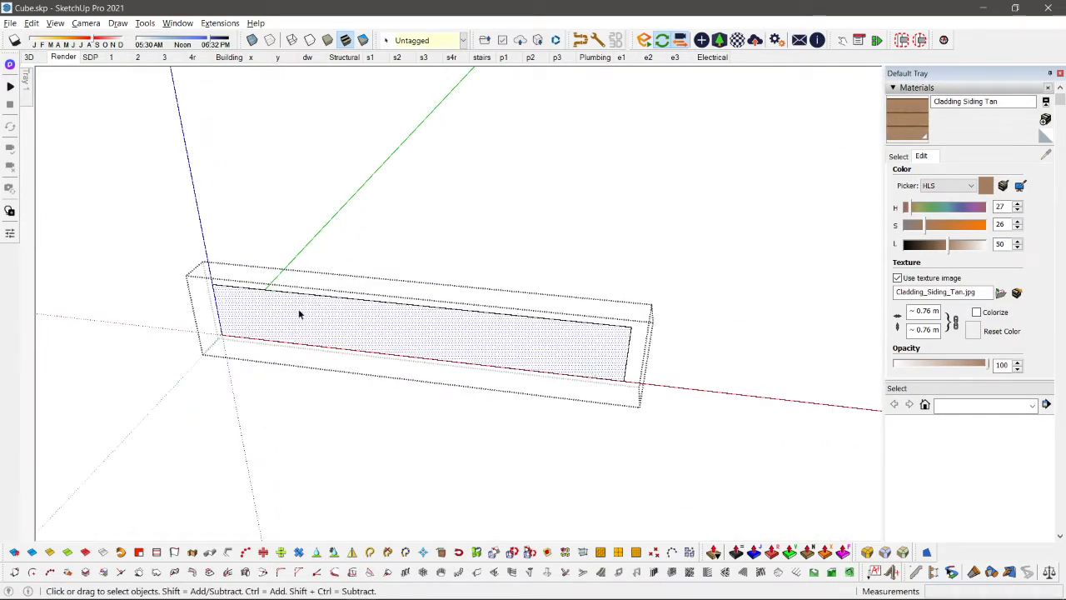
left_click(388, 323)
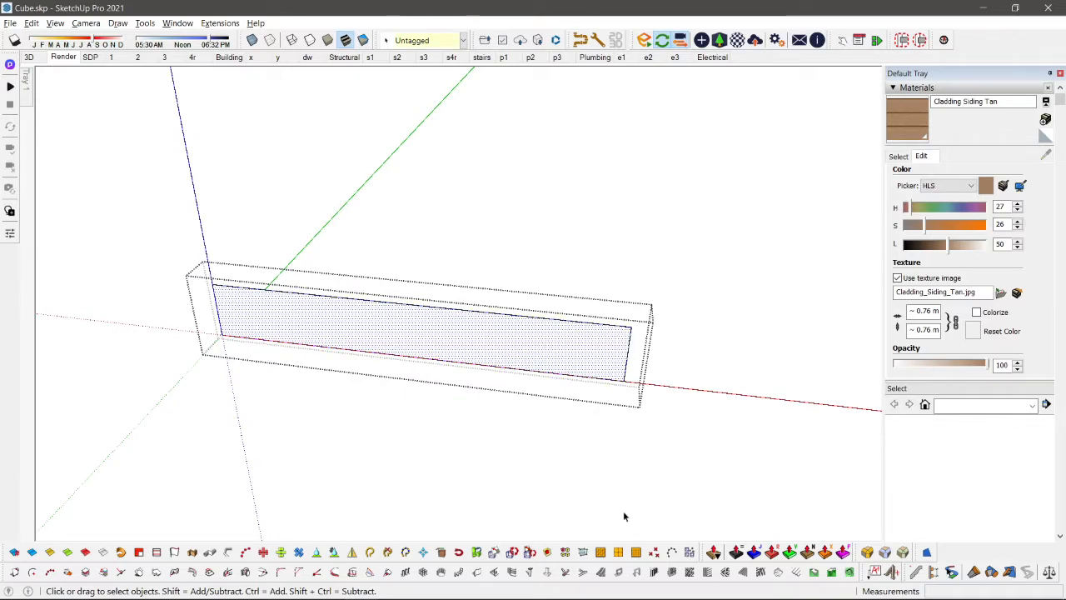
left_click(737, 573)
left_click(114, 365)
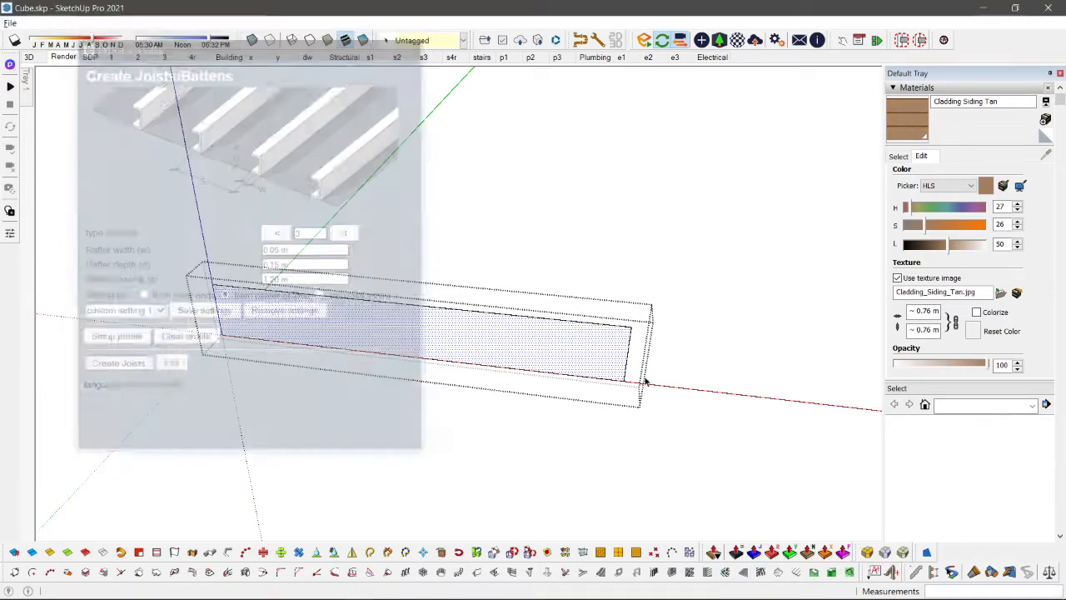
left_click(630, 327)
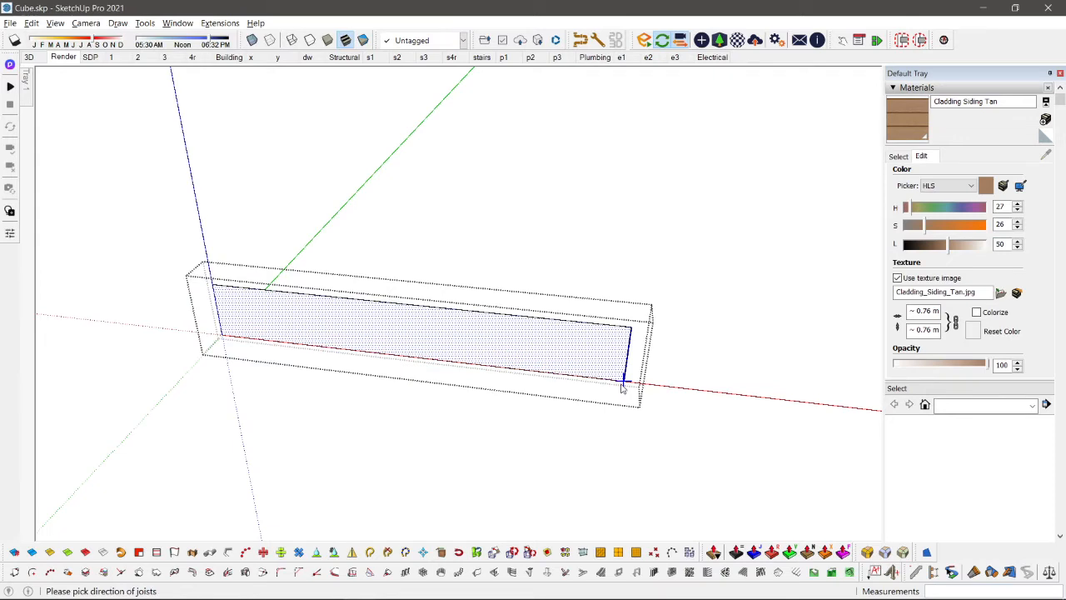
left_click(606, 473)
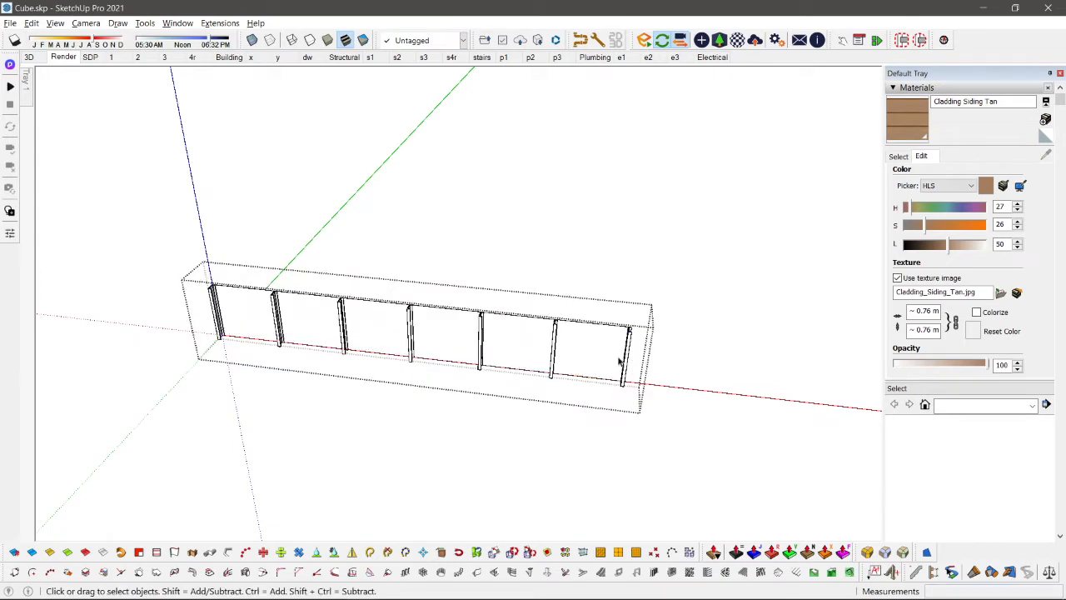
Step: Delete the base rectangle behind the upright joists and exit the group
scroll(409, 322, "up", 2)
left_click(404, 321)
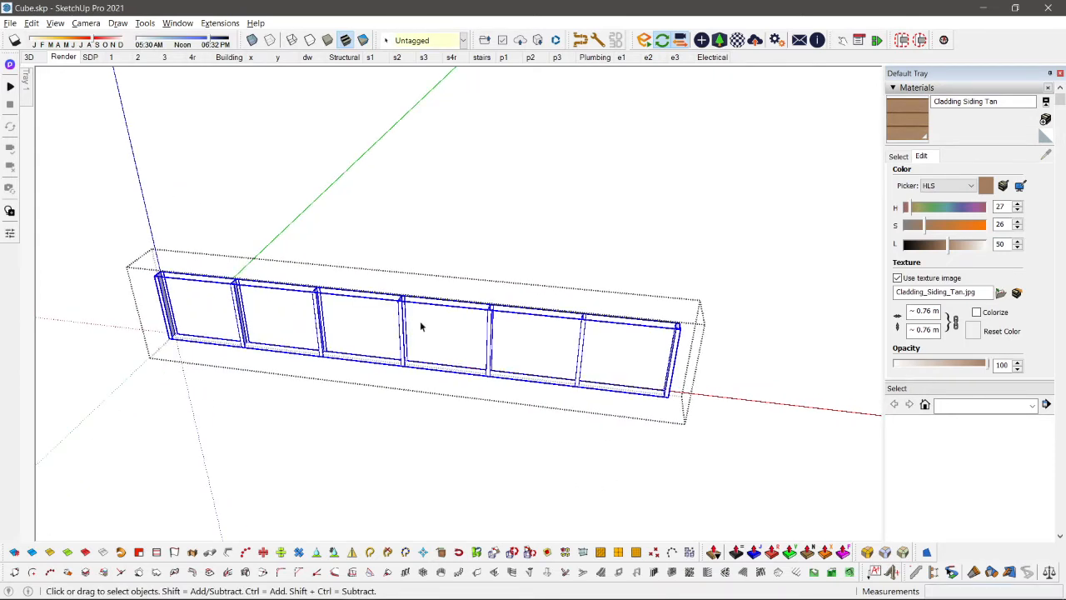
double_click(421, 326)
key("Delete")
key("Escape")
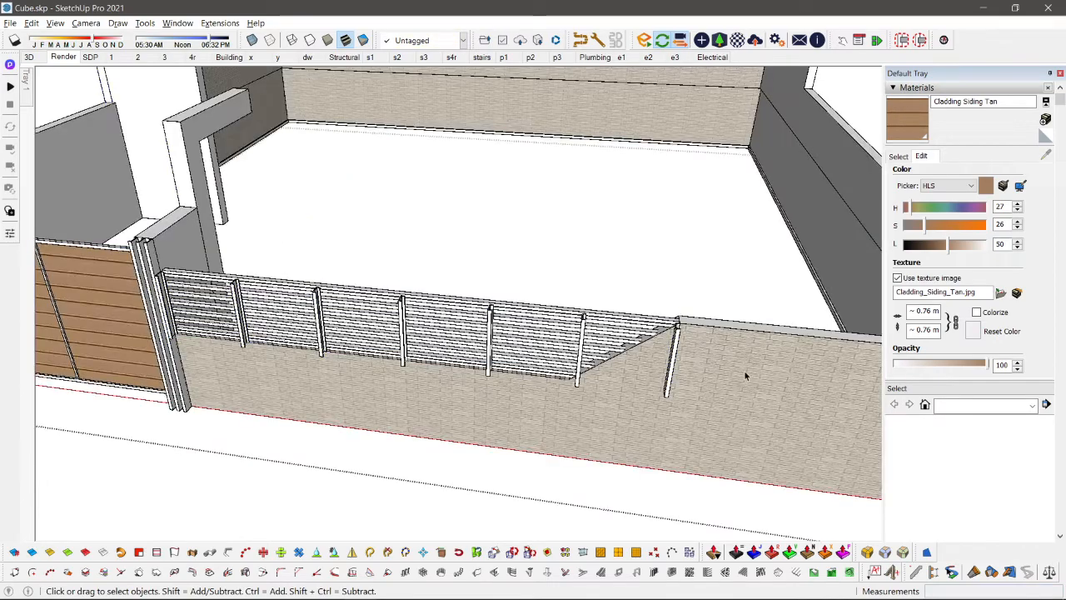
Step: Move the group of upright joists 0.11 m back into the horizontal slats
scroll(542, 338, "up", 6)
left_click(490, 325)
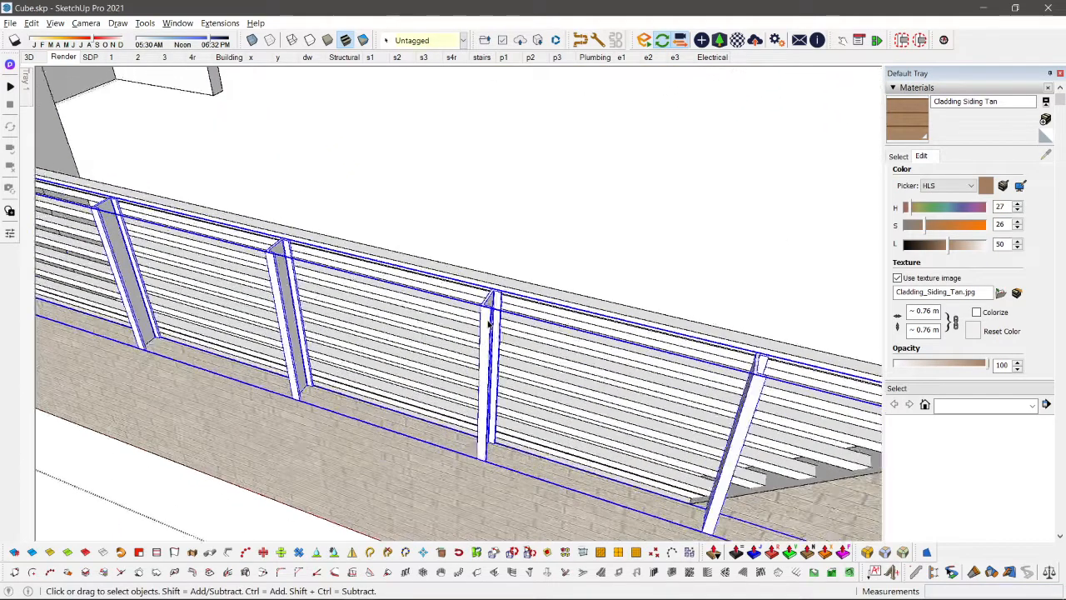
scroll(489, 324, "up", 1)
key("m")
left_click(492, 302)
key("space")
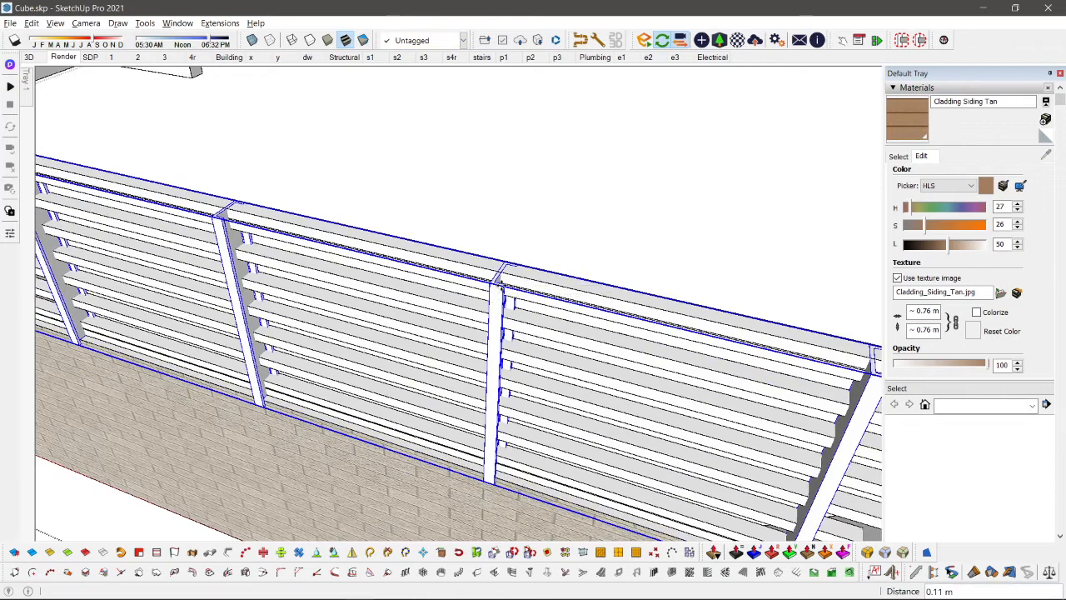
Step: Open the upright joist group for editing and erase the endmost upright beyond the sloped wall section
middle_click_drag(504, 285, 492, 327)
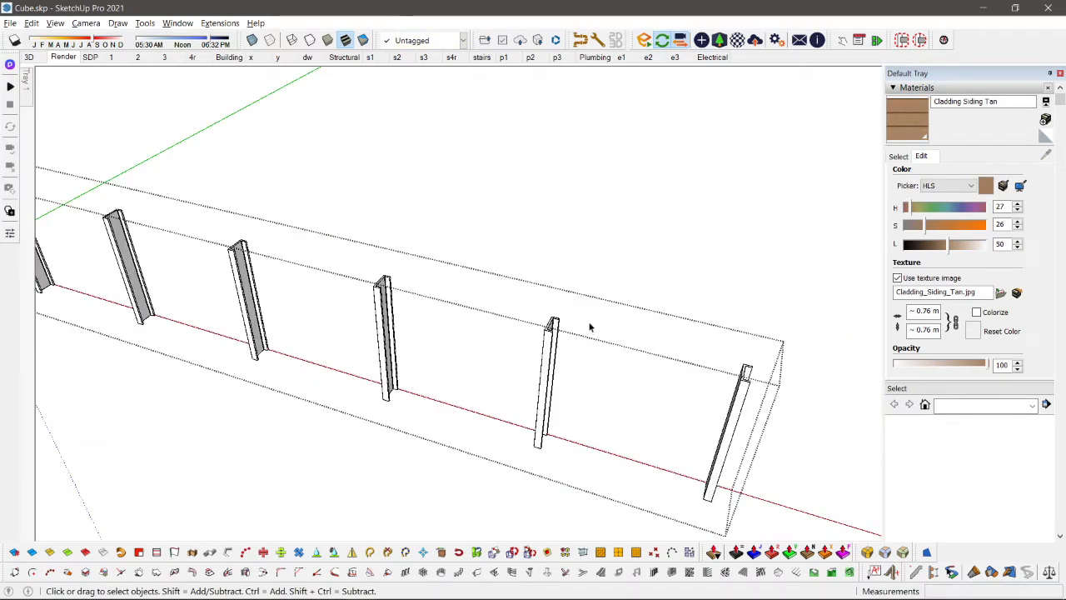
left_click_drag(488, 322, 591, 381)
key("e")
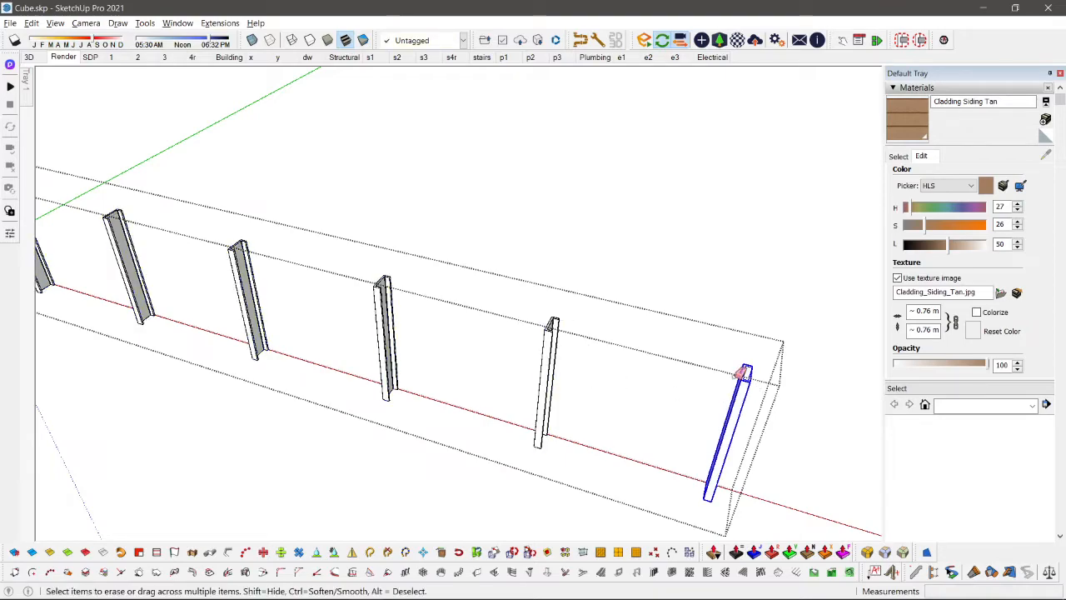
key("space")
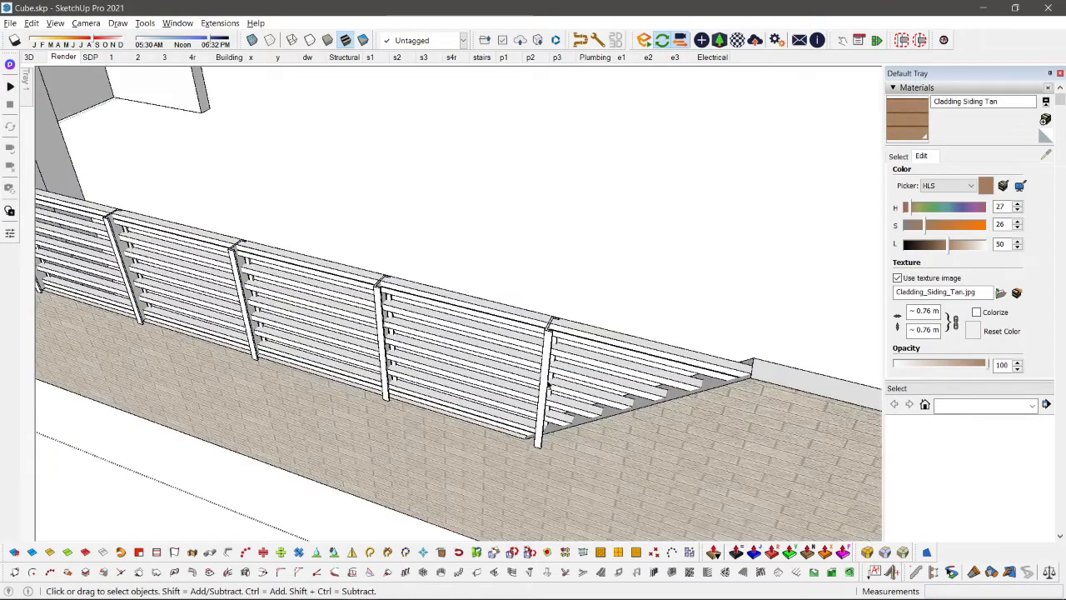
Step: Scale the upright joist group shorter along the wall so its end post meets the foot of the slope
mouse_move(549, 396)
middle_mouse_down()
mouse_move(580, 422)
mouse_move(588, 400)
middle_mouse_up()
left_click(581, 422)
key("s")
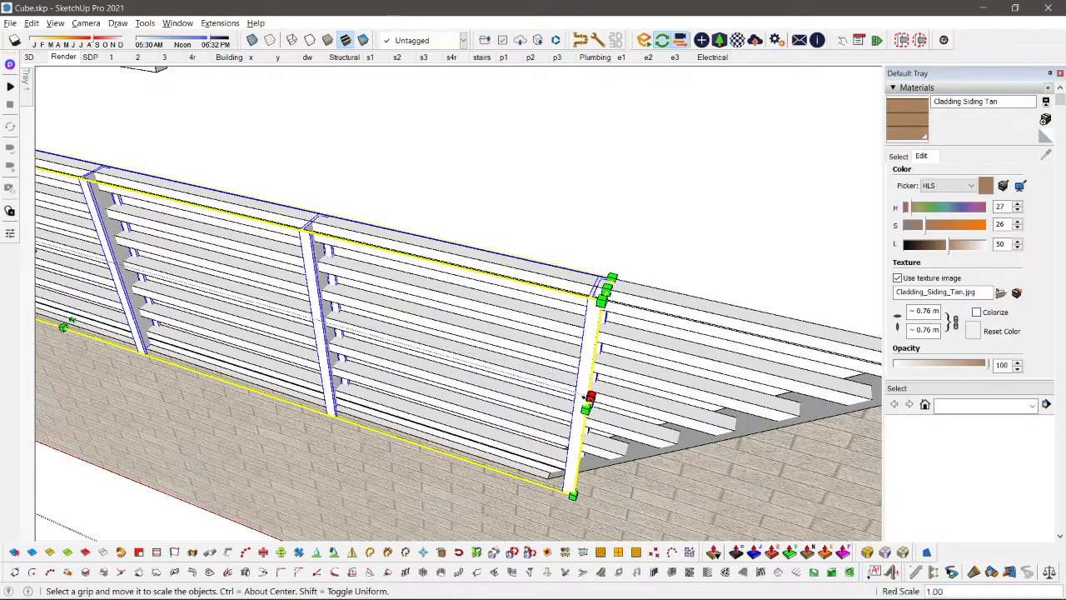
left_click_drag(590, 396, 553, 391)
key("space")
Step: Scale the upright joist group across the wall's thickness to about 0.47
scroll(549, 439, "up", 3)
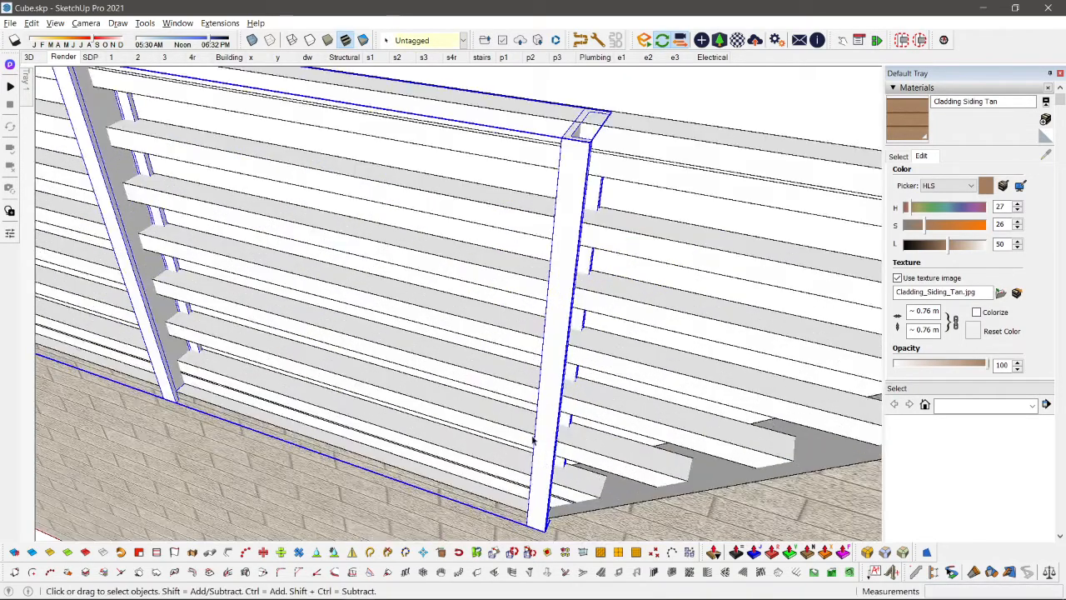
scroll(369, 328, "down", 1)
middle_click_drag(367, 328, 692, 437, "shift")
scroll(358, 384, "down", 1)
key("s")
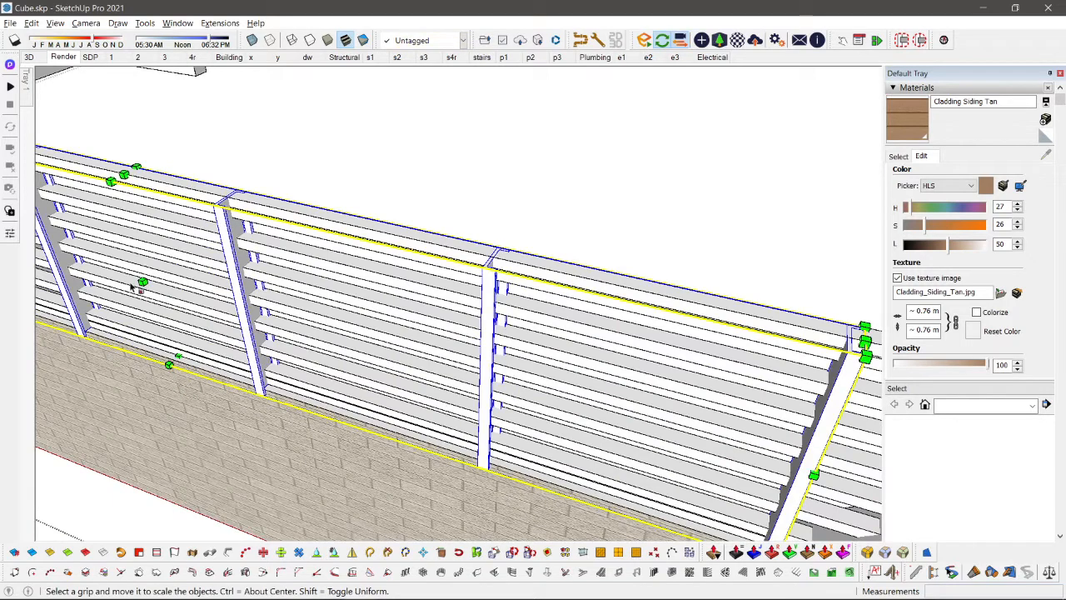
mouse_move(143, 283)
left_mouse_down()
mouse_move(160, 268)
mouse_move(148, 275)
left_mouse_up()
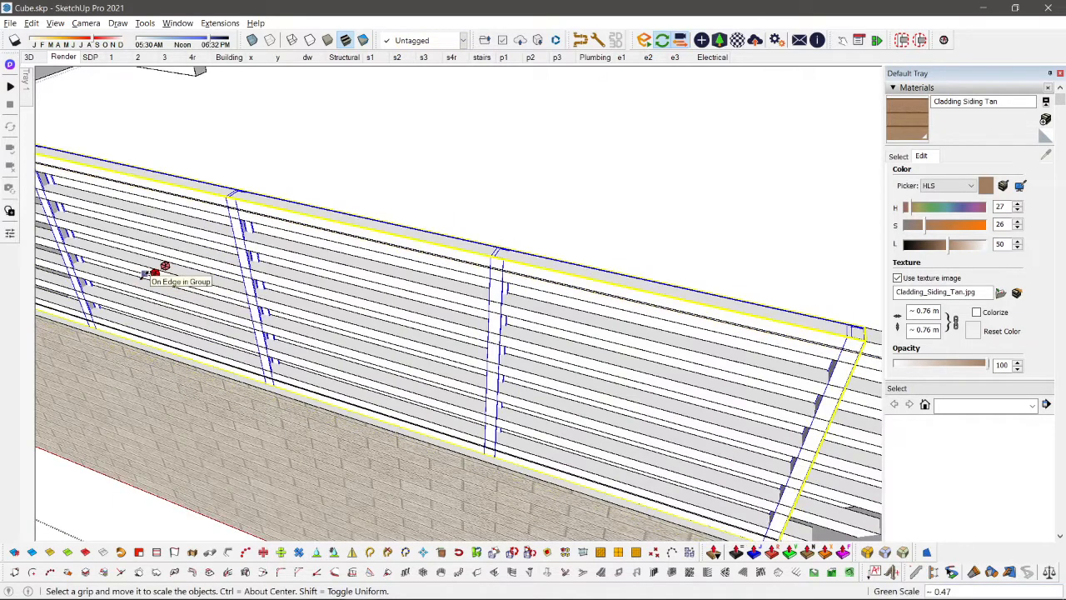
Step: Scale the horizontal slat group across the wall's thickness to about 0.92, flush with the corner of an upright
key("Escape")
key("space")
scroll(433, 334, "up", 2)
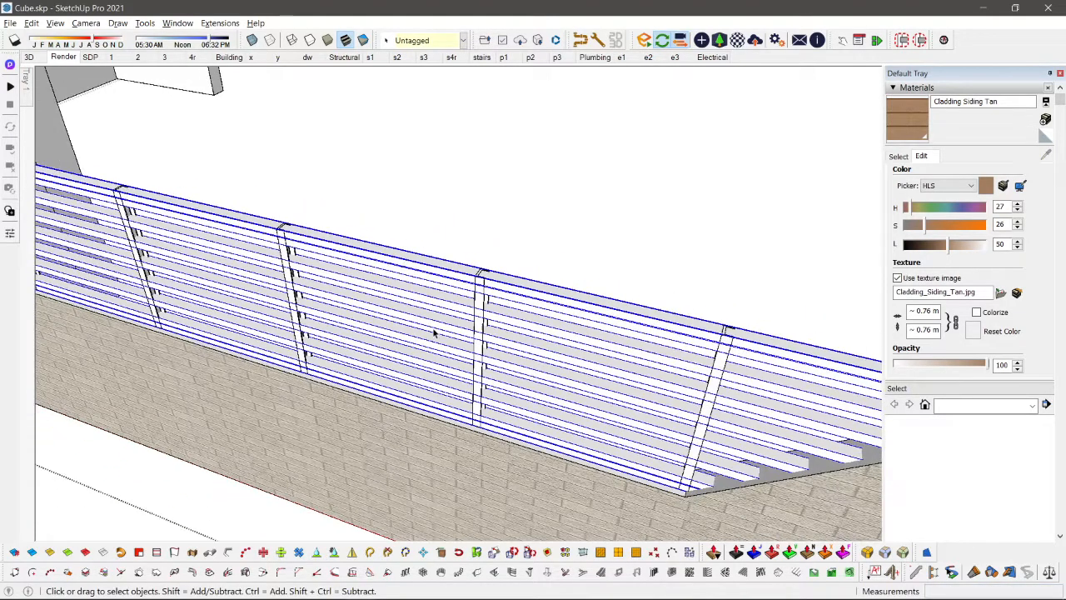
middle_click_drag(433, 333, 416, 345, "shift")
key("s")
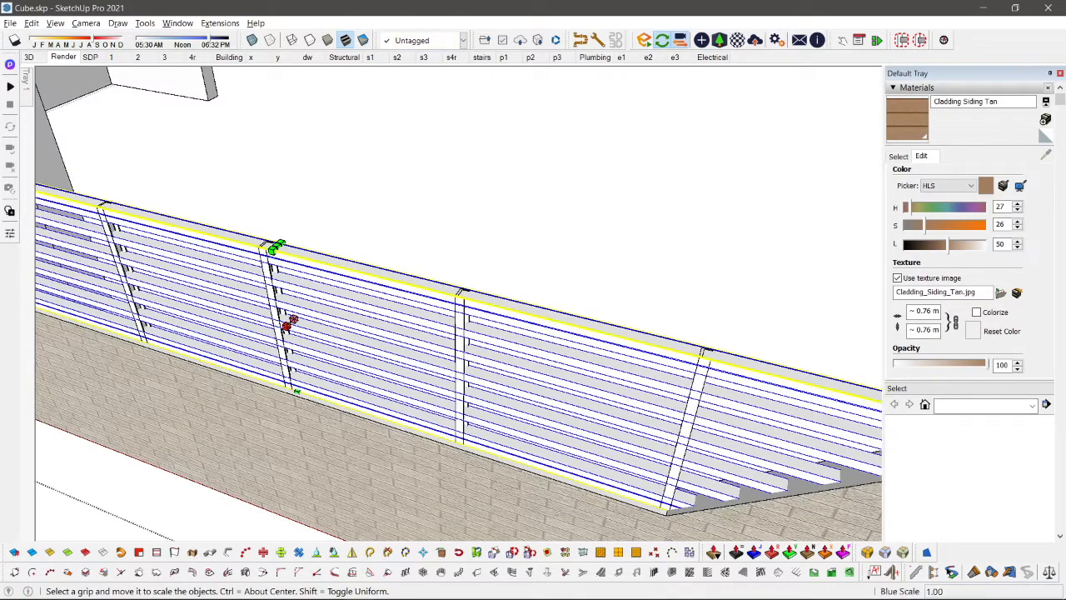
left_click(286, 326)
scroll(272, 249, "up", 4)
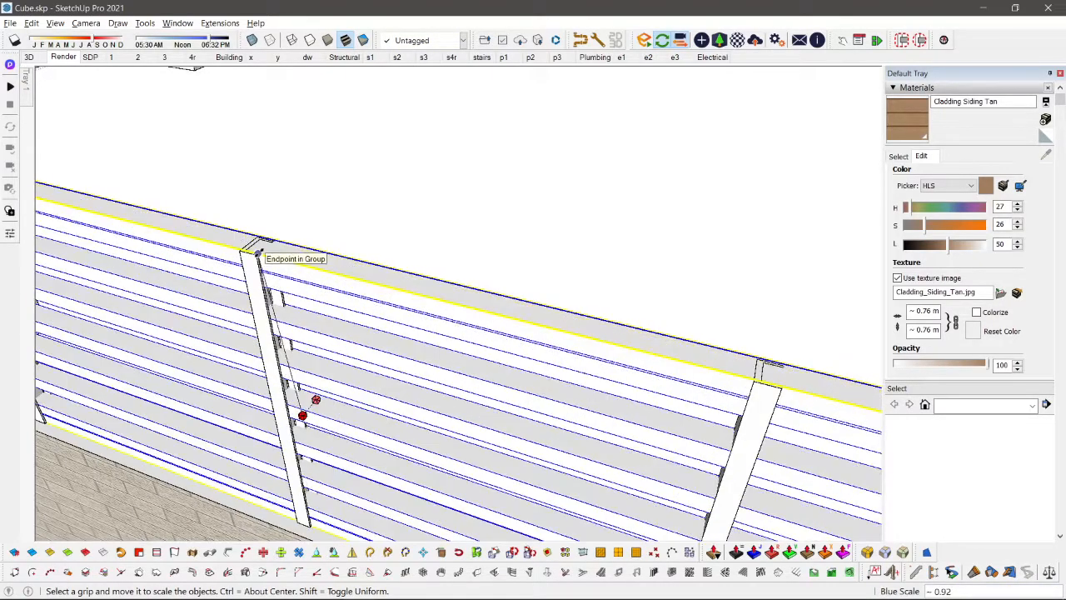
left_click(258, 252)
key("space")
left_click(428, 224)
scroll(250, 275, "down", 4)
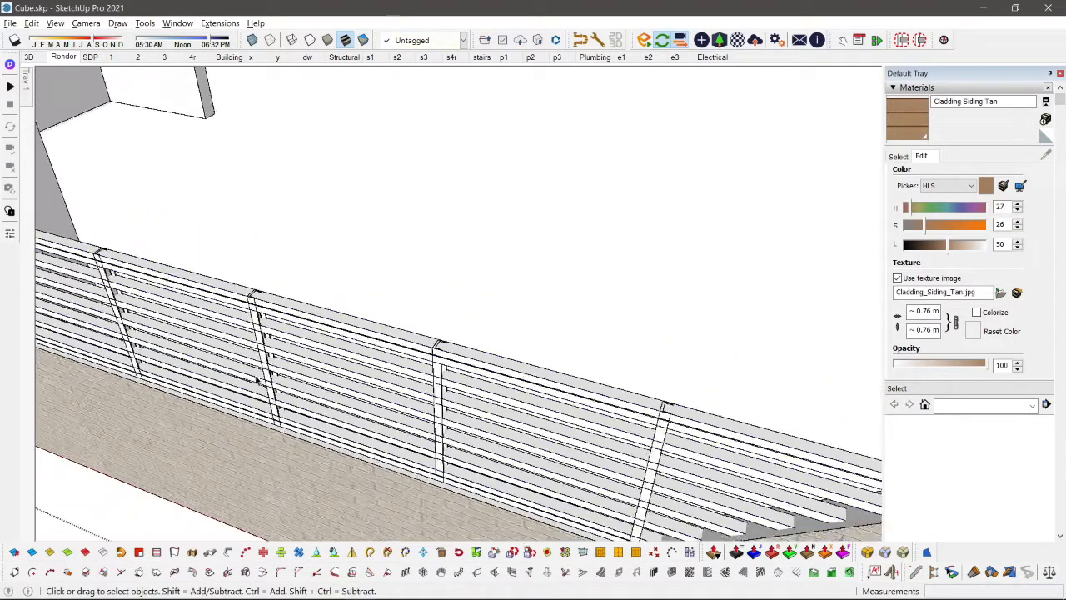
Step: Return to the Render scene and check the boundary wall's slats and uprights in the Enscape window
scroll(258, 380, "down", 1)
left_click(63, 57)
key("alt+Tab")
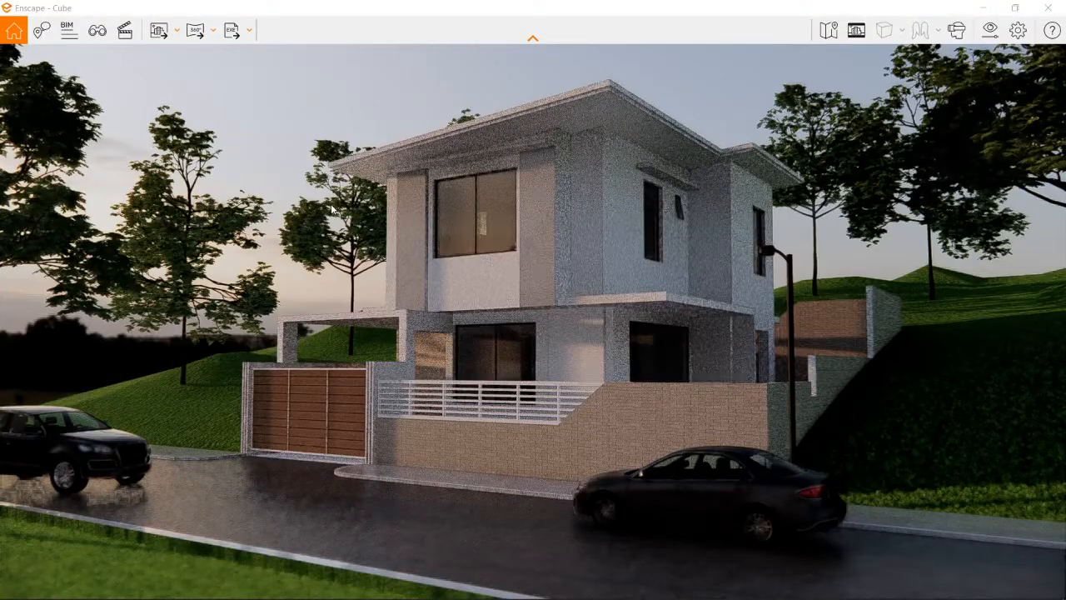
key("alt+Tab")
Step: Sample the [Metal Seamed]2 material from the upper-floor front window frame and paint the boundary wall's slatted railing with it
scroll(458, 257, "up", 1)
scroll(405, 247, "up", 1)
key("b")
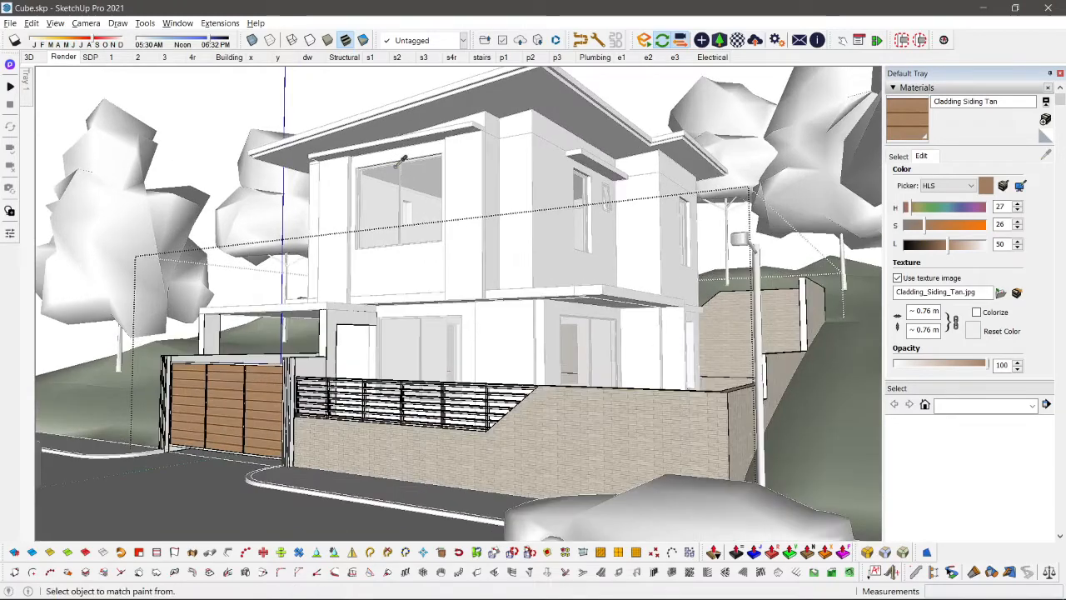
scroll(398, 161, "up", 1)
left_click(356, 171, "alt")
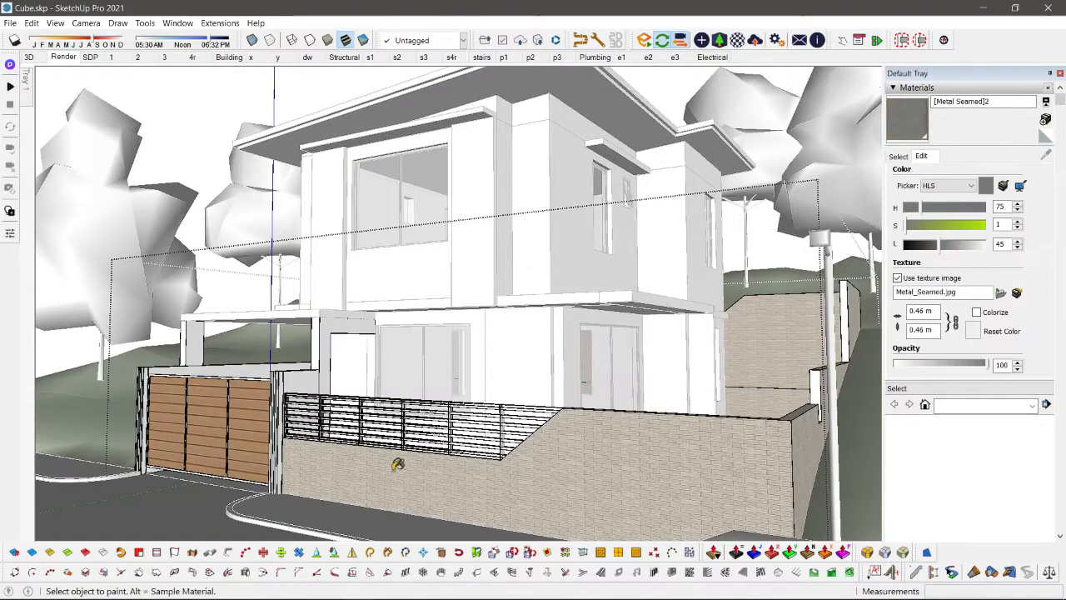
left_click(423, 400)
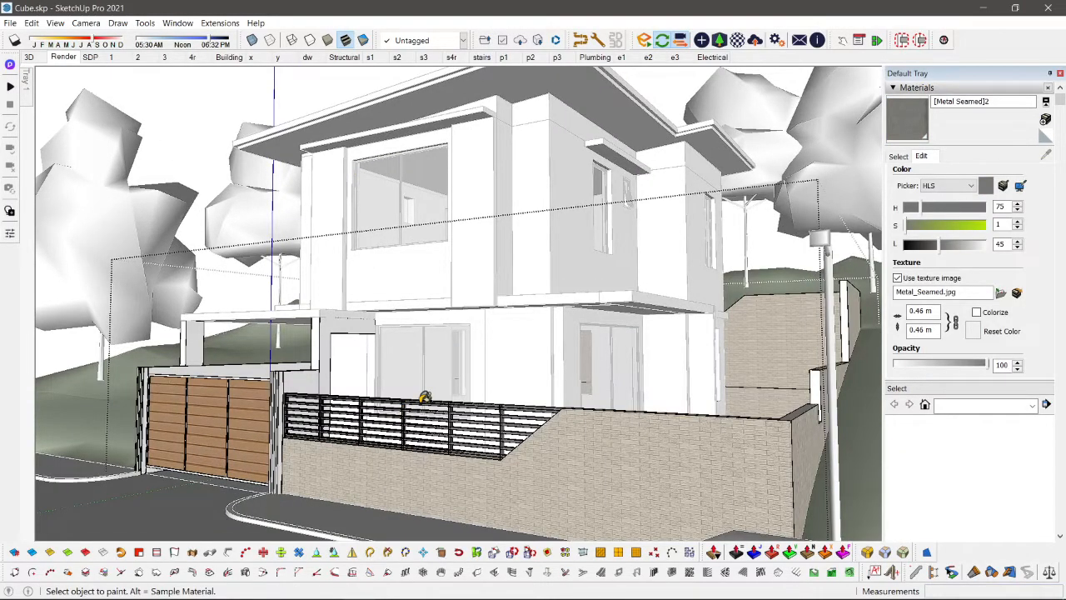
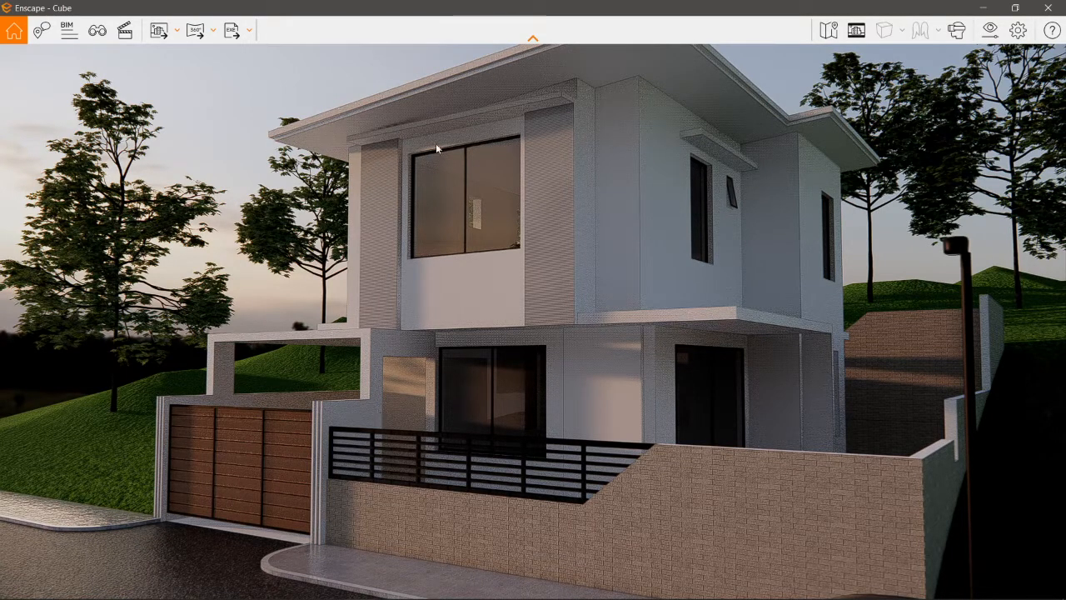
Step: Return to the Render scene and check the whole exterior and the visual settings in the Enscape window
key("alt+Tab")
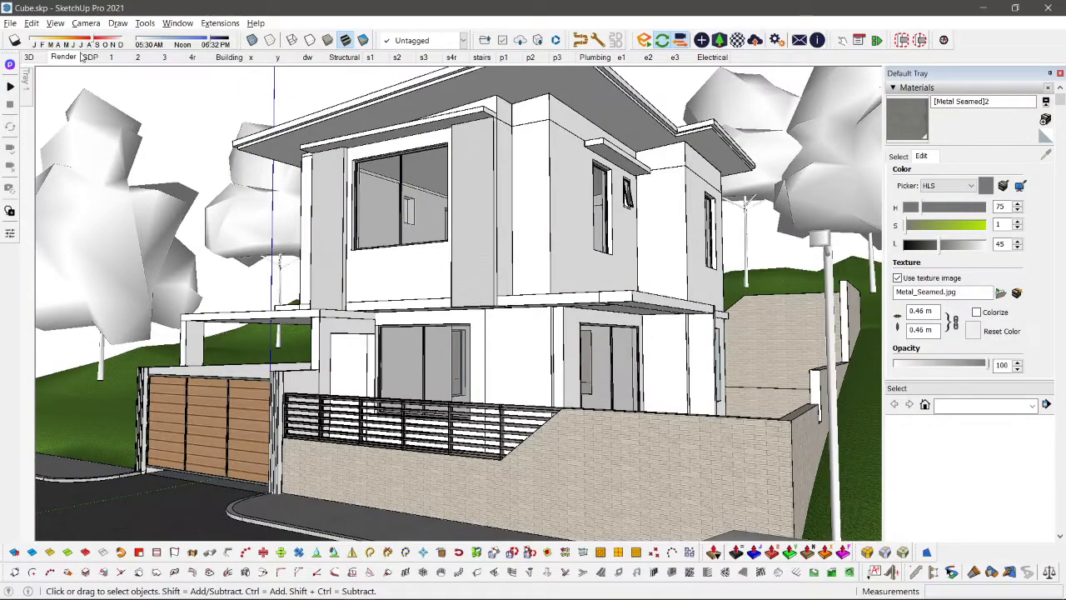
left_click(61, 57)
key("alt+Tab")
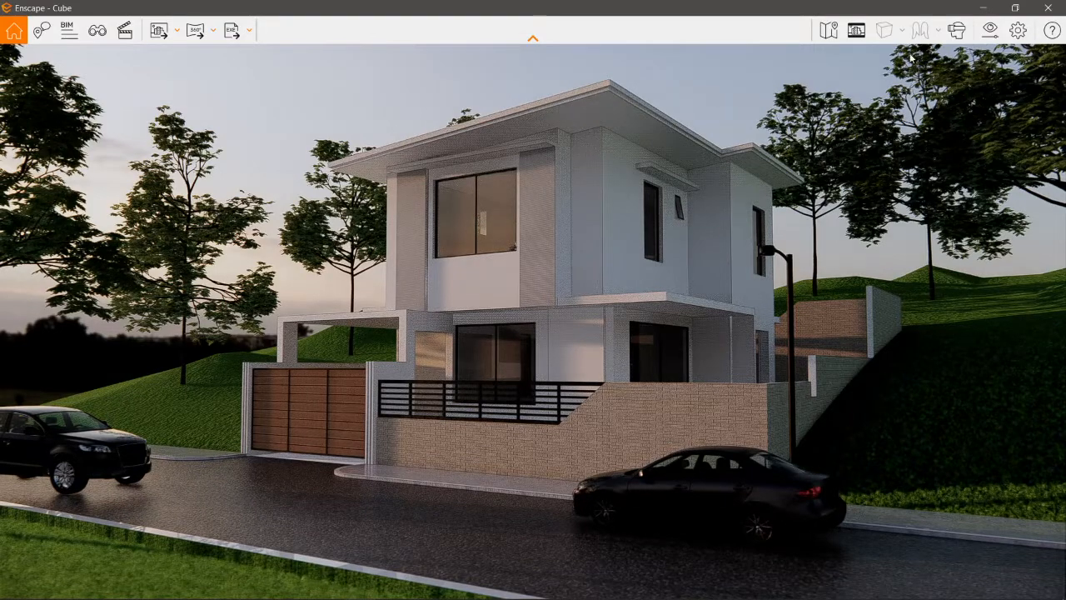
left_click(989, 33)
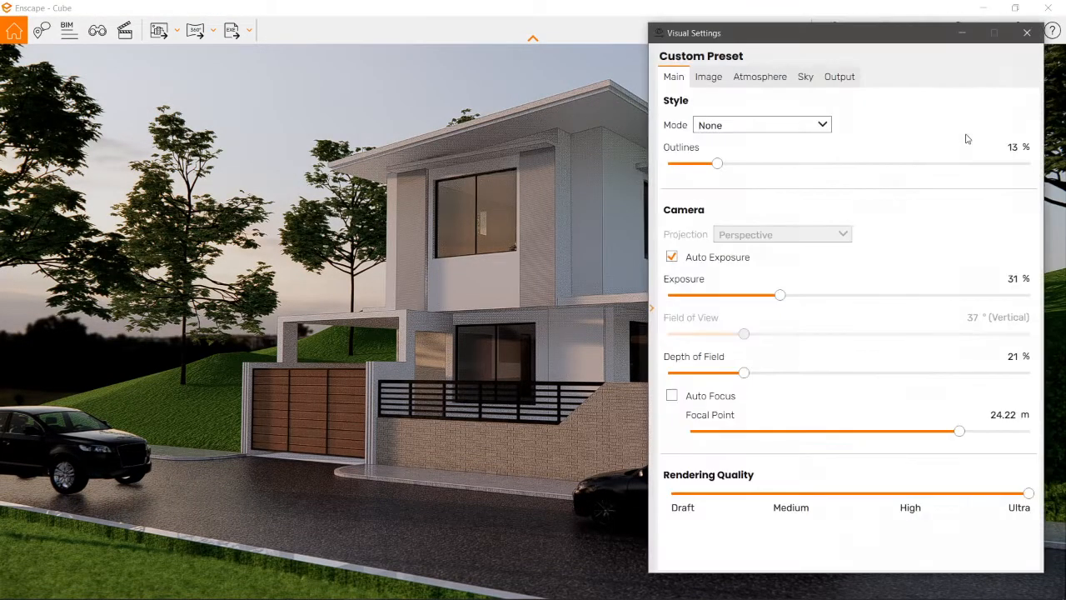
left_click(1027, 33)
key("alt+Tab")
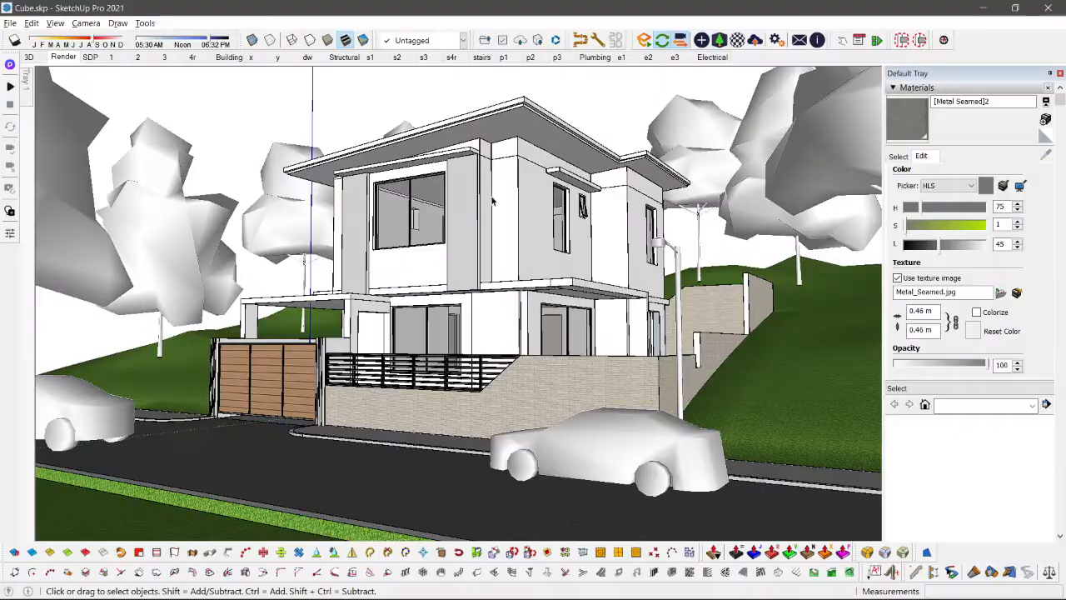
Step: Draw a circle of about 0.13 m radius on the upper roof's soffit near the front corner
scroll(552, 268, "up", 3)
middle_click_drag(552, 268, 528, 153)
scroll(498, 121, "up", 3)
scroll(528, 153, "up", 2)
key("c")
left_click(559, 115)
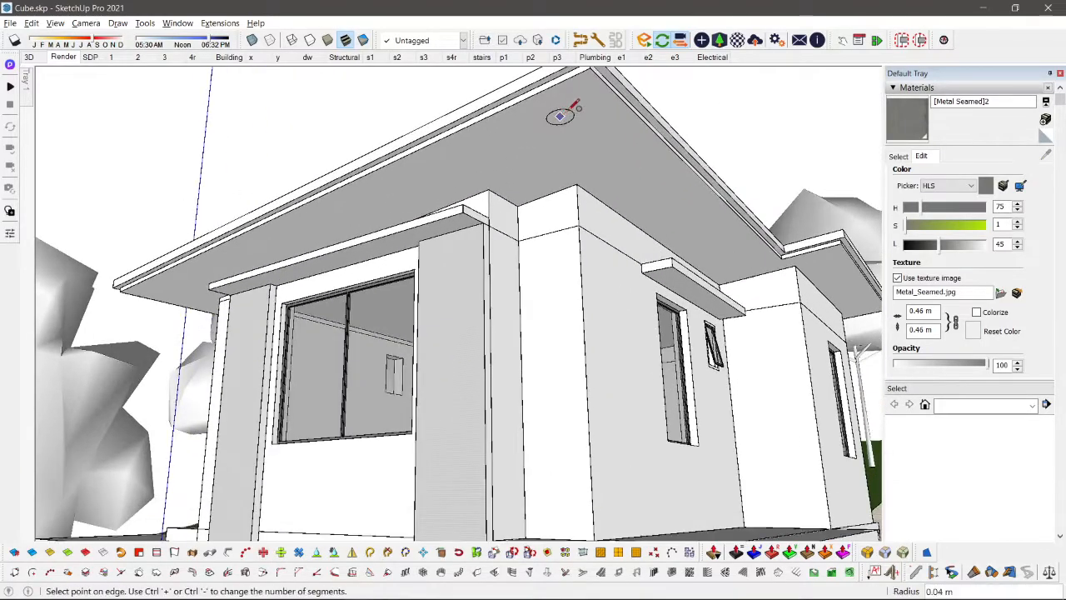
scroll(555, 121, "up", 1)
left_click(571, 109)
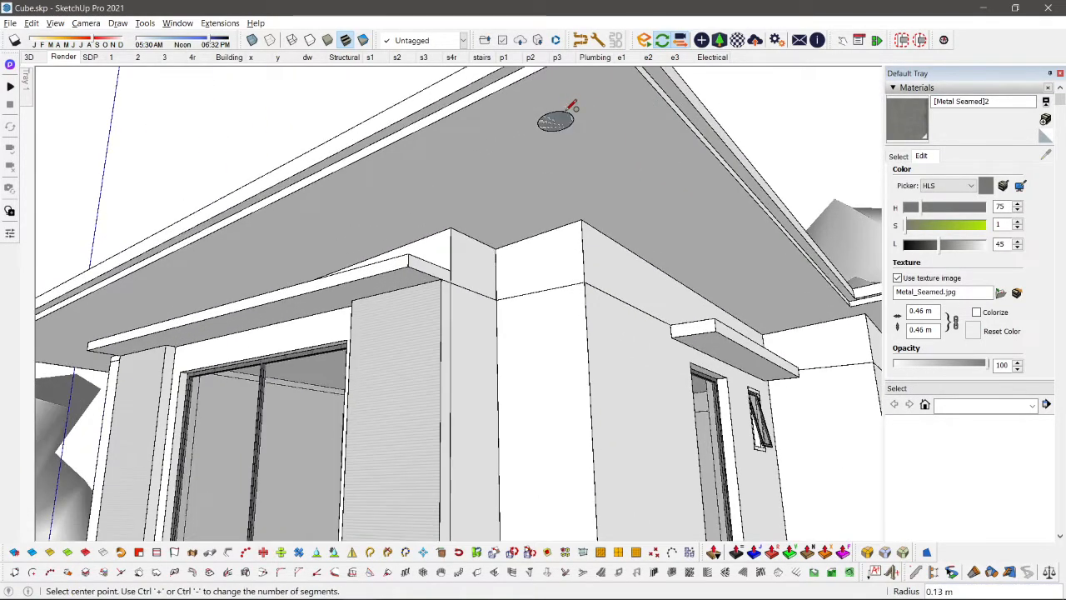
key("space")
Step: Scale the soffit circle down about its center to roughly half its size
scroll(566, 121, "up", 4)
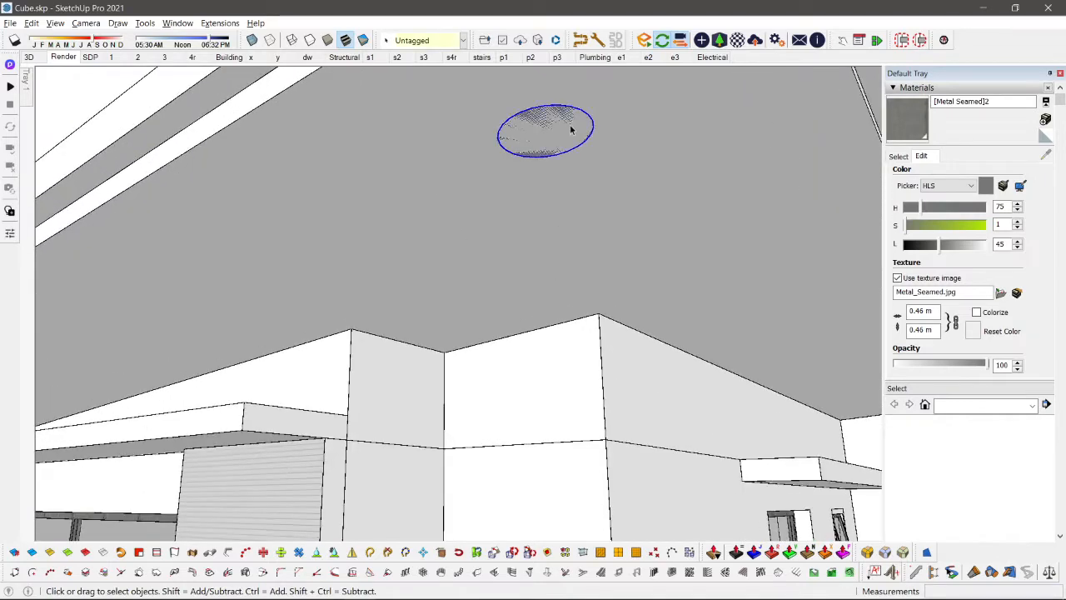
key("s")
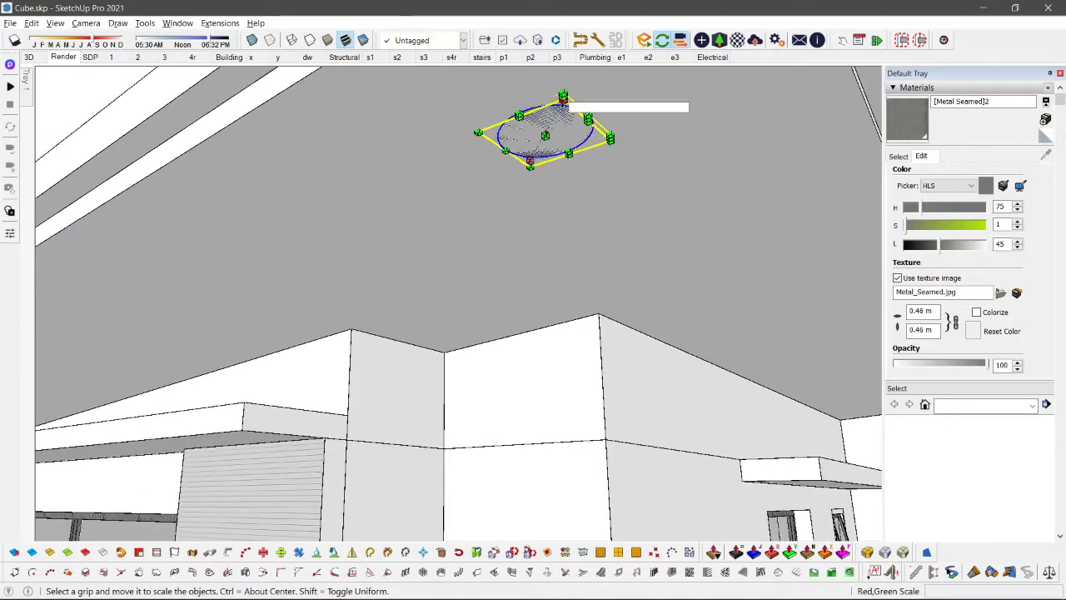
left_click_drag(563, 98, 554, 117)
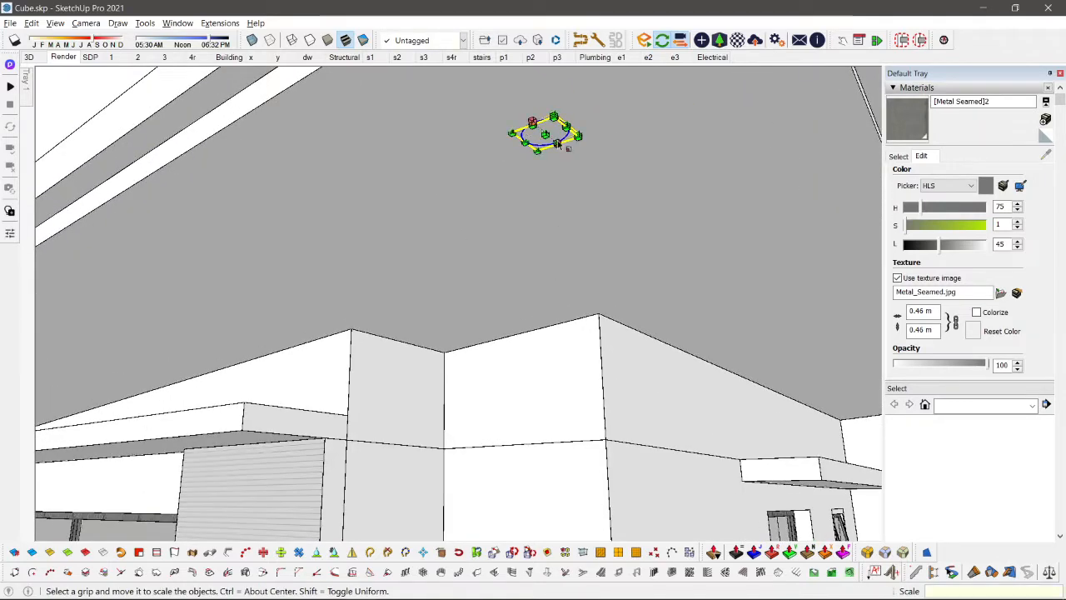
Step: Push/Pull the soffit circle about 0.01 m downward into a thin lamp disc
scroll(550, 133, "up", 2)
key("p")
left_click(546, 139)
left_click(546, 139)
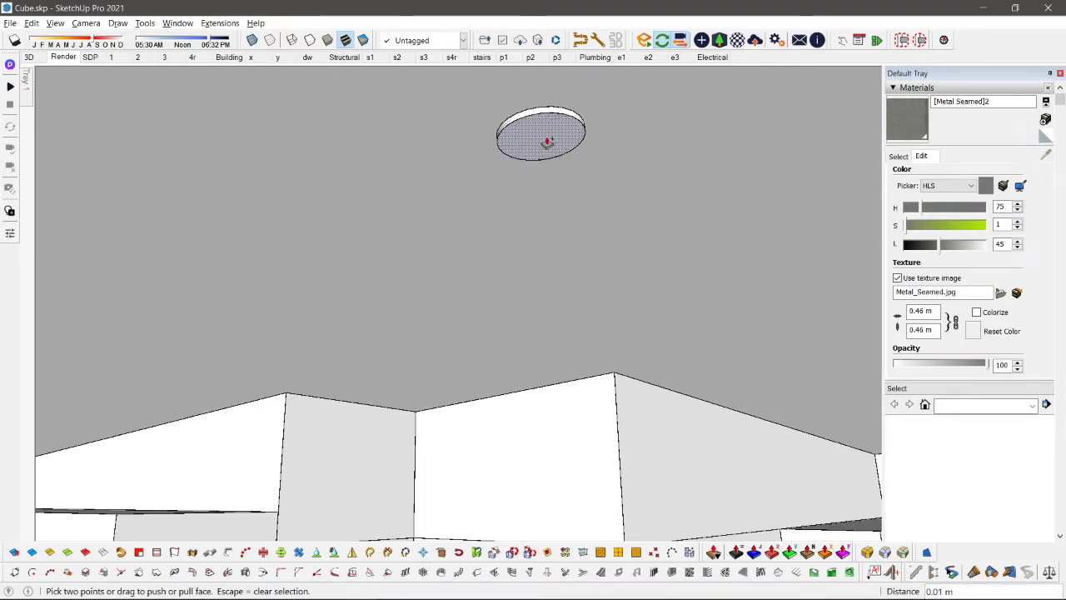
key("space")
Step: Paint the lamp disc's underside with Color C04 from the Colors collection, undoing the stray paint on its rim
left_click(898, 157)
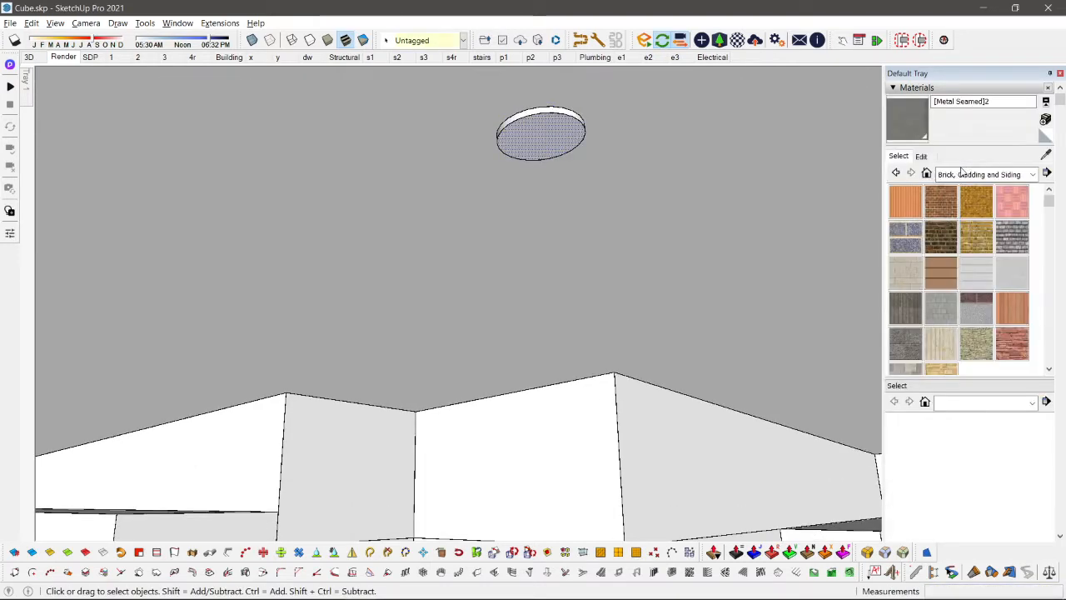
left_click(962, 172)
left_click(948, 218)
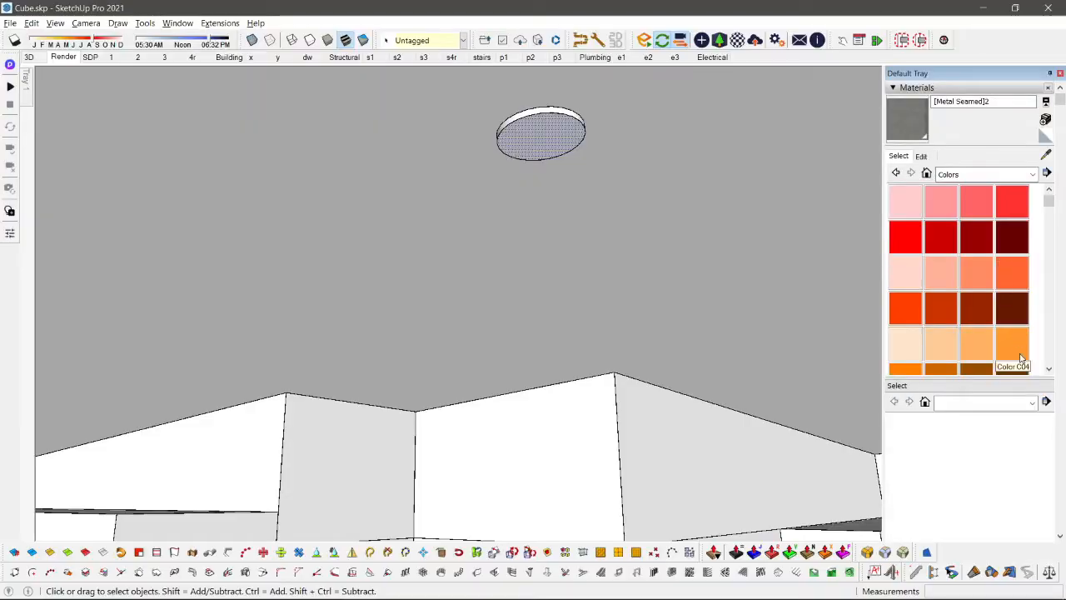
left_click(1022, 359)
left_click(542, 111)
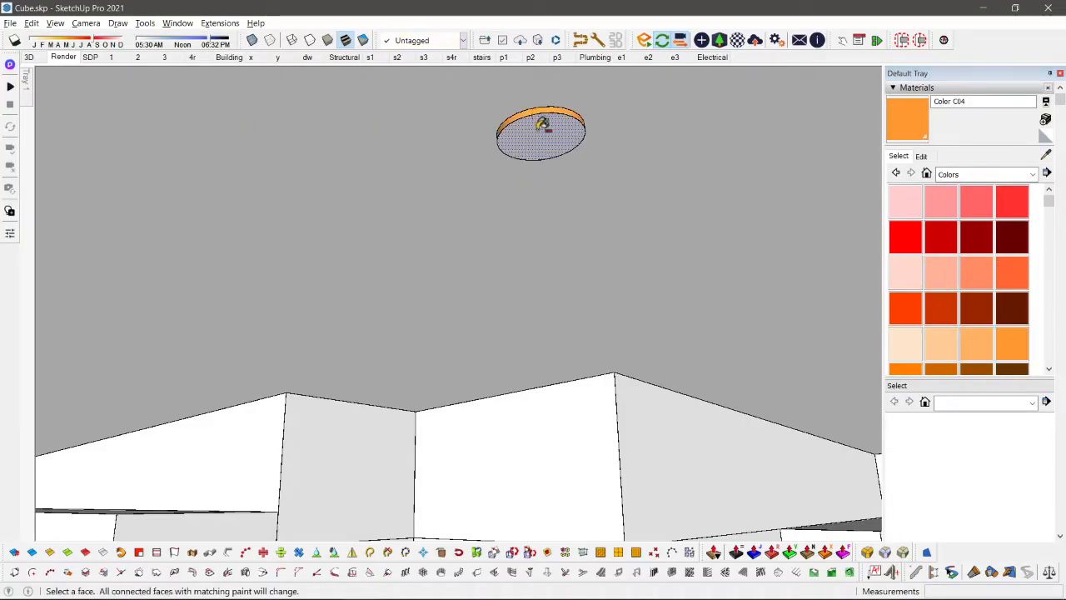
key("ctrl+z")
left_click(1004, 337)
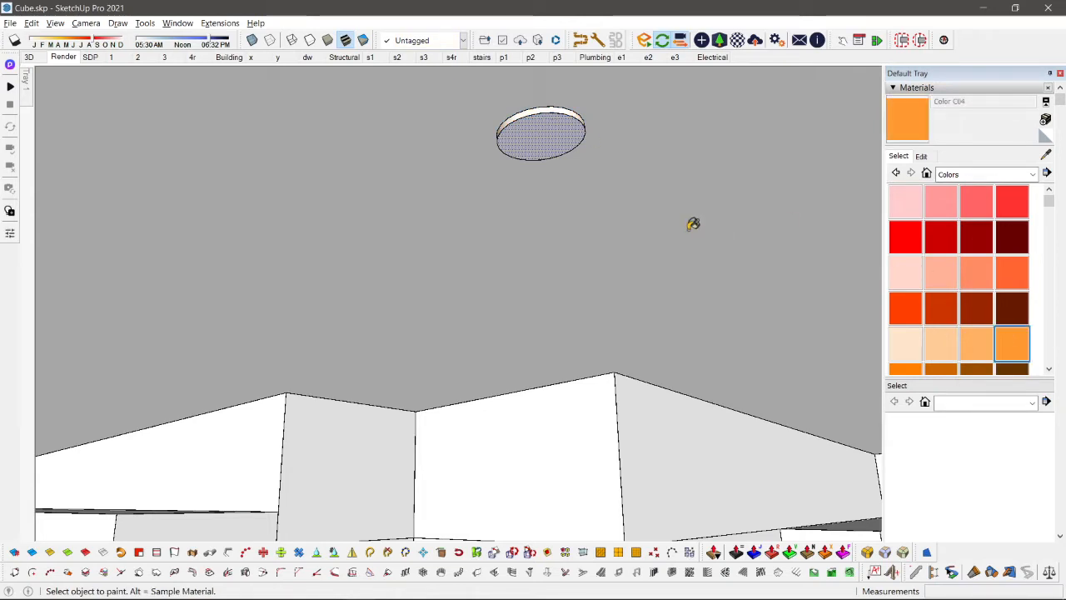
left_click(579, 131)
Step: Set the disc material's lightness to 84, rename it emissive, and check the disc in the Enscape window
left_click(921, 158)
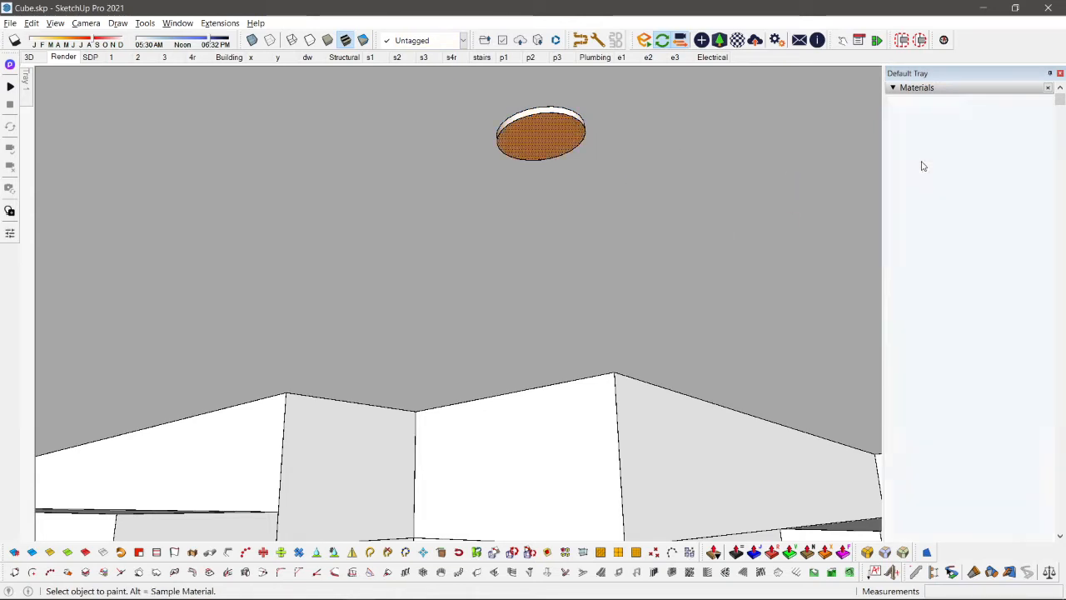
left_click(977, 245)
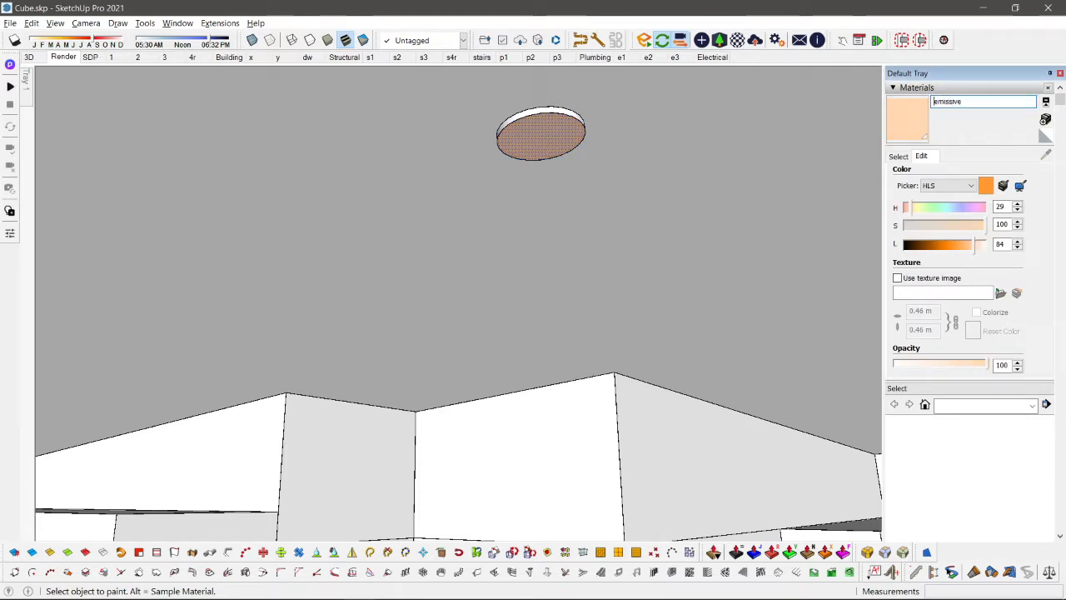
key("alt+Tab")
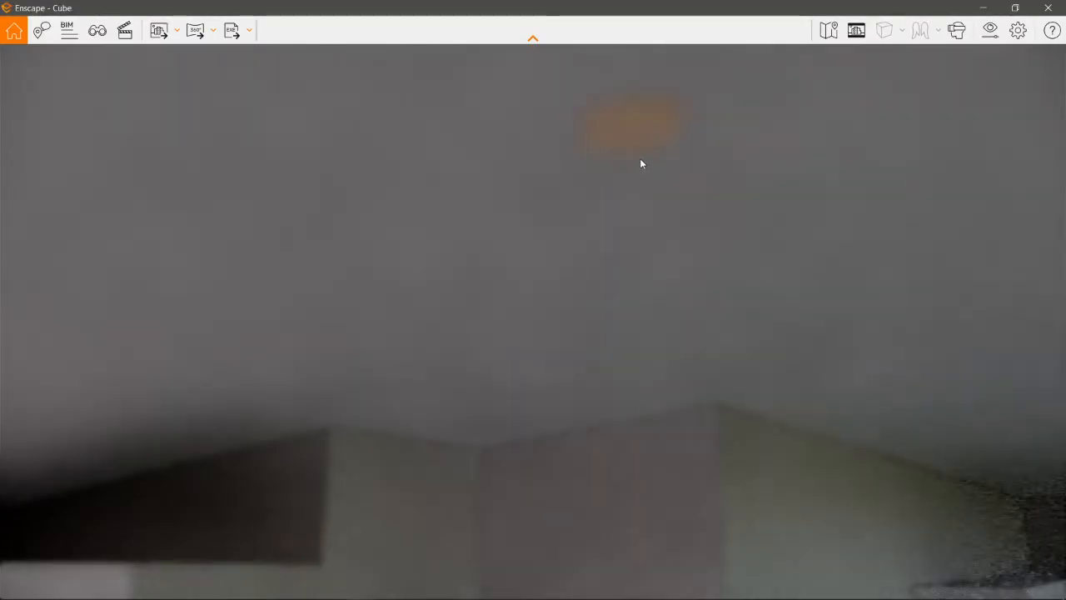
key("alt+Tab")
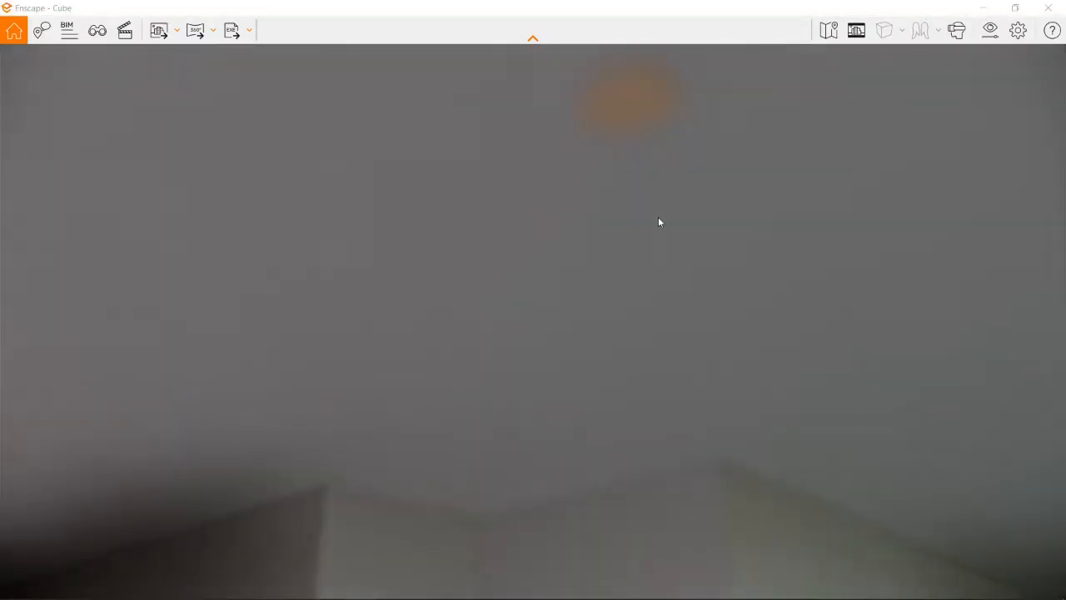
key("alt+Tab")
key("alt+Tab")
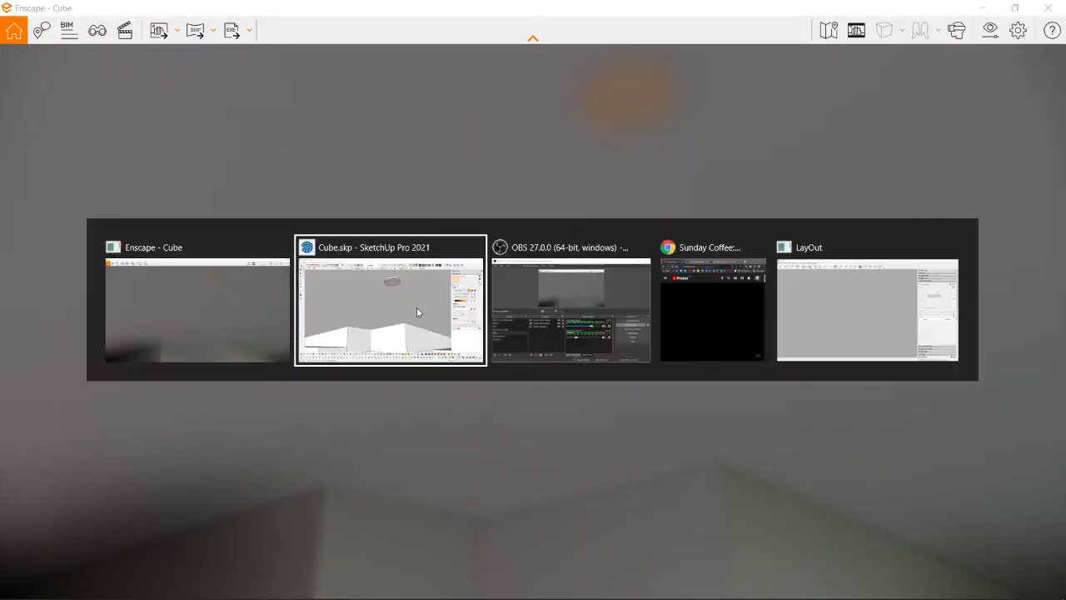
Step: Give the emissive material white self-illumination with a luminance of 100000 cd/m² in Enscape Materials, and set its lightness to 98
left_click(410, 313)
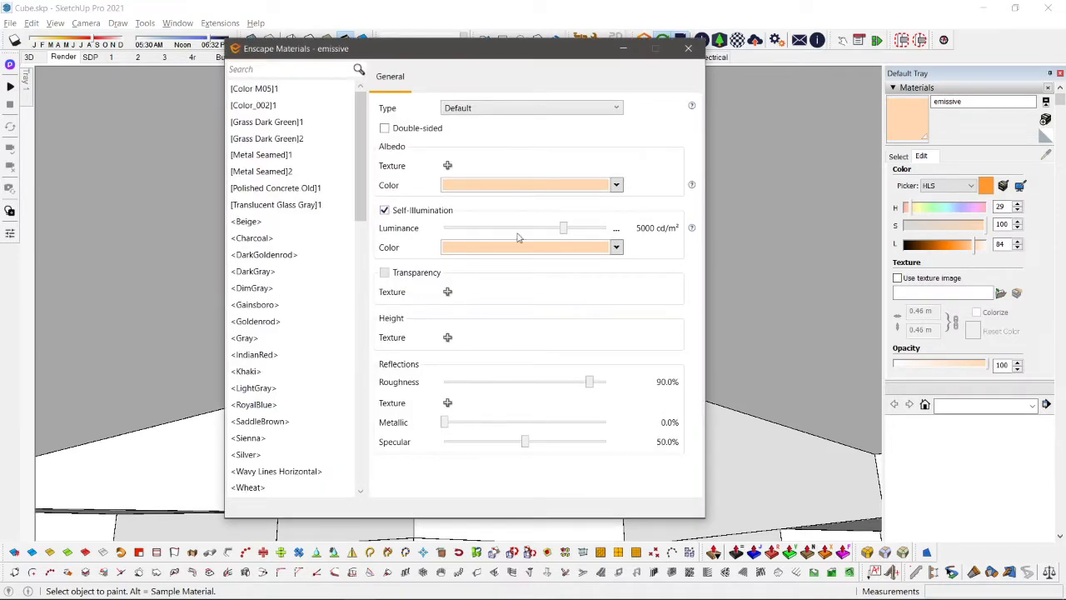
left_click(605, 248)
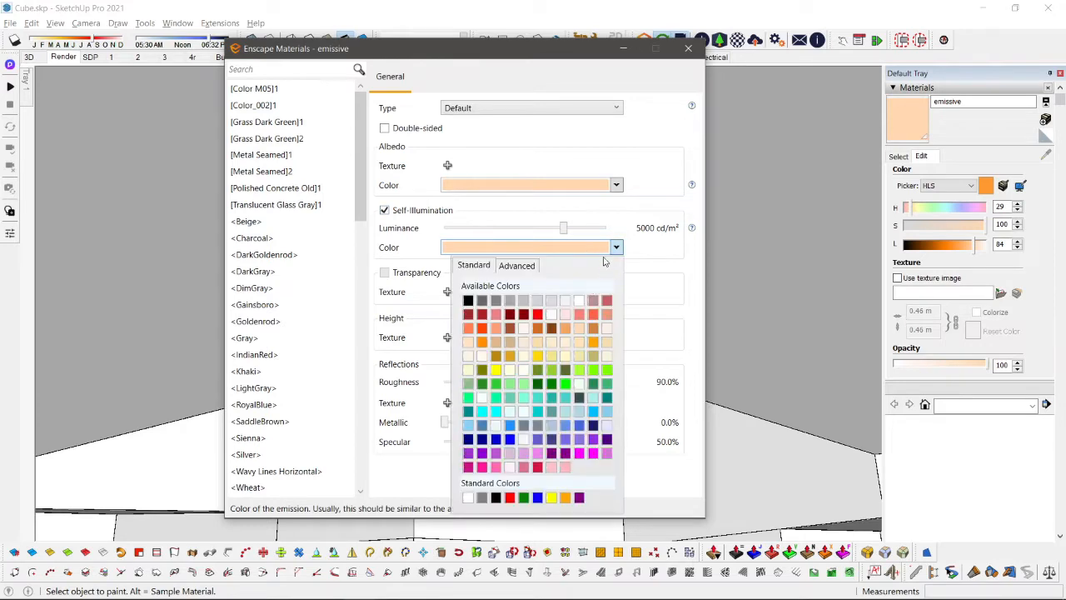
left_click(581, 300)
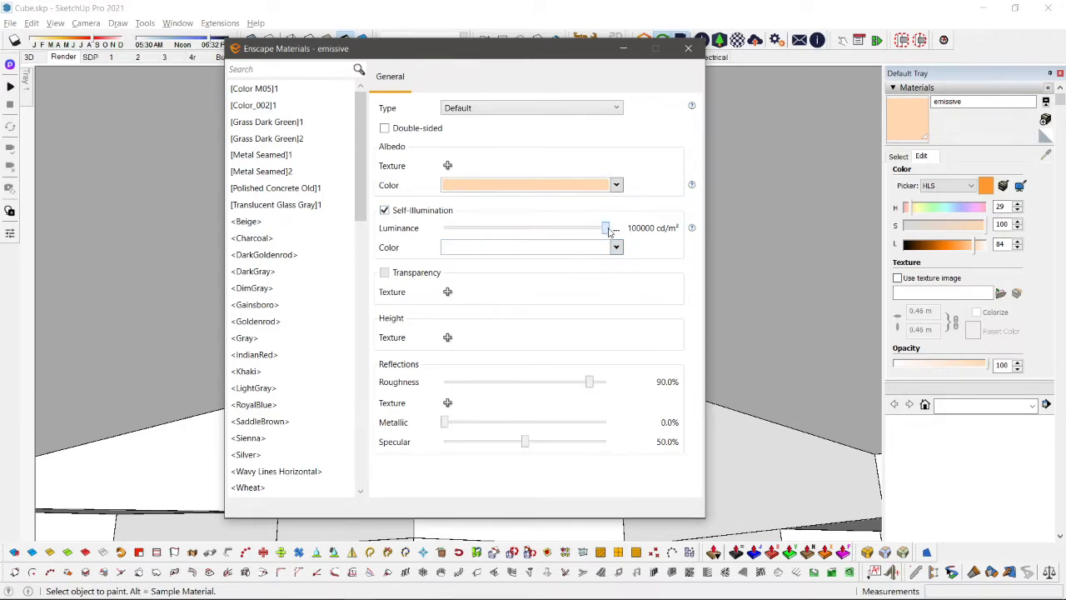
left_click(688, 49)
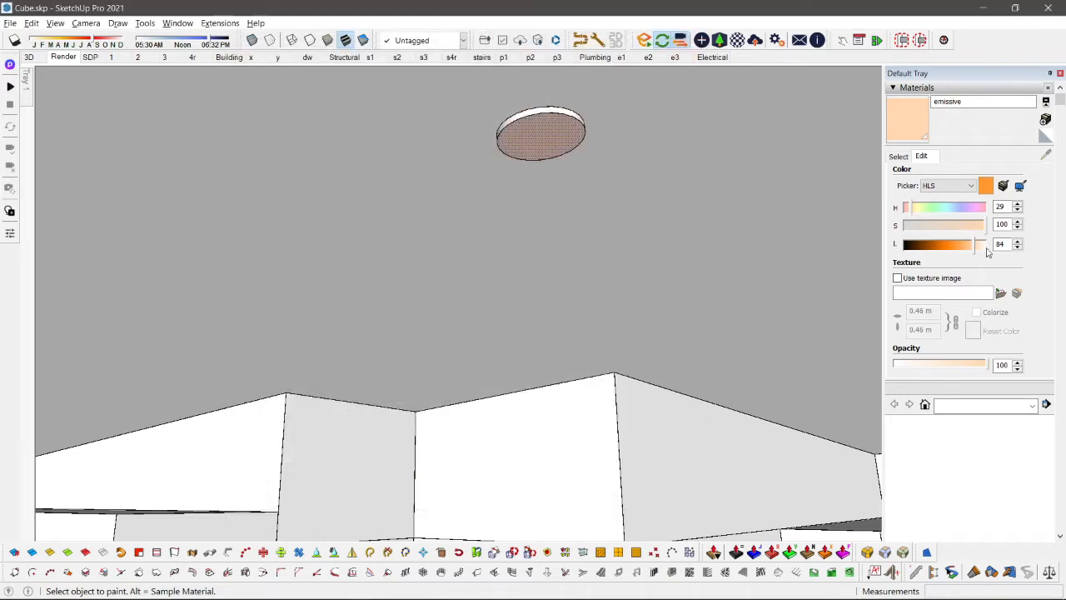
left_click(566, 184)
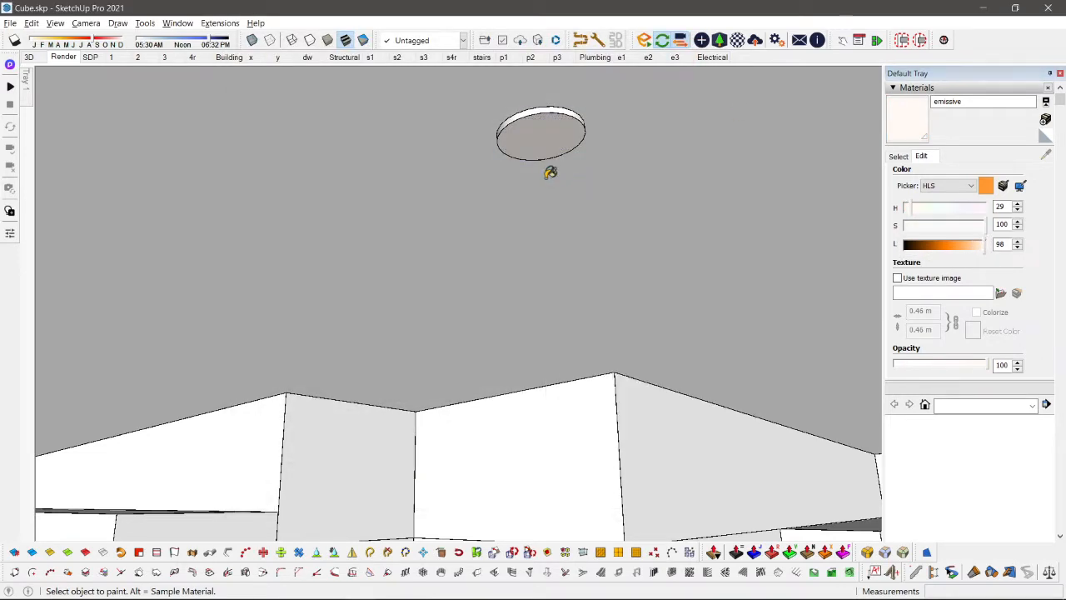
key("space")
Step: Select the whole lamp disc on the soffit and make it a component named lam
key("ctrl+e")
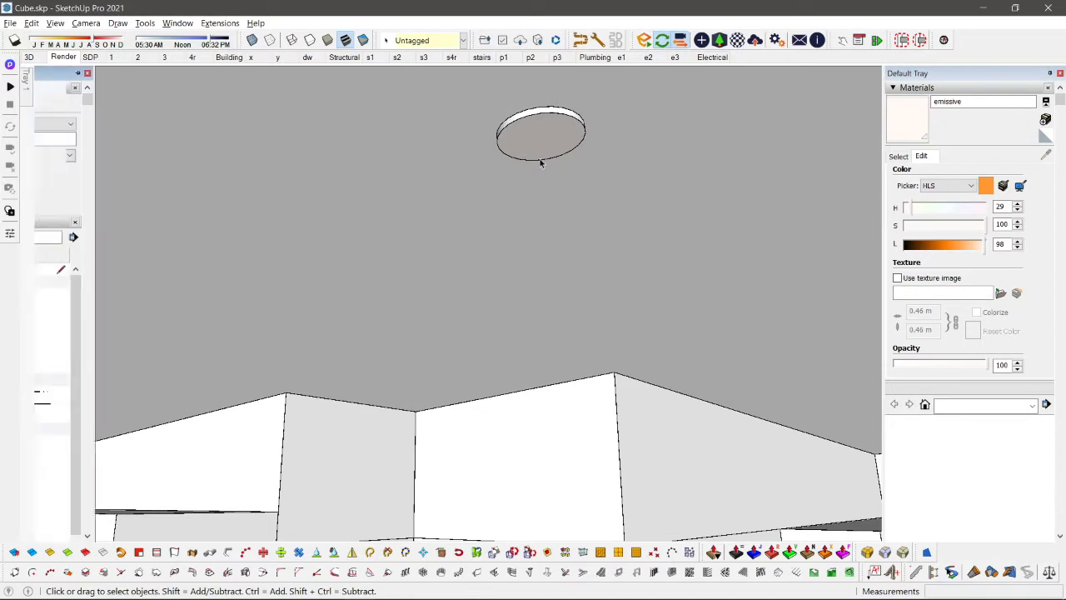
triple_click(540, 157)
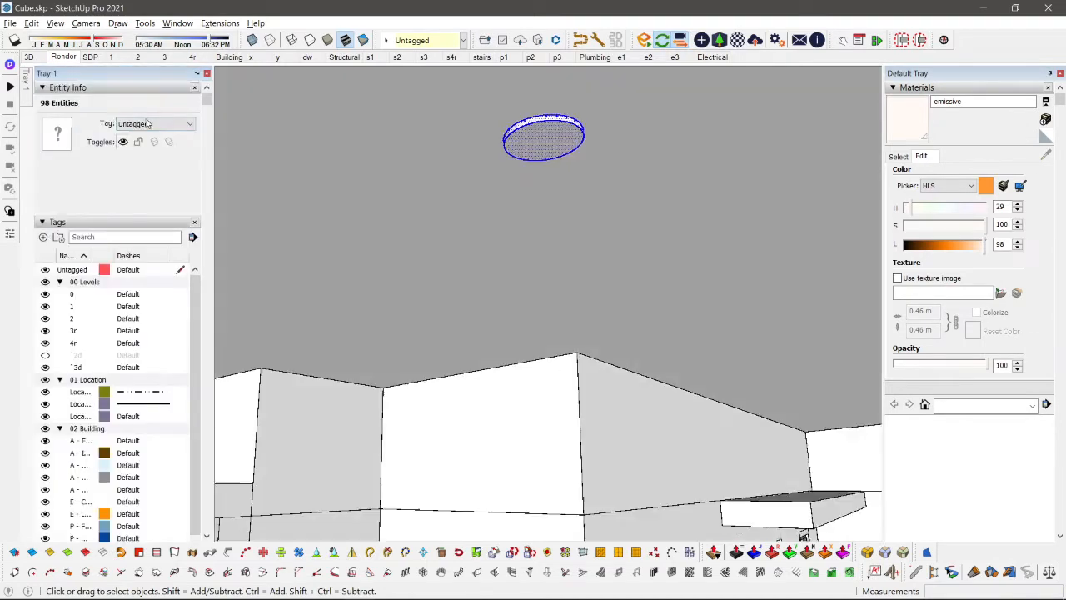
middle_click_drag(581, 168, 601, 175)
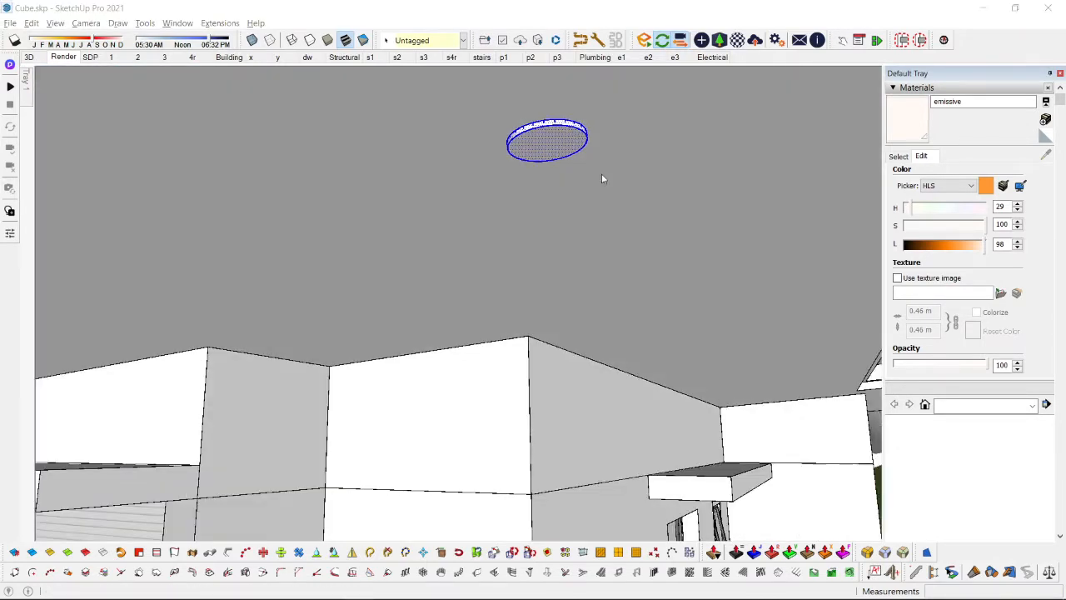
type("g")
type("lam")
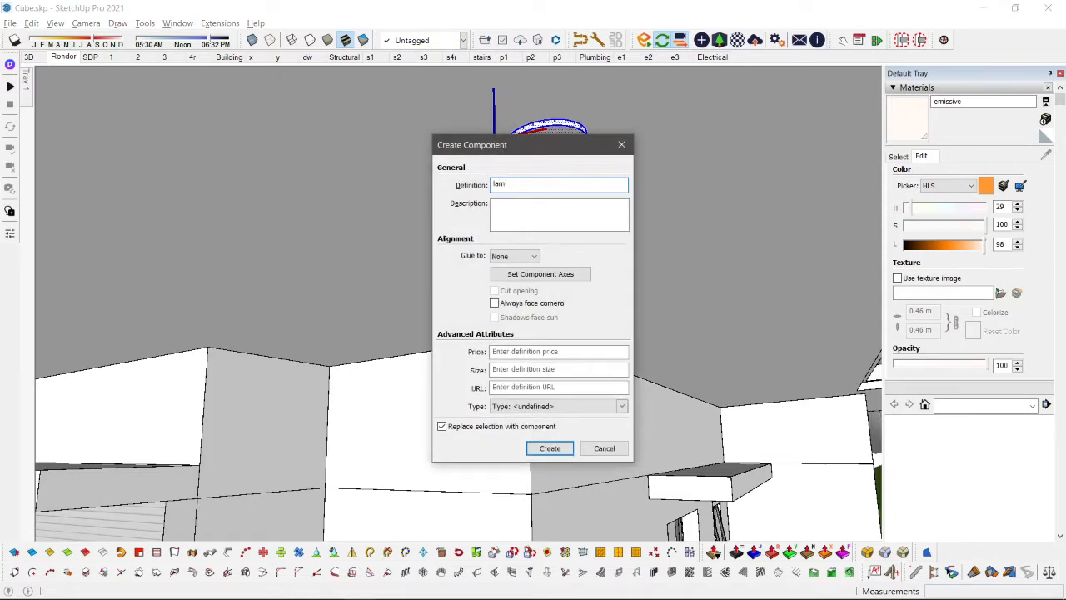
key("Return")
Step: Check the glowing soffit lamp from several distances in the Enscape window
key("alt+Tab")
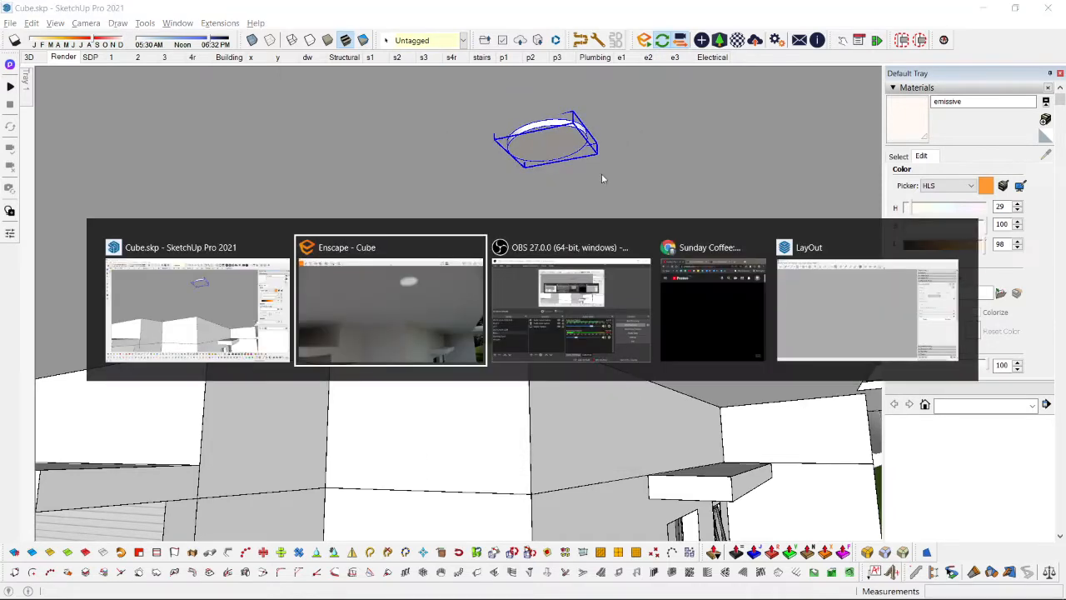
left_click(591, 237)
scroll(591, 237, "down", 6)
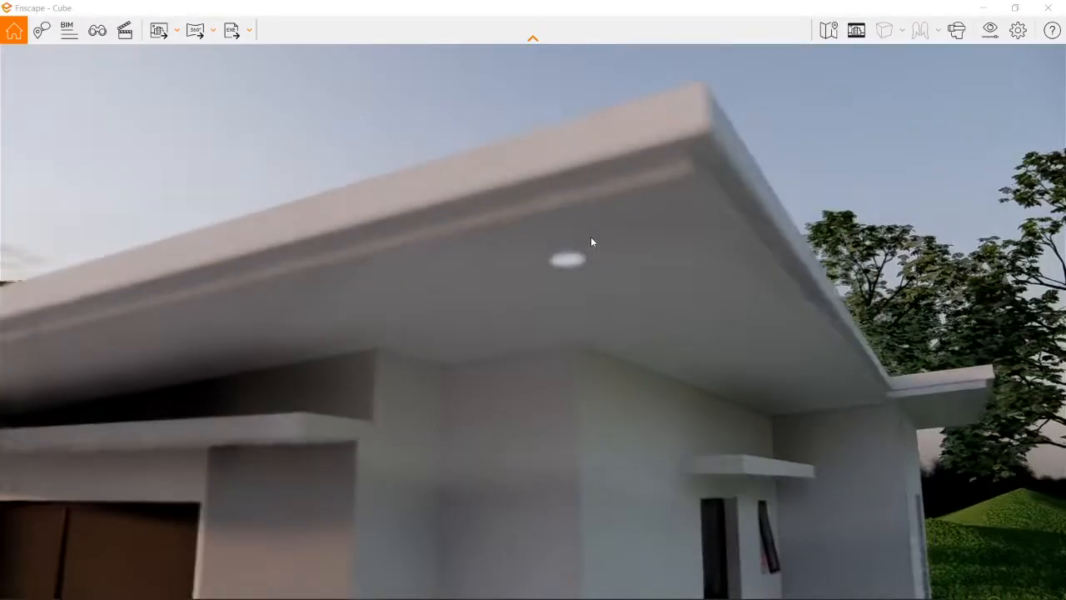
scroll(591, 237, "down", 2)
middle_click_drag(590, 236, 708, 177)
scroll(589, 247, "down", 3)
Step: Switch to SketchUp and paint the roof group's soffit face with Cladding Siding Tan from the Brick, Cladding and Siding collection
key("alt+Tab")
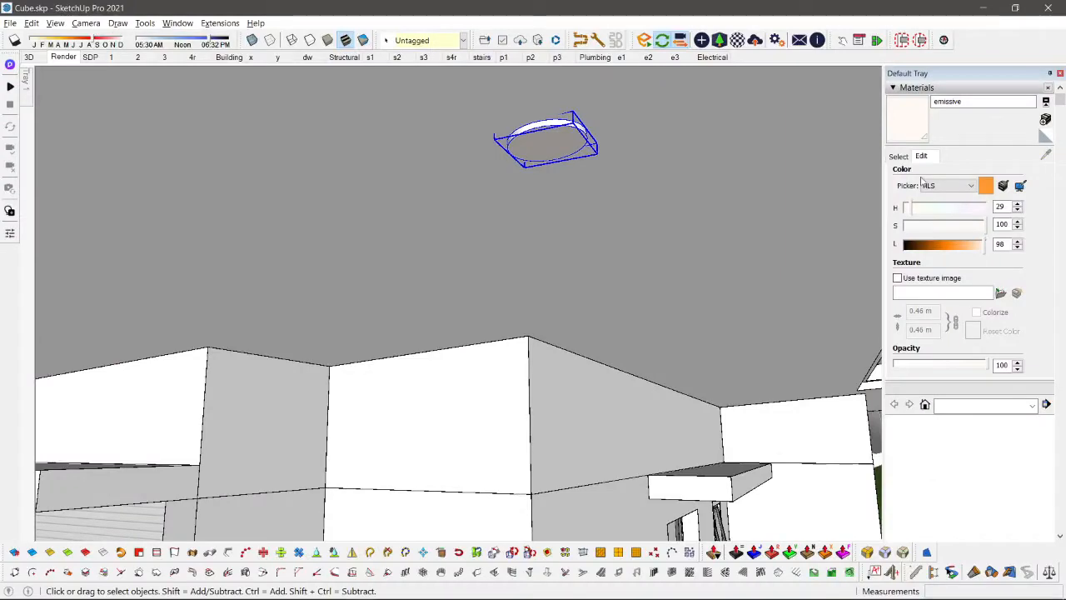
left_click(970, 174)
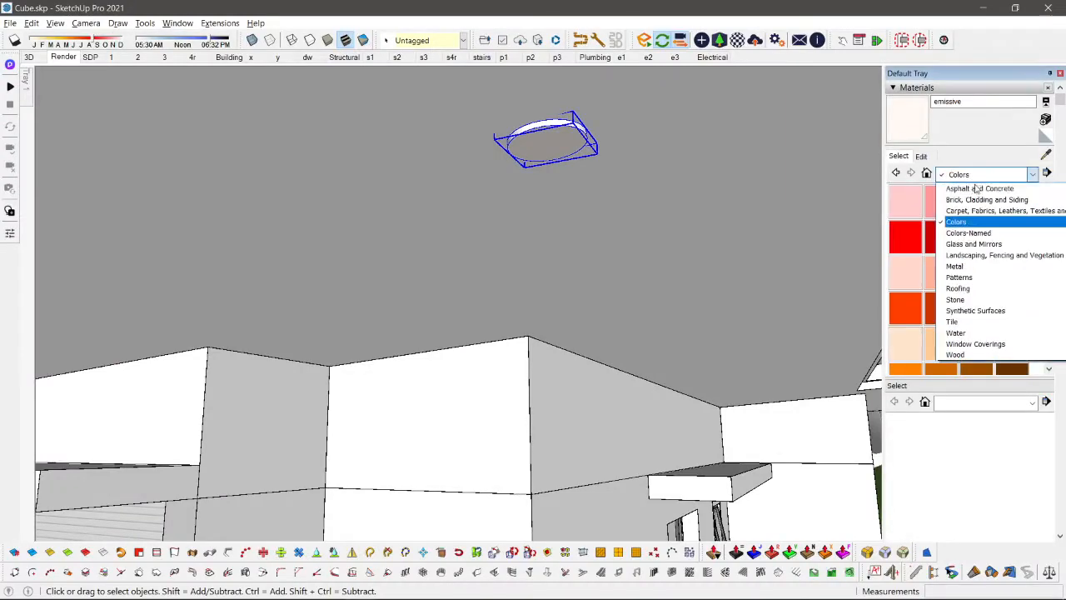
left_click(979, 199)
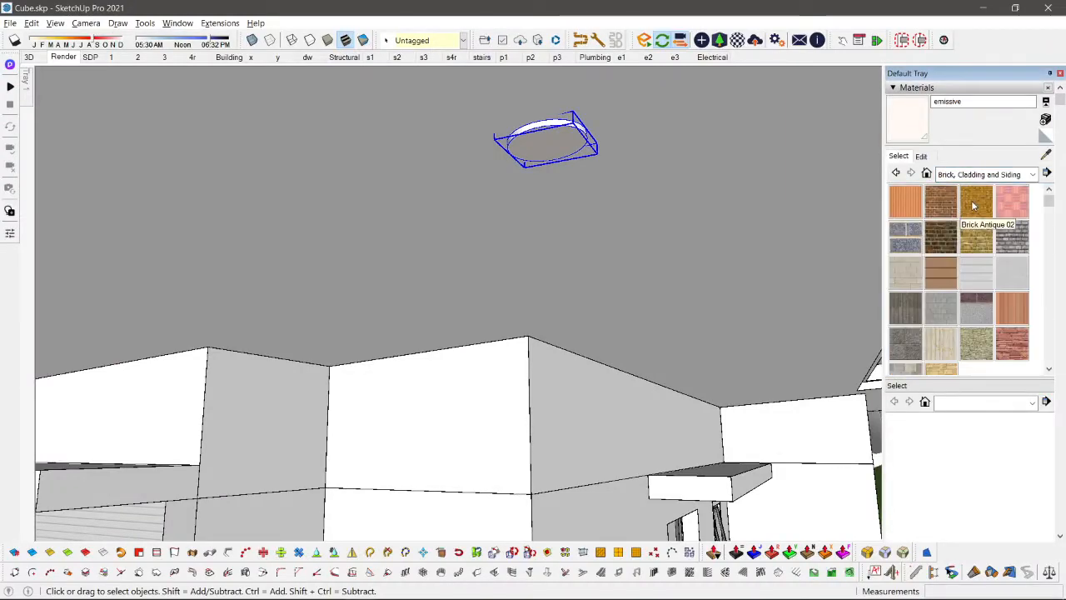
left_click(941, 271)
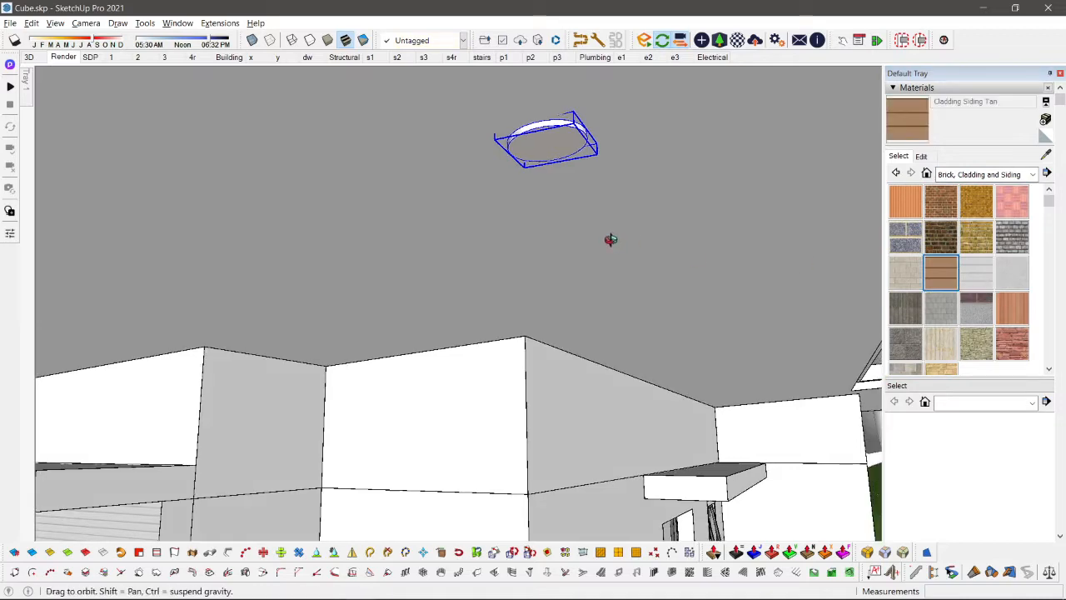
middle_click_drag(609, 243, 608, 268)
scroll(600, 274, "down", 5)
left_click(599, 273)
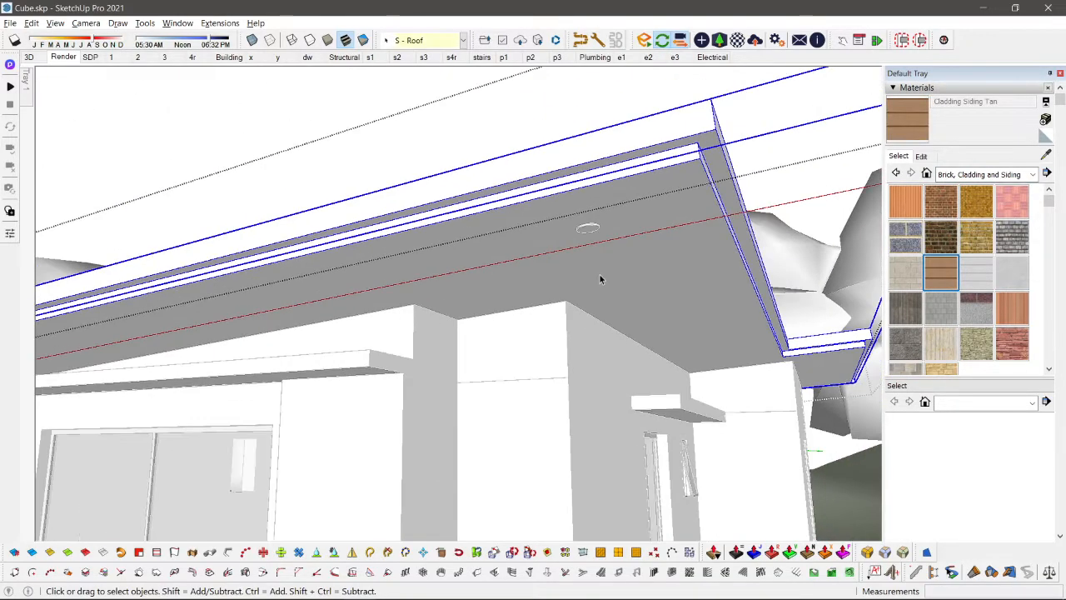
double_click(633, 308)
left_click(634, 311)
key("b")
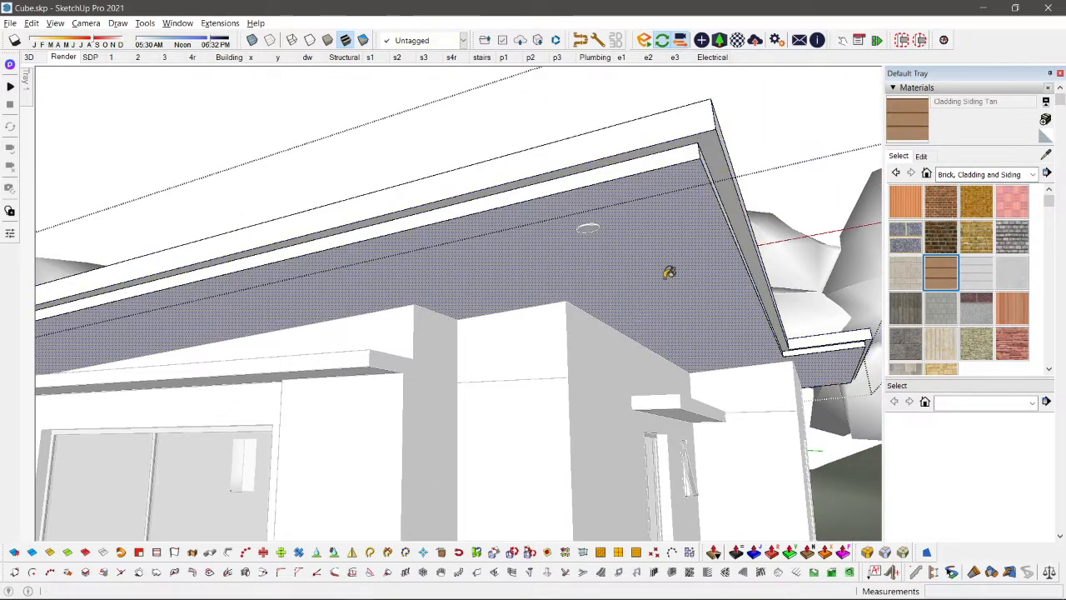
left_click(669, 273)
Step: Draw a diagonal line across the soffit from the house wall's corner to the soffit's front outer corner
key("space")
key("l")
left_click(565, 301)
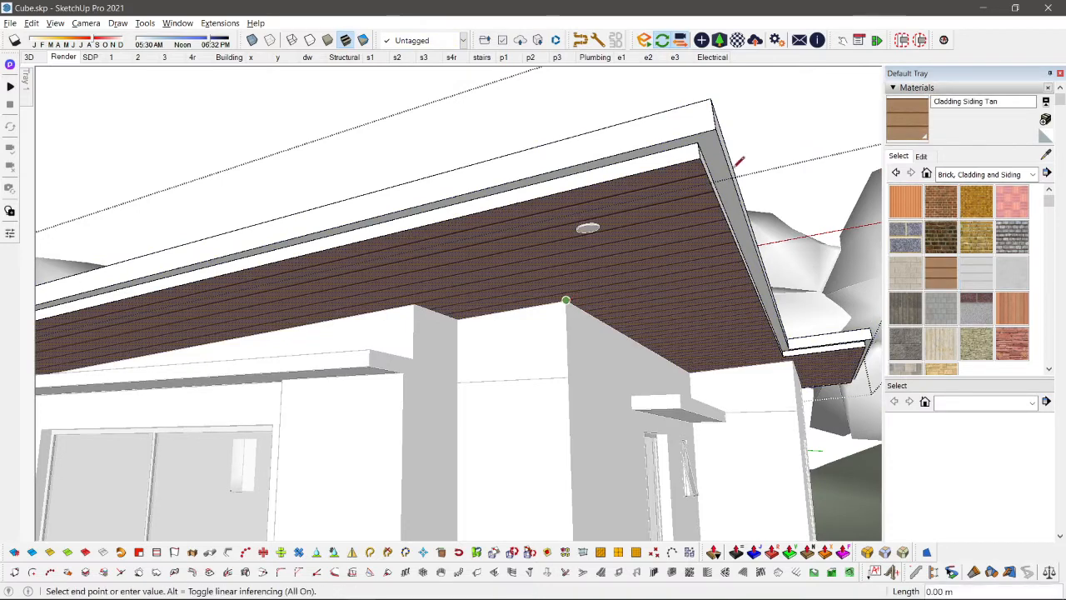
left_click(702, 158)
key("space")
Step: Intersect the soffit face with the model to imprint the wall outlines on it
scroll(667, 266, "down", 3)
key("i")
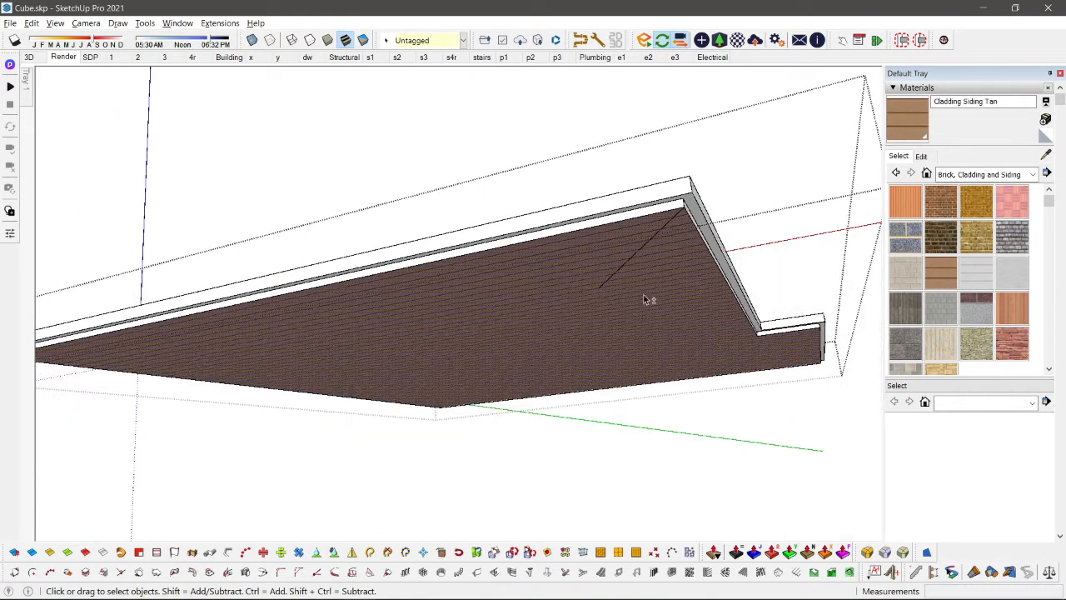
key("i")
scroll(608, 306, "up", 2)
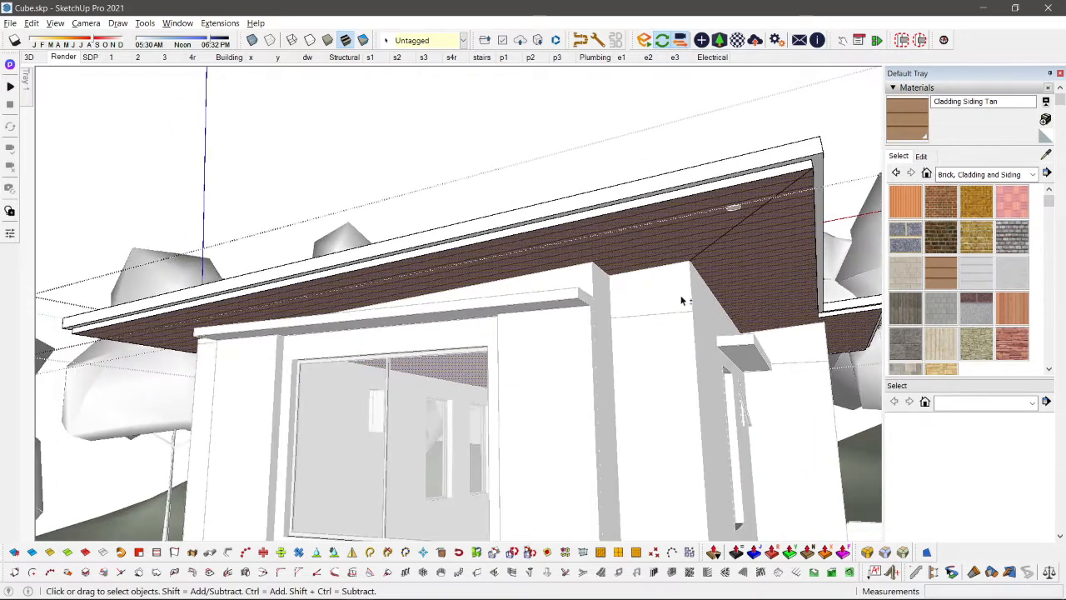
key("i")
right_click(618, 281)
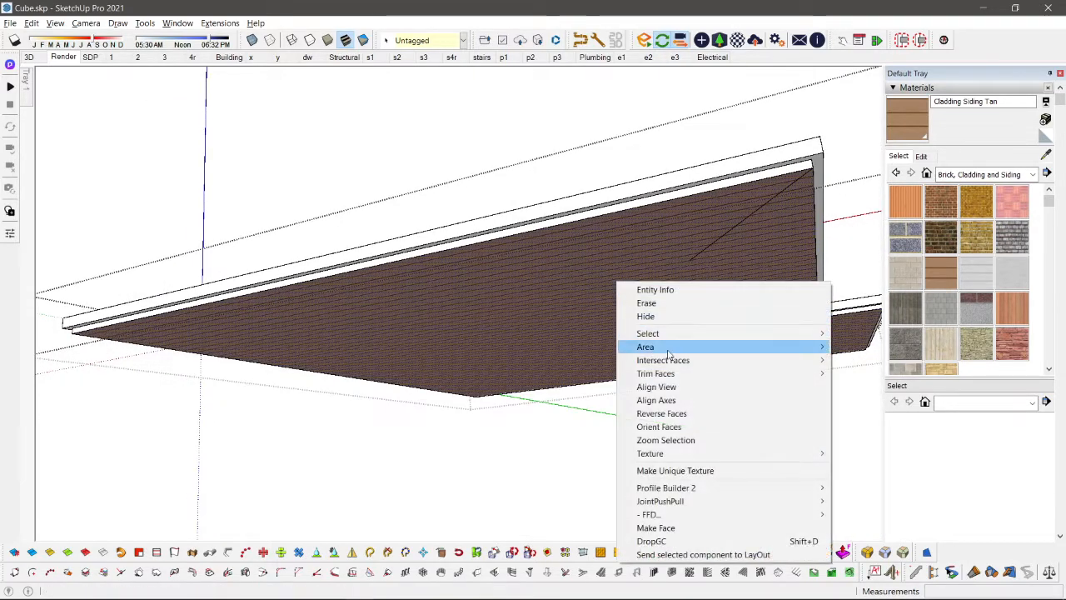
mouse_move(671, 366)
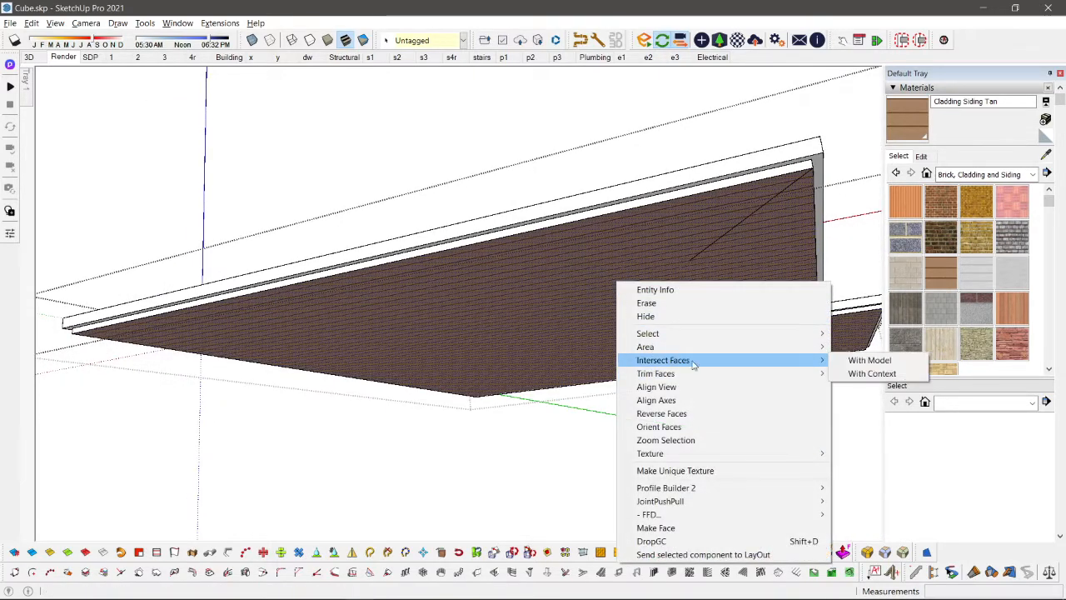
left_click(885, 360)
scroll(690, 276, "up", 3)
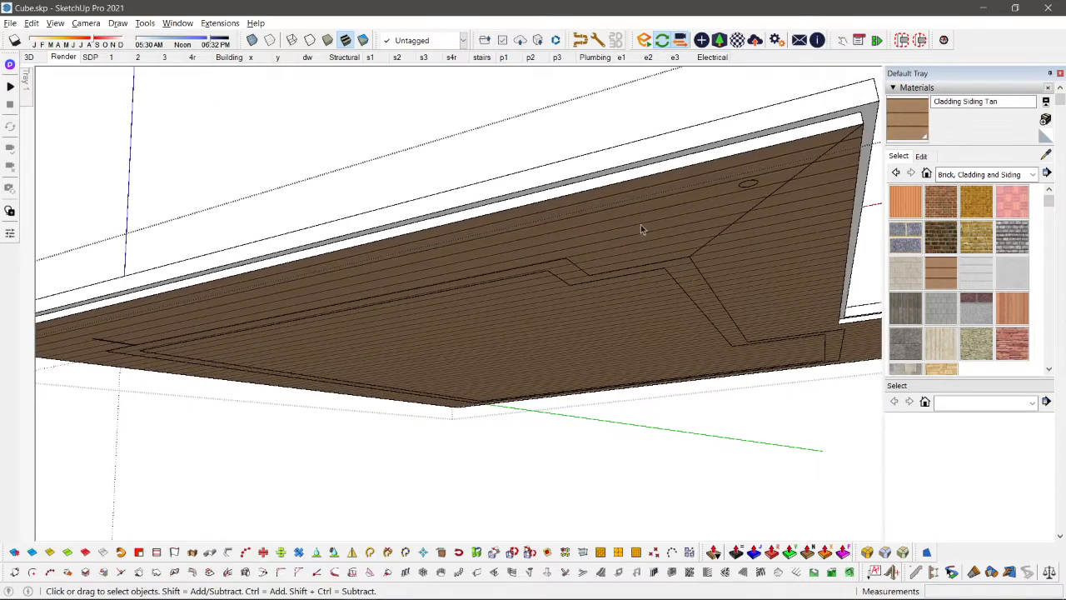
Step: Reposition the outer soffit's cladding texture, turning the planks perpendicular to the front roof edge and scaling them narrower
right_click(639, 226)
mouse_move(728, 397)
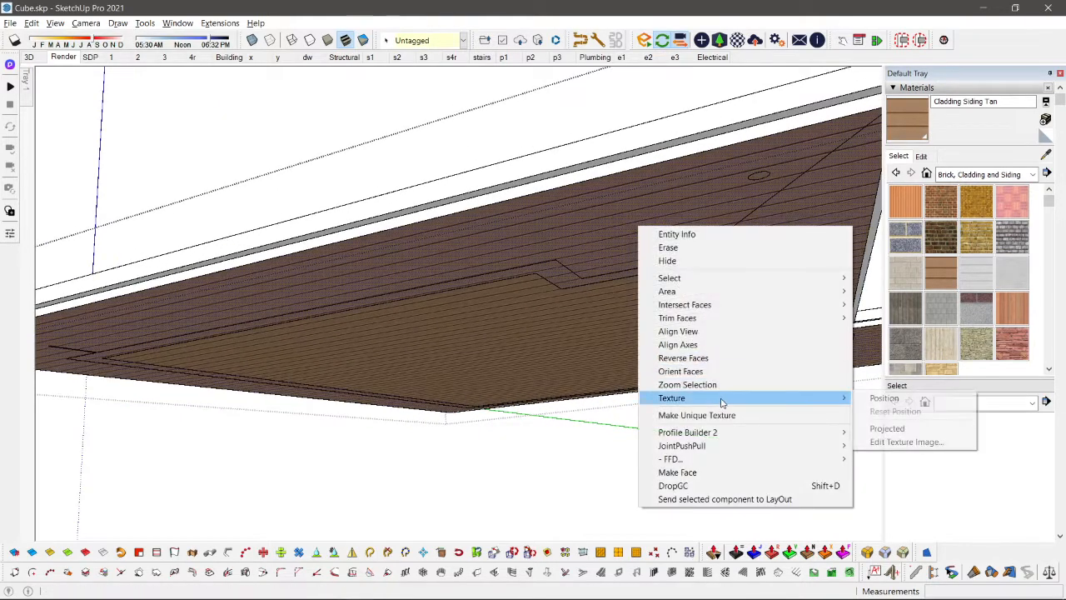
left_click(885, 399)
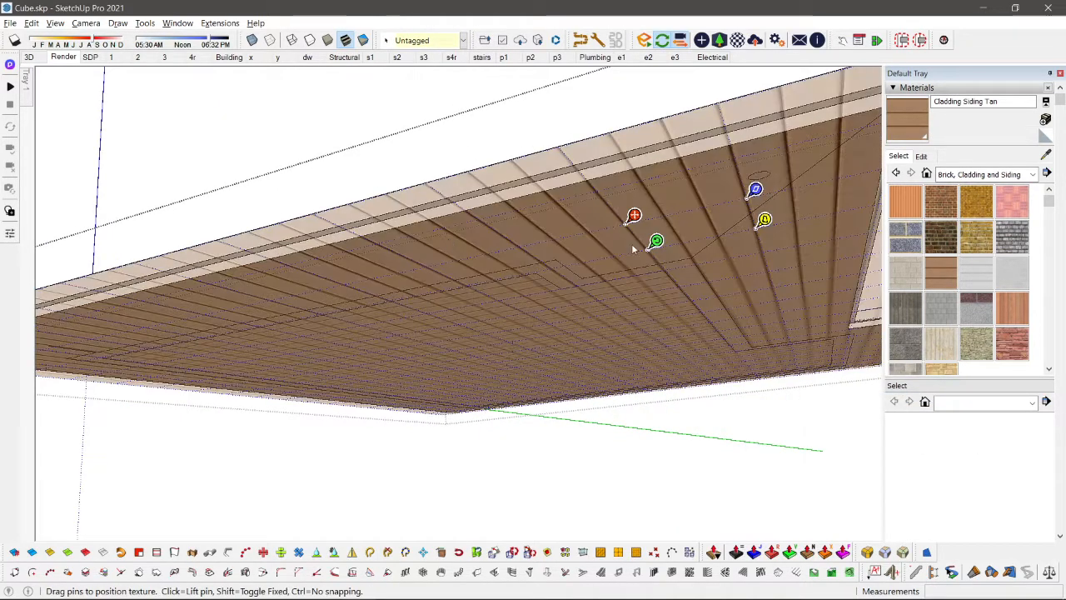
scroll(624, 218, "up", 3)
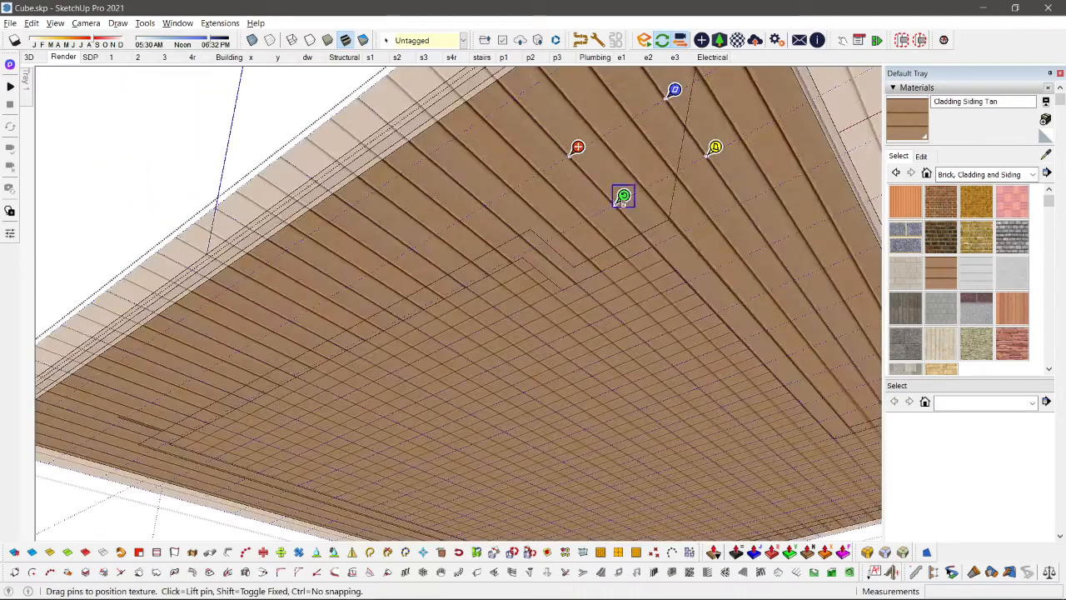
left_click_drag(623, 197, 548, 116)
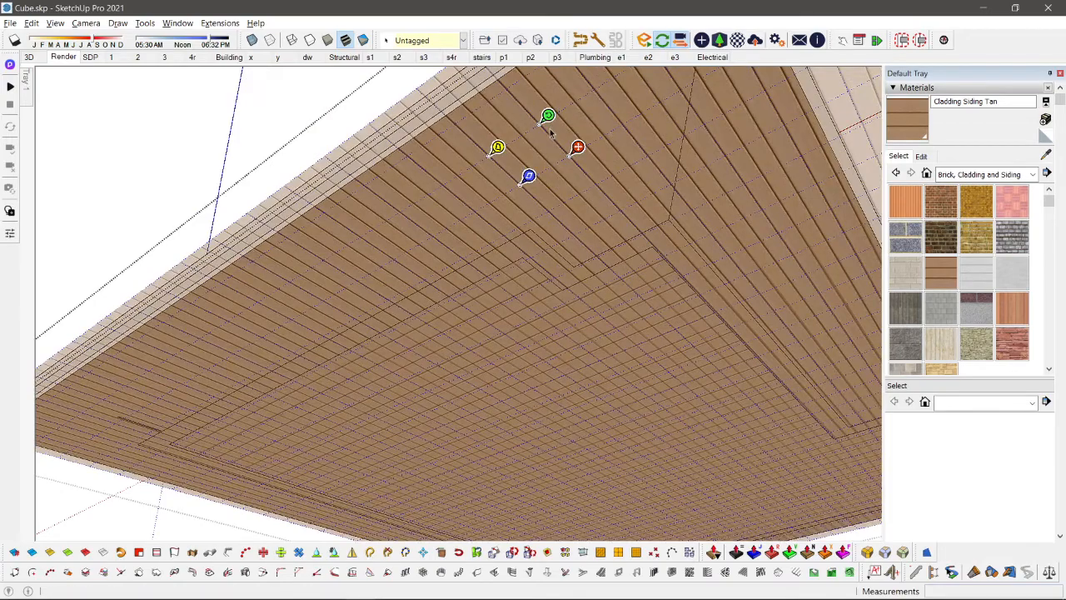
key("Return")
Step: Copy the outer soffit face with its turned cladding, and undo the texture repositioning on the roof
scroll(537, 208, "down", 2)
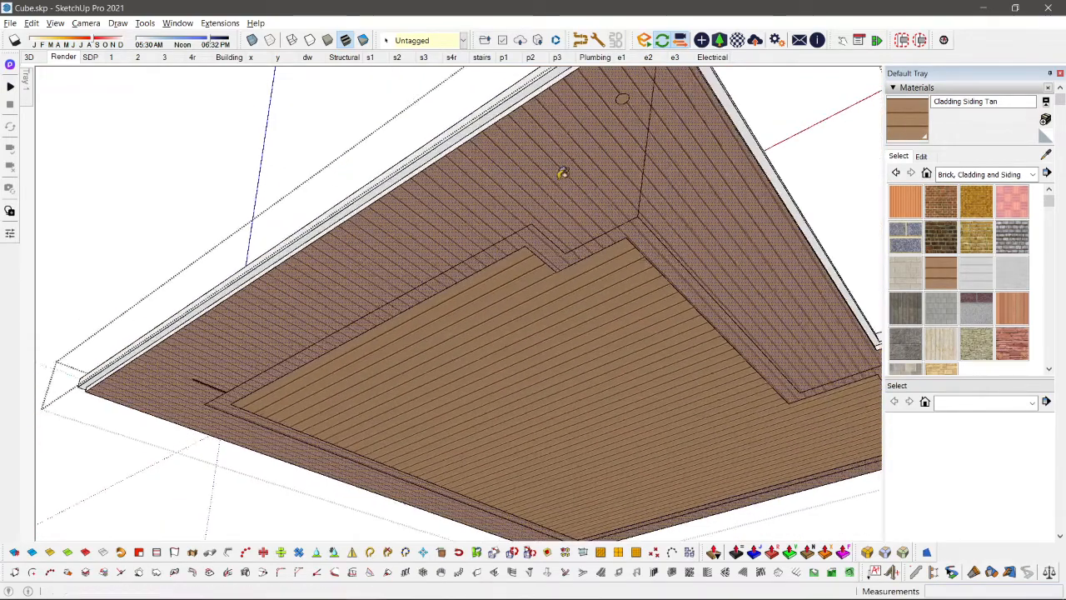
key("b")
scroll(575, 153, "down", 3)
key("space")
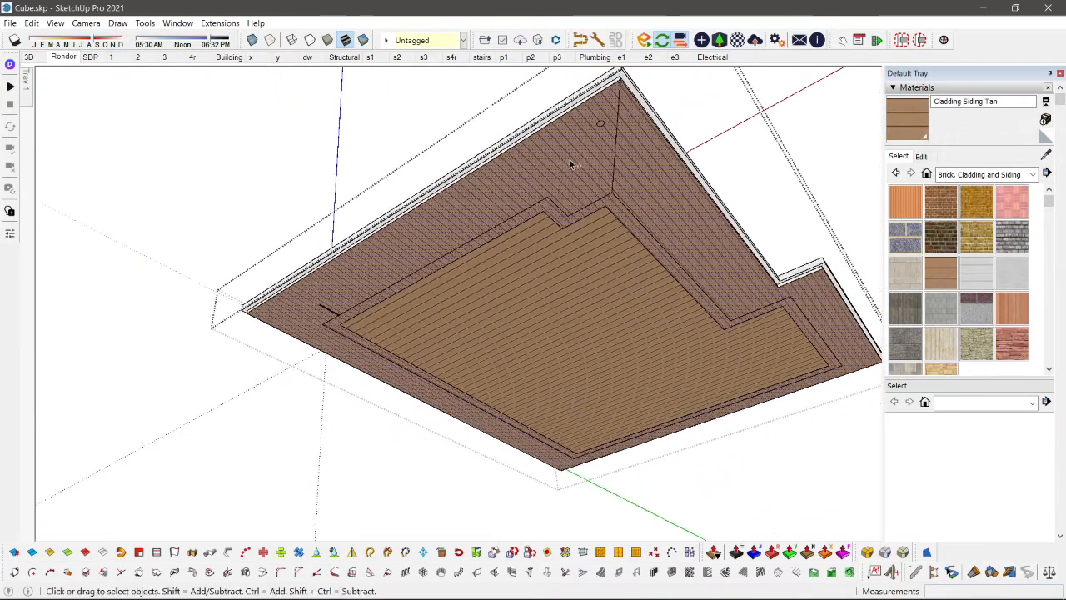
scroll(571, 164, "up", 3)
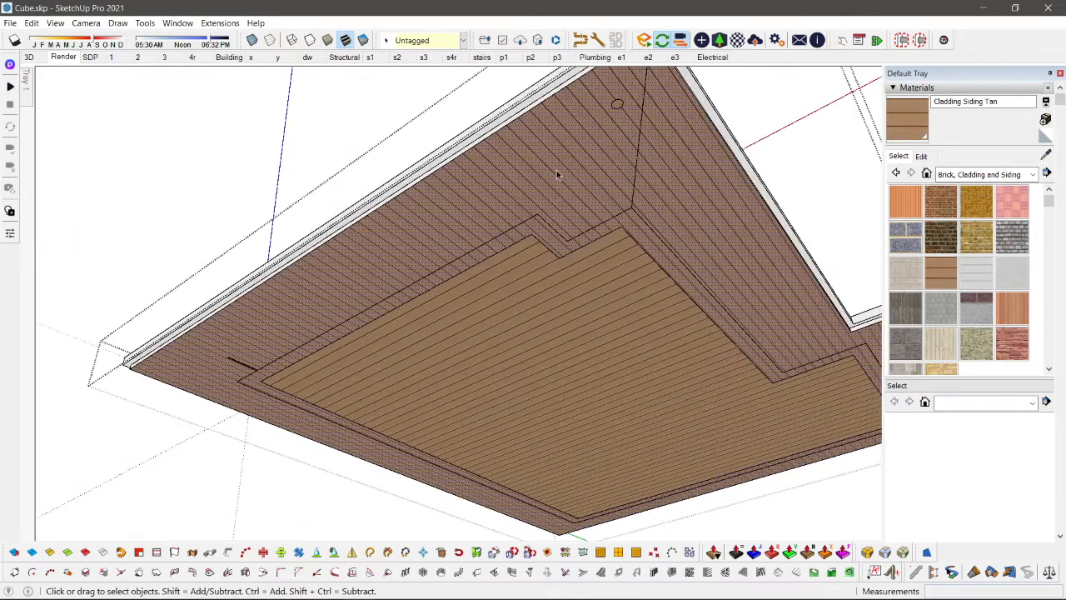
scroll(555, 179, "down", 2)
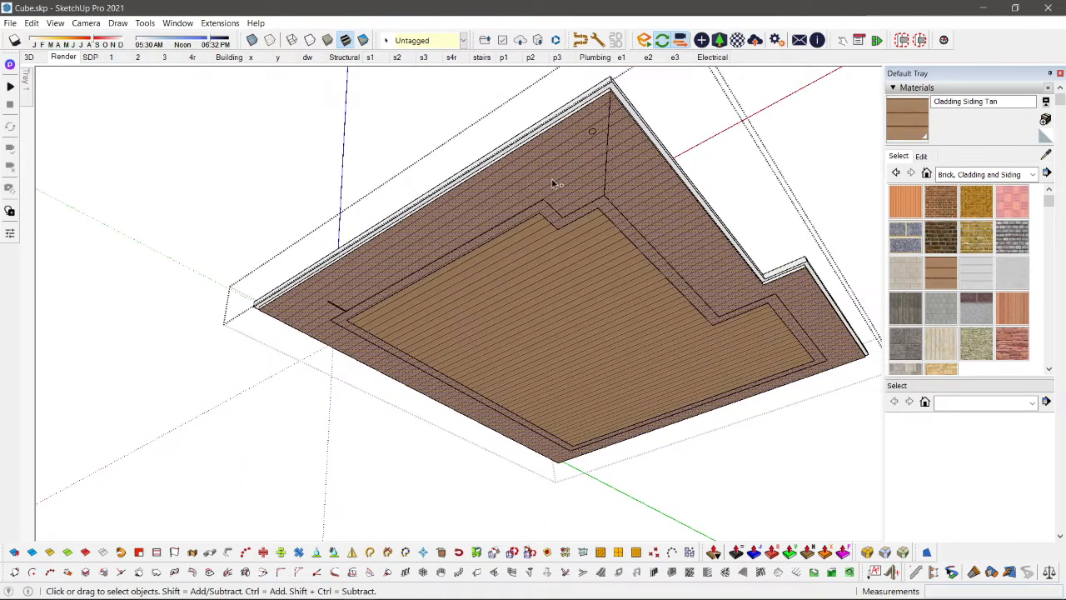
Step: Erase the stray short line on the soffit and draw a mitre line from the wall outline's corner to the nearby outer soffit corner
key("e")
scroll(422, 255, "up", 4)
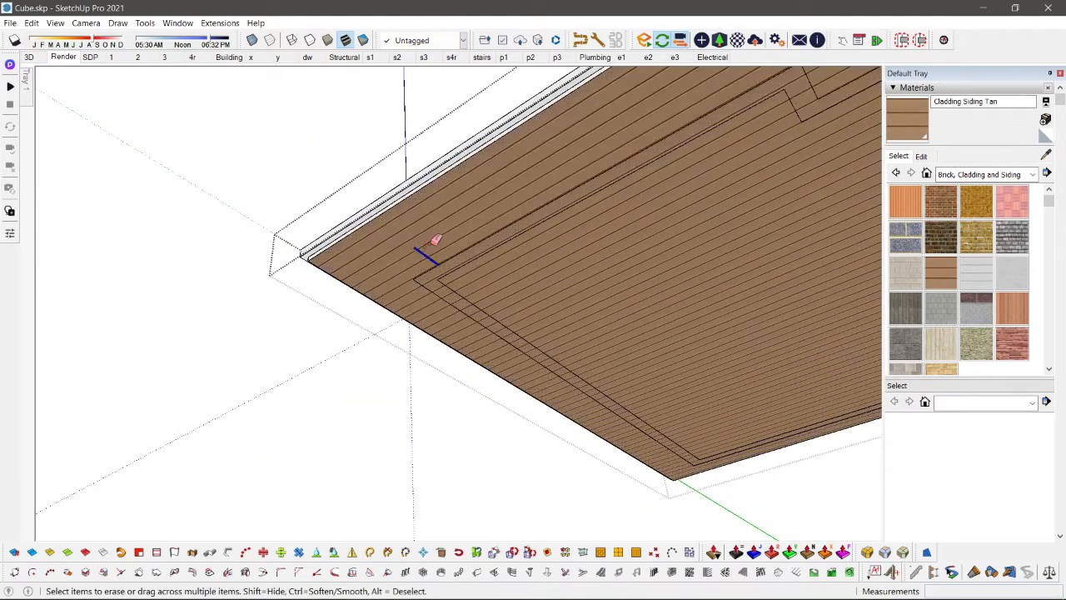
key("l")
left_click(412, 279)
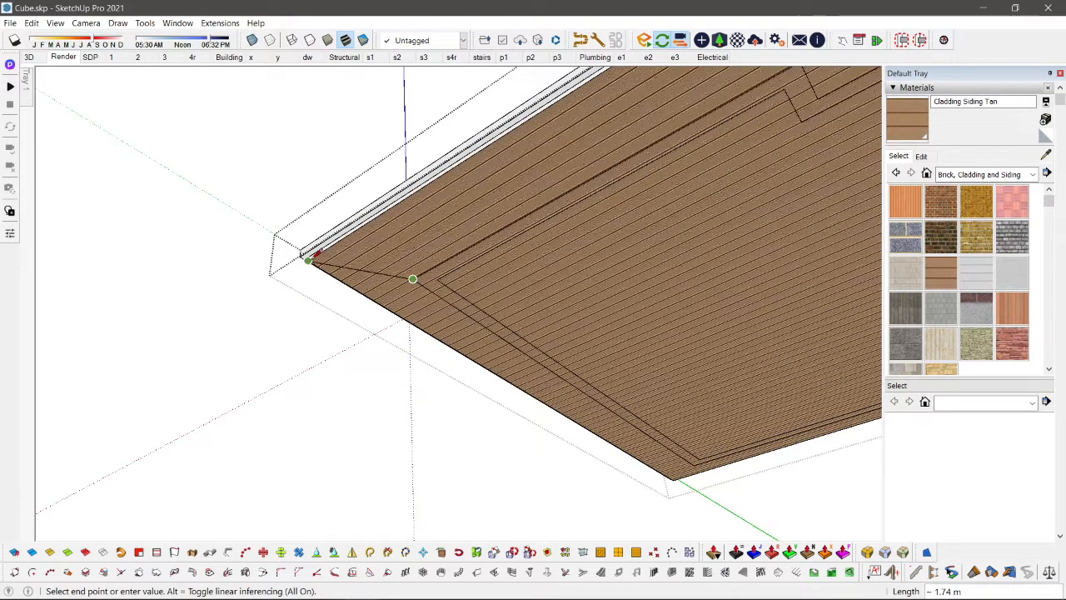
key("Escape")
key("space")
Step: Paste the copied soffit face beside the roof, sample its turned cladding, and paint the front soffit section with it
scroll(447, 230, "down", 5)
key("ctrl+v")
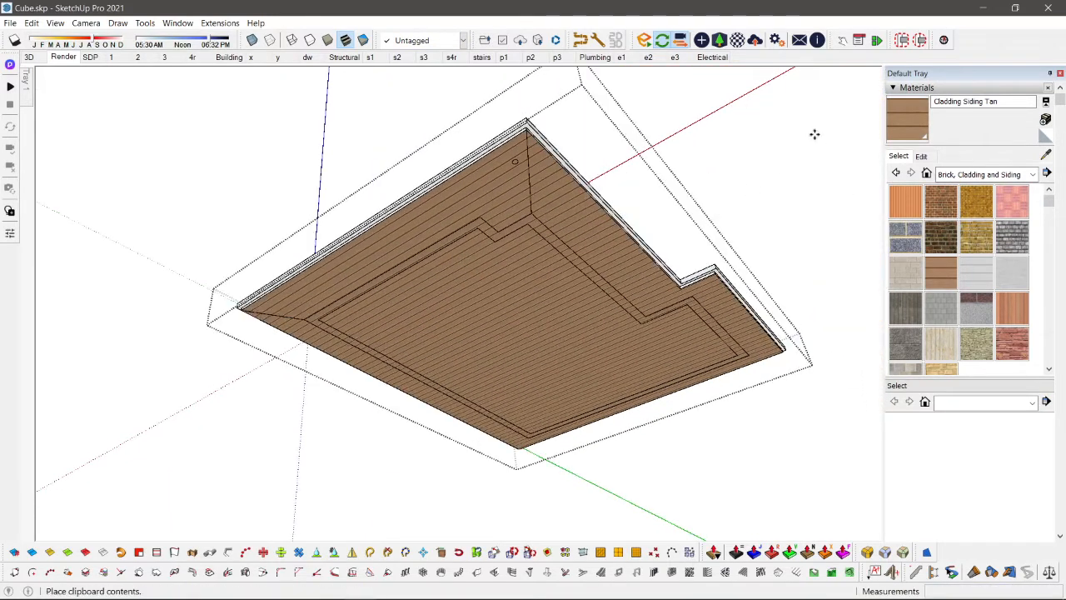
left_click(754, 134)
key("b")
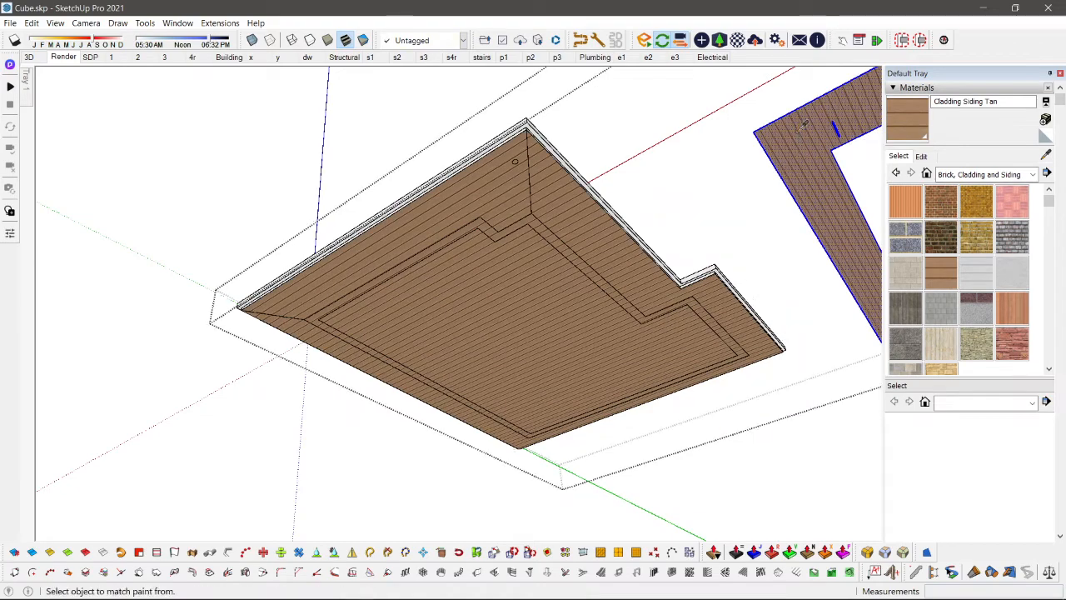
left_click(804, 129, "alt")
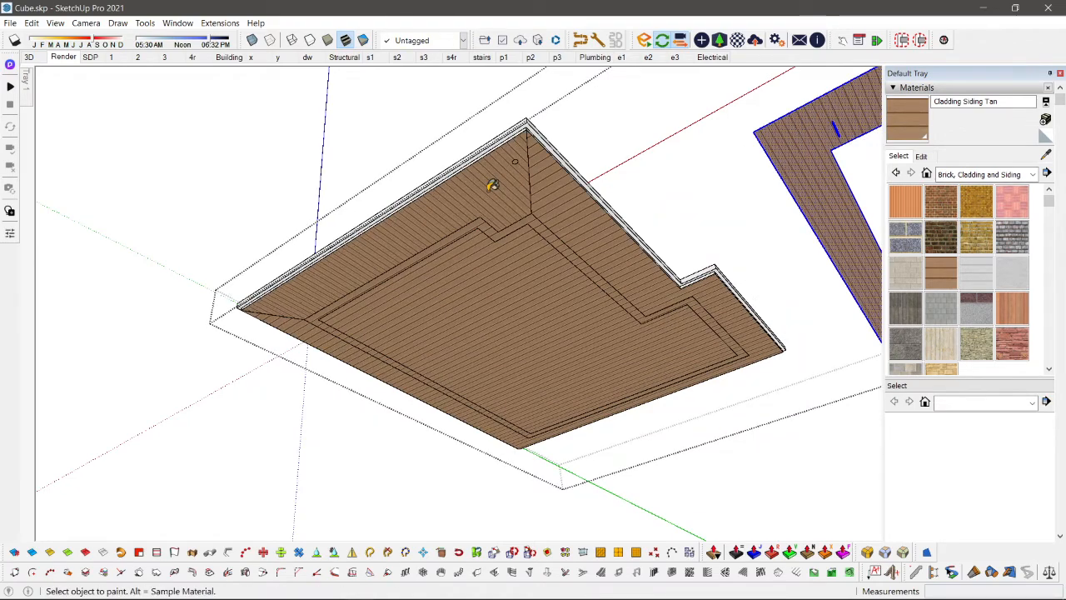
scroll(495, 181, "up", 6)
scroll(520, 190, "down", 5)
key("space")
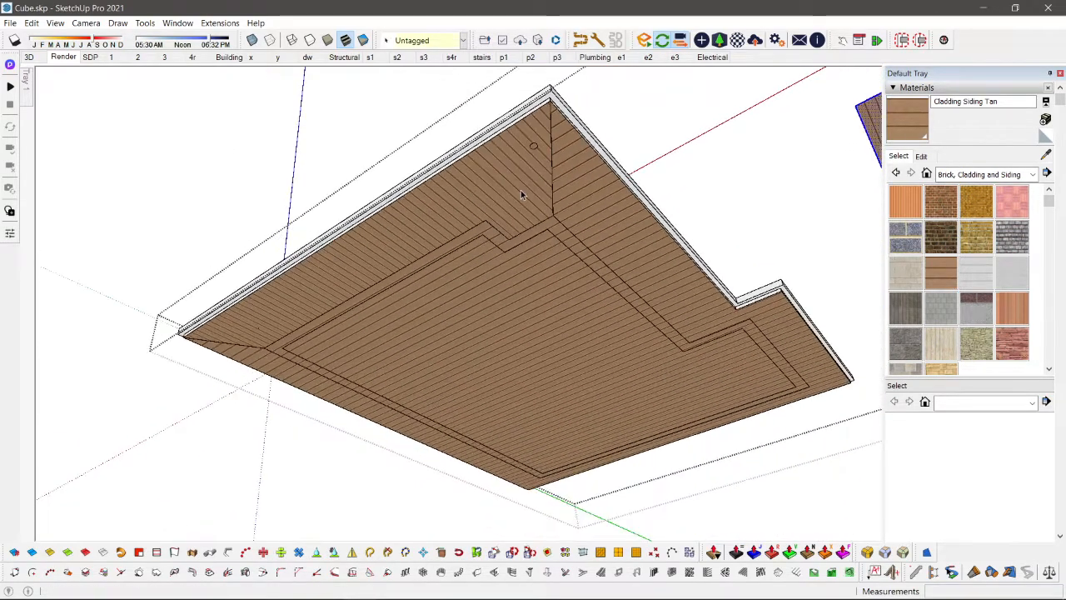
Step: Open the cladding material's edit settings and sample the texture on the front soffit section
scroll(520, 190, "up", 6)
left_click(922, 157)
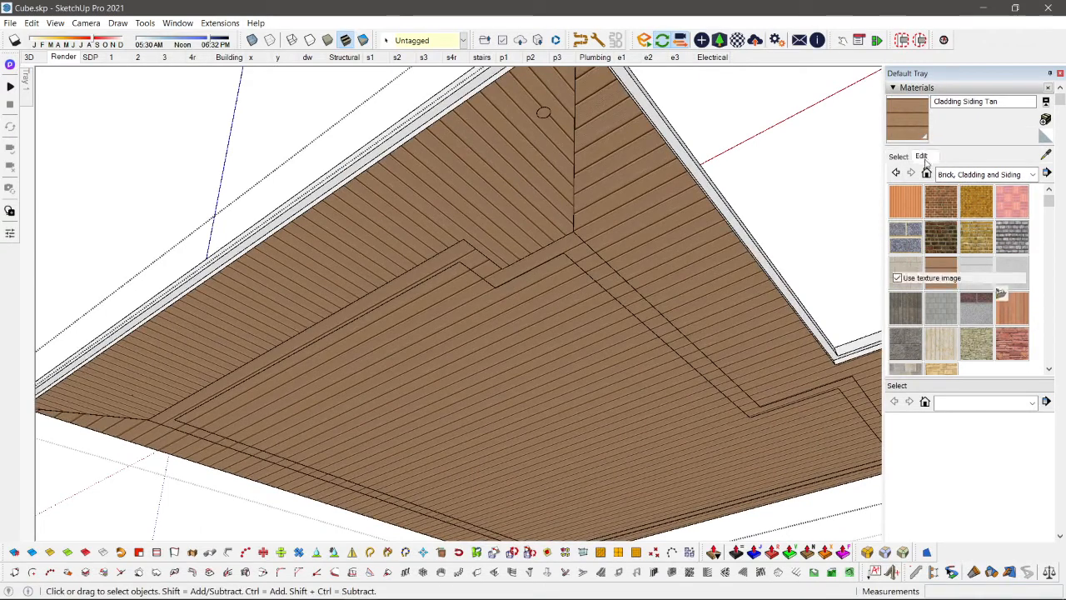
key("o")
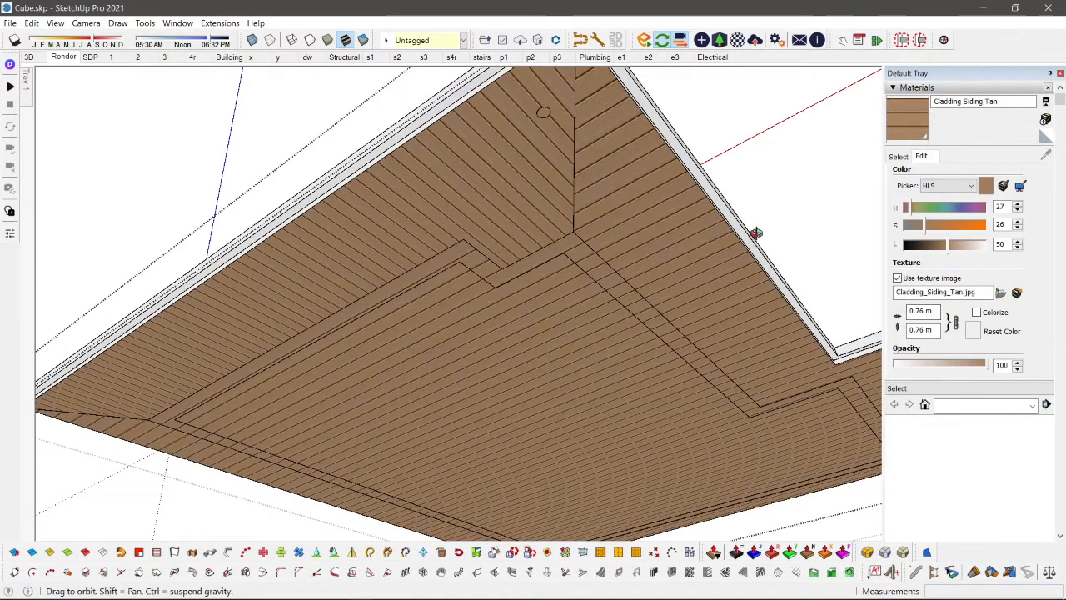
key("b")
key("alt")
left_click(458, 174, "alt")
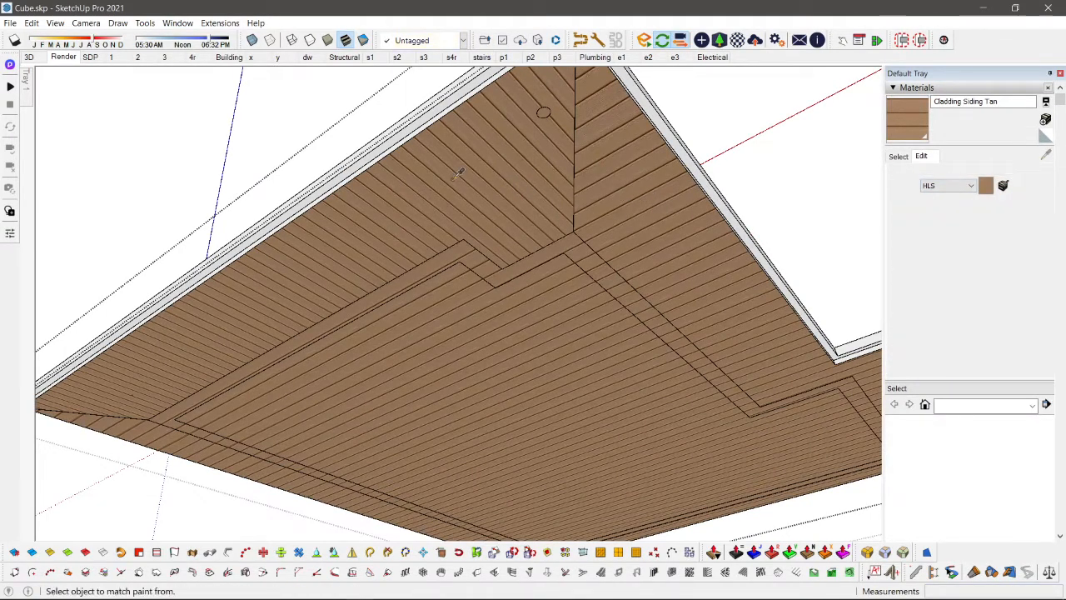
middle_click_drag(460, 171, 519, 181)
key("space")
Step: Reposition the cladding texture on the front soffit section, making its planks wider to match the adjoining section
scroll(520, 180, "up", 4)
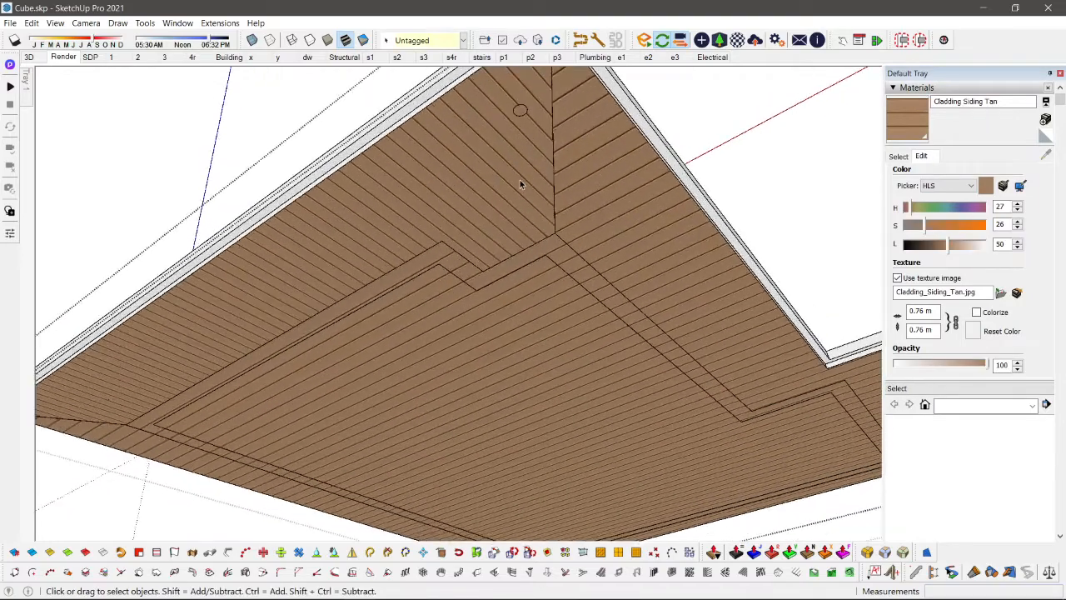
scroll(489, 192, "down", 2)
right_click(473, 191)
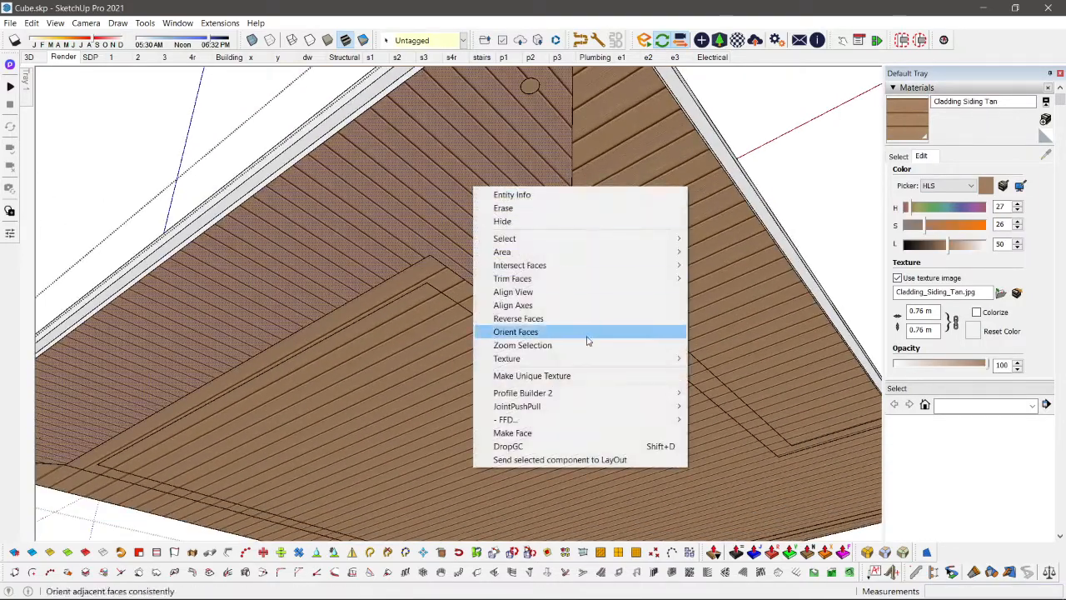
mouse_move(635, 357)
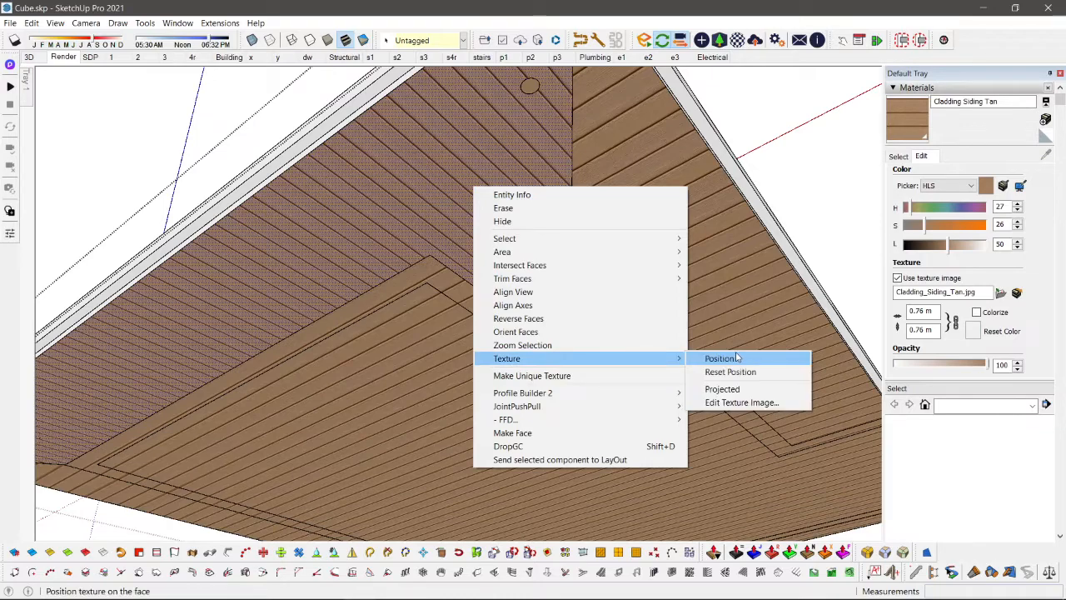
left_click(736, 357)
mouse_move(465, 195)
left_mouse_down()
mouse_move(474, 185)
mouse_move(466, 194)
mouse_move(480, 206)
mouse_move(472, 201)
left_mouse_up()
key("Return")
Step: Delete the copied soffit face beside the roof and leave the roof group
scroll(466, 207, "down", 2)
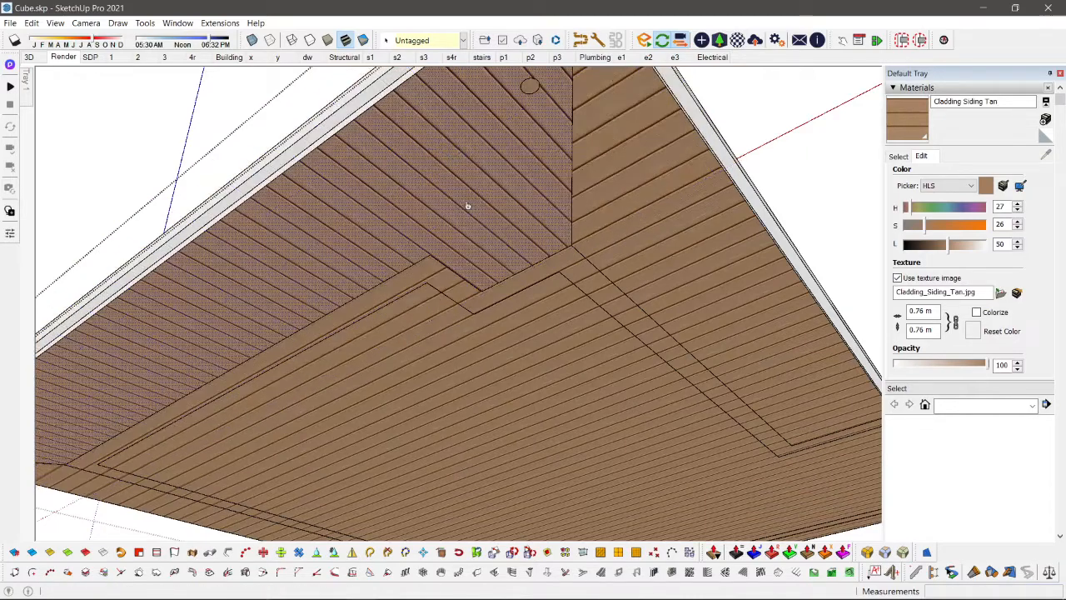
scroll(500, 224, "down", 4)
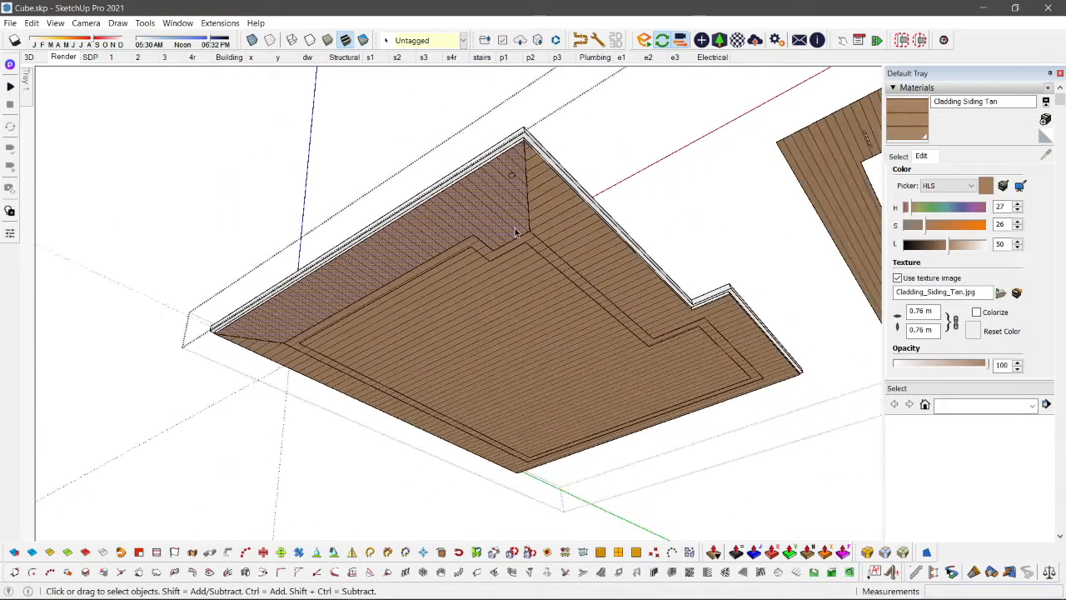
scroll(516, 234, "down", 3)
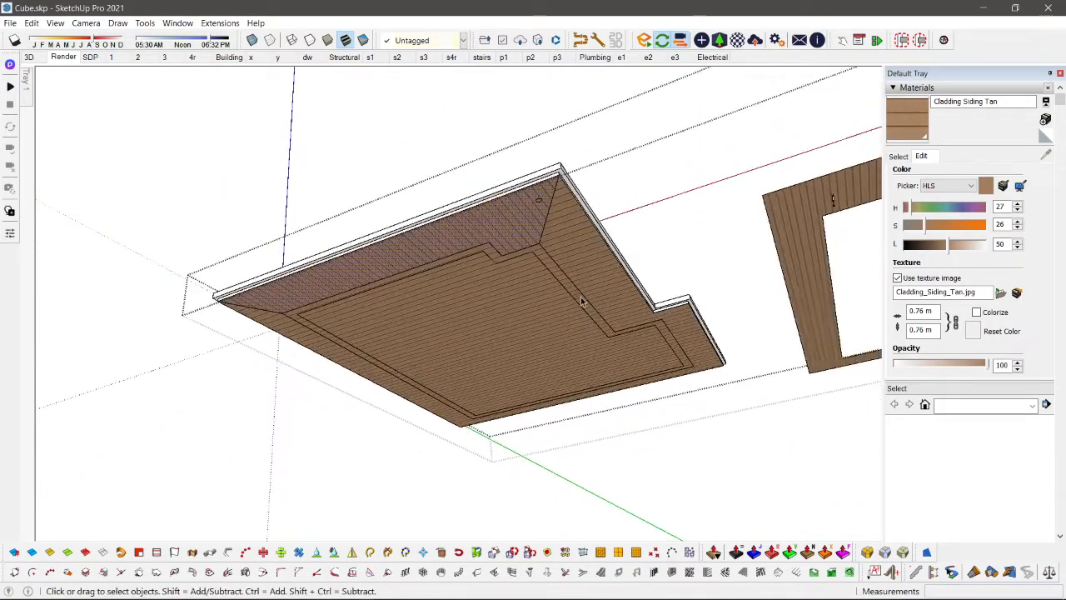
left_click(774, 256)
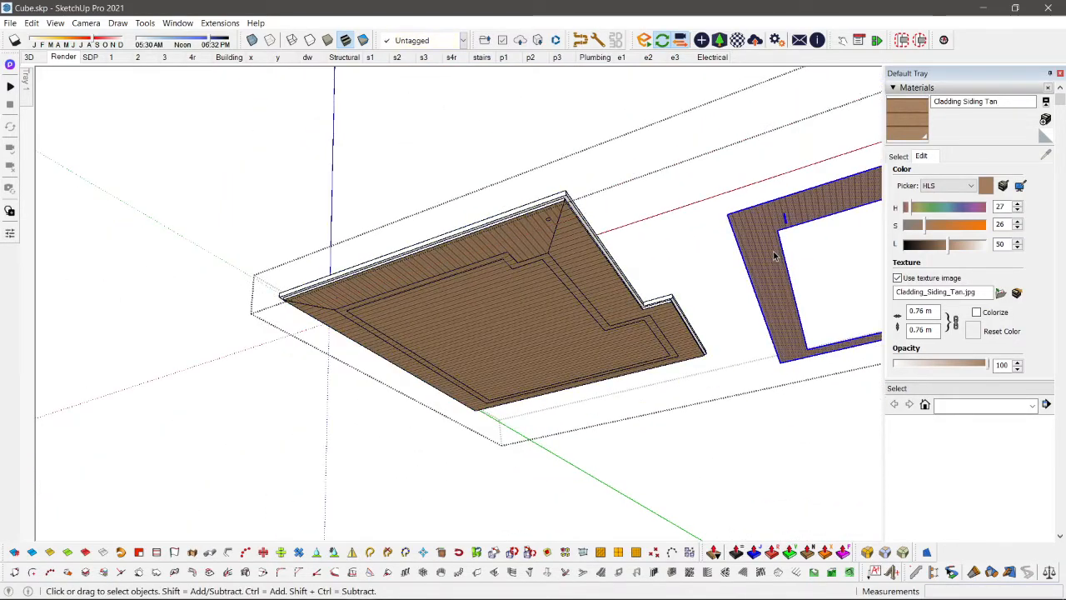
key("Delete")
left_click(258, 89)
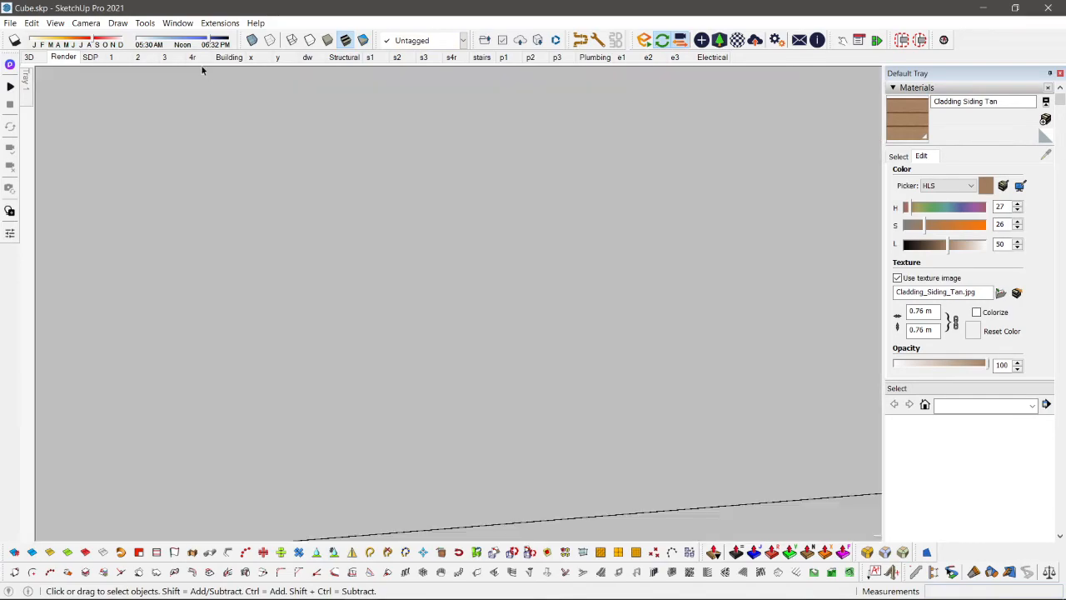
Step: Examine the mitred cladding and the lamp at the front roof corner, starting from the saved Render view
left_click(77, 56)
scroll(494, 239, "up", 6)
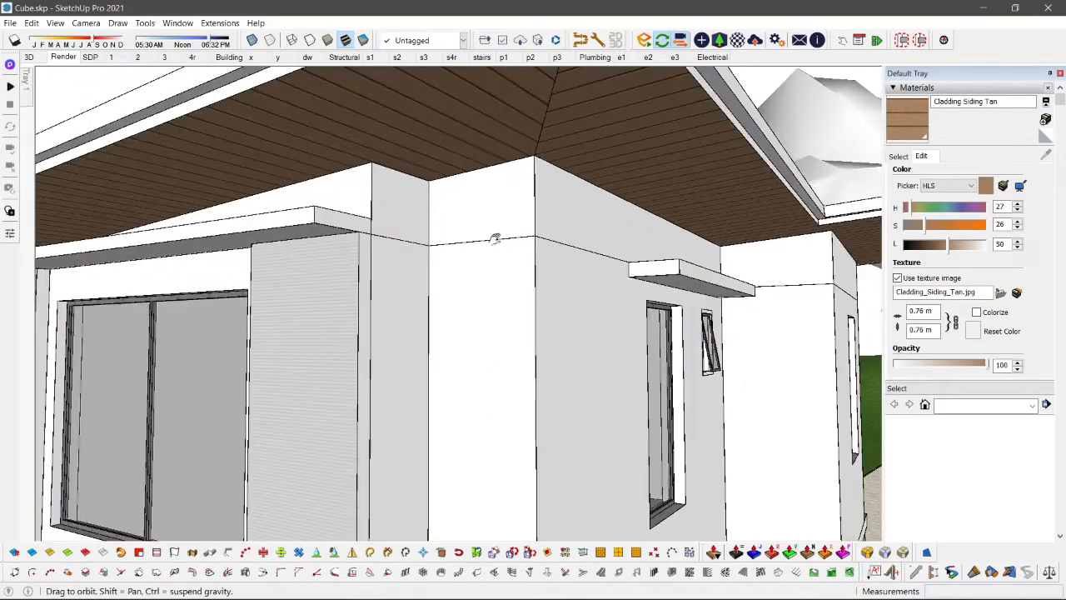
middle_click_drag(495, 239, 521, 193)
scroll(741, 198, "down", 1)
scroll(239, 222, "down", 3)
scroll(374, 225, "up", 1)
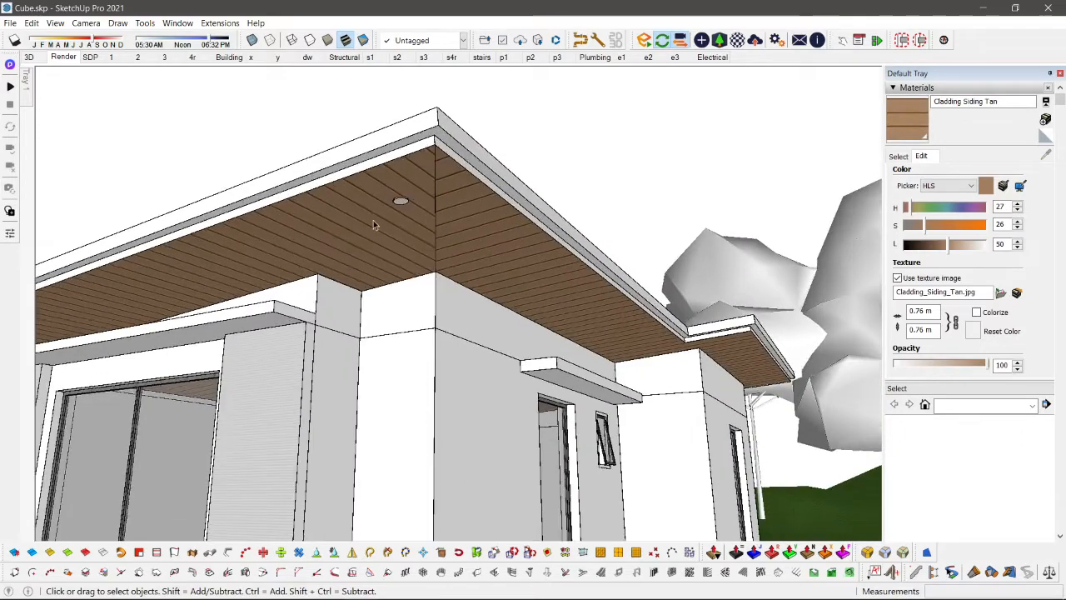
scroll(409, 200, "up", 2)
scroll(416, 199, "down", 2)
Step: Move the soffit lamp along the red axis, away from the front roof corner
middle_click_drag(416, 200, 476, 157)
scroll(475, 158, "up", 1)
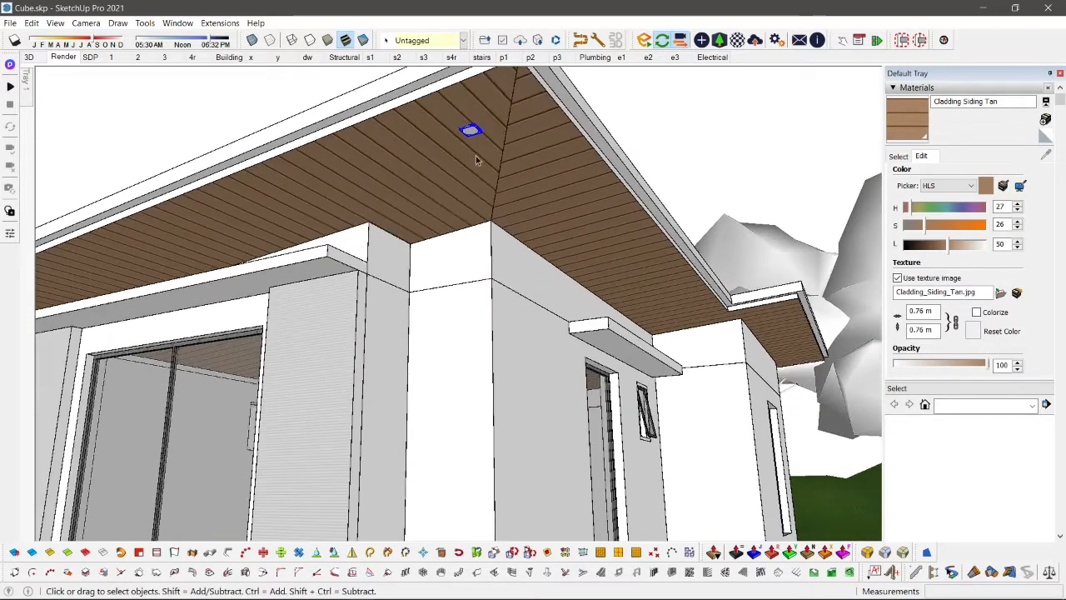
scroll(476, 157, "down", 1)
scroll(473, 141, "up", 1)
scroll(473, 141, "down", 2)
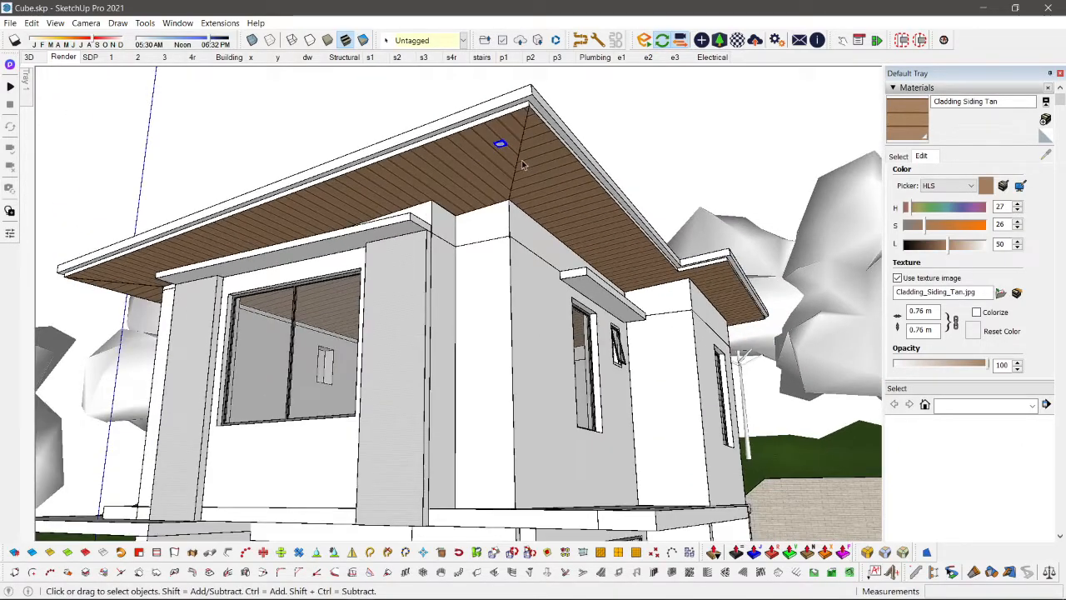
scroll(523, 165, "up", 2)
middle_click_drag(523, 165, 733, 158)
scroll(733, 158, "down", 2)
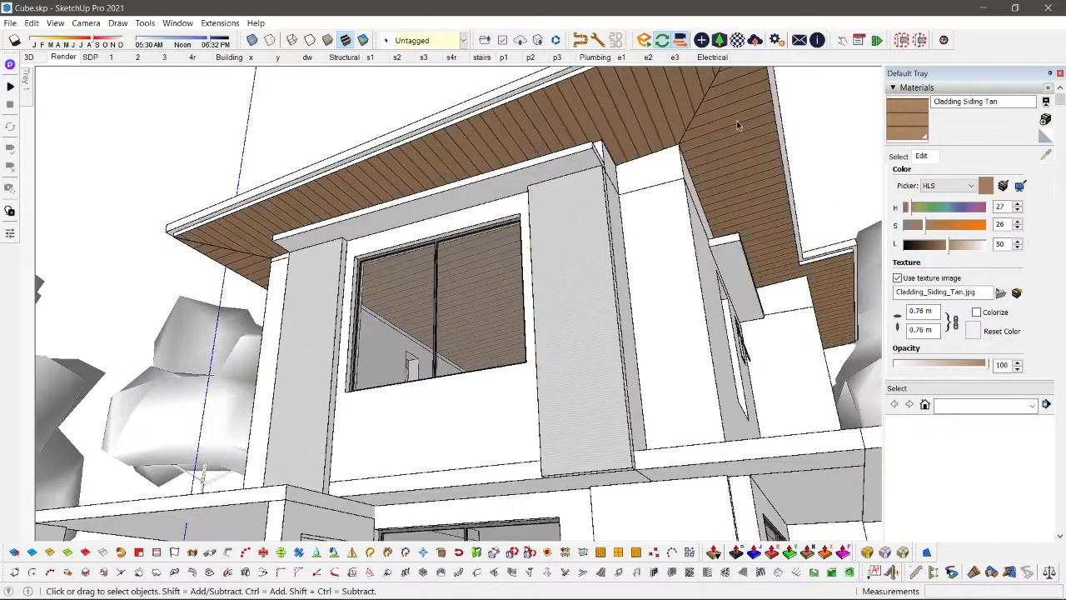
scroll(666, 104, "up", 3)
key("m")
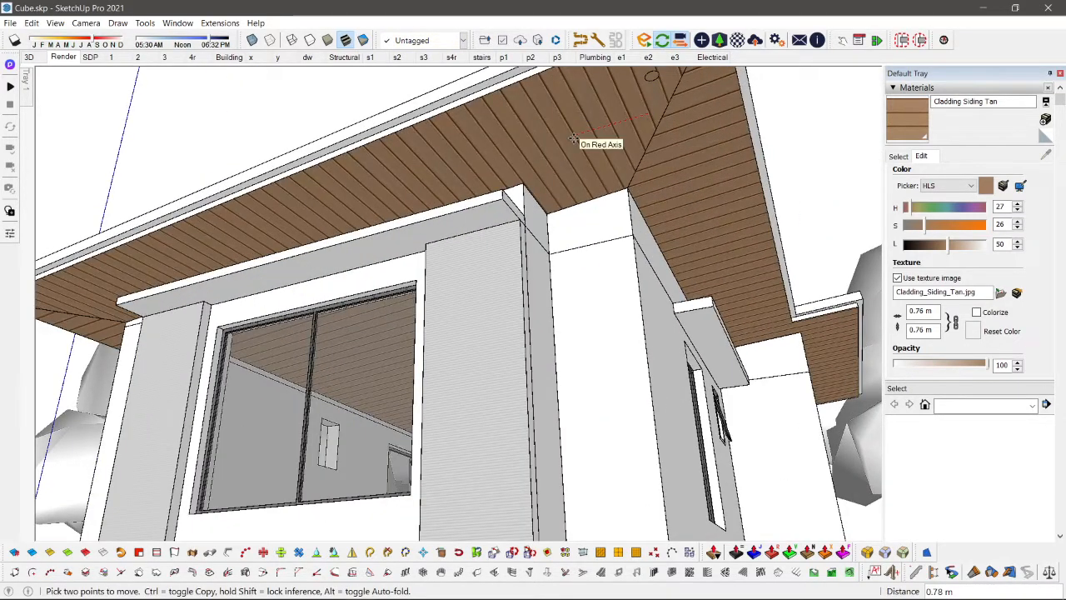
mouse_move(573, 140)
middle_mouse_down()
mouse_move(567, 156)
mouse_move(556, 142)
middle_mouse_up()
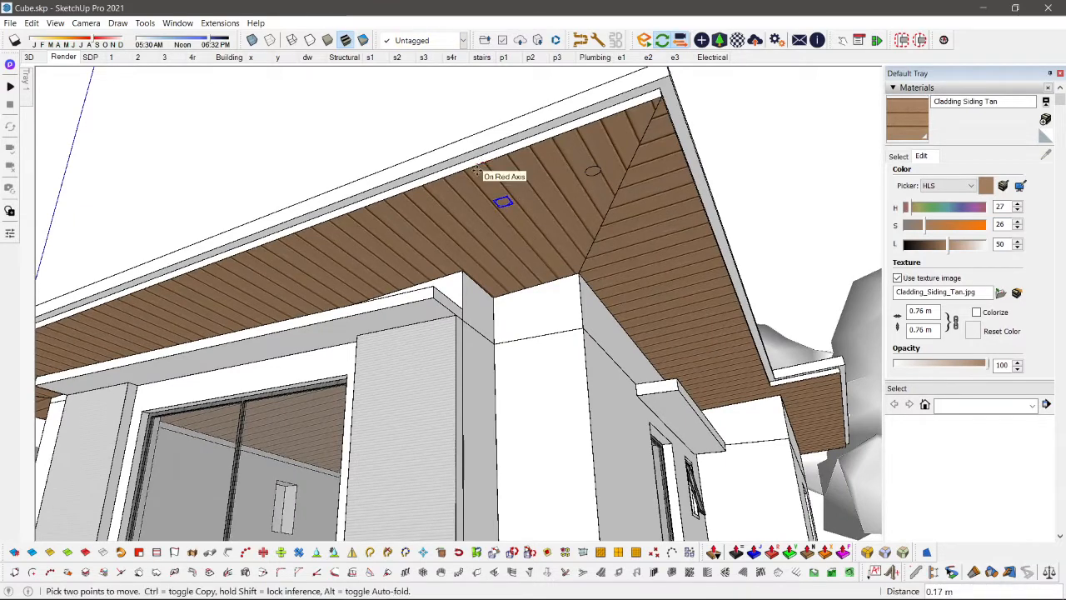
left_click(473, 167)
key("space")
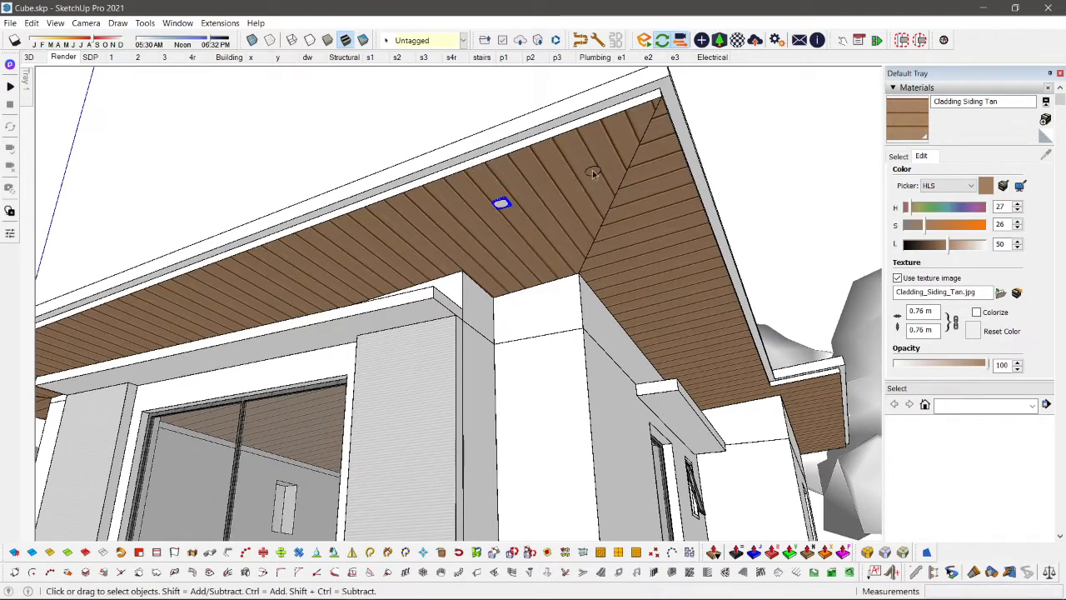
Step: Inside the roof group, delete the leftover lamp circle near the mitre line on the front soffit
scroll(600, 172, "up", 3)
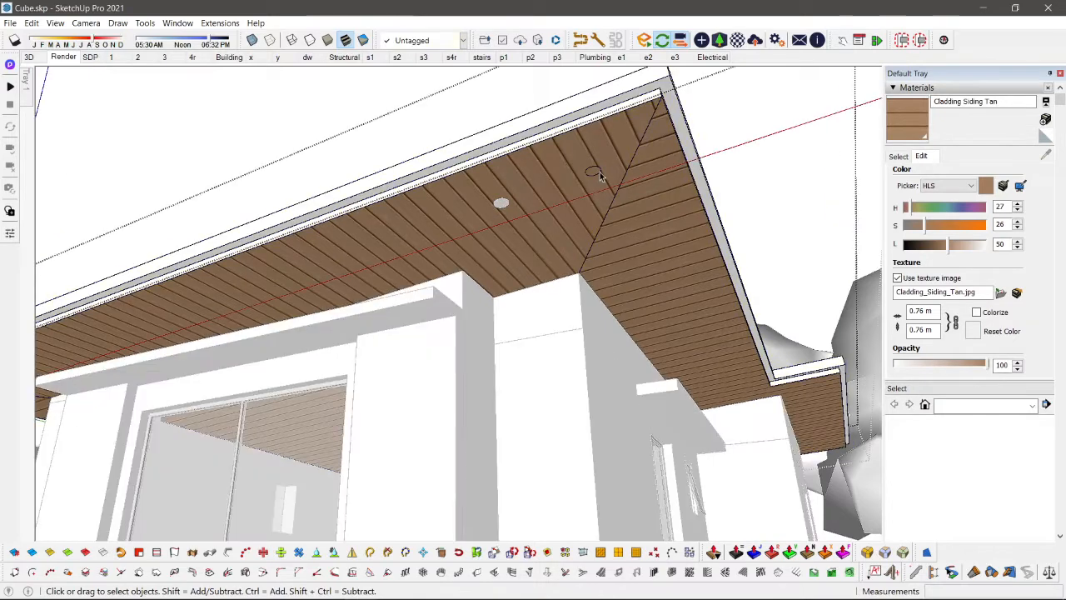
scroll(600, 171, "up", 3)
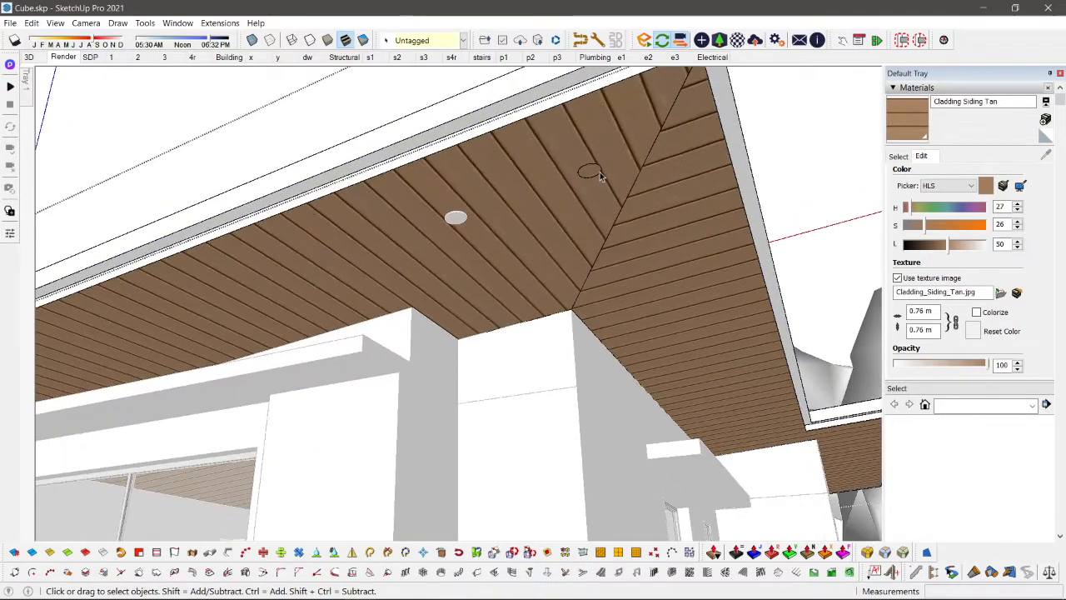
left_click(581, 170)
left_click_drag(580, 206, 615, 217)
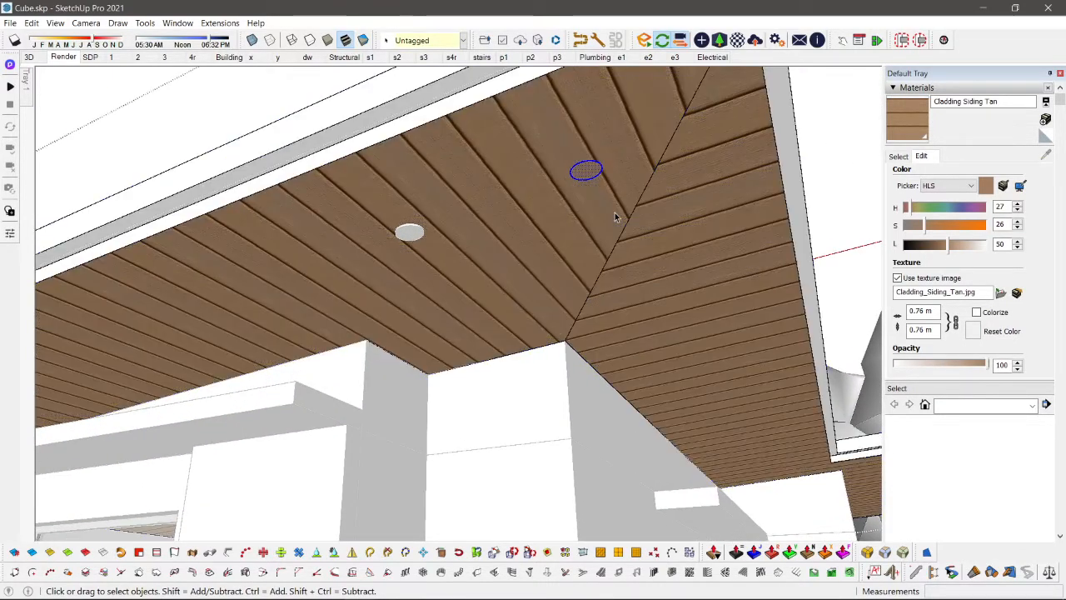
key("Delete")
Step: Sample the wall's default material and, with the rest of the model hidden, paint the interior ceiling and its surrounding strip with it
key("b")
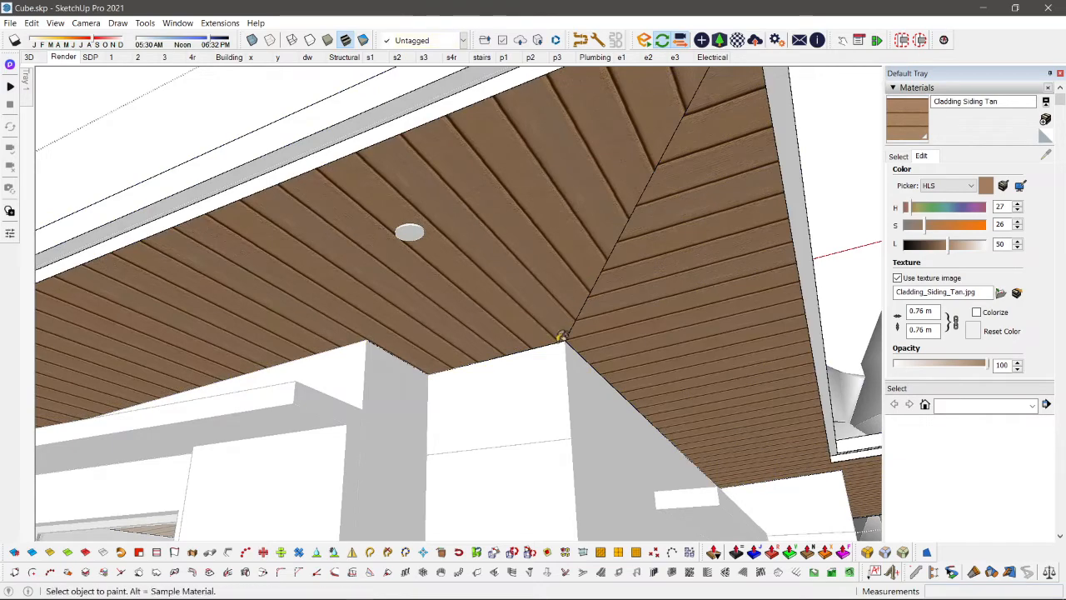
left_click(543, 383, "alt")
key("shift+h")
left_click(541, 400)
scroll(543, 400, "down", 4)
scroll(545, 393, "up", 4)
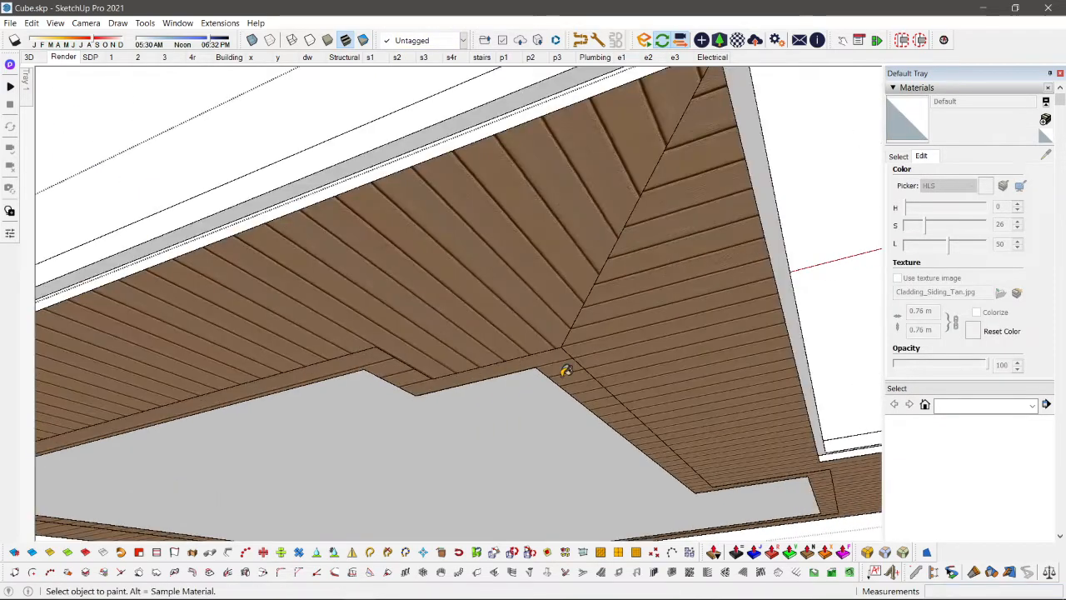
left_click(564, 372)
scroll(565, 371, "down", 1)
key("shift+h")
scroll(564, 372, "down", 2)
key("space")
Step: Copy the soffit lamp about 7.24 m along the front soffit to the opposite roof corner
middle_click_drag(606, 304, 781, 185)
scroll(764, 112, "up", 1)
left_click(764, 112)
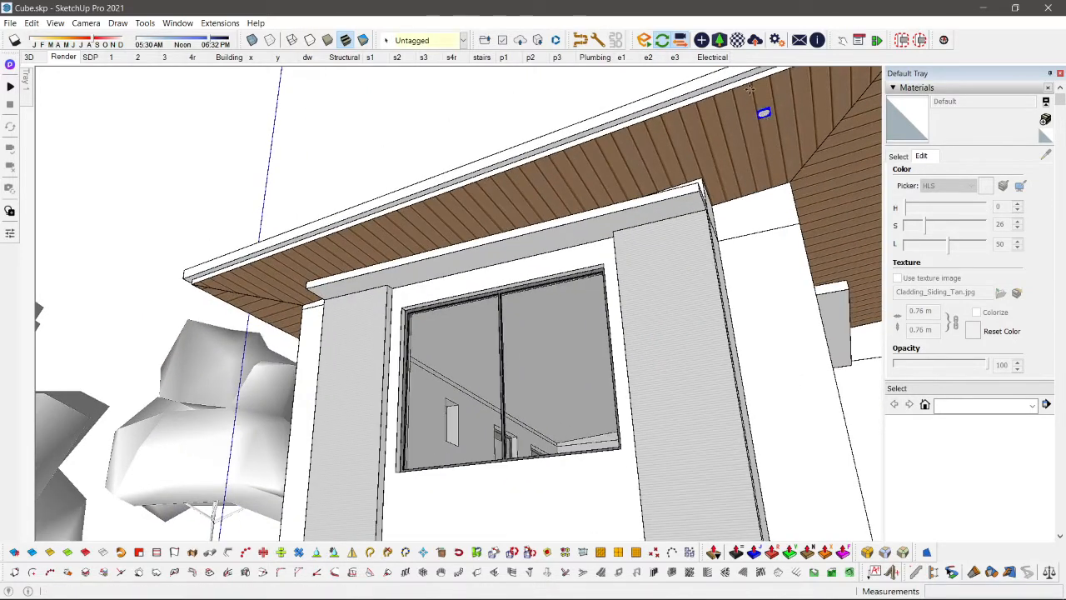
key("m")
key("ctrl")
left_click(750, 84)
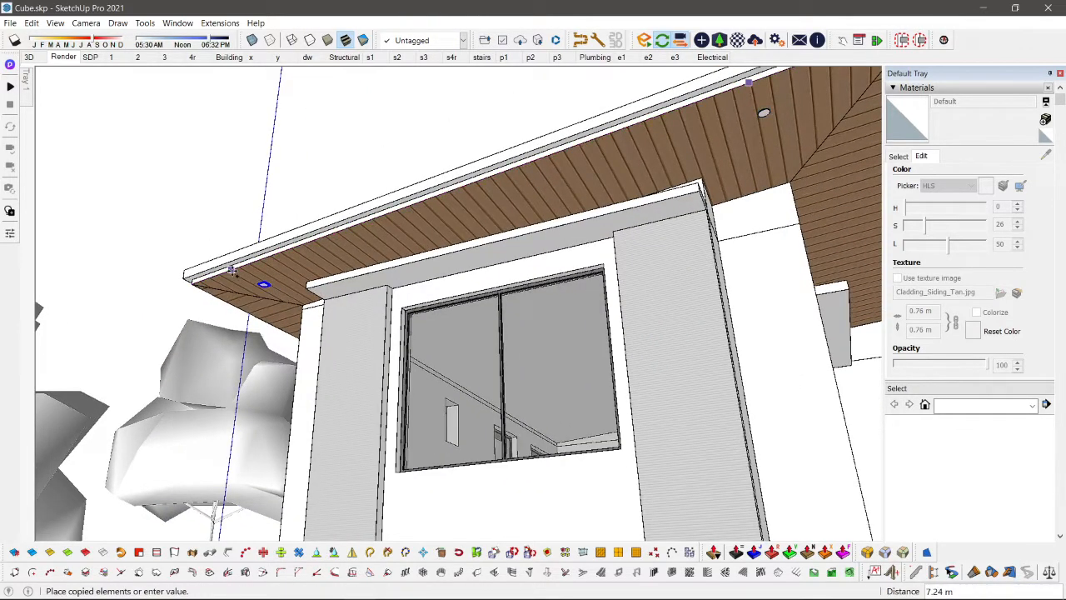
left_click(233, 271)
scroll(245, 292, "down", 4)
key("space")
Step: Copy the soffit lamp beside the mitre about 5.57 m straight down to the slab above the ground floor
middle_click_drag(416, 275, 423, 269)
scroll(423, 269, "up", 1)
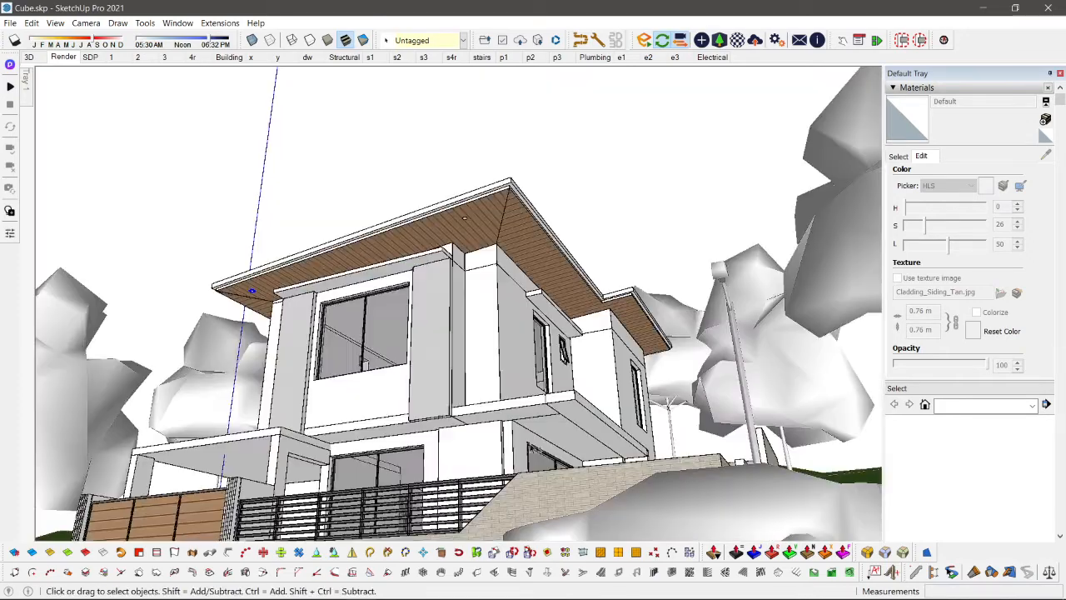
scroll(465, 374, "up", 3)
middle_click_drag(466, 372, 547, 173)
left_click(543, 90)
scroll(543, 90, "up", 3)
key("m")
key("ctrl")
left_click(542, 89)
scroll(575, 325, "down", 3)
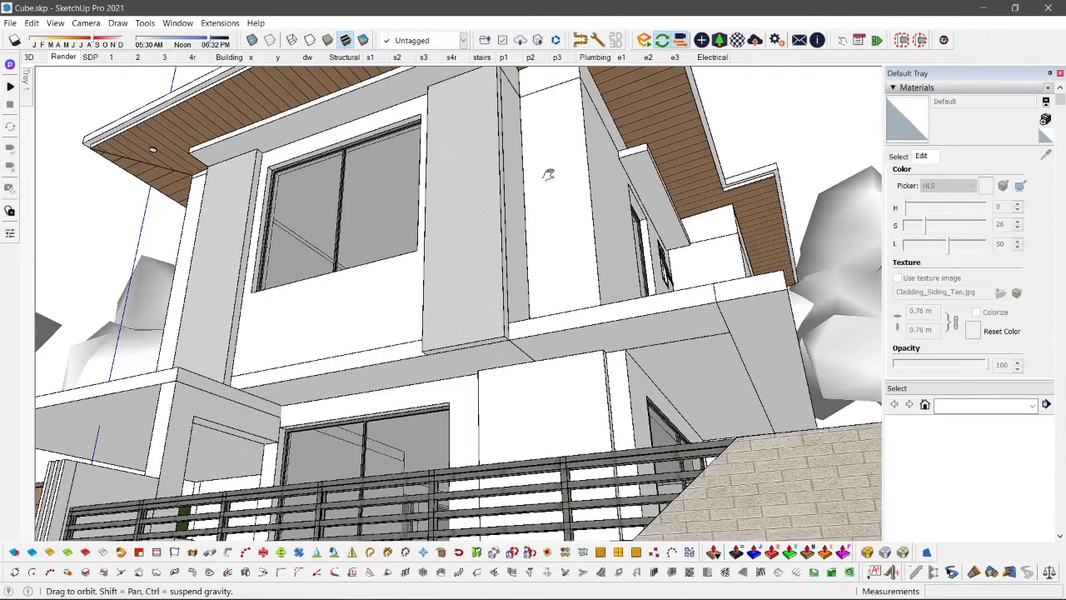
left_click(550, 348)
scroll(565, 371, "up", 5)
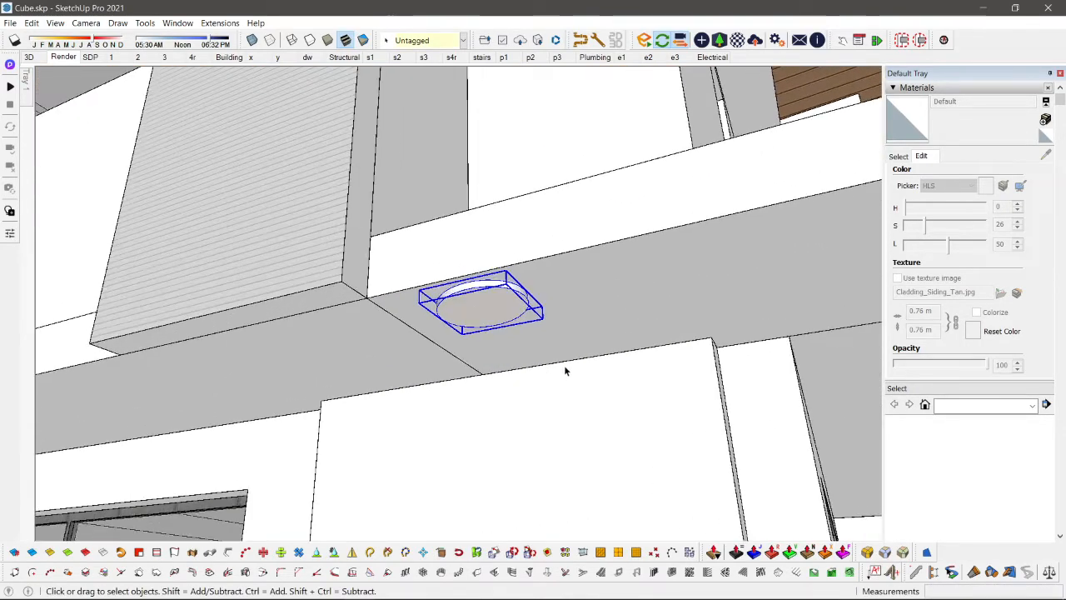
scroll(565, 370, "down", 6)
middle_click_drag(586, 376, 589, 370)
key("m")
key("ctrl")
left_click(589, 370)
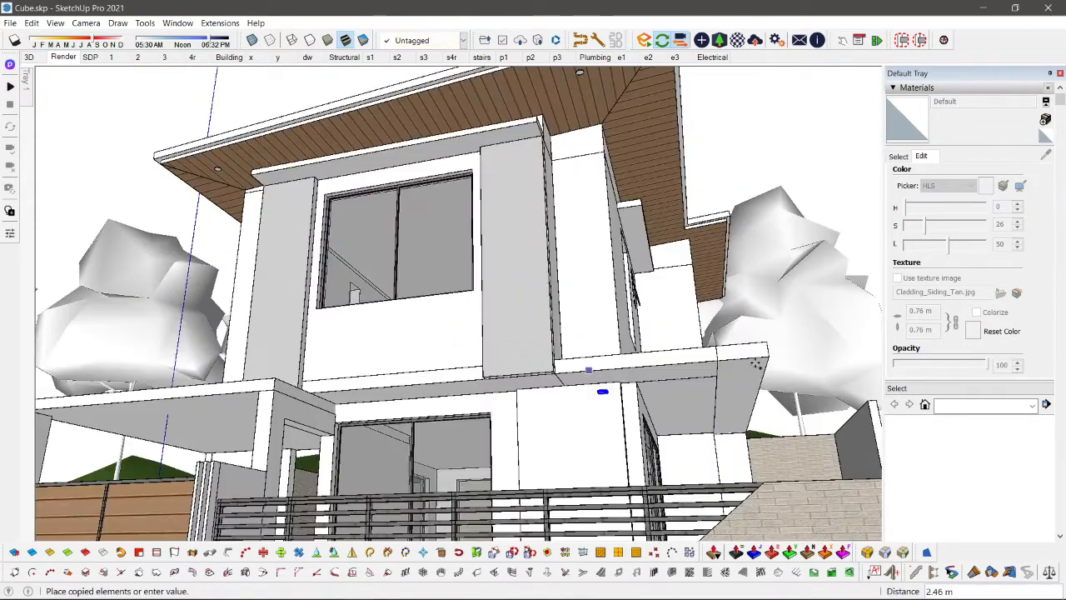
key("space")
Step: Move the lower lamp onto the underside of the projecting slab, above the ground-floor wall
scroll(627, 392, "up", 4)
key("m")
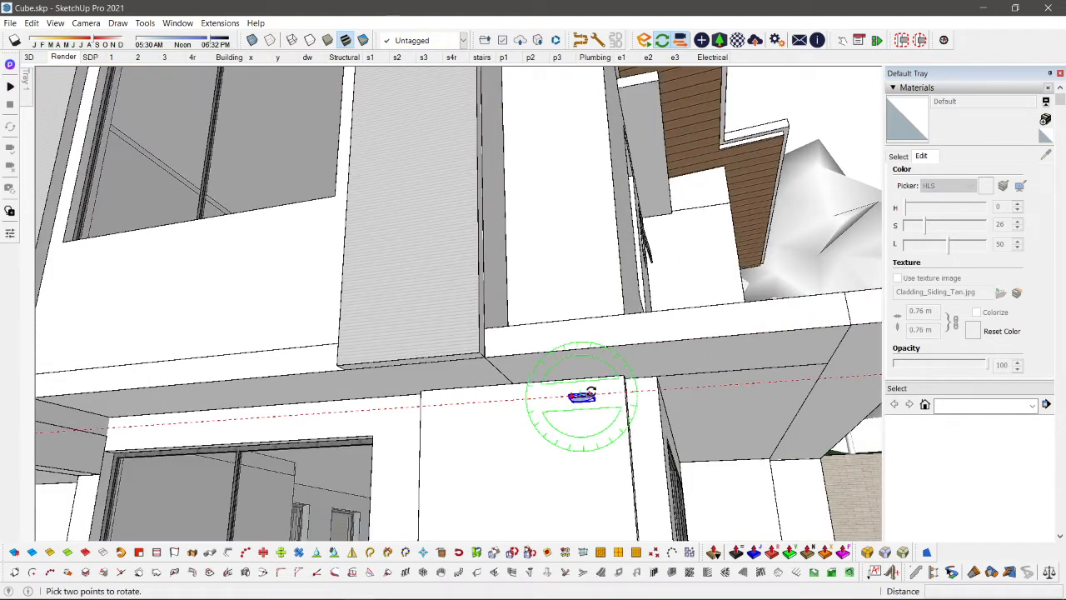
scroll(582, 396, "up", 3)
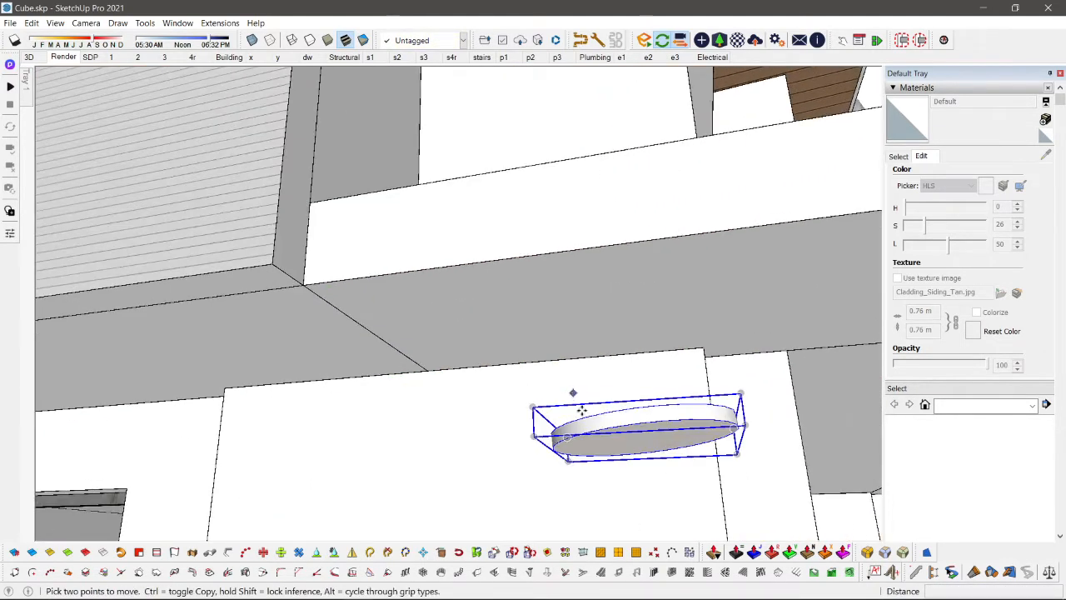
left_click(687, 401)
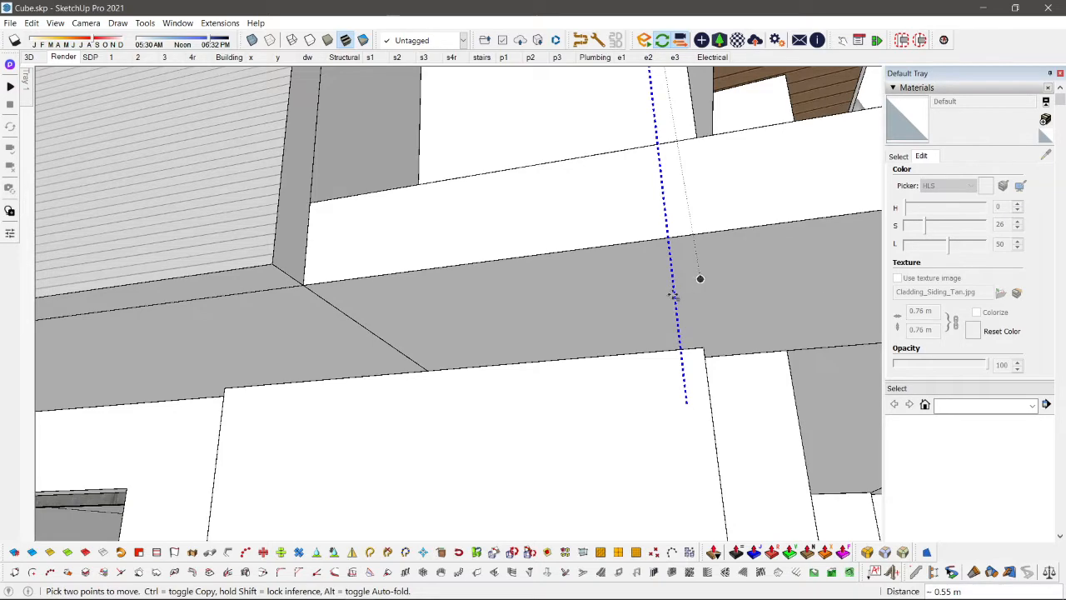
scroll(381, 362, "down", 5)
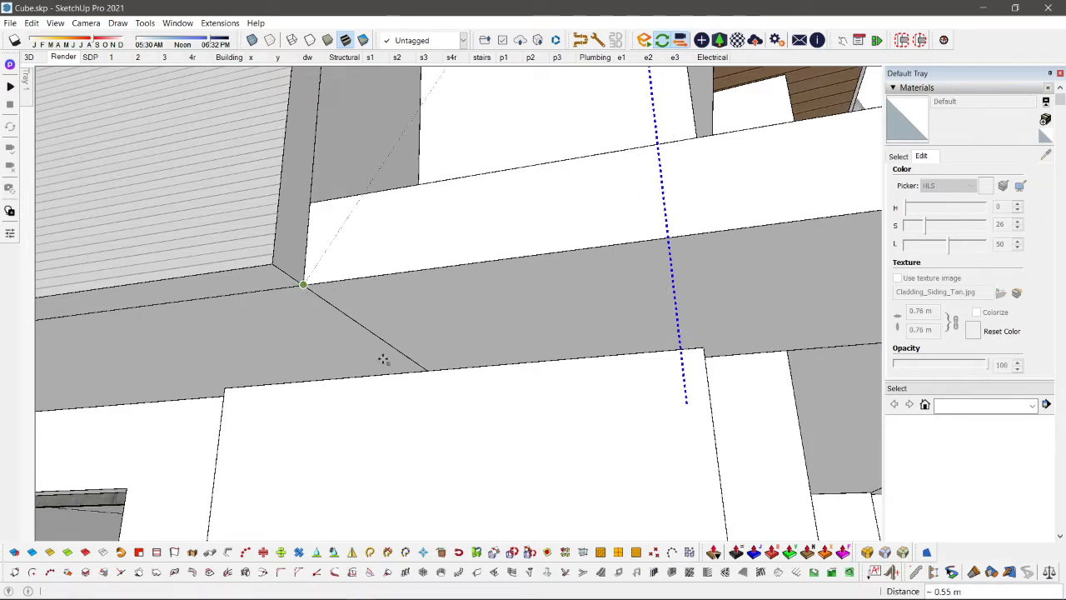
scroll(486, 242, "up", 2)
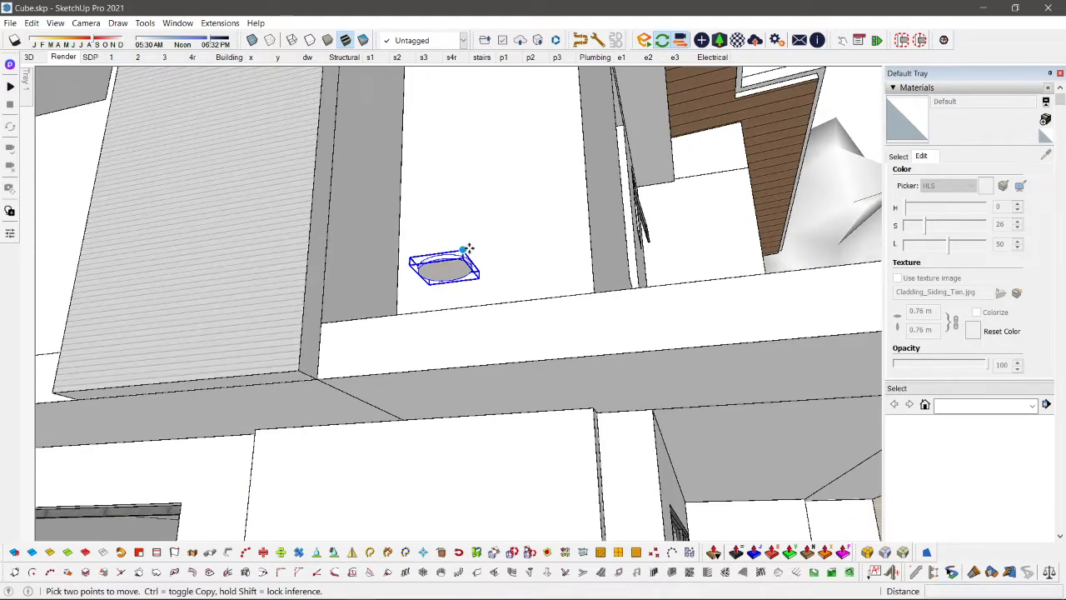
left_click(599, 378)
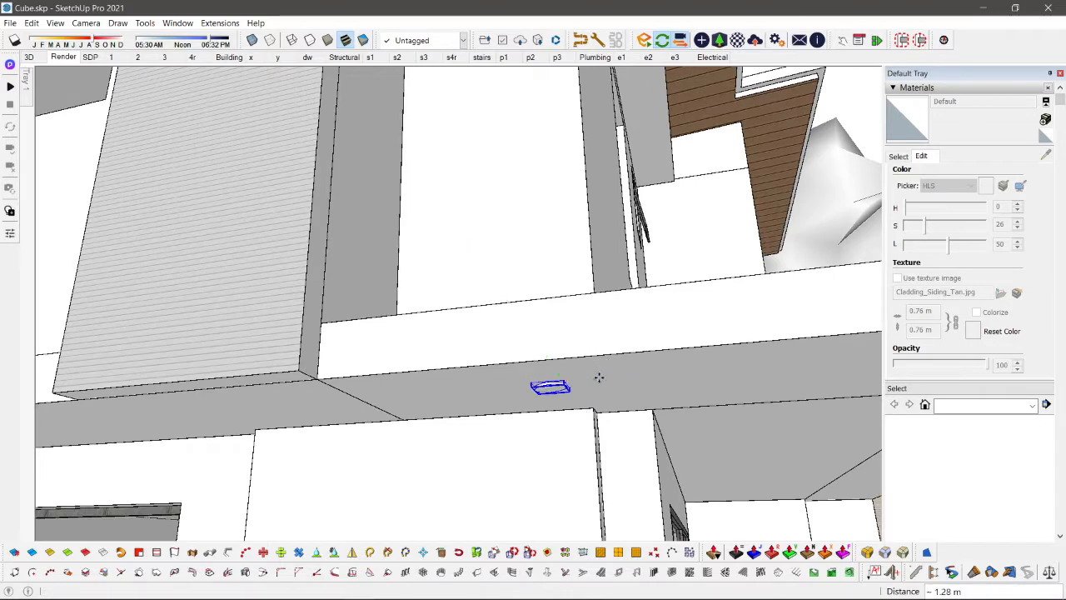
key("space")
Step: Rotate the lower lamp about 4.3 degrees in the vertical plane to level it with the slab's underside
scroll(597, 376, "up", 6)
key("q")
scroll(569, 377, "down", 5)
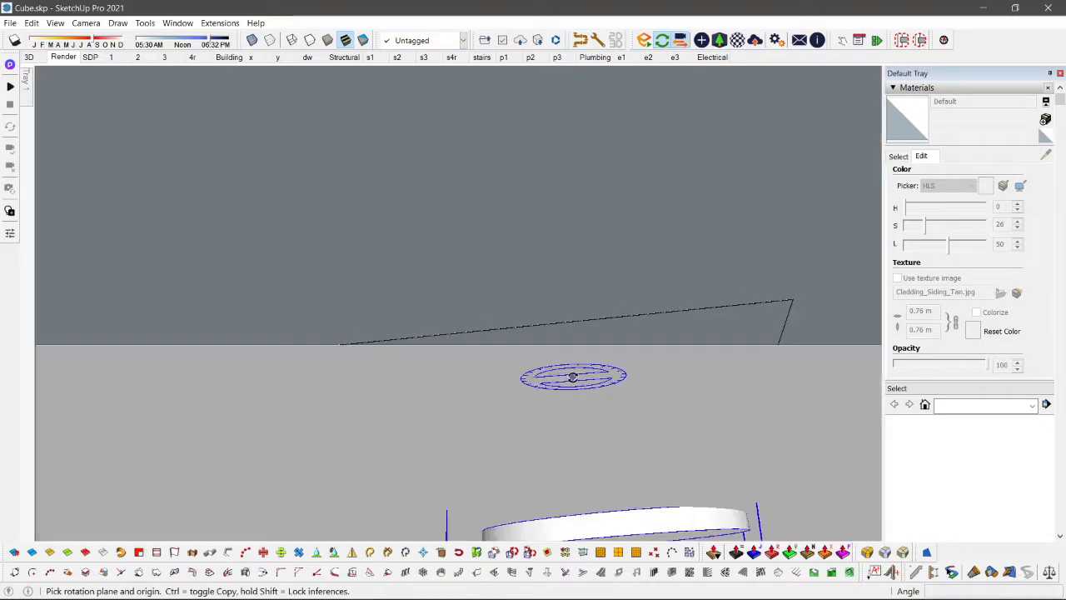
left_click(569, 380)
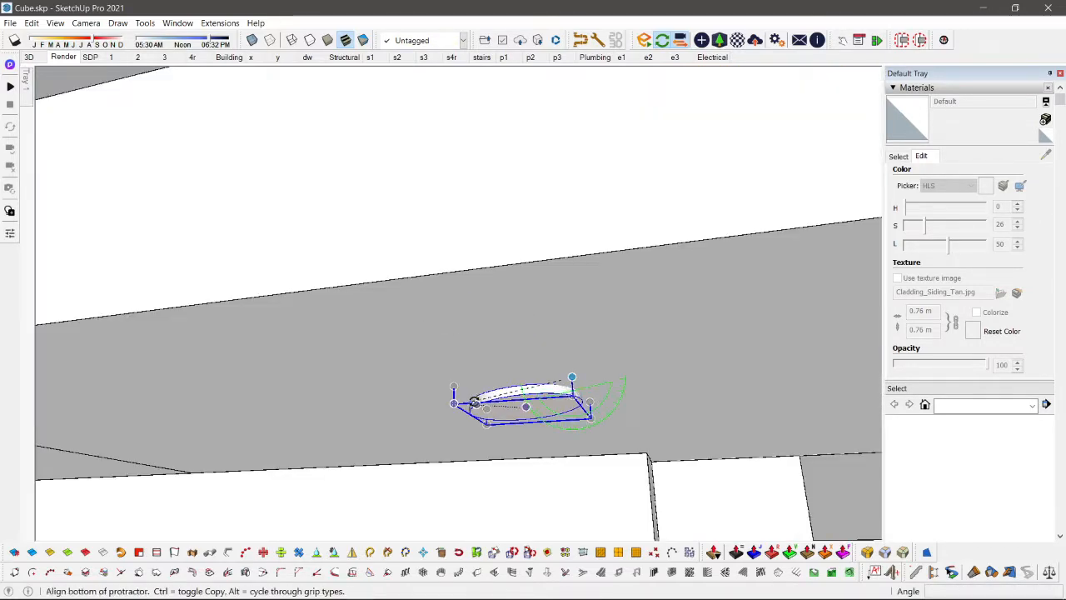
left_click(454, 399)
left_click(438, 385)
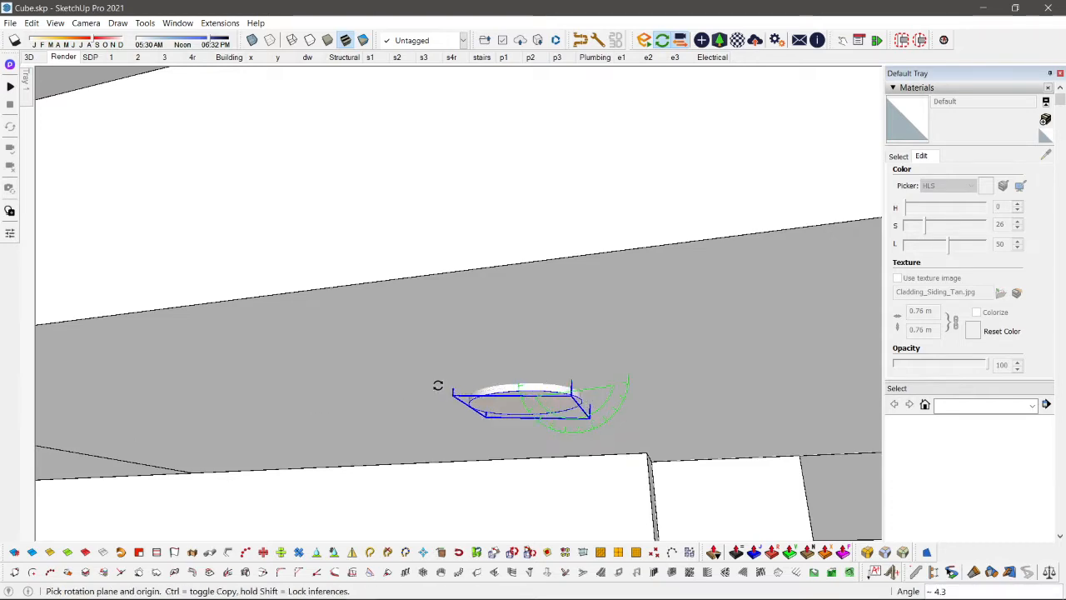
key("space")
Step: Copy the lower lamp along the slab's underside to a spot above the ground-floor sliding window
scroll(446, 390, "down", 10)
scroll(450, 391, "down", 3)
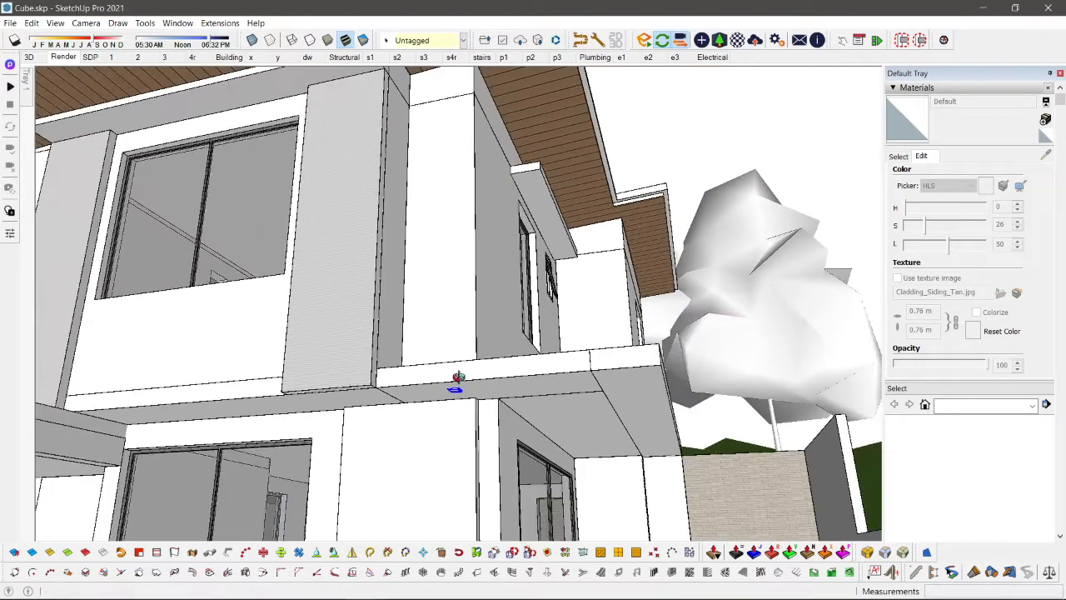
middle_click_drag(458, 378, 555, 305, "shift")
key("m")
key("ctrl")
left_click(527, 309)
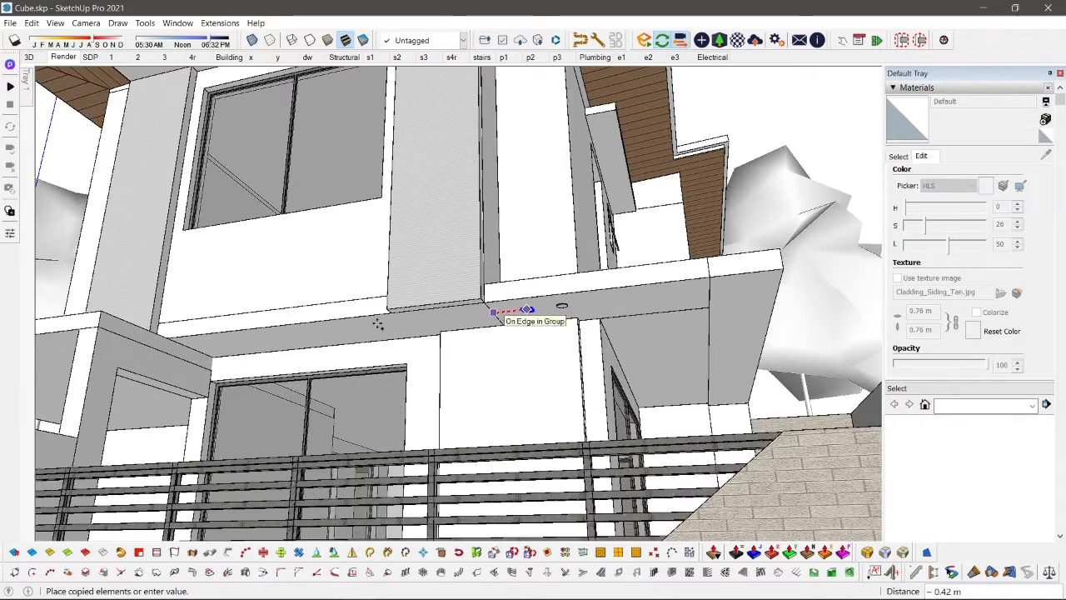
left_click(296, 340)
key("space")
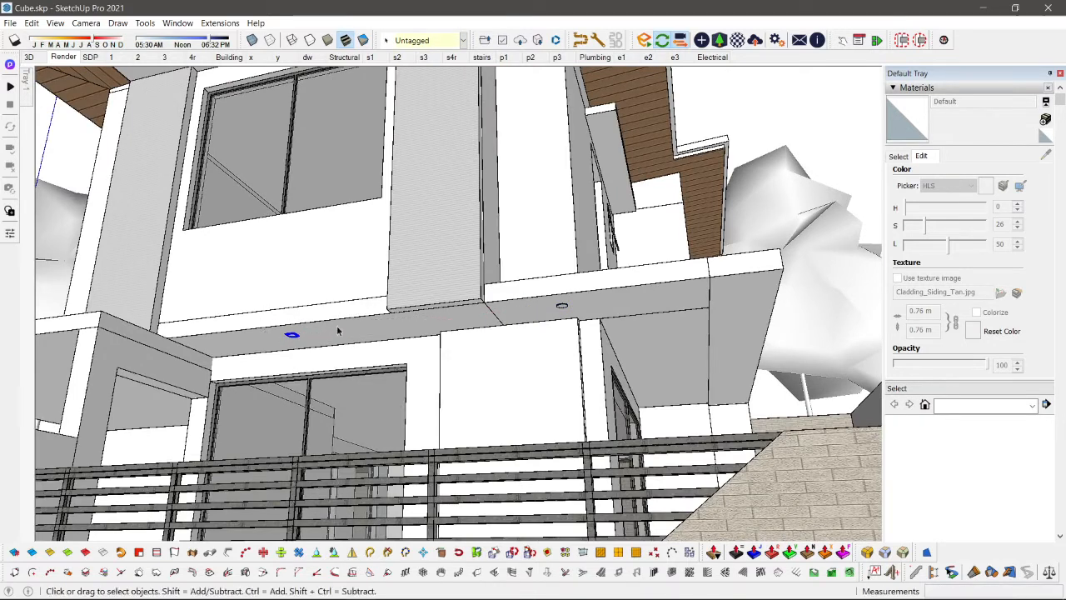
Step: Copy the slab lamp onto the underside of the wider side slab beyond the corner and check it in the Enscape render
key("m")
key("ctrl")
left_click(299, 330)
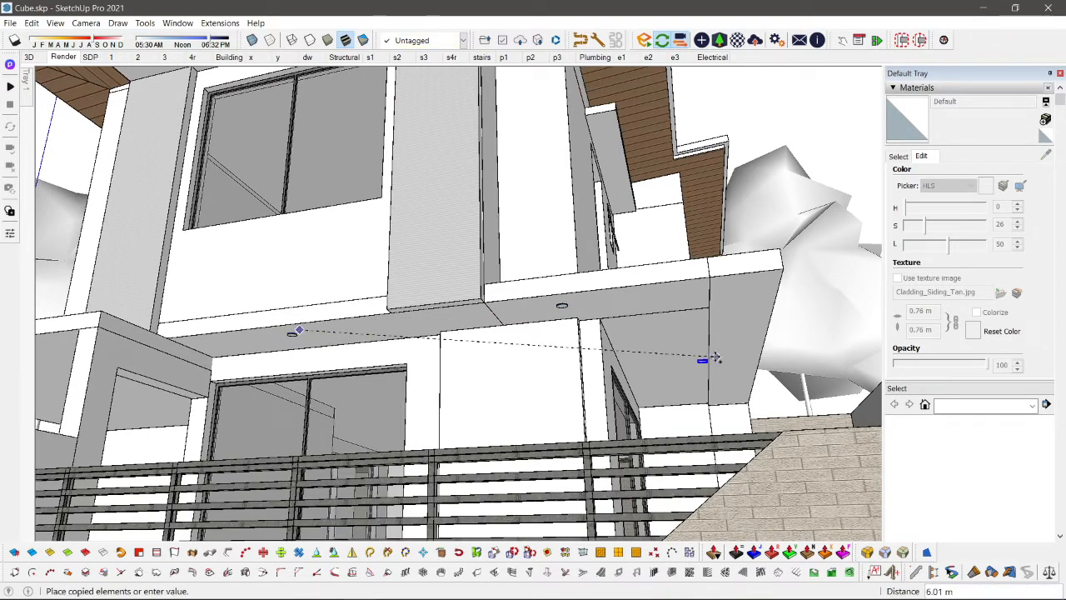
left_click(680, 362)
key("space")
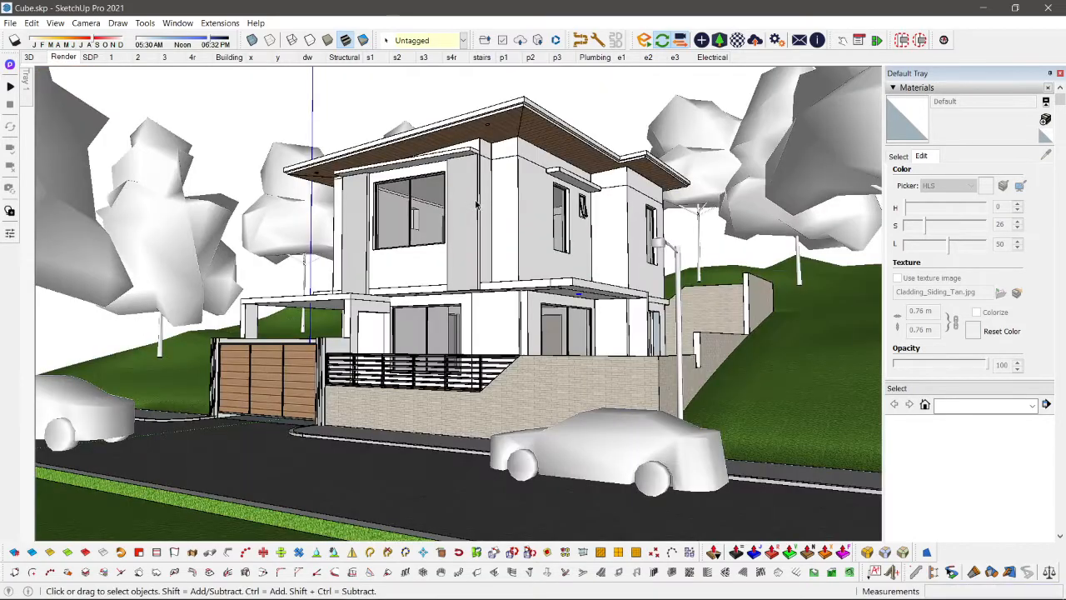
key("alt+Tab")
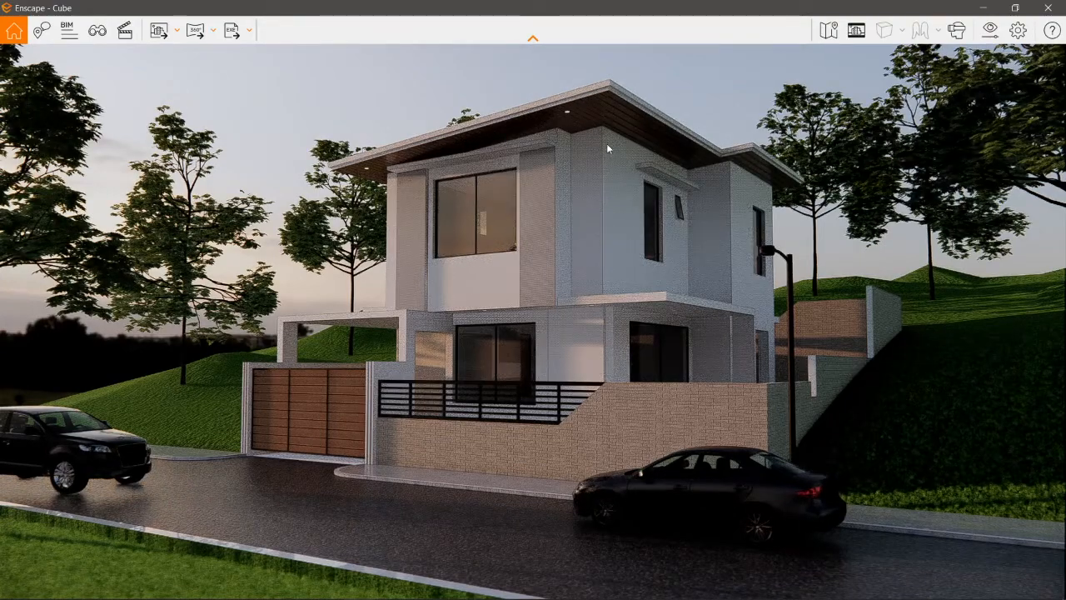
key("alt+Tab")
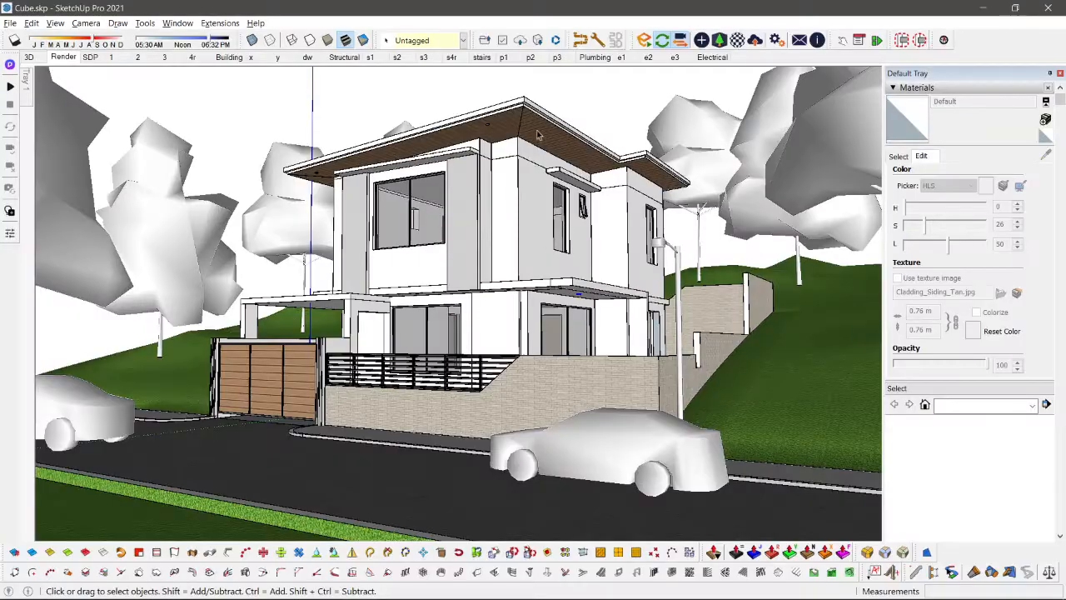
middle_click_drag(538, 135, 482, 94)
scroll(488, 105, "up", 2)
middle_click_drag(512, 267, 532, 417, "shift")
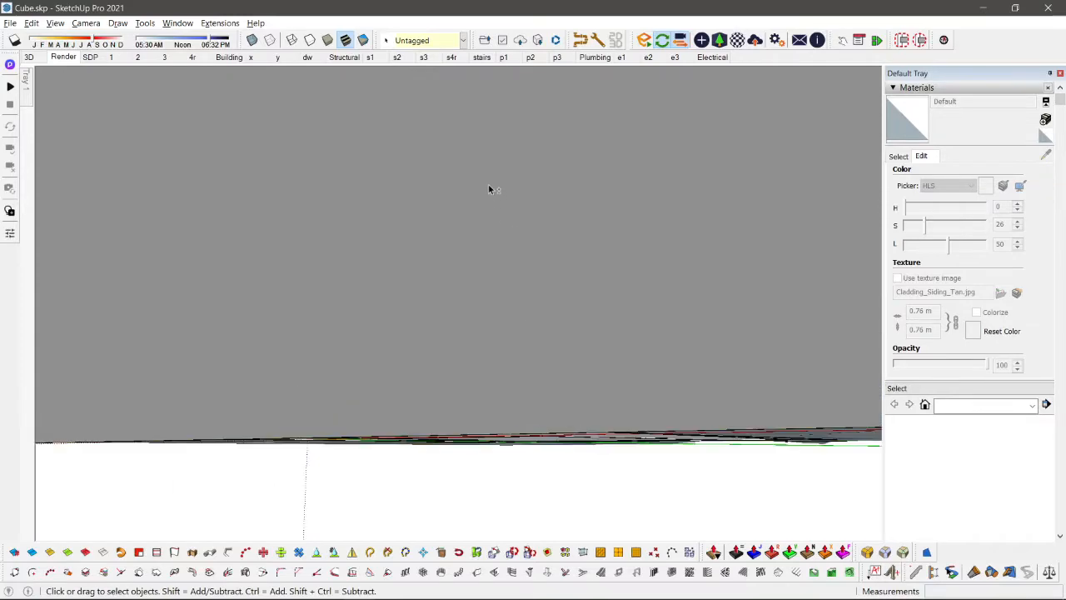
scroll(489, 185, "up", 4)
middle_click_drag(452, 125, 430, 177, "shift")
scroll(413, 140, "up", 1)
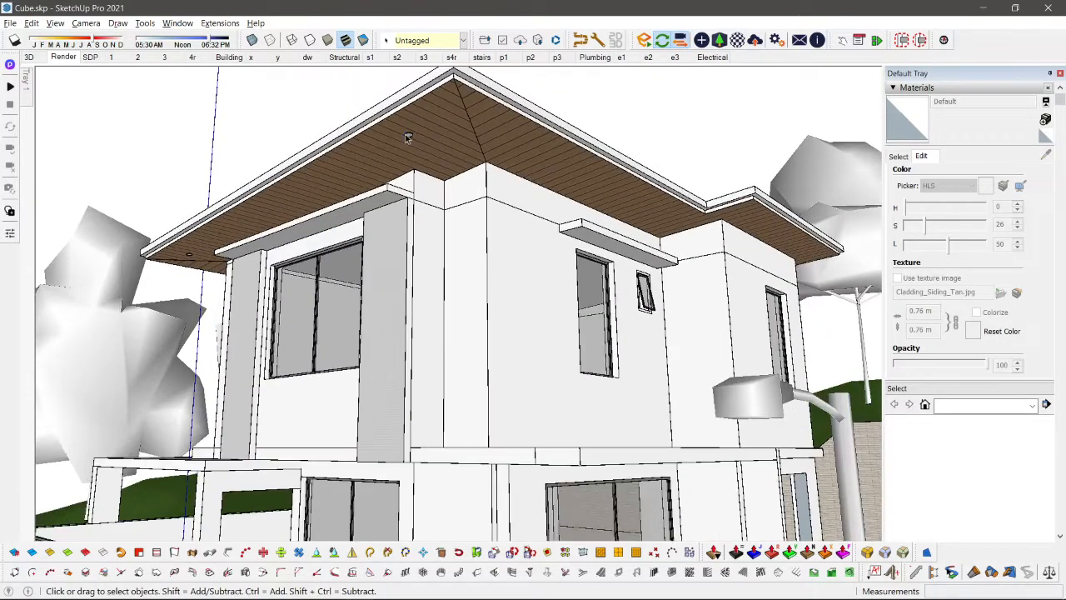
key("m")
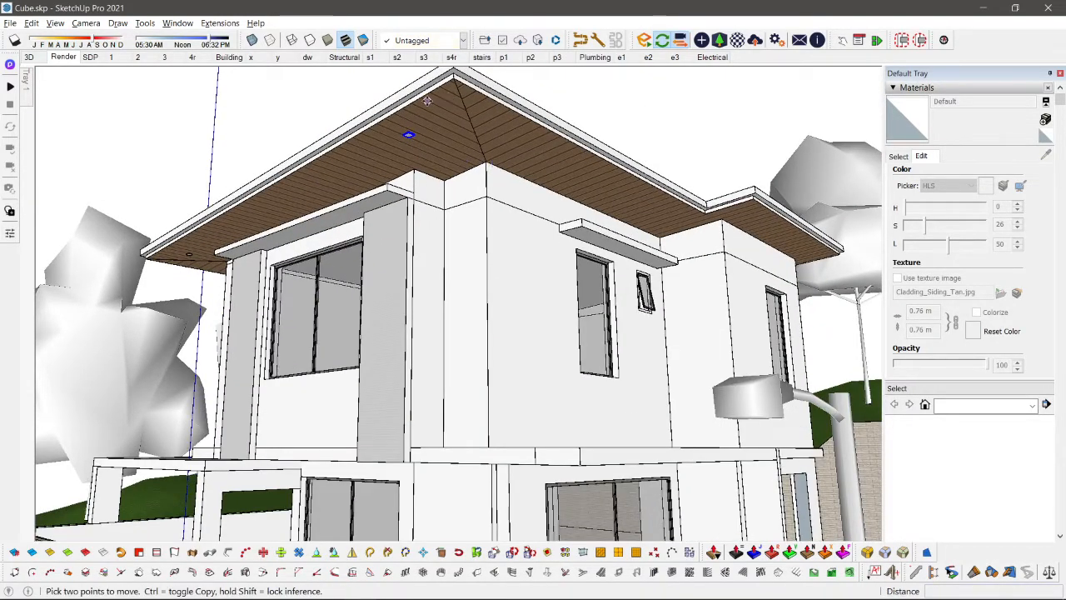
key("ctrl")
left_click(455, 79)
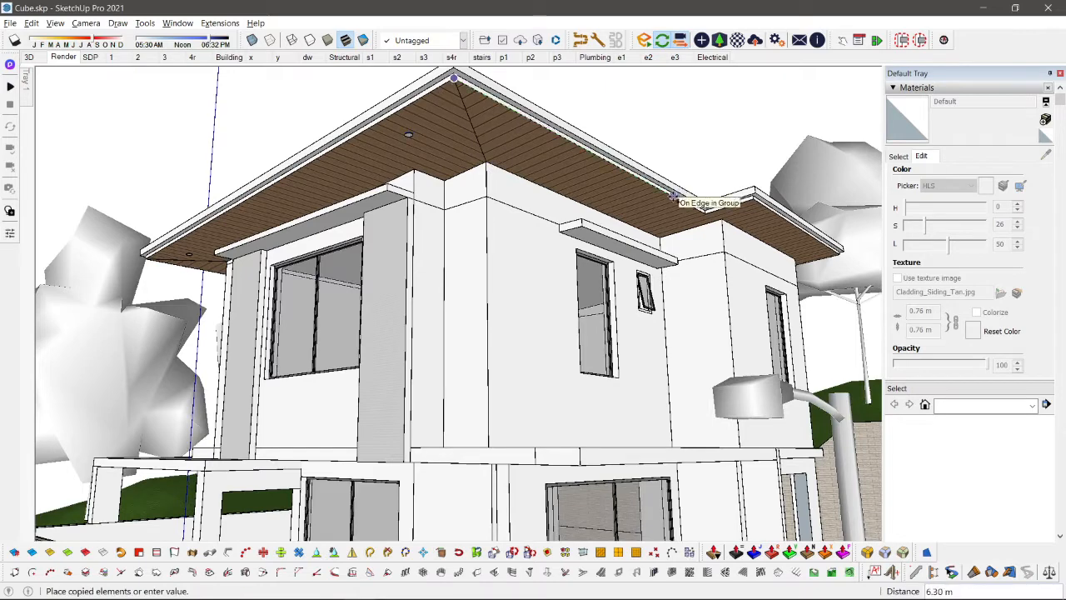
key("space")
Step: Copy the soffit lamp beside the mitre about 5.02 m onto the underside of the ledge above the side wall's window
left_click(409, 135)
scroll(408, 134, "up", 2)
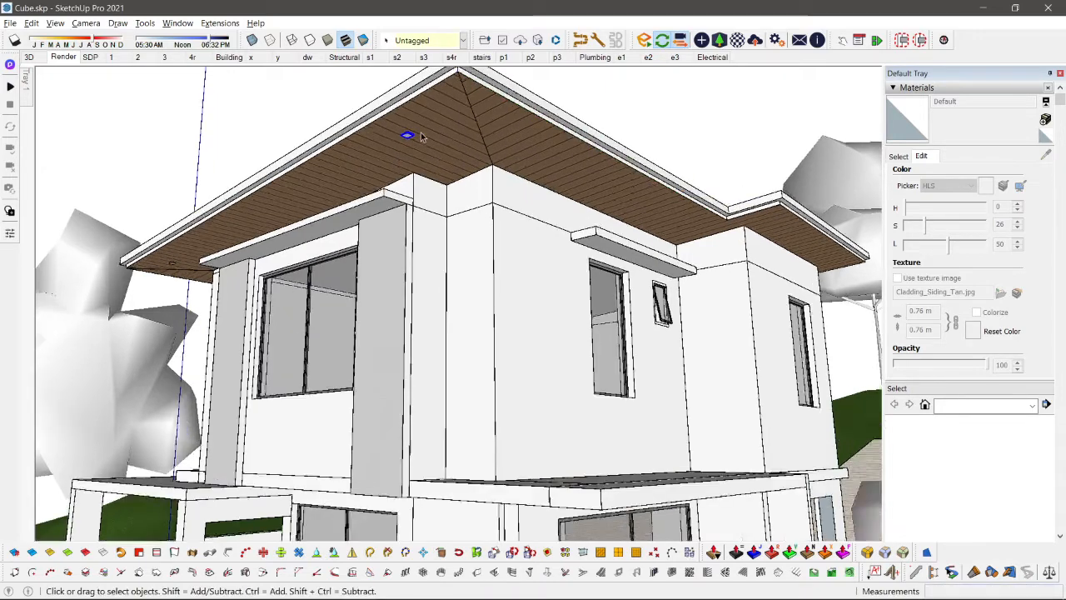
key("m")
scroll(406, 132, "up", 1)
key("ctrl")
left_click(405, 129)
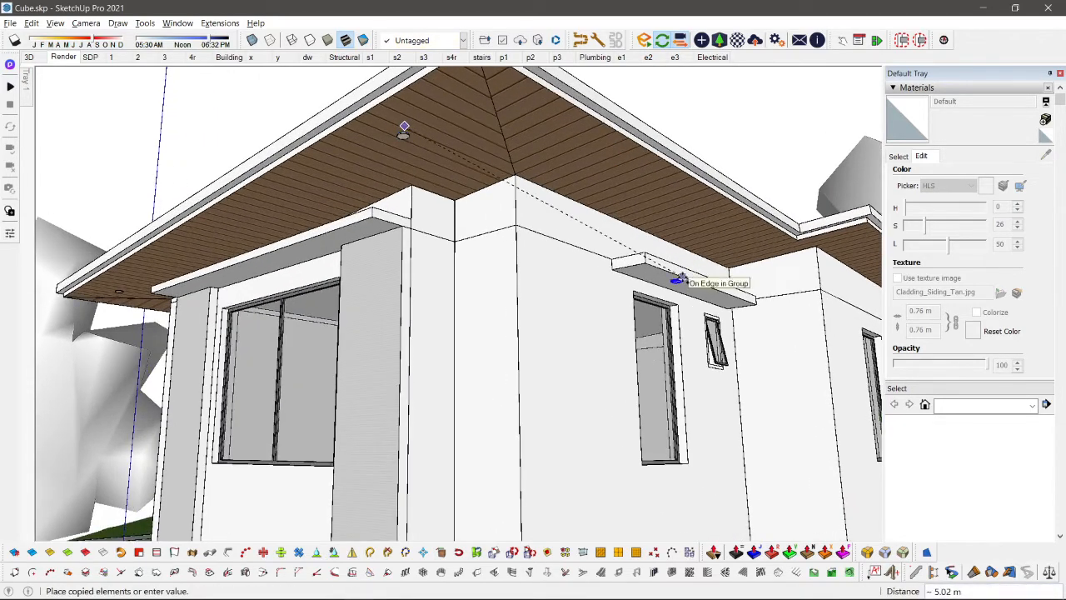
left_click(681, 280)
key("space")
key("m")
scroll(683, 277, "down", 3)
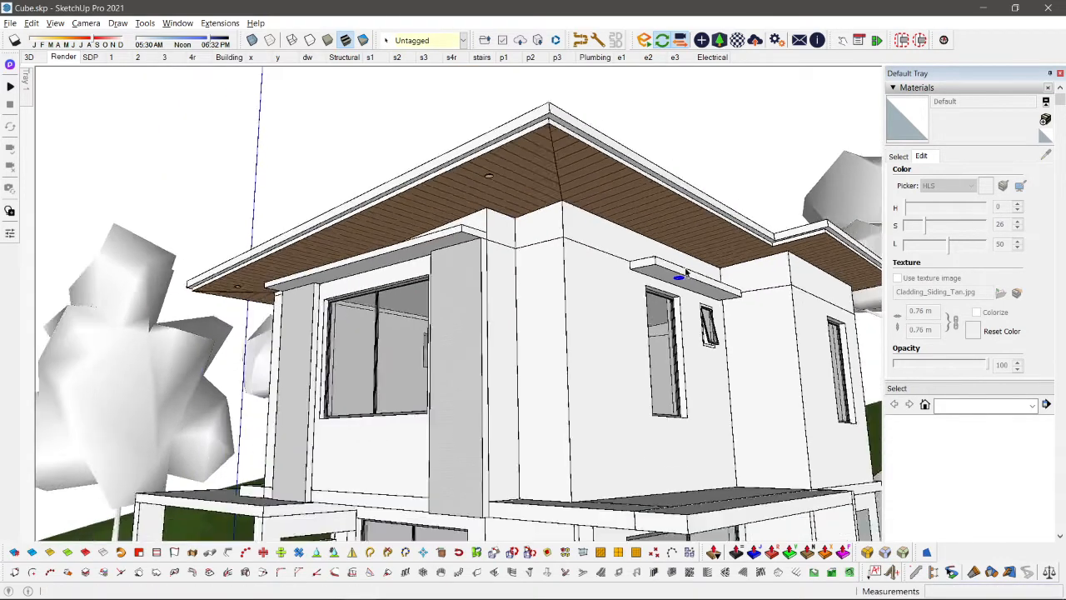
scroll(686, 273, "down", 4)
scroll(693, 281, "up", 2)
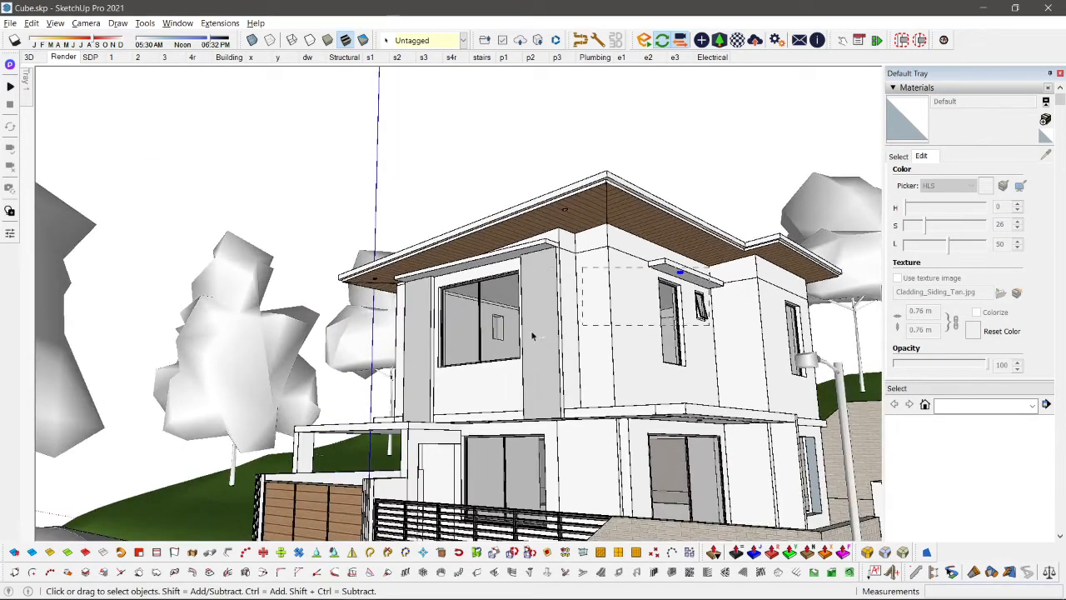
Step: Place an Enscape sphere light in front of the house, near the carport side
left_click(702, 40)
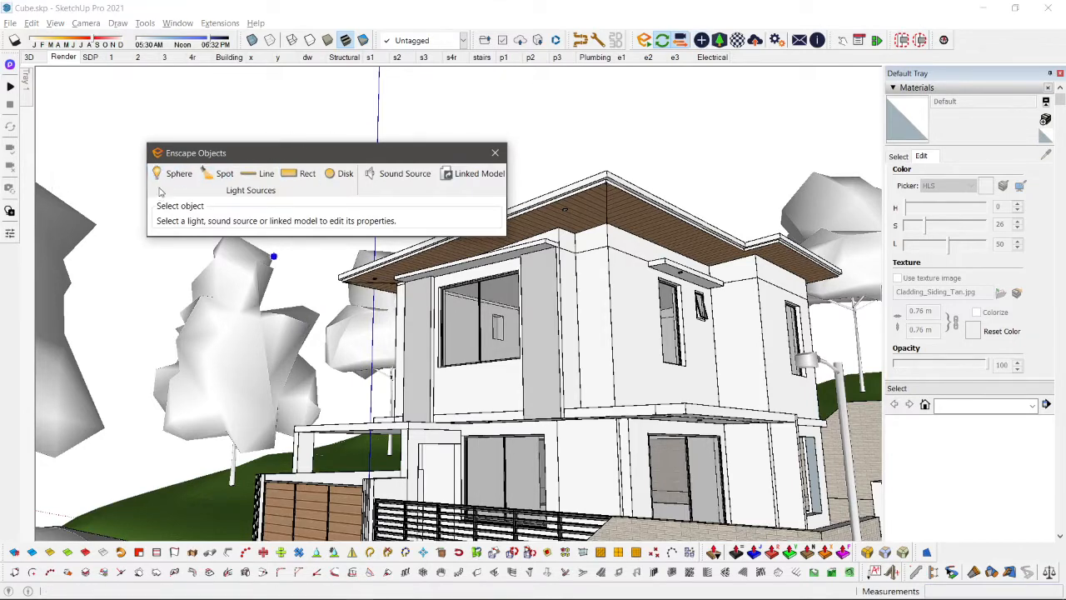
scroll(576, 250, "down", 3)
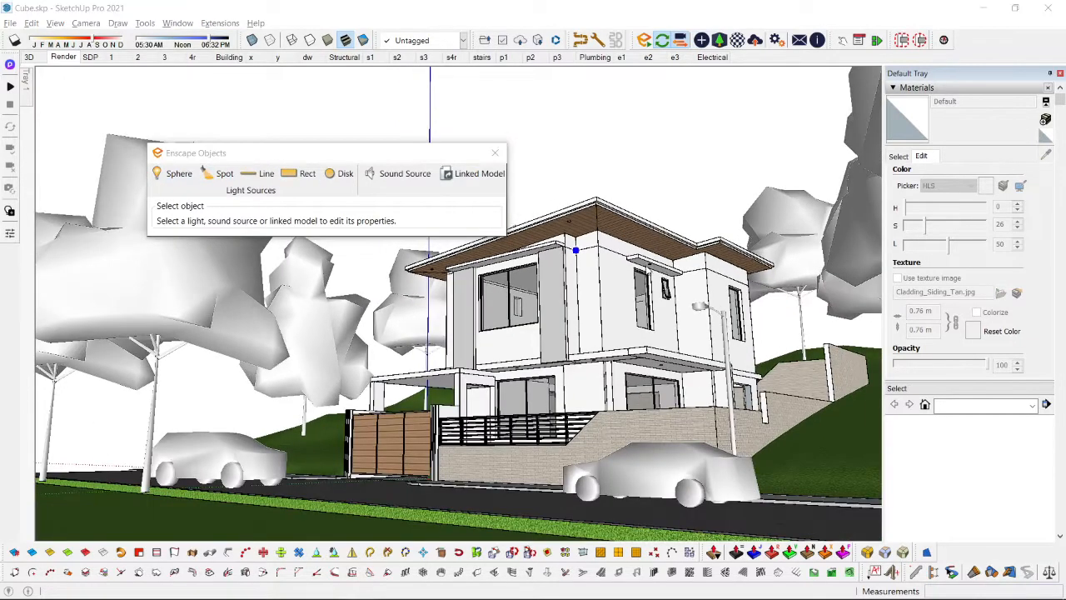
scroll(583, 254, "up", 3)
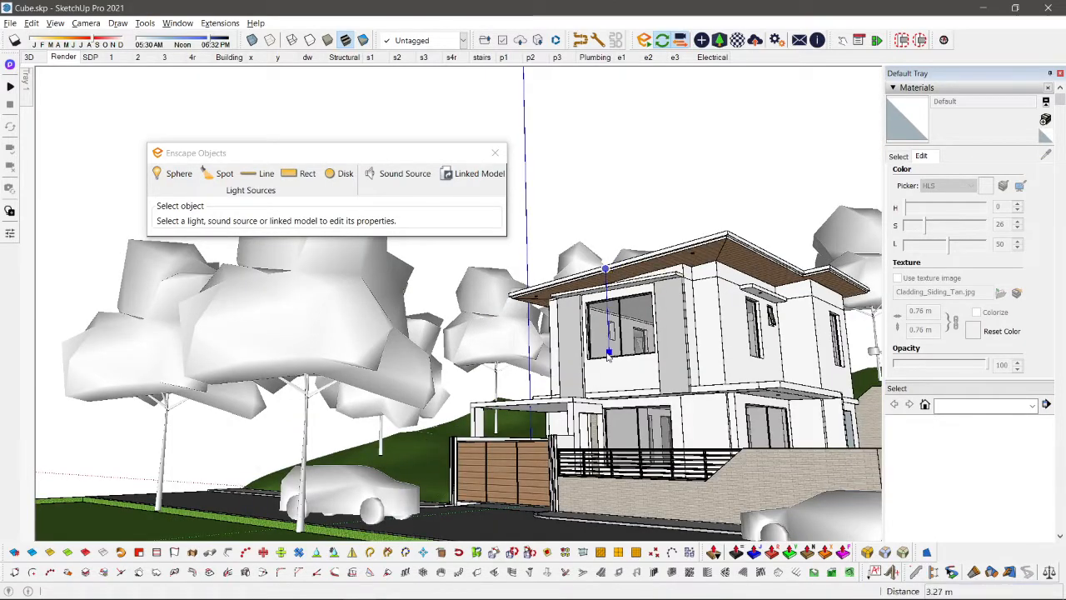
left_click(698, 320)
middle_click_drag(698, 320, 614, 406)
scroll(615, 407, "up", 3)
key("m")
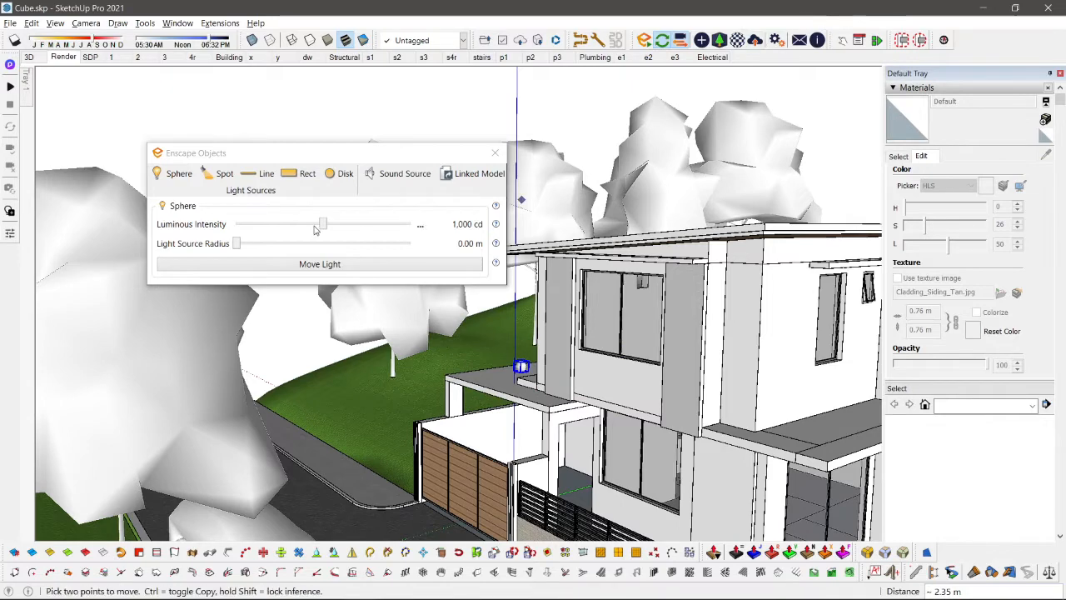
Step: Set the sphere light's luminous intensity to 10,930 cd and its source radius to 0.98 m, and check the Enscape render
left_click_drag(324, 225, 353, 236)
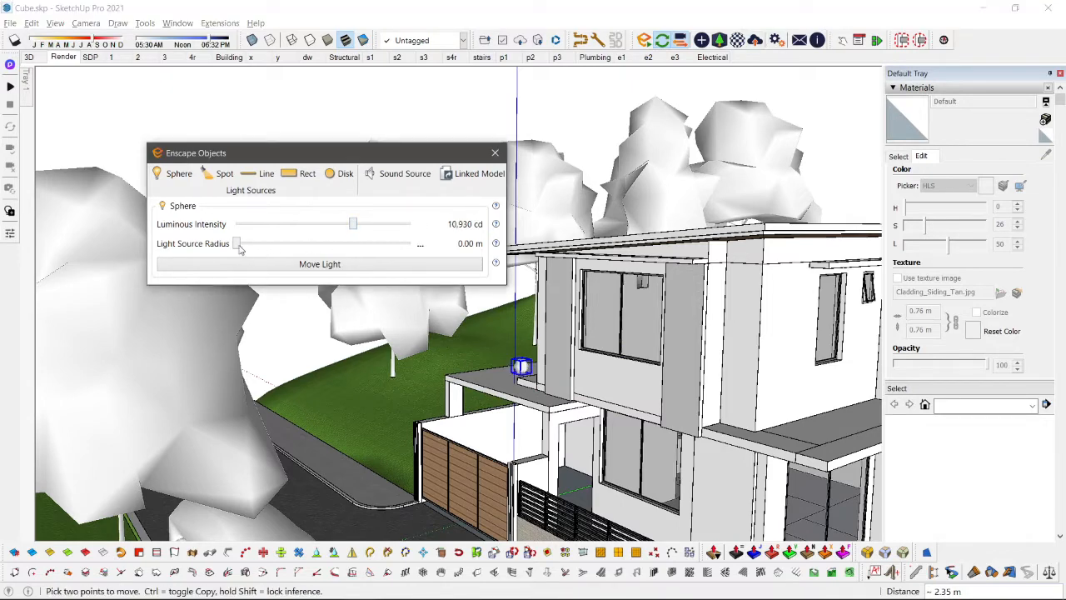
key("alt+Tab")
key("alt+Tab")
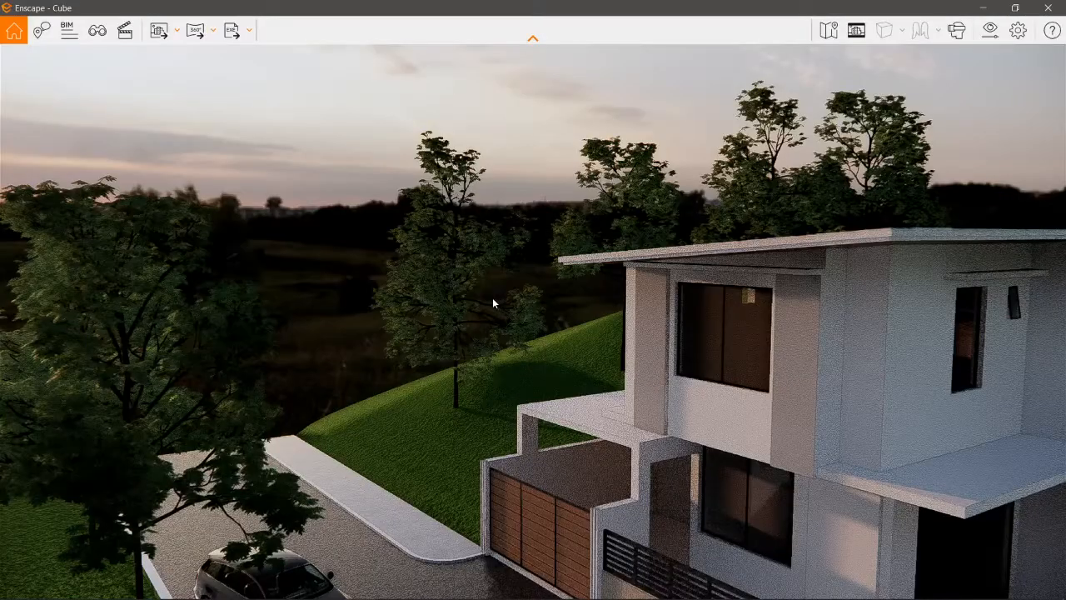
right_click_drag(582, 282, 583, 371)
key("alt+Tab")
key("alt+Tab")
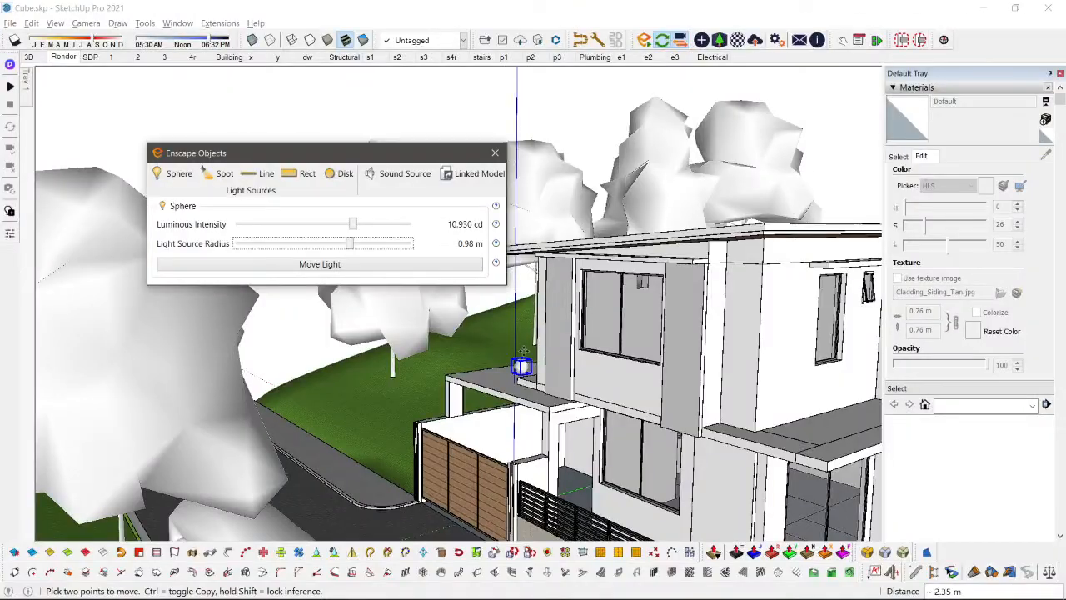
middle_click_drag(493, 298, 495, 174)
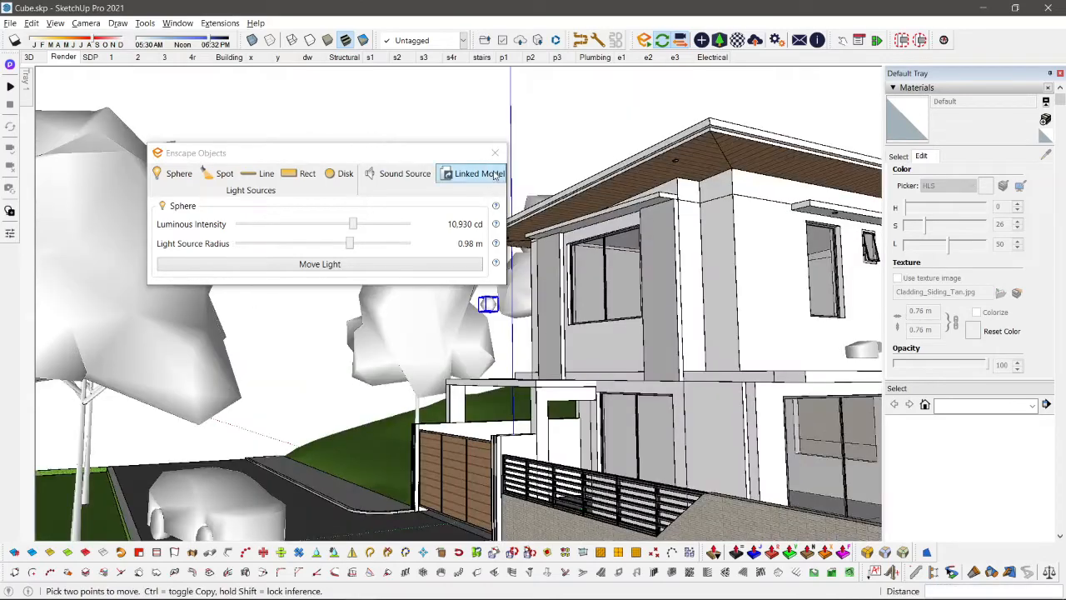
left_click(497, 155)
Step: Try to move the sphere light toward the soffit lamp on the carport side
middle_click_drag(518, 315, 629, 438)
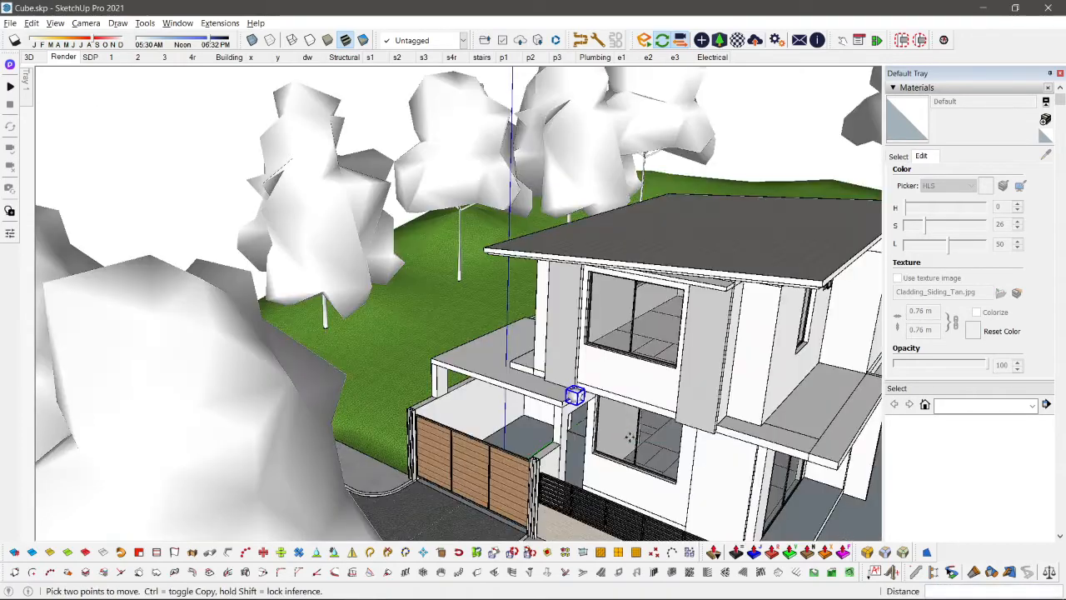
left_click(613, 392)
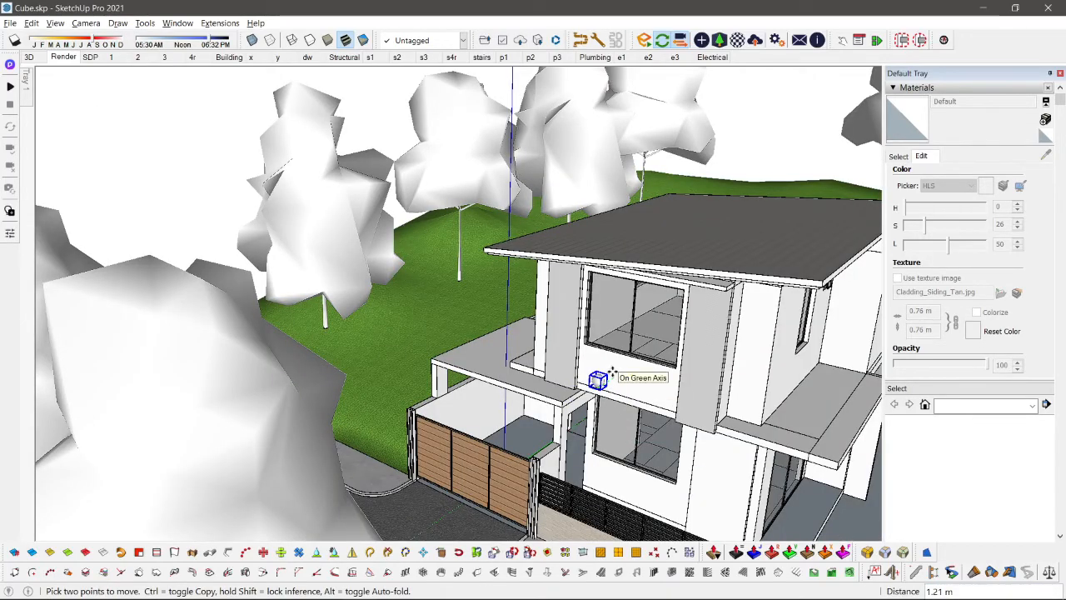
left_click(616, 370)
middle_click_drag(616, 370, 514, 261)
scroll(573, 307, "up", 5)
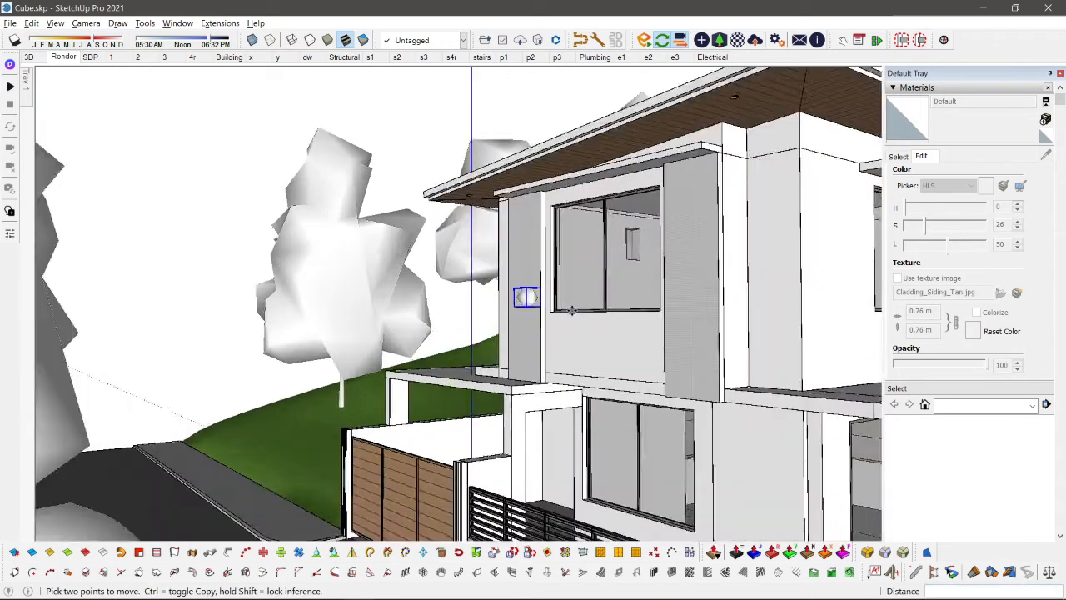
scroll(515, 271, "up", 3)
left_click(488, 266)
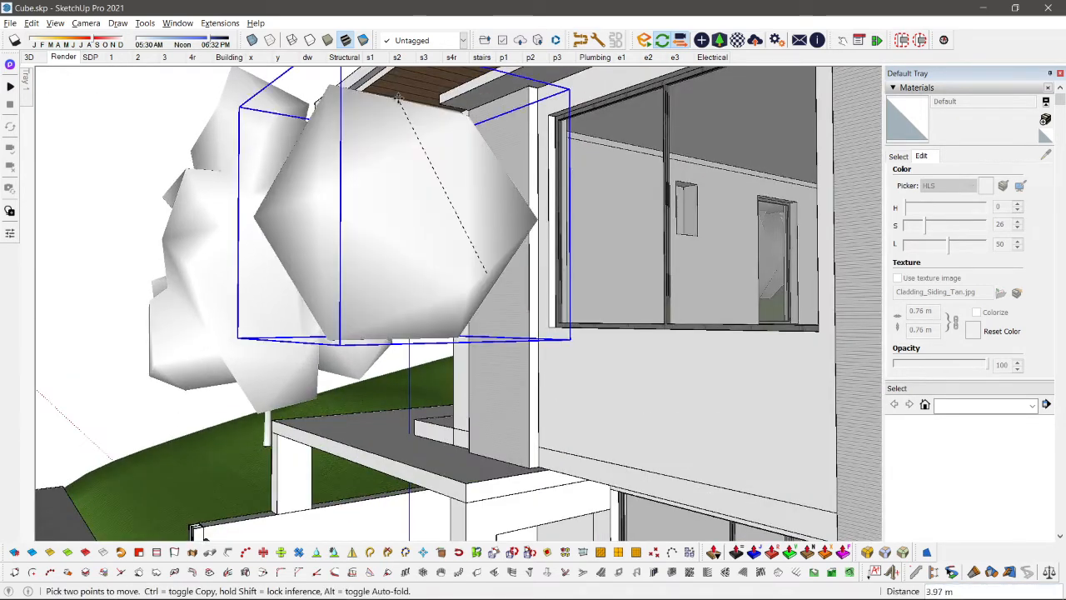
middle_click_drag(396, 109, 325, 158)
key("space")
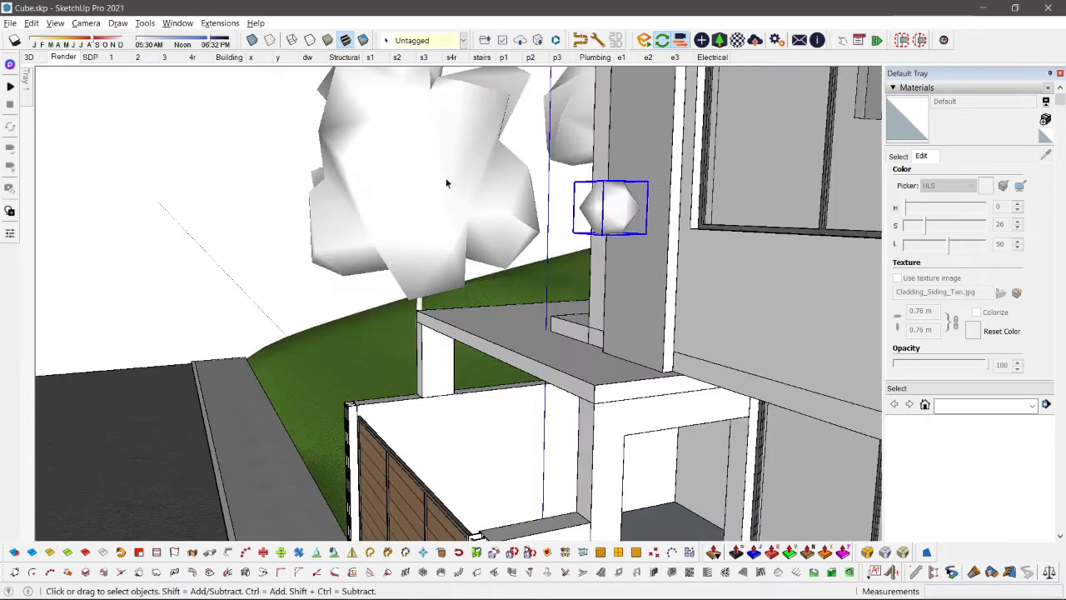
Step: Cut the sphere light and paste it at the soffit lamp nearest the carport
key("Delete")
scroll(503, 194, "down", 5)
middle_click_drag(468, 321, 481, 235)
scroll(480, 234, "up", 5)
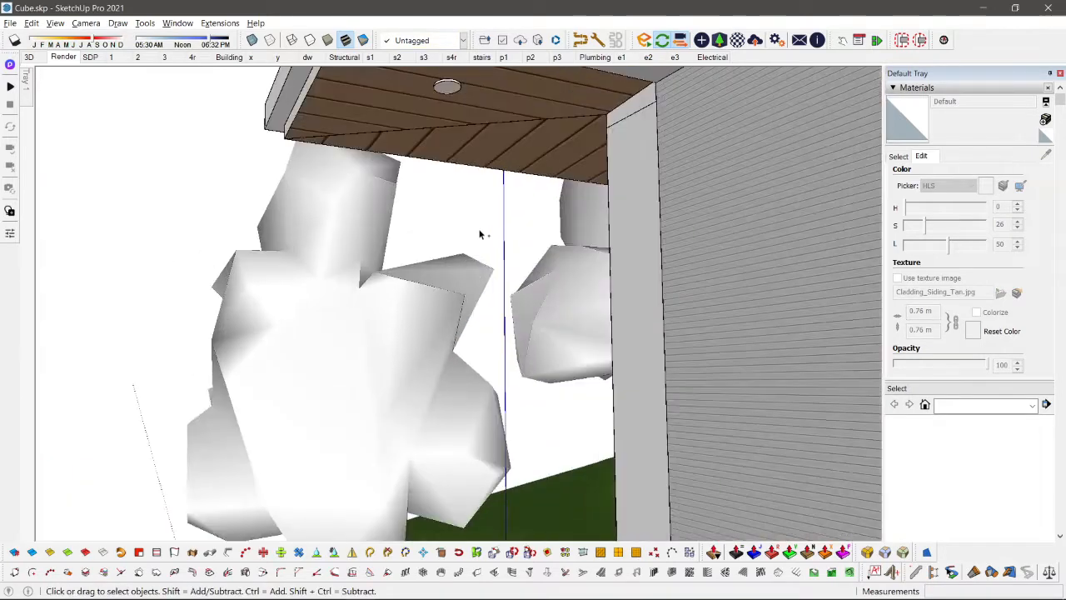
key("ctrl+v")
scroll(444, 89, "up", 2)
scroll(445, 89, "down", 5)
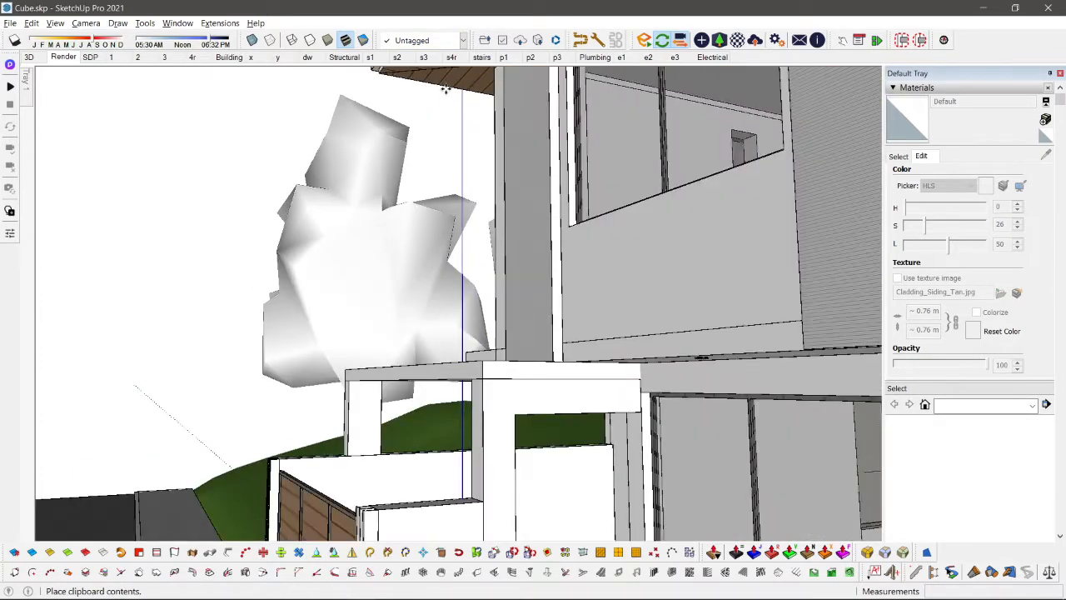
middle_click_drag(445, 89, 430, 143)
scroll(414, 105, "up", 2)
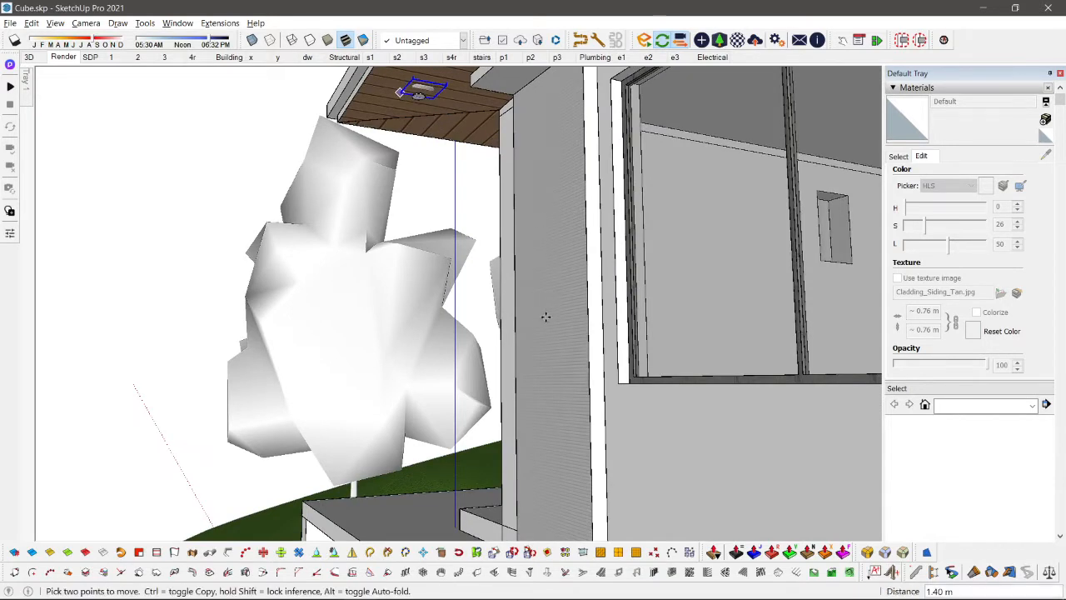
Step: Move the sphere light straight down so it hangs clear below the carport-side soffit lamp
left_click(547, 142)
left_click(545, 359)
key("space")
scroll(488, 316, "down", 2)
scroll(487, 317, "down", 3)
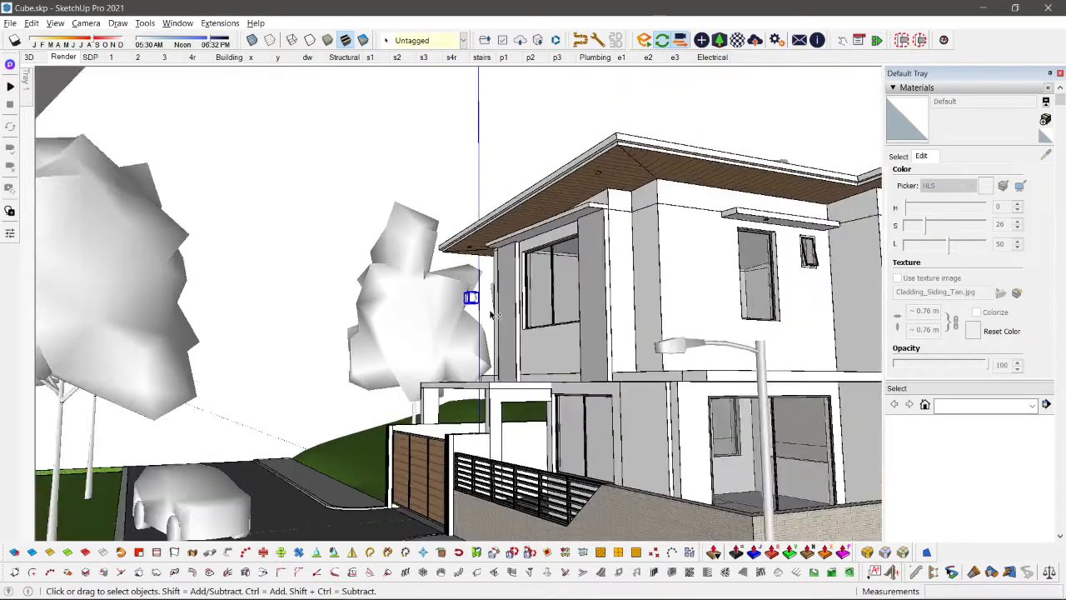
scroll(432, 251, "up", 4)
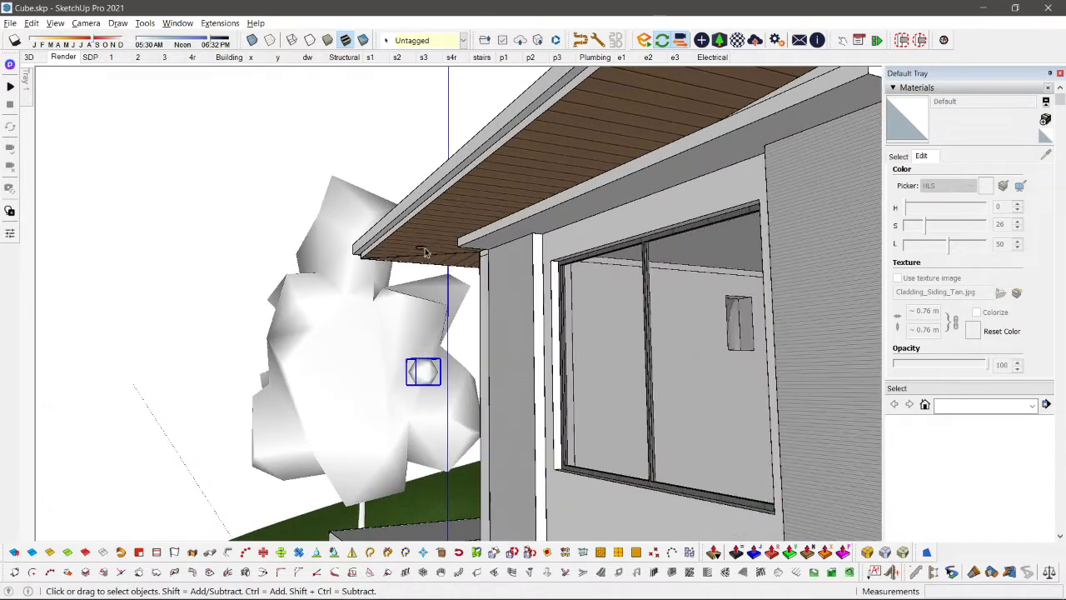
Step: Copy the sphere light along the soffit so the copy hangs below the lamp beside the mitre
key("m")
key("ctrl")
left_click(424, 250)
scroll(424, 246, "down", 3)
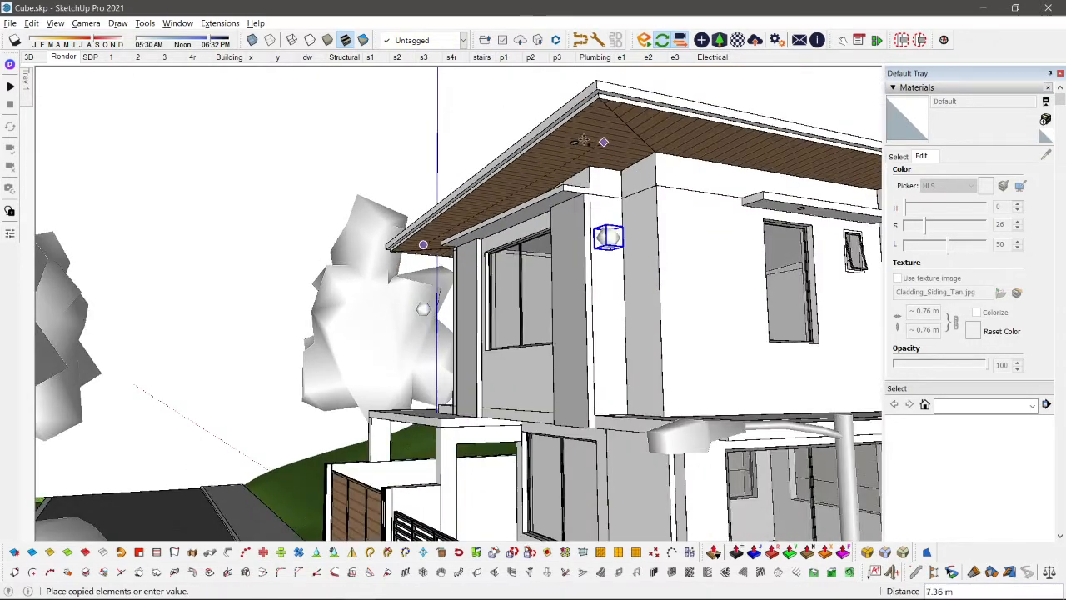
left_click(577, 140)
Step: Copy the sphere light to the side-window ledge lamp and the side slab lamp, lowering the slab light 1.00 m
middle_click_drag(619, 285, 783, 244)
left_click(733, 224)
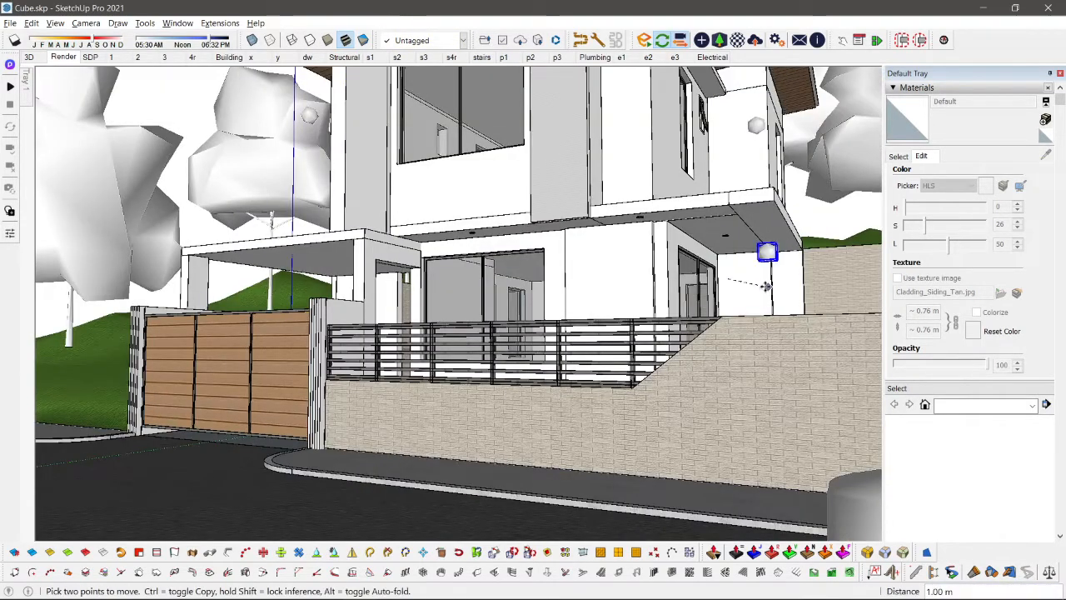
left_click(821, 259)
left_click(823, 286)
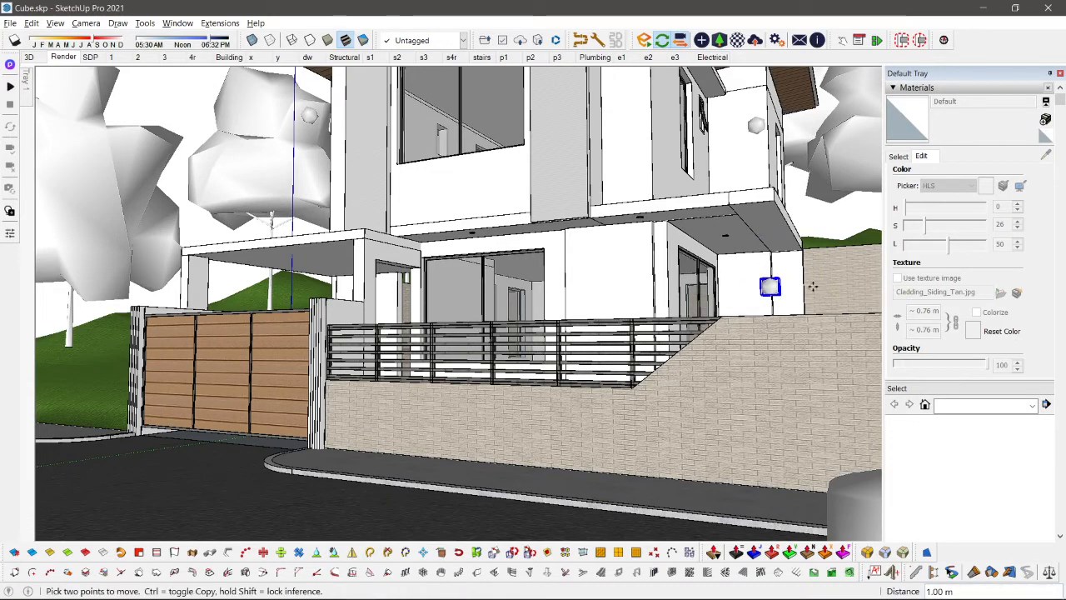
Step: Copy the side slab's sphere light to the lamp above the ground-floor sliding window and move the copy down 1 m
key("ctrl")
left_click(776, 278)
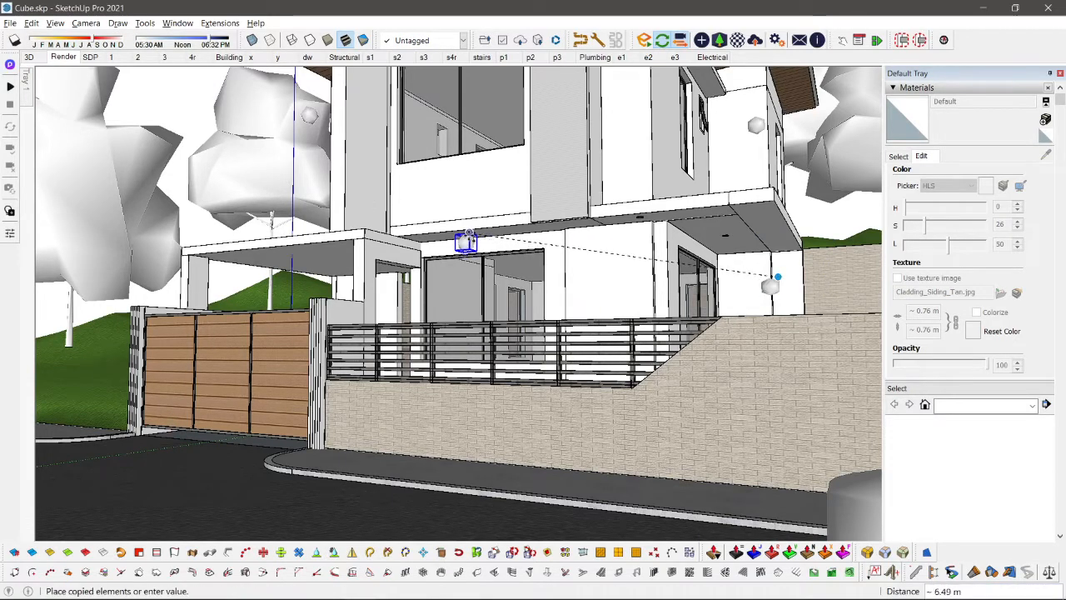
left_click(472, 233)
left_click(588, 249)
type("1")
key("Return")
middle_click_drag(590, 297, 506, 389)
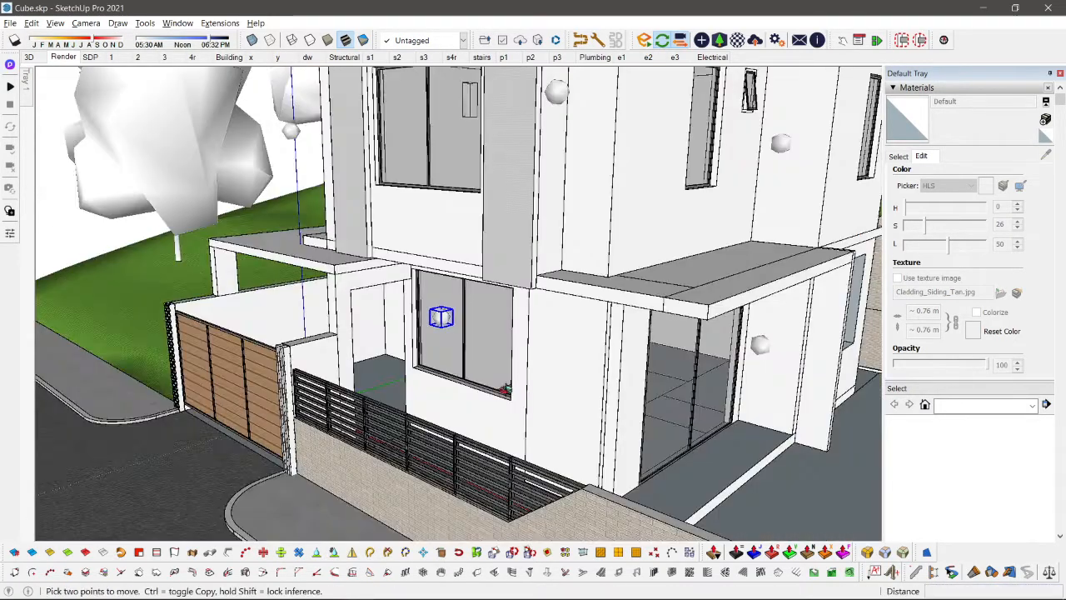
Step: Move the sphere light by the ground-floor sliding window about 0.79 m toward the carport and check it in the Enscape render
left_click(364, 286)
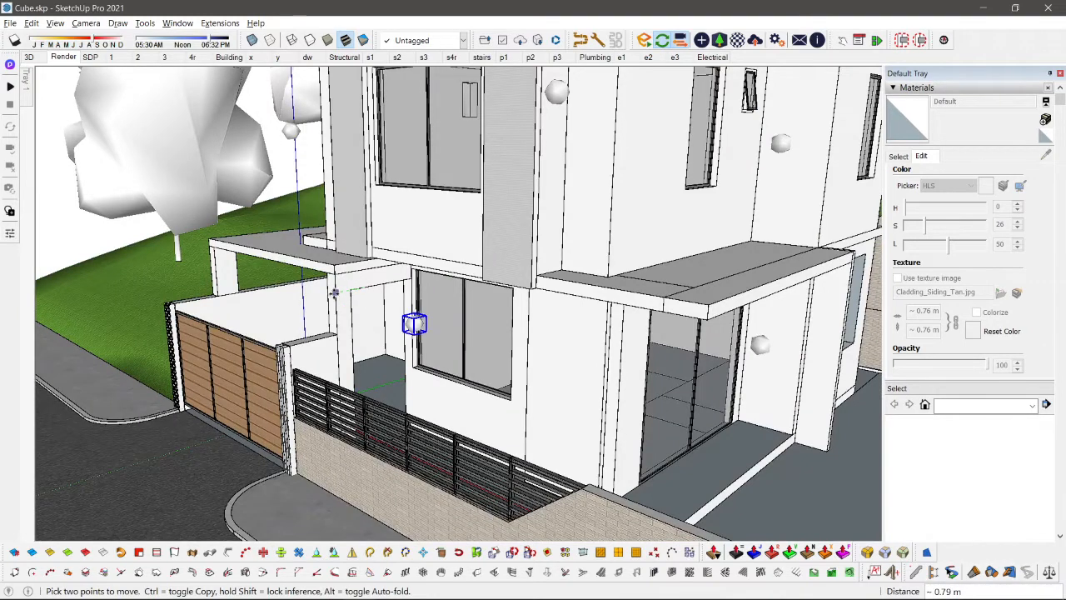
left_click(324, 295)
key("space")
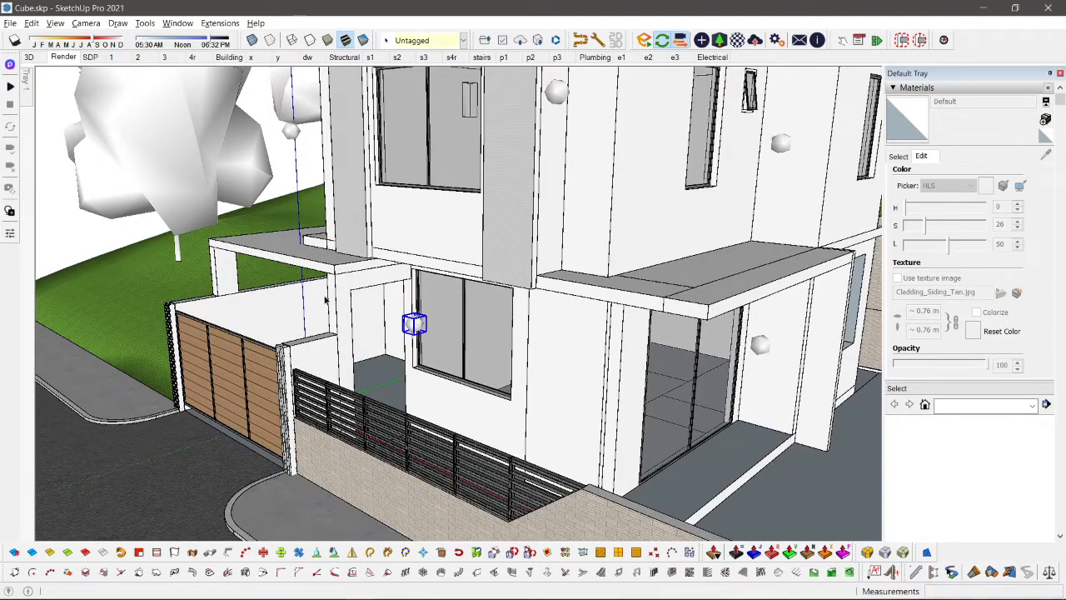
key("alt+Tab")
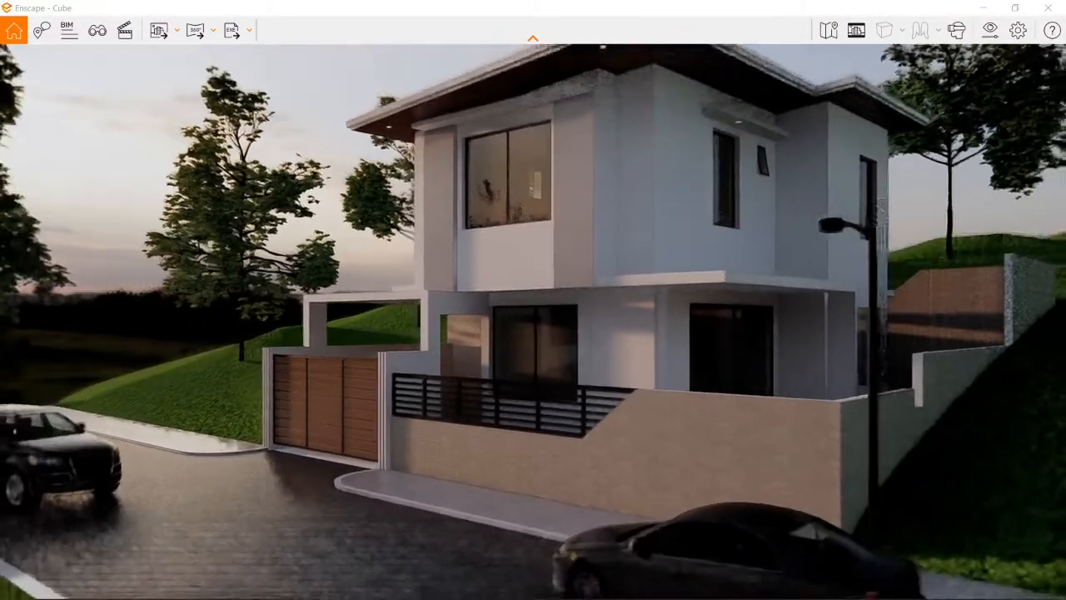
key("alt+Tab")
key("alt+Tab")
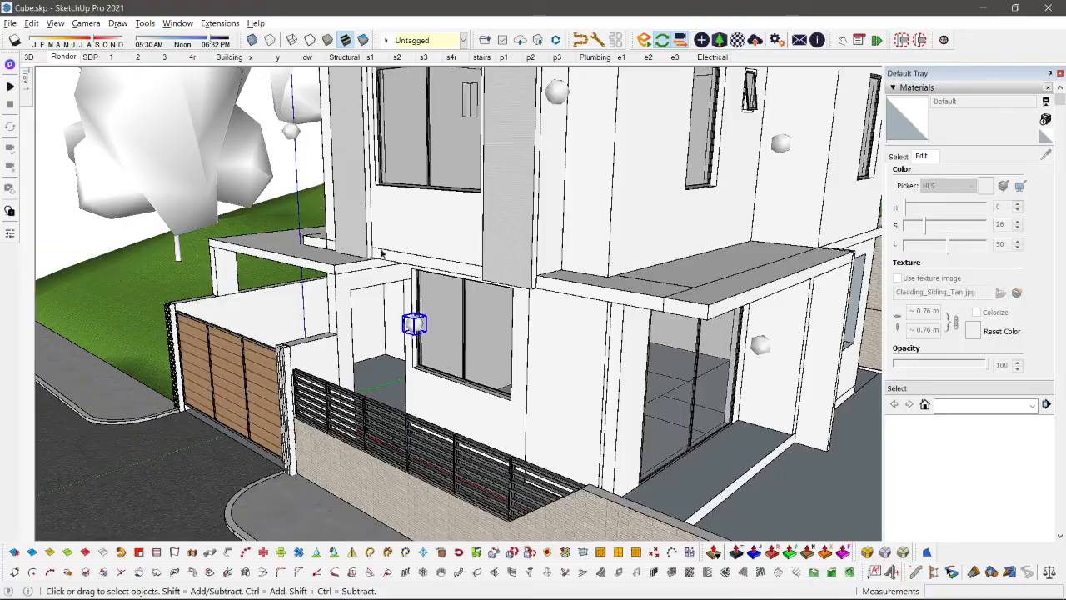
Step: Set the window sphere light's luminous intensity to about 330,853 cd and check its effect in the Enscape render
left_click(703, 41)
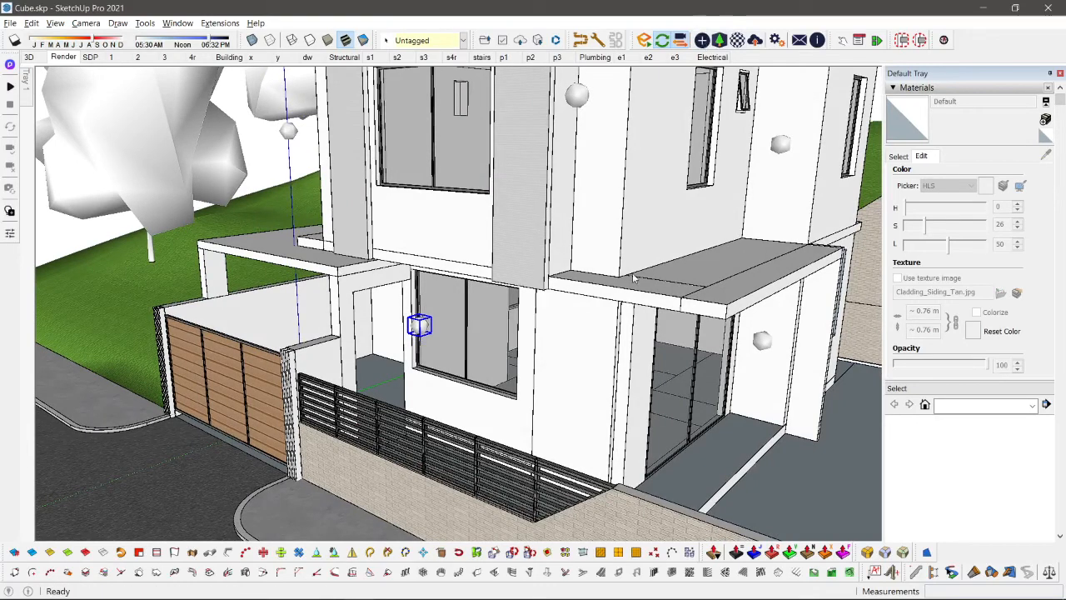
left_click_drag(228, 100, 273, 111)
key("alt+Tab")
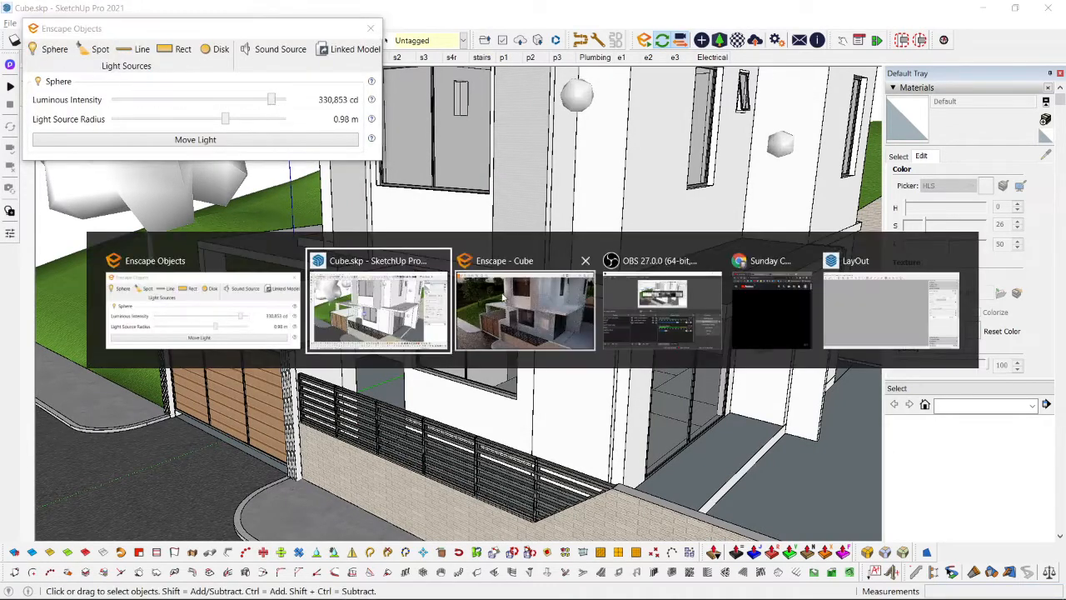
left_click(526, 298)
right_click_drag(526, 297, 665, 243)
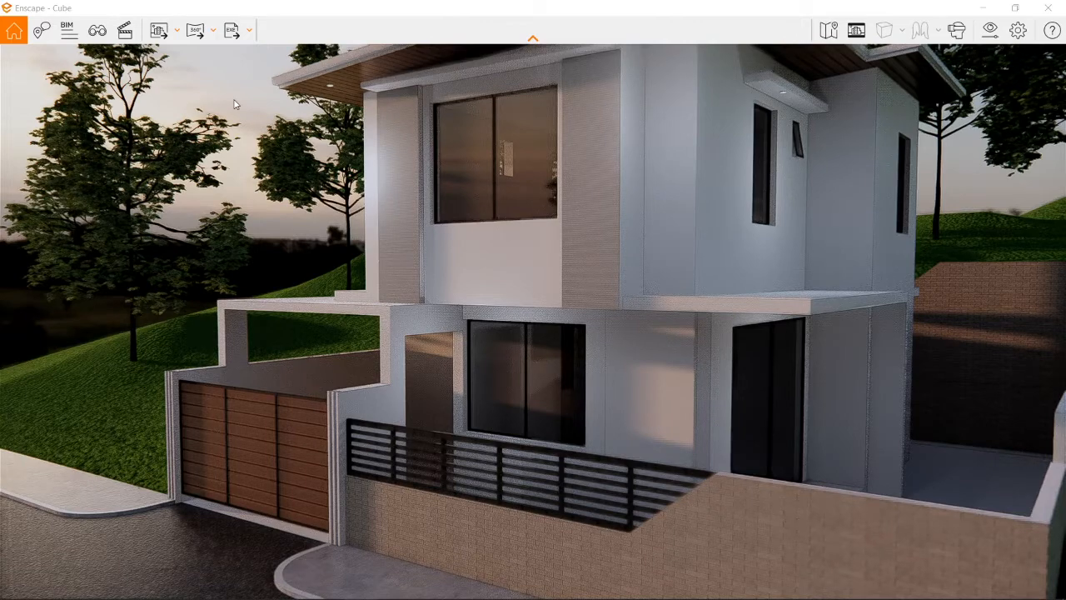
key("alt+Tab")
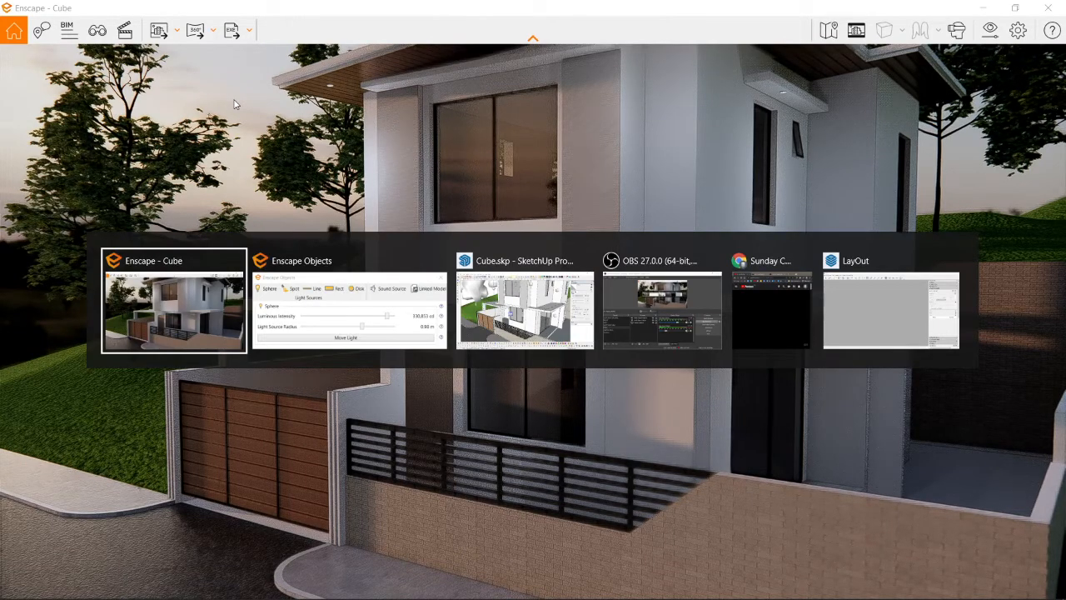
key("alt+Tab")
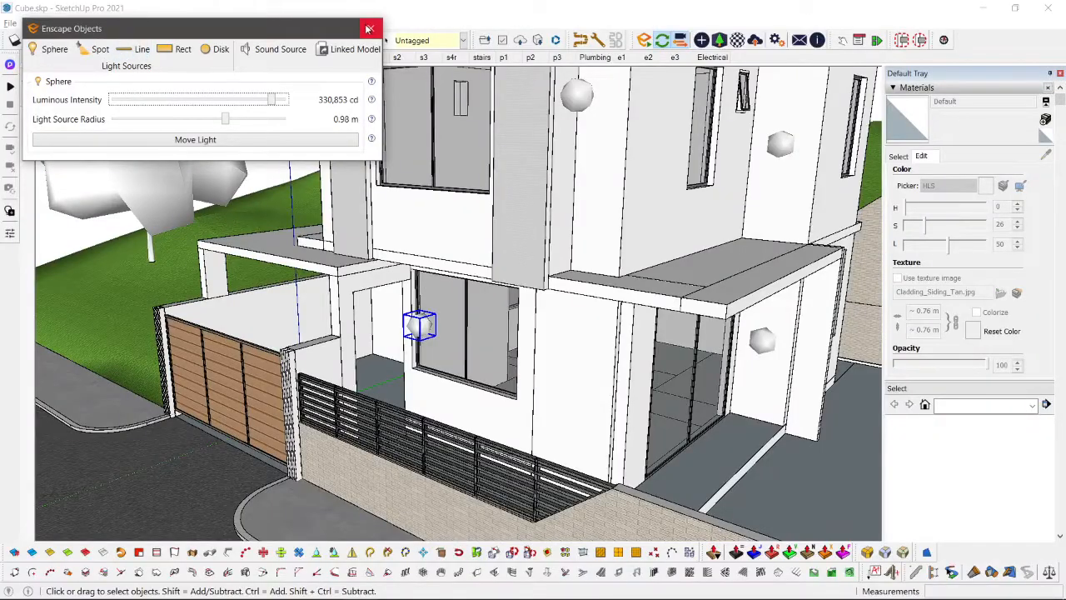
left_click(369, 30)
Step: Move the carport-side sphere light slightly outward from the house, restore the Render scene and review it in Enscape
key("alt+Tab")
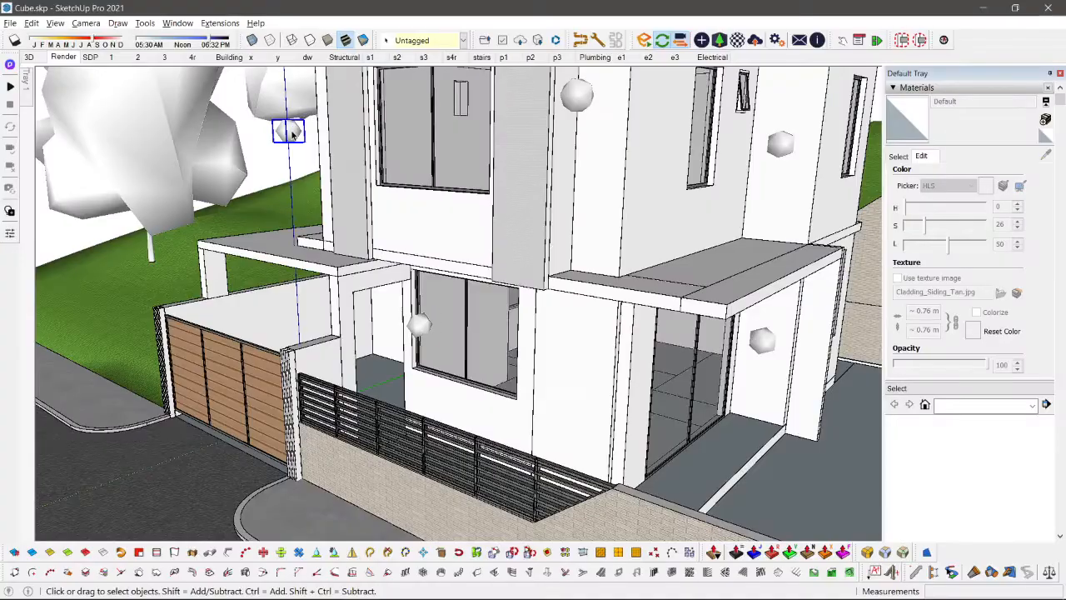
middle_click_drag(283, 125, 274, 215)
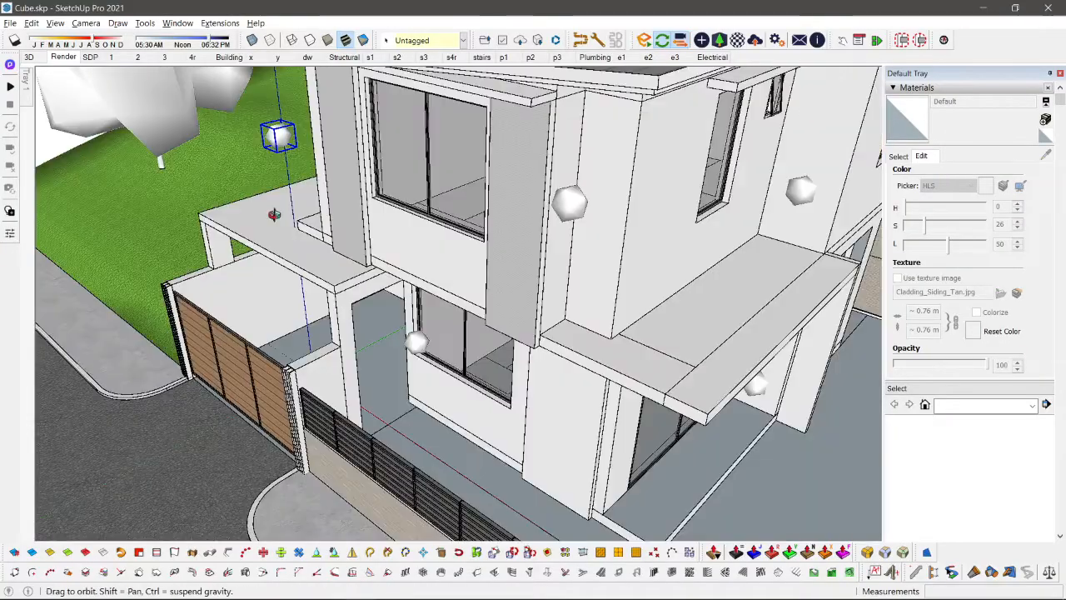
key("m")
left_click(291, 243)
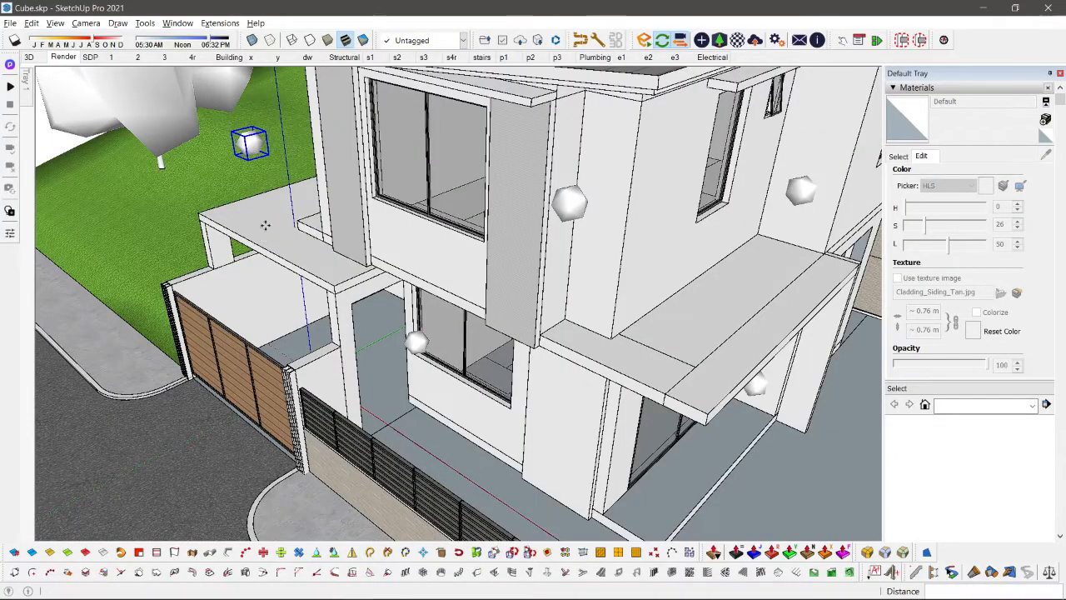
key("space")
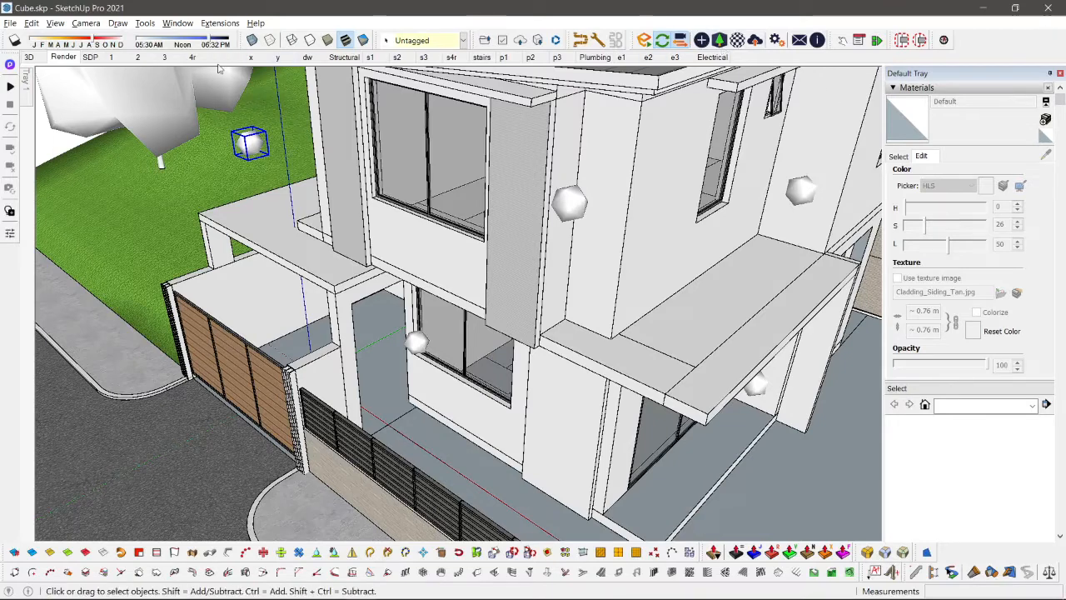
left_click(63, 57)
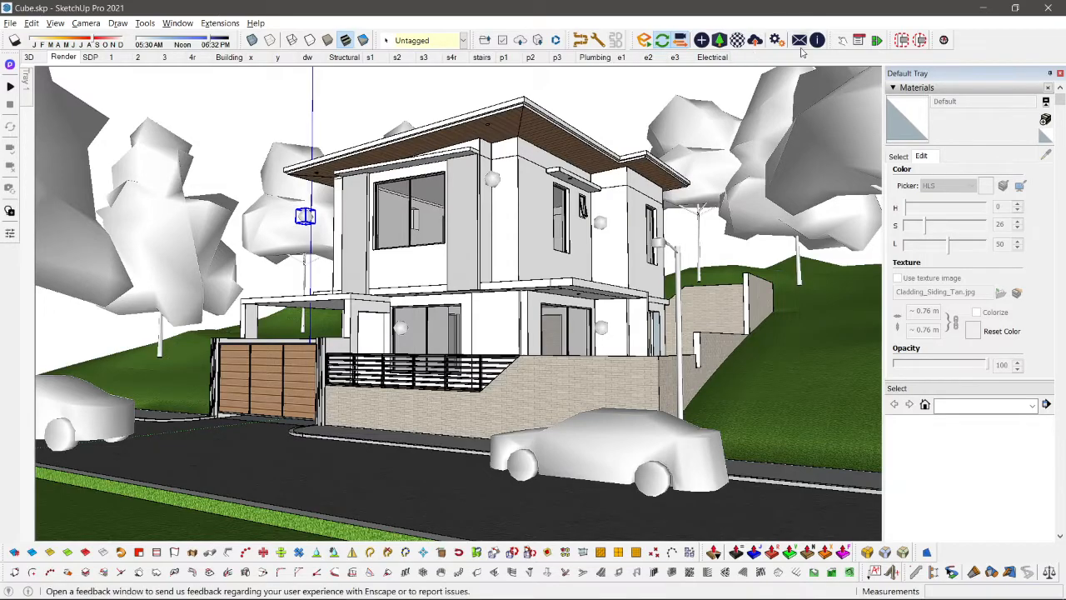
key("alt+Tab")
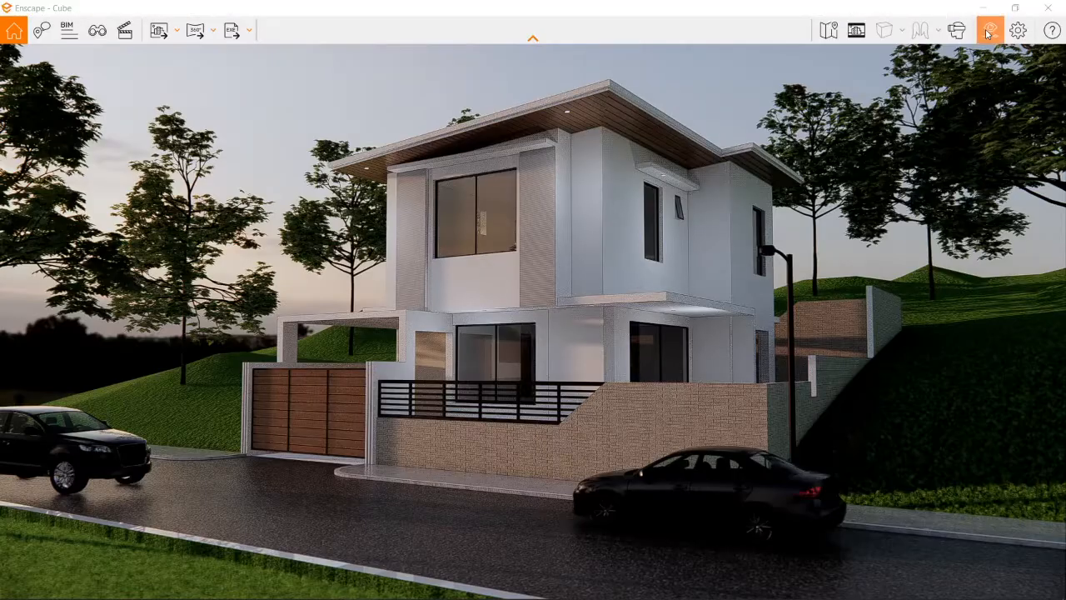
Step: Lower the artificial light brightness in Enscape's visual settings to 79%
left_click(990, 31)
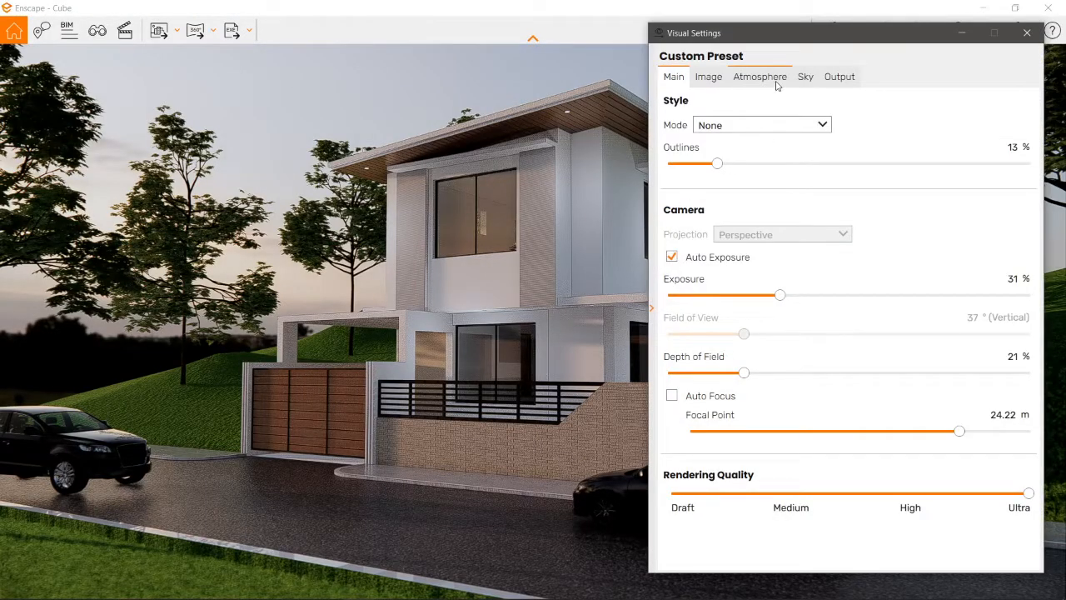
left_click(777, 84)
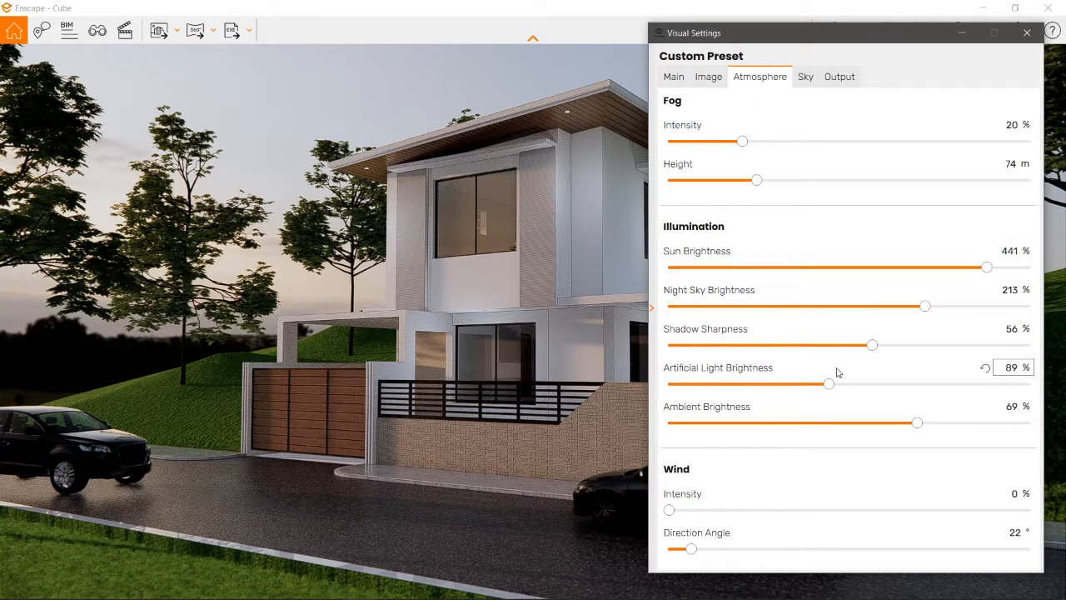
mouse_move(848, 404)
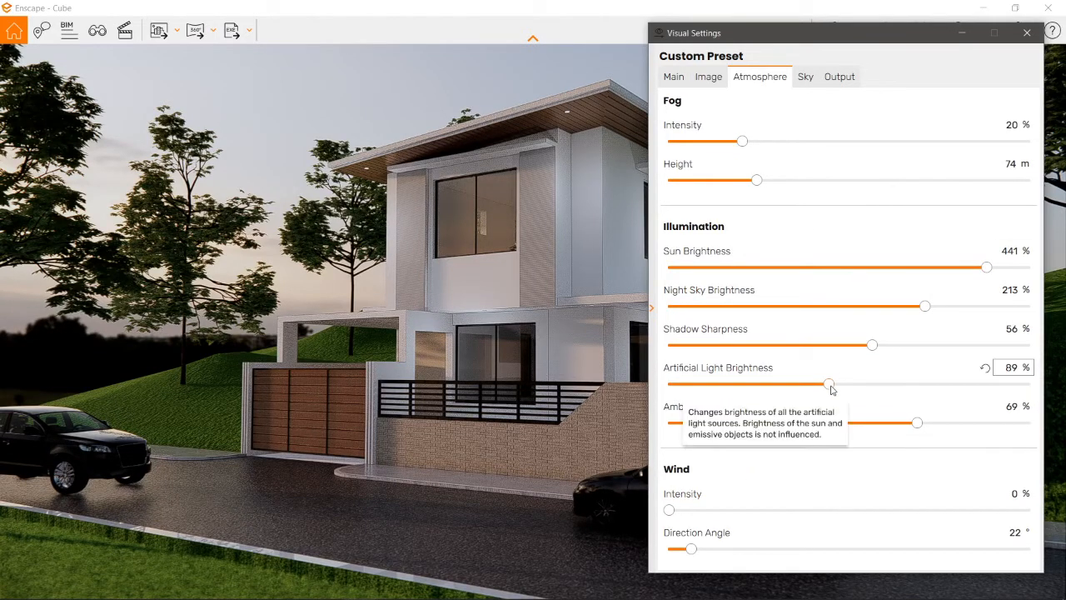
left_click_drag(828, 384, 814, 414)
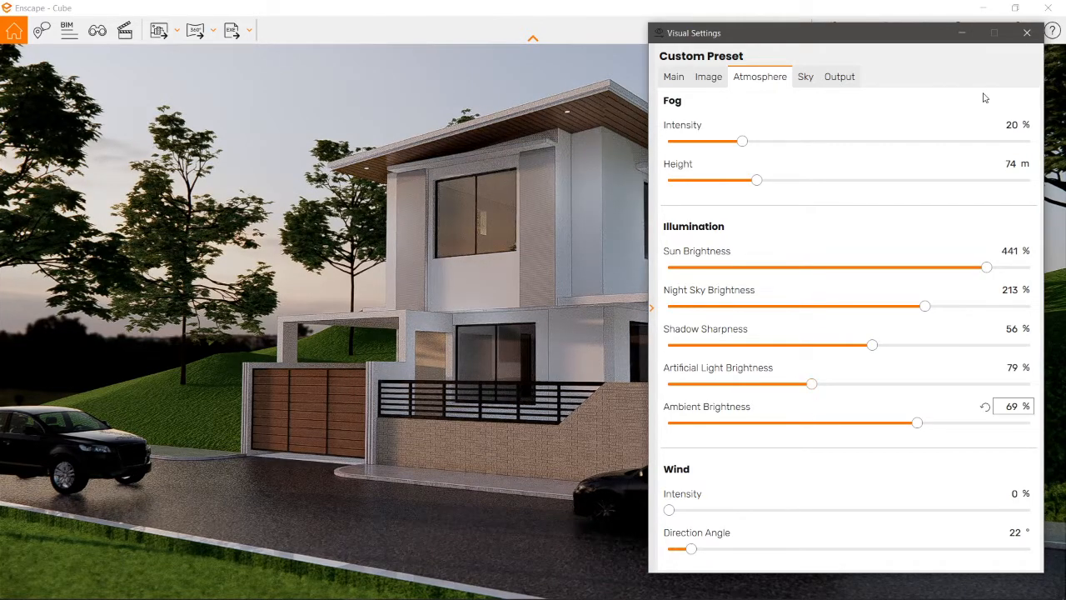
left_click(1027, 33)
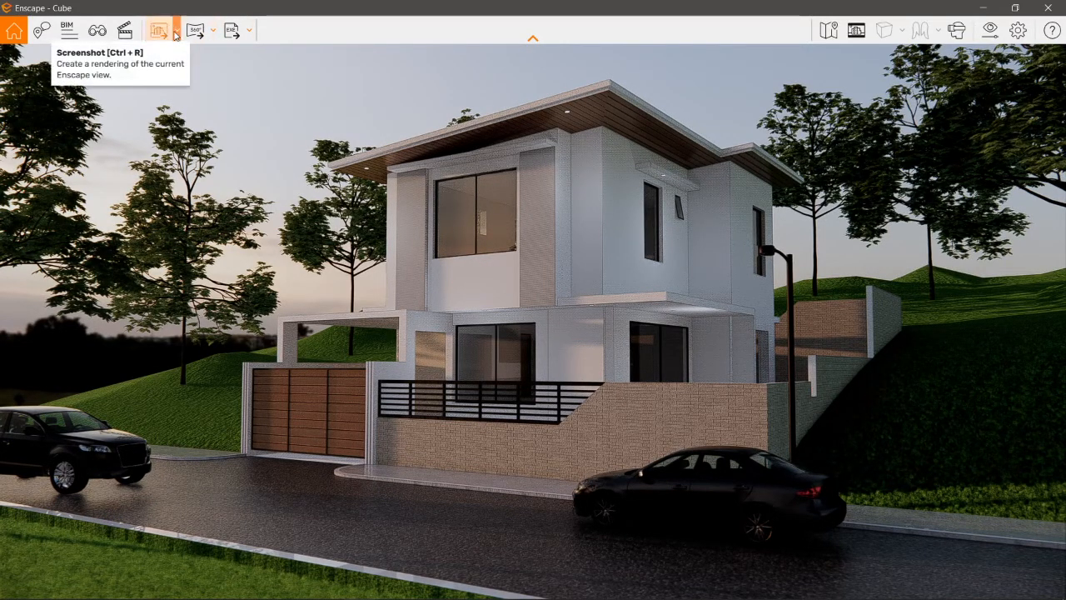
Step: Save a JPEG screenshot of the current Enscape view to the Desktop folder
left_click(175, 36)
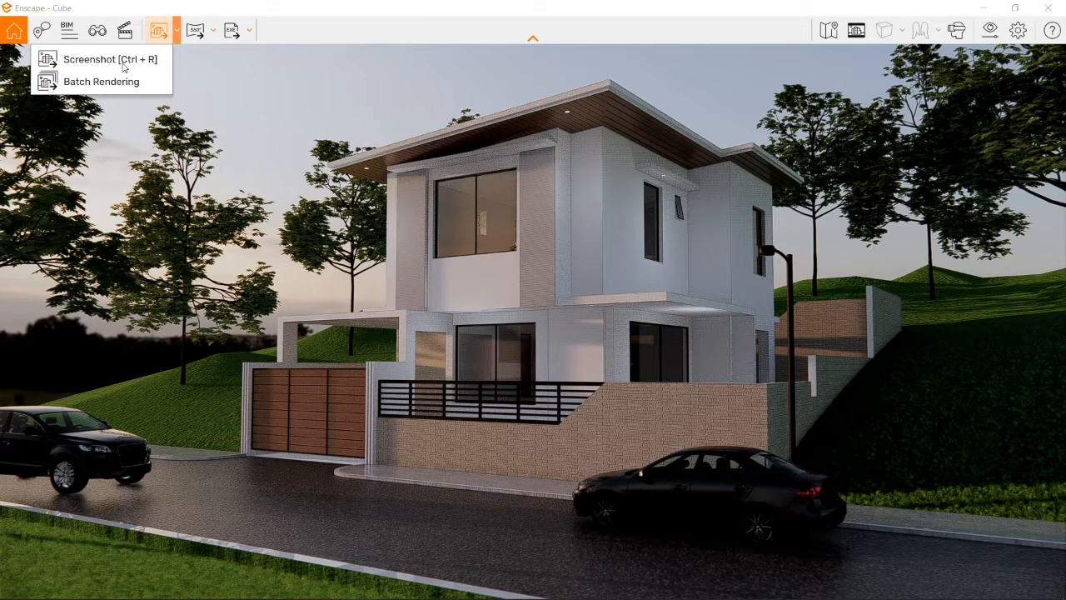
left_click(123, 66)
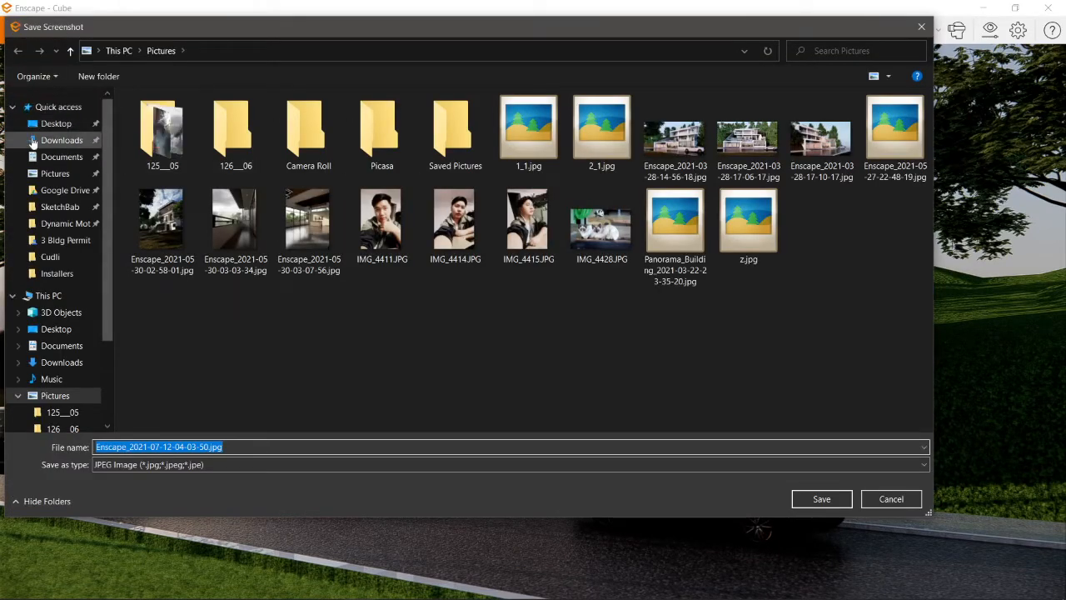
left_click(55, 123)
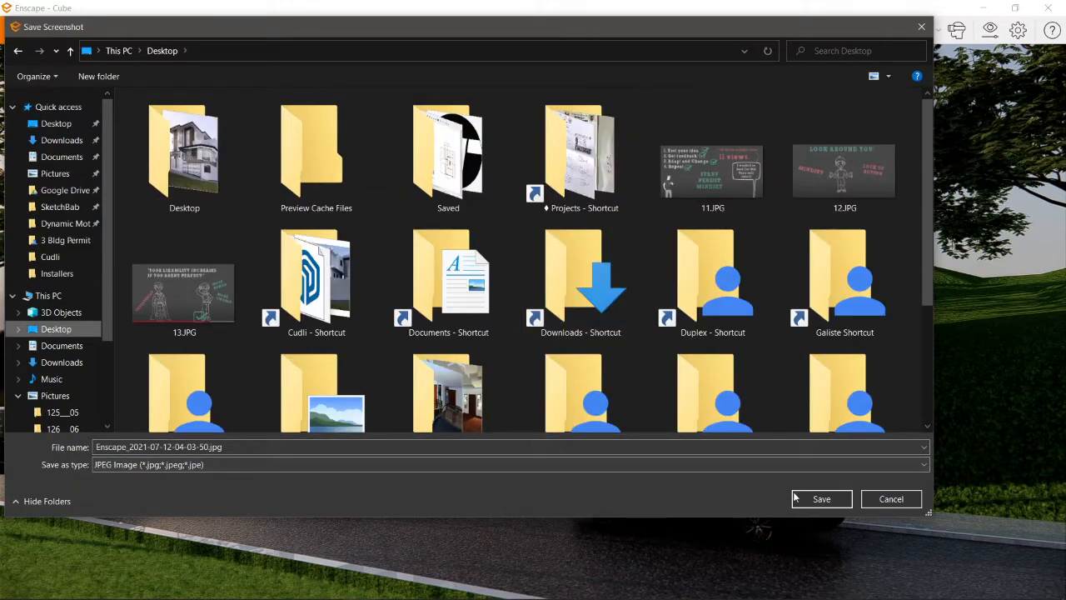
left_click(806, 498)
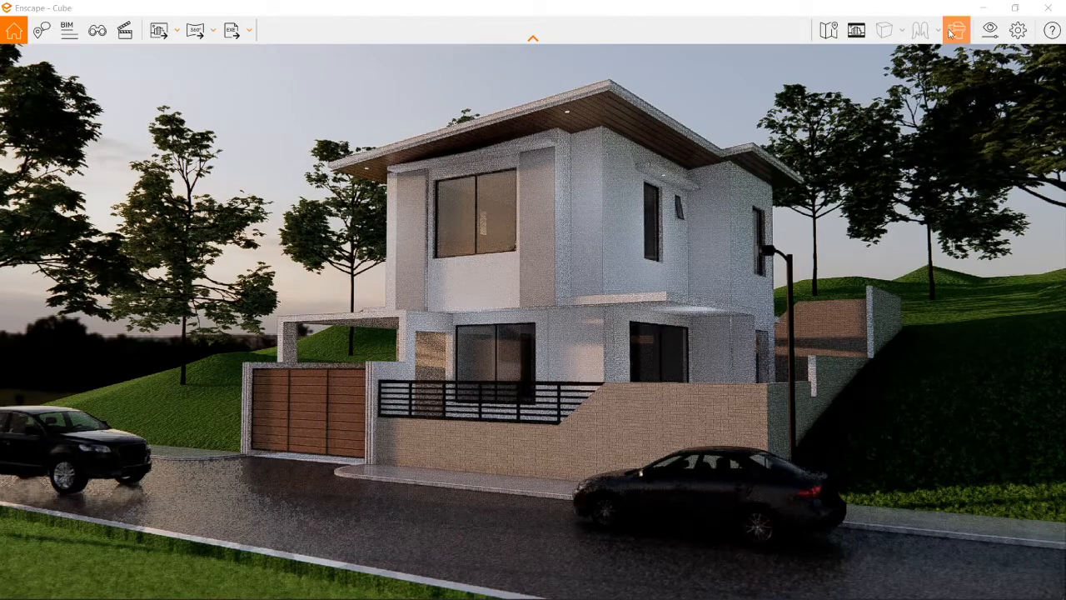
Step: Set the Enscape output resolution to Full HD and save another JPEG screenshot to the Desktop
left_click(990, 32)
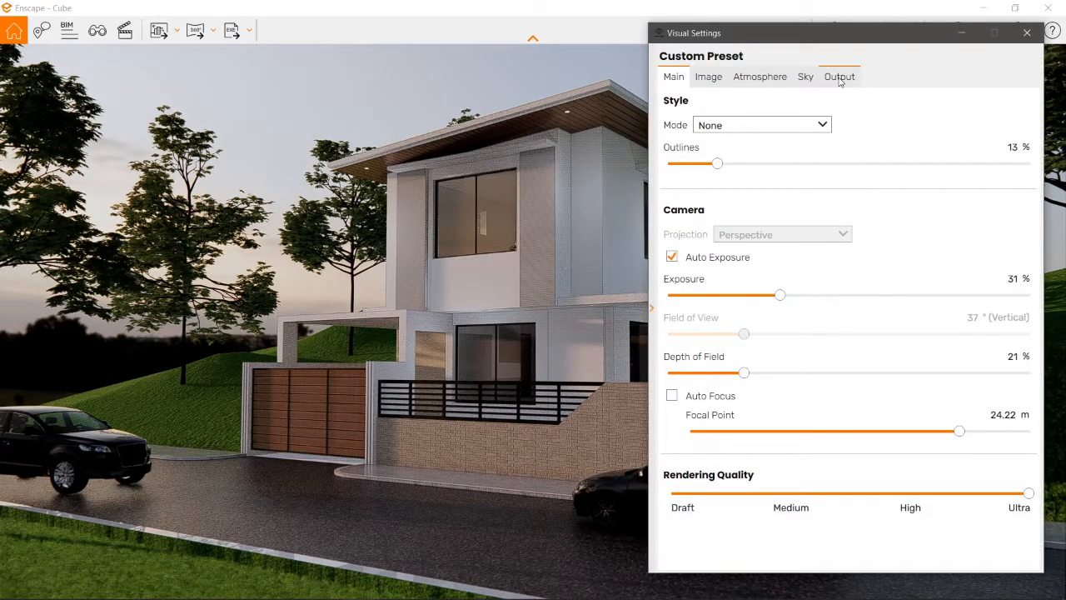
left_click(839, 77)
left_click(781, 126)
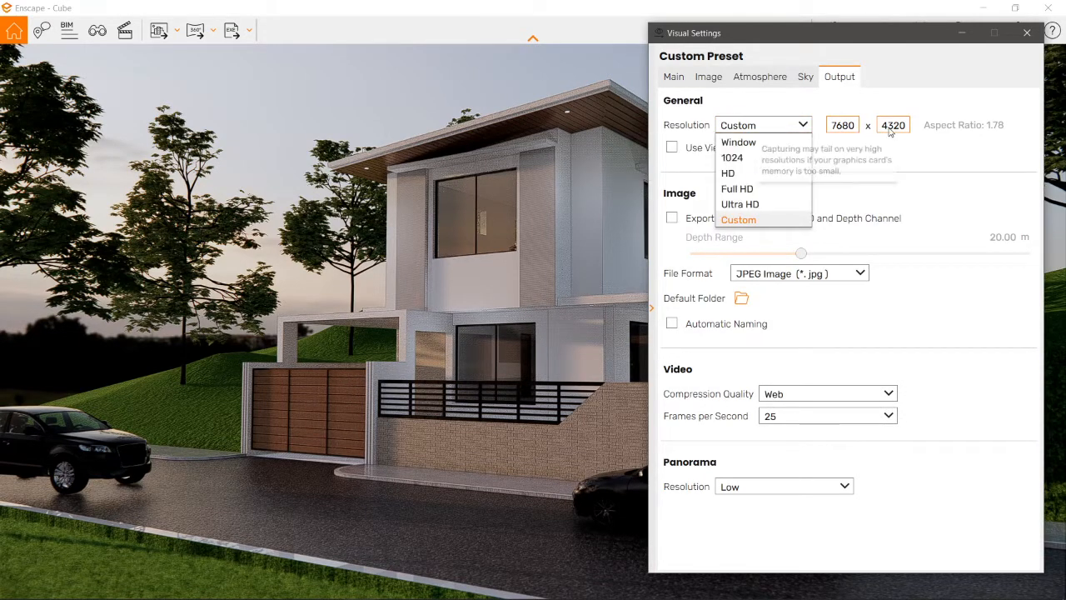
left_click(736, 190)
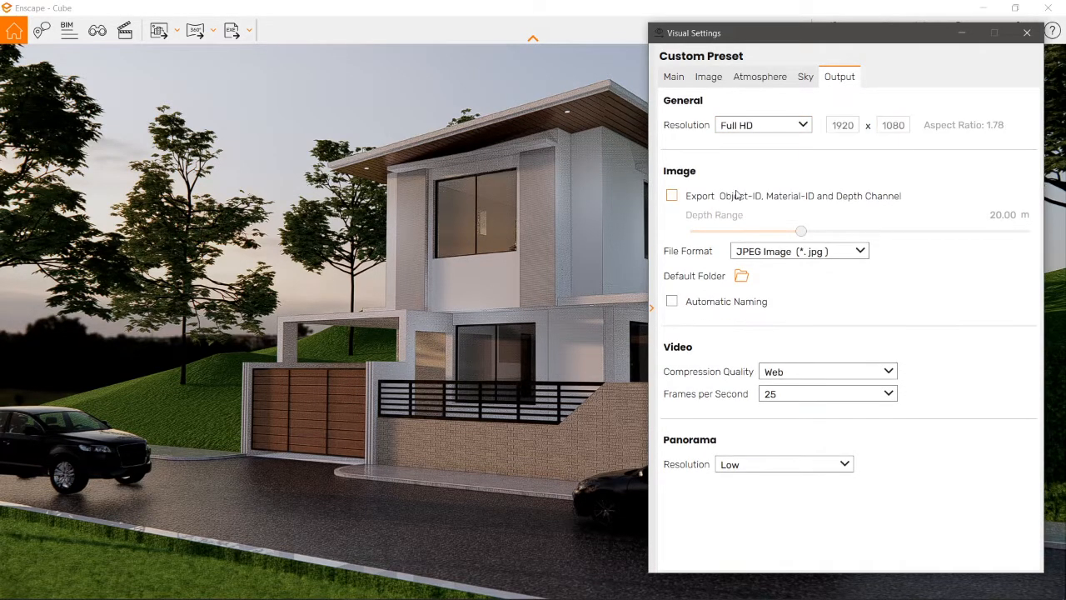
left_click(1024, 34)
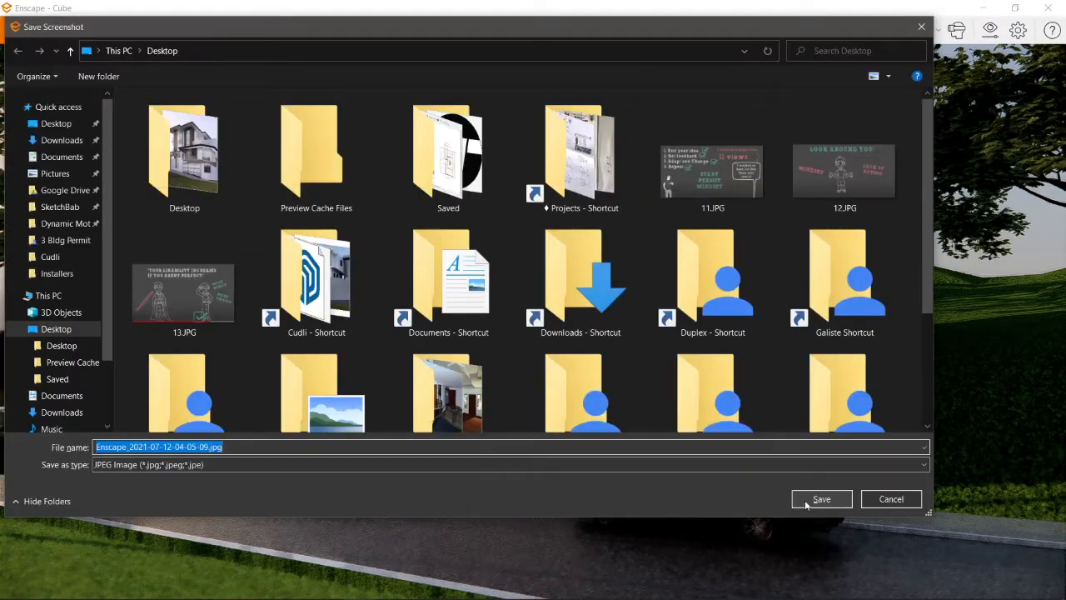
left_click(807, 502)
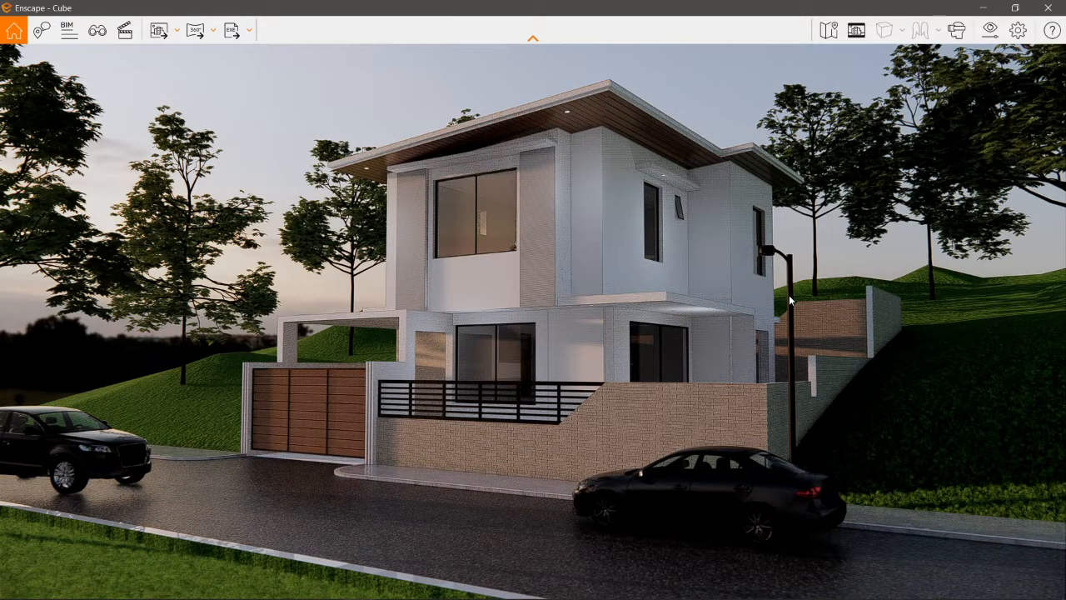
Step: Switch to SketchUp and show the whole site in a front view with parallel projection
key("alt+Tab")
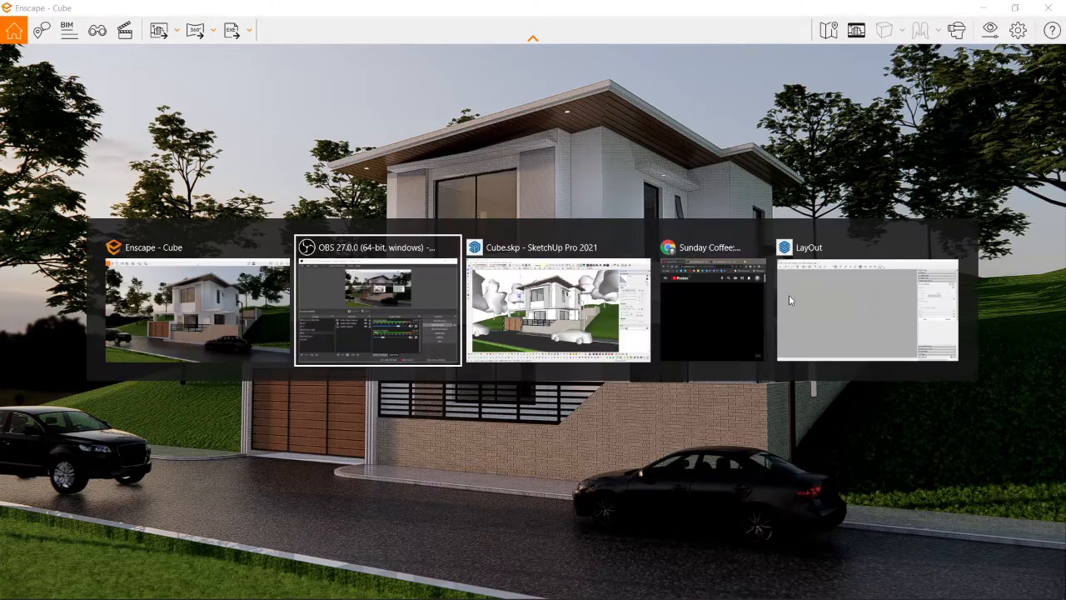
key("alt+Tab")
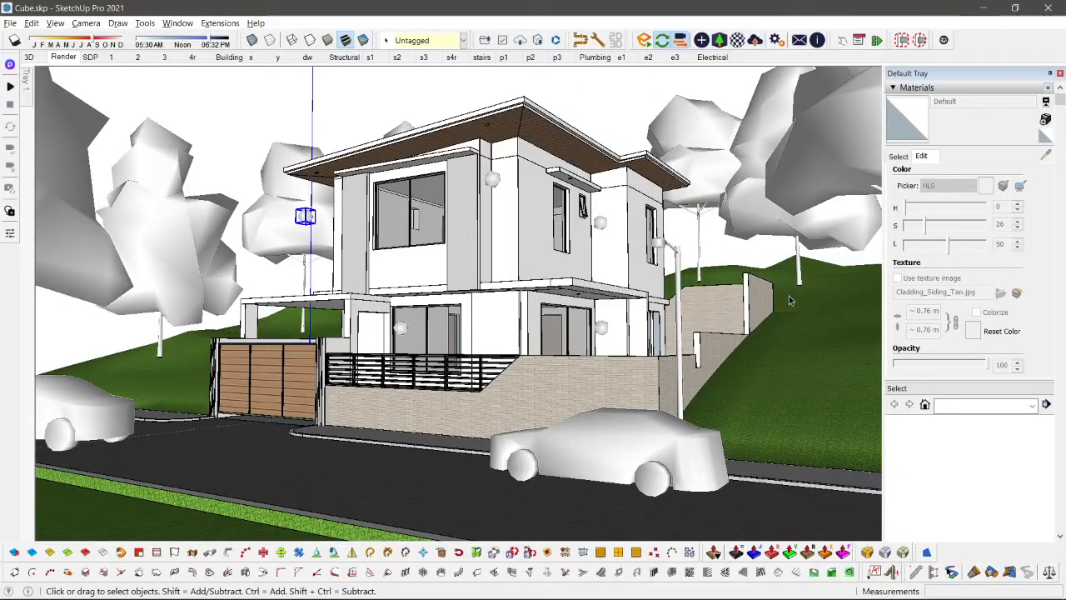
middle_click_drag(367, 162, 561, 231)
scroll(567, 259, "down", 5)
scroll(567, 262, "down", 5)
left_click(501, 272)
scroll(499, 273, "up", 3)
scroll(500, 273, "down", 1)
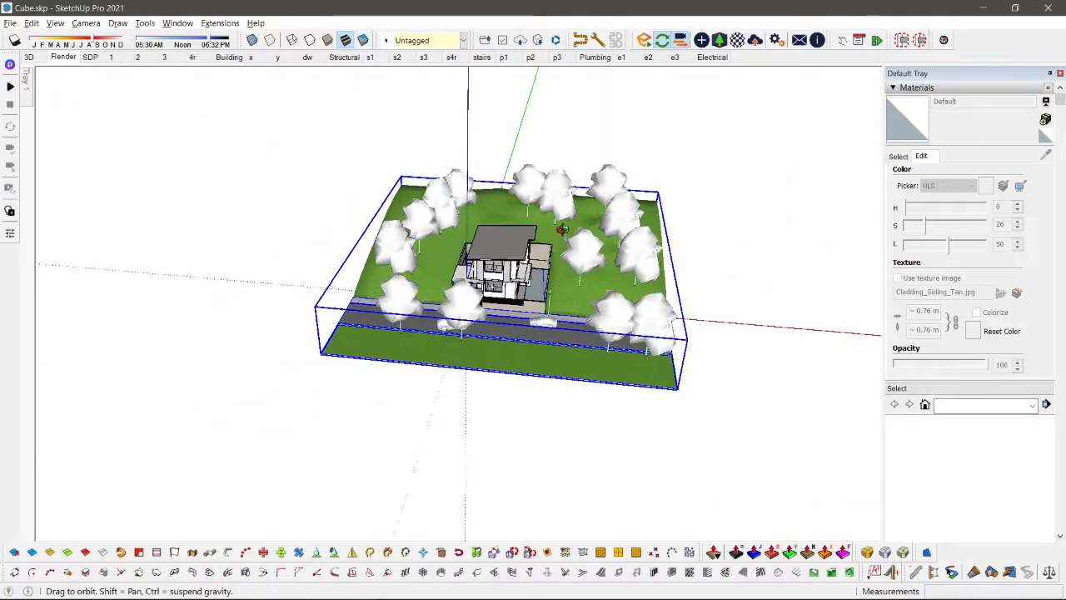
scroll(562, 230, "up", 6)
left_click(548, 199)
scroll(546, 200, "down", 8)
key("F3")
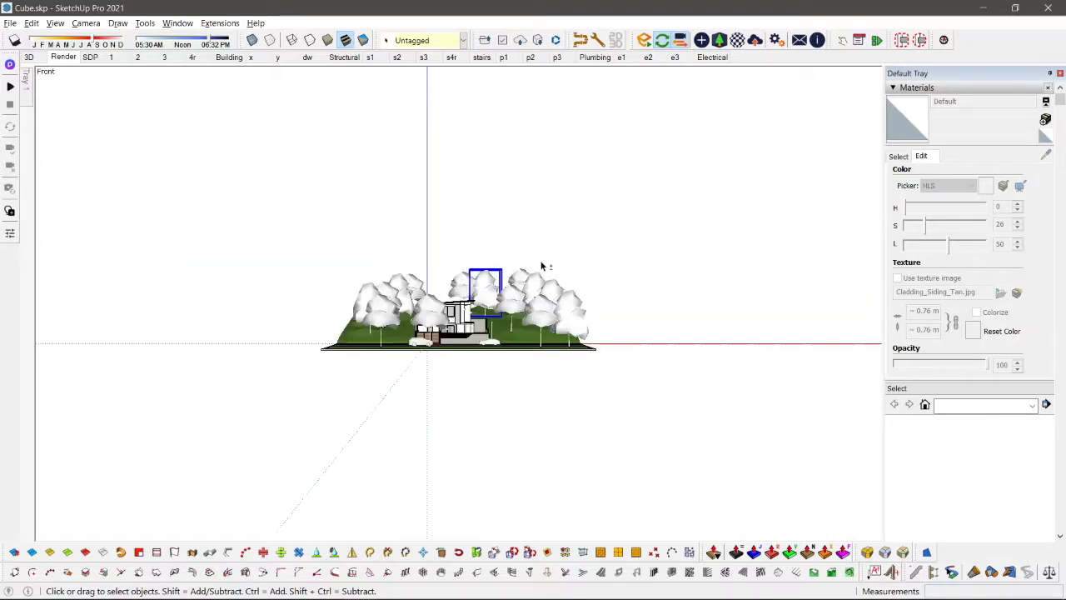
key("v")
Step: Select all the trees around the house in the front view and group them
scroll(546, 265, "up", 3)
left_click_drag(697, 214, 268, 293)
scroll(341, 317, "up", 4)
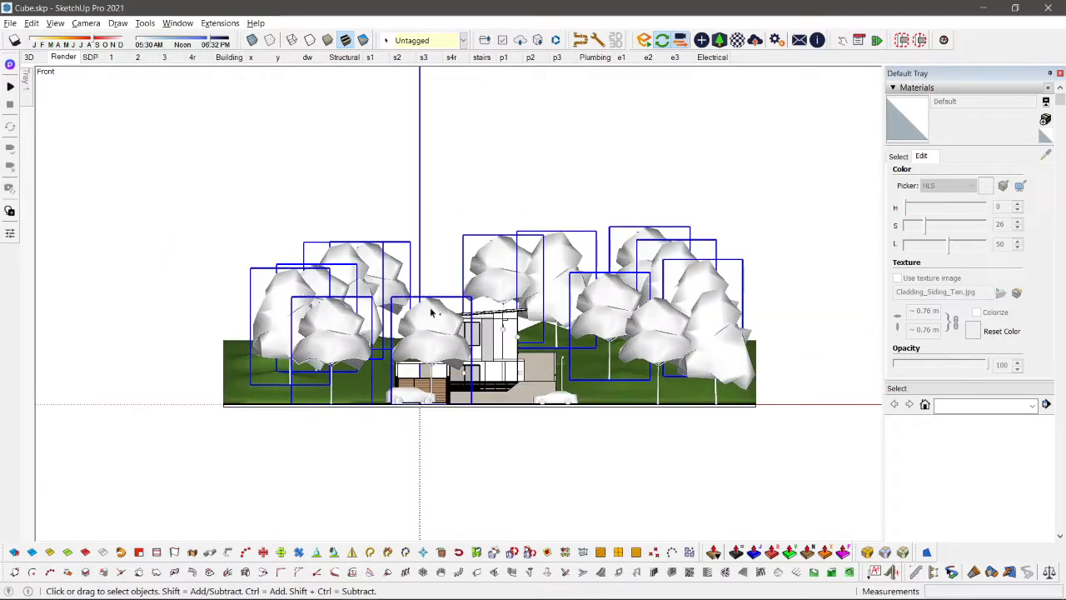
left_click(692, 329, "shift")
left_click(643, 342, "shift")
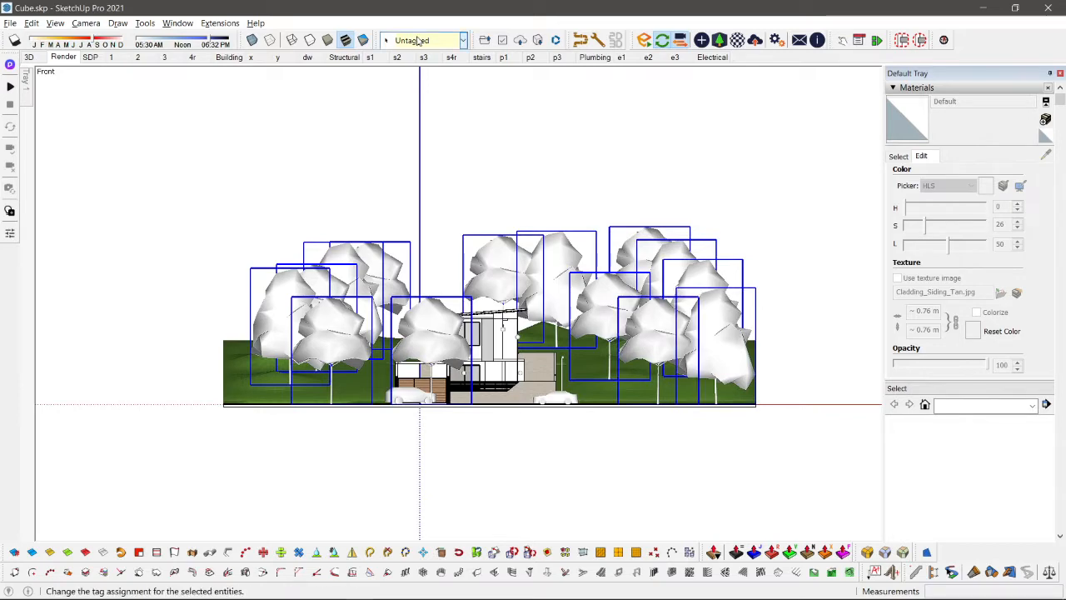
middle_click_drag(585, 248, 603, 247)
Step: Hide the tree group to inspect the house and terrain, and undo the hiding
key("m")
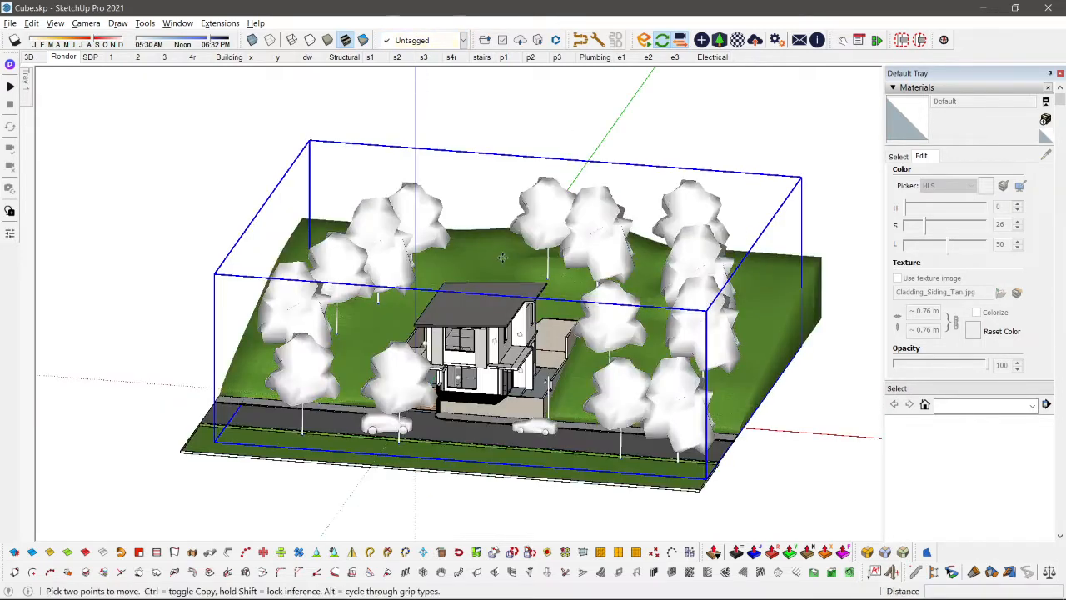
left_click(603, 247)
key("space")
key("h")
scroll(543, 341, "up", 5)
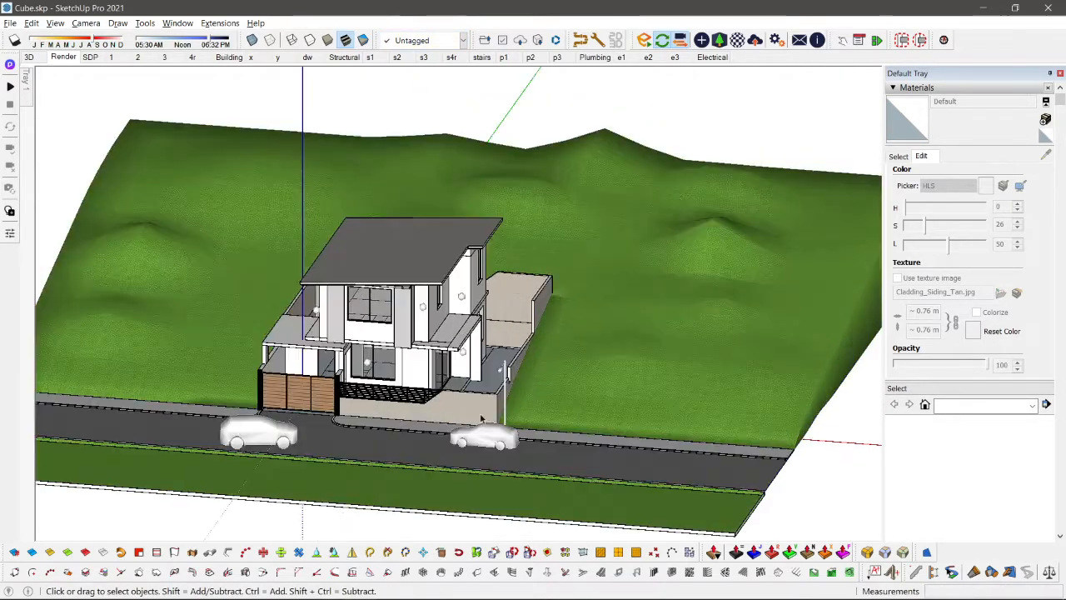
middle_click_drag(546, 333, 370, 328)
scroll(371, 327, "down", 2)
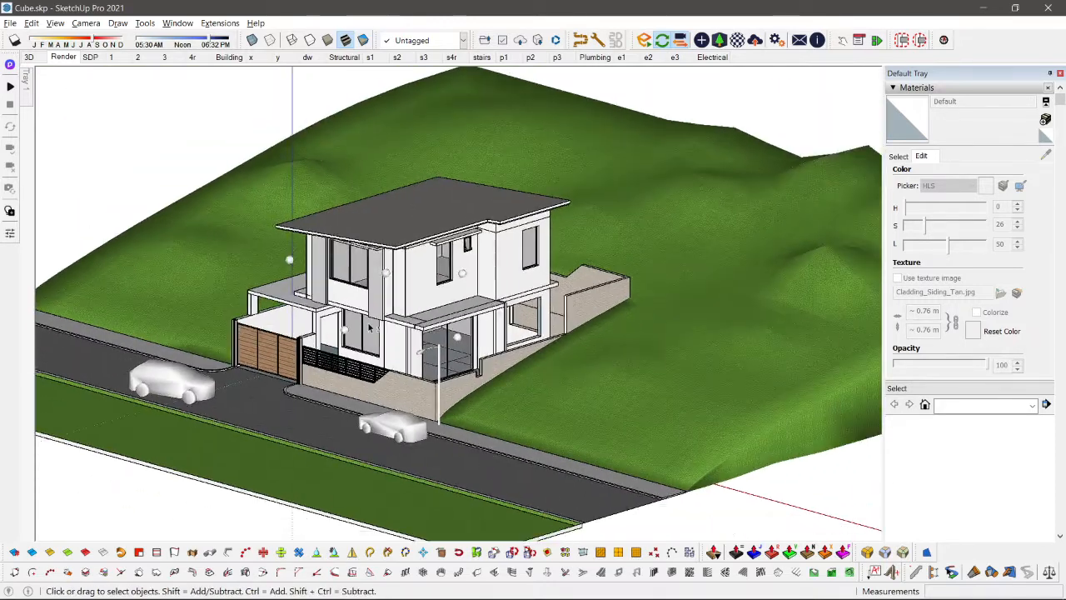
key("ctrl+z")
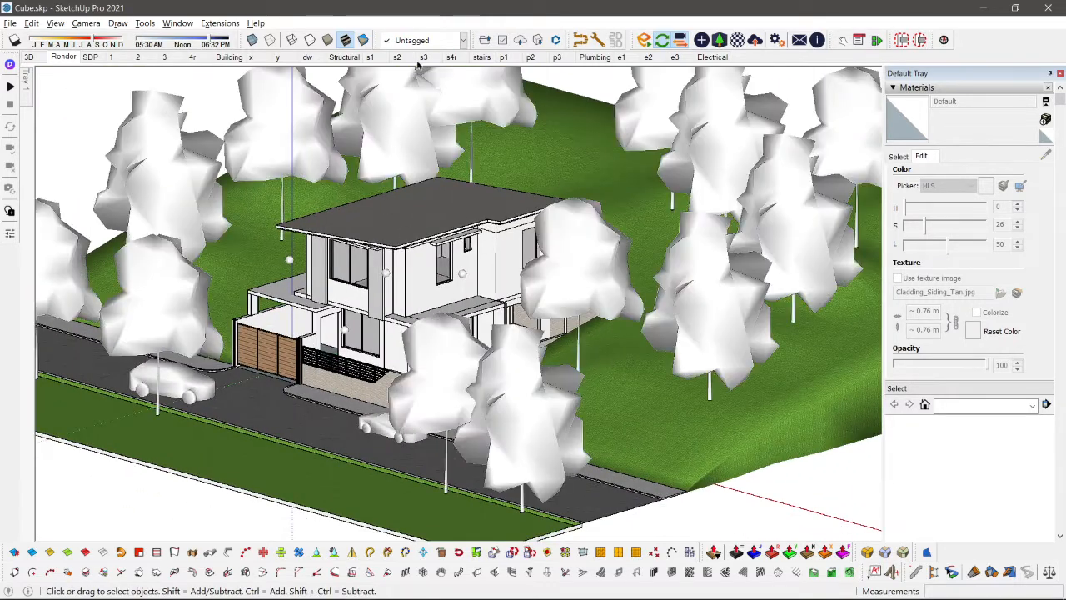
Step: Assign the tree group to the R - Surrounding tag
key("ctrl+a")
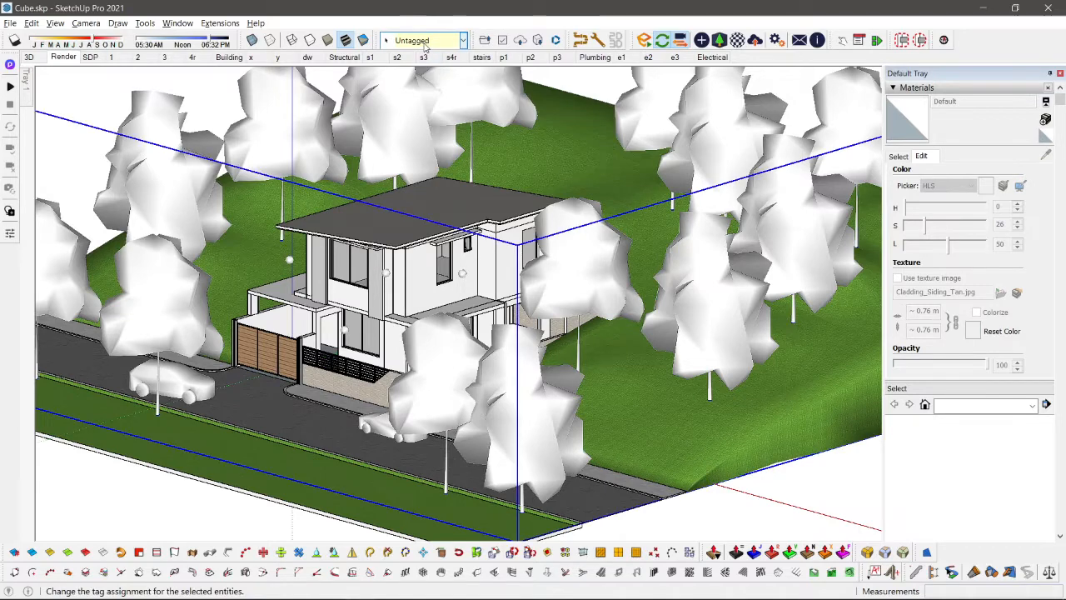
left_click(420, 40)
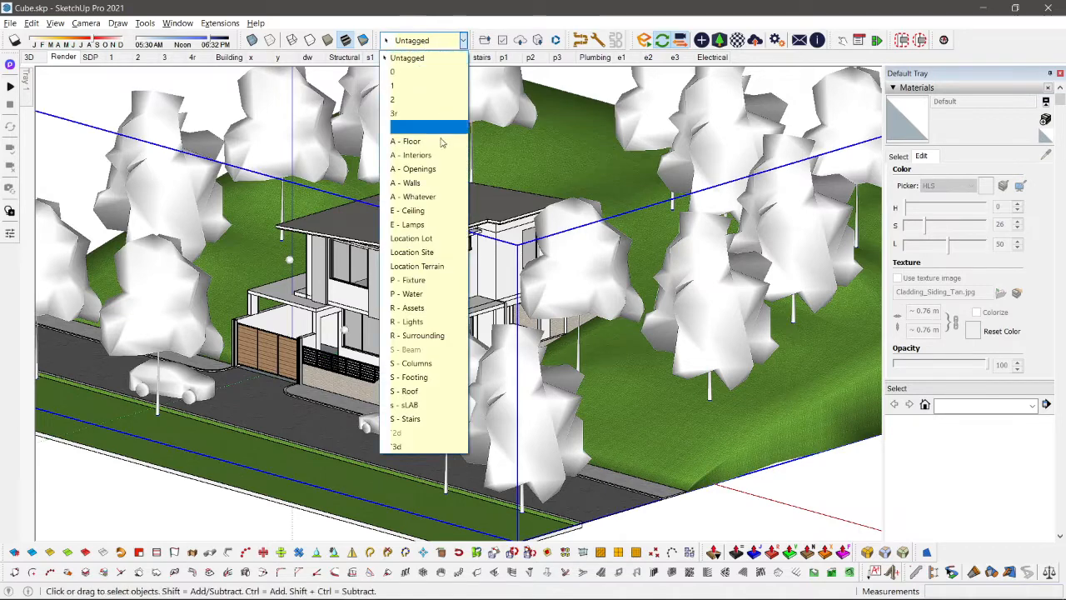
left_click(406, 336)
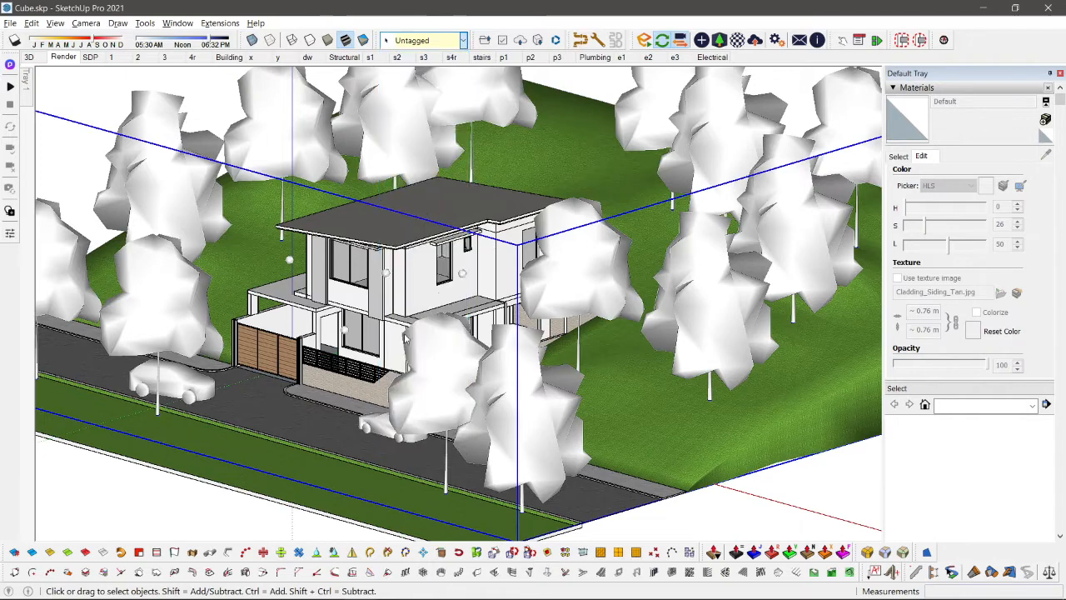
left_click(569, 162)
Step: Select both cars on the road and assign them to the R - Assets tag
left_click(392, 429)
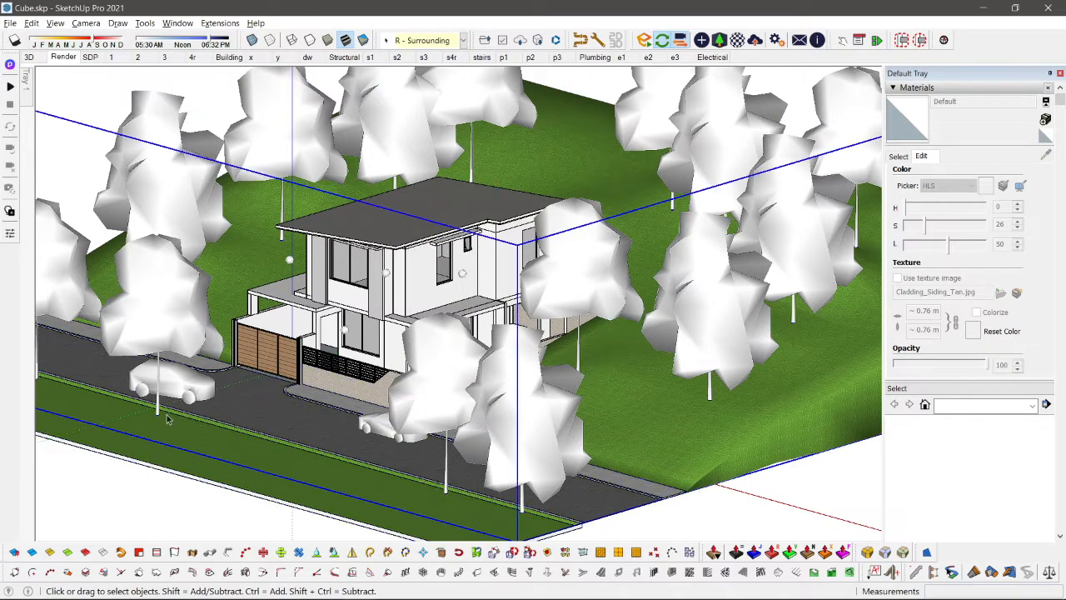
scroll(171, 414, "up", 2)
double_click(181, 386)
left_click(181, 385)
left_click(413, 428)
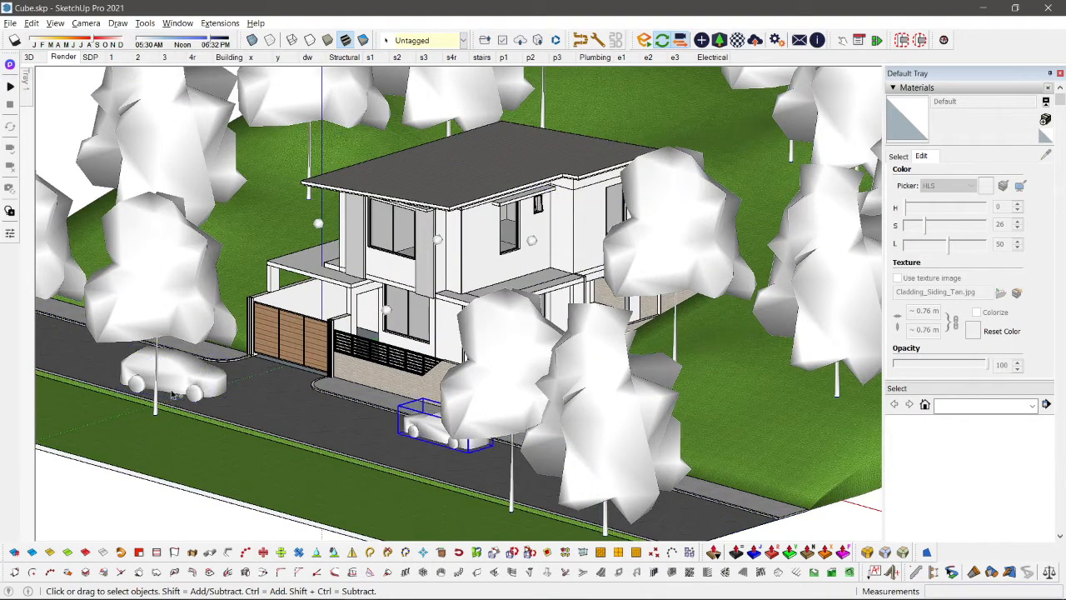
left_click(192, 383, "shift")
left_click(461, 41)
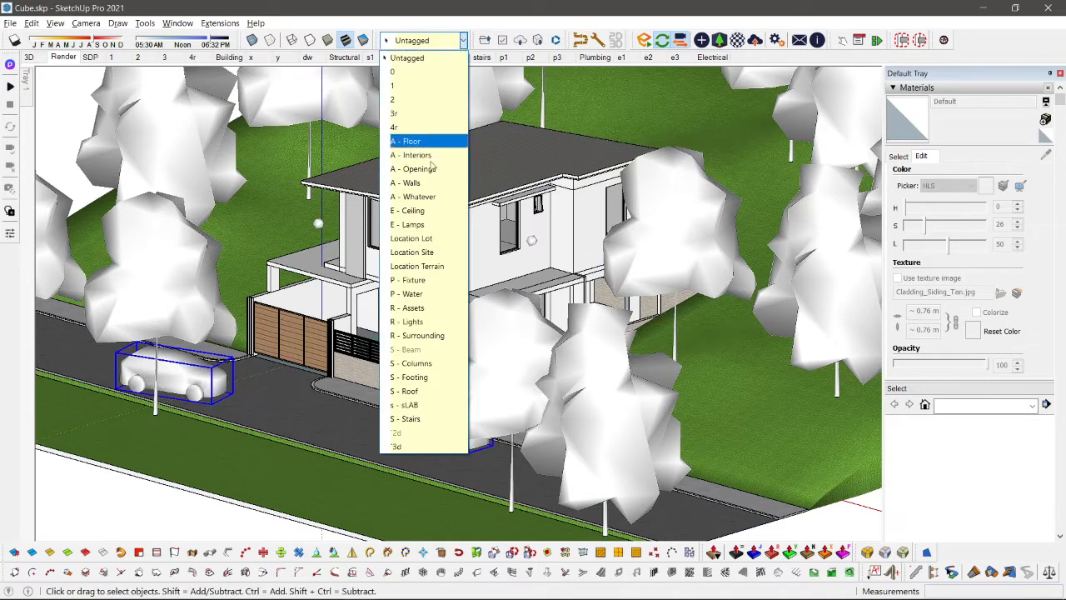
left_click(413, 308)
Step: Group the five sphere lights around the house and assign the group to the R - Lights tag
left_click(317, 224)
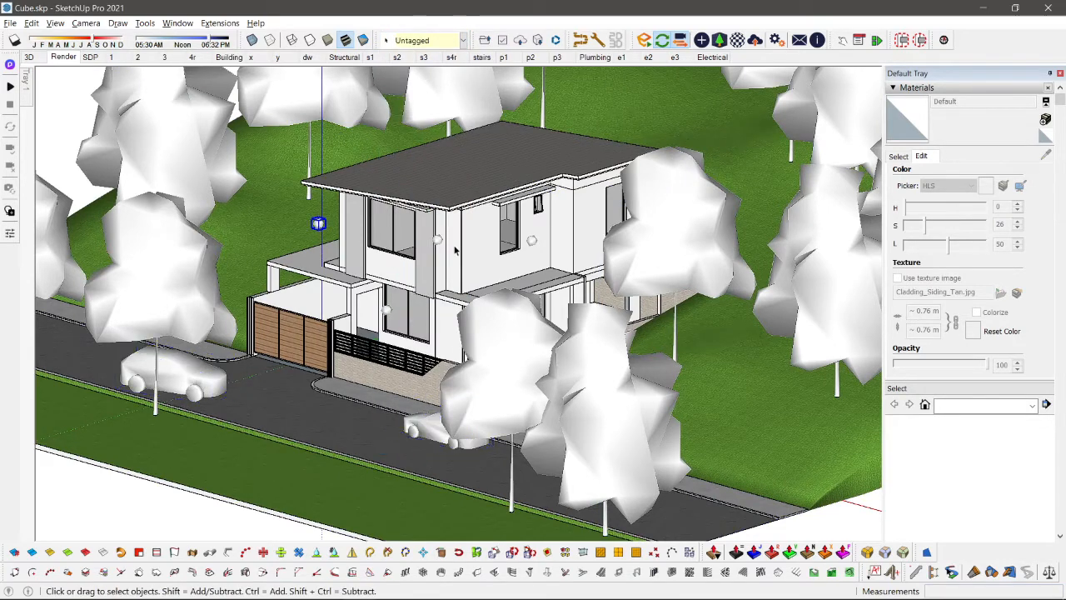
scroll(454, 244, "up", 2)
scroll(447, 244, "up", 2)
left_click(429, 240, "shift")
left_click(572, 245, "shift")
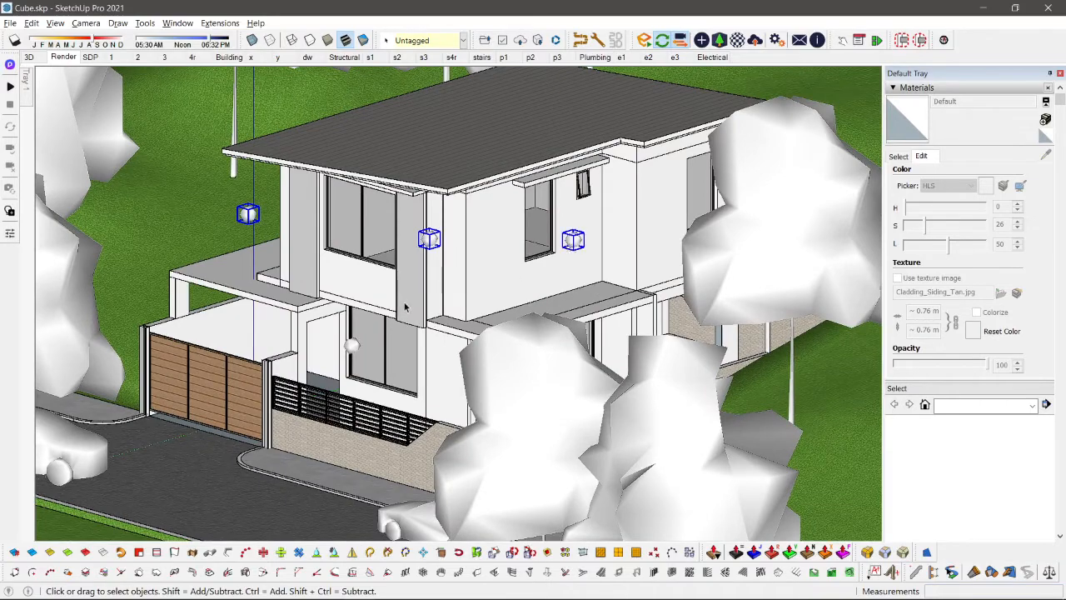
middle_click_drag(405, 305, 372, 363)
left_click(348, 359, "shift")
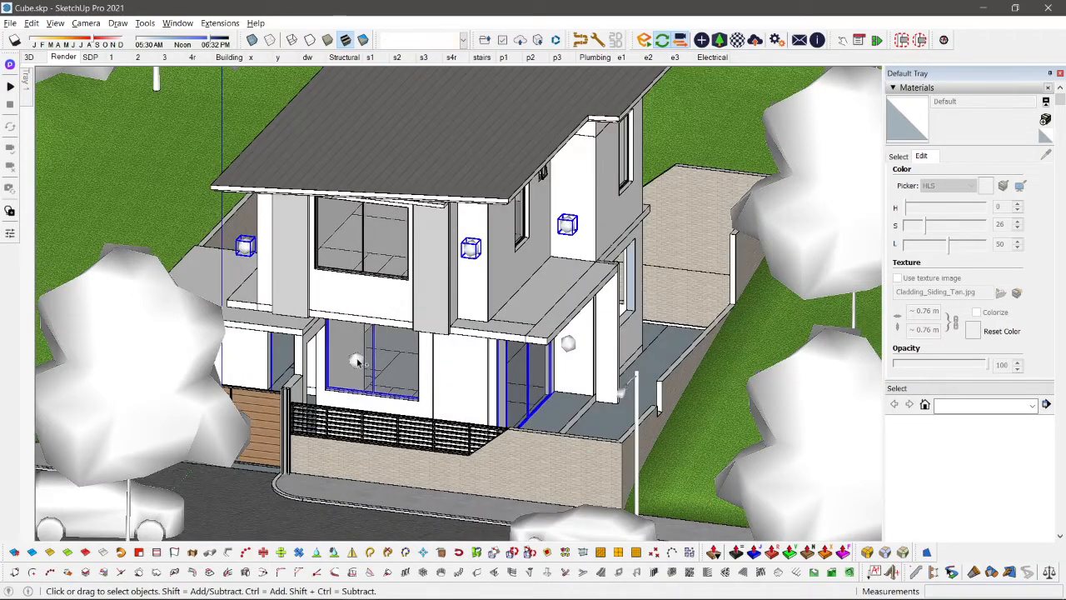
left_click(358, 362, "shift")
left_click(568, 346, "shift")
left_click(475, 395, "shift")
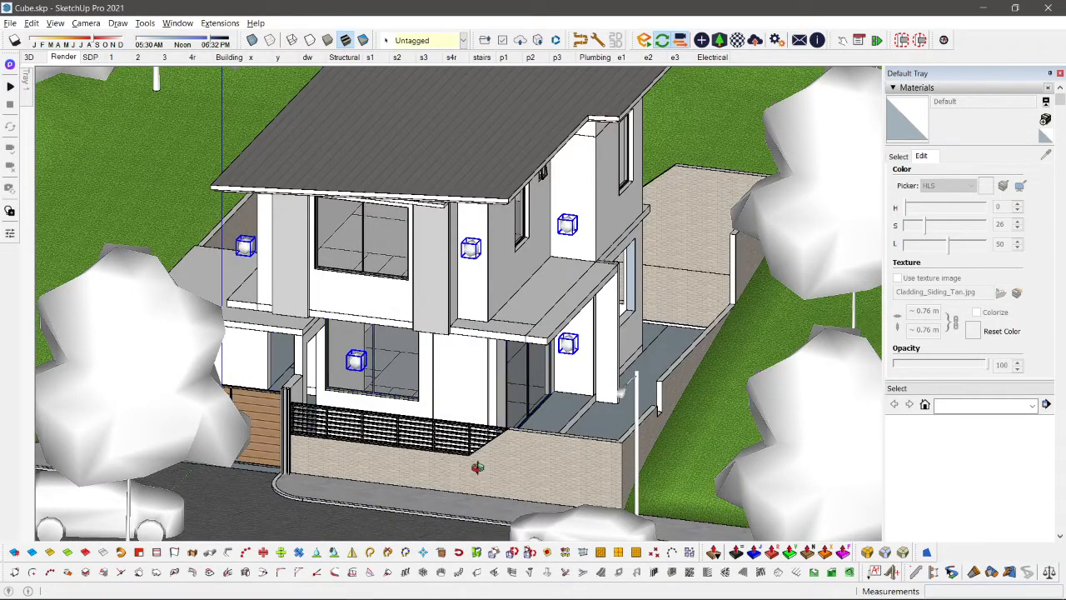
middle_click_drag(477, 467, 447, 318)
scroll(479, 247, "up", 2)
key("ctrl+g")
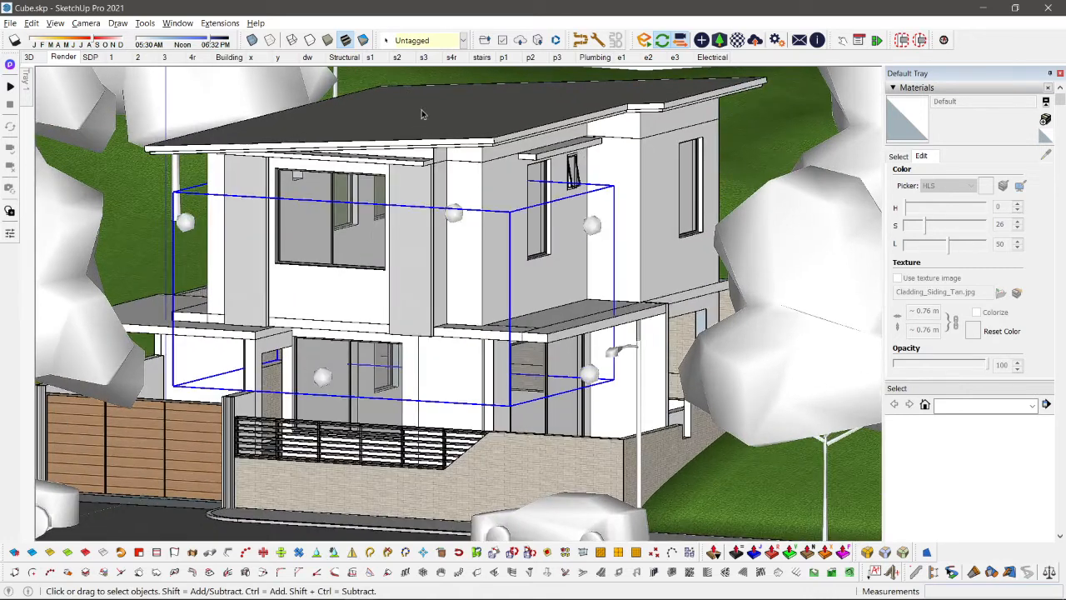
left_click(425, 40)
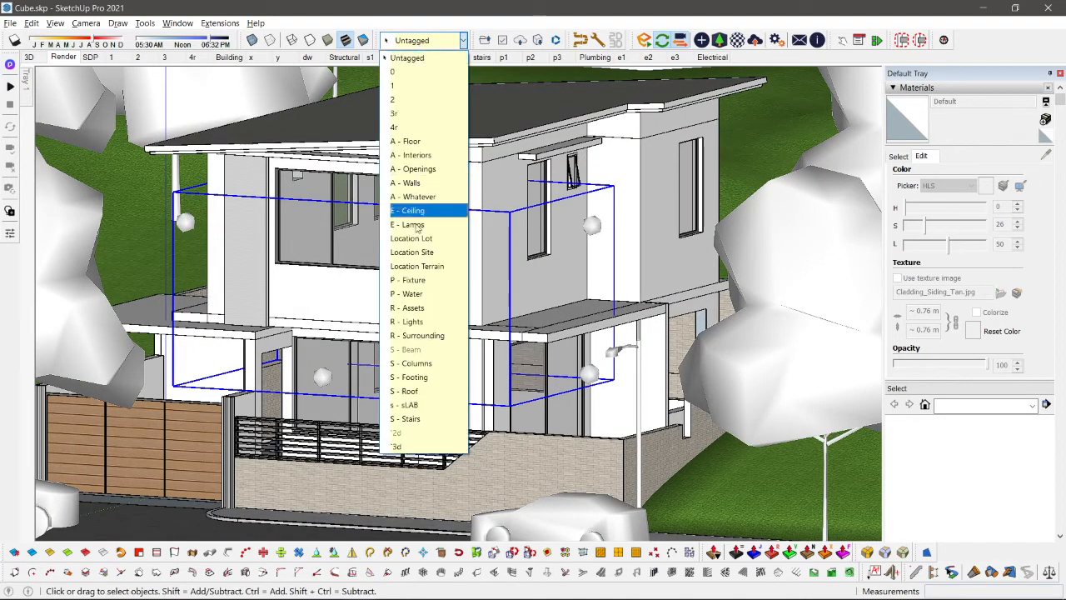
left_click(425, 323)
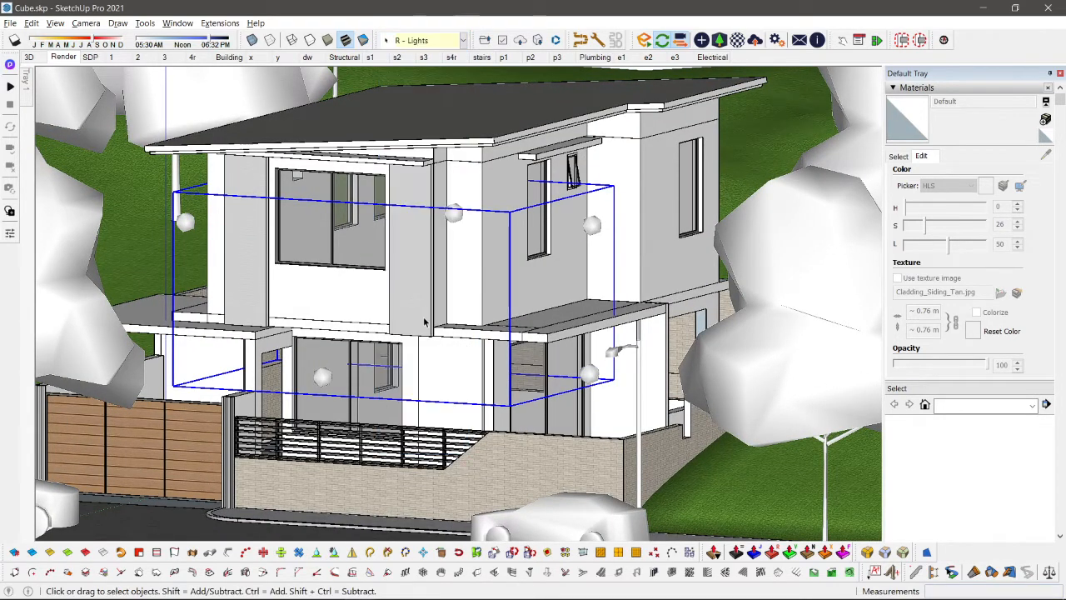
Step: Assign the street light beside the front wall to the R - Assets tag
left_click(620, 356)
left_click(425, 40)
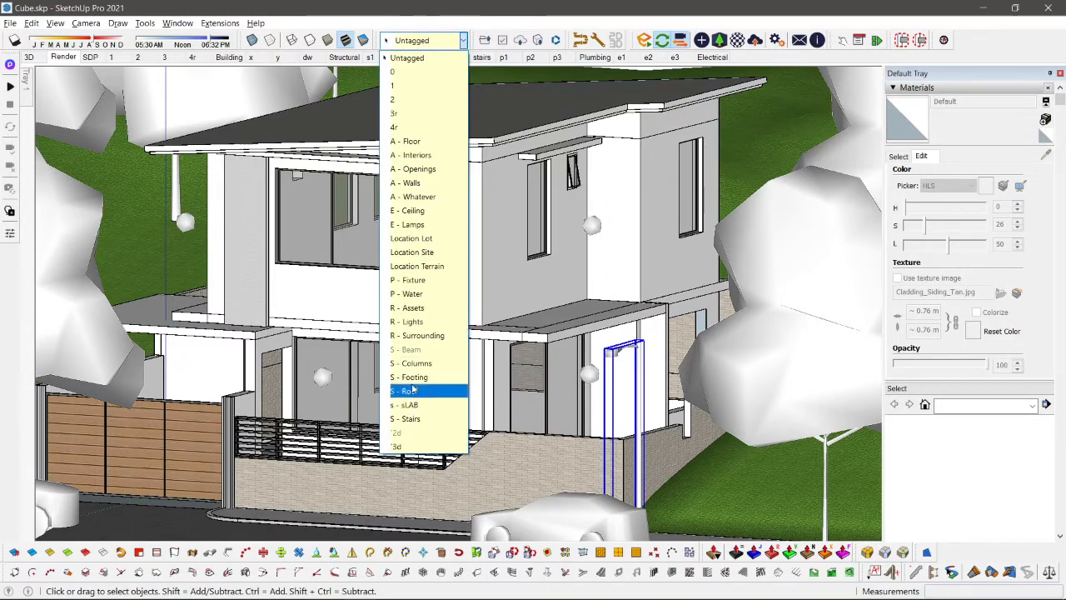
left_click(427, 308)
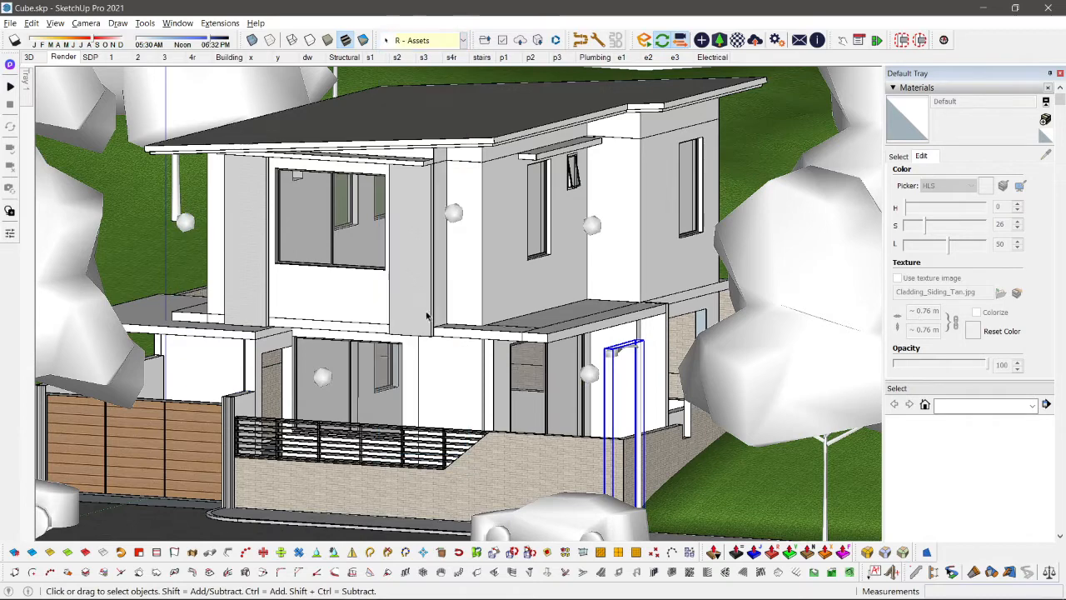
Step: Pin the tray with the tag list open, collapse the 02 Building folder and hide the 03 Render folder
scroll(301, 262, "down", 3)
middle_click_drag(301, 261, 161, 285)
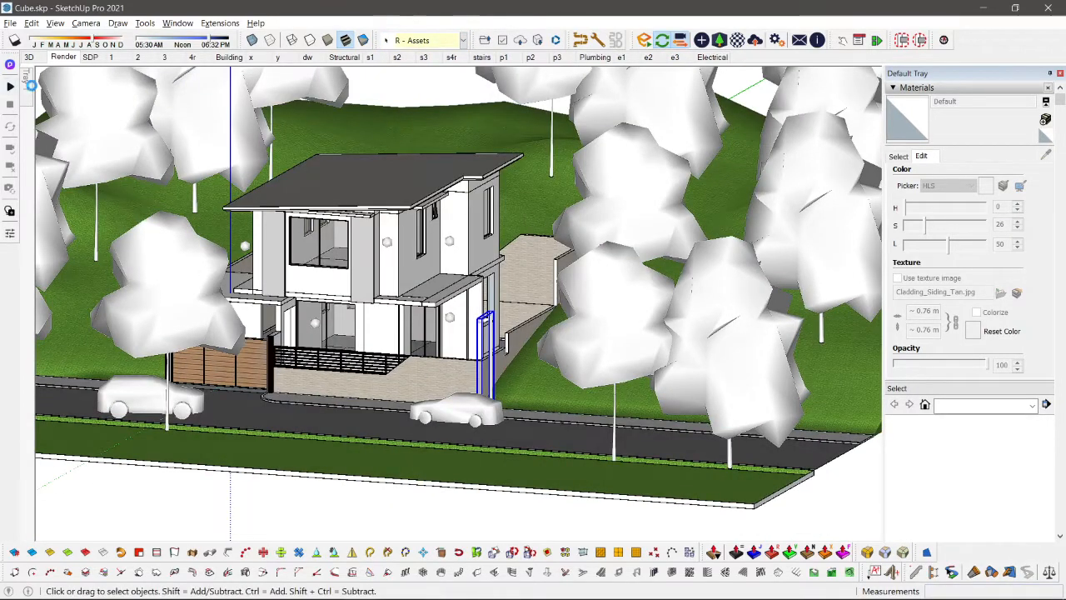
mouse_move(28, 83)
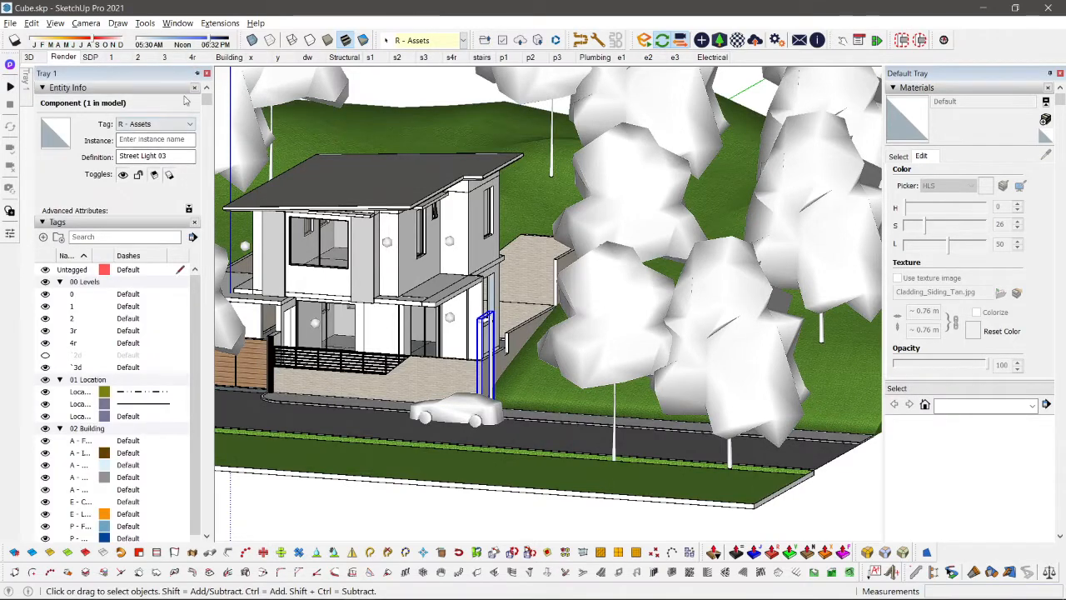
left_click(197, 75)
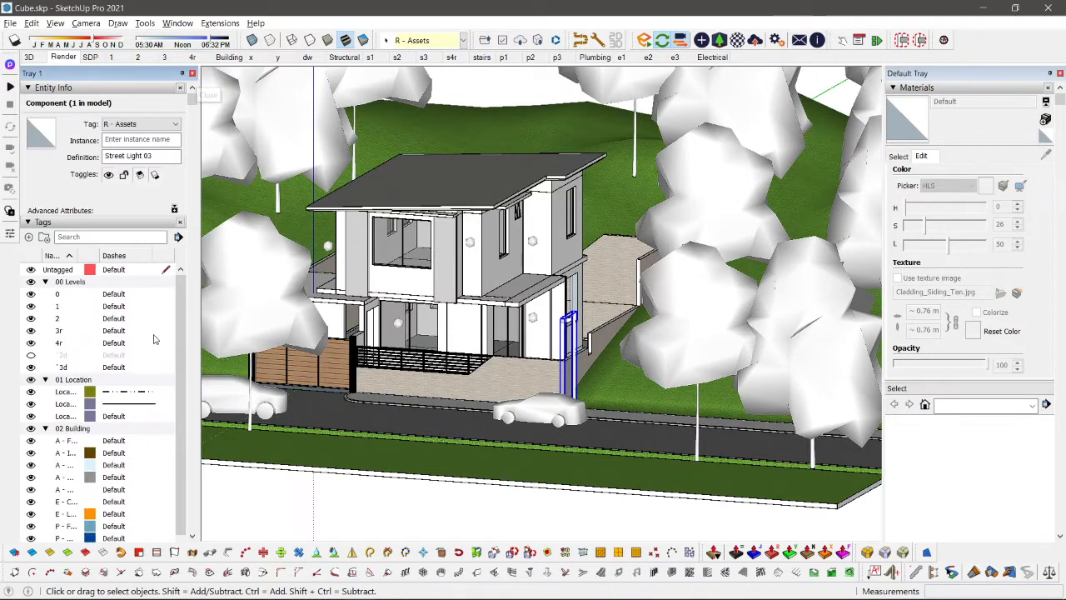
scroll(133, 389, "down", 3)
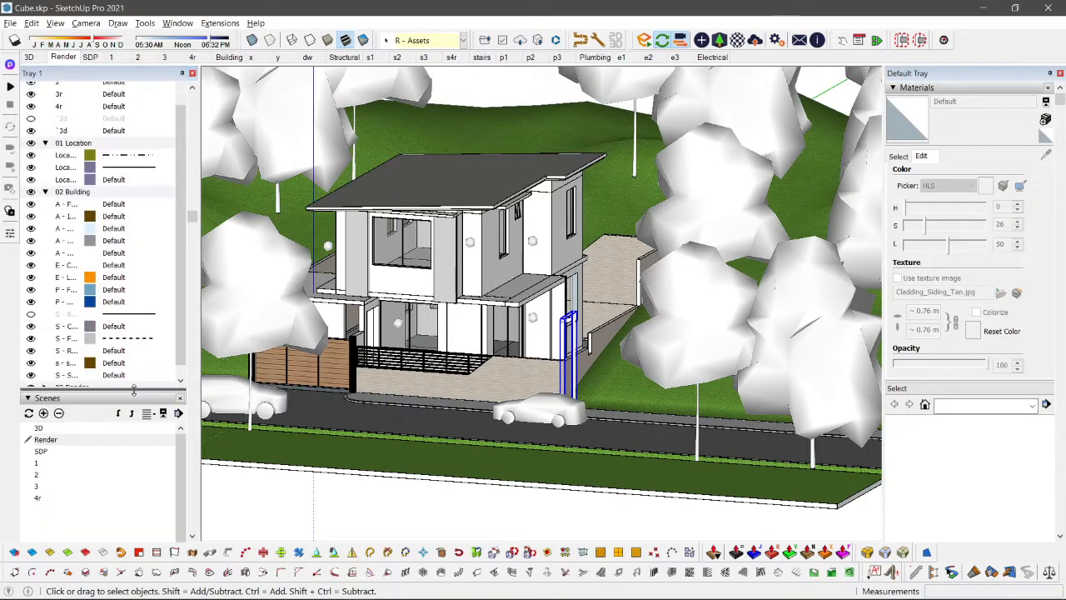
left_click(46, 191)
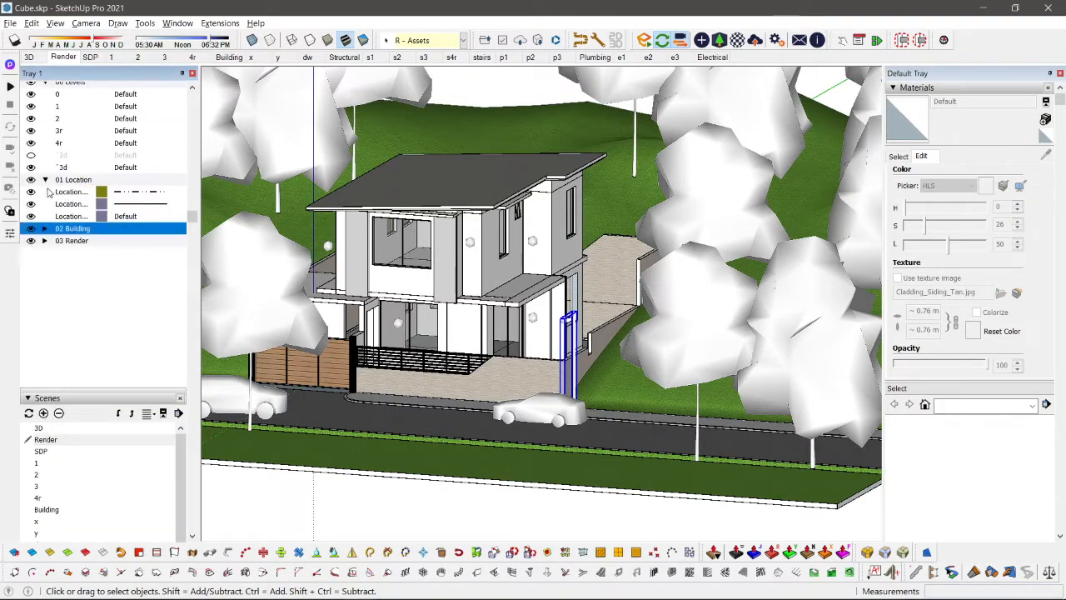
left_click(31, 240)
Step: Assign the terrain and road group to the R - Surrounding tag and clear the selection
scroll(527, 270, "down", 3)
middle_click_drag(612, 320, 658, 375)
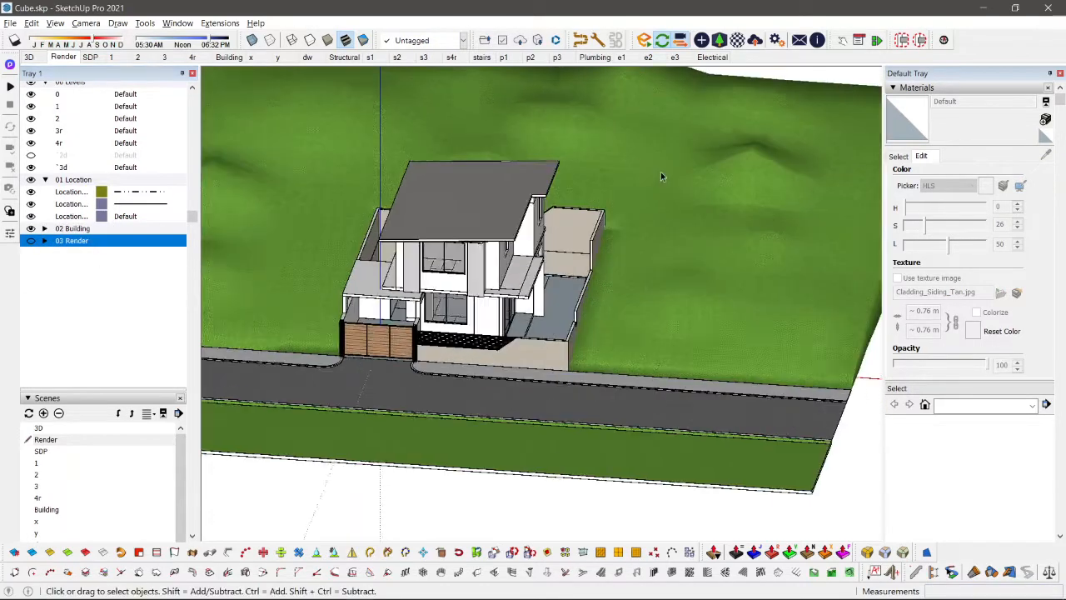
left_click(660, 171)
left_click(425, 40)
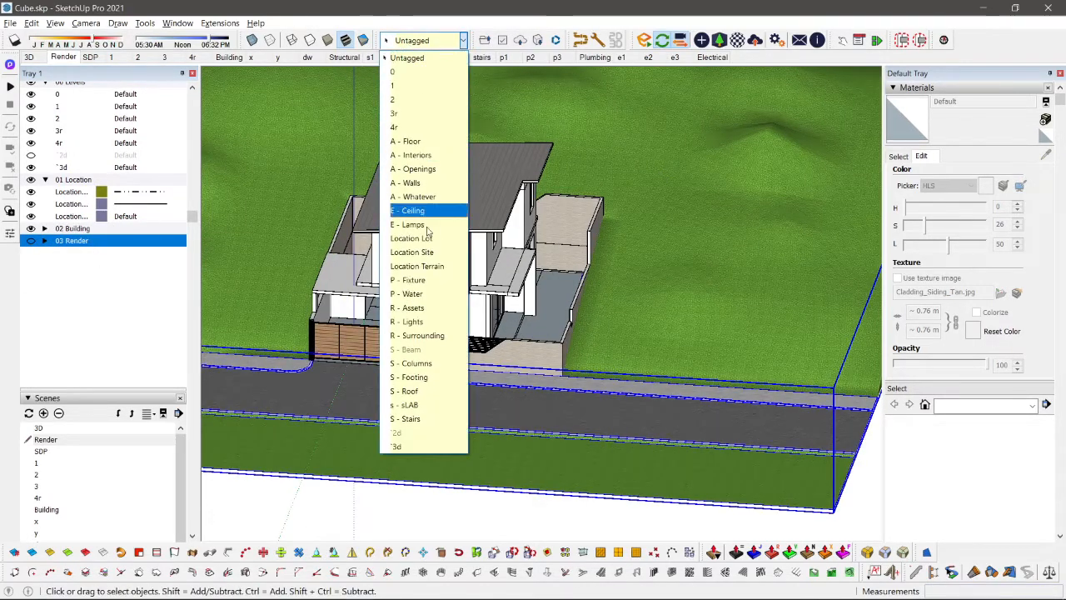
left_click(410, 335)
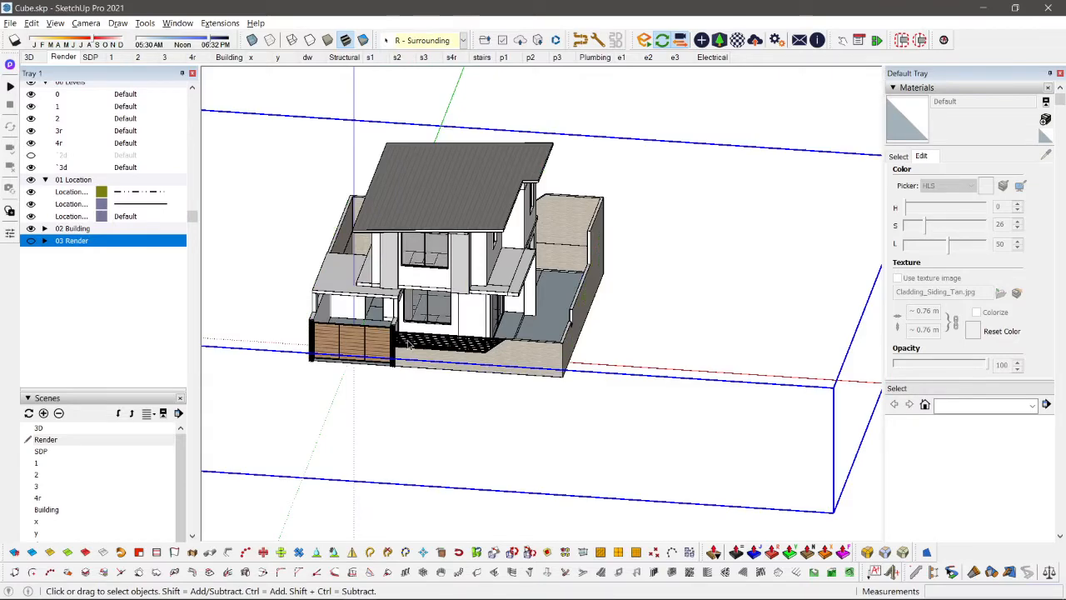
left_click(702, 108)
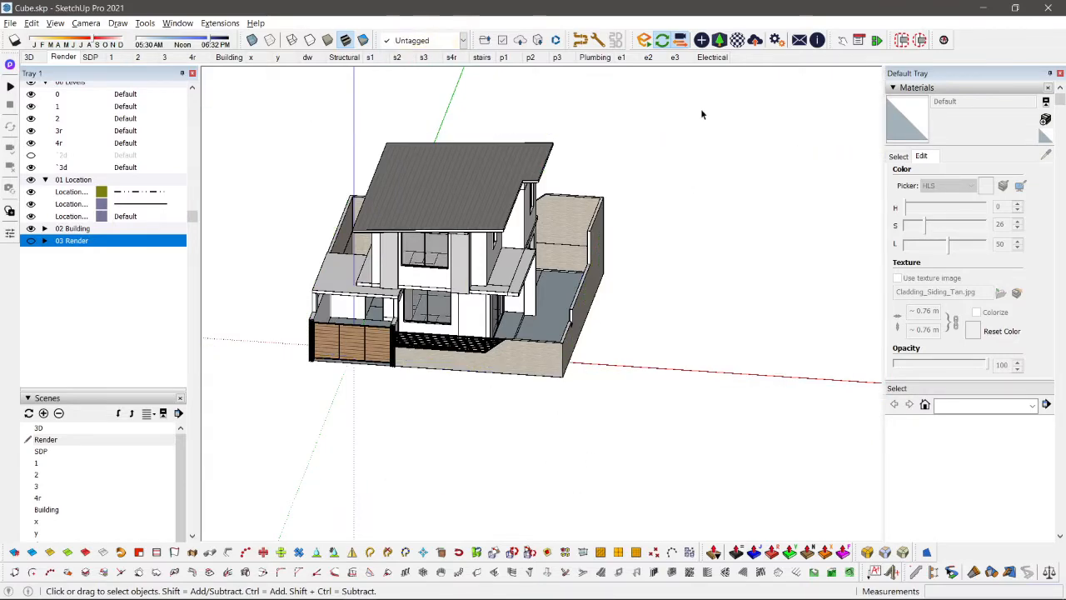
Step: Open the SDP scene and make the 03 Render tag folder visible in its top view
left_click(90, 57)
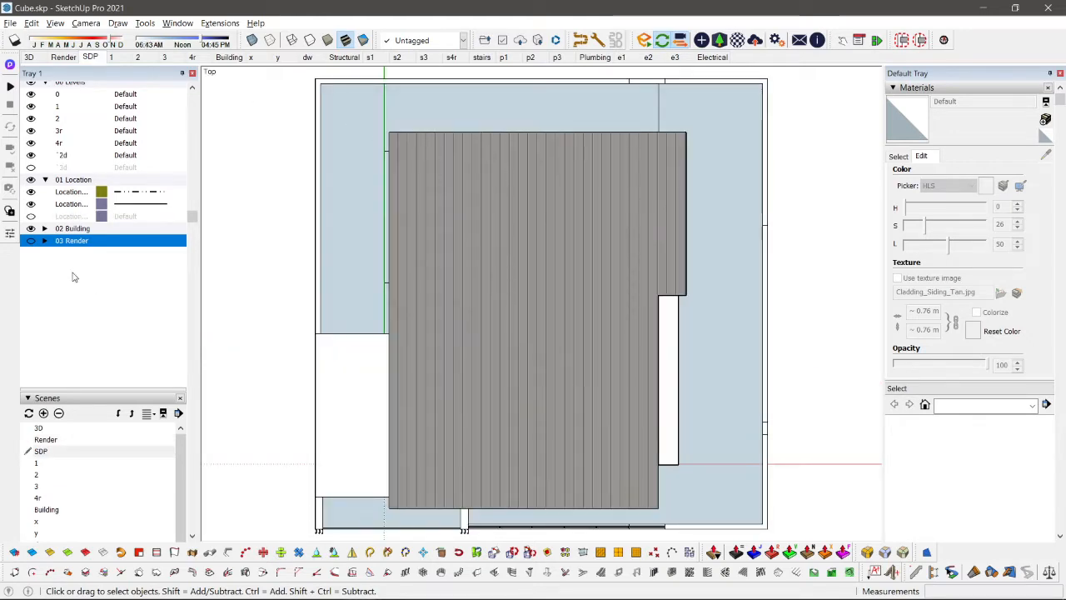
scroll(483, 299, "down", 1)
scroll(483, 299, "down", 1)
scroll(673, 419, "down", 1)
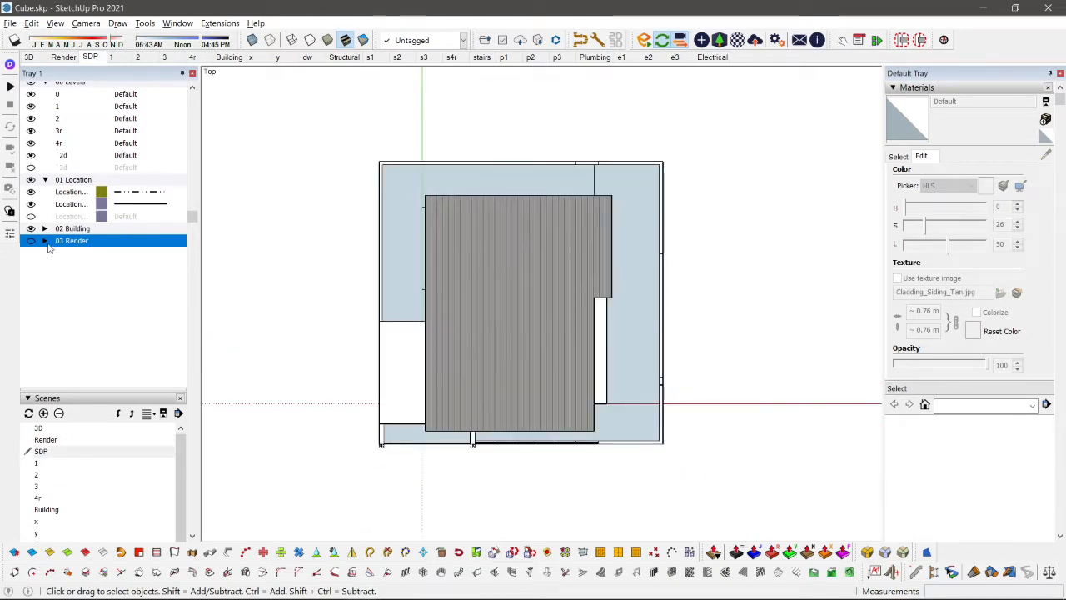
left_click(31, 241)
scroll(513, 341, "down", 1)
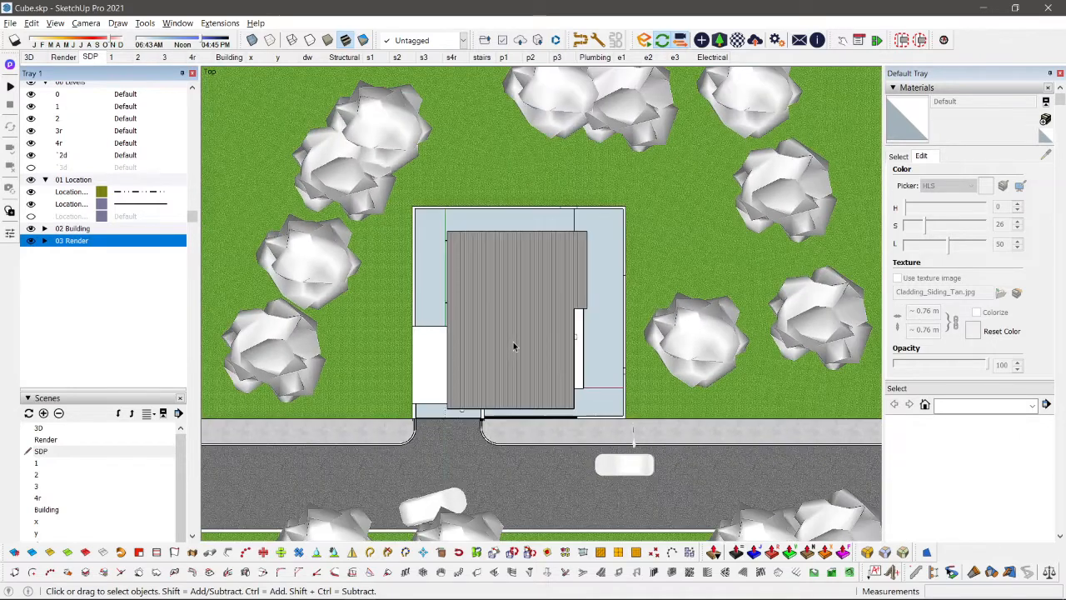
scroll(513, 342, "up", 1)
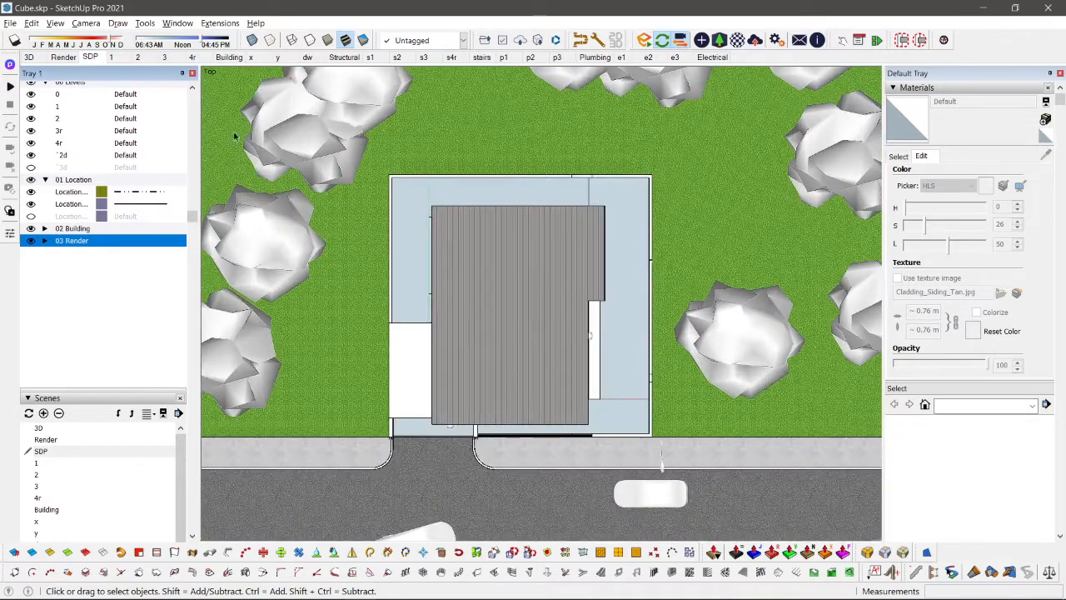
Step: Preview the R - Assets and R - Surrounding tags in scene 1 and restore the scene's saved tag visibility
left_click(111, 56)
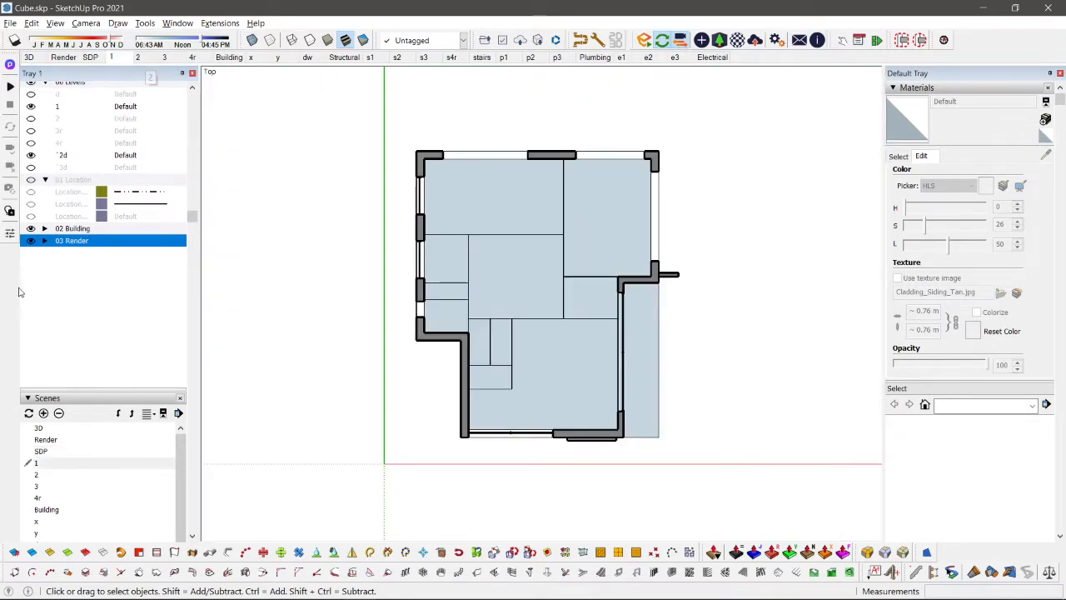
left_click(46, 241)
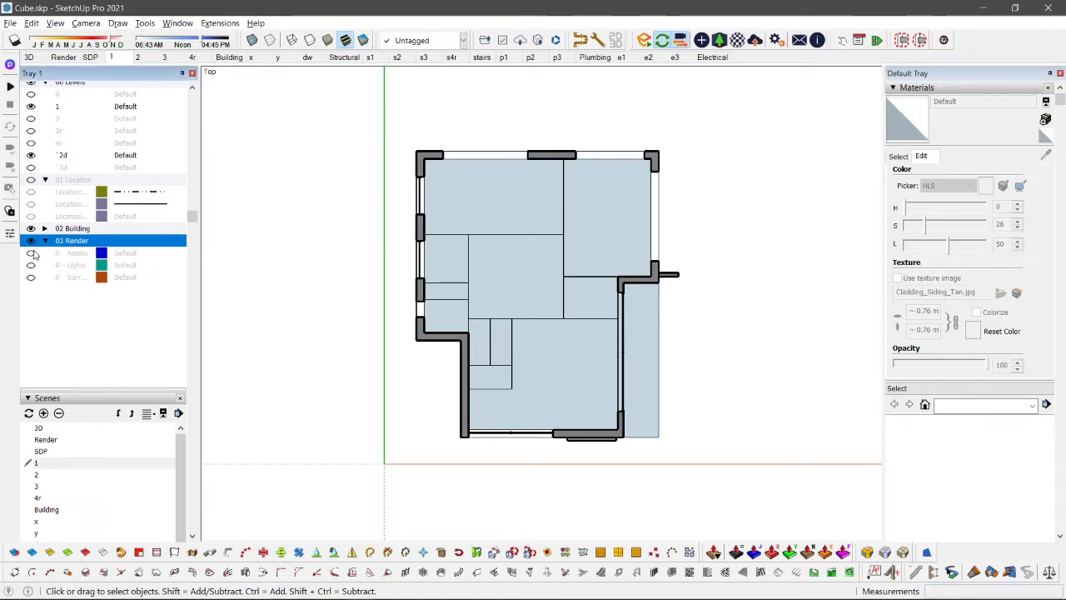
left_click(31, 253)
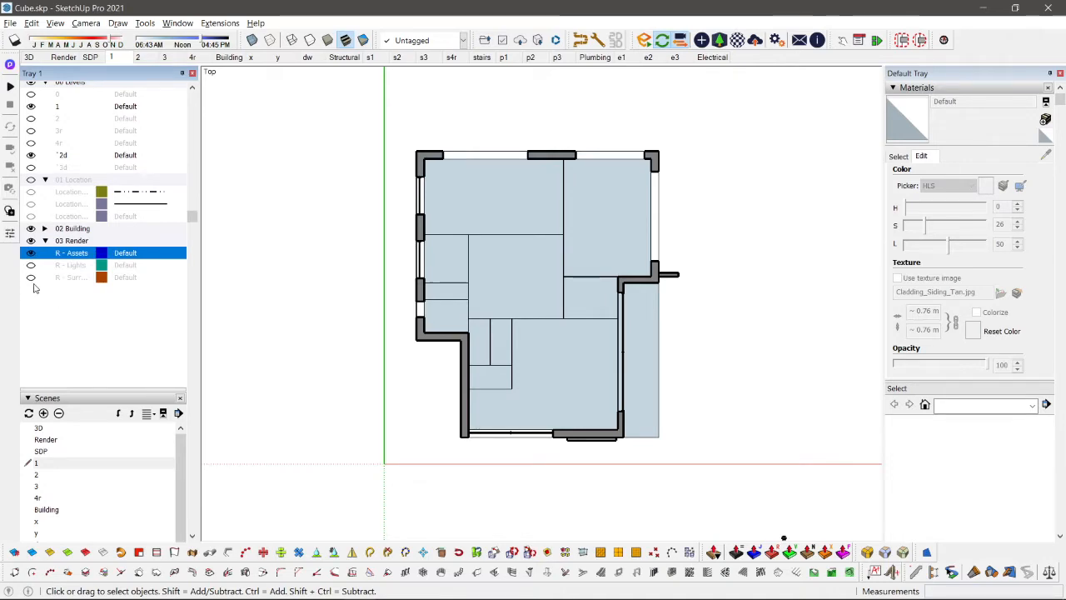
left_click(31, 281)
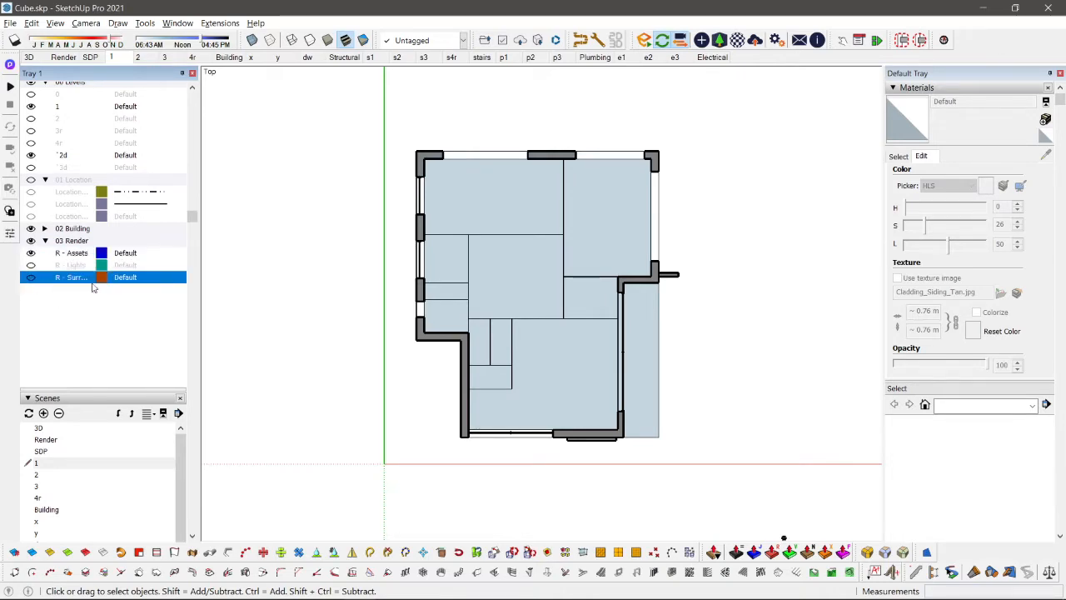
scroll(472, 328, "down", 3)
scroll(476, 414, "down", 3)
middle_click_drag(474, 413, 550, 272, "shift")
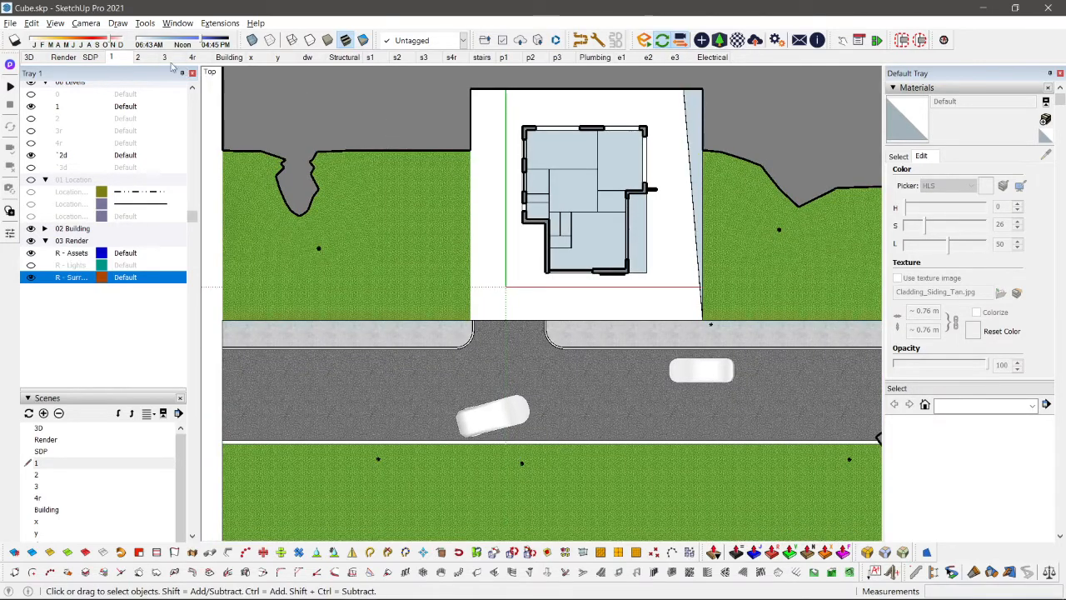
left_click(110, 56)
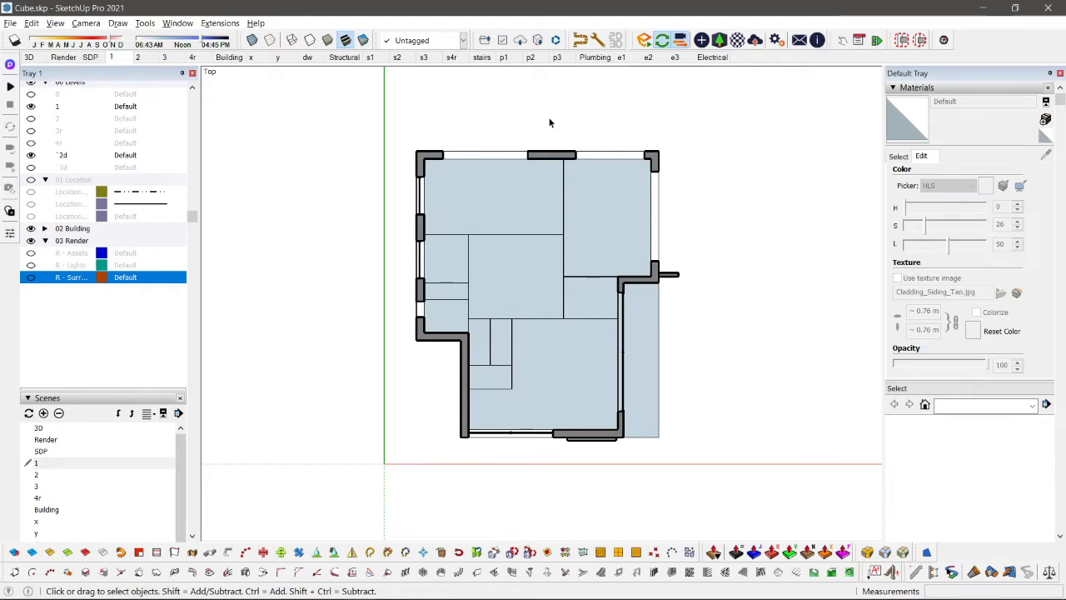
Step: Switch to LayOut and create a new document from a saved custom template
key("alt+Tab")
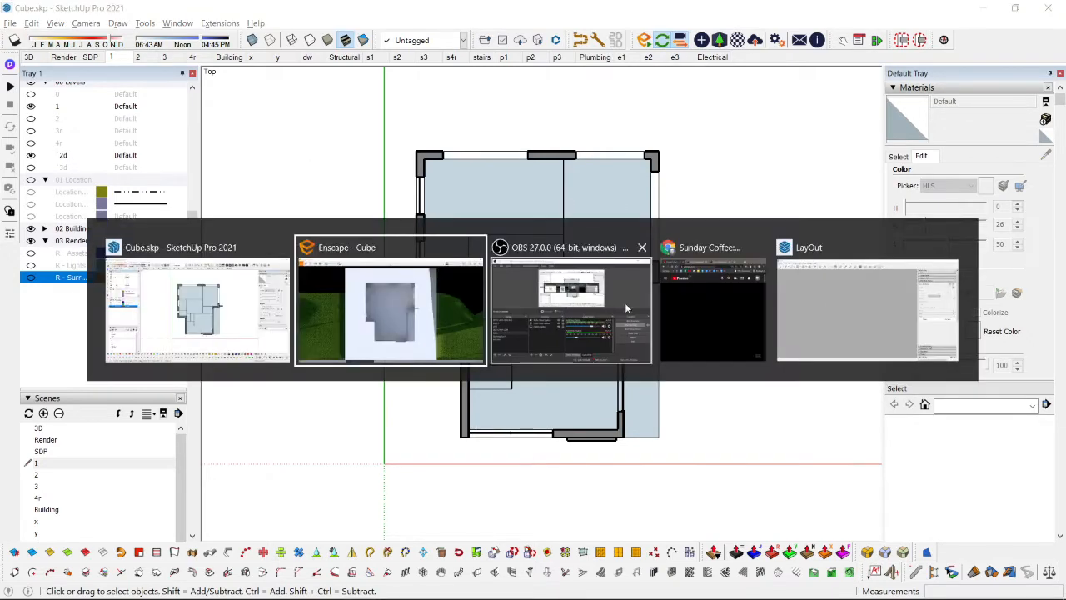
left_click(832, 298)
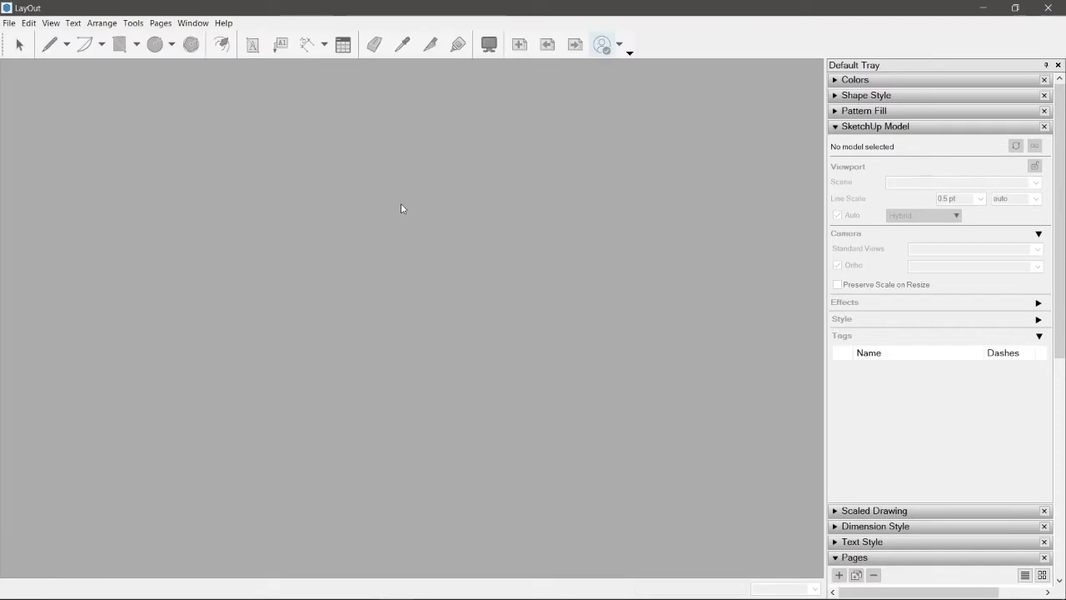
left_click(9, 24)
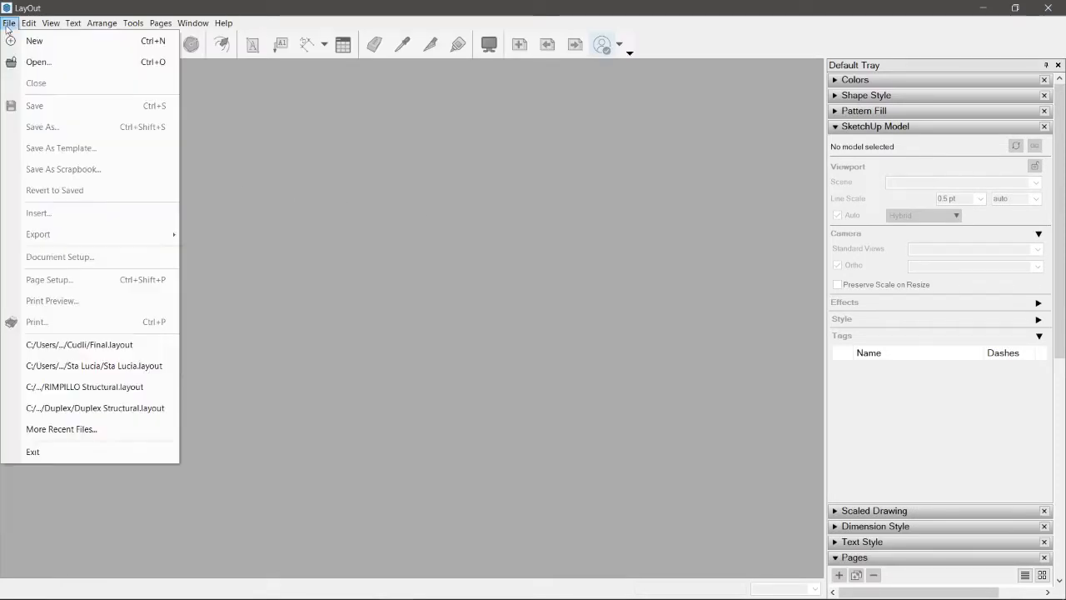
left_click(34, 41)
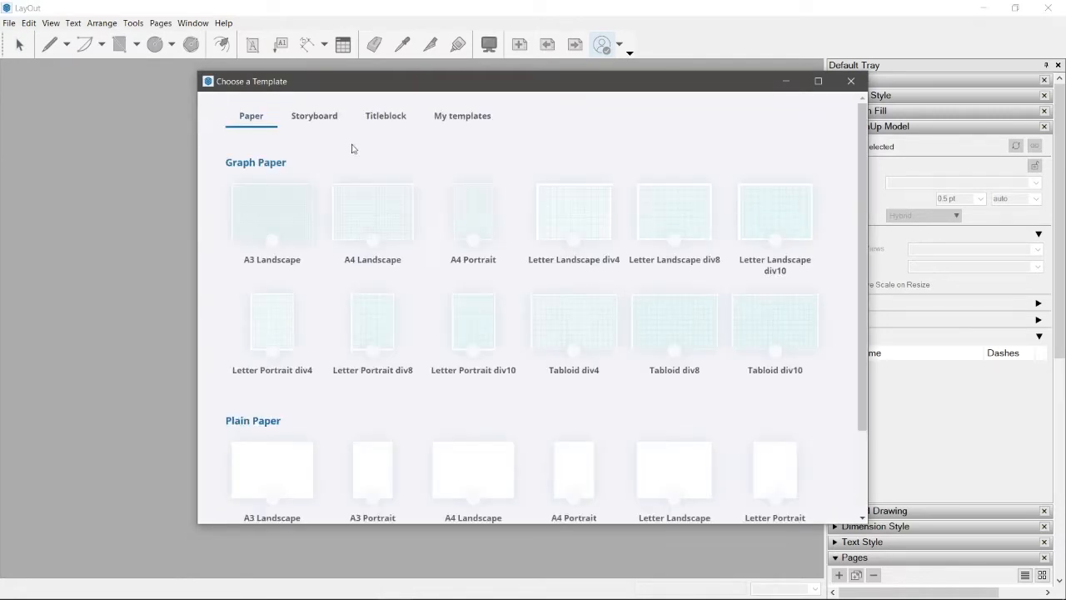
left_click(459, 126)
left_click(569, 218)
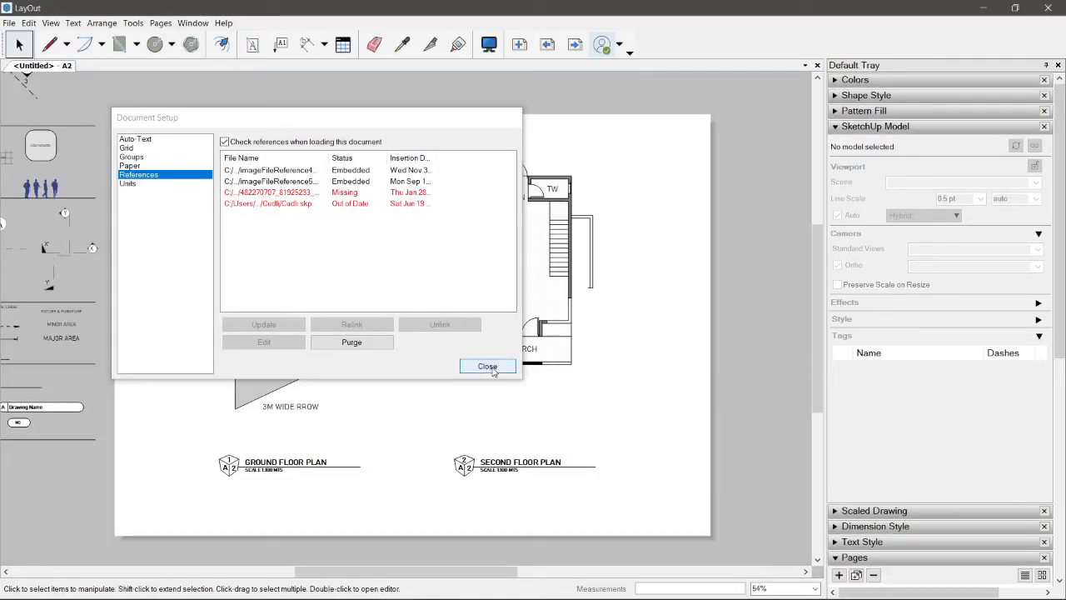
Step: Move the Document Setup window clear of the drawings and check the template's third floor and roofdeck plan page
left_click_drag(462, 120, 586, 347)
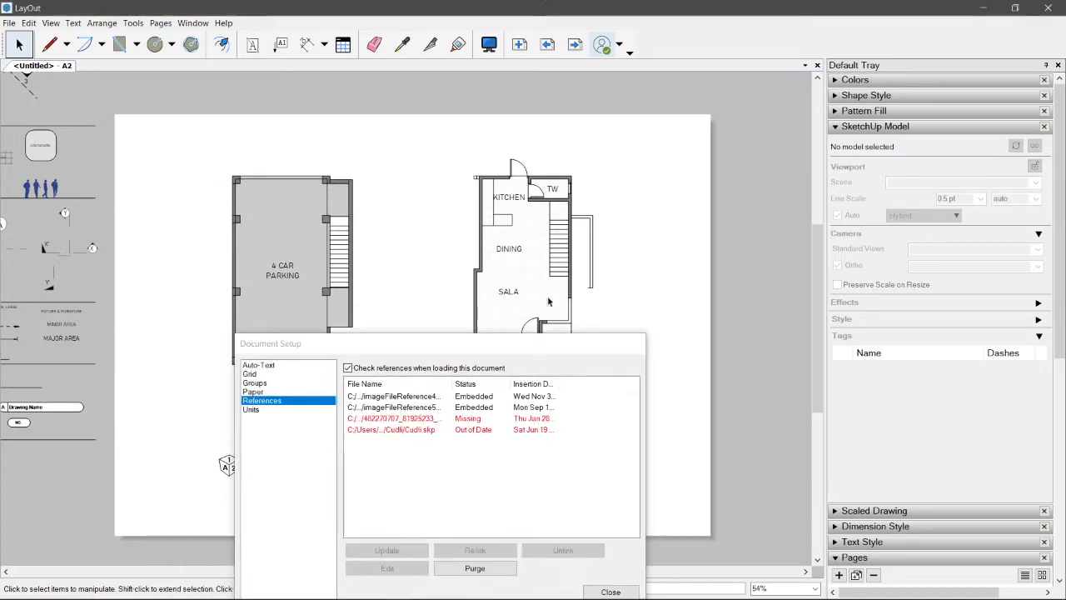
left_click(575, 45)
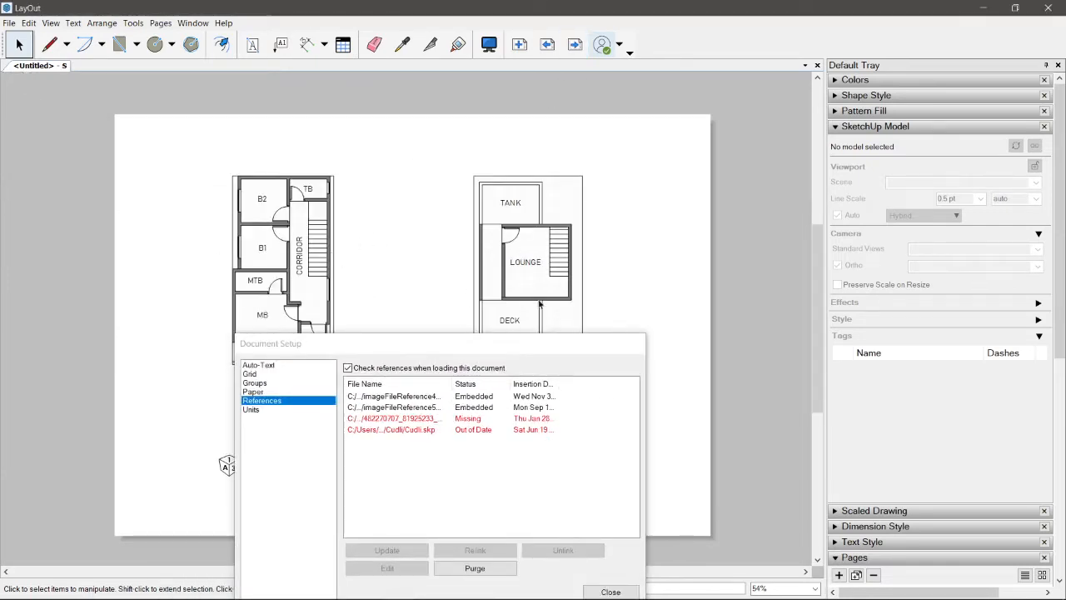
left_click_drag(516, 342, 899, 84)
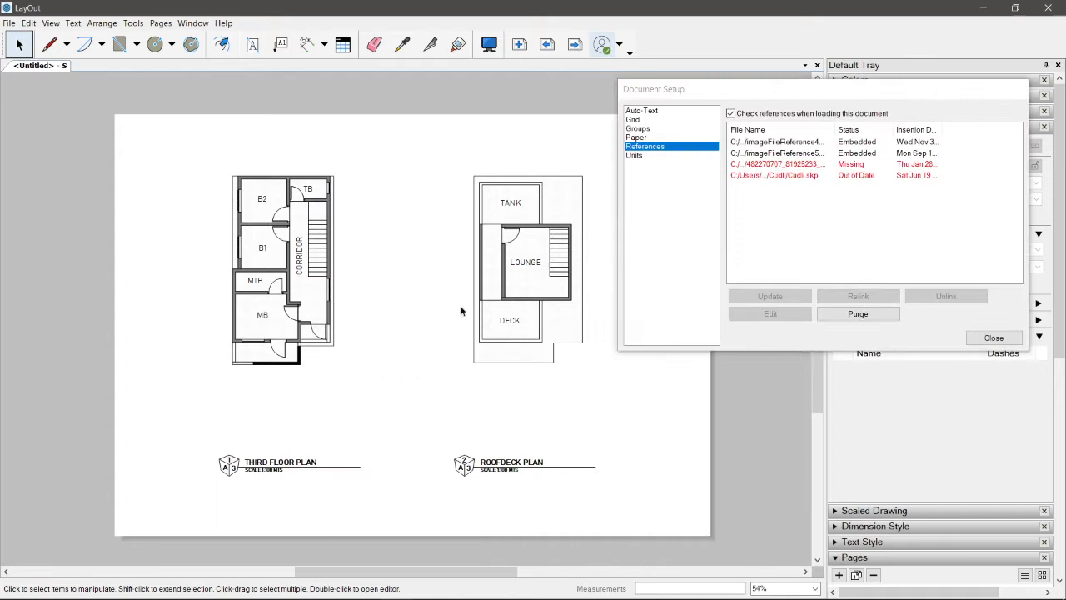
left_click(549, 45)
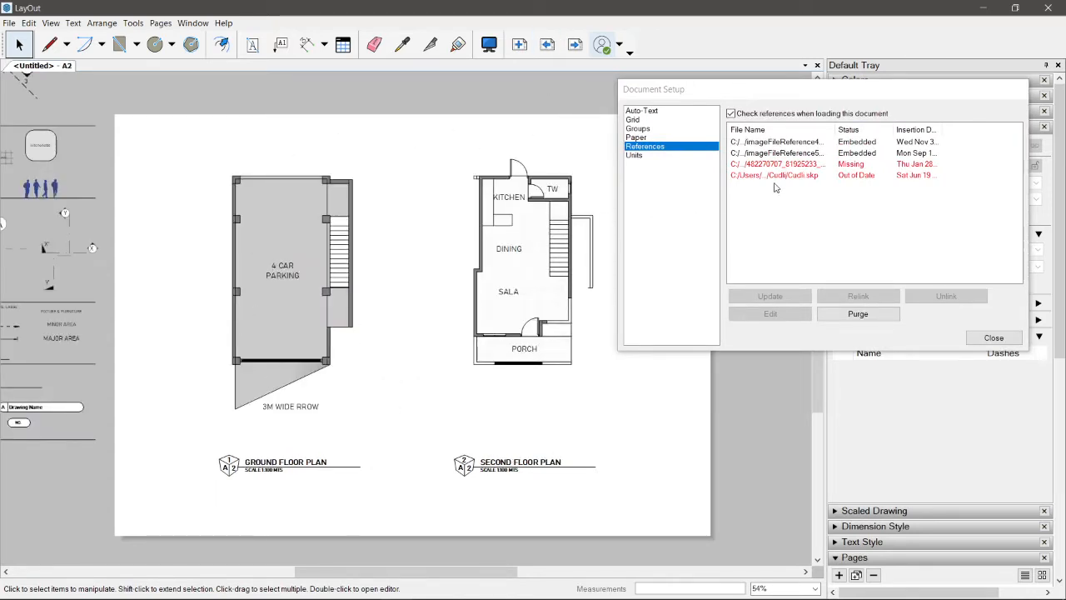
Step: Relink the template's out-of-date SketchUp model reference to Cube.skp on the Desktop, purge unused references and close Document Setup
left_click(783, 182)
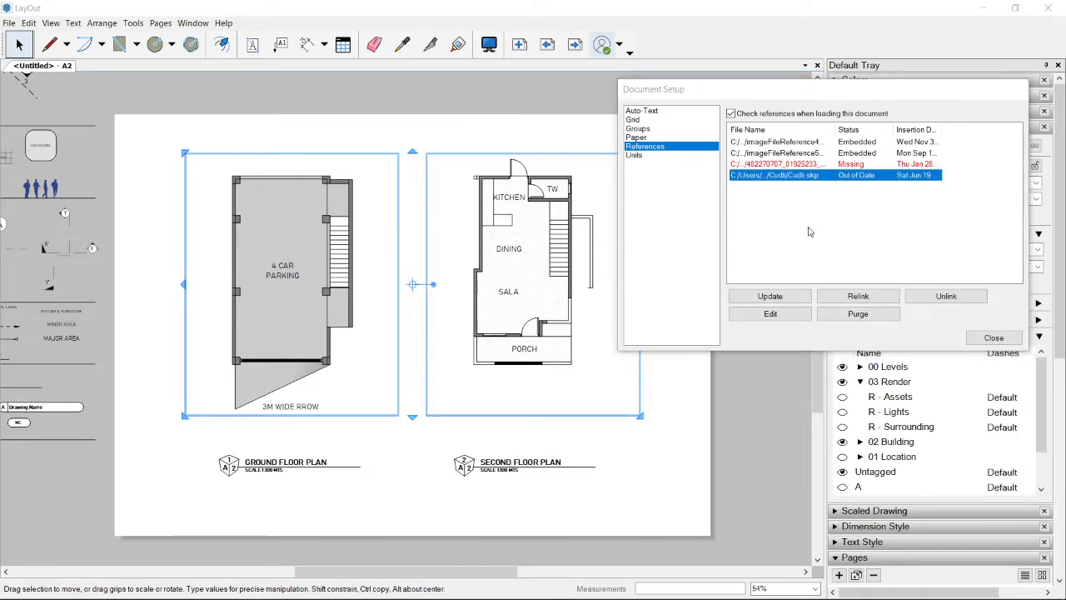
left_click(848, 298)
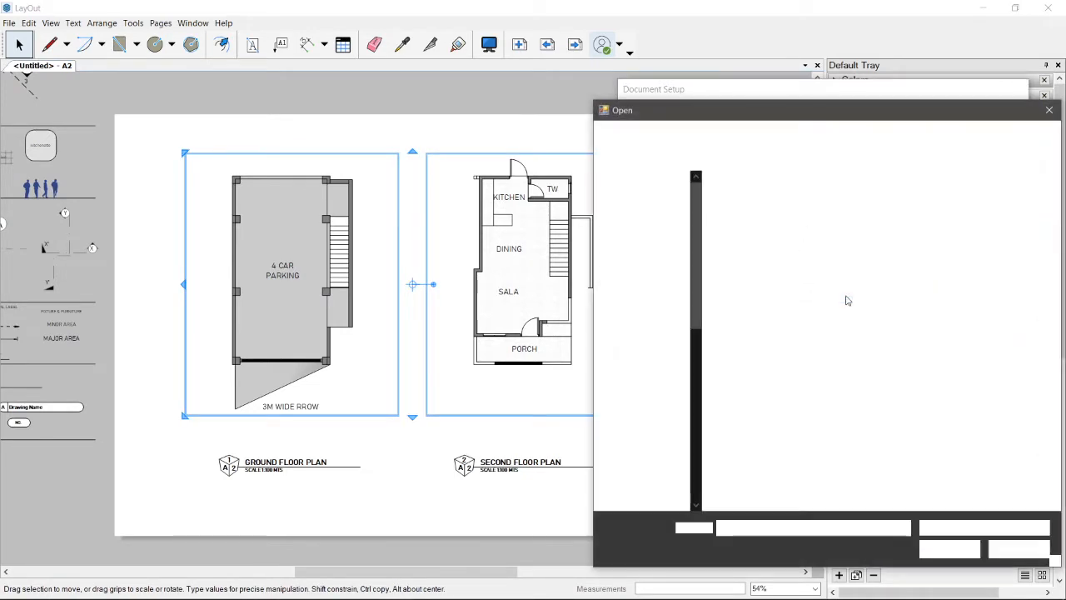
left_click(657, 209)
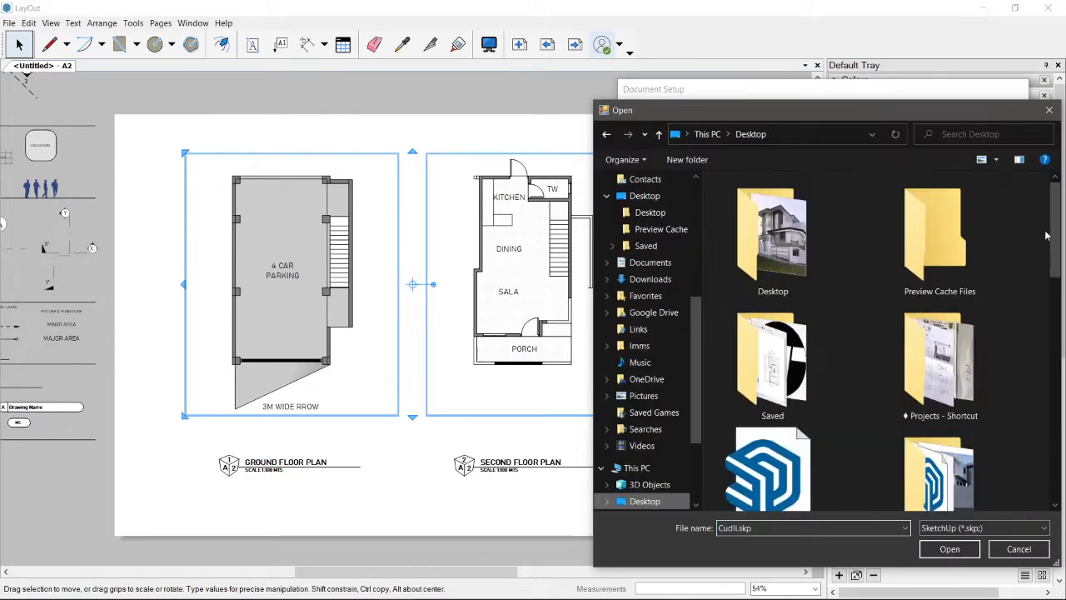
scroll(914, 320, "down", 2)
double_click(756, 325)
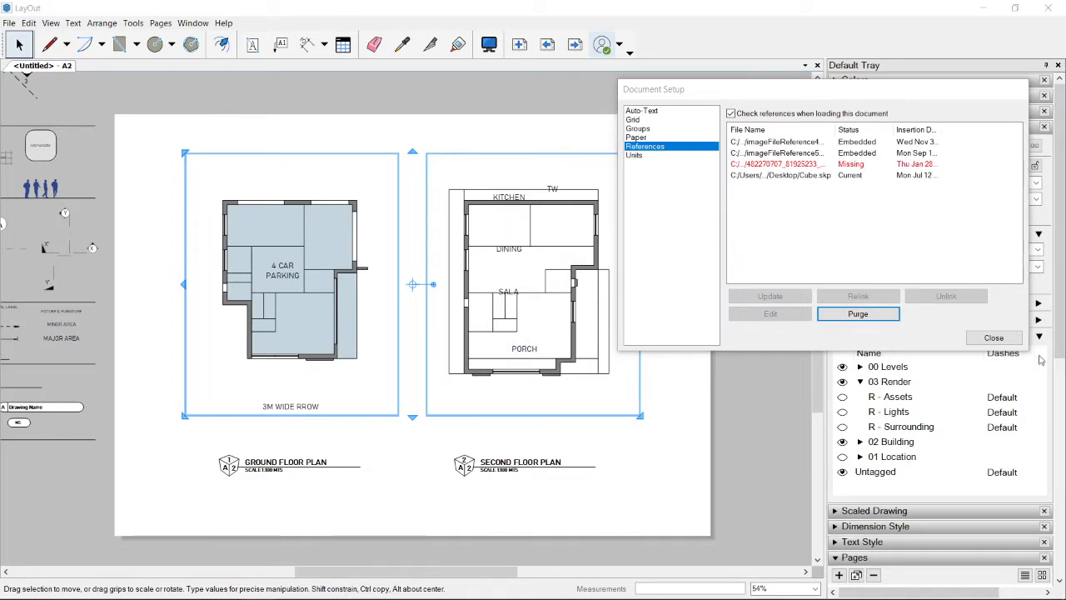
left_click(883, 317)
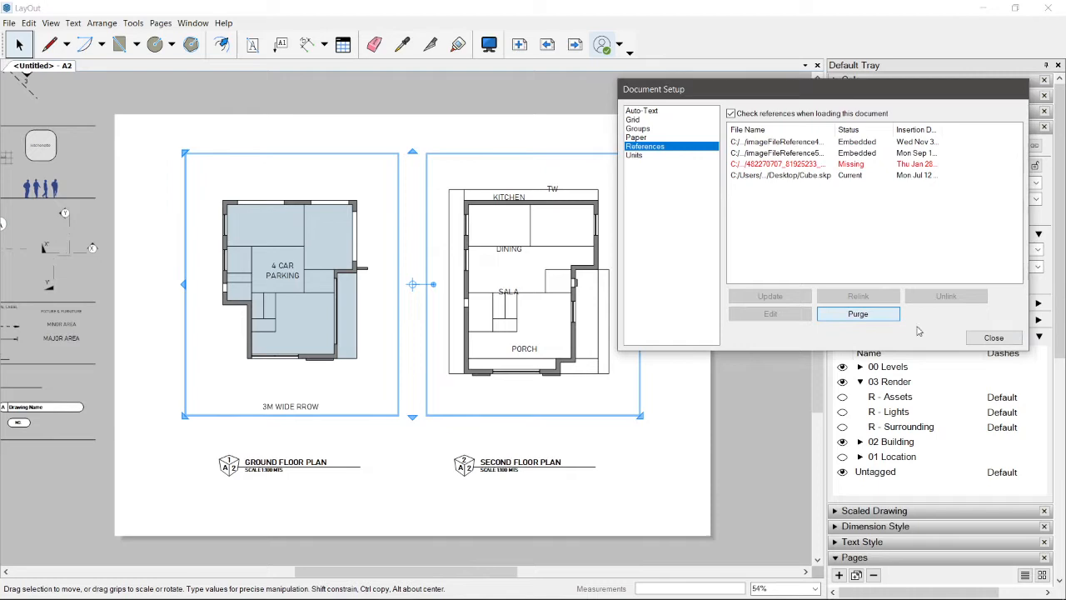
left_click(993, 340)
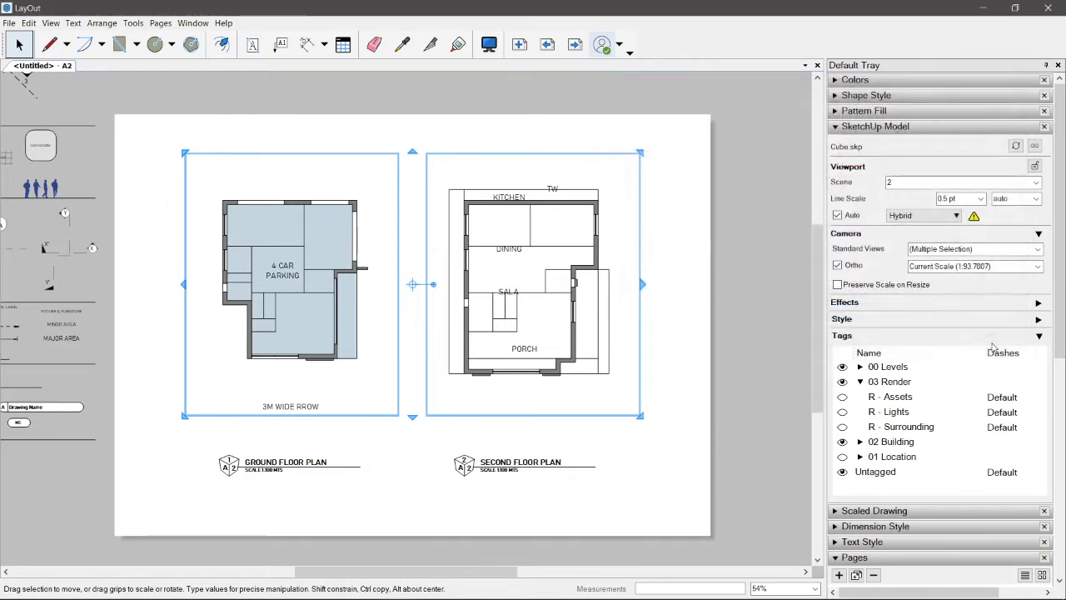
left_click(732, 330)
Step: Examine the ground and second floor plan viewports against the template's existing room labels
scroll(327, 436, "up", 2)
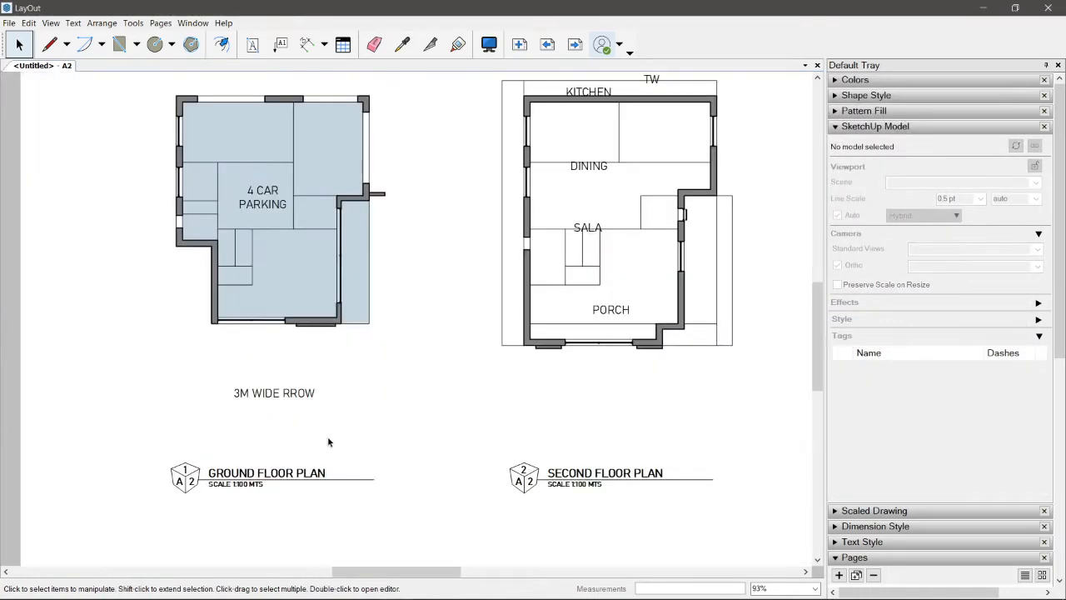
left_click(314, 219)
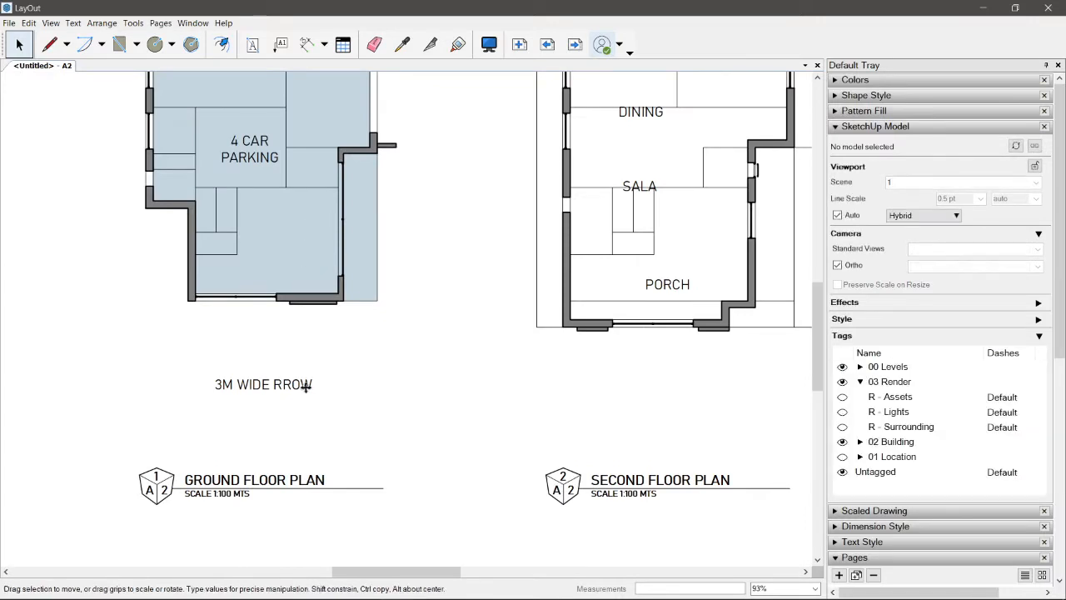
middle_click_drag(273, 252, 272, 299)
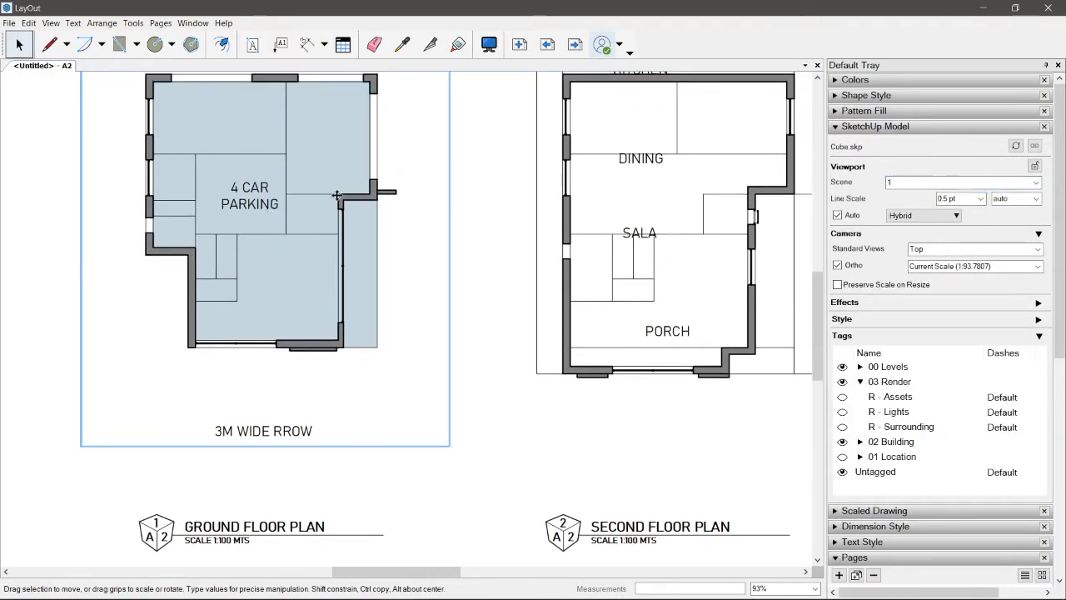
scroll(337, 195, "down", 4)
left_click(640, 166)
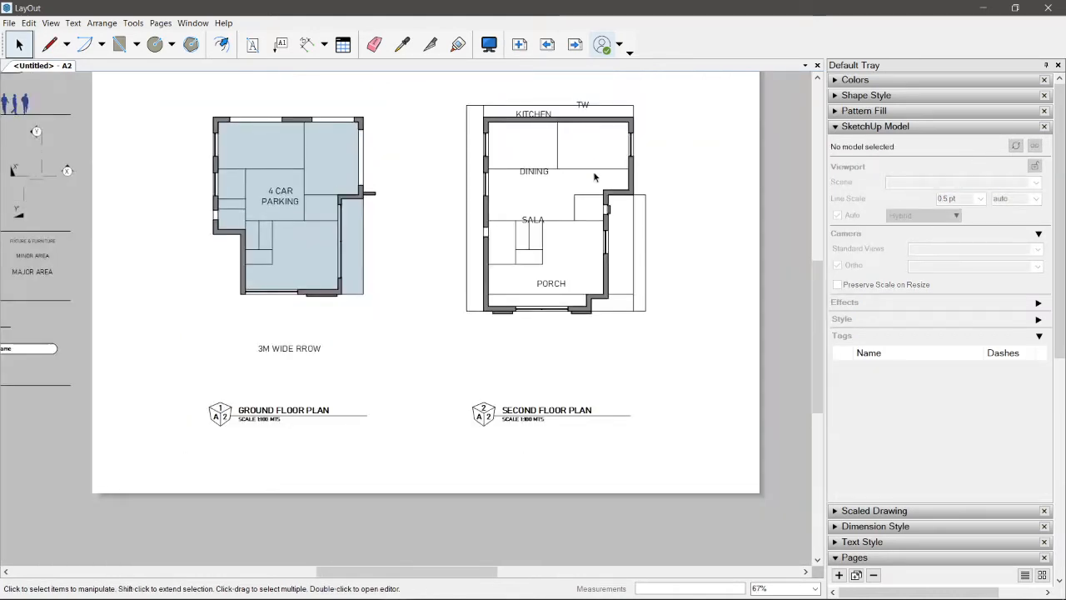
scroll(595, 176, "up", 2)
left_click(645, 203)
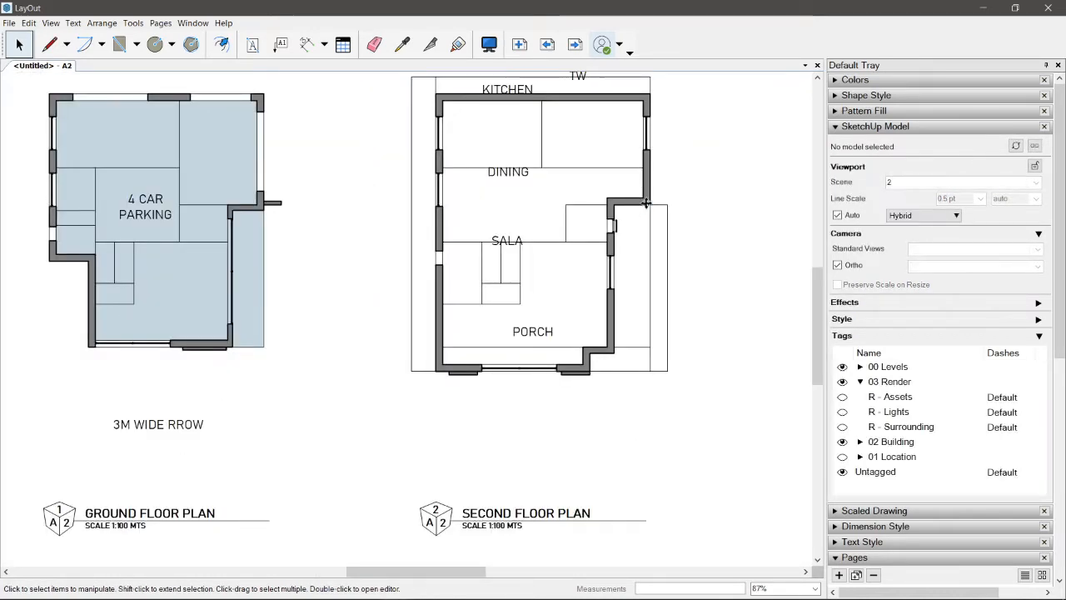
key("Escape")
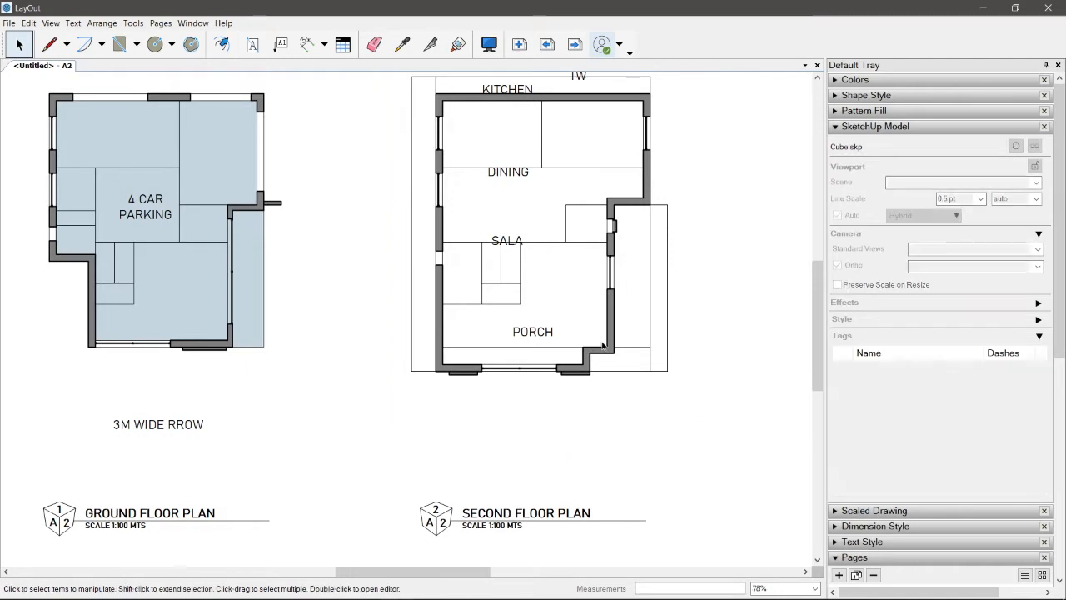
scroll(591, 352, "down", 3)
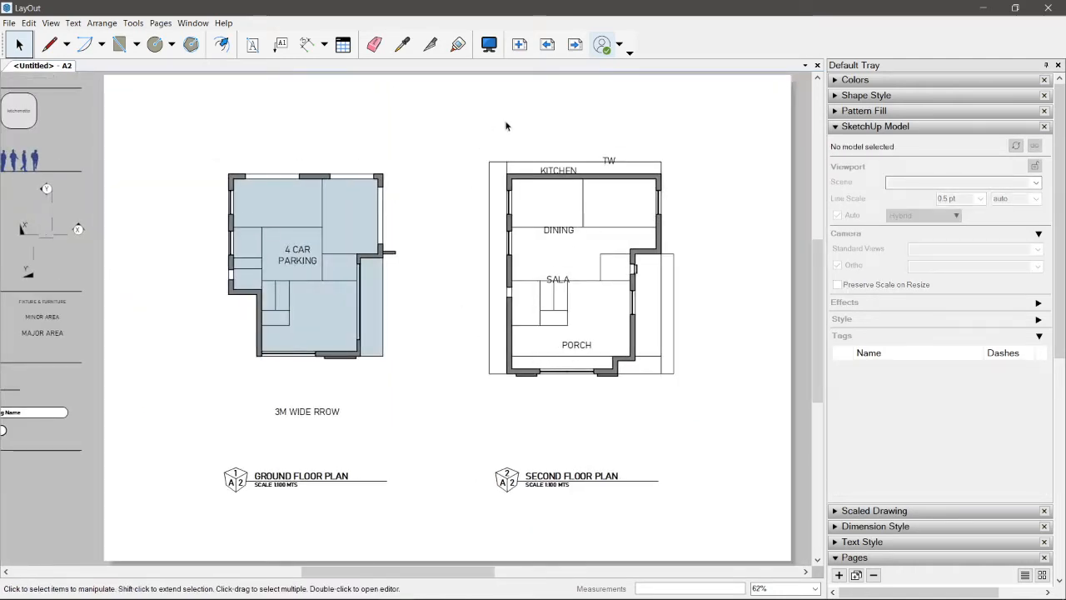
Step: Move the parking label outside the ground floor plan, beside its lower wall, and shorten its text to CAR PARKING
left_click_drag(506, 126, 645, 390)
left_click_drag(161, 202, 404, 311)
scroll(283, 258, "up", 3)
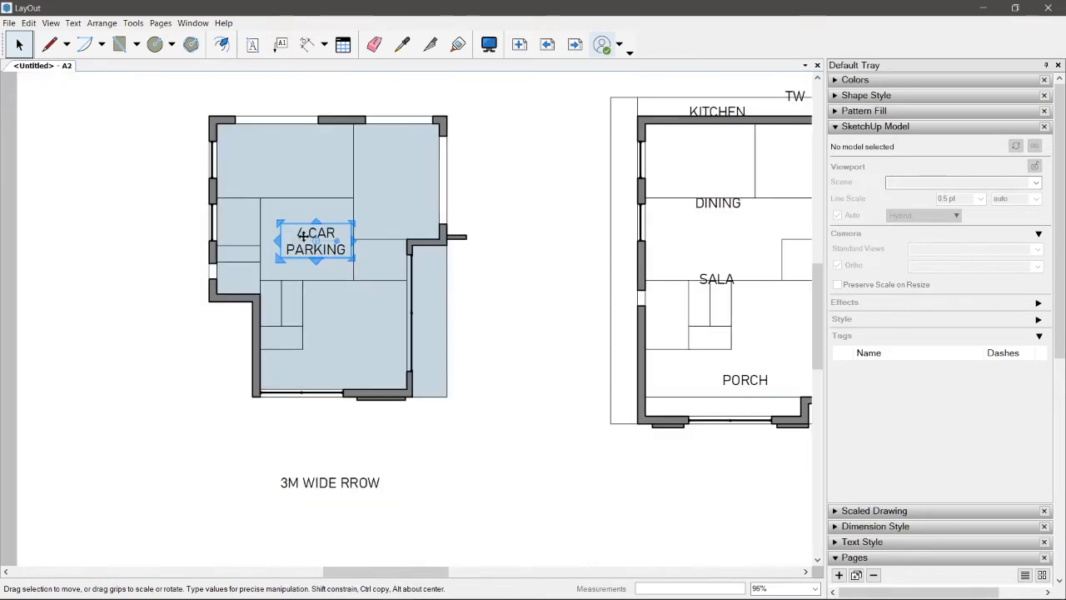
scroll(302, 237, "down", 3)
left_click_drag(302, 237, 186, 309)
scroll(225, 316, "up", 4)
double_click(226, 315)
left_click(228, 315)
key("Delete")
left_click(169, 214)
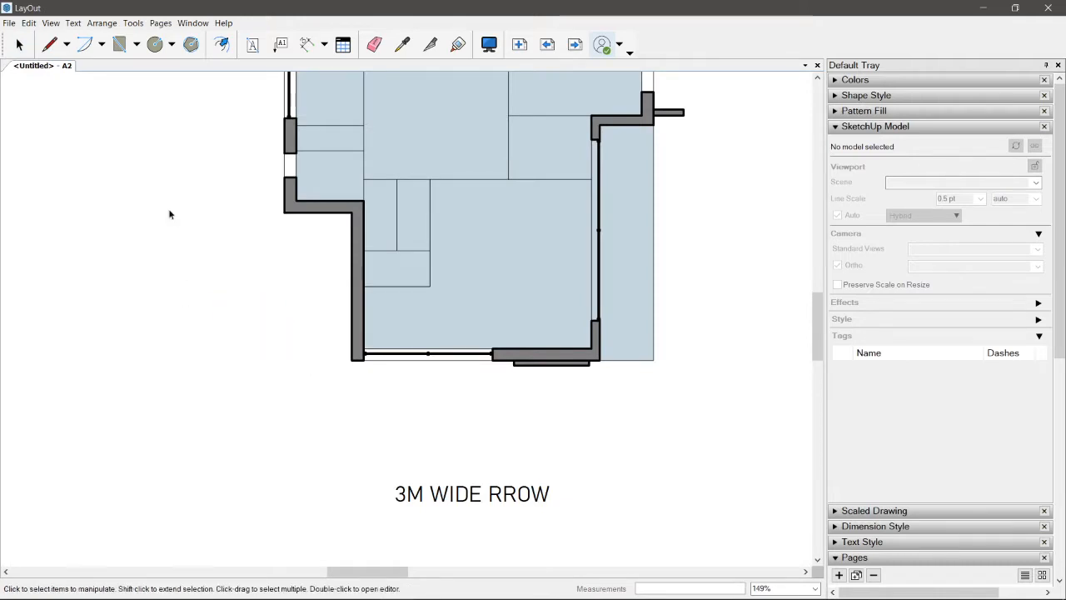
scroll(169, 214, "down", 3)
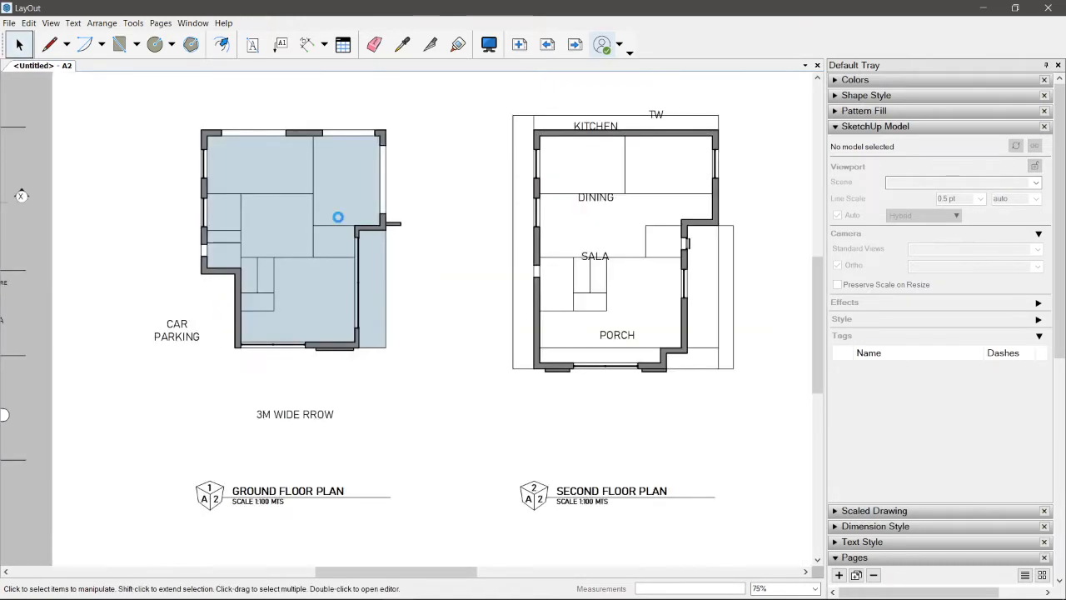
Step: Select the ground floor plan viewport and expand the 01 Location folder in its tag list
left_click(409, 239)
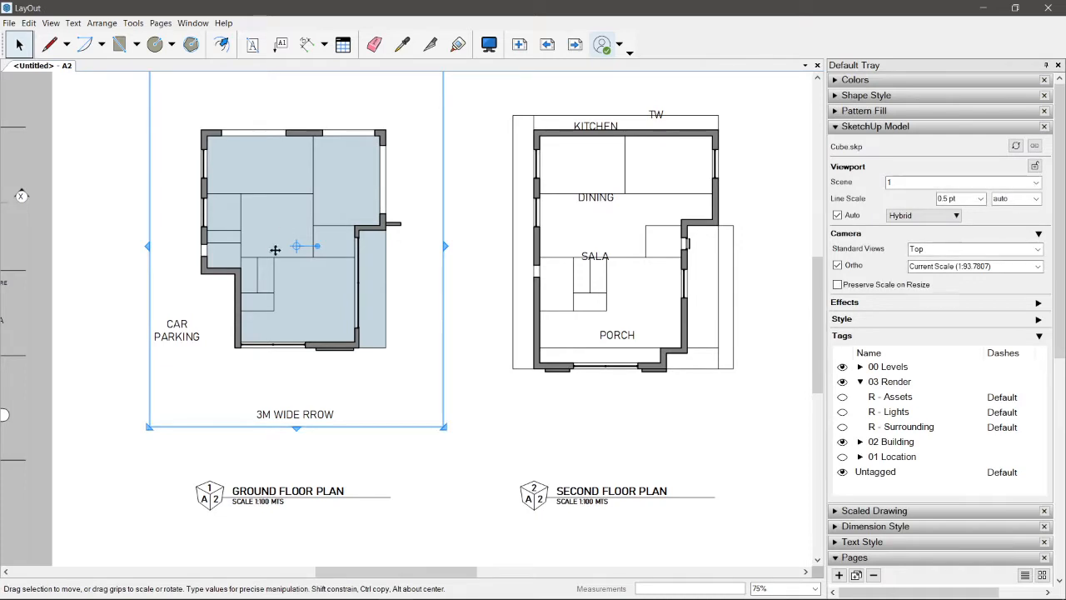
middle_click_drag(395, 239, 443, 270)
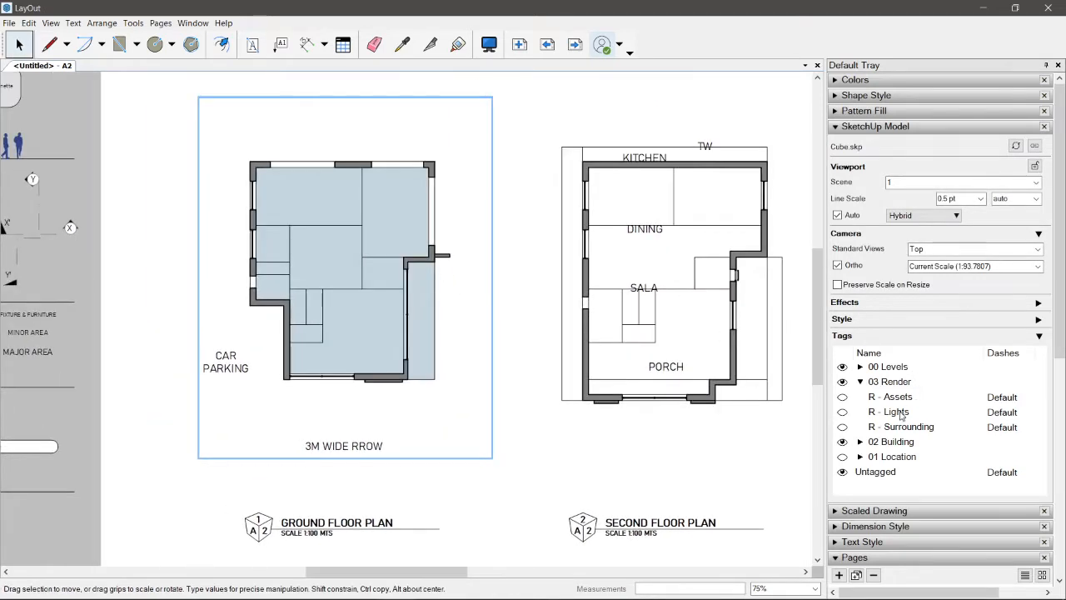
left_click(860, 456)
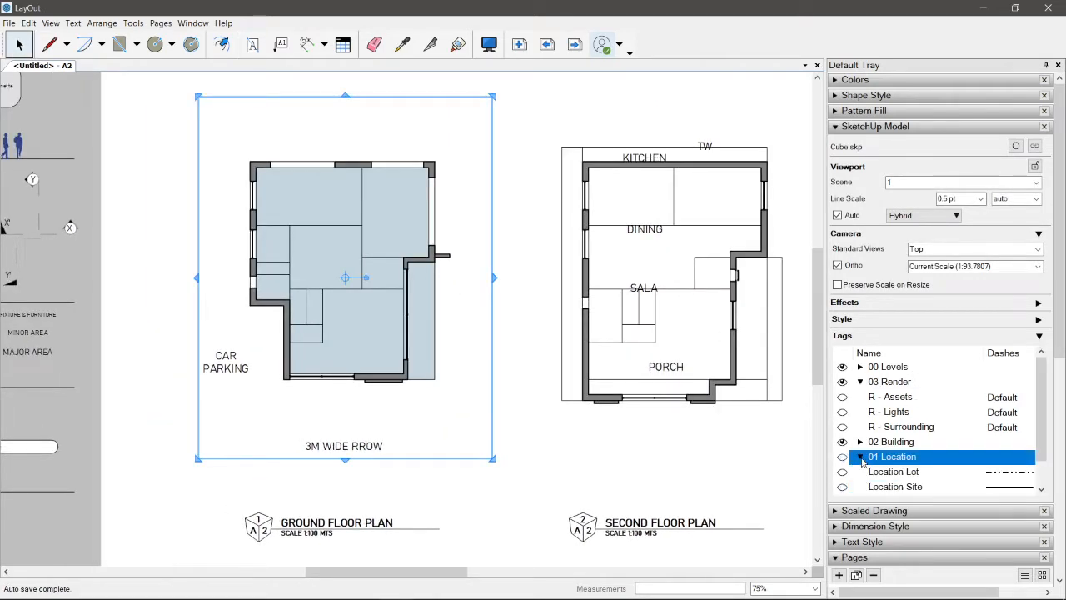
scroll(992, 436, "down", 1)
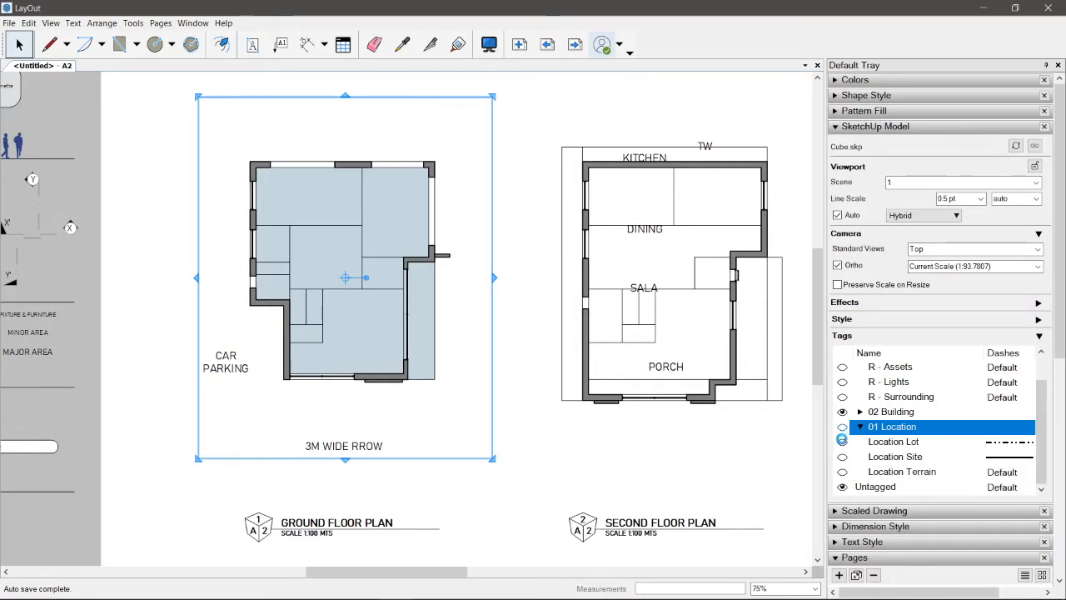
Step: Try showing the 01 Location tags with Location Site in the ground floor plan viewport
left_click(842, 426)
left_click(842, 456)
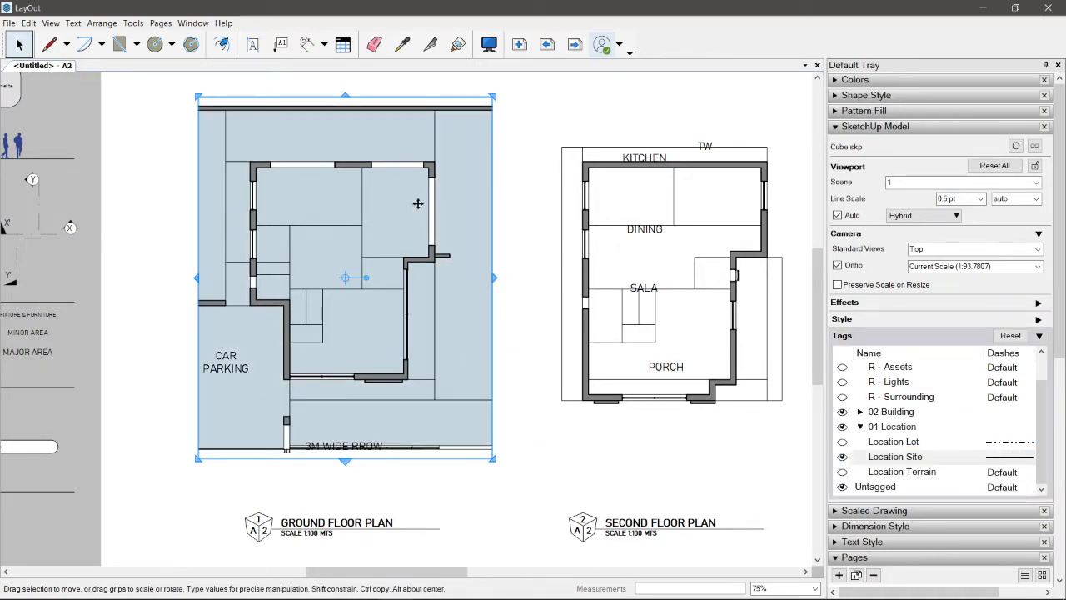
scroll(248, 388, "up", 3)
middle_click_drag(250, 351, 250, 478)
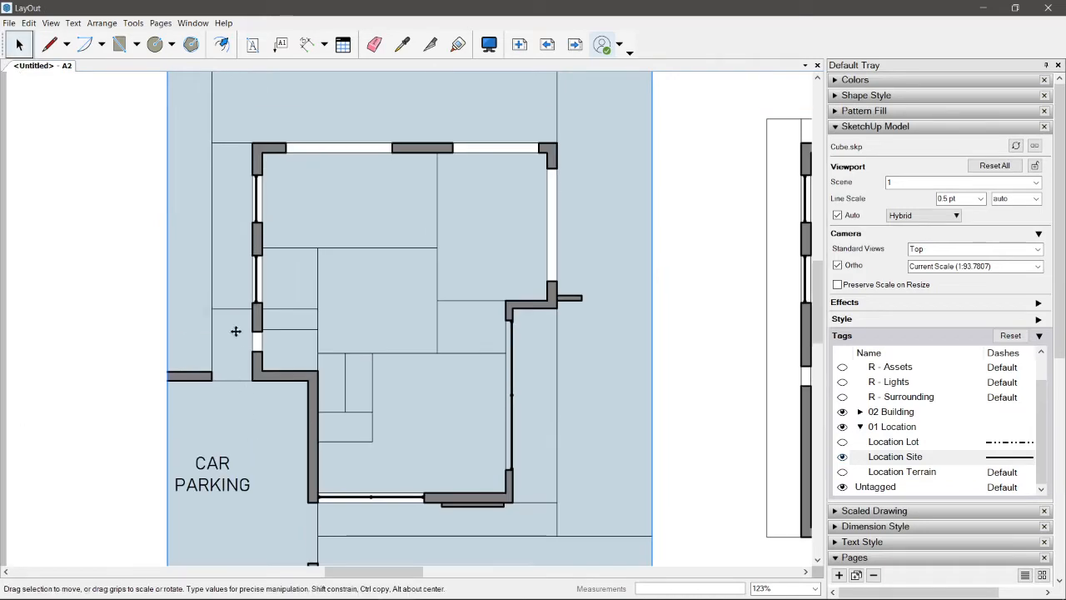
scroll(605, 481, "down", 3)
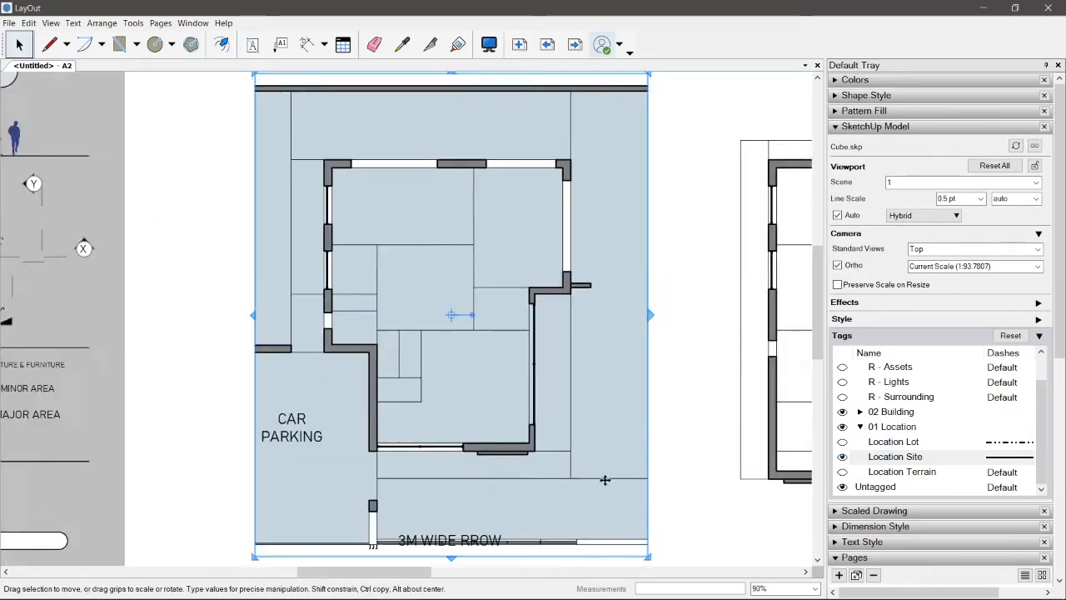
scroll(454, 341, "down", 2)
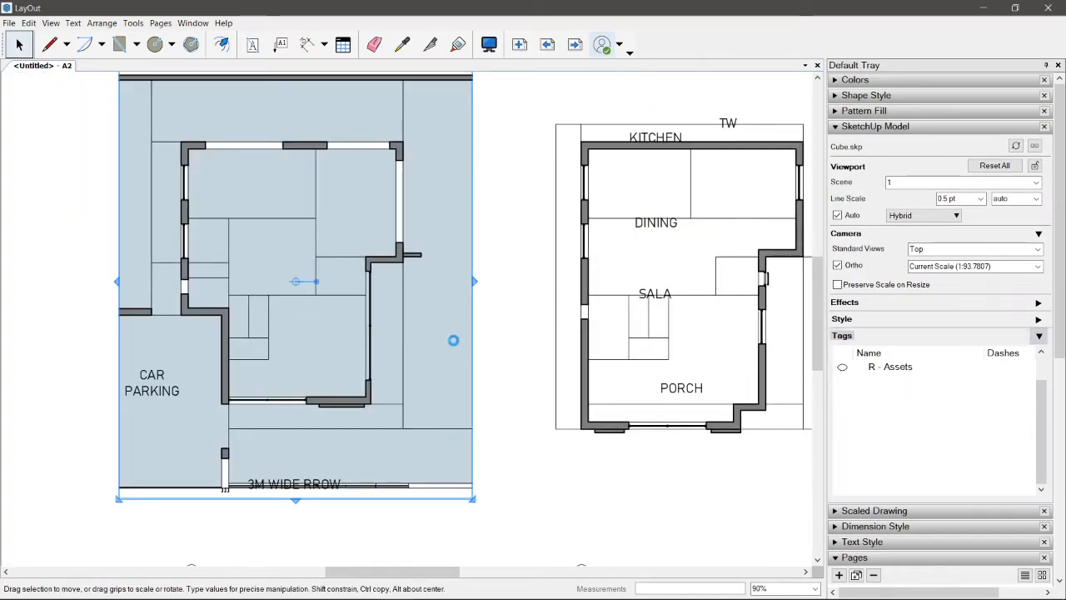
left_click(516, 269)
left_click(75, 325)
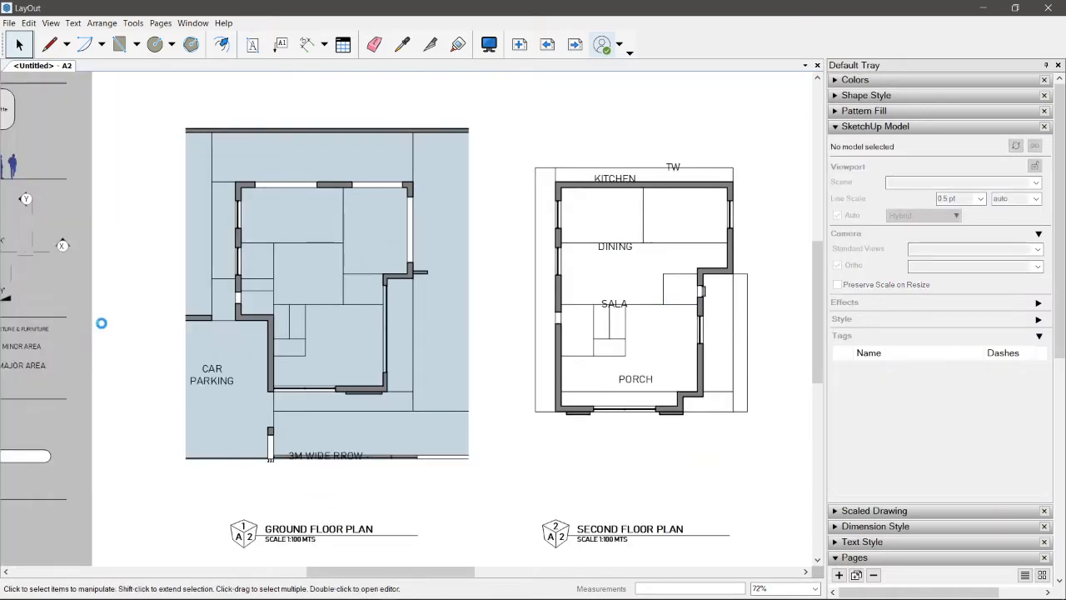
Step: Move the DINING and SALA labels from the second floor plan into the middle and front rooms of the ground floor plan
middle_click_drag(581, 333, 484, 333)
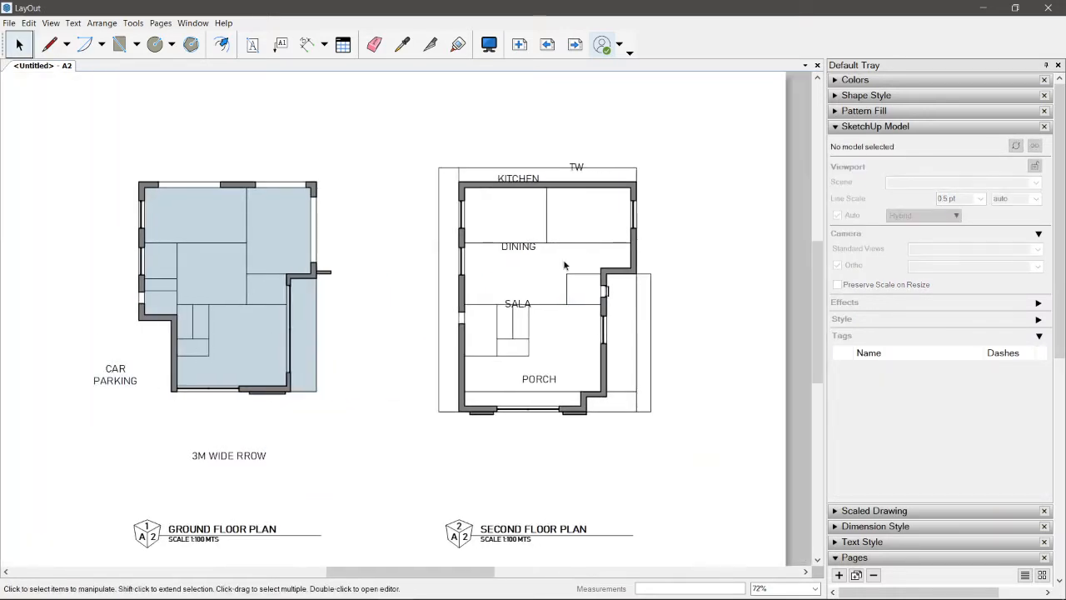
middle_click_drag(382, 247, 465, 262)
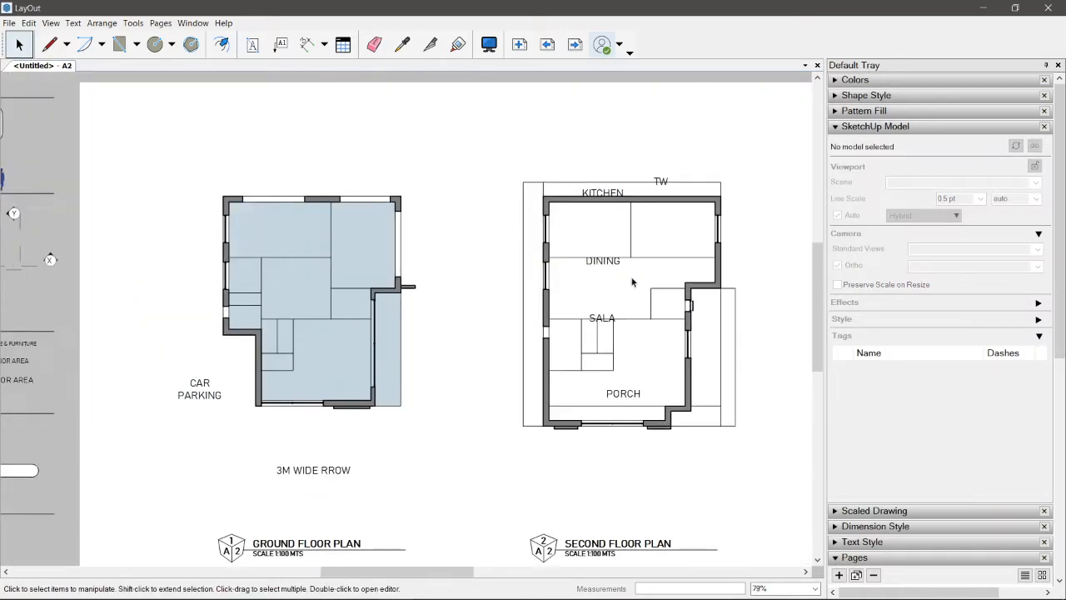
scroll(631, 282, "up", 4)
left_click(648, 241)
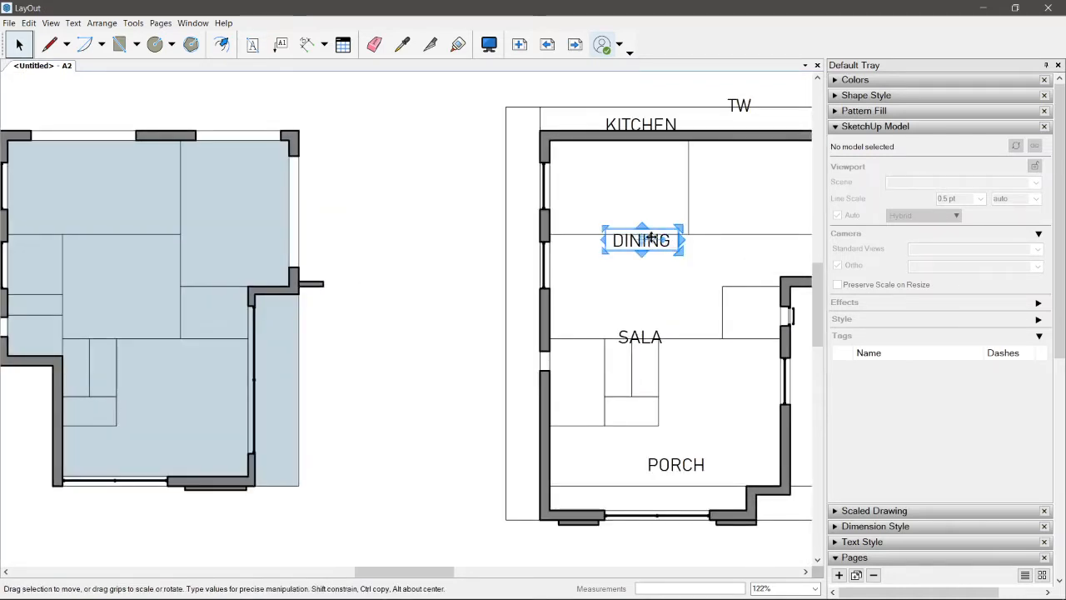
left_click_drag(652, 239, 136, 284)
middle_click_drag(533, 363, 588, 358)
left_click(748, 330)
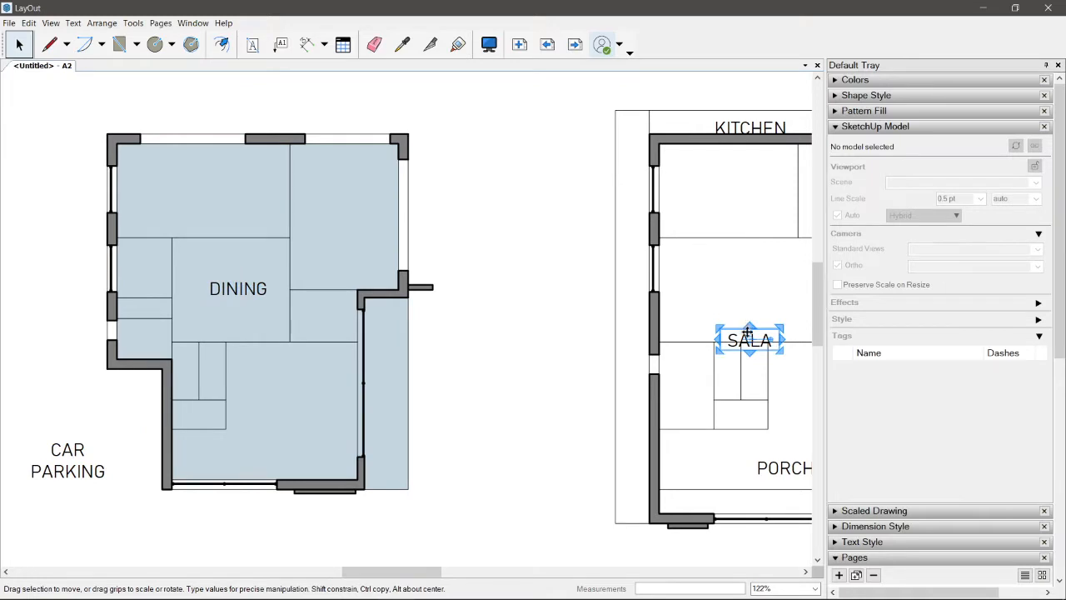
left_click_drag(748, 332, 283, 402)
Step: Move the PORCH label from the second floor plan to just below the ground floor plan's front wall
left_click(796, 460)
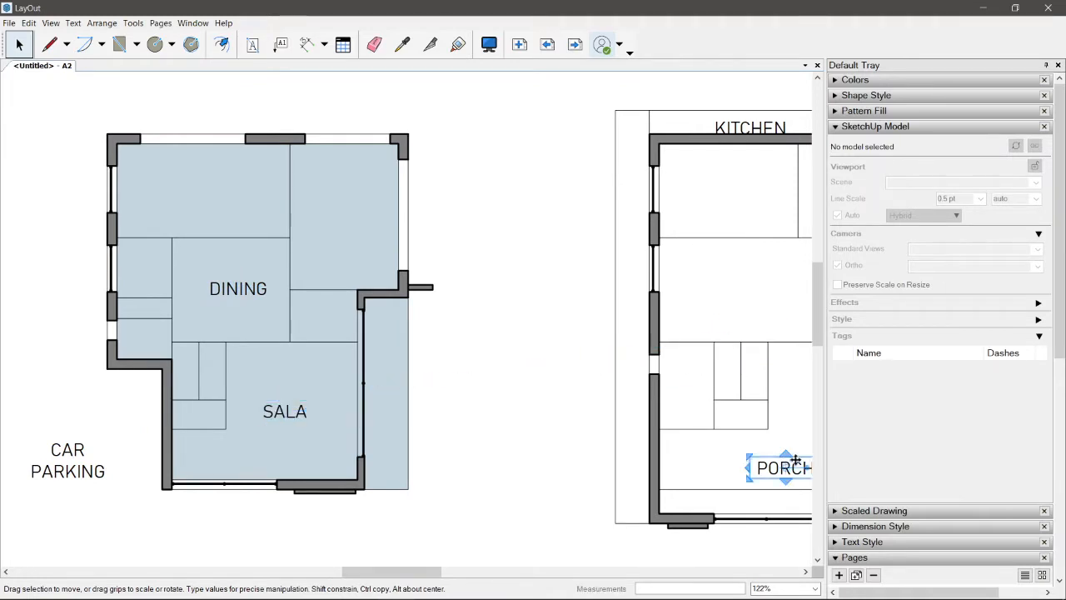
left_click_drag(754, 464, 239, 528)
scroll(241, 458, "down", 3)
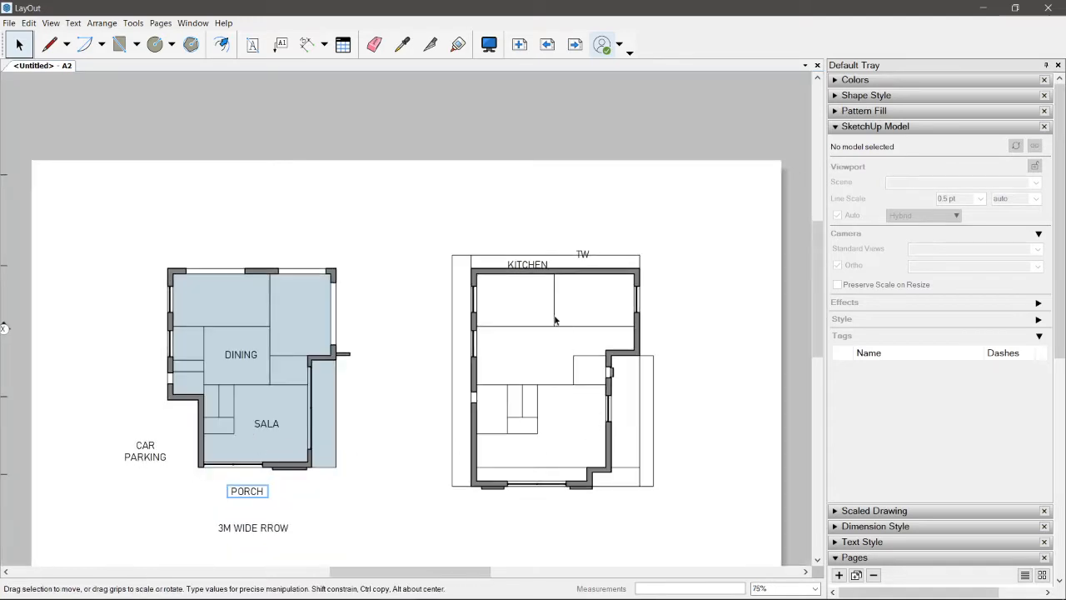
Step: Move the KITCHEN and TW labels from the second floor plan into the small side rooms of the ground floor plan
scroll(555, 320, "up", 2)
left_click(514, 243)
left_click_drag(514, 243, 61, 339)
left_click(587, 227)
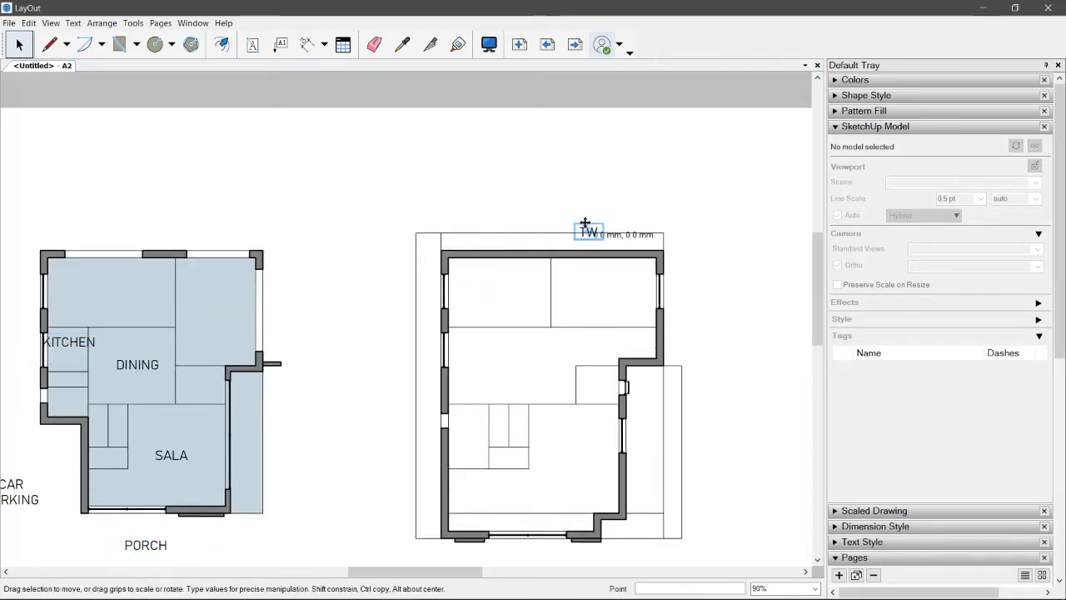
left_click_drag(586, 224, 63, 392)
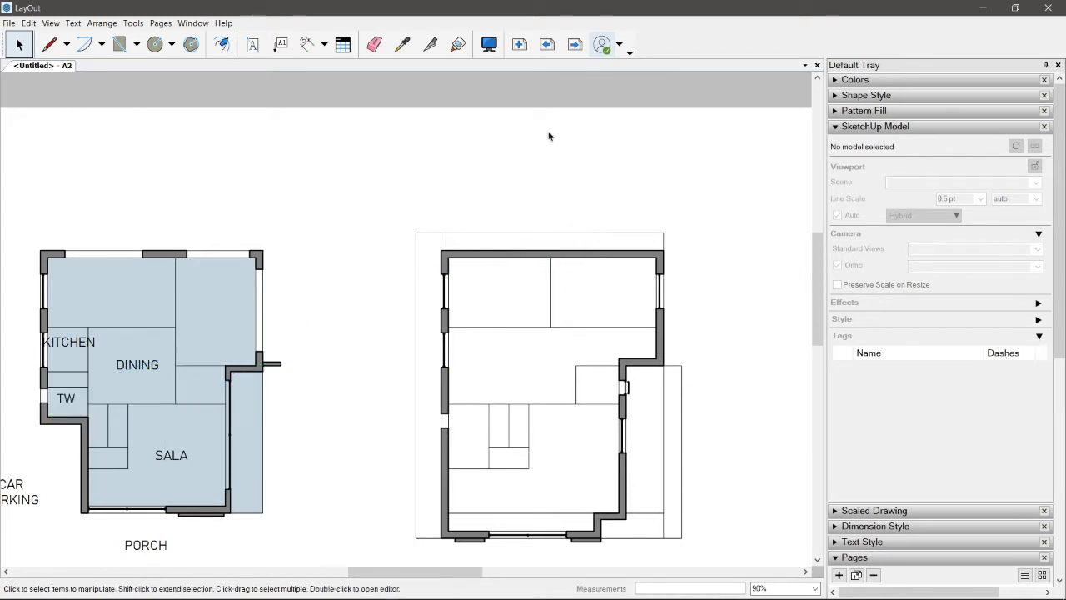
Step: Cut the B1, B2, TB, MTB, MB and CORRIDOR labels from the third floor plan on the following page
scroll(564, 152, "down", 2)
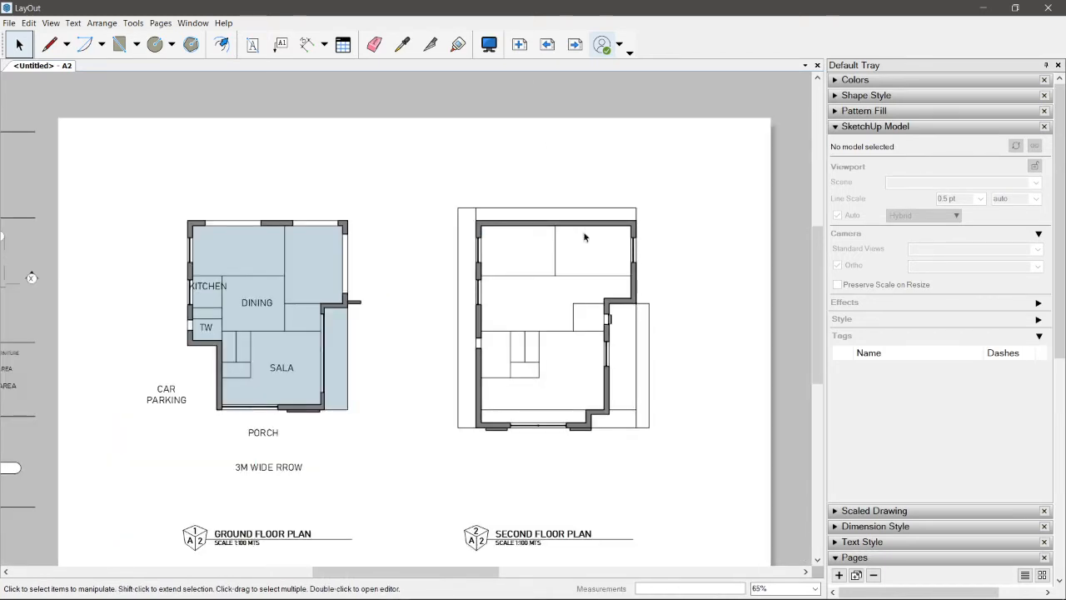
left_click(575, 44)
left_click_drag(129, 152, 716, 515)
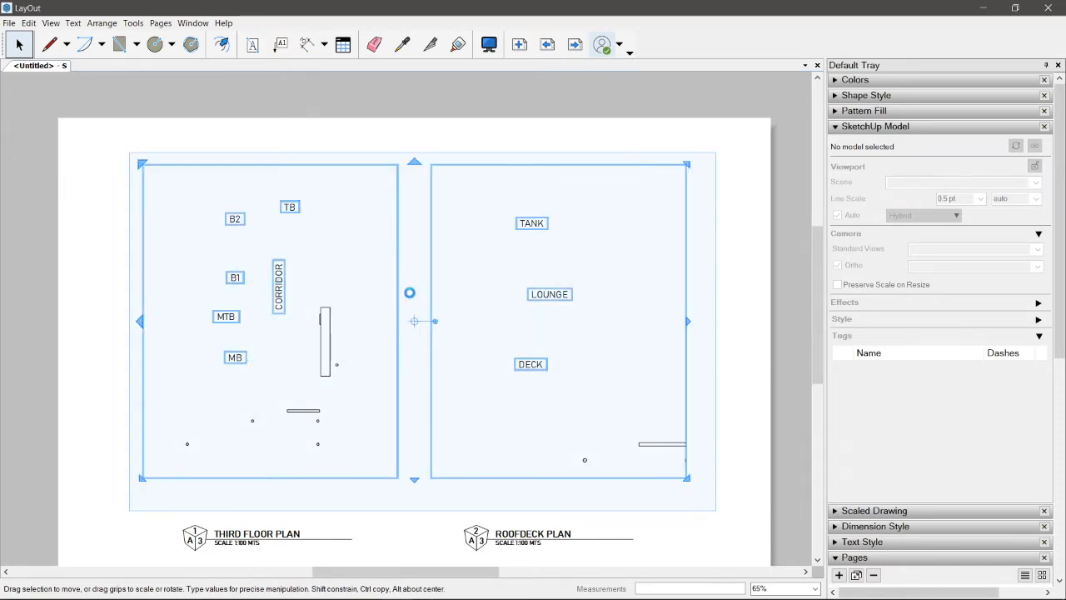
mouse_move(764, 119)
left_mouse_down("ctrl+shift")
mouse_move(749, 190)
mouse_move(466, 497)
left_mouse_up("ctrl+shift")
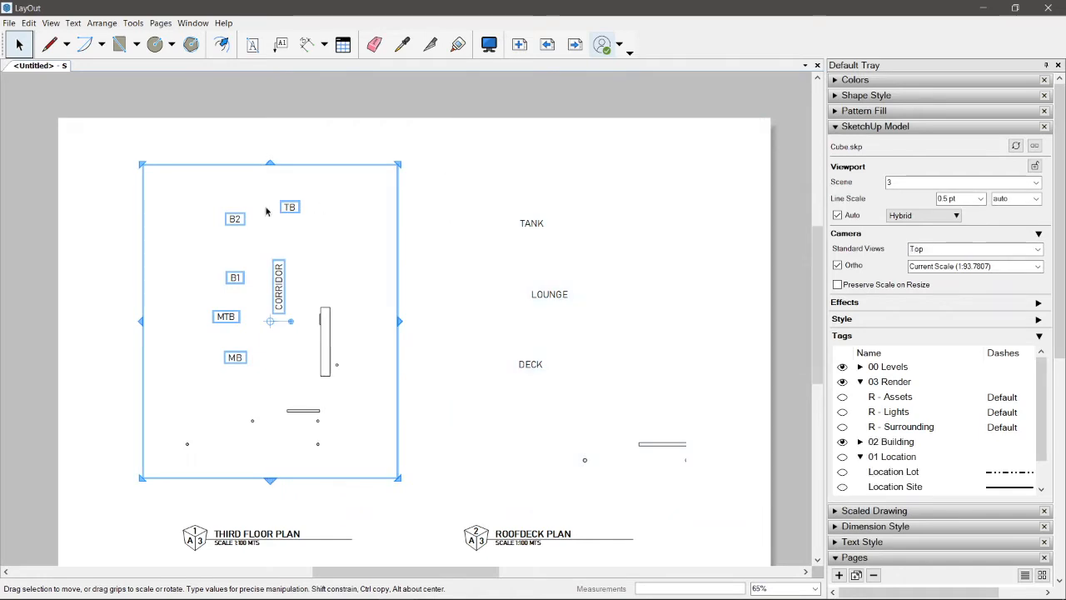
left_click_drag(177, 174, 404, 508)
left_click_drag(88, 130, 365, 483)
key("Delete")
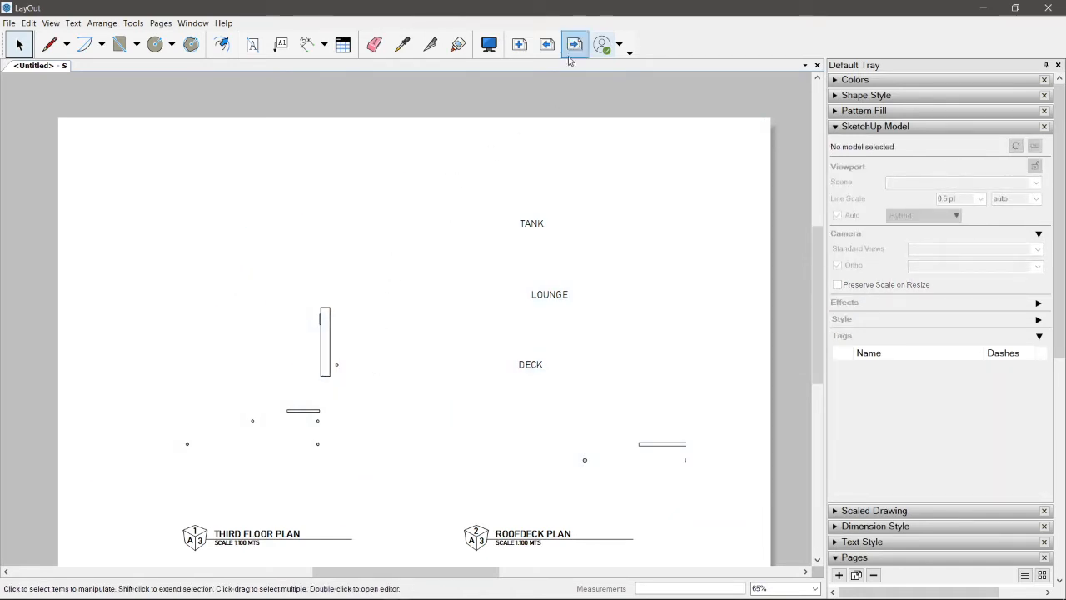
Step: Paste the cut room labels onto page A2 and move them over the second floor plan
left_click(547, 45)
key("ctrl+v")
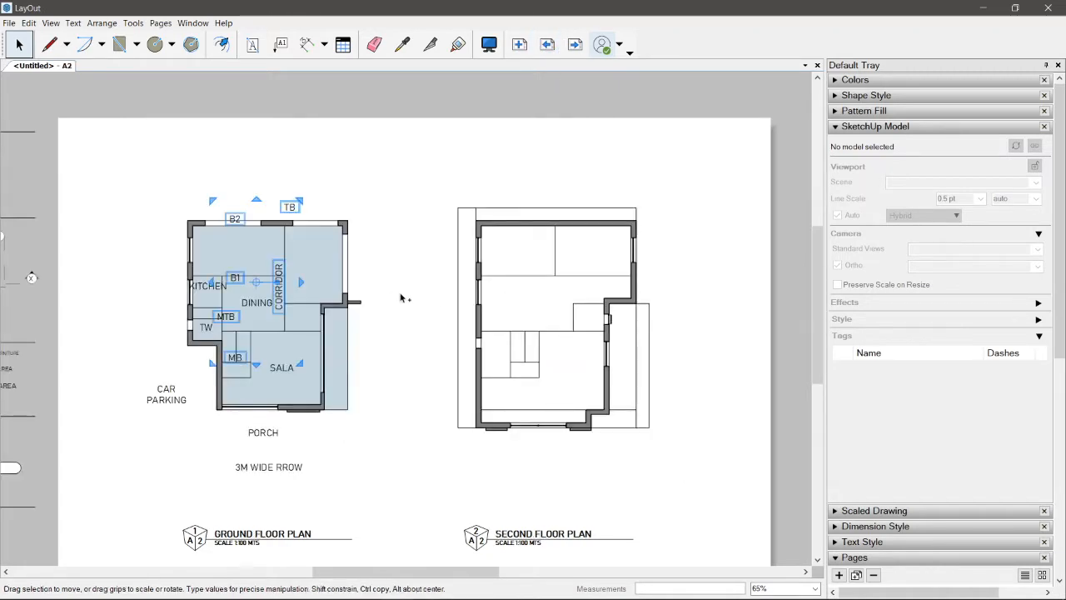
left_click_drag(273, 231, 792, 306)
Step: Turn the CORRIDOR label horizontal and place it in the middle area of the second floor plan
scroll(568, 301, "up", 5)
left_click(585, 293)
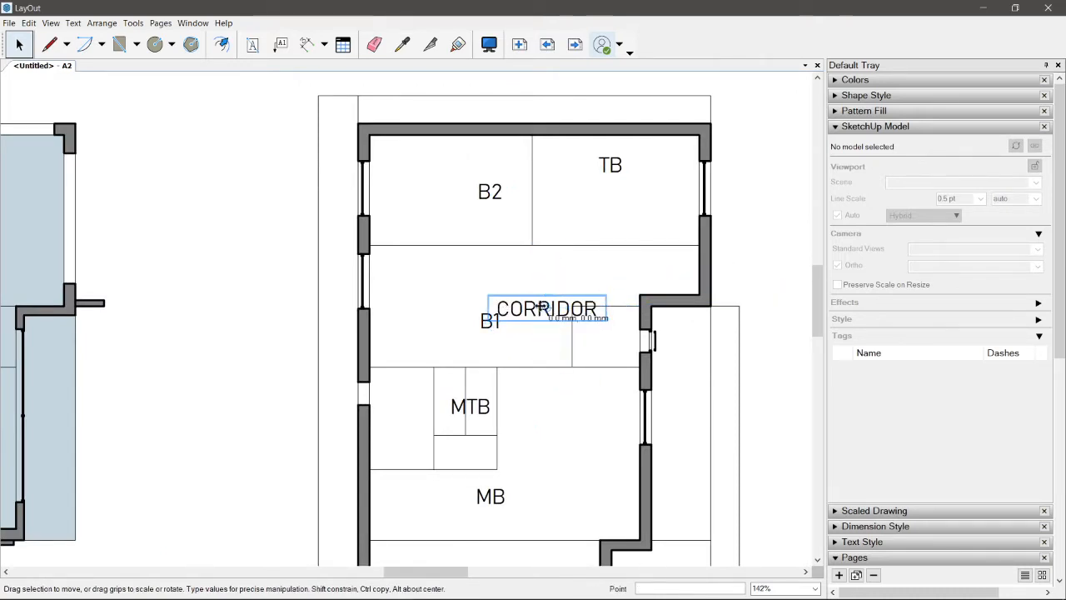
left_click_drag(503, 310, 471, 283)
Step: Move the B2 label into the right rear room and the B1 label into the left rear room of the second floor plan
left_click(488, 180)
left_click_drag(488, 180, 619, 183)
left_click(490, 321)
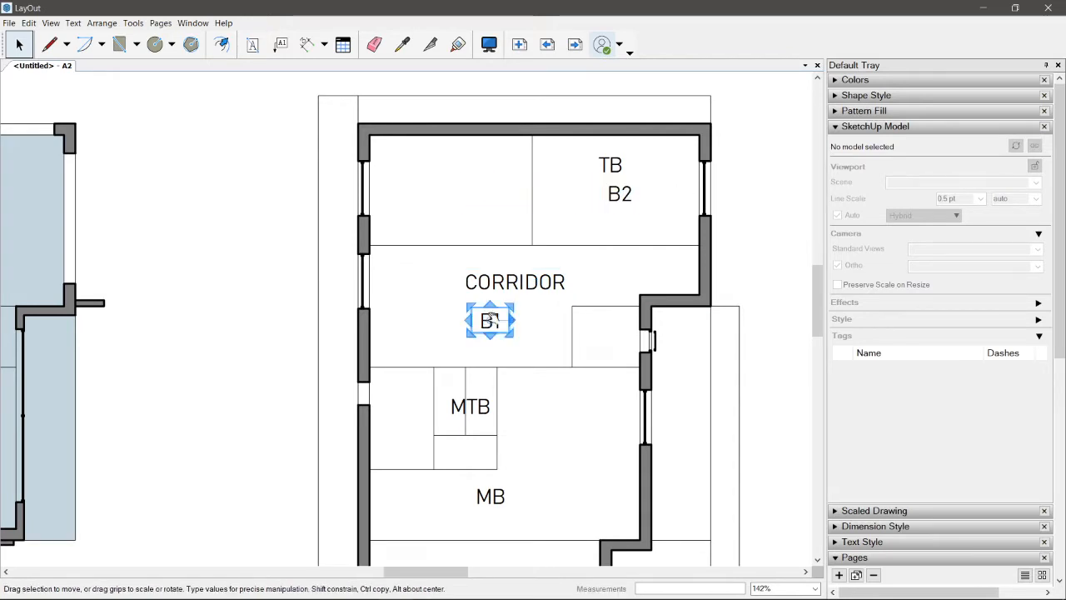
left_click_drag(491, 321, 460, 200)
Step: Move the MTB label into the small room beside the stairs and the MB label into the large front room
left_click(469, 405)
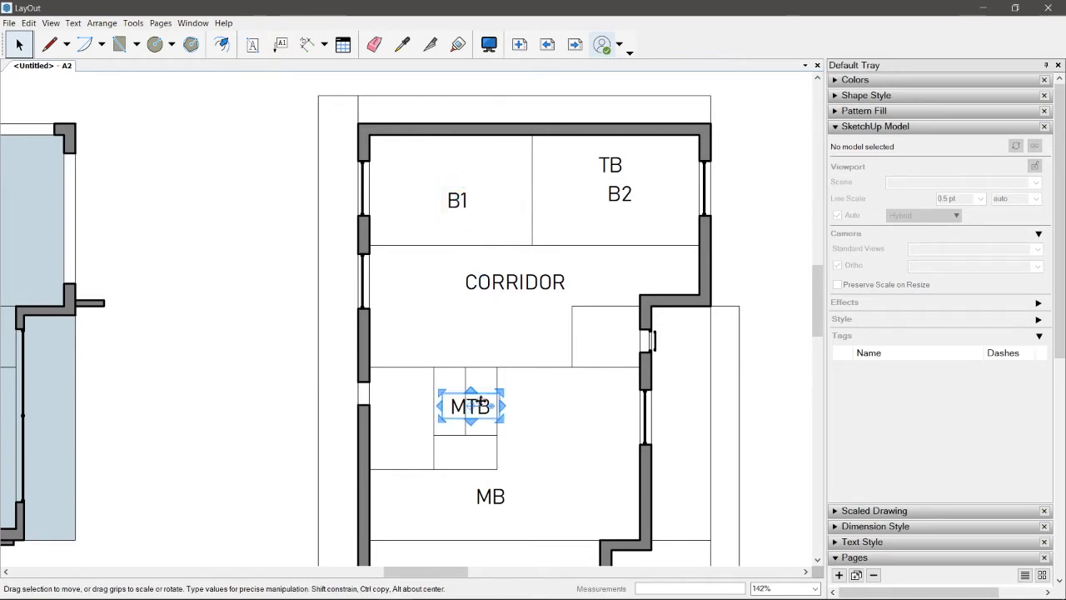
left_click_drag(469, 405, 395, 417)
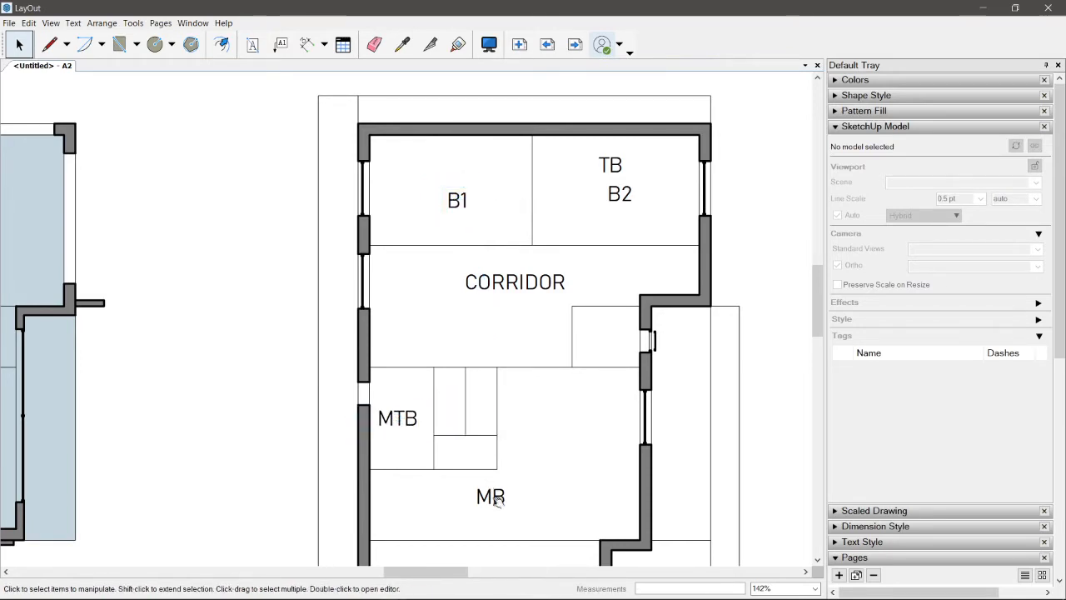
left_click(490, 495)
left_click_drag(487, 492, 565, 453)
left_click(565, 363)
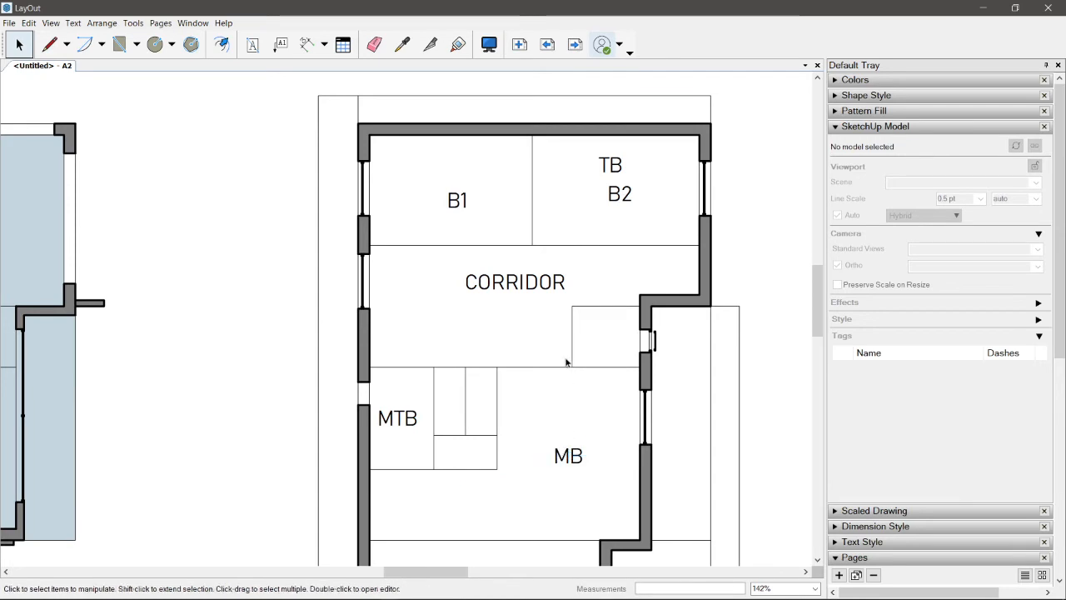
Step: Move the TB label out of the B2 room into the small room below the corridor's right end
left_click(616, 173)
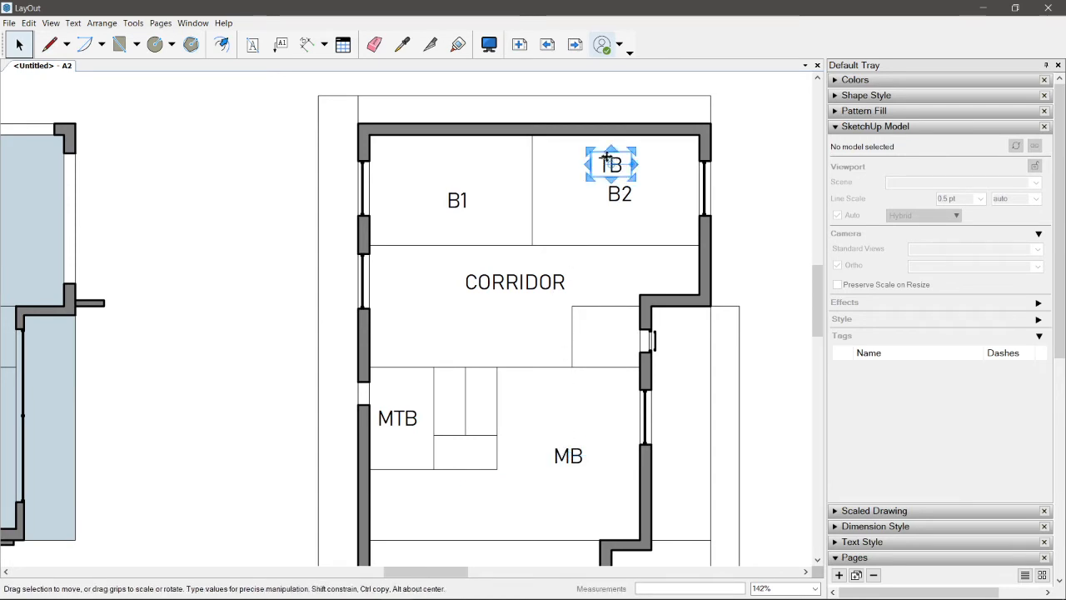
left_click_drag(606, 157, 603, 330)
scroll(614, 302, "down", 3)
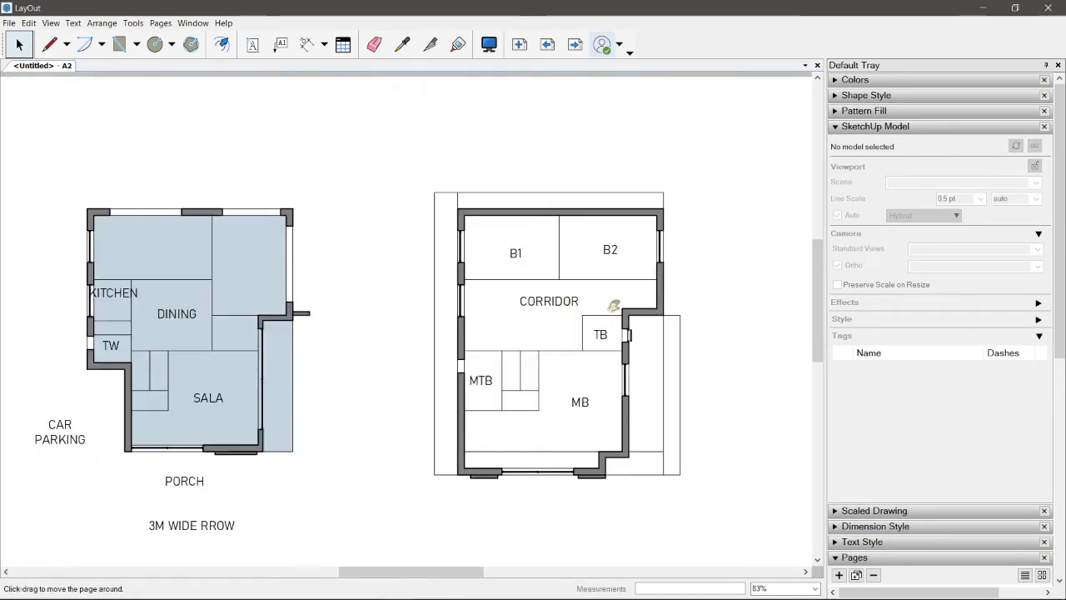
Step: Dimension the rear room's depth on the ground floor plan, placing the dimension line outside the right wall
scroll(728, 372, "up", 1)
scroll(722, 317, "up", 2)
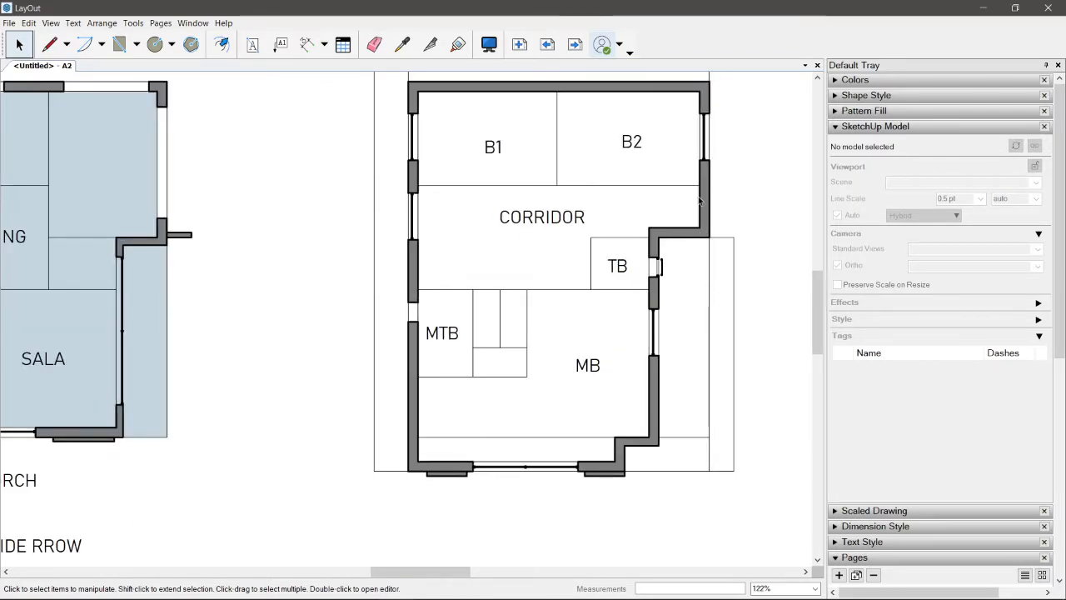
scroll(699, 201, "down", 1)
middle_click_drag(542, 393, 618, 412)
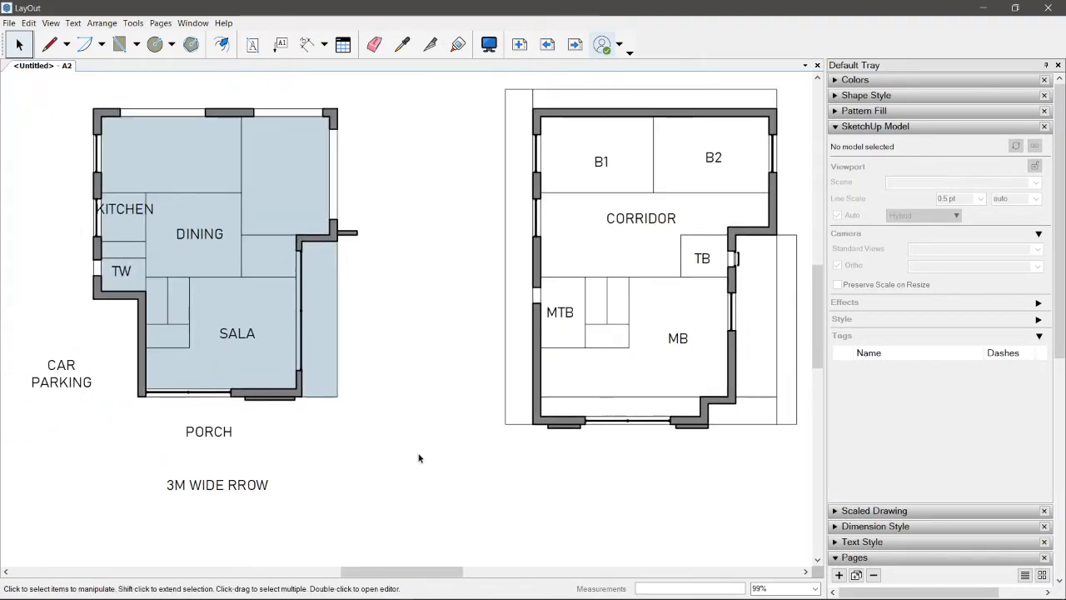
middle_click_drag(346, 411, 391, 423)
middle_click_drag(438, 251, 556, 359)
key("d")
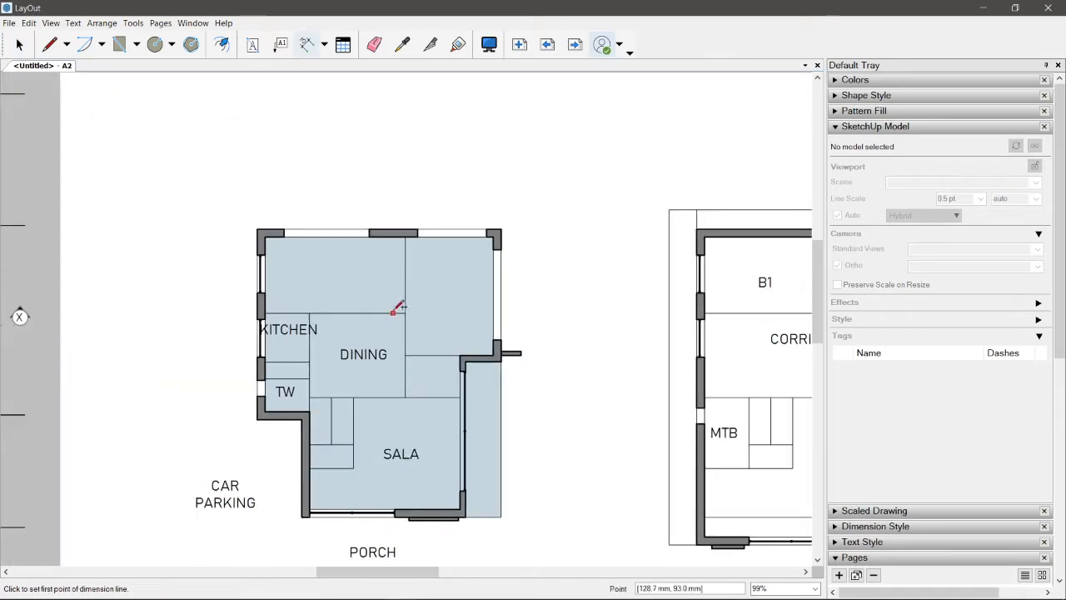
left_click(406, 313)
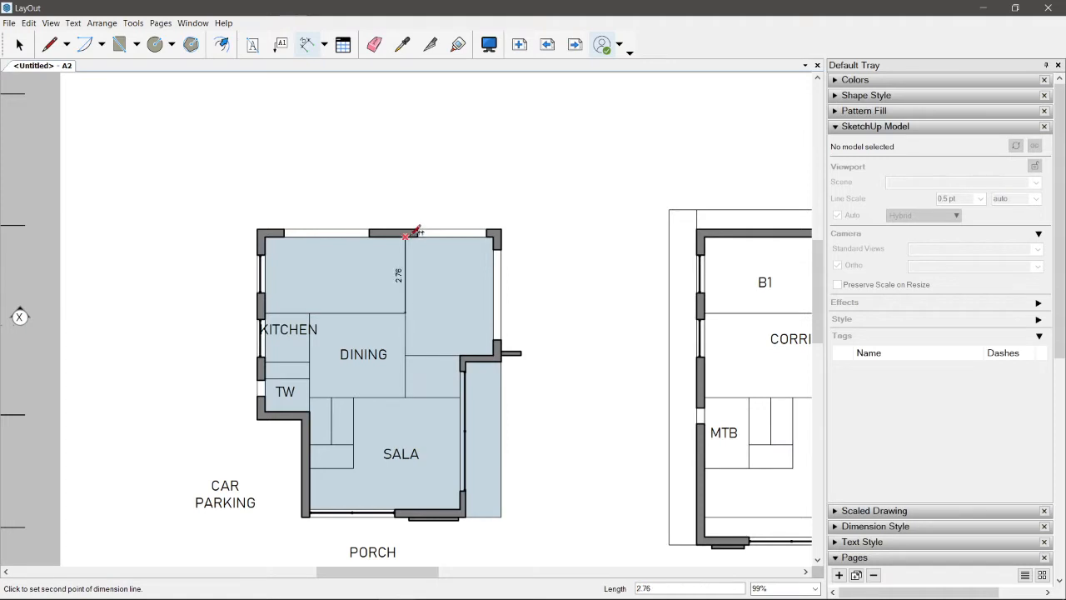
left_click(405, 236)
left_click(565, 221)
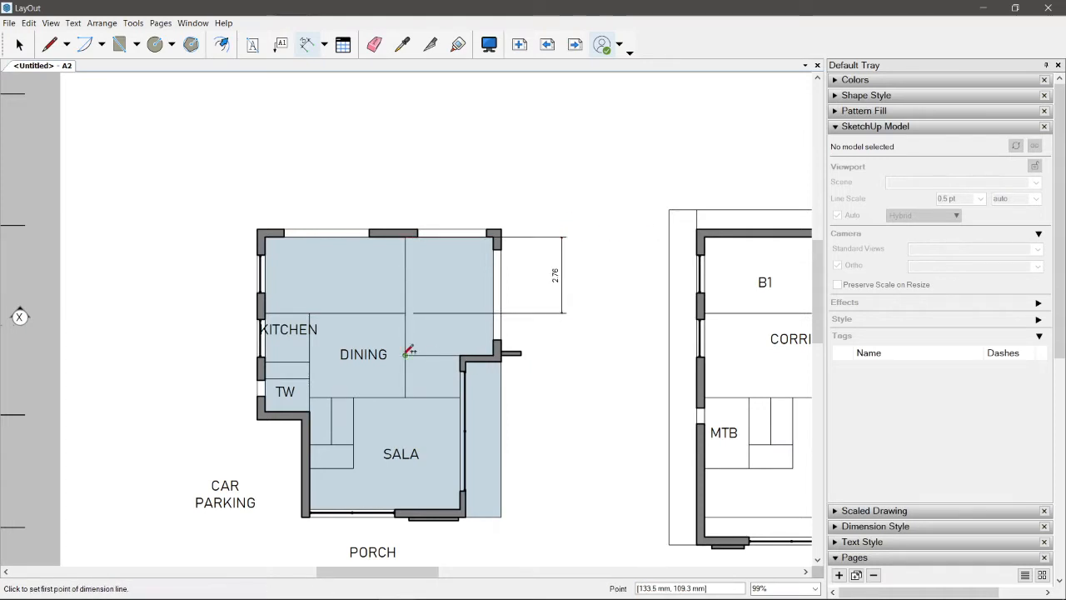
Step: Continue the dimension chain to the front of the ground floor plan and add an overall depth dimension outside it
left_click(407, 396)
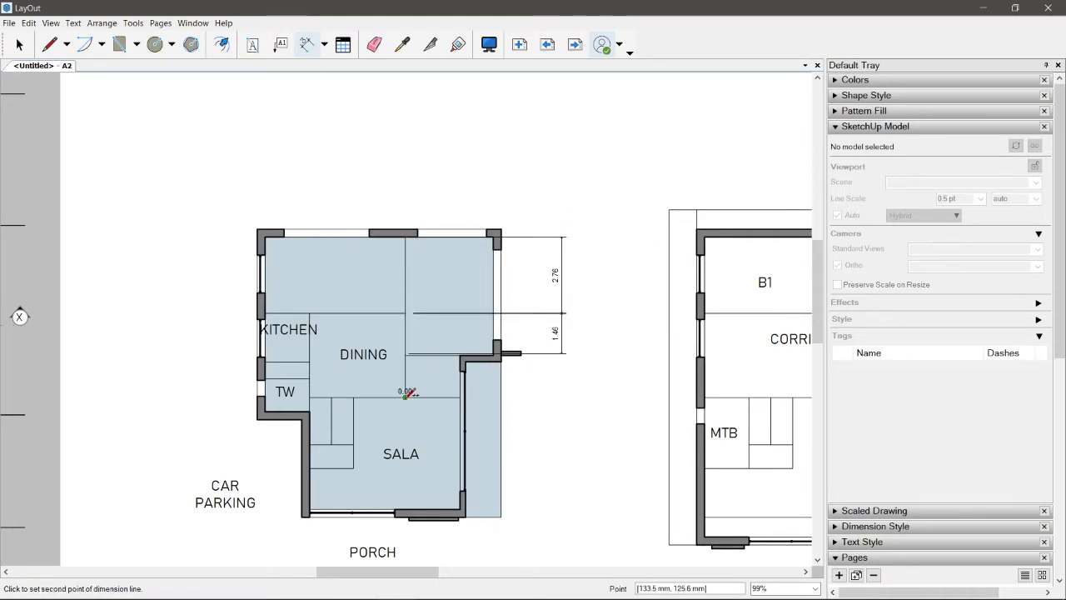
double_click(500, 514)
left_click(501, 515)
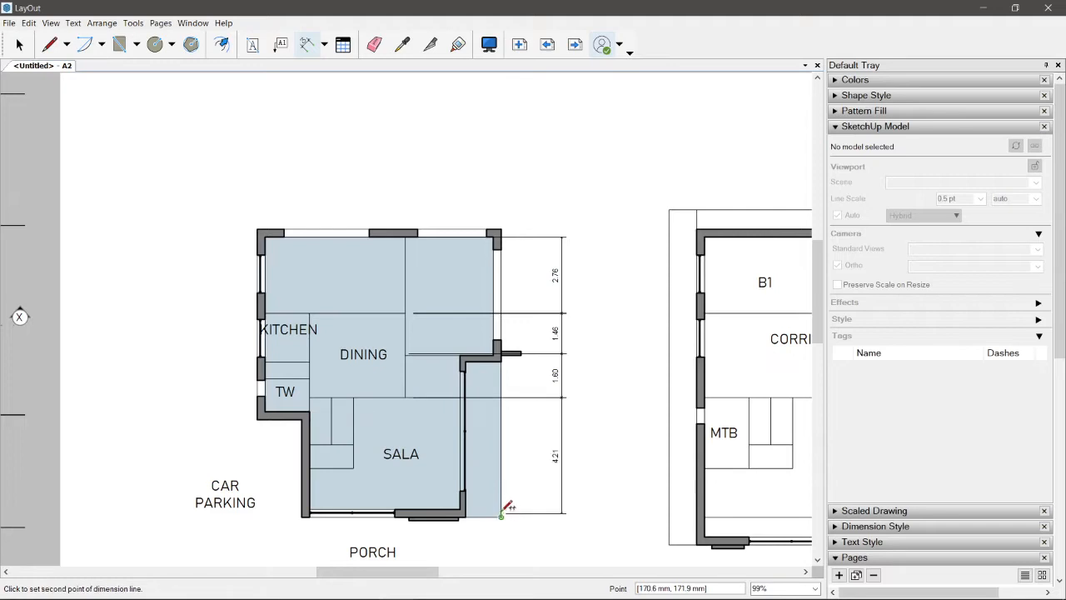
left_click(501, 226)
left_click(596, 229)
key("space")
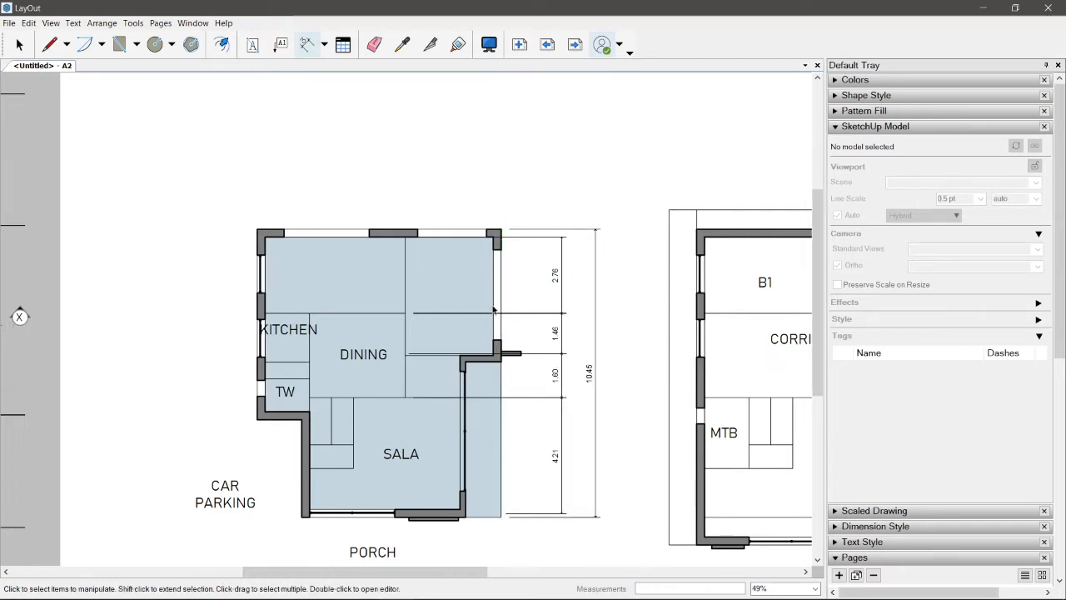
Step: Undo the overall depth dimension and the chained dimensions below the rear room's dimension
scroll(493, 310, "down", 3)
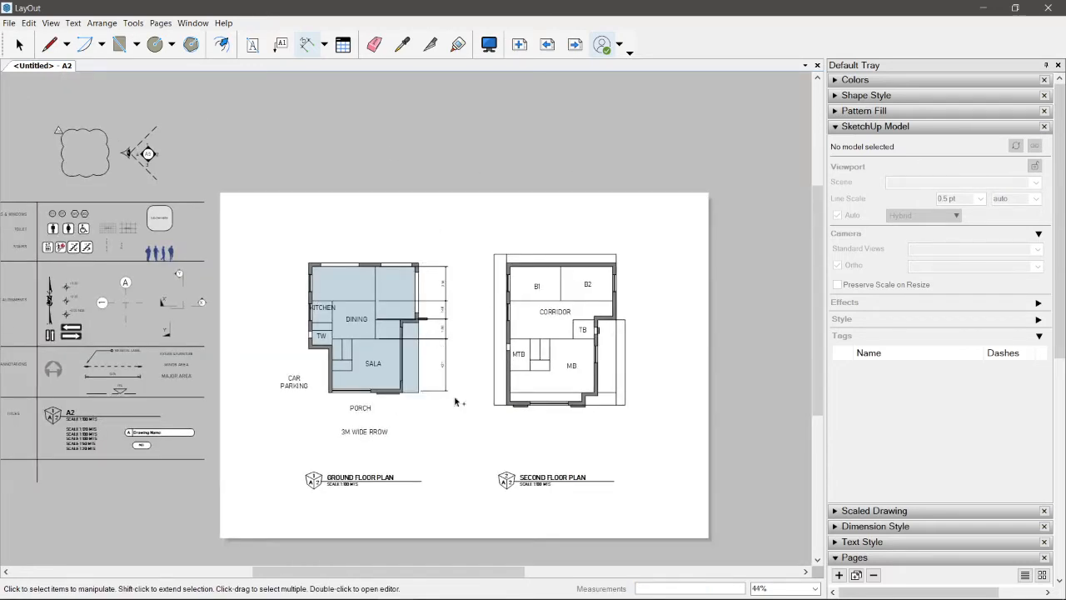
key("space")
key("ctrl+z")
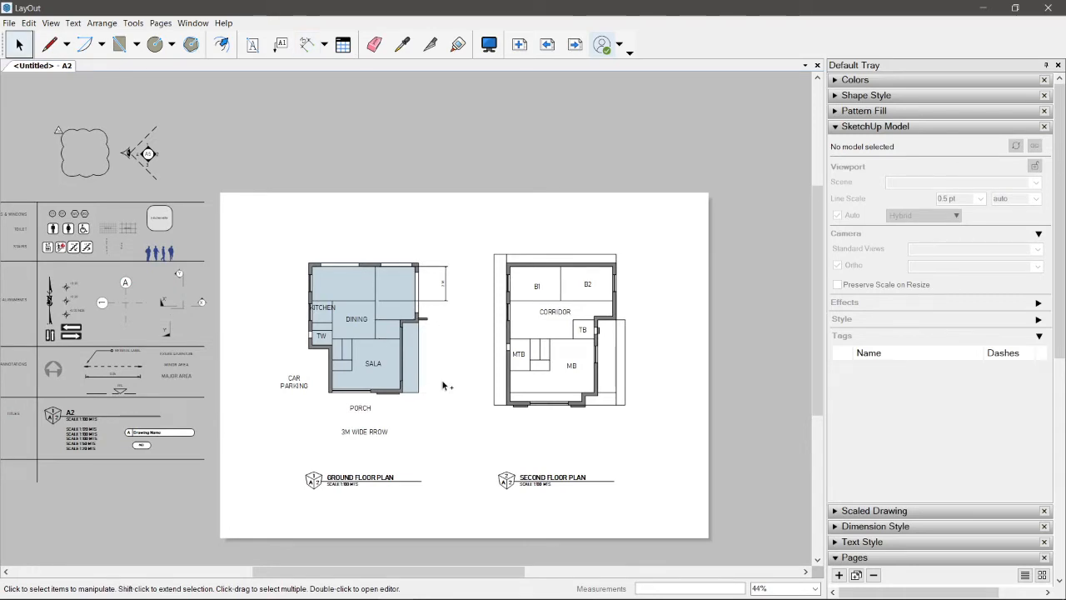
Step: Undo the rear room's depth dimension on the ground floor plan
key("ctrl+z")
scroll(379, 401, "up", 1)
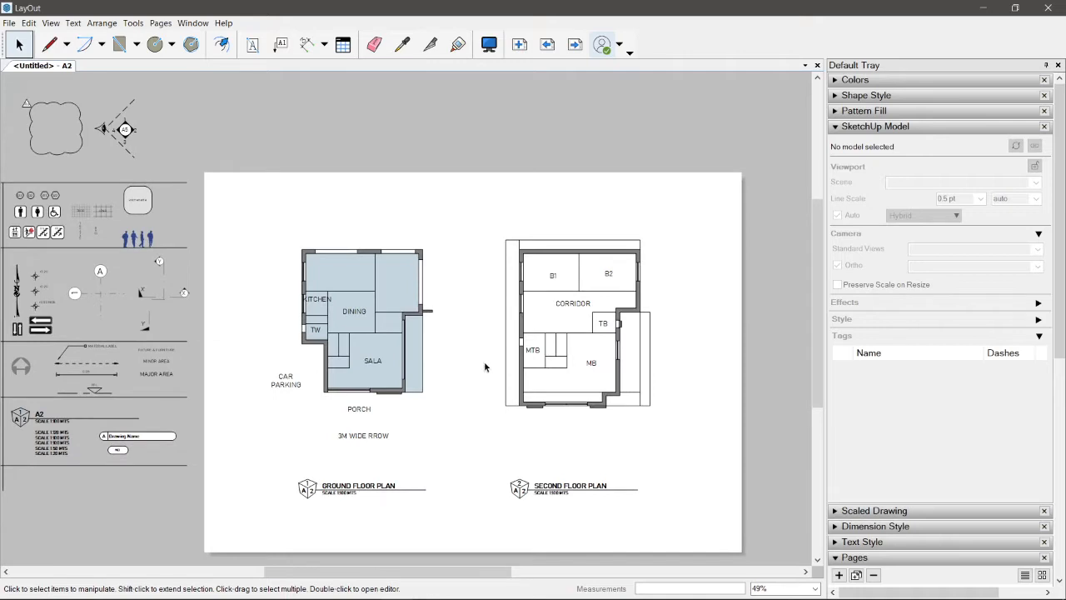
scroll(484, 361, "up", 1)
Step: Go to the third floor and roofdeck plan page and reapply scene 3 to the third floor plan viewport
left_click(574, 46)
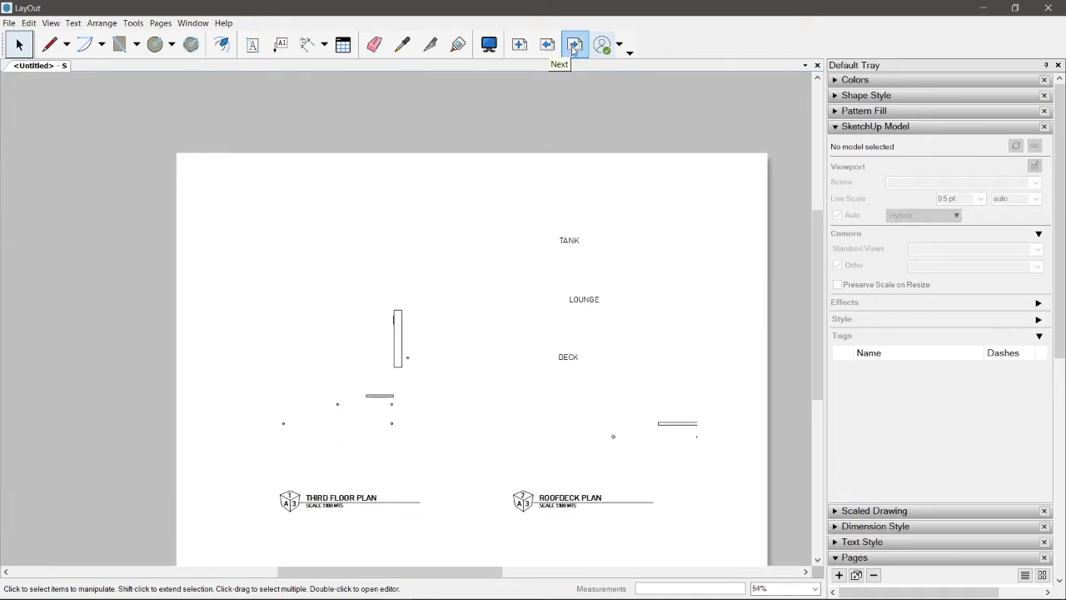
left_click(547, 46)
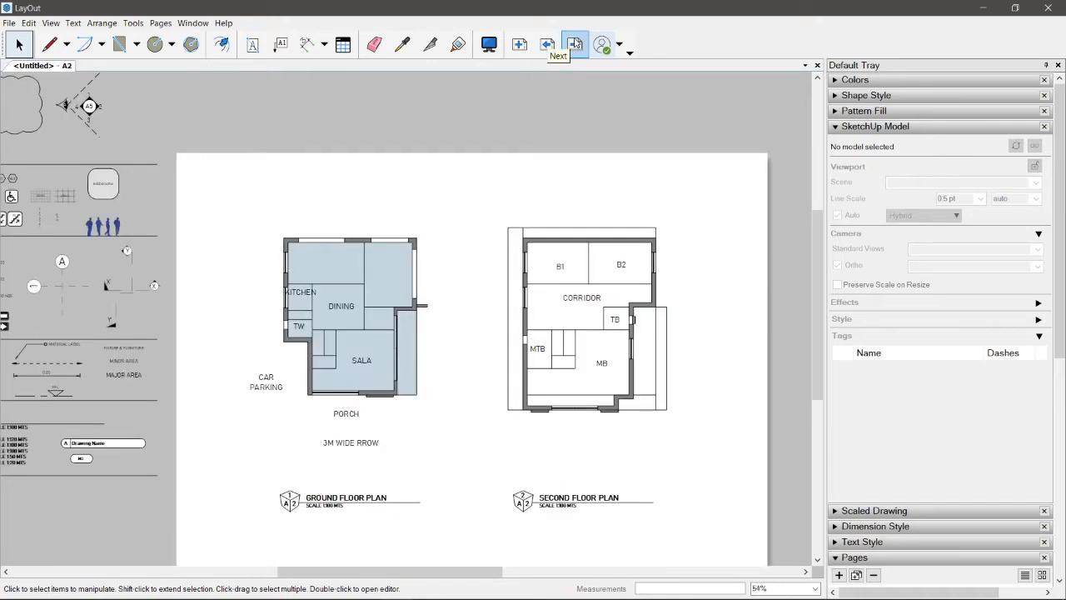
left_click(575, 45)
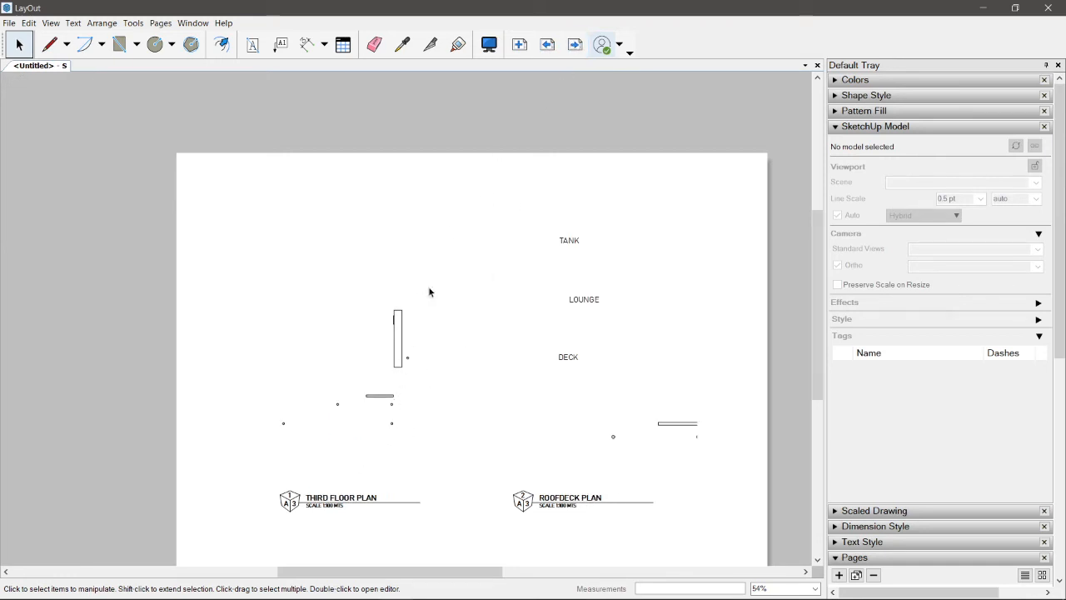
left_click_drag(401, 131, 291, 263)
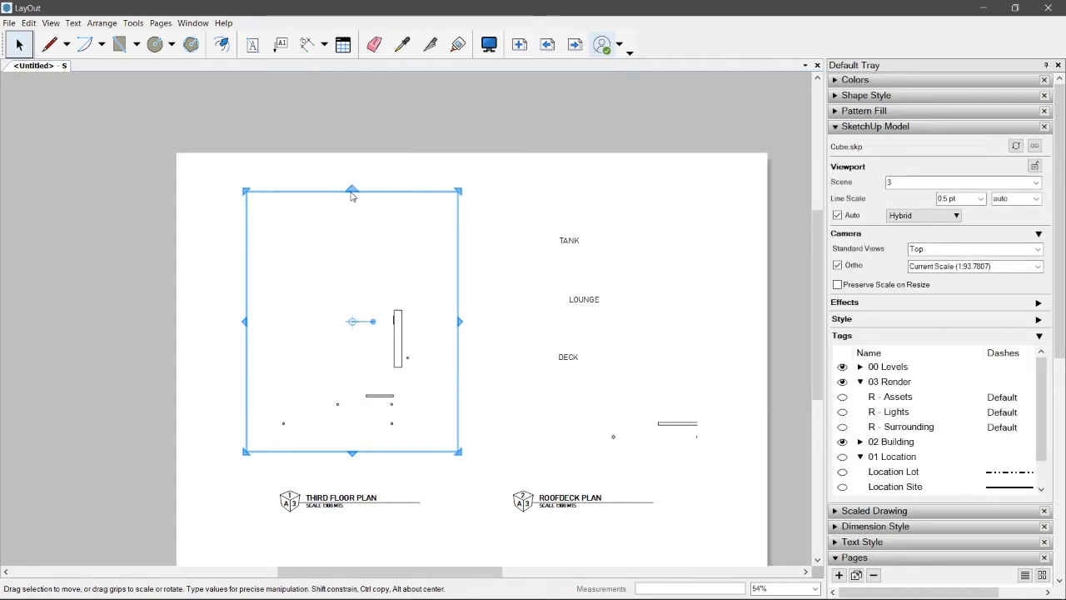
right_click(351, 194)
mouse_move(447, 494)
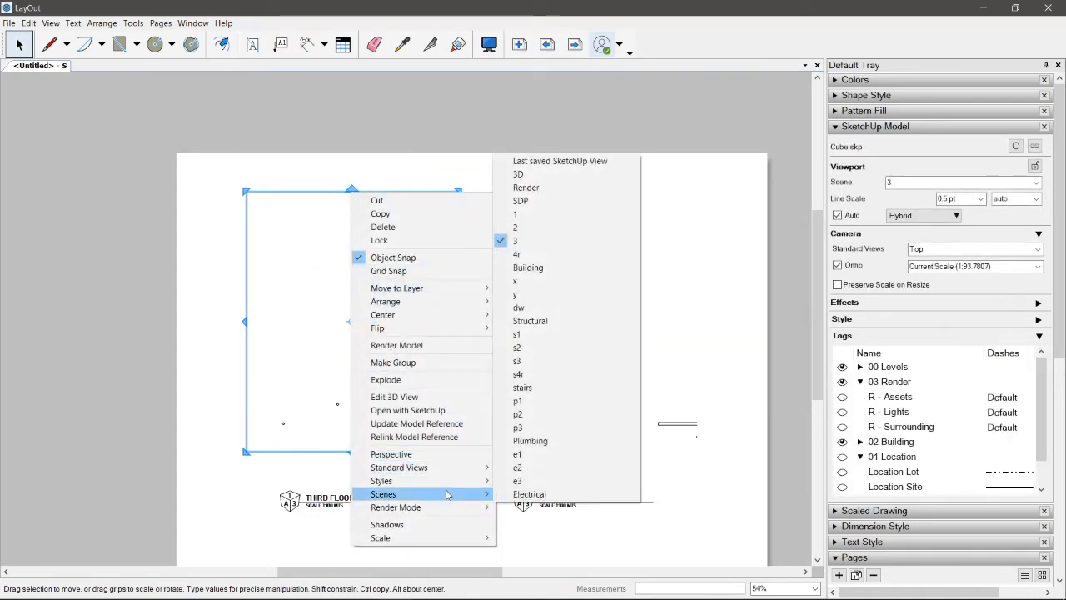
left_click(515, 241)
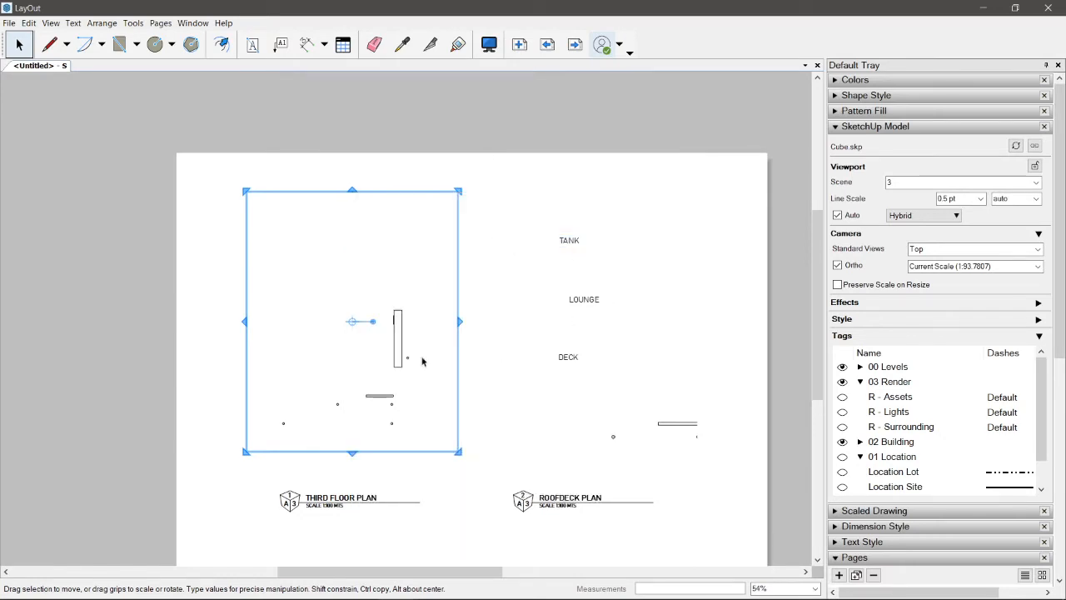
Step: Open the third floor plan viewport for editing and zoom its camera to the model extents
scroll(294, 382, "up", 1)
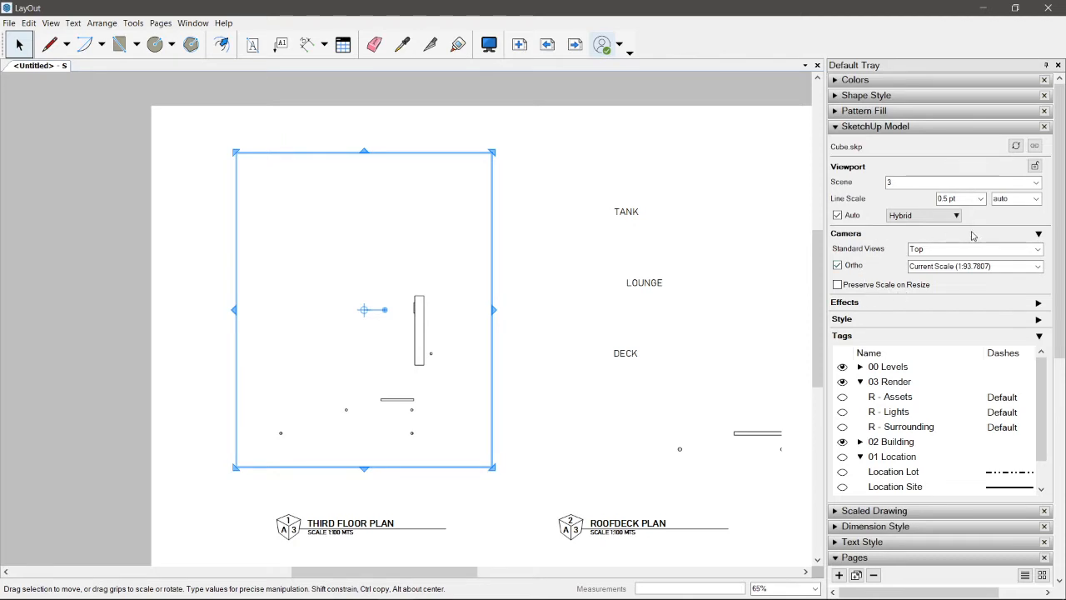
left_click(1038, 267)
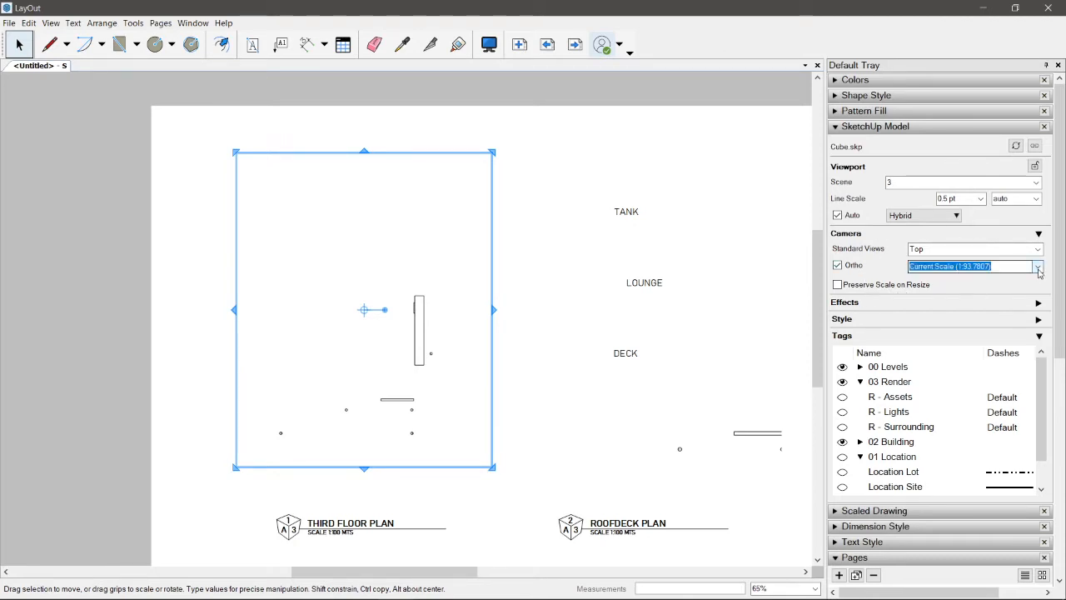
left_click(574, 277)
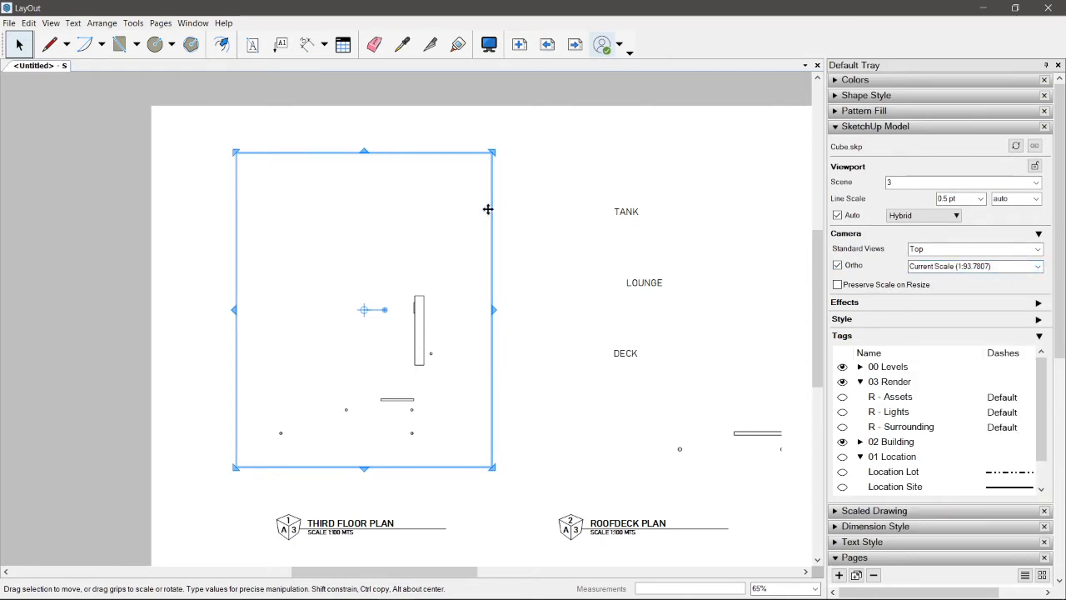
left_click_drag(487, 209, 488, 209)
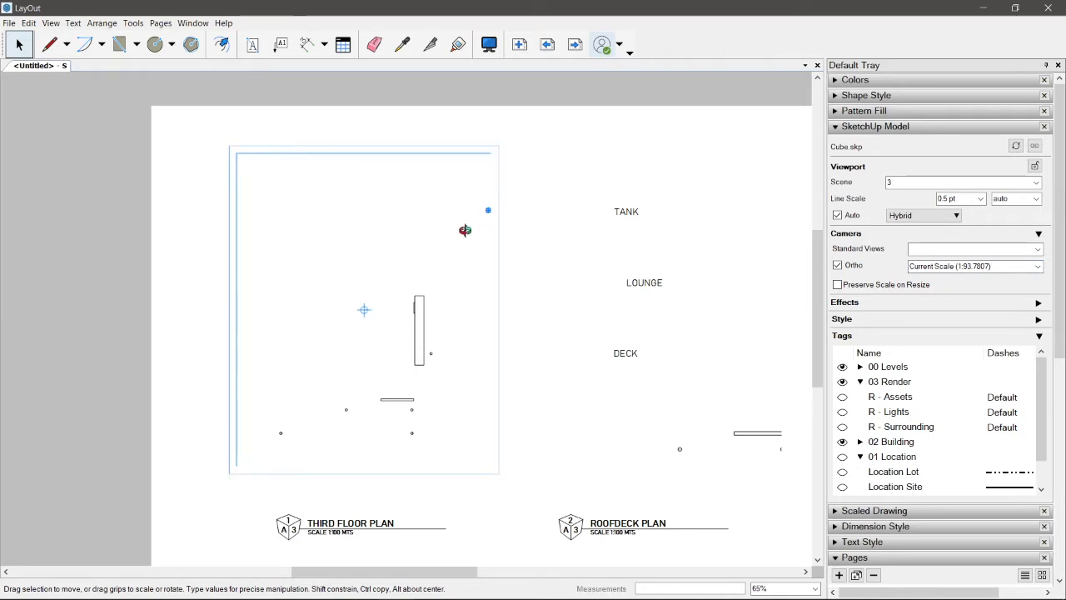
right_click(431, 225)
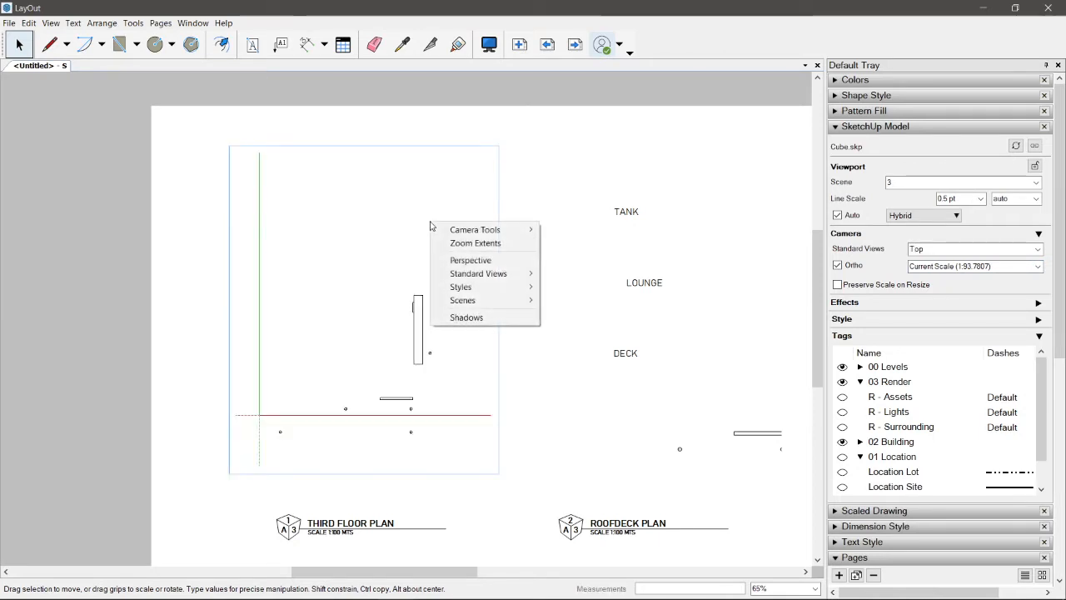
left_click(473, 243)
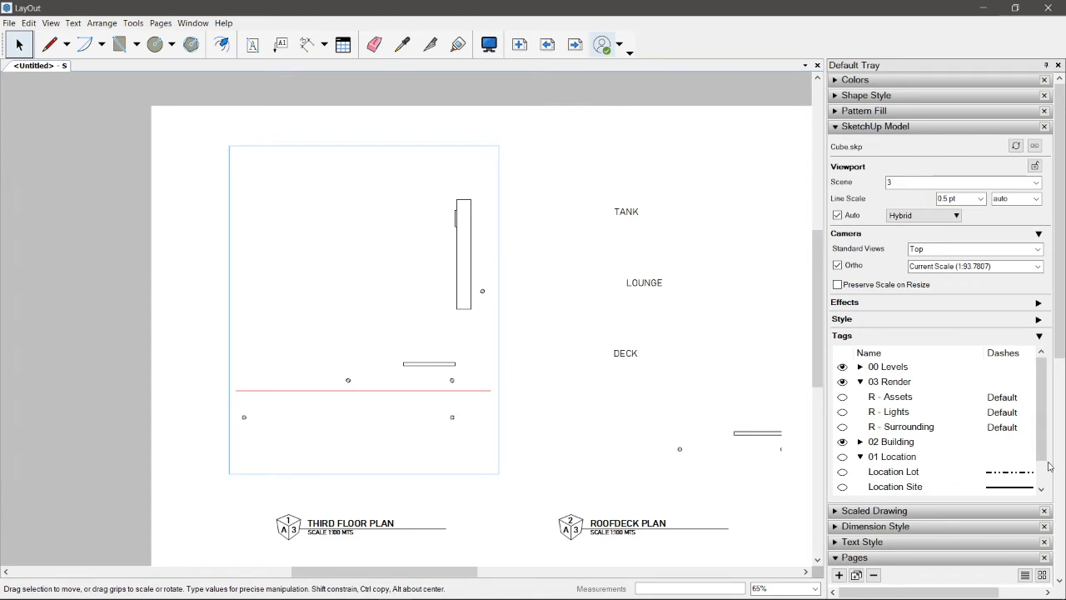
Step: Expand the 02 Building tags, make S - Roof visible in the third floor plan viewport, and leave viewport editing
left_click(862, 445)
scroll(1037, 369, "down", 1)
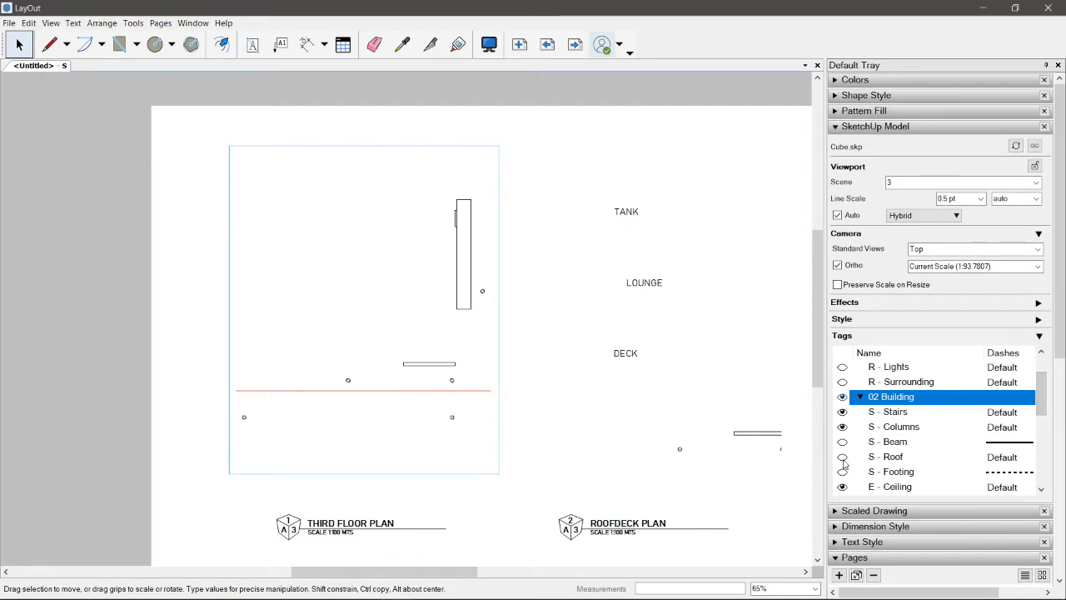
left_click(844, 458)
left_click(842, 457)
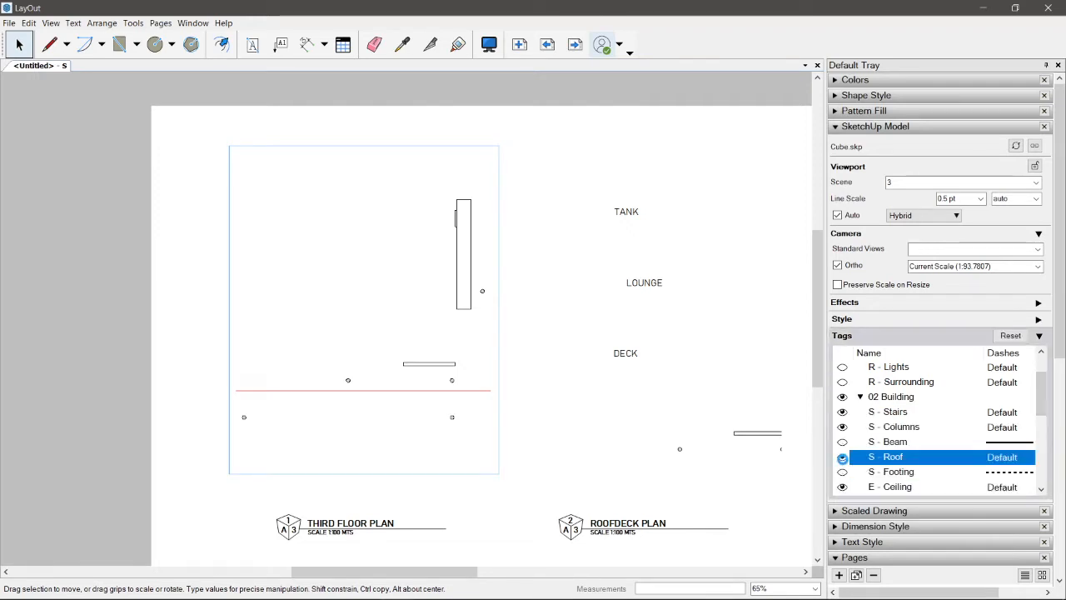
double_click(382, 368)
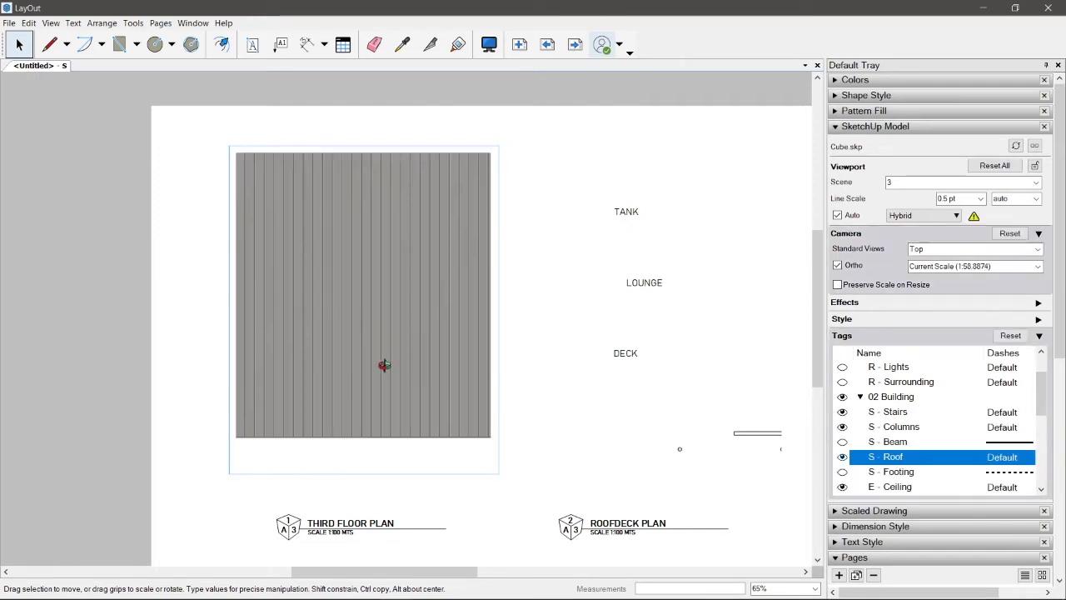
left_click(560, 201)
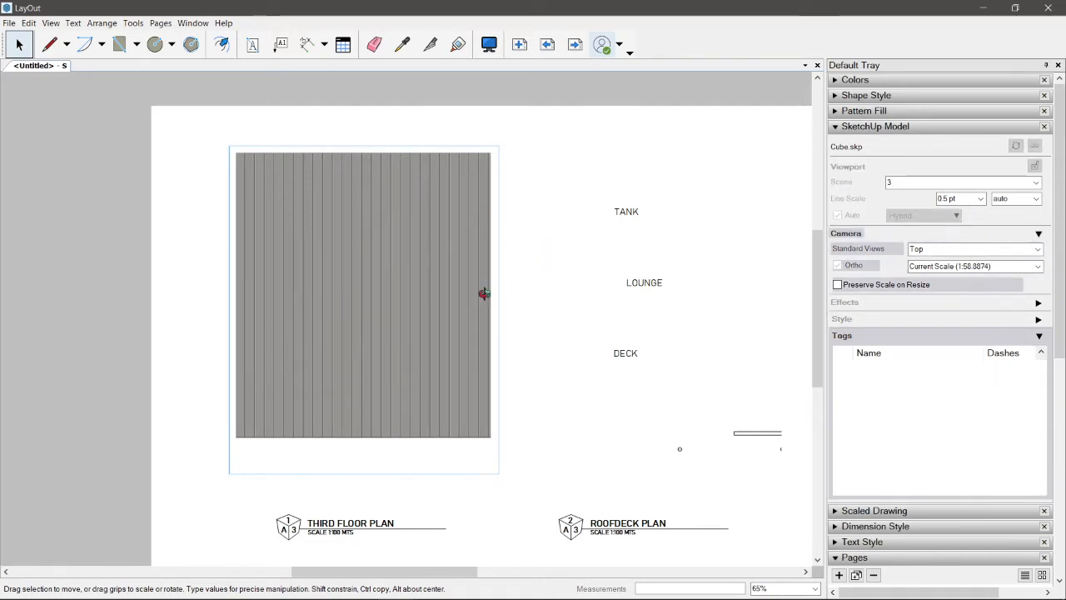
Step: Examine the third floor and roofdeck plans, checking the TANK, LOUNGE and DECK labels
scroll(484, 376, "down", 2)
scroll(407, 514, "up", 3)
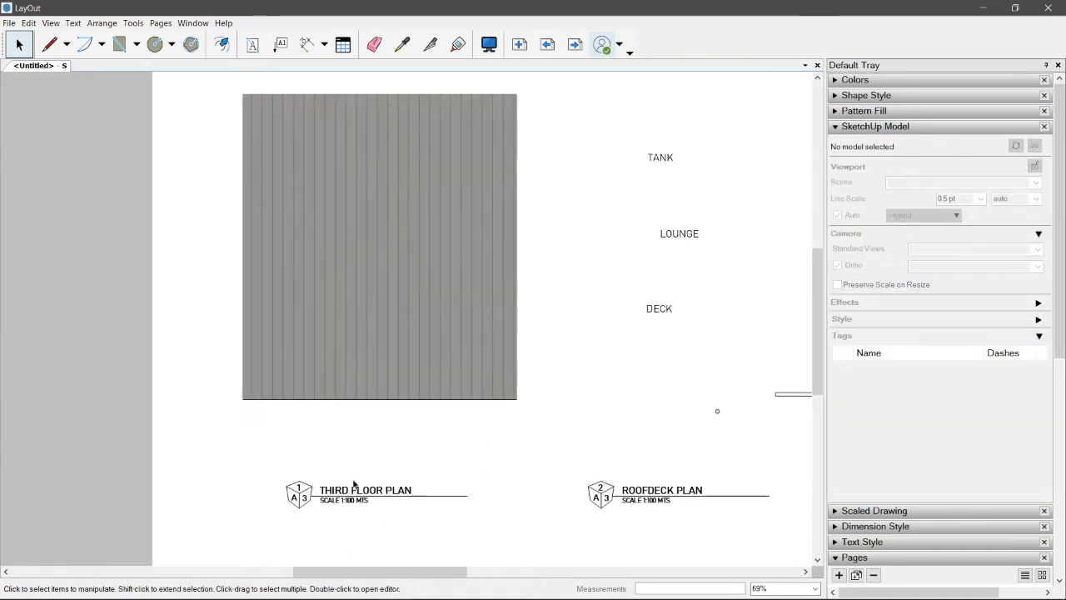
scroll(442, 464, "down", 3)
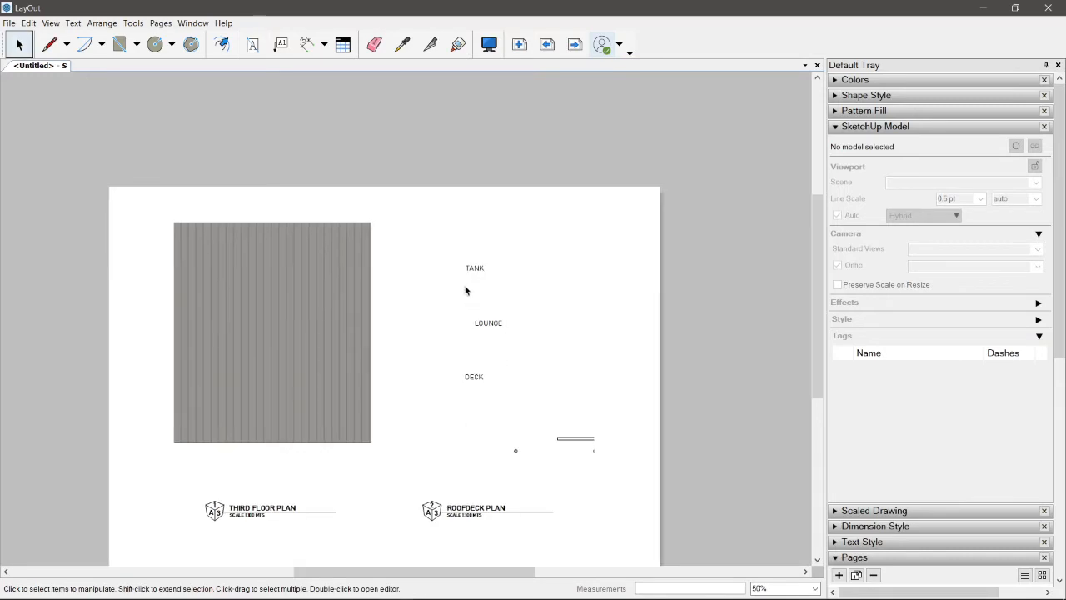
left_click(471, 271)
scroll(471, 271, "up", 2)
left_click(493, 333)
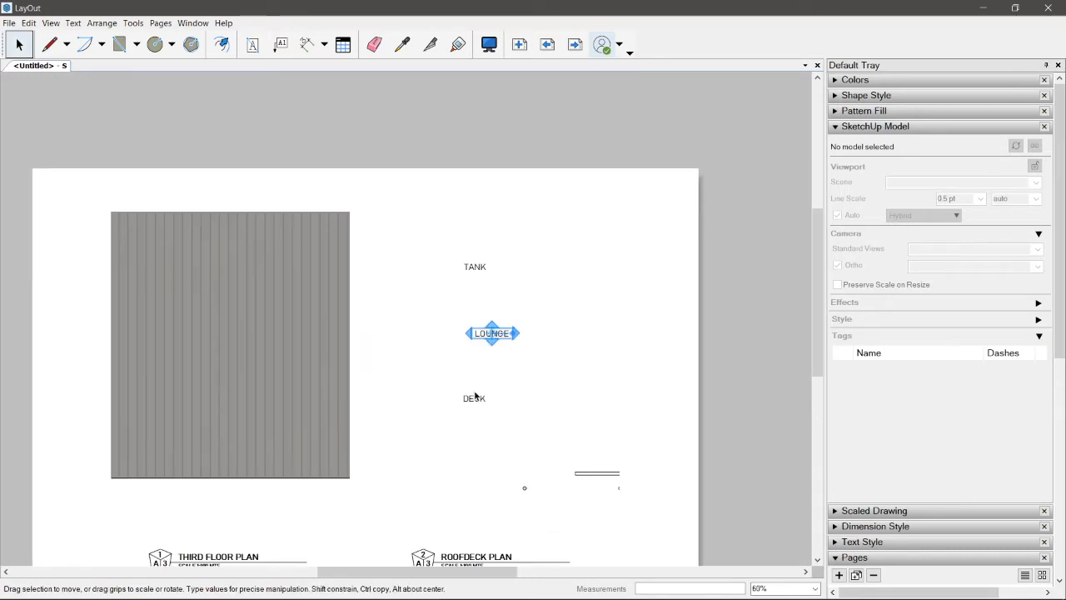
left_click(474, 399)
left_click(615, 333)
Step: Go to the water line layout page and copy the septic vault and water line symbols with their labels
left_click(575, 44)
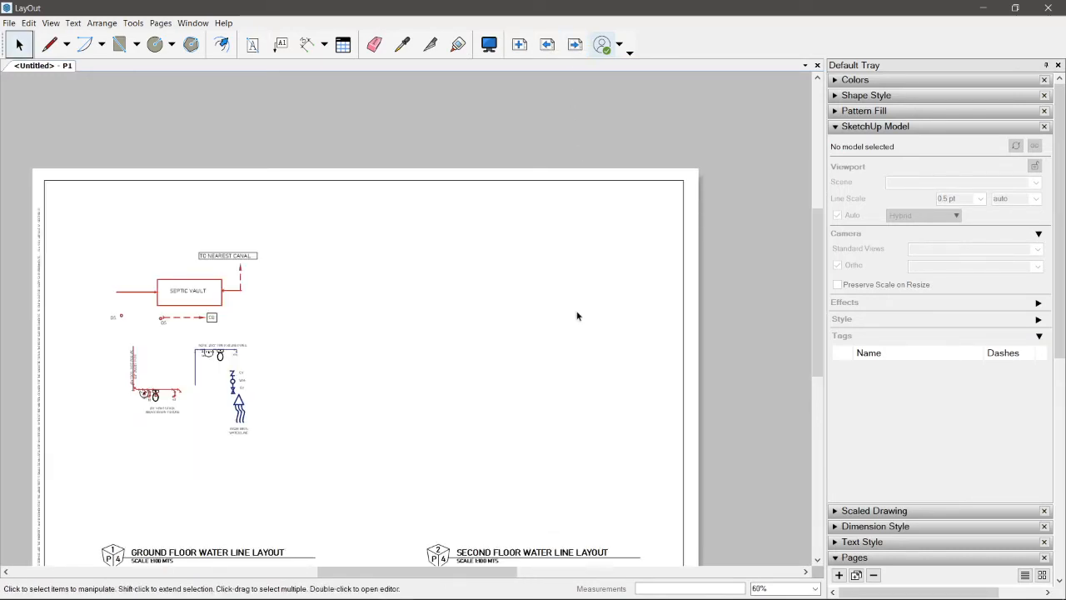
middle_click_drag(574, 319, 683, 274)
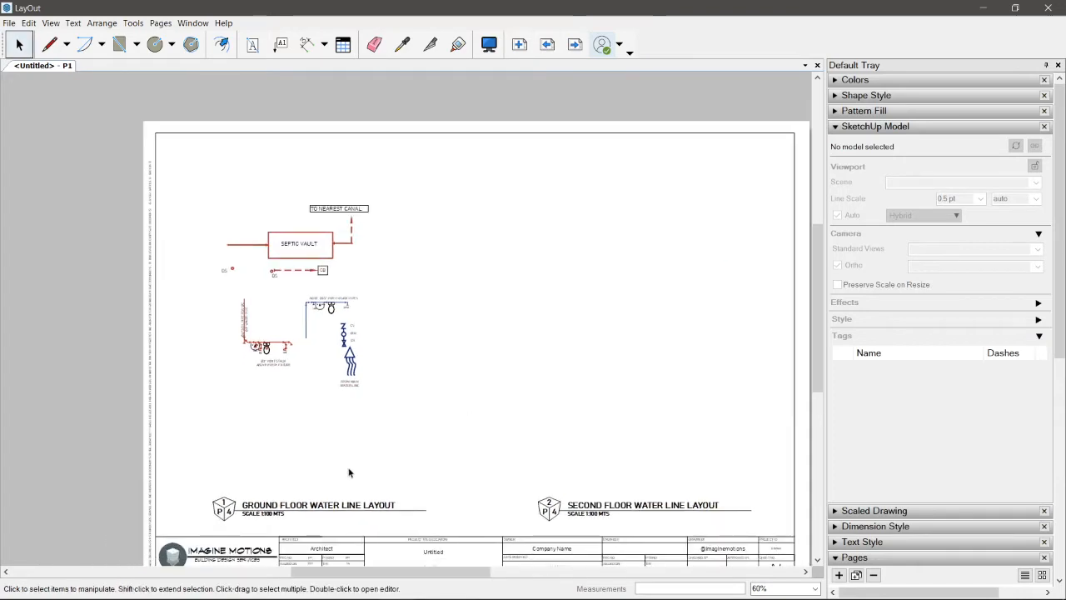
scroll(303, 240, "up", 3)
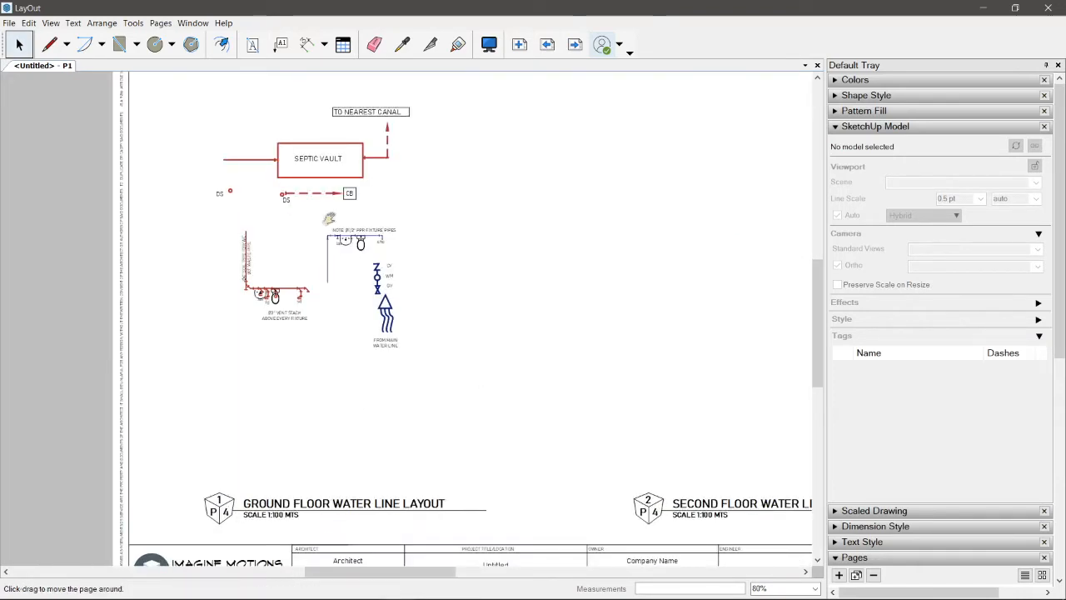
scroll(294, 205, "down", 1)
left_click(289, 201)
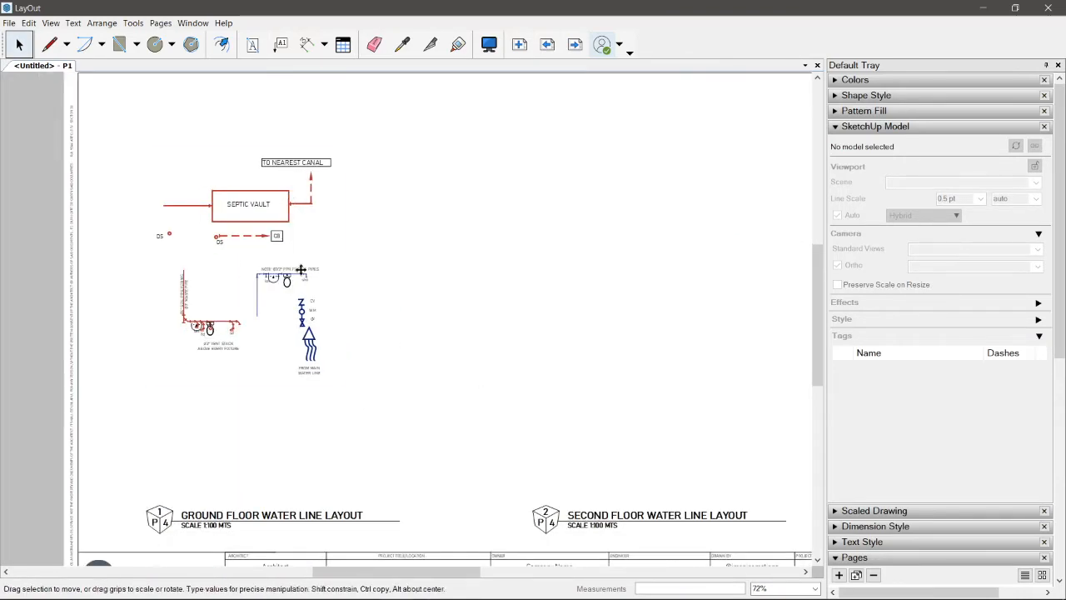
Step: Return to sheet A2, paste the plumbing symbols over the ground floor plan, and clear the selection
left_click(549, 46)
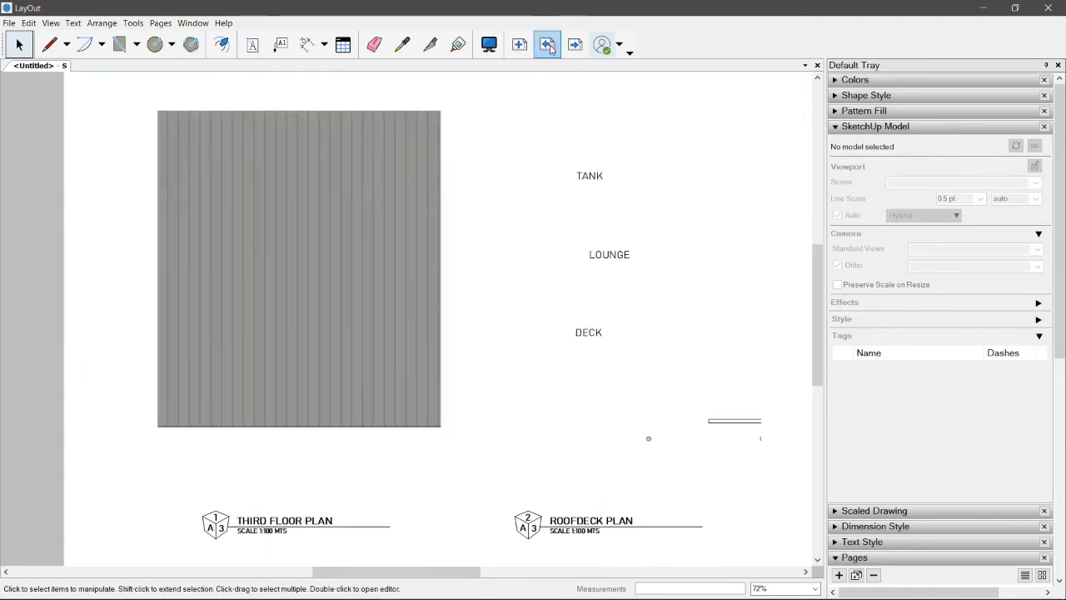
left_click(549, 46)
key("ctrl+v")
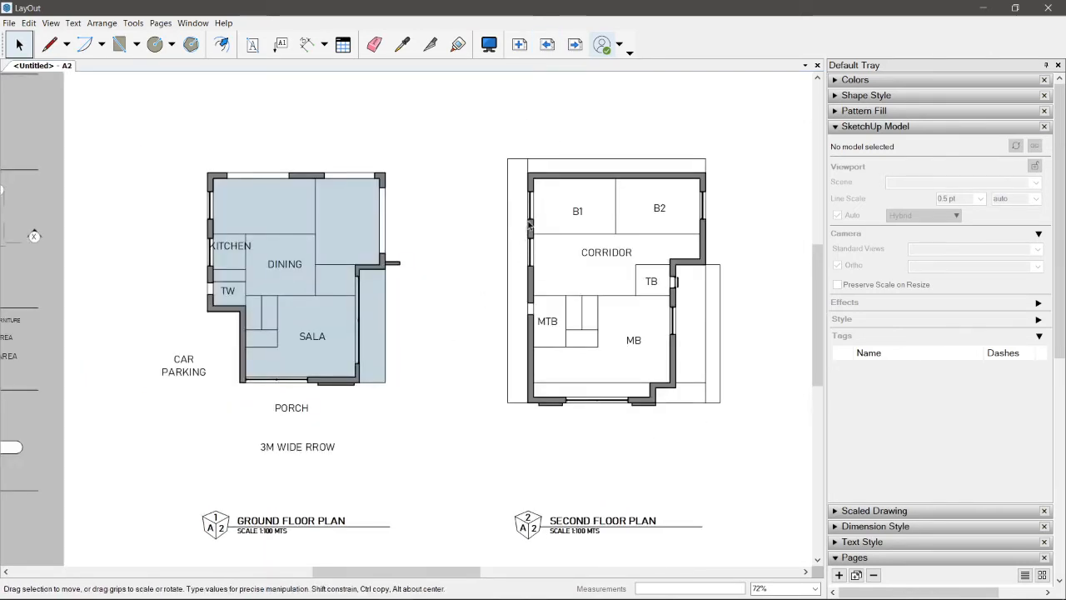
left_click_drag(291, 156, 476, 107)
left_click_drag(266, 155, 325, 200)
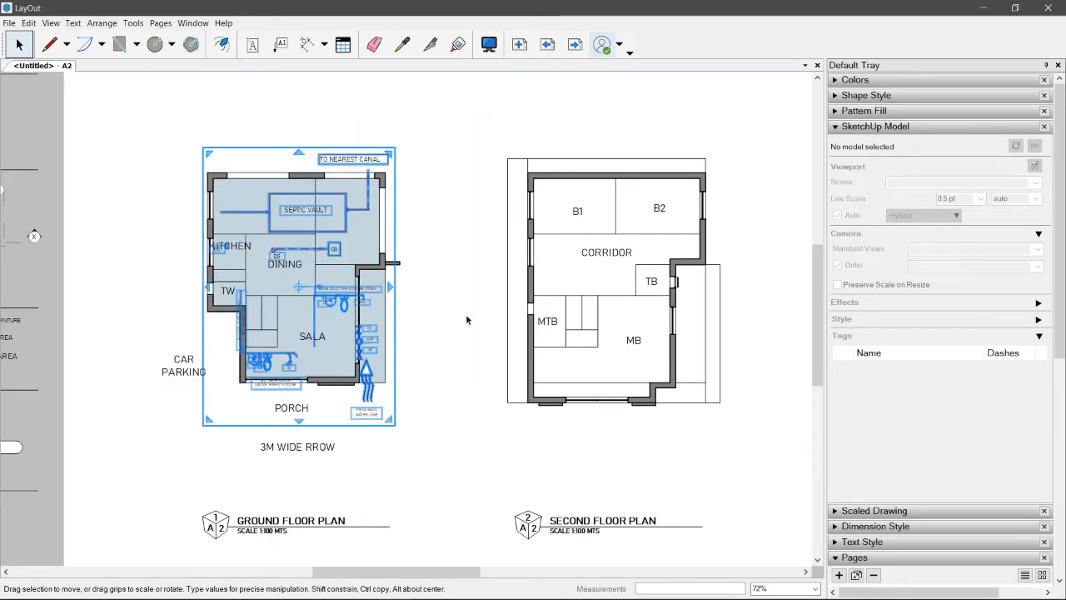
left_click(466, 319)
Step: Page through the remaining sheets up to the panel board diagram
left_click(575, 45)
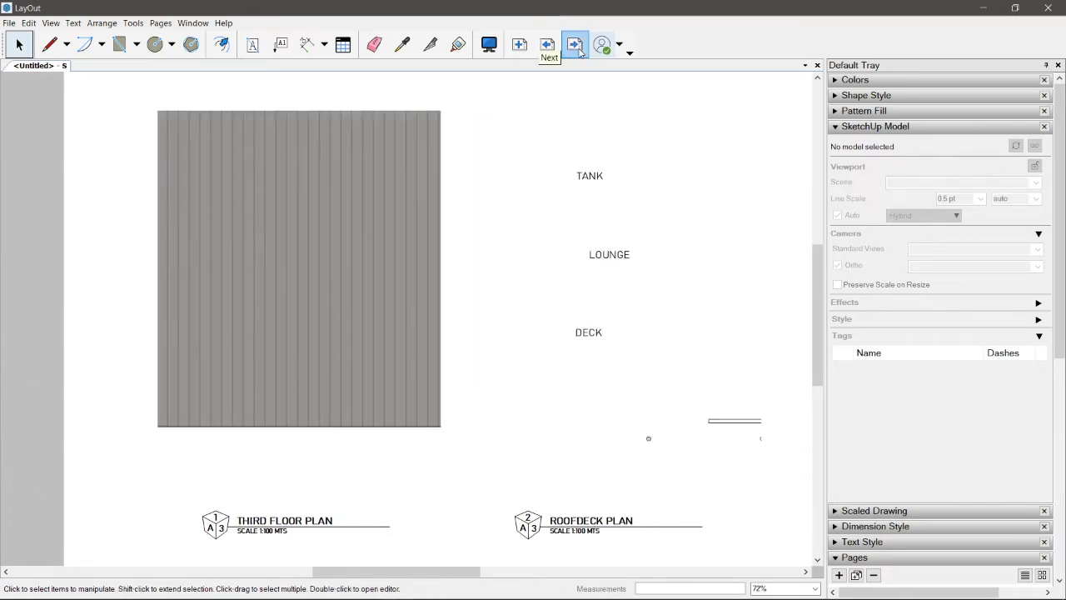
left_click(575, 46)
left_click(576, 46)
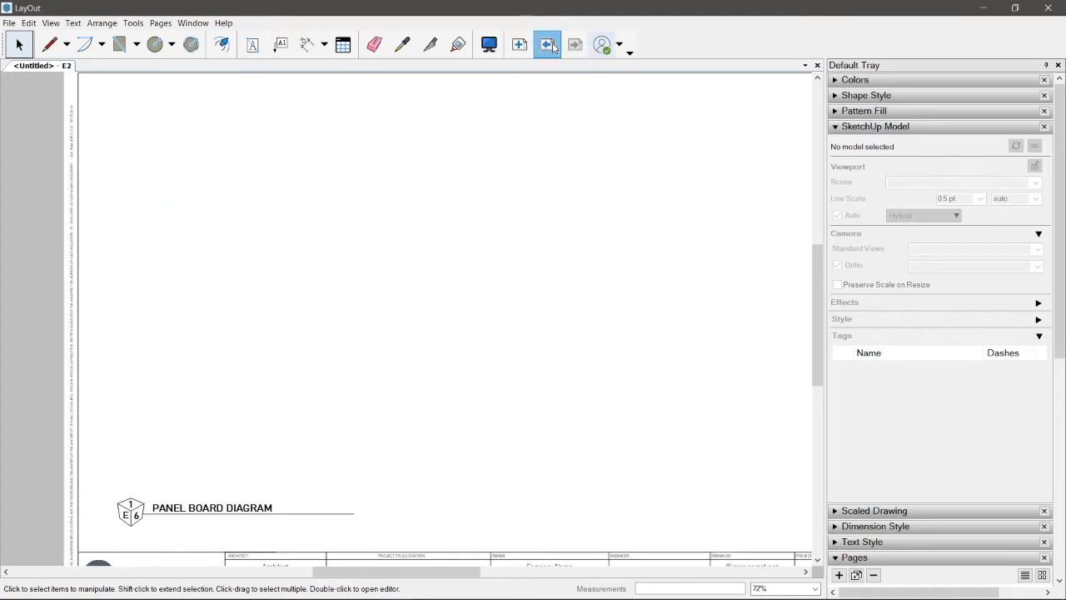
left_click(547, 44)
left_click(575, 48)
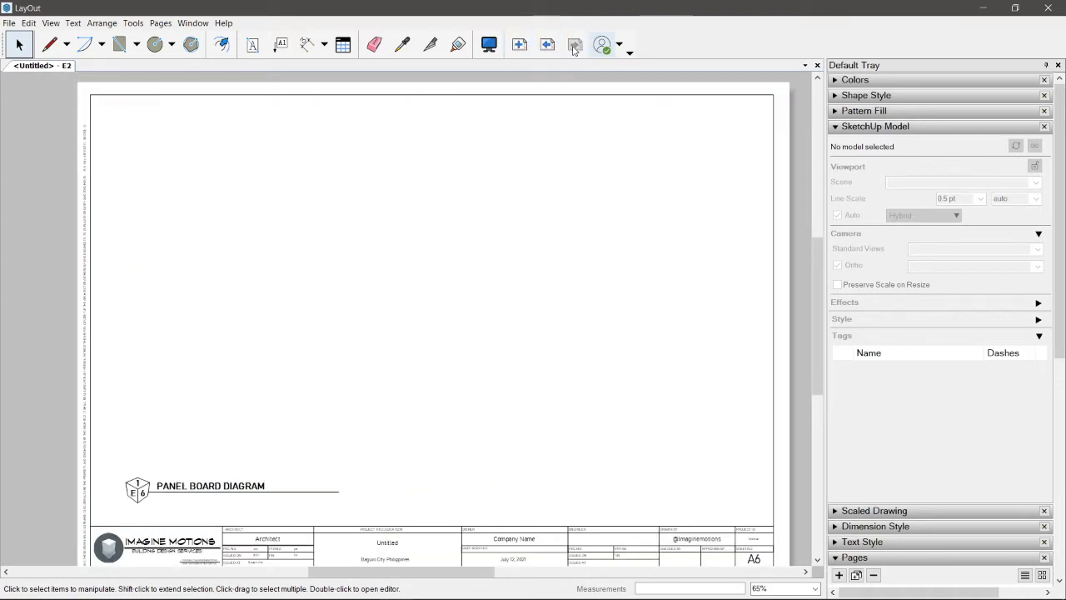
Step: Go back to sheet A1 and set the exterior perspective viewport to the Render scene
left_click(553, 49)
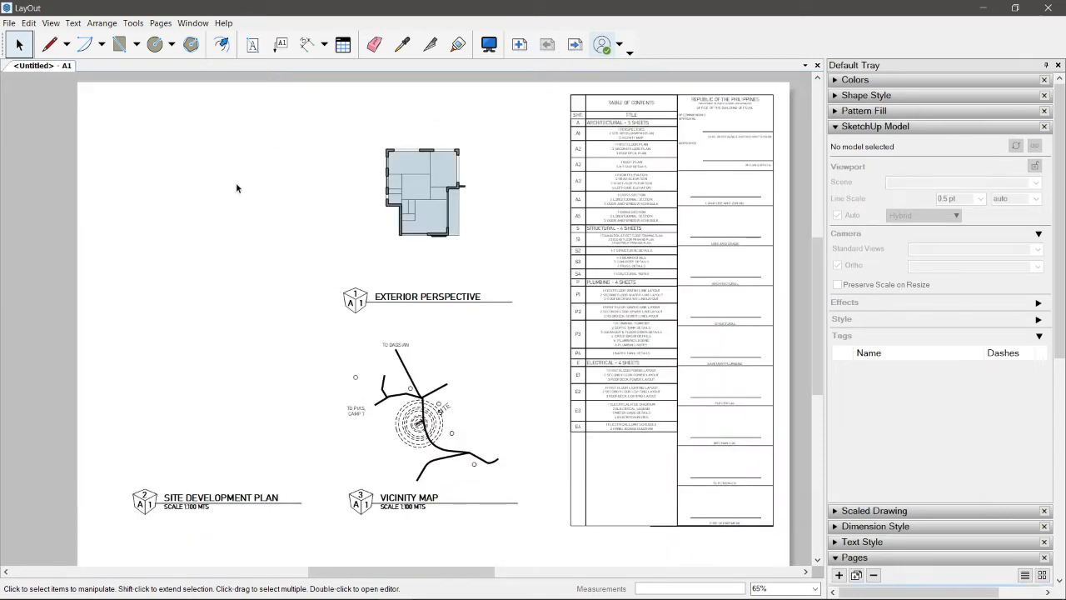
right_click(424, 183)
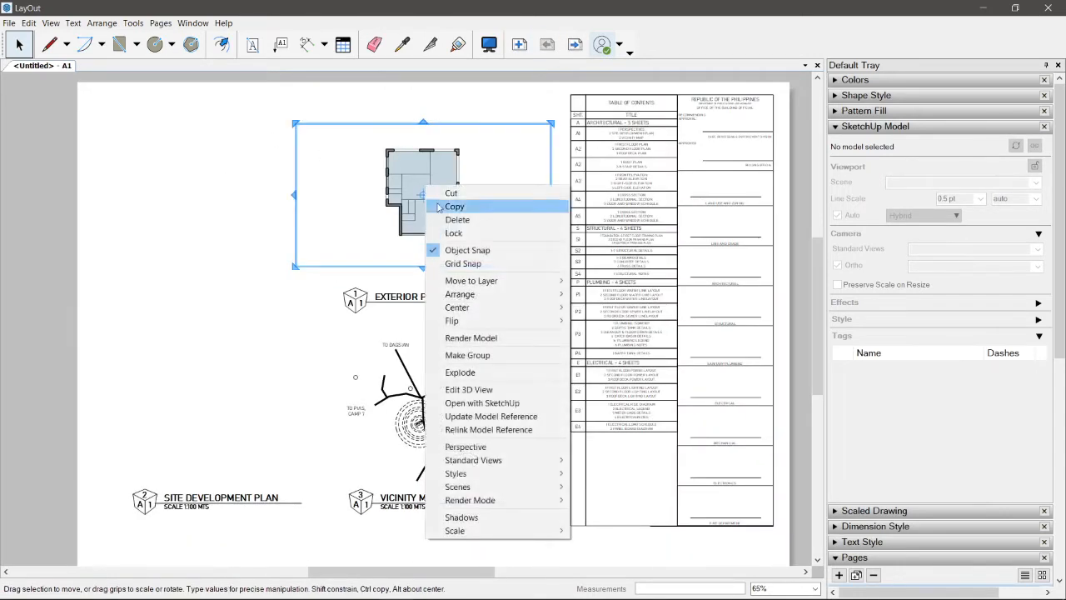
mouse_move(499, 500)
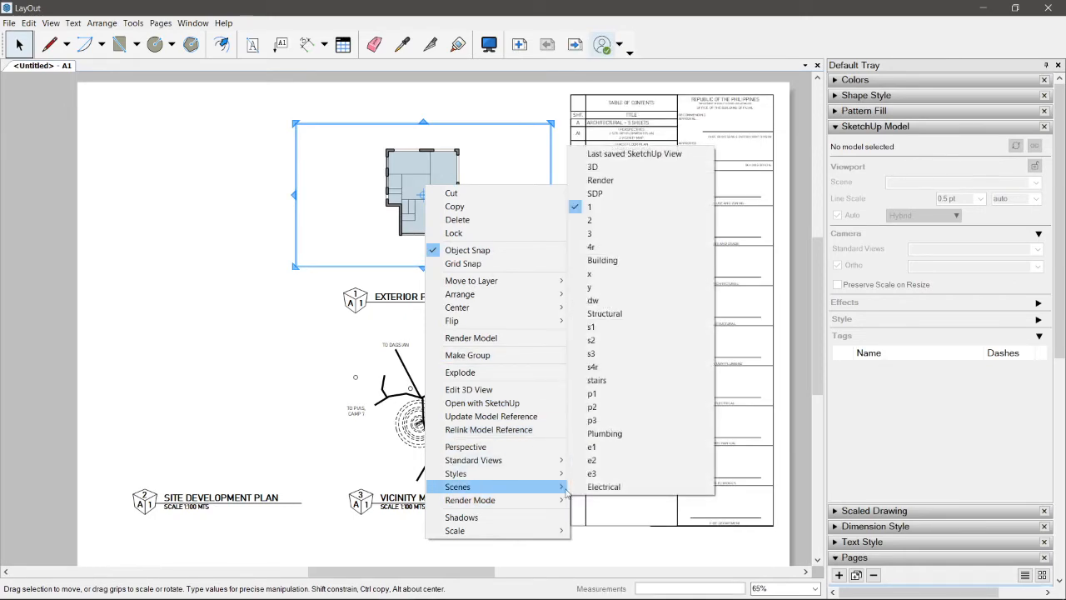
left_click(591, 181)
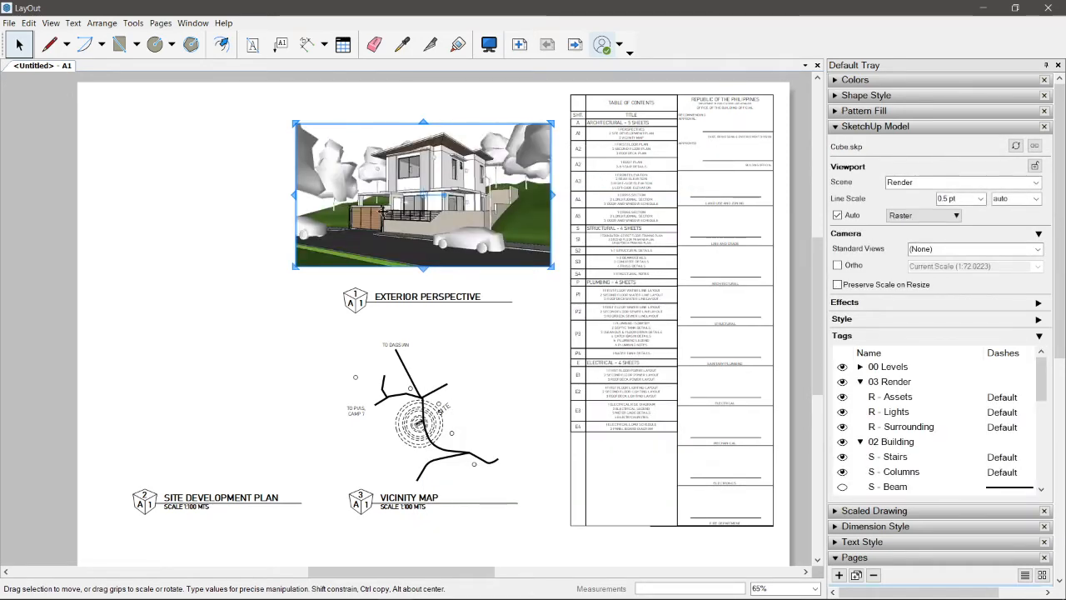
scroll(369, 207, "up", 1)
key("Escape")
scroll(431, 122, "up", 3)
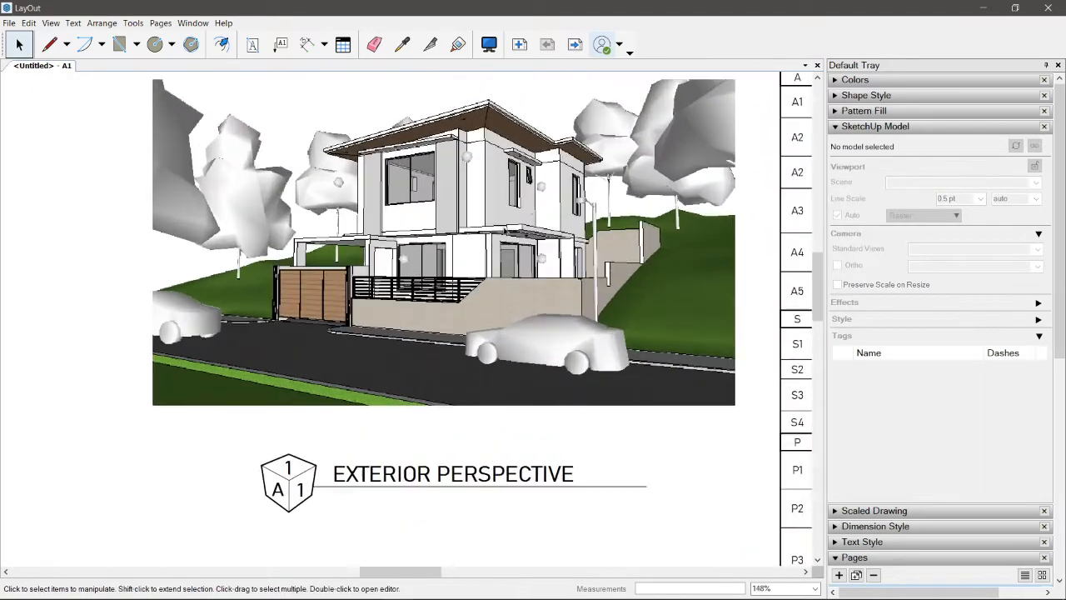
Step: Hide the 03 Render tags in the exterior perspective viewport on sheet A1
left_click(528, 203)
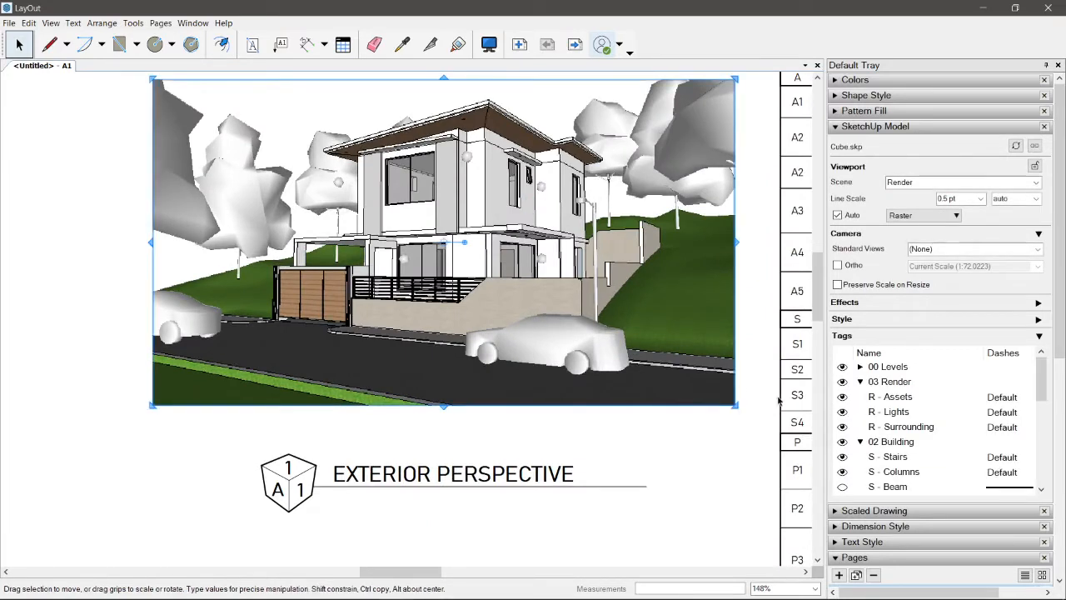
left_click(843, 382)
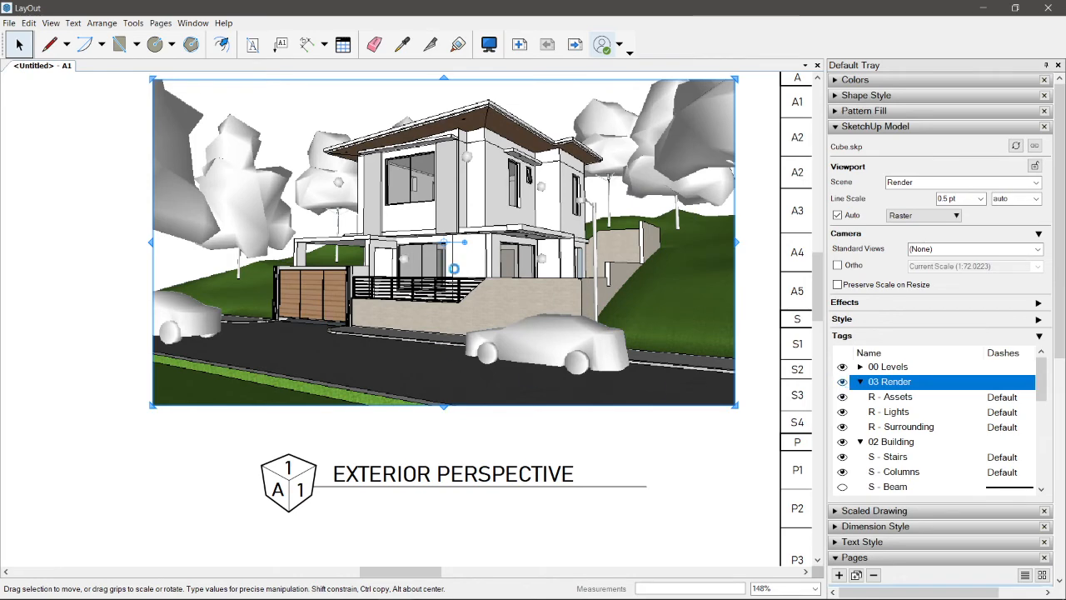
key("Escape")
scroll(530, 284, "down", 1)
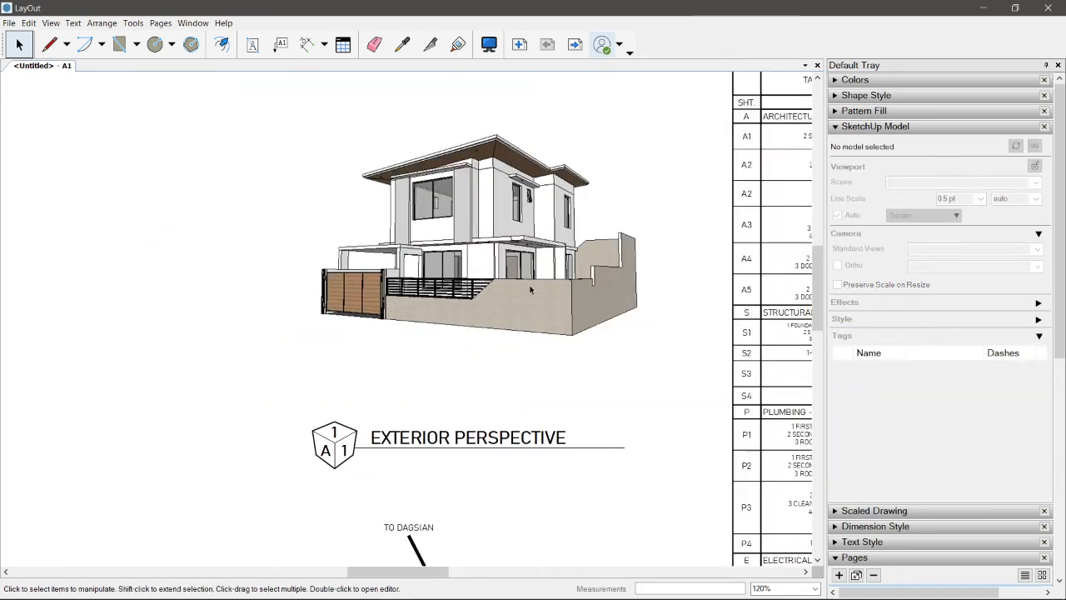
Step: Delete the model viewport above the Exterior Perspective title
scroll(529, 284, "down", 2)
middle_click_drag(518, 282, 608, 231)
left_click(580, 221)
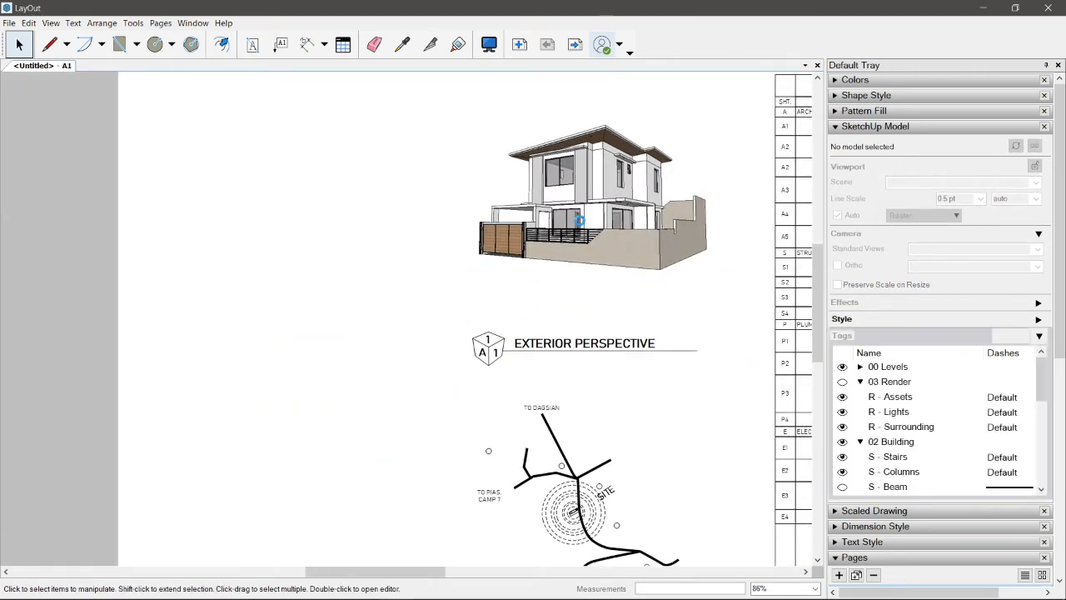
key("Delete")
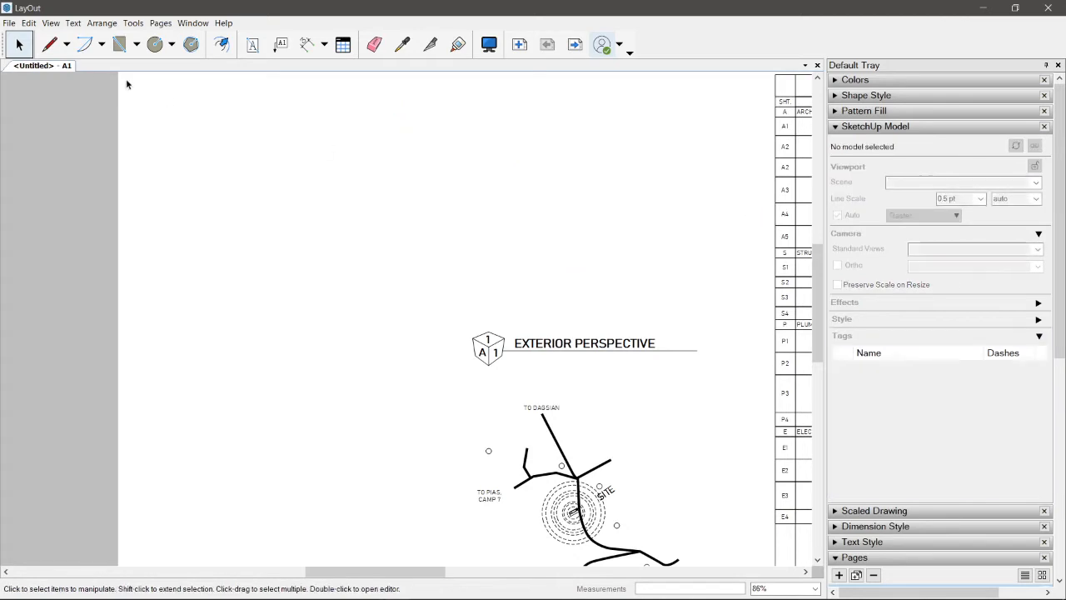
Step: Insert the Enscape exterior render image from the Desktop above the Exterior Perspective title
left_click(9, 22)
left_click(46, 212)
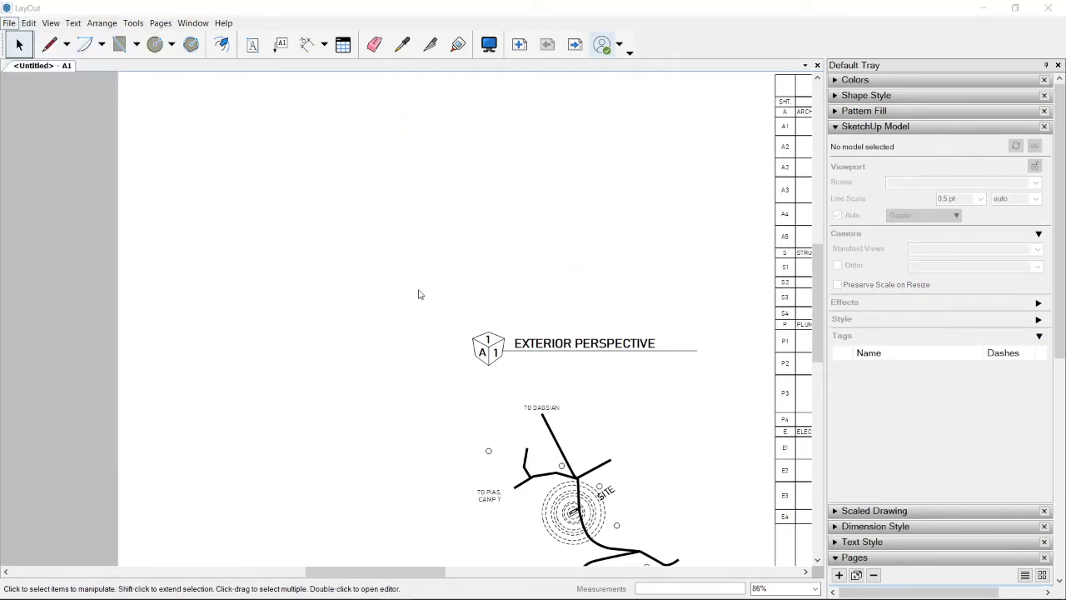
scroll(418, 294, "down", 6)
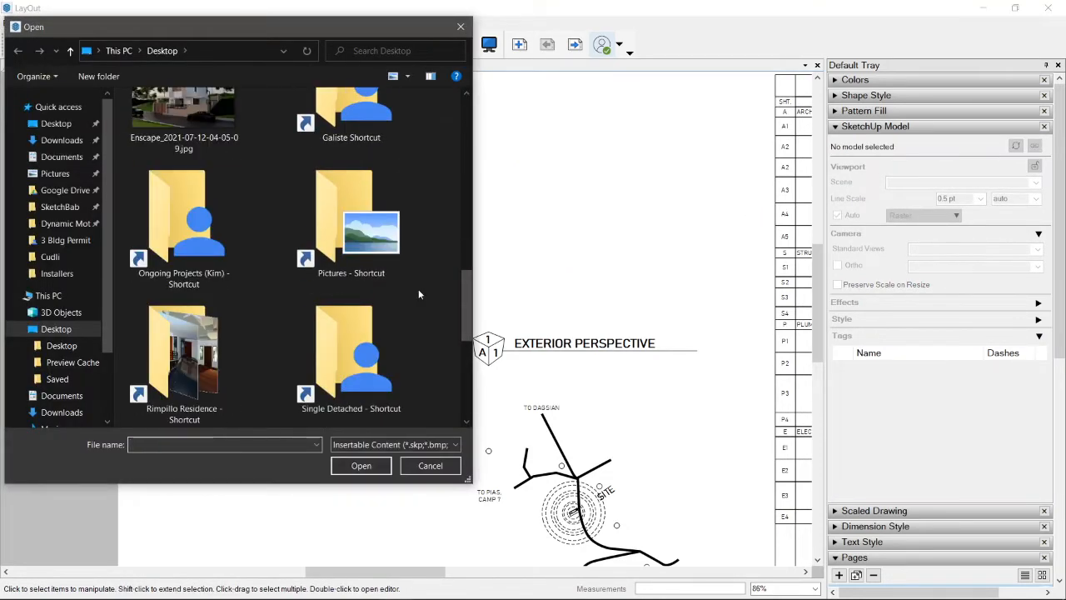
scroll(412, 285, "up", 1)
double_click(214, 175)
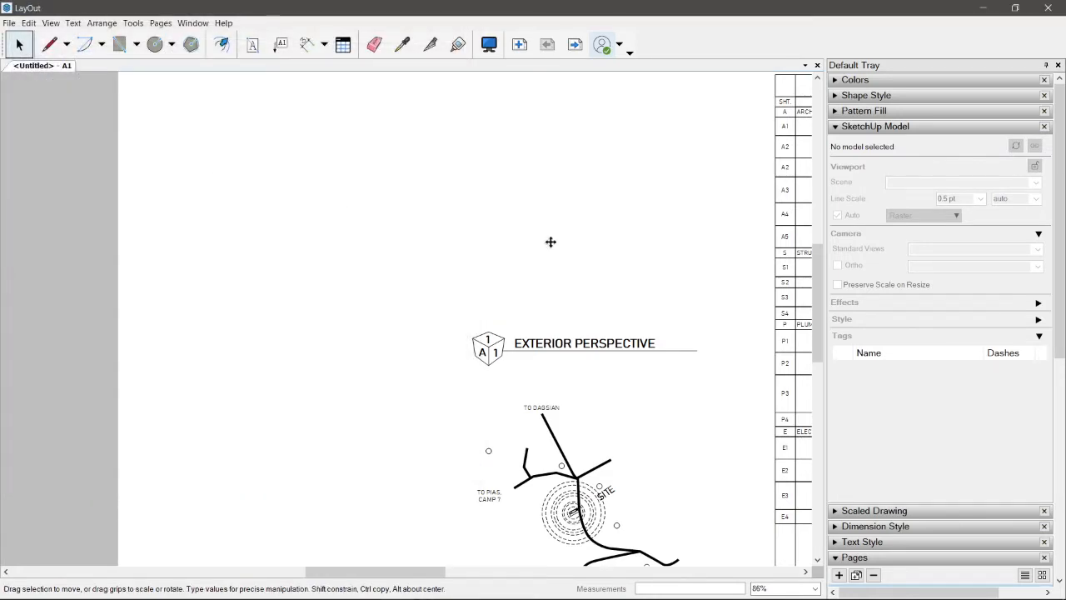
left_click_drag(417, 407, 547, 271)
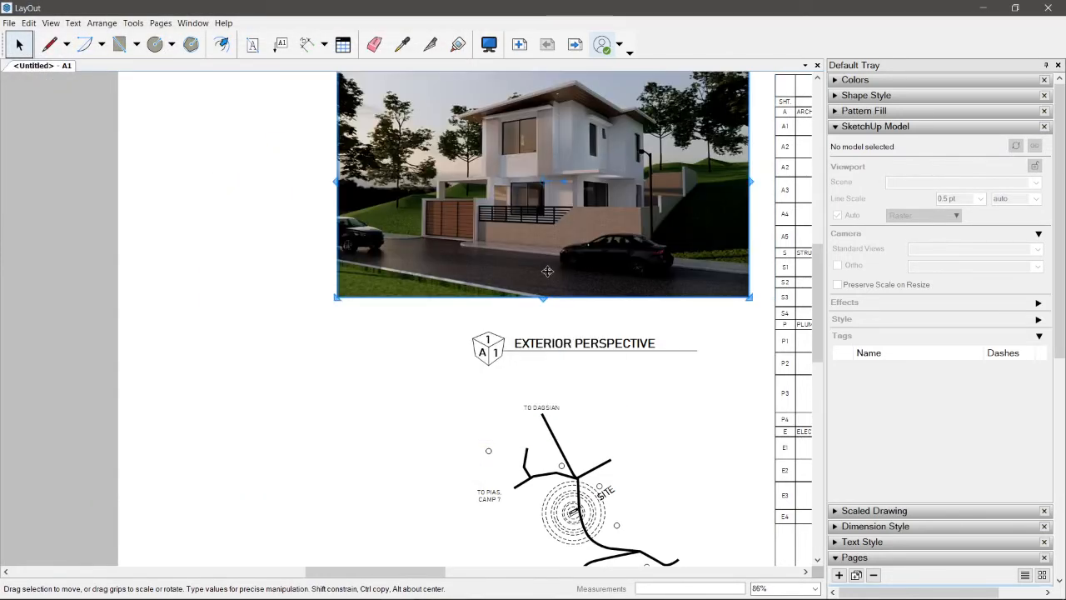
Step: Move the render image slightly down, closer to the Exterior Perspective title, and clear the selection
scroll(369, 247, "down", 3)
scroll(509, 207, "up", 2)
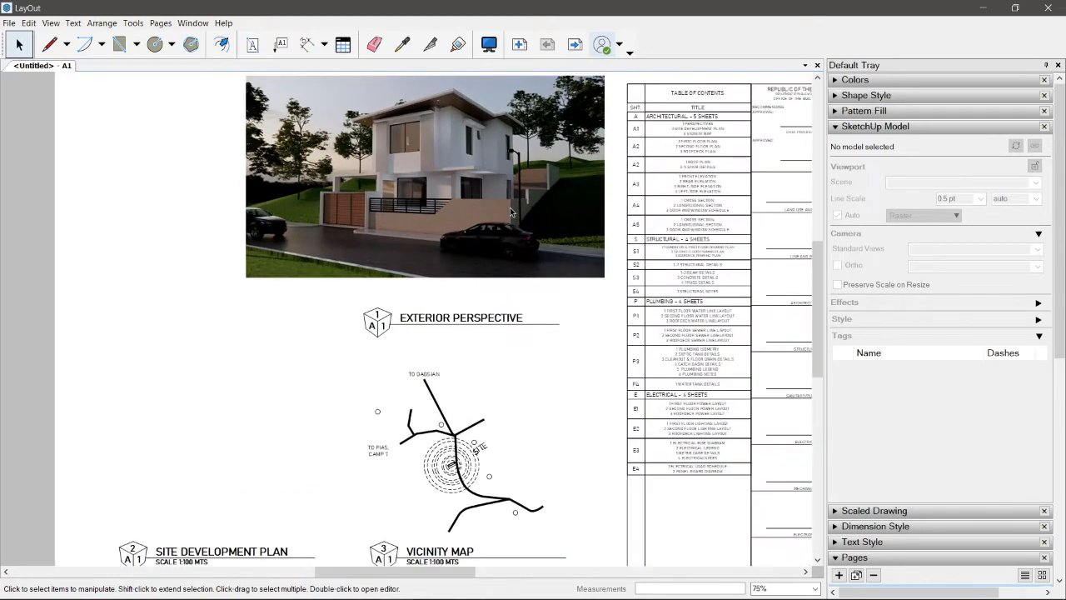
left_click(510, 207)
left_click_drag(525, 156, 527, 170)
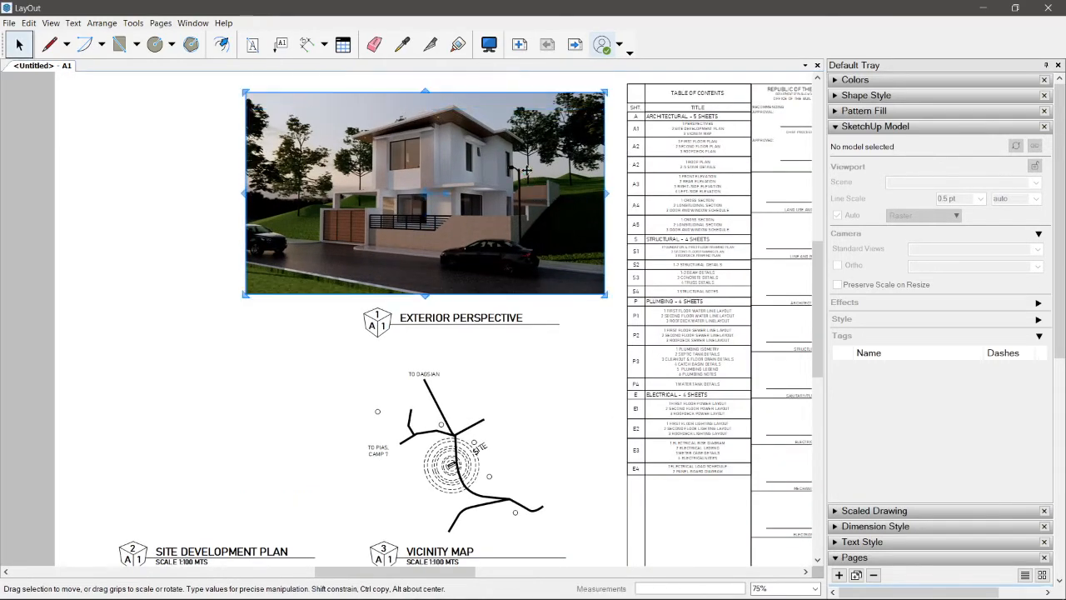
scroll(493, 200, "down", 2)
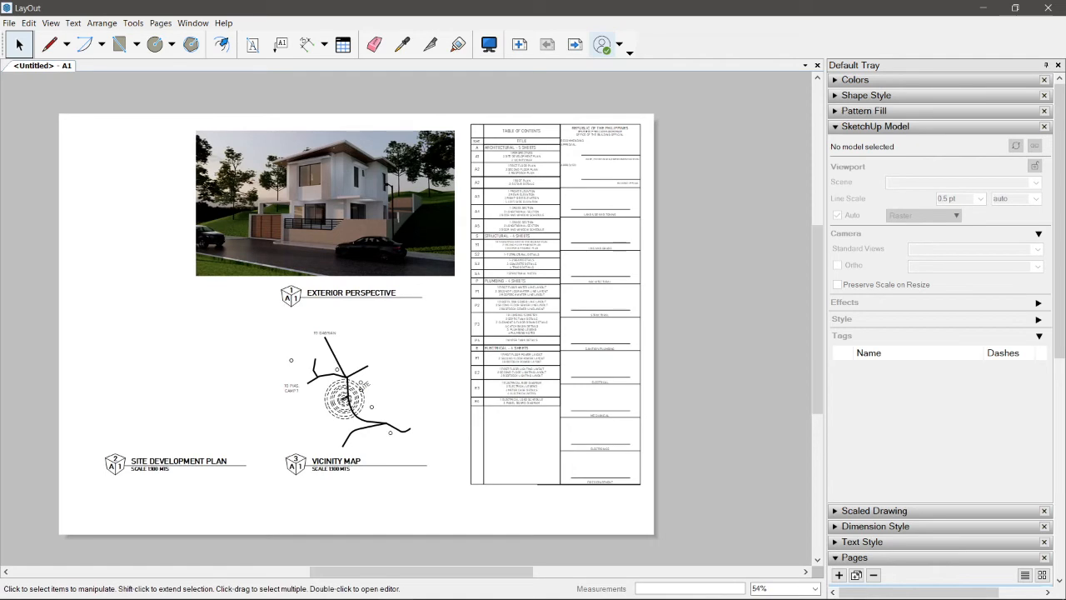
Step: Make the Titleblock layer visible on sheet A1
left_click(837, 129)
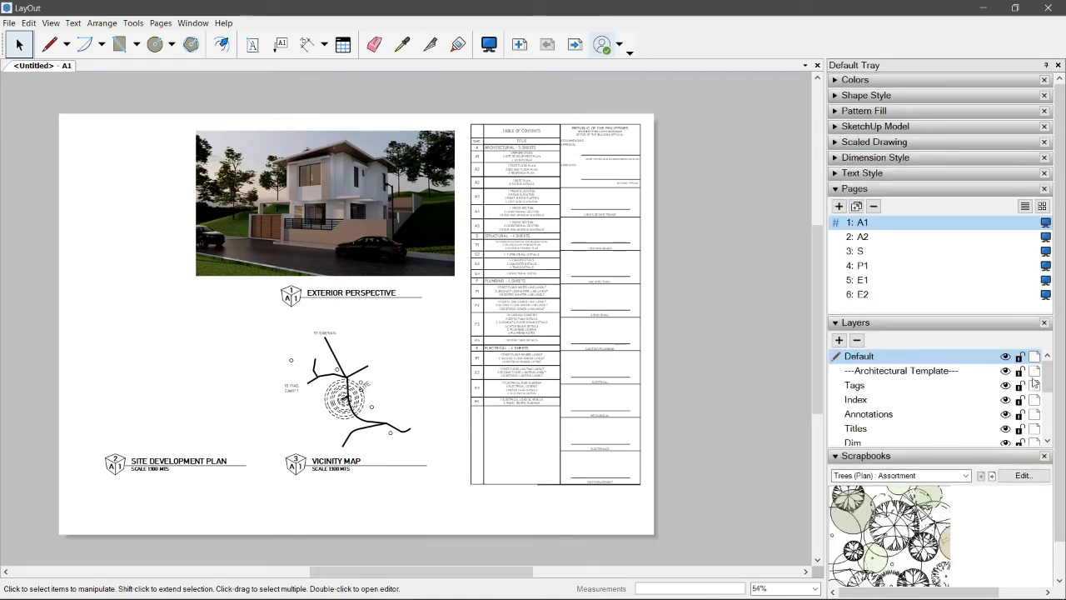
scroll(1046, 371, "down", 3)
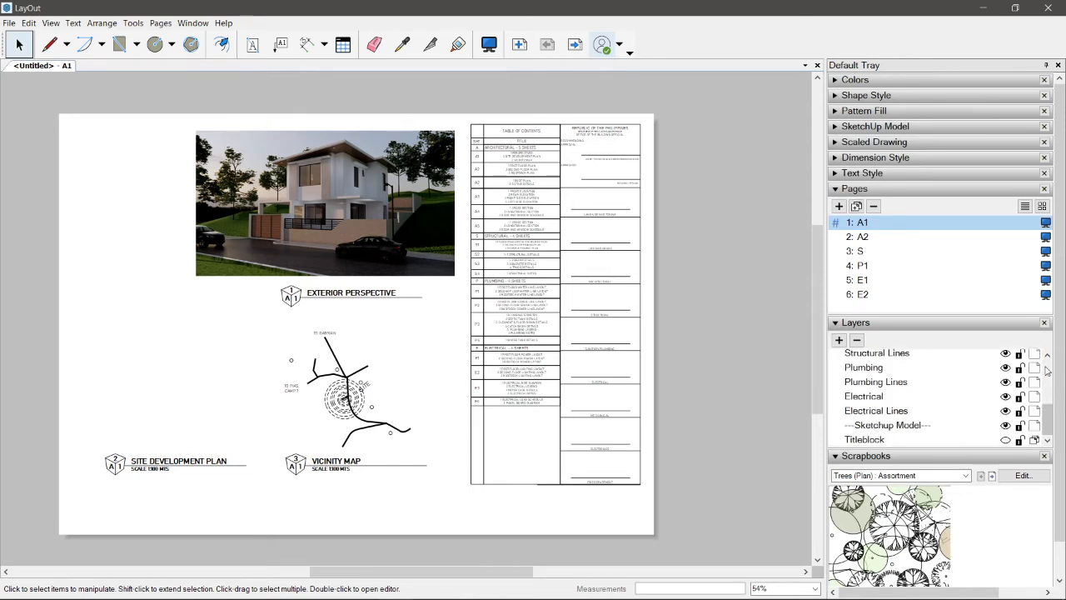
left_click(1006, 440)
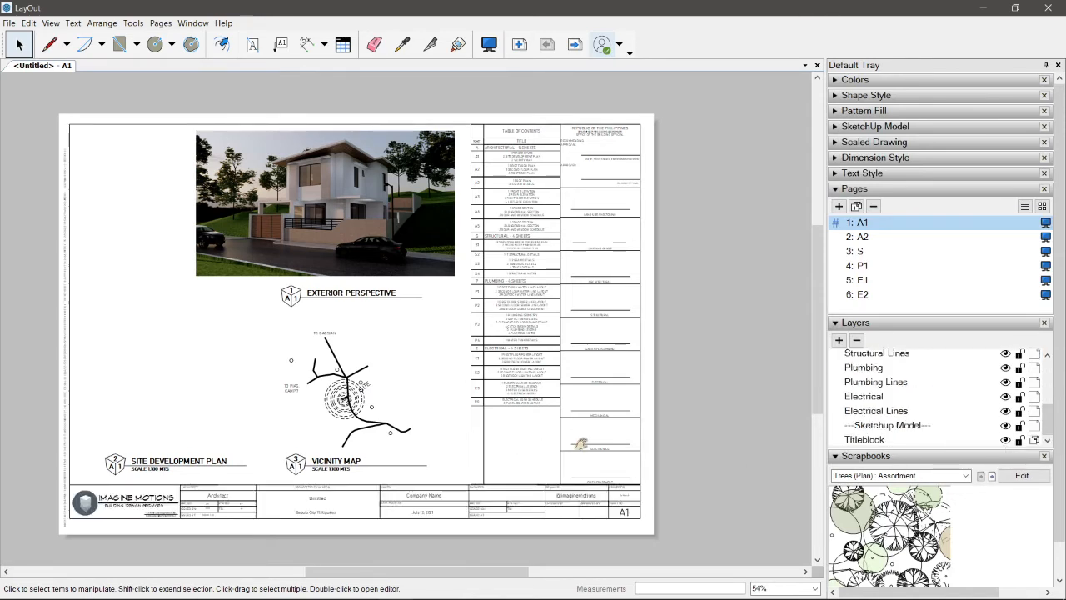
middle_click_drag(581, 444, 681, 430)
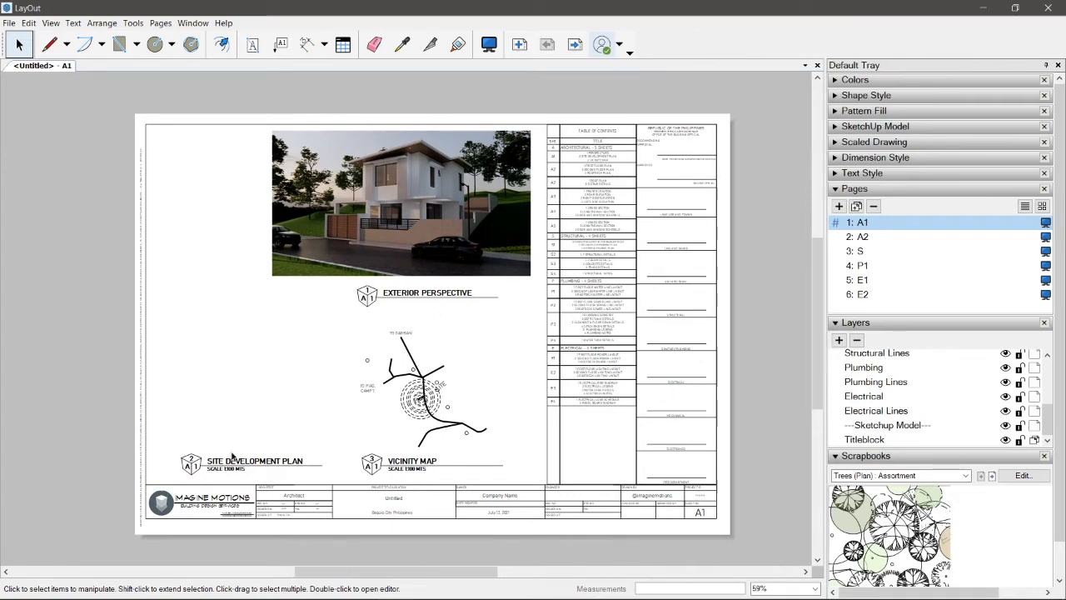
scroll(232, 455, "up", 3)
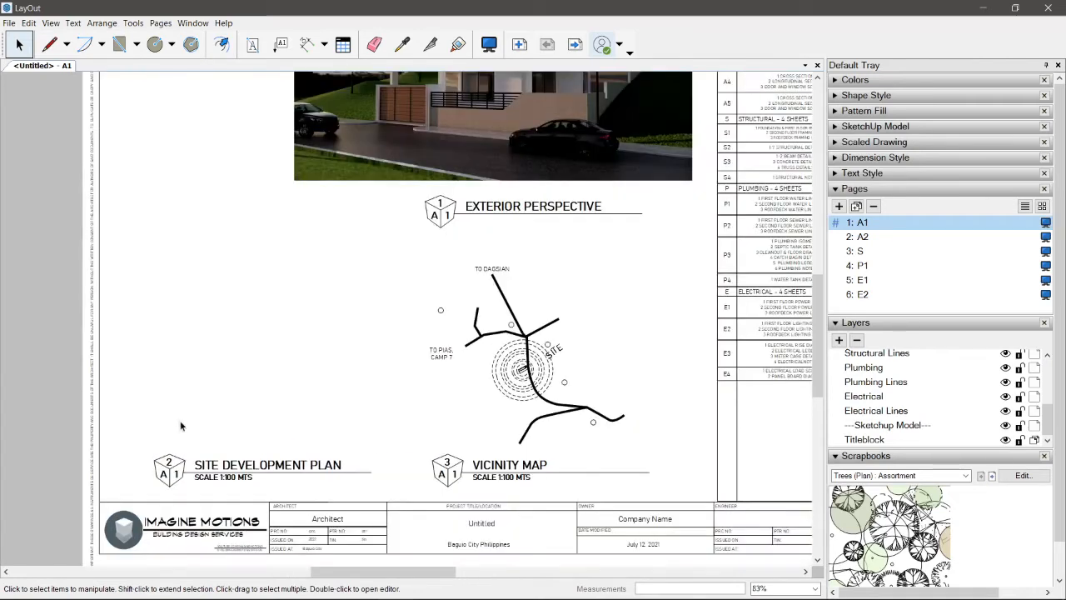
Step: Go to sheet A2 and switch the ground floor plan viewport to the SDP scene
left_click(575, 44)
scroll(450, 394, "down", 2)
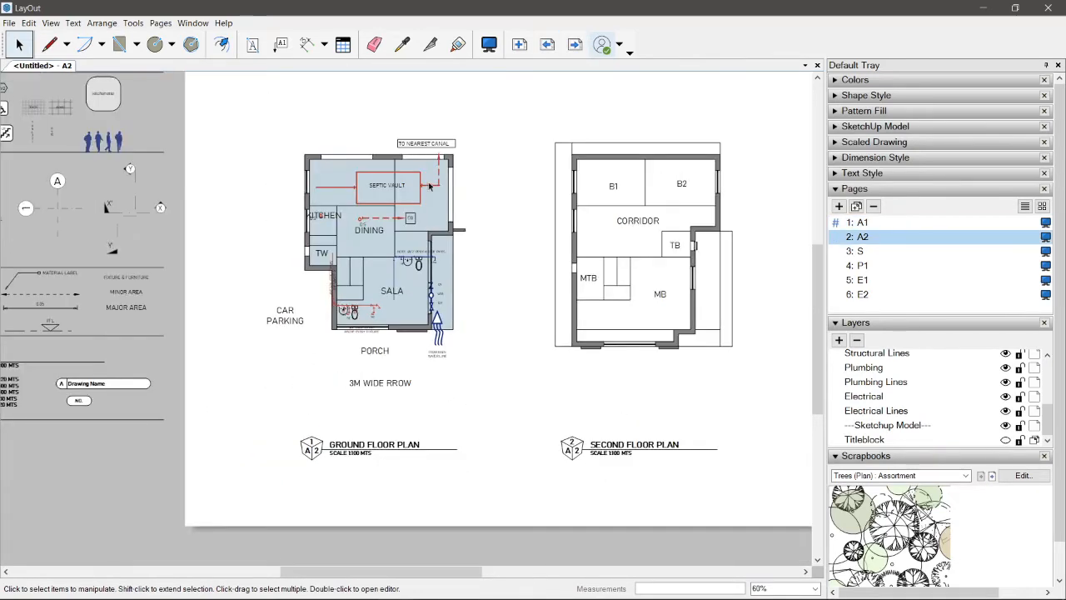
left_click(464, 218)
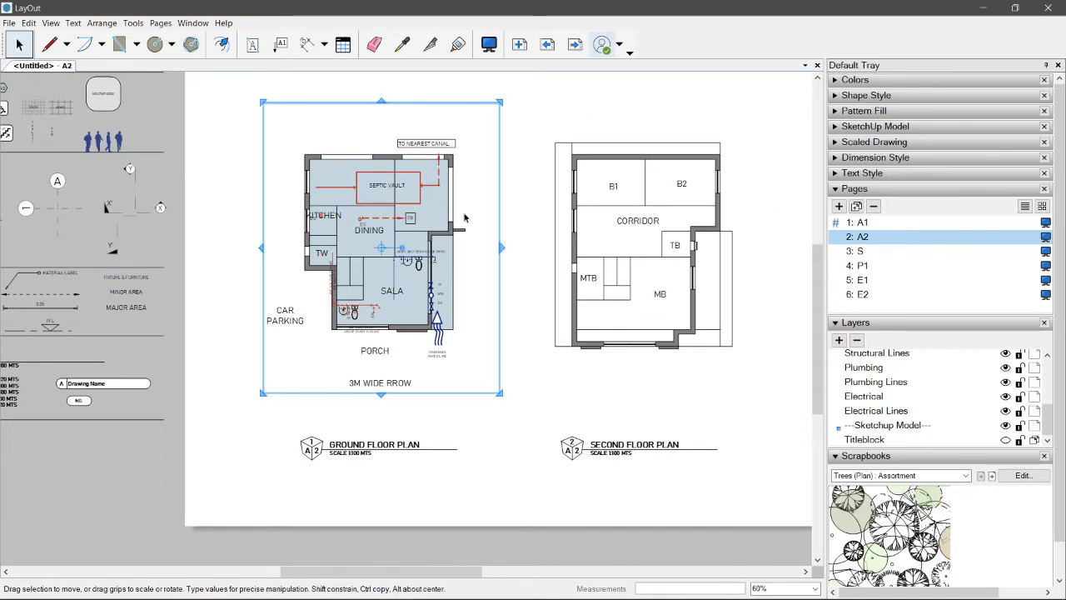
right_click(456, 214)
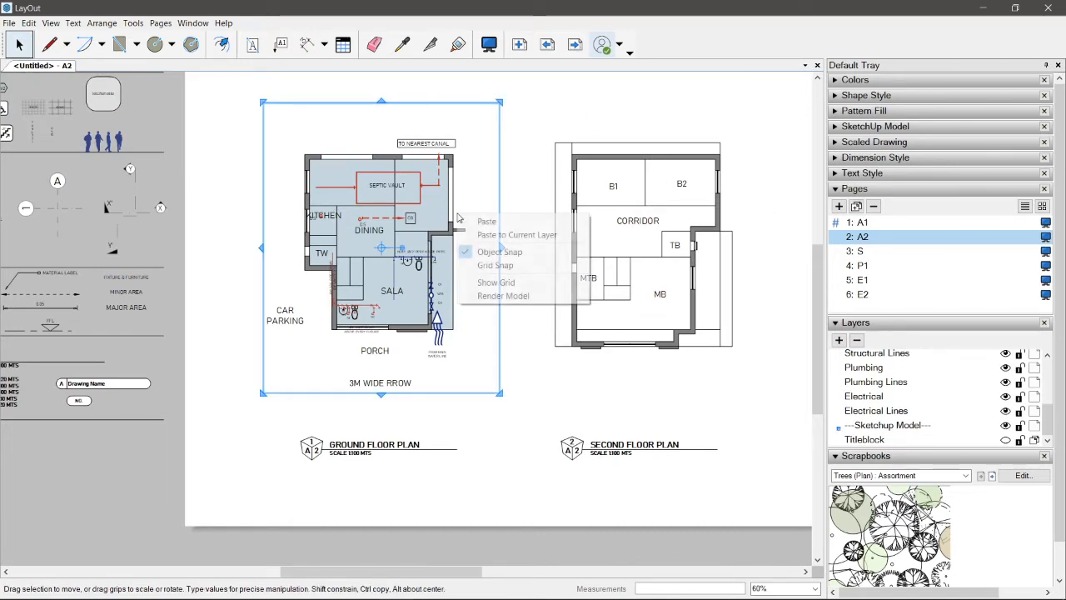
right_click(502, 171)
right_click(502, 169)
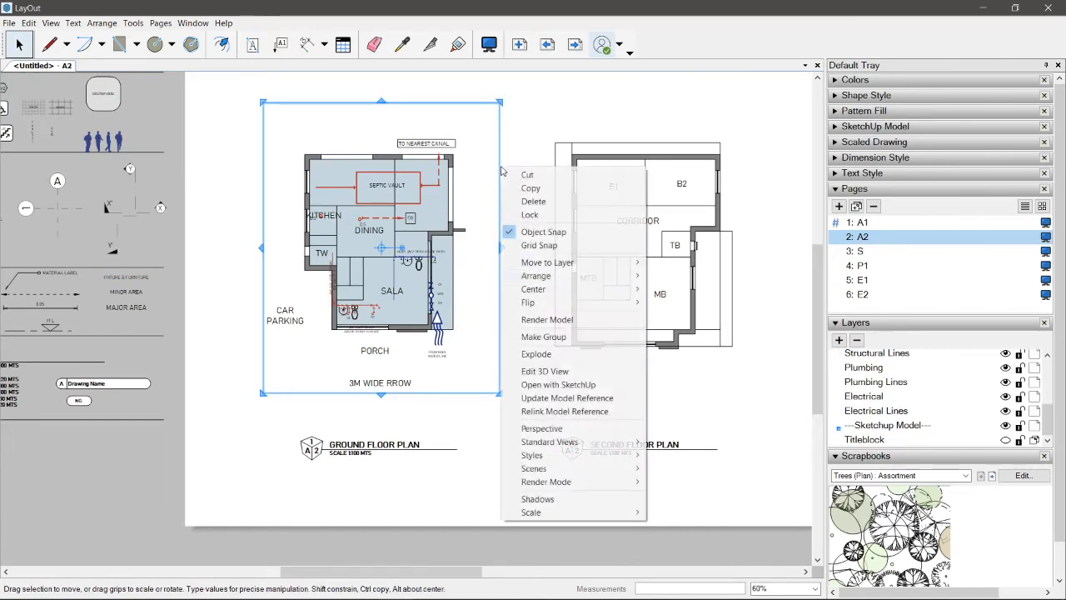
mouse_move(587, 469)
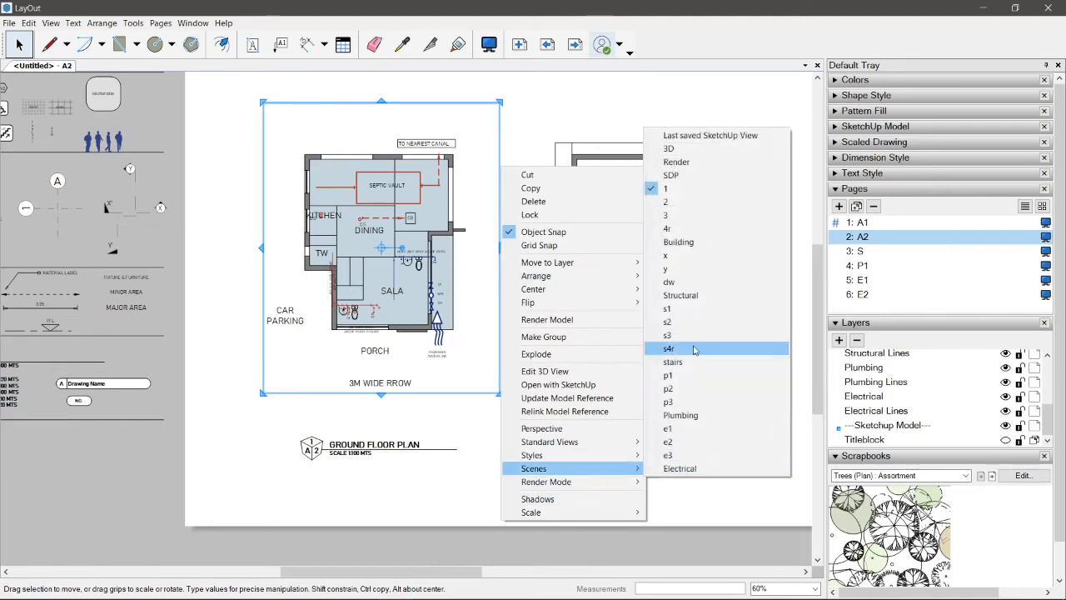
left_click(685, 175)
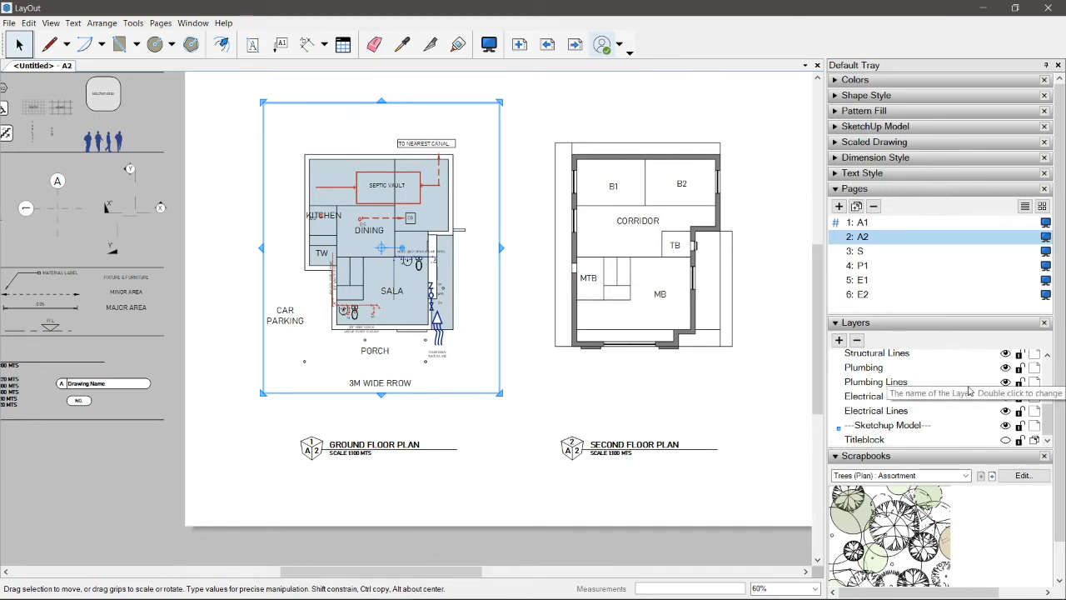
Step: Expand the 00 Levels tags of the ground floor plan viewport and make level tag 0 visible
left_click_drag(1051, 414, 1051, 360)
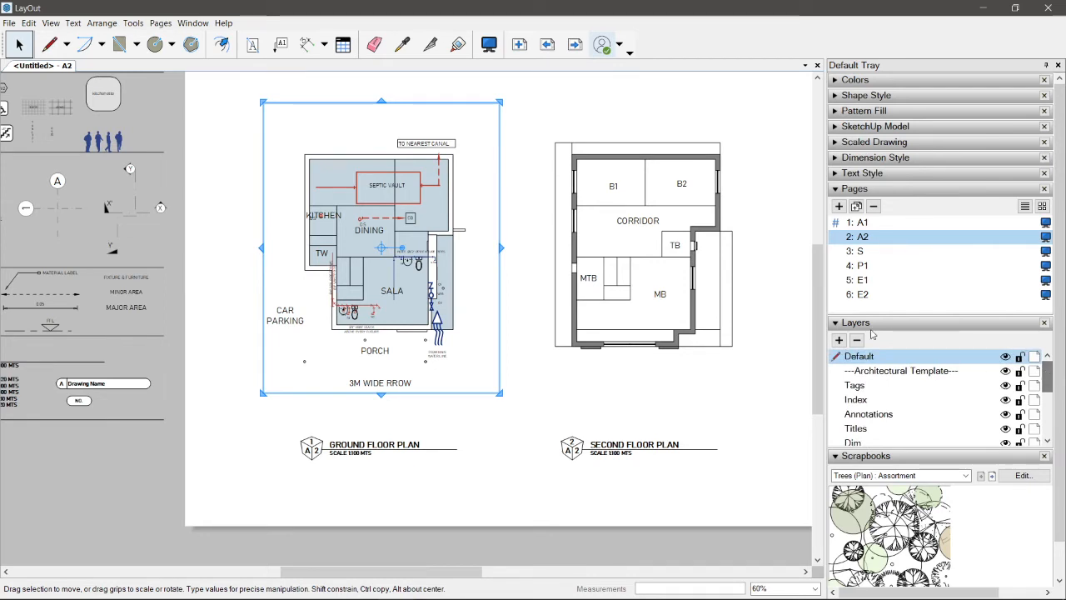
left_click(836, 126)
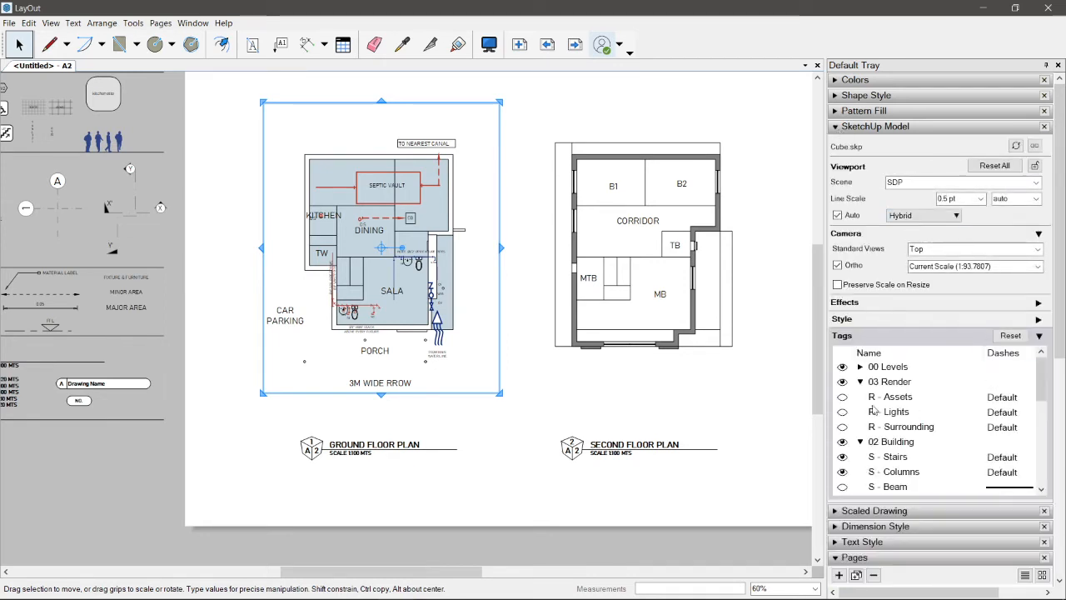
scroll(873, 430, "down", 1)
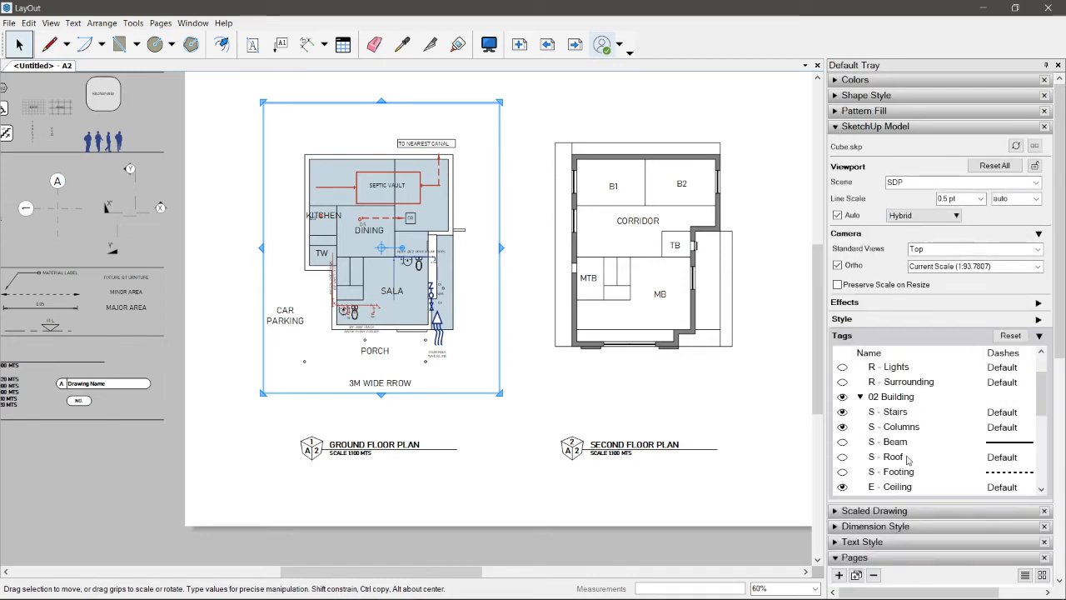
scroll(908, 460, "down", 1)
scroll(908, 460, "up", 2)
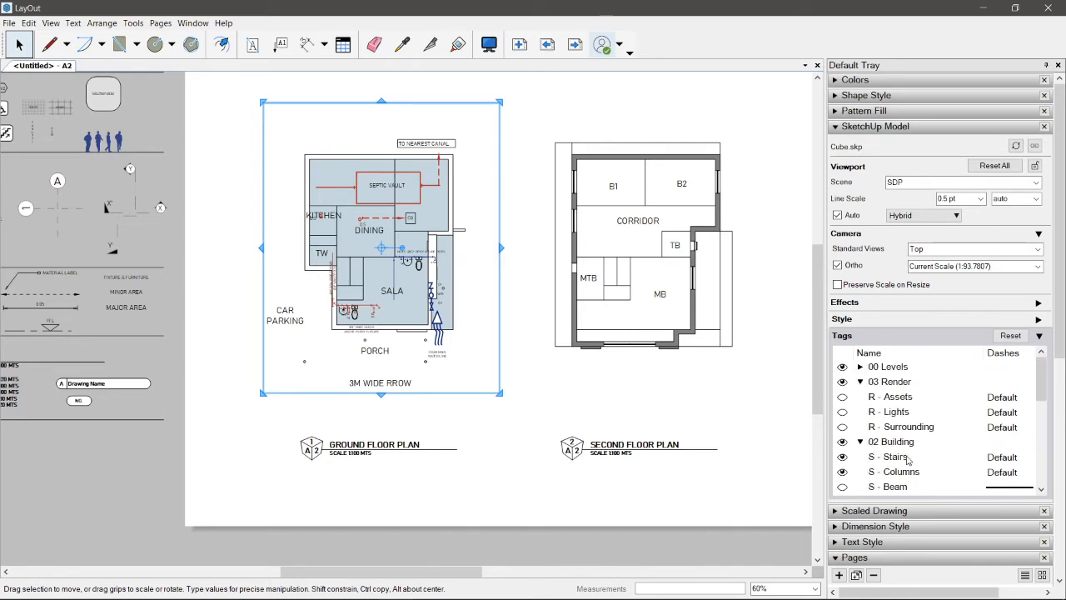
left_click(861, 367)
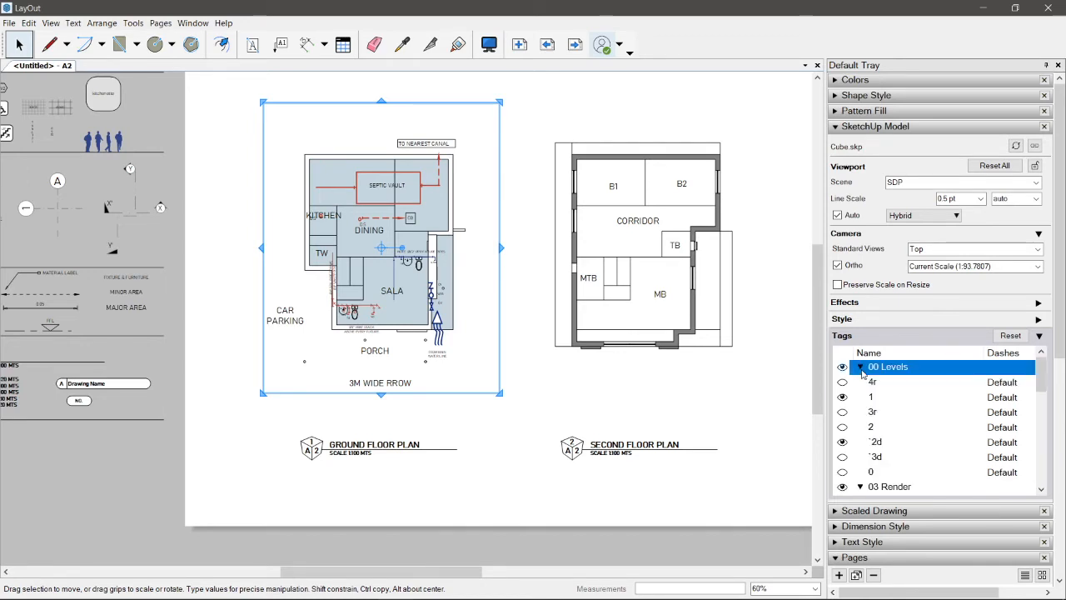
left_click(843, 471)
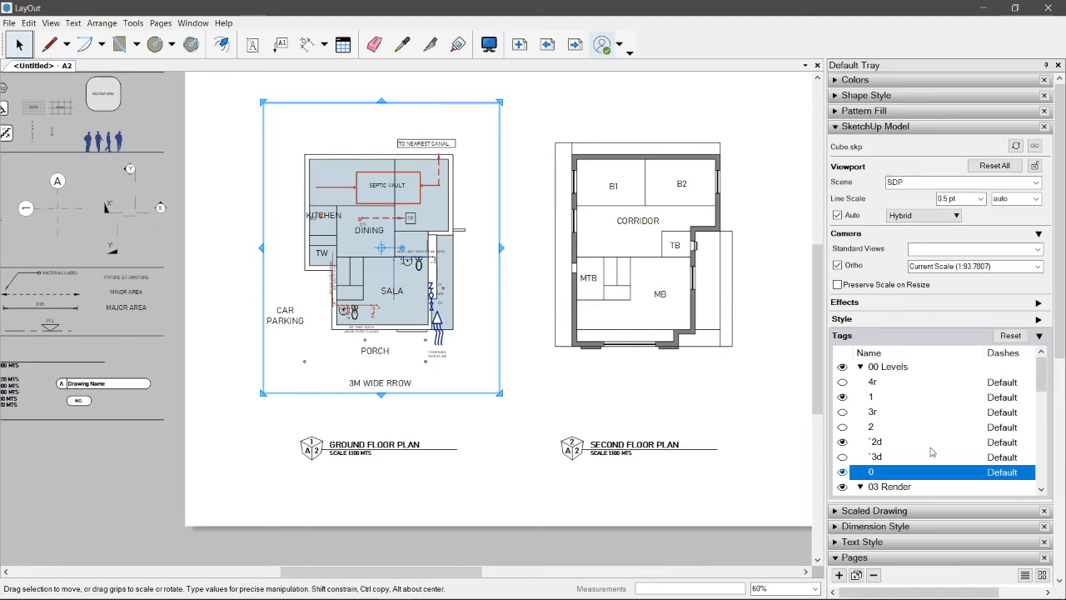
Step: Make the Location Site tag visible in the ground floor plan viewport
scroll(932, 453, "down", 5)
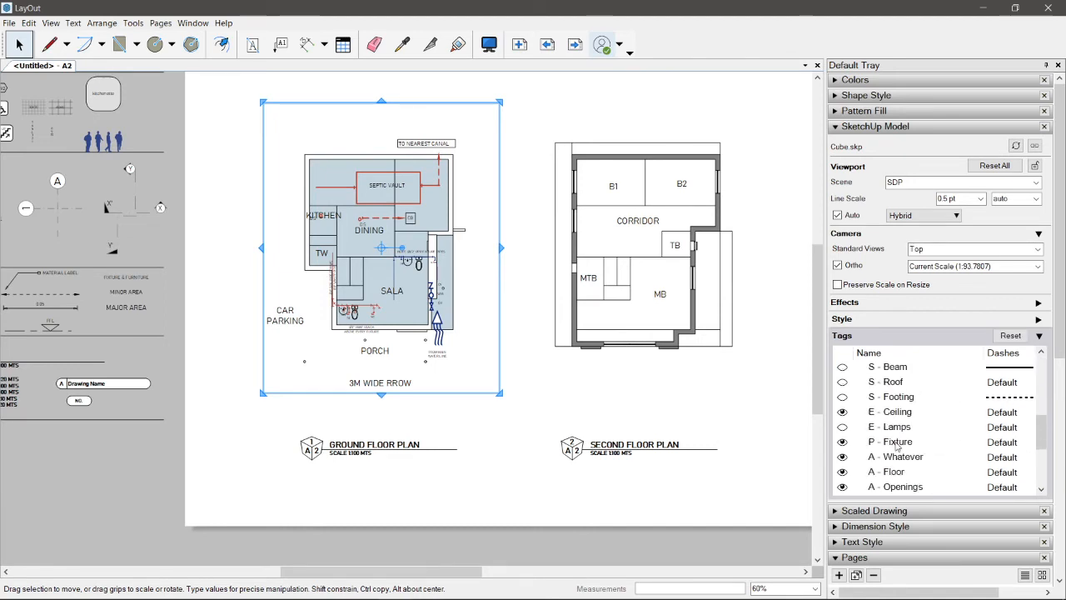
scroll(897, 446, "up", 2)
scroll(898, 447, "up", 1)
scroll(897, 446, "down", 3)
scroll(897, 447, "up", 5)
scroll(897, 447, "down", 8)
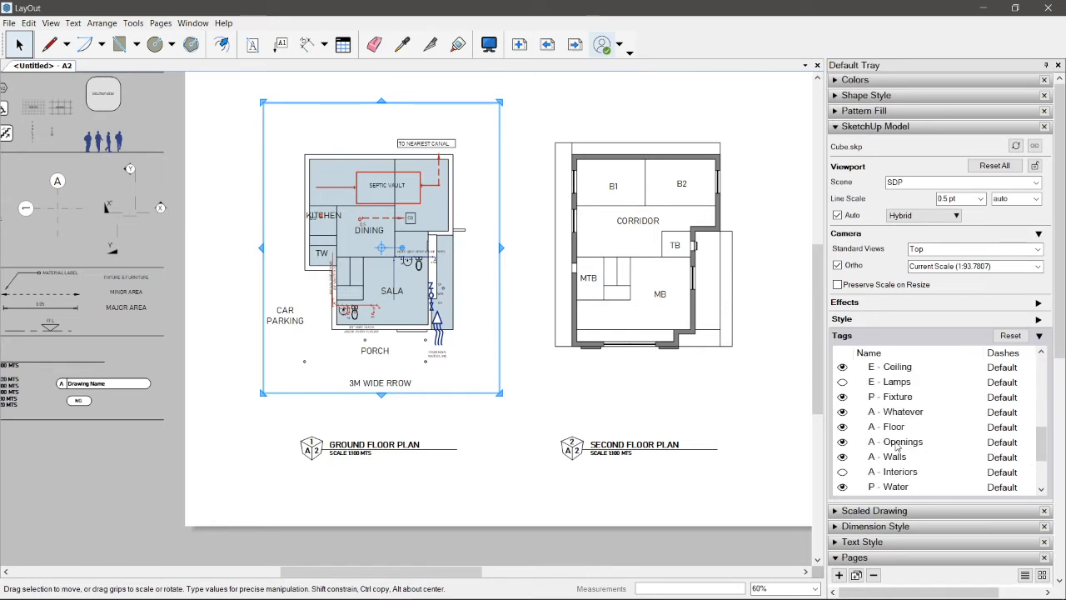
left_click(843, 458)
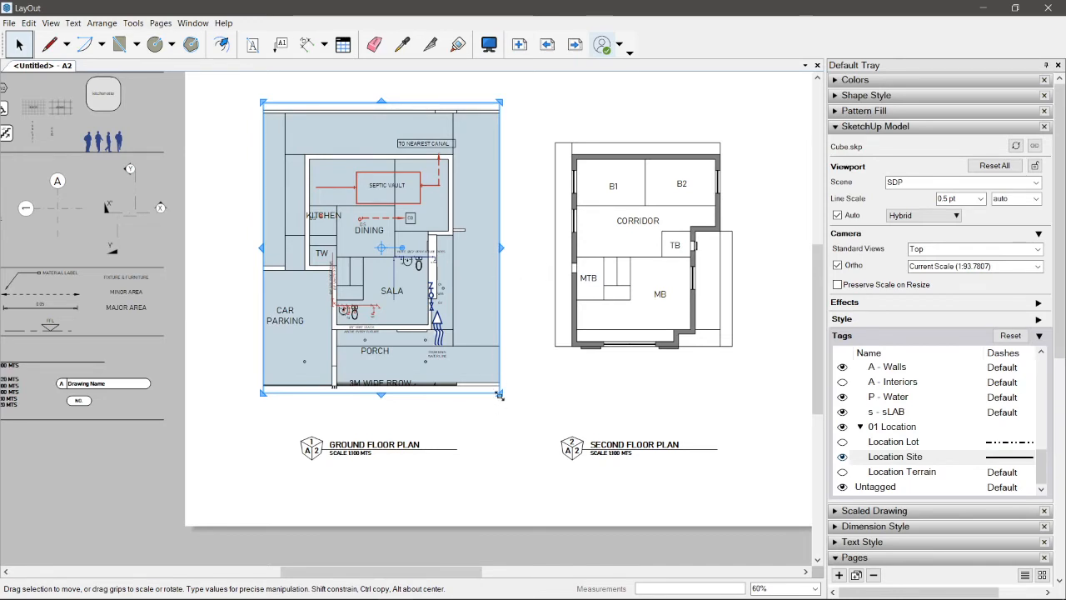
Step: Turn on Preserve Scale on Resize and enlarge the ground floor plan viewport about its centre to show the whole lot
key("alt")
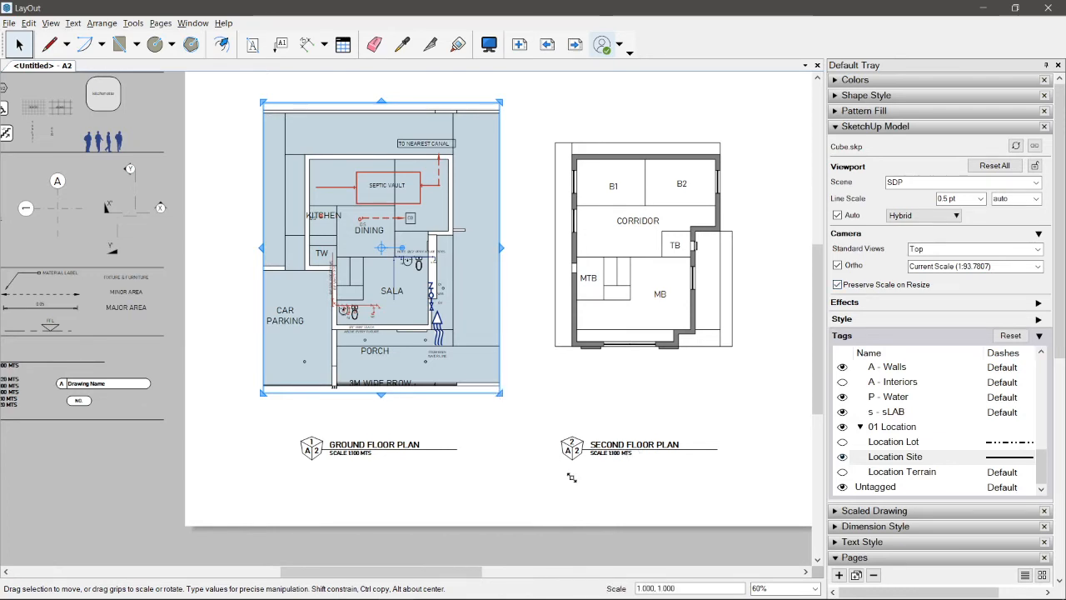
left_click_drag(571, 477, 573, 478)
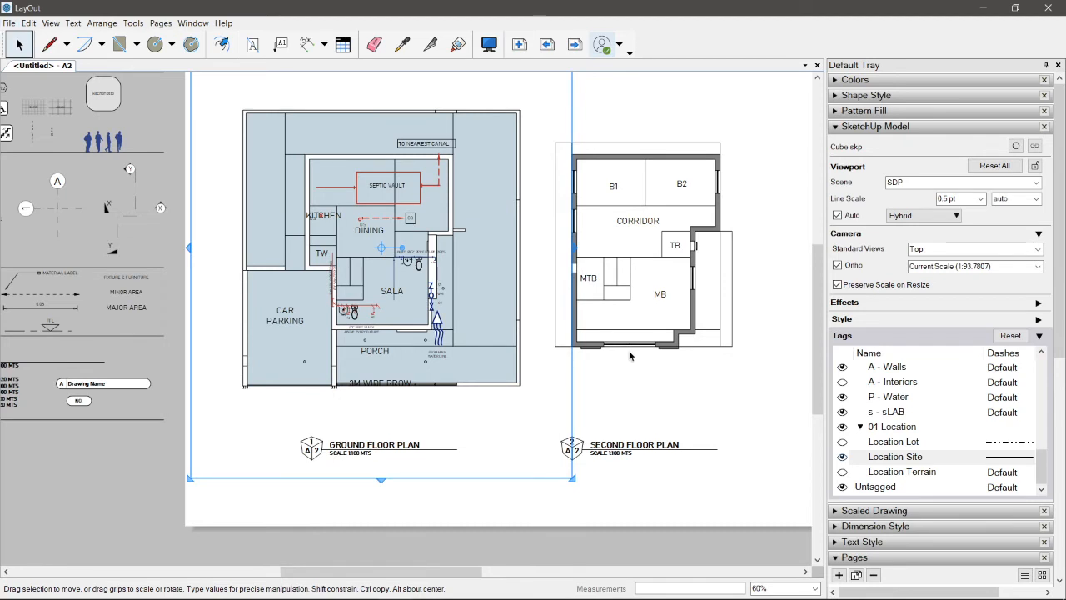
left_click(740, 121)
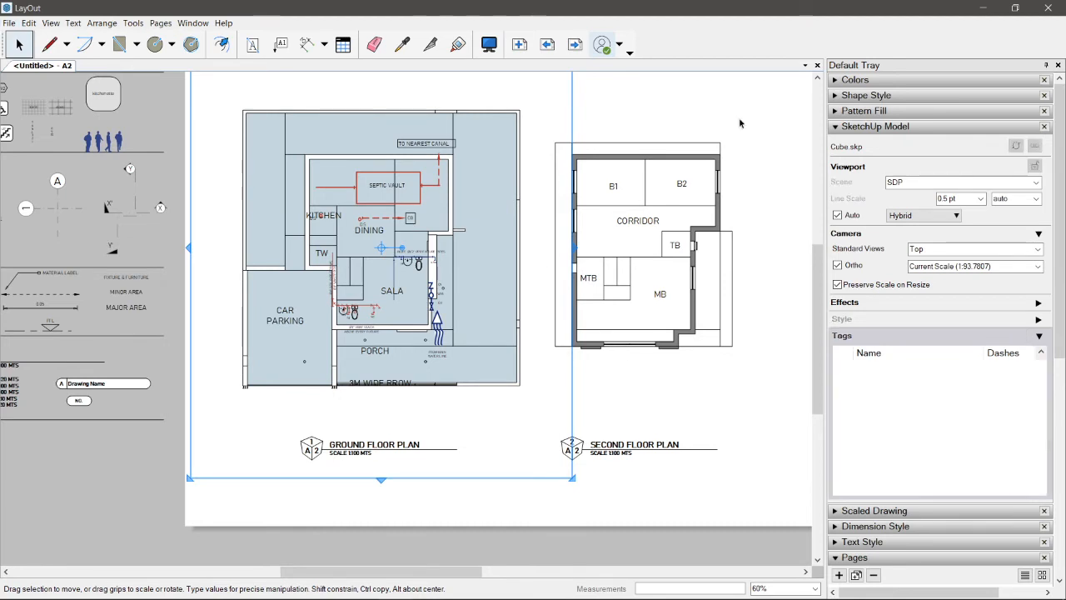
Step: Close the LayOut drawing set without saving the changes and switch to the Cube.skp model in SketchUp
left_click(1048, 7)
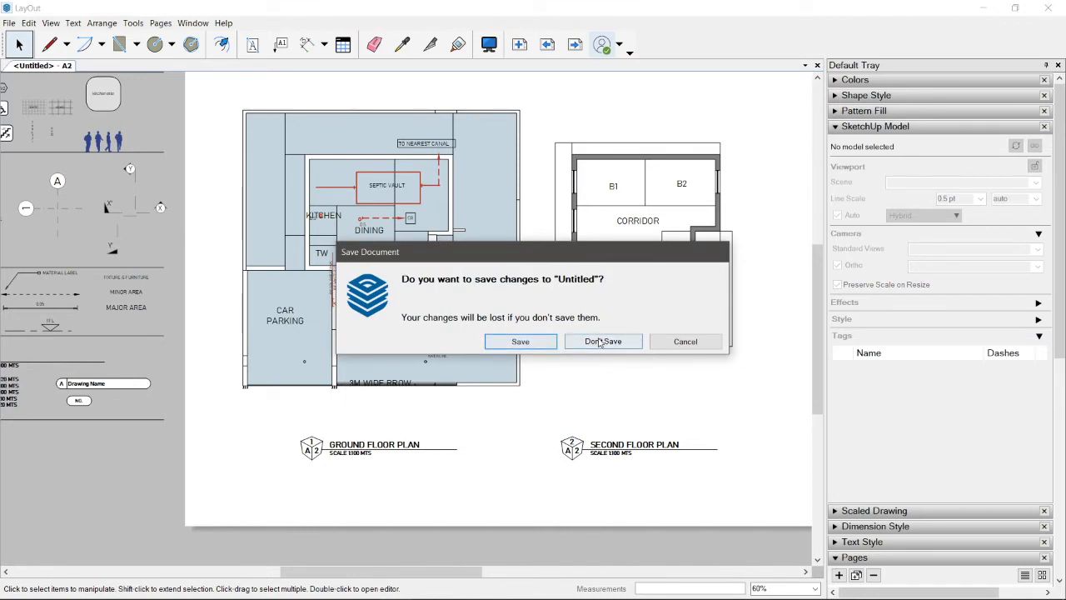
left_click(601, 342)
key("alt+Tab")
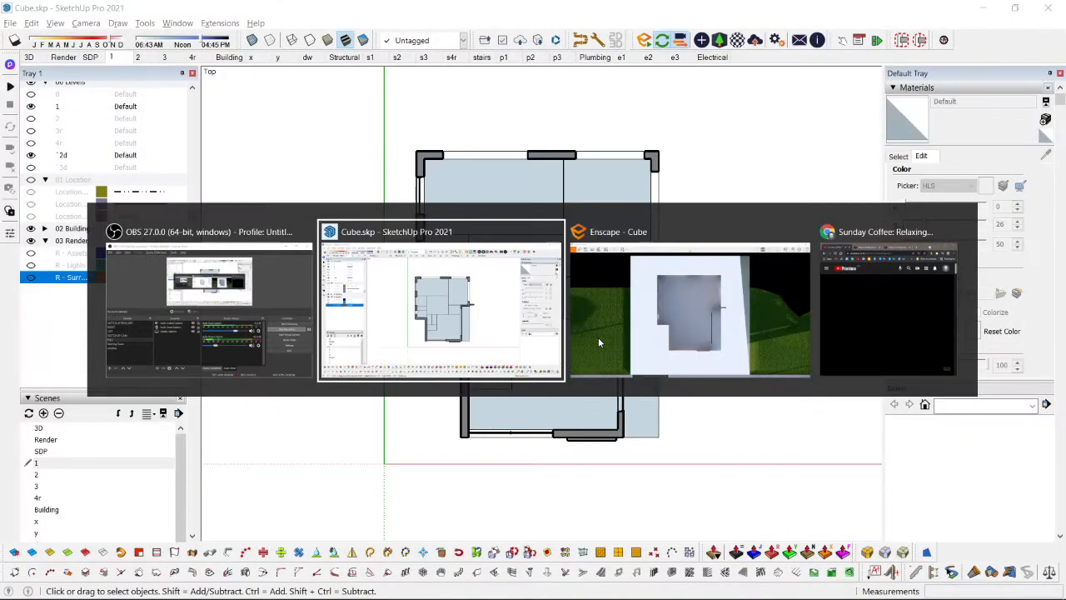
left_click(598, 337)
key("alt+Tab")
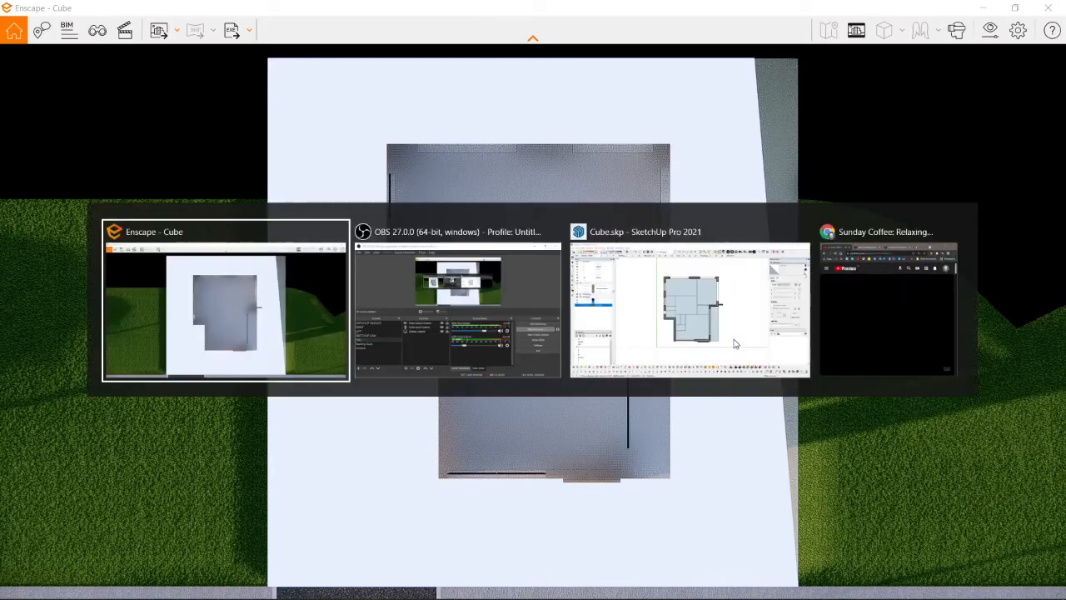
left_click(692, 333)
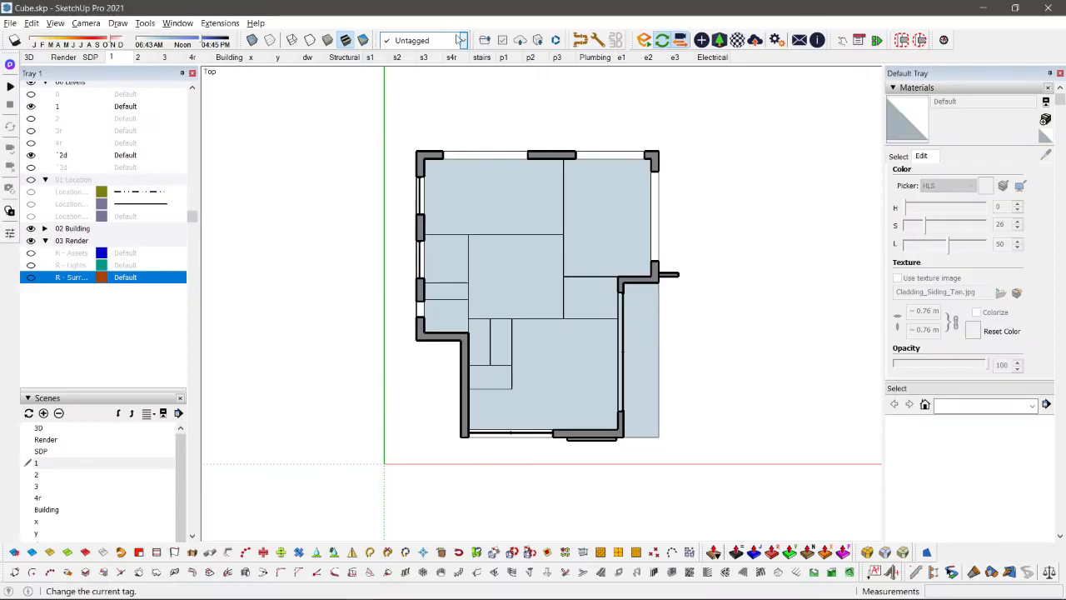
Step: Activate the Render scene and switch to Enscape to frame the house's front facade
left_click(63, 57)
key("alt+Tab")
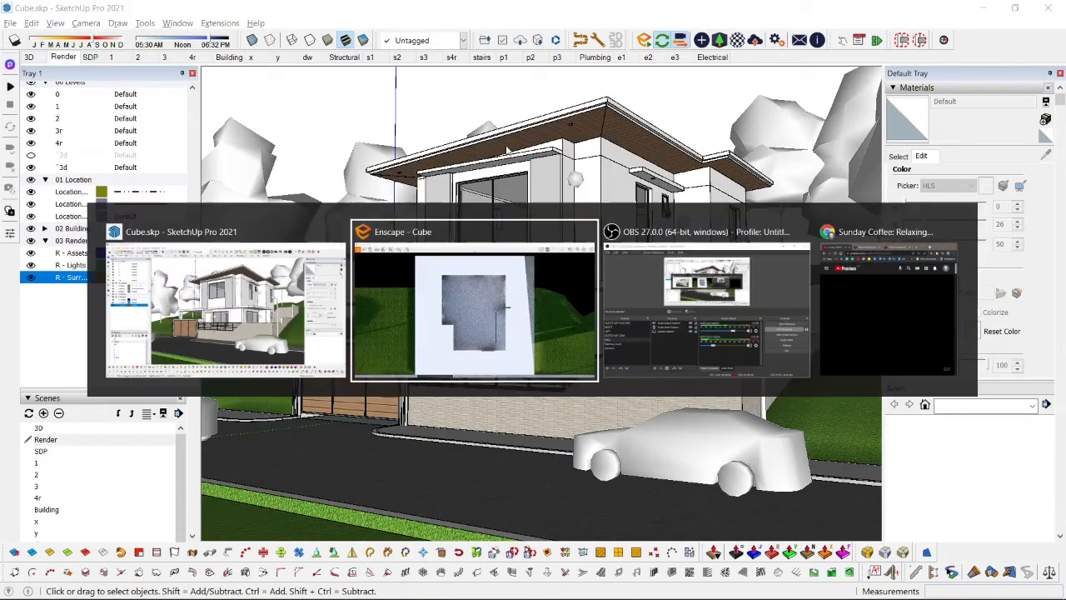
left_click(543, 305)
left_click_drag(543, 305, 708, 305)
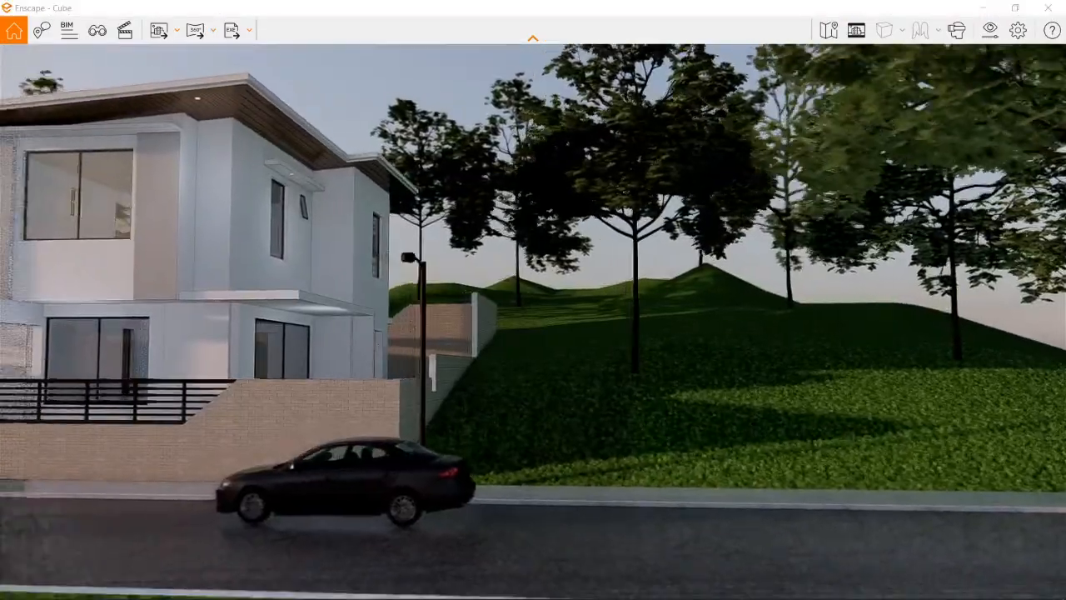
key("a")
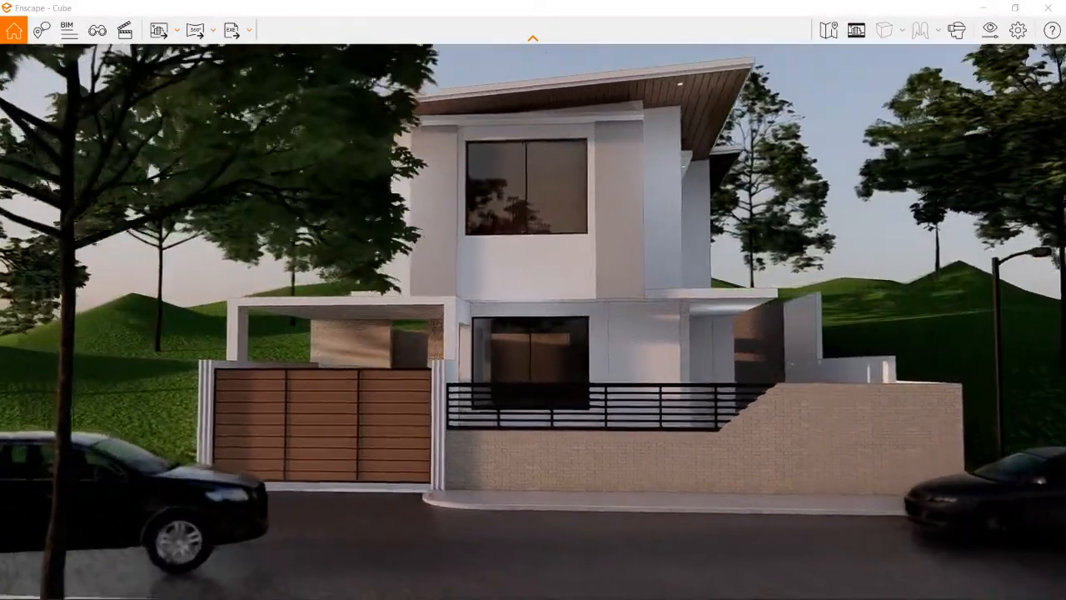
key("w")
Step: Turn off Brightest Point as Sun Direction in the sky settings and set the horizon source to Mountains
left_click(988, 31)
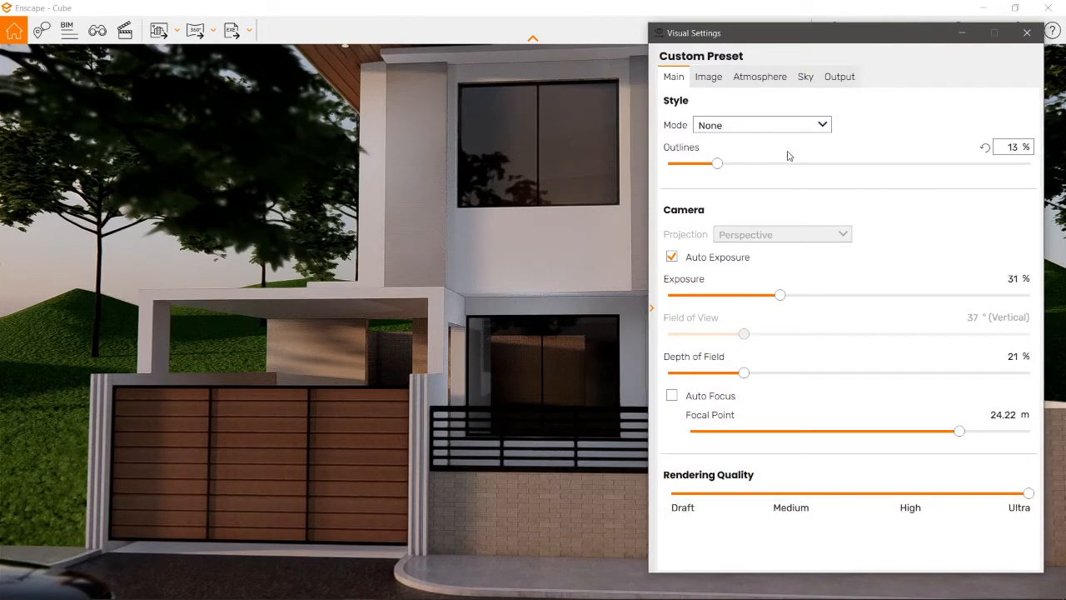
left_click(804, 77)
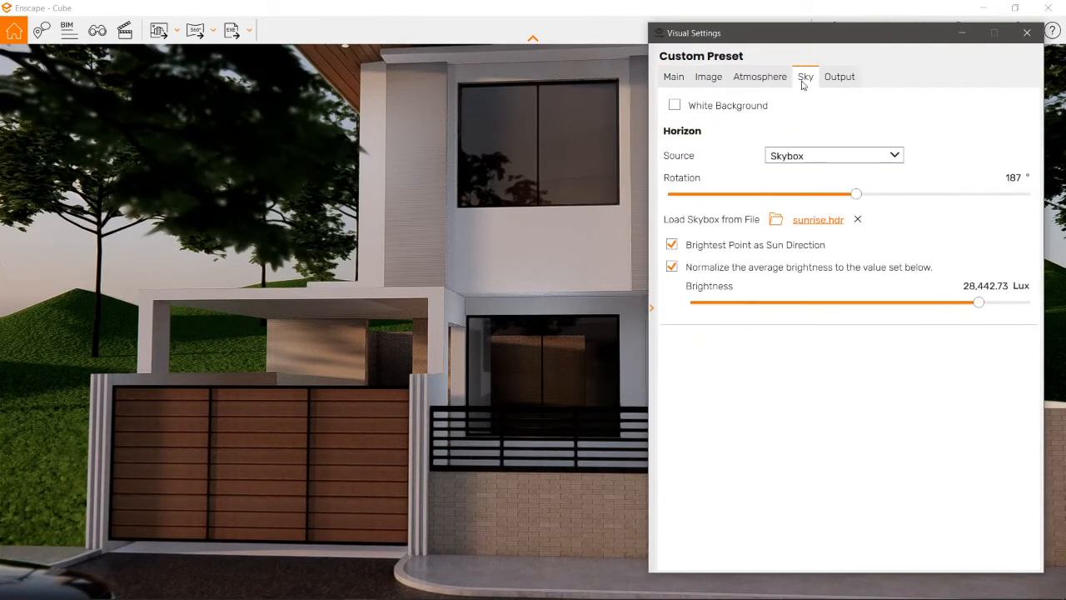
left_click(671, 245)
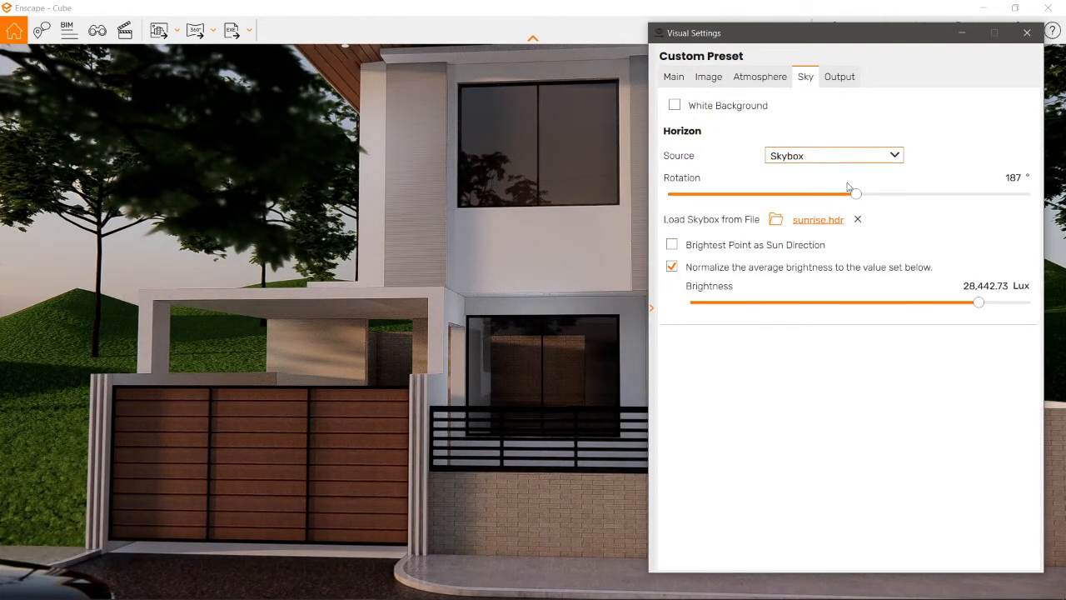
left_click(818, 157)
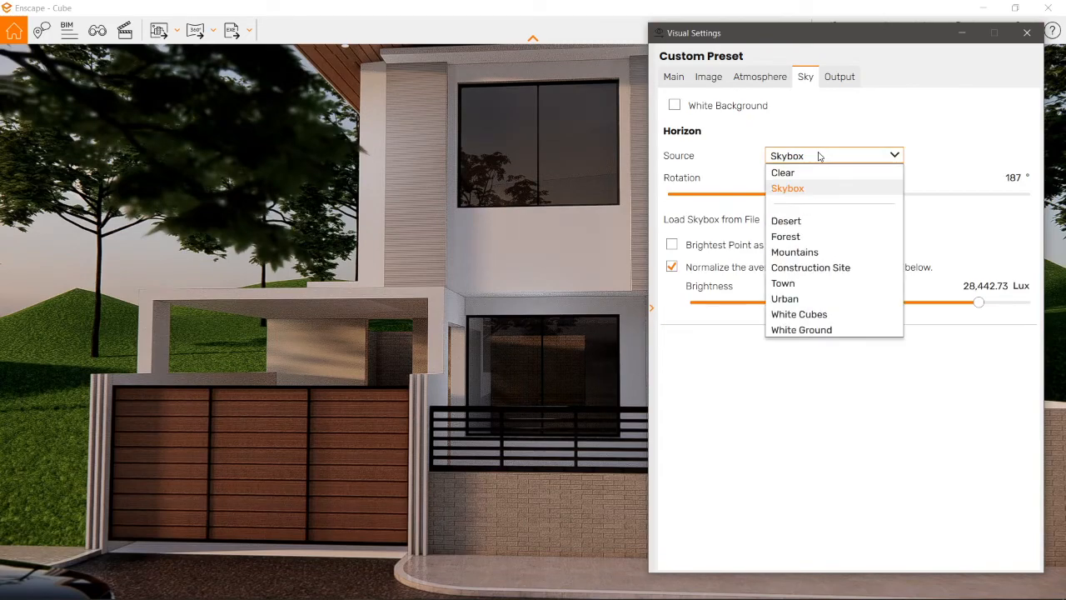
left_click(802, 252)
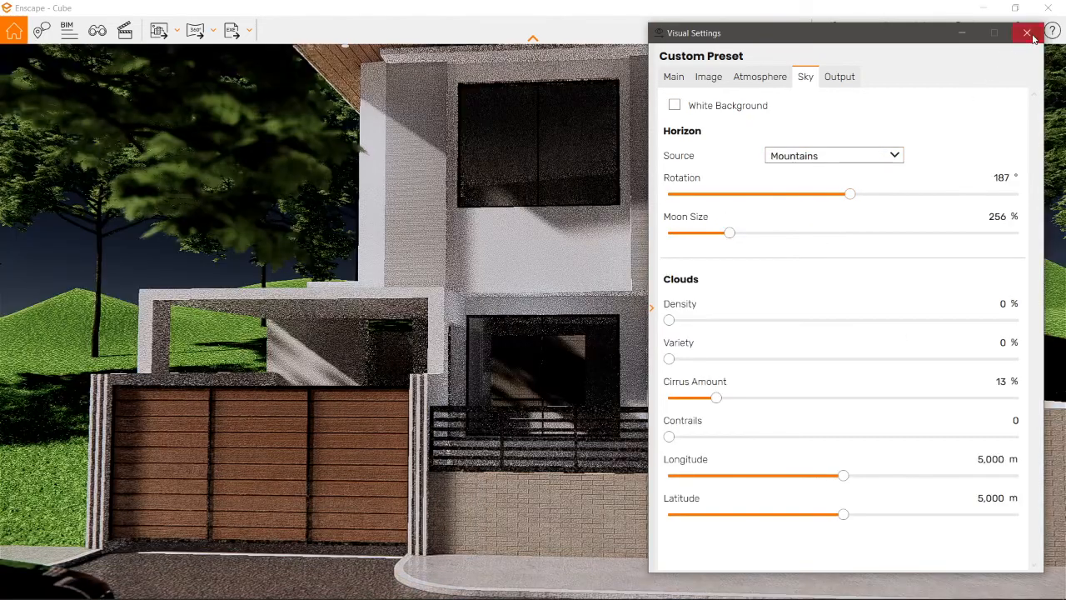
left_click(1027, 33)
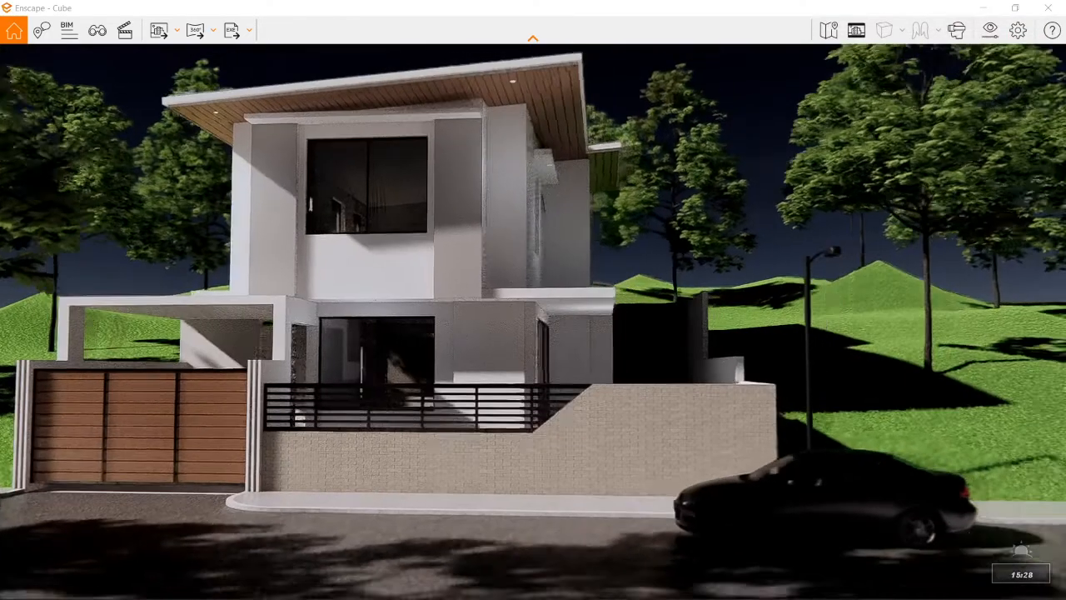
Step: Turn the view toward the whole house and cycle the time of day to compare night and morning lighting
right_click_drag(816, 253, 731, 253, "shift")
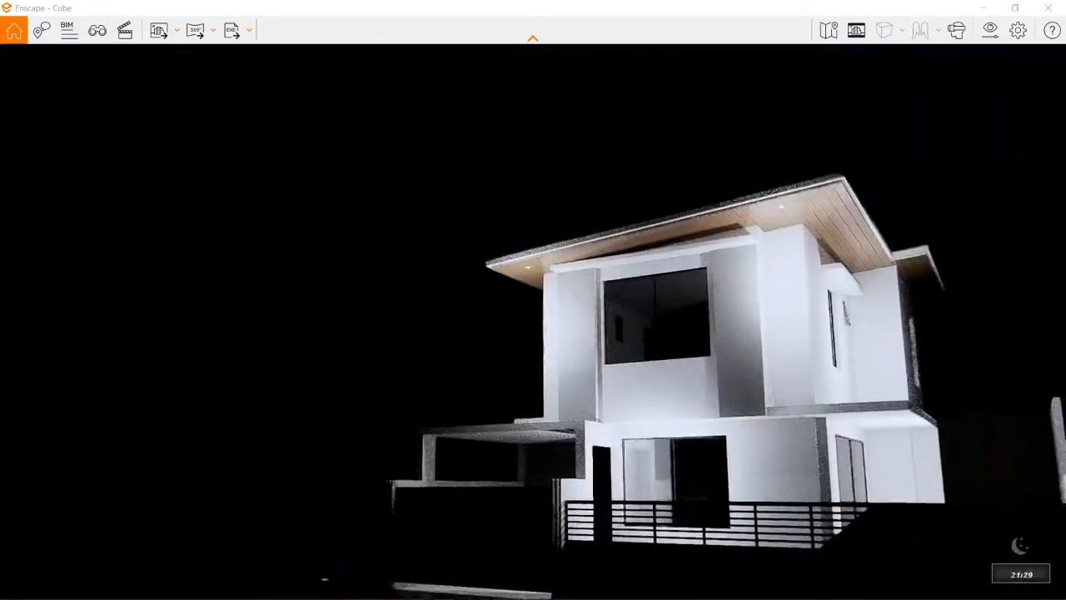
key("u")
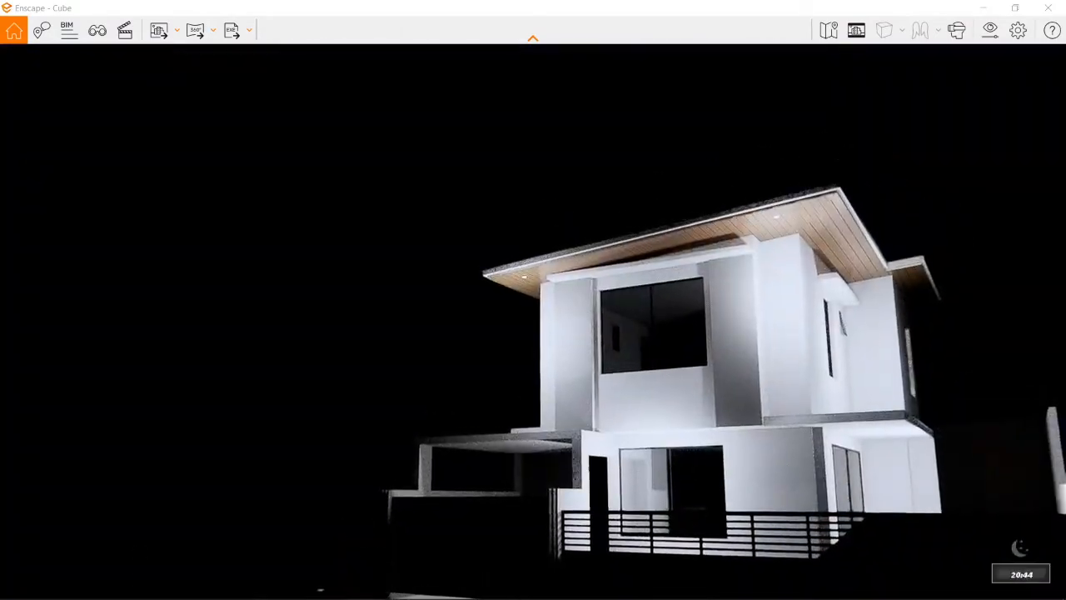
key("u")
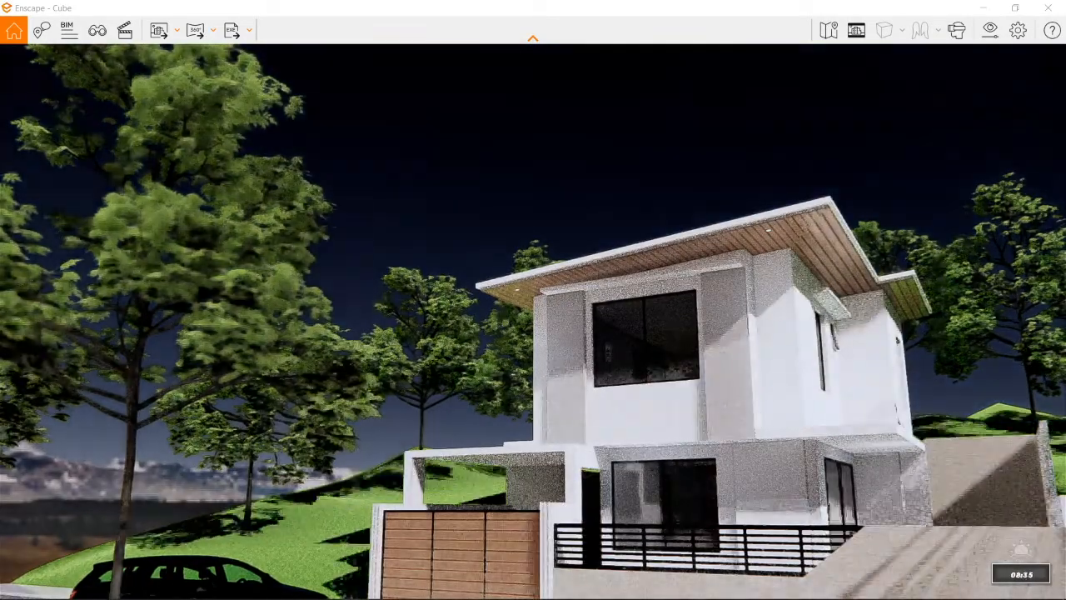
key("u")
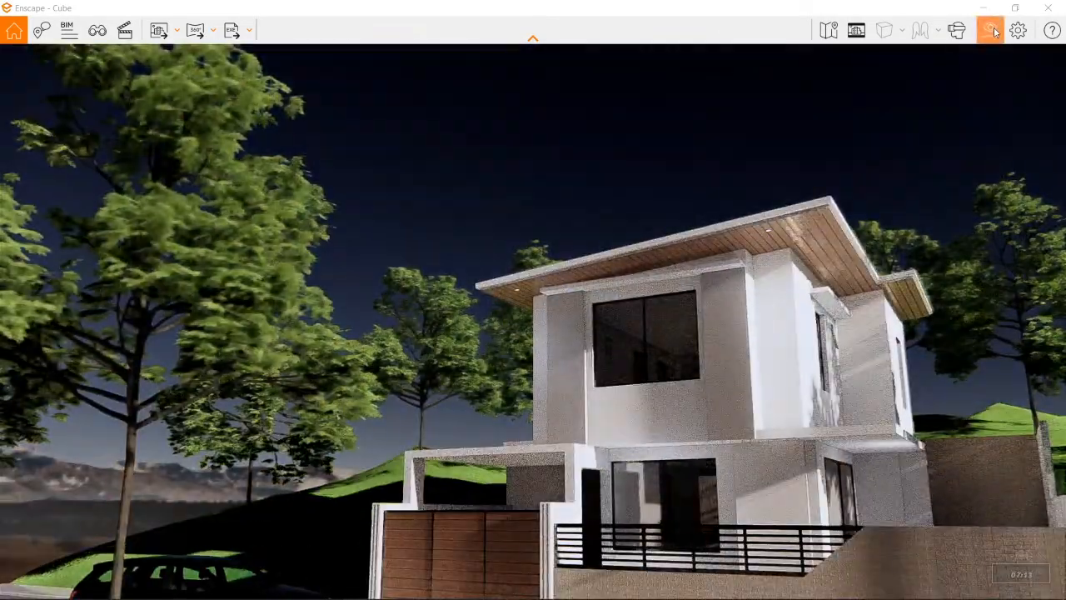
Step: Set the atmosphere's night sky brightness to 248% and the sun brightness to 251%
left_click(991, 31)
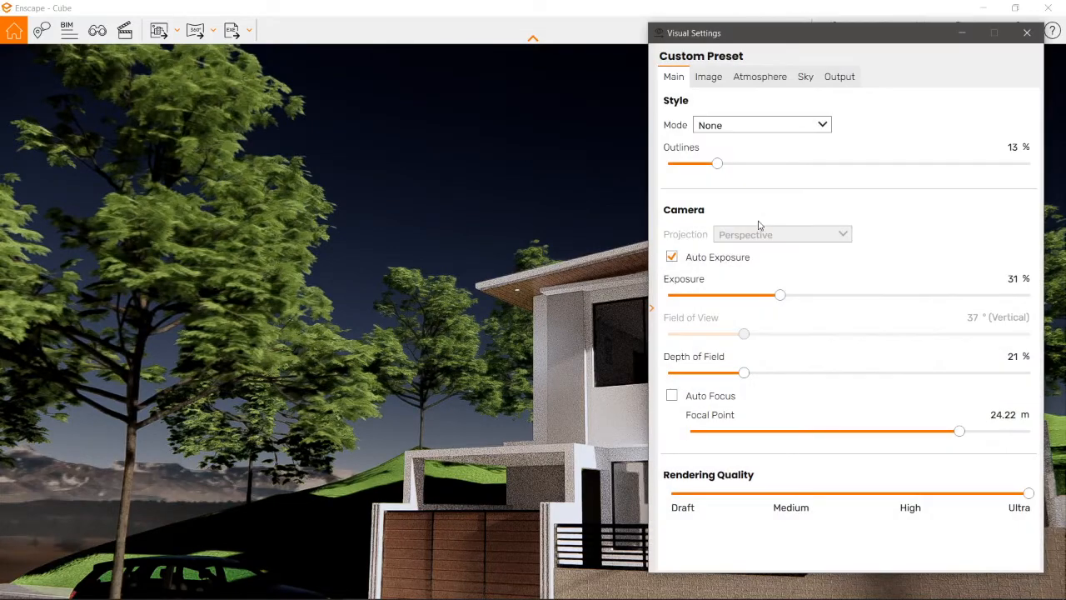
left_click(776, 80)
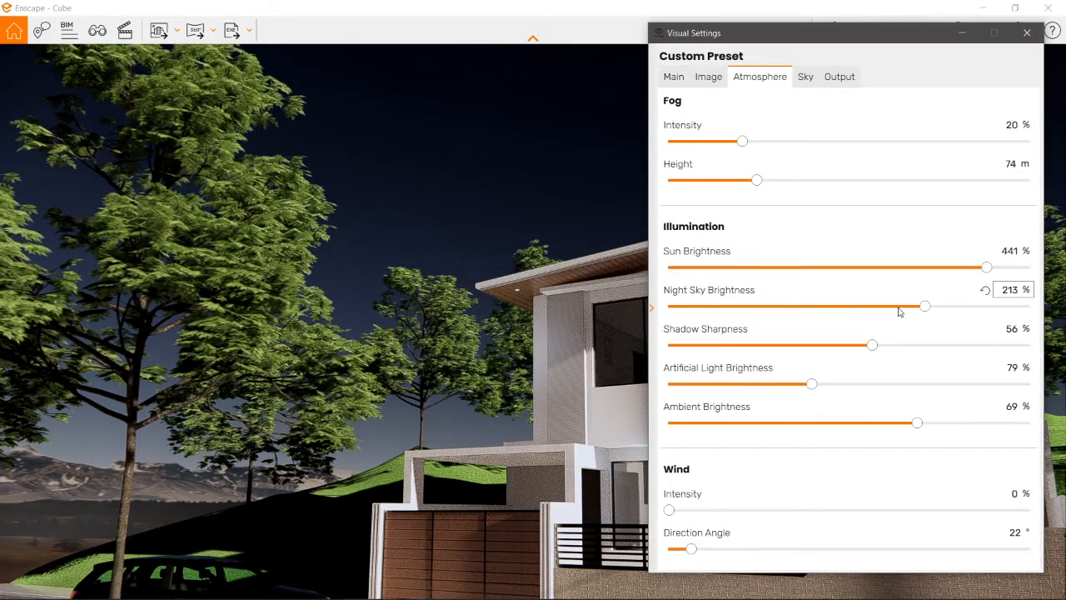
left_click_drag(924, 307, 966, 307)
left_click_drag(986, 267, 848, 275)
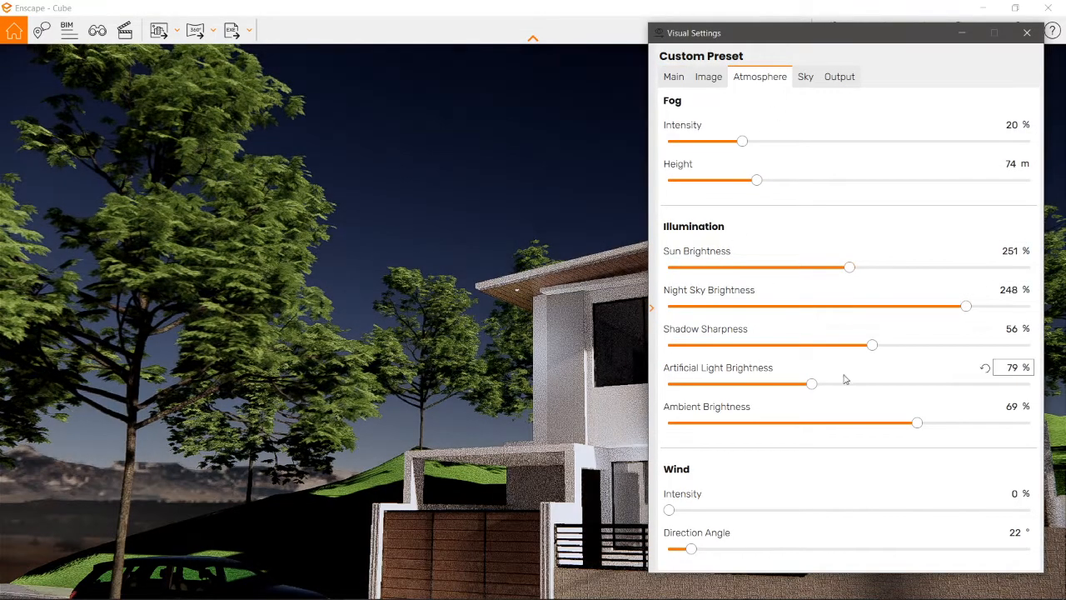
Step: Set the moon size to 342% and shift the time of day to preview the sky
left_click(806, 78)
left_click_drag(731, 233, 765, 233)
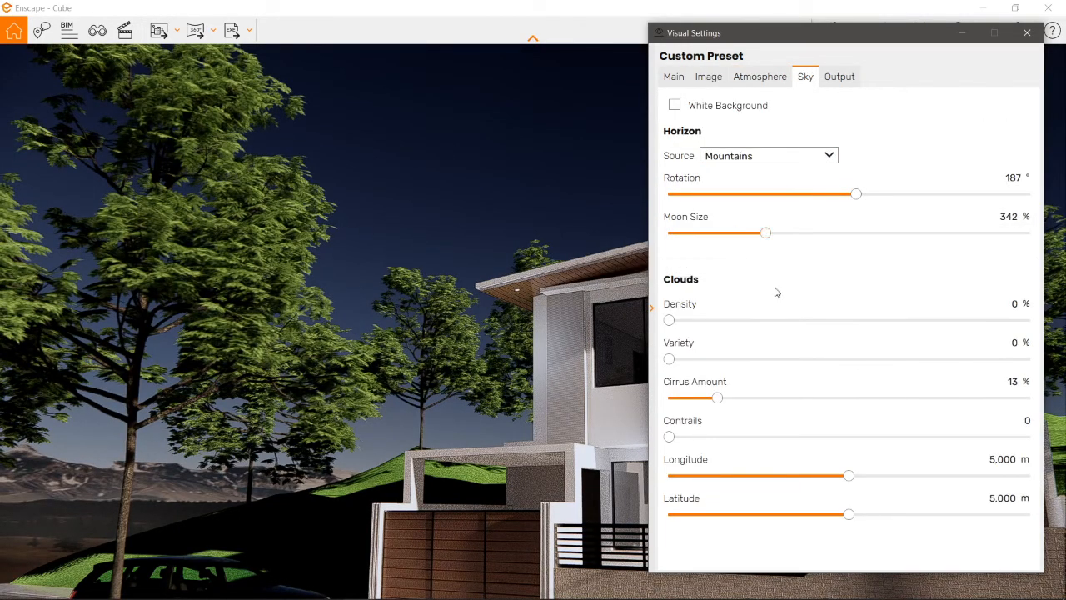
left_click(546, 174)
key("u")
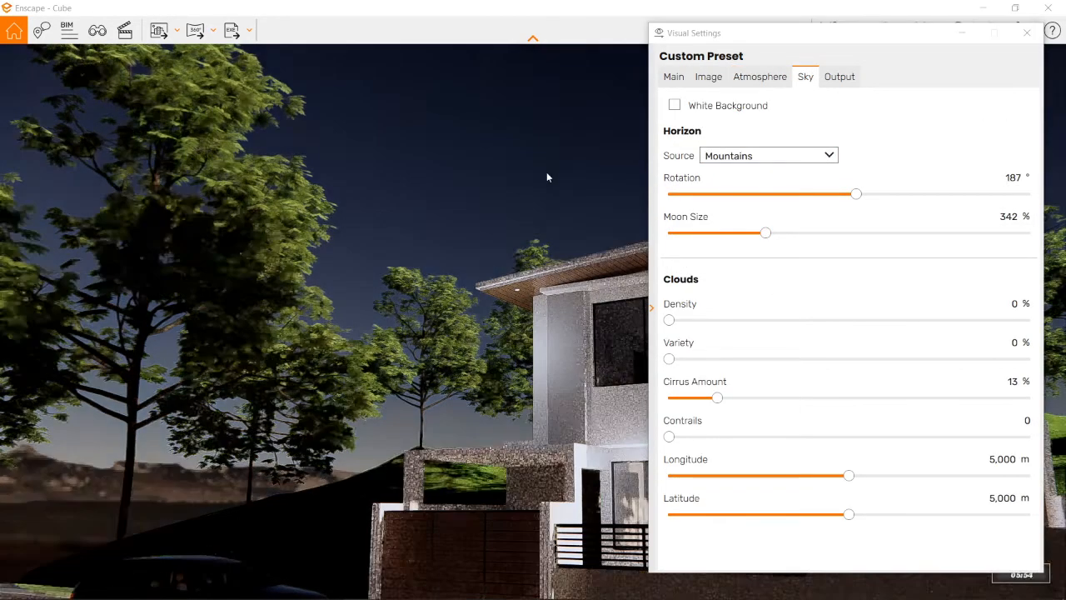
Step: Set the sun brightness to 410% and the night sky brightness to 300%, and preview another time of day
left_click(705, 78)
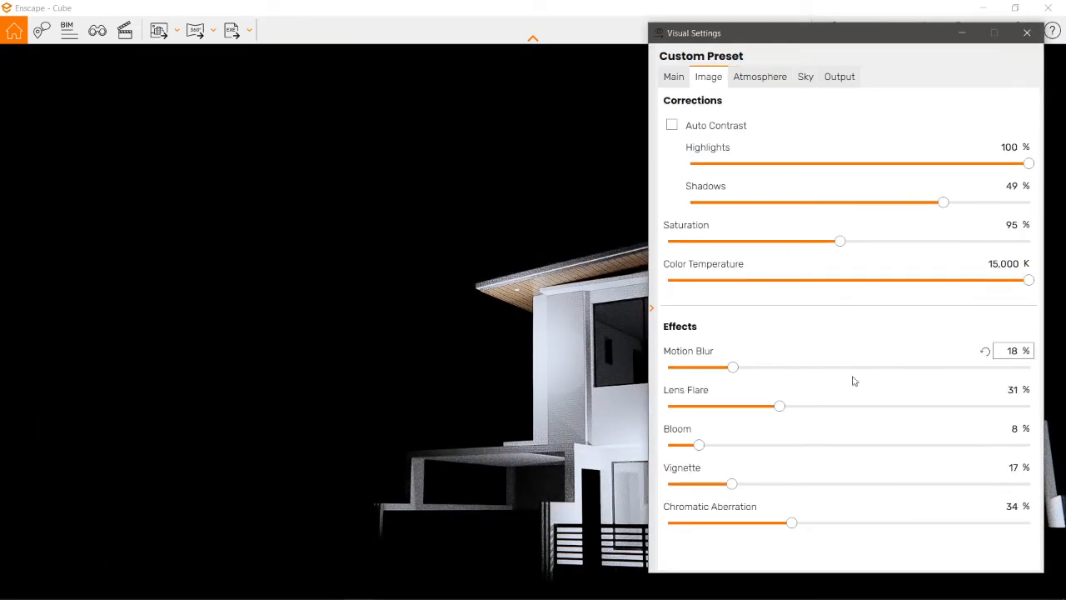
left_click(675, 77)
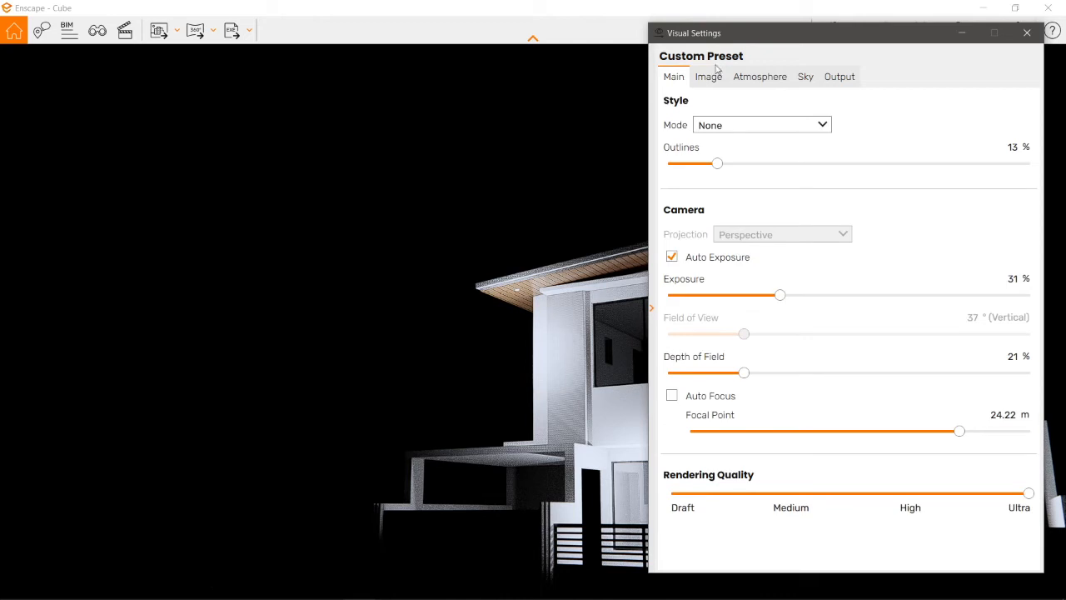
left_click(743, 80)
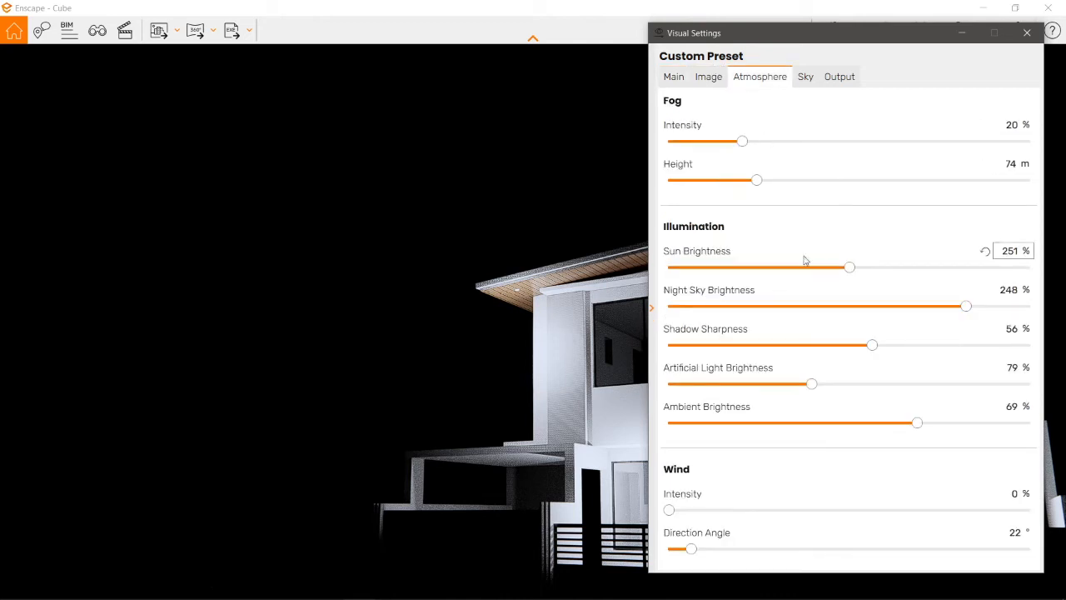
left_click_drag(850, 267, 964, 268)
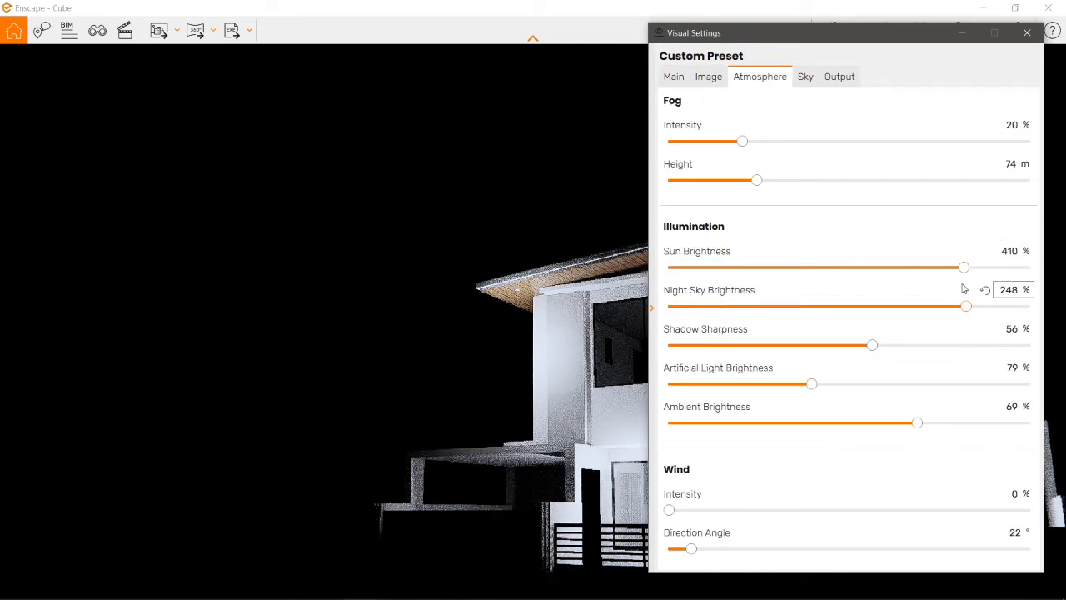
left_click_drag(966, 306, 1031, 306)
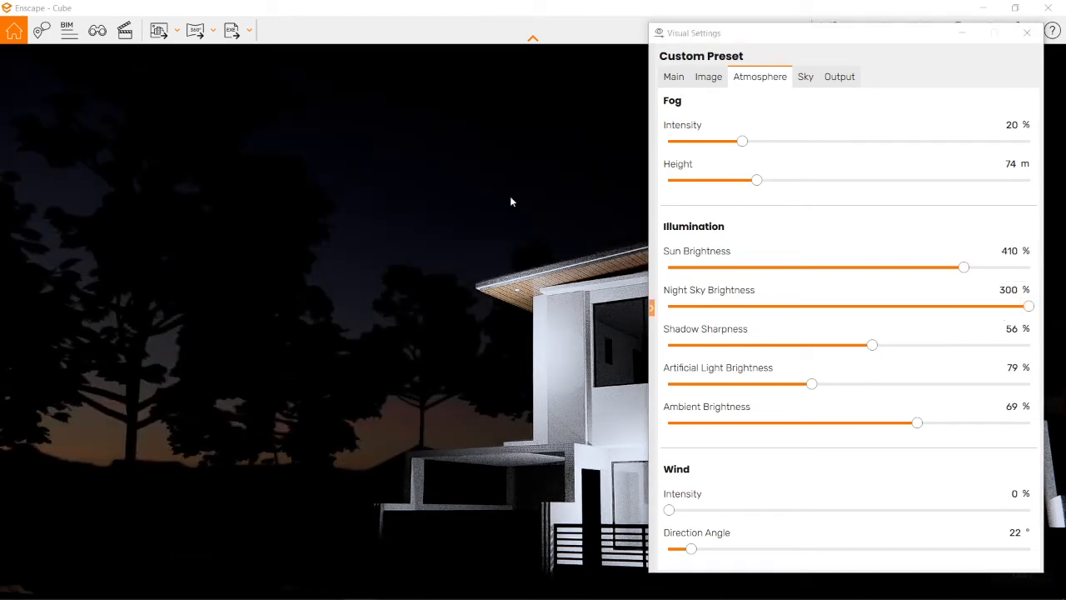
key("i")
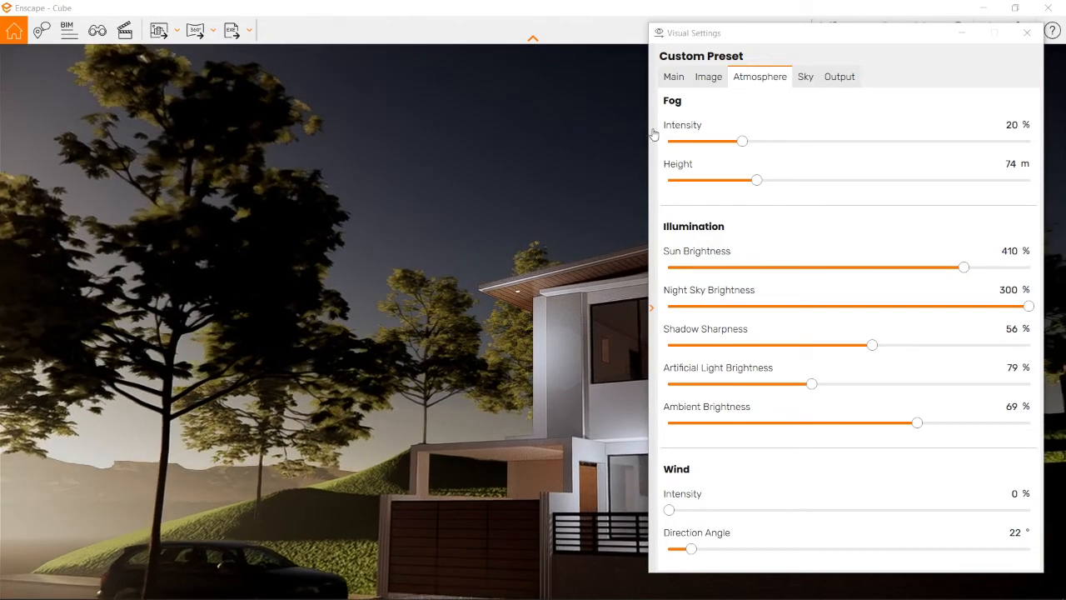
Step: Set the Shadows image correction to -42% and advance the time of day to check the image
left_click(693, 79)
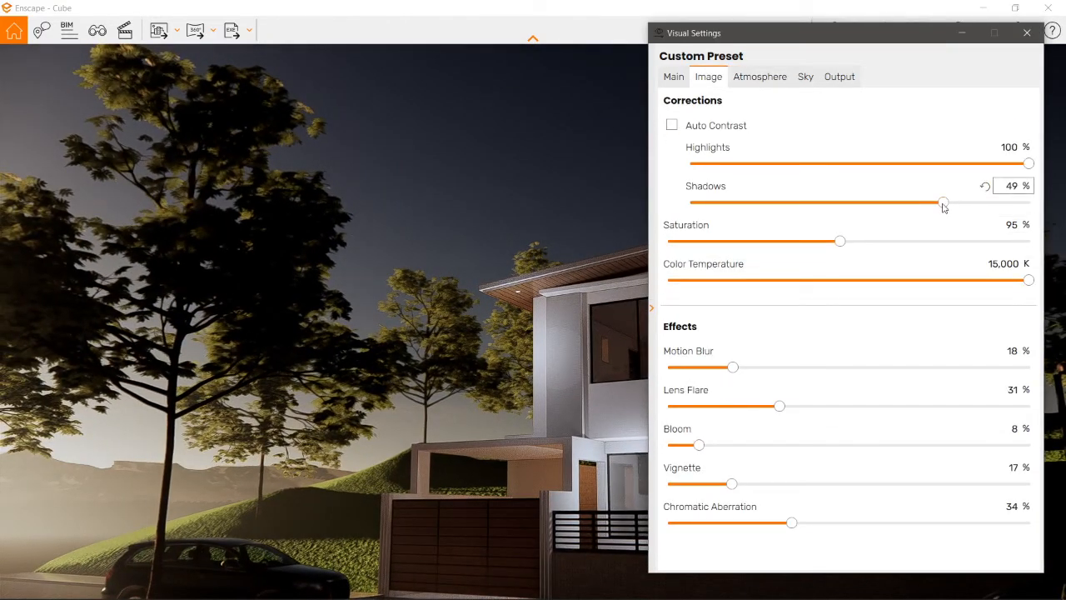
left_click_drag(944, 208, 790, 209)
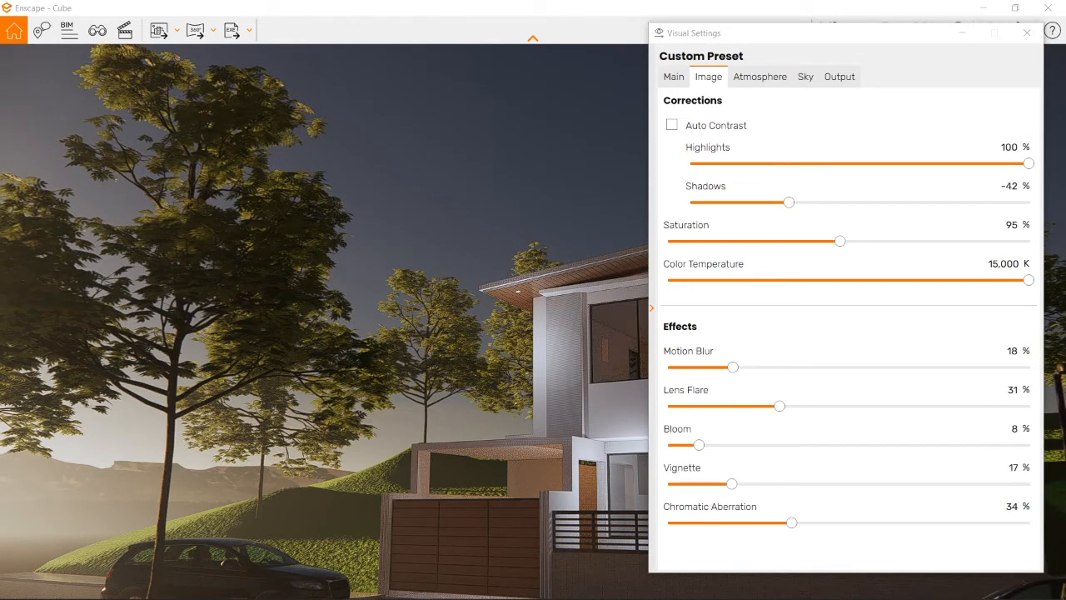
key("i")
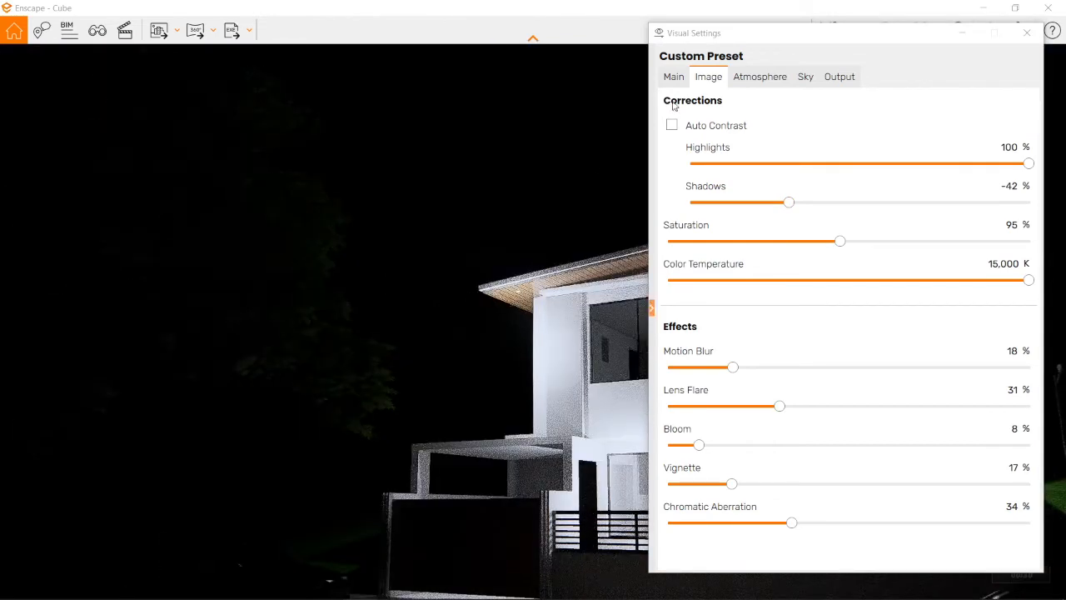
Step: Set the camera exposure to 55% and run the time of day forward to preview the brightness
left_click(674, 78)
left_click_drag(780, 296, 865, 296)
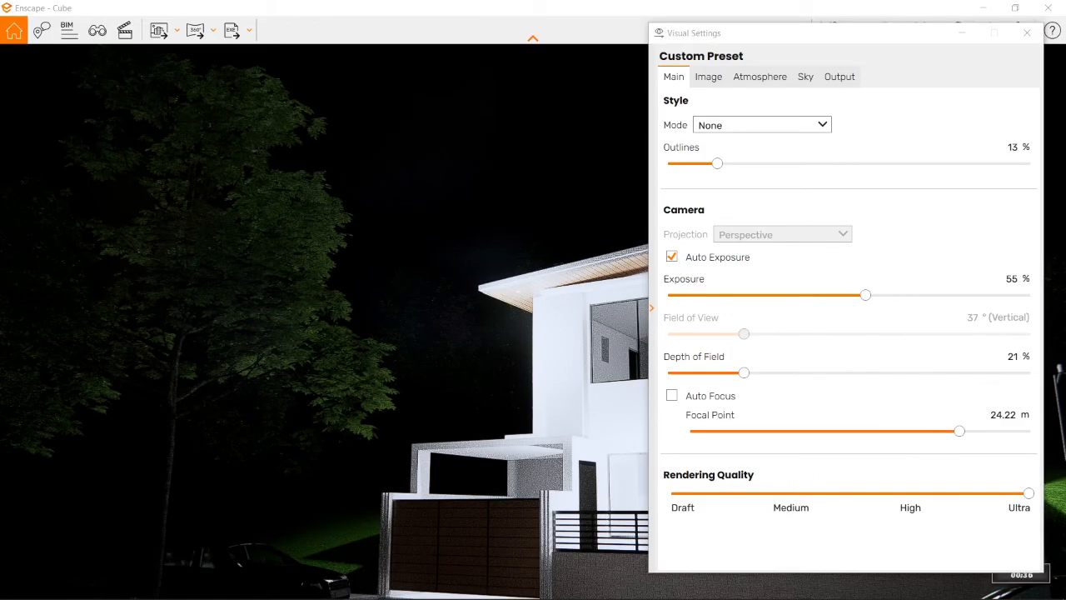
key("i")
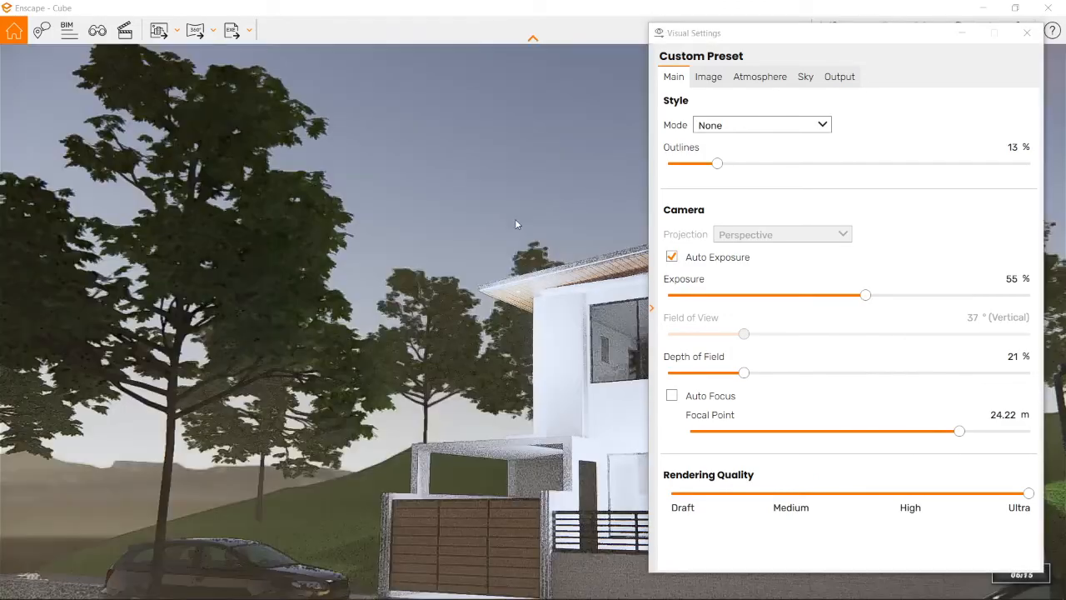
key("i")
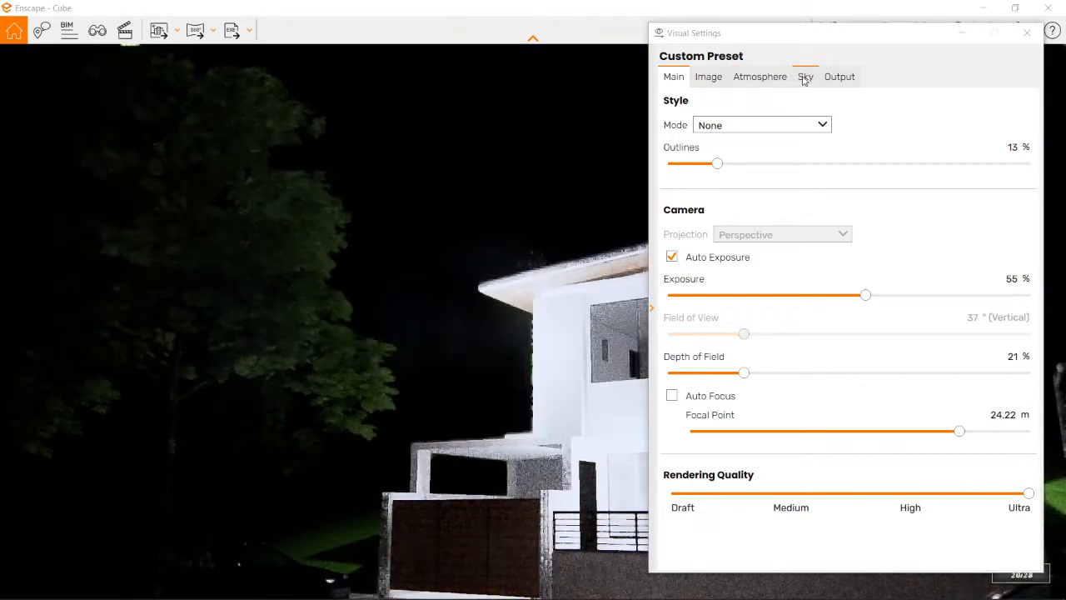
Step: Change the horizon source of the sky to Clear
left_click(804, 78)
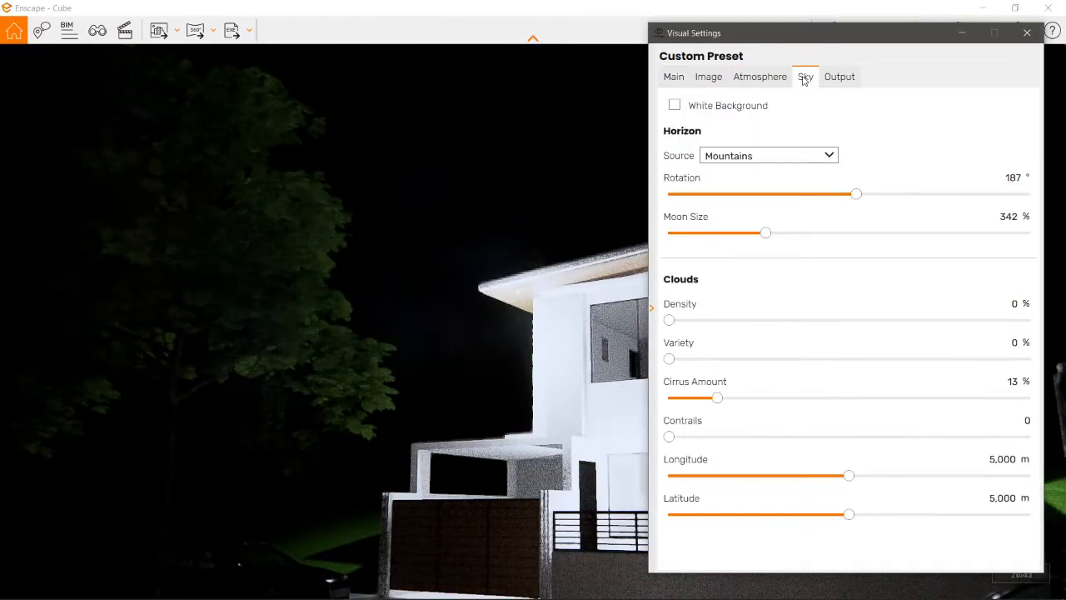
left_click(761, 158)
left_click(718, 173)
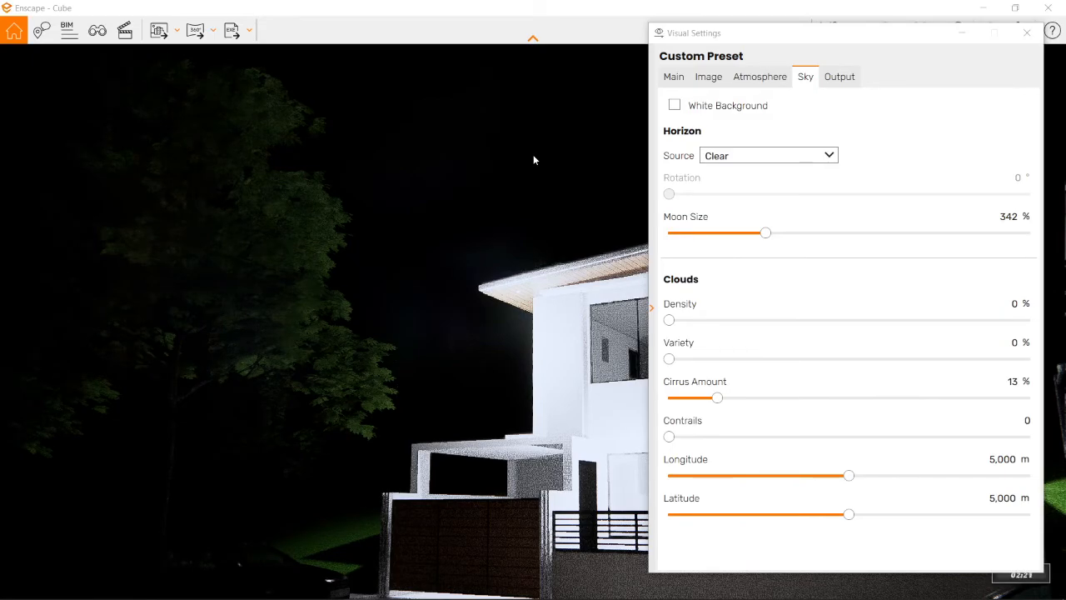
Step: Advance the time of day, close the visual settings, and preview the house through night and daylight
key("i")
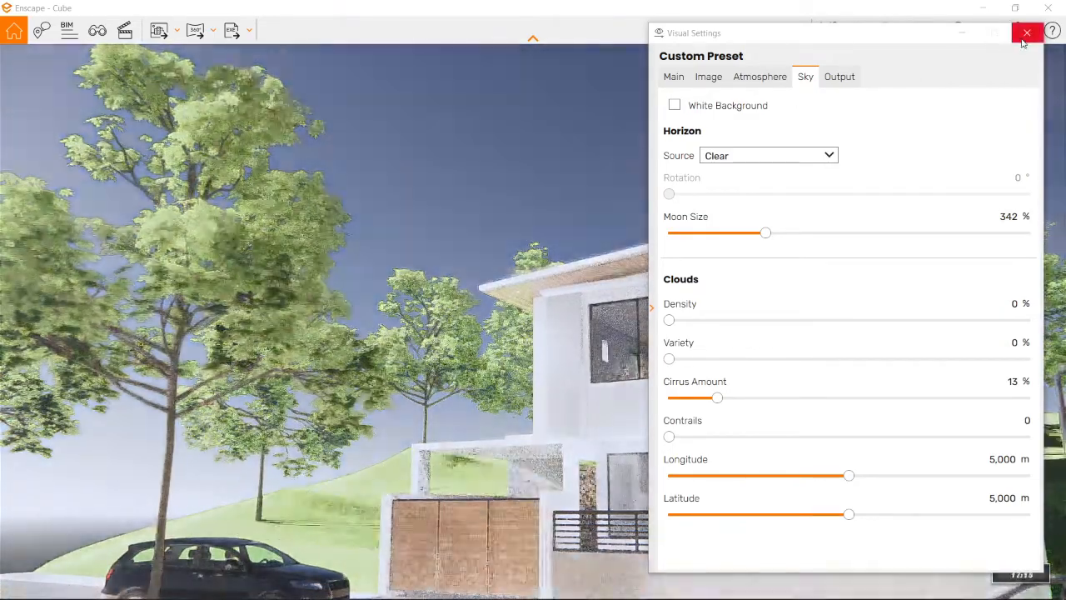
key("i")
left_click(1026, 33)
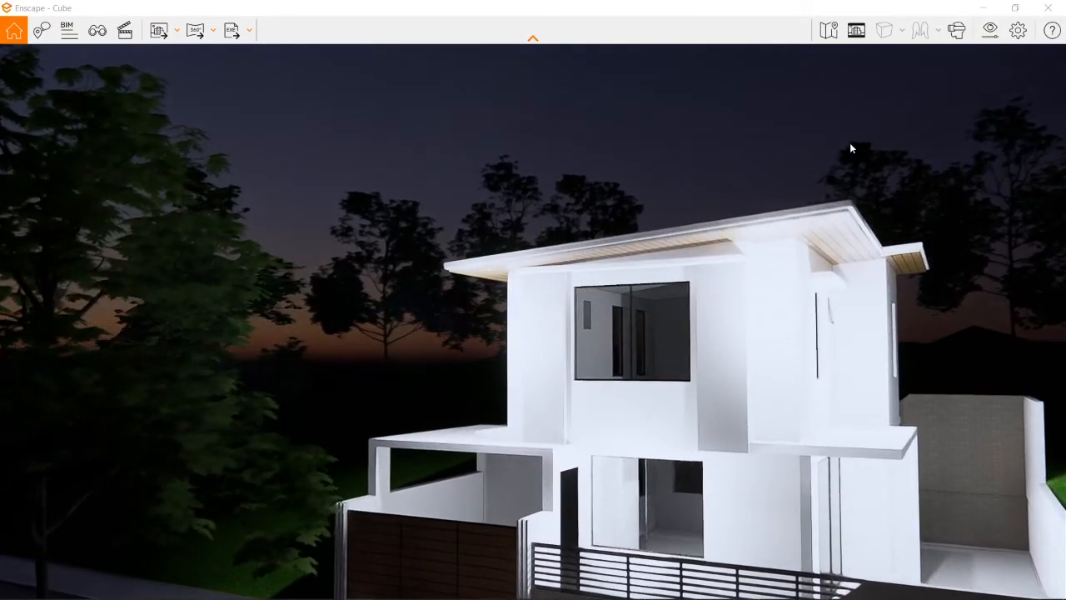
key("i")
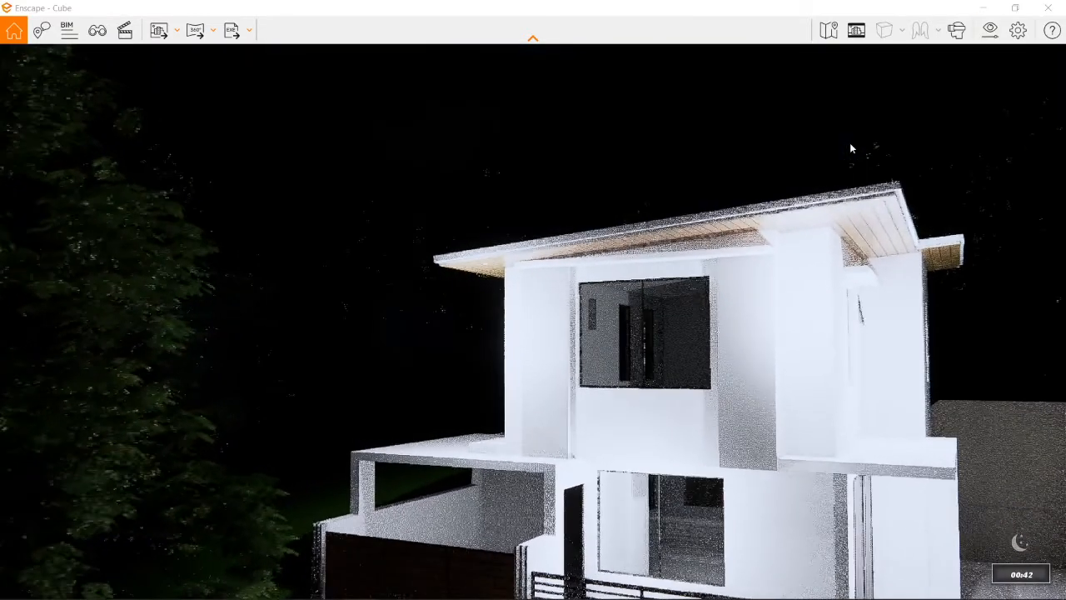
key("i")
key("i")
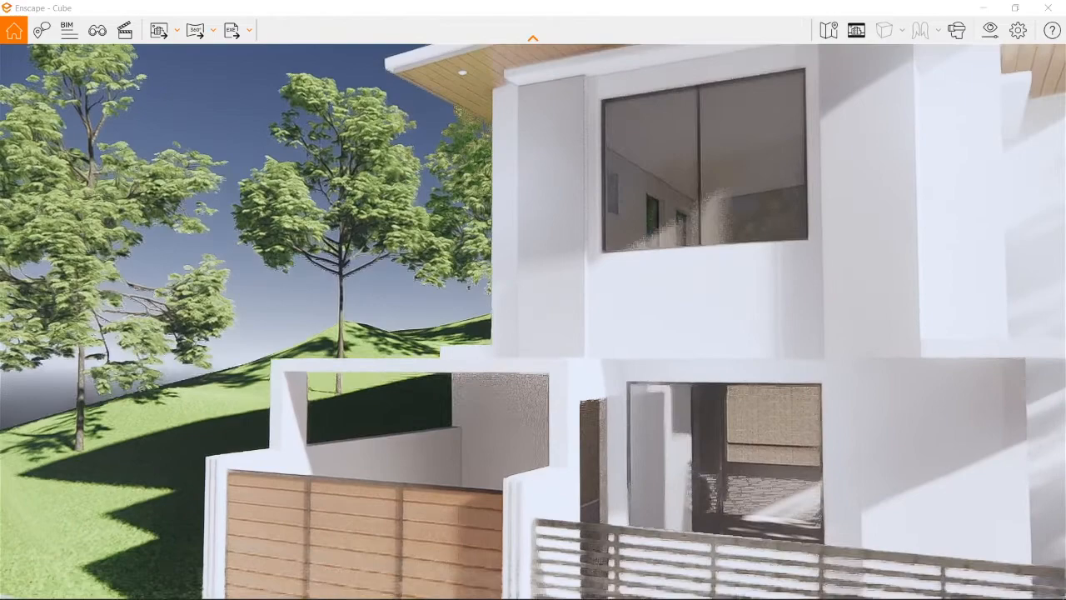
Step: Move in close to the parked car in front of the house and inspect it without the visual settings open
left_click_drag(795, 142, 795, 162)
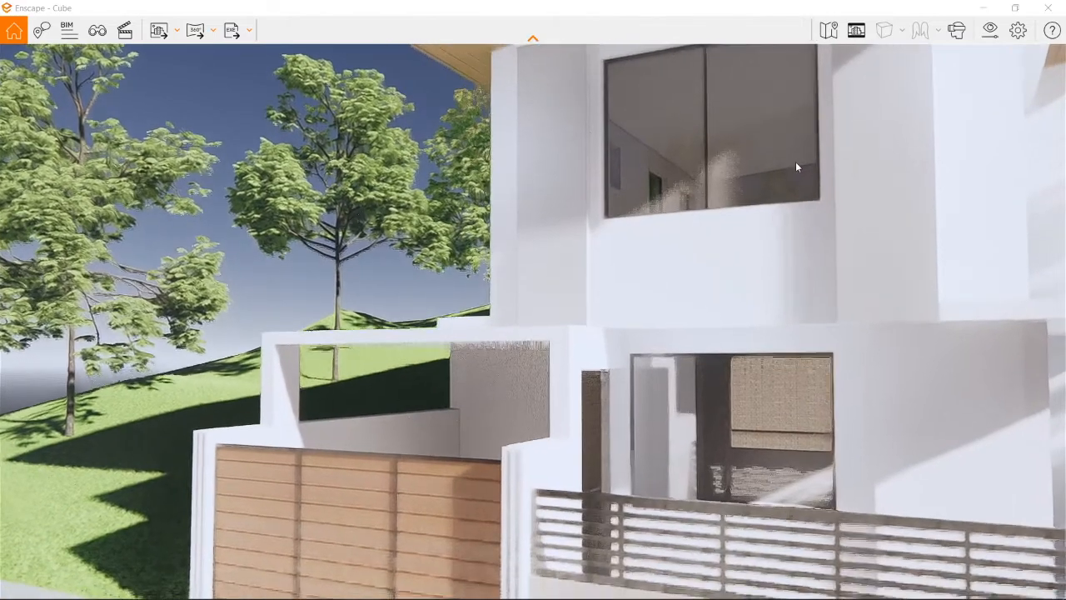
mouse_move(669, 231)
left_mouse_down()
mouse_move(766, 258)
mouse_move(983, 262)
mouse_move(1041, 291)
mouse_move(1038, 305)
mouse_move(947, 288)
mouse_move(518, 283)
mouse_move(679, 233)
left_mouse_up()
key("w")
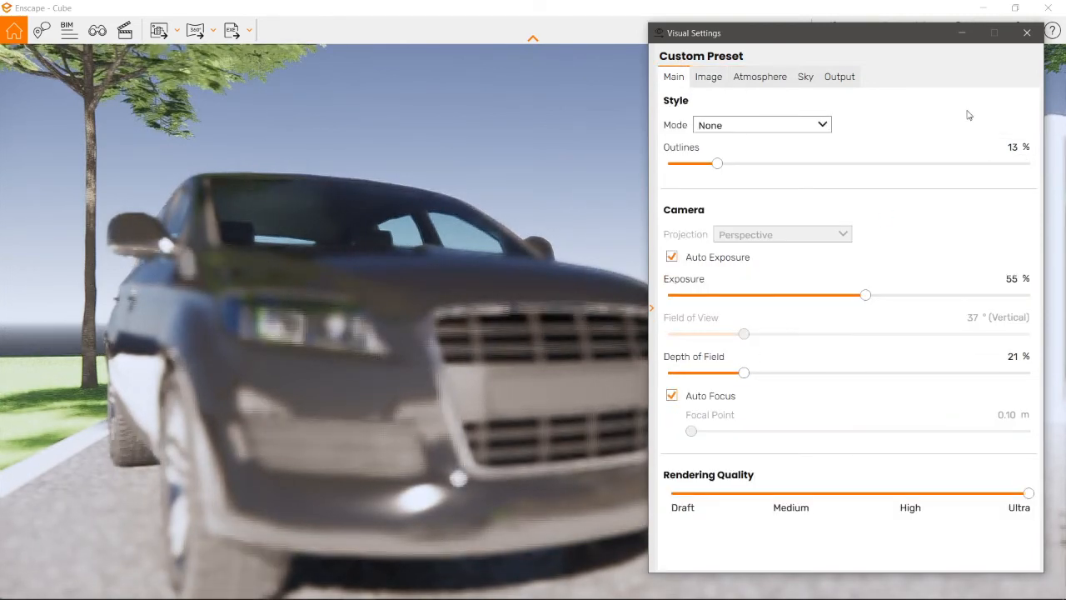
left_click(1026, 33)
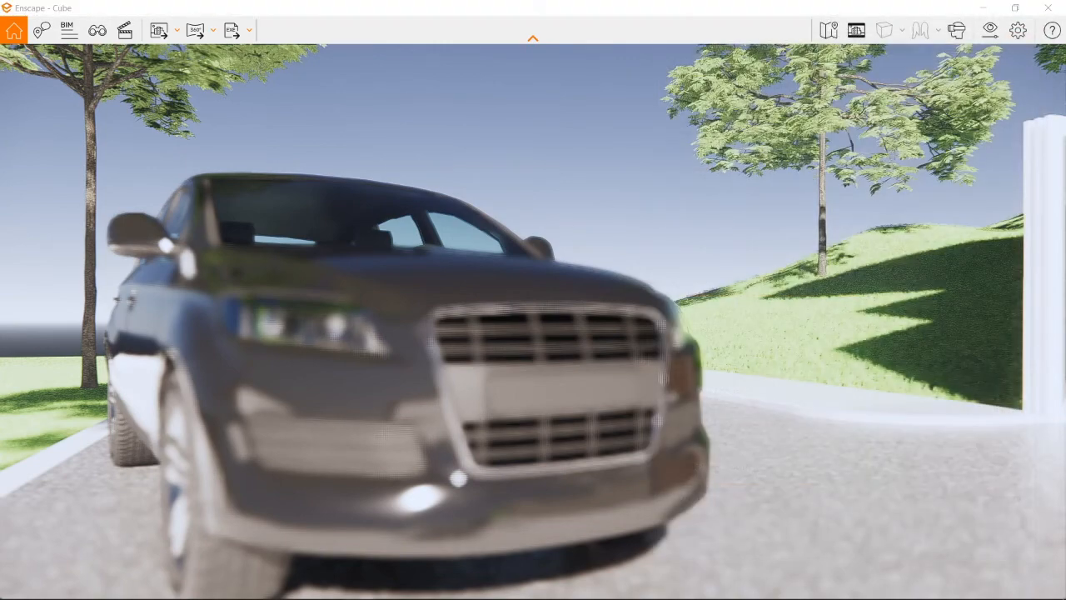
Step: Walk through the front gate into the house and examine the daylight and shadows in the interior rooms
key("w")
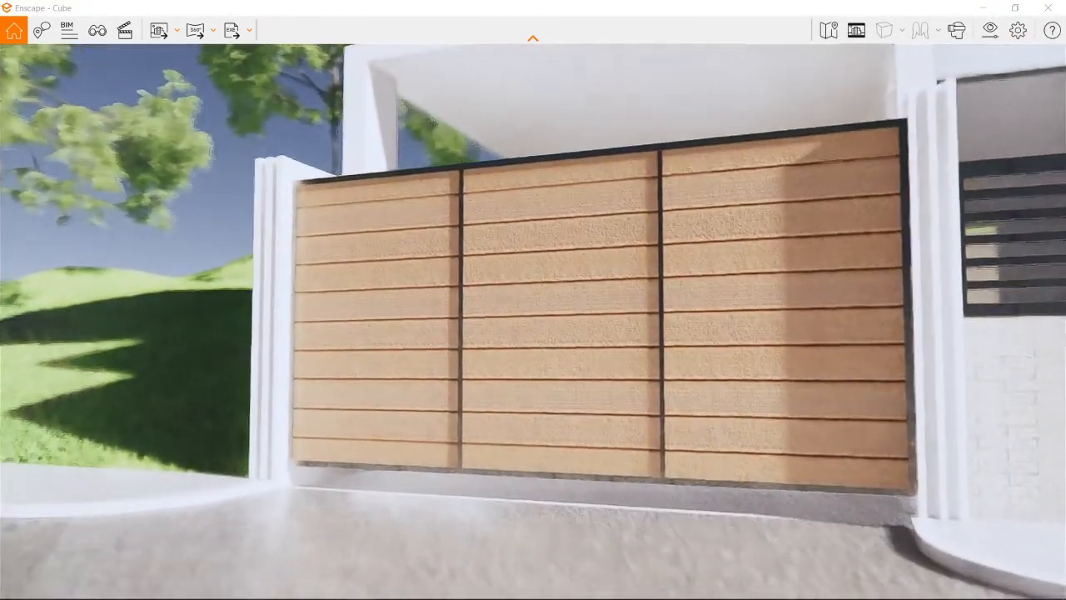
key("w")
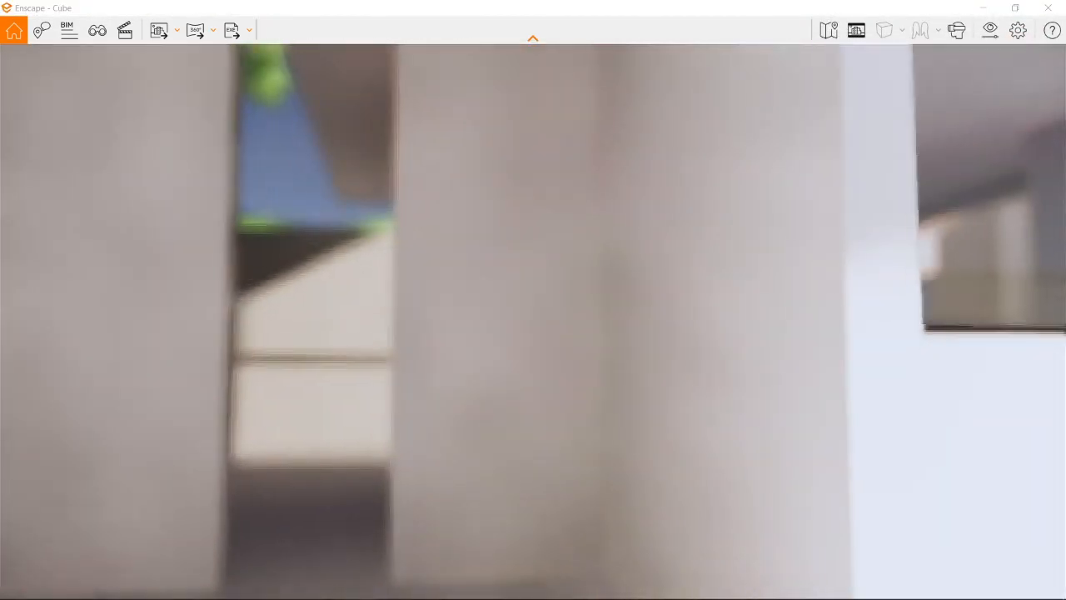
key("w")
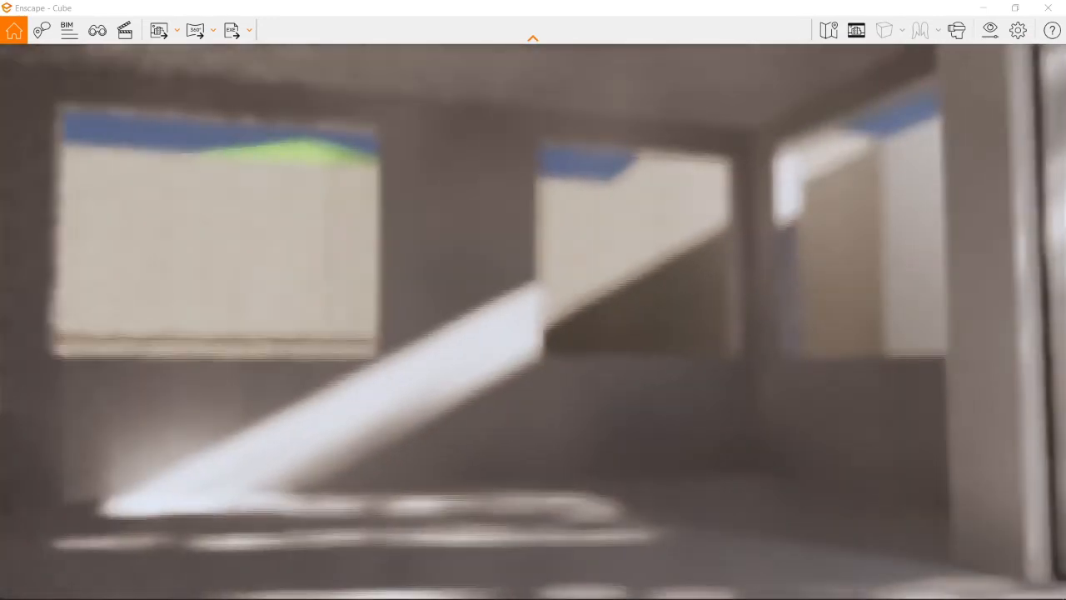
key("s")
key("e")
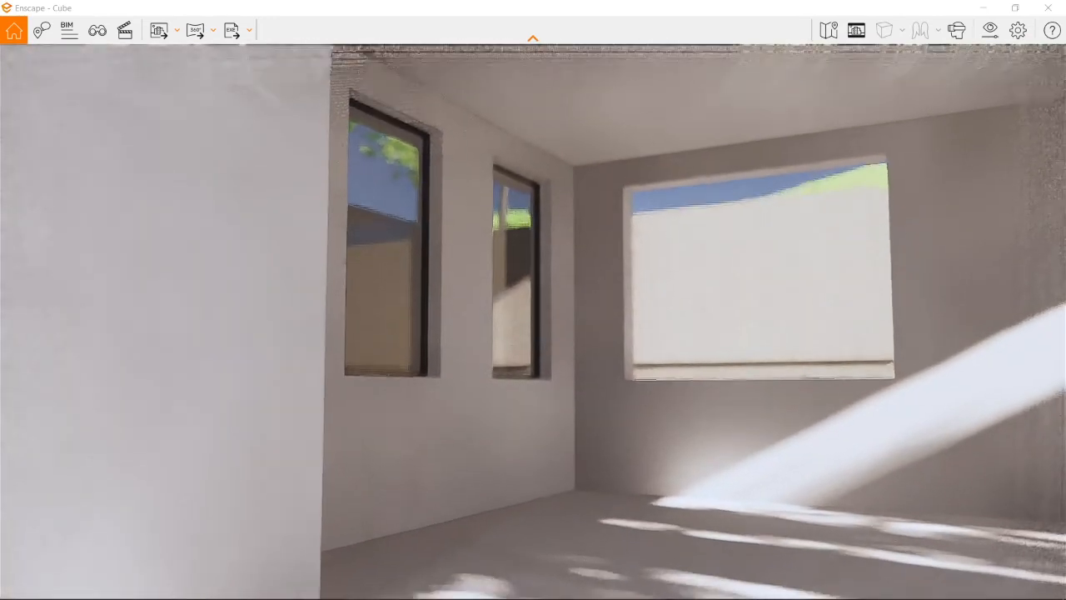
key("s")
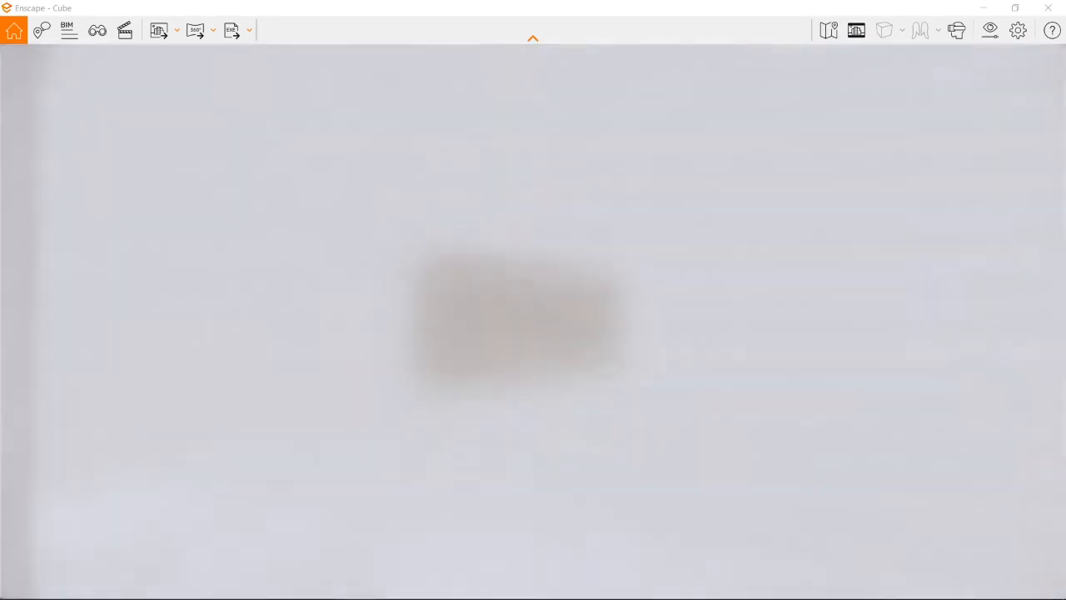
key("w")
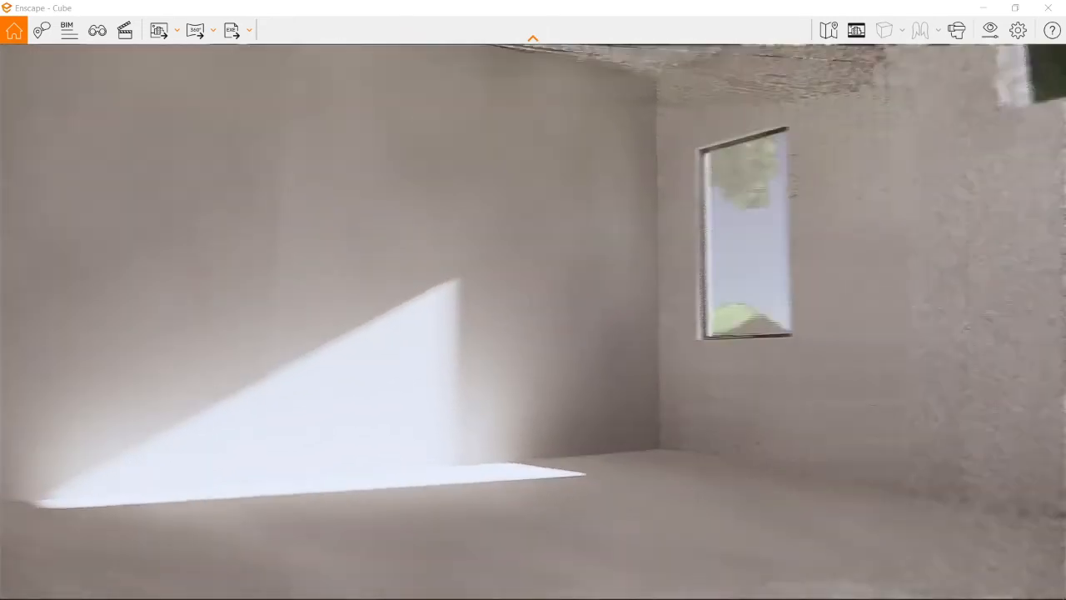
key("w")
Step: Back out of the house beyond the hill to view the whole site, and shift the time of day to night
key("s")
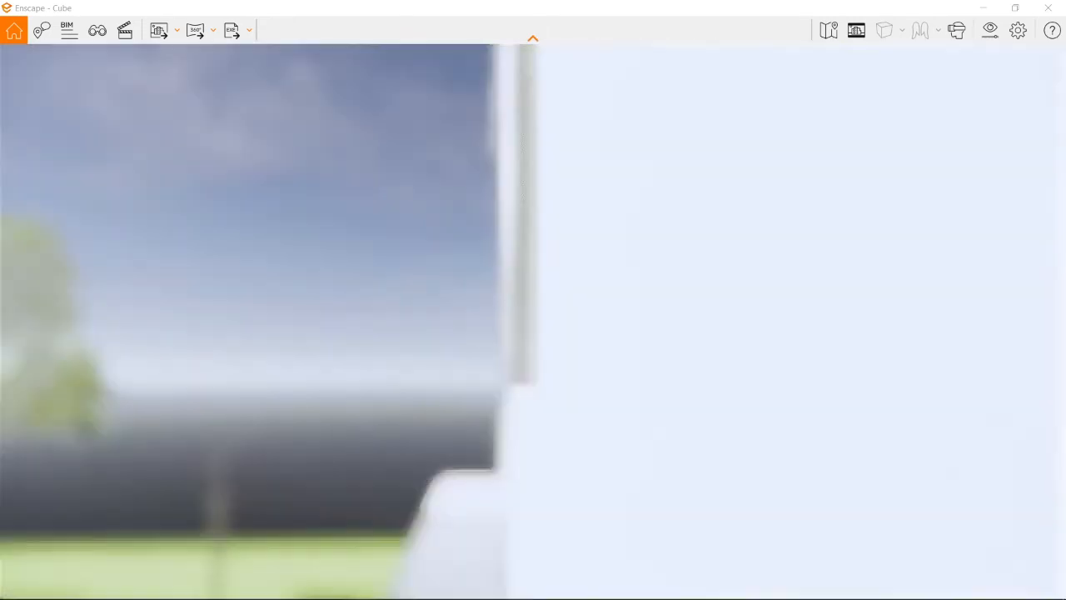
key("s")
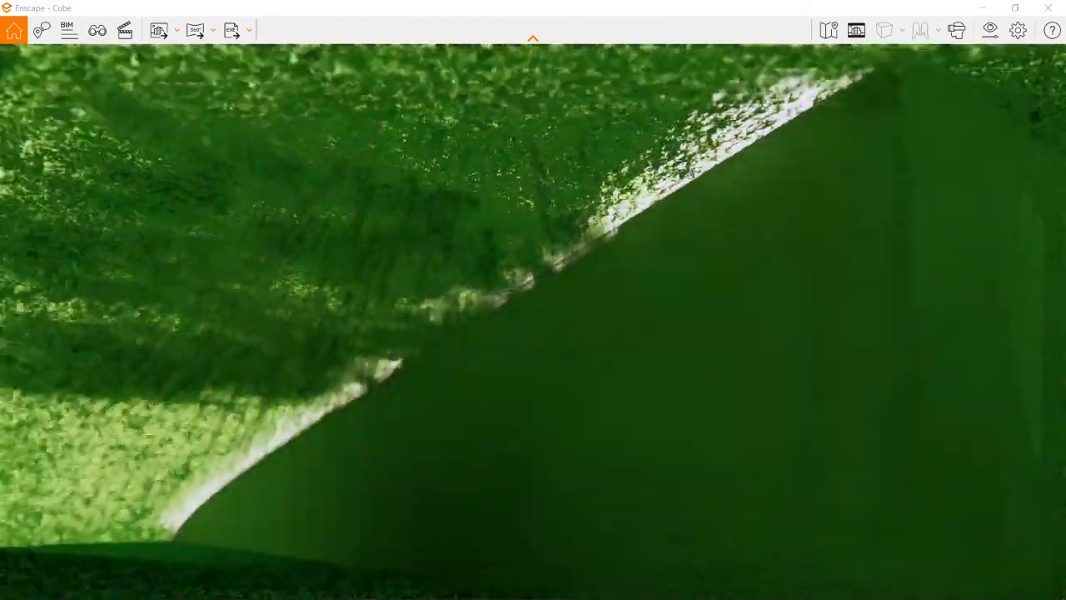
key("s")
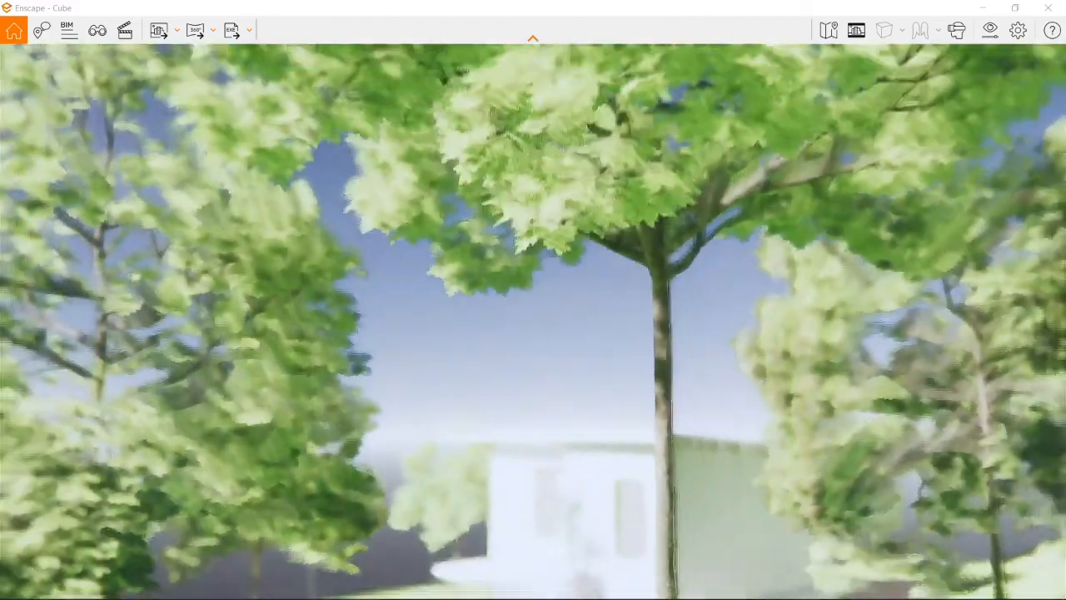
key("s")
key("s")
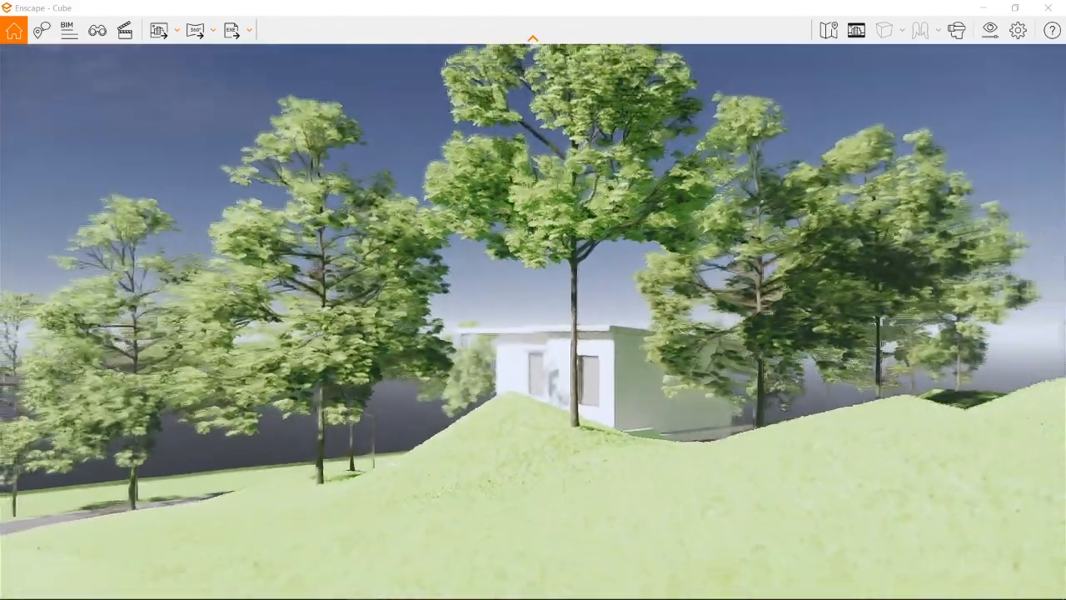
key("s")
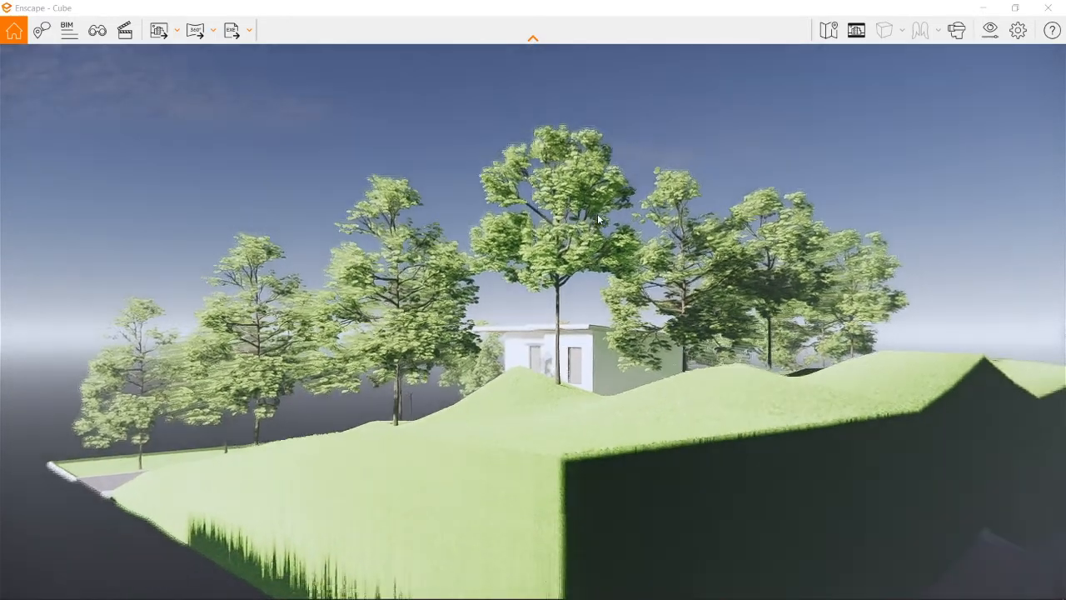
key("shift+u")
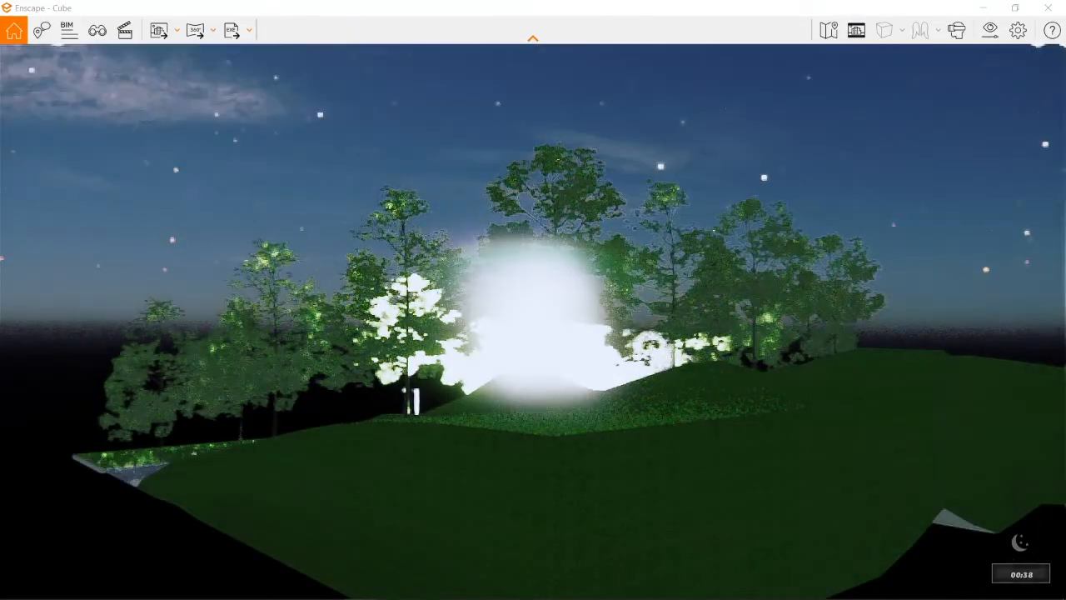